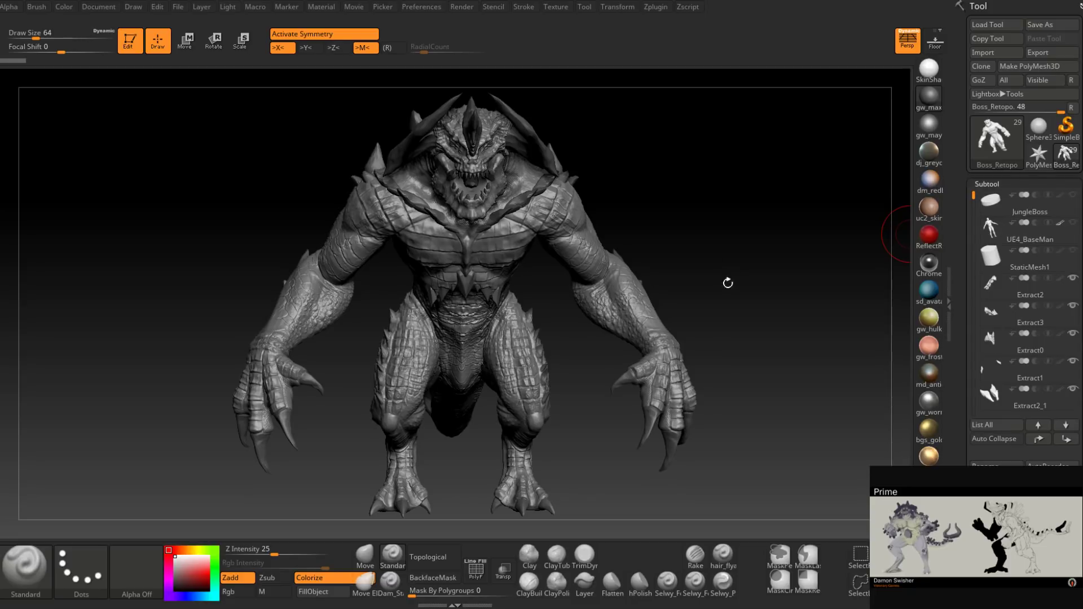
Step: Frame the whole creature from the front and record a turntable movie of it
{"action": "mouse_move", "coordinate": [728, 283]}
{"action": "left_mouse_down"}
{"action": "mouse_move", "coordinate": [743, 269]}
{"action": "mouse_move", "coordinate": [730, 283]}
{"action": "left_mouse_up"}
{"action": "left_click_drag", "start_coordinate": [647, 267], "coordinate": [674, 277]}
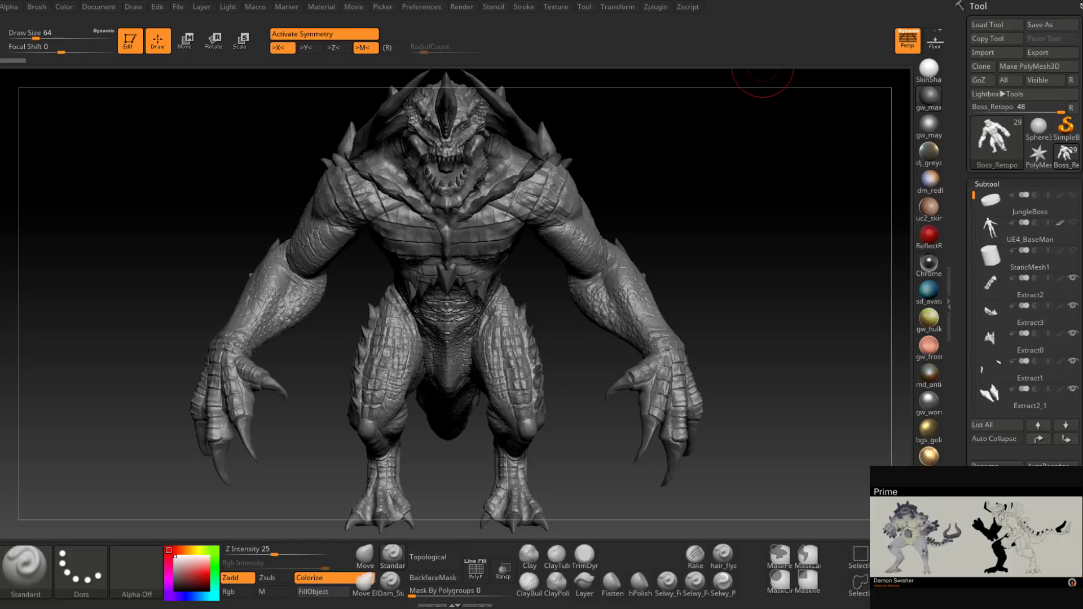
{"action": "key", "text": "shift+d"}
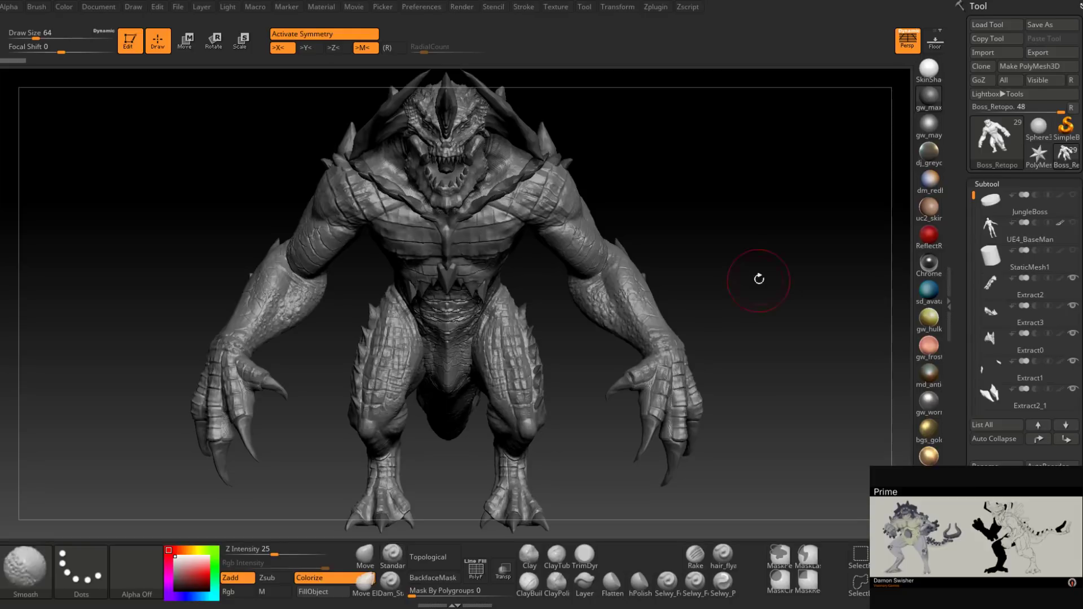
{"action": "left_click_drag", "start_coordinate": [759, 278], "coordinate": [750, 304], "text": "shift"}
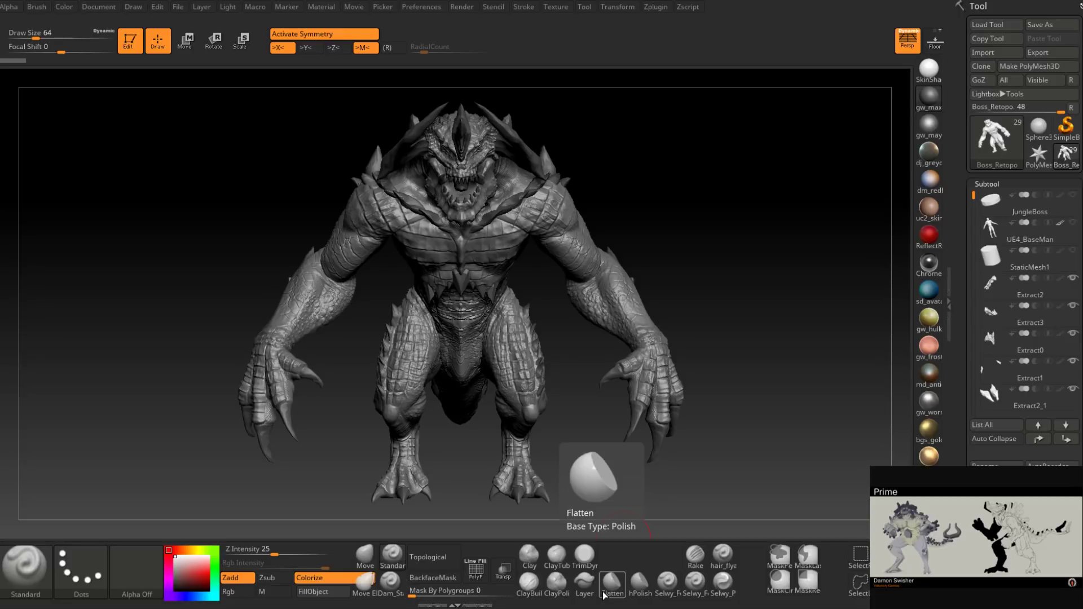
{"action": "left_click", "coordinate": [359, 8]}
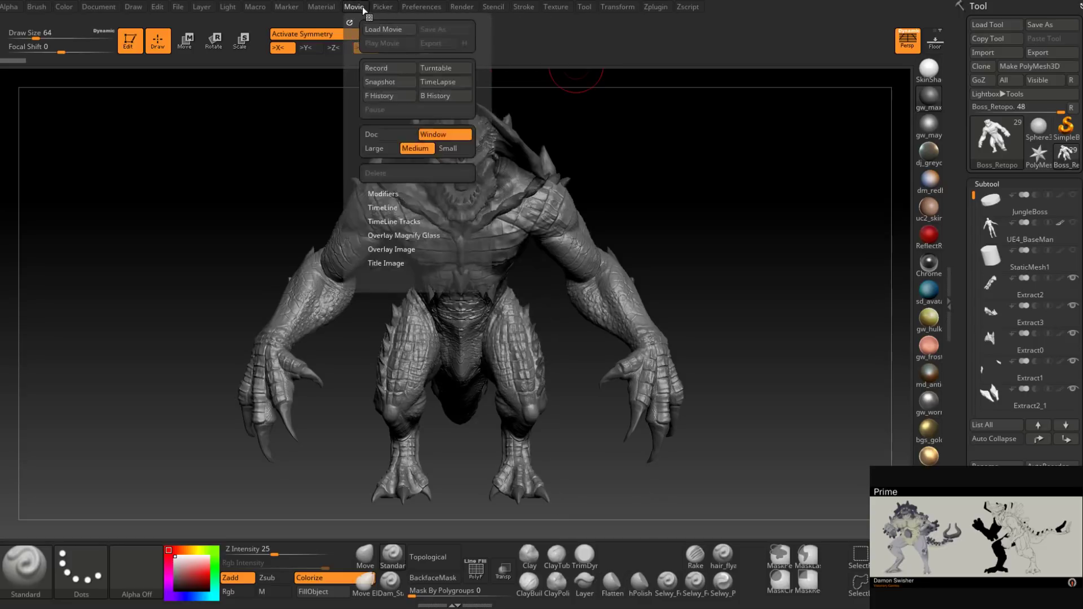
{"action": "left_click", "coordinate": [442, 68]}
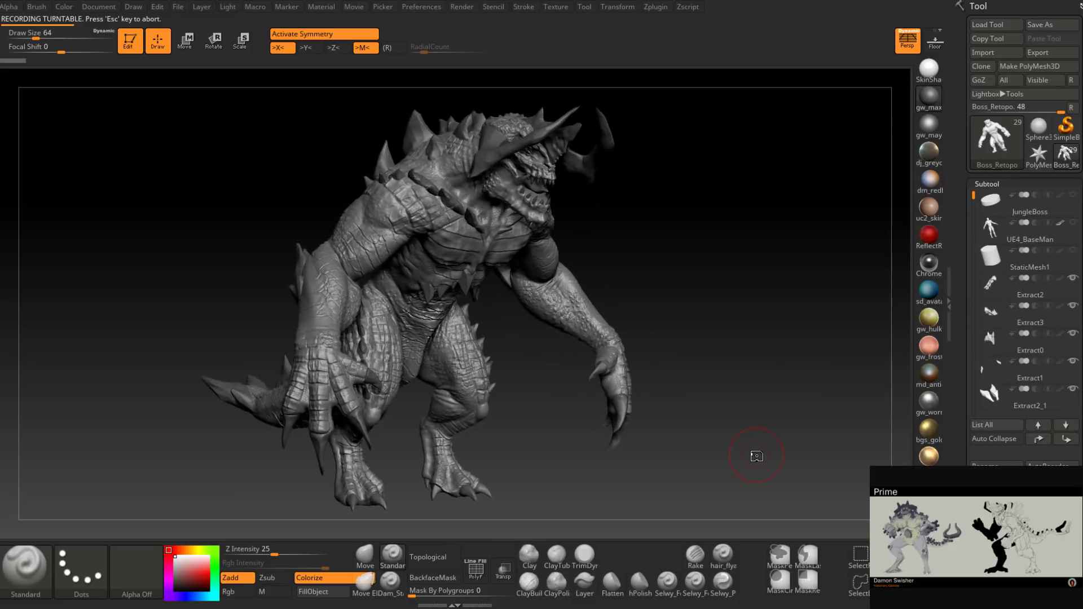
Step: Put the body's Scales 1 layer into record mode
{"action": "mouse_move", "coordinate": [1028, 287]}
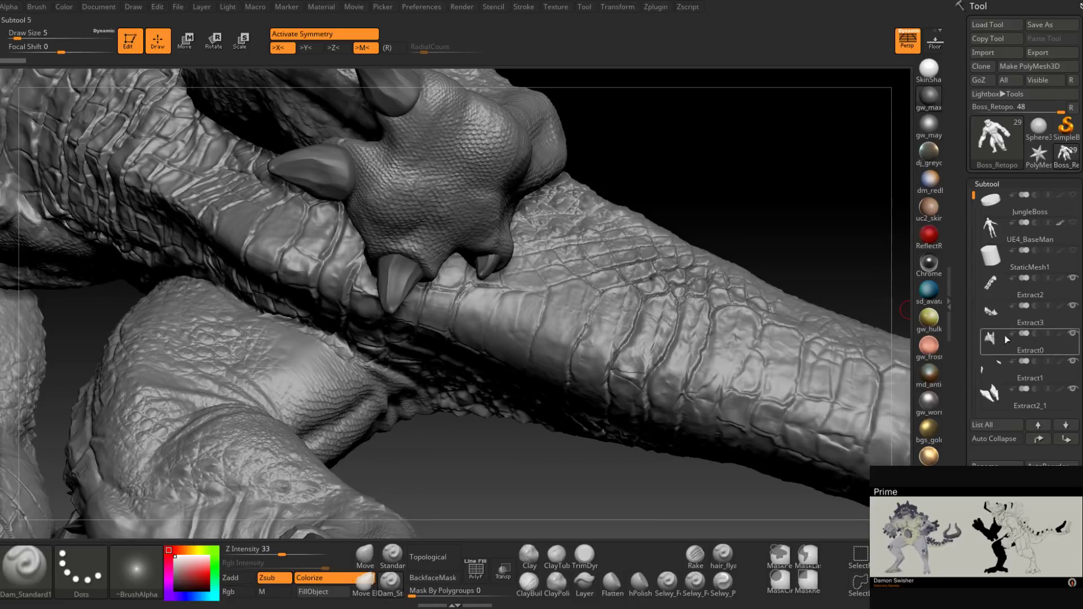
{"action": "scroll", "coordinate": [994, 365], "scroll_direction": "down", "scroll_amount": 10}
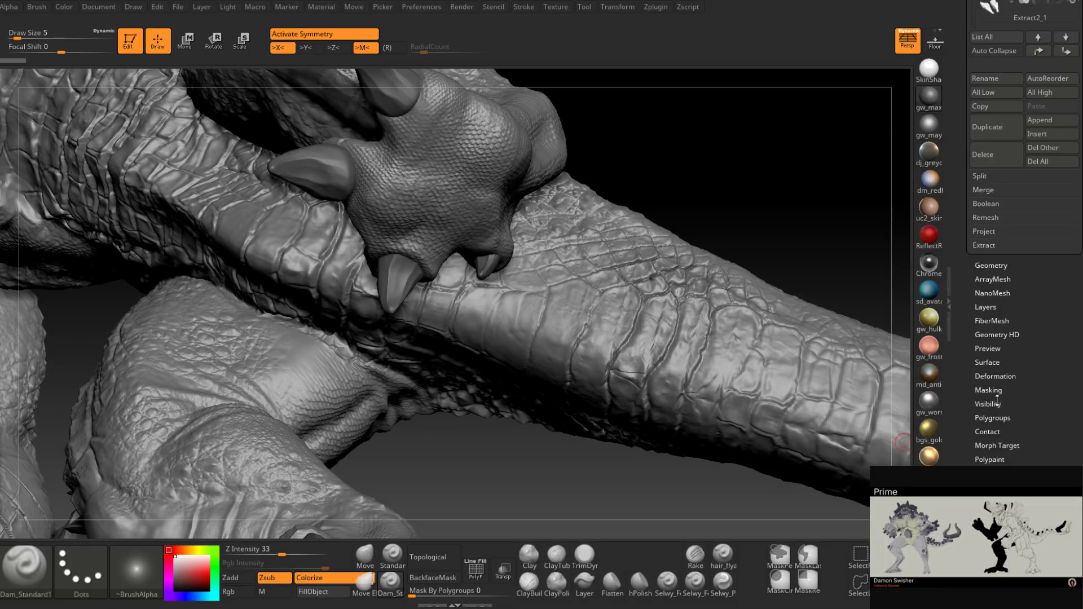
{"action": "scroll", "coordinate": [966, 305], "scroll_direction": "down", "scroll_amount": 5}
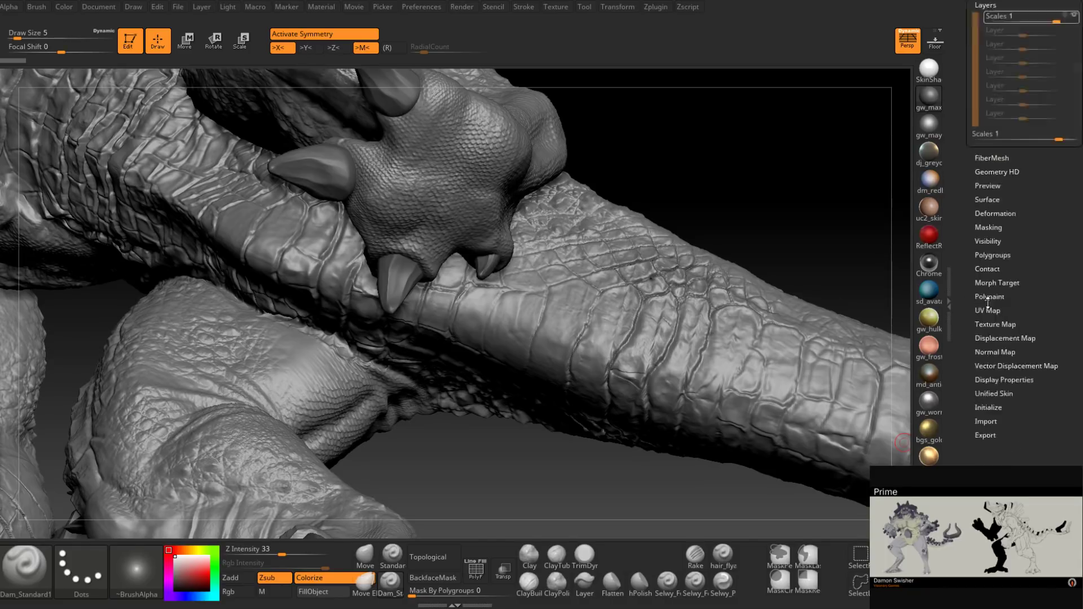
{"action": "scroll", "coordinate": [993, 281], "scroll_direction": "up", "scroll_amount": 5}
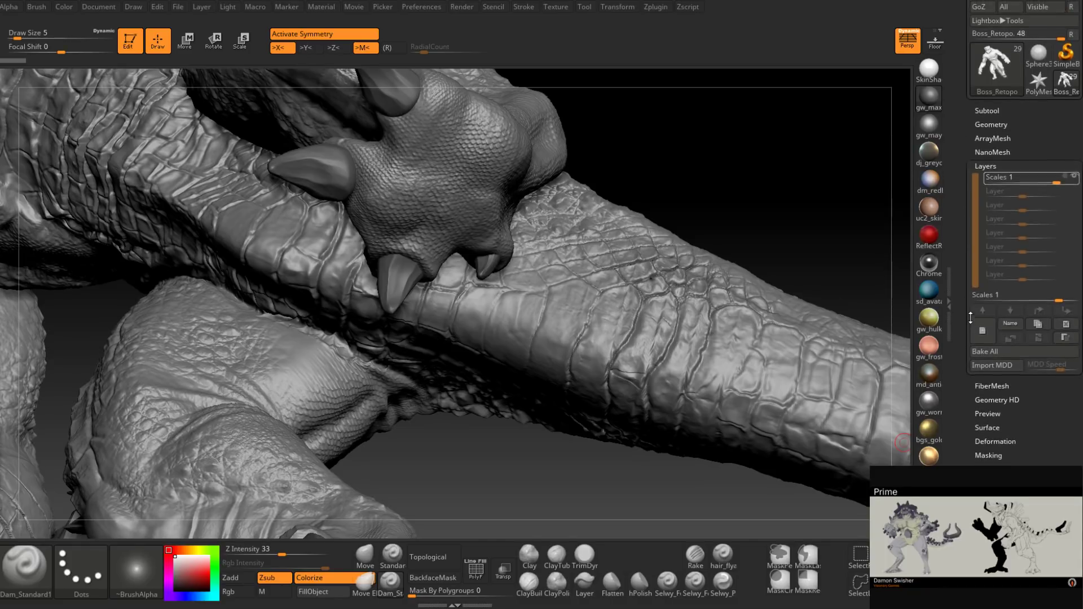
{"action": "left_click", "coordinate": [1071, 177]}
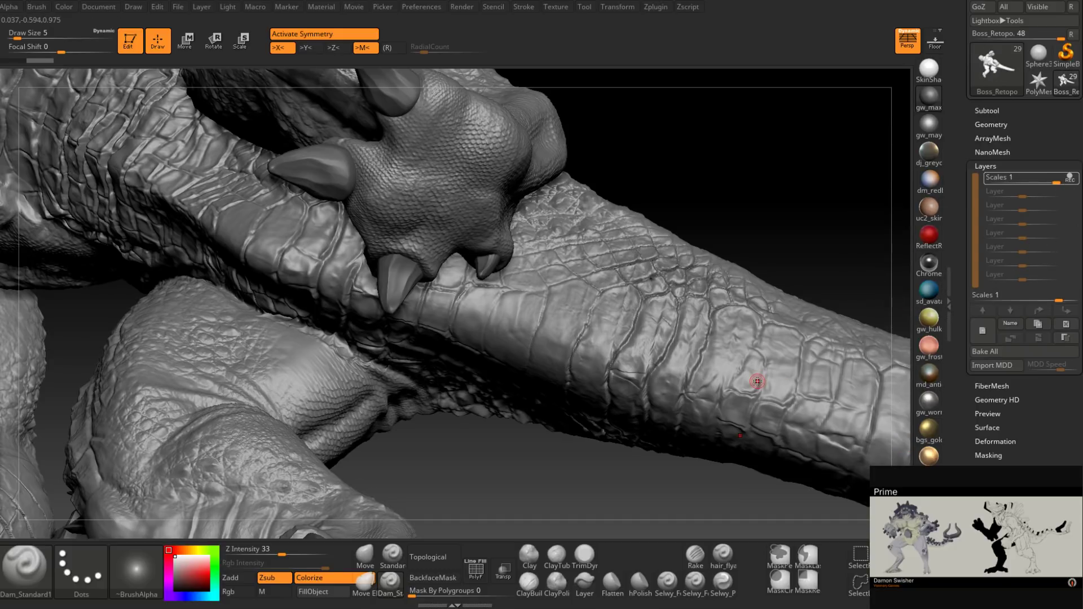
Step: Carve creases between the scales along the side of the tail with the Dam_Standard brush at draw size 5 and Z intensity 33
{"action": "right_click_drag", "start_coordinate": [542, 312], "coordinate": [547, 322]}
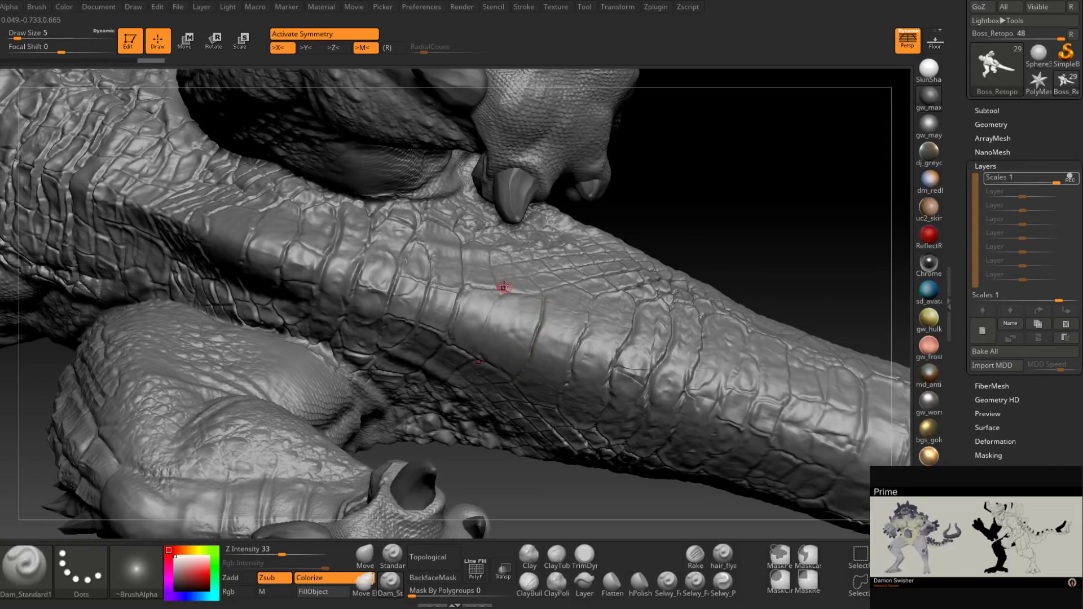
{"action": "left_click_drag", "start_coordinate": [504, 294], "coordinate": [481, 354]}
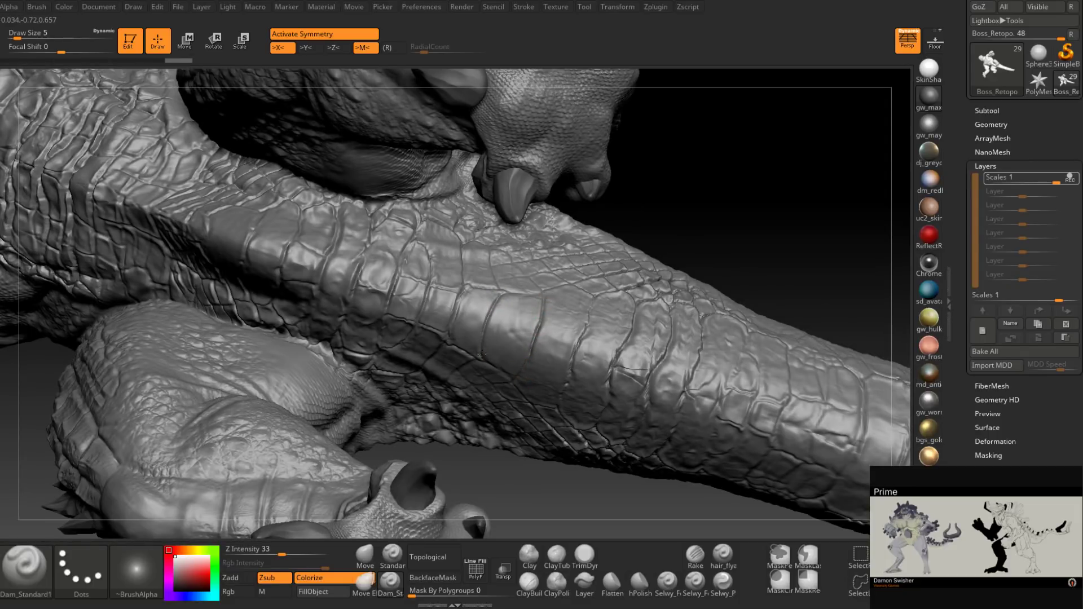
{"action": "key", "text": "ctrl"}
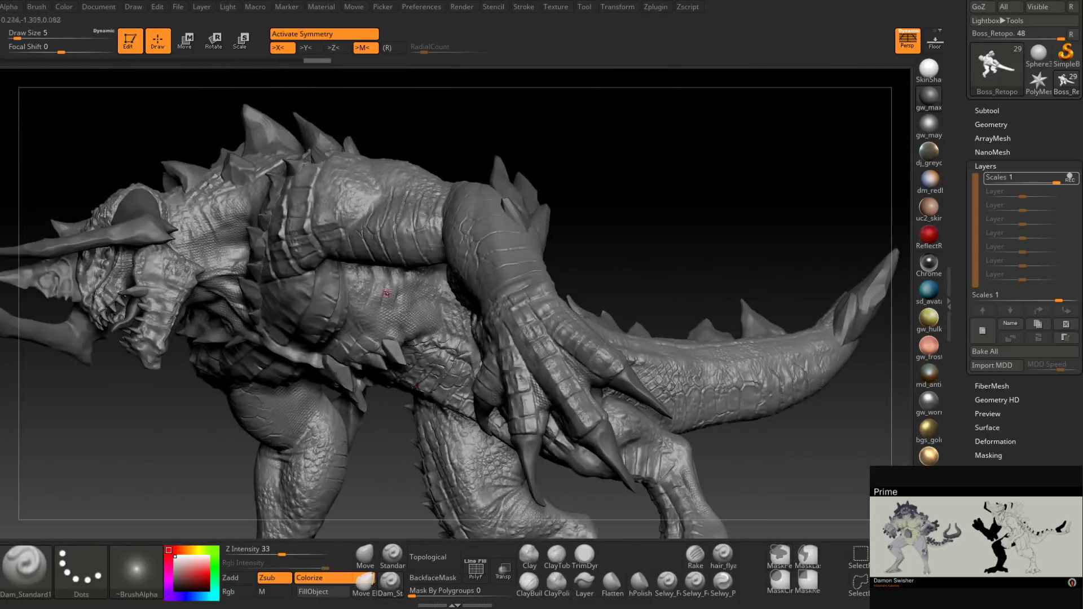
Step: Cut finer creases into the scales near the base of the tail, behind the foot, with the Dam_Standard brush
{"action": "mouse_move", "coordinate": [387, 292]}
{"action": "left_mouse_down"}
{"action": "mouse_move", "coordinate": [416, 309]}
{"action": "mouse_move", "coordinate": [470, 304]}
{"action": "mouse_move", "coordinate": [439, 303]}
{"action": "left_mouse_up"}
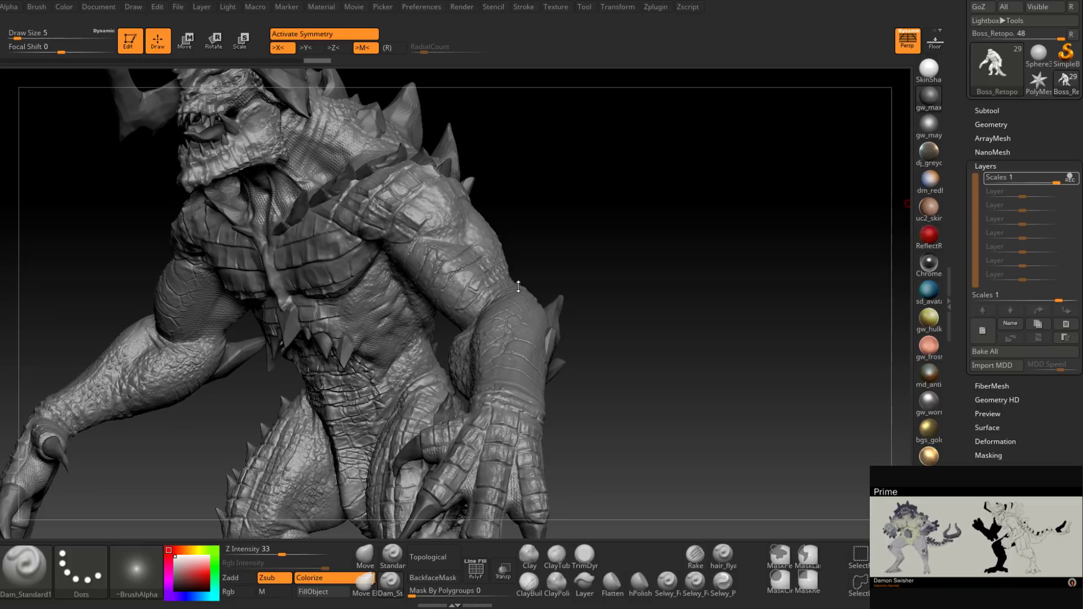
{"action": "left_click_drag", "start_coordinate": [599, 271], "coordinate": [635, 297]}
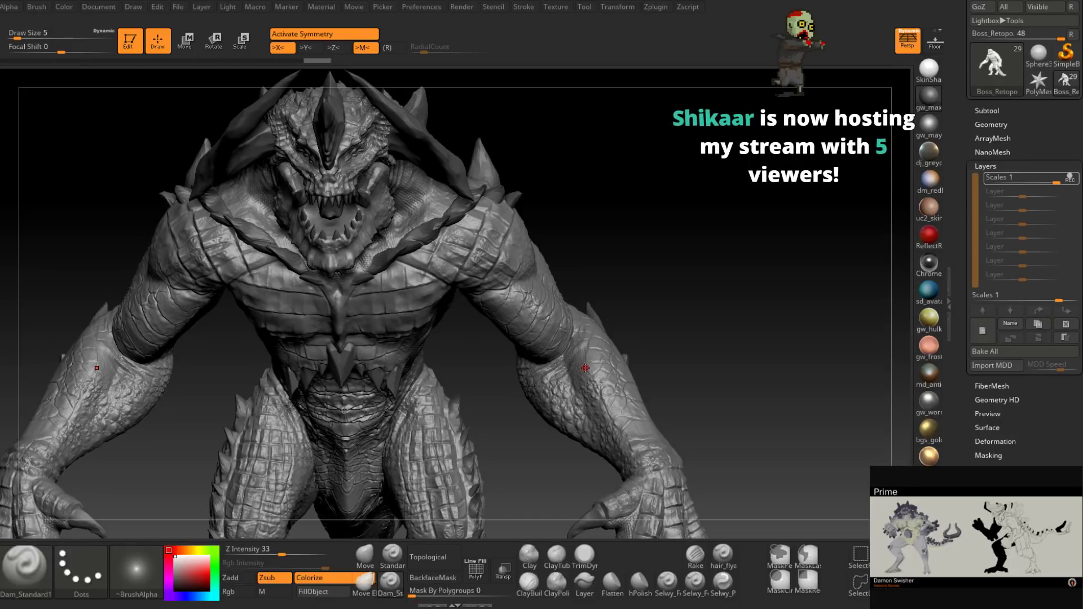
{"action": "right_click_drag", "start_coordinate": [704, 296], "coordinate": [581, 276]}
{"action": "right_click_drag", "start_coordinate": [581, 276], "coordinate": [535, 291], "text": "alt"}
{"action": "key", "text": "ctrl"}
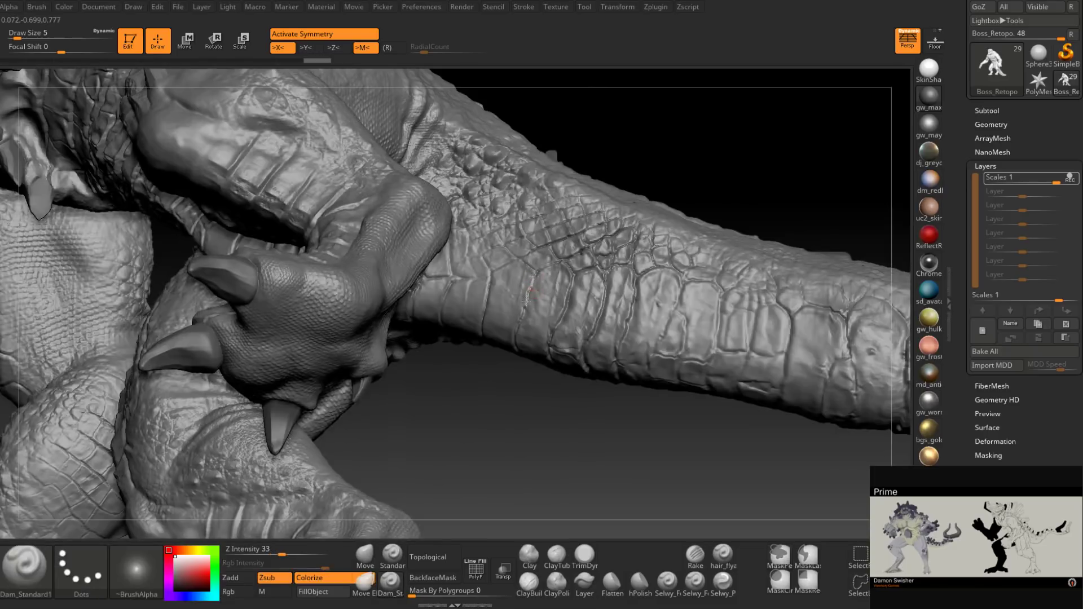
{"action": "left_click_drag", "start_coordinate": [531, 288], "coordinate": [523, 308]}
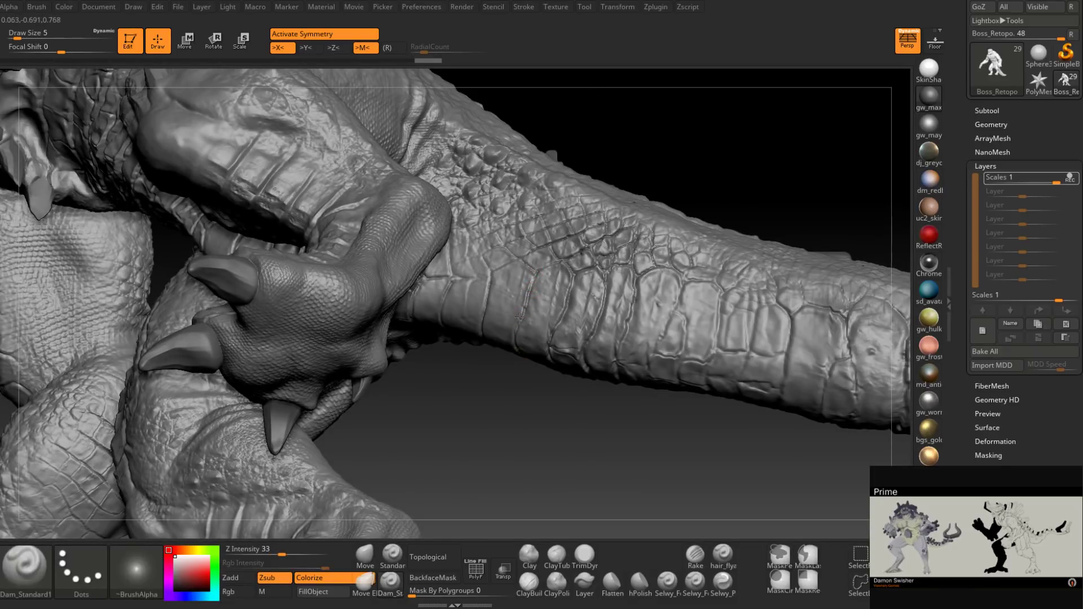
{"action": "right_click_drag", "start_coordinate": [528, 289], "coordinate": [533, 282]}
{"action": "left_click_drag", "start_coordinate": [527, 290], "coordinate": [517, 330]}
{"action": "mouse_move", "coordinate": [529, 282]}
{"action": "right_mouse_down"}
{"action": "mouse_move", "coordinate": [511, 293]}
{"action": "mouse_move", "coordinate": [538, 284]}
{"action": "right_mouse_up"}
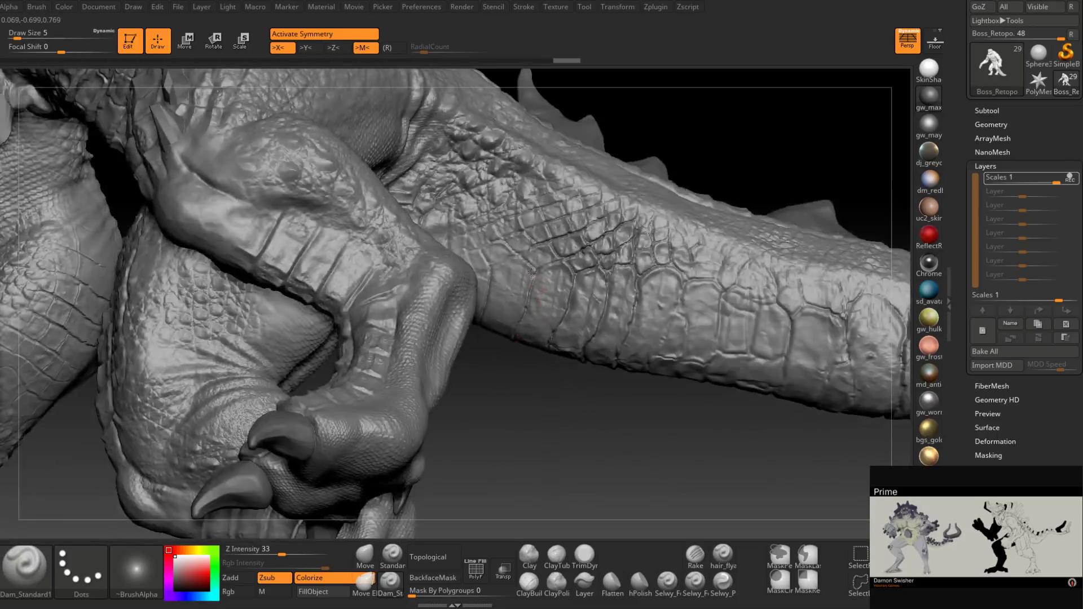
{"action": "mouse_move", "coordinate": [543, 269]}
{"action": "left_mouse_down"}
{"action": "mouse_move", "coordinate": [536, 277]}
{"action": "mouse_move", "coordinate": [553, 260]}
{"action": "mouse_move", "coordinate": [530, 264]}
{"action": "left_mouse_up"}
Step: Examine the scale detail on the chest, abdomen and arms from several angles, checking the overall figure
{"action": "mouse_move", "coordinate": [540, 271]}
{"action": "right_mouse_down", "text": "ctrl"}
{"action": "mouse_move", "coordinate": [541, 237]}
{"action": "mouse_move", "coordinate": [556, 222]}
{"action": "mouse_move", "coordinate": [573, 306]}
{"action": "mouse_move", "coordinate": [536, 299]}
{"action": "mouse_move", "coordinate": [516, 310]}
{"action": "mouse_move", "coordinate": [594, 258]}
{"action": "right_mouse_up", "text": "ctrl"}
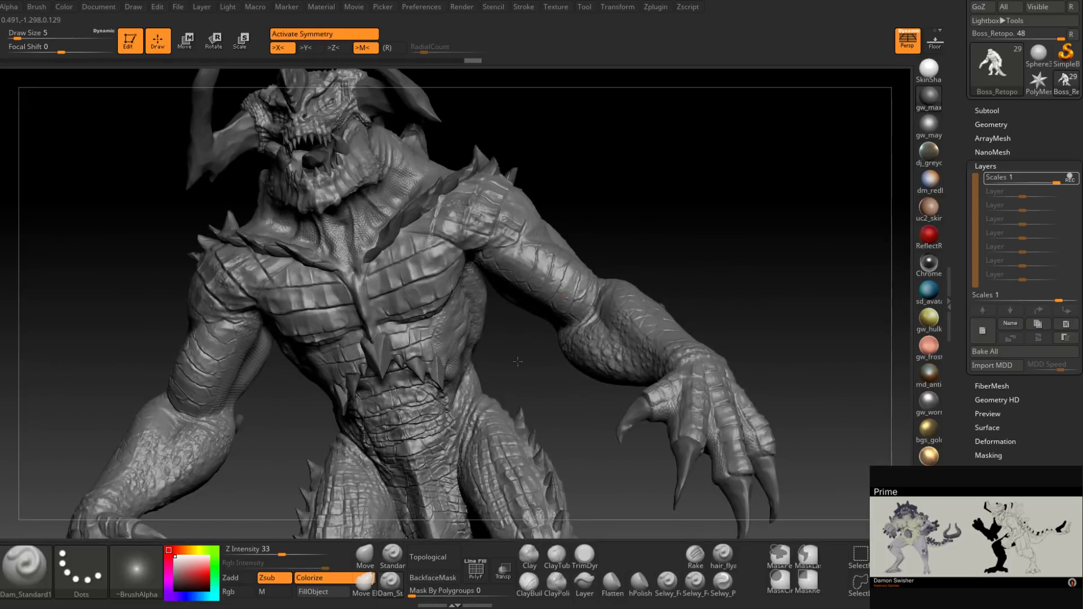
{"action": "mouse_move", "coordinate": [521, 361]}
{"action": "right_mouse_down"}
{"action": "mouse_move", "coordinate": [510, 374]}
{"action": "mouse_move", "coordinate": [525, 316]}
{"action": "mouse_move", "coordinate": [485, 355]}
{"action": "mouse_move", "coordinate": [530, 322]}
{"action": "mouse_move", "coordinate": [522, 316]}
{"action": "mouse_move", "coordinate": [512, 374]}
{"action": "mouse_move", "coordinate": [509, 329]}
{"action": "mouse_move", "coordinate": [493, 388]}
{"action": "right_mouse_up"}
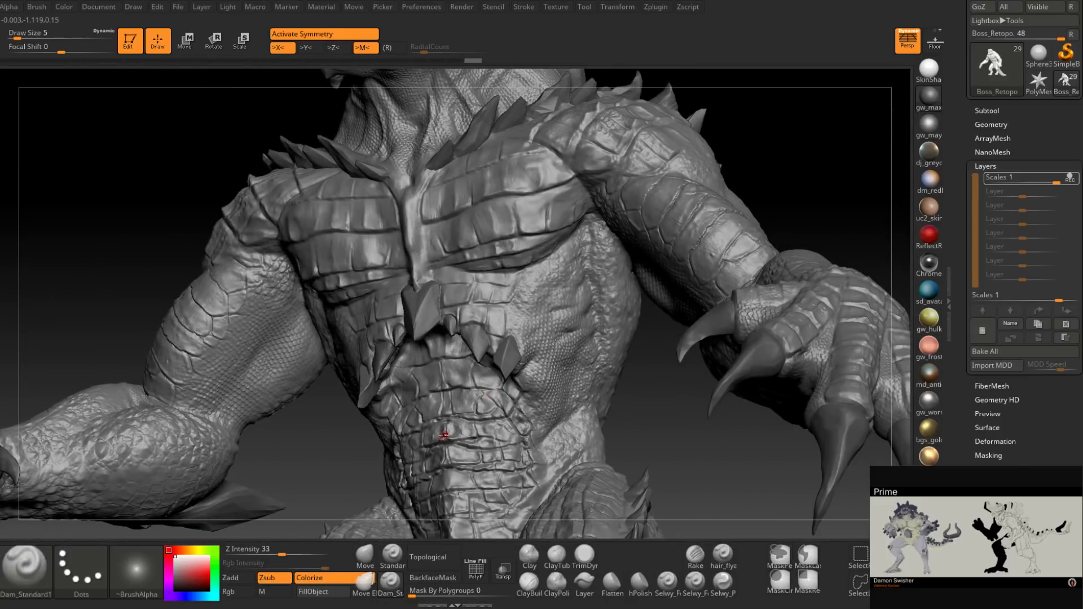
{"action": "right_click_drag", "start_coordinate": [444, 435], "coordinate": [488, 386]}
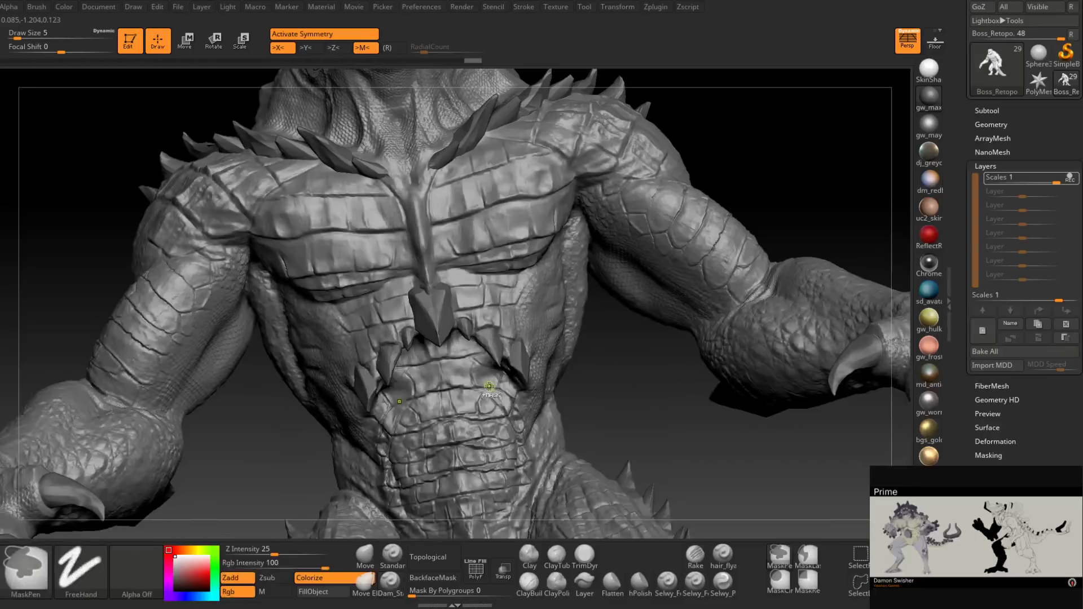
{"action": "mouse_move", "coordinate": [490, 387]}
{"action": "right_mouse_down", "text": "ctrl"}
{"action": "mouse_move", "coordinate": [518, 273]}
{"action": "mouse_move", "coordinate": [506, 296]}
{"action": "mouse_move", "coordinate": [513, 310]}
{"action": "right_mouse_up", "text": "ctrl"}
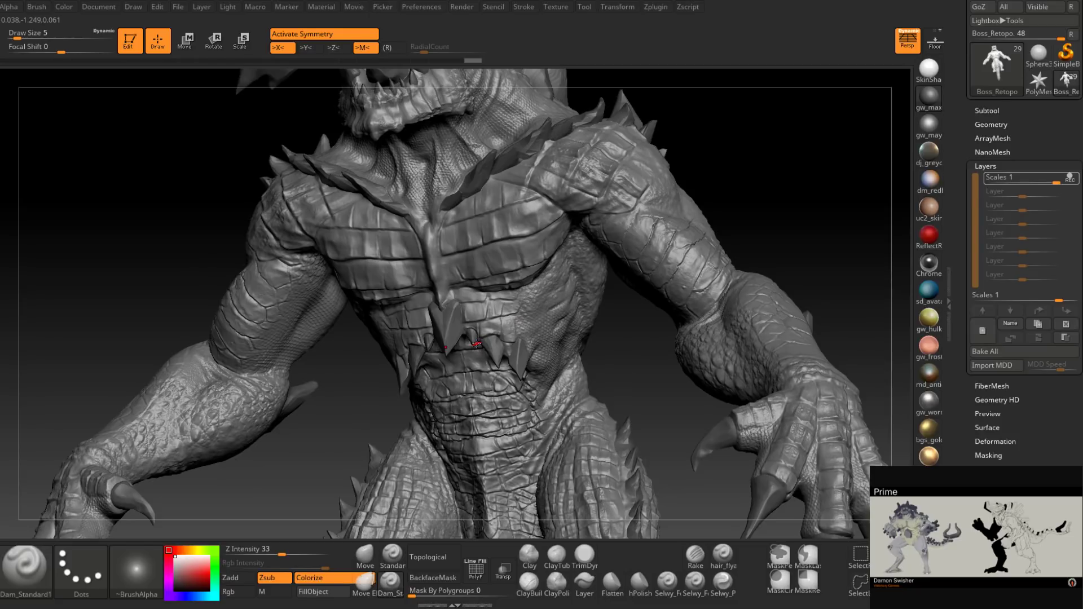
{"action": "right_click_drag", "start_coordinate": [476, 345], "coordinate": [560, 234]}
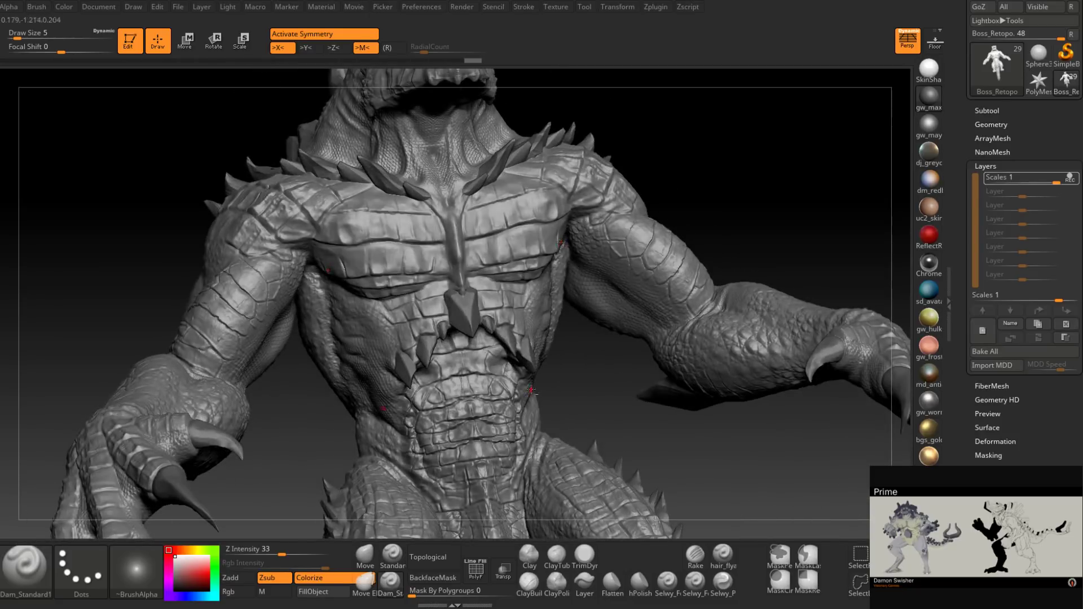
{"action": "mouse_move", "coordinate": [517, 382]}
{"action": "right_mouse_down"}
{"action": "mouse_move", "coordinate": [540, 312]}
{"action": "mouse_move", "coordinate": [491, 302]}
{"action": "mouse_move", "coordinate": [494, 325]}
{"action": "mouse_move", "coordinate": [510, 240]}
{"action": "mouse_move", "coordinate": [581, 320]}
{"action": "mouse_move", "coordinate": [632, 319]}
{"action": "right_mouse_up"}
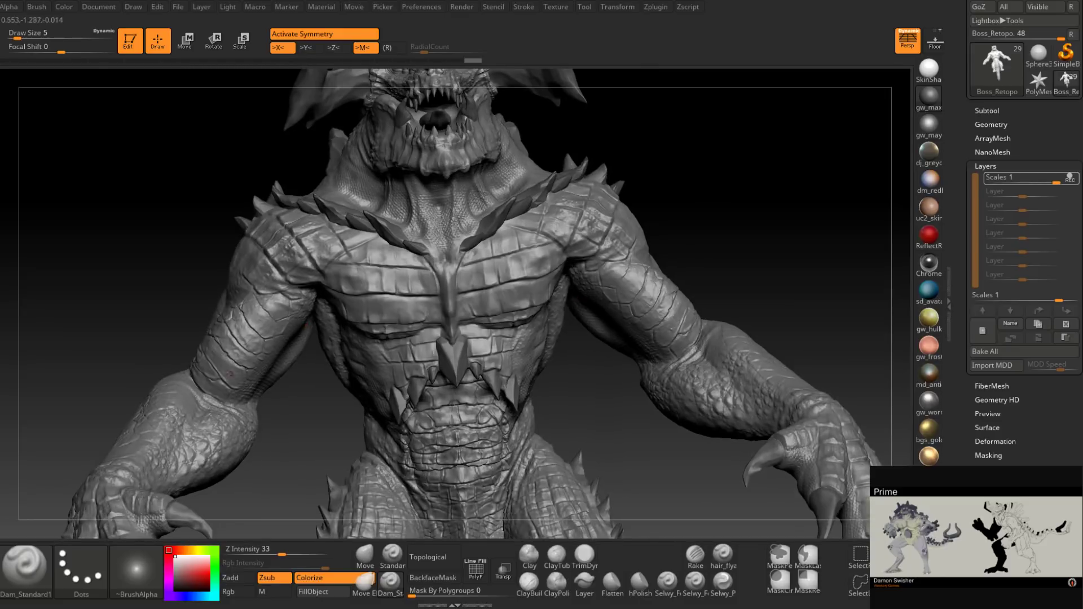
{"action": "mouse_move", "coordinate": [700, 378]}
{"action": "right_mouse_down"}
{"action": "mouse_move", "coordinate": [697, 286]}
{"action": "mouse_move", "coordinate": [671, 277]}
{"action": "mouse_move", "coordinate": [635, 294]}
{"action": "right_mouse_up"}
{"action": "mouse_move", "coordinate": [635, 293]}
{"action": "right_mouse_down", "text": "ctrl"}
{"action": "mouse_move", "coordinate": [685, 423]}
{"action": "mouse_move", "coordinate": [661, 350]}
{"action": "right_mouse_up", "text": "ctrl"}
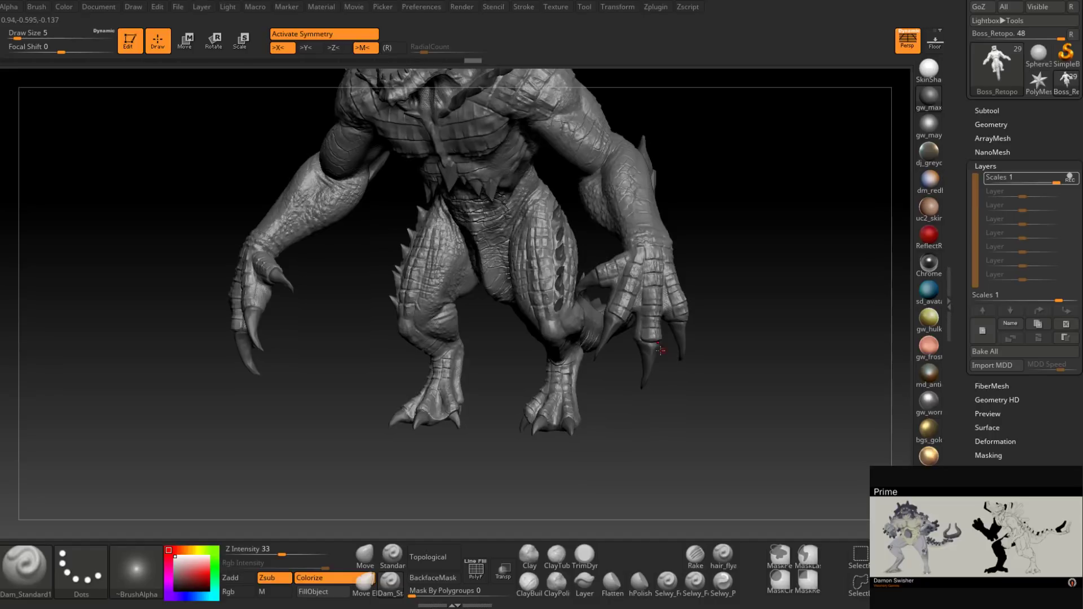
Step: Select the Claws_1 subtool and build up ridges along the thumb claw with ClayBuildup at draw size 12 and Z intensity 20
{"action": "left_click", "coordinate": [617, 264], "text": "alt"}
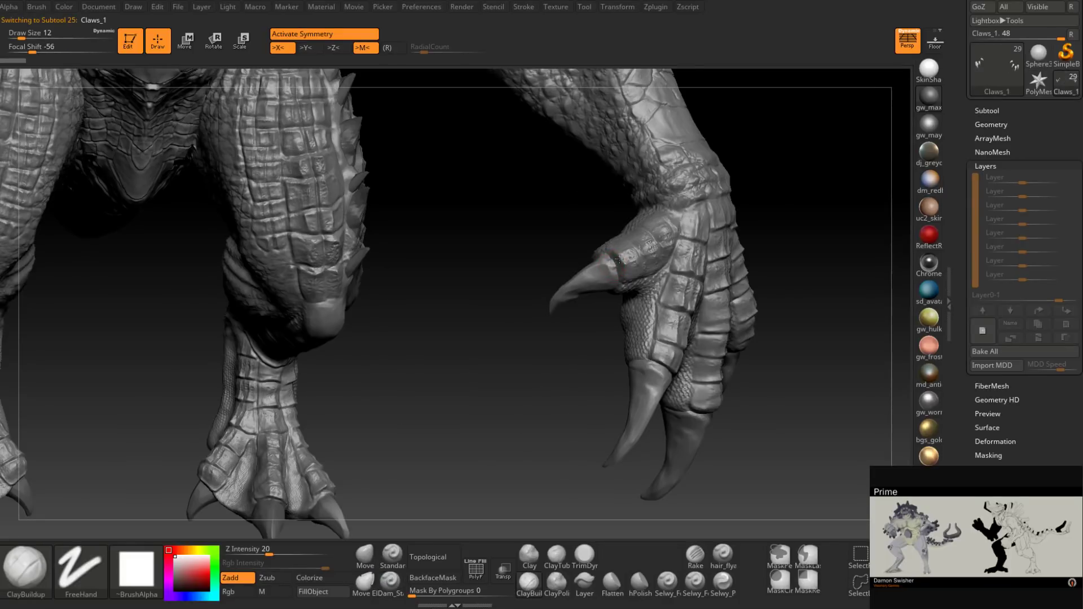
{"action": "left_click_drag", "start_coordinate": [618, 259], "coordinate": [621, 255]}
{"action": "mouse_move", "coordinate": [621, 255]}
{"action": "right_mouse_down"}
{"action": "mouse_move", "coordinate": [598, 287]}
{"action": "mouse_move", "coordinate": [621, 272]}
{"action": "right_mouse_up"}
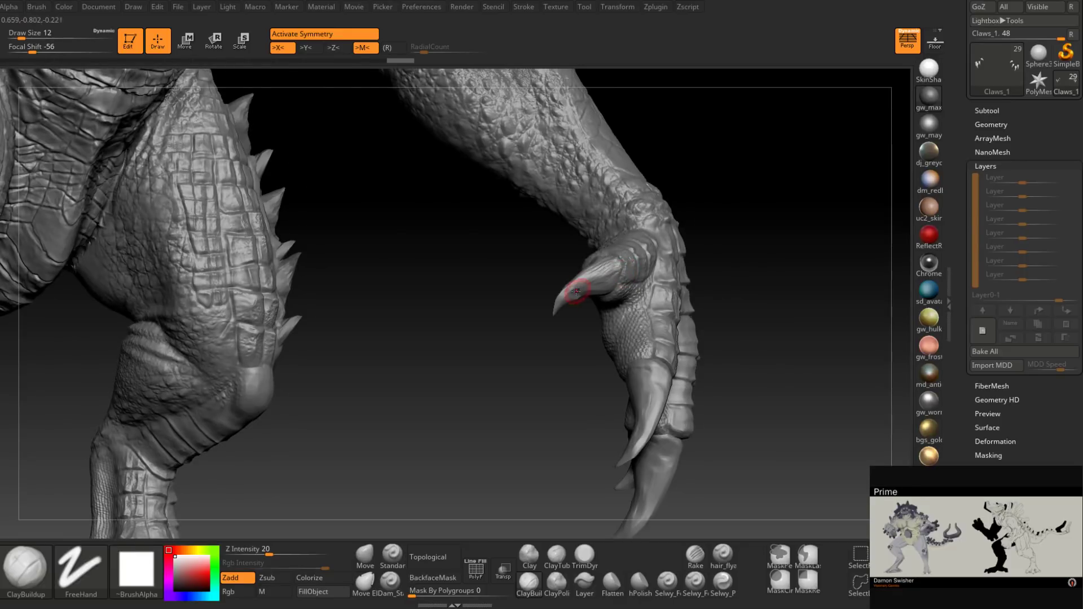
{"action": "right_click_drag", "start_coordinate": [713, 305], "coordinate": [599, 272]}
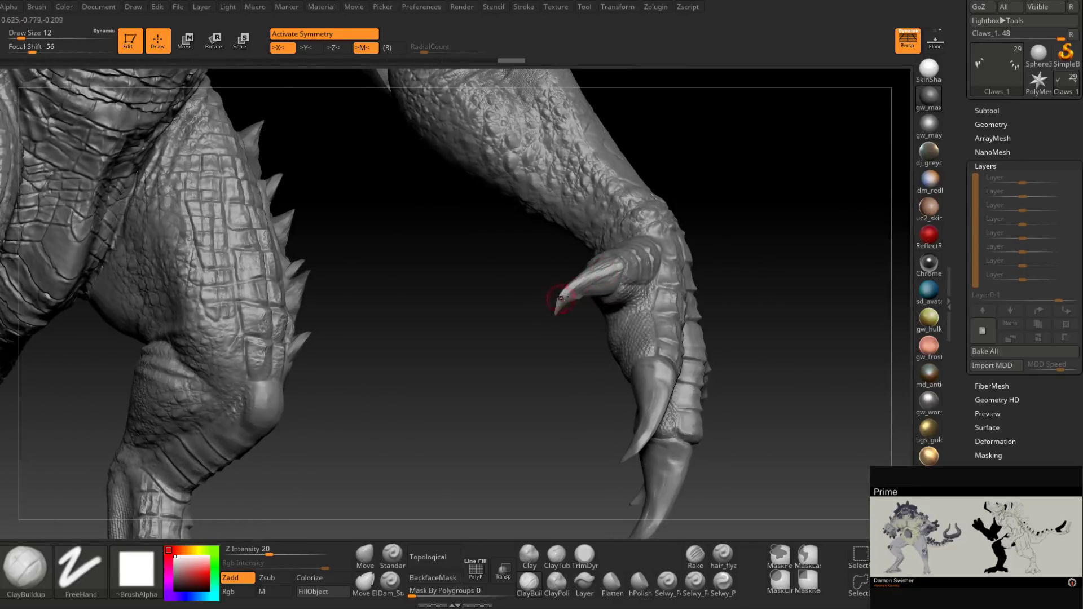
{"action": "right_click_drag", "start_coordinate": [554, 300], "coordinate": [603, 248]}
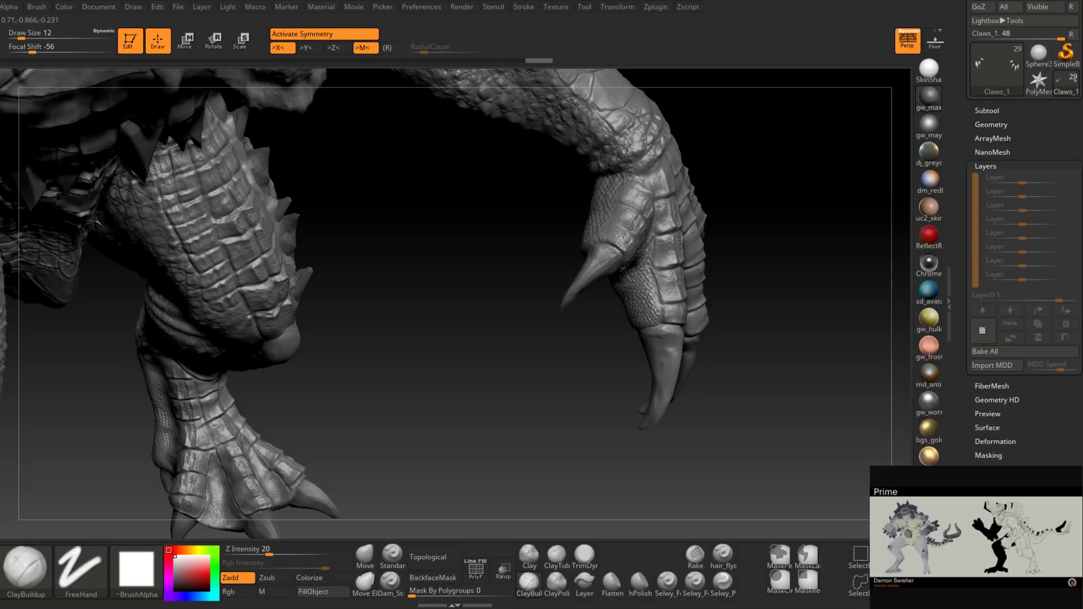
Step: Sculpt lengthwise ridges on the palm-facing side of the thumb claw with ClayBuildup, reducing the draw size to 11
{"action": "mouse_move", "coordinate": [519, 218]}
{"action": "left_mouse_down"}
{"action": "mouse_move", "coordinate": [653, 198]}
{"action": "mouse_move", "coordinate": [631, 254]}
{"action": "mouse_move", "coordinate": [572, 260]}
{"action": "mouse_move", "coordinate": [566, 286]}
{"action": "left_mouse_up"}
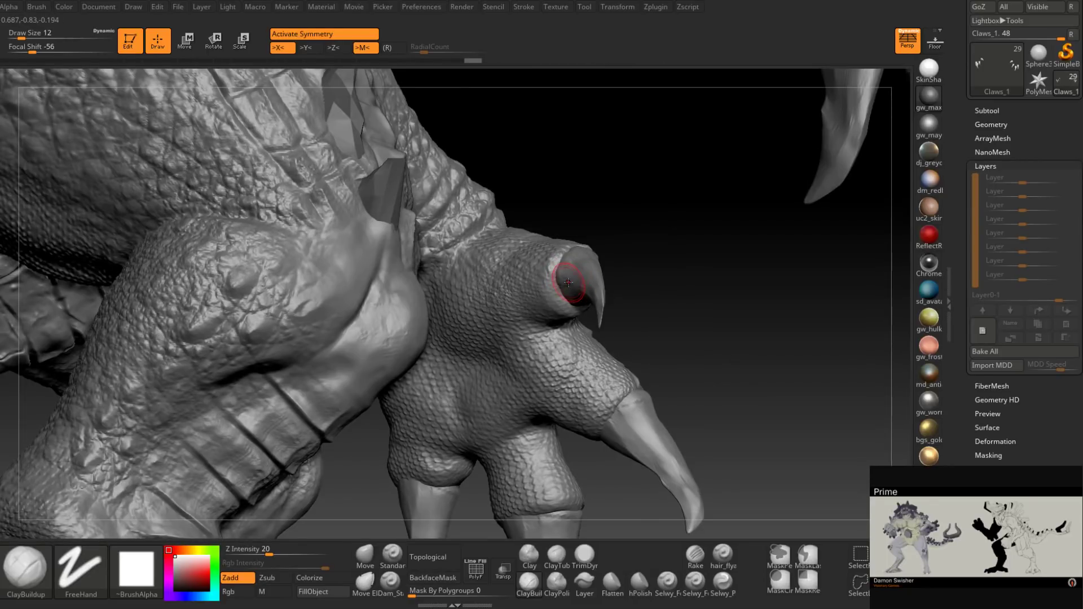
{"action": "mouse_move", "coordinate": [622, 227]}
{"action": "left_mouse_down"}
{"action": "mouse_move", "coordinate": [568, 232]}
{"action": "mouse_move", "coordinate": [564, 246]}
{"action": "left_mouse_up"}
{"action": "mouse_move", "coordinate": [577, 283]}
{"action": "left_mouse_down"}
{"action": "mouse_move", "coordinate": [636, 251]}
{"action": "mouse_move", "coordinate": [575, 291]}
{"action": "mouse_move", "coordinate": [573, 305]}
{"action": "left_mouse_up"}
{"action": "right_click_drag", "start_coordinate": [571, 304], "coordinate": [588, 279]}
{"action": "left_click_drag", "start_coordinate": [588, 279], "coordinate": [572, 314]}
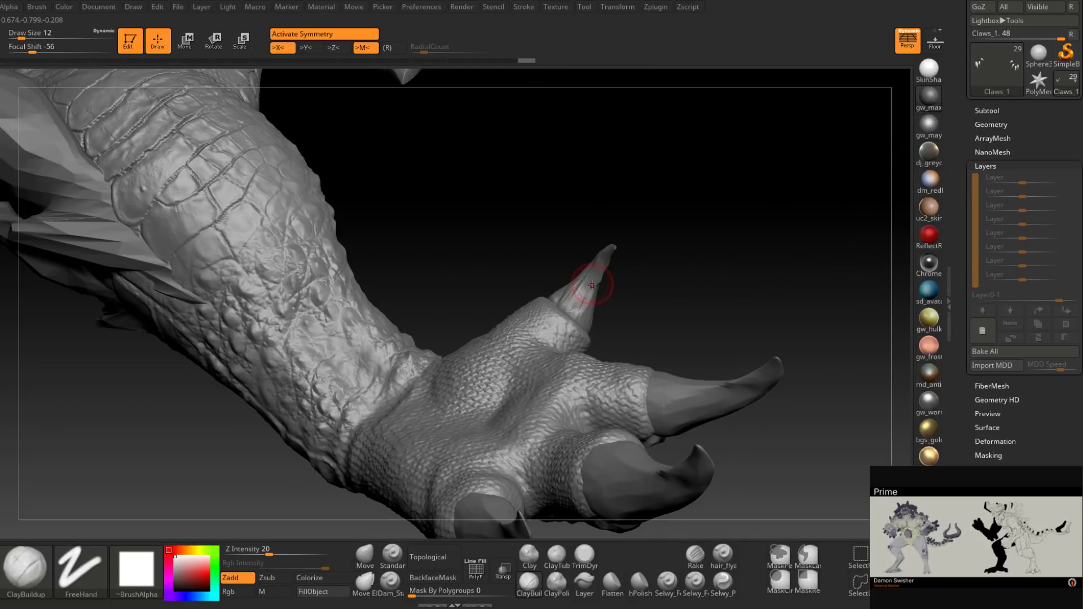
{"action": "right_click", "coordinate": [590, 287]}
{"action": "mouse_move", "coordinate": [590, 286]}
{"action": "right_mouse_down"}
{"action": "mouse_move", "coordinate": [604, 284]}
{"action": "mouse_move", "coordinate": [590, 267]}
{"action": "right_mouse_up"}
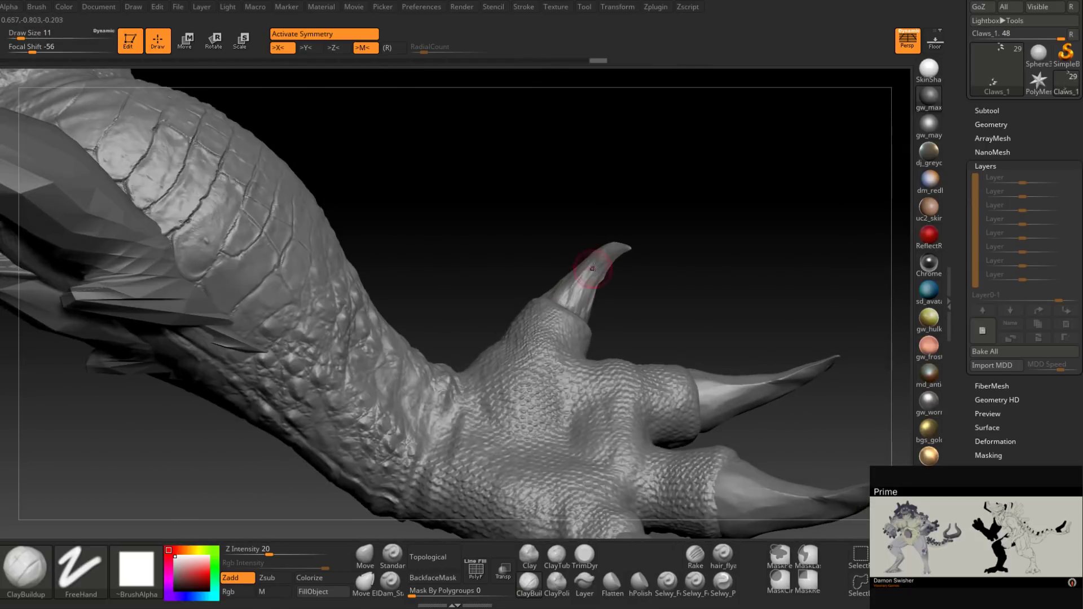
{"action": "left_click_drag", "start_coordinate": [589, 268], "coordinate": [558, 324]}
{"action": "right_click_drag", "start_coordinate": [624, 302], "coordinate": [607, 273]}
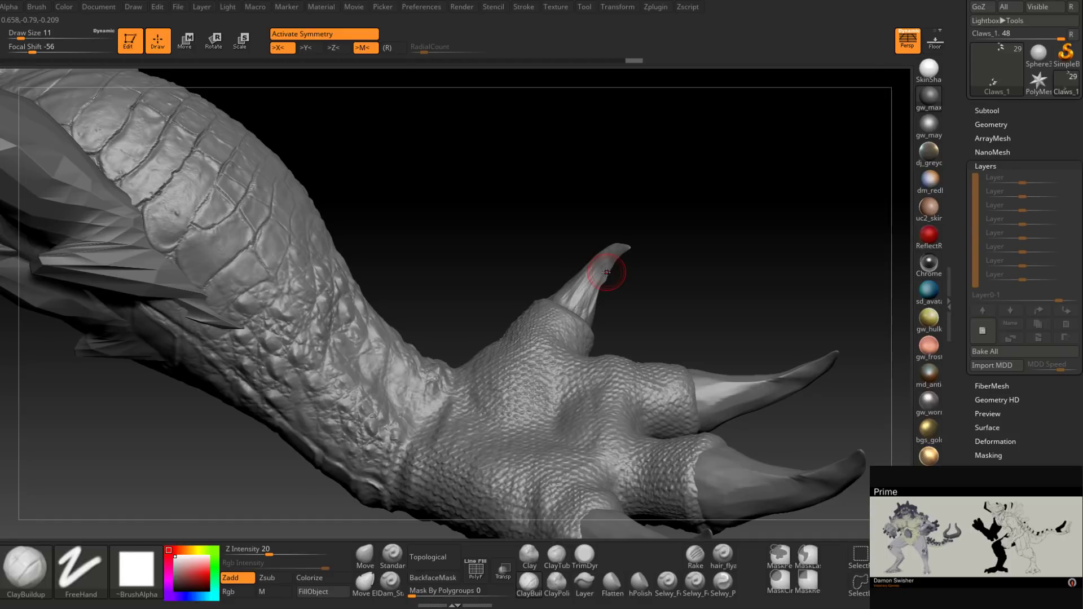
Step: Enable BackfaceMask and build up lengthwise ridges around the thumb claw with ClayBuildup at draw size 13
{"action": "left_click", "coordinate": [434, 577]}
{"action": "right_click_drag", "start_coordinate": [677, 282], "coordinate": [607, 271]}
{"action": "left_click_drag", "start_coordinate": [615, 304], "coordinate": [607, 254]}
{"action": "right_click_drag", "start_coordinate": [607, 254], "coordinate": [604, 282]}
{"action": "key", "text": "space"}
{"action": "mouse_move", "coordinate": [604, 327]}
{"action": "left_mouse_down"}
{"action": "mouse_move", "coordinate": [609, 255]}
{"action": "mouse_move", "coordinate": [614, 299]}
{"action": "left_mouse_up"}
{"action": "right_click_drag", "start_coordinate": [629, 316], "coordinate": [608, 325]}
{"action": "left_click_drag", "start_coordinate": [618, 343], "coordinate": [618, 296]}
{"action": "mouse_move", "coordinate": [604, 325]}
{"action": "right_mouse_down"}
{"action": "mouse_move", "coordinate": [642, 332]}
{"action": "mouse_move", "coordinate": [630, 345]}
{"action": "right_mouse_up"}
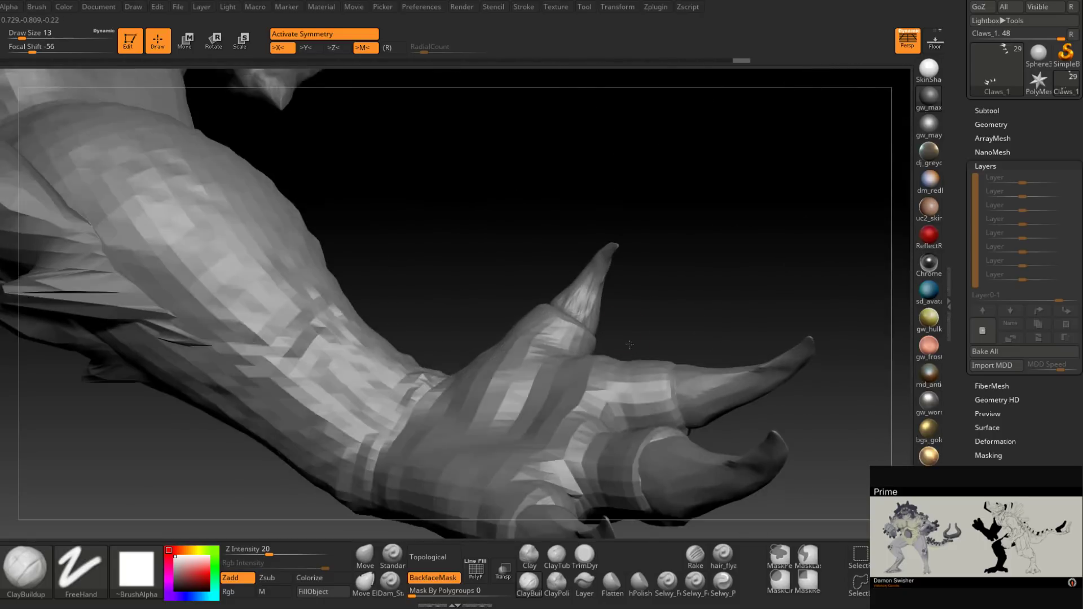
{"action": "right_click_drag", "start_coordinate": [605, 302], "coordinate": [601, 294]}
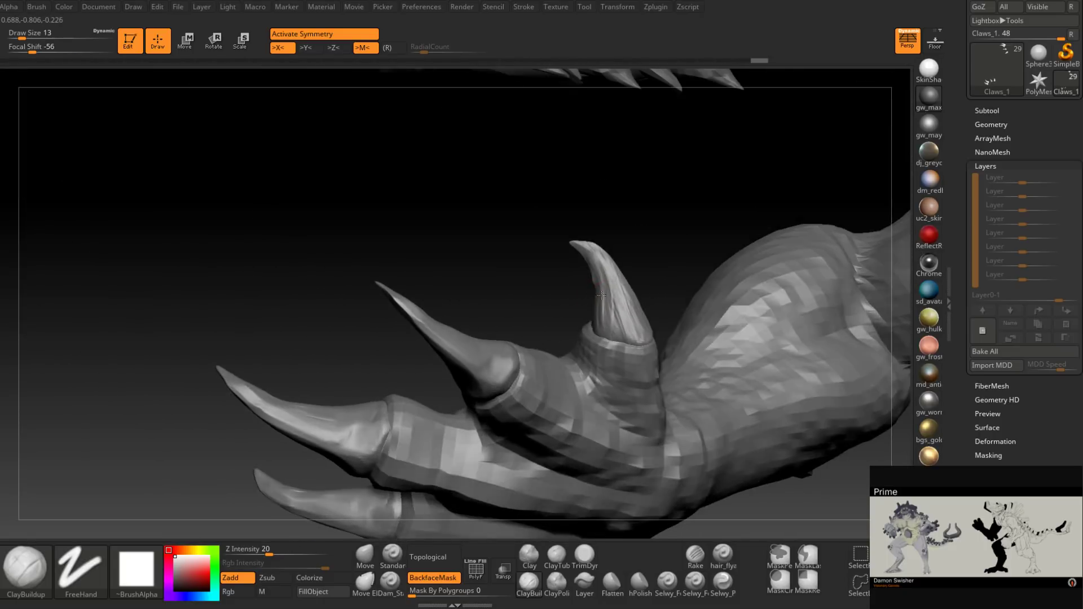
{"action": "mouse_move", "coordinate": [618, 336]}
{"action": "right_mouse_down"}
{"action": "mouse_move", "coordinate": [633, 353]}
{"action": "mouse_move", "coordinate": [652, 338]}
{"action": "mouse_move", "coordinate": [629, 282]}
{"action": "mouse_move", "coordinate": [612, 302]}
{"action": "mouse_move", "coordinate": [618, 333]}
{"action": "right_mouse_up"}
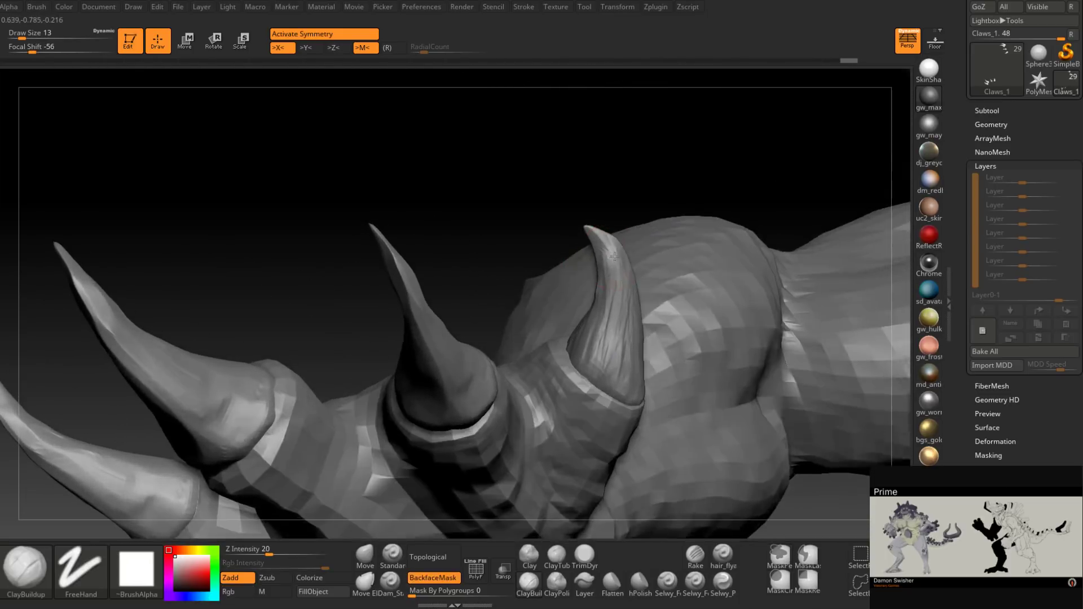
Step: Reduce the draw size to 6 and add finer ridges to the thumb claw's upper half and outer side
{"action": "key", "text": "space"}
{"action": "left_click_drag", "start_coordinate": [624, 272], "coordinate": [618, 273]}
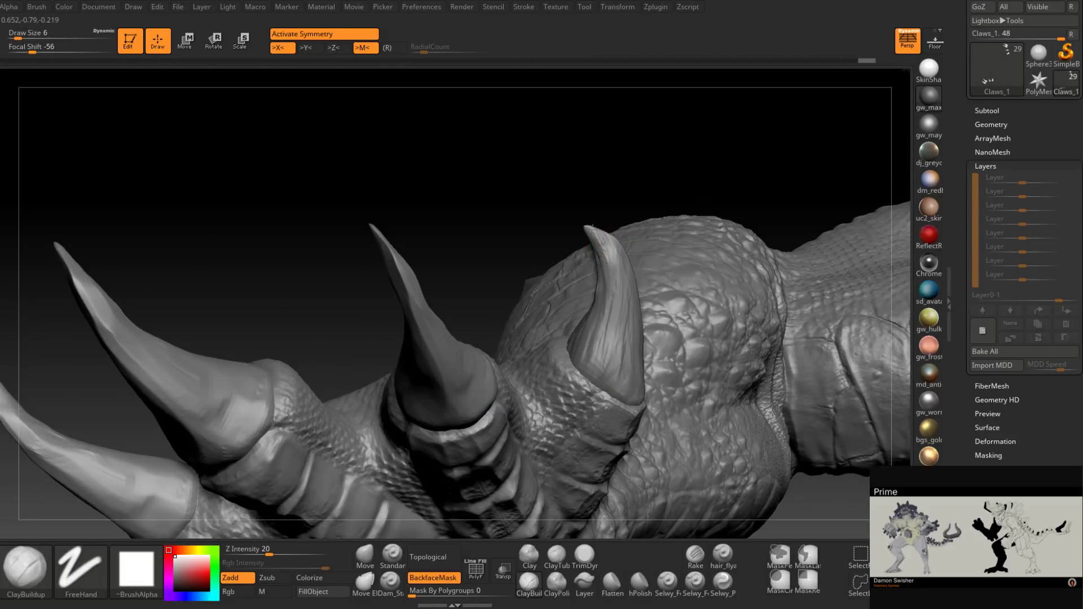
{"action": "right_click_drag", "start_coordinate": [613, 249], "coordinate": [628, 260]}
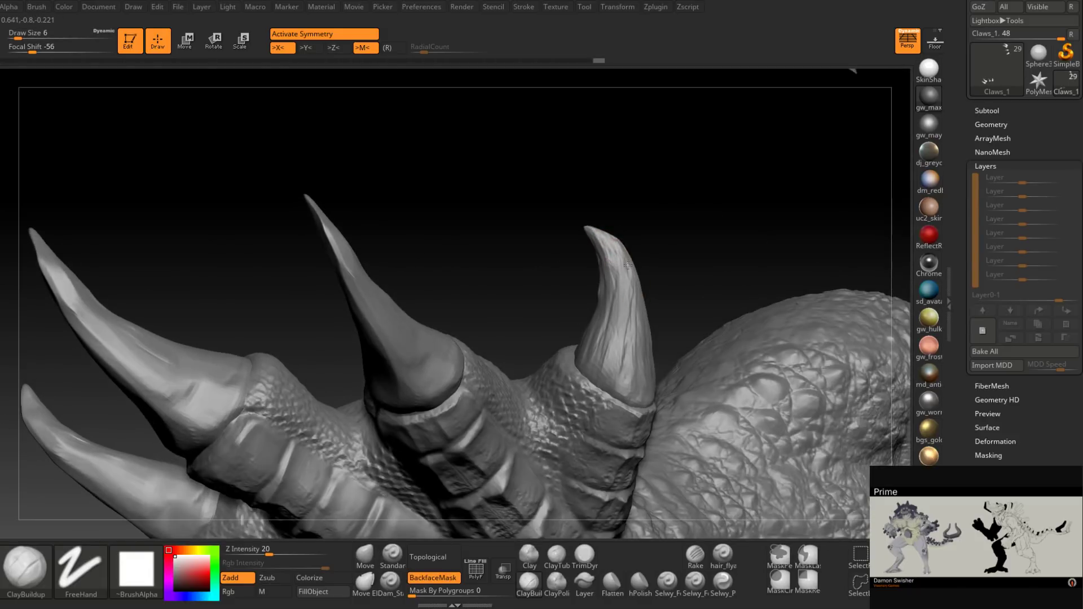
{"action": "right_click_drag", "start_coordinate": [603, 336], "coordinate": [601, 282]}
{"action": "left_click_drag", "start_coordinate": [597, 282], "coordinate": [587, 311]}
{"action": "right_click_drag", "start_coordinate": [589, 309], "coordinate": [599, 286]}
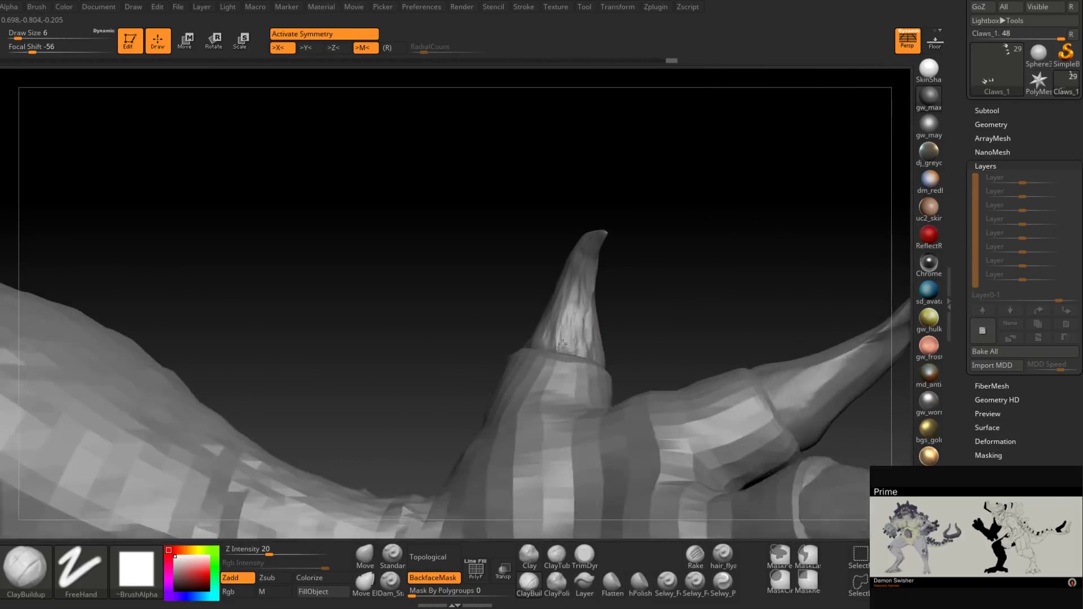
Step: Sculpt fine lengthwise ridges from tip to base on the palm-facing side and rear edge of the thumb claw
{"action": "left_click_drag", "start_coordinate": [588, 309], "coordinate": [580, 347]}
{"action": "right_click_drag", "start_coordinate": [584, 339], "coordinate": [600, 268]}
{"action": "left_click_drag", "start_coordinate": [598, 246], "coordinate": [564, 345]}
{"action": "mouse_move", "coordinate": [566, 341]}
{"action": "right_mouse_down"}
{"action": "mouse_move", "coordinate": [588, 322]}
{"action": "mouse_move", "coordinate": [578, 274]}
{"action": "right_mouse_up"}
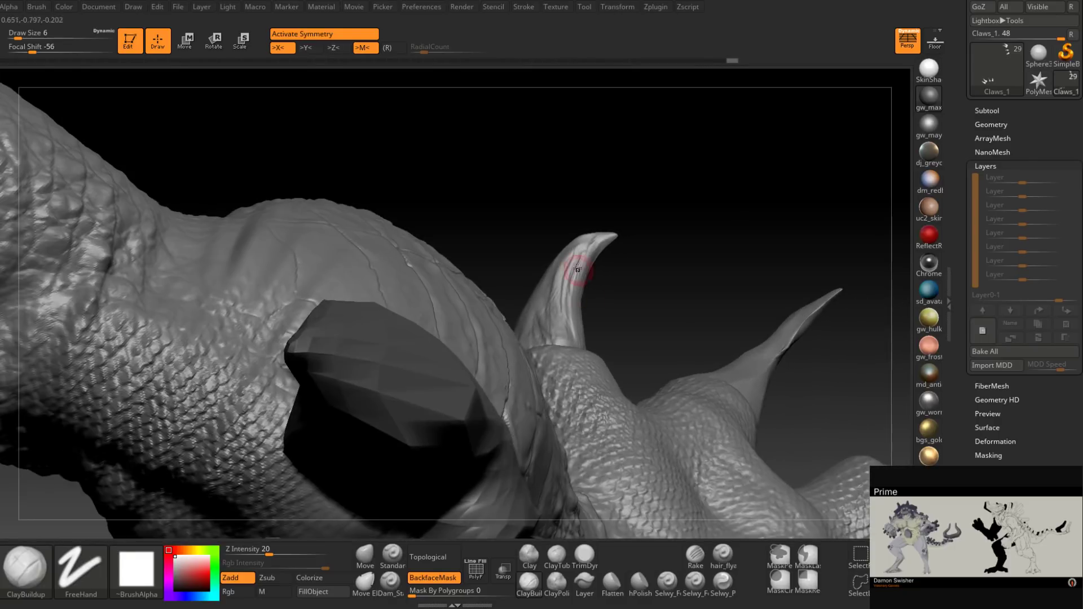
{"action": "left_click_drag", "start_coordinate": [577, 271], "coordinate": [545, 308]}
{"action": "mouse_move", "coordinate": [546, 316]}
{"action": "right_mouse_down"}
{"action": "mouse_move", "coordinate": [563, 352]}
{"action": "mouse_move", "coordinate": [611, 323]}
{"action": "mouse_move", "coordinate": [537, 339]}
{"action": "right_mouse_up"}
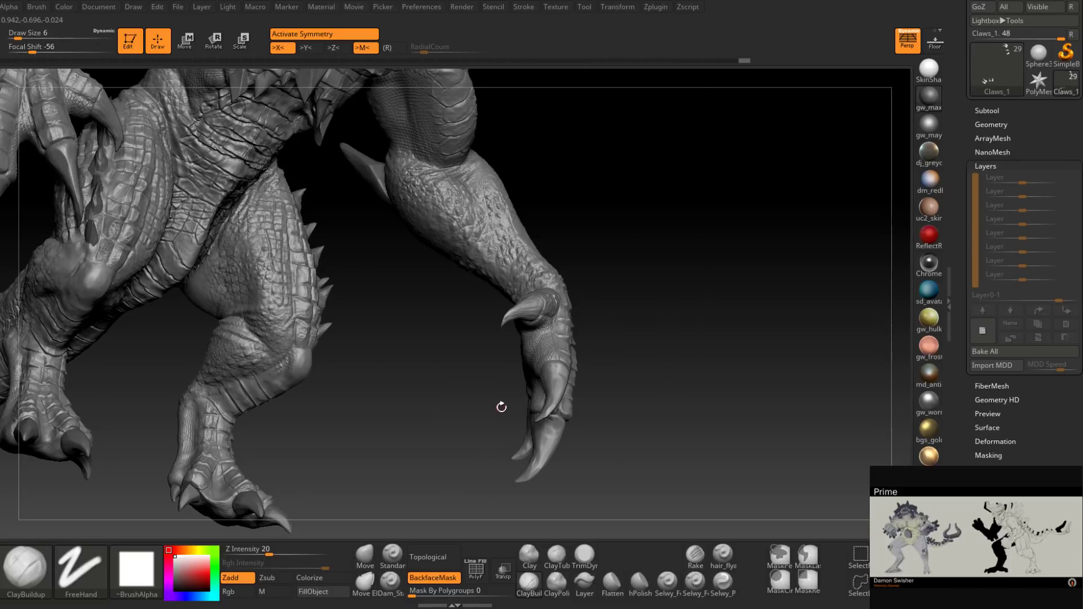
Step: Set the draw size to 11 and start building ridges at the base of the index finger claw
{"action": "left_click_drag", "start_coordinate": [501, 407], "coordinate": [440, 497]}
{"action": "mouse_move", "coordinate": [571, 325]}
{"action": "right_mouse_down"}
{"action": "mouse_move", "coordinate": [610, 330]}
{"action": "mouse_move", "coordinate": [597, 360]}
{"action": "mouse_move", "coordinate": [598, 328]}
{"action": "right_mouse_up"}
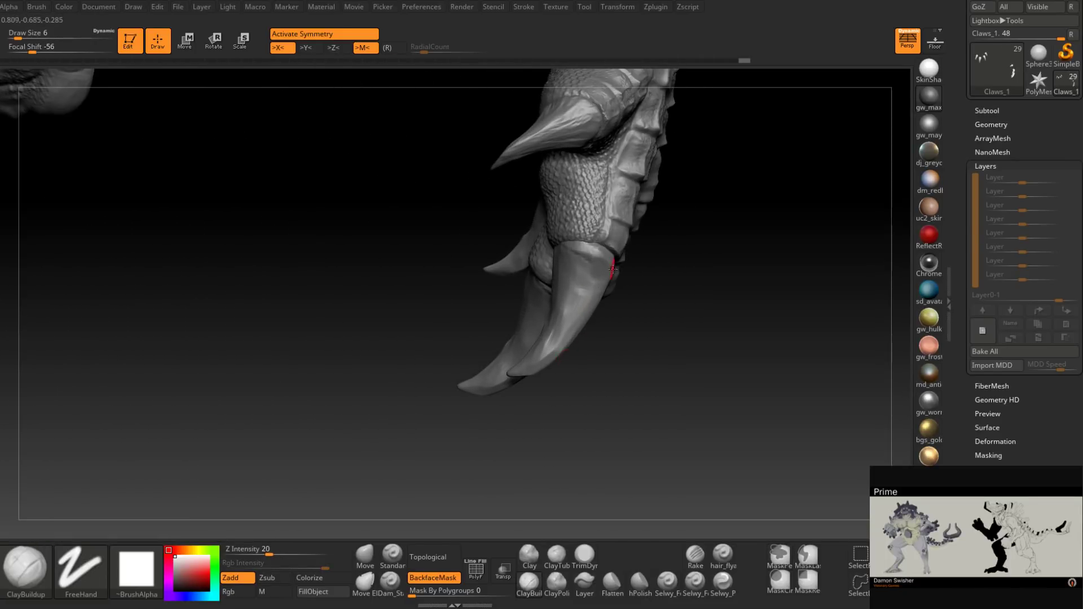
{"action": "right_click_drag", "start_coordinate": [611, 273], "coordinate": [579, 341]}
{"action": "key", "text": "space"}
{"action": "mouse_move", "coordinate": [613, 267]}
{"action": "left_mouse_down"}
{"action": "mouse_move", "coordinate": [595, 271]}
{"action": "mouse_move", "coordinate": [589, 254]}
{"action": "left_mouse_up"}
{"action": "right_click_drag", "start_coordinate": [587, 250], "coordinate": [588, 268]}
{"action": "mouse_move", "coordinate": [588, 268]}
{"action": "left_mouse_down"}
{"action": "mouse_move", "coordinate": [585, 251]}
{"action": "mouse_move", "coordinate": [578, 270]}
{"action": "left_mouse_up"}
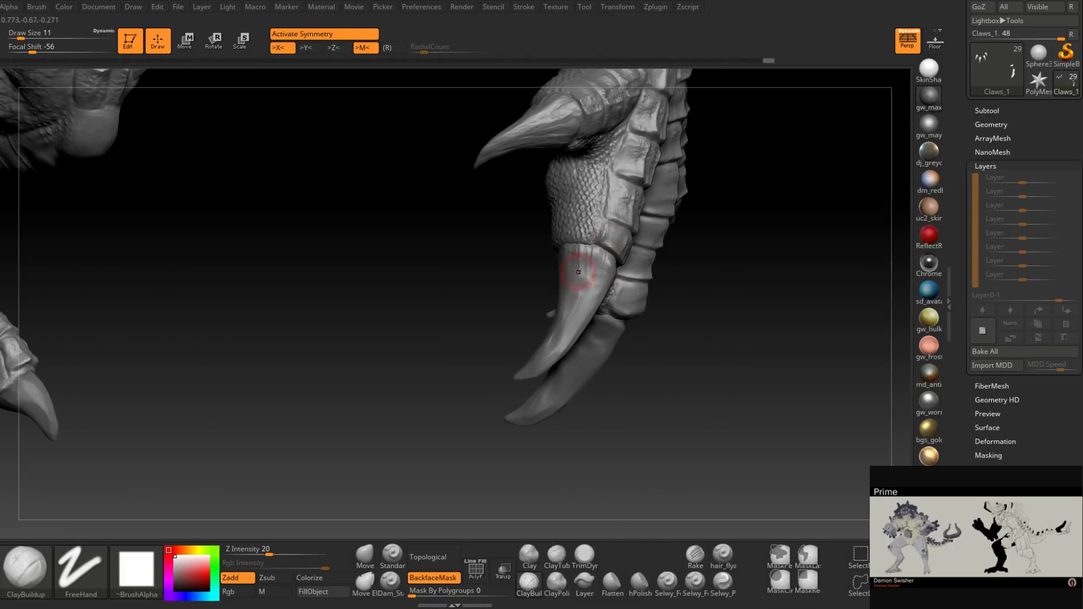
{"action": "right_click_drag", "start_coordinate": [578, 269], "coordinate": [599, 248]}
{"action": "left_click_drag", "start_coordinate": [599, 248], "coordinate": [601, 260]}
{"action": "right_click_drag", "start_coordinate": [600, 266], "coordinate": [604, 304]}
{"action": "right_click_drag", "start_coordinate": [592, 289], "coordinate": [601, 277]}
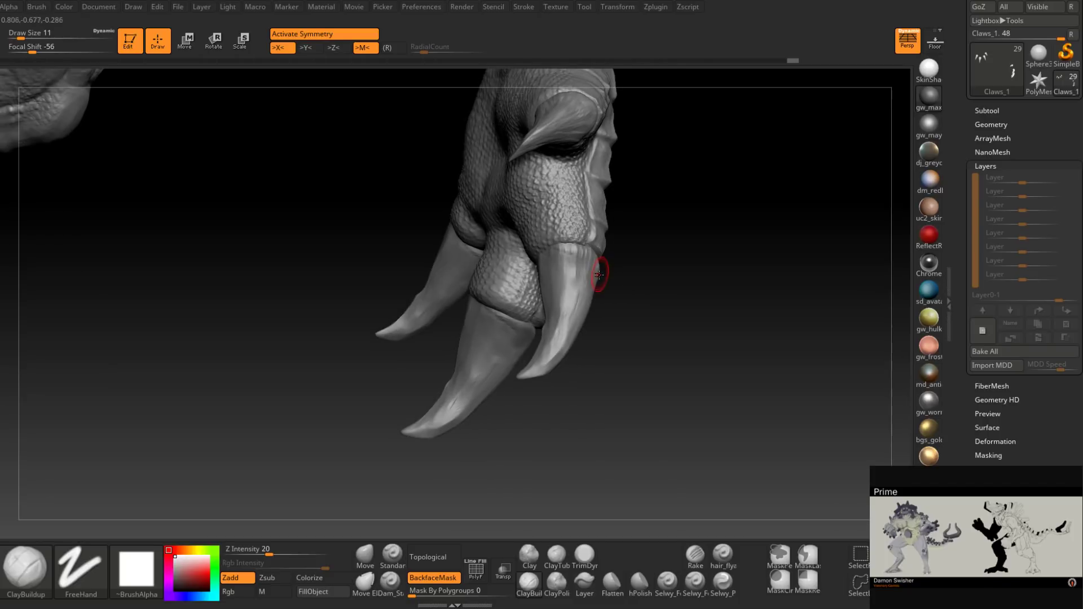
Step: Build up lengthwise ridges on the upper half of the index finger claw's thumb-facing side
{"action": "left_click_drag", "start_coordinate": [573, 248], "coordinate": [567, 290]}
{"action": "left_click_drag", "start_coordinate": [496, 446], "coordinate": [446, 446]}
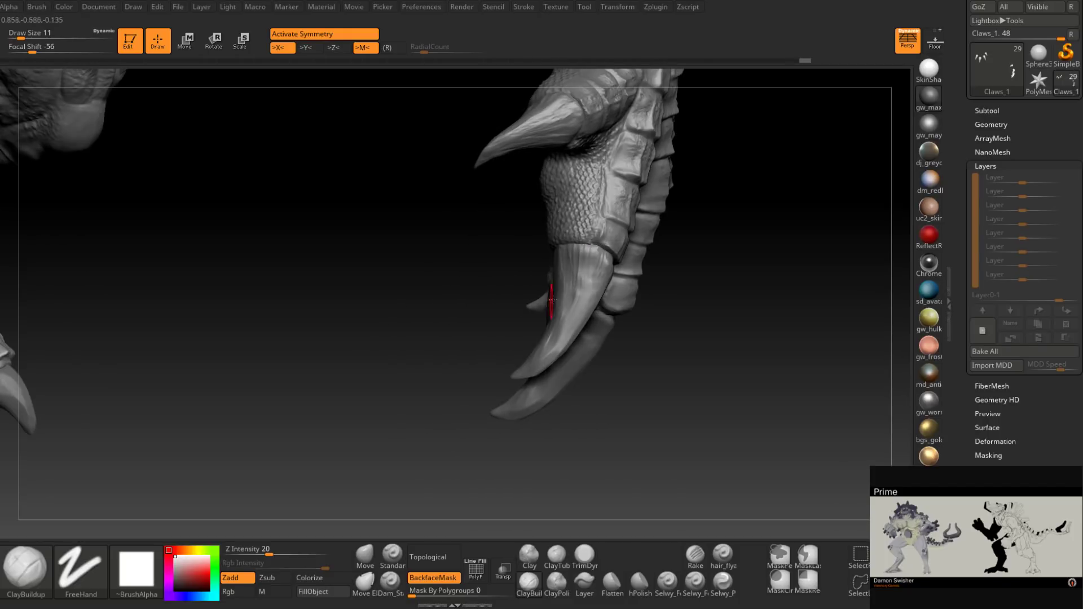
{"action": "left_click_drag", "start_coordinate": [556, 284], "coordinate": [550, 318]}
{"action": "left_click_drag", "start_coordinate": [589, 245], "coordinate": [578, 285]}
{"action": "left_click_drag", "start_coordinate": [491, 449], "coordinate": [435, 446]}
{"action": "left_click_drag", "start_coordinate": [588, 266], "coordinate": [595, 282]}
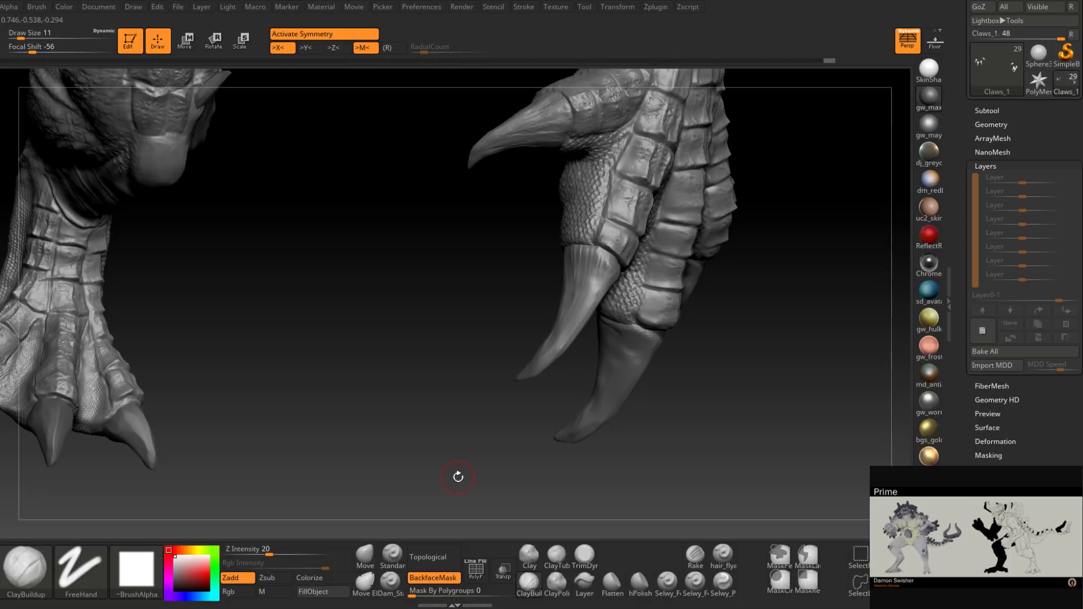
Step: Add ridges running from the cuticle edge down the middle of the index finger claw
{"action": "left_click_drag", "start_coordinate": [458, 478], "coordinate": [517, 474]}
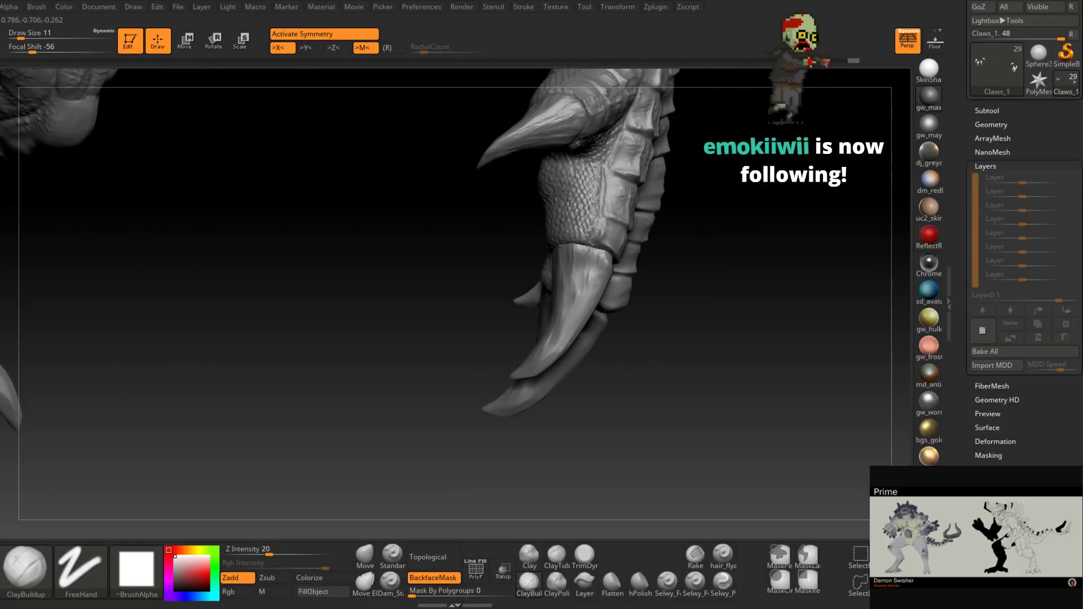
{"action": "left_click_drag", "start_coordinate": [581, 272], "coordinate": [574, 300]}
{"action": "left_click_drag", "start_coordinate": [451, 452], "coordinate": [507, 445]}
{"action": "left_click_drag", "start_coordinate": [574, 274], "coordinate": [569, 307]}
{"action": "left_click_drag", "start_coordinate": [688, 339], "coordinate": [637, 333]}
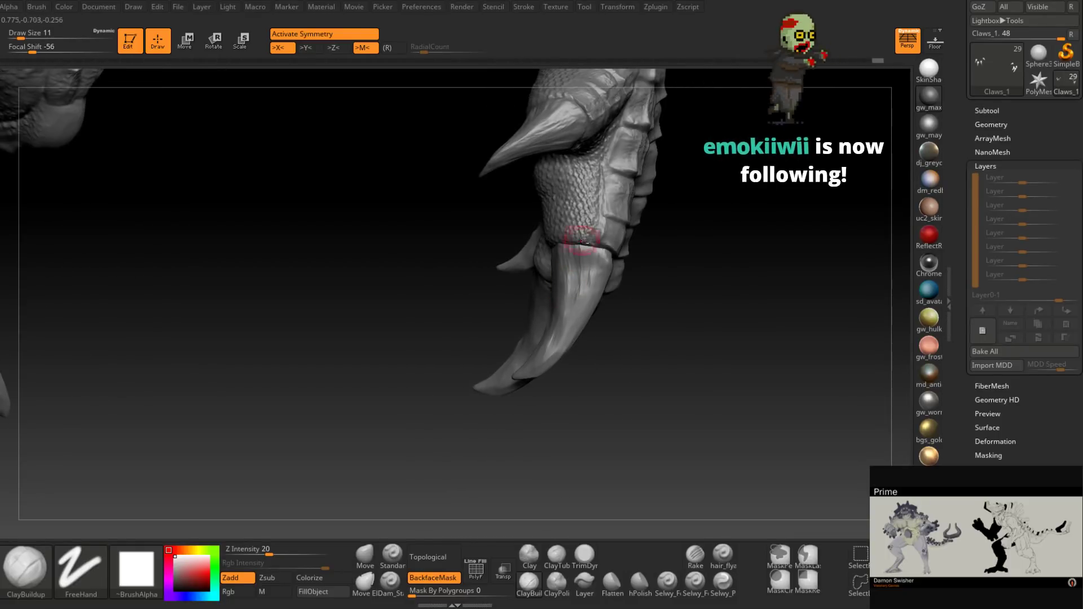
{"action": "left_click_drag", "start_coordinate": [580, 243], "coordinate": [560, 333]}
{"action": "left_click_drag", "start_coordinate": [637, 338], "coordinate": [674, 344]}
{"action": "mouse_move", "coordinate": [566, 260]}
{"action": "left_mouse_down"}
{"action": "mouse_move", "coordinate": [564, 298]}
{"action": "mouse_move", "coordinate": [563, 283]}
{"action": "left_mouse_up"}
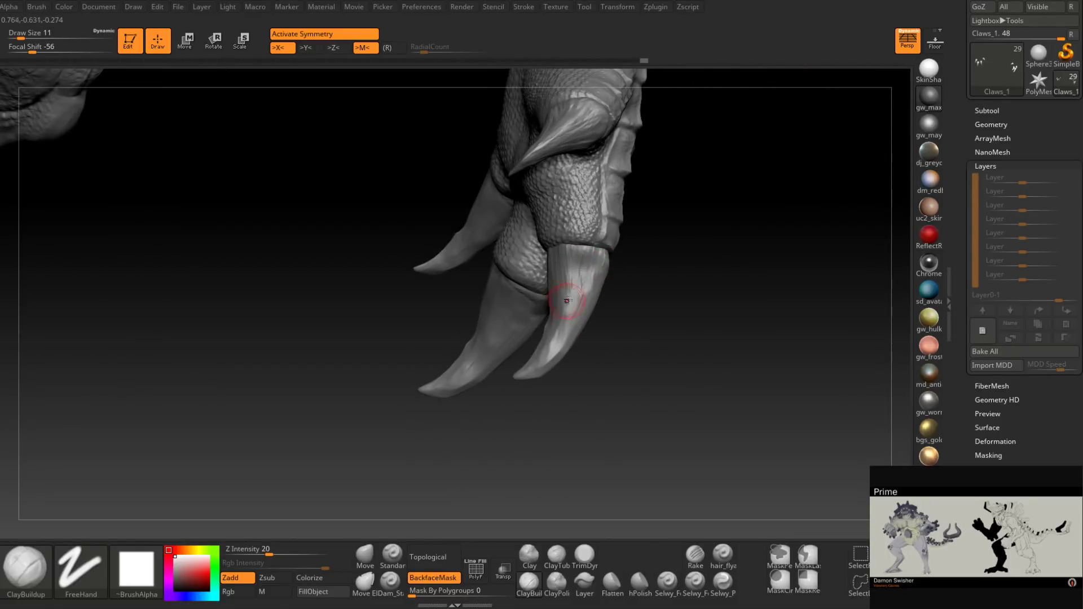
Step: Strengthen the long ridges along the inner edge of the index finger claw with overlapping ClayBuildup strokes
{"action": "left_click_drag", "start_coordinate": [638, 338], "coordinate": [694, 338]}
{"action": "left_click_drag", "start_coordinate": [562, 260], "coordinate": [560, 319]}
{"action": "mouse_move", "coordinate": [567, 269]}
{"action": "left_mouse_down"}
{"action": "mouse_move", "coordinate": [557, 320]}
{"action": "mouse_move", "coordinate": [569, 308]}
{"action": "mouse_move", "coordinate": [550, 316]}
{"action": "left_mouse_up"}
{"action": "left_click_drag", "start_coordinate": [570, 387], "coordinate": [519, 384]}
{"action": "left_click_drag", "start_coordinate": [568, 279], "coordinate": [560, 332]}
{"action": "left_click_drag", "start_coordinate": [540, 382], "coordinate": [522, 381]}
{"action": "key", "text": "ctrl+shift+z"}
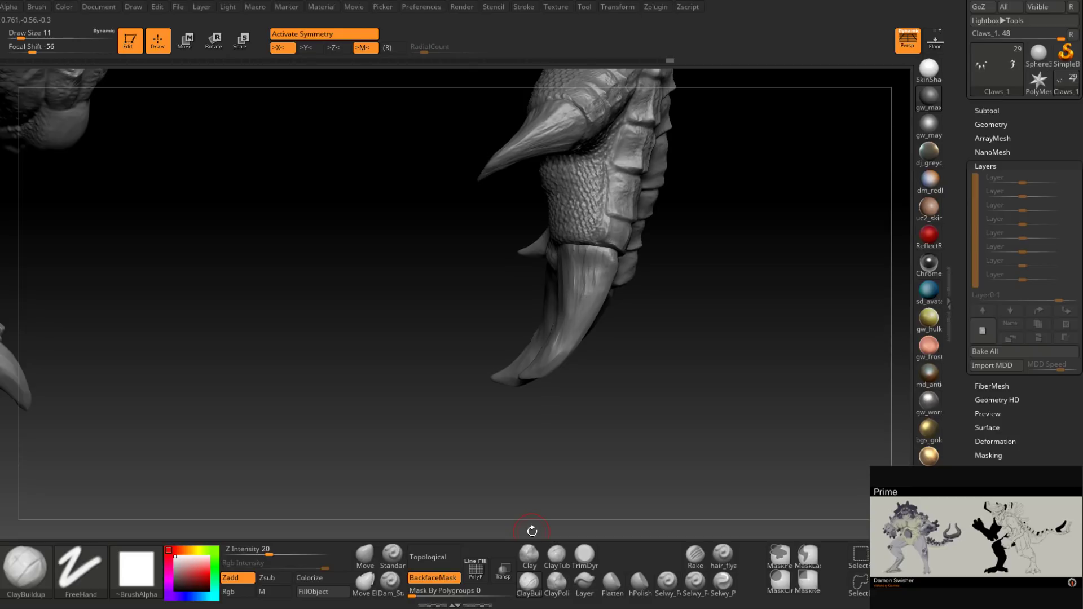
Step: Sculpt lengthwise ridges along the back-of-hand side of the index finger claw
{"action": "left_click_drag", "start_coordinate": [632, 282], "coordinate": [603, 274]}
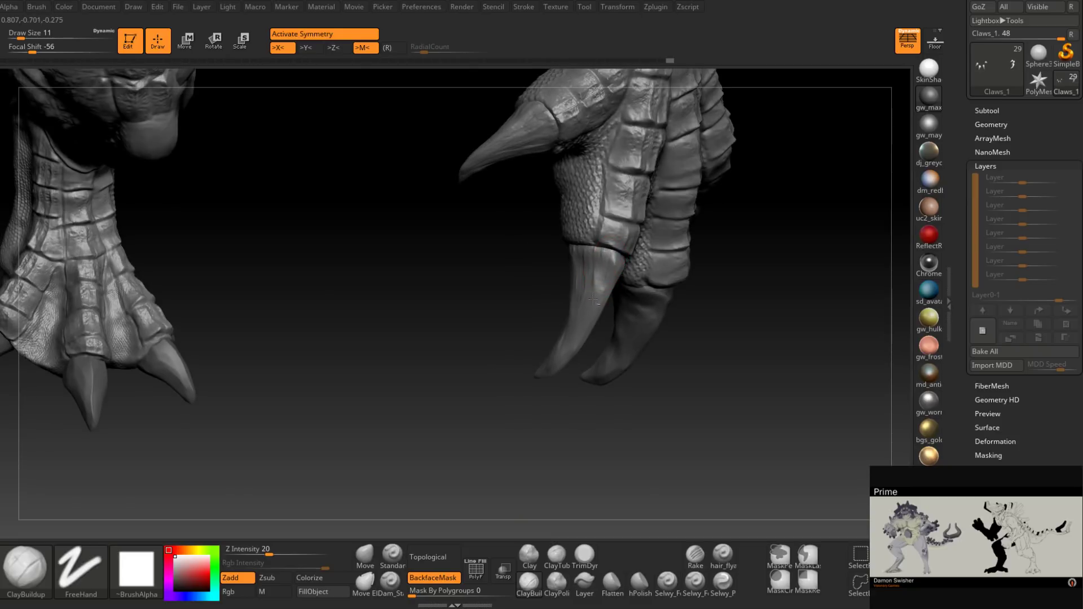
{"action": "key", "text": "ctrl+shift+z"}
{"action": "key", "text": "ctrl+shift+z"}
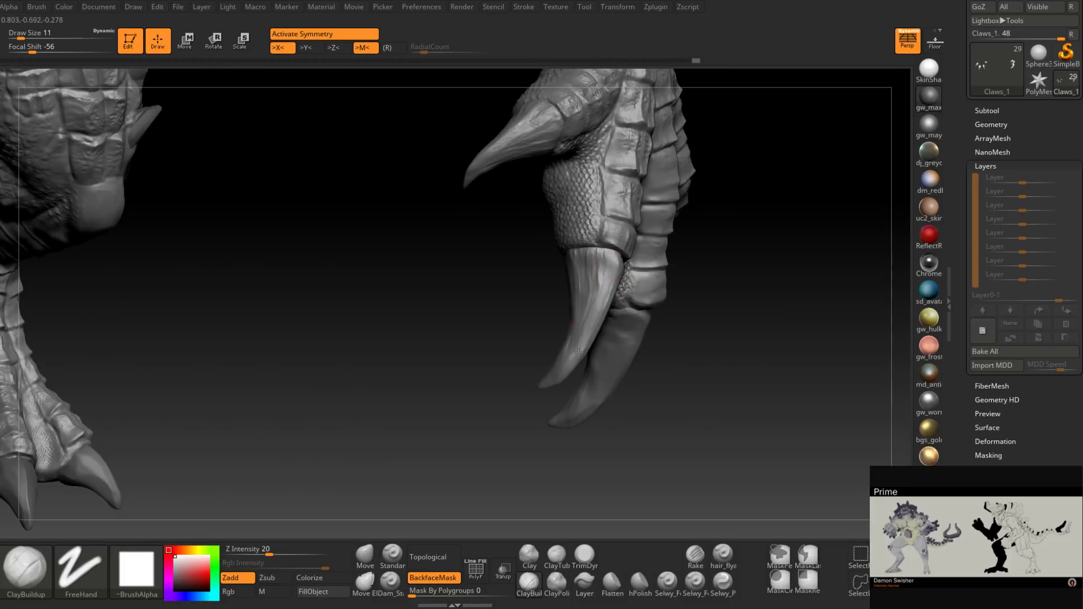
{"action": "key", "text": "ctrl+shift+z"}
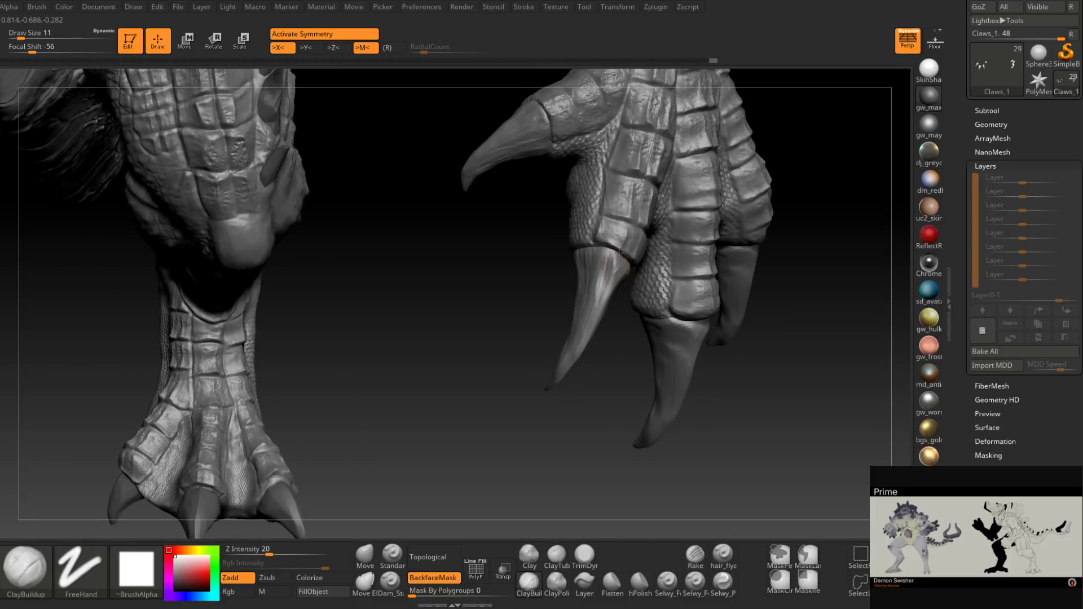
{"action": "key", "text": "ctrl+shift+z"}
{"action": "key", "text": "ctrl+shift+z"}
{"action": "key", "text": "ctrl+shift+z"}
{"action": "key", "text": "ctrl+shift+z"}
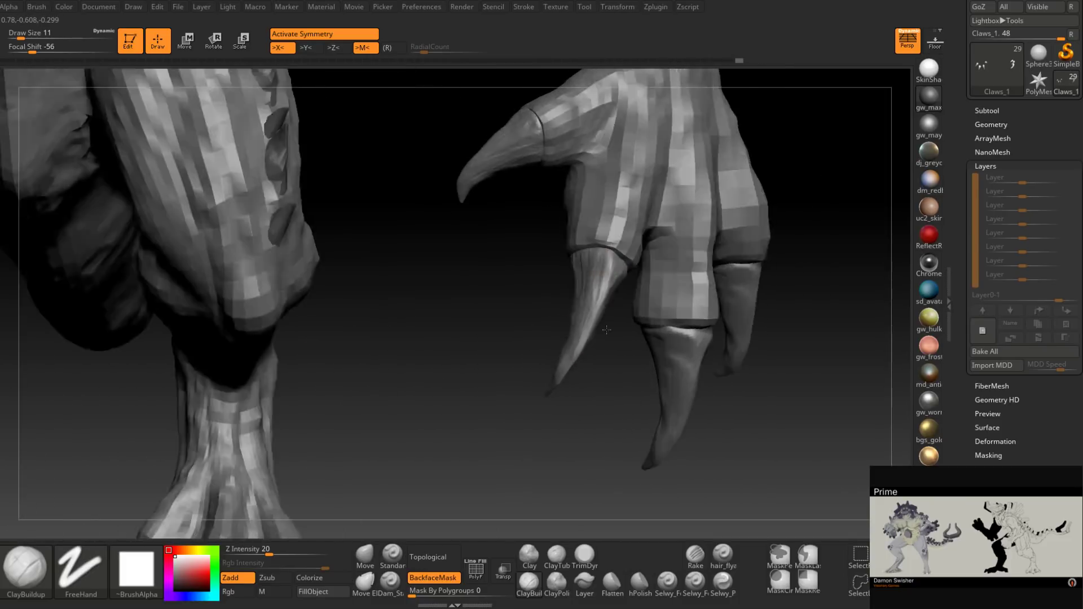
{"action": "key", "text": "ctrl+shift+z"}
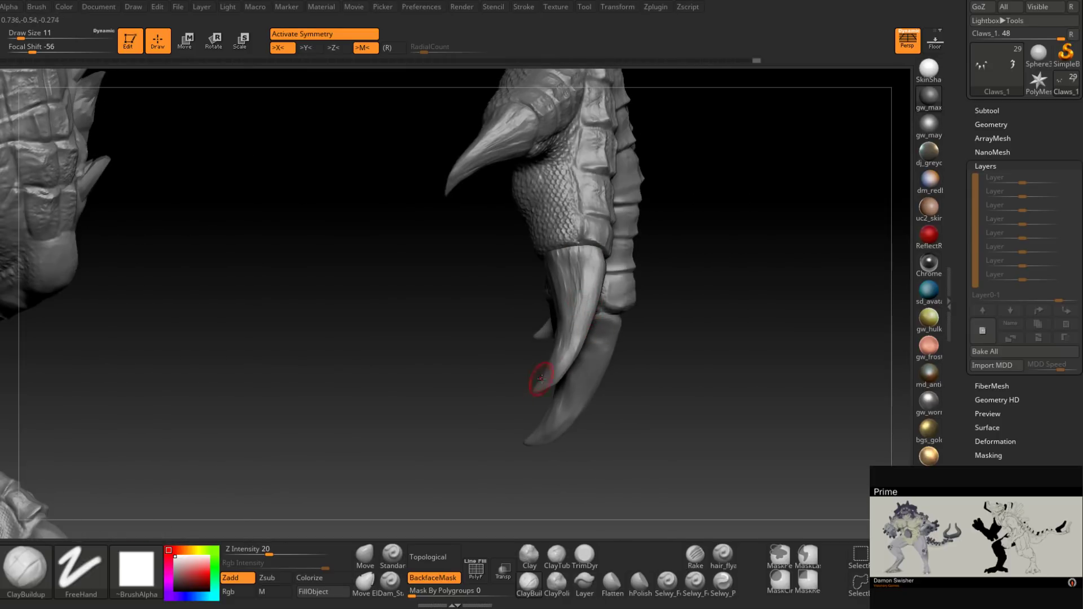
Step: Extend the ridges on the thumb-facing side of the index finger claw down toward its tip
{"action": "key", "text": "ctrl+shift+z"}
{"action": "key", "text": "ctrl+shift+z"}
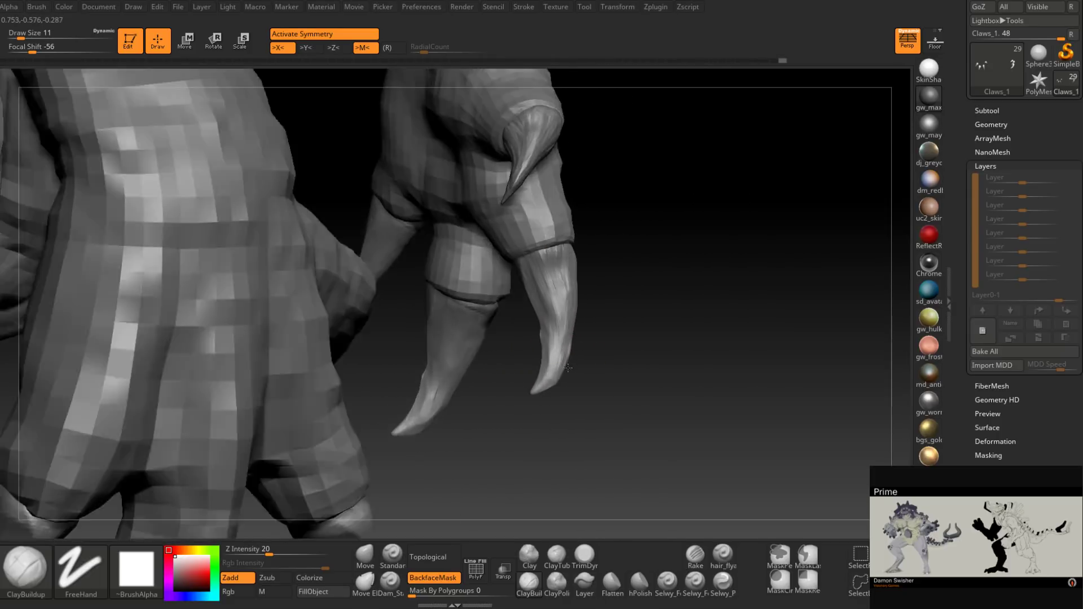
{"action": "key", "text": "ctrl+shift+z"}
{"action": "key", "text": "ctrl+shift+z"}
{"action": "key", "text": "ctrl+shift+z"}
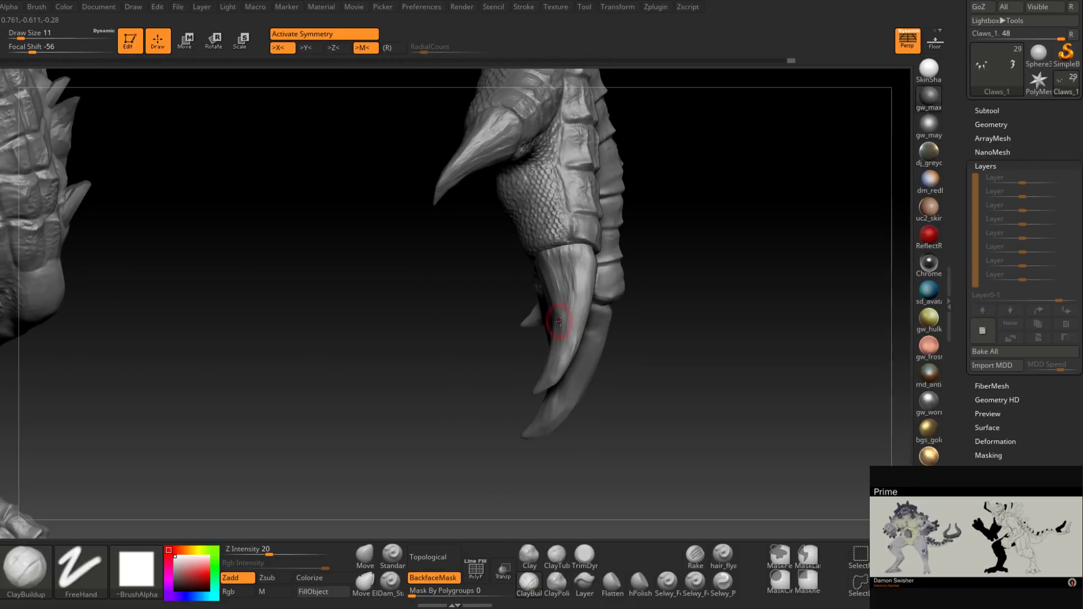
{"action": "key", "text": "ctrl+shift+z"}
{"action": "key", "text": "ctrl+shift+z"}
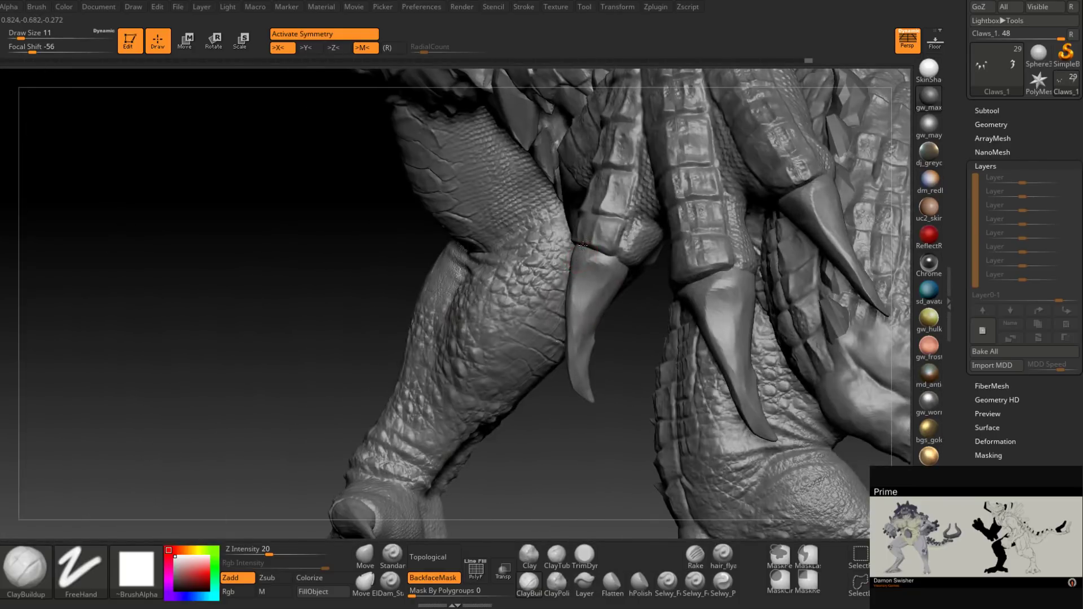
Step: Build up ridges from the base of the index finger claw on its middle-finger side and palm-facing side
{"action": "key", "text": "ctrl+shift+z"}
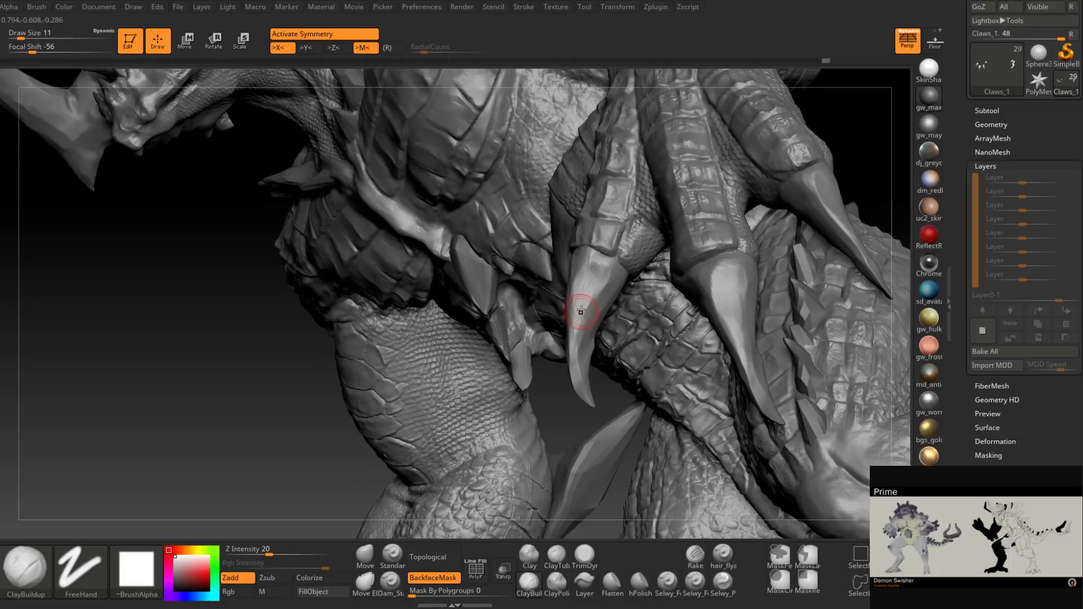
{"action": "key", "text": "ctrl+z"}
{"action": "key", "text": "ctrl+shift+z"}
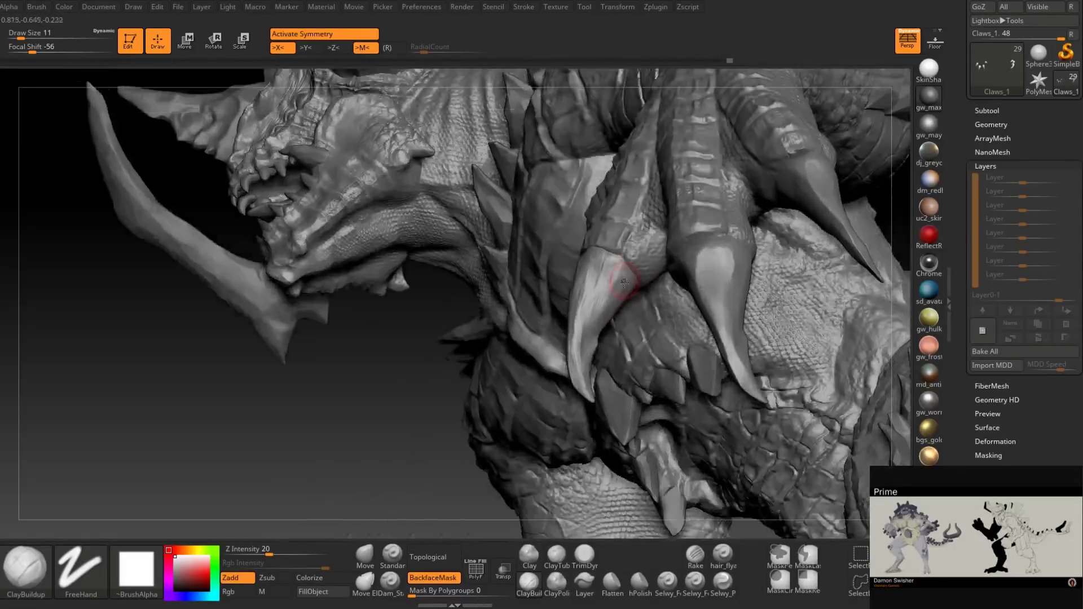
{"action": "key", "text": "ctrl+shift+z"}
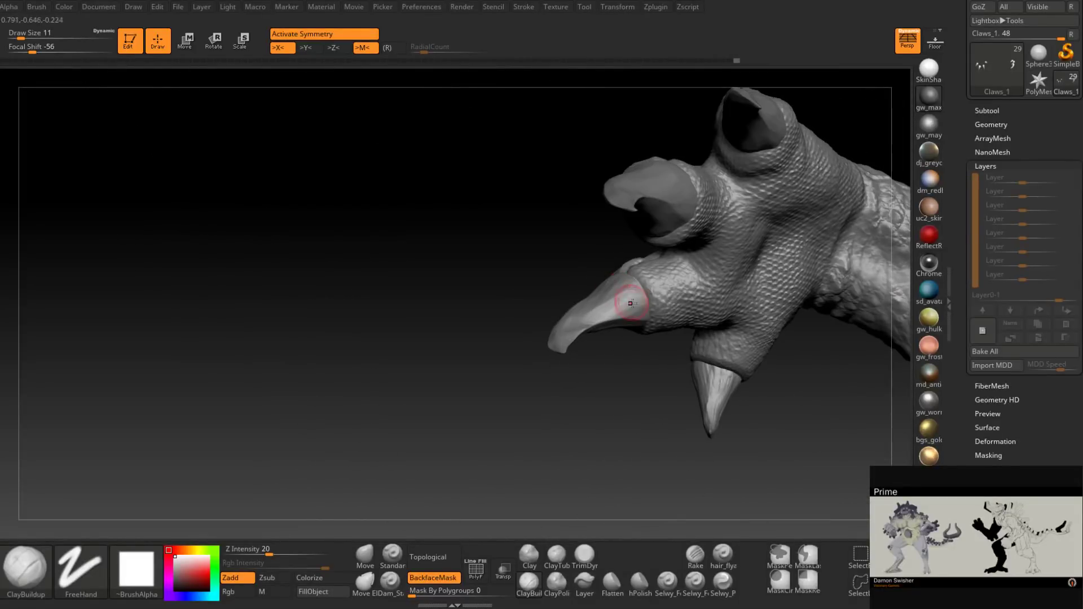
{"action": "key", "text": "ctrl+shift+z"}
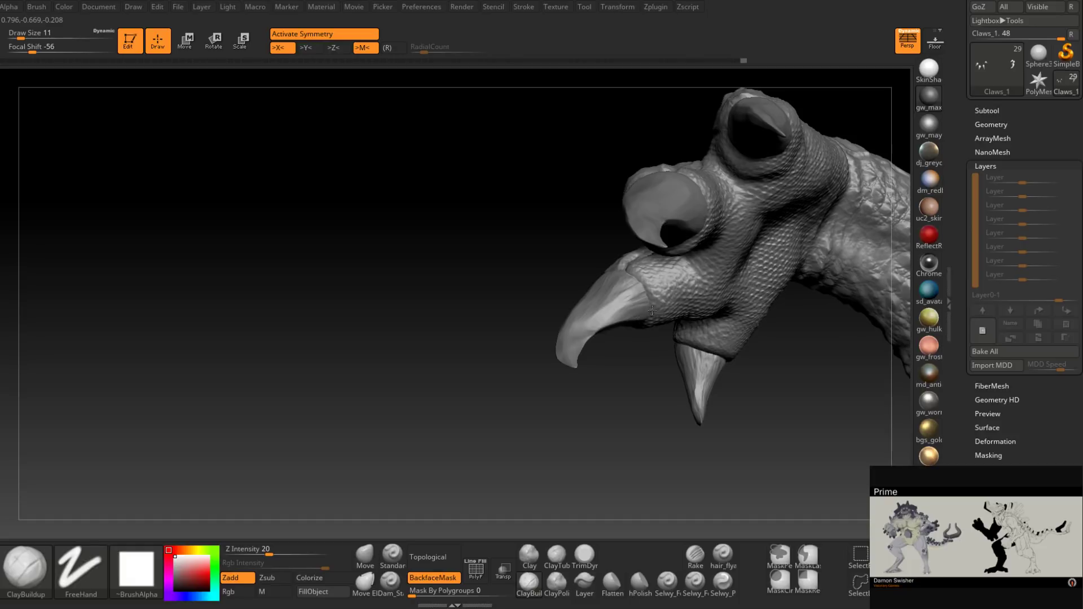
{"action": "key", "text": "ctrl+shift+z"}
{"action": "key", "text": "ctrl+shift+z"}
{"action": "key", "text": "ctrl+shift+z"}
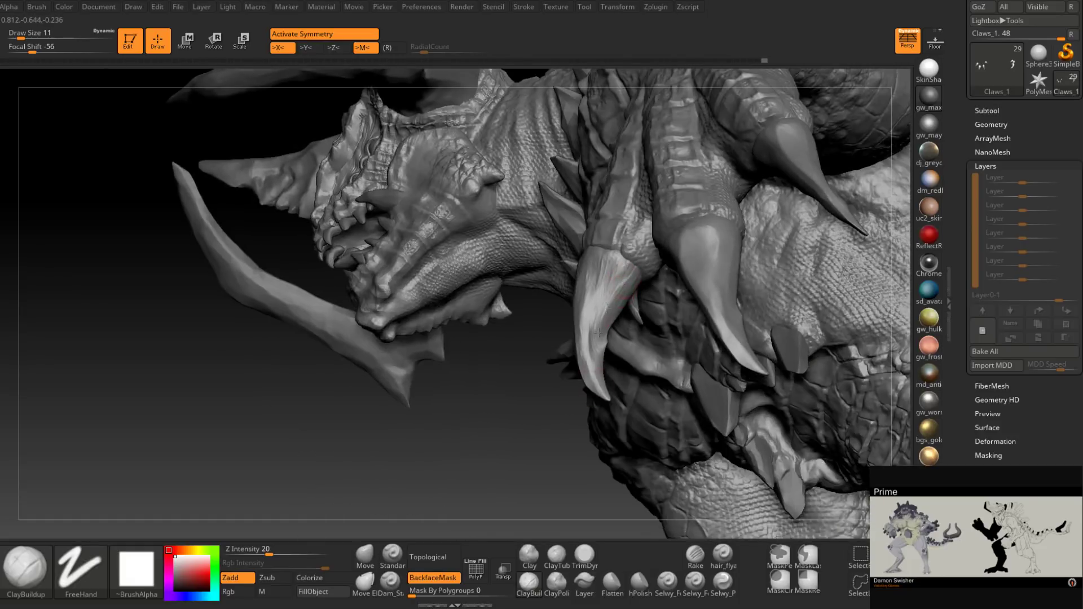
Step: Carry the ridges on the middle-finger and palm-facing sides of the index finger claw down to the tip
{"action": "key", "text": "ctrl+shift+z"}
{"action": "key", "text": "ctrl+shift+z"}
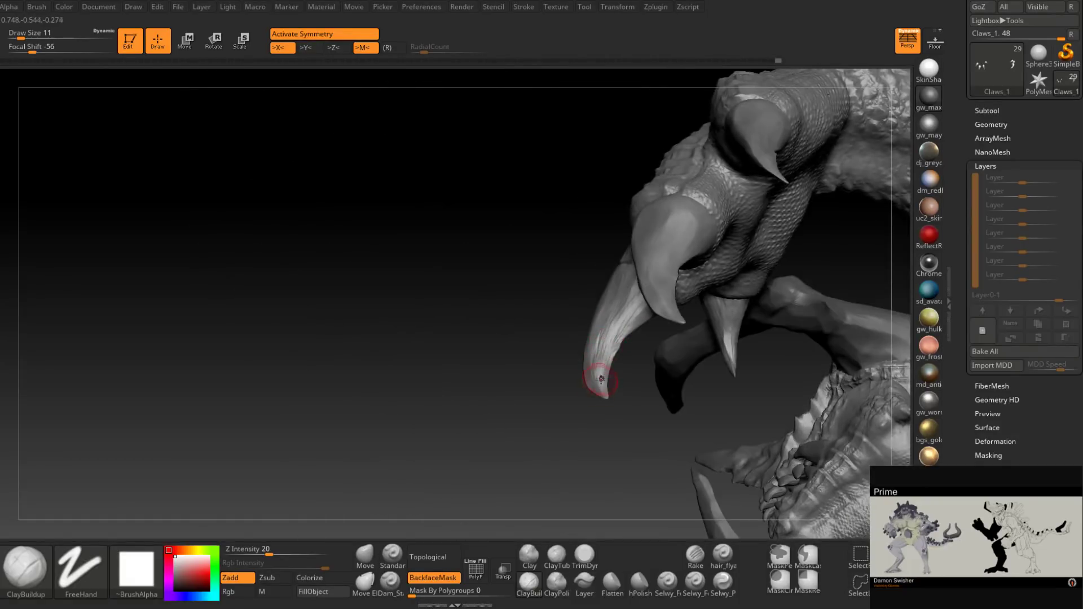
{"action": "key", "text": "ctrl+shift+z"}
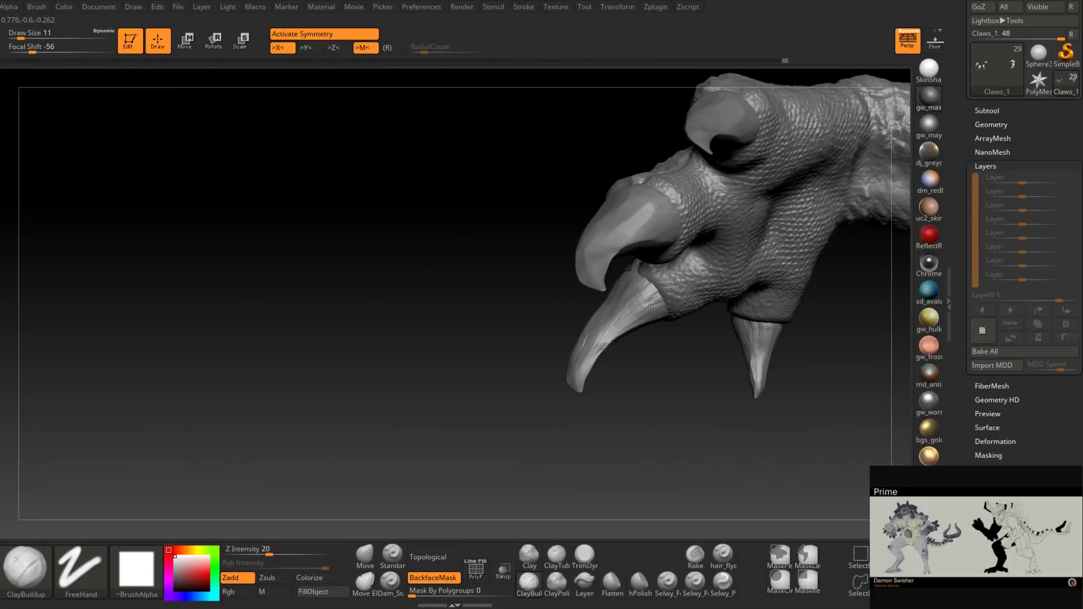
{"action": "key", "text": "ctrl+shift+z"}
{"action": "key", "text": "ctrl+shift+z"}
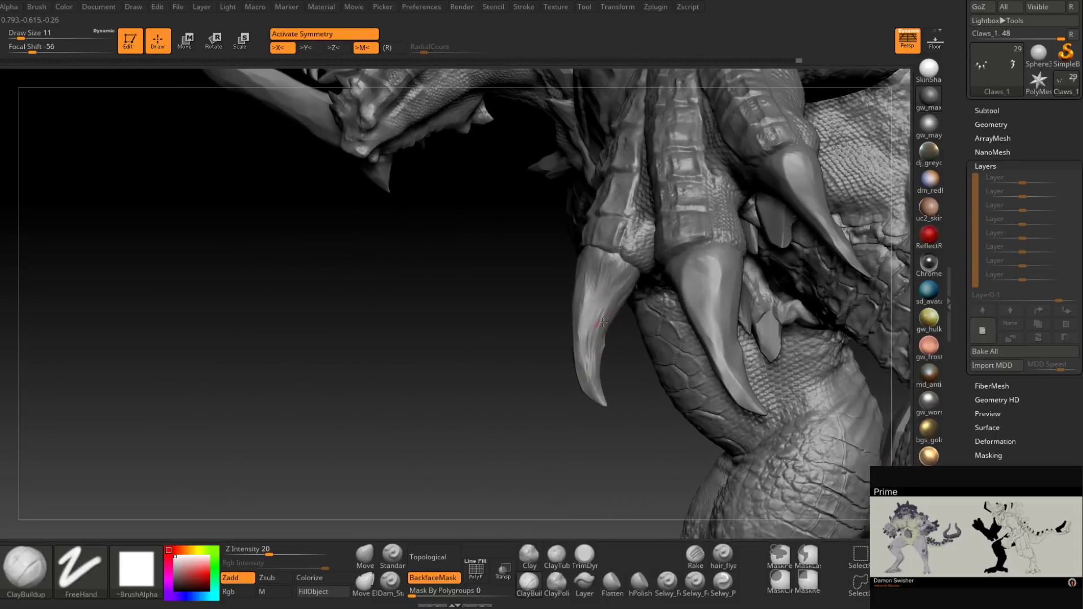
{"action": "key", "text": "ctrl+shift+z"}
{"action": "key", "text": "ctrl+shift+z"}
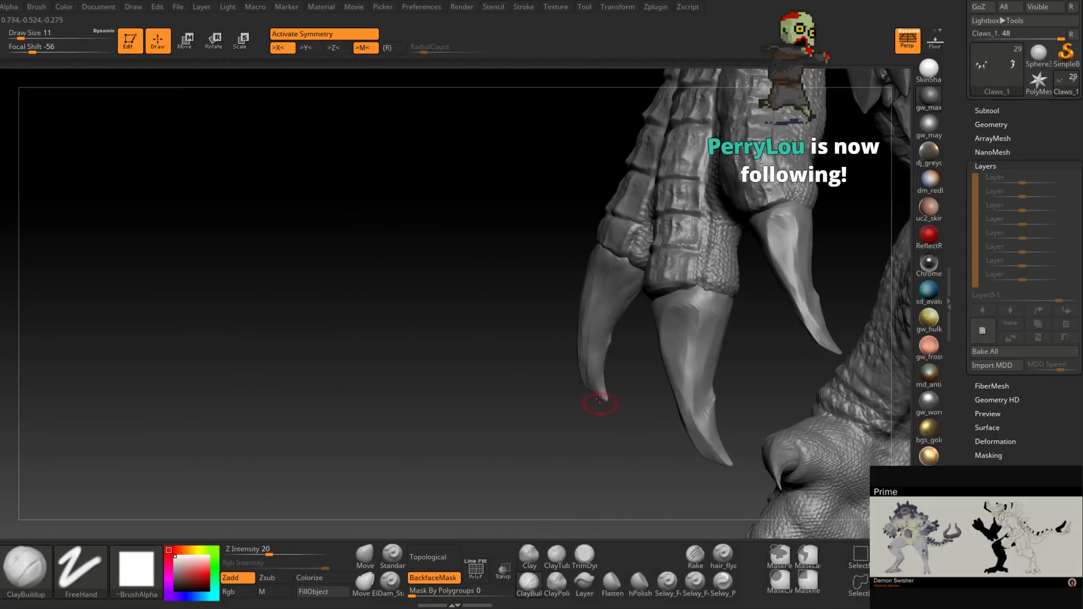
{"action": "key", "text": "ctrl+shift+z"}
{"action": "key", "text": "ctrl+shift+z"}
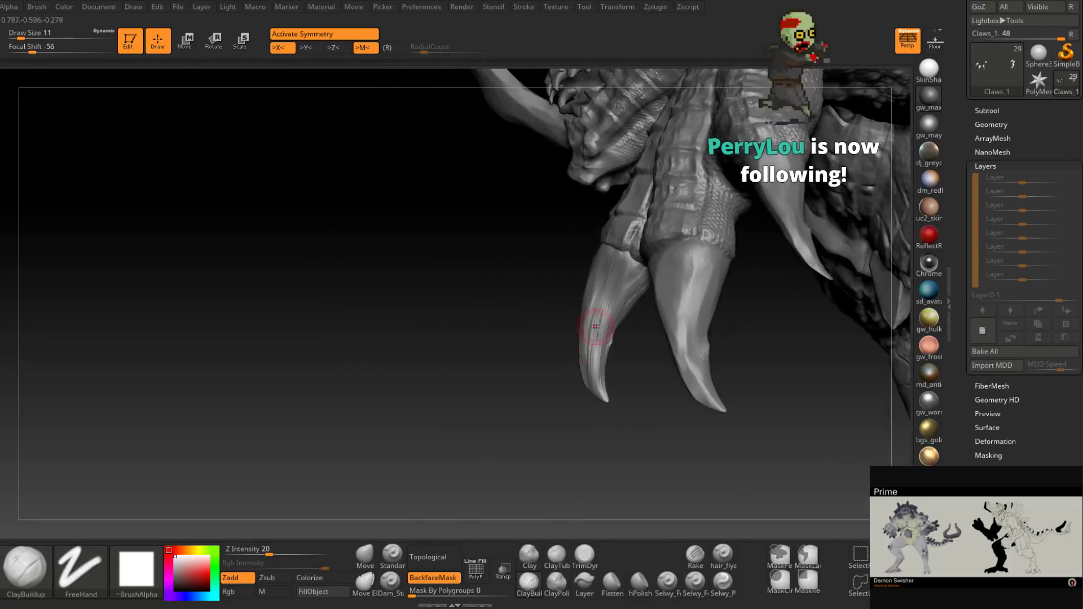
Step: Add more lengthwise ridges on the back-of-hand side of the index finger claw, from its base down the shaft
{"action": "right_click_drag", "start_coordinate": [630, 251], "coordinate": [634, 286]}
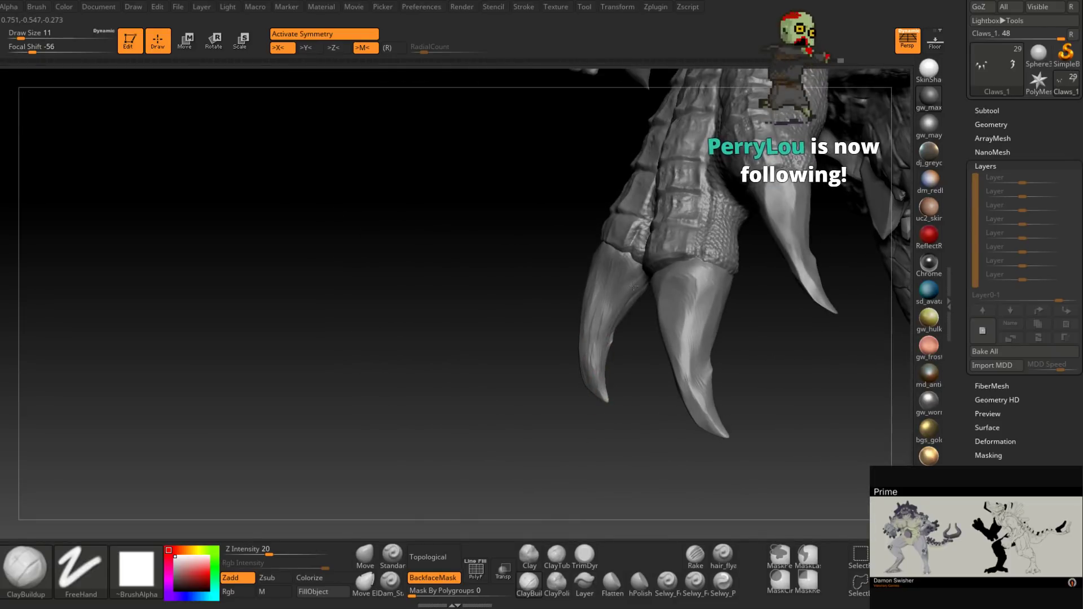
{"action": "key", "text": "ctrl+shift+z"}
{"action": "key", "text": "ctrl+shift+z"}
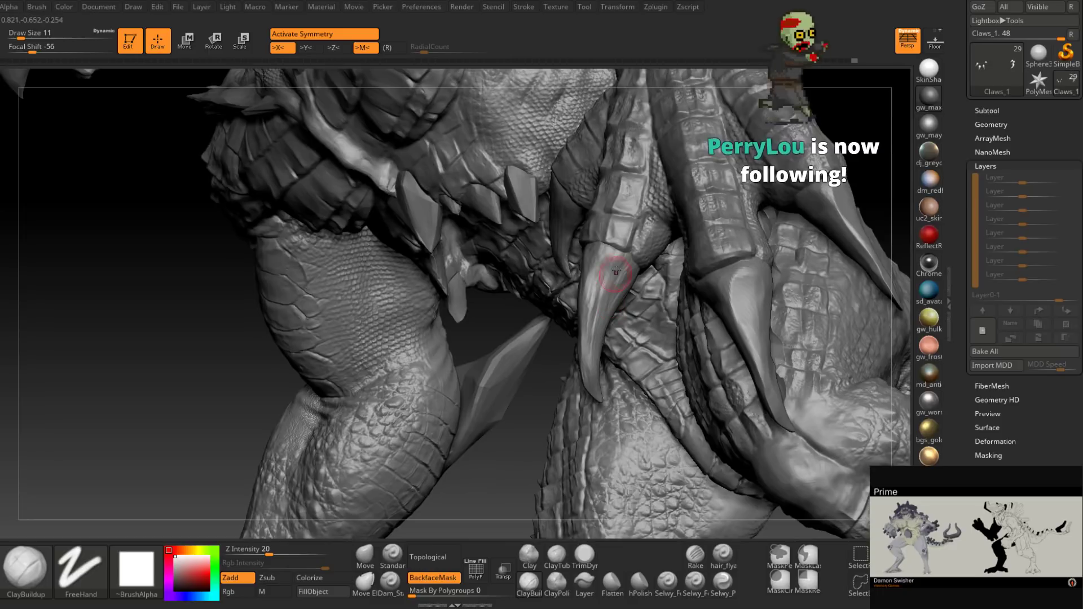
{"action": "key", "text": "ctrl+shift+z"}
{"action": "key", "text": "ctrl+shift+z"}
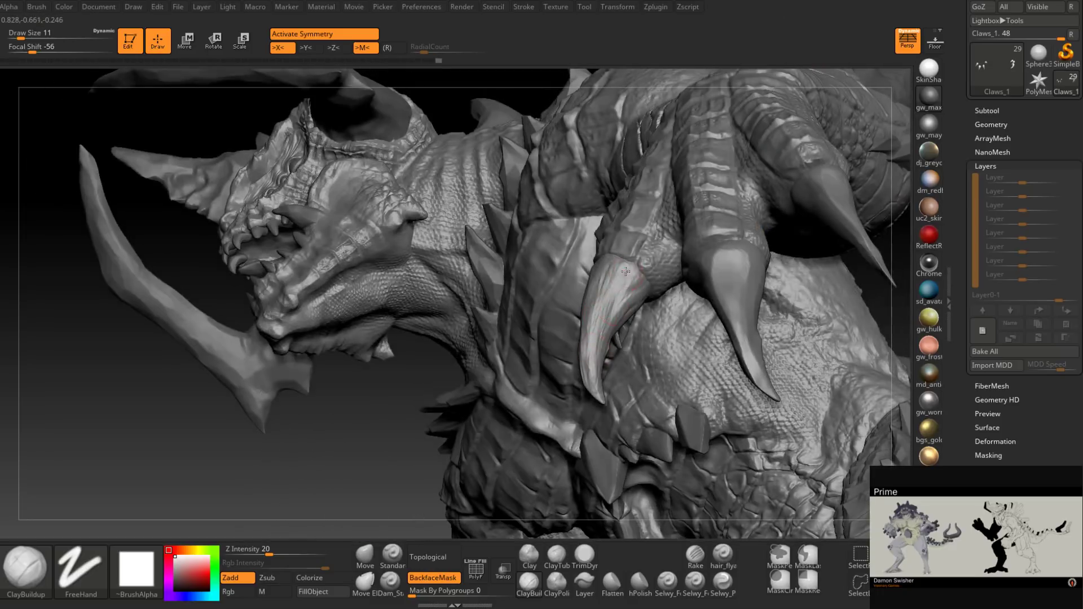
{"action": "key", "text": "ctrl+shift+z"}
{"action": "key", "text": "ctrl+shift+z"}
{"action": "left_click_drag", "start_coordinate": [604, 350], "coordinate": [604, 316]}
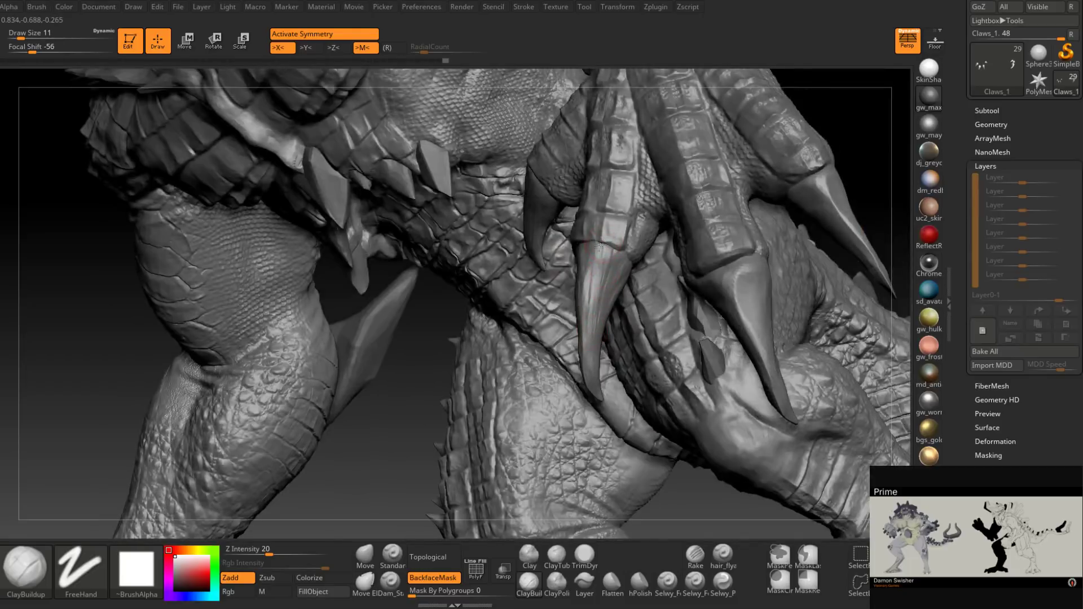
Step: Strengthen the ridges along the outer curve of the index finger claw and around onto its thumb-facing side
{"action": "key", "text": "ctrl+shift+z"}
{"action": "key", "text": "ctrl+shift+z"}
{"action": "key", "text": "ctrl+shift+z"}
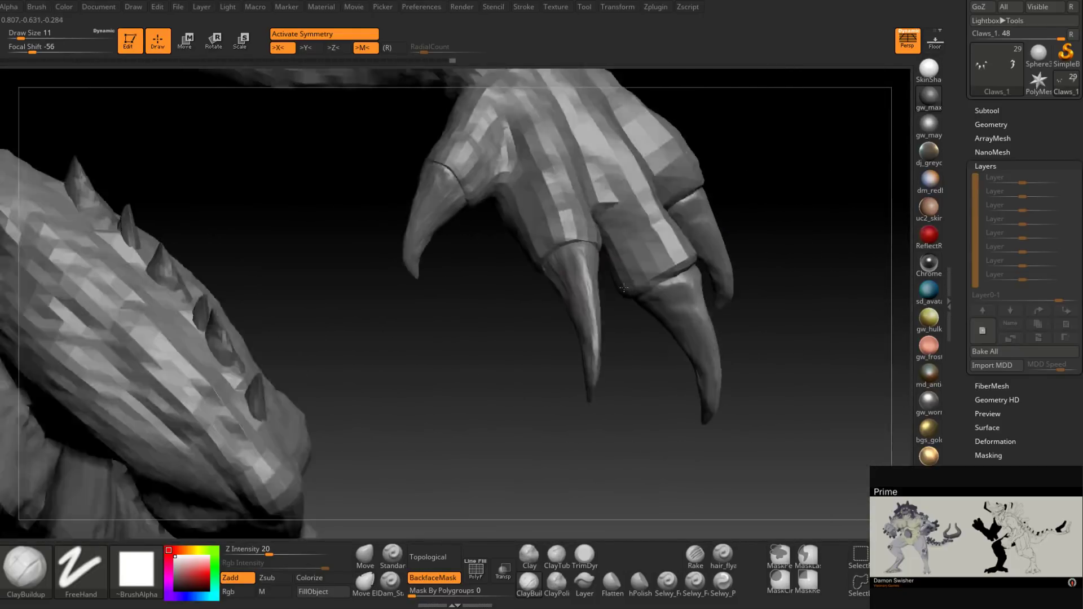
{"action": "key", "text": "ctrl+shift+z"}
{"action": "key", "text": "ctrl+shift+z"}
{"action": "key", "text": "ctrl+shift+z"}
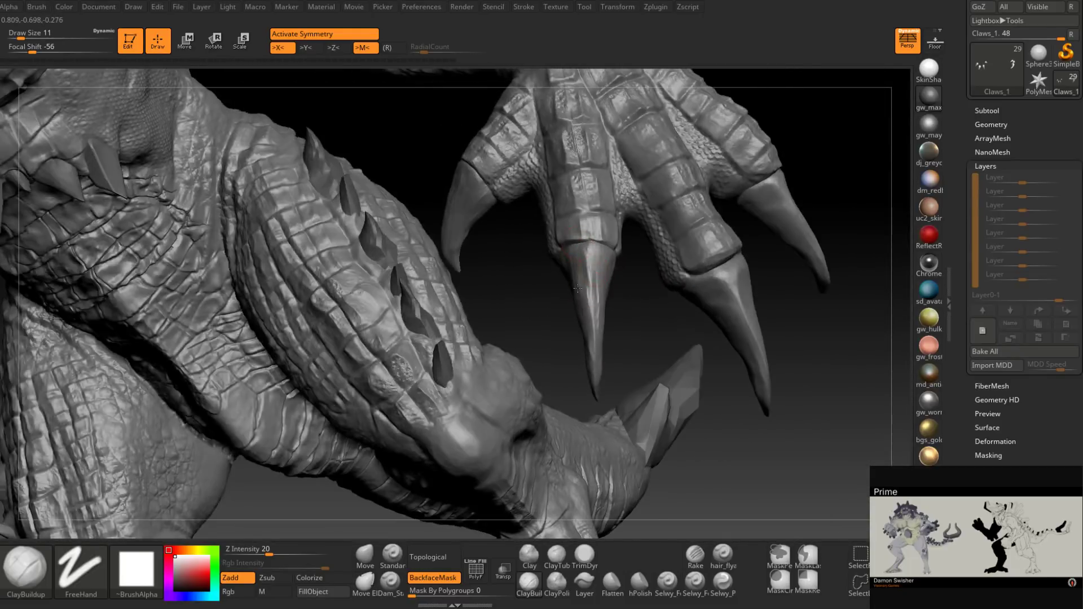
{"action": "key", "text": "ctrl+shift+z"}
{"action": "key", "text": "ctrl+shift+z"}
{"action": "key", "text": "ctrl+shift+z"}
{"action": "key", "text": "ctrl+shift+z"}
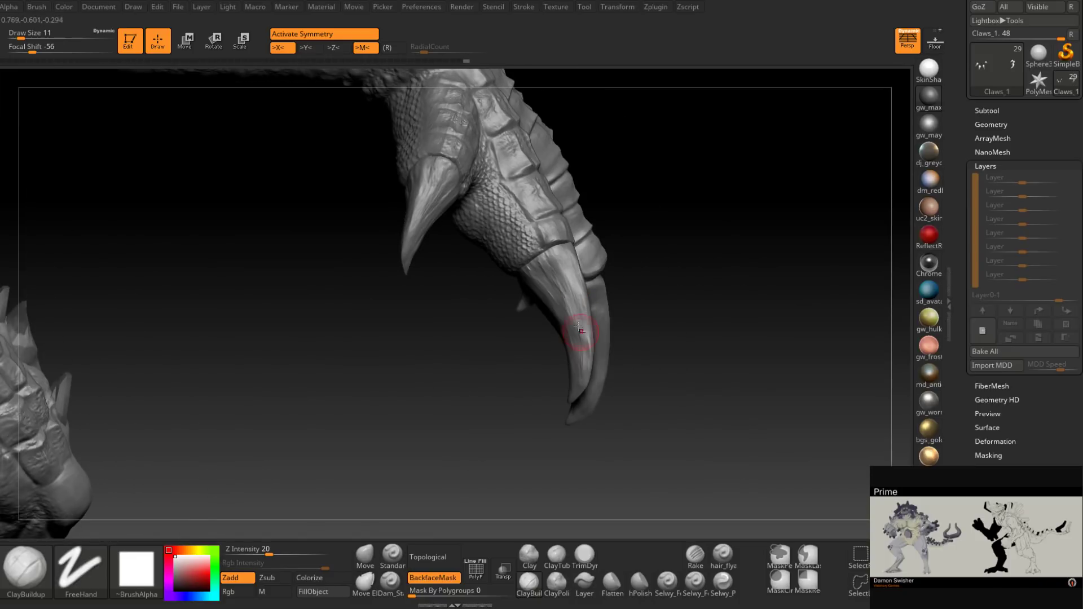
Step: Fill the remaining smooth areas along the middle of the index finger claw's front edge and back-of-hand side with ridges
{"action": "key", "text": "ctrl+shift+z"}
{"action": "key", "text": "ctrl+shift+z"}
{"action": "key", "text": "ctrl+shift+z"}
{"action": "key", "text": "ctrl+shift+z"}
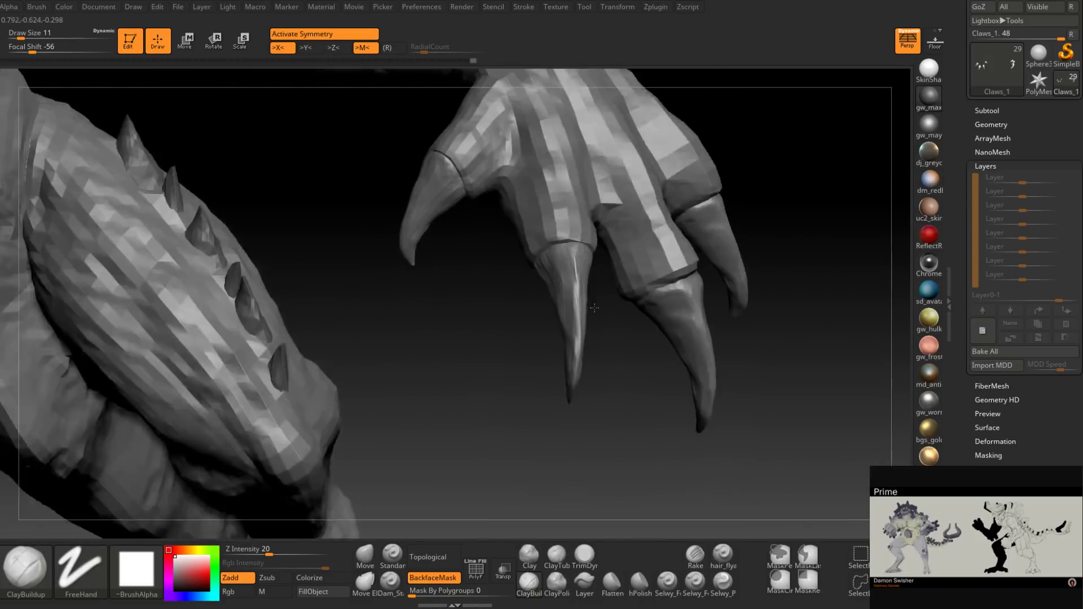
{"action": "key", "text": "ctrl+shift+z"}
{"action": "key", "text": "ctrl+shift+z"}
{"action": "key", "text": "ctrl+shift+z"}
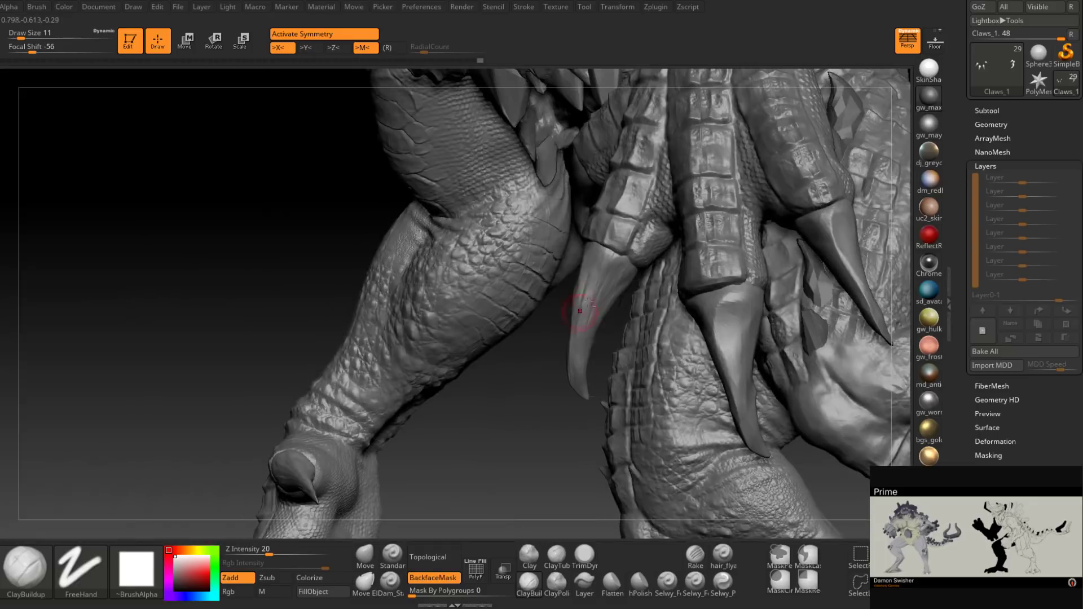
{"action": "key", "text": "ctrl+shift+z"}
{"action": "key", "text": "ctrl+shift+z"}
{"action": "key", "text": "ctrl+shift+z"}
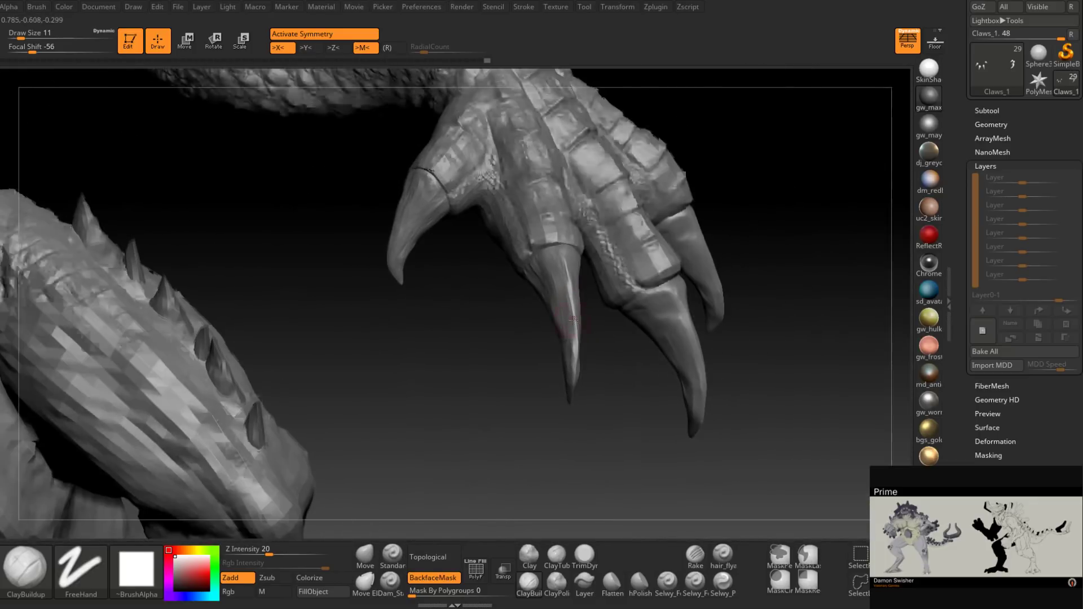
Step: Reduce the brush's draw size to 9 and add finer ridges down the index finger claw's front edge and thumb-facing side
{"action": "key", "text": "space"}
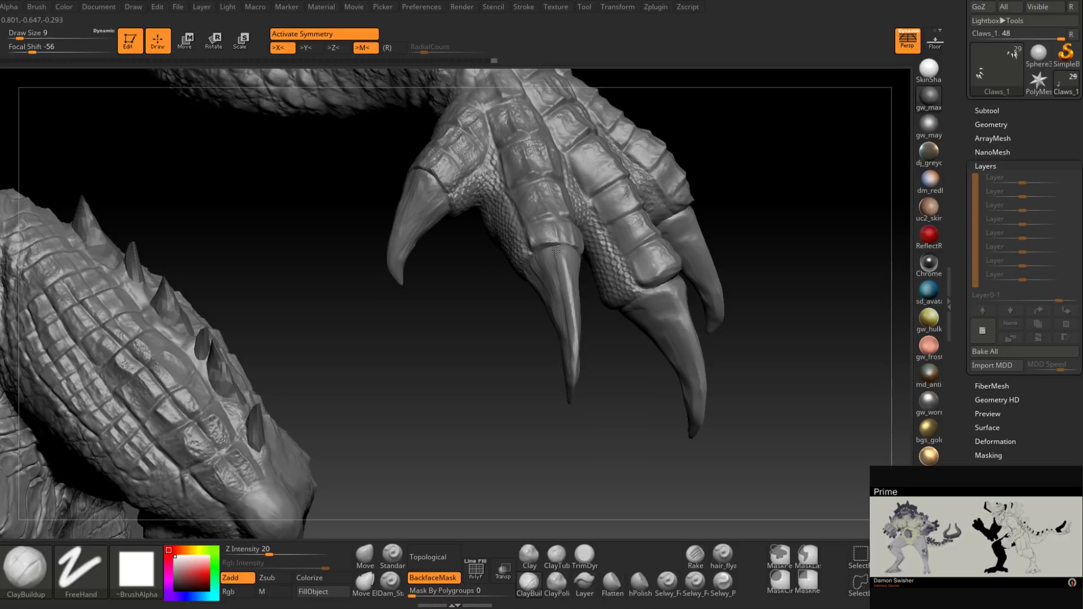
{"action": "left_click_drag", "start_coordinate": [556, 251], "coordinate": [581, 374]}
{"action": "mouse_move", "coordinate": [677, 361]}
{"action": "left_mouse_down"}
{"action": "mouse_move", "coordinate": [734, 339]}
{"action": "mouse_move", "coordinate": [733, 362]}
{"action": "mouse_move", "coordinate": [706, 338]}
{"action": "left_mouse_up"}
{"action": "mouse_move", "coordinate": [576, 405]}
{"action": "left_mouse_down"}
{"action": "mouse_move", "coordinate": [590, 341]}
{"action": "mouse_move", "coordinate": [585, 373]}
{"action": "mouse_move", "coordinate": [561, 327]}
{"action": "mouse_move", "coordinate": [536, 309]}
{"action": "left_mouse_up"}
{"action": "left_click_drag", "start_coordinate": [581, 362], "coordinate": [570, 334]}
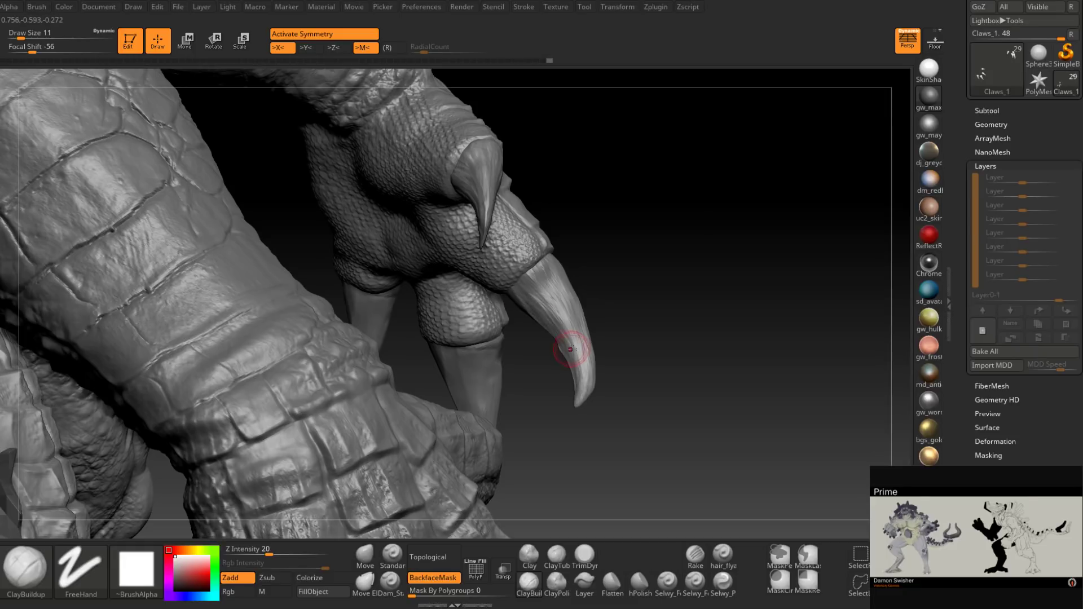
{"action": "mouse_move", "coordinate": [566, 350]}
{"action": "right_mouse_down"}
{"action": "mouse_move", "coordinate": [590, 345]}
{"action": "mouse_move", "coordinate": [500, 319]}
{"action": "mouse_move", "coordinate": [530, 289]}
{"action": "mouse_move", "coordinate": [515, 285]}
{"action": "mouse_move", "coordinate": [597, 314]}
{"action": "mouse_move", "coordinate": [563, 293]}
{"action": "mouse_move", "coordinate": [496, 300]}
{"action": "mouse_move", "coordinate": [546, 316]}
{"action": "right_mouse_up"}
{"action": "right_click_drag", "start_coordinate": [610, 389], "coordinate": [573, 311]}
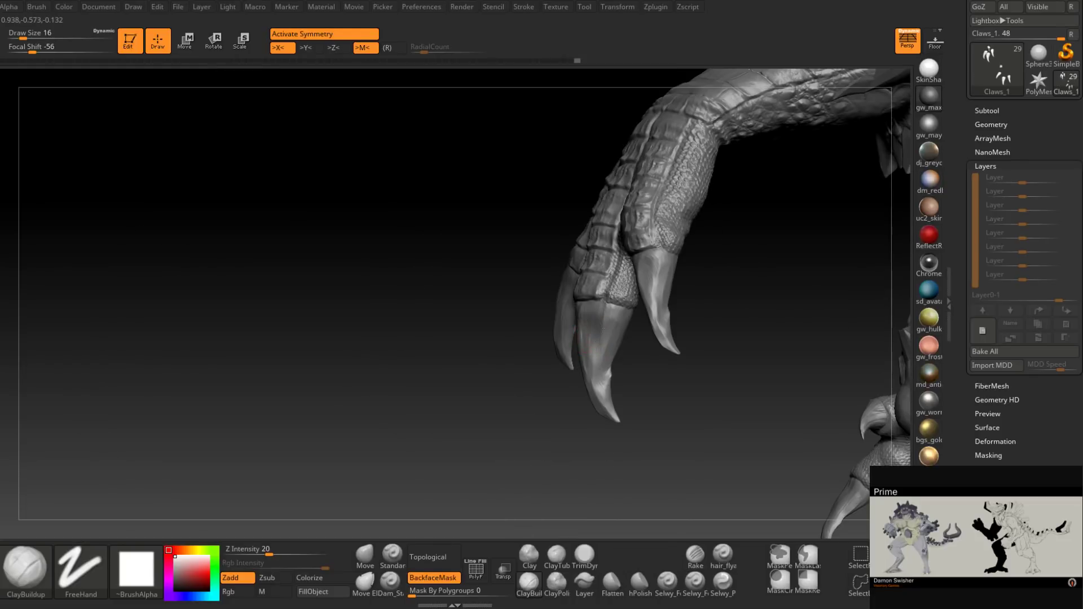
Step: Set the draw size to 14 and start lengthwise ridges on the lower half of the middle finger claw's outer side
{"action": "key", "text": "shift+d"}
{"action": "left_click_drag", "start_coordinate": [600, 397], "coordinate": [589, 356]}
{"action": "right_click_drag", "start_coordinate": [603, 387], "coordinate": [590, 366]}
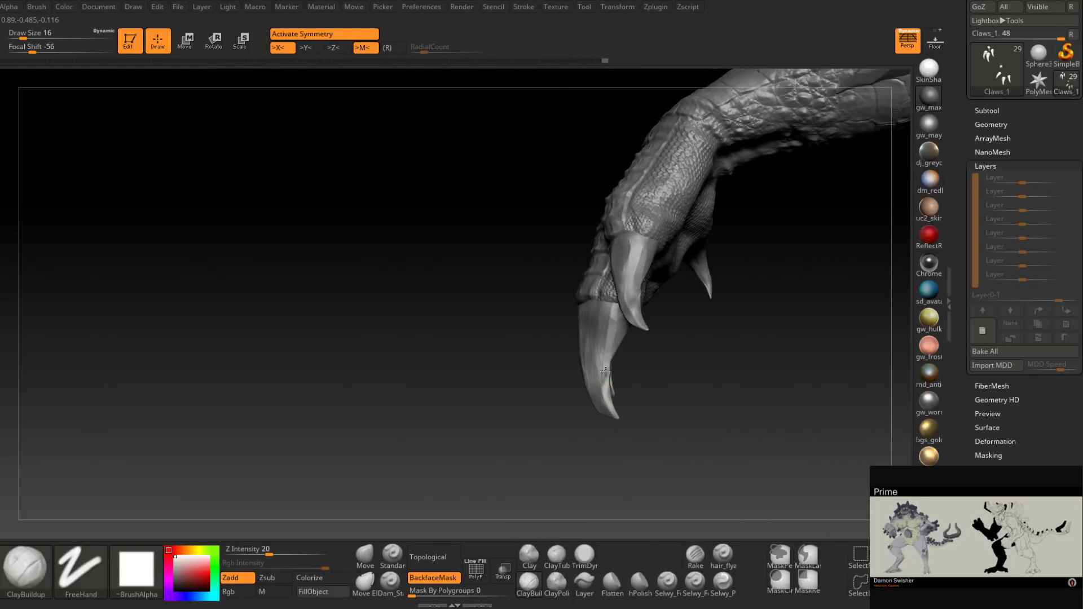
{"action": "key", "text": "space"}
{"action": "left_click_drag", "start_coordinate": [606, 370], "coordinate": [603, 382]}
{"action": "right_click_drag", "start_coordinate": [604, 382], "coordinate": [615, 405]}
{"action": "left_click_drag", "start_coordinate": [606, 404], "coordinate": [597, 370]}
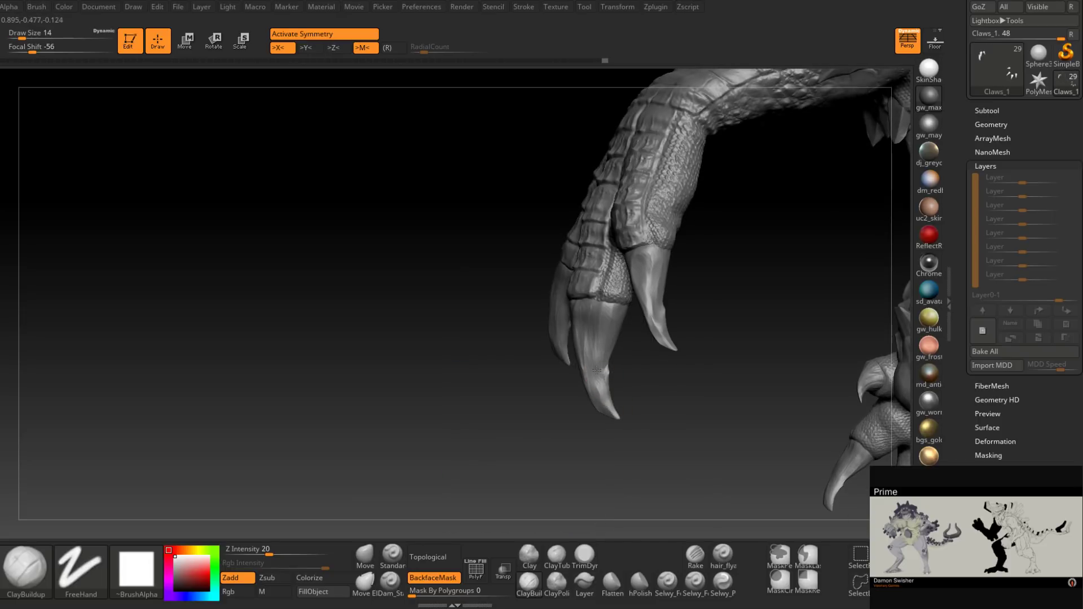
Step: Carry the lengthwise ridges along the outer and back-of-hand sides of the middle finger claw
{"action": "left_click_drag", "start_coordinate": [604, 331], "coordinate": [605, 389]}
{"action": "right_click_drag", "start_coordinate": [605, 389], "coordinate": [594, 364]}
{"action": "mouse_move", "coordinate": [599, 361]}
{"action": "left_mouse_down"}
{"action": "mouse_move", "coordinate": [601, 402]}
{"action": "mouse_move", "coordinate": [601, 357]}
{"action": "left_mouse_up"}
{"action": "right_click_drag", "start_coordinate": [601, 357], "coordinate": [590, 389]}
{"action": "left_click_drag", "start_coordinate": [590, 391], "coordinate": [588, 346]}
{"action": "right_click_drag", "start_coordinate": [588, 342], "coordinate": [594, 378]}
{"action": "left_click_drag", "start_coordinate": [593, 381], "coordinate": [585, 354]}
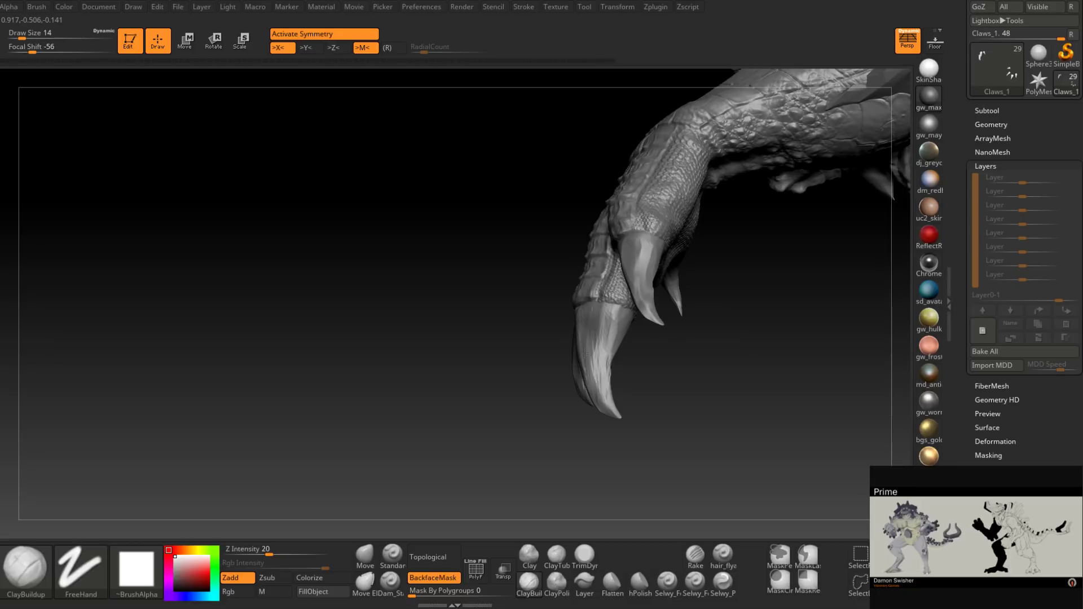
Step: Select the Boss_Retopo subtool briefly, return to Claws_1, and add ridges from the middle finger claw's base on its palm-facing and back-of-hand sides
{"action": "left_click", "coordinate": [597, 299], "text": "alt"}
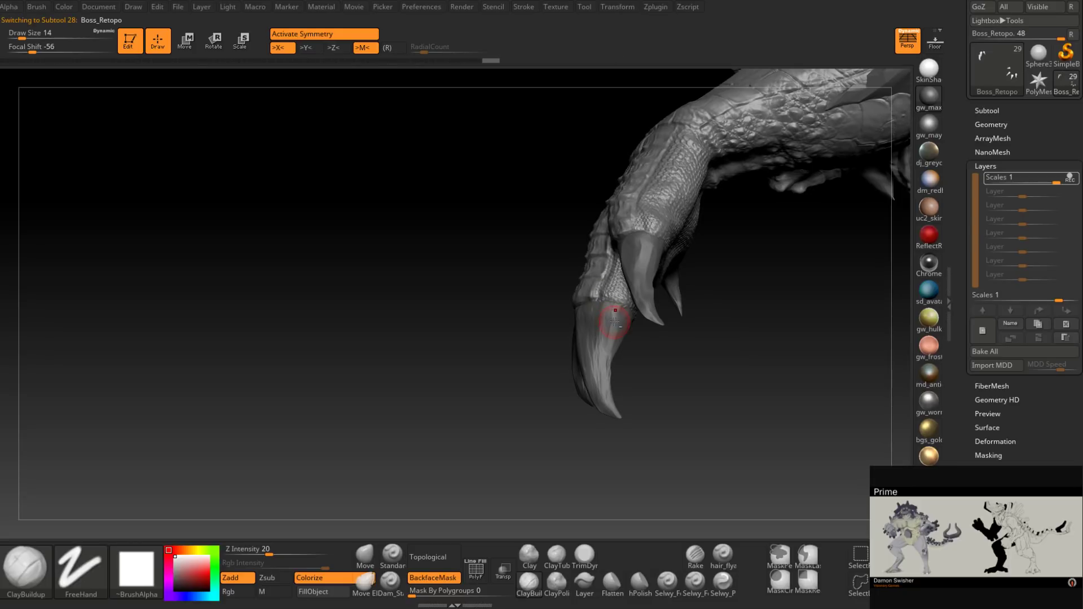
{"action": "left_click", "coordinate": [613, 321], "text": "alt"}
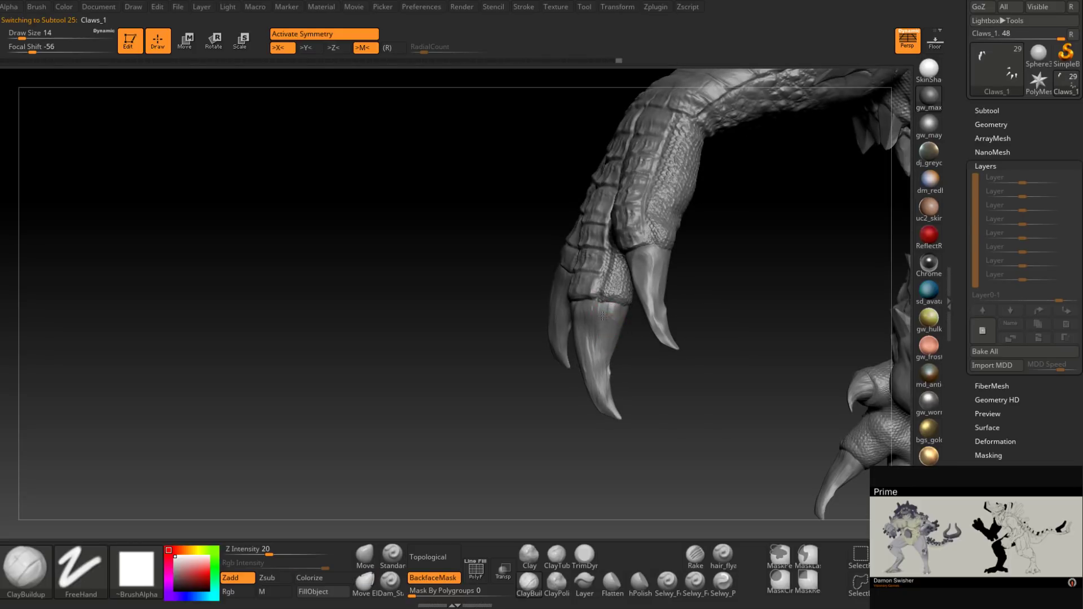
{"action": "mouse_move", "coordinate": [618, 294]}
{"action": "right_mouse_down"}
{"action": "mouse_move", "coordinate": [616, 322]}
{"action": "mouse_move", "coordinate": [636, 315]}
{"action": "mouse_move", "coordinate": [628, 323]}
{"action": "right_mouse_up"}
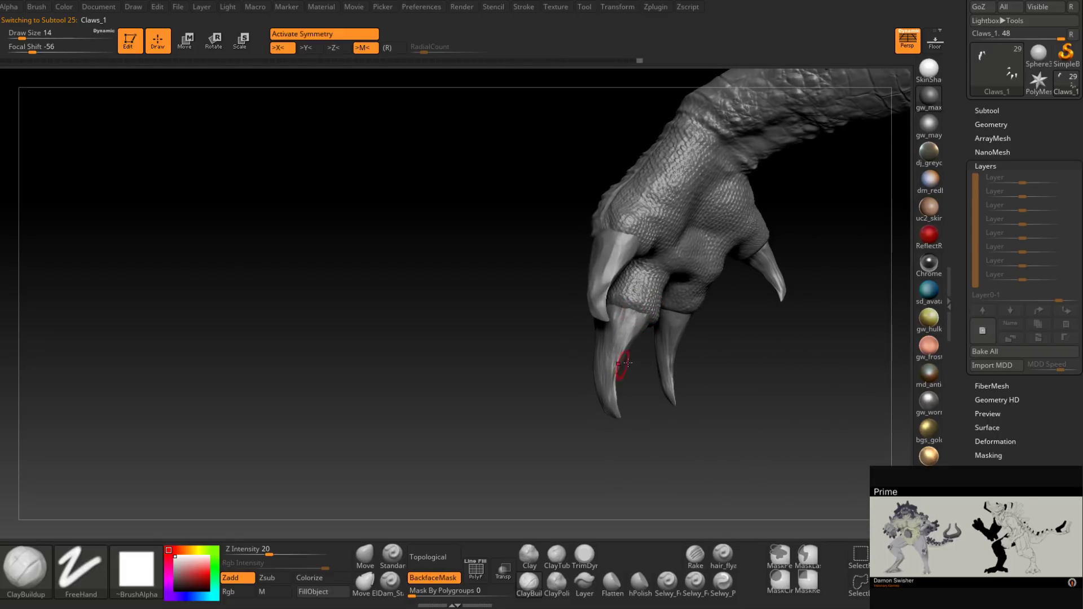
{"action": "right_click_drag", "start_coordinate": [628, 363], "coordinate": [624, 334]}
{"action": "left_click_drag", "start_coordinate": [624, 334], "coordinate": [619, 359]}
{"action": "right_click_drag", "start_coordinate": [619, 359], "coordinate": [611, 321]}
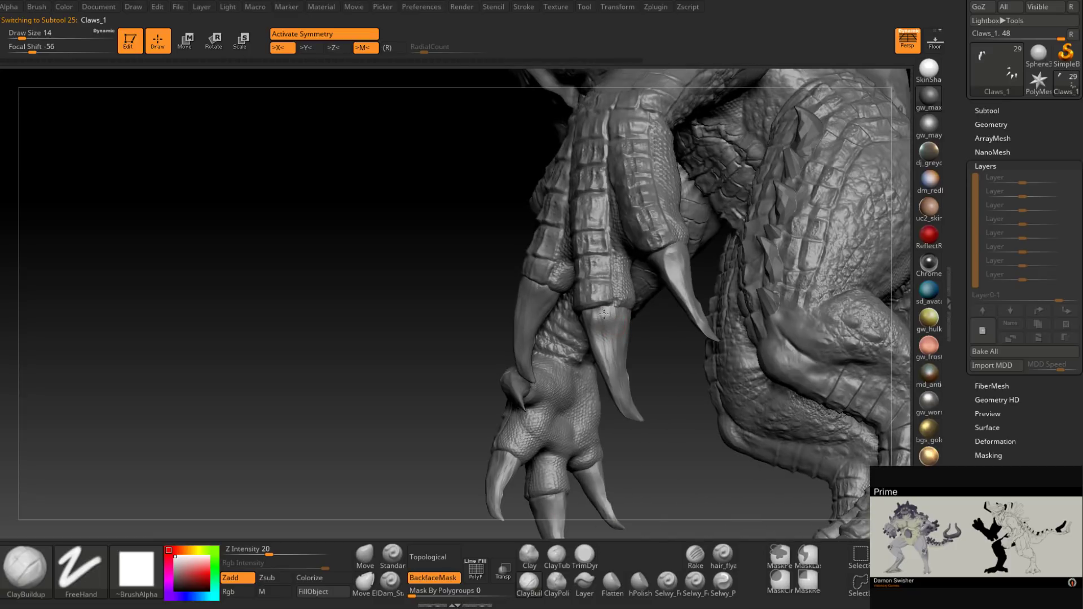
{"action": "left_click_drag", "start_coordinate": [599, 319], "coordinate": [607, 361]}
{"action": "mouse_move", "coordinate": [607, 361]}
{"action": "right_mouse_down"}
{"action": "mouse_move", "coordinate": [617, 331]}
{"action": "mouse_move", "coordinate": [618, 342]}
{"action": "right_mouse_up"}
Step: Sculpt lengthwise ridges down the index-facing side of the middle finger claw, from its base to the tip
{"action": "mouse_move", "coordinate": [612, 391]}
{"action": "right_mouse_down"}
{"action": "mouse_move", "coordinate": [635, 362]}
{"action": "mouse_move", "coordinate": [650, 299]}
{"action": "mouse_move", "coordinate": [651, 327]}
{"action": "right_mouse_up"}
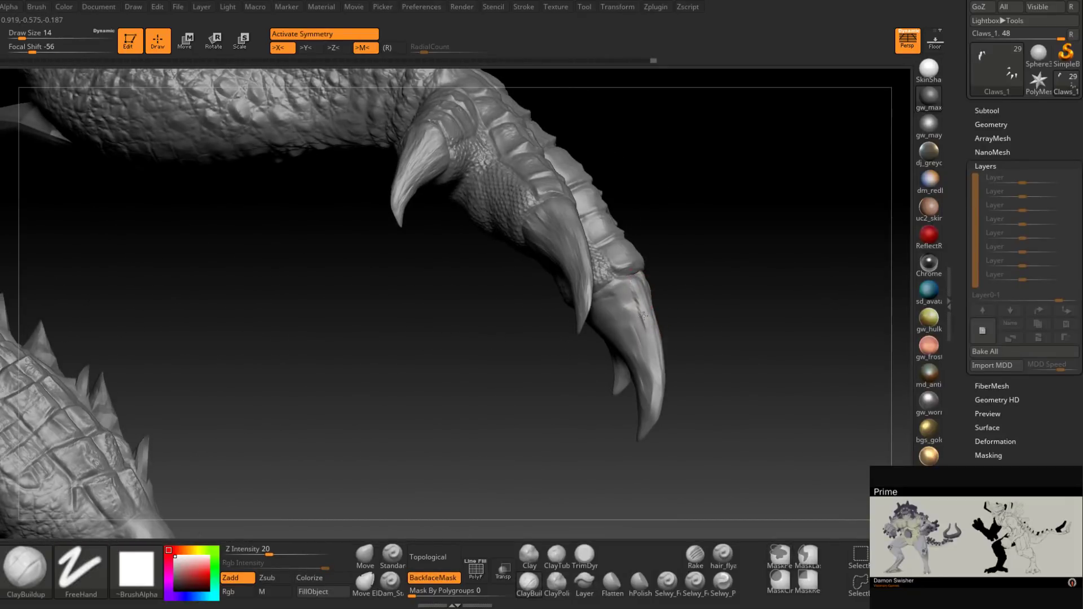
{"action": "left_click_drag", "start_coordinate": [643, 316], "coordinate": [641, 322]}
{"action": "right_click_drag", "start_coordinate": [641, 321], "coordinate": [644, 303]}
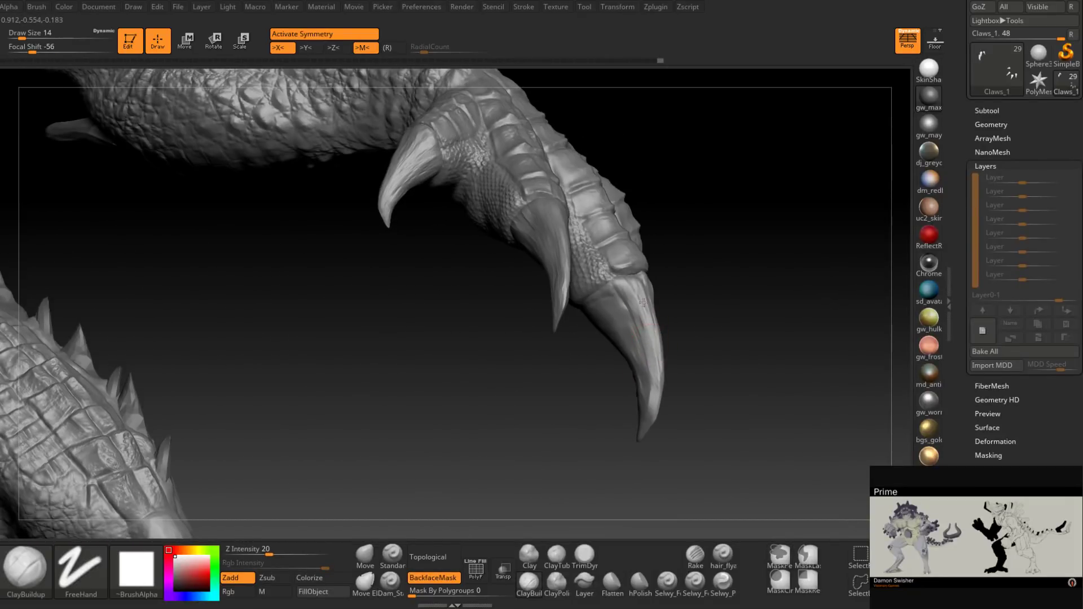
{"action": "right_click_drag", "start_coordinate": [648, 367], "coordinate": [642, 406]}
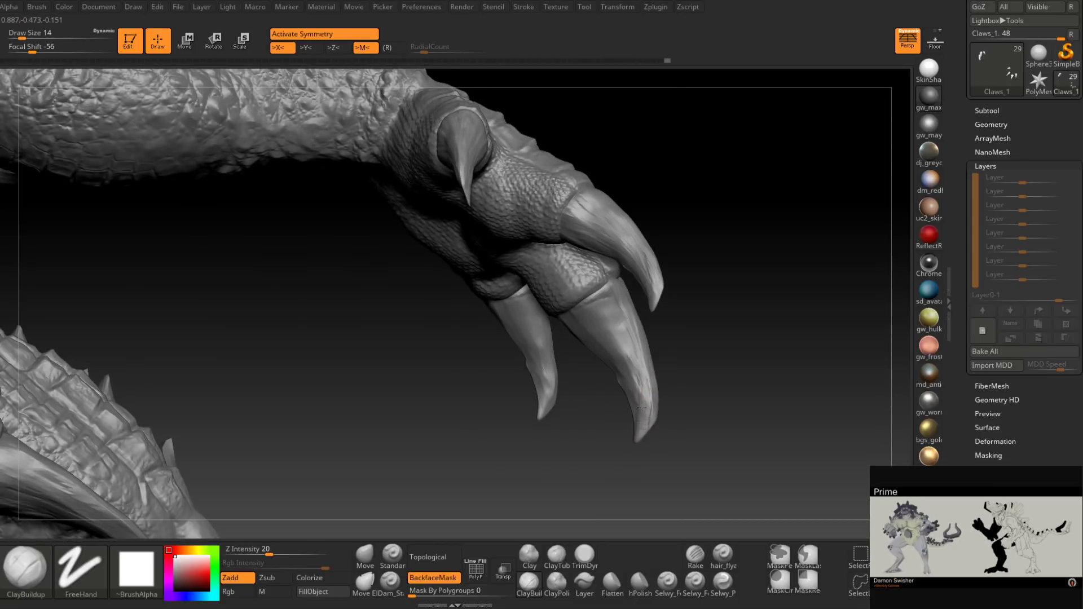
{"action": "mouse_move", "coordinate": [641, 406]}
{"action": "left_mouse_down"}
{"action": "mouse_move", "coordinate": [631, 318]}
{"action": "mouse_move", "coordinate": [603, 300]}
{"action": "mouse_move", "coordinate": [629, 356]}
{"action": "left_mouse_up"}
{"action": "right_click_drag", "start_coordinate": [631, 338], "coordinate": [642, 308]}
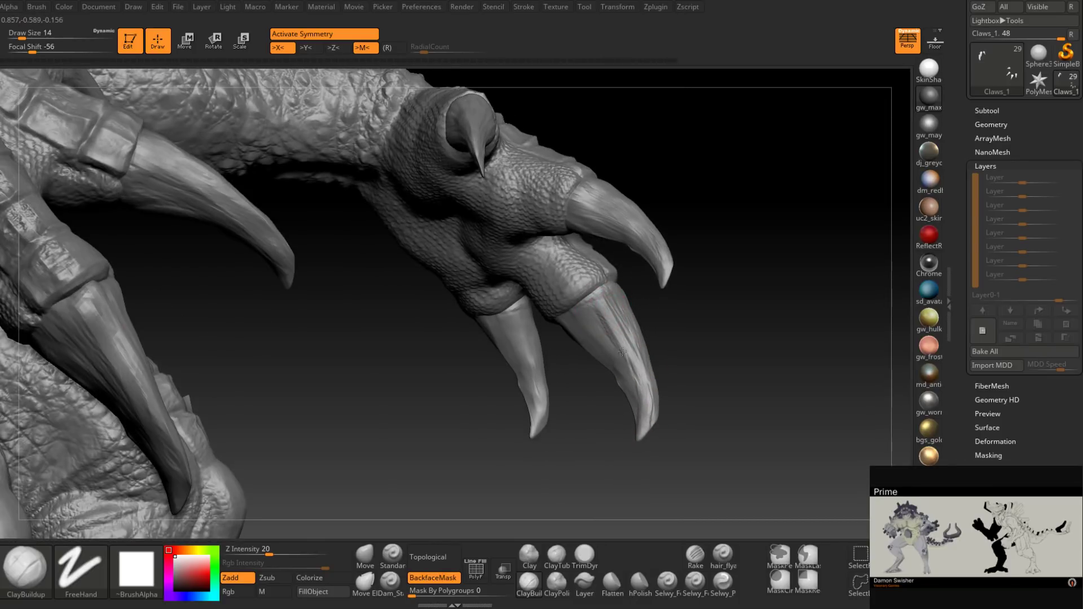
{"action": "mouse_move", "coordinate": [622, 351]}
{"action": "left_mouse_down"}
{"action": "mouse_move", "coordinate": [590, 302]}
{"action": "mouse_move", "coordinate": [617, 358]}
{"action": "mouse_move", "coordinate": [609, 382]}
{"action": "mouse_move", "coordinate": [640, 398]}
{"action": "left_mouse_up"}
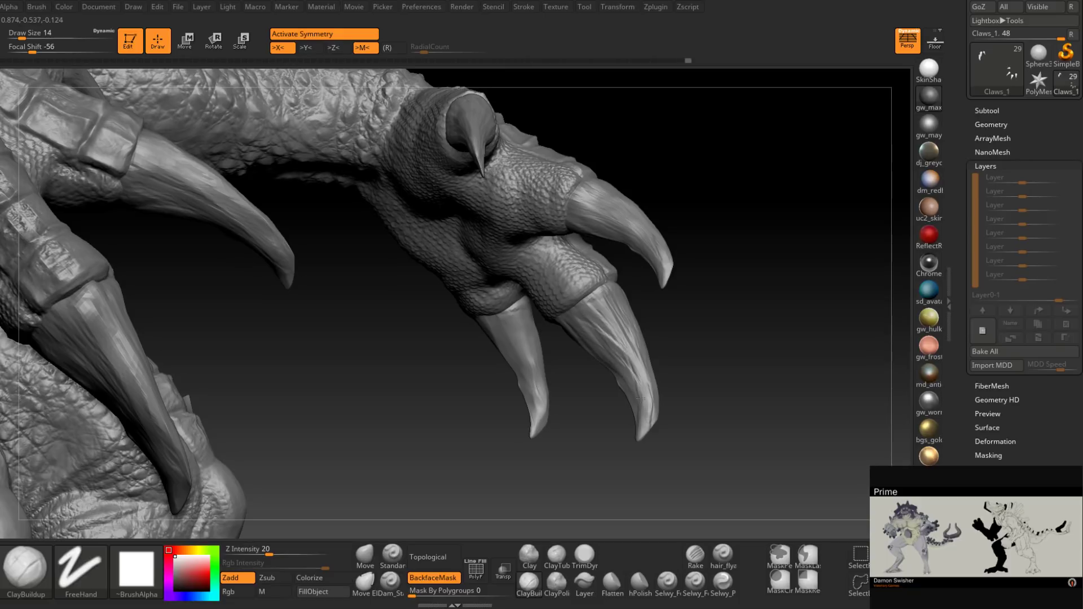
Step: Reduce the draw size to 13 and refine the ridges on the palm-facing side of the middle finger claw
{"action": "mouse_move", "coordinate": [641, 386]}
{"action": "right_mouse_down"}
{"action": "mouse_move", "coordinate": [624, 387]}
{"action": "mouse_move", "coordinate": [643, 277]}
{"action": "right_mouse_up"}
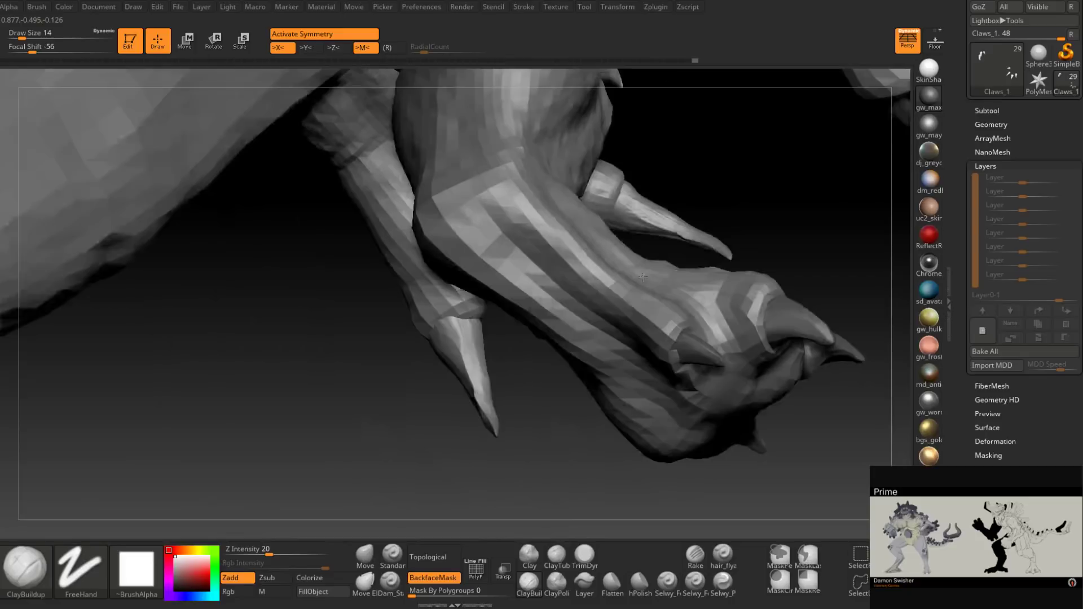
{"action": "right_click_drag", "start_coordinate": [643, 277], "coordinate": [558, 429]}
{"action": "right_click_drag", "start_coordinate": [620, 356], "coordinate": [628, 344]}
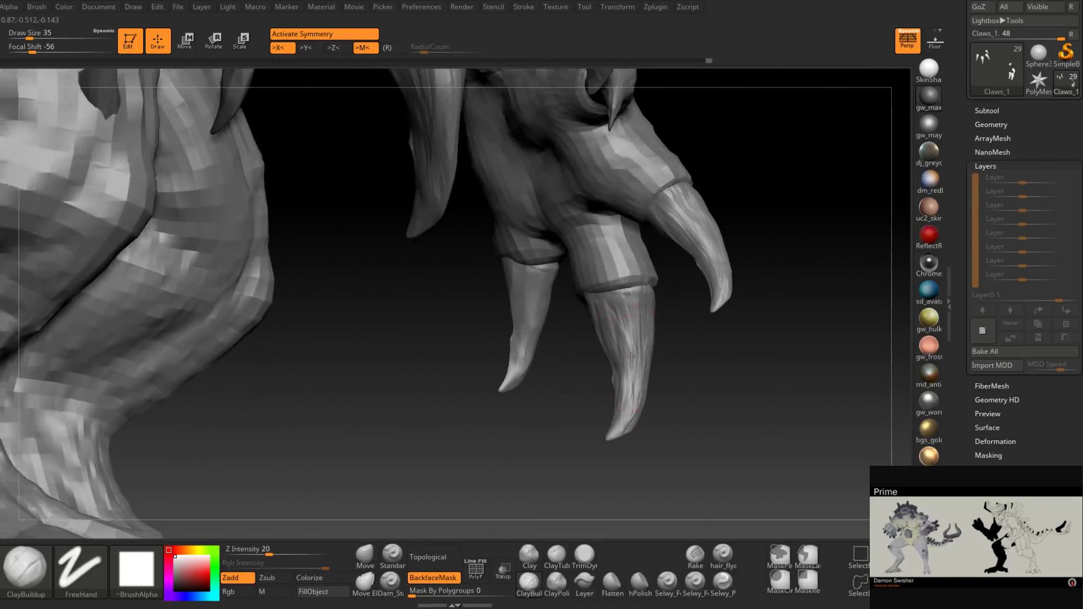
{"action": "key", "text": "["}
{"action": "left_click_drag", "start_coordinate": [628, 344], "coordinate": [630, 402]}
{"action": "right_click_drag", "start_coordinate": [630, 402], "coordinate": [631, 340]}
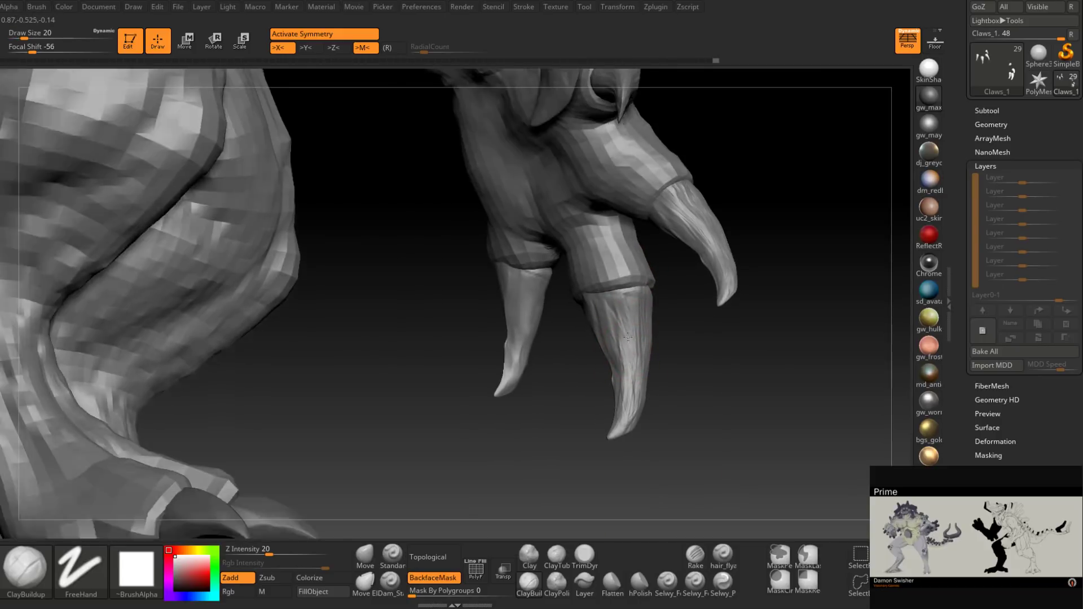
{"action": "key", "text": "space"}
{"action": "left_click_drag", "start_coordinate": [629, 339], "coordinate": [627, 338]}
{"action": "right_click_drag", "start_coordinate": [629, 324], "coordinate": [634, 329]}
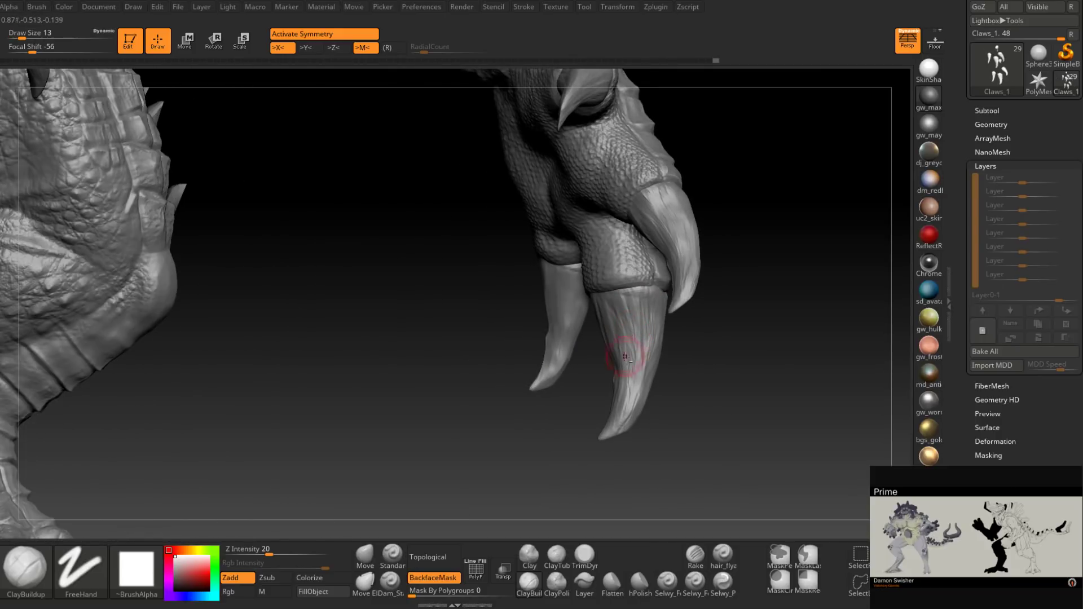
Step: Build up the ridges across the back-of-hand side of the middle finger claw near its base
{"action": "mouse_move", "coordinate": [618, 375]}
{"action": "right_mouse_down"}
{"action": "mouse_move", "coordinate": [612, 338]}
{"action": "mouse_move", "coordinate": [648, 308]}
{"action": "right_mouse_up"}
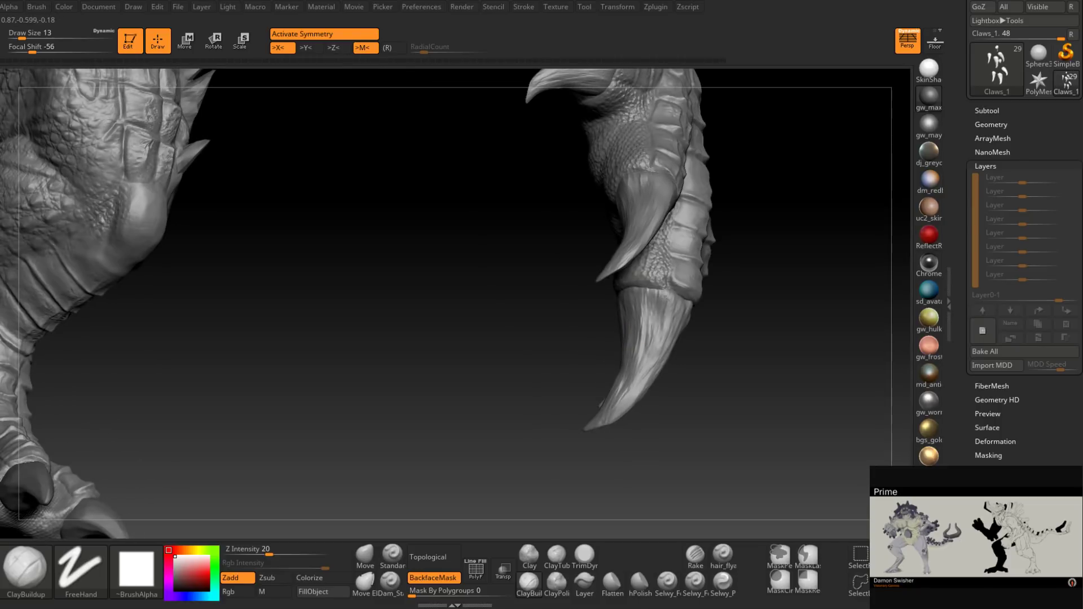
{"action": "right_click_drag", "start_coordinate": [643, 366], "coordinate": [699, 318]}
{"action": "mouse_move", "coordinate": [698, 306]}
{"action": "right_mouse_down"}
{"action": "mouse_move", "coordinate": [691, 331]}
{"action": "mouse_move", "coordinate": [707, 317]}
{"action": "right_mouse_up"}
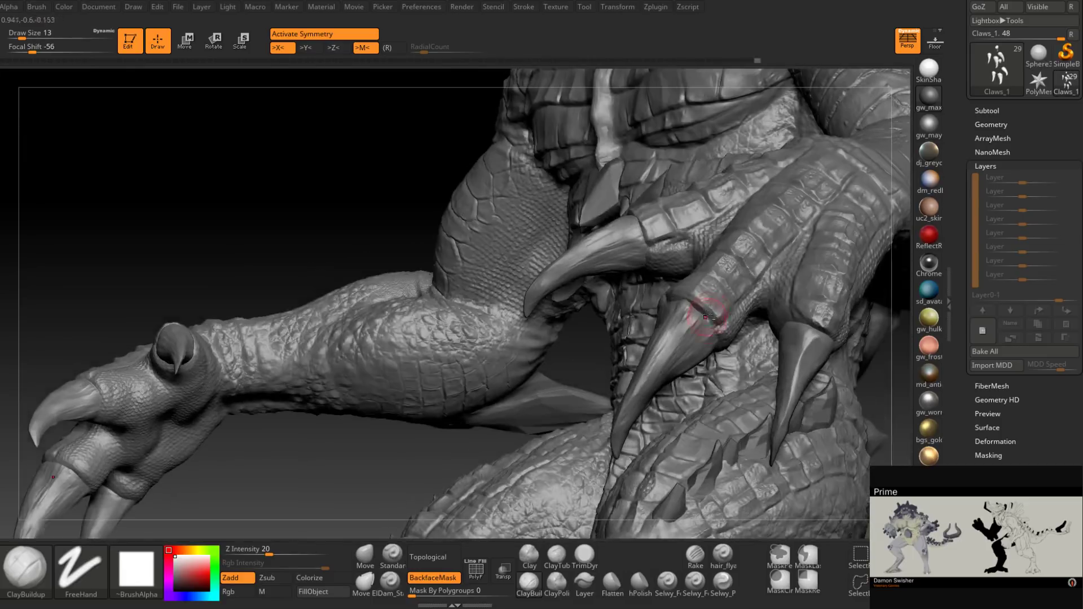
{"action": "mouse_move", "coordinate": [673, 359]}
{"action": "right_mouse_down"}
{"action": "mouse_move", "coordinate": [649, 388]}
{"action": "mouse_move", "coordinate": [685, 354]}
{"action": "right_mouse_up"}
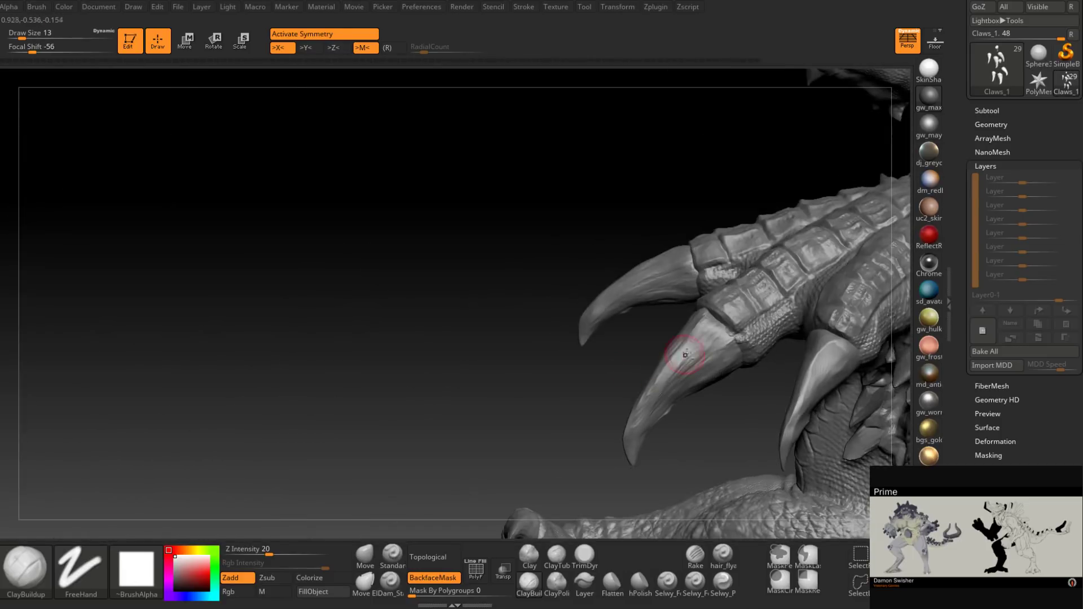
{"action": "left_click_drag", "start_coordinate": [670, 382], "coordinate": [679, 370]}
Step: Refine the lengthwise ridges on the back-of-hand and index-facing sides of the middle finger claw toward its tip
{"action": "mouse_move", "coordinate": [679, 369]}
{"action": "right_mouse_down"}
{"action": "mouse_move", "coordinate": [739, 377]}
{"action": "mouse_move", "coordinate": [671, 381]}
{"action": "mouse_move", "coordinate": [683, 350]}
{"action": "mouse_move", "coordinate": [665, 319]}
{"action": "mouse_move", "coordinate": [674, 301]}
{"action": "right_mouse_up"}
{"action": "right_click_drag", "start_coordinate": [626, 365], "coordinate": [657, 317]}
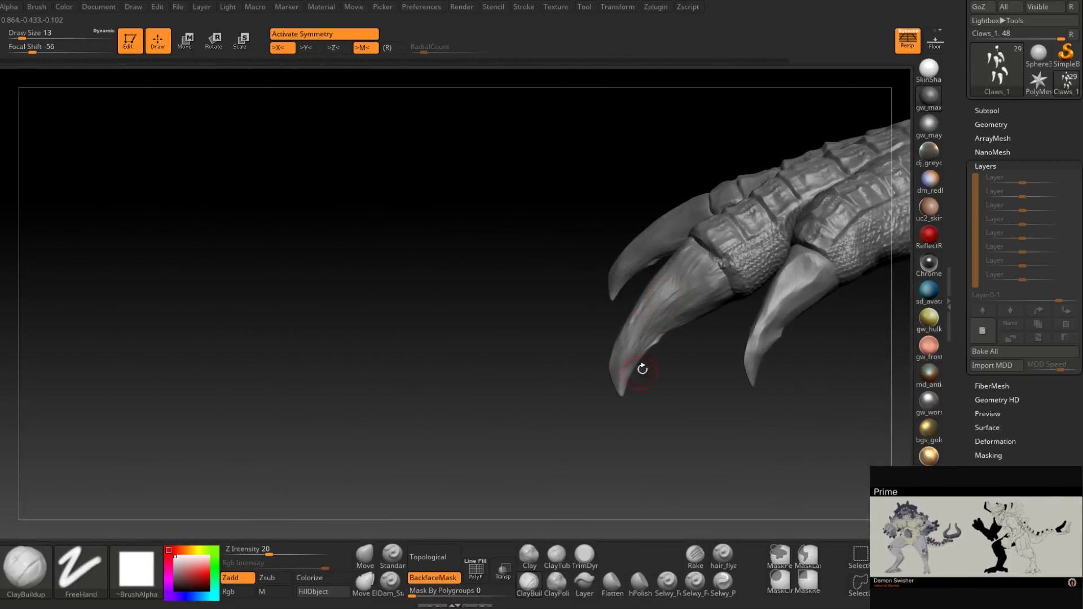
{"action": "right_click_drag", "start_coordinate": [642, 369], "coordinate": [682, 351]}
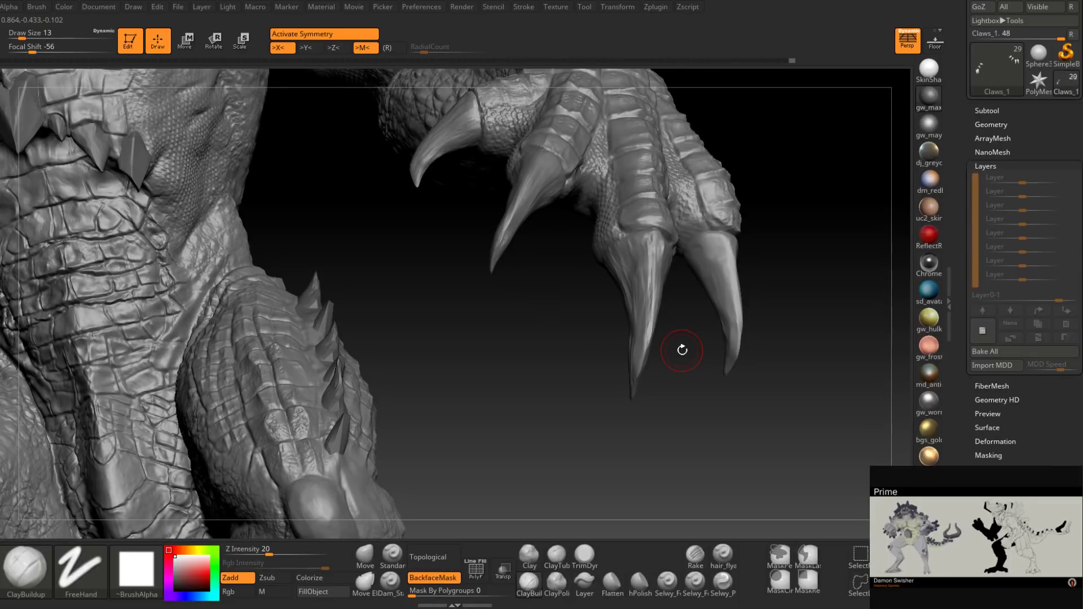
{"action": "right_click_drag", "start_coordinate": [648, 320], "coordinate": [621, 310]}
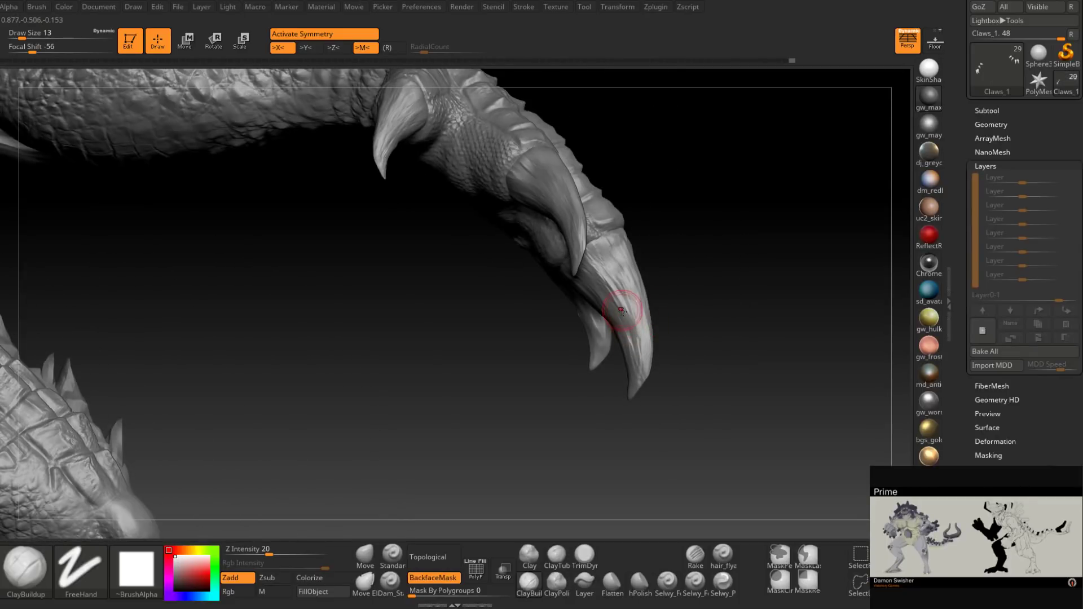
{"action": "right_click_drag", "start_coordinate": [637, 351], "coordinate": [665, 324]}
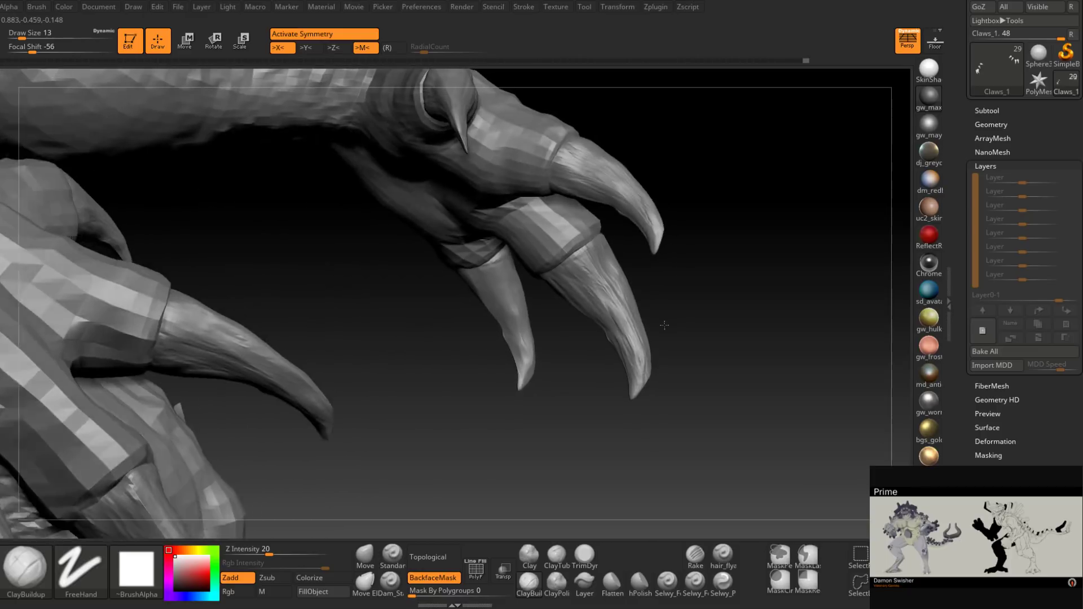
Step: Build up more lengthwise ridges on the sides and underside of the middle finger claw
{"action": "left_click_drag", "start_coordinate": [620, 311], "coordinate": [611, 338]}
{"action": "mouse_move", "coordinate": [619, 322]}
{"action": "right_mouse_down"}
{"action": "mouse_move", "coordinate": [648, 310]}
{"action": "mouse_move", "coordinate": [661, 281]}
{"action": "mouse_move", "coordinate": [628, 335]}
{"action": "mouse_move", "coordinate": [612, 311]}
{"action": "mouse_move", "coordinate": [657, 300]}
{"action": "mouse_move", "coordinate": [641, 302]}
{"action": "mouse_move", "coordinate": [618, 276]}
{"action": "right_mouse_up"}
{"action": "left_click_drag", "start_coordinate": [624, 245], "coordinate": [633, 286]}
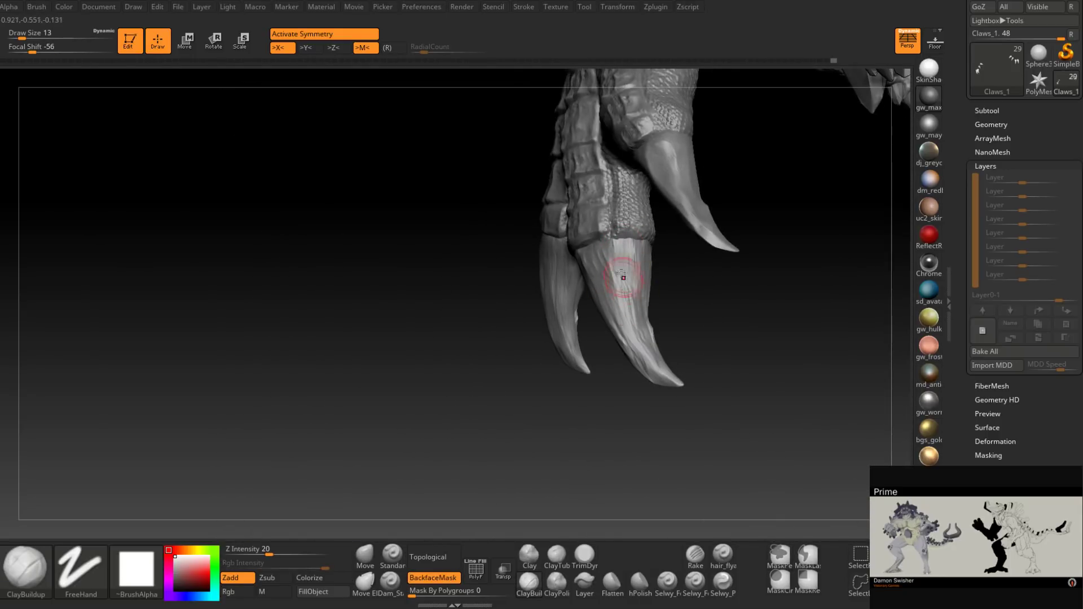
{"action": "right_click_drag", "start_coordinate": [623, 276], "coordinate": [641, 232]}
{"action": "right_click_drag", "start_coordinate": [640, 351], "coordinate": [633, 275]}
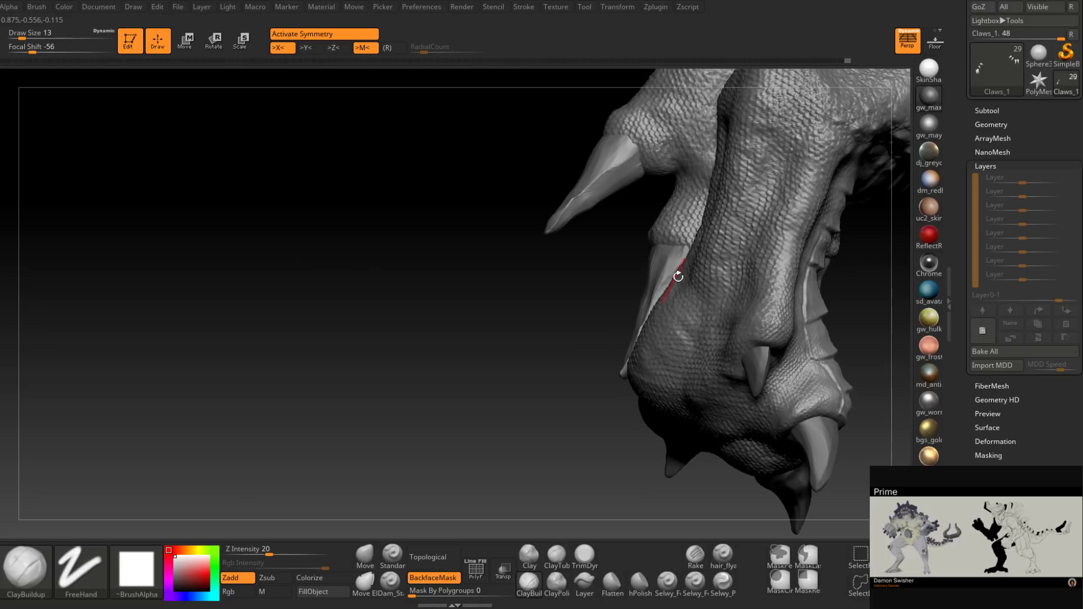
{"action": "right_click_drag", "start_coordinate": [678, 276], "coordinate": [695, 250]}
{"action": "right_click_drag", "start_coordinate": [664, 311], "coordinate": [691, 314]}
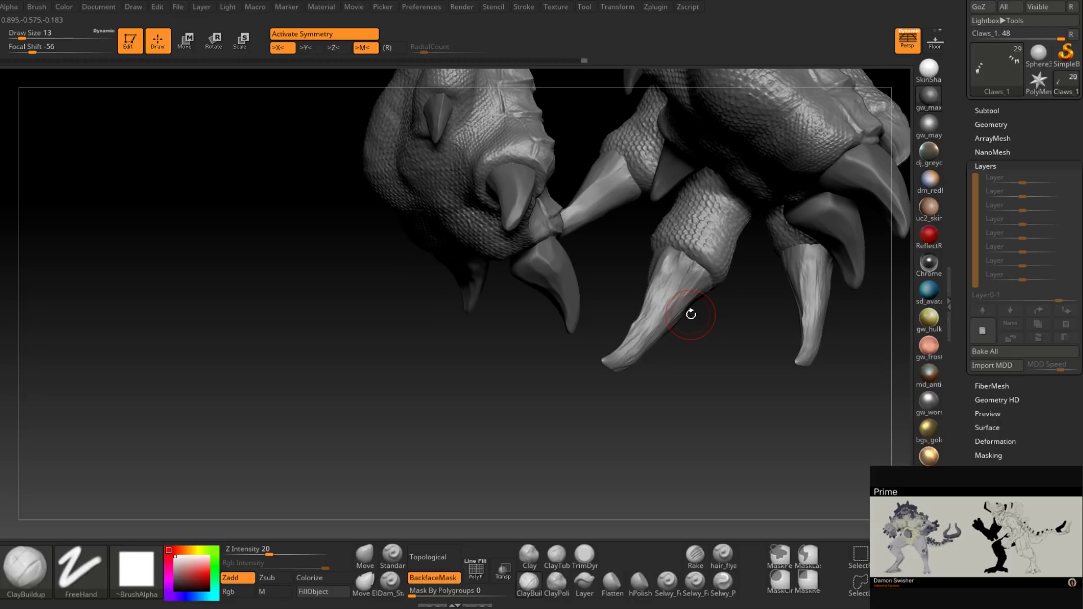
{"action": "right_click_drag", "start_coordinate": [691, 314], "coordinate": [725, 320]}
Step: Adjust the silhouette of the middle finger claw using the Move brush at draw size 35
{"action": "left_click", "coordinate": [370, 556]}
{"action": "mouse_move", "coordinate": [598, 412]}
{"action": "right_mouse_down"}
{"action": "mouse_move", "coordinate": [627, 354]}
{"action": "mouse_move", "coordinate": [621, 387]}
{"action": "right_mouse_up"}
{"action": "key", "text": "space"}
{"action": "left_click_drag", "start_coordinate": [650, 309], "coordinate": [657, 305]}
{"action": "left_click_drag", "start_coordinate": [657, 287], "coordinate": [649, 344]}
{"action": "right_click_drag", "start_coordinate": [651, 343], "coordinate": [784, 334]}
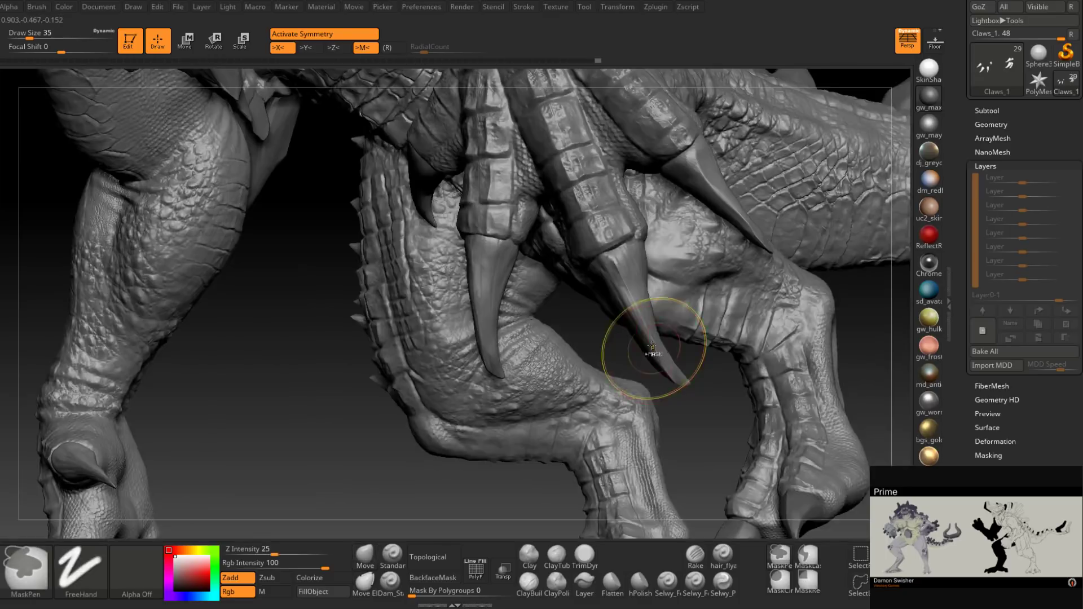
{"action": "mouse_move", "coordinate": [653, 346]}
{"action": "right_mouse_down", "text": "ctrl"}
{"action": "mouse_move", "coordinate": [646, 296]}
{"action": "mouse_move", "coordinate": [630, 348]}
{"action": "mouse_move", "coordinate": [536, 361]}
{"action": "mouse_move", "coordinate": [535, 386]}
{"action": "mouse_move", "coordinate": [521, 389]}
{"action": "right_mouse_up", "text": "ctrl"}
Step: Deepen the ridges near the base of the middle finger claw using ClayBuildup at draw size 16, smoothing the strokes lightly
{"action": "left_click", "coordinate": [529, 583]}
{"action": "key", "text": "space"}
{"action": "left_click_drag", "start_coordinate": [560, 310], "coordinate": [549, 311]}
{"action": "left_click_drag", "start_coordinate": [539, 273], "coordinate": [547, 282]}
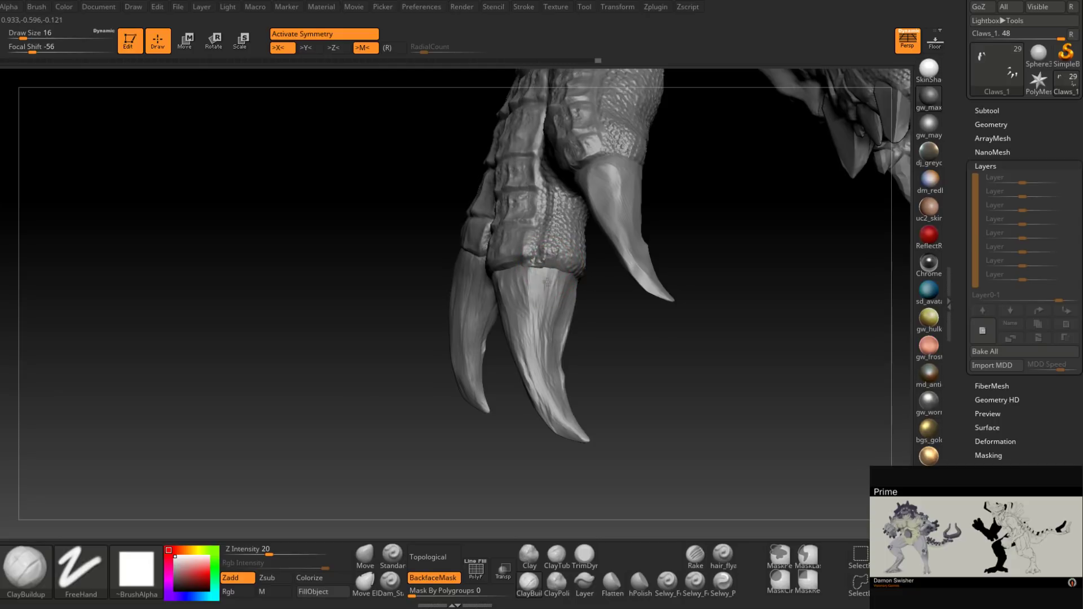
{"action": "mouse_move", "coordinate": [562, 293]}
{"action": "right_mouse_down"}
{"action": "mouse_move", "coordinate": [550, 313]}
{"action": "mouse_move", "coordinate": [569, 287]}
{"action": "right_mouse_up"}
{"action": "left_click_drag", "start_coordinate": [569, 287], "coordinate": [567, 307]}
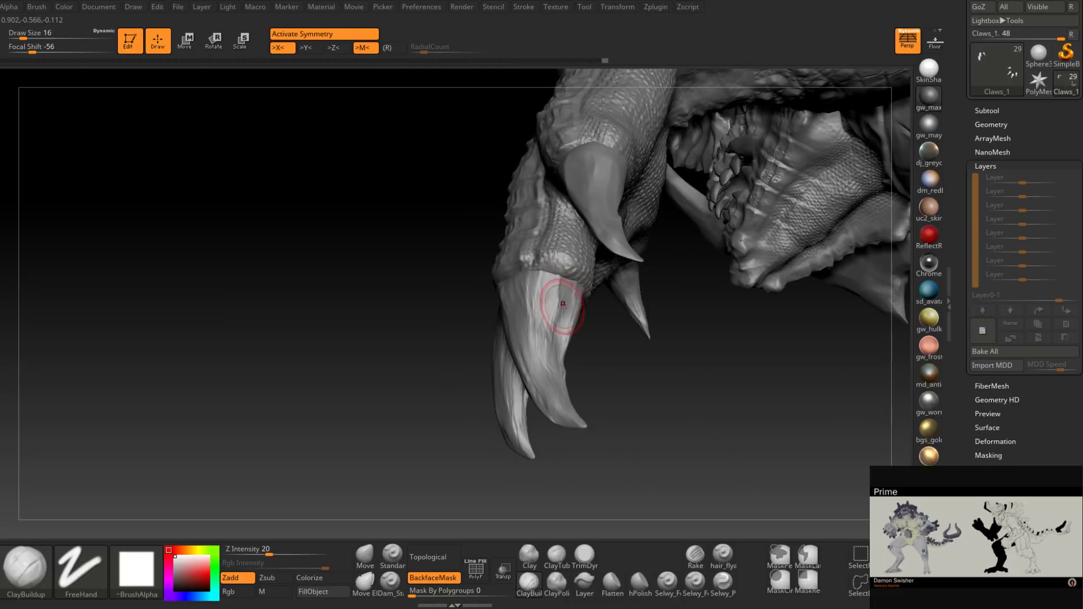
{"action": "right_click_drag", "start_coordinate": [566, 307], "coordinate": [588, 282]}
{"action": "right_click_drag", "start_coordinate": [557, 338], "coordinate": [598, 343]}
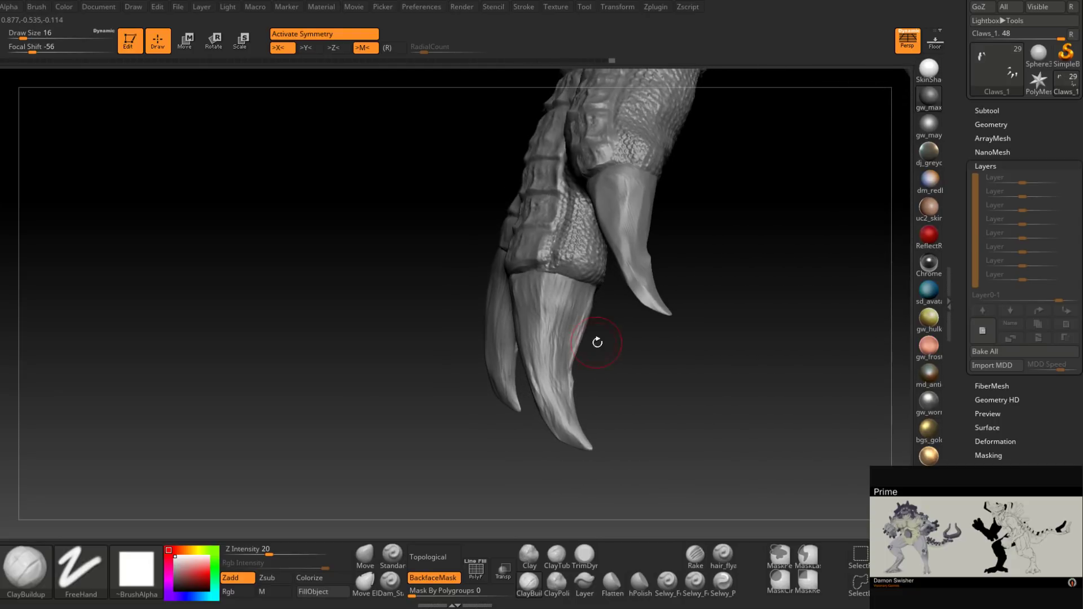
{"action": "mouse_move", "coordinate": [563, 309]}
{"action": "right_mouse_down"}
{"action": "mouse_move", "coordinate": [589, 321]}
{"action": "mouse_move", "coordinate": [587, 289]}
{"action": "mouse_move", "coordinate": [532, 310]}
{"action": "right_mouse_up"}
{"action": "left_click_drag", "start_coordinate": [532, 310], "coordinate": [563, 288], "text": "shift"}
{"action": "mouse_move", "coordinate": [563, 287]}
{"action": "right_mouse_down"}
{"action": "mouse_move", "coordinate": [615, 269]}
{"action": "mouse_move", "coordinate": [614, 299]}
{"action": "mouse_move", "coordinate": [564, 286]}
{"action": "right_mouse_up"}
Step: Reduce the draw size to 12 and sculpt lengthwise ridges on the front and inner side of the outermost finger claw
{"action": "key", "text": "space"}
{"action": "left_click_drag", "start_coordinate": [564, 285], "coordinate": [557, 284]}
{"action": "right_click_drag", "start_coordinate": [560, 260], "coordinate": [560, 292]}
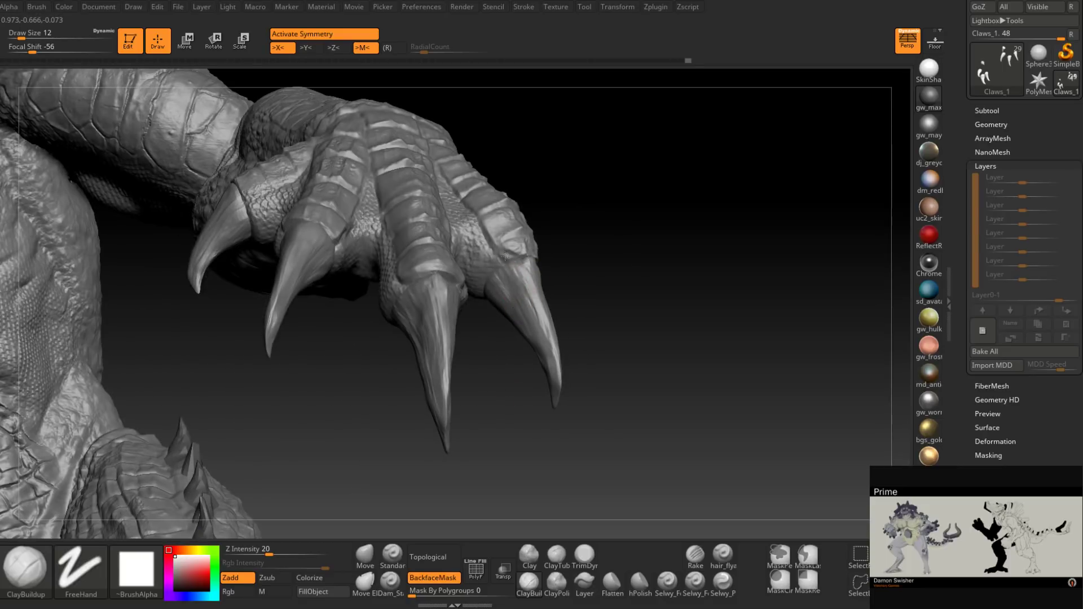
{"action": "left_click_drag", "start_coordinate": [495, 310], "coordinate": [567, 319]}
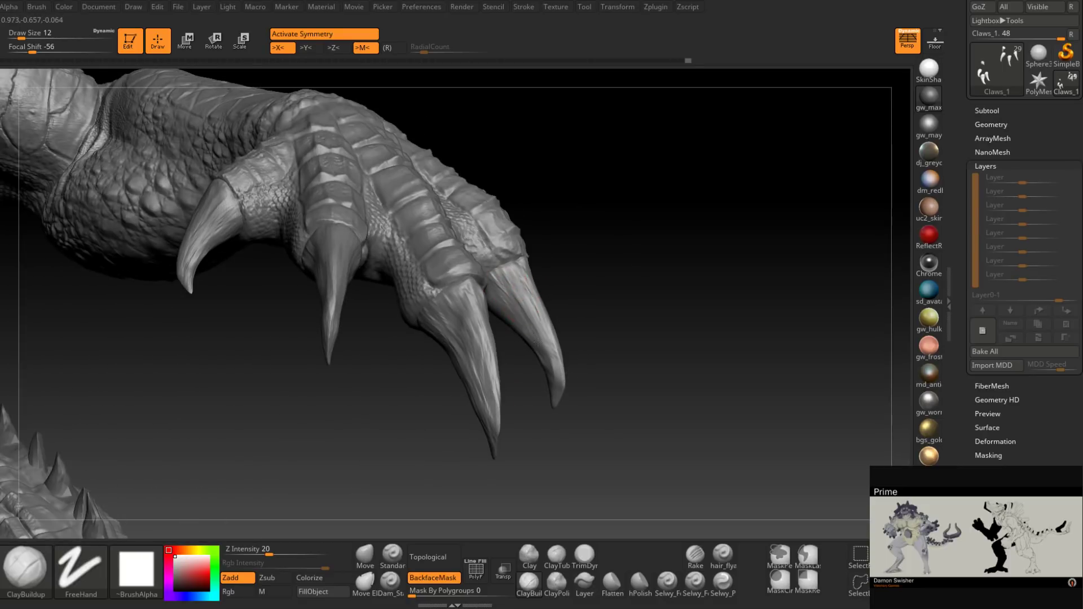
{"action": "right_click_drag", "start_coordinate": [533, 339], "coordinate": [566, 288]}
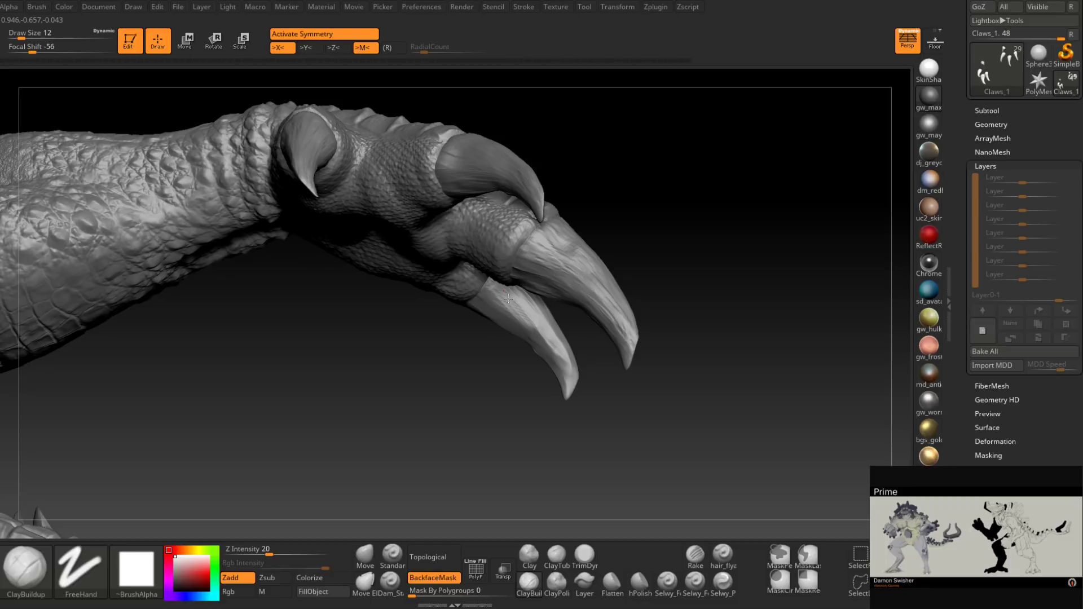
{"action": "right_click_drag", "start_coordinate": [508, 299], "coordinate": [524, 340]}
{"action": "mouse_move", "coordinate": [496, 305]}
{"action": "left_mouse_down"}
{"action": "mouse_move", "coordinate": [541, 354]}
{"action": "mouse_move", "coordinate": [519, 324]}
{"action": "mouse_move", "coordinate": [539, 346]}
{"action": "mouse_move", "coordinate": [482, 317]}
{"action": "left_mouse_up"}
{"action": "mouse_move", "coordinate": [482, 317]}
{"action": "right_mouse_down"}
{"action": "mouse_move", "coordinate": [508, 315]}
{"action": "mouse_move", "coordinate": [536, 363]}
{"action": "mouse_move", "coordinate": [539, 337]}
{"action": "mouse_move", "coordinate": [525, 356]}
{"action": "mouse_move", "coordinate": [537, 293]}
{"action": "mouse_move", "coordinate": [527, 331]}
{"action": "mouse_move", "coordinate": [536, 312]}
{"action": "right_mouse_up"}
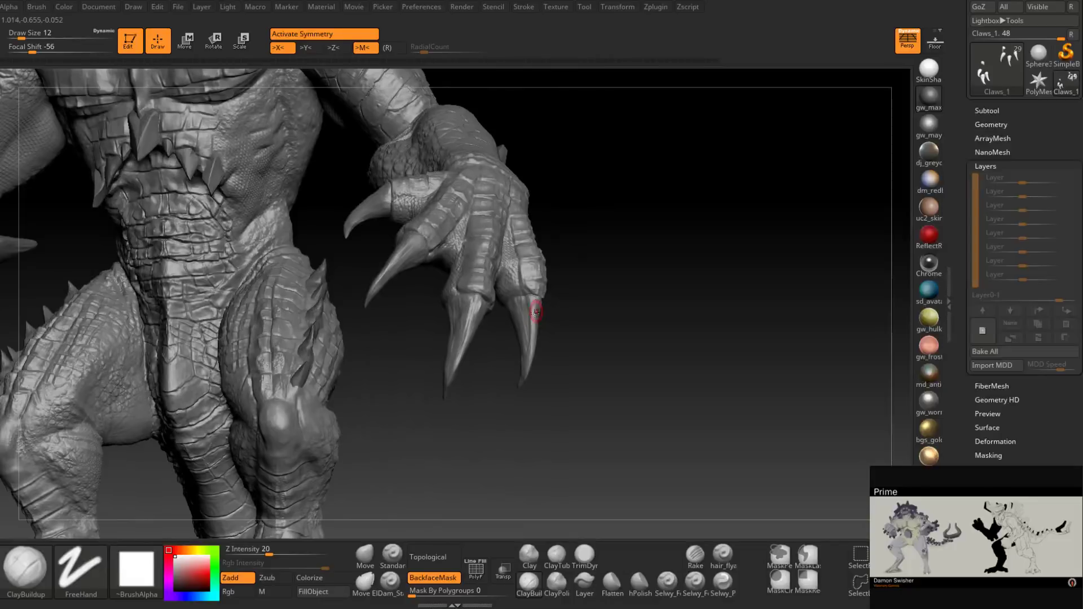
Step: Switch to the toe claws subtool PM3D_Sphere3D1_6 and sculpt the first ridges down the front of the middle toe claw
{"action": "right_click_drag", "start_coordinate": [536, 312], "coordinate": [569, 147], "text": "alt"}
{"action": "left_click", "coordinate": [378, 370], "text": "alt"}
{"action": "right_click_drag", "start_coordinate": [428, 357], "coordinate": [575, 367], "text": "alt"}
{"action": "right_click_drag", "start_coordinate": [426, 394], "coordinate": [556, 352]}
{"action": "mouse_move", "coordinate": [750, 350]}
{"action": "right_mouse_down"}
{"action": "mouse_move", "coordinate": [583, 337]}
{"action": "mouse_move", "coordinate": [565, 316]}
{"action": "right_mouse_up"}
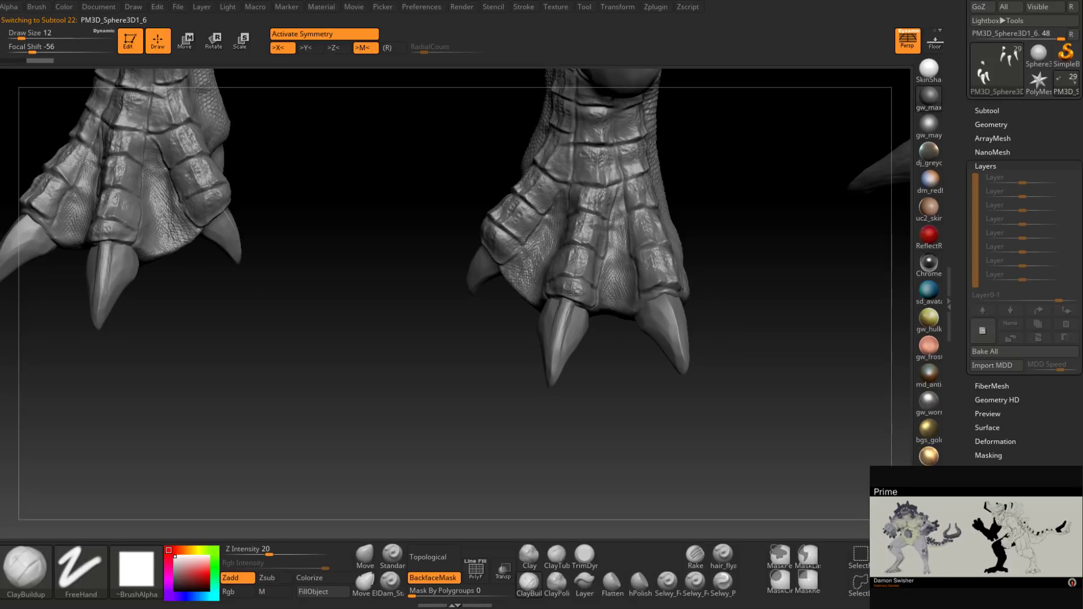
{"action": "right_click_drag", "start_coordinate": [559, 316], "coordinate": [580, 314]}
{"action": "left_click_drag", "start_coordinate": [579, 318], "coordinate": [566, 353]}
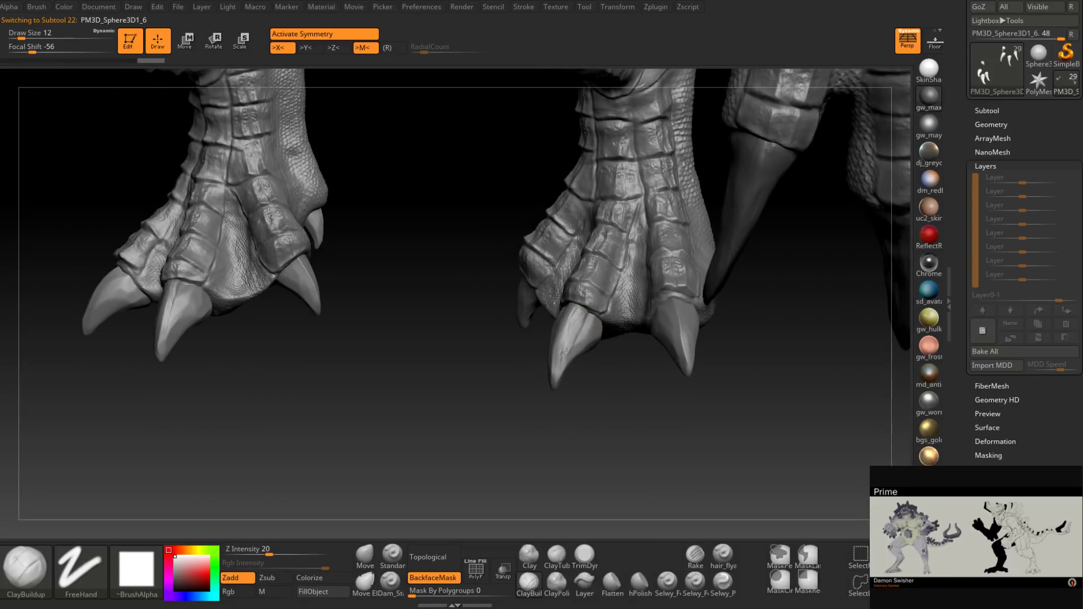
{"action": "left_click_drag", "start_coordinate": [590, 313], "coordinate": [576, 351]}
Step: Extend the ridges along the side of the middle toe claw, from its base toward the tip
{"action": "right_click_drag", "start_coordinate": [576, 350], "coordinate": [586, 320]}
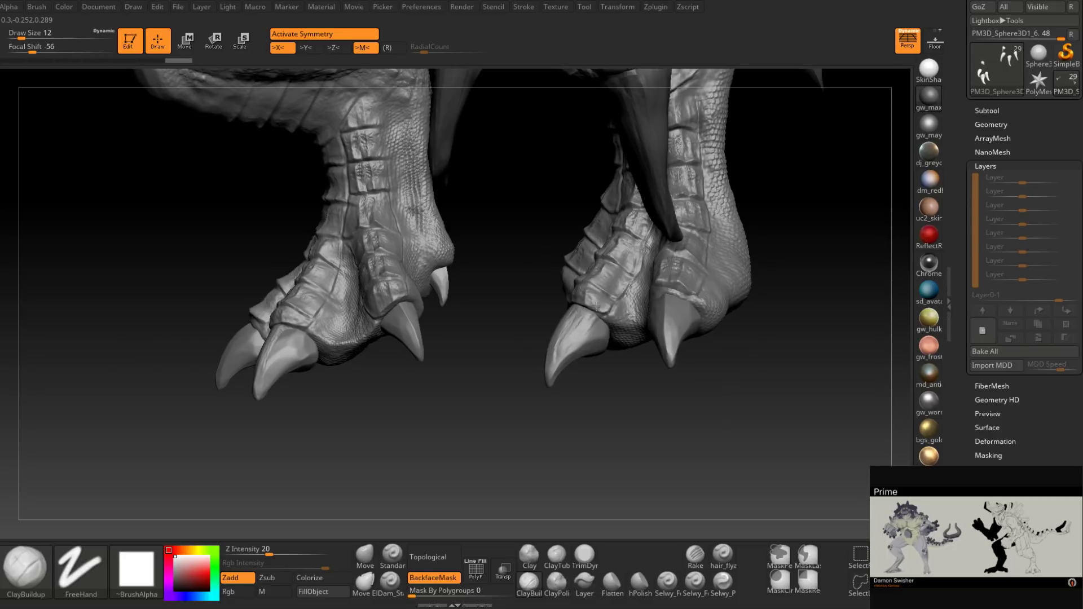
{"action": "left_click_drag", "start_coordinate": [588, 325], "coordinate": [551, 372]}
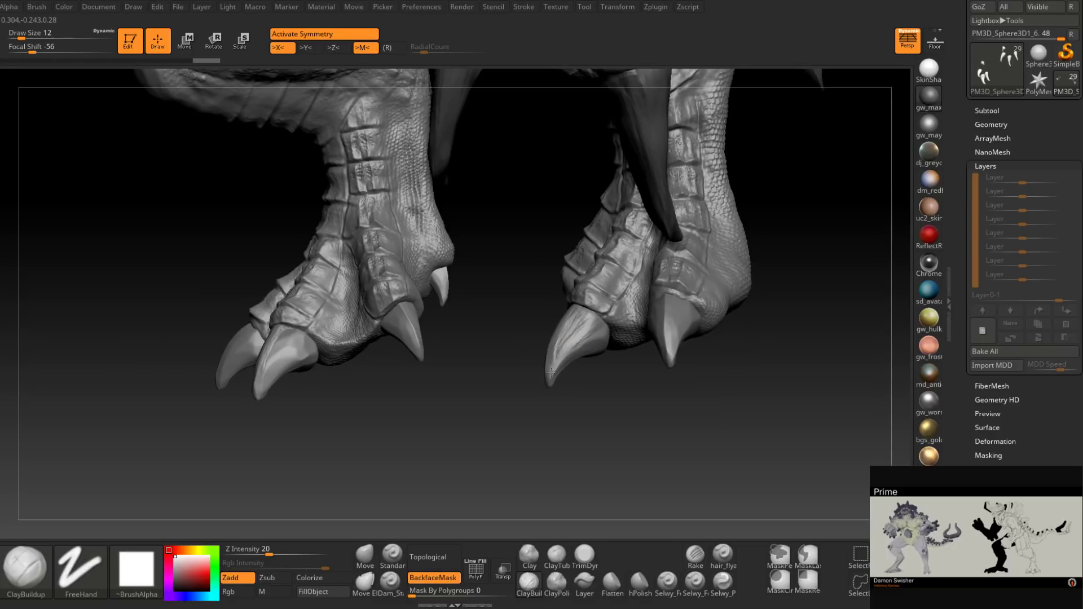
{"action": "right_click_drag", "start_coordinate": [577, 323], "coordinate": [582, 337]}
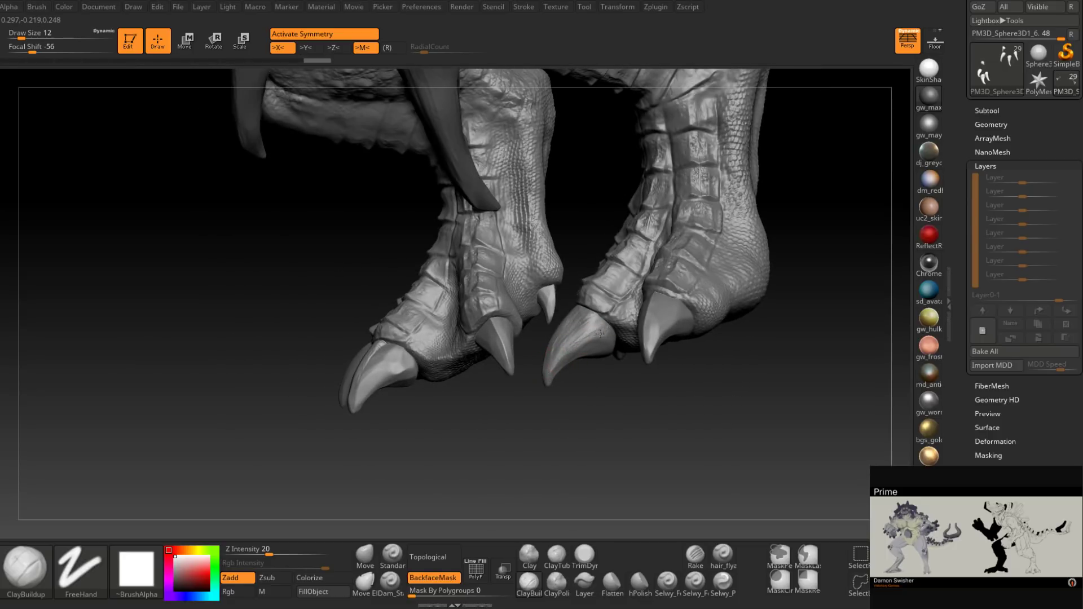
{"action": "left_click_drag", "start_coordinate": [613, 317], "coordinate": [617, 336]}
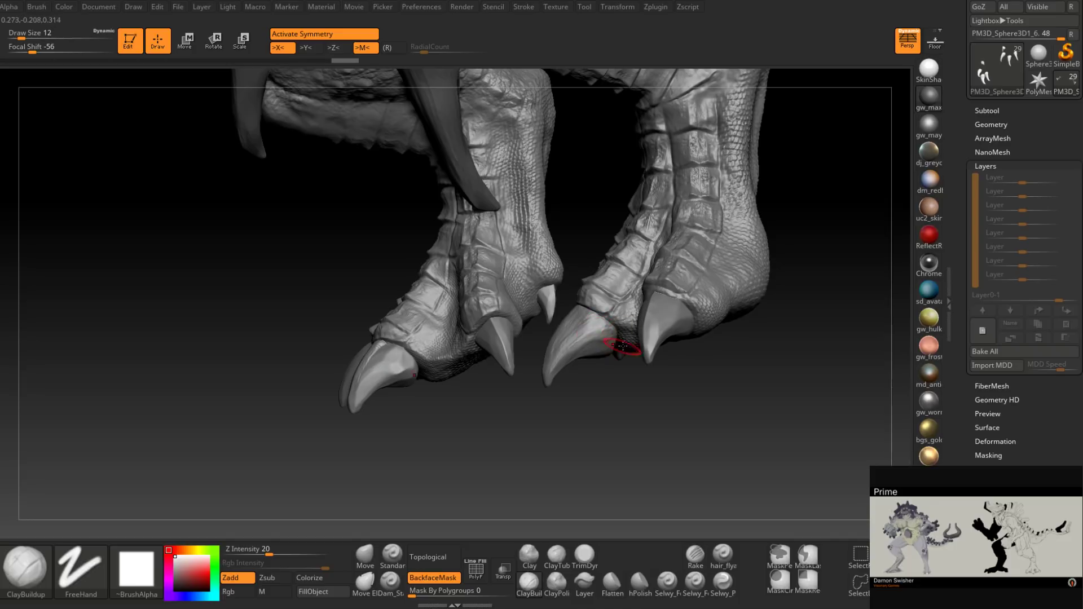
{"action": "right_click_drag", "start_coordinate": [624, 348], "coordinate": [615, 343]}
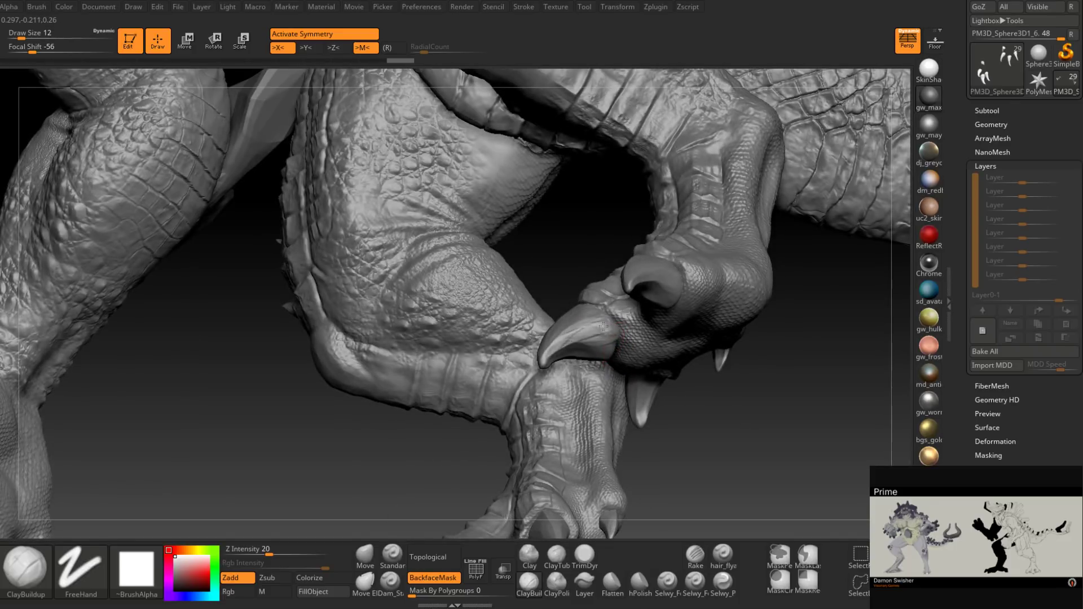
Step: Carry the ridges around the underside and the opposite side of the middle toe claw
{"action": "right_click_drag", "start_coordinate": [558, 353], "coordinate": [607, 338]}
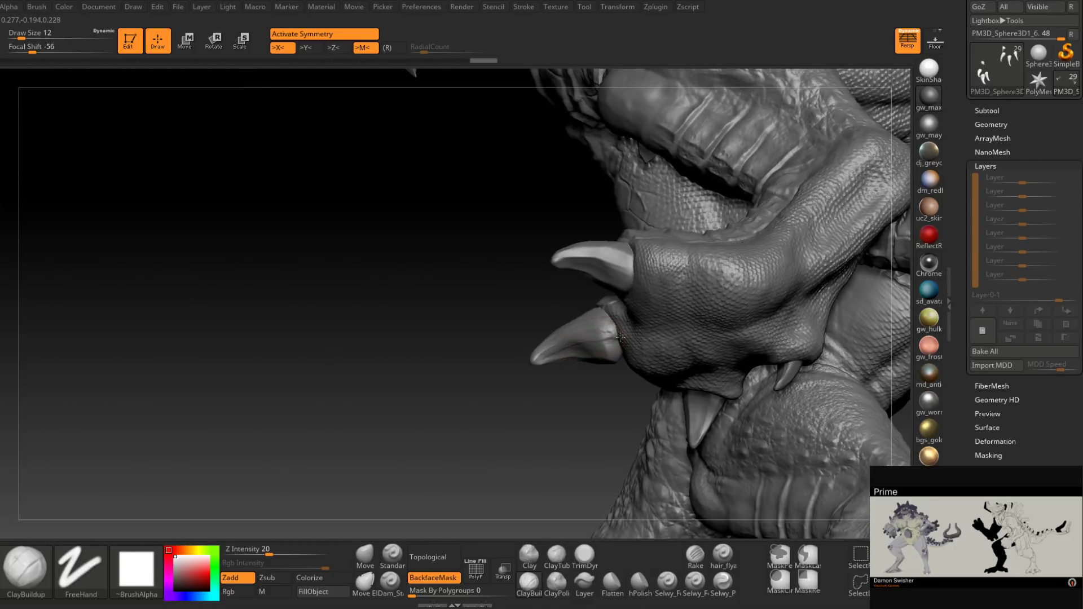
{"action": "left_click_drag", "start_coordinate": [624, 337], "coordinate": [619, 348]}
{"action": "right_click_drag", "start_coordinate": [619, 348], "coordinate": [627, 354]}
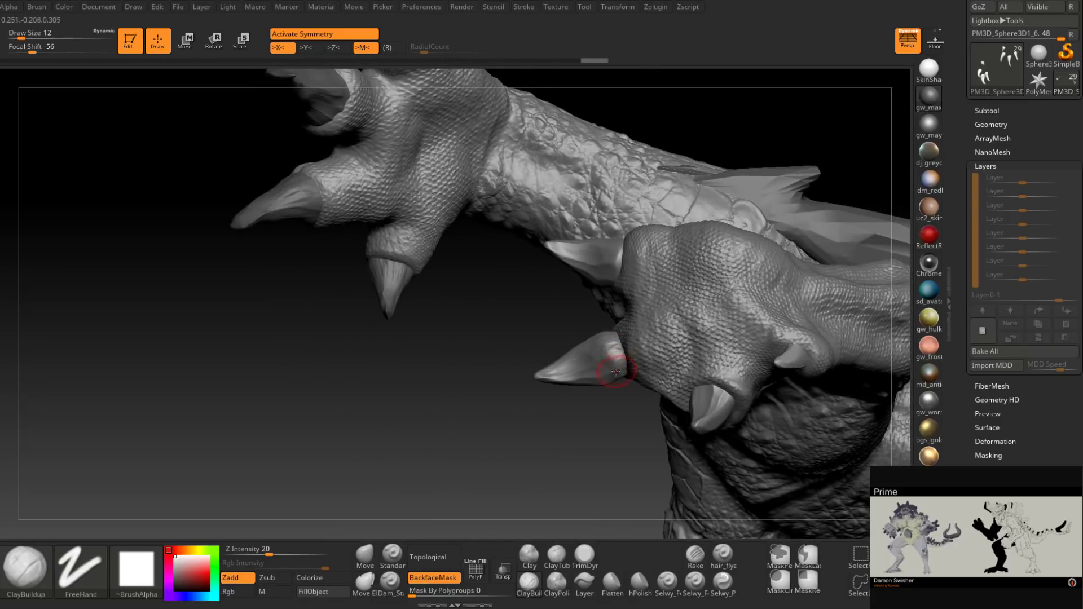
{"action": "right_click_drag", "start_coordinate": [549, 371], "coordinate": [610, 393]}
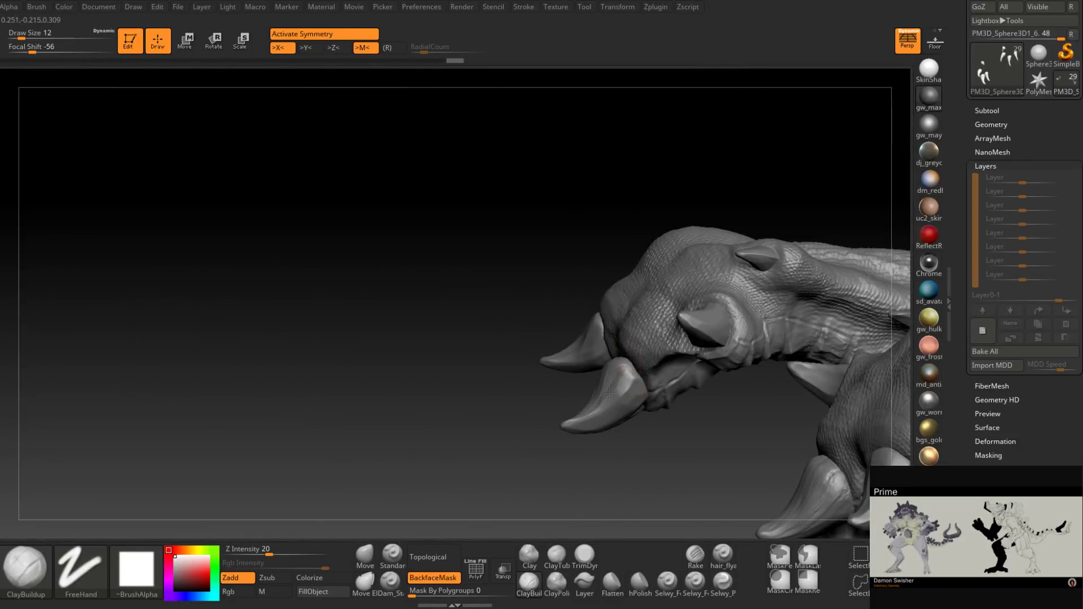
{"action": "right_click_drag", "start_coordinate": [570, 422], "coordinate": [607, 421]}
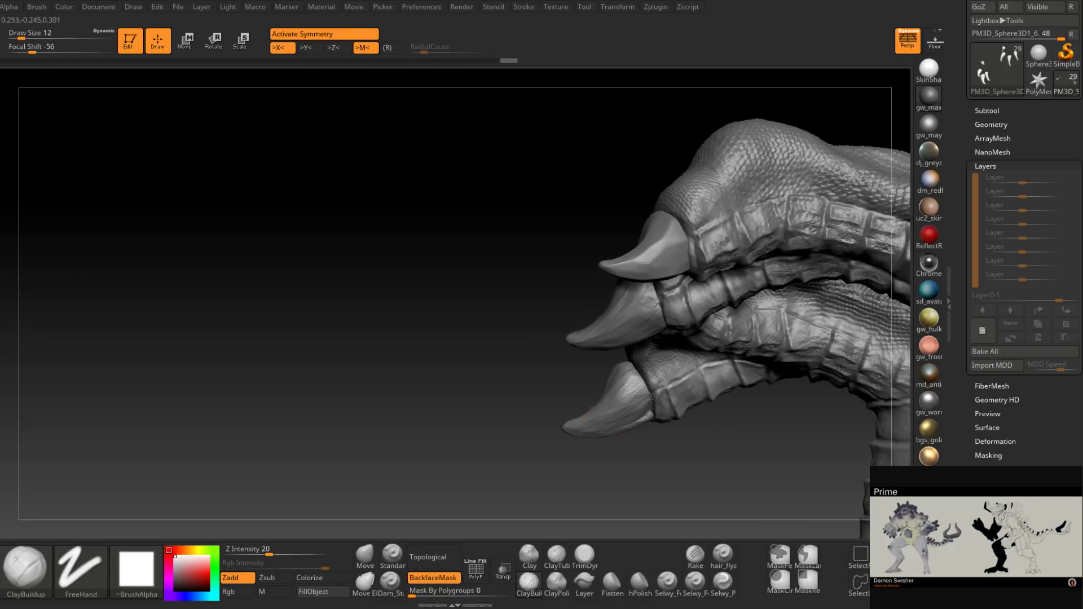
{"action": "right_click_drag", "start_coordinate": [626, 415], "coordinate": [646, 414]}
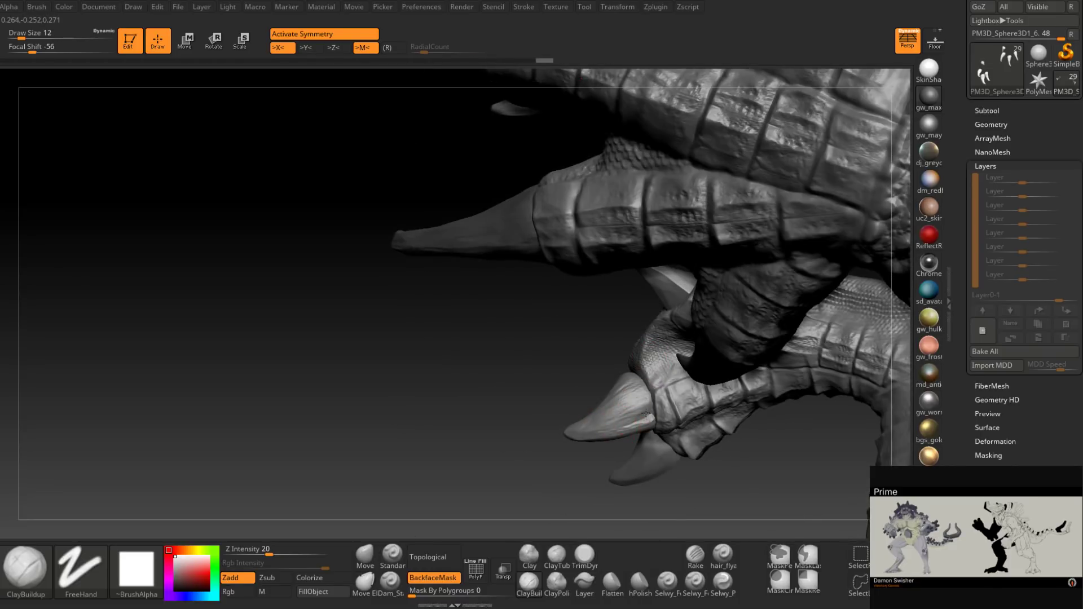
Step: Adjust the outline of the middle toe claw using the Move brush at draw size 27
{"action": "mouse_move", "coordinate": [561, 425]}
{"action": "right_mouse_down"}
{"action": "mouse_move", "coordinate": [608, 435]}
{"action": "mouse_move", "coordinate": [605, 378]}
{"action": "mouse_move", "coordinate": [546, 415]}
{"action": "mouse_move", "coordinate": [604, 389]}
{"action": "mouse_move", "coordinate": [612, 346]}
{"action": "mouse_move", "coordinate": [587, 367]}
{"action": "right_mouse_up"}
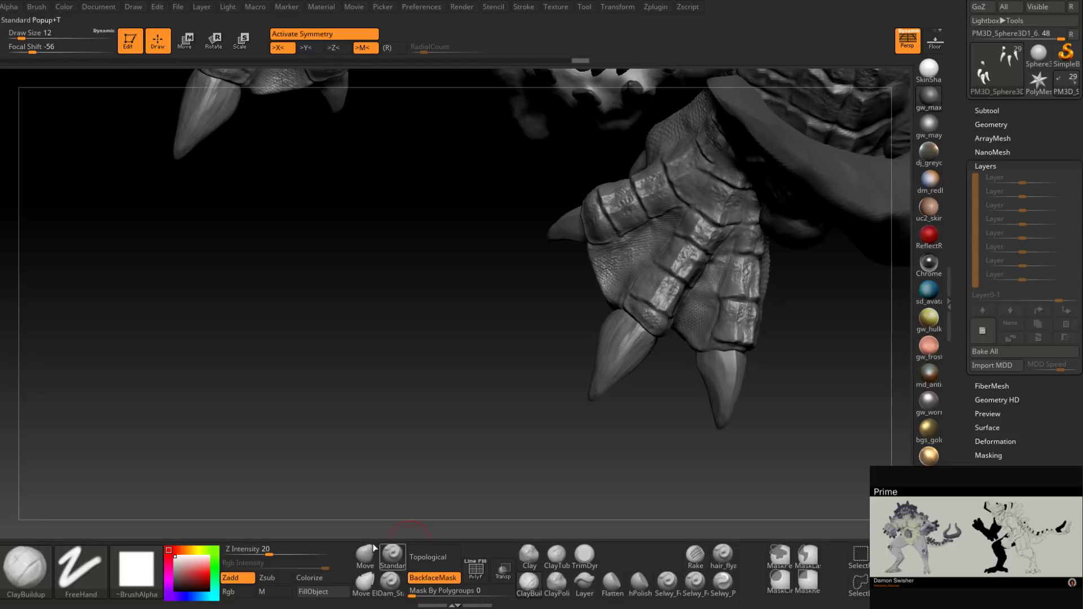
{"action": "right_click_drag", "start_coordinate": [563, 329], "coordinate": [593, 337]}
{"action": "key", "text": "space"}
{"action": "left_click_drag", "start_coordinate": [596, 337], "coordinate": [605, 337]}
{"action": "mouse_move", "coordinate": [604, 336]}
{"action": "right_mouse_down"}
{"action": "mouse_move", "coordinate": [621, 338]}
{"action": "mouse_move", "coordinate": [624, 370]}
{"action": "right_mouse_up"}
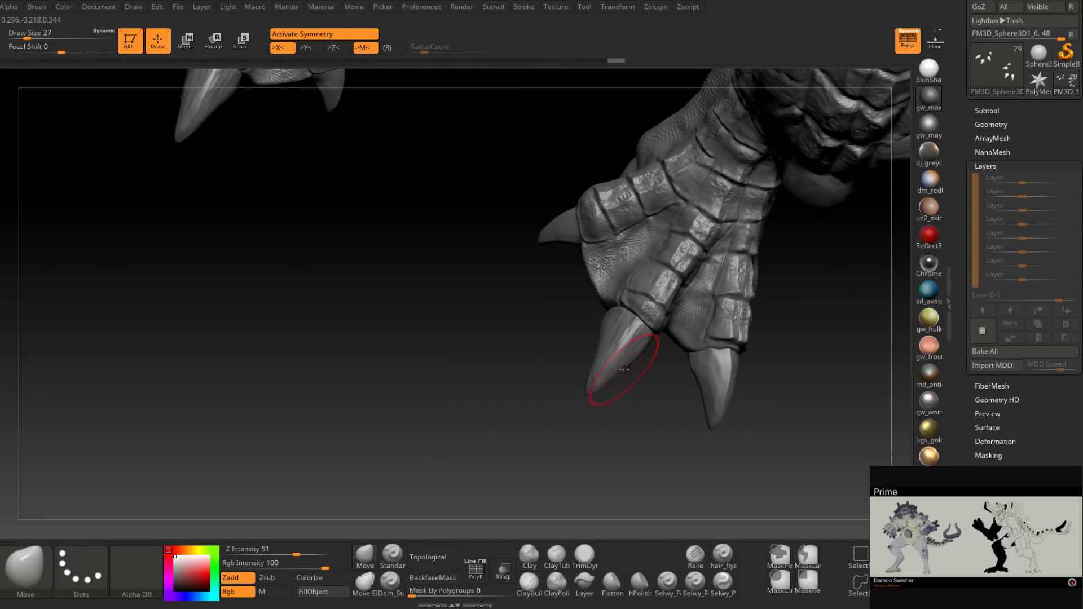
{"action": "left_click_drag", "start_coordinate": [633, 365], "coordinate": [638, 362]}
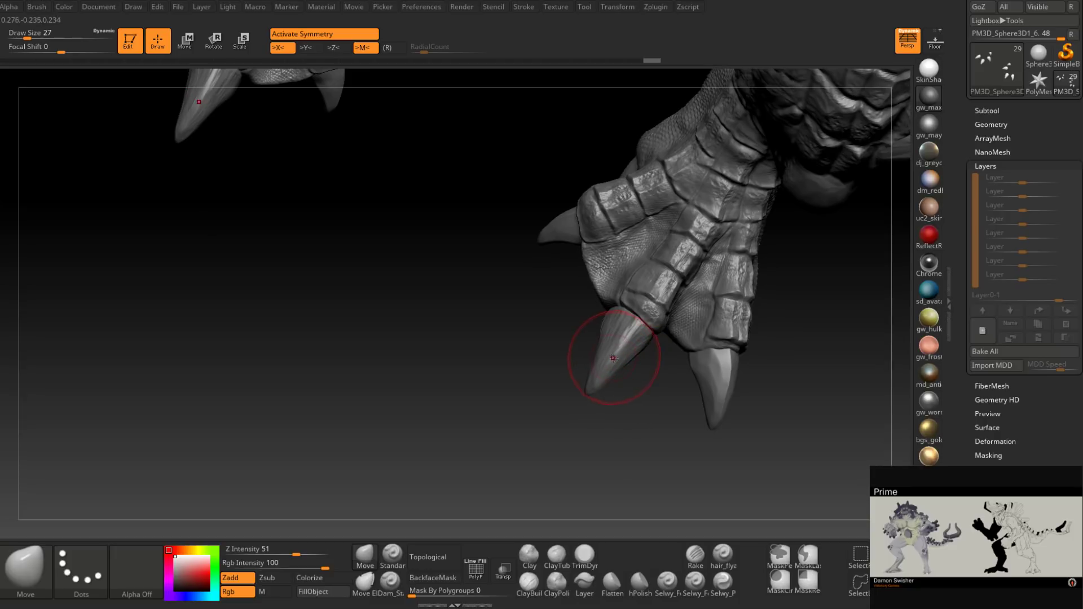
{"action": "right_click_drag", "start_coordinate": [613, 357], "coordinate": [631, 332]}
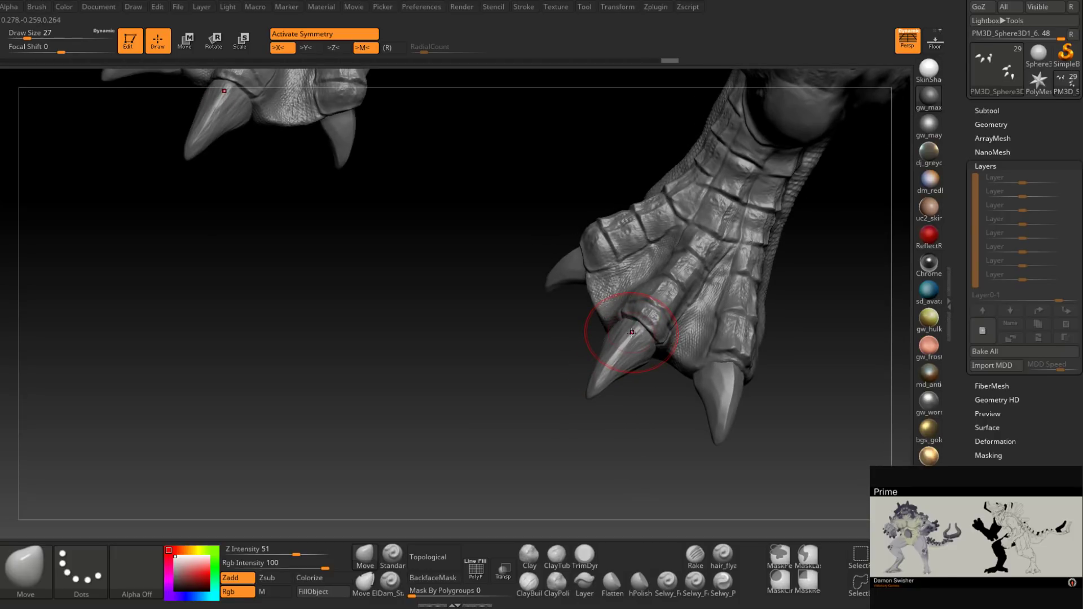
Step: Adjust the base of the middle toe claw with the Move brush, reduce the draw size to 20, and save the project
{"action": "right_click_drag", "start_coordinate": [657, 338], "coordinate": [666, 310]}
{"action": "mouse_move", "coordinate": [680, 354]}
{"action": "right_mouse_down"}
{"action": "mouse_move", "coordinate": [647, 325]}
{"action": "mouse_move", "coordinate": [679, 333]}
{"action": "mouse_move", "coordinate": [643, 321]}
{"action": "mouse_move", "coordinate": [649, 351]}
{"action": "mouse_move", "coordinate": [645, 329]}
{"action": "mouse_move", "coordinate": [634, 338]}
{"action": "right_mouse_up"}
{"action": "key", "text": "space"}
{"action": "left_click_drag", "start_coordinate": [658, 320], "coordinate": [666, 319]}
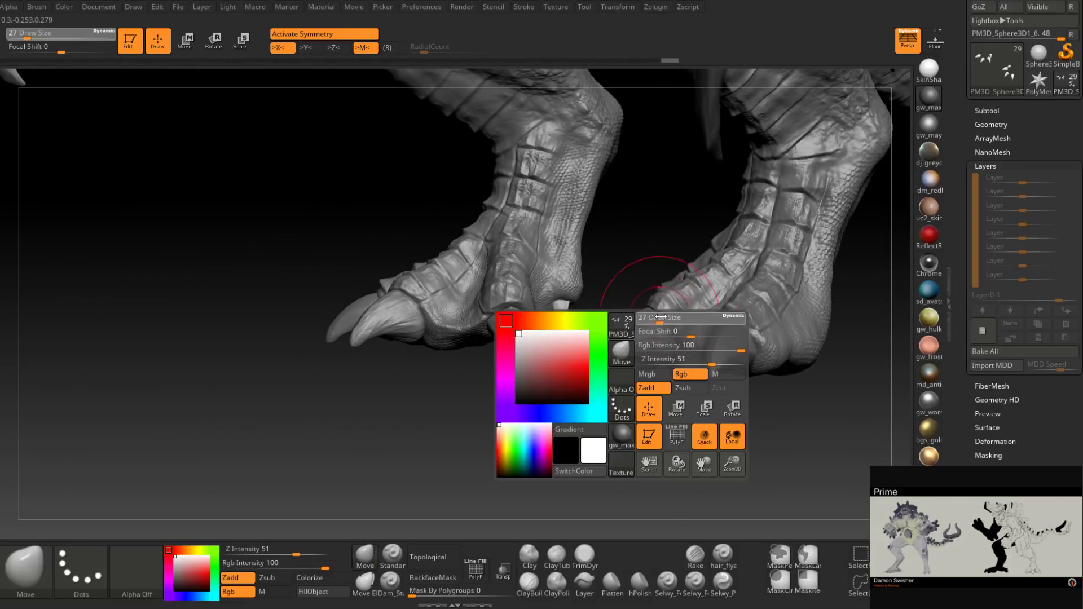
{"action": "mouse_move", "coordinate": [648, 313]}
{"action": "right_mouse_down"}
{"action": "mouse_move", "coordinate": [673, 320]}
{"action": "mouse_move", "coordinate": [665, 330]}
{"action": "right_mouse_up"}
{"action": "key", "text": "space"}
{"action": "left_click_drag", "start_coordinate": [675, 319], "coordinate": [670, 319]}
{"action": "mouse_move", "coordinate": [674, 316]}
{"action": "right_mouse_down"}
{"action": "mouse_move", "coordinate": [672, 263]}
{"action": "mouse_move", "coordinate": [621, 316]}
{"action": "right_mouse_up"}
{"action": "key", "text": "ctrl+s"}
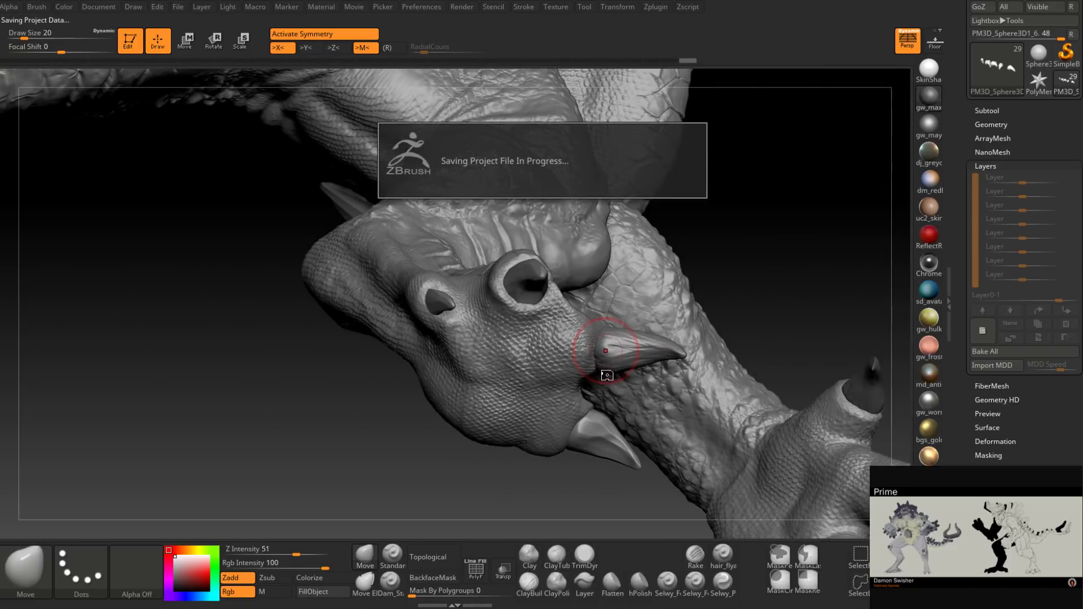
Step: Set the Move brush's draw size to 29 and adjust the middle toe claw from its underside
{"action": "mouse_move", "coordinate": [575, 414]}
{"action": "right_mouse_down"}
{"action": "mouse_move", "coordinate": [584, 395]}
{"action": "mouse_move", "coordinate": [589, 409]}
{"action": "mouse_move", "coordinate": [606, 348]}
{"action": "right_mouse_up"}
{"action": "key", "text": "space"}
{"action": "left_click_drag", "start_coordinate": [605, 348], "coordinate": [609, 348]}
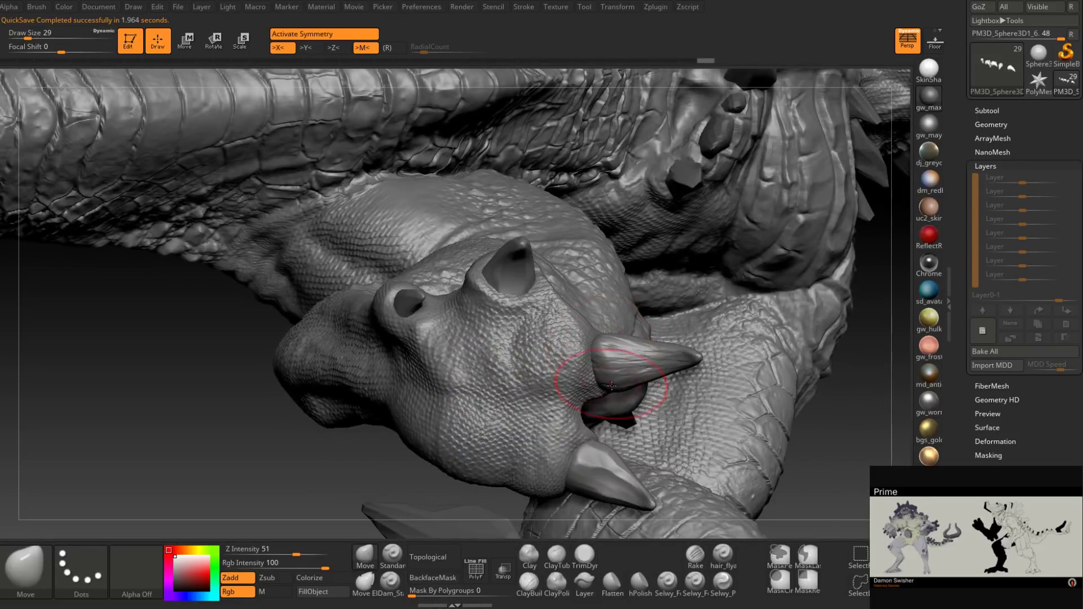
{"action": "mouse_move", "coordinate": [601, 389]}
{"action": "right_mouse_down"}
{"action": "mouse_move", "coordinate": [666, 363]}
{"action": "mouse_move", "coordinate": [677, 378]}
{"action": "mouse_move", "coordinate": [707, 351]}
{"action": "right_mouse_up"}
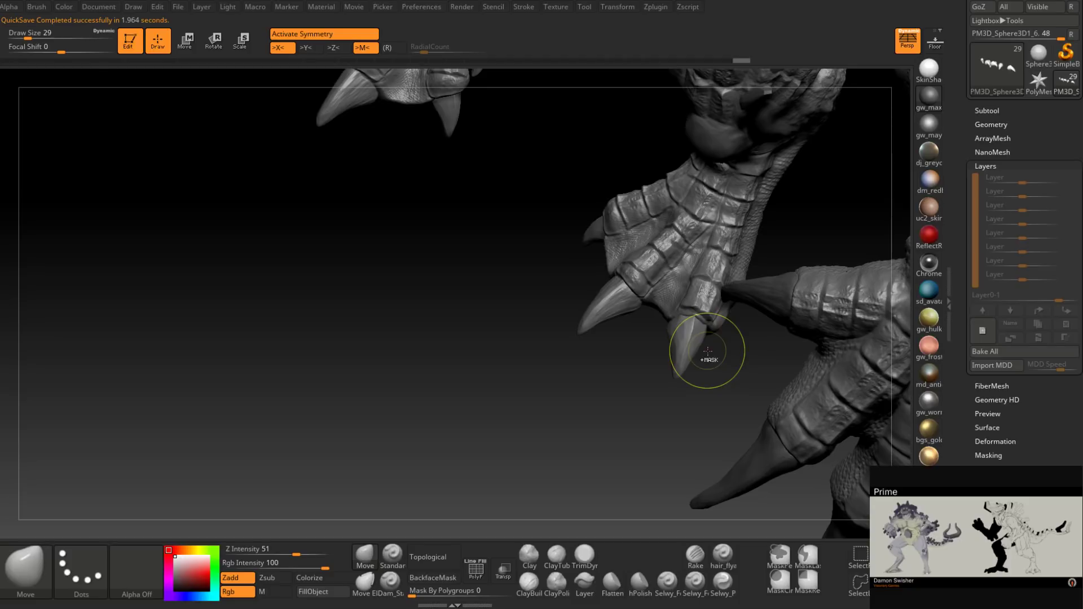
Step: Add lengthwise ridges to the outside of the inner toe claw using ClayBuildup at draw size 7
{"action": "left_click_drag", "start_coordinate": [707, 351], "coordinate": [595, 381]}
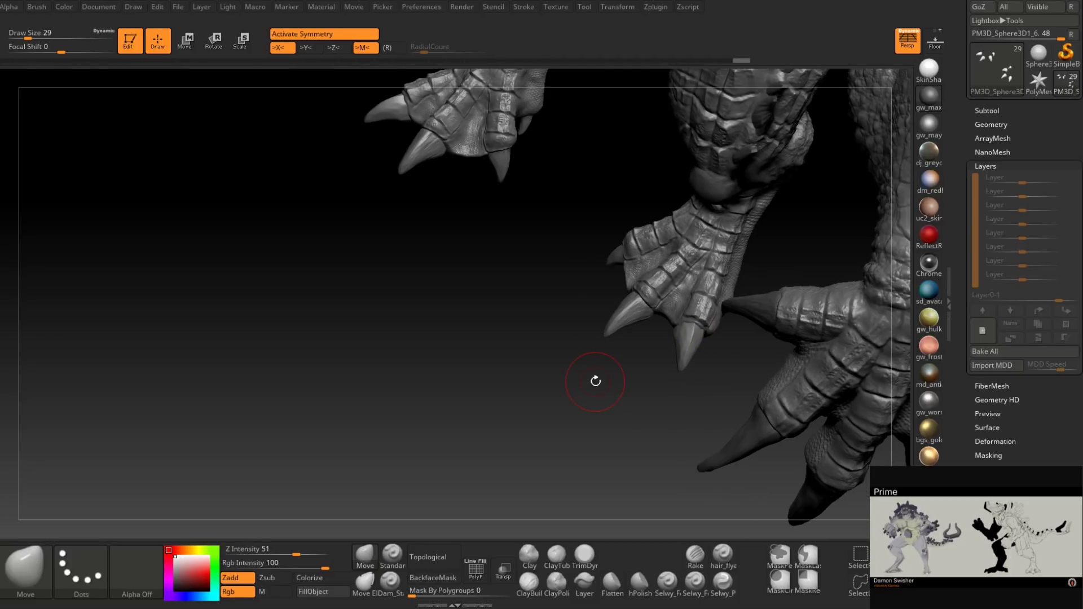
{"action": "mouse_move", "coordinate": [655, 240]}
{"action": "right_mouse_down"}
{"action": "mouse_move", "coordinate": [677, 226]}
{"action": "mouse_move", "coordinate": [657, 285]}
{"action": "right_mouse_up"}
{"action": "right_click_drag", "start_coordinate": [657, 285], "coordinate": [613, 308]}
{"action": "left_click_drag", "start_coordinate": [614, 308], "coordinate": [551, 285]}
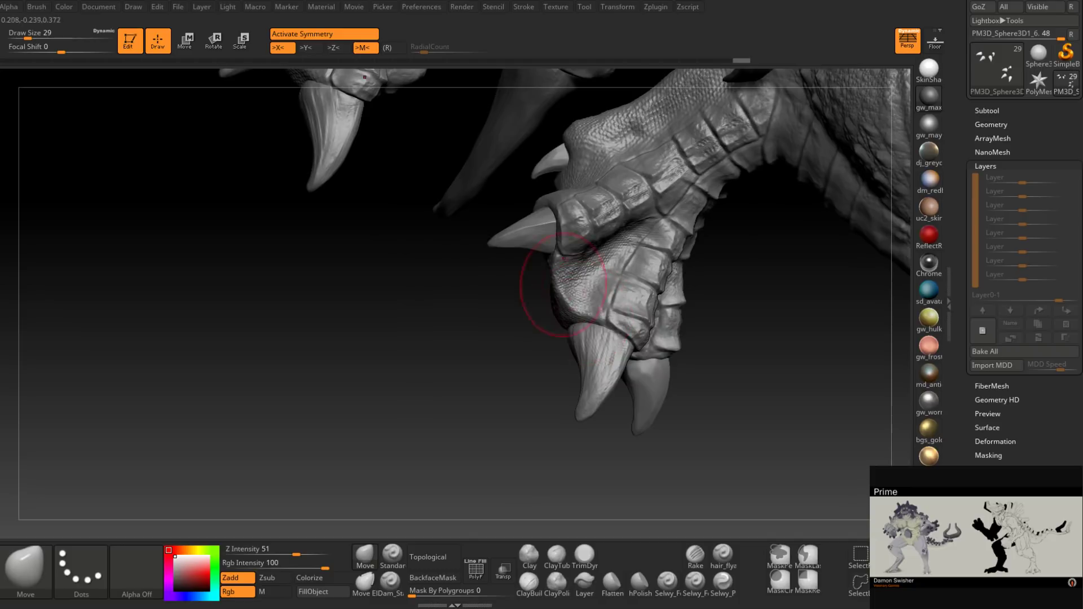
{"action": "right_click_drag", "start_coordinate": [554, 239], "coordinate": [553, 247]}
{"action": "left_click", "coordinate": [531, 582]}
{"action": "key", "text": "space"}
{"action": "left_click_drag", "start_coordinate": [555, 236], "coordinate": [546, 235]}
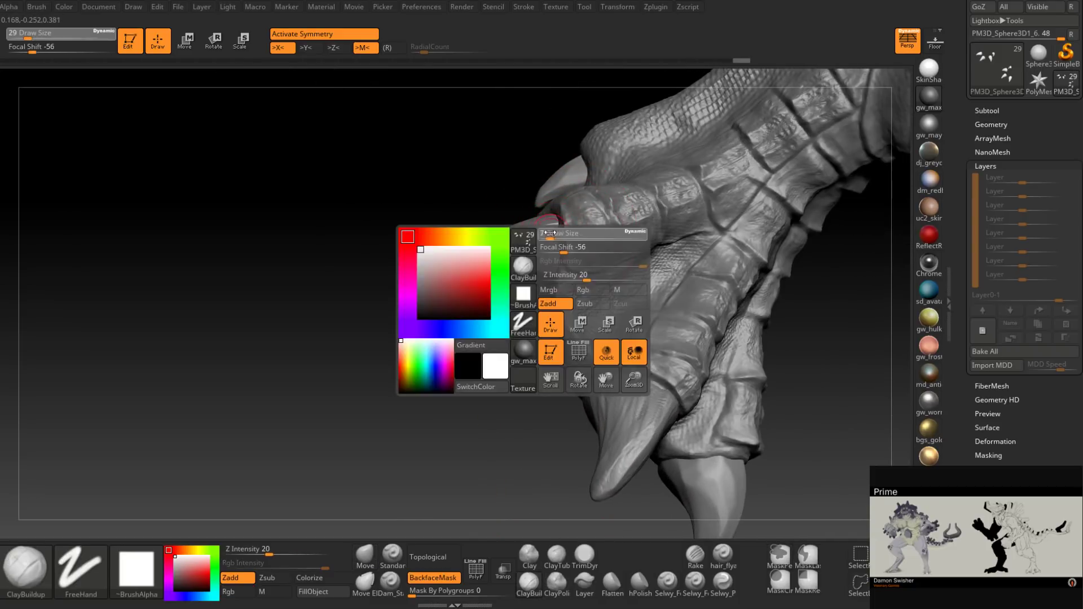
{"action": "right_click_drag", "start_coordinate": [550, 236], "coordinate": [570, 233]}
{"action": "left_click_drag", "start_coordinate": [556, 223], "coordinate": [476, 260]}
{"action": "mouse_move", "coordinate": [546, 223]}
{"action": "left_mouse_down"}
{"action": "mouse_move", "coordinate": [524, 238]}
{"action": "mouse_move", "coordinate": [534, 246]}
{"action": "mouse_move", "coordinate": [488, 258]}
{"action": "left_mouse_up"}
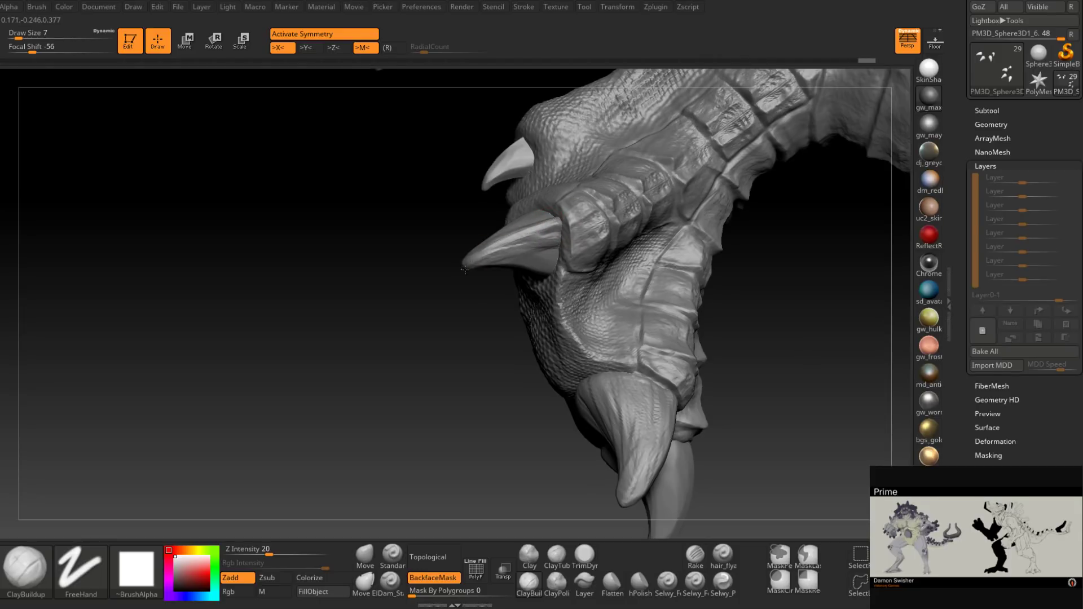
{"action": "left_click_drag", "start_coordinate": [555, 260], "coordinate": [507, 257]}
Step: Carry the ridges around the underside of the inner toe claw with ClayBuildup
{"action": "right_click_drag", "start_coordinate": [573, 266], "coordinate": [522, 251]}
{"action": "left_click_drag", "start_coordinate": [519, 250], "coordinate": [524, 257]}
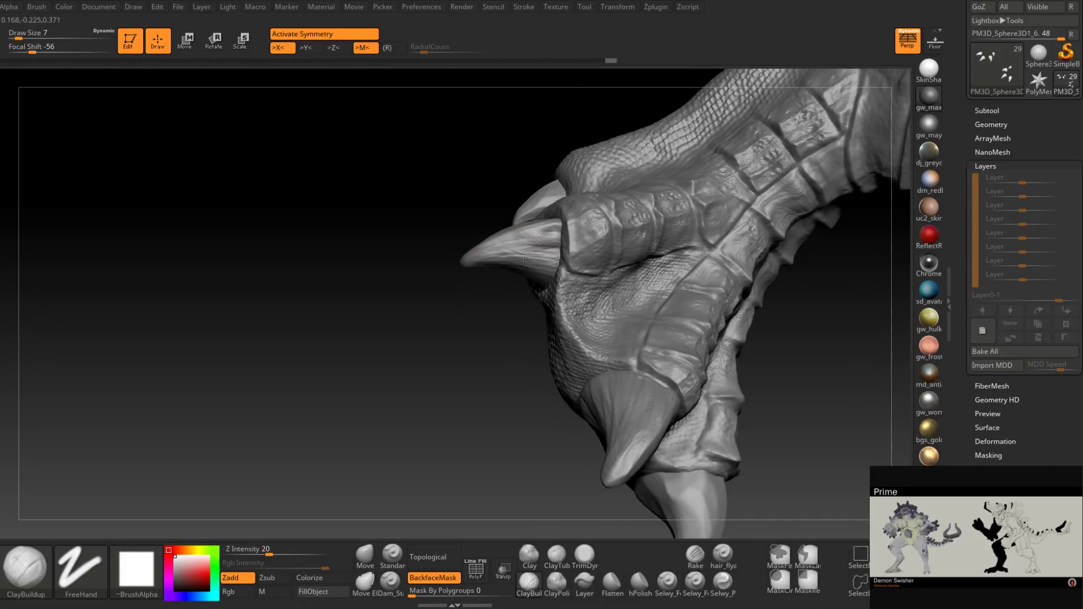
{"action": "right_click_drag", "start_coordinate": [571, 262], "coordinate": [571, 250]}
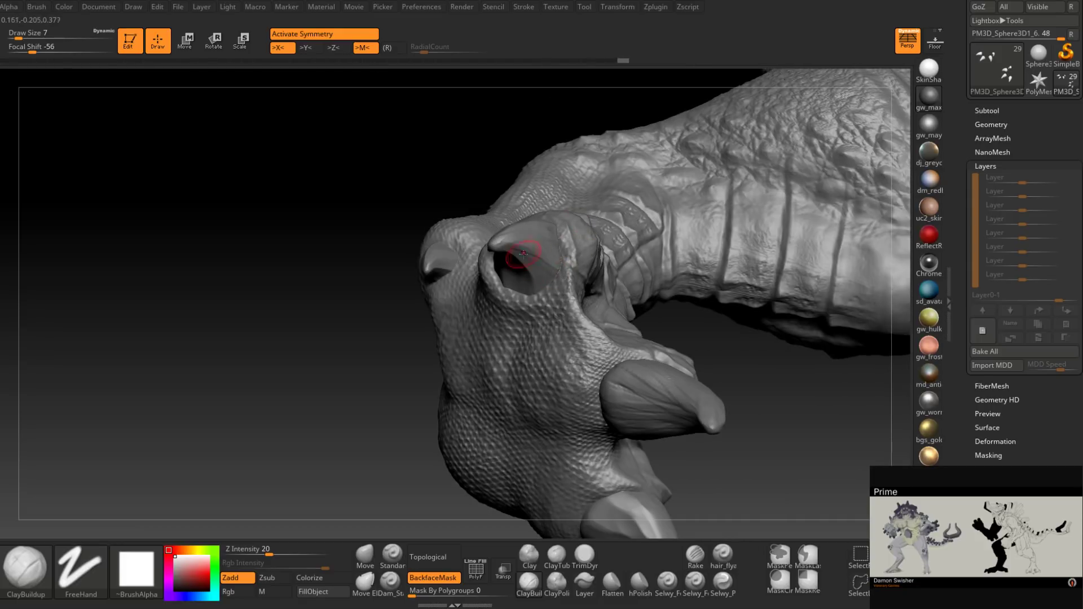
{"action": "mouse_move", "coordinate": [524, 254]}
{"action": "left_mouse_down"}
{"action": "mouse_move", "coordinate": [512, 252]}
{"action": "mouse_move", "coordinate": [563, 281]}
{"action": "left_mouse_up"}
{"action": "right_click_drag", "start_coordinate": [563, 281], "coordinate": [561, 271]}
{"action": "mouse_move", "coordinate": [559, 270]}
{"action": "left_mouse_down"}
{"action": "mouse_move", "coordinate": [552, 254]}
{"action": "mouse_move", "coordinate": [536, 274]}
{"action": "left_mouse_up"}
{"action": "mouse_move", "coordinate": [536, 274]}
{"action": "right_mouse_down"}
{"action": "mouse_move", "coordinate": [528, 239]}
{"action": "mouse_move", "coordinate": [524, 251]}
{"action": "right_mouse_up"}
{"action": "left_click_drag", "start_coordinate": [524, 270], "coordinate": [515, 291]}
Step: Continue the lengthwise ridges along the far side of the inner toe claw with ClayBuildup
{"action": "right_click_drag", "start_coordinate": [519, 281], "coordinate": [536, 229]}
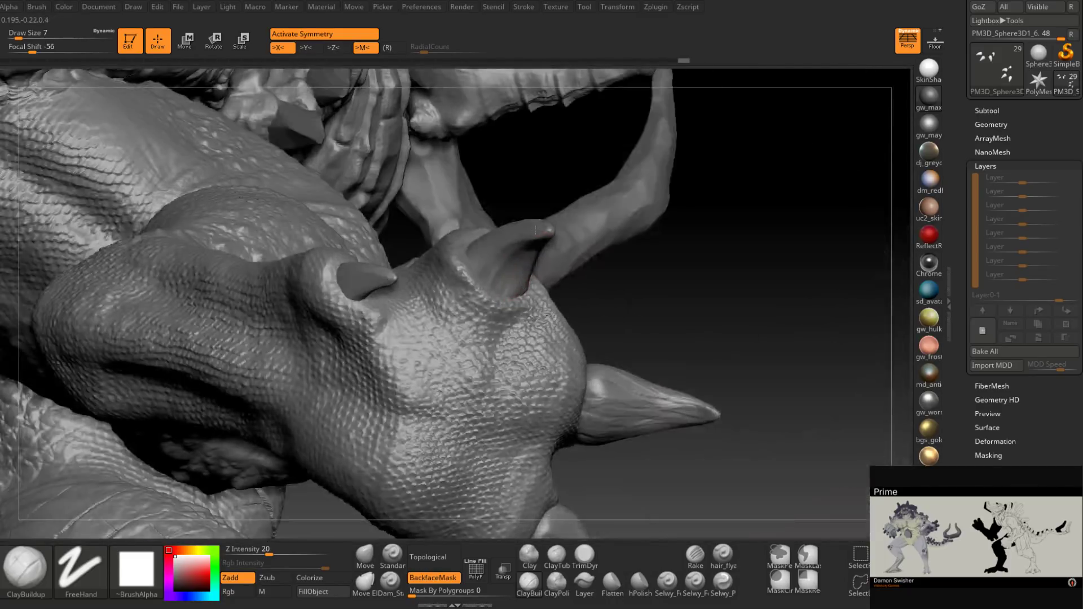
{"action": "left_click_drag", "start_coordinate": [530, 271], "coordinate": [517, 291]}
{"action": "mouse_move", "coordinate": [520, 281]}
{"action": "right_mouse_down"}
{"action": "mouse_move", "coordinate": [528, 255]}
{"action": "mouse_move", "coordinate": [533, 271]}
{"action": "right_mouse_up"}
{"action": "left_click_drag", "start_coordinate": [530, 273], "coordinate": [512, 286]}
{"action": "left_click_drag", "start_coordinate": [526, 261], "coordinate": [511, 278]}
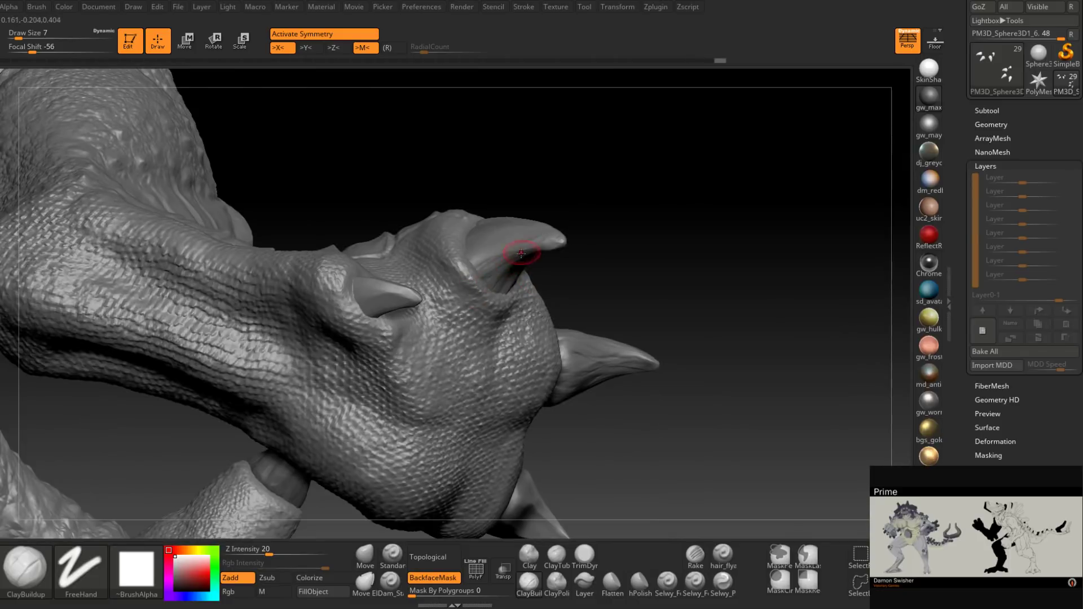
{"action": "right_click_drag", "start_coordinate": [521, 253], "coordinate": [554, 243]}
{"action": "left_click_drag", "start_coordinate": [549, 243], "coordinate": [502, 253]}
{"action": "right_click_drag", "start_coordinate": [510, 255], "coordinate": [522, 261]}
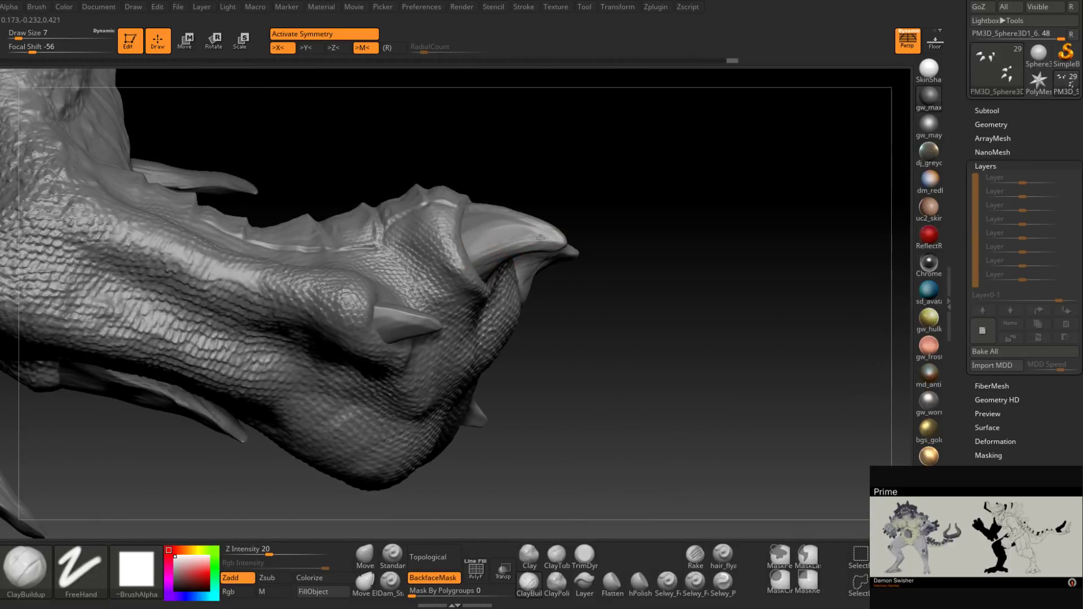
Step: Build up ridges from the base across the top of the inner toe claw
{"action": "left_click_drag", "start_coordinate": [471, 245], "coordinate": [481, 240]}
{"action": "right_click_drag", "start_coordinate": [481, 240], "coordinate": [483, 227]}
{"action": "left_click_drag", "start_coordinate": [449, 220], "coordinate": [459, 206]}
{"action": "mouse_move", "coordinate": [464, 212]}
{"action": "right_mouse_down"}
{"action": "mouse_move", "coordinate": [482, 247]}
{"action": "mouse_move", "coordinate": [464, 212]}
{"action": "right_mouse_up"}
{"action": "left_click_drag", "start_coordinate": [480, 204], "coordinate": [492, 221]}
{"action": "mouse_move", "coordinate": [492, 221]}
{"action": "right_mouse_down"}
{"action": "mouse_move", "coordinate": [522, 223]}
{"action": "mouse_move", "coordinate": [515, 249]}
{"action": "mouse_move", "coordinate": [510, 224]}
{"action": "right_mouse_up"}
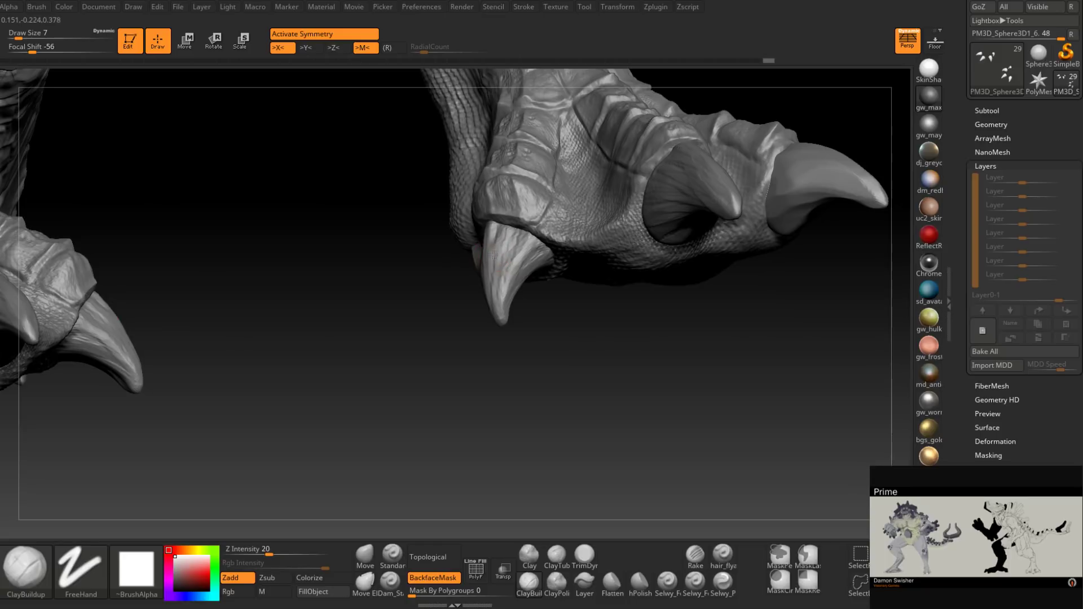
Step: Refine the front ridges of the inner toe claw and add ridges to the small rear claw
{"action": "mouse_move", "coordinate": [493, 255]}
{"action": "left_mouse_down"}
{"action": "mouse_move", "coordinate": [499, 275]}
{"action": "mouse_move", "coordinate": [514, 261]}
{"action": "left_mouse_up"}
{"action": "mouse_move", "coordinate": [497, 254]}
{"action": "right_mouse_down"}
{"action": "mouse_move", "coordinate": [511, 248]}
{"action": "mouse_move", "coordinate": [466, 248]}
{"action": "right_mouse_up"}
{"action": "left_click_drag", "start_coordinate": [473, 249], "coordinate": [484, 270]}
{"action": "mouse_move", "coordinate": [497, 275]}
{"action": "right_mouse_down"}
{"action": "mouse_move", "coordinate": [525, 303]}
{"action": "mouse_move", "coordinate": [506, 312]}
{"action": "mouse_move", "coordinate": [534, 329]}
{"action": "mouse_move", "coordinate": [553, 317]}
{"action": "mouse_move", "coordinate": [513, 326]}
{"action": "mouse_move", "coordinate": [496, 314]}
{"action": "mouse_move", "coordinate": [506, 353]}
{"action": "mouse_move", "coordinate": [522, 244]}
{"action": "right_mouse_up"}
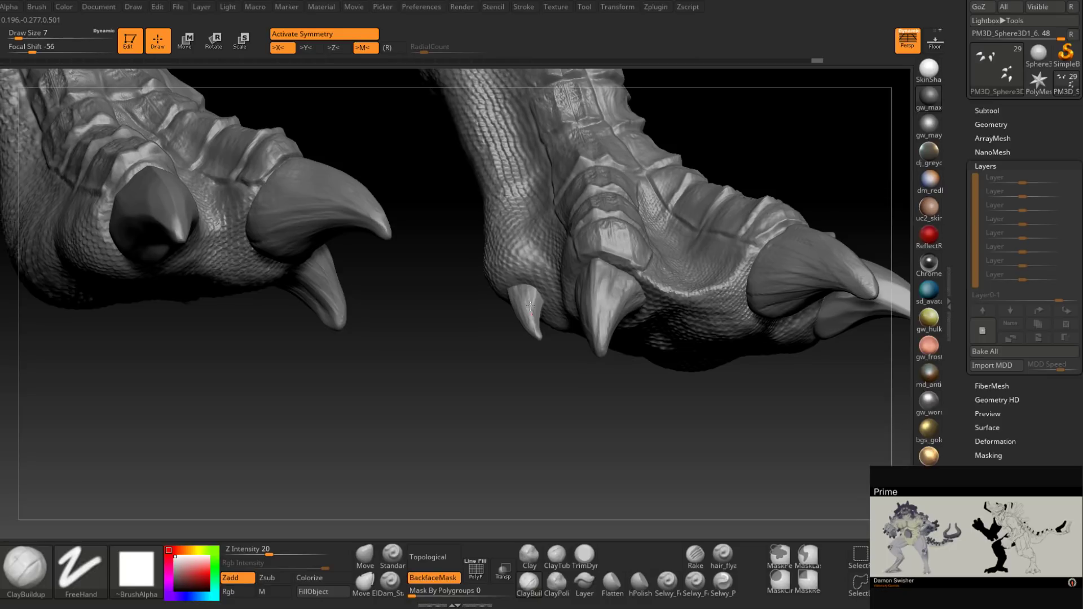
Step: Add lengthwise ridges to the front and outer side of the outer toe claw with ClayBuildup
{"action": "mouse_move", "coordinate": [530, 307]}
{"action": "right_mouse_down"}
{"action": "mouse_move", "coordinate": [555, 395]}
{"action": "mouse_move", "coordinate": [571, 345]}
{"action": "mouse_move", "coordinate": [662, 399]}
{"action": "mouse_move", "coordinate": [614, 374]}
{"action": "mouse_move", "coordinate": [662, 346]}
{"action": "right_mouse_up"}
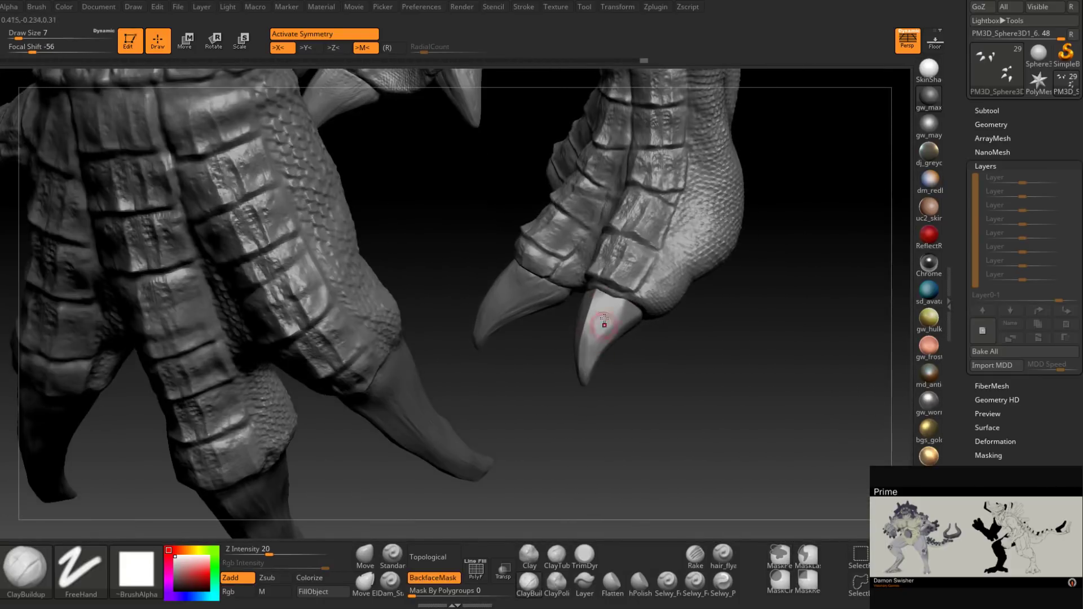
{"action": "key", "text": "Right"}
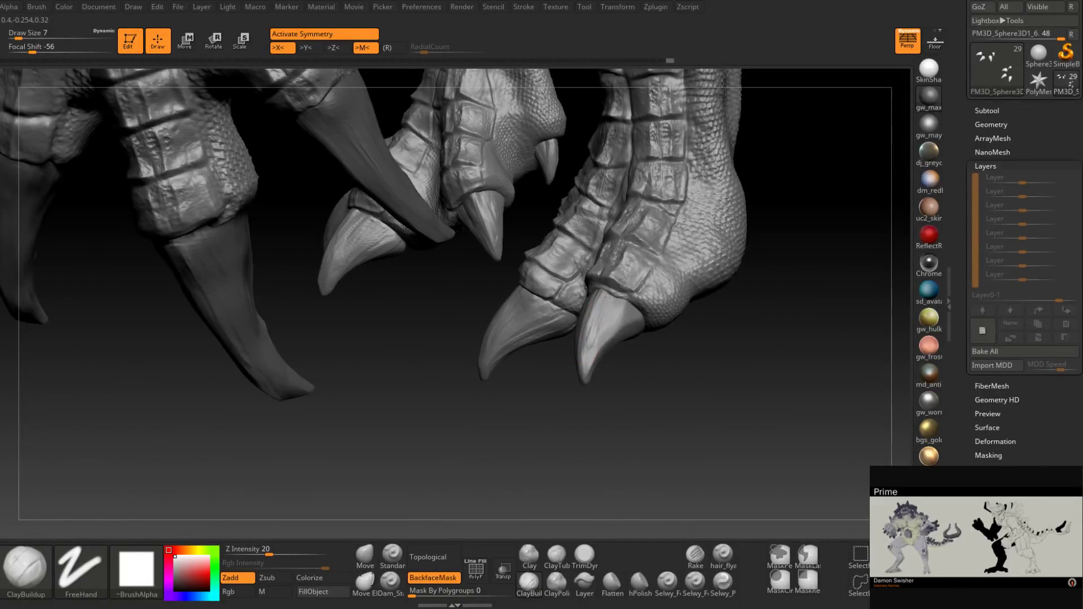
{"action": "key", "text": "Right"}
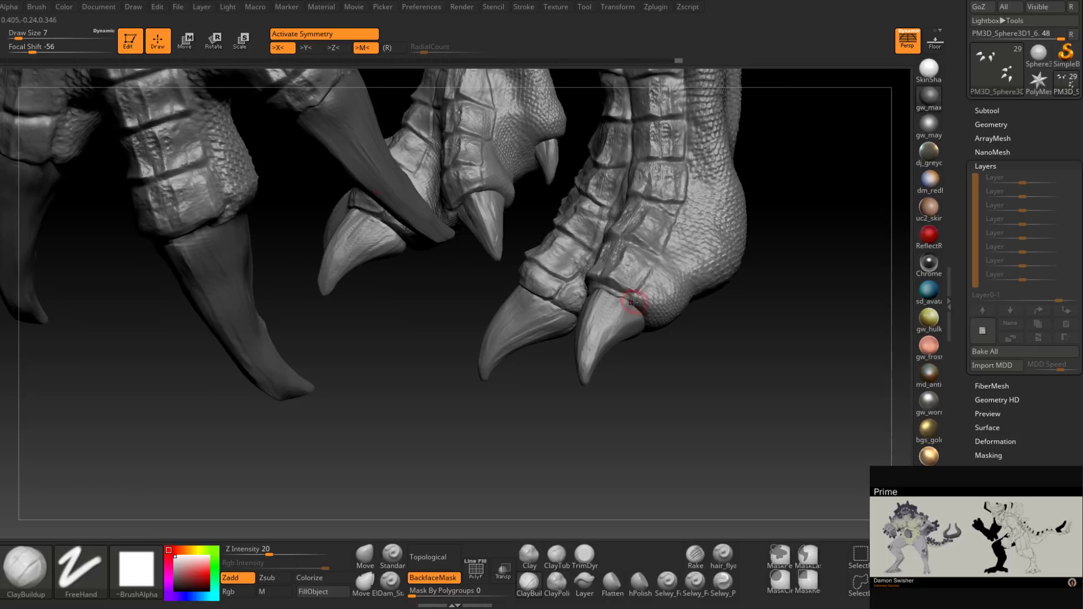
{"action": "key", "text": "Right"}
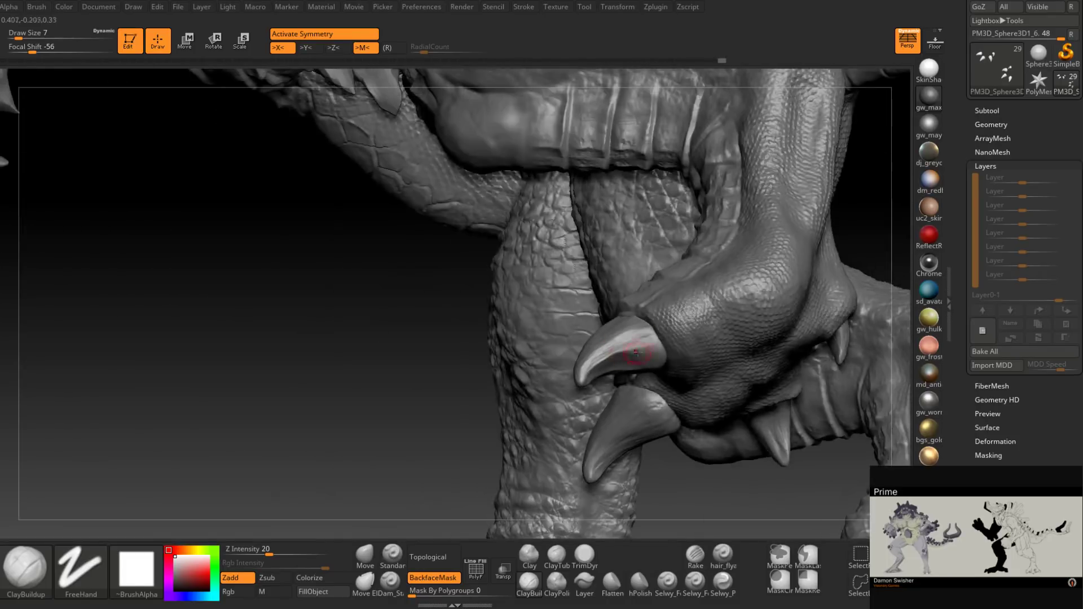
{"action": "key", "text": "Right"}
{"action": "key", "text": "Right"}
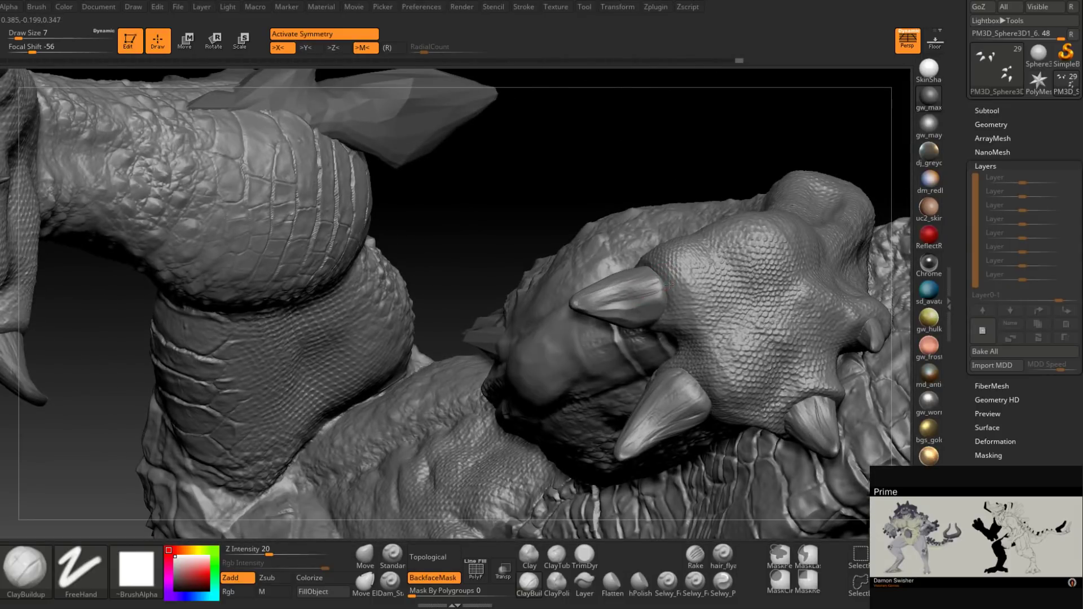
Step: Carry the ridges around the underside and the remaining side of the outer toe claw
{"action": "key", "text": "Right"}
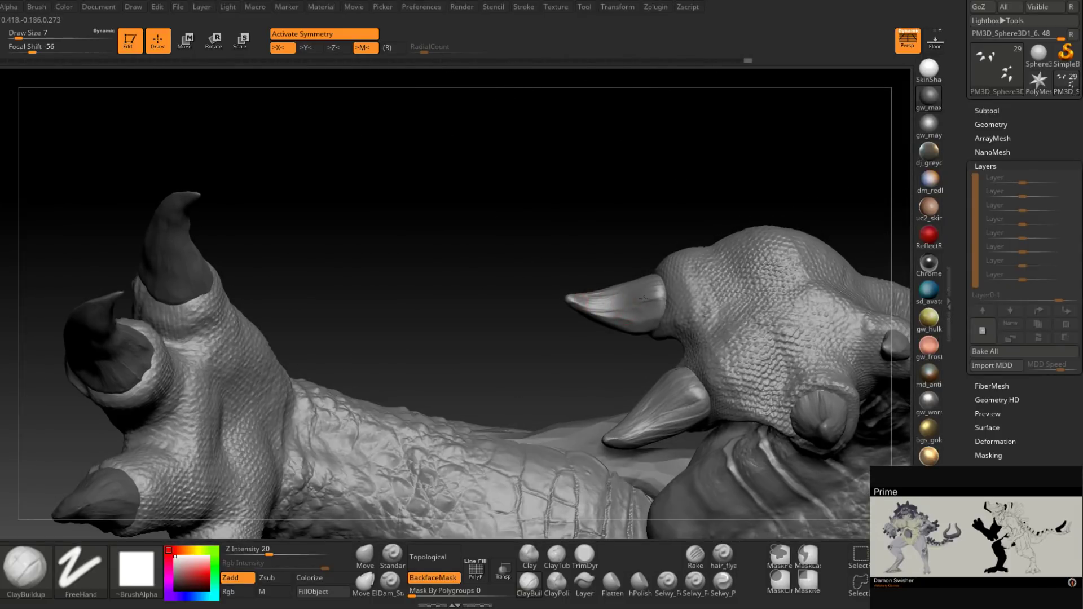
{"action": "key", "text": "Right"}
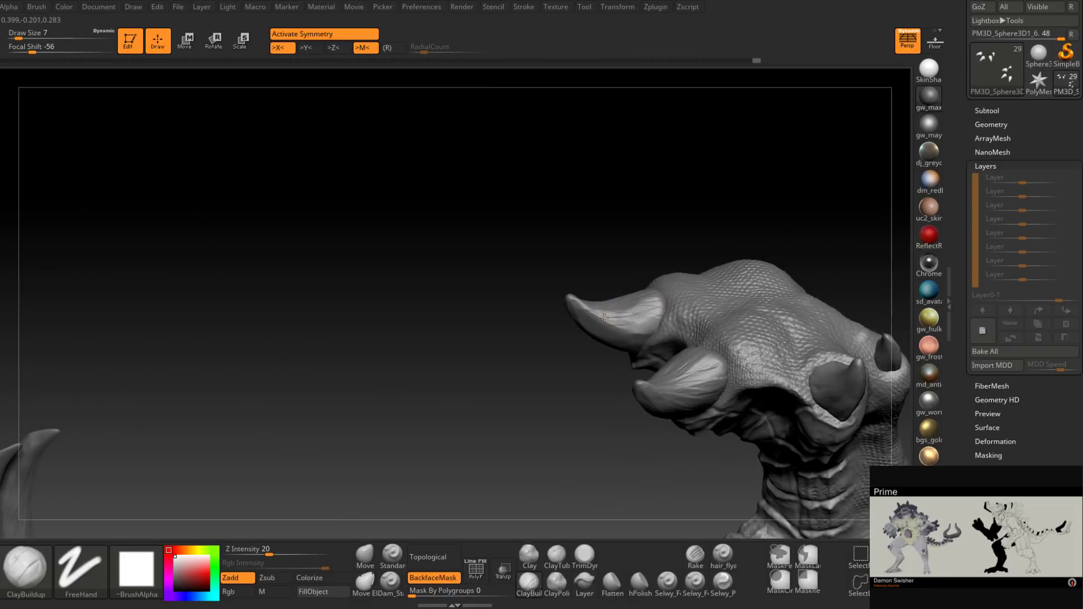
{"action": "key", "text": "Right"}
{"action": "right_click_drag", "start_coordinate": [658, 300], "coordinate": [621, 321]}
{"action": "mouse_move", "coordinate": [599, 317]}
{"action": "left_mouse_down"}
{"action": "mouse_move", "coordinate": [668, 323]}
{"action": "mouse_move", "coordinate": [645, 334]}
{"action": "left_mouse_up"}
{"action": "right_click_drag", "start_coordinate": [622, 307], "coordinate": [604, 319]}
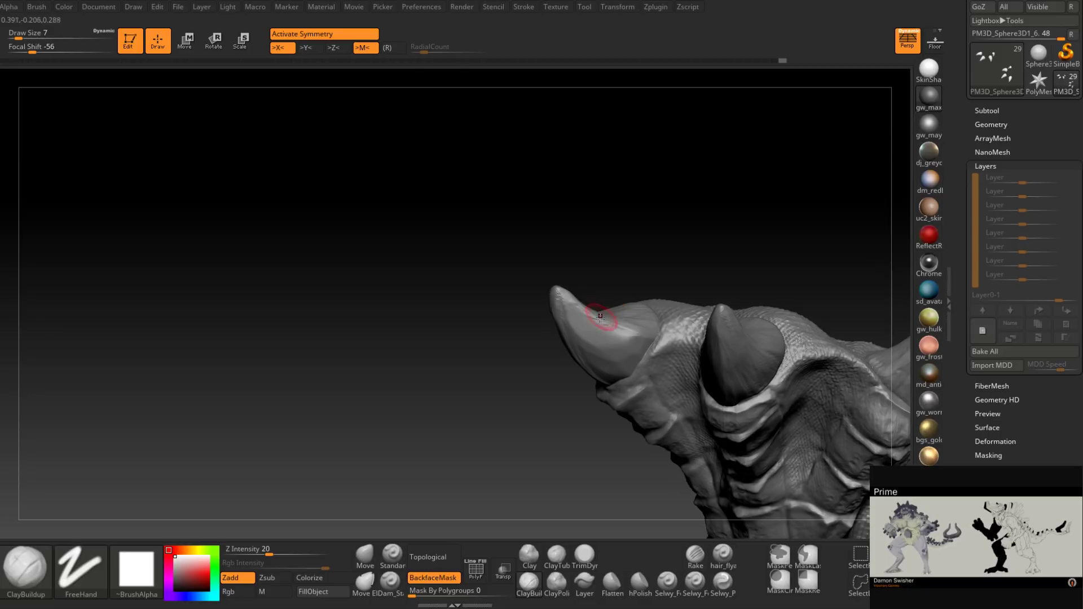
{"action": "mouse_move", "coordinate": [587, 313]}
{"action": "left_mouse_down"}
{"action": "mouse_move", "coordinate": [643, 340]}
{"action": "mouse_move", "coordinate": [628, 351]}
{"action": "mouse_move", "coordinate": [604, 345]}
{"action": "mouse_move", "coordinate": [601, 364]}
{"action": "left_mouse_up"}
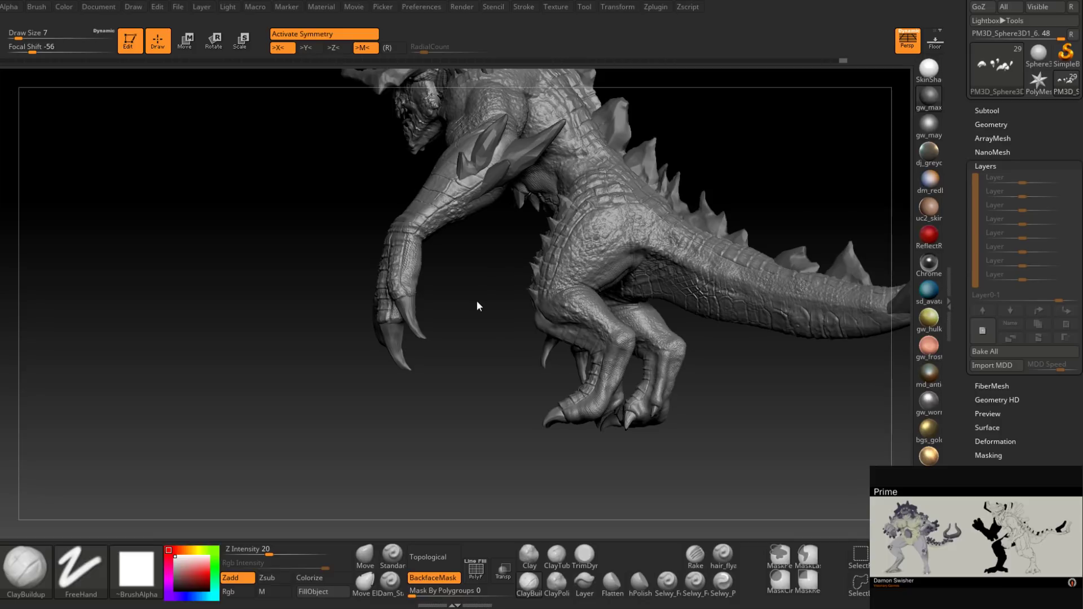
Step: Switch to the Move brush and set its draw size to 16
{"action": "right_click_drag", "start_coordinate": [477, 301], "coordinate": [508, 302]}
{"action": "right_click_drag", "start_coordinate": [835, 285], "coordinate": [587, 225], "text": "alt"}
{"action": "mouse_move", "coordinate": [582, 312]}
{"action": "right_mouse_down", "text": "ctrl"}
{"action": "mouse_move", "coordinate": [563, 421]}
{"action": "mouse_move", "coordinate": [532, 379]}
{"action": "mouse_move", "coordinate": [567, 339]}
{"action": "mouse_move", "coordinate": [555, 389]}
{"action": "mouse_move", "coordinate": [561, 307]}
{"action": "right_mouse_up", "text": "ctrl"}
{"action": "key", "text": "b"}
{"action": "key", "text": "m"}
{"action": "key", "text": "v"}
{"action": "key", "text": "space"}
{"action": "left_click_drag", "start_coordinate": [562, 308], "coordinate": [557, 299]}
{"action": "mouse_move", "coordinate": [559, 302]}
{"action": "right_mouse_down"}
{"action": "mouse_move", "coordinate": [615, 304]}
{"action": "mouse_move", "coordinate": [575, 284]}
{"action": "mouse_move", "coordinate": [550, 314]}
{"action": "mouse_move", "coordinate": [568, 307]}
{"action": "mouse_move", "coordinate": [605, 341]}
{"action": "mouse_move", "coordinate": [593, 314]}
{"action": "mouse_move", "coordinate": [621, 323]}
{"action": "mouse_move", "coordinate": [609, 324]}
{"action": "mouse_move", "coordinate": [558, 438]}
{"action": "right_mouse_up"}
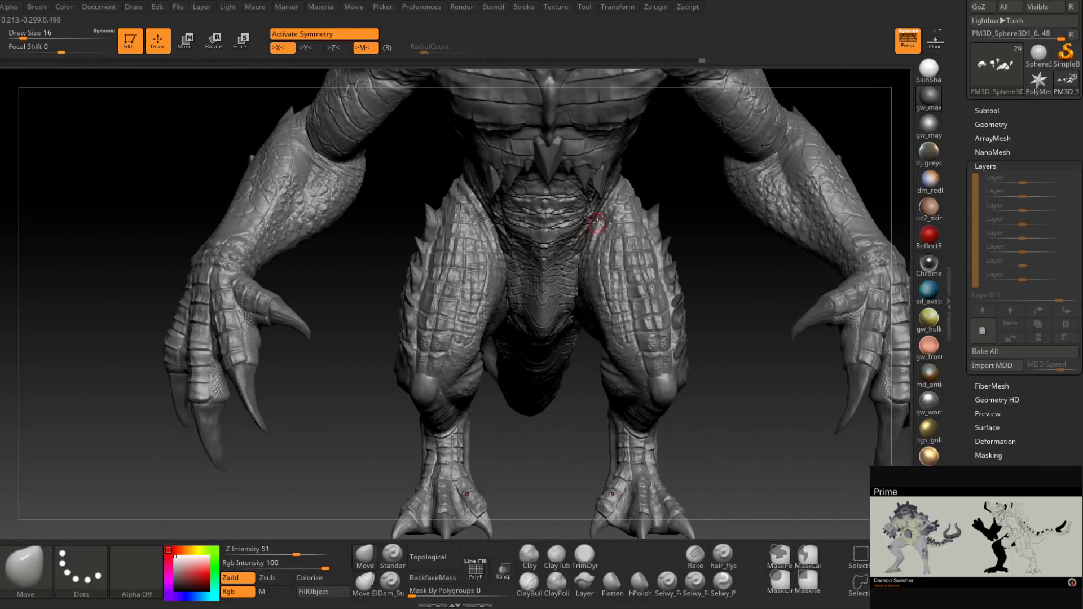
Step: Examine the creature's legs, hips, forearms and back spikes from the front, side and back
{"action": "mouse_move", "coordinate": [600, 270]}
{"action": "right_mouse_down", "text": "alt"}
{"action": "mouse_move", "coordinate": [590, 351]}
{"action": "mouse_move", "coordinate": [561, 363]}
{"action": "mouse_move", "coordinate": [570, 388]}
{"action": "right_mouse_up", "text": "alt"}
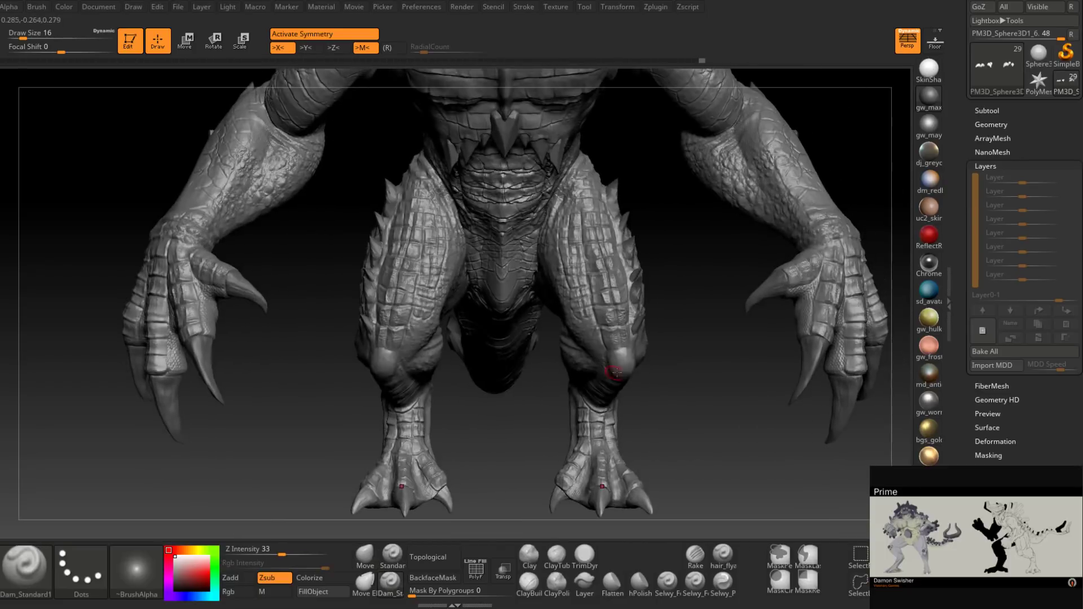
{"action": "mouse_move", "coordinate": [693, 333]}
{"action": "right_mouse_down", "text": "alt"}
{"action": "mouse_move", "coordinate": [629, 349]}
{"action": "mouse_move", "coordinate": [632, 384]}
{"action": "mouse_move", "coordinate": [696, 326]}
{"action": "mouse_move", "coordinate": [611, 315]}
{"action": "mouse_move", "coordinate": [580, 340]}
{"action": "mouse_move", "coordinate": [592, 307]}
{"action": "mouse_move", "coordinate": [583, 213]}
{"action": "mouse_move", "coordinate": [582, 356]}
{"action": "mouse_move", "coordinate": [638, 352]}
{"action": "mouse_move", "coordinate": [616, 342]}
{"action": "mouse_move", "coordinate": [607, 350]}
{"action": "mouse_move", "coordinate": [588, 334]}
{"action": "mouse_move", "coordinate": [588, 440]}
{"action": "mouse_move", "coordinate": [555, 435]}
{"action": "mouse_move", "coordinate": [531, 326]}
{"action": "right_mouse_up", "text": "alt"}
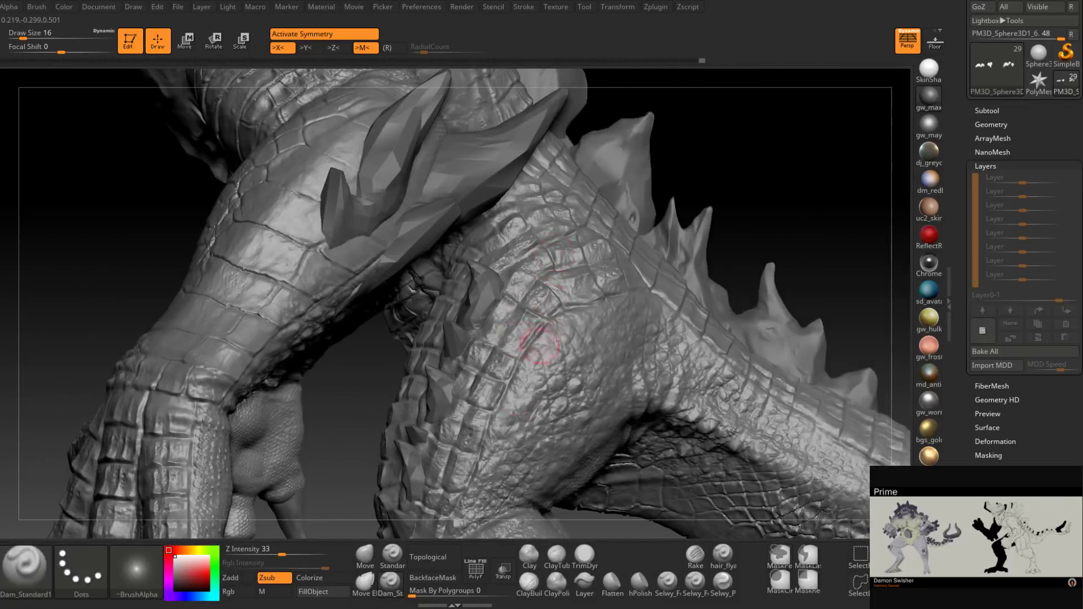
{"action": "right_click_drag", "start_coordinate": [536, 341], "coordinate": [522, 367]}
{"action": "right_click_drag", "start_coordinate": [523, 432], "coordinate": [502, 417]}
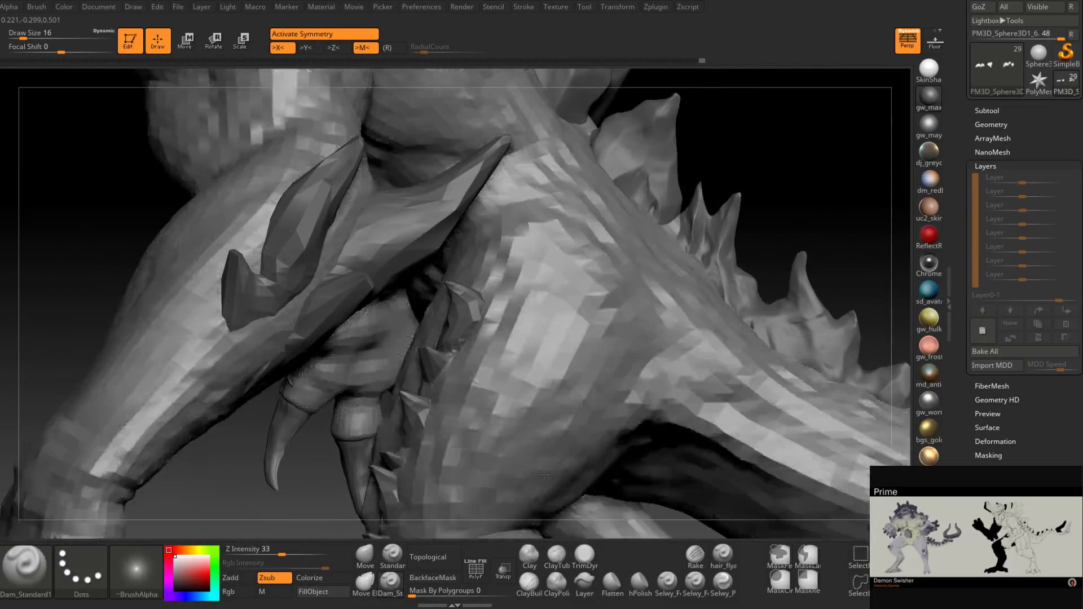
{"action": "right_click_drag", "start_coordinate": [389, 293], "coordinate": [492, 379], "text": "alt"}
{"action": "right_click_drag", "start_coordinate": [508, 306], "coordinate": [502, 429], "text": "alt"}
{"action": "right_click_drag", "start_coordinate": [499, 361], "coordinate": [493, 283], "text": "ctrl"}
{"action": "right_click_drag", "start_coordinate": [502, 497], "coordinate": [528, 192], "text": "alt"}
{"action": "mouse_move", "coordinate": [537, 286]}
{"action": "right_mouse_down", "text": "ctrl"}
{"action": "mouse_move", "coordinate": [581, 326]}
{"action": "mouse_move", "coordinate": [583, 299]}
{"action": "mouse_move", "coordinate": [638, 379]}
{"action": "mouse_move", "coordinate": [750, 374]}
{"action": "mouse_move", "coordinate": [779, 326]}
{"action": "right_mouse_up", "text": "ctrl"}
Step: Make the forearm spike subtool Extract1 active and show the subtool list
{"action": "left_click", "coordinate": [584, 299], "text": "alt"}
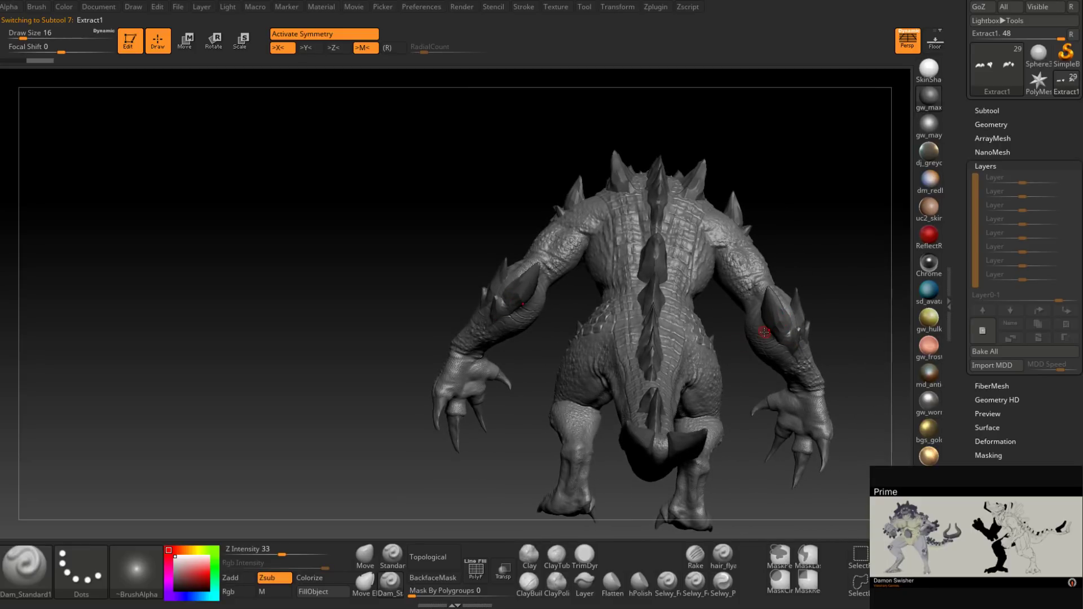
{"action": "right_click_drag", "start_coordinate": [742, 363], "coordinate": [581, 361]}
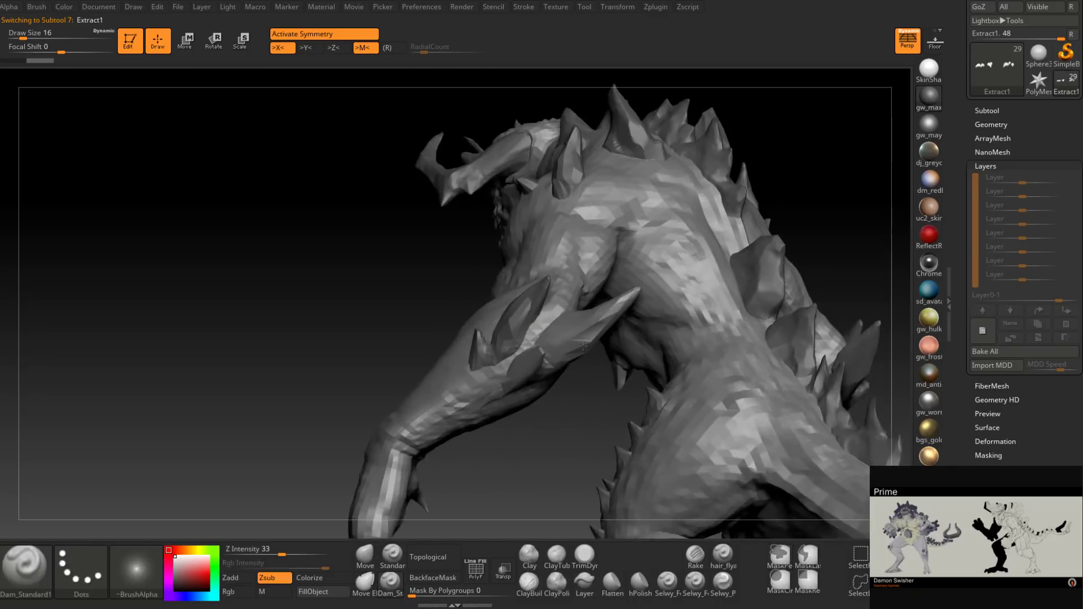
{"action": "right_click_drag", "start_coordinate": [640, 343], "coordinate": [585, 345]}
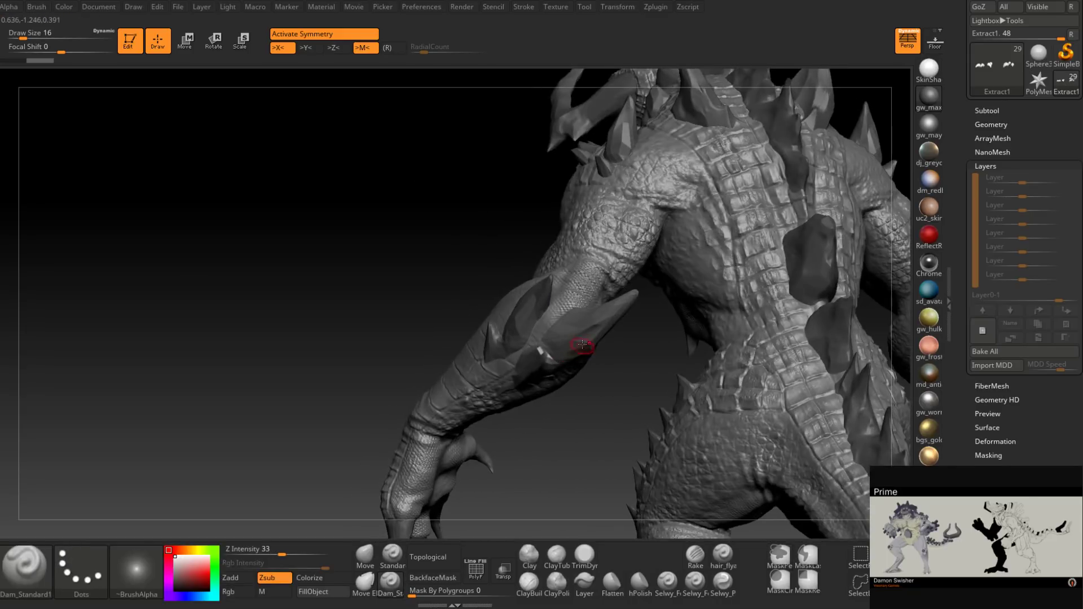
{"action": "left_click", "coordinate": [987, 111]}
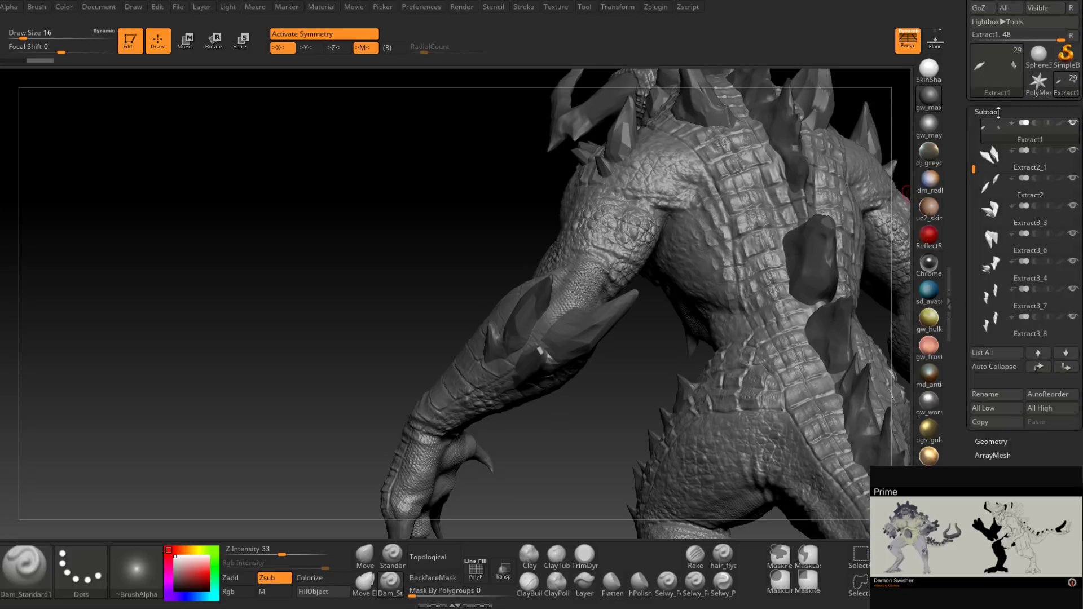
{"action": "left_click", "coordinate": [1005, 262]}
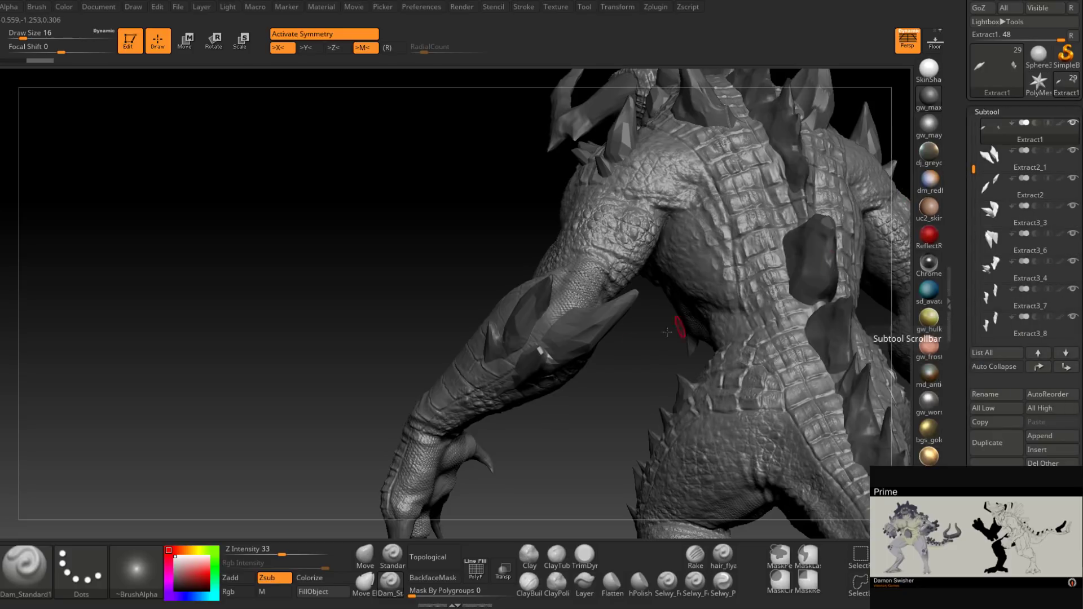
{"action": "mouse_move", "coordinate": [550, 341]}
{"action": "right_mouse_down"}
{"action": "mouse_move", "coordinate": [604, 346]}
{"action": "mouse_move", "coordinate": [555, 293]}
{"action": "right_mouse_up"}
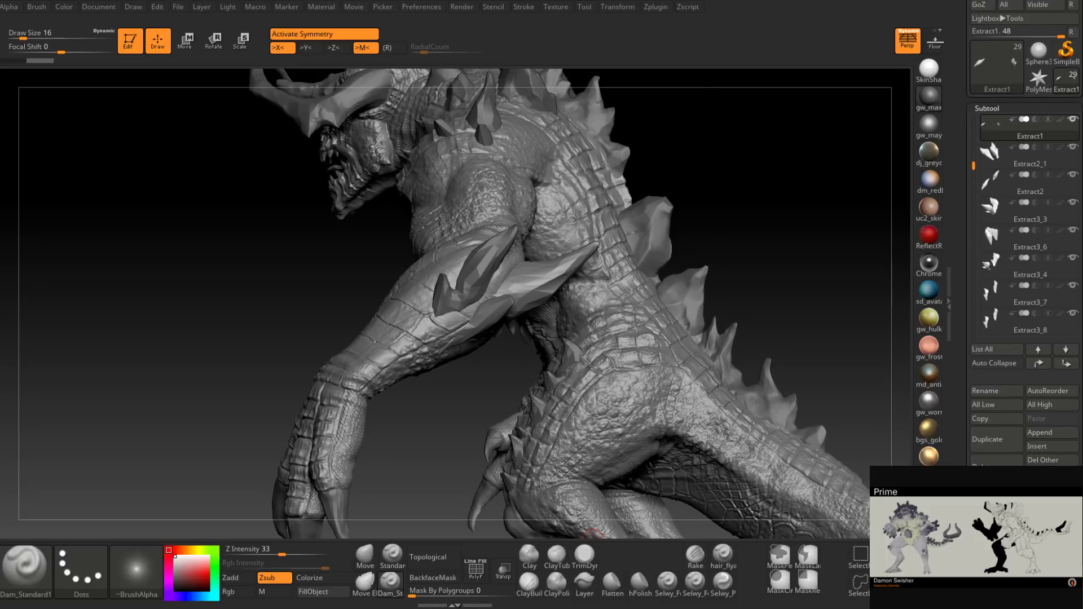
Step: Undo the DynaMesh made at resolution 128 and remesh the forearm spikes with DynaMesh at resolution 480
{"action": "left_click", "coordinate": [995, 579]}
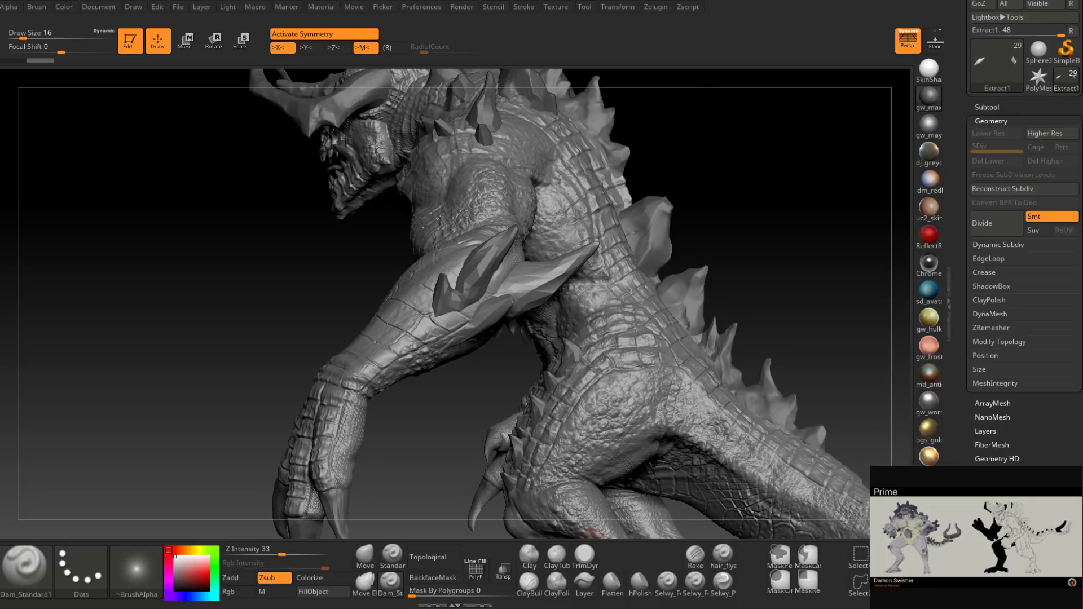
{"action": "left_click", "coordinate": [997, 327]}
{"action": "left_click", "coordinate": [994, 313]}
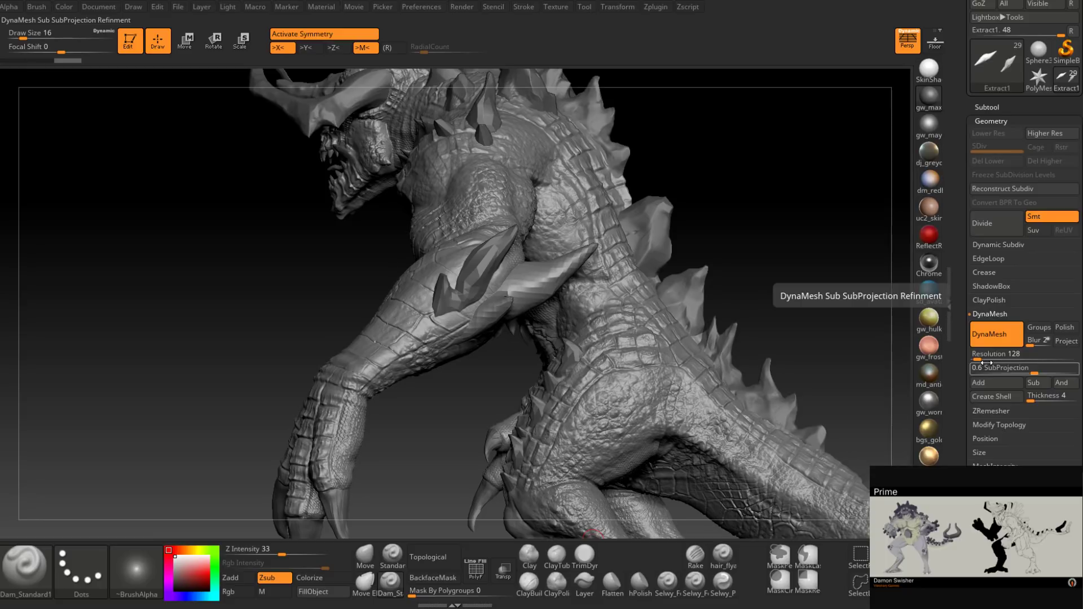
{"action": "key", "text": "ctrl+z"}
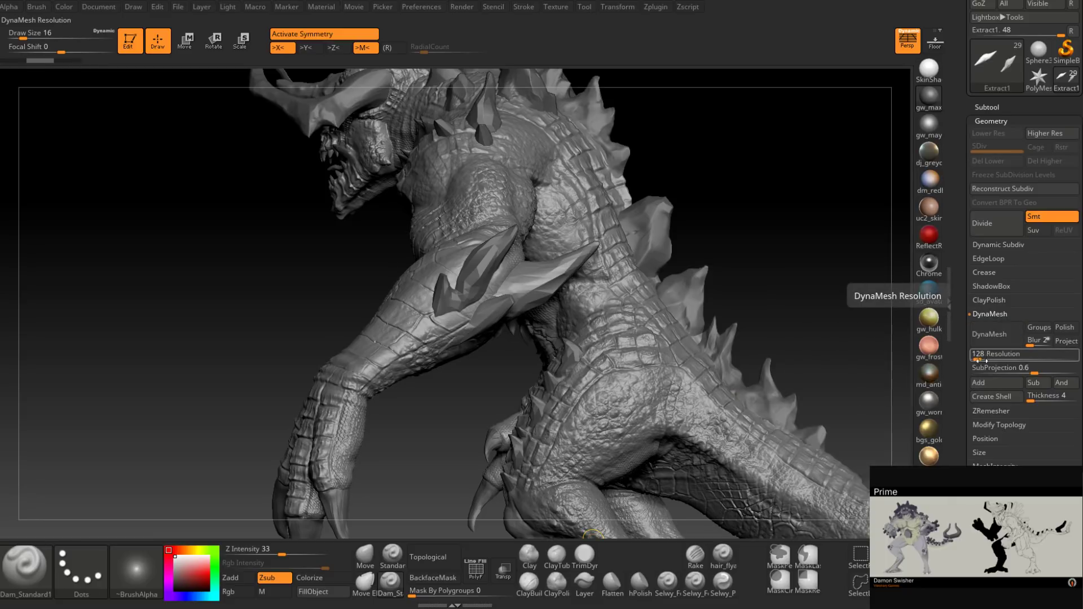
{"action": "left_click", "coordinate": [991, 356]}
{"action": "type", "text": "480"}
{"action": "key", "text": "Return"}
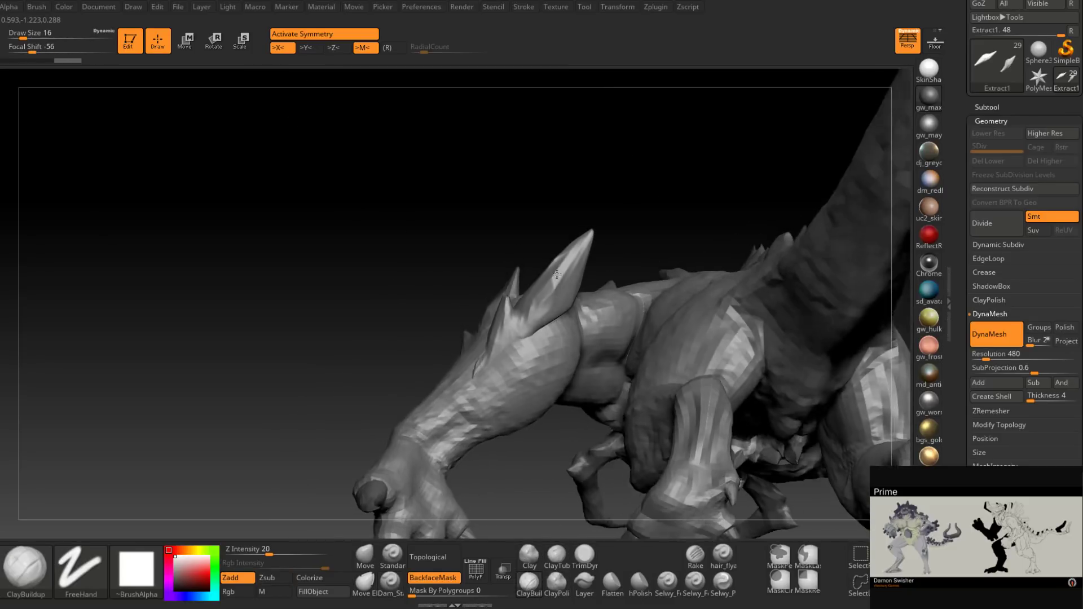
Step: Turn off symmetry and build up the base of the large forearm spike with ClayBuildup at draw size 20
{"action": "key", "text": "space"}
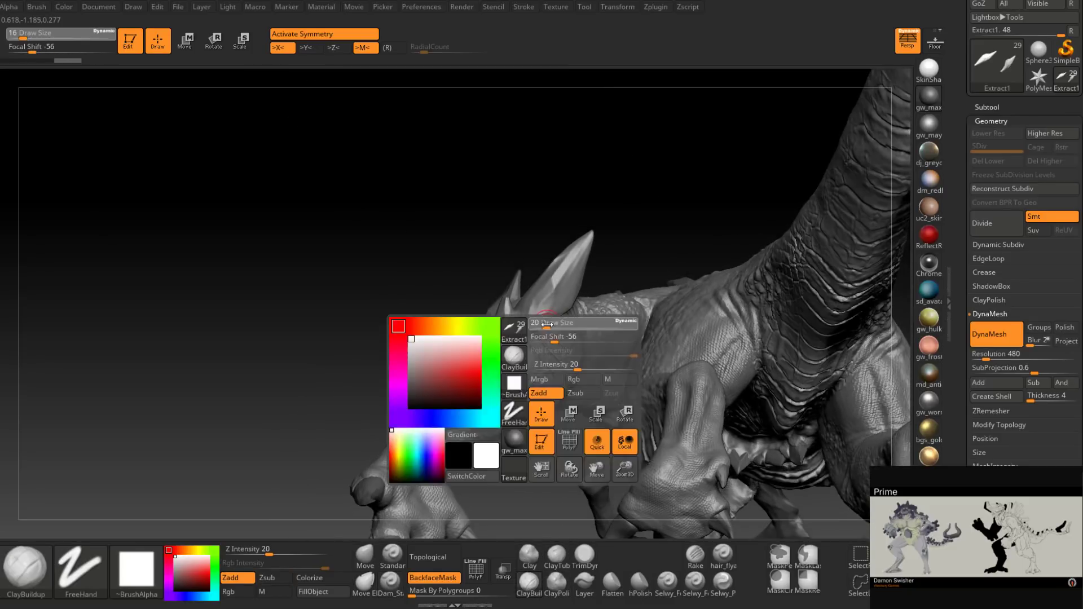
{"action": "left_click_drag", "start_coordinate": [547, 324], "coordinate": [550, 324]}
{"action": "mouse_move", "coordinate": [550, 324]}
{"action": "right_mouse_down"}
{"action": "mouse_move", "coordinate": [556, 270]}
{"action": "mouse_move", "coordinate": [557, 329]}
{"action": "mouse_move", "coordinate": [581, 317]}
{"action": "mouse_move", "coordinate": [577, 368]}
{"action": "mouse_move", "coordinate": [589, 312]}
{"action": "mouse_move", "coordinate": [546, 334]}
{"action": "mouse_move", "coordinate": [581, 338]}
{"action": "right_mouse_up"}
{"action": "key", "text": "x"}
{"action": "key", "text": "space"}
{"action": "left_click_drag", "start_coordinate": [581, 340], "coordinate": [553, 336]}
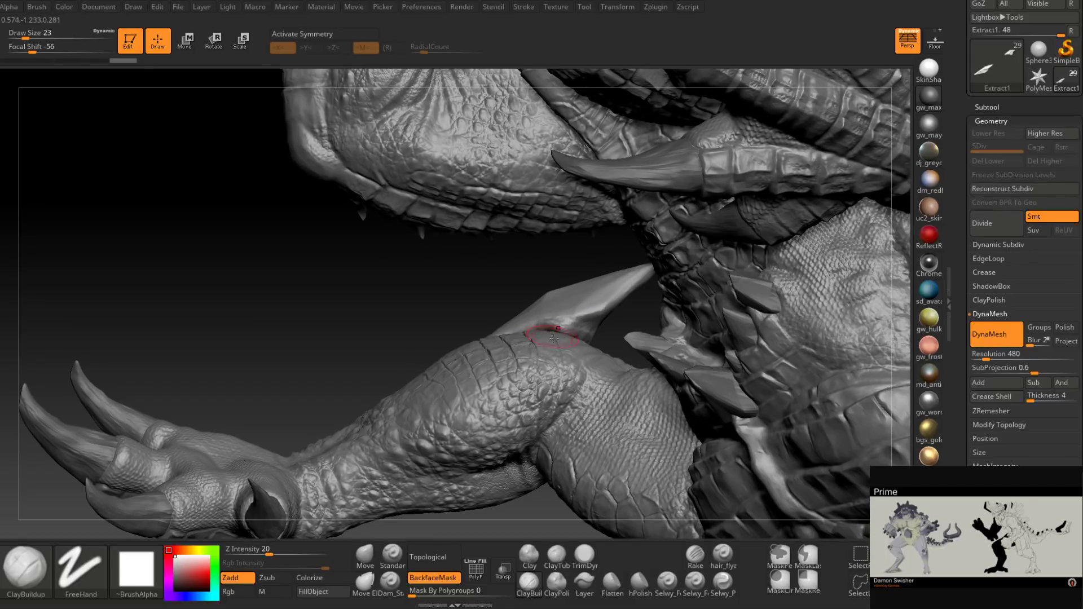
{"action": "mouse_move", "coordinate": [554, 339]}
{"action": "right_mouse_down"}
{"action": "mouse_move", "coordinate": [569, 341]}
{"action": "mouse_move", "coordinate": [561, 334]}
{"action": "right_mouse_up"}
{"action": "key", "text": "bracketleft"}
{"action": "left_click_drag", "start_coordinate": [549, 332], "coordinate": [533, 337]}
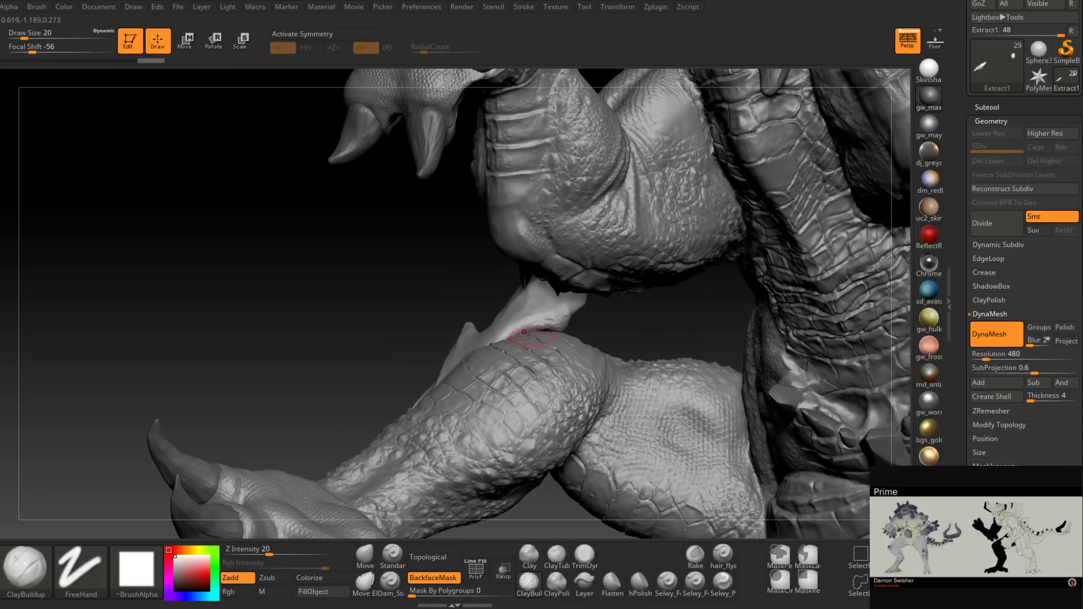
Step: Turn on transparency for the other subtools and add more clay where the large spike meets the forearm
{"action": "left_click", "coordinate": [503, 572]}
{"action": "right_click_drag", "start_coordinate": [554, 416], "coordinate": [554, 327]}
{"action": "left_click_drag", "start_coordinate": [540, 325], "coordinate": [556, 324]}
{"action": "mouse_move", "coordinate": [550, 328]}
{"action": "right_mouse_down"}
{"action": "mouse_move", "coordinate": [456, 330]}
{"action": "mouse_move", "coordinate": [449, 299]}
{"action": "right_mouse_up"}
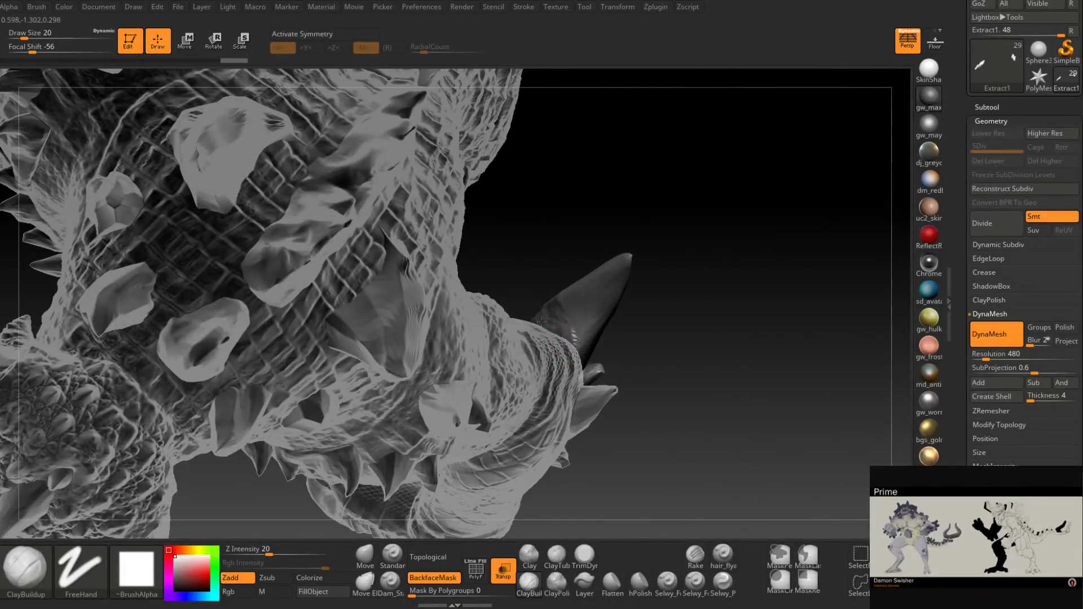
{"action": "mouse_move", "coordinate": [541, 322]}
{"action": "right_mouse_down"}
{"action": "mouse_move", "coordinate": [478, 353]}
{"action": "mouse_move", "coordinate": [532, 375]}
{"action": "right_mouse_up"}
Step: Flatten the large forearm spike's surface with TrimDynamic at draw size 25
{"action": "left_click", "coordinate": [585, 555]}
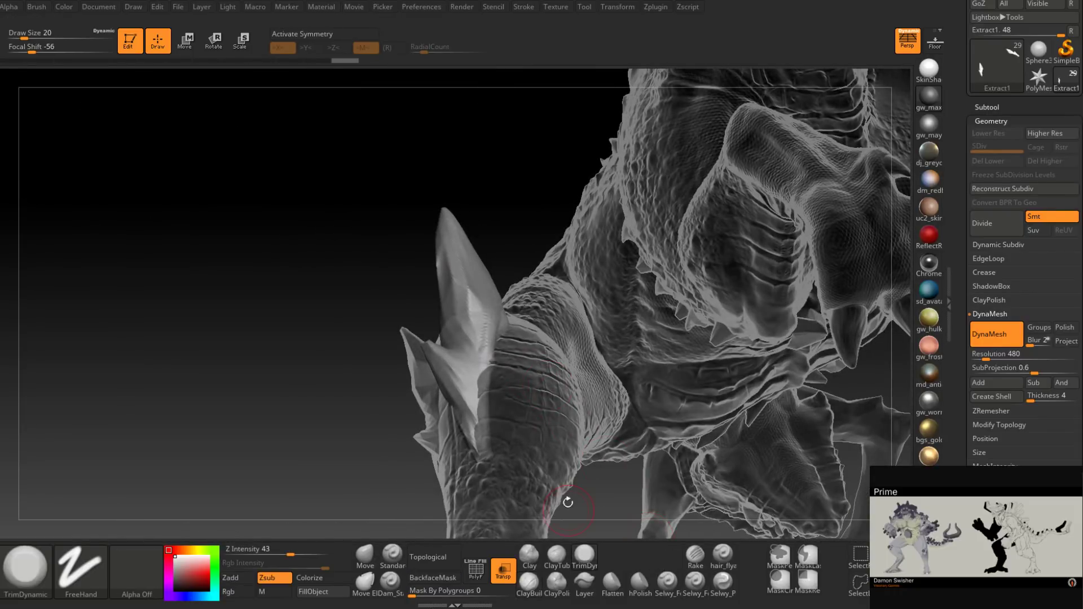
{"action": "mouse_move", "coordinate": [568, 502]}
{"action": "right_mouse_down"}
{"action": "mouse_move", "coordinate": [483, 314]}
{"action": "mouse_move", "coordinate": [520, 326]}
{"action": "mouse_move", "coordinate": [504, 338]}
{"action": "mouse_move", "coordinate": [489, 311]}
{"action": "right_mouse_up"}
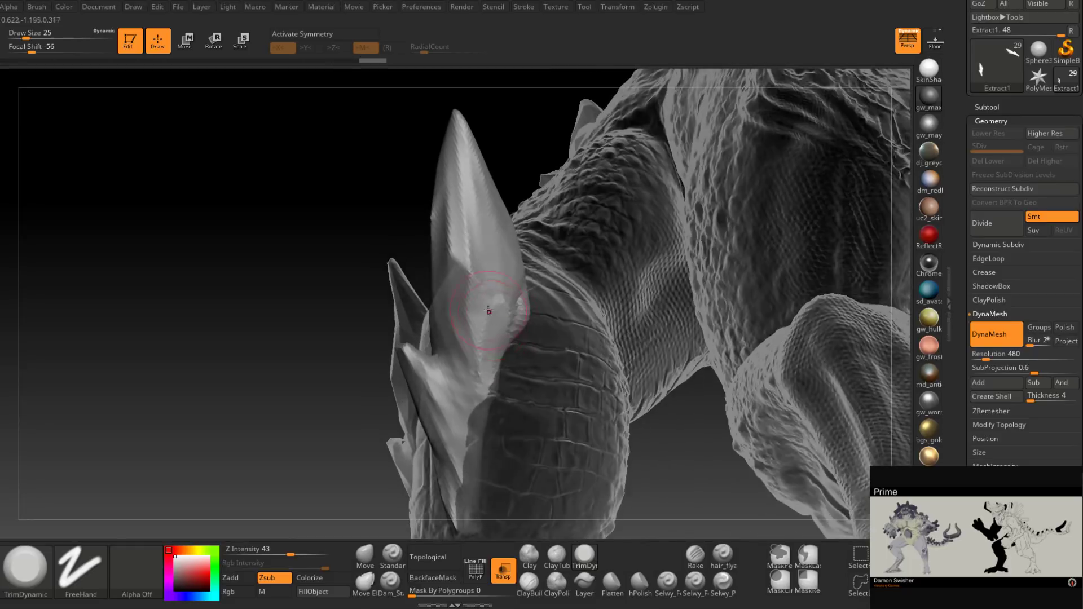
{"action": "mouse_move", "coordinate": [492, 357]}
{"action": "right_mouse_down"}
{"action": "mouse_move", "coordinate": [491, 304]}
{"action": "mouse_move", "coordinate": [531, 295]}
{"action": "mouse_move", "coordinate": [533, 317]}
{"action": "mouse_move", "coordinate": [577, 339]}
{"action": "mouse_move", "coordinate": [496, 385]}
{"action": "mouse_move", "coordinate": [497, 344]}
{"action": "right_mouse_up"}
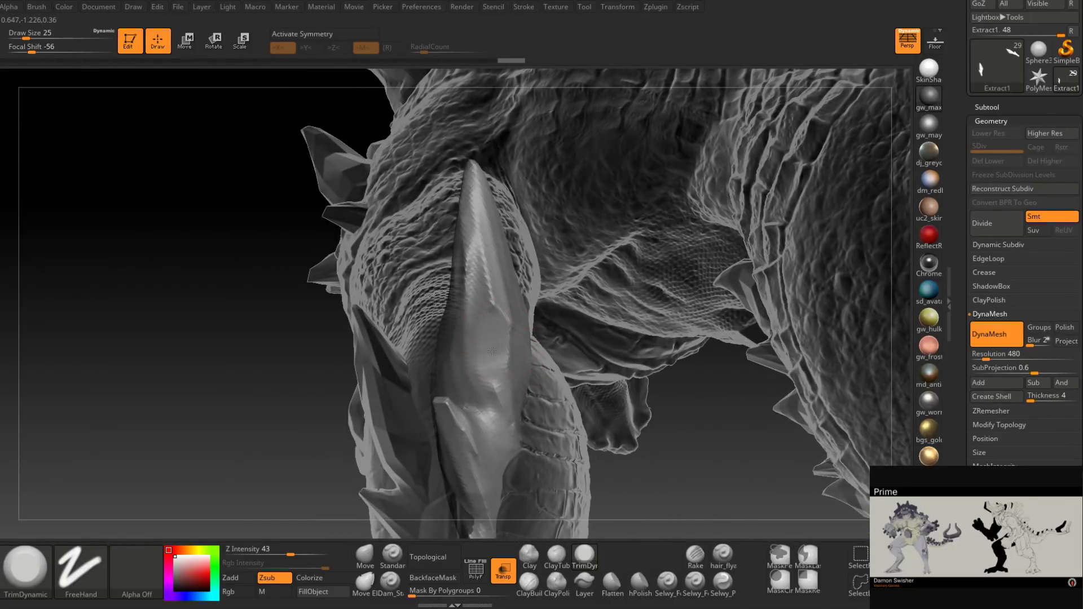
{"action": "mouse_move", "coordinate": [488, 320]}
{"action": "right_mouse_down"}
{"action": "mouse_move", "coordinate": [484, 358]}
{"action": "mouse_move", "coordinate": [495, 294]}
{"action": "mouse_move", "coordinate": [485, 310]}
{"action": "mouse_move", "coordinate": [495, 321]}
{"action": "mouse_move", "coordinate": [478, 312]}
{"action": "mouse_move", "coordinate": [474, 341]}
{"action": "mouse_move", "coordinate": [496, 355]}
{"action": "mouse_move", "coordinate": [497, 315]}
{"action": "mouse_move", "coordinate": [522, 341]}
{"action": "mouse_move", "coordinate": [519, 357]}
{"action": "mouse_move", "coordinate": [506, 348]}
{"action": "right_mouse_up"}
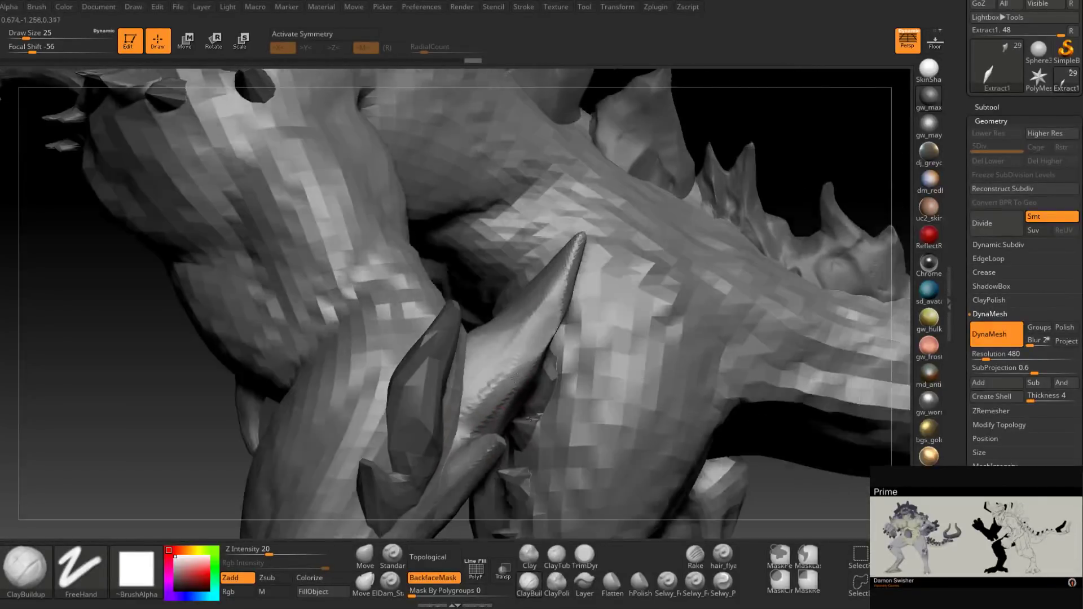
Step: Build up the lower flank of the large forearm spike with ClayBuildup strokes at draw size 25
{"action": "right_click_drag", "start_coordinate": [503, 407], "coordinate": [496, 402]}
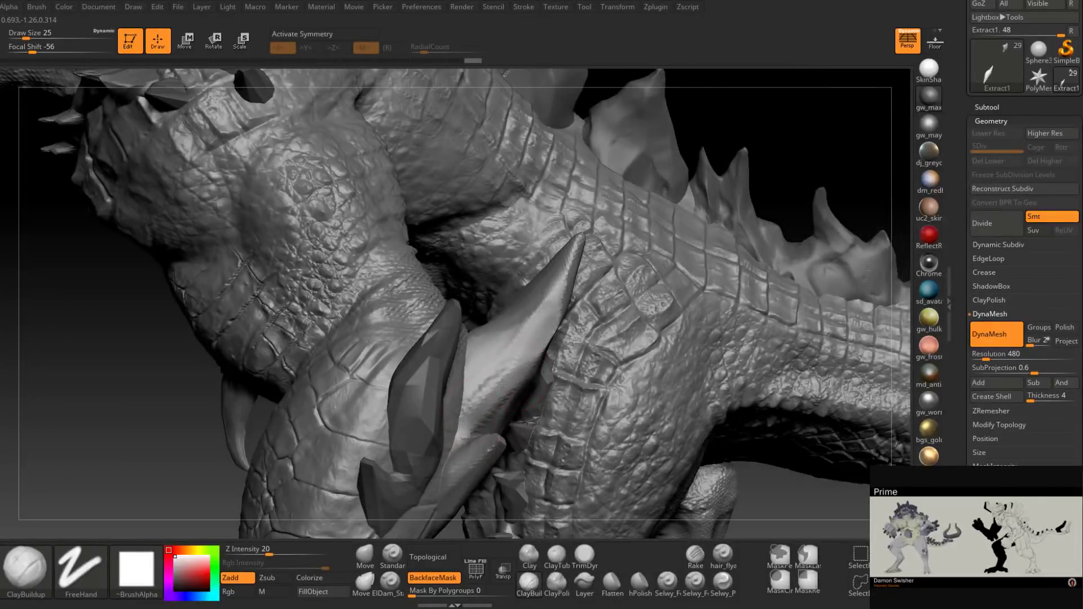
{"action": "left_click_drag", "start_coordinate": [466, 409], "coordinate": [504, 374]}
{"action": "right_click_drag", "start_coordinate": [514, 372], "coordinate": [498, 391]}
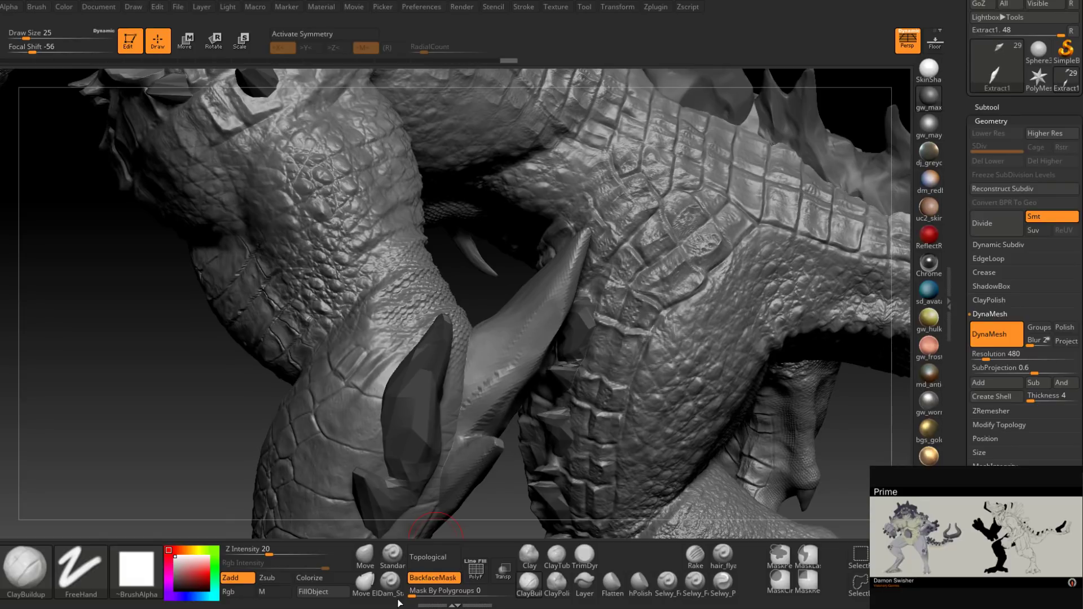
{"action": "right_click_drag", "start_coordinate": [473, 424], "coordinate": [490, 391]}
{"action": "left_click_drag", "start_coordinate": [498, 378], "coordinate": [467, 404]}
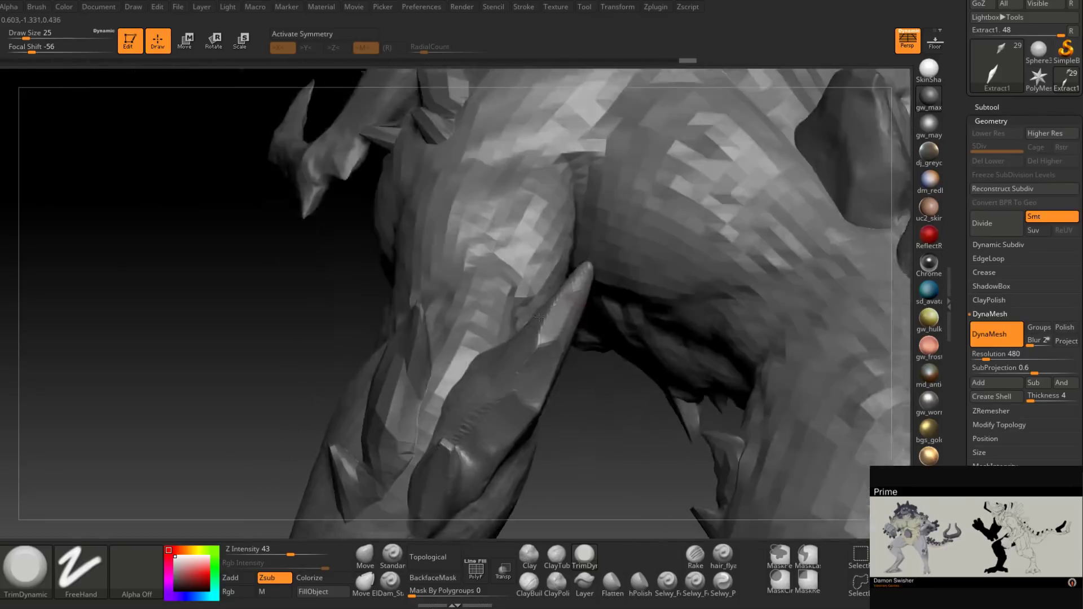
Step: Flatten the large forearm spike's tip with TrimDynamic at draw size 25 and smooth its end
{"action": "right_click_drag", "start_coordinate": [539, 317], "coordinate": [589, 268]}
{"action": "left_click_drag", "start_coordinate": [583, 284], "coordinate": [589, 271]}
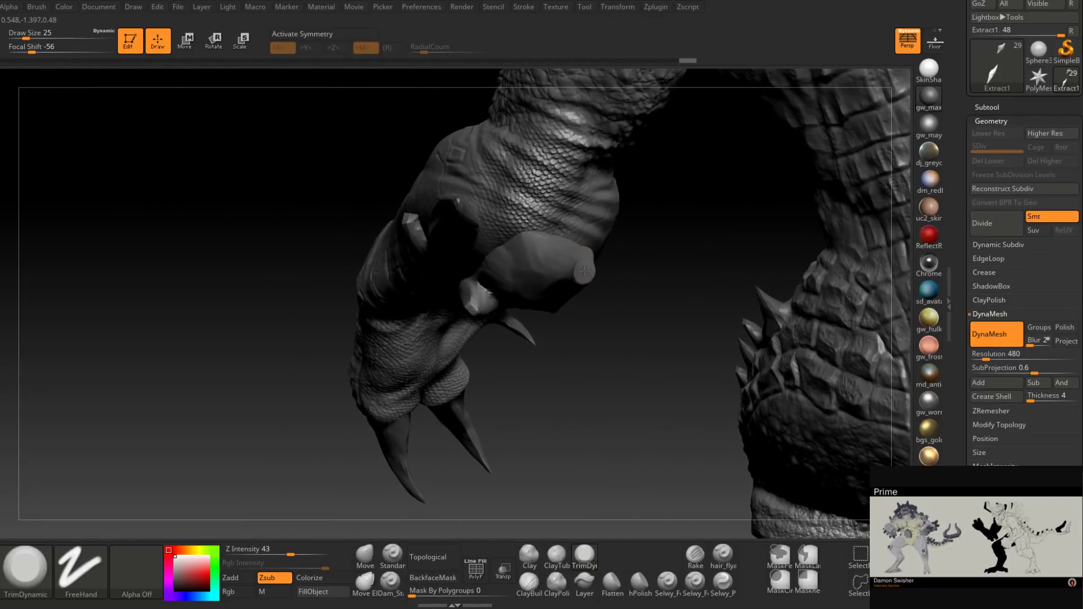
{"action": "mouse_move", "coordinate": [584, 271]}
{"action": "right_mouse_down"}
{"action": "mouse_move", "coordinate": [580, 285]}
{"action": "mouse_move", "coordinate": [597, 249]}
{"action": "mouse_move", "coordinate": [586, 274]}
{"action": "right_mouse_up"}
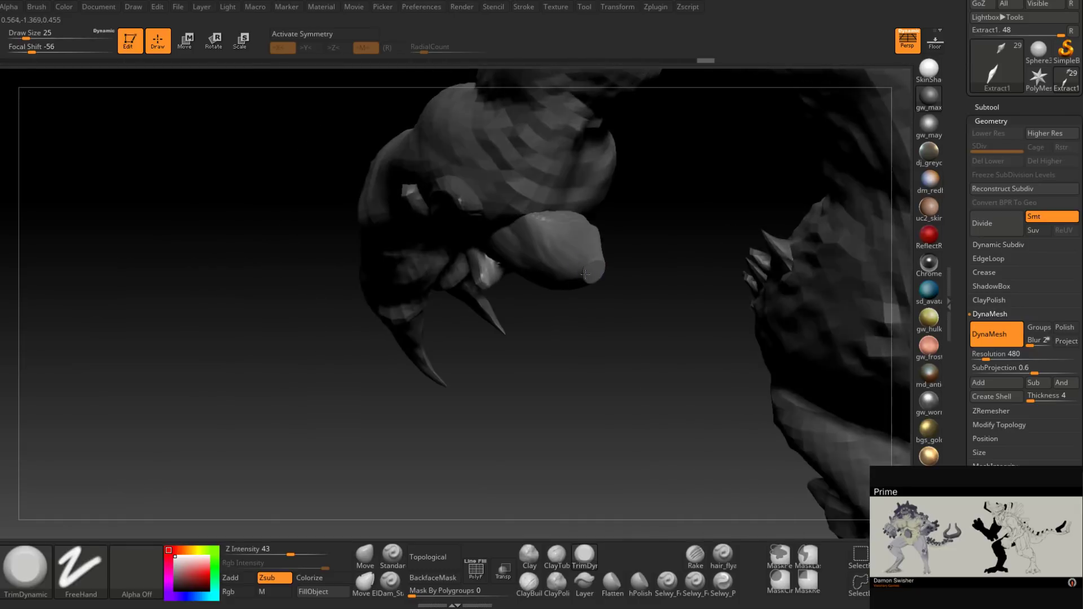
{"action": "left_click_drag", "start_coordinate": [586, 274], "coordinate": [592, 270], "text": "shift"}
Step: Cut flat facets around the large spike's tip and sides with TrimDynamic at draw size 22
{"action": "mouse_move", "coordinate": [591, 254]}
{"action": "right_mouse_down", "text": "ctrl"}
{"action": "mouse_move", "coordinate": [576, 280]}
{"action": "mouse_move", "coordinate": [607, 263]}
{"action": "mouse_move", "coordinate": [573, 308]}
{"action": "mouse_move", "coordinate": [590, 301]}
{"action": "right_mouse_up", "text": "ctrl"}
{"action": "left_click", "coordinate": [585, 273]}
{"action": "key", "text": "space"}
{"action": "left_click_drag", "start_coordinate": [588, 314], "coordinate": [581, 315]}
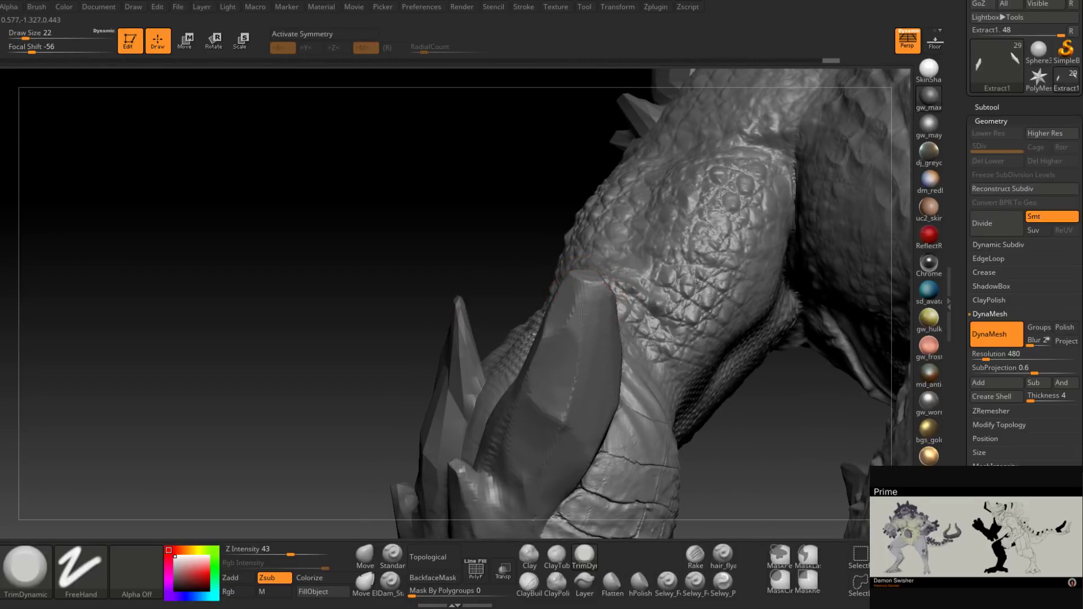
{"action": "mouse_move", "coordinate": [580, 302]}
{"action": "right_mouse_down"}
{"action": "mouse_move", "coordinate": [568, 295]}
{"action": "mouse_move", "coordinate": [557, 307]}
{"action": "mouse_move", "coordinate": [561, 286]}
{"action": "mouse_move", "coordinate": [557, 317]}
{"action": "right_mouse_up"}
{"action": "left_click_drag", "start_coordinate": [520, 282], "coordinate": [500, 272]}
{"action": "mouse_move", "coordinate": [528, 237]}
{"action": "right_mouse_down"}
{"action": "mouse_move", "coordinate": [507, 261]}
{"action": "mouse_move", "coordinate": [527, 242]}
{"action": "mouse_move", "coordinate": [552, 302]}
{"action": "mouse_move", "coordinate": [589, 268]}
{"action": "mouse_move", "coordinate": [570, 296]}
{"action": "mouse_move", "coordinate": [570, 270]}
{"action": "mouse_move", "coordinate": [700, 254]}
{"action": "mouse_move", "coordinate": [639, 257]}
{"action": "mouse_move", "coordinate": [634, 243]}
{"action": "right_mouse_up"}
{"action": "left_click_drag", "start_coordinate": [619, 268], "coordinate": [620, 247]}
{"action": "mouse_move", "coordinate": [621, 246]}
{"action": "right_mouse_down"}
{"action": "mouse_move", "coordinate": [643, 226]}
{"action": "mouse_move", "coordinate": [628, 239]}
{"action": "right_mouse_up"}
{"action": "left_click_drag", "start_coordinate": [590, 208], "coordinate": [567, 220]}
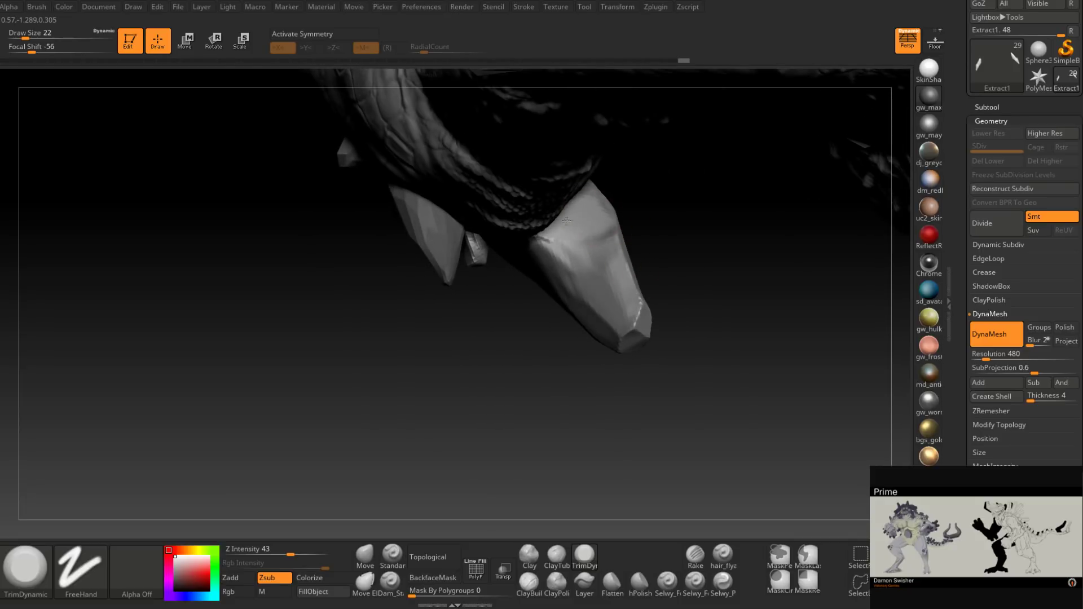
{"action": "right_click_drag", "start_coordinate": [581, 229], "coordinate": [612, 246]}
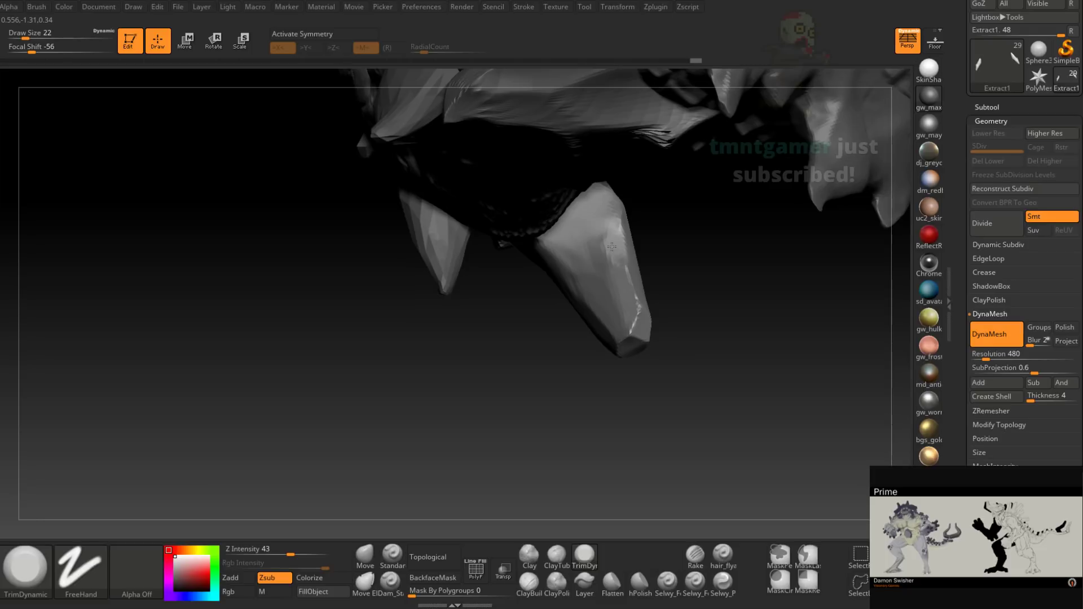
Step: Check the large spike's polyframe, then trim flat planes along the spike's lower section
{"action": "mouse_move", "coordinate": [612, 247]}
{"action": "right_mouse_down"}
{"action": "mouse_move", "coordinate": [656, 324]}
{"action": "mouse_move", "coordinate": [675, 287]}
{"action": "mouse_move", "coordinate": [653, 284]}
{"action": "mouse_move", "coordinate": [623, 329]}
{"action": "mouse_move", "coordinate": [564, 316]}
{"action": "mouse_move", "coordinate": [560, 345]}
{"action": "mouse_move", "coordinate": [542, 282]}
{"action": "right_mouse_up"}
{"action": "left_click", "coordinate": [477, 574]}
{"action": "right_click_drag", "start_coordinate": [542, 282], "coordinate": [614, 383]}
{"action": "left_click", "coordinate": [476, 572]}
{"action": "right_click_drag", "start_coordinate": [548, 390], "coordinate": [611, 379]}
{"action": "left_click_drag", "start_coordinate": [608, 380], "coordinate": [584, 392]}
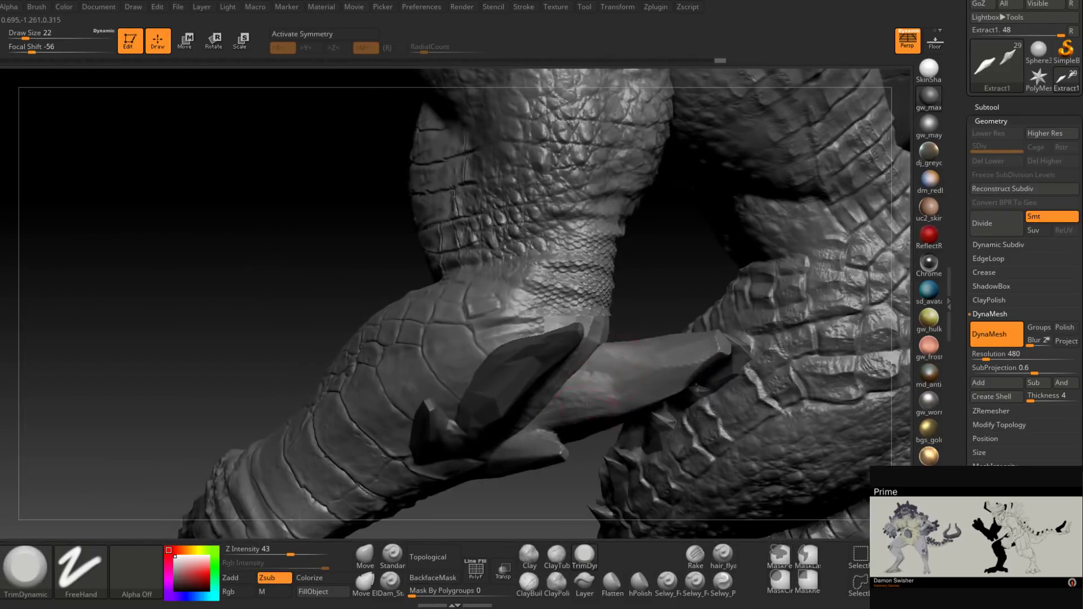
{"action": "right_click_drag", "start_coordinate": [586, 412], "coordinate": [598, 389]}
{"action": "left_click_drag", "start_coordinate": [609, 389], "coordinate": [582, 407]}
{"action": "mouse_move", "coordinate": [582, 407]}
{"action": "right_mouse_down"}
{"action": "mouse_move", "coordinate": [561, 420]}
{"action": "mouse_move", "coordinate": [564, 395]}
{"action": "right_mouse_up"}
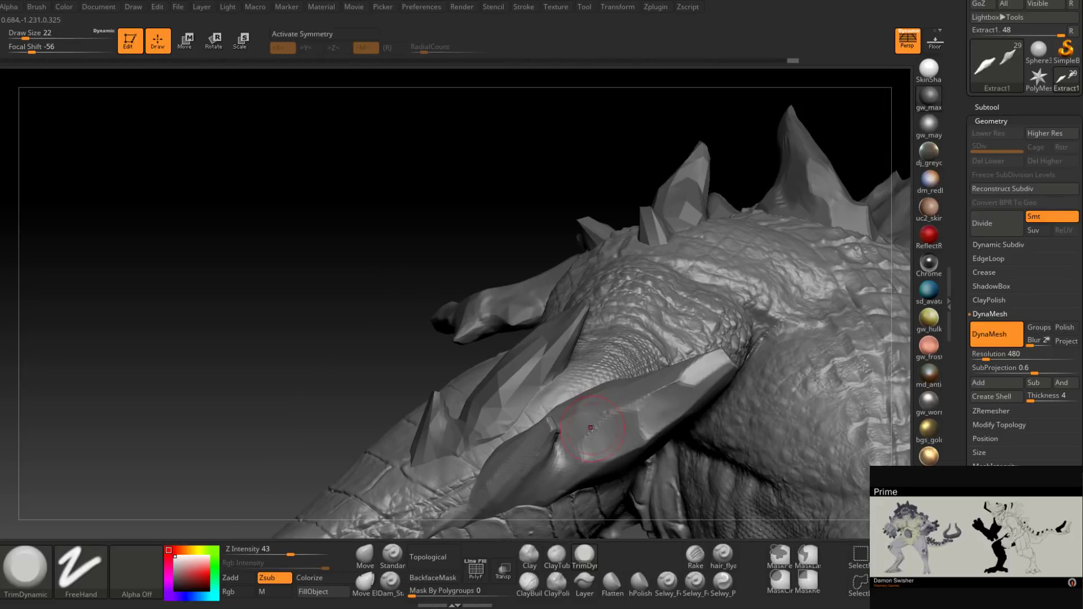
Step: Reduce the draw size to 13 and smooth the root of the small spike beside the large one
{"action": "right_click_drag", "start_coordinate": [591, 430], "coordinate": [566, 434]}
{"action": "right_click", "coordinate": [567, 433]}
{"action": "right_click", "coordinate": [565, 433]}
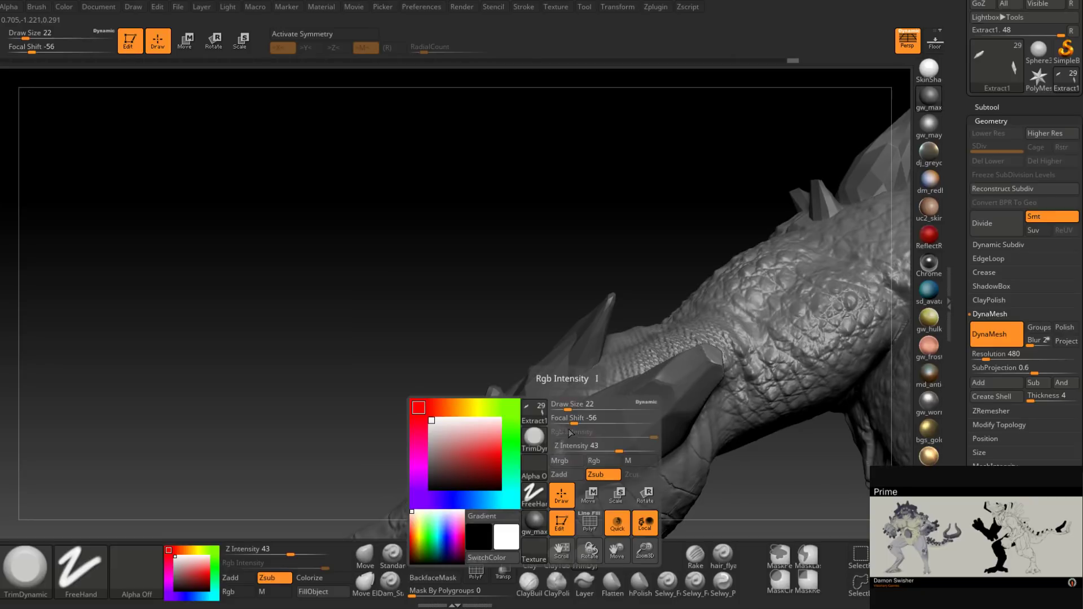
{"action": "left_click", "coordinate": [566, 406]}
{"action": "left_click_drag", "start_coordinate": [553, 436], "coordinate": [553, 431], "text": "shift"}
{"action": "mouse_move", "coordinate": [553, 431]}
{"action": "right_mouse_down"}
{"action": "mouse_move", "coordinate": [576, 409]}
{"action": "mouse_move", "coordinate": [519, 464]}
{"action": "right_mouse_up"}
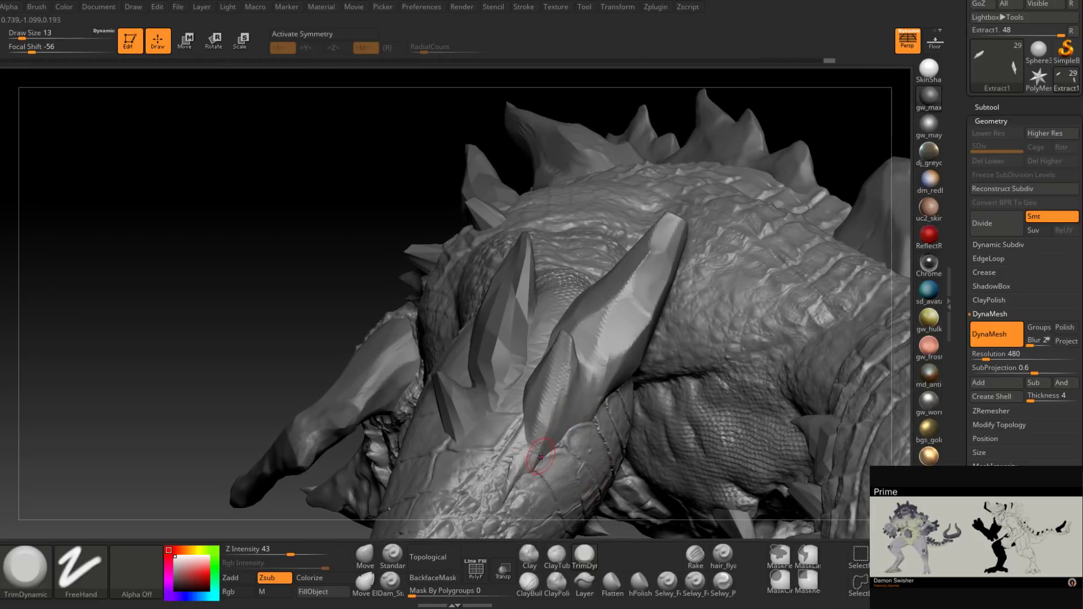
Step: Build up the small forearm spike along its length and base with ClayBuildup, enlarging the draw size to 20
{"action": "left_click", "coordinate": [529, 584]}
{"action": "right_click_drag", "start_coordinate": [497, 508], "coordinate": [513, 481]}
{"action": "right_click", "coordinate": [512, 481]}
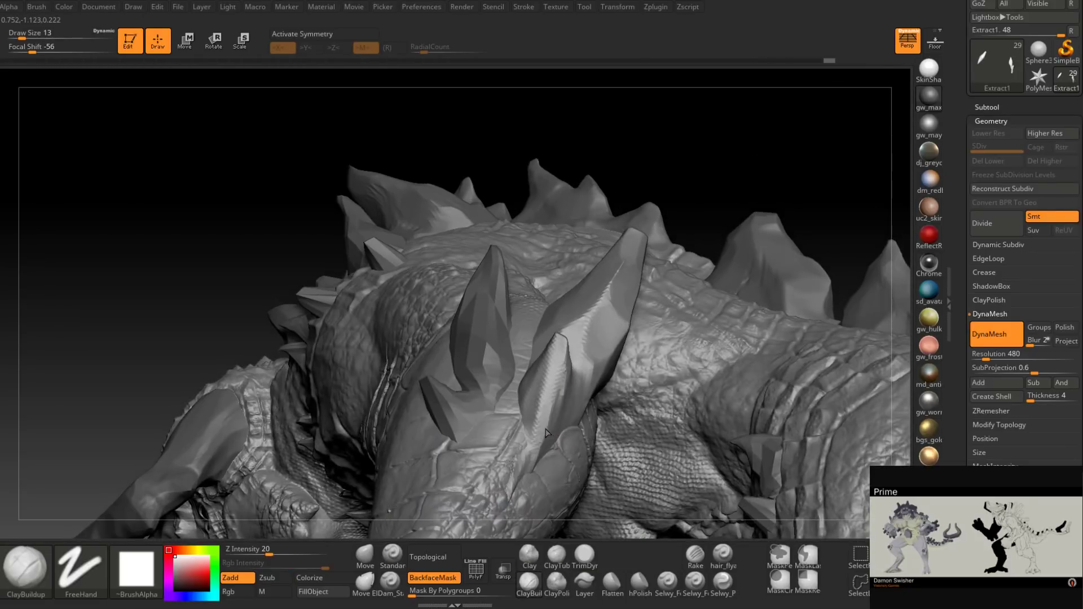
{"action": "right_click_drag", "start_coordinate": [546, 430], "coordinate": [541, 436]}
{"action": "mouse_move", "coordinate": [542, 409]}
{"action": "left_mouse_down"}
{"action": "mouse_move", "coordinate": [524, 448]}
{"action": "mouse_move", "coordinate": [528, 429]}
{"action": "left_mouse_up"}
{"action": "right_click_drag", "start_coordinate": [528, 428], "coordinate": [492, 436]}
{"action": "mouse_move", "coordinate": [540, 431]}
{"action": "left_mouse_down"}
{"action": "mouse_move", "coordinate": [524, 453]}
{"action": "mouse_move", "coordinate": [526, 472]}
{"action": "left_mouse_up"}
{"action": "mouse_move", "coordinate": [510, 446]}
{"action": "right_mouse_down"}
{"action": "mouse_move", "coordinate": [538, 409]}
{"action": "mouse_move", "coordinate": [534, 439]}
{"action": "right_mouse_up"}
{"action": "mouse_move", "coordinate": [539, 382]}
{"action": "right_mouse_down"}
{"action": "mouse_move", "coordinate": [530, 427]}
{"action": "mouse_move", "coordinate": [539, 384]}
{"action": "right_mouse_up"}
{"action": "left_click_drag", "start_coordinate": [539, 380], "coordinate": [521, 420]}
{"action": "mouse_move", "coordinate": [520, 423]}
{"action": "right_mouse_down"}
{"action": "mouse_move", "coordinate": [526, 392]}
{"action": "mouse_move", "coordinate": [559, 409]}
{"action": "right_mouse_up"}
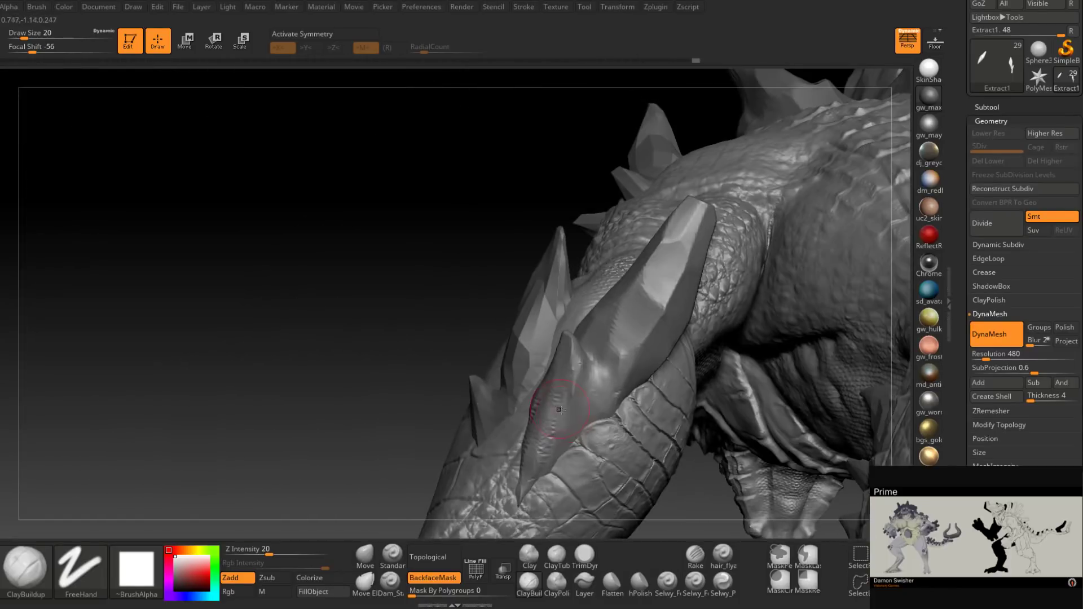
{"action": "mouse_move", "coordinate": [569, 388]}
{"action": "left_mouse_down"}
{"action": "mouse_move", "coordinate": [567, 444]}
{"action": "mouse_move", "coordinate": [588, 459]}
{"action": "left_mouse_up"}
{"action": "right_click_drag", "start_coordinate": [590, 460], "coordinate": [615, 443]}
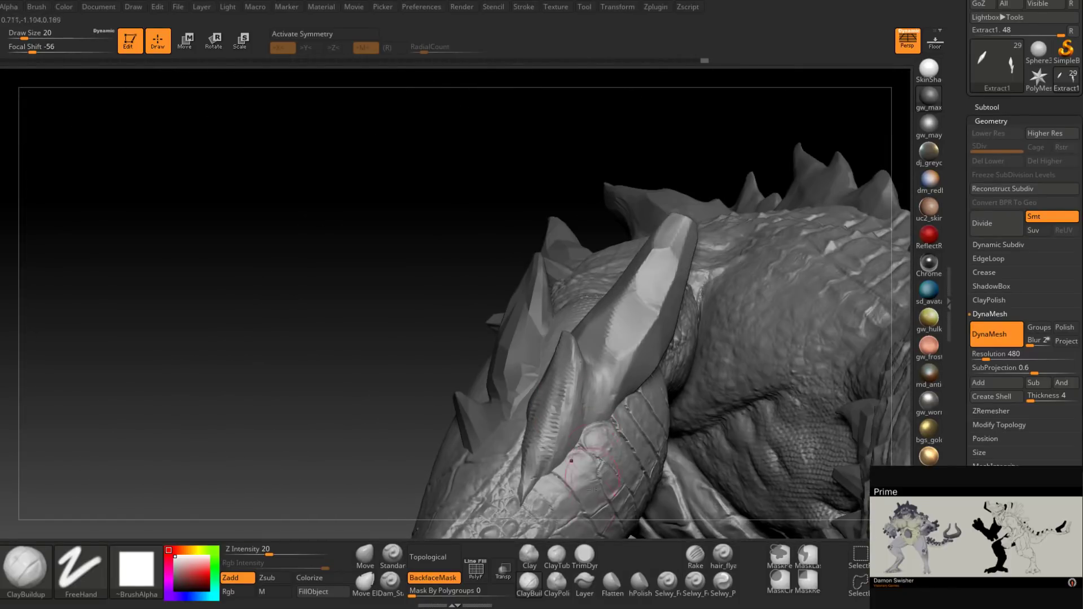
Step: Flatten the built-up sides of the small forearm spike with TrimDynamic at draw size 20
{"action": "key", "text": "b"}
{"action": "key", "text": "t"}
{"action": "key", "text": "d"}
{"action": "left_click_drag", "start_coordinate": [560, 414], "coordinate": [549, 450]}
{"action": "right_click_drag", "start_coordinate": [553, 445], "coordinate": [531, 440]}
{"action": "left_click_drag", "start_coordinate": [541, 433], "coordinate": [534, 461]}
{"action": "mouse_move", "coordinate": [528, 432]}
{"action": "right_mouse_down"}
{"action": "mouse_move", "coordinate": [558, 400]}
{"action": "mouse_move", "coordinate": [557, 443]}
{"action": "right_mouse_up"}
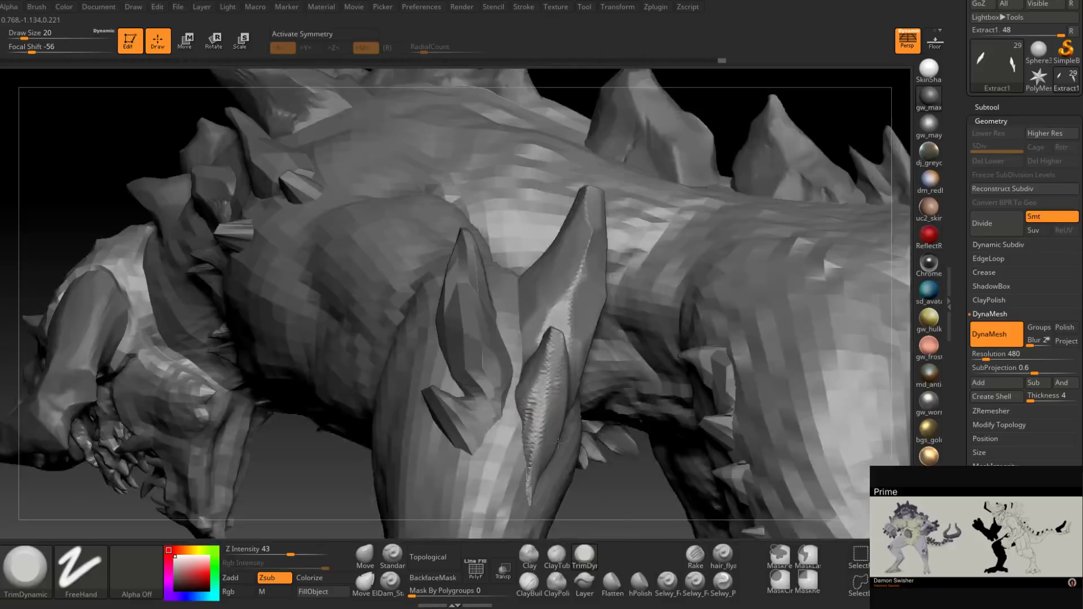
Step: Refine the facets on the small spike with TrimDynamic at draw size 14
{"action": "mouse_move", "coordinate": [557, 443]}
{"action": "right_mouse_down"}
{"action": "mouse_move", "coordinate": [609, 420]}
{"action": "mouse_move", "coordinate": [587, 403]}
{"action": "mouse_move", "coordinate": [612, 375]}
{"action": "right_mouse_up"}
{"action": "key", "text": "s"}
{"action": "left_click_drag", "start_coordinate": [618, 362], "coordinate": [615, 363]}
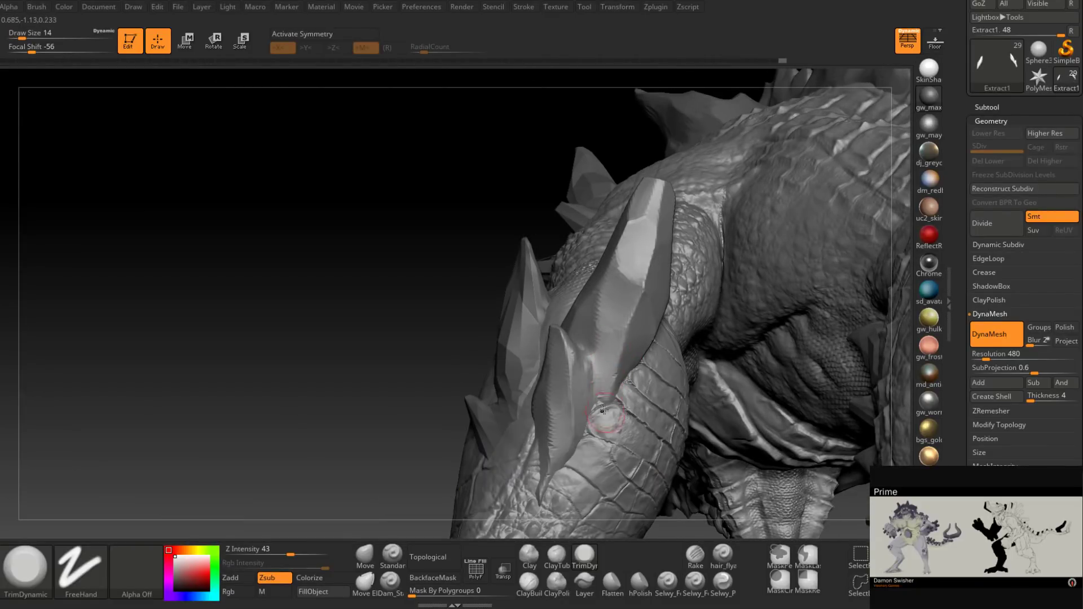
{"action": "mouse_move", "coordinate": [592, 364]}
{"action": "right_mouse_down"}
{"action": "mouse_move", "coordinate": [587, 396]}
{"action": "mouse_move", "coordinate": [558, 356]}
{"action": "mouse_move", "coordinate": [551, 369]}
{"action": "mouse_move", "coordinate": [566, 346]}
{"action": "mouse_move", "coordinate": [554, 357]}
{"action": "mouse_move", "coordinate": [505, 356]}
{"action": "mouse_move", "coordinate": [557, 376]}
{"action": "mouse_move", "coordinate": [560, 358]}
{"action": "mouse_move", "coordinate": [537, 382]}
{"action": "right_mouse_up"}
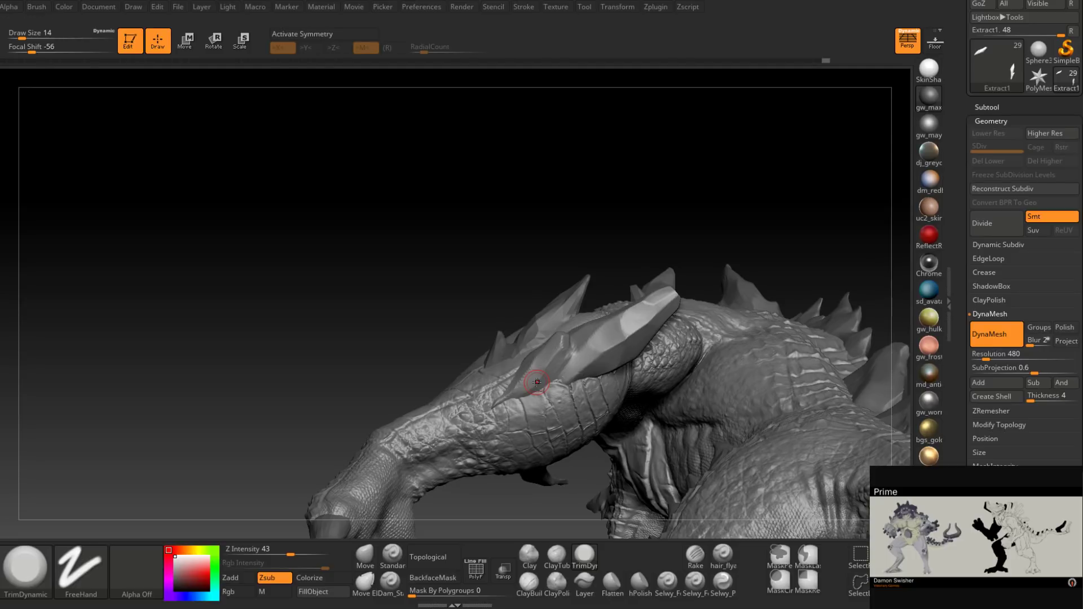
Step: Switch to the Dam_Standard brush and set its draw size to 7 for the forearm spikes
{"action": "left_click", "coordinate": [388, 583]}
{"action": "mouse_move", "coordinate": [565, 395]}
{"action": "right_mouse_down", "text": "ctrl"}
{"action": "mouse_move", "coordinate": [586, 428]}
{"action": "mouse_move", "coordinate": [572, 364]}
{"action": "right_mouse_up", "text": "ctrl"}
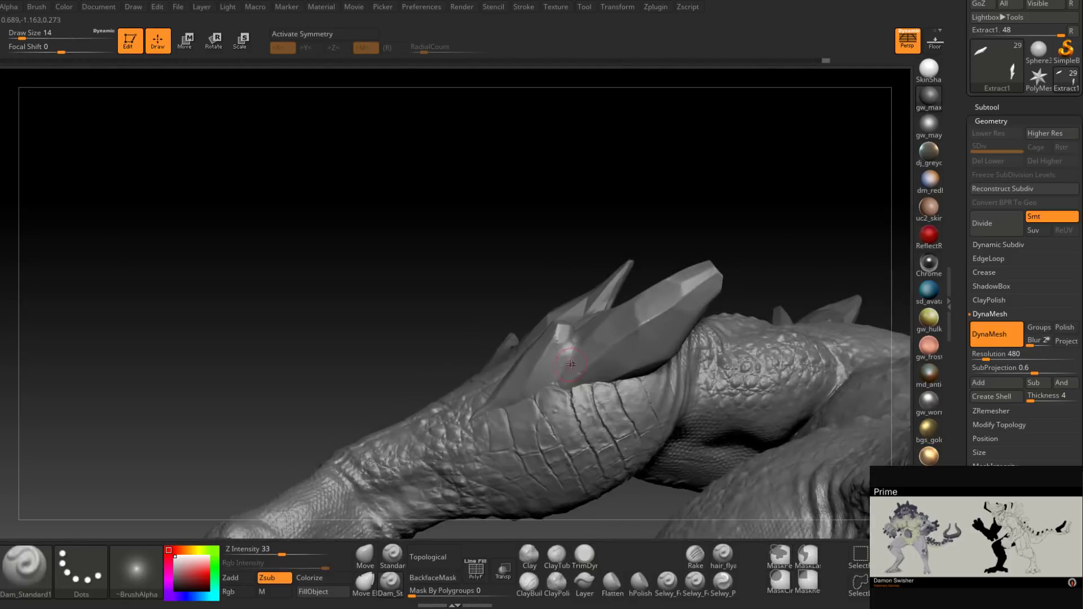
{"action": "key", "text": "space"}
{"action": "left_click_drag", "start_coordinate": [571, 364], "coordinate": [566, 365]}
{"action": "right_click_drag", "start_coordinate": [566, 364], "coordinate": [577, 345]}
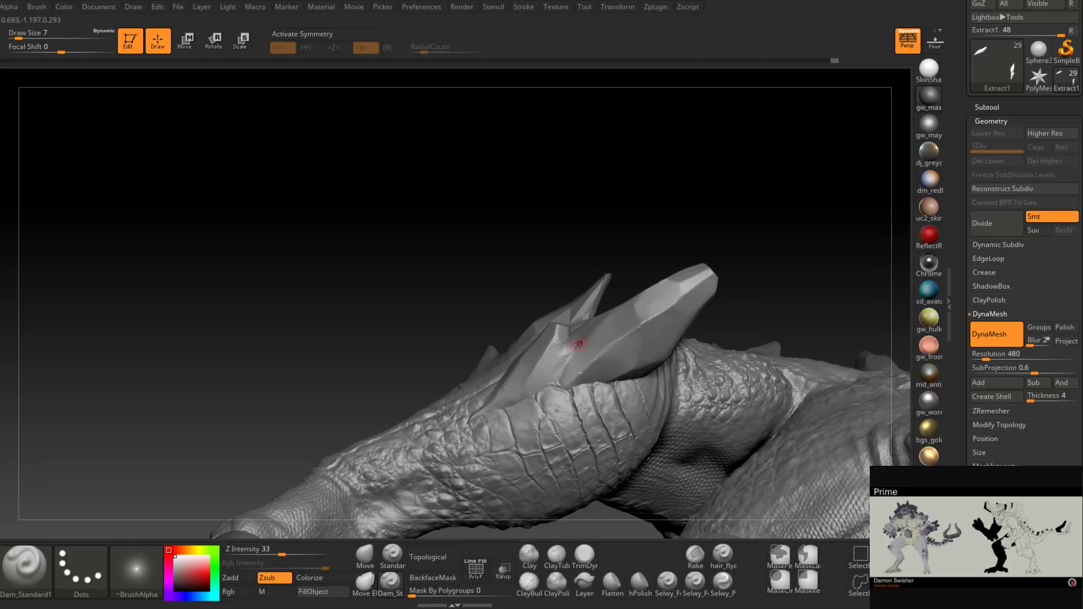
{"action": "mouse_move", "coordinate": [553, 389]}
{"action": "right_mouse_down"}
{"action": "mouse_move", "coordinate": [576, 337]}
{"action": "mouse_move", "coordinate": [550, 389]}
{"action": "mouse_move", "coordinate": [580, 346]}
{"action": "mouse_move", "coordinate": [587, 322]}
{"action": "mouse_move", "coordinate": [582, 309]}
{"action": "mouse_move", "coordinate": [575, 315]}
{"action": "mouse_move", "coordinate": [568, 331]}
{"action": "mouse_move", "coordinate": [601, 310]}
{"action": "mouse_move", "coordinate": [578, 356]}
{"action": "mouse_move", "coordinate": [600, 333]}
{"action": "right_mouse_up"}
{"action": "key", "text": "ctrl"}
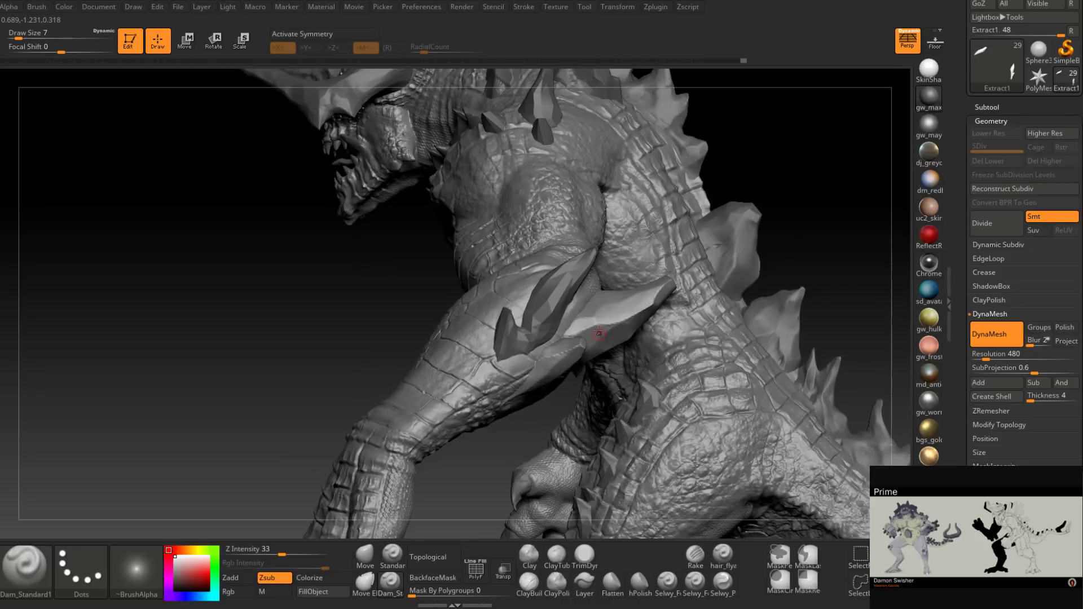
Step: Shape the large spike on the opposite forearm with TrimDynamic at draw size 17
{"action": "mouse_move", "coordinate": [599, 333]}
{"action": "right_mouse_down"}
{"action": "mouse_move", "coordinate": [634, 338]}
{"action": "mouse_move", "coordinate": [718, 406]}
{"action": "mouse_move", "coordinate": [639, 413]}
{"action": "mouse_move", "coordinate": [673, 350]}
{"action": "mouse_move", "coordinate": [660, 381]}
{"action": "mouse_move", "coordinate": [665, 351]}
{"action": "mouse_move", "coordinate": [667, 361]}
{"action": "right_mouse_up"}
{"action": "key", "text": "space"}
{"action": "left_click_drag", "start_coordinate": [667, 365], "coordinate": [671, 365]}
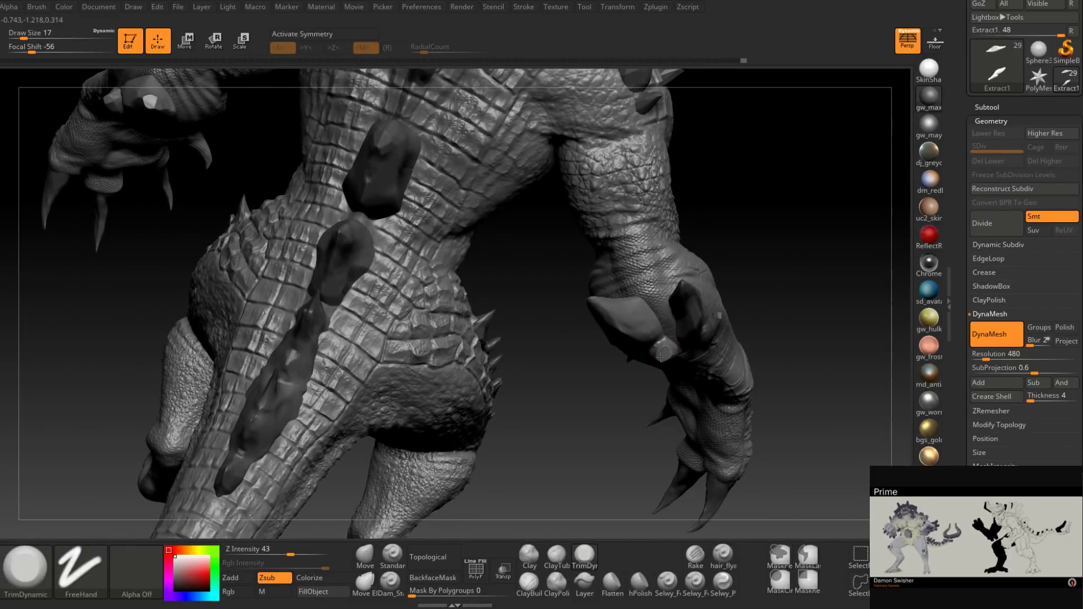
{"action": "right_click_drag", "start_coordinate": [661, 353], "coordinate": [658, 389]}
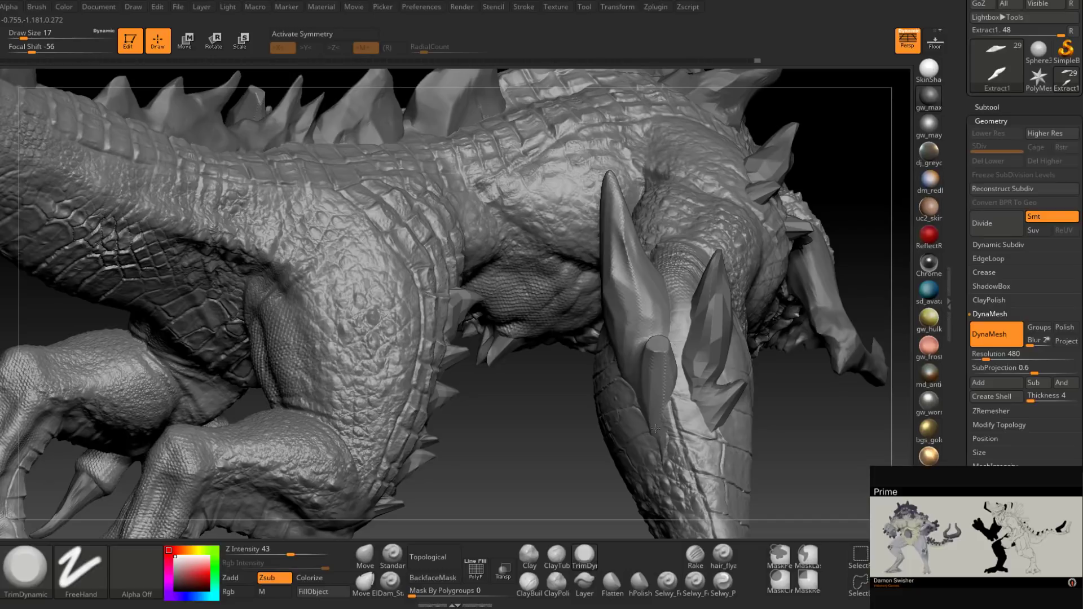
{"action": "right_click_drag", "start_coordinate": [656, 429], "coordinate": [632, 339]}
{"action": "left_click_drag", "start_coordinate": [627, 295], "coordinate": [633, 361]}
{"action": "mouse_move", "coordinate": [633, 344]}
{"action": "right_mouse_down"}
{"action": "mouse_move", "coordinate": [666, 307]}
{"action": "mouse_move", "coordinate": [691, 305]}
{"action": "mouse_move", "coordinate": [654, 295]}
{"action": "mouse_move", "coordinate": [660, 316]}
{"action": "mouse_move", "coordinate": [689, 293]}
{"action": "mouse_move", "coordinate": [698, 267]}
{"action": "mouse_move", "coordinate": [733, 248]}
{"action": "mouse_move", "coordinate": [691, 290]}
{"action": "mouse_move", "coordinate": [639, 393]}
{"action": "right_mouse_up"}
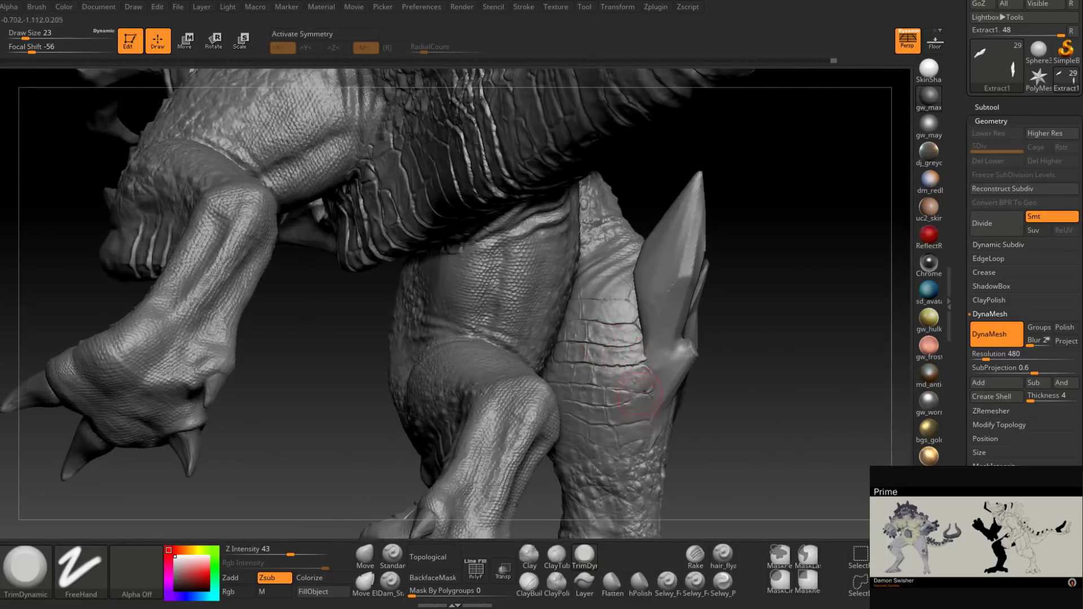
Step: Switch to ClayBuildup, turn on transparency for the other subtools and set the draw size to 27
{"action": "left_click", "coordinate": [529, 584]}
{"action": "mouse_move", "coordinate": [598, 429]}
{"action": "right_mouse_down"}
{"action": "mouse_move", "coordinate": [627, 418]}
{"action": "mouse_move", "coordinate": [589, 452]}
{"action": "right_mouse_up"}
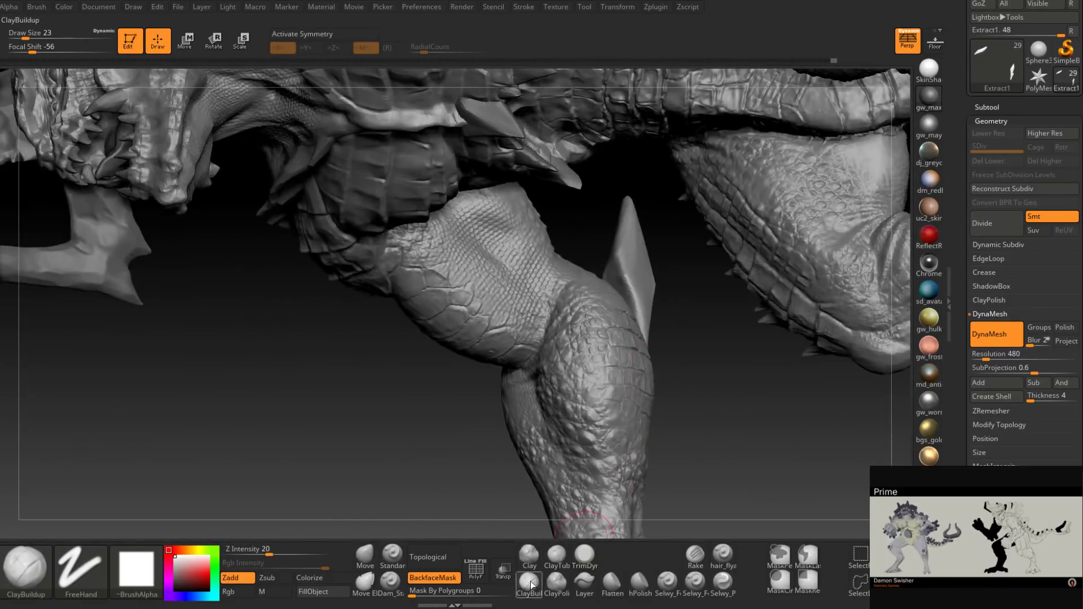
{"action": "left_click", "coordinate": [503, 571]}
{"action": "key", "text": "space"}
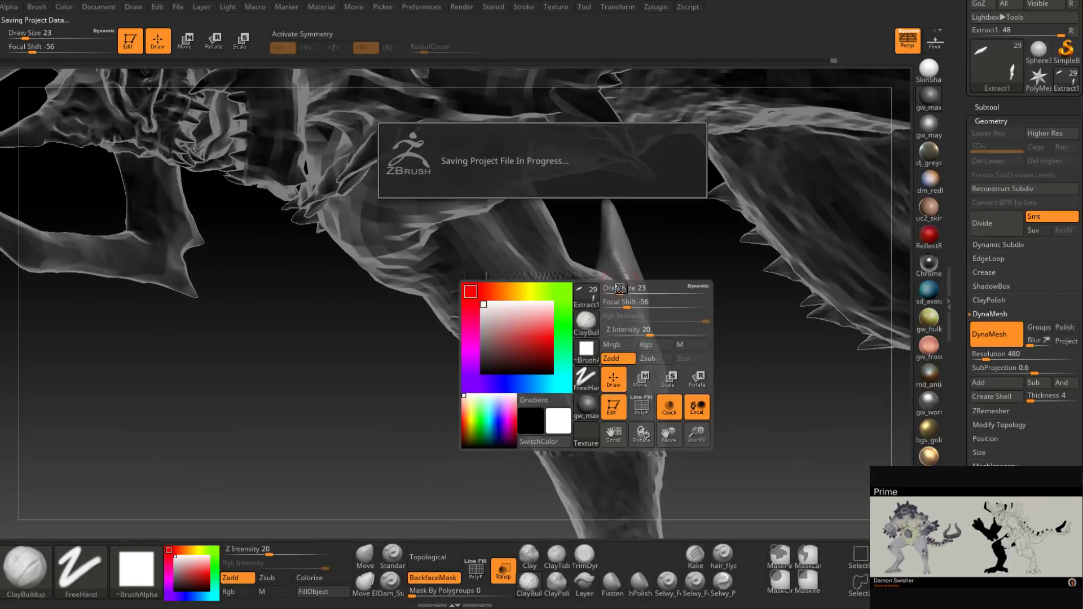
{"action": "key", "text": "]"}
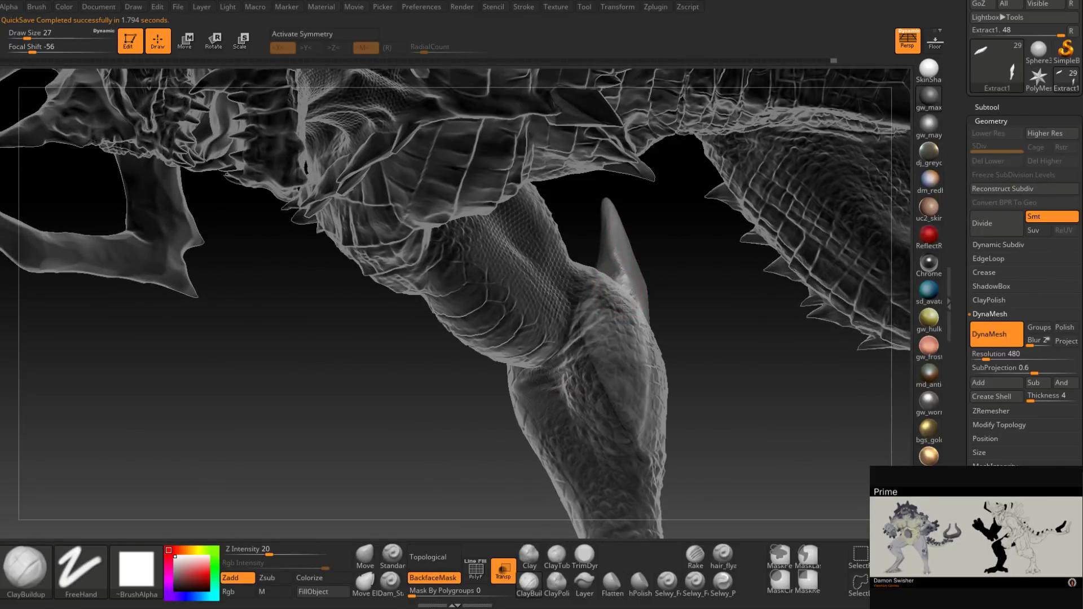
Step: Build up the large forearm spike with ClayBuildup and flatten its surfaces with TrimDynamic at draw size 27
{"action": "right_click_drag", "start_coordinate": [622, 305], "coordinate": [603, 335]}
{"action": "mouse_move", "coordinate": [628, 331]}
{"action": "left_mouse_down"}
{"action": "mouse_move", "coordinate": [633, 338]}
{"action": "mouse_move", "coordinate": [620, 296]}
{"action": "left_mouse_up"}
{"action": "mouse_move", "coordinate": [597, 299]}
{"action": "right_mouse_down"}
{"action": "mouse_move", "coordinate": [621, 294]}
{"action": "mouse_move", "coordinate": [581, 309]}
{"action": "mouse_move", "coordinate": [632, 330]}
{"action": "mouse_move", "coordinate": [648, 319]}
{"action": "mouse_move", "coordinate": [610, 291]}
{"action": "right_mouse_up"}
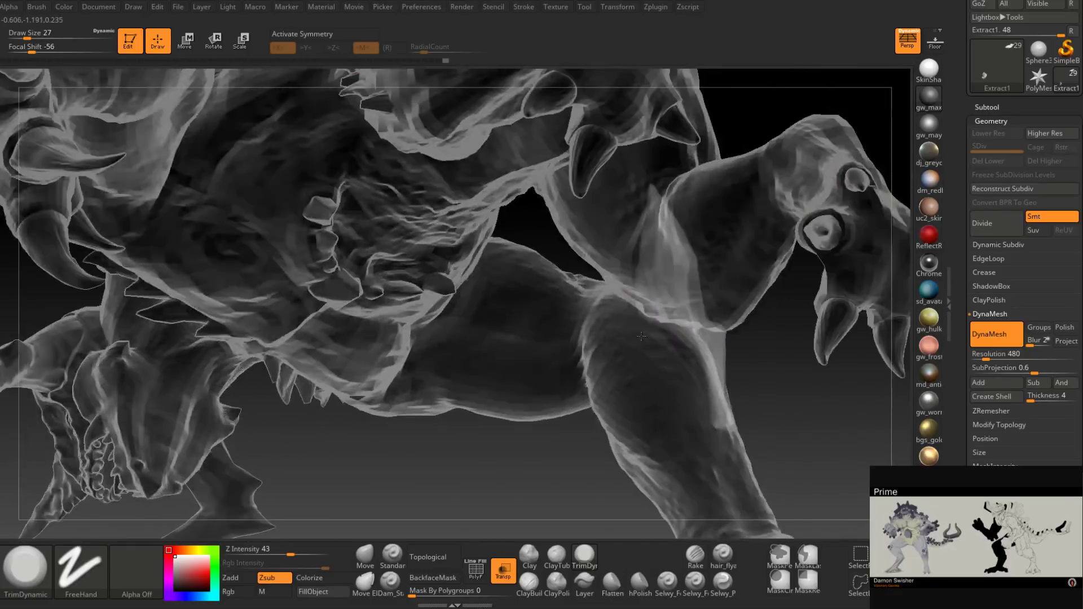
{"action": "right_click_drag", "start_coordinate": [642, 337], "coordinate": [635, 289]}
{"action": "left_click_drag", "start_coordinate": [670, 304], "coordinate": [678, 311]}
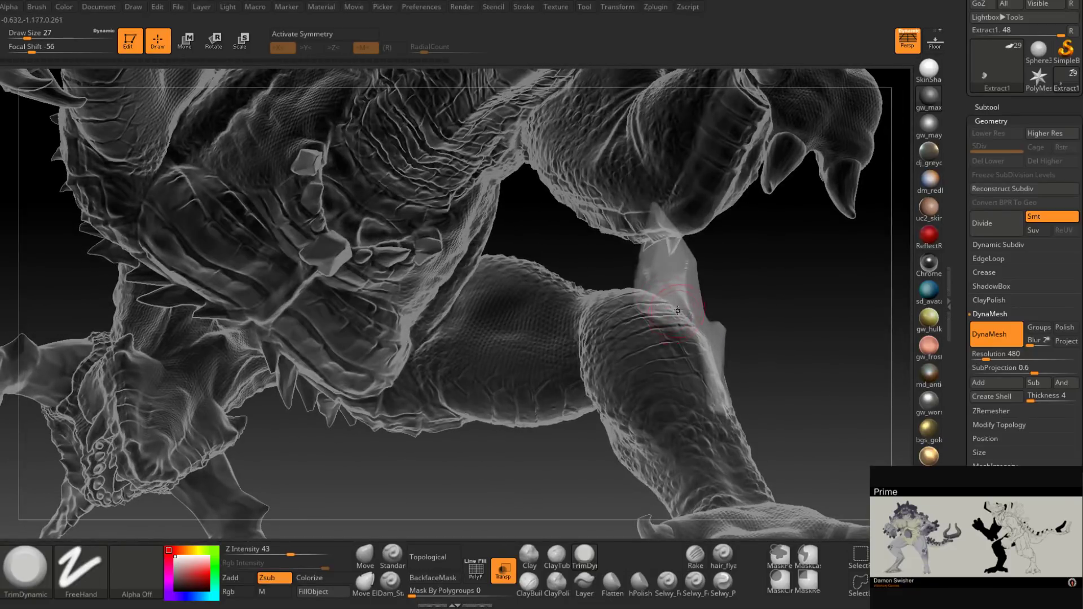
{"action": "right_click_drag", "start_coordinate": [678, 311], "coordinate": [680, 287]}
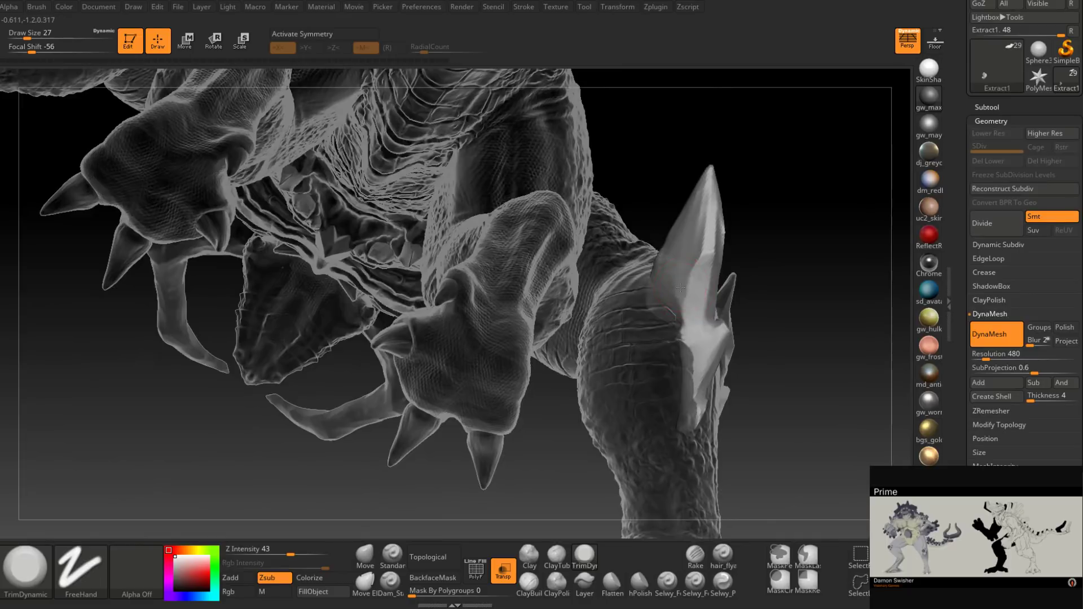
{"action": "left_click_drag", "start_coordinate": [680, 287], "coordinate": [682, 306]}
{"action": "right_click_drag", "start_coordinate": [680, 299], "coordinate": [664, 364]}
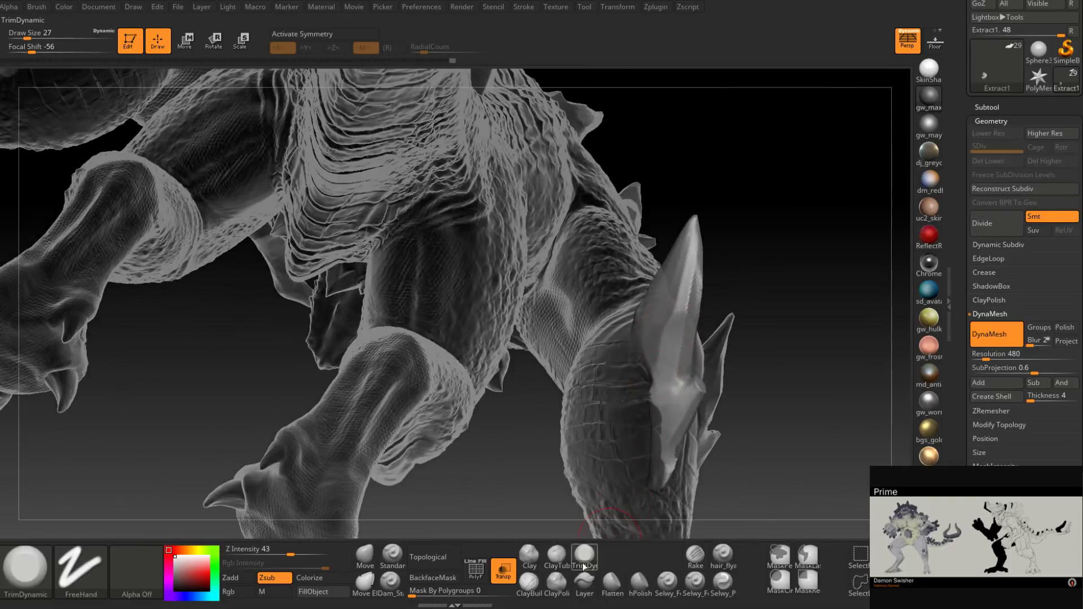
Step: Turn off transparency and trim the large forearm spike's facets from several sides with TrimDynamic at draw size 27
{"action": "key", "text": "b"}
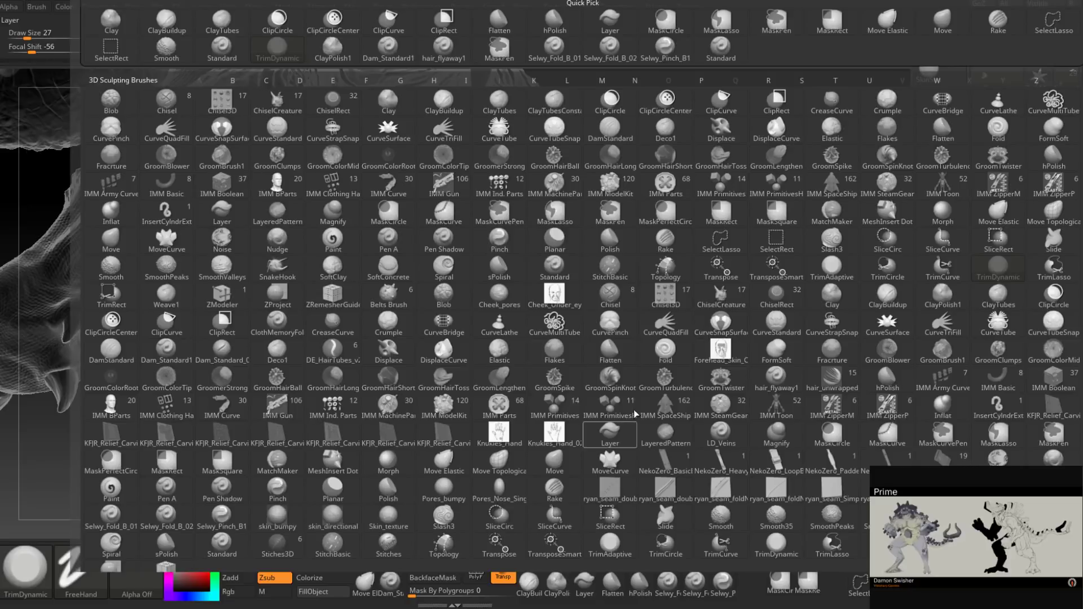
{"action": "key", "text": "Escape"}
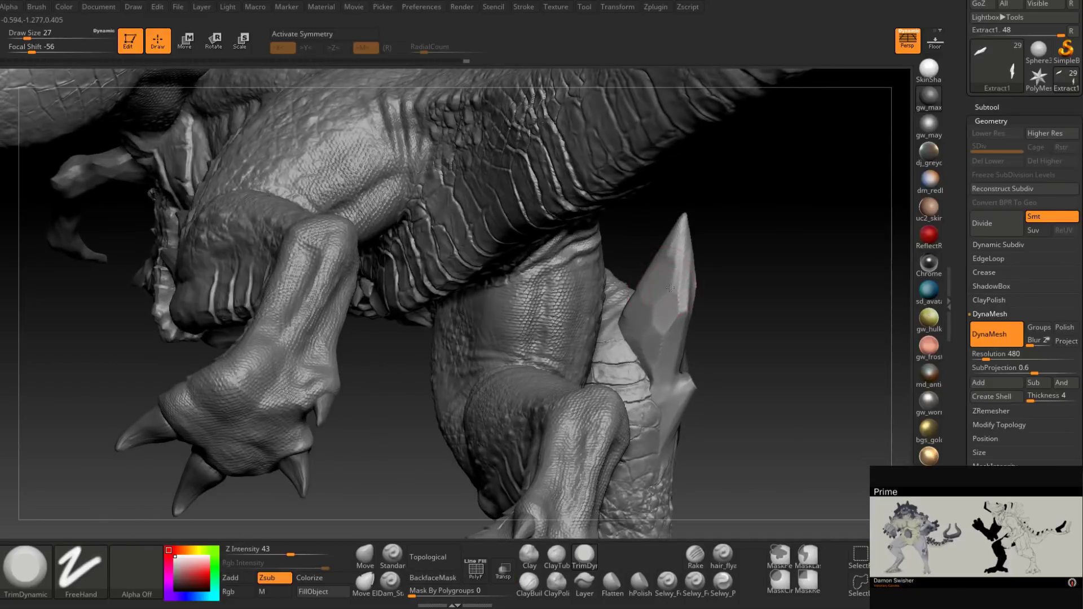
{"action": "right_click_drag", "start_coordinate": [668, 262], "coordinate": [676, 245]}
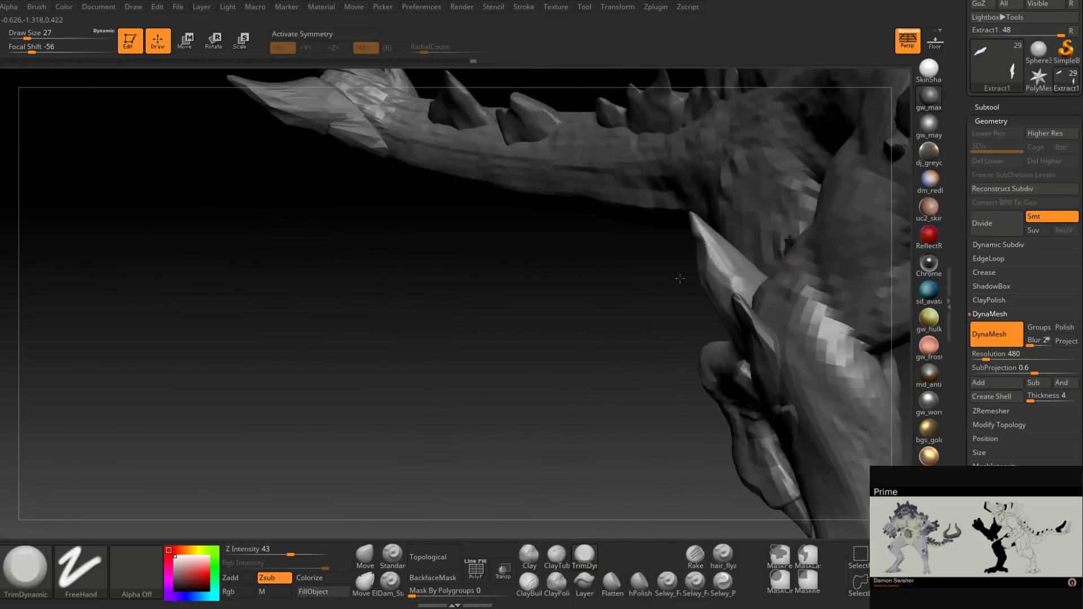
{"action": "left_click_drag", "start_coordinate": [714, 263], "coordinate": [721, 257]}
{"action": "mouse_move", "coordinate": [732, 261]}
{"action": "right_mouse_down"}
{"action": "mouse_move", "coordinate": [717, 276]}
{"action": "mouse_move", "coordinate": [740, 313]}
{"action": "mouse_move", "coordinate": [745, 277]}
{"action": "right_mouse_up"}
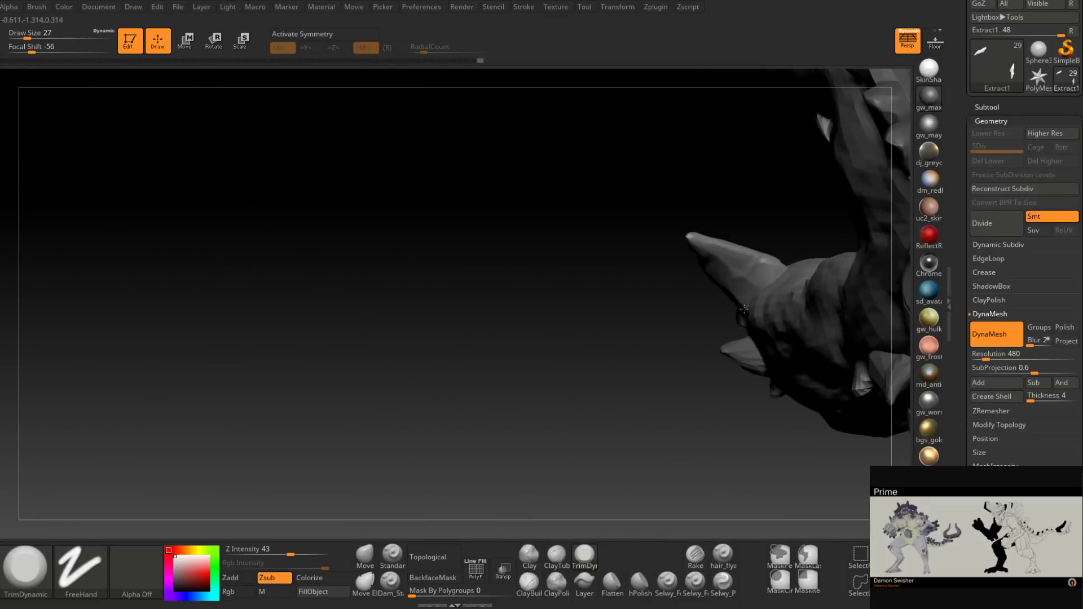
{"action": "mouse_move", "coordinate": [746, 271]}
{"action": "left_mouse_down"}
{"action": "mouse_move", "coordinate": [740, 254]}
{"action": "mouse_move", "coordinate": [731, 293]}
{"action": "left_mouse_up"}
{"action": "right_click_drag", "start_coordinate": [731, 293], "coordinate": [735, 319]}
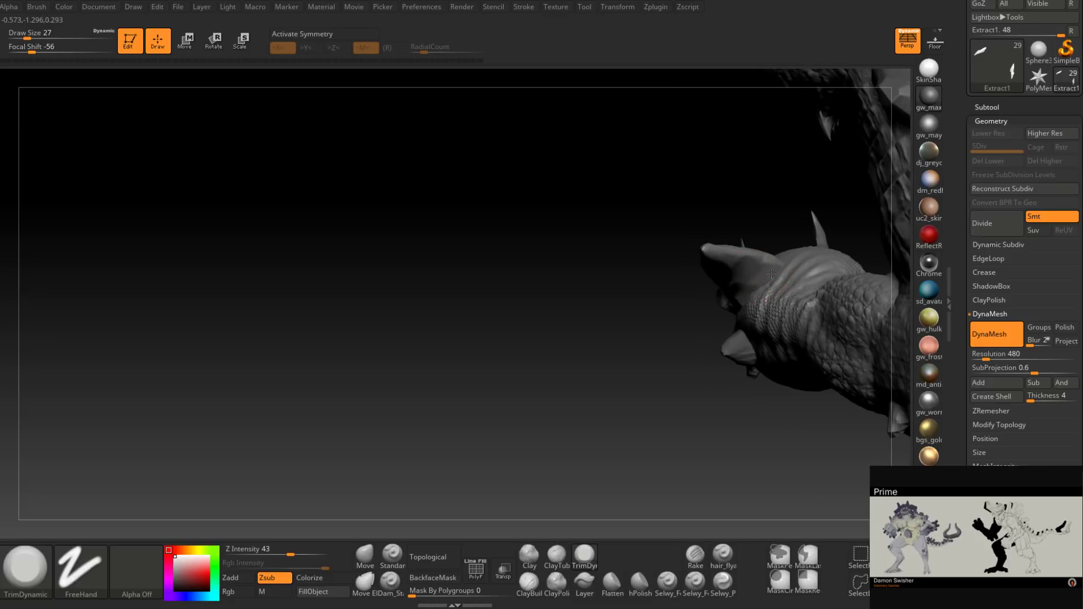
{"action": "left_click_drag", "start_coordinate": [743, 275], "coordinate": [748, 282]}
{"action": "mouse_move", "coordinate": [748, 282]}
{"action": "right_mouse_down"}
{"action": "mouse_move", "coordinate": [750, 239]}
{"action": "mouse_move", "coordinate": [712, 247]}
{"action": "mouse_move", "coordinate": [728, 261]}
{"action": "mouse_move", "coordinate": [706, 225]}
{"action": "mouse_move", "coordinate": [701, 242]}
{"action": "mouse_move", "coordinate": [705, 203]}
{"action": "mouse_move", "coordinate": [677, 242]}
{"action": "mouse_move", "coordinate": [710, 270]}
{"action": "right_mouse_up"}
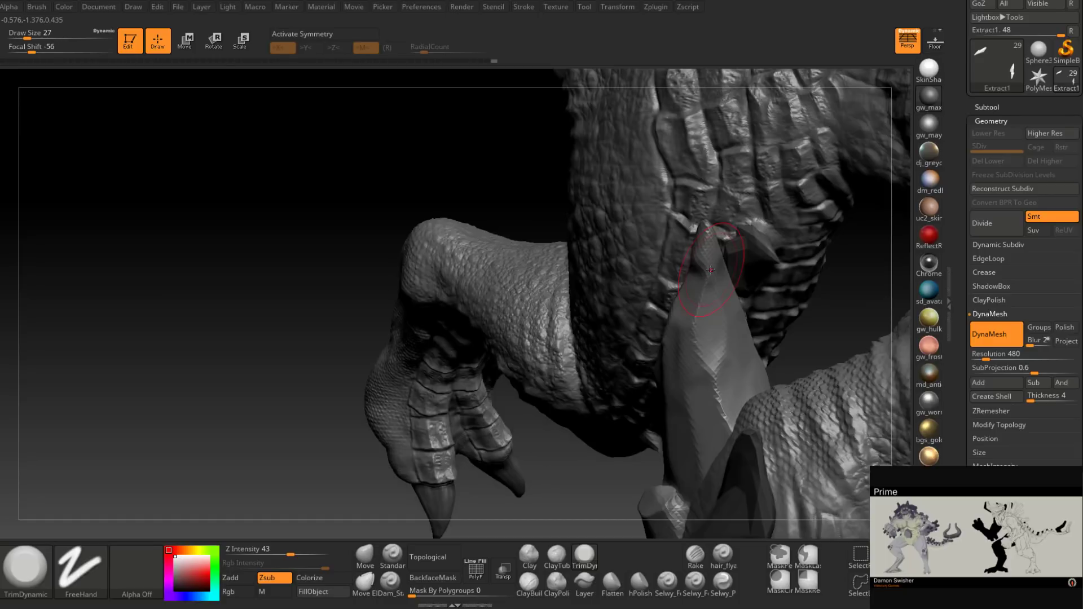
Step: Facet the tip of the large forearm spike with TrimDynamic at draw size 18, reducing it to 7 for the point
{"action": "right_click_drag", "start_coordinate": [711, 271], "coordinate": [701, 230]}
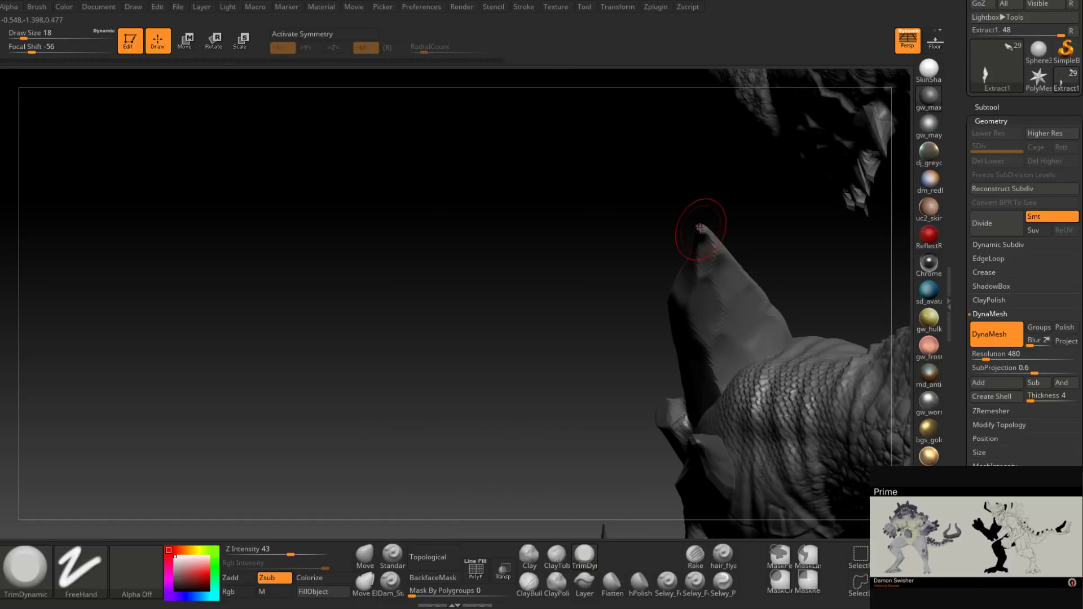
{"action": "left_click_drag", "start_coordinate": [701, 229], "coordinate": [703, 232]}
{"action": "right_click_drag", "start_coordinate": [703, 233], "coordinate": [705, 231]}
{"action": "key", "text": "space"}
{"action": "left_click_drag", "start_coordinate": [709, 233], "coordinate": [707, 232]}
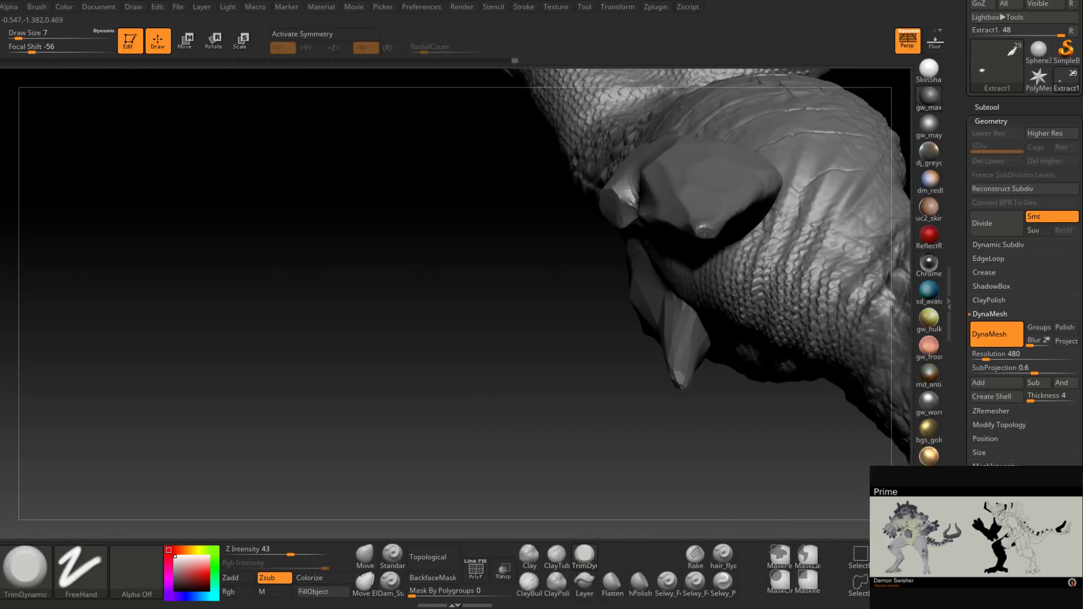
Step: Flatten the broad side planes of the forearm spike with TrimDynamic at draw size 29
{"action": "mouse_move", "coordinate": [699, 225]}
{"action": "right_mouse_down"}
{"action": "mouse_move", "coordinate": [696, 213]}
{"action": "mouse_move", "coordinate": [712, 220]}
{"action": "mouse_move", "coordinate": [666, 242]}
{"action": "mouse_move", "coordinate": [557, 336]}
{"action": "mouse_move", "coordinate": [561, 317]}
{"action": "mouse_move", "coordinate": [636, 317]}
{"action": "mouse_move", "coordinate": [618, 305]}
{"action": "right_mouse_up"}
{"action": "left_click_drag", "start_coordinate": [618, 305], "coordinate": [631, 303]}
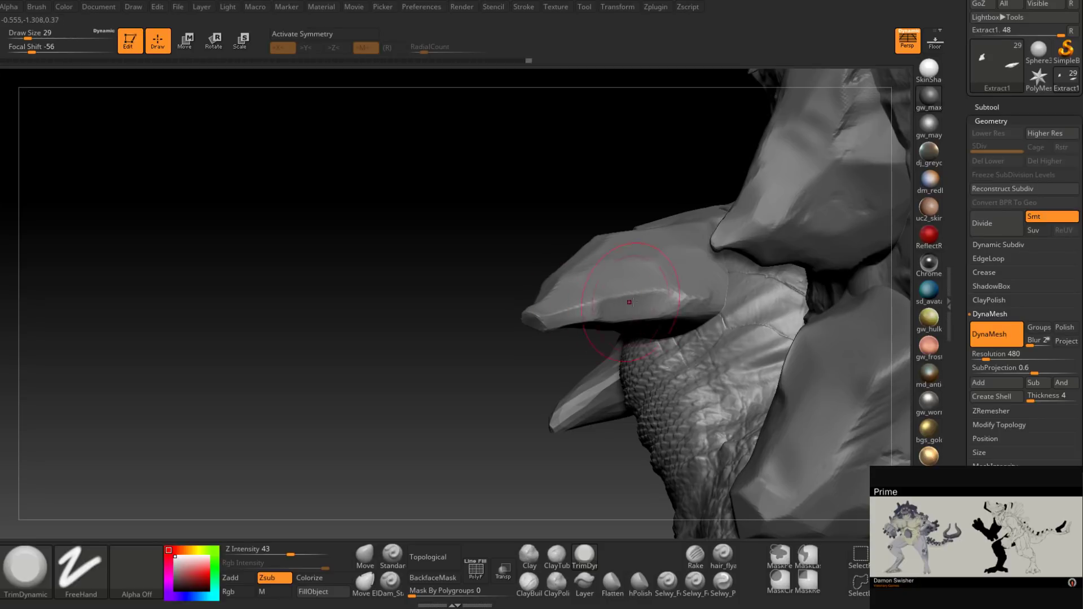
{"action": "mouse_move", "coordinate": [629, 302]}
{"action": "right_mouse_down"}
{"action": "mouse_move", "coordinate": [580, 290]}
{"action": "mouse_move", "coordinate": [641, 266]}
{"action": "mouse_move", "coordinate": [640, 278]}
{"action": "mouse_move", "coordinate": [589, 317]}
{"action": "mouse_move", "coordinate": [599, 299]}
{"action": "right_mouse_up"}
{"action": "key", "text": "space"}
{"action": "left_click_drag", "start_coordinate": [601, 292], "coordinate": [595, 291]}
{"action": "mouse_move", "coordinate": [594, 292]}
{"action": "right_mouse_down"}
{"action": "mouse_move", "coordinate": [605, 277]}
{"action": "mouse_move", "coordinate": [578, 299]}
{"action": "mouse_move", "coordinate": [601, 308]}
{"action": "mouse_move", "coordinate": [598, 289]}
{"action": "mouse_move", "coordinate": [606, 342]}
{"action": "mouse_move", "coordinate": [632, 313]}
{"action": "mouse_move", "coordinate": [630, 334]}
{"action": "right_mouse_up"}
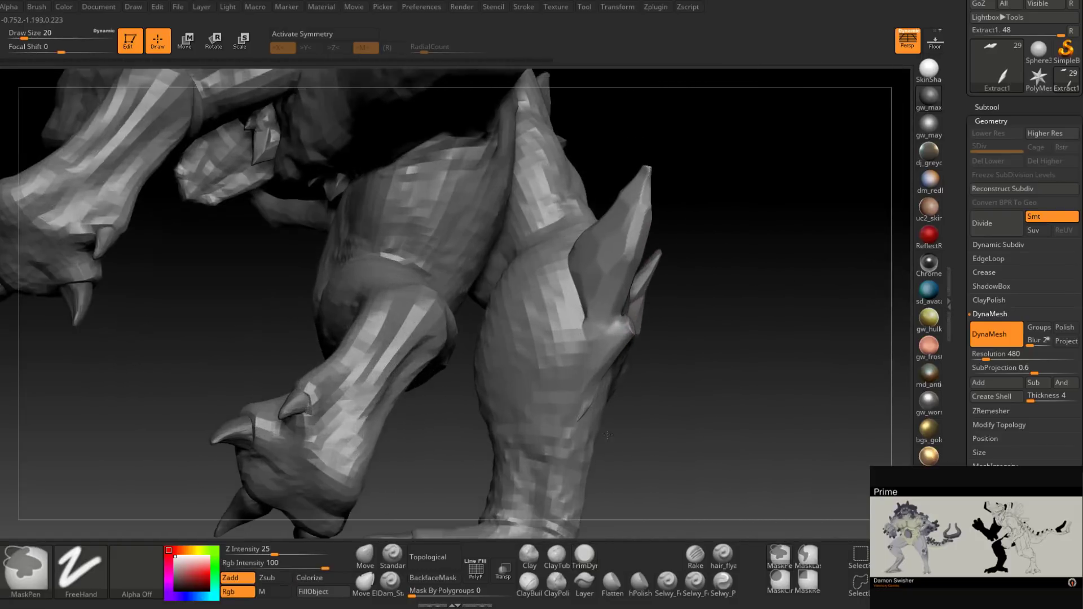
Step: Build up the small spike at the large spike's base with ClayBuildup at draw size 20, and flatten it with TrimDynamic at 17
{"action": "left_click", "coordinate": [534, 579]}
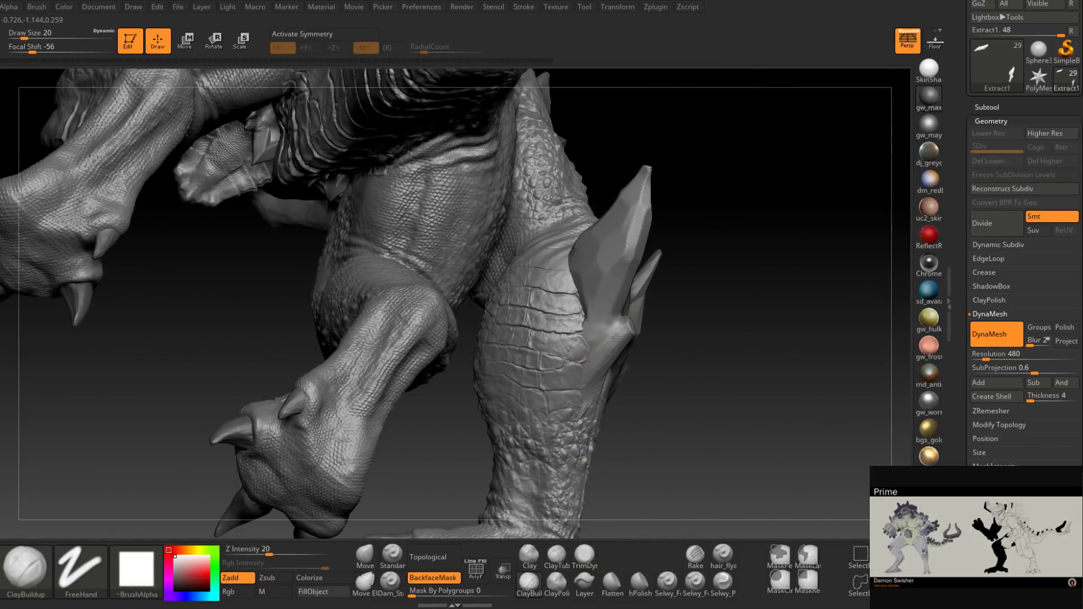
{"action": "right_click_drag", "start_coordinate": [617, 338], "coordinate": [590, 342]}
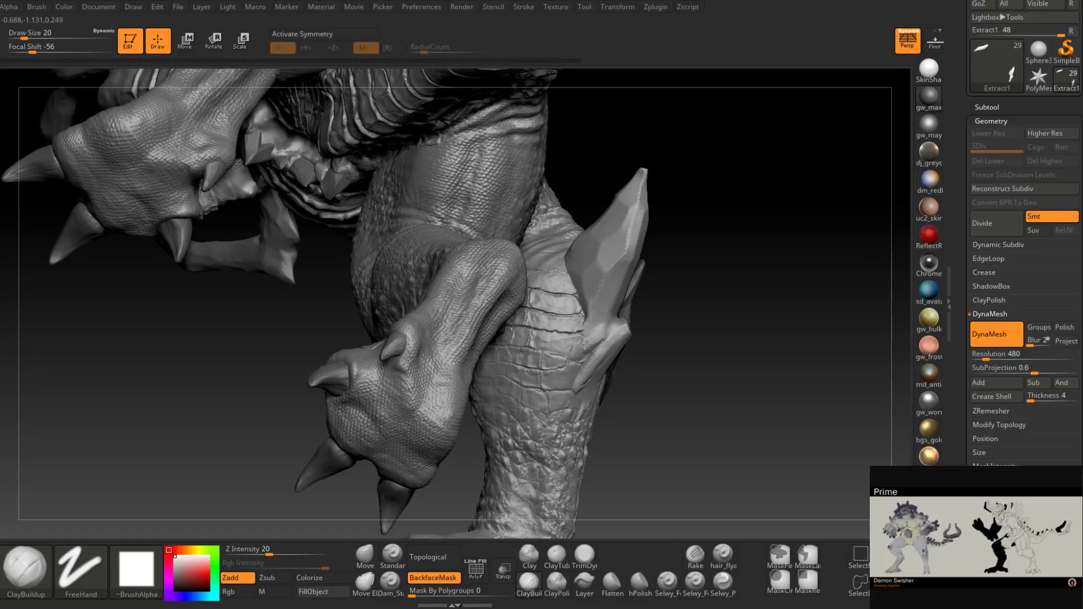
{"action": "key", "text": "space"}
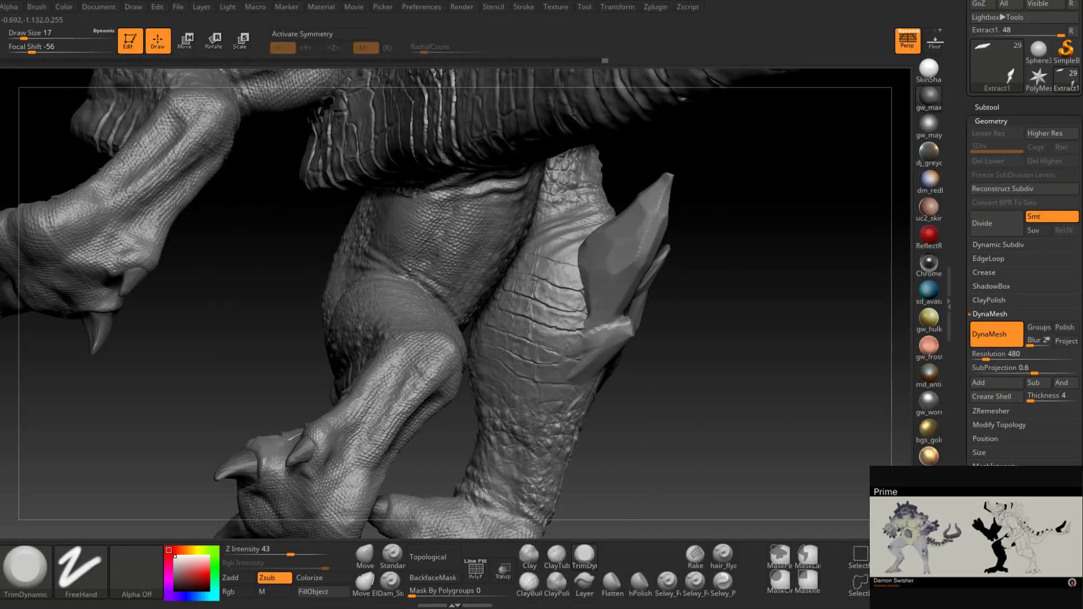
{"action": "left_click_drag", "start_coordinate": [619, 331], "coordinate": [614, 343]}
{"action": "right_click_drag", "start_coordinate": [613, 343], "coordinate": [603, 351]}
Step: Carve creases along the small forearm spike with the Dam_Standard brush at draw size 14
{"action": "right_click_drag", "start_coordinate": [564, 390], "coordinate": [591, 354]}
{"action": "left_click", "coordinate": [397, 576]}
{"action": "key", "text": "space"}
{"action": "left_click", "coordinate": [587, 353]}
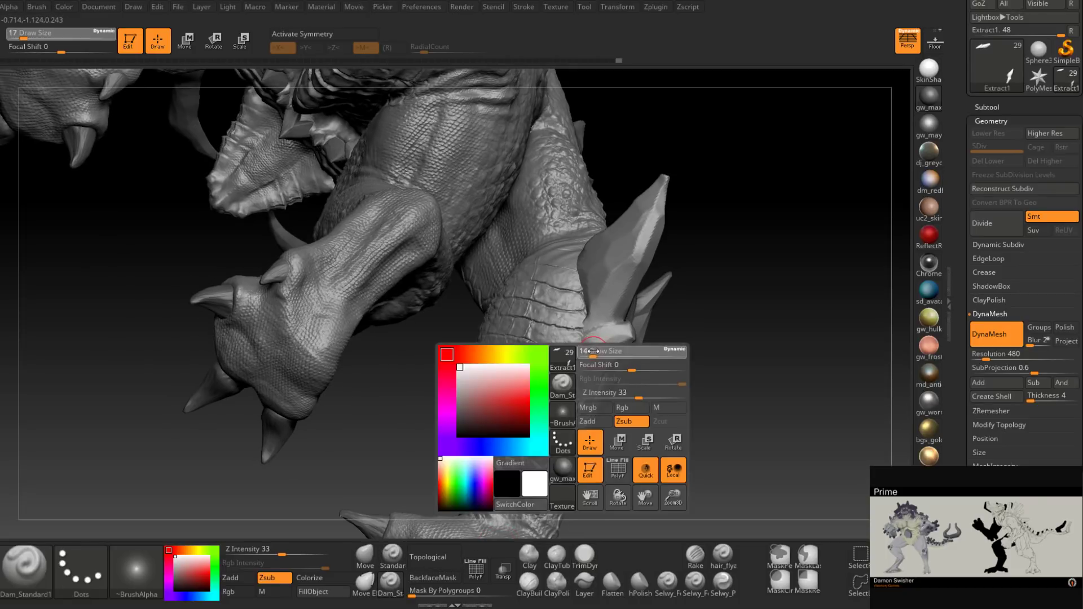
{"action": "left_click_drag", "start_coordinate": [584, 356], "coordinate": [620, 332]}
{"action": "right_click_drag", "start_coordinate": [614, 342], "coordinate": [600, 355]}
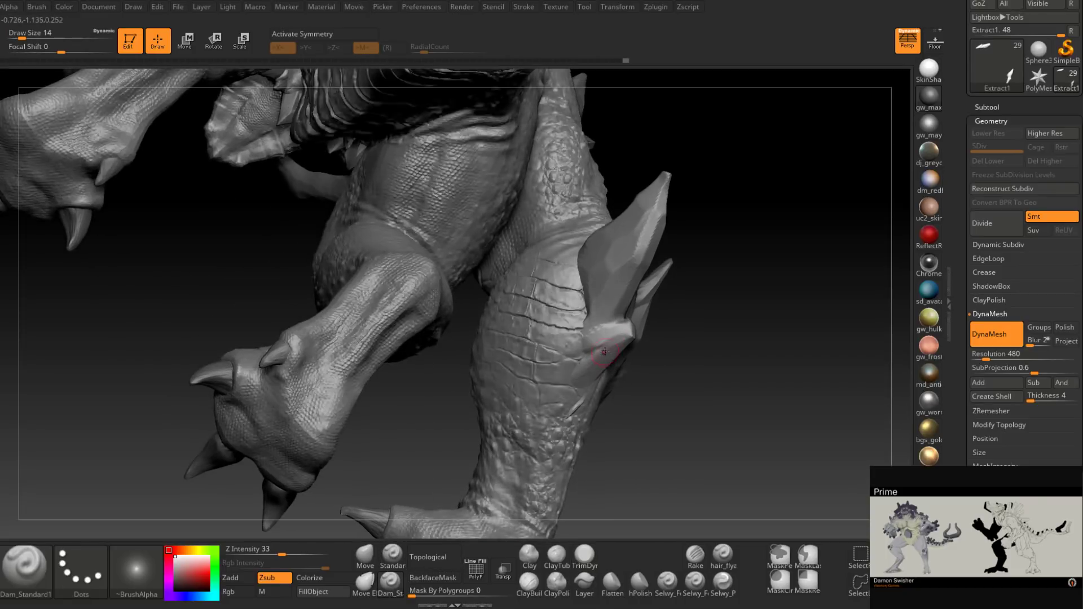
{"action": "left_click_drag", "start_coordinate": [584, 358], "coordinate": [631, 326]}
{"action": "mouse_move", "coordinate": [607, 340]}
{"action": "right_mouse_down"}
{"action": "mouse_move", "coordinate": [591, 351]}
{"action": "mouse_move", "coordinate": [582, 343]}
{"action": "right_mouse_up"}
{"action": "left_click_drag", "start_coordinate": [583, 338], "coordinate": [633, 317]}
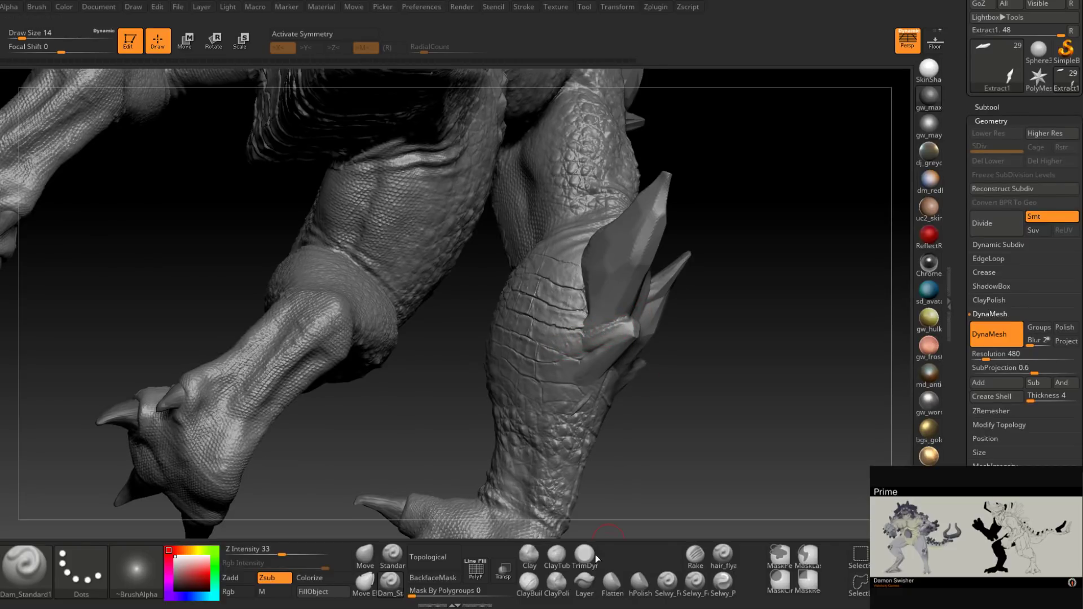
Step: Flatten the creased surfaces of the small forearm spike with TrimDynamic at draw size 14
{"action": "key", "text": "b"}
{"action": "key", "text": "t"}
{"action": "key", "text": "d"}
{"action": "right_click_drag", "start_coordinate": [587, 343], "coordinate": [620, 343]}
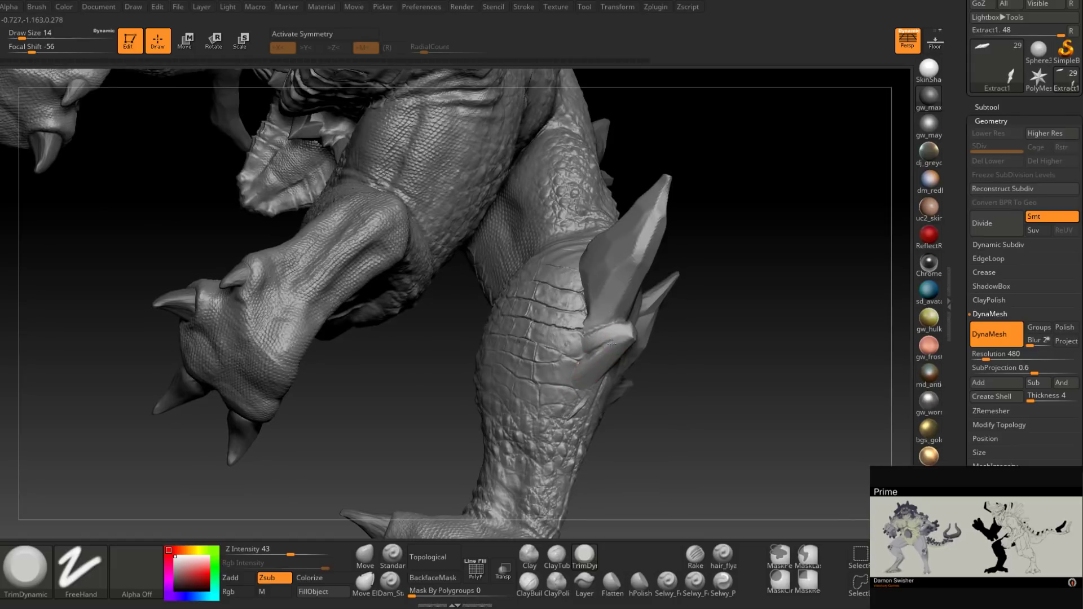
{"action": "left_click_drag", "start_coordinate": [611, 343], "coordinate": [596, 366]}
Step: Smooth the area where the small spike meets the large one at draw size 6
{"action": "key", "text": "space"}
{"action": "right_click_drag", "start_coordinate": [595, 365], "coordinate": [607, 327]}
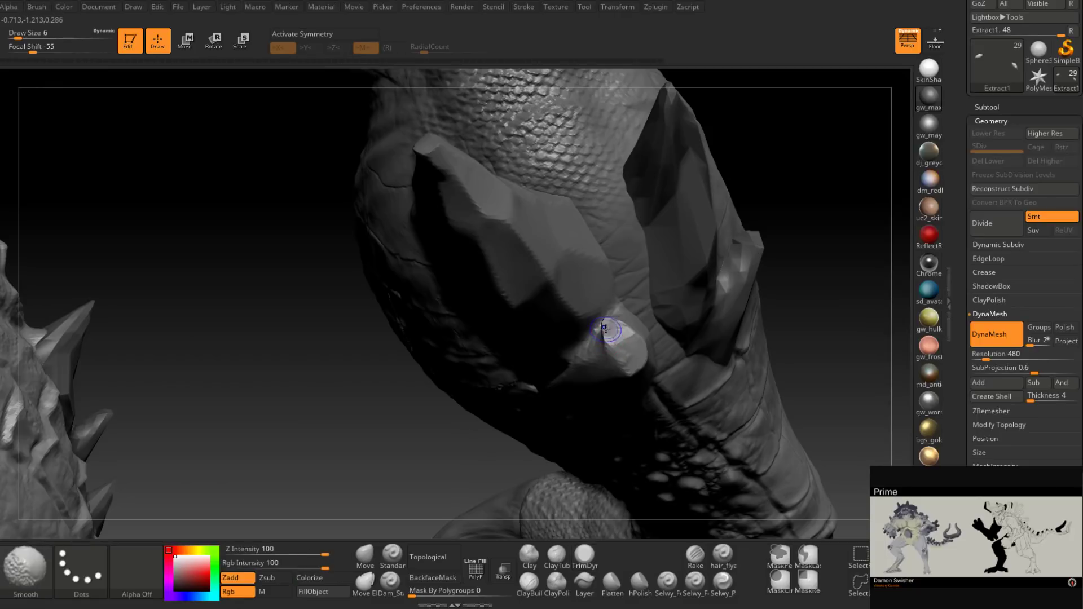
{"action": "mouse_move", "coordinate": [607, 328]}
{"action": "left_mouse_down", "text": "shift"}
{"action": "mouse_move", "coordinate": [604, 343]}
{"action": "mouse_move", "coordinate": [612, 335]}
{"action": "left_mouse_up", "text": "shift"}
Step: Facet the smoothed end of the small forearm spike with TrimDynamic at draw size 8
{"action": "right_click_drag", "start_coordinate": [613, 335], "coordinate": [613, 337]}
{"action": "key", "text": "space"}
{"action": "left_click_drag", "start_coordinate": [614, 337], "coordinate": [609, 344]}
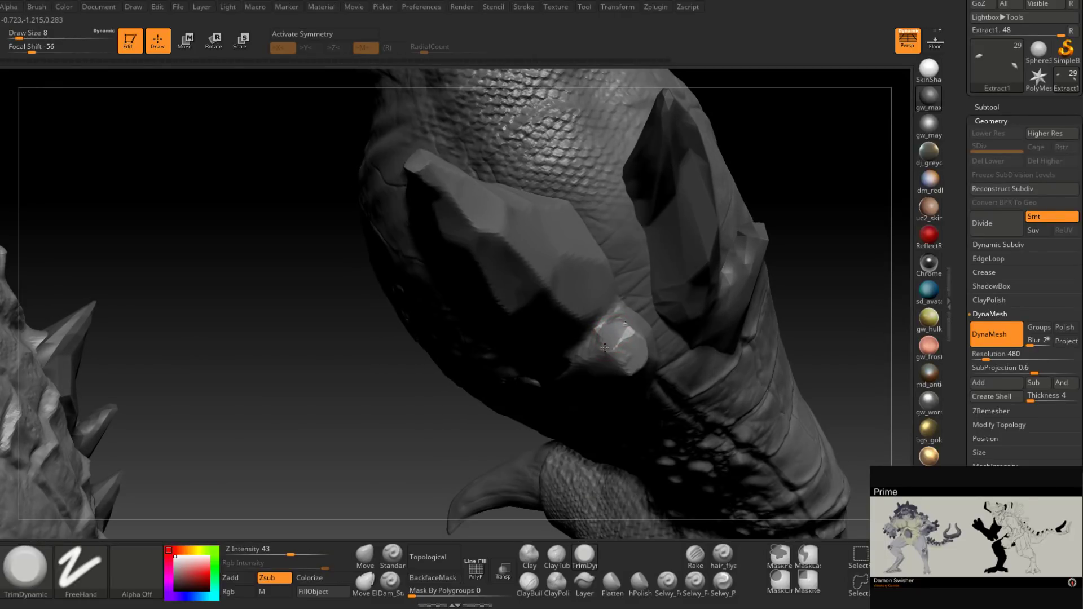
{"action": "right_click_drag", "start_coordinate": [611, 341], "coordinate": [608, 343]}
{"action": "left_click_drag", "start_coordinate": [608, 343], "coordinate": [599, 347]}
{"action": "right_click_drag", "start_coordinate": [600, 346], "coordinate": [631, 330]}
{"action": "left_click_drag", "start_coordinate": [631, 333], "coordinate": [630, 331]}
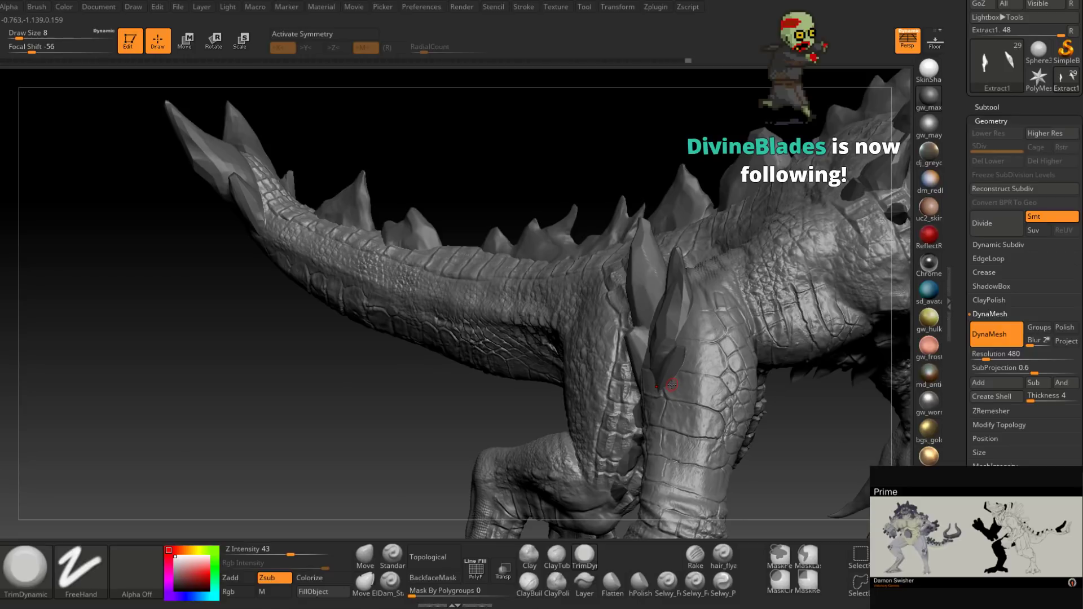
Step: Examine the whole creature and its forearm spikes from the front, side and back
{"action": "right_click_drag", "start_coordinate": [672, 385], "coordinate": [581, 390]}
{"action": "right_click_drag", "start_coordinate": [753, 403], "coordinate": [608, 419], "text": "alt"}
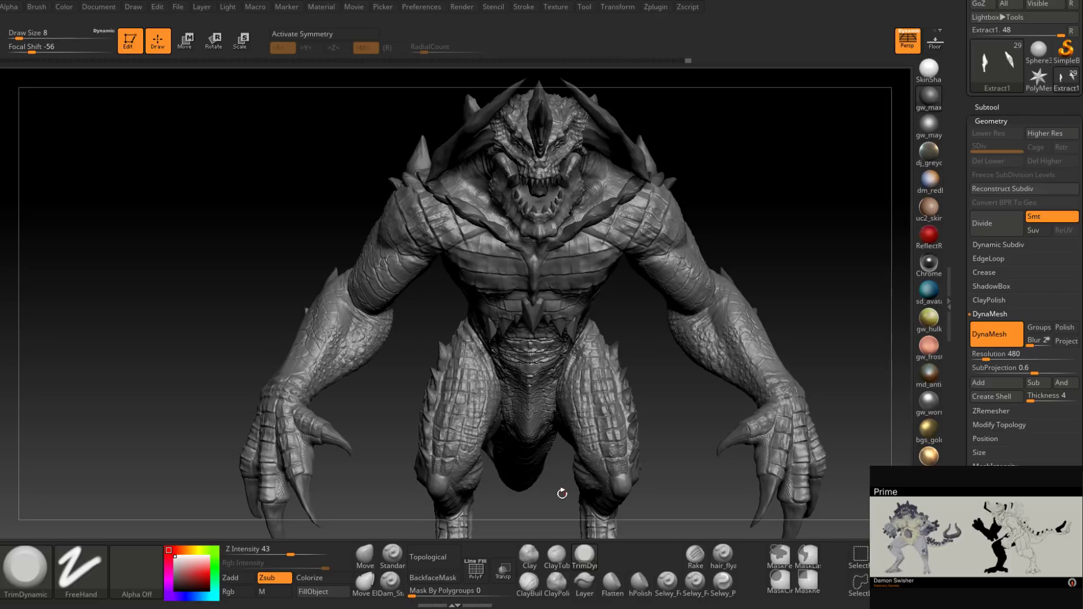
{"action": "left_click_drag", "start_coordinate": [562, 493], "coordinate": [814, 279]}
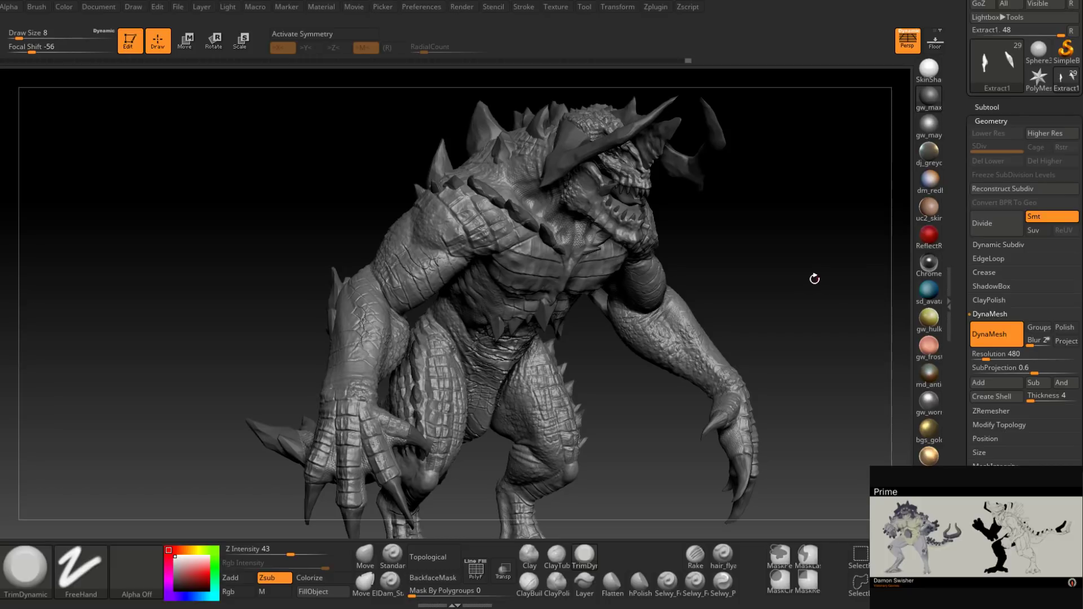
{"action": "left_click_drag", "start_coordinate": [814, 279], "coordinate": [496, 361]}
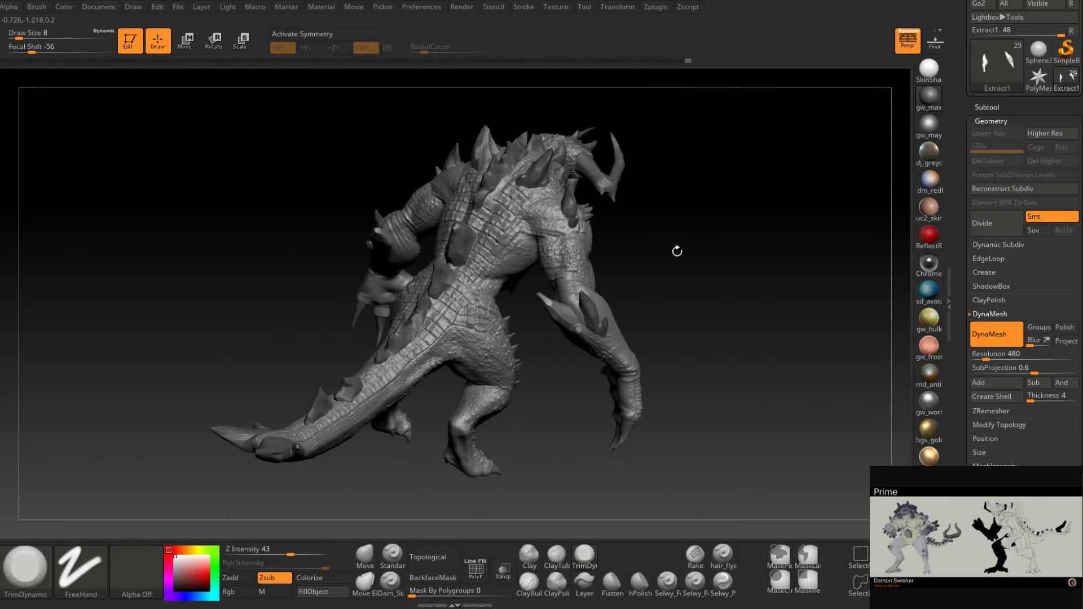
{"action": "mouse_move", "coordinate": [560, 160]}
{"action": "left_mouse_down"}
{"action": "mouse_move", "coordinate": [628, 278]}
{"action": "mouse_move", "coordinate": [609, 358]}
{"action": "mouse_move", "coordinate": [632, 316]}
{"action": "mouse_move", "coordinate": [621, 343]}
{"action": "mouse_move", "coordinate": [571, 381]}
{"action": "left_mouse_up"}
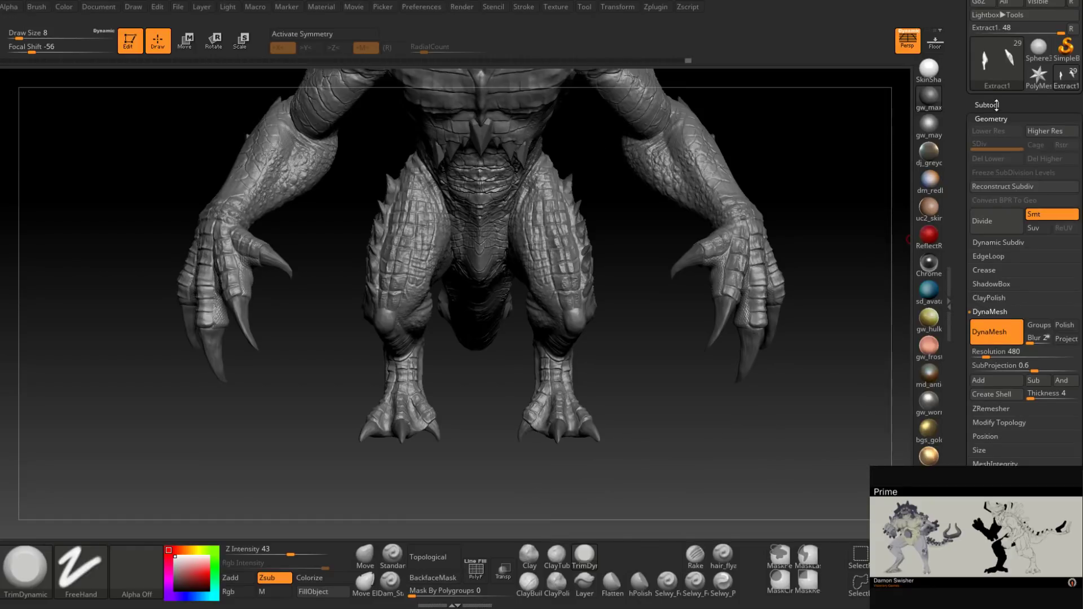
Step: Append a sphere as a new subtool and make it the active subtool
{"action": "left_click", "coordinate": [1007, 153]}
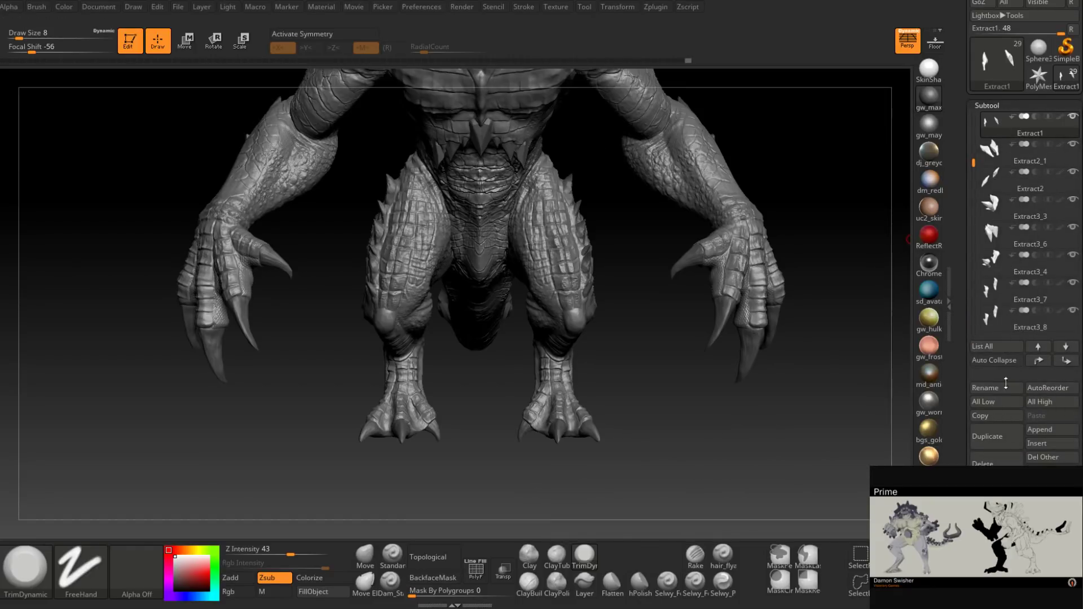
{"action": "left_click", "coordinate": [1043, 431]}
{"action": "left_click", "coordinate": [706, 315]}
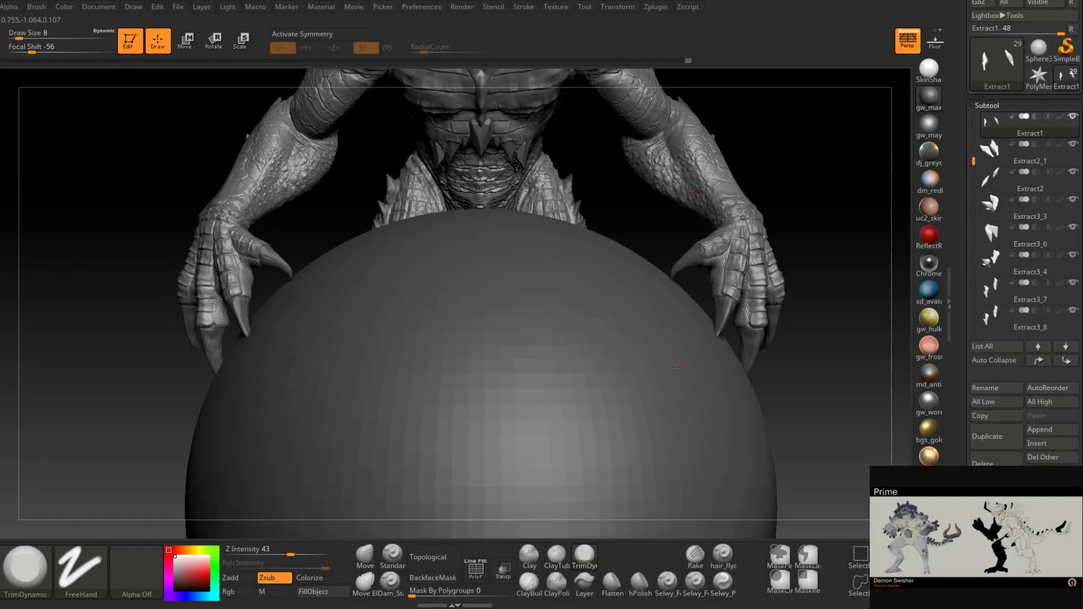
{"action": "right_click_drag", "start_coordinate": [595, 433], "coordinate": [597, 290], "text": "alt"}
{"action": "left_click", "coordinate": [588, 390], "text": "alt"}
{"action": "mouse_move", "coordinate": [639, 389]}
{"action": "right_mouse_down", "text": "ctrl"}
{"action": "mouse_move", "coordinate": [649, 363]}
{"action": "mouse_move", "coordinate": [588, 333]}
{"action": "right_mouse_up", "text": "ctrl"}
Step: Cut flat sides into the sphere beneath the creature with the TrimLasso brush
{"action": "left_click", "coordinate": [33, 580]}
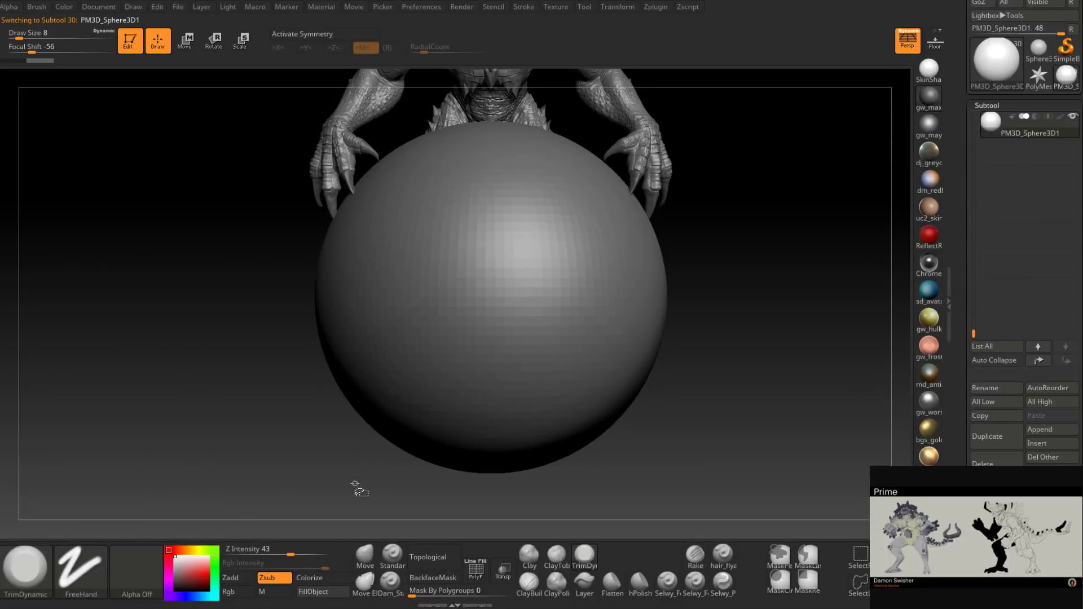
{"action": "left_click", "coordinate": [34, 567], "text": "ctrl+shift"}
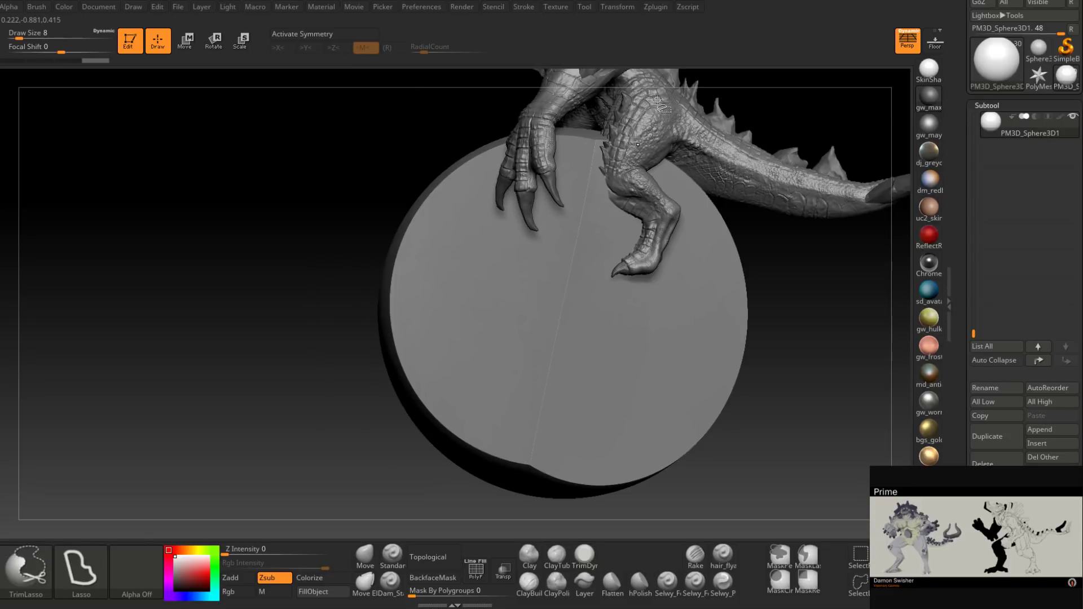
{"action": "left_click_drag", "start_coordinate": [660, 104], "coordinate": [656, 533], "text": "ctrl+shift"}
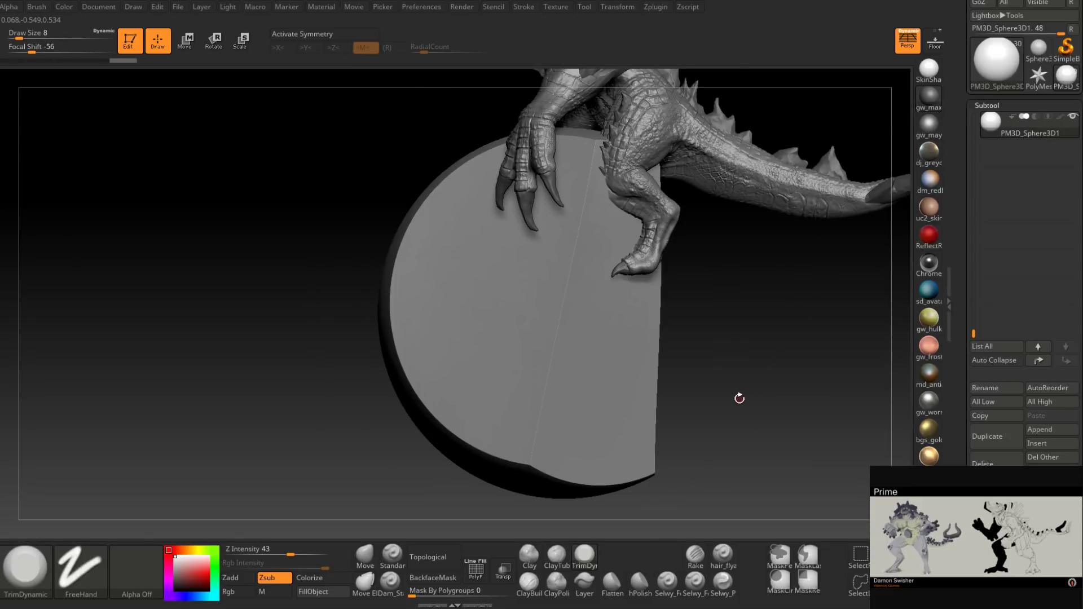
{"action": "left_click_drag", "start_coordinate": [739, 398], "coordinate": [656, 367]}
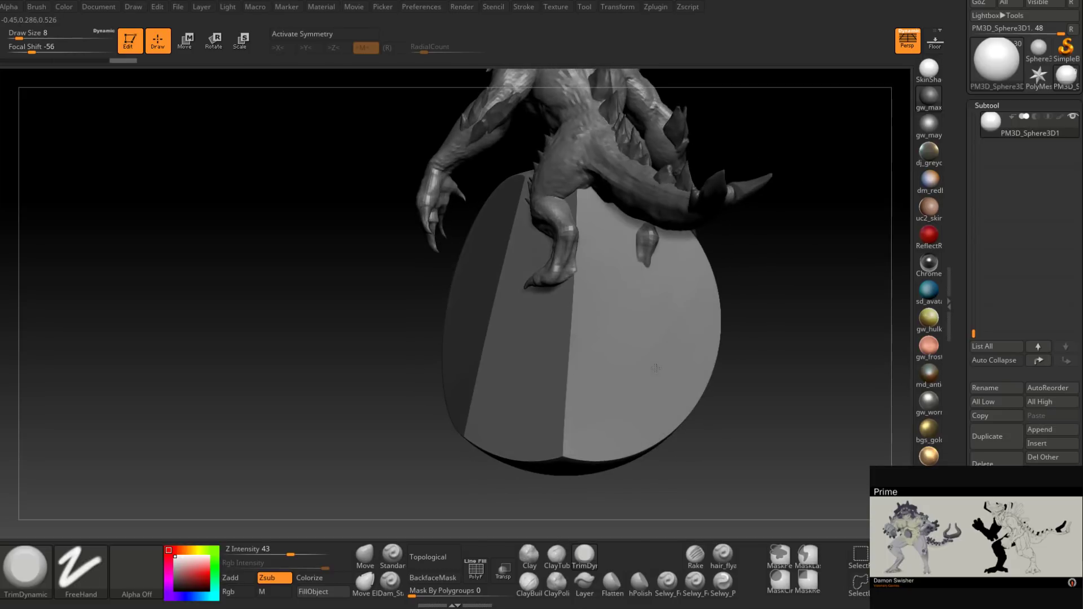
{"action": "key", "text": "ctrl+shift"}
{"action": "left_click_drag", "start_coordinate": [835, 203], "coordinate": [698, 273]}
{"action": "mouse_move", "coordinate": [677, 372]}
{"action": "left_mouse_down", "text": "ctrl+shift"}
{"action": "mouse_move", "coordinate": [872, 85]}
{"action": "mouse_move", "coordinate": [770, 167]}
{"action": "mouse_move", "coordinate": [772, 520]}
{"action": "left_mouse_up", "text": "ctrl+shift"}
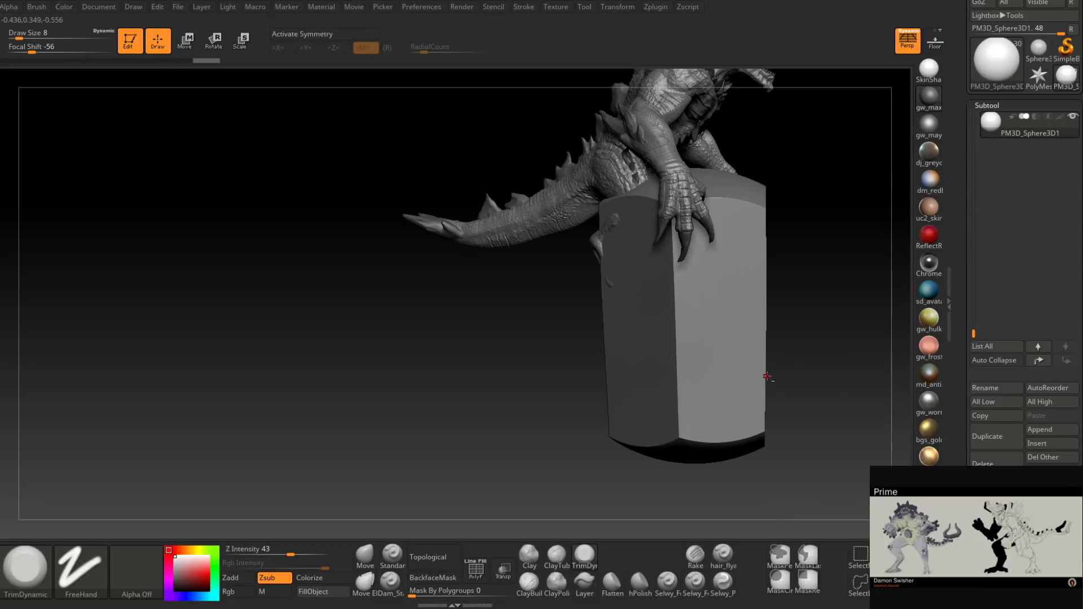
Step: Slice angled facets into the lower part of the block beneath the creature with TrimLasso from several sides
{"action": "mouse_move", "coordinate": [779, 384]}
{"action": "left_mouse_down"}
{"action": "mouse_move", "coordinate": [627, 367]}
{"action": "mouse_move", "coordinate": [699, 346]}
{"action": "left_mouse_up"}
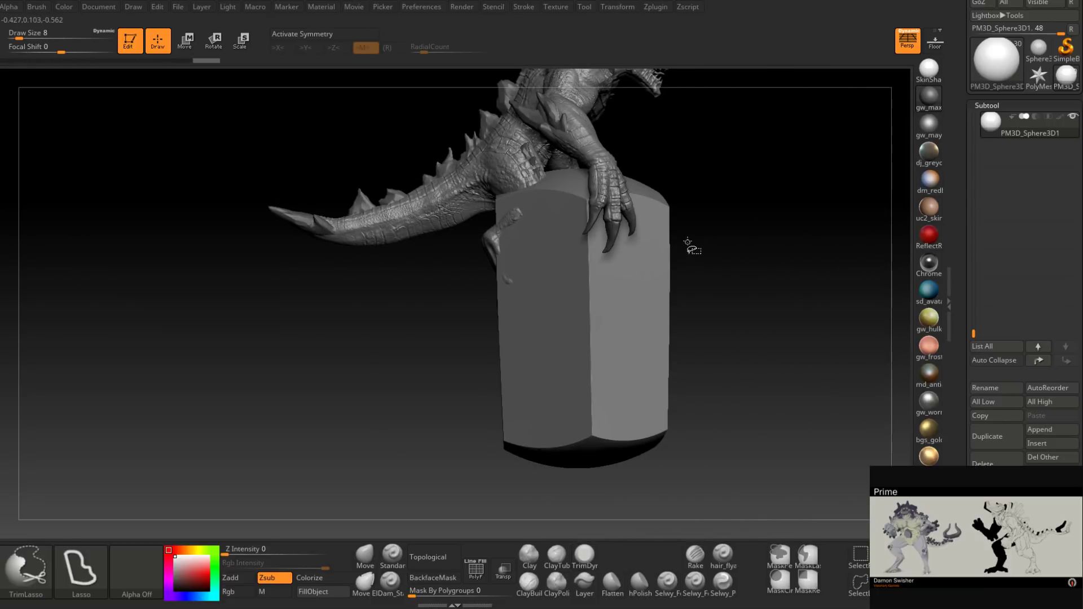
{"action": "mouse_move", "coordinate": [661, 360]}
{"action": "left_mouse_down", "text": "ctrl+shift"}
{"action": "mouse_move", "coordinate": [648, 522]}
{"action": "mouse_move", "coordinate": [846, 262]}
{"action": "left_mouse_up", "text": "ctrl+shift"}
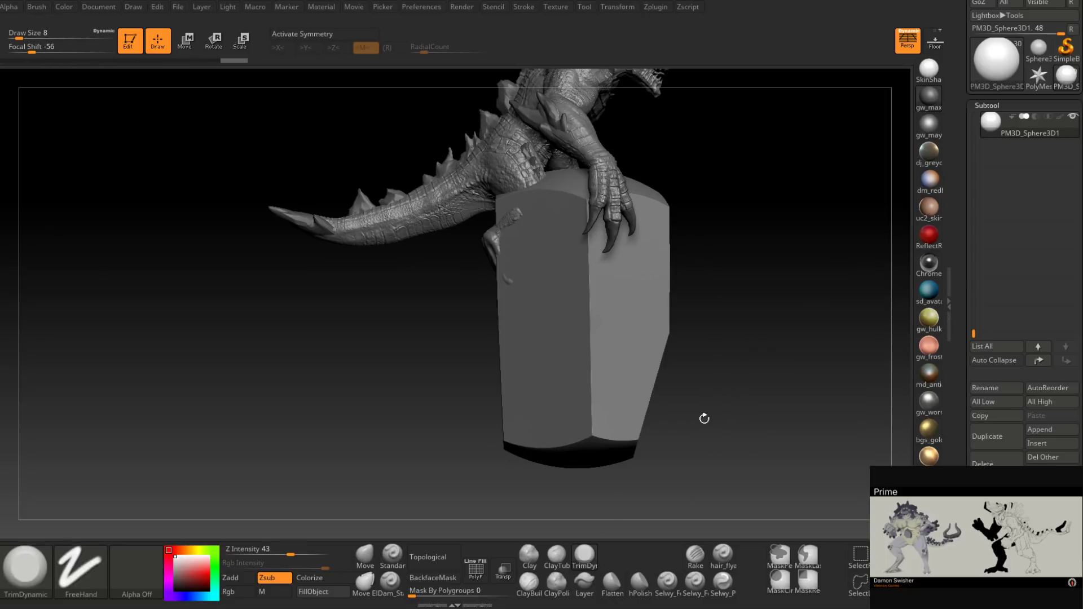
{"action": "left_click_drag", "start_coordinate": [704, 417], "coordinate": [683, 416]}
{"action": "left_click_drag", "start_coordinate": [744, 384], "coordinate": [708, 370]}
{"action": "mouse_move", "coordinate": [769, 261]}
{"action": "left_mouse_down", "text": "ctrl+shift"}
{"action": "mouse_move", "coordinate": [690, 520]}
{"action": "mouse_move", "coordinate": [789, 370]}
{"action": "mouse_move", "coordinate": [744, 383]}
{"action": "left_mouse_up", "text": "ctrl+shift"}
{"action": "right_click_drag", "start_coordinate": [744, 382], "coordinate": [586, 379], "text": "alt"}
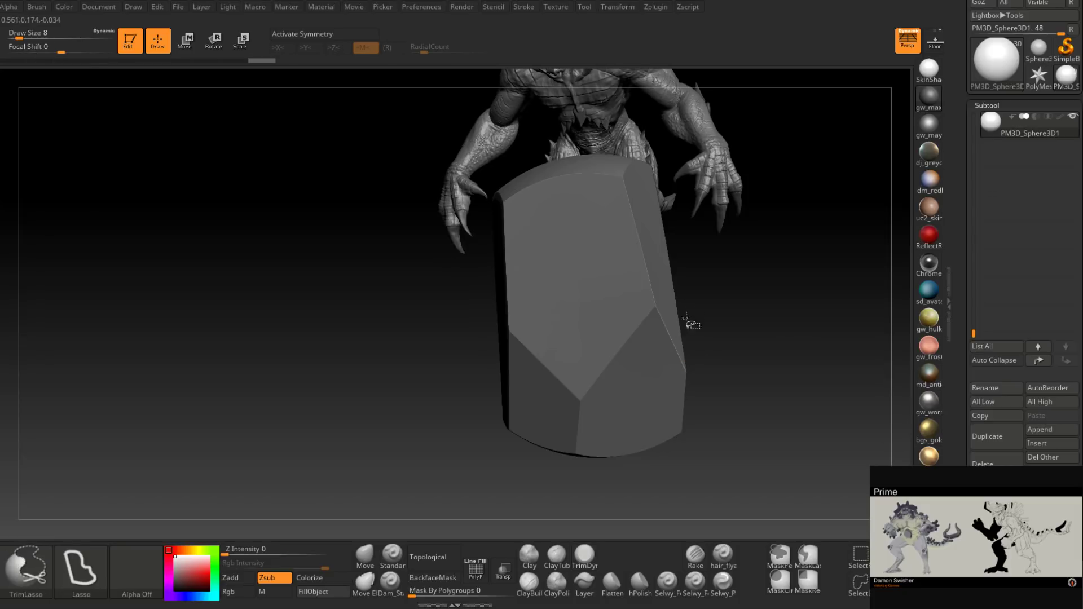
{"action": "mouse_move", "coordinate": [701, 280]}
{"action": "left_mouse_down", "text": "ctrl+shift"}
{"action": "mouse_move", "coordinate": [694, 297]}
{"action": "mouse_move", "coordinate": [845, 285]}
{"action": "mouse_move", "coordinate": [774, 299]}
{"action": "mouse_move", "coordinate": [671, 517]}
{"action": "mouse_move", "coordinate": [823, 360]}
{"action": "mouse_move", "coordinate": [750, 398]}
{"action": "left_mouse_up", "text": "ctrl+shift"}
{"action": "left_click_drag", "start_coordinate": [790, 282], "coordinate": [671, 511], "text": "ctrl+shift"}
{"action": "left_click_drag", "start_coordinate": [794, 389], "coordinate": [604, 323]}
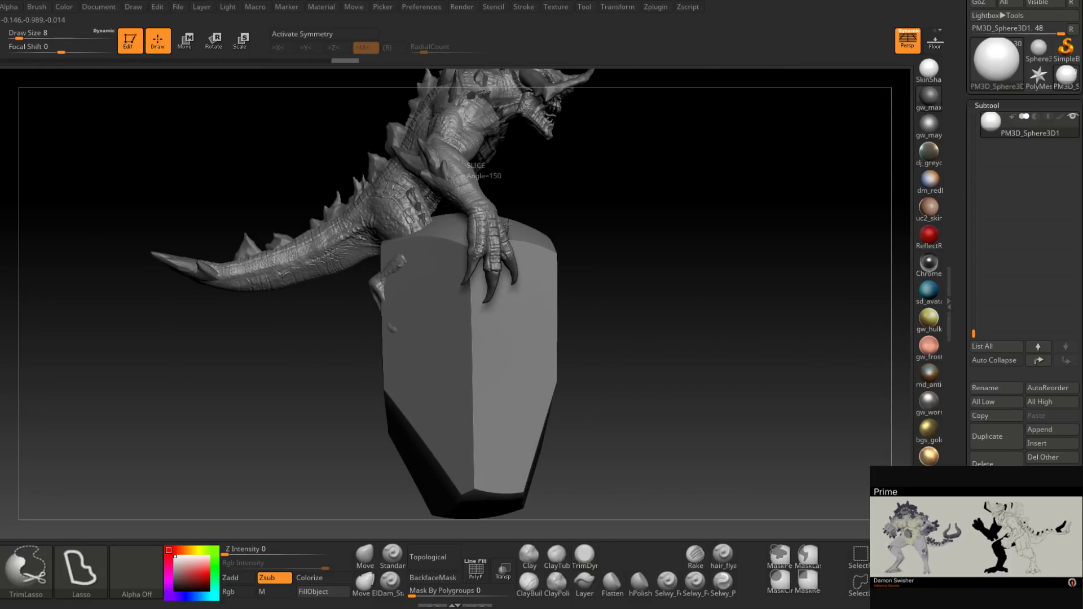
Step: Slice sloping facets into the upper part of the block beneath the creature with TrimLasso
{"action": "left_click_drag", "start_coordinate": [484, 178], "coordinate": [634, 391], "text": "ctrl+shift"}
{"action": "mouse_move", "coordinate": [619, 294]}
{"action": "left_mouse_down"}
{"action": "mouse_move", "coordinate": [573, 301]}
{"action": "mouse_move", "coordinate": [525, 260]}
{"action": "mouse_move", "coordinate": [481, 193]}
{"action": "left_mouse_up"}
{"action": "key", "text": "ctrl+shift"}
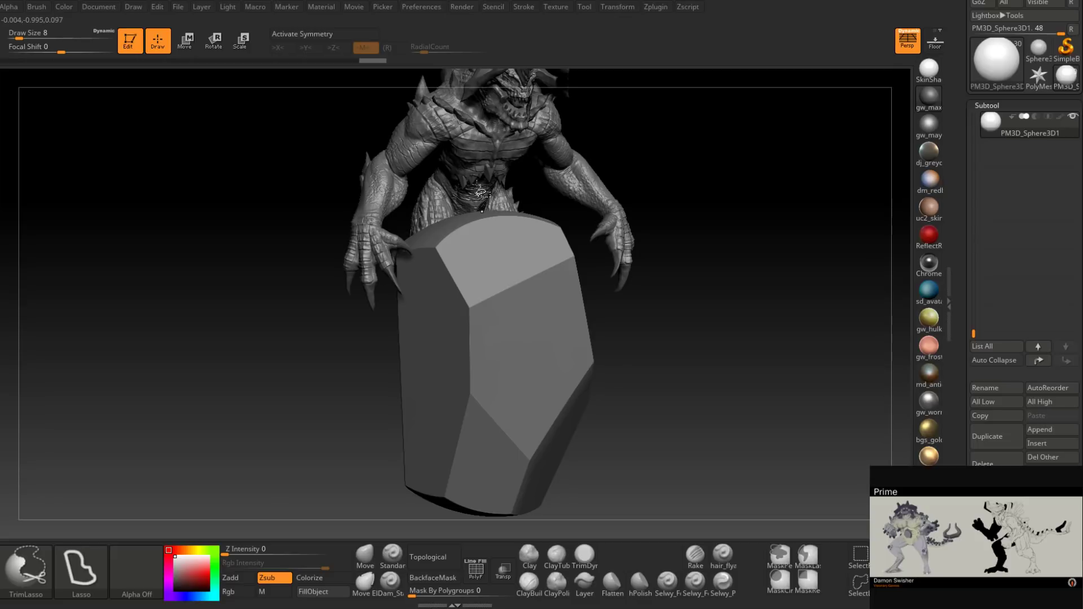
{"action": "mouse_move", "coordinate": [481, 194]}
{"action": "left_mouse_down"}
{"action": "mouse_move", "coordinate": [600, 273]}
{"action": "mouse_move", "coordinate": [634, 281]}
{"action": "mouse_move", "coordinate": [624, 283]}
{"action": "left_mouse_up"}
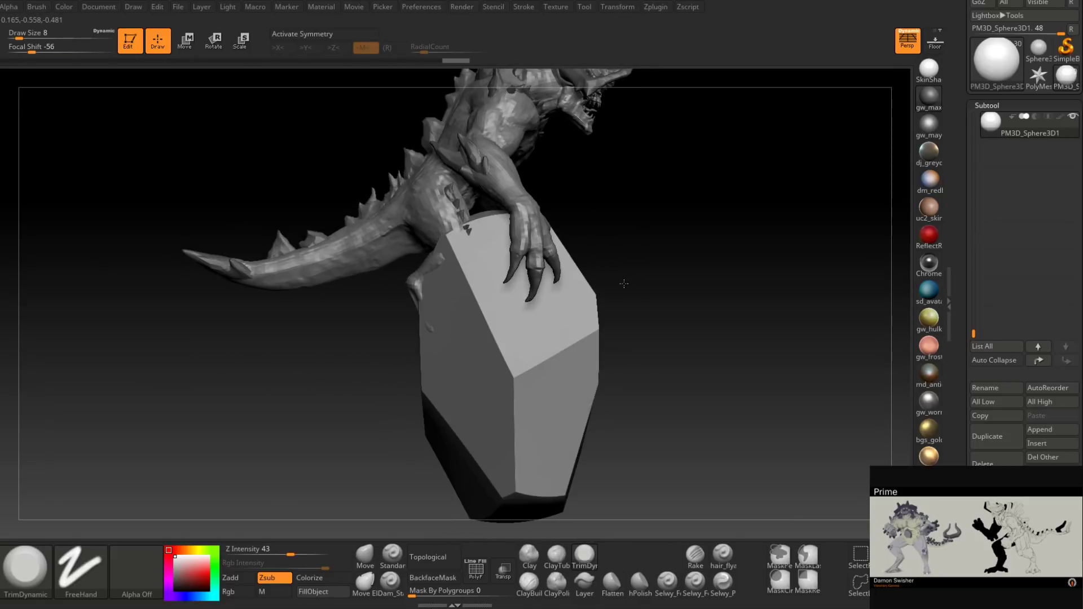
{"action": "mouse_move", "coordinate": [390, 297]}
{"action": "left_mouse_down"}
{"action": "mouse_move", "coordinate": [512, 299]}
{"action": "mouse_move", "coordinate": [389, 292]}
{"action": "mouse_move", "coordinate": [536, 283]}
{"action": "left_mouse_up"}
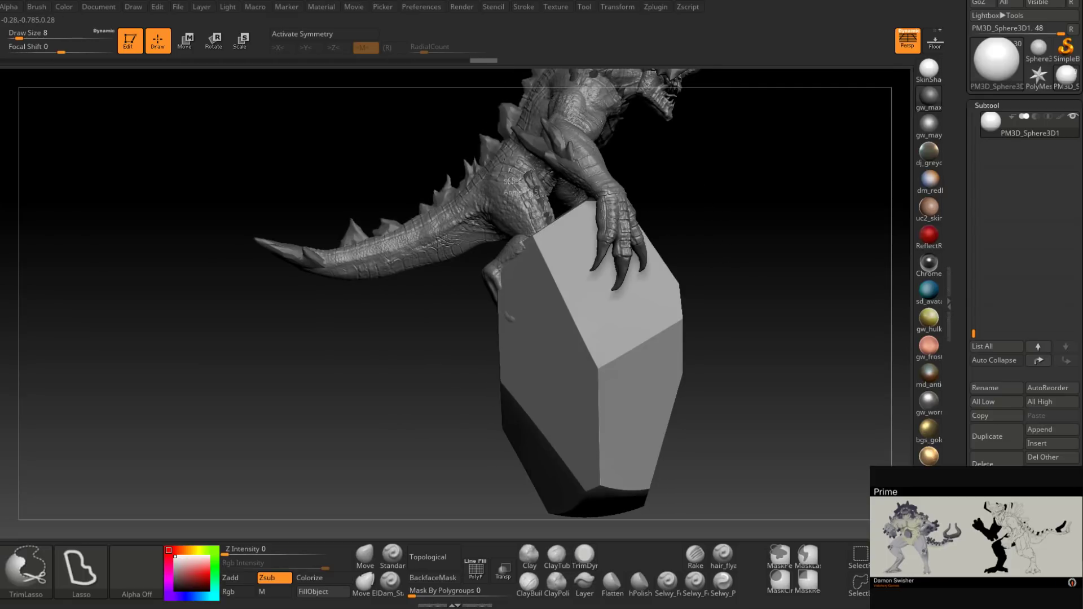
{"action": "mouse_move", "coordinate": [533, 191]}
{"action": "left_mouse_down", "text": "ctrl+shift"}
{"action": "mouse_move", "coordinate": [725, 240]}
{"action": "mouse_move", "coordinate": [700, 279]}
{"action": "left_mouse_up", "text": "ctrl+shift"}
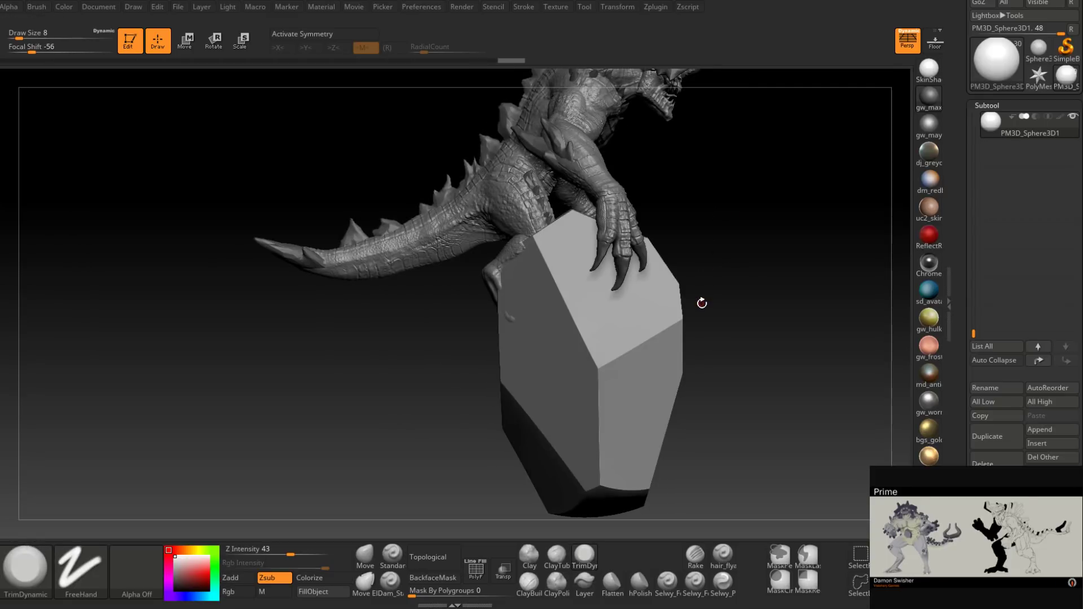
{"action": "key", "text": "shift"}
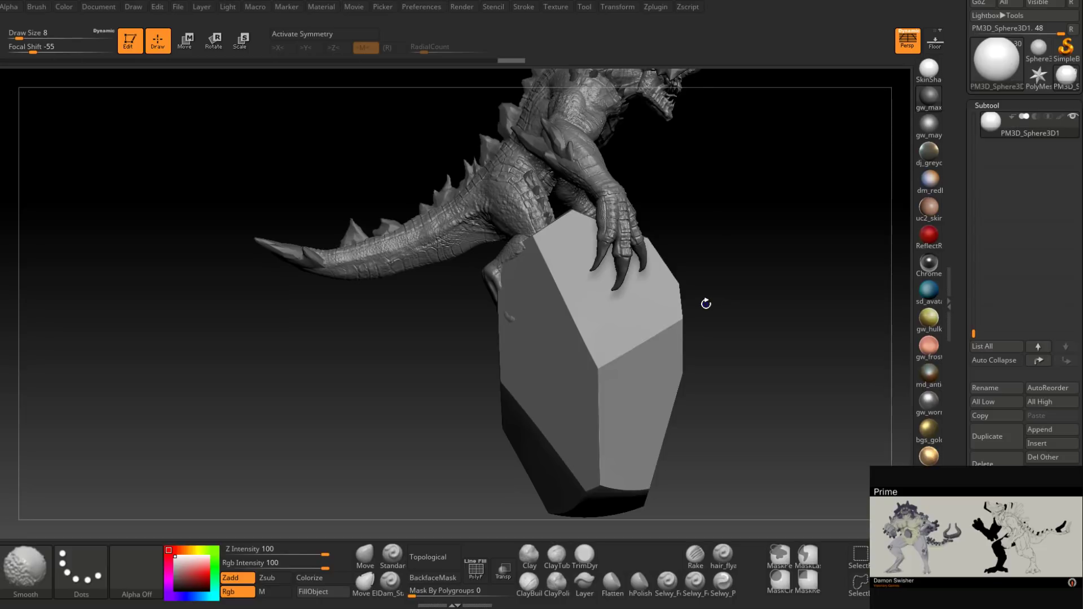
Step: Trim further angled facets around the remaining sides of the block to form a rough gem shape
{"action": "mouse_move", "coordinate": [706, 304]}
{"action": "left_mouse_down"}
{"action": "mouse_move", "coordinate": [587, 310]}
{"action": "mouse_move", "coordinate": [596, 353]}
{"action": "left_mouse_up"}
{"action": "left_click_drag", "start_coordinate": [592, 394], "coordinate": [628, 367], "text": "alt"}
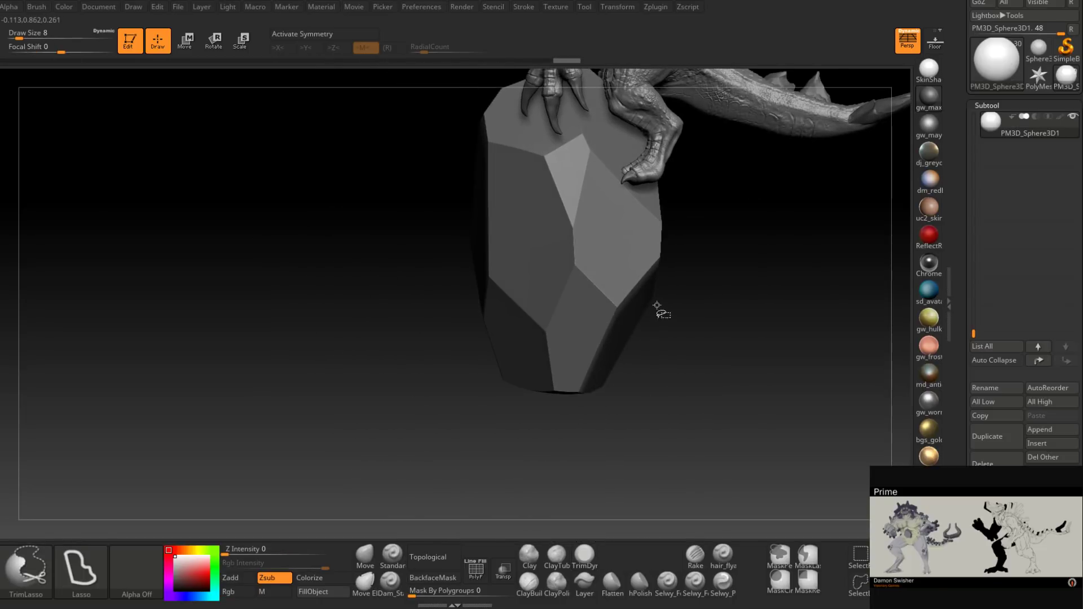
{"action": "left_click_drag", "start_coordinate": [647, 317], "coordinate": [523, 452], "text": "ctrl+shift"}
{"action": "left_click_drag", "start_coordinate": [743, 331], "coordinate": [623, 288]}
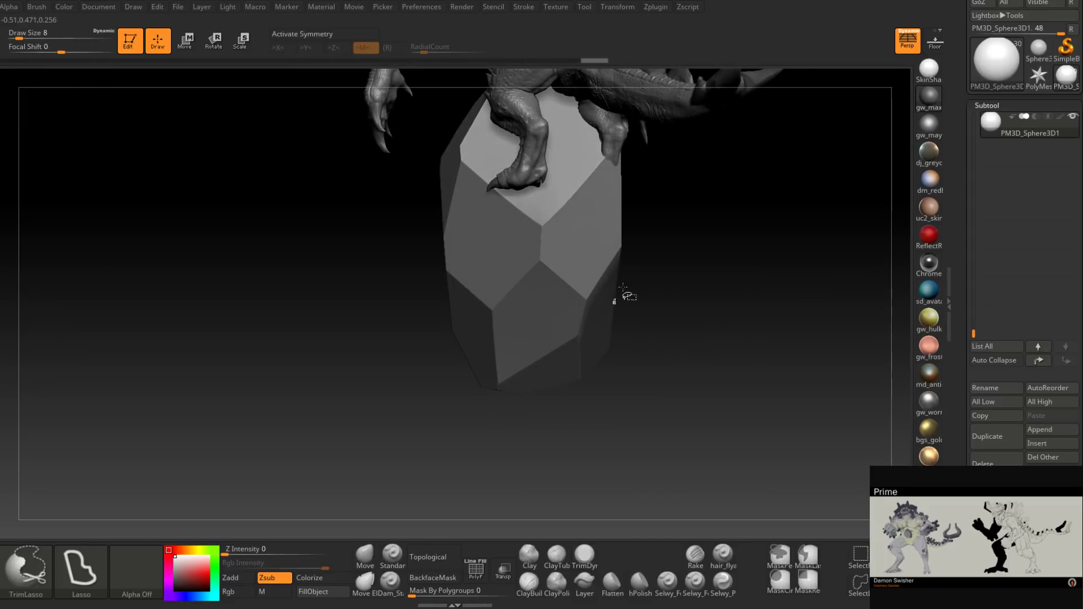
{"action": "mouse_move", "coordinate": [523, 449]}
{"action": "left_mouse_down", "text": "ctrl+shift"}
{"action": "mouse_move", "coordinate": [722, 294]}
{"action": "mouse_move", "coordinate": [677, 313]}
{"action": "left_mouse_up", "text": "ctrl+shift"}
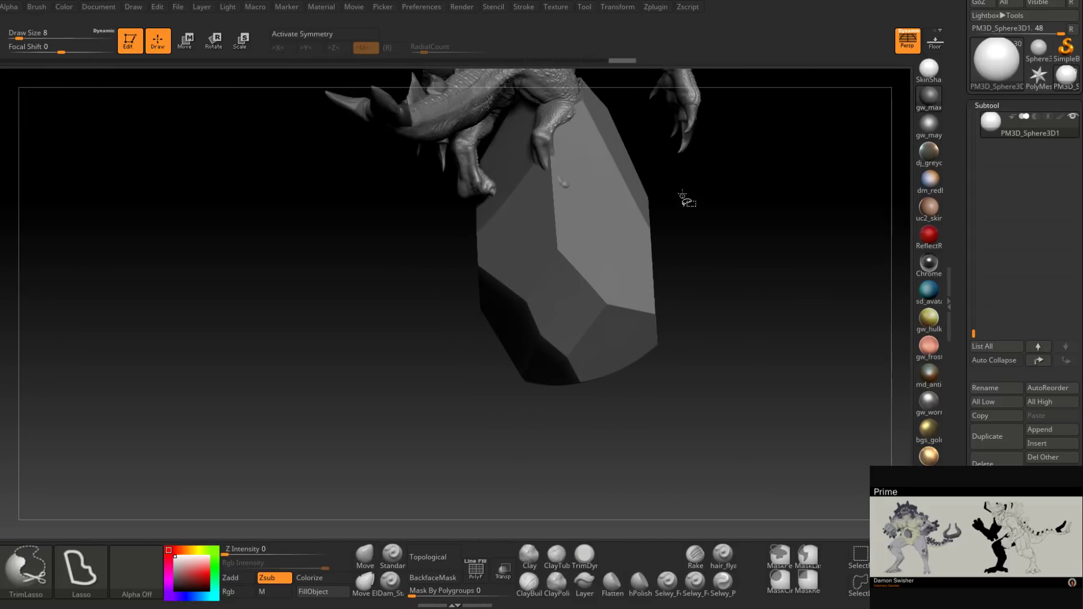
{"action": "mouse_move", "coordinate": [681, 195]}
{"action": "left_mouse_down", "text": "ctrl+shift"}
{"action": "mouse_move", "coordinate": [604, 424]}
{"action": "mouse_move", "coordinate": [797, 237]}
{"action": "left_mouse_up", "text": "ctrl+shift"}
{"action": "left_click_drag", "start_coordinate": [790, 266], "coordinate": [704, 283]}
{"action": "mouse_move", "coordinate": [750, 240]}
{"action": "left_mouse_down", "text": "ctrl+shift"}
{"action": "mouse_move", "coordinate": [655, 411]}
{"action": "mouse_move", "coordinate": [818, 282]}
{"action": "mouse_move", "coordinate": [773, 310]}
{"action": "mouse_move", "coordinate": [780, 328]}
{"action": "left_mouse_up", "text": "ctrl+shift"}
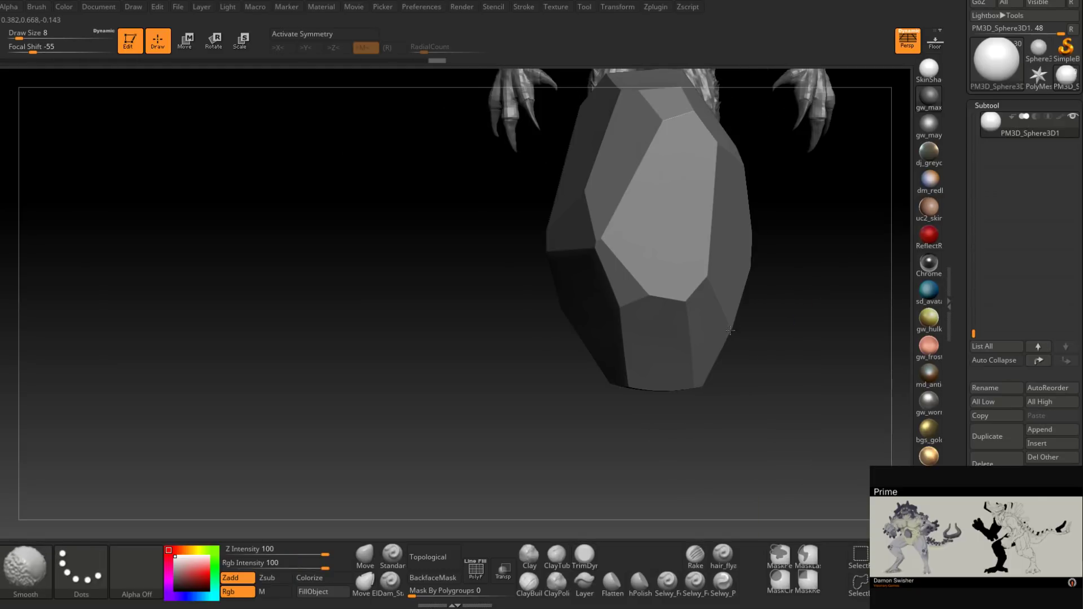
Step: Undo the slice that removes the wrong part of the block and cut its rounded bottom end flat instead
{"action": "left_click_drag", "start_coordinate": [564, 369], "coordinate": [699, 364], "text": "ctrl+shift"}
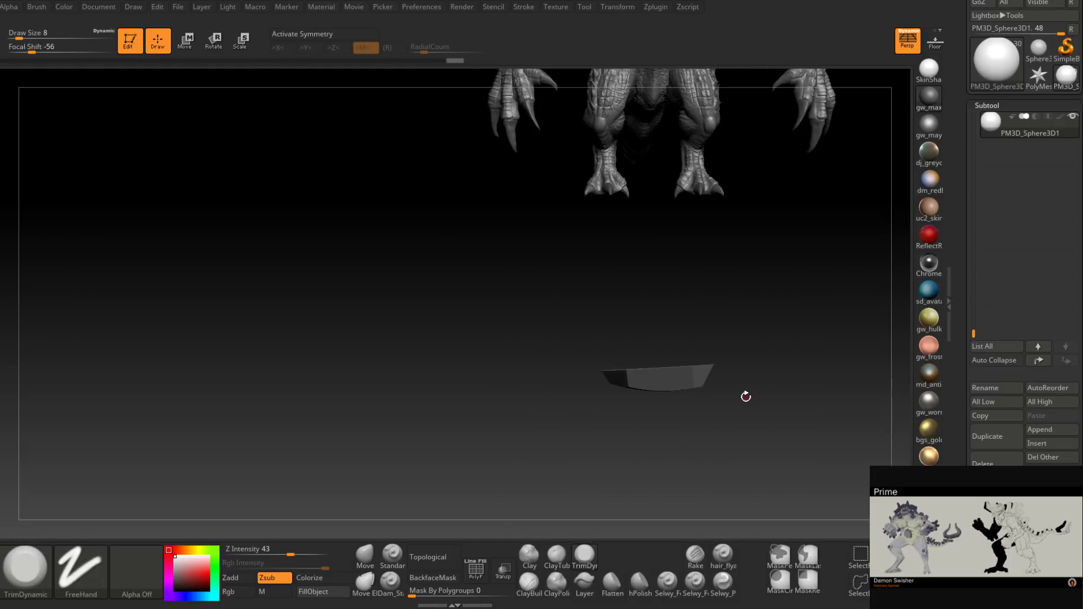
{"action": "key", "text": "ctrl+z"}
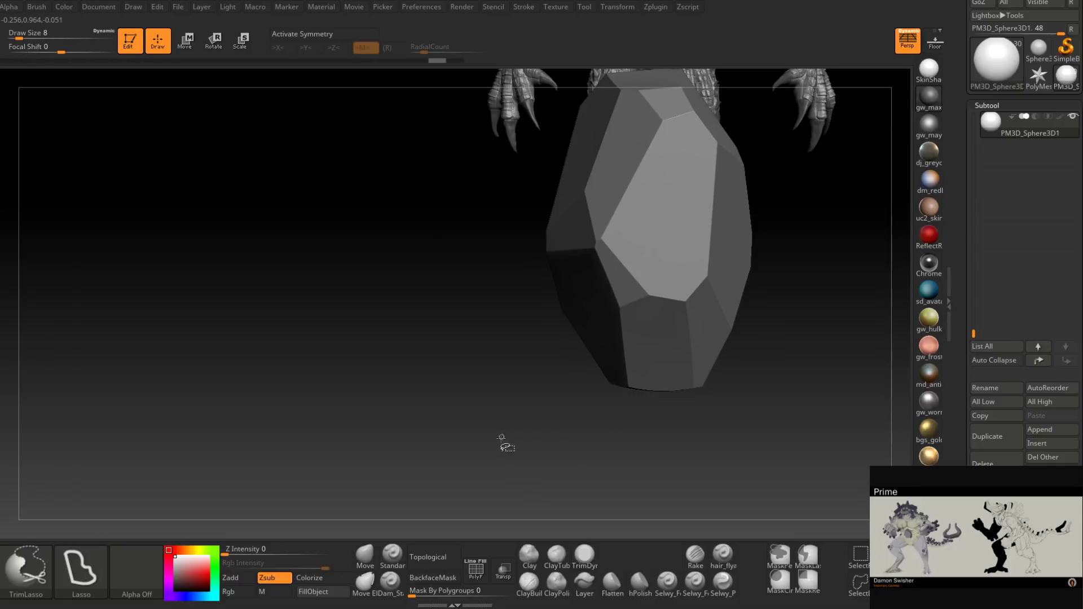
{"action": "mouse_move", "coordinate": [502, 439]}
{"action": "left_mouse_down", "text": "ctrl+shift"}
{"action": "mouse_move", "coordinate": [822, 361]}
{"action": "mouse_move", "coordinate": [558, 384]}
{"action": "mouse_move", "coordinate": [395, 374]}
{"action": "left_mouse_up", "text": "ctrl+shift"}
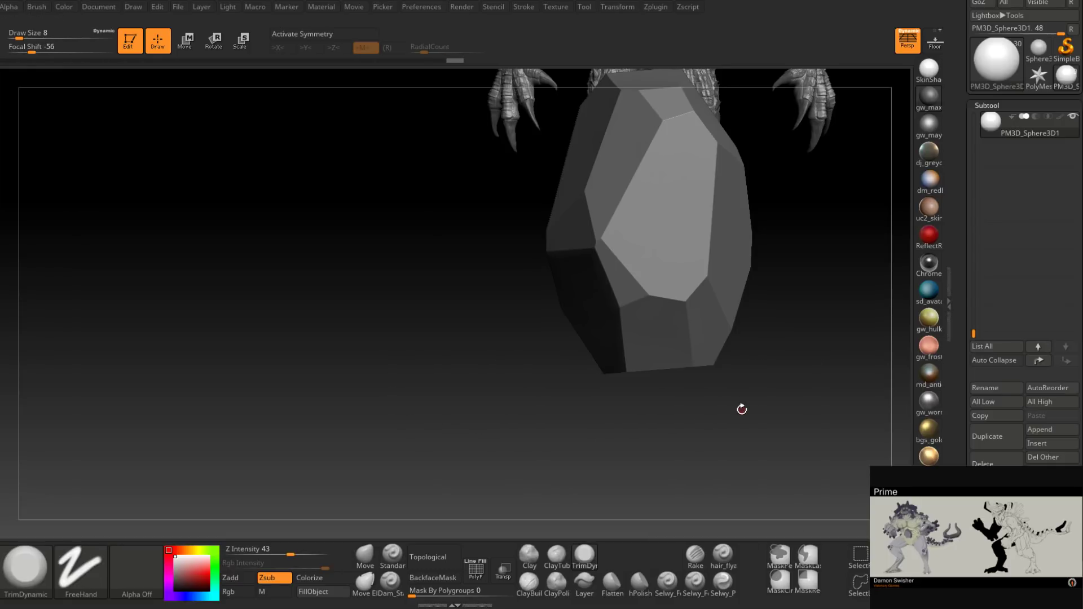
Step: Scale the faceted block down to a small piece and stretch it vertically into a long shard
{"action": "left_click_drag", "start_coordinate": [741, 409], "coordinate": [556, 394], "text": "alt"}
{"action": "left_click_drag", "start_coordinate": [609, 251], "coordinate": [587, 263]}
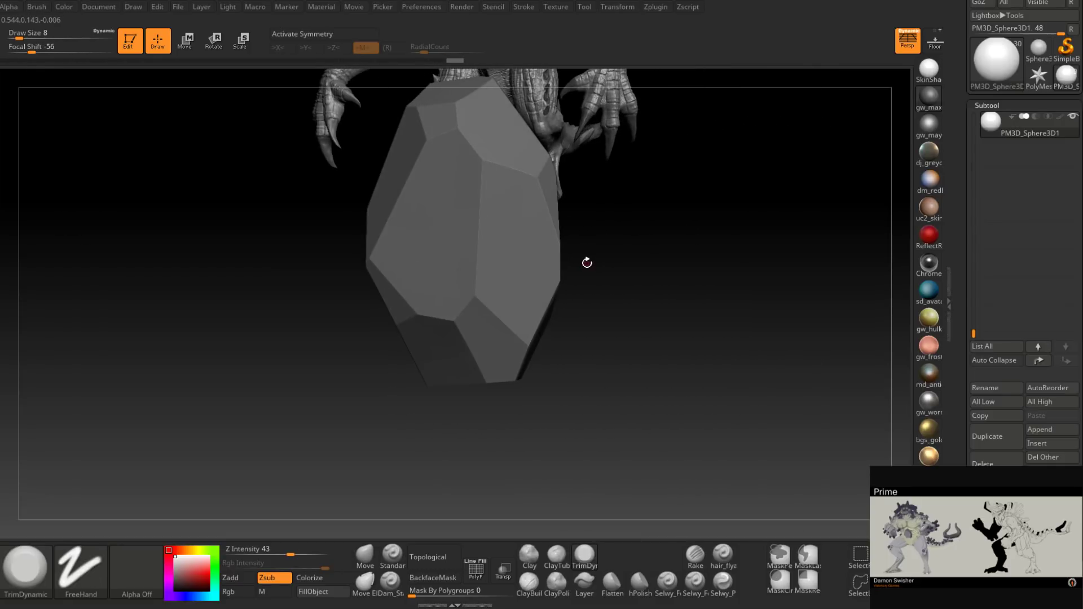
{"action": "mouse_move", "coordinate": [573, 225]}
{"action": "left_mouse_down"}
{"action": "mouse_move", "coordinate": [621, 252]}
{"action": "mouse_move", "coordinate": [568, 383]}
{"action": "mouse_move", "coordinate": [629, 338]}
{"action": "mouse_move", "coordinate": [621, 360]}
{"action": "mouse_move", "coordinate": [607, 356]}
{"action": "left_mouse_up"}
{"action": "left_click", "coordinate": [240, 41]}
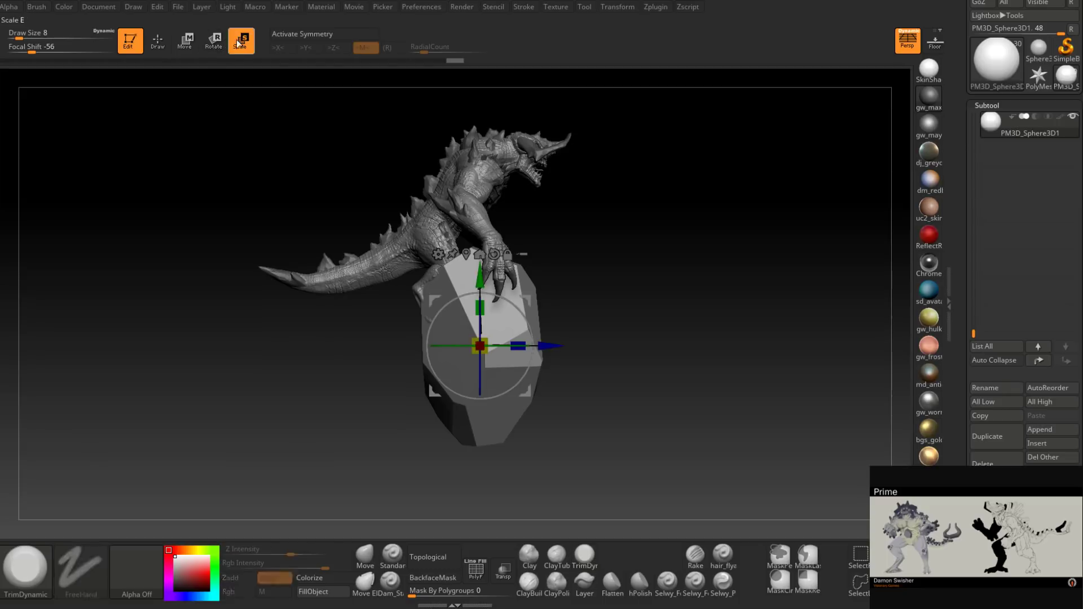
{"action": "left_click_drag", "start_coordinate": [480, 346], "coordinate": [452, 438]}
{"action": "right_click_drag", "start_coordinate": [569, 389], "coordinate": [578, 445], "text": "ctrl"}
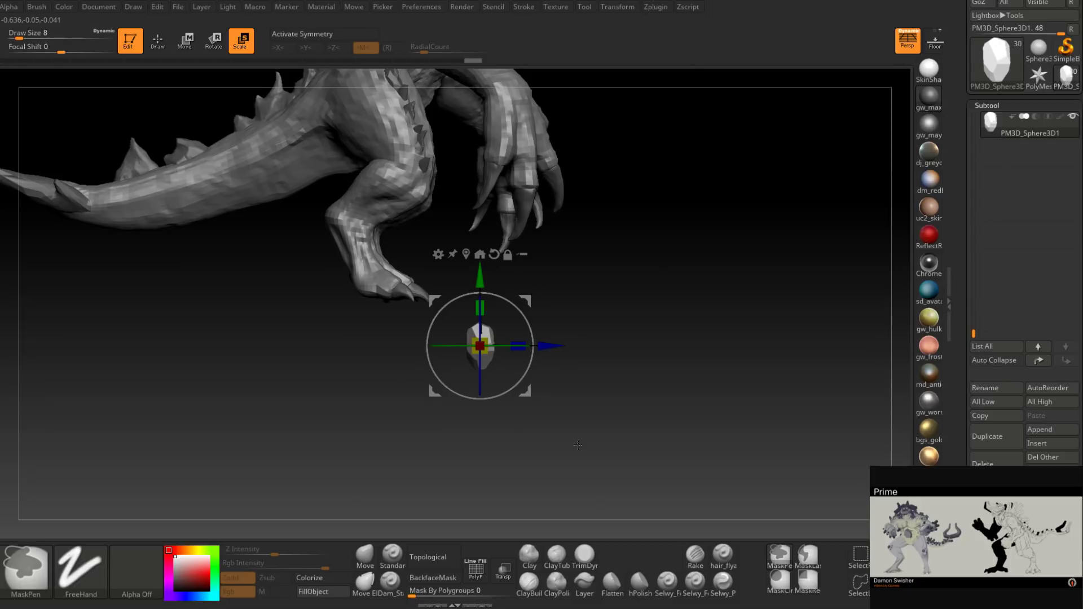
{"action": "left_click_drag", "start_coordinate": [476, 275], "coordinate": [479, 197]}
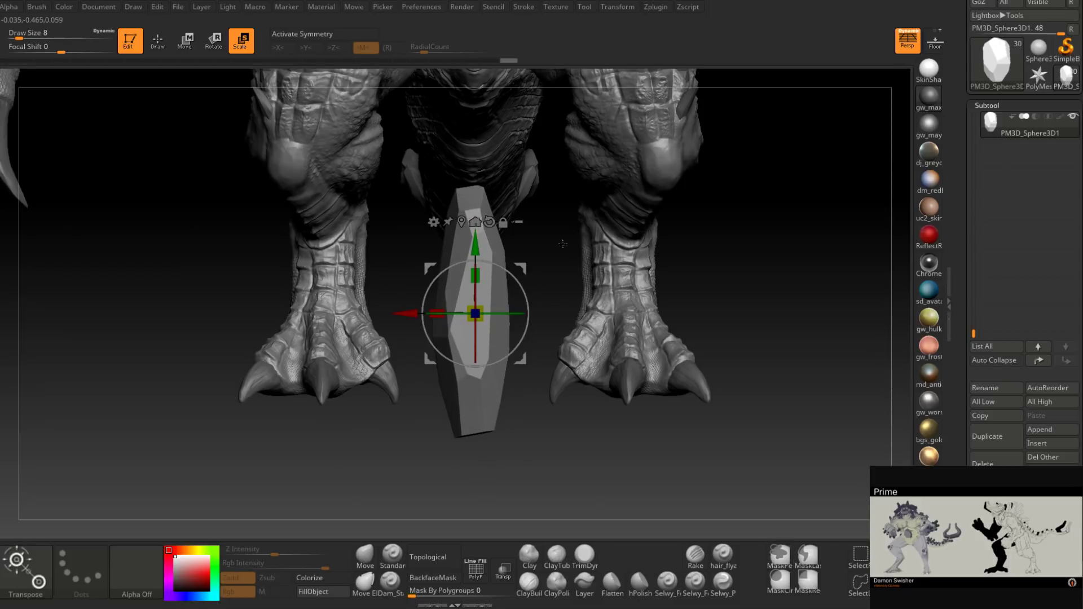
Step: Return to Draw mode and trim the upper corners and side edges of the elongated shard with TrimLasso
{"action": "right_click_drag", "start_coordinate": [563, 242], "coordinate": [563, 304]}
{"action": "left_click", "coordinate": [158, 39]}
{"action": "key", "text": "ctrl+shift"}
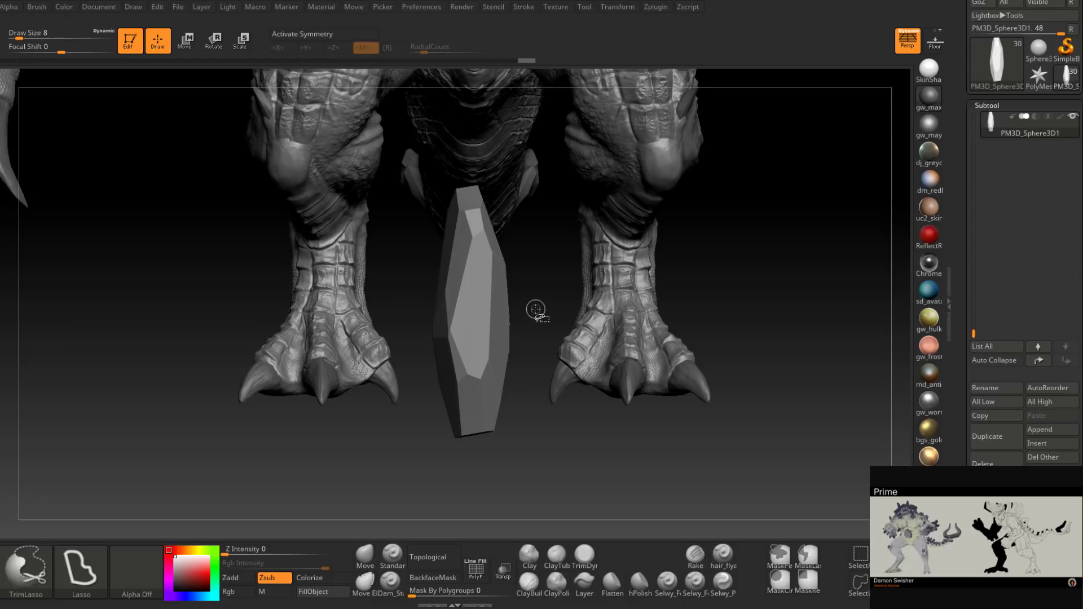
{"action": "mouse_move", "coordinate": [517, 272]}
{"action": "right_mouse_down"}
{"action": "mouse_move", "coordinate": [522, 252]}
{"action": "mouse_move", "coordinate": [511, 256]}
{"action": "right_mouse_up"}
{"action": "mouse_move", "coordinate": [510, 256]}
{"action": "left_mouse_down"}
{"action": "mouse_move", "coordinate": [506, 224]}
{"action": "mouse_move", "coordinate": [456, 230]}
{"action": "left_mouse_up"}
{"action": "key", "text": "ctrl+shift"}
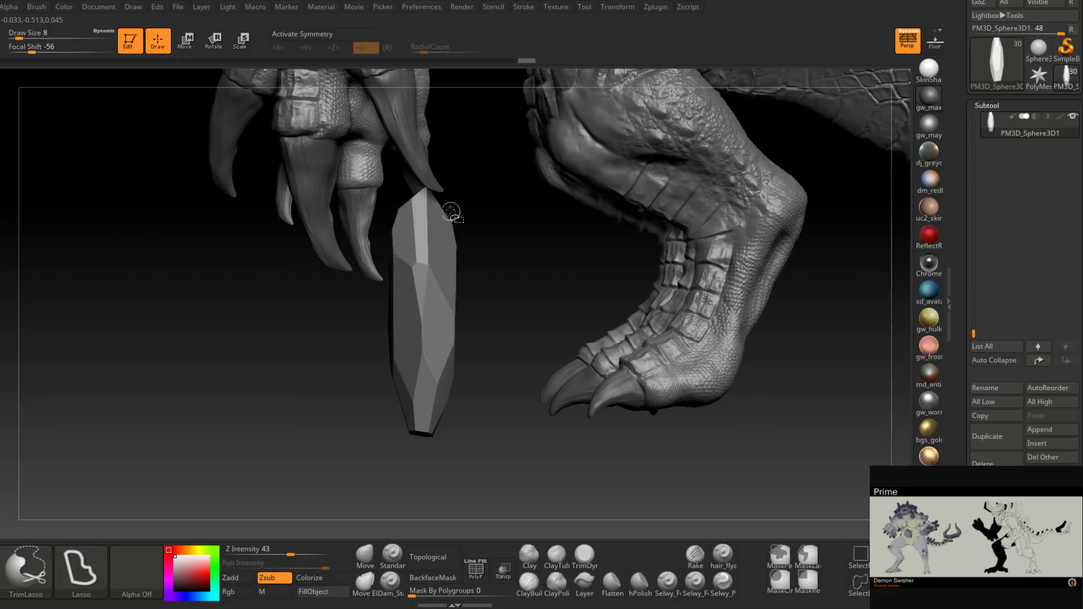
{"action": "mouse_move", "coordinate": [471, 225]}
{"action": "left_mouse_down"}
{"action": "mouse_move", "coordinate": [443, 194]}
{"action": "mouse_move", "coordinate": [531, 72]}
{"action": "left_mouse_up"}
{"action": "left_click_drag", "start_coordinate": [490, 248], "coordinate": [535, 273]}
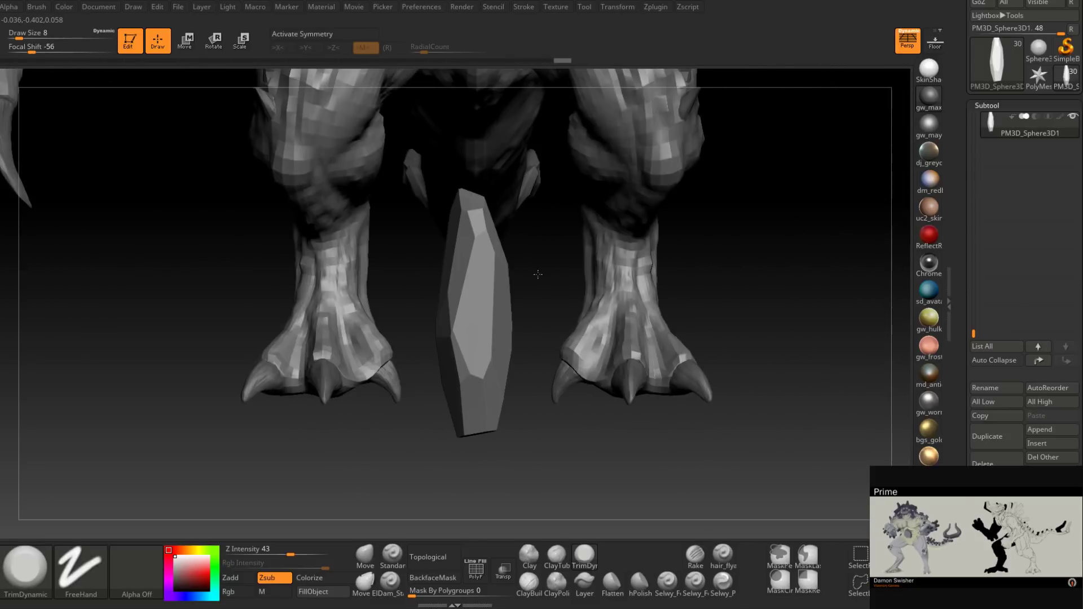
{"action": "left_click_drag", "start_coordinate": [516, 342], "coordinate": [593, 95], "text": "ctrl+shift"}
{"action": "left_click_drag", "start_coordinate": [520, 311], "coordinate": [548, 313]}
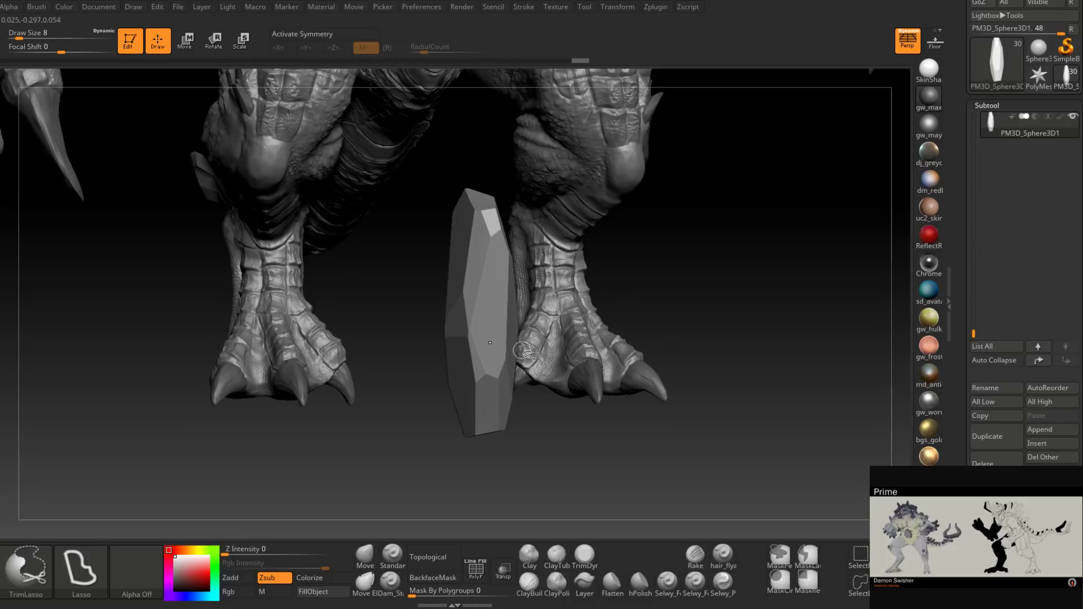
Step: Slice facets around the shard so its lower end tapers to a point and its remaining side edges are broken up
{"action": "left_click_drag", "start_coordinate": [510, 383], "coordinate": [626, 308], "text": "ctrl+shift"}
{"action": "left_click_drag", "start_coordinate": [537, 408], "coordinate": [588, 412]}
{"action": "left_click_drag", "start_coordinate": [568, 350], "coordinate": [682, 342], "text": "ctrl+shift"}
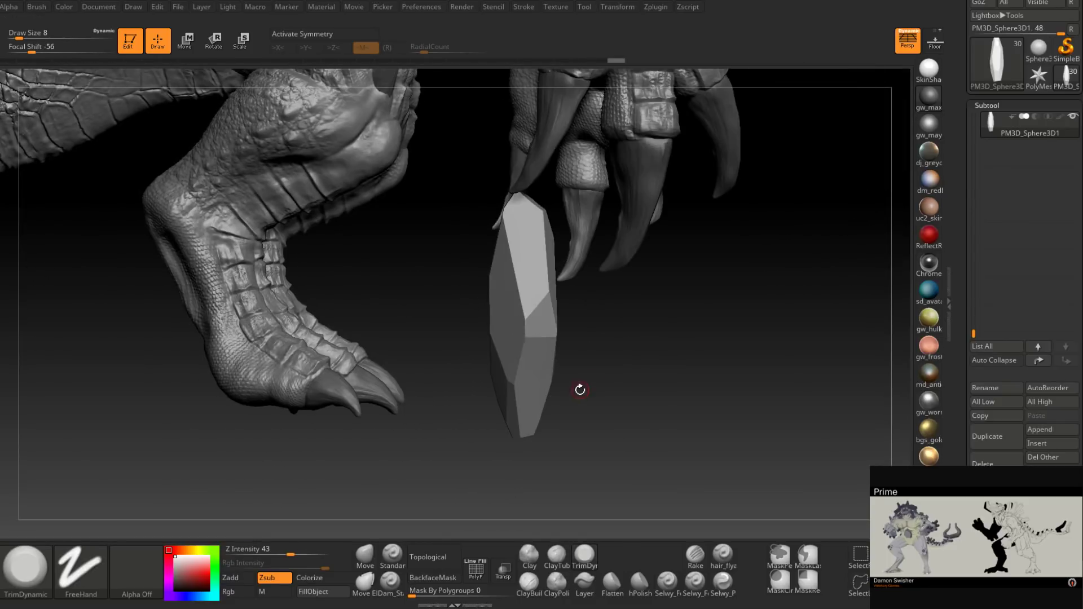
{"action": "left_click_drag", "start_coordinate": [580, 389], "coordinate": [588, 390]}
{"action": "left_click_drag", "start_coordinate": [571, 349], "coordinate": [706, 309], "text": "ctrl+shift"}
{"action": "left_click_drag", "start_coordinate": [629, 370], "coordinate": [677, 367]}
{"action": "mouse_move", "coordinate": [550, 354]}
{"action": "left_mouse_down", "text": "ctrl+shift"}
{"action": "mouse_move", "coordinate": [487, 473]}
{"action": "mouse_move", "coordinate": [681, 326]}
{"action": "left_mouse_up", "text": "ctrl+shift"}
{"action": "mouse_move", "coordinate": [570, 390]}
{"action": "left_mouse_down"}
{"action": "mouse_move", "coordinate": [457, 394]}
{"action": "mouse_move", "coordinate": [528, 400]}
{"action": "mouse_move", "coordinate": [439, 390]}
{"action": "left_mouse_up"}
{"action": "key", "text": "ctrl+shift"}
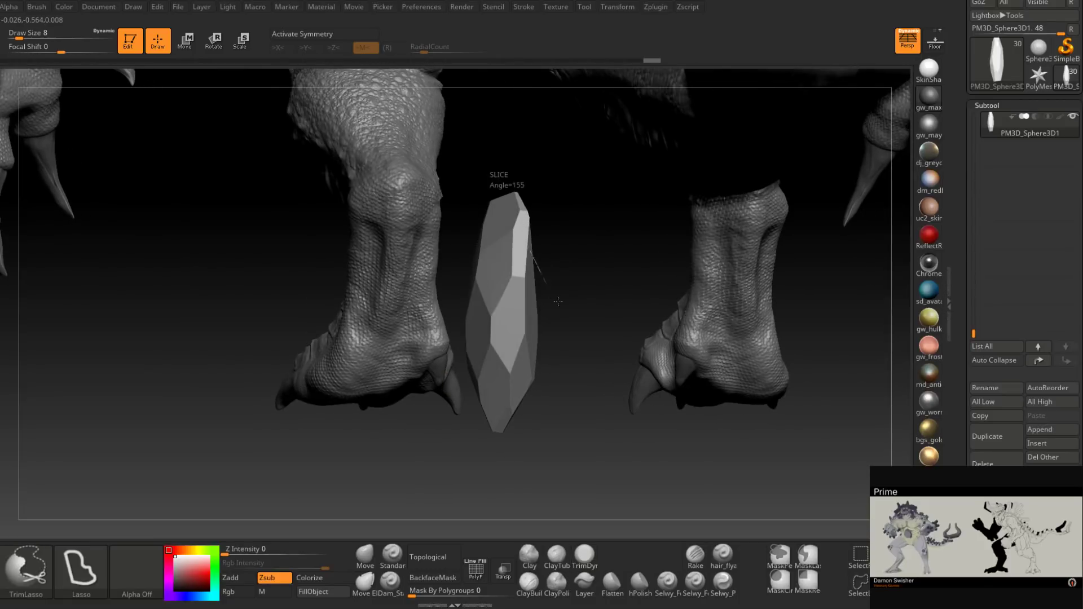
{"action": "left_click_drag", "start_coordinate": [558, 301], "coordinate": [581, 289], "text": "ctrl+shift"}
{"action": "left_click_drag", "start_coordinate": [580, 203], "coordinate": [676, 246]}
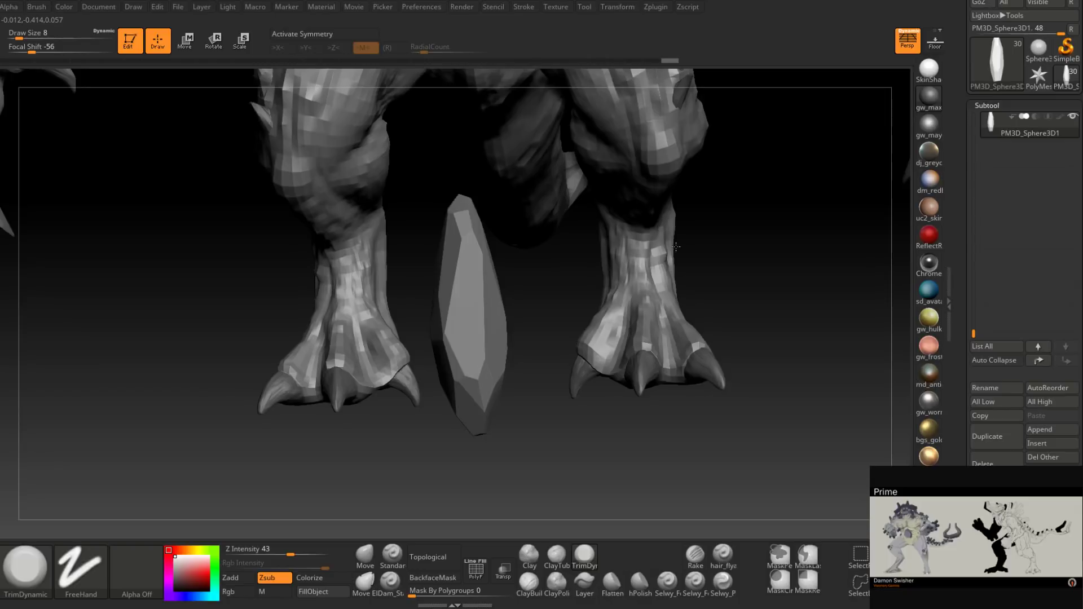
{"action": "left_click_drag", "start_coordinate": [676, 247], "coordinate": [683, 247]}
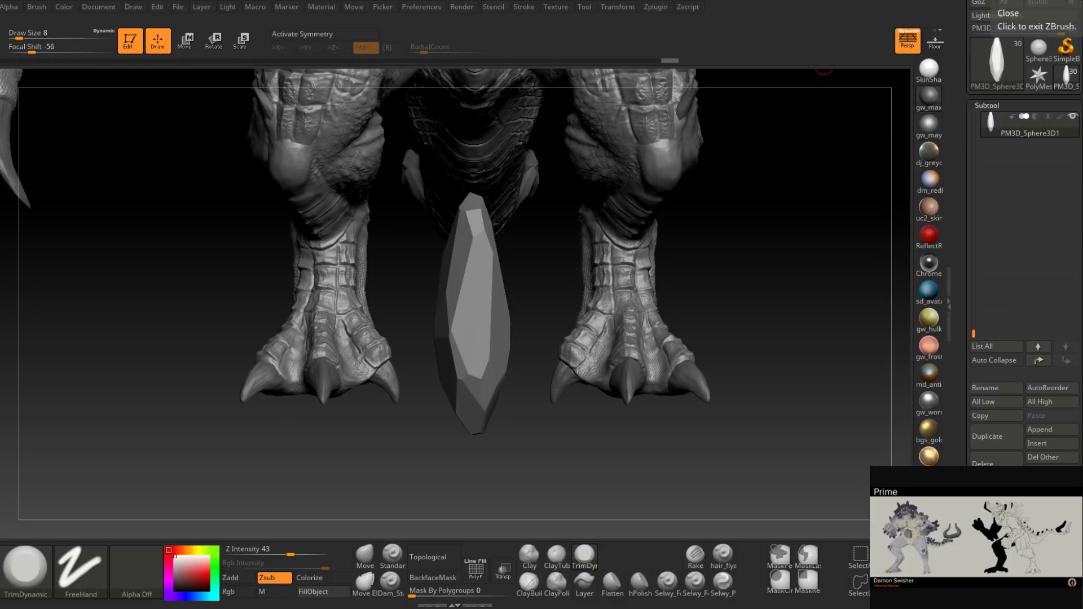
Step: Move the shard from between the feet up behind the creature and sideways to its forearm
{"action": "mouse_move", "coordinate": [737, 255]}
{"action": "left_mouse_down"}
{"action": "mouse_move", "coordinate": [778, 273]}
{"action": "mouse_move", "coordinate": [726, 304]}
{"action": "mouse_move", "coordinate": [682, 277]}
{"action": "mouse_move", "coordinate": [679, 348]}
{"action": "left_mouse_up"}
{"action": "key", "text": "w"}
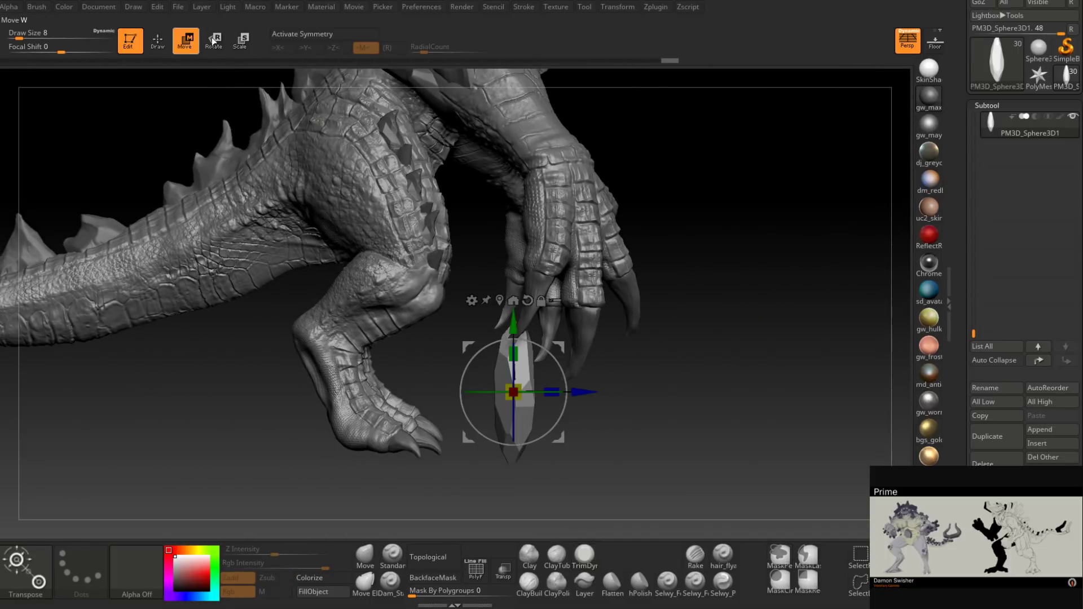
{"action": "right_click_drag", "start_coordinate": [665, 355], "coordinate": [600, 322], "text": "ctrl"}
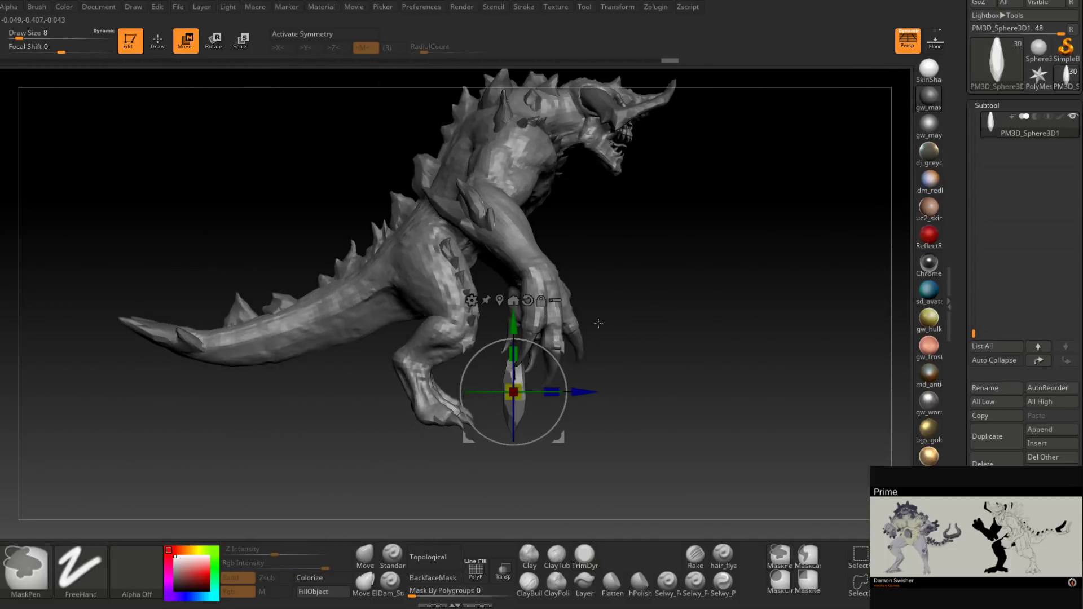
{"action": "left_click_drag", "start_coordinate": [560, 345], "coordinate": [455, 123]}
{"action": "right_click_drag", "start_coordinate": [525, 155], "coordinate": [545, 265], "text": "shift"}
{"action": "left_click_drag", "start_coordinate": [417, 294], "coordinate": [556, 321]}
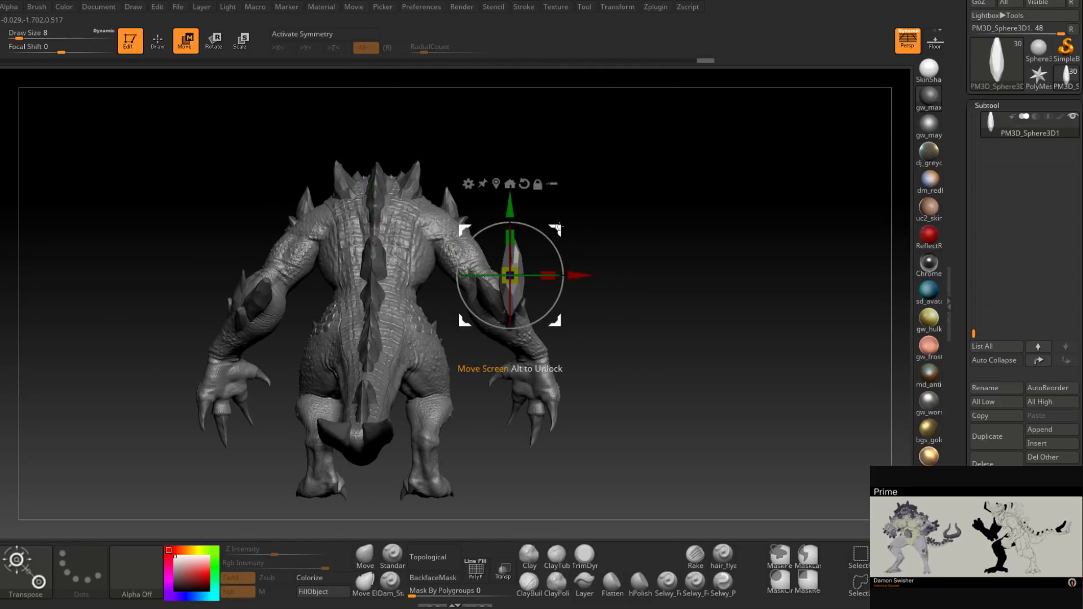
Step: Move the shard from behind the creature onto the back of the forearm, adjusting its depth and height
{"action": "right_click_drag", "start_coordinate": [632, 277], "coordinate": [355, 292], "text": "ctrl"}
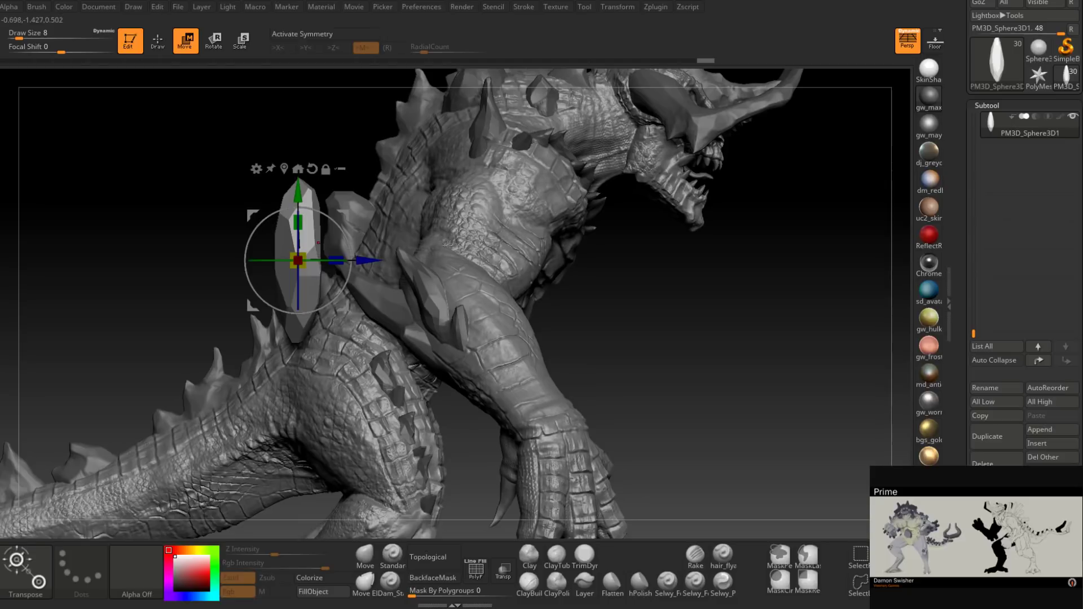
{"action": "left_click_drag", "start_coordinate": [348, 213], "coordinate": [464, 231]}
{"action": "right_click_drag", "start_coordinate": [479, 232], "coordinate": [583, 234], "text": "shift"}
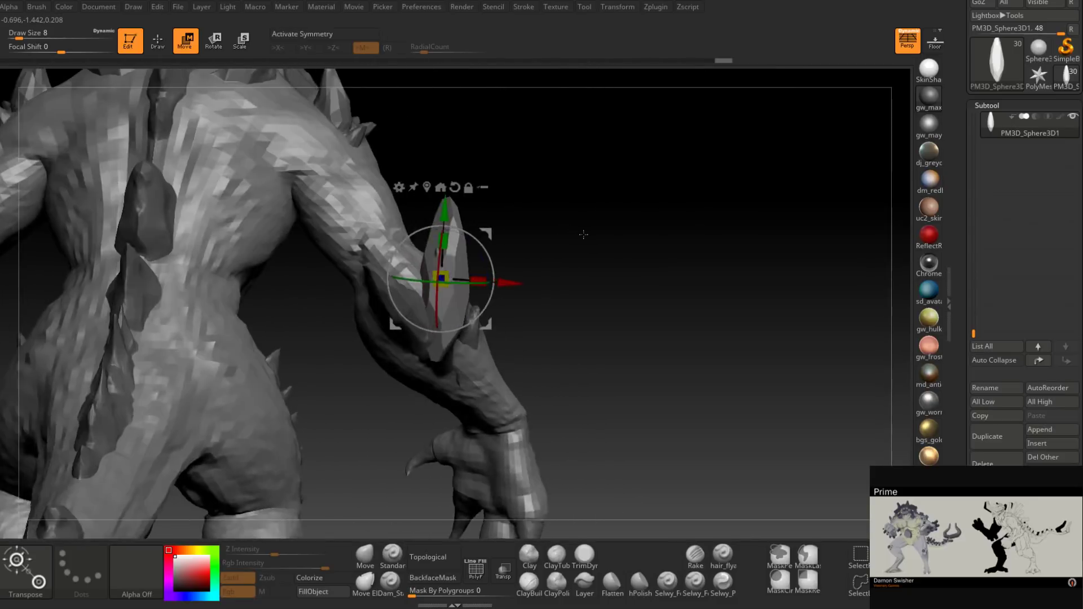
{"action": "left_click_drag", "start_coordinate": [444, 276], "coordinate": [444, 298]}
{"action": "right_click_drag", "start_coordinate": [573, 252], "coordinate": [469, 249], "text": "shift"}
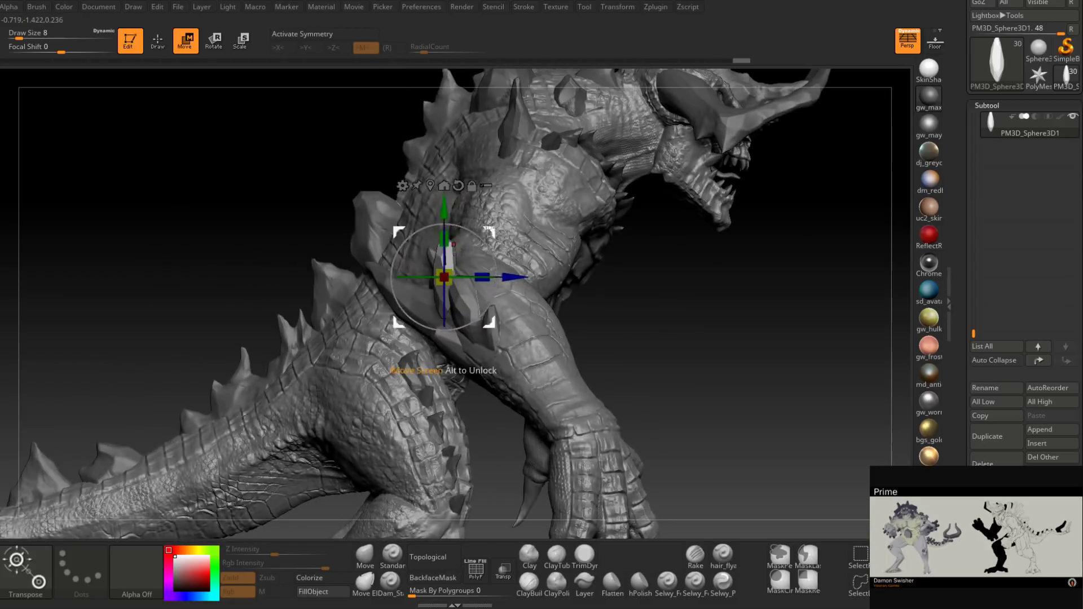
{"action": "mouse_move", "coordinate": [487, 226]}
{"action": "left_mouse_down"}
{"action": "mouse_move", "coordinate": [473, 215]}
{"action": "mouse_move", "coordinate": [491, 234]}
{"action": "left_mouse_up"}
{"action": "left_click_drag", "start_coordinate": [446, 284], "coordinate": [455, 269]}
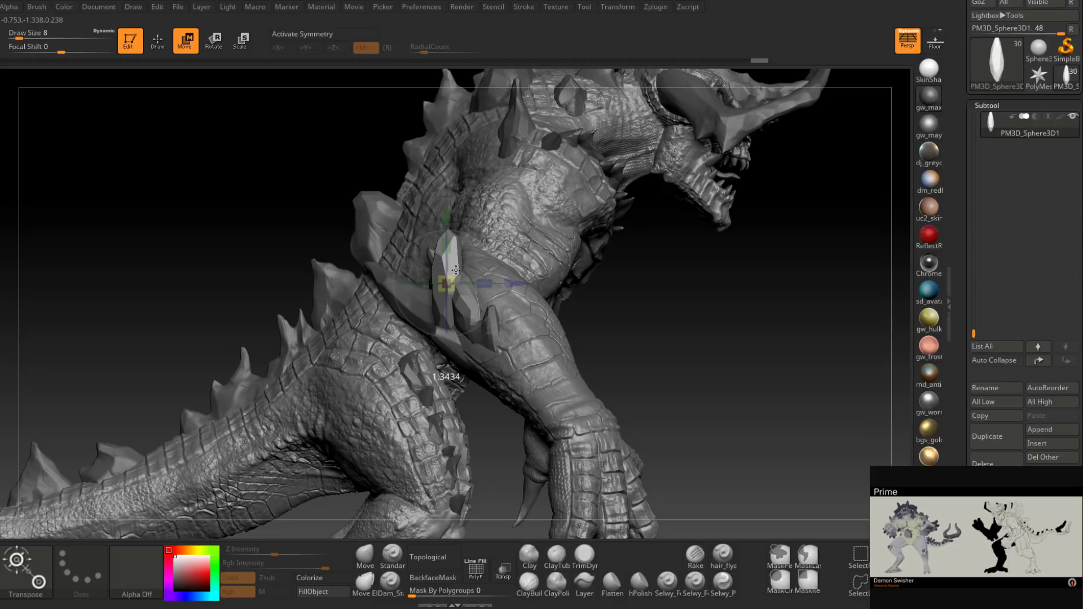
Step: Tilt the shard to follow the forearm's slope and seat its base in the arm behind the elbow
{"action": "right_click_drag", "start_coordinate": [468, 265], "coordinate": [649, 221]}
{"action": "left_click_drag", "start_coordinate": [546, 284], "coordinate": [548, 282]}
{"action": "right_click_drag", "start_coordinate": [621, 262], "coordinate": [558, 274]}
{"action": "left_click_drag", "start_coordinate": [482, 295], "coordinate": [490, 290]}
{"action": "right_click_drag", "start_coordinate": [608, 258], "coordinate": [671, 257]}
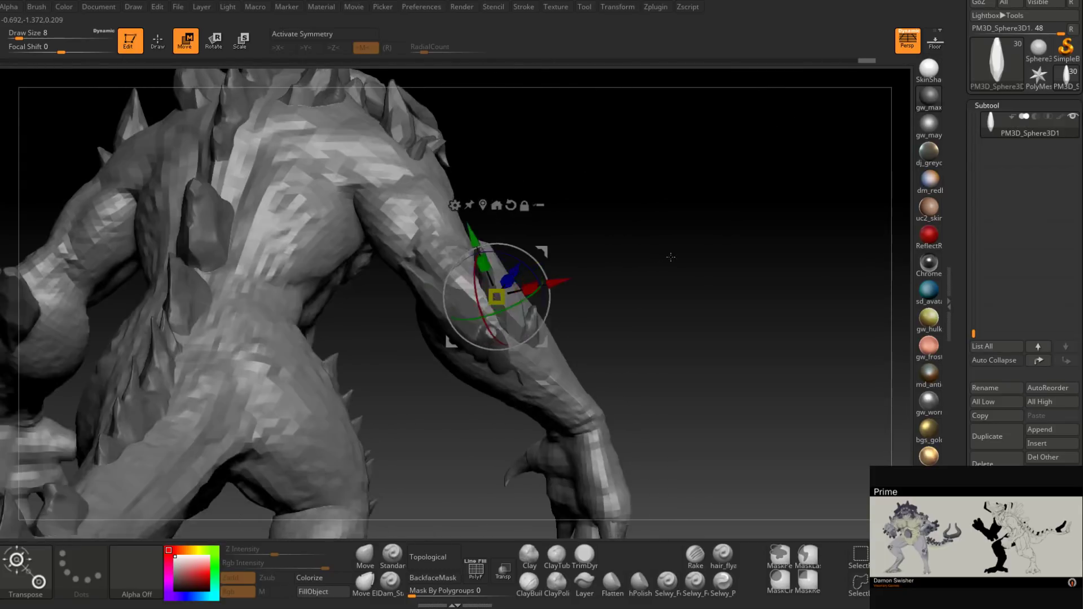
{"action": "left_click_drag", "start_coordinate": [671, 257], "coordinate": [655, 260]}
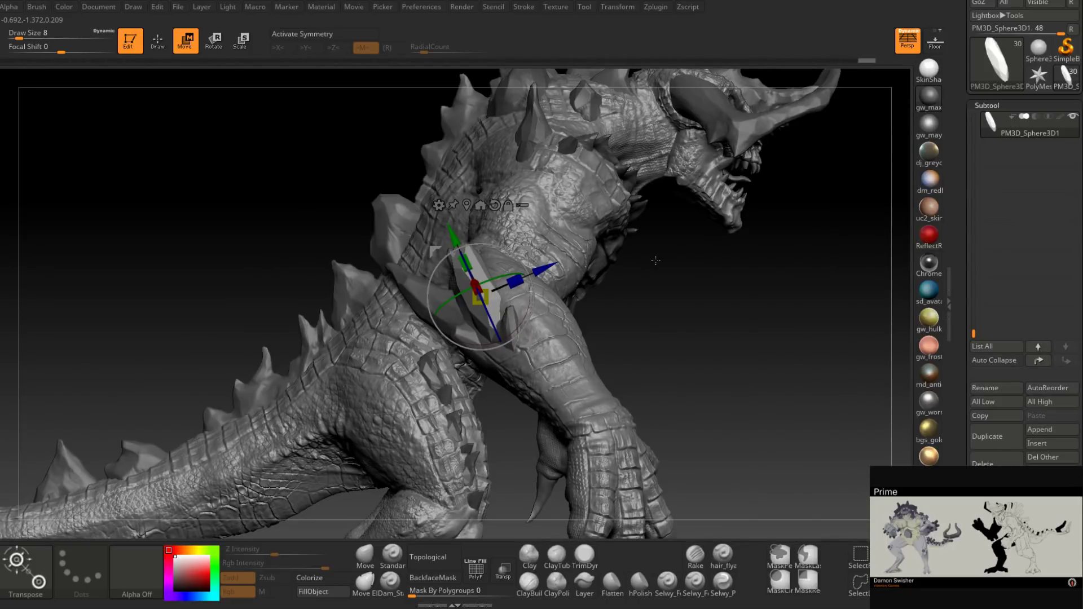
{"action": "left_click_drag", "start_coordinate": [655, 260], "coordinate": [610, 335]}
Step: Duplicate the shard and place the copy lower on the outer forearm, flipped and reduced in size
{"action": "left_click", "coordinate": [991, 438]}
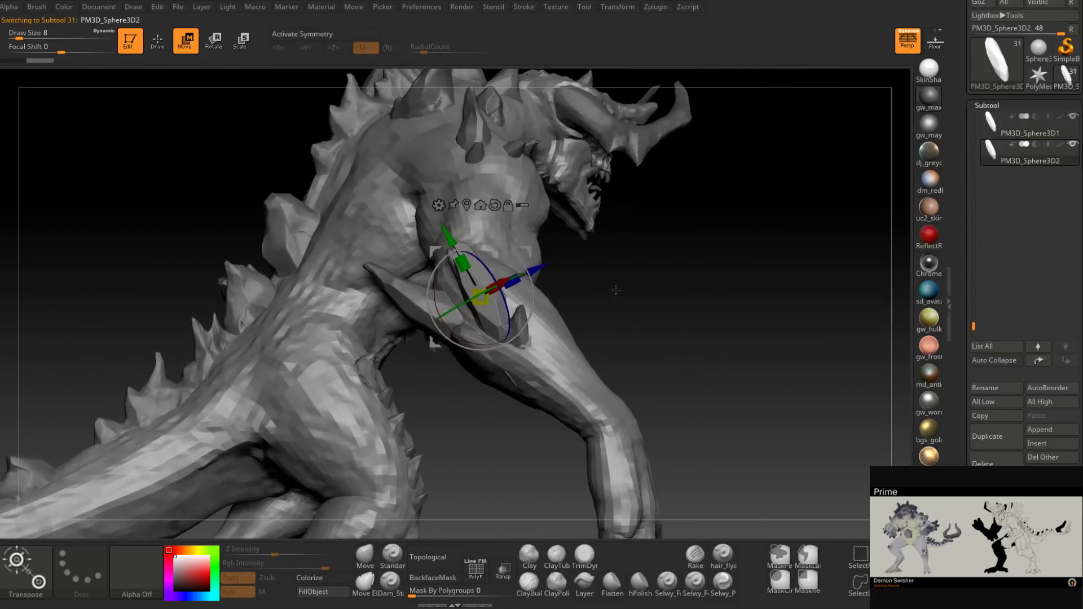
{"action": "left_click_drag", "start_coordinate": [525, 246], "coordinate": [554, 274]}
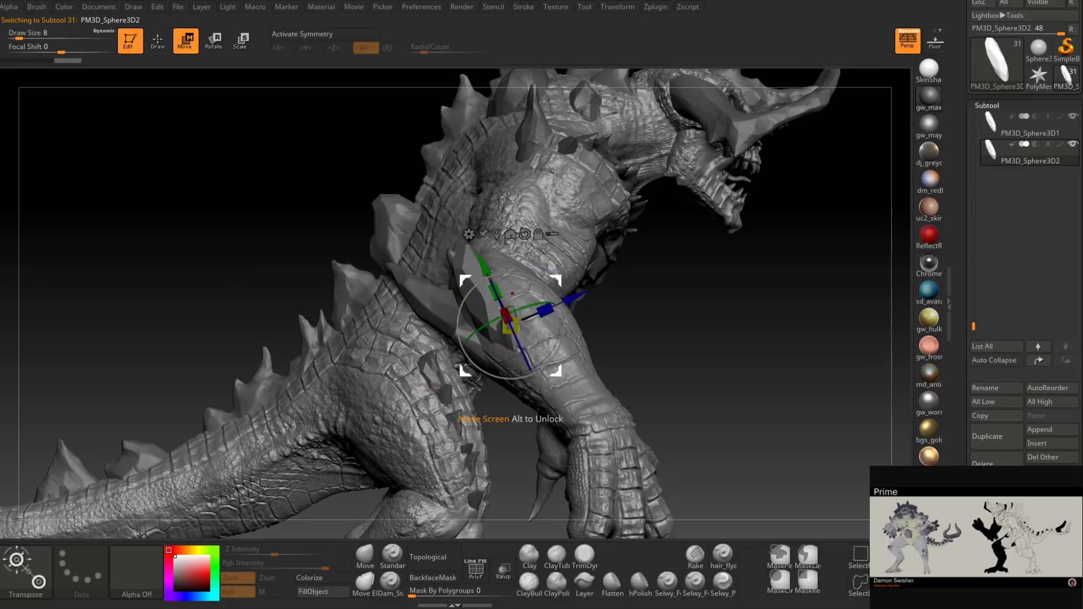
{"action": "left_click_drag", "start_coordinate": [632, 274], "coordinate": [697, 274]}
{"action": "mouse_move", "coordinate": [580, 310]}
{"action": "left_mouse_down"}
{"action": "mouse_move", "coordinate": [641, 305]}
{"action": "mouse_move", "coordinate": [595, 316]}
{"action": "left_mouse_up"}
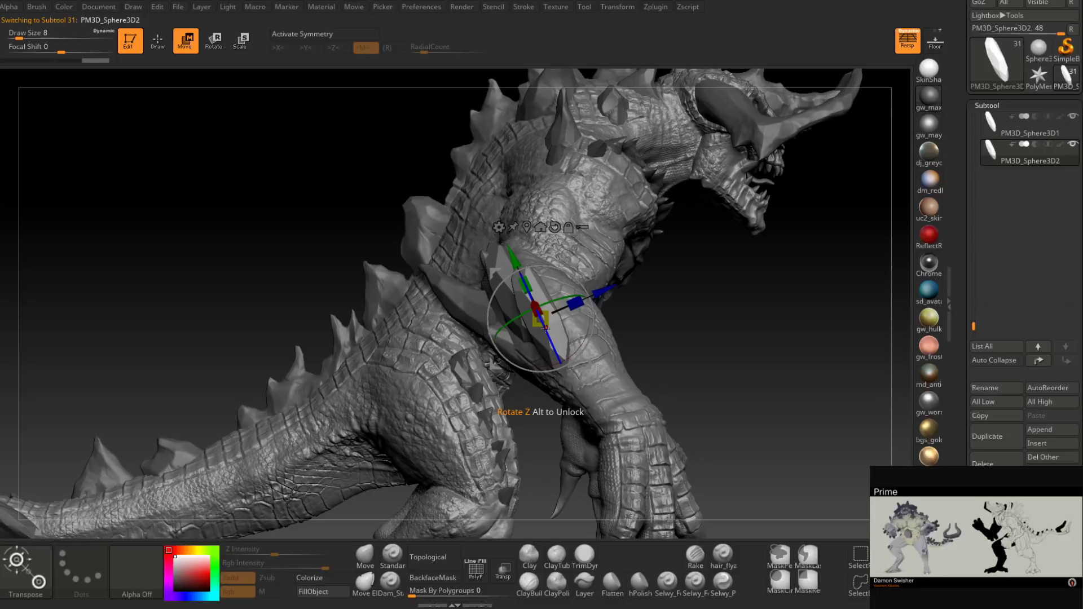
{"action": "left_click_drag", "start_coordinate": [637, 299], "coordinate": [519, 293]}
{"action": "left_click_drag", "start_coordinate": [591, 288], "coordinate": [598, 290]}
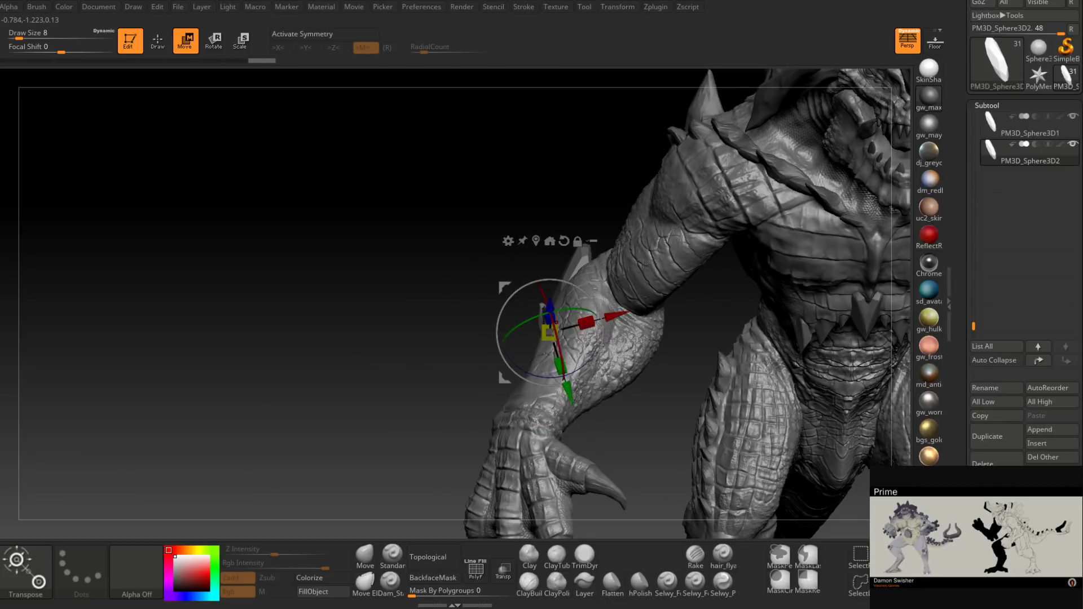
Step: Rotate the second shard against the forearm surface, undoing one adjustment and correcting its angle from the side and front
{"action": "left_click_drag", "start_coordinate": [522, 290], "coordinate": [634, 288]}
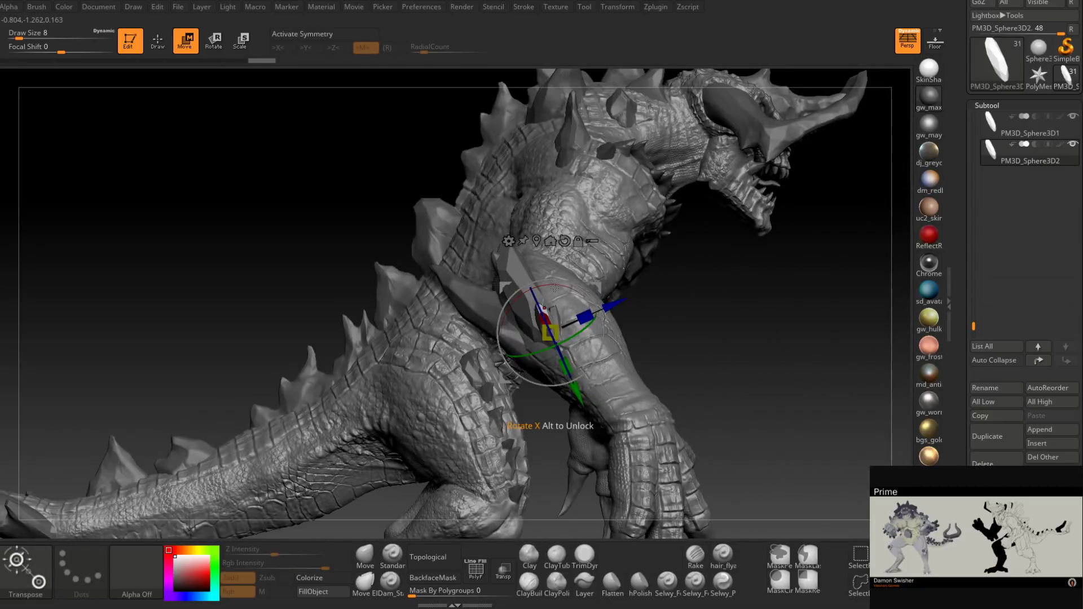
{"action": "left_click_drag", "start_coordinate": [557, 284], "coordinate": [511, 287]}
{"action": "mouse_move", "coordinate": [669, 262]}
{"action": "left_mouse_down"}
{"action": "mouse_move", "coordinate": [739, 250]}
{"action": "mouse_move", "coordinate": [682, 265]}
{"action": "mouse_move", "coordinate": [636, 303]}
{"action": "mouse_move", "coordinate": [724, 237]}
{"action": "left_mouse_up"}
{"action": "key", "text": "ctrl+z"}
{"action": "left_click_drag", "start_coordinate": [640, 311], "coordinate": [649, 310]}
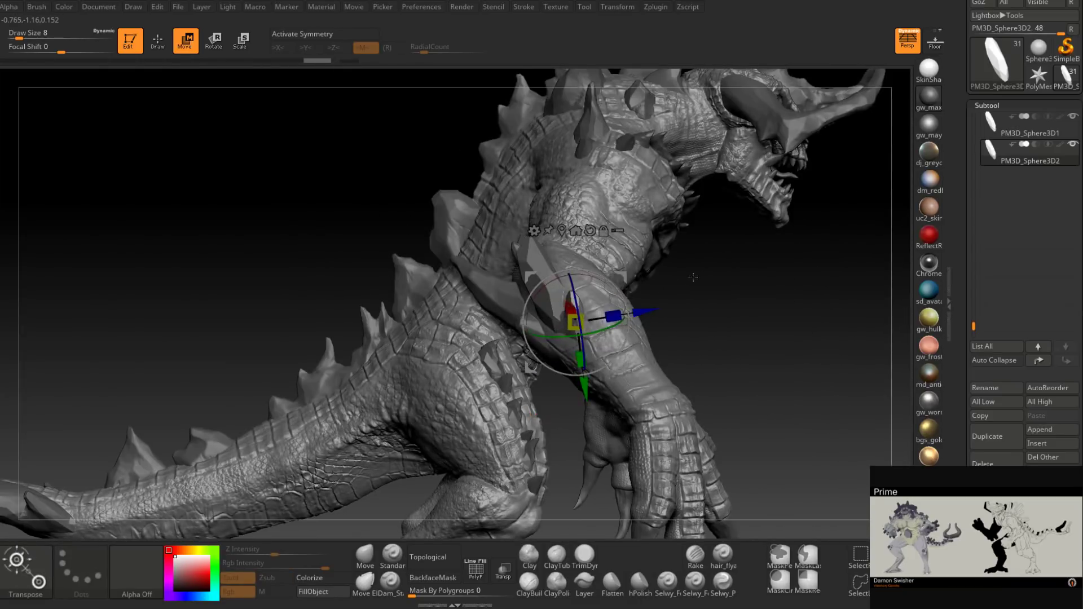
{"action": "left_click_drag", "start_coordinate": [701, 275], "coordinate": [584, 293]}
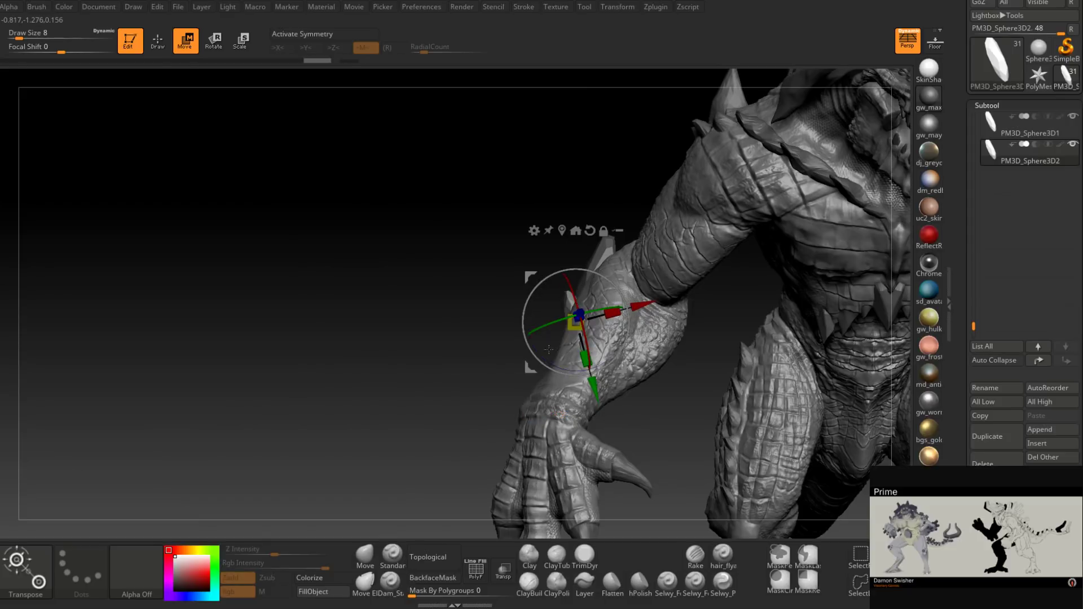
{"action": "left_click_drag", "start_coordinate": [543, 357], "coordinate": [535, 355]}
Step: Shift the second shard along the forearm so its base sinks into the skin below the larger shard
{"action": "left_click_drag", "start_coordinate": [460, 400], "coordinate": [514, 408]}
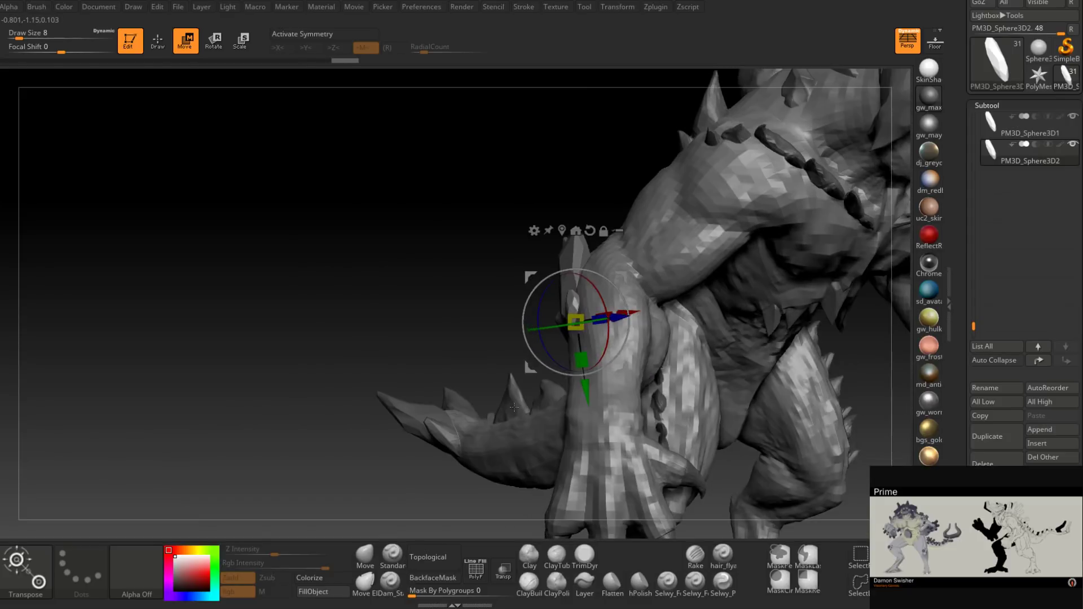
{"action": "left_click_drag", "start_coordinate": [586, 390], "coordinate": [587, 397]}
{"action": "left_click_drag", "start_coordinate": [499, 339], "coordinate": [713, 276]}
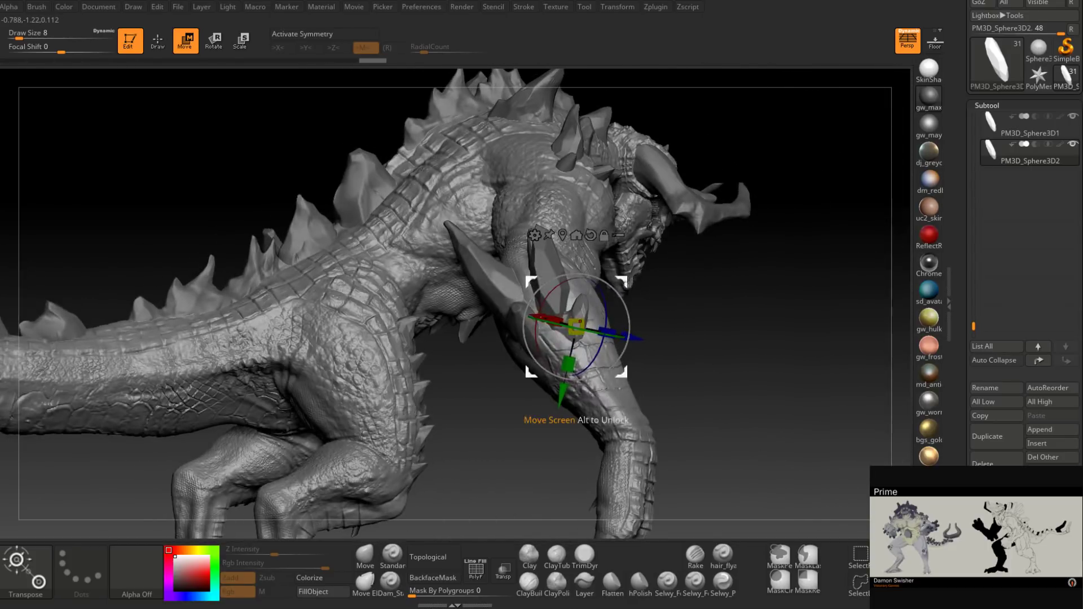
{"action": "left_click_drag", "start_coordinate": [622, 303], "coordinate": [617, 296]}
{"action": "mouse_move", "coordinate": [705, 277]}
{"action": "left_mouse_down"}
{"action": "mouse_move", "coordinate": [621, 276]}
{"action": "mouse_move", "coordinate": [697, 278]}
{"action": "left_mouse_up"}
{"action": "right_click_drag", "start_coordinate": [697, 279], "coordinate": [701, 361]}
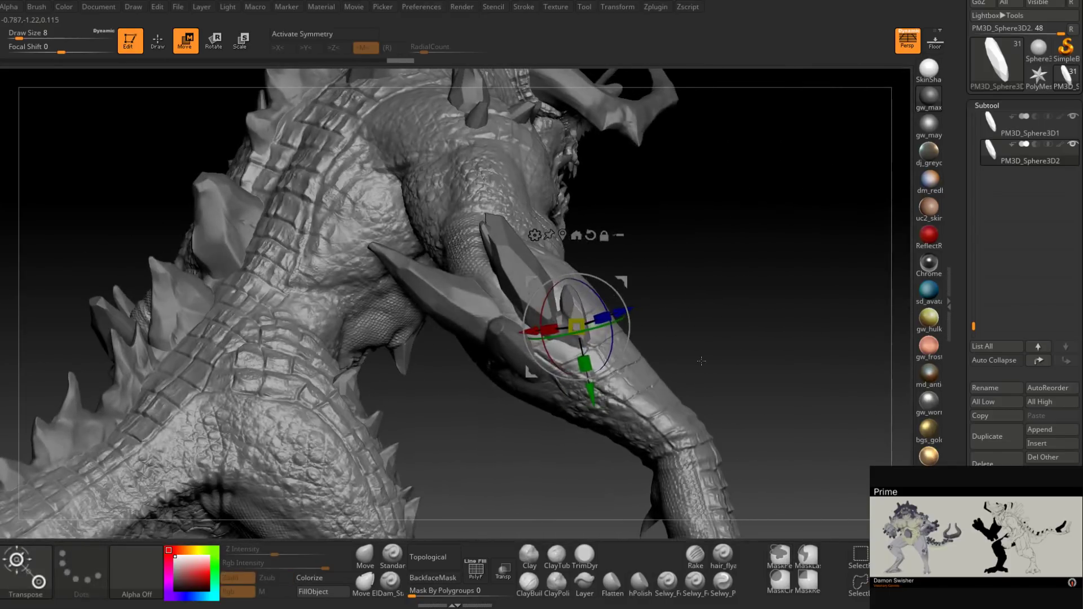
Step: Duplicate the small shard and offset and rotate the copy beside it on the outer forearm
{"action": "left_click", "coordinate": [986, 440]}
{"action": "left_click_drag", "start_coordinate": [622, 278], "coordinate": [612, 286]}
{"action": "right_click_drag", "start_coordinate": [727, 284], "coordinate": [628, 288]}
{"action": "left_click_drag", "start_coordinate": [624, 289], "coordinate": [616, 288]}
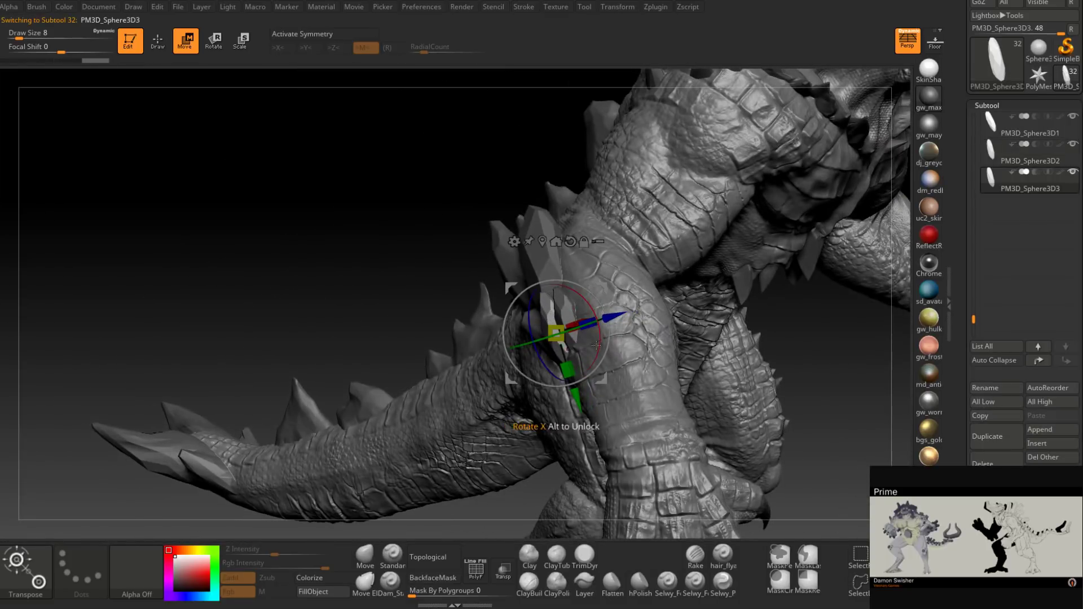
{"action": "mouse_move", "coordinate": [548, 369]}
{"action": "left_mouse_down"}
{"action": "mouse_move", "coordinate": [579, 380]}
{"action": "mouse_move", "coordinate": [564, 380]}
{"action": "left_mouse_up"}
Step: Fine-tune the third shard's position and tilt so it stands close beside the second one
{"action": "left_click_drag", "start_coordinate": [525, 198], "coordinate": [723, 254]}
{"action": "left_click_drag", "start_coordinate": [567, 301], "coordinate": [560, 310]}
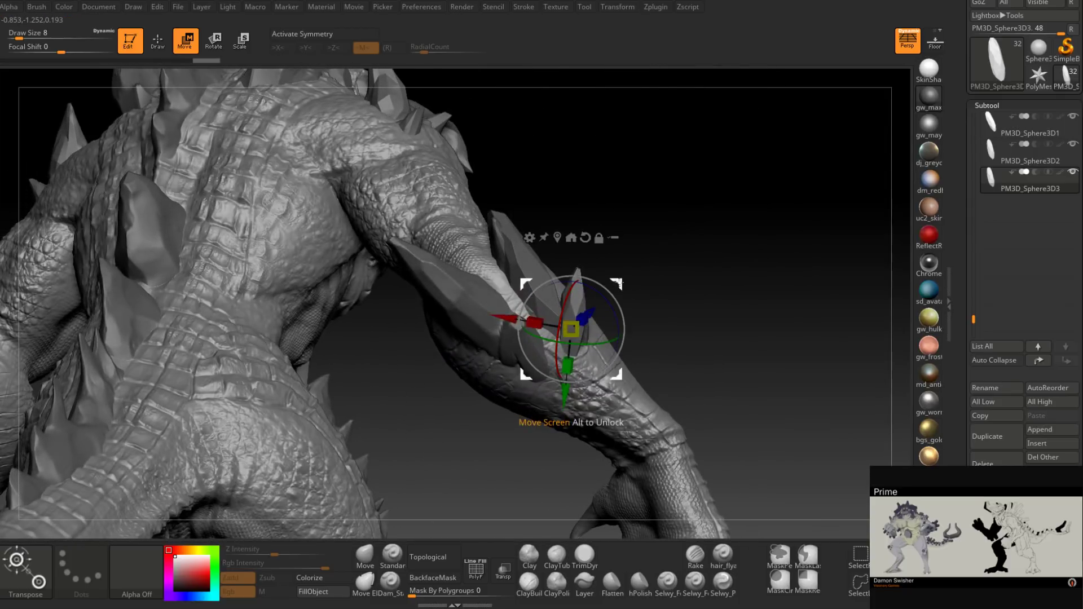
{"action": "left_click_drag", "start_coordinate": [555, 379], "coordinate": [563, 381]}
{"action": "left_click_drag", "start_coordinate": [560, 337], "coordinate": [559, 339]}
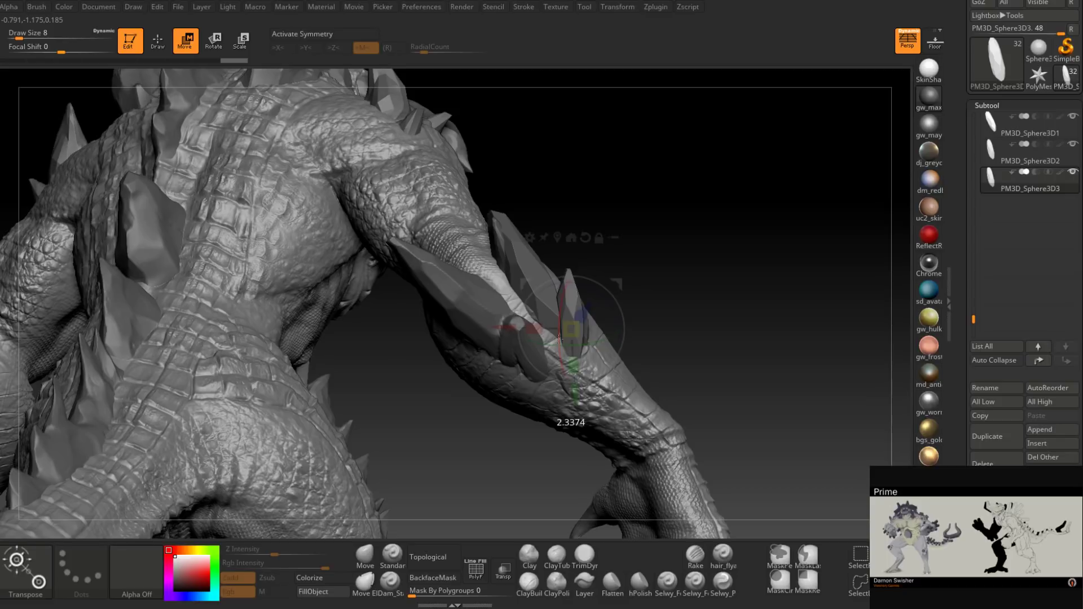
{"action": "left_click_drag", "start_coordinate": [671, 271], "coordinate": [651, 284]}
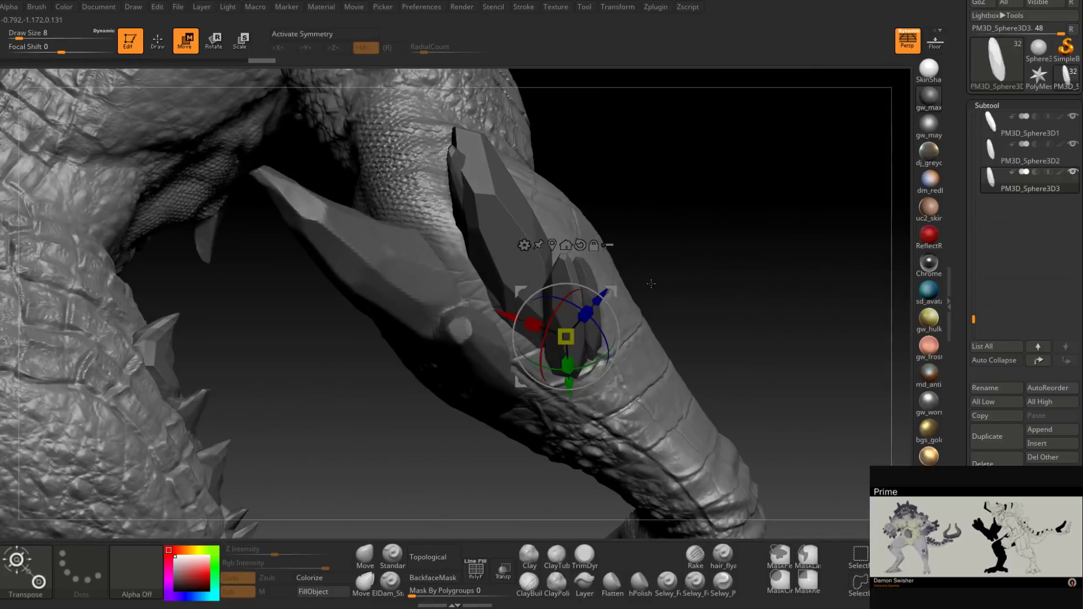
Step: Duplicate the small shard again and angle the copy along the forearm between the large shard and the small ones
{"action": "left_click", "coordinate": [998, 438]}
{"action": "left_click_drag", "start_coordinate": [531, 324], "coordinate": [477, 455]}
{"action": "left_click_drag", "start_coordinate": [762, 339], "coordinate": [634, 249]}
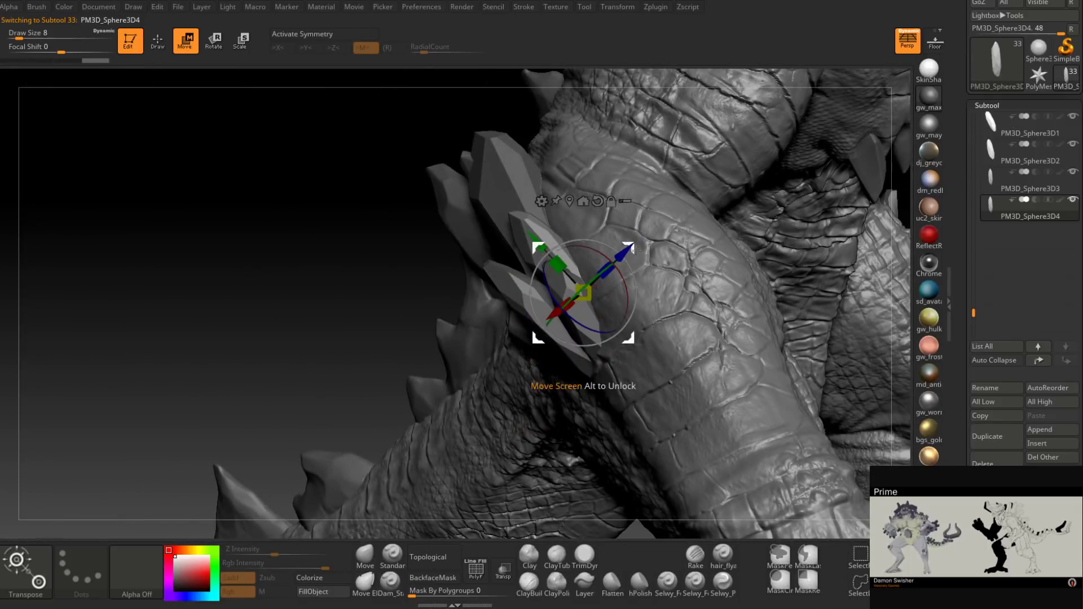
{"action": "left_click_drag", "start_coordinate": [395, 249], "coordinate": [730, 235]}
{"action": "left_click_drag", "start_coordinate": [585, 266], "coordinate": [590, 277]}
{"action": "left_click_drag", "start_coordinate": [634, 311], "coordinate": [639, 313]}
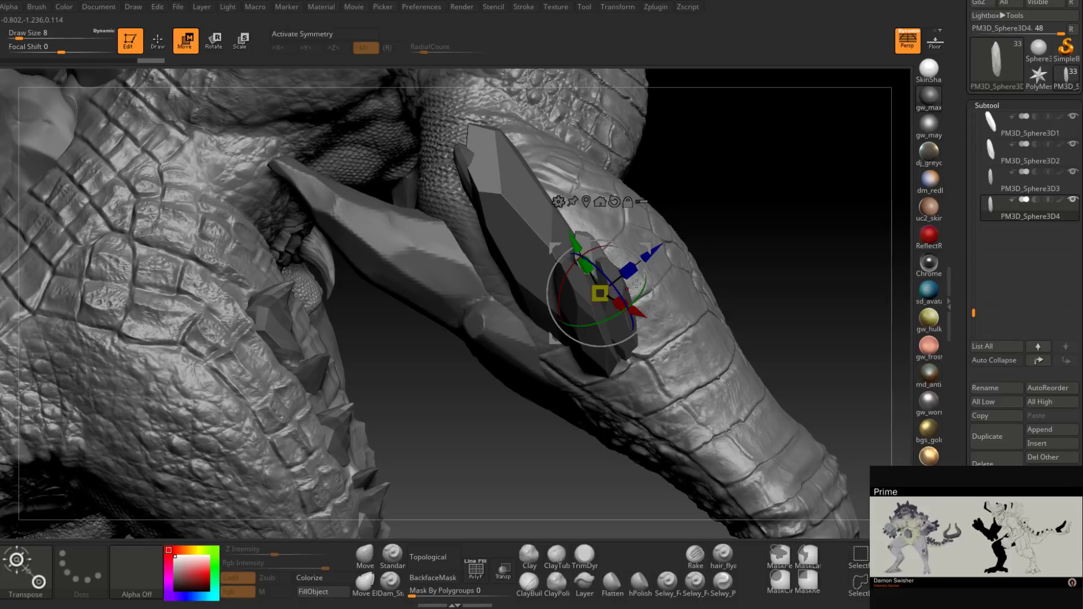
Step: Nudge and rotate the fourth shard so its base is embedded in the forearm behind the two small shards
{"action": "right_click_drag", "start_coordinate": [636, 284], "coordinate": [485, 271]}
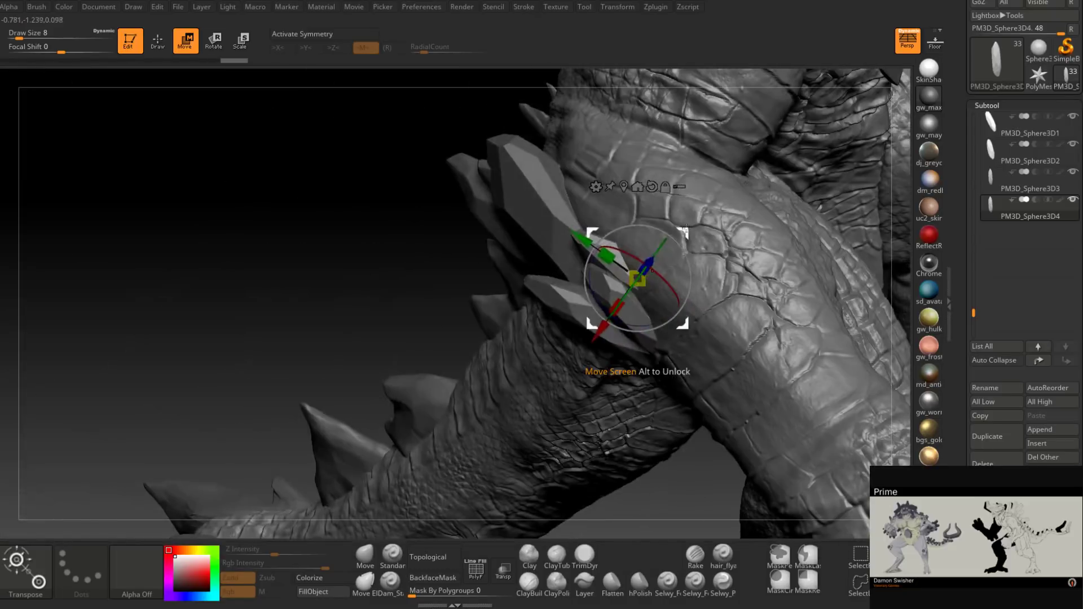
{"action": "left_click_drag", "start_coordinate": [687, 230], "coordinate": [674, 223]}
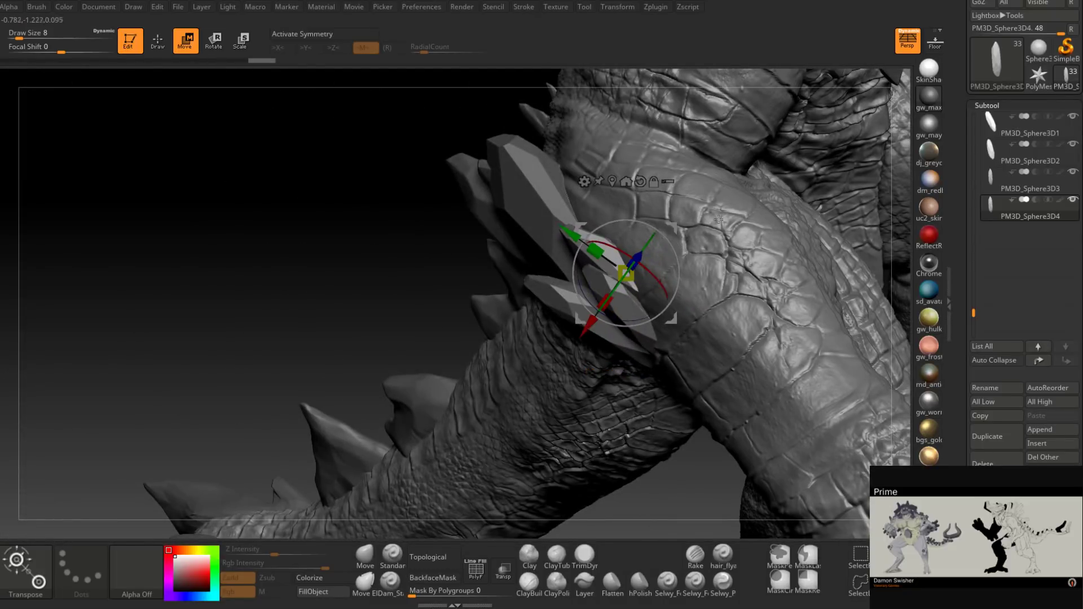
{"action": "right_click_drag", "start_coordinate": [592, 333], "coordinate": [666, 315]}
{"action": "left_click_drag", "start_coordinate": [634, 319], "coordinate": [618, 316]}
{"action": "left_click_drag", "start_coordinate": [674, 225], "coordinate": [670, 227]}
{"action": "mouse_move", "coordinate": [672, 240]}
{"action": "right_mouse_down"}
{"action": "mouse_move", "coordinate": [745, 253]}
{"action": "mouse_move", "coordinate": [711, 248]}
{"action": "mouse_move", "coordinate": [723, 181]}
{"action": "mouse_move", "coordinate": [711, 189]}
{"action": "right_mouse_up"}
{"action": "right_click", "coordinate": [700, 258]}
Step: Return to Draw mode and slice the outer side of the fourth shard with TrimLasso
{"action": "left_click", "coordinate": [159, 46]}
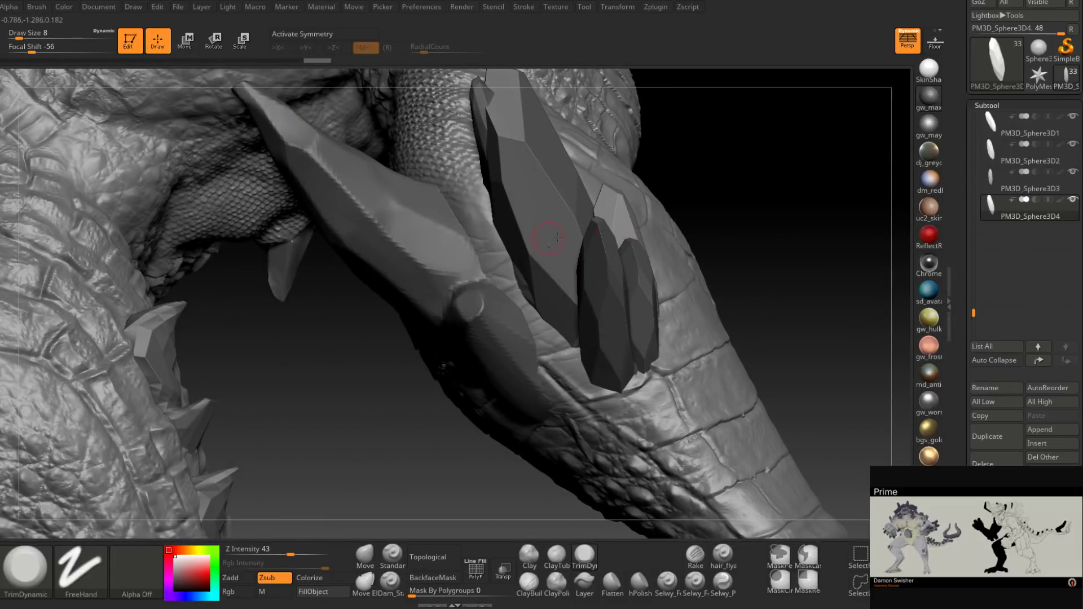
{"action": "key", "text": "ctrl+shift"}
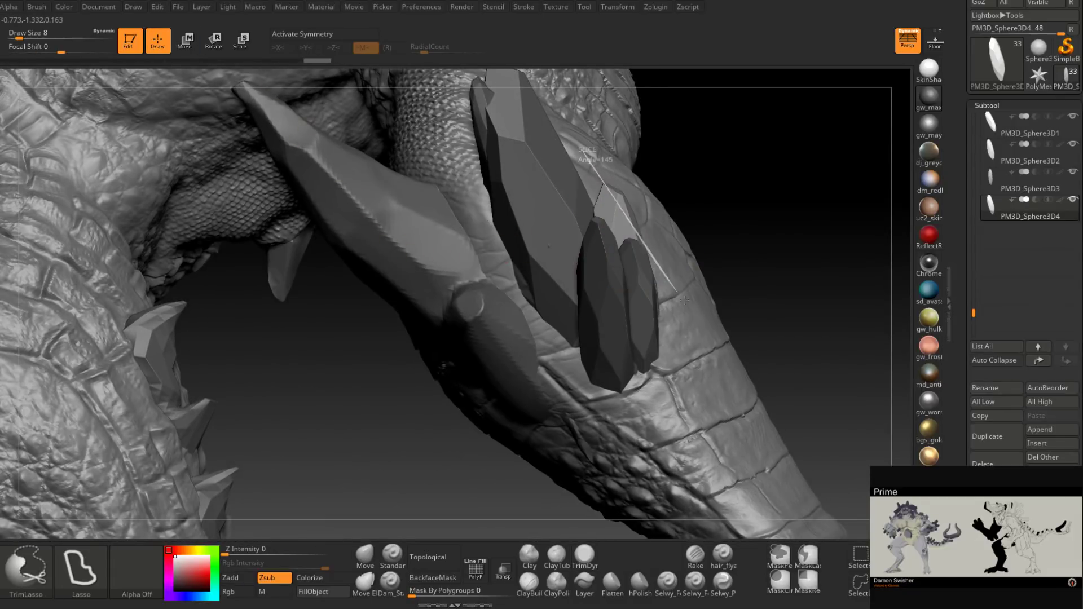
{"action": "left_click_drag", "start_coordinate": [684, 299], "coordinate": [740, 98], "text": "ctrl+shift"}
{"action": "mouse_move", "coordinate": [743, 96]}
{"action": "right_mouse_down"}
{"action": "mouse_move", "coordinate": [607, 232]}
{"action": "mouse_move", "coordinate": [703, 214]}
{"action": "mouse_move", "coordinate": [654, 230]}
{"action": "right_mouse_up"}
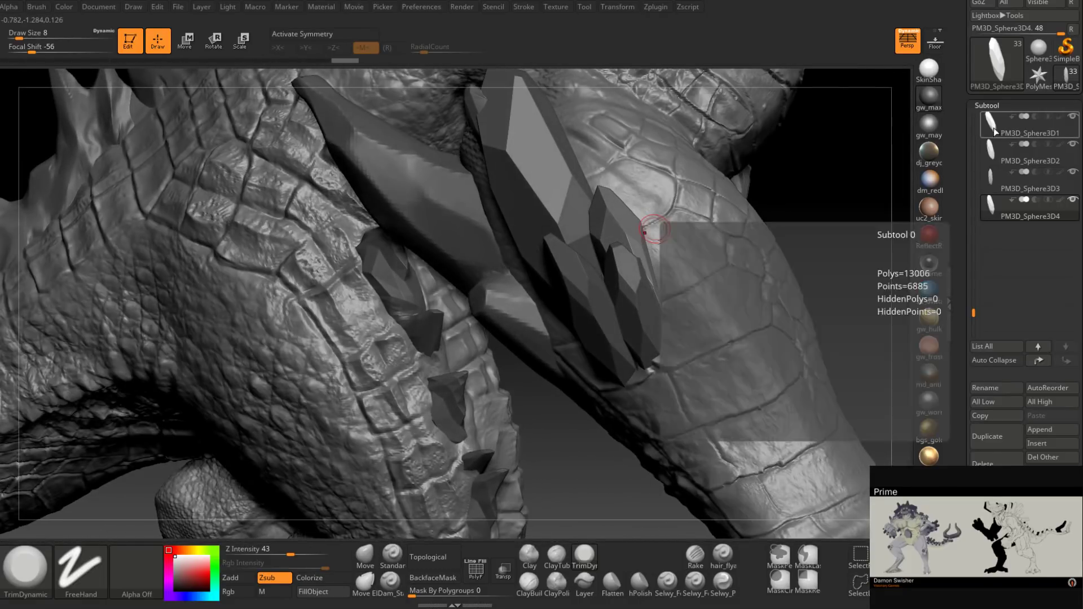
Step: Select the first, largest shard and slice away its outer edge from tip to base with TrimLasso
{"action": "left_click", "coordinate": [994, 132]}
{"action": "right_click_drag", "start_coordinate": [705, 253], "coordinate": [579, 256]}
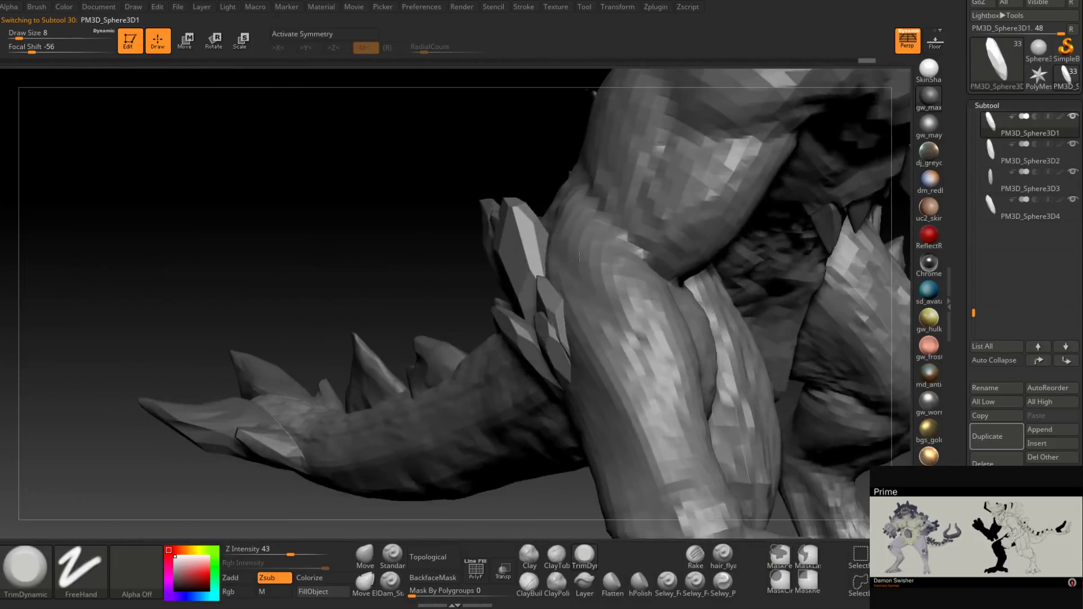
{"action": "key", "text": "ctrl+shift"}
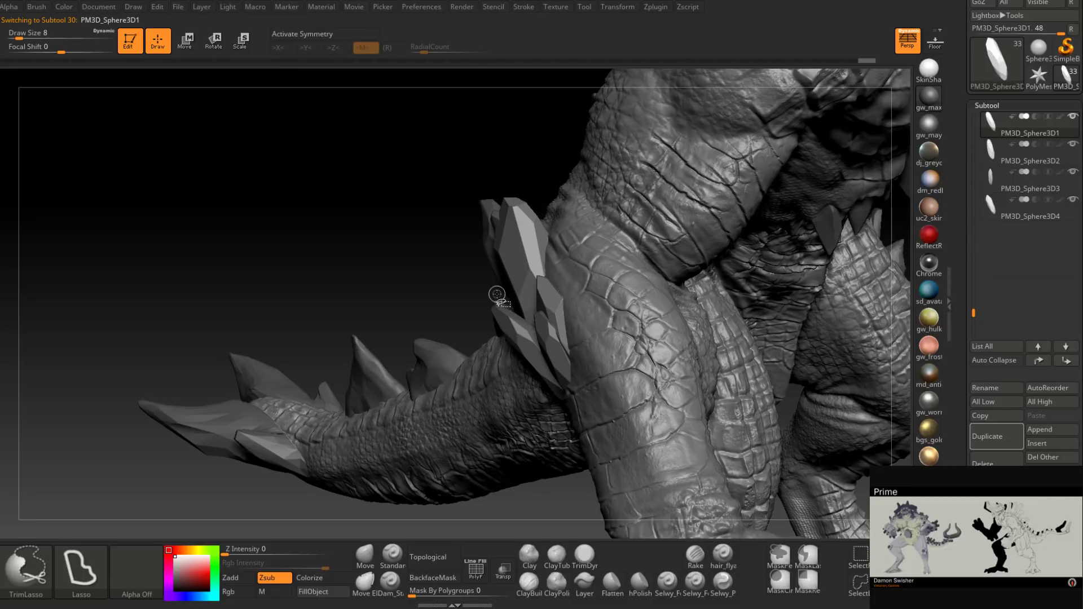
{"action": "key", "text": "ctrl+s"}
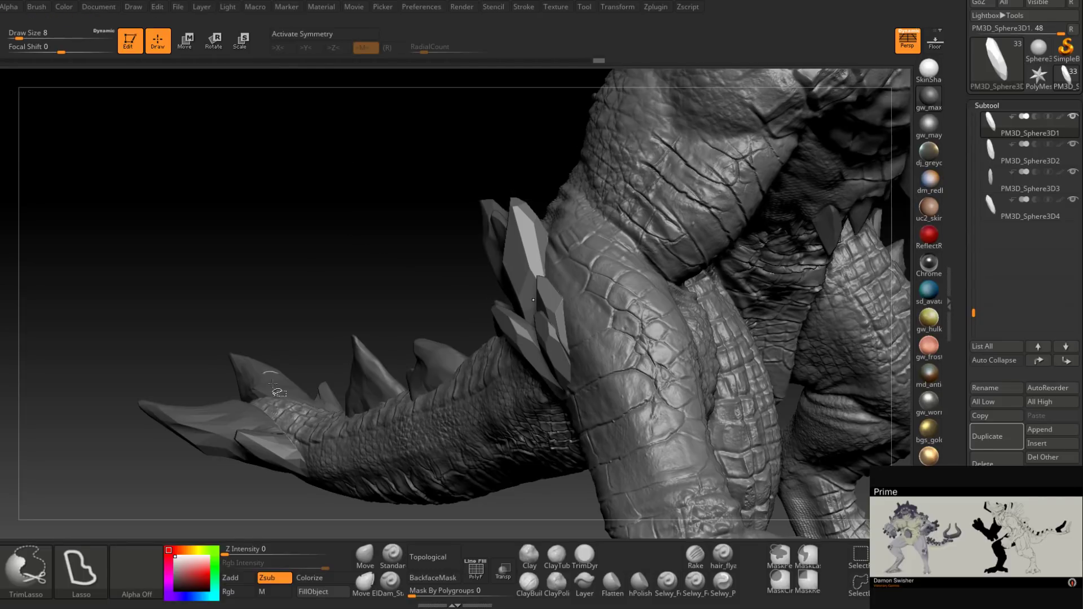
{"action": "mouse_move", "coordinate": [464, 299]}
{"action": "left_mouse_down"}
{"action": "mouse_move", "coordinate": [587, 249]}
{"action": "mouse_move", "coordinate": [580, 255]}
{"action": "left_mouse_up"}
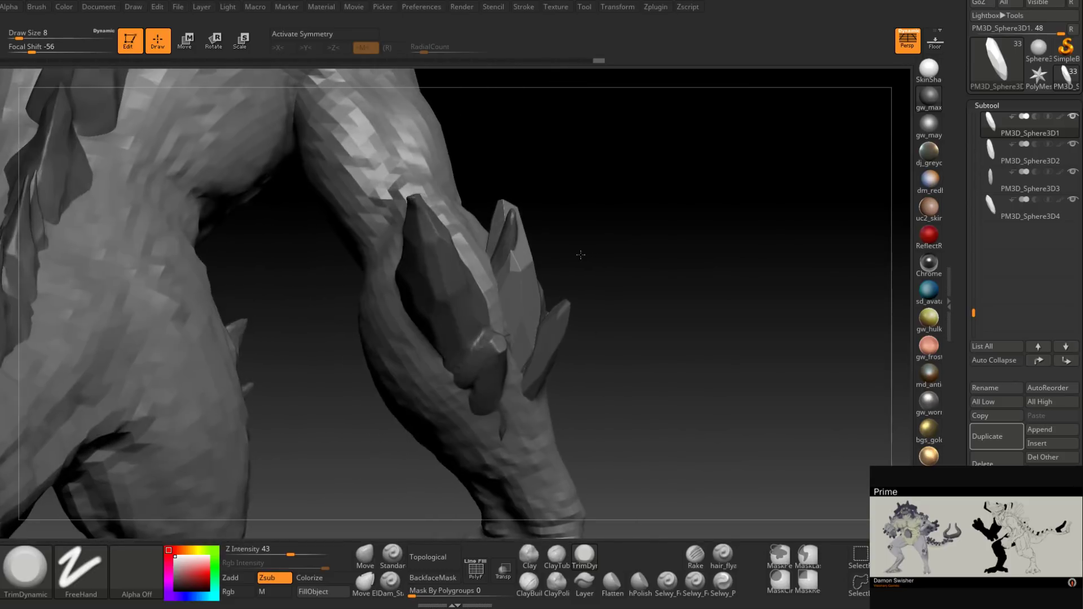
{"action": "key", "text": "ctrl+shift"}
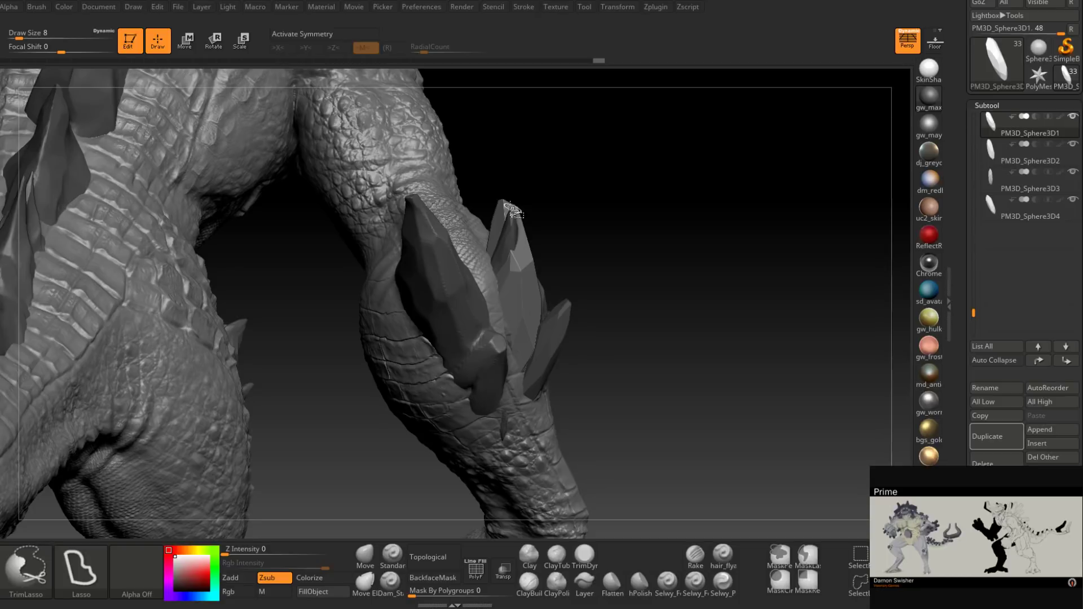
{"action": "left_click_drag", "start_coordinate": [511, 212], "coordinate": [485, 443]}
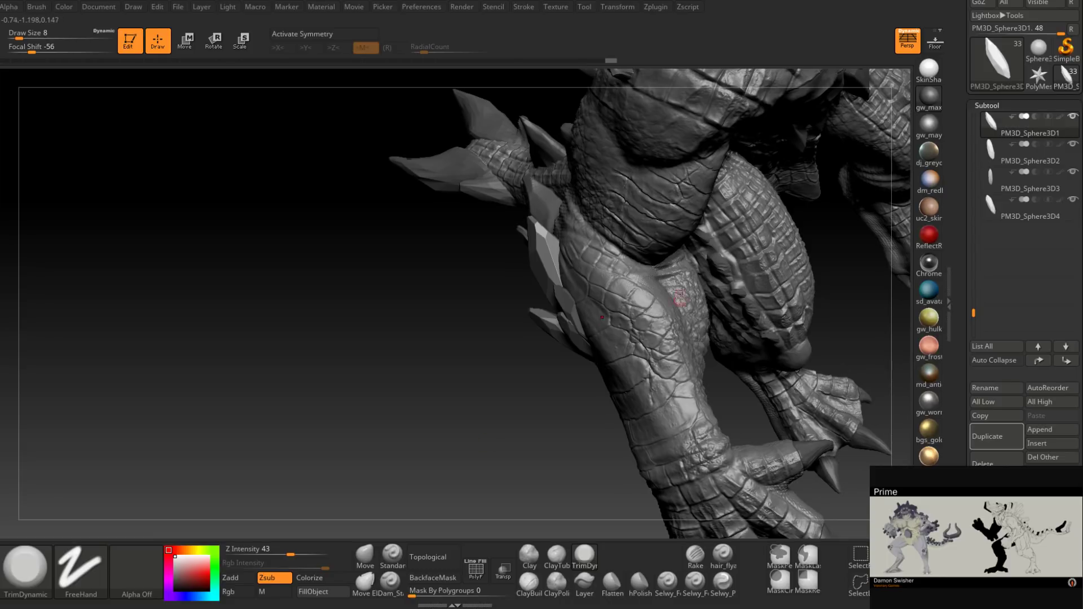
Step: Bring up the transform gizmo on the largest shard and tilt it to lie closer along the forearm
{"action": "mouse_move", "coordinate": [680, 298]}
{"action": "right_mouse_down", "text": "shift"}
{"action": "mouse_move", "coordinate": [703, 310]}
{"action": "mouse_move", "coordinate": [659, 301]}
{"action": "right_mouse_up", "text": "shift"}
{"action": "left_click_drag", "start_coordinate": [658, 299], "coordinate": [568, 375]}
{"action": "left_click_drag", "start_coordinate": [624, 339], "coordinate": [685, 327]}
{"action": "right_click", "coordinate": [655, 362]}
{"action": "right_click_drag", "start_coordinate": [691, 339], "coordinate": [592, 395]}
{"action": "mouse_move", "coordinate": [592, 393]}
{"action": "left_mouse_down"}
{"action": "mouse_move", "coordinate": [621, 359]}
{"action": "mouse_move", "coordinate": [737, 401]}
{"action": "left_mouse_up"}
{"action": "right_click_drag", "start_coordinate": [673, 323], "coordinate": [481, 327], "text": "alt"}
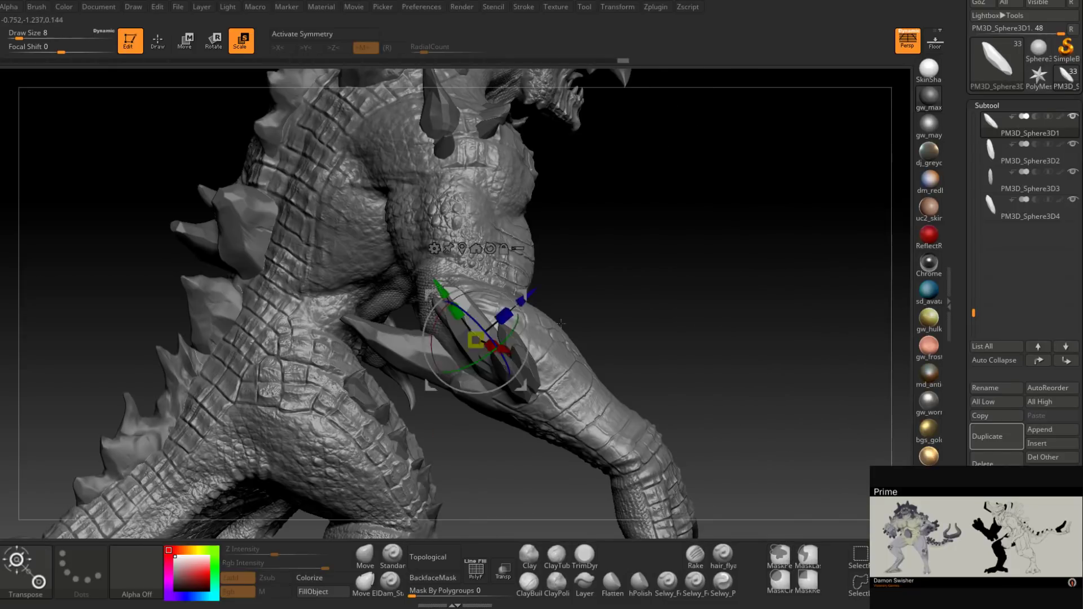
Step: Make small adjustments to the largest shard's placement and angle at the elbow, checking from the side and back
{"action": "right_click_drag", "start_coordinate": [592, 325], "coordinate": [587, 295]}
{"action": "left_click_drag", "start_coordinate": [515, 320], "coordinate": [517, 323]}
{"action": "right_click_drag", "start_coordinate": [567, 300], "coordinate": [508, 310]}
{"action": "left_click_drag", "start_coordinate": [502, 326], "coordinate": [508, 334]}
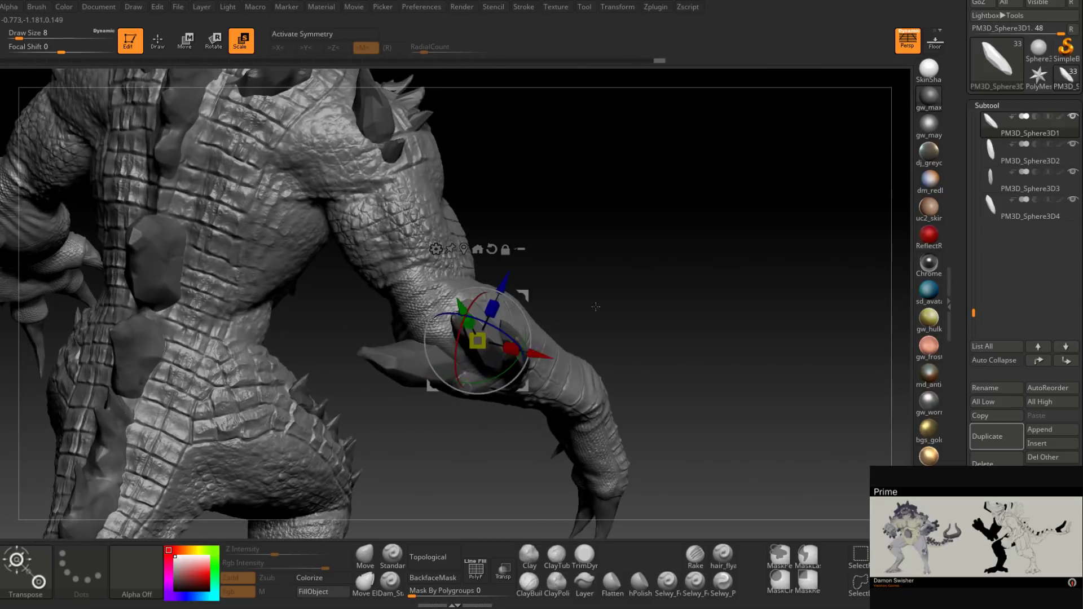
Step: Fine-tune the largest shard's orientation over the back of the elbow with the transform gizmo
{"action": "right_click_drag", "start_coordinate": [596, 307], "coordinate": [573, 286]}
{"action": "left_click_drag", "start_coordinate": [514, 330], "coordinate": [531, 301]}
{"action": "right_click_drag", "start_coordinate": [573, 265], "coordinate": [533, 433]}
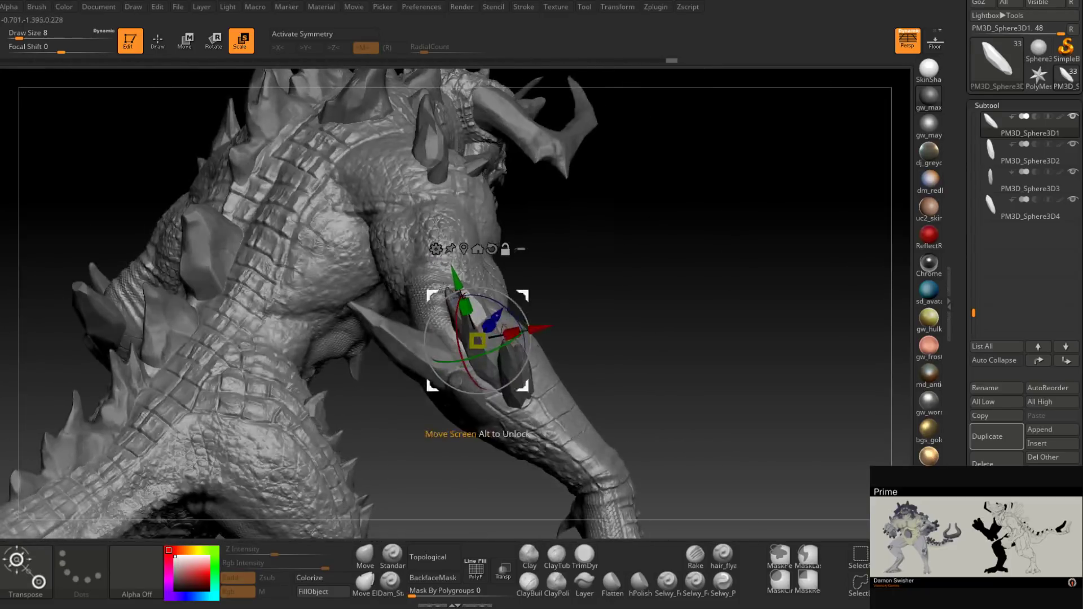
Step: Select the old Extract2 spikes and permanently delete that subtool
{"action": "left_click", "coordinate": [449, 291], "text": "alt"}
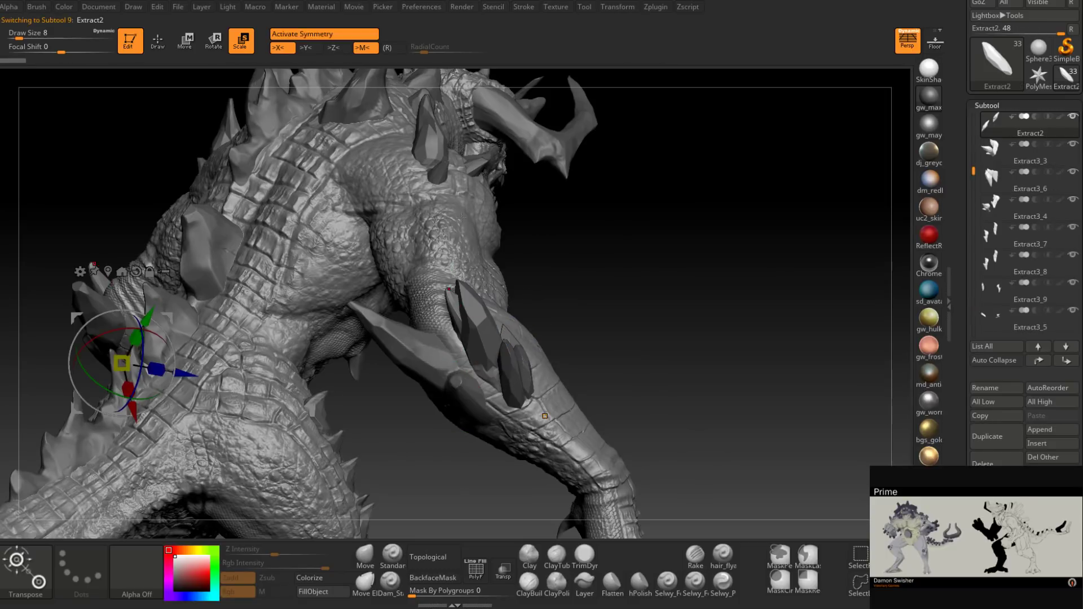
{"action": "left_click", "coordinate": [996, 461]}
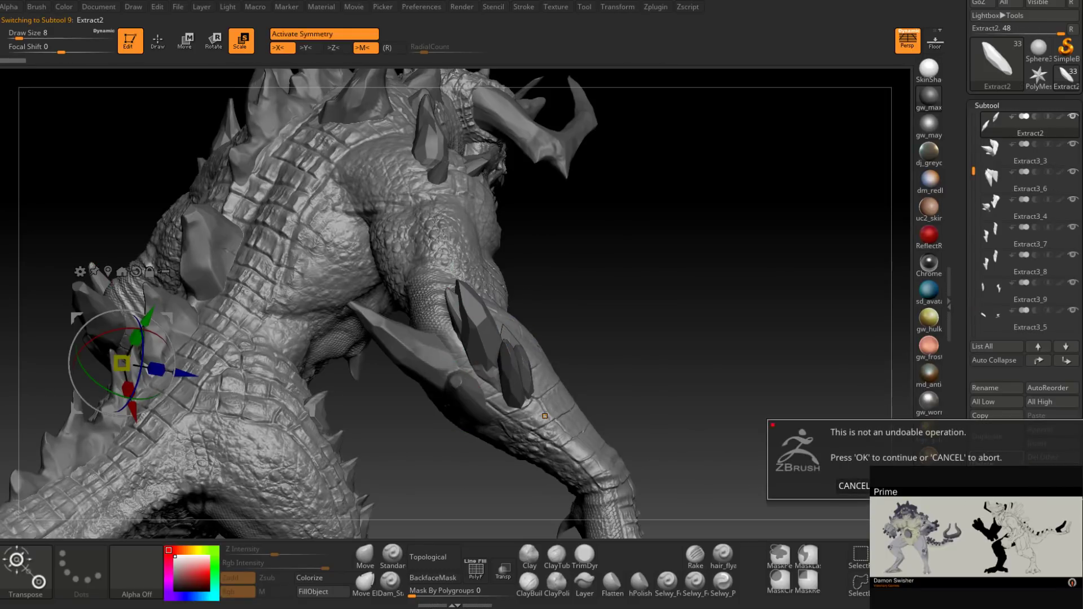
{"action": "left_click", "coordinate": [897, 485]}
{"action": "right_click_drag", "start_coordinate": [626, 312], "coordinate": [472, 357]}
{"action": "left_click_drag", "start_coordinate": [471, 356], "coordinate": [554, 367]}
Step: Select the largest elbow shard, PM3D_Sphere3D1, and duplicate it
{"action": "left_click", "coordinate": [554, 366], "text": "alt"}
{"action": "right_click_drag", "start_coordinate": [556, 365], "coordinate": [599, 340]}
{"action": "left_click_drag", "start_coordinate": [599, 339], "coordinate": [618, 354]}
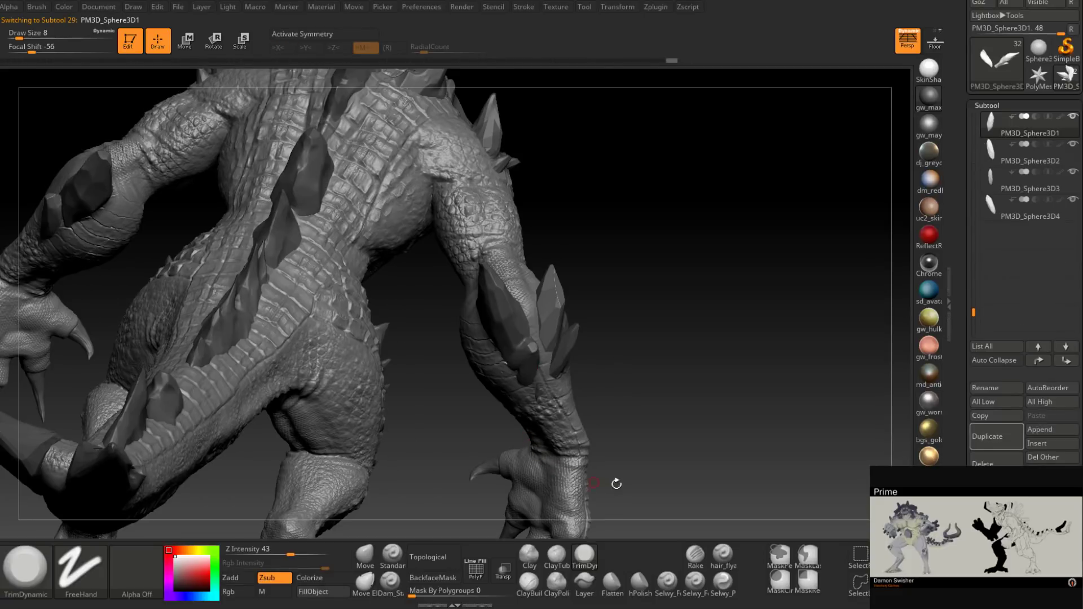
{"action": "left_click", "coordinate": [1003, 433]}
{"action": "left_click_drag", "start_coordinate": [623, 286], "coordinate": [575, 314]}
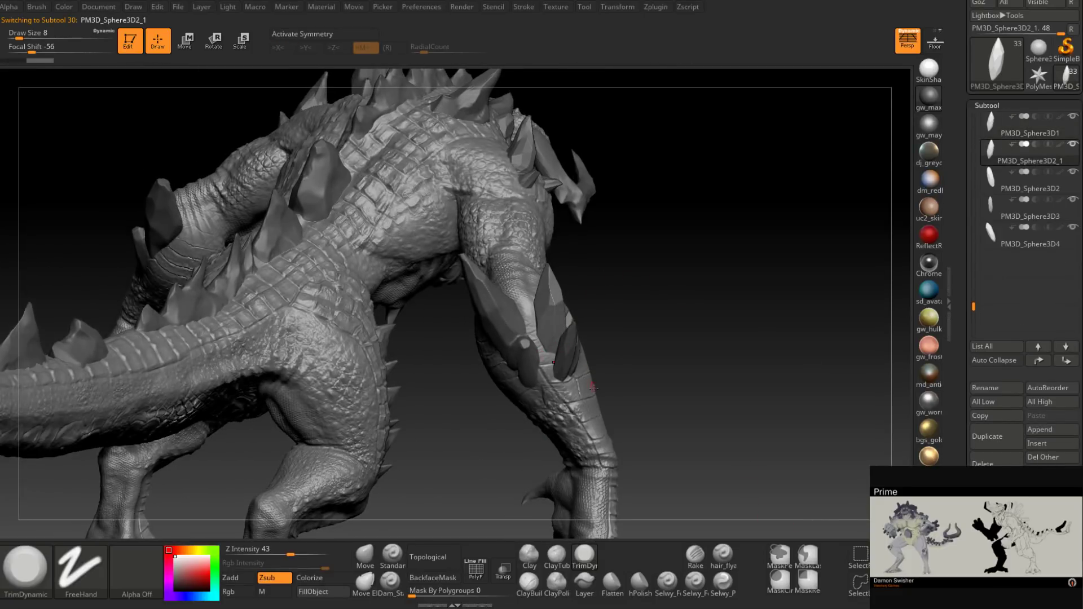
Step: Bring up the transform gizmo on the duplicated shard and rotate and shift it within the elbow cluster
{"action": "left_click", "coordinate": [186, 41]}
{"action": "left_click_drag", "start_coordinate": [594, 273], "coordinate": [524, 286]}
{"action": "left_click_drag", "start_coordinate": [613, 257], "coordinate": [655, 259]}
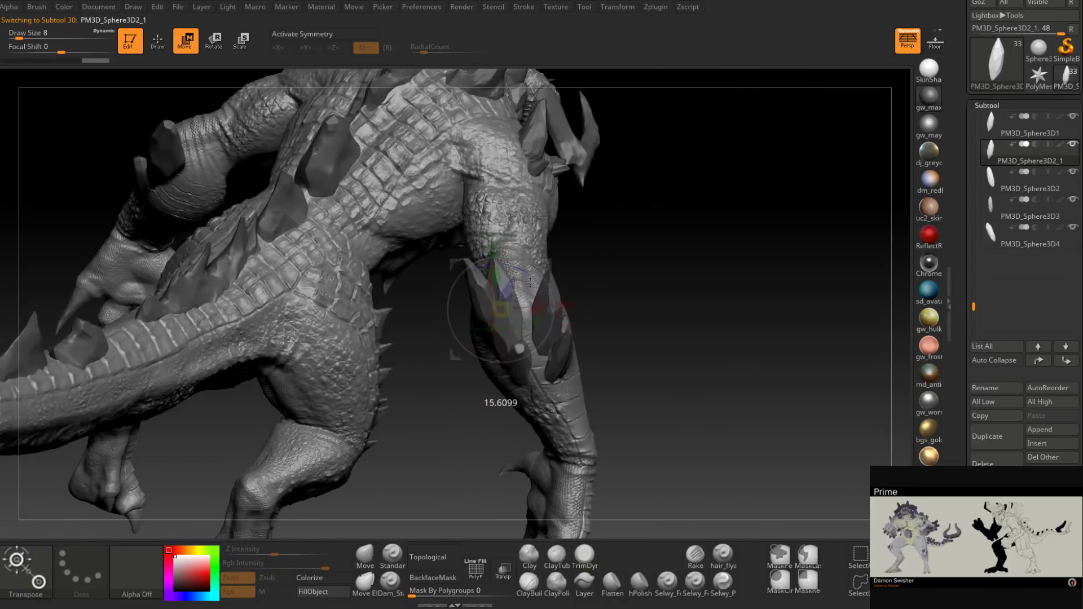
{"action": "left_click_drag", "start_coordinate": [530, 282], "coordinate": [532, 285]}
{"action": "left_click_drag", "start_coordinate": [584, 237], "coordinate": [628, 239]}
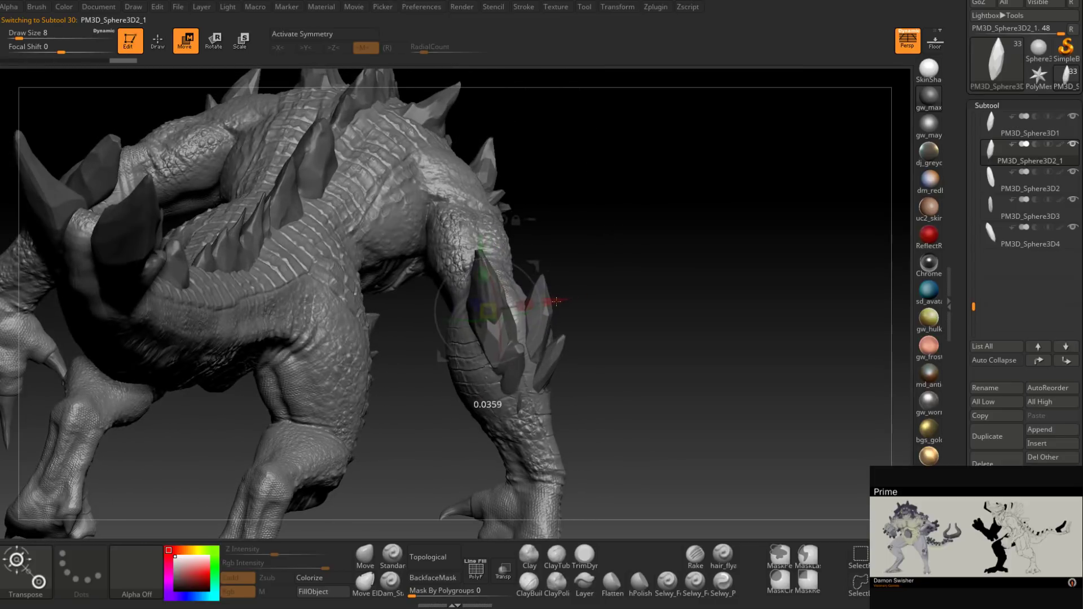
{"action": "left_click_drag", "start_coordinate": [556, 301], "coordinate": [619, 234]}
{"action": "left_click_drag", "start_coordinate": [492, 278], "coordinate": [492, 263]}
Step: Refine the duplicated shard's tilt and depth against the inner forearm, checking it from behind and above
{"action": "left_click_drag", "start_coordinate": [604, 249], "coordinate": [579, 250]}
{"action": "left_click_drag", "start_coordinate": [470, 249], "coordinate": [477, 264]}
{"action": "left_click_drag", "start_coordinate": [635, 282], "coordinate": [603, 292]}
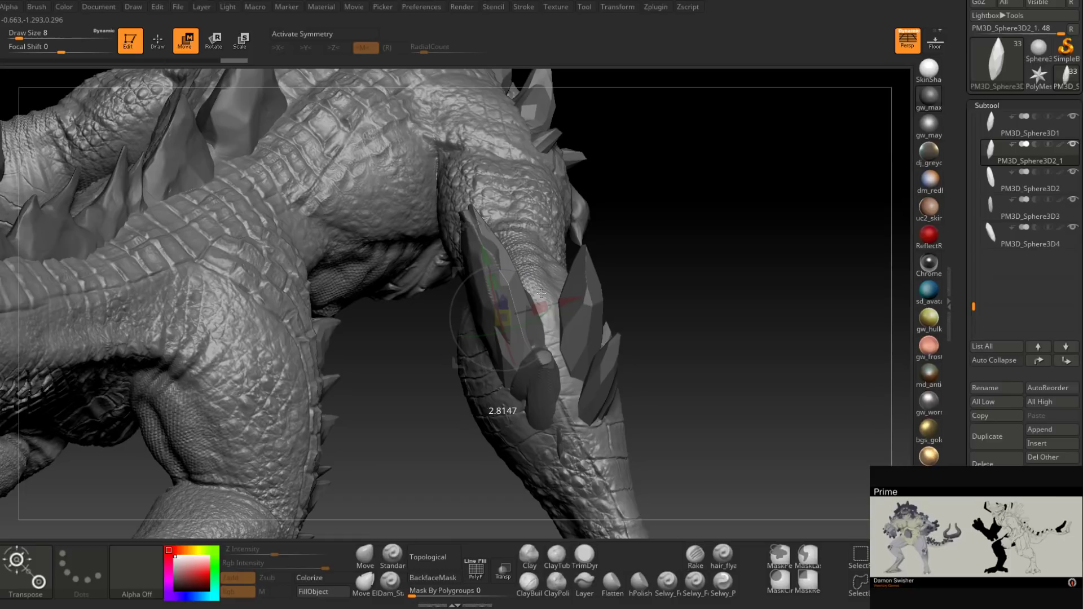
{"action": "left_click_drag", "start_coordinate": [689, 361], "coordinate": [734, 288]}
{"action": "left_click_drag", "start_coordinate": [579, 296], "coordinate": [574, 298]}
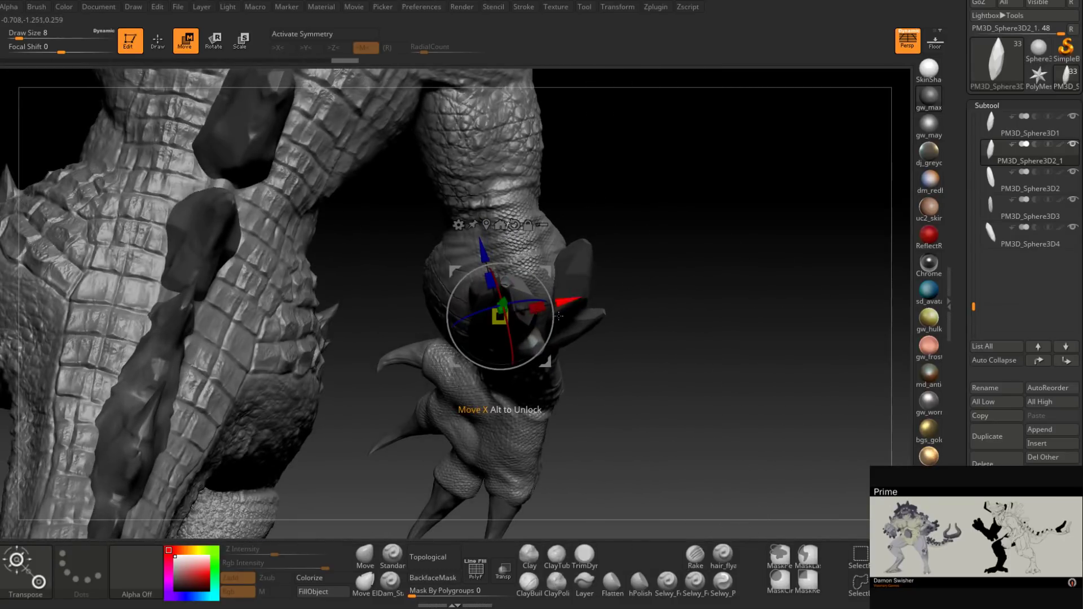
{"action": "left_click_drag", "start_coordinate": [493, 366], "coordinate": [486, 362]}
{"action": "left_click_drag", "start_coordinate": [705, 349], "coordinate": [655, 318]}
{"action": "right_click_drag", "start_coordinate": [655, 319], "coordinate": [635, 279]}
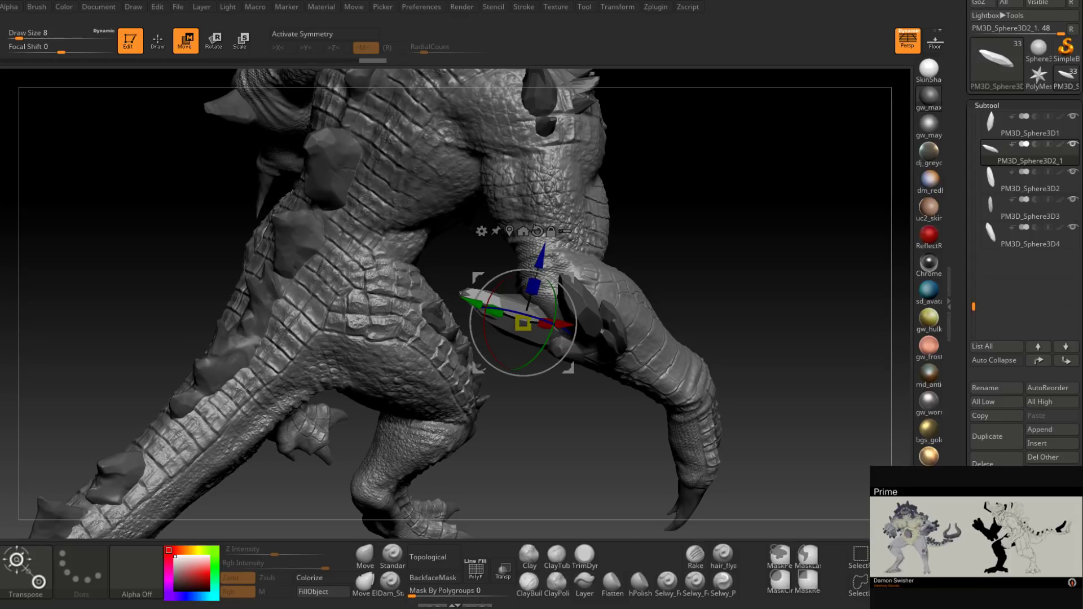
Step: Nudge the duplicated shard slightly along its Z axis, away from the forearm
{"action": "left_click_drag", "start_coordinate": [664, 273], "coordinate": [694, 268]}
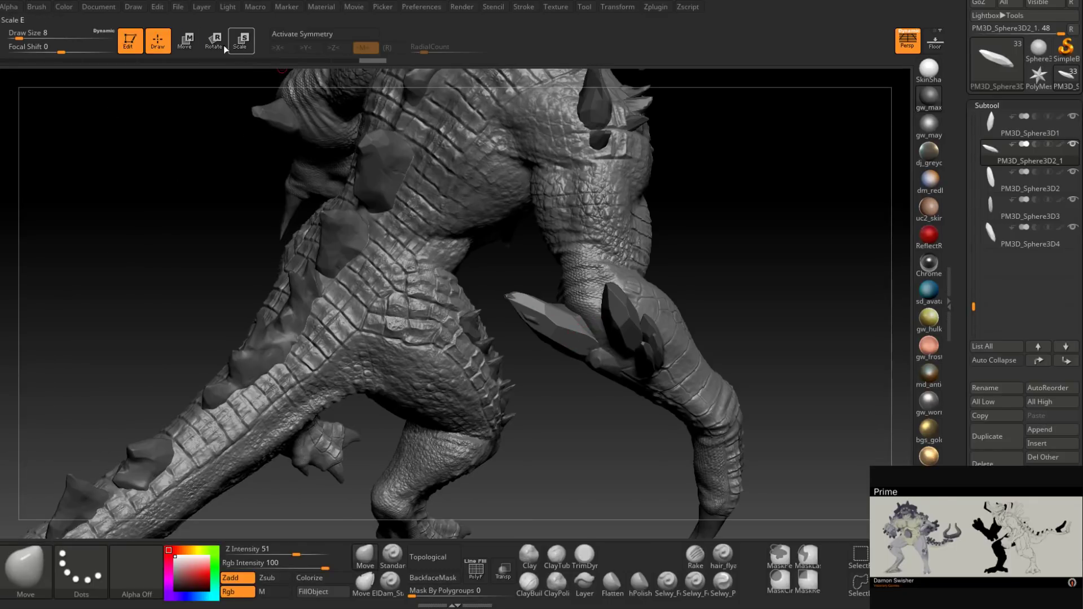
{"action": "key", "text": "w"}
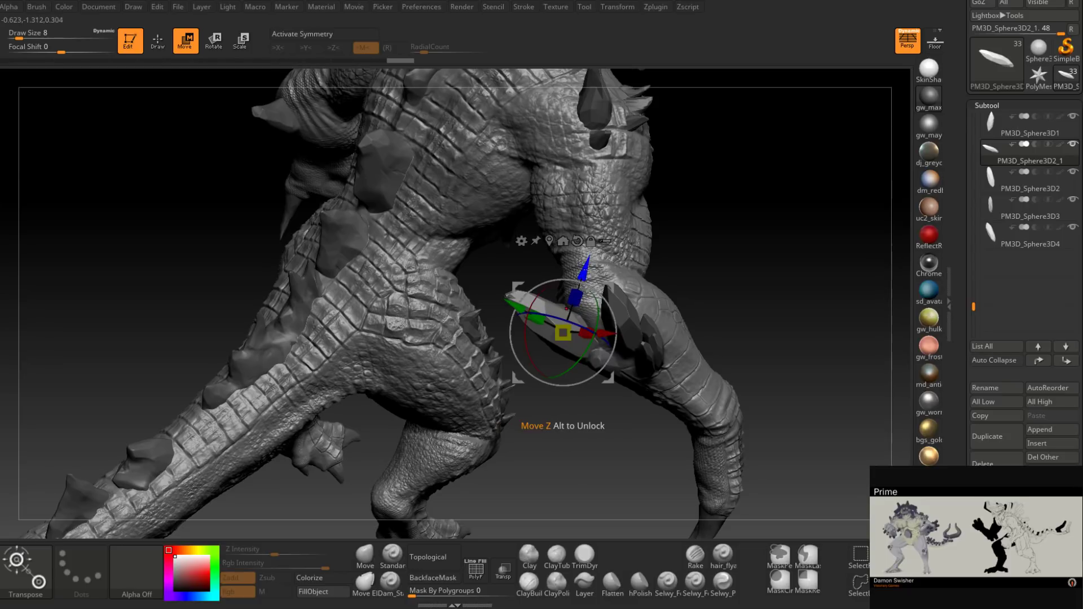
{"action": "left_click_drag", "start_coordinate": [587, 267], "coordinate": [590, 263]}
{"action": "mouse_move", "coordinate": [668, 197]}
{"action": "left_mouse_down"}
{"action": "mouse_move", "coordinate": [713, 204]}
{"action": "mouse_move", "coordinate": [675, 239]}
{"action": "mouse_move", "coordinate": [679, 299]}
{"action": "mouse_move", "coordinate": [640, 314]}
{"action": "left_mouse_up"}
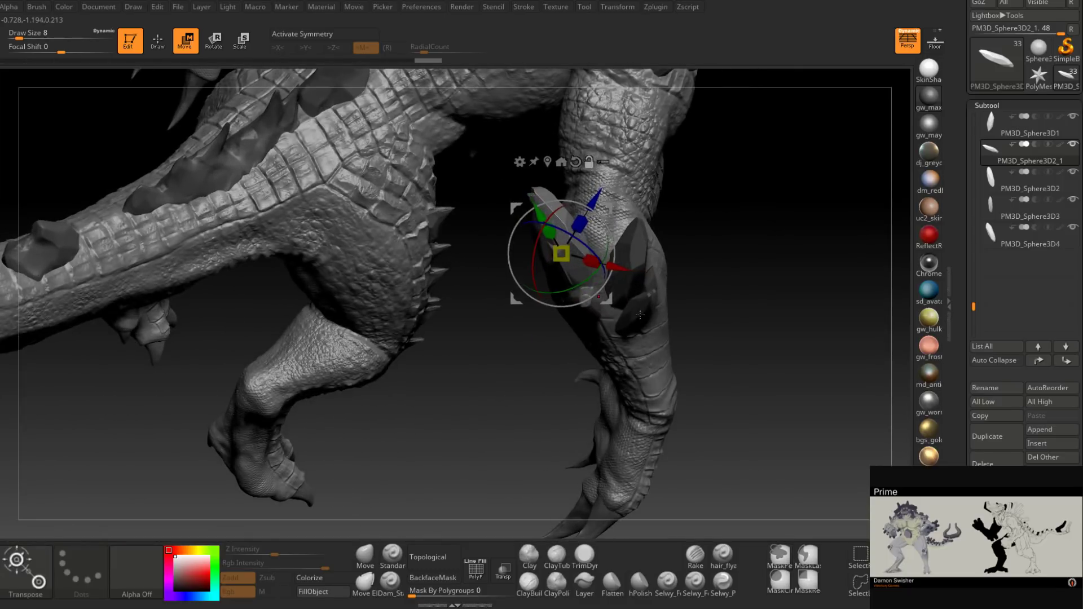
{"action": "left_click_drag", "start_coordinate": [709, 248], "coordinate": [735, 285]}
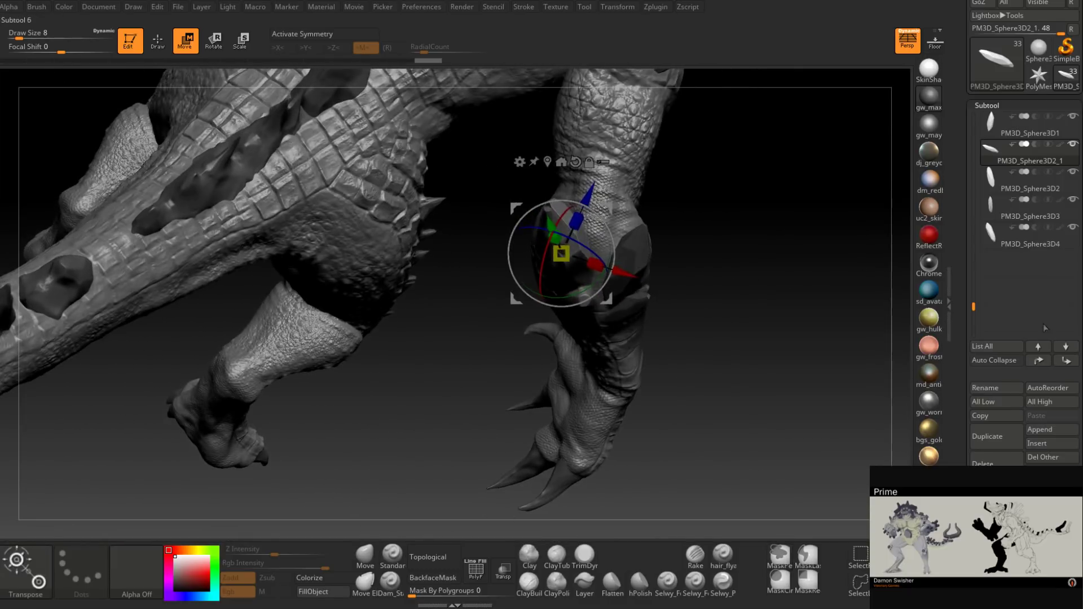
Step: Move the duplicated shard's subtool to the end of the list and duplicate it again
{"action": "left_click", "coordinate": [1067, 361]}
{"action": "left_click", "coordinate": [1067, 361]}
{"action": "left_click", "coordinate": [1066, 361]}
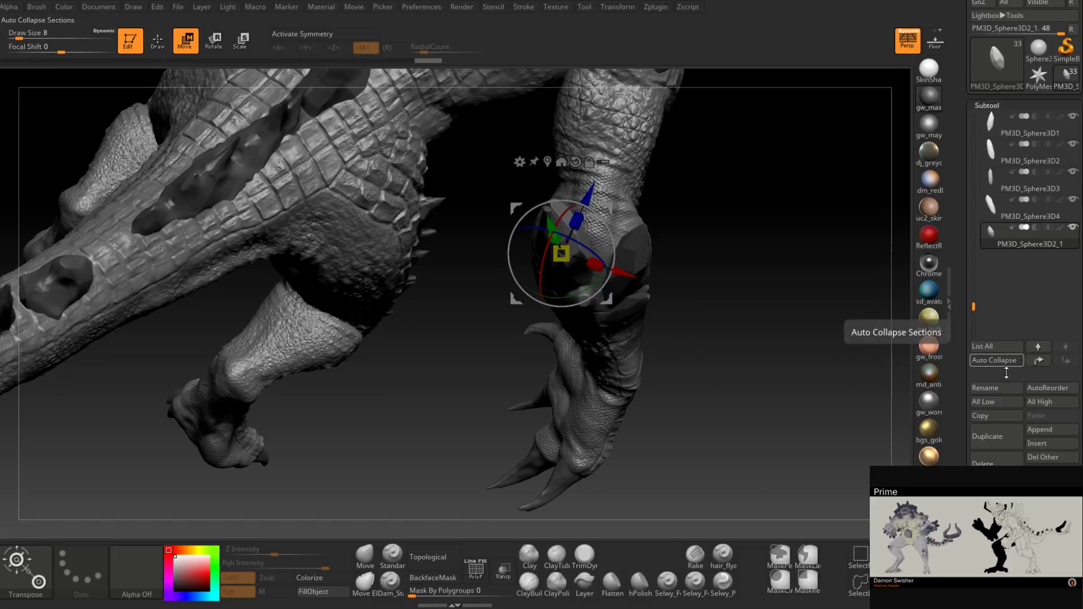
{"action": "left_click", "coordinate": [988, 437]}
Step: Move and rotate the newest duplicate so it angles out below the largest shard at the elbow
{"action": "left_click_drag", "start_coordinate": [649, 338], "coordinate": [617, 148]}
{"action": "left_click_drag", "start_coordinate": [601, 198], "coordinate": [586, 218]}
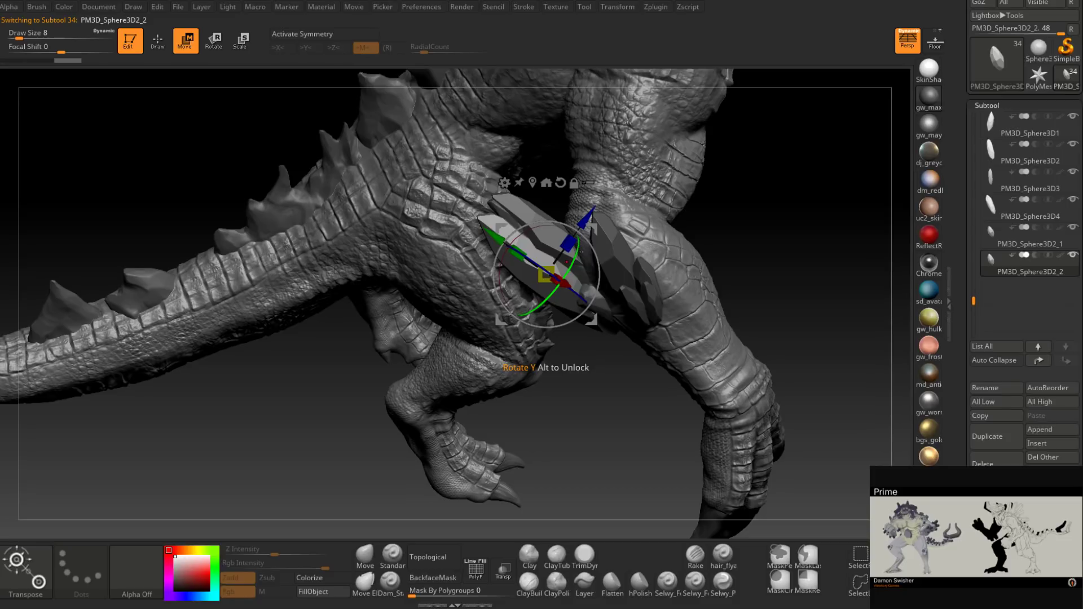
{"action": "left_click_drag", "start_coordinate": [545, 153], "coordinate": [658, 171]}
{"action": "left_click_drag", "start_coordinate": [563, 229], "coordinate": [591, 267]}
{"action": "left_click_drag", "start_coordinate": [677, 239], "coordinate": [628, 242]}
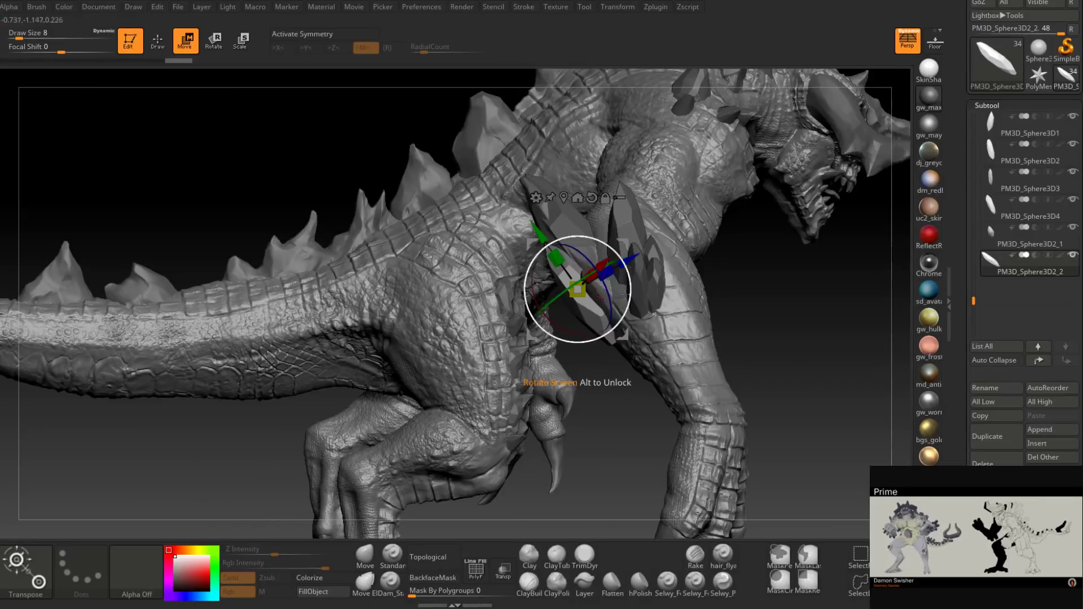
Step: Shift the newest shard along the forearm and turn it so its base sinks into the arm
{"action": "left_click_drag", "start_coordinate": [631, 272], "coordinate": [673, 255]}
{"action": "right_click_drag", "start_coordinate": [674, 255], "coordinate": [703, 242]}
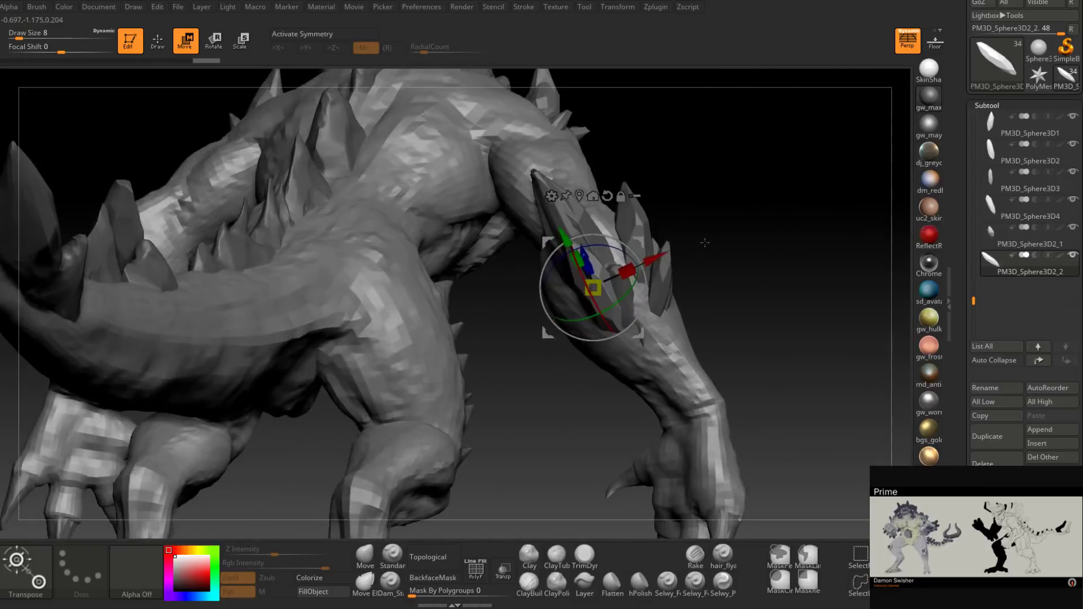
{"action": "left_click_drag", "start_coordinate": [652, 261], "coordinate": [667, 254]}
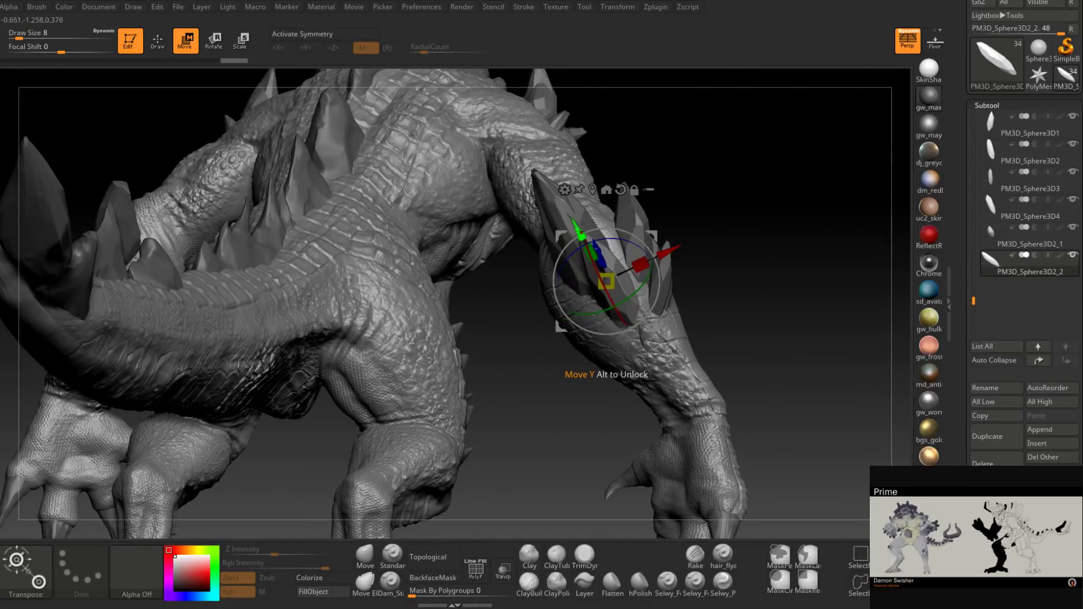
{"action": "left_click_drag", "start_coordinate": [578, 229], "coordinate": [581, 234]}
{"action": "left_click_drag", "start_coordinate": [608, 286], "coordinate": [687, 342]}
{"action": "right_click_drag", "start_coordinate": [728, 286], "coordinate": [670, 305]}
{"action": "left_click_drag", "start_coordinate": [671, 305], "coordinate": [691, 293]}
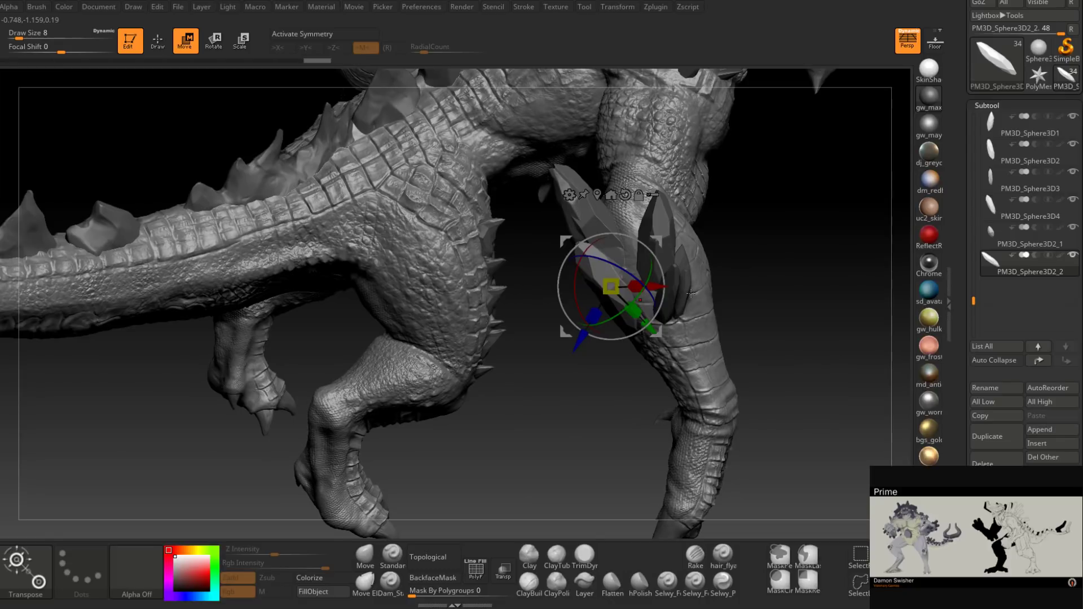
Step: Rotate the lower shard to line up beside the base of the largest shard
{"action": "right_click_drag", "start_coordinate": [691, 294], "coordinate": [648, 270]}
{"action": "right_click_drag", "start_coordinate": [649, 270], "coordinate": [592, 316], "text": "ctrl"}
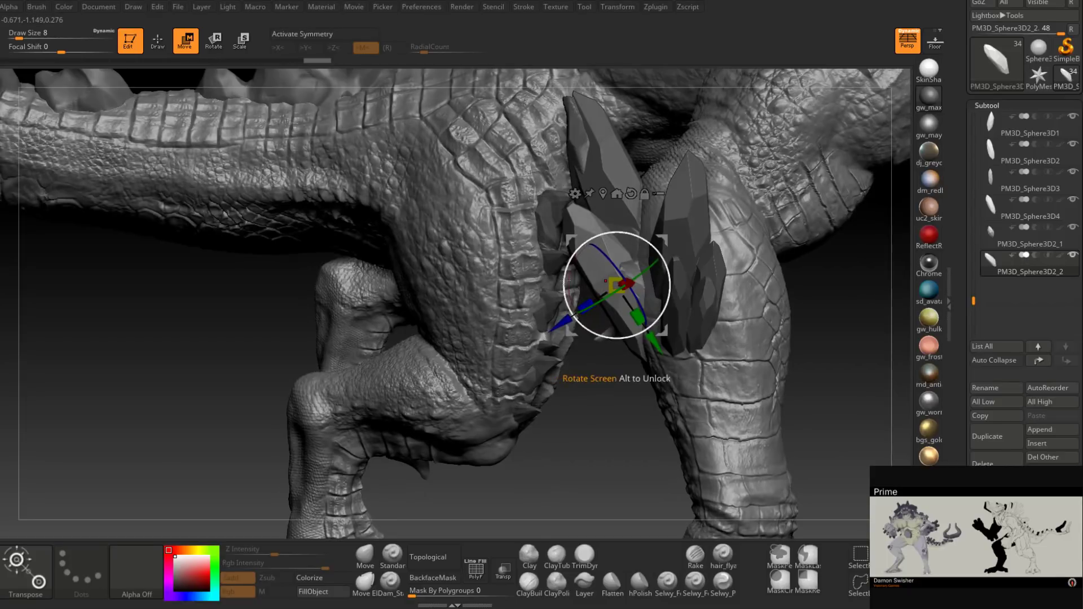
{"action": "left_click_drag", "start_coordinate": [585, 321], "coordinate": [775, 227]}
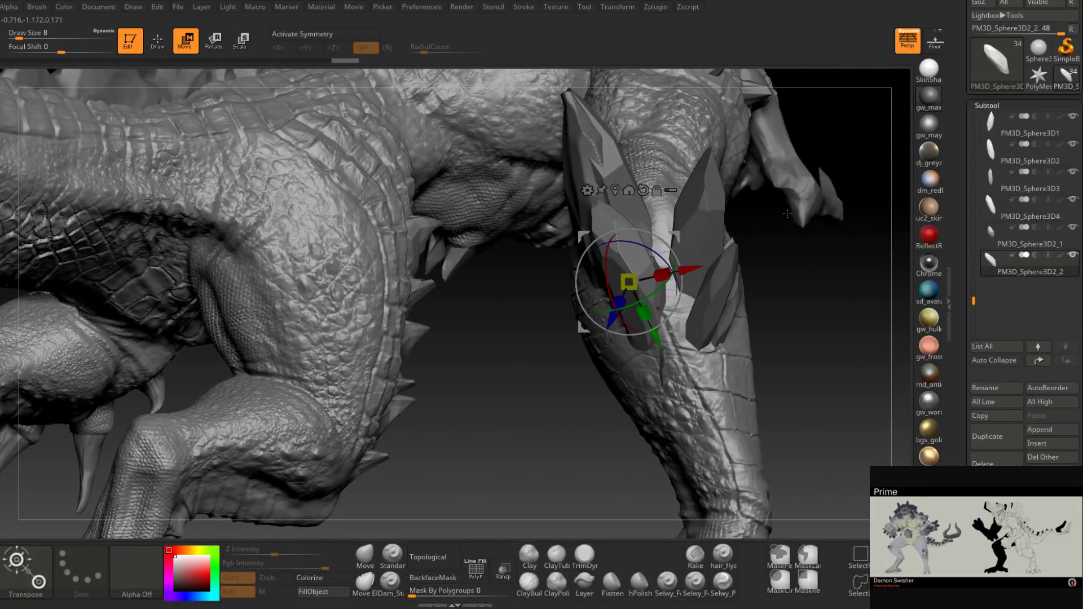
{"action": "left_click_drag", "start_coordinate": [692, 267], "coordinate": [670, 260]}
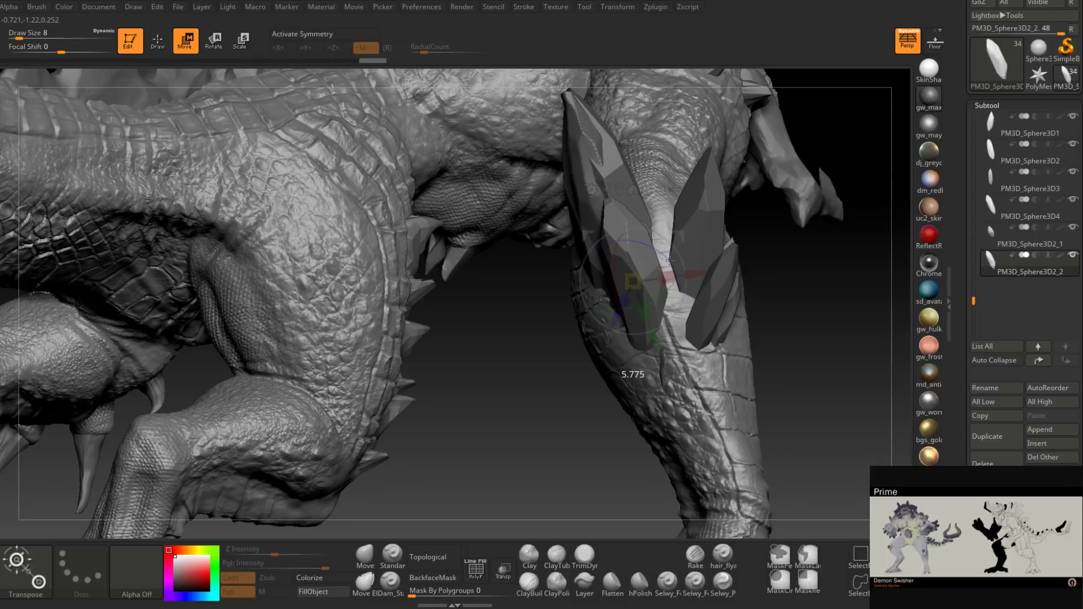
{"action": "right_click_drag", "start_coordinate": [669, 260], "coordinate": [565, 241], "text": "ctrl"}
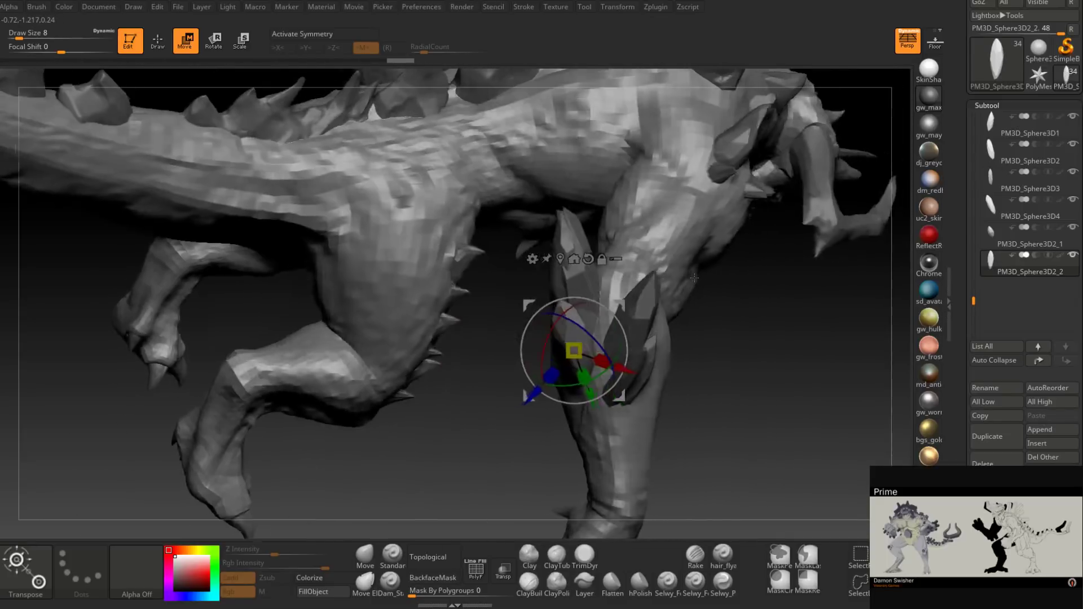
Step: Select the old Extract1 spikes and permanently delete that subtool
{"action": "left_click", "coordinate": [568, 243], "text": "alt"}
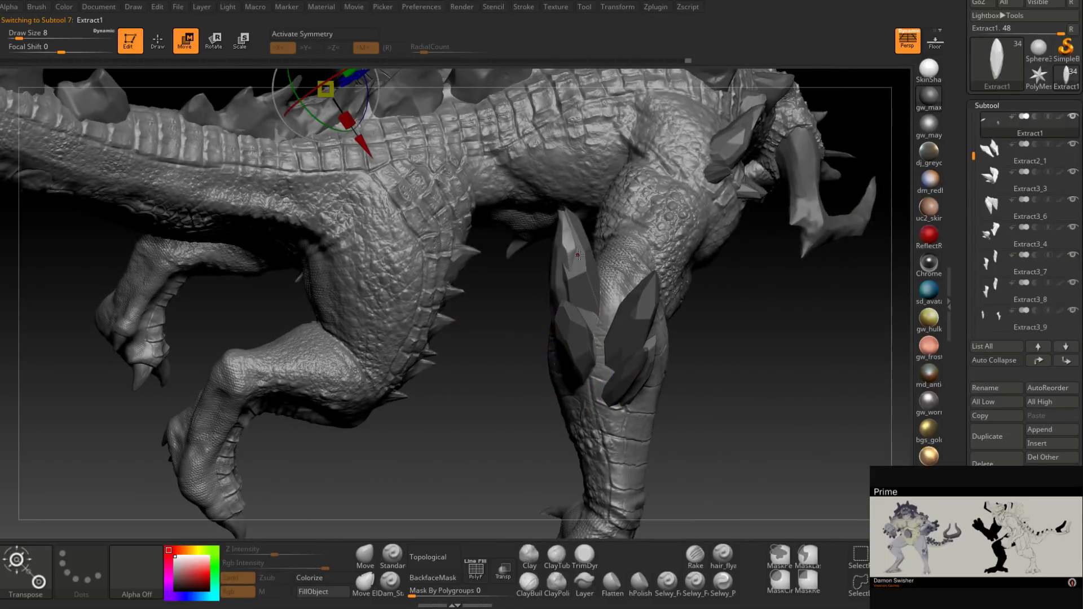
{"action": "left_click", "coordinate": [996, 460]}
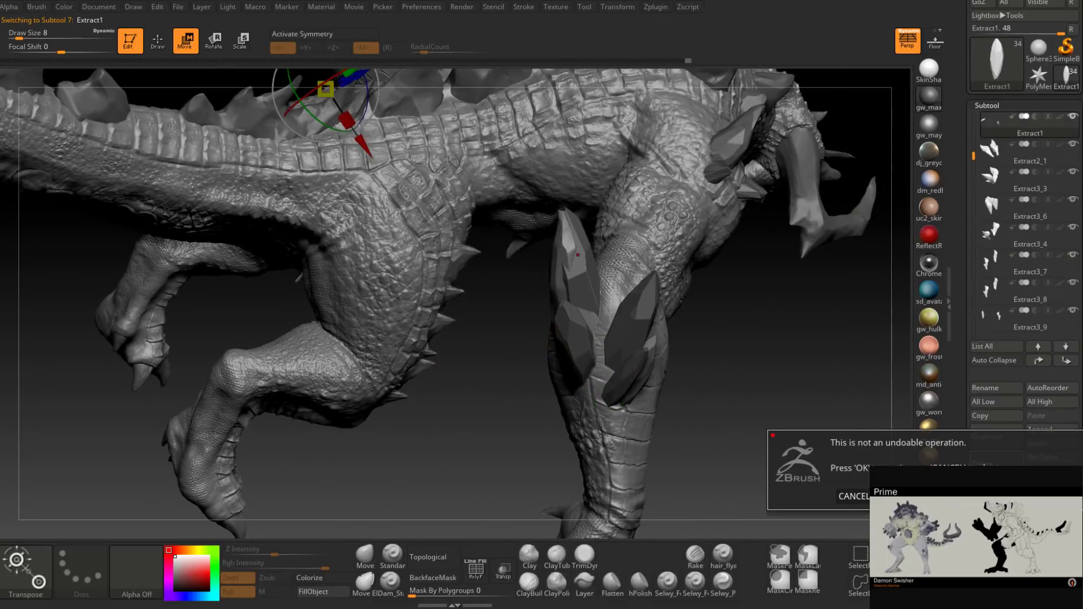
{"action": "key", "text": "Return"}
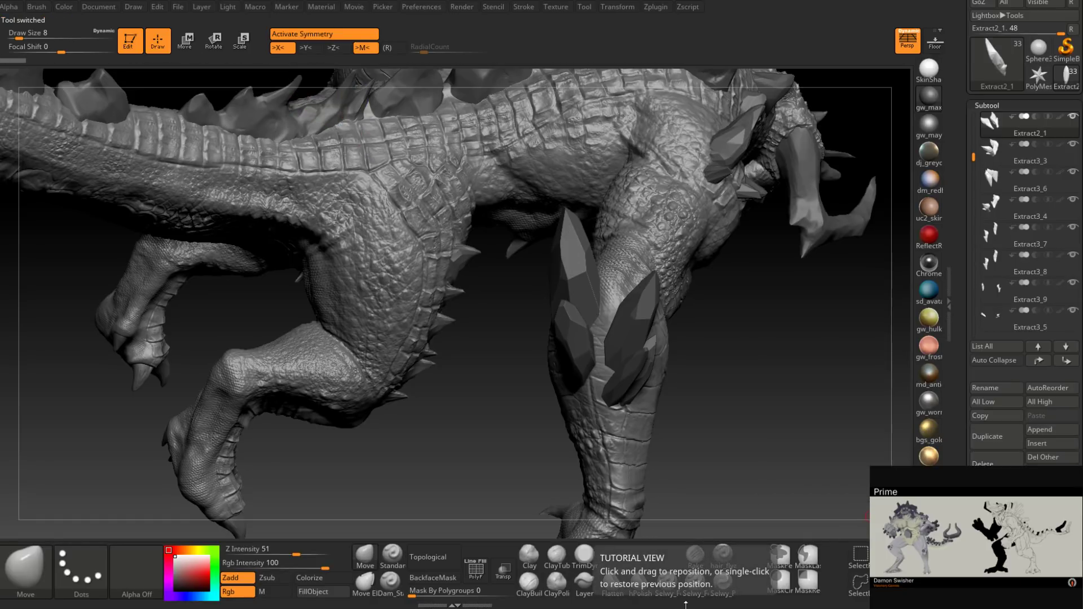
{"action": "left_click", "coordinate": [686, 604]}
{"action": "key", "text": "ctrl"}
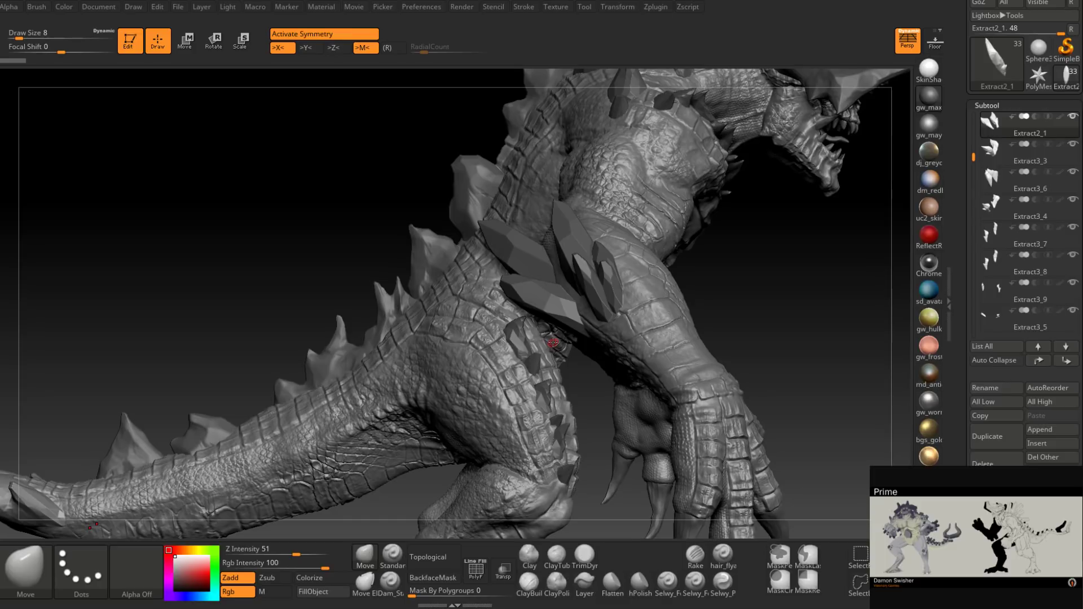
Step: Select the lower inner shard, PM3D_Sphere3D2_2, and duplicate it
{"action": "mouse_move", "coordinate": [562, 269]}
{"action": "right_mouse_down"}
{"action": "mouse_move", "coordinate": [606, 281]}
{"action": "mouse_move", "coordinate": [599, 261]}
{"action": "mouse_move", "coordinate": [584, 302]}
{"action": "mouse_move", "coordinate": [511, 339]}
{"action": "mouse_move", "coordinate": [212, 443]}
{"action": "right_mouse_up"}
{"action": "left_click", "coordinate": [510, 327], "text": "alt"}
{"action": "mouse_move", "coordinate": [510, 326]}
{"action": "right_mouse_down"}
{"action": "mouse_move", "coordinate": [515, 360]}
{"action": "mouse_move", "coordinate": [508, 321]}
{"action": "mouse_move", "coordinate": [541, 330]}
{"action": "mouse_move", "coordinate": [550, 316]}
{"action": "mouse_move", "coordinate": [506, 314]}
{"action": "mouse_move", "coordinate": [509, 352]}
{"action": "right_mouse_up"}
{"action": "mouse_move", "coordinate": [509, 352]}
{"action": "right_mouse_down"}
{"action": "mouse_move", "coordinate": [486, 370]}
{"action": "mouse_move", "coordinate": [499, 353]}
{"action": "mouse_move", "coordinate": [508, 374]}
{"action": "right_mouse_up"}
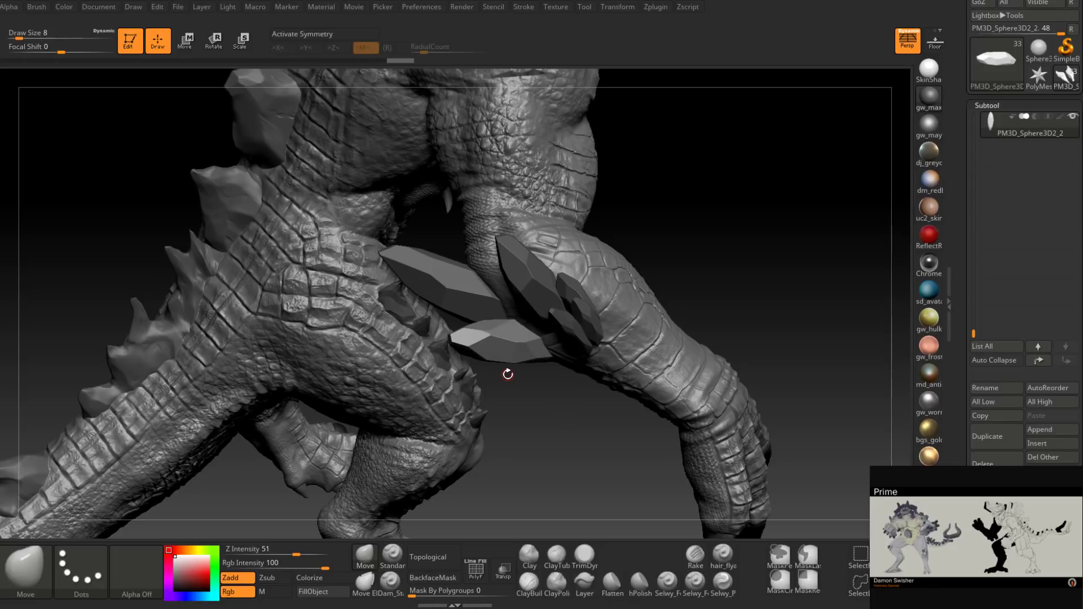
{"action": "left_click_drag", "start_coordinate": [674, 227], "coordinate": [672, 220]}
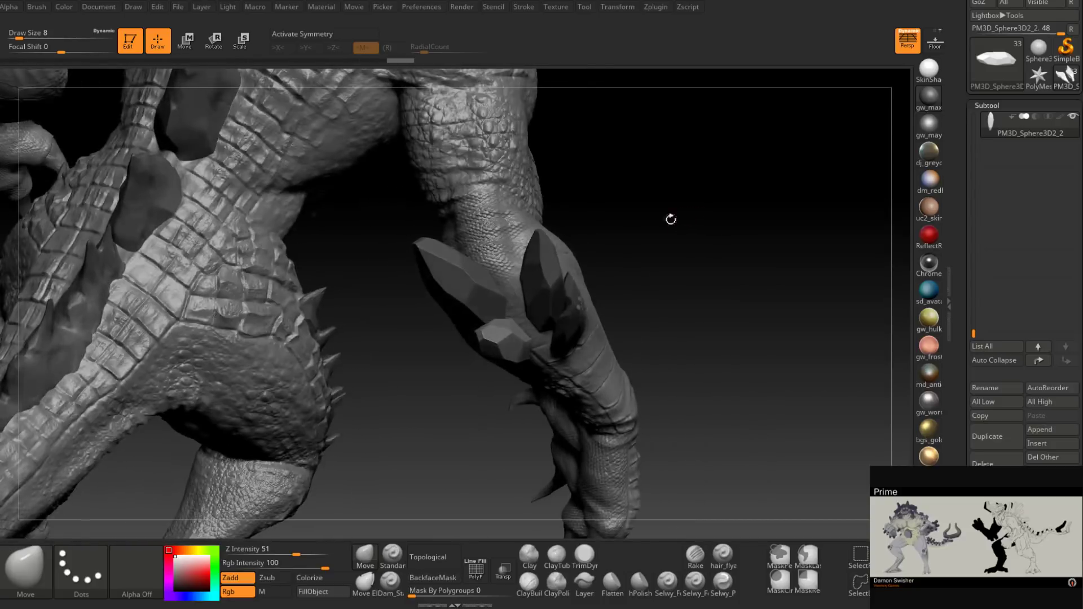
{"action": "mouse_move", "coordinate": [672, 220]}
{"action": "right_mouse_down", "text": "ctrl"}
{"action": "mouse_move", "coordinate": [520, 373]}
{"action": "mouse_move", "coordinate": [551, 416]}
{"action": "mouse_move", "coordinate": [544, 432]}
{"action": "mouse_move", "coordinate": [547, 391]}
{"action": "mouse_move", "coordinate": [547, 407]}
{"action": "right_mouse_up", "text": "ctrl"}
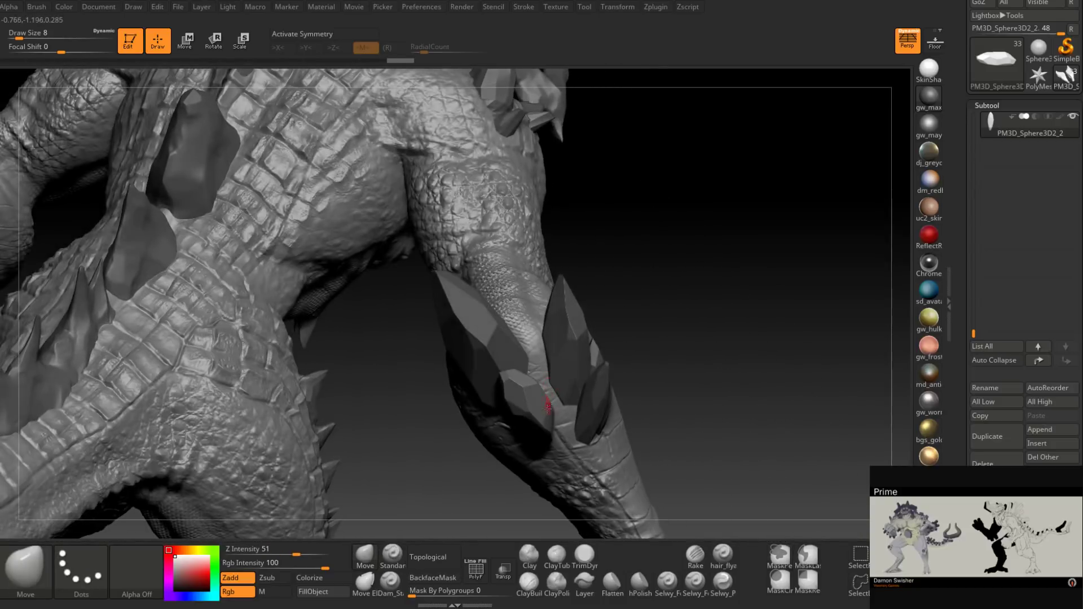
{"action": "left_click", "coordinate": [993, 441]}
Step: Move the new duplicate up between the neighbouring shards and rotate it about 67 degrees
{"action": "right_click_drag", "start_coordinate": [671, 424], "coordinate": [579, 454]}
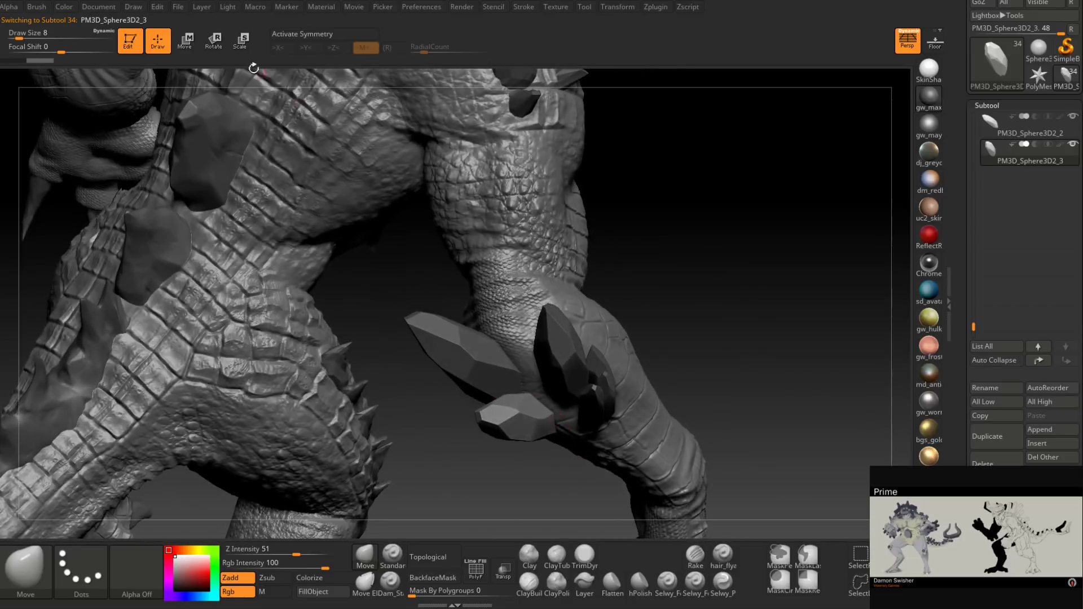
{"action": "left_click", "coordinate": [242, 40]}
{"action": "right_click_drag", "start_coordinate": [511, 446], "coordinate": [545, 424]}
{"action": "left_click_drag", "start_coordinate": [522, 417], "coordinate": [531, 385]}
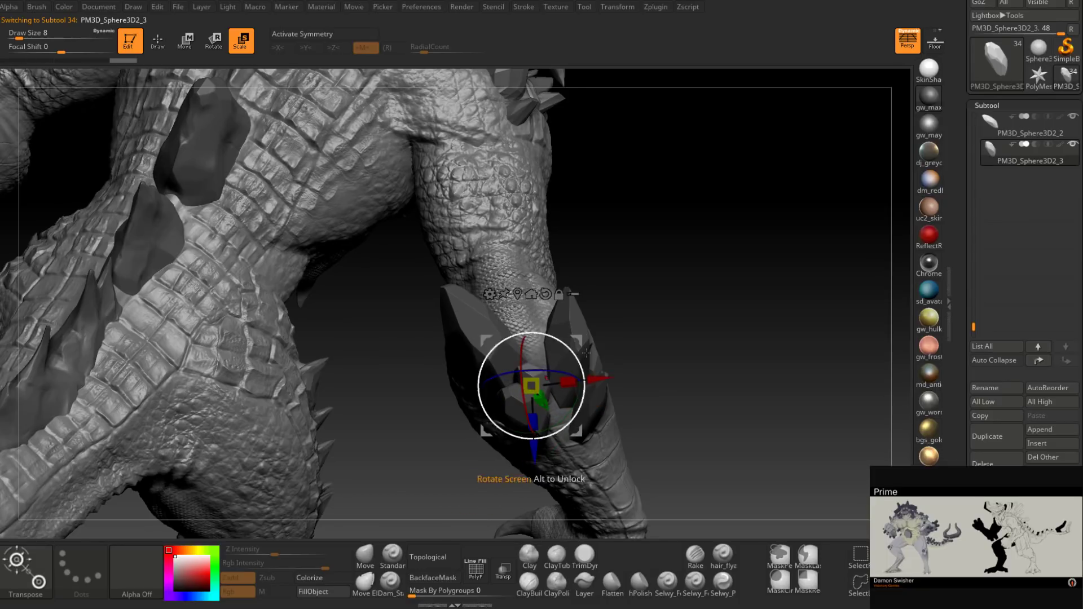
{"action": "right_click_drag", "start_coordinate": [556, 429], "coordinate": [518, 420]}
{"action": "left_click_drag", "start_coordinate": [526, 387], "coordinate": [497, 440]}
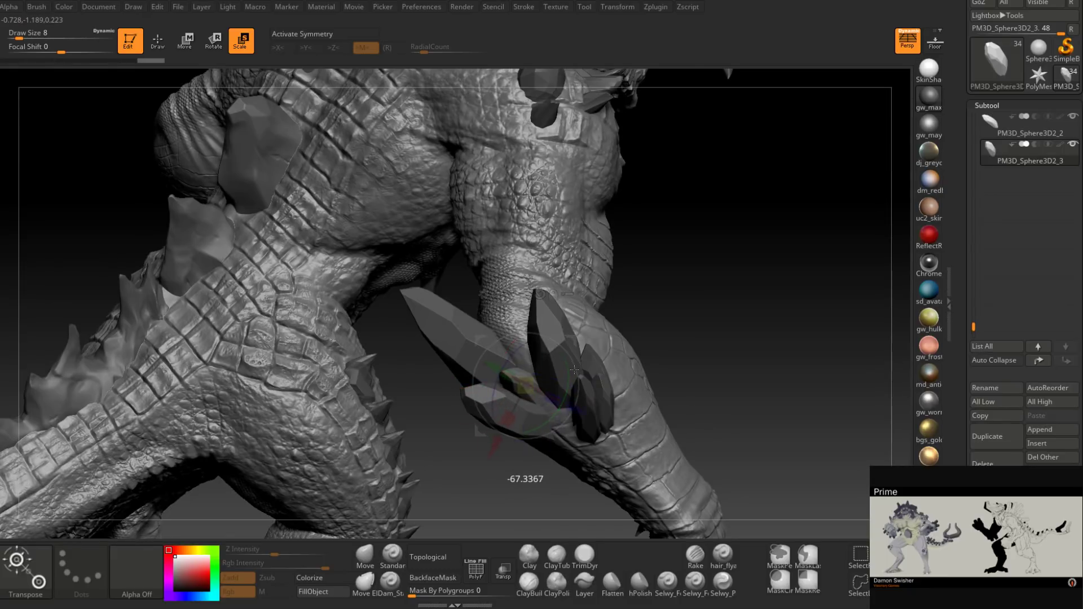
{"action": "right_click_drag", "start_coordinate": [507, 418], "coordinate": [653, 315]}
{"action": "mouse_move", "coordinate": [653, 314]}
{"action": "left_mouse_down"}
{"action": "mouse_move", "coordinate": [614, 347]}
{"action": "mouse_move", "coordinate": [648, 293]}
{"action": "mouse_move", "coordinate": [639, 316]}
{"action": "left_mouse_up"}
{"action": "right_click_drag", "start_coordinate": [620, 314], "coordinate": [613, 340], "text": "ctrl"}
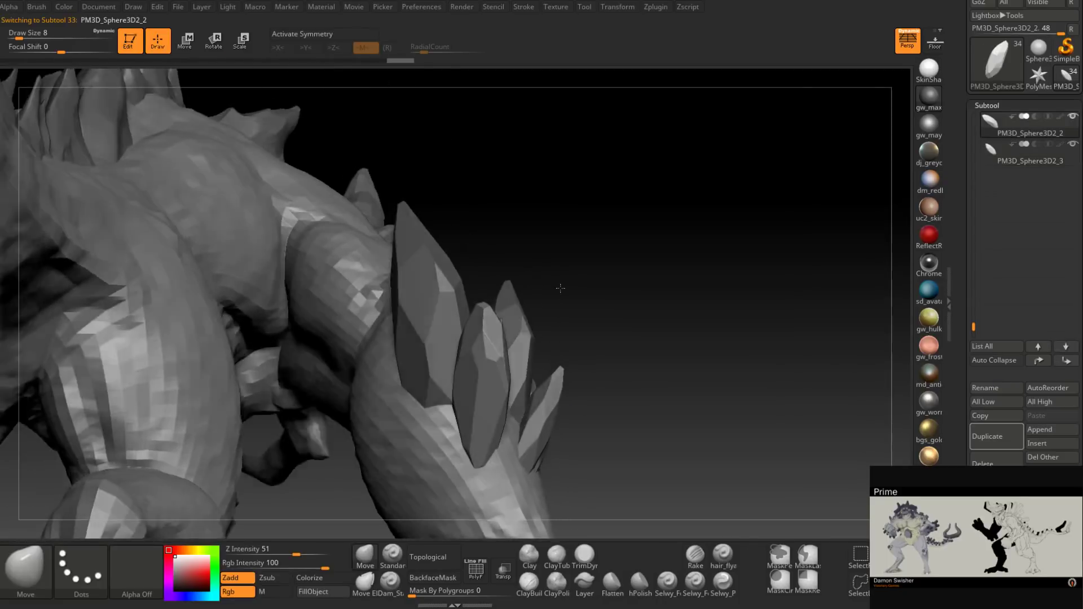
Step: Trim the tip of the lower inner shard, PM3D_Sphere3D2_2, from several angles with the TrimLasso brush
{"action": "mouse_move", "coordinate": [560, 287]}
{"action": "right_mouse_down"}
{"action": "mouse_move", "coordinate": [534, 303]}
{"action": "mouse_move", "coordinate": [509, 273]}
{"action": "right_mouse_up"}
{"action": "left_click_drag", "start_coordinate": [509, 273], "coordinate": [532, 267]}
{"action": "key", "text": "ctrl+shift"}
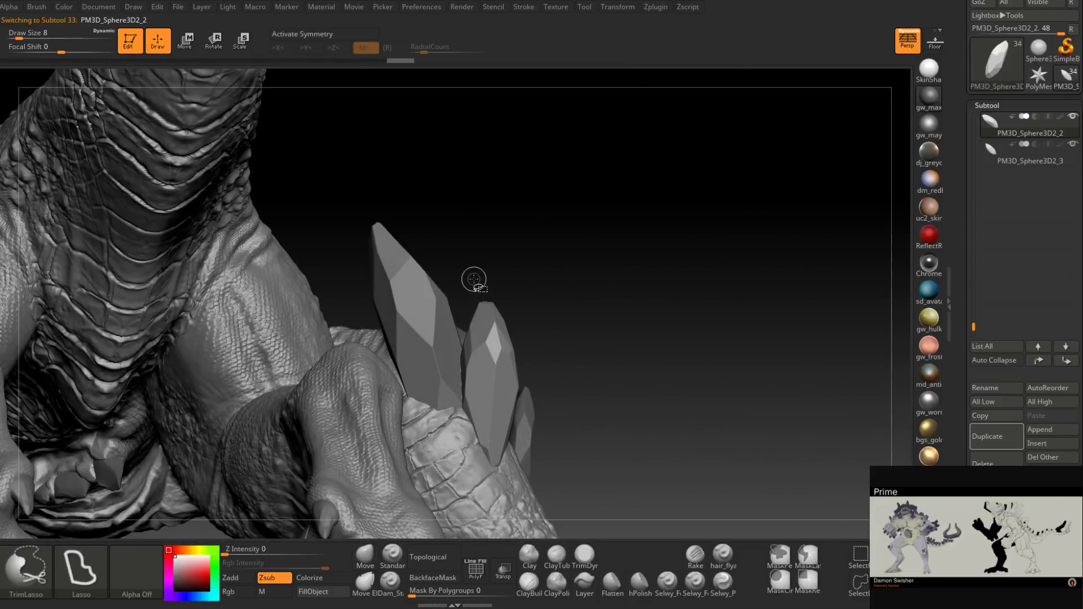
{"action": "mouse_move", "coordinate": [587, 217]}
{"action": "left_mouse_down"}
{"action": "mouse_move", "coordinate": [501, 314]}
{"action": "mouse_move", "coordinate": [553, 202]}
{"action": "left_mouse_up"}
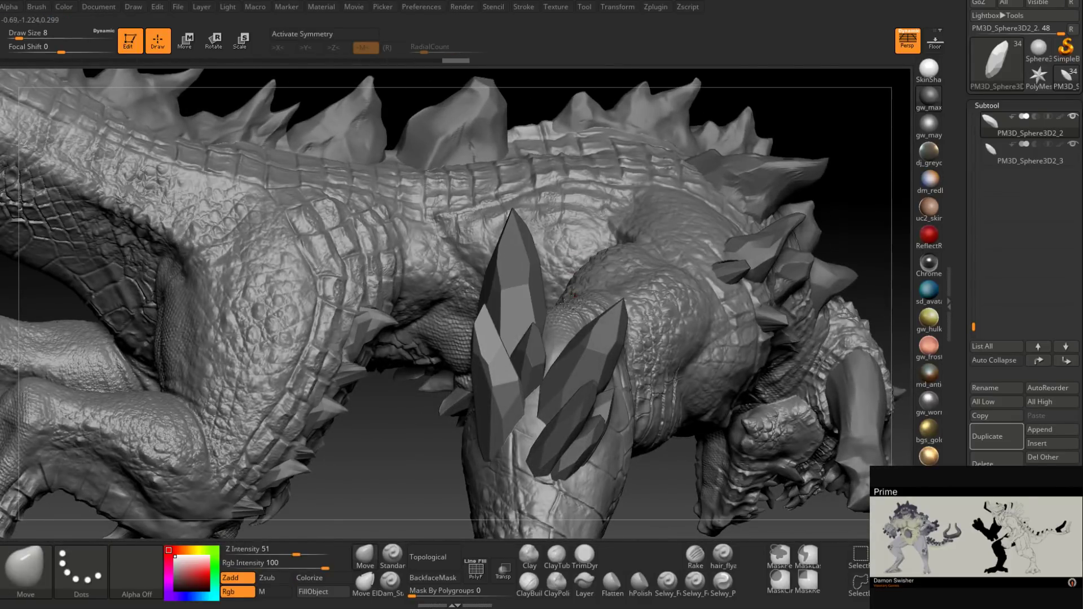
{"action": "mouse_move", "coordinate": [598, 333]}
{"action": "right_mouse_down"}
{"action": "mouse_move", "coordinate": [533, 320]}
{"action": "mouse_move", "coordinate": [451, 330]}
{"action": "mouse_move", "coordinate": [528, 327]}
{"action": "mouse_move", "coordinate": [531, 339]}
{"action": "right_mouse_up"}
{"action": "key", "text": "ctrl+shift"}
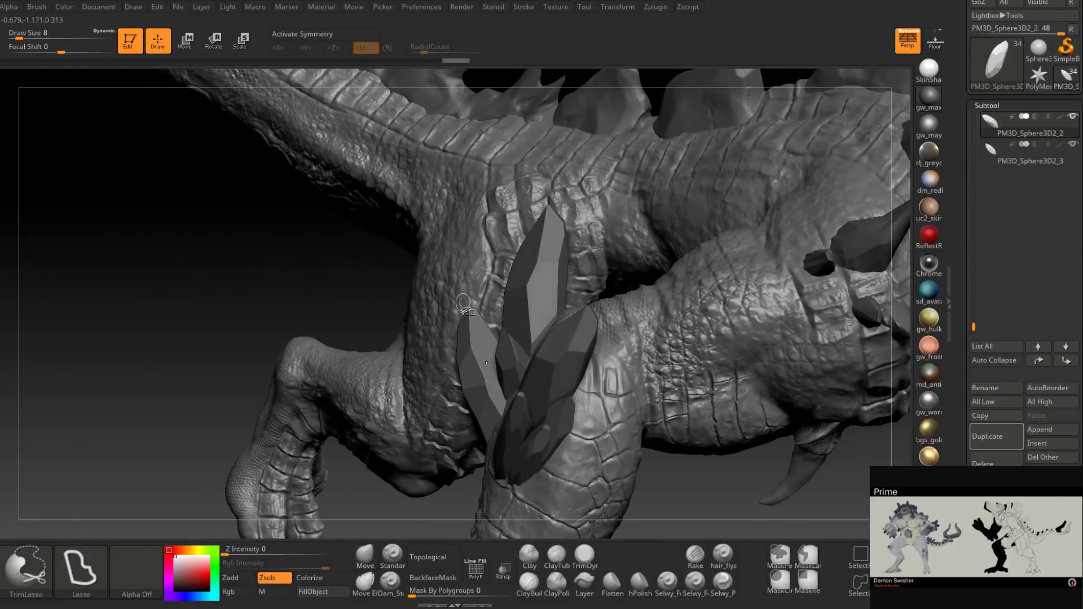
{"action": "left_click_drag", "start_coordinate": [532, 374], "coordinate": [526, 154], "text": "ctrl+shift"}
{"action": "mouse_move", "coordinate": [539, 249]}
{"action": "right_mouse_down"}
{"action": "mouse_move", "coordinate": [645, 285]}
{"action": "mouse_move", "coordinate": [593, 304]}
{"action": "right_mouse_up"}
{"action": "mouse_move", "coordinate": [593, 303]}
{"action": "left_mouse_down"}
{"action": "mouse_move", "coordinate": [551, 310]}
{"action": "mouse_move", "coordinate": [512, 280]}
{"action": "mouse_move", "coordinate": [496, 304]}
{"action": "left_mouse_up"}
{"action": "key", "text": "ctrl+shift"}
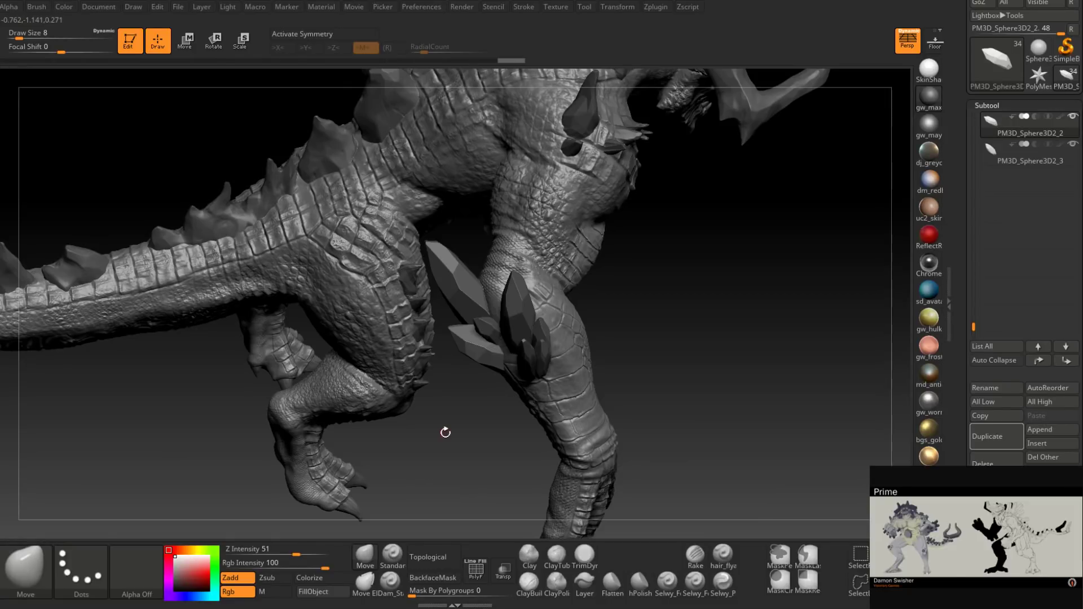
Step: Select the large upper inner shard, PM3D_Sphere3D2_1, and trim its tip from several angles with the TrimLasso brush
{"action": "left_click_drag", "start_coordinate": [445, 432], "coordinate": [497, 395]}
{"action": "left_click", "coordinate": [458, 287], "text": "alt"}
{"action": "right_click_drag", "start_coordinate": [458, 288], "coordinate": [448, 254]}
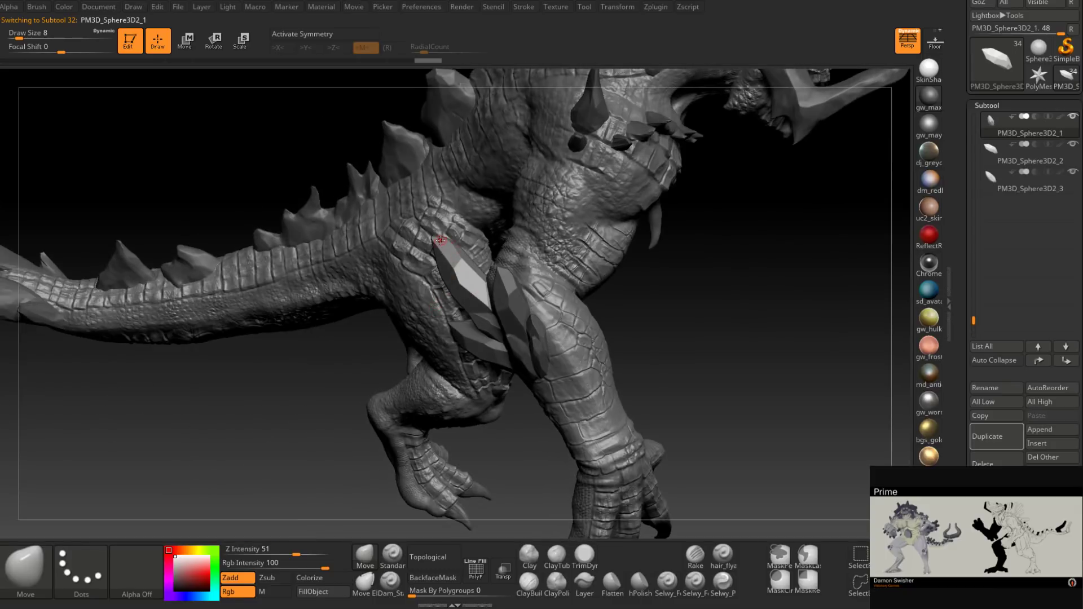
{"action": "key", "text": "ctrl+shift"}
{"action": "left_click_drag", "start_coordinate": [446, 244], "coordinate": [434, 161], "text": "ctrl+shift"}
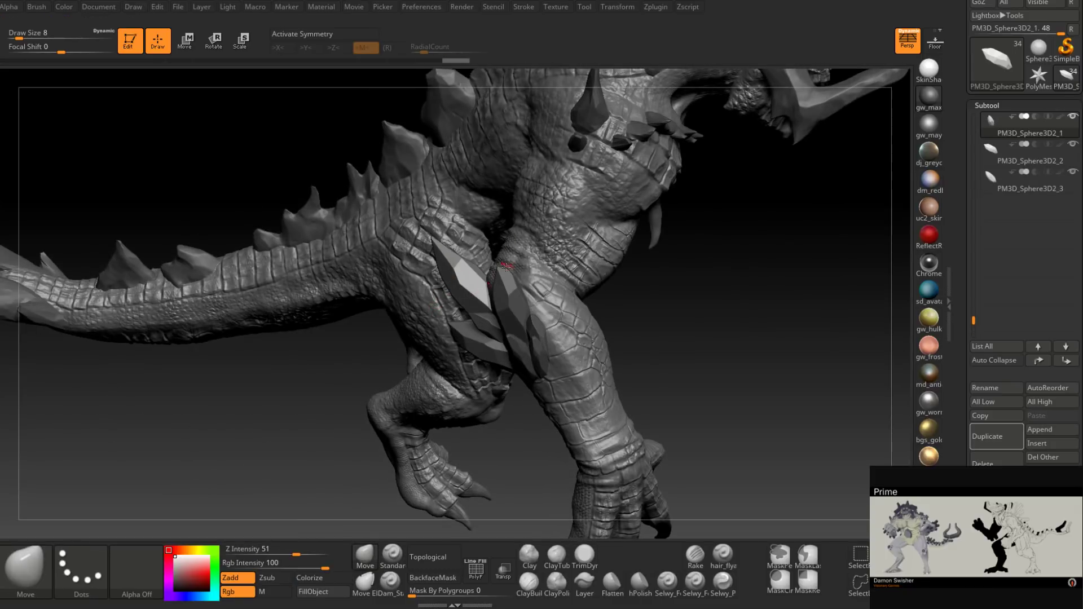
{"action": "mouse_move", "coordinate": [509, 254]}
{"action": "right_mouse_down"}
{"action": "mouse_move", "coordinate": [435, 282]}
{"action": "mouse_move", "coordinate": [516, 304]}
{"action": "mouse_move", "coordinate": [467, 243]}
{"action": "right_mouse_up"}
{"action": "key", "text": "ctrl+shift"}
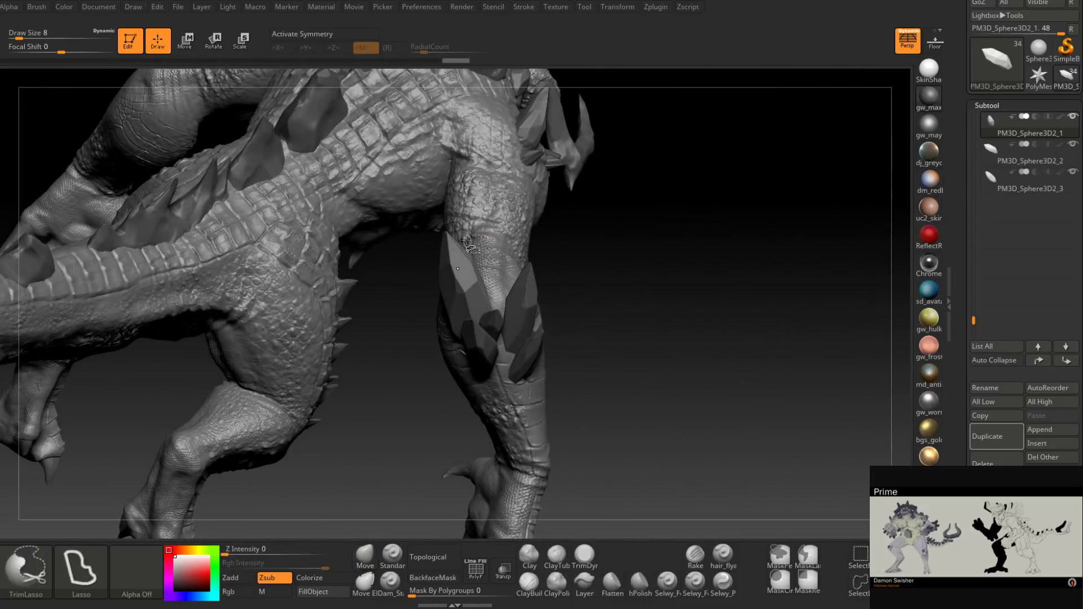
{"action": "left_click_drag", "start_coordinate": [450, 229], "coordinate": [452, 187], "text": "ctrl+shift"}
{"action": "mouse_move", "coordinate": [541, 282]}
{"action": "right_mouse_down"}
{"action": "mouse_move", "coordinate": [480, 344]}
{"action": "mouse_move", "coordinate": [477, 309]}
{"action": "mouse_move", "coordinate": [416, 243]}
{"action": "right_mouse_up"}
{"action": "key", "text": "ctrl+shift"}
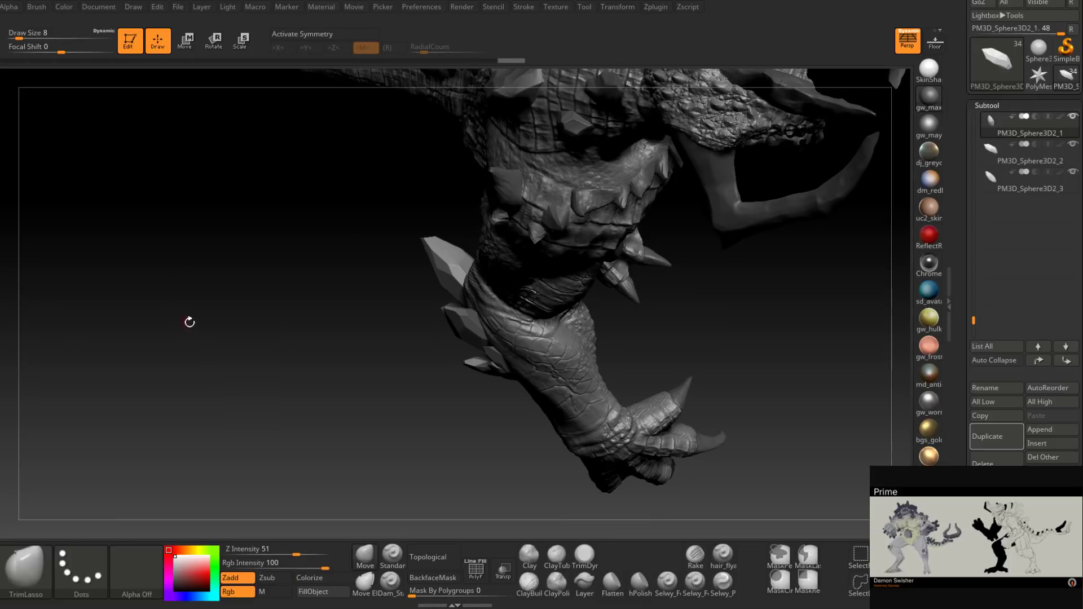
Step: Merge all the forearm shard subtools down into the single subtool PM3D_Sphere3D1
{"action": "left_click_drag", "start_coordinate": [189, 322], "coordinate": [474, 312]}
{"action": "mouse_move", "coordinate": [474, 312]}
{"action": "right_mouse_down"}
{"action": "mouse_move", "coordinate": [477, 333]}
{"action": "mouse_move", "coordinate": [471, 287]}
{"action": "right_mouse_up"}
{"action": "mouse_move", "coordinate": [471, 288]}
{"action": "left_mouse_down"}
{"action": "mouse_move", "coordinate": [541, 232]}
{"action": "mouse_move", "coordinate": [509, 291]}
{"action": "mouse_move", "coordinate": [619, 286]}
{"action": "left_mouse_up"}
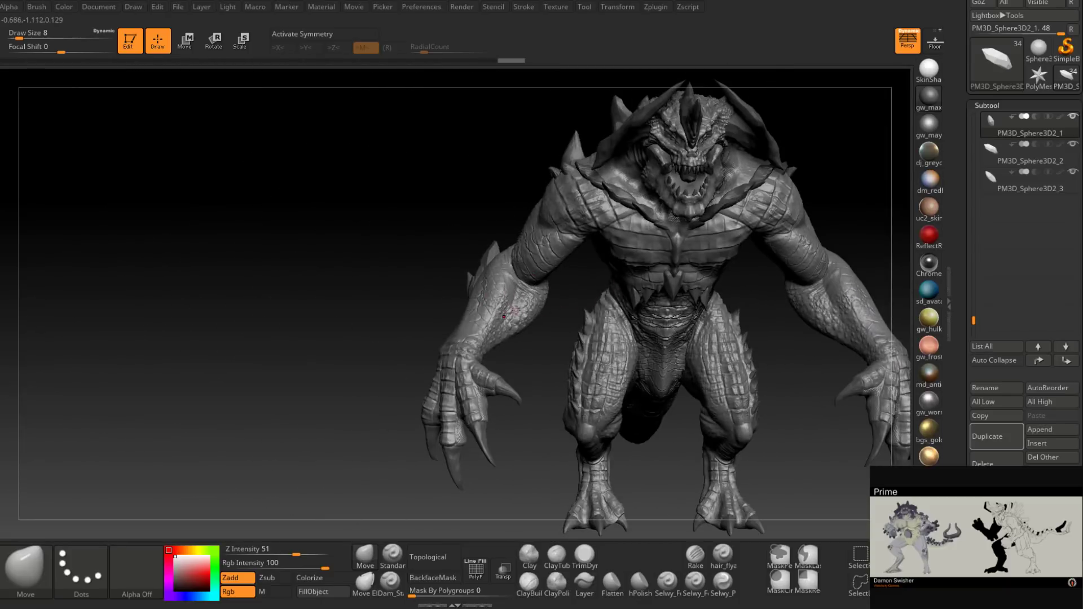
{"action": "mouse_move", "coordinate": [469, 285]}
{"action": "right_mouse_down"}
{"action": "mouse_move", "coordinate": [516, 291]}
{"action": "mouse_move", "coordinate": [522, 322]}
{"action": "right_mouse_up"}
{"action": "left_click_drag", "start_coordinate": [522, 322], "coordinate": [472, 357]}
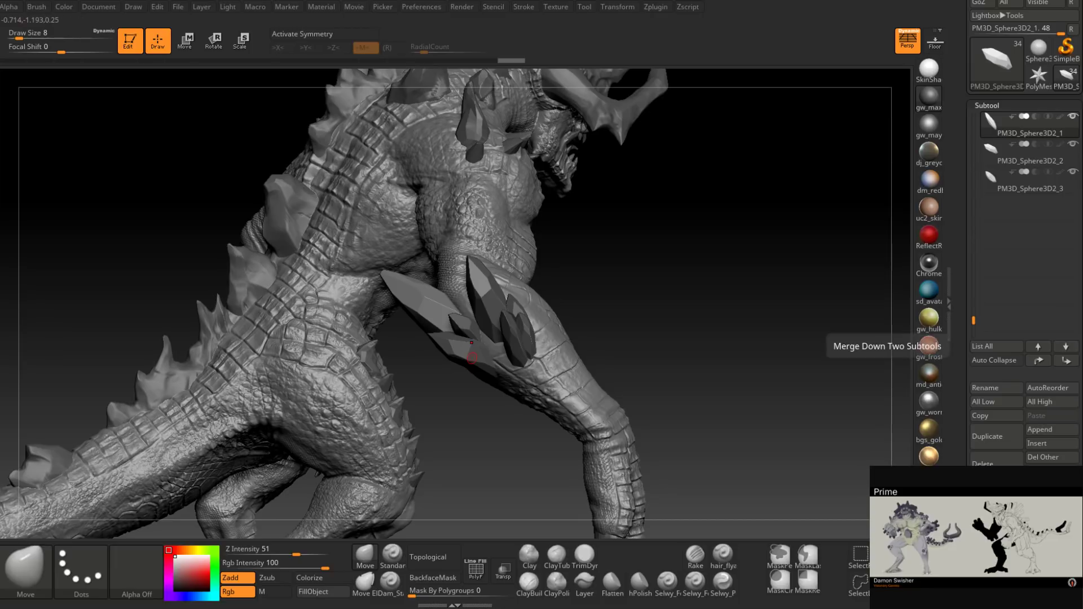
{"action": "left_click", "coordinate": [997, 516]}
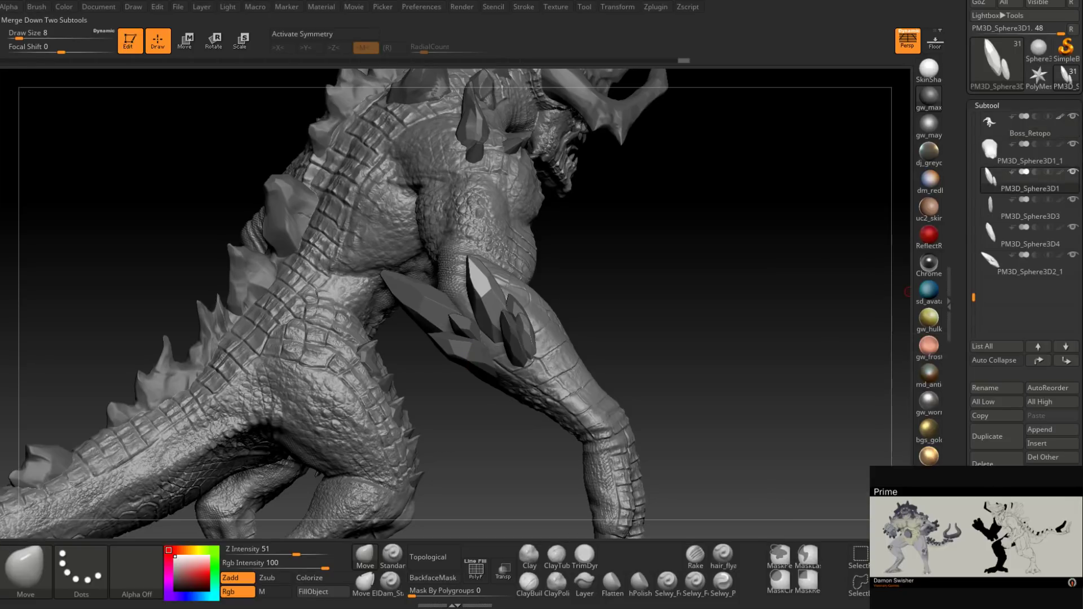
{"action": "left_click", "coordinate": [997, 515]}
{"action": "left_click", "coordinate": [886, 541]}
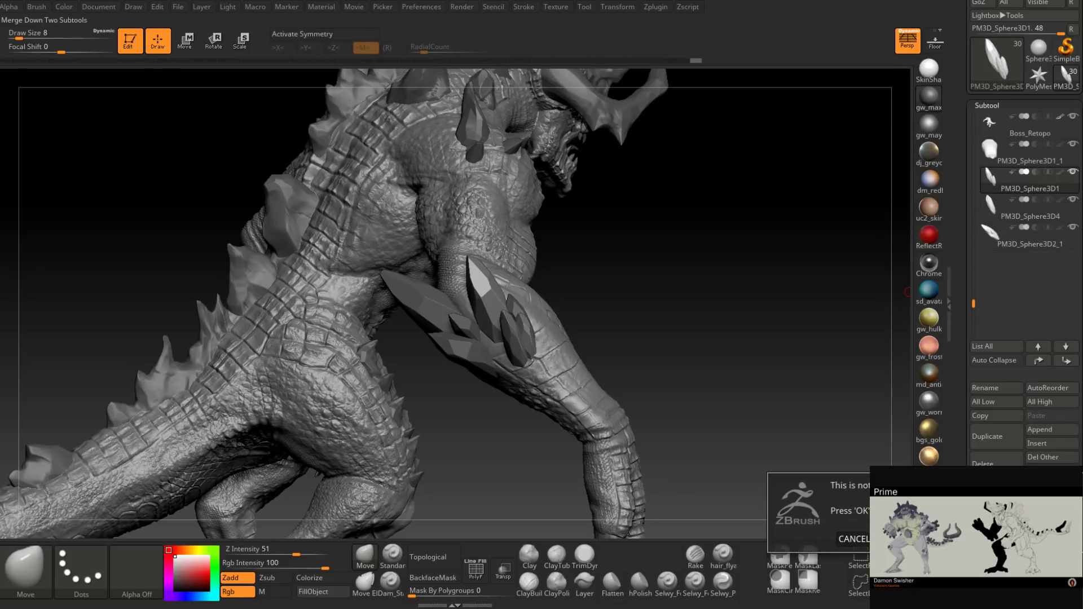
{"action": "key", "text": "Return"}
{"action": "left_click", "coordinate": [996, 514]}
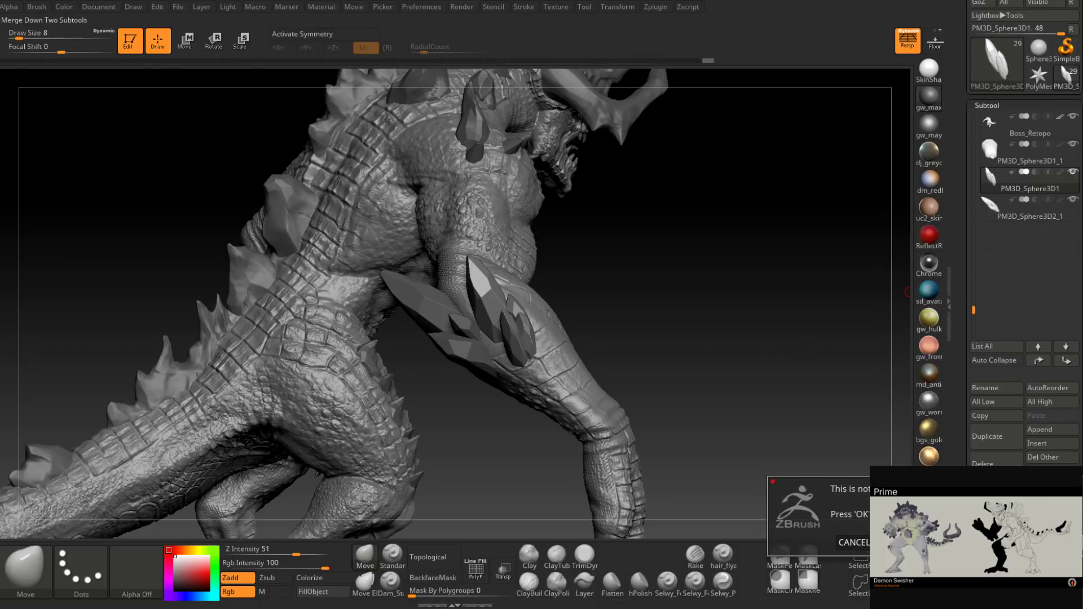
{"action": "key", "text": "Return"}
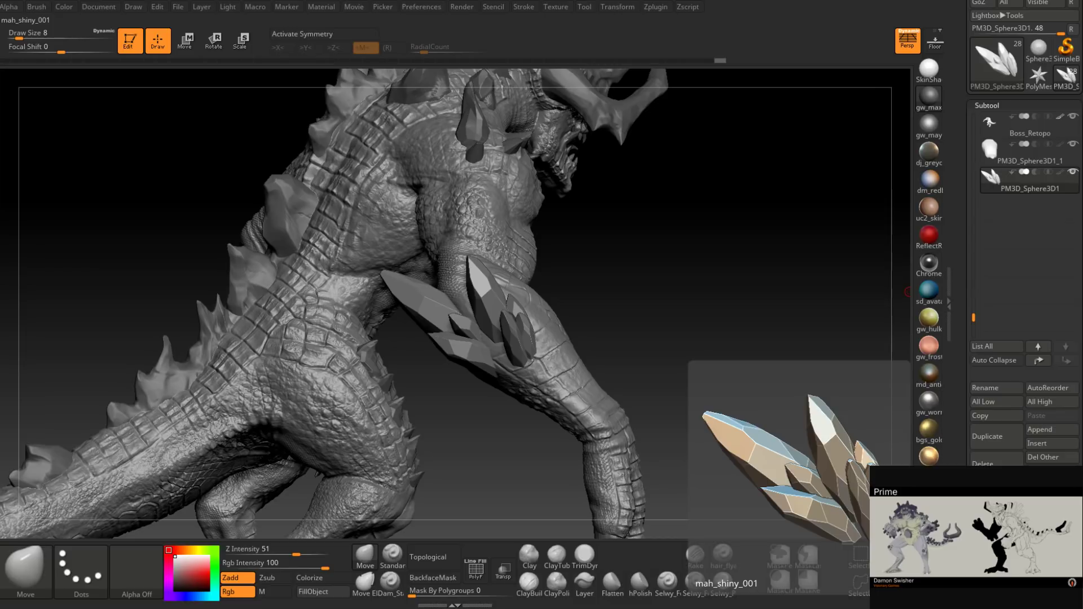
Step: Rename the merged forearm shard subtool as ElbowCrystals_High
{"action": "right_click_drag", "start_coordinate": [587, 250], "coordinate": [573, 170]}
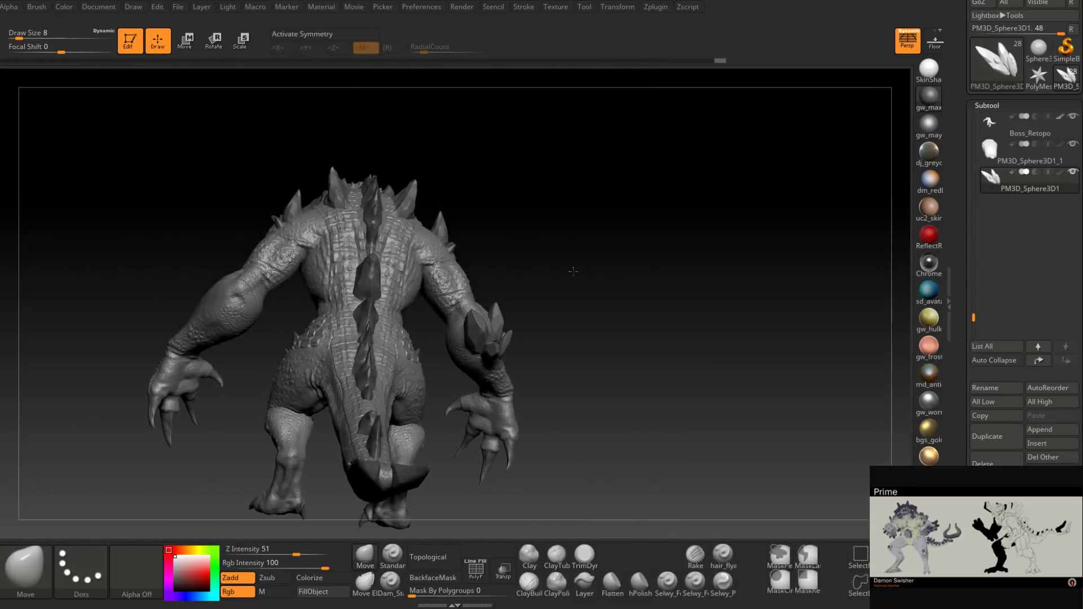
{"action": "left_click_drag", "start_coordinate": [574, 272], "coordinate": [564, 368]}
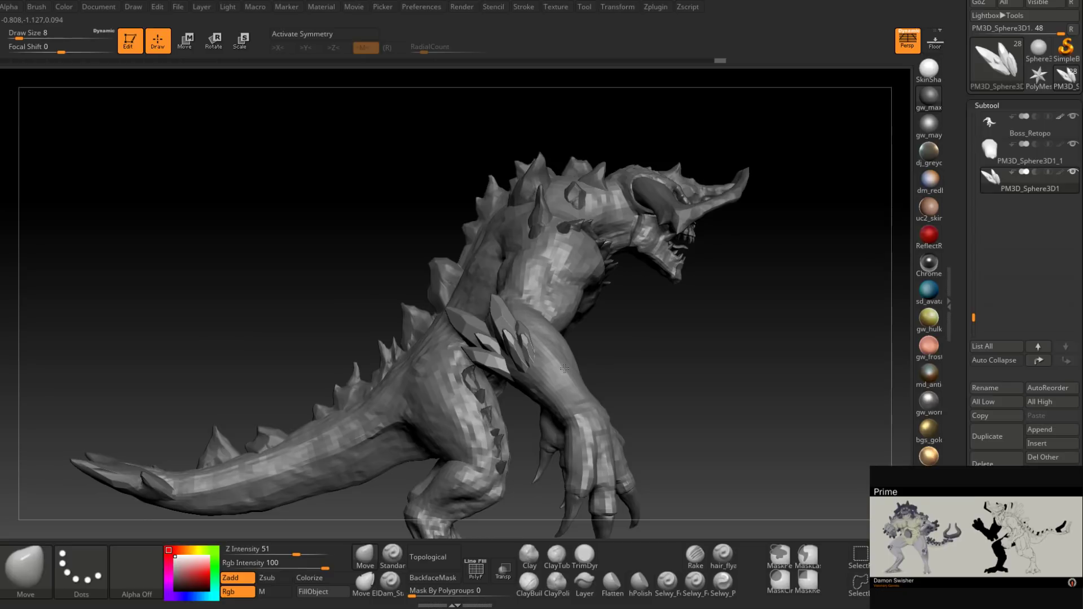
{"action": "left_click_drag", "start_coordinate": [564, 369], "coordinate": [333, 438]}
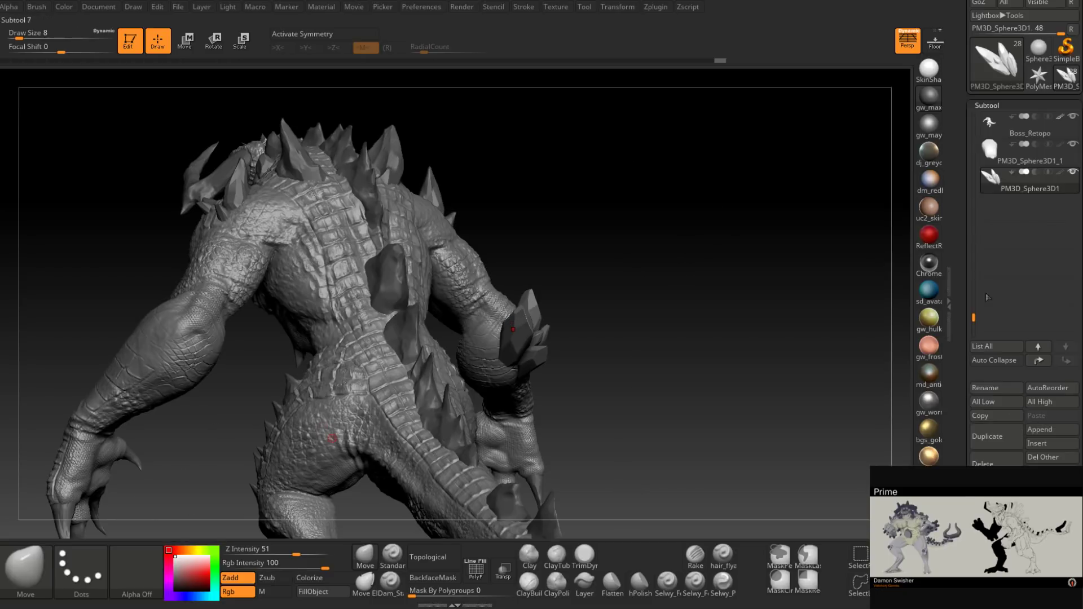
{"action": "left_click", "coordinate": [1008, 388]}
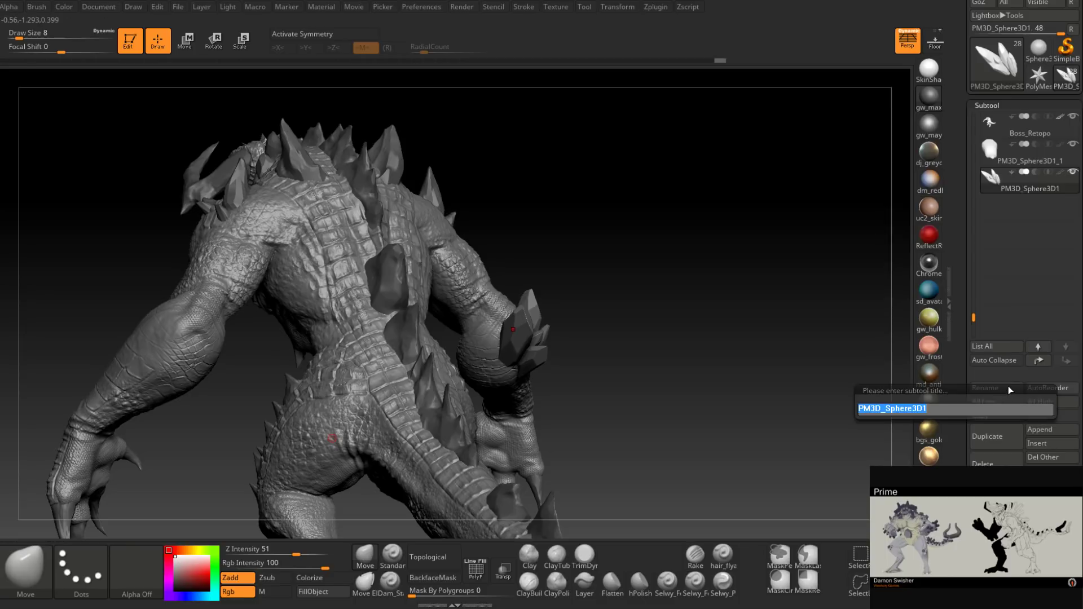
{"action": "type", "text": "Elbo"}
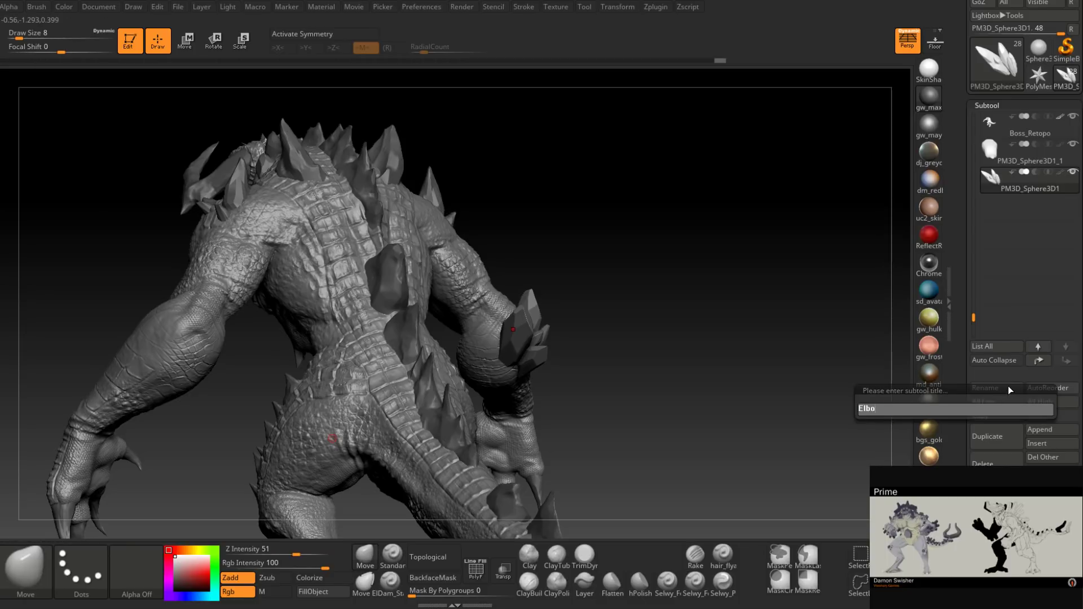
{"action": "type", "text": "wCrystals_H"}
{"action": "key", "text": "Return"}
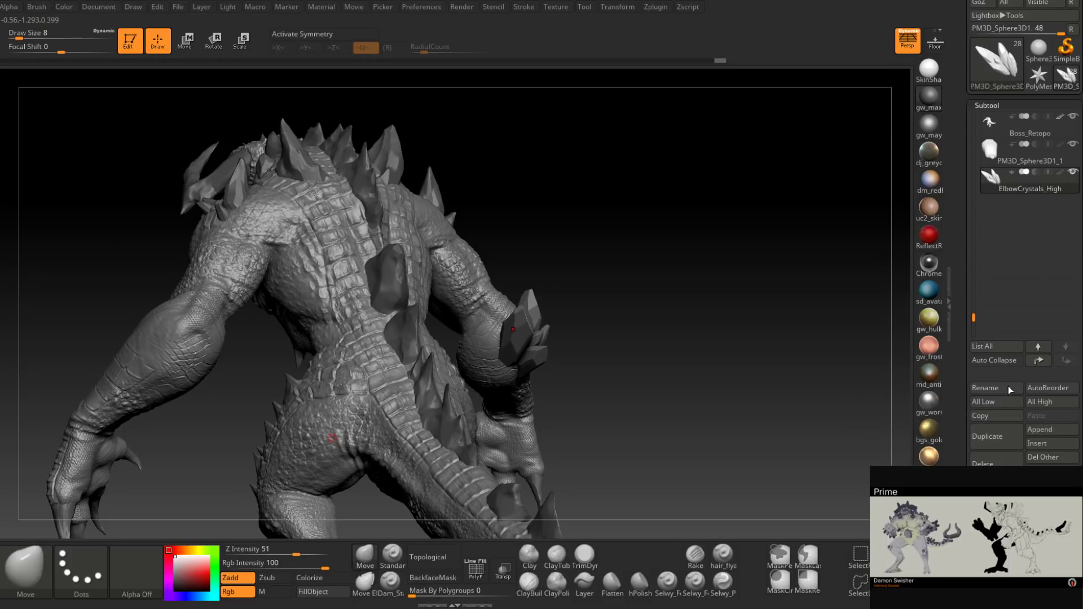
Step: Mirror the elbow crystals onto the opposite arm with SubTool Master
{"action": "left_click", "coordinate": [662, 8]}
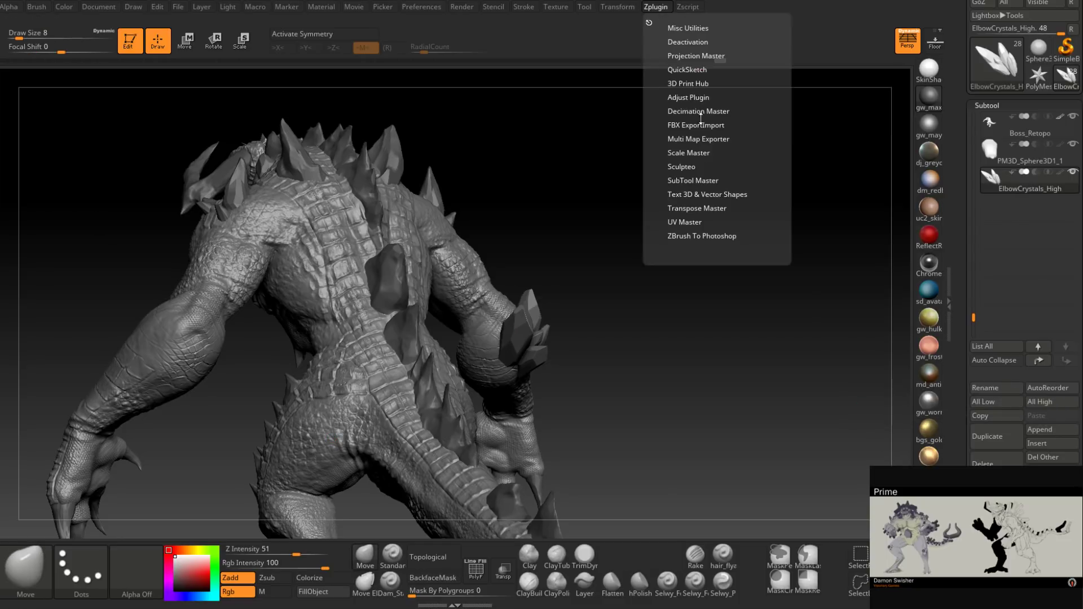
{"action": "left_click", "coordinate": [703, 179]}
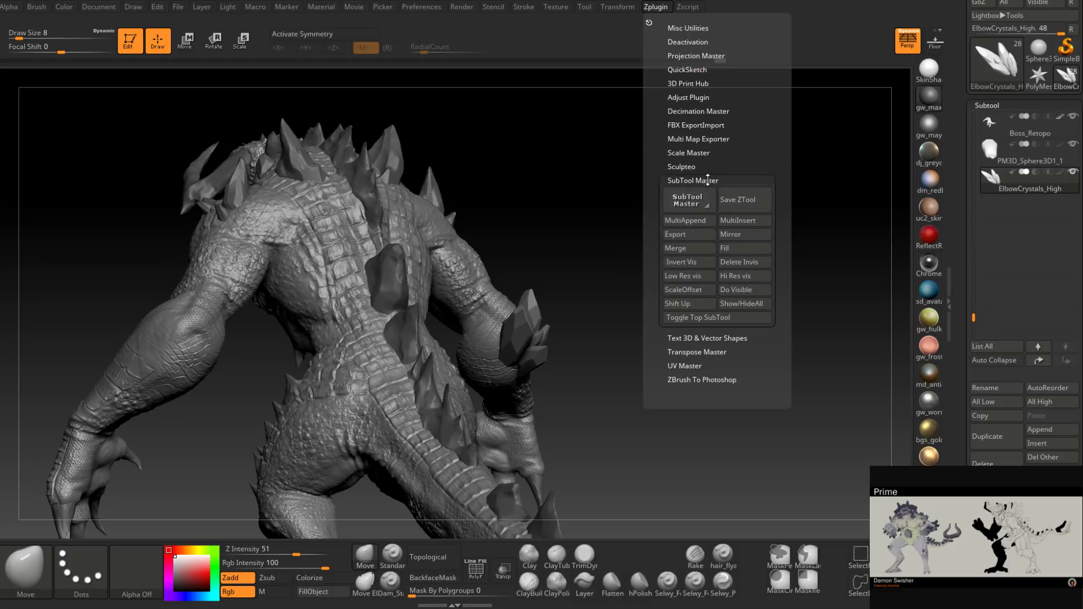
{"action": "left_click", "coordinate": [743, 236]}
{"action": "left_click", "coordinate": [500, 283]}
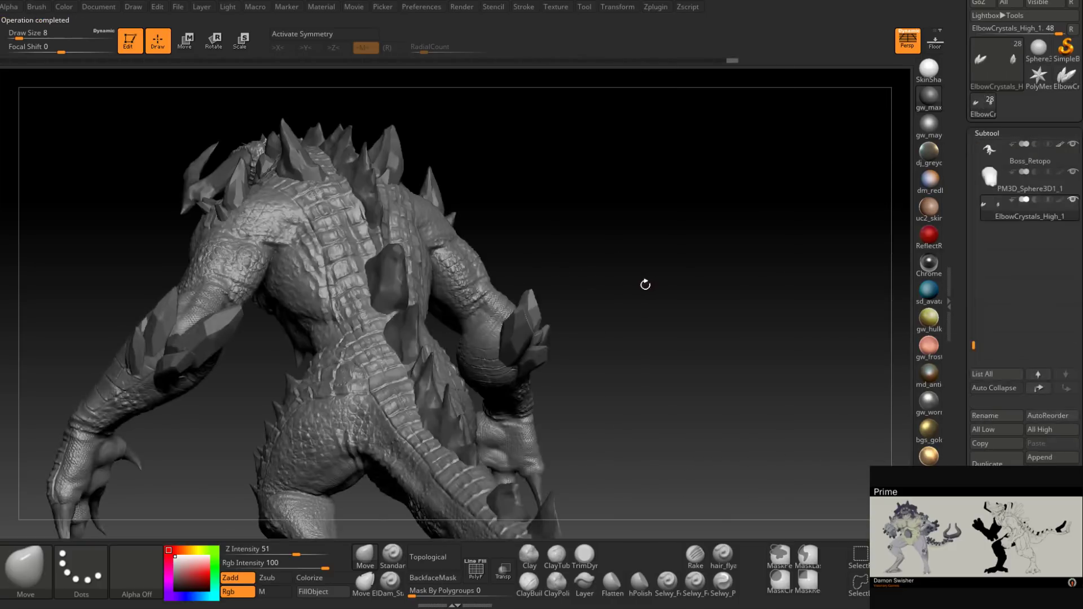
Step: Give each elbow crystal its own polygroup with Auto Groups and turn on the polyframe display
{"action": "mouse_move", "coordinate": [617, 296]}
{"action": "left_mouse_down"}
{"action": "mouse_move", "coordinate": [805, 278]}
{"action": "mouse_move", "coordinate": [686, 260]}
{"action": "mouse_move", "coordinate": [706, 289]}
{"action": "left_mouse_up"}
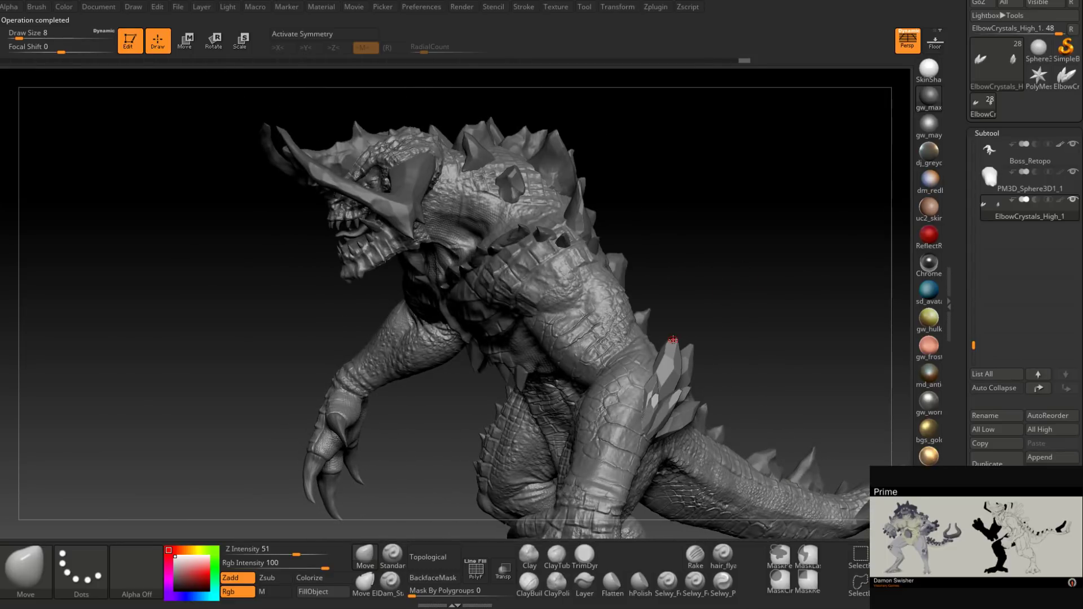
{"action": "mouse_move", "coordinate": [664, 373]}
{"action": "left_mouse_down"}
{"action": "mouse_move", "coordinate": [726, 367]}
{"action": "mouse_move", "coordinate": [733, 395]}
{"action": "mouse_move", "coordinate": [667, 303]}
{"action": "mouse_move", "coordinate": [685, 319]}
{"action": "mouse_move", "coordinate": [680, 336]}
{"action": "mouse_move", "coordinate": [697, 321]}
{"action": "left_mouse_up"}
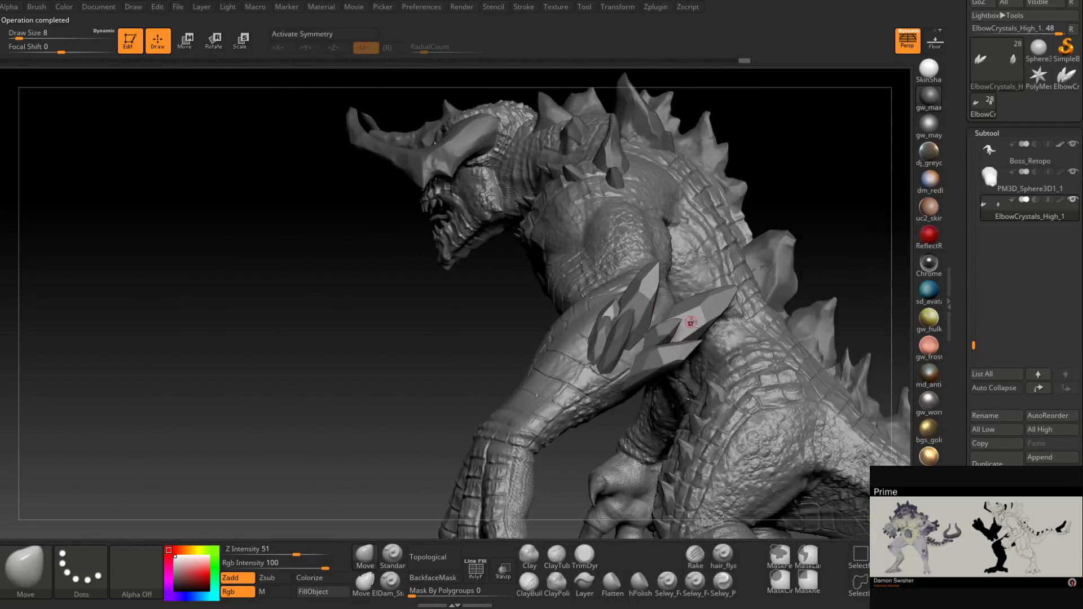
{"action": "left_click_drag", "start_coordinate": [987, 401], "coordinate": [987, 80]}
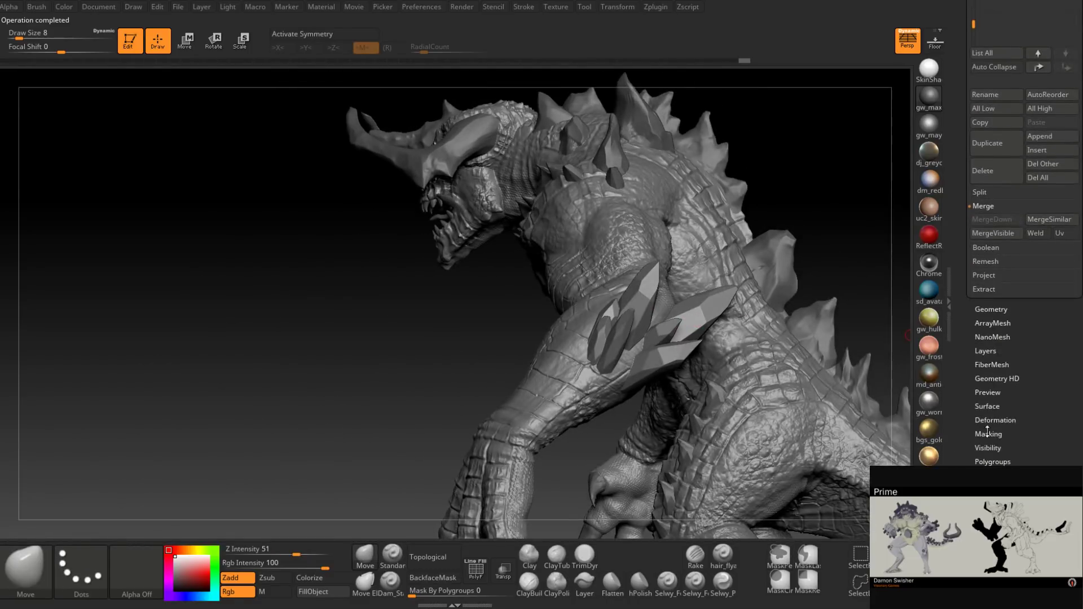
{"action": "left_click", "coordinate": [998, 460]}
{"action": "left_click_drag", "start_coordinate": [982, 337], "coordinate": [982, 454]}
{"action": "left_click", "coordinate": [1007, 183]}
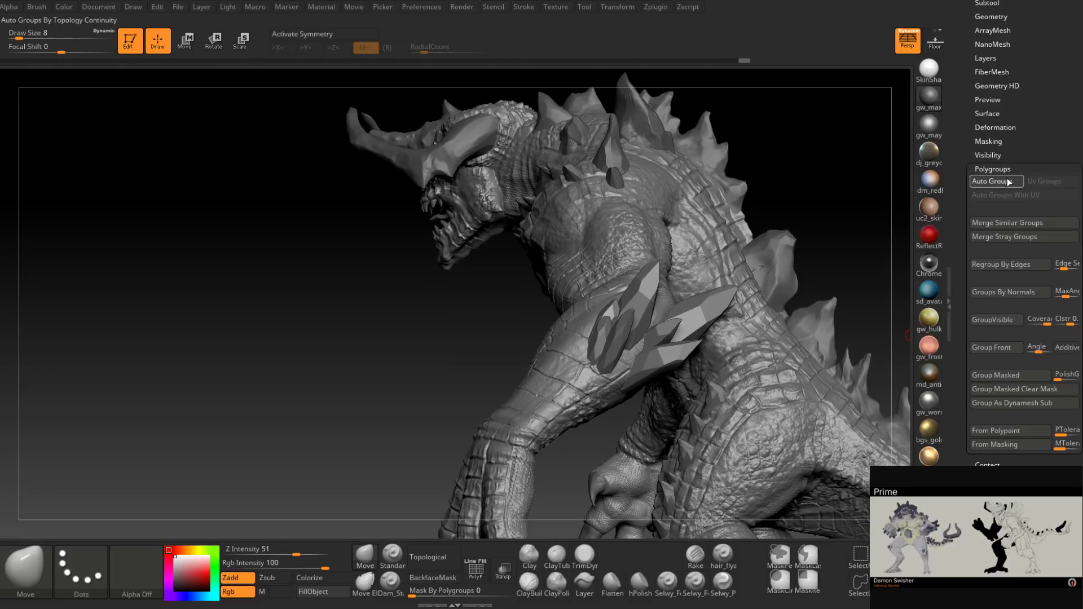
{"action": "key", "text": "ctrl+shift"}
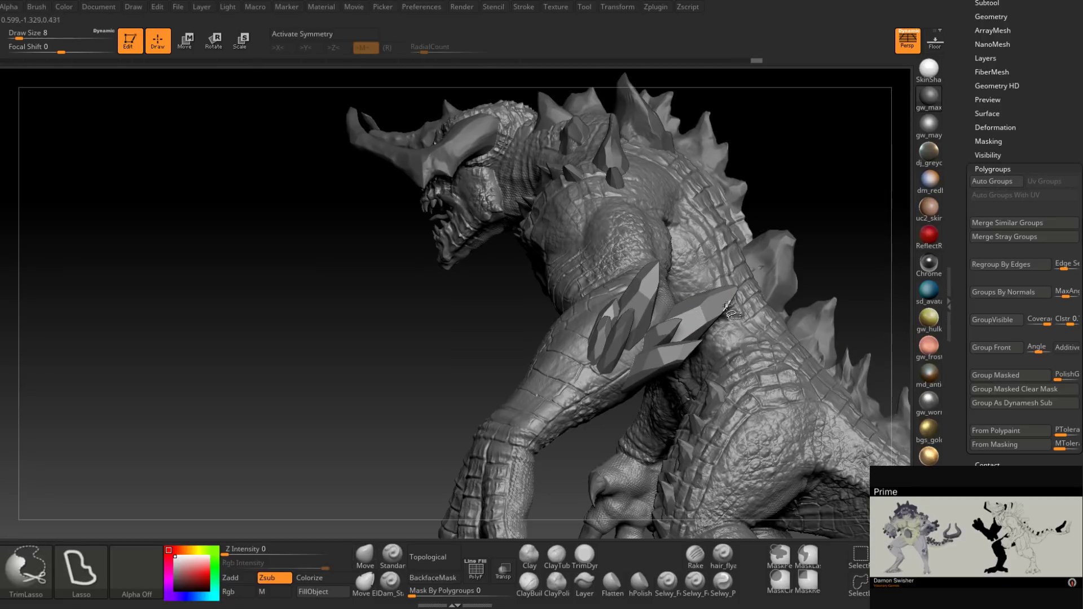
{"action": "key", "text": "ctrl+shift"}
{"action": "mouse_move", "coordinate": [790, 286]}
{"action": "right_mouse_down"}
{"action": "mouse_move", "coordinate": [671, 358]}
{"action": "mouse_move", "coordinate": [535, 494]}
{"action": "mouse_move", "coordinate": [452, 460]}
{"action": "mouse_move", "coordinate": [522, 457]}
{"action": "mouse_move", "coordinate": [528, 372]}
{"action": "right_mouse_up"}
{"action": "left_click", "coordinate": [477, 570]}
Step: Hide the large yellow polygroup shard on the inner side of the elbow cluster
{"action": "left_click", "coordinate": [519, 350], "text": "ctrl+shift"}
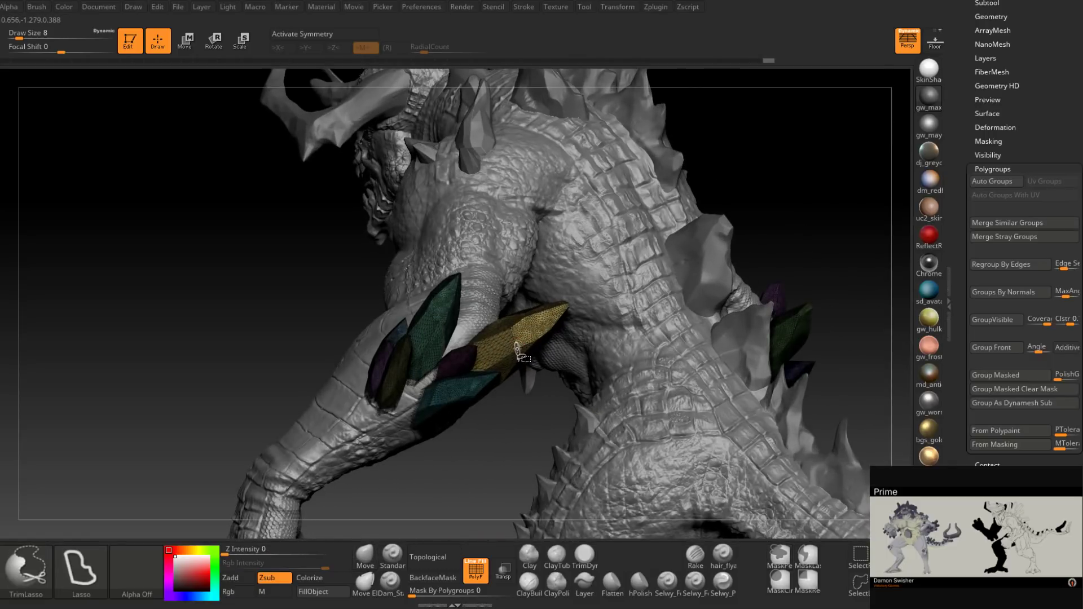
{"action": "left_click", "coordinate": [520, 355], "text": "ctrl+shift"}
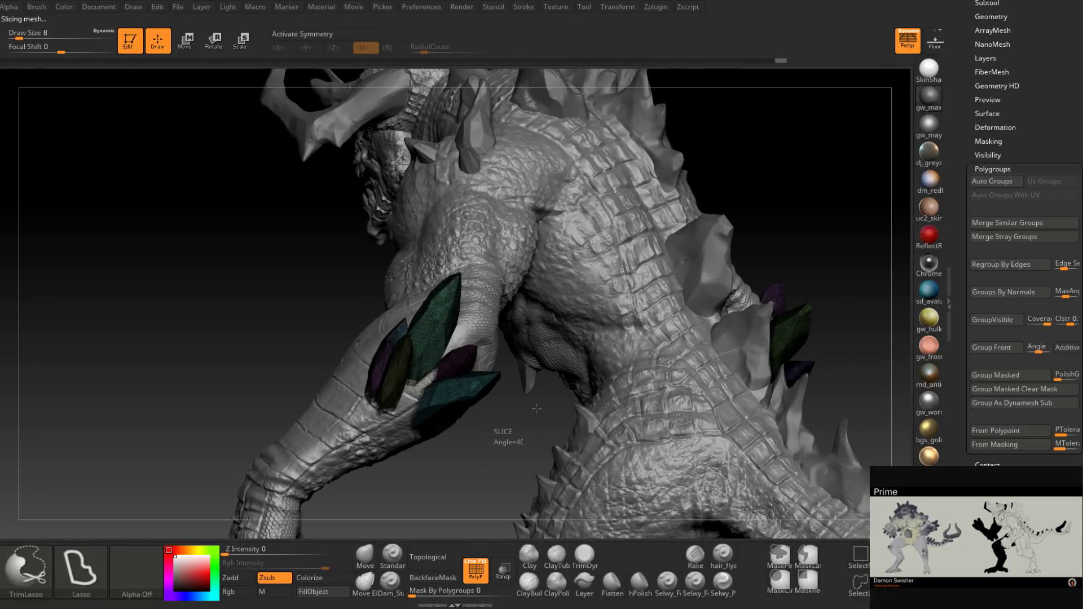
{"action": "left_click_drag", "start_coordinate": [517, 439], "coordinate": [739, 314]}
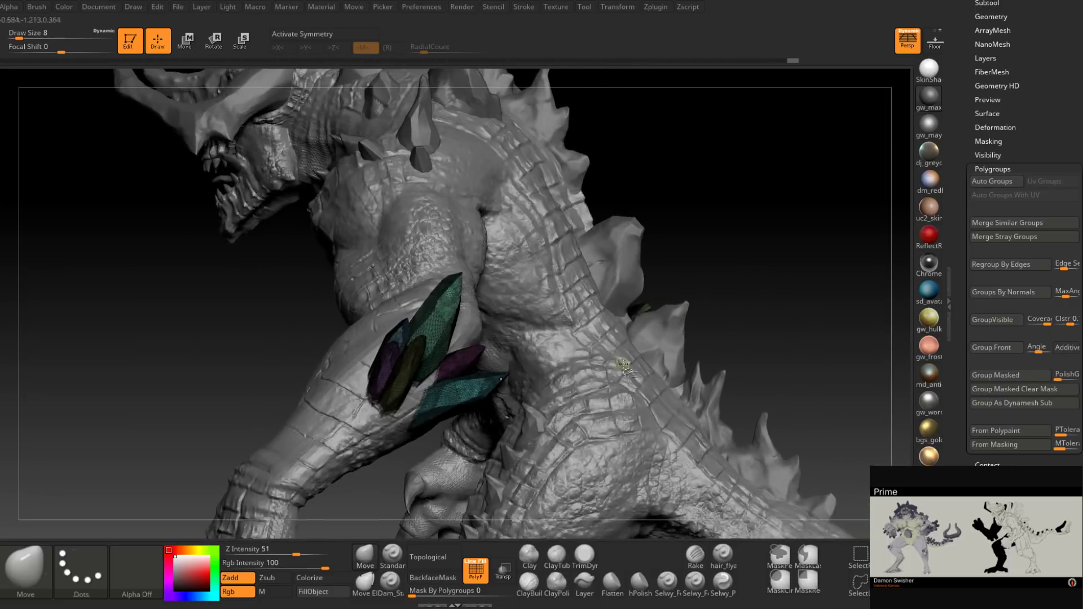
Step: Replace the TrimLasso brush with ClipRect and invert the visibility to isolate the large yellow shard
{"action": "key", "text": "ctrl+shift"}
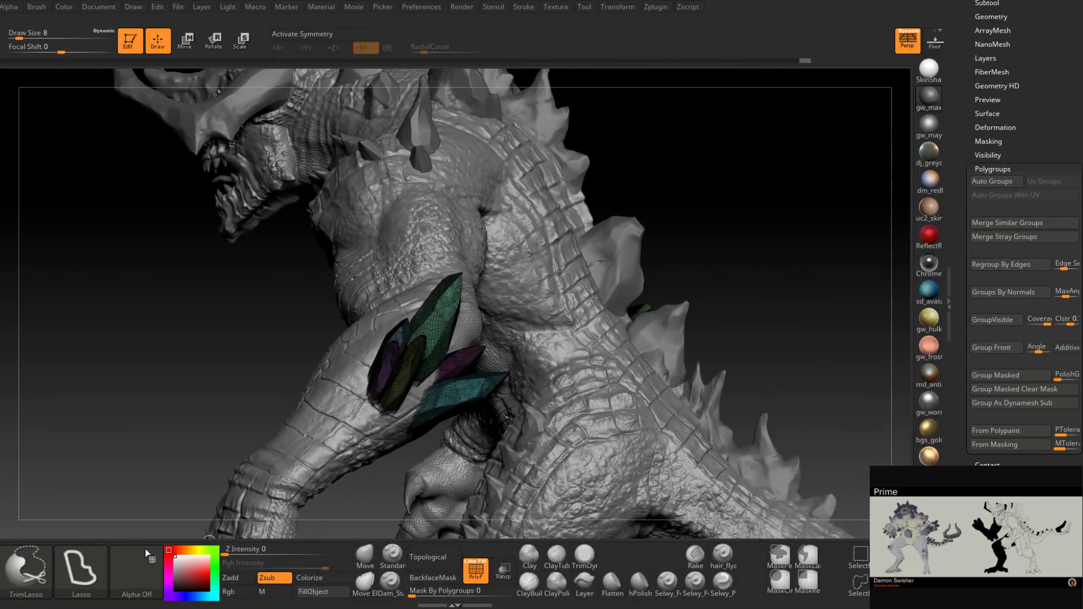
{"action": "left_click", "coordinate": [28, 572]}
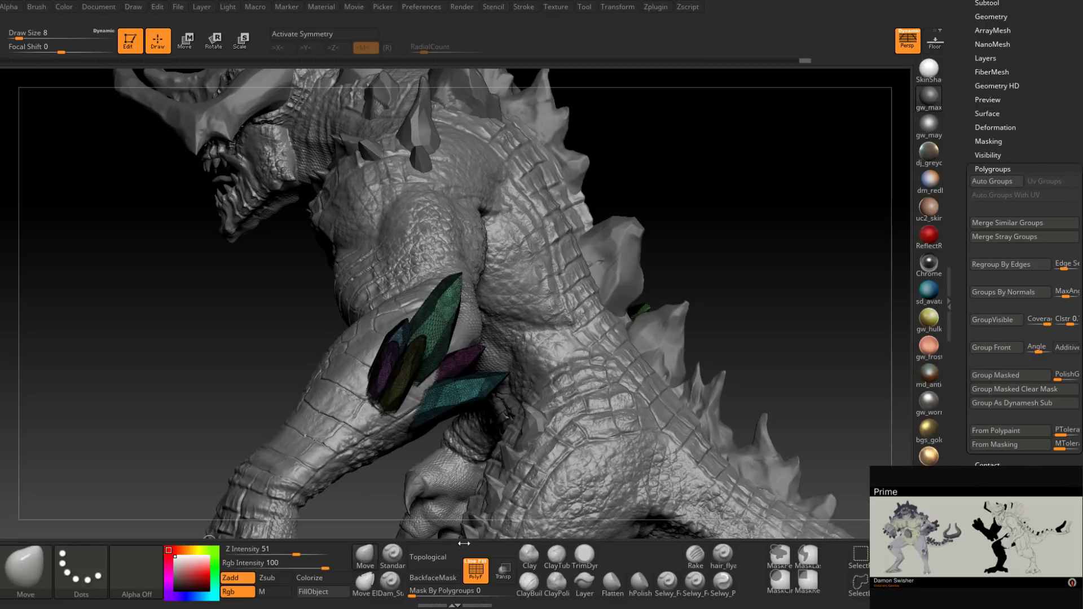
{"action": "right_click_drag", "start_coordinate": [344, 440], "coordinate": [396, 446]}
{"action": "key", "text": "ctrl+shift"}
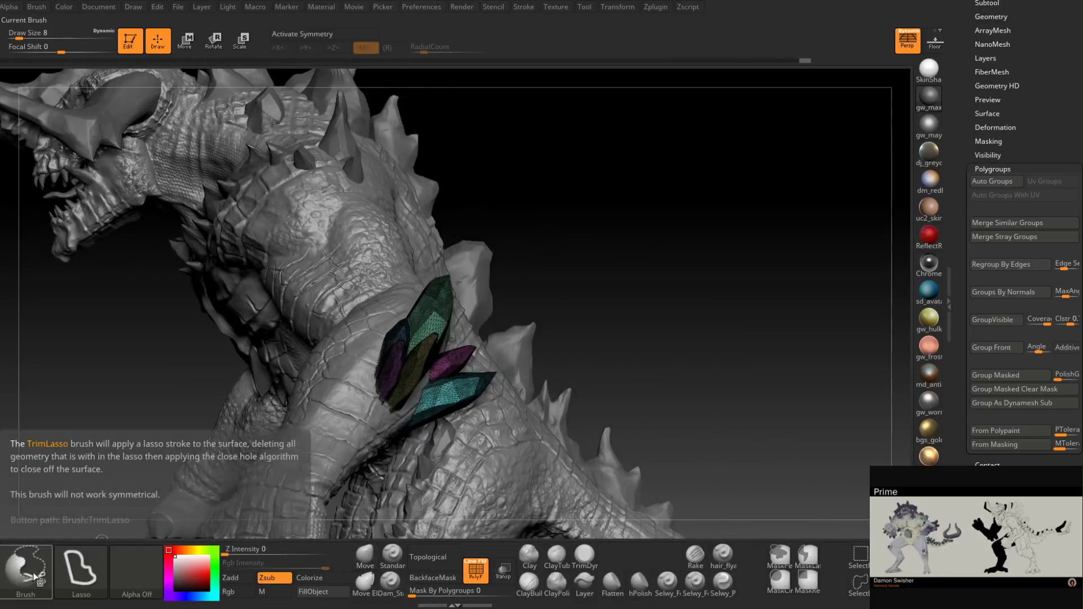
{"action": "left_click", "coordinate": [41, 564]}
{"action": "left_click", "coordinate": [199, 404]}
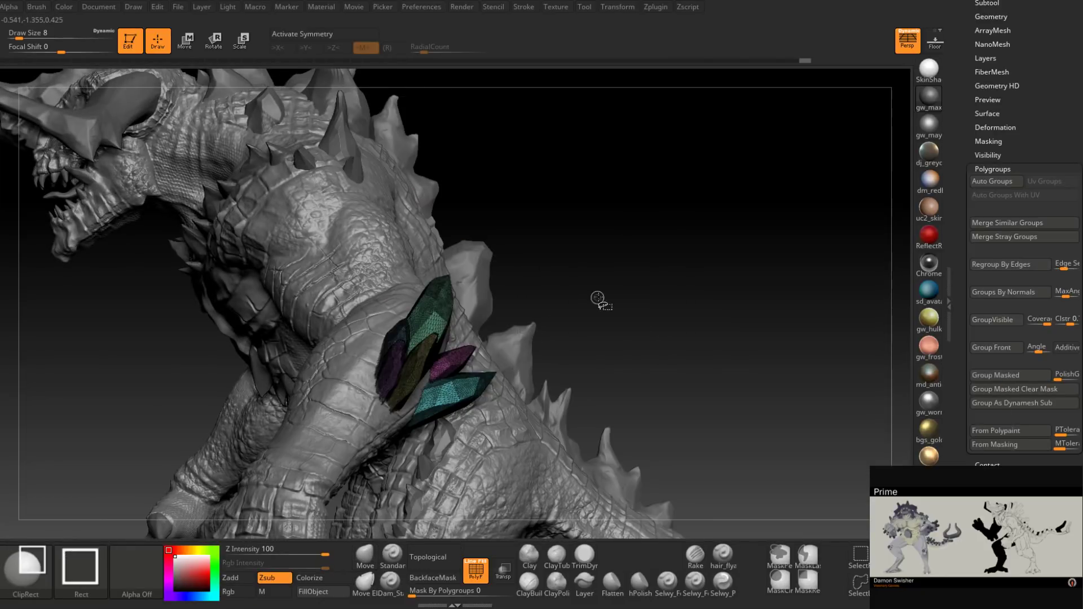
{"action": "left_click", "coordinate": [492, 326], "text": "ctrl+shift"}
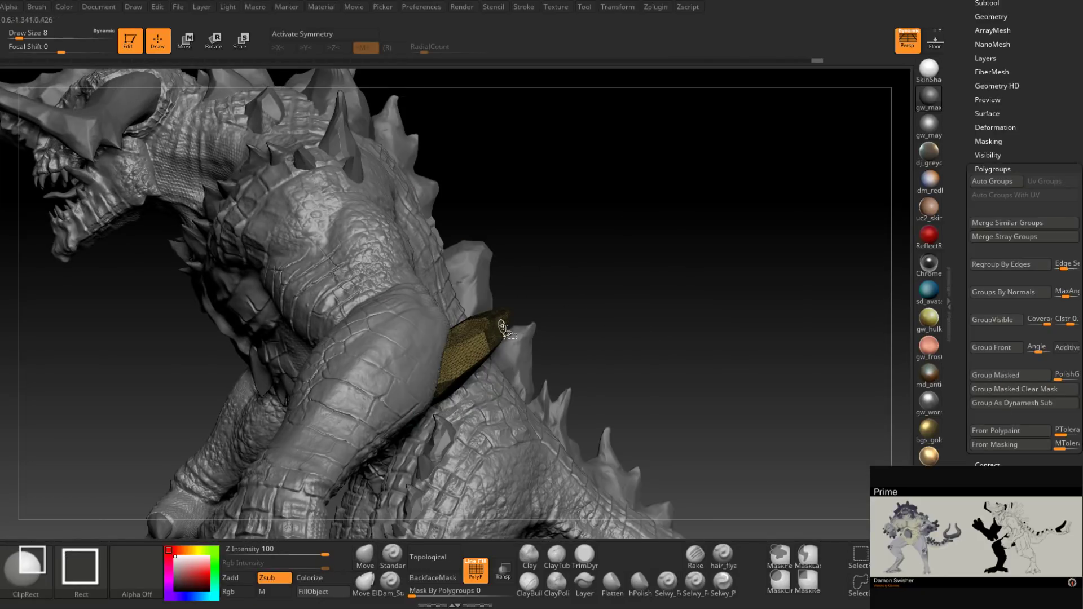
Step: Switch to the SelectRect brush and bring all the elbow spikes back into view
{"action": "left_click_drag", "start_coordinate": [556, 310], "coordinate": [610, 268], "text": "ctrl+shift"}
{"action": "left_click", "coordinate": [610, 310], "text": "ctrl+shift"}
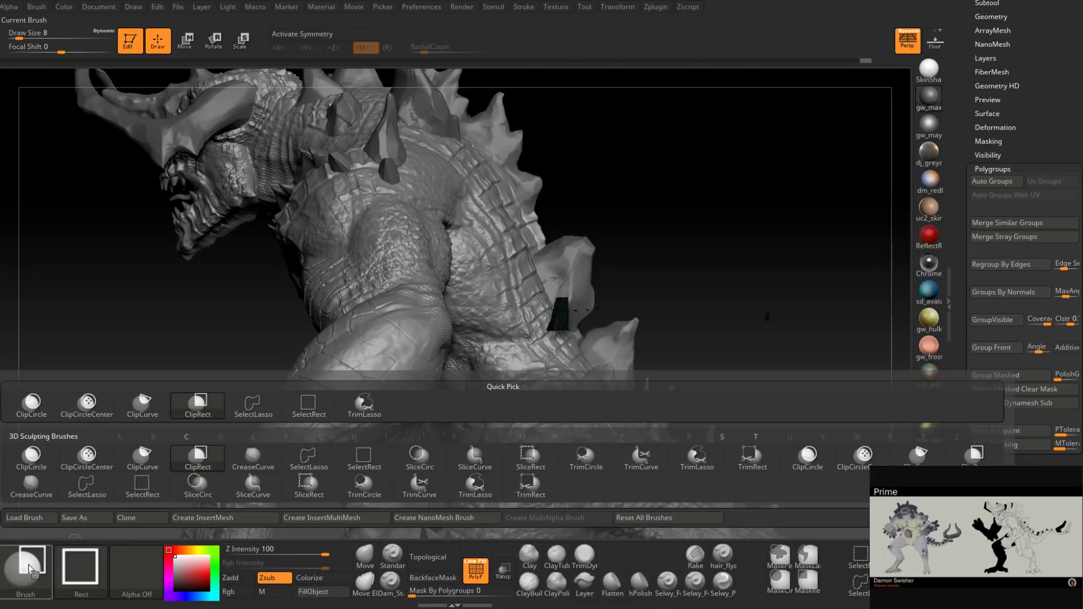
{"action": "left_click", "coordinate": [309, 402]}
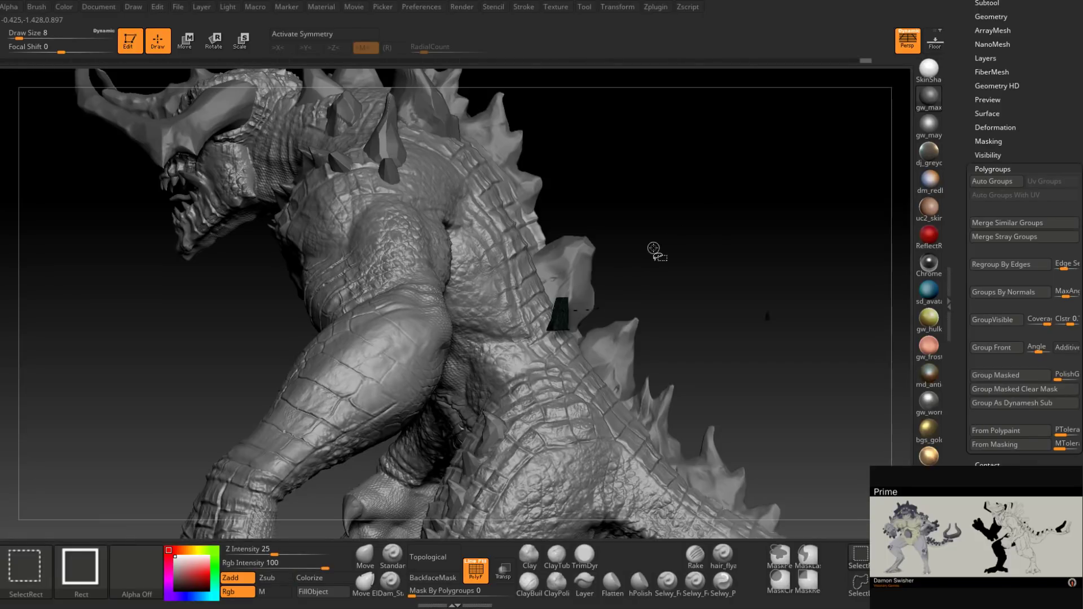
{"action": "left_click_drag", "start_coordinate": [653, 249], "coordinate": [665, 255]}
{"action": "mouse_move", "coordinate": [653, 295]}
{"action": "left_mouse_down", "text": "ctrl+shift"}
{"action": "mouse_move", "coordinate": [699, 240]}
{"action": "mouse_move", "coordinate": [660, 270]}
{"action": "mouse_move", "coordinate": [570, 291]}
{"action": "mouse_move", "coordinate": [560, 277]}
{"action": "left_mouse_up", "text": "ctrl+shift"}
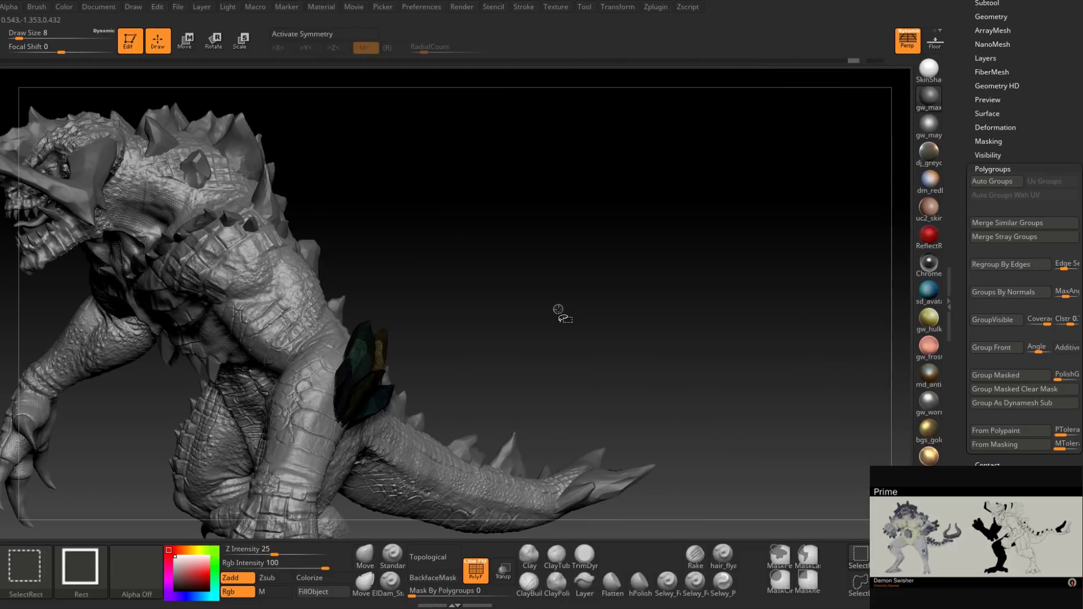
{"action": "left_click_drag", "start_coordinate": [558, 312], "coordinate": [558, 275]}
Step: Centre the transform gizmo on the unmasked gold elbow spike, then rotate and reposition it to angle backward from the arm
{"action": "key", "text": "r"}
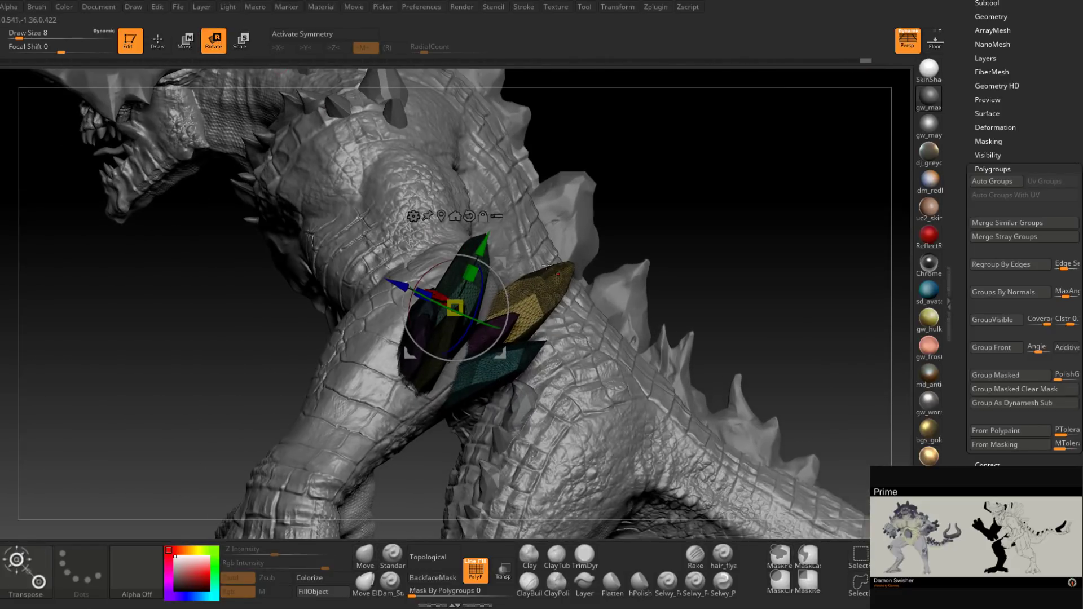
{"action": "left_click", "coordinate": [441, 216]}
{"action": "left_click_drag", "start_coordinate": [598, 232], "coordinate": [571, 235], "text": "alt"}
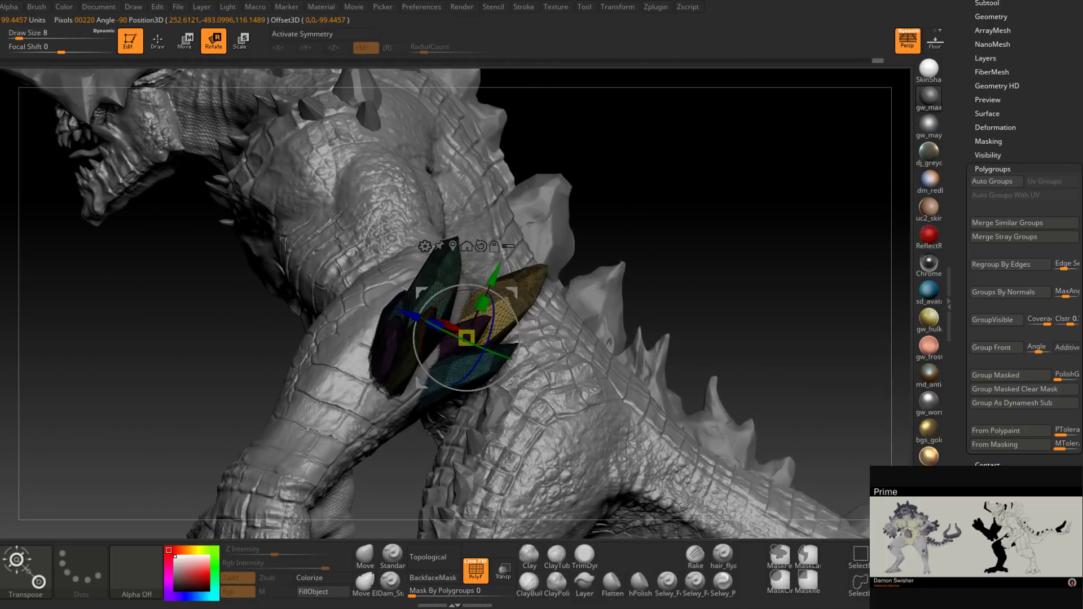
{"action": "left_click_drag", "start_coordinate": [643, 240], "coordinate": [447, 318]}
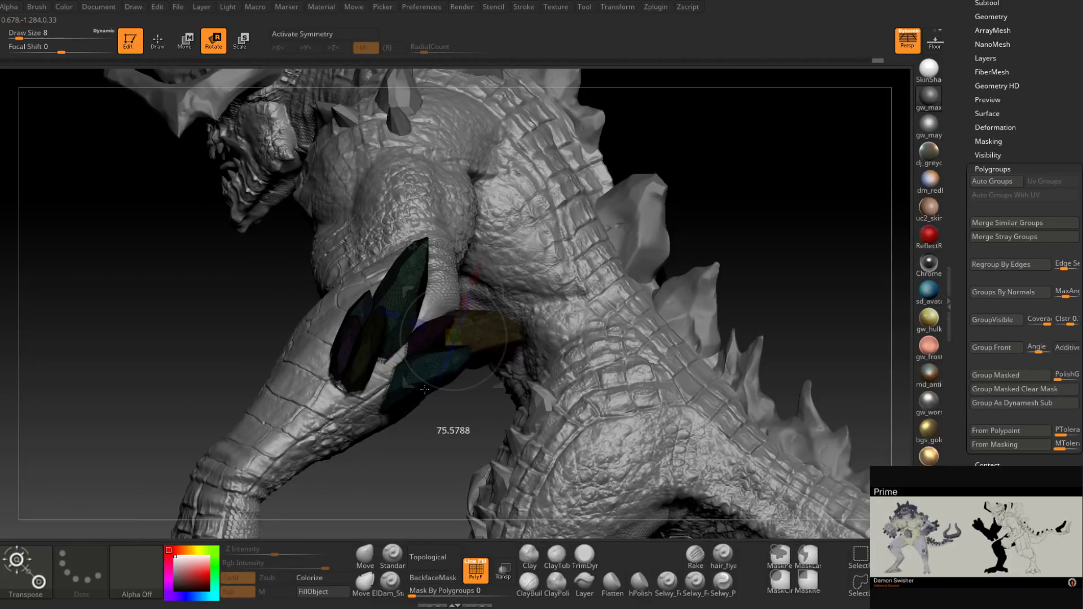
{"action": "mouse_move", "coordinate": [406, 446]}
{"action": "left_mouse_down"}
{"action": "mouse_move", "coordinate": [389, 463]}
{"action": "mouse_move", "coordinate": [462, 434]}
{"action": "mouse_move", "coordinate": [491, 406]}
{"action": "mouse_move", "coordinate": [496, 373]}
{"action": "left_mouse_up"}
{"action": "right_click_drag", "start_coordinate": [497, 373], "coordinate": [534, 325]}
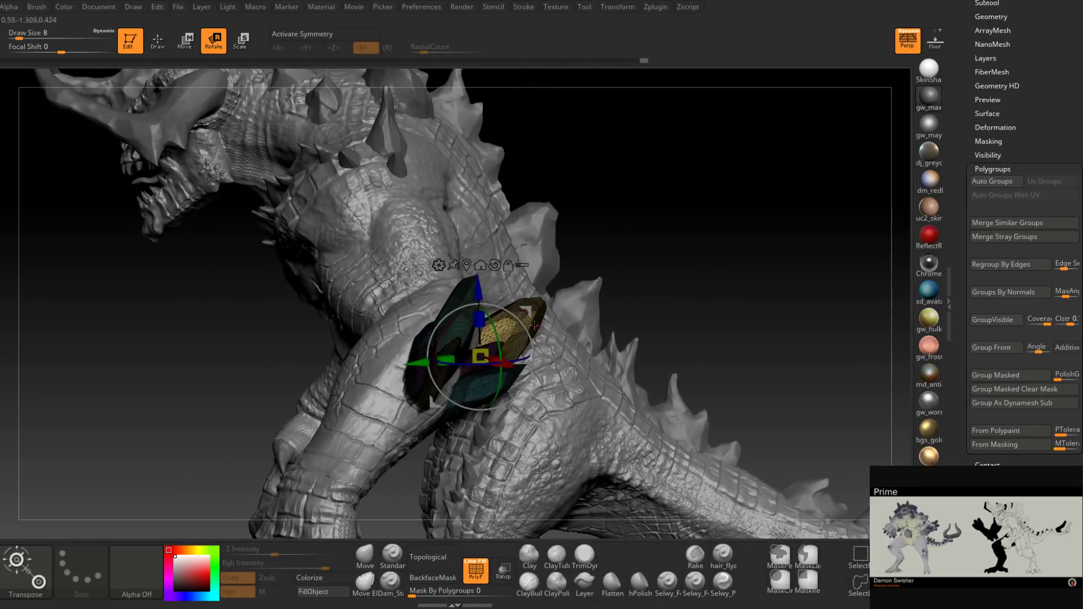
{"action": "left_click_drag", "start_coordinate": [526, 297], "coordinate": [527, 296]}
{"action": "right_click_drag", "start_coordinate": [527, 296], "coordinate": [572, 264]}
{"action": "left_click_drag", "start_coordinate": [571, 265], "coordinate": [564, 246]}
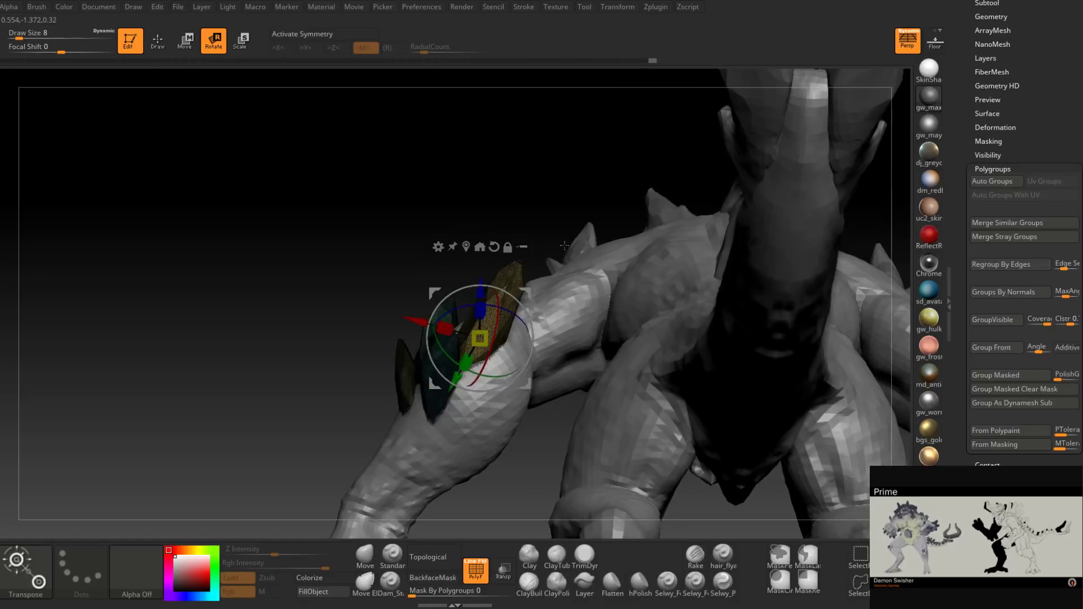
Step: Rotate and move the larger purple spike so it sits against the elbow beside the gold spike
{"action": "left_click_drag", "start_coordinate": [480, 309], "coordinate": [550, 298]}
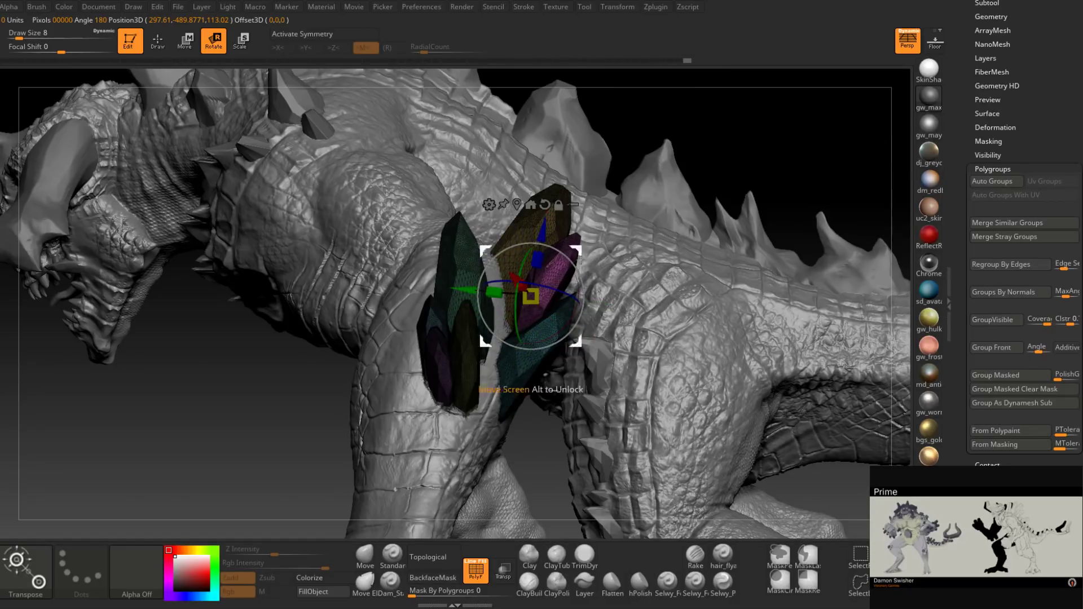
{"action": "right_click_drag", "start_coordinate": [699, 277], "coordinate": [585, 357]}
{"action": "left_click_drag", "start_coordinate": [495, 323], "coordinate": [477, 303]}
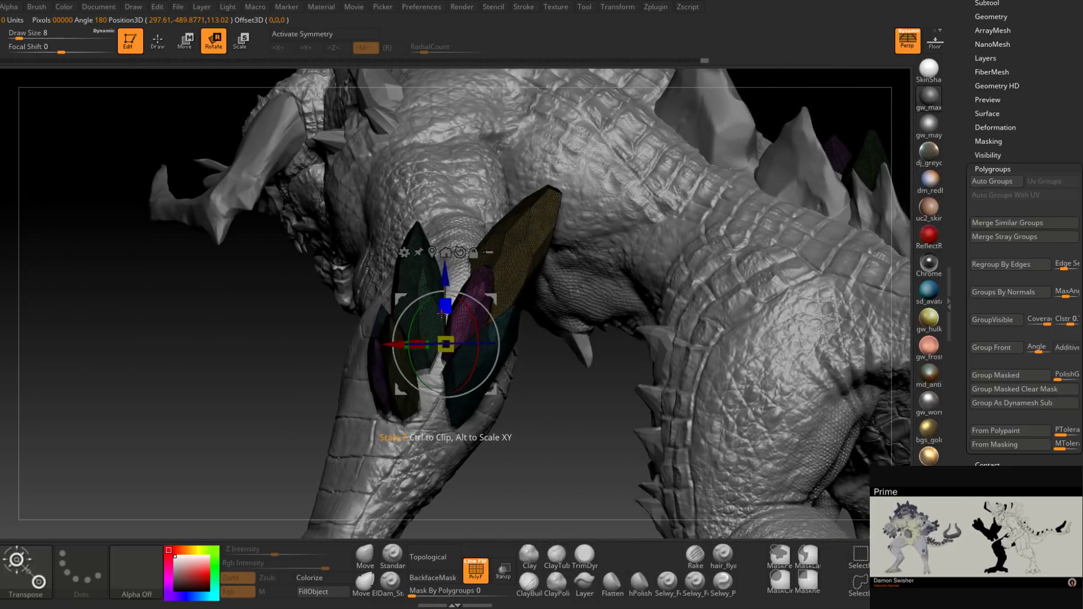
{"action": "right_click_drag", "start_coordinate": [524, 284], "coordinate": [565, 317]}
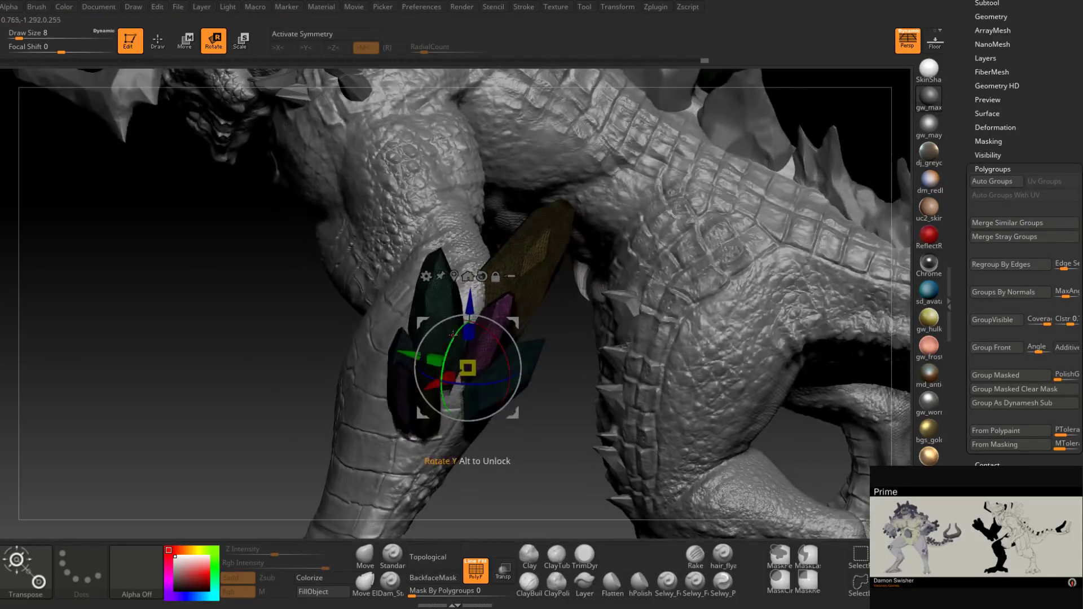
{"action": "left_click_drag", "start_coordinate": [448, 343], "coordinate": [442, 358]}
{"action": "left_click_drag", "start_coordinate": [563, 288], "coordinate": [575, 284]}
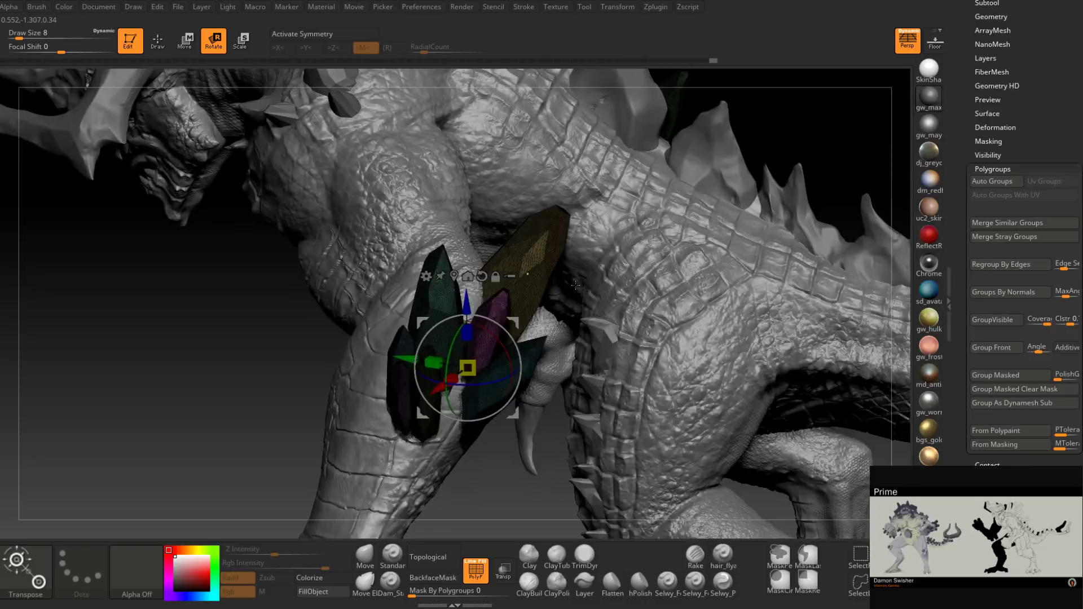
{"action": "left_click_drag", "start_coordinate": [575, 285], "coordinate": [327, 512]}
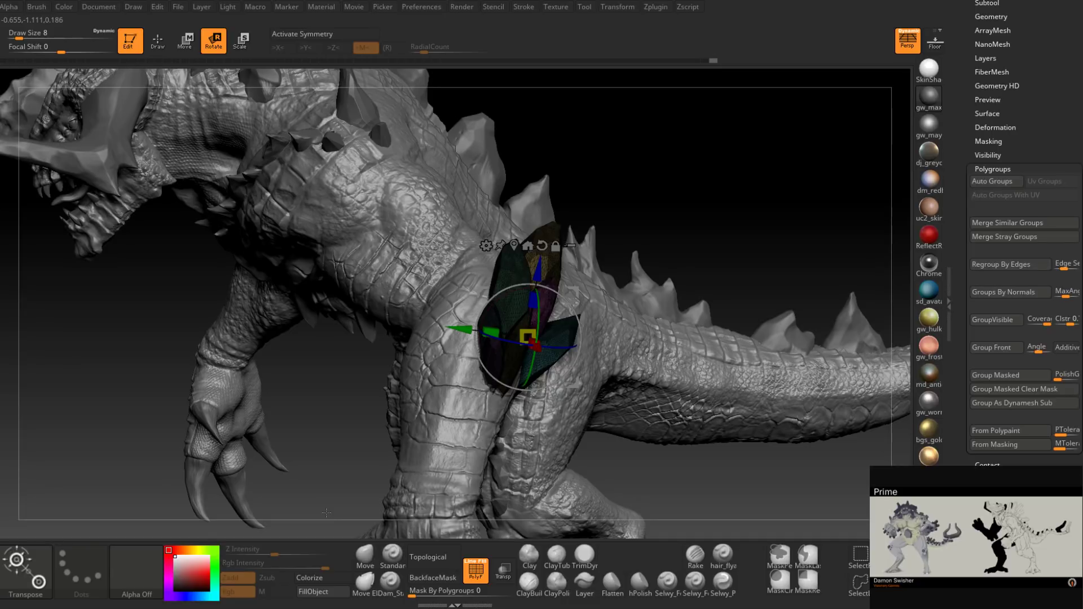
Step: Centre the gizmo on the lower teal spike, then rotate and move it to fan outward from the elbow below the gold spike
{"action": "left_click_drag", "start_coordinate": [326, 512], "coordinate": [607, 327]}
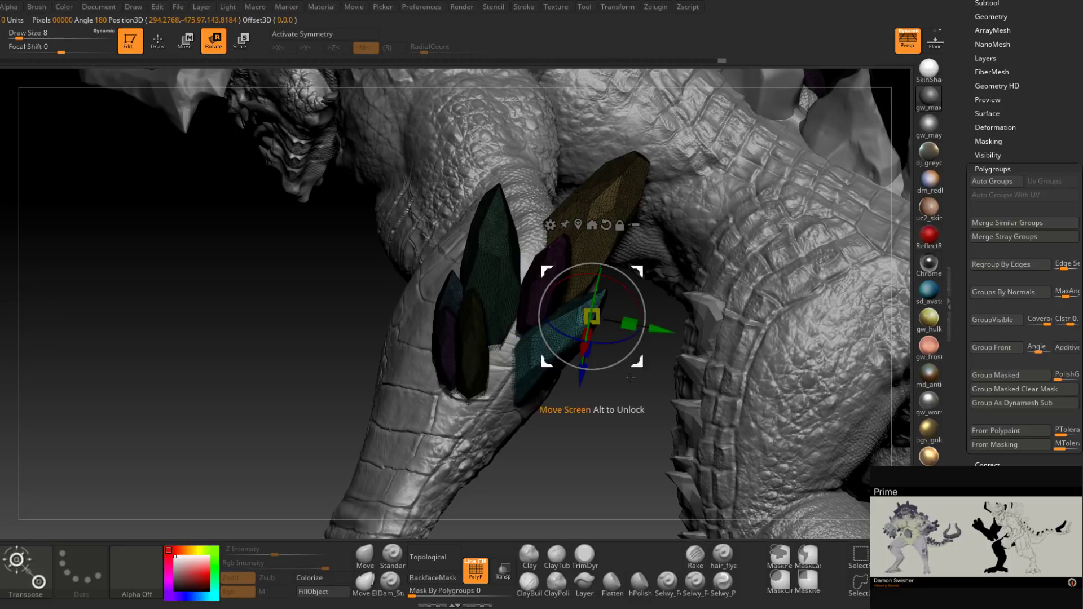
{"action": "left_click_drag", "start_coordinate": [637, 361], "coordinate": [635, 361]}
{"action": "right_click_drag", "start_coordinate": [635, 361], "coordinate": [648, 349]}
{"action": "left_click", "coordinate": [578, 226]}
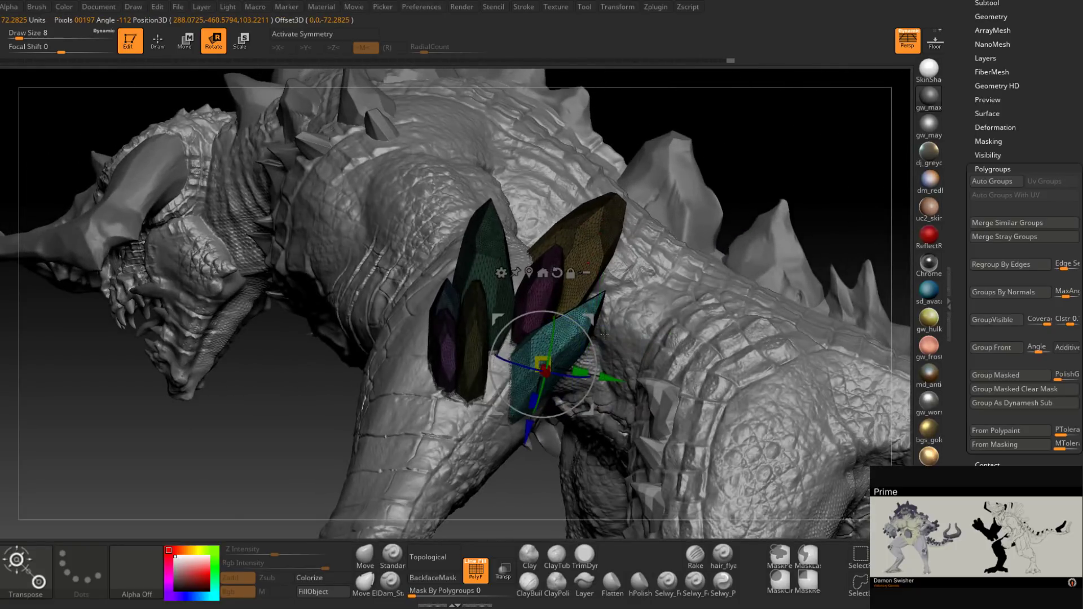
{"action": "left_click_drag", "start_coordinate": [594, 349], "coordinate": [416, 432]}
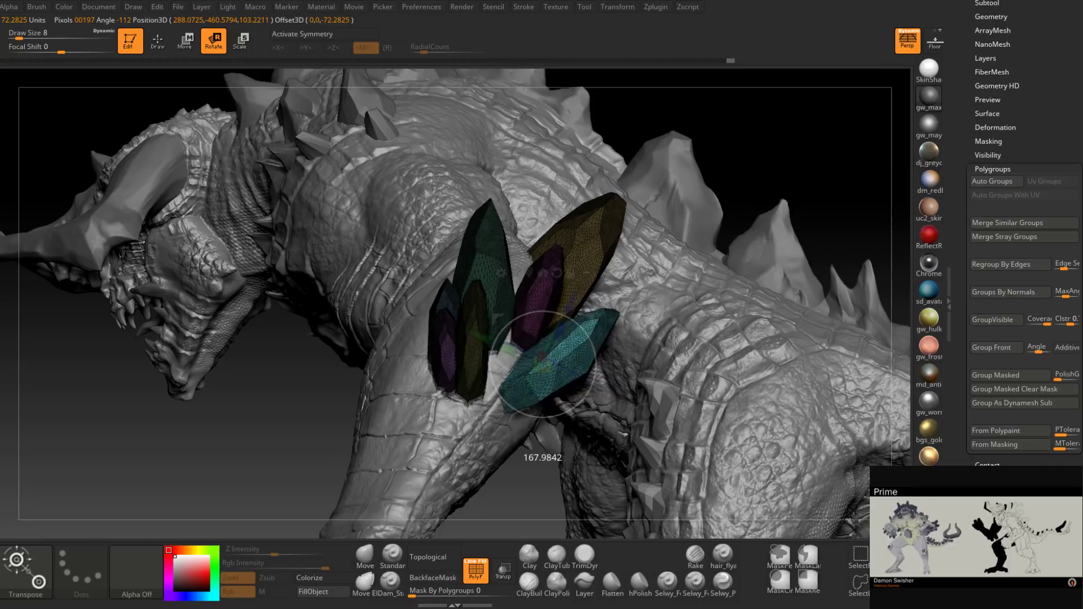
{"action": "left_click_drag", "start_coordinate": [645, 330], "coordinate": [576, 402]}
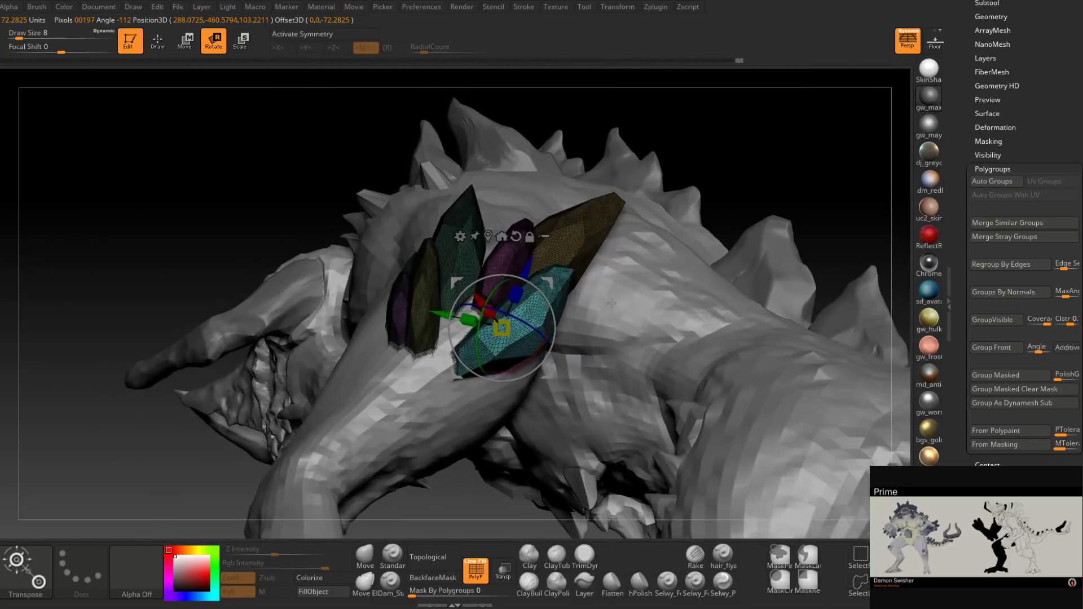
{"action": "left_click_drag", "start_coordinate": [498, 284], "coordinate": [497, 285]}
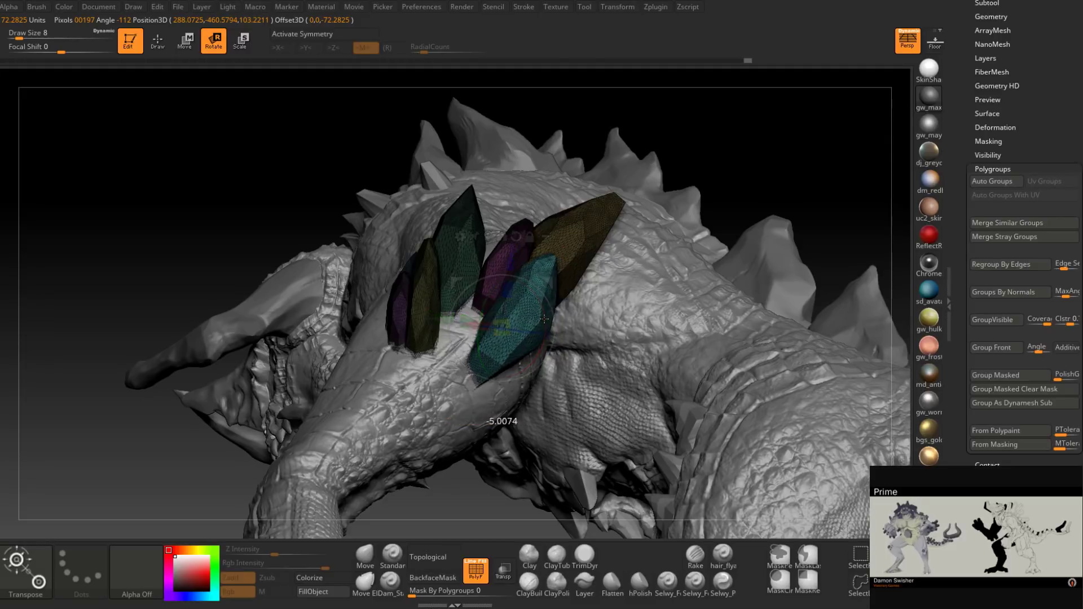
{"action": "left_click_drag", "start_coordinate": [554, 285], "coordinate": [549, 279]}
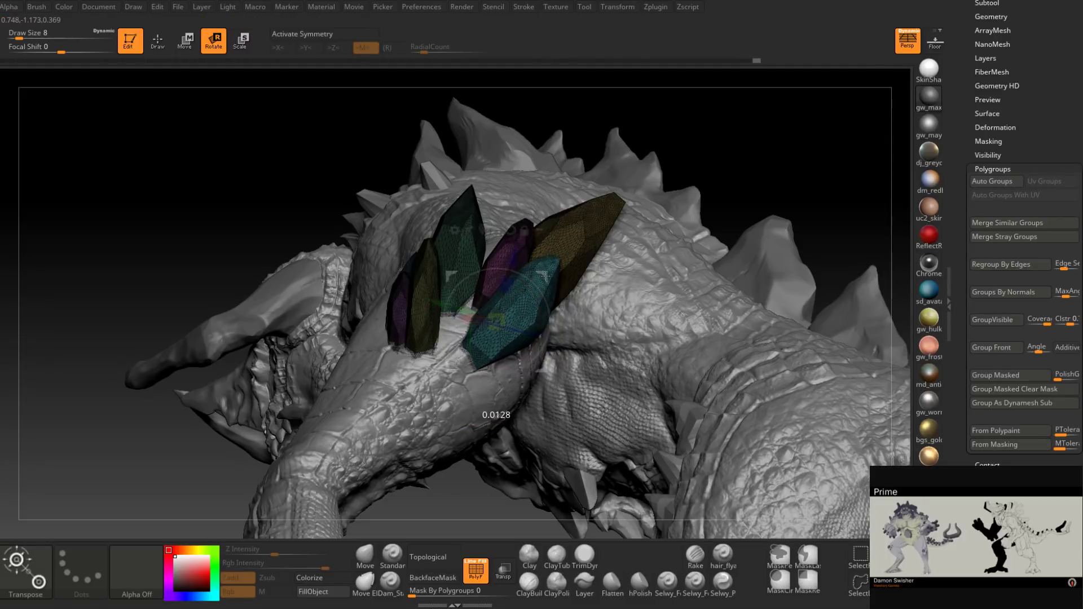
{"action": "mouse_move", "coordinate": [581, 344]}
{"action": "left_mouse_down"}
{"action": "mouse_move", "coordinate": [549, 252]}
{"action": "mouse_move", "coordinate": [628, 288]}
{"action": "mouse_move", "coordinate": [629, 387]}
{"action": "mouse_move", "coordinate": [622, 337]}
{"action": "mouse_move", "coordinate": [739, 310]}
{"action": "mouse_move", "coordinate": [682, 320]}
{"action": "mouse_move", "coordinate": [649, 262]}
{"action": "left_mouse_up"}
Step: Adjust the placement and angle of the tall green spike at the upper elbow
{"action": "left_click_drag", "start_coordinate": [693, 213], "coordinate": [689, 215]}
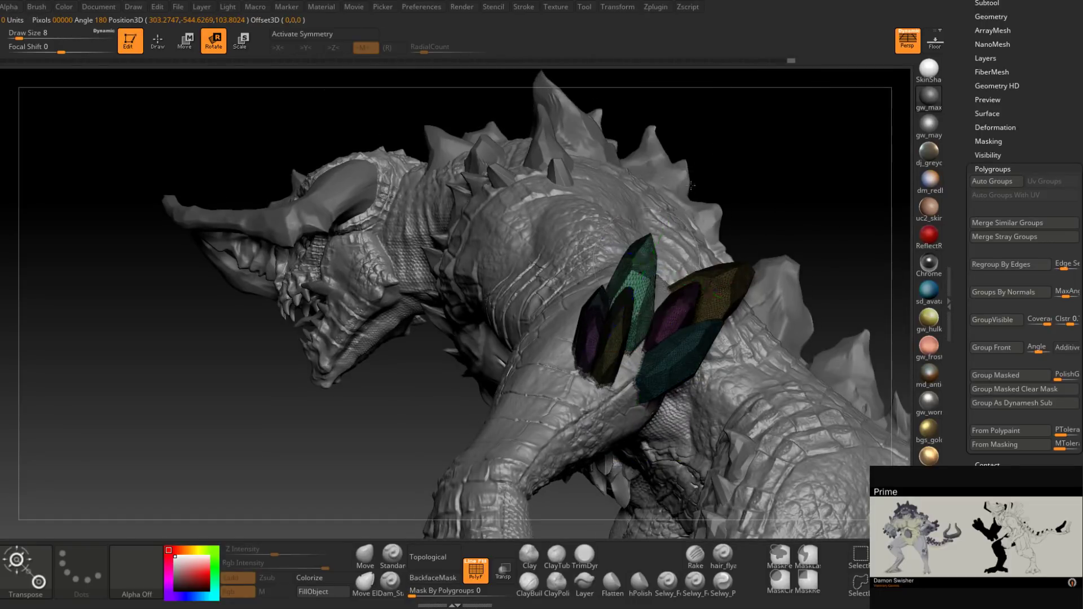
{"action": "right_click_drag", "start_coordinate": [660, 225], "coordinate": [690, 220]}
{"action": "left_click_drag", "start_coordinate": [694, 213], "coordinate": [706, 310]}
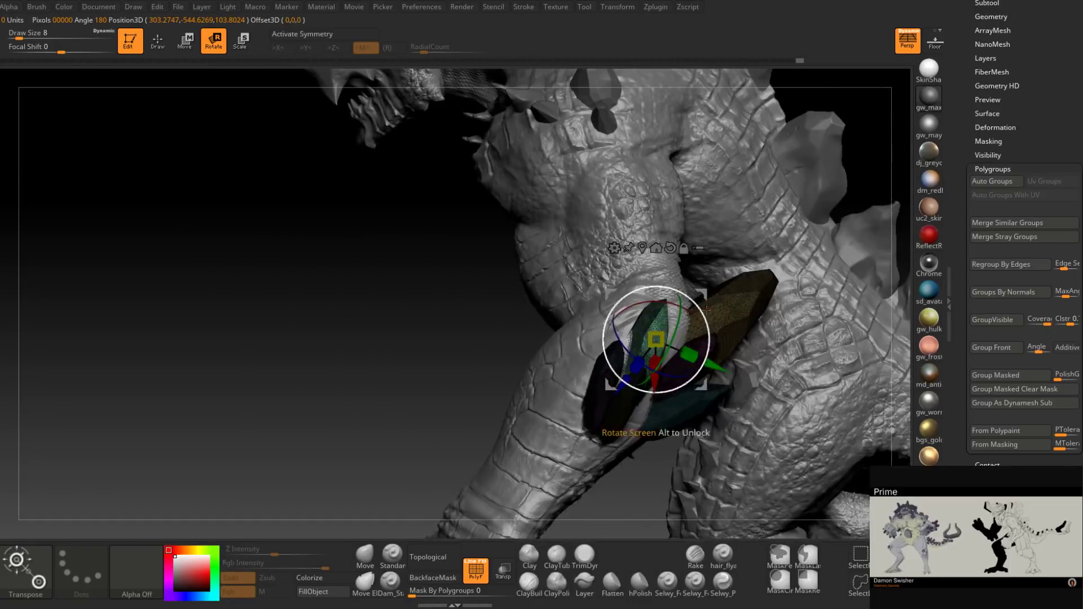
Step: Rotate and seat the small olive spike in the middle of the elbow cluster, and quick-save the project
{"action": "left_click", "coordinate": [624, 416], "text": "ctrl"}
{"action": "right_click_drag", "start_coordinate": [625, 416], "coordinate": [665, 353]}
{"action": "left_click_drag", "start_coordinate": [668, 293], "coordinate": [774, 294]}
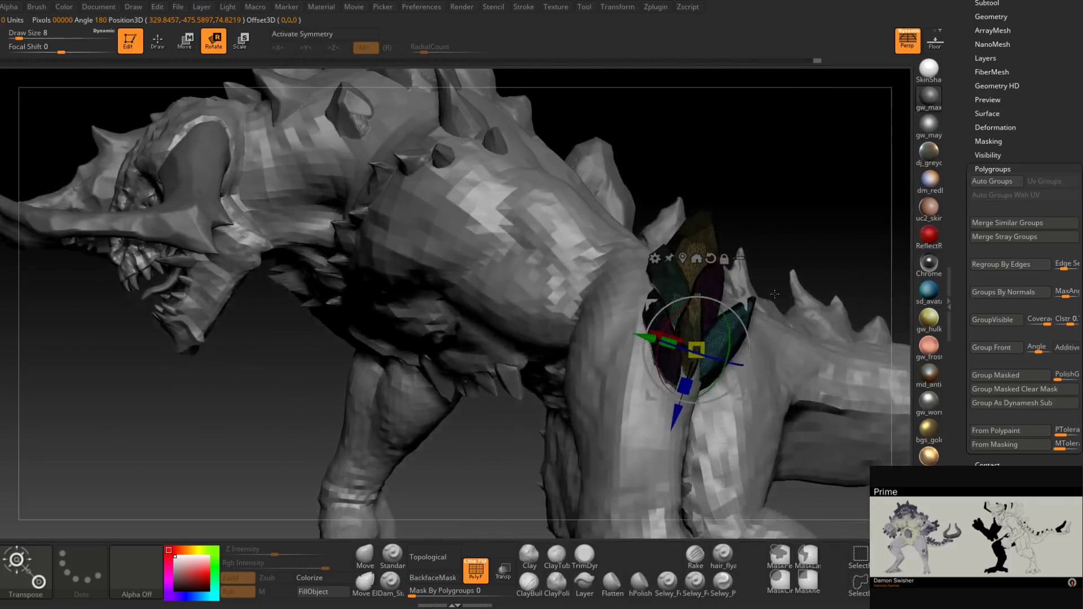
{"action": "left_click_drag", "start_coordinate": [775, 294], "coordinate": [826, 289]}
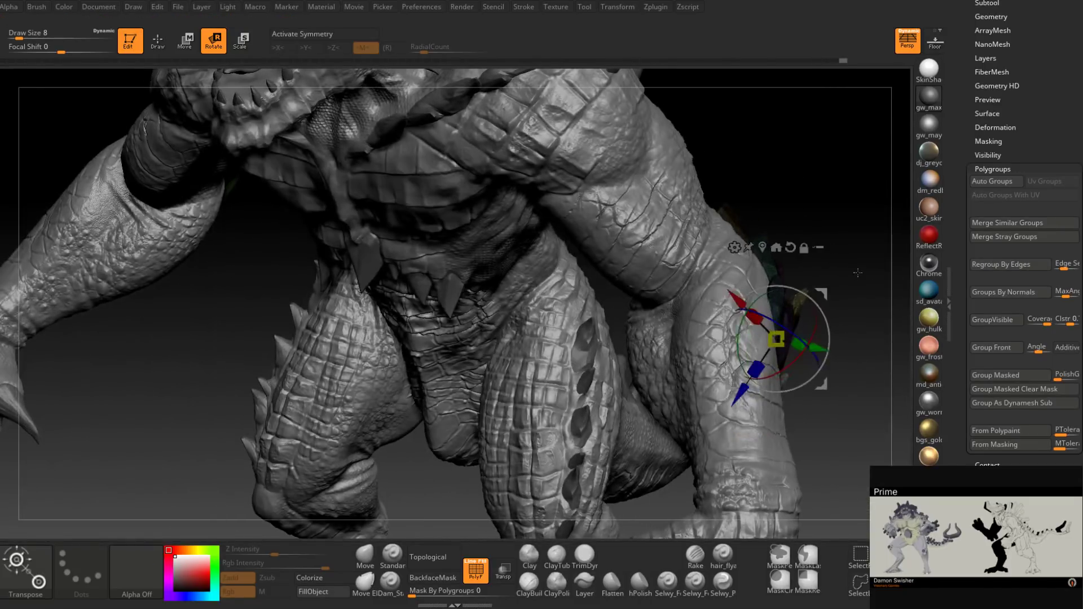
{"action": "right_click_drag", "start_coordinate": [880, 290], "coordinate": [825, 274]}
{"action": "left_click_drag", "start_coordinate": [825, 273], "coordinate": [825, 270]}
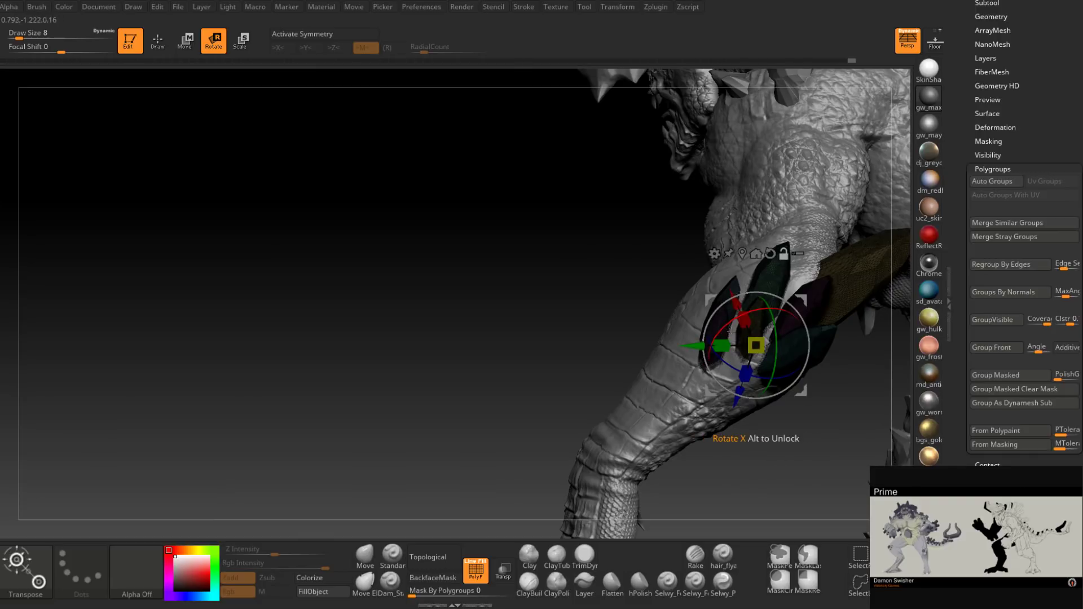
{"action": "left_click_drag", "start_coordinate": [717, 333], "coordinate": [716, 326]}
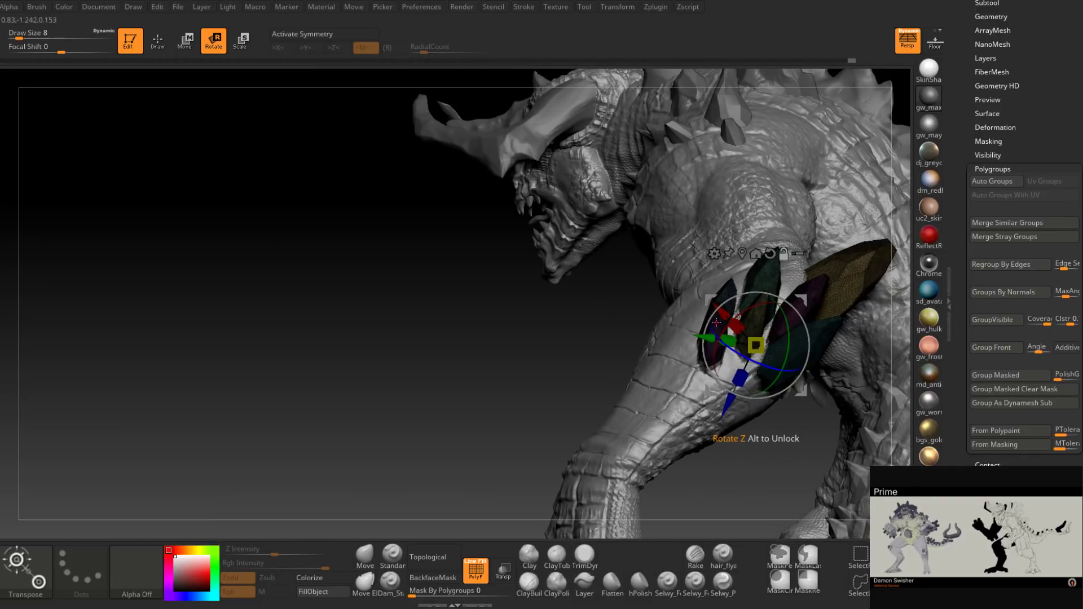
{"action": "right_click_drag", "start_coordinate": [716, 324], "coordinate": [711, 343]}
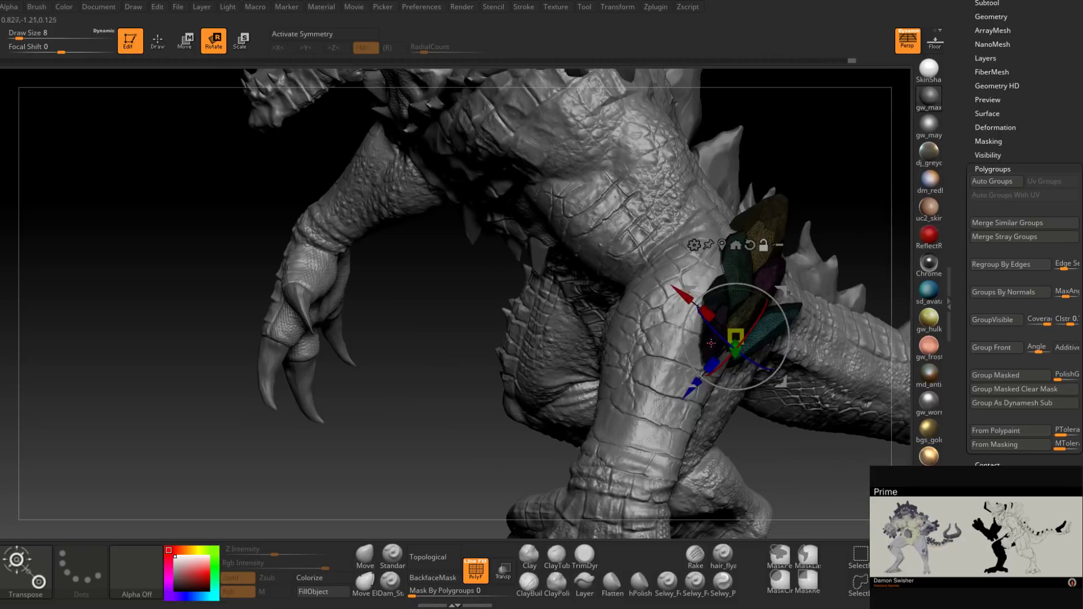
{"action": "left_click_drag", "start_coordinate": [711, 343], "coordinate": [730, 273]}
{"action": "left_click_drag", "start_coordinate": [732, 291], "coordinate": [727, 291]}
{"action": "key", "text": "ctrl+s"}
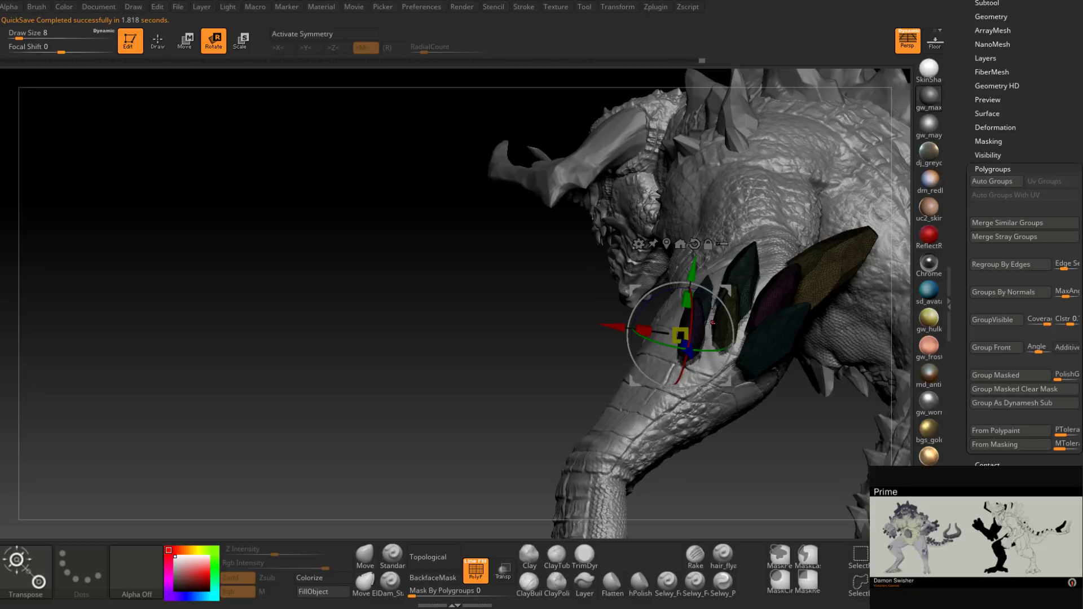
Step: Isolate the small purple spike with masking, then rotate and move it into the arm surface beside the olive spike
{"action": "mouse_move", "coordinate": [712, 322]}
{"action": "left_mouse_down"}
{"action": "mouse_move", "coordinate": [727, 335]}
{"action": "mouse_move", "coordinate": [709, 310]}
{"action": "left_mouse_up"}
{"action": "left_click", "coordinate": [697, 312], "text": "ctrl"}
{"action": "left_click_drag", "start_coordinate": [747, 273], "coordinate": [751, 272]}
{"action": "left_click_drag", "start_coordinate": [712, 314], "coordinate": [757, 259]}
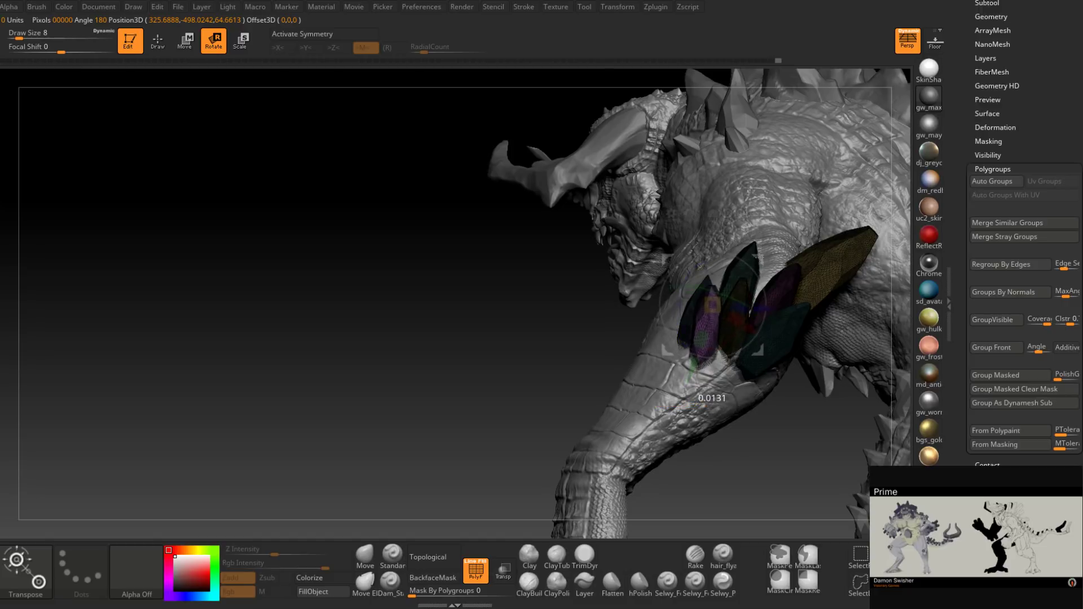
{"action": "mouse_move", "coordinate": [789, 256]}
{"action": "right_mouse_down"}
{"action": "mouse_move", "coordinate": [841, 251]}
{"action": "mouse_move", "coordinate": [883, 316]}
{"action": "right_mouse_up"}
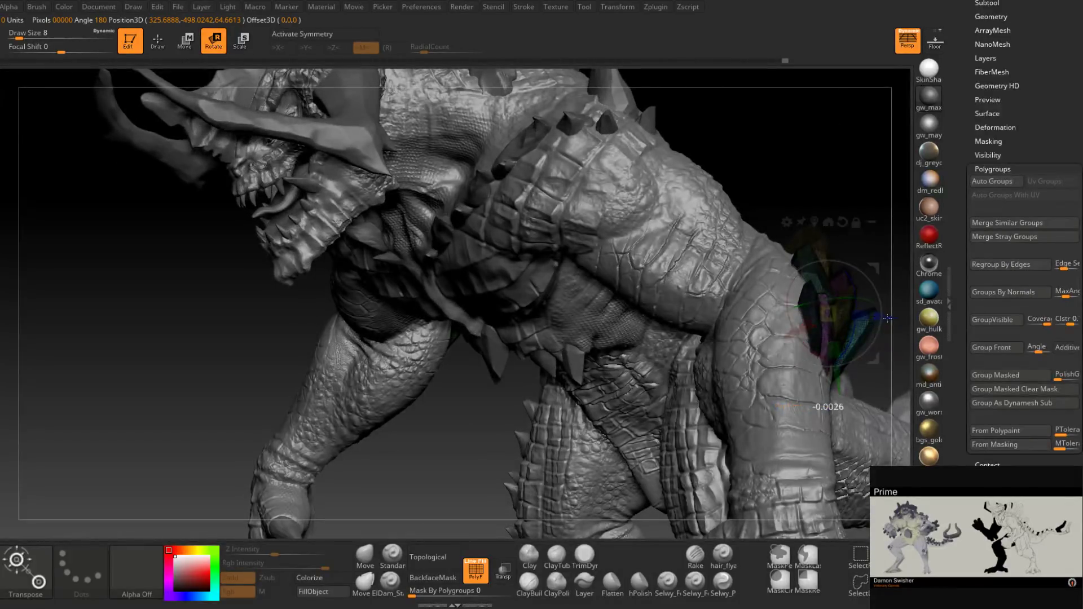
{"action": "left_click_drag", "start_coordinate": [887, 319], "coordinate": [886, 319]}
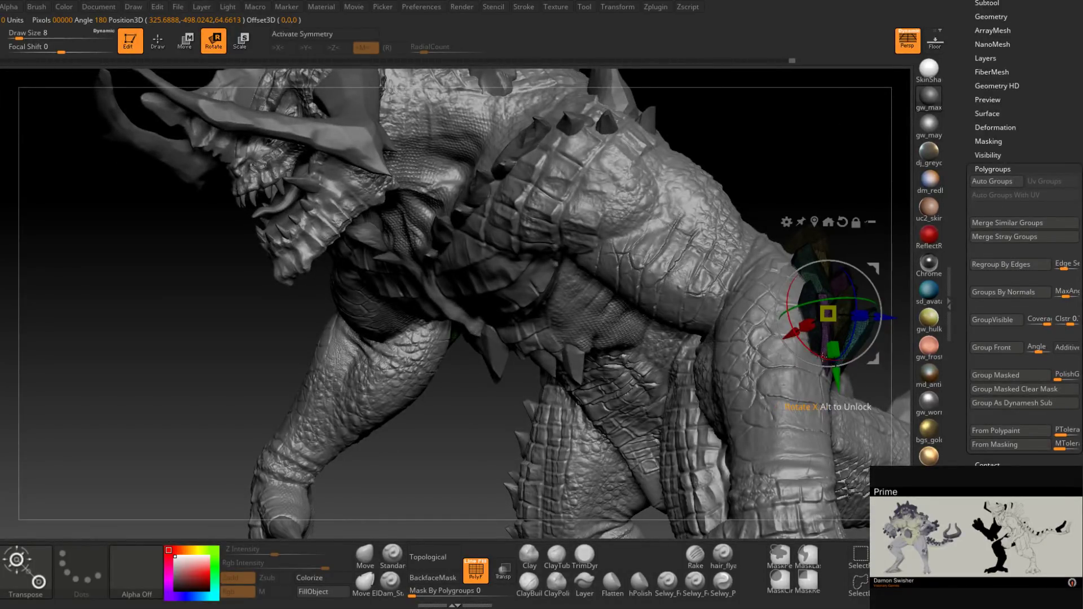
{"action": "left_click_drag", "start_coordinate": [828, 360], "coordinate": [807, 356]}
{"action": "left_click_drag", "start_coordinate": [851, 318], "coordinate": [848, 332]}
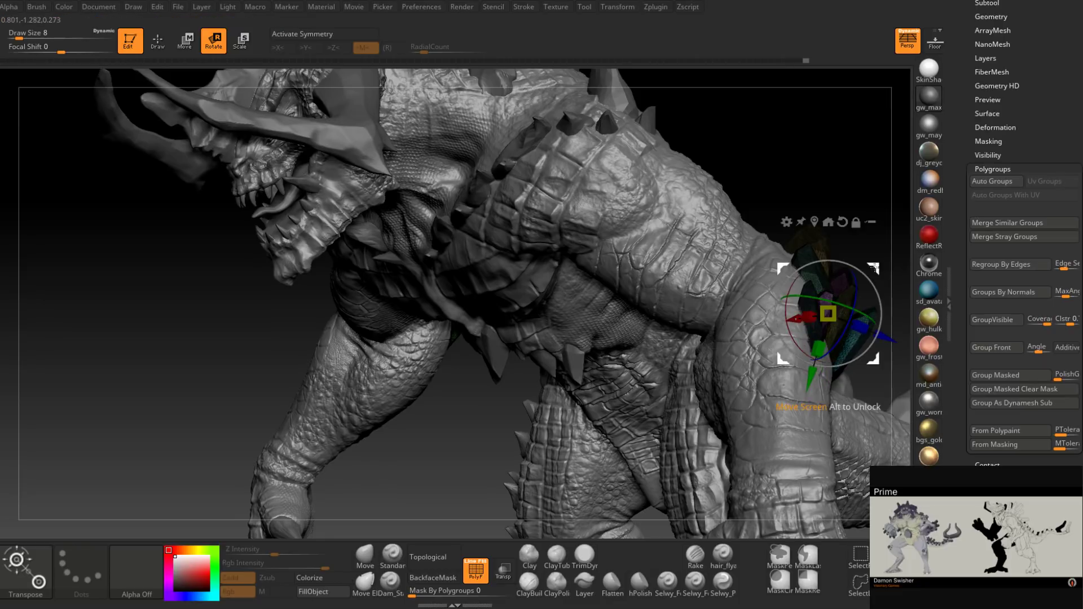
{"action": "left_click_drag", "start_coordinate": [879, 263], "coordinate": [891, 260]}
{"action": "right_click_drag", "start_coordinate": [892, 244], "coordinate": [812, 242]}
{"action": "right_click_drag", "start_coordinate": [886, 267], "coordinate": [642, 309]}
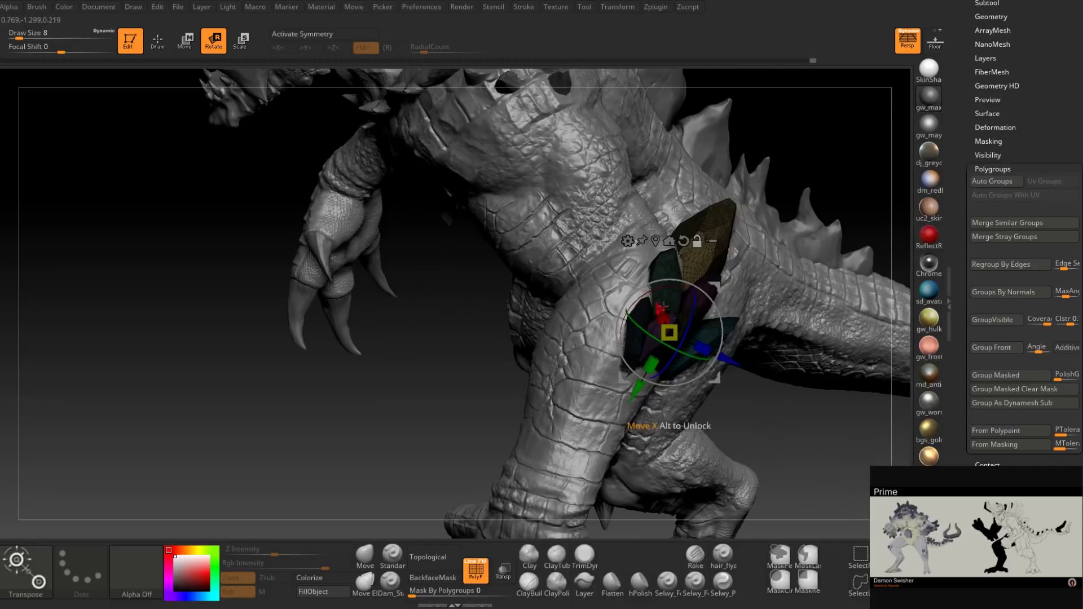
Step: Rotate and reposition the small dark-blue spike at the front edge of the elbow cluster to follow the arm
{"action": "left_click", "coordinate": [641, 310]}
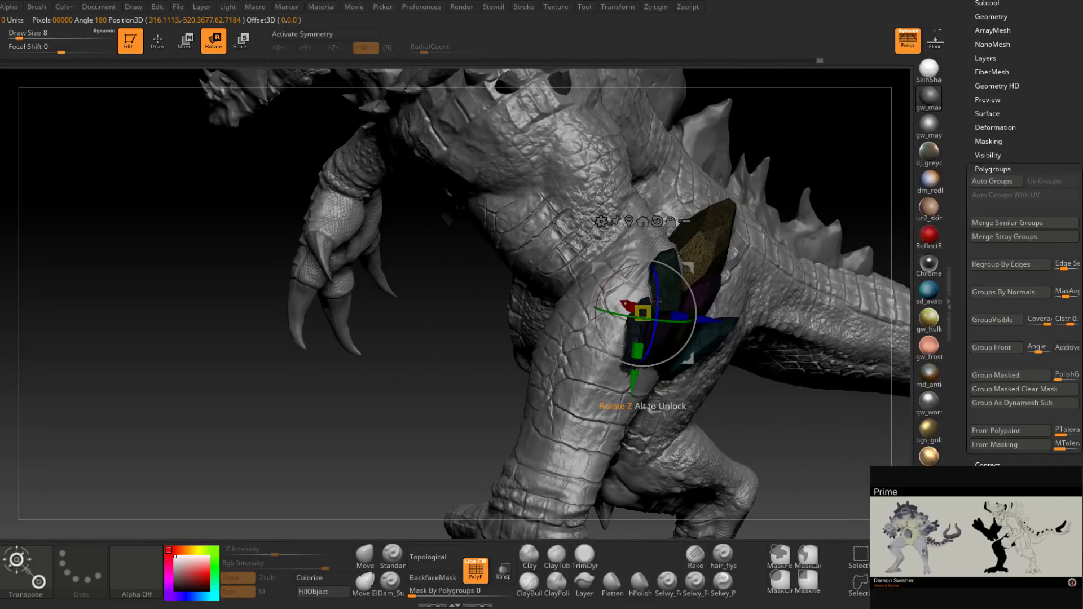
{"action": "right_click_drag", "start_coordinate": [715, 280], "coordinate": [804, 259]}
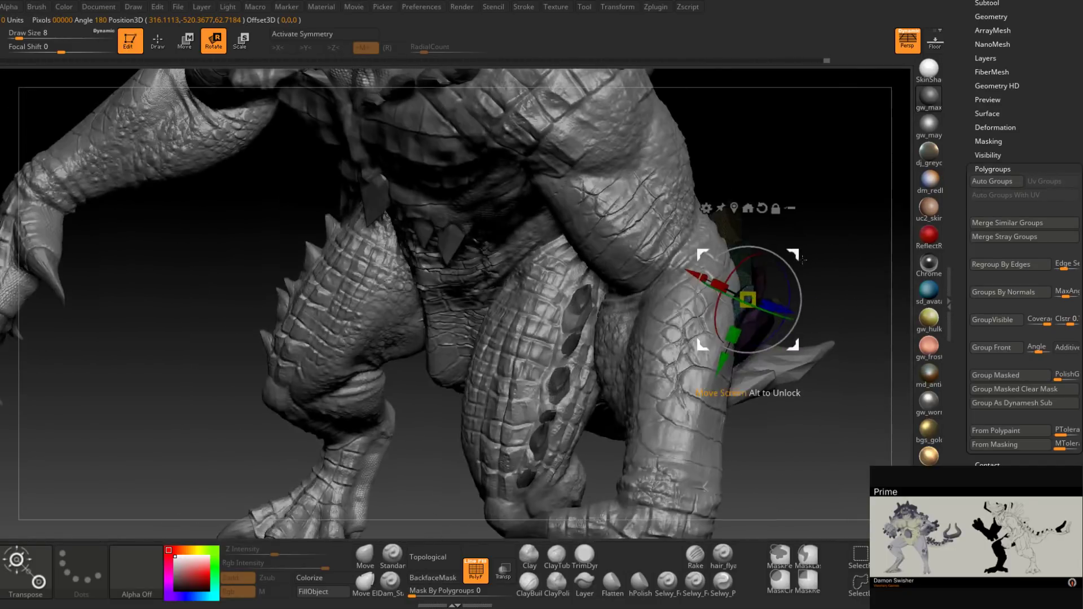
{"action": "left_click_drag", "start_coordinate": [795, 253], "coordinate": [805, 276]}
{"action": "right_click_drag", "start_coordinate": [803, 276], "coordinate": [829, 313]}
{"action": "left_click_drag", "start_coordinate": [818, 315], "coordinate": [818, 314]}
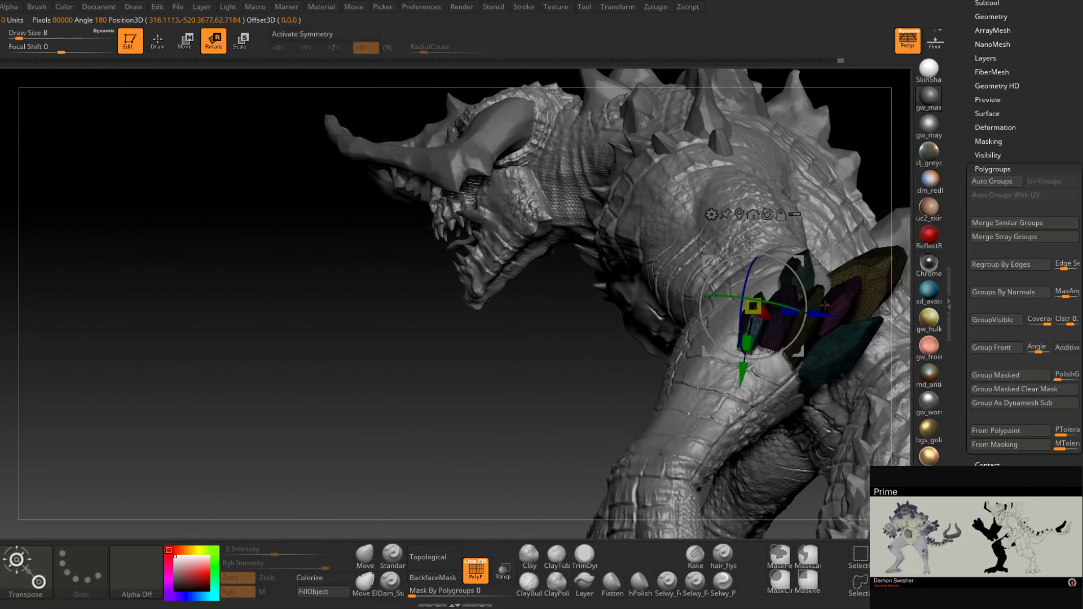
Step: Rotate and shift the unmasked middle spike of the elbow cluster so it leans along the upper arm
{"action": "left_click_drag", "start_coordinate": [803, 277], "coordinate": [804, 263]}
{"action": "right_click_drag", "start_coordinate": [804, 263], "coordinate": [648, 298]}
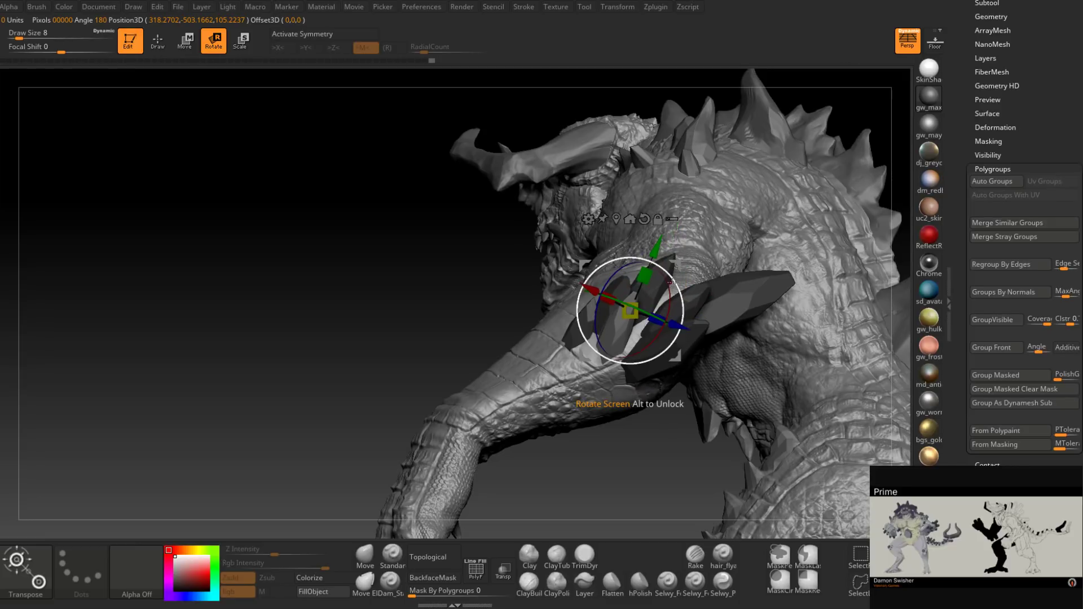
{"action": "left_click_drag", "start_coordinate": [680, 294], "coordinate": [682, 293]}
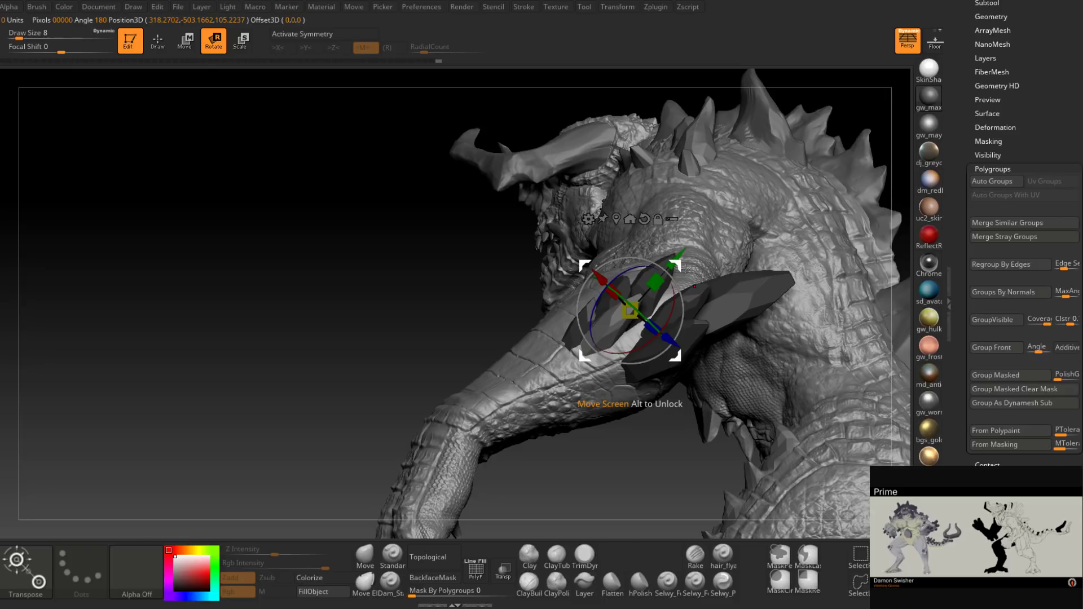
{"action": "right_click_drag", "start_coordinate": [686, 269], "coordinate": [684, 299]}
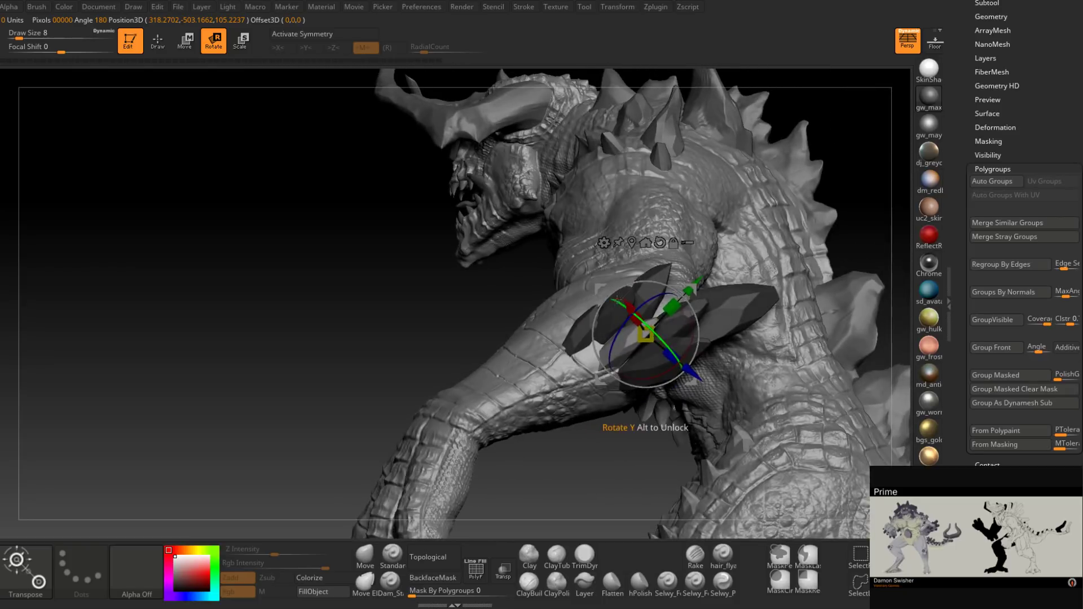
{"action": "left_click_drag", "start_coordinate": [591, 346], "coordinate": [577, 348]}
{"action": "right_click_drag", "start_coordinate": [578, 347], "coordinate": [566, 349]}
Step: Isolate the small spike at the forearm end of the elbow cluster, then rotate it and move it into the arm surface
{"action": "left_click", "coordinate": [574, 340], "text": "ctrl"}
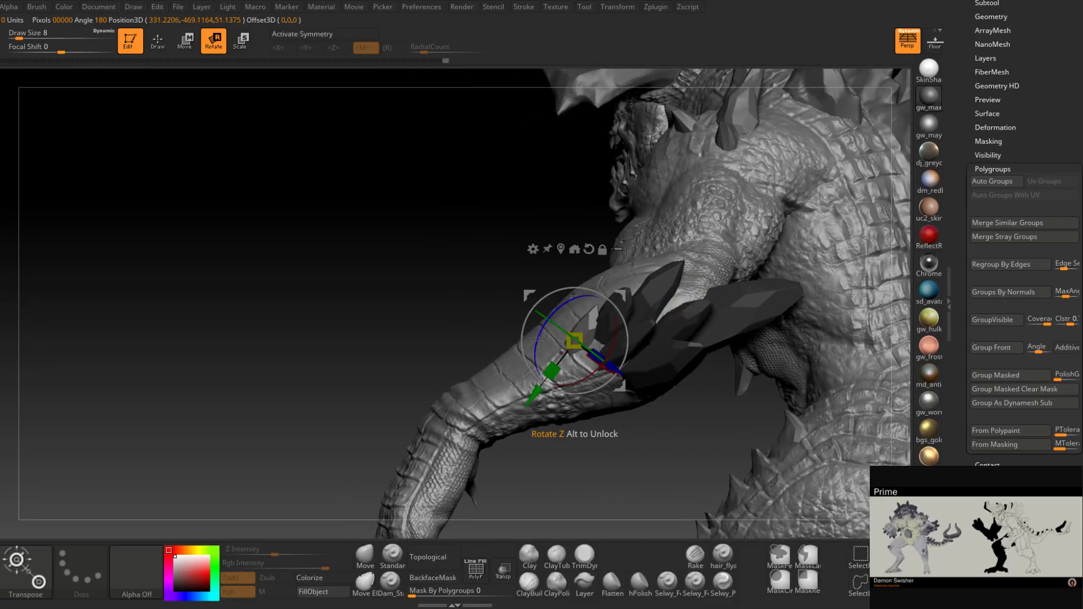
{"action": "left_click_drag", "start_coordinate": [535, 345], "coordinate": [580, 351]}
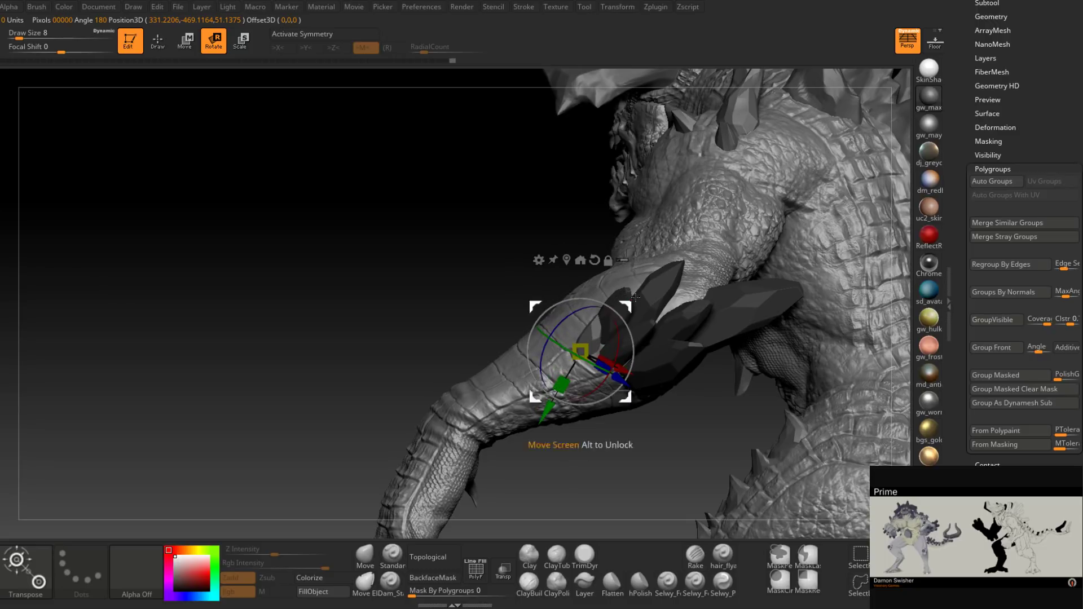
{"action": "right_click_drag", "start_coordinate": [689, 262], "coordinate": [592, 310]}
Step: From the creature's other side, tilt the small inner spike of the elbow cluster and lower it slightly into the arm
{"action": "right_click_drag", "start_coordinate": [530, 282], "coordinate": [448, 337], "text": "ctrl"}
{"action": "left_click", "coordinate": [483, 334], "text": "alt"}
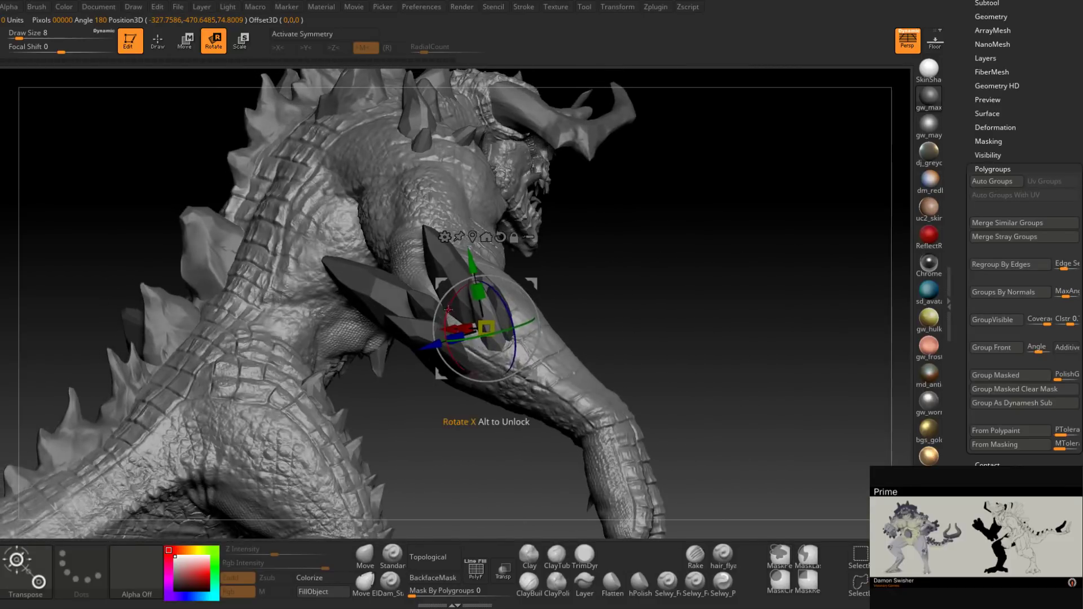
{"action": "left_click_drag", "start_coordinate": [444, 340], "coordinate": [441, 322]}
{"action": "left_click_drag", "start_coordinate": [534, 281], "coordinate": [532, 287]}
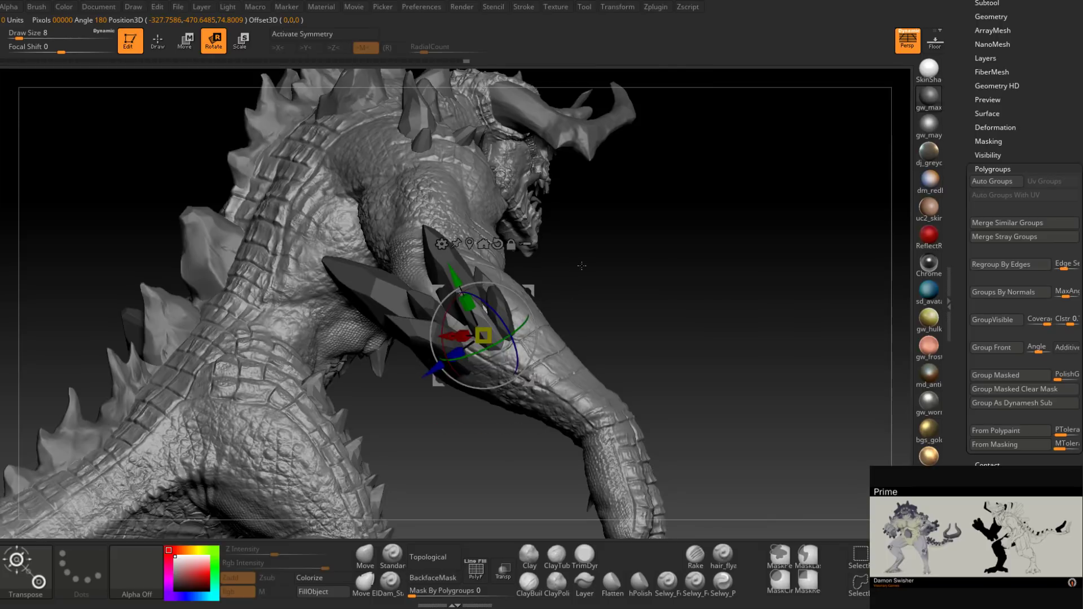
Step: Select the neighbouring spike on the outer elbow, then refine its angle and placement with several small rotations and moves
{"action": "right_click_drag", "start_coordinate": [666, 269], "coordinate": [505, 307]}
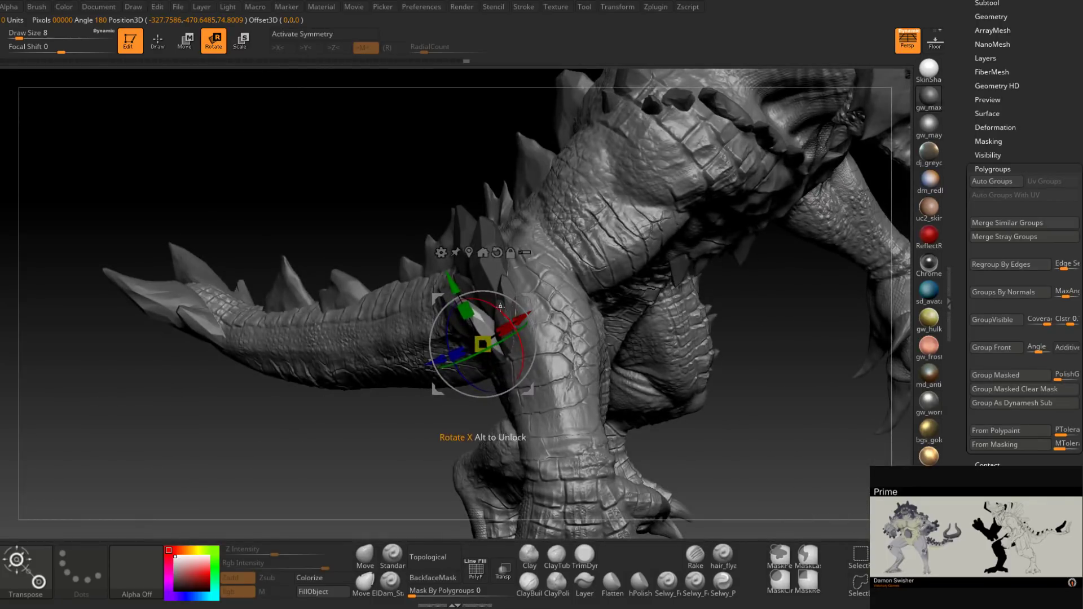
{"action": "left_click", "coordinate": [495, 320], "text": "alt"}
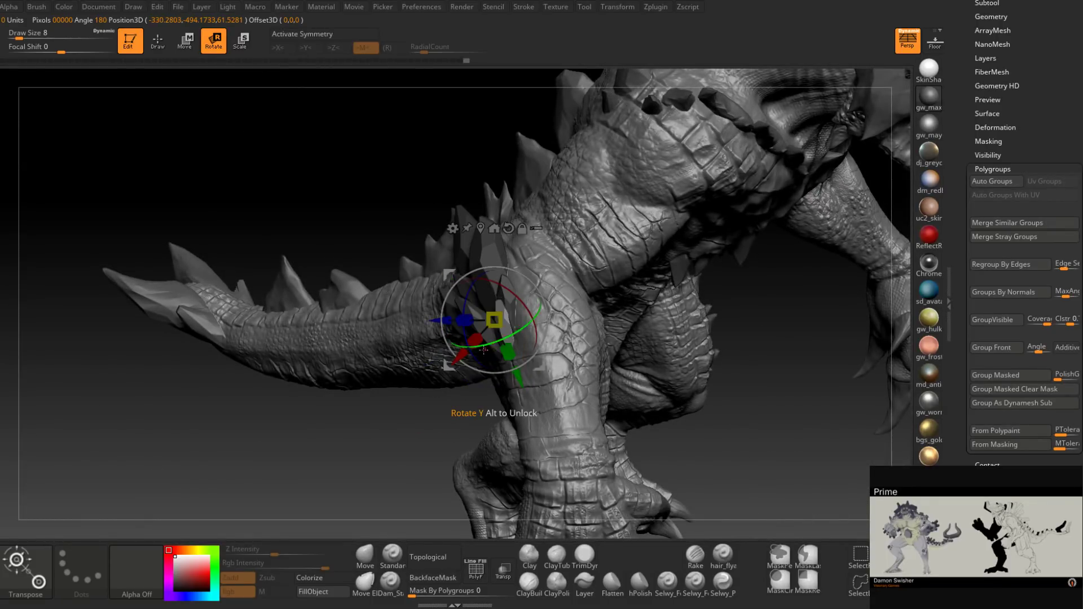
{"action": "left_click_drag", "start_coordinate": [473, 360], "coordinate": [477, 365]}
{"action": "left_click_drag", "start_coordinate": [519, 295], "coordinate": [532, 278]}
{"action": "left_click_drag", "start_coordinate": [474, 356], "coordinate": [477, 361]}
{"action": "left_click_drag", "start_coordinate": [516, 306], "coordinate": [531, 278]}
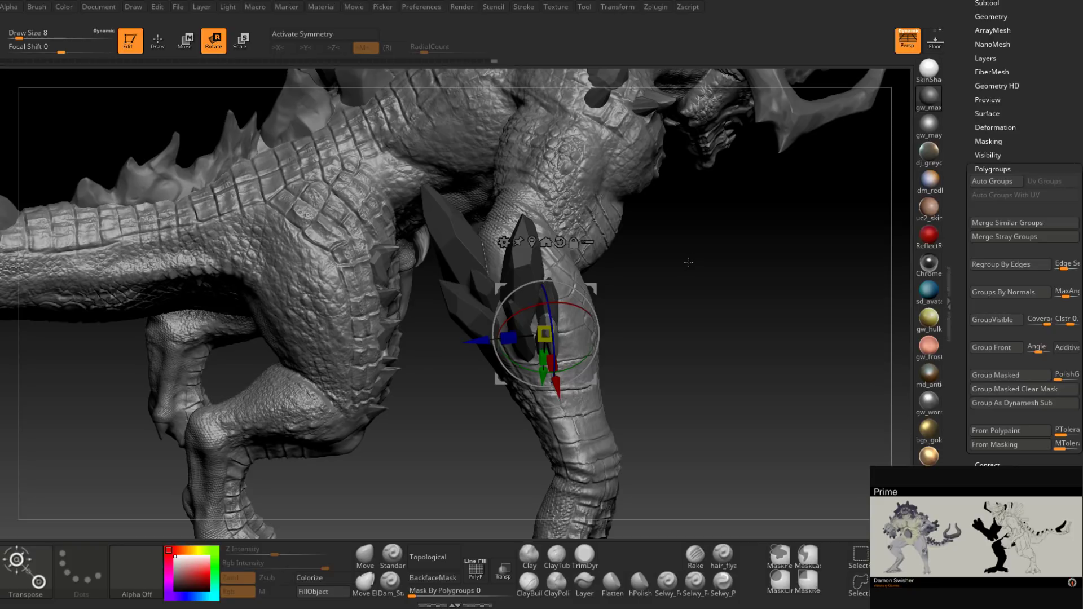
Step: Examine the whole creature from the front and both sides, and browse the subtool list for the PM3D_Cylinder3D1_1 crystals
{"action": "left_click_drag", "start_coordinate": [689, 263], "coordinate": [708, 286]}
{"action": "left_click_drag", "start_coordinate": [573, 242], "coordinate": [739, 266], "text": "alt"}
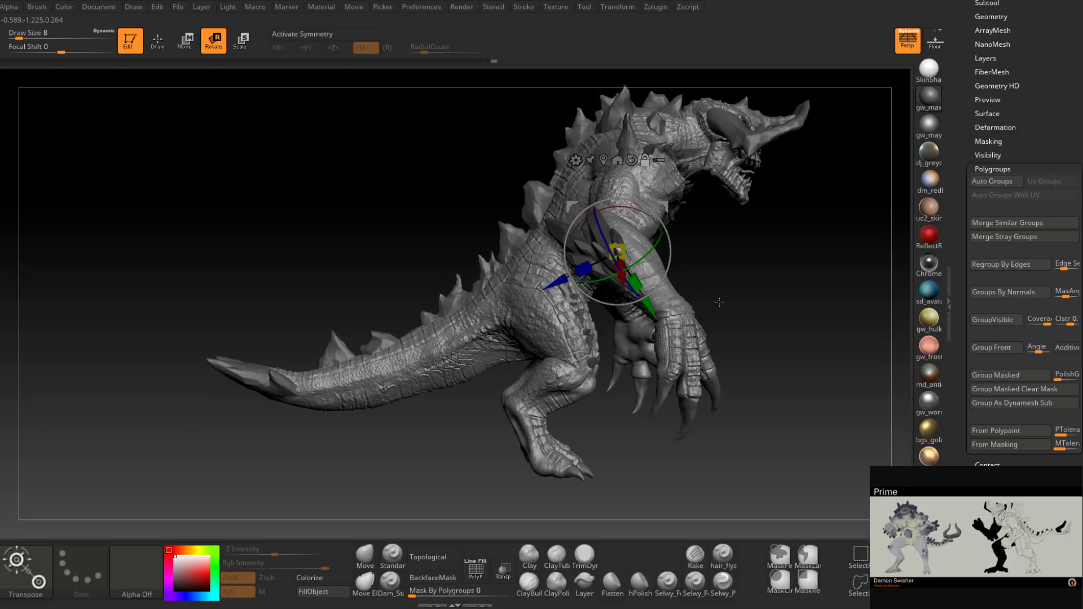
{"action": "left_click_drag", "start_coordinate": [734, 315], "coordinate": [761, 227]}
{"action": "left_click_drag", "start_coordinate": [841, 265], "coordinate": [551, 276]}
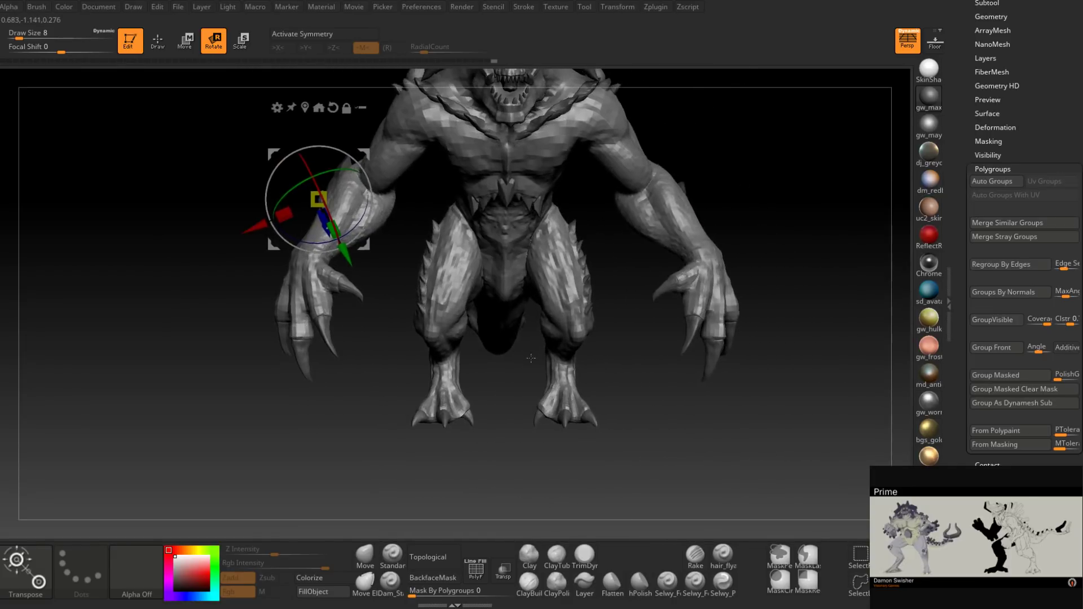
{"action": "left_click_drag", "start_coordinate": [957, 220], "coordinate": [951, 324]}
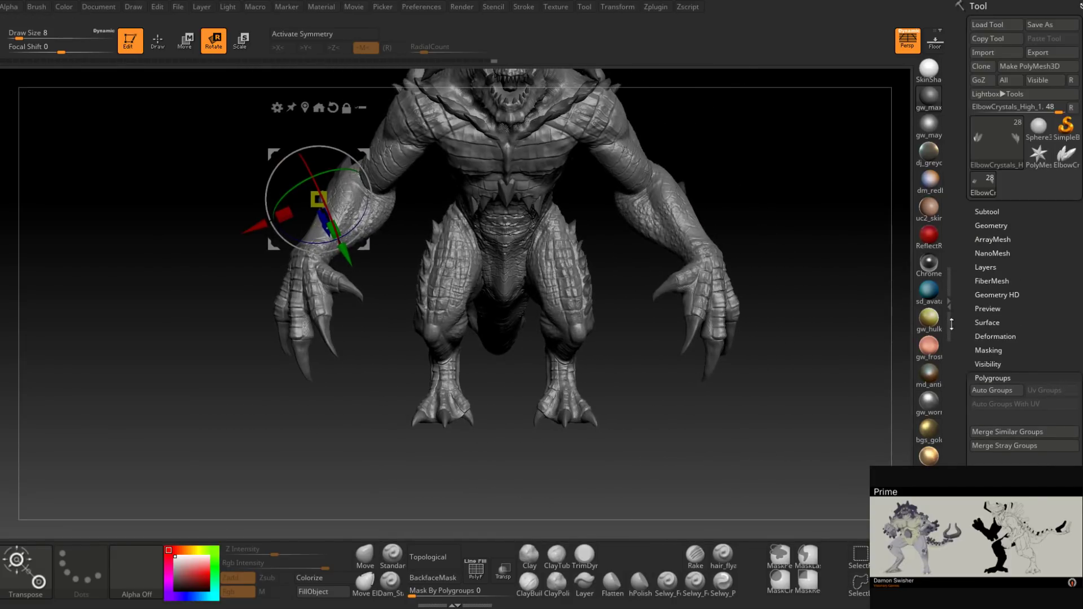
{"action": "left_click", "coordinate": [992, 209]}
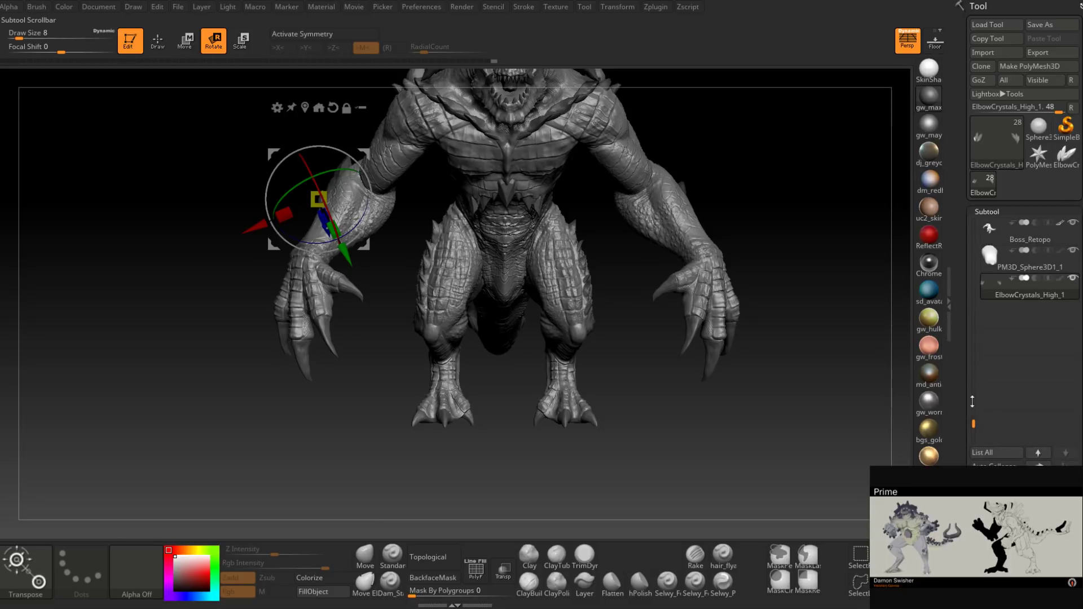
{"action": "left_click_drag", "start_coordinate": [973, 423], "coordinate": [973, 374]}
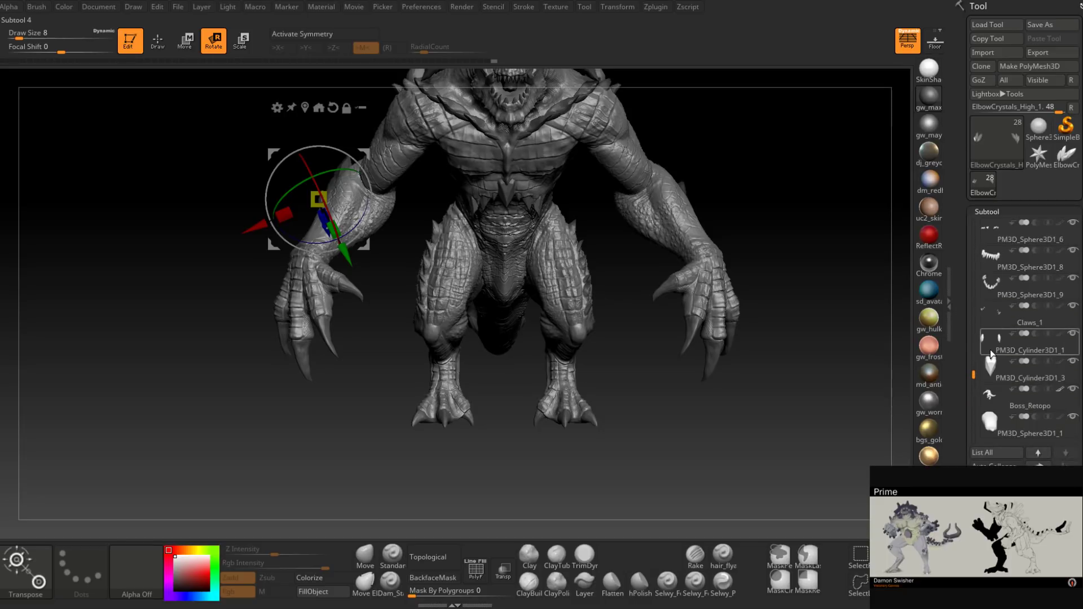
{"action": "mouse_move", "coordinate": [992, 354]}
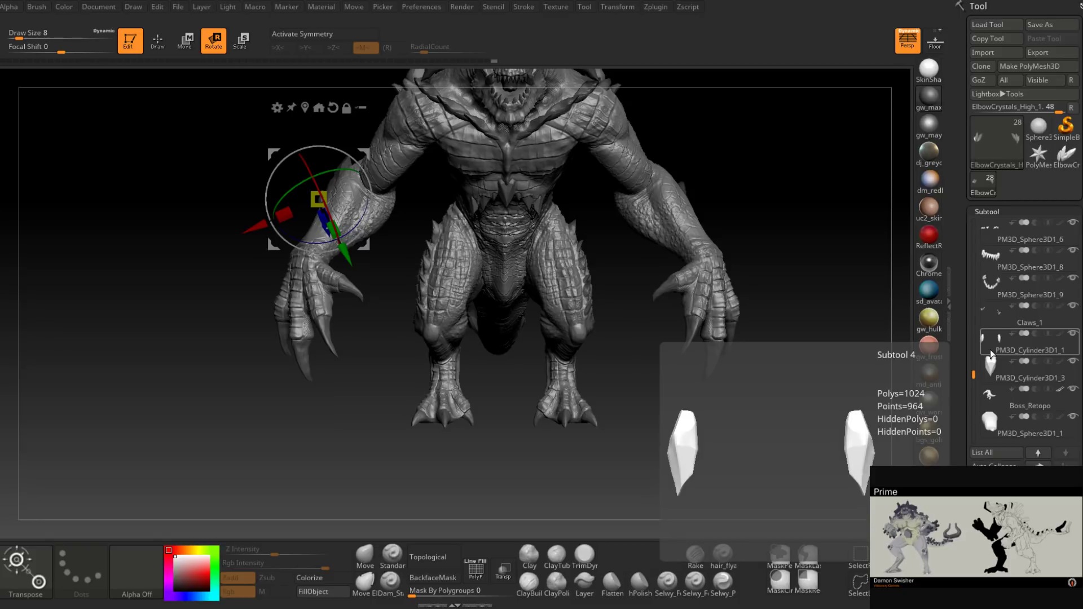
{"action": "left_click_drag", "start_coordinate": [516, 437], "coordinate": [580, 408]}
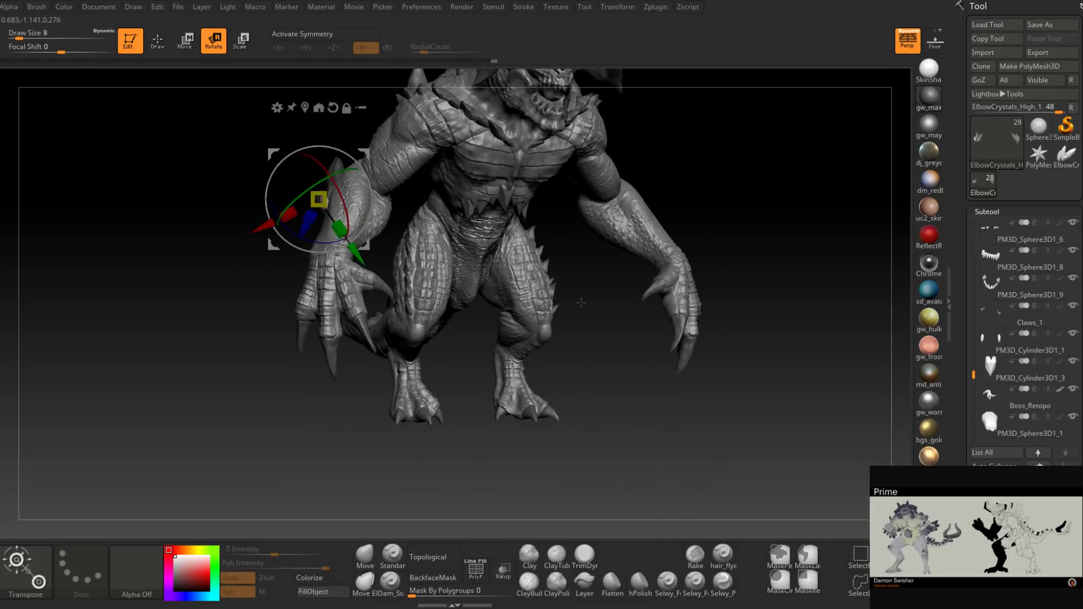
{"action": "left_click_drag", "start_coordinate": [575, 303], "coordinate": [580, 342], "text": "alt"}
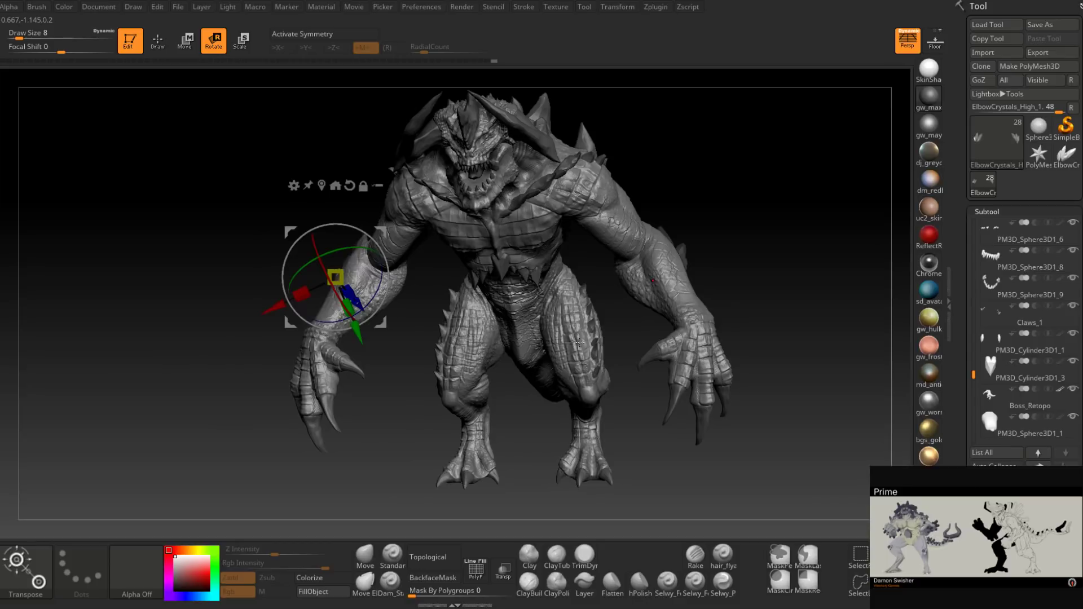
{"action": "left_click_drag", "start_coordinate": [580, 342], "coordinate": [588, 376], "text": "alt"}
{"action": "right_click_drag", "start_coordinate": [577, 378], "coordinate": [395, 370]}
{"action": "right_click_drag", "start_coordinate": [733, 384], "coordinate": [647, 378], "text": "alt"}
{"action": "left_click_drag", "start_coordinate": [647, 377], "coordinate": [606, 365]}
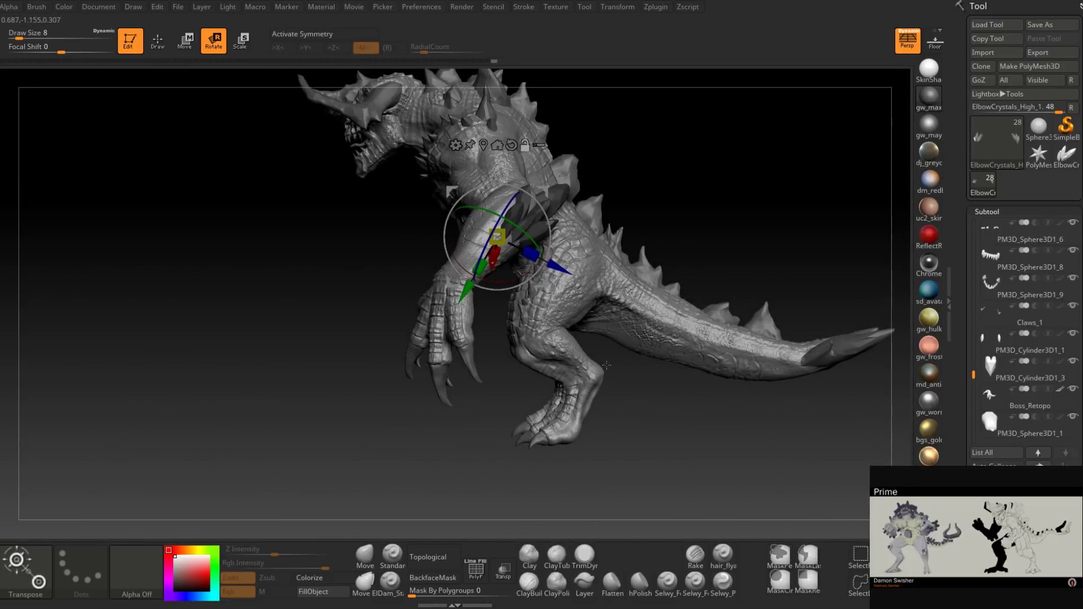
Step: Append a cylinder primitive to the creature as a new subtool
{"action": "left_click_drag", "start_coordinate": [962, 407], "coordinate": [961, 127]}
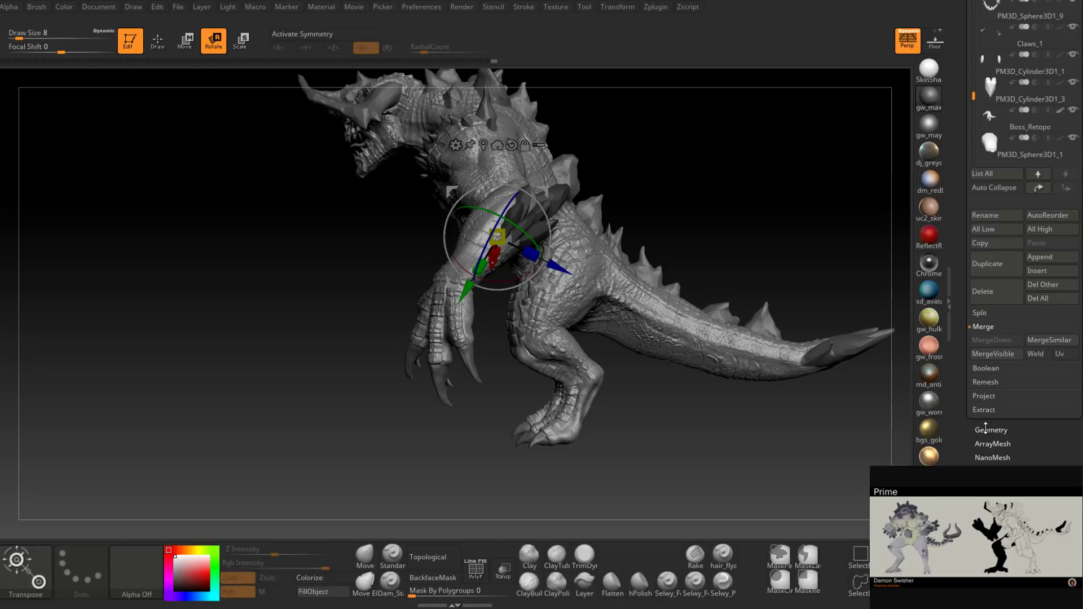
{"action": "left_click_drag", "start_coordinate": [985, 430], "coordinate": [986, 496]}
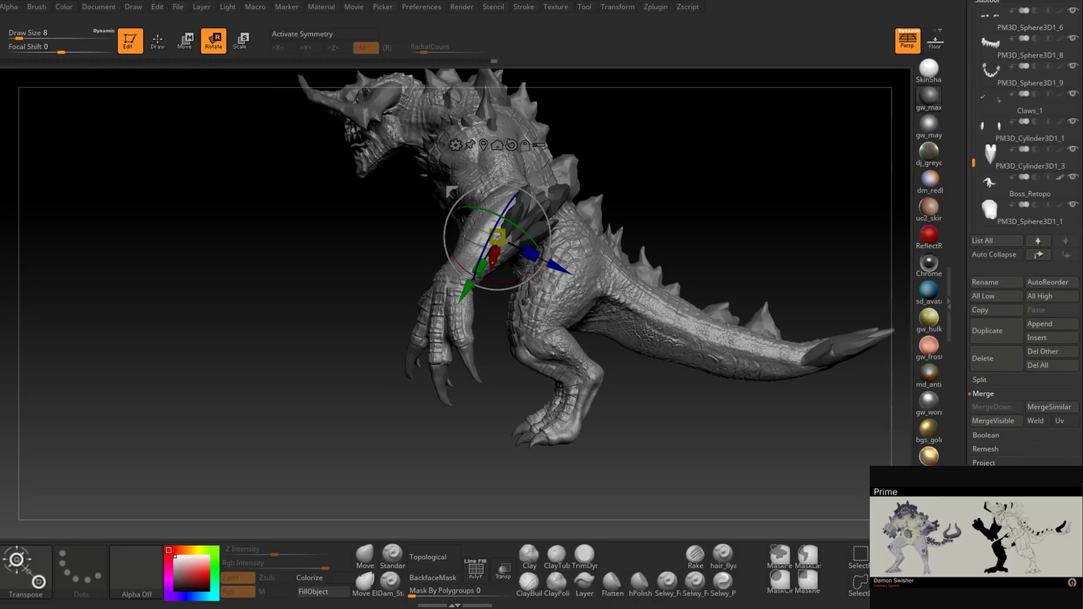
{"action": "left_click", "coordinate": [1043, 325]}
{"action": "left_click", "coordinate": [646, 396]}
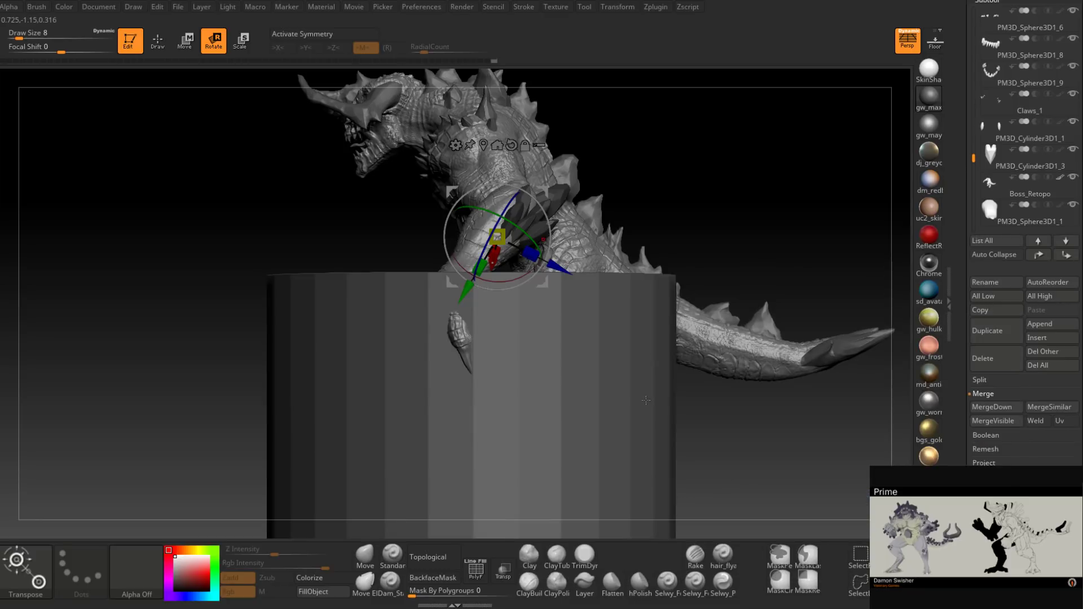
Step: Make the new cylinder the active subtool and scale it down well below the size of the creature
{"action": "right_click_drag", "start_coordinate": [716, 357], "coordinate": [766, 212], "text": "alt"}
{"action": "left_click", "coordinate": [698, 332], "text": "alt"}
{"action": "right_click_drag", "start_coordinate": [698, 333], "coordinate": [672, 372], "text": "ctrl"}
{"action": "left_click_drag", "start_coordinate": [672, 373], "coordinate": [663, 428]}
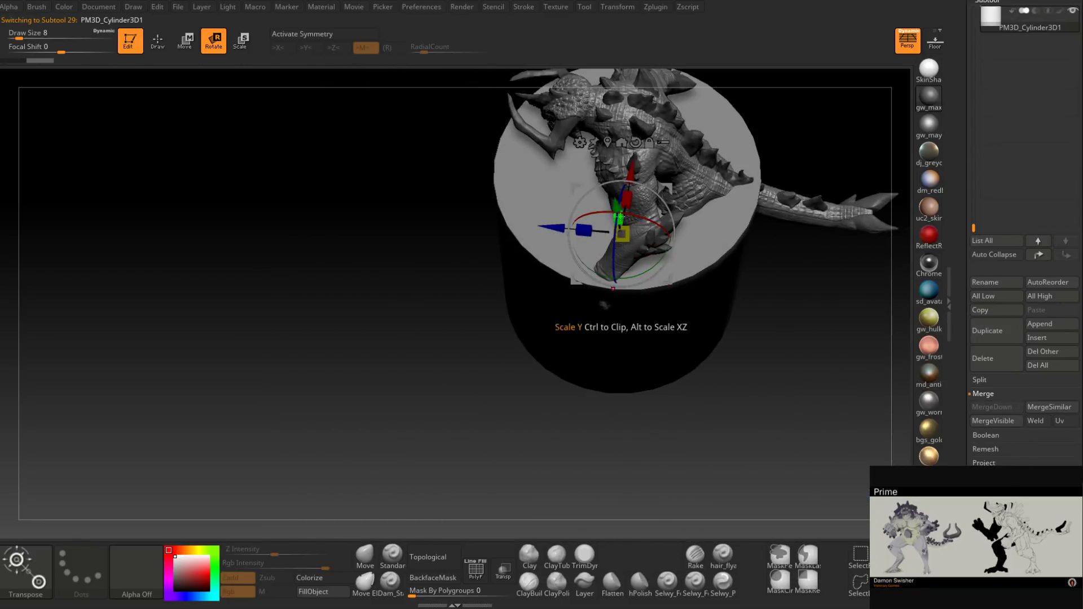
{"action": "left_click_drag", "start_coordinate": [607, 360], "coordinate": [657, 295]}
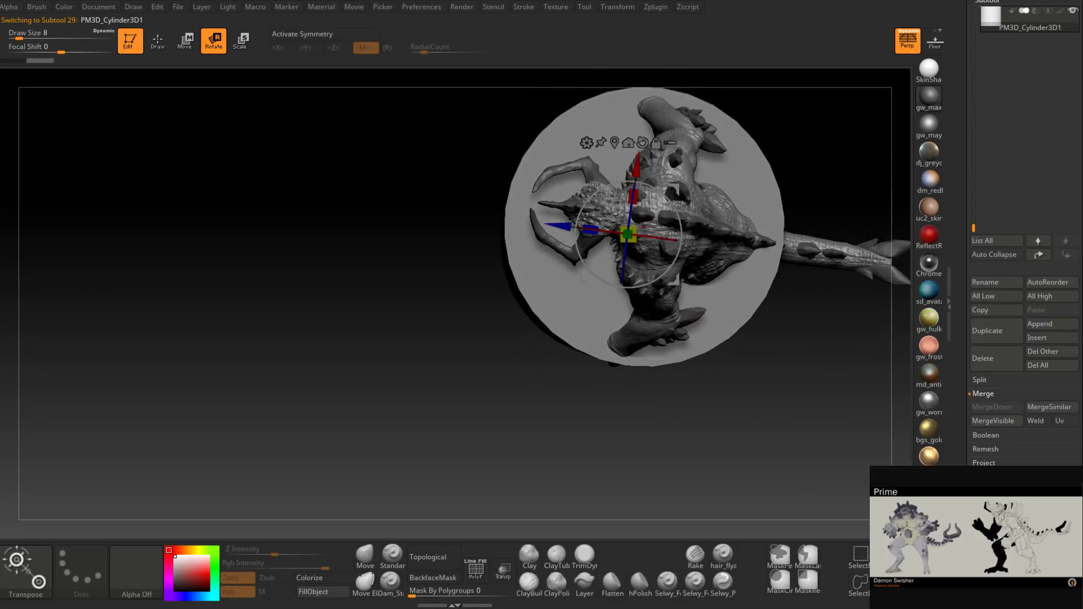
{"action": "left_click_drag", "start_coordinate": [630, 240], "coordinate": [601, 264]}
Step: Scale the cylinder below the creature's hands into a narrow, upright column and shorten its height
{"action": "left_click_drag", "start_coordinate": [740, 169], "coordinate": [747, 111]}
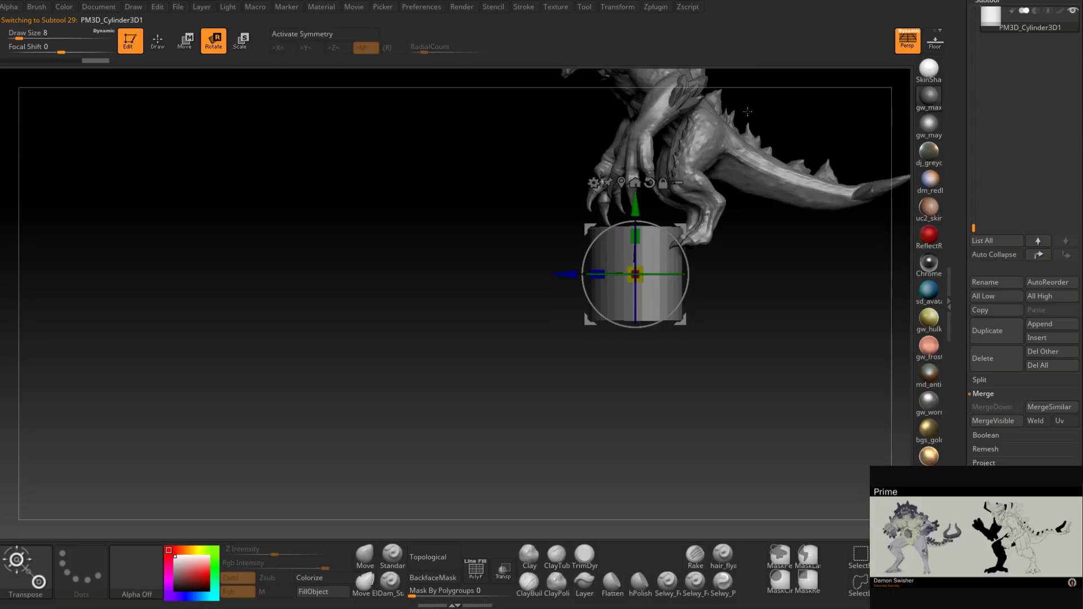
{"action": "left_click_drag", "start_coordinate": [641, 279], "coordinate": [647, 227]}
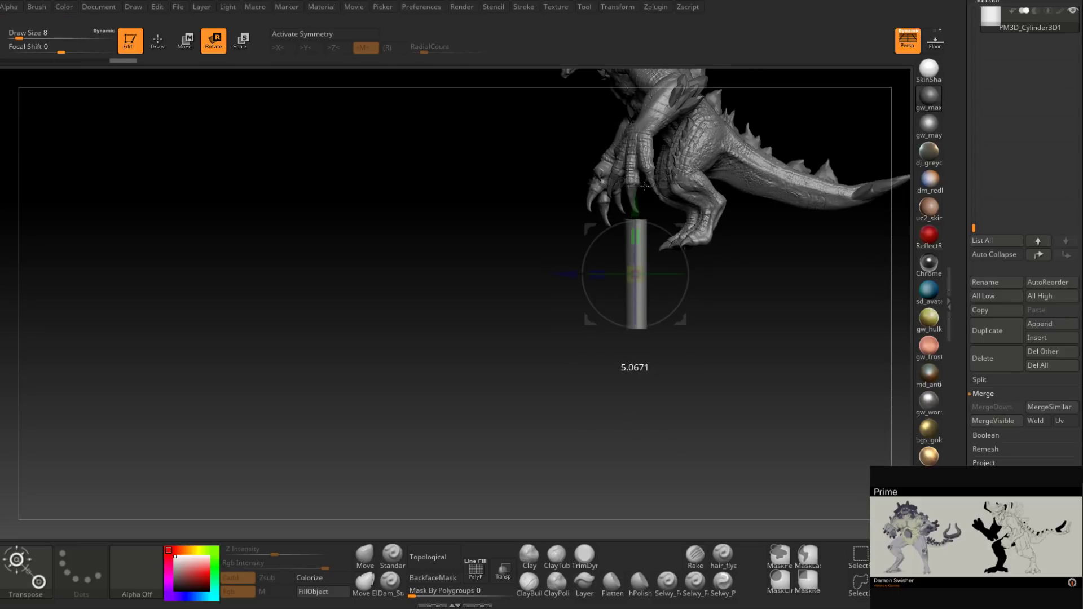
{"action": "left_click_drag", "start_coordinate": [639, 236], "coordinate": [638, 247]}
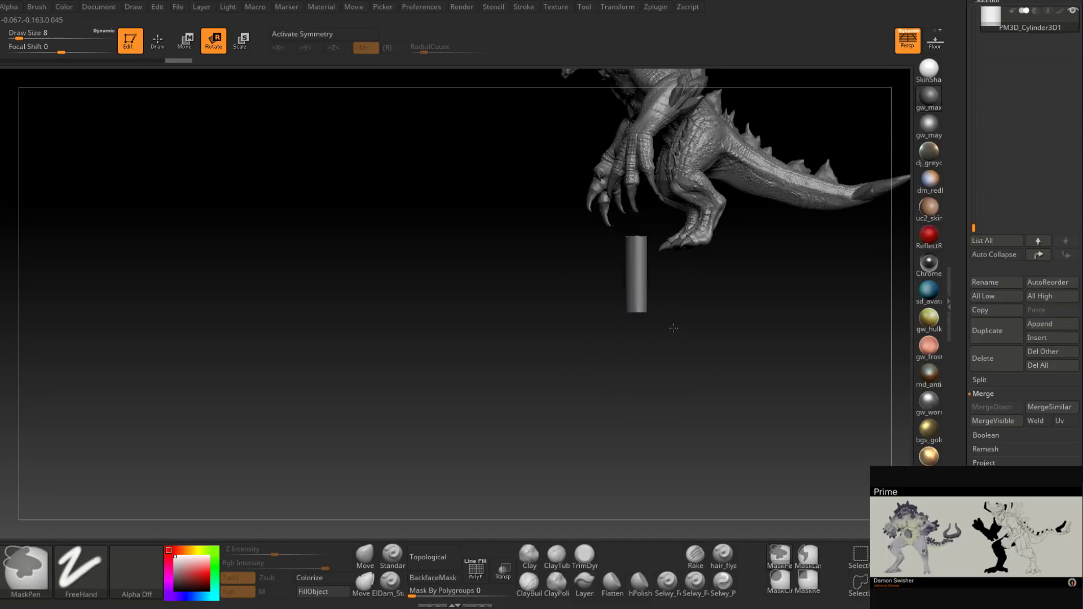
{"action": "mouse_move", "coordinate": [681, 323]}
{"action": "right_mouse_down", "text": "ctrl"}
{"action": "mouse_move", "coordinate": [697, 385]}
{"action": "mouse_move", "coordinate": [628, 370]}
{"action": "mouse_move", "coordinate": [606, 450]}
{"action": "right_mouse_up", "text": "ctrl"}
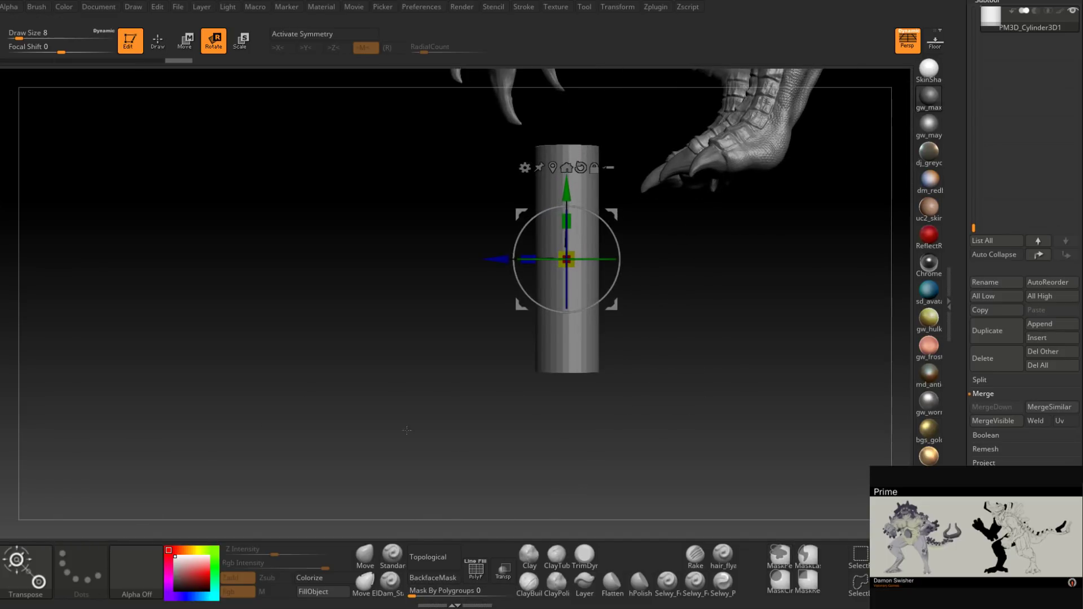
Step: Choose the TrimLasso brush and slice the first slanted facets off the cylinder's upper end
{"action": "key", "text": "q"}
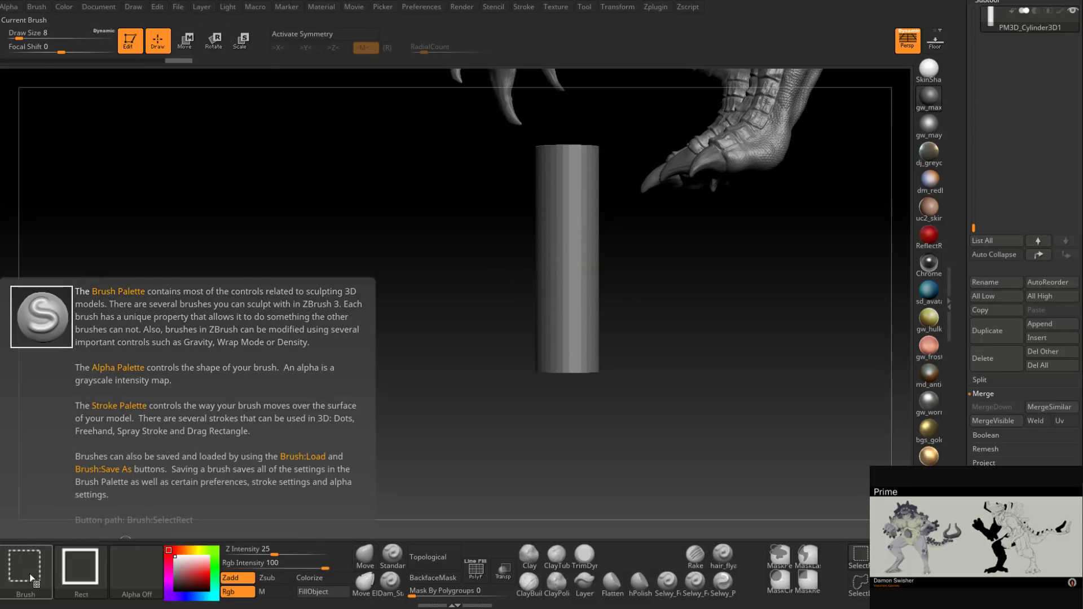
{"action": "left_click", "coordinate": [41, 574]}
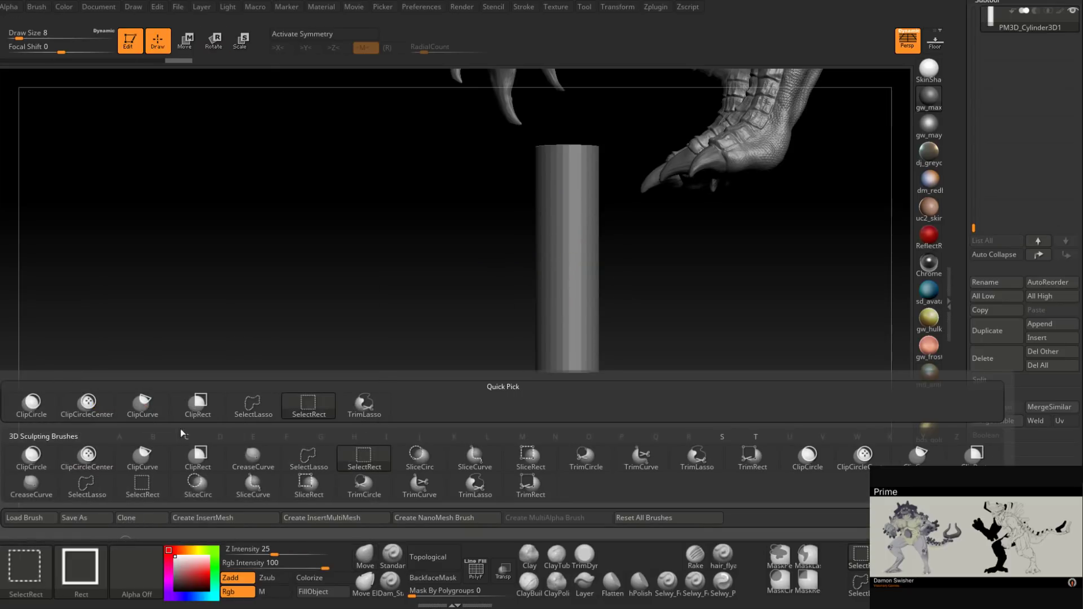
{"action": "left_click", "coordinate": [364, 402]}
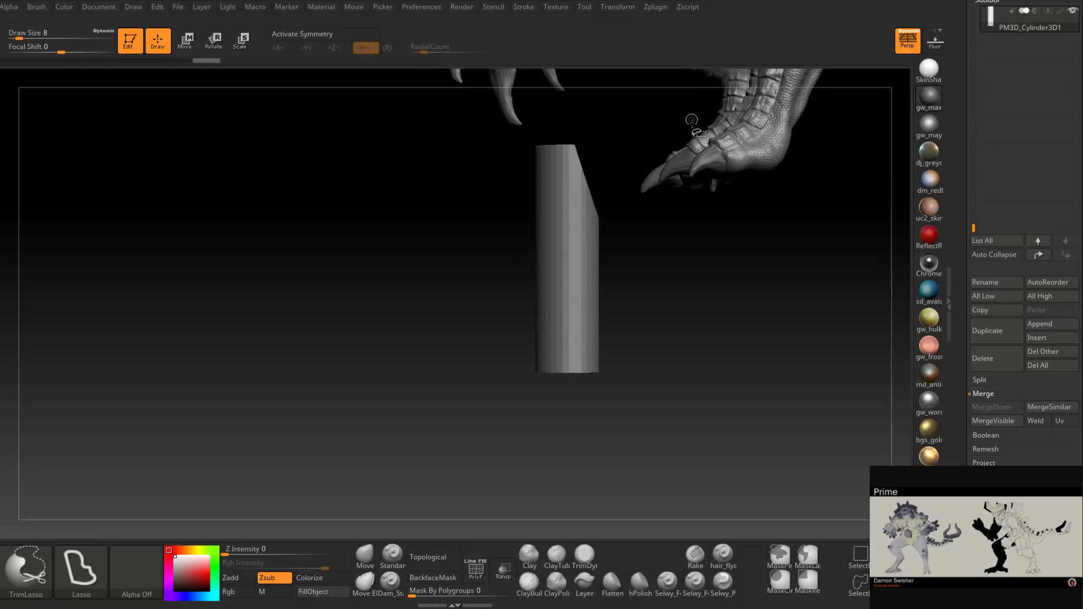
{"action": "left_click_drag", "start_coordinate": [670, 295], "coordinate": [648, 290]}
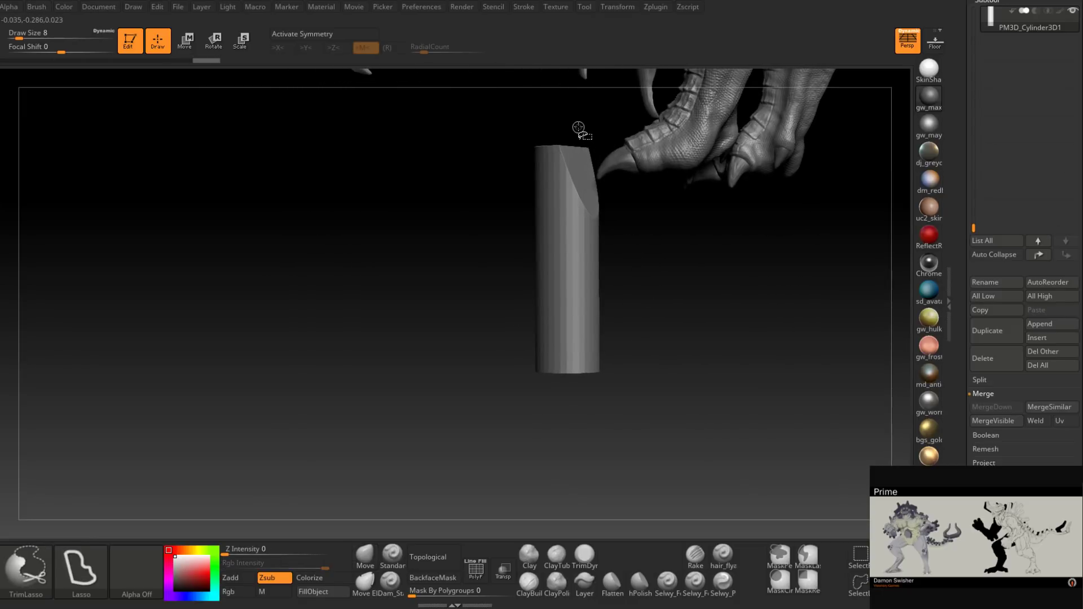
{"action": "left_click_drag", "start_coordinate": [609, 358], "coordinate": [649, 169], "text": "ctrl+shift"}
Step: Slice further slanted facets around the upper end of the cylinder with the TrimLasso brush, working around its sides
{"action": "left_click_drag", "start_coordinate": [660, 280], "coordinate": [604, 266]}
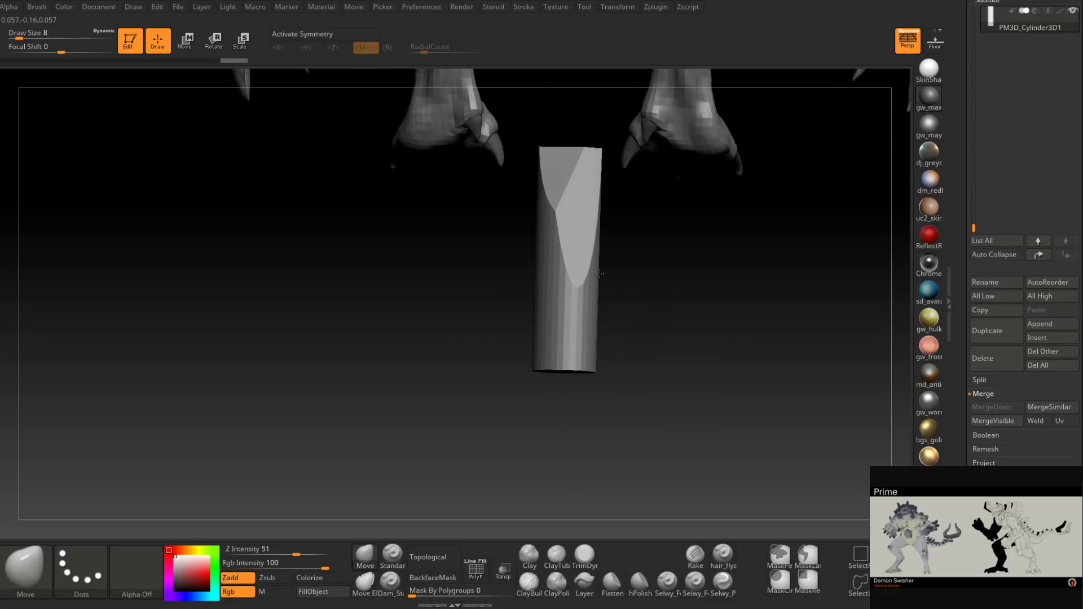
{"action": "mouse_move", "coordinate": [578, 119]}
{"action": "left_mouse_down", "text": "ctrl+shift"}
{"action": "mouse_move", "coordinate": [652, 273]}
{"action": "mouse_move", "coordinate": [610, 306]}
{"action": "mouse_move", "coordinate": [650, 190]}
{"action": "left_mouse_up", "text": "ctrl+shift"}
{"action": "key", "text": "ctrl+shift"}
{"action": "left_click_drag", "start_coordinate": [694, 151], "coordinate": [636, 245]}
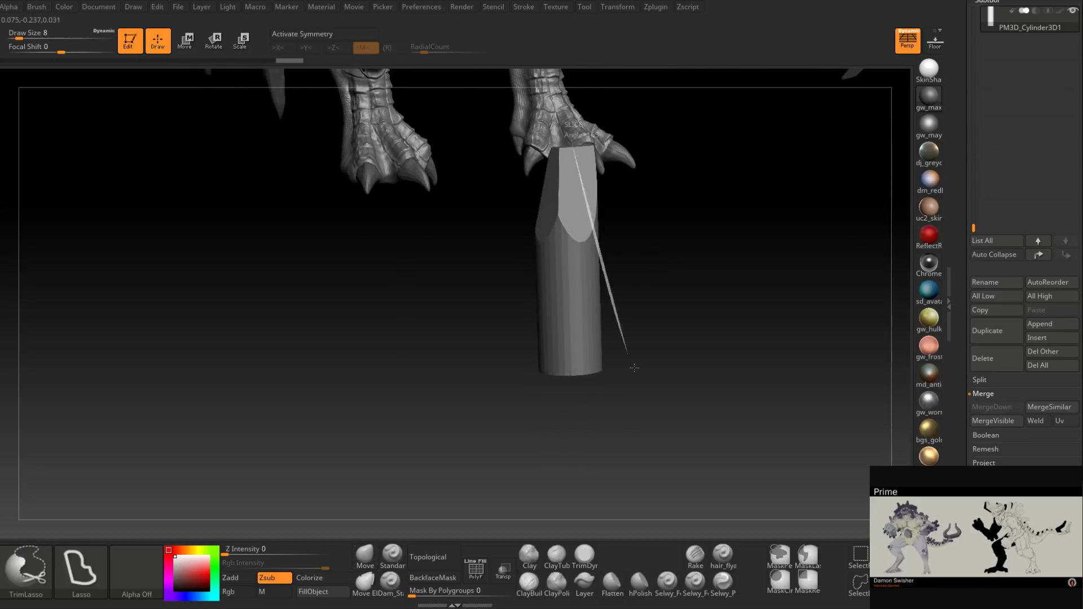
{"action": "left_click_drag", "start_coordinate": [635, 368], "coordinate": [649, 91], "text": "ctrl+shift"}
{"action": "mouse_move", "coordinate": [648, 247]}
{"action": "left_mouse_down"}
{"action": "mouse_move", "coordinate": [600, 250]}
{"action": "mouse_move", "coordinate": [590, 268]}
{"action": "mouse_move", "coordinate": [631, 272]}
{"action": "mouse_move", "coordinate": [599, 267]}
{"action": "left_mouse_up"}
Step: Cut the first slanted facets off the cylinder's lower end so it tapers downward
{"action": "key", "text": "ctrl+shift"}
{"action": "left_click_drag", "start_coordinate": [605, 211], "coordinate": [624, 373], "text": "ctrl+shift"}
{"action": "left_click_drag", "start_coordinate": [661, 324], "coordinate": [593, 313]}
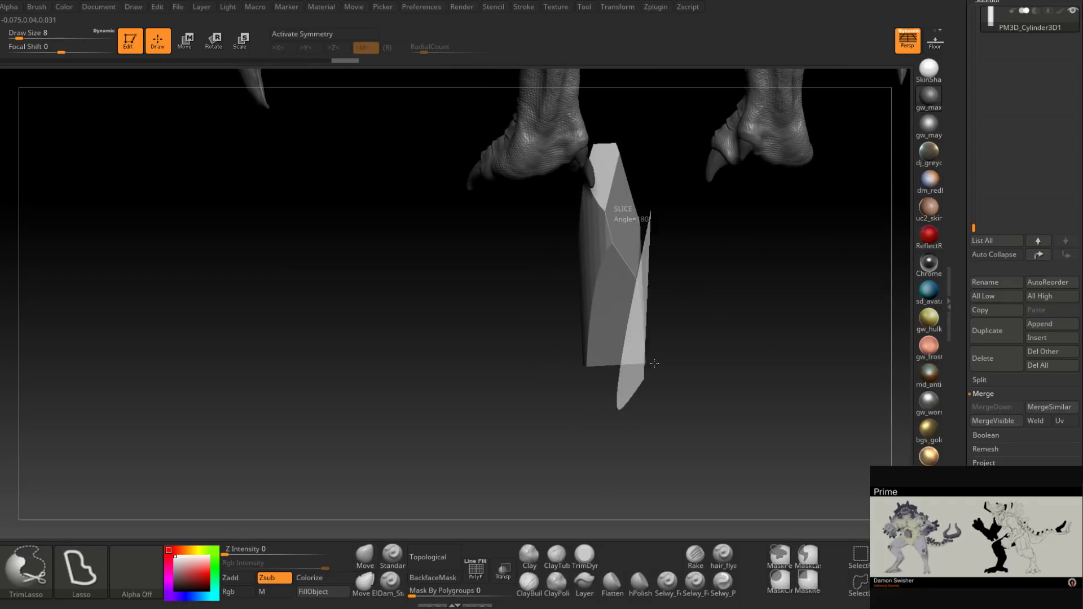
{"action": "left_click_drag", "start_coordinate": [654, 363], "coordinate": [661, 356], "text": "ctrl+shift"}
{"action": "left_click_drag", "start_coordinate": [695, 328], "coordinate": [633, 299]}
{"action": "left_click_drag", "start_coordinate": [661, 218], "coordinate": [696, 384], "text": "ctrl+shift"}
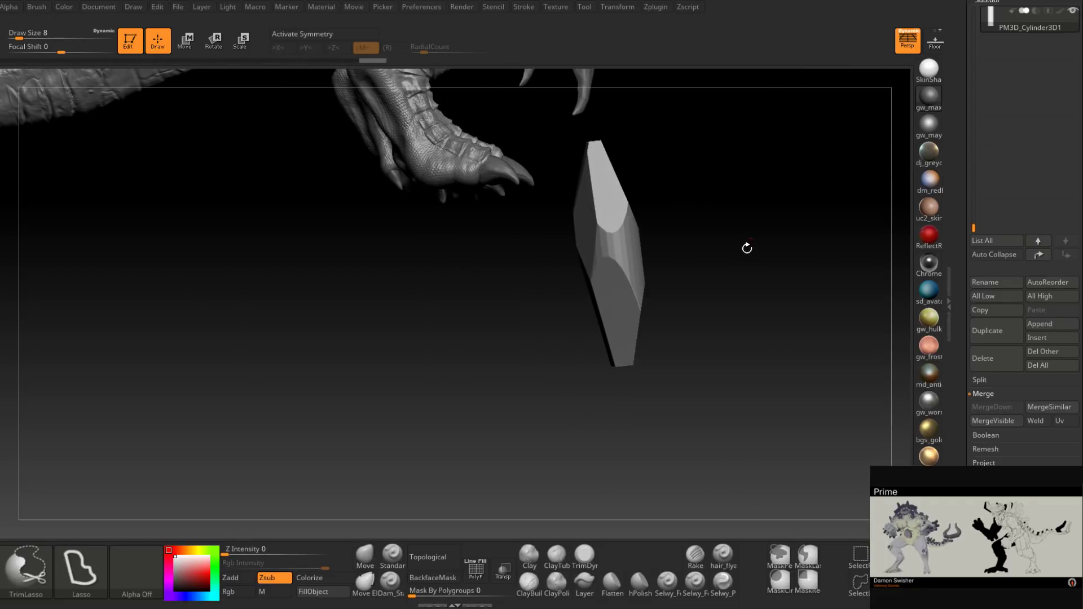
Step: Slice the remaining sides of the lower end into slanted facets that form a narrow tip
{"action": "left_click_drag", "start_coordinate": [747, 249], "coordinate": [646, 313]}
{"action": "left_click_drag", "start_coordinate": [607, 218], "coordinate": [598, 406], "text": "ctrl+shift"}
{"action": "mouse_move", "coordinate": [702, 252]}
{"action": "left_mouse_down"}
{"action": "mouse_move", "coordinate": [609, 319]}
{"action": "mouse_move", "coordinate": [612, 267]}
{"action": "left_mouse_up"}
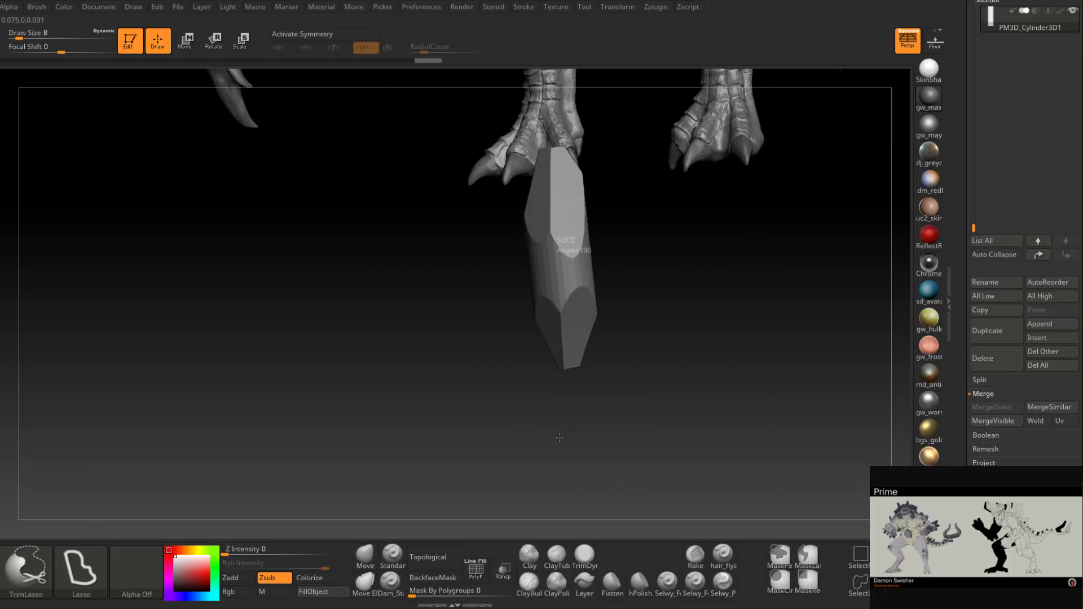
{"action": "left_click_drag", "start_coordinate": [686, 281], "coordinate": [622, 274]}
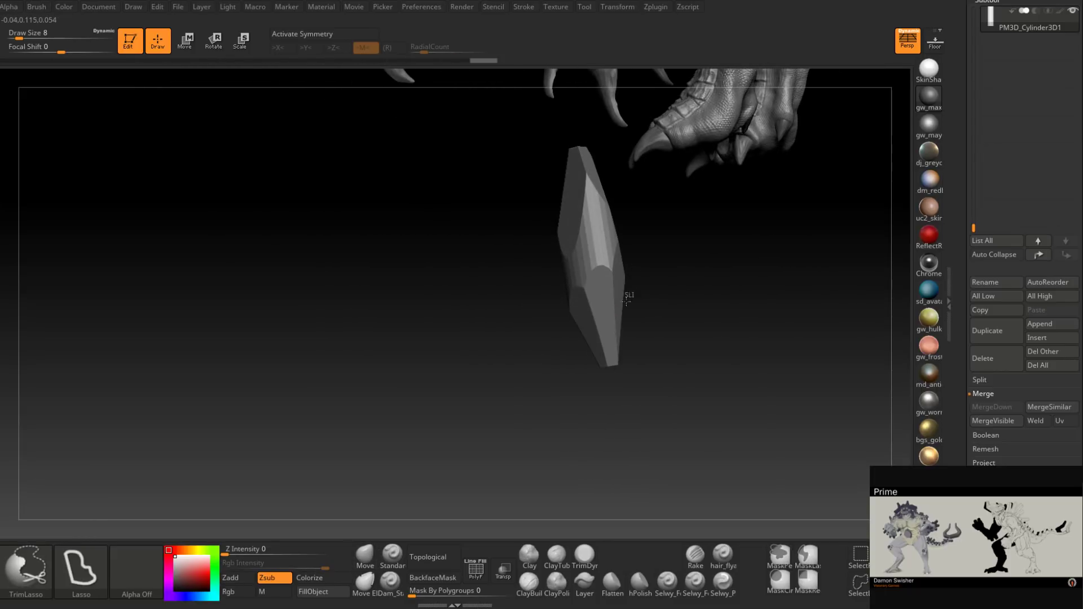
{"action": "left_click_drag", "start_coordinate": [736, 248], "coordinate": [652, 305]}
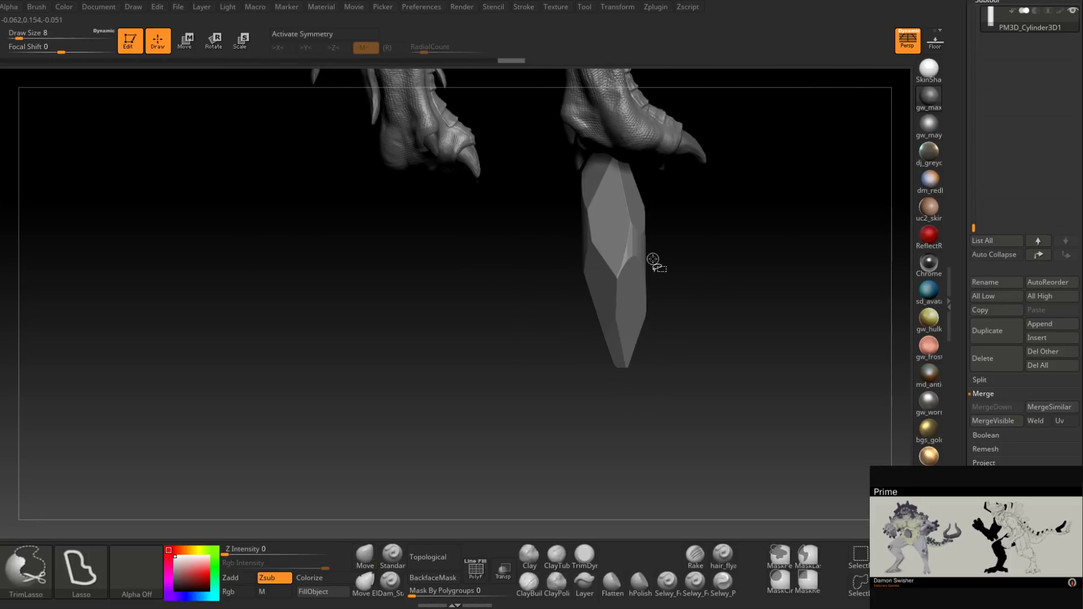
{"action": "mouse_move", "coordinate": [602, 424]}
{"action": "left_mouse_down", "text": "ctrl+shift"}
{"action": "mouse_move", "coordinate": [724, 276]}
{"action": "mouse_move", "coordinate": [679, 303]}
{"action": "left_mouse_up", "text": "ctrl+shift"}
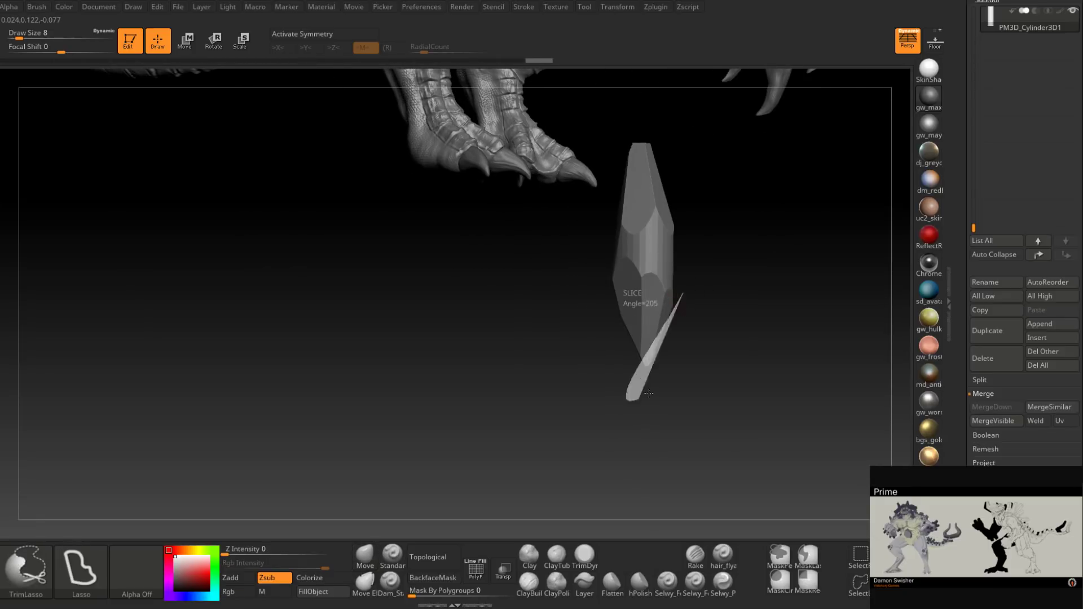
{"action": "left_click_drag", "start_coordinate": [649, 393], "coordinate": [648, 394]}
{"action": "mouse_move", "coordinate": [720, 315]}
{"action": "left_mouse_down"}
{"action": "mouse_move", "coordinate": [709, 314]}
{"action": "mouse_move", "coordinate": [732, 312]}
{"action": "mouse_move", "coordinate": [641, 344]}
{"action": "mouse_move", "coordinate": [614, 321]}
{"action": "mouse_move", "coordinate": [633, 320]}
{"action": "left_mouse_up"}
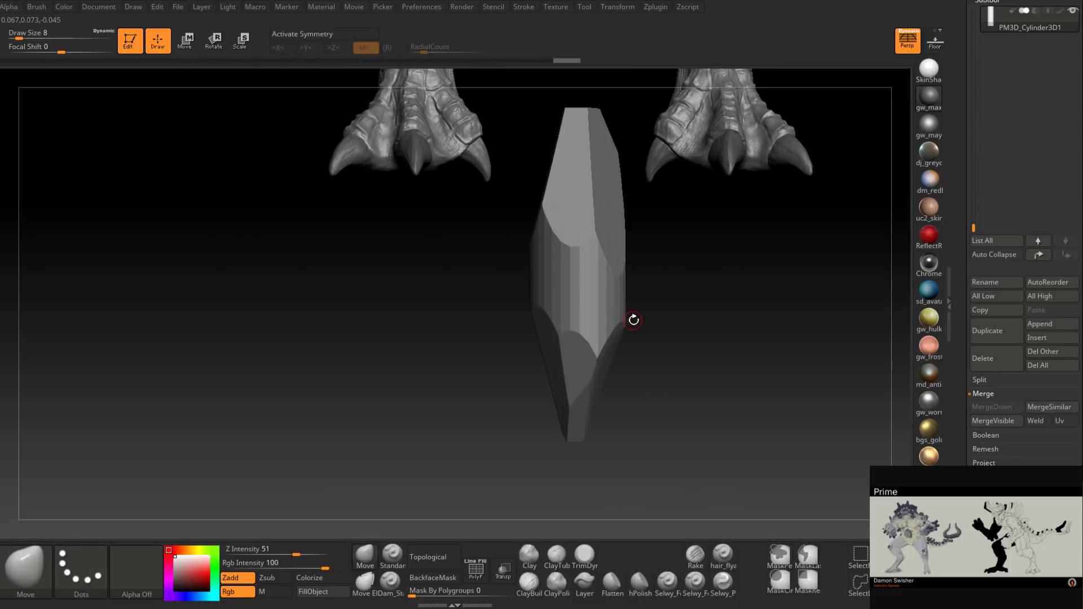
Step: Trim extra planes off the outer edges of the crystal to sharpen its tapered ends
{"action": "key", "text": "ctrl+shift"}
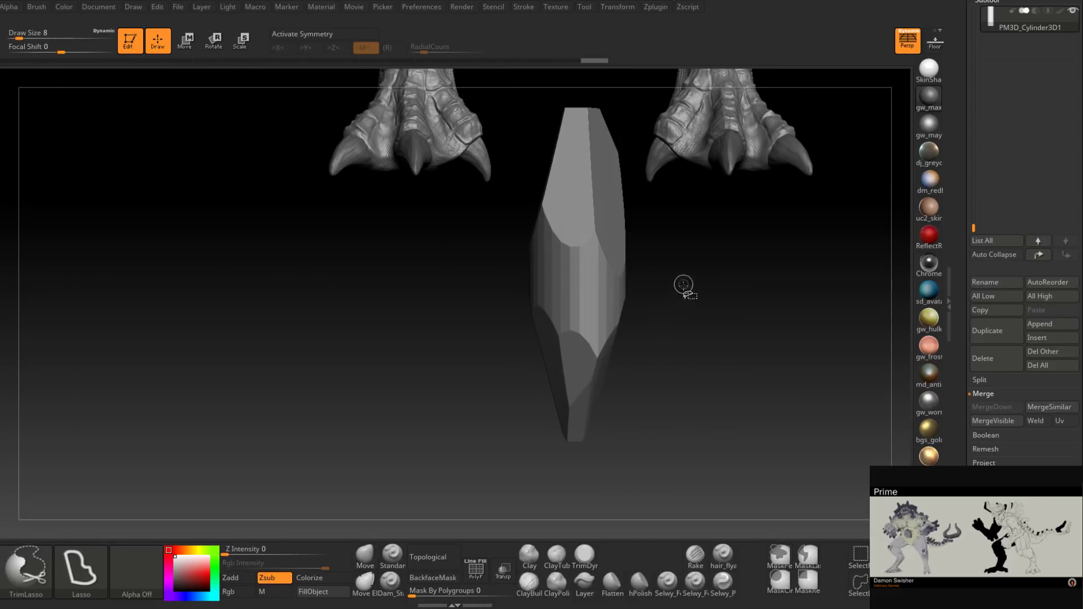
{"action": "mouse_move", "coordinate": [683, 285]}
{"action": "left_mouse_down"}
{"action": "mouse_move", "coordinate": [646, 265]}
{"action": "mouse_move", "coordinate": [744, 239]}
{"action": "left_mouse_up"}
{"action": "mouse_move", "coordinate": [761, 256]}
{"action": "left_mouse_down"}
{"action": "mouse_move", "coordinate": [723, 279]}
{"action": "mouse_move", "coordinate": [755, 288]}
{"action": "mouse_move", "coordinate": [725, 266]}
{"action": "mouse_move", "coordinate": [764, 273]}
{"action": "mouse_move", "coordinate": [638, 231]}
{"action": "left_mouse_up"}
{"action": "key", "text": "ctrl+shift"}
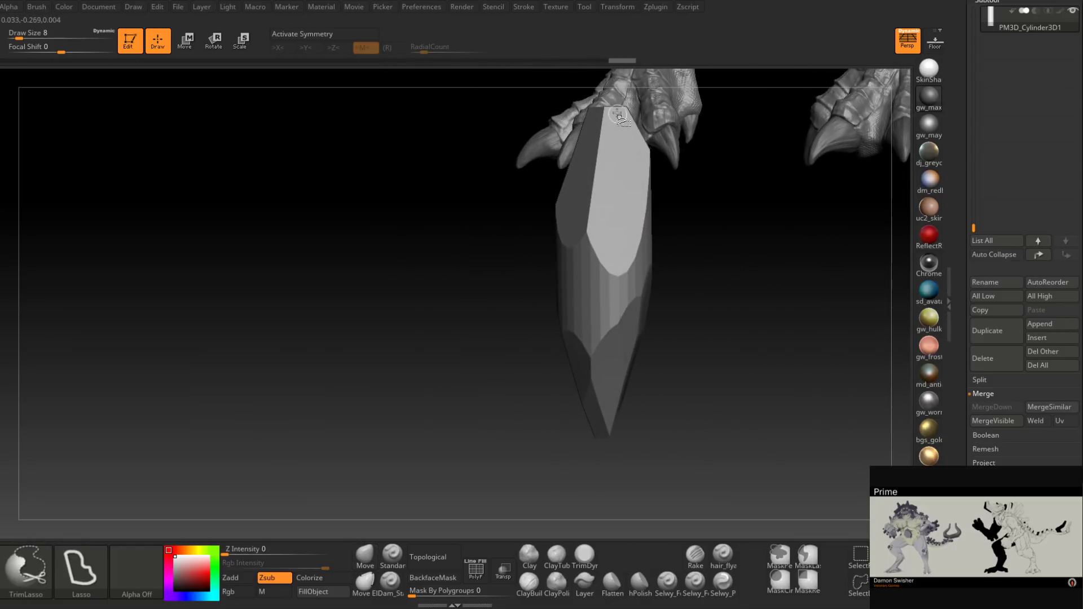
{"action": "left_click_drag", "start_coordinate": [632, 168], "coordinate": [731, 66], "text": "ctrl+shift"}
{"action": "left_click_drag", "start_coordinate": [703, 229], "coordinate": [671, 229]}
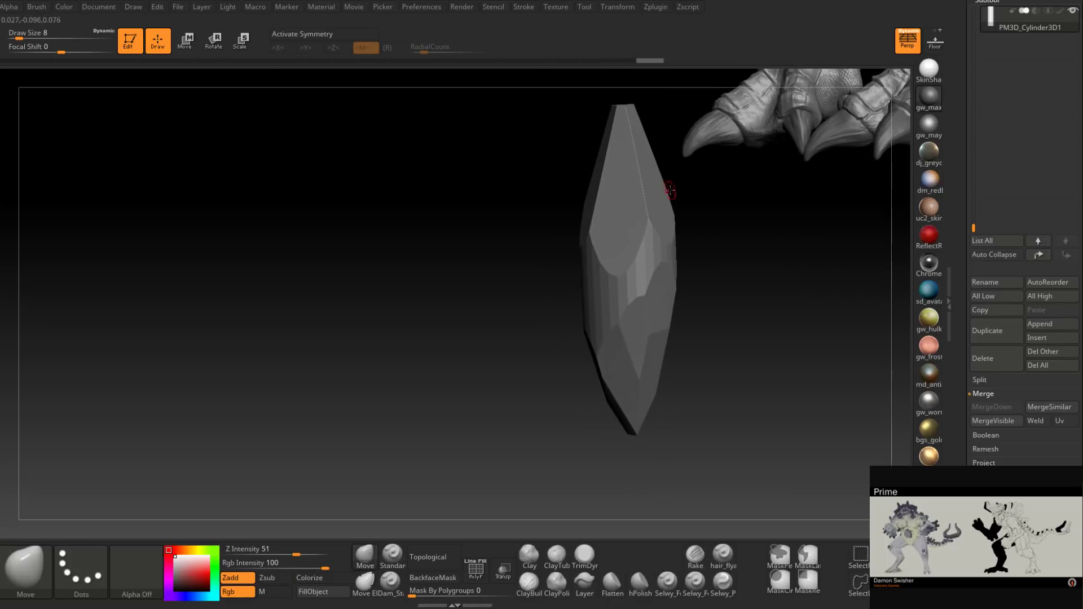
Step: Bevel the upper tip and shoulders of the crystal with additional angled cuts
{"action": "key", "text": "ctrl+shift"}
{"action": "mouse_move", "coordinate": [578, 111]}
{"action": "left_mouse_down", "text": "ctrl+shift"}
{"action": "mouse_move", "coordinate": [699, 146]}
{"action": "mouse_move", "coordinate": [718, 203]}
{"action": "mouse_move", "coordinate": [709, 213]}
{"action": "mouse_move", "coordinate": [723, 209]}
{"action": "mouse_move", "coordinate": [722, 228]}
{"action": "left_mouse_up", "text": "ctrl+shift"}
{"action": "key", "text": "ctrl+shift"}
{"action": "left_click_drag", "start_coordinate": [655, 151], "coordinate": [735, 162], "text": "ctrl+shift"}
{"action": "left_click_drag", "start_coordinate": [733, 251], "coordinate": [683, 253]}
{"action": "key", "text": "ctrl+shift"}
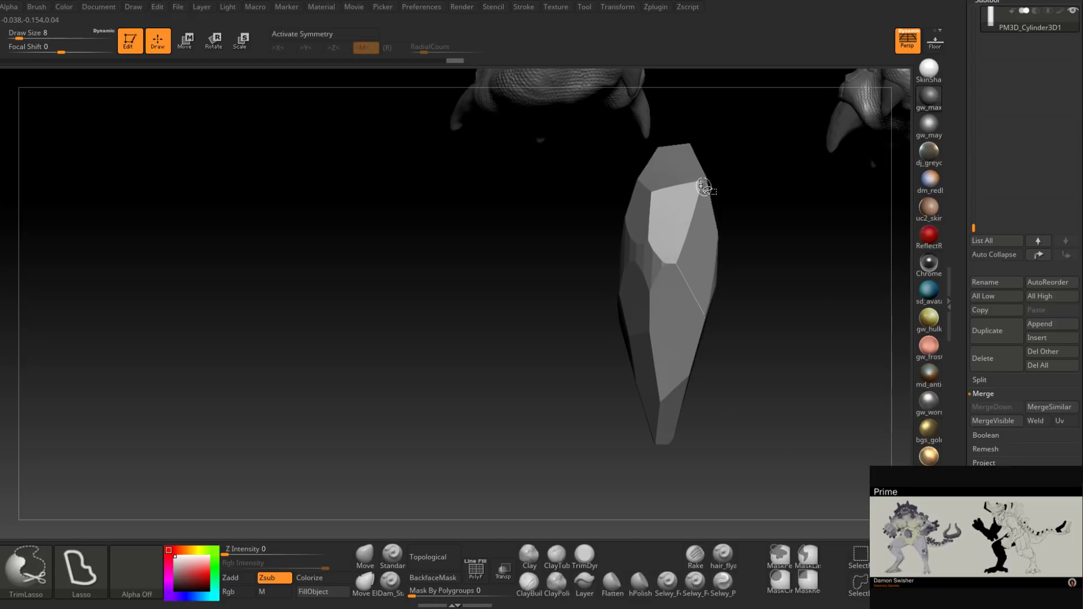
Step: Slice flat planes down the crystal's rounded midsection and across its upper shoulder
{"action": "left_click_drag", "start_coordinate": [703, 186], "coordinate": [747, 302]}
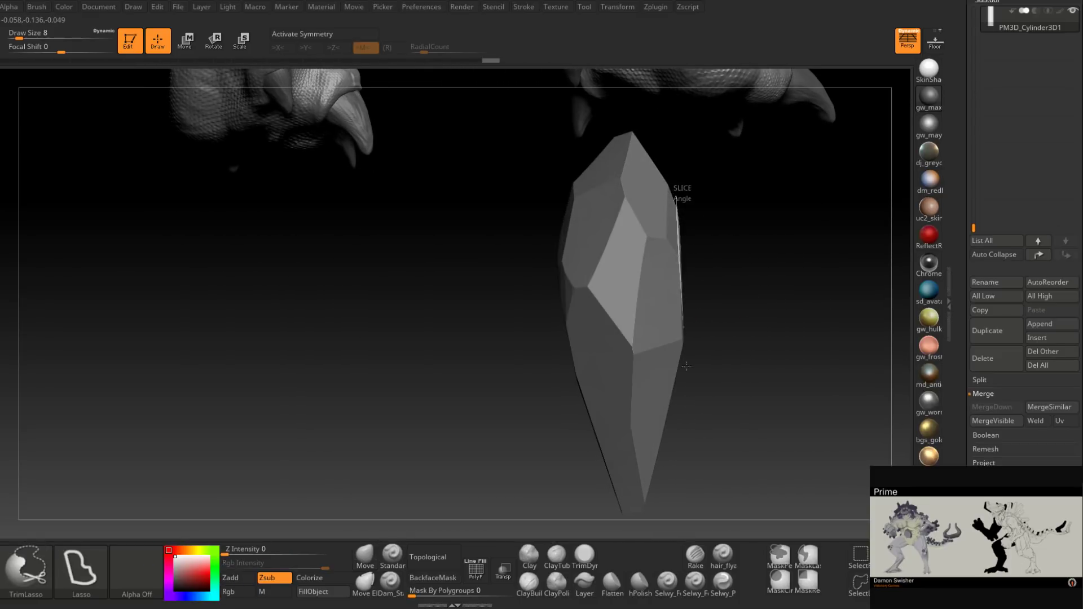
{"action": "left_click_drag", "start_coordinate": [686, 366], "coordinate": [727, 316], "text": "ctrl+shift"}
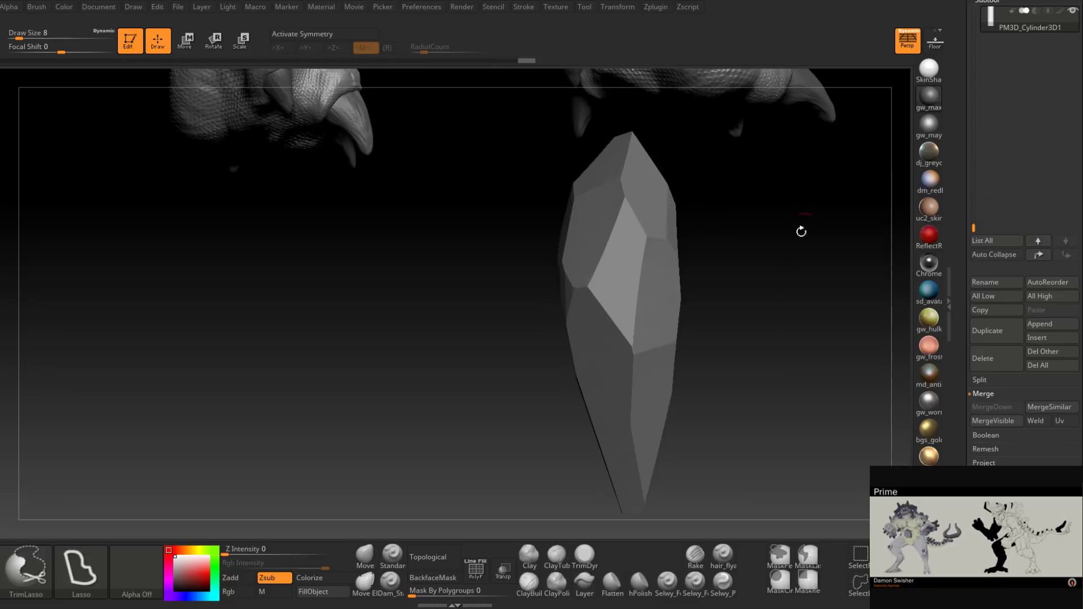
{"action": "mouse_move", "coordinate": [800, 232]}
{"action": "left_mouse_down"}
{"action": "mouse_move", "coordinate": [720, 310]}
{"action": "mouse_move", "coordinate": [746, 314]}
{"action": "mouse_move", "coordinate": [757, 312]}
{"action": "mouse_move", "coordinate": [705, 243]}
{"action": "left_mouse_up"}
{"action": "left_click_drag", "start_coordinate": [659, 160], "coordinate": [803, 63], "text": "ctrl+shift"}
{"action": "mouse_move", "coordinate": [683, 456]}
{"action": "left_mouse_down"}
{"action": "mouse_move", "coordinate": [713, 314]}
{"action": "mouse_move", "coordinate": [665, 314]}
{"action": "mouse_move", "coordinate": [780, 290]}
{"action": "mouse_move", "coordinate": [779, 278]}
{"action": "left_mouse_up"}
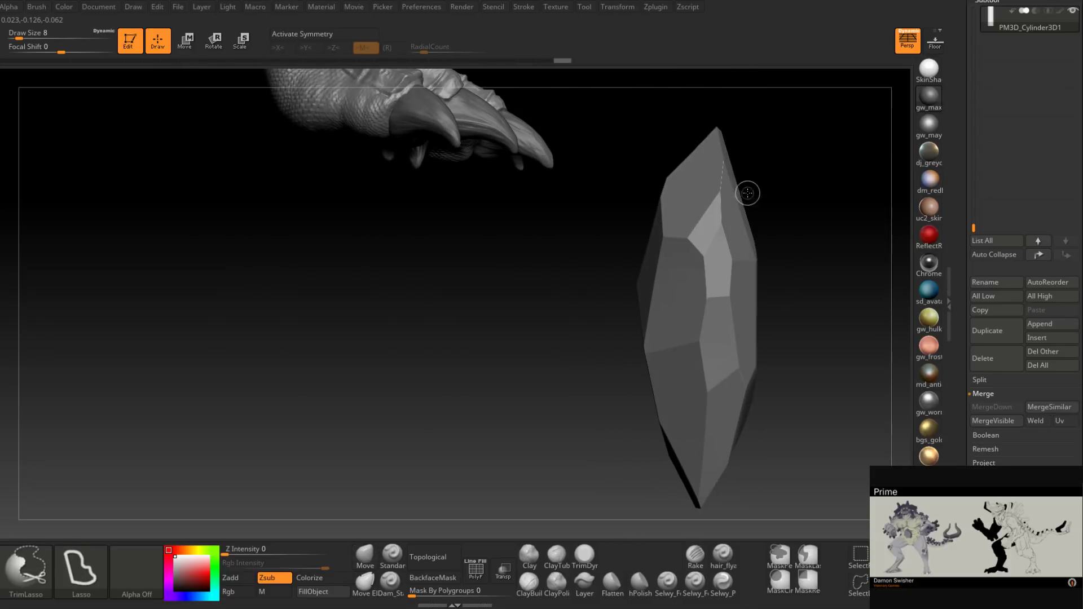
Step: Cut off the protruding corners along the crystal's side, from the upper shoulder down to the lower tip
{"action": "left_click_drag", "start_coordinate": [748, 190], "coordinate": [850, 159], "text": "ctrl+shift"}
{"action": "left_click_drag", "start_coordinate": [800, 304], "coordinate": [765, 312]}
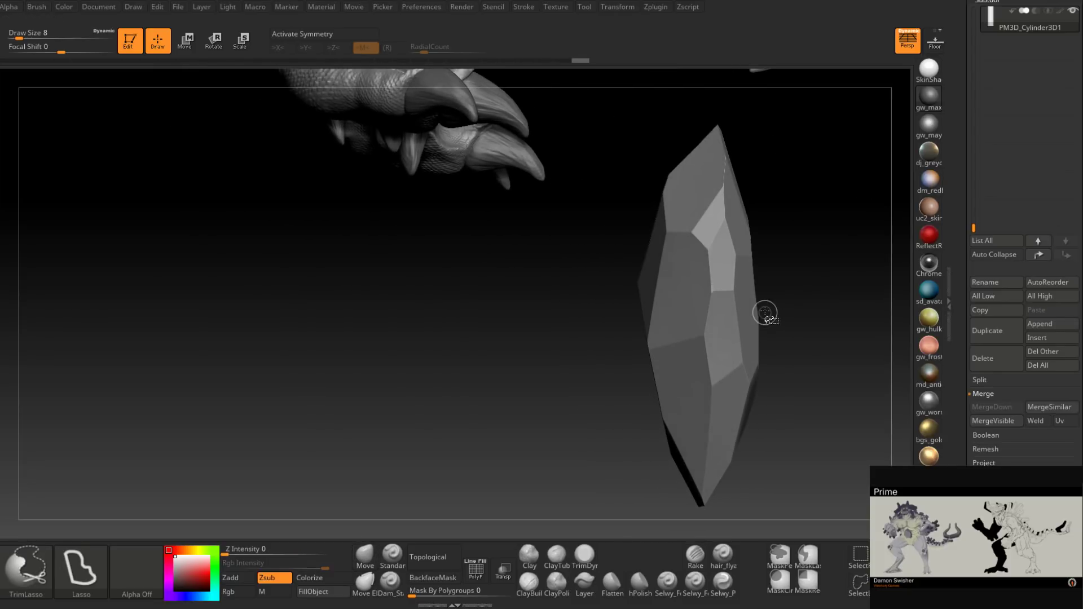
{"action": "left_click_drag", "start_coordinate": [799, 385], "coordinate": [806, 364], "text": "ctrl+shift"}
{"action": "mouse_move", "coordinate": [858, 302]}
{"action": "left_mouse_down"}
{"action": "mouse_move", "coordinate": [791, 340]}
{"action": "mouse_move", "coordinate": [707, 350]}
{"action": "left_mouse_up"}
{"action": "left_click_drag", "start_coordinate": [773, 344], "coordinate": [727, 345]}
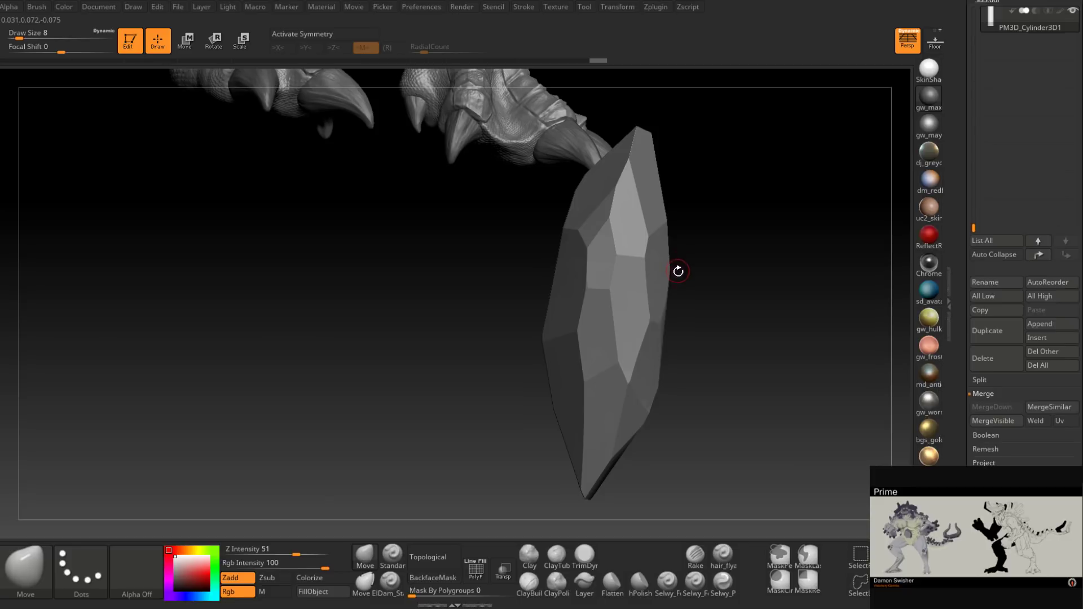
{"action": "key", "text": "ctrl+shift"}
{"action": "left_click_drag", "start_coordinate": [657, 370], "coordinate": [635, 501], "text": "ctrl+shift"}
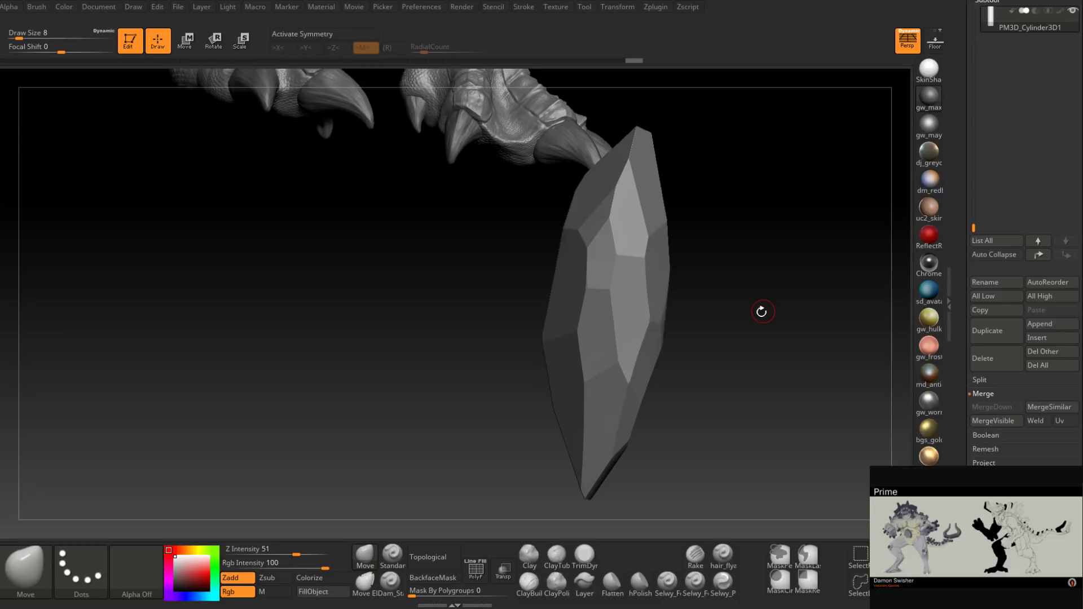
Step: Slice more irregular facets into the upper half of the crystal around its tip and shoulders
{"action": "mouse_move", "coordinate": [761, 311]}
{"action": "left_mouse_down"}
{"action": "mouse_move", "coordinate": [709, 282]}
{"action": "mouse_move", "coordinate": [728, 286]}
{"action": "mouse_move", "coordinate": [747, 230]}
{"action": "mouse_move", "coordinate": [701, 209]}
{"action": "left_mouse_up"}
{"action": "key", "text": "ctrl+shift"}
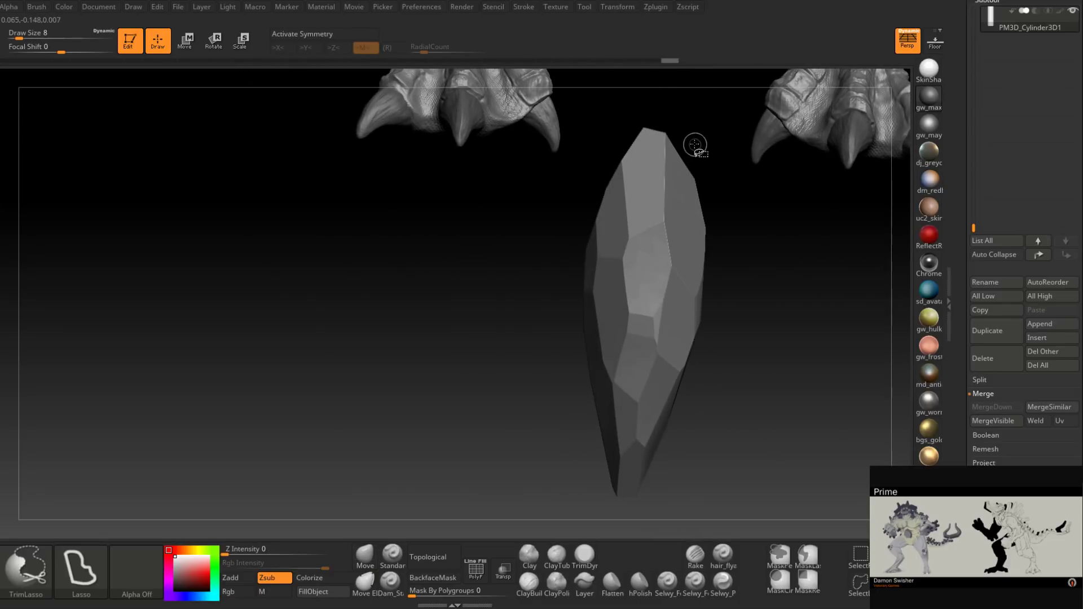
{"action": "mouse_move", "coordinate": [695, 145]}
{"action": "left_mouse_down", "text": "ctrl+shift"}
{"action": "mouse_move", "coordinate": [749, 346]}
{"action": "mouse_move", "coordinate": [751, 325]}
{"action": "left_mouse_up", "text": "ctrl+shift"}
{"action": "mouse_move", "coordinate": [750, 322]}
{"action": "left_mouse_down"}
{"action": "mouse_move", "coordinate": [702, 302]}
{"action": "mouse_move", "coordinate": [728, 299]}
{"action": "left_mouse_up"}
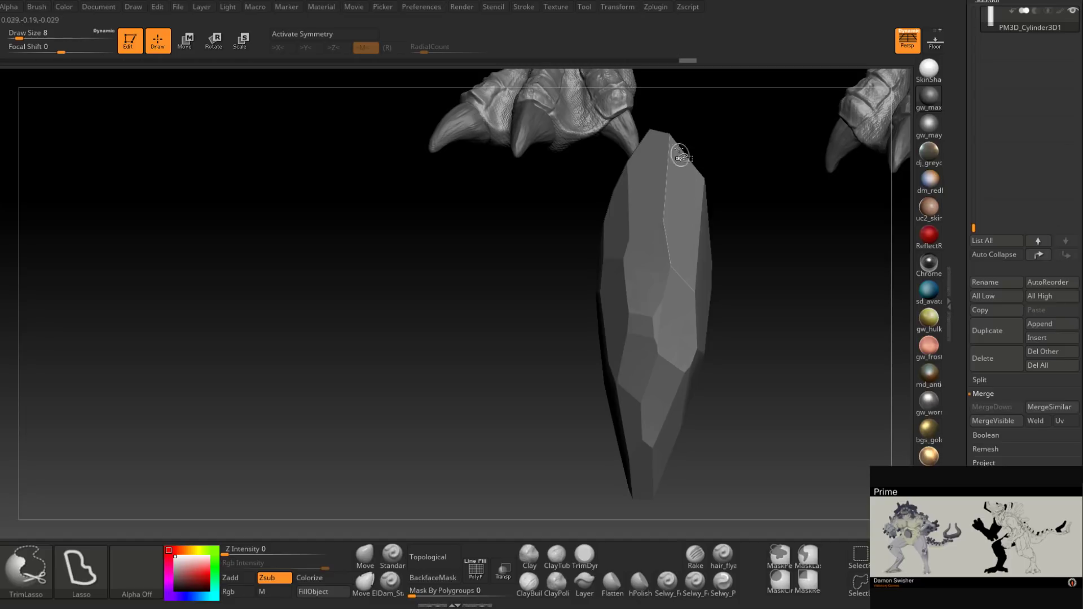
{"action": "left_click_drag", "start_coordinate": [674, 131], "coordinate": [661, 47], "text": "ctrl+shift"}
{"action": "mouse_move", "coordinate": [726, 300]}
{"action": "left_mouse_down"}
{"action": "mouse_move", "coordinate": [754, 302]}
{"action": "mouse_move", "coordinate": [662, 316]}
{"action": "left_mouse_up"}
{"action": "left_click_drag", "start_coordinate": [610, 192], "coordinate": [780, 203], "text": "ctrl+shift"}
{"action": "left_click_drag", "start_coordinate": [712, 320], "coordinate": [699, 324]}
{"action": "left_click_drag", "start_coordinate": [627, 542], "coordinate": [626, 542], "text": "ctrl+shift"}
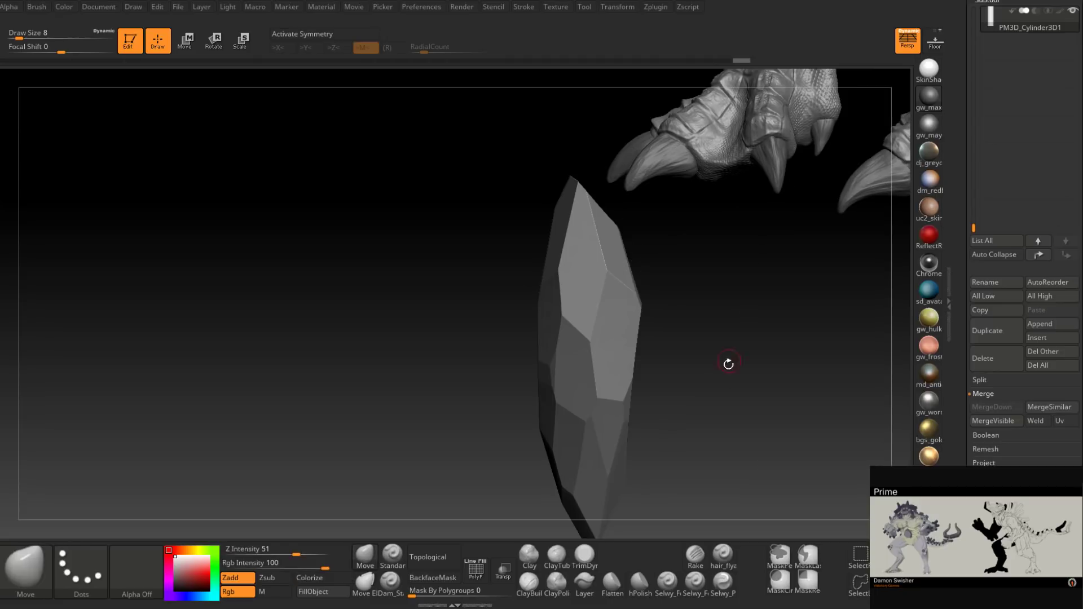
{"action": "key", "text": "ctrl+z"}
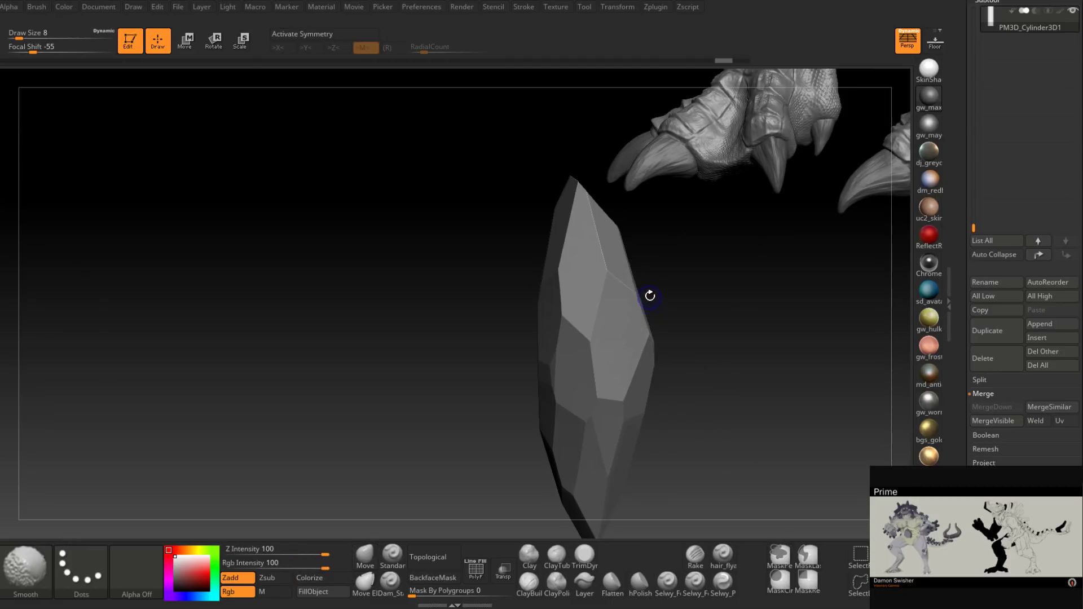
Step: Trim the protruding edge along the crystal's side with a shallower angled slice
{"action": "mouse_move", "coordinate": [650, 296]}
{"action": "left_mouse_down"}
{"action": "mouse_move", "coordinate": [635, 281]}
{"action": "mouse_move", "coordinate": [720, 312]}
{"action": "mouse_move", "coordinate": [689, 387]}
{"action": "mouse_move", "coordinate": [705, 406]}
{"action": "left_mouse_up"}
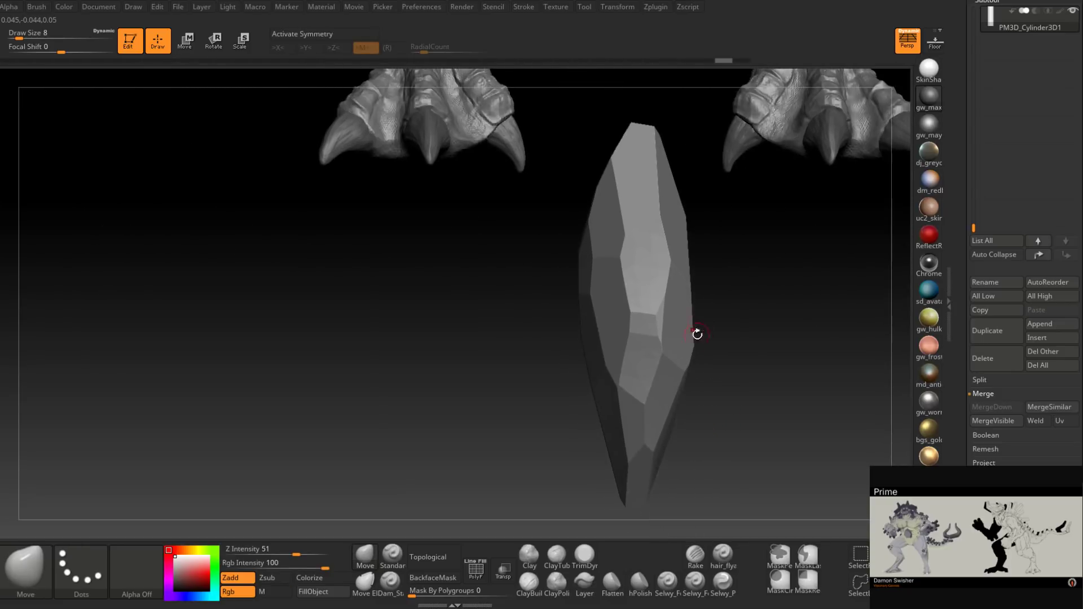
{"action": "mouse_move", "coordinate": [698, 333]}
{"action": "left_mouse_down"}
{"action": "mouse_move", "coordinate": [648, 326]}
{"action": "mouse_move", "coordinate": [713, 337]}
{"action": "mouse_move", "coordinate": [767, 321]}
{"action": "left_mouse_up"}
{"action": "key", "text": "ctrl+shift"}
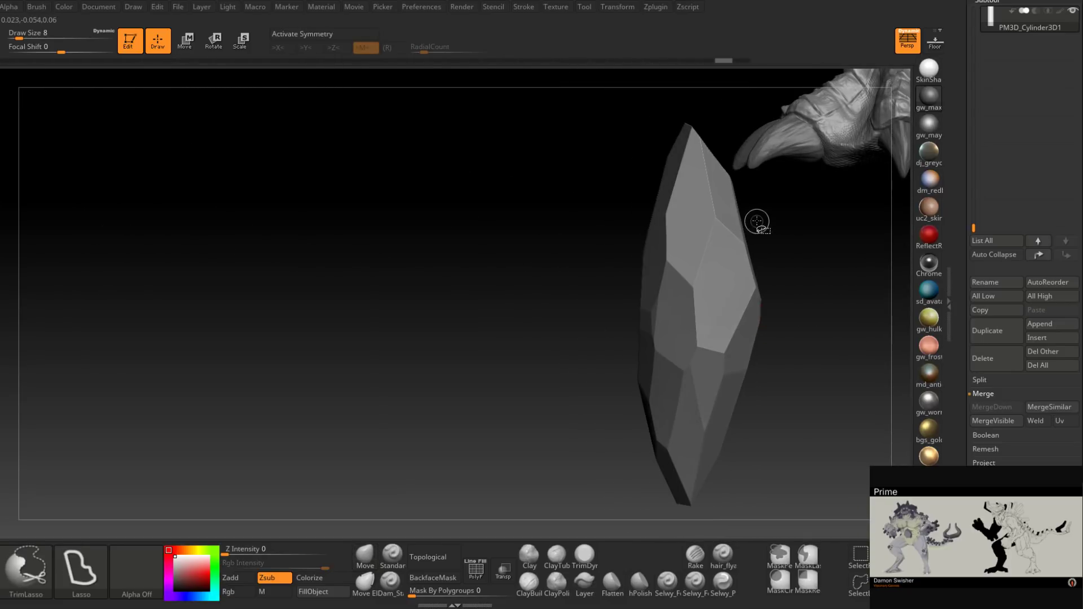
{"action": "left_click_drag", "start_coordinate": [739, 398], "coordinate": [855, 223], "text": "ctrl+shift"}
{"action": "mouse_move", "coordinate": [801, 316]}
{"action": "left_mouse_down"}
{"action": "mouse_move", "coordinate": [796, 339]}
{"action": "mouse_move", "coordinate": [693, 358]}
{"action": "left_mouse_up"}
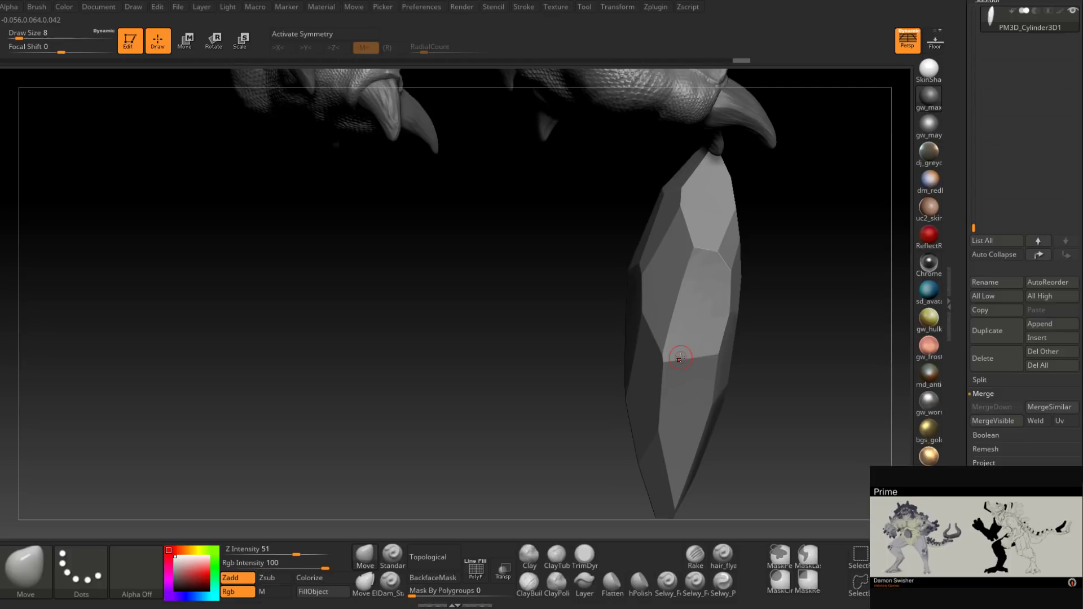
Step: Slice thin slivers off the crystal's long side edge to add narrow facets while comparing it with the creature
{"action": "mouse_move", "coordinate": [681, 358]}
{"action": "right_mouse_down"}
{"action": "mouse_move", "coordinate": [753, 318]}
{"action": "mouse_move", "coordinate": [759, 287]}
{"action": "mouse_move", "coordinate": [676, 253]}
{"action": "mouse_move", "coordinate": [726, 307]}
{"action": "mouse_move", "coordinate": [699, 292]}
{"action": "mouse_move", "coordinate": [753, 321]}
{"action": "mouse_move", "coordinate": [742, 308]}
{"action": "mouse_move", "coordinate": [727, 322]}
{"action": "right_mouse_up"}
{"action": "right_click", "coordinate": [745, 314]}
{"action": "right_click", "coordinate": [753, 322]}
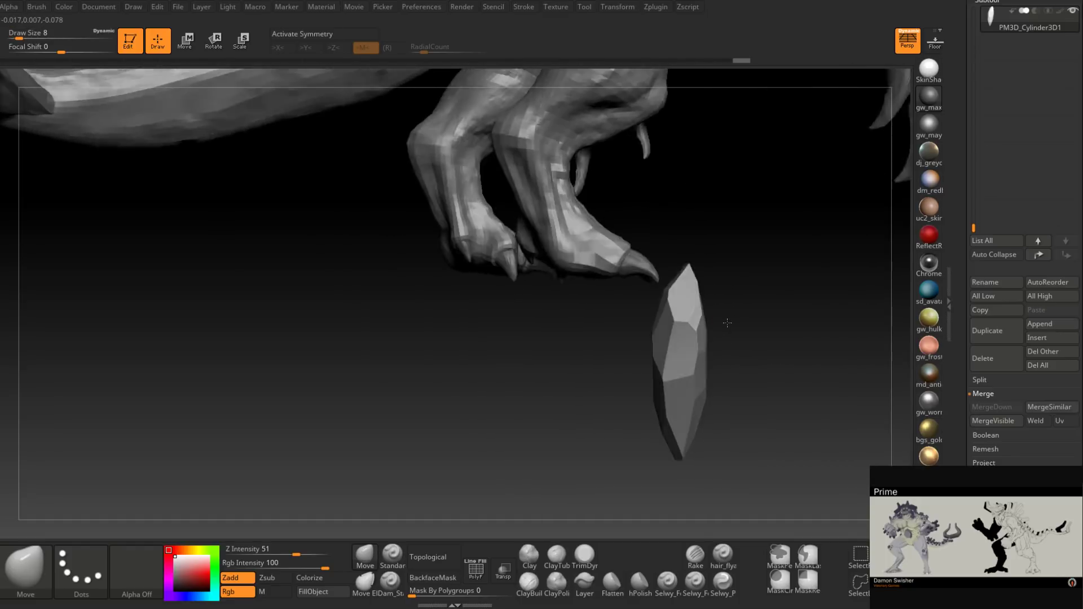
{"action": "mouse_move", "coordinate": [727, 323]}
{"action": "left_mouse_down"}
{"action": "mouse_move", "coordinate": [742, 259]}
{"action": "mouse_move", "coordinate": [716, 273]}
{"action": "left_mouse_up"}
{"action": "key", "text": "ctrl+shift"}
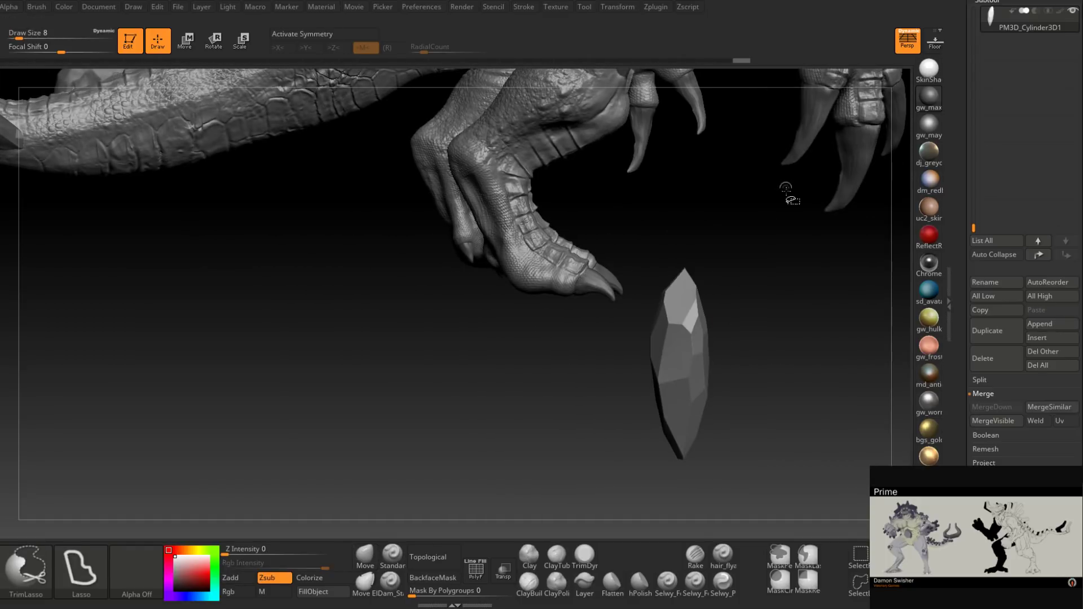
{"action": "mouse_move", "coordinate": [731, 311]}
{"action": "right_mouse_down"}
{"action": "mouse_move", "coordinate": [677, 311]}
{"action": "mouse_move", "coordinate": [742, 307]}
{"action": "mouse_move", "coordinate": [730, 309]}
{"action": "right_mouse_up"}
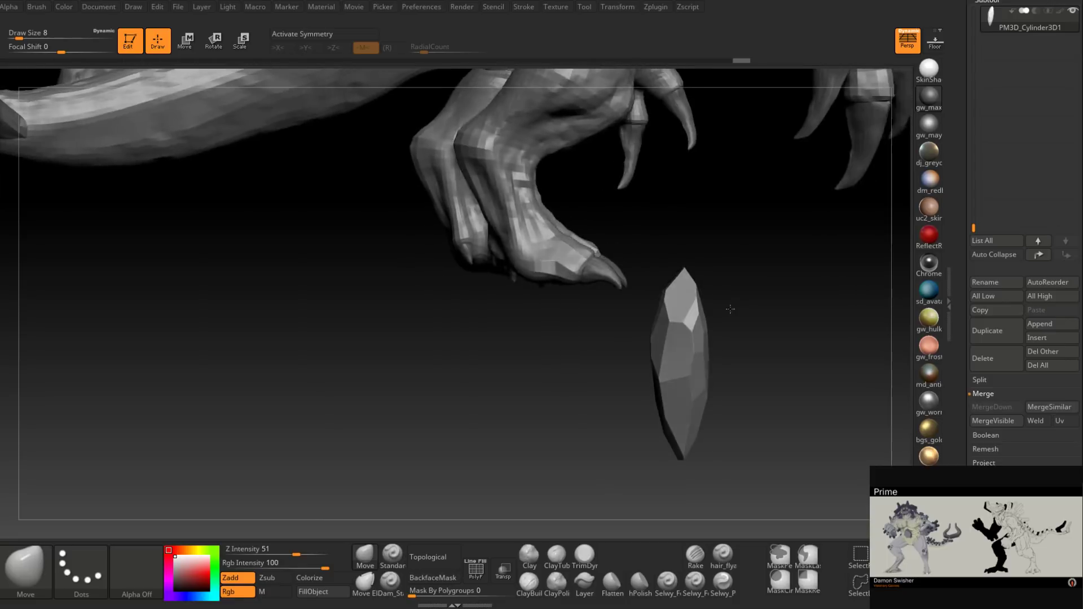
{"action": "mouse_move", "coordinate": [730, 309]}
{"action": "left_mouse_down"}
{"action": "mouse_move", "coordinate": [708, 266]}
{"action": "mouse_move", "coordinate": [764, 346]}
{"action": "mouse_move", "coordinate": [812, 359]}
{"action": "mouse_move", "coordinate": [718, 375]}
{"action": "mouse_move", "coordinate": [746, 383]}
{"action": "left_mouse_up"}
{"action": "key", "text": "ctrl+shift"}
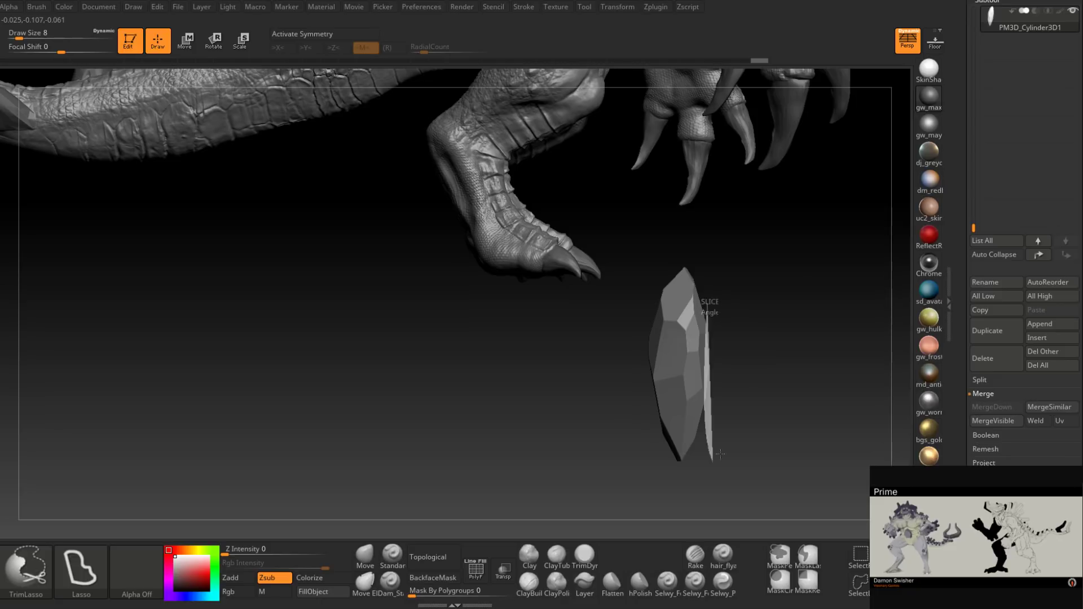
{"action": "left_click_drag", "start_coordinate": [720, 454], "coordinate": [726, 450], "text": "ctrl+shift"}
{"action": "mouse_move", "coordinate": [760, 365]}
{"action": "left_mouse_down"}
{"action": "mouse_move", "coordinate": [688, 352]}
{"action": "mouse_move", "coordinate": [703, 372]}
{"action": "left_mouse_up"}
{"action": "key", "text": "ctrl+shift"}
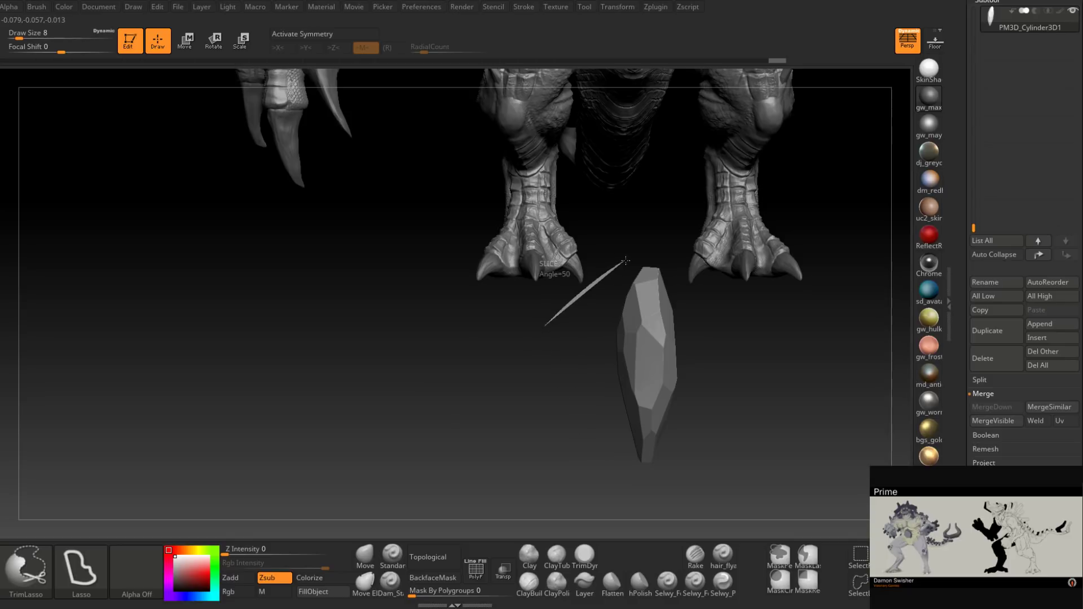
{"action": "mouse_move", "coordinate": [626, 260]}
{"action": "left_mouse_down", "text": "ctrl+shift"}
{"action": "mouse_move", "coordinate": [619, 513]}
{"action": "mouse_move", "coordinate": [487, 308]}
{"action": "left_mouse_up", "text": "ctrl+shift"}
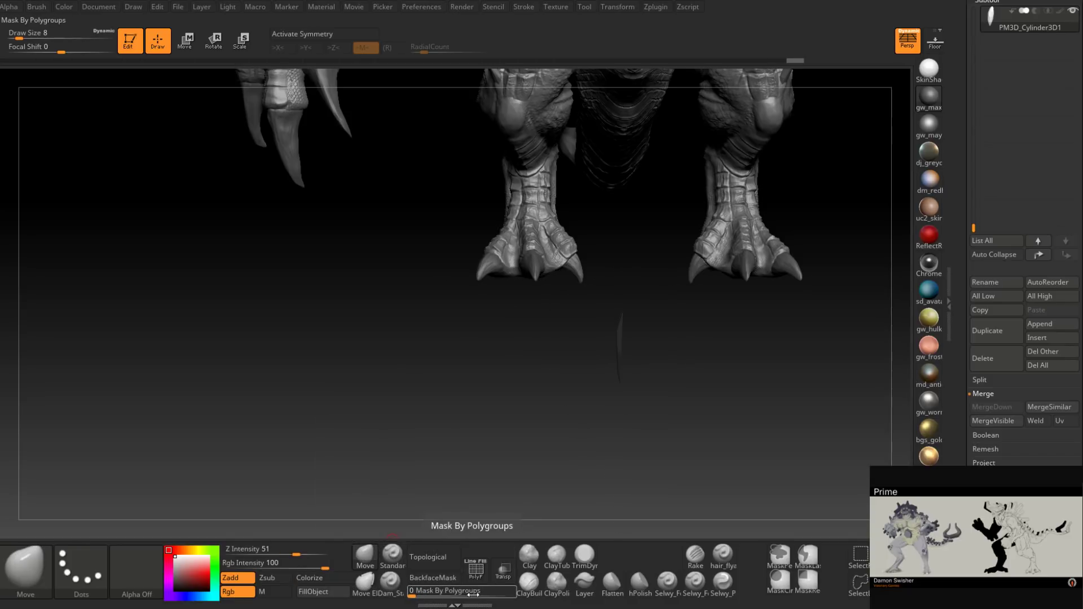
{"action": "key", "text": "ctrl+z"}
Step: Shave small facets off the crystal's opposite side edge and frame it together with the whole creature
{"action": "key", "text": "ctrl+shift"}
{"action": "left_click_drag", "start_coordinate": [620, 485], "coordinate": [621, 486], "text": "ctrl+shift"}
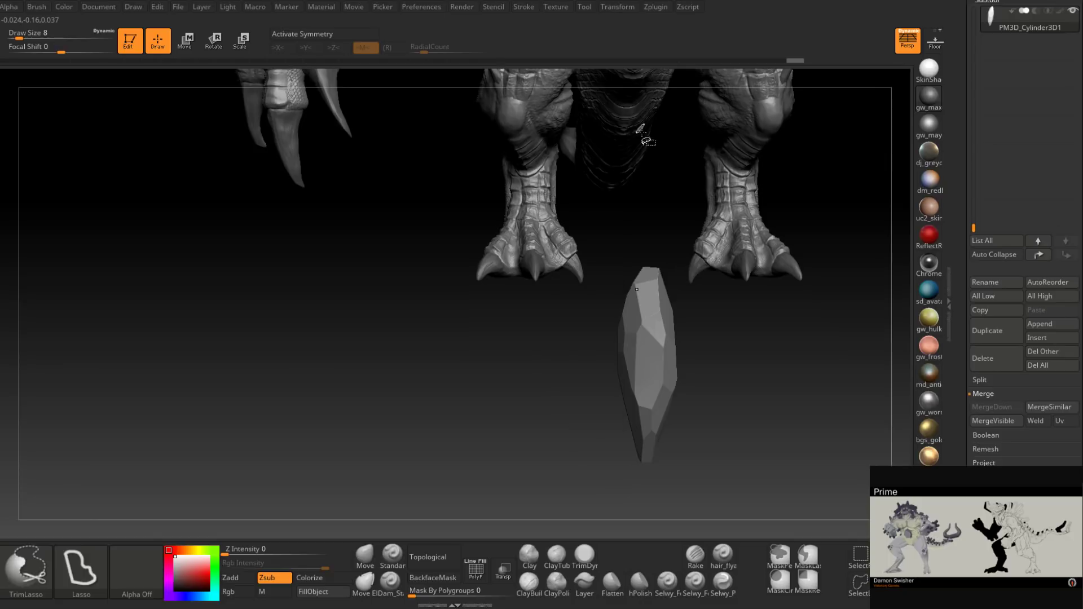
{"action": "key", "text": "ctrl+shift"}
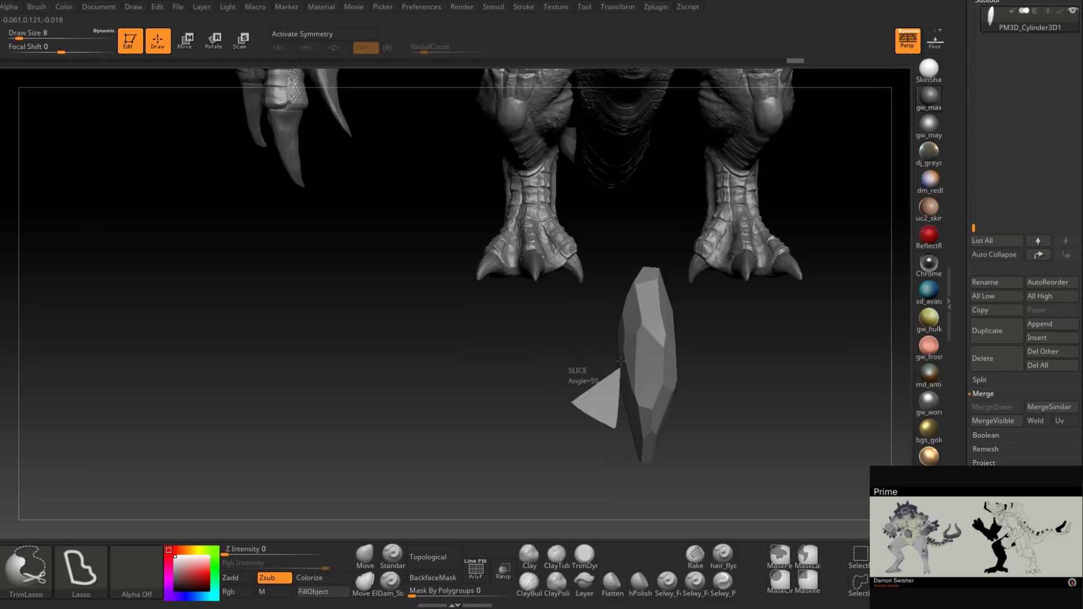
{"action": "mouse_move", "coordinate": [685, 395]}
{"action": "left_mouse_down"}
{"action": "mouse_move", "coordinate": [718, 418]}
{"action": "mouse_move", "coordinate": [755, 418]}
{"action": "mouse_move", "coordinate": [702, 396]}
{"action": "left_mouse_up"}
{"action": "mouse_move", "coordinate": [702, 396]}
{"action": "right_mouse_down"}
{"action": "mouse_move", "coordinate": [604, 396]}
{"action": "mouse_move", "coordinate": [738, 352]}
{"action": "mouse_move", "coordinate": [644, 460]}
{"action": "mouse_move", "coordinate": [641, 382]}
{"action": "right_mouse_up"}
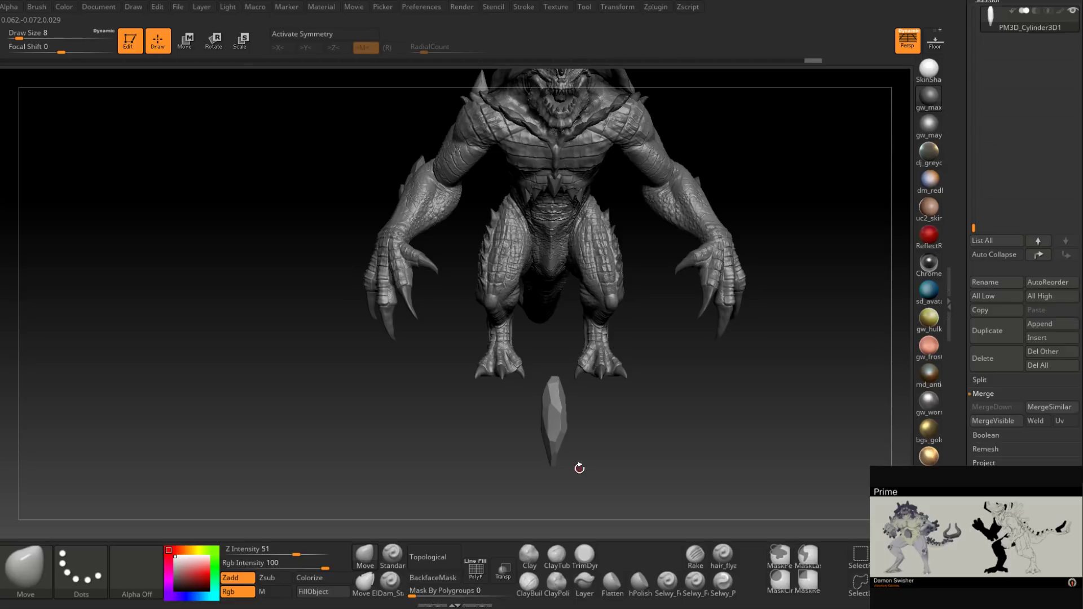
Step: Move the crystal from below the feet up beside the creature's shoulder and turn it end over end
{"action": "key", "text": "w"}
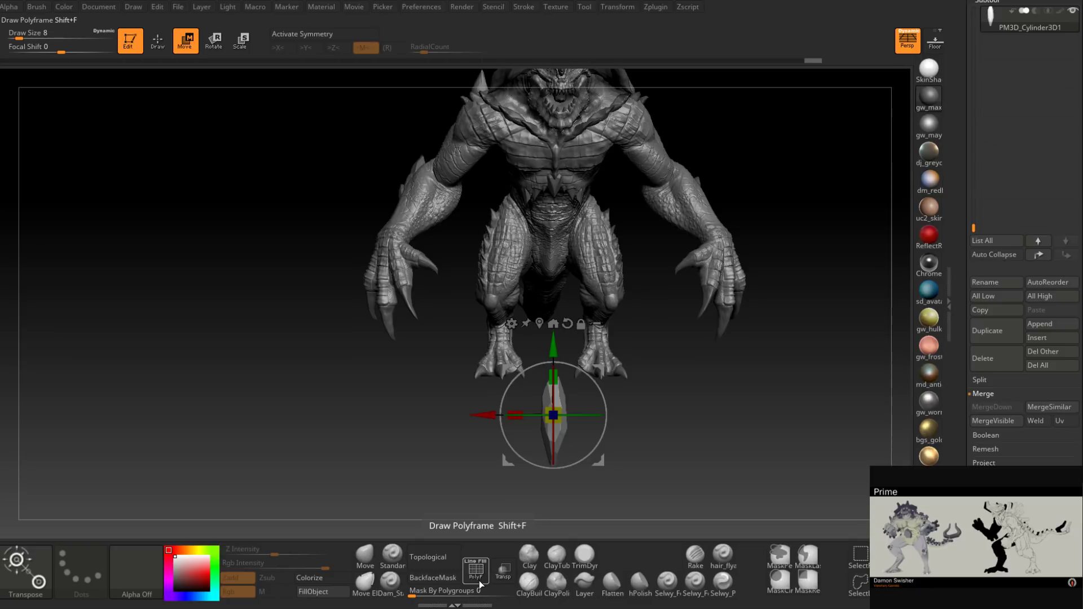
{"action": "left_click_drag", "start_coordinate": [596, 371], "coordinate": [454, 89]}
{"action": "right_click_drag", "start_coordinate": [500, 146], "coordinate": [519, 420], "text": "alt"}
{"action": "right_click_drag", "start_coordinate": [519, 421], "coordinate": [489, 438], "text": "alt"}
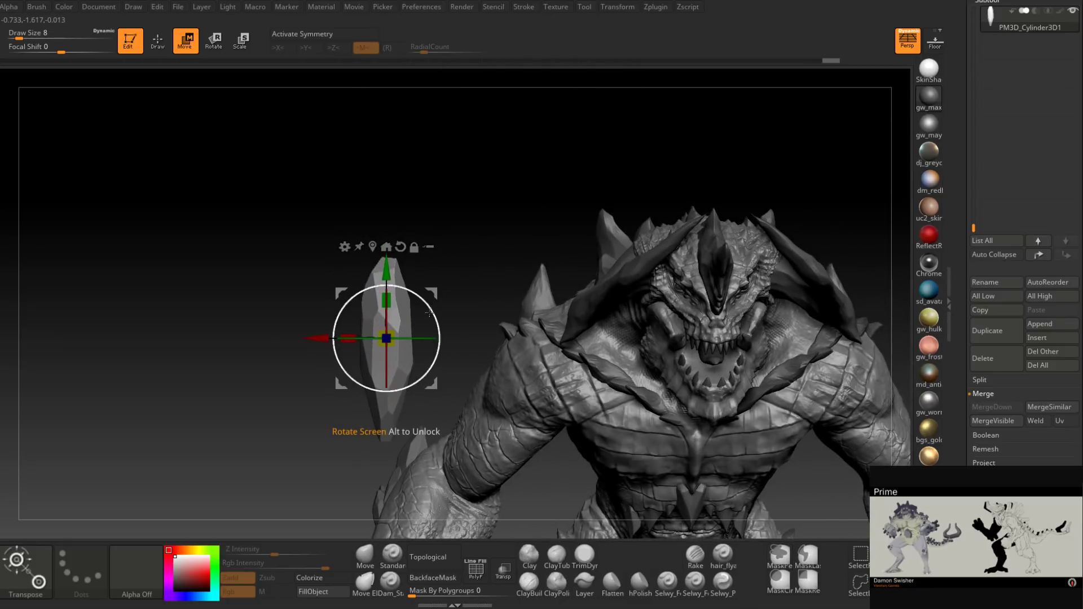
{"action": "left_click_drag", "start_coordinate": [434, 292], "coordinate": [527, 261]}
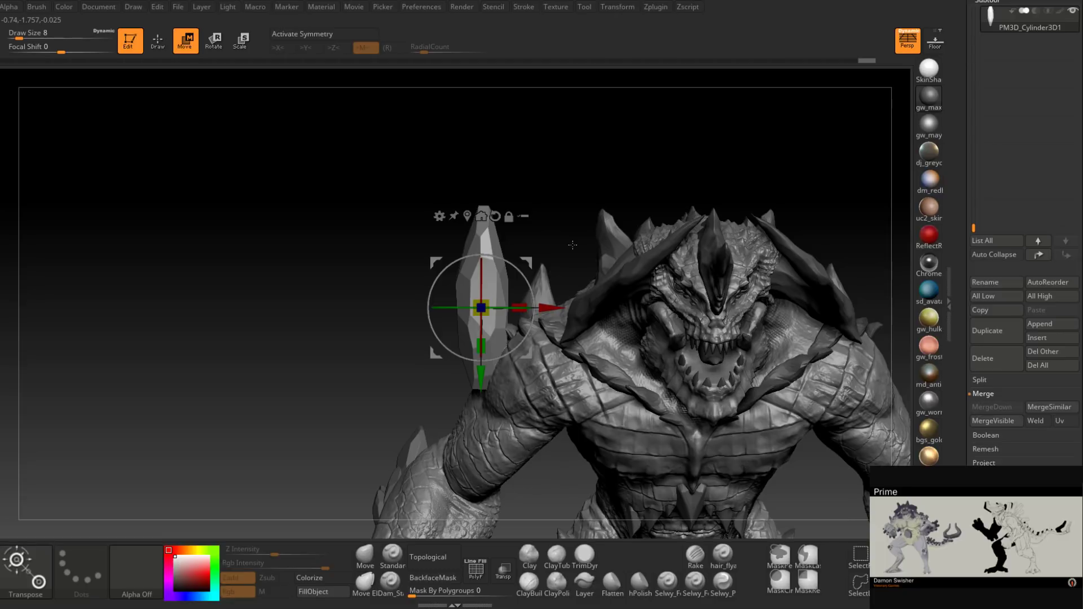
Step: Tilt the crystal and seat its base into the top of the creature's shoulder
{"action": "left_click_drag", "start_coordinate": [572, 244], "coordinate": [591, 255]}
{"action": "left_click_drag", "start_coordinate": [494, 298], "coordinate": [491, 294]}
{"action": "right_click_drag", "start_coordinate": [539, 290], "coordinate": [550, 305], "text": "ctrl"}
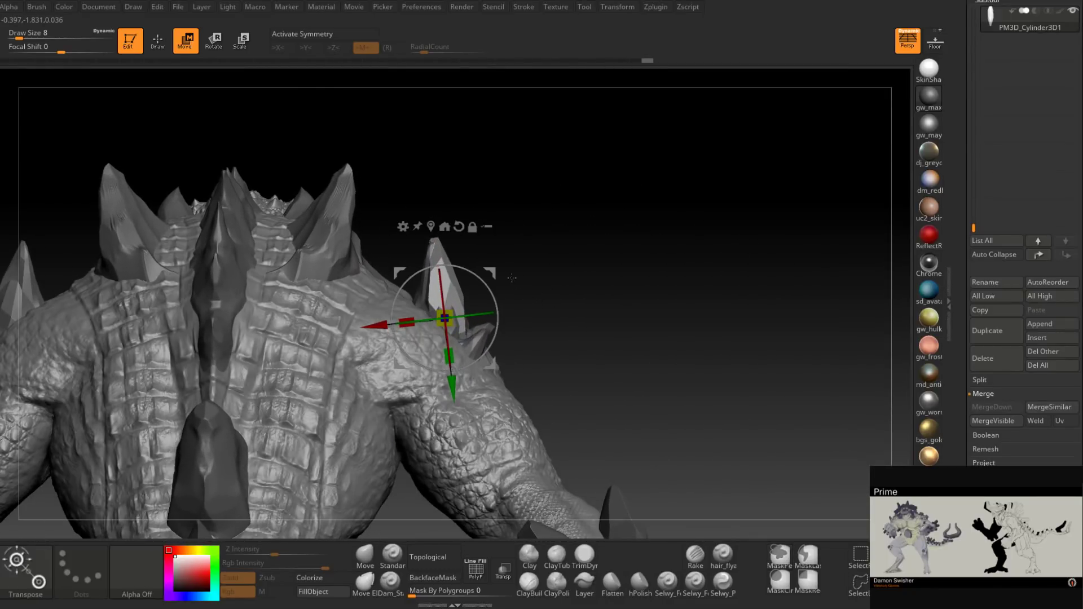
{"action": "left_click_drag", "start_coordinate": [494, 271], "coordinate": [490, 272]}
{"action": "left_click_drag", "start_coordinate": [571, 275], "coordinate": [486, 323]}
{"action": "left_click_drag", "start_coordinate": [528, 285], "coordinate": [581, 267]}
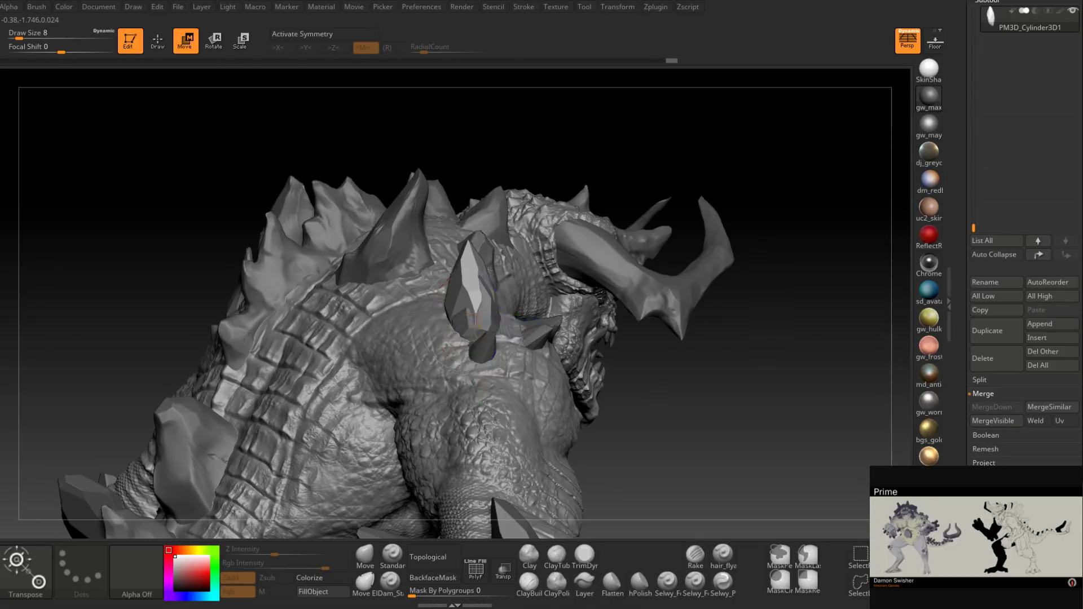
{"action": "left_click_drag", "start_coordinate": [581, 267], "coordinate": [695, 258]}
{"action": "right_click_drag", "start_coordinate": [696, 258], "coordinate": [454, 347], "text": "ctrl"}
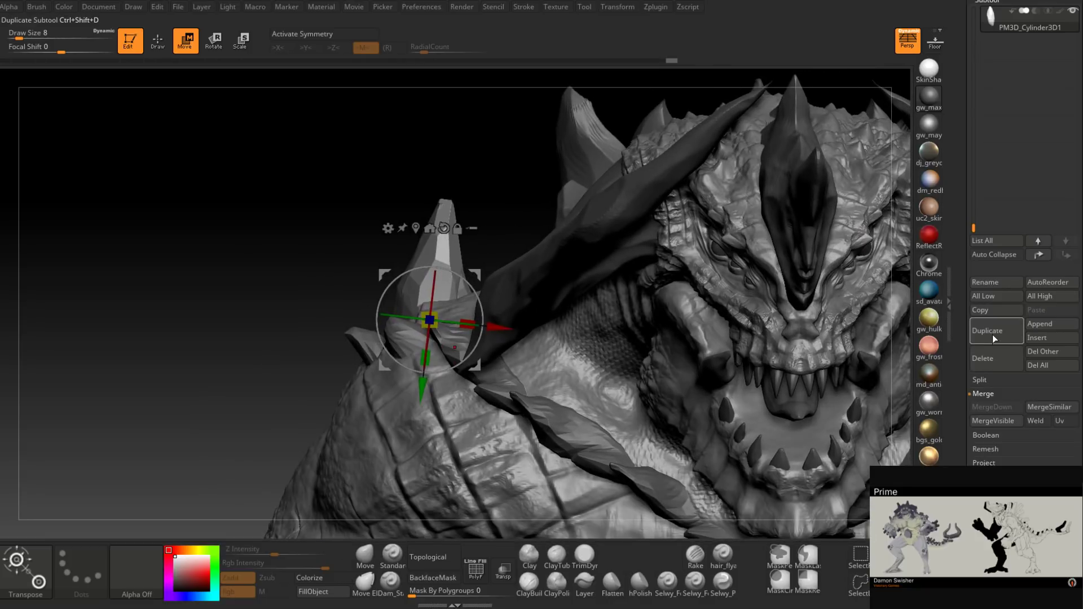
Step: Duplicate the shoulder crystal and place the copy smaller and tilted outward at the outer base of the first one
{"action": "left_click", "coordinate": [993, 334]}
{"action": "left_click_drag", "start_coordinate": [524, 264], "coordinate": [550, 267]}
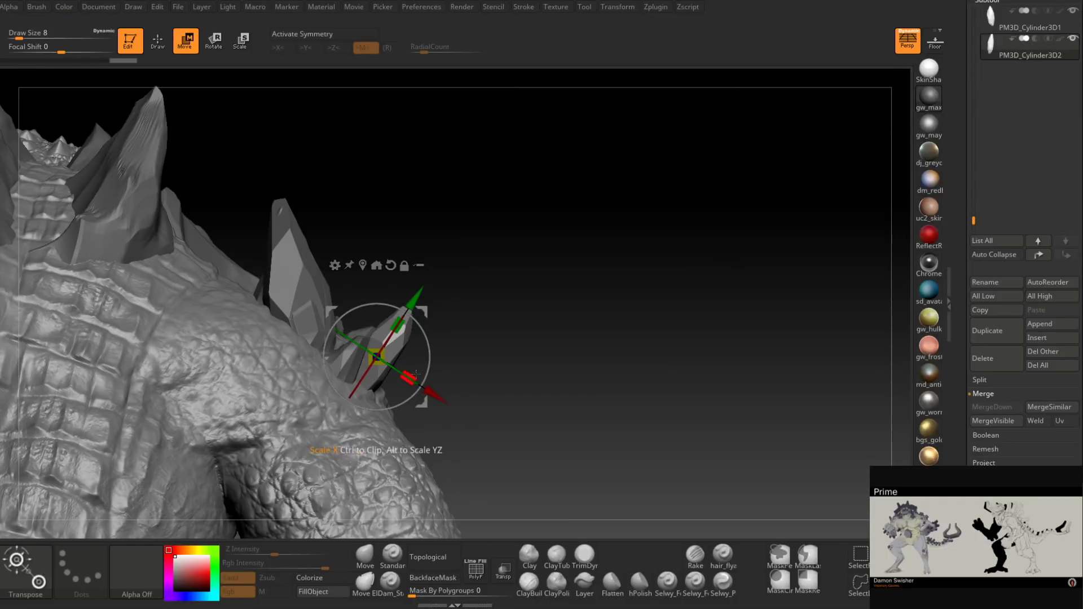
{"action": "right_click_drag", "start_coordinate": [410, 380], "coordinate": [414, 356]}
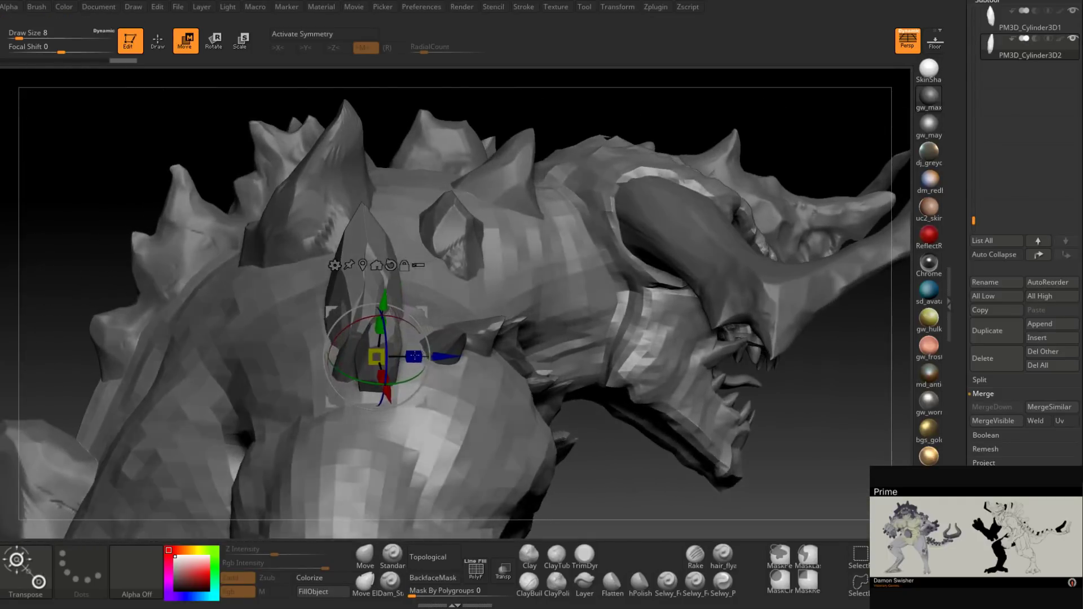
{"action": "left_click_drag", "start_coordinate": [414, 356], "coordinate": [408, 357]}
{"action": "right_click_drag", "start_coordinate": [409, 357], "coordinate": [524, 323]}
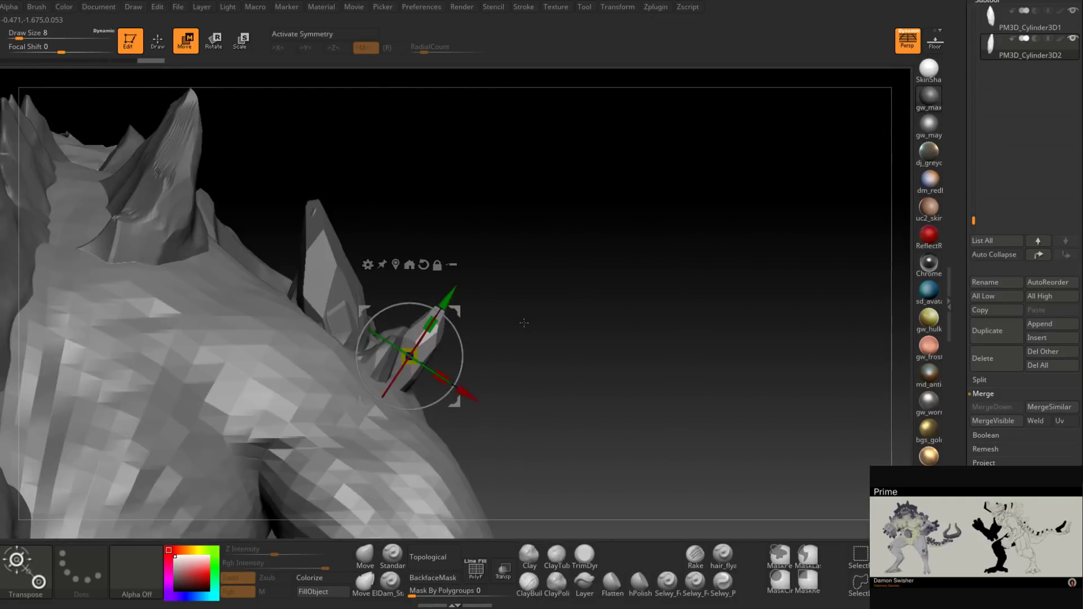
{"action": "left_click_drag", "start_coordinate": [456, 310], "coordinate": [428, 317]}
{"action": "right_click_drag", "start_coordinate": [498, 303], "coordinate": [406, 311]}
{"action": "left_click_drag", "start_coordinate": [426, 316], "coordinate": [767, 368]}
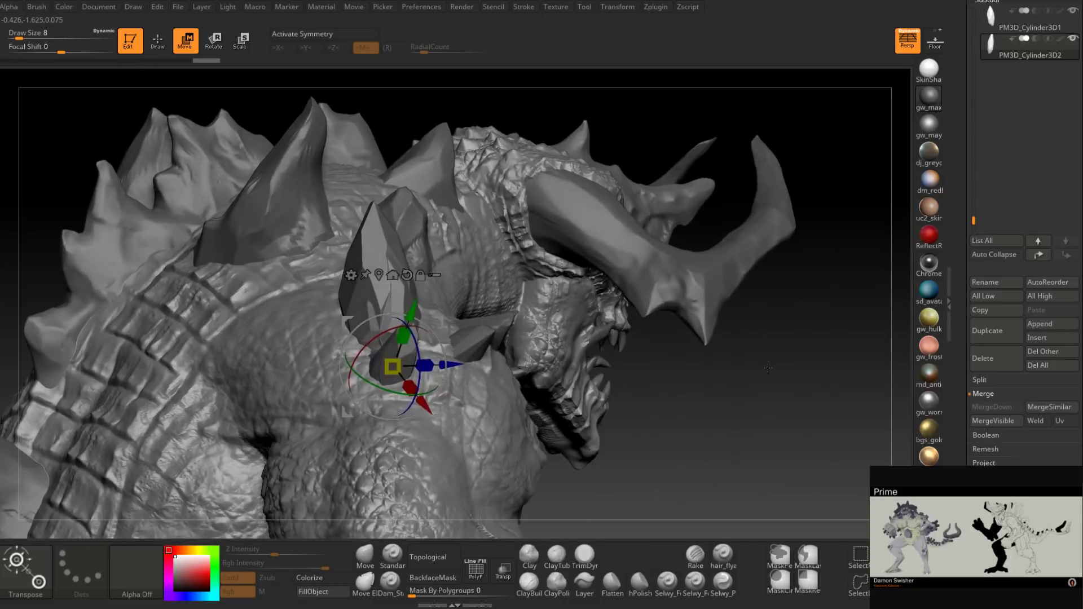
Step: Duplicate the small crystal and set the copy at a different angle behind the main shoulder crystal
{"action": "left_click", "coordinate": [996, 331]}
{"action": "left_click_drag", "start_coordinate": [705, 338], "coordinate": [325, 456]}
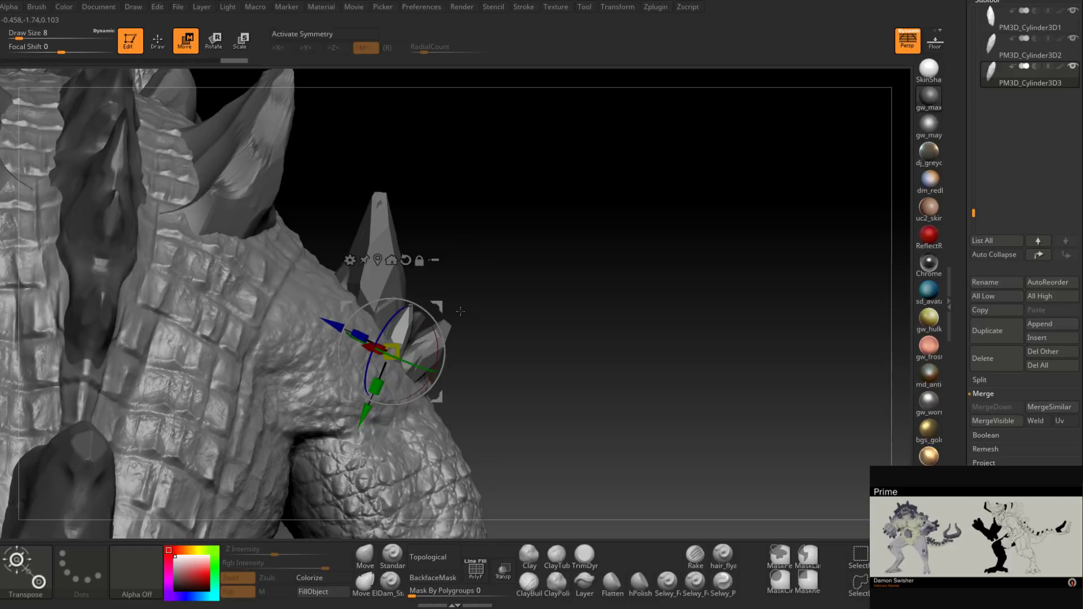
{"action": "left_click_drag", "start_coordinate": [552, 316], "coordinate": [565, 355]}
{"action": "left_click_drag", "start_coordinate": [437, 376], "coordinate": [582, 370]}
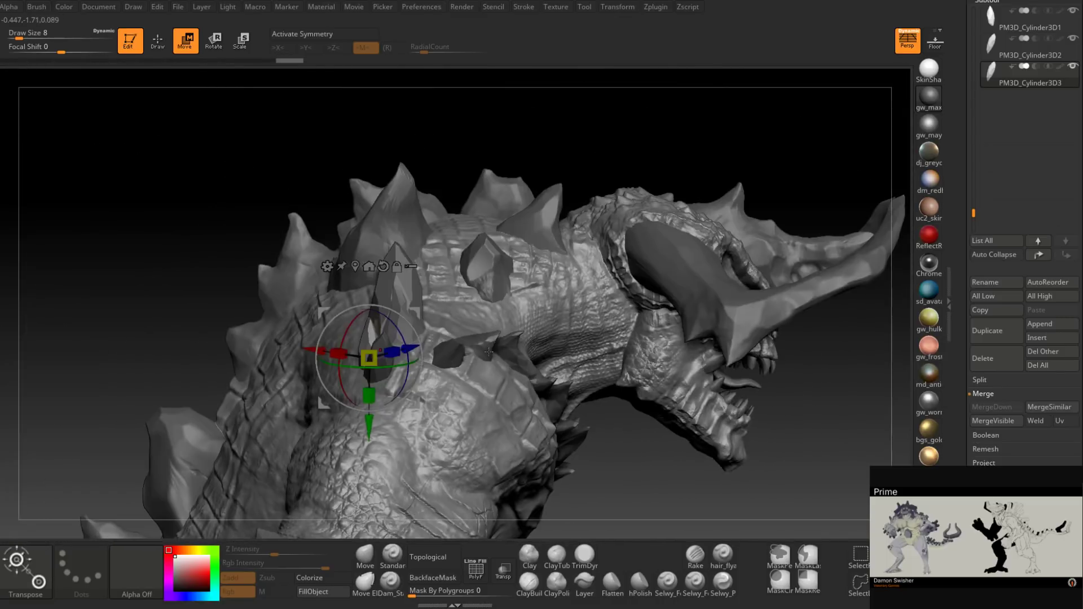
Step: Duplicate the rear crystal, move the copy to the front of the shoulder and tilt it forward
{"action": "left_click", "coordinate": [998, 337]}
{"action": "left_click_drag", "start_coordinate": [417, 312], "coordinate": [494, 309]}
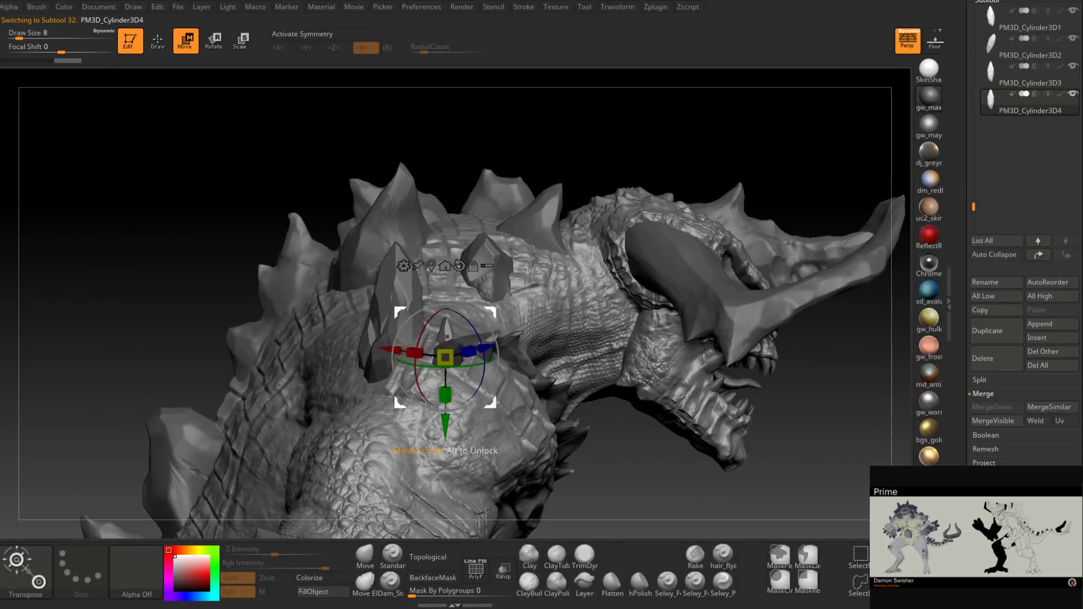
{"action": "right_click_drag", "start_coordinate": [493, 309], "coordinate": [383, 311]}
{"action": "left_click_drag", "start_coordinate": [492, 308], "coordinate": [484, 307]}
{"action": "right_click_drag", "start_coordinate": [484, 309], "coordinate": [572, 324]}
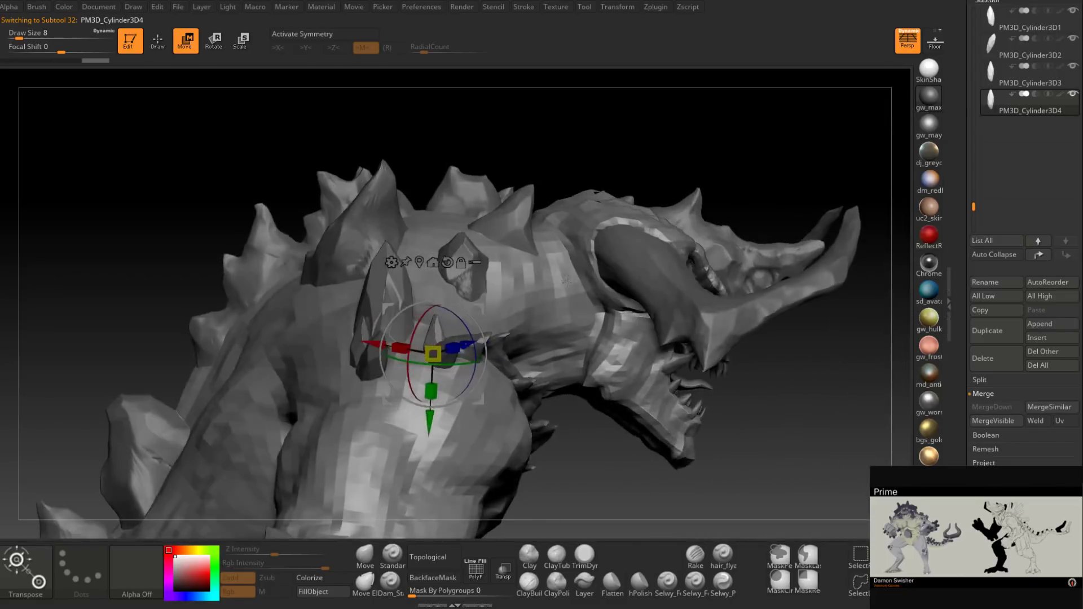
{"action": "left_click_drag", "start_coordinate": [482, 308], "coordinate": [489, 310]}
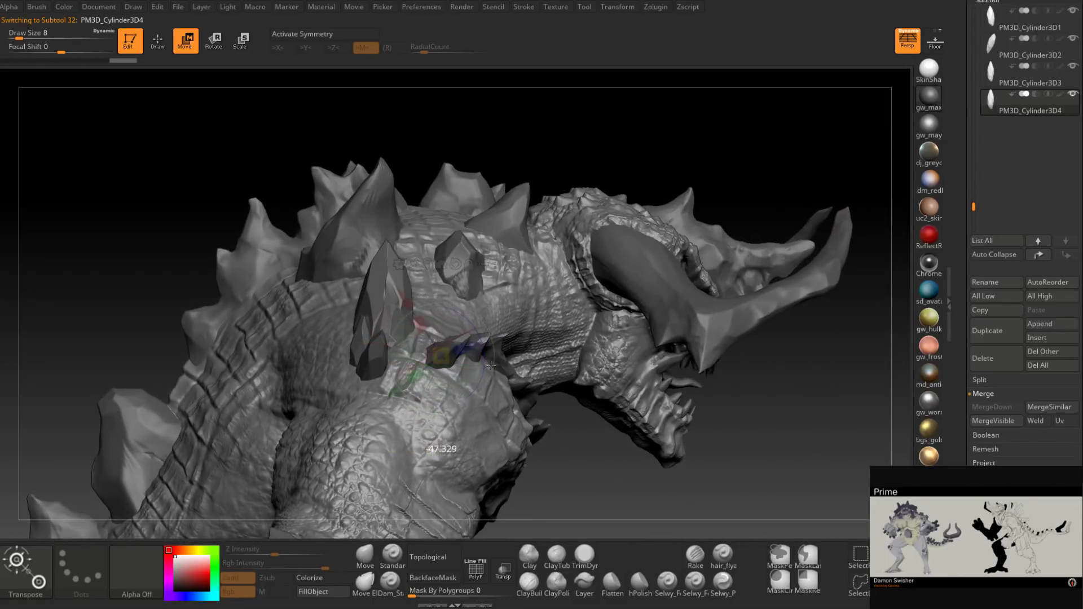
{"action": "left_click_drag", "start_coordinate": [490, 366], "coordinate": [491, 365]}
Step: Refine the front crystal's angle and depth so it grows out of the shoulder surface
{"action": "left_click_drag", "start_coordinate": [507, 304], "coordinate": [552, 276]}
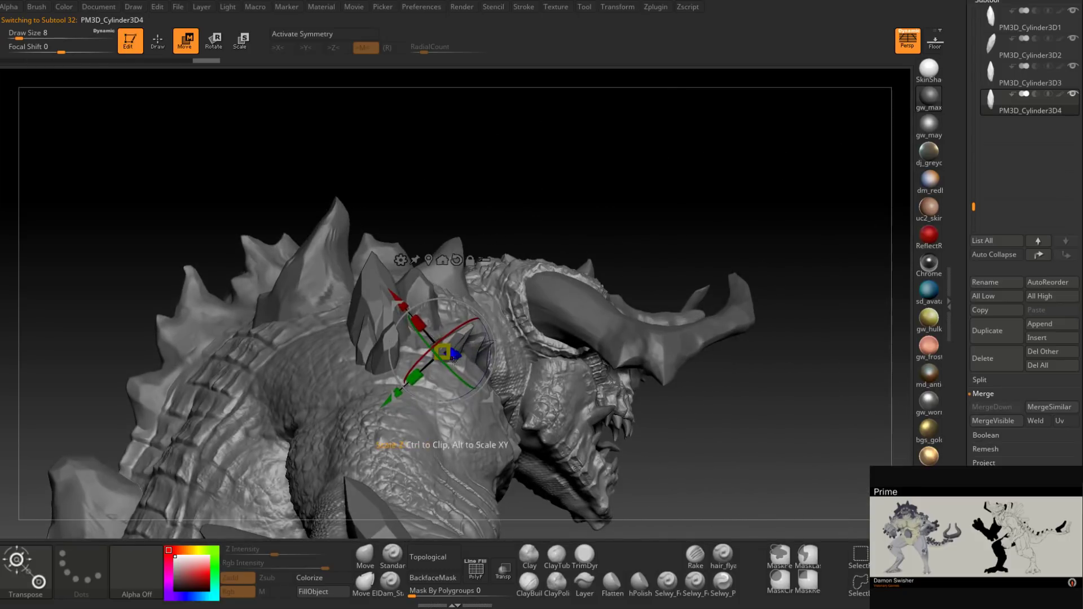
{"action": "left_click_drag", "start_coordinate": [454, 357], "coordinate": [455, 342]}
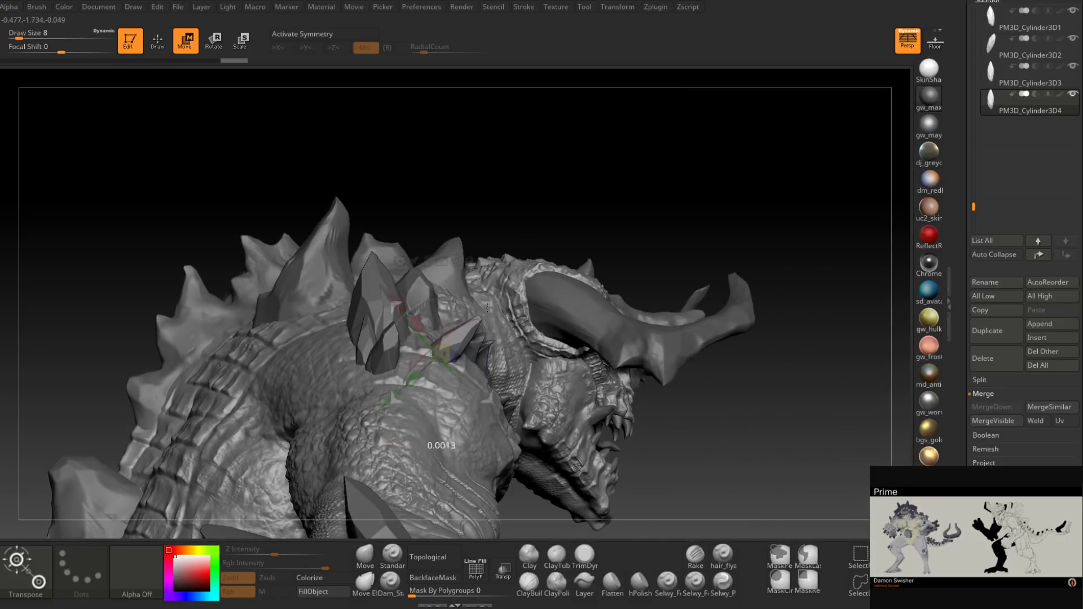
{"action": "left_click_drag", "start_coordinate": [489, 308], "coordinate": [487, 312]}
{"action": "right_click_drag", "start_coordinate": [486, 312], "coordinate": [505, 268]}
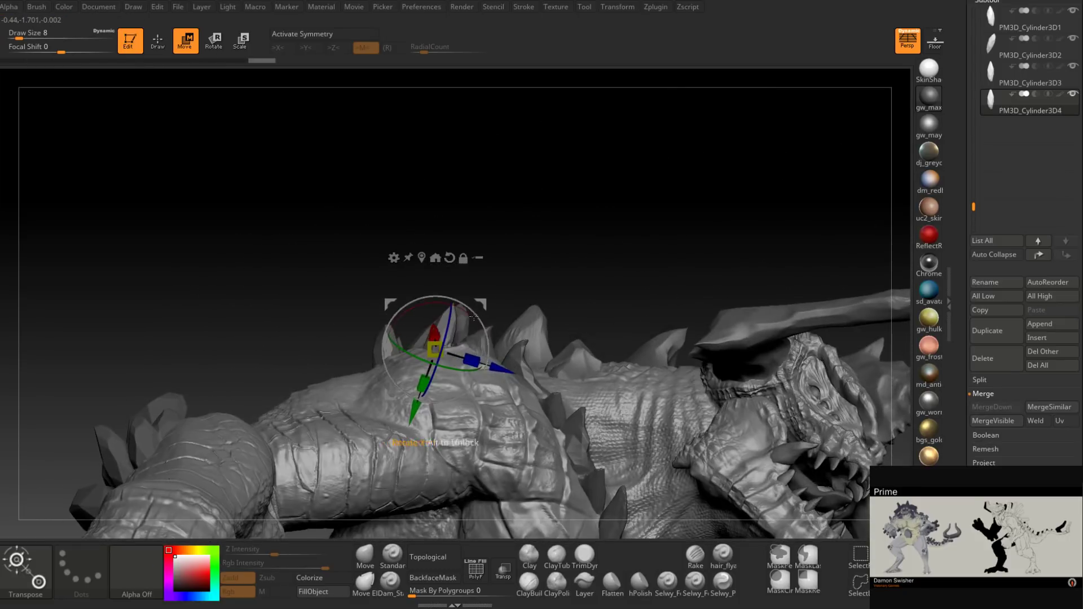
{"action": "mouse_move", "coordinate": [474, 317]}
{"action": "left_mouse_down"}
{"action": "mouse_move", "coordinate": [456, 303]}
{"action": "mouse_move", "coordinate": [487, 307]}
{"action": "left_mouse_up"}
{"action": "right_click_drag", "start_coordinate": [516, 291], "coordinate": [528, 286]}
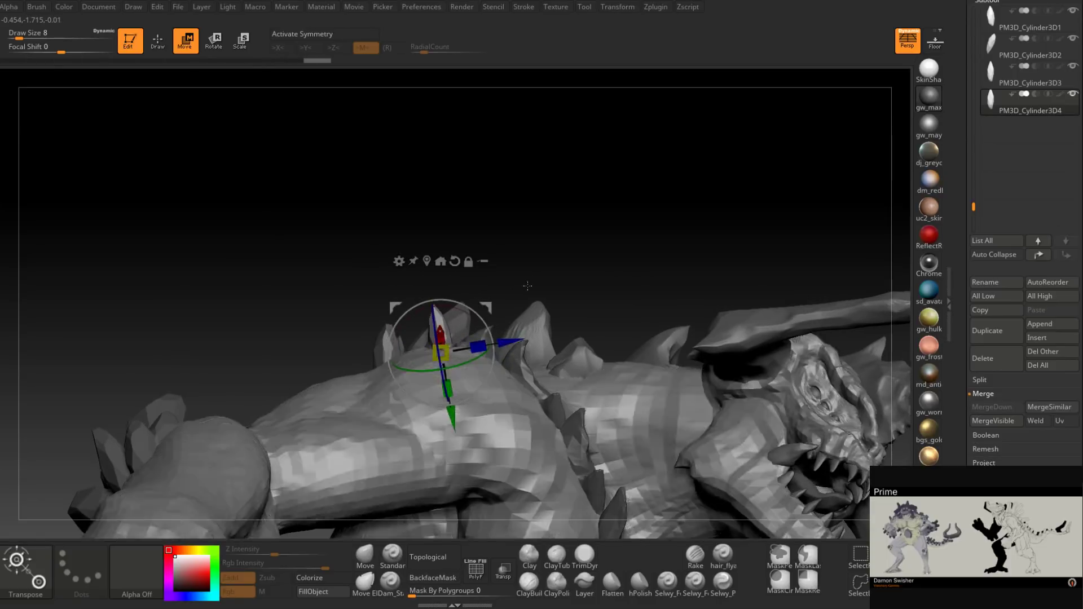
{"action": "left_click_drag", "start_coordinate": [527, 286], "coordinate": [572, 272]}
Step: Duplicate the front crystal and position the copy farther forward along the shoulder, seated into the skin
{"action": "left_click", "coordinate": [991, 331]}
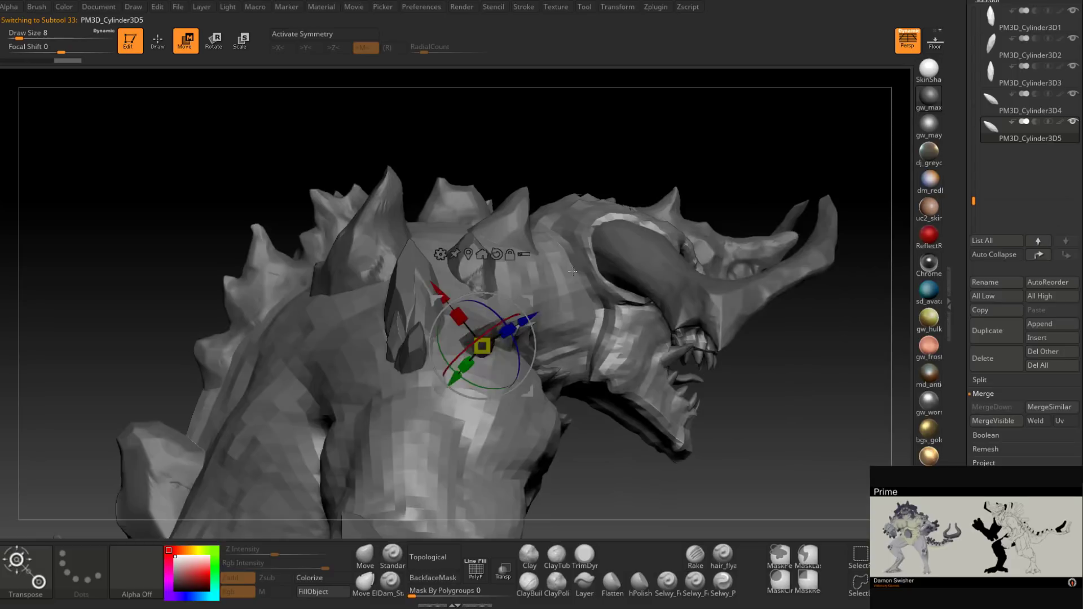
{"action": "left_click_drag", "start_coordinate": [573, 271], "coordinate": [577, 330]}
{"action": "right_click_drag", "start_coordinate": [578, 333], "coordinate": [588, 300]}
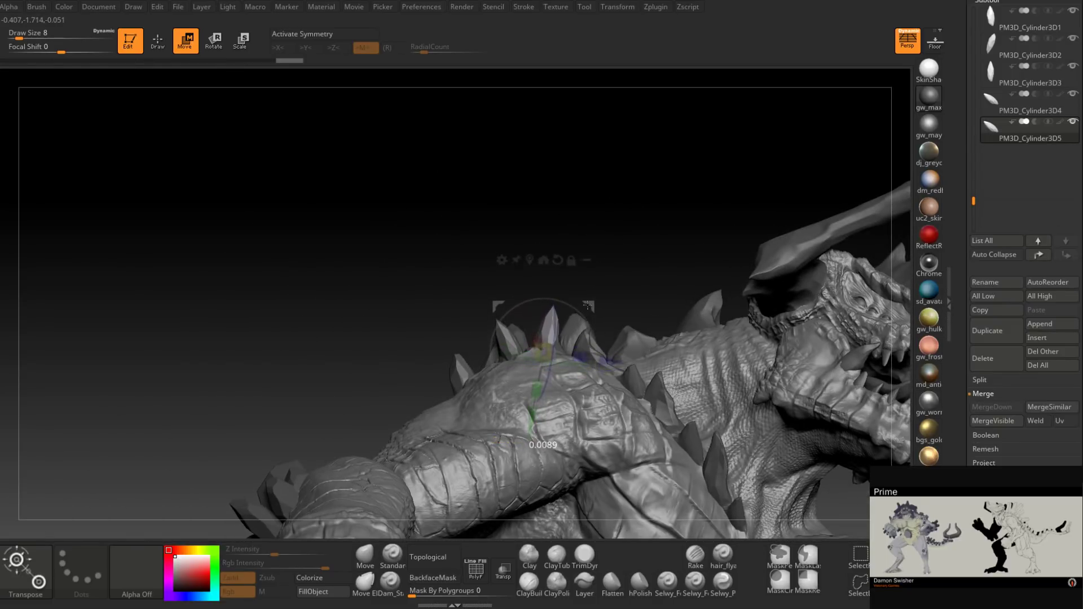
{"action": "left_click_drag", "start_coordinate": [587, 305], "coordinate": [619, 362]}
{"action": "right_click_drag", "start_coordinate": [620, 361], "coordinate": [552, 390]}
{"action": "left_click_drag", "start_coordinate": [525, 386], "coordinate": [529, 404]}
{"action": "left_click_drag", "start_coordinate": [526, 325], "coordinate": [523, 316]}
{"action": "right_click_drag", "start_coordinate": [524, 325], "coordinate": [538, 345]}
{"action": "left_click_drag", "start_coordinate": [504, 311], "coordinate": [501, 308]}
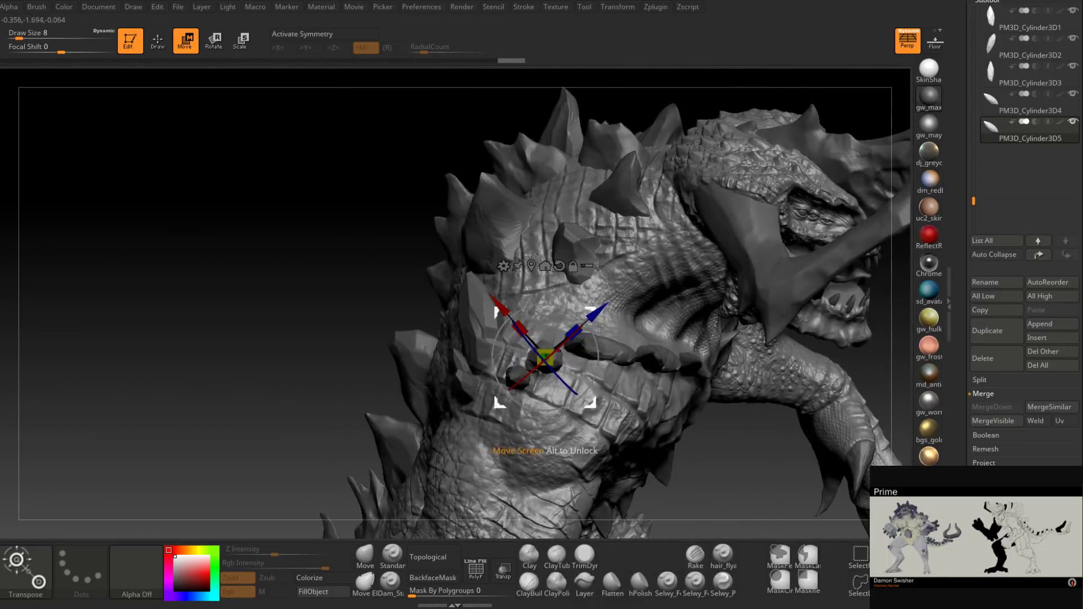
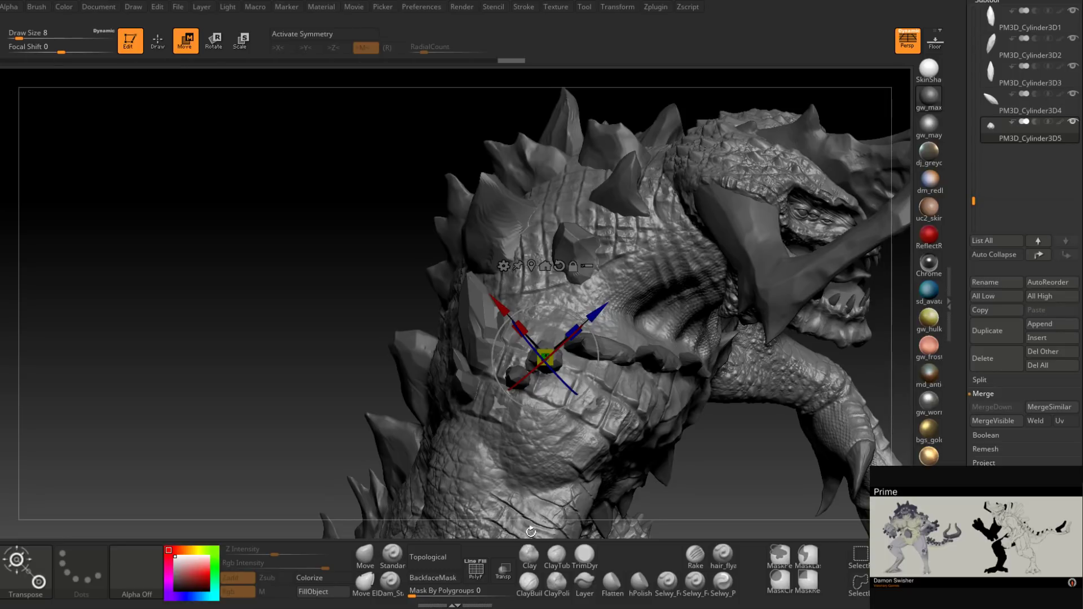
Step: Add another crystal copy to the shoulder cluster, fitting it between the main crystal and the front ones
{"action": "left_click_drag", "start_coordinate": [531, 532], "coordinate": [545, 331]}
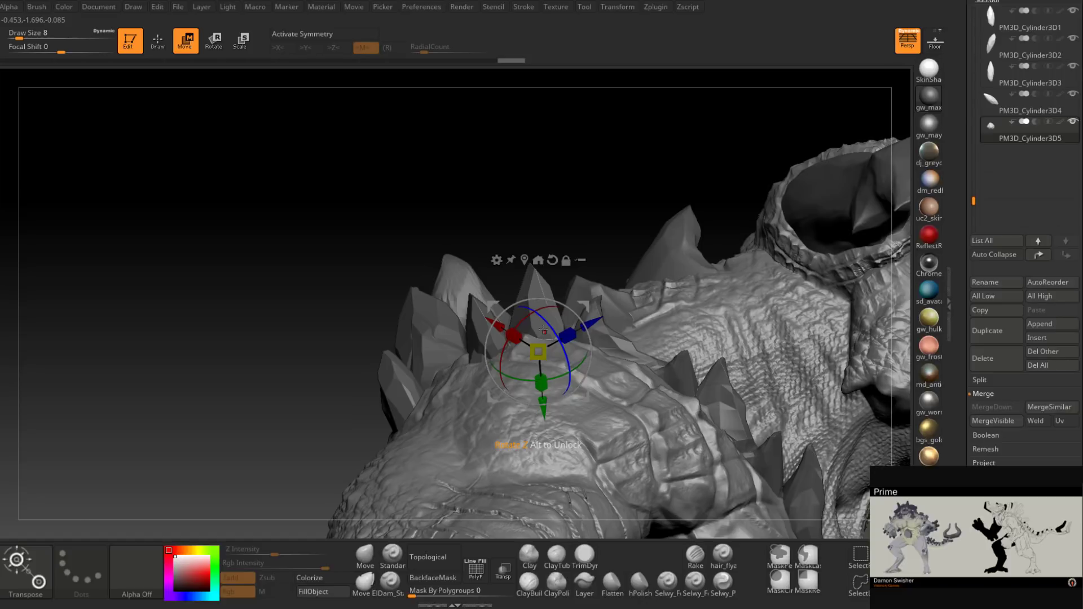
{"action": "left_click", "coordinate": [494, 338], "text": "alt"}
{"action": "left_click_drag", "start_coordinate": [517, 351], "coordinate": [510, 340]}
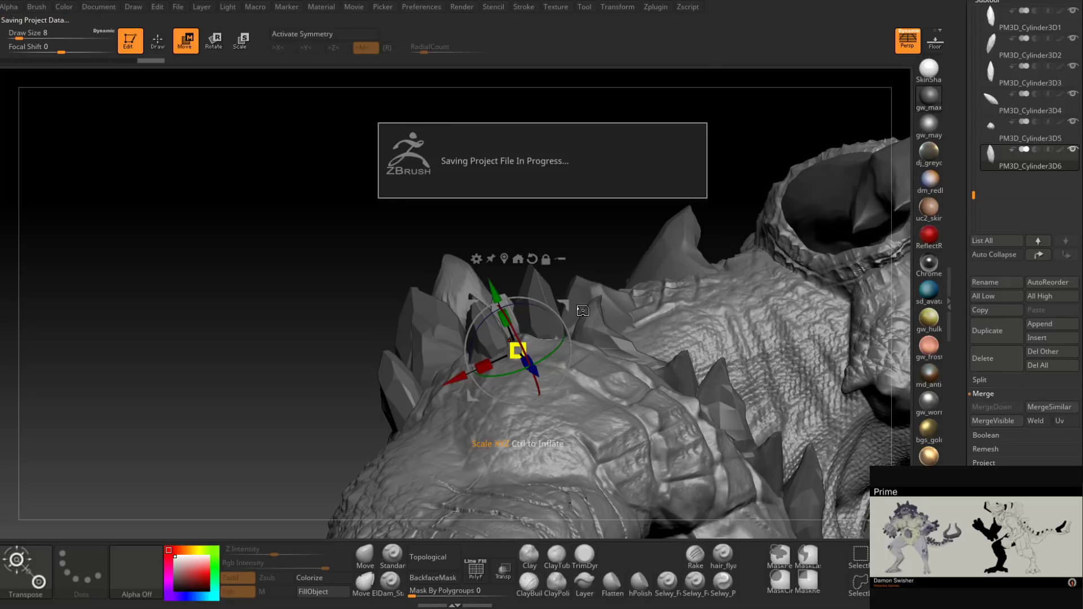
{"action": "right_click_drag", "start_coordinate": [604, 351], "coordinate": [607, 404]}
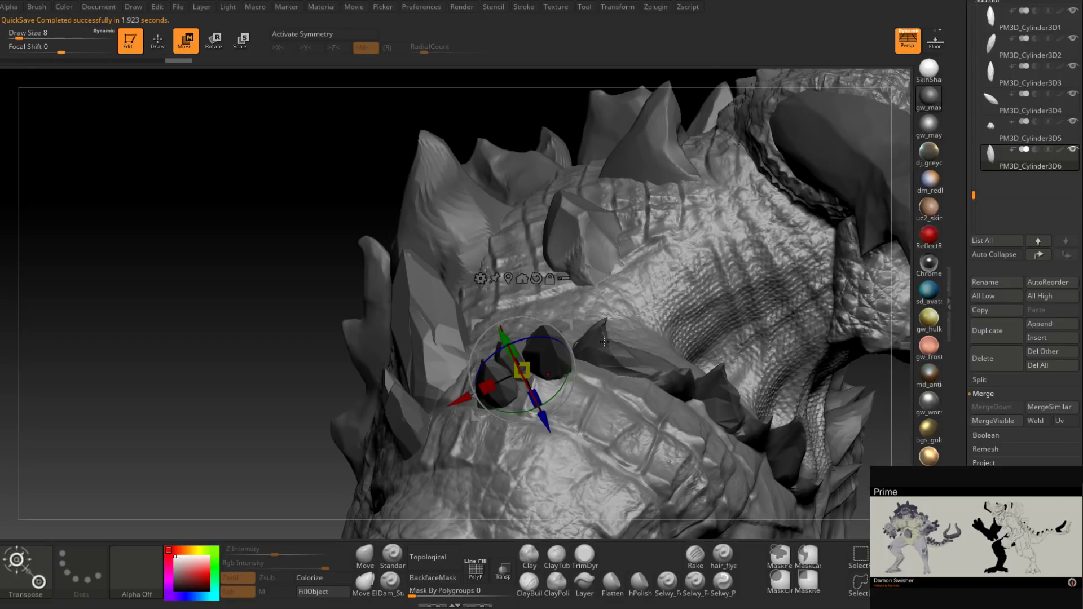
{"action": "right_click_drag", "start_coordinate": [586, 361], "coordinate": [660, 359]}
{"action": "mouse_move", "coordinate": [660, 359]}
{"action": "left_mouse_down"}
{"action": "mouse_move", "coordinate": [636, 365]}
{"action": "mouse_move", "coordinate": [615, 451]}
{"action": "left_mouse_up"}
{"action": "right_click_drag", "start_coordinate": [615, 451], "coordinate": [524, 433]}
{"action": "left_click_drag", "start_coordinate": [654, 431], "coordinate": [643, 420]}
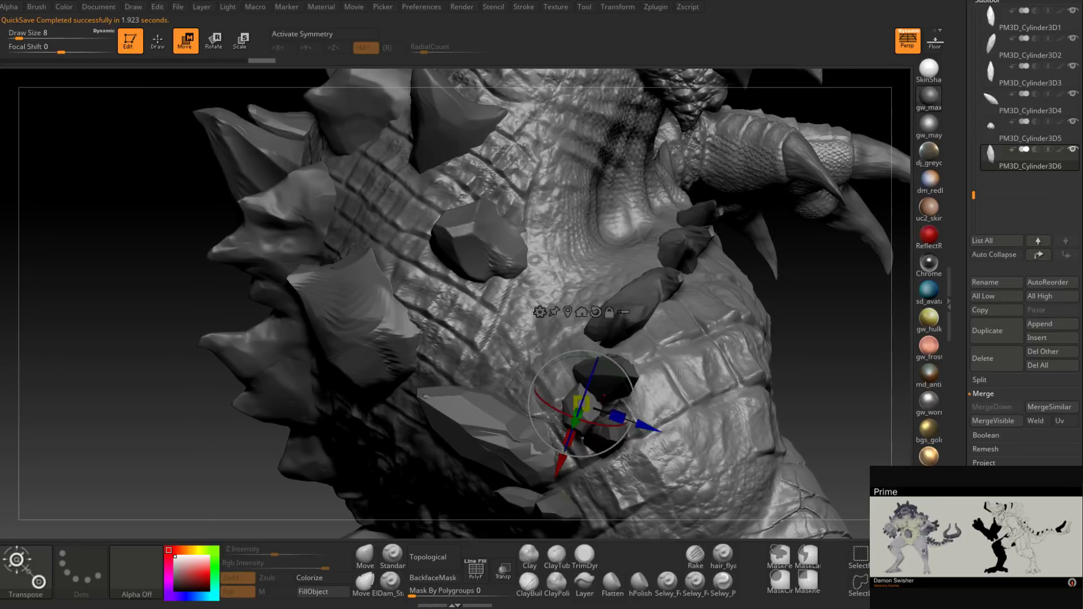
{"action": "mouse_move", "coordinate": [643, 421]}
{"action": "right_mouse_down"}
{"action": "mouse_move", "coordinate": [685, 361]}
{"action": "mouse_move", "coordinate": [761, 342]}
{"action": "right_mouse_up"}
{"action": "left_click_drag", "start_coordinate": [760, 343], "coordinate": [621, 455]}
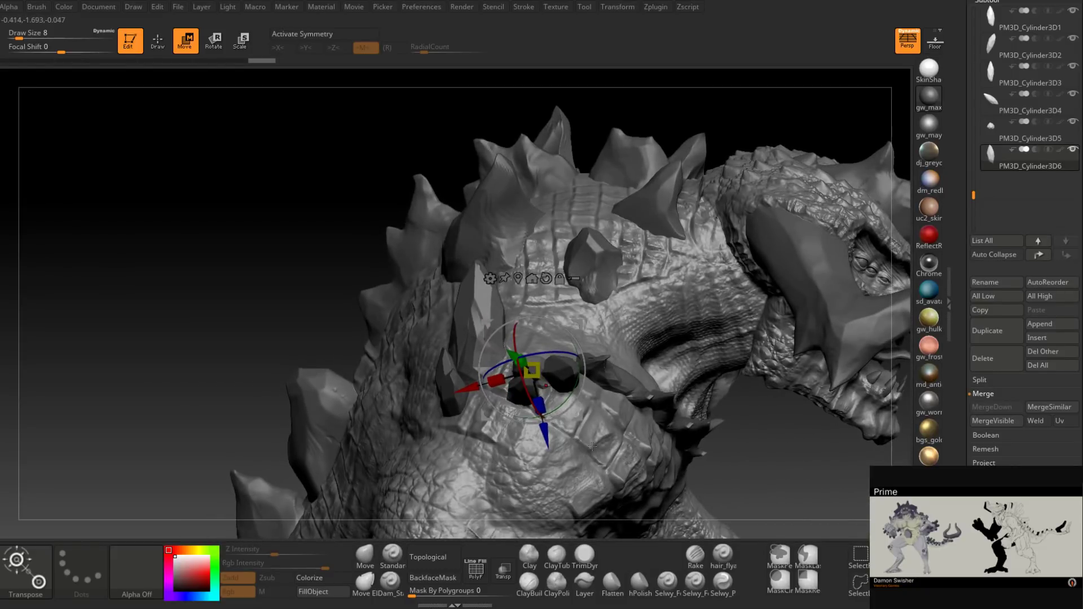
{"action": "left_click", "coordinate": [484, 319], "text": "alt"}
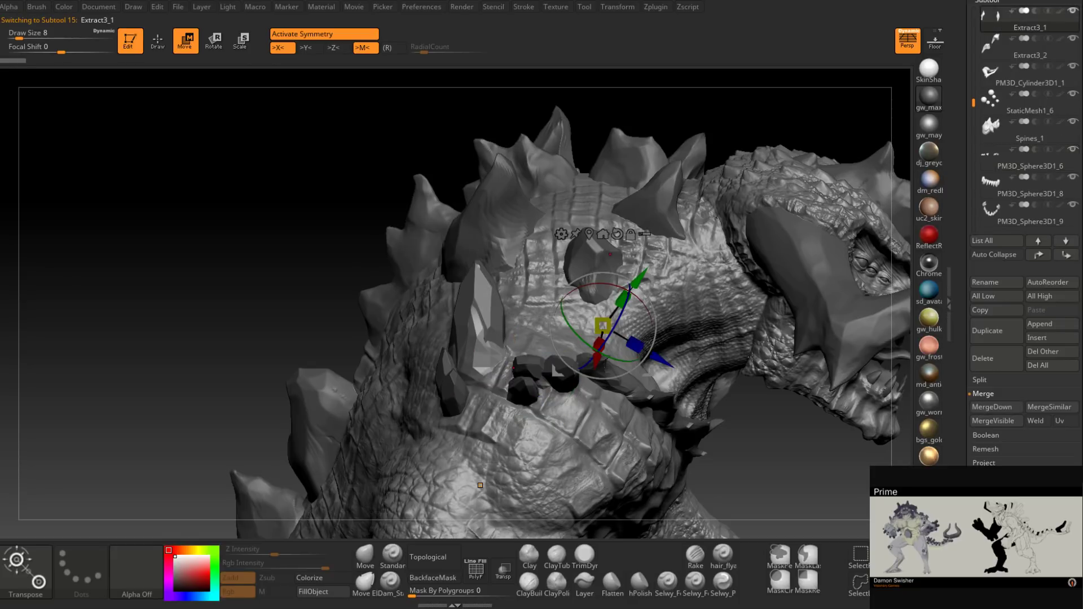
{"action": "left_click_drag", "start_coordinate": [752, 358], "coordinate": [852, 282]}
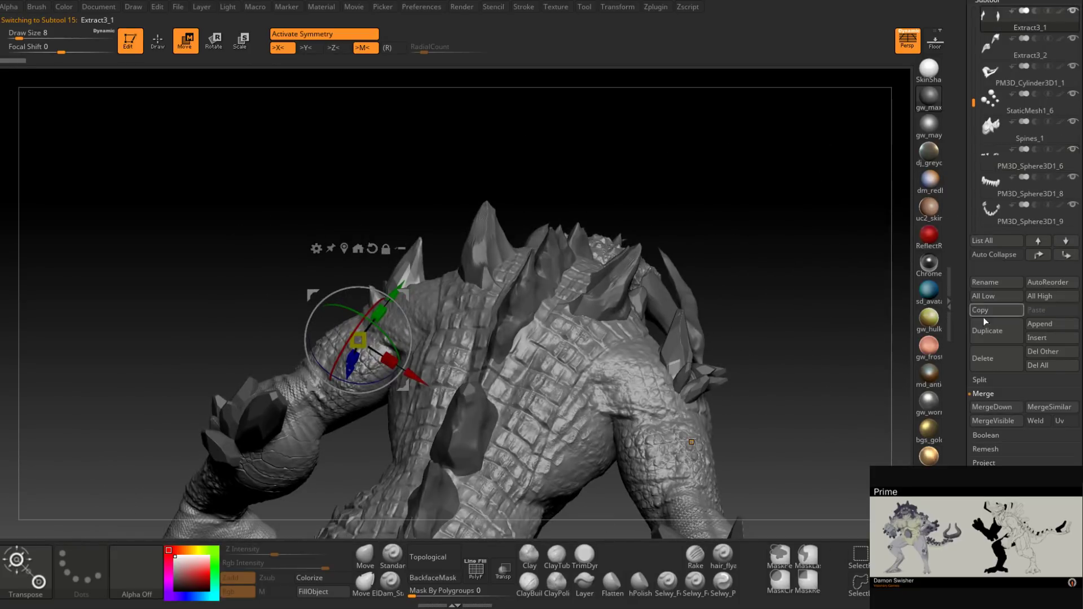
{"action": "left_click", "coordinate": [991, 330]}
{"action": "left_click_drag", "start_coordinate": [740, 378], "coordinate": [623, 344]}
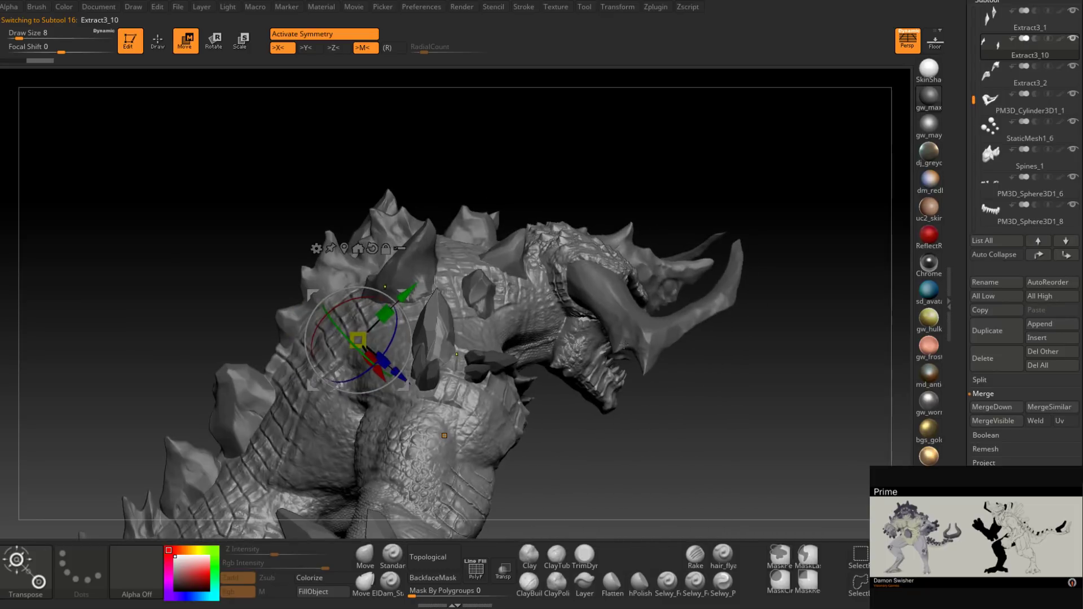
{"action": "left_click", "coordinate": [987, 357]}
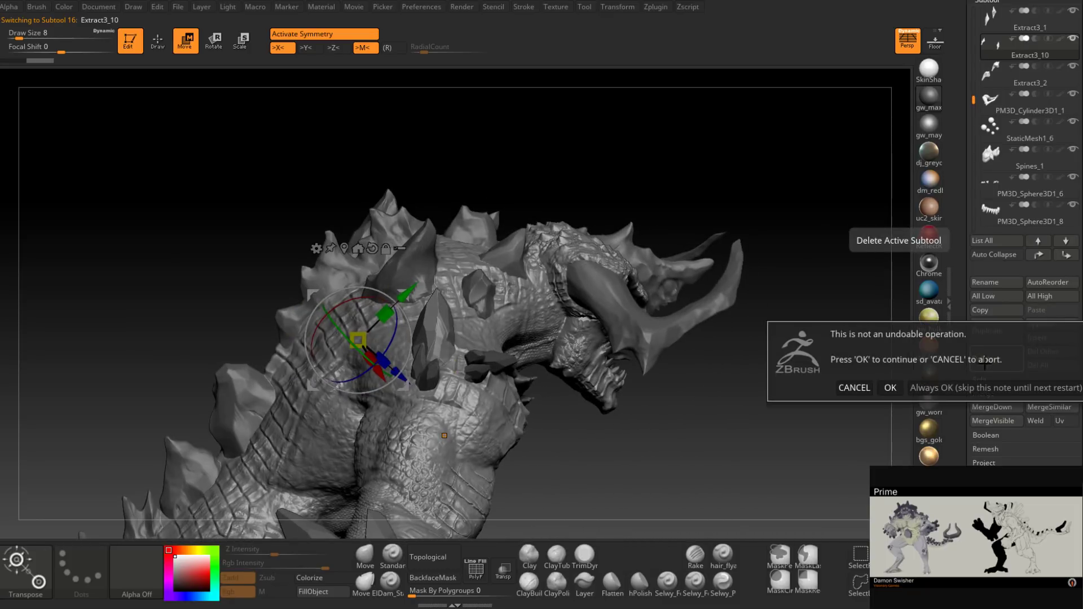
{"action": "left_click", "coordinate": [890, 388]}
Step: Delete the old shoulder spike subtools Extract3_10 and Extract3_1
{"action": "left_click_drag", "start_coordinate": [555, 393], "coordinate": [637, 389]}
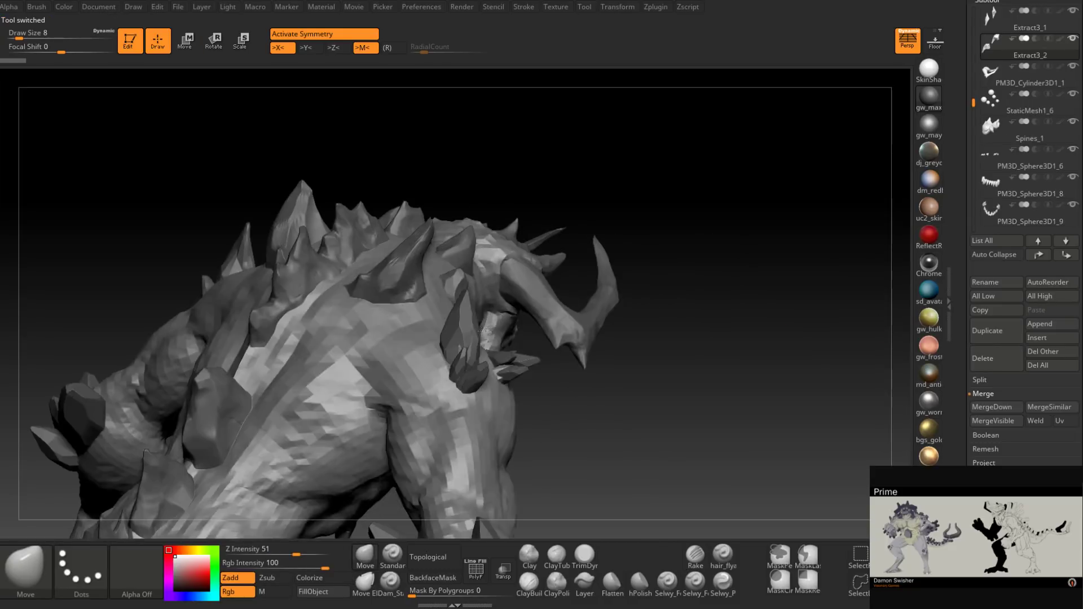
{"action": "left_click", "coordinate": [480, 360], "text": "alt"}
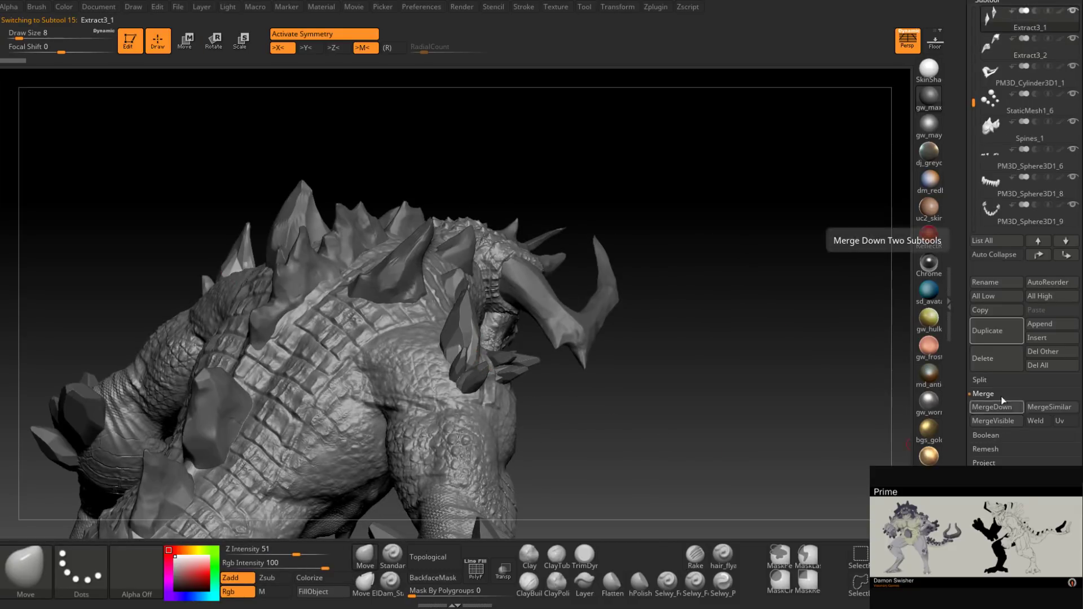
{"action": "left_click", "coordinate": [998, 367]}
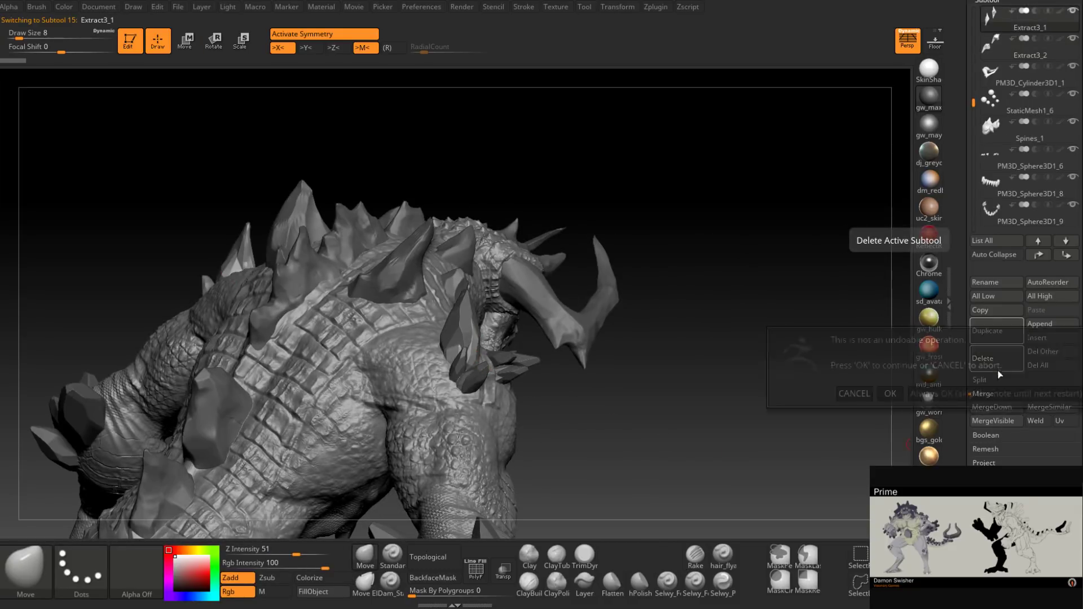
{"action": "left_click", "coordinate": [887, 395]}
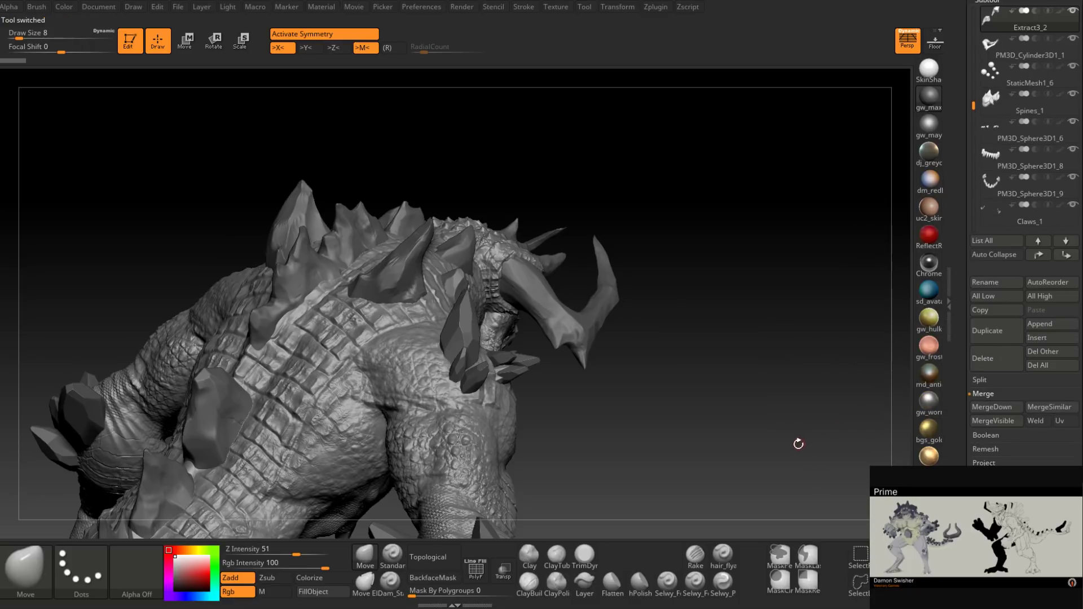
Step: Make the largest crystal of the shoulder cluster, PM3D_Cylinder3D1, the active subtool and rotate it slightly
{"action": "mouse_move", "coordinate": [725, 448]}
{"action": "left_mouse_down"}
{"action": "mouse_move", "coordinate": [515, 379]}
{"action": "mouse_move", "coordinate": [541, 395]}
{"action": "mouse_move", "coordinate": [555, 397]}
{"action": "mouse_move", "coordinate": [515, 373]}
{"action": "mouse_move", "coordinate": [530, 387]}
{"action": "mouse_move", "coordinate": [546, 378]}
{"action": "left_mouse_up"}
{"action": "mouse_move", "coordinate": [545, 378]}
{"action": "right_mouse_down", "text": "ctrl"}
{"action": "mouse_move", "coordinate": [543, 389]}
{"action": "mouse_move", "coordinate": [555, 388]}
{"action": "mouse_move", "coordinate": [485, 382]}
{"action": "right_mouse_up", "text": "ctrl"}
{"action": "mouse_move", "coordinate": [539, 418]}
{"action": "right_mouse_down", "text": "ctrl"}
{"action": "mouse_move", "coordinate": [544, 409]}
{"action": "mouse_move", "coordinate": [546, 423]}
{"action": "mouse_move", "coordinate": [547, 373]}
{"action": "mouse_move", "coordinate": [553, 382]}
{"action": "right_mouse_up", "text": "ctrl"}
{"action": "mouse_move", "coordinate": [552, 381]}
{"action": "left_mouse_down"}
{"action": "mouse_move", "coordinate": [585, 363]}
{"action": "mouse_move", "coordinate": [530, 284]}
{"action": "mouse_move", "coordinate": [573, 259]}
{"action": "mouse_move", "coordinate": [567, 244]}
{"action": "mouse_move", "coordinate": [569, 317]}
{"action": "left_mouse_up"}
{"action": "left_click", "coordinate": [533, 287], "text": "alt"}
{"action": "left_click", "coordinate": [215, 43]}
{"action": "left_click", "coordinate": [574, 283], "text": "alt"}
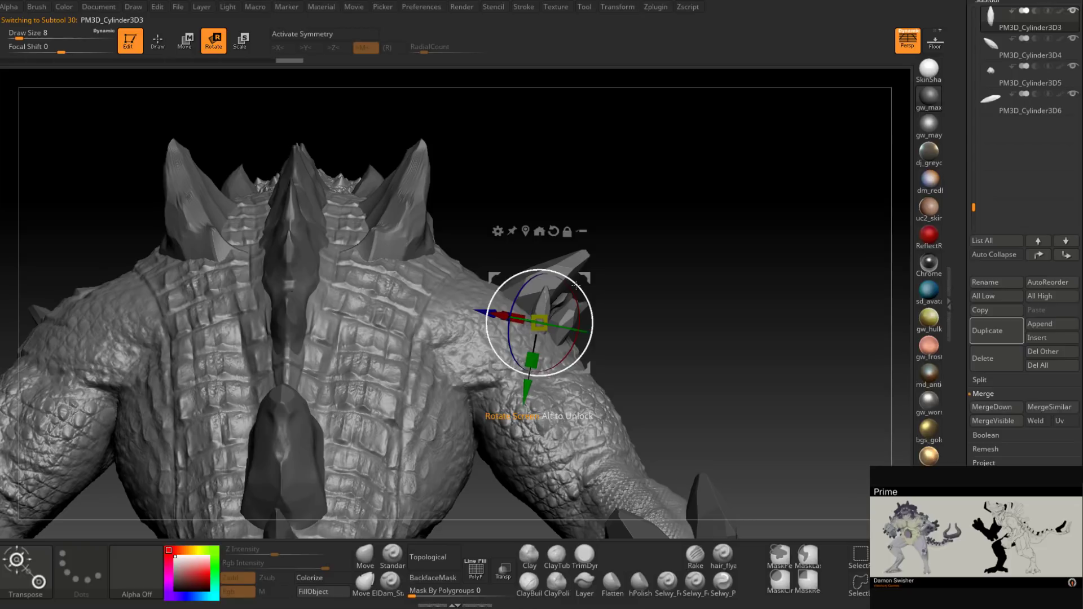
{"action": "left_click", "coordinate": [569, 316], "text": "alt"}
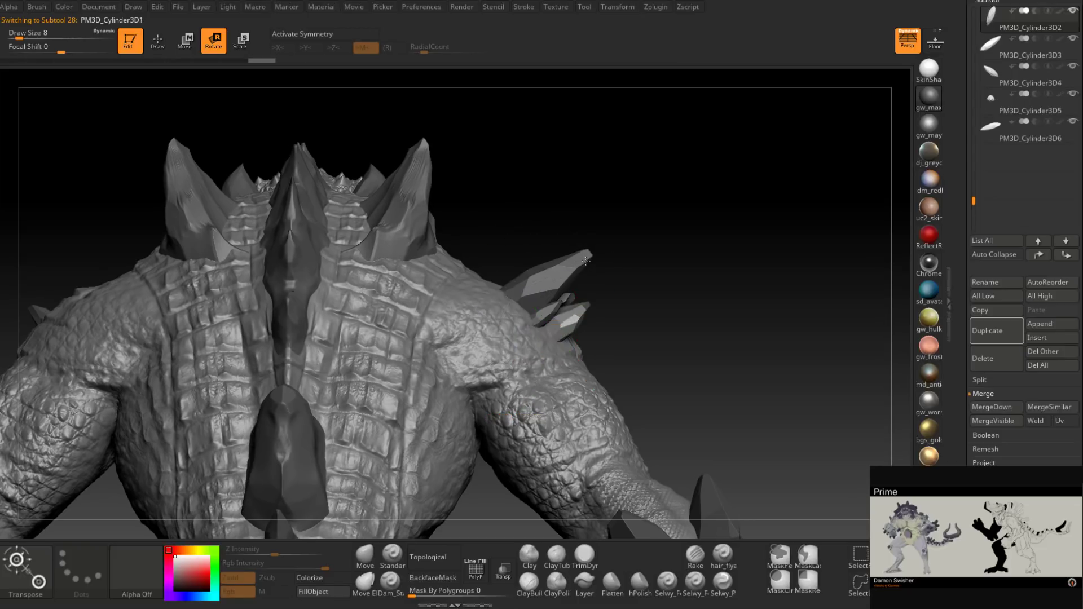
{"action": "left_click", "coordinate": [570, 267], "text": "alt"}
{"action": "left_click_drag", "start_coordinate": [728, 266], "coordinate": [607, 296]}
{"action": "left_click_drag", "start_coordinate": [572, 251], "coordinate": [585, 261]}
{"action": "right_click_drag", "start_coordinate": [587, 261], "coordinate": [700, 287]}
{"action": "left_click_drag", "start_coordinate": [699, 287], "coordinate": [681, 287]}
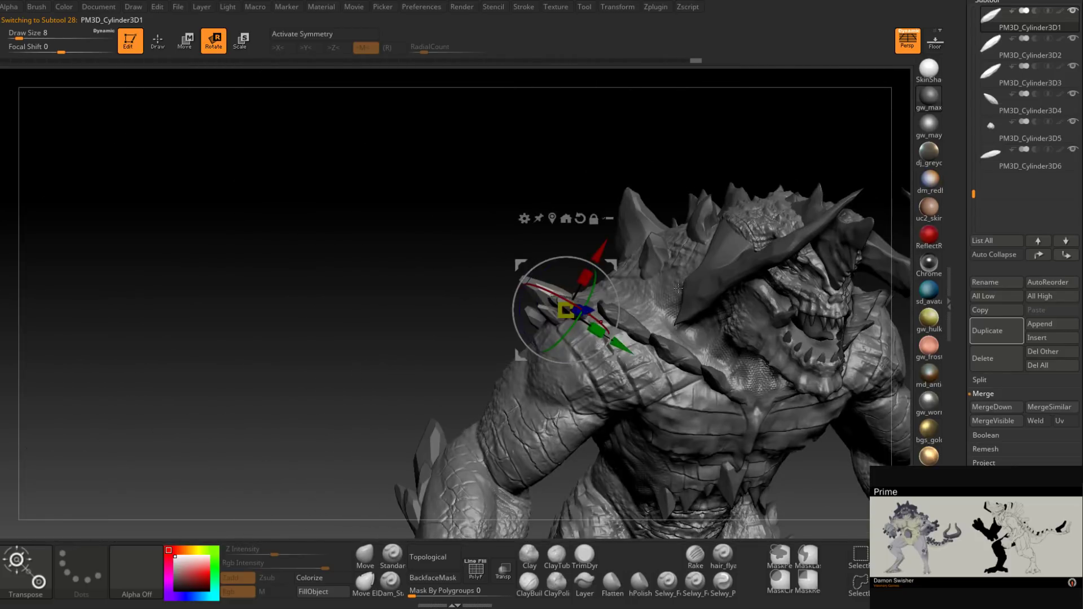
Step: Refine the largest shoulder crystal's lean with small rotations so it sits naturally among its neighbours
{"action": "right_click_drag", "start_coordinate": [676, 292], "coordinate": [649, 305], "text": "shift"}
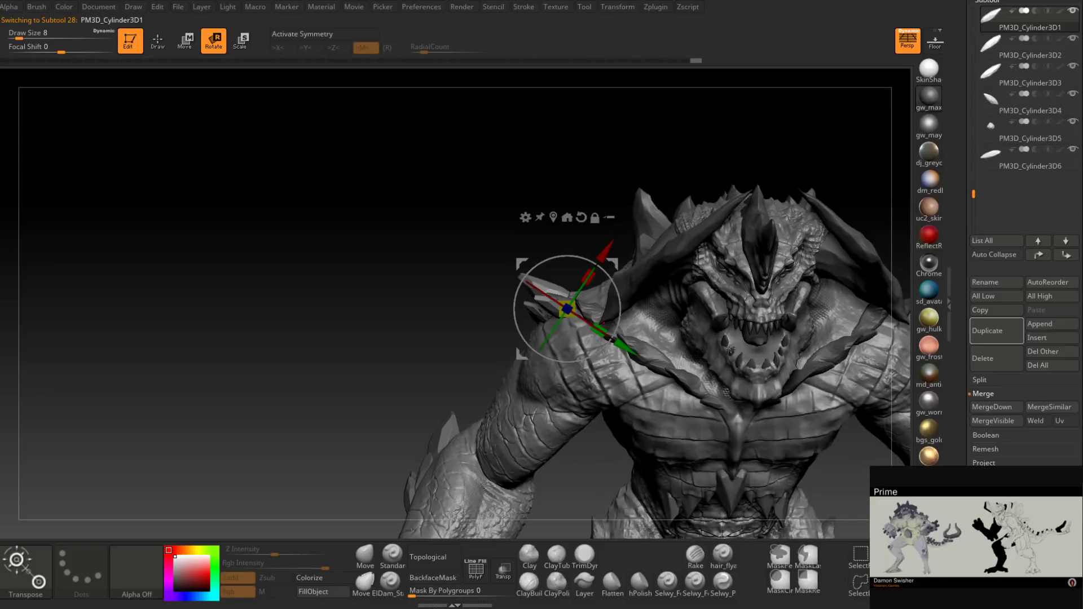
{"action": "right_click_drag", "start_coordinate": [681, 348], "coordinate": [549, 294], "text": "alt"}
{"action": "left_click_drag", "start_coordinate": [549, 293], "coordinate": [666, 420]}
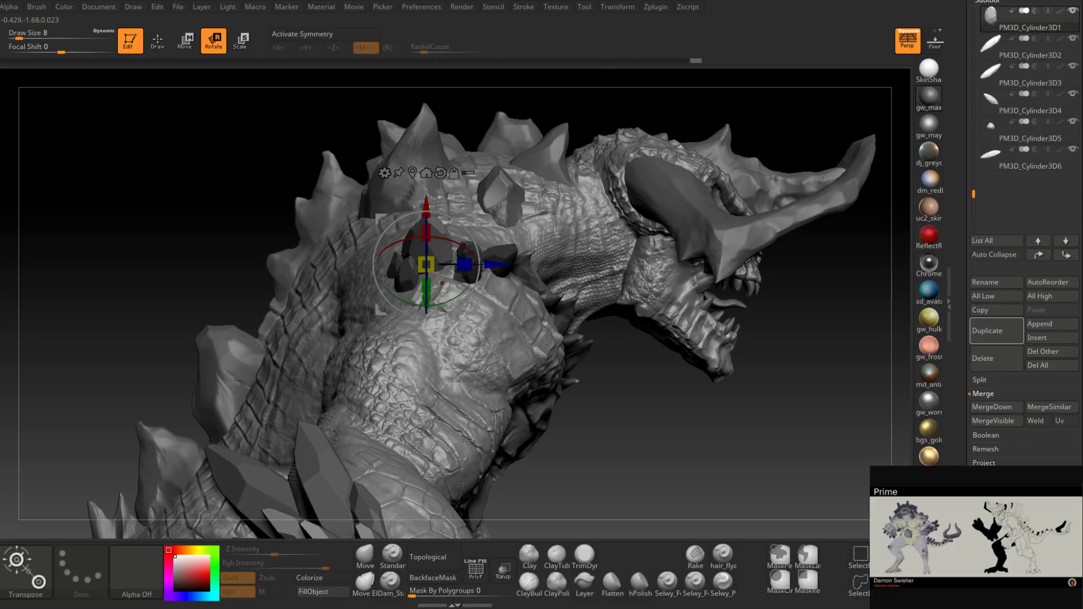
{"action": "left_click_drag", "start_coordinate": [466, 440], "coordinate": [570, 292]}
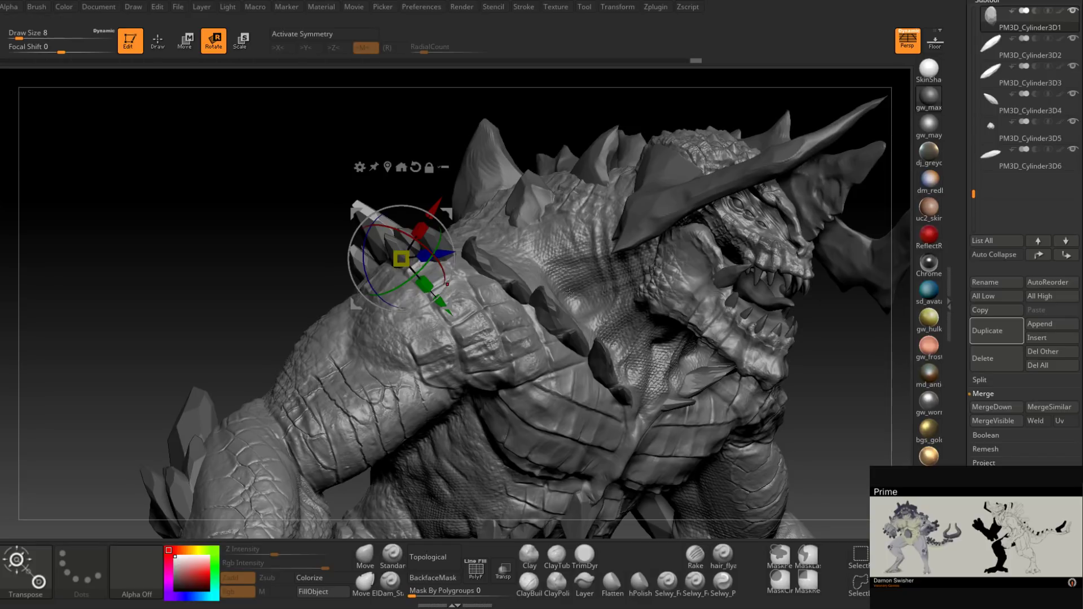
{"action": "right_click_drag", "start_coordinate": [570, 292], "coordinate": [683, 282]}
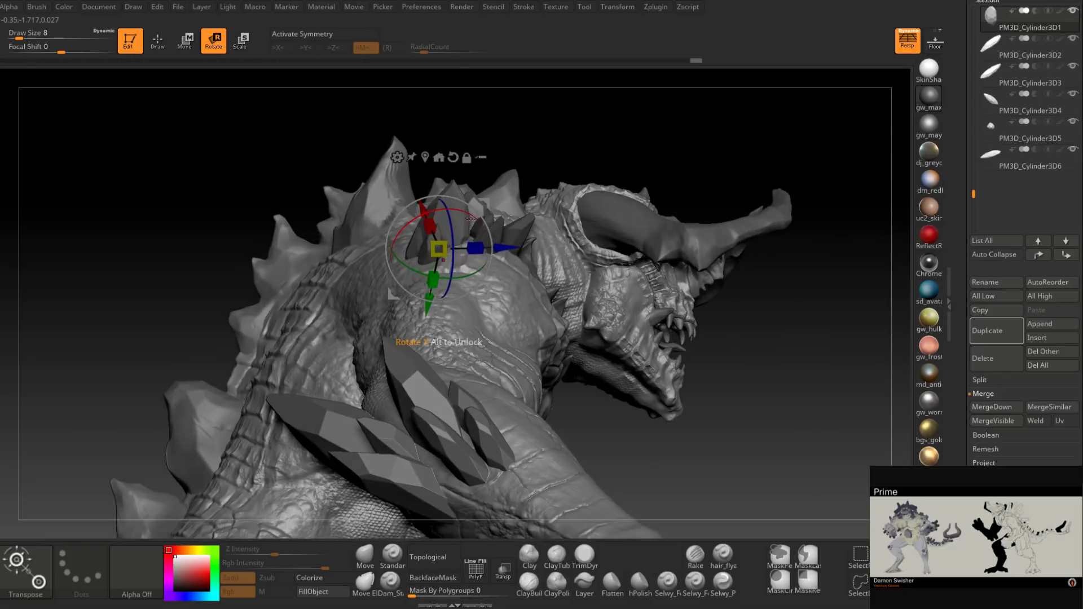
{"action": "left_click_drag", "start_coordinate": [471, 219], "coordinate": [466, 213]}
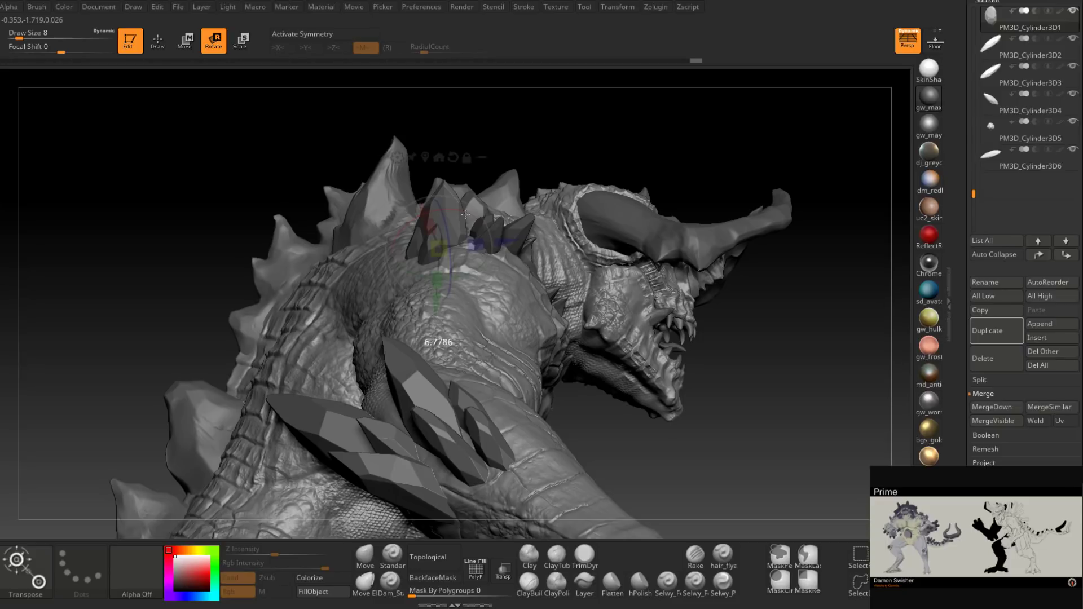
{"action": "left_click_drag", "start_coordinate": [564, 208], "coordinate": [571, 306], "text": "alt"}
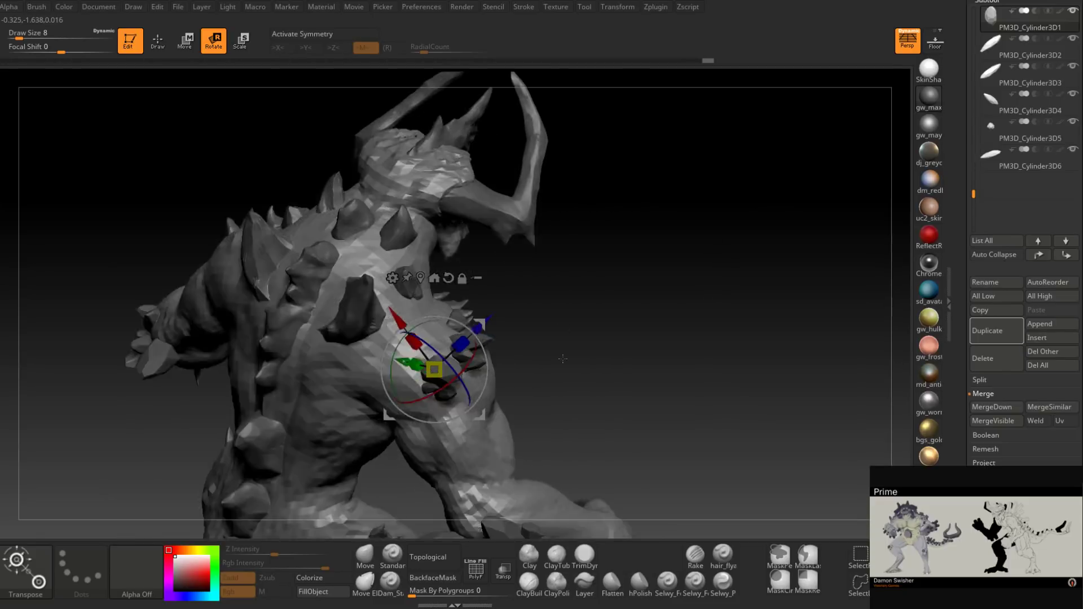
{"action": "right_click_drag", "start_coordinate": [571, 305], "coordinate": [700, 350]}
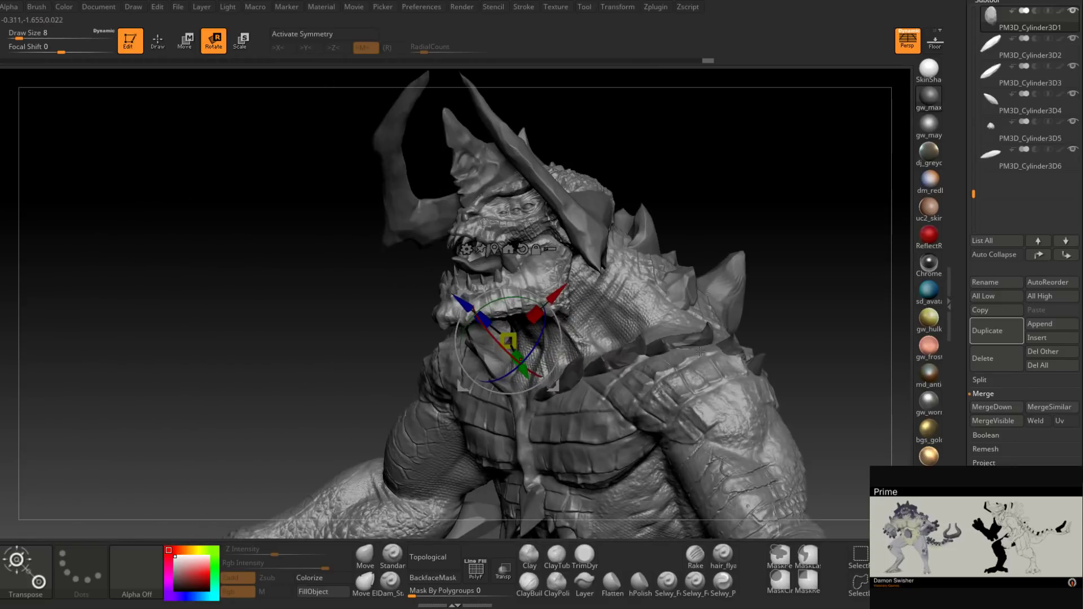
Step: Delete the old spike subtool Extract3_2 from the shoulder opposite the crystal cluster
{"action": "left_click", "coordinate": [735, 346], "text": "alt"}
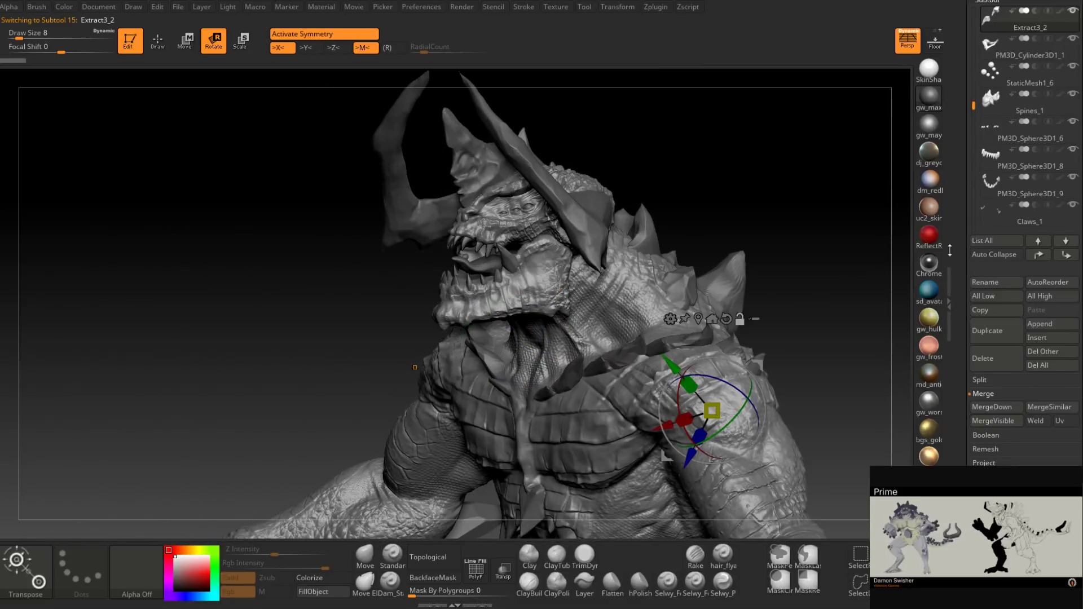
{"action": "left_click", "coordinate": [985, 358]}
{"action": "left_click", "coordinate": [891, 384]}
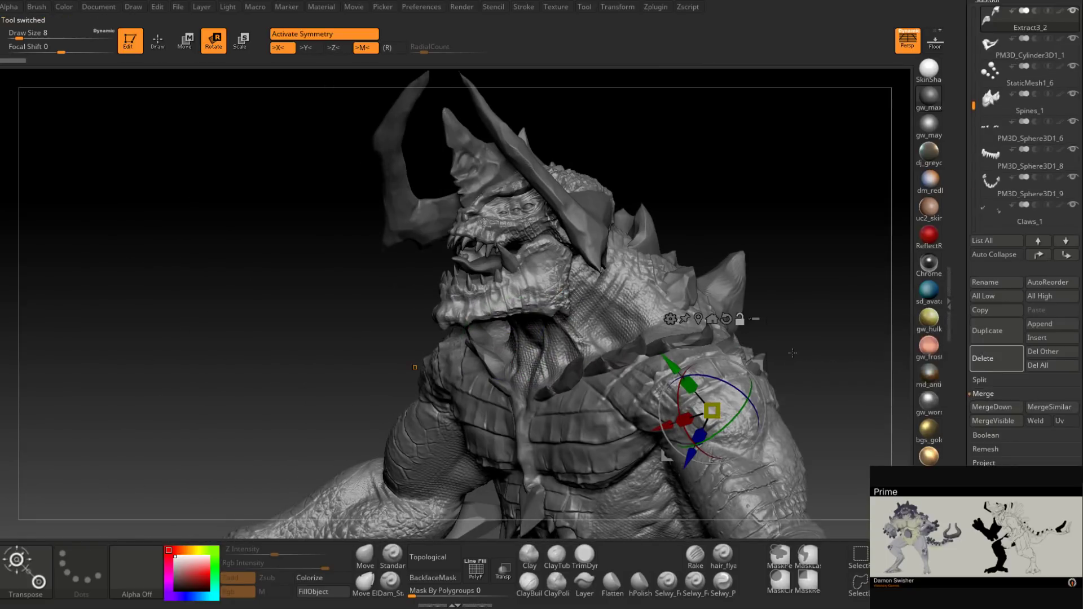
{"action": "mouse_move", "coordinate": [829, 339]}
{"action": "right_mouse_down"}
{"action": "mouse_move", "coordinate": [613, 333]}
{"action": "mouse_move", "coordinate": [484, 358]}
{"action": "mouse_move", "coordinate": [551, 367]}
{"action": "mouse_move", "coordinate": [538, 327]}
{"action": "mouse_move", "coordinate": [522, 422]}
{"action": "mouse_move", "coordinate": [470, 357]}
{"action": "right_mouse_up"}
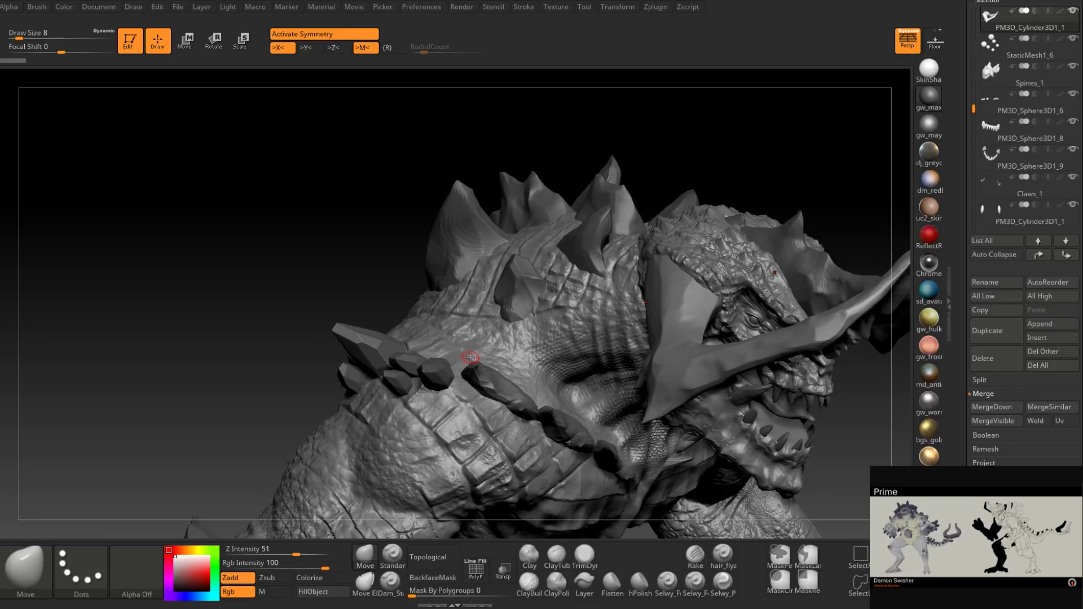
{"action": "right_click_drag", "start_coordinate": [470, 357], "coordinate": [675, 385]}
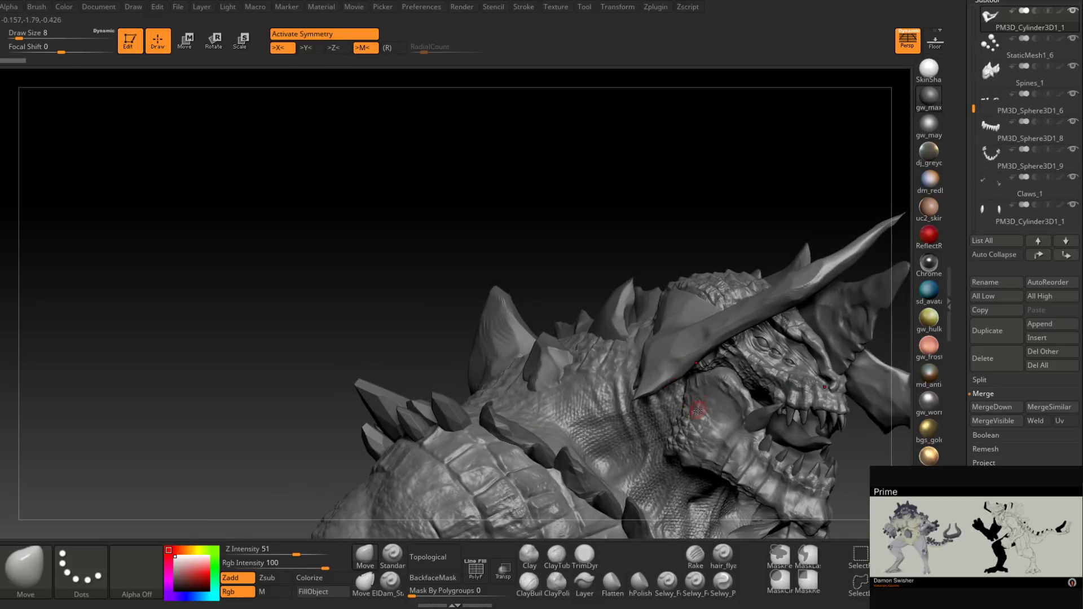
{"action": "mouse_move", "coordinate": [790, 414]}
{"action": "right_mouse_down", "text": "alt"}
{"action": "mouse_move", "coordinate": [692, 363]}
{"action": "mouse_move", "coordinate": [695, 400]}
{"action": "mouse_move", "coordinate": [697, 362]}
{"action": "mouse_move", "coordinate": [693, 382]}
{"action": "right_mouse_up", "text": "alt"}
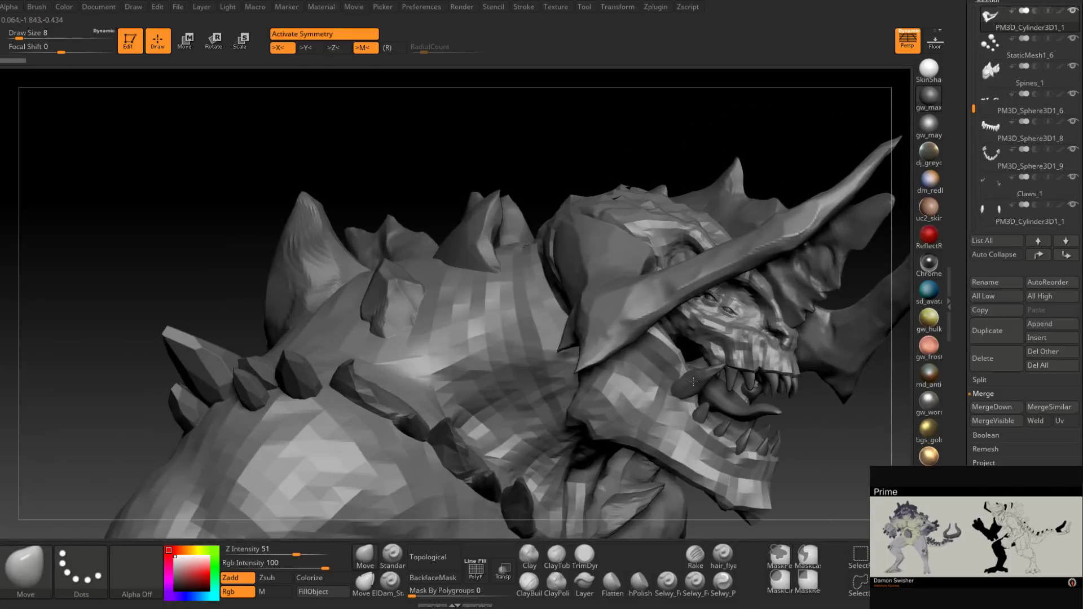
{"action": "mouse_move", "coordinate": [693, 382]}
{"action": "right_mouse_down"}
{"action": "mouse_move", "coordinate": [655, 423]}
{"action": "mouse_move", "coordinate": [716, 403]}
{"action": "mouse_move", "coordinate": [698, 305]}
{"action": "mouse_move", "coordinate": [705, 279]}
{"action": "mouse_move", "coordinate": [640, 394]}
{"action": "mouse_move", "coordinate": [576, 394]}
{"action": "mouse_move", "coordinate": [563, 418]}
{"action": "mouse_move", "coordinate": [529, 387]}
{"action": "right_mouse_up"}
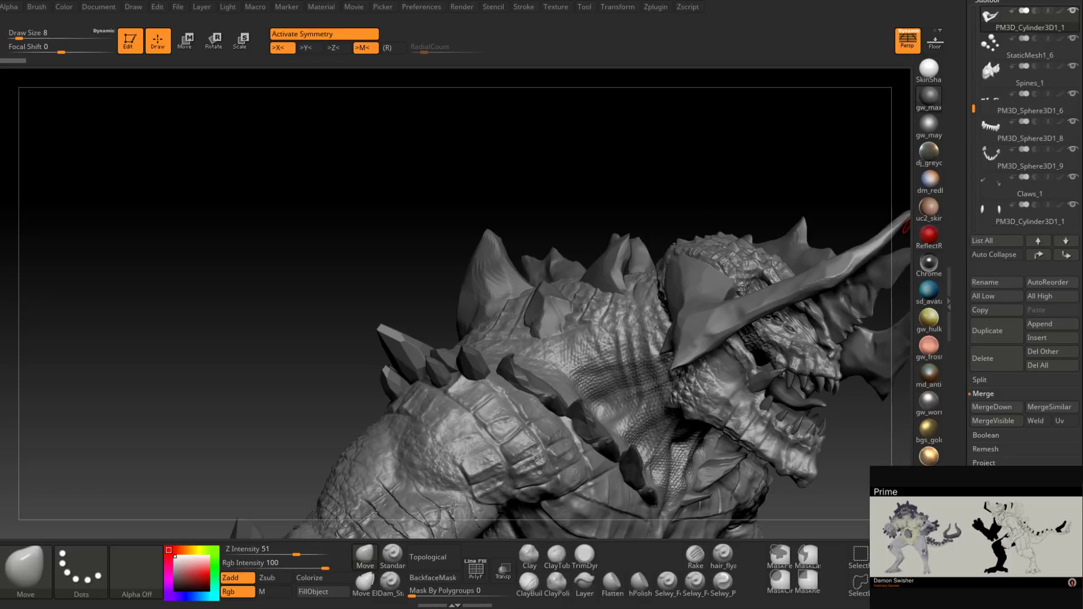
Step: Bring up the browser window with the hooded character image, view it and close it
{"action": "left_click_drag", "start_coordinate": [1082, 82], "coordinate": [556, 81]}
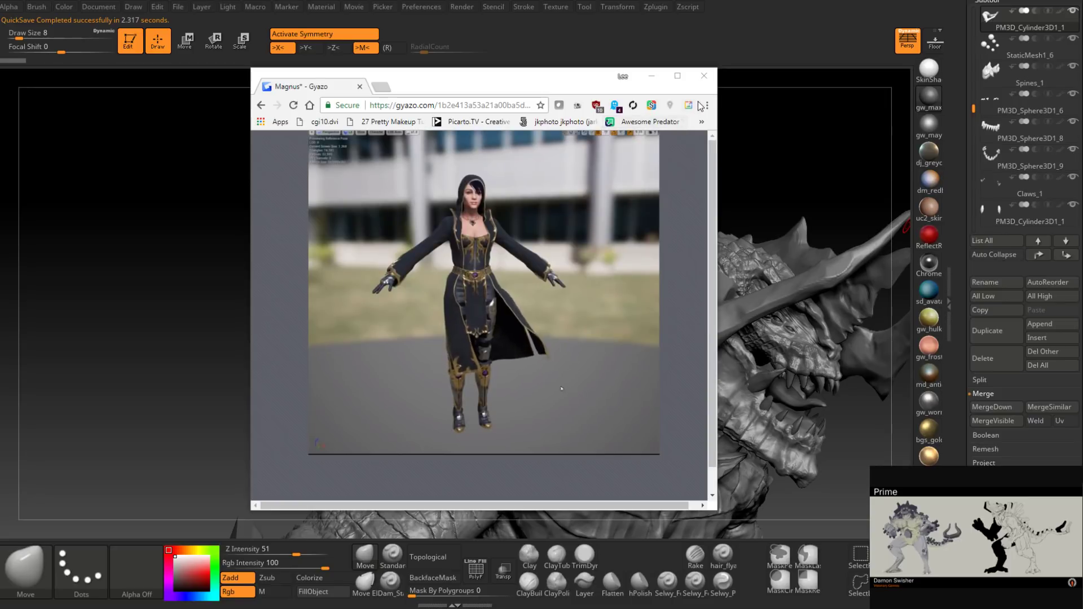
{"action": "left_click", "coordinate": [704, 77]}
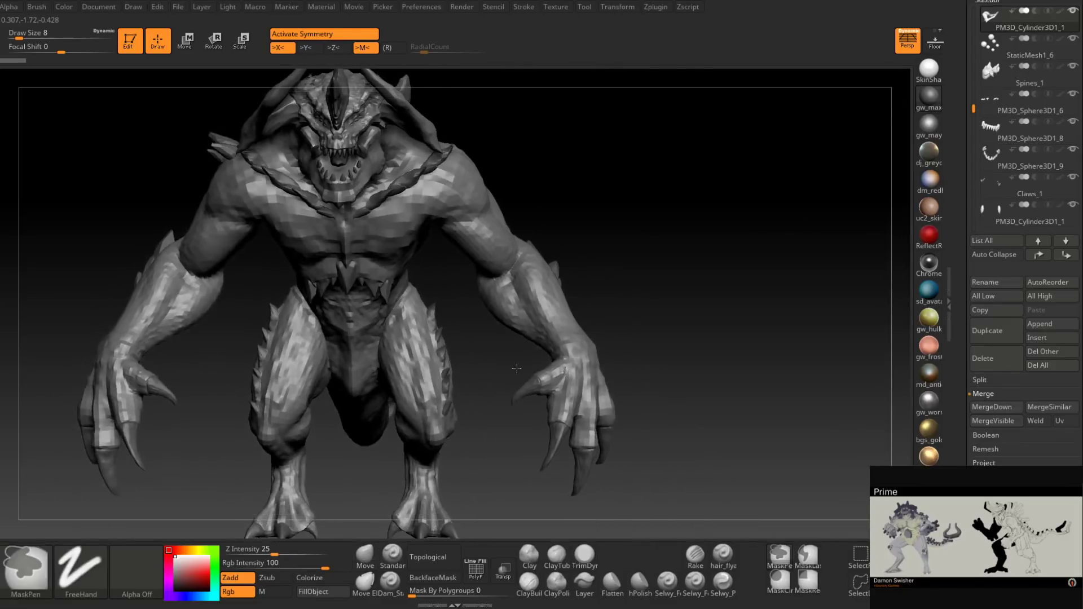
{"action": "key", "text": "shift+d"}
{"action": "key", "text": "shift+d"}
{"action": "key", "text": "shift+d"}
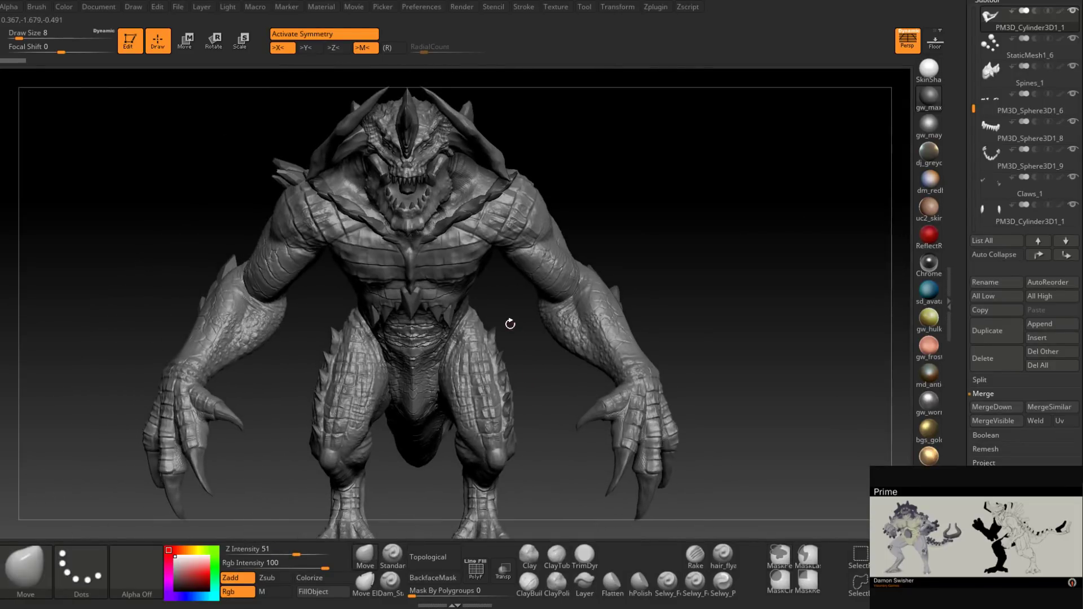
{"action": "key", "text": "d"}
{"action": "key", "text": "d"}
{"action": "key", "text": "d"}
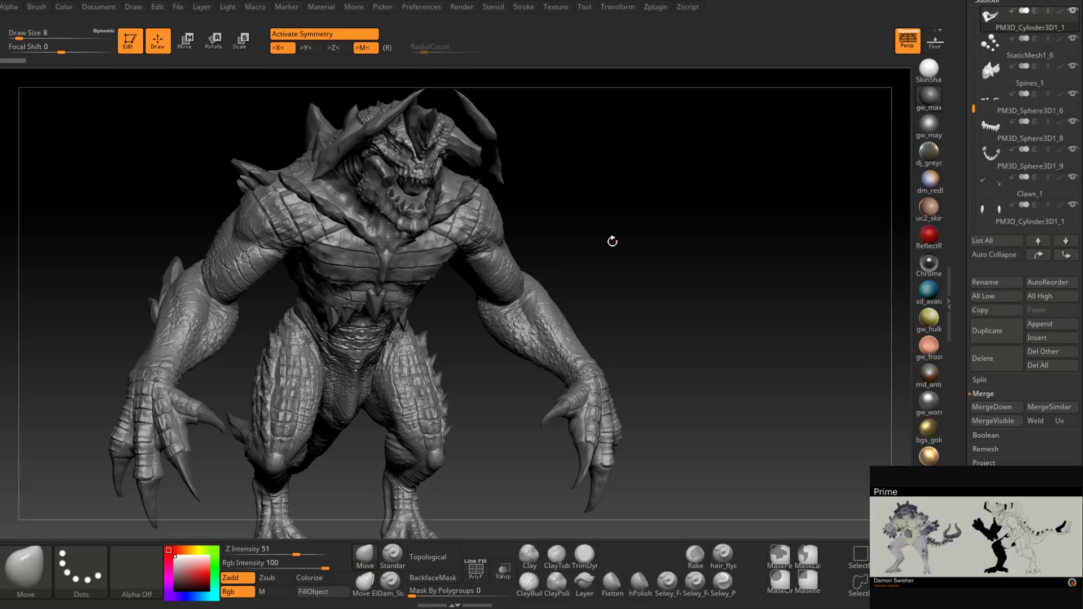
Step: Delete the remaining Extract3 spikes running from the shoulders across the chest, starting with Extract3_3, and suppress the deletion warning until restart
{"action": "mouse_move", "coordinate": [612, 242]}
{"action": "left_mouse_down"}
{"action": "mouse_move", "coordinate": [619, 295]}
{"action": "mouse_move", "coordinate": [505, 345]}
{"action": "mouse_move", "coordinate": [527, 350]}
{"action": "mouse_move", "coordinate": [530, 339]}
{"action": "mouse_move", "coordinate": [570, 372]}
{"action": "mouse_move", "coordinate": [560, 364]}
{"action": "mouse_move", "coordinate": [568, 359]}
{"action": "mouse_move", "coordinate": [567, 377]}
{"action": "mouse_move", "coordinate": [564, 322]}
{"action": "left_mouse_up"}
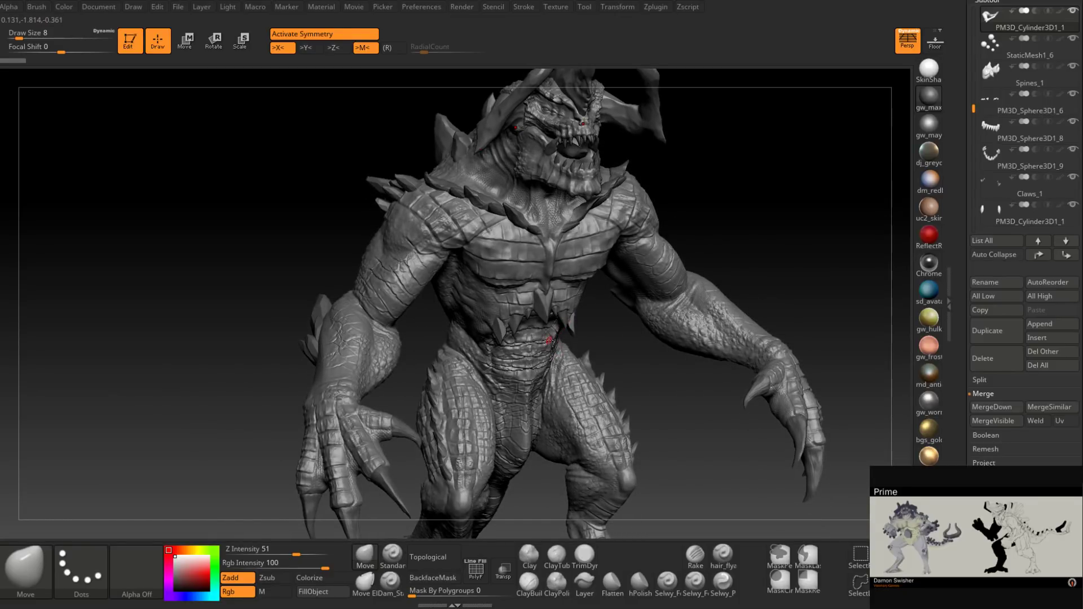
{"action": "mouse_move", "coordinate": [549, 340]}
{"action": "left_mouse_down"}
{"action": "mouse_move", "coordinate": [497, 322]}
{"action": "mouse_move", "coordinate": [404, 329]}
{"action": "left_mouse_up"}
{"action": "right_click_drag", "start_coordinate": [404, 330], "coordinate": [518, 344], "text": "alt"}
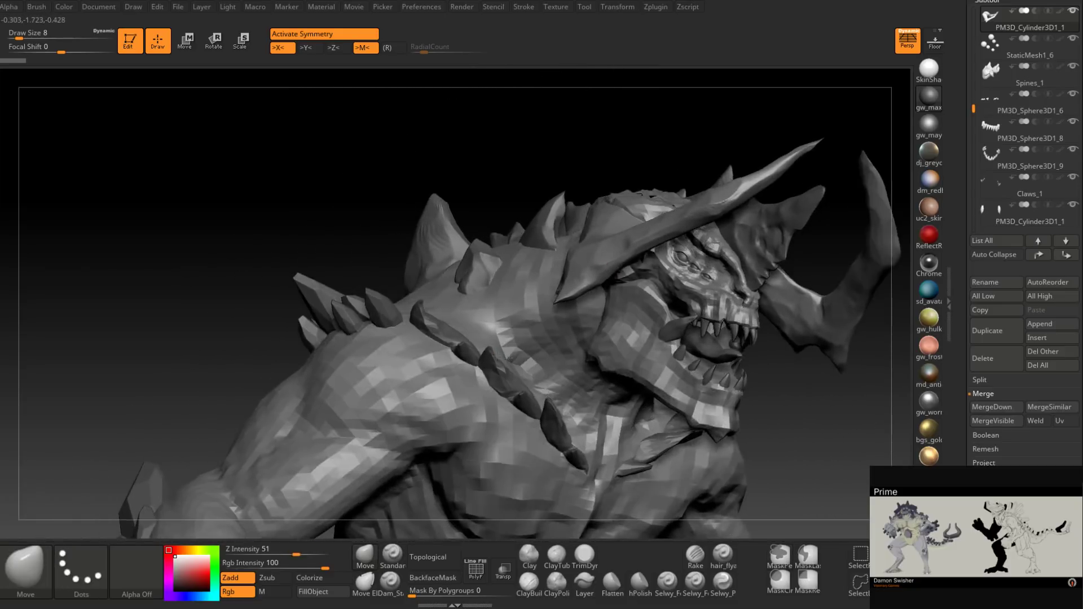
{"action": "left_click", "coordinate": [382, 317], "text": "alt"}
{"action": "right_click_drag", "start_coordinate": [384, 318], "coordinate": [462, 334]}
{"action": "left_click_drag", "start_coordinate": [462, 333], "coordinate": [496, 356]}
{"action": "left_click", "coordinate": [509, 381], "text": "alt"}
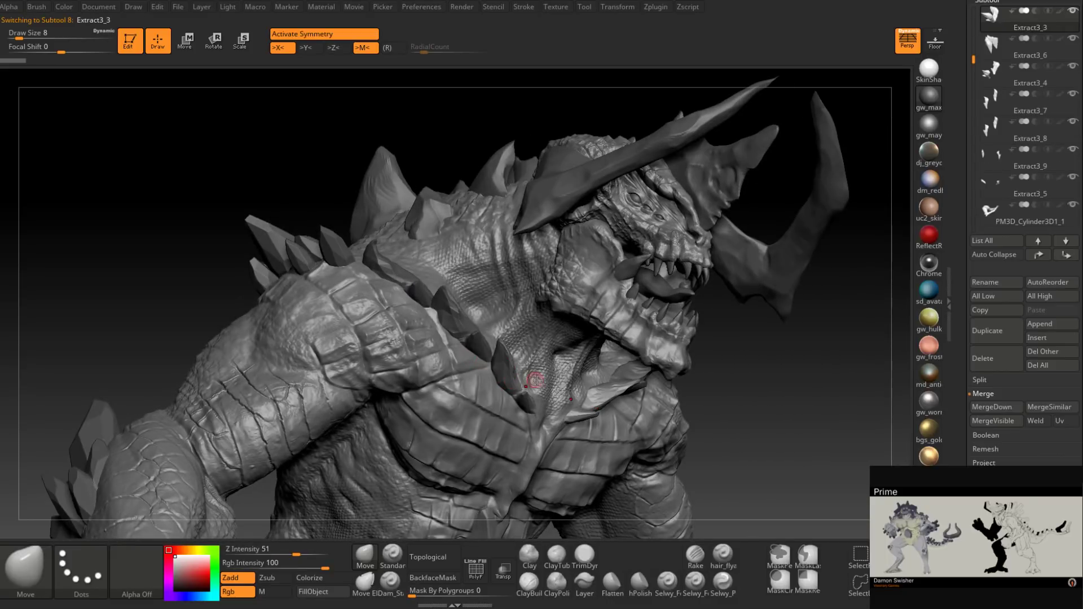
{"action": "right_click_drag", "start_coordinate": [533, 383], "coordinate": [490, 346]}
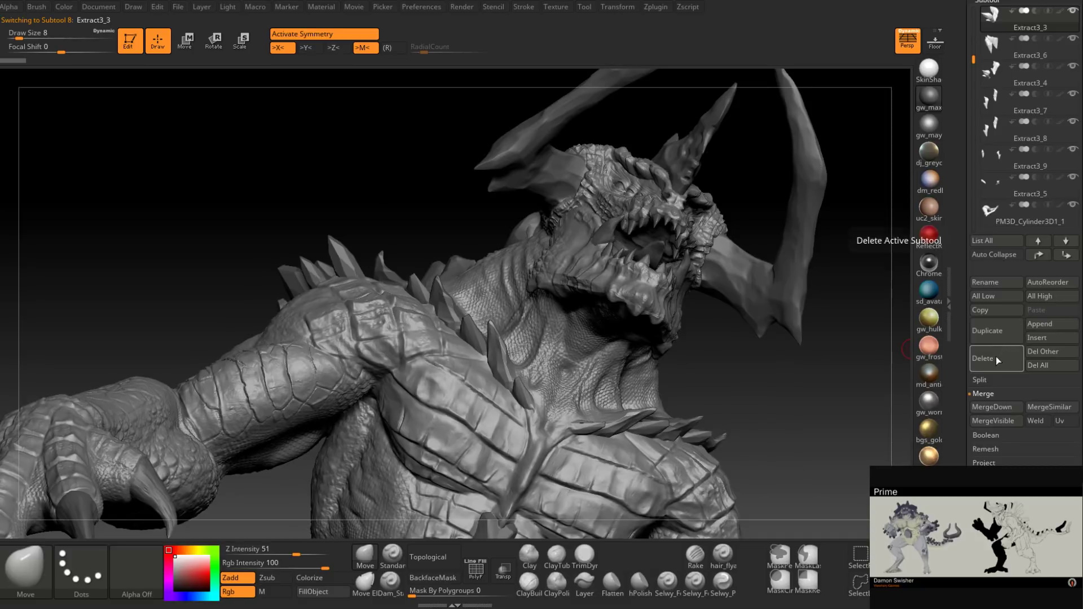
{"action": "left_click", "coordinate": [999, 356]}
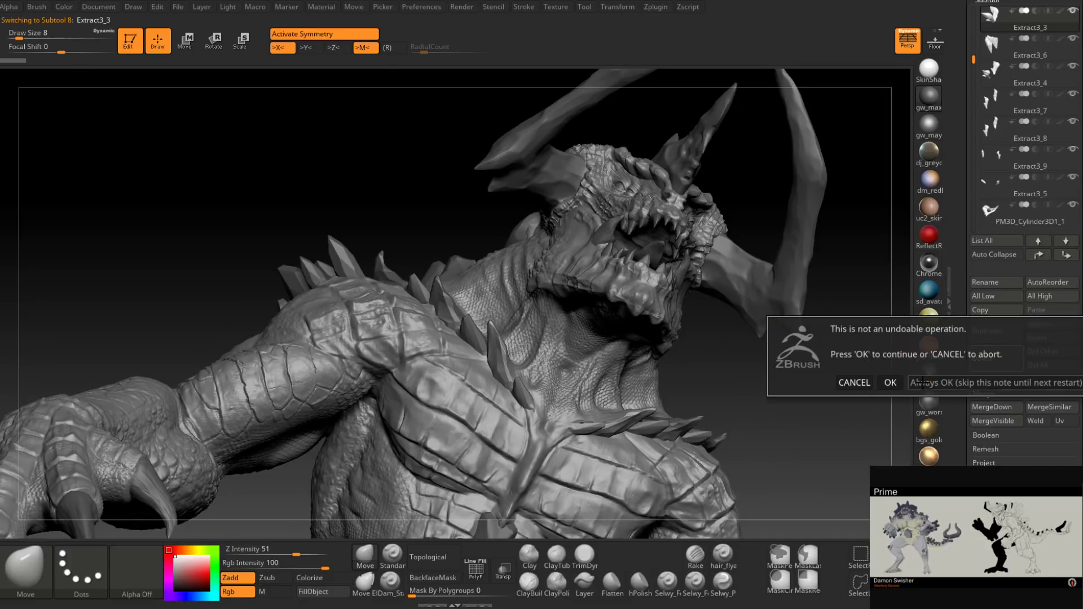
{"action": "left_click", "coordinate": [922, 382]}
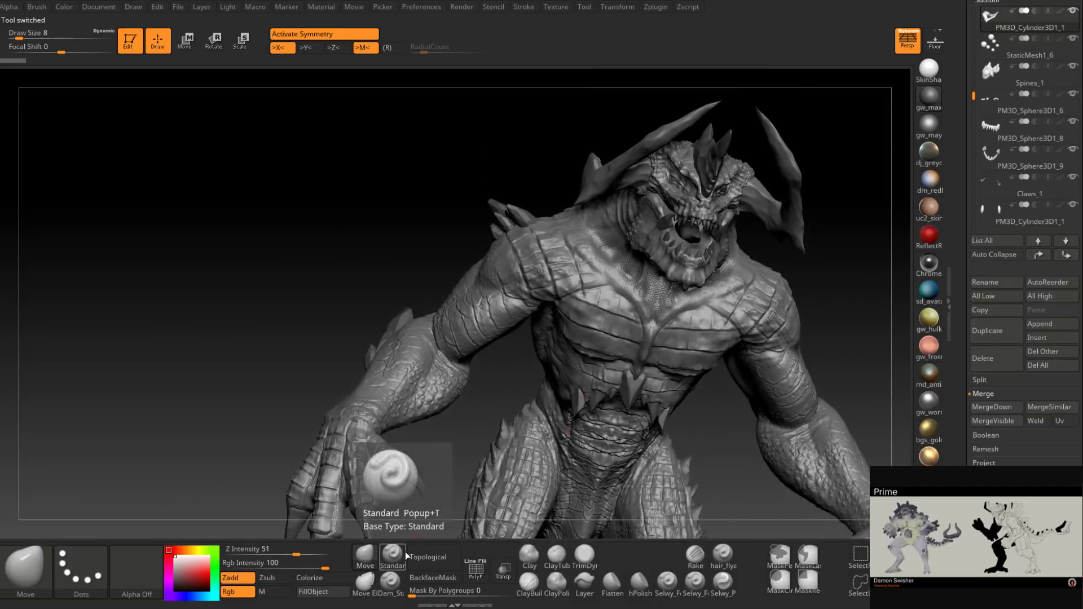
Step: Select the front shoulder crystal subtool PM3D_Cylinder3D6 and duplicate it
{"action": "right_click_drag", "start_coordinate": [350, 215], "coordinate": [477, 183]}
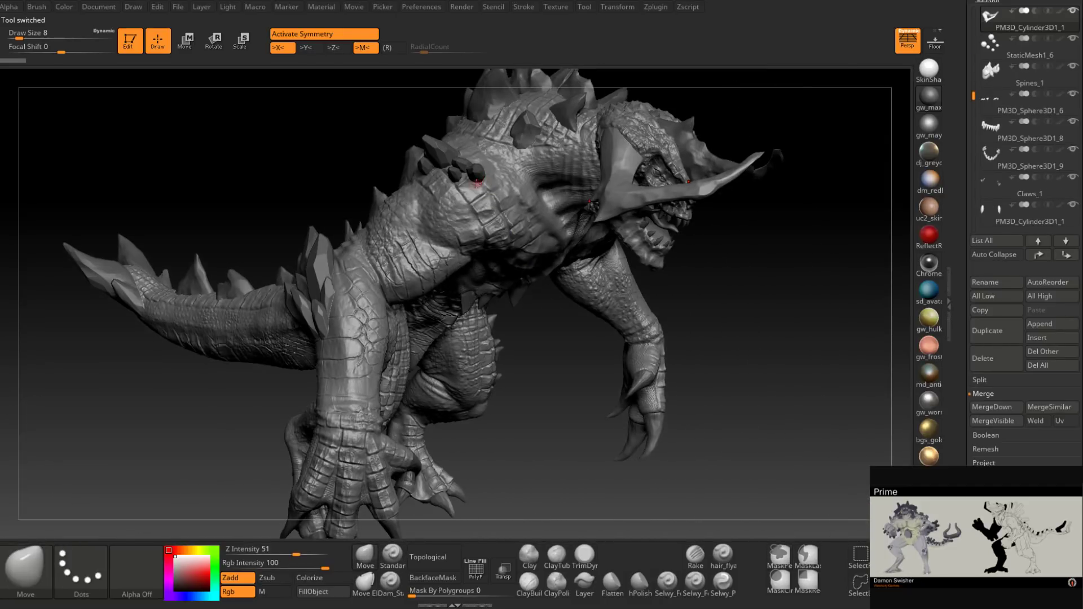
{"action": "mouse_move", "coordinate": [679, 259]}
{"action": "left_mouse_down"}
{"action": "mouse_move", "coordinate": [387, 321]}
{"action": "mouse_move", "coordinate": [679, 260]}
{"action": "left_mouse_up"}
{"action": "mouse_move", "coordinate": [550, 326]}
{"action": "left_mouse_down"}
{"action": "mouse_move", "coordinate": [389, 322]}
{"action": "mouse_move", "coordinate": [367, 305]}
{"action": "mouse_move", "coordinate": [497, 332]}
{"action": "mouse_move", "coordinate": [521, 326]}
{"action": "mouse_move", "coordinate": [327, 364]}
{"action": "mouse_move", "coordinate": [495, 338]}
{"action": "mouse_move", "coordinate": [538, 312]}
{"action": "mouse_move", "coordinate": [503, 305]}
{"action": "left_mouse_up"}
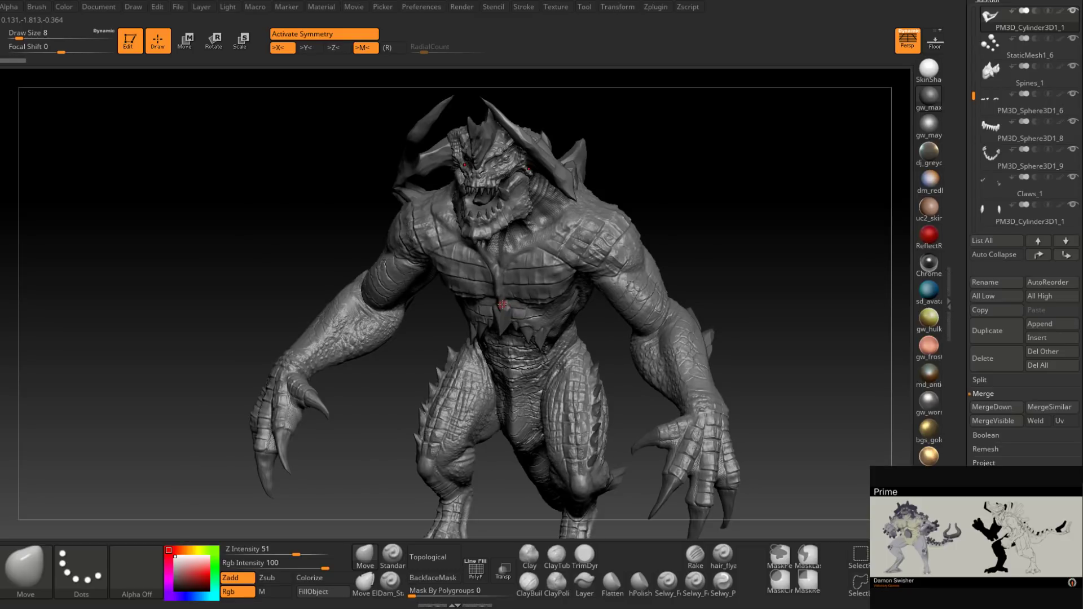
{"action": "mouse_move", "coordinate": [502, 305]}
{"action": "right_mouse_down"}
{"action": "mouse_move", "coordinate": [542, 316]}
{"action": "mouse_move", "coordinate": [502, 313]}
{"action": "mouse_move", "coordinate": [502, 333]}
{"action": "right_mouse_up"}
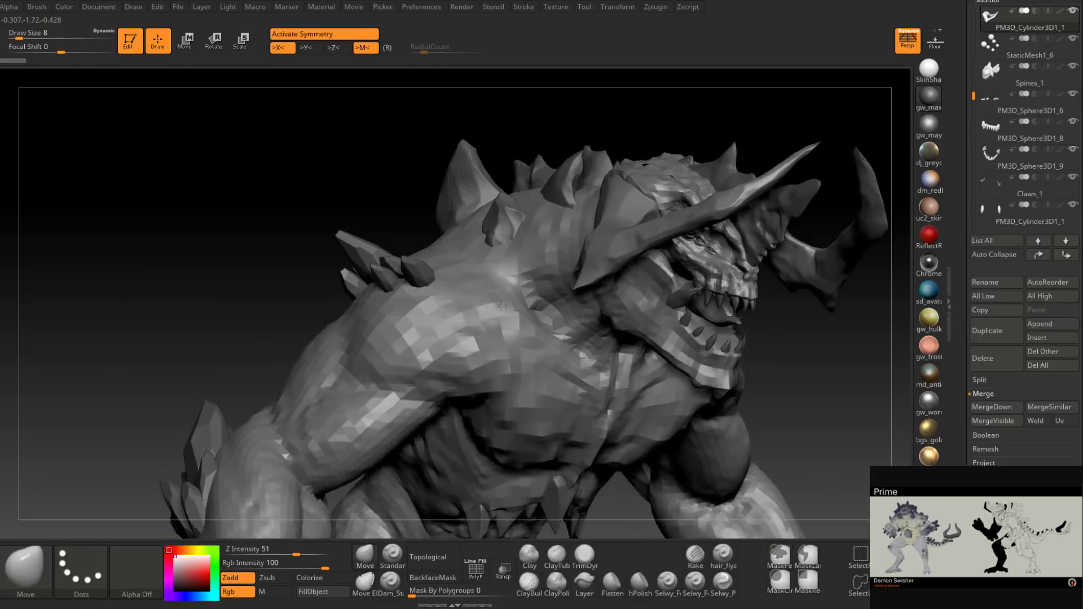
{"action": "left_click_drag", "start_coordinate": [502, 306], "coordinate": [416, 286]}
{"action": "left_click", "coordinate": [432, 298], "text": "alt"}
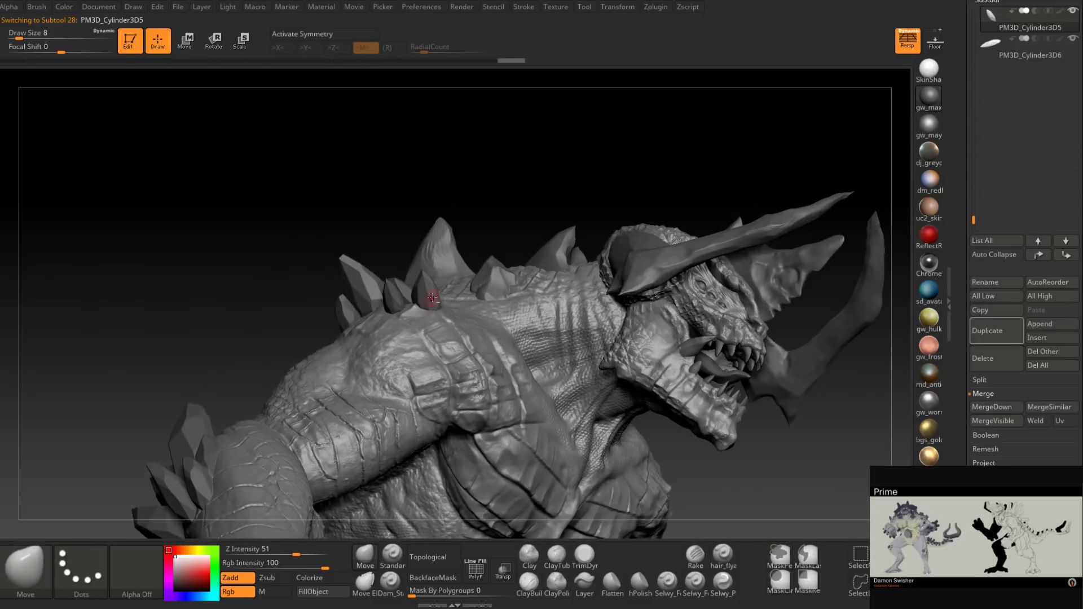
{"action": "mouse_move", "coordinate": [432, 299]}
{"action": "right_mouse_down"}
{"action": "mouse_move", "coordinate": [482, 316]}
{"action": "mouse_move", "coordinate": [510, 389]}
{"action": "mouse_move", "coordinate": [497, 462]}
{"action": "right_mouse_up"}
{"action": "left_click", "coordinate": [995, 51]}
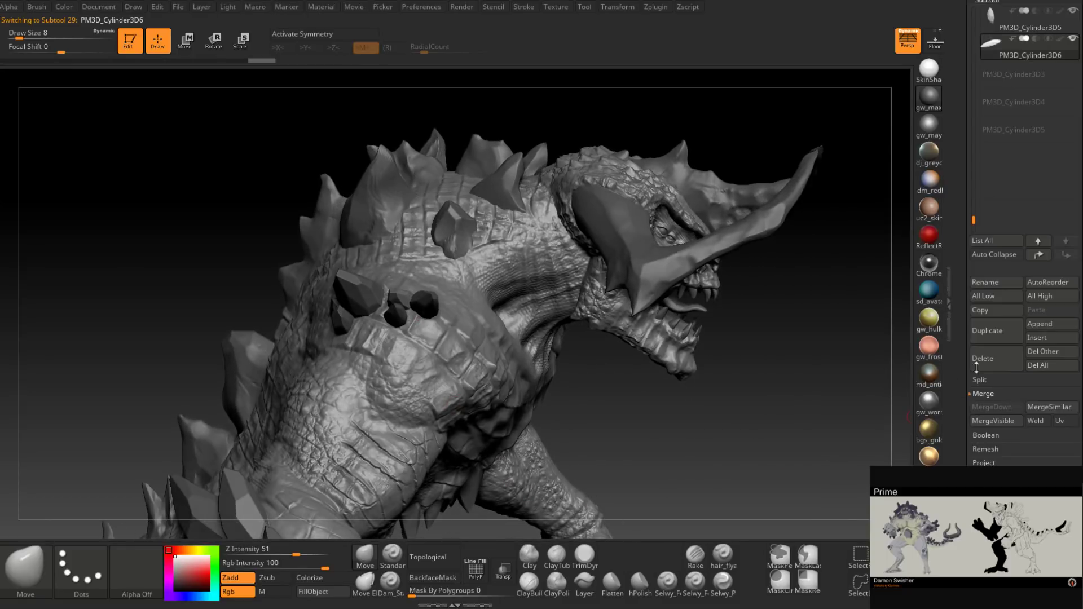
{"action": "left_click_drag", "start_coordinate": [753, 434], "coordinate": [531, 366]}
{"action": "mouse_move", "coordinate": [531, 366]}
{"action": "right_mouse_down"}
{"action": "mouse_move", "coordinate": [543, 363]}
{"action": "mouse_move", "coordinate": [536, 391]}
{"action": "right_mouse_up"}
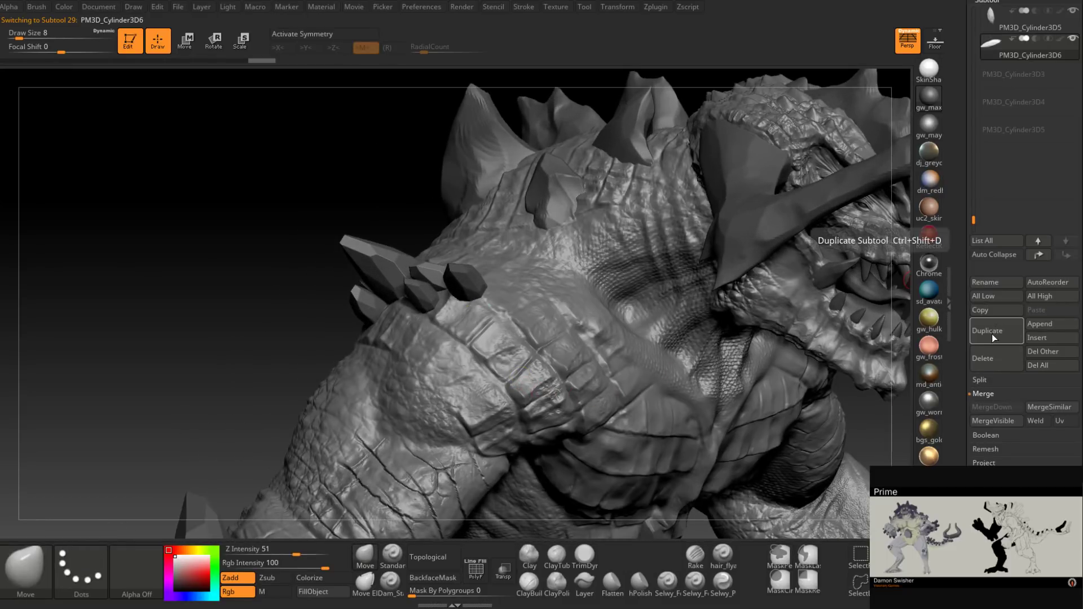
{"action": "left_click", "coordinate": [990, 334]}
Step: Move the duplicated crystal off the shoulder cluster and down to the collar at the base of the neck
{"action": "right_click_drag", "start_coordinate": [249, 367], "coordinate": [352, 391]}
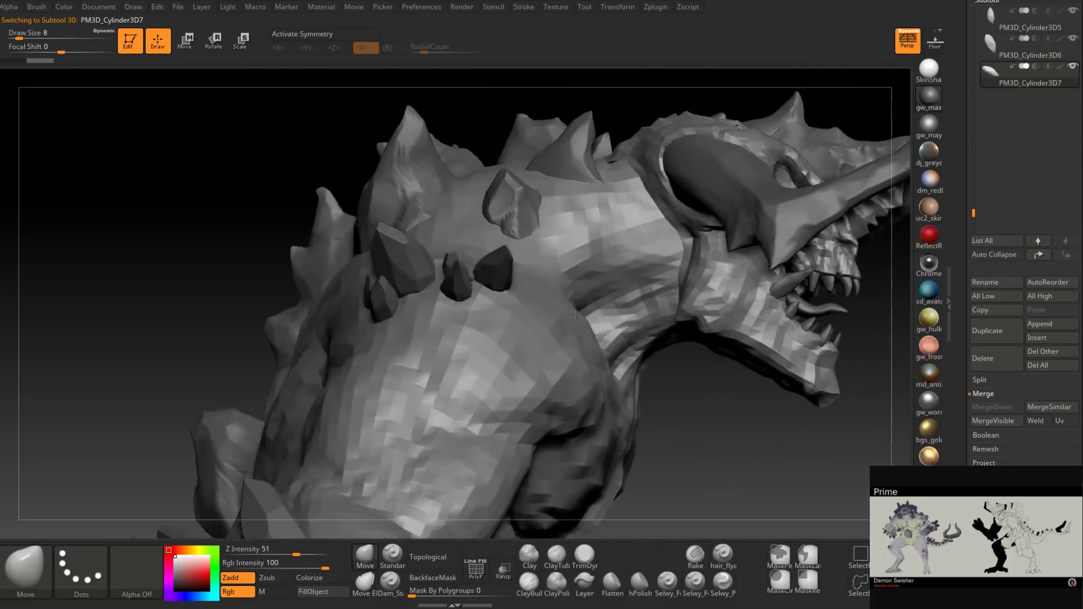
{"action": "left_click", "coordinate": [187, 42]}
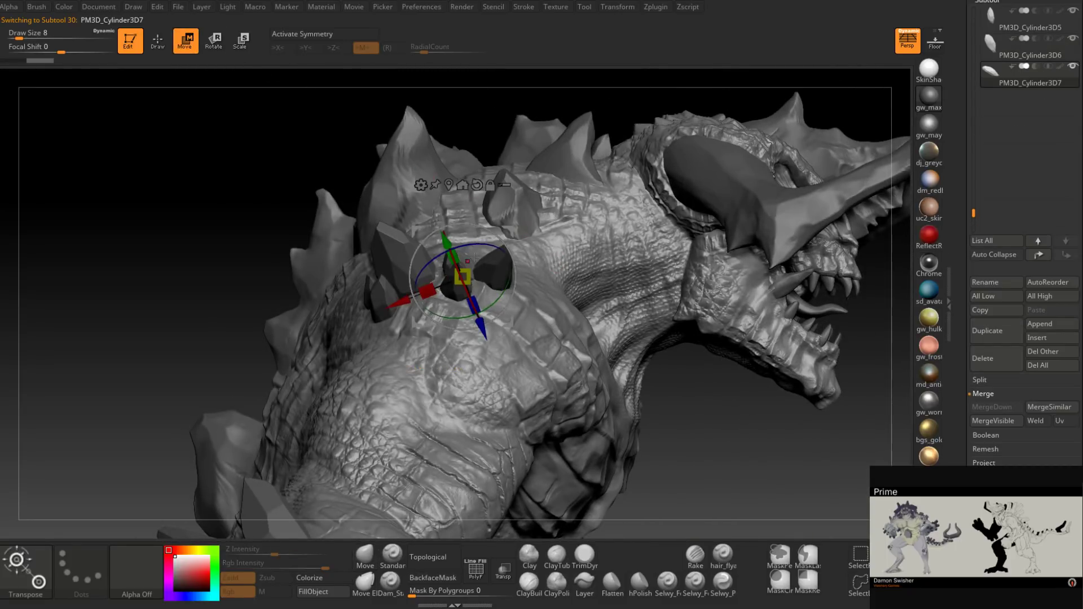
{"action": "left_click_drag", "start_coordinate": [508, 228], "coordinate": [588, 242]}
{"action": "left_click_drag", "start_coordinate": [605, 228], "coordinate": [605, 211]}
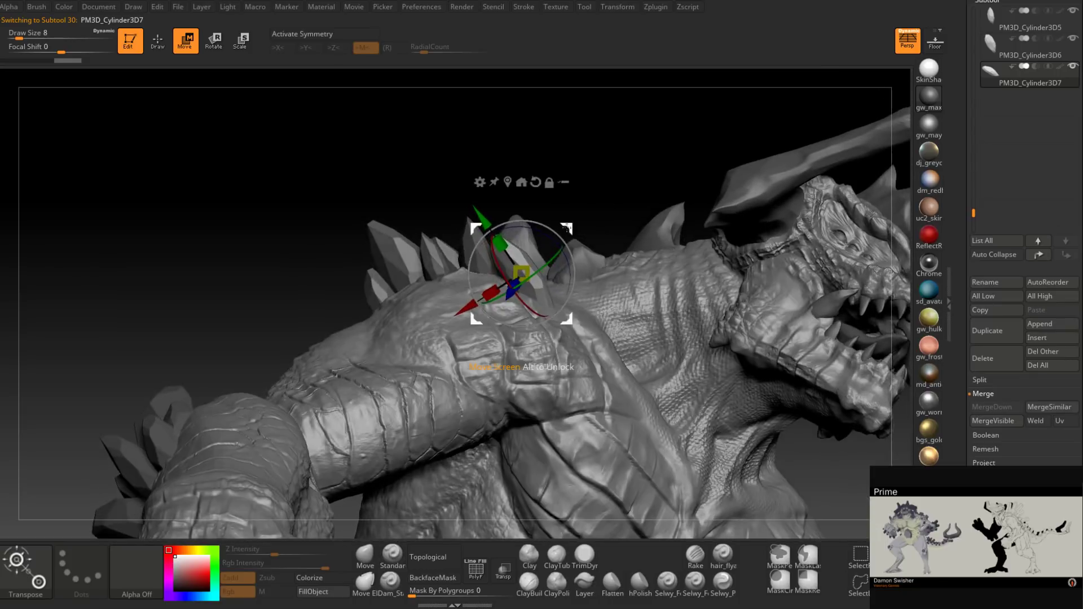
{"action": "left_click_drag", "start_coordinate": [598, 209], "coordinate": [620, 226]}
{"action": "left_click_drag", "start_coordinate": [614, 259], "coordinate": [655, 313]}
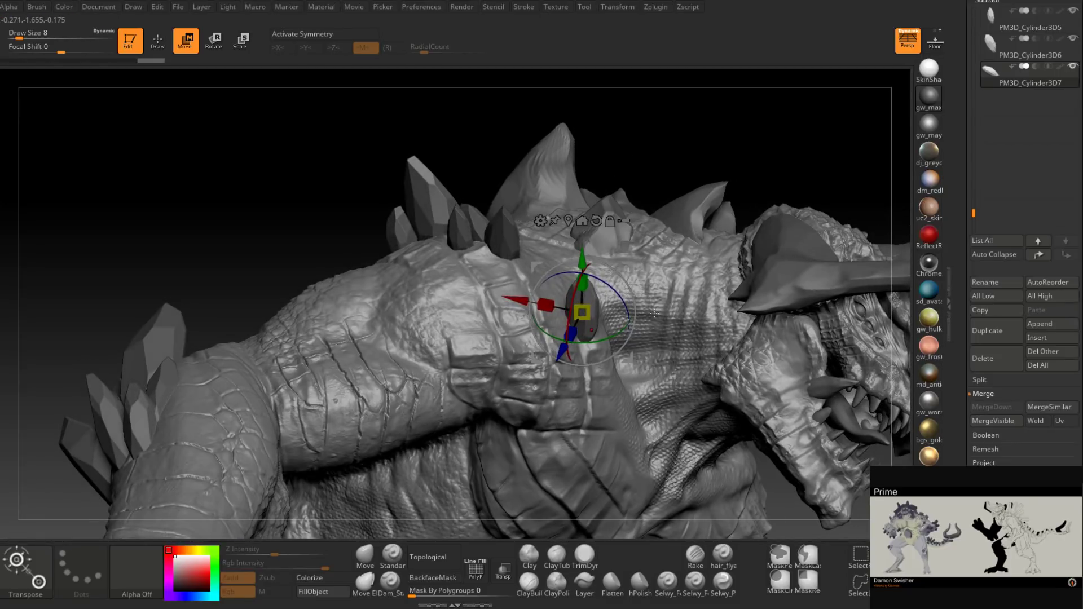
Step: Adjust the first collar crystal's position and tilt so it leans outward from the neck towards the shoulder
{"action": "left_click_drag", "start_coordinate": [655, 313], "coordinate": [635, 281]}
{"action": "left_click_drag", "start_coordinate": [559, 364], "coordinate": [678, 368]}
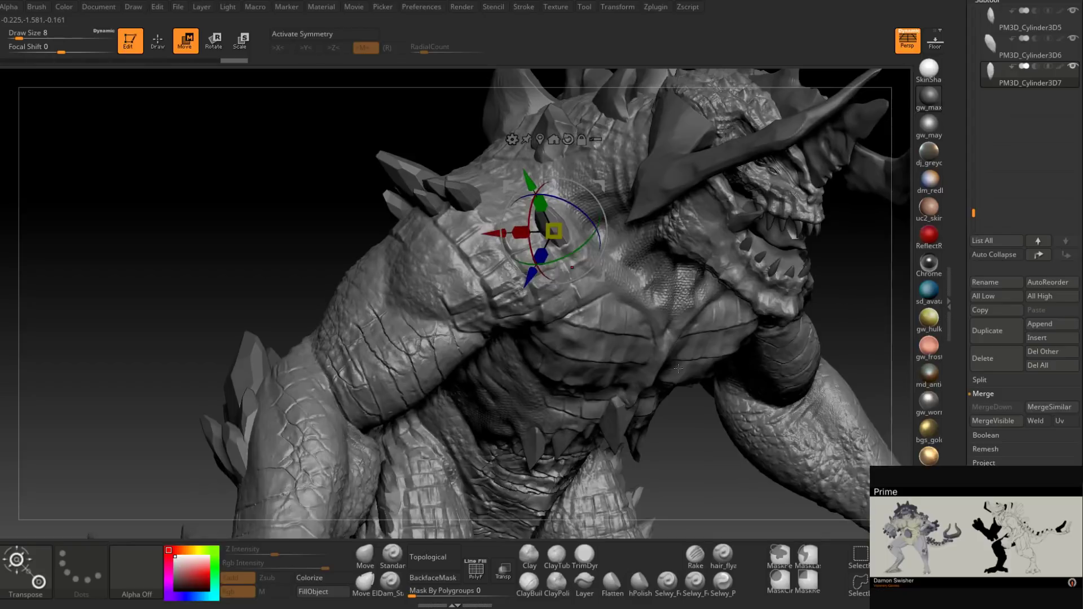
{"action": "right_click_drag", "start_coordinate": [678, 368], "coordinate": [584, 347], "text": "ctrl"}
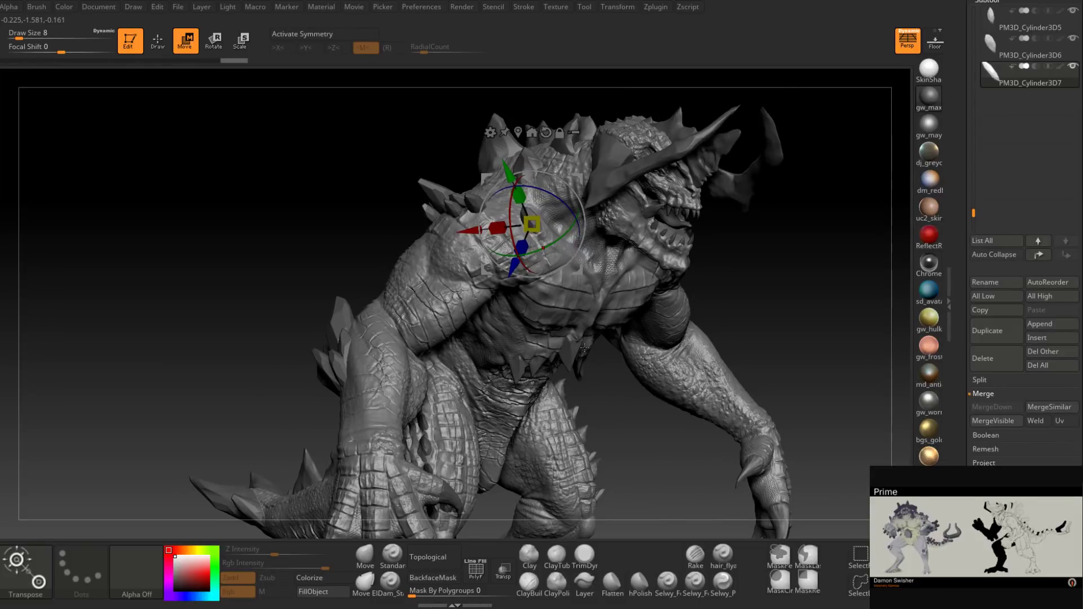
{"action": "right_click_drag", "start_coordinate": [606, 312], "coordinate": [572, 321]}
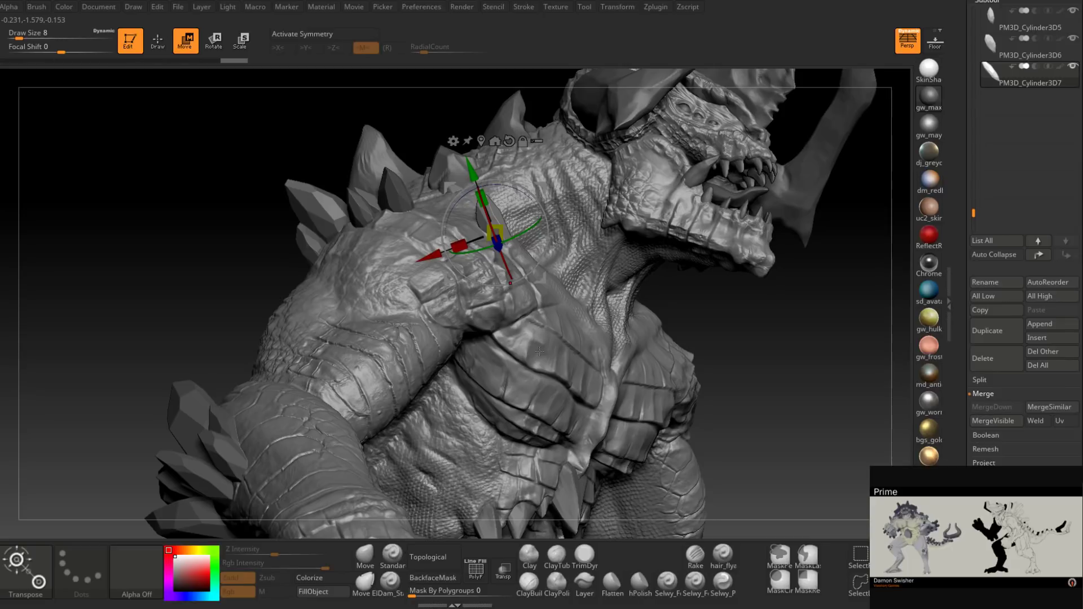
{"action": "right_click_drag", "start_coordinate": [539, 351], "coordinate": [542, 390], "text": "ctrl"}
Step: Duplicate the first collar crystal and shift the copy along the collar towards the chest
{"action": "left_click", "coordinate": [997, 339]}
{"action": "right_click_drag", "start_coordinate": [551, 332], "coordinate": [547, 327]}
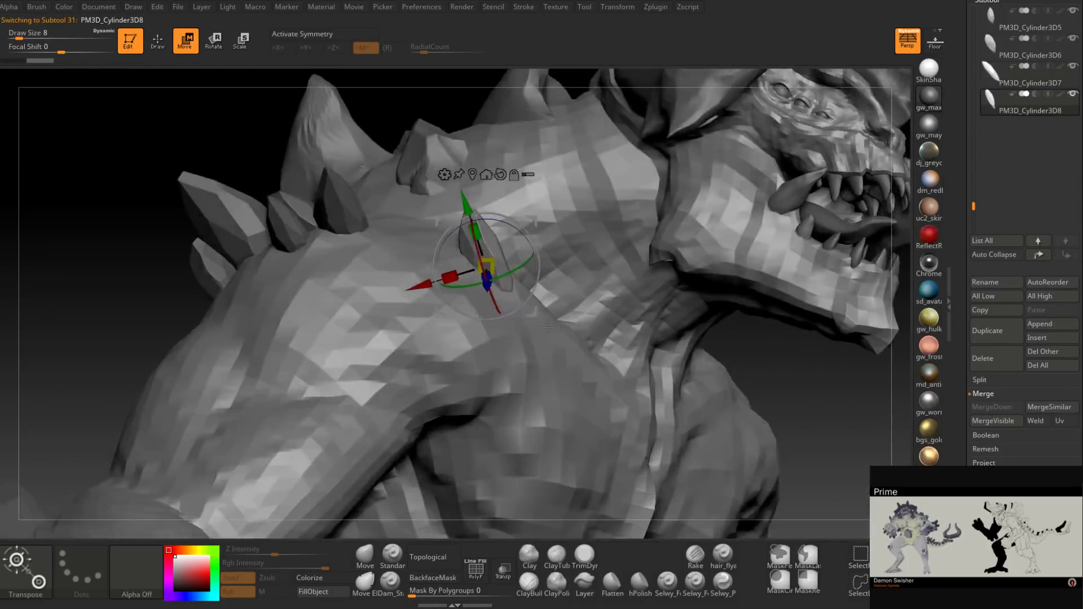
{"action": "left_click_drag", "start_coordinate": [535, 312], "coordinate": [578, 334]}
{"action": "right_click_drag", "start_coordinate": [637, 316], "coordinate": [581, 290]}
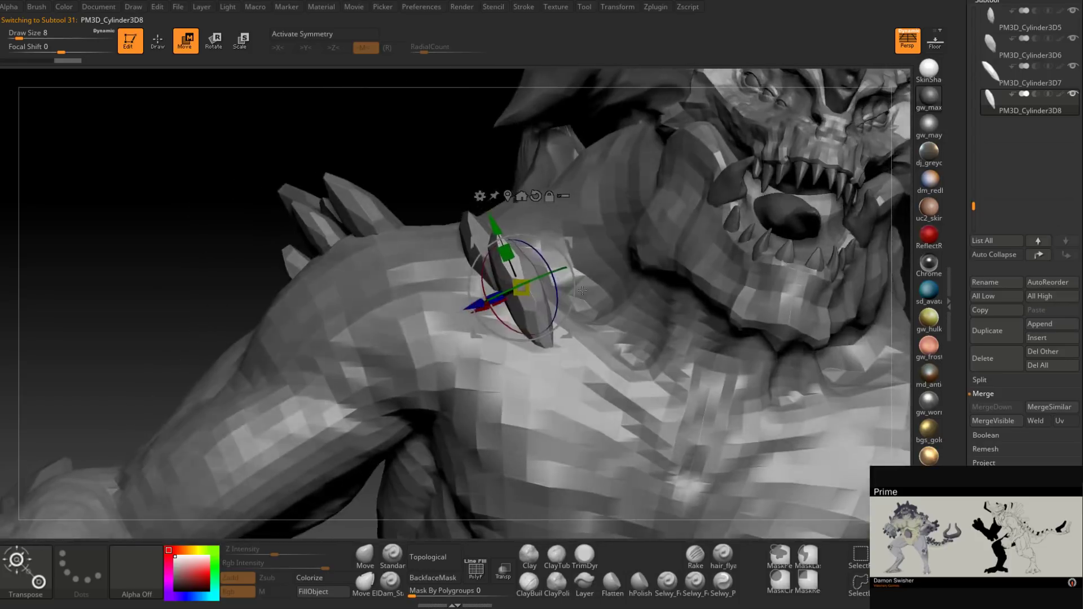
{"action": "left_click_drag", "start_coordinate": [570, 241], "coordinate": [588, 245]}
{"action": "right_click_drag", "start_coordinate": [564, 268], "coordinate": [608, 275]}
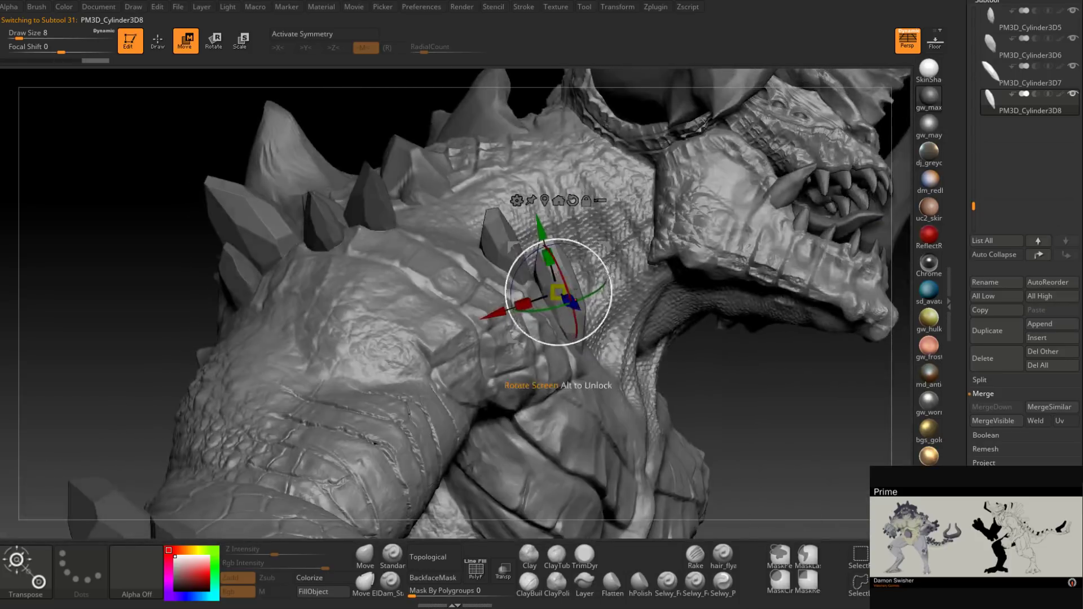
Step: Refine the second collar crystal's angle and depth with small rotations and moves, checking it from the side and front
{"action": "left_click_drag", "start_coordinate": [608, 275], "coordinate": [611, 289]}
{"action": "left_click_drag", "start_coordinate": [604, 248], "coordinate": [599, 258]}
{"action": "right_click_drag", "start_coordinate": [637, 262], "coordinate": [595, 261]}
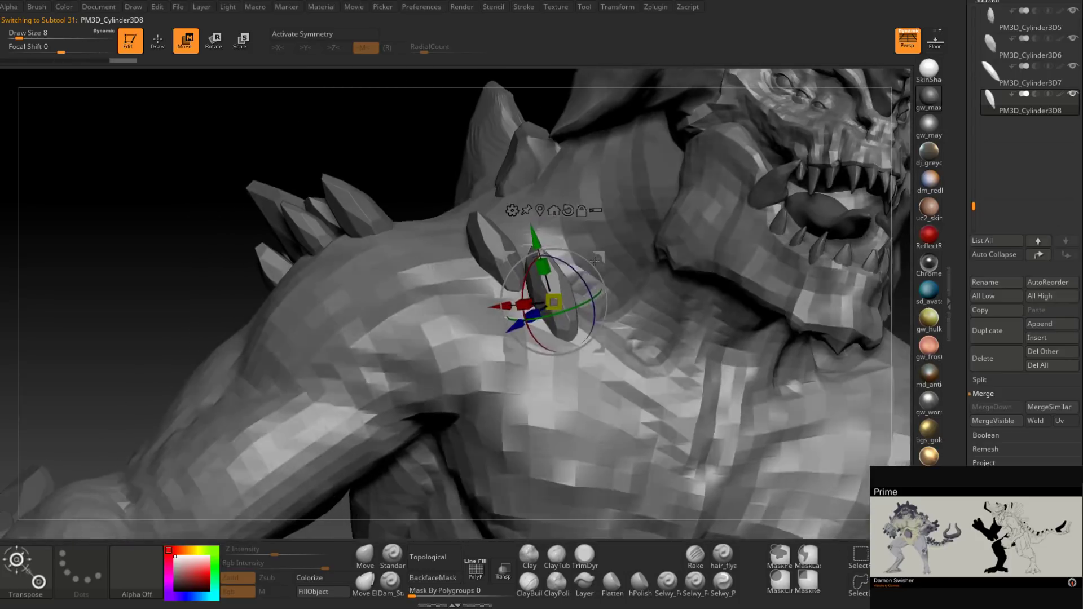
{"action": "left_click_drag", "start_coordinate": [599, 256], "coordinate": [594, 261]}
{"action": "left_click_drag", "start_coordinate": [566, 317], "coordinate": [630, 286]}
{"action": "right_click_drag", "start_coordinate": [564, 262], "coordinate": [610, 264]}
{"action": "left_click_drag", "start_coordinate": [610, 261], "coordinate": [603, 263]}
{"action": "right_click_drag", "start_coordinate": [606, 263], "coordinate": [559, 266]}
{"action": "left_click_drag", "start_coordinate": [558, 306], "coordinate": [557, 316]}
{"action": "right_click_drag", "start_coordinate": [557, 315], "coordinate": [536, 317]}
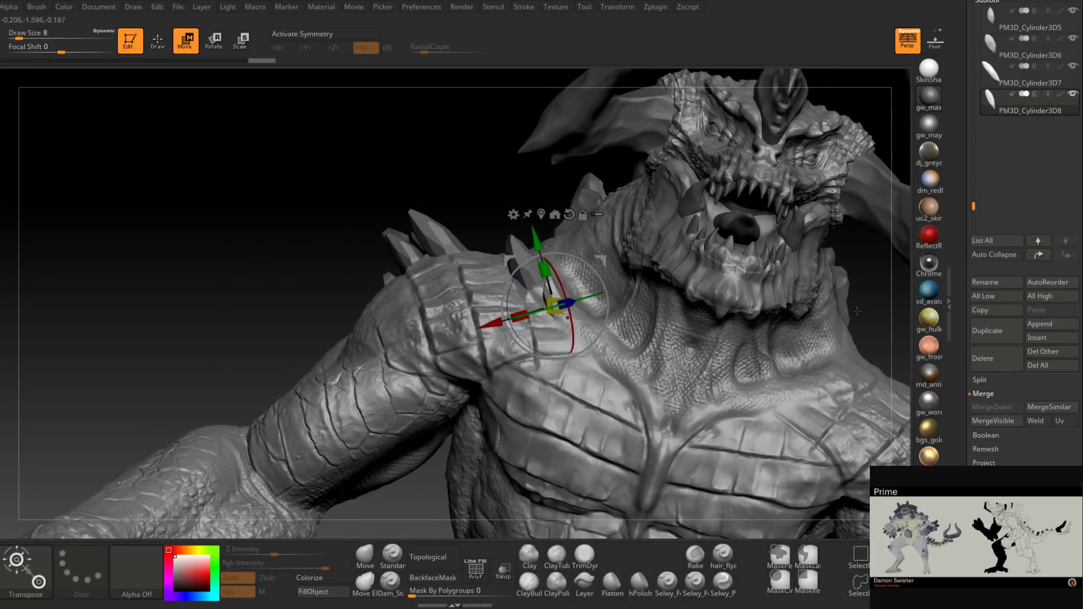
Step: Duplicate the second collar crystal and offset and rotate the copy slightly beside it
{"action": "left_click", "coordinate": [1003, 330]}
{"action": "right_click_drag", "start_coordinate": [570, 282], "coordinate": [601, 242]}
{"action": "left_click_drag", "start_coordinate": [597, 257], "coordinate": [605, 270]}
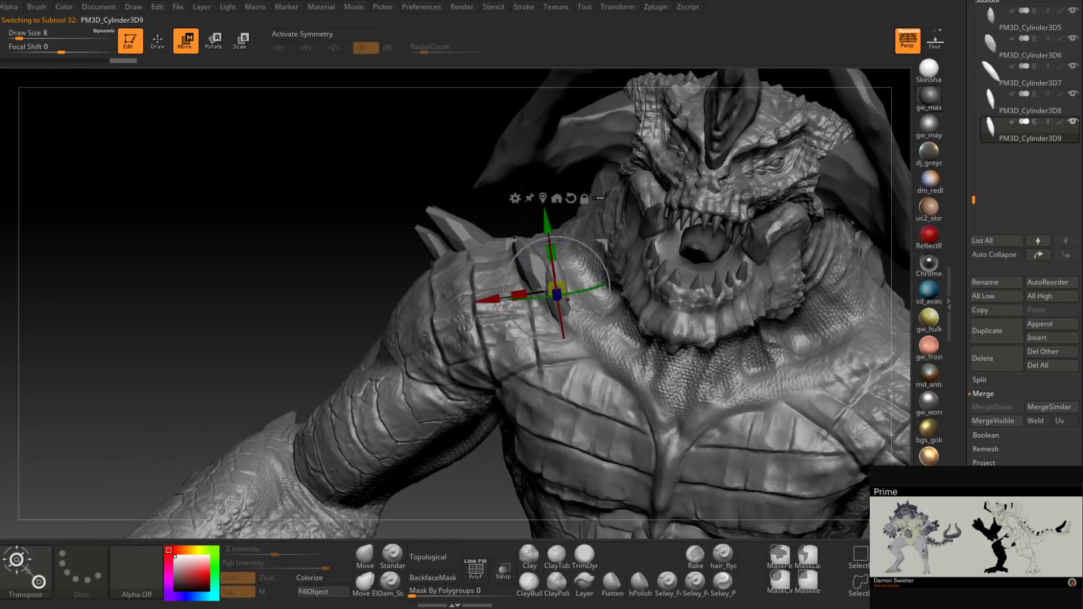
{"action": "left_click_drag", "start_coordinate": [547, 299], "coordinate": [579, 293]}
Step: Reselect the second collar crystal, PM3D_Cylinder3D8, and adjust its placement against its neighbours
{"action": "left_click_drag", "start_coordinate": [522, 270], "coordinate": [669, 432]}
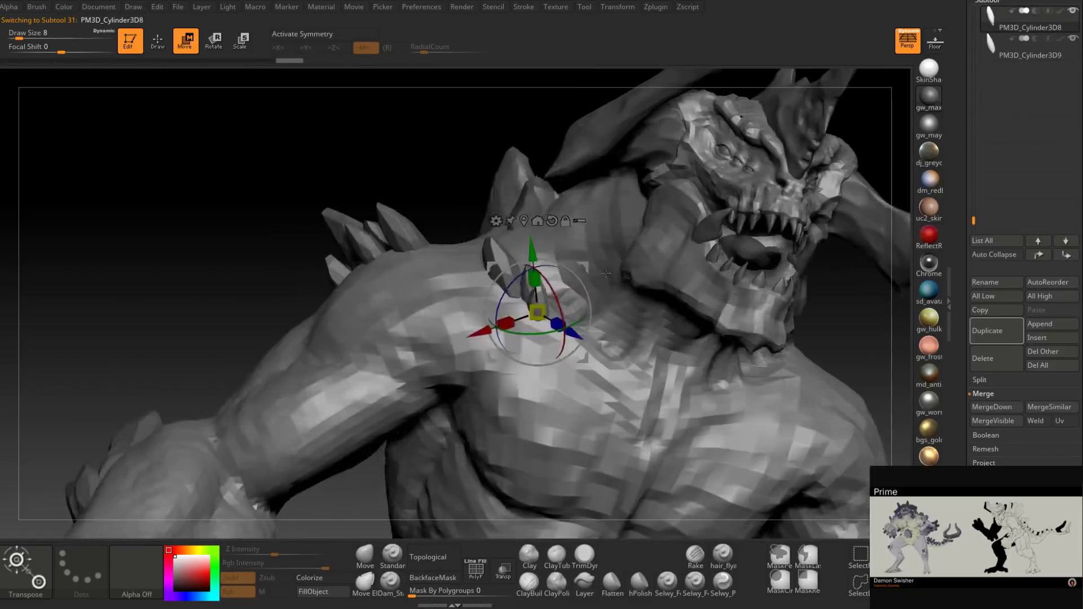
{"action": "left_click_drag", "start_coordinate": [585, 268], "coordinate": [602, 270]}
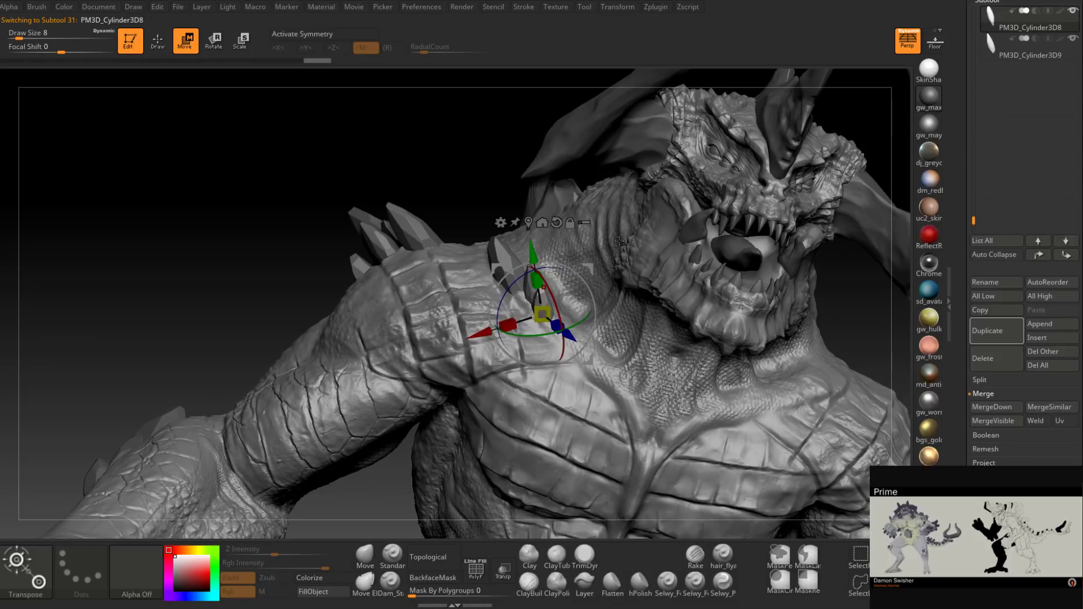
{"action": "mouse_move", "coordinate": [570, 329]}
{"action": "left_mouse_down"}
{"action": "mouse_move", "coordinate": [636, 310]}
{"action": "mouse_move", "coordinate": [601, 249]}
{"action": "mouse_move", "coordinate": [649, 240]}
{"action": "mouse_move", "coordinate": [592, 251]}
{"action": "left_mouse_up"}
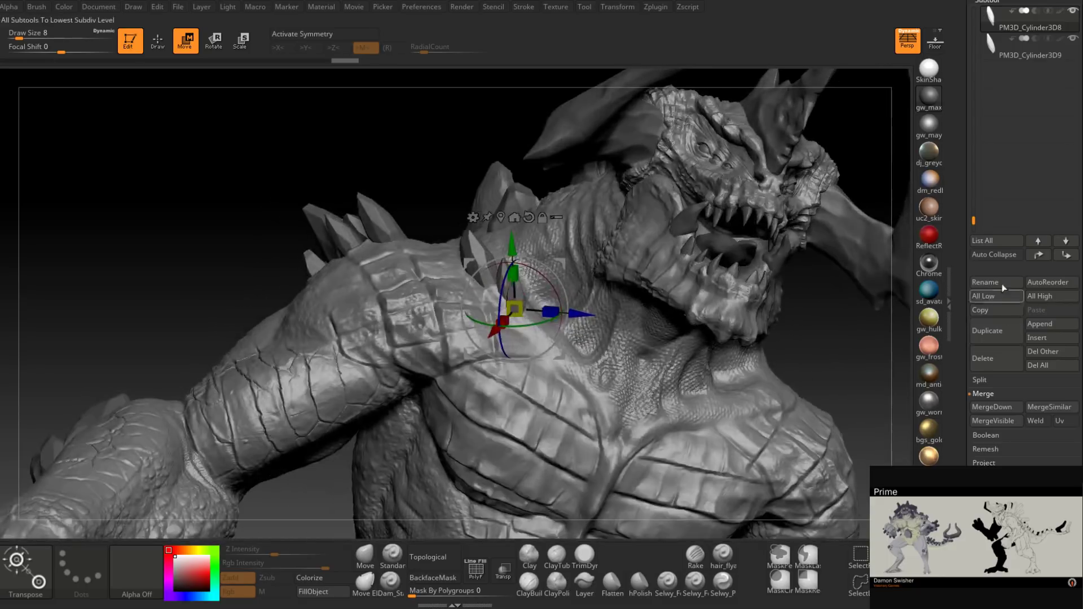
Step: Duplicate the collar crystal PM3D_Cylinder3D9, flip the copy and tilt it into the collar beside the others
{"action": "left_click", "coordinate": [994, 52]}
{"action": "left_click", "coordinate": [994, 330]}
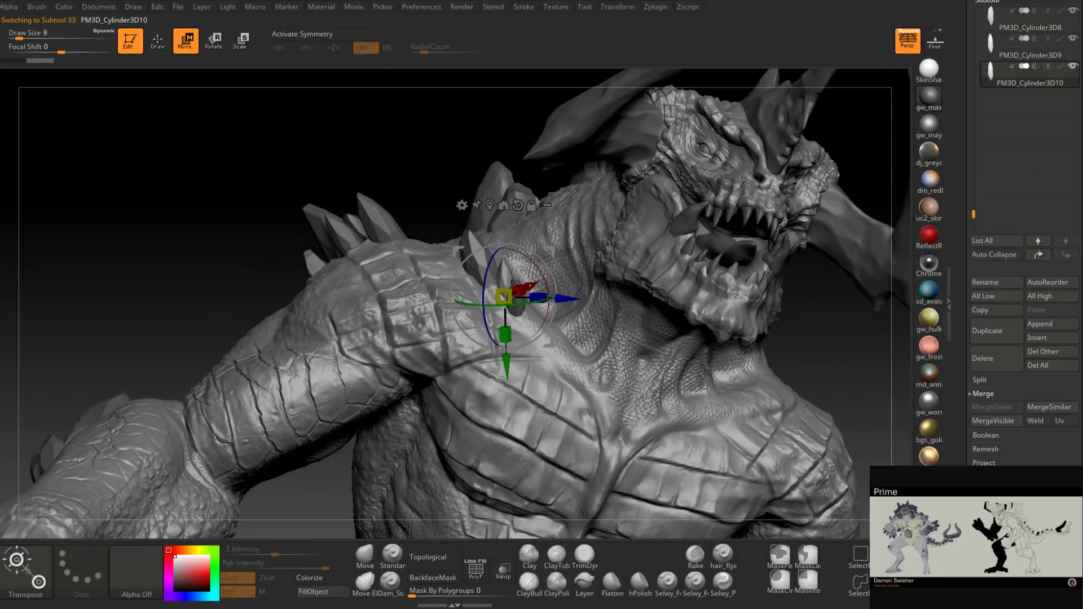
{"action": "left_click_drag", "start_coordinate": [562, 258], "coordinate": [514, 264]}
{"action": "left_click_drag", "start_coordinate": [526, 221], "coordinate": [594, 221]}
{"action": "left_click_drag", "start_coordinate": [499, 341], "coordinate": [503, 352]}
{"action": "left_click_drag", "start_coordinate": [528, 275], "coordinate": [516, 262]}
{"action": "left_click_drag", "start_coordinate": [494, 297], "coordinate": [502, 291]}
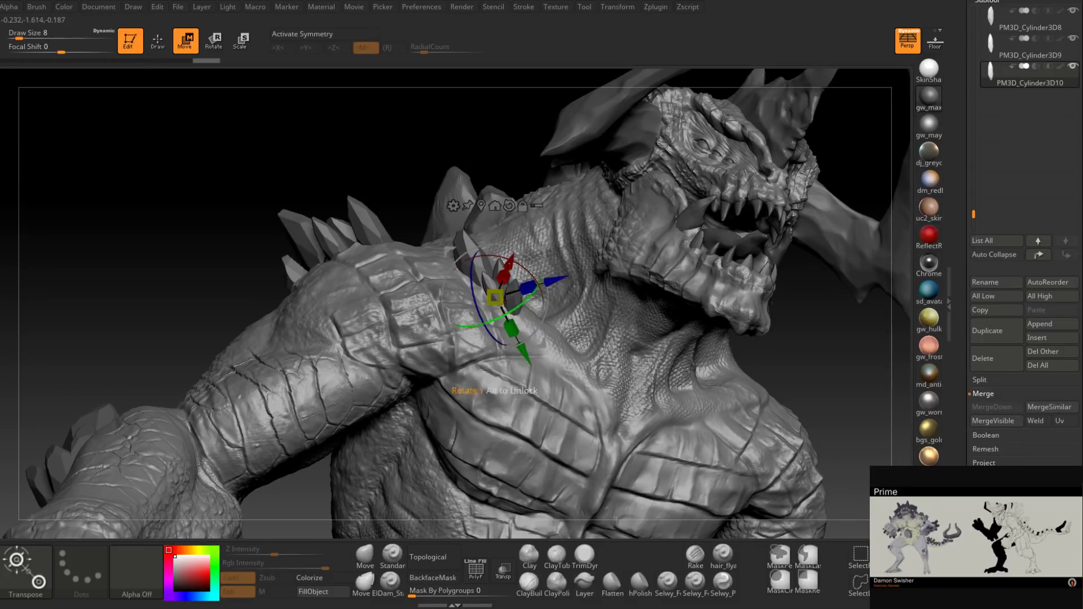
{"action": "mouse_move", "coordinate": [625, 277]}
{"action": "left_mouse_down"}
{"action": "mouse_move", "coordinate": [576, 281]}
{"action": "mouse_move", "coordinate": [682, 285]}
{"action": "mouse_move", "coordinate": [604, 287]}
{"action": "left_mouse_up"}
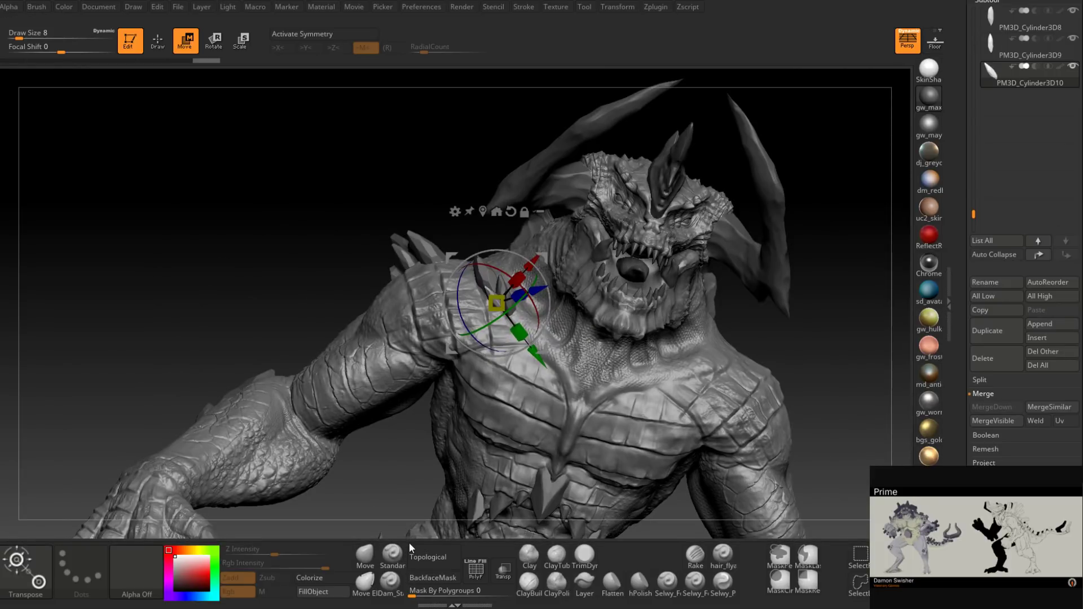
{"action": "right_click_drag", "start_coordinate": [570, 299], "coordinate": [625, 306]}
{"action": "left_click_drag", "start_coordinate": [624, 307], "coordinate": [498, 358]}
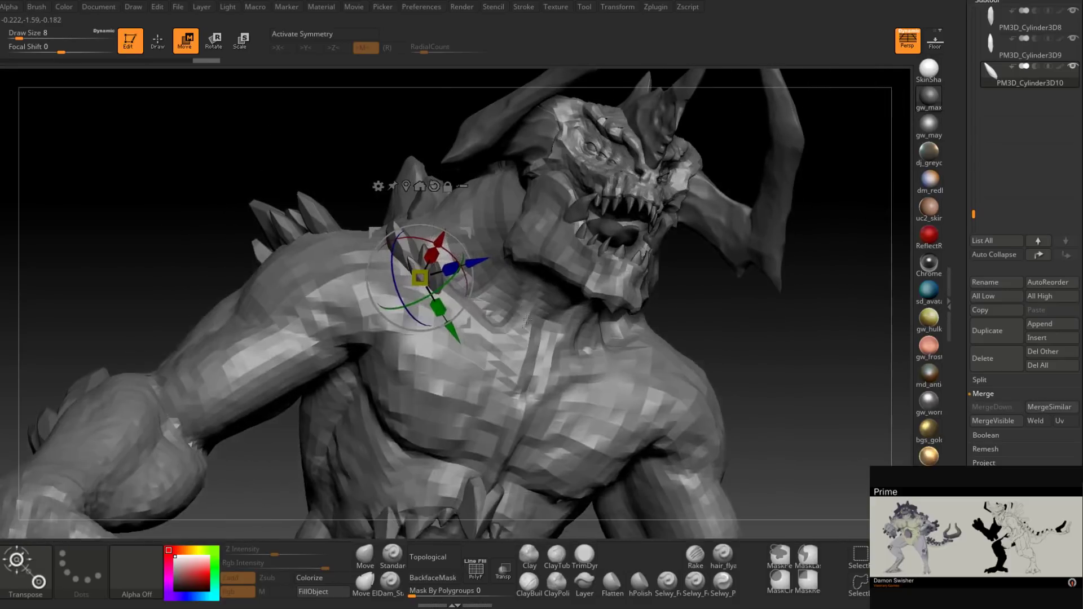
Step: Duplicate the newest collar crystal, then move and rotate the copy further down the collar towards the throat
{"action": "left_click", "coordinate": [1001, 332]}
{"action": "left_click_drag", "start_coordinate": [793, 333], "coordinate": [827, 319]}
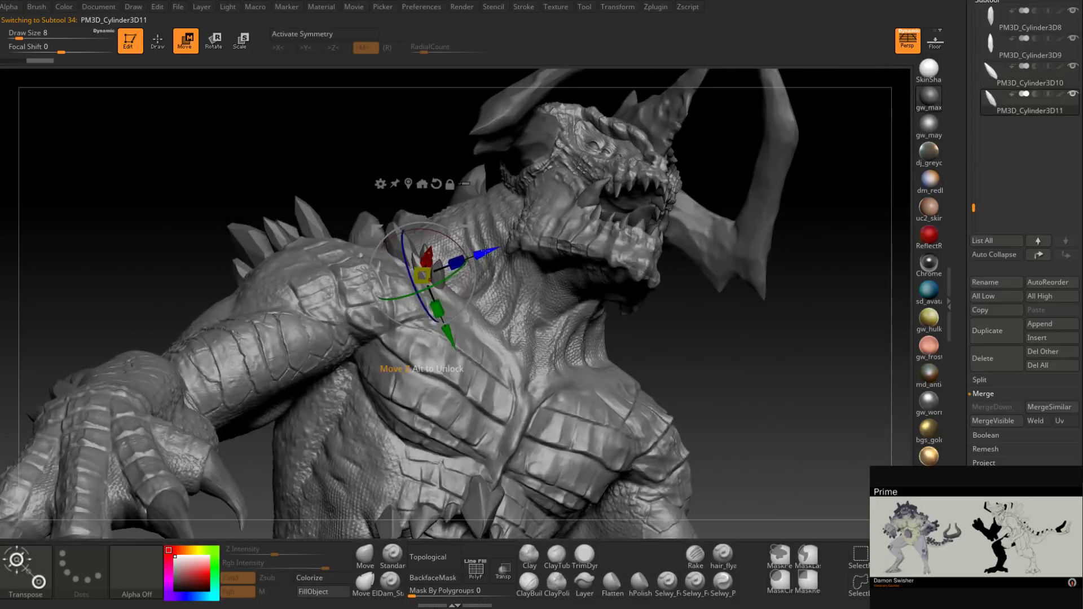
{"action": "left_click_drag", "start_coordinate": [467, 226], "coordinate": [457, 276]}
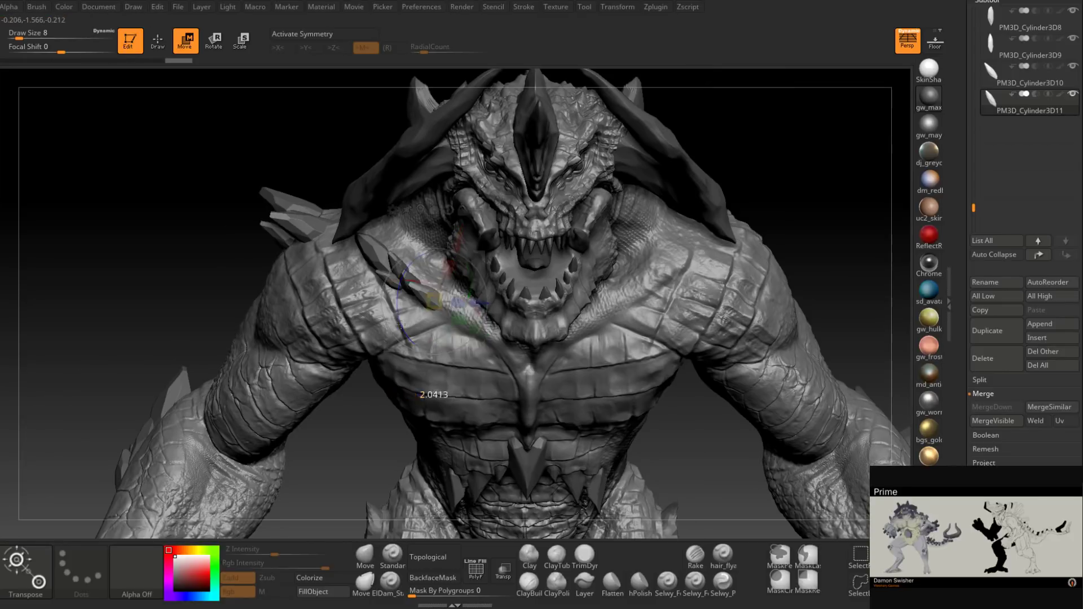
{"action": "left_click_drag", "start_coordinate": [460, 282], "coordinate": [479, 254]}
{"action": "mouse_move", "coordinate": [504, 254]}
{"action": "right_mouse_down"}
{"action": "mouse_move", "coordinate": [654, 255]}
{"action": "mouse_move", "coordinate": [510, 254]}
{"action": "right_mouse_up"}
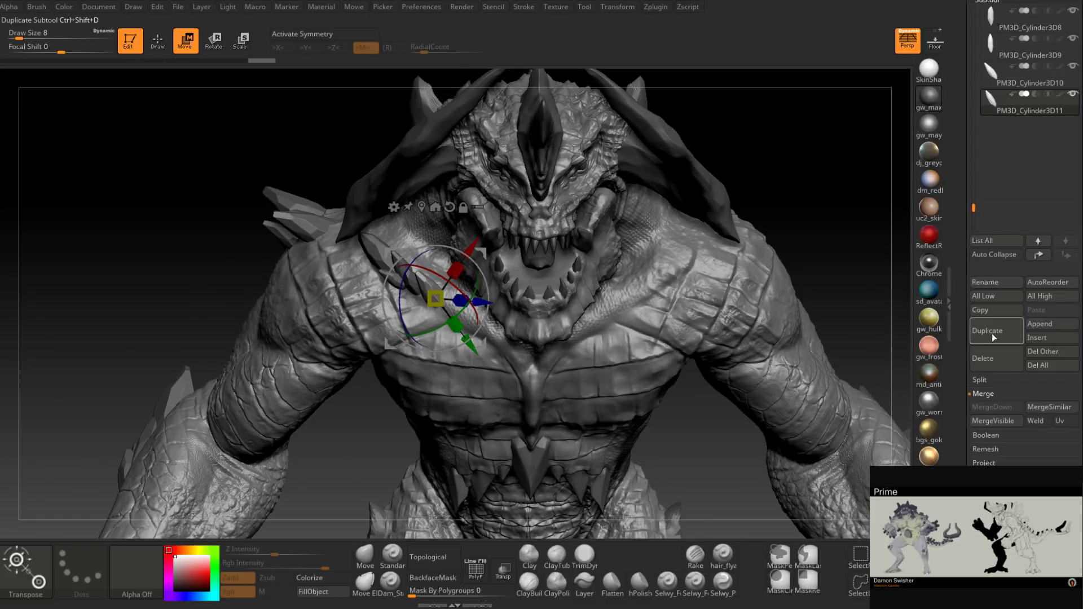
{"action": "right_click_drag", "start_coordinate": [705, 389], "coordinate": [657, 363], "text": "alt"}
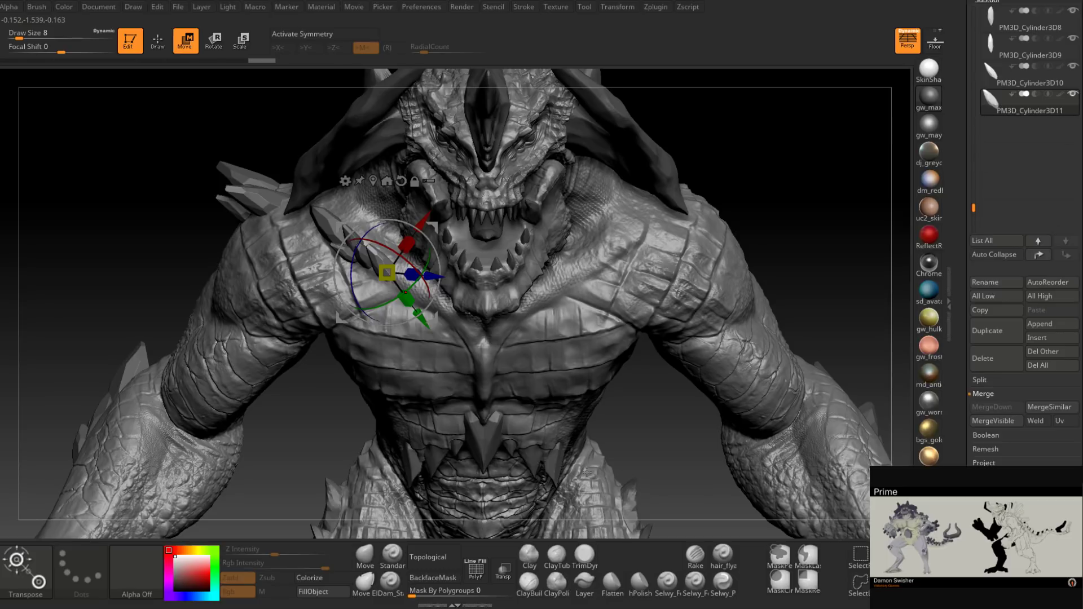
Step: Duplicate the lowest collar crystal, PM3D_Cylinder3D11, and move and rotate the copy further along the collarbone towards the chest centre
{"action": "left_click", "coordinate": [987, 331]}
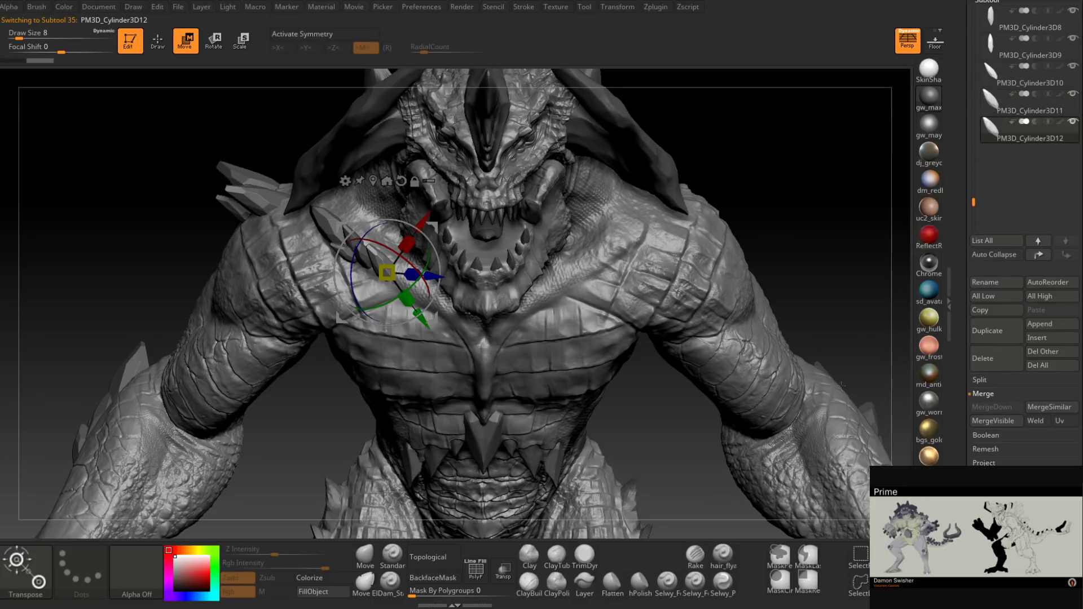
{"action": "right_click_drag", "start_coordinate": [382, 260], "coordinate": [502, 254]}
{"action": "left_click_drag", "start_coordinate": [418, 273], "coordinate": [424, 253]}
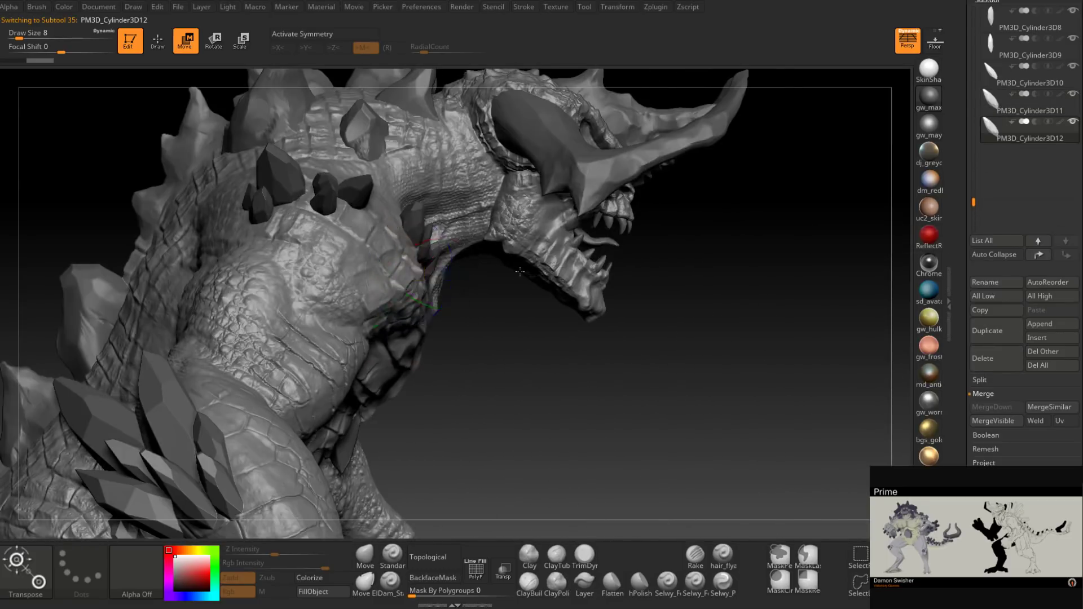
{"action": "right_click_drag", "start_coordinate": [564, 243], "coordinate": [480, 232]}
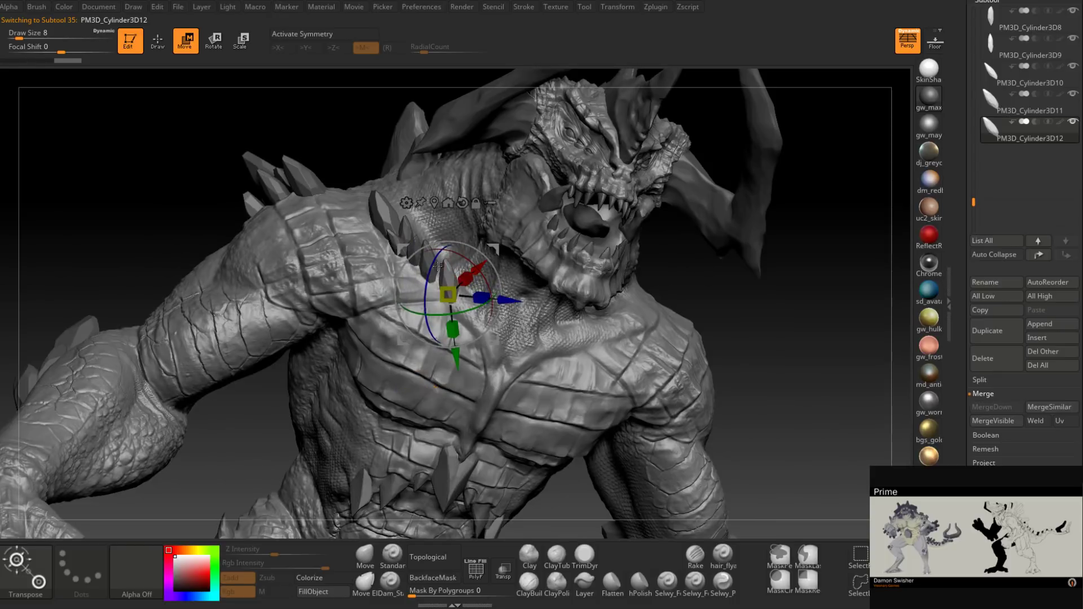
{"action": "left_click_drag", "start_coordinate": [507, 227], "coordinate": [818, 121]}
{"action": "right_click_drag", "start_coordinate": [583, 251], "coordinate": [588, 227]}
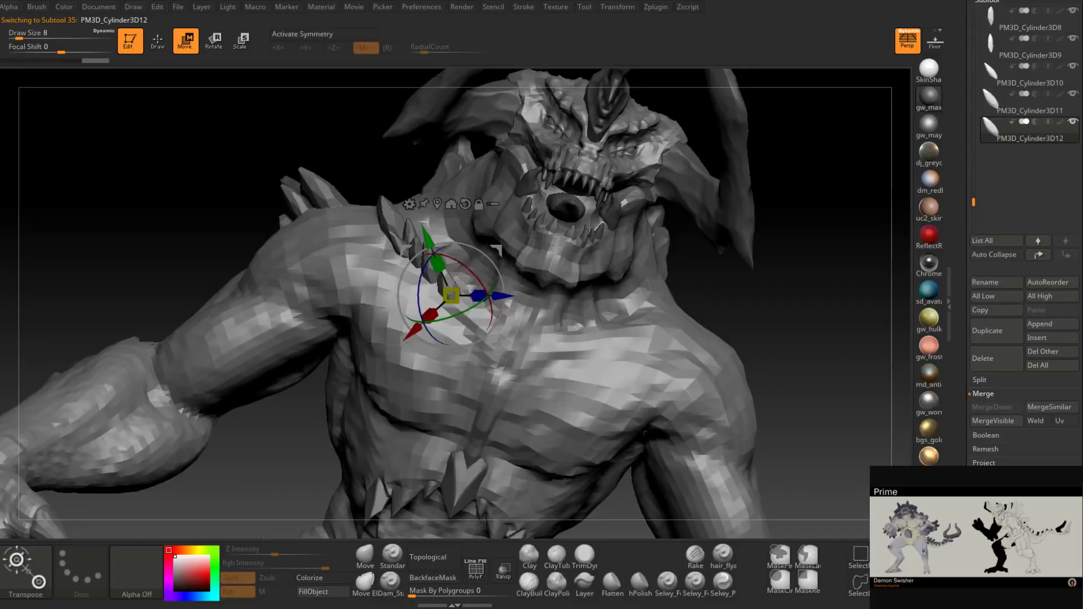
{"action": "right_click_drag", "start_coordinate": [588, 227], "coordinate": [589, 209]}
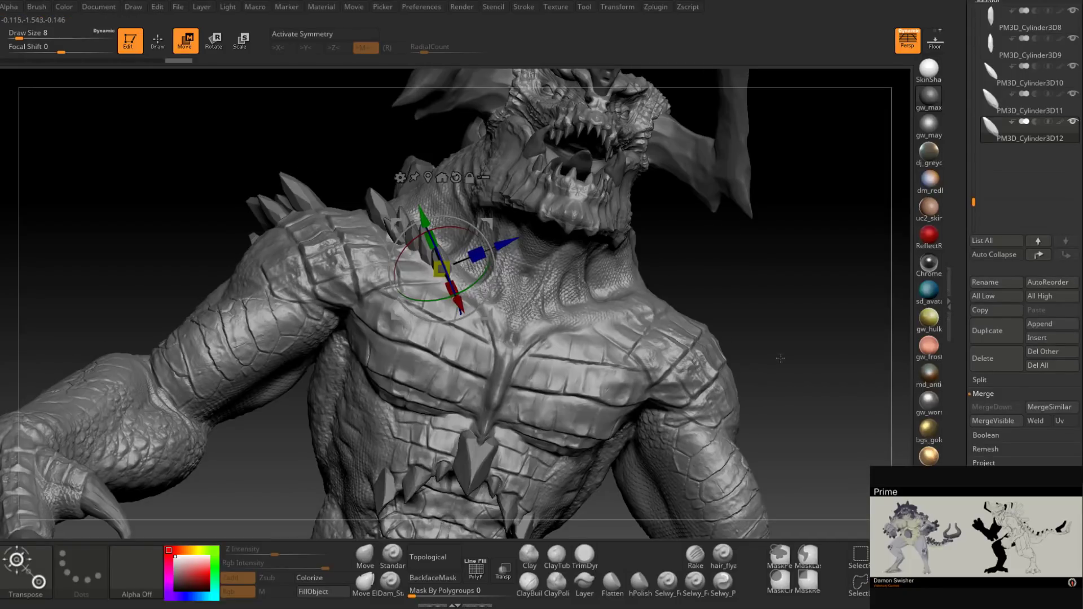
Step: Duplicate the lowest collar crystal, PM3D_Cylinder3D12, and move and rotate the copy further along the collar row
{"action": "left_click", "coordinate": [975, 332]}
{"action": "left_click_drag", "start_coordinate": [487, 223], "coordinate": [500, 238]}
{"action": "left_click_drag", "start_coordinate": [462, 281], "coordinate": [451, 280]}
{"action": "left_click_drag", "start_coordinate": [498, 239], "coordinate": [499, 244]}
{"action": "mouse_move", "coordinate": [507, 249]}
{"action": "right_mouse_down"}
{"action": "mouse_move", "coordinate": [536, 252]}
{"action": "mouse_move", "coordinate": [563, 218]}
{"action": "mouse_move", "coordinate": [512, 242]}
{"action": "right_mouse_up"}
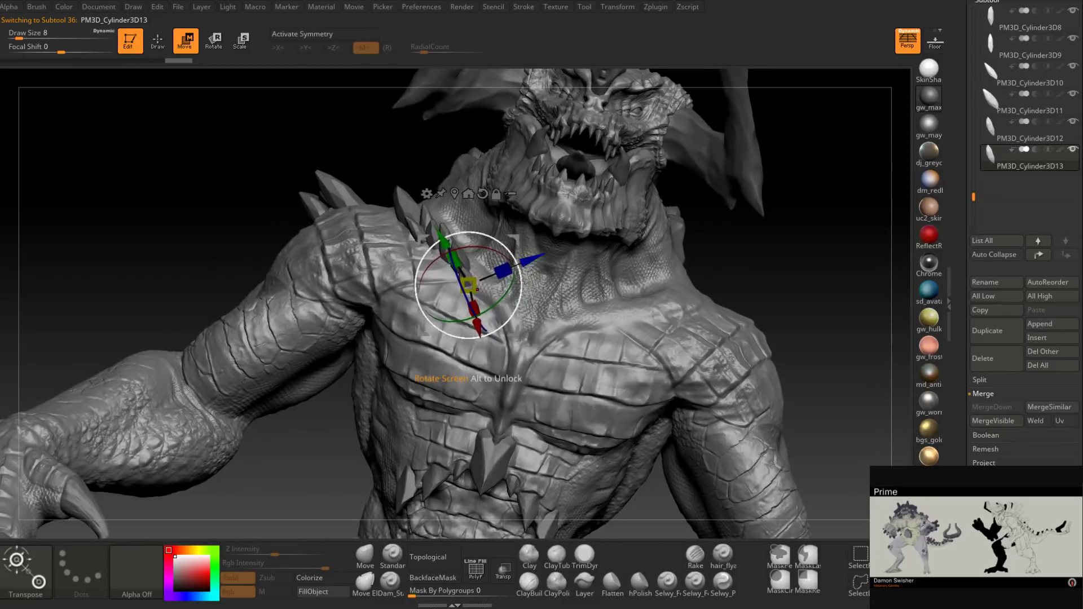
{"action": "left_click_drag", "start_coordinate": [500, 252], "coordinate": [489, 248]}
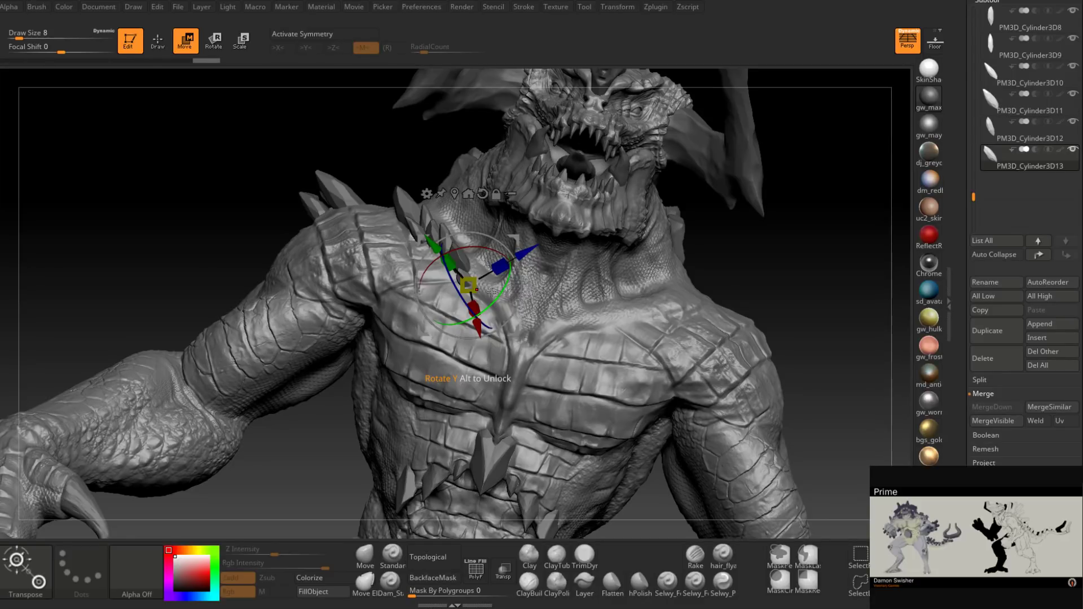
{"action": "mouse_move", "coordinate": [508, 305]}
{"action": "right_mouse_down"}
{"action": "mouse_move", "coordinate": [581, 319]}
{"action": "mouse_move", "coordinate": [578, 356]}
{"action": "mouse_move", "coordinate": [564, 366]}
{"action": "mouse_move", "coordinate": [555, 332]}
{"action": "right_mouse_up"}
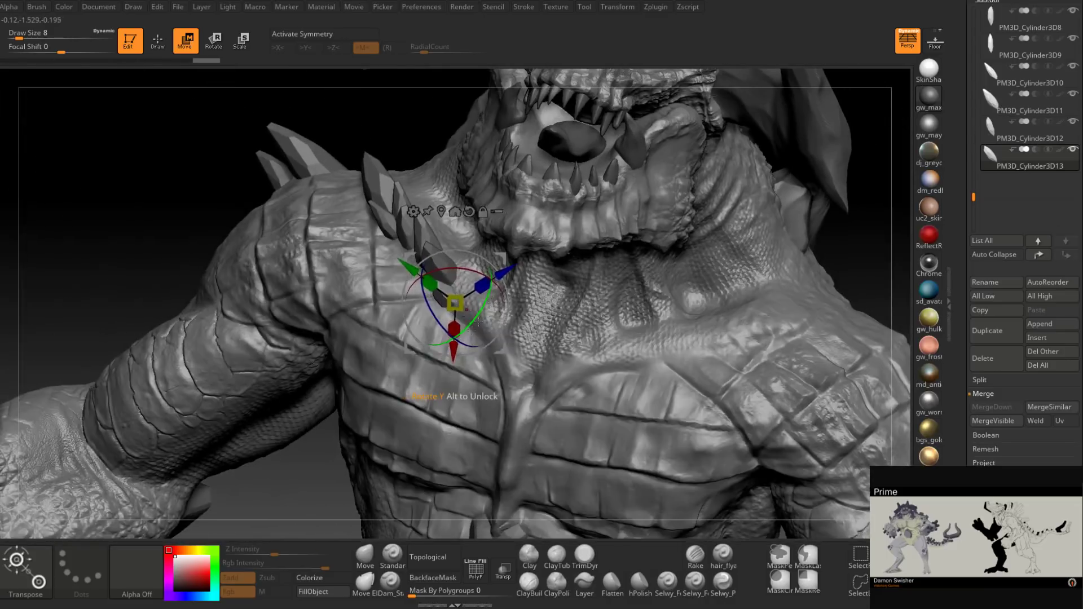
{"action": "left_click_drag", "start_coordinate": [475, 323], "coordinate": [500, 281]}
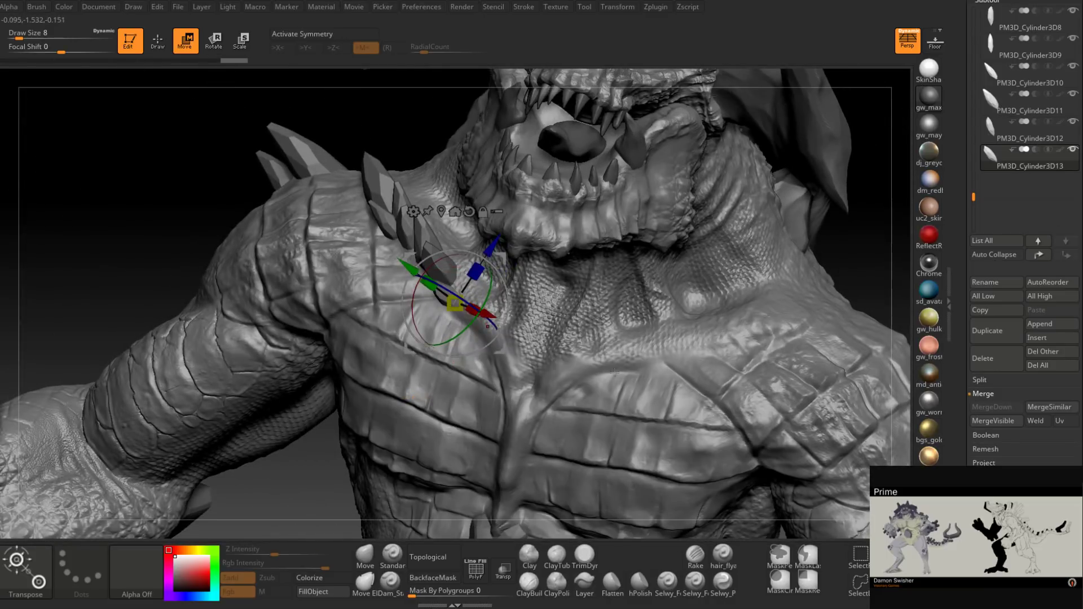
Step: Duplicate the PM3D_Cylinder3D13 collar crystal twice, extending the row down the collarbone, and rotate the last copy to fit
{"action": "left_click", "coordinate": [986, 333]}
{"action": "right_click_drag", "start_coordinate": [545, 359], "coordinate": [577, 363]}
{"action": "mouse_move", "coordinate": [513, 258]}
{"action": "left_mouse_down"}
{"action": "mouse_move", "coordinate": [538, 256]}
{"action": "mouse_move", "coordinate": [584, 356]}
{"action": "mouse_move", "coordinate": [578, 338]}
{"action": "left_mouse_up"}
{"action": "mouse_move", "coordinate": [531, 263]}
{"action": "left_mouse_down"}
{"action": "mouse_move", "coordinate": [537, 275]}
{"action": "mouse_move", "coordinate": [515, 262]}
{"action": "left_mouse_up"}
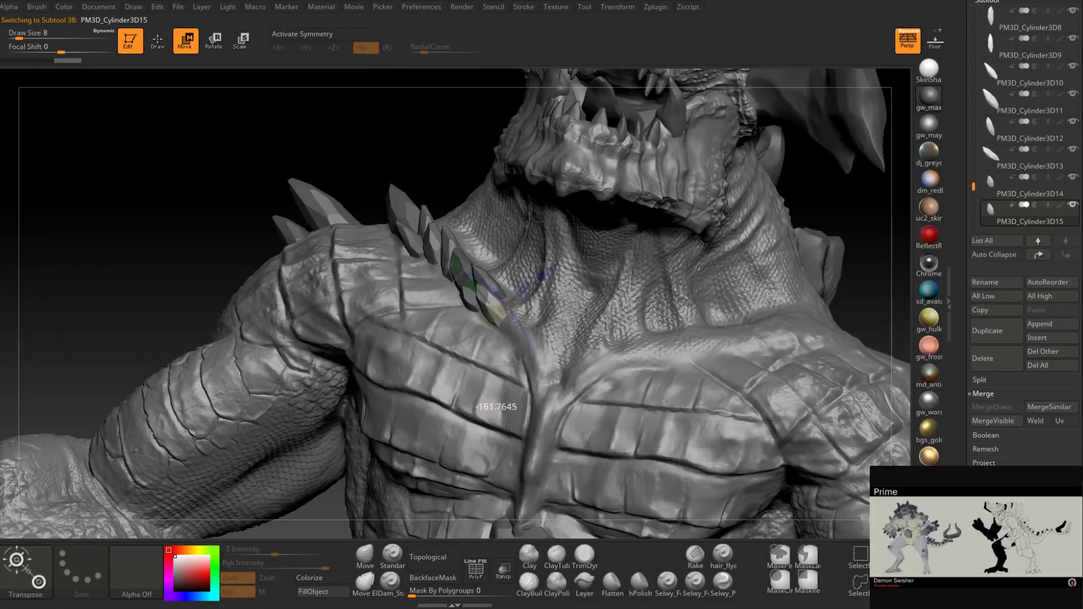
{"action": "left_click_drag", "start_coordinate": [481, 331], "coordinate": [549, 291]}
{"action": "right_click_drag", "start_coordinate": [549, 291], "coordinate": [604, 286]}
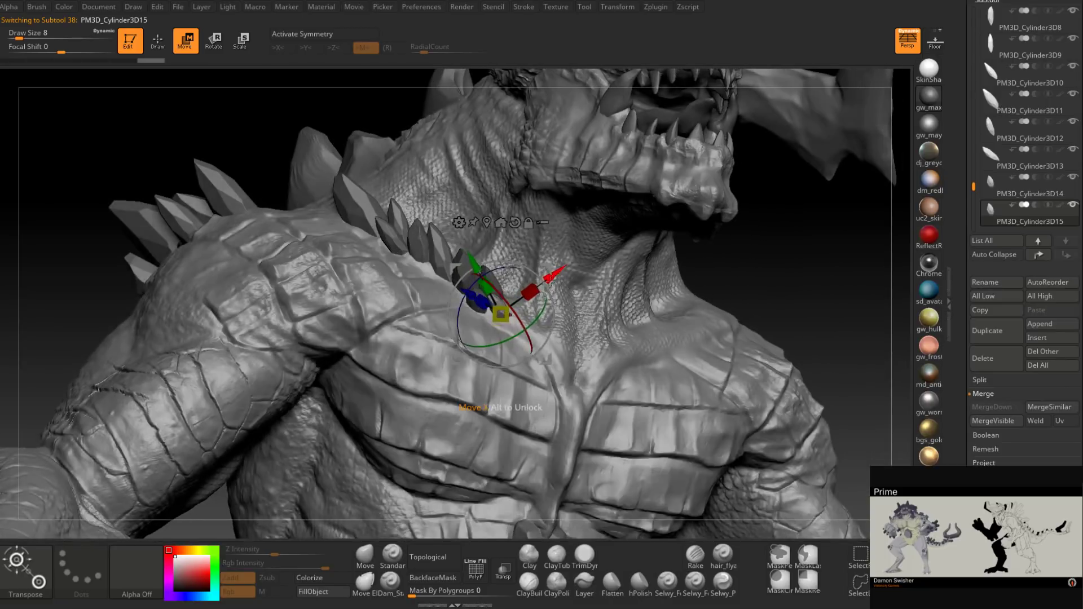
{"action": "left_click_drag", "start_coordinate": [512, 316], "coordinate": [519, 330]}
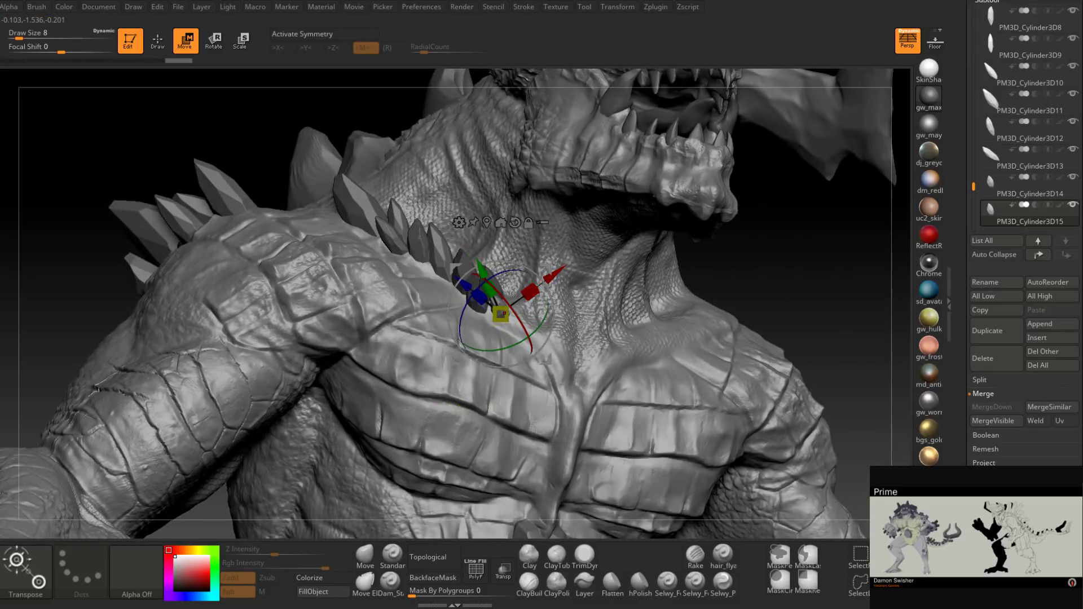
Step: Duplicate crystal PM3D_Cylinder3D15 and move and rotate the copy to the inner end of the collarbone, near the chest centre
{"action": "right_click_drag", "start_coordinate": [463, 285], "coordinate": [643, 268]}
{"action": "key", "text": "ctrl+shift+d"}
{"action": "left_click_drag", "start_coordinate": [459, 278], "coordinate": [494, 299]}
{"action": "right_click_drag", "start_coordinate": [655, 284], "coordinate": [524, 324]}
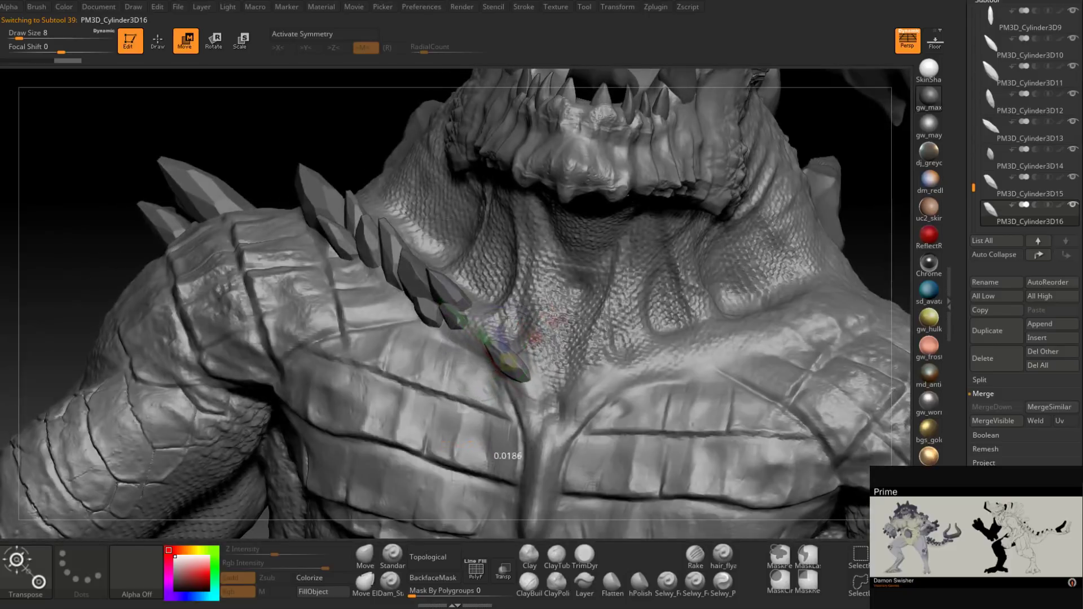
{"action": "left_click_drag", "start_coordinate": [523, 323], "coordinate": [504, 341]}
{"action": "right_click_drag", "start_coordinate": [525, 321], "coordinate": [568, 320]}
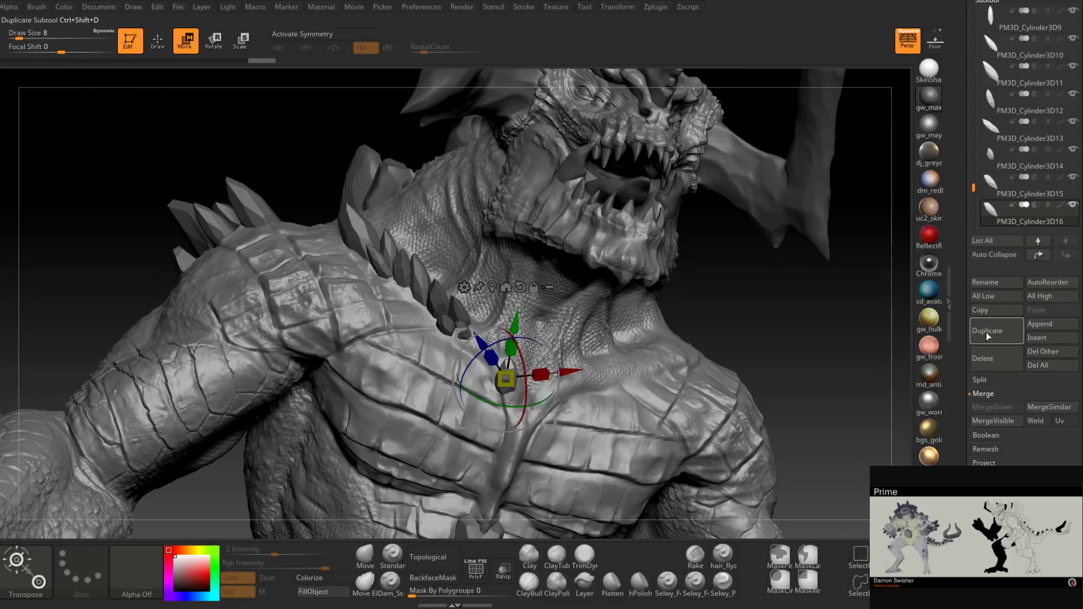
Step: Duplicate crystal PM3D_Cylinder3D16, then flip the copy and seat it in the gap just above the innermost collar crystal
{"action": "left_click", "coordinate": [539, 357], "text": "alt"}
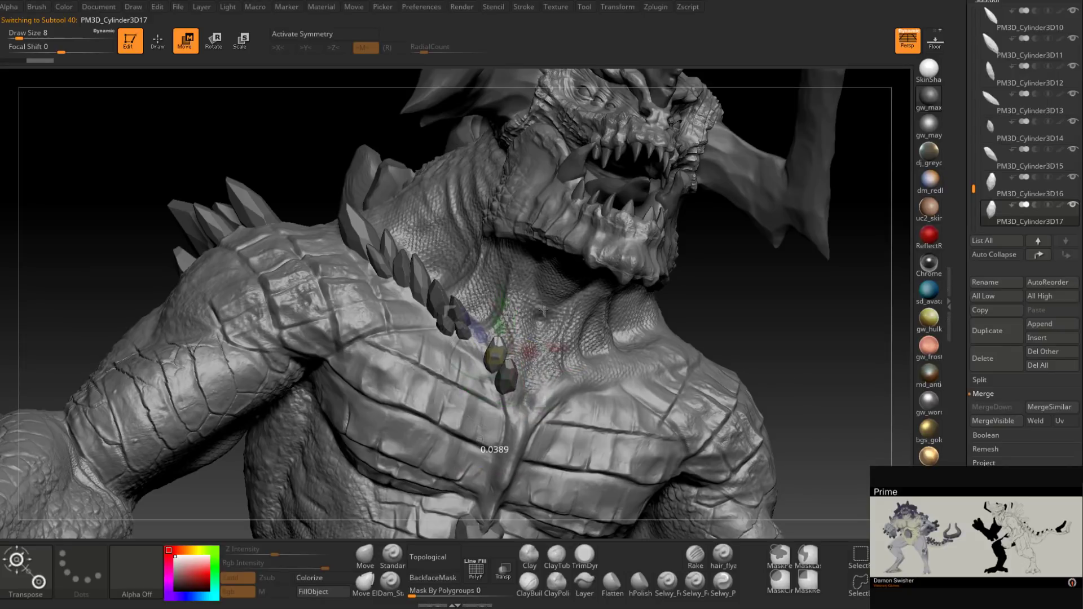
{"action": "left_click_drag", "start_coordinate": [542, 309], "coordinate": [570, 502]}
{"action": "left_click_drag", "start_coordinate": [498, 319], "coordinate": [536, 321]}
{"action": "left_click_drag", "start_coordinate": [626, 317], "coordinate": [569, 318]}
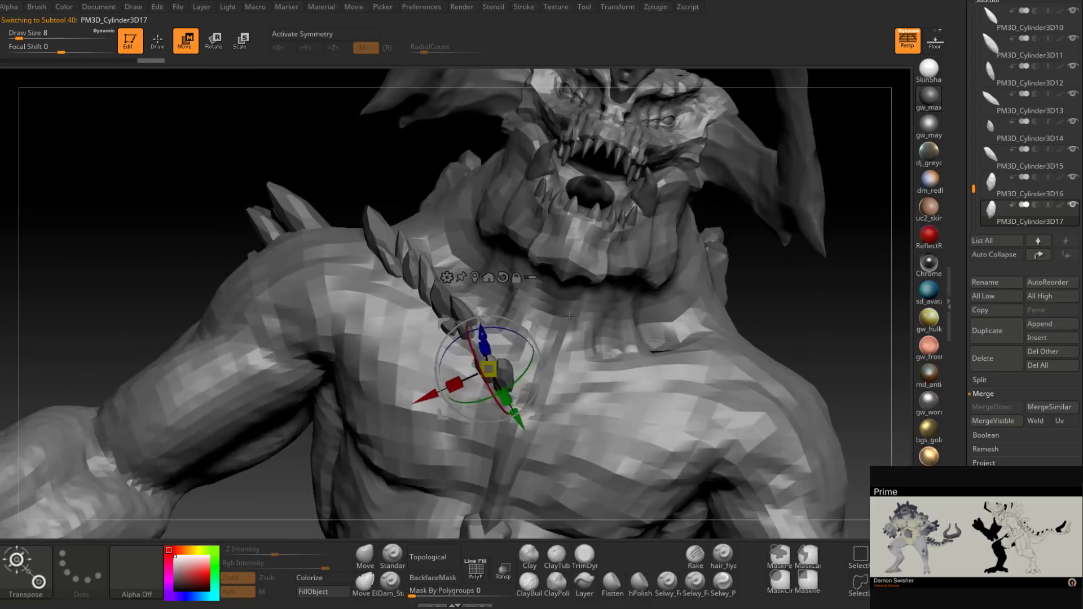
{"action": "right_click_drag", "start_coordinate": [570, 316], "coordinate": [427, 314]}
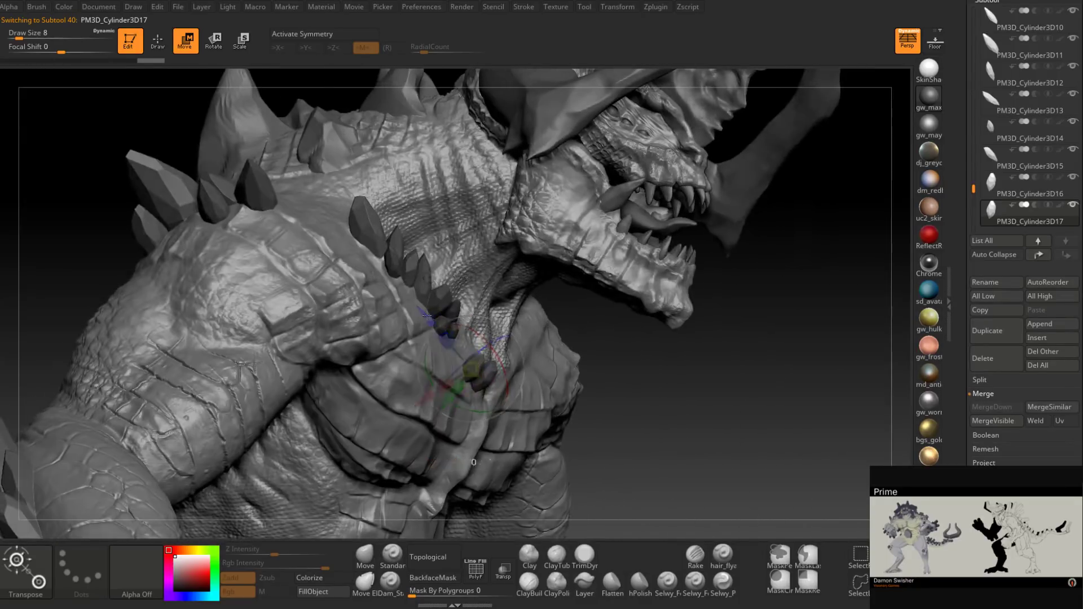
{"action": "left_click_drag", "start_coordinate": [427, 316], "coordinate": [424, 313]}
{"action": "right_click_drag", "start_coordinate": [424, 314], "coordinate": [339, 333]}
{"action": "left_click_drag", "start_coordinate": [467, 367], "coordinate": [470, 375]}
{"action": "right_click_drag", "start_coordinate": [609, 338], "coordinate": [631, 341]}
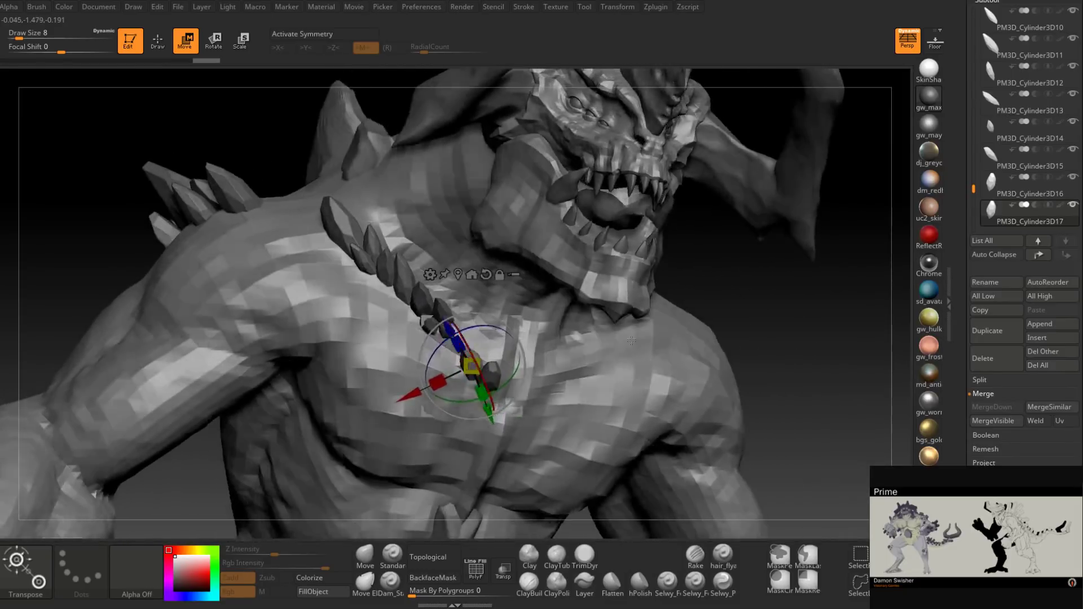
Step: Duplicate crystal PM3D_Cylinder3D17, shift the copy slightly up the collar and rotate it to overlap its neighbours
{"action": "left_click", "coordinate": [987, 332]}
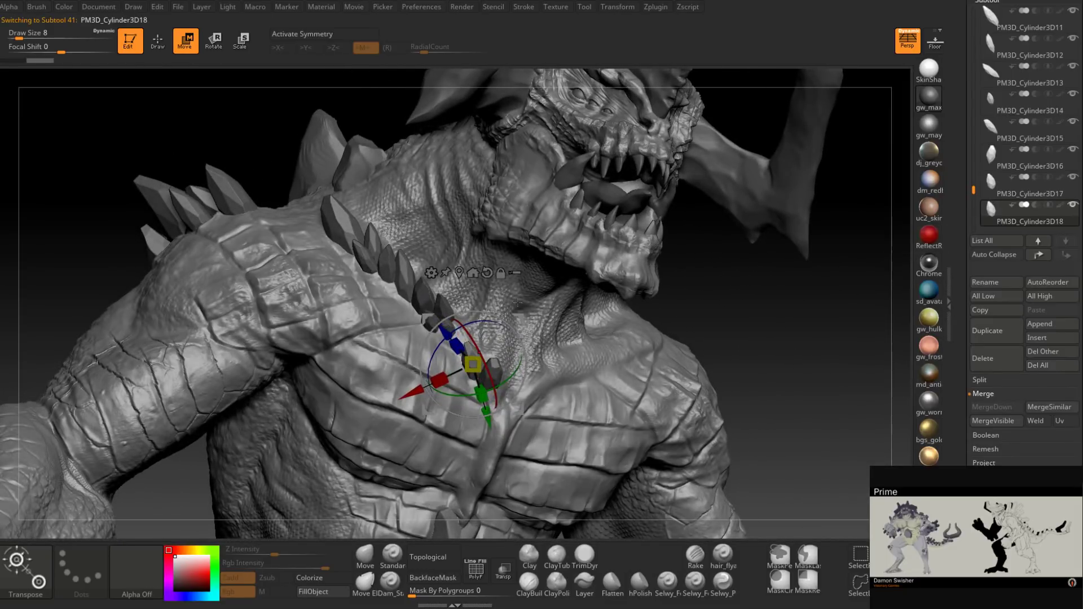
{"action": "left_click_drag", "start_coordinate": [521, 318], "coordinate": [523, 298]}
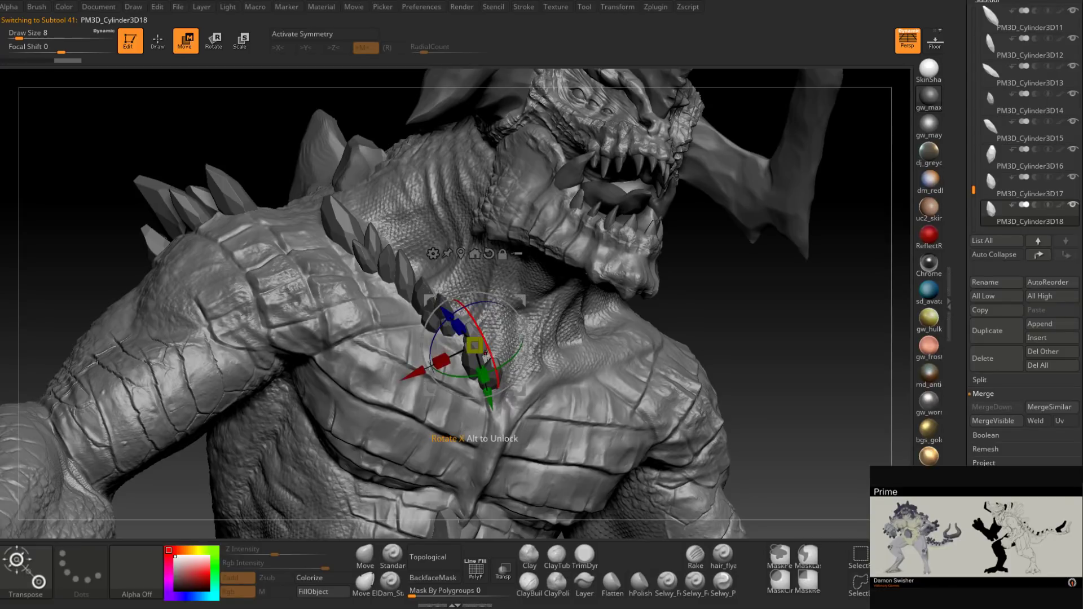
{"action": "left_click_drag", "start_coordinate": [487, 355], "coordinate": [479, 339]}
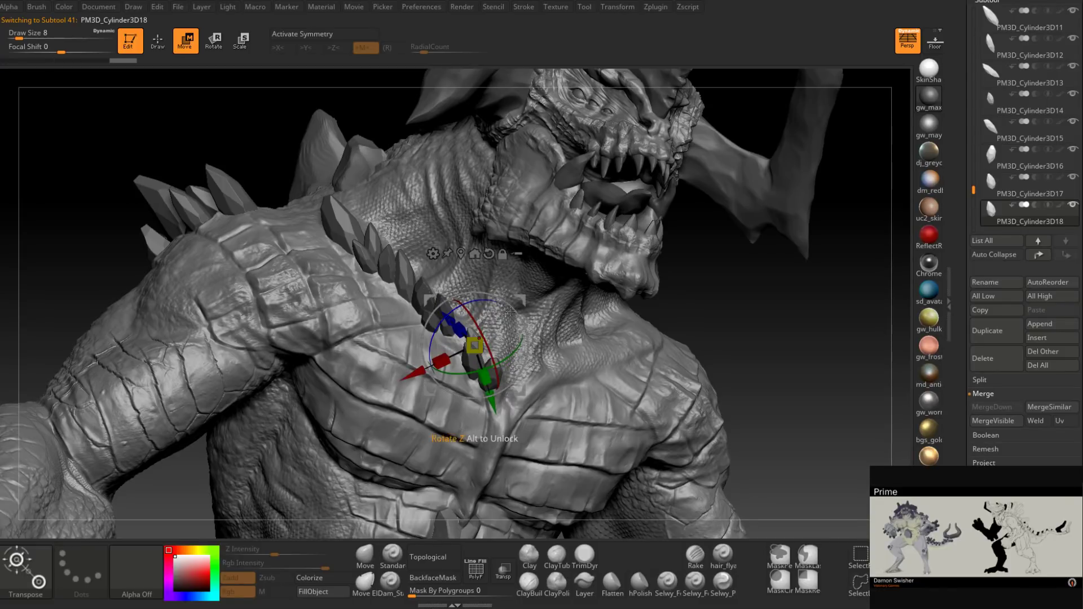
{"action": "right_click_drag", "start_coordinate": [558, 311], "coordinate": [506, 311]}
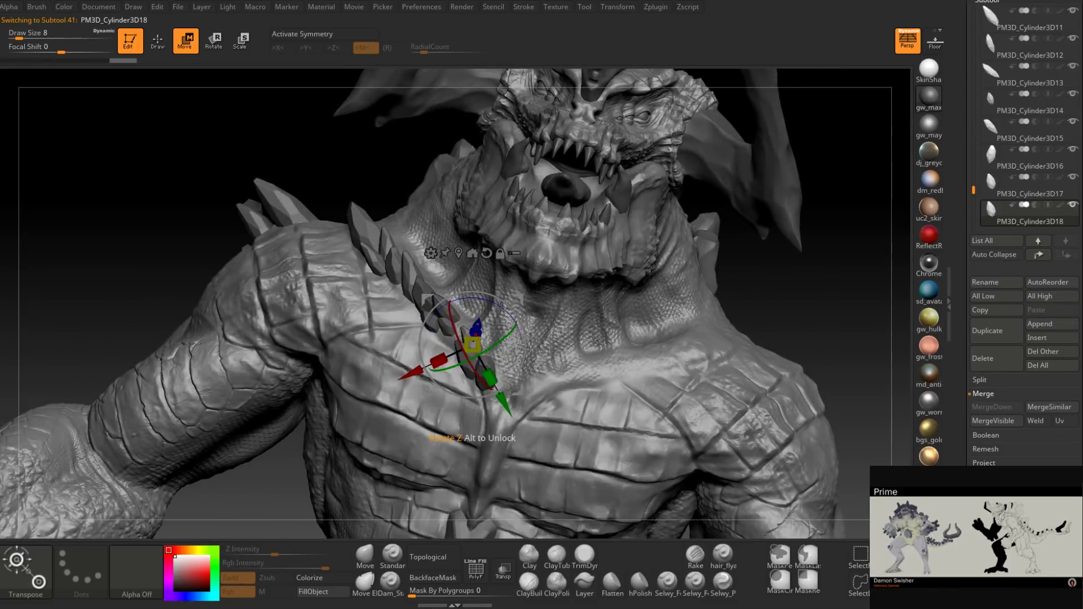
{"action": "left_click_drag", "start_coordinate": [501, 308], "coordinate": [530, 305]}
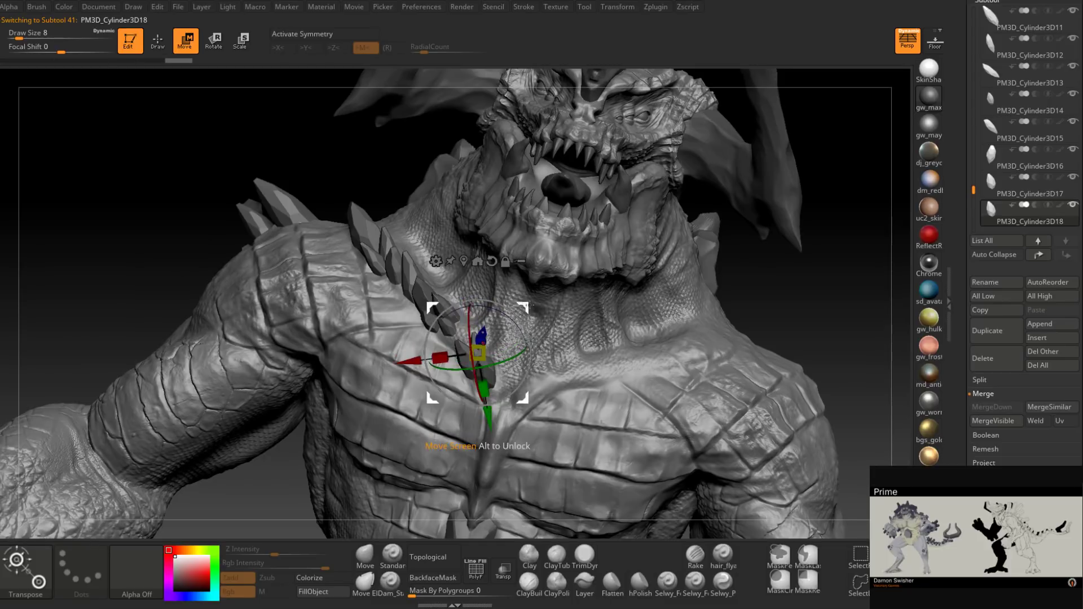
{"action": "right_click_drag", "start_coordinate": [529, 306], "coordinate": [566, 336]}
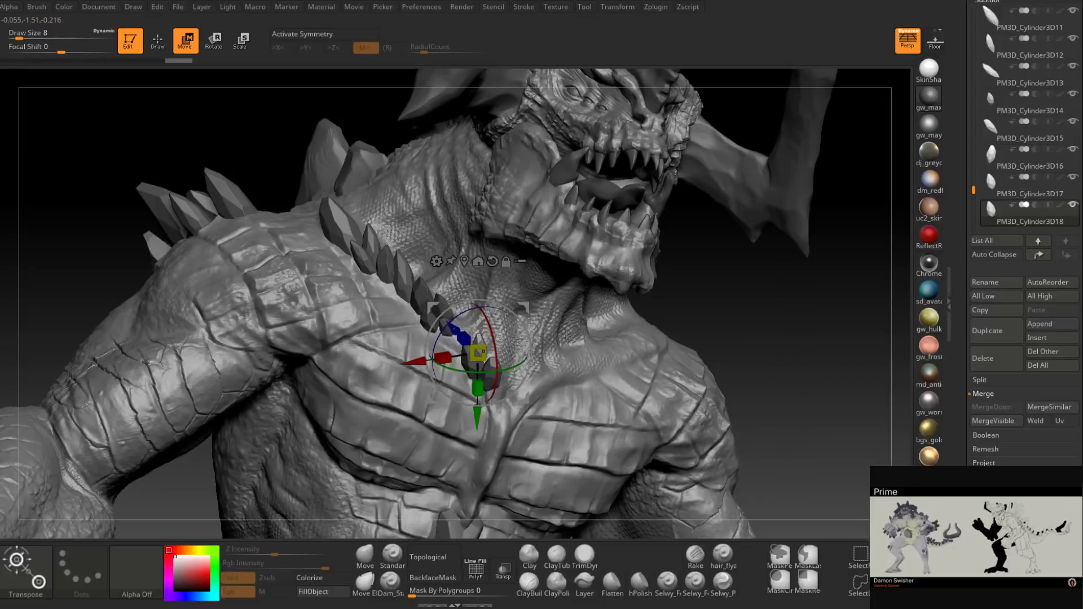
Step: Duplicate crystal PM3D_Cylinder3D18, then rotate and place the copy to fill the remaining gap in the collar row
{"action": "key", "text": "ctrl+shift+d"}
{"action": "mouse_move", "coordinate": [533, 333]}
{"action": "right_mouse_down"}
{"action": "mouse_move", "coordinate": [561, 308]}
{"action": "mouse_move", "coordinate": [525, 339]}
{"action": "right_mouse_up"}
{"action": "left_click_drag", "start_coordinate": [492, 362], "coordinate": [559, 358]}
{"action": "left_click_drag", "start_coordinate": [497, 329], "coordinate": [554, 343]}
{"action": "right_click_drag", "start_coordinate": [554, 342], "coordinate": [575, 316]}
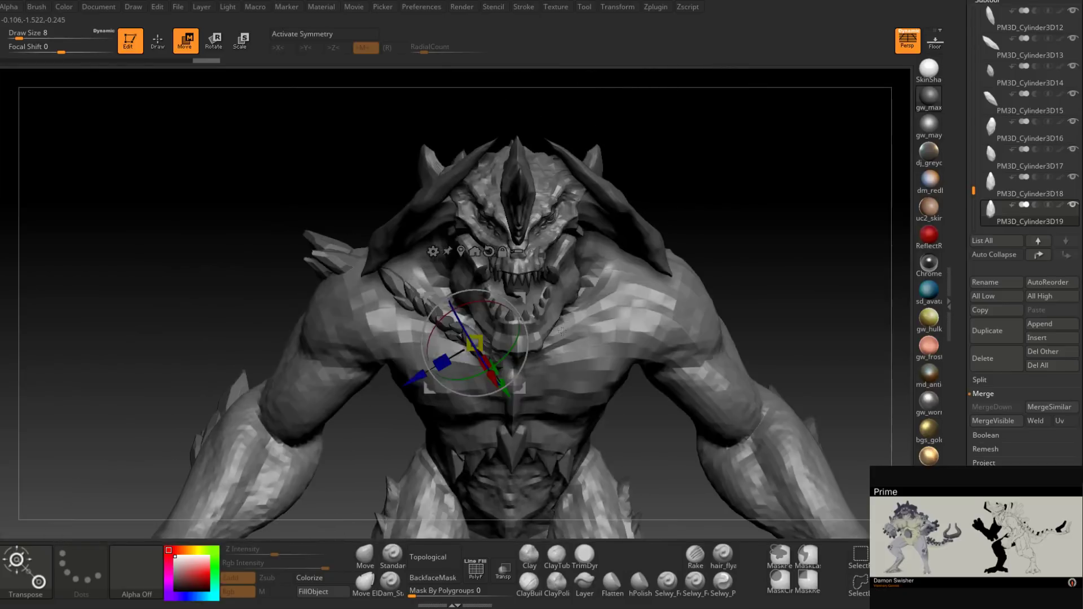
{"action": "right_click_drag", "start_coordinate": [641, 280], "coordinate": [699, 287]}
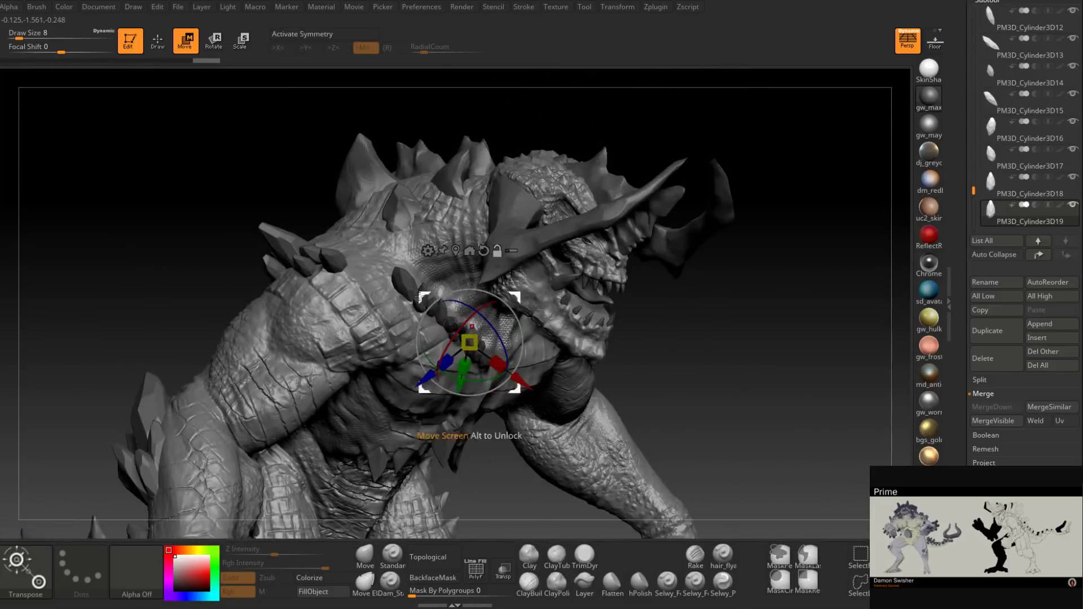
Step: Select PM3D_Cylinder3D1 and merge all the crystal subtools below it, down to PM3D_Cylinder3D19, into that single subtool
{"action": "left_click", "coordinate": [304, 238], "text": "alt"}
{"action": "right_click_drag", "start_coordinate": [697, 198], "coordinate": [726, 197]}
{"action": "left_click_drag", "start_coordinate": [974, 131], "coordinate": [974, 116]}
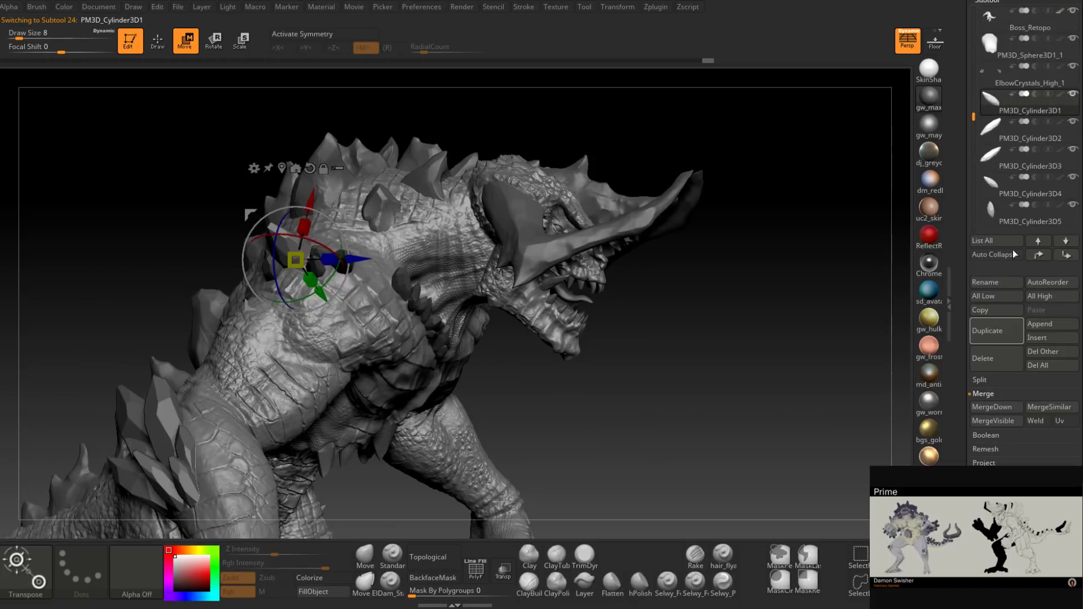
{"action": "left_click", "coordinate": [1009, 406]}
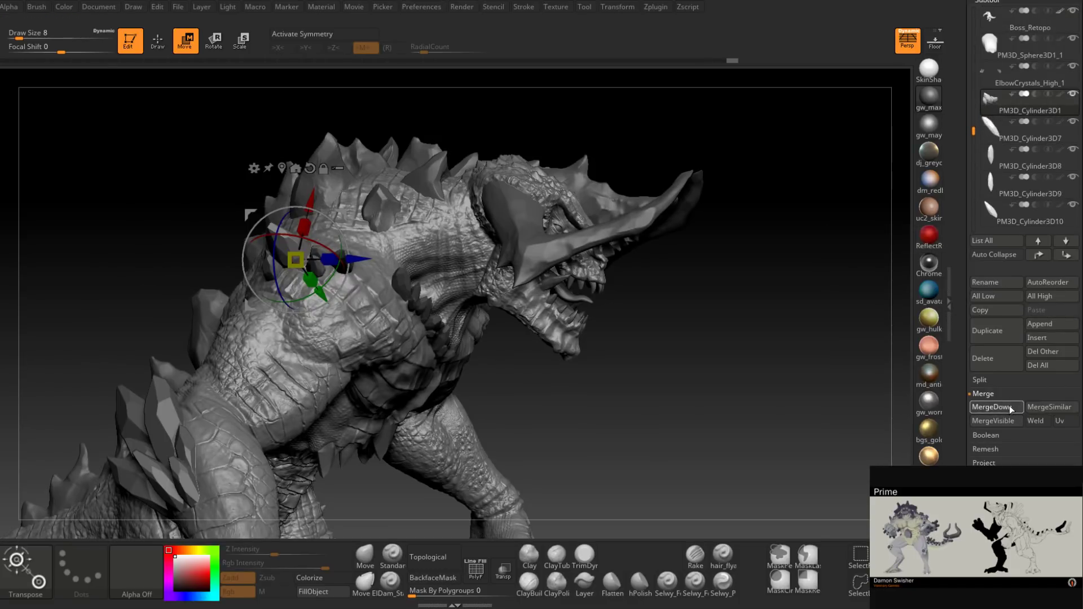
{"action": "left_click", "coordinate": [1010, 406]}
{"action": "left_click", "coordinate": [1009, 406]}
{"action": "left_click", "coordinate": [1010, 405]}
{"action": "left_click", "coordinate": [1010, 405]}
{"action": "left_click", "coordinate": [1010, 406]}
{"action": "left_click", "coordinate": [1009, 406]}
{"action": "left_click", "coordinate": [1010, 406]}
{"action": "left_click", "coordinate": [1010, 405]}
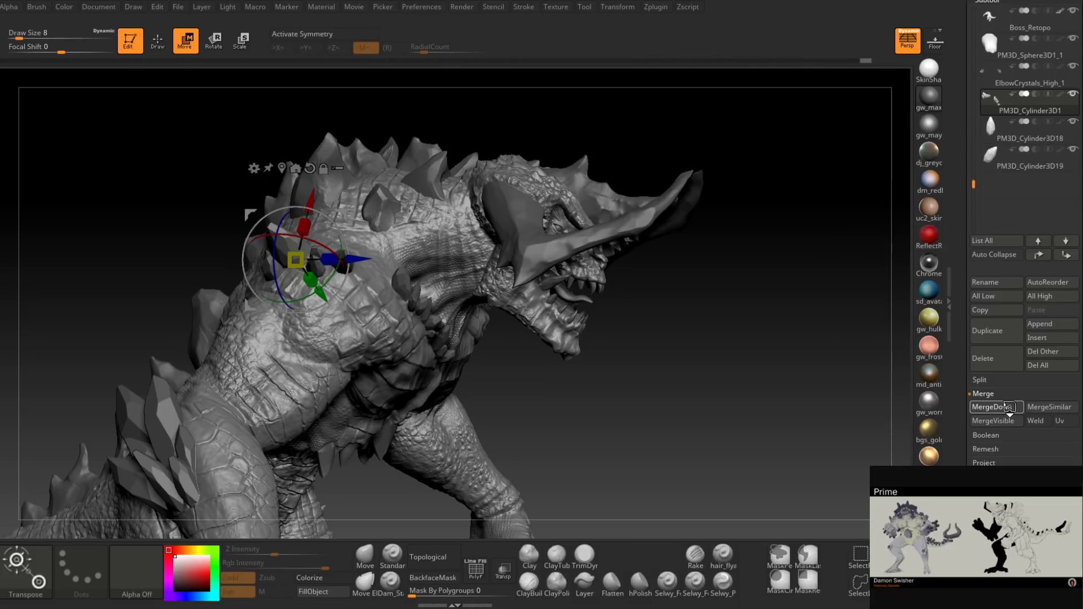
{"action": "left_click", "coordinate": [1009, 405]}
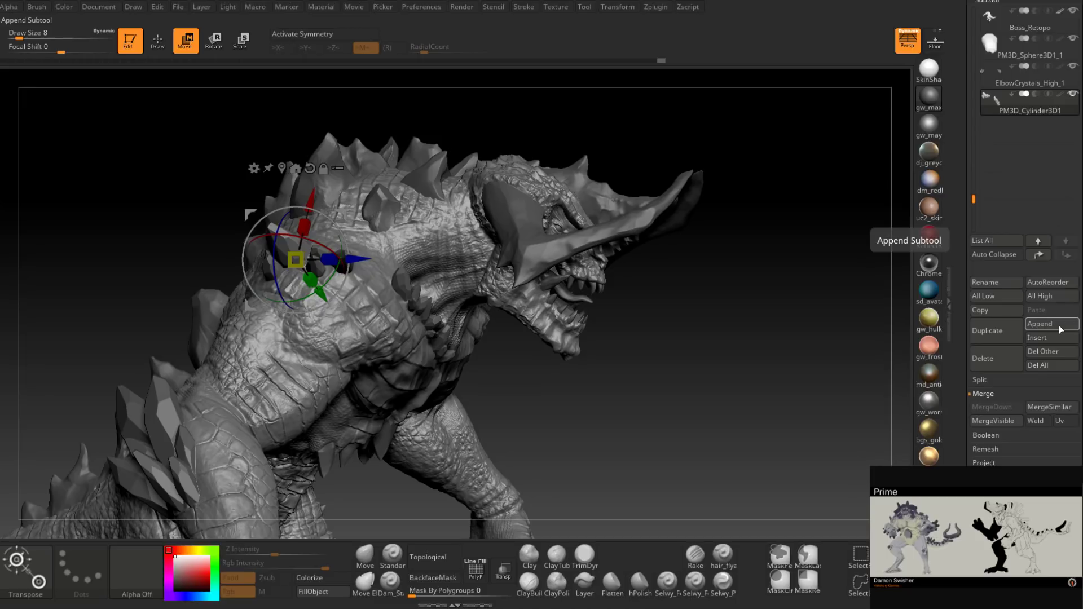
Step: Rename the merged crystal subtool as ShoulderCrystals_High
{"action": "left_click", "coordinate": [995, 279]}
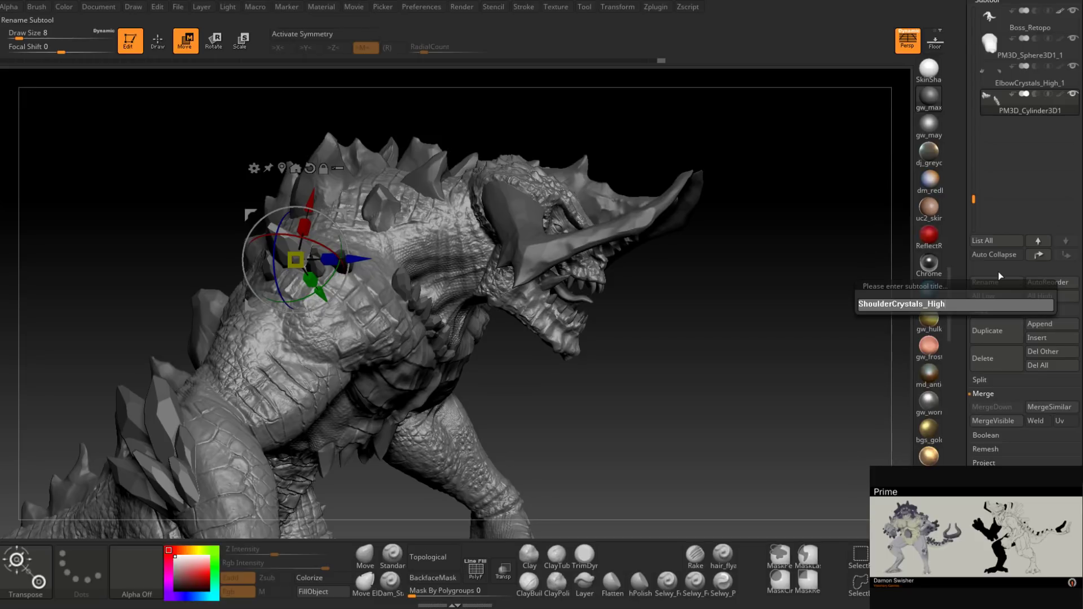
{"action": "key", "text": "BackSpace"}
{"action": "type", "text": "ShoulderCrystals_High"}
{"action": "key", "text": "Return"}
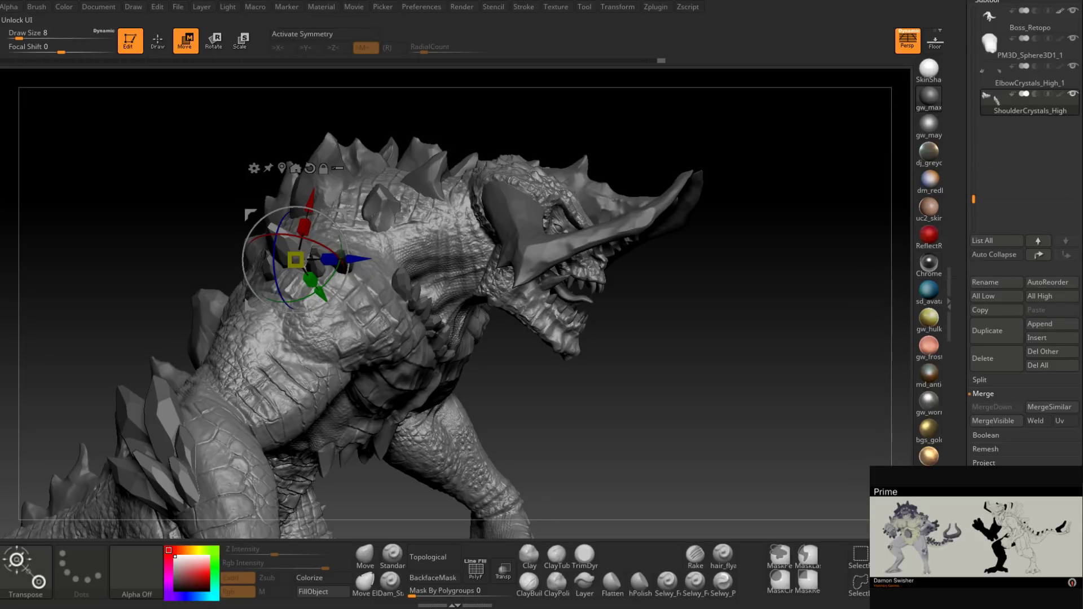
Step: Rename the ElbowCrystals_High_1 subtool as ElbowCrystals_High
{"action": "left_click", "coordinate": [1045, 86]}
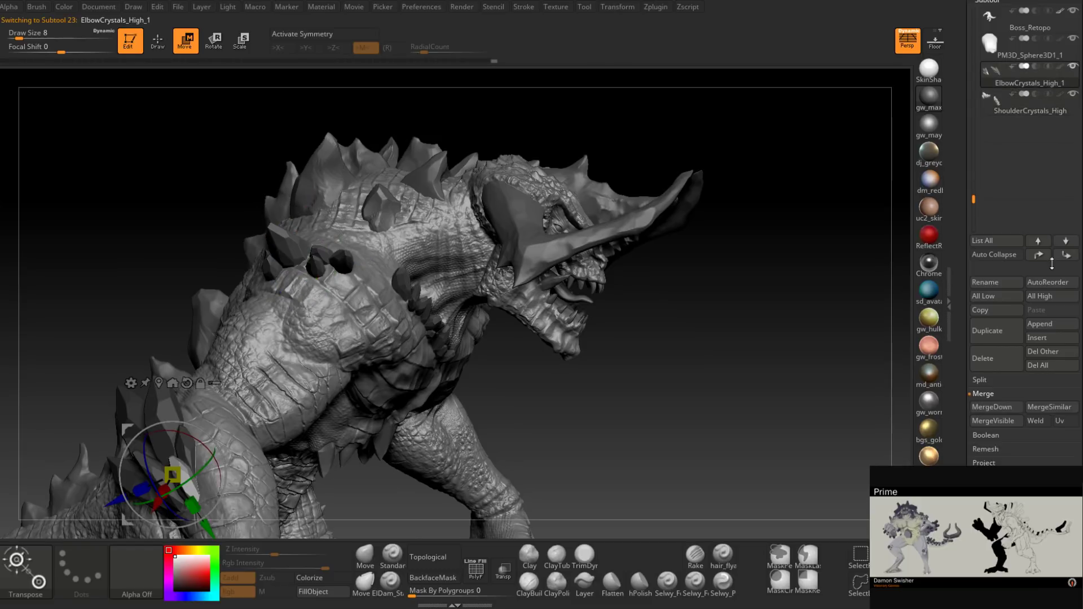
{"action": "left_click", "coordinate": [995, 282]}
{"action": "key", "text": "End"}
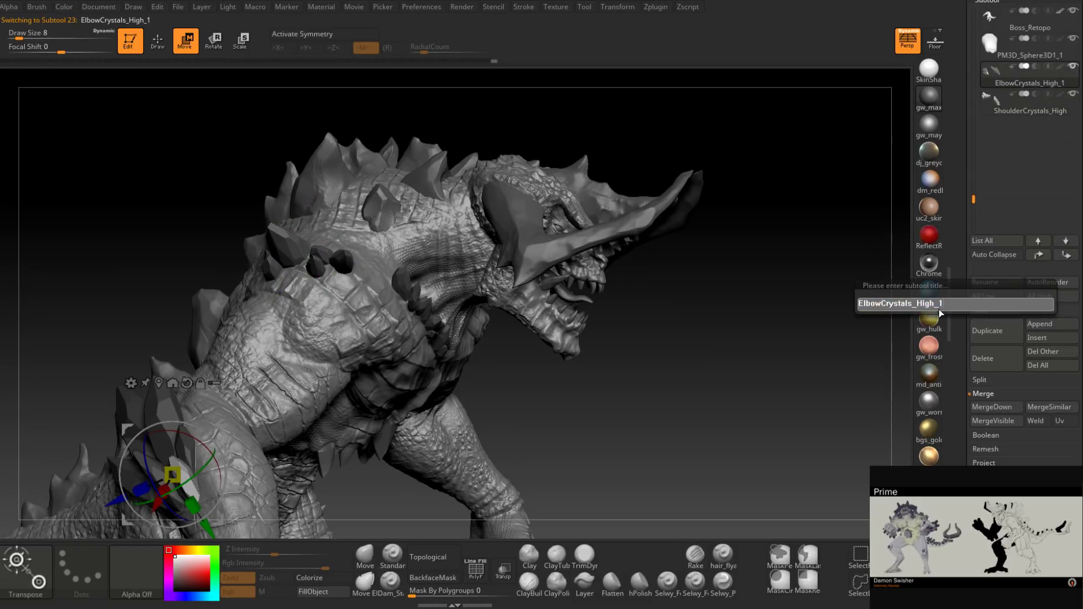
{"action": "key", "text": "BackSpace"}
{"action": "key", "text": "BackSpace"}
{"action": "key", "text": "Return"}
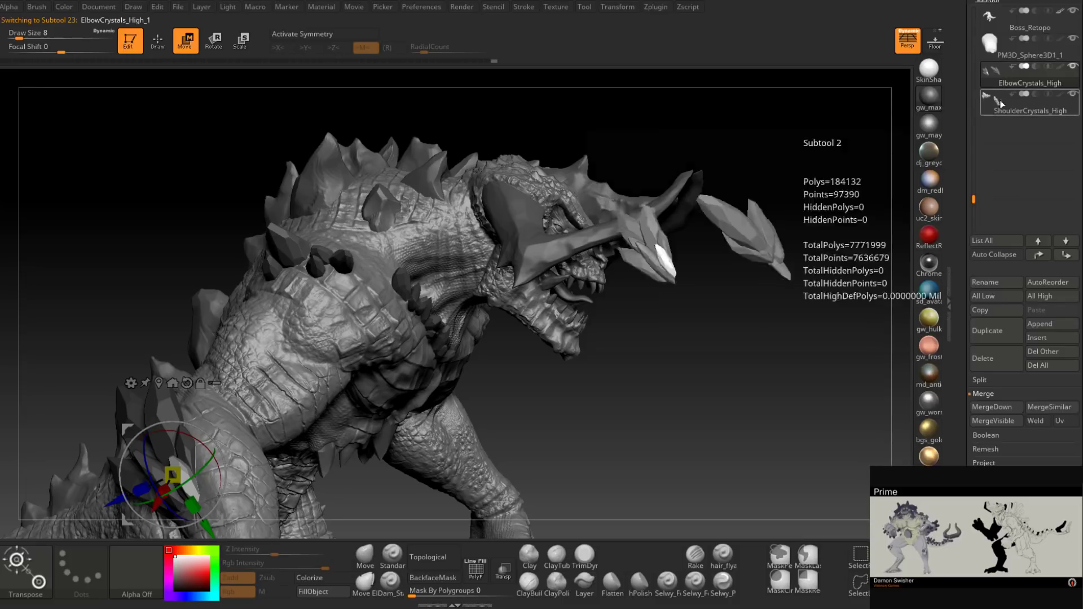
Step: Mirror the ShoulderCrystals_High subtool to the creature's opposite shoulder and collar with SubTool Master
{"action": "left_click", "coordinate": [1031, 107]}
{"action": "left_click", "coordinate": [654, 7]}
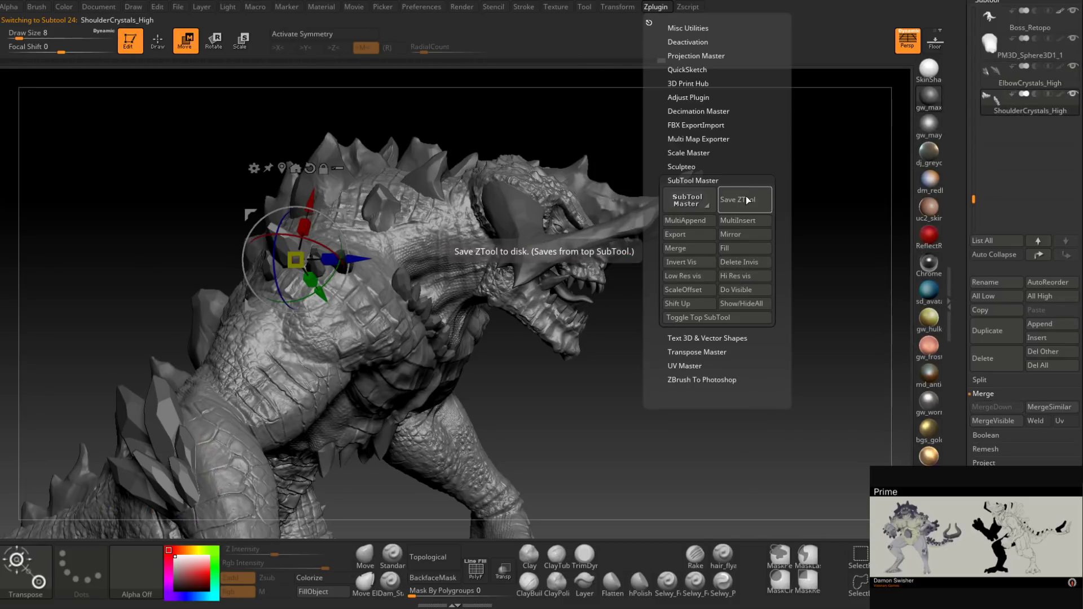
{"action": "left_click", "coordinate": [726, 294]}
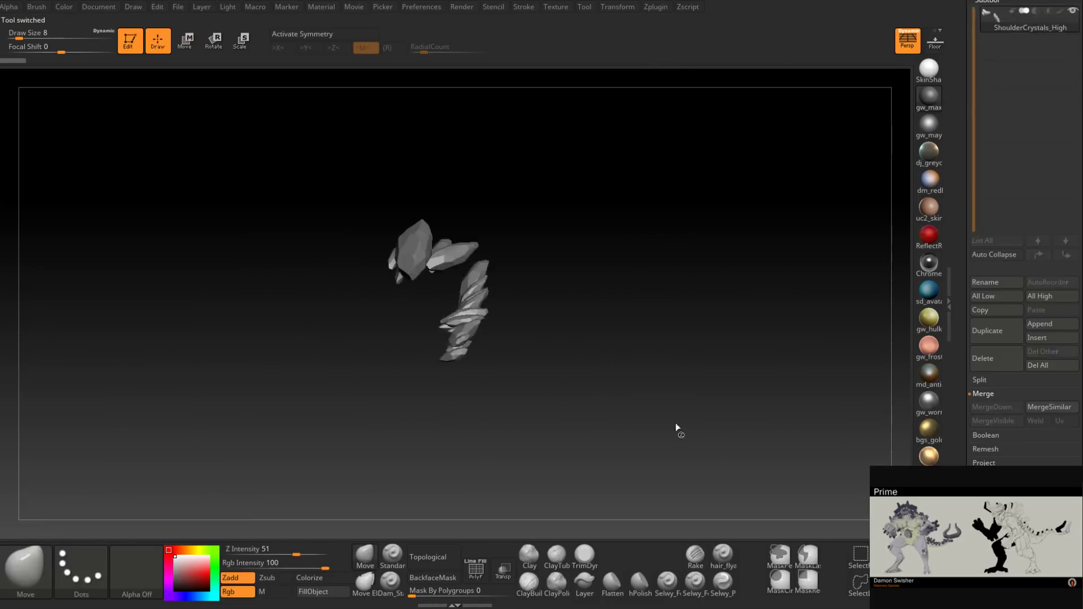
{"action": "mouse_move", "coordinate": [715, 358]}
{"action": "left_mouse_down"}
{"action": "mouse_move", "coordinate": [745, 309]}
{"action": "mouse_move", "coordinate": [748, 230]}
{"action": "left_mouse_up"}
{"action": "right_click_drag", "start_coordinate": [748, 230], "coordinate": [716, 279], "text": "ctrl"}
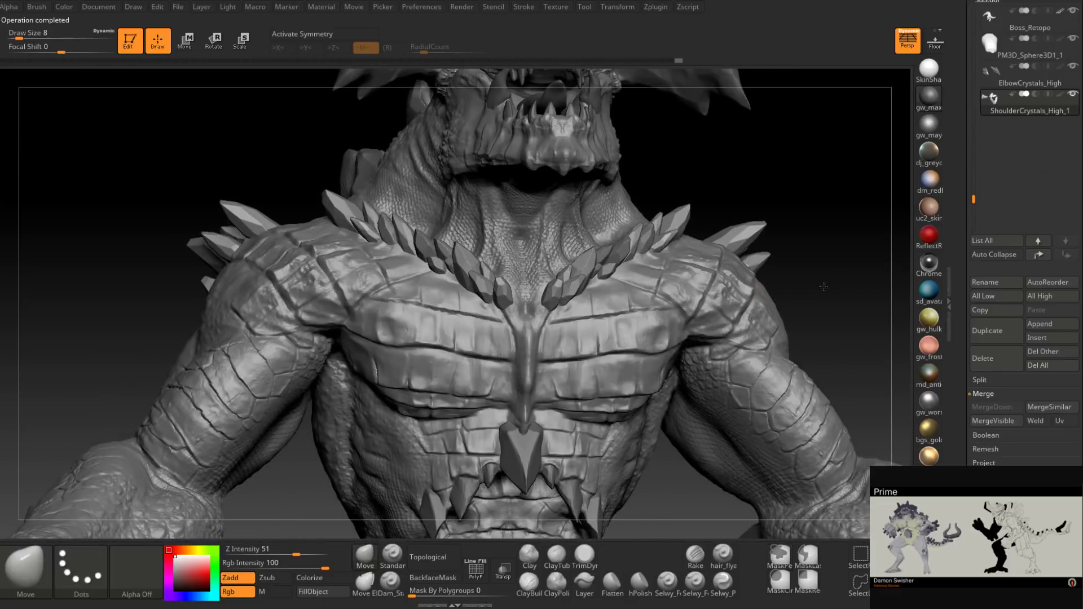
{"action": "mouse_move", "coordinate": [852, 285]}
{"action": "right_mouse_down", "text": "alt"}
{"action": "mouse_move", "coordinate": [694, 282]}
{"action": "mouse_move", "coordinate": [771, 279]}
{"action": "right_mouse_up", "text": "alt"}
{"action": "left_click_drag", "start_coordinate": [811, 275], "coordinate": [648, 293]}
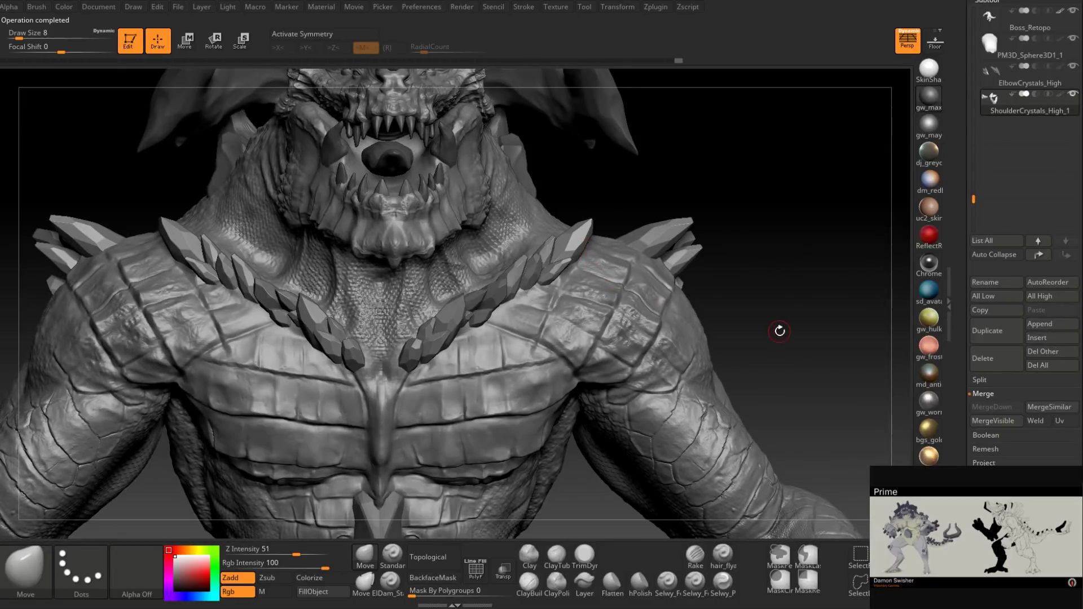
{"action": "scroll", "coordinate": [968, 447], "scroll_direction": "down", "scroll_amount": 10}
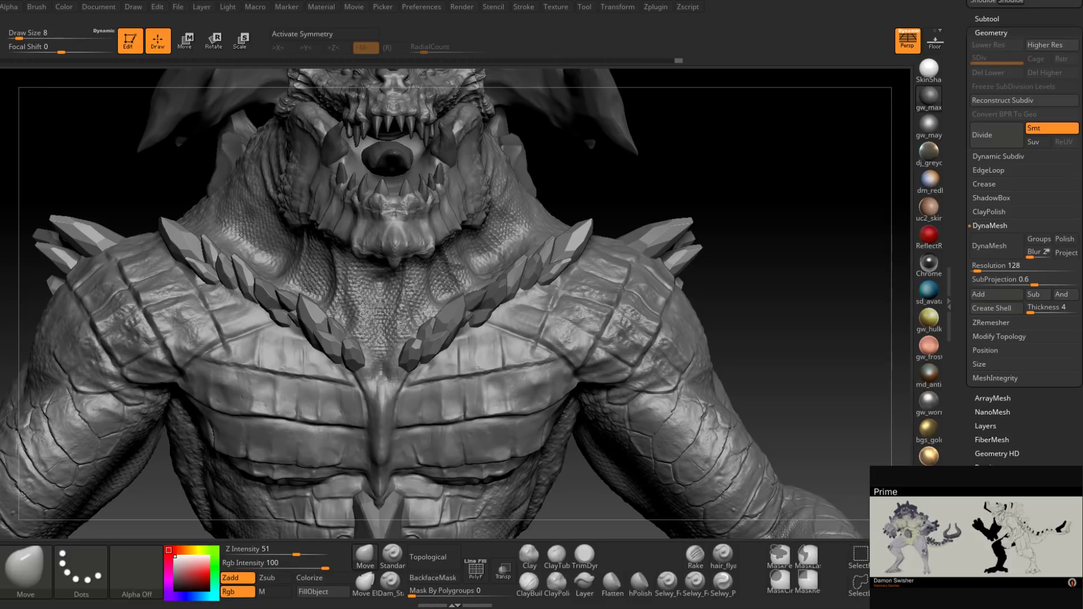
Step: Isolate the uppermost crystal on the creature's left collar with a mask, center the gizmo on it and adjust its size and placement
{"action": "left_click", "coordinate": [992, 33]}
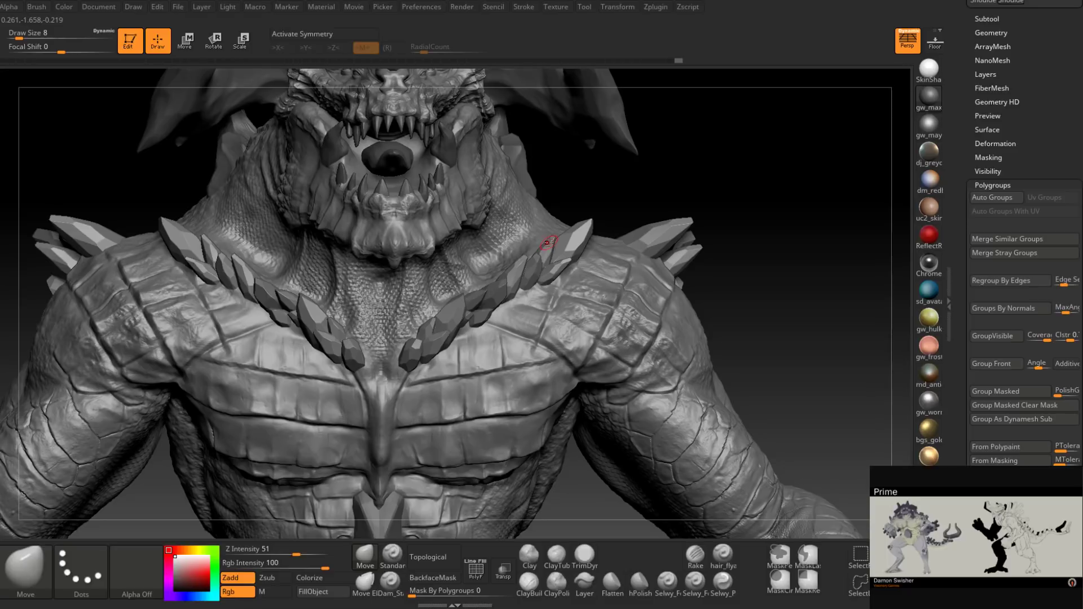
{"action": "key", "text": "e"}
{"action": "left_click", "coordinate": [568, 244], "text": "ctrl"}
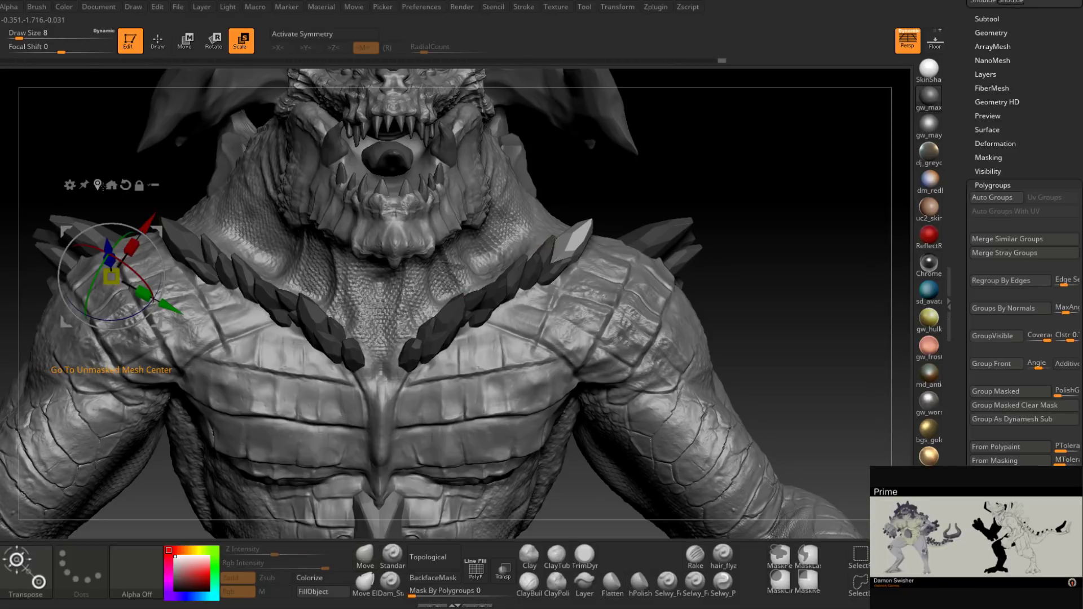
{"action": "left_click", "coordinate": [99, 185]}
{"action": "left_click_drag", "start_coordinate": [557, 262], "coordinate": [565, 249]}
{"action": "left_click", "coordinate": [529, 264]}
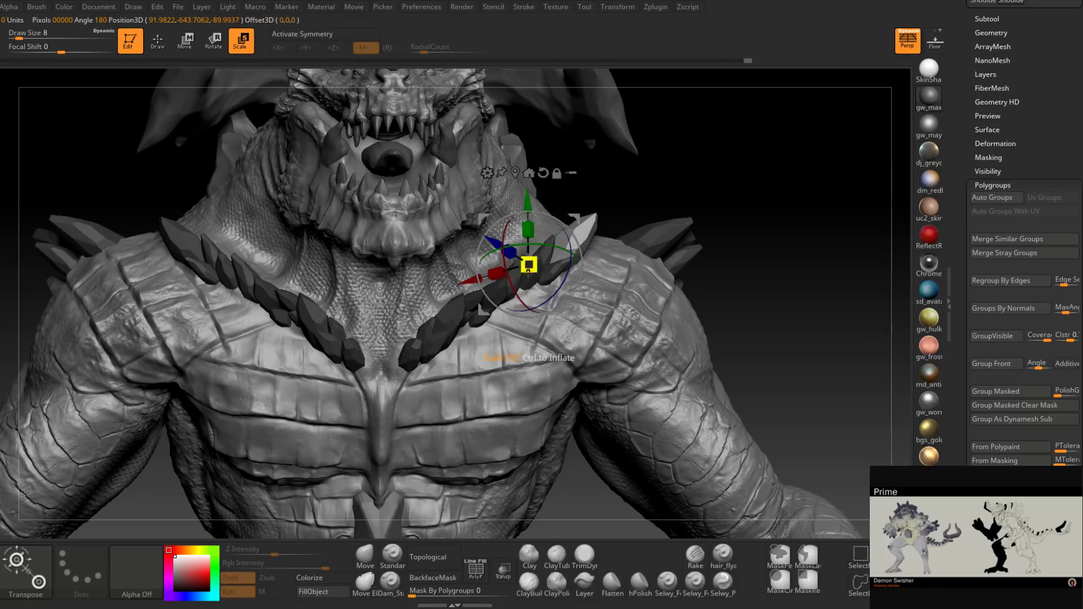
Step: Isolate the next crystals down the creature's upper left collar one at a time and vary their size and angle
{"action": "left_click", "coordinate": [528, 279]}
{"action": "left_click_drag", "start_coordinate": [528, 280], "coordinate": [546, 253]}
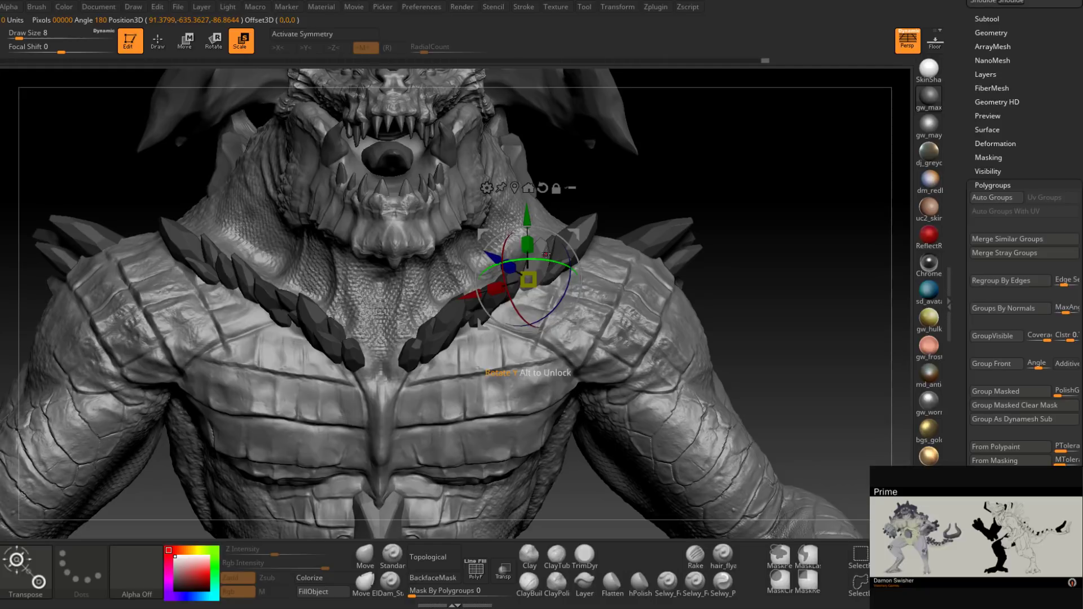
{"action": "left_click", "coordinate": [546, 252], "text": "ctrl"}
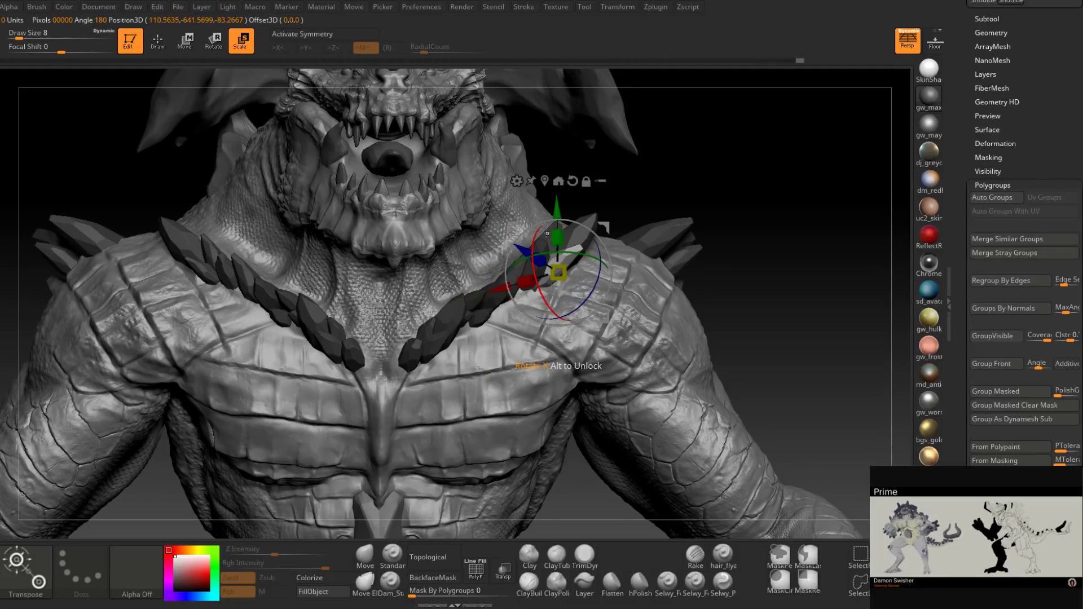
{"action": "left_click_drag", "start_coordinate": [726, 202], "coordinate": [612, 228]}
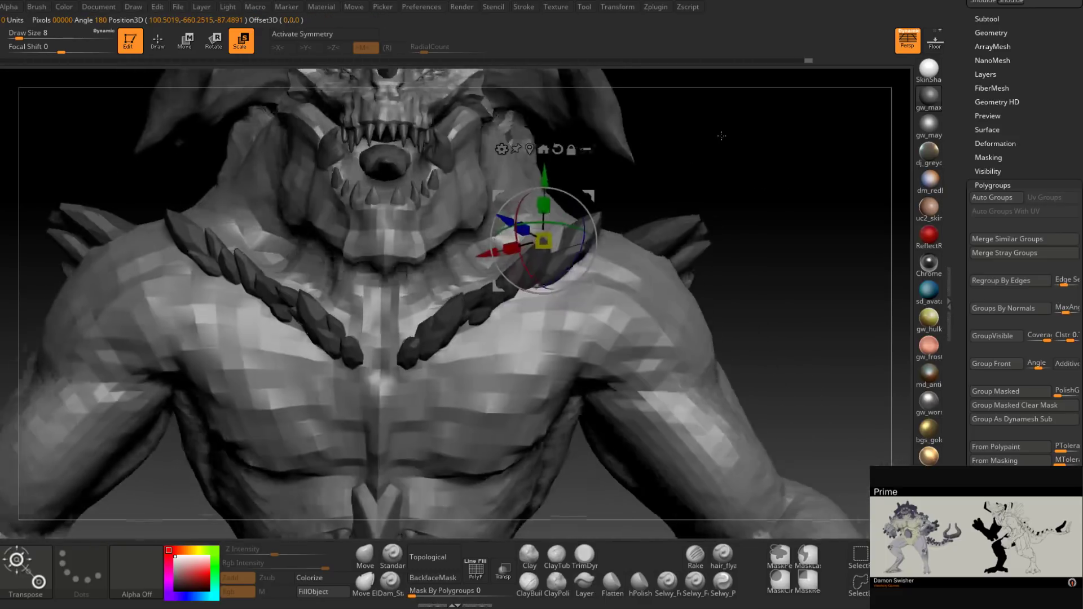
{"action": "left_click_drag", "start_coordinate": [722, 136], "coordinate": [713, 172]}
{"action": "left_click_drag", "start_coordinate": [591, 197], "coordinate": [589, 192]}
Step: Enlarge the crystals between the upper end and the middle of the creature's left collar individually
{"action": "left_click", "coordinate": [511, 293]}
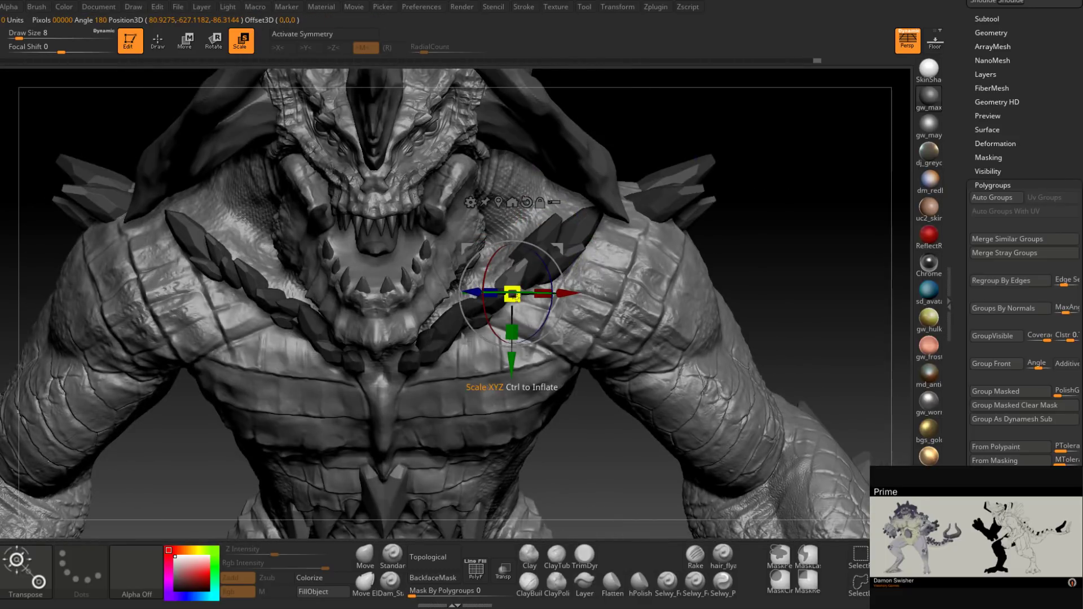
{"action": "left_click_drag", "start_coordinate": [511, 293], "coordinate": [526, 309]}
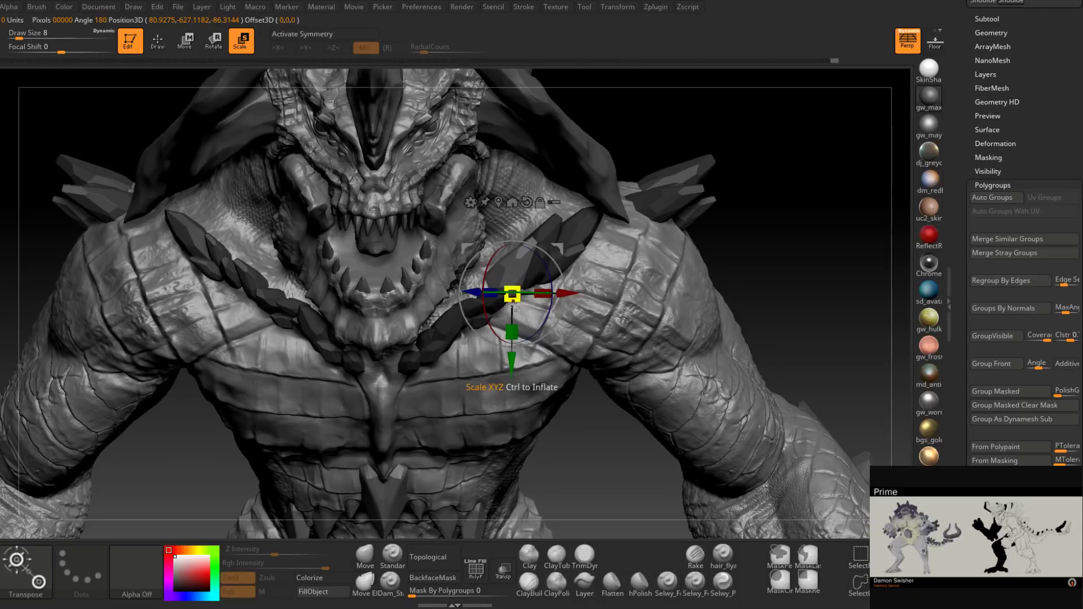
{"action": "left_click_drag", "start_coordinate": [759, 265], "coordinate": [756, 211]}
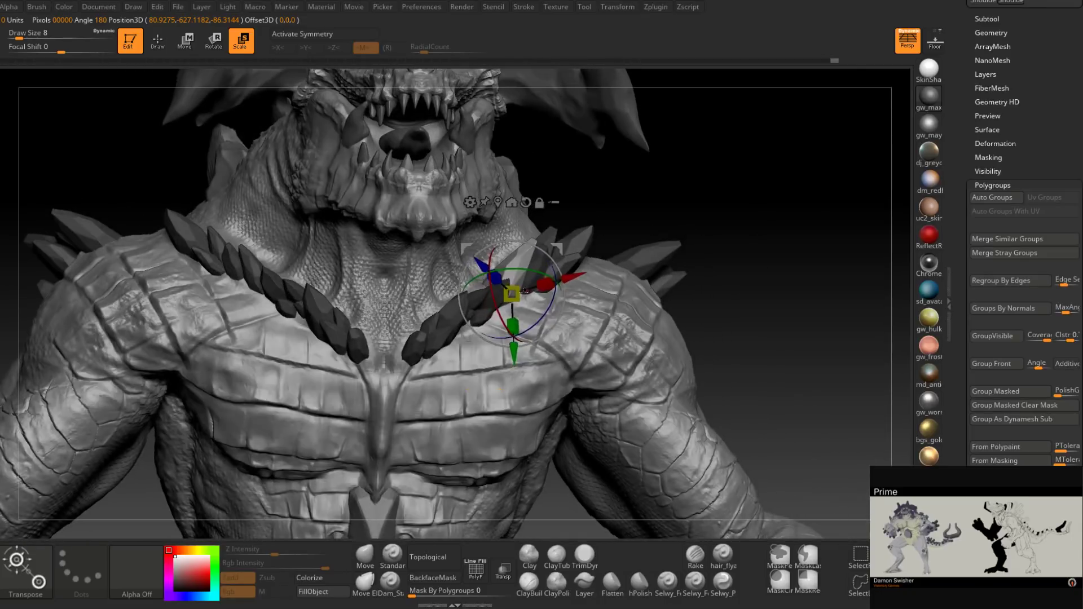
{"action": "left_click", "coordinate": [484, 304]}
{"action": "left_click_drag", "start_coordinate": [485, 305], "coordinate": [495, 296]}
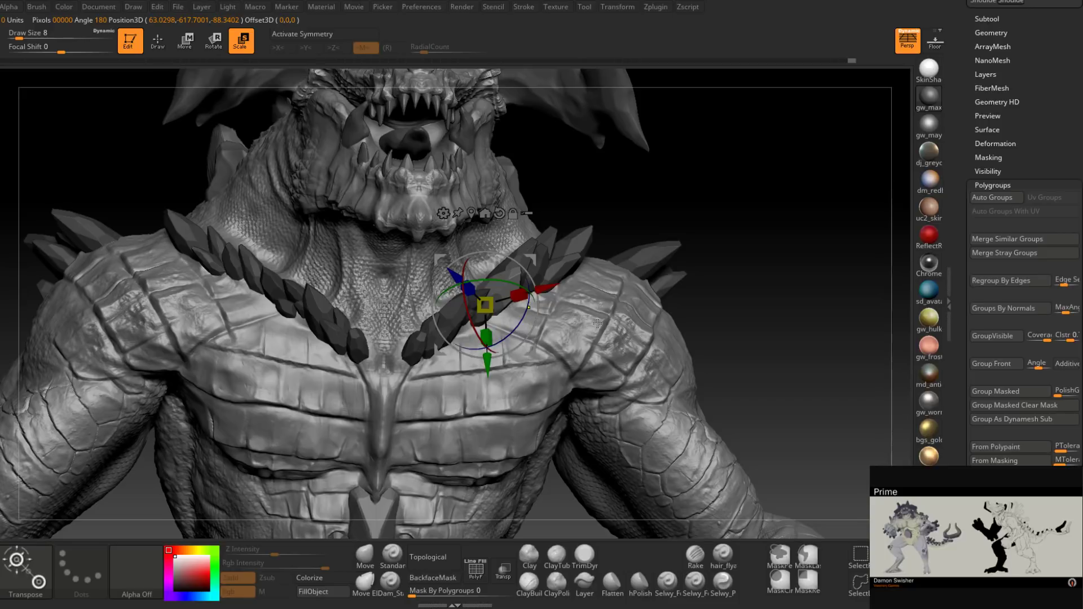
Step: Rotate and reposition individual crystals in the middle of the creature's left collar to break up the even row
{"action": "left_click_drag", "start_coordinate": [532, 351], "coordinate": [508, 340]}
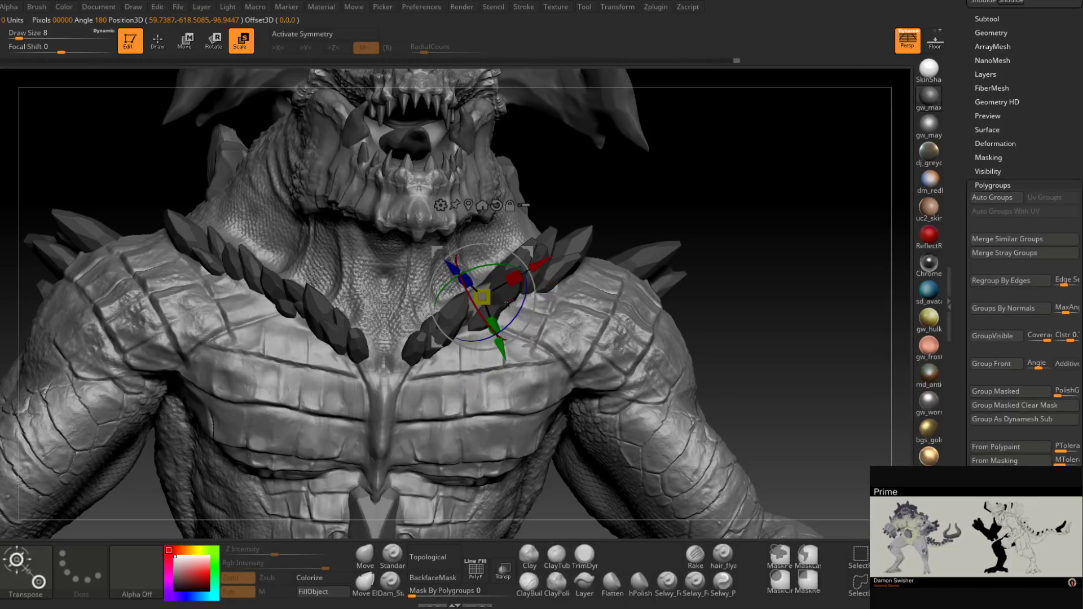
{"action": "left_click_drag", "start_coordinate": [508, 303], "coordinate": [521, 276]}
{"action": "left_click_drag", "start_coordinate": [477, 320], "coordinate": [495, 308]}
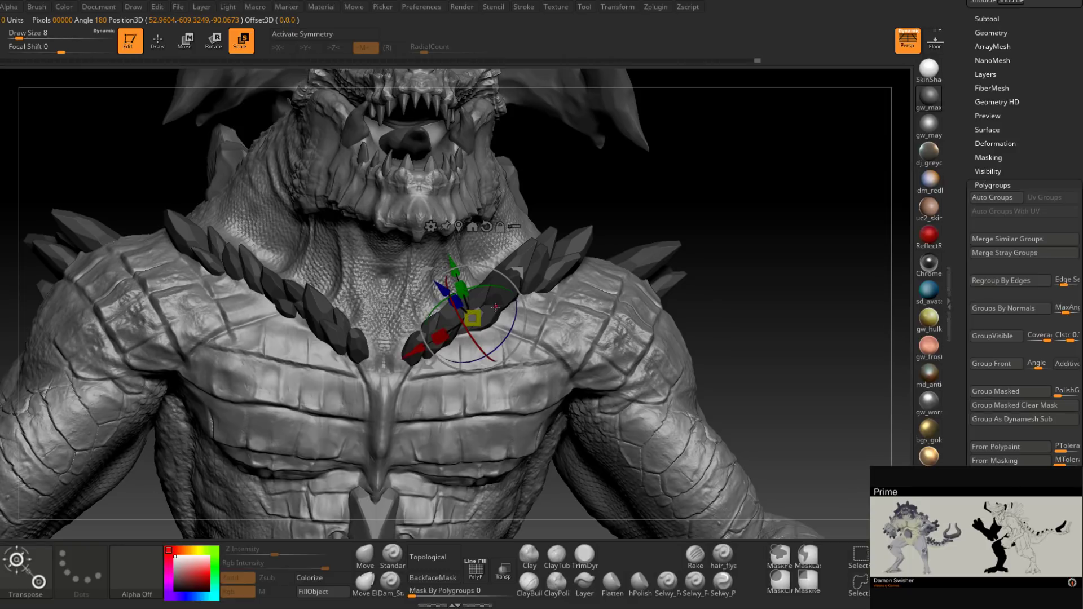
{"action": "left_click_drag", "start_coordinate": [732, 235], "coordinate": [711, 182]}
{"action": "left_click_drag", "start_coordinate": [489, 283], "coordinate": [443, 280]}
{"action": "left_click_drag", "start_coordinate": [660, 193], "coordinate": [690, 230]}
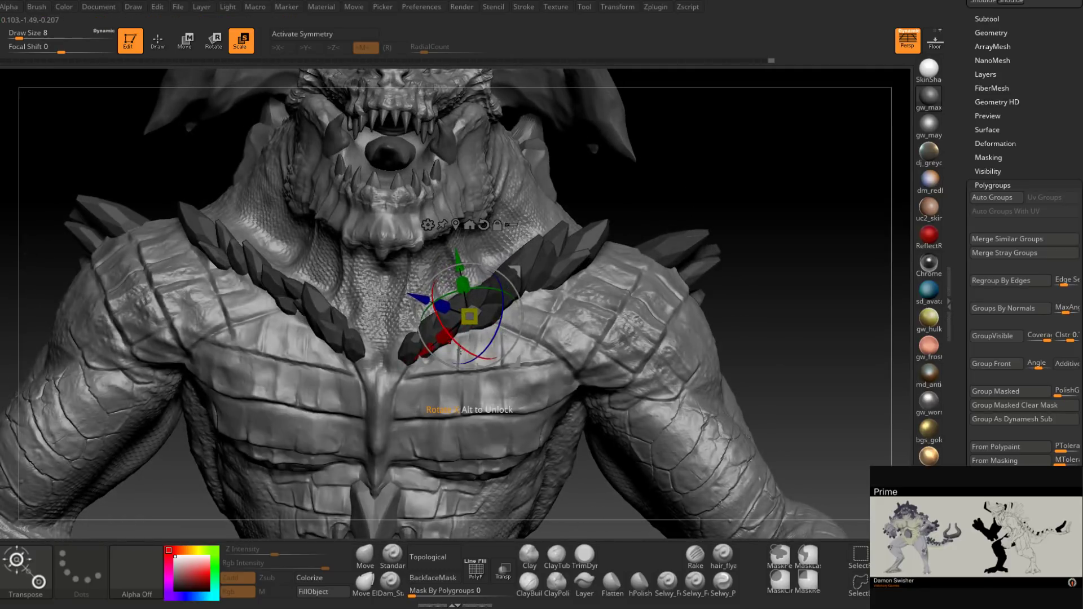
{"action": "left_click_drag", "start_coordinate": [468, 353], "coordinate": [604, 394]}
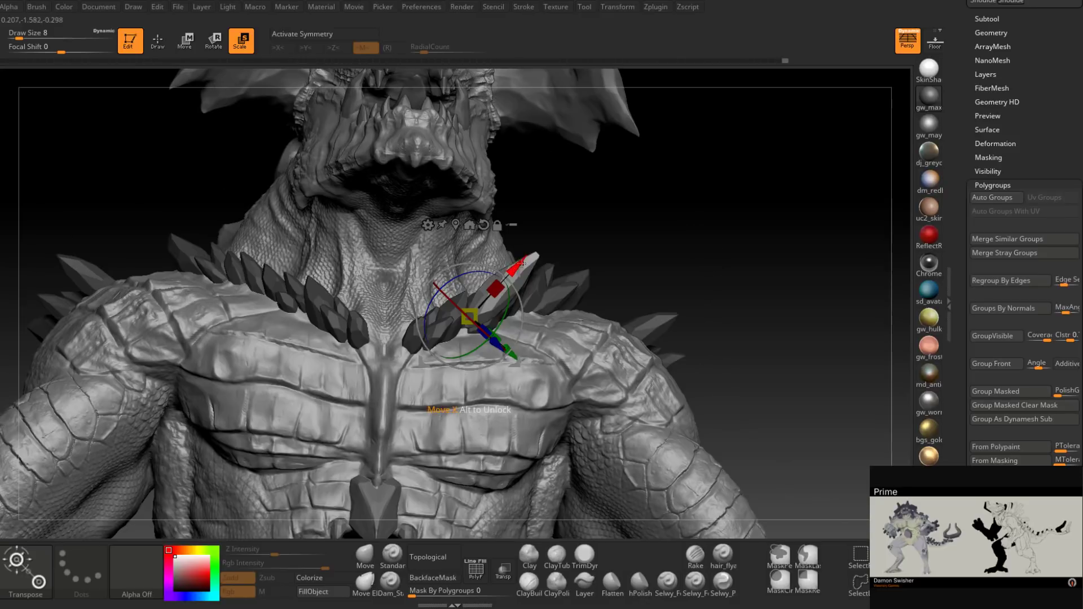
Step: Move and rotate the crystals in the lower half of the creature's left collar so they sit irregularly against the chest
{"action": "left_click_drag", "start_coordinate": [496, 285], "coordinate": [494, 298]}
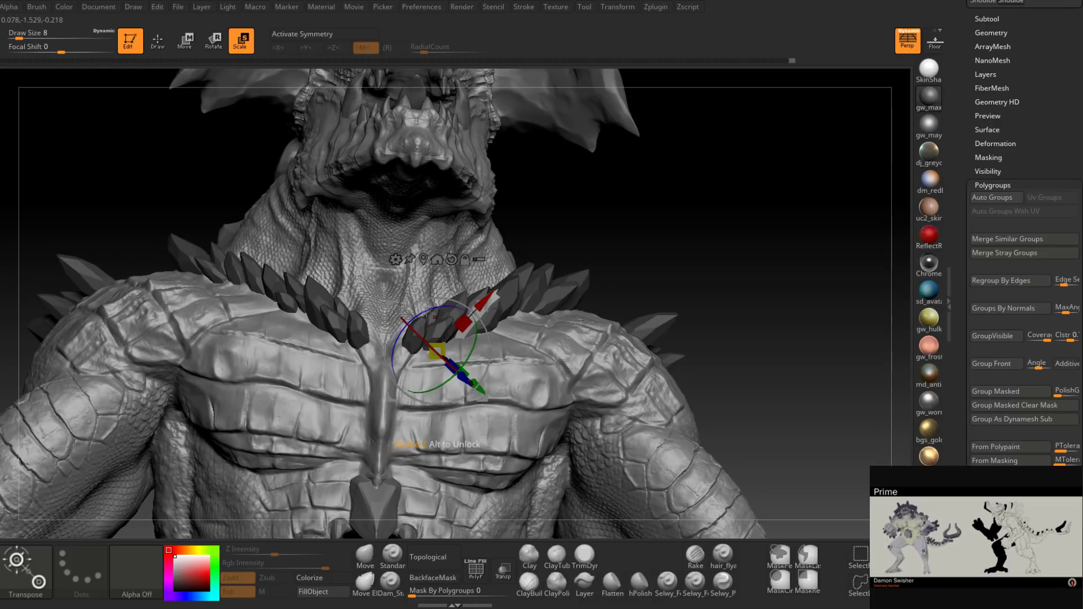
{"action": "left_click_drag", "start_coordinate": [424, 310], "coordinate": [415, 313]}
{"action": "left_click_drag", "start_coordinate": [480, 289], "coordinate": [467, 307]}
{"action": "left_click_drag", "start_coordinate": [462, 347], "coordinate": [460, 353]}
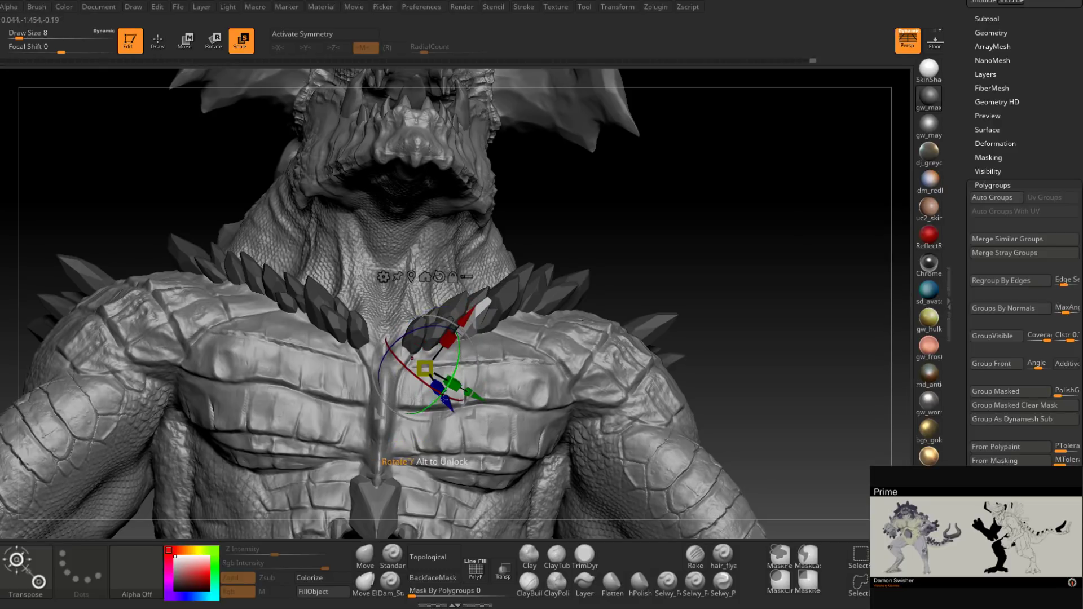
{"action": "left_click_drag", "start_coordinate": [443, 399], "coordinate": [444, 403]}
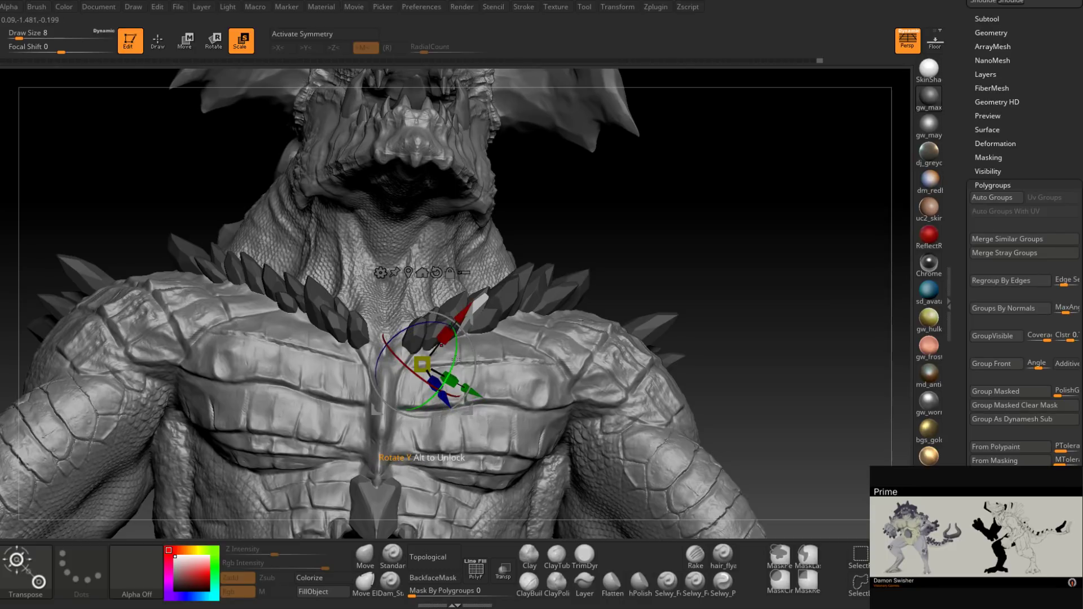
{"action": "left_click_drag", "start_coordinate": [457, 362], "coordinate": [459, 367]}
{"action": "left_click_drag", "start_coordinate": [679, 237], "coordinate": [770, 202]}
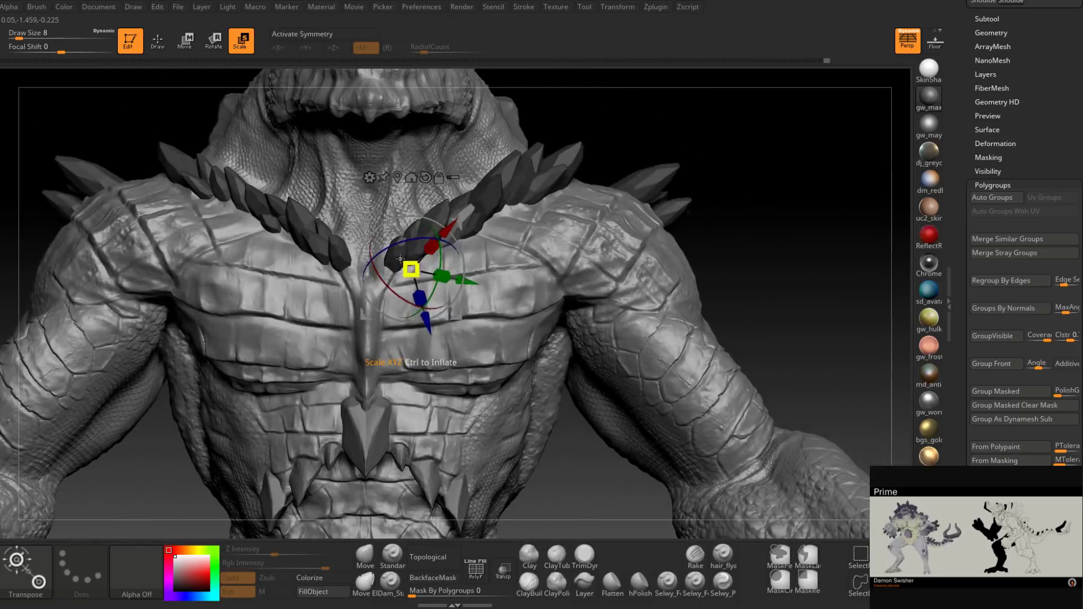
Step: Isolate the crystals nearest the sternum on the creature's left collar one by one and rescale them
{"action": "left_click_drag", "start_coordinate": [642, 142], "coordinate": [641, 107]}
{"action": "left_click", "coordinate": [395, 243], "text": "ctrl"}
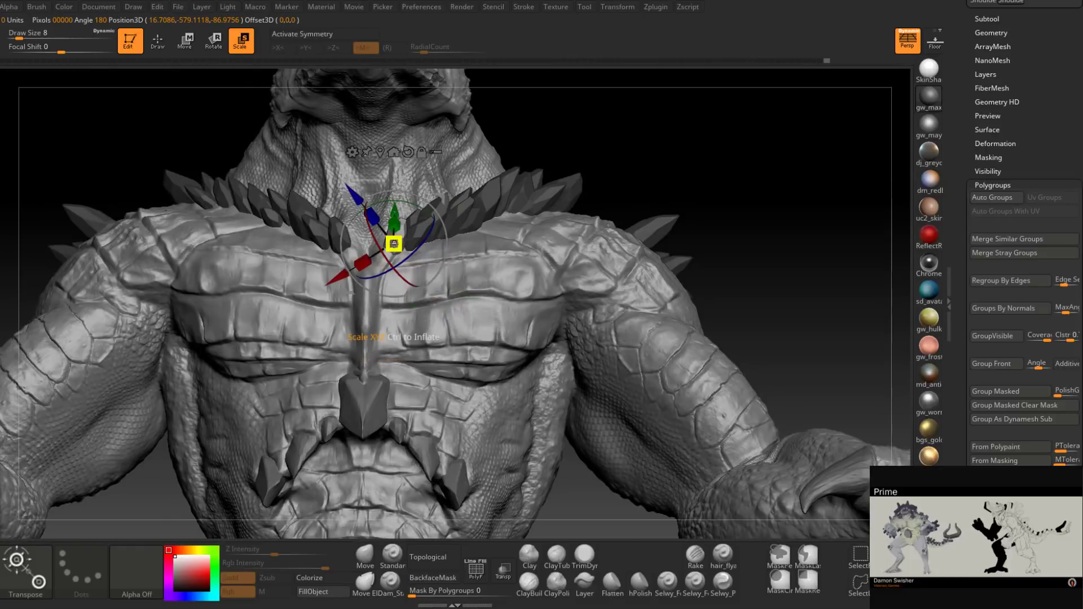
{"action": "left_click_drag", "start_coordinate": [398, 242], "coordinate": [397, 230]}
{"action": "left_click", "coordinate": [419, 227], "text": "ctrl"}
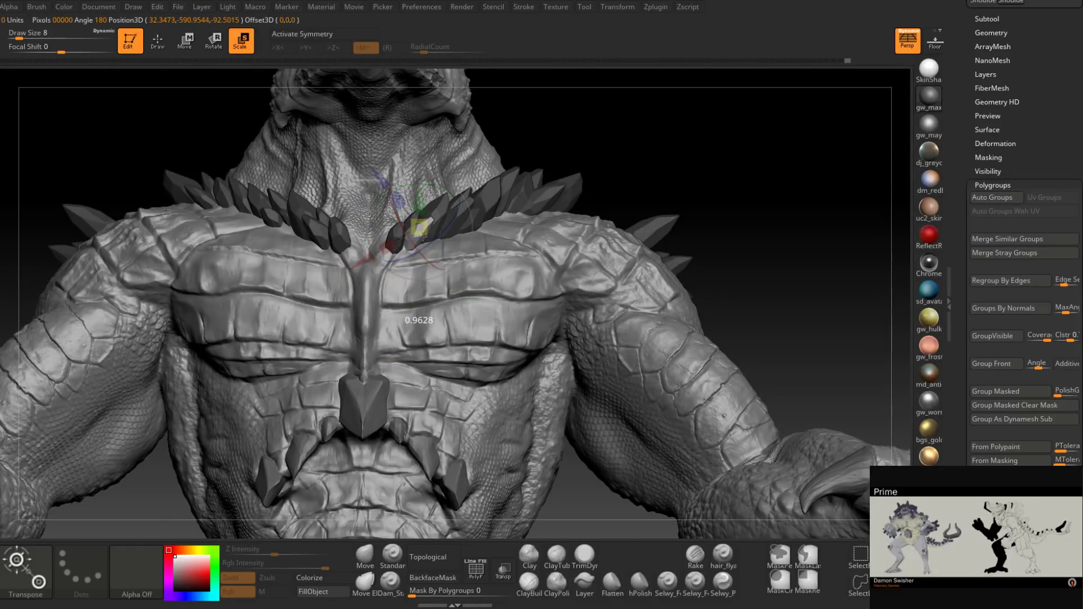
{"action": "left_click_drag", "start_coordinate": [570, 130], "coordinate": [548, 183]}
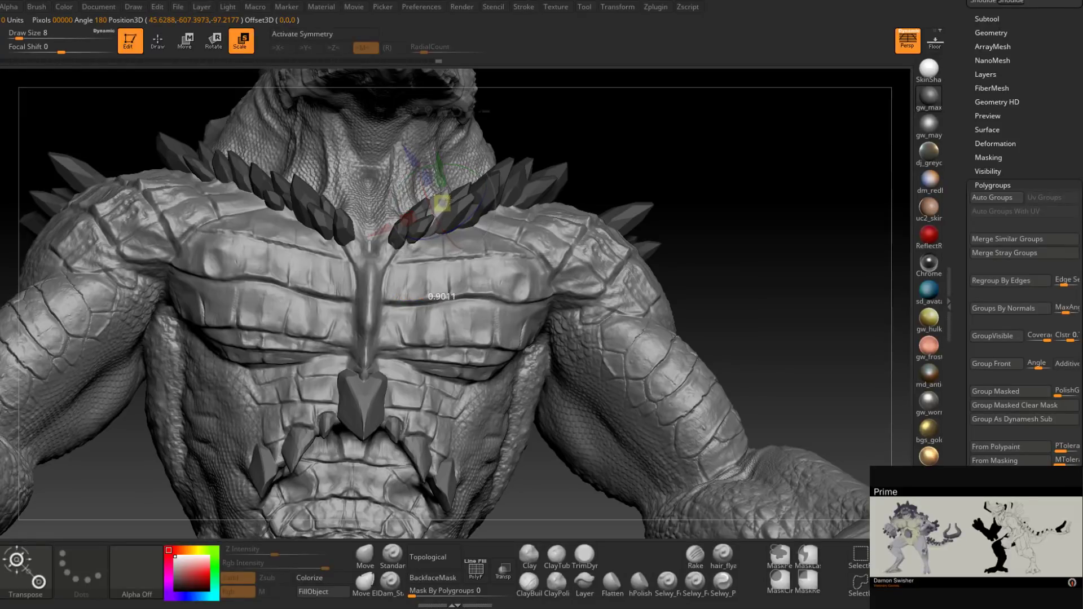
Step: Isolate the largest crystal on the creature's left shoulder and adjust its angle and position
{"action": "left_click_drag", "start_coordinate": [489, 156], "coordinate": [559, 203]}
{"action": "left_click", "coordinate": [637, 236]}
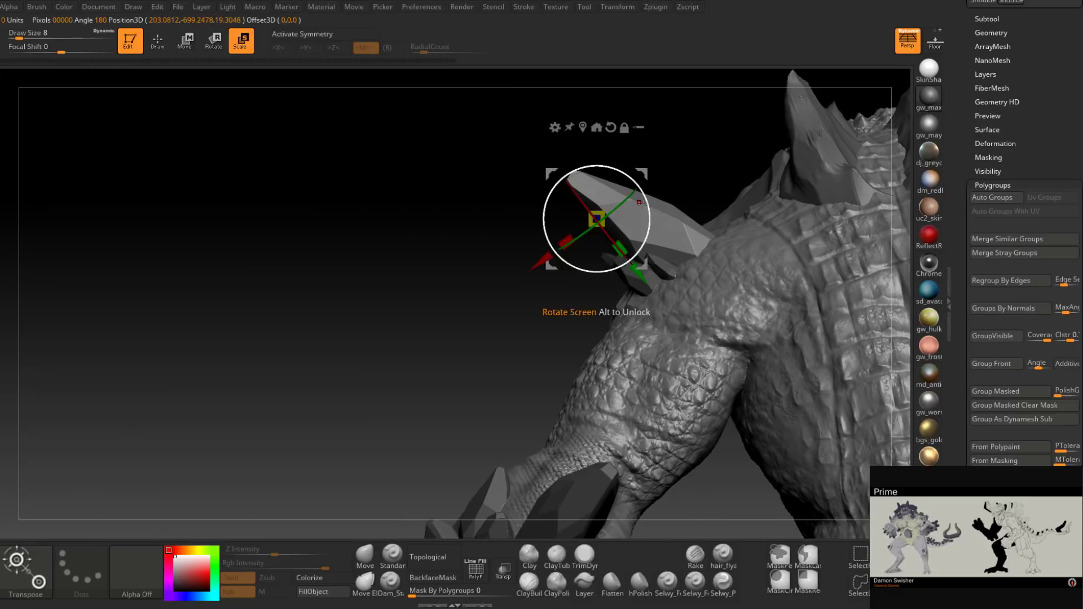
{"action": "mouse_move", "coordinate": [648, 160]}
{"action": "left_mouse_down"}
{"action": "mouse_move", "coordinate": [632, 169]}
{"action": "mouse_move", "coordinate": [647, 154]}
{"action": "left_mouse_up"}
{"action": "left_click_drag", "start_coordinate": [406, 192], "coordinate": [555, 251]}
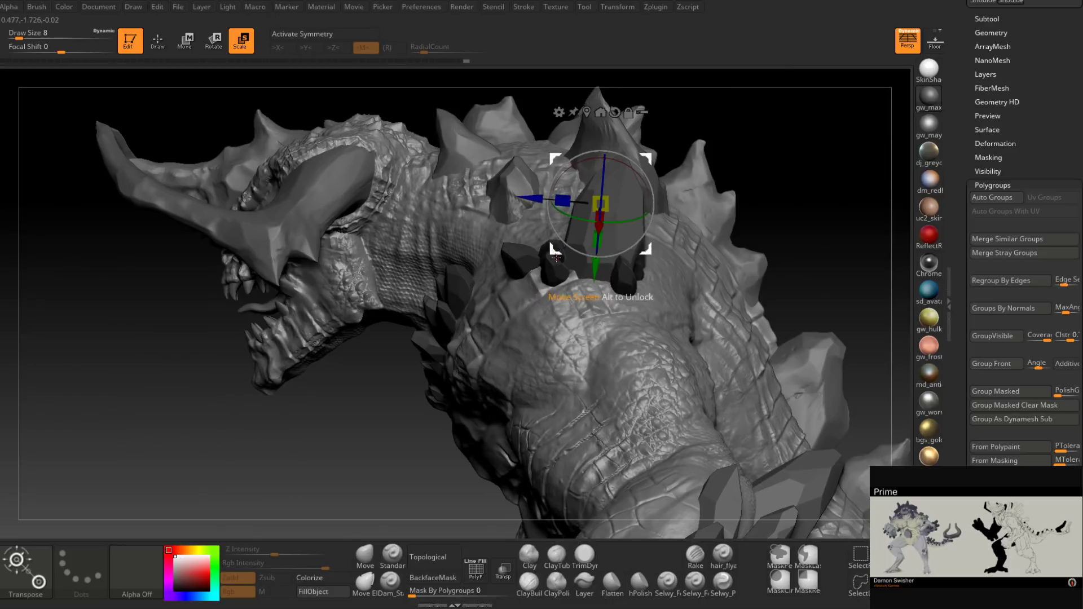
Step: Isolate the smaller crystals around the large left-shoulder crystal in turn and scale and reposition each to vary the cluster
{"action": "left_click", "coordinate": [554, 270]}
{"action": "left_click_drag", "start_coordinate": [796, 226], "coordinate": [814, 197]}
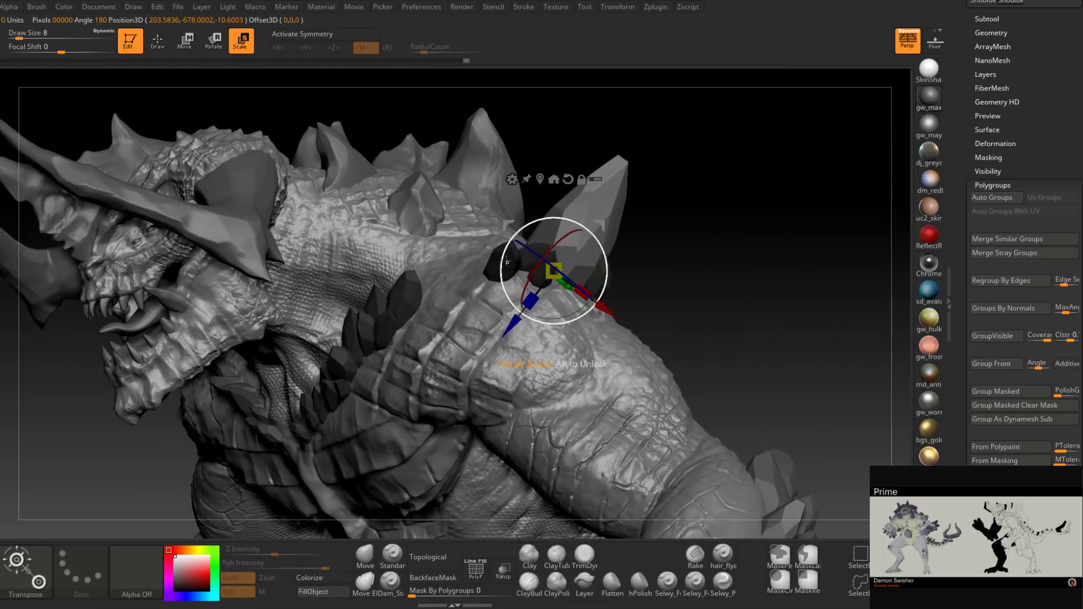
{"action": "left_click", "coordinate": [549, 276]}
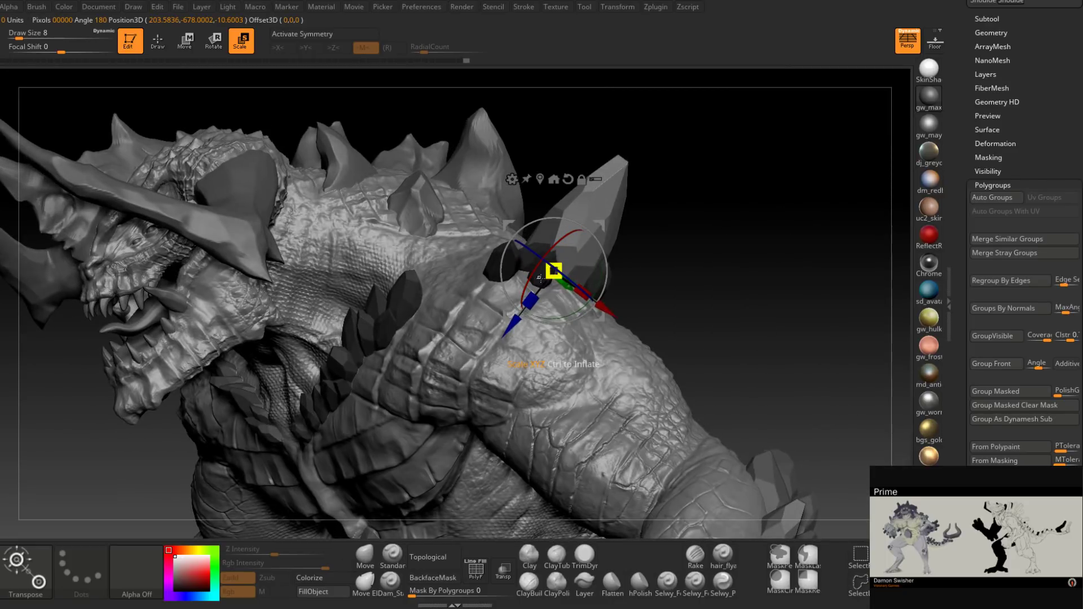
{"action": "left_click_drag", "start_coordinate": [648, 223], "coordinate": [702, 230]}
{"action": "left_click", "coordinate": [535, 267], "text": "ctrl"}
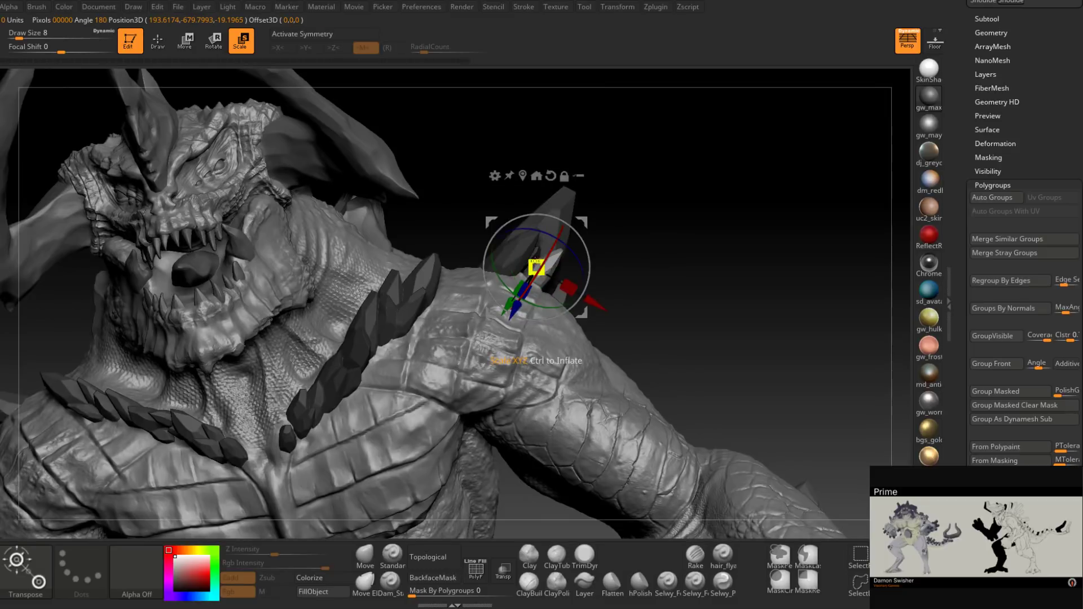
{"action": "left_click_drag", "start_coordinate": [537, 265], "coordinate": [545, 234]}
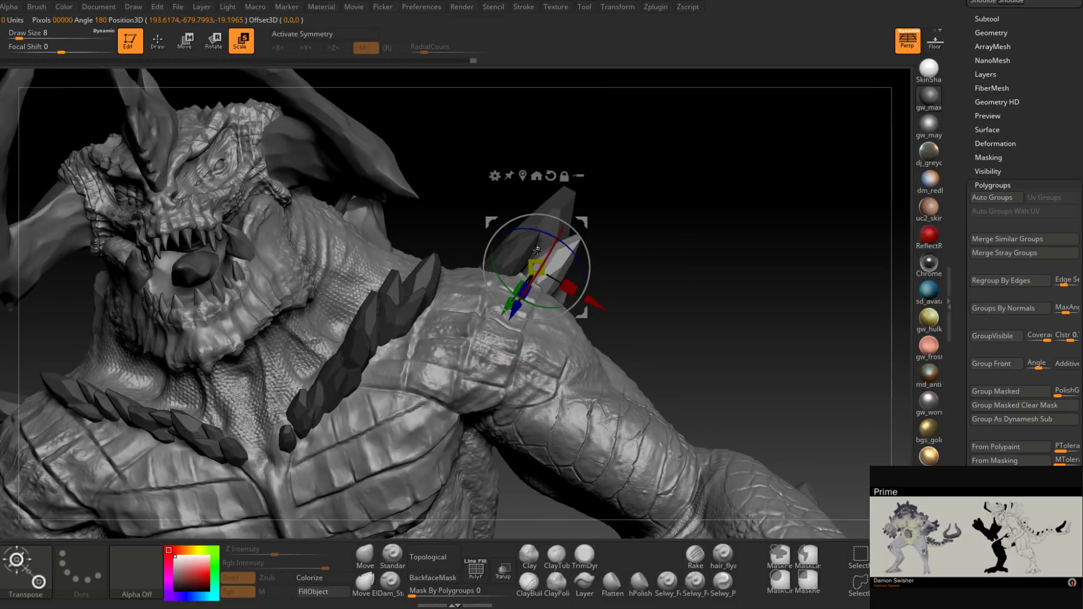
{"action": "left_click", "coordinate": [537, 248], "text": "ctrl"}
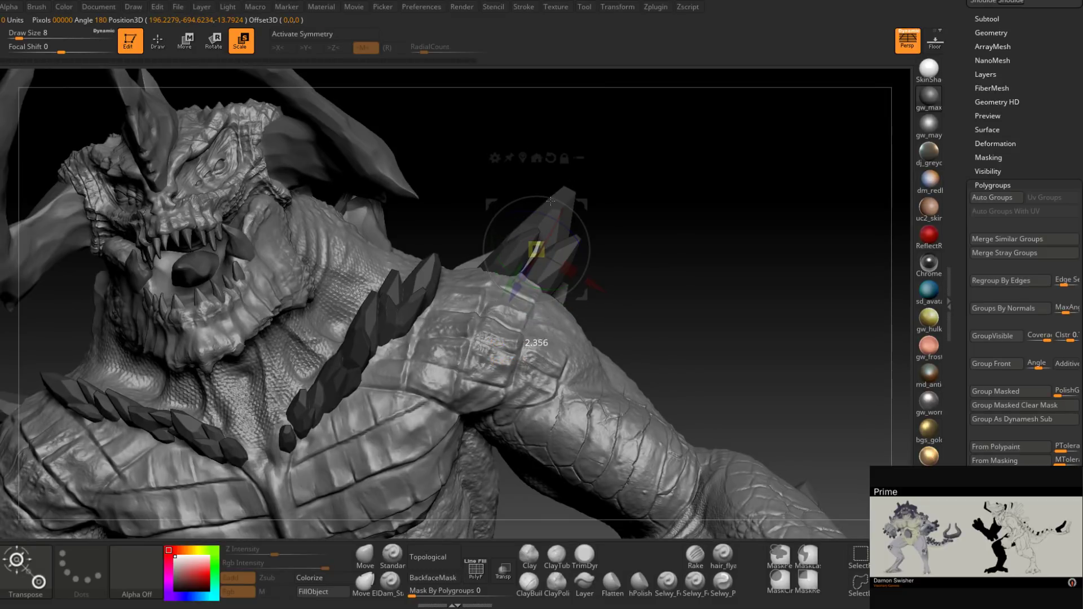
{"action": "left_click_drag", "start_coordinate": [577, 231], "coordinate": [615, 182]}
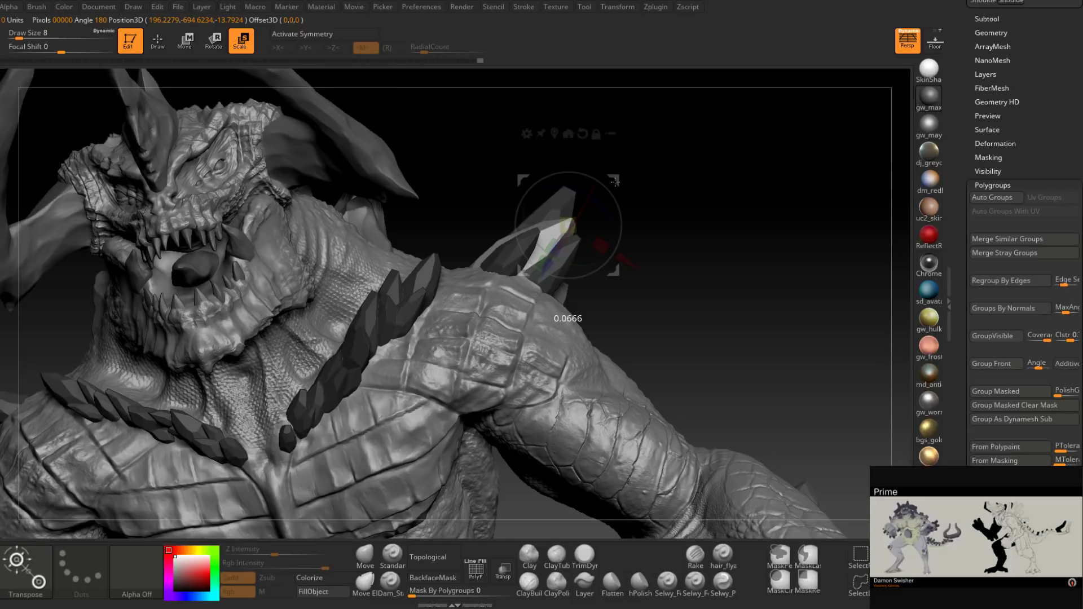
{"action": "left_click_drag", "start_coordinate": [648, 189], "coordinate": [637, 190]}
Step: Isolate the front crystal of the creature's left shoulder cluster and adjust its size and angle
{"action": "left_click", "coordinate": [492, 277], "text": "alt"}
{"action": "left_click_drag", "start_coordinate": [658, 248], "coordinate": [672, 245]}
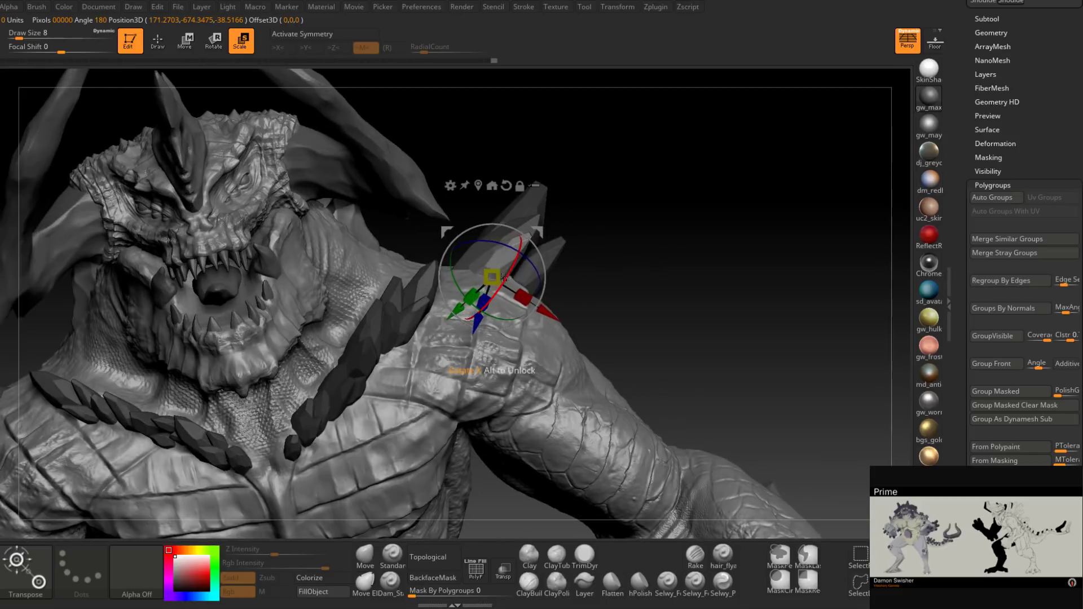
{"action": "left_click_drag", "start_coordinate": [505, 278], "coordinate": [548, 244]}
{"action": "left_click_drag", "start_coordinate": [663, 225], "coordinate": [622, 214]}
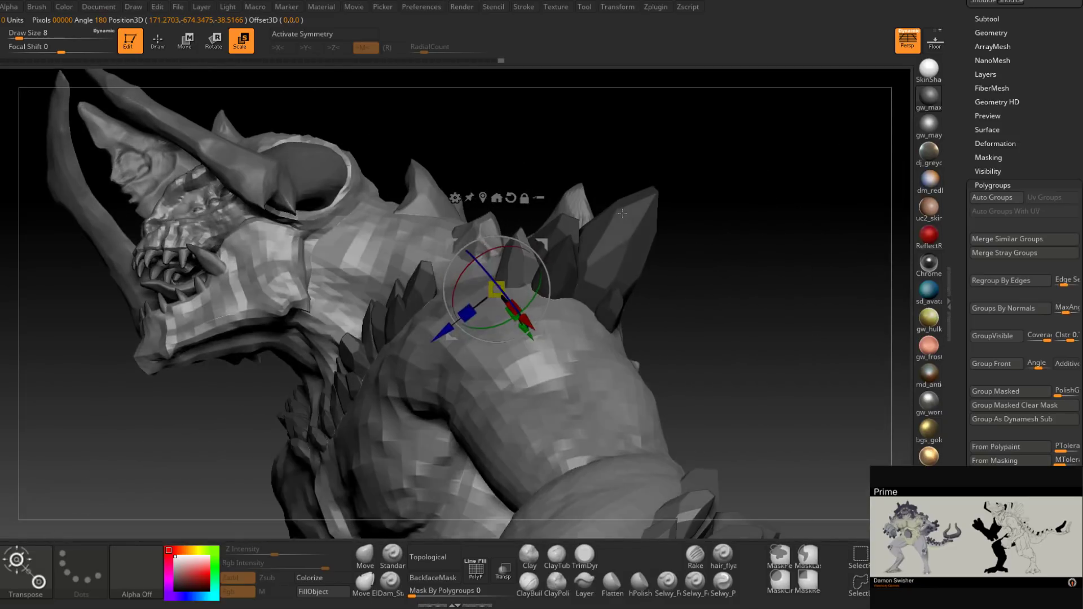
Step: Isolate the small rear crystals of the creature's left shoulder cluster and rescale and reposition them around the large crystal
{"action": "left_click", "coordinate": [618, 308], "text": "ctrl"}
{"action": "left_click_drag", "start_coordinate": [613, 313], "coordinate": [625, 291]}
{"action": "left_click_drag", "start_coordinate": [647, 327], "coordinate": [649, 350]}
{"action": "left_click_drag", "start_coordinate": [750, 303], "coordinate": [575, 313]}
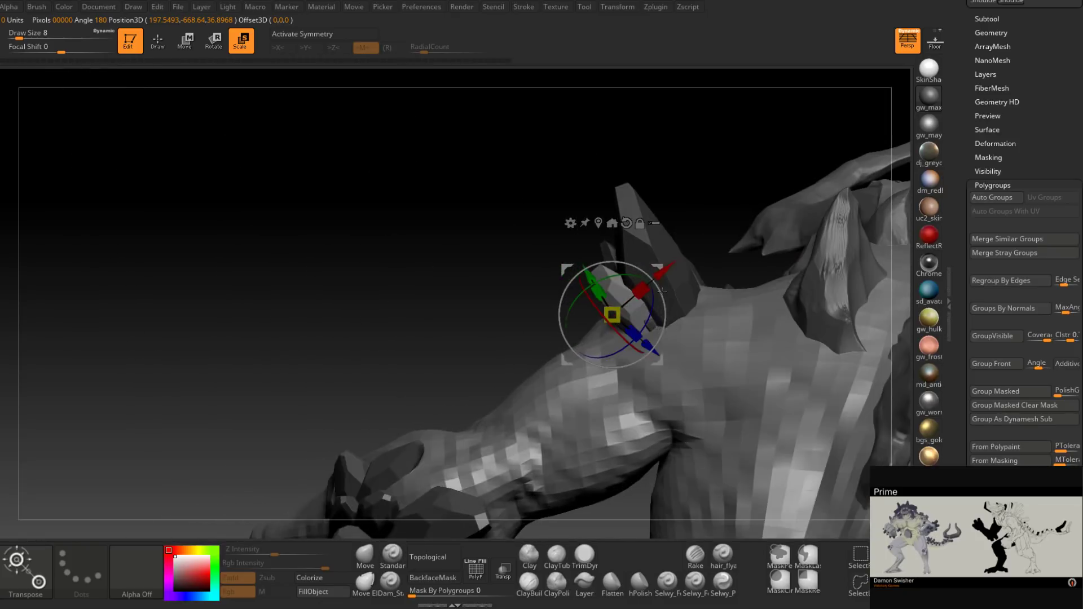
{"action": "left_click", "coordinate": [654, 328]}
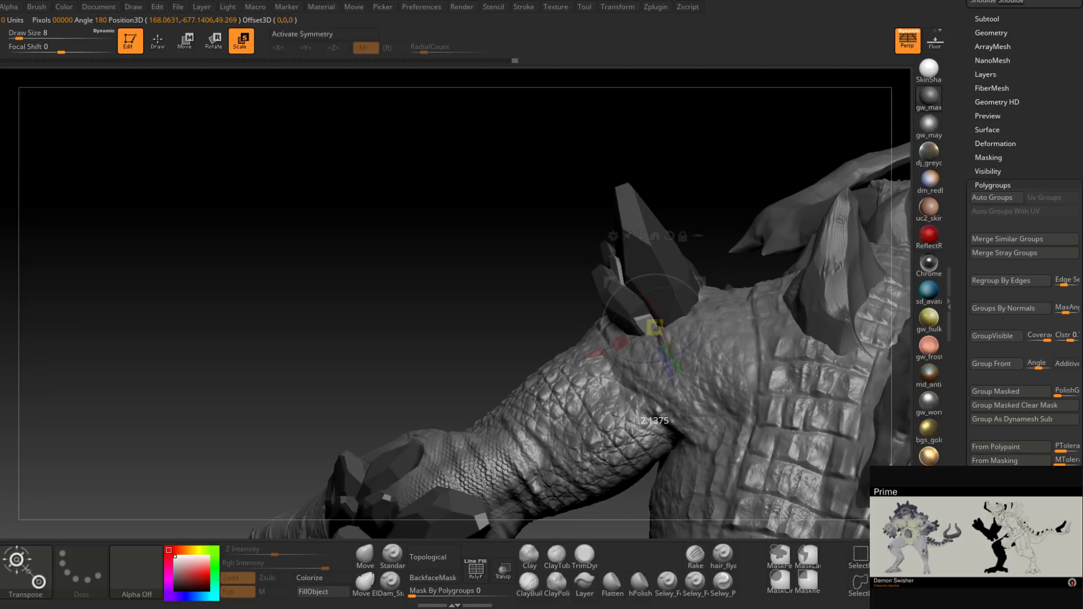
{"action": "left_click_drag", "start_coordinate": [692, 334], "coordinate": [662, 320]}
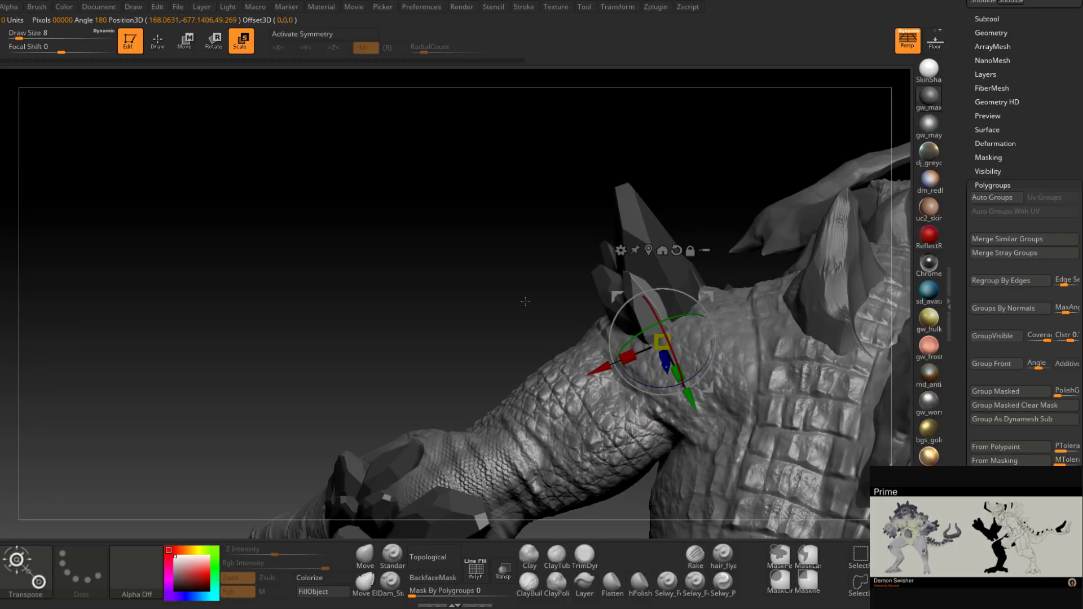
{"action": "left_click_drag", "start_coordinate": [525, 302], "coordinate": [756, 249]}
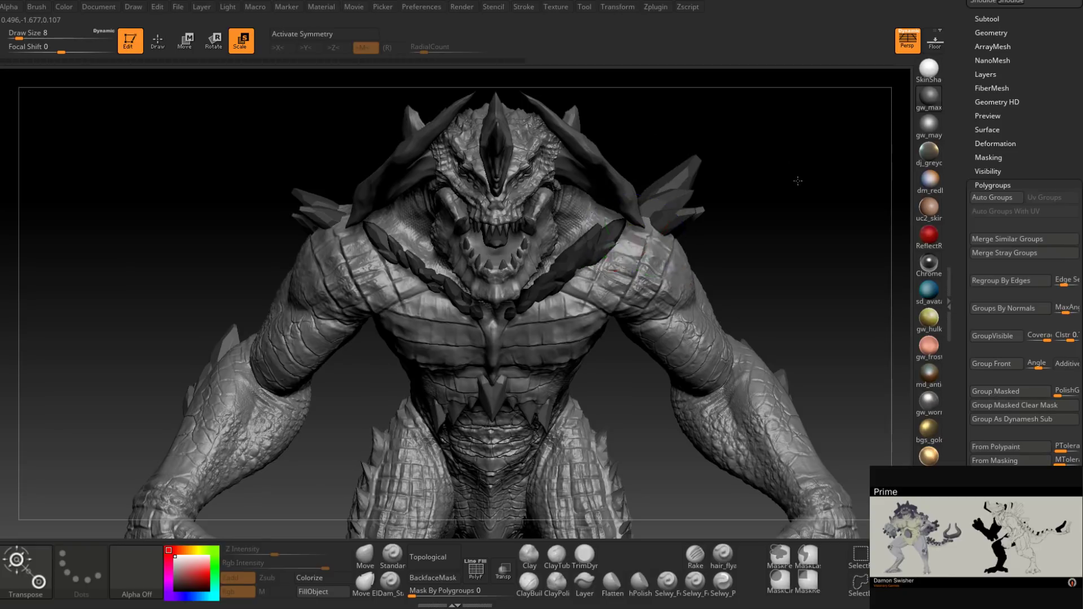
Step: Quick-save the sculpt with the reworked left-shoulder crystals
{"action": "left_click_drag", "start_coordinate": [766, 174], "coordinate": [737, 217]}
{"action": "mouse_move", "coordinate": [737, 217]}
{"action": "right_mouse_down", "text": "alt"}
{"action": "mouse_move", "coordinate": [723, 227]}
{"action": "mouse_move", "coordinate": [732, 237]}
{"action": "right_mouse_up", "text": "alt"}
{"action": "key", "text": "ctrl+s"}
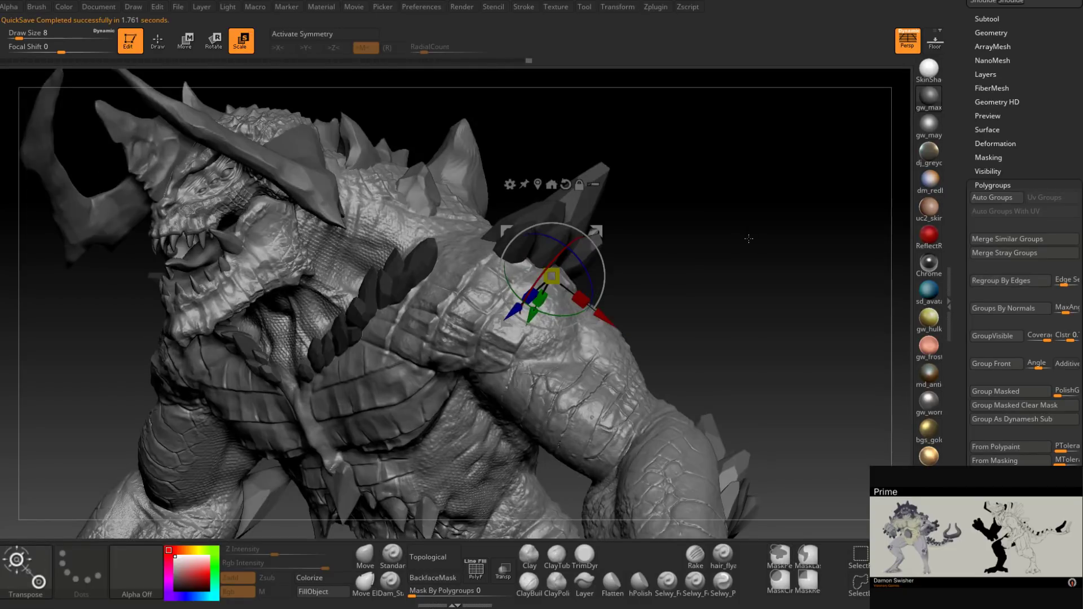
Step: Mask every crystal in the shoulder crystal subtool except the largest one on the creature's left shoulder
{"action": "left_click_drag", "start_coordinate": [749, 238], "coordinate": [761, 239]}
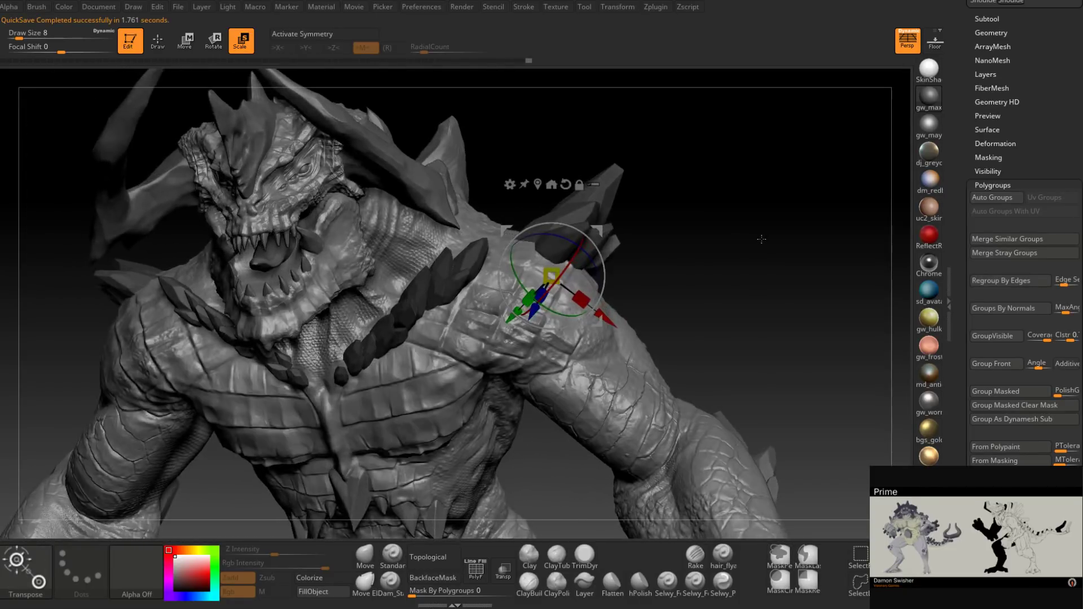
{"action": "left_click", "coordinate": [591, 214], "text": "alt"}
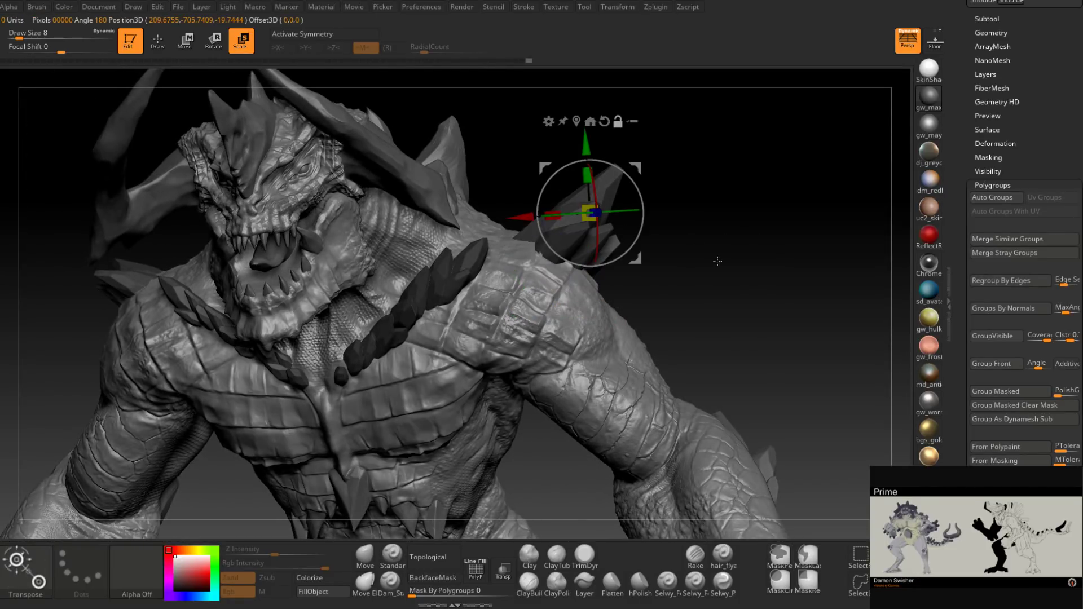
{"action": "left_click", "coordinate": [157, 40]}
{"action": "mouse_move", "coordinate": [755, 257]}
{"action": "left_mouse_down"}
{"action": "mouse_move", "coordinate": [673, 241]}
{"action": "mouse_move", "coordinate": [639, 209]}
{"action": "left_mouse_up"}
{"action": "left_click", "coordinate": [689, 225], "text": "ctrl"}
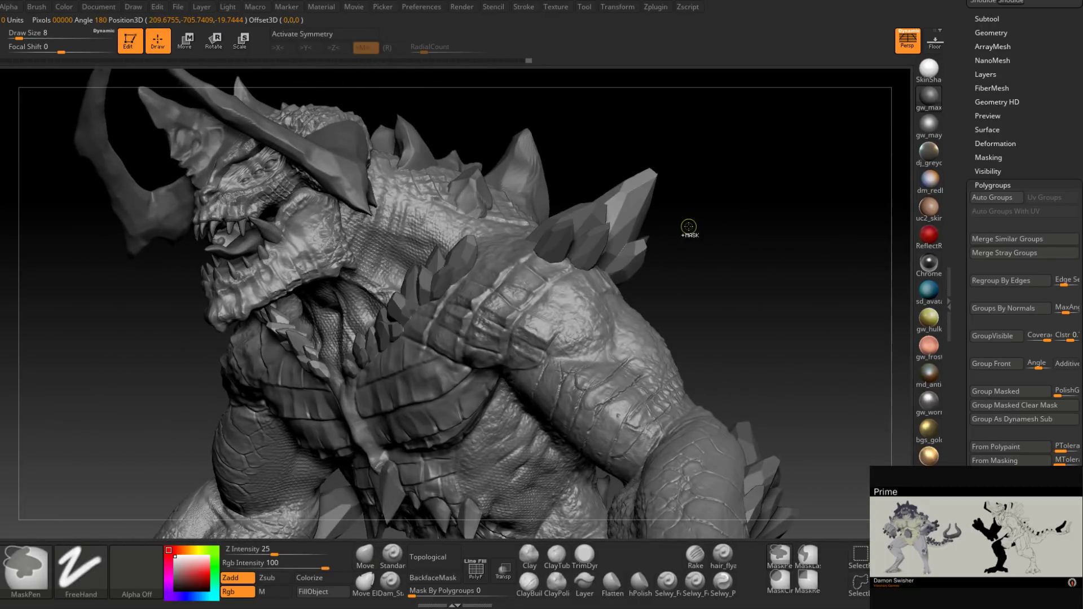
{"action": "left_click", "coordinate": [629, 213], "text": "ctrl+shift"}
{"action": "left_click", "coordinate": [724, 235], "text": "ctrl"}
{"action": "left_click", "coordinate": [726, 235], "text": "ctrl+shift"}
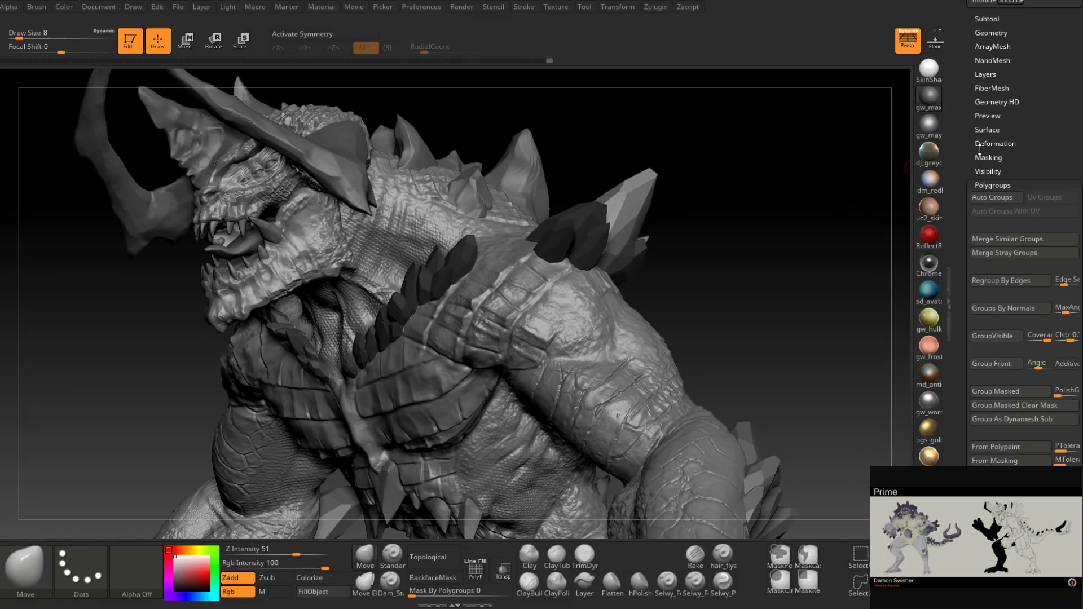
Step: Hide the largest left-shoulder crystal and split it off from the other shoulder crystals into its own subtool
{"action": "left_click_drag", "start_coordinate": [964, 122], "coordinate": [967, 185]}
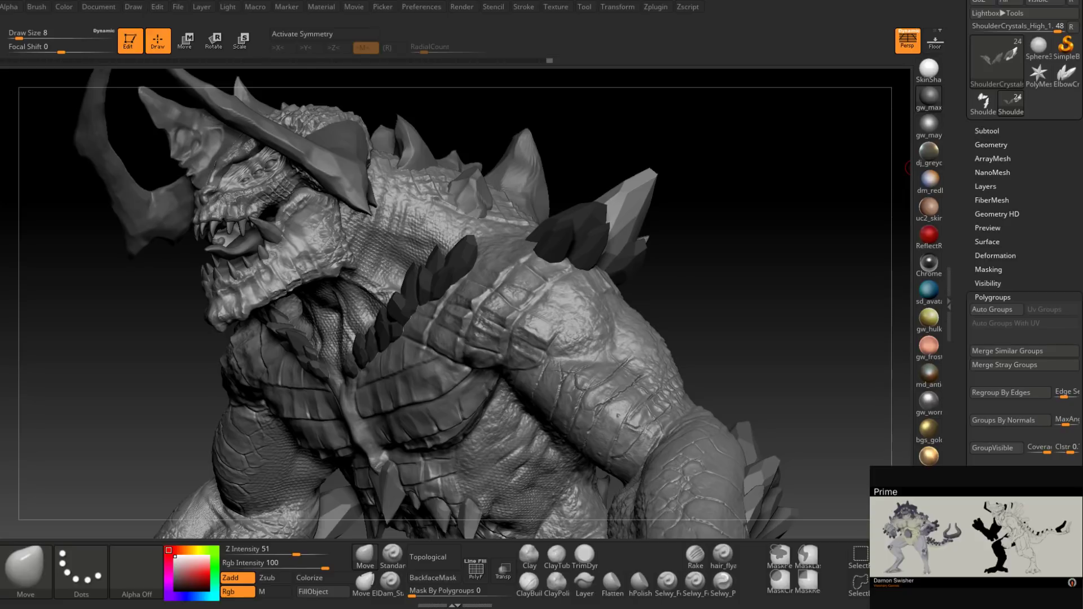
{"action": "left_click", "coordinate": [987, 130]}
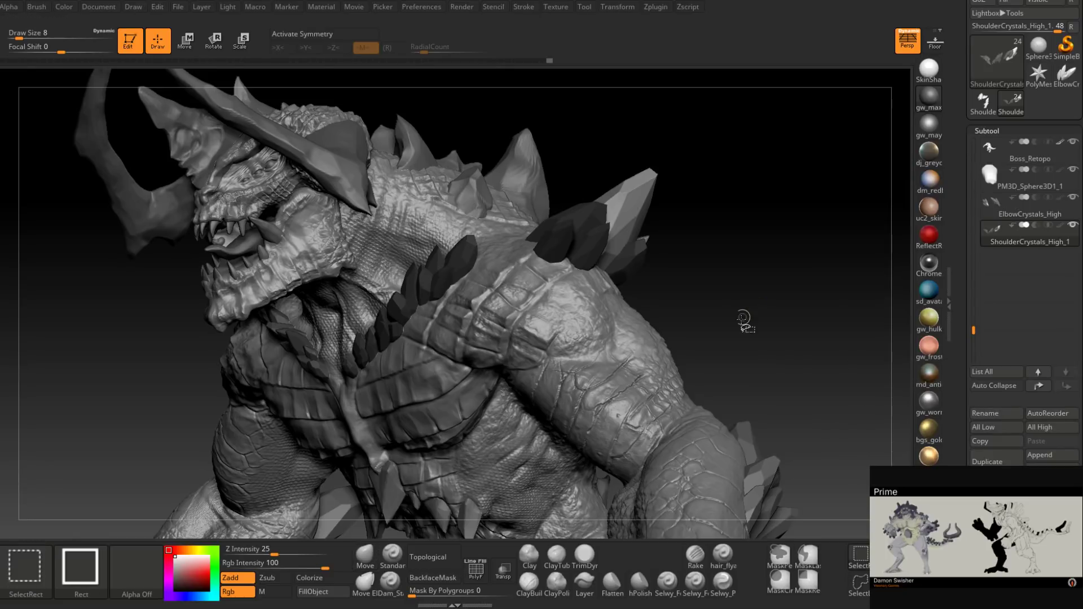
{"action": "left_click", "coordinate": [620, 189], "text": "ctrl+shift"}
{"action": "left_click_drag", "start_coordinate": [756, 307], "coordinate": [780, 271], "text": "ctrl+shift"}
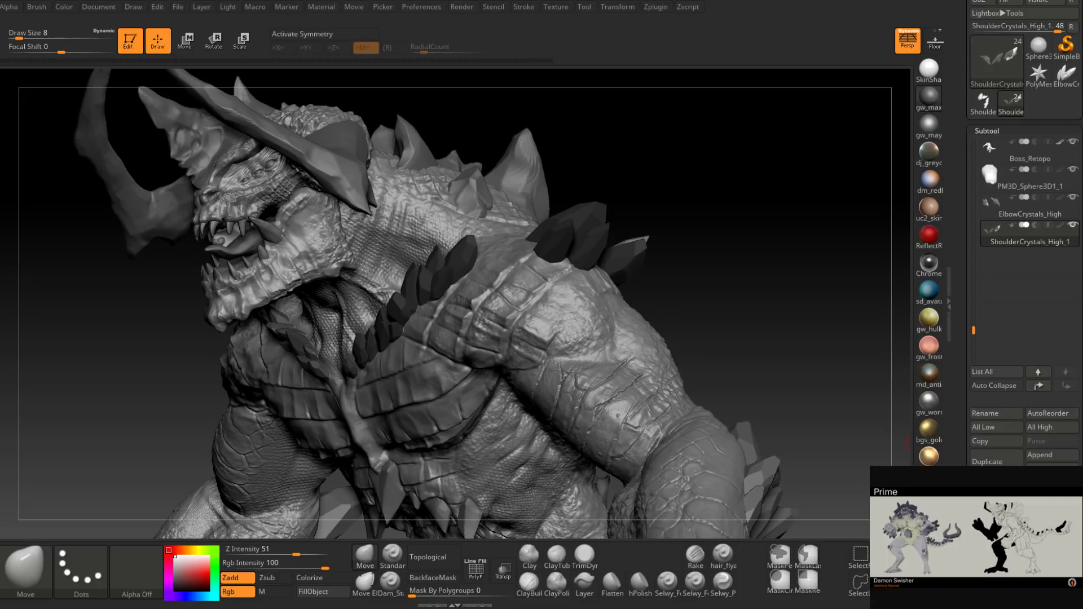
{"action": "left_click", "coordinate": [996, 526]}
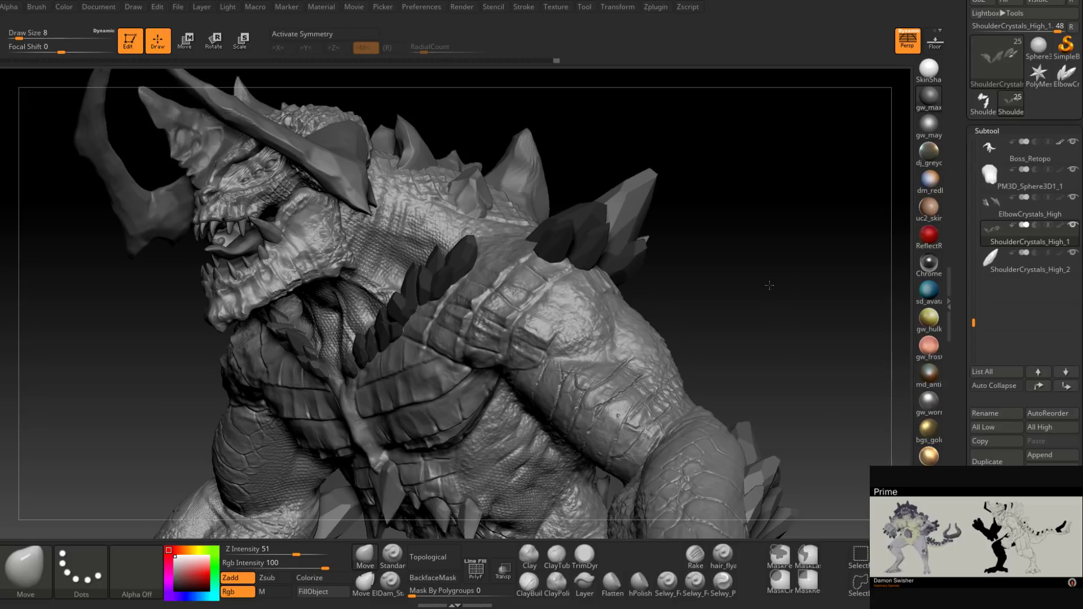
Step: Make the split-off large crystal the active subtool and duplicate it
{"action": "left_click_drag", "start_coordinate": [770, 286], "coordinate": [744, 280], "text": "shift"}
{"action": "left_click", "coordinate": [980, 270]}
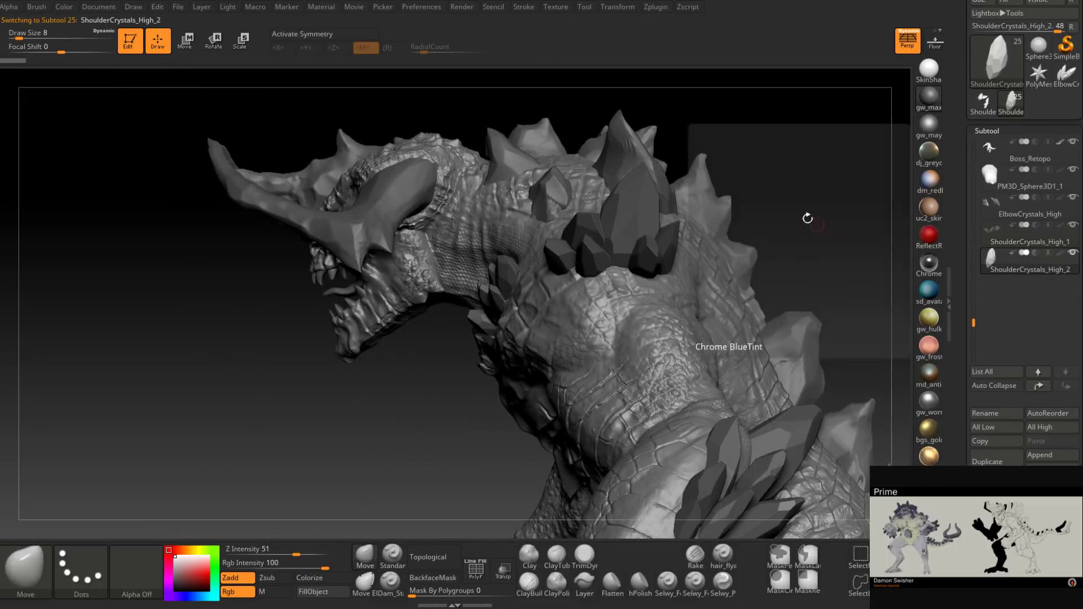
{"action": "mouse_move", "coordinate": [811, 218]}
{"action": "left_mouse_down"}
{"action": "mouse_move", "coordinate": [843, 207]}
{"action": "mouse_move", "coordinate": [801, 231]}
{"action": "left_mouse_up"}
{"action": "left_click", "coordinate": [988, 462]}
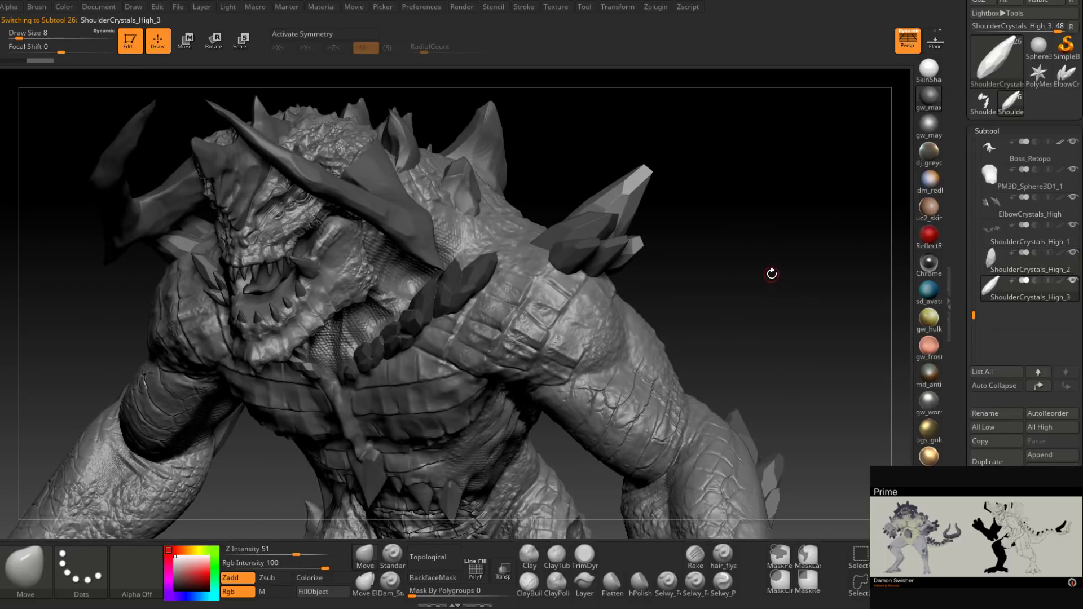
Step: Move the duplicate crystal to the gap between the collar and the left shoulder cluster, and adjust its size and angle
{"action": "left_click_drag", "start_coordinate": [769, 273], "coordinate": [680, 235]}
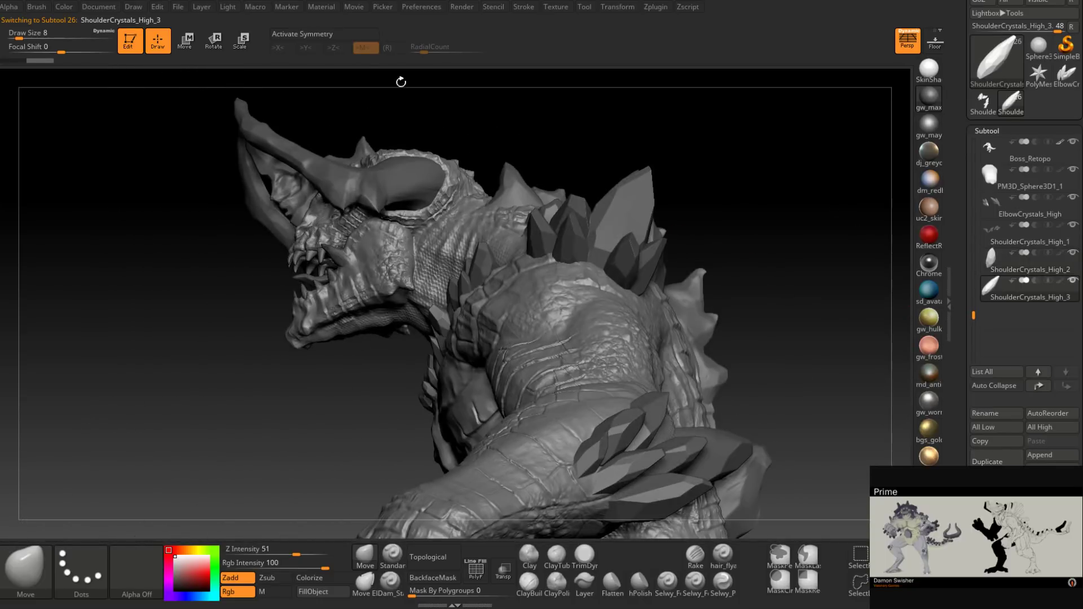
{"action": "left_click", "coordinate": [187, 41]}
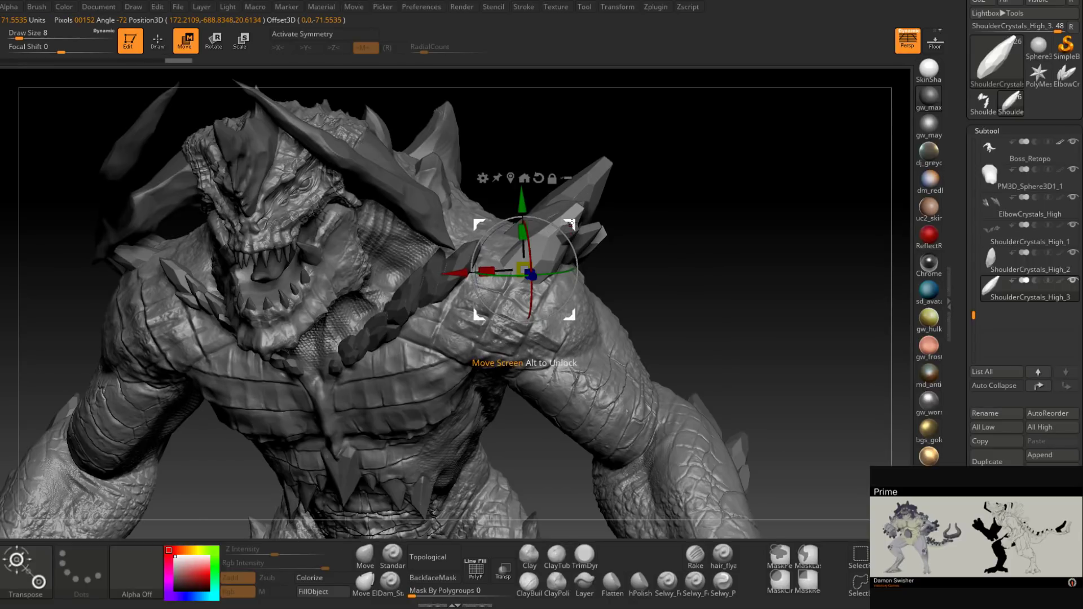
{"action": "left_click_drag", "start_coordinate": [571, 224], "coordinate": [546, 197]}
{"action": "left_click_drag", "start_coordinate": [696, 179], "coordinate": [624, 175]}
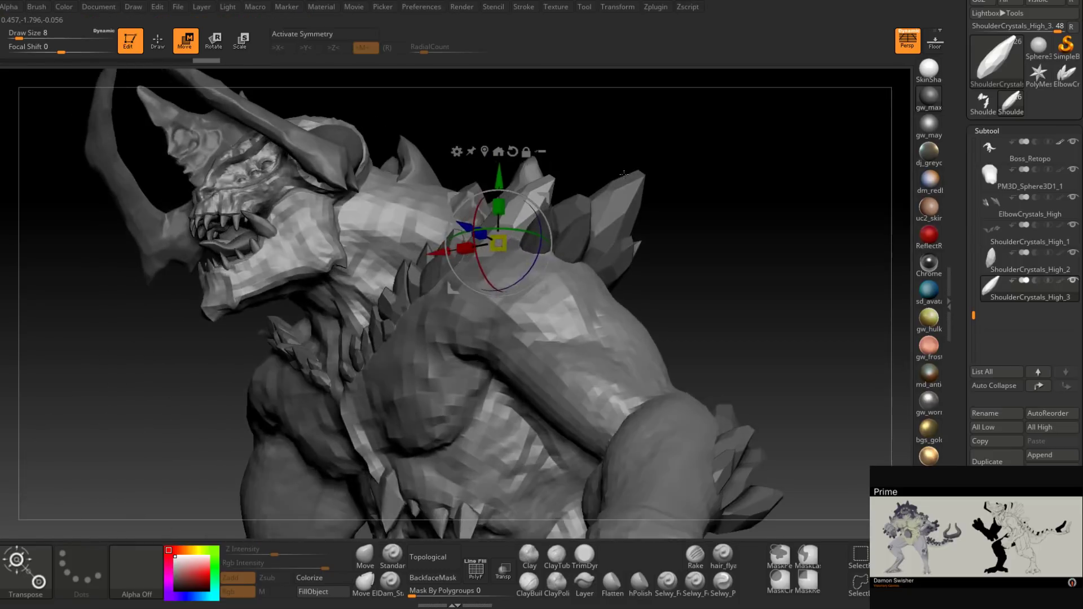
{"action": "left_click_drag", "start_coordinate": [503, 244], "coordinate": [486, 223]}
{"action": "mouse_move", "coordinate": [657, 225]}
{"action": "left_mouse_down"}
{"action": "mouse_move", "coordinate": [716, 239]}
{"action": "mouse_move", "coordinate": [641, 236]}
{"action": "left_mouse_up"}
{"action": "left_click_drag", "start_coordinate": [544, 197], "coordinate": [524, 204]}
Step: Fine-tune the front-to-back placement of the duplicate crystal beside the left collar and check it from several angles
{"action": "left_click_drag", "start_coordinate": [730, 192], "coordinate": [711, 280]}
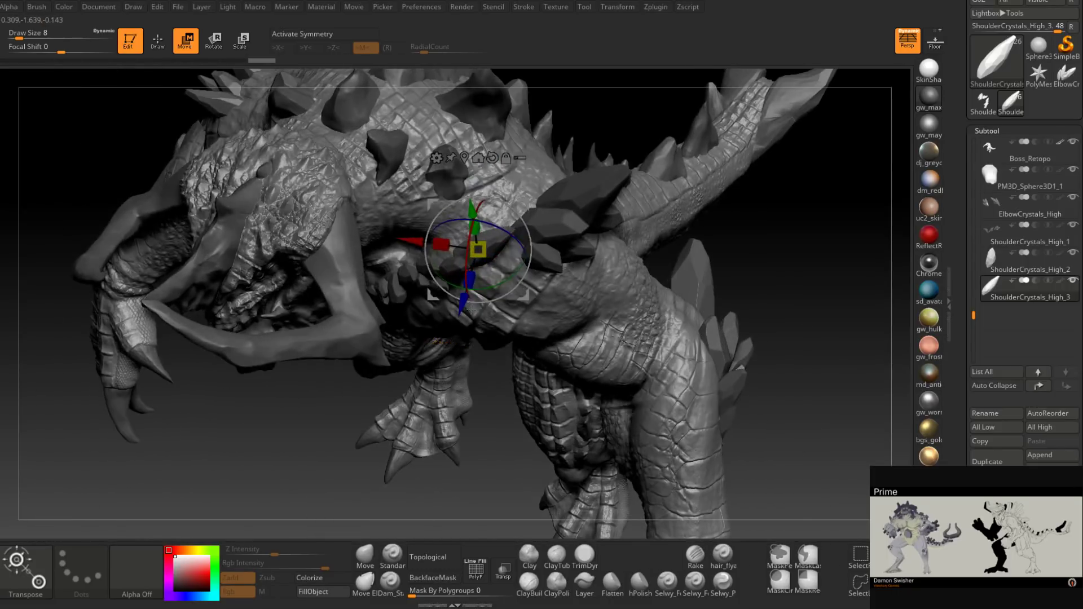
{"action": "left_click_drag", "start_coordinate": [462, 303], "coordinate": [461, 307]}
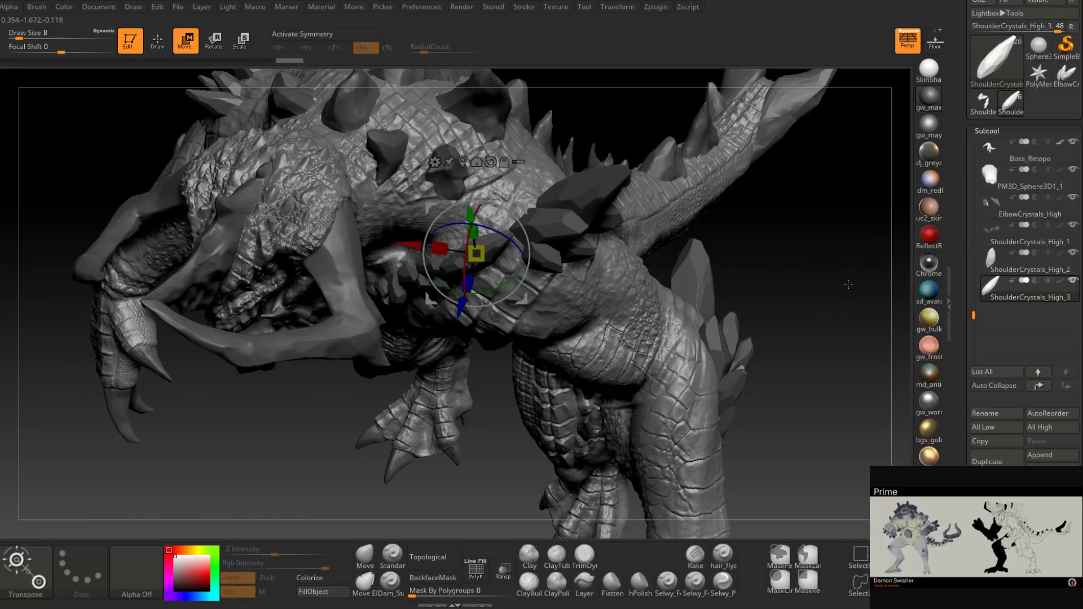
{"action": "right_click_drag", "start_coordinate": [848, 284], "coordinate": [754, 254]}
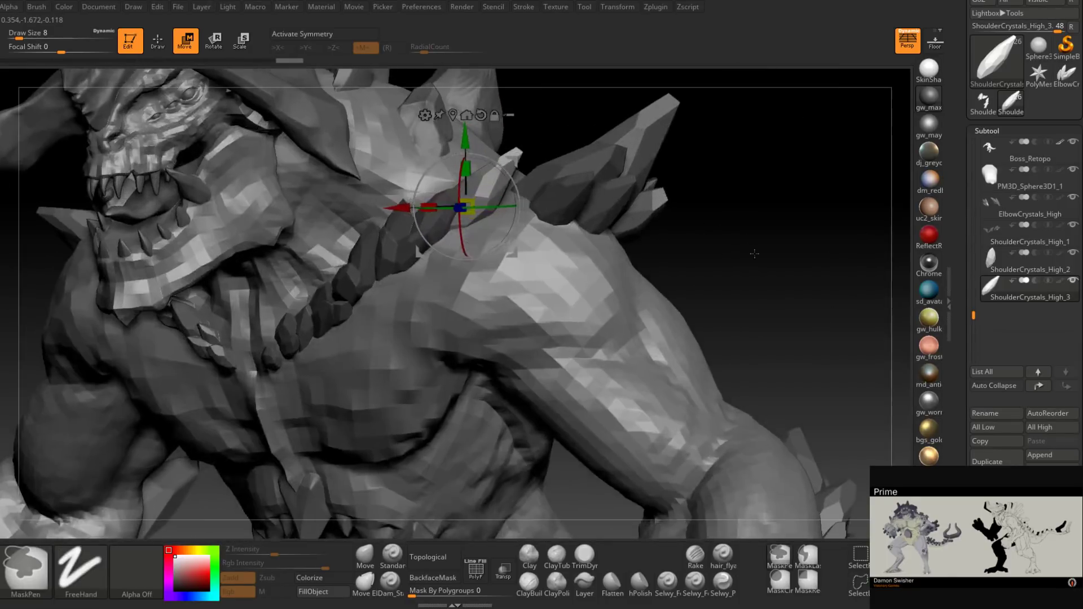
{"action": "left_click_drag", "start_coordinate": [754, 254], "coordinate": [656, 216]}
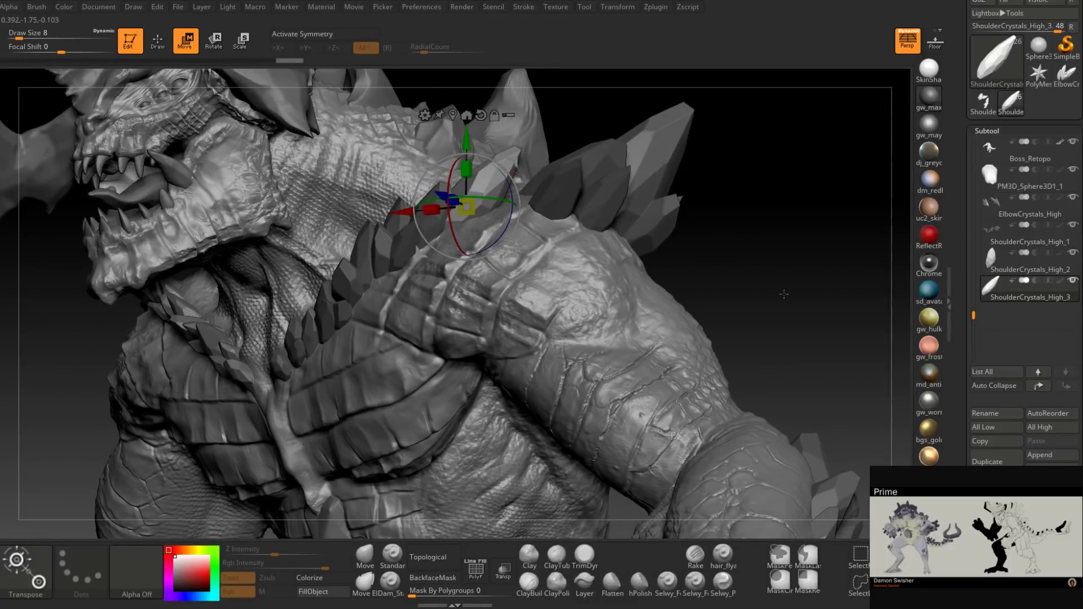
Step: Duplicate the new crystal, place the copy against the left shoulder cluster, and vary its scale and rotation
{"action": "left_click", "coordinate": [1011, 459]}
{"action": "right_click_drag", "start_coordinate": [649, 240], "coordinate": [703, 237]}
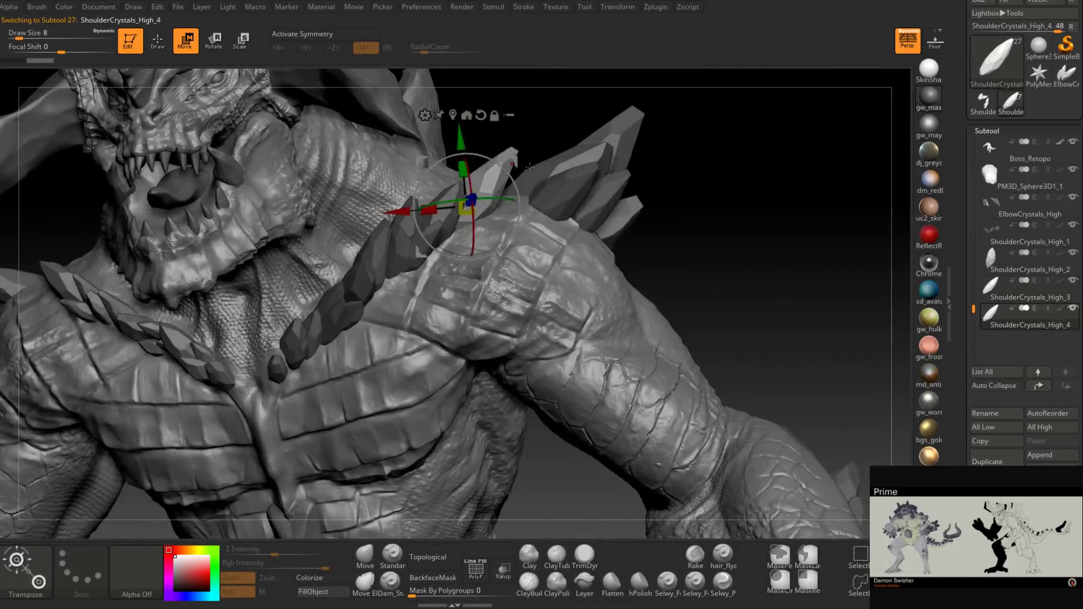
{"action": "left_click_drag", "start_coordinate": [514, 162], "coordinate": [562, 141]}
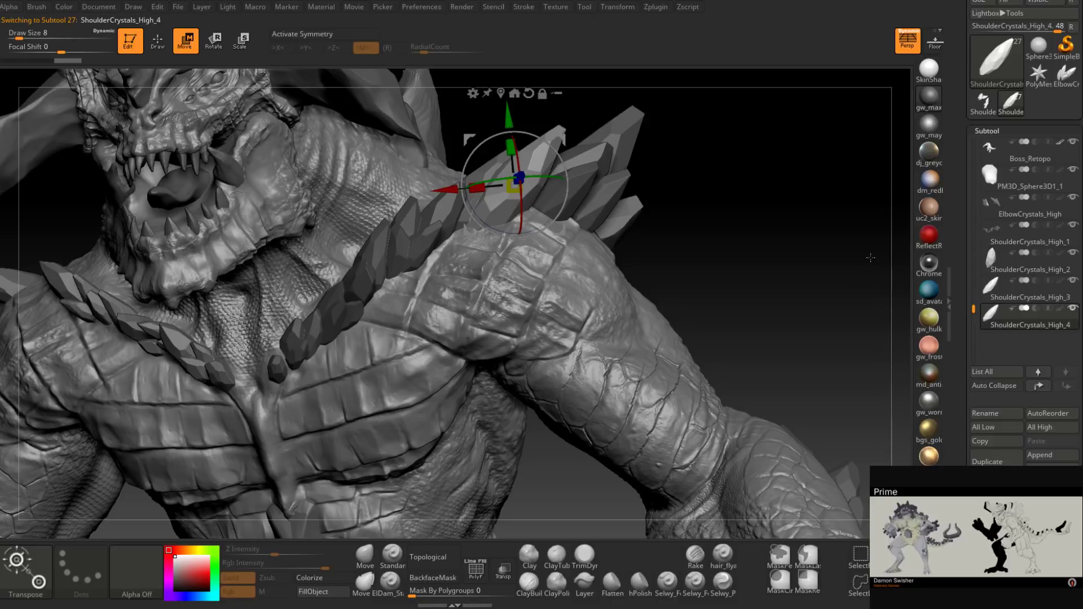
{"action": "left_click_drag", "start_coordinate": [871, 258], "coordinate": [860, 316]}
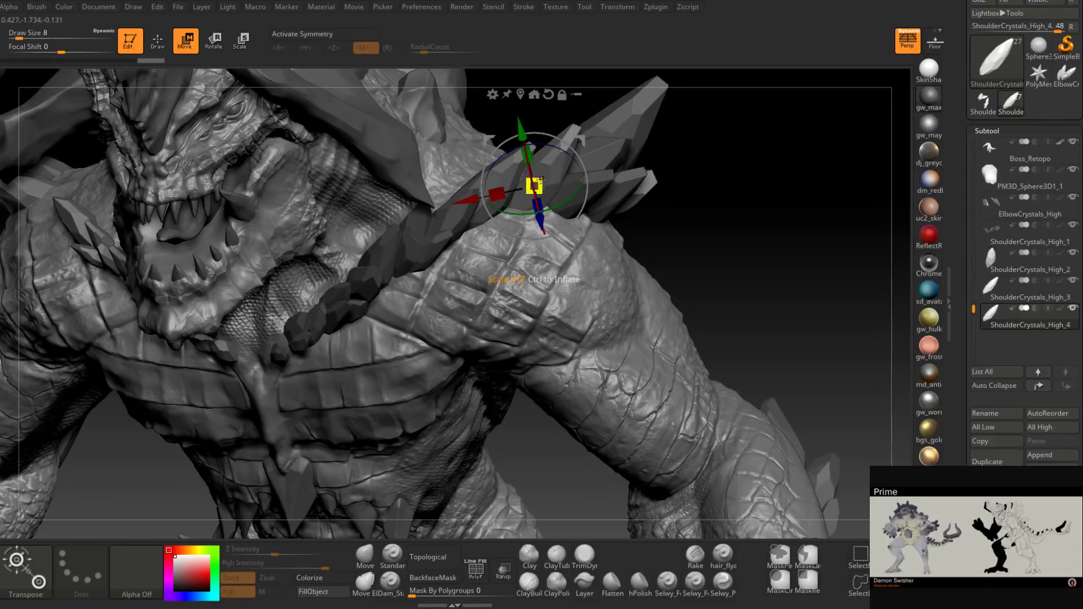
{"action": "left_click_drag", "start_coordinate": [540, 218], "coordinate": [537, 232]}
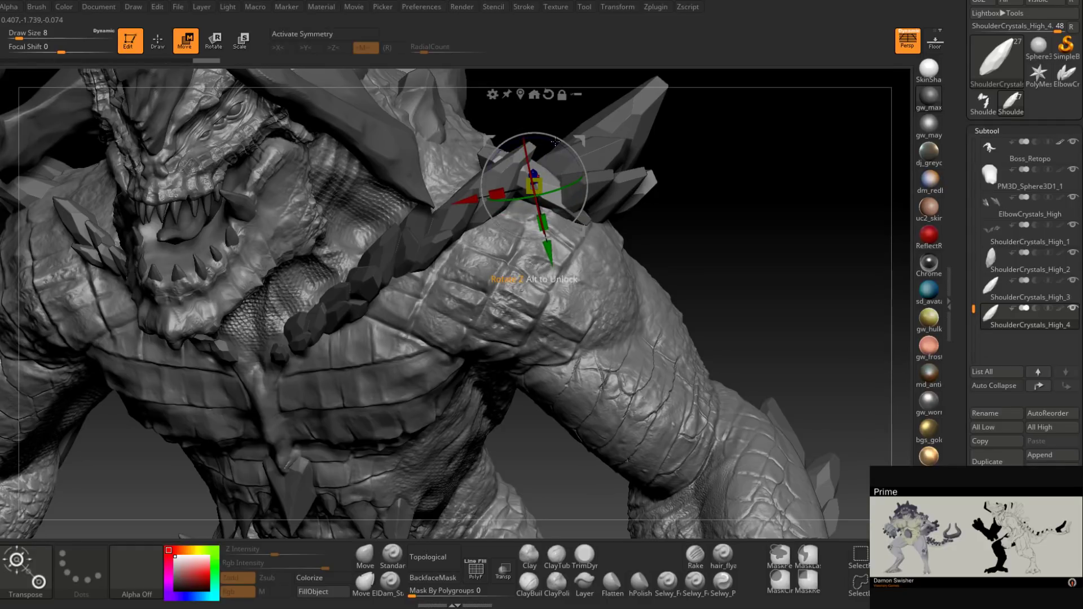
{"action": "left_click_drag", "start_coordinate": [556, 138], "coordinate": [683, 258]}
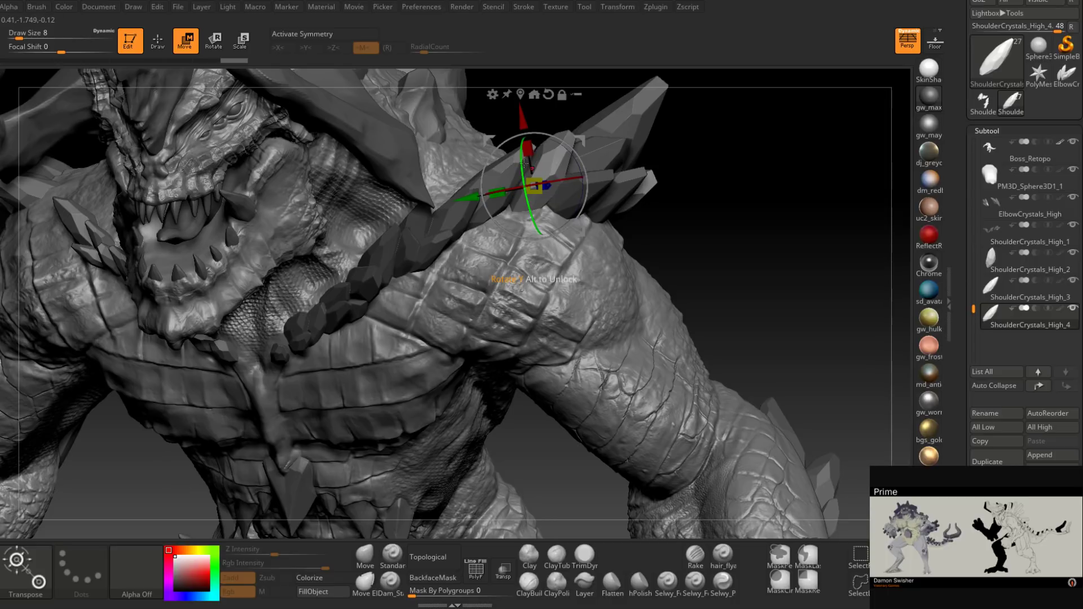
{"action": "left_click_drag", "start_coordinate": [524, 163], "coordinate": [522, 154]}
Step: Add another crystal copy to the left shoulder and position it among its neighbours, checking from above and the front
{"action": "mouse_move", "coordinate": [714, 170]}
{"action": "left_mouse_down"}
{"action": "mouse_move", "coordinate": [729, 265]}
{"action": "mouse_move", "coordinate": [721, 235]}
{"action": "left_mouse_up"}
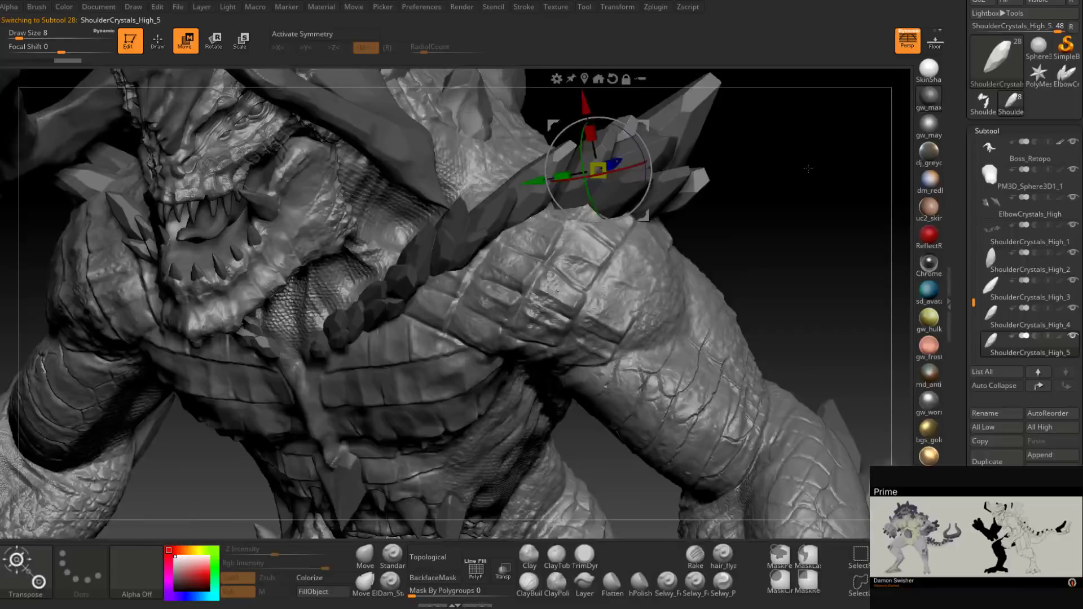
{"action": "left_click_drag", "start_coordinate": [733, 197], "coordinate": [758, 321]}
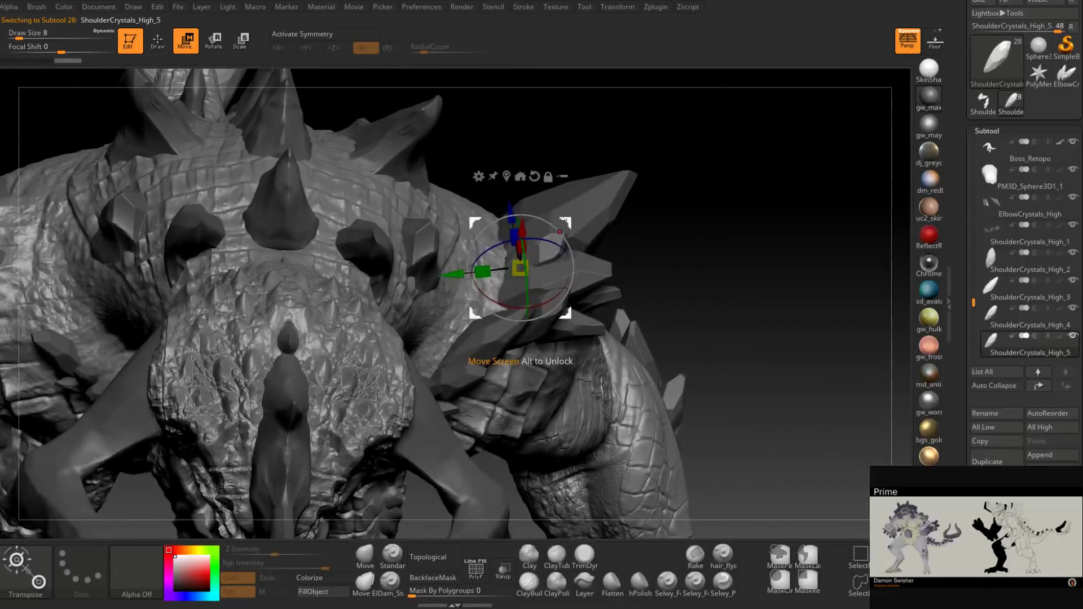
{"action": "left_click_drag", "start_coordinate": [562, 220], "coordinate": [545, 216]}
{"action": "left_click_drag", "start_coordinate": [662, 237], "coordinate": [687, 210]}
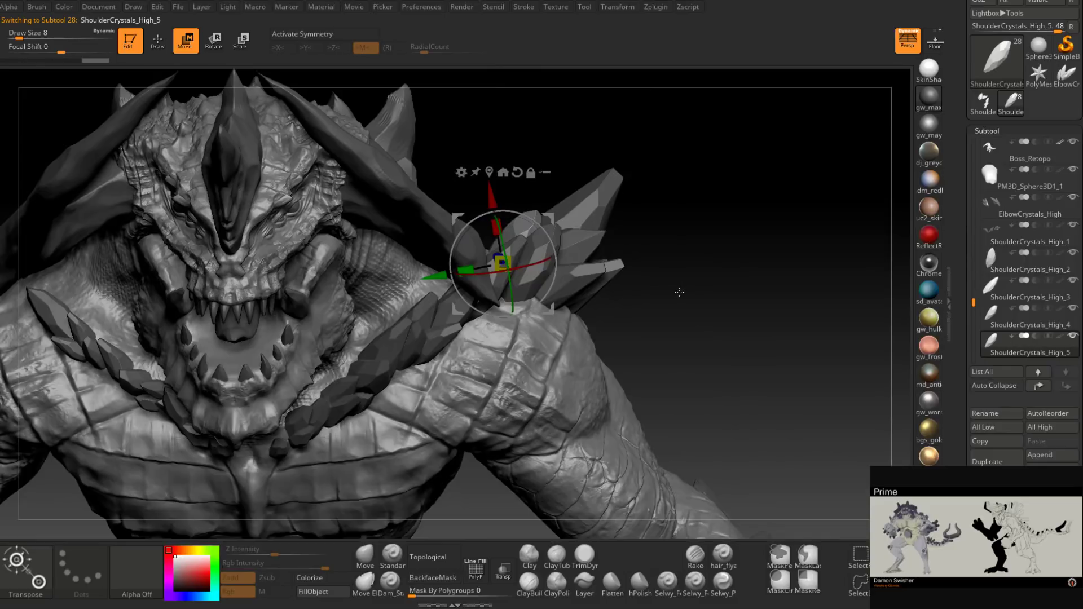
{"action": "left_click_drag", "start_coordinate": [680, 292], "coordinate": [656, 227]}
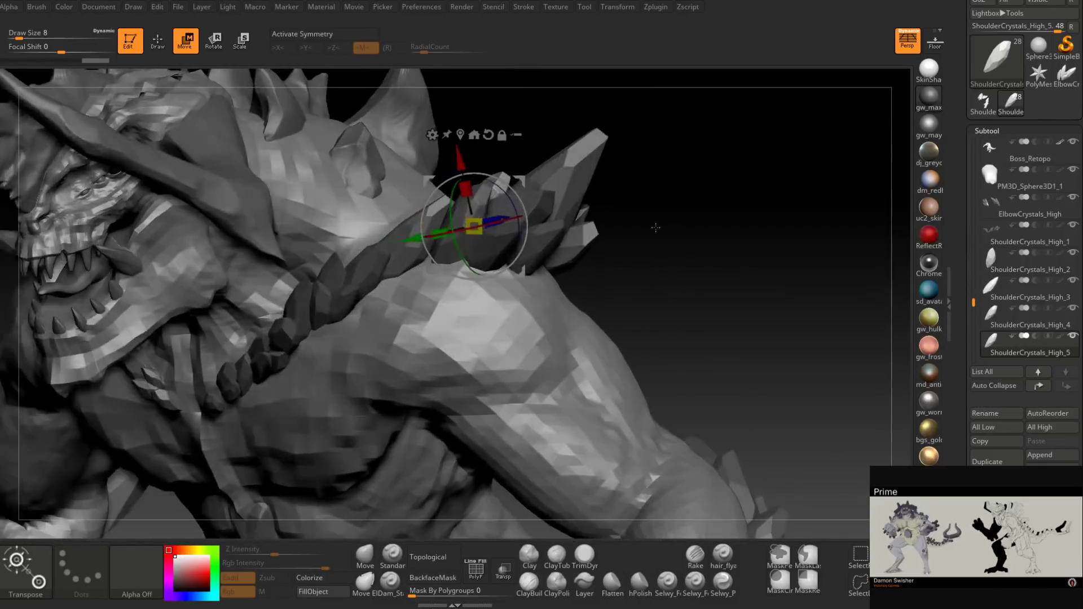
Step: Duplicate the crystal nearest the left collar, scale the copy down, and rotate and seat it at the base of the cluster
{"action": "left_click", "coordinate": [407, 258], "text": "alt"}
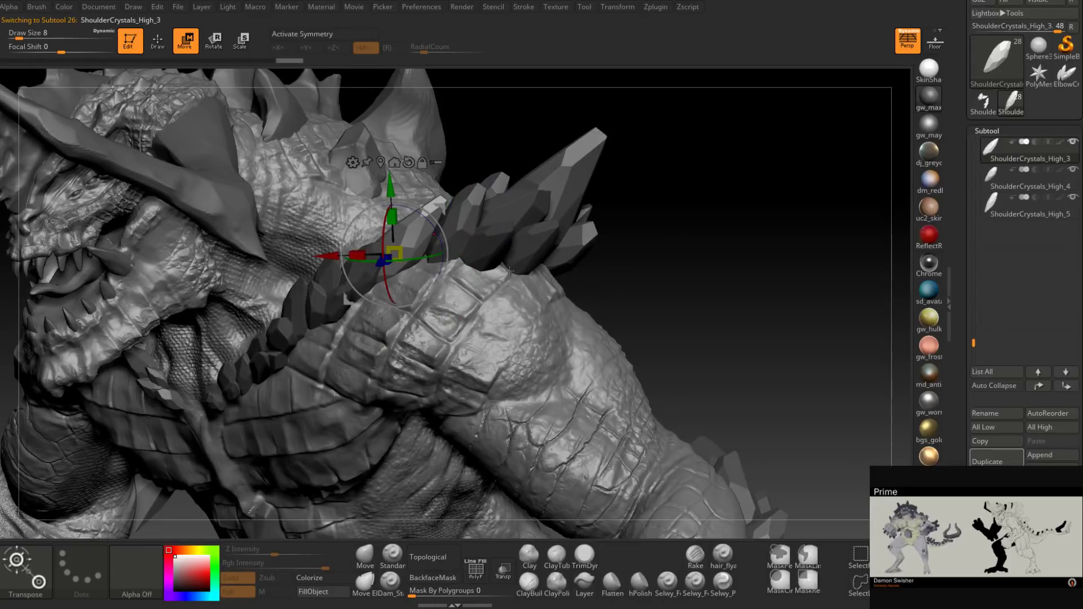
{"action": "left_click", "coordinate": [987, 462]}
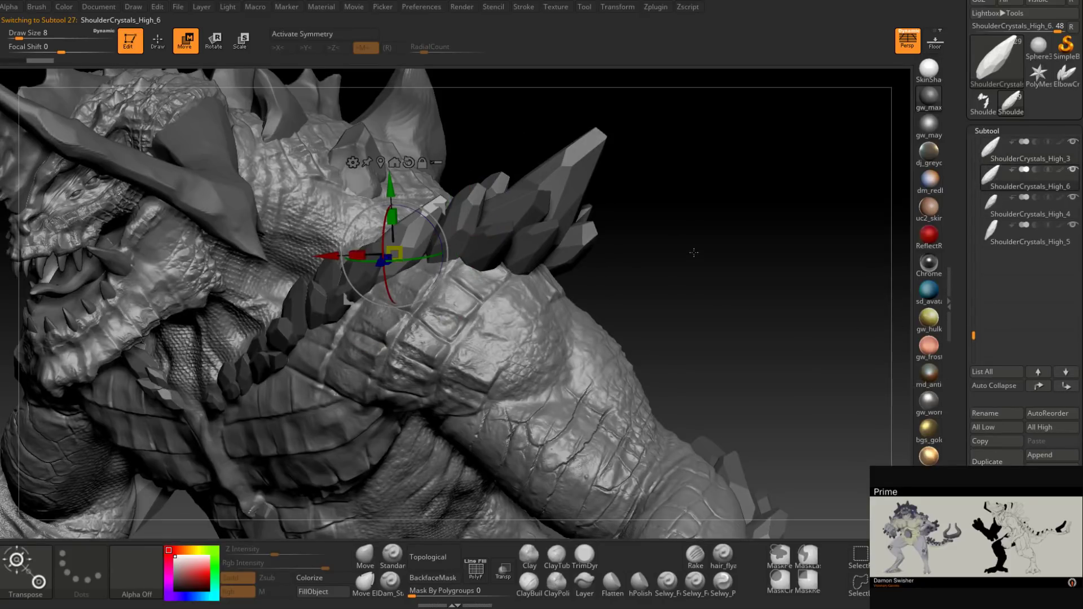
{"action": "left_click_drag", "start_coordinate": [631, 248], "coordinate": [707, 242]}
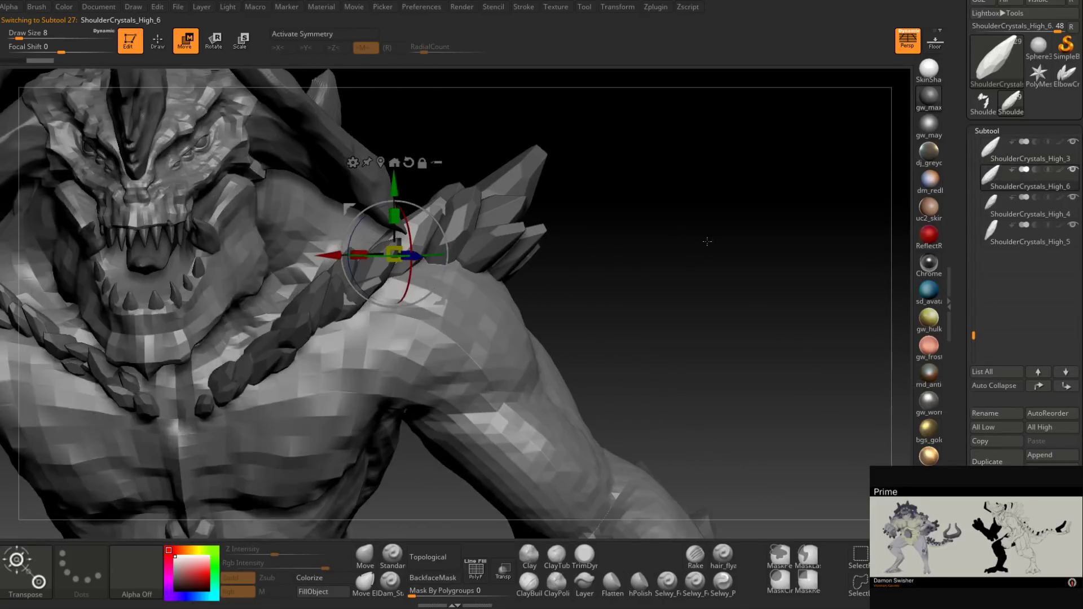
{"action": "left_click_drag", "start_coordinate": [469, 233], "coordinate": [407, 301]}
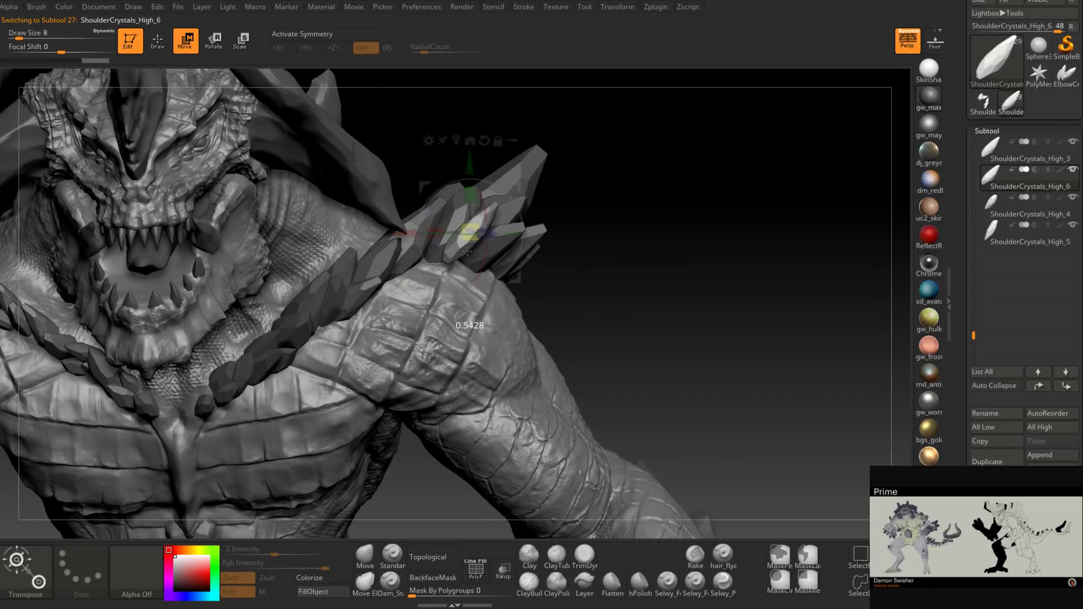
{"action": "left_click_drag", "start_coordinate": [674, 217], "coordinate": [587, 212]}
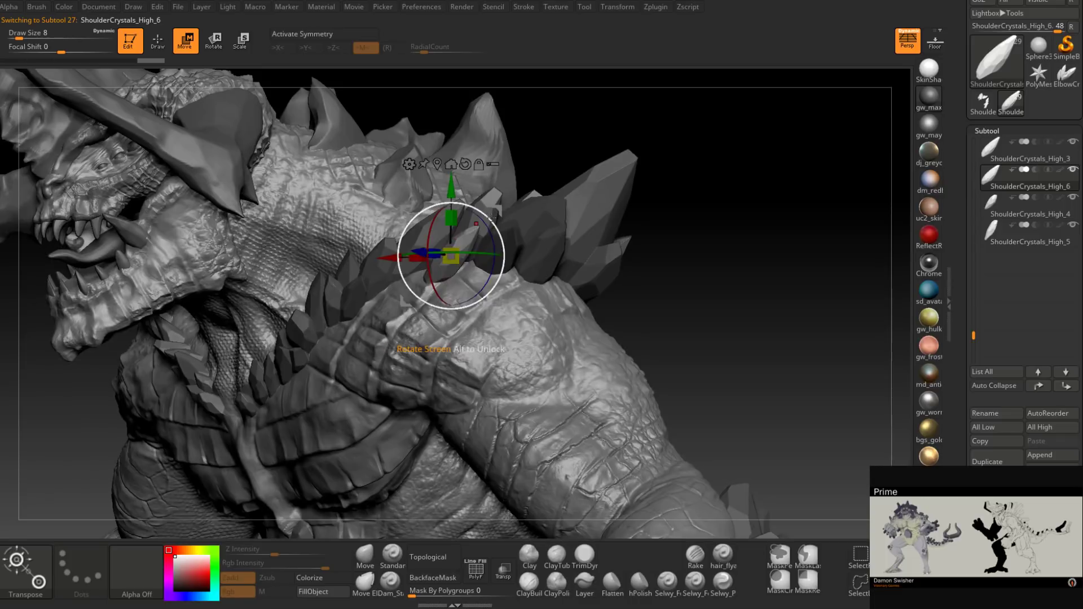
{"action": "left_click_drag", "start_coordinate": [490, 220], "coordinate": [494, 253]}
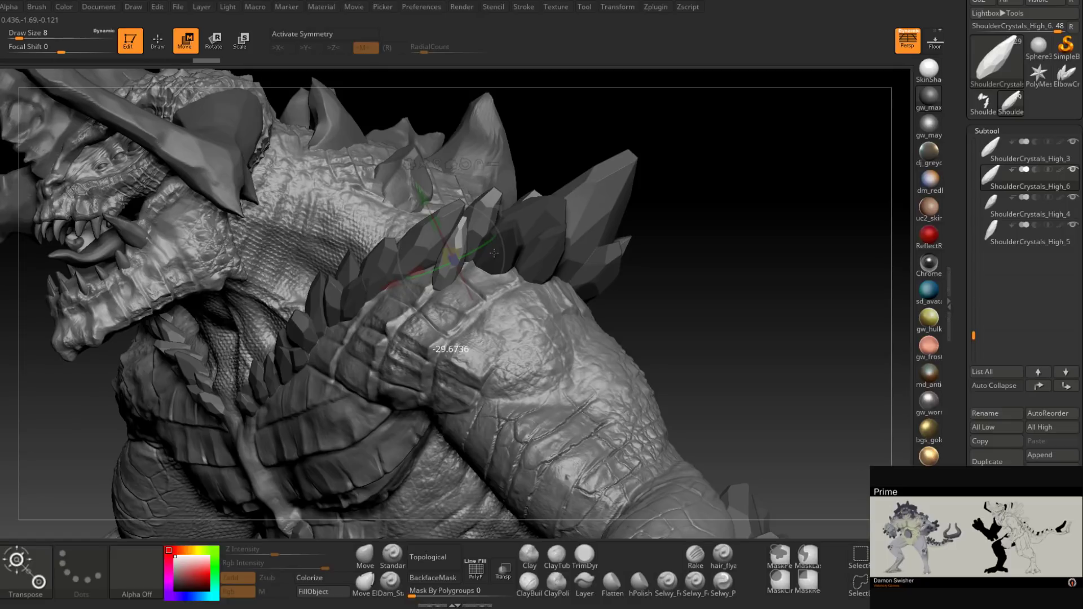
{"action": "left_click_drag", "start_coordinate": [677, 226], "coordinate": [711, 243]}
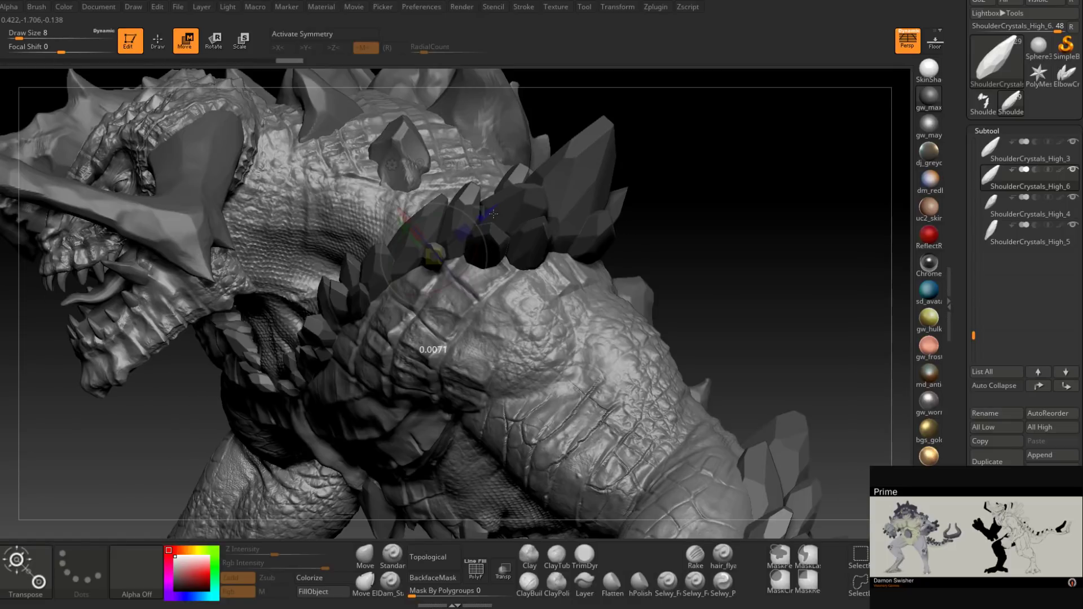
{"action": "left_click_drag", "start_coordinate": [643, 209], "coordinate": [380, 320]}
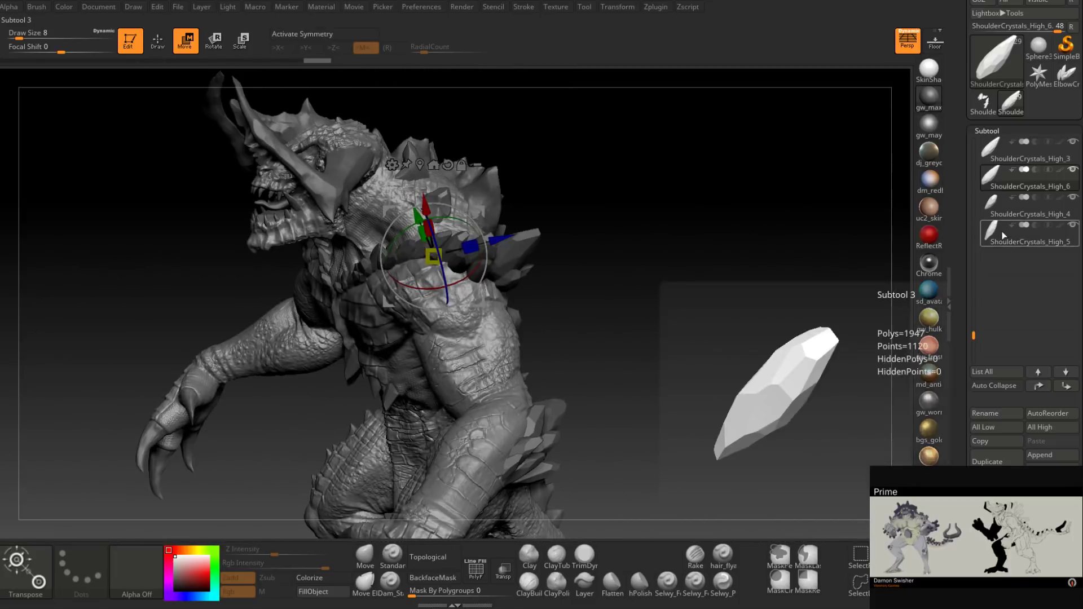
Step: Examine the left shoulder crystal cluster from the front, back and side of the creature
{"action": "left_click_drag", "start_coordinate": [629, 319], "coordinate": [662, 300]}
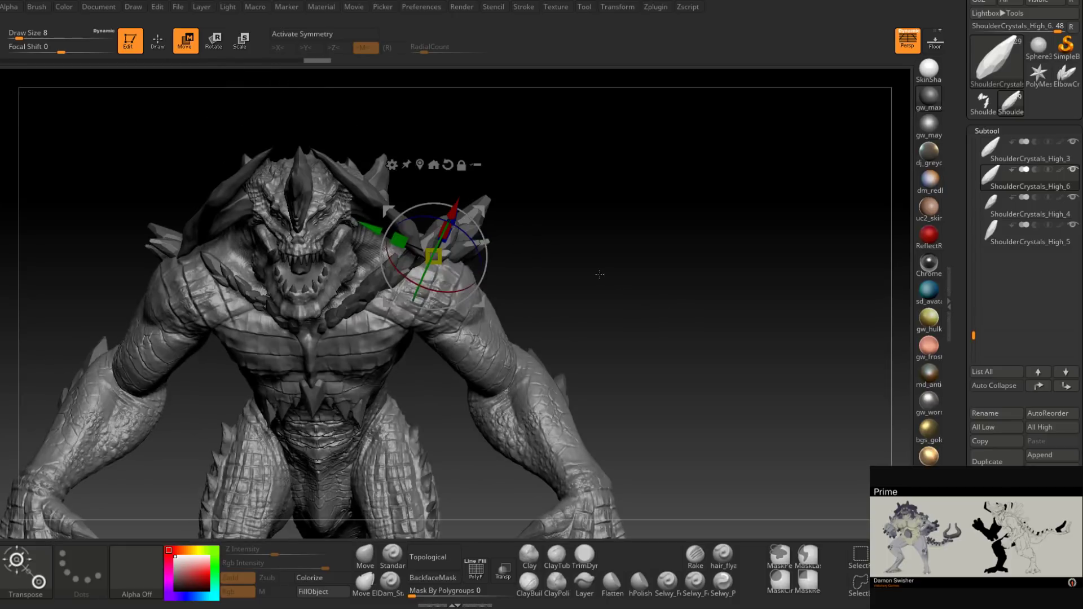
{"action": "left_click_drag", "start_coordinate": [599, 275], "coordinate": [618, 173], "text": "alt"}
{"action": "left_click_drag", "start_coordinate": [646, 209], "coordinate": [496, 207]}
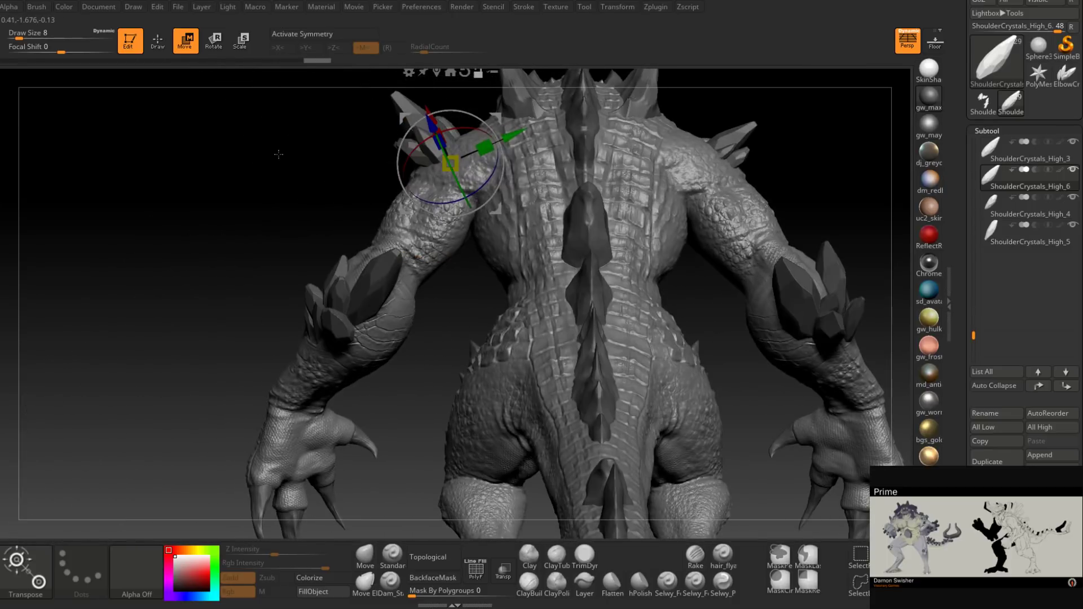
{"action": "left_click_drag", "start_coordinate": [278, 154], "coordinate": [191, 273], "text": "alt"}
{"action": "left_click_drag", "start_coordinate": [200, 223], "coordinate": [672, 290]}
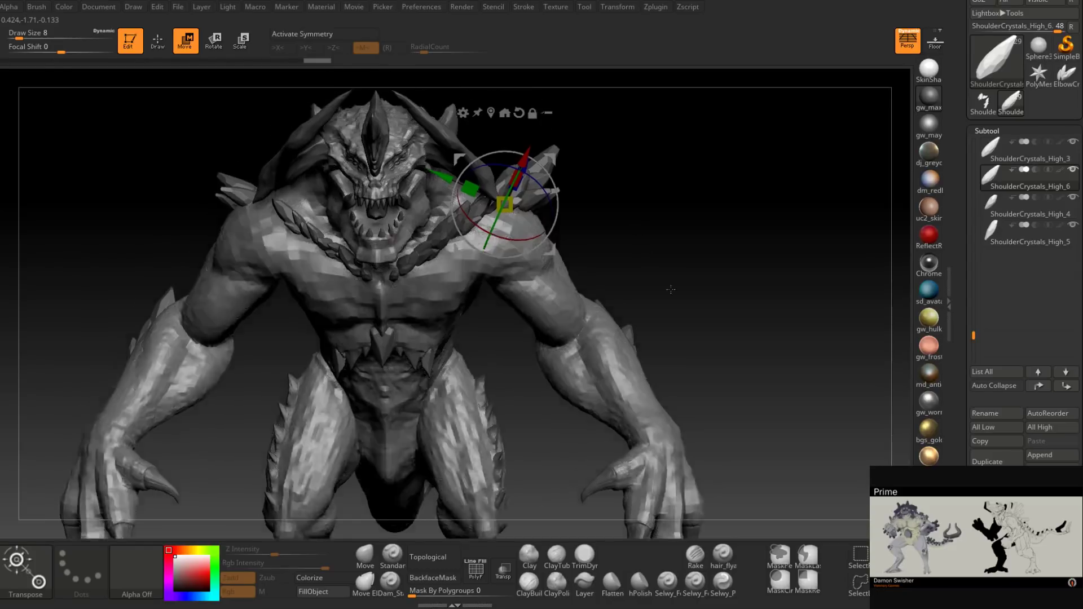
{"action": "left_click_drag", "start_coordinate": [657, 223], "coordinate": [716, 260], "text": "alt"}
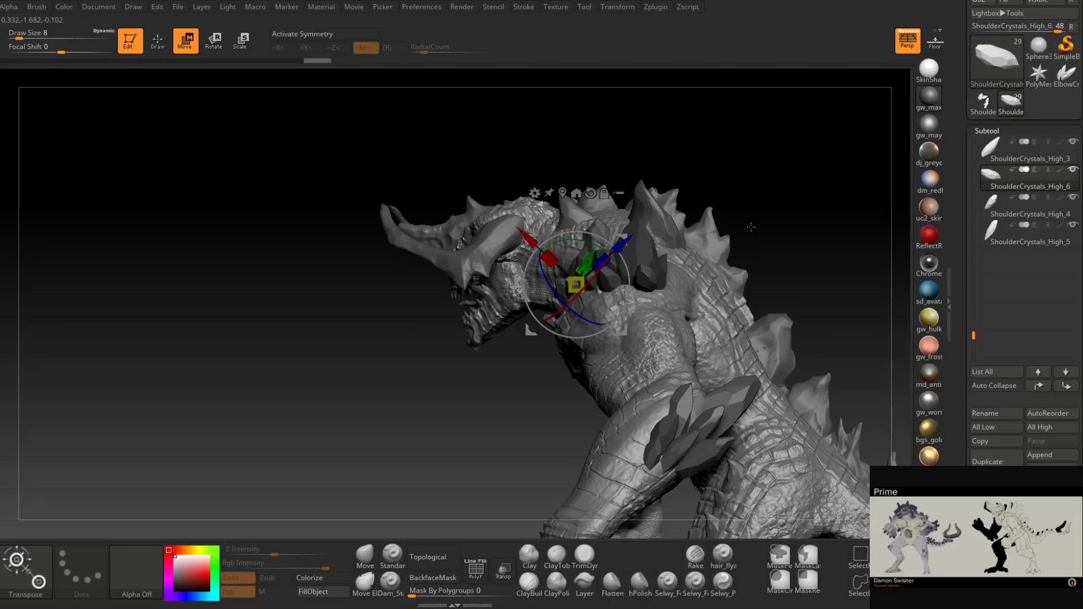
{"action": "left_click_drag", "start_coordinate": [751, 227], "coordinate": [682, 321]}
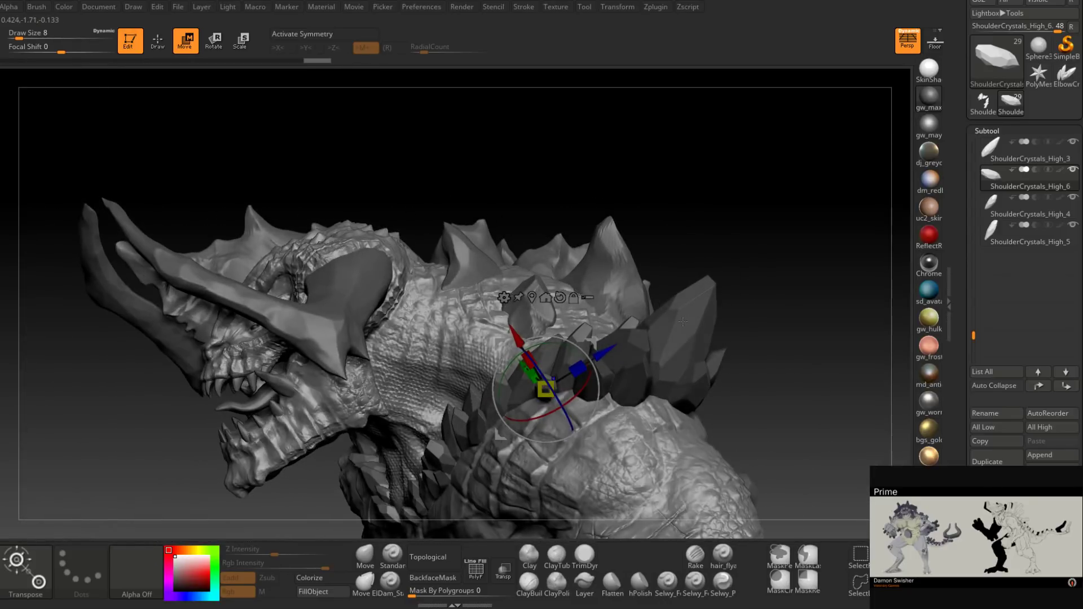
Step: Duplicate the large left shoulder crystal, place the copy on the upper back beside the neck, and rotate it upright
{"action": "left_click", "coordinate": [683, 321], "text": "alt"}
{"action": "left_click_drag", "start_coordinate": [778, 313], "coordinate": [736, 293]}
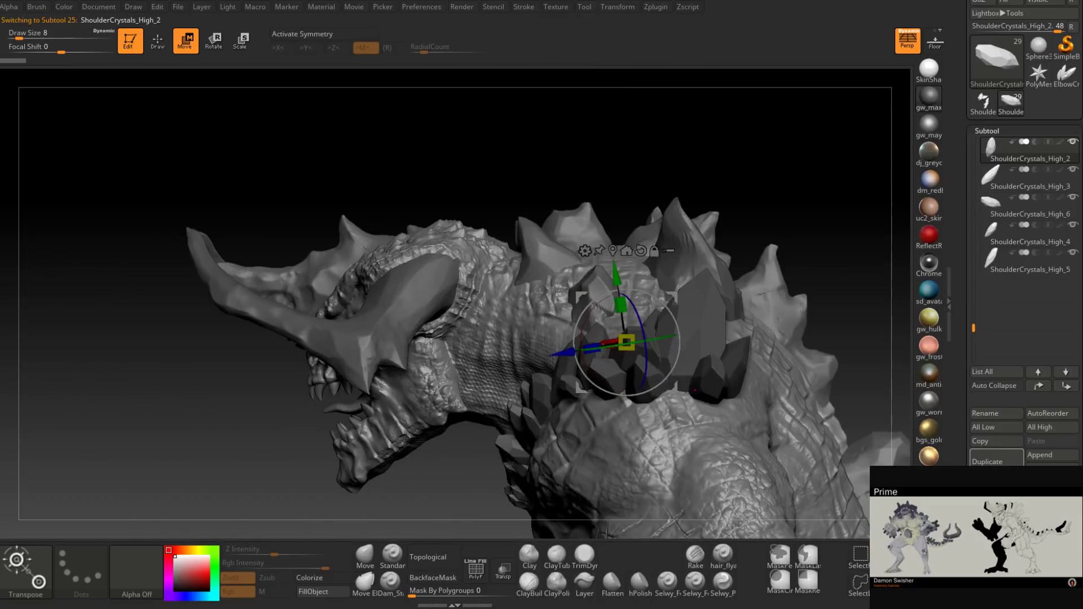
{"action": "left_click_drag", "start_coordinate": [756, 248], "coordinate": [781, 304]}
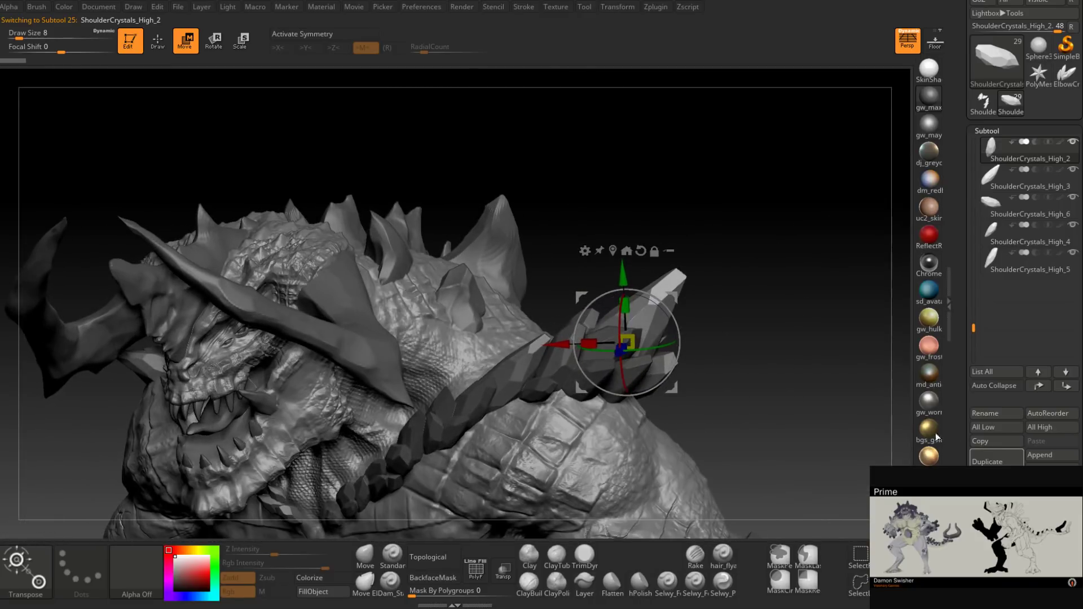
{"action": "left_click", "coordinate": [987, 459]}
{"action": "left_click_drag", "start_coordinate": [728, 359], "coordinate": [741, 351], "text": "shift"}
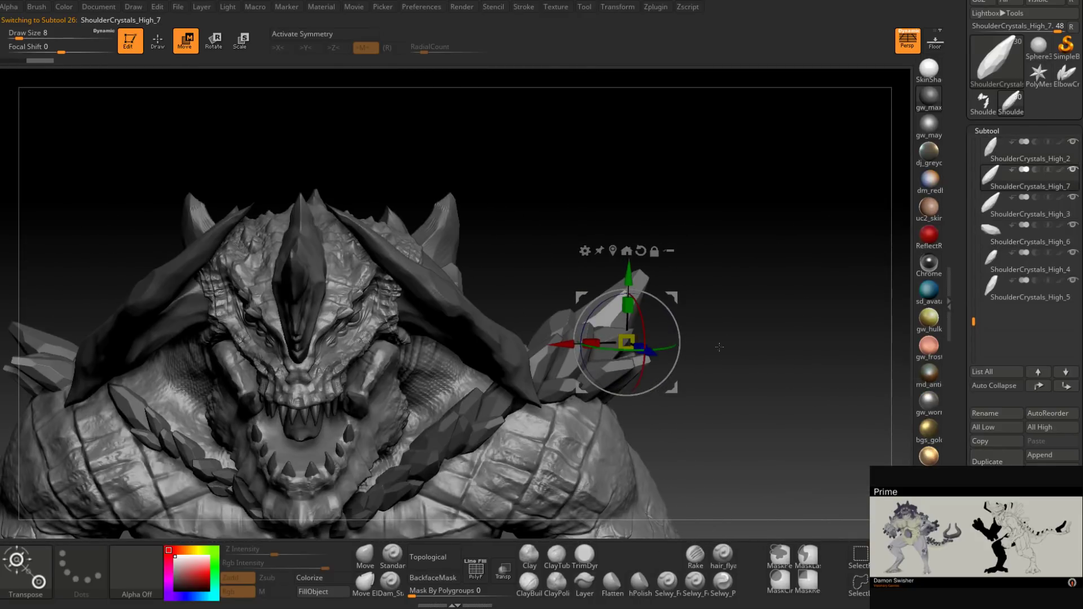
{"action": "left_click_drag", "start_coordinate": [672, 296], "coordinate": [522, 251]}
{"action": "left_click_drag", "start_coordinate": [658, 242], "coordinate": [447, 255]}
{"action": "mouse_move", "coordinate": [786, 166]}
{"action": "left_mouse_down"}
{"action": "mouse_move", "coordinate": [824, 162]}
{"action": "mouse_move", "coordinate": [801, 169]}
{"action": "left_mouse_up"}
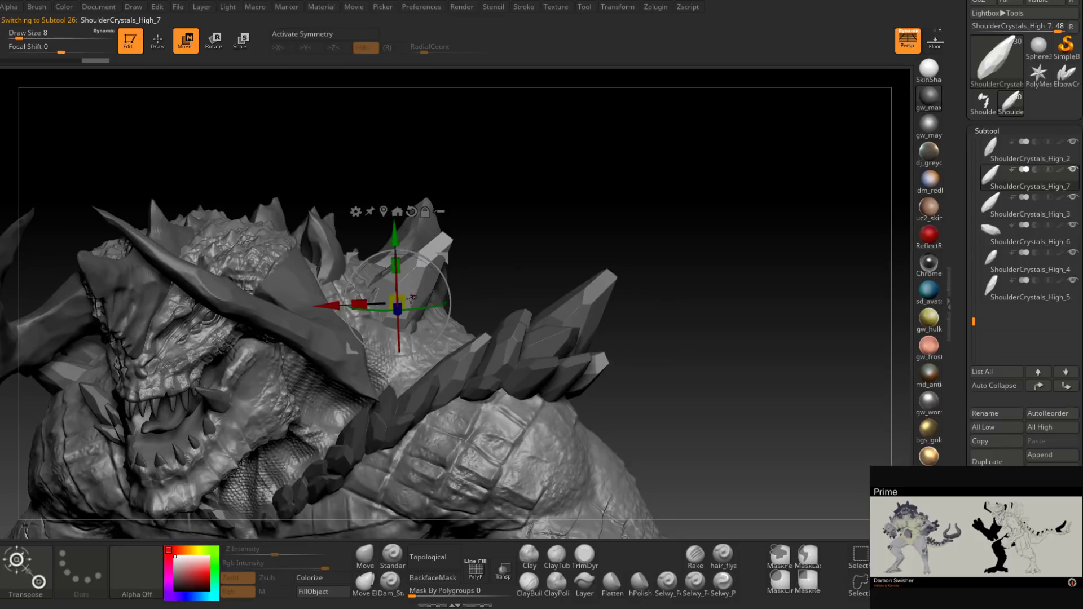
{"action": "left_click_drag", "start_coordinate": [392, 330], "coordinate": [392, 334]}
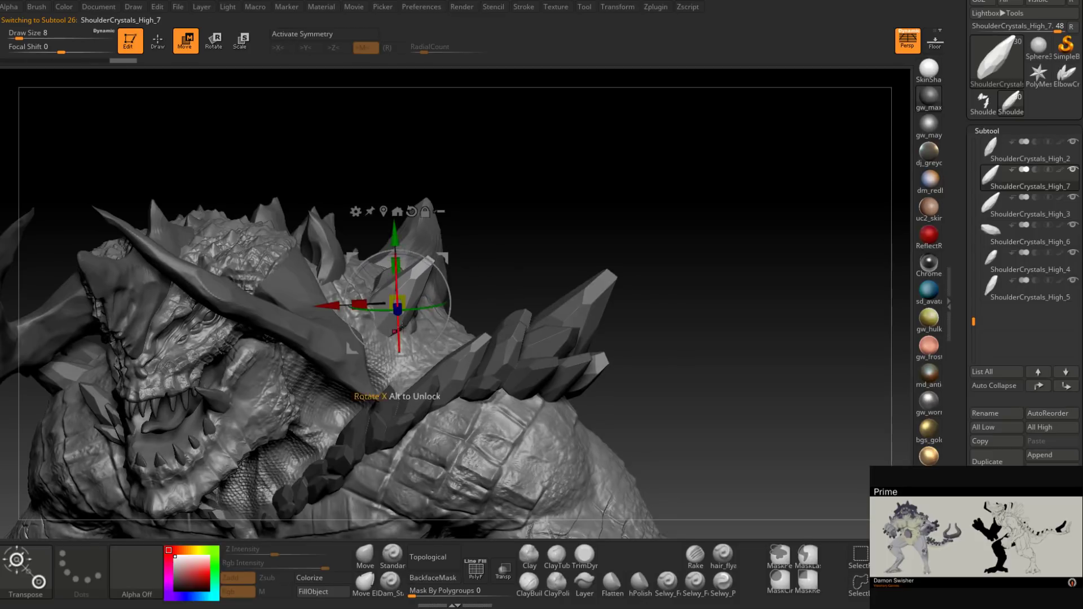
{"action": "left_click_drag", "start_coordinate": [536, 242], "coordinate": [446, 257]}
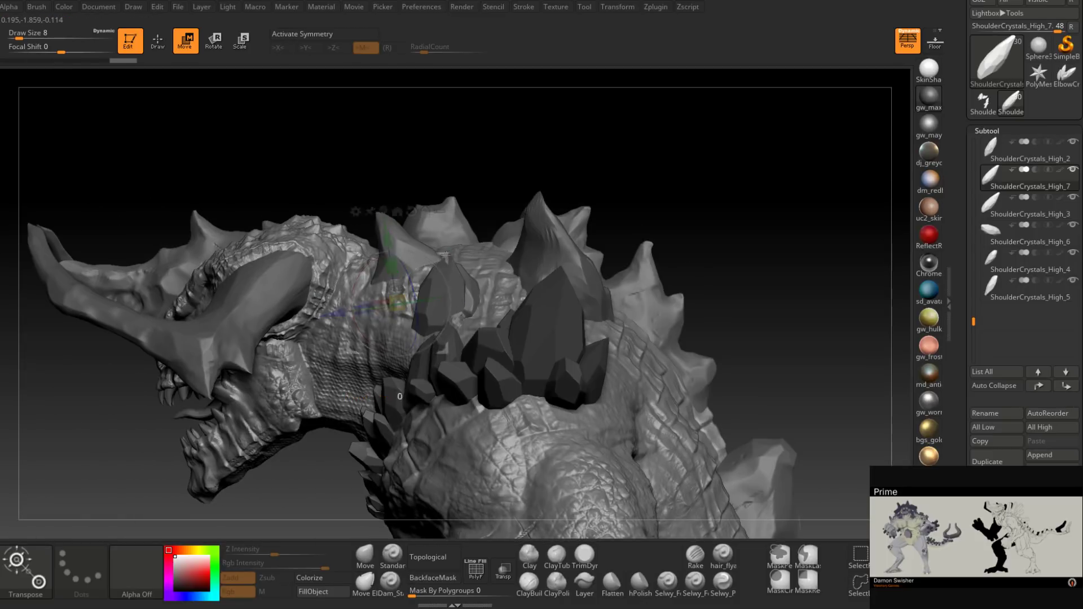
Step: Refine the angle and placement of the new crystal beside the neck, checking its facets in the dj_greyclay material
{"action": "left_click", "coordinate": [937, 121]}
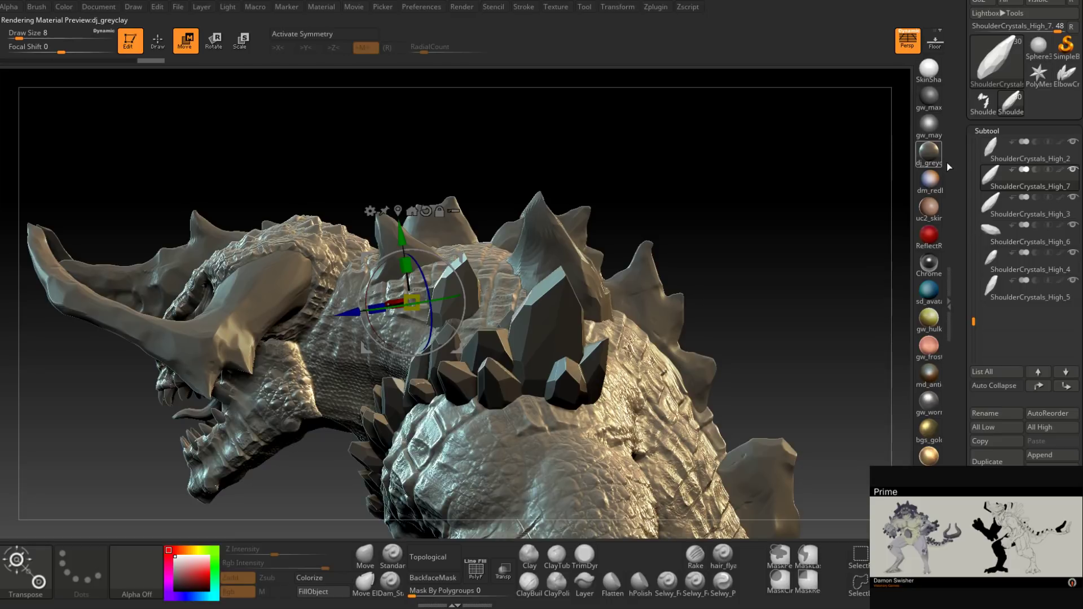
{"action": "left_click", "coordinate": [932, 102]}
{"action": "left_click_drag", "start_coordinate": [708, 181], "coordinate": [778, 188]}
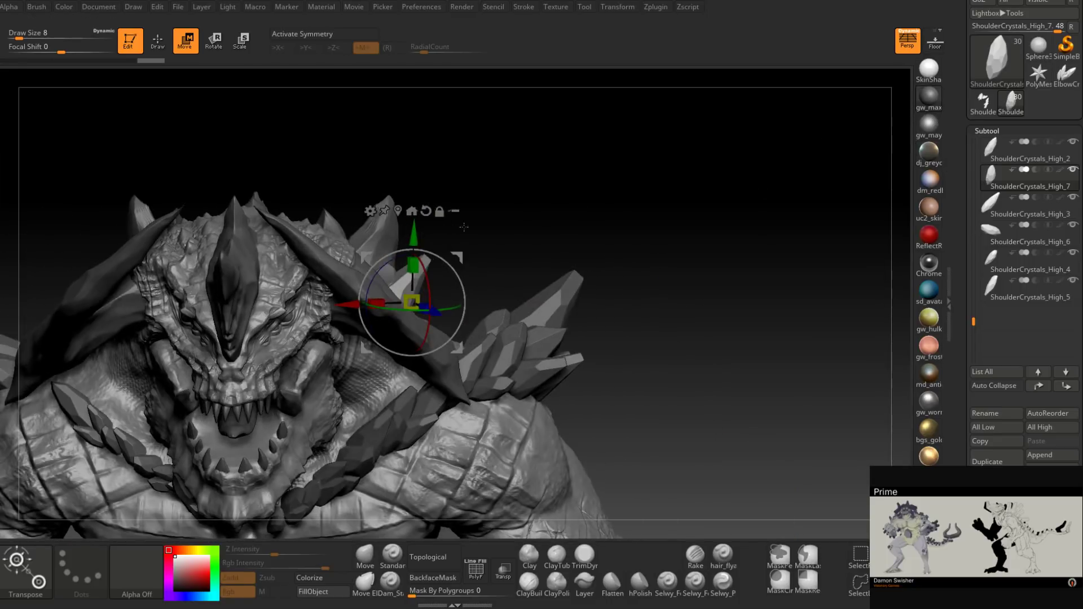
{"action": "left_click_drag", "start_coordinate": [464, 254], "coordinate": [441, 254]}
{"action": "mouse_move", "coordinate": [557, 239]}
{"action": "left_mouse_down"}
{"action": "mouse_move", "coordinate": [544, 237]}
{"action": "mouse_move", "coordinate": [556, 239]}
{"action": "left_mouse_up"}
{"action": "left_click_drag", "start_coordinate": [440, 271], "coordinate": [432, 261]}
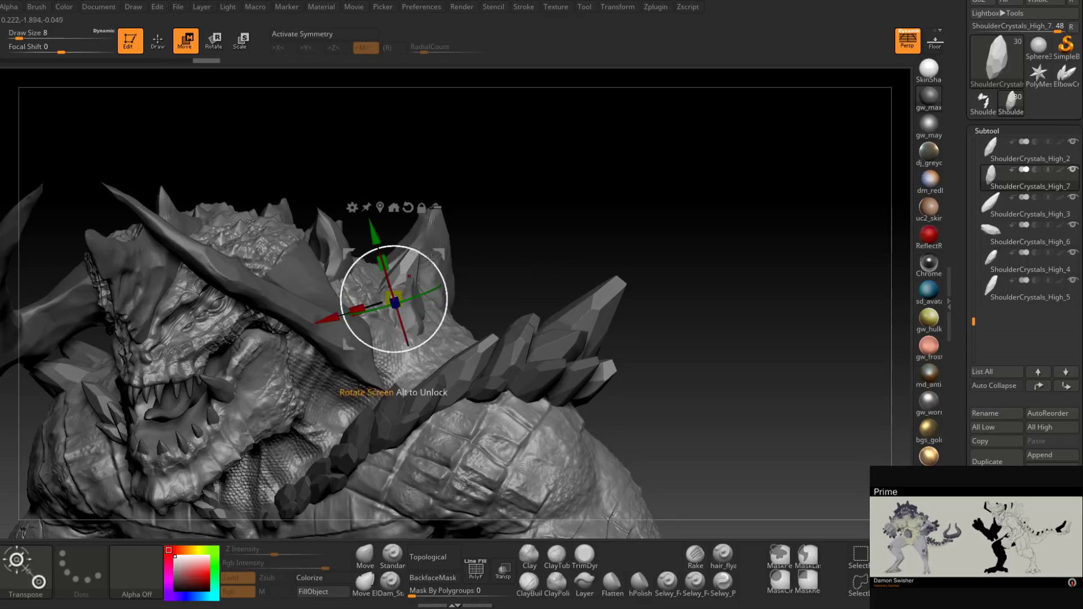
{"action": "left_click_drag", "start_coordinate": [534, 235], "coordinate": [585, 292]}
Step: Duplicate the crystal beside the neck, shift the copy next to the original, and scale it down
{"action": "left_click", "coordinate": [1007, 460]}
{"action": "left_click_drag", "start_coordinate": [345, 346], "coordinate": [371, 327]}
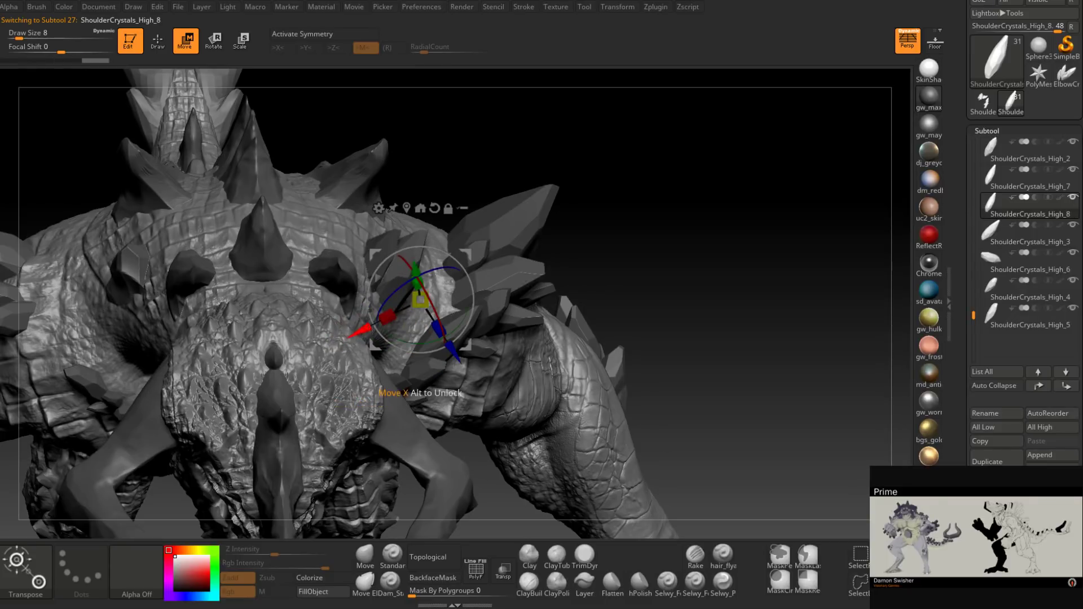
{"action": "left_click", "coordinate": [406, 208]}
{"action": "left_click_drag", "start_coordinate": [604, 264], "coordinate": [399, 274]}
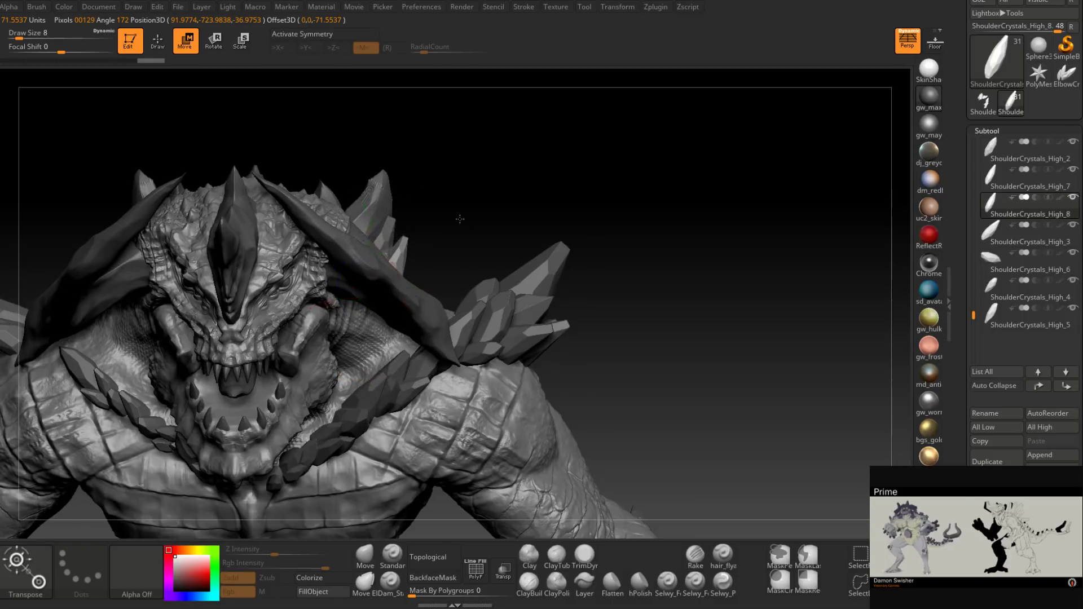
{"action": "left_click_drag", "start_coordinate": [459, 218], "coordinate": [383, 242]}
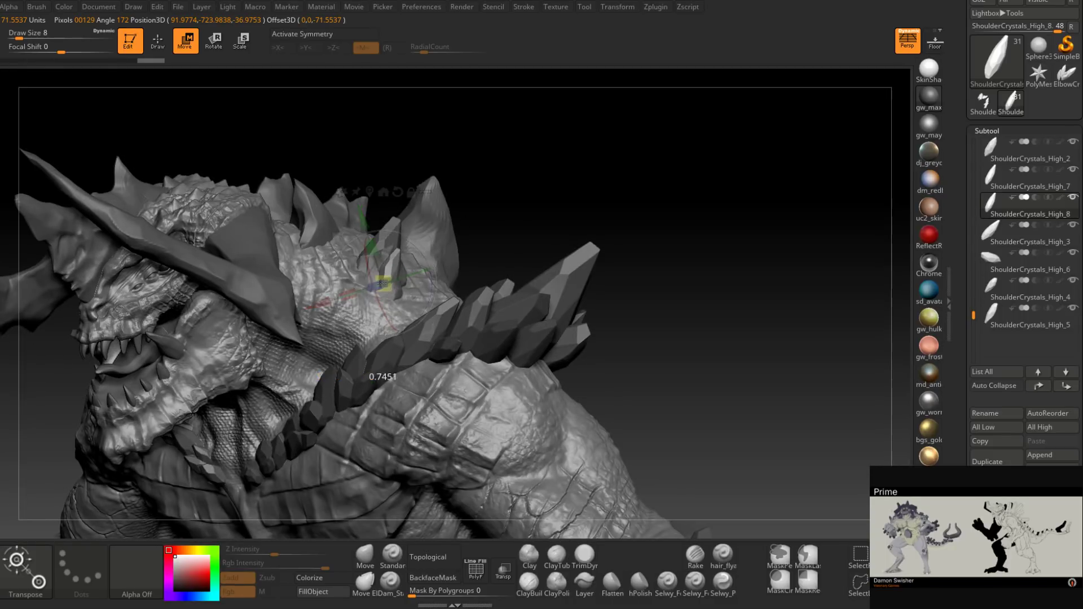
Step: Adjust the two crystals beside the neck in turn, rotating and scaling the smaller one to sit against the larger
{"action": "left_click", "coordinate": [394, 221], "text": "alt"}
{"action": "left_click_drag", "start_coordinate": [464, 219], "coordinate": [564, 204]}
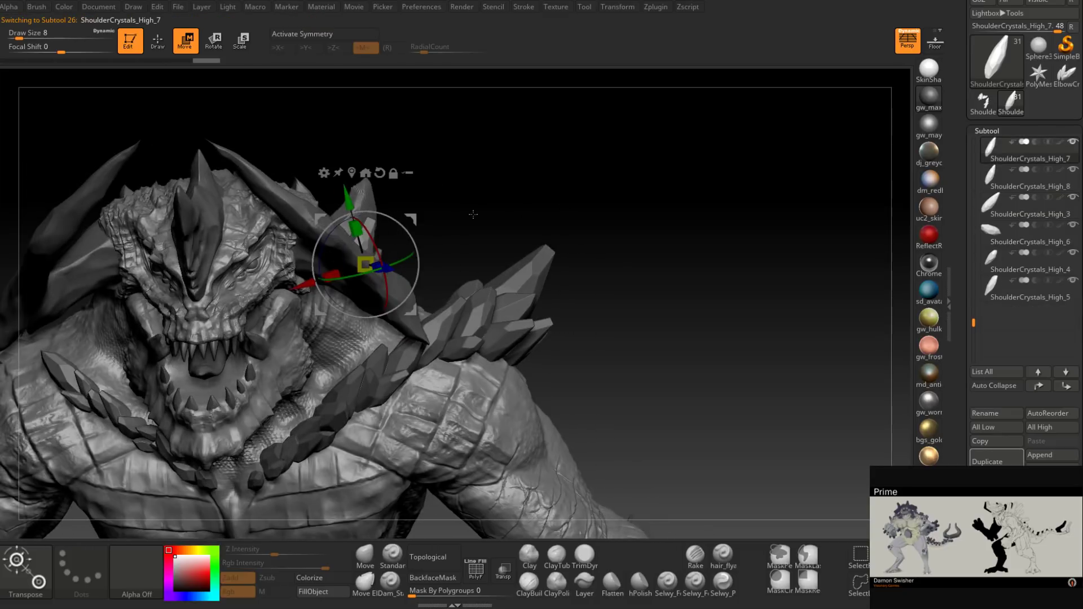
{"action": "left_click_drag", "start_coordinate": [473, 214], "coordinate": [408, 227]}
{"action": "left_click", "coordinate": [394, 271], "text": "alt"}
{"action": "left_click_drag", "start_coordinate": [516, 211], "coordinate": [559, 248]}
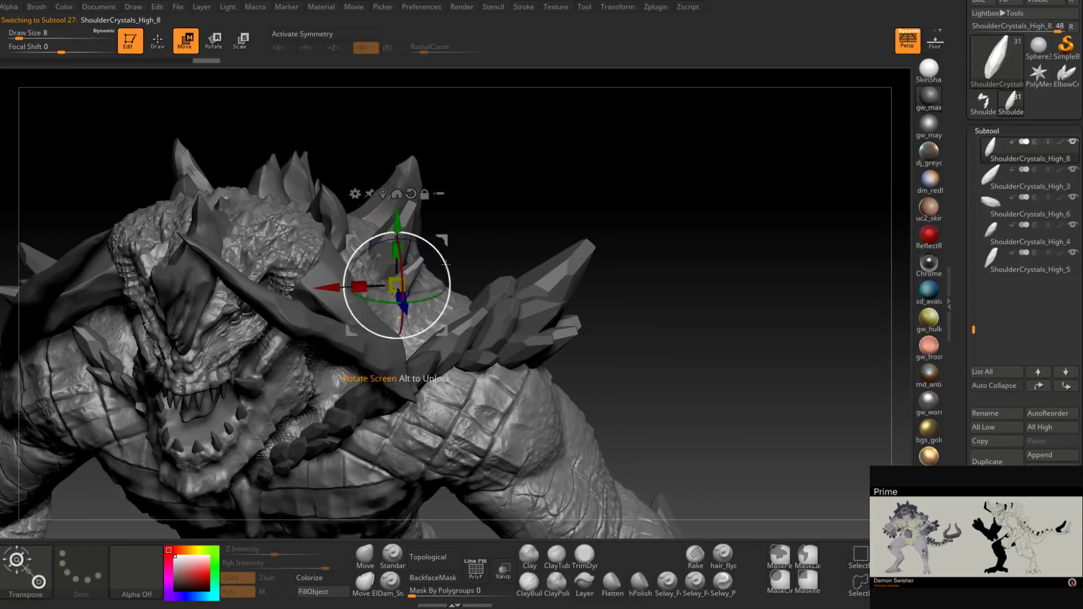
{"action": "left_click_drag", "start_coordinate": [439, 248], "coordinate": [527, 248]}
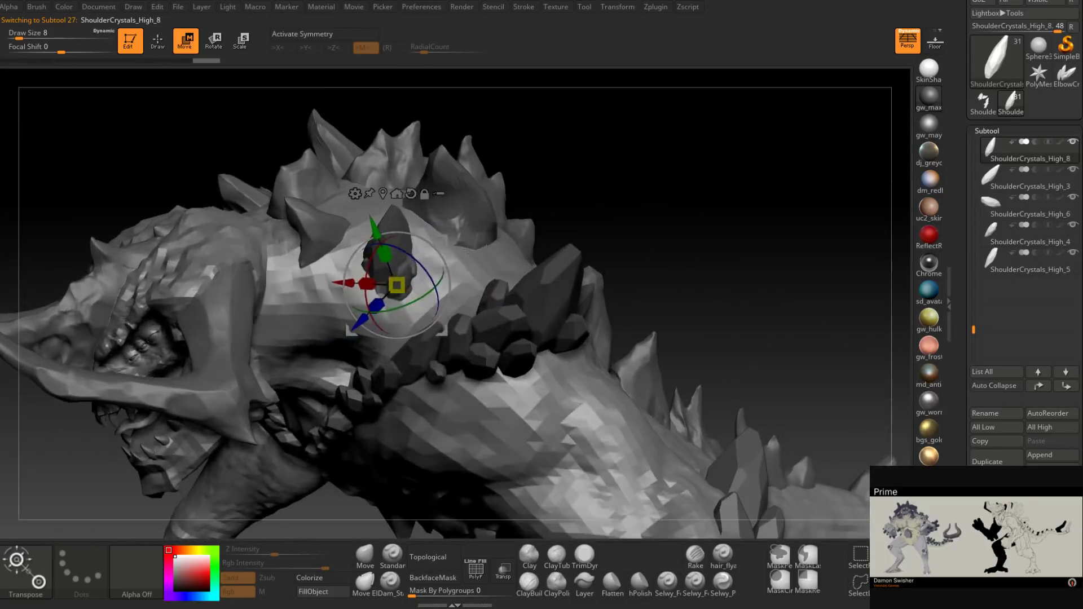
{"action": "left_click_drag", "start_coordinate": [368, 266], "coordinate": [360, 288]}
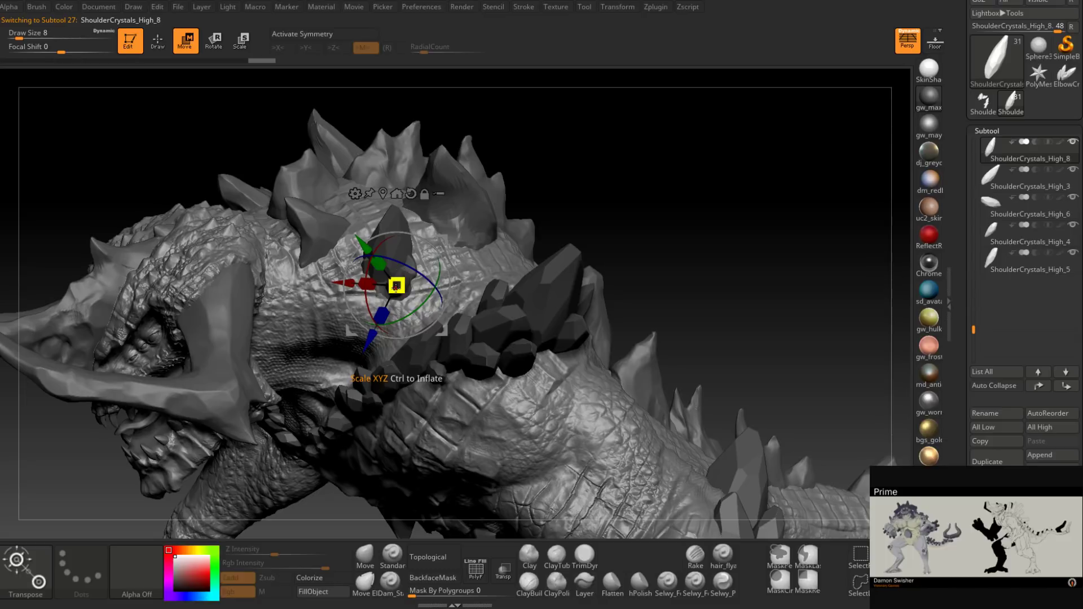
Step: Duplicate the smaller neck crystal, then turn the copy and move it to the shoulder side of the cluster
{"action": "key", "text": "ctrl+shift+d"}
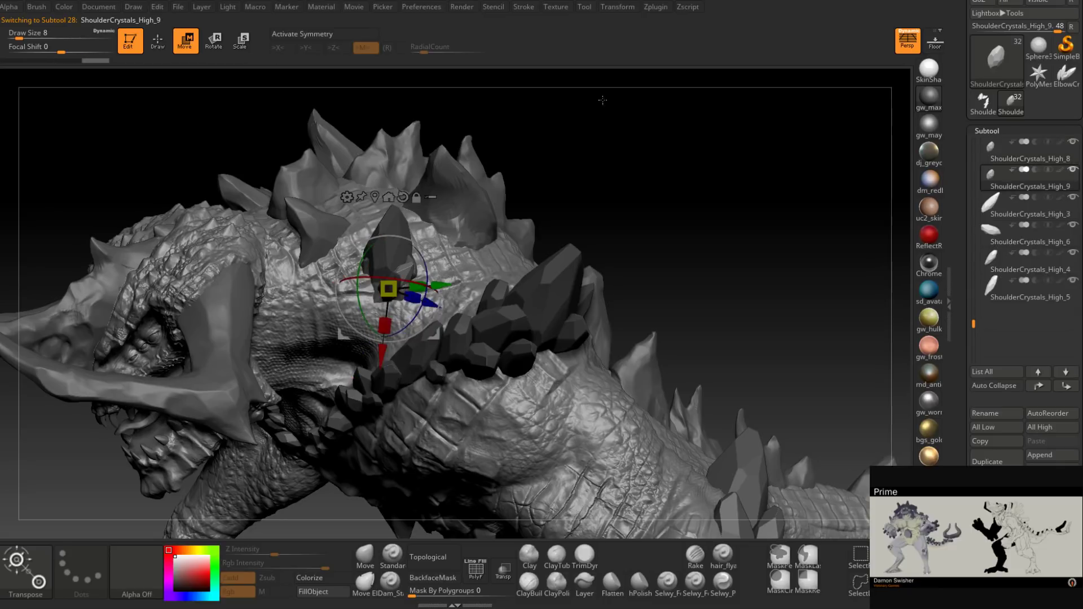
{"action": "left_click_drag", "start_coordinate": [361, 262], "coordinate": [384, 175]}
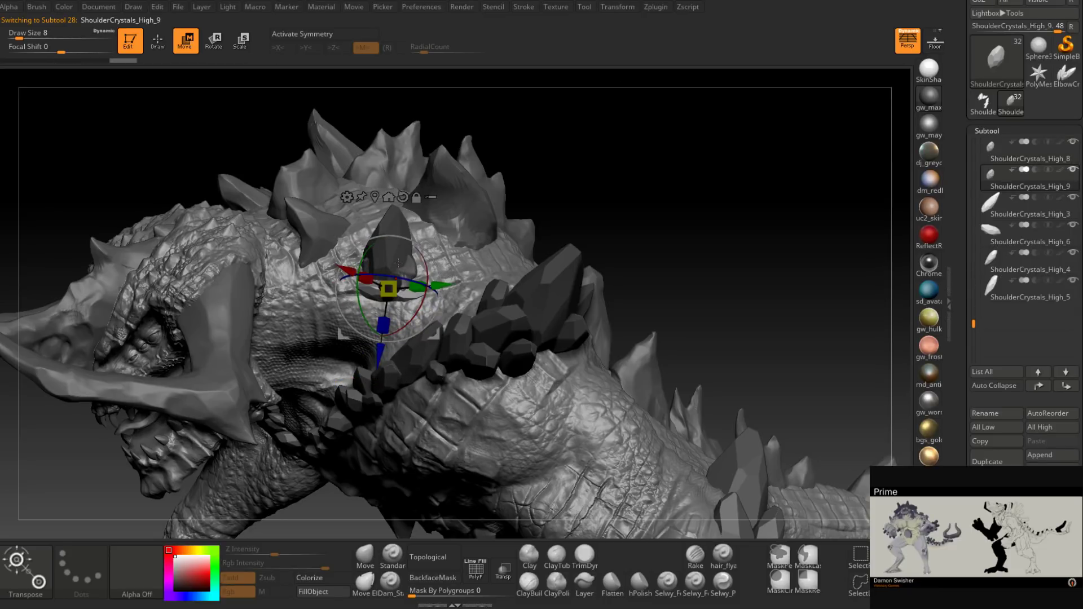
{"action": "left_click_drag", "start_coordinate": [396, 278], "coordinate": [418, 305]}
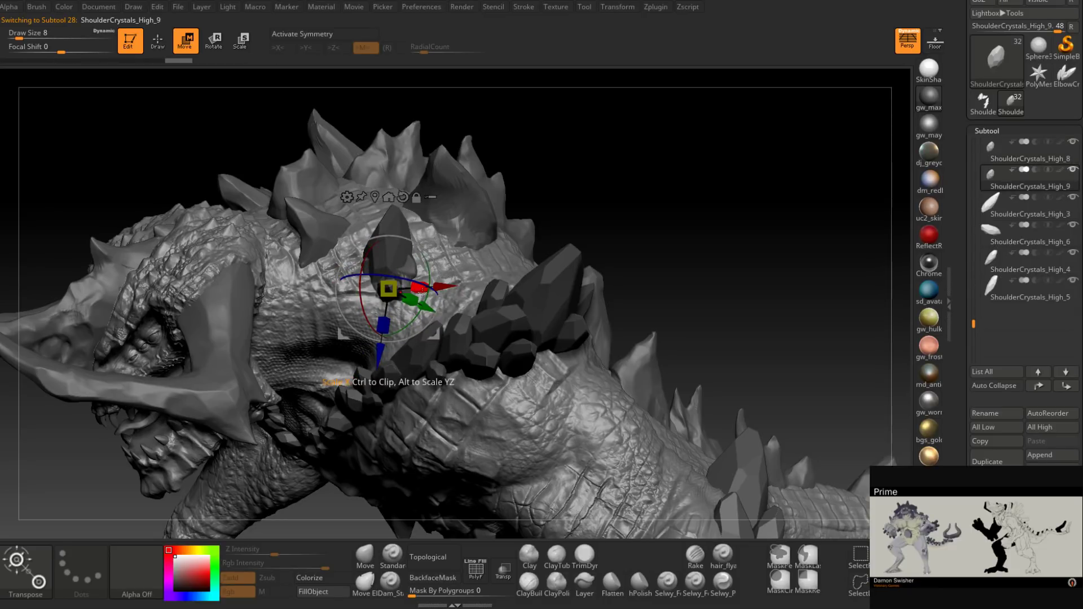
{"action": "left_click_drag", "start_coordinate": [436, 244], "coordinate": [456, 231]}
{"action": "left_click_drag", "start_coordinate": [540, 205], "coordinate": [479, 242]}
{"action": "left_click_drag", "start_coordinate": [387, 285], "coordinate": [439, 243]}
{"action": "mouse_move", "coordinate": [442, 216]}
{"action": "left_mouse_down"}
{"action": "mouse_move", "coordinate": [452, 247]}
{"action": "mouse_move", "coordinate": [455, 231]}
{"action": "left_mouse_up"}
{"action": "left_click_drag", "start_coordinate": [288, 443], "coordinate": [467, 220]}
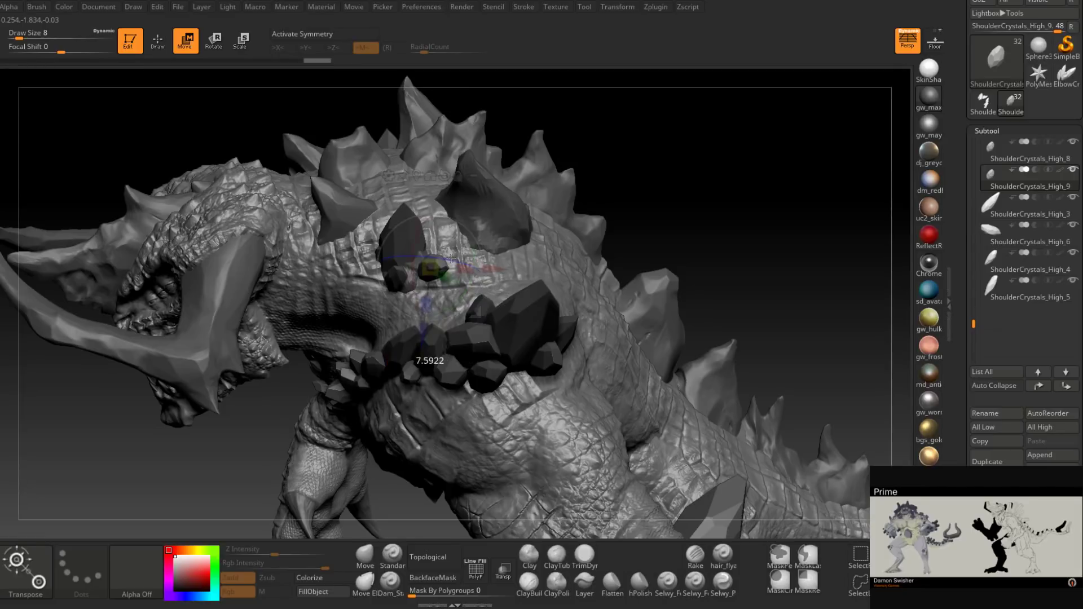
Step: Fine-tune the scale, rotation and seating of the third neck crystal against the skin from several angles
{"action": "left_click_drag", "start_coordinate": [432, 269], "coordinate": [442, 278]}
{"action": "left_click_drag", "start_coordinate": [632, 135], "coordinate": [784, 116]}
{"action": "left_click_drag", "start_coordinate": [477, 222], "coordinate": [460, 225]}
{"action": "left_click_drag", "start_coordinate": [626, 194], "coordinate": [491, 236]}
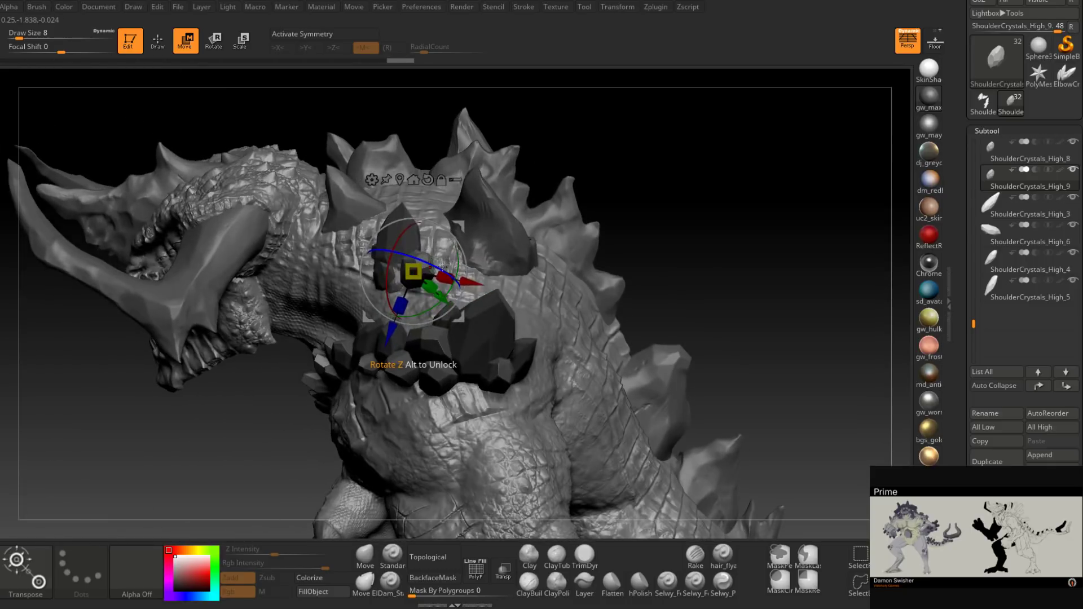
{"action": "left_click_drag", "start_coordinate": [660, 189], "coordinate": [612, 99]}
{"action": "left_click_drag", "start_coordinate": [445, 228], "coordinate": [449, 231]}
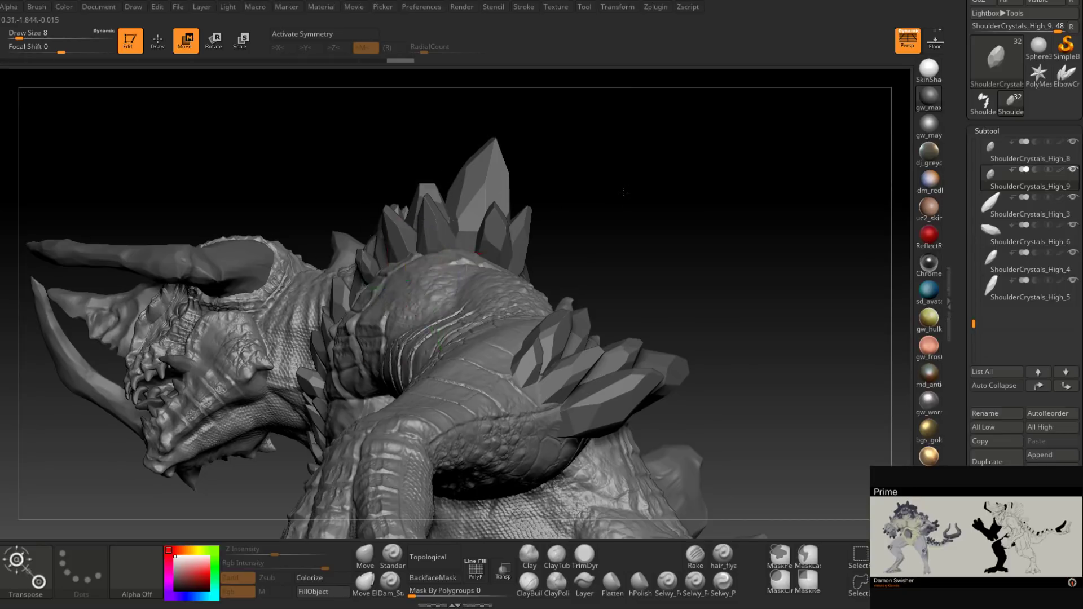
{"action": "left_click_drag", "start_coordinate": [624, 192], "coordinate": [658, 265]}
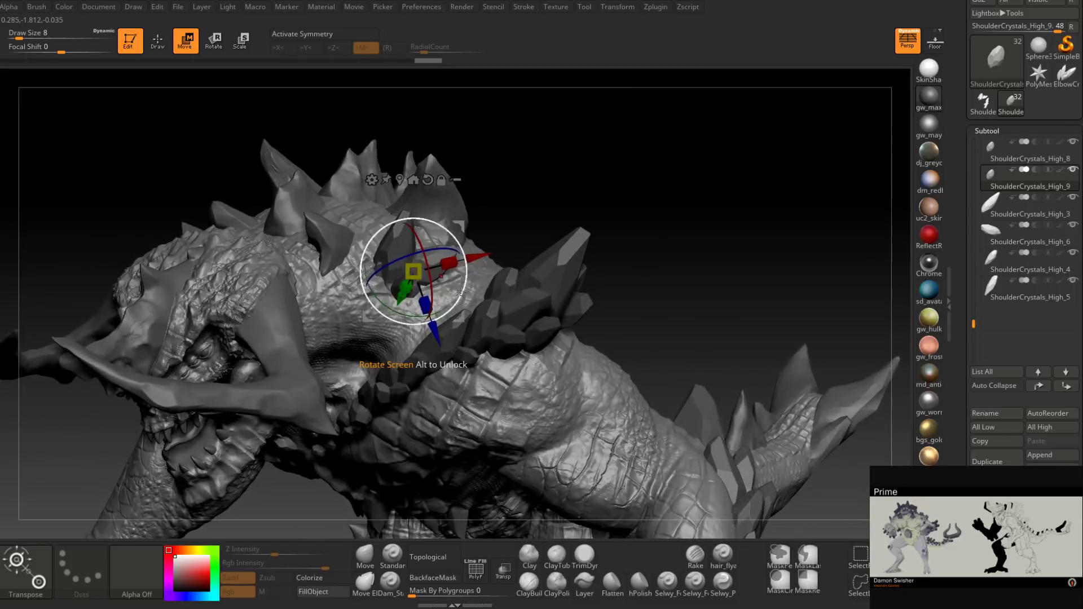
{"action": "left_click_drag", "start_coordinate": [461, 293], "coordinate": [465, 273]}
{"action": "left_click_drag", "start_coordinate": [458, 317], "coordinate": [462, 323]}
{"action": "mouse_move", "coordinate": [522, 144]}
{"action": "left_mouse_down"}
{"action": "mouse_move", "coordinate": [575, 179]}
{"action": "mouse_move", "coordinate": [581, 138]}
{"action": "mouse_move", "coordinate": [533, 183]}
{"action": "left_mouse_up"}
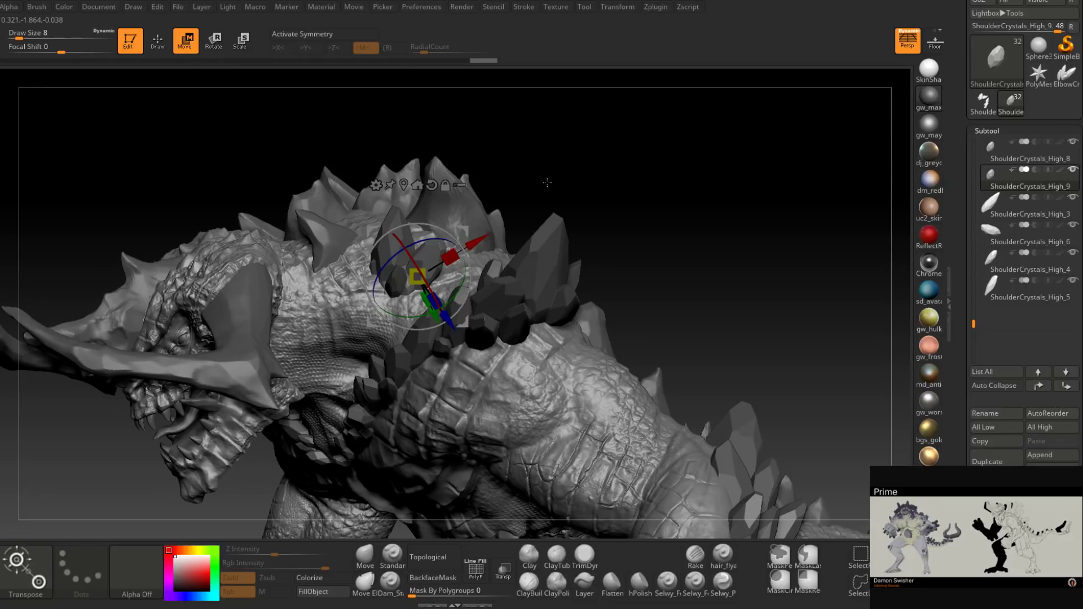
{"action": "left_click_drag", "start_coordinate": [566, 163], "coordinate": [656, 268]}
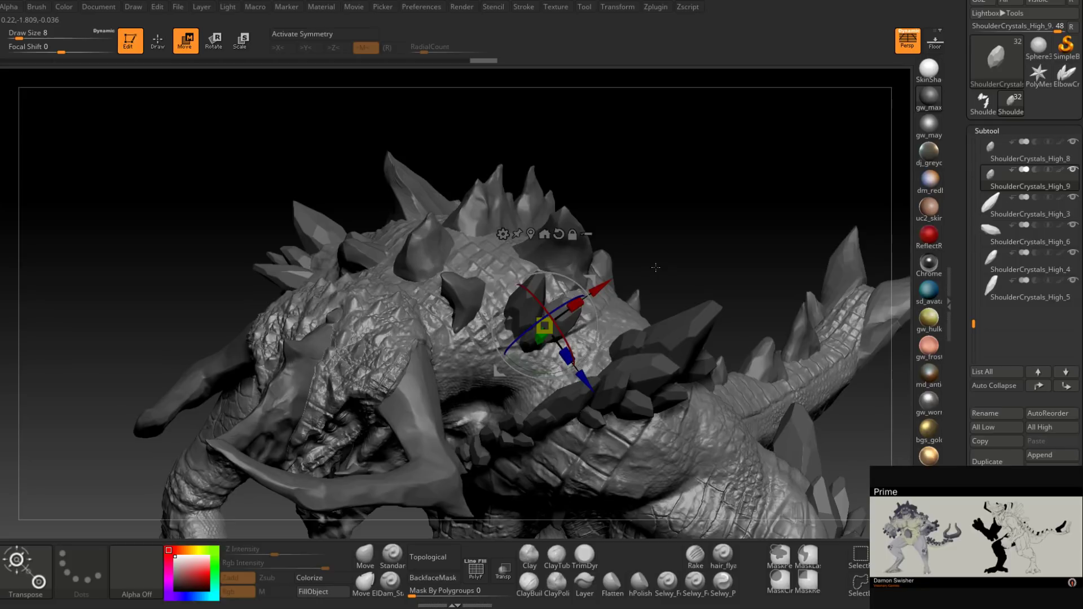
Step: Delete the Spines_1 subtool holding the old spikes beside the neck
{"action": "left_click_drag", "start_coordinate": [672, 151], "coordinate": [710, 143]}
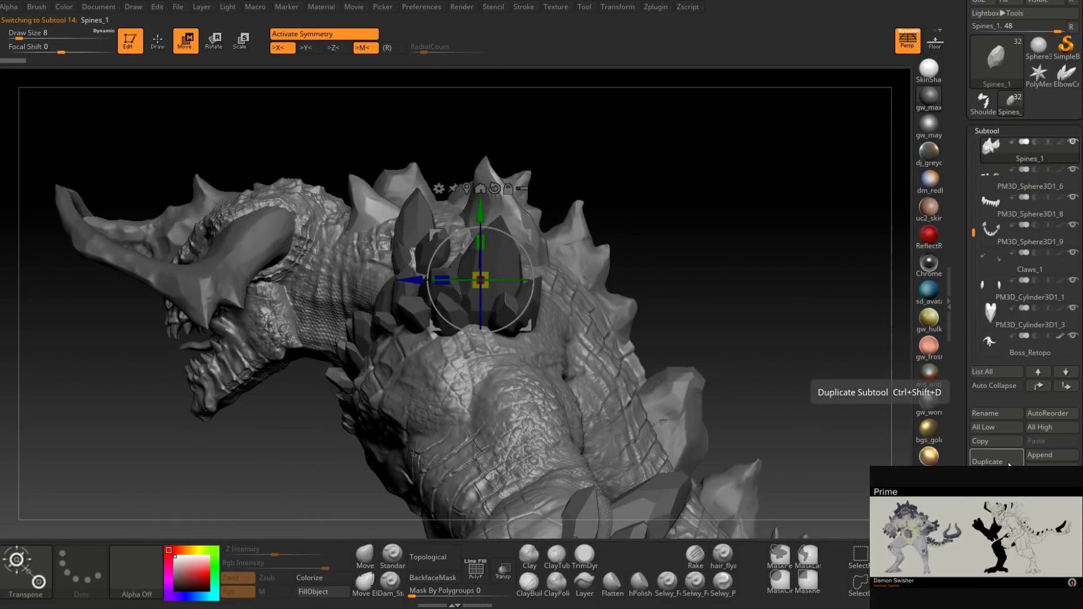
{"action": "left_click", "coordinate": [1009, 485]}
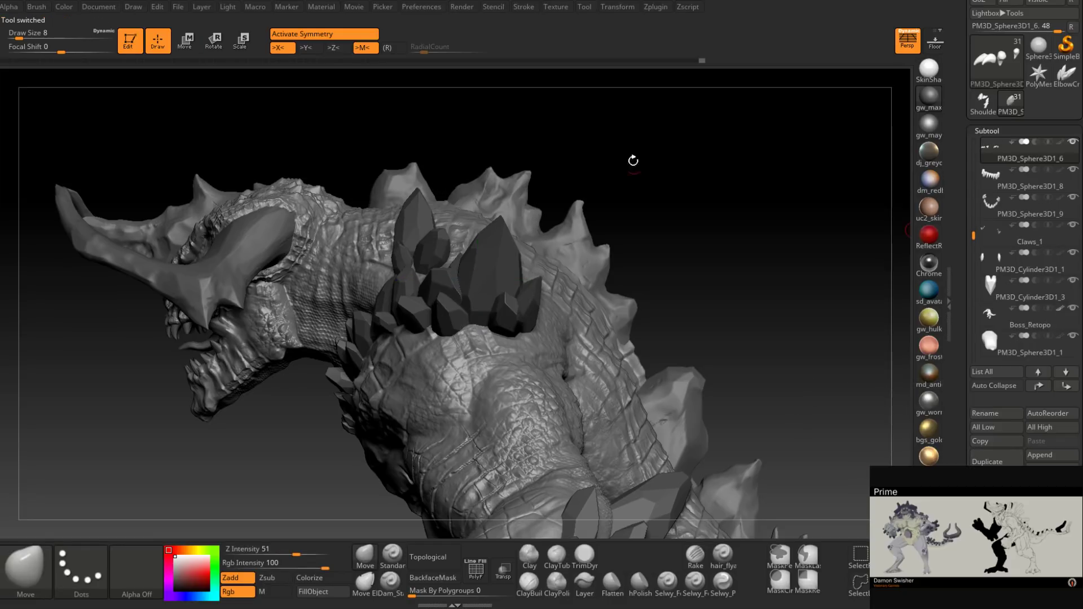
{"action": "left_click_drag", "start_coordinate": [633, 161], "coordinate": [517, 195]}
Step: Duplicate the ShoulderCrystals_High_7 crystal beside the neck and select the copy
{"action": "left_click", "coordinate": [454, 215], "text": "alt"}
{"action": "left_click_drag", "start_coordinate": [711, 162], "coordinate": [678, 213]}
{"action": "mouse_move", "coordinate": [677, 213]}
{"action": "right_mouse_down", "text": "ctrl"}
{"action": "mouse_move", "coordinate": [634, 268]}
{"action": "mouse_move", "coordinate": [662, 125]}
{"action": "right_mouse_up", "text": "ctrl"}
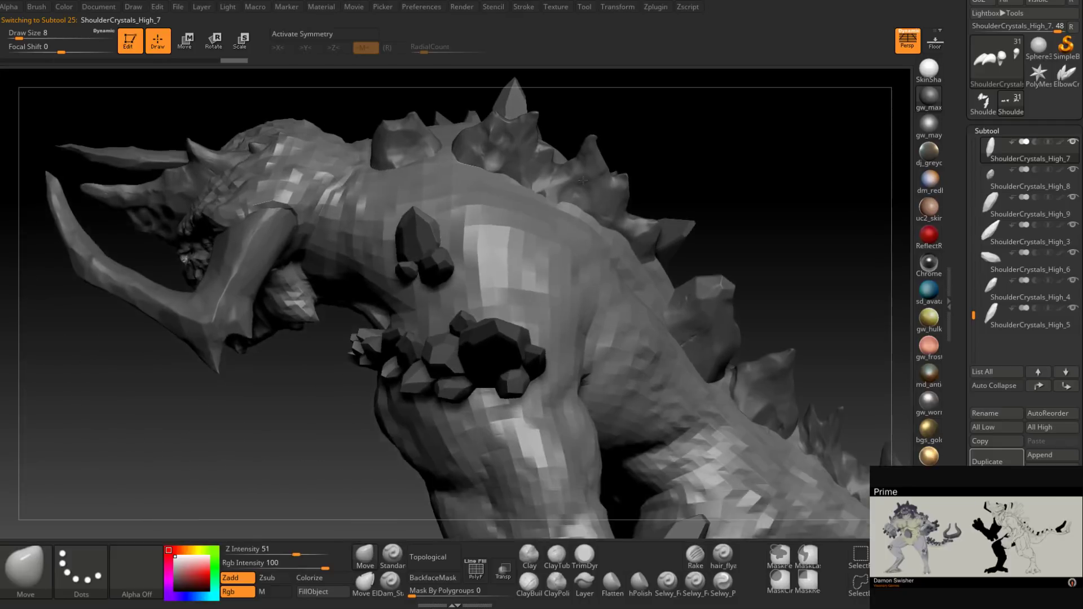
{"action": "left_click", "coordinate": [996, 460]}
{"action": "key", "text": "Down"}
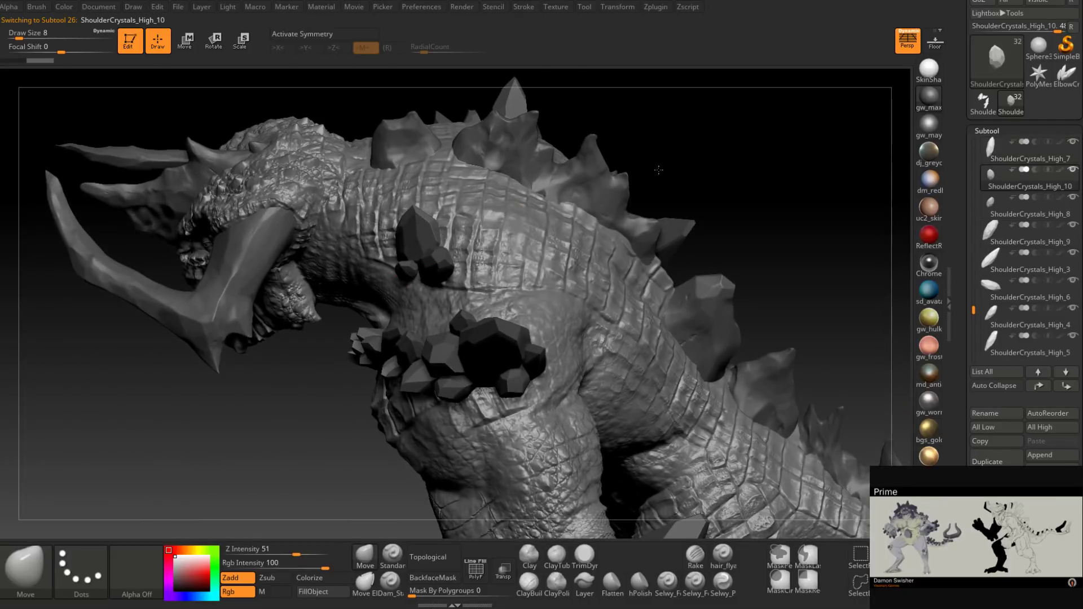
{"action": "right_click_drag", "start_coordinate": [793, 164], "coordinate": [546, 335]}
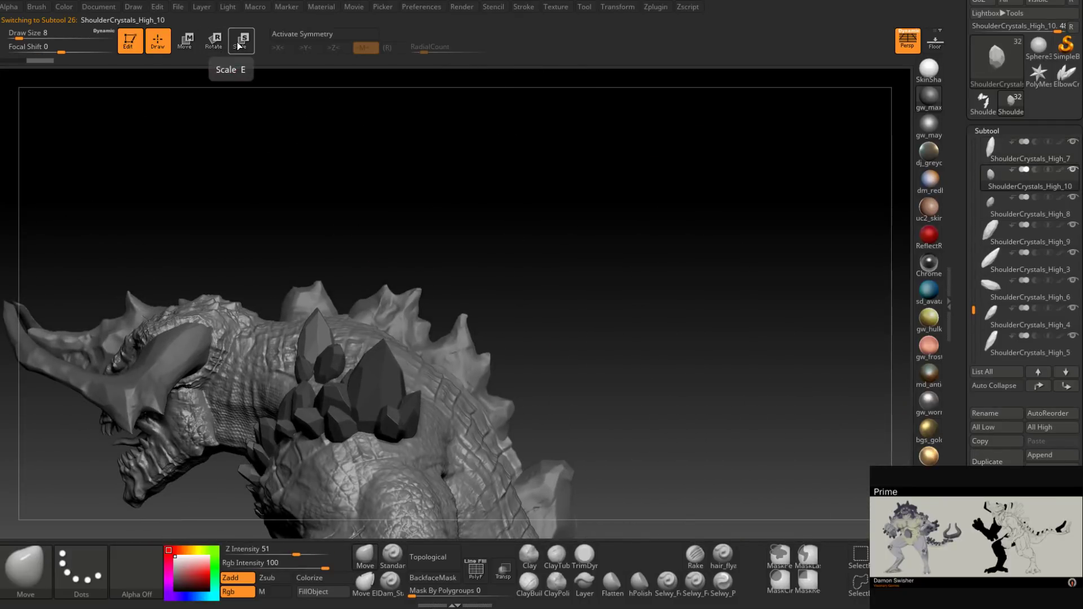
Step: Move the copied crystal onto the back behind the shoulder cluster and enlarge it into a tall, dominant crystal
{"action": "left_click", "coordinate": [215, 45]}
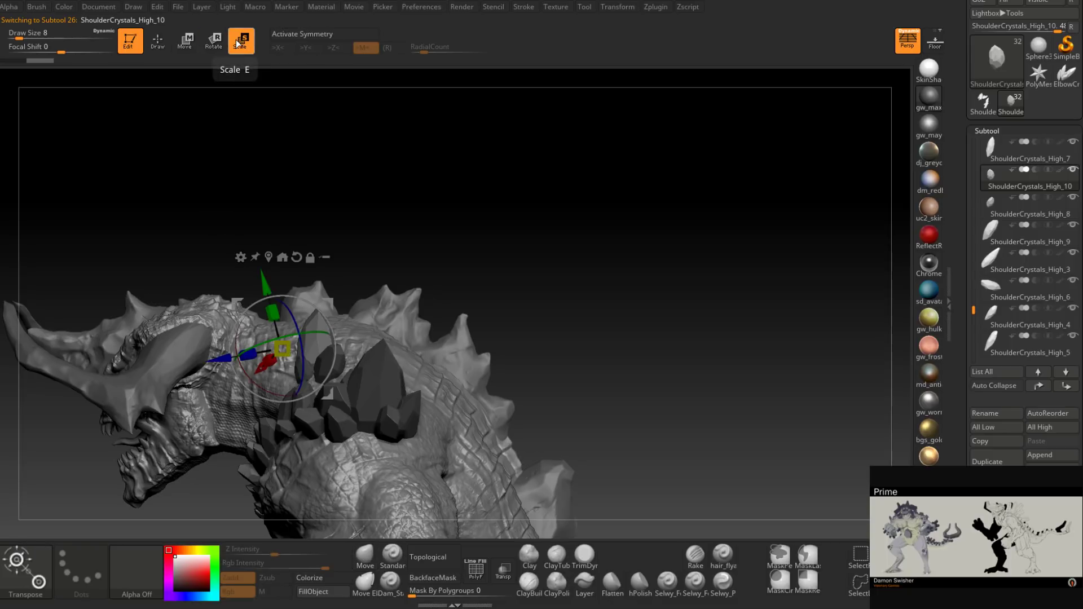
{"action": "left_click", "coordinate": [239, 41]}
{"action": "left_click", "coordinate": [270, 259]}
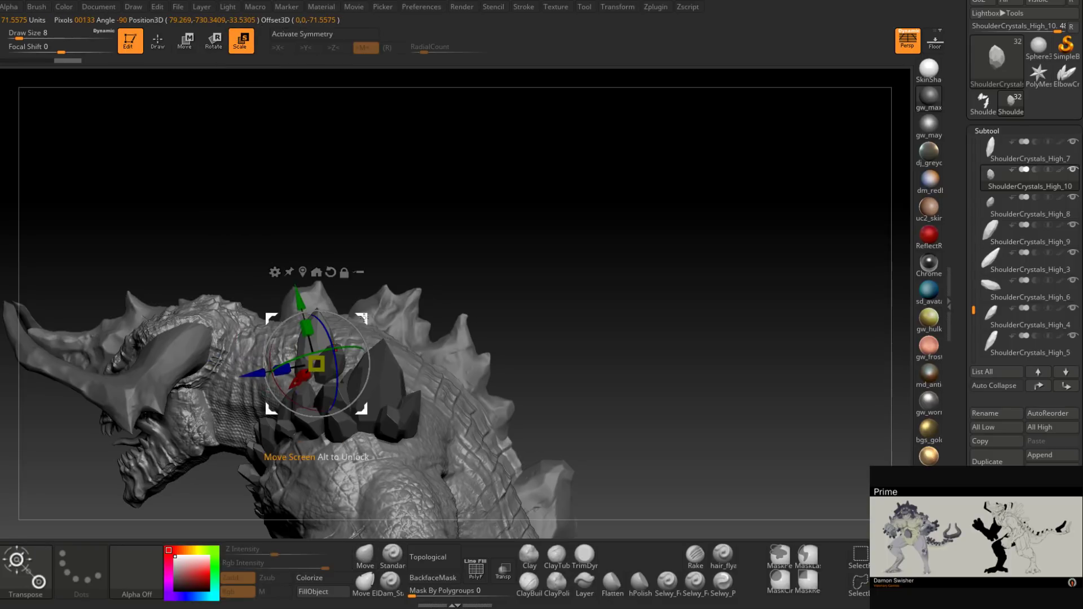
{"action": "left_click_drag", "start_coordinate": [366, 319], "coordinate": [416, 327]}
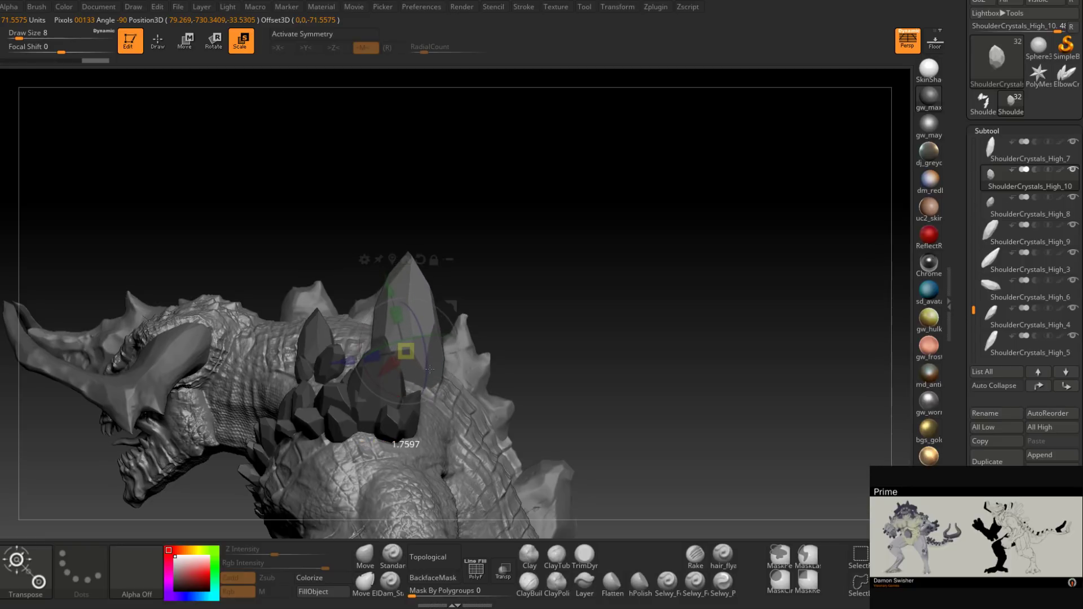
{"action": "left_click_drag", "start_coordinate": [430, 369], "coordinate": [430, 366]}
{"action": "left_click_drag", "start_coordinate": [449, 320], "coordinate": [529, 292]}
Step: Duplicate the tall back crystal, move the copy lower behind it and adjust its fit against the skin
{"action": "key", "text": "ctrl+shift+d"}
{"action": "left_click_drag", "start_coordinate": [458, 306], "coordinate": [493, 325]}
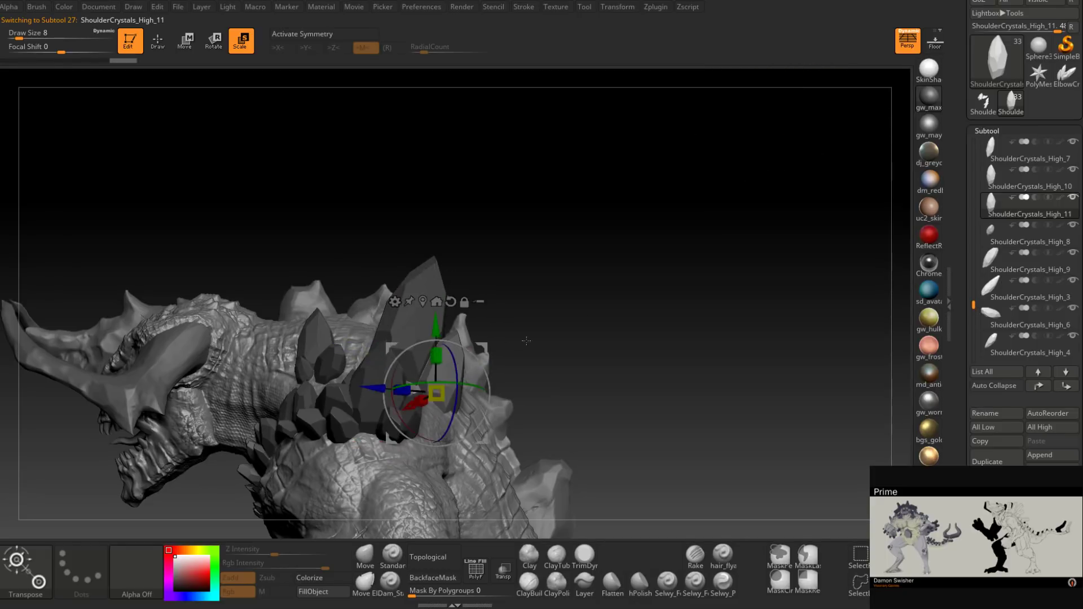
{"action": "left_click_drag", "start_coordinate": [559, 334], "coordinate": [578, 316]}
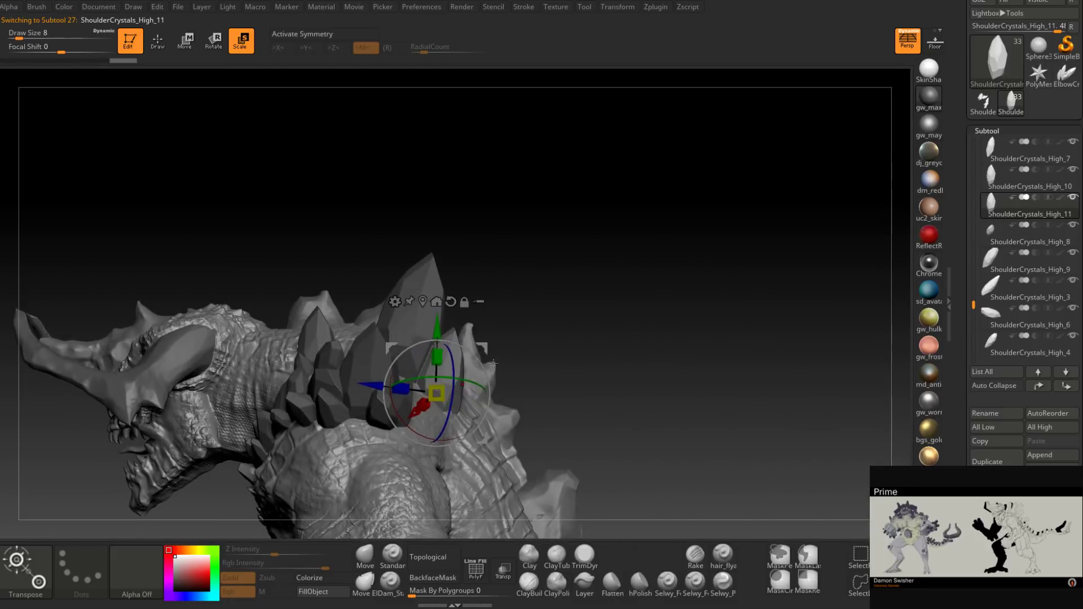
{"action": "left_click_drag", "start_coordinate": [484, 367], "coordinate": [493, 379]}
Step: Duplicate the lower back crystal and rotate the copy to a different angle between the tall crystal and the spine
{"action": "left_click_drag", "start_coordinate": [585, 339], "coordinate": [530, 416]}
{"action": "left_click", "coordinate": [988, 462]}
{"action": "left_click_drag", "start_coordinate": [718, 420], "coordinate": [733, 420]}
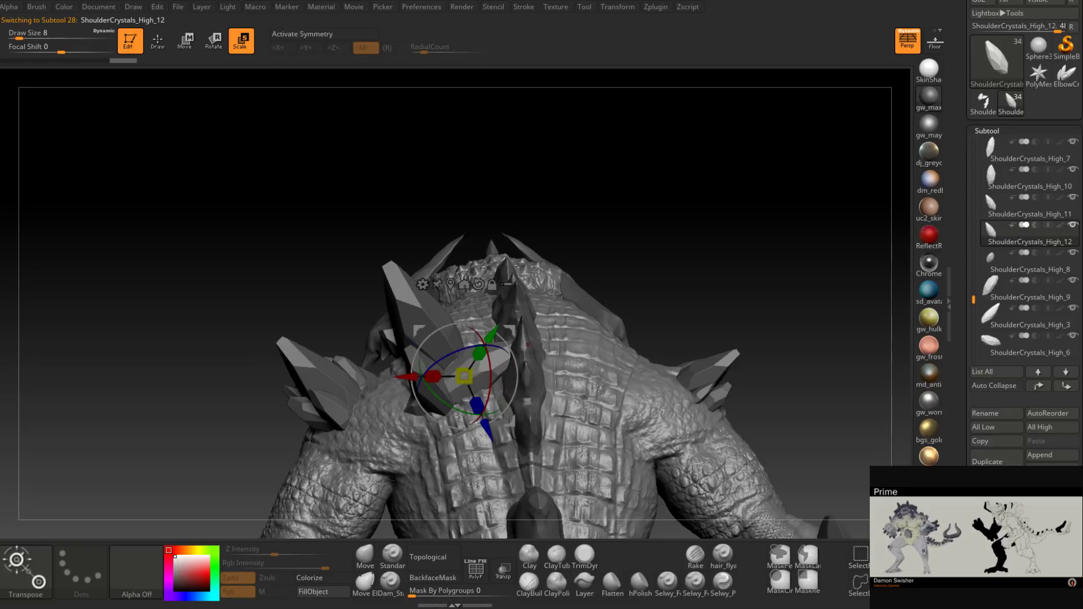
{"action": "left_click_drag", "start_coordinate": [492, 376], "coordinate": [491, 340]}
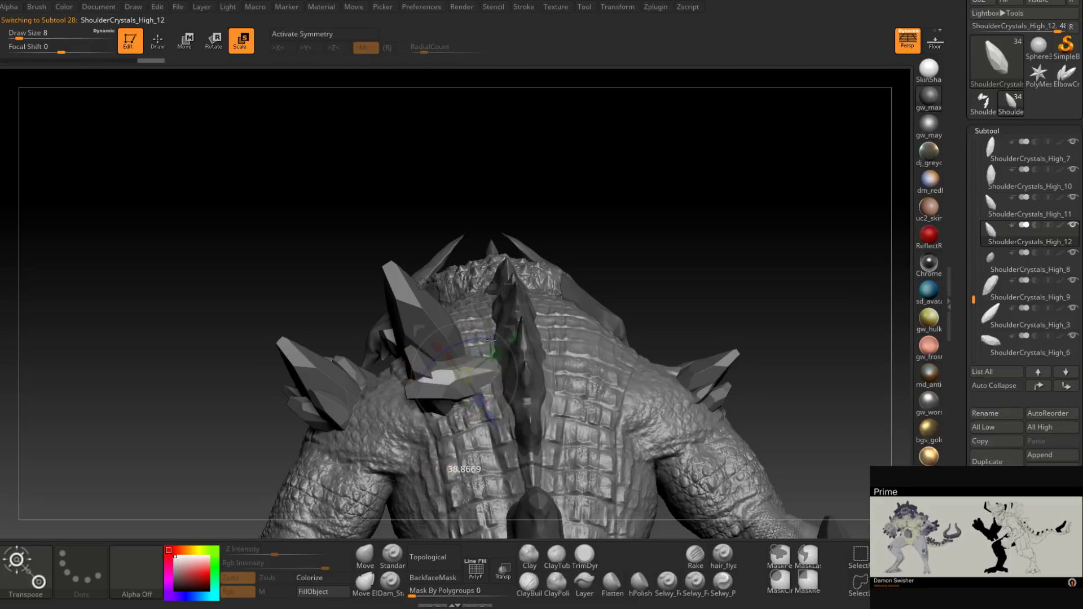
{"action": "left_click_drag", "start_coordinate": [601, 343], "coordinate": [602, 343]}
{"action": "left_click_drag", "start_coordinate": [657, 260], "coordinate": [713, 244]}
{"action": "left_click_drag", "start_coordinate": [506, 345], "coordinate": [514, 338]}
{"action": "left_click_drag", "start_coordinate": [668, 333], "coordinate": [690, 322]}
Step: Add another copy to the back cluster, turning, moving and scaling it to sit low beside the spine
{"action": "left_click", "coordinate": [987, 462]}
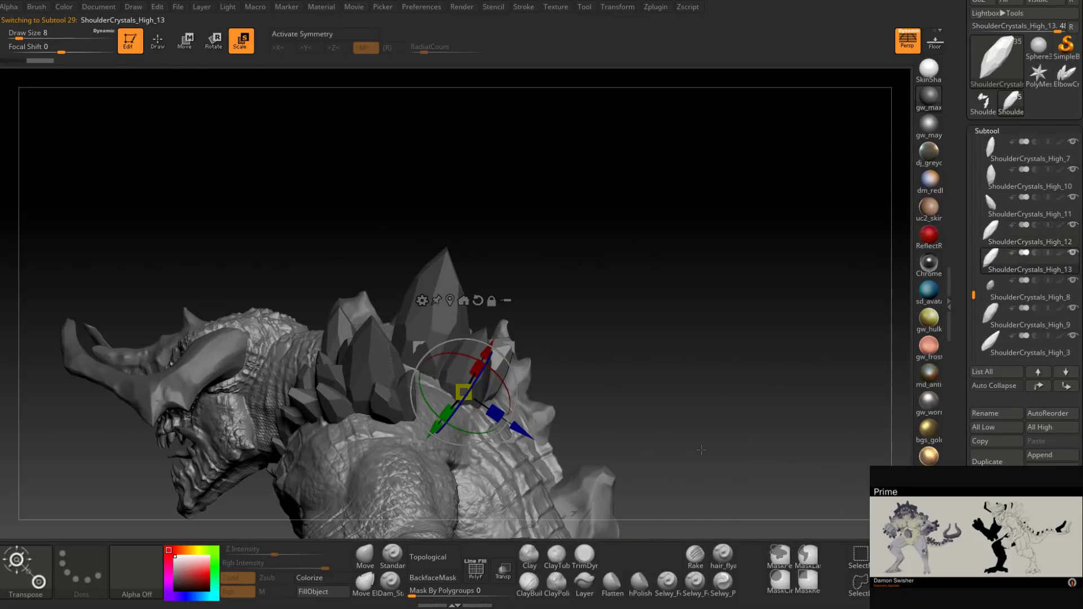
{"action": "left_click_drag", "start_coordinate": [538, 381], "coordinate": [592, 362]}
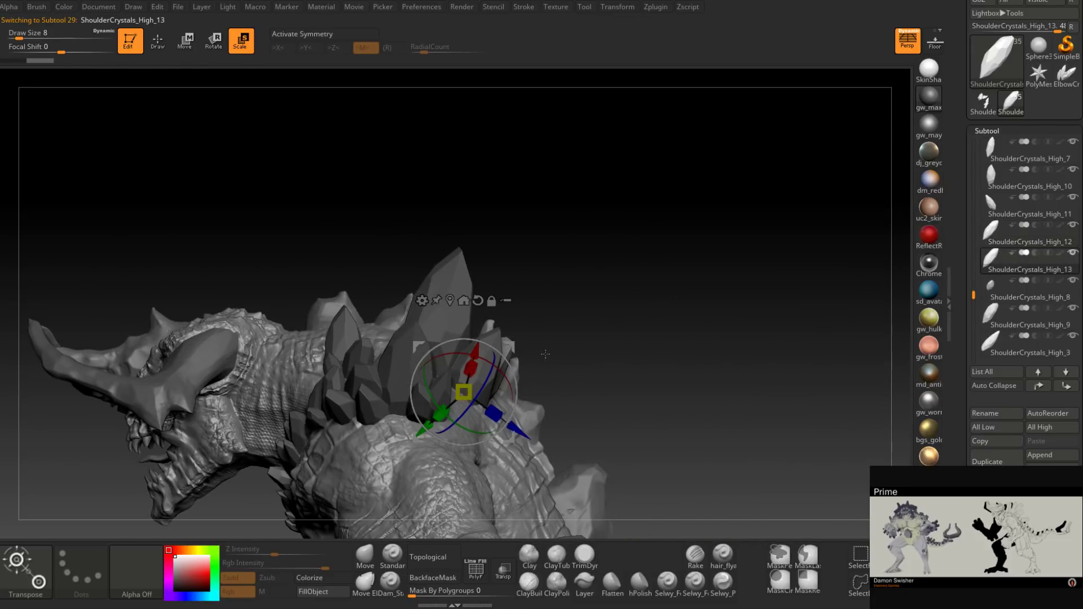
{"action": "left_click_drag", "start_coordinate": [513, 345], "coordinate": [536, 367]}
{"action": "left_click_drag", "start_coordinate": [624, 366], "coordinate": [568, 352]}
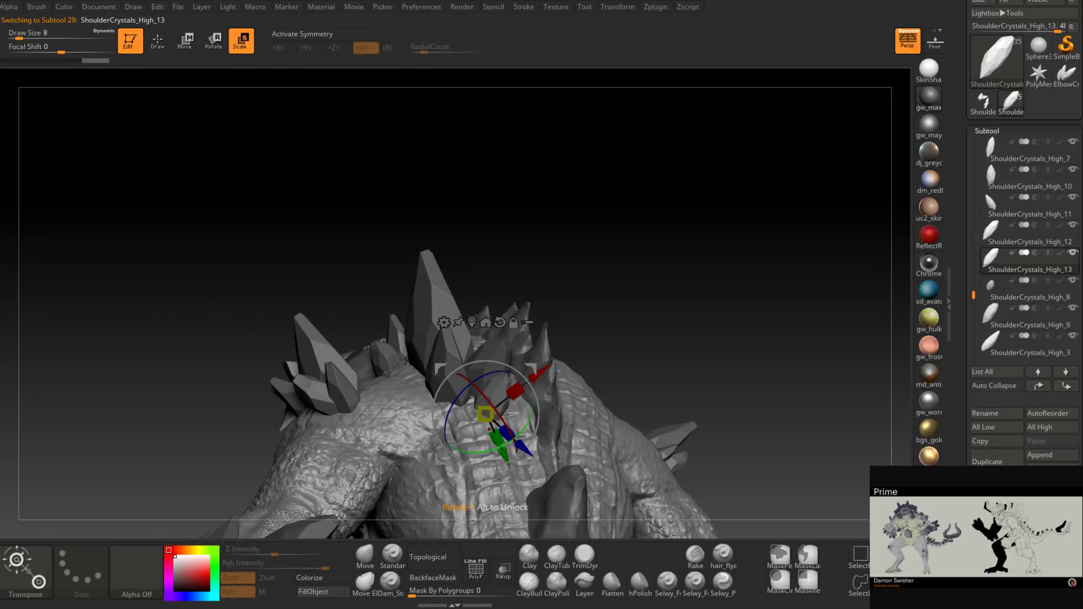
{"action": "left_click_drag", "start_coordinate": [491, 451], "coordinate": [534, 411]}
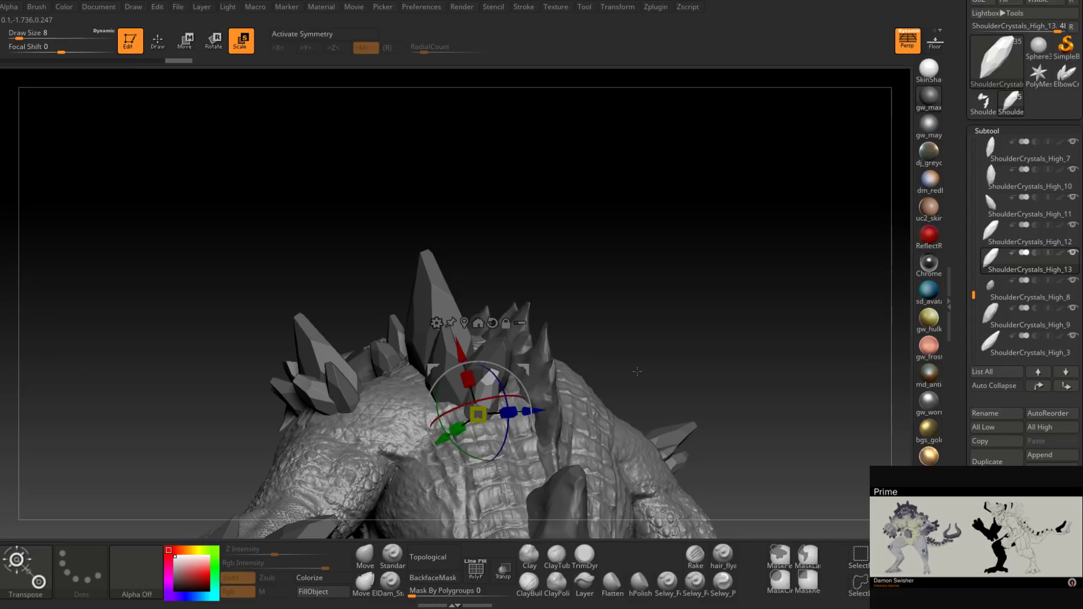
{"action": "left_click_drag", "start_coordinate": [636, 371], "coordinate": [523, 380]}
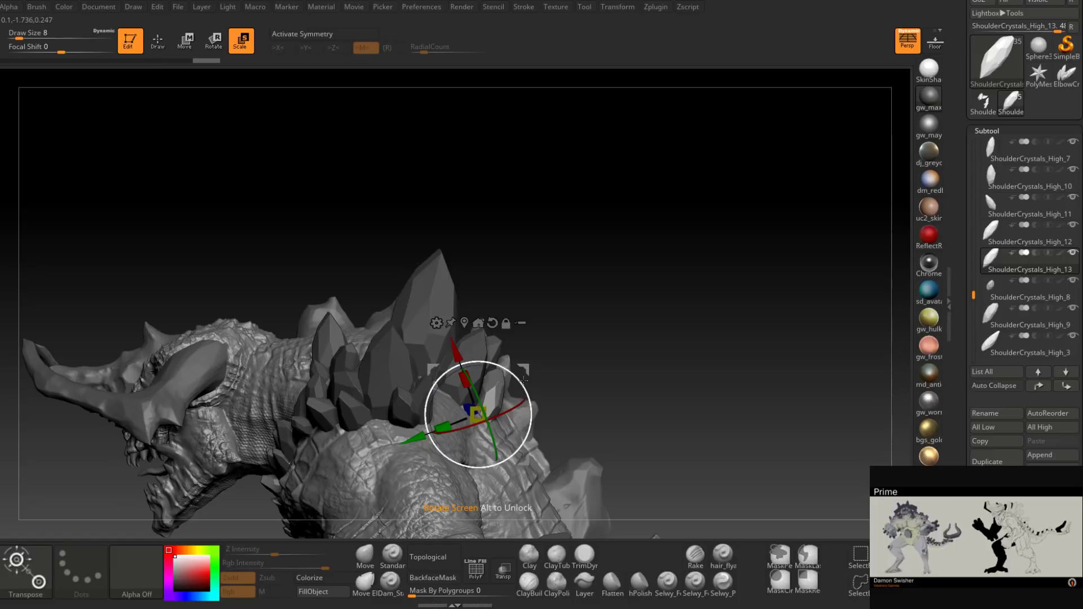
{"action": "left_click_drag", "start_coordinate": [524, 379], "coordinate": [703, 356]}
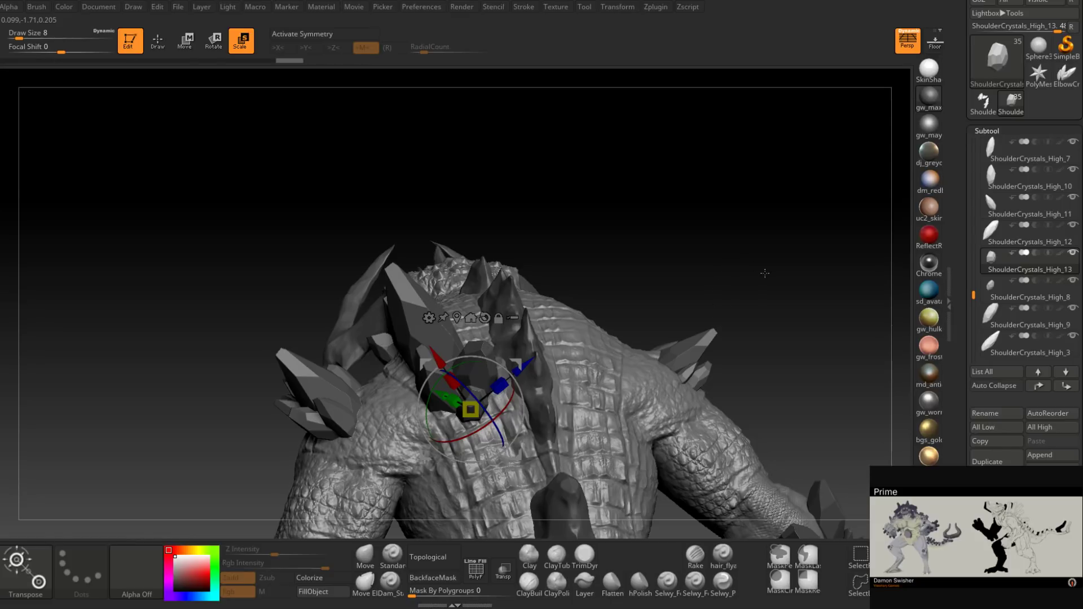
{"action": "left_click_drag", "start_coordinate": [765, 273], "coordinate": [586, 251]}
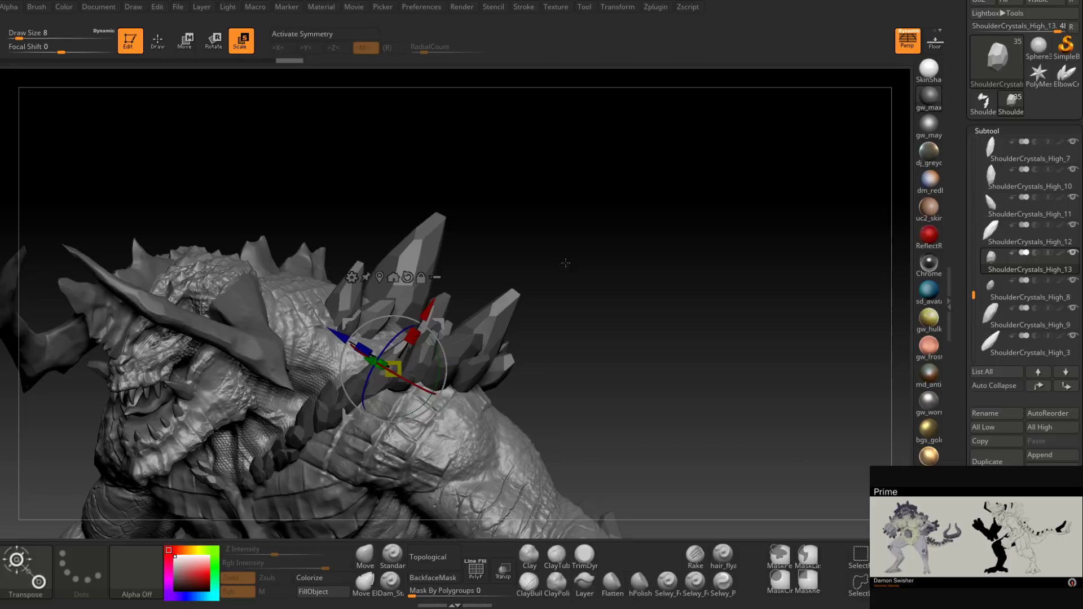
Step: Select ShoulderCrystals_High_8 and merge it down with the five crystal subtools below it
{"action": "left_click", "coordinate": [352, 310], "text": "alt"}
{"action": "left_click_drag", "start_coordinate": [688, 246], "coordinate": [760, 238]}
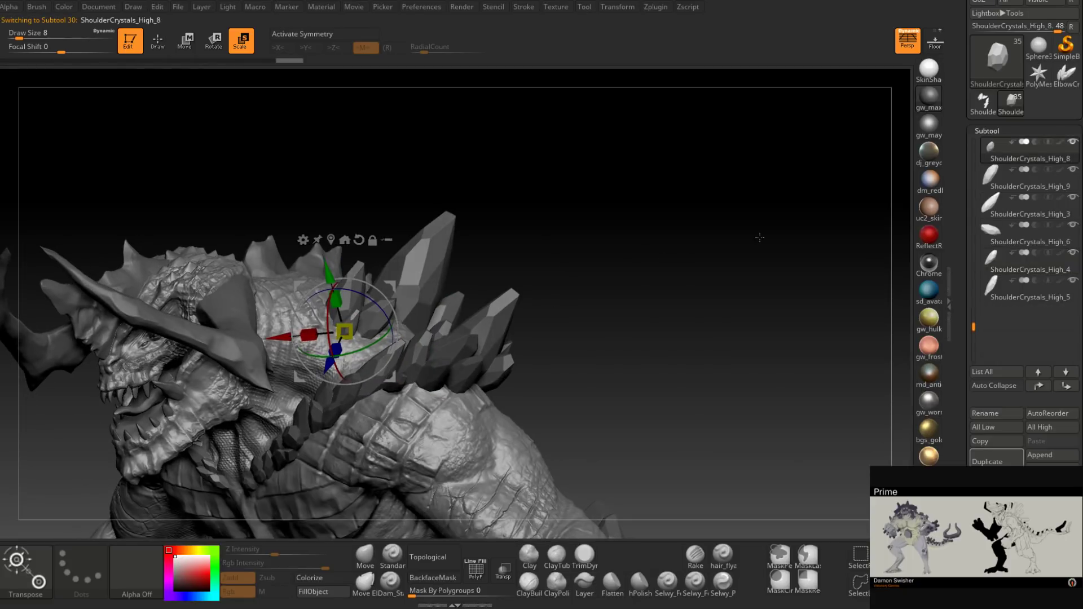
{"action": "left_click_drag", "start_coordinate": [632, 256], "coordinate": [456, 256]}
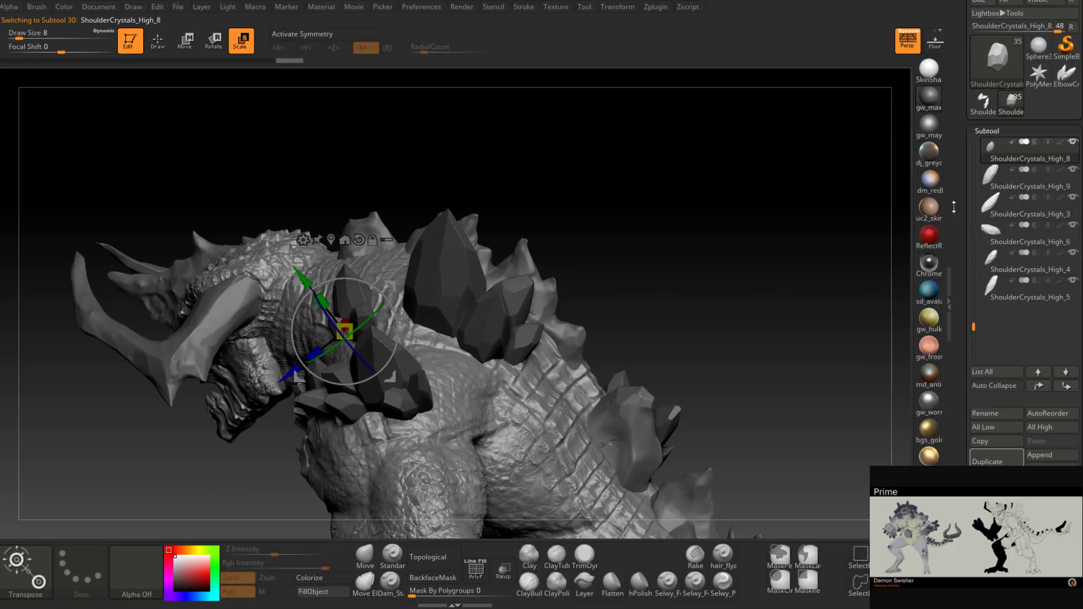
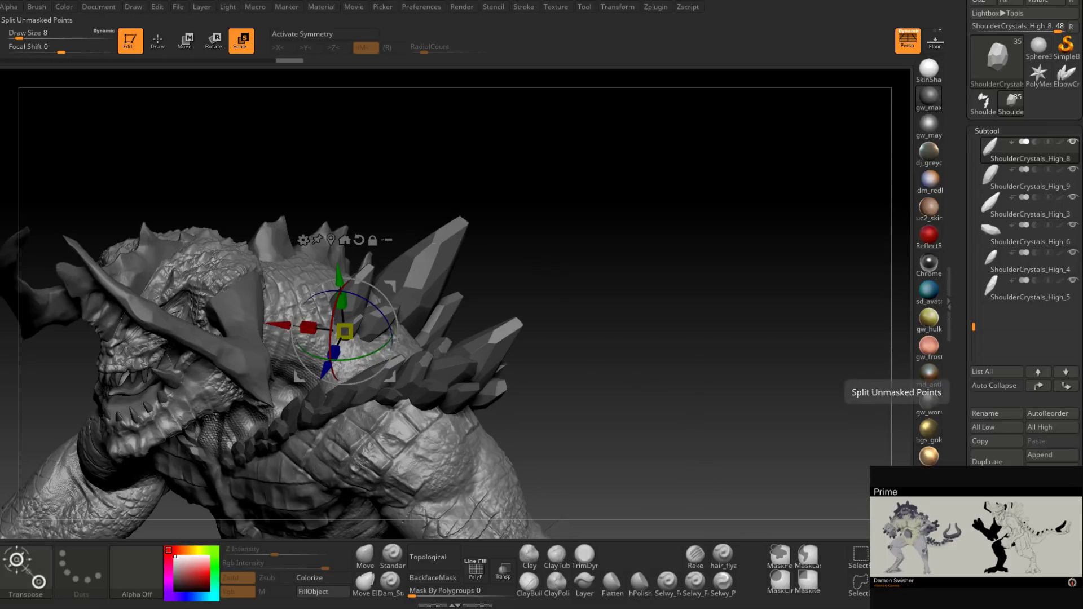
{"action": "left_click_drag", "start_coordinate": [966, 564], "coordinate": [966, 480]}
{"action": "left_click", "coordinate": [984, 510]}
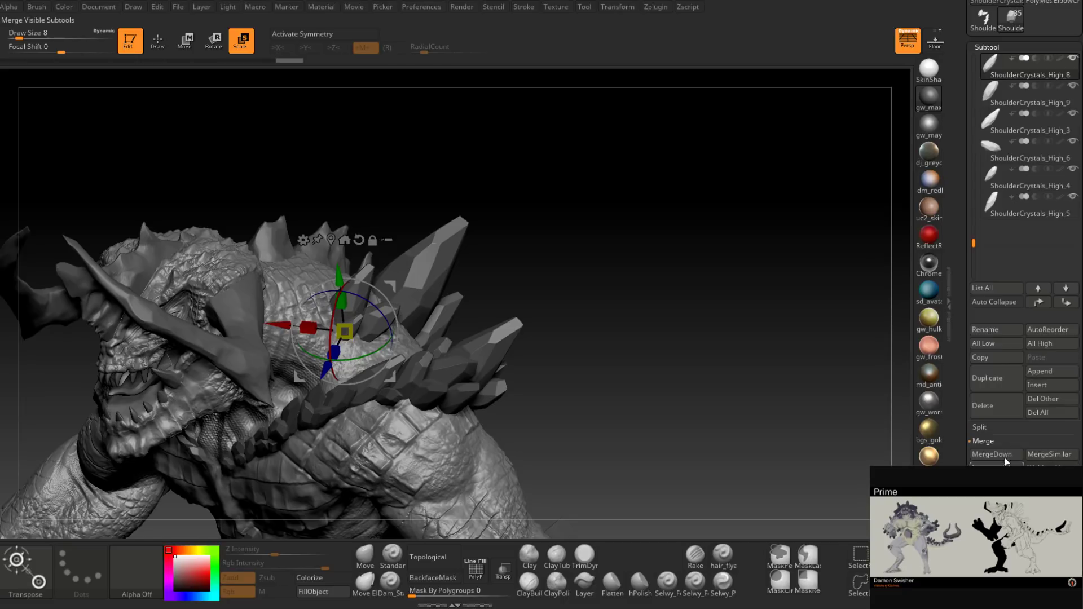
{"action": "left_click", "coordinate": [1004, 453]}
{"action": "left_click", "coordinate": [1003, 453]}
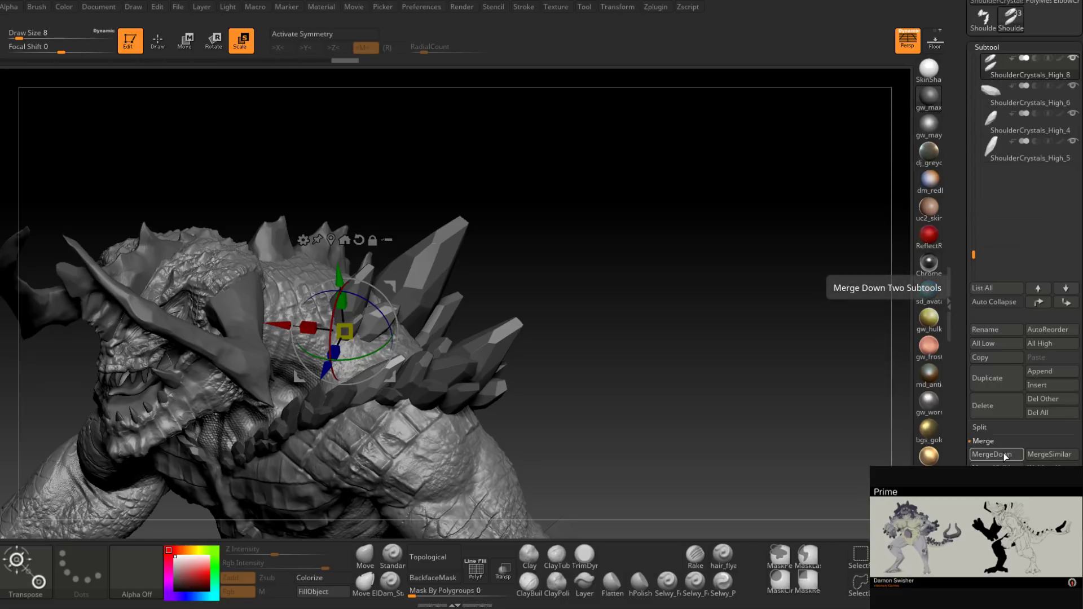
{"action": "left_click", "coordinate": [1003, 453]}
{"action": "left_click", "coordinate": [1003, 452]}
{"action": "left_click", "coordinate": [1003, 452]}
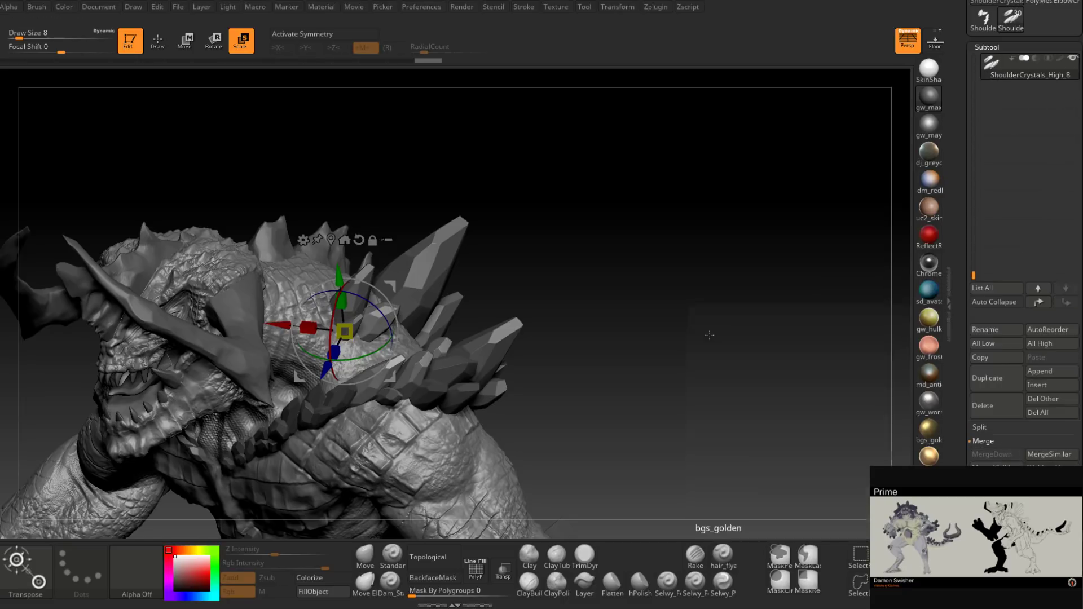
Step: Select the combined ShoulderCrystals_High_2 subtool and auto-group it so each crystal has its own polygroup
{"action": "left_click_drag", "start_coordinate": [978, 265], "coordinate": [974, 259]}
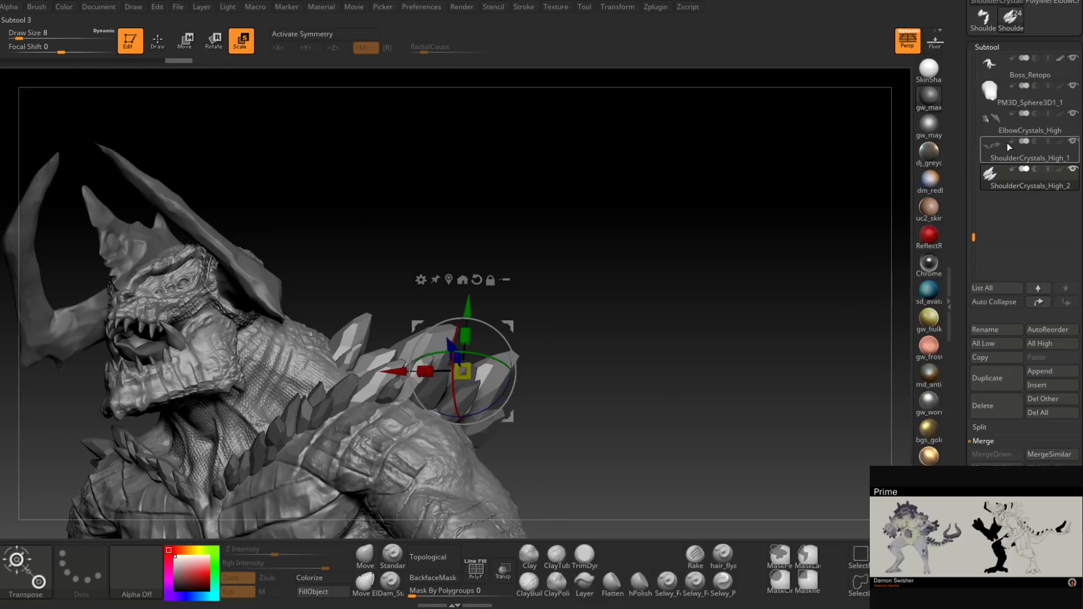
{"action": "left_click", "coordinate": [1008, 146]}
{"action": "mouse_move", "coordinate": [621, 222]}
{"action": "left_mouse_down"}
{"action": "mouse_move", "coordinate": [588, 334]}
{"action": "mouse_move", "coordinate": [587, 323]}
{"action": "left_mouse_up"}
{"action": "left_click", "coordinate": [504, 258], "text": "alt"}
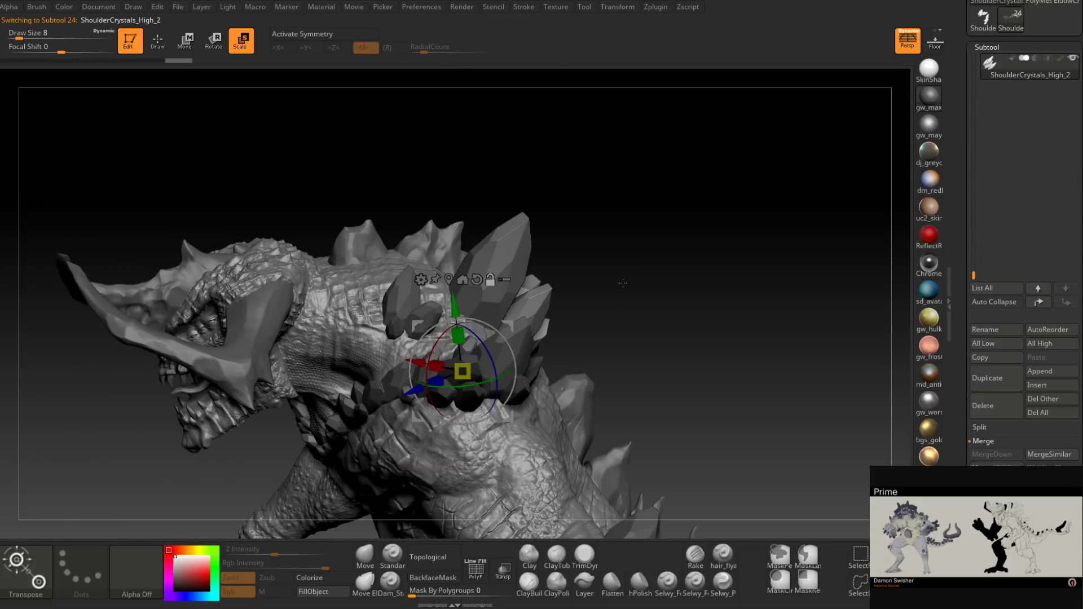
{"action": "mouse_move", "coordinate": [623, 283]}
{"action": "left_mouse_down"}
{"action": "mouse_move", "coordinate": [649, 275]}
{"action": "mouse_move", "coordinate": [662, 293]}
{"action": "left_mouse_up"}
{"action": "scroll", "coordinate": [974, 454], "scroll_direction": "down", "scroll_amount": 5}
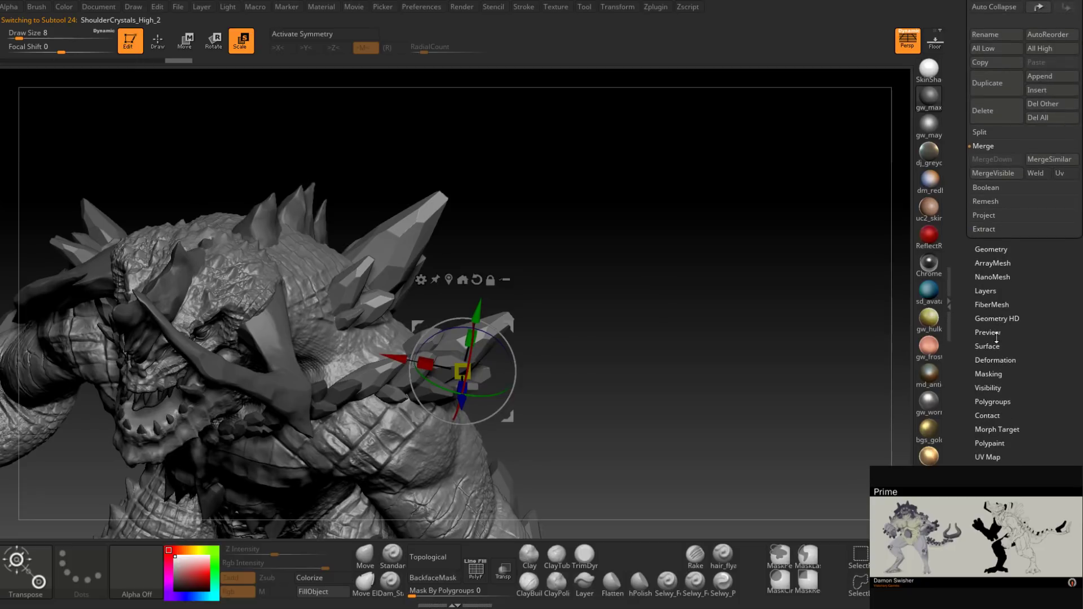
{"action": "left_click", "coordinate": [991, 400]}
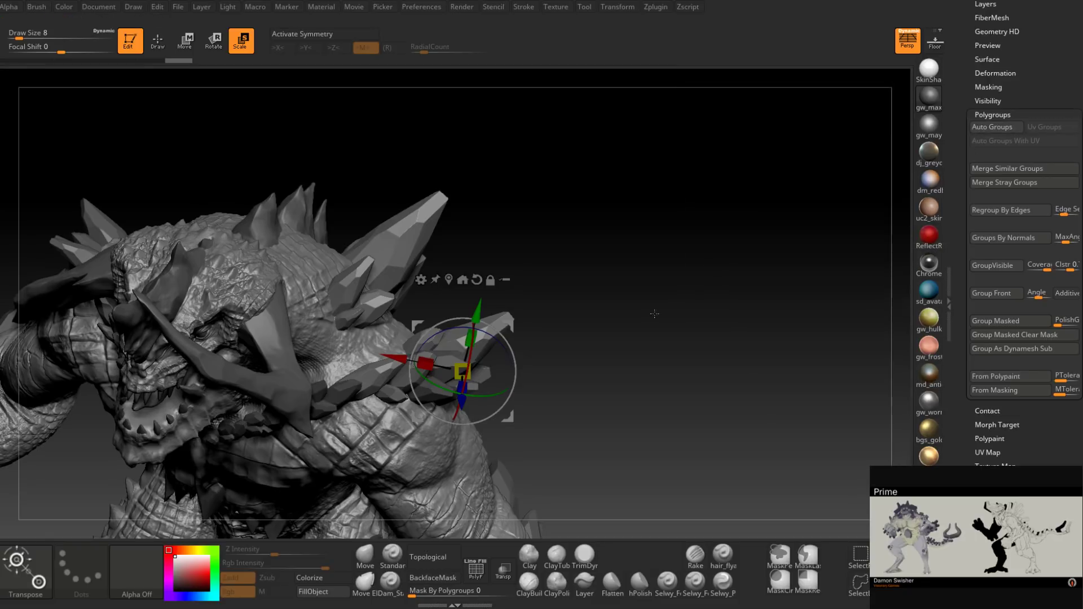
{"action": "mouse_move", "coordinate": [653, 310]}
{"action": "left_mouse_down"}
{"action": "mouse_move", "coordinate": [648, 295]}
{"action": "mouse_move", "coordinate": [320, 314]}
{"action": "left_mouse_up"}
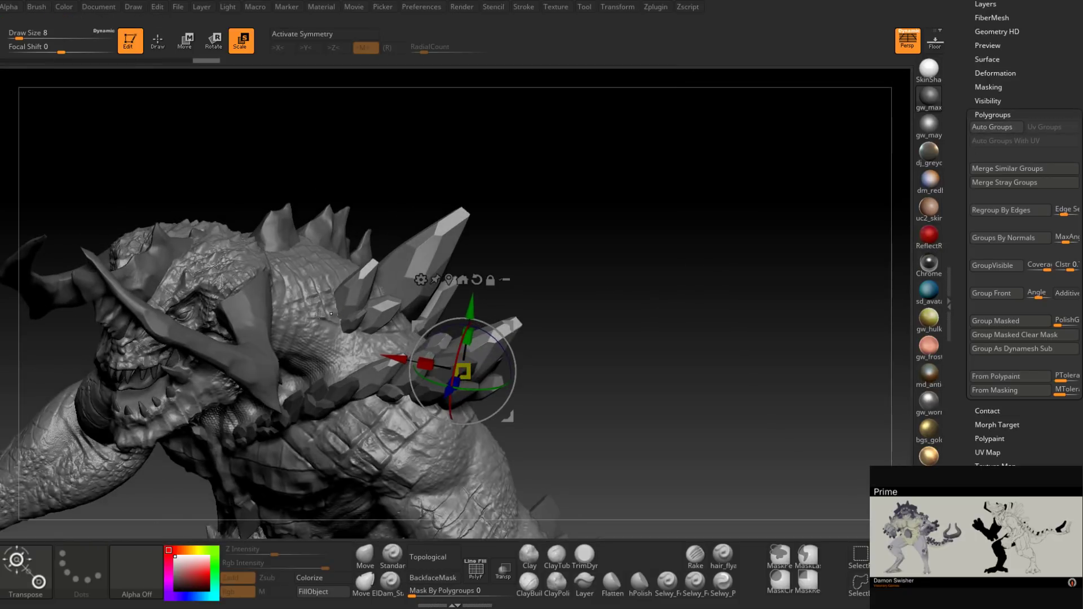
{"action": "left_click", "coordinate": [349, 323]}
{"action": "left_click", "coordinate": [176, 41]}
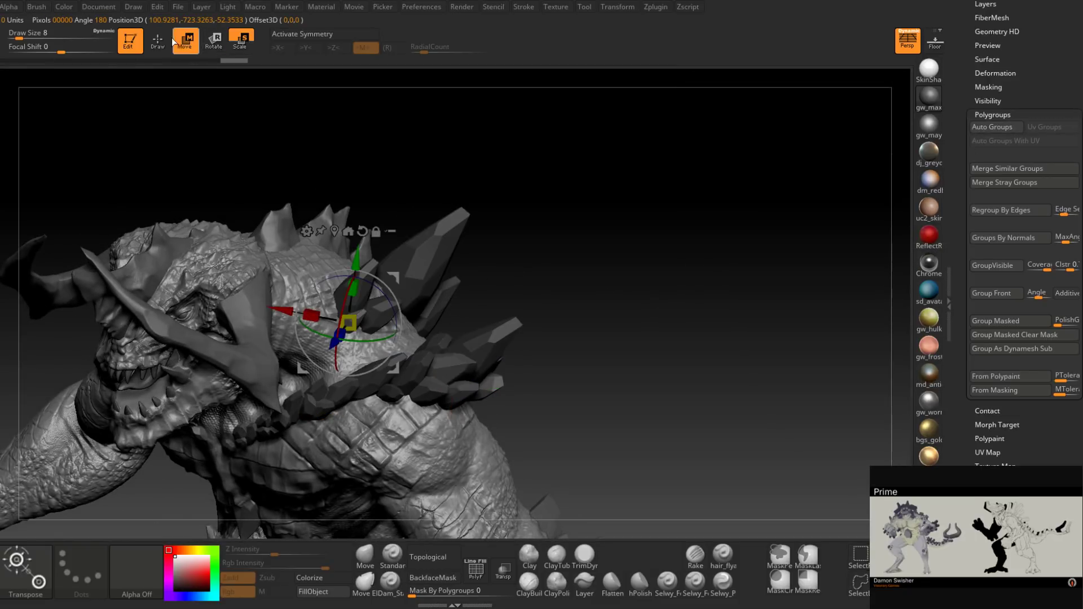
{"action": "left_click", "coordinate": [158, 40]}
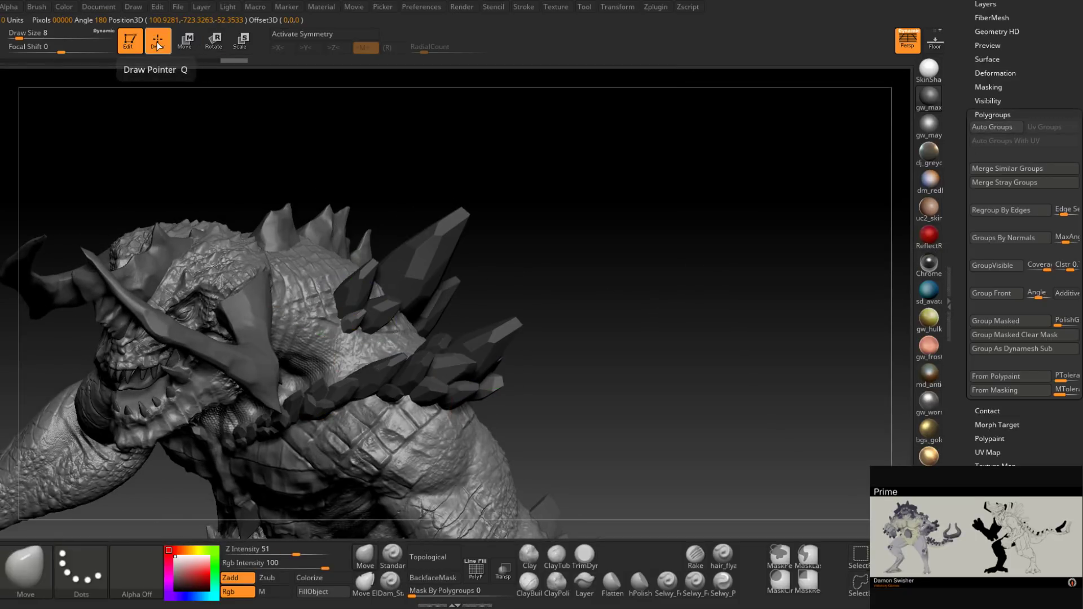
{"action": "left_click", "coordinate": [366, 315], "text": "ctrl+alt+shift"}
{"action": "left_click", "coordinate": [463, 285], "text": "ctrl+shift"}
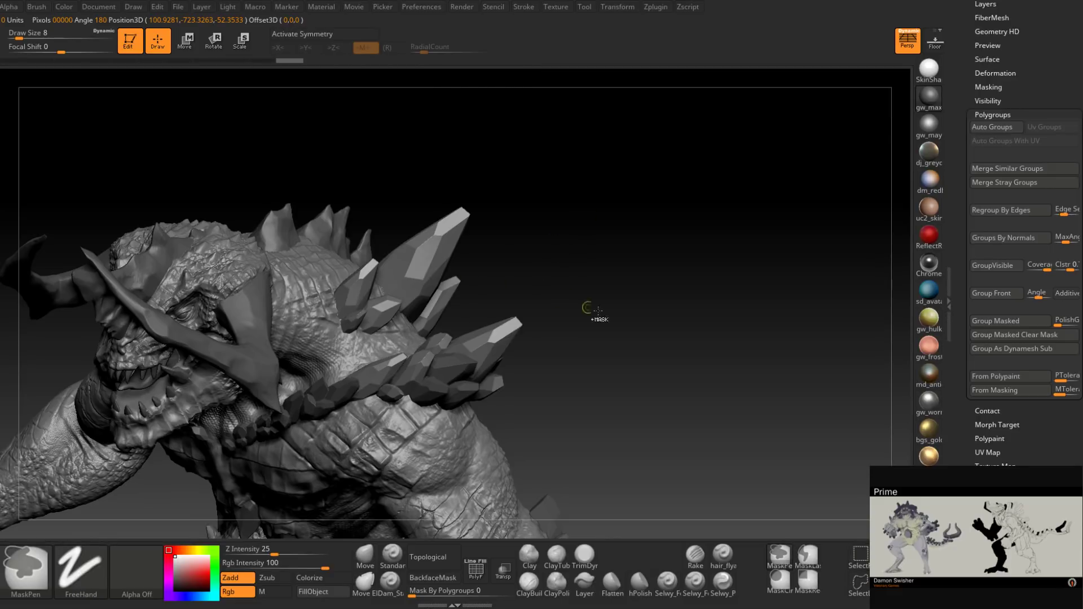
Step: Display the polyframe and isolate the neck and back crystals by their polygroups, leaving the shoulder crystals hidden
{"action": "left_click", "coordinate": [476, 568]}
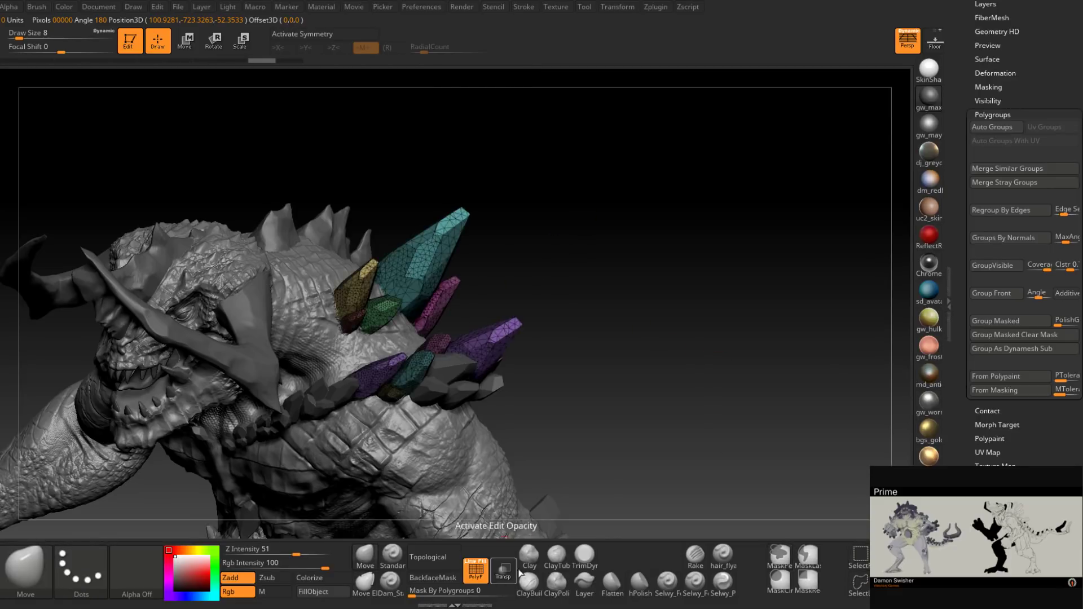
{"action": "left_click_drag", "start_coordinate": [697, 285], "coordinate": [361, 322]}
{"action": "left_click", "coordinate": [350, 324], "text": "ctrl+alt+shift"}
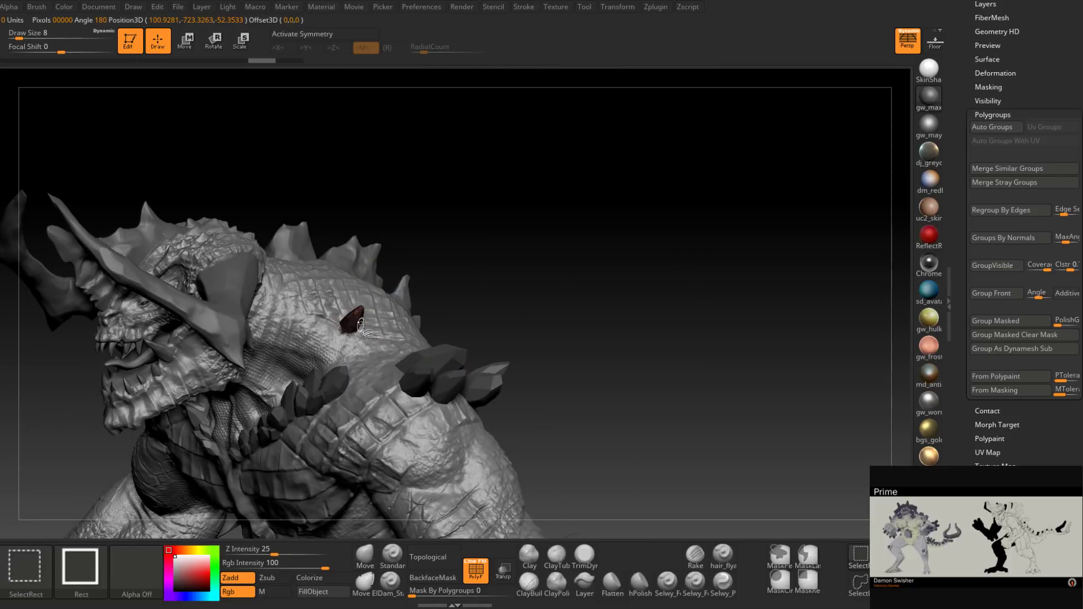
{"action": "left_click", "coordinate": [364, 296], "text": "ctrl+shift"}
{"action": "left_click", "coordinate": [381, 317], "text": "ctrl+shift"}
{"action": "left_click", "coordinate": [430, 286], "text": "ctrl+shift"}
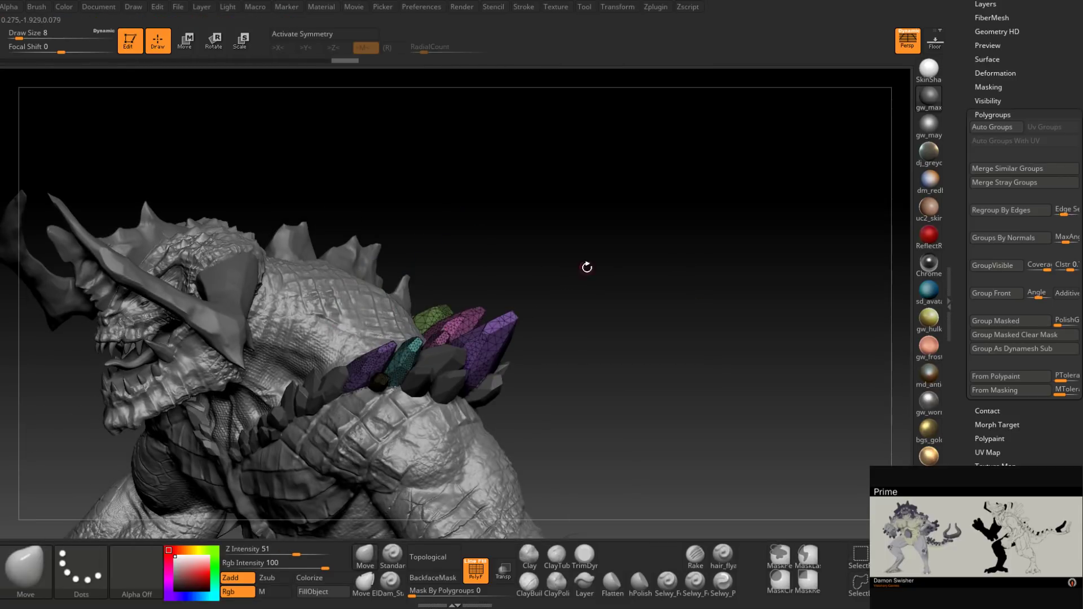
{"action": "left_click_drag", "start_coordinate": [585, 268], "coordinate": [520, 314]}
{"action": "left_click", "coordinate": [475, 311], "text": "ctrl+shift"}
{"action": "left_click", "coordinate": [469, 287], "text": "ctrl+alt+shift"}
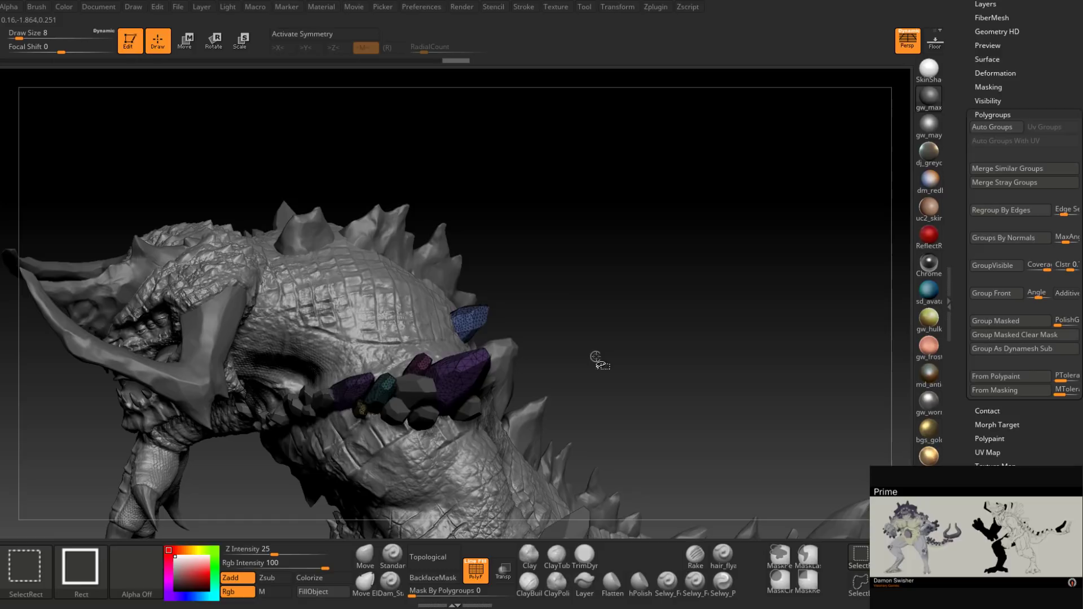
{"action": "left_click", "coordinate": [476, 319], "text": "ctrl+alt+shift"}
{"action": "left_click_drag", "start_coordinate": [594, 365], "coordinate": [681, 276]}
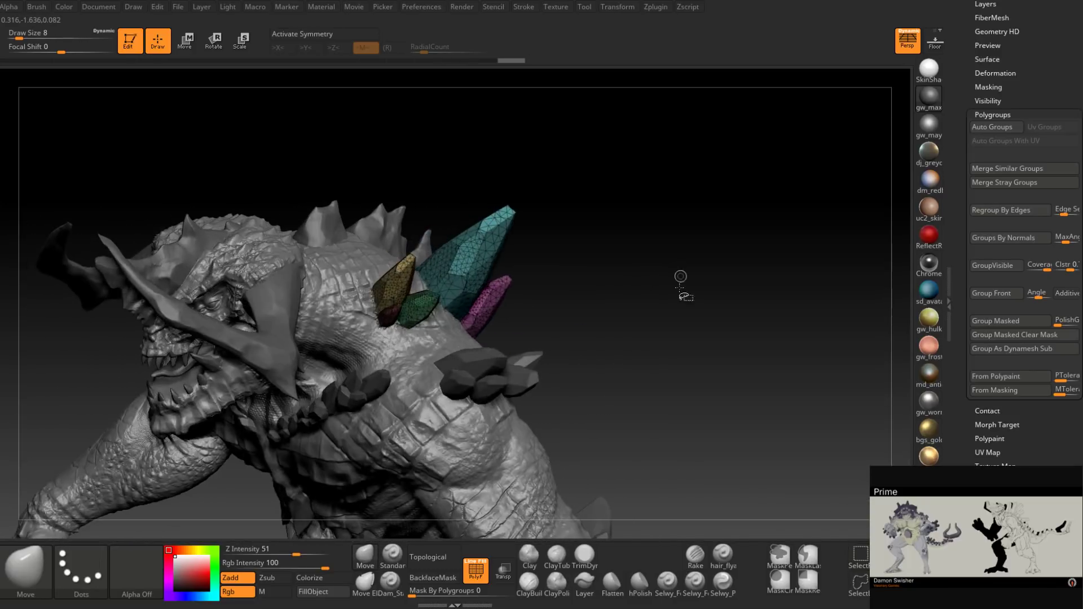
Step: Invert the crystal visibility to show the shoulder group and split the hidden neck and back crystals into their own subtool
{"action": "left_click_drag", "start_coordinate": [987, 62], "coordinate": [986, 138]}
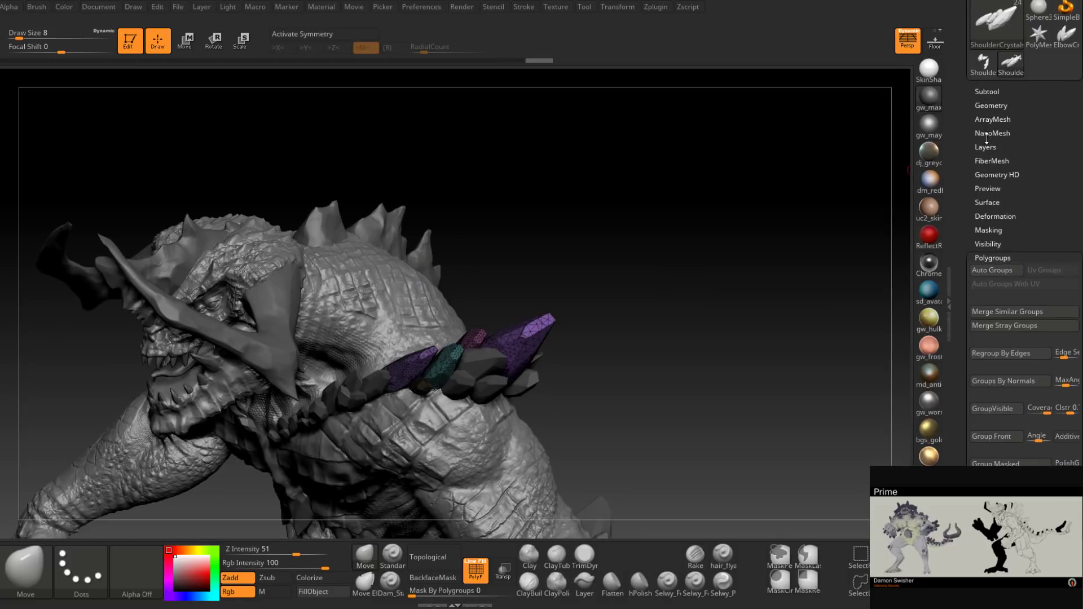
{"action": "left_click", "coordinate": [988, 92]}
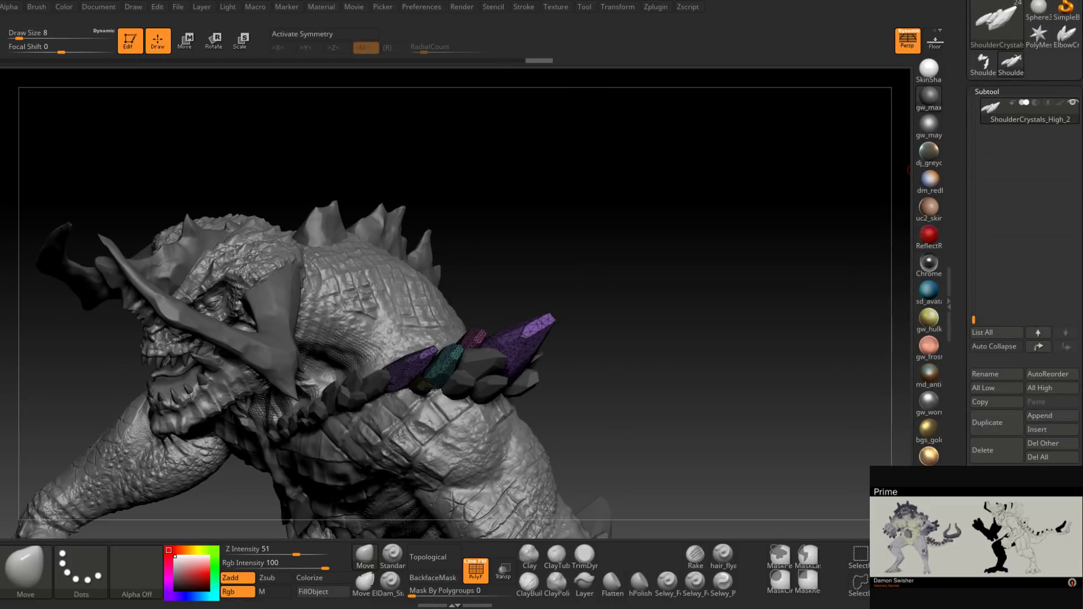
{"action": "scroll", "coordinate": [982, 415], "scroll_direction": "down", "scroll_amount": 3}
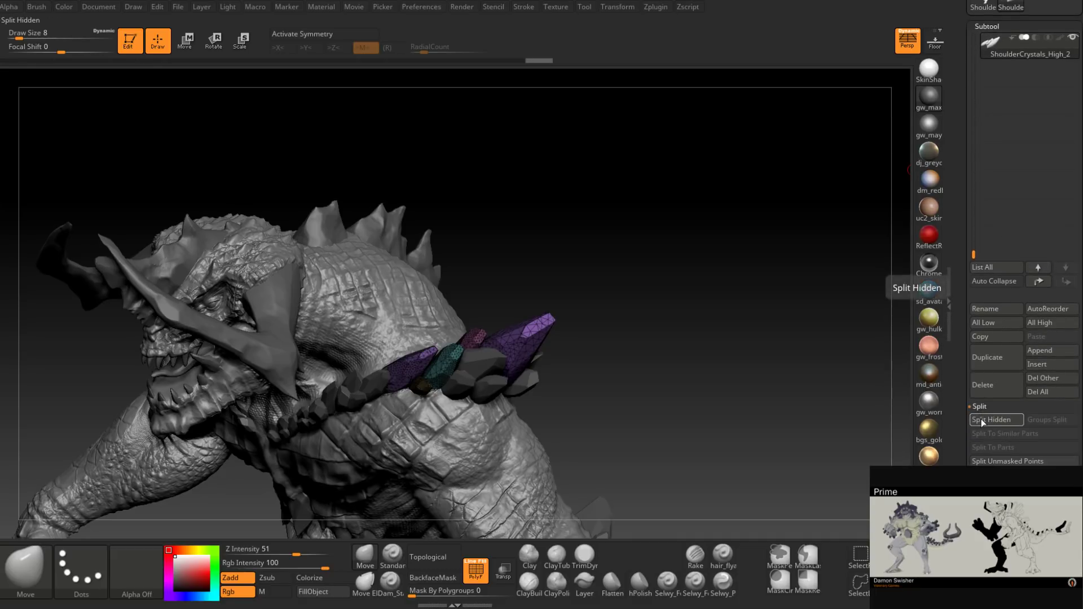
{"action": "left_click", "coordinate": [982, 421]}
{"action": "left_click_drag", "start_coordinate": [646, 415], "coordinate": [596, 265]}
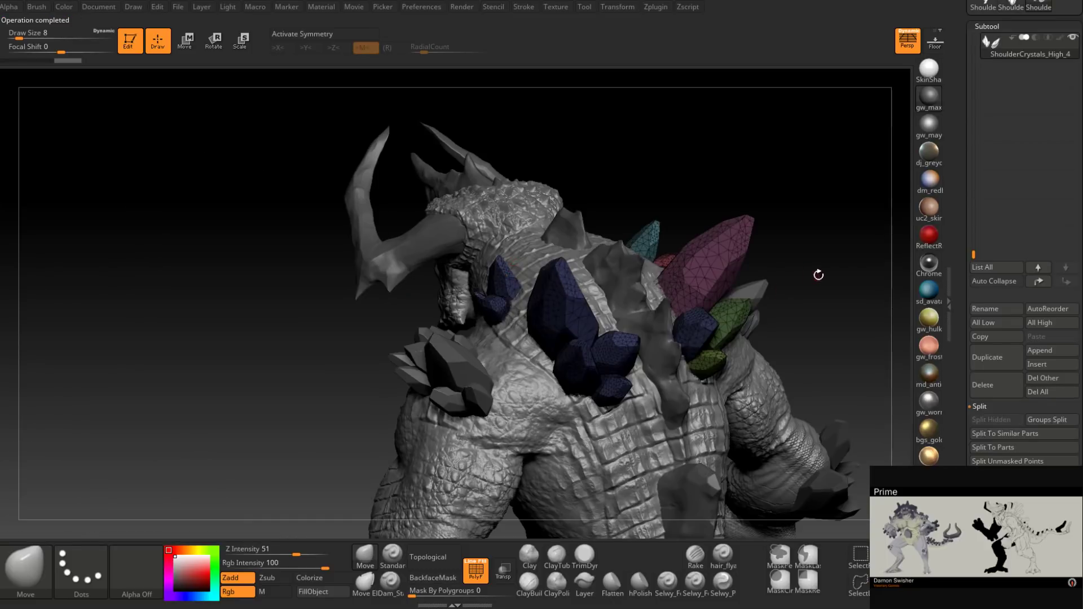
Step: Give each separate crystal in ShoulderCrystals_High_4 its own polygroup with Auto Groups
{"action": "left_click_drag", "start_coordinate": [817, 273], "coordinate": [703, 244]}
{"action": "left_click", "coordinate": [988, 27]}
{"action": "left_click", "coordinate": [987, 40]}
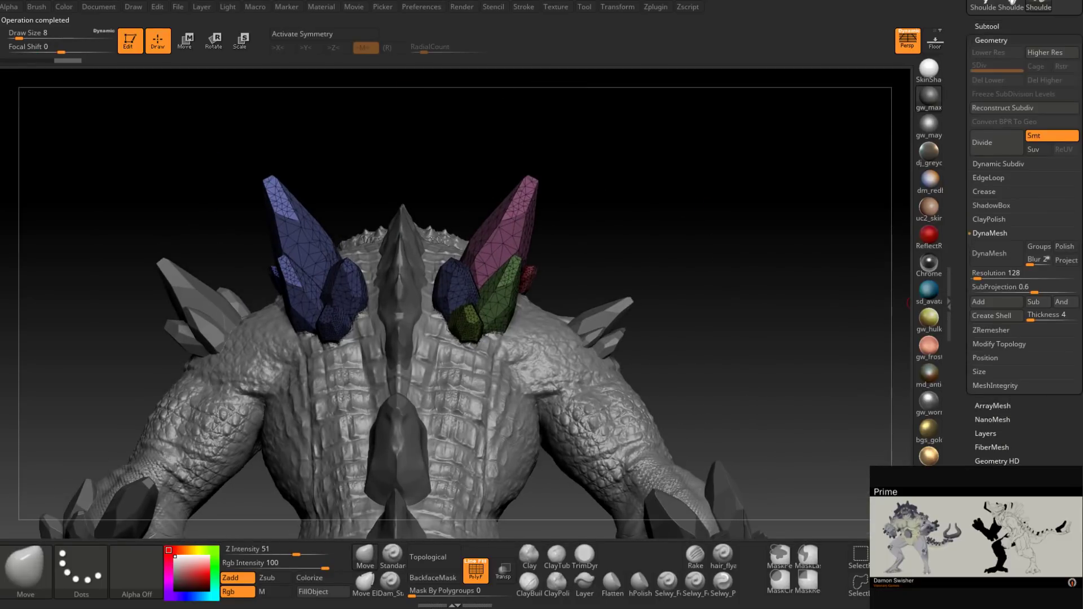
{"action": "left_click_drag", "start_coordinate": [969, 249], "coordinate": [969, 187]}
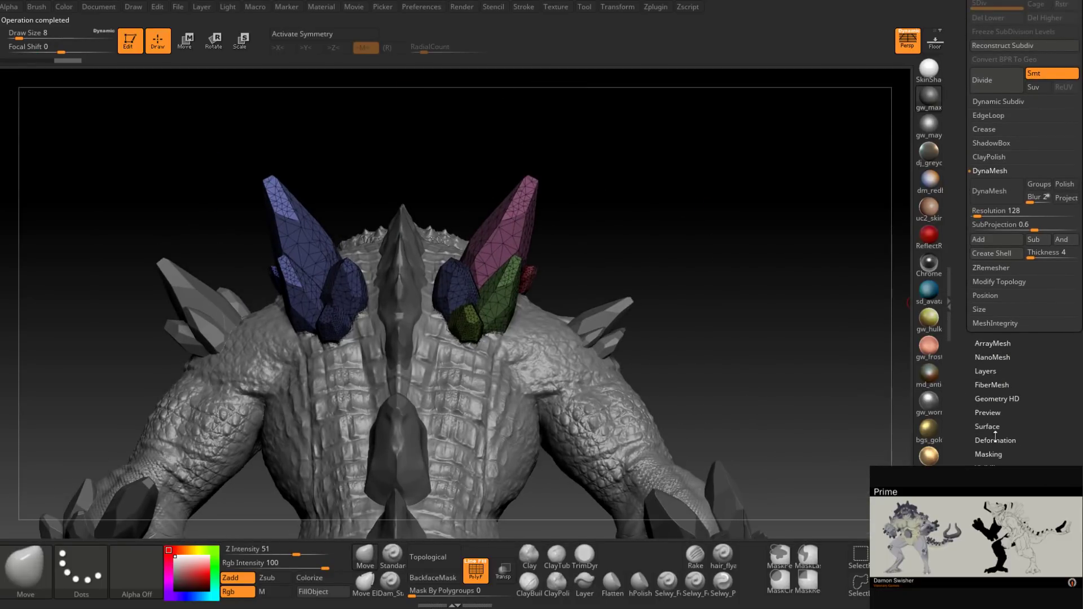
{"action": "scroll", "coordinate": [1024, 253], "scroll_direction": "down", "scroll_amount": 5}
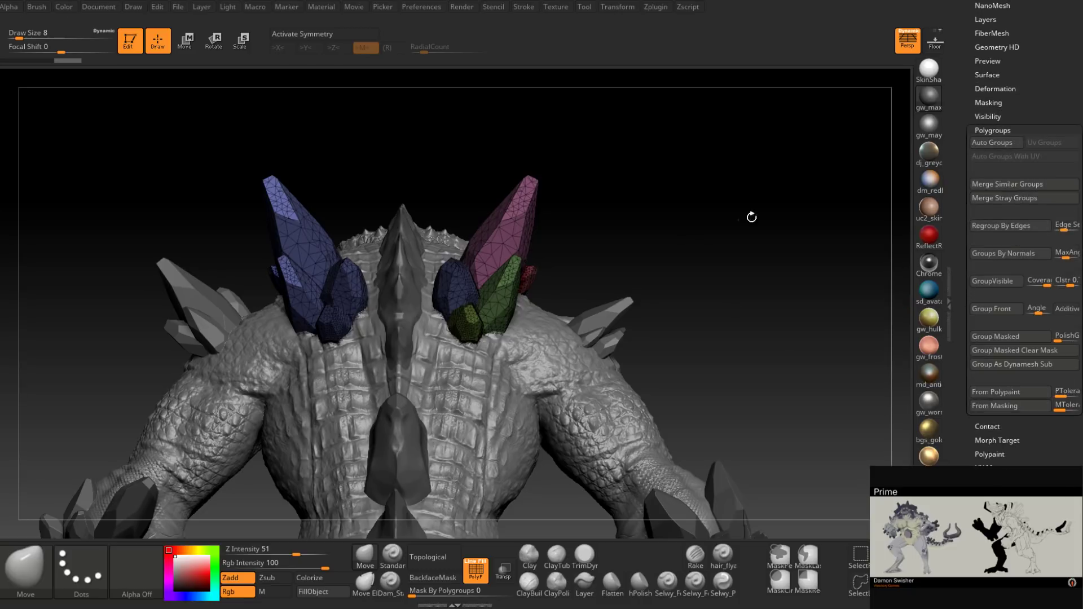
{"action": "left_click", "coordinate": [1010, 146]}
{"action": "left_click_drag", "start_coordinate": [648, 229], "coordinate": [445, 108]}
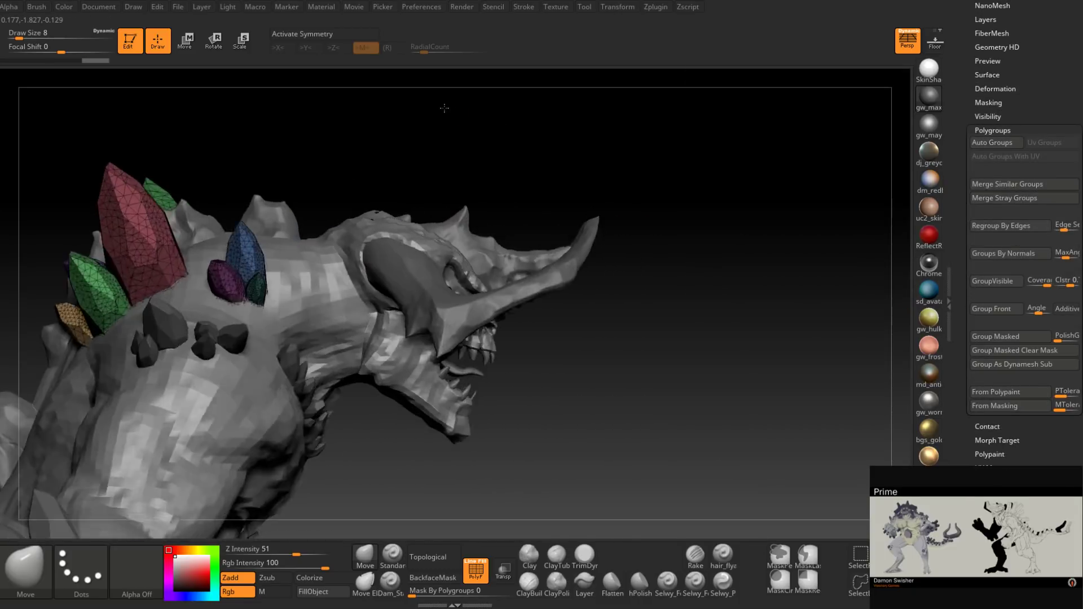
Step: Isolate the largest red shoulder crystal, enlarge it around its centred gizmo, and show all the crystals again
{"action": "mouse_move", "coordinate": [445, 109]}
{"action": "right_mouse_down", "text": "alt"}
{"action": "mouse_move", "coordinate": [682, 174]}
{"action": "mouse_move", "coordinate": [657, 240]}
{"action": "right_mouse_up", "text": "alt"}
{"action": "left_click", "coordinate": [442, 296], "text": "ctrl+shift"}
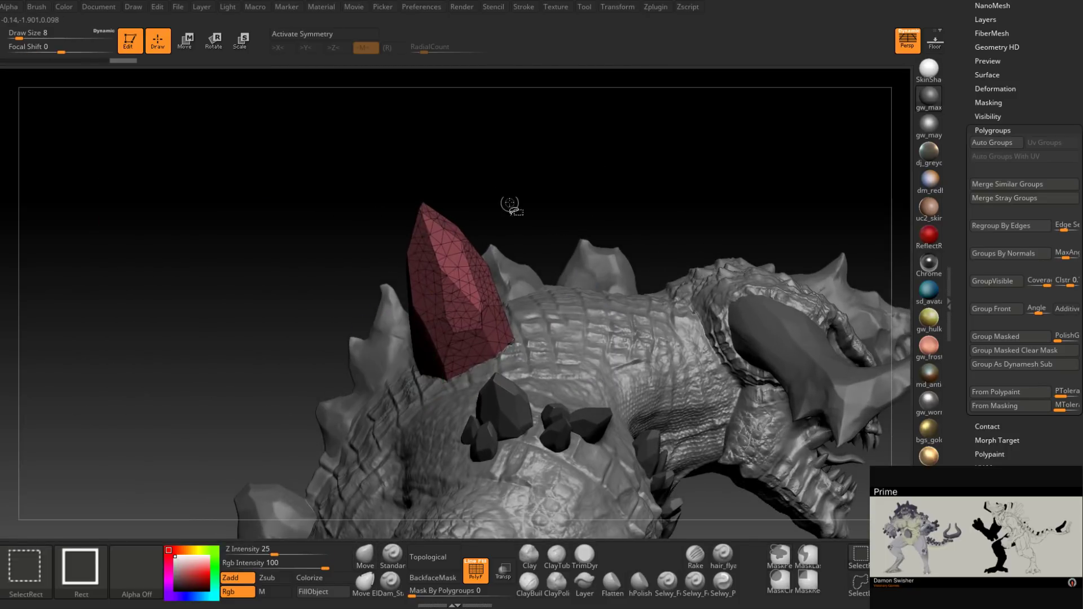
{"action": "left_click", "coordinate": [218, 44]}
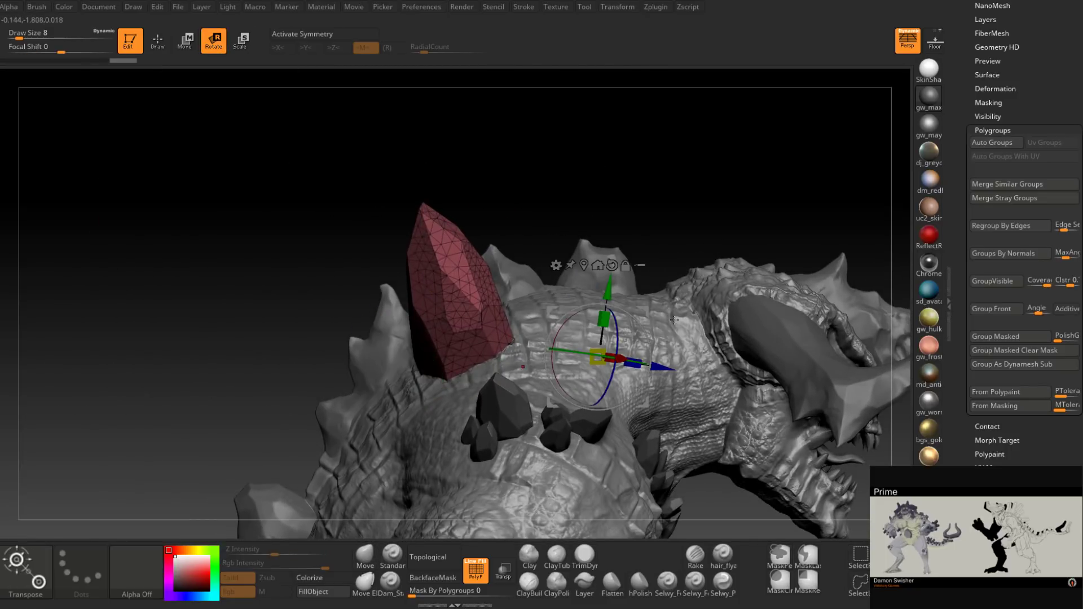
{"action": "left_click", "coordinate": [583, 264]}
{"action": "mouse_move", "coordinate": [558, 206]}
{"action": "left_mouse_down"}
{"action": "mouse_move", "coordinate": [609, 199]}
{"action": "mouse_move", "coordinate": [553, 199]}
{"action": "left_mouse_up"}
{"action": "left_click_drag", "start_coordinate": [468, 328], "coordinate": [388, 217]}
{"action": "left_click_drag", "start_coordinate": [319, 207], "coordinate": [311, 247]}
{"action": "key", "text": "ctrl+shift"}
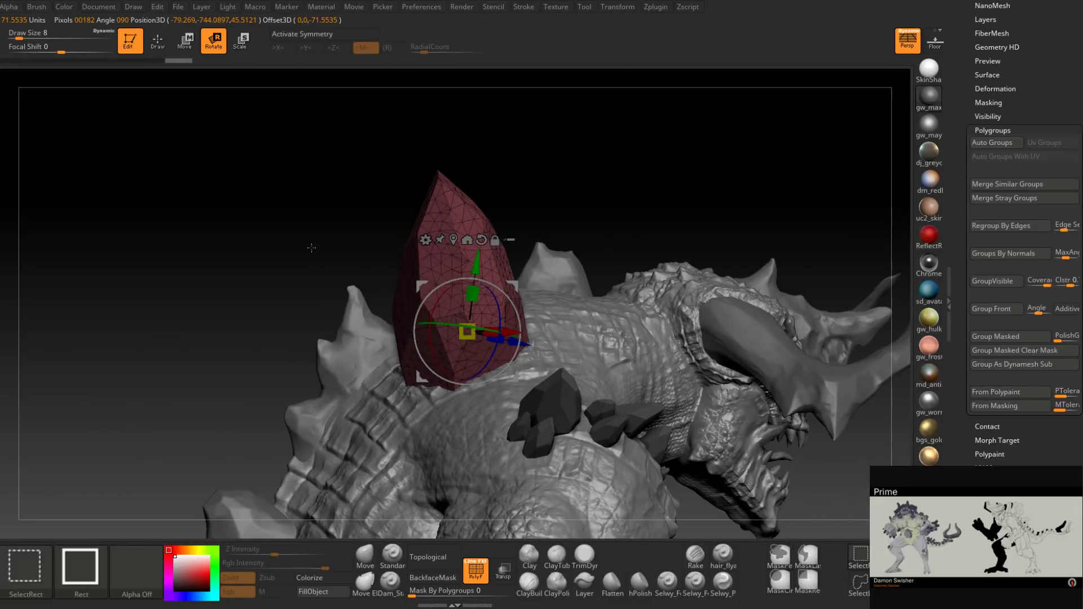
{"action": "left_click", "coordinate": [311, 247], "text": "ctrl+shift"}
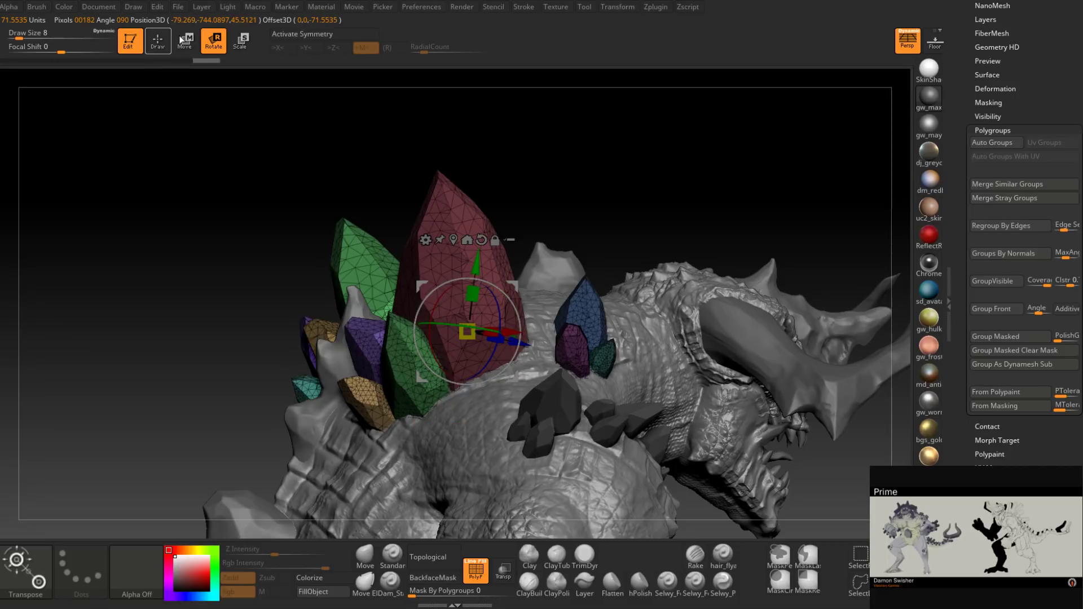
Step: Mask everything except the green crystal beside the large red one and adjust its position
{"action": "left_click", "coordinate": [389, 343], "text": "alt"}
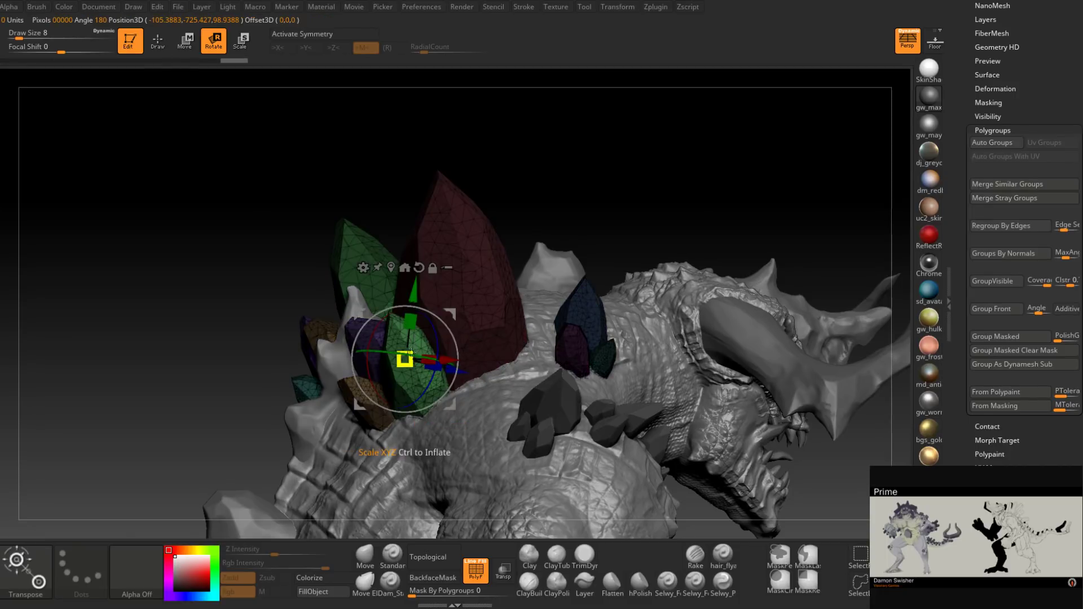
{"action": "left_click_drag", "start_coordinate": [544, 194], "coordinate": [598, 164]}
{"action": "mouse_move", "coordinate": [449, 330]}
{"action": "left_mouse_down"}
{"action": "mouse_move", "coordinate": [454, 342]}
{"action": "mouse_move", "coordinate": [458, 320]}
{"action": "left_mouse_up"}
Step: Adjust the size and position of the small purple crystal beside the spine
{"action": "left_click", "coordinate": [332, 350], "text": "ctrl"}
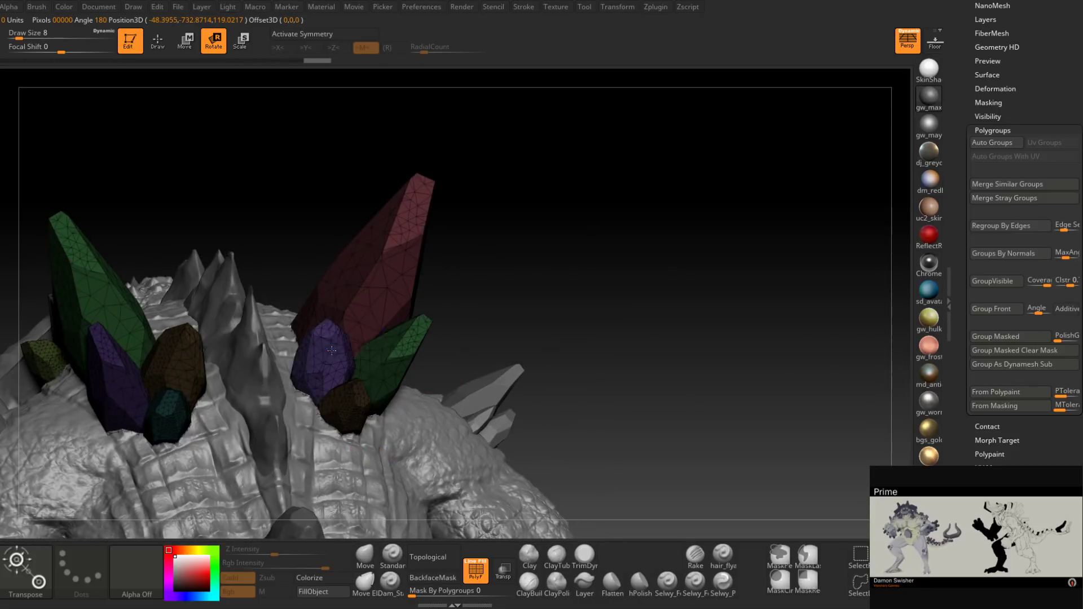
{"action": "left_click_drag", "start_coordinate": [456, 268], "coordinate": [505, 263]}
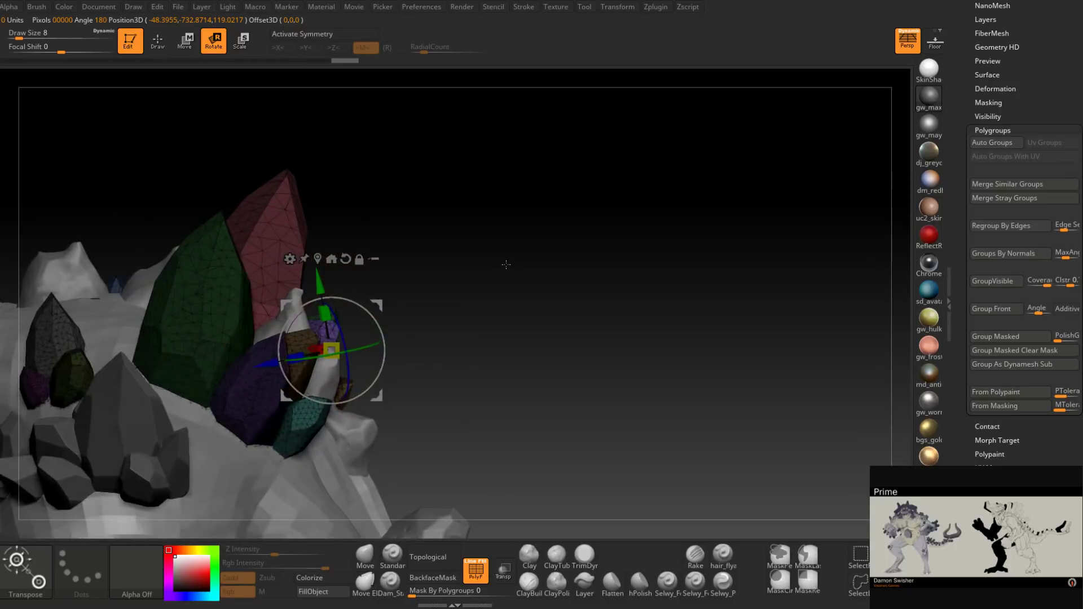
{"action": "left_click_drag", "start_coordinate": [333, 349], "coordinate": [334, 334]}
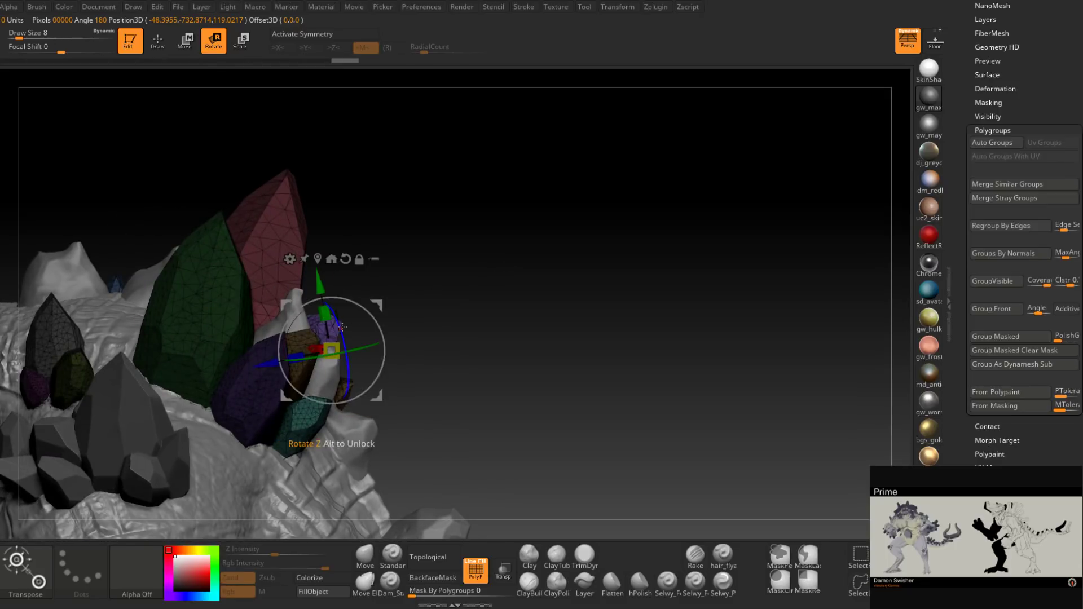
{"action": "left_click_drag", "start_coordinate": [378, 305], "coordinate": [392, 296]}
{"action": "left_click_drag", "start_coordinate": [495, 281], "coordinate": [438, 290]}
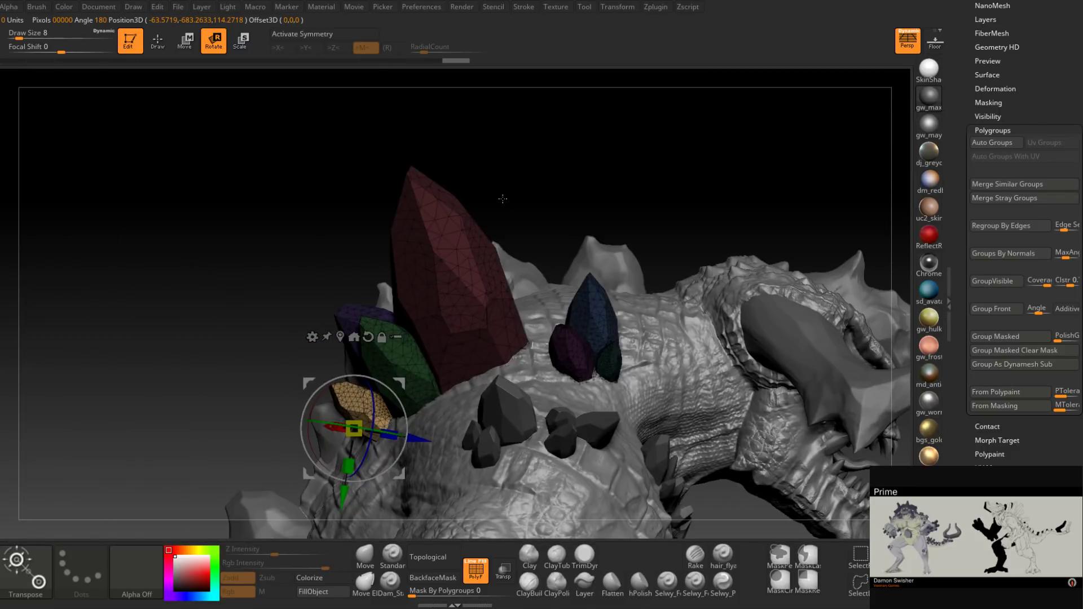
Step: Scale and reposition the magenta crystal between the large red crystal and the blue crystal near the neck
{"action": "left_click", "coordinate": [560, 352], "text": "ctrl"}
{"action": "left_click_drag", "start_coordinate": [687, 181], "coordinate": [536, 120], "text": "alt"}
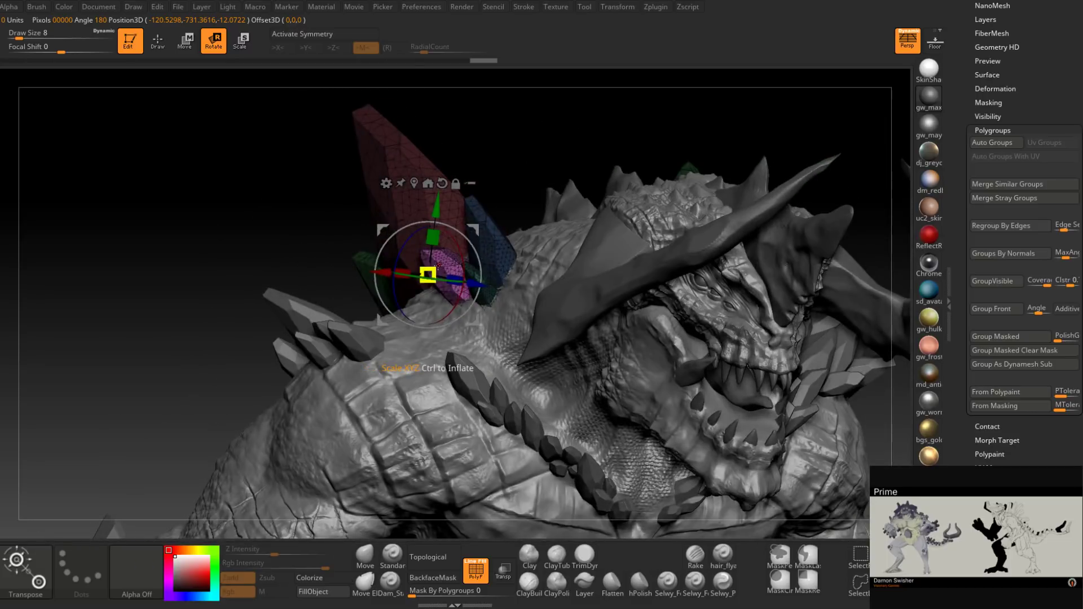
{"action": "left_click_drag", "start_coordinate": [428, 274], "coordinate": [462, 225]}
{"action": "left_click_drag", "start_coordinate": [498, 156], "coordinate": [609, 172]}
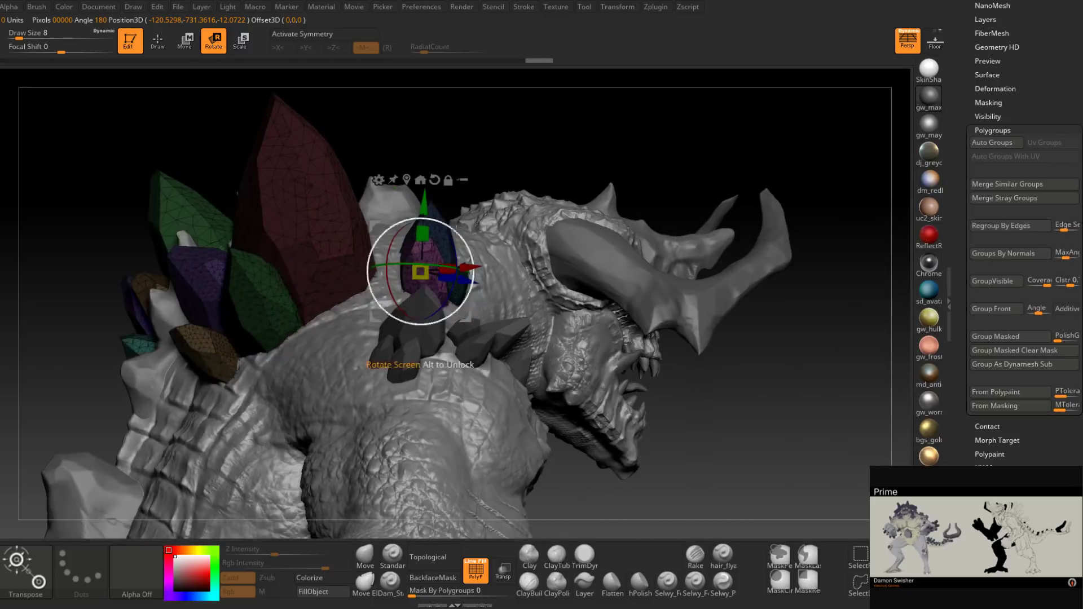
{"action": "left_click_drag", "start_coordinate": [466, 224], "coordinate": [458, 223]}
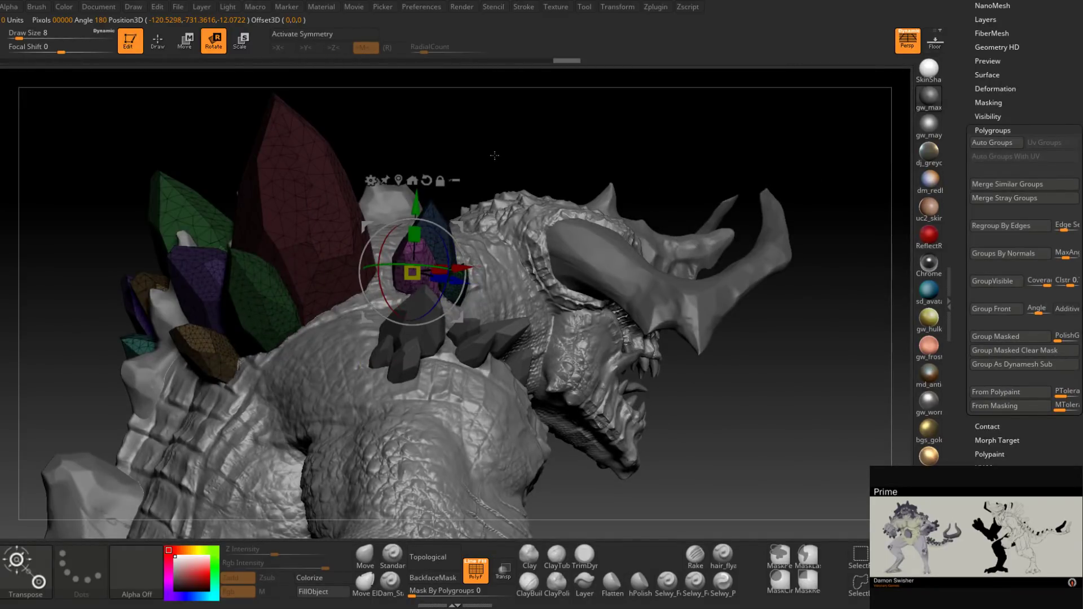
{"action": "left_click_drag", "start_coordinate": [495, 155], "coordinate": [487, 227]}
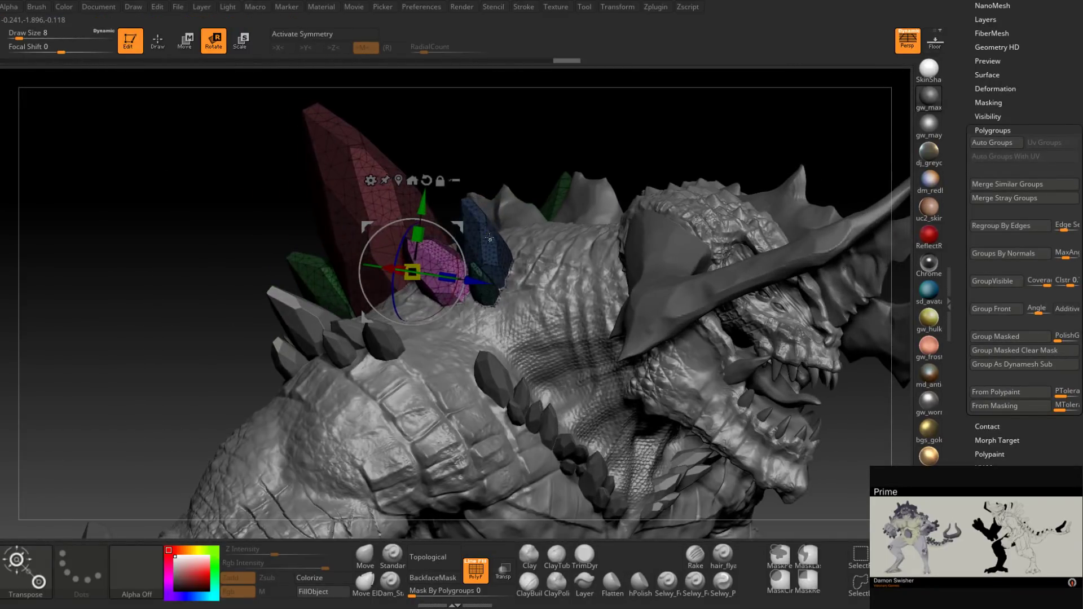
Step: Isolate the blue crystal near the neck with a mask and adjust its size, angle and placement
{"action": "left_click", "coordinate": [489, 239], "text": "alt"}
{"action": "left_click_drag", "start_coordinate": [611, 149], "coordinate": [601, 118]}
{"action": "left_click_drag", "start_coordinate": [504, 238], "coordinate": [529, 168]}
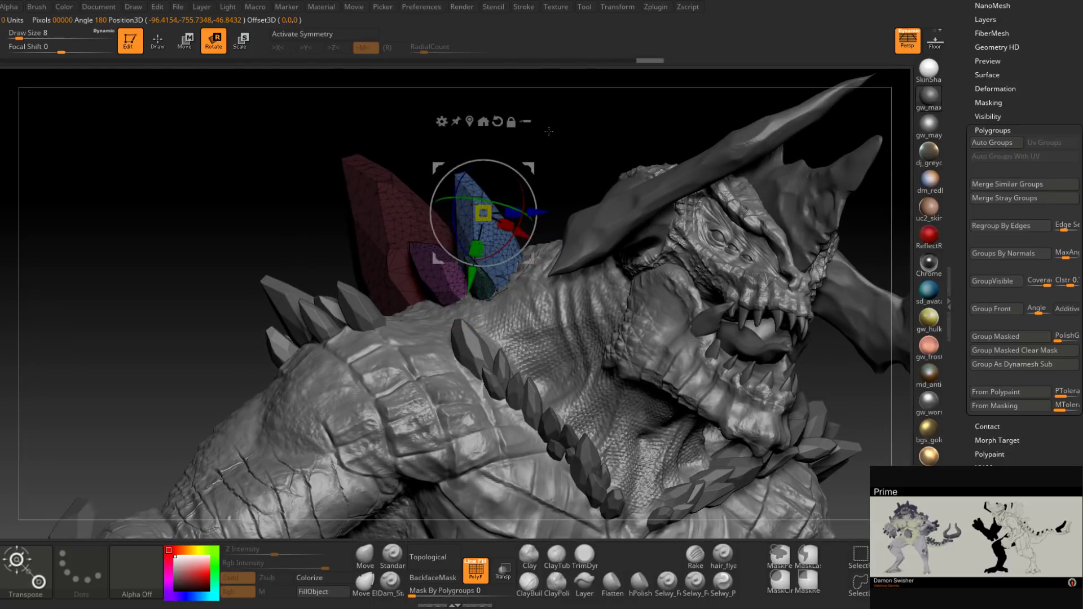
{"action": "left_click_drag", "start_coordinate": [549, 131], "coordinate": [516, 157]}
Step: Isolate the large red crystal and split it from ShoulderCrystals_High_4 into its own subtool with Split Hidden
{"action": "left_click_drag", "start_coordinate": [780, 383], "coordinate": [646, 326]}
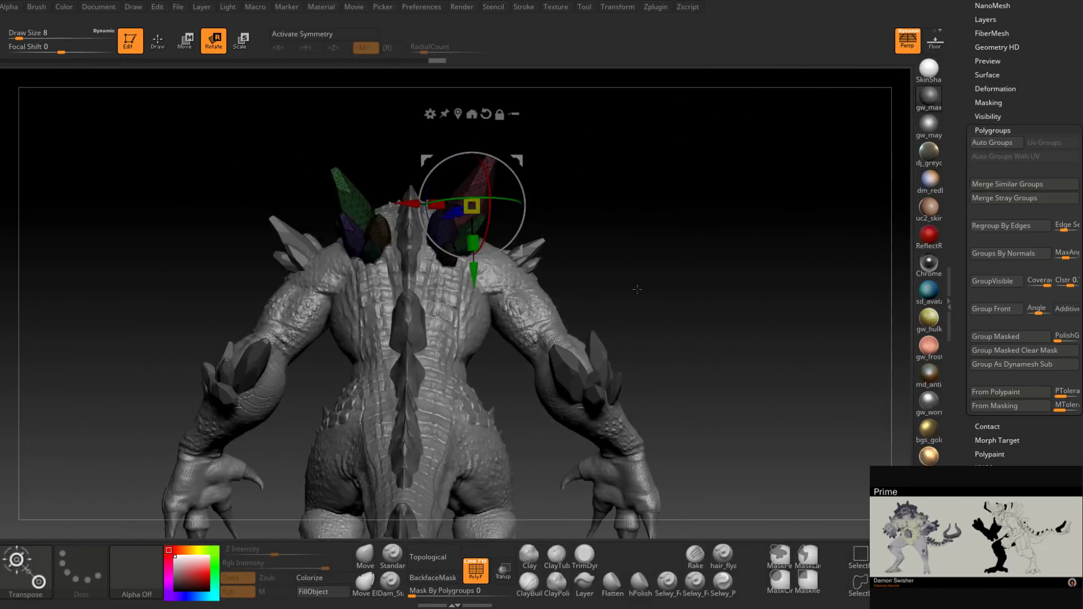
{"action": "mouse_move", "coordinate": [638, 288]}
{"action": "right_mouse_down", "text": "alt"}
{"action": "mouse_move", "coordinate": [616, 278]}
{"action": "mouse_move", "coordinate": [629, 271]}
{"action": "right_mouse_up", "text": "alt"}
{"action": "left_click_drag", "start_coordinate": [619, 249], "coordinate": [721, 269]}
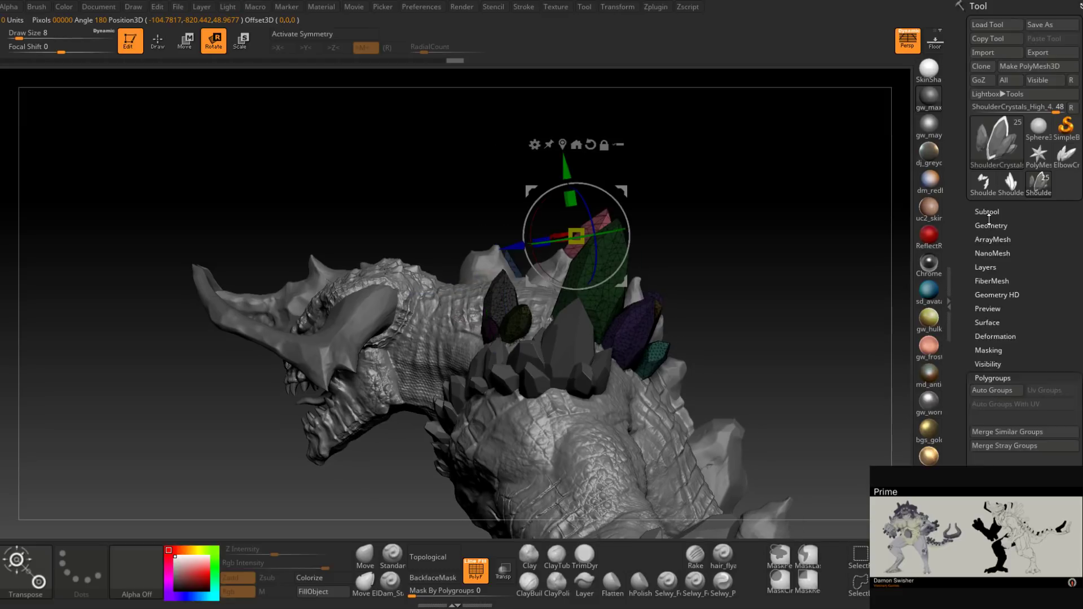
{"action": "left_click", "coordinate": [989, 223]}
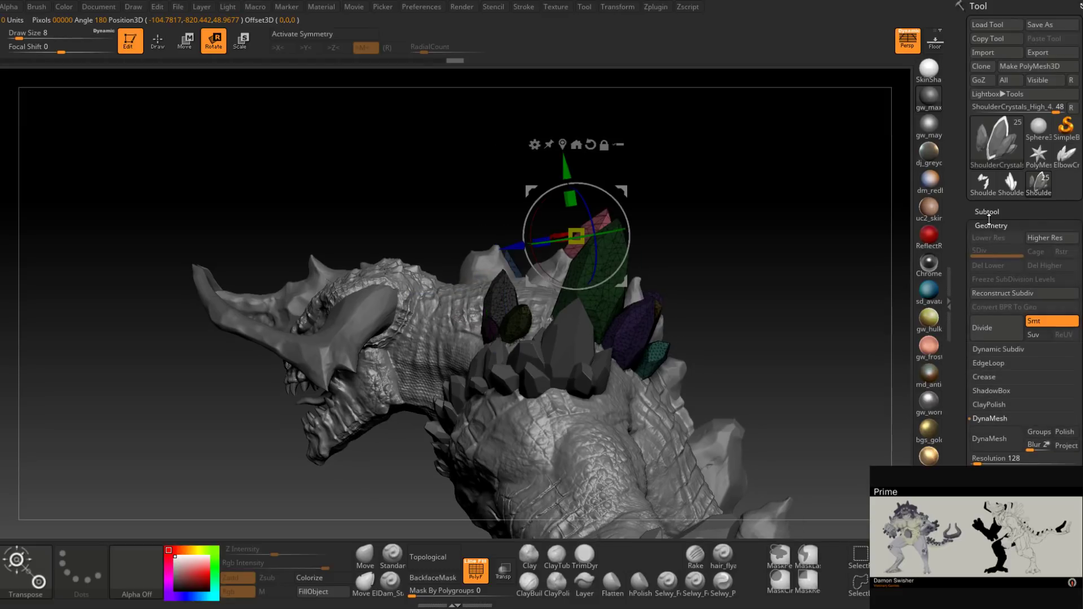
{"action": "left_click", "coordinate": [988, 213]}
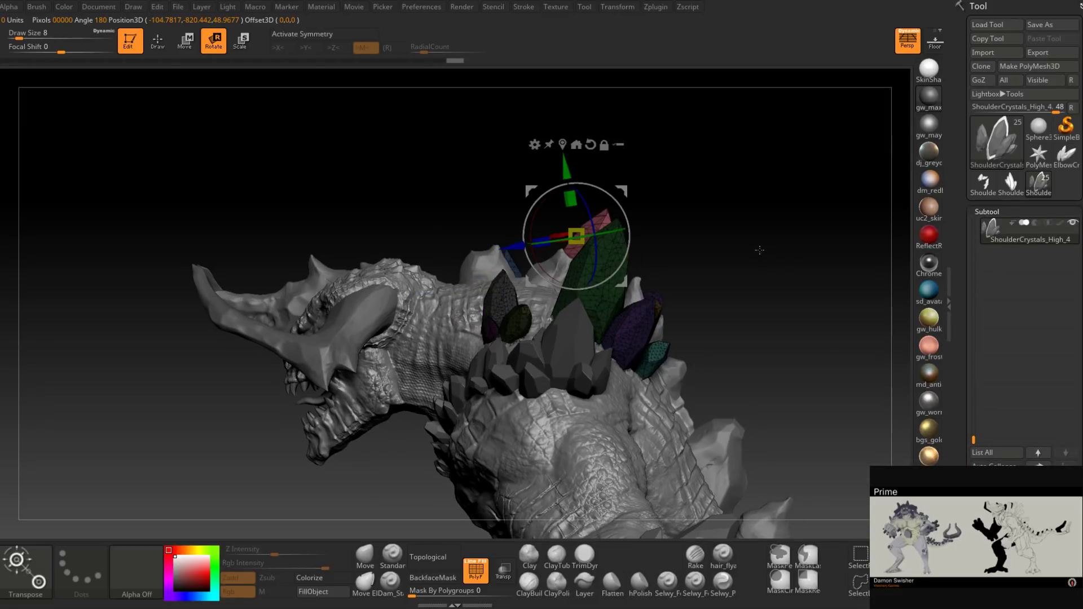
{"action": "left_click_drag", "start_coordinate": [759, 249], "coordinate": [753, 301]}
{"action": "left_click_drag", "start_coordinate": [964, 440], "coordinate": [964, 264]}
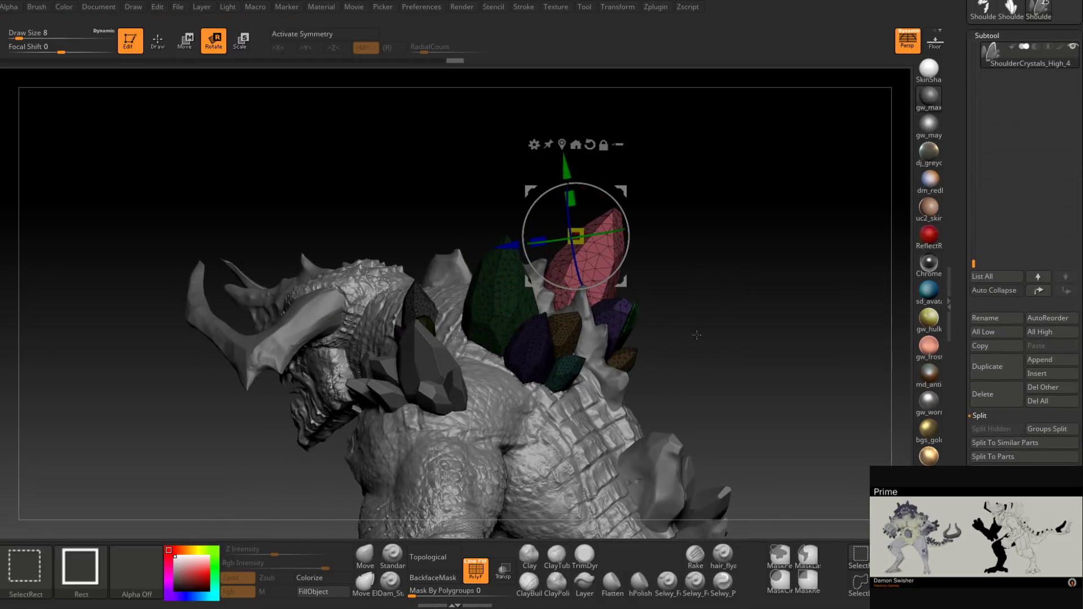
{"action": "left_click", "coordinate": [165, 41]}
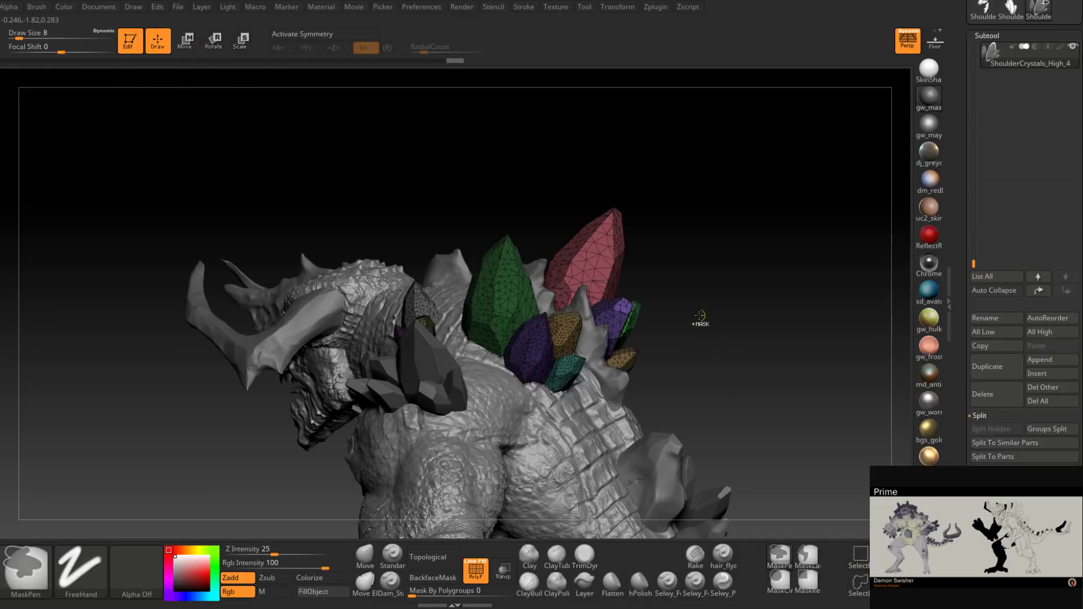
{"action": "left_click", "coordinate": [608, 259], "text": "ctrl+shift"}
{"action": "left_click_drag", "start_coordinate": [692, 323], "coordinate": [909, 101], "text": "ctrl+shift"}
{"action": "left_click", "coordinate": [995, 430]}
{"action": "left_click", "coordinate": [999, 82]}
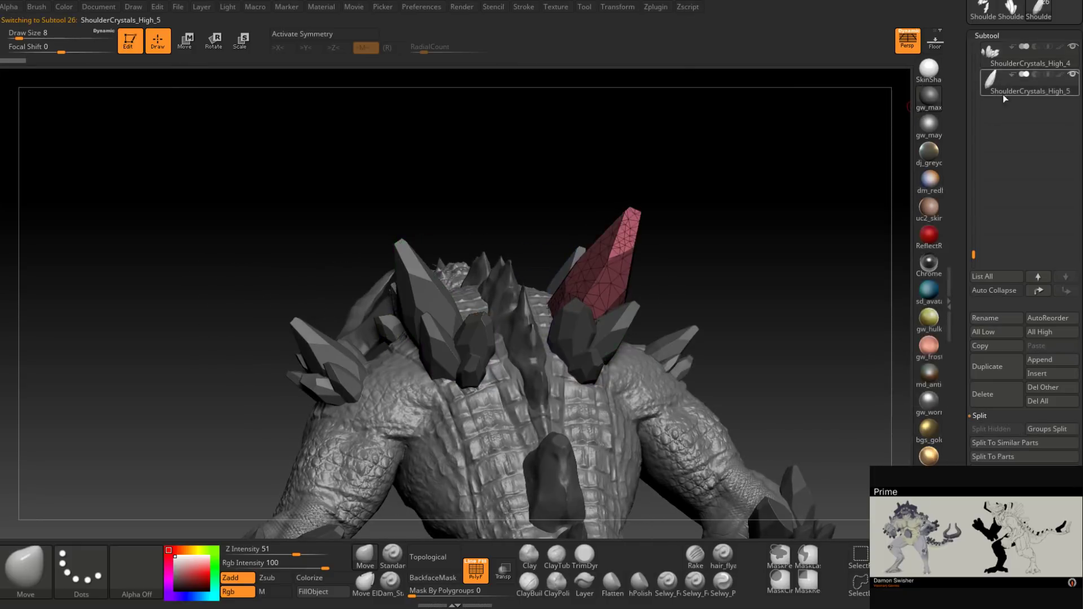
Step: Duplicate the split-off crystal and merge the original back into ShoulderCrystals_High_4
{"action": "left_click", "coordinate": [997, 366]}
{"action": "left_click_drag", "start_coordinate": [744, 297], "coordinate": [700, 272]}
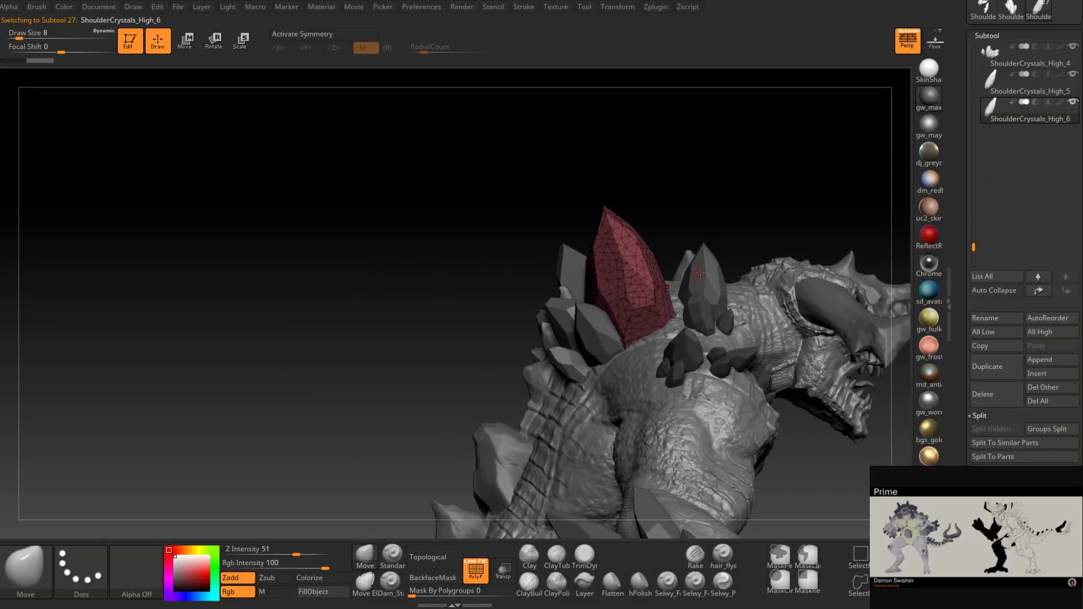
{"action": "left_click", "coordinate": [701, 272], "text": "alt"}
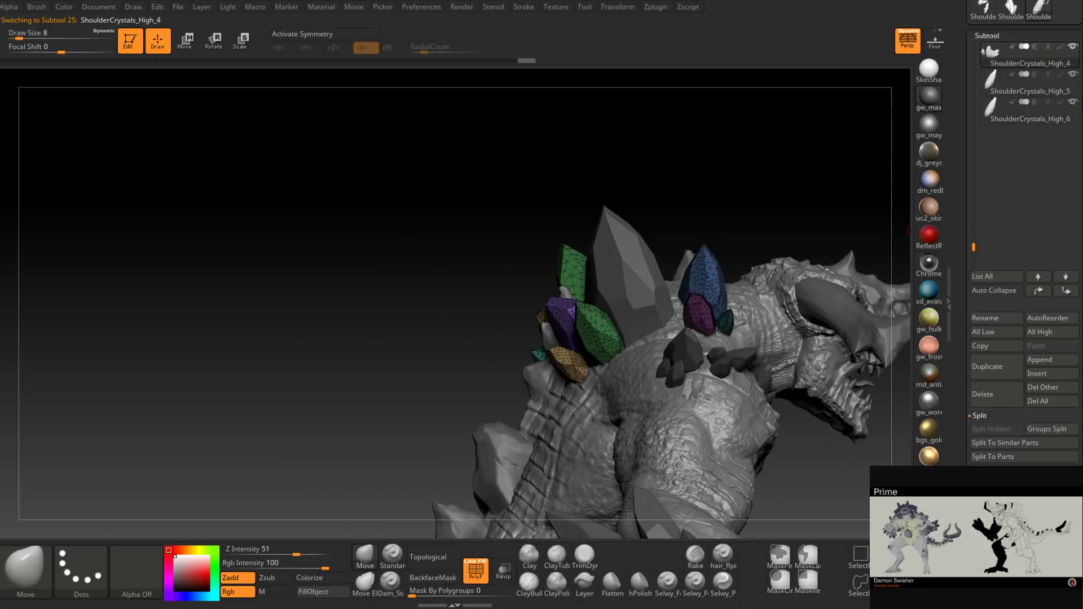
{"action": "left_click", "coordinate": [984, 498]}
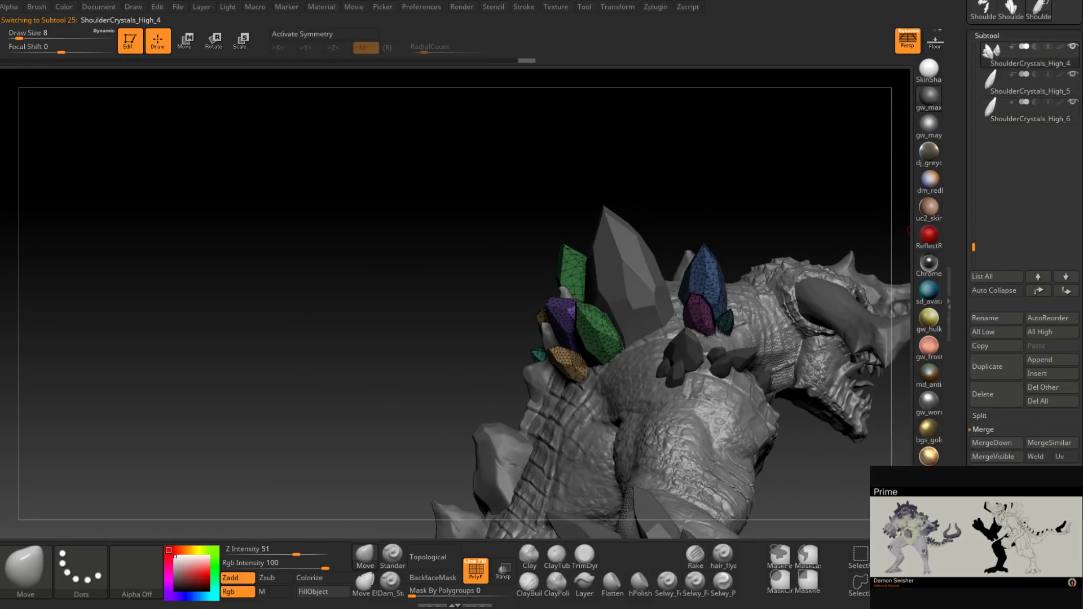
{"action": "left_click", "coordinate": [992, 443]}
{"action": "left_click_drag", "start_coordinate": [683, 123], "coordinate": [801, 108]}
Step: Make the duplicated crystal ShoulderCrystals_High_6 the active subtool and save the project
{"action": "left_click", "coordinate": [1017, 83]}
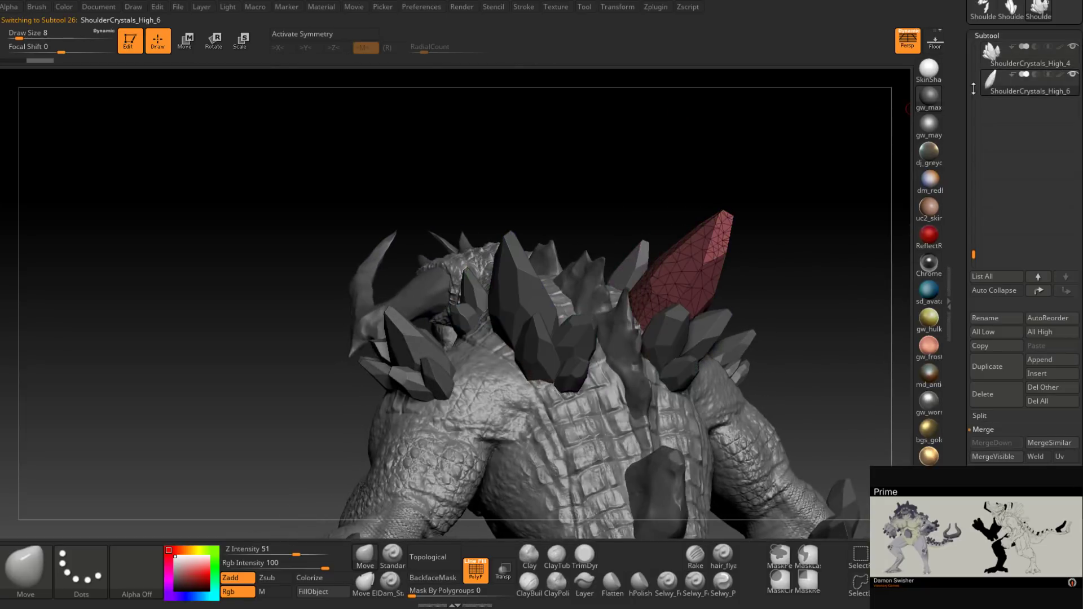
{"action": "left_click_drag", "start_coordinate": [826, 267], "coordinate": [803, 264], "text": "shift"}
{"action": "key", "text": "ctrl+s"}
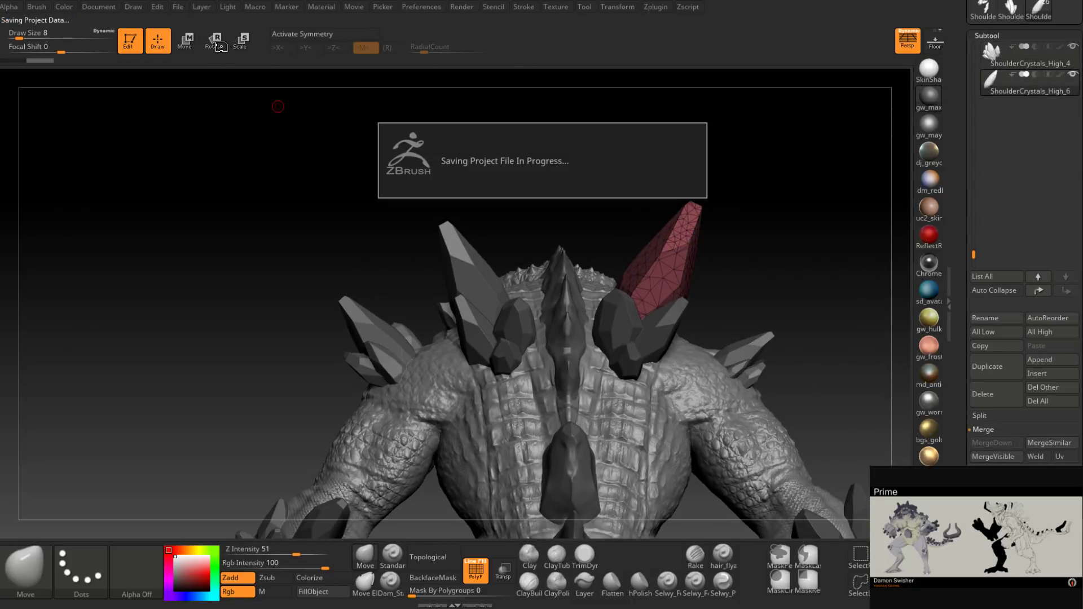
Step: Centre the gizmo on the duplicated crystal, place it upright over the spine's midline and scale it down
{"action": "left_click", "coordinate": [241, 41]}
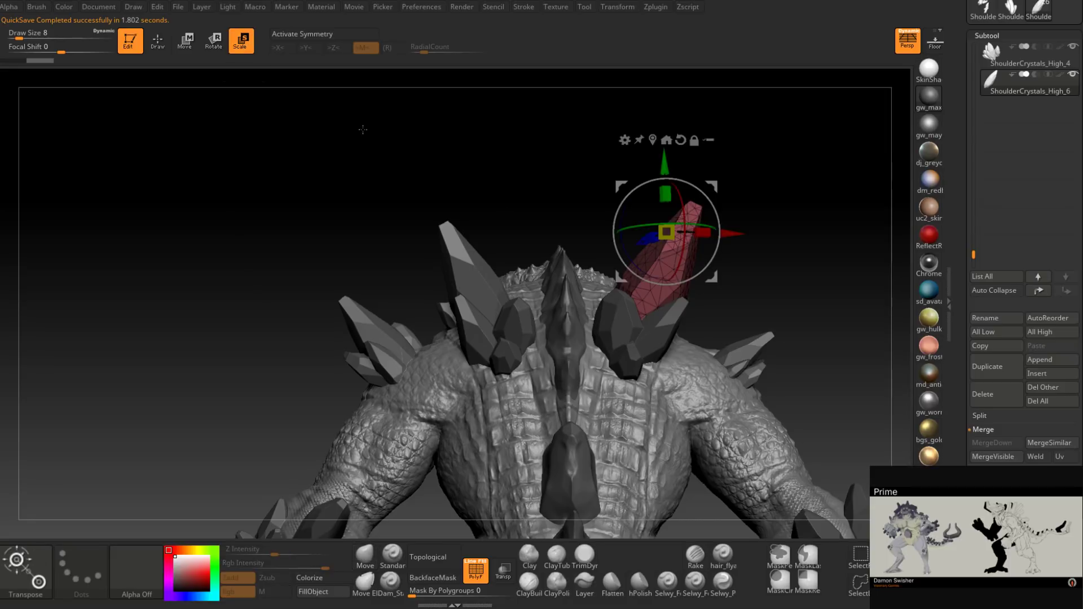
{"action": "left_click", "coordinate": [653, 141]}
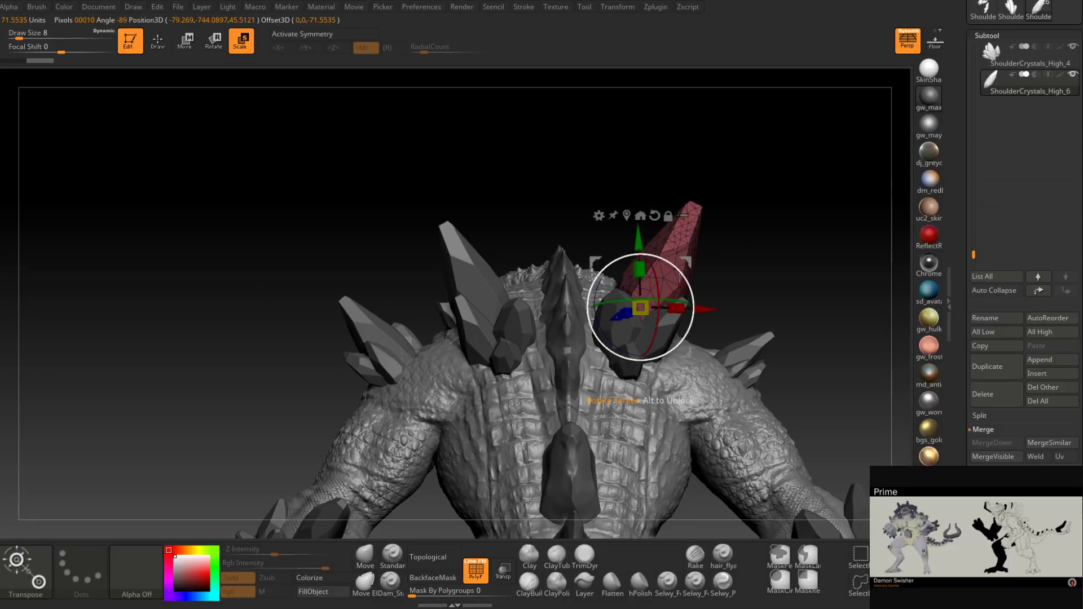
{"action": "left_click_drag", "start_coordinate": [690, 259], "coordinate": [599, 236], "text": "ctrl"}
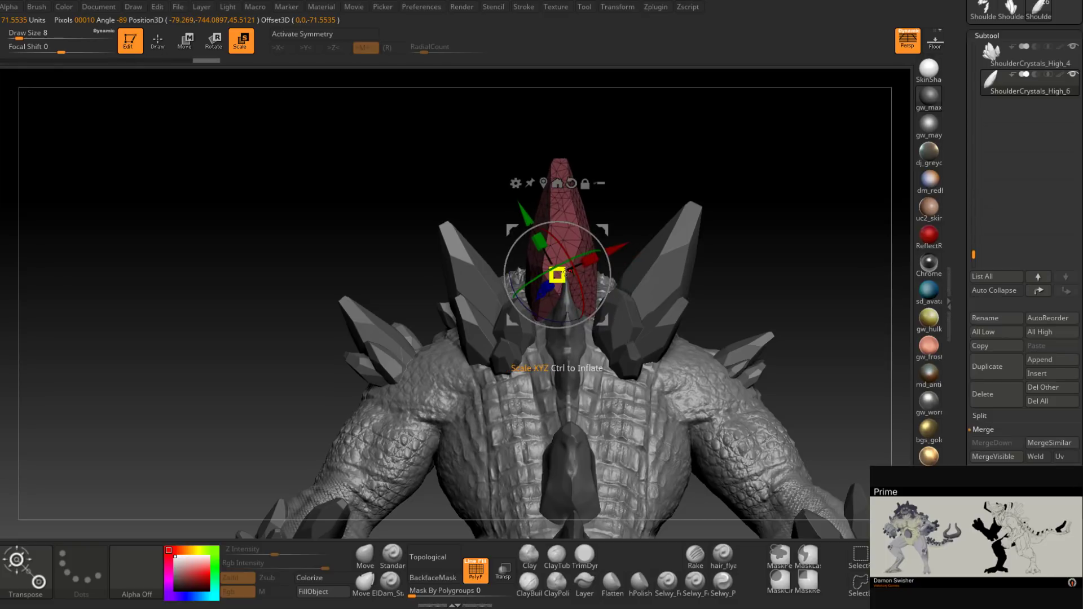
{"action": "left_click_drag", "start_coordinate": [557, 275], "coordinate": [552, 305]}
Step: Move the duplicated crystal forward onto the back of the neck, tilt it toward the head and scale it down
{"action": "mouse_move", "coordinate": [615, 170]}
{"action": "right_mouse_down"}
{"action": "mouse_move", "coordinate": [645, 164]}
{"action": "mouse_move", "coordinate": [685, 183]}
{"action": "mouse_move", "coordinate": [691, 297]}
{"action": "mouse_move", "coordinate": [744, 319]}
{"action": "right_mouse_up"}
{"action": "right_click_drag", "start_coordinate": [675, 264], "coordinate": [618, 267]}
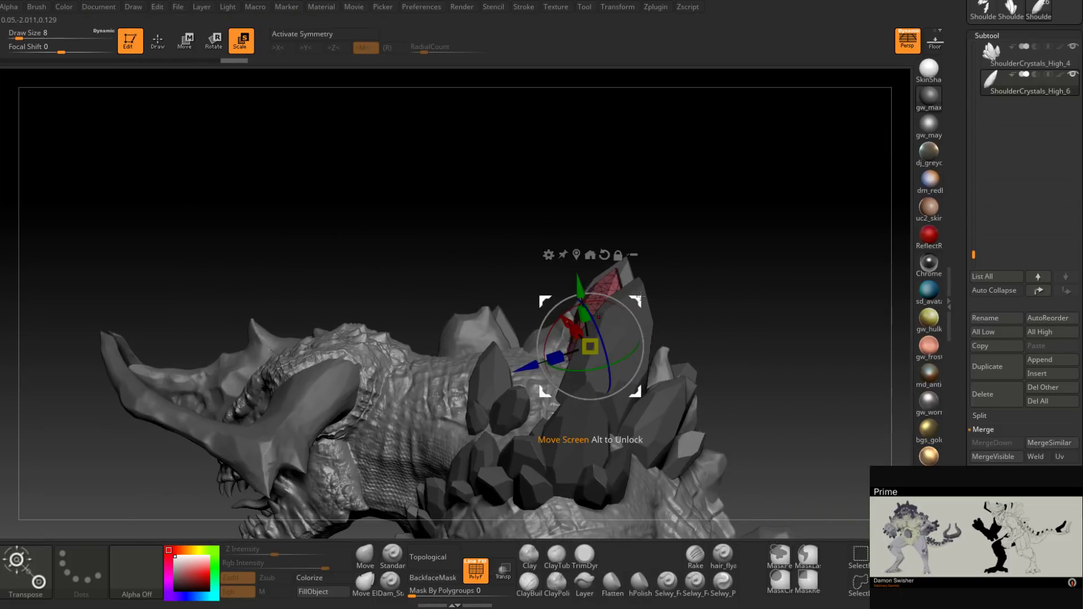
{"action": "left_click_drag", "start_coordinate": [641, 296], "coordinate": [481, 298]}
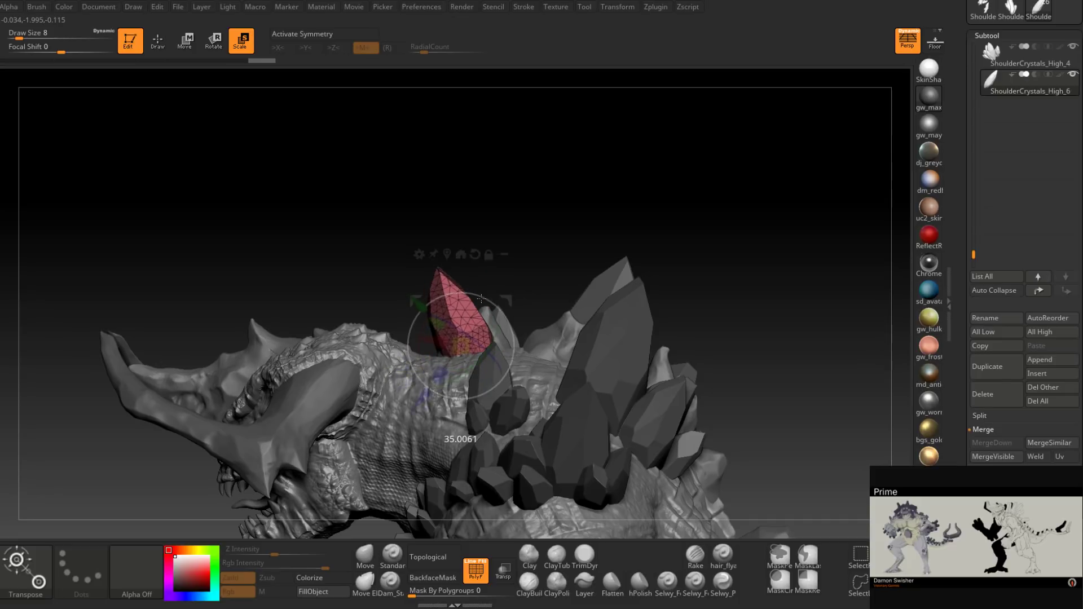
{"action": "left_click_drag", "start_coordinate": [462, 347], "coordinate": [461, 352]}
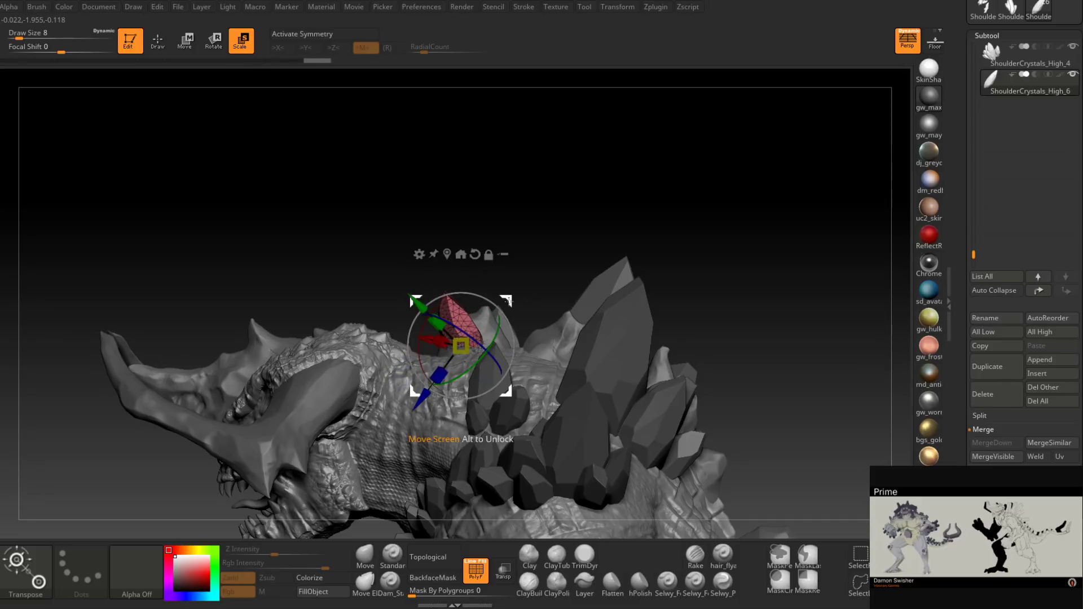
{"action": "left_click_drag", "start_coordinate": [509, 301], "coordinate": [499, 310]}
{"action": "left_click_drag", "start_coordinate": [453, 354], "coordinate": [455, 330]}
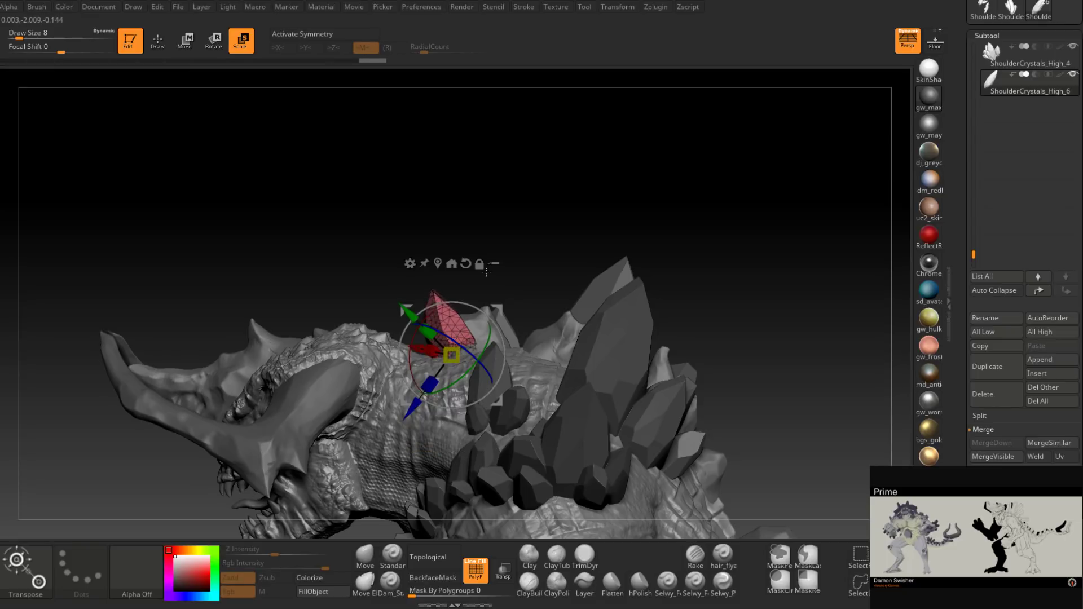
Step: Duplicate the neck crystal and place the copy upright directly behind the original on the spine
{"action": "left_click_drag", "start_coordinate": [486, 272], "coordinate": [487, 211]}
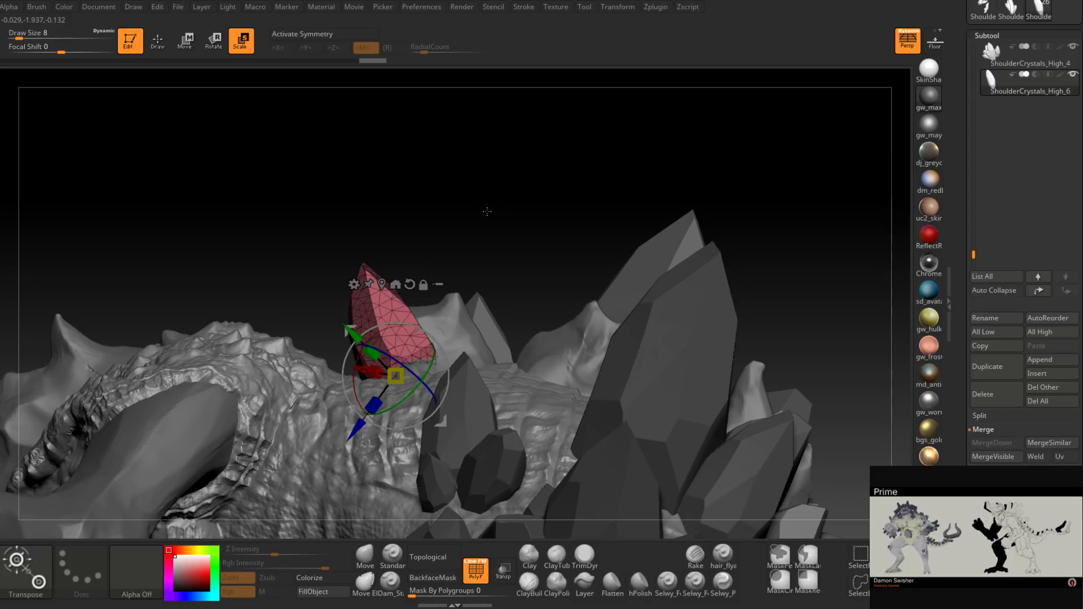
{"action": "left_click_drag", "start_coordinate": [560, 218], "coordinate": [422, 235]}
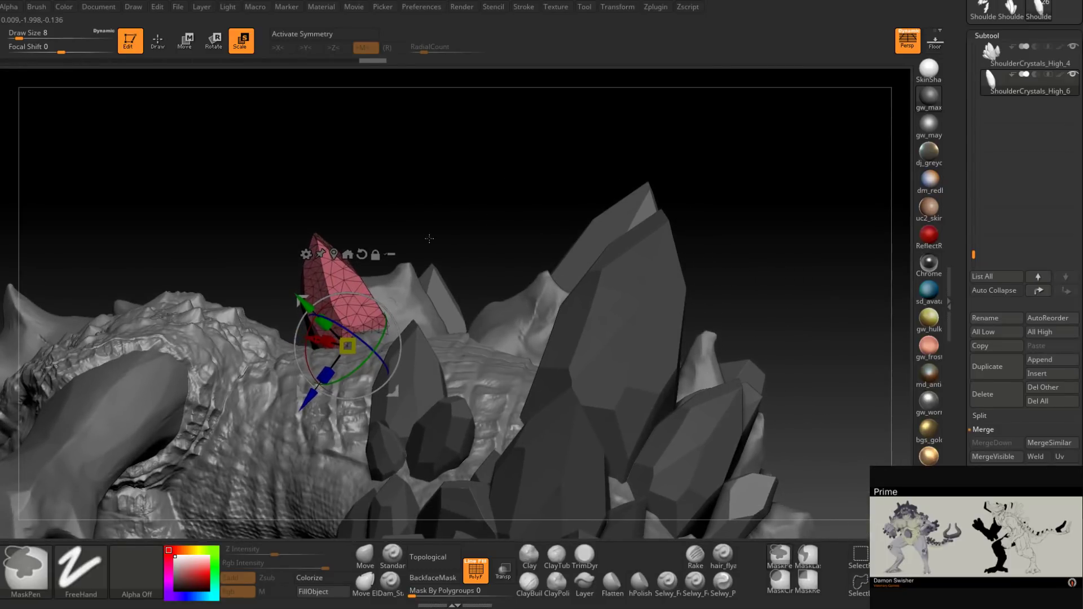
{"action": "mouse_move", "coordinate": [432, 221]}
{"action": "right_mouse_down", "text": "alt"}
{"action": "mouse_move", "coordinate": [459, 170]}
{"action": "mouse_move", "coordinate": [447, 180]}
{"action": "right_mouse_up", "text": "alt"}
{"action": "mouse_move", "coordinate": [444, 172]}
{"action": "left_mouse_down"}
{"action": "mouse_move", "coordinate": [460, 209]}
{"action": "mouse_move", "coordinate": [491, 171]}
{"action": "mouse_move", "coordinate": [457, 186]}
{"action": "left_mouse_up"}
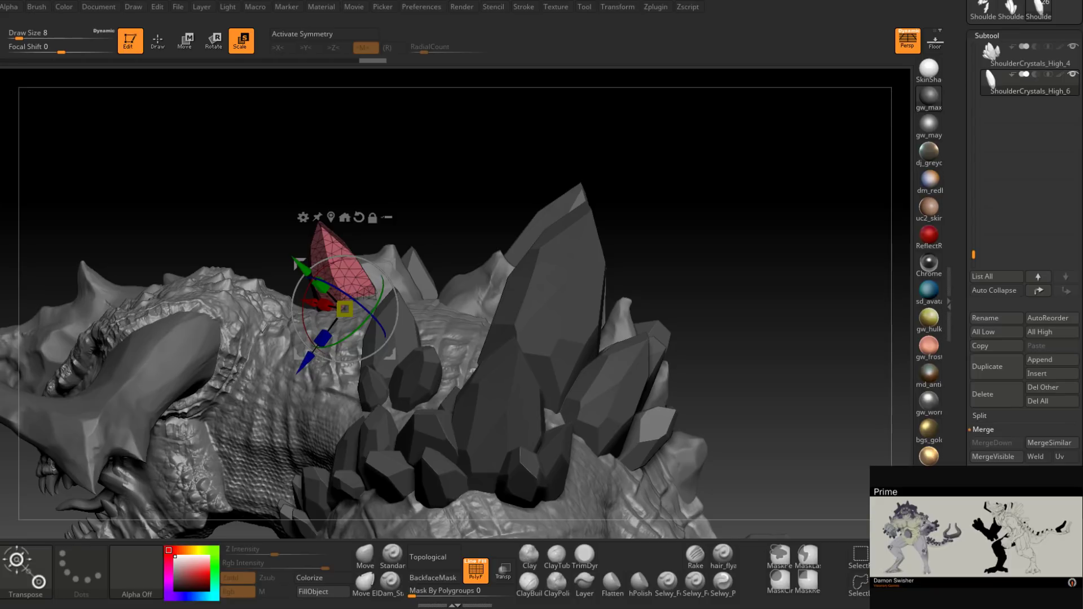
{"action": "left_click", "coordinate": [986, 366]}
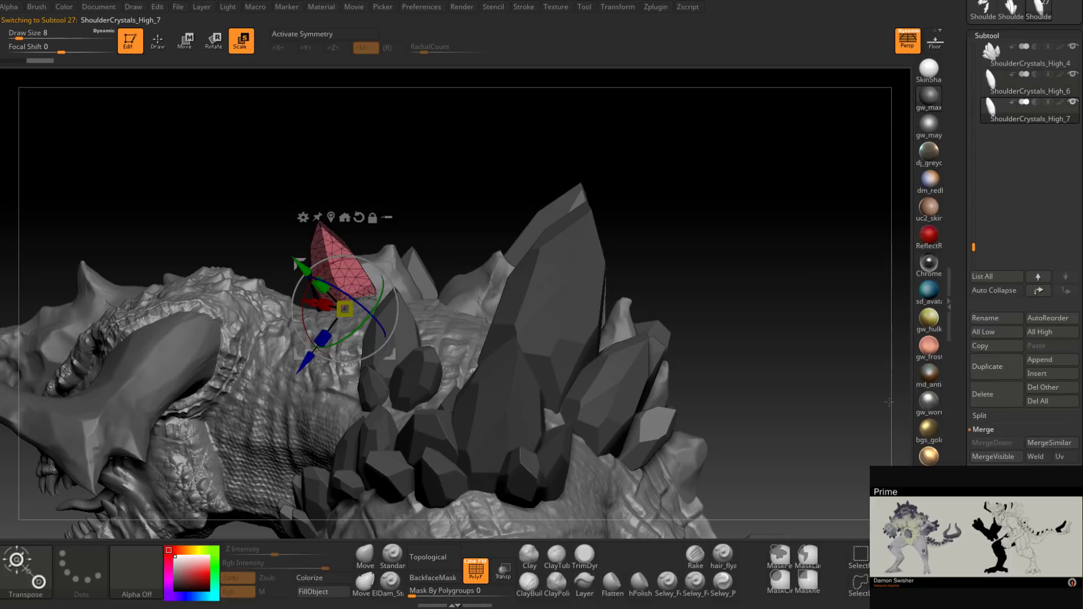
{"action": "left_click_drag", "start_coordinate": [389, 265], "coordinate": [435, 248]}
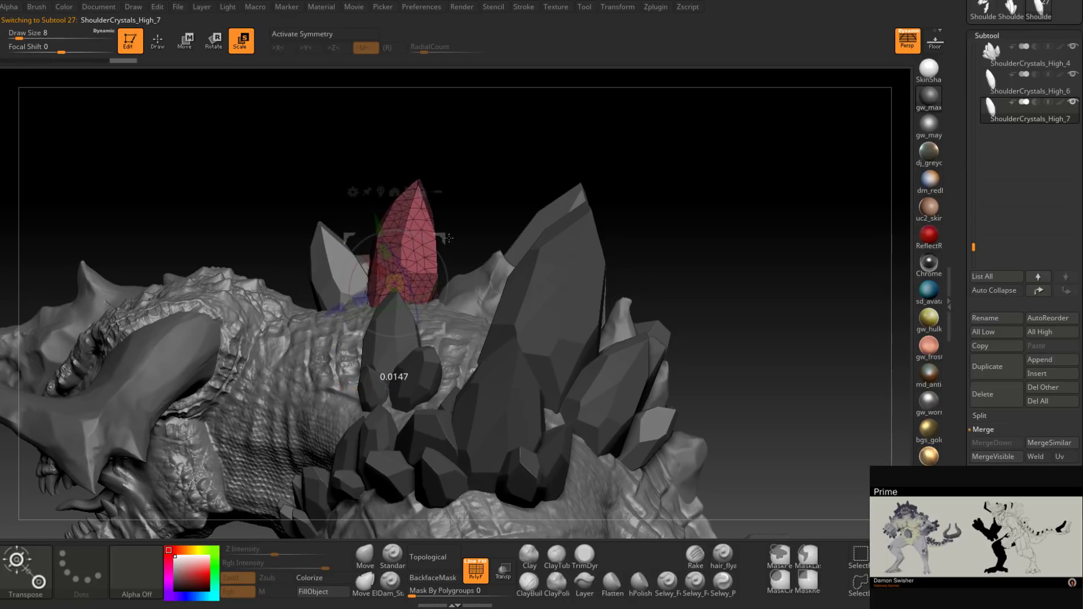
{"action": "mouse_move", "coordinate": [449, 238]}
{"action": "left_mouse_down"}
{"action": "mouse_move", "coordinate": [473, 202]}
{"action": "mouse_move", "coordinate": [434, 242]}
{"action": "left_mouse_up"}
Step: Turn the copied crystal around, shrink it to a small shard and seat it slightly off the spine's midline behind the first neck crystal
{"action": "left_click_drag", "start_coordinate": [447, 439], "coordinate": [208, 426]}
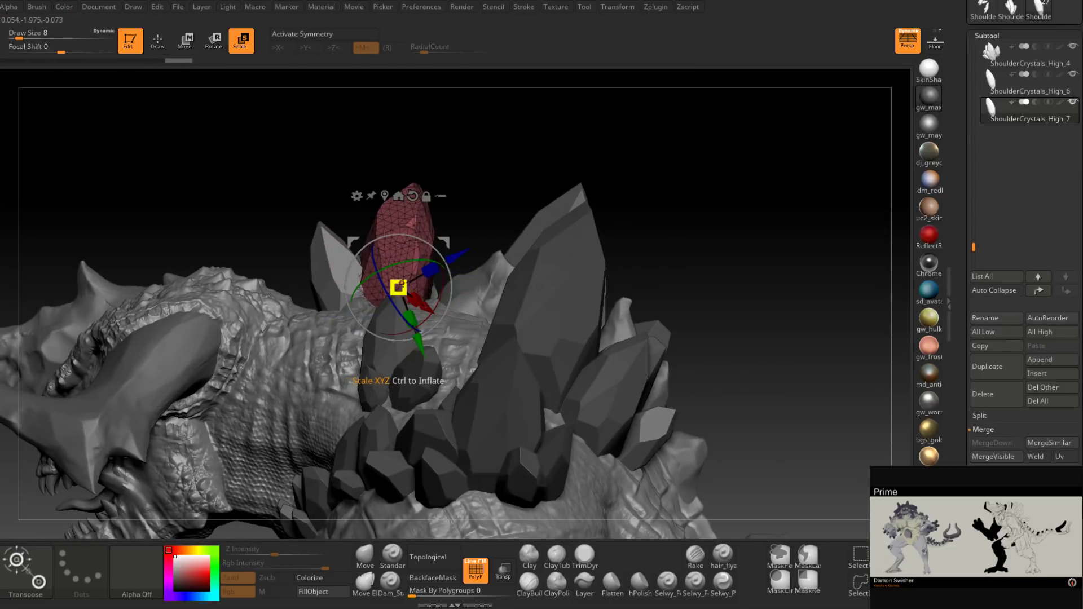
{"action": "left_click_drag", "start_coordinate": [402, 308], "coordinate": [403, 306]}
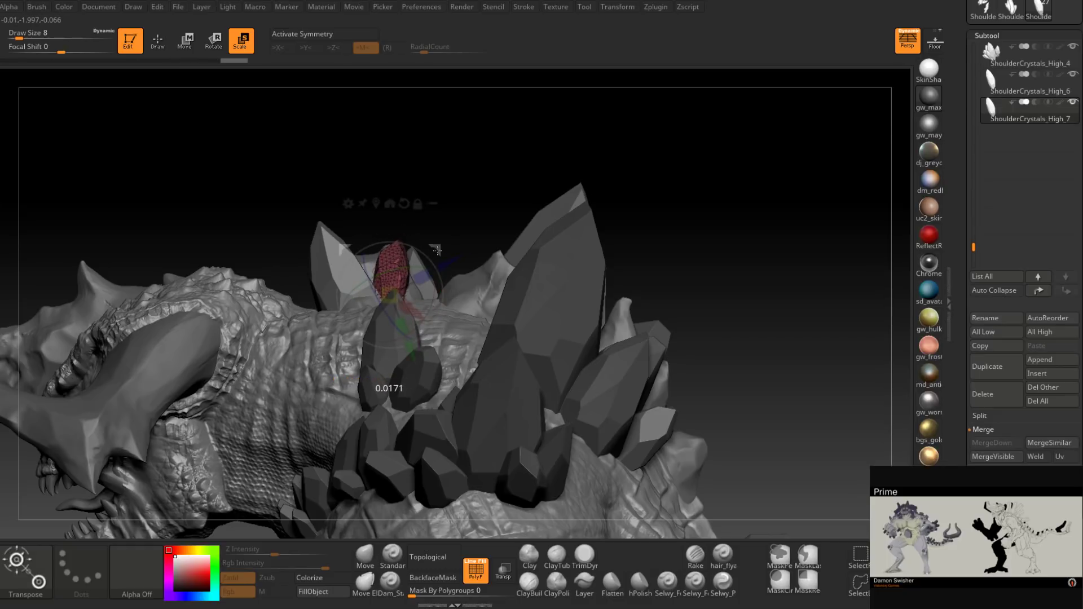
{"action": "mouse_move", "coordinate": [474, 265]}
{"action": "right_mouse_down"}
{"action": "mouse_move", "coordinate": [510, 273]}
{"action": "mouse_move", "coordinate": [553, 345]}
{"action": "mouse_move", "coordinate": [467, 281]}
{"action": "right_mouse_up"}
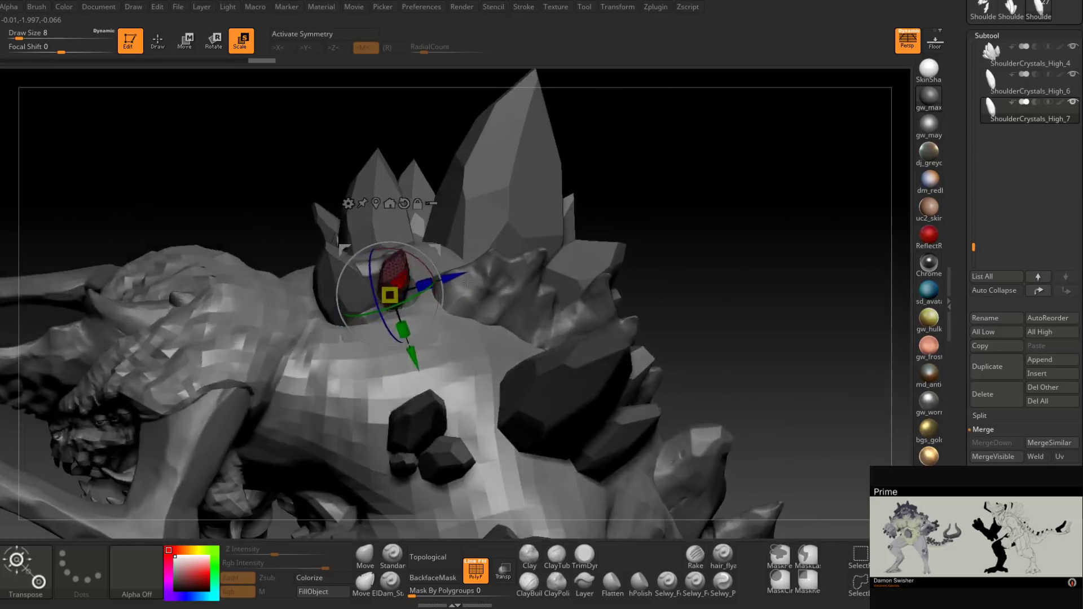
{"action": "left_click_drag", "start_coordinate": [467, 280], "coordinate": [471, 284]}
{"action": "left_click_drag", "start_coordinate": [378, 308], "coordinate": [379, 308]}
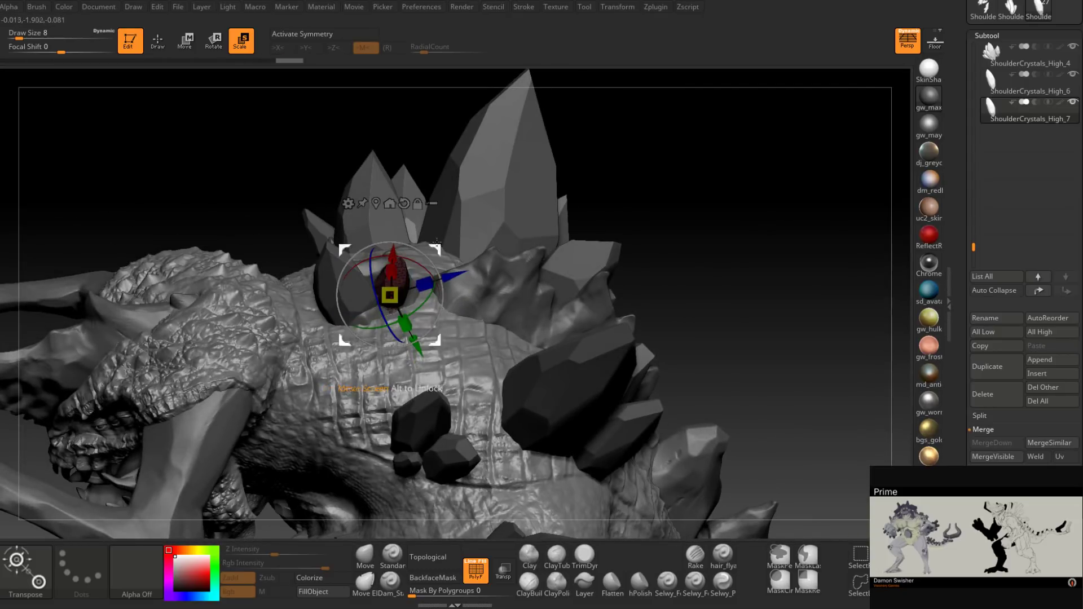
{"action": "left_click_drag", "start_coordinate": [436, 131], "coordinate": [395, 107]}
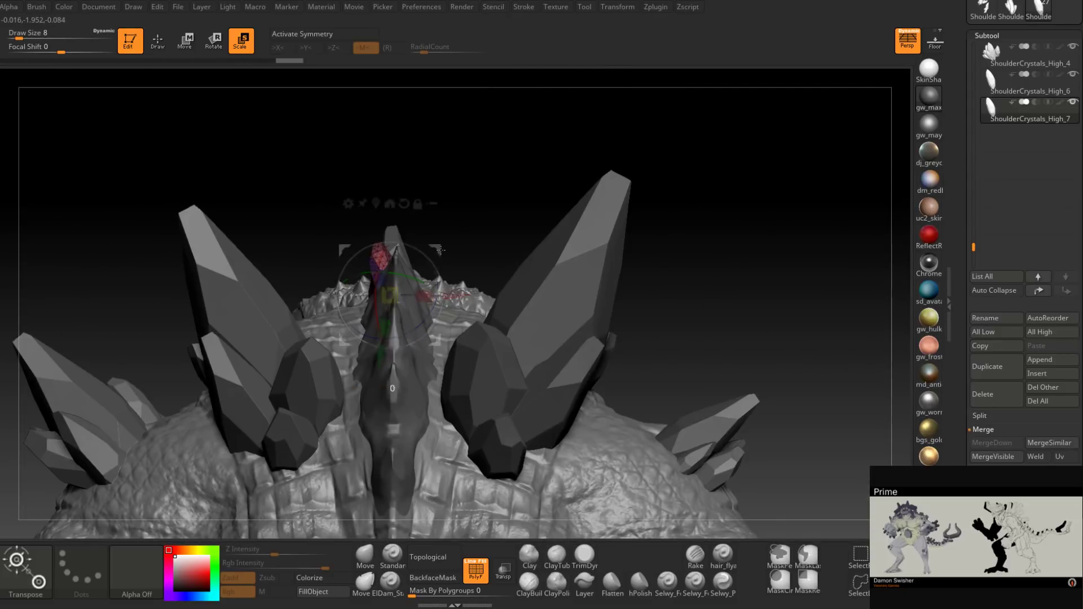
{"action": "left_click_drag", "start_coordinate": [463, 208], "coordinate": [424, 269]}
{"action": "left_click_drag", "start_coordinate": [427, 152], "coordinate": [357, 194]}
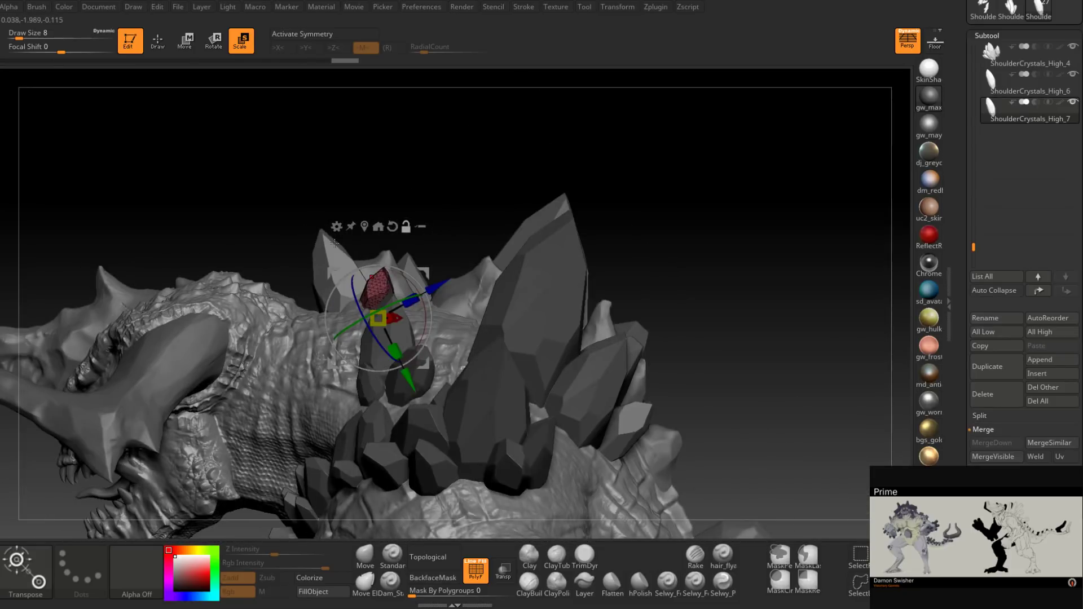
Step: Duplicate ShoulderCrystals_High_6 and place the copy behind it with its tip leaning back
{"action": "left_click", "coordinate": [334, 243], "text": "alt"}
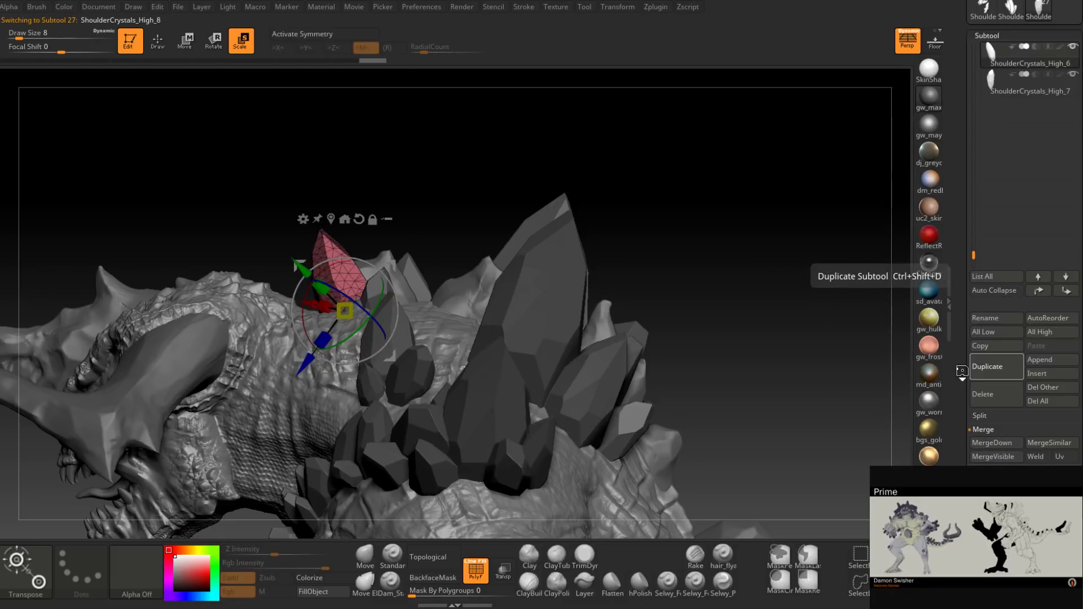
{"action": "left_click", "coordinate": [986, 377]}
{"action": "left_click_drag", "start_coordinate": [397, 265], "coordinate": [446, 241]}
{"action": "left_click_drag", "start_coordinate": [400, 285], "coordinate": [400, 284]}
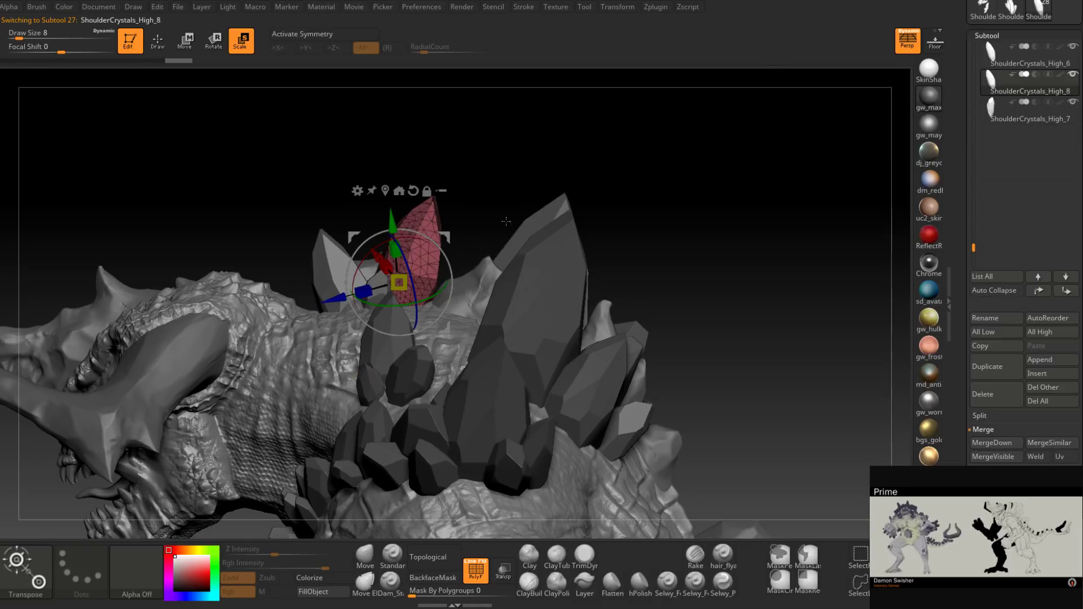
Step: Rotate the new crystal about its length and adjust its position so it rises from the spine's midline behind the front neck crystal
{"action": "left_click_drag", "start_coordinate": [506, 221], "coordinate": [486, 369]}
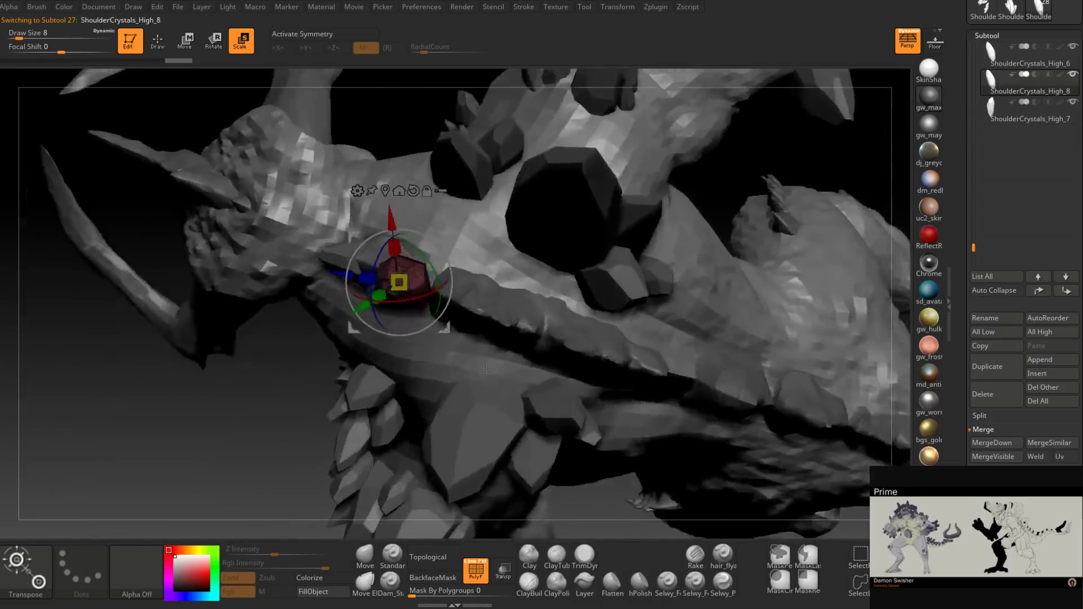
{"action": "right_click_drag", "start_coordinate": [486, 369], "coordinate": [511, 363]}
{"action": "left_click_drag", "start_coordinate": [447, 306], "coordinate": [479, 273]}
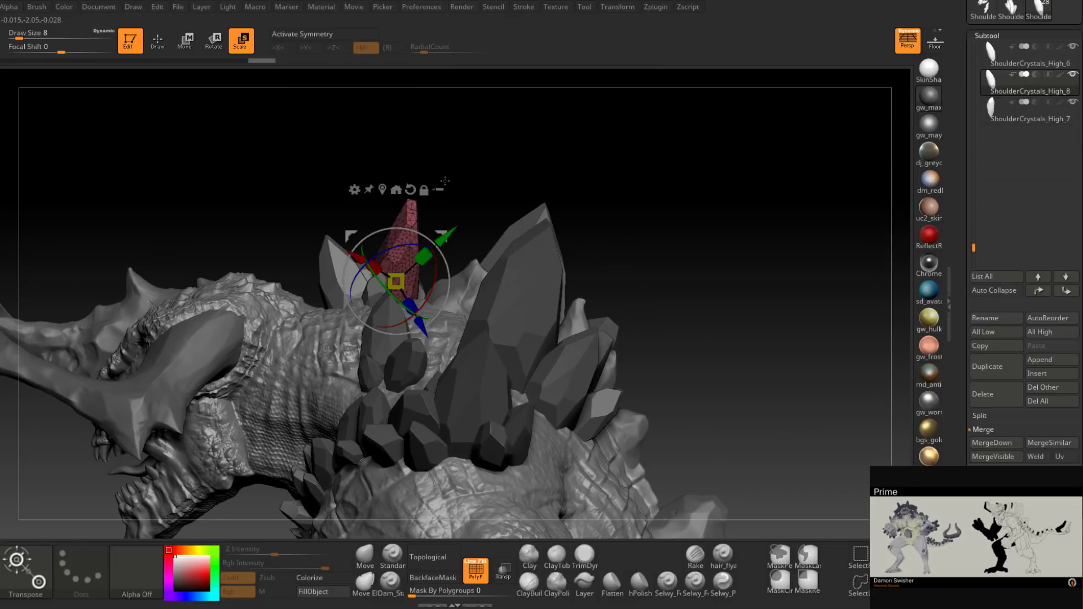
{"action": "left_click_drag", "start_coordinate": [445, 181], "coordinate": [510, 177]}
{"action": "left_click_drag", "start_coordinate": [442, 252], "coordinate": [442, 238]}
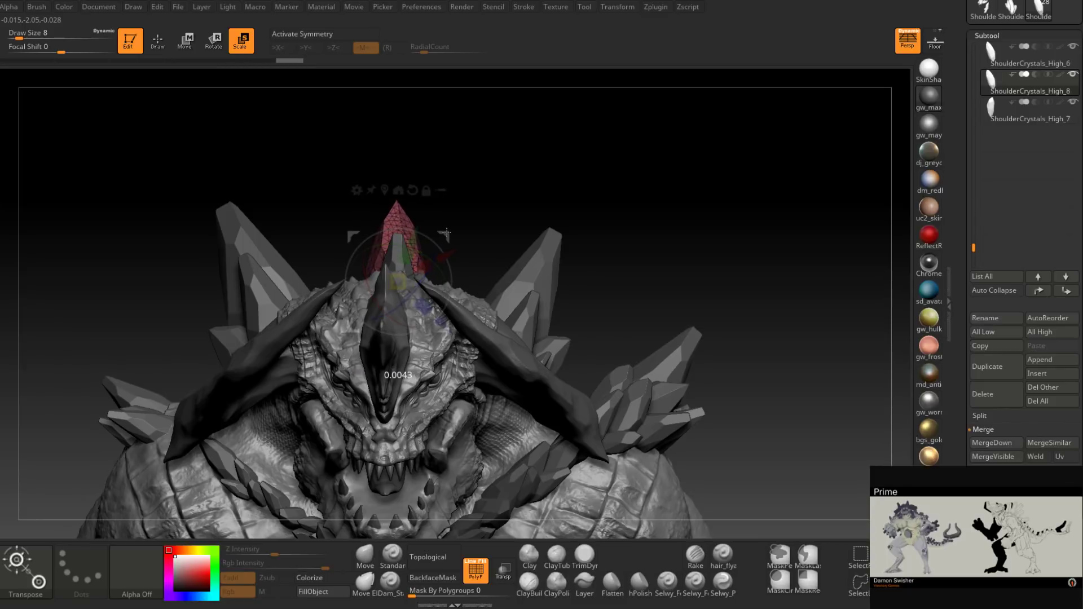
{"action": "left_click_drag", "start_coordinate": [495, 204], "coordinate": [436, 253]}
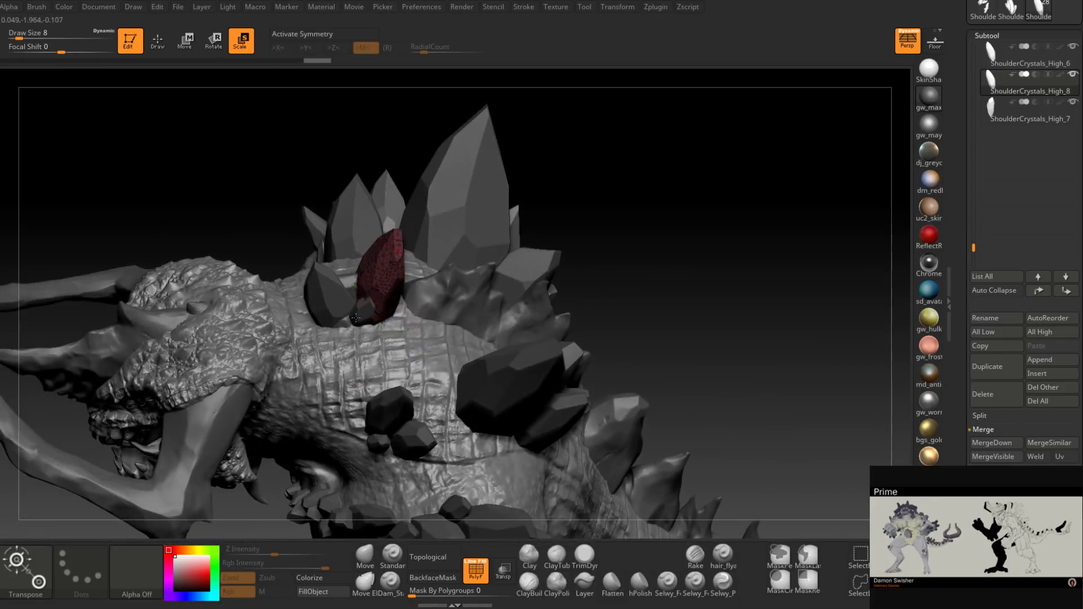
Step: Select the small shard ShoulderCrystals_High_7, then rotate and reposition it against the side of the two larger neck crystals
{"action": "left_click", "coordinate": [361, 311], "text": "alt"}
{"action": "left_click_drag", "start_coordinate": [648, 280], "coordinate": [616, 341]}
{"action": "left_click_drag", "start_coordinate": [638, 305], "coordinate": [637, 395]}
{"action": "left_click_drag", "start_coordinate": [525, 189], "coordinate": [573, 268]}
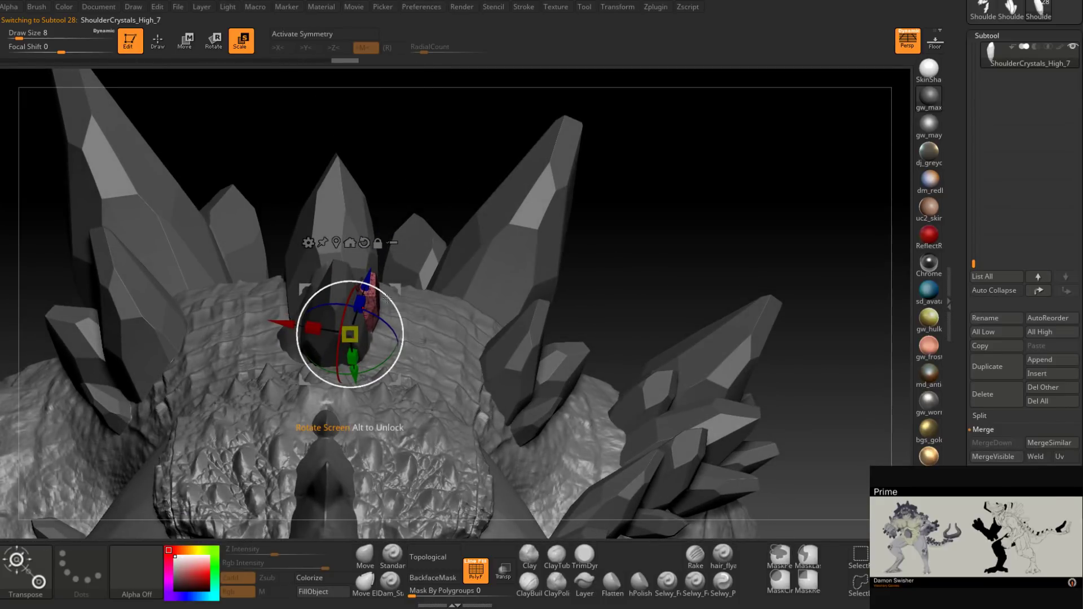
{"action": "left_click_drag", "start_coordinate": [394, 304], "coordinate": [514, 283]}
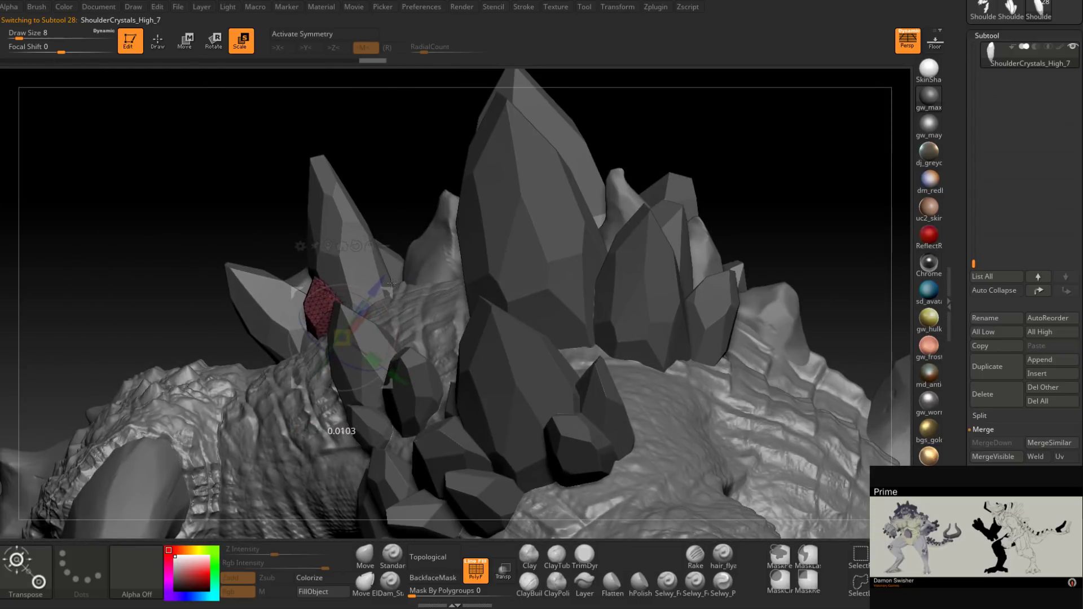
{"action": "left_click_drag", "start_coordinate": [382, 150], "coordinate": [414, 166]}
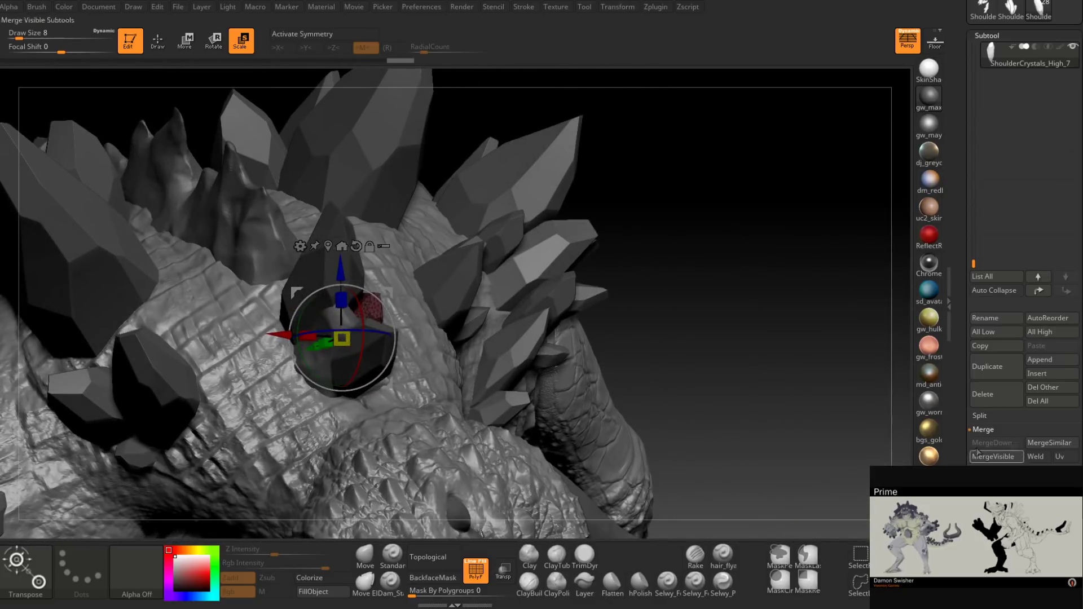
Step: Duplicate the small shard, move the copy to the opposite side of the neck crystals and tilt it outward
{"action": "left_click", "coordinate": [988, 366]}
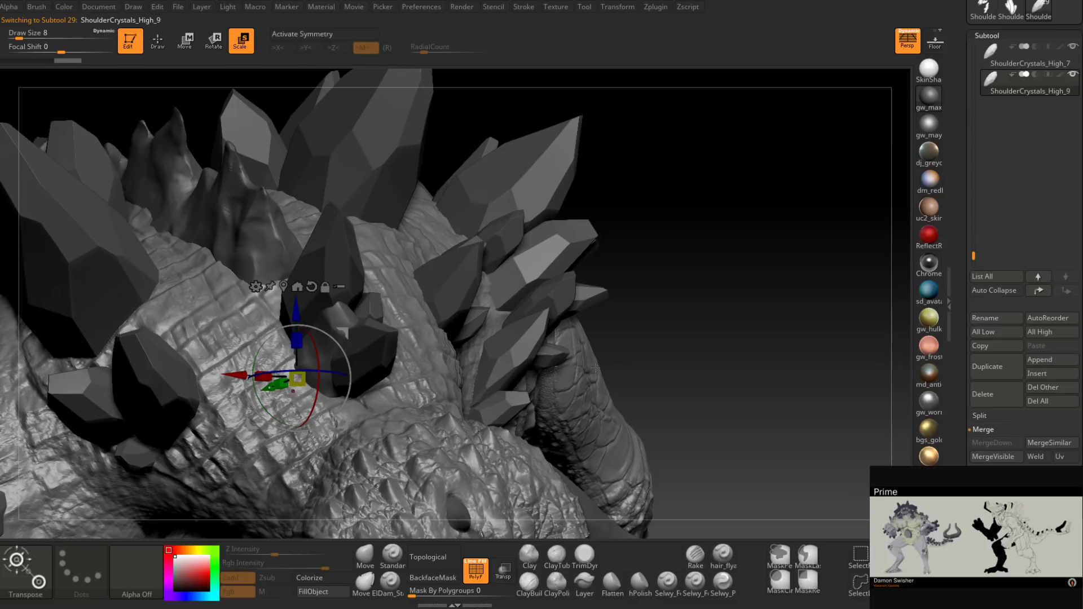
{"action": "left_click", "coordinate": [340, 339], "text": "alt"}
{"action": "left_click_drag", "start_coordinate": [725, 317], "coordinate": [691, 248]}
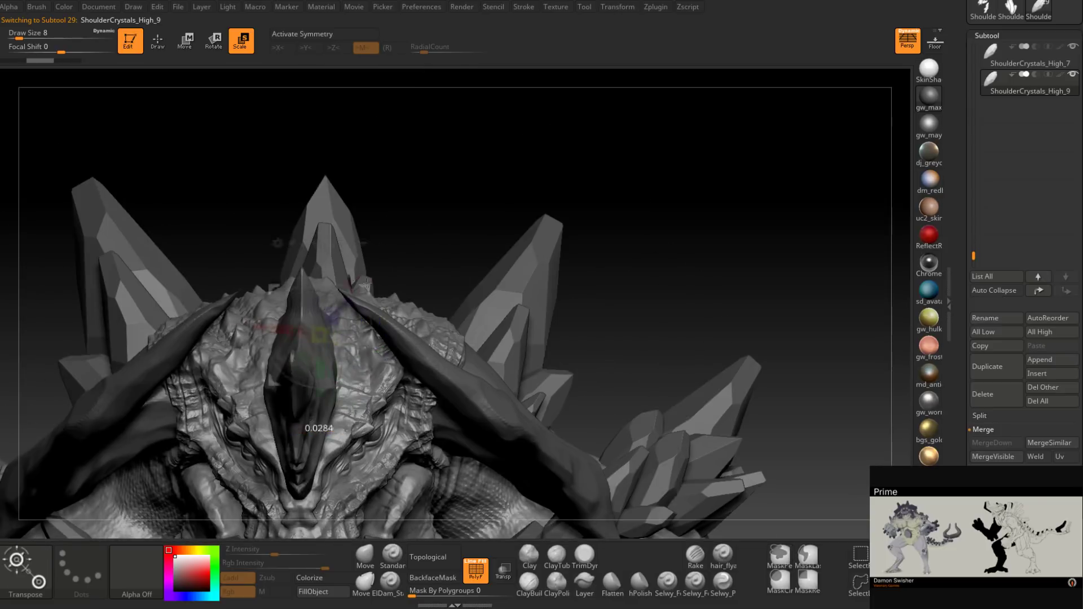
{"action": "left_click_drag", "start_coordinate": [327, 295], "coordinate": [320, 282]}
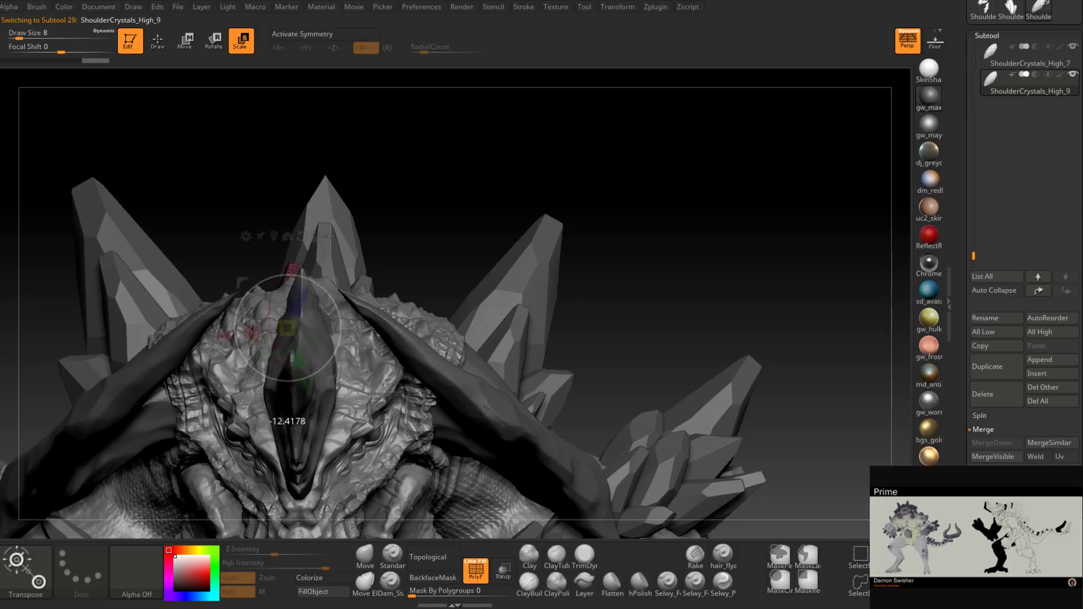
{"action": "left_click_drag", "start_coordinate": [424, 459], "coordinate": [294, 473]}
{"action": "mouse_move", "coordinate": [398, 117]}
{"action": "left_mouse_down"}
{"action": "mouse_move", "coordinate": [443, 127]}
{"action": "mouse_move", "coordinate": [399, 134]}
{"action": "left_mouse_up"}
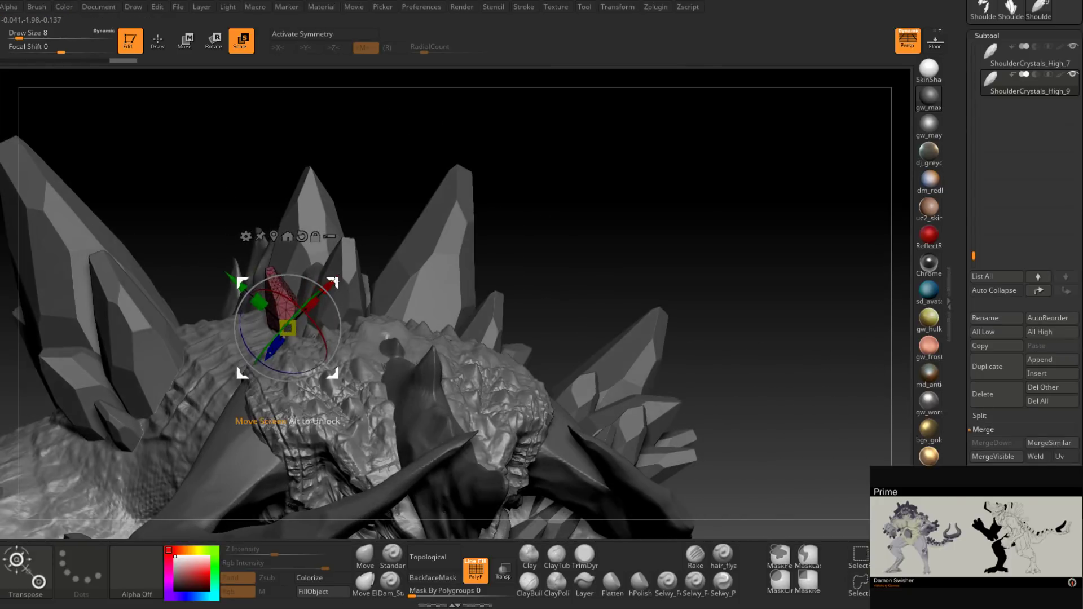
Step: Adjust the copied shard's size and rotation and tuck it in against the base of the larger neck crystals
{"action": "left_click_drag", "start_coordinate": [335, 282], "coordinate": [347, 281]}
{"action": "left_click_drag", "start_coordinate": [299, 327], "coordinate": [307, 322]}
{"action": "left_click_drag", "start_coordinate": [412, 138], "coordinate": [384, 286]}
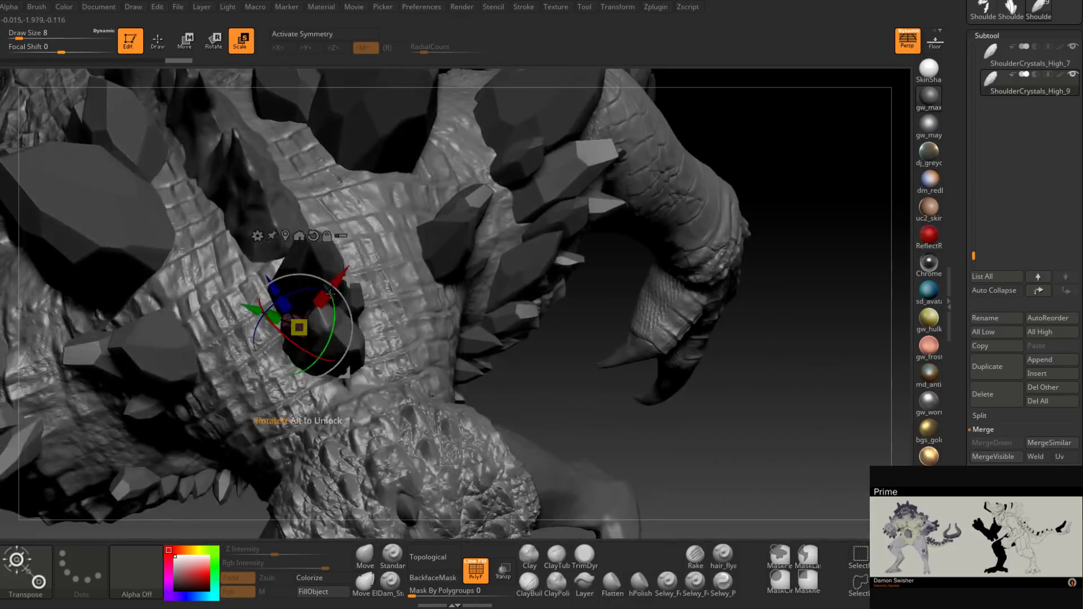
{"action": "left_click_drag", "start_coordinate": [274, 289], "coordinate": [281, 300]}
{"action": "left_click_drag", "start_coordinate": [450, 164], "coordinate": [450, 166]}
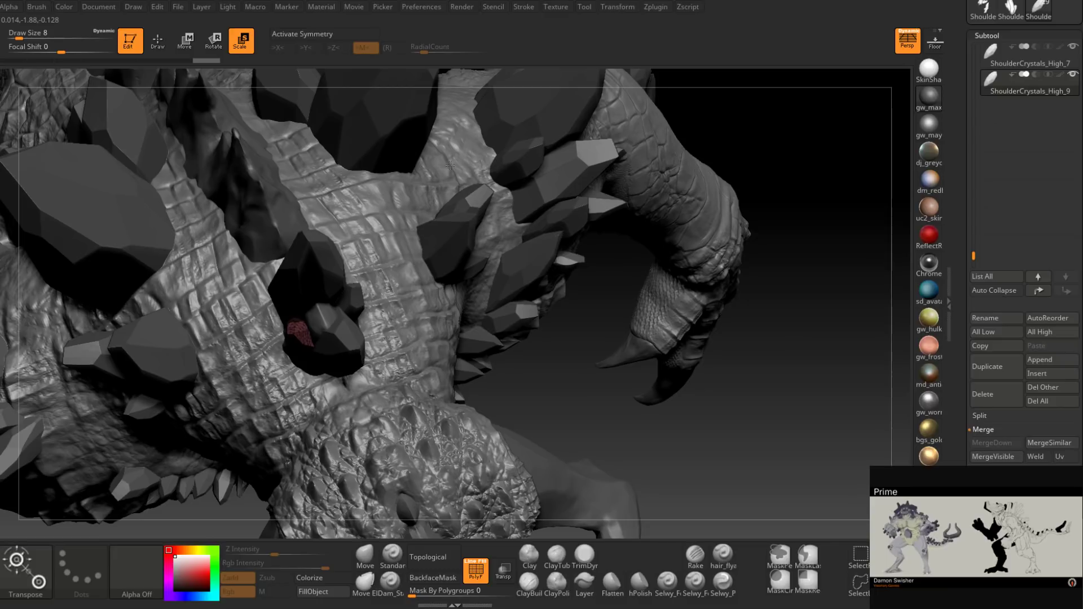
Step: Fine-tune the copied shard's placement so it sits in the gap between the two larger neck crystals
{"action": "left_click_drag", "start_coordinate": [607, 403], "coordinate": [513, 250]}
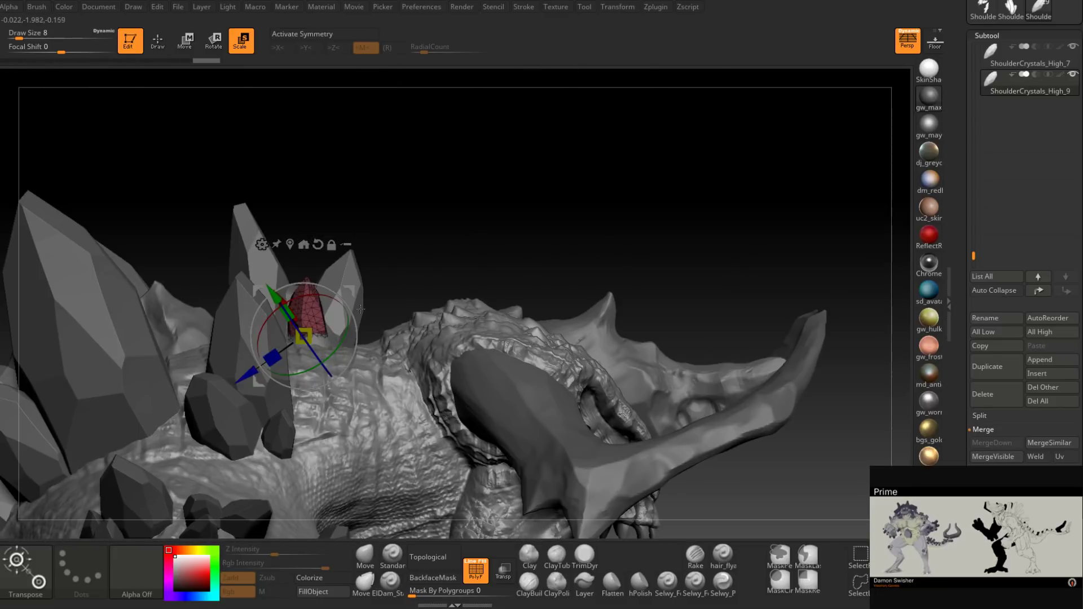
{"action": "left_click_drag", "start_coordinate": [249, 375], "coordinate": [252, 372]}
{"action": "left_click_drag", "start_coordinate": [426, 240], "coordinate": [409, 269]}
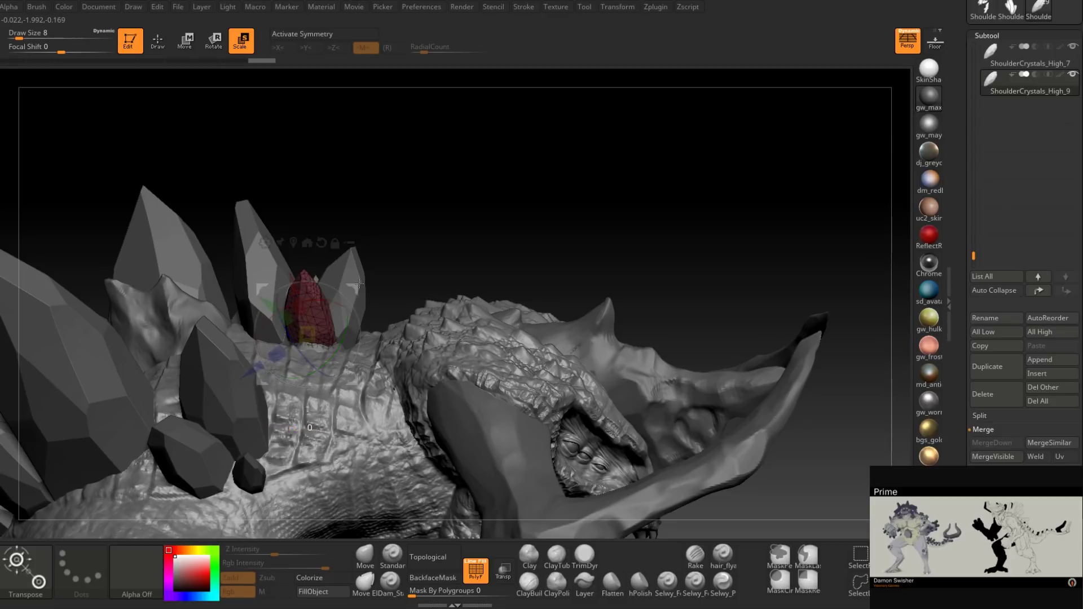
{"action": "left_click_drag", "start_coordinate": [359, 284], "coordinate": [442, 153]}
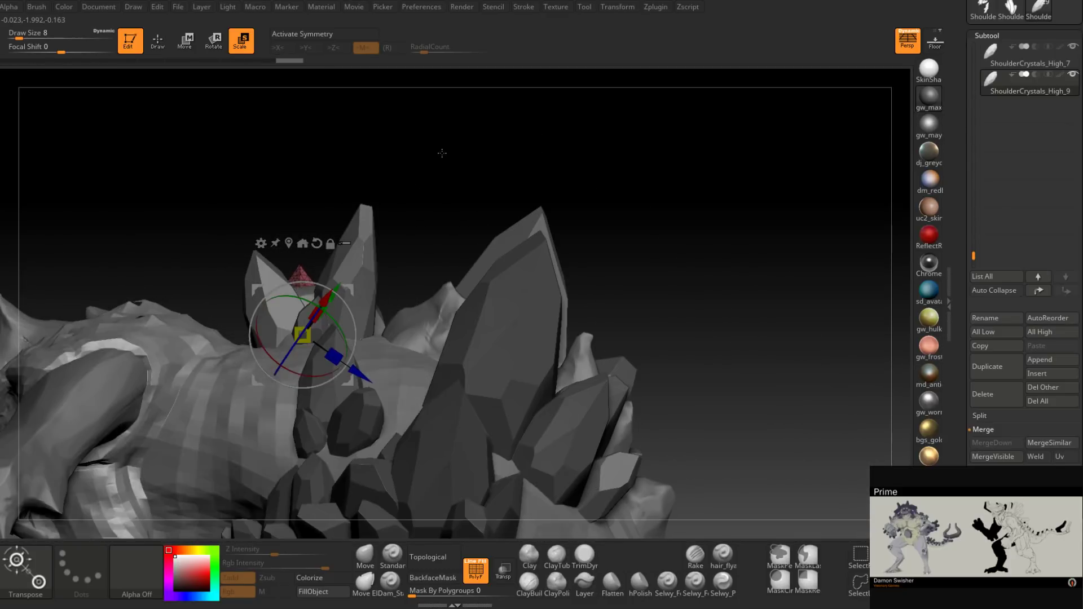
Step: Duplicate the tall neck crystal ShoulderCrystals_High_8, move the copy behind it along the spine, and adjust the copy's rotation and size
{"action": "left_click", "coordinate": [367, 260], "text": "alt"}
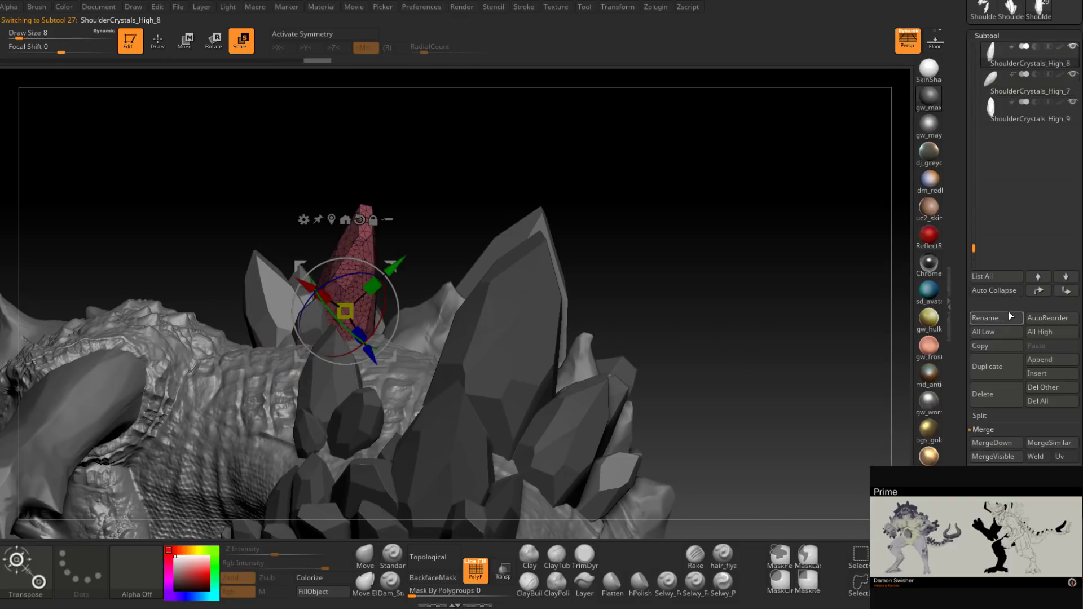
{"action": "left_click", "coordinate": [990, 364]}
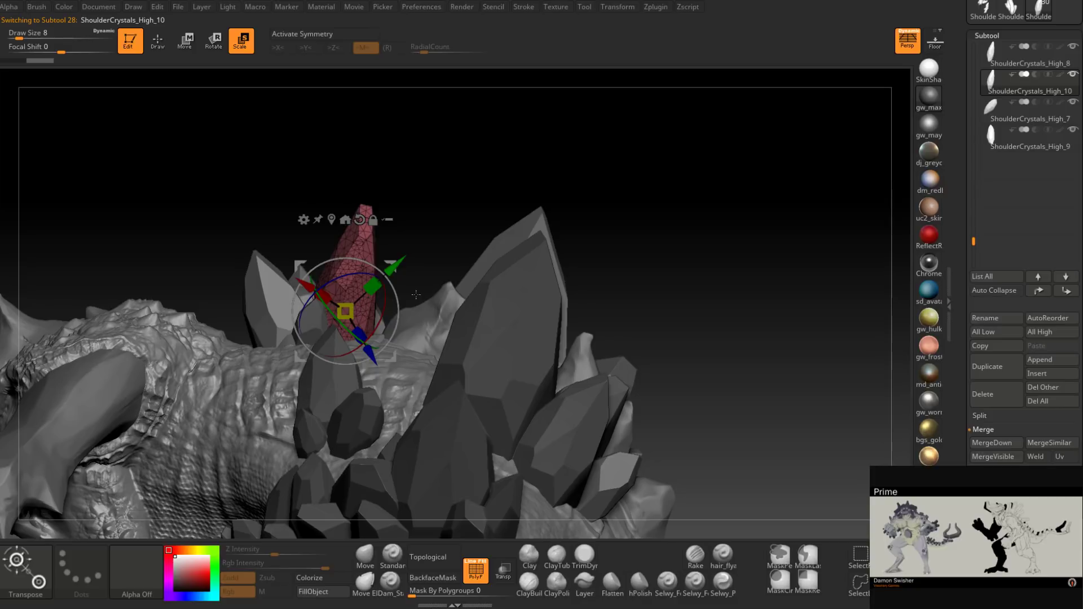
{"action": "left_click_drag", "start_coordinate": [392, 266], "coordinate": [447, 290]}
{"action": "left_click_drag", "start_coordinate": [414, 350], "coordinate": [420, 357]}
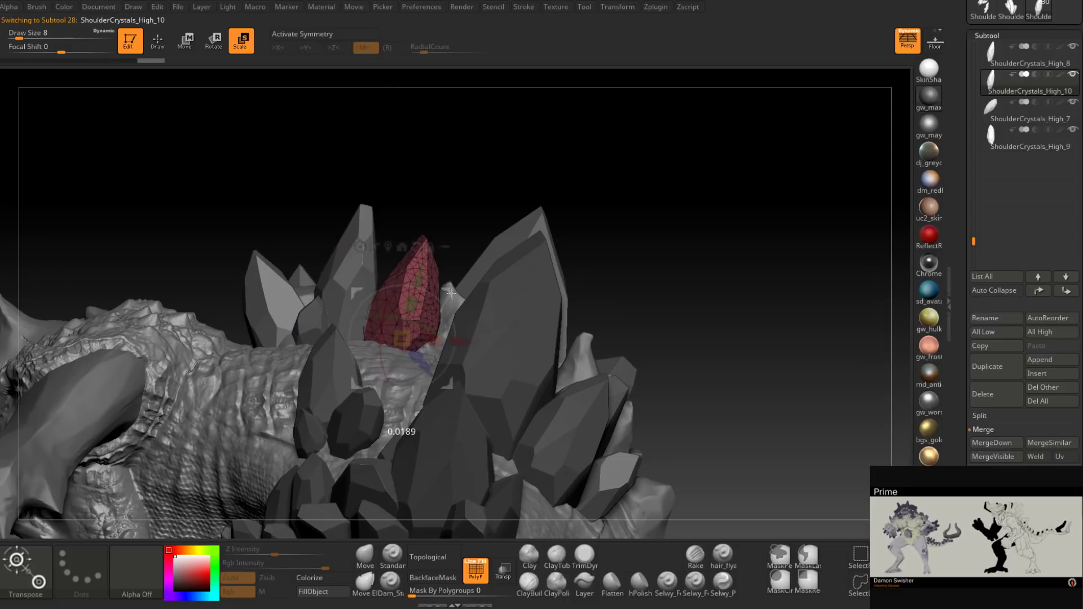
Step: Fine-tune the new copy's placement so it sits on the spine between the tall neck crystal and the first spine spike
{"action": "left_click_drag", "start_coordinate": [454, 206], "coordinate": [406, 350]}
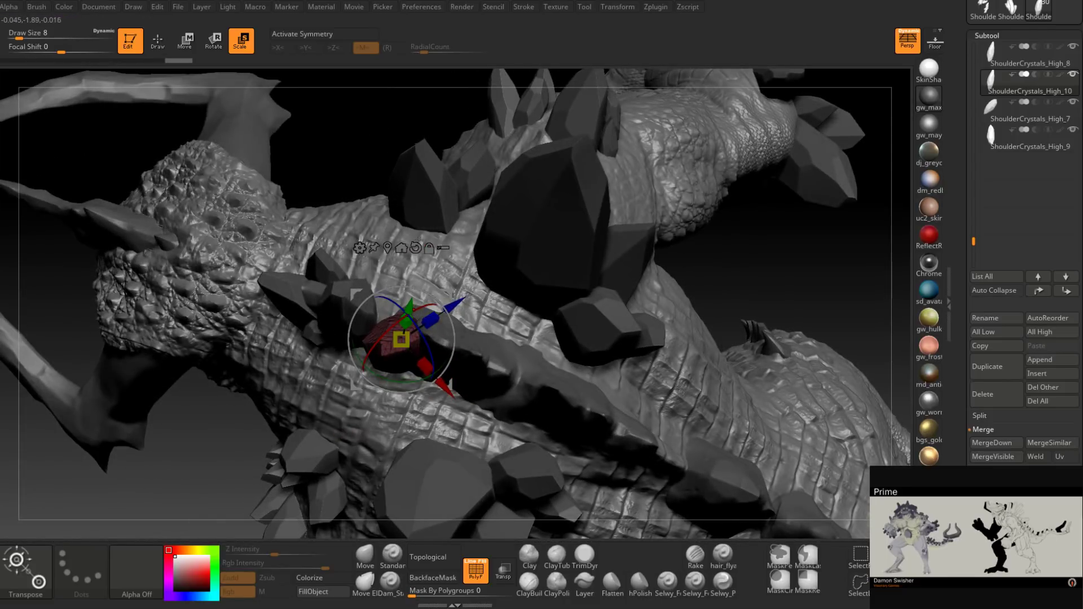
{"action": "left_click_drag", "start_coordinate": [447, 290], "coordinate": [449, 283]}
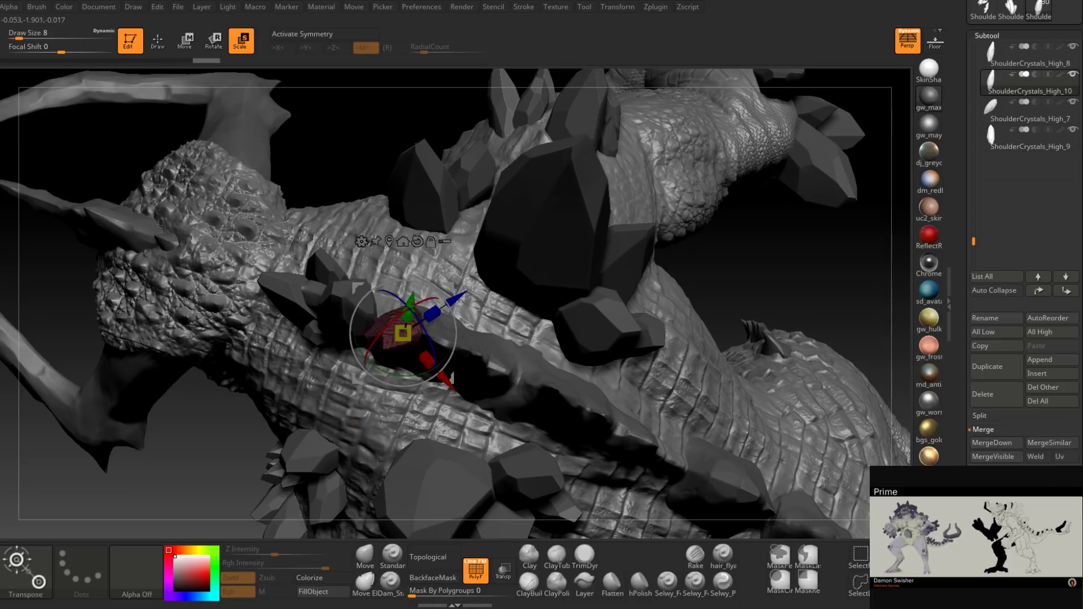
{"action": "left_click_drag", "start_coordinate": [368, 164], "coordinate": [333, 77]}
{"action": "left_click_drag", "start_coordinate": [371, 118], "coordinate": [384, 276]}
{"action": "left_click_drag", "start_coordinate": [759, 219], "coordinate": [765, 175]}
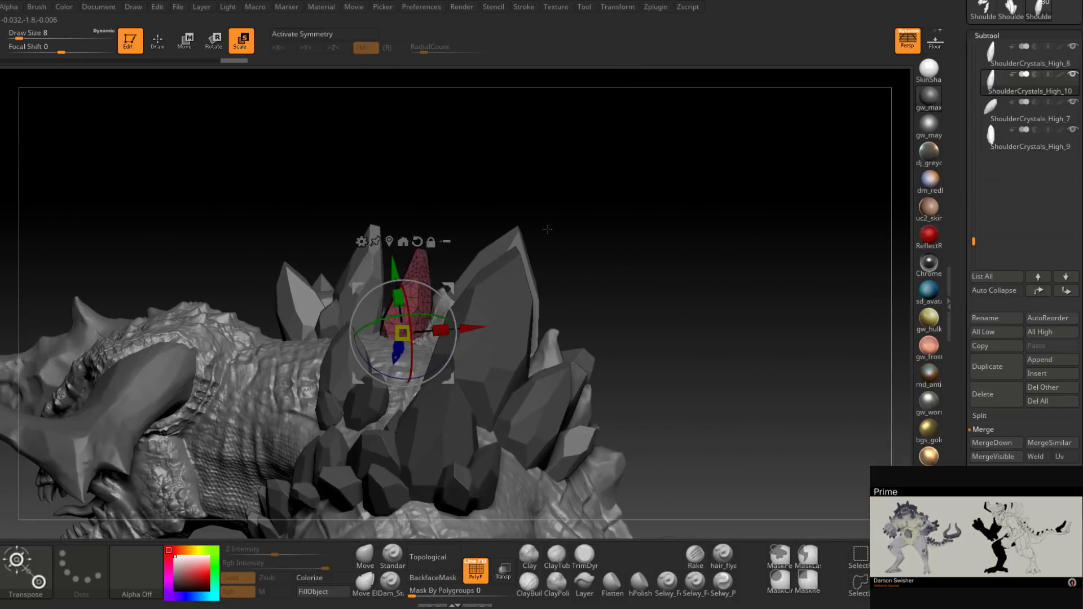
{"action": "mouse_move", "coordinate": [443, 297]}
{"action": "left_mouse_down"}
{"action": "mouse_move", "coordinate": [452, 308]}
{"action": "mouse_move", "coordinate": [449, 290]}
{"action": "left_mouse_up"}
{"action": "left_click_drag", "start_coordinate": [494, 175], "coordinate": [685, 252]}
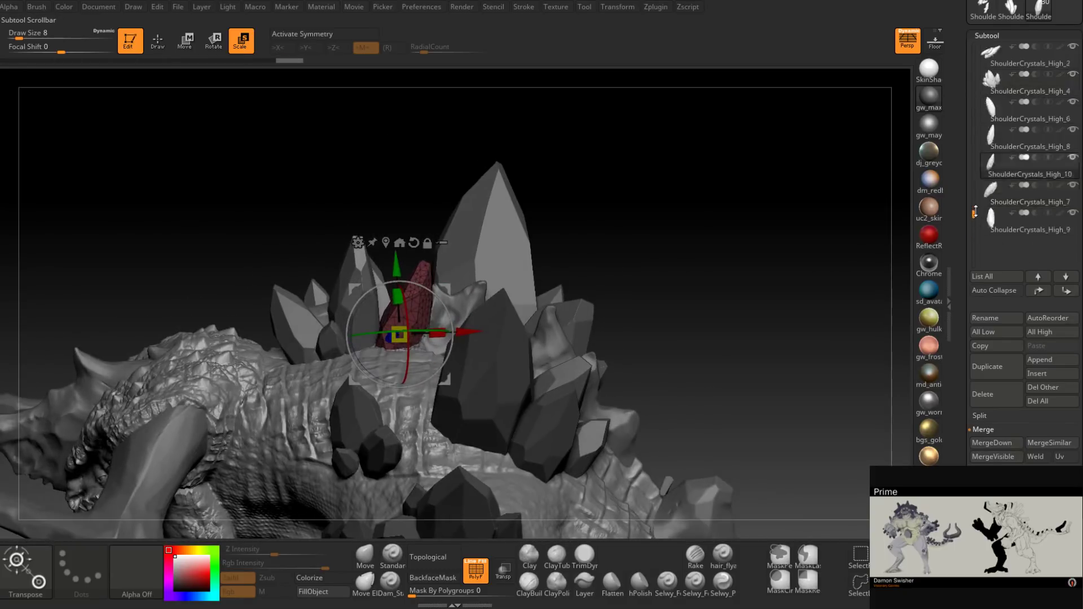
Step: Review the neck crystals ShoulderCrystals_High_6 through High_10 one by one and inspect the whole group from several angles
{"action": "scroll", "coordinate": [1010, 187], "scroll_direction": "up", "scroll_amount": 3}
{"action": "mouse_move", "coordinate": [993, 102]}
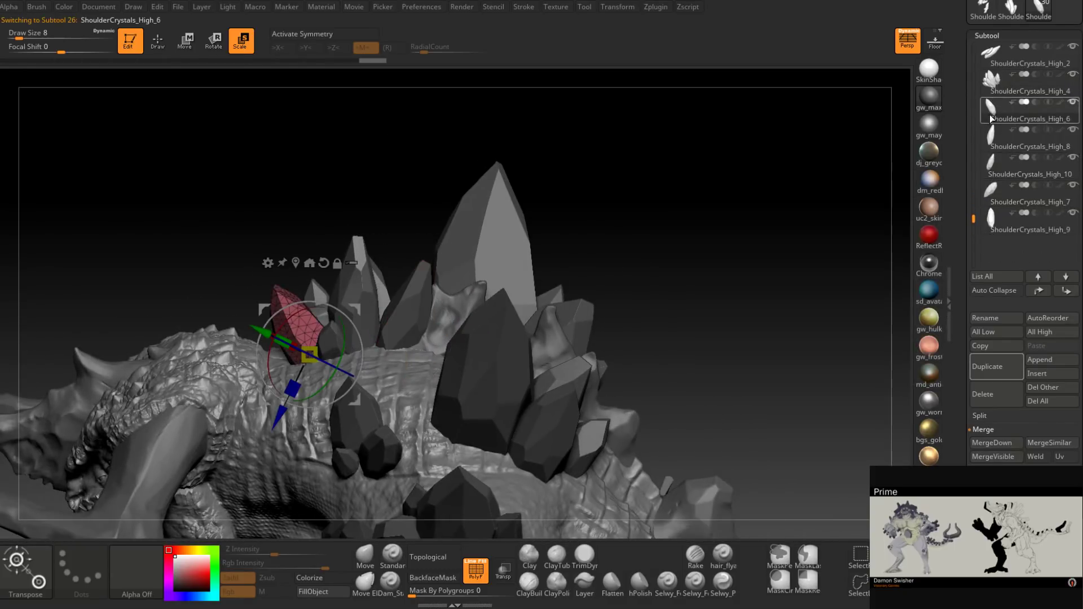
{"action": "left_click", "coordinate": [993, 136]}
{"action": "left_click", "coordinate": [992, 164]}
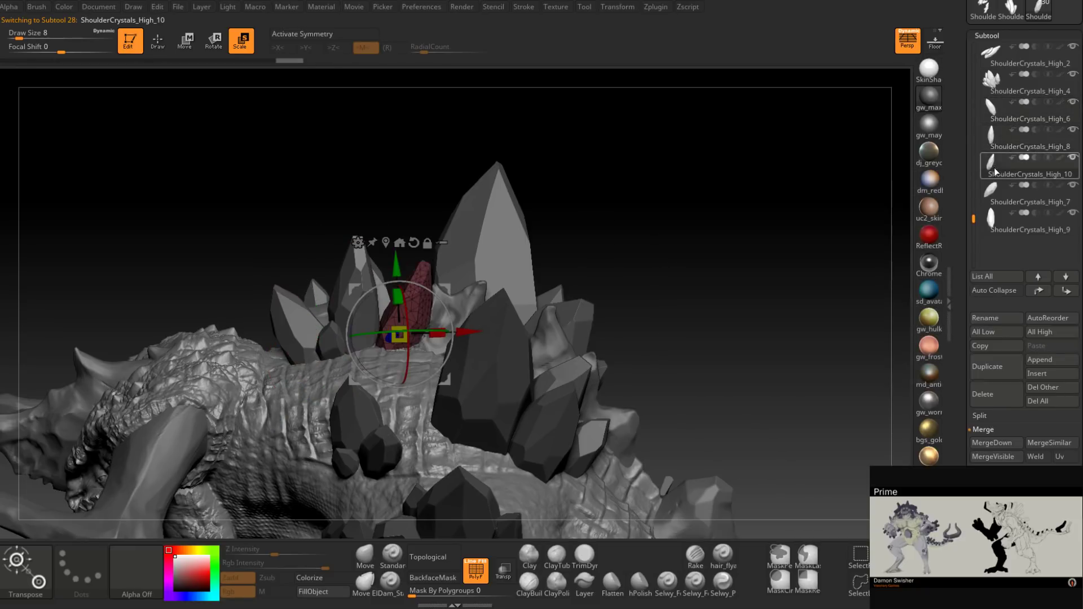
{"action": "left_click", "coordinate": [992, 192]}
{"action": "left_click", "coordinate": [991, 221]}
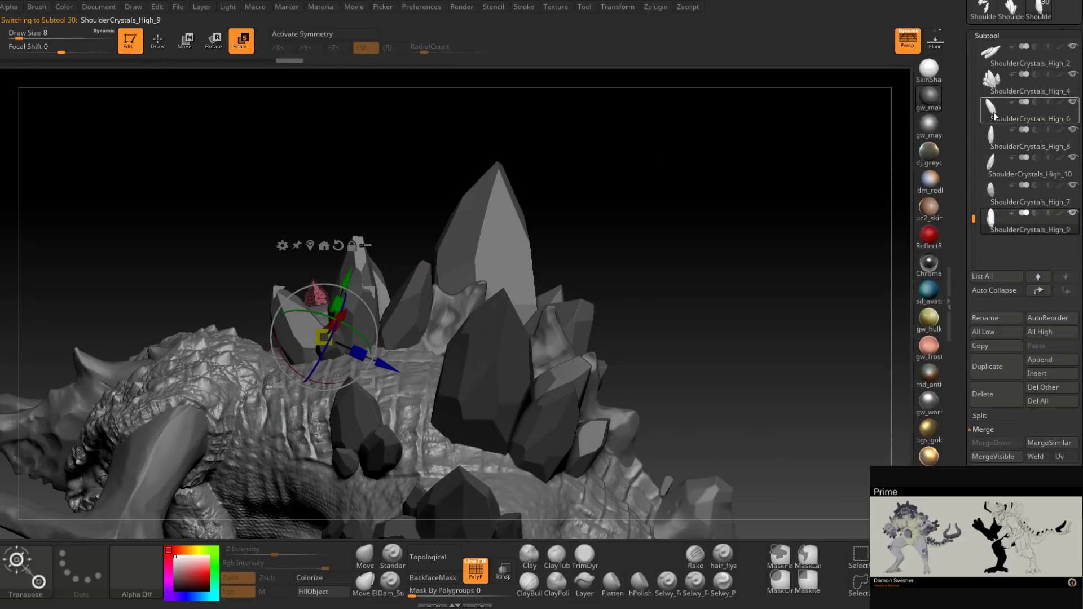
{"action": "left_click", "coordinate": [993, 110]}
{"action": "left_click_drag", "start_coordinate": [705, 225], "coordinate": [643, 164]}
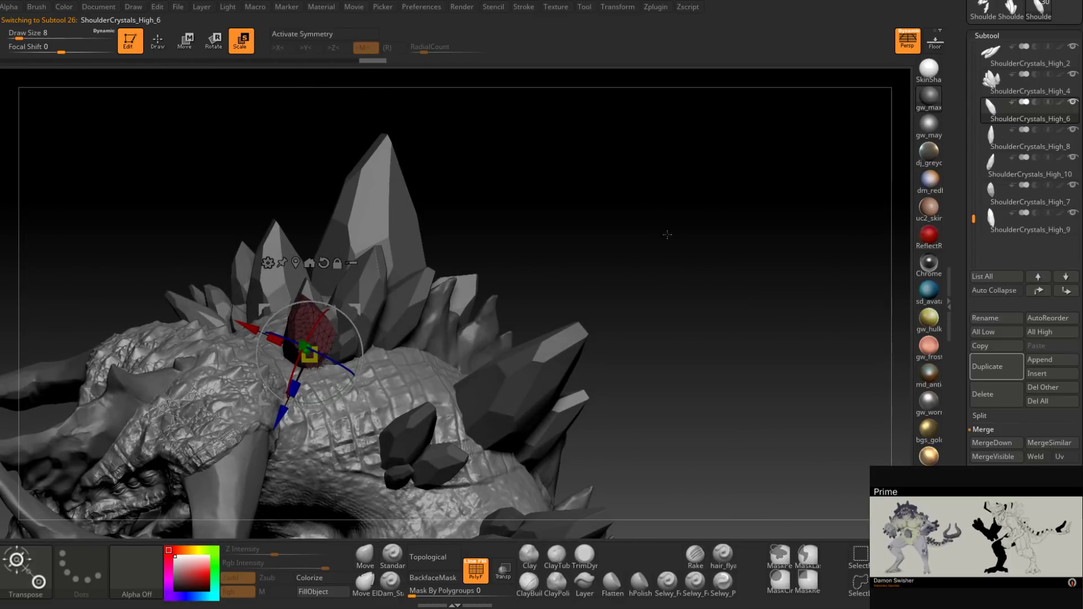
{"action": "left_click_drag", "start_coordinate": [667, 234], "coordinate": [619, 236]}
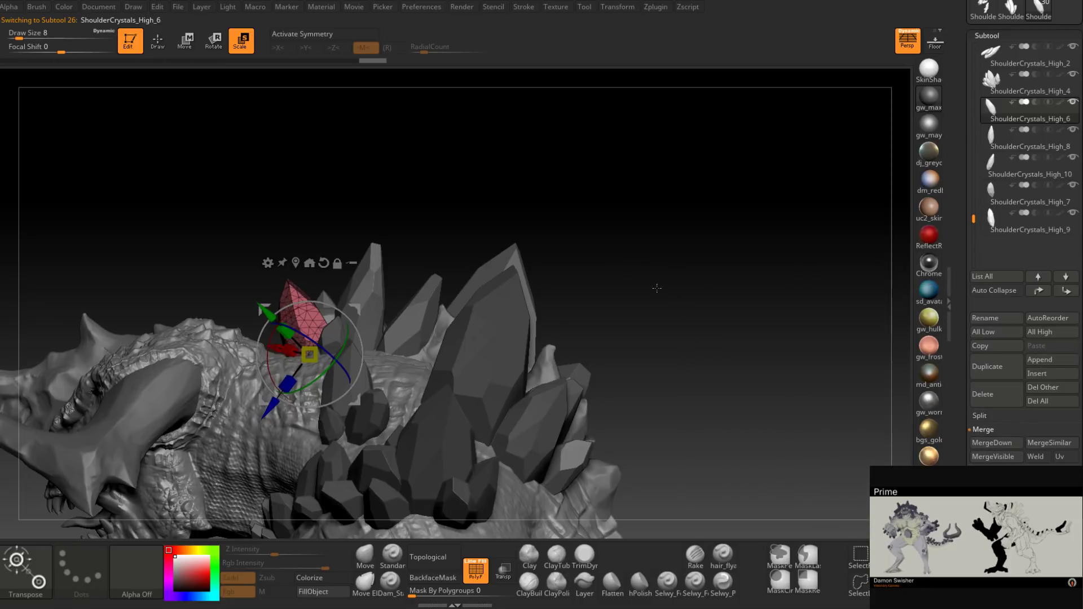
{"action": "left_click_drag", "start_coordinate": [654, 286], "coordinate": [641, 356]}
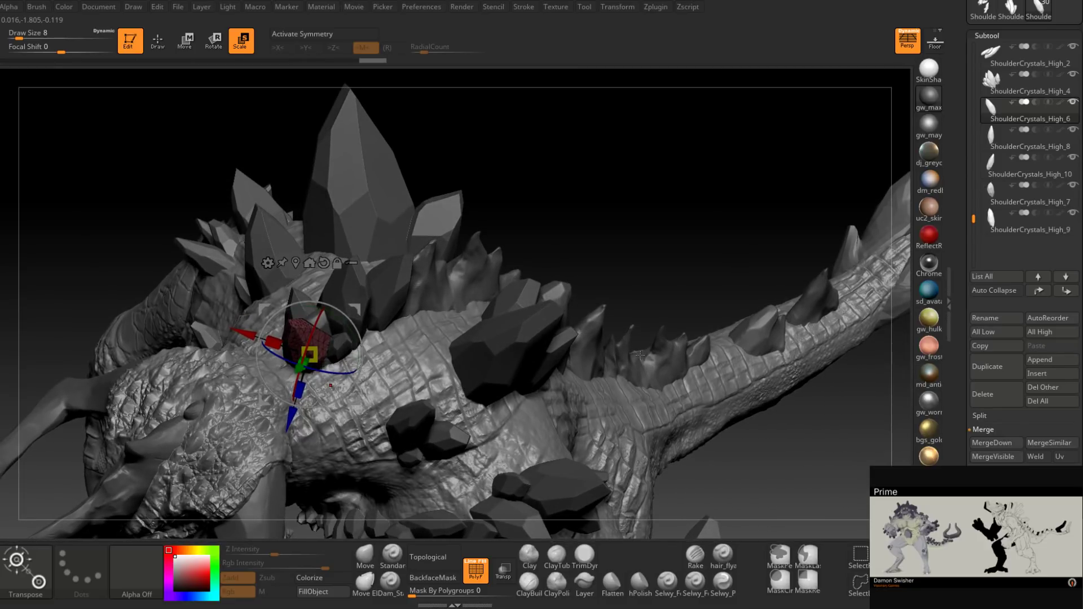
{"action": "left_click_drag", "start_coordinate": [640, 353], "coordinate": [710, 183]}
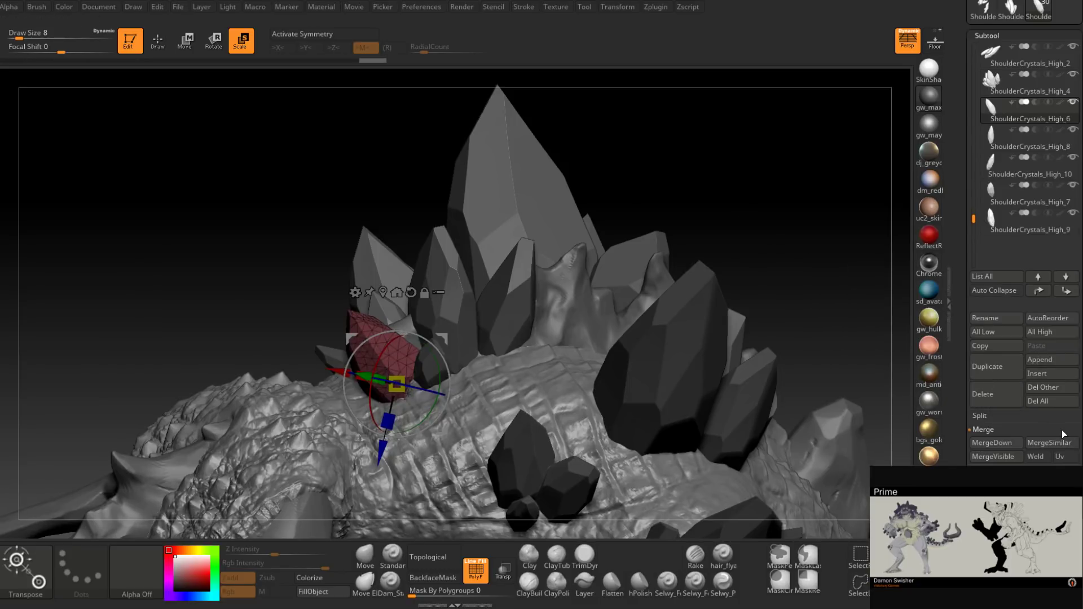
Step: Merge ShoulderCrystals_High_6 with the four neck crystal subtools beneath it into a single subtool
{"action": "left_click", "coordinate": [1001, 447]}
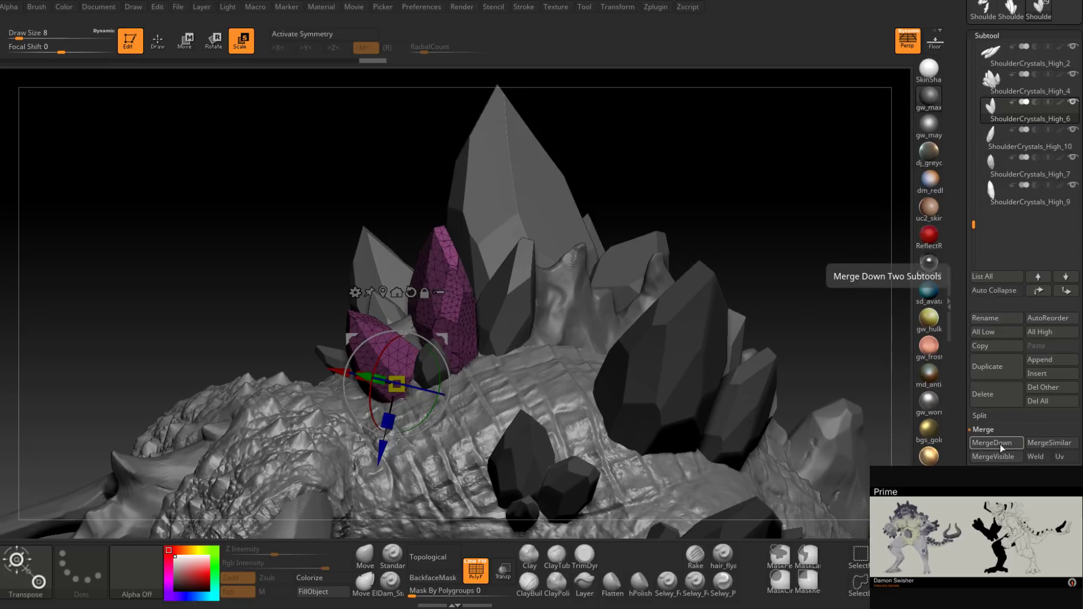
{"action": "left_click", "coordinate": [1002, 447]}
{"action": "left_click", "coordinate": [1002, 448]}
{"action": "left_click", "coordinate": [1002, 448]}
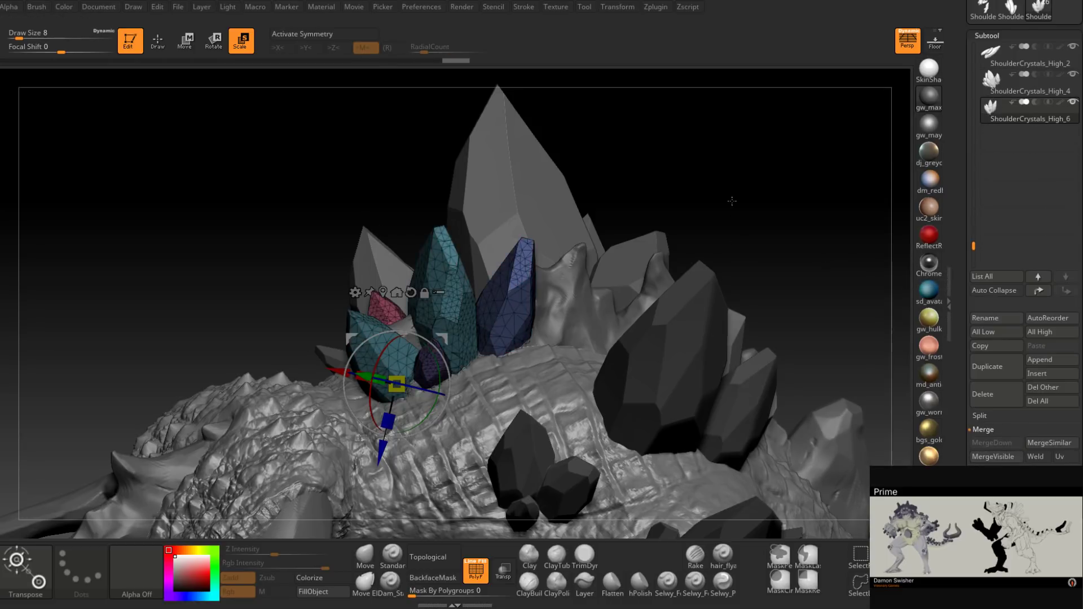
Step: Select the old spine spikes Extract2, duplicate them, and delete both the original and the copy Extract3_1
{"action": "left_click_drag", "start_coordinate": [740, 172], "coordinate": [734, 204]}
{"action": "left_click", "coordinate": [410, 329], "text": "alt"}
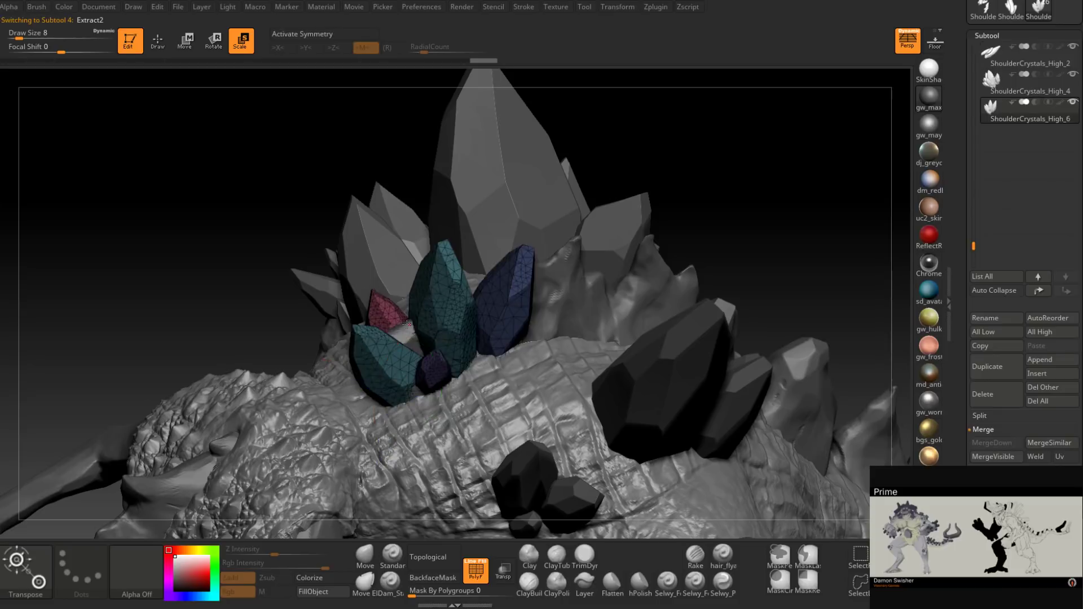
{"action": "left_click_drag", "start_coordinate": [789, 248], "coordinate": [817, 209]}
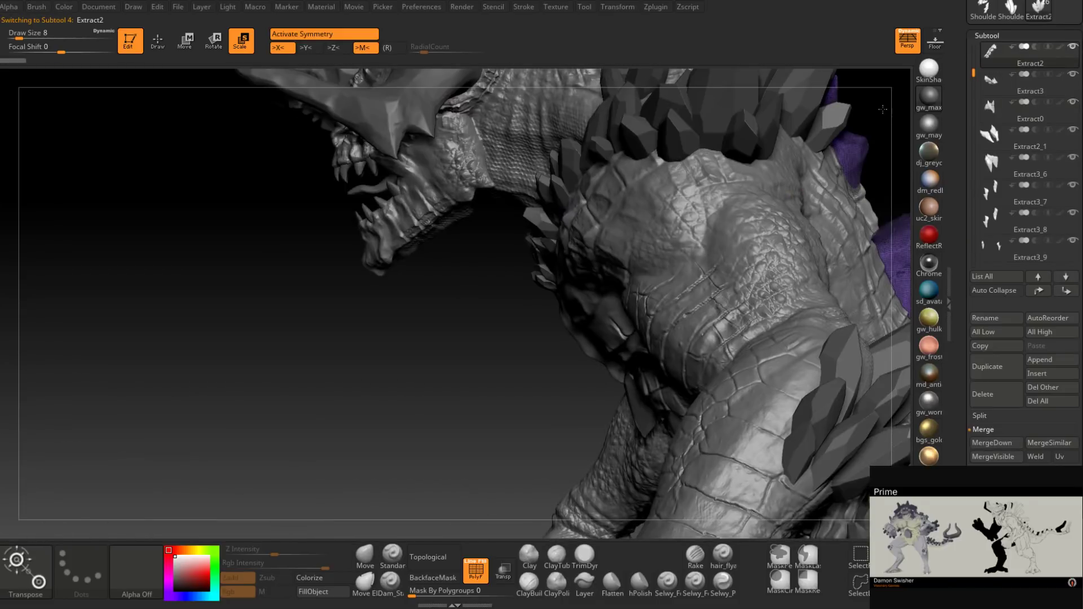
{"action": "left_click_drag", "start_coordinate": [883, 109], "coordinate": [704, 278], "text": "alt"}
{"action": "right_click_drag", "start_coordinate": [703, 278], "coordinate": [655, 382], "text": "ctrl"}
{"action": "mouse_move", "coordinate": [655, 382]}
{"action": "left_mouse_down", "text": "alt"}
{"action": "mouse_move", "coordinate": [641, 204]}
{"action": "mouse_move", "coordinate": [638, 226]}
{"action": "mouse_move", "coordinate": [652, 238]}
{"action": "mouse_move", "coordinate": [633, 239]}
{"action": "left_mouse_up", "text": "alt"}
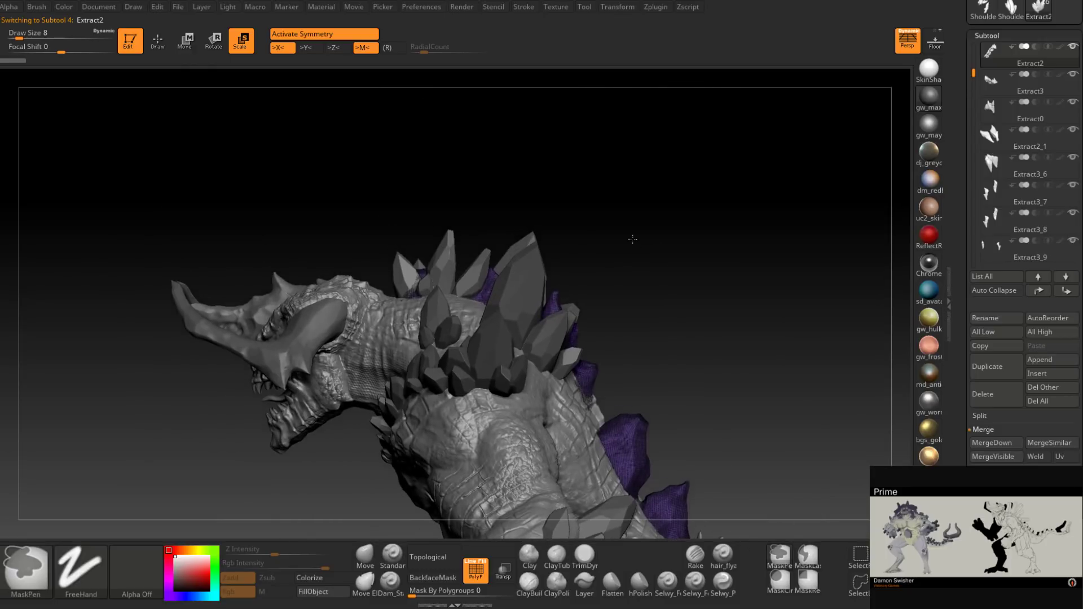
{"action": "right_click_drag", "start_coordinate": [633, 239], "coordinate": [671, 228], "text": "ctrl"}
{"action": "left_click_drag", "start_coordinate": [702, 228], "coordinate": [706, 259], "text": "alt"}
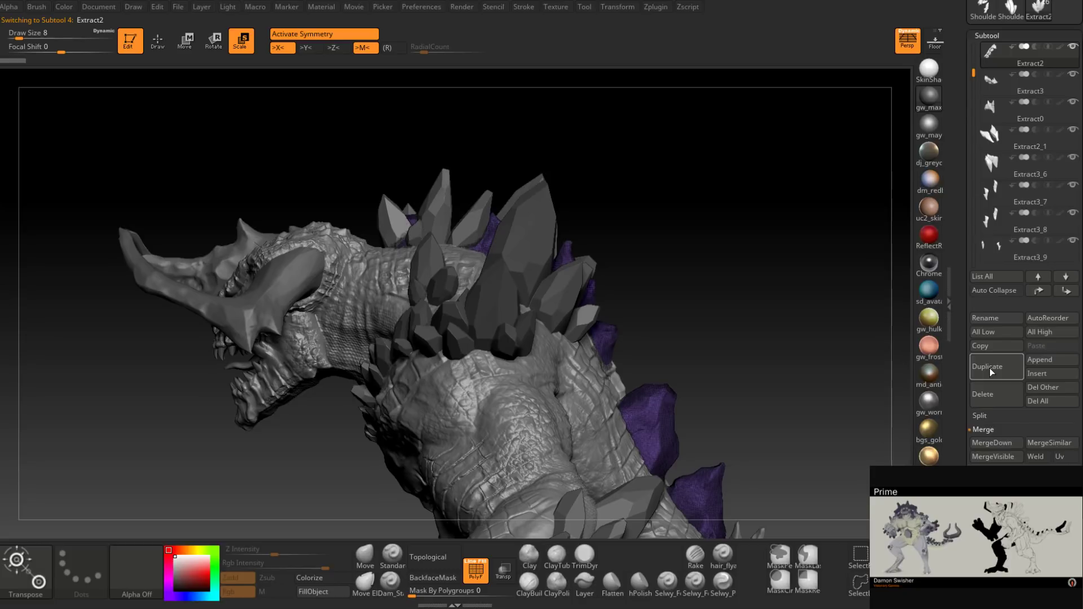
{"action": "left_click", "coordinate": [989, 368]}
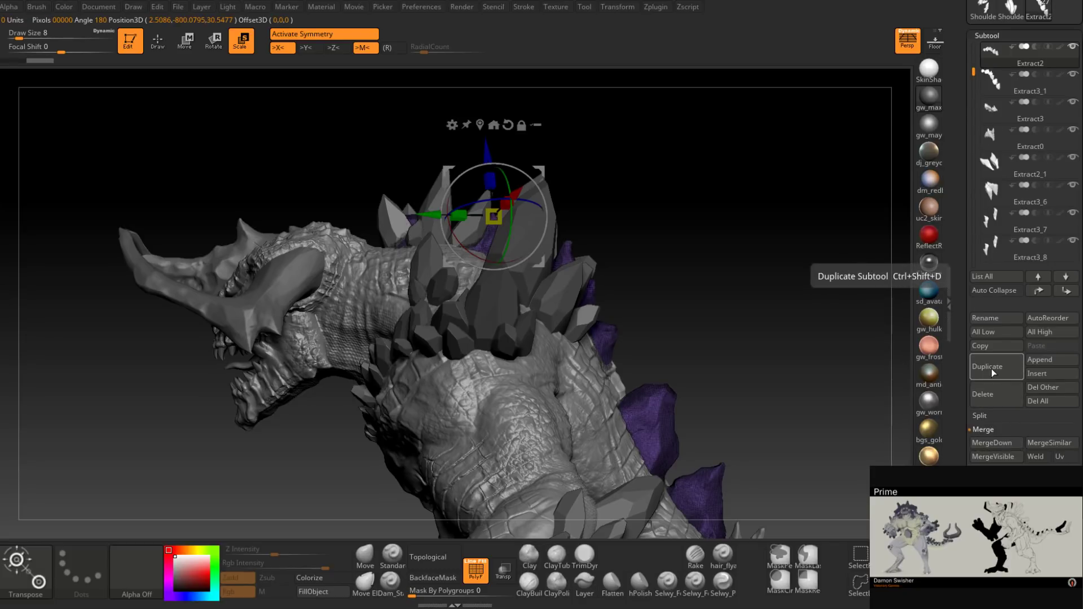
{"action": "left_click", "coordinate": [994, 391]}
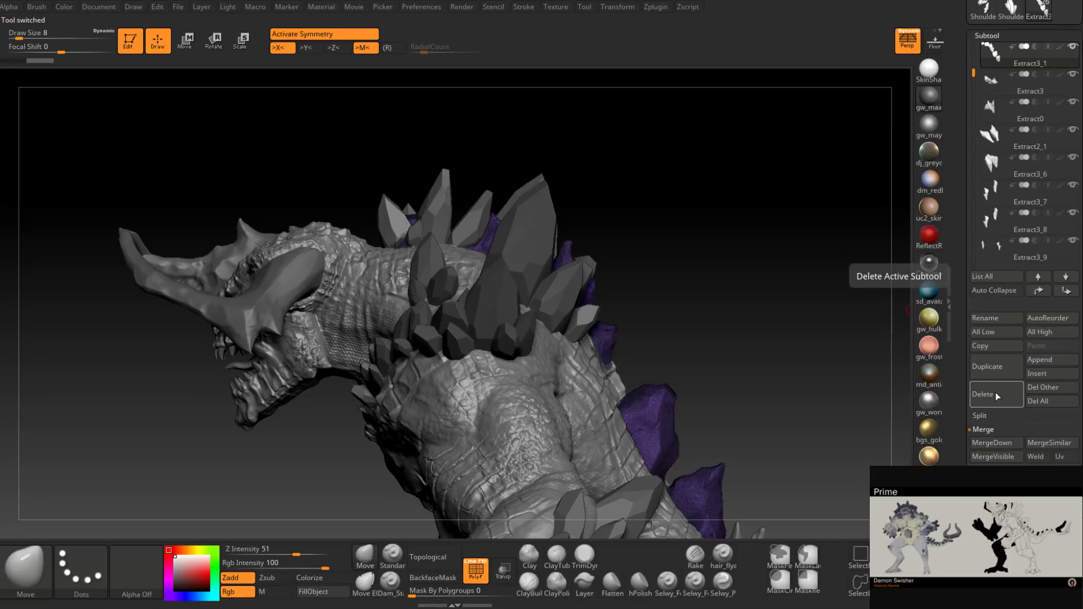
{"action": "left_click", "coordinate": [995, 392]}
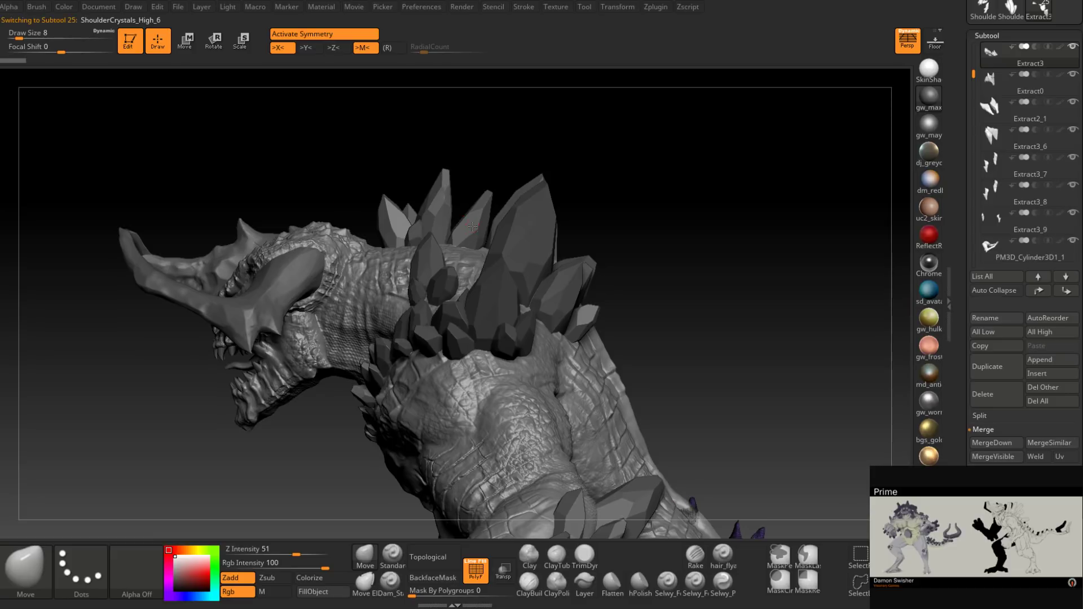
Step: Duplicate the merged neck cluster ShoulderCrystals_High_6, turn the copy around about 177 degrees and place it on the upper spine between the shoulders
{"action": "left_click", "coordinate": [472, 227], "text": "alt"}
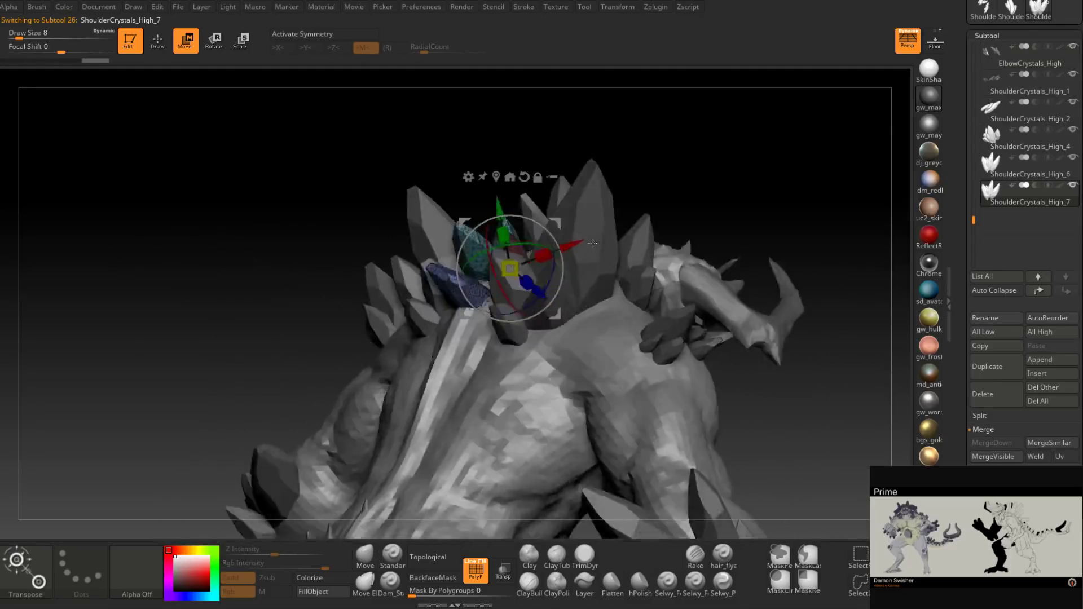
{"action": "right_click_drag", "start_coordinate": [614, 255], "coordinate": [598, 210]}
{"action": "left_click_drag", "start_coordinate": [597, 210], "coordinate": [563, 269]}
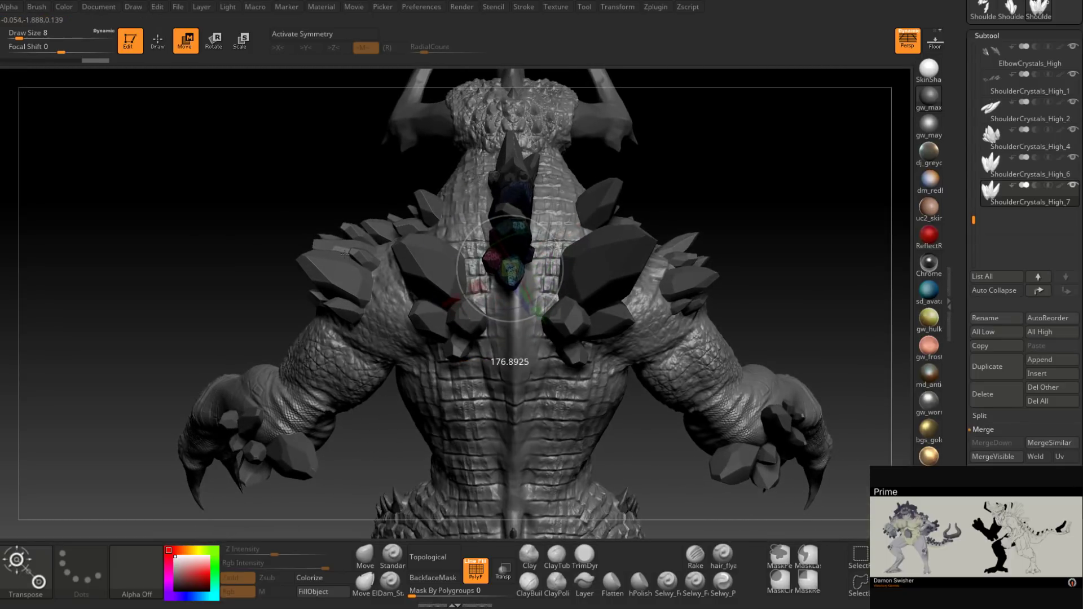
{"action": "left_click_drag", "start_coordinate": [353, 267], "coordinate": [353, 266]}
{"action": "left_click_drag", "start_coordinate": [671, 127], "coordinate": [555, 217]}
{"action": "left_click_drag", "start_coordinate": [565, 281], "coordinate": [658, 225]}
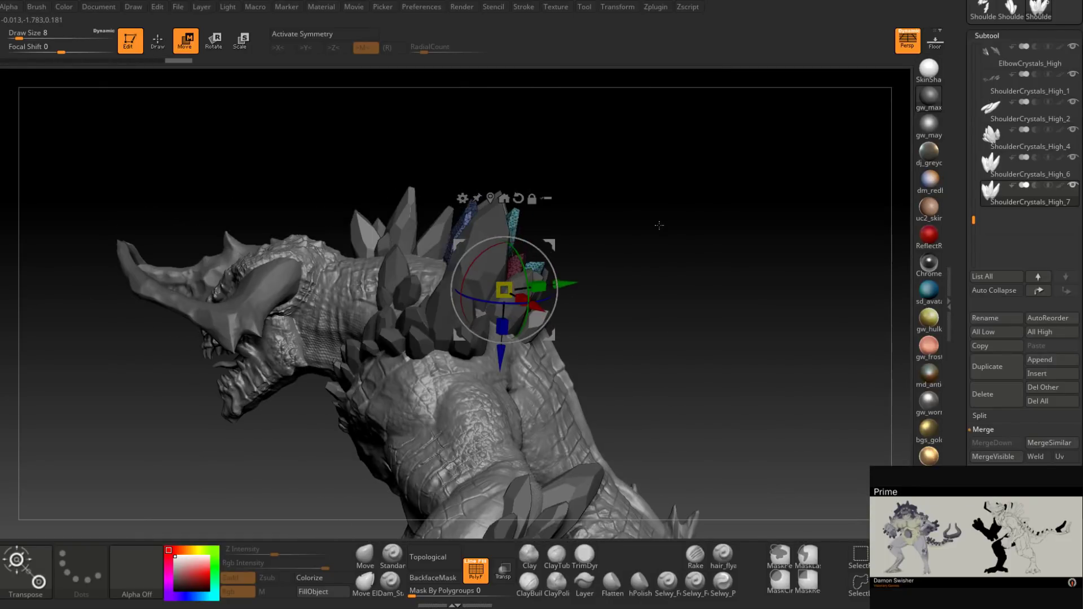
{"action": "left_click_drag", "start_coordinate": [554, 260], "coordinate": [532, 242]}
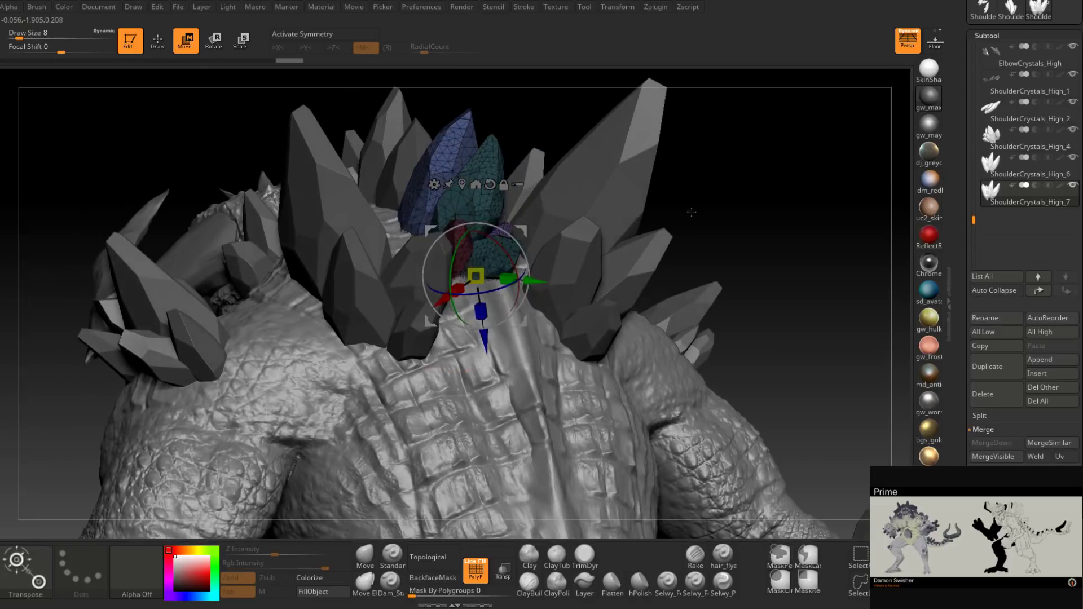
Step: Mask parts of the copied spine cluster and reposition its lowest crystal so it leans backward along the spine
{"action": "left_click", "coordinate": [495, 252], "text": "ctrl"}
{"action": "left_click_drag", "start_coordinate": [725, 192], "coordinate": [565, 210]}
{"action": "key", "text": "ctrl+z"}
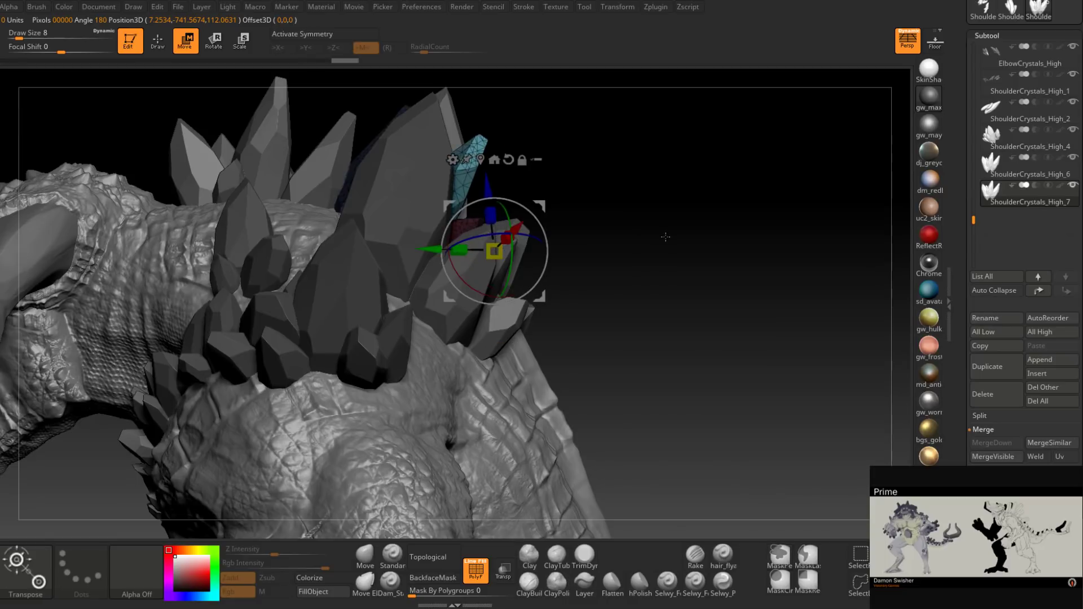
{"action": "left_click_drag", "start_coordinate": [665, 236], "coordinate": [628, 242]}
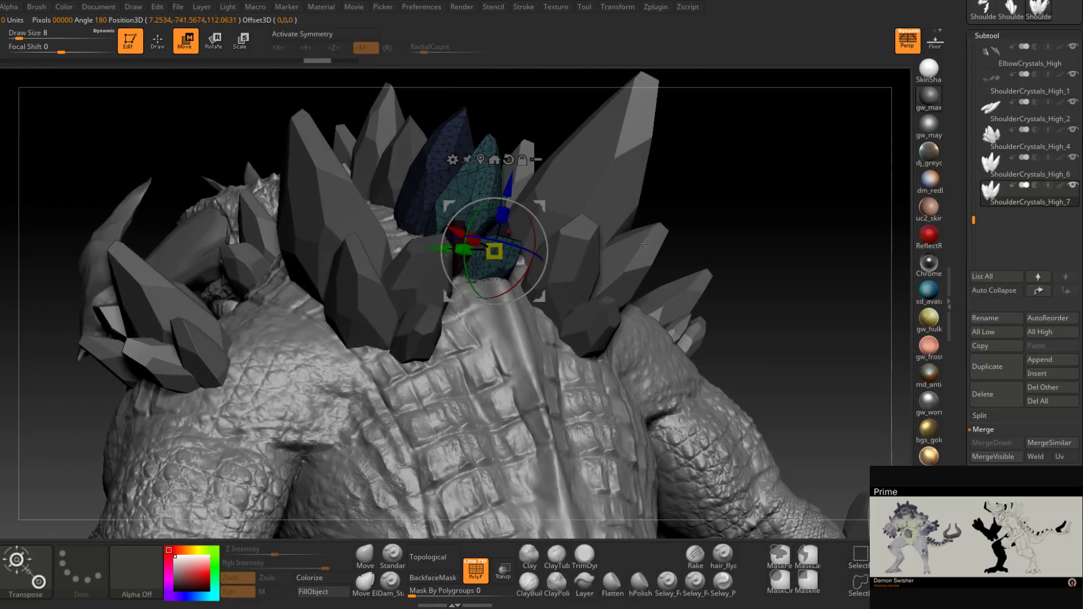
{"action": "mouse_move", "coordinate": [767, 217]}
{"action": "left_mouse_down"}
{"action": "mouse_move", "coordinate": [801, 218]}
{"action": "mouse_move", "coordinate": [780, 217]}
{"action": "left_mouse_up"}
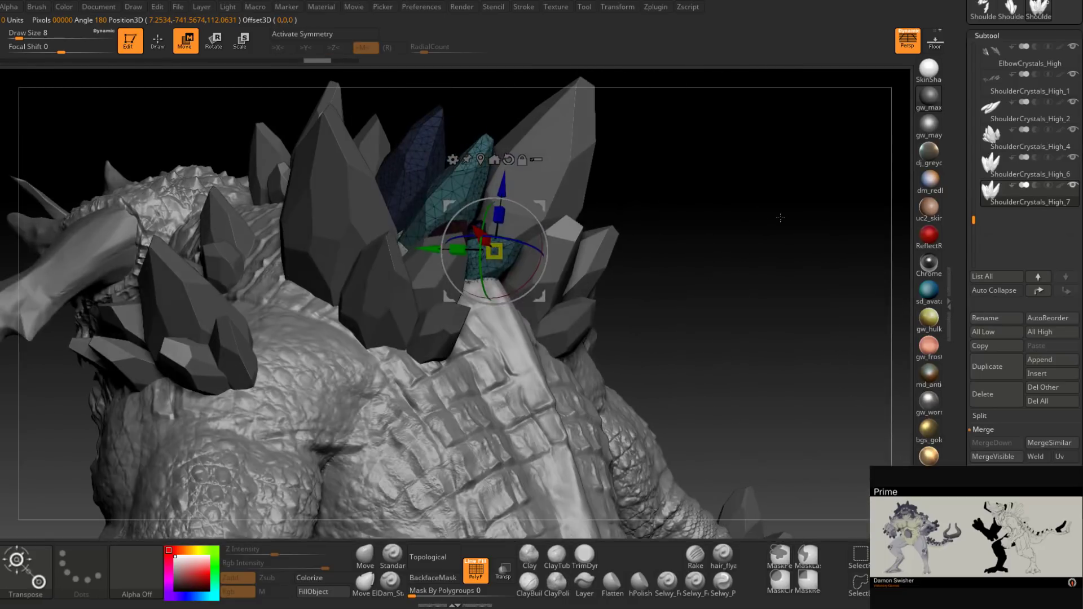
{"action": "left_click", "coordinate": [157, 41]}
{"action": "mouse_move", "coordinate": [647, 164]}
{"action": "left_mouse_down"}
{"action": "mouse_move", "coordinate": [685, 204]}
{"action": "mouse_move", "coordinate": [500, 246]}
{"action": "left_mouse_up"}
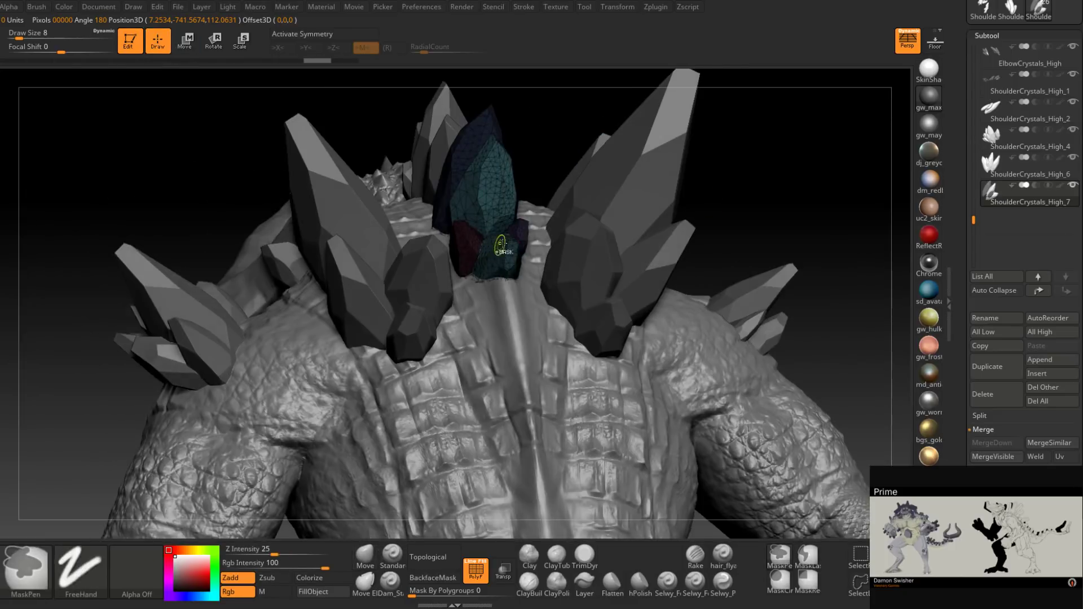
{"action": "mouse_move", "coordinate": [779, 160]}
{"action": "left_mouse_down"}
{"action": "mouse_move", "coordinate": [812, 164]}
{"action": "mouse_move", "coordinate": [719, 199]}
{"action": "mouse_move", "coordinate": [655, 269]}
{"action": "mouse_move", "coordinate": [768, 346]}
{"action": "mouse_move", "coordinate": [642, 358]}
{"action": "mouse_move", "coordinate": [639, 396]}
{"action": "mouse_move", "coordinate": [627, 249]}
{"action": "left_mouse_up"}
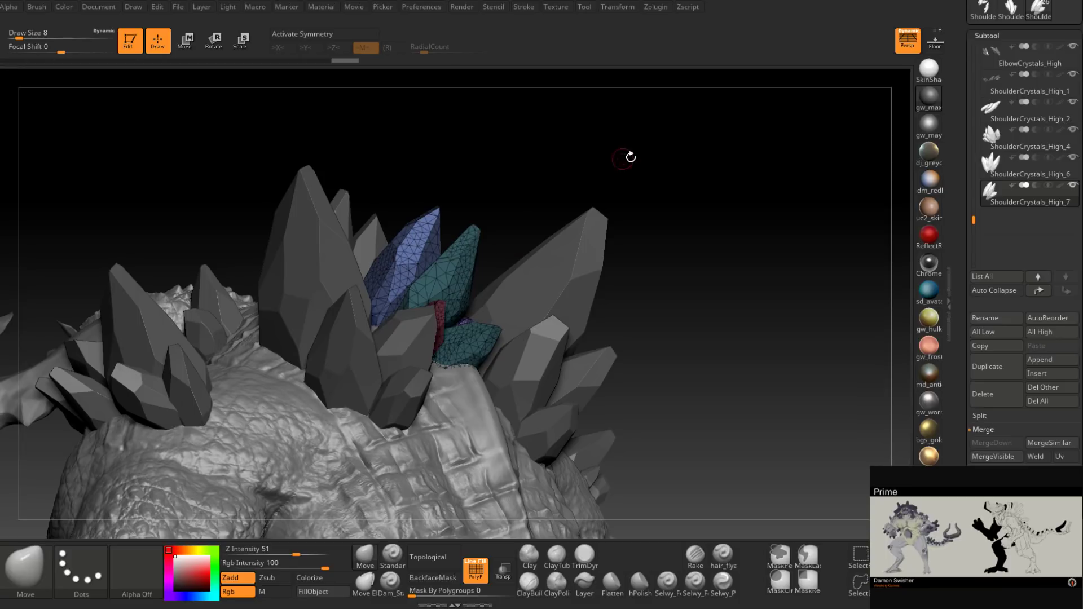
{"action": "left_click_drag", "start_coordinate": [628, 157], "coordinate": [588, 347]}
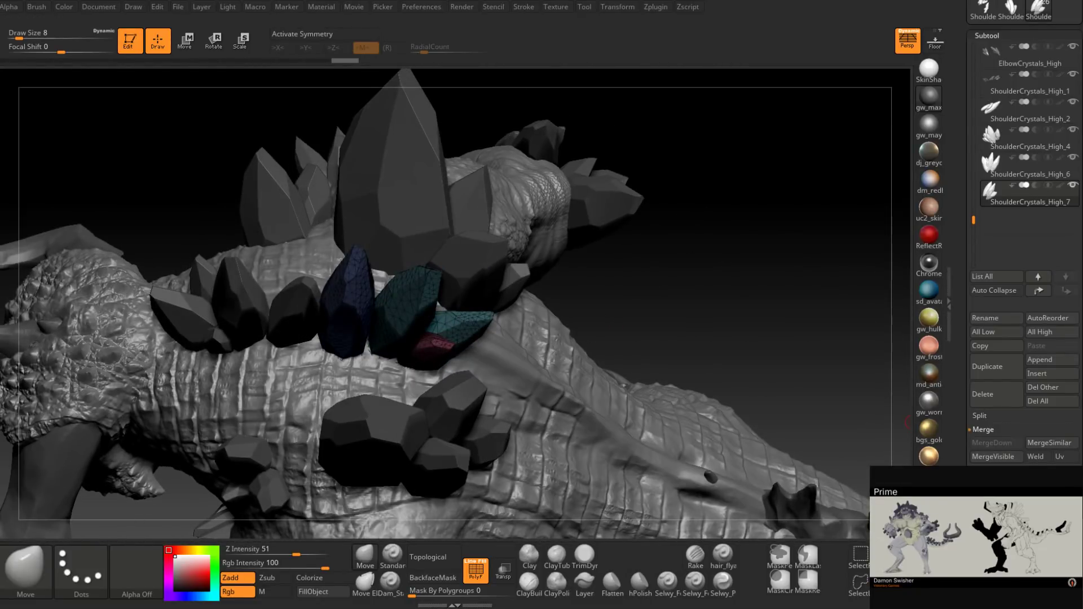
Step: Split the upper-spine crystal cluster ShoulderCrystals_High_7 into separate polygroups for each crystal with Auto Groups
{"action": "left_click_drag", "start_coordinate": [1011, 451], "coordinate": [1011, 404]}
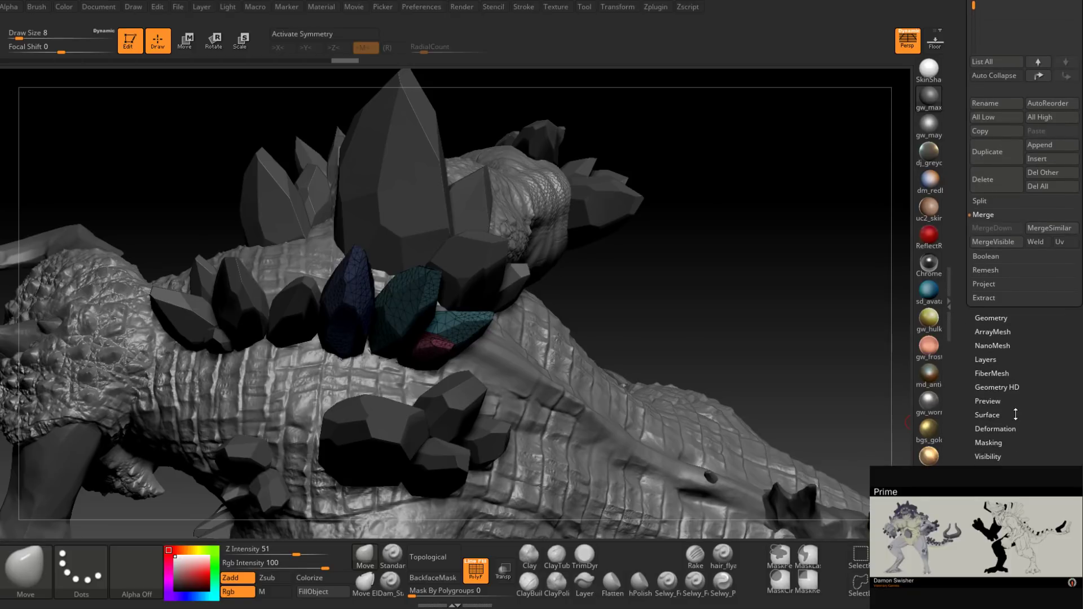
{"action": "left_click", "coordinate": [985, 471]}
{"action": "left_click_drag", "start_coordinate": [1012, 315], "coordinate": [1012, 473]}
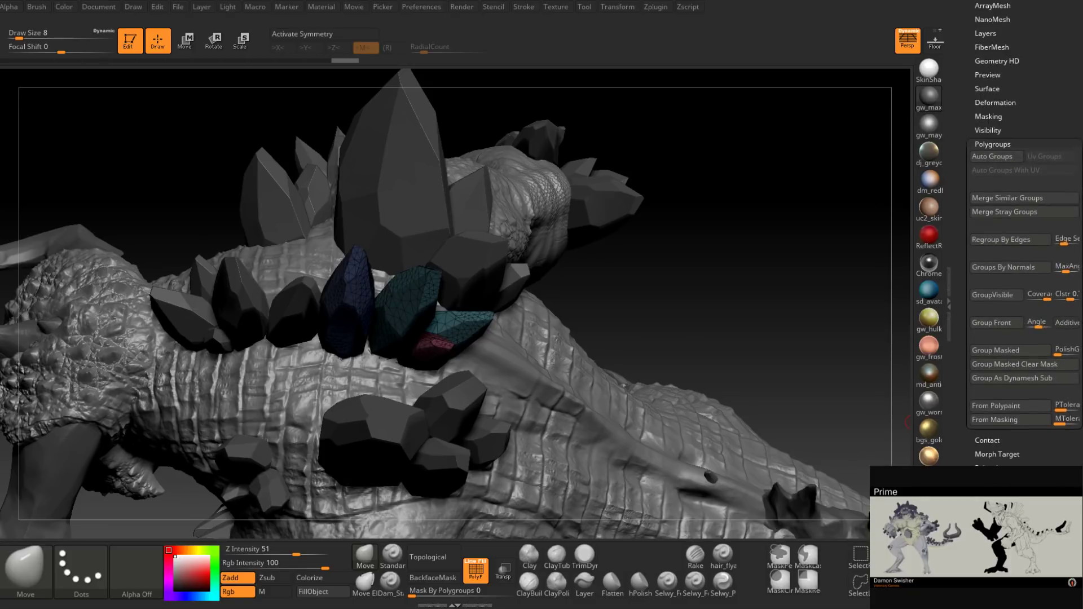
{"action": "mouse_move", "coordinate": [756, 319]}
{"action": "left_mouse_down"}
{"action": "mouse_move", "coordinate": [719, 271]}
{"action": "mouse_move", "coordinate": [648, 307]}
{"action": "mouse_move", "coordinate": [657, 317]}
{"action": "mouse_move", "coordinate": [856, 271]}
{"action": "left_mouse_up"}
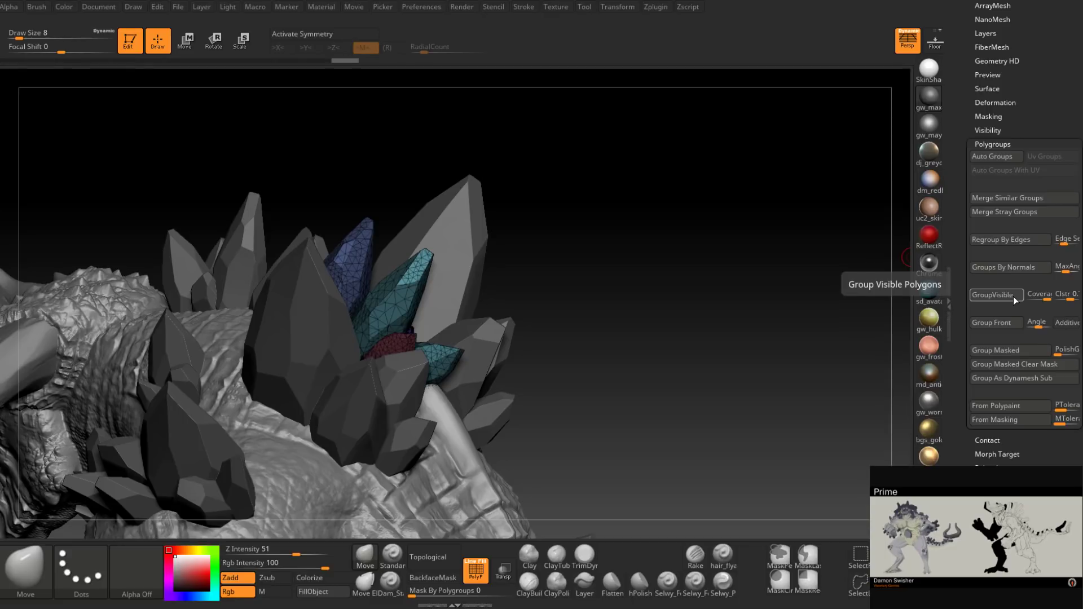
{"action": "mouse_move", "coordinate": [757, 235]}
{"action": "left_mouse_down"}
{"action": "mouse_move", "coordinate": [691, 295]}
{"action": "mouse_move", "coordinate": [699, 258]}
{"action": "mouse_move", "coordinate": [696, 395]}
{"action": "mouse_move", "coordinate": [635, 317]}
{"action": "mouse_move", "coordinate": [593, 321]}
{"action": "mouse_move", "coordinate": [660, 353]}
{"action": "mouse_move", "coordinate": [588, 342]}
{"action": "left_mouse_up"}
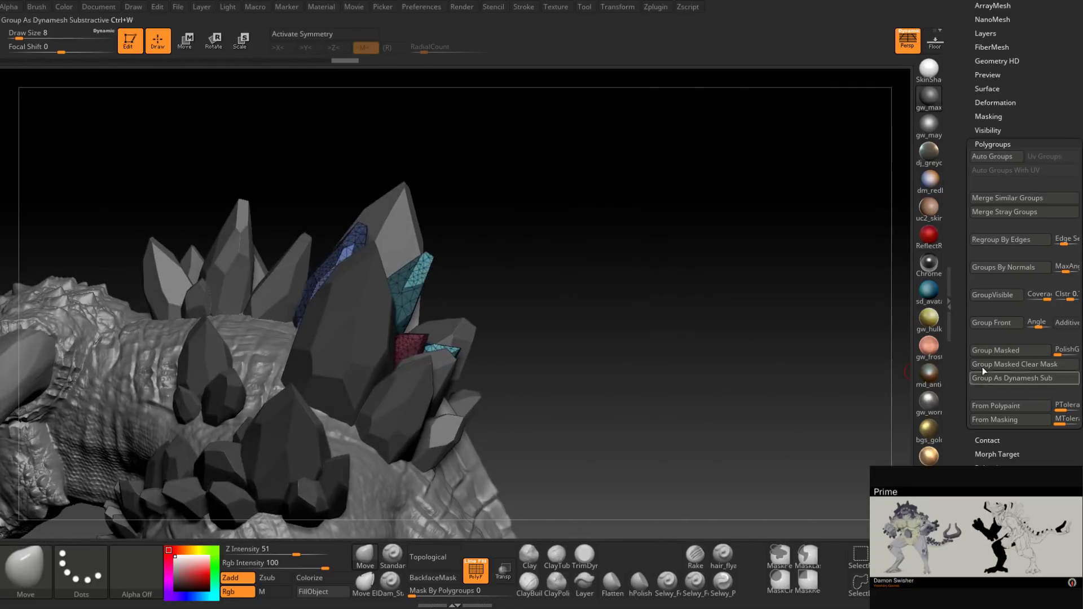
{"action": "left_click", "coordinate": [990, 157]}
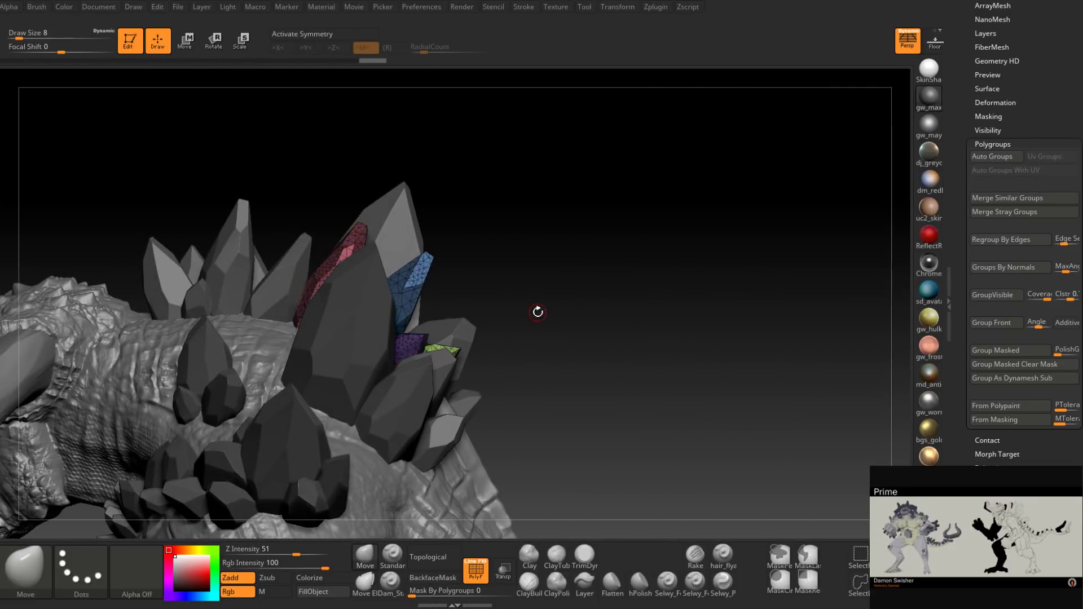
Step: Mask all but the uppermost crystal of the upper-spine cluster, centre the gizmo on it and adjust its placement behind the neck
{"action": "mouse_move", "coordinate": [538, 312]}
{"action": "left_mouse_down"}
{"action": "mouse_move", "coordinate": [494, 344]}
{"action": "mouse_move", "coordinate": [537, 328]}
{"action": "mouse_move", "coordinate": [545, 411]}
{"action": "left_mouse_up"}
{"action": "left_click", "coordinate": [441, 358], "text": "ctrl+shift"}
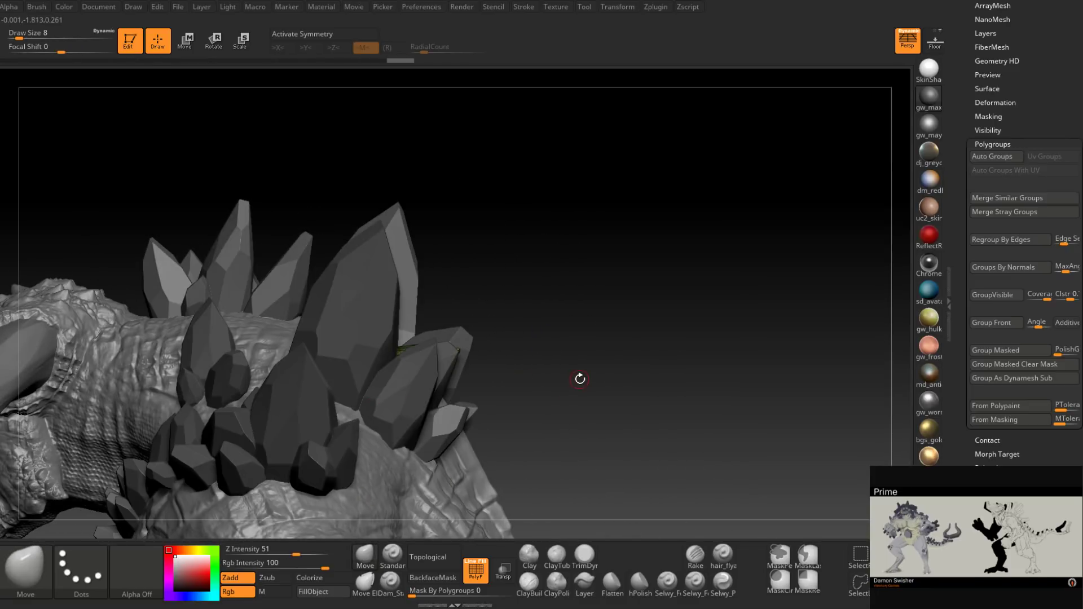
{"action": "mouse_move", "coordinate": [549, 354]}
{"action": "left_mouse_down"}
{"action": "mouse_move", "coordinate": [563, 367]}
{"action": "mouse_move", "coordinate": [299, 360]}
{"action": "mouse_move", "coordinate": [546, 351]}
{"action": "mouse_move", "coordinate": [512, 376]}
{"action": "mouse_move", "coordinate": [563, 387]}
{"action": "left_mouse_up"}
{"action": "left_click", "coordinate": [186, 40]}
{"action": "left_click", "coordinate": [390, 293]}
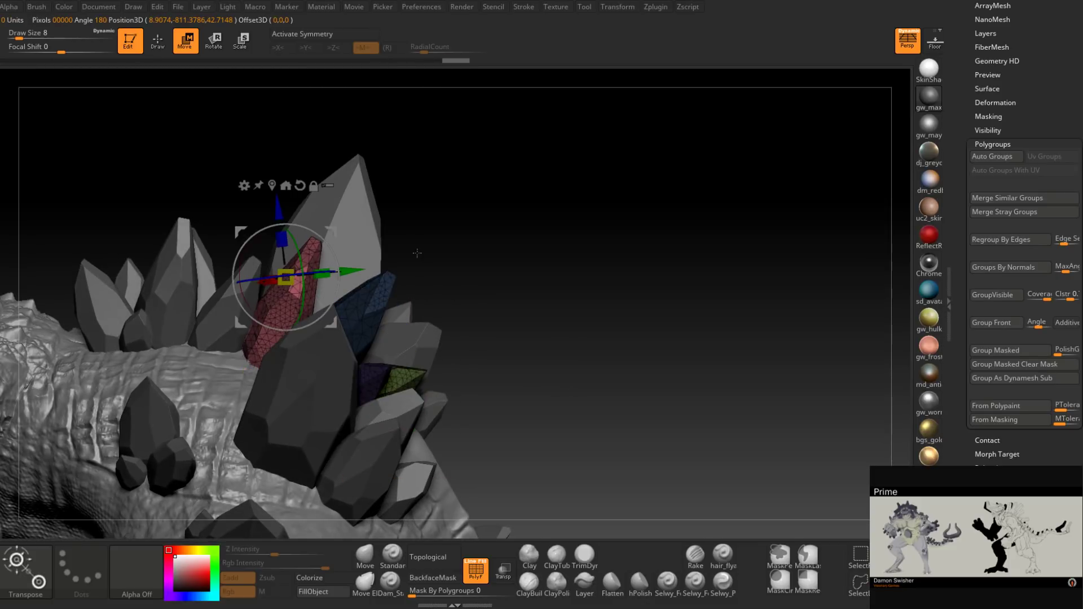
{"action": "left_click_drag", "start_coordinate": [417, 254], "coordinate": [338, 265]}
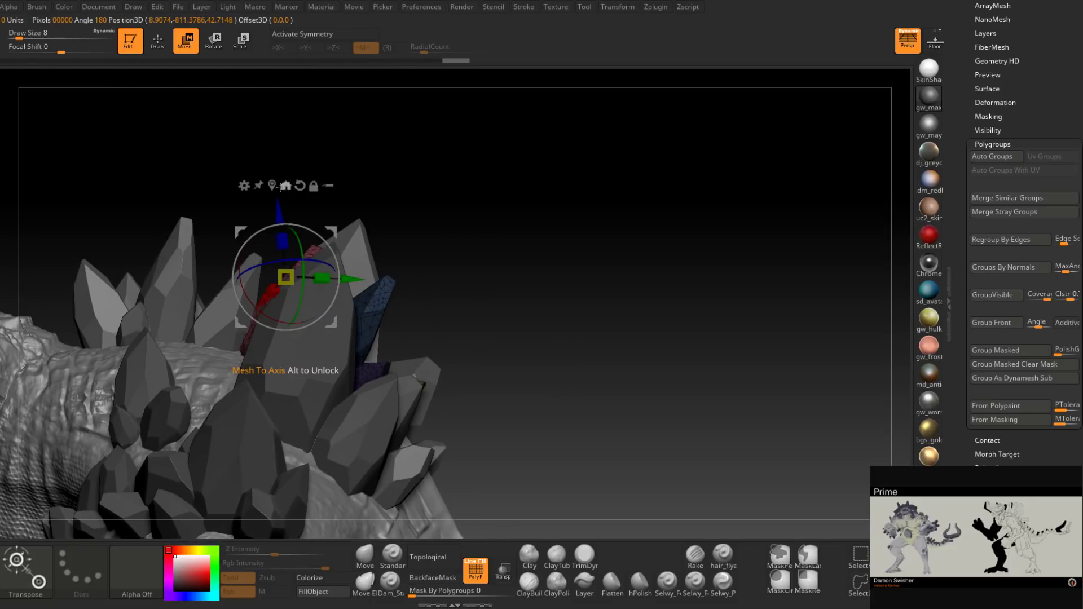
{"action": "left_click", "coordinate": [273, 186]}
{"action": "left_click_drag", "start_coordinate": [472, 255], "coordinate": [537, 241], "text": "alt"}
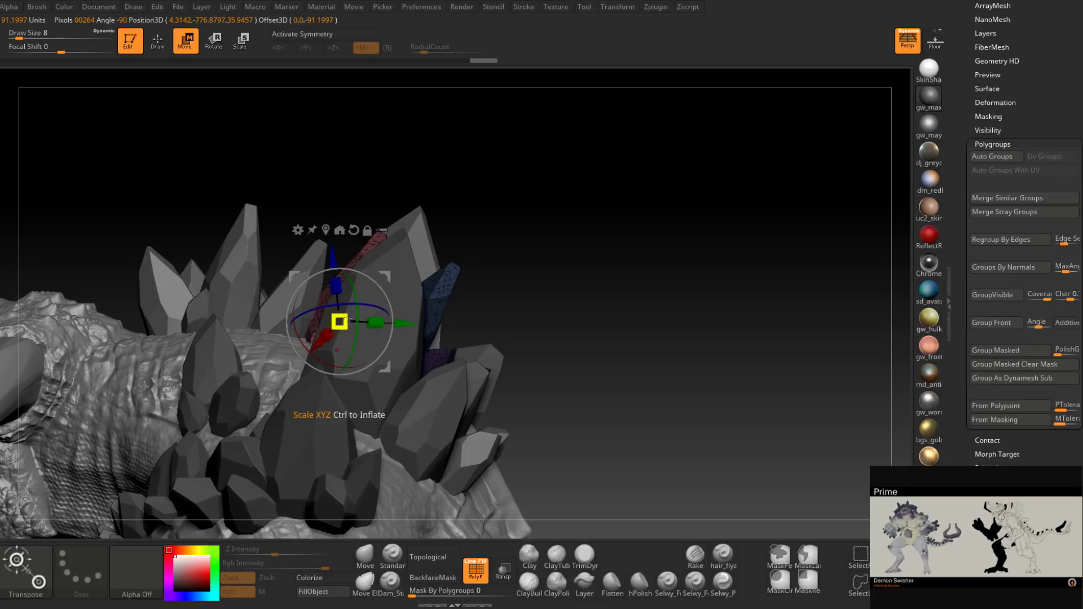
Step: Unmask the lowest crystals of the upper-spine cluster individually and reposition them against the back between the shoulders
{"action": "left_click", "coordinate": [442, 354], "text": "ctrl"}
{"action": "left_click_drag", "start_coordinate": [450, 354], "coordinate": [466, 333]}
{"action": "left_click_drag", "start_coordinate": [536, 322], "coordinate": [761, 324]}
{"action": "left_click_drag", "start_coordinate": [496, 310], "coordinate": [442, 431]}
{"action": "left_click", "coordinate": [450, 410], "text": "ctrl"}
{"action": "left_click_drag", "start_coordinate": [648, 367], "coordinate": [722, 371]}
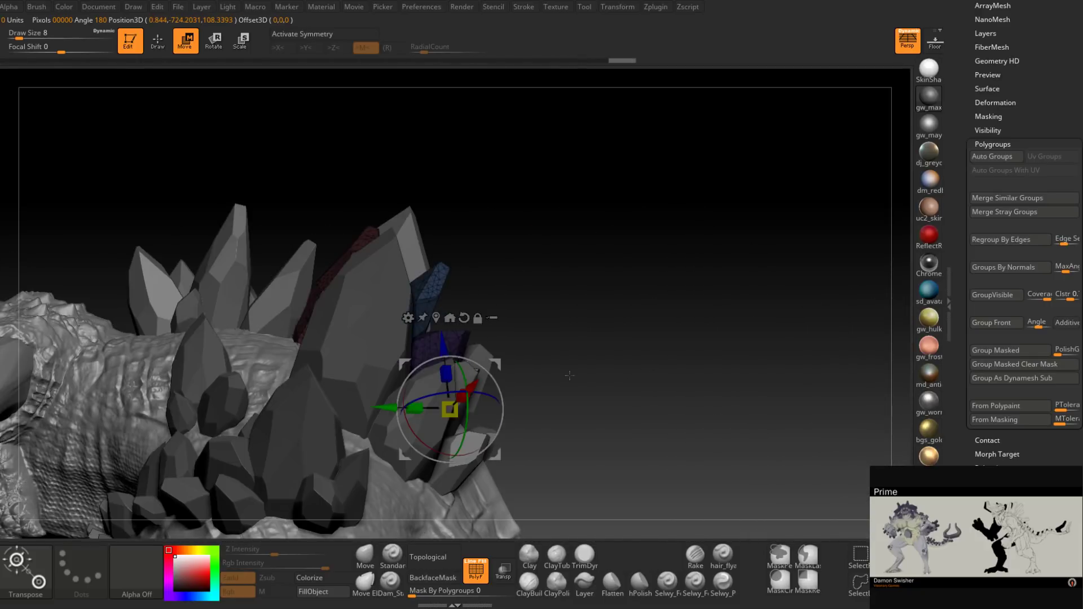
{"action": "left_click_drag", "start_coordinate": [499, 363], "coordinate": [607, 372]}
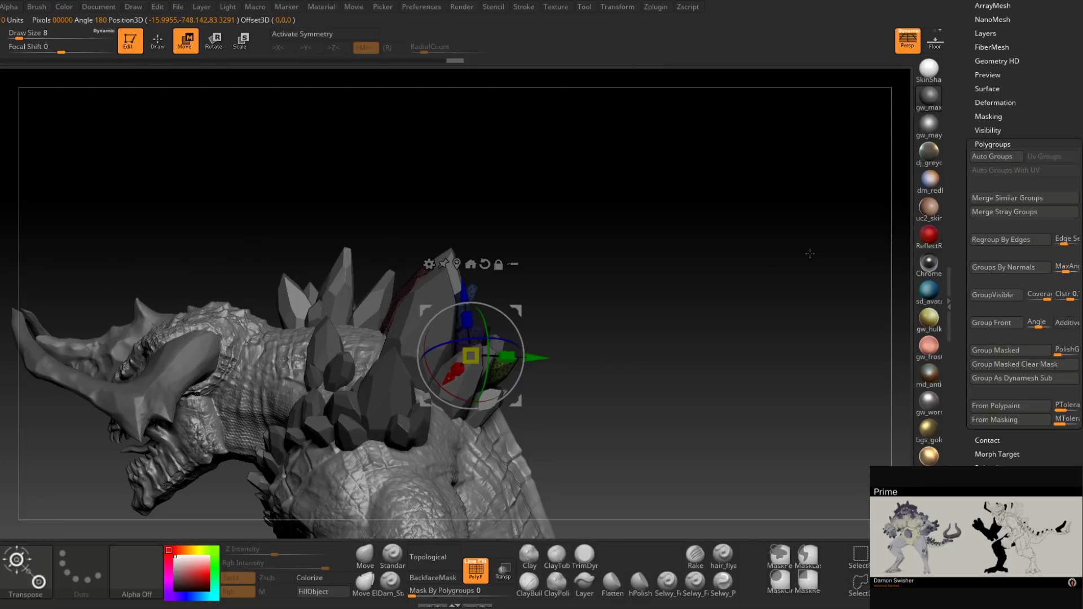
Step: Merge ShoulderCrystals_High_6 and ShoulderCrystals_High_7 into one subtool and duplicate the combined crystal cluster
{"action": "left_click_drag", "start_coordinate": [604, 222], "coordinate": [594, 258]}
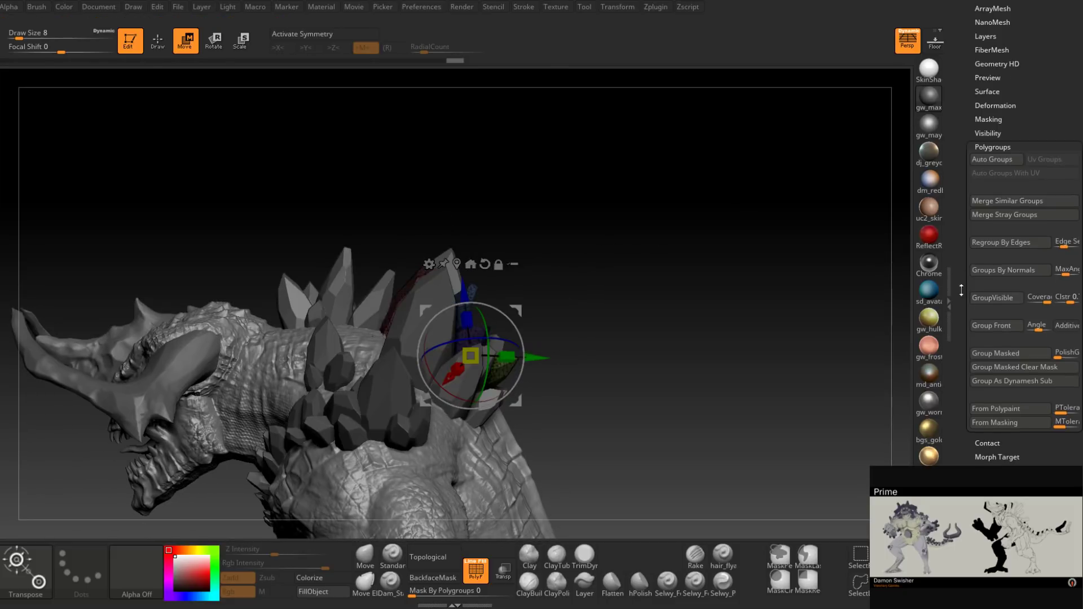
{"action": "scroll", "coordinate": [986, 254], "scroll_direction": "up", "scroll_amount": 5}
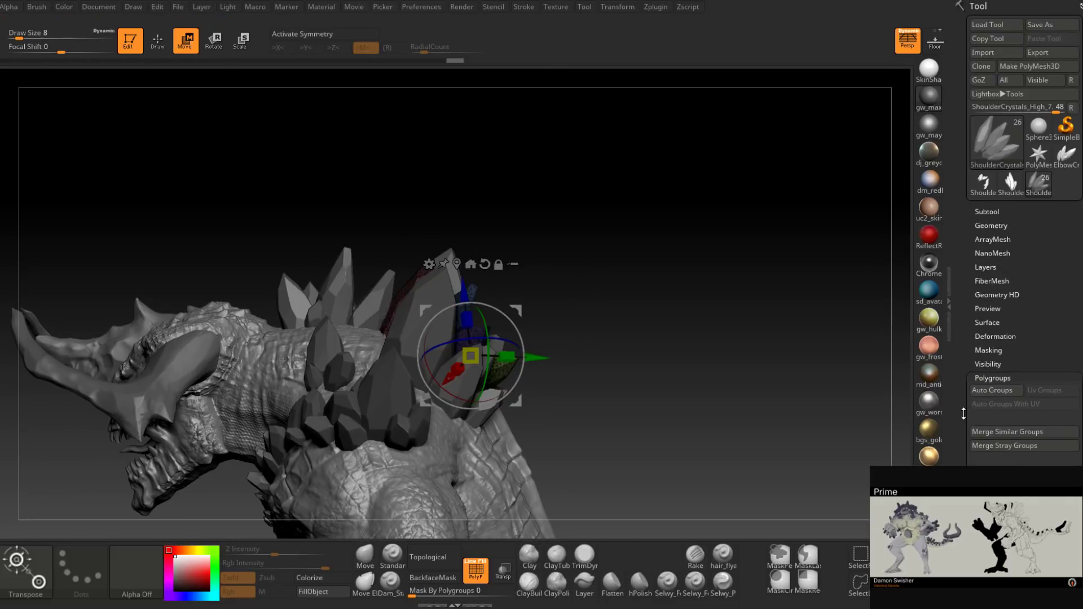
{"action": "left_click", "coordinate": [988, 212]}
{"action": "left_click", "coordinate": [992, 340]}
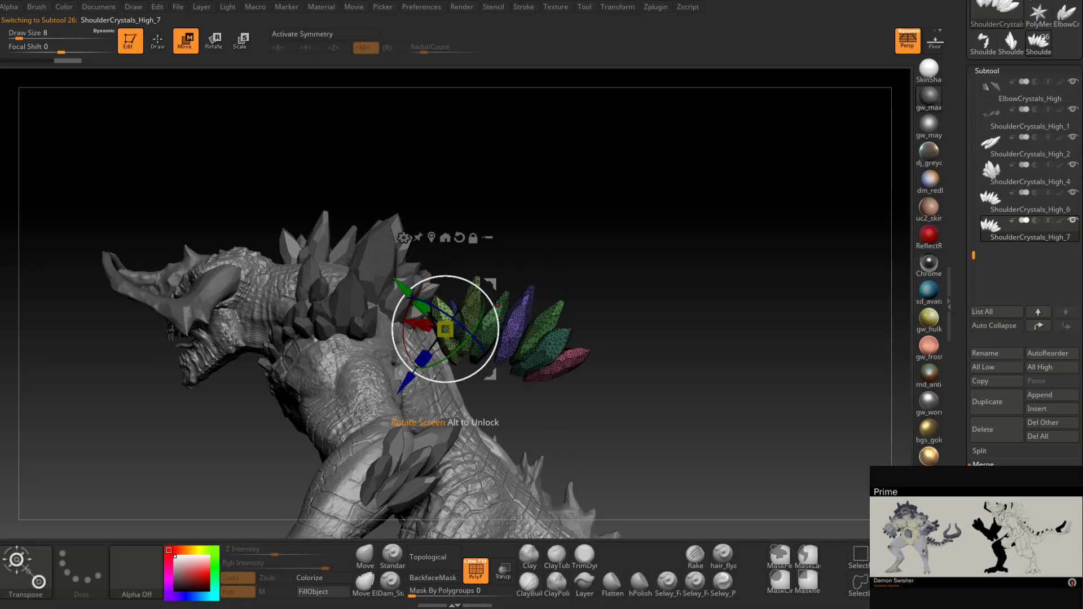
Step: Rotate the duplicated cluster to follow the slope of the back and place it along the middle of the spine
{"action": "left_click_drag", "start_coordinate": [497, 305], "coordinate": [501, 344]}
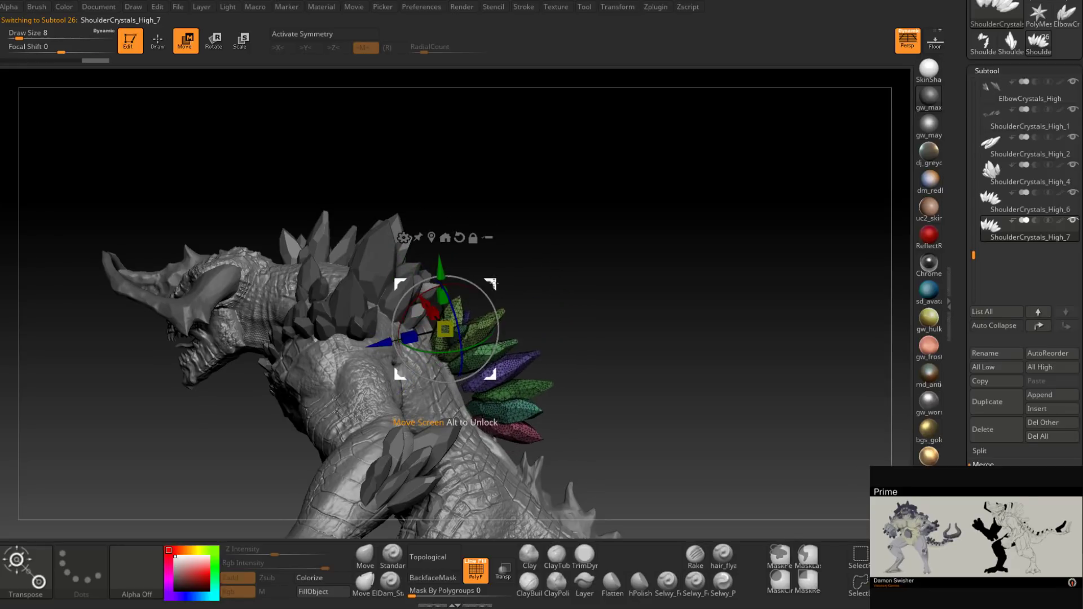
{"action": "left_click_drag", "start_coordinate": [493, 283], "coordinate": [472, 339]}
{"action": "left_click_drag", "start_coordinate": [581, 317], "coordinate": [531, 328]}
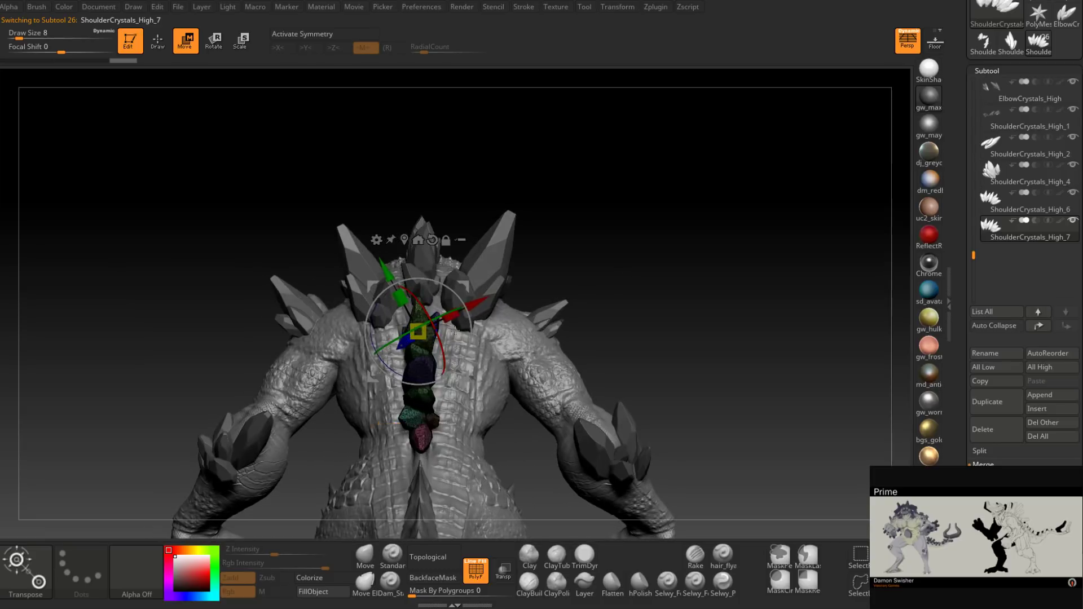
{"action": "left_click_drag", "start_coordinate": [477, 330], "coordinate": [516, 366]}
{"action": "left_click_drag", "start_coordinate": [621, 347], "coordinate": [576, 397]}
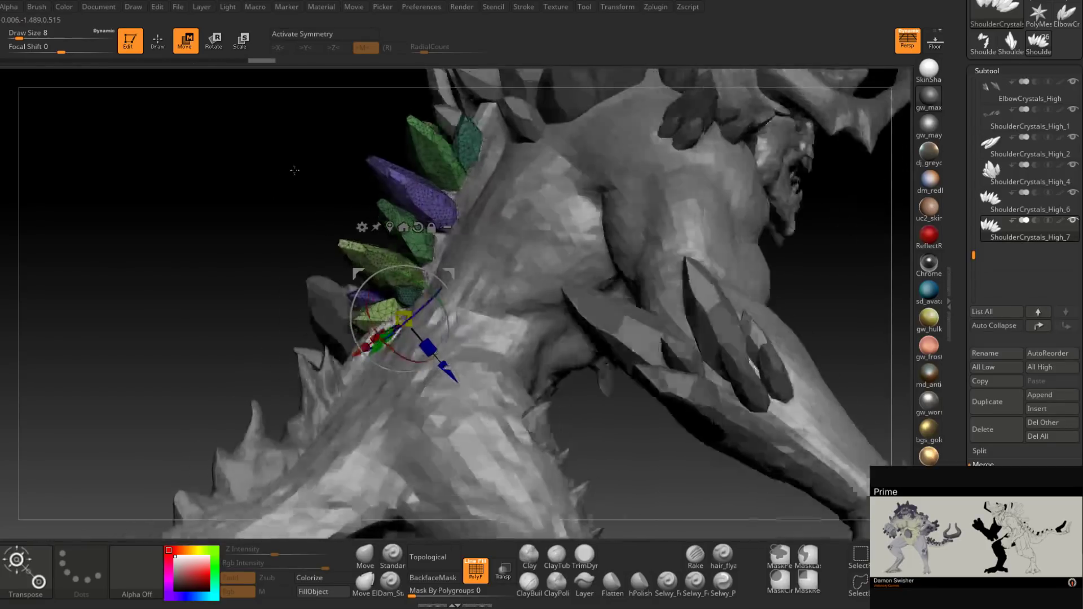
Step: Mask all but the topmost crystal of the copied spine cluster, then rotate and move it up against the shoulder crystals
{"action": "left_click_drag", "start_coordinate": [295, 171], "coordinate": [589, 355]}
{"action": "left_click_drag", "start_coordinate": [509, 220], "coordinate": [358, 244]}
{"action": "left_click", "coordinate": [357, 244], "text": "ctrl"}
{"action": "left_click_drag", "start_coordinate": [530, 218], "coordinate": [437, 191]}
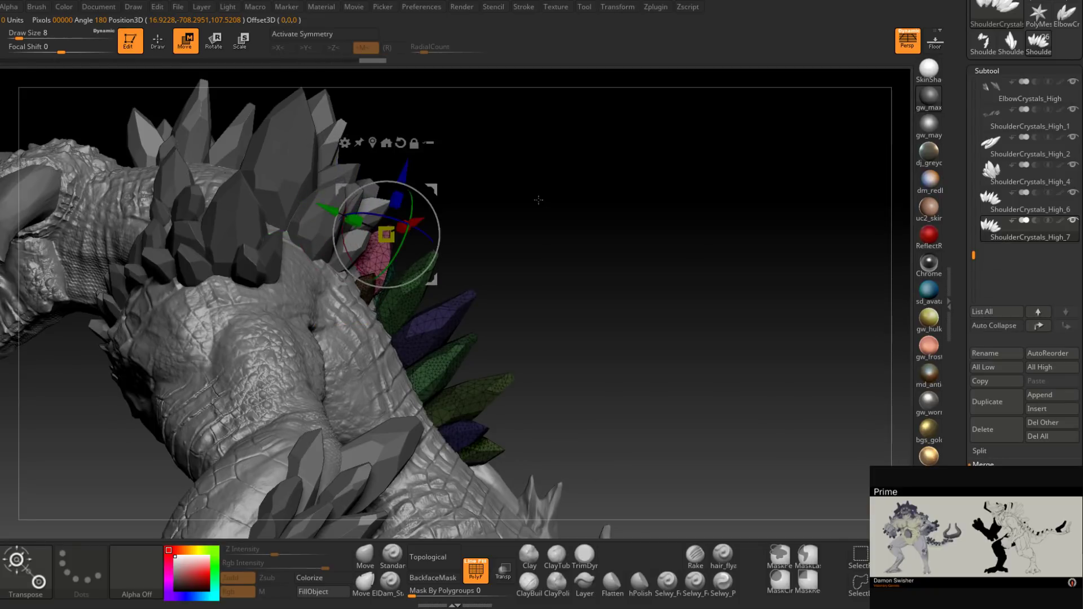
{"action": "mouse_move", "coordinate": [539, 198]}
{"action": "left_mouse_down"}
{"action": "mouse_move", "coordinate": [477, 207]}
{"action": "mouse_move", "coordinate": [541, 205]}
{"action": "left_mouse_up"}
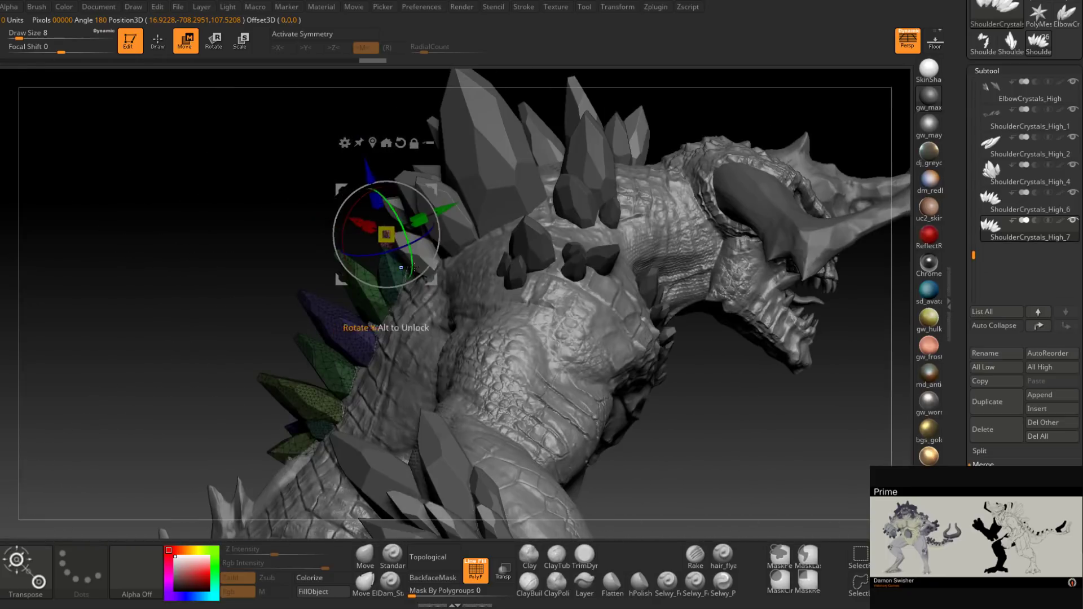
{"action": "left_click_drag", "start_coordinate": [435, 190], "coordinate": [440, 221]}
{"action": "left_click_drag", "start_coordinate": [294, 226], "coordinate": [248, 223]}
{"action": "mouse_move", "coordinate": [437, 218]}
{"action": "left_mouse_down"}
{"action": "mouse_move", "coordinate": [438, 190]}
{"action": "mouse_move", "coordinate": [426, 209]}
{"action": "mouse_move", "coordinate": [415, 202]}
{"action": "mouse_move", "coordinate": [428, 212]}
{"action": "left_mouse_up"}
{"action": "left_click_drag", "start_coordinate": [254, 162], "coordinate": [373, 197]}
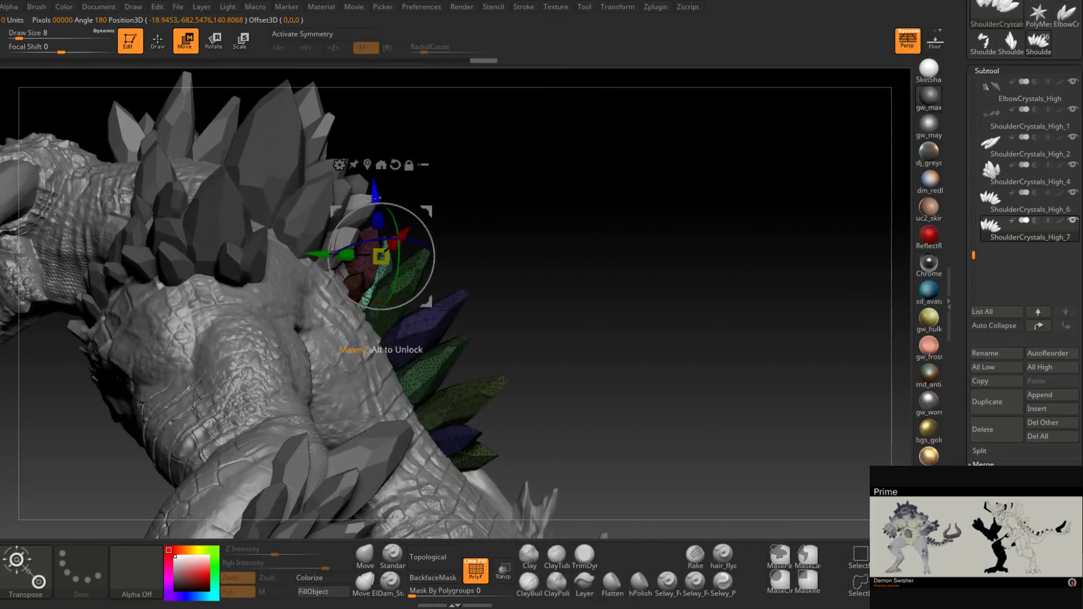
Step: Isolate the brown and pink crystals at the cluster's upper end, adjust their size and placement, and undo the last adjustment
{"action": "left_click", "coordinate": [362, 280], "text": "ctrl"}
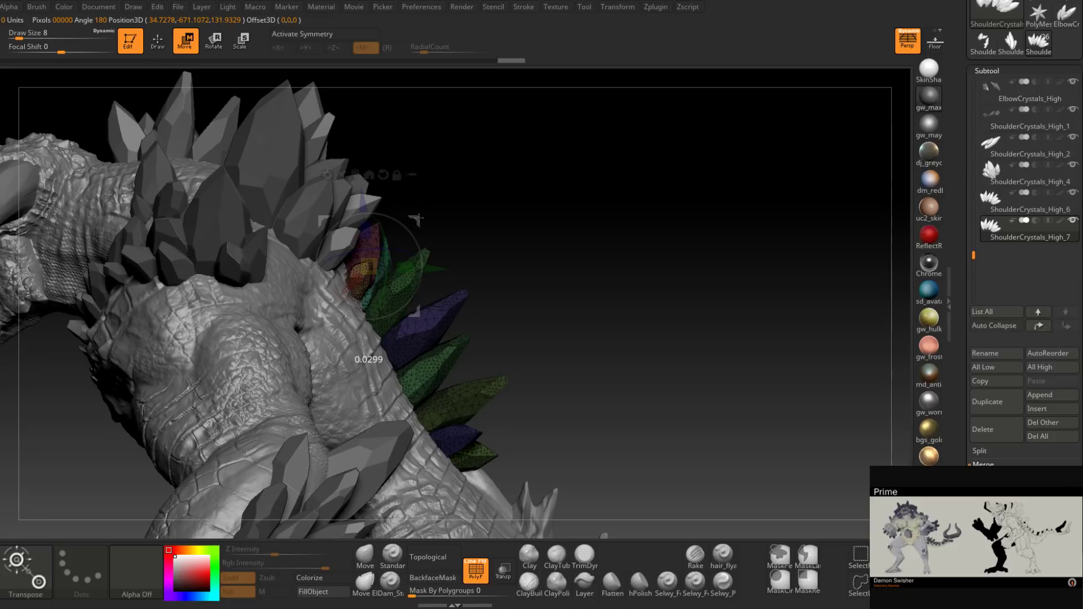
{"action": "mouse_move", "coordinate": [524, 194]}
{"action": "left_mouse_down"}
{"action": "mouse_move", "coordinate": [500, 183]}
{"action": "mouse_move", "coordinate": [505, 169]}
{"action": "mouse_move", "coordinate": [510, 179]}
{"action": "mouse_move", "coordinate": [442, 188]}
{"action": "mouse_move", "coordinate": [551, 181]}
{"action": "mouse_move", "coordinate": [539, 186]}
{"action": "left_mouse_up"}
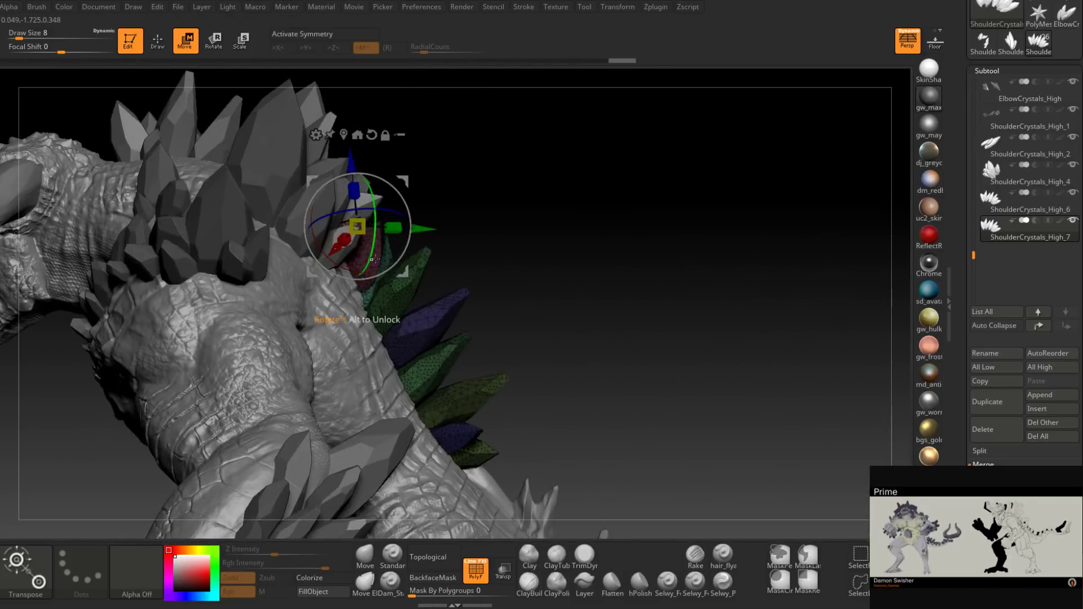
{"action": "left_click", "coordinate": [365, 268], "text": "ctrl"}
{"action": "left_click_drag", "start_coordinate": [422, 228], "coordinate": [399, 250]}
{"action": "left_click_drag", "start_coordinate": [499, 208], "coordinate": [422, 245]}
{"action": "left_click_drag", "start_coordinate": [507, 103], "coordinate": [610, 107]}
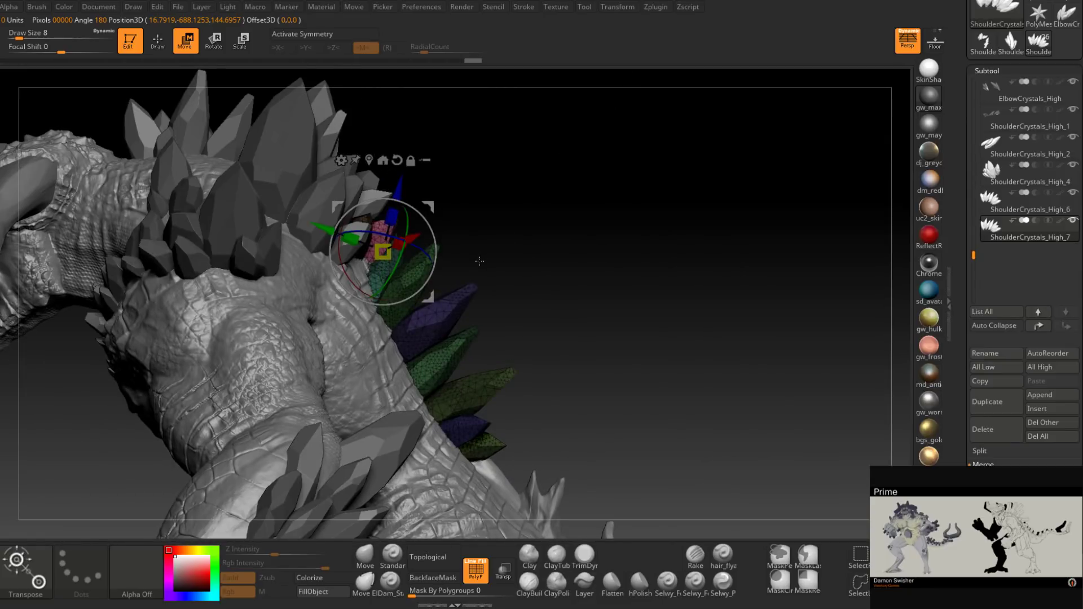
{"action": "left_click_drag", "start_coordinate": [479, 260], "coordinate": [452, 231]}
{"action": "left_click_drag", "start_coordinate": [452, 189], "coordinate": [508, 205]}
{"action": "key", "text": "ctrl+z"}
Step: Rotate and move the green and teal crystals just below the pink one so they fit the upper spine
{"action": "left_click", "coordinate": [429, 117]}
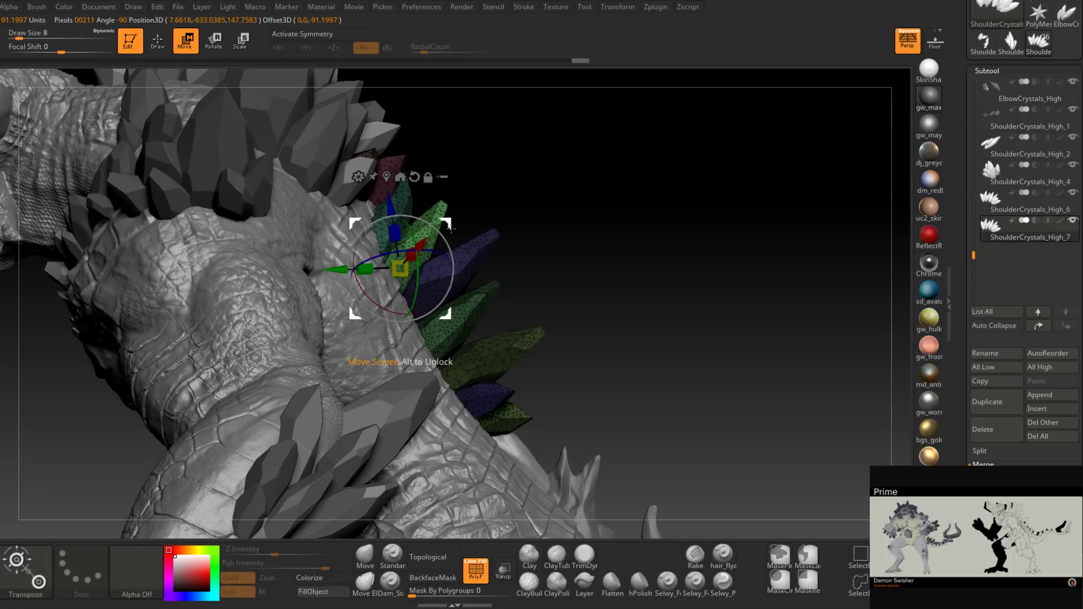
{"action": "left_click_drag", "start_coordinate": [453, 261], "coordinate": [453, 259]}
{"action": "left_click_drag", "start_coordinate": [452, 216], "coordinate": [417, 242]}
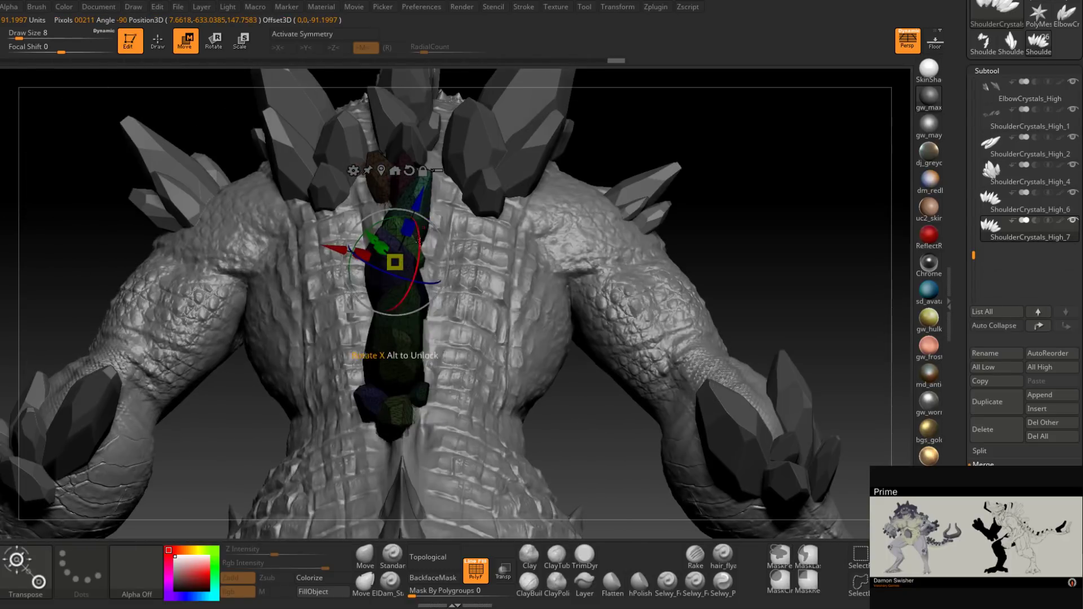
{"action": "left_click_drag", "start_coordinate": [428, 279], "coordinate": [694, 136]}
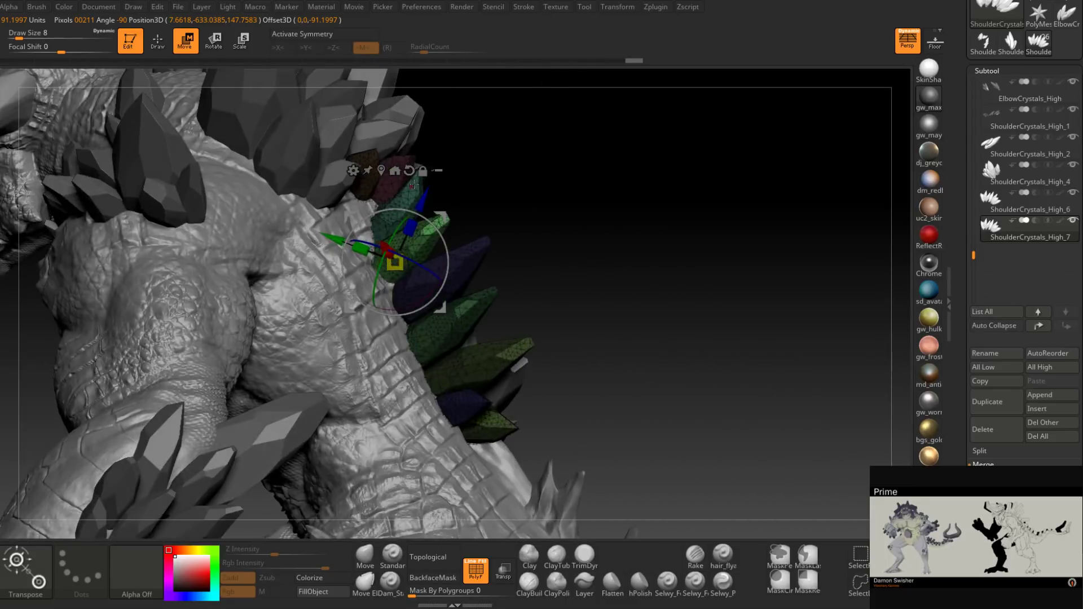
{"action": "left_click_drag", "start_coordinate": [526, 194], "coordinate": [550, 176]}
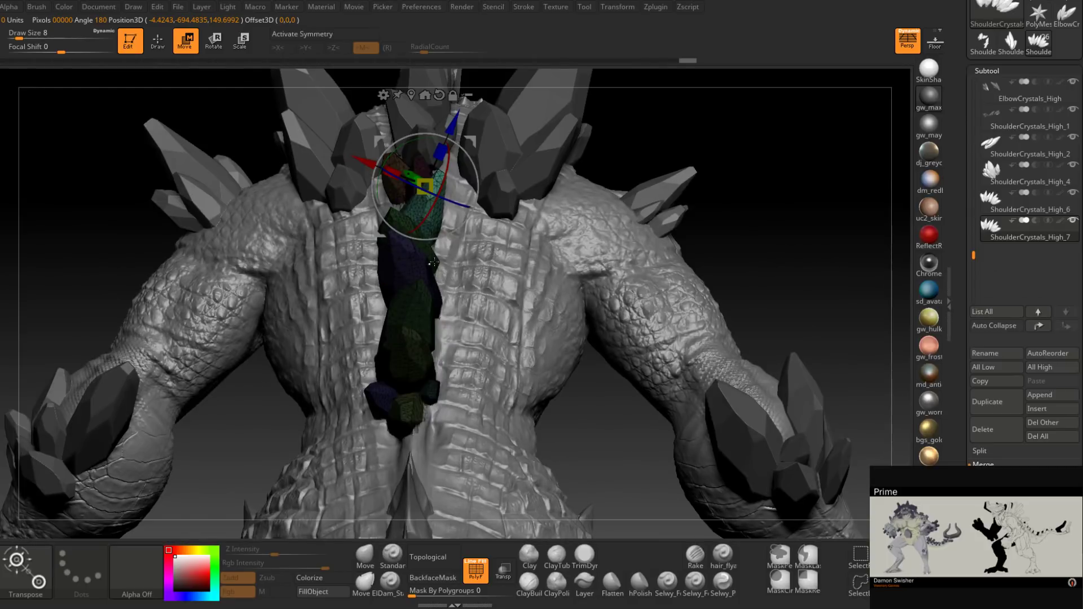
{"action": "left_click_drag", "start_coordinate": [435, 253], "coordinate": [513, 223]}
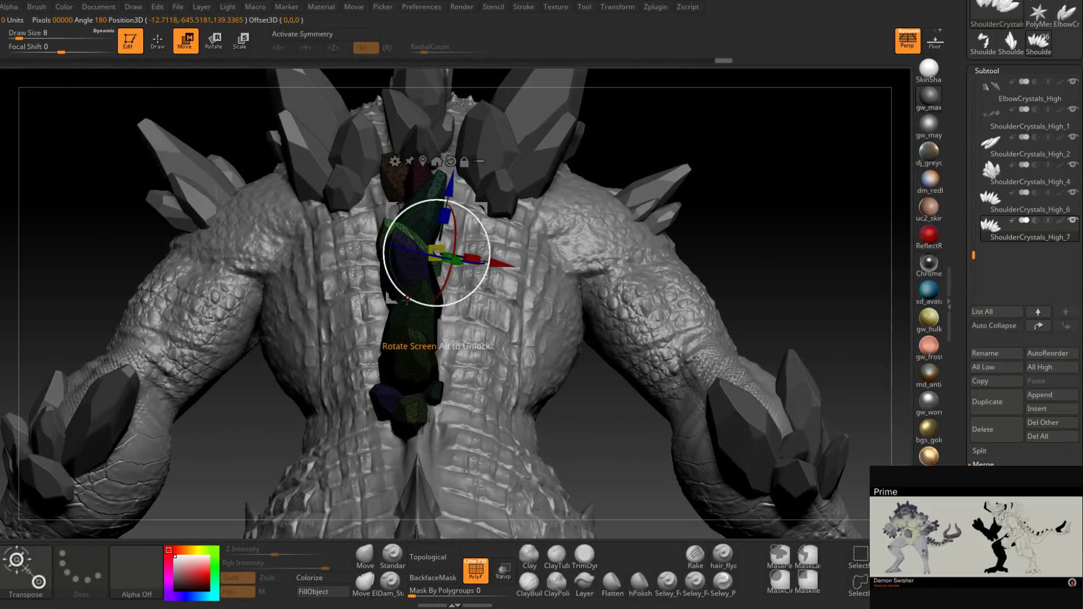
Step: Turn the green crystal below the teal one and shift it into line with the centre of the spine
{"action": "mouse_move", "coordinate": [770, 124]}
{"action": "left_mouse_down"}
{"action": "mouse_move", "coordinate": [807, 93]}
{"action": "mouse_move", "coordinate": [762, 127]}
{"action": "left_mouse_up"}
{"action": "left_click_drag", "start_coordinate": [576, 200], "coordinate": [472, 211]}
{"action": "left_click_drag", "start_coordinate": [677, 121], "coordinate": [612, 183]}
{"action": "left_click_drag", "start_coordinate": [480, 235], "coordinate": [476, 237]}
{"action": "left_click_drag", "start_coordinate": [400, 228], "coordinate": [395, 242]}
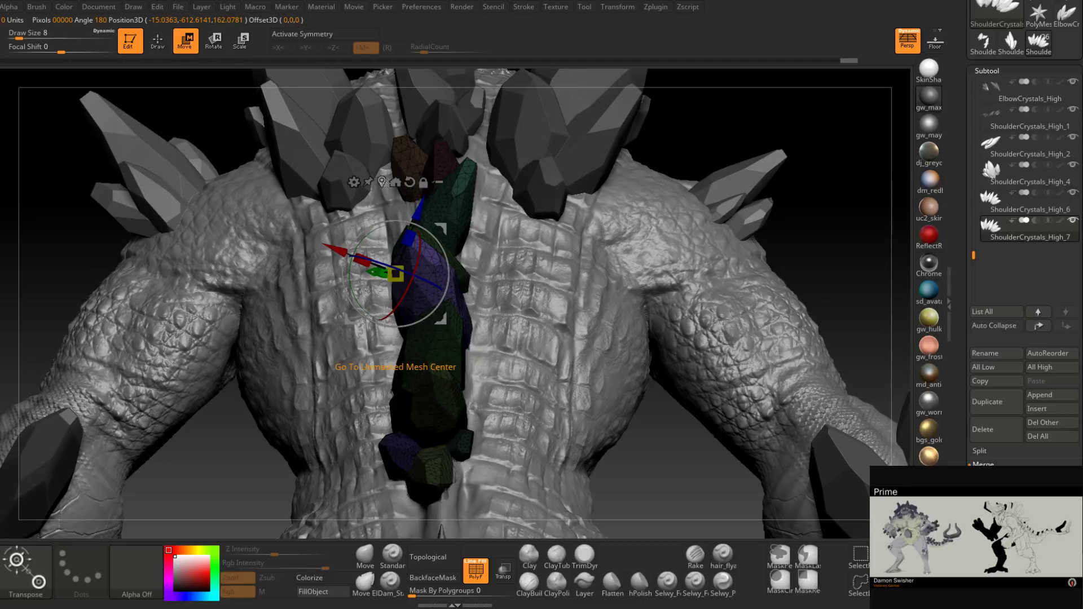
Step: Centre the gizmo on the purple crystal, then rotate it and move it across to the other side of the spine line
{"action": "left_click", "coordinate": [384, 184]}
{"action": "left_click_drag", "start_coordinate": [432, 307], "coordinate": [492, 262]}
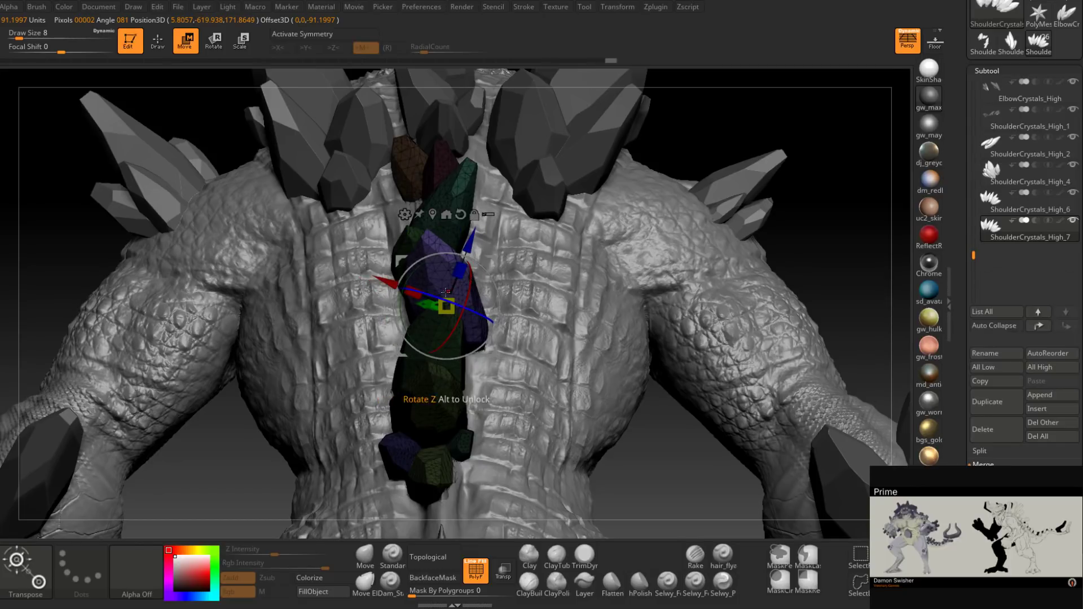
{"action": "left_click_drag", "start_coordinate": [442, 299], "coordinate": [467, 307]}
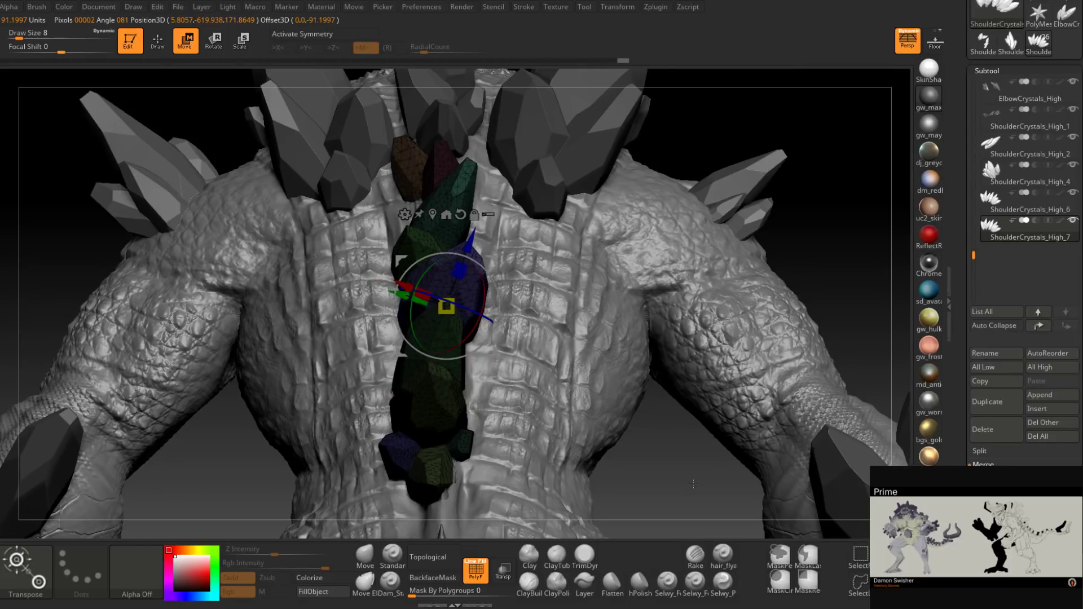
{"action": "mouse_move", "coordinate": [614, 477]}
{"action": "left_mouse_down"}
{"action": "mouse_move", "coordinate": [719, 479]}
{"action": "mouse_move", "coordinate": [614, 351]}
{"action": "left_mouse_up"}
{"action": "mouse_move", "coordinate": [578, 288]}
{"action": "right_mouse_down"}
{"action": "mouse_move", "coordinate": [655, 324]}
{"action": "mouse_move", "coordinate": [602, 271]}
{"action": "mouse_move", "coordinate": [570, 288]}
{"action": "right_mouse_up"}
{"action": "right_click_drag", "start_coordinate": [570, 289], "coordinate": [593, 274], "text": "alt"}
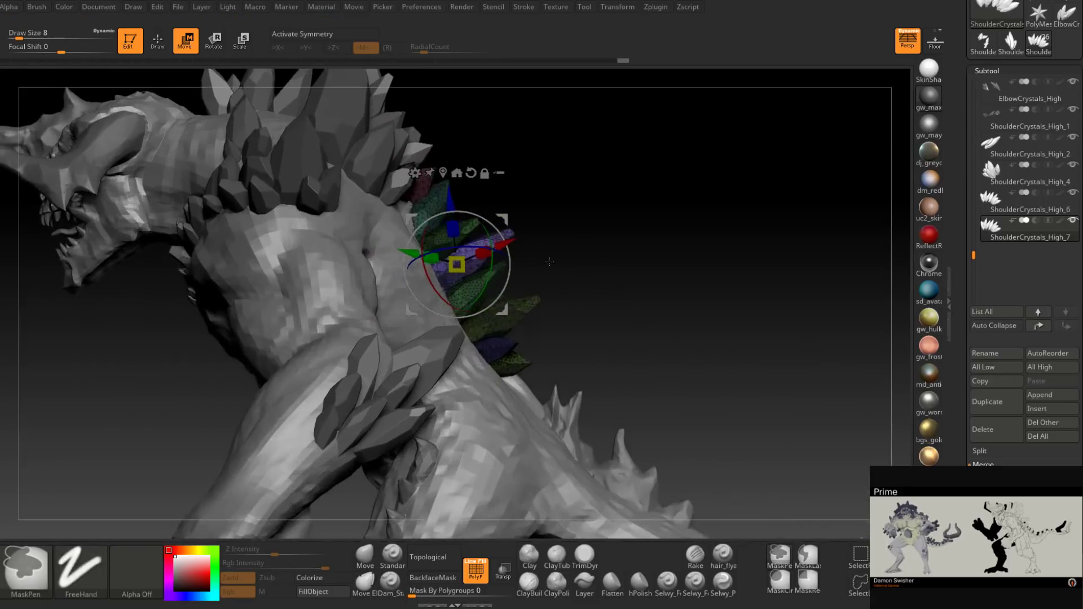
Step: Tilt the purple crystal upward and fine-tune its position on the mid-spine from the side and rear
{"action": "left_click_drag", "start_coordinate": [504, 238], "coordinate": [505, 217]}
{"action": "left_click_drag", "start_coordinate": [444, 232], "coordinate": [438, 219]}
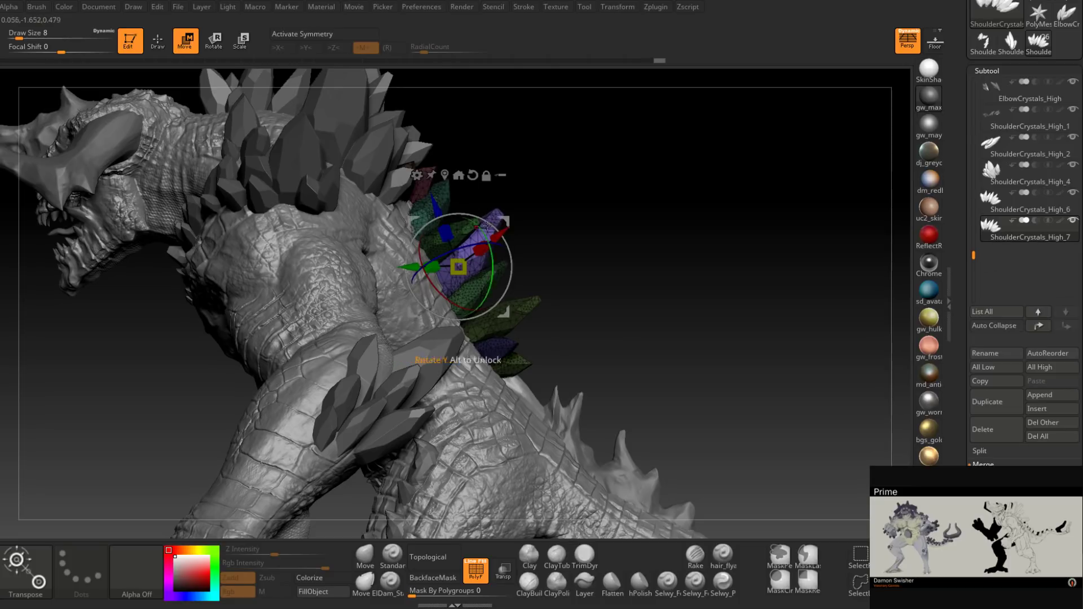
{"action": "left_click_drag", "start_coordinate": [505, 219], "coordinate": [505, 226]}
{"action": "left_click_drag", "start_coordinate": [716, 246], "coordinate": [610, 236]}
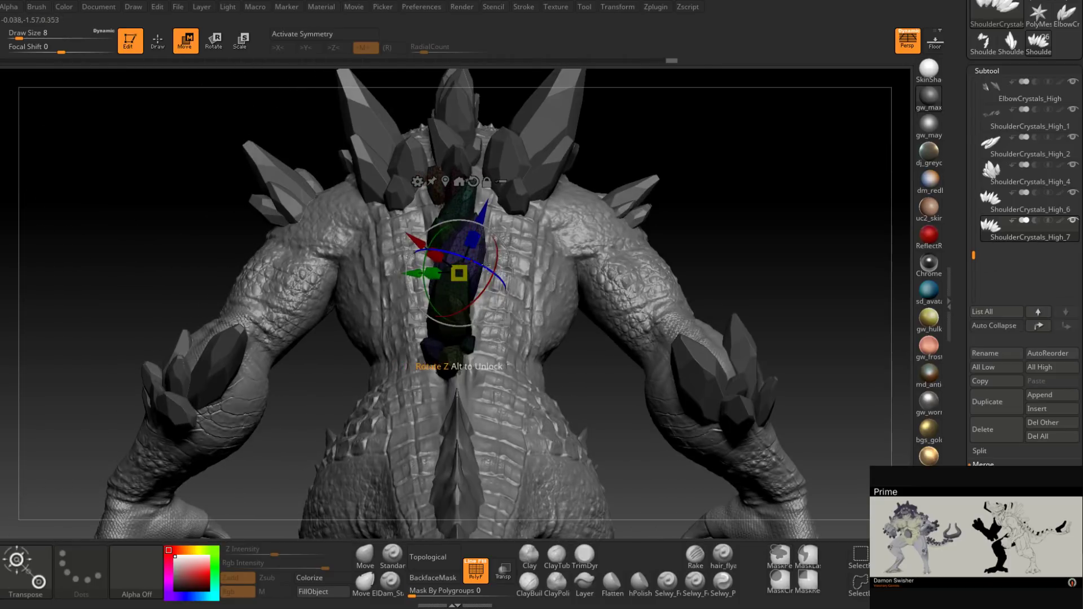
{"action": "left_click_drag", "start_coordinate": [486, 267], "coordinate": [511, 257]}
{"action": "left_click_drag", "start_coordinate": [666, 179], "coordinate": [602, 229]}
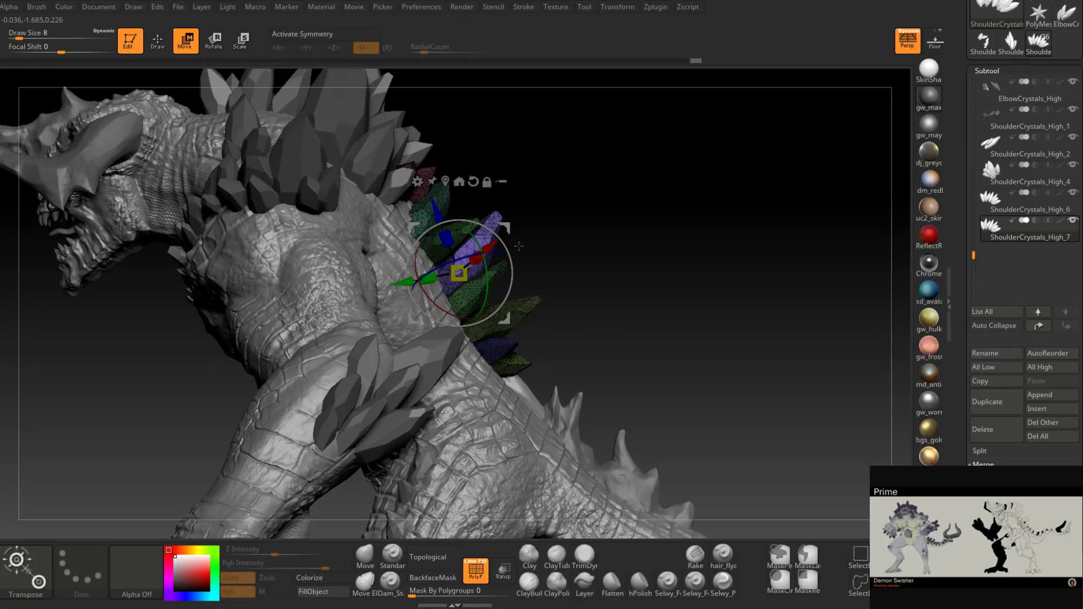
Step: Quick-save the project and refine the position and angle of the purple mid-spine crystal and the green one just below it
{"action": "key", "text": "ctrl+s"}
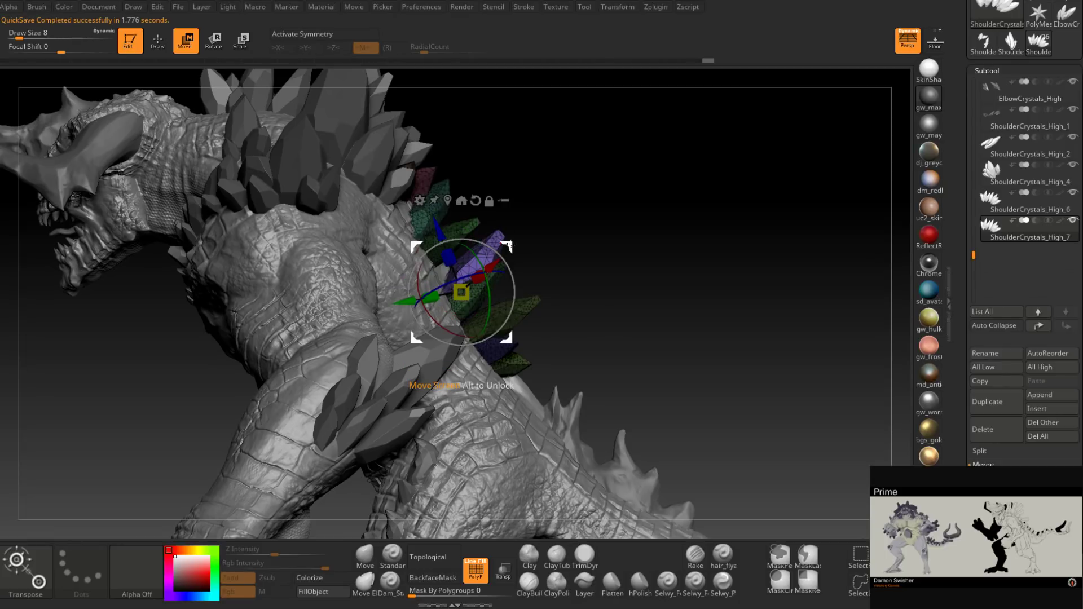
{"action": "left_click_drag", "start_coordinate": [503, 240], "coordinate": [507, 218]}
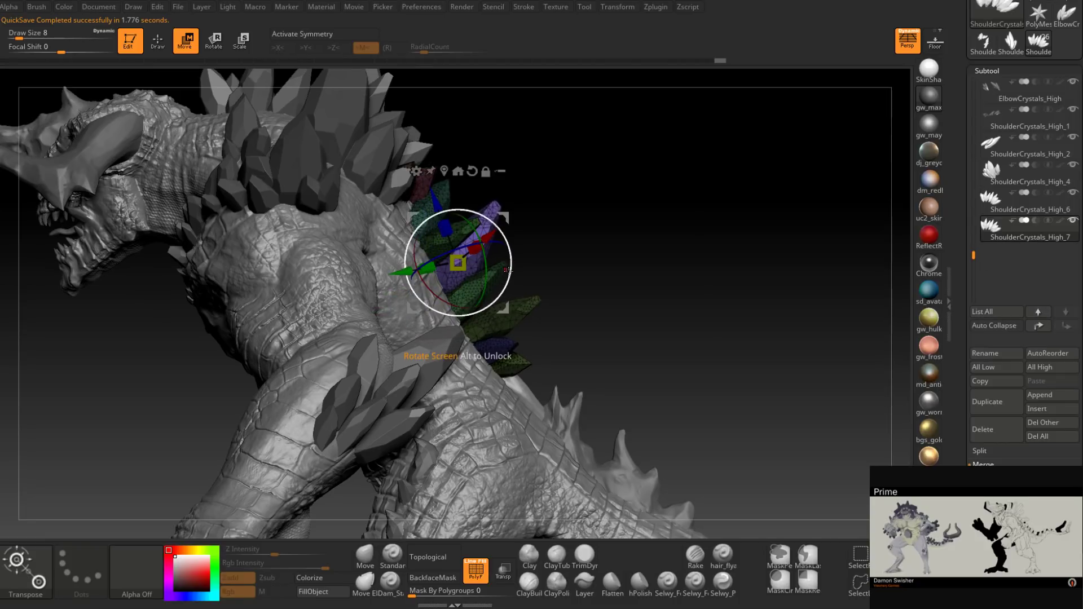
{"action": "left_click", "coordinate": [497, 271], "text": "ctrl"}
{"action": "left_click_drag", "start_coordinate": [547, 251], "coordinate": [538, 237]}
{"action": "left_click_drag", "start_coordinate": [497, 272], "coordinate": [510, 260]}
{"action": "mouse_move", "coordinate": [544, 225]}
{"action": "left_mouse_down"}
{"action": "mouse_move", "coordinate": [560, 201]}
{"action": "mouse_move", "coordinate": [540, 239]}
{"action": "left_mouse_up"}
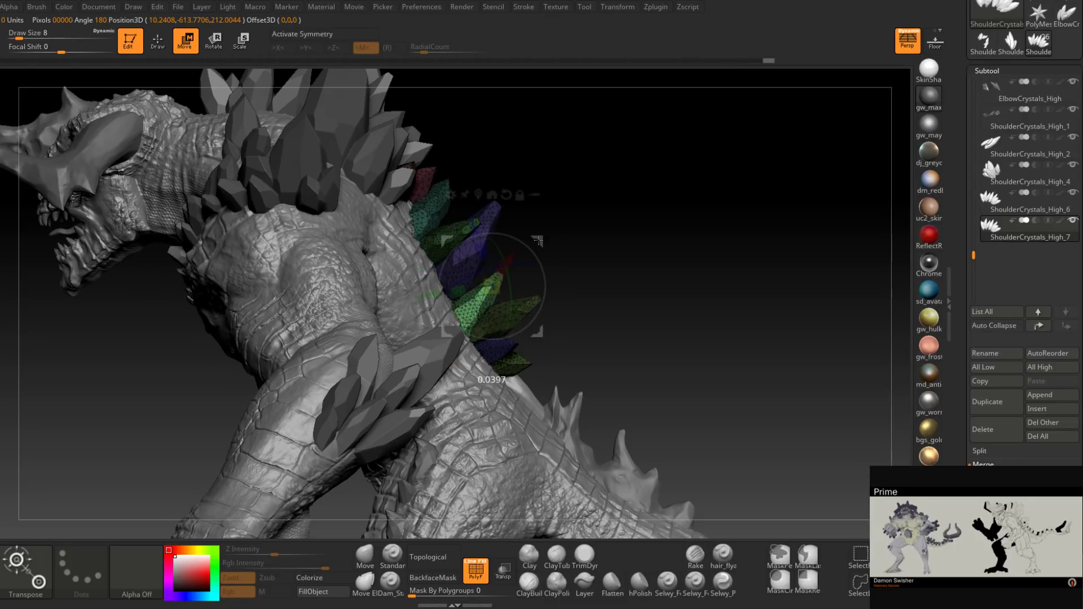
{"action": "left_click", "coordinate": [495, 215], "text": "ctrl"}
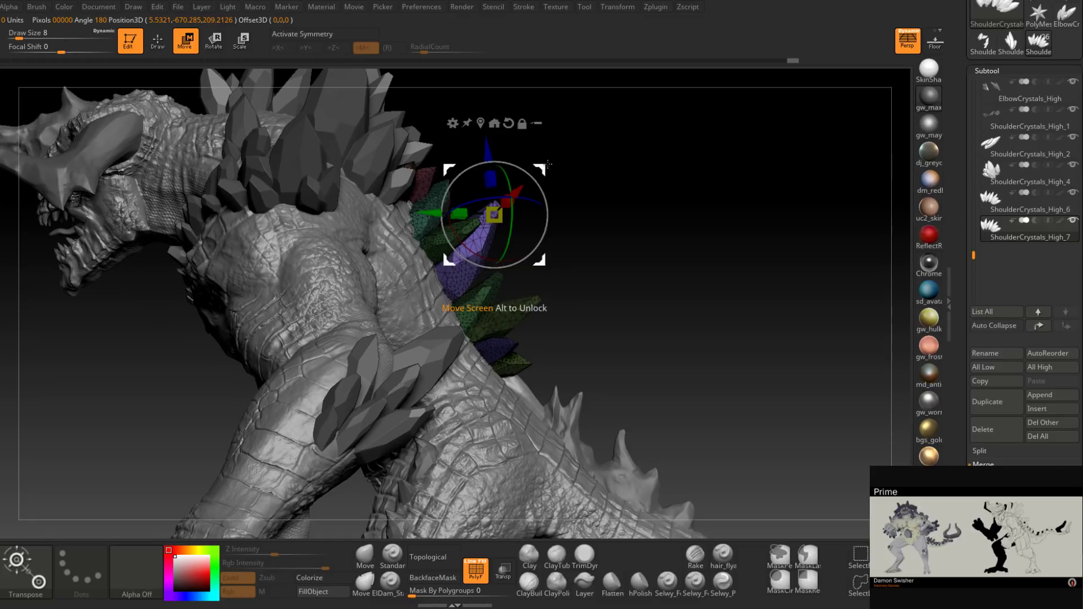
{"action": "left_click_drag", "start_coordinate": [547, 165], "coordinate": [533, 196]}
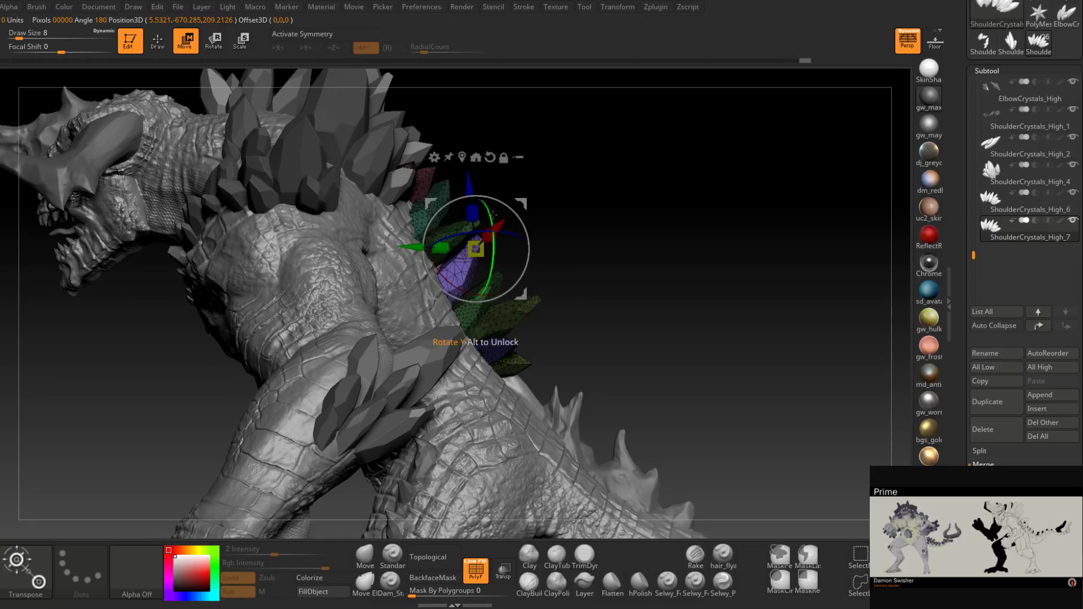
{"action": "left_click", "coordinate": [455, 225], "text": "alt"}
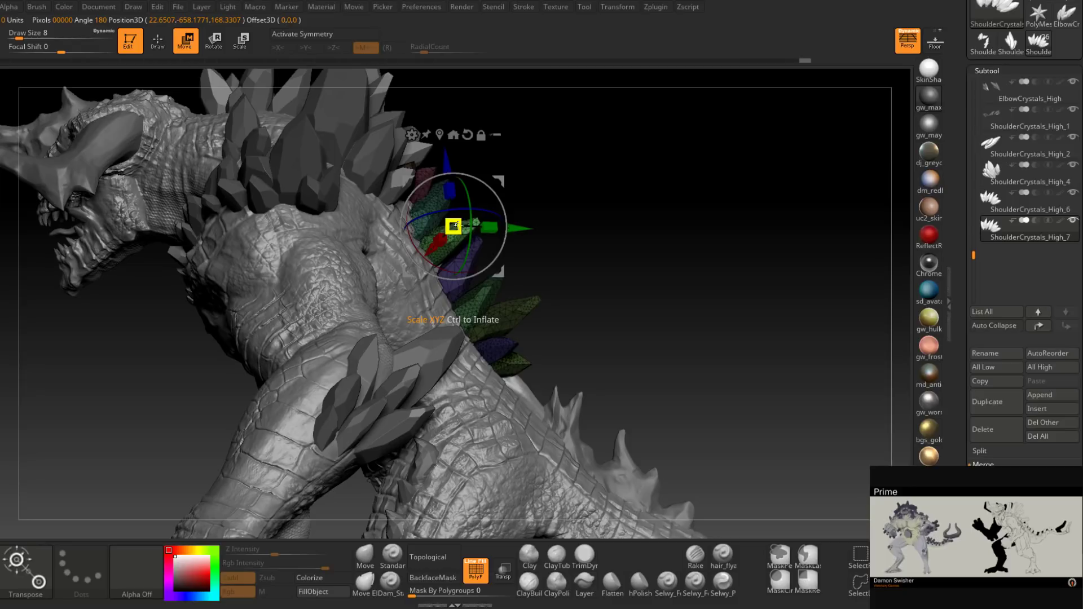
Step: Merge the ShoulderCrystals_High_7 subtool into ShoulderCrystals_High_6 to combine the neck and spine crystals
{"action": "right_click_drag", "start_coordinate": [632, 309], "coordinate": [616, 225]}
{"action": "left_click_drag", "start_coordinate": [616, 225], "coordinate": [596, 243]}
{"action": "right_click_drag", "start_coordinate": [595, 243], "coordinate": [573, 200], "text": "alt"}
{"action": "right_click_drag", "start_coordinate": [573, 201], "coordinate": [595, 269], "text": "alt"}
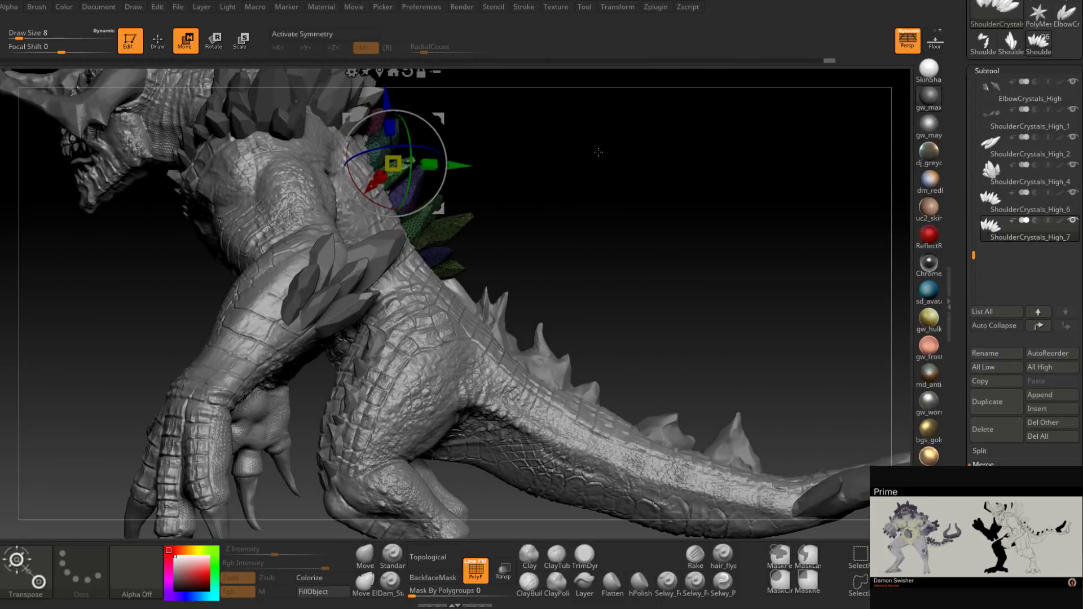
{"action": "right_click_drag", "start_coordinate": [599, 151], "coordinate": [592, 214], "text": "alt"}
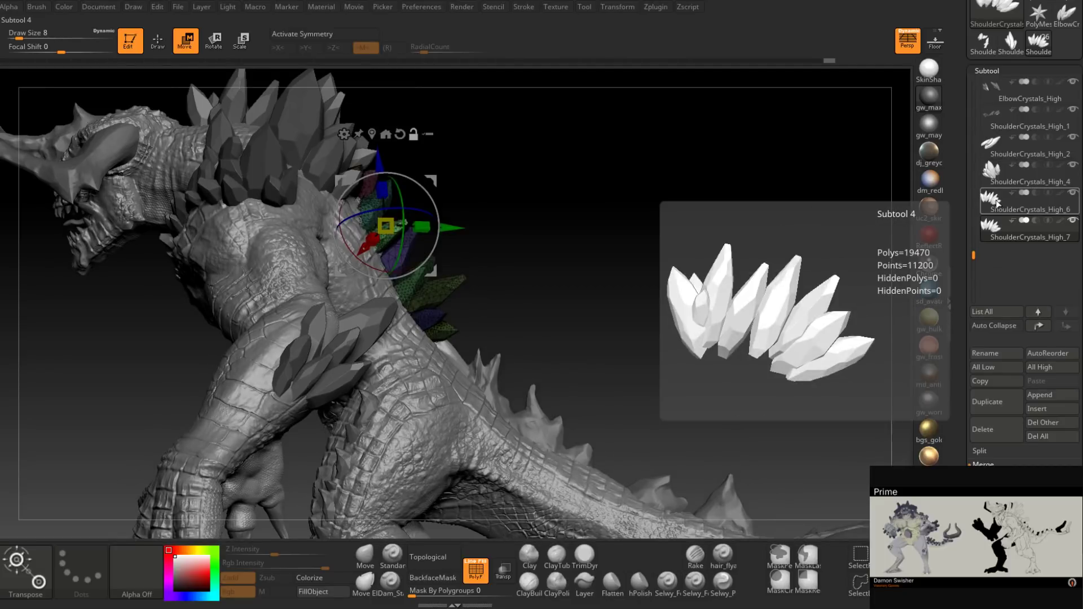
{"action": "left_click", "coordinate": [998, 202]}
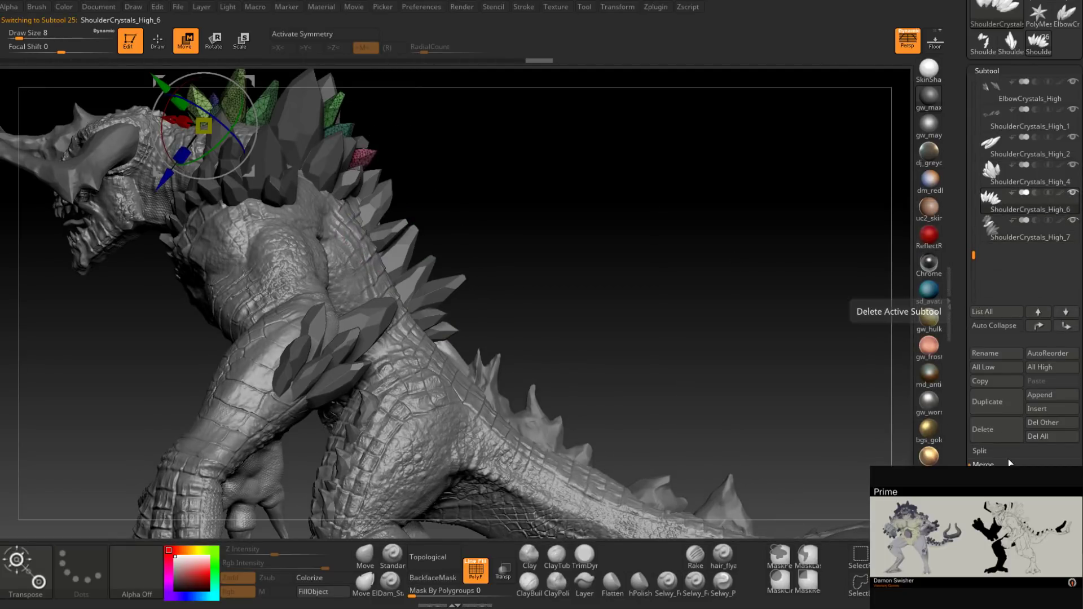
{"action": "left_click", "coordinate": [999, 478]}
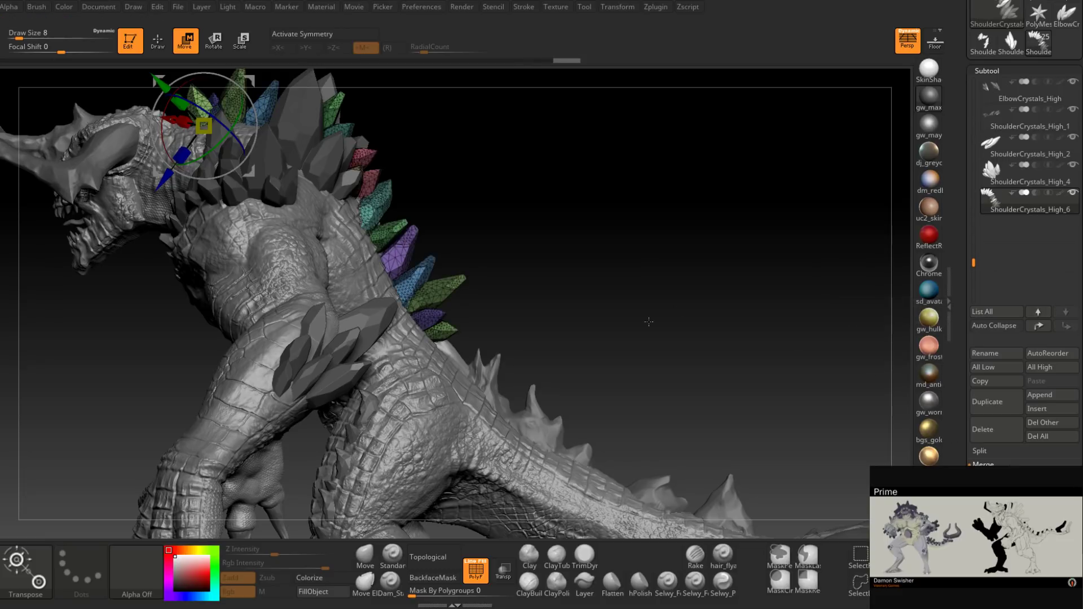
Step: Duplicate the merged ShoulderCrystals_High_6 subtool and make the copy the active subtool
{"action": "right_click_drag", "start_coordinate": [620, 356], "coordinate": [593, 377], "text": "alt"}
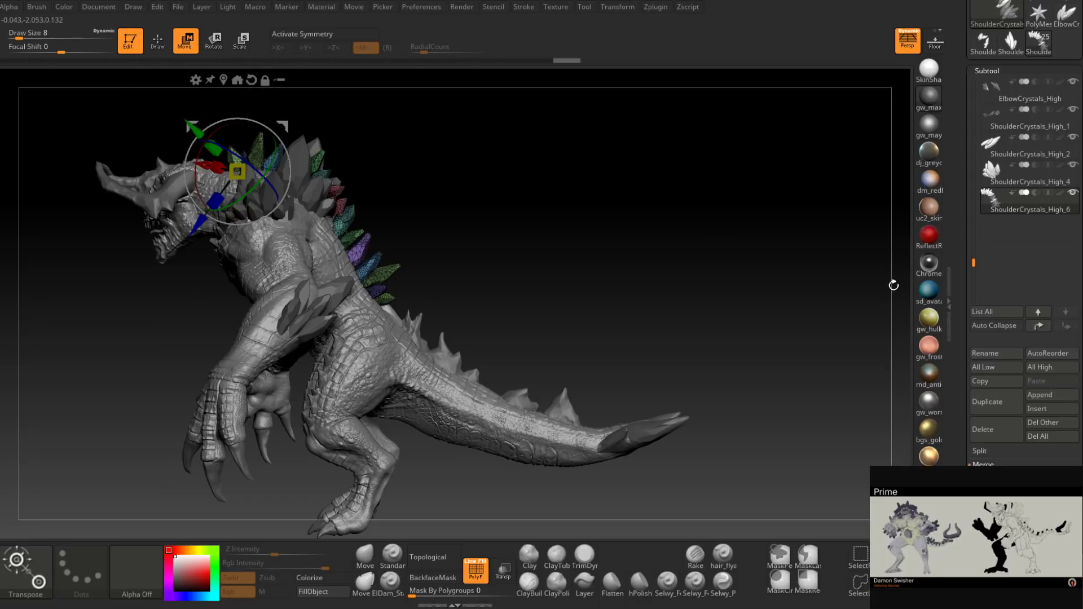
{"action": "left_click", "coordinate": [987, 401]}
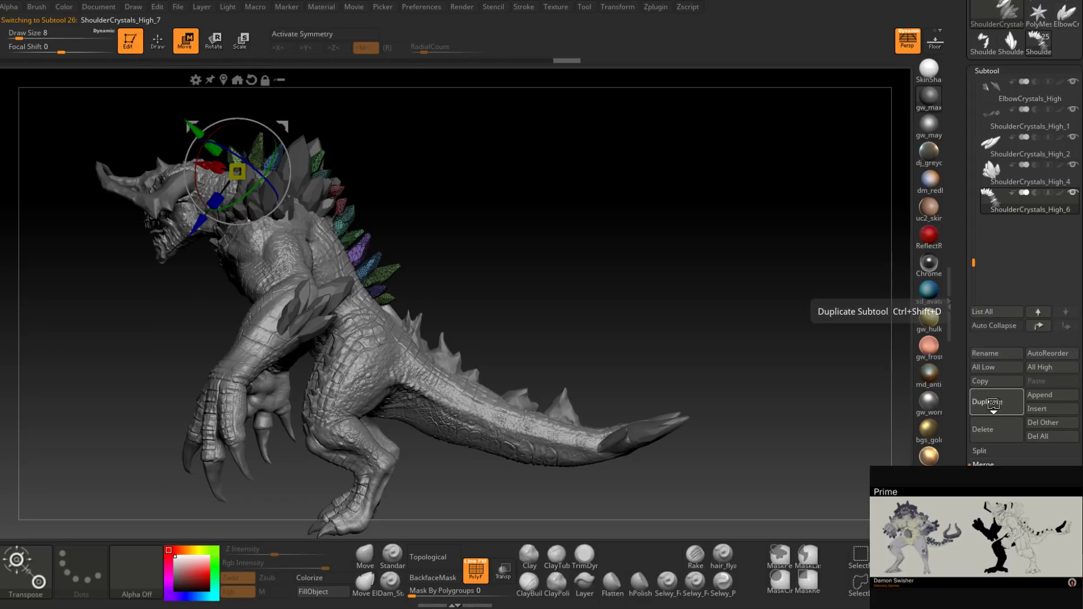
{"action": "mouse_move", "coordinate": [283, 125]}
{"action": "left_mouse_down"}
{"action": "mouse_move", "coordinate": [439, 148]}
{"action": "mouse_move", "coordinate": [487, 251]}
{"action": "mouse_move", "coordinate": [493, 173]}
{"action": "left_mouse_up"}
{"action": "key", "text": "ctrl+z"}
{"action": "left_click_drag", "start_coordinate": [584, 205], "coordinate": [558, 210]}
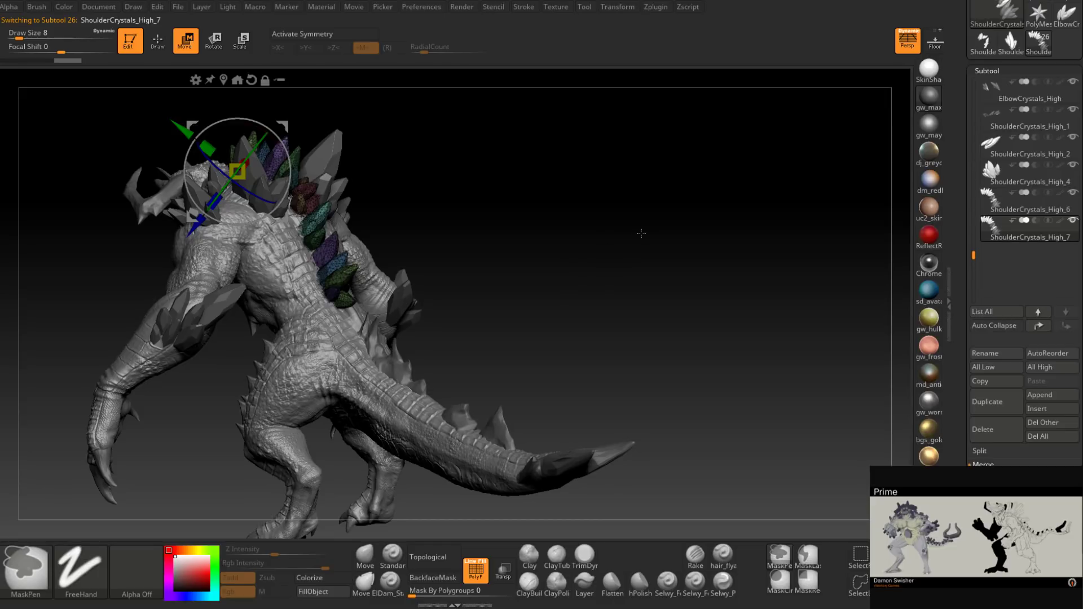
{"action": "left_click_drag", "start_coordinate": [482, 205], "coordinate": [776, 293]}
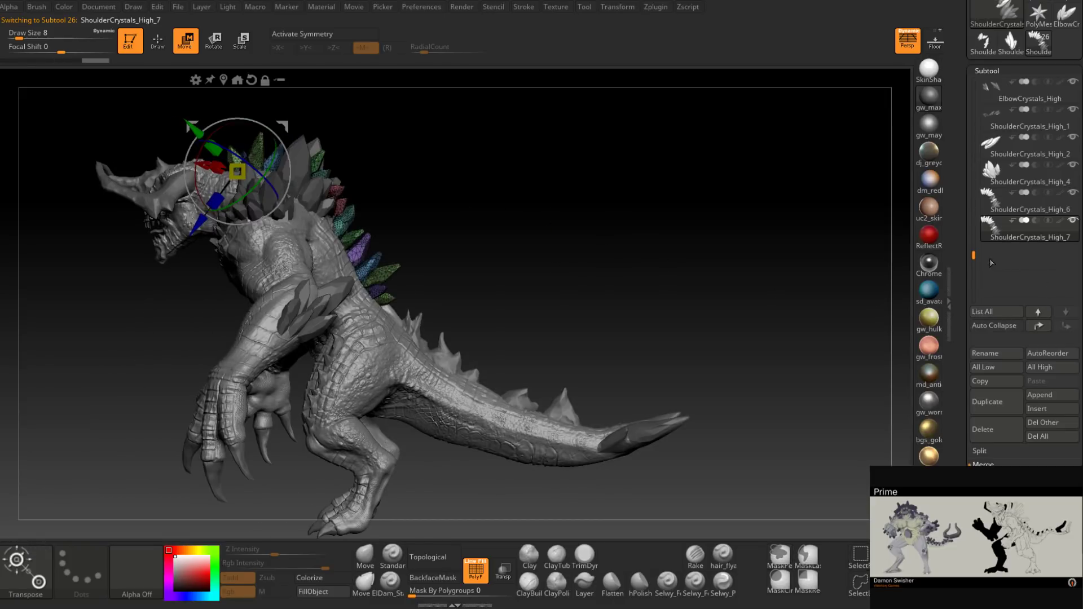
{"action": "left_click", "coordinate": [989, 207]}
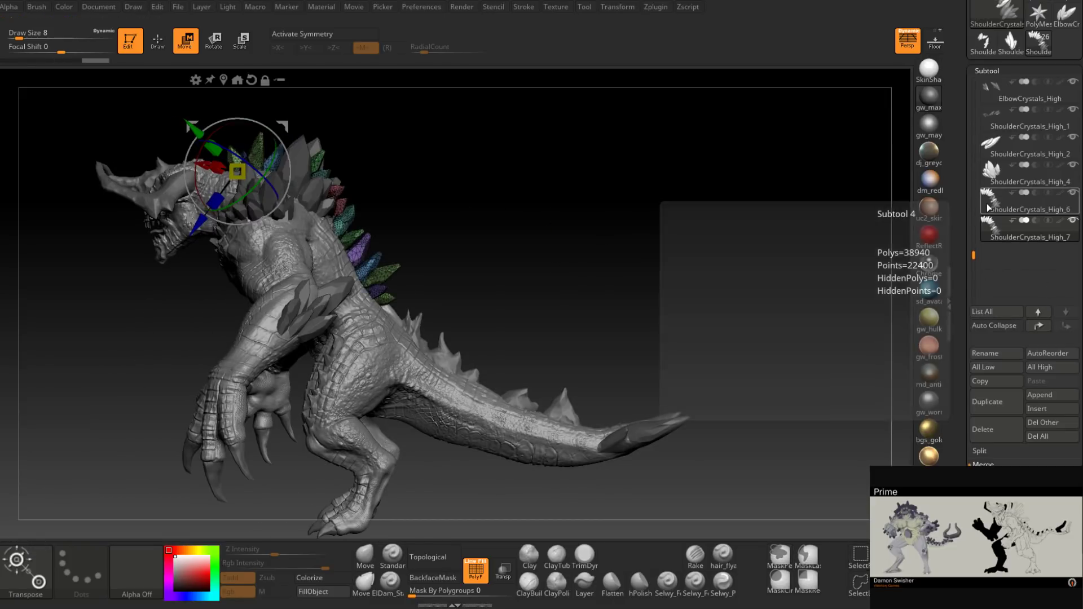
{"action": "mouse_move", "coordinate": [992, 231]}
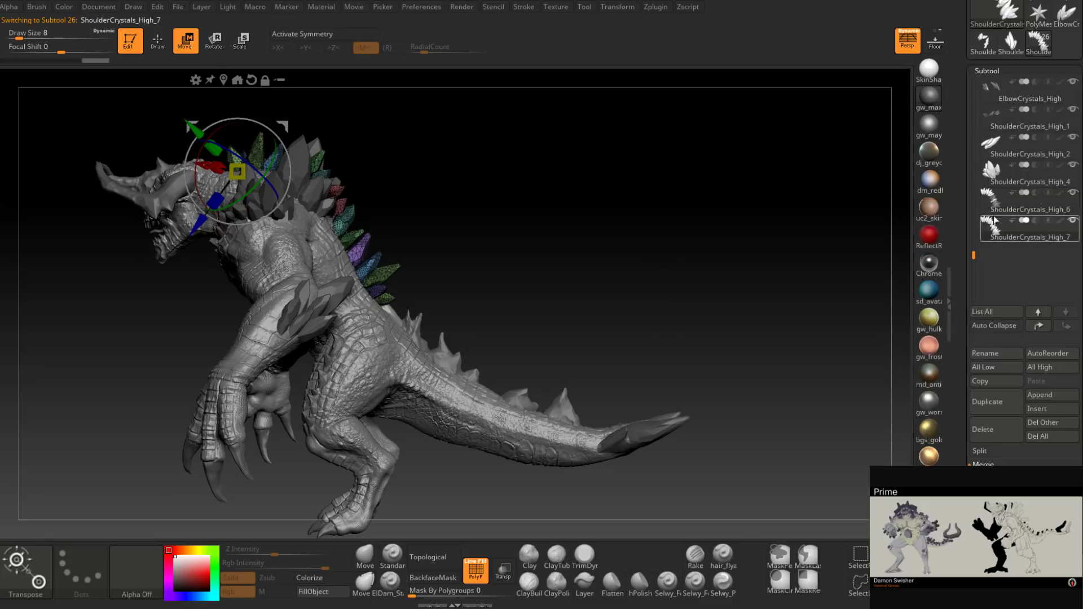
{"action": "left_click", "coordinate": [994, 230]}
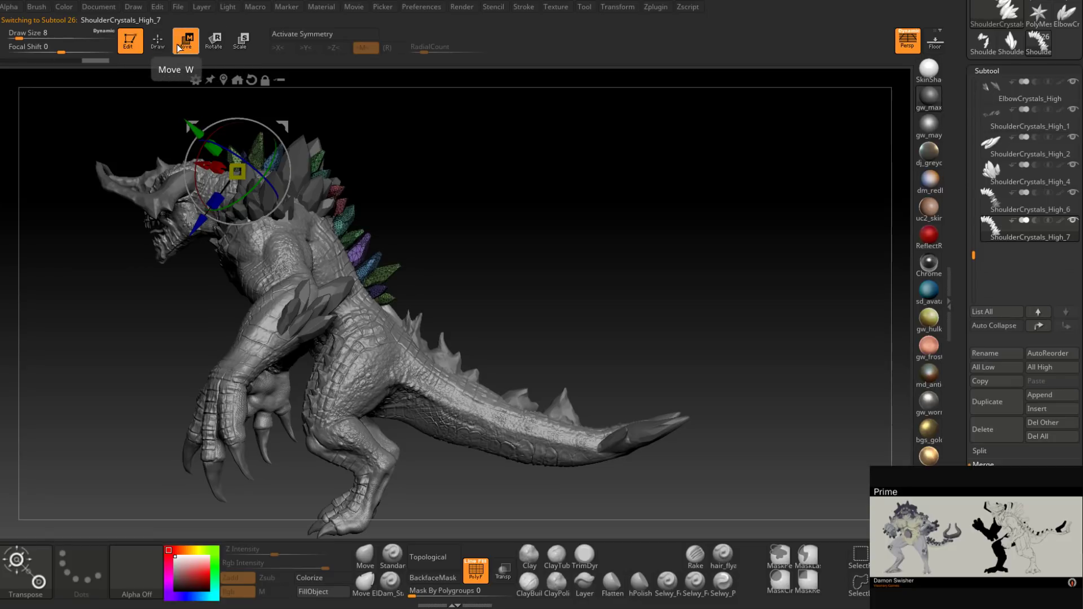
Step: Centre the gizmo on the duplicated crystal row, then move and rotate the whole row down along the top of the tail
{"action": "left_click", "coordinate": [224, 79]}
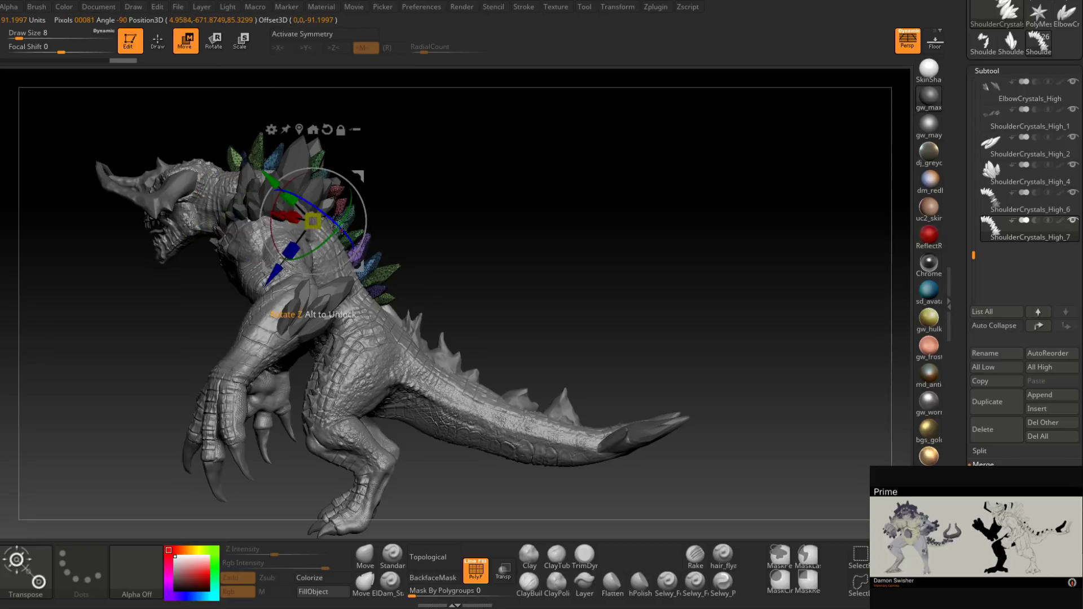
{"action": "left_click_drag", "start_coordinate": [357, 172], "coordinate": [374, 443]}
{"action": "left_click_drag", "start_coordinate": [509, 280], "coordinate": [512, 323]}
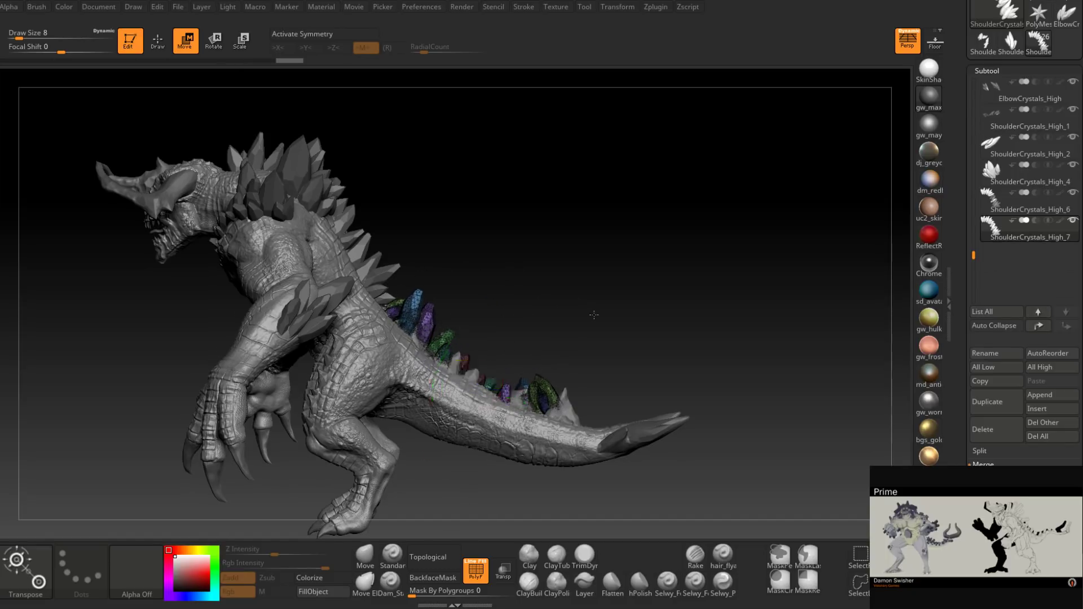
Step: Give each crystal in the duplicated tail row its own polygroup with Auto Groups
{"action": "left_click_drag", "start_coordinate": [592, 312], "coordinate": [479, 314]}
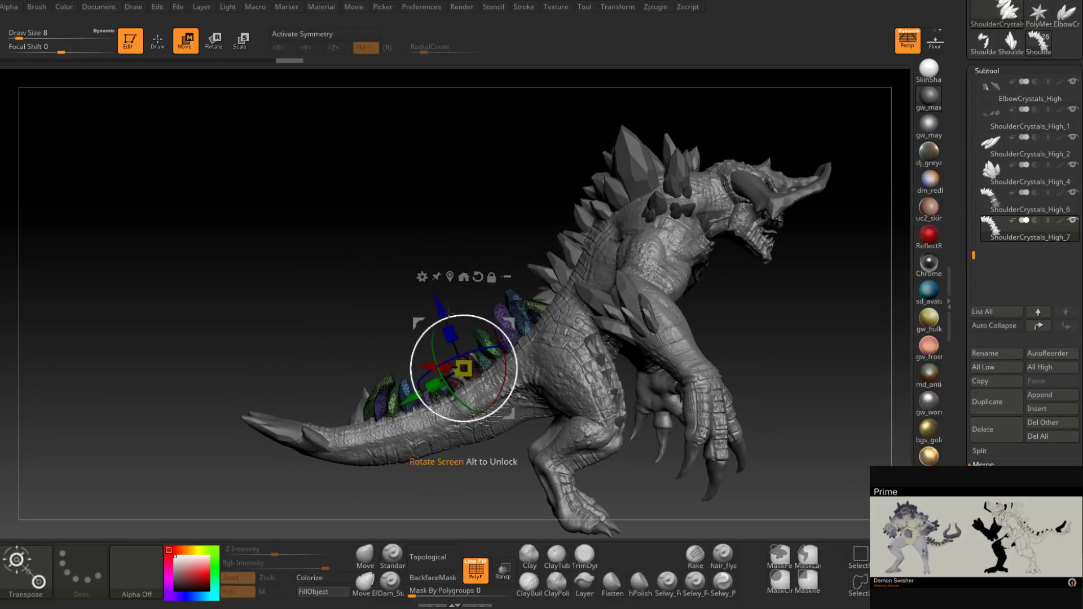
{"action": "right_click_drag", "start_coordinate": [309, 310], "coordinate": [323, 232], "text": "alt"}
{"action": "left_click_drag", "start_coordinate": [324, 231], "coordinate": [325, 231], "text": "alt"}
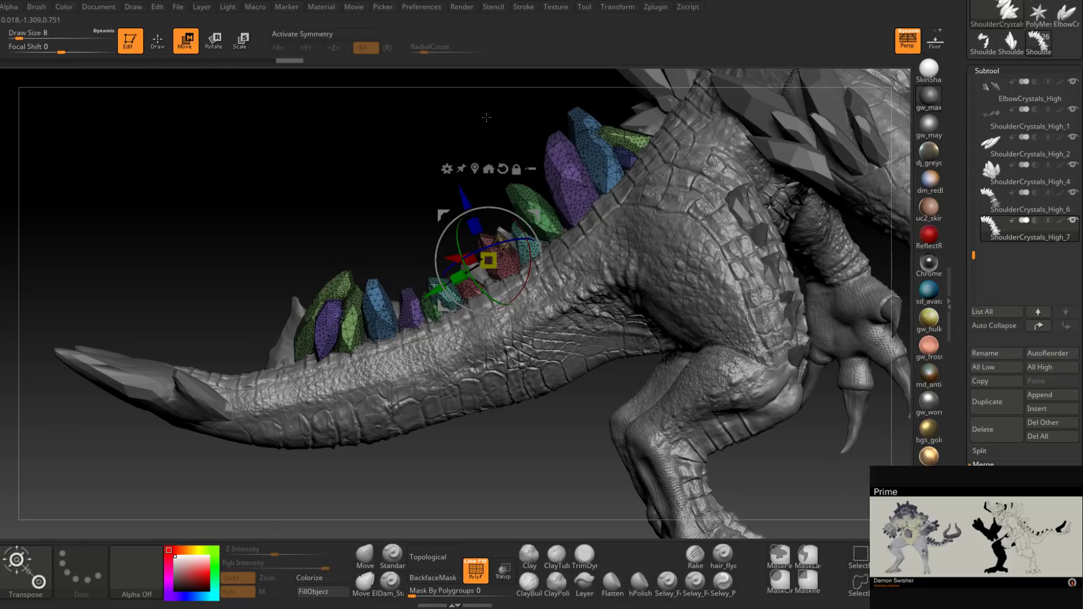
{"action": "left_click_drag", "start_coordinate": [486, 118], "coordinate": [480, 219]}
{"action": "left_click", "coordinate": [510, 231], "text": "ctrl"}
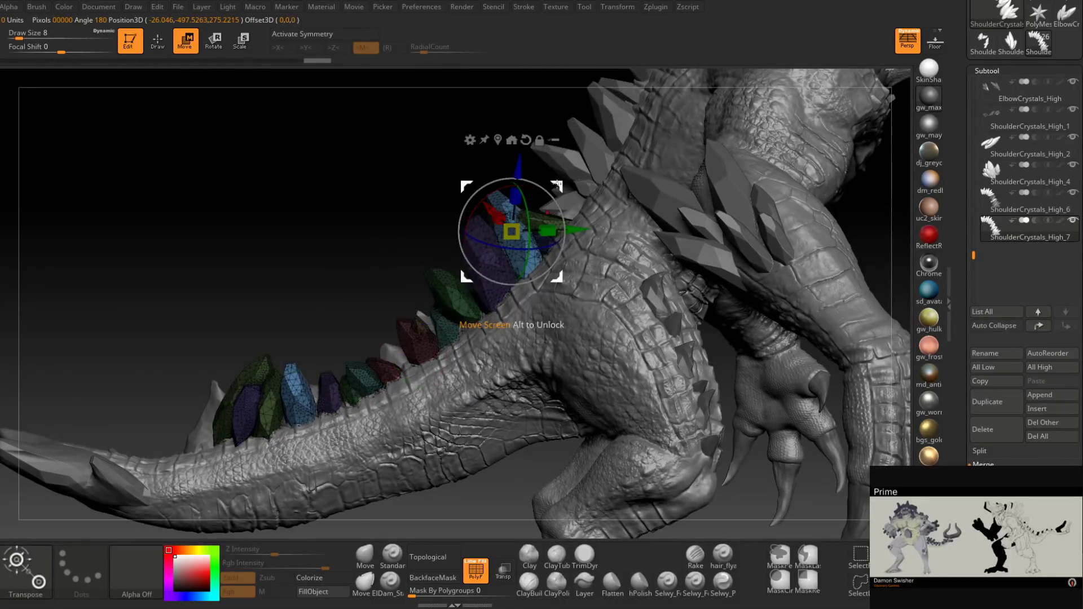
{"action": "left_click_drag", "start_coordinate": [558, 187], "coordinate": [503, 207]}
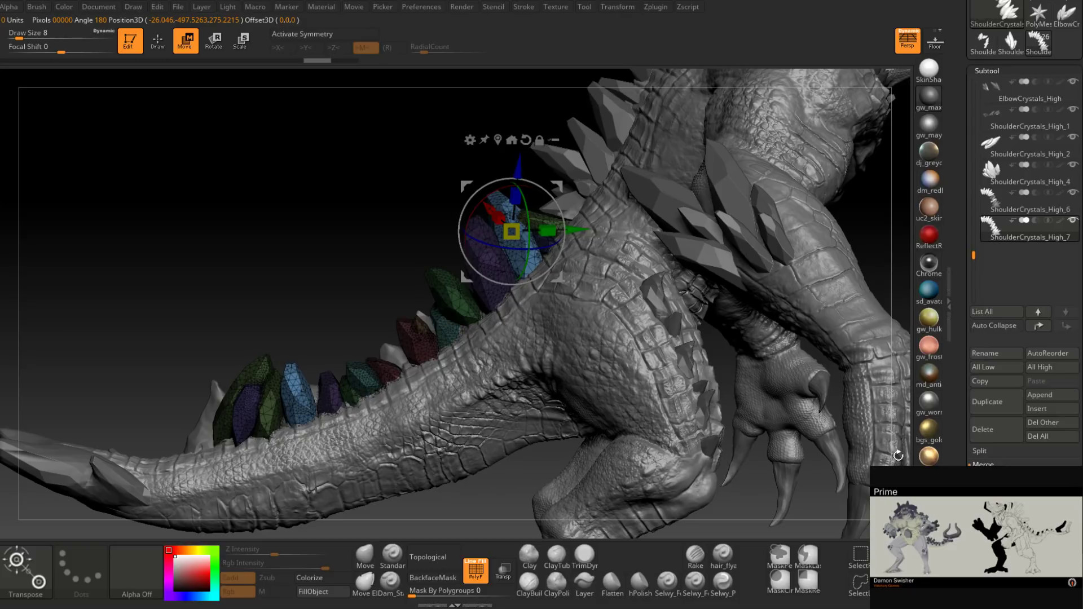
{"action": "left_click_drag", "start_coordinate": [962, 383], "coordinate": [962, 205]}
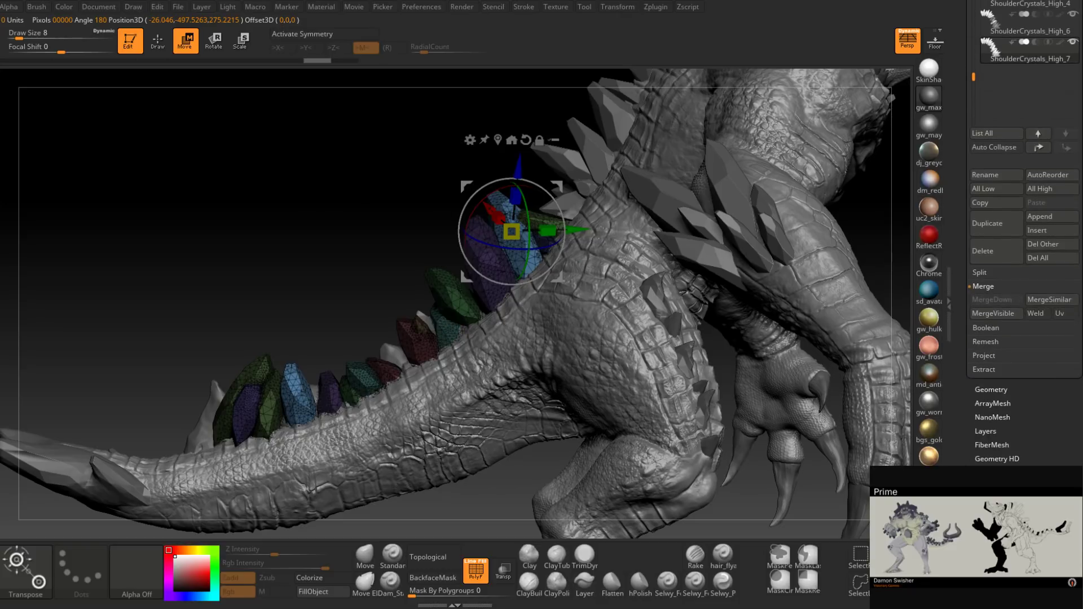
{"action": "scroll", "coordinate": [1005, 285], "scroll_direction": "down", "scroll_amount": 8}
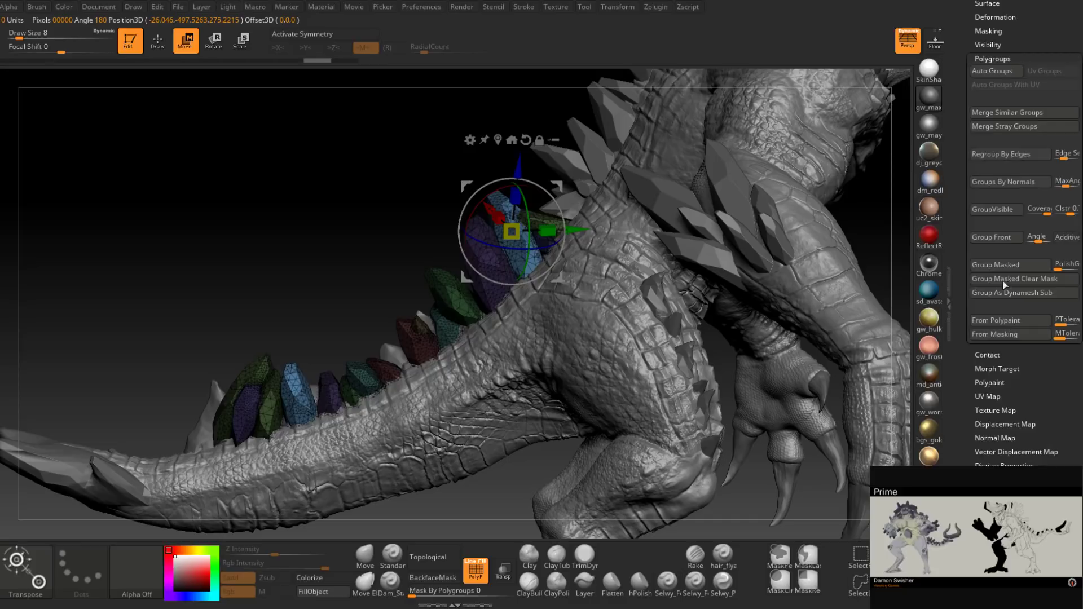
{"action": "left_click", "coordinate": [971, 73]}
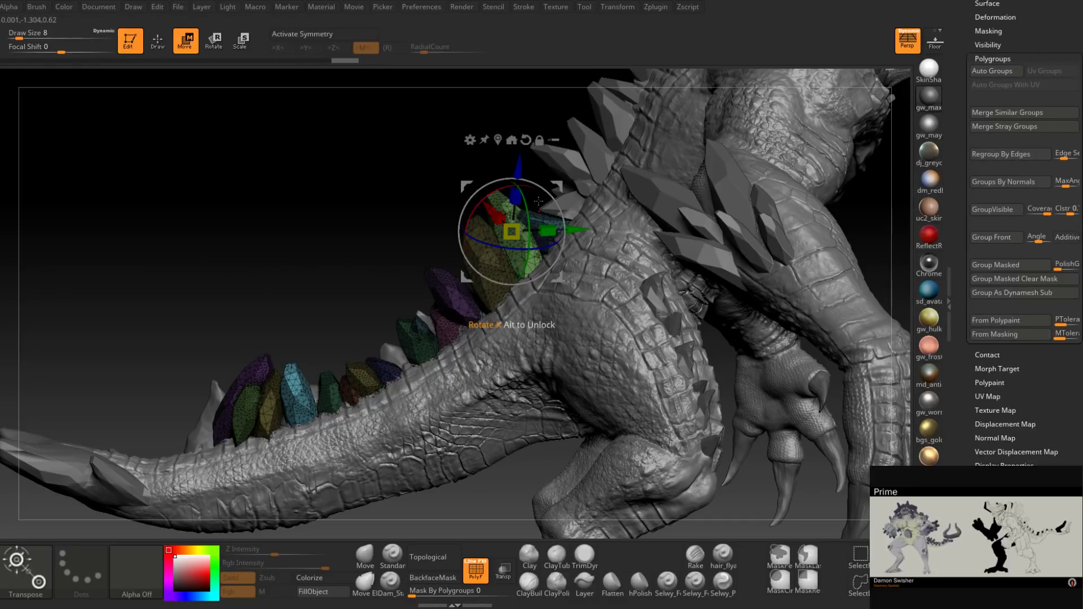
Step: Isolate the green crystal and its upper neighbour at the tail base, and rotate and sink them into the spine line
{"action": "left_click", "coordinate": [531, 260], "text": "ctrl"}
{"action": "left_click_drag", "start_coordinate": [587, 216], "coordinate": [596, 251]}
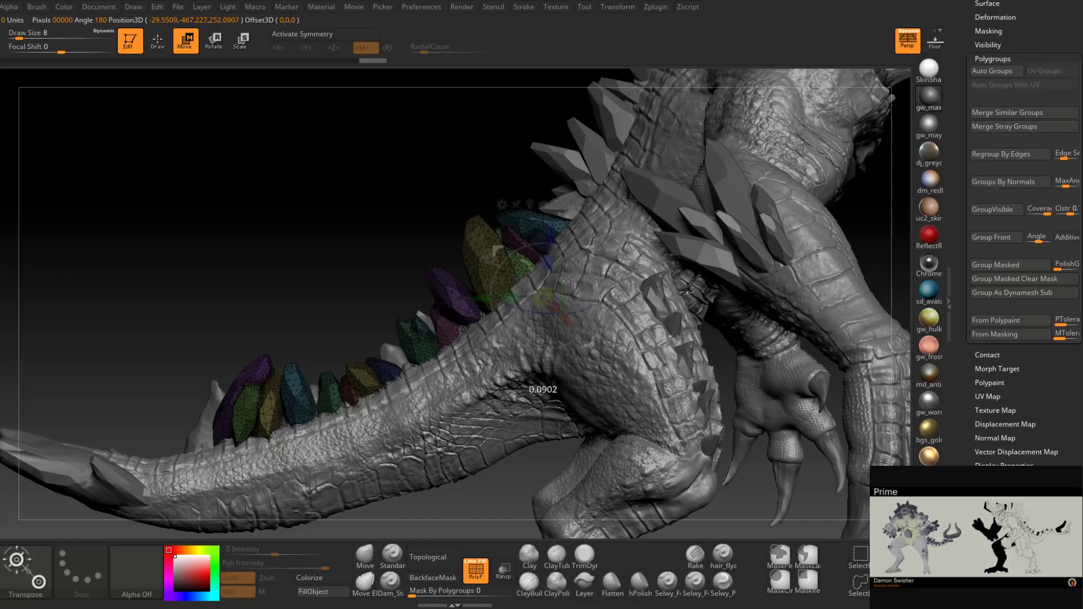
{"action": "left_click", "coordinate": [536, 212], "text": "ctrl"}
{"action": "left_click_drag", "start_coordinate": [589, 171], "coordinate": [604, 165]}
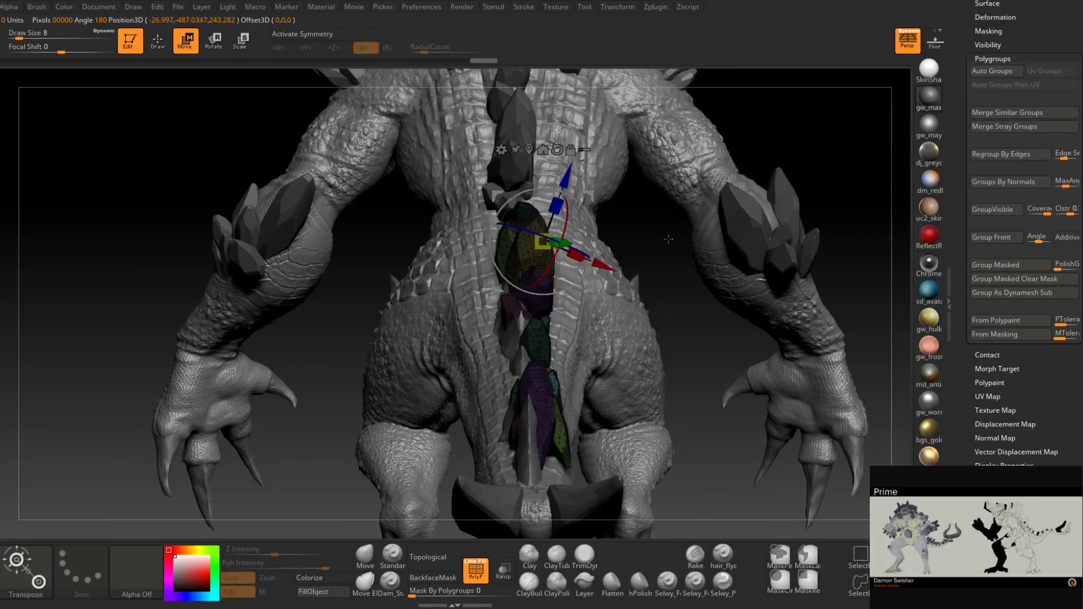
{"action": "right_click_drag", "start_coordinate": [627, 361], "coordinate": [598, 215]}
{"action": "left_click_drag", "start_coordinate": [596, 239], "coordinate": [585, 276]}
{"action": "right_click_drag", "start_coordinate": [773, 305], "coordinate": [609, 367]}
{"action": "left_click_drag", "start_coordinate": [586, 195], "coordinate": [643, 191]}
{"action": "right_click_drag", "start_coordinate": [417, 112], "coordinate": [395, 121]}
Step: Tilt and reposition the yellow crystal and the purple one just below it so they follow the slope of the tail base
{"action": "left_click", "coordinate": [507, 300], "text": "ctrl"}
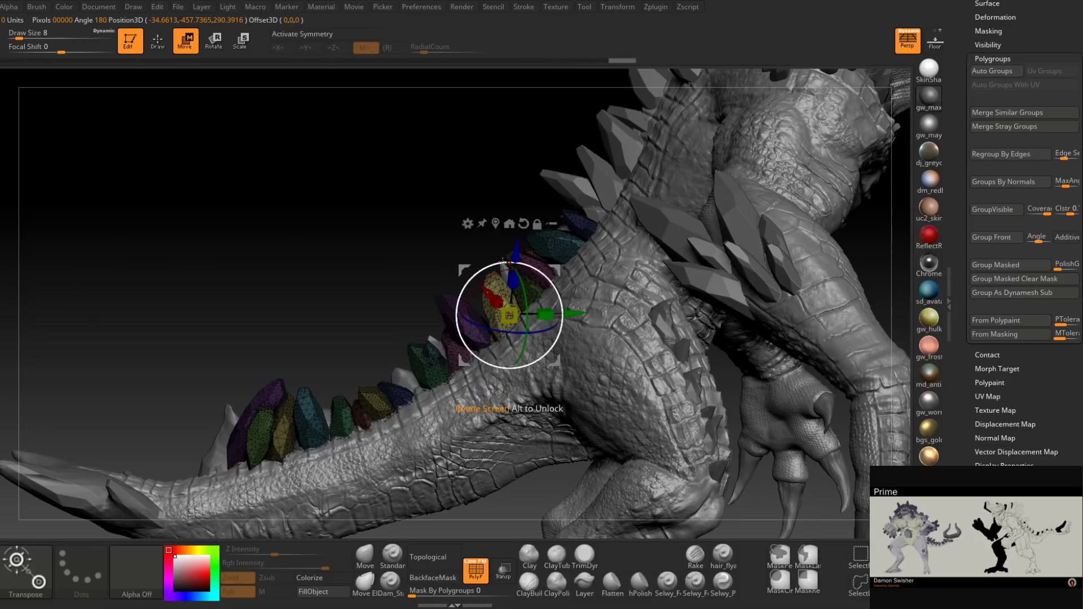
{"action": "left_click_drag", "start_coordinate": [471, 261], "coordinate": [442, 291]}
{"action": "left_click_drag", "start_coordinate": [649, 367], "coordinate": [555, 327]}
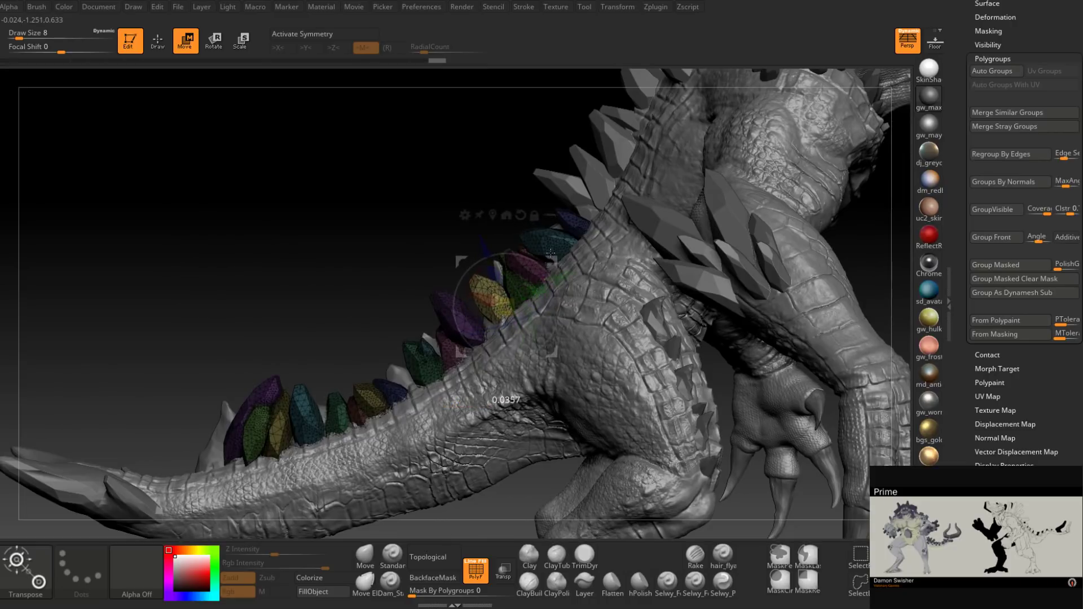
{"action": "left_click", "coordinate": [439, 307], "text": "ctrl"}
{"action": "left_click_drag", "start_coordinate": [482, 261], "coordinate": [497, 265]}
{"action": "left_click_drag", "start_coordinate": [331, 213], "coordinate": [495, 261]}
Step: Move the last purple crystal of the row further toward the tail tip and rotate it to follow the tail
{"action": "left_click_drag", "start_coordinate": [560, 290], "coordinate": [654, 320]}
{"action": "left_click_drag", "start_coordinate": [584, 256], "coordinate": [628, 285]}
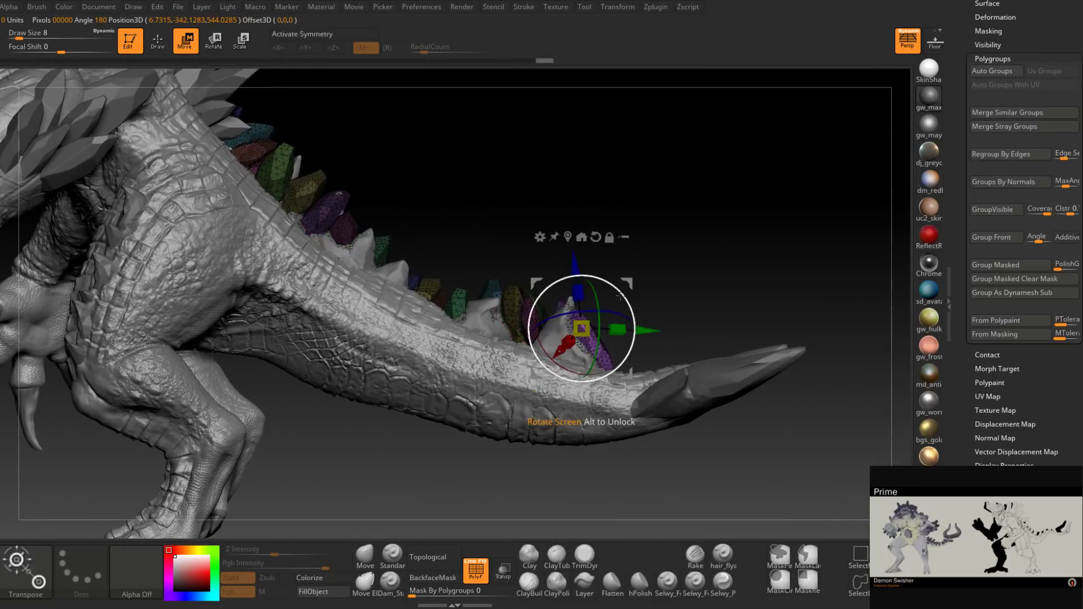
{"action": "left_click_drag", "start_coordinate": [669, 371], "coordinate": [668, 372]}
{"action": "left_click_drag", "start_coordinate": [627, 283], "coordinate": [647, 307]}
Step: Rotate the pink crystal beside the last purple one and fit it against the old spike near the tail tip
{"action": "left_click", "coordinate": [532, 318], "text": "ctrl"}
{"action": "left_click_drag", "start_coordinate": [573, 275], "coordinate": [606, 351]}
{"action": "left_click_drag", "start_coordinate": [717, 271], "coordinate": [760, 285]}
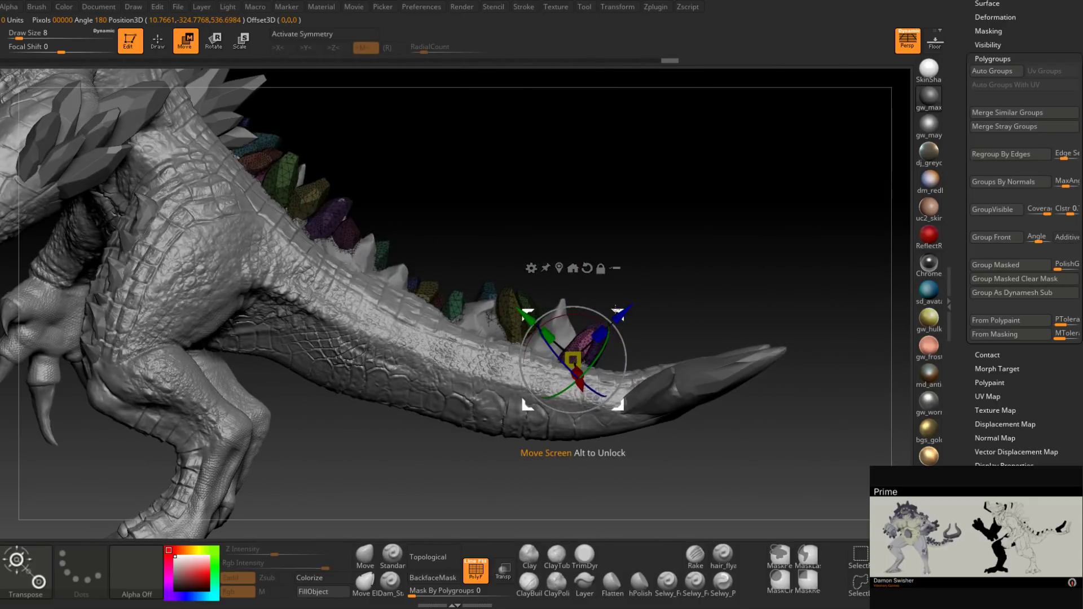
{"action": "left_click_drag", "start_coordinate": [616, 310], "coordinate": [604, 307]}
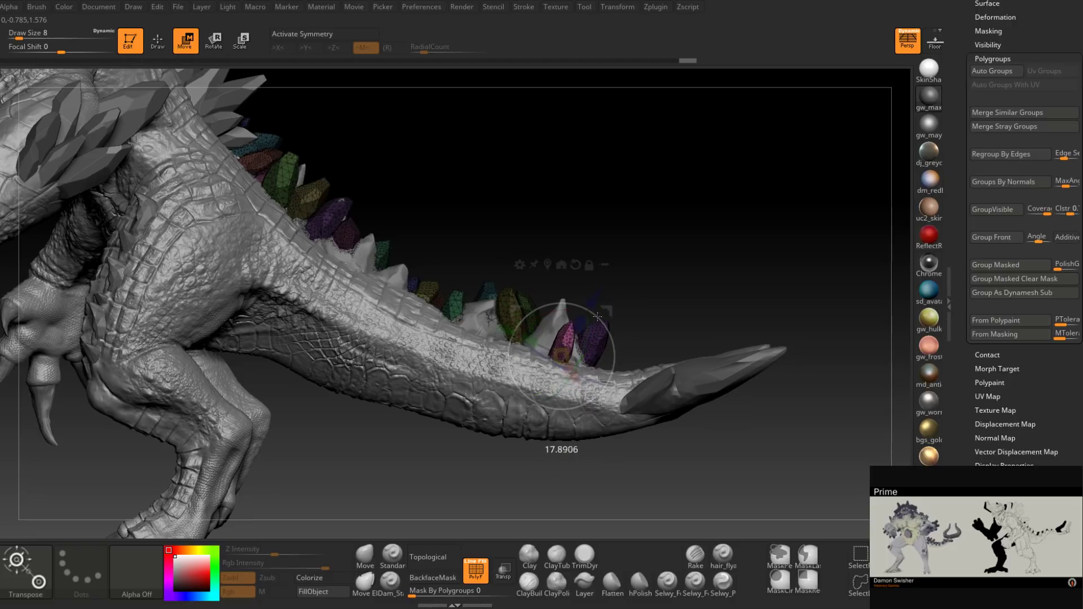
Step: Rotate and lower the green crystal near the tail tip so it sits on the tail beside the old spike
{"action": "left_click_drag", "start_coordinate": [667, 294], "coordinate": [604, 298]}
{"action": "left_click", "coordinate": [605, 298]}
{"action": "left_click_drag", "start_coordinate": [651, 247], "coordinate": [637, 281]}
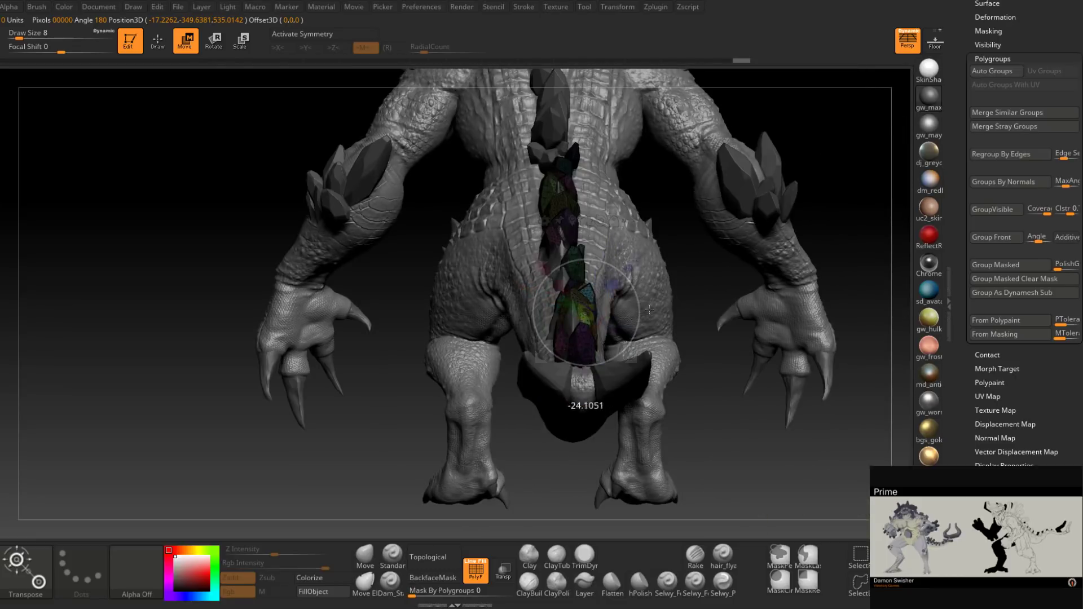
{"action": "left_click_drag", "start_coordinate": [712, 305], "coordinate": [627, 278]}
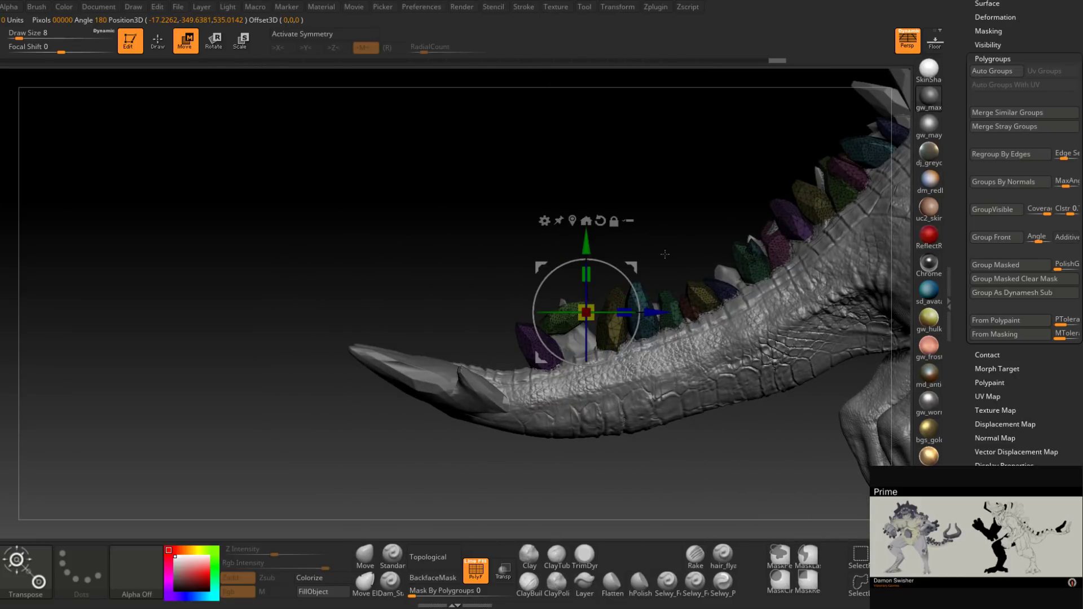
{"action": "left_click_drag", "start_coordinate": [527, 174], "coordinate": [645, 274]}
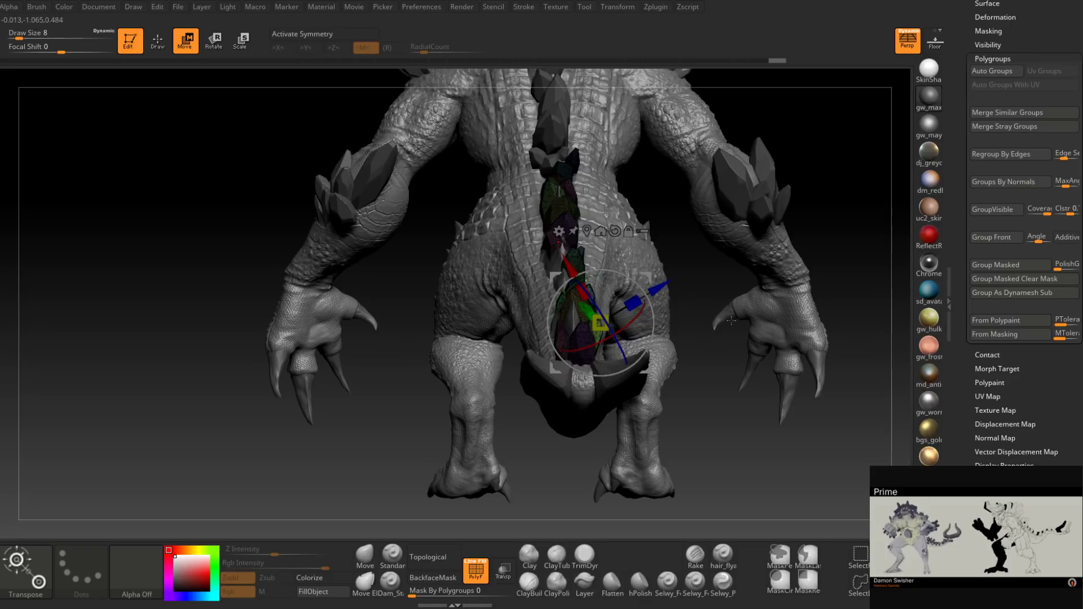
{"action": "left_click_drag", "start_coordinate": [731, 321], "coordinate": [575, 272]}
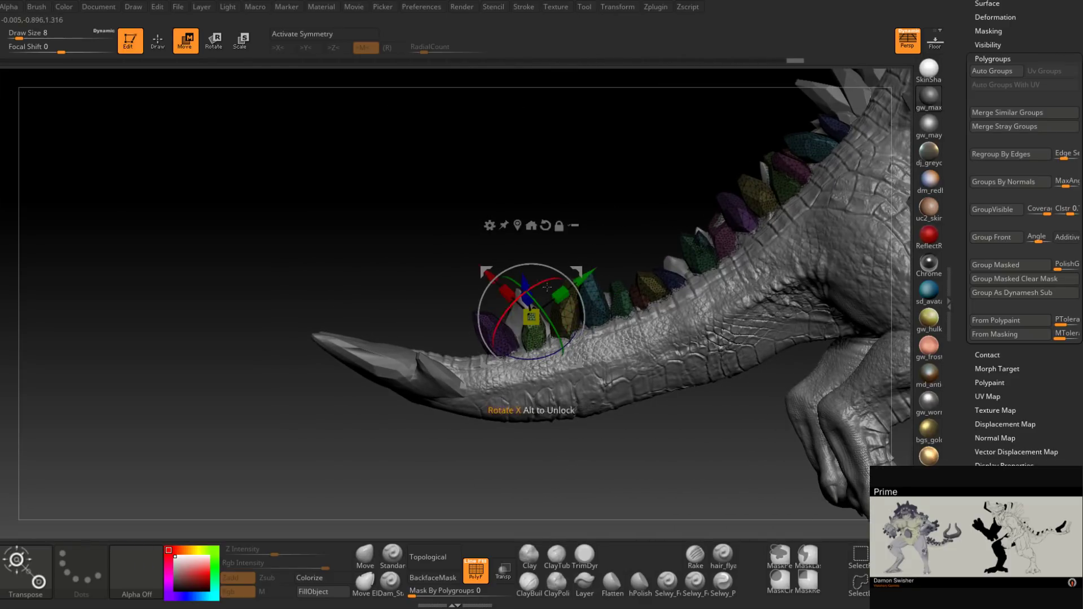
Step: Select the old spike subtool Extract3, open the subtool list, and remove the old spikes from view
{"action": "key", "text": "q"}
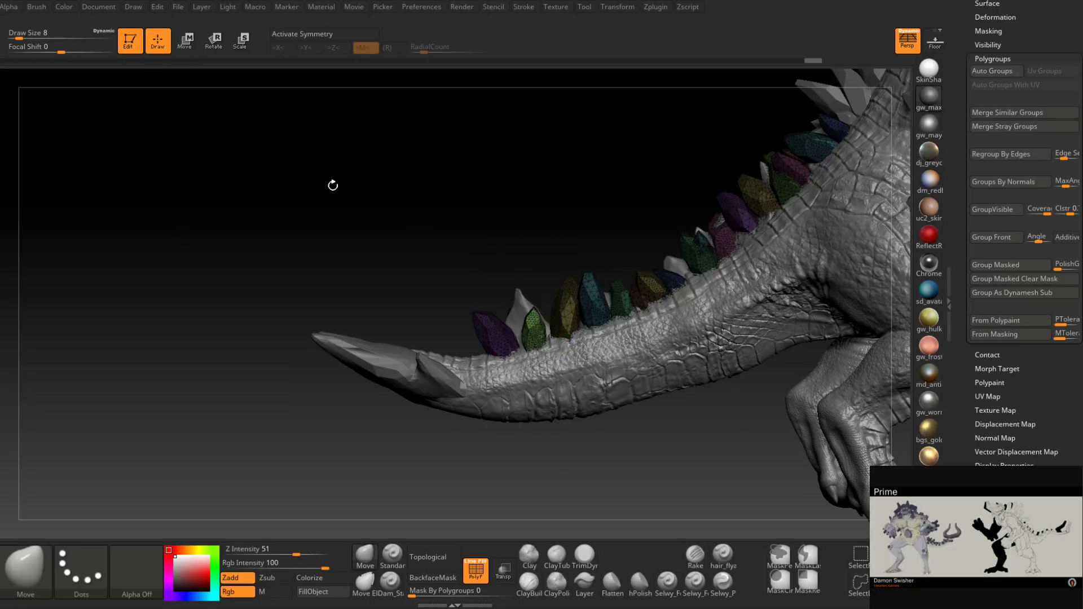
{"action": "left_click", "coordinate": [523, 306], "text": "alt"}
{"action": "mouse_move", "coordinate": [584, 220]}
{"action": "left_mouse_down", "text": "alt"}
{"action": "mouse_move", "coordinate": [466, 236]}
{"action": "mouse_move", "coordinate": [425, 282]}
{"action": "left_mouse_up", "text": "alt"}
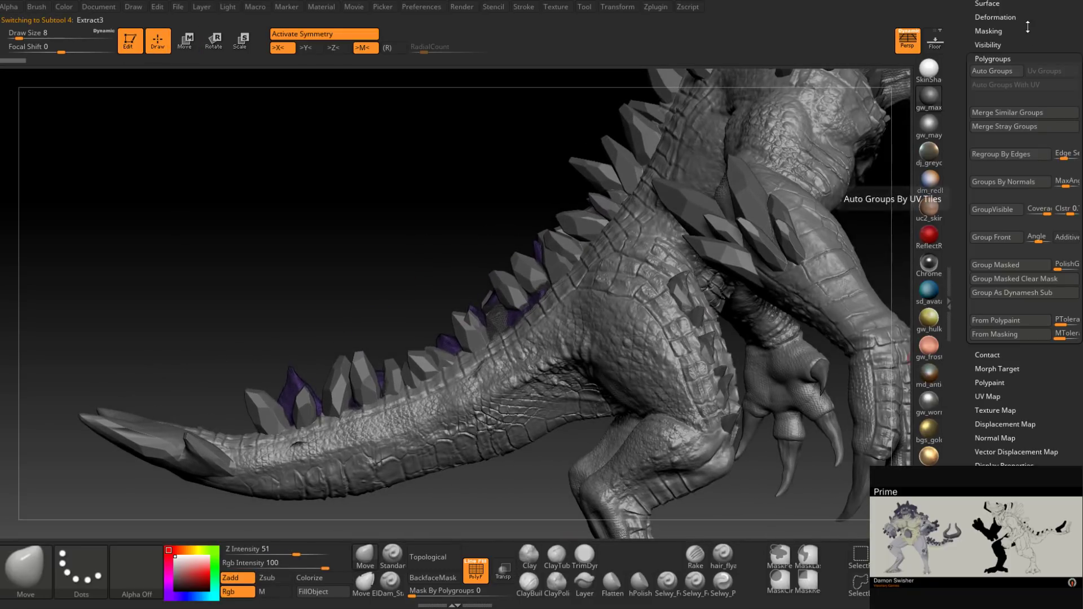
{"action": "scroll", "coordinate": [970, 56], "scroll_direction": "up", "scroll_amount": 3}
{"action": "scroll", "coordinate": [956, 63], "scroll_direction": "up", "scroll_amount": 5}
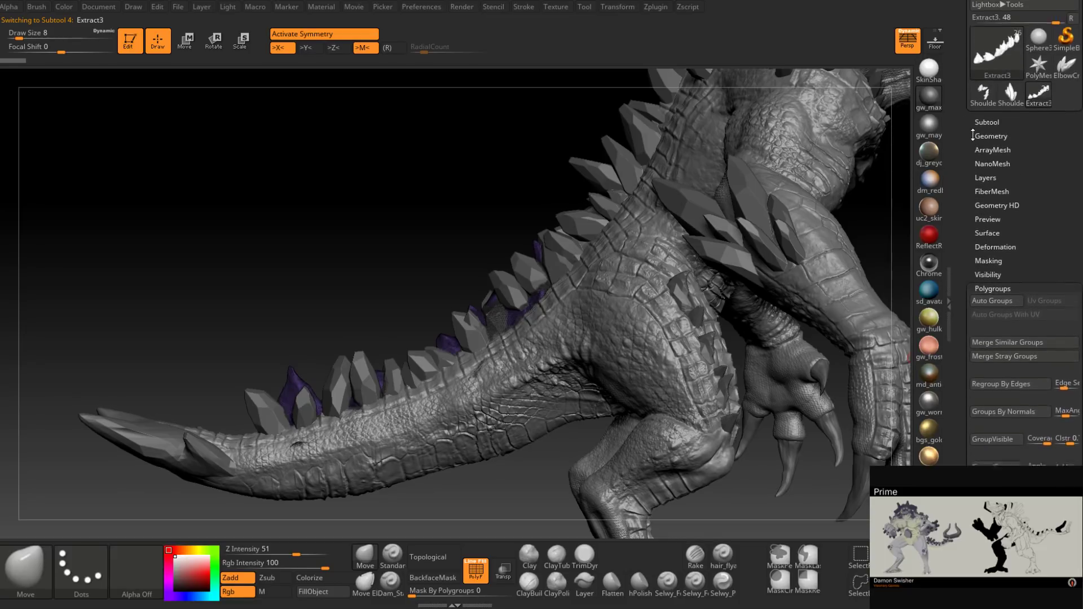
{"action": "scroll", "coordinate": [1036, 94], "scroll_direction": "up", "scroll_amount": 3}
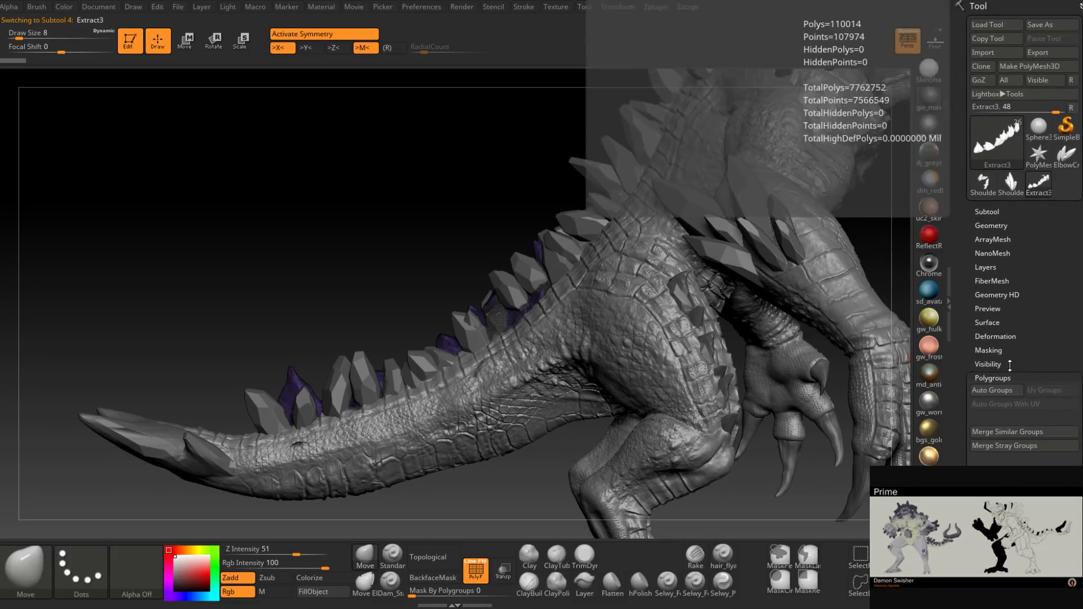
{"action": "scroll", "coordinate": [968, 333], "scroll_direction": "down", "scroll_amount": 3}
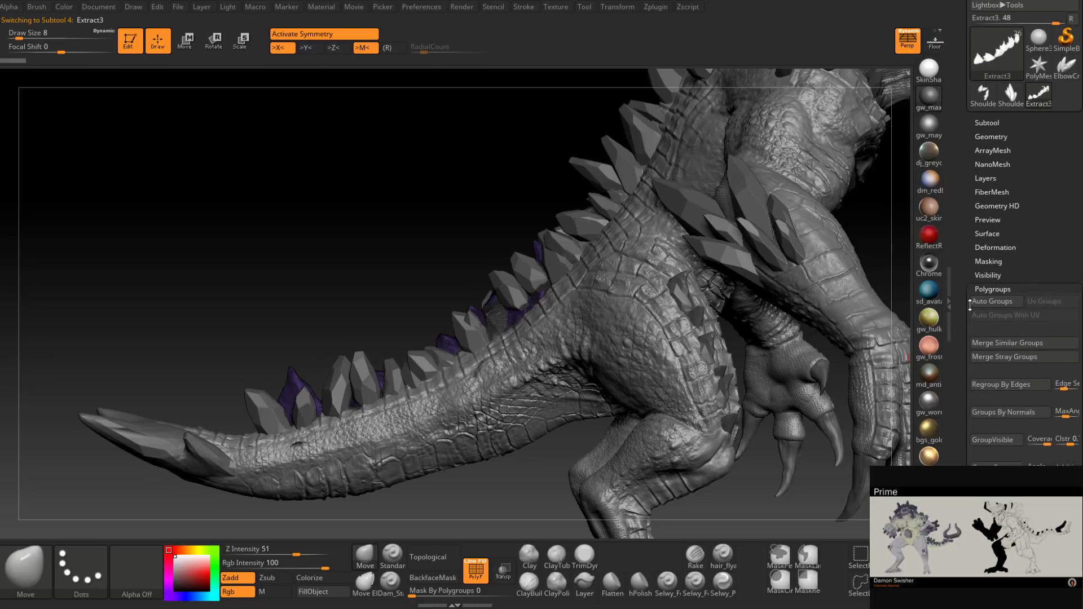
{"action": "scroll", "coordinate": [970, 305], "scroll_direction": "up", "scroll_amount": 1}
{"action": "left_click", "coordinate": [988, 153]}
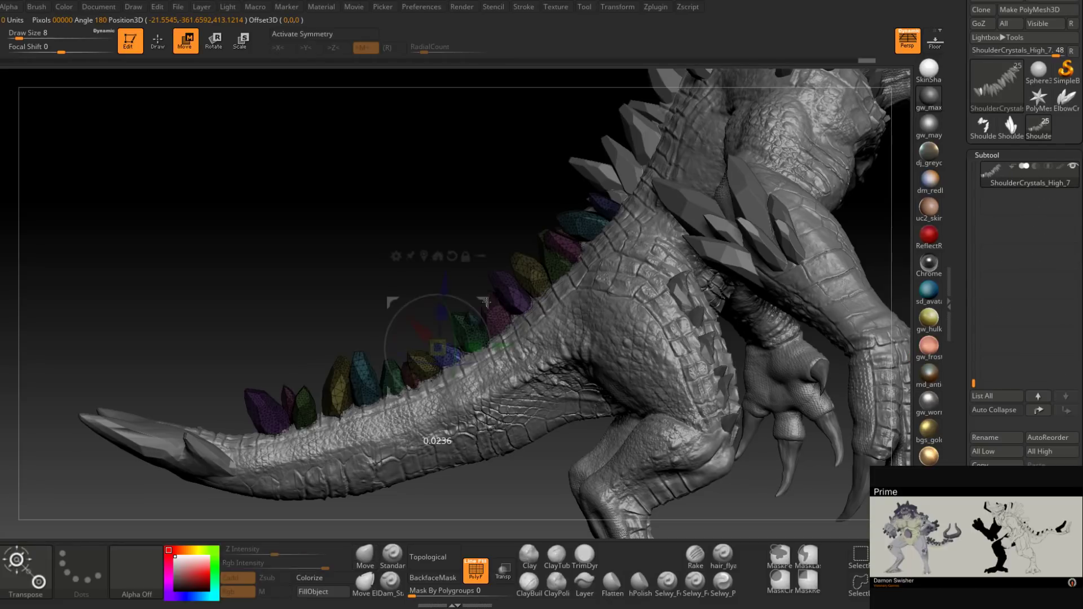
Step: Shift the blue crystal at mid-tail to one side, and rotate and offset the green crystal above it
{"action": "left_click_drag", "start_coordinate": [487, 300], "coordinate": [445, 309]}
{"action": "left_click_drag", "start_coordinate": [395, 374], "coordinate": [385, 362]}
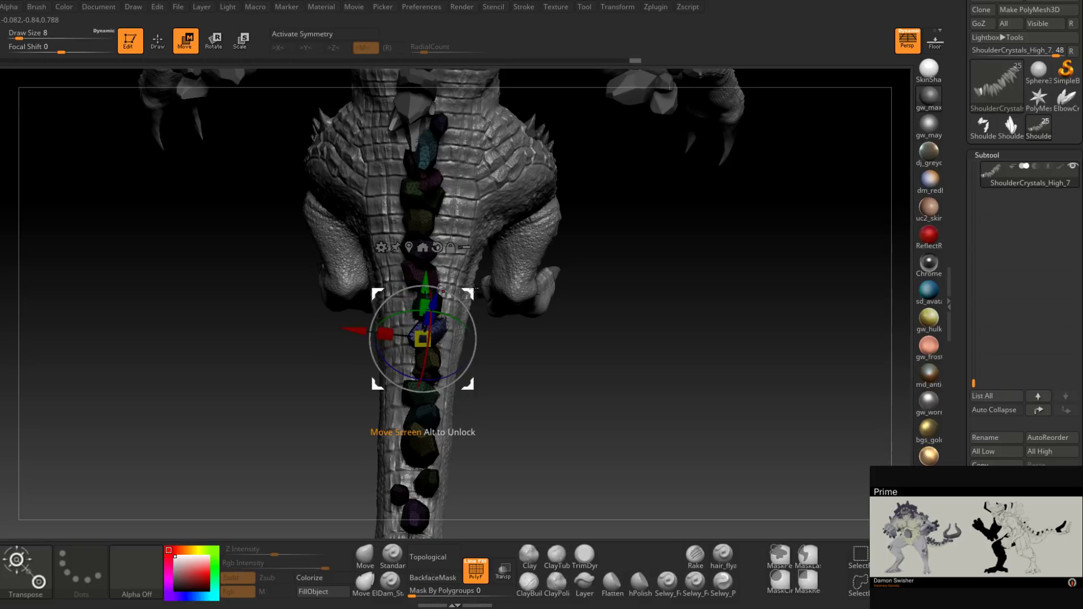
{"action": "left_click_drag", "start_coordinate": [468, 291], "coordinate": [452, 290]}
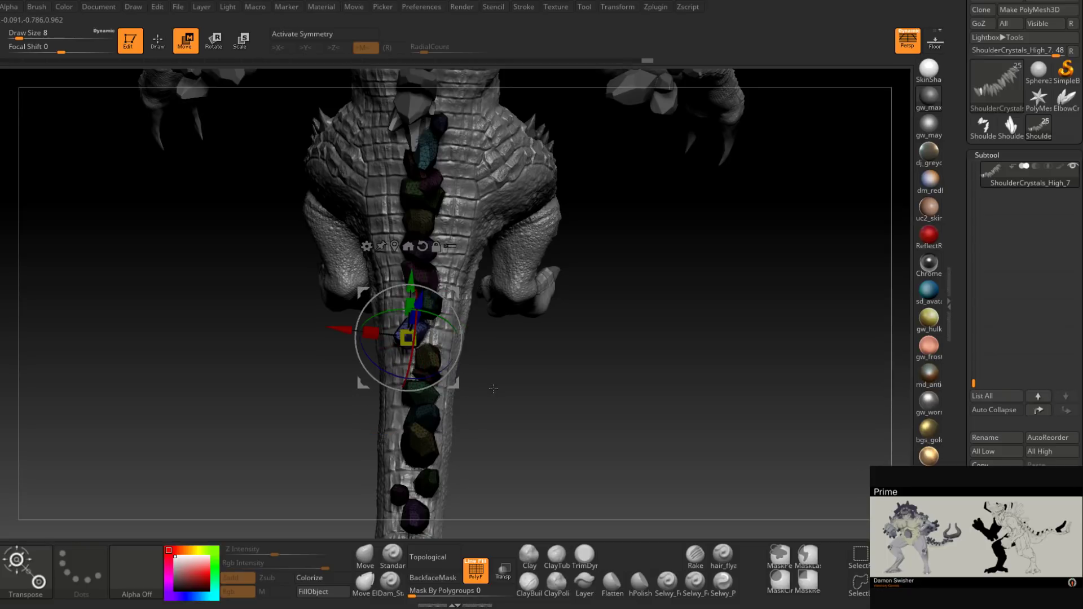
{"action": "left_click", "coordinate": [434, 303], "text": "ctrl"}
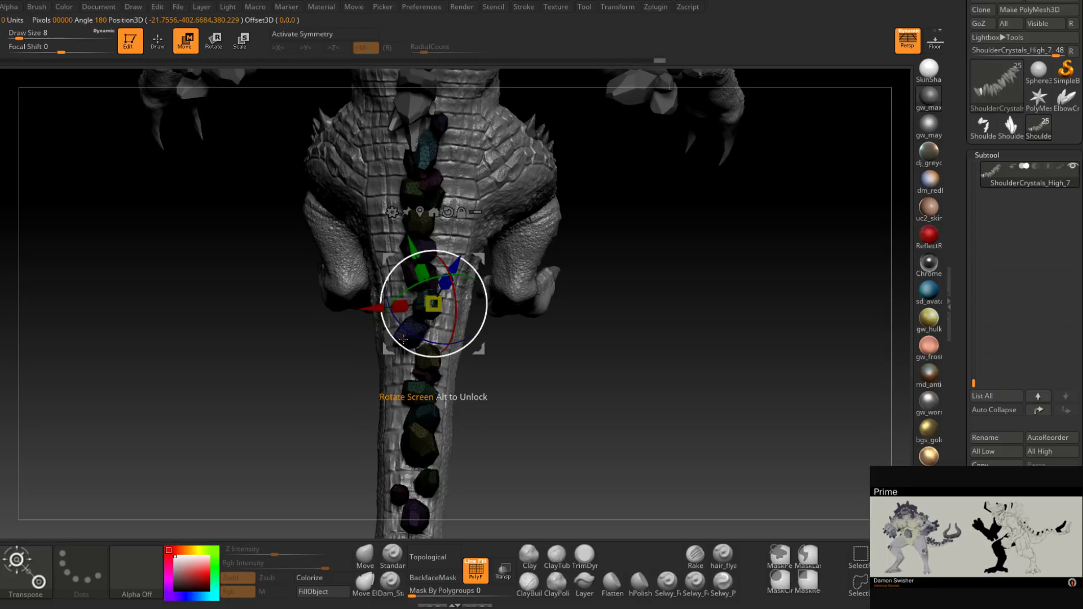
{"action": "left_click_drag", "start_coordinate": [403, 339], "coordinate": [435, 344]}
{"action": "left_click_drag", "start_coordinate": [483, 258], "coordinate": [488, 264]}
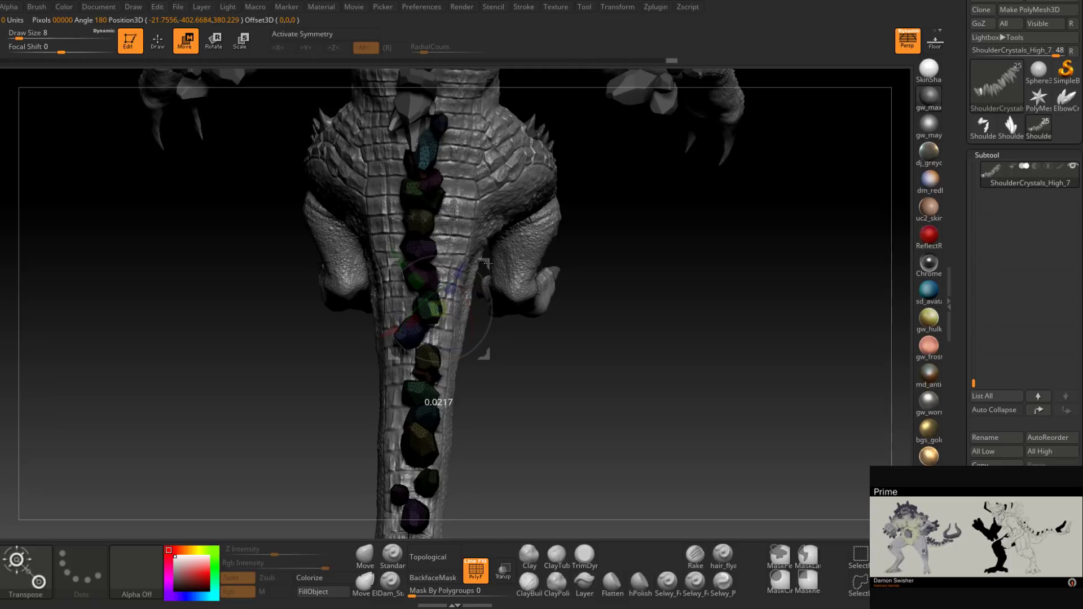
Step: Rotate and offset the teal crystal below the small red one so it breaks the straight row along the tail
{"action": "right_click_drag", "start_coordinate": [488, 263], "coordinate": [514, 268]}
{"action": "left_click", "coordinate": [419, 391], "text": "ctrl"}
{"action": "left_click_drag", "start_coordinate": [446, 358], "coordinate": [489, 313]}
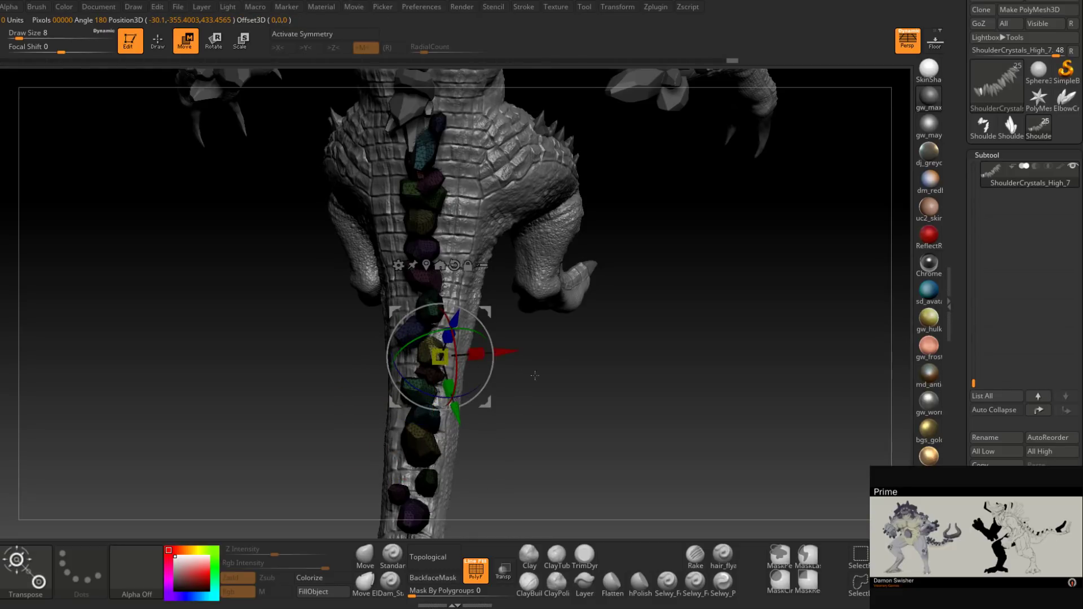
{"action": "right_click_drag", "start_coordinate": [532, 374], "coordinate": [465, 301]}
{"action": "mouse_move", "coordinate": [465, 301]}
{"action": "left_mouse_down"}
{"action": "mouse_move", "coordinate": [443, 314]}
{"action": "mouse_move", "coordinate": [467, 276]}
{"action": "mouse_move", "coordinate": [465, 285]}
{"action": "left_mouse_up"}
{"action": "left_click_drag", "start_coordinate": [355, 288], "coordinate": [373, 249]}
Step: Rotate the olive crystal toward the tail tip and shift it to one side of the tail's centre line
{"action": "left_click", "coordinate": [359, 386], "text": "ctrl"}
{"action": "left_click_drag", "start_coordinate": [403, 341], "coordinate": [397, 364]}
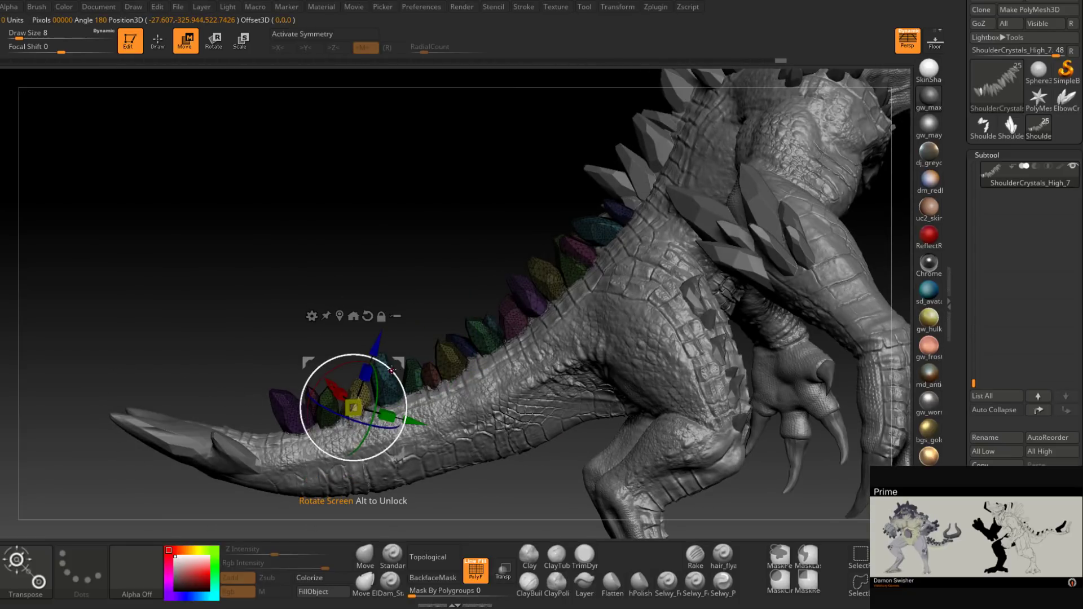
{"action": "left_click_drag", "start_coordinate": [392, 370], "coordinate": [515, 376]}
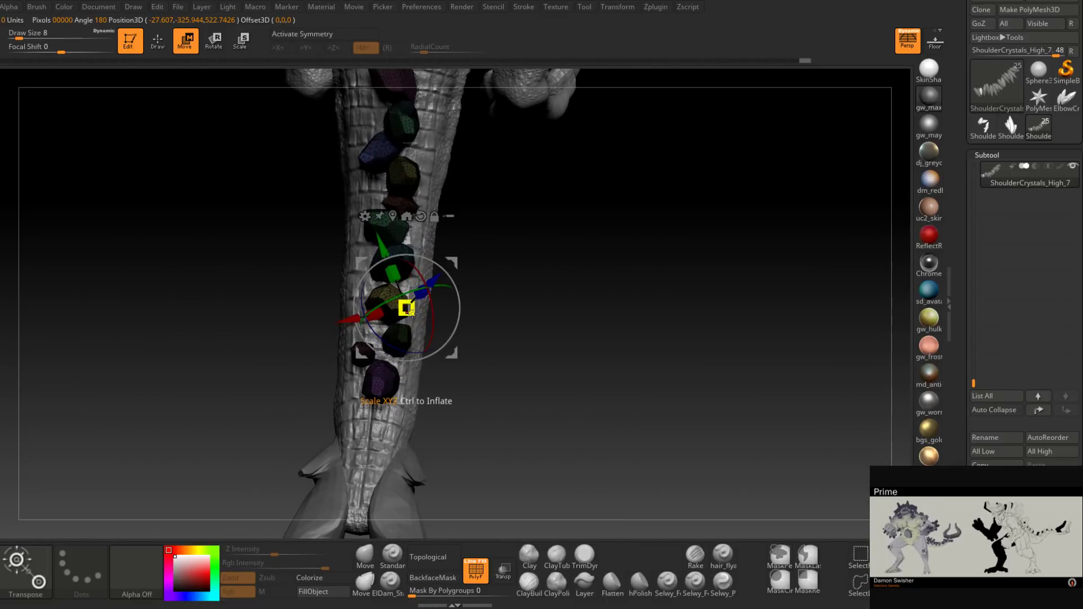
{"action": "left_click_drag", "start_coordinate": [409, 311], "coordinate": [410, 311]}
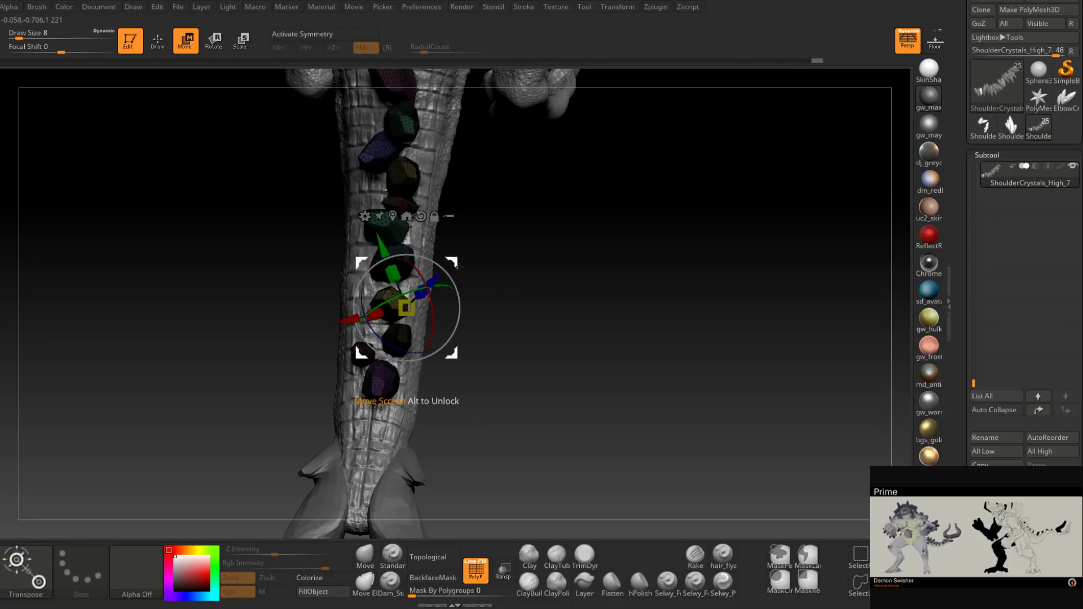
{"action": "left_click_drag", "start_coordinate": [457, 253], "coordinate": [457, 254]}
Step: Rotate the green crystal next to the olive one, move it closer, and tilt it against the tail surface
{"action": "left_click", "coordinate": [398, 339], "text": "ctrl"}
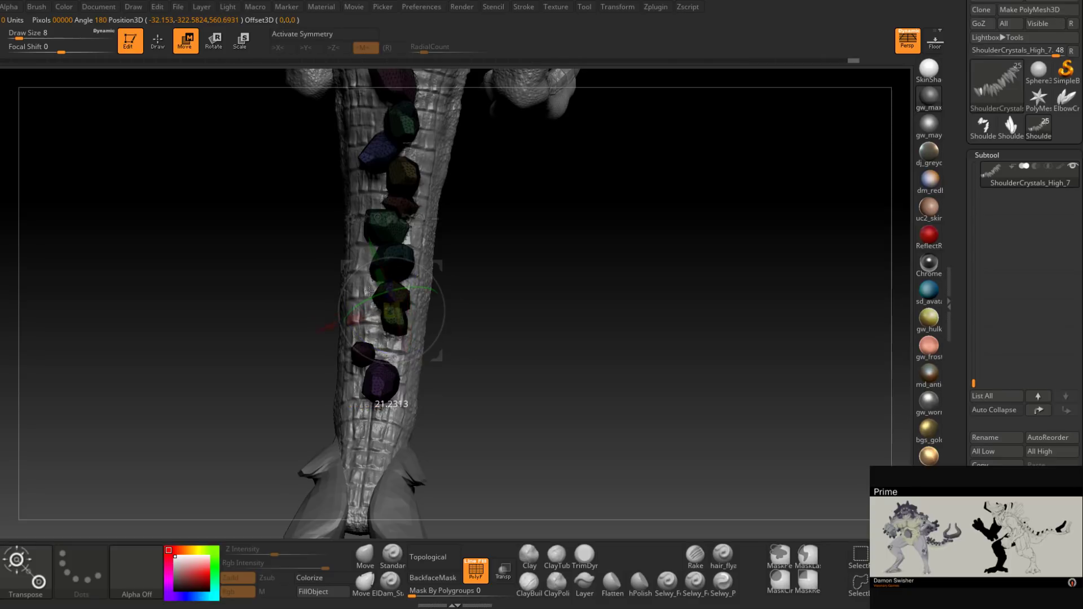
{"action": "left_click_drag", "start_coordinate": [452, 267], "coordinate": [425, 264]}
{"action": "left_click_drag", "start_coordinate": [490, 287], "coordinate": [581, 314]}
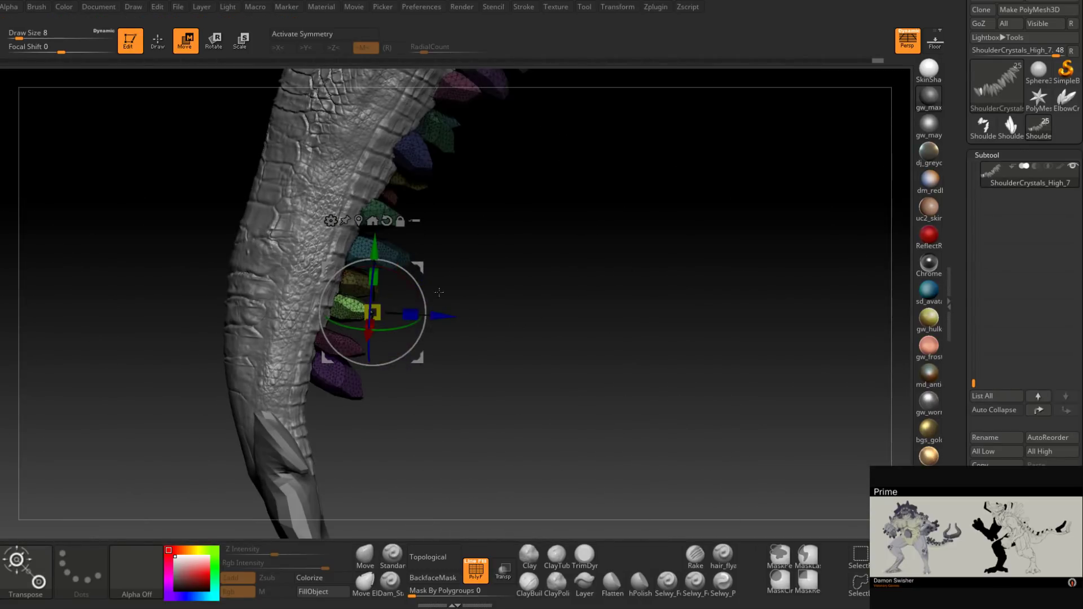
{"action": "left_click_drag", "start_coordinate": [421, 315], "coordinate": [409, 346]}
{"action": "left_click_drag", "start_coordinate": [424, 272], "coordinate": [418, 305]}
Step: Tilt the olive crystal and the light blue one above it toward the tail tip
{"action": "left_click", "coordinate": [365, 287], "text": "ctrl"}
{"action": "left_click_drag", "start_coordinate": [419, 243], "coordinate": [415, 255]}
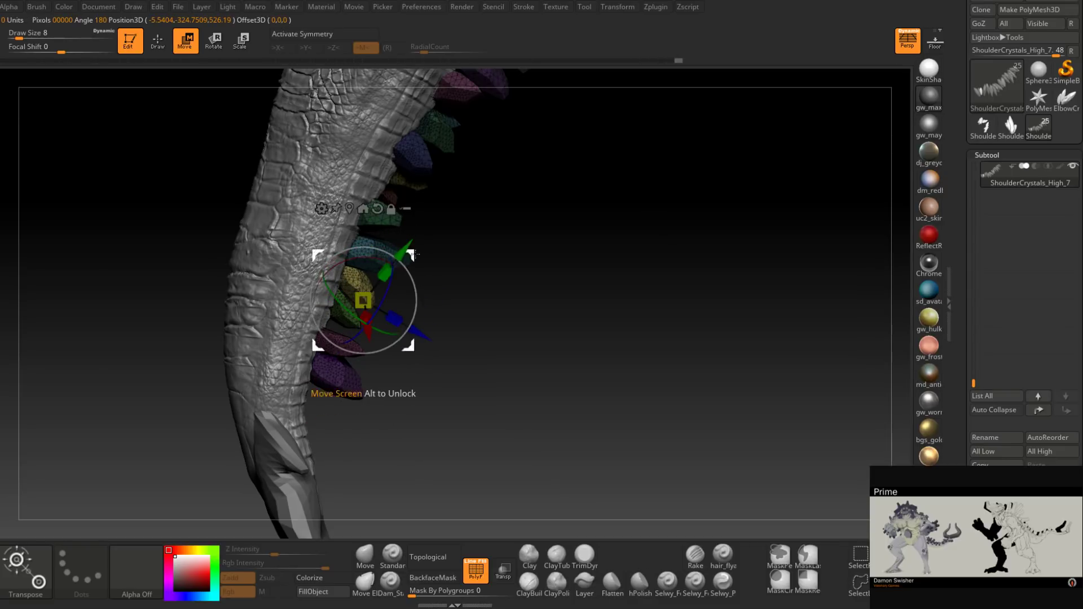
{"action": "left_click", "coordinate": [373, 243], "text": "ctrl"}
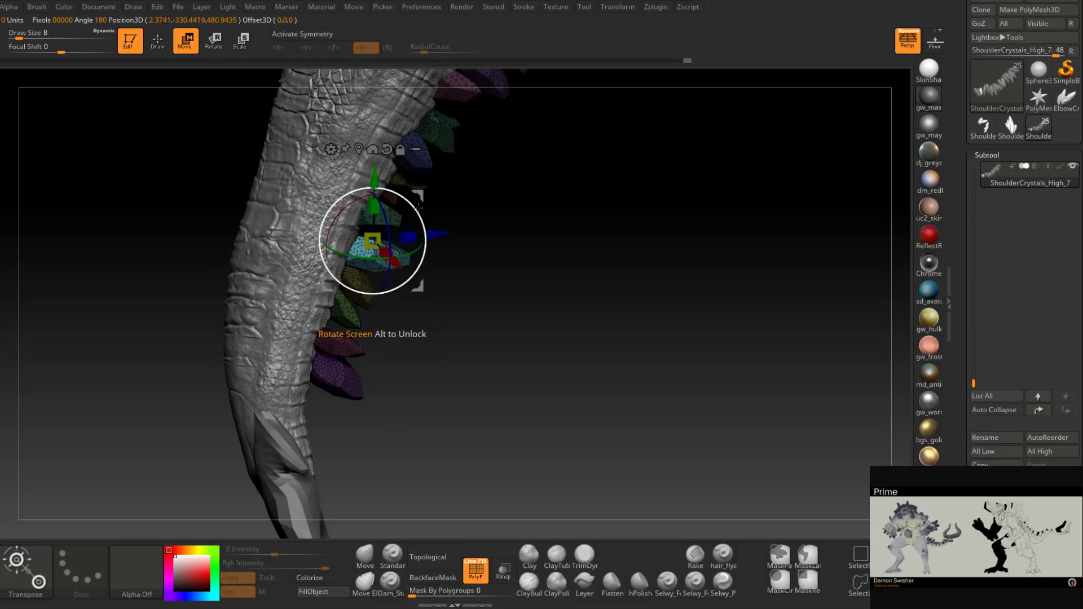
{"action": "left_click_drag", "start_coordinate": [415, 211], "coordinate": [420, 234]}
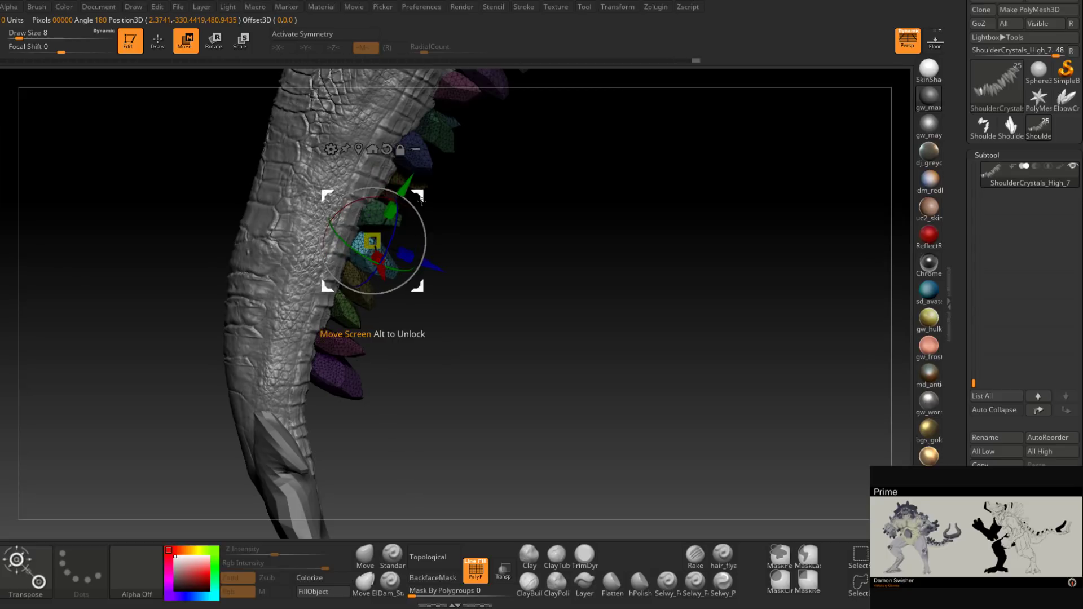
Step: Tilt the teal crystal above the light blue one toward the tail tip and readjust the light blue crystal's placement
{"action": "left_click", "coordinate": [377, 215], "text": "ctrl"}
{"action": "left_click_drag", "start_coordinate": [419, 186], "coordinate": [425, 208]}
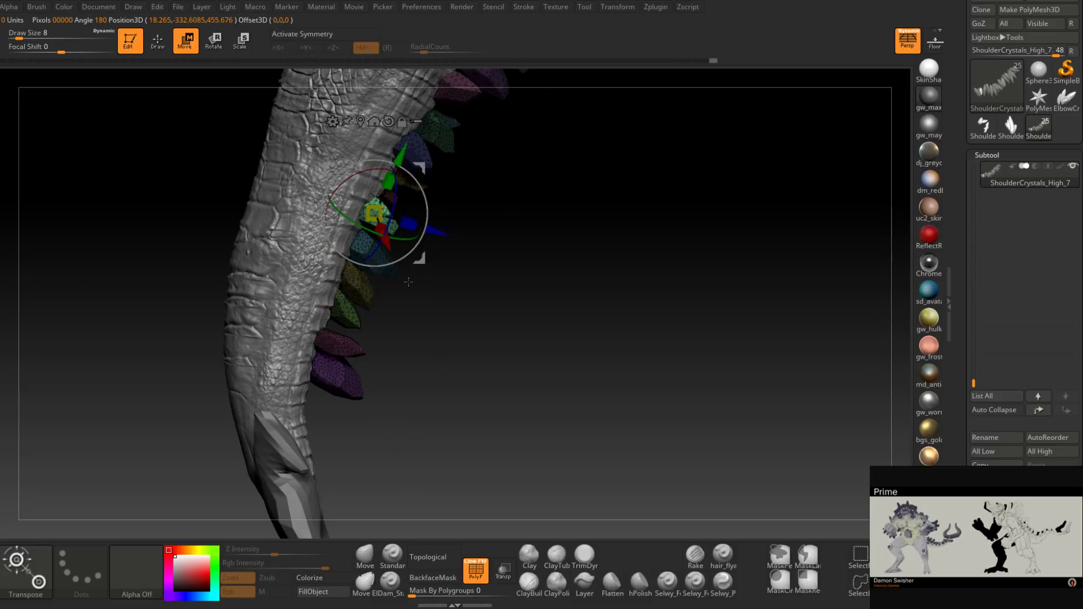
{"action": "mouse_move", "coordinate": [389, 282]}
{"action": "left_mouse_down"}
{"action": "mouse_move", "coordinate": [375, 296]}
{"action": "mouse_move", "coordinate": [382, 274]}
{"action": "left_mouse_up"}
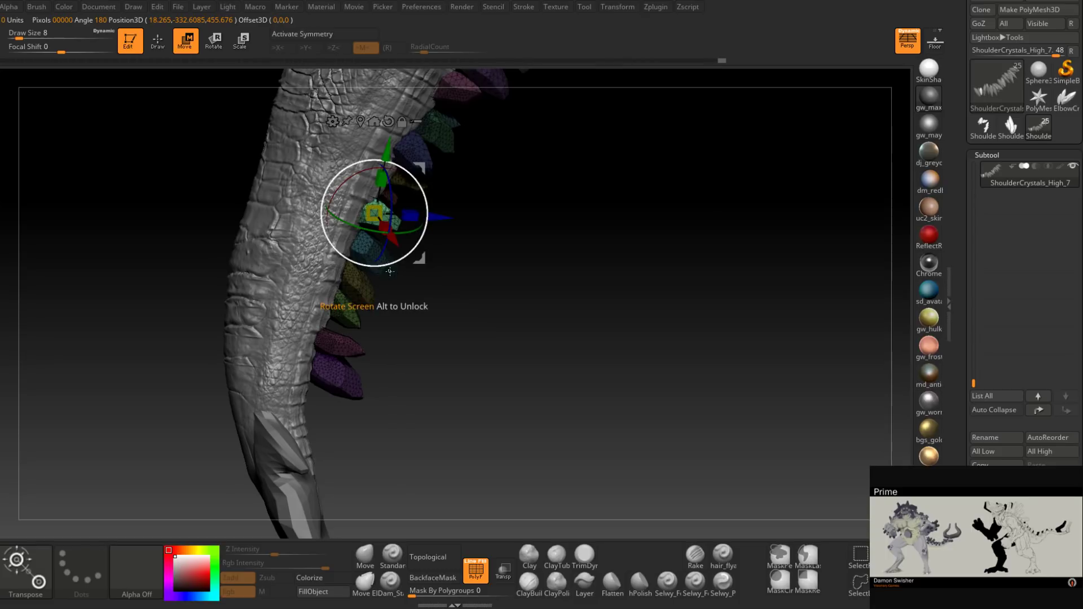
{"action": "left_click", "coordinate": [393, 275], "text": "ctrl"}
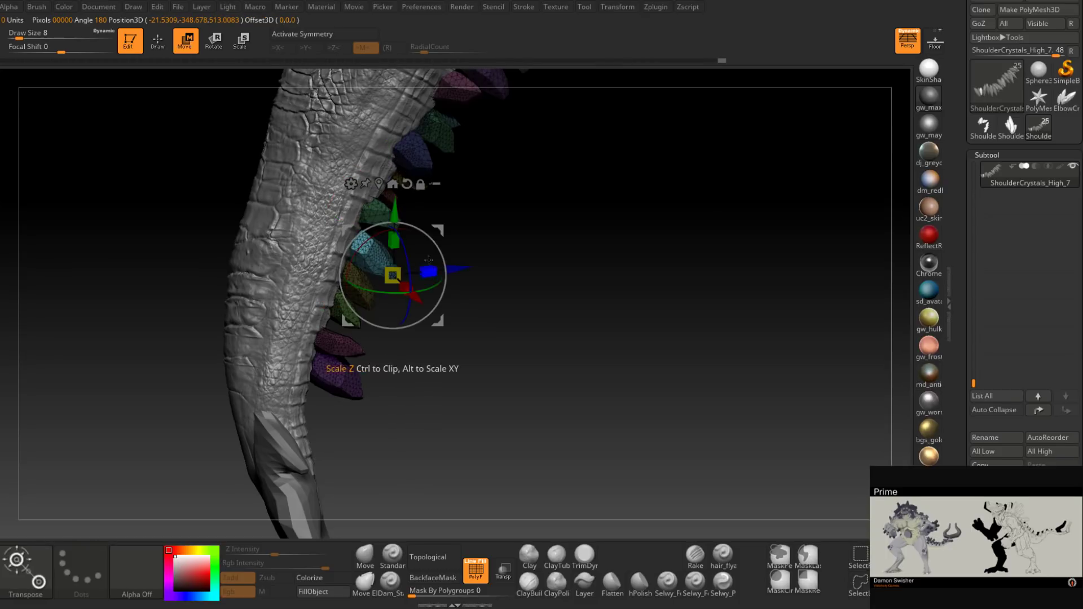
{"action": "left_click_drag", "start_coordinate": [438, 243], "coordinate": [443, 221]}
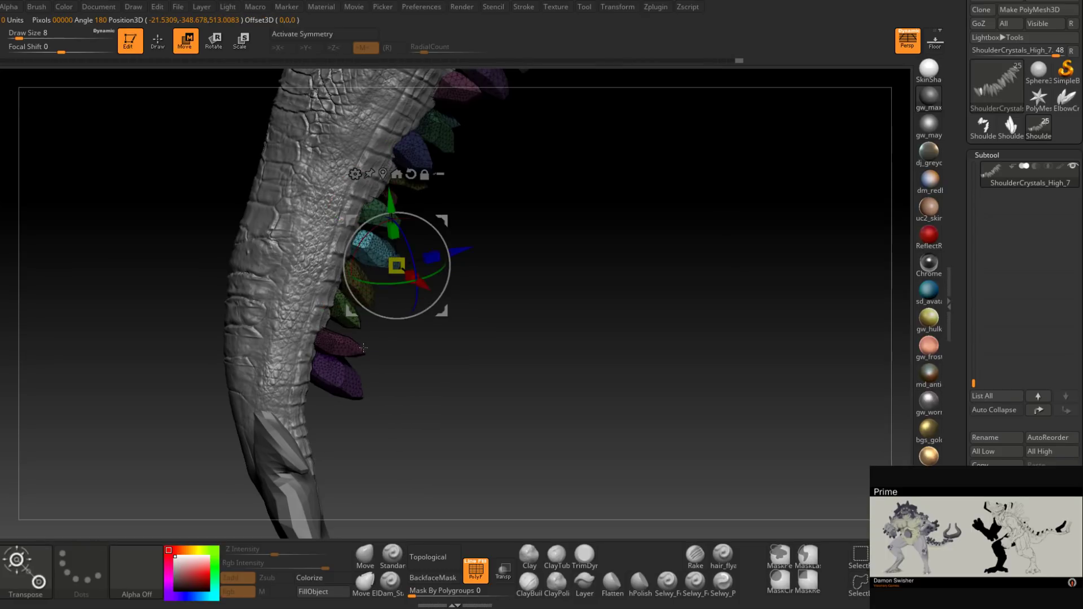
Step: Reposition the pink crystal near the tail tip and sink the last purple crystal deeper into the tail
{"action": "left_click", "coordinate": [342, 343], "text": "ctrl"}
{"action": "left_click_drag", "start_coordinate": [388, 315], "coordinate": [383, 290]}
{"action": "left_click", "coordinate": [356, 394], "text": "ctrl"}
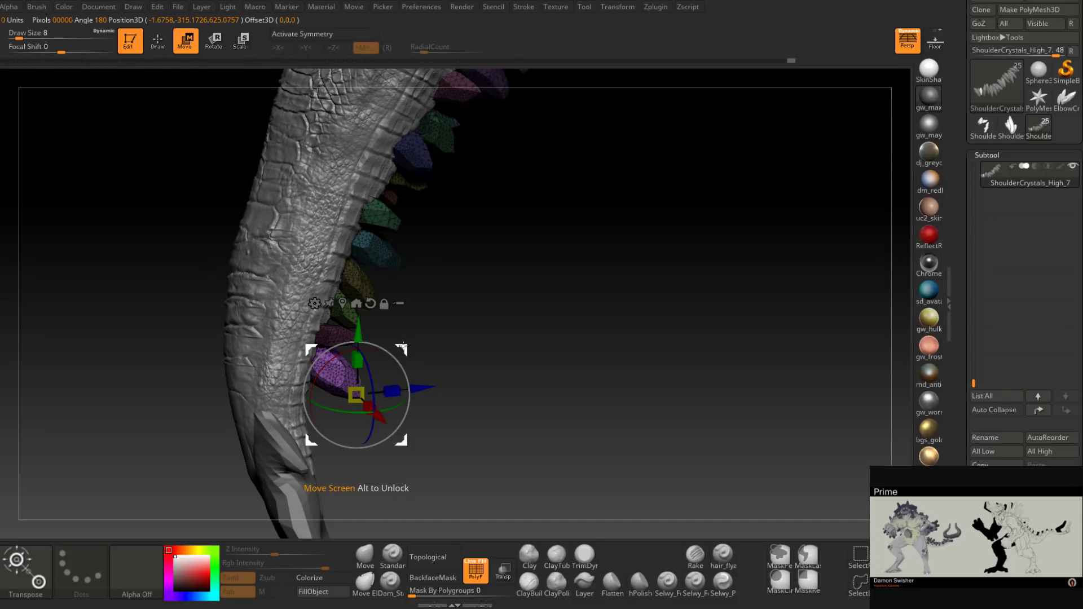
{"action": "left_click_drag", "start_coordinate": [404, 346], "coordinate": [379, 331]}
Step: Examine the crystal row on the tail from the side, front and back, and check the whole creature's silhouette
{"action": "left_click_drag", "start_coordinate": [498, 341], "coordinate": [433, 269]}
{"action": "right_click_drag", "start_coordinate": [434, 269], "coordinate": [407, 218]}
{"action": "mouse_move", "coordinate": [454, 254]}
{"action": "right_mouse_down", "text": "alt"}
{"action": "mouse_move", "coordinate": [399, 278]}
{"action": "mouse_move", "coordinate": [292, 236]}
{"action": "mouse_move", "coordinate": [307, 263]}
{"action": "mouse_move", "coordinate": [435, 256]}
{"action": "mouse_move", "coordinate": [416, 257]}
{"action": "right_mouse_up", "text": "alt"}
{"action": "left_click_drag", "start_coordinate": [416, 256], "coordinate": [406, 257]}
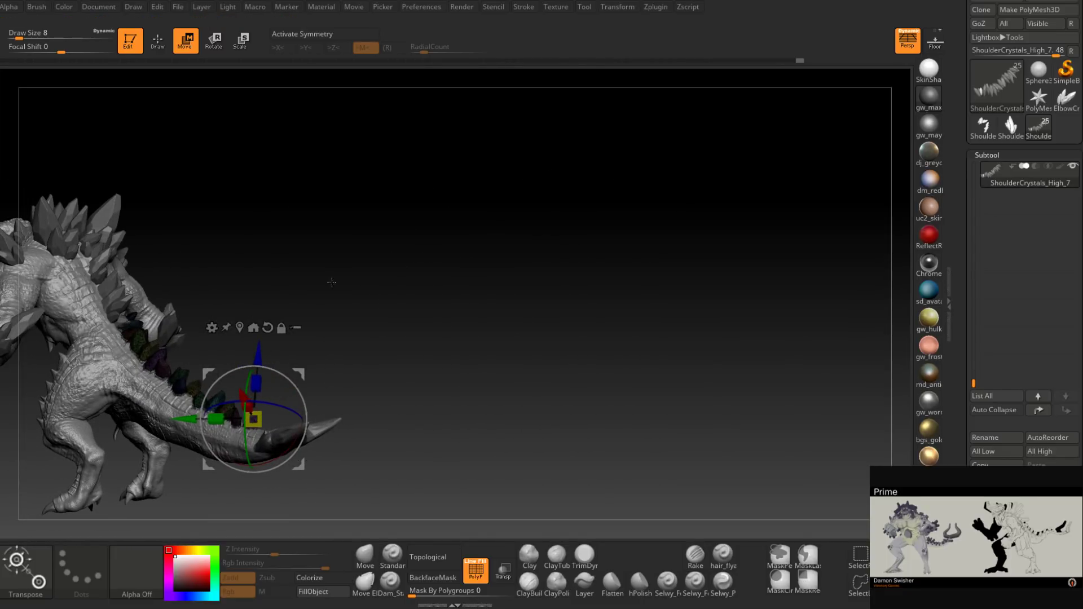
{"action": "left_click_drag", "start_coordinate": [351, 312], "coordinate": [580, 221], "text": "alt"}
{"action": "right_click_drag", "start_coordinate": [571, 275], "coordinate": [552, 417], "text": "alt"}
{"action": "right_click_drag", "start_coordinate": [508, 451], "coordinate": [553, 457]}
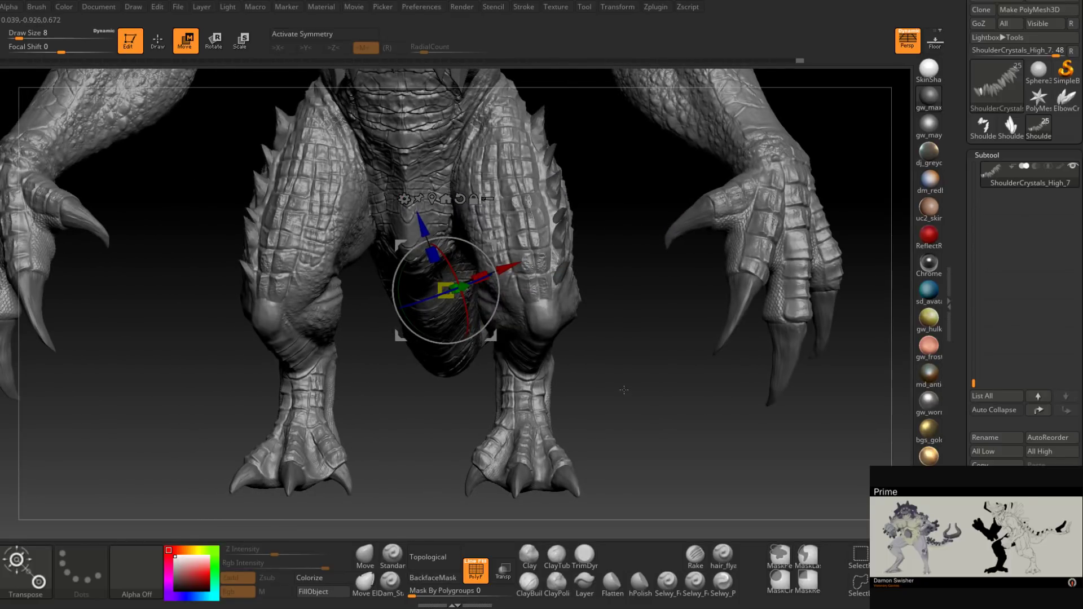
{"action": "right_click_drag", "start_coordinate": [625, 387], "coordinate": [575, 387]}
{"action": "right_click_drag", "start_coordinate": [598, 327], "coordinate": [572, 479], "text": "alt"}
{"action": "right_click_drag", "start_coordinate": [573, 479], "coordinate": [580, 403], "text": "ctrl"}
{"action": "left_click_drag", "start_coordinate": [580, 402], "coordinate": [472, 490]}
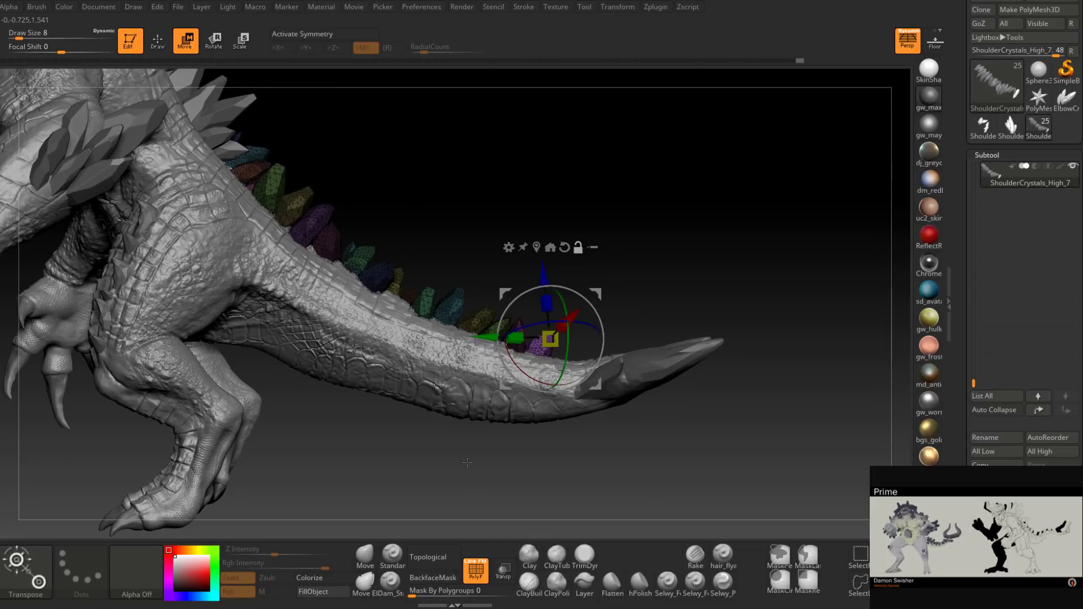
{"action": "left_click_drag", "start_coordinate": [446, 484], "coordinate": [442, 467]}
{"action": "right_click_drag", "start_coordinate": [443, 467], "coordinate": [535, 465], "text": "alt"}
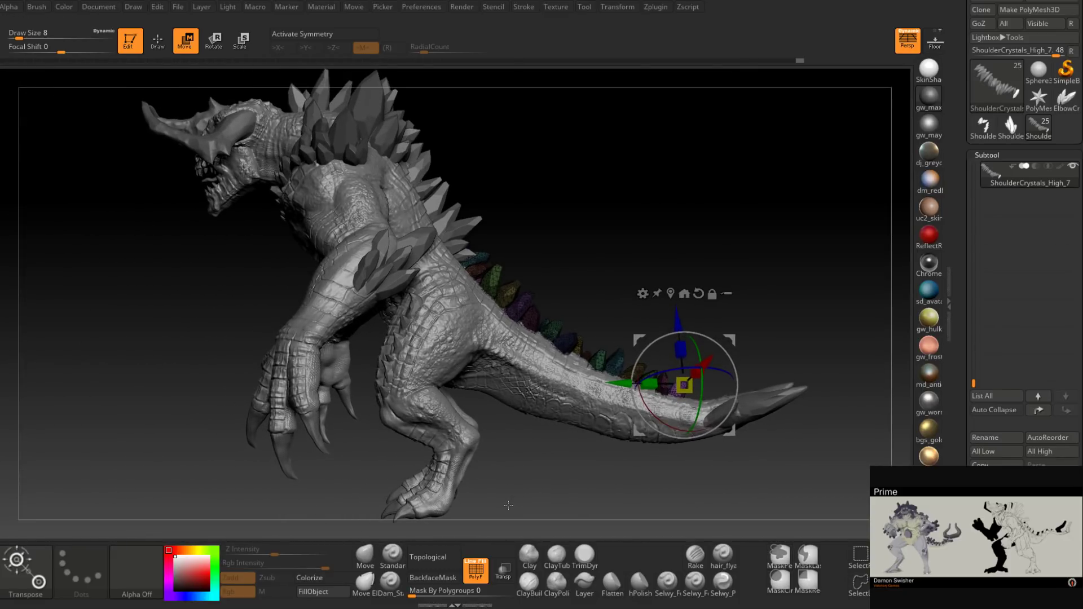
{"action": "left_click_drag", "start_coordinate": [508, 505], "coordinate": [649, 484]}
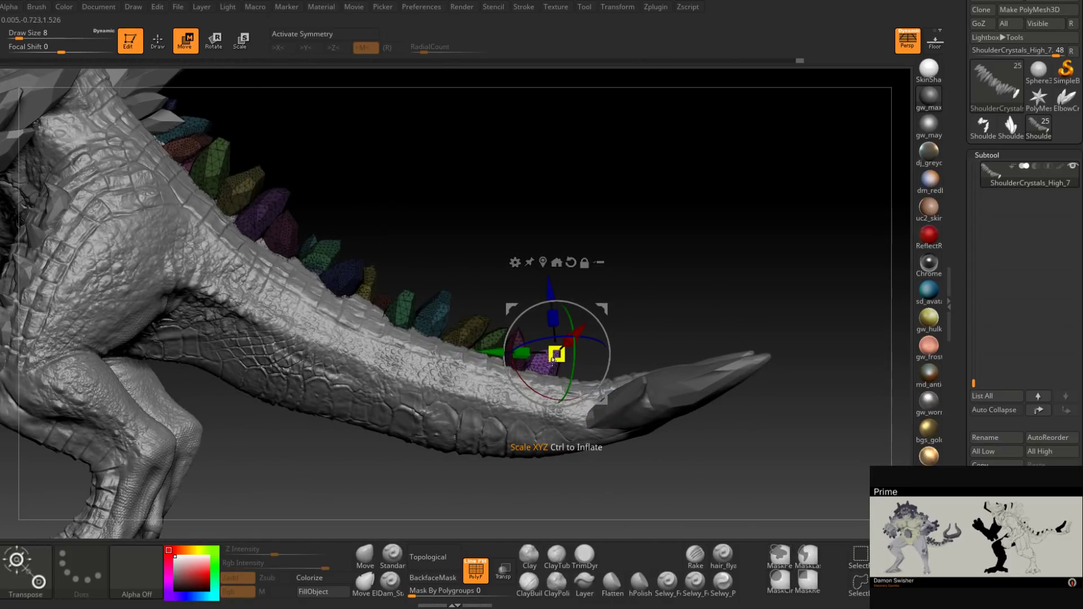
Step: Isolate the purple crystal nearest the tail tip and invert the visibility so only that crystal is hidden
{"action": "left_click_drag", "start_coordinate": [595, 340], "coordinate": [503, 322]}
{"action": "key", "text": "q"}
{"action": "key", "text": "ctrl+shift"}
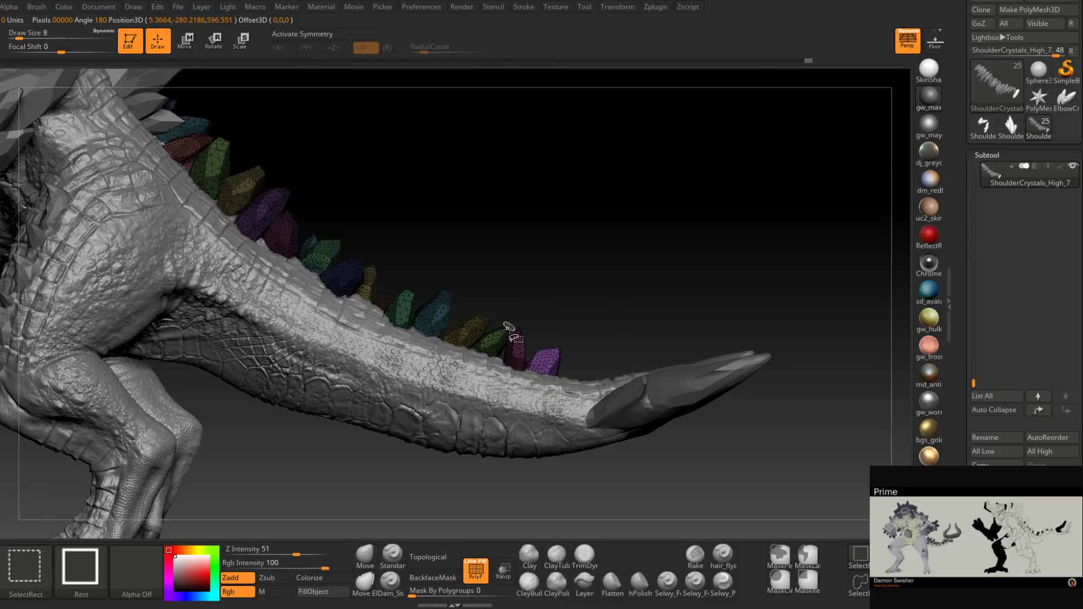
{"action": "left_click", "coordinate": [543, 357], "text": "ctrl+shift"}
{"action": "left_click", "coordinate": [622, 339], "text": "ctrl+shift"}
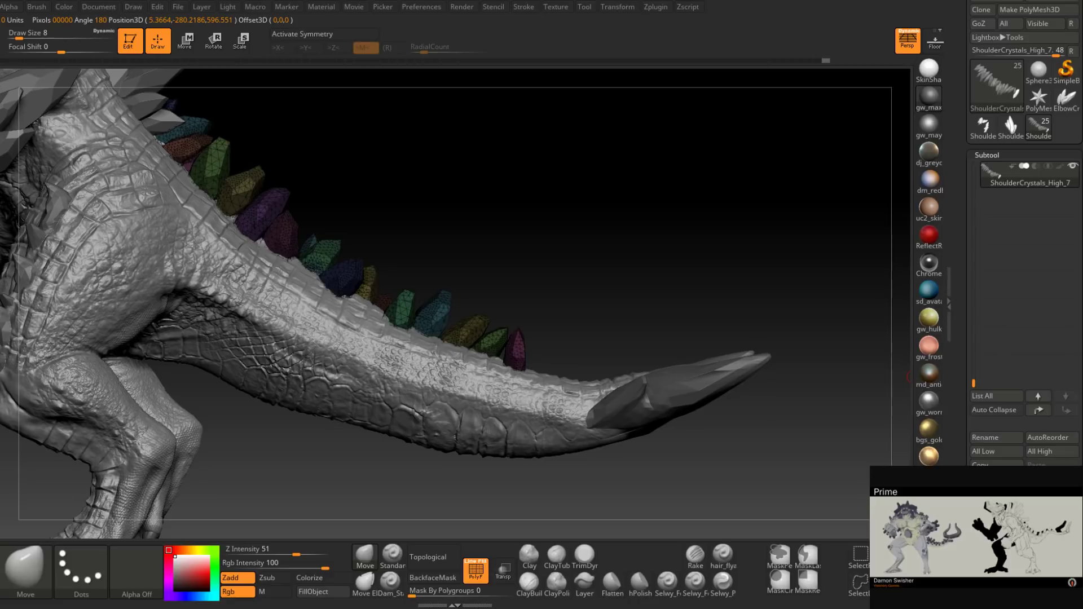
Step: Split the hidden purple crystal near the tail tip off into its own subtool
{"action": "scroll", "coordinate": [993, 383], "scroll_direction": "down", "scroll_amount": 6}
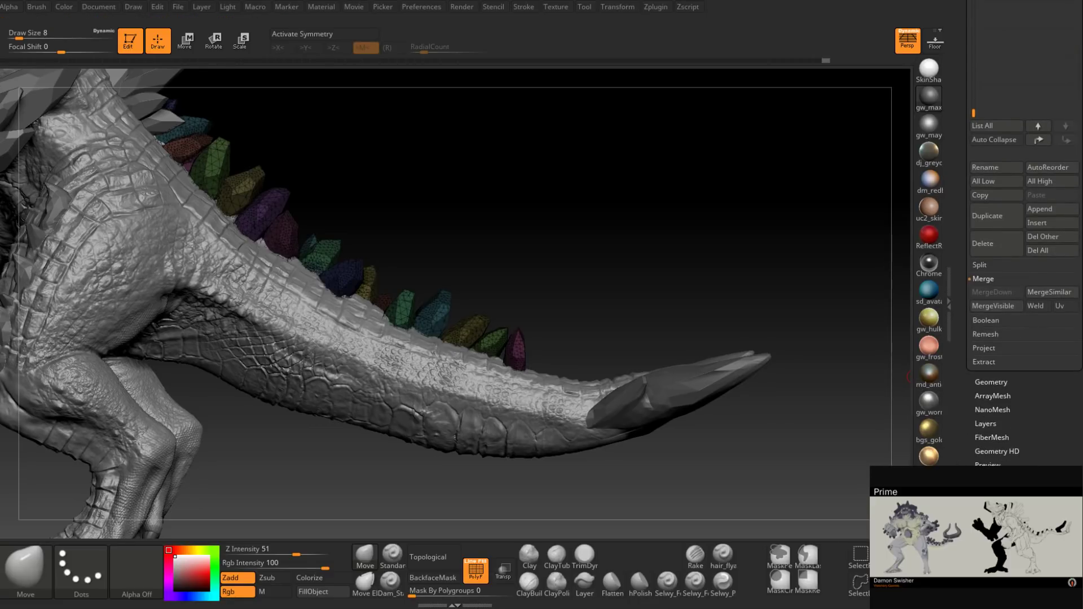
{"action": "left_click", "coordinate": [980, 266]}
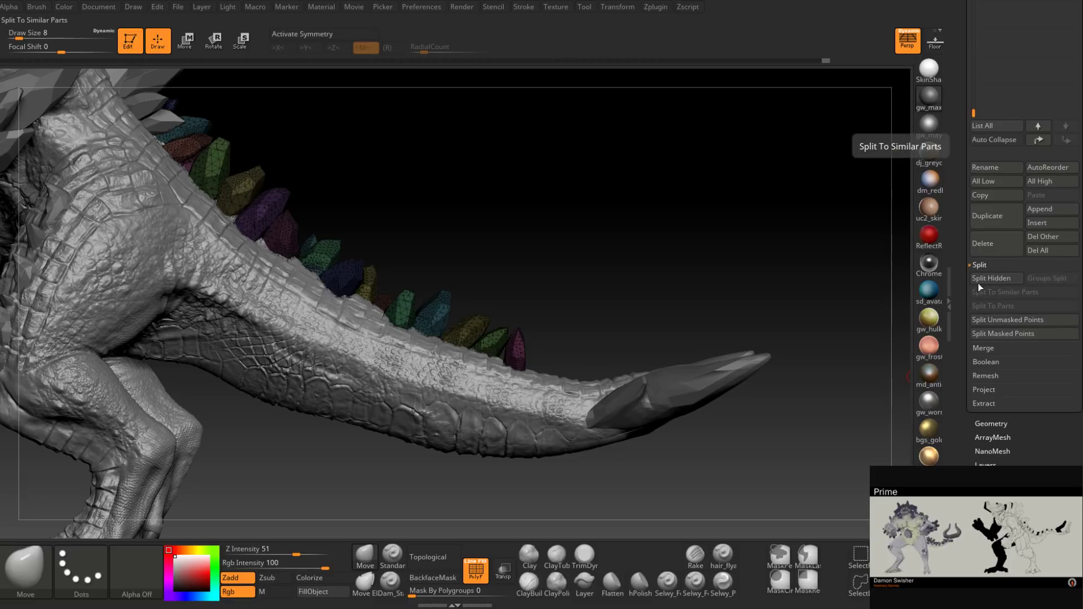
{"action": "left_click", "coordinate": [979, 282]}
{"action": "left_click", "coordinate": [818, 319]}
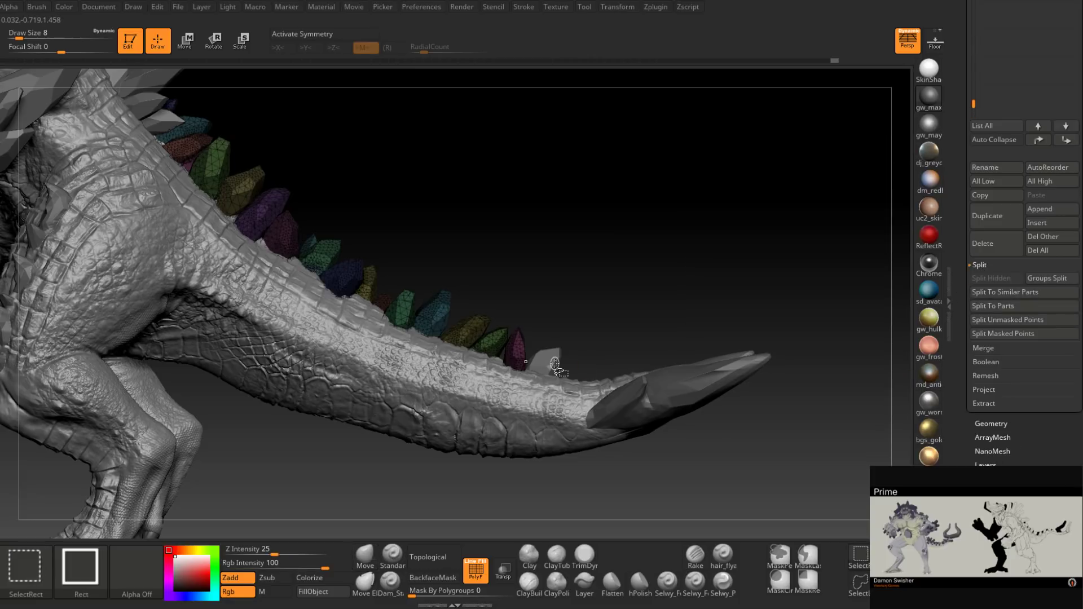
{"action": "left_click", "coordinate": [517, 352], "text": "ctrl+shift"}
{"action": "mouse_move", "coordinate": [624, 343]}
{"action": "left_mouse_down", "text": "alt"}
{"action": "mouse_move", "coordinate": [600, 307]}
{"action": "mouse_move", "coordinate": [580, 305]}
{"action": "mouse_move", "coordinate": [594, 301]}
{"action": "mouse_move", "coordinate": [626, 361]}
{"action": "mouse_move", "coordinate": [676, 418]}
{"action": "mouse_move", "coordinate": [876, 281]}
{"action": "left_mouse_up", "text": "alt"}
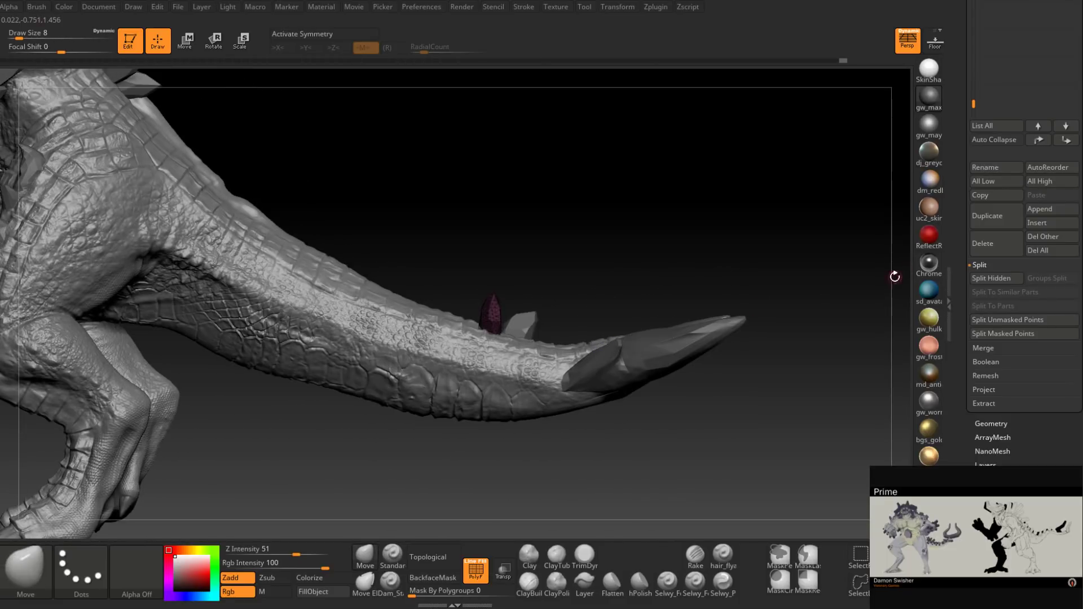
{"action": "left_click", "coordinate": [597, 313], "text": "ctrl+shift"}
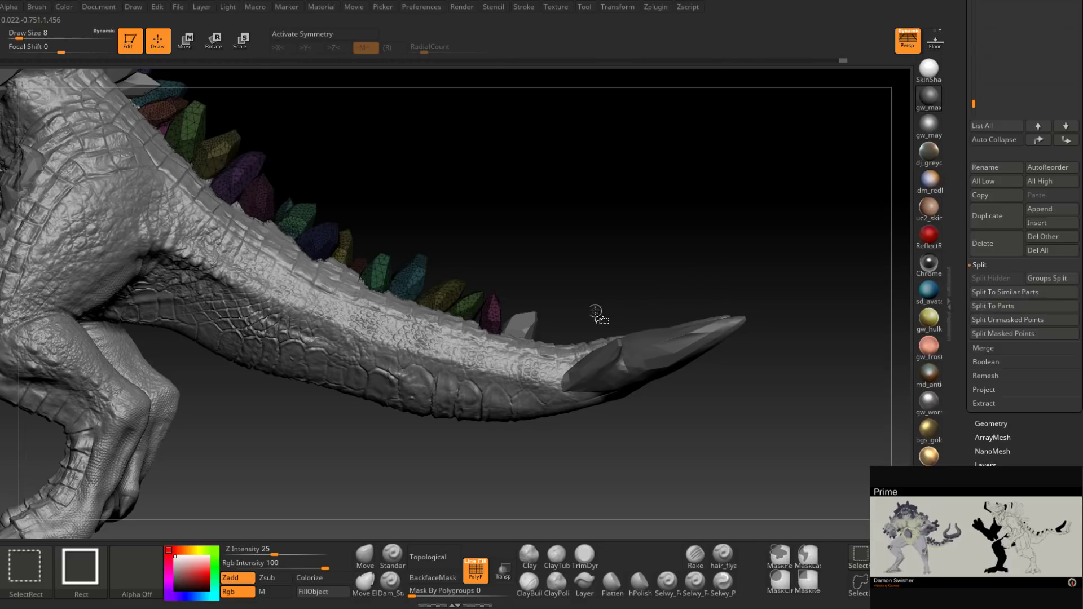
Step: Duplicate the split-off crystal, move the copy to the side spike at the tail tip and centre the gizmo on it
{"action": "left_click", "coordinate": [533, 322], "text": "alt"}
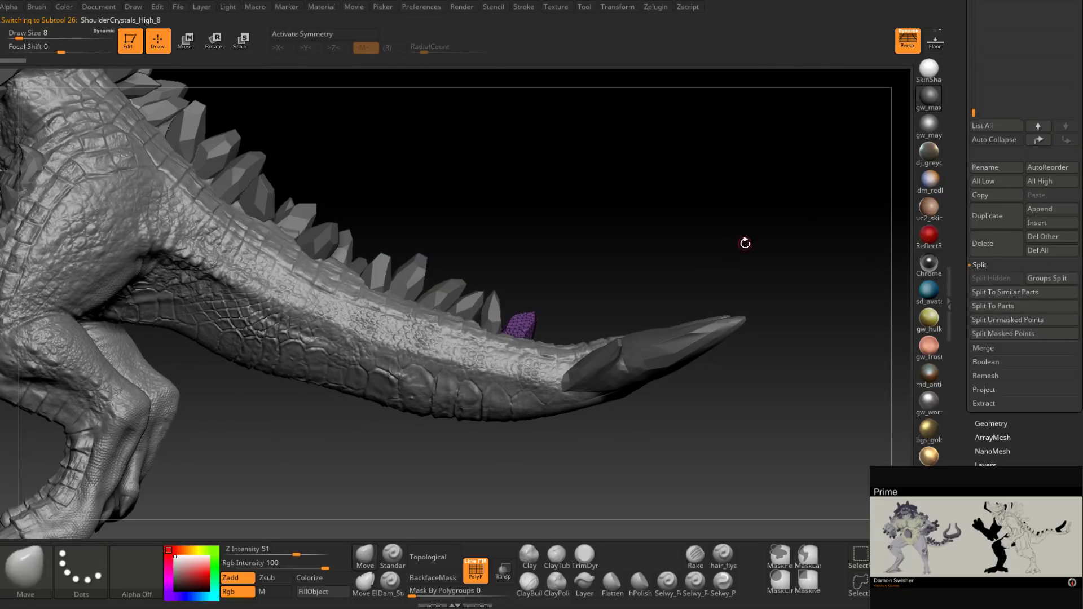
{"action": "left_click", "coordinate": [985, 214]}
{"action": "key", "text": "w"}
{"action": "mouse_move", "coordinate": [581, 265]}
{"action": "left_mouse_down"}
{"action": "mouse_move", "coordinate": [622, 265]}
{"action": "mouse_move", "coordinate": [763, 222]}
{"action": "mouse_move", "coordinate": [772, 327]}
{"action": "mouse_move", "coordinate": [646, 271]}
{"action": "left_mouse_up"}
{"action": "left_click_drag", "start_coordinate": [567, 242], "coordinate": [599, 223]}
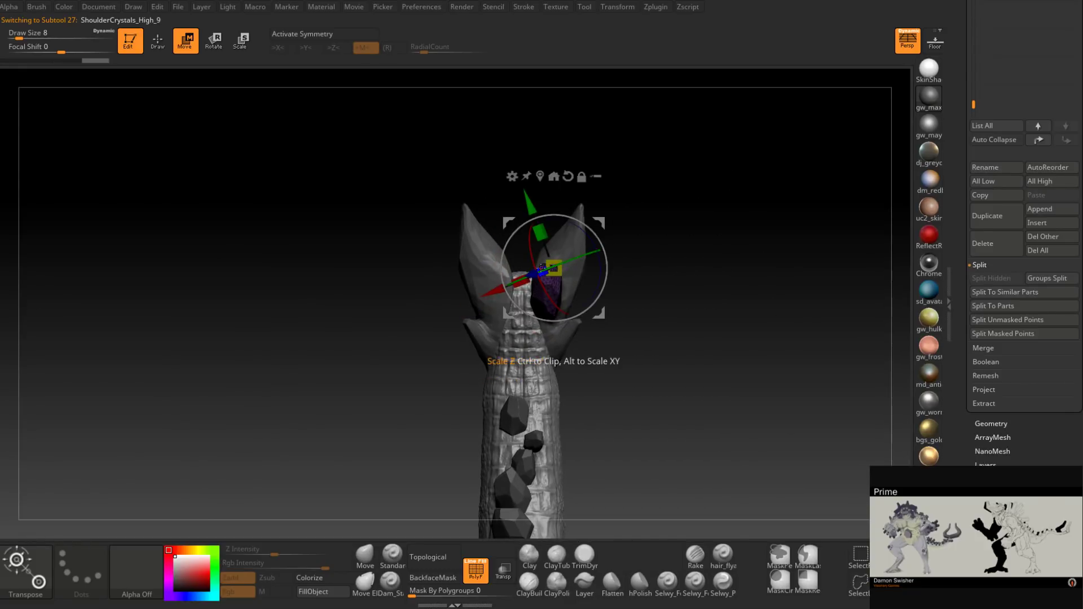
{"action": "left_click_drag", "start_coordinate": [569, 262], "coordinate": [604, 233]}
{"action": "left_click", "coordinate": [541, 173]}
{"action": "left_click_drag", "start_coordinate": [694, 226], "coordinate": [620, 236]}
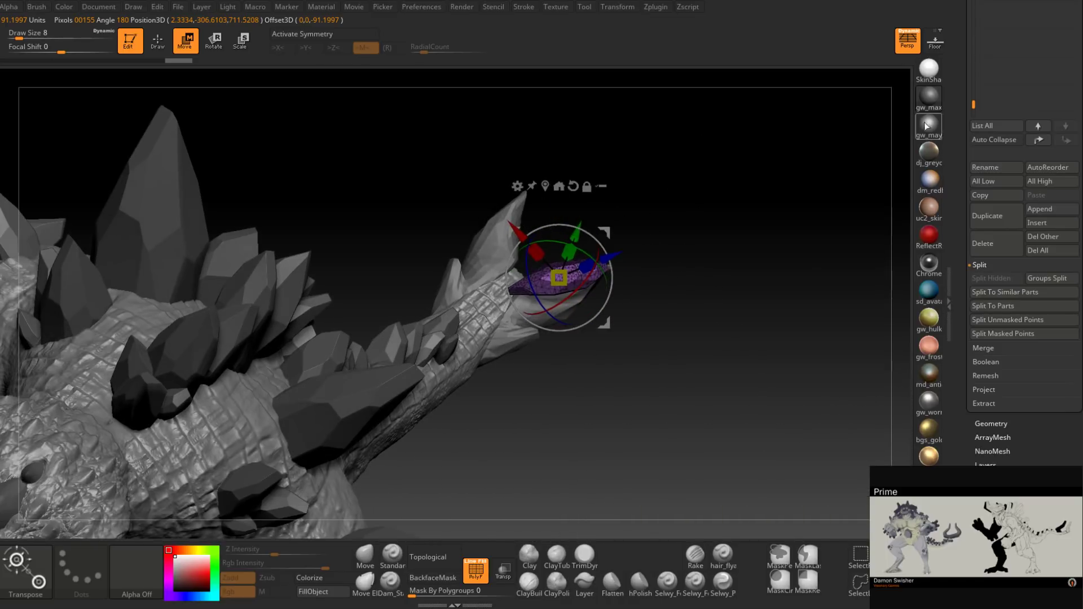
Step: Rotate the duplicated crystal so it lies lengthwise along the tail-tip spike, pointing backward
{"action": "left_click_drag", "start_coordinate": [964, 143], "coordinate": [974, 300]}
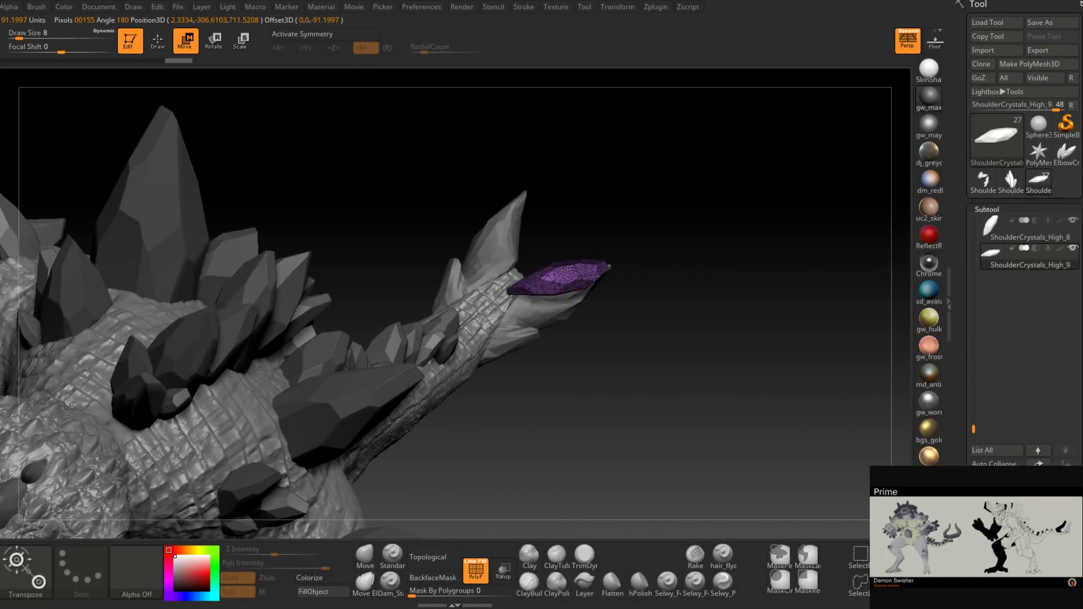
{"action": "left_click_drag", "start_coordinate": [596, 276], "coordinate": [589, 264]}
{"action": "left_click_drag", "start_coordinate": [711, 277], "coordinate": [652, 263]}
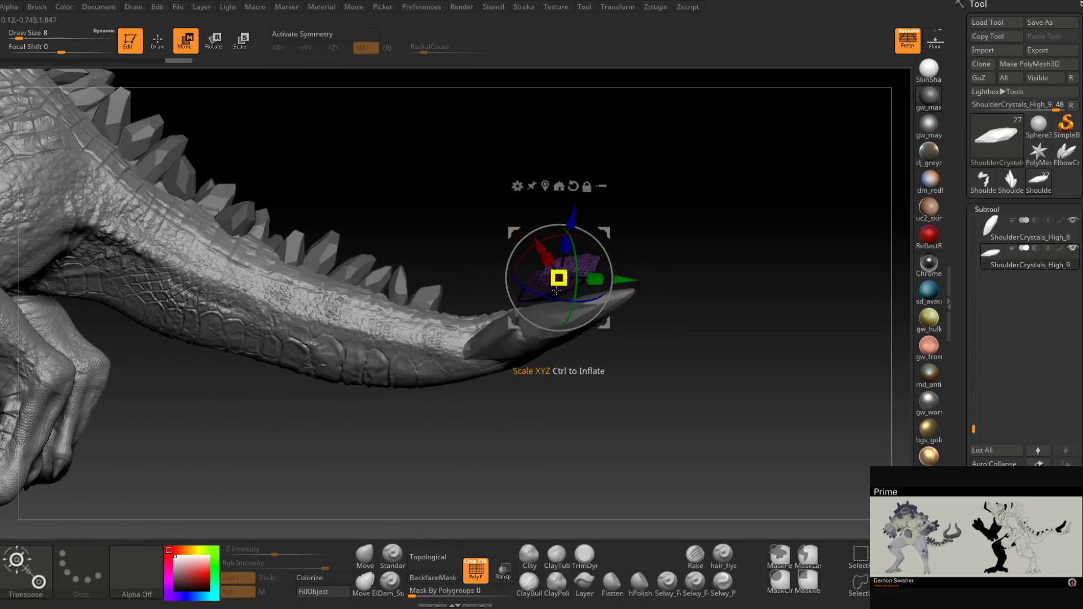
{"action": "left_click_drag", "start_coordinate": [545, 303], "coordinate": [579, 297]}
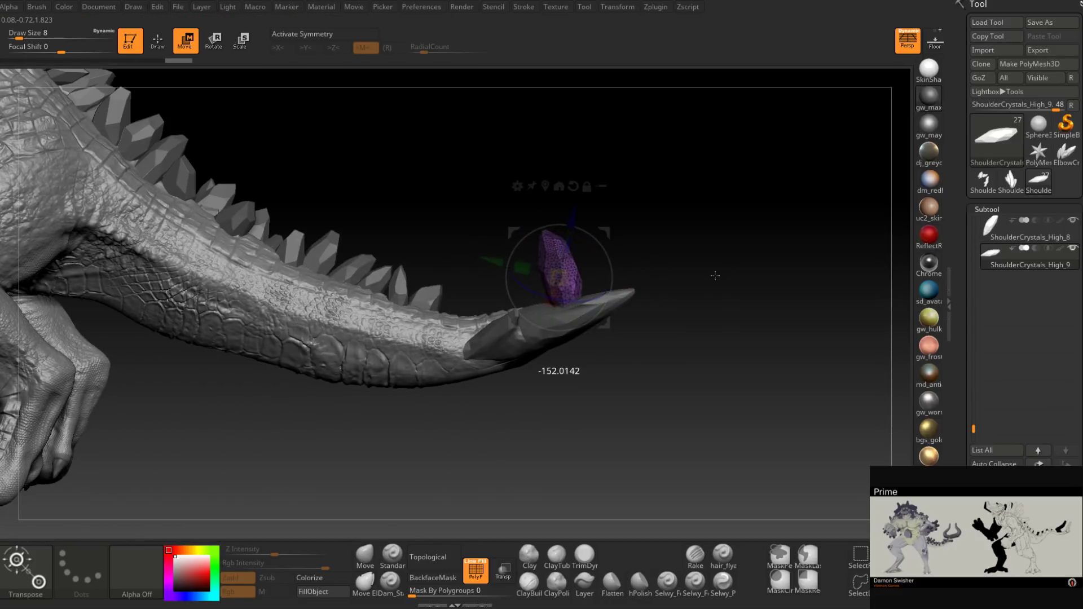
{"action": "left_click_drag", "start_coordinate": [715, 276], "coordinate": [713, 274]}
{"action": "left_click_drag", "start_coordinate": [606, 253], "coordinate": [603, 247]}
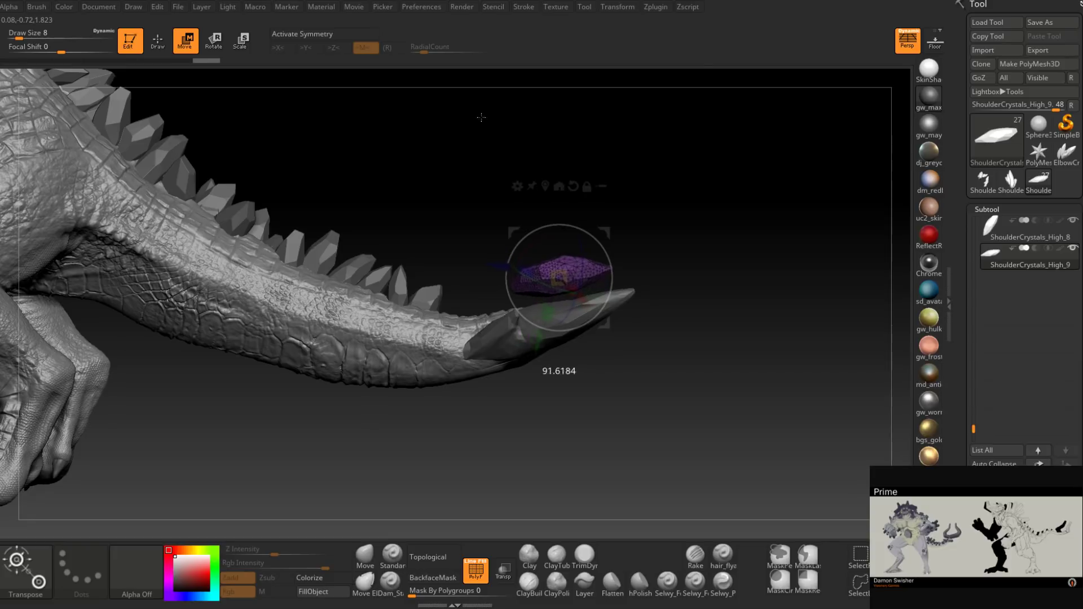
{"action": "left_click_drag", "start_coordinate": [703, 229], "coordinate": [757, 211]}
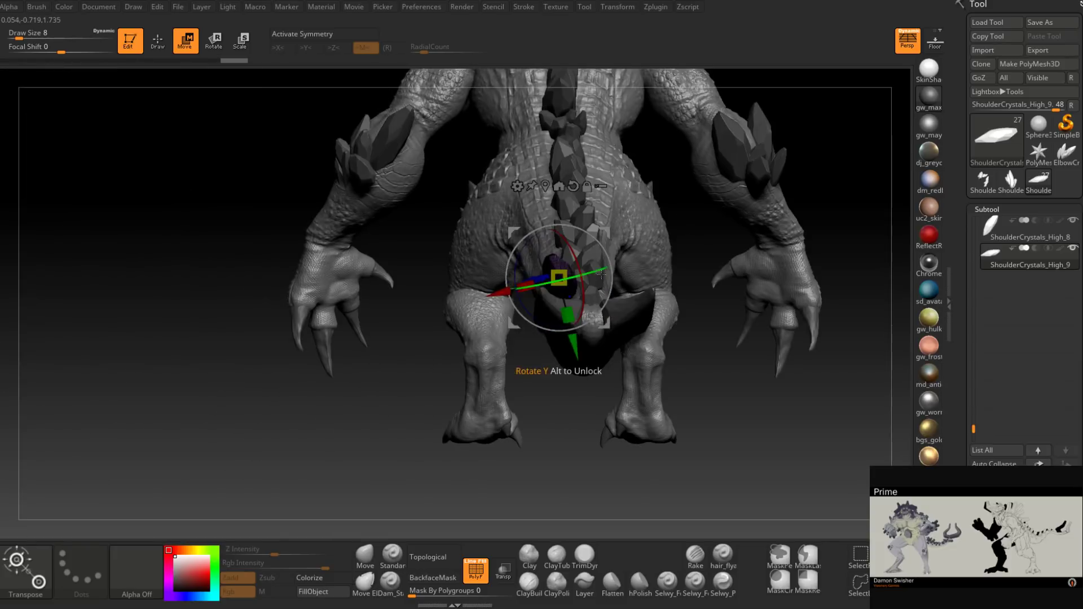
{"action": "left_click_drag", "start_coordinate": [713, 364], "coordinate": [781, 384]}
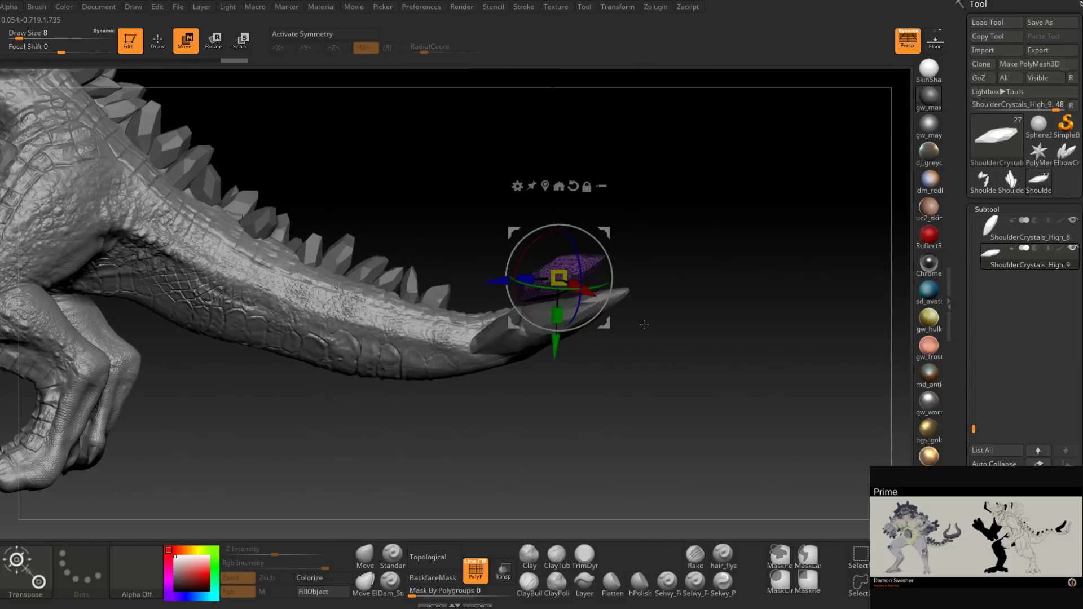
{"action": "left_click_drag", "start_coordinate": [662, 279], "coordinate": [674, 297]}
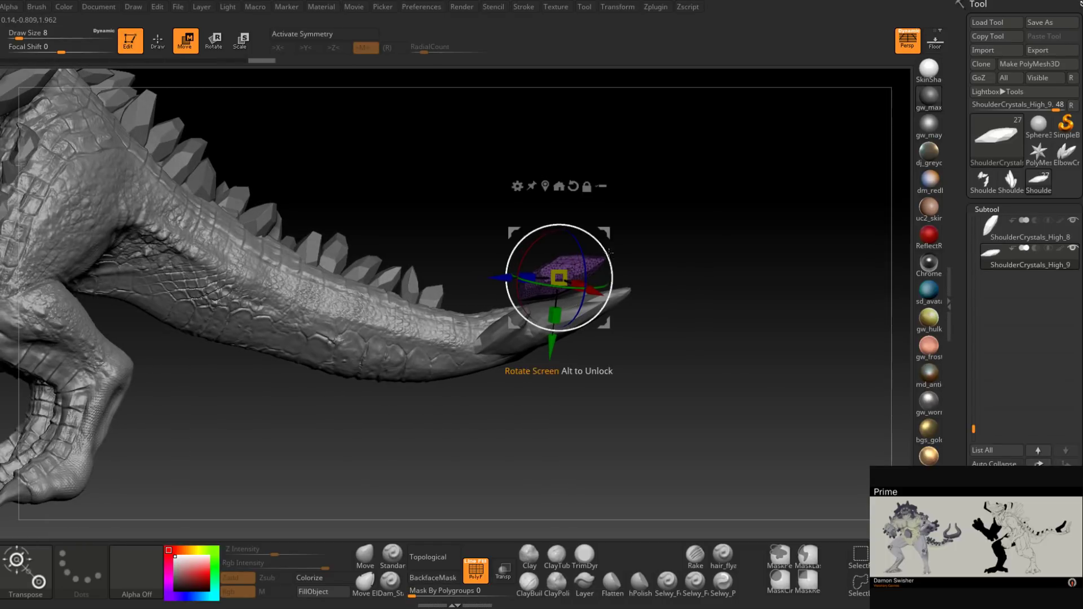
Step: Lower the crystal onto the tail-tip spike and enlarge it to cover the spike
{"action": "left_click_drag", "start_coordinate": [615, 227], "coordinate": [619, 260]}
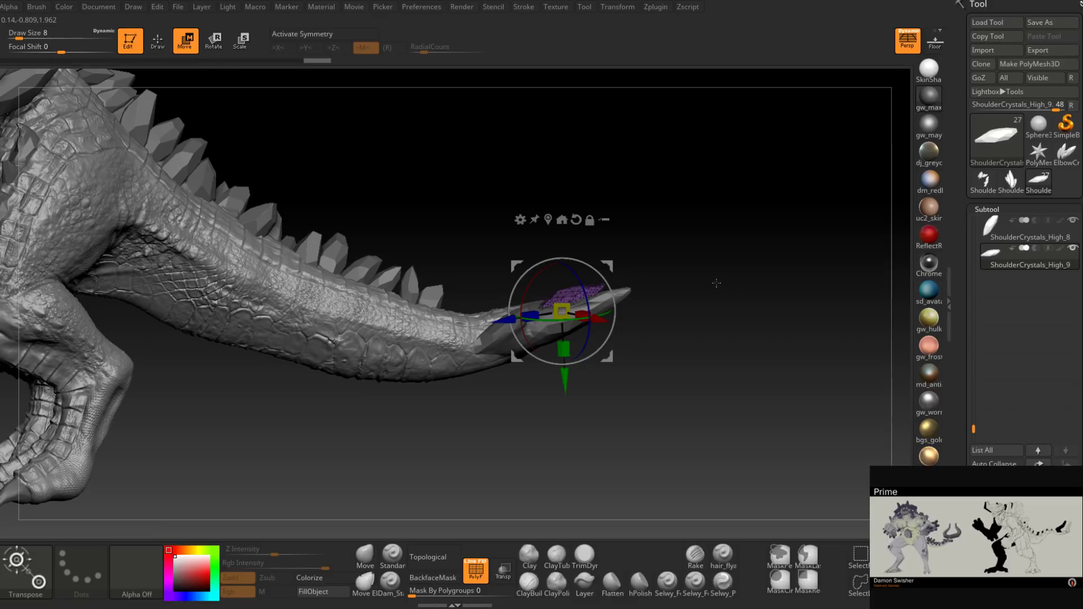
{"action": "left_click_drag", "start_coordinate": [717, 283], "coordinate": [675, 286]}
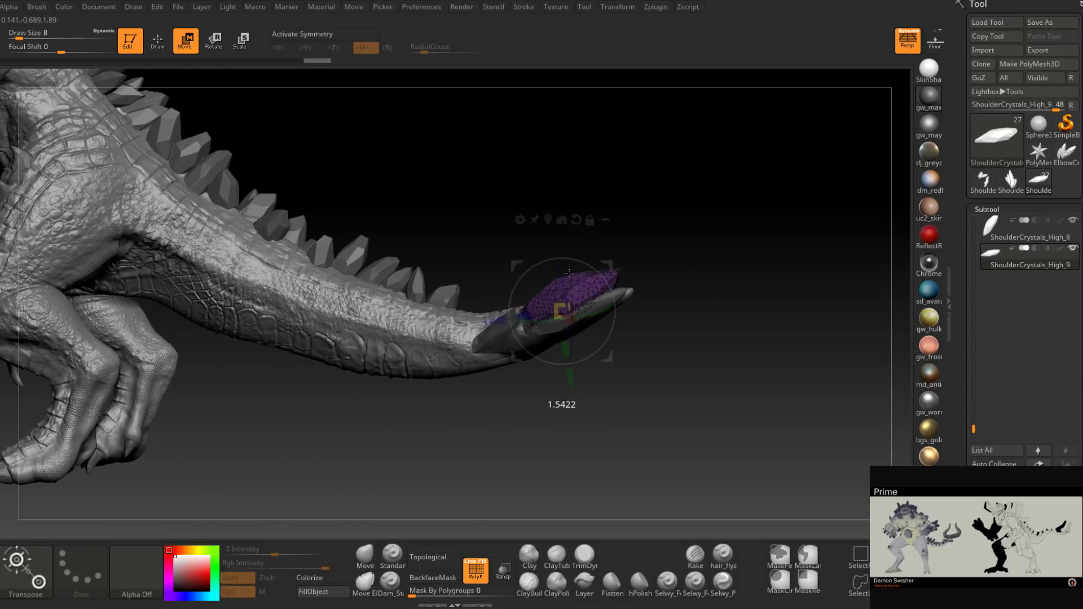
{"action": "left_click_drag", "start_coordinate": [715, 236], "coordinate": [739, 238]}
{"action": "mouse_move", "coordinate": [607, 263]}
{"action": "left_mouse_down"}
{"action": "mouse_move", "coordinate": [613, 303]}
{"action": "mouse_move", "coordinate": [604, 268]}
{"action": "left_mouse_up"}
{"action": "mouse_move", "coordinate": [712, 265]}
{"action": "left_mouse_down"}
{"action": "mouse_move", "coordinate": [520, 346]}
{"action": "mouse_move", "coordinate": [677, 307]}
{"action": "mouse_move", "coordinate": [721, 258]}
{"action": "mouse_move", "coordinate": [627, 280]}
{"action": "left_mouse_up"}
{"action": "left_click_drag", "start_coordinate": [670, 330], "coordinate": [680, 352]}
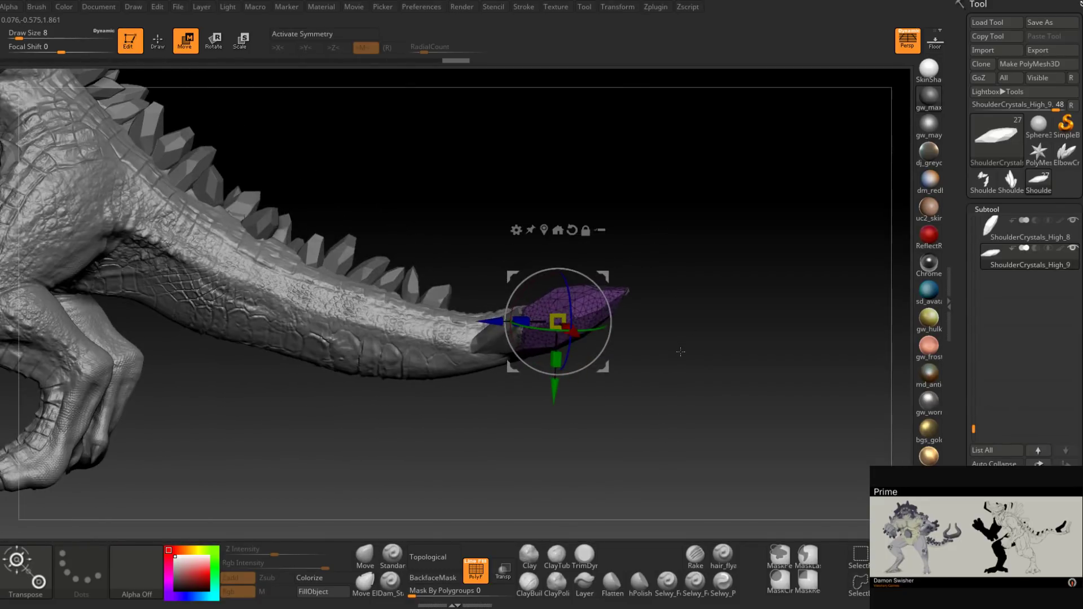
{"action": "left_click_drag", "start_coordinate": [553, 314], "coordinate": [550, 323]}
{"action": "left_click_drag", "start_coordinate": [742, 295], "coordinate": [680, 361]}
Step: Duplicate the large tail-tip crystal, then shrink and rotate the copy over the base of the spike
{"action": "key", "text": "ctrl+shift+d"}
{"action": "left_click_drag", "start_coordinate": [607, 276], "coordinate": [568, 331]}
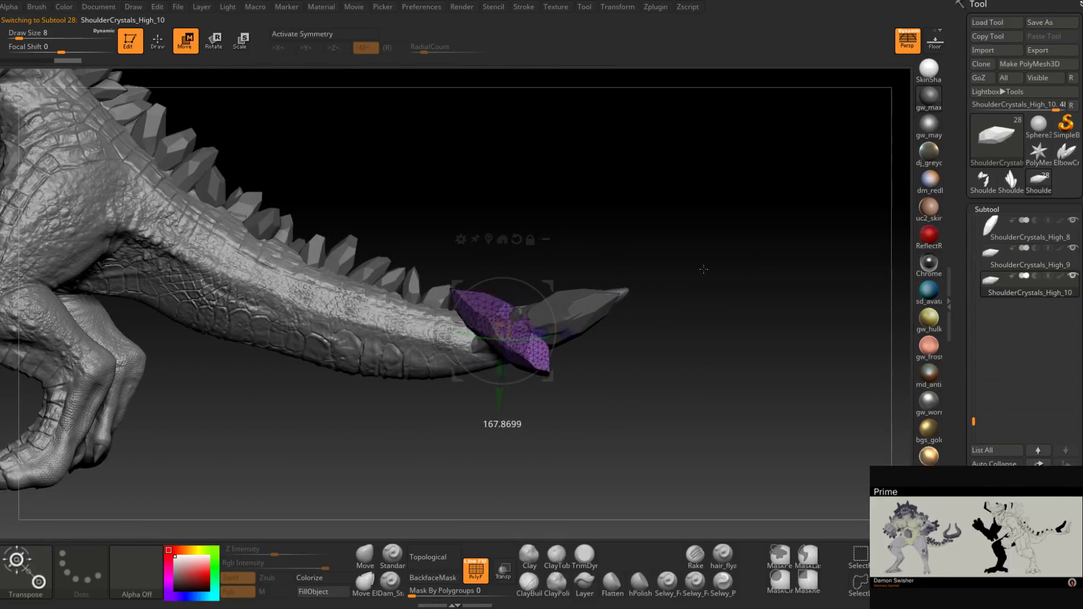
{"action": "left_click_drag", "start_coordinate": [703, 269], "coordinate": [690, 266]}
{"action": "left_click_drag", "start_coordinate": [553, 307], "coordinate": [528, 281]}
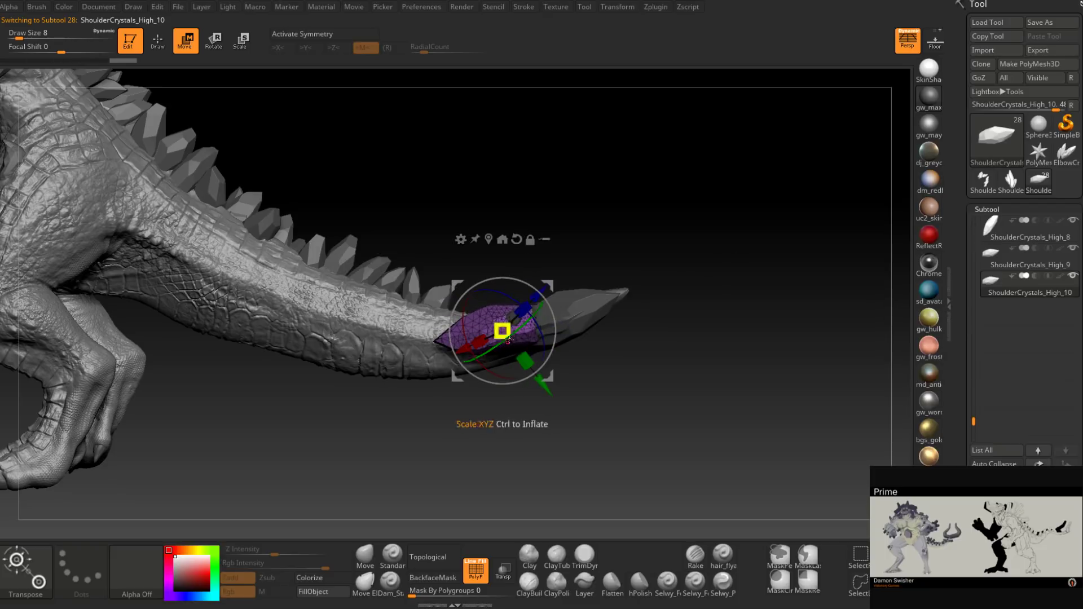
{"action": "left_click_drag", "start_coordinate": [495, 346], "coordinate": [491, 370]}
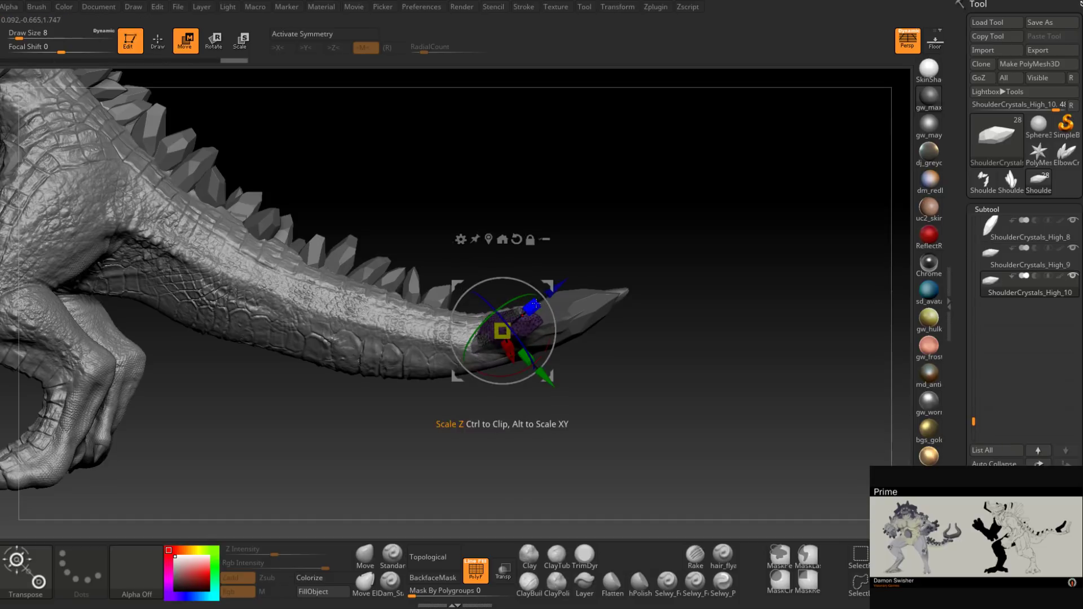
{"action": "left_click_drag", "start_coordinate": [552, 307], "coordinate": [549, 301]}
Step: Refine the tilt and placement of the smaller crystal at the spike's base so it angles up and backward
{"action": "left_click_drag", "start_coordinate": [671, 361], "coordinate": [716, 361]}
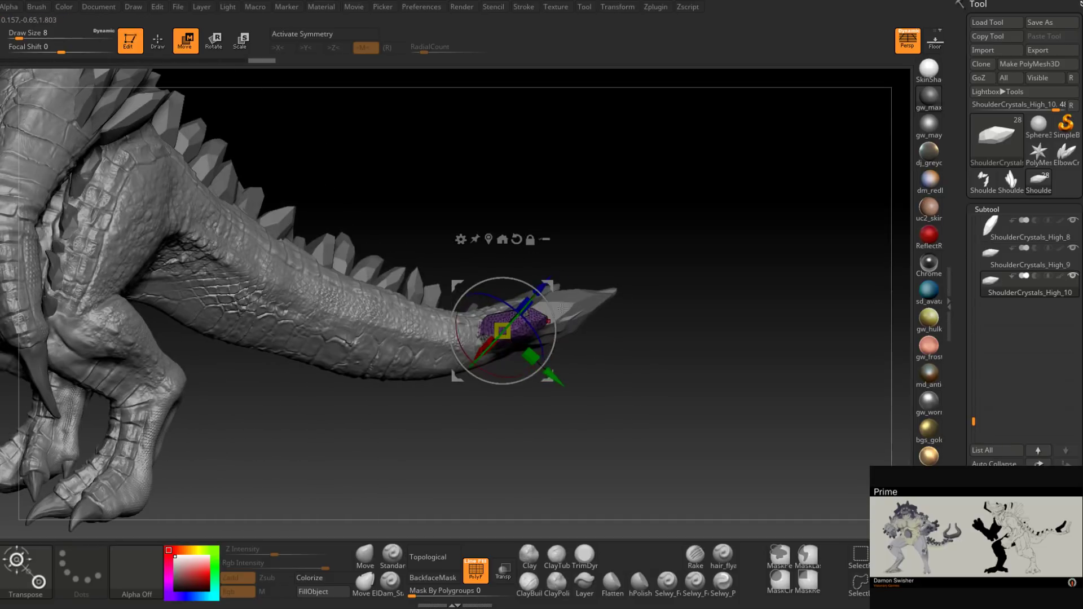
{"action": "left_click_drag", "start_coordinate": [549, 307], "coordinate": [540, 293]}
{"action": "left_click_drag", "start_coordinate": [657, 344], "coordinate": [666, 395]}
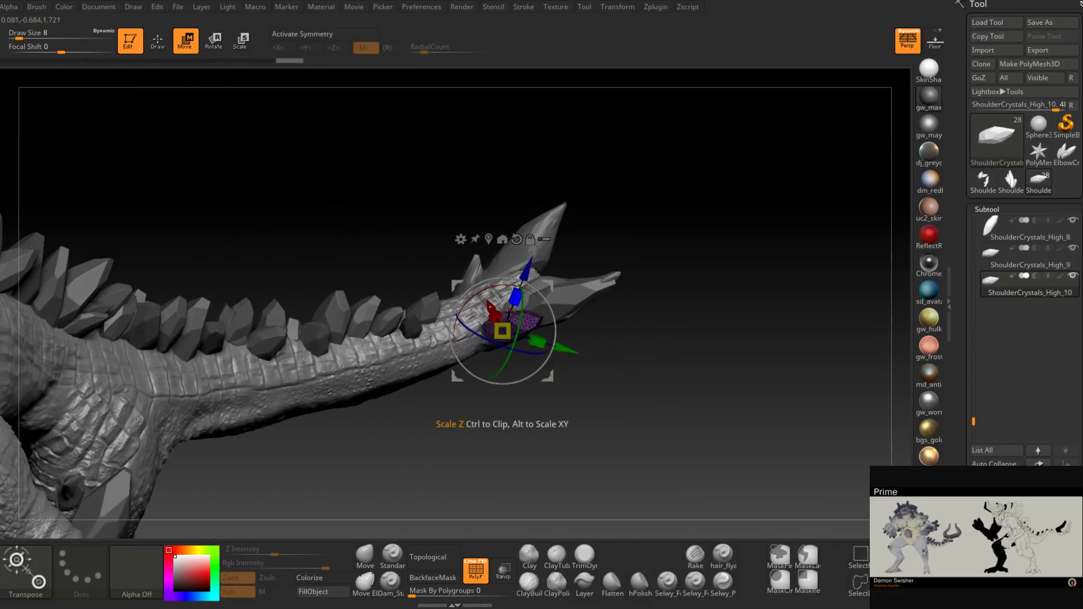
{"action": "left_click_drag", "start_coordinate": [558, 350], "coordinate": [550, 349]}
{"action": "left_click_drag", "start_coordinate": [634, 379], "coordinate": [631, 286]}
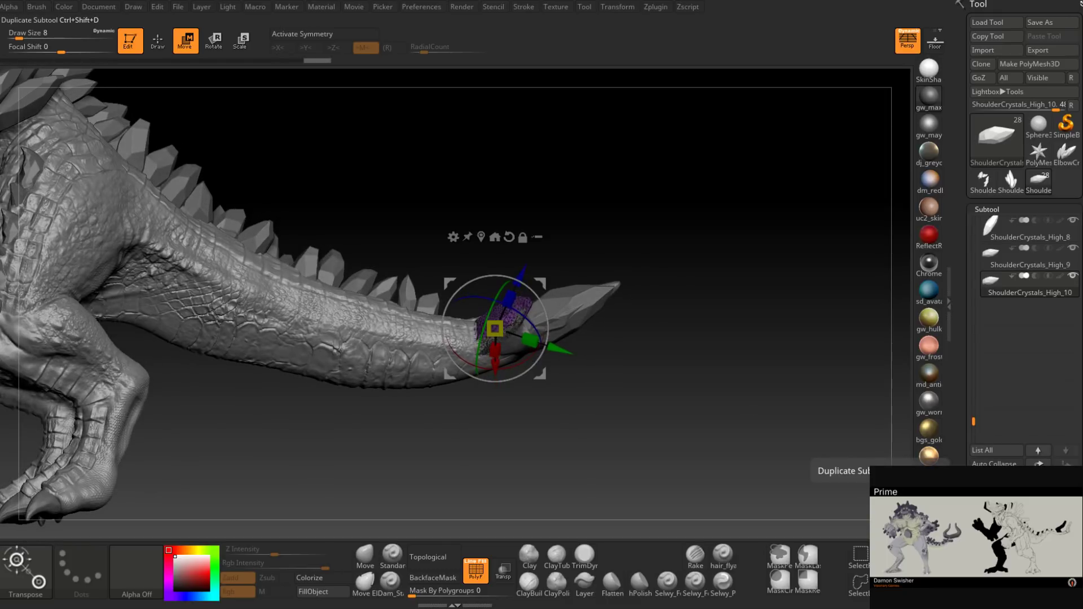
Step: Duplicate the smaller crystal and rotate and shift the copy to the lower side of the spike's base
{"action": "left_click", "coordinate": [997, 540]}
{"action": "left_click_drag", "start_coordinate": [626, 379], "coordinate": [587, 367]}
{"action": "left_click_drag", "start_coordinate": [543, 291], "coordinate": [551, 308]}
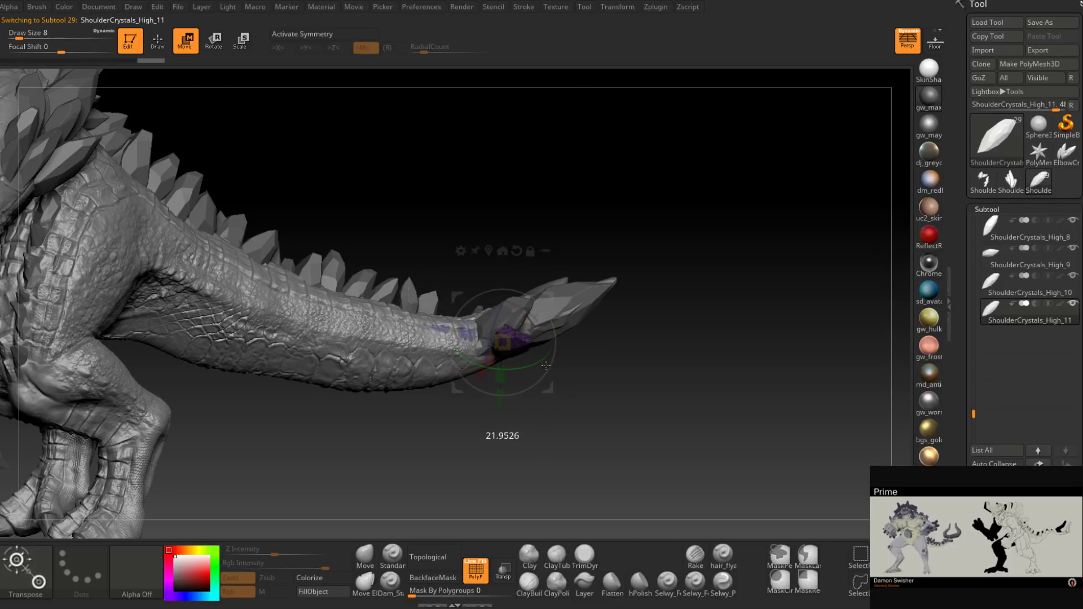
{"action": "left_click_drag", "start_coordinate": [624, 378], "coordinate": [632, 341]}
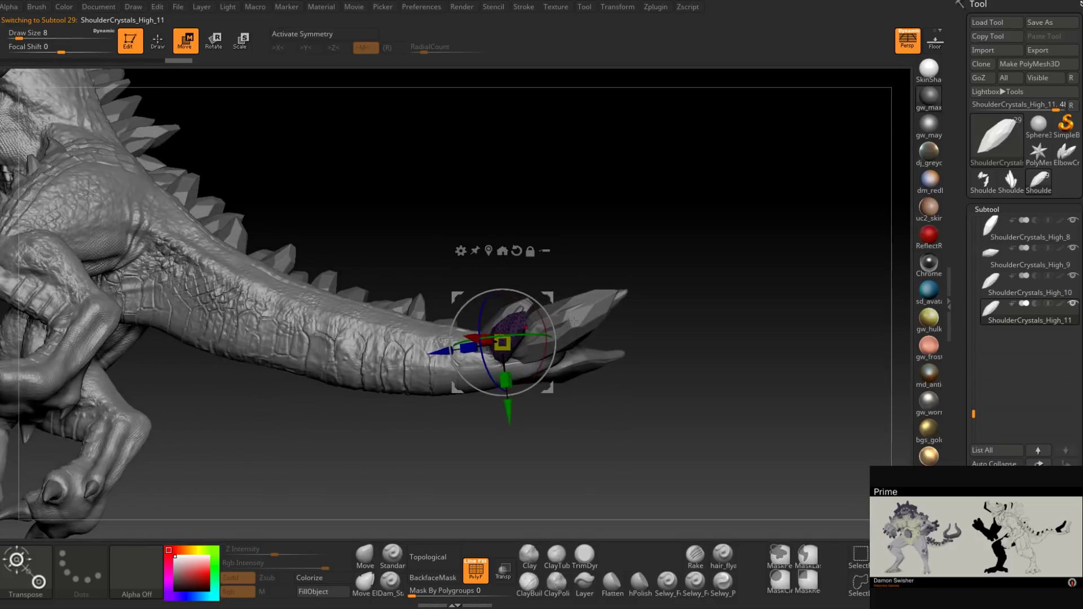
{"action": "left_click_drag", "start_coordinate": [550, 295], "coordinate": [560, 300]}
{"action": "left_click_drag", "start_coordinate": [590, 261], "coordinate": [564, 242]}
{"action": "left_click_drag", "start_coordinate": [531, 333], "coordinate": [552, 335]}
Step: Fine-tune the third crystal's position beneath the other two on the tail-tip spike
{"action": "left_click_drag", "start_coordinate": [637, 311], "coordinate": [680, 379]}
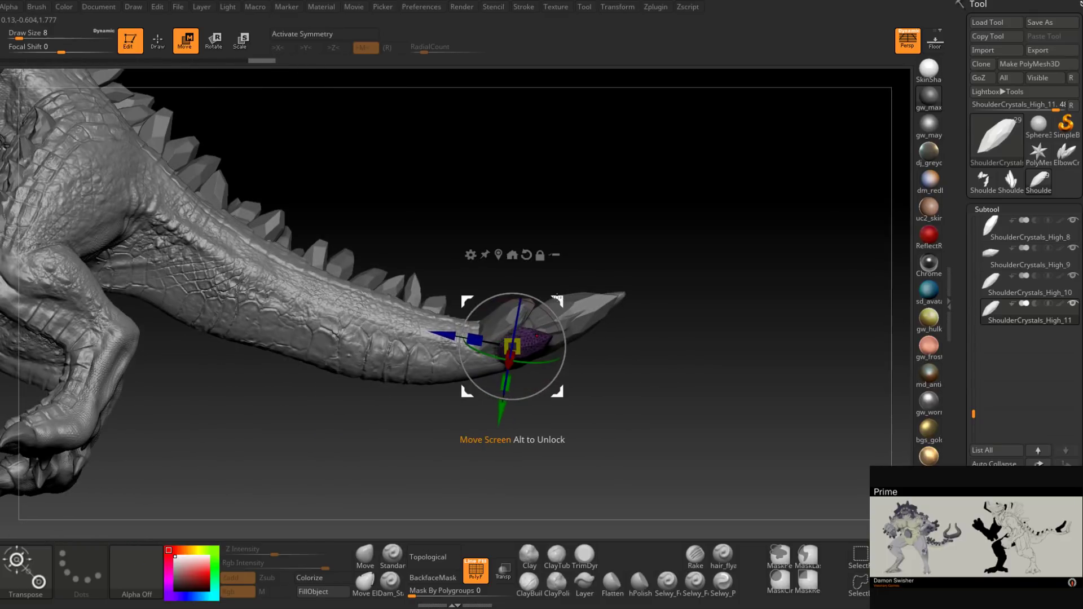
{"action": "mouse_move", "coordinate": [557, 297]}
{"action": "left_mouse_down"}
{"action": "mouse_move", "coordinate": [574, 305]}
{"action": "mouse_move", "coordinate": [558, 295]}
{"action": "left_mouse_up"}
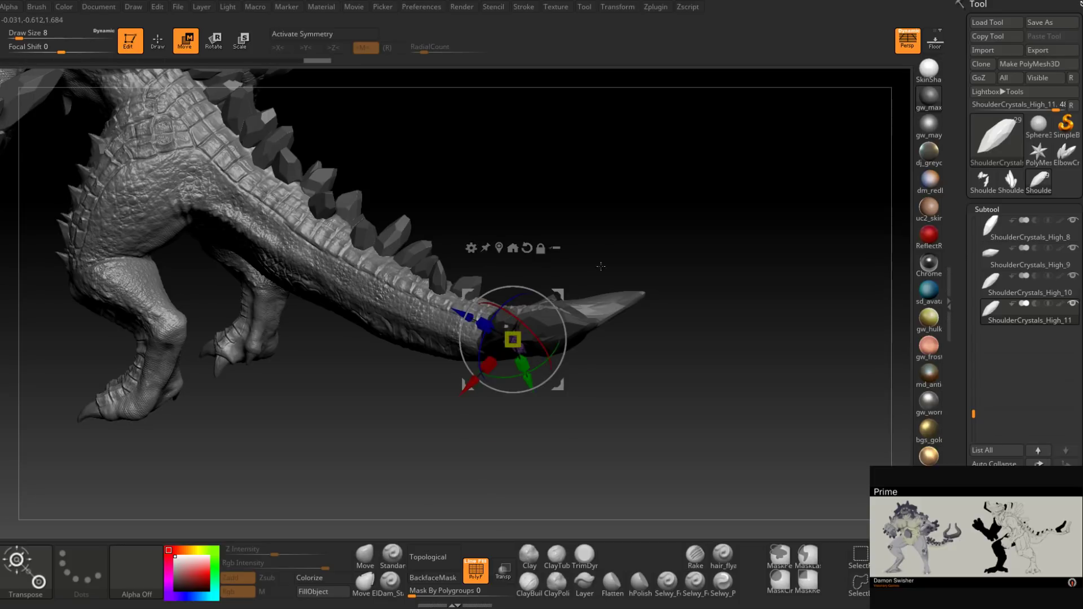
{"action": "left_click_drag", "start_coordinate": [601, 266], "coordinate": [617, 269]}
{"action": "left_click_drag", "start_coordinate": [558, 294], "coordinate": [564, 294]}
{"action": "left_click_drag", "start_coordinate": [613, 243], "coordinate": [631, 242]}
Step: Merge the large tail-tip crystal with the two smaller ones below it into a single subtool
{"action": "left_click", "coordinate": [996, 257]}
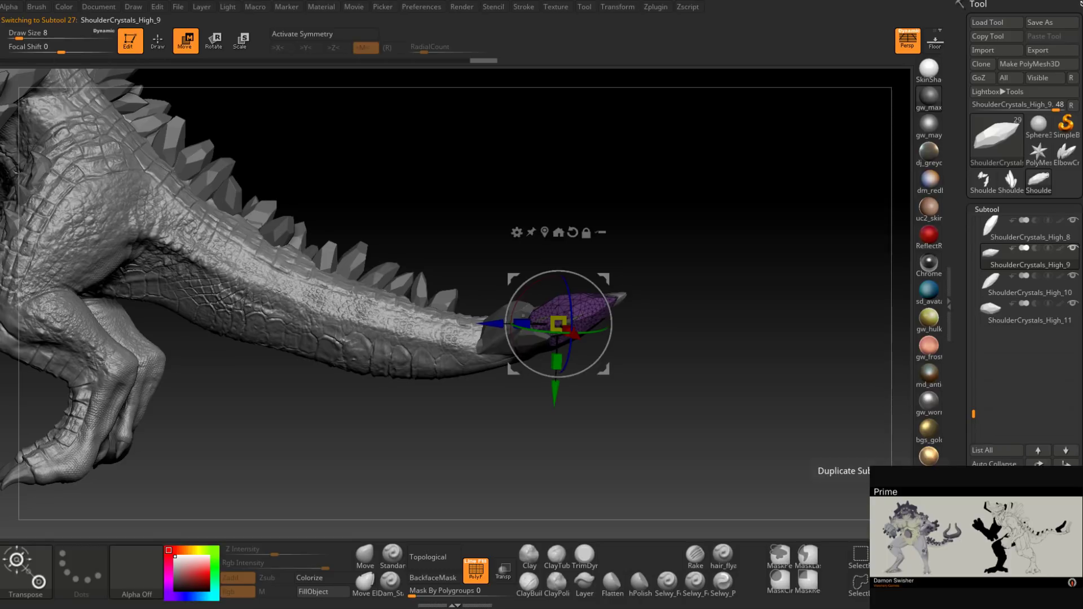
{"action": "left_click_drag", "start_coordinate": [977, 591], "coordinate": [977, 450]}
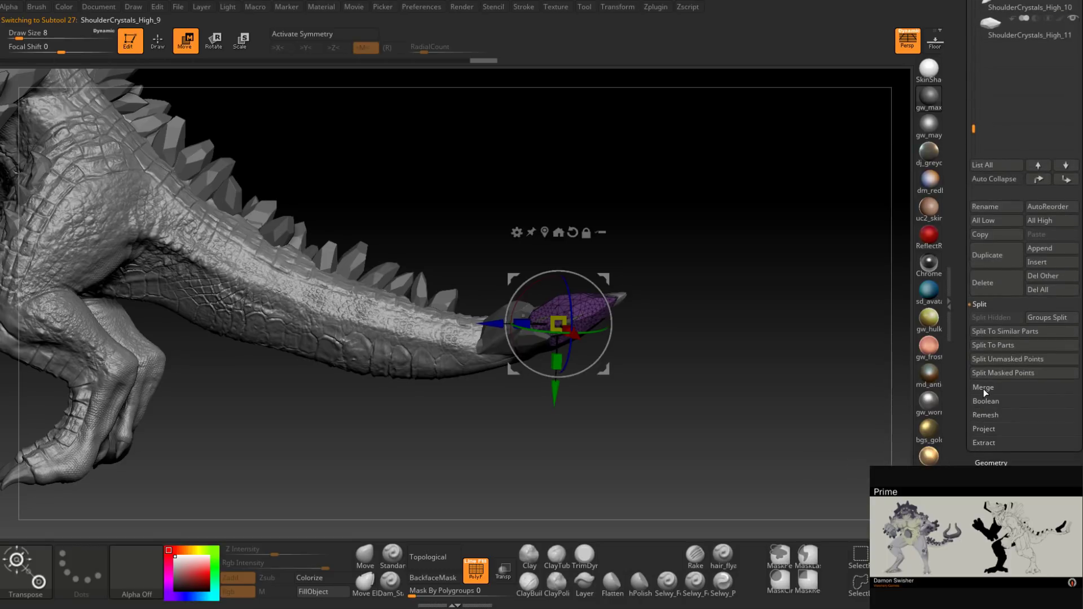
{"action": "left_click", "coordinate": [984, 388]}
{"action": "left_click", "coordinate": [989, 331]}
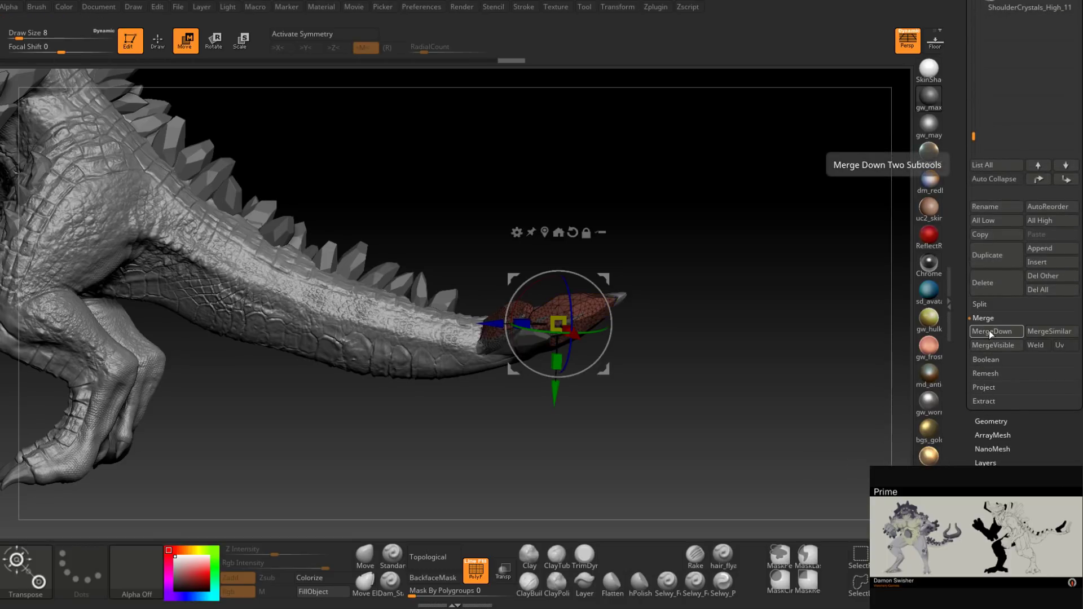
{"action": "left_click", "coordinate": [989, 331]}
Step: Mirror the merged tail-tip crystals across the X axis with SubTool Master, merging the result into one subtool
{"action": "left_click_drag", "start_coordinate": [846, 340], "coordinate": [738, 335]}
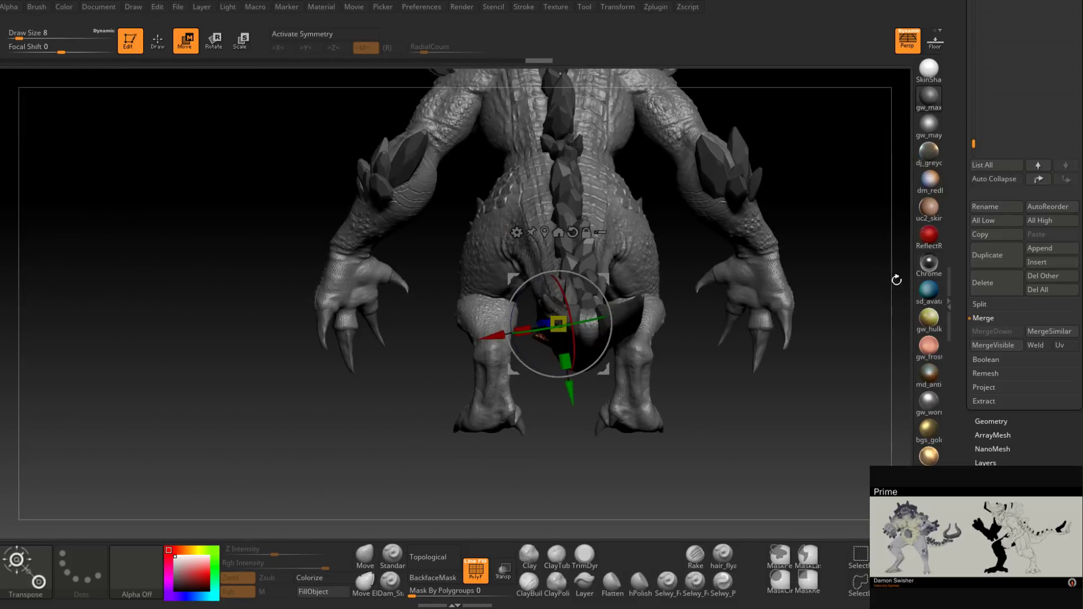
{"action": "left_click_drag", "start_coordinate": [838, 294], "coordinate": [764, 349]}
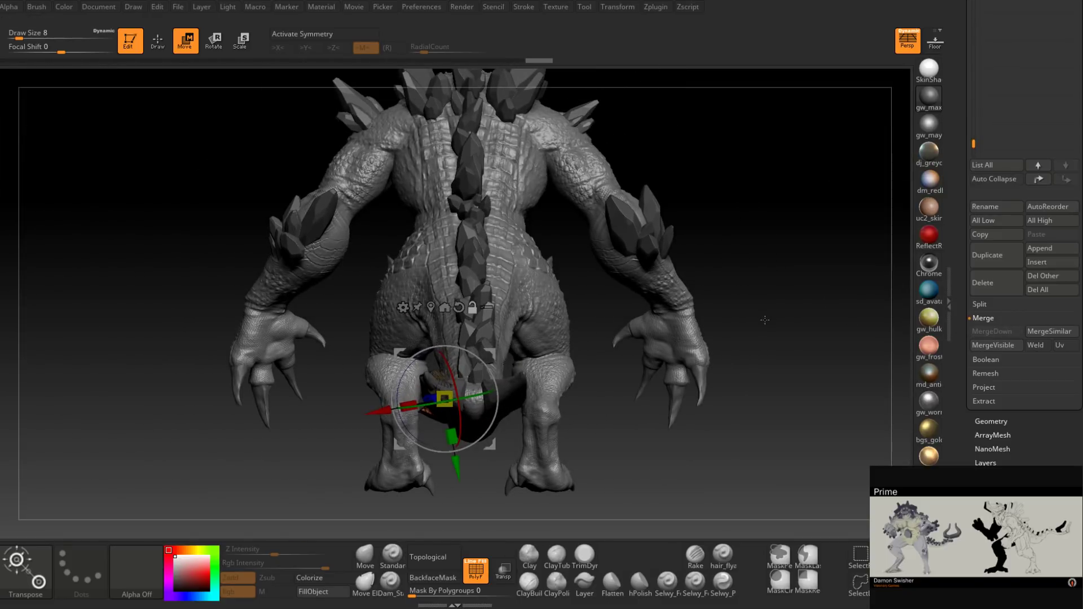
{"action": "left_click", "coordinate": [660, 7]}
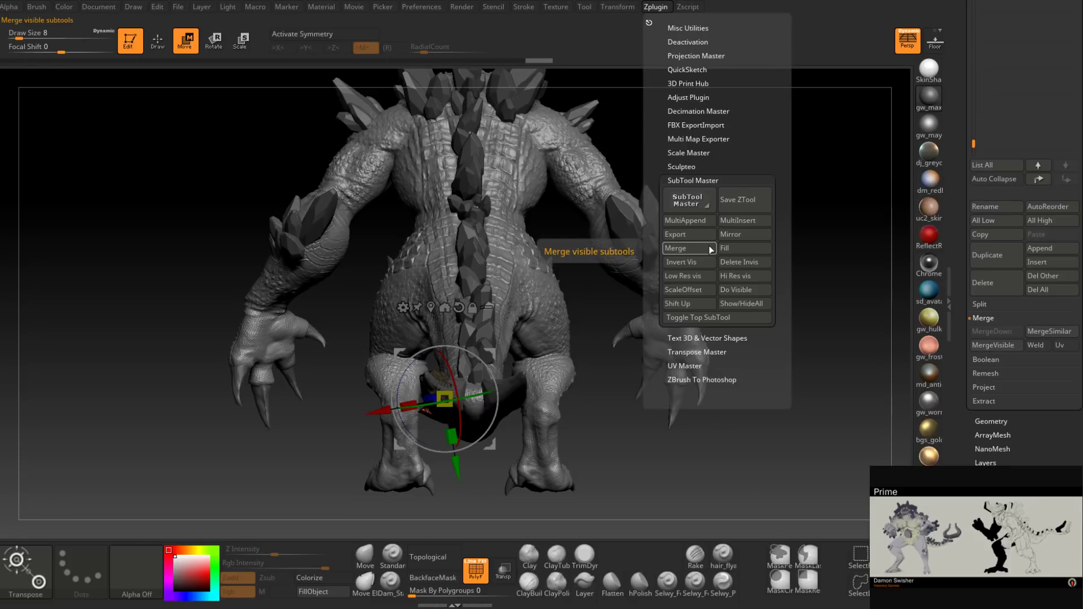
{"action": "left_click", "coordinate": [736, 236]}
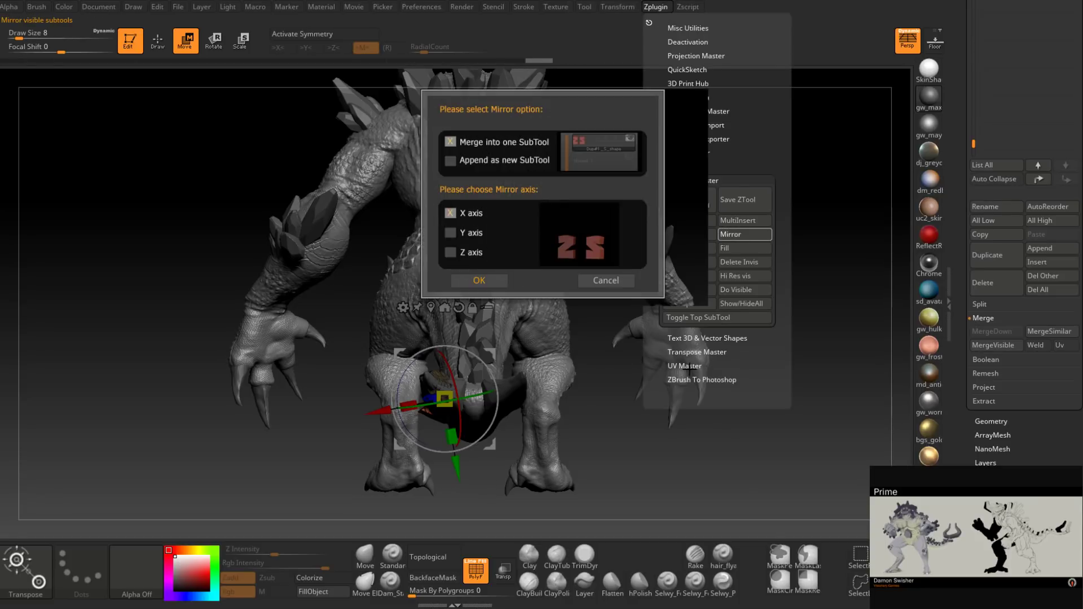
{"action": "left_click", "coordinate": [505, 281]}
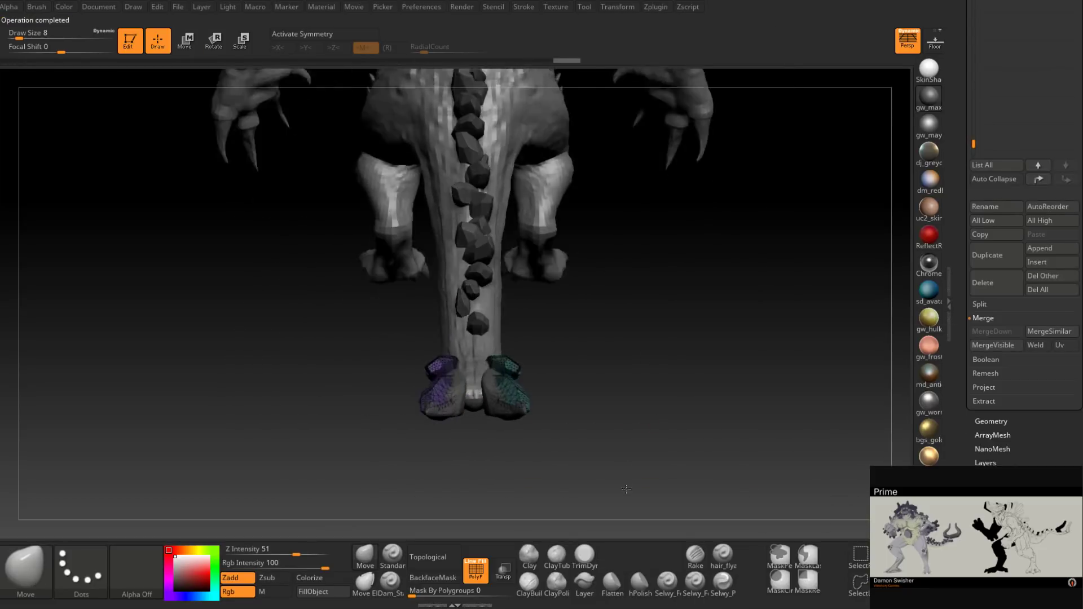
Step: Delete the old pair of tail-tip spikes beneath the mirrored crystals
{"action": "left_click", "coordinate": [508, 427], "text": "alt"}
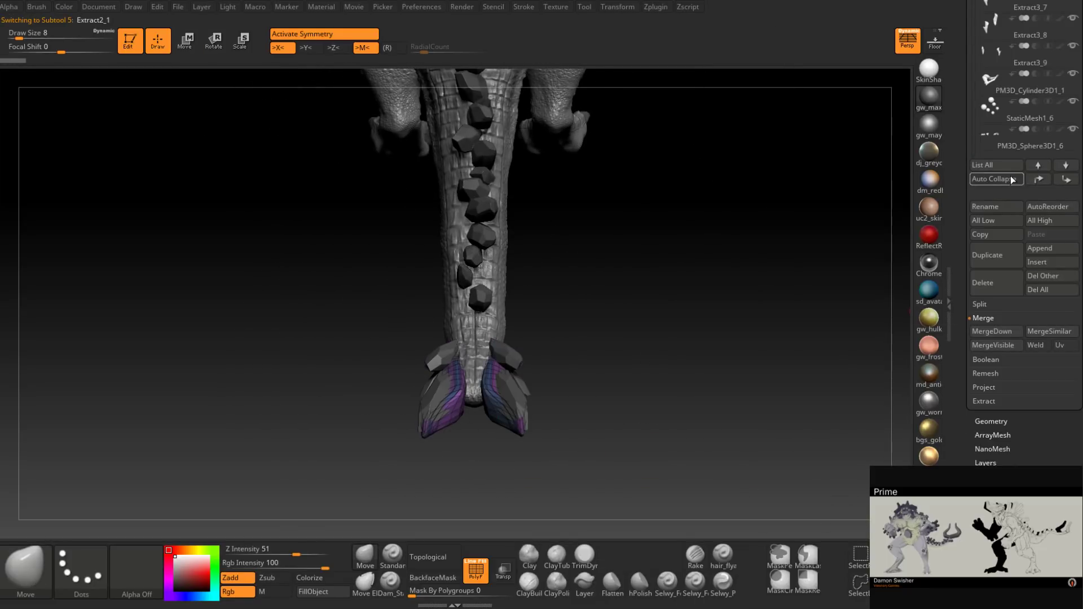
{"action": "left_click", "coordinate": [985, 287]}
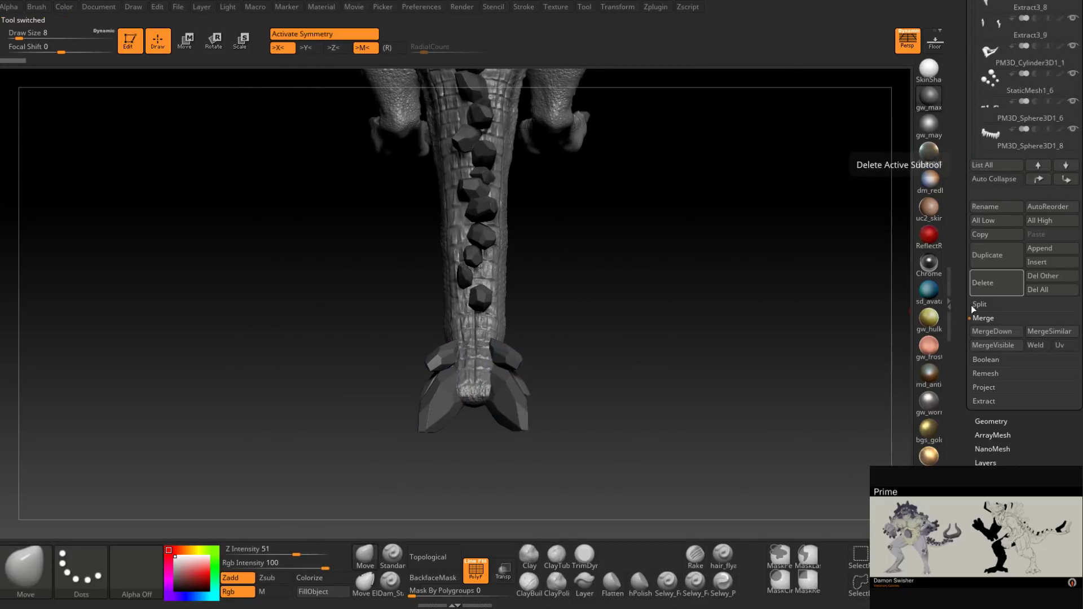
{"action": "mouse_move", "coordinate": [604, 336]}
{"action": "left_mouse_down"}
{"action": "mouse_move", "coordinate": [606, 414]}
{"action": "mouse_move", "coordinate": [611, 314]}
{"action": "mouse_move", "coordinate": [574, 391]}
{"action": "left_mouse_up"}
{"action": "left_click_drag", "start_coordinate": [282, 257], "coordinate": [575, 295], "text": "alt"}
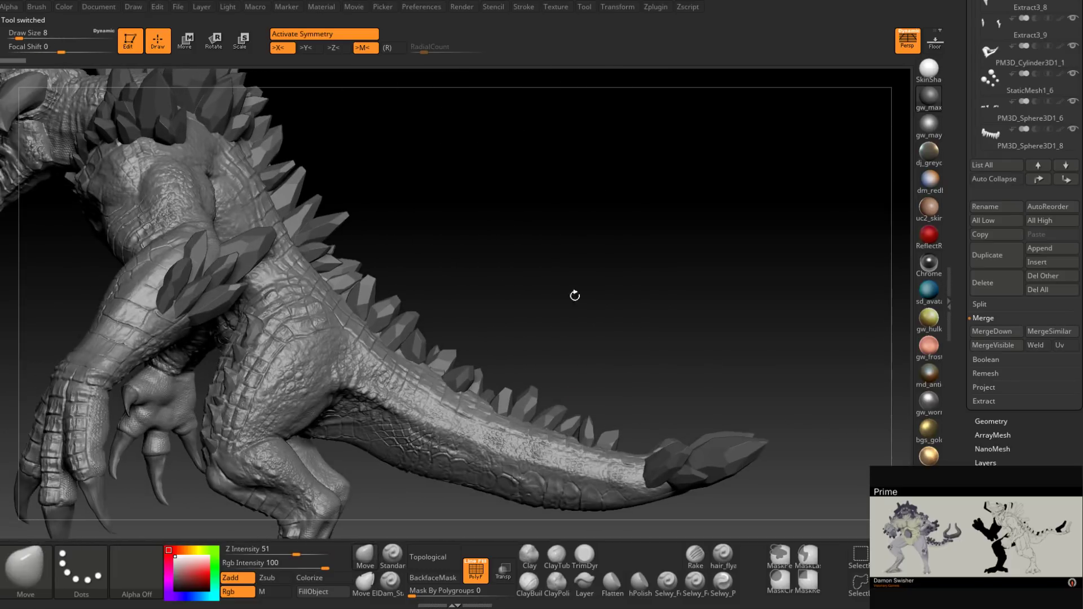
Step: Merge the back, tail and tail-tip crystals down into the single subtool ShoulderCrystals_High_6
{"action": "right_click_drag", "start_coordinate": [575, 295], "coordinate": [550, 268], "text": "ctrl"}
{"action": "left_click", "coordinate": [446, 342], "text": "alt"}
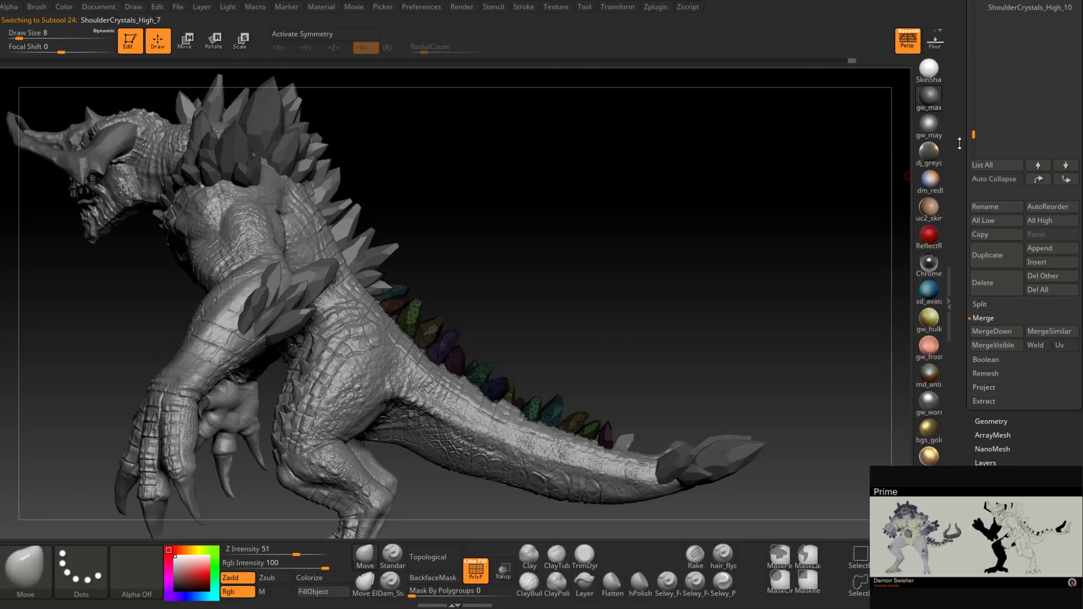
{"action": "scroll", "coordinate": [962, 186], "scroll_direction": "up", "scroll_amount": 5}
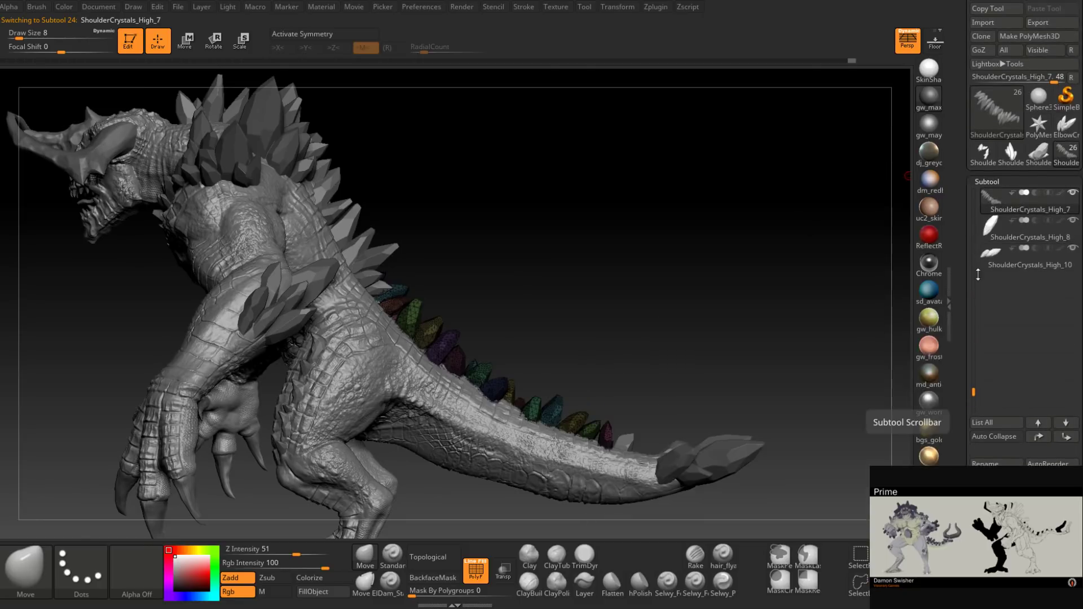
{"action": "left_click", "coordinate": [988, 226]}
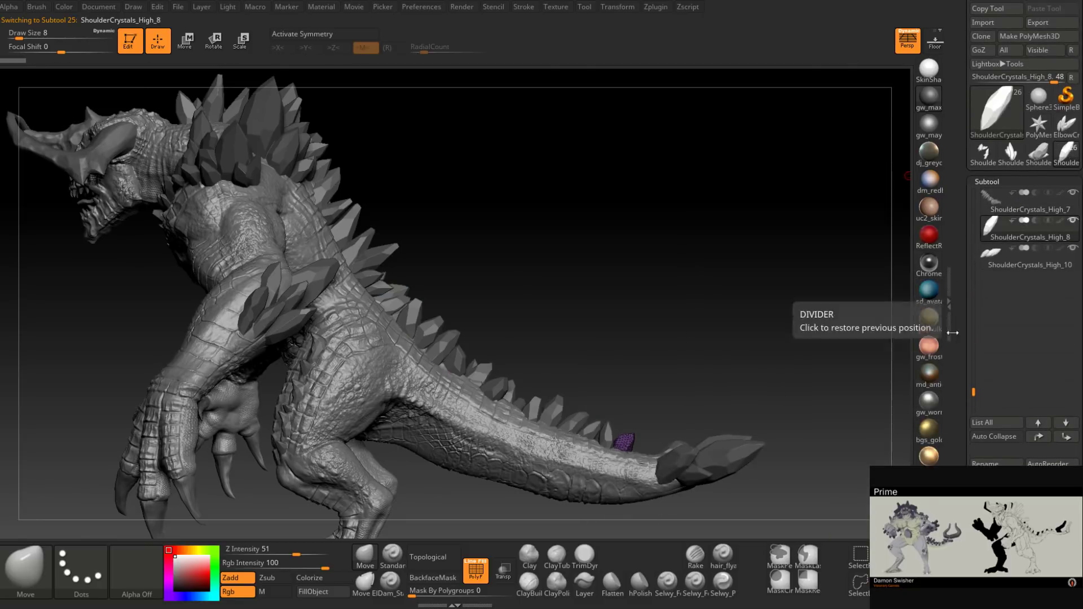
{"action": "left_click_drag", "start_coordinate": [973, 392], "coordinate": [977, 369]}
{"action": "left_click", "coordinate": [991, 235]}
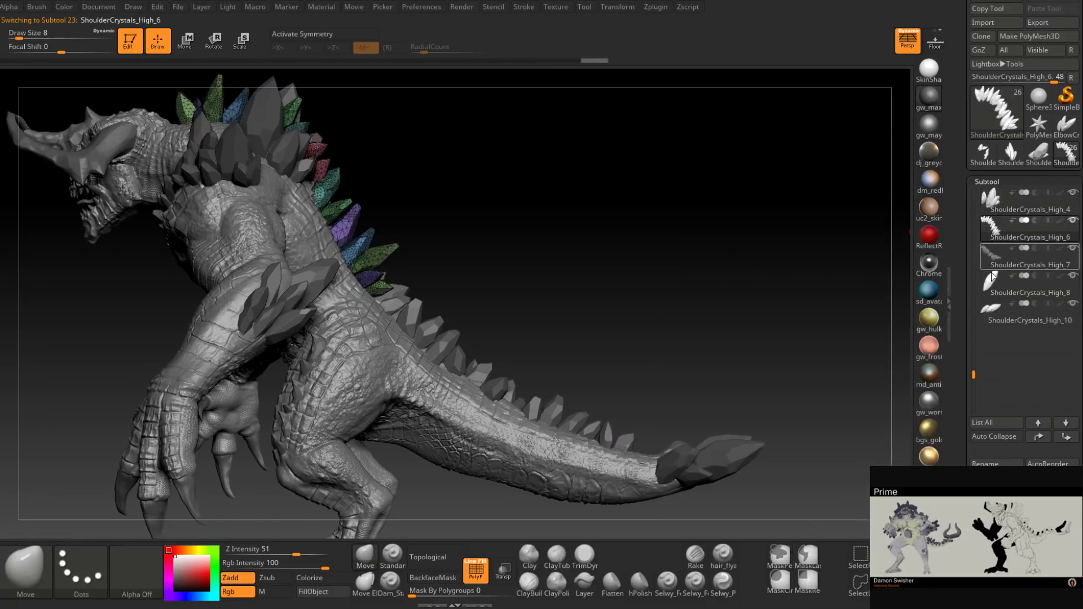
{"action": "left_click", "coordinate": [996, 583]}
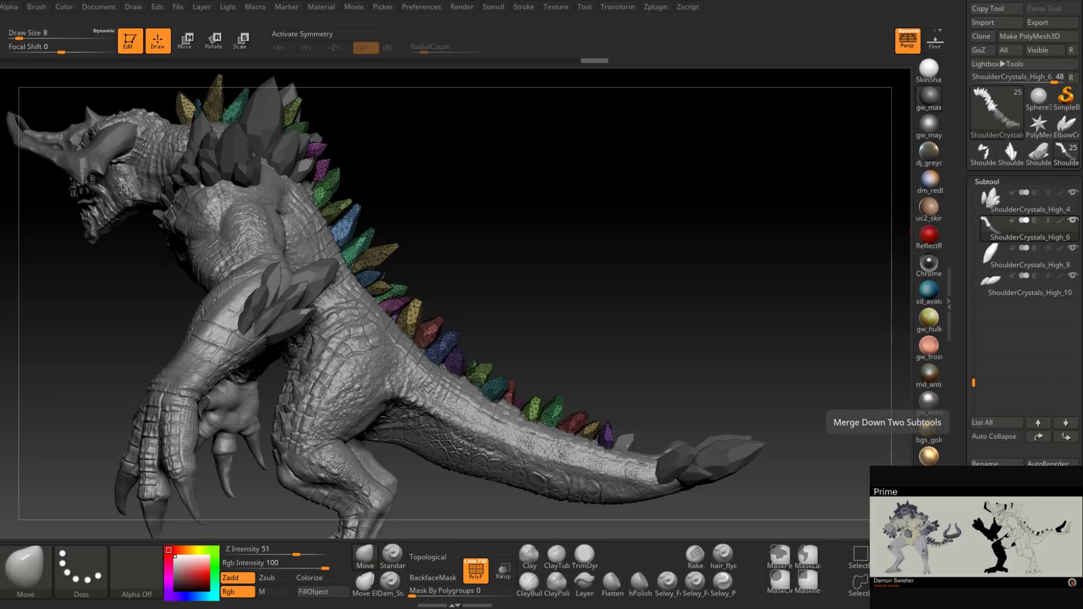
{"action": "left_click", "coordinate": [993, 496]}
{"action": "left_click", "coordinate": [993, 496]}
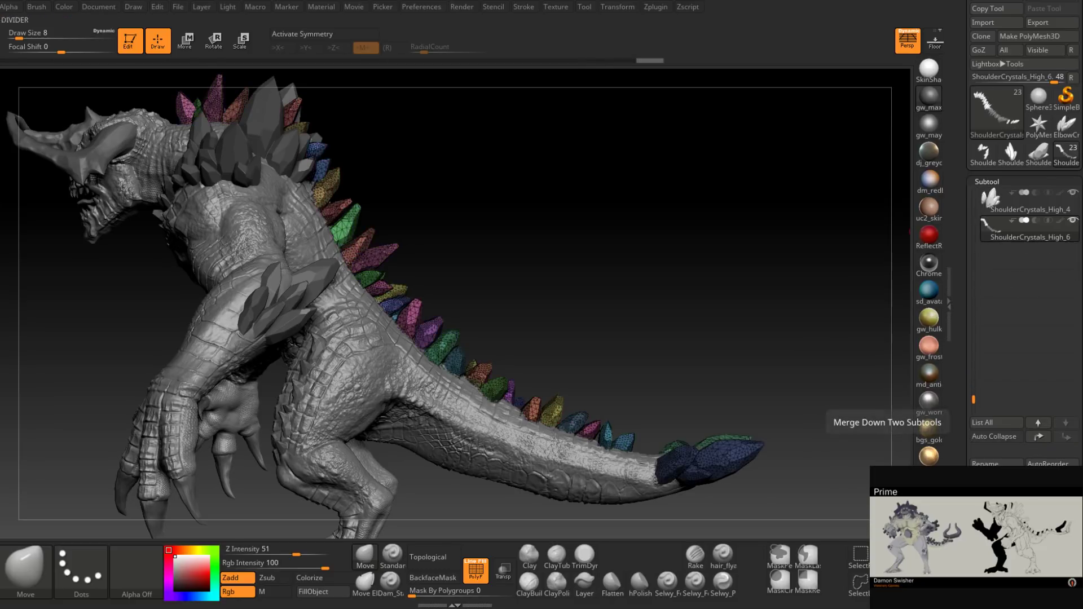
Step: Append a Cylinder3D to the creature as a new subtool and make it active
{"action": "mouse_move", "coordinate": [677, 316]}
{"action": "left_mouse_down"}
{"action": "mouse_move", "coordinate": [584, 326]}
{"action": "mouse_move", "coordinate": [517, 293]}
{"action": "mouse_move", "coordinate": [615, 374]}
{"action": "mouse_move", "coordinate": [587, 365]}
{"action": "mouse_move", "coordinate": [606, 393]}
{"action": "mouse_move", "coordinate": [665, 375]}
{"action": "mouse_move", "coordinate": [661, 331]}
{"action": "left_mouse_up"}
{"action": "right_click_drag", "start_coordinate": [661, 331], "coordinate": [479, 464], "text": "alt"}
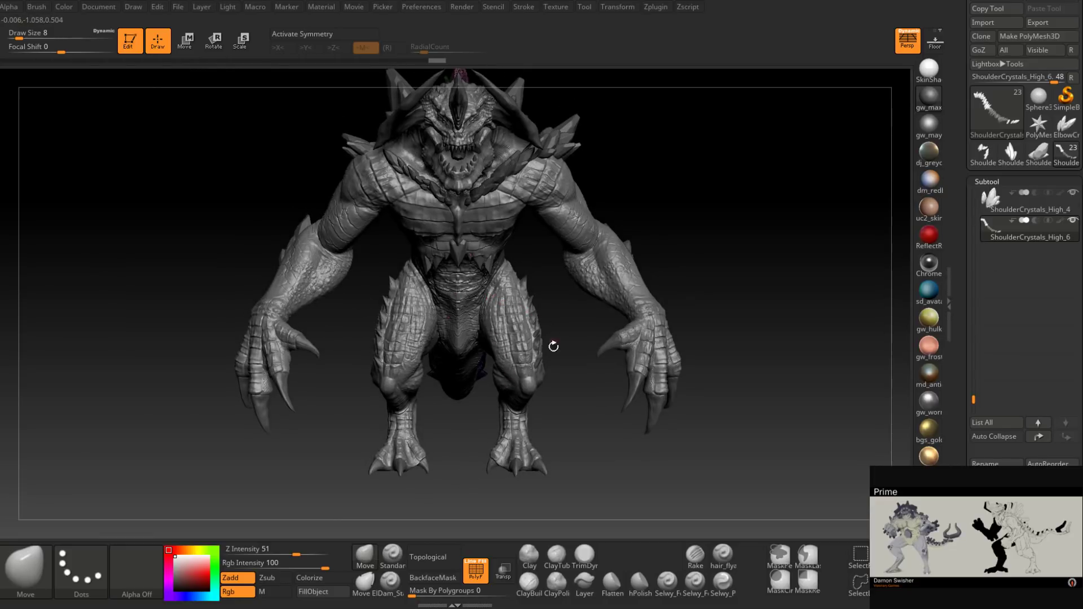
{"action": "right_click_drag", "start_coordinate": [553, 347], "coordinate": [619, 431], "text": "alt"}
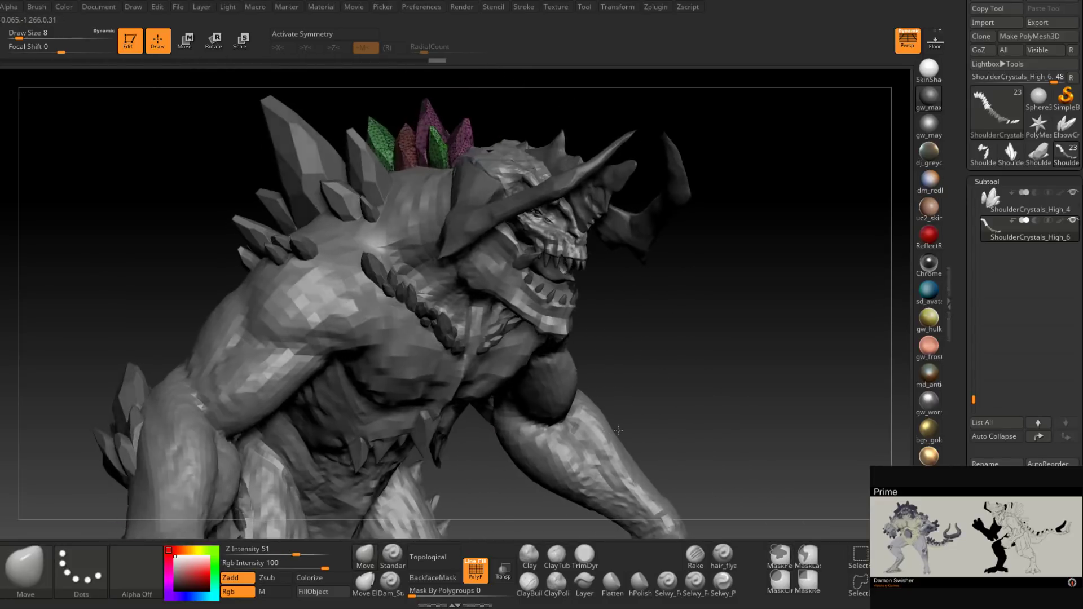
{"action": "mouse_move", "coordinate": [618, 430]}
{"action": "left_mouse_down"}
{"action": "mouse_move", "coordinate": [701, 398]}
{"action": "mouse_move", "coordinate": [706, 384]}
{"action": "mouse_move", "coordinate": [671, 444]}
{"action": "mouse_move", "coordinate": [659, 425]}
{"action": "left_mouse_up"}
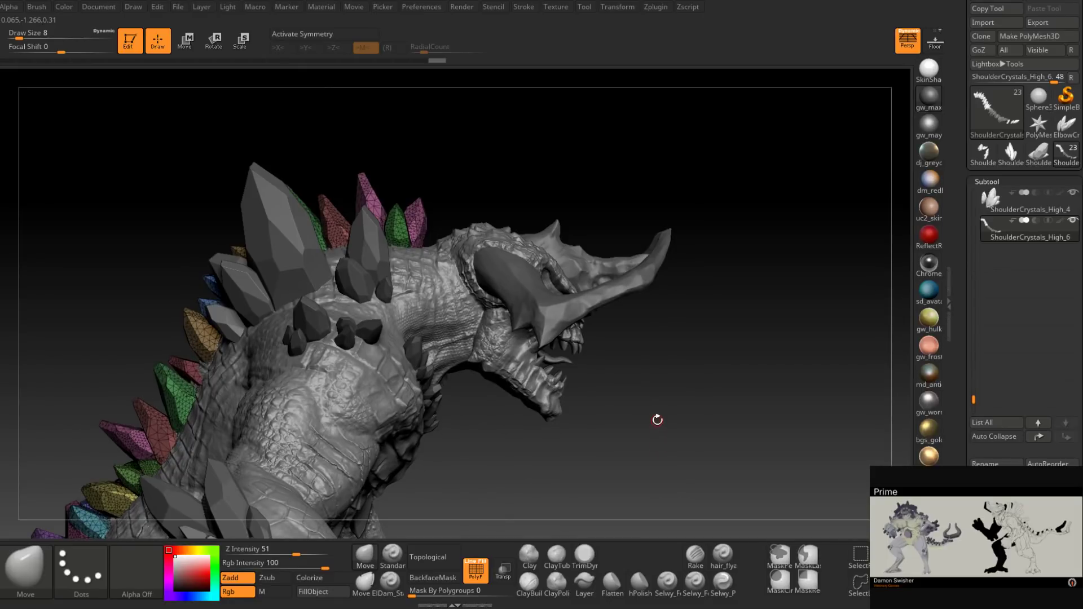
{"action": "left_click_drag", "start_coordinate": [645, 439], "coordinate": [714, 496], "text": "alt"}
{"action": "left_click_drag", "start_coordinate": [654, 410], "coordinate": [644, 407]}
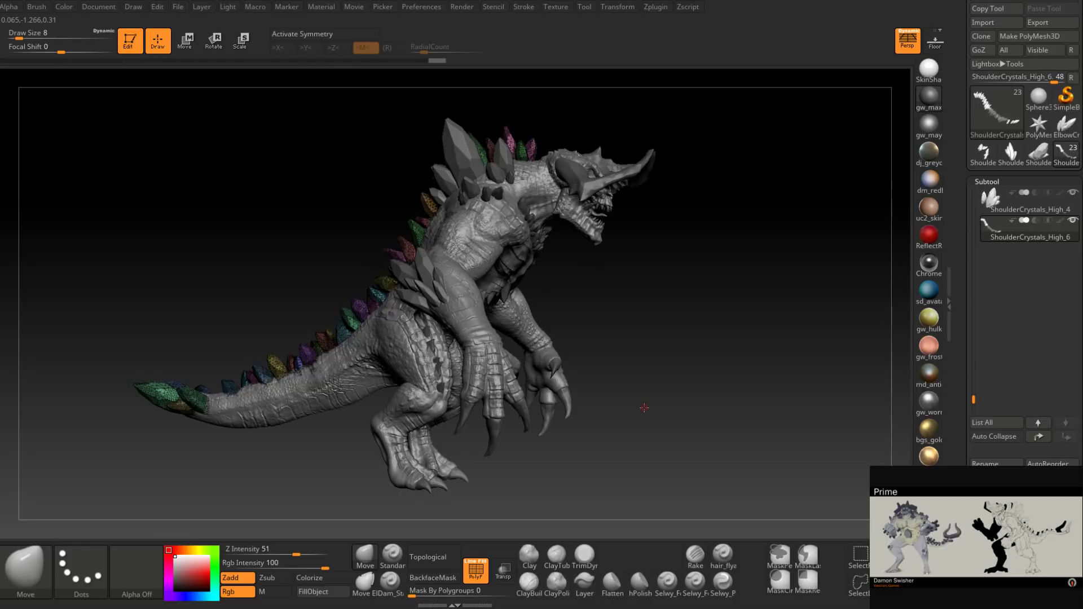
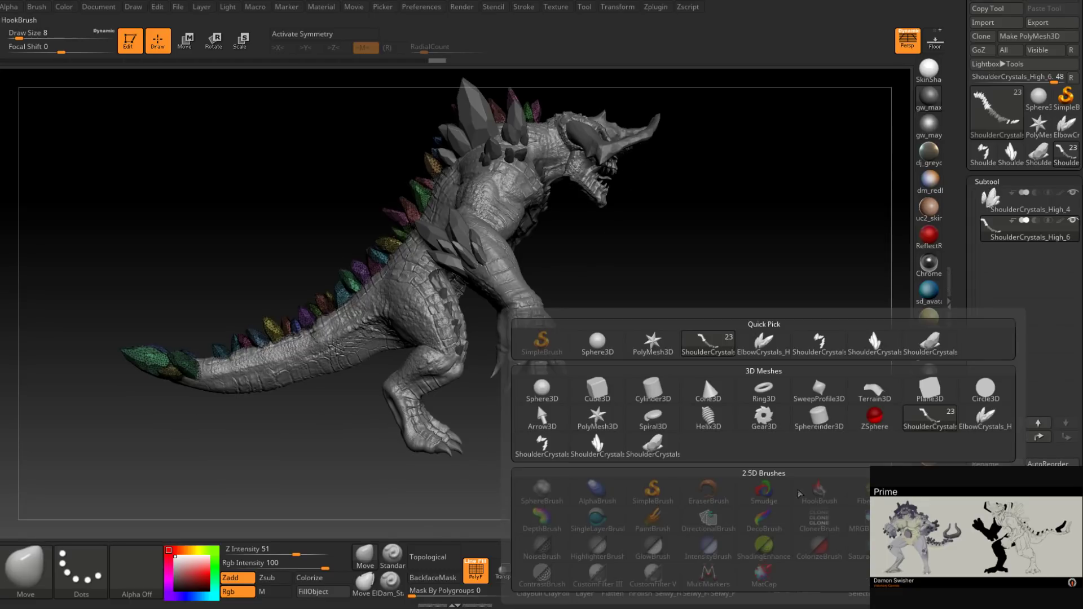
{"action": "left_click", "coordinate": [661, 394]}
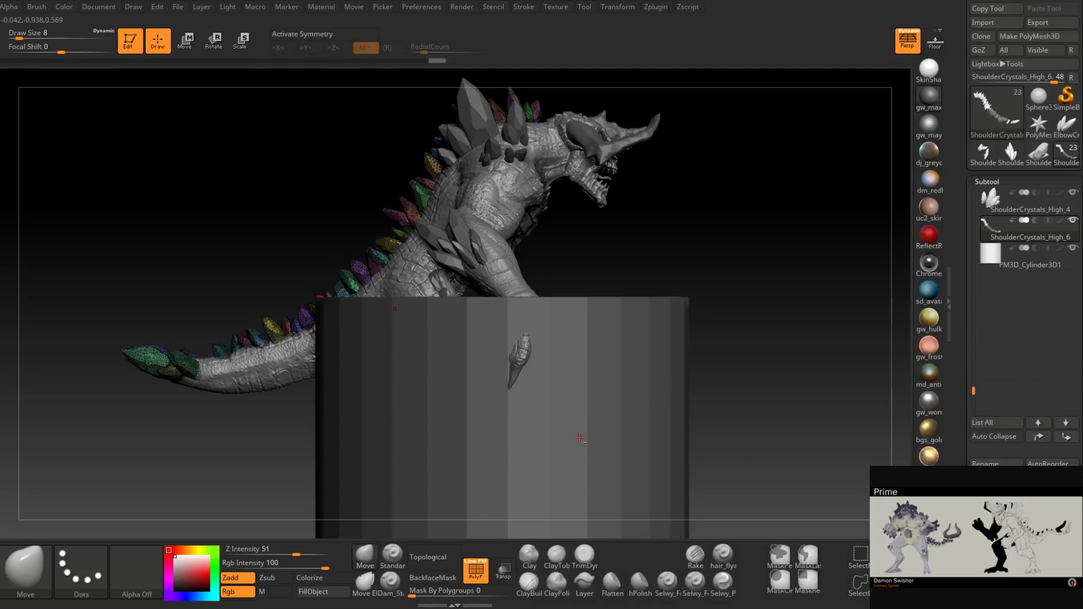
{"action": "left_click", "coordinate": [665, 409], "text": "alt"}
Step: Shrink the cylinder to a small, slim upright column and move it up in front of the head, beside the horn tips
{"action": "left_click_drag", "start_coordinate": [720, 447], "coordinate": [721, 326], "text": "alt"}
{"action": "mouse_move", "coordinate": [721, 326]}
{"action": "right_mouse_down", "text": "ctrl"}
{"action": "mouse_move", "coordinate": [670, 302]}
{"action": "mouse_move", "coordinate": [691, 386]}
{"action": "right_mouse_up", "text": "ctrl"}
{"action": "key", "text": "e"}
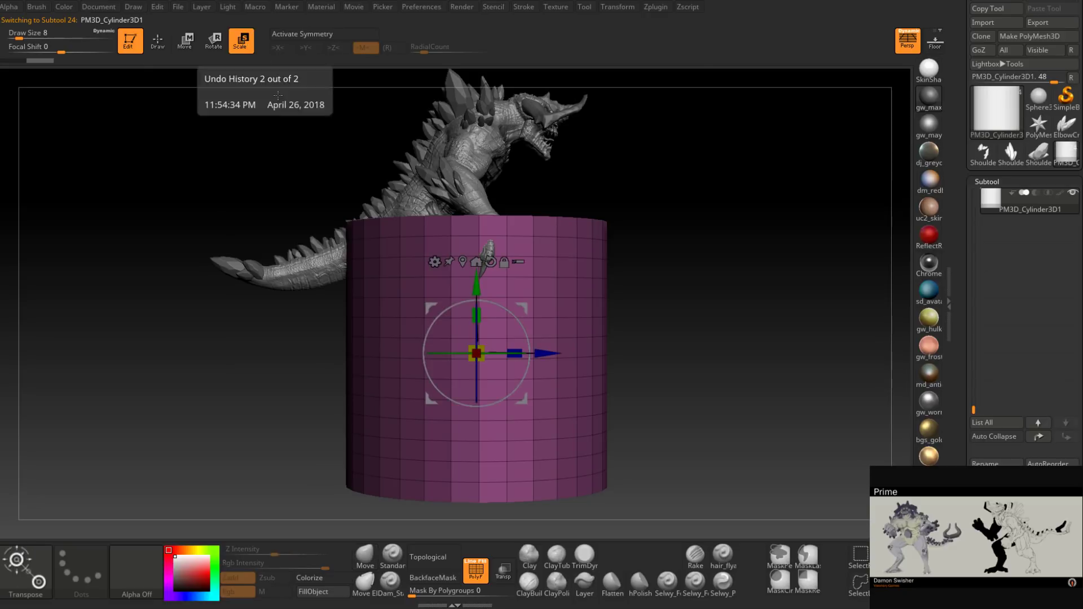
{"action": "left_click_drag", "start_coordinate": [483, 346], "coordinate": [497, 373]}
{"action": "mouse_move", "coordinate": [477, 315]}
{"action": "left_mouse_down"}
{"action": "mouse_move", "coordinate": [485, 290]}
{"action": "mouse_move", "coordinate": [483, 302]}
{"action": "left_mouse_up"}
{"action": "mouse_move", "coordinate": [632, 337]}
{"action": "left_mouse_down"}
{"action": "mouse_move", "coordinate": [599, 338]}
{"action": "mouse_move", "coordinate": [633, 338]}
{"action": "left_mouse_up"}
{"action": "left_click_drag", "start_coordinate": [476, 346], "coordinate": [478, 356]}
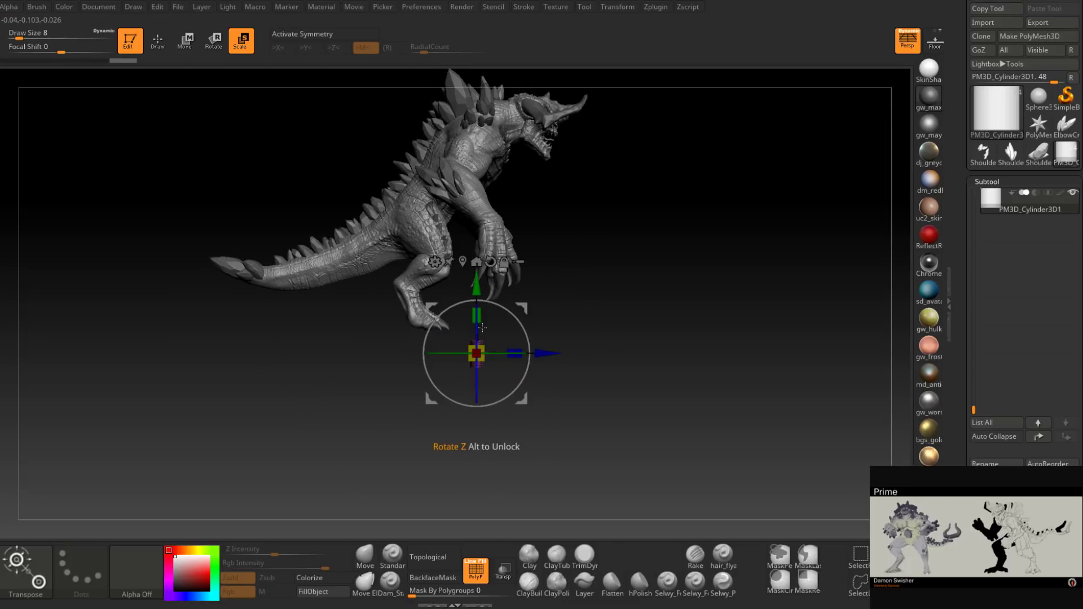
{"action": "left_click_drag", "start_coordinate": [476, 315], "coordinate": [477, 306]}
{"action": "left_click_drag", "start_coordinate": [554, 355], "coordinate": [562, 356]}
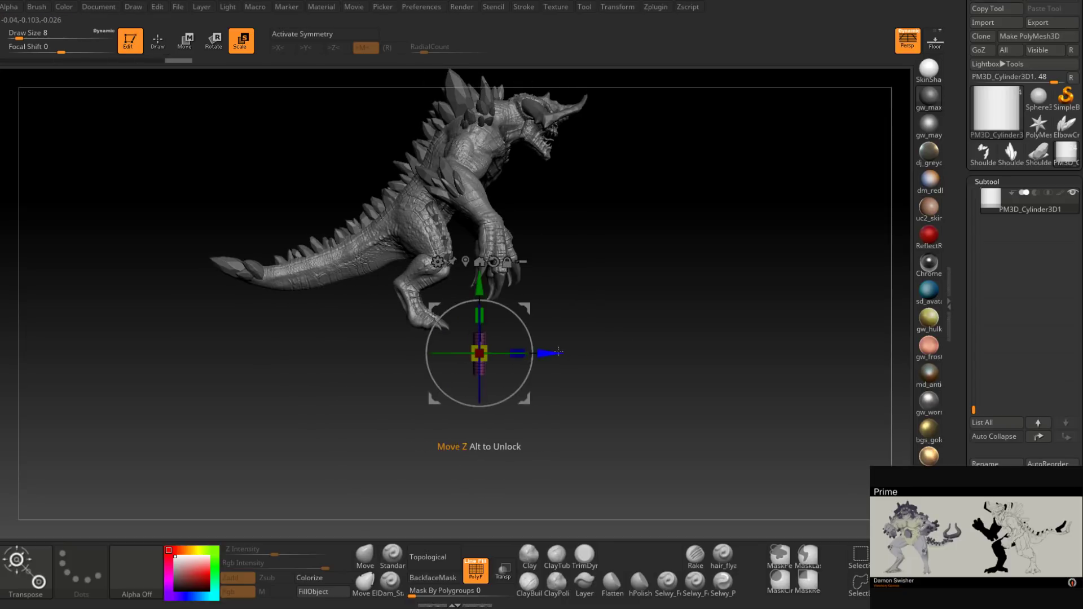
{"action": "left_click_drag", "start_coordinate": [476, 289], "coordinate": [639, 68]}
Step: Shorten the cylinder slightly beside the horn tips, refine its proportions, and save the project
{"action": "left_click_drag", "start_coordinate": [697, 134], "coordinate": [599, 401], "text": "alt"}
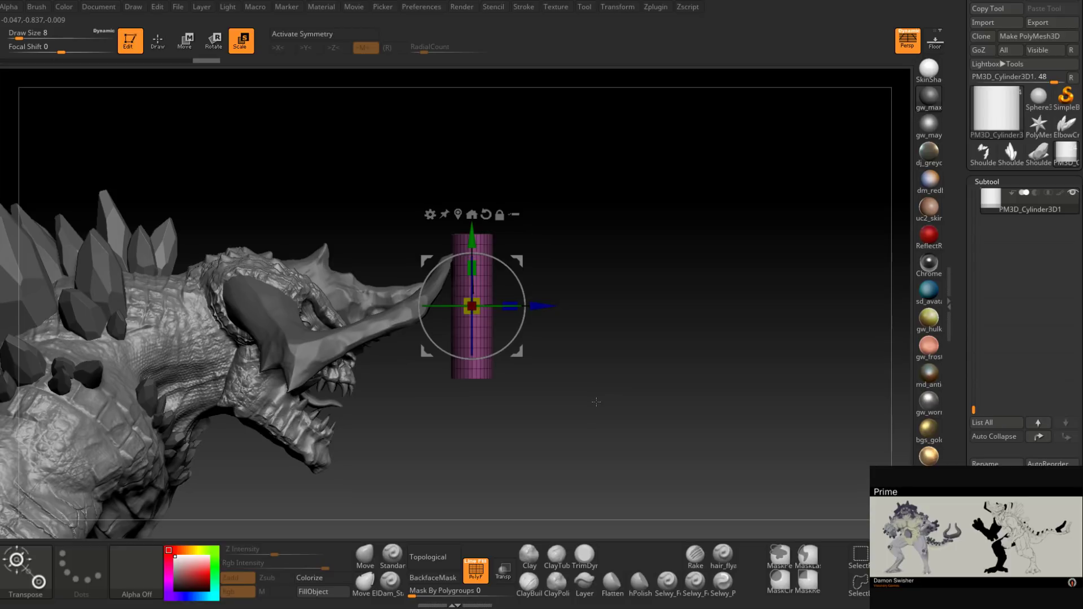
{"action": "left_click_drag", "start_coordinate": [569, 328], "coordinate": [583, 407], "text": "alt"}
{"action": "left_click_drag", "start_coordinate": [482, 278], "coordinate": [483, 286]}
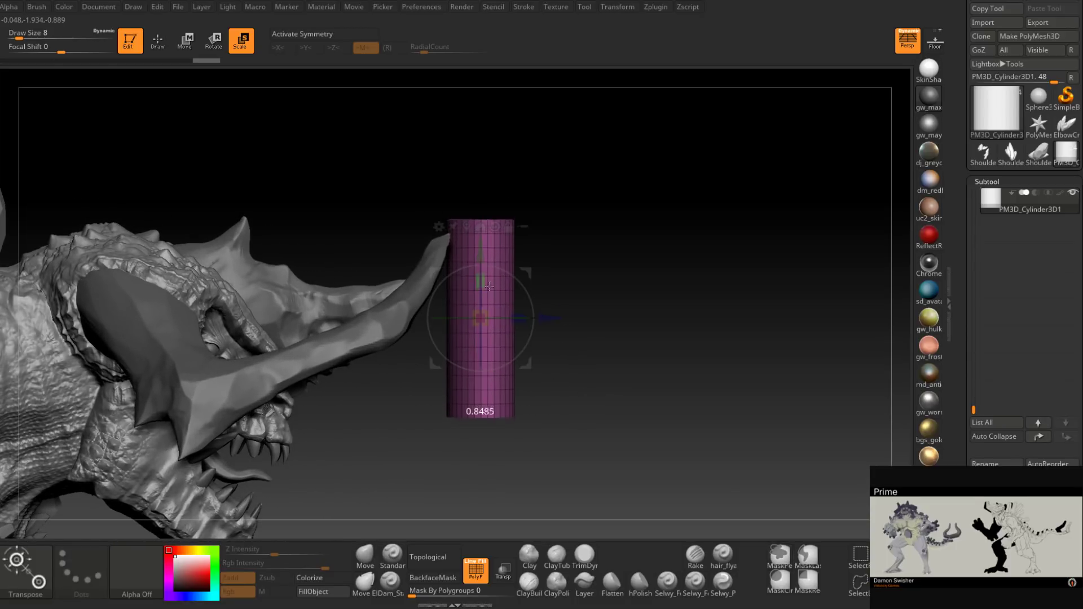
{"action": "left_click_drag", "start_coordinate": [586, 310], "coordinate": [545, 376]}
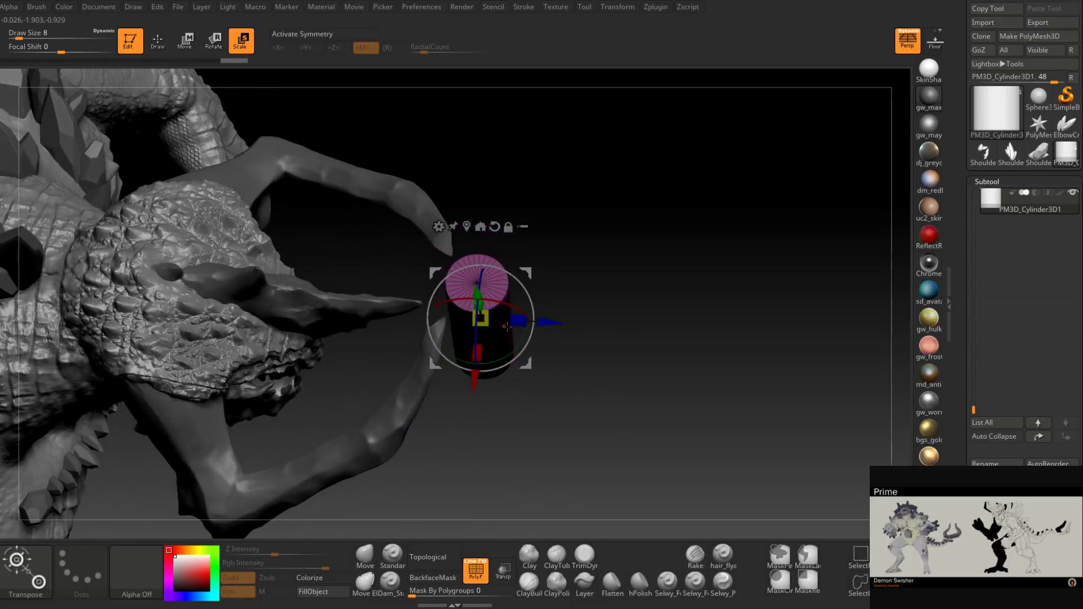
{"action": "mouse_move", "coordinate": [486, 326]}
{"action": "left_mouse_down"}
{"action": "mouse_move", "coordinate": [477, 333]}
{"action": "mouse_move", "coordinate": [490, 333]}
{"action": "left_mouse_up"}
{"action": "mouse_move", "coordinate": [592, 352]}
{"action": "left_mouse_down"}
{"action": "mouse_move", "coordinate": [595, 297]}
{"action": "mouse_move", "coordinate": [600, 341]}
{"action": "mouse_move", "coordinate": [589, 344]}
{"action": "left_mouse_up"}
{"action": "key", "text": "ctrl+s"}
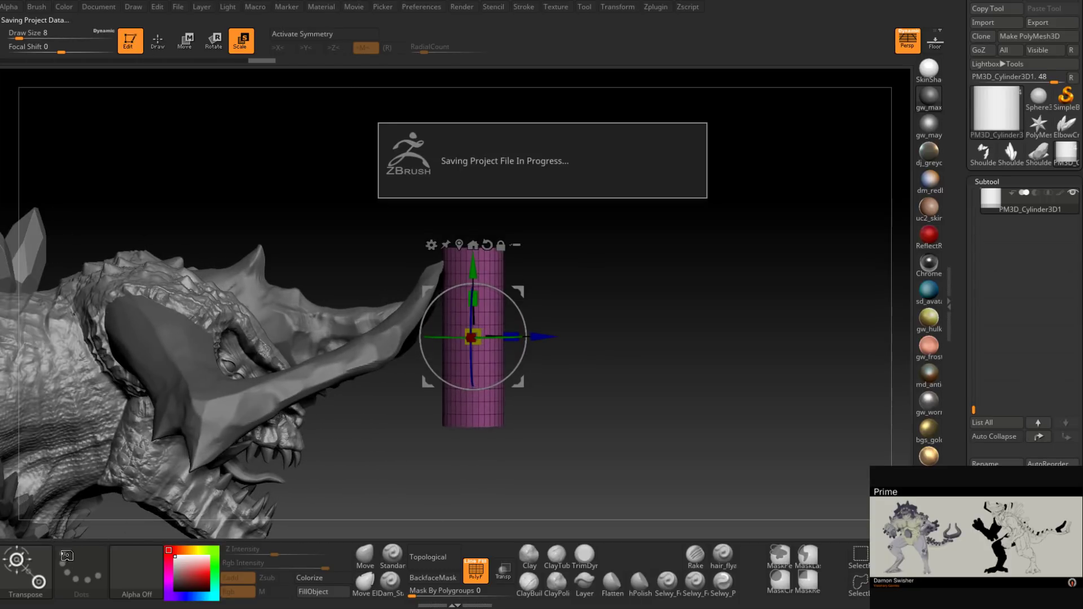
Step: Return to Draw mode and set TrimLasso as the brush for cutting the cylinder
{"action": "key", "text": "q"}
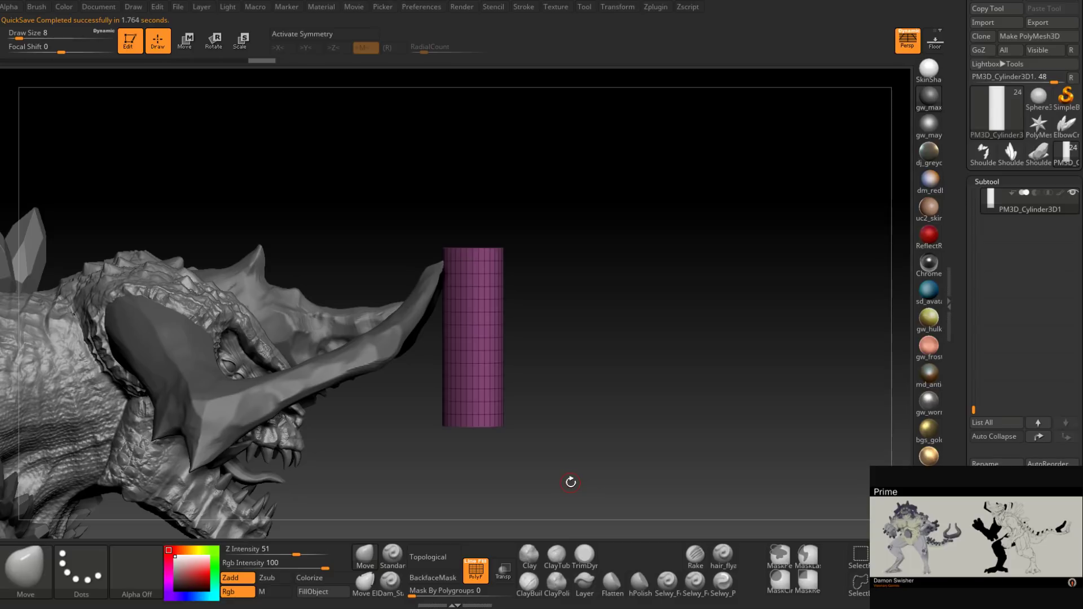
{"action": "key", "text": "ctrl+shift"}
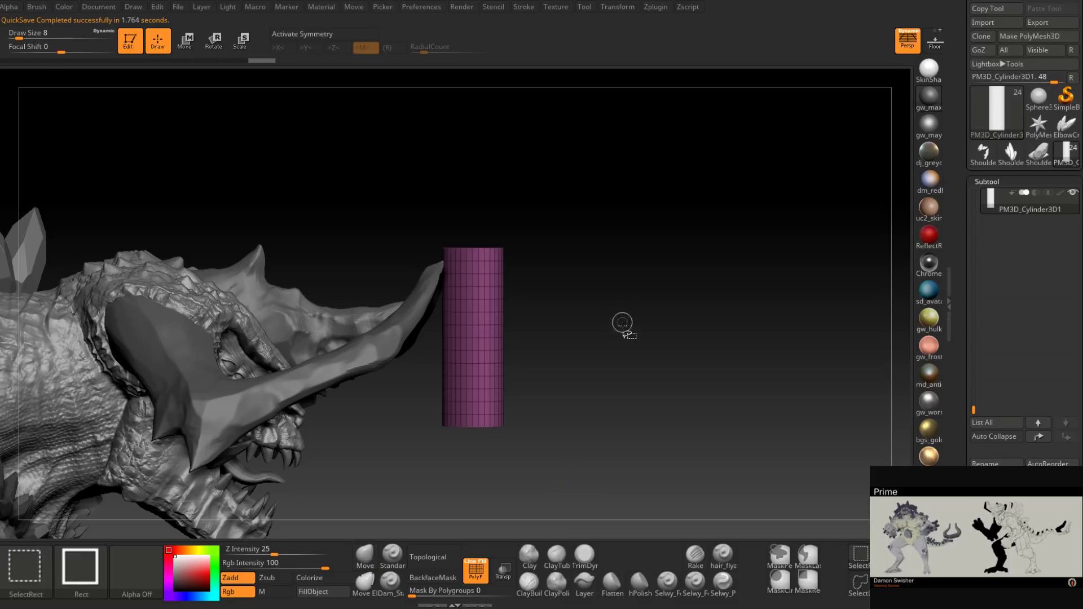
{"action": "left_click", "coordinate": [34, 584]}
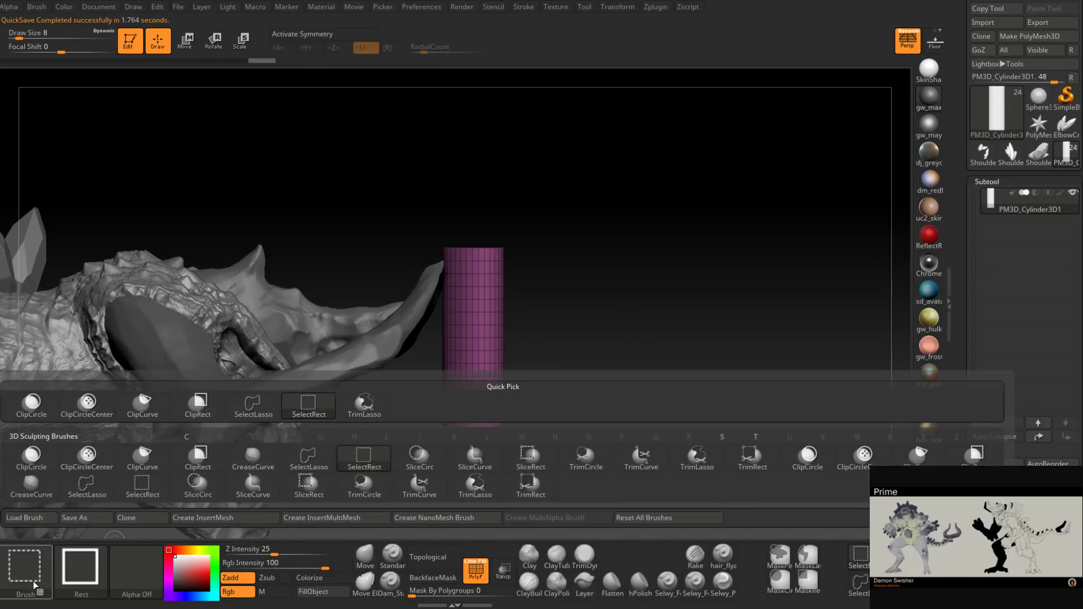
{"action": "left_click", "coordinate": [37, 577]}
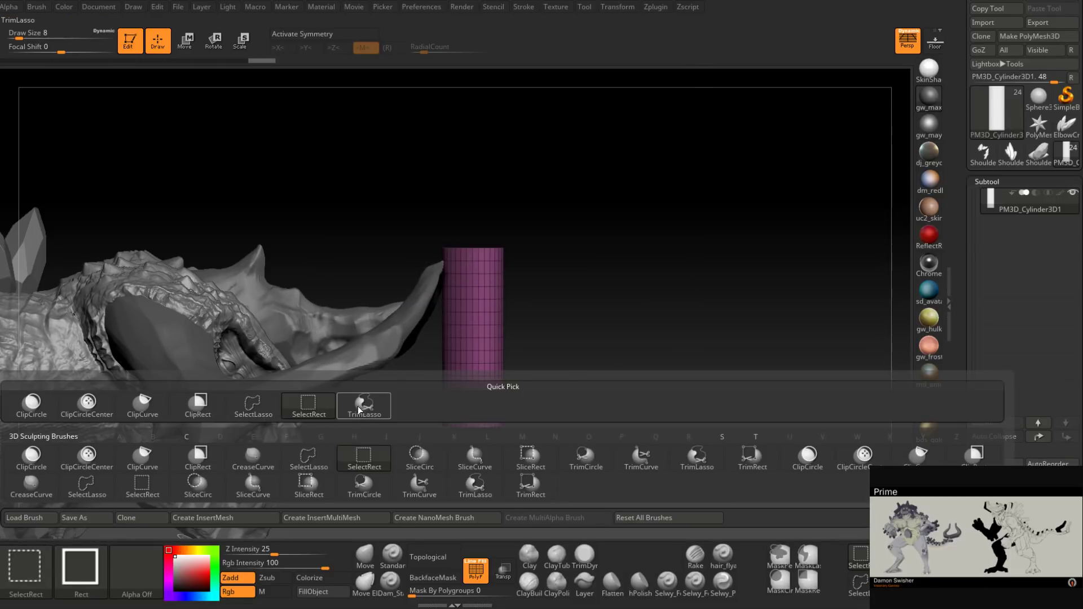
{"action": "left_click", "coordinate": [359, 408], "text": "ctrl+shift"}
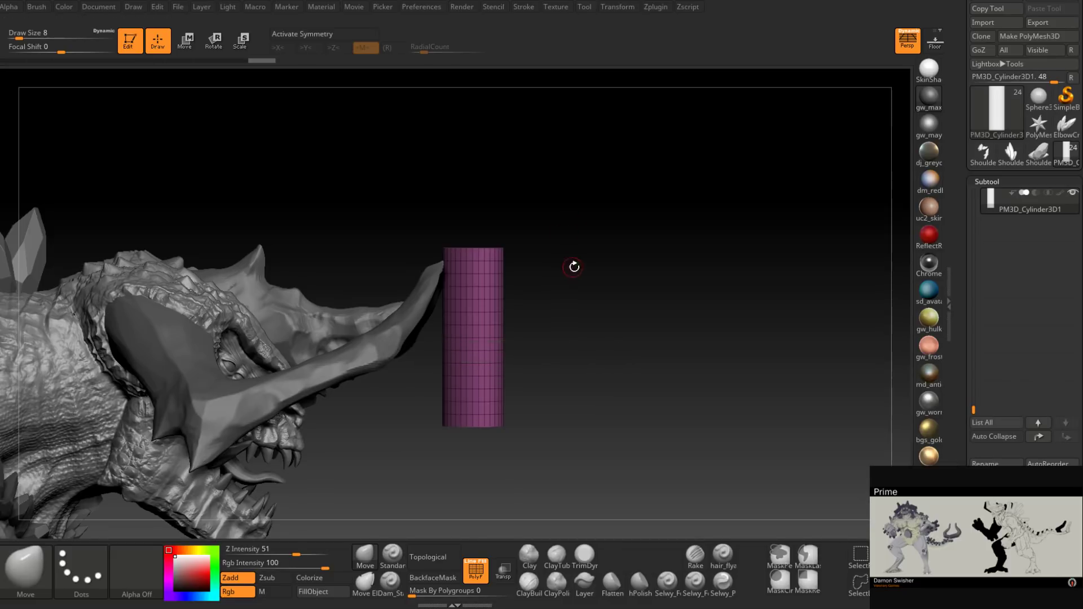
Step: Trim slanted facets off the upper end of the cylinder from the side and front with TrimLasso
{"action": "left_click_drag", "start_coordinate": [593, 284], "coordinate": [597, 284]}
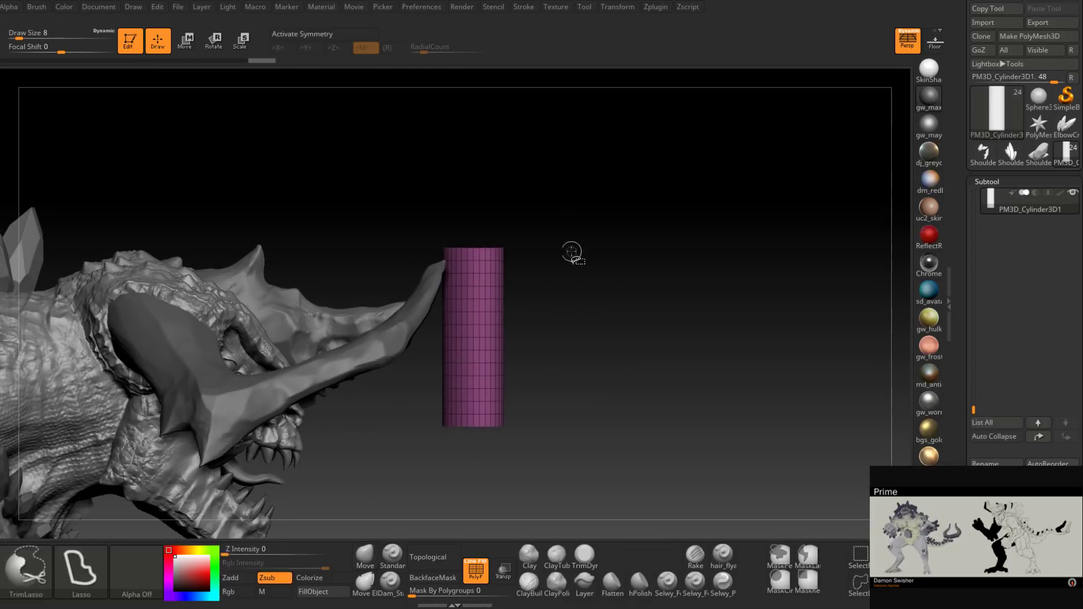
{"action": "key", "text": "ctrl+shift"}
{"action": "left_click_drag", "start_coordinate": [471, 215], "coordinate": [498, 482], "text": "ctrl+shift"}
{"action": "mouse_move", "coordinate": [583, 350]}
{"action": "left_mouse_down"}
{"action": "mouse_move", "coordinate": [521, 358]}
{"action": "mouse_move", "coordinate": [516, 330]}
{"action": "left_mouse_up"}
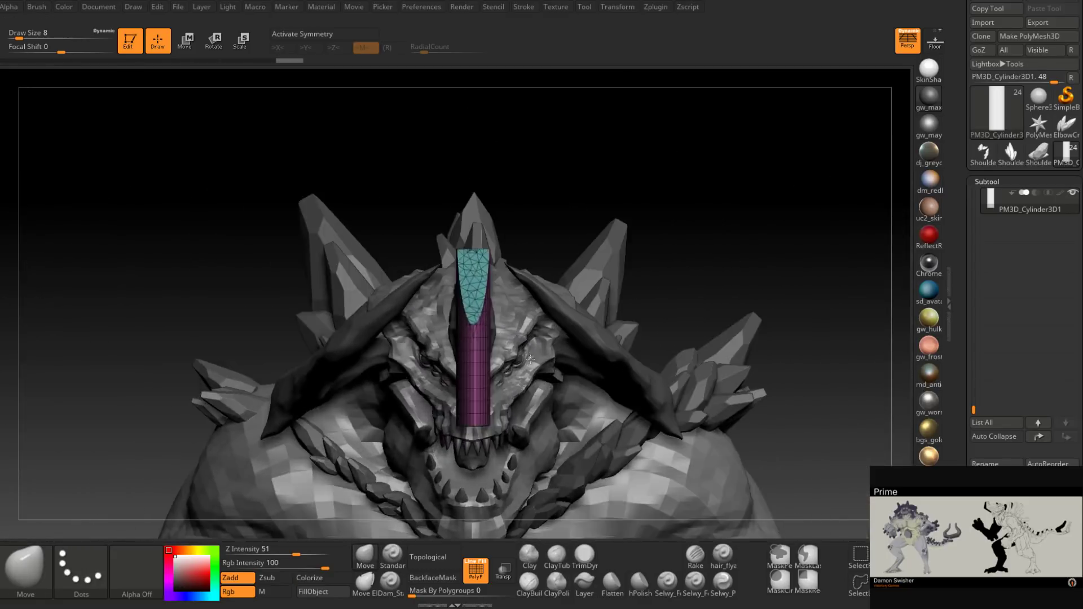
{"action": "key", "text": "ctrl+shift"}
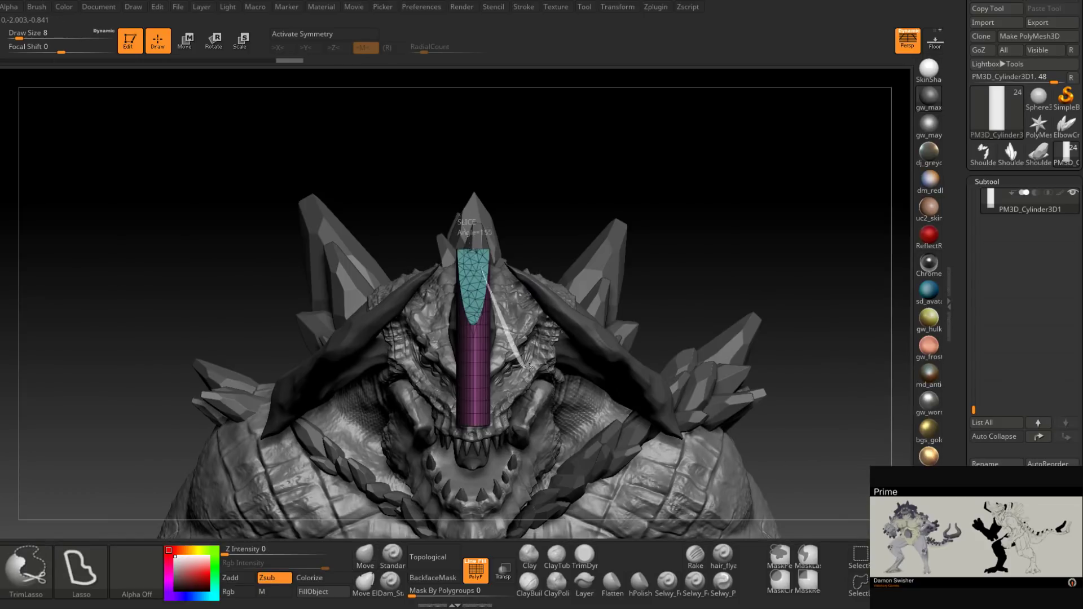
{"action": "left_click_drag", "start_coordinate": [528, 368], "coordinate": [531, 369], "text": "ctrl+shift"}
{"action": "left_click_drag", "start_coordinate": [539, 198], "coordinate": [502, 206]}
Step: Cut further slanted facets around the cylinder's upper end so that it tapers from several sides
{"action": "key", "text": "ctrl+shift"}
{"action": "left_click_drag", "start_coordinate": [545, 105], "coordinate": [544, 103], "text": "ctrl+shift"}
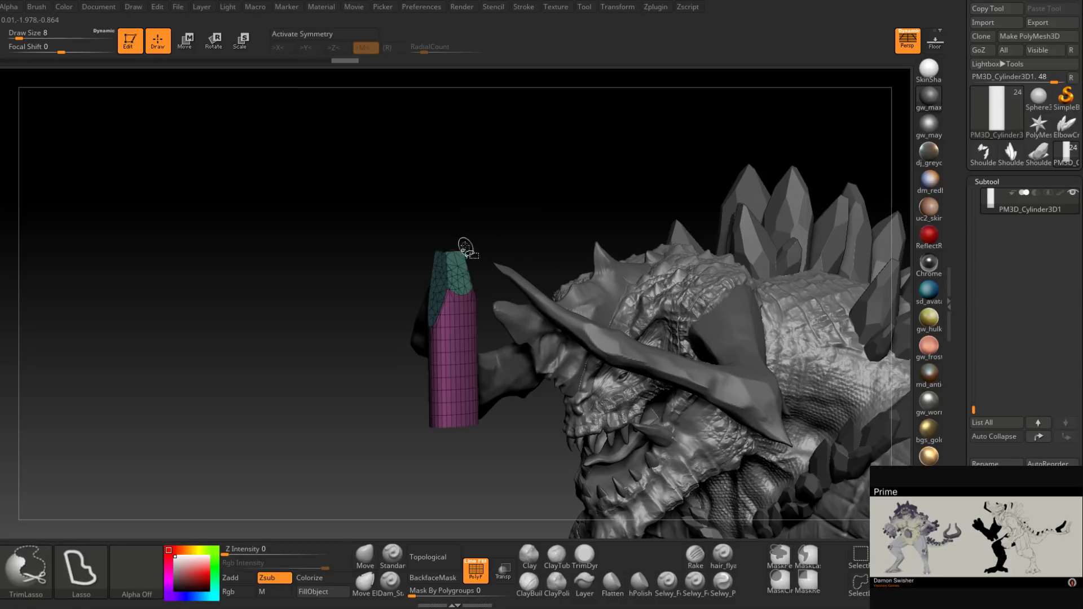
{"action": "left_click_drag", "start_coordinate": [472, 289], "coordinate": [580, 93], "text": "ctrl+shift"}
{"action": "left_click_drag", "start_coordinate": [570, 152], "coordinate": [488, 161]}
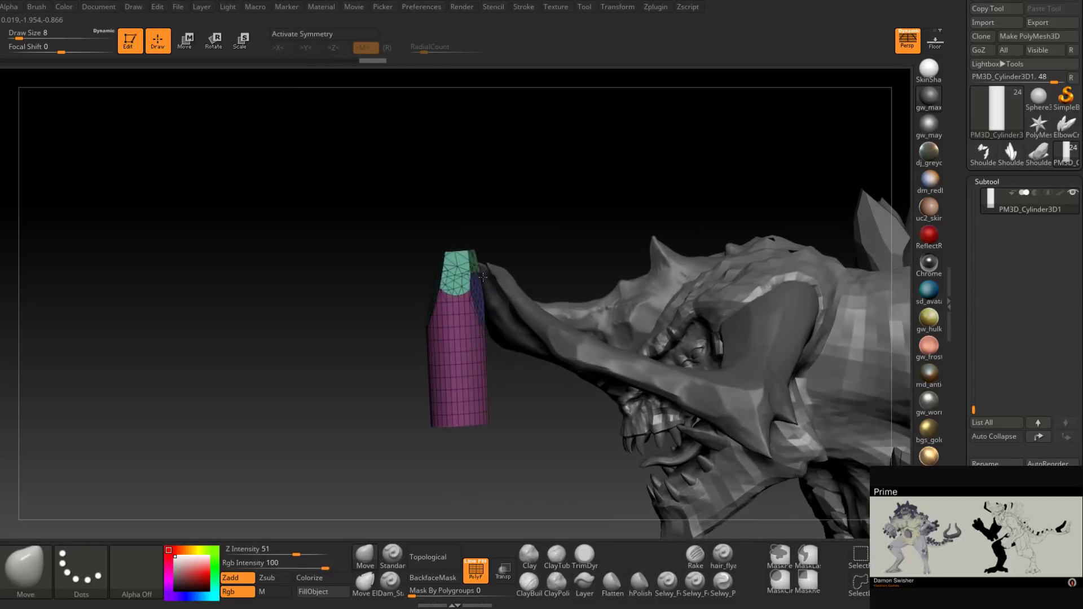
{"action": "mouse_move", "coordinate": [486, 291]}
{"action": "left_mouse_down", "text": "ctrl+shift"}
{"action": "mouse_move", "coordinate": [558, 307]}
{"action": "mouse_move", "coordinate": [578, 268]}
{"action": "left_mouse_up", "text": "ctrl+shift"}
{"action": "left_click_drag", "start_coordinate": [501, 372], "coordinate": [454, 368]}
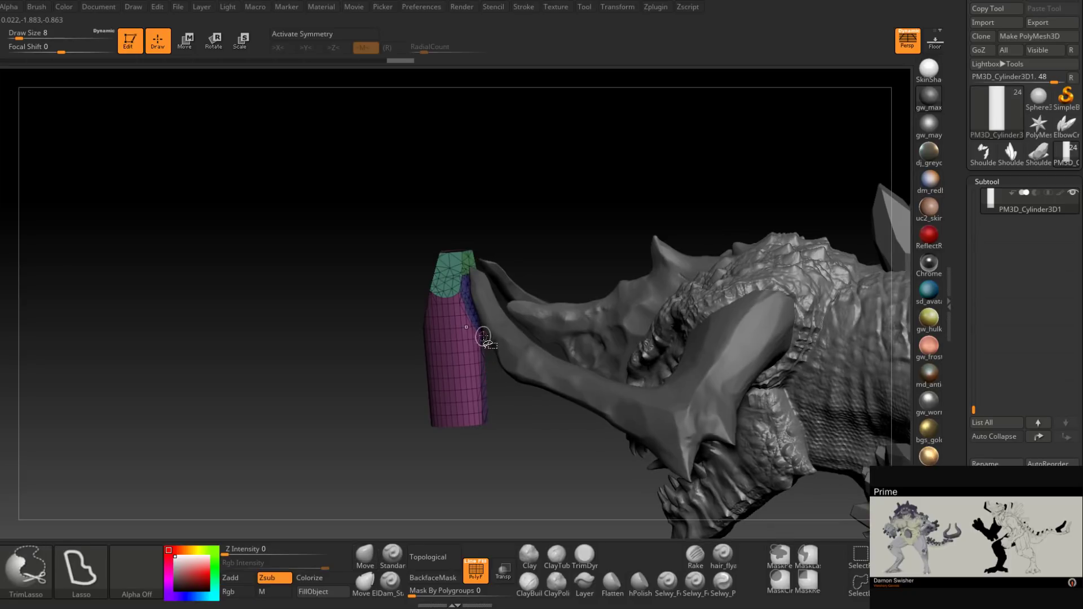
Step: Slice long slanted facets off the cylinder's lower end to taper it like the upper one
{"action": "left_click_drag", "start_coordinate": [544, 235], "coordinate": [491, 307]}
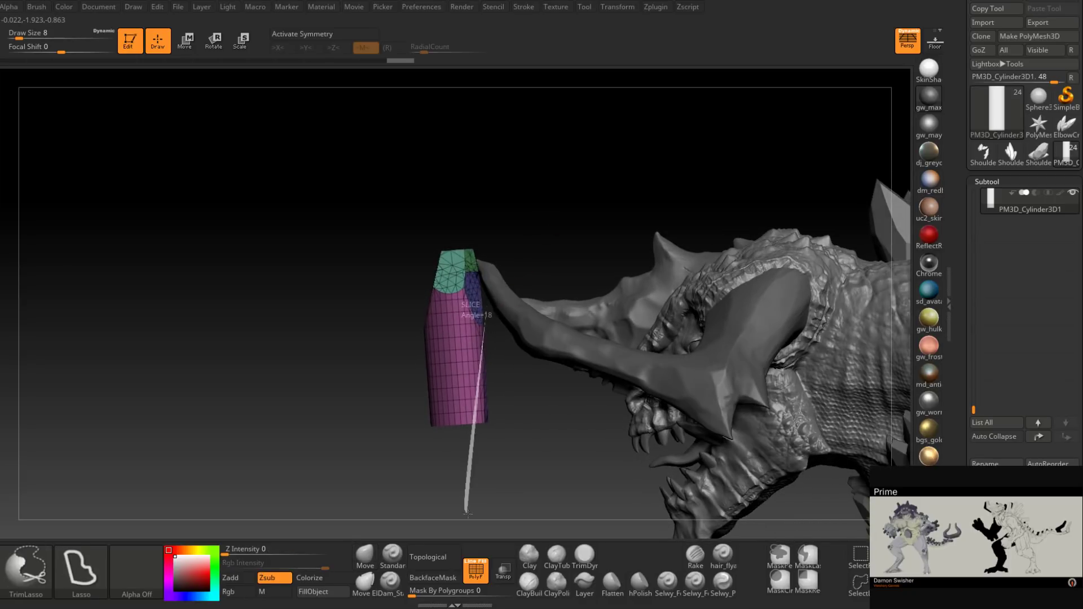
{"action": "mouse_move", "coordinate": [467, 514]}
{"action": "left_mouse_down", "text": "ctrl+shift"}
{"action": "mouse_move", "coordinate": [564, 240]}
{"action": "mouse_move", "coordinate": [476, 361]}
{"action": "left_mouse_up", "text": "ctrl+shift"}
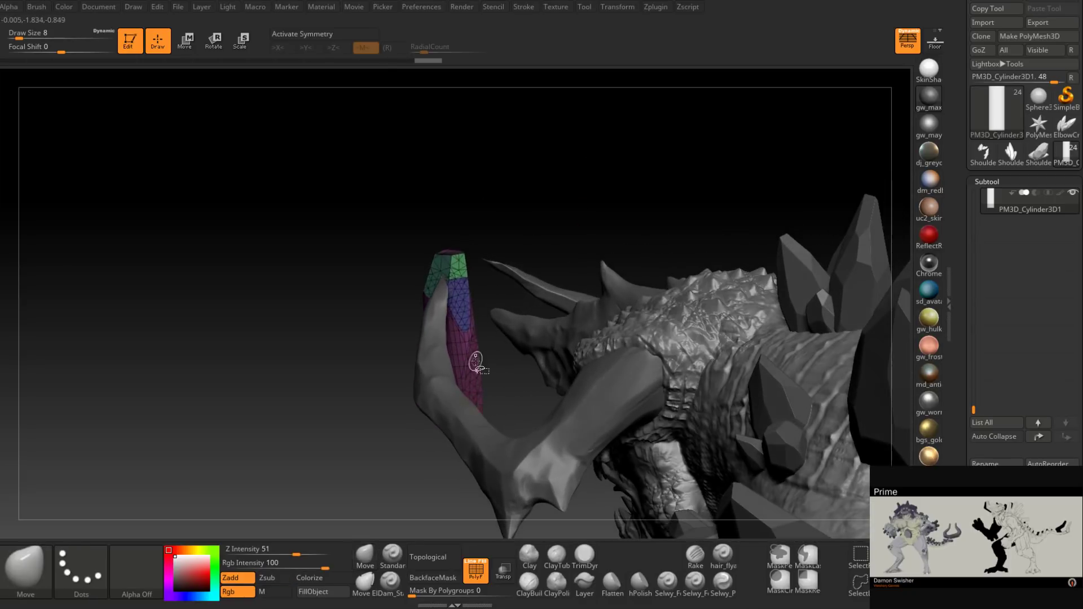
{"action": "key", "text": "ctrl+shift"}
{"action": "left_click_drag", "start_coordinate": [505, 408], "coordinate": [505, 408], "text": "ctrl+shift"}
{"action": "left_click_drag", "start_coordinate": [534, 235], "coordinate": [575, 238]}
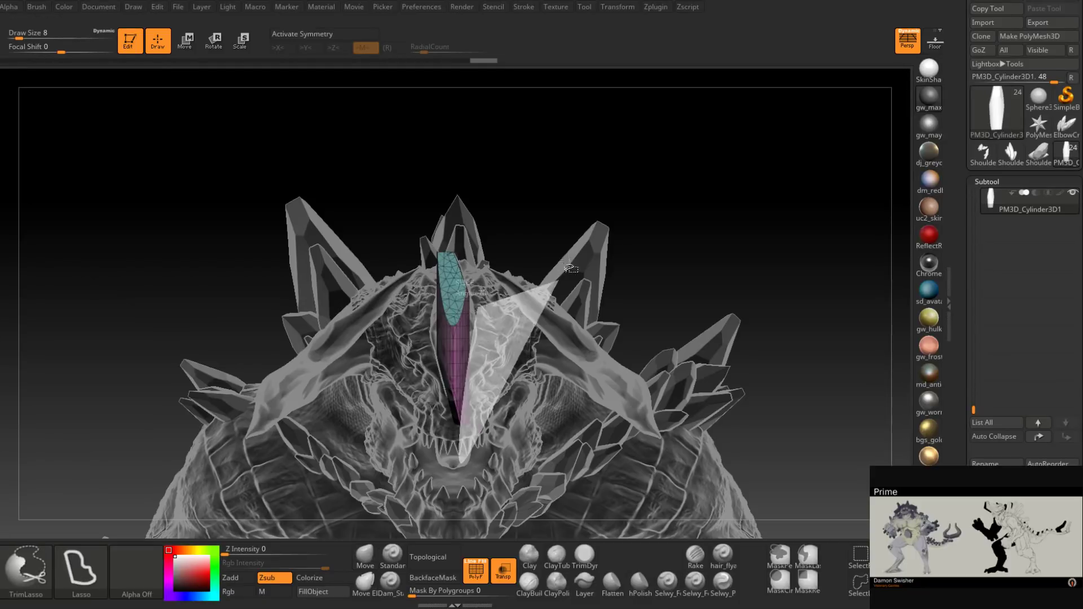
Step: Trim away the remaining rounded sides at both ends of the column, with the surrounding subtools ghosted
{"action": "key", "text": "ctrl+shift"}
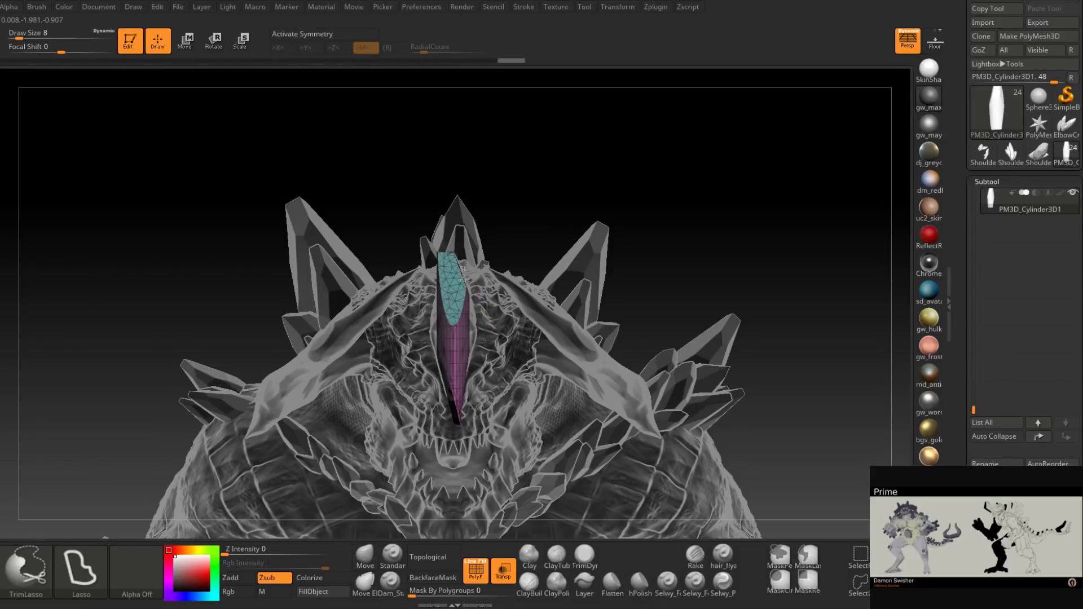
{"action": "left_click_drag", "start_coordinate": [463, 284], "coordinate": [563, 151], "text": "ctrl+shift"}
{"action": "left_click_drag", "start_coordinate": [570, 163], "coordinate": [691, 171]}
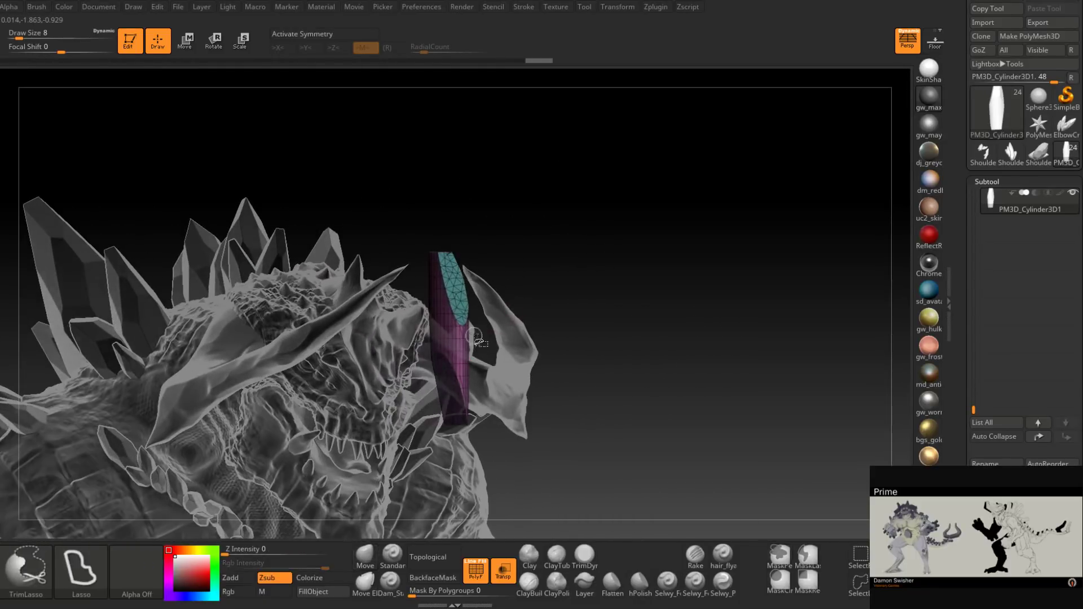
{"action": "left_click_drag", "start_coordinate": [465, 464], "coordinate": [541, 279], "text": "ctrl+shift"}
{"action": "left_click_drag", "start_coordinate": [510, 315], "coordinate": [546, 354]}
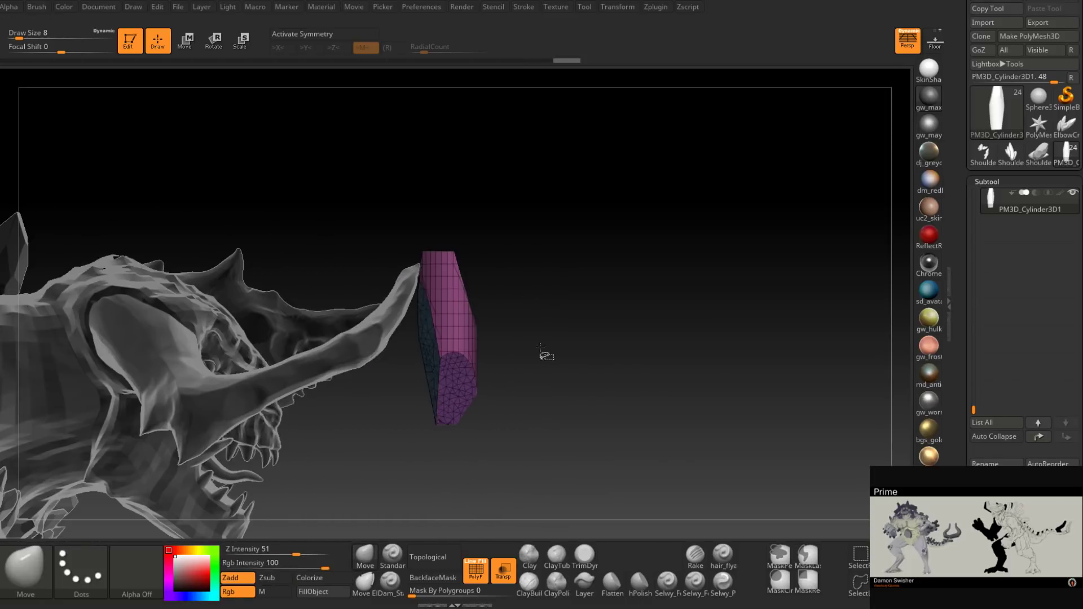
{"action": "left_click_drag", "start_coordinate": [470, 274], "coordinate": [558, 192], "text": "ctrl+shift"}
{"action": "left_click_drag", "start_coordinate": [512, 320], "coordinate": [536, 326]}
{"action": "left_click_drag", "start_coordinate": [580, 266], "coordinate": [409, 355]}
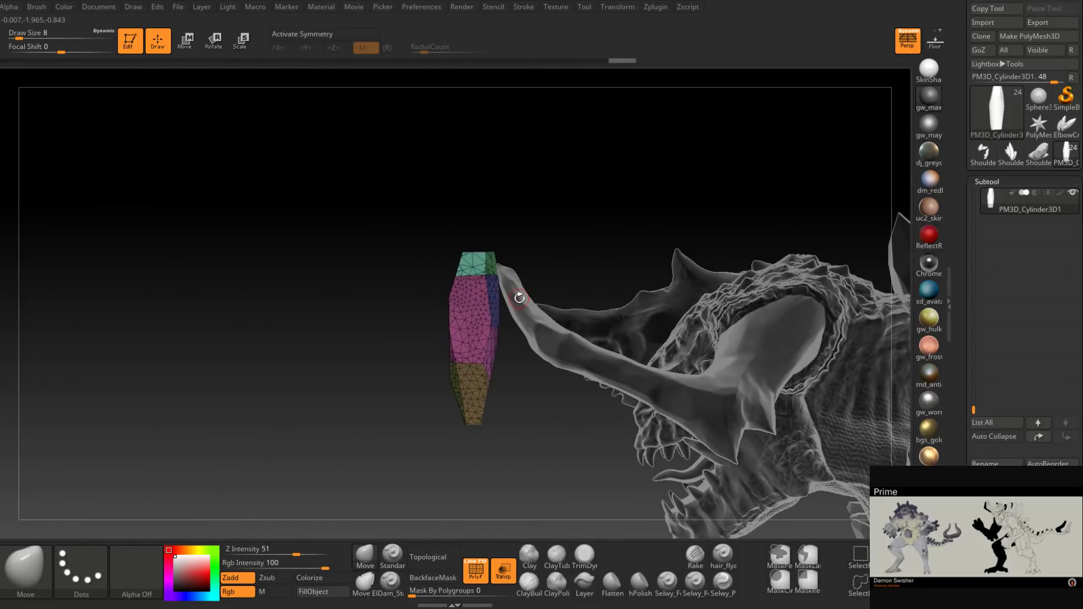
Step: Cut the flat top of the crystal at steep angles to narrow its upper tip
{"action": "left_click_drag", "start_coordinate": [519, 297], "coordinate": [432, 228]}
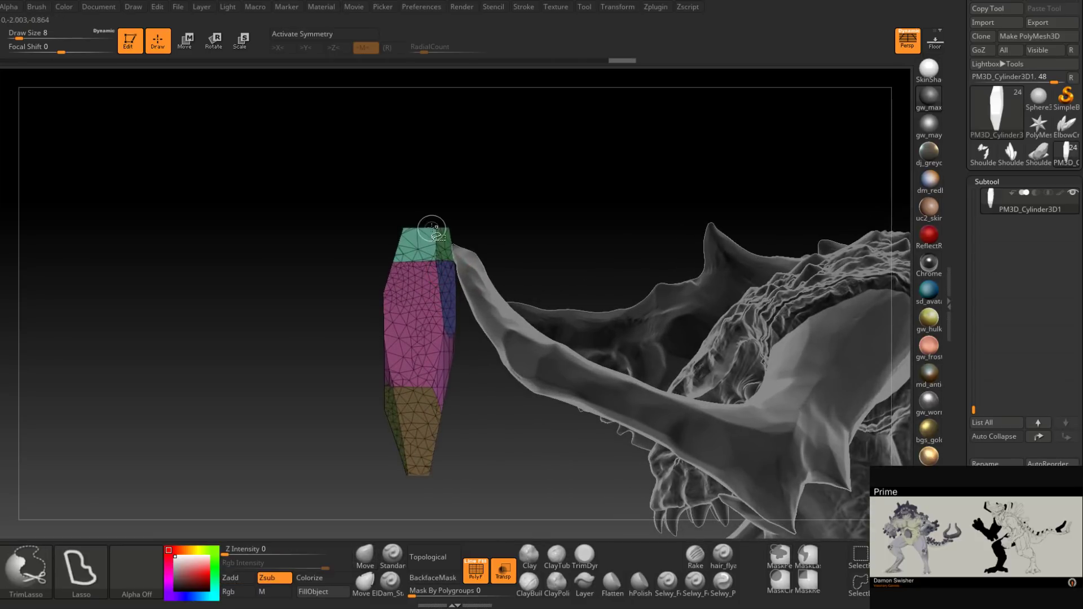
{"action": "left_click_drag", "start_coordinate": [538, 175], "coordinate": [443, 235], "text": "ctrl+shift"}
{"action": "left_click_drag", "start_coordinate": [476, 372], "coordinate": [440, 204]}
{"action": "left_click_drag", "start_coordinate": [526, 211], "coordinate": [564, 141], "text": "ctrl+shift"}
{"action": "mouse_move", "coordinate": [562, 163]}
{"action": "left_mouse_down"}
{"action": "mouse_move", "coordinate": [501, 234]}
{"action": "mouse_move", "coordinate": [547, 250]}
{"action": "left_mouse_up"}
{"action": "right_click_drag", "start_coordinate": [547, 249], "coordinate": [551, 251]}
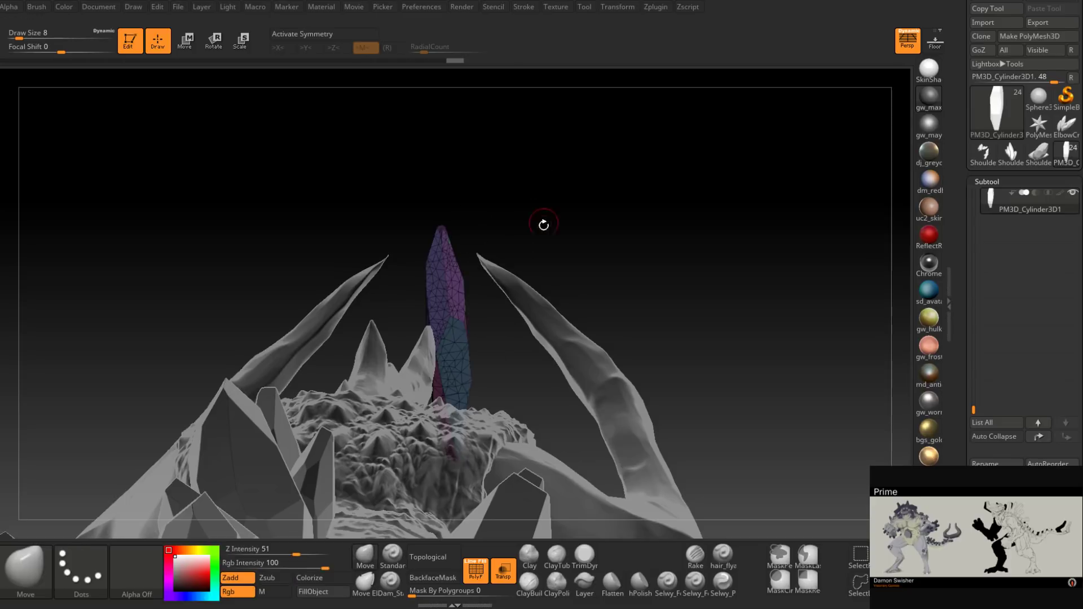
Step: Sharpen the crystal's upper tip into a point with additional angled cuts from other sides
{"action": "mouse_move", "coordinate": [543, 225]}
{"action": "left_mouse_down"}
{"action": "mouse_move", "coordinate": [493, 248]}
{"action": "mouse_move", "coordinate": [403, 240]}
{"action": "left_mouse_up"}
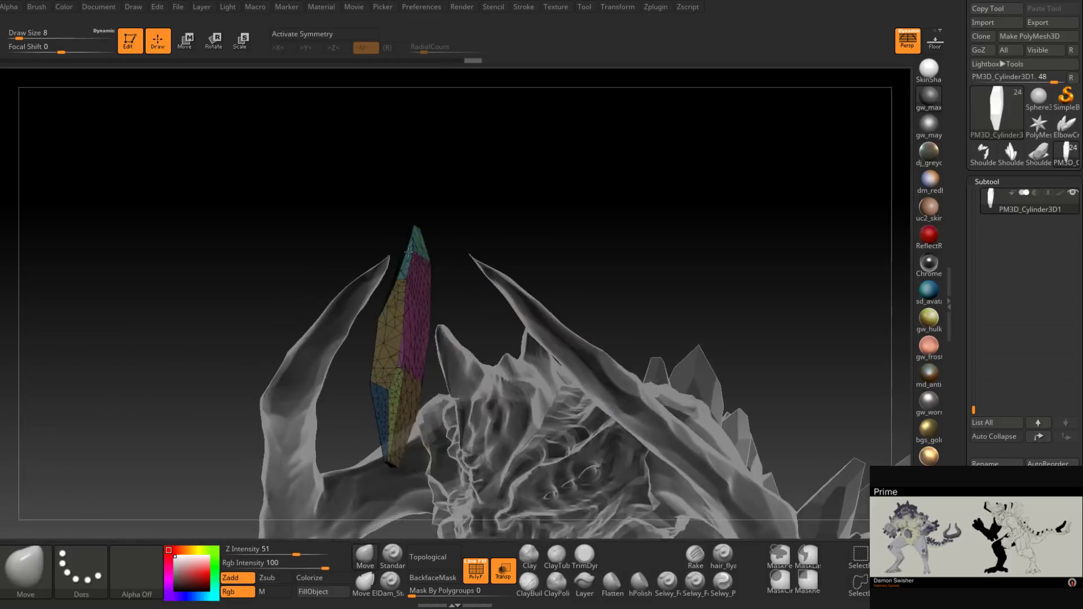
{"action": "mouse_move", "coordinate": [469, 186]}
{"action": "left_mouse_down"}
{"action": "mouse_move", "coordinate": [436, 245]}
{"action": "mouse_move", "coordinate": [412, 210]}
{"action": "left_mouse_up"}
{"action": "key", "text": "ctrl+shift"}
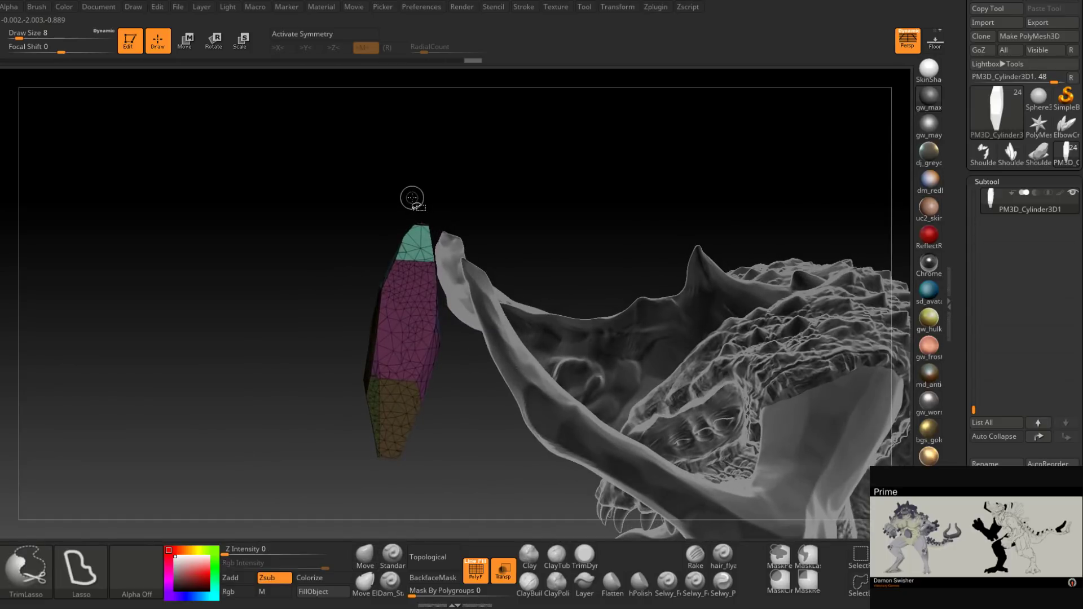
{"action": "left_click_drag", "start_coordinate": [460, 258], "coordinate": [475, 121], "text": "ctrl+shift"}
{"action": "mouse_move", "coordinate": [465, 218]}
{"action": "left_mouse_down"}
{"action": "mouse_move", "coordinate": [455, 203]}
{"action": "mouse_move", "coordinate": [505, 203]}
{"action": "mouse_move", "coordinate": [536, 223]}
{"action": "mouse_move", "coordinate": [455, 238]}
{"action": "left_mouse_up"}
{"action": "key", "text": "ctrl+shift"}
{"action": "left_click_drag", "start_coordinate": [444, 196], "coordinate": [550, 135], "text": "ctrl+shift"}
{"action": "mouse_move", "coordinate": [544, 234]}
{"action": "left_mouse_down"}
{"action": "mouse_move", "coordinate": [492, 297]}
{"action": "mouse_move", "coordinate": [443, 298]}
{"action": "mouse_move", "coordinate": [486, 319]}
{"action": "mouse_move", "coordinate": [539, 323]}
{"action": "mouse_move", "coordinate": [513, 368]}
{"action": "mouse_move", "coordinate": [524, 405]}
{"action": "left_mouse_up"}
Step: Slice the blunt lower end of the crystal diagonally to bring it to a narrower point
{"action": "key", "text": "ctrl+shift"}
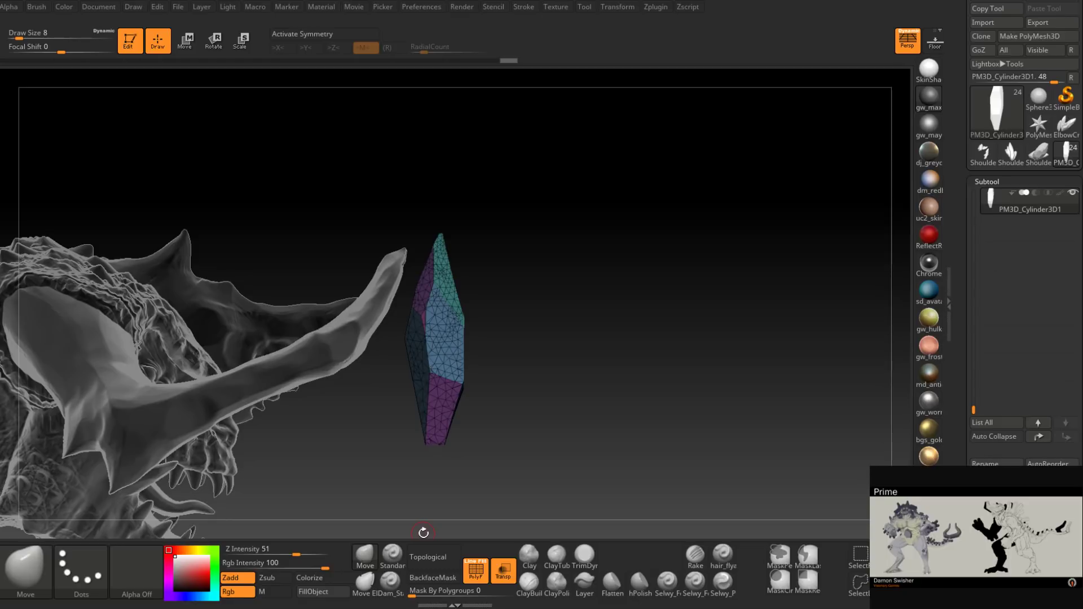
{"action": "key", "text": "ctrl+shift"}
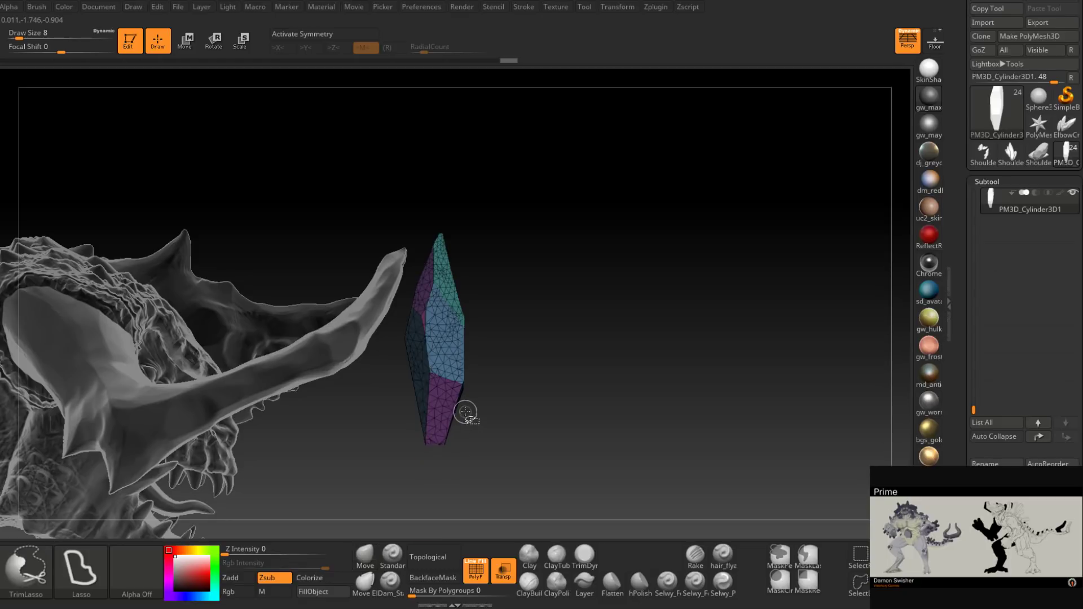
{"action": "mouse_move", "coordinate": [440, 467]}
{"action": "left_mouse_down"}
{"action": "mouse_move", "coordinate": [426, 445]}
{"action": "mouse_move", "coordinate": [446, 412]}
{"action": "left_mouse_up"}
{"action": "key", "text": "ctrl+shift"}
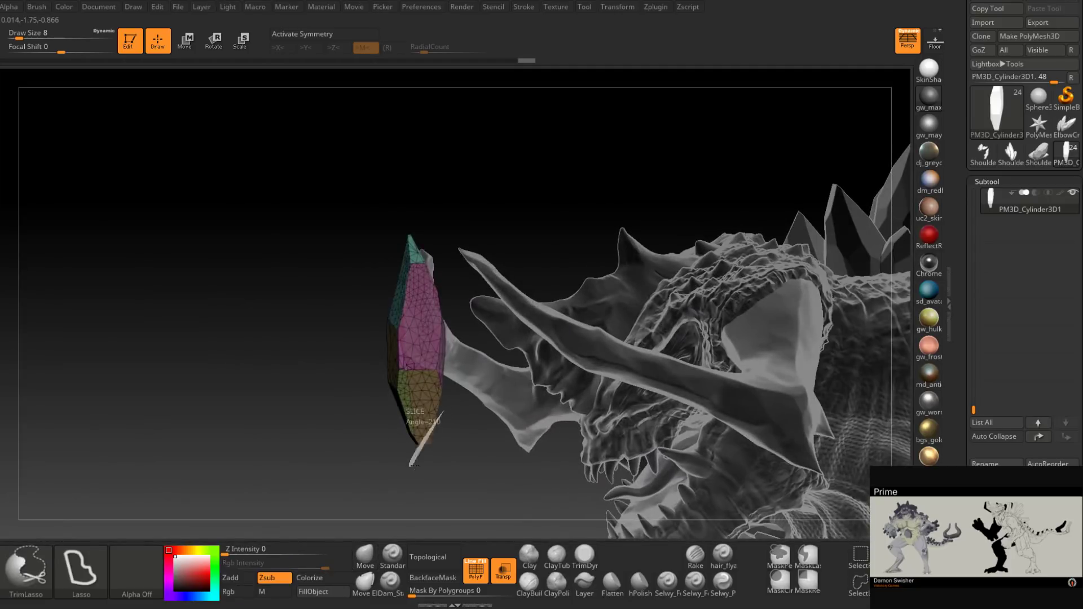
{"action": "mouse_move", "coordinate": [415, 466]}
{"action": "left_mouse_down", "text": "ctrl+shift"}
{"action": "mouse_move", "coordinate": [486, 406]}
{"action": "mouse_move", "coordinate": [566, 410]}
{"action": "mouse_move", "coordinate": [546, 404]}
{"action": "mouse_move", "coordinate": [529, 256]}
{"action": "mouse_move", "coordinate": [457, 298]}
{"action": "mouse_move", "coordinate": [492, 295]}
{"action": "left_mouse_up", "text": "ctrl+shift"}
{"action": "key", "text": "ctrl+shift"}
{"action": "mouse_move", "coordinate": [539, 243]}
{"action": "left_mouse_down"}
{"action": "mouse_move", "coordinate": [462, 220]}
{"action": "mouse_move", "coordinate": [515, 247]}
{"action": "mouse_move", "coordinate": [468, 242]}
{"action": "mouse_move", "coordinate": [451, 299]}
{"action": "left_mouse_up"}
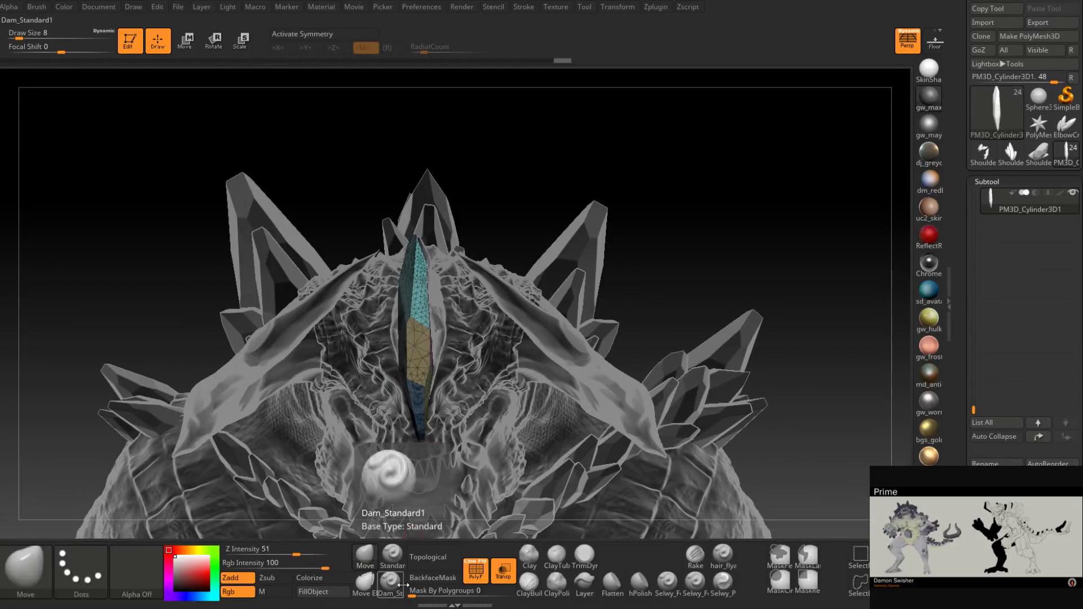
Step: Turn off ghost transparency and move the finished crystal onto the side of the creature's head
{"action": "left_click_drag", "start_coordinate": [564, 293], "coordinate": [732, 281]}
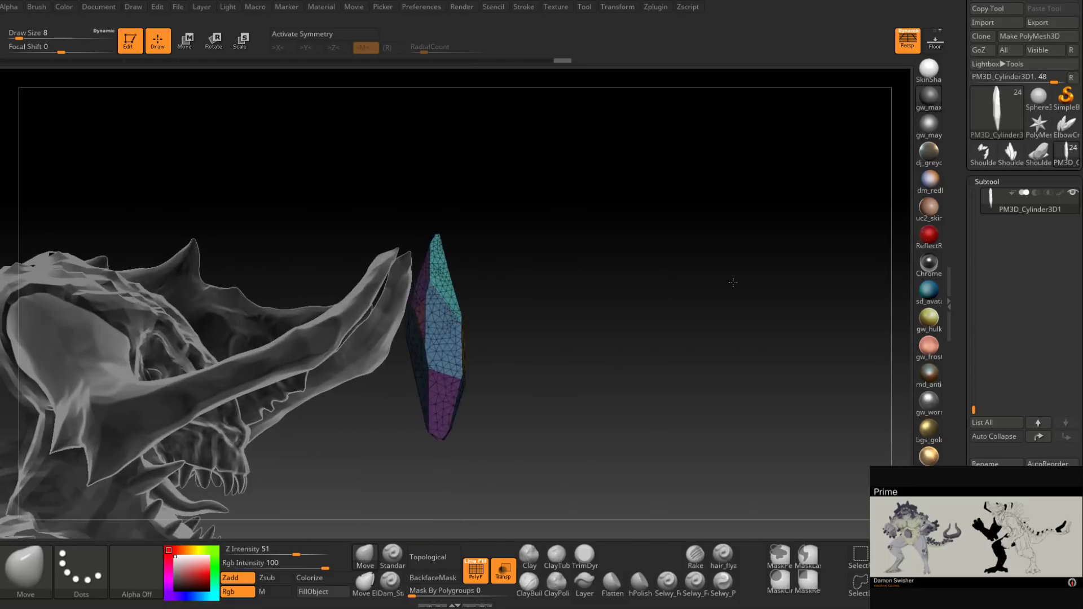
{"action": "left_click", "coordinate": [501, 576]}
{"action": "mouse_move", "coordinate": [573, 339]}
{"action": "left_mouse_down"}
{"action": "mouse_move", "coordinate": [570, 321]}
{"action": "mouse_move", "coordinate": [592, 350]}
{"action": "mouse_move", "coordinate": [545, 363]}
{"action": "mouse_move", "coordinate": [590, 394]}
{"action": "left_mouse_up"}
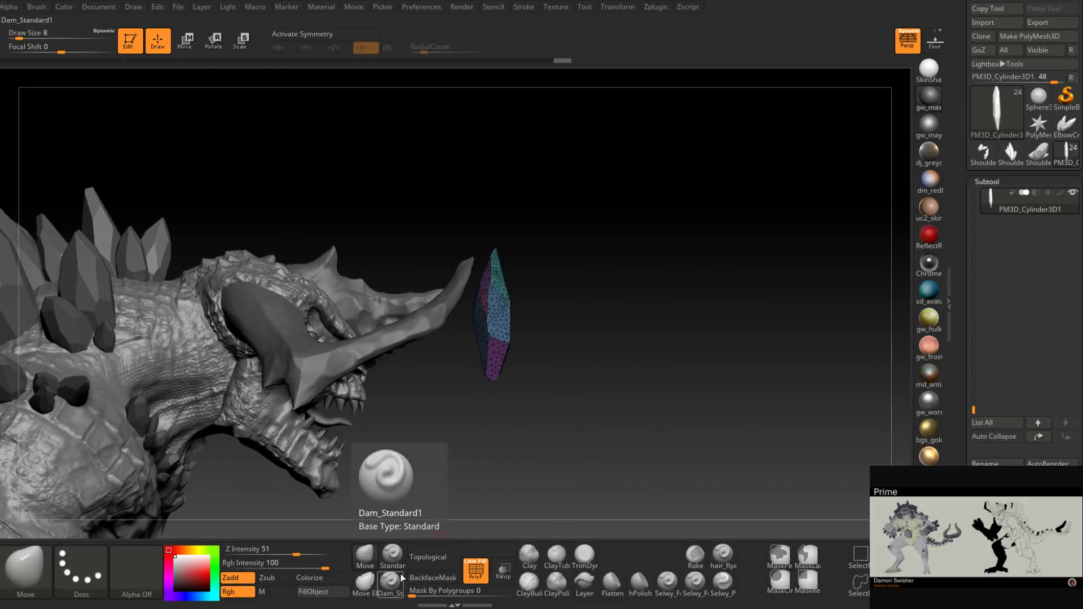
{"action": "left_click", "coordinate": [185, 39]}
{"action": "left_click_drag", "start_coordinate": [543, 271], "coordinate": [307, 192]}
{"action": "left_click_drag", "start_coordinate": [384, 175], "coordinate": [210, 211]}
{"action": "left_click_drag", "start_coordinate": [303, 188], "coordinate": [317, 247]}
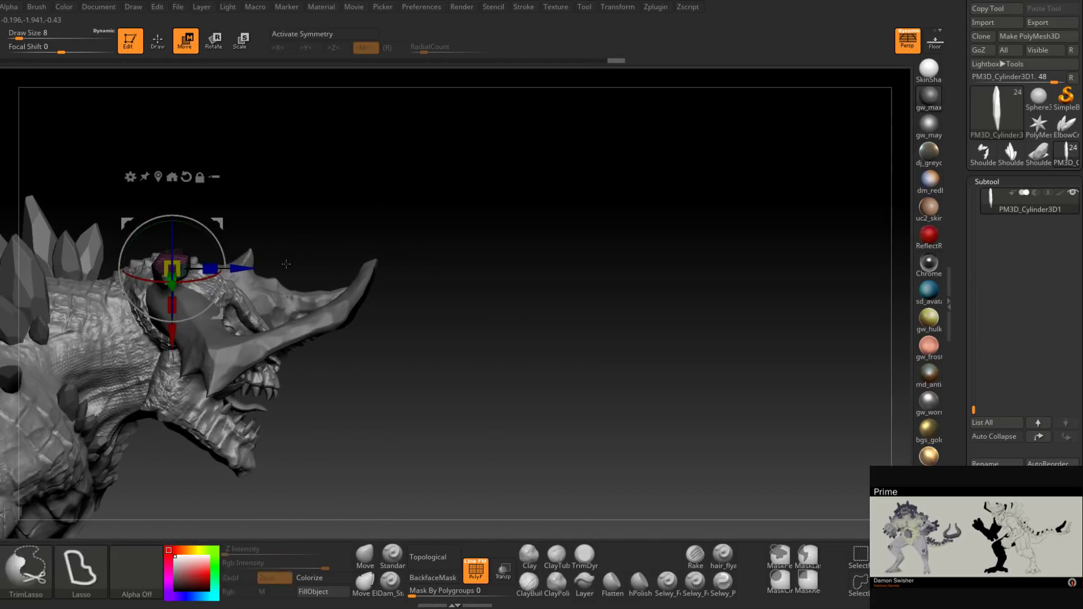
Step: Rotate and reposition the crystal at the base of the side horn, and hide the polyframe
{"action": "left_click_drag", "start_coordinate": [226, 282], "coordinate": [230, 275]}
{"action": "left_click_drag", "start_coordinate": [261, 364], "coordinate": [226, 236]}
{"action": "left_click_drag", "start_coordinate": [180, 265], "coordinate": [237, 268]}
{"action": "left_click_drag", "start_coordinate": [308, 237], "coordinate": [287, 228]}
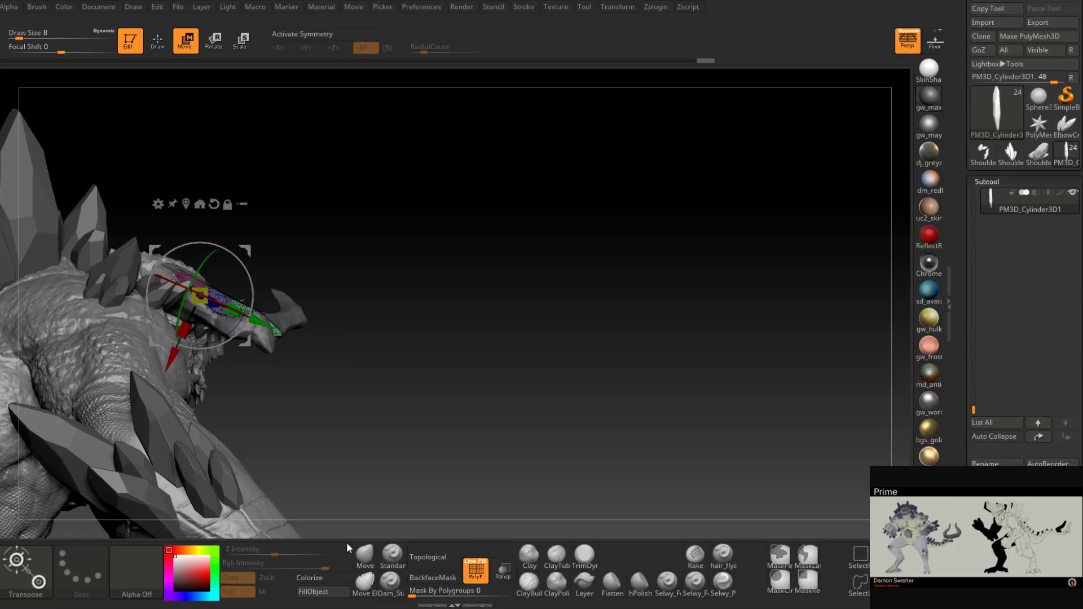
{"action": "mouse_move", "coordinate": [372, 395]}
{"action": "left_mouse_down"}
{"action": "mouse_move", "coordinate": [406, 322]}
{"action": "mouse_move", "coordinate": [390, 299]}
{"action": "mouse_move", "coordinate": [357, 309]}
{"action": "mouse_move", "coordinate": [313, 249]}
{"action": "mouse_move", "coordinate": [309, 288]}
{"action": "left_mouse_up"}
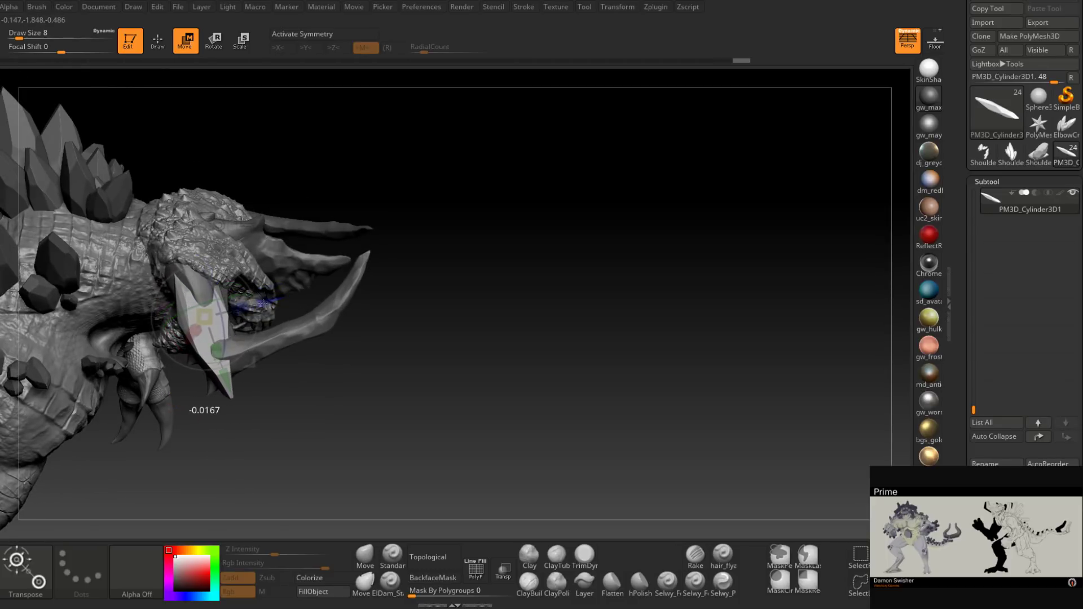
Step: Duplicate the crystal and move, rotate and scale the copy so that it lies along the side horn
{"action": "left_click_drag", "start_coordinate": [297, 285], "coordinate": [311, 237]}
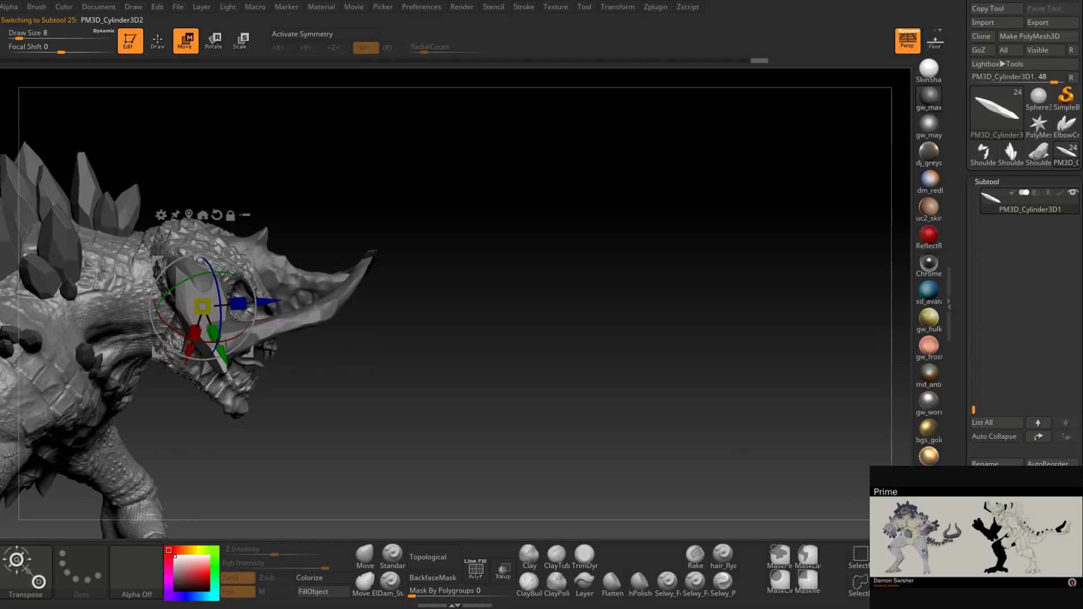
{"action": "left_click_drag", "start_coordinate": [399, 315], "coordinate": [380, 365]}
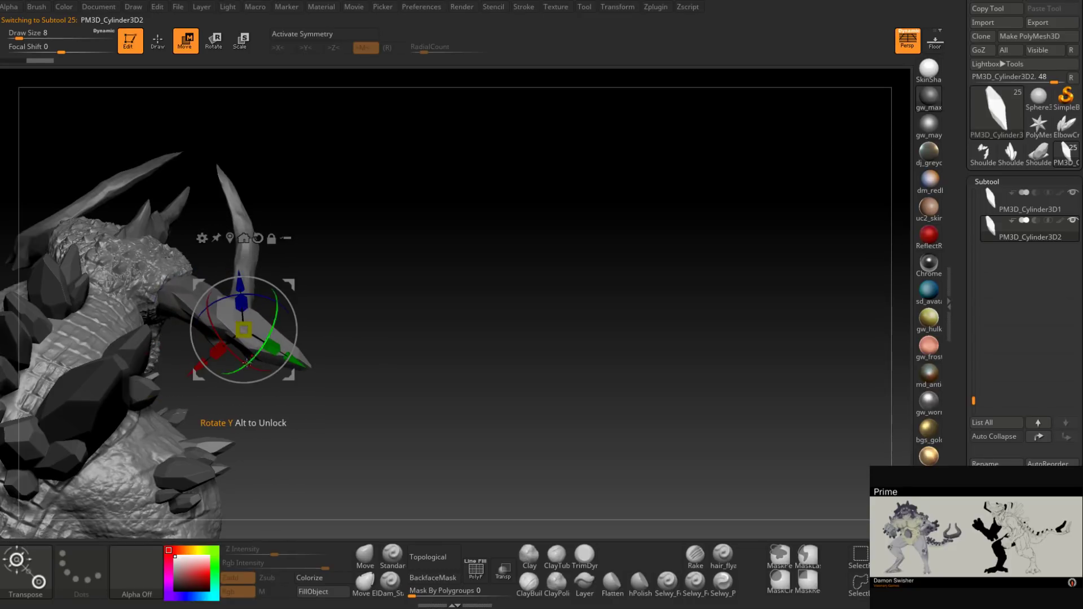
{"action": "left_click_drag", "start_coordinate": [378, 355], "coordinate": [314, 318]}
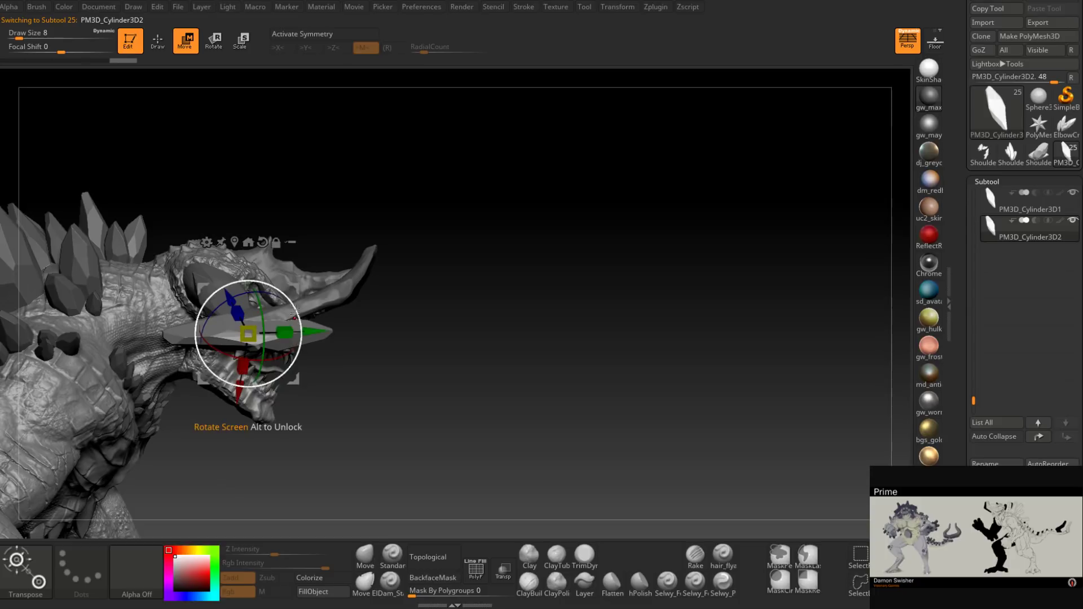
{"action": "left_click_drag", "start_coordinate": [354, 253], "coordinate": [355, 292]}
{"action": "left_click_drag", "start_coordinate": [322, 257], "coordinate": [366, 301]}
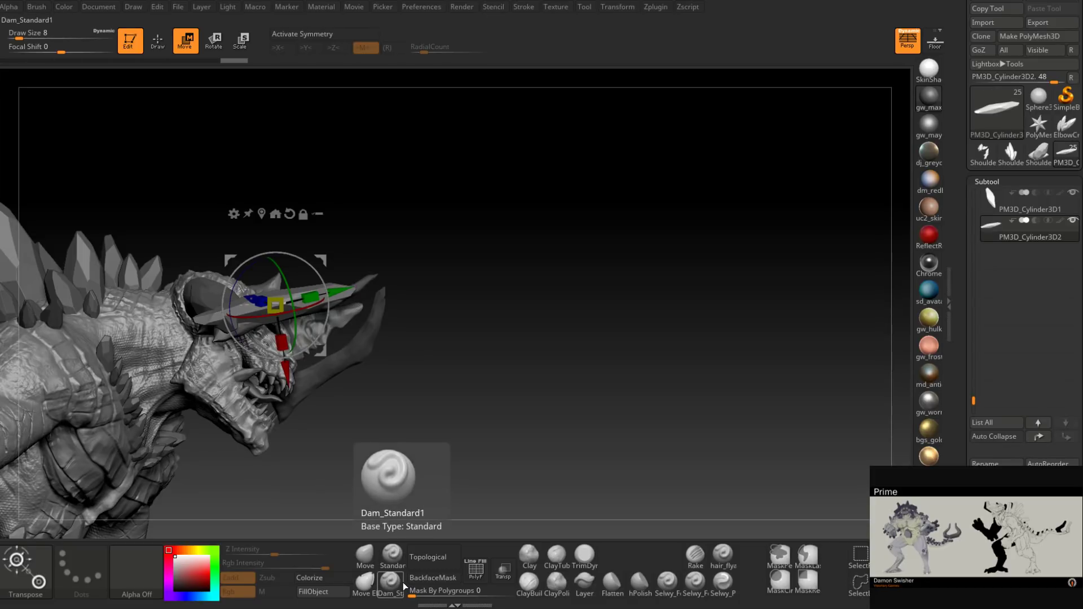
{"action": "left_click_drag", "start_coordinate": [397, 248], "coordinate": [322, 317]}
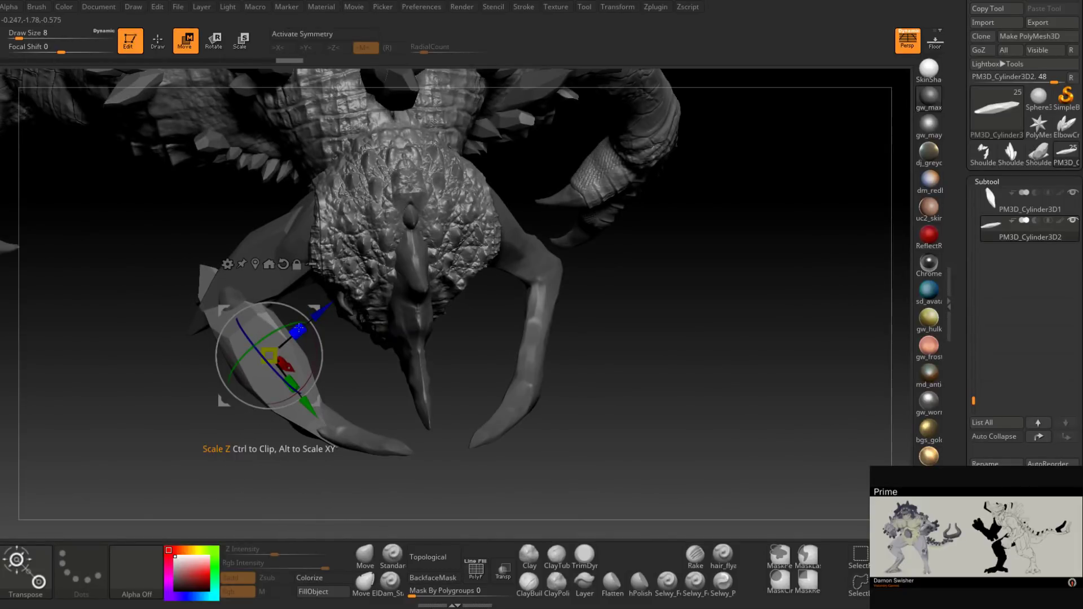
{"action": "left_click_drag", "start_coordinate": [291, 340], "coordinate": [344, 451]}
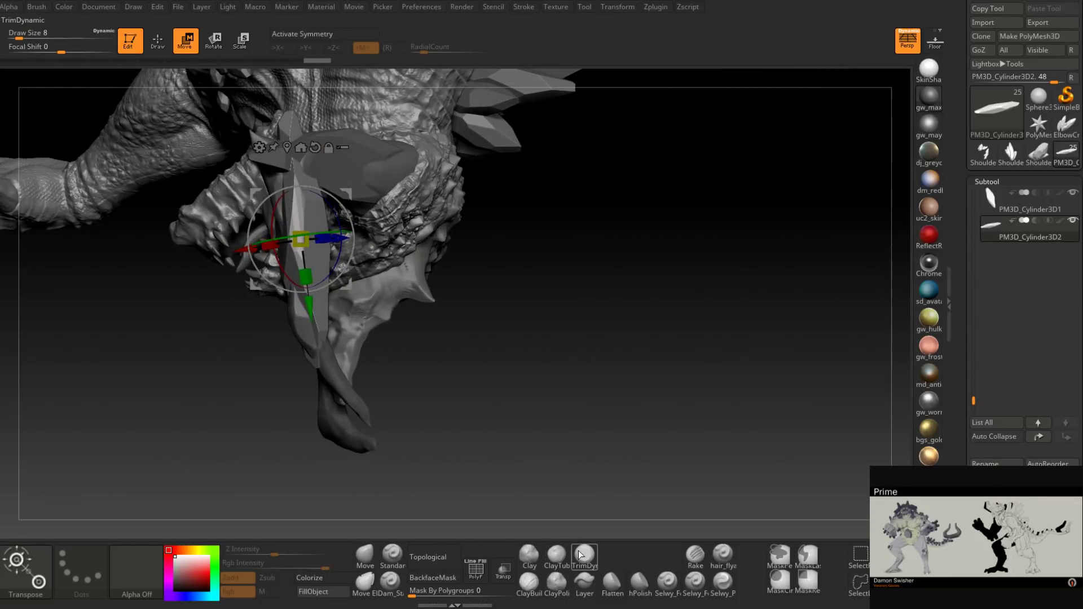
Step: Flatten the facets at the upper end of the side horn's crystal with the TrimDynamic brush, reducing the draw size to 9
{"action": "key", "text": "q"}
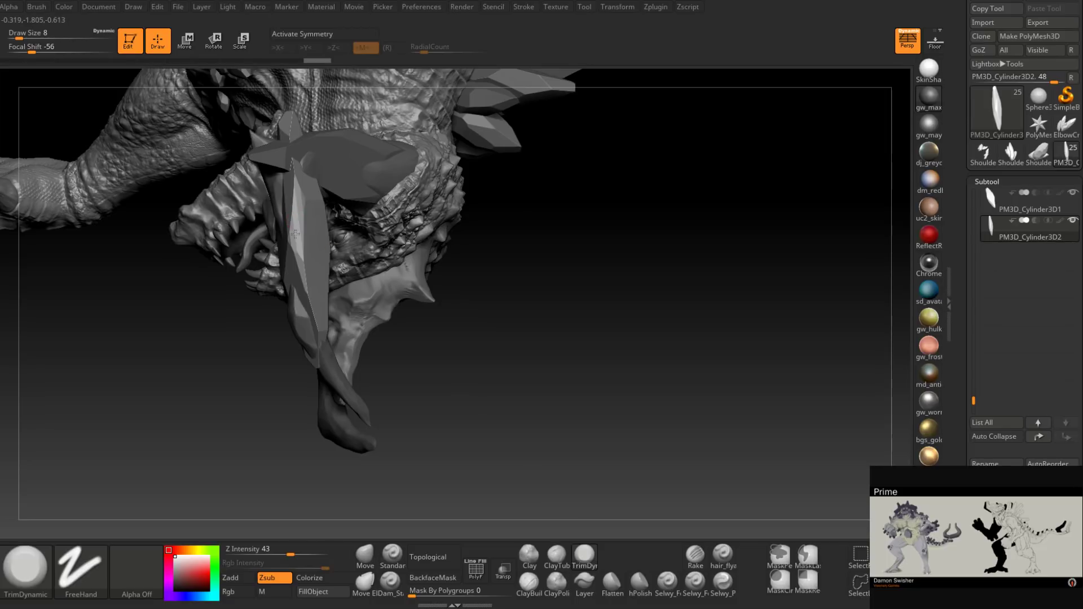
{"action": "key", "text": "space"}
{"action": "left_click_drag", "start_coordinate": [301, 226], "coordinate": [302, 226]}
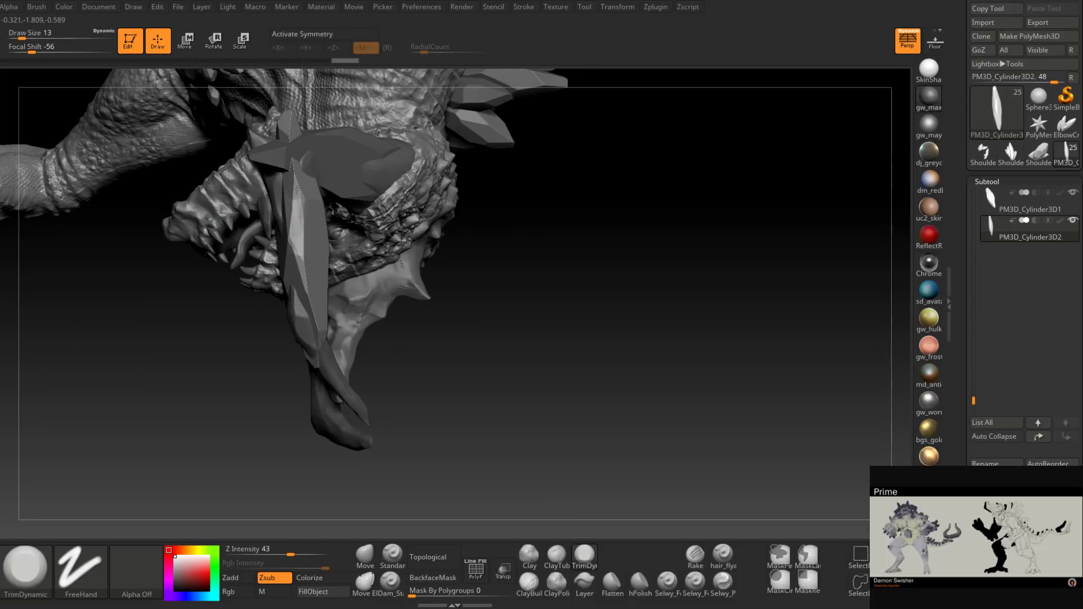
{"action": "right_click_drag", "start_coordinate": [294, 244], "coordinate": [298, 217]}
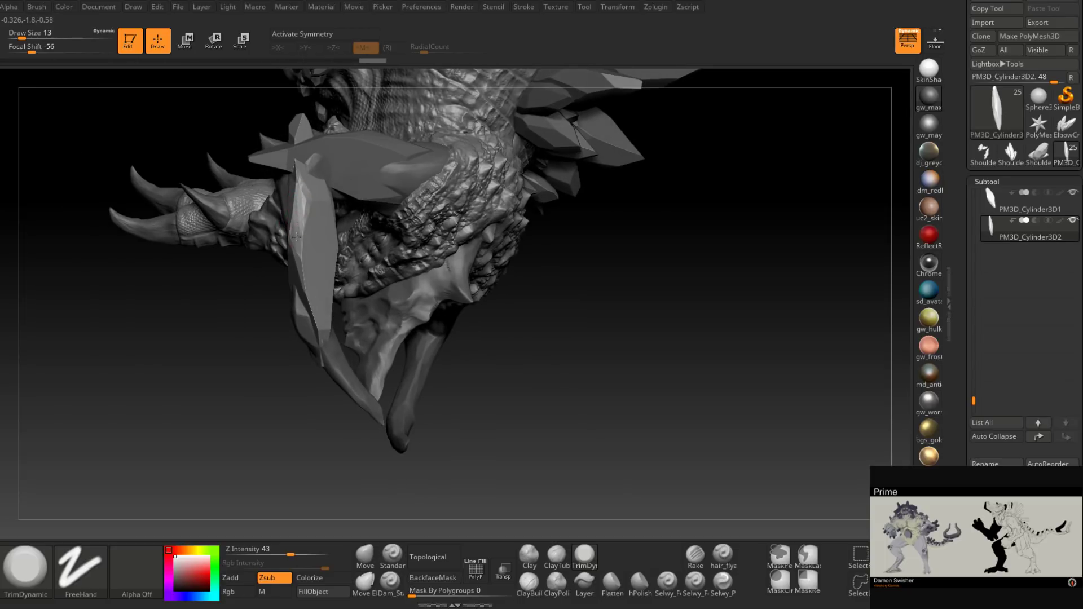
{"action": "left_click_drag", "start_coordinate": [297, 237], "coordinate": [295, 224]}
{"action": "right_click_drag", "start_coordinate": [295, 223], "coordinate": [303, 218]}
{"action": "key", "text": "space"}
{"action": "left_click_drag", "start_coordinate": [299, 216], "coordinate": [301, 217]}
{"action": "right_click_drag", "start_coordinate": [297, 210], "coordinate": [301, 216]}
{"action": "key", "text": "space"}
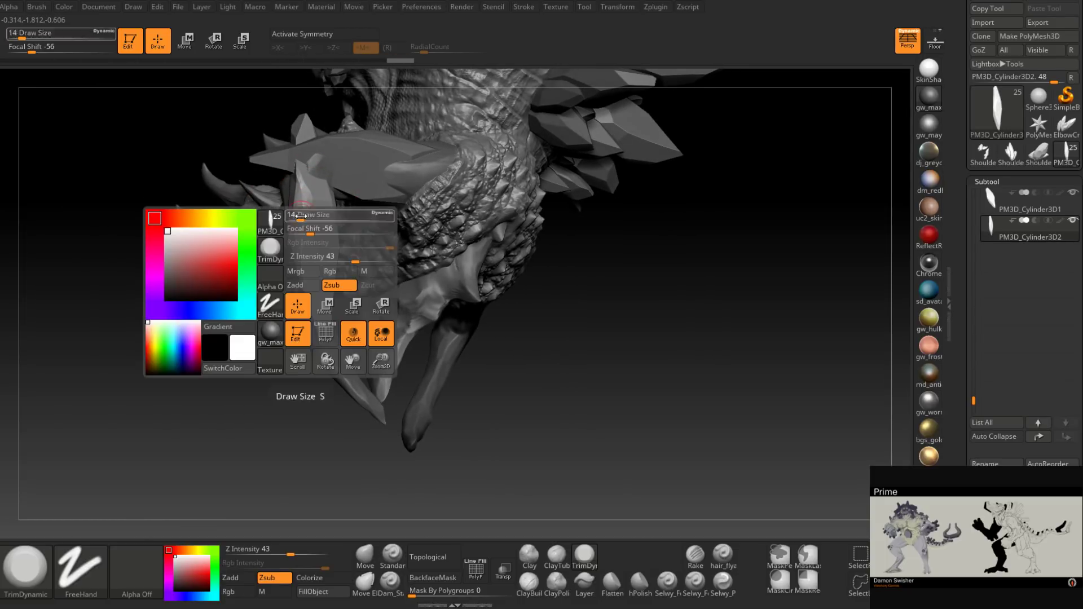
{"action": "left_click_drag", "start_coordinate": [301, 216], "coordinate": [298, 216]}
{"action": "key", "text": "shift"}
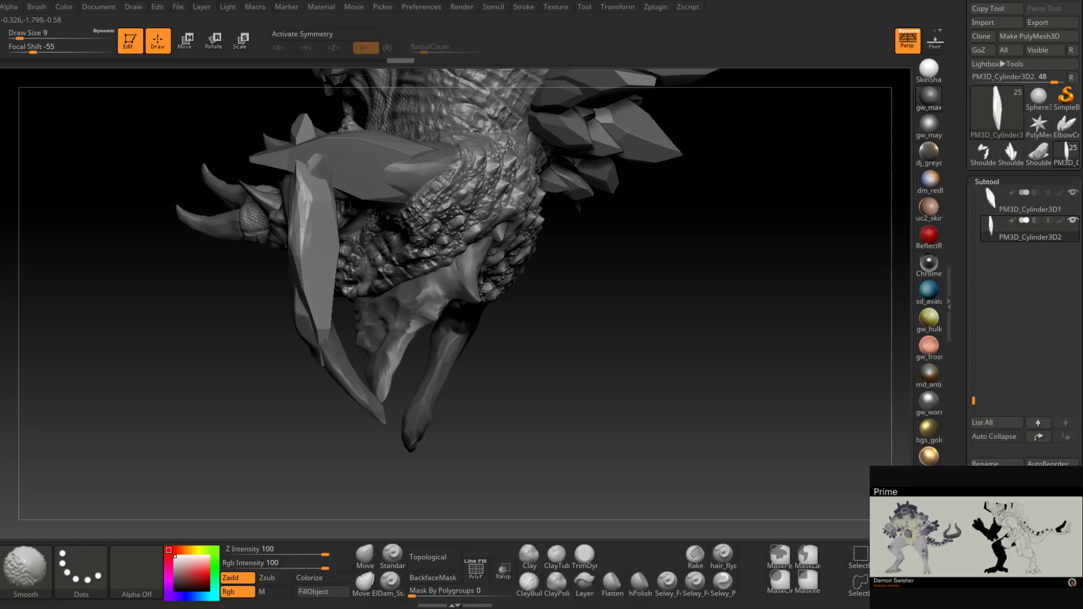
{"action": "mouse_move", "coordinate": [297, 226]}
{"action": "right_mouse_down"}
{"action": "mouse_move", "coordinate": [307, 185]}
{"action": "mouse_move", "coordinate": [299, 239]}
{"action": "mouse_move", "coordinate": [300, 177]}
{"action": "right_mouse_up"}
Step: Trim a long flat facet along the outer side of the horn crystal with TrimLasso
{"action": "key", "text": "ctrl"}
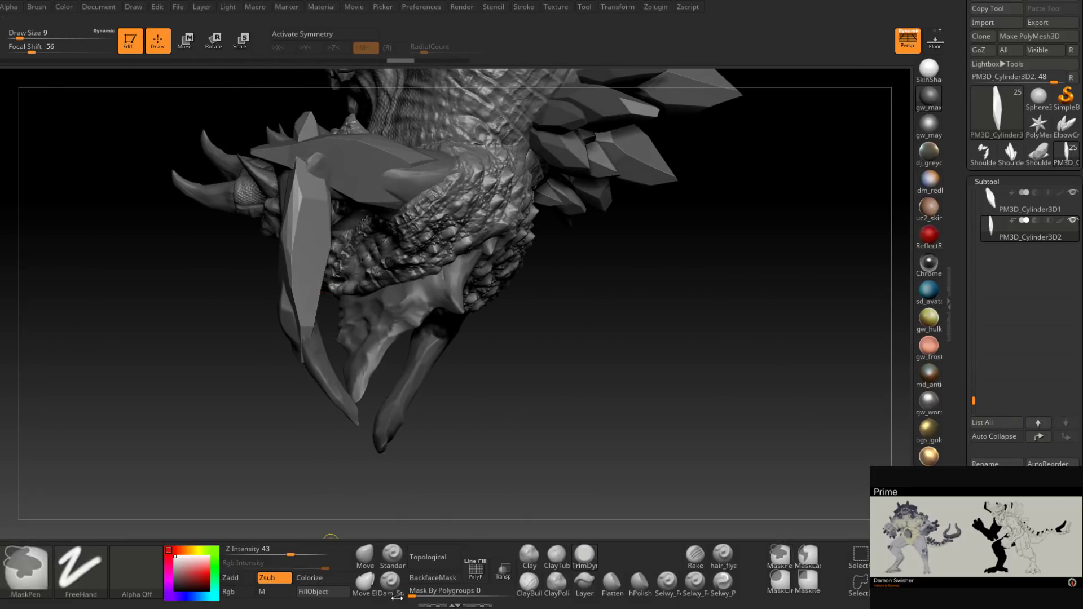
{"action": "mouse_move", "coordinate": [412, 412]}
{"action": "right_mouse_down"}
{"action": "mouse_move", "coordinate": [395, 256]}
{"action": "mouse_move", "coordinate": [421, 278]}
{"action": "mouse_move", "coordinate": [410, 361]}
{"action": "mouse_move", "coordinate": [425, 397]}
{"action": "right_mouse_up"}
{"action": "left_click_drag", "start_coordinate": [439, 403], "coordinate": [437, 399]}
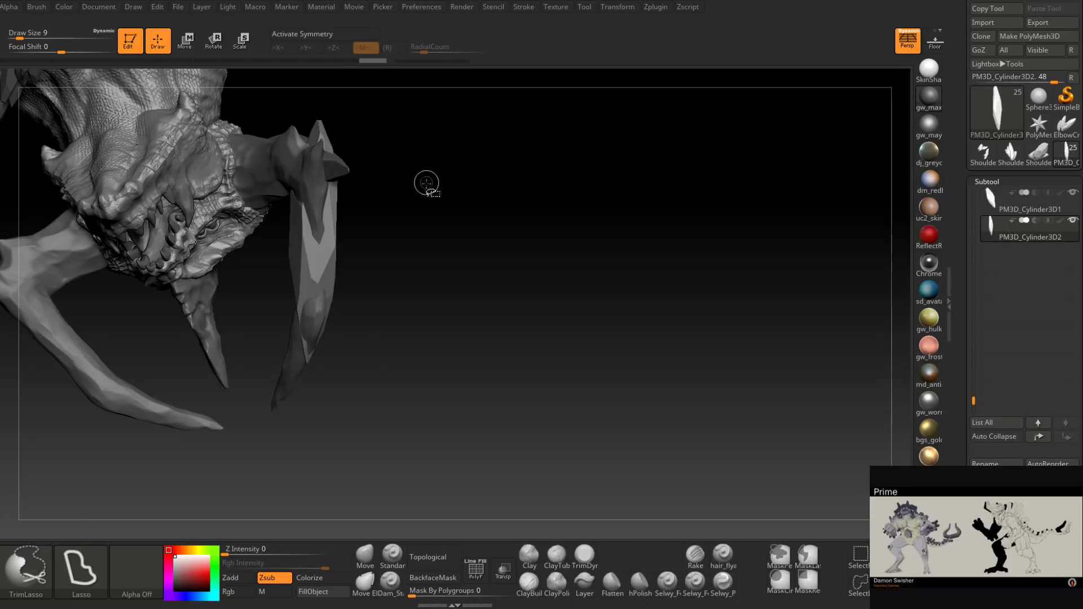
{"action": "mouse_move", "coordinate": [426, 183]}
{"action": "left_mouse_down"}
{"action": "mouse_move", "coordinate": [374, 245]}
{"action": "mouse_move", "coordinate": [337, 250]}
{"action": "mouse_move", "coordinate": [394, 244]}
{"action": "left_mouse_up"}
{"action": "key", "text": "ctrl+shift"}
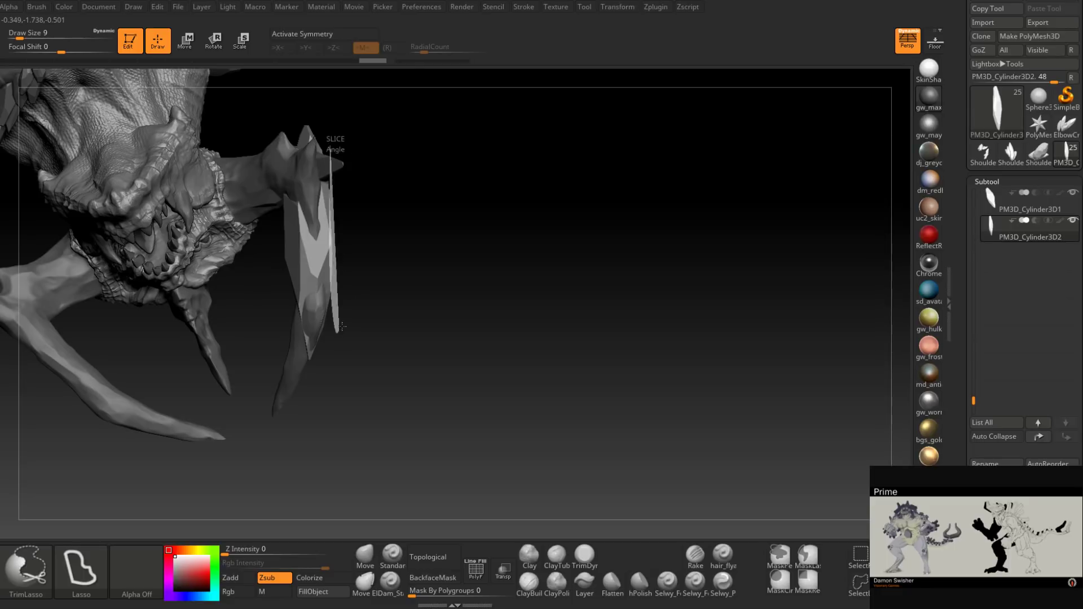
{"action": "mouse_move", "coordinate": [406, 198]}
{"action": "left_mouse_down"}
{"action": "mouse_move", "coordinate": [299, 268]}
{"action": "mouse_move", "coordinate": [401, 244]}
{"action": "mouse_move", "coordinate": [255, 270]}
{"action": "mouse_move", "coordinate": [268, 299]}
{"action": "left_mouse_up"}
Step: Trim the horn crystal's inner edge facing the head with TrimLasso to give it another clean facet
{"action": "key", "text": "ctrl+shift"}
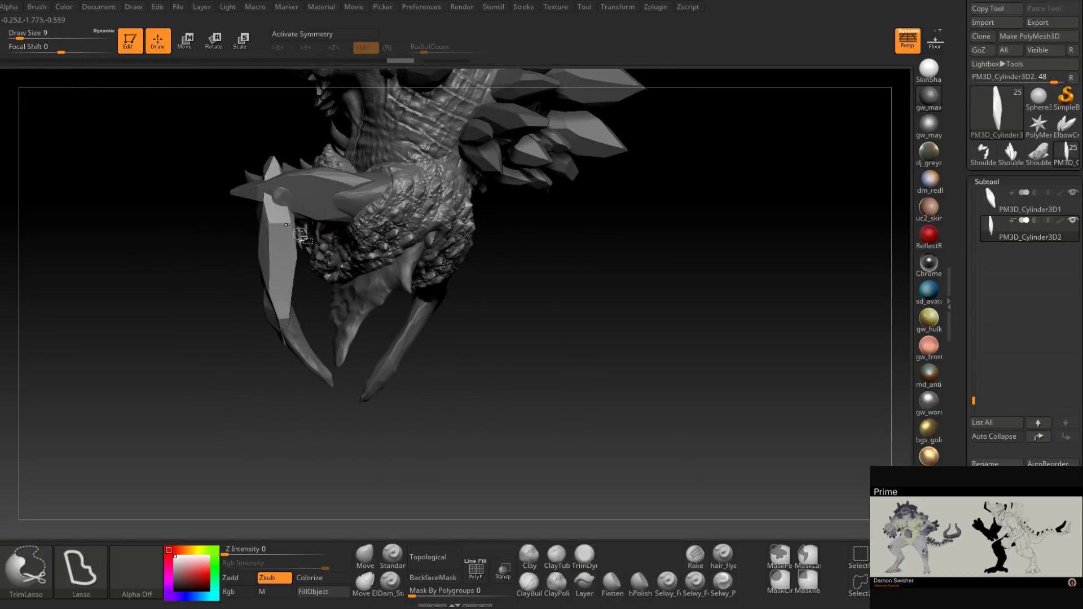
{"action": "right_click_drag", "start_coordinate": [302, 242], "coordinate": [278, 257]}
{"action": "right_click", "coordinate": [278, 259]}
{"action": "key", "text": "ctrl+shift"}
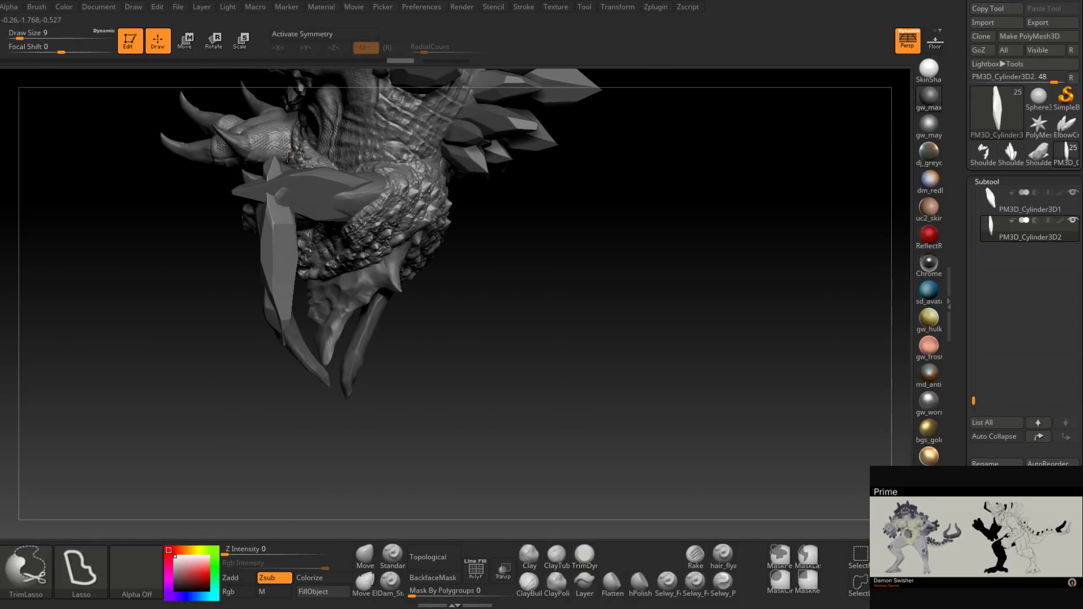
{"action": "mouse_move", "coordinate": [368, 148]}
{"action": "right_mouse_down"}
{"action": "mouse_move", "coordinate": [316, 189]}
{"action": "mouse_move", "coordinate": [335, 204]}
{"action": "mouse_move", "coordinate": [299, 208]}
{"action": "right_mouse_up"}
{"action": "key", "text": "ctrl+shift"}
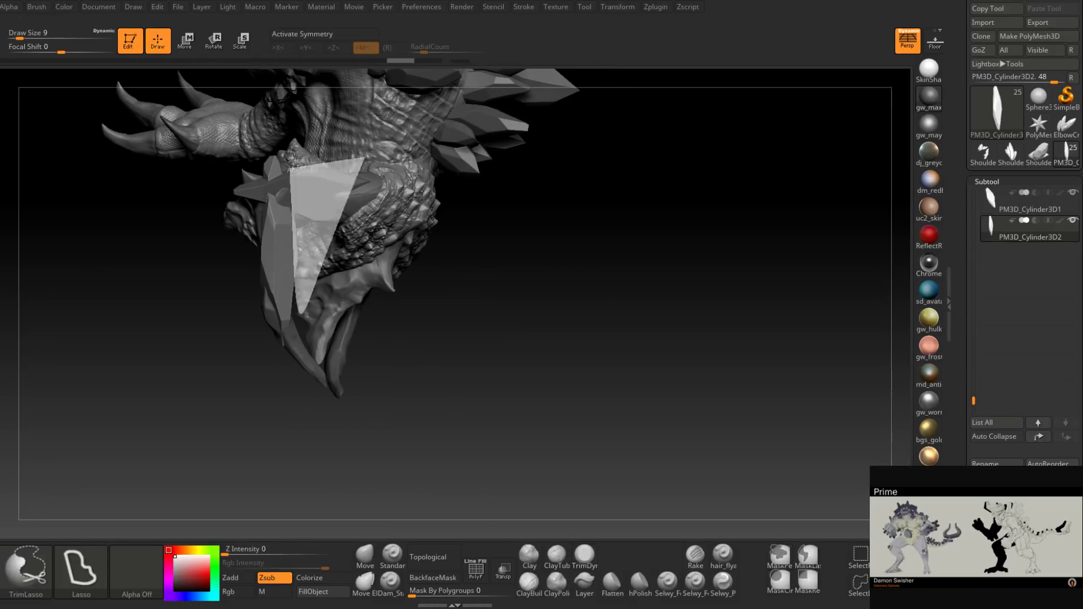
{"action": "left_click_drag", "start_coordinate": [382, 117], "coordinate": [379, 113], "text": "ctrl+shift"}
{"action": "mouse_move", "coordinate": [366, 226]}
{"action": "right_mouse_down"}
{"action": "mouse_move", "coordinate": [265, 232]}
{"action": "mouse_move", "coordinate": [341, 250]}
{"action": "right_mouse_up"}
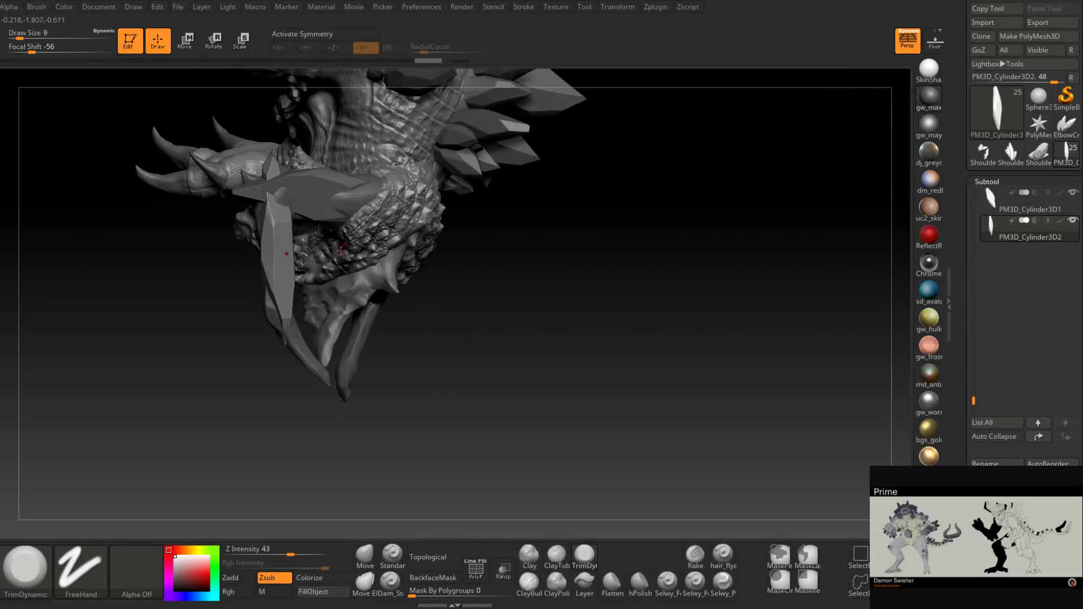
{"action": "mouse_move", "coordinate": [342, 249]}
{"action": "left_mouse_down"}
{"action": "mouse_move", "coordinate": [370, 305]}
{"action": "mouse_move", "coordinate": [421, 188]}
{"action": "mouse_move", "coordinate": [412, 242]}
{"action": "mouse_move", "coordinate": [322, 234]}
{"action": "mouse_move", "coordinate": [310, 242]}
{"action": "mouse_move", "coordinate": [314, 230]}
{"action": "mouse_move", "coordinate": [375, 242]}
{"action": "mouse_move", "coordinate": [371, 309]}
{"action": "mouse_move", "coordinate": [326, 234]}
{"action": "mouse_move", "coordinate": [412, 222]}
{"action": "mouse_move", "coordinate": [467, 234]}
{"action": "mouse_move", "coordinate": [402, 353]}
{"action": "left_mouse_up"}
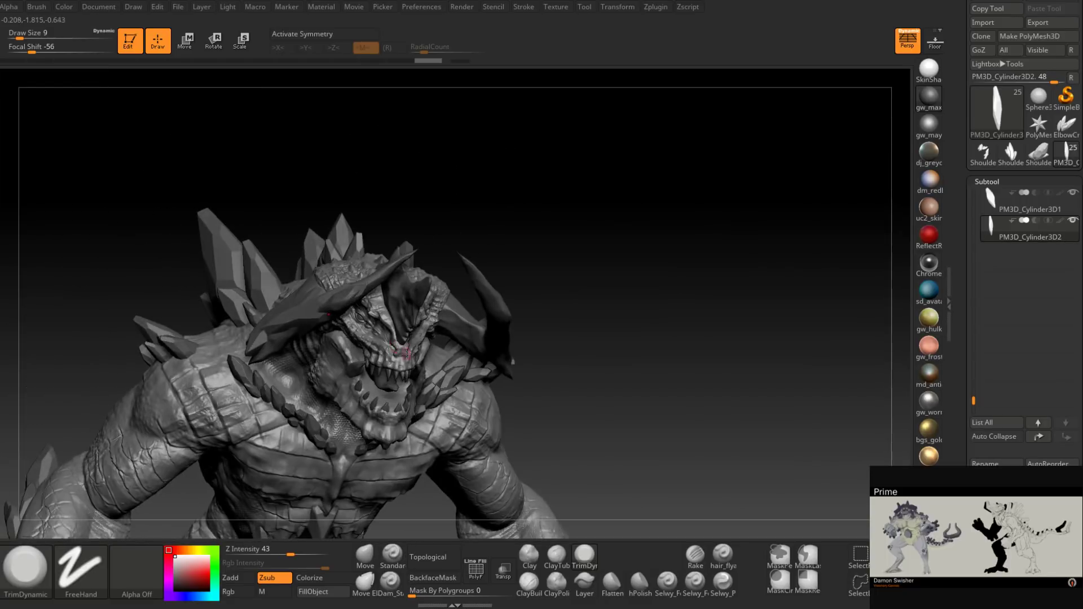
Step: Try to extend the crystal horn with a duplicate of the crystal, moved and rotated toward the old horn's tip
{"action": "key", "text": "ctrl+shift+d"}
{"action": "left_click_drag", "start_coordinate": [754, 440], "coordinate": [494, 260]}
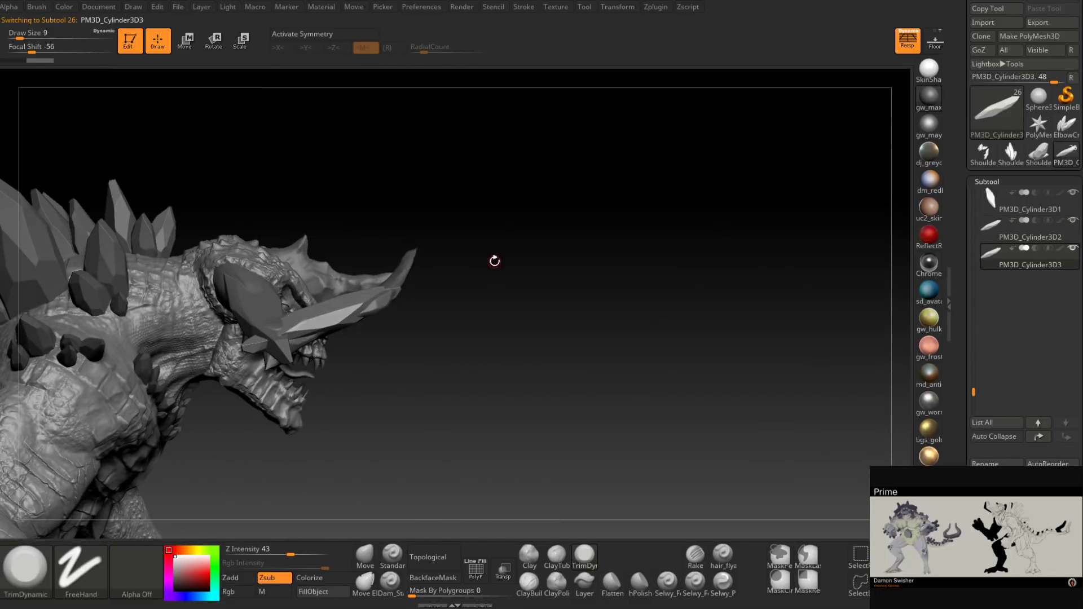
{"action": "left_click", "coordinate": [187, 41]}
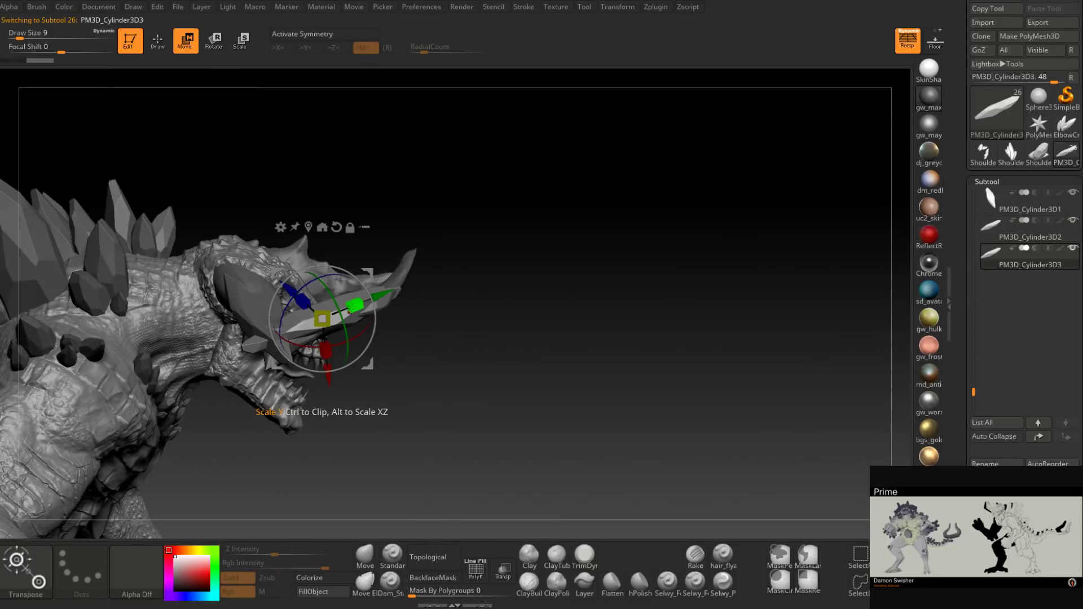
{"action": "left_click_drag", "start_coordinate": [322, 319], "coordinate": [388, 263]}
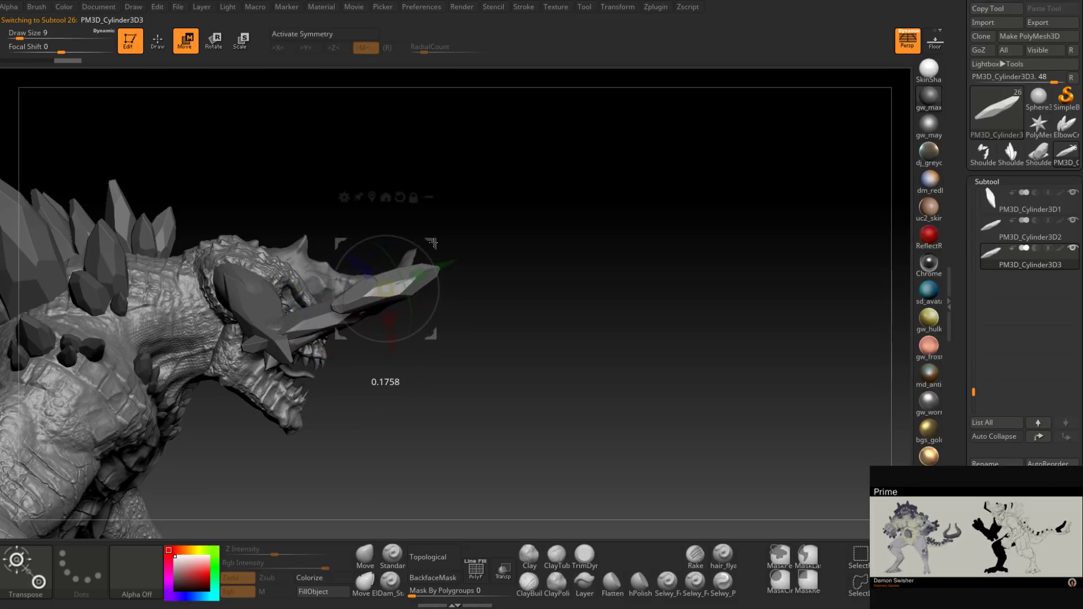
{"action": "left_click_drag", "start_coordinate": [513, 220], "coordinate": [444, 234]}
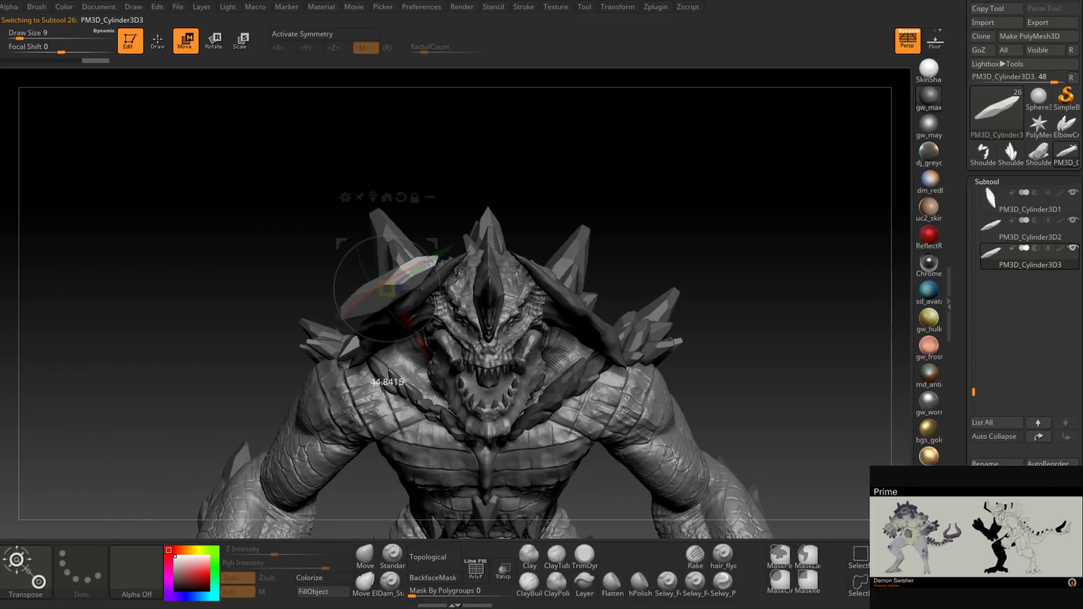
{"action": "left_click_drag", "start_coordinate": [482, 230], "coordinate": [537, 287]}
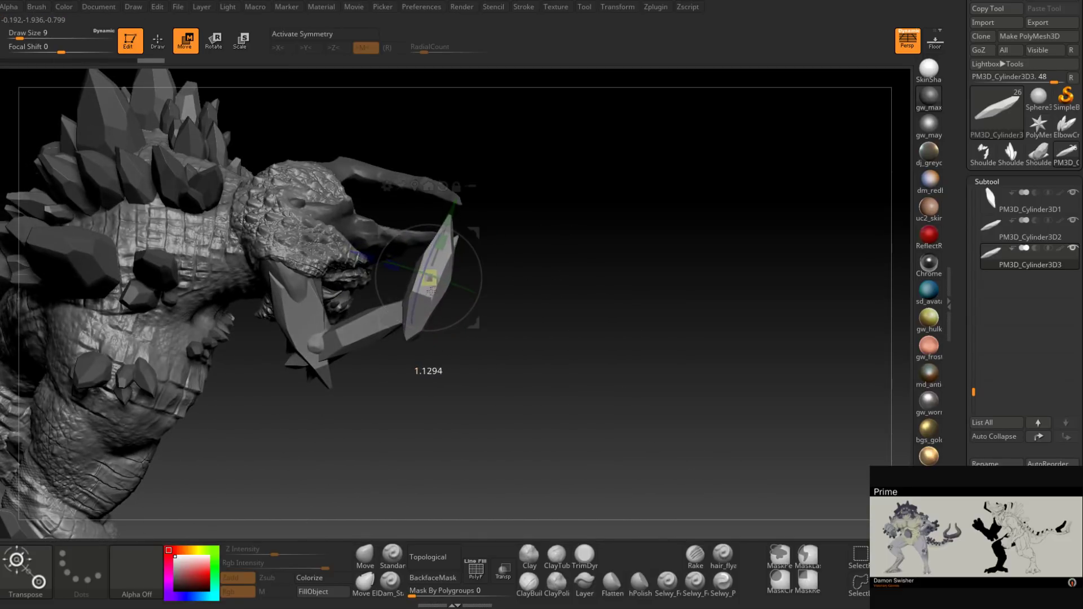
{"action": "left_click_drag", "start_coordinate": [427, 282], "coordinate": [428, 284]}
{"action": "left_click_drag", "start_coordinate": [549, 231], "coordinate": [488, 221]}
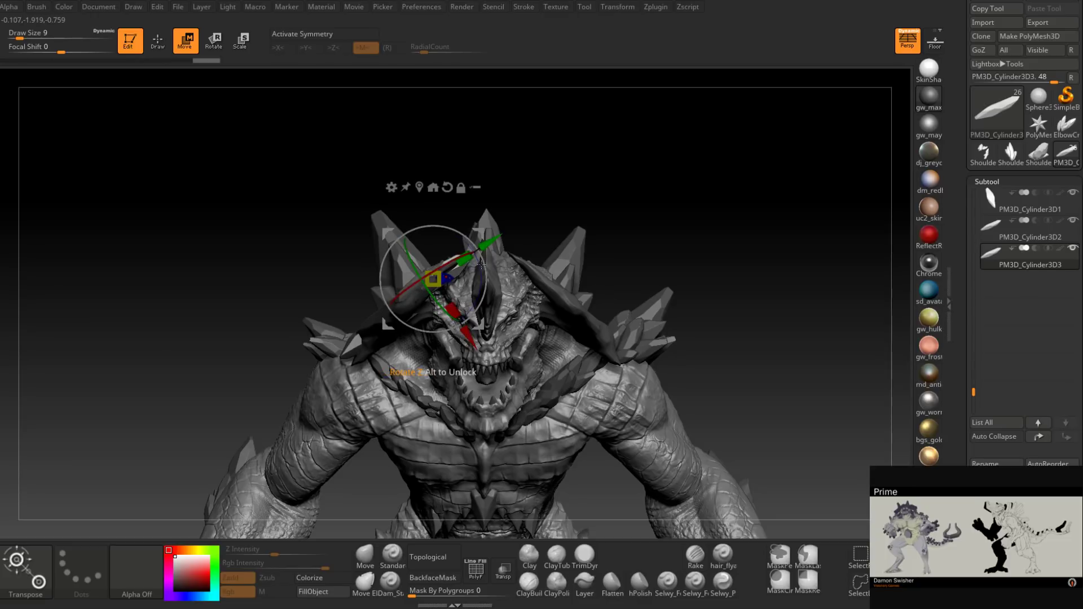
{"action": "left_click_drag", "start_coordinate": [512, 231], "coordinate": [441, 310]}
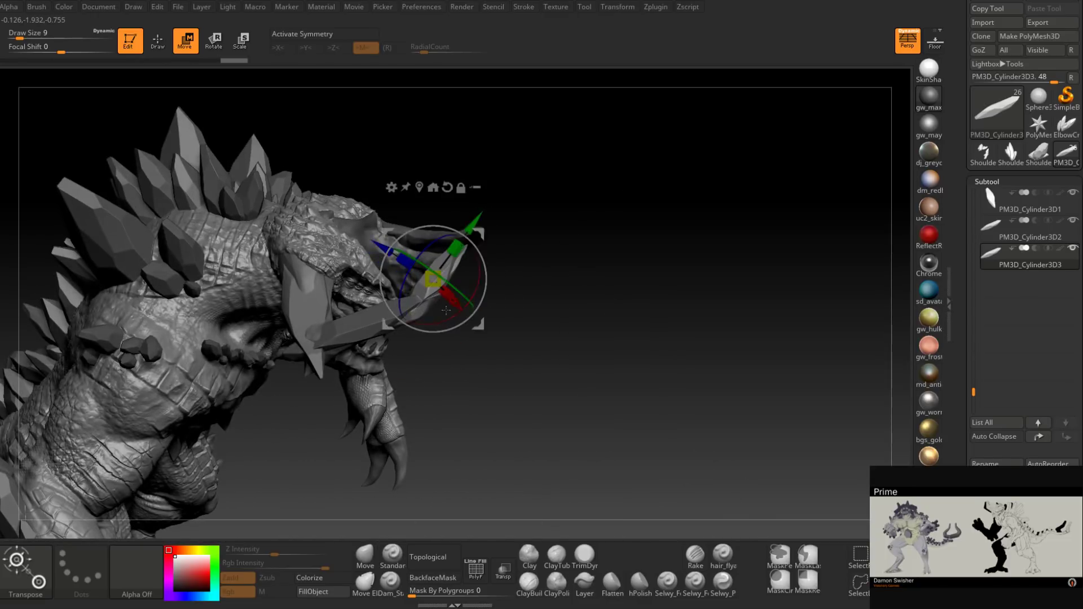
{"action": "left_click_drag", "start_coordinate": [486, 235], "coordinate": [543, 241]}
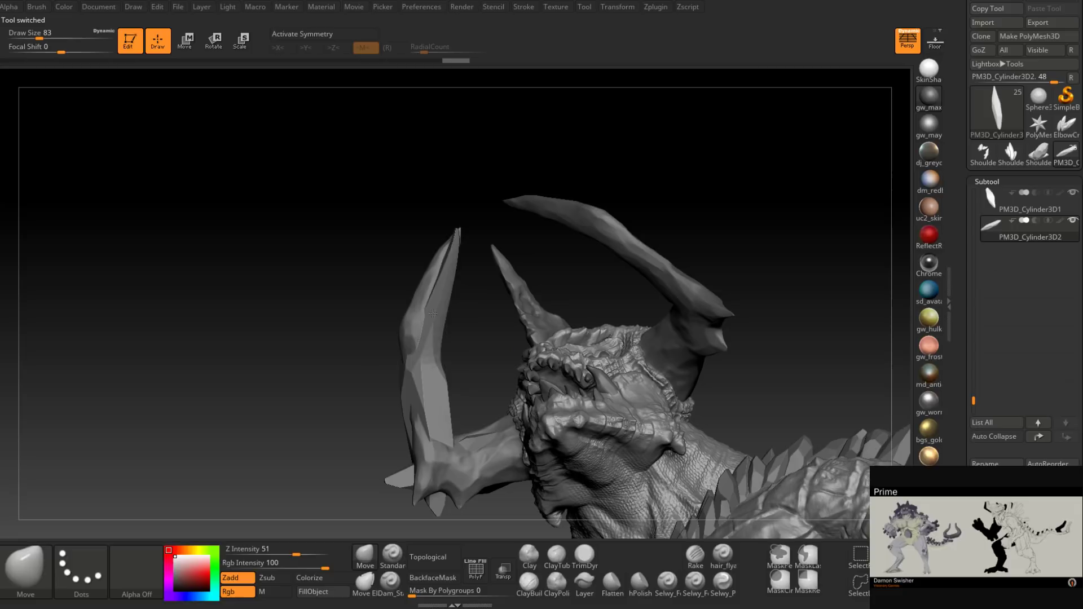
Step: Bend and stretch the crystal along the old horn's curve up to its tip with the Move brush, reducing the draw size to 51
{"action": "left_click_drag", "start_coordinate": [420, 310], "coordinate": [412, 304]}
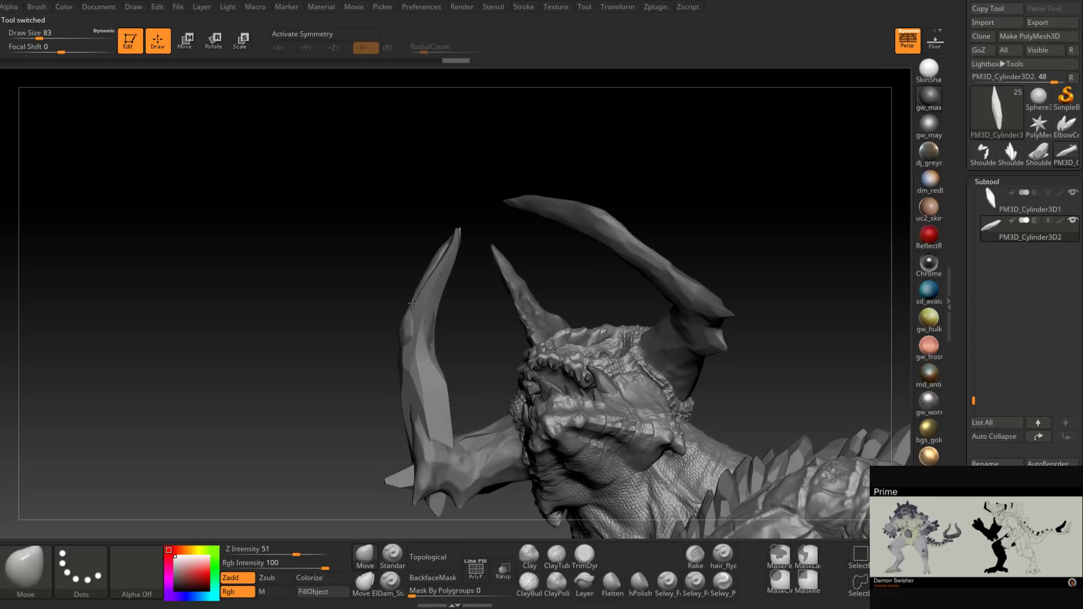
{"action": "key", "text": "space"}
{"action": "mouse_move", "coordinate": [454, 242]}
{"action": "left_mouse_down"}
{"action": "mouse_move", "coordinate": [445, 241]}
{"action": "mouse_move", "coordinate": [458, 229]}
{"action": "mouse_move", "coordinate": [481, 252]}
{"action": "mouse_move", "coordinate": [474, 243]}
{"action": "mouse_move", "coordinate": [592, 252]}
{"action": "mouse_move", "coordinate": [477, 258]}
{"action": "mouse_move", "coordinate": [451, 227]}
{"action": "left_mouse_up"}
{"action": "key", "text": "space"}
{"action": "key", "text": "space"}
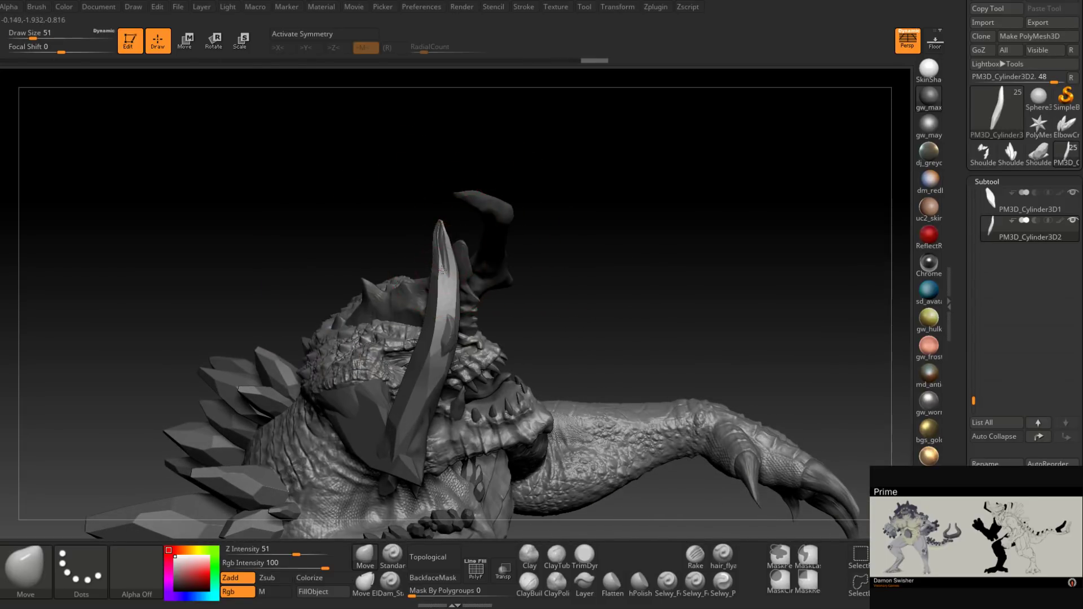
Step: Trim both sides of the bent crystal's upper end with TrimLasso to sharpen its tip
{"action": "key", "text": "ctrl+shift"}
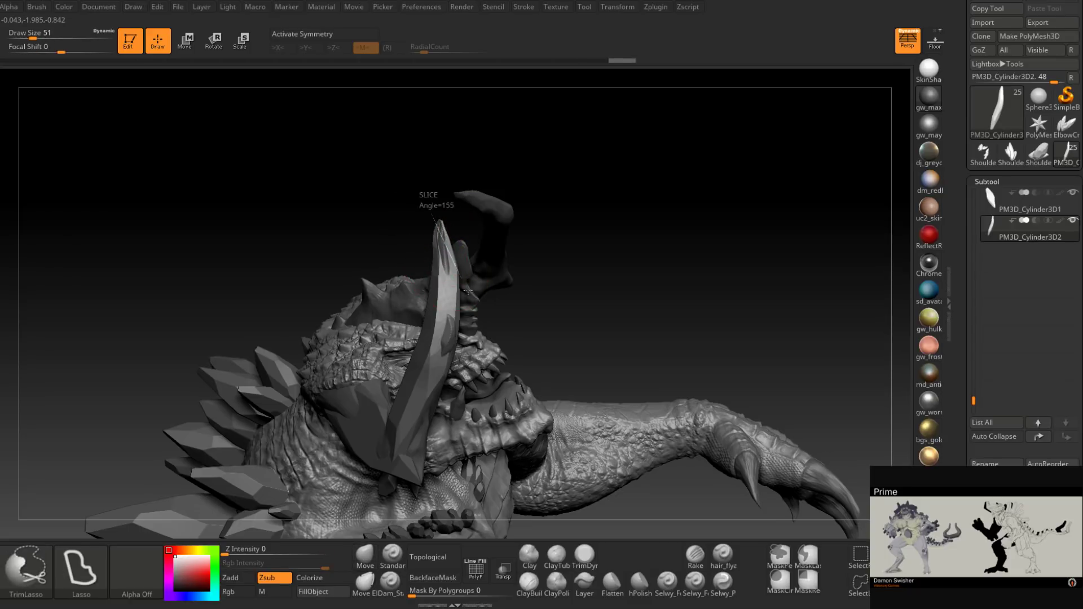
{"action": "left_click_drag", "start_coordinate": [497, 122], "coordinate": [494, 121], "text": "ctrl+shift"}
{"action": "mouse_move", "coordinate": [484, 209]}
{"action": "left_mouse_down"}
{"action": "mouse_move", "coordinate": [515, 230]}
{"action": "mouse_move", "coordinate": [556, 215]}
{"action": "mouse_move", "coordinate": [518, 222]}
{"action": "left_mouse_up"}
{"action": "key", "text": "ctrl+shift"}
{"action": "left_click_drag", "start_coordinate": [477, 122], "coordinate": [477, 121], "text": "ctrl+shift"}
{"action": "mouse_move", "coordinate": [500, 219]}
{"action": "left_mouse_down"}
{"action": "mouse_move", "coordinate": [455, 234]}
{"action": "mouse_move", "coordinate": [472, 249]}
{"action": "mouse_move", "coordinate": [479, 245]}
{"action": "mouse_move", "coordinate": [460, 229]}
{"action": "left_mouse_up"}
Step: Trim the curved crystal's long sides from several angles to form flat facets along the horn
{"action": "key", "text": "ctrl+shift"}
{"action": "left_click_drag", "start_coordinate": [481, 356], "coordinate": [518, 265], "text": "ctrl+shift"}
{"action": "mouse_move", "coordinate": [540, 208]}
{"action": "left_mouse_down"}
{"action": "mouse_move", "coordinate": [530, 273]}
{"action": "mouse_move", "coordinate": [498, 254]}
{"action": "mouse_move", "coordinate": [511, 261]}
{"action": "mouse_move", "coordinate": [562, 231]}
{"action": "left_mouse_up"}
{"action": "key", "text": "ctrl+shift"}
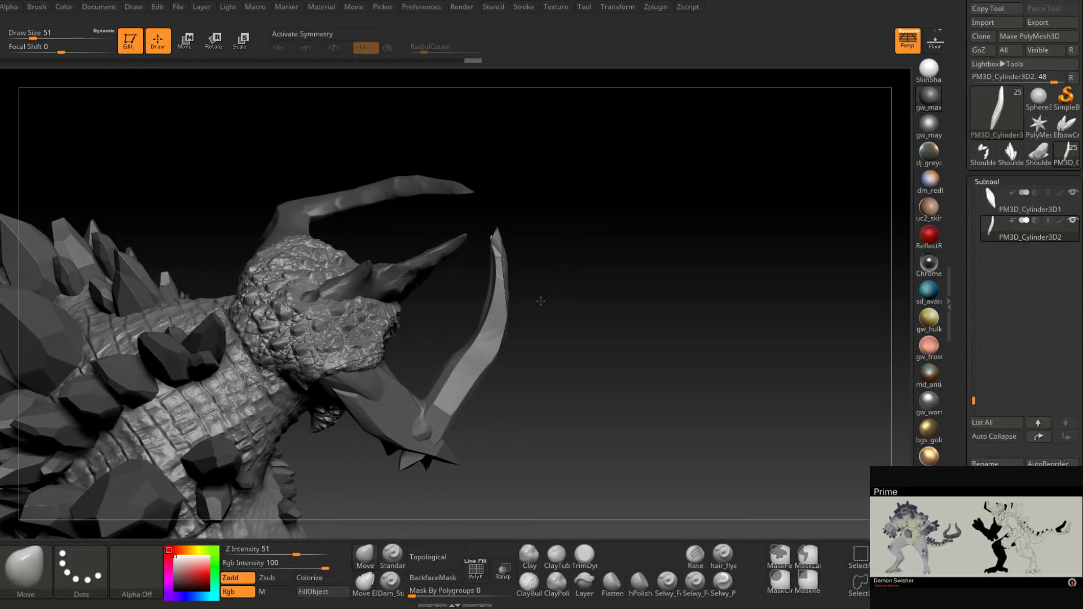
{"action": "mouse_move", "coordinate": [540, 302]}
{"action": "left_mouse_down"}
{"action": "mouse_move", "coordinate": [572, 292]}
{"action": "mouse_move", "coordinate": [424, 296]}
{"action": "mouse_move", "coordinate": [437, 240]}
{"action": "mouse_move", "coordinate": [487, 326]}
{"action": "mouse_move", "coordinate": [492, 308]}
{"action": "left_mouse_up"}
{"action": "key", "text": "ctrl+shift"}
{"action": "mouse_move", "coordinate": [531, 199]}
{"action": "left_mouse_down"}
{"action": "mouse_move", "coordinate": [518, 220]}
{"action": "mouse_move", "coordinate": [451, 265]}
{"action": "mouse_move", "coordinate": [494, 333]}
{"action": "left_mouse_up"}
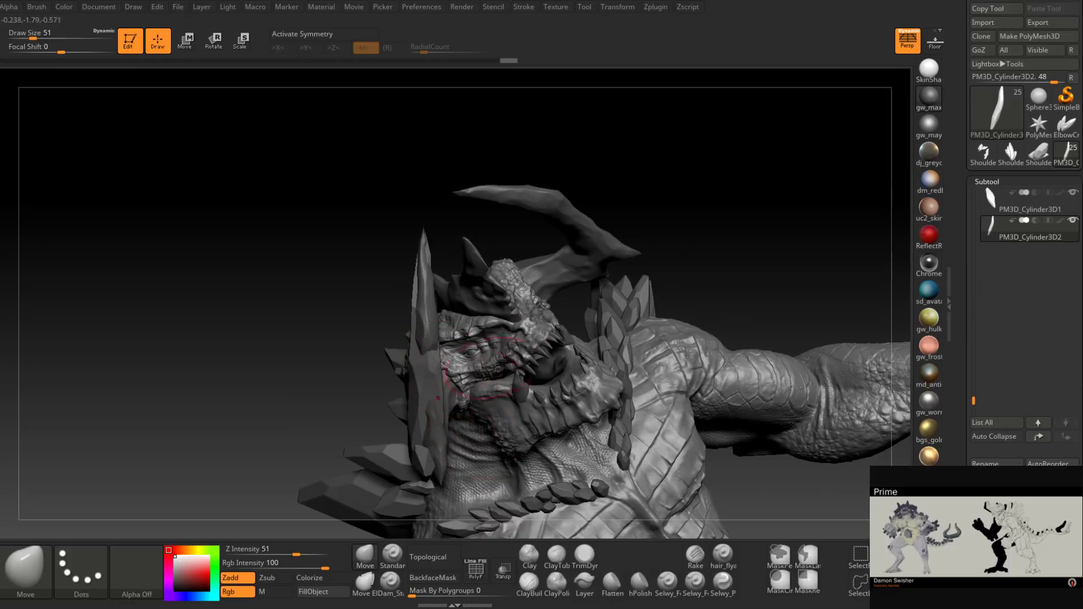
Step: Reselect the curved horn crystal, reduce the draw size to 25 and trim broad facets along its front edge
{"action": "left_click", "coordinate": [431, 327], "text": "alt"}
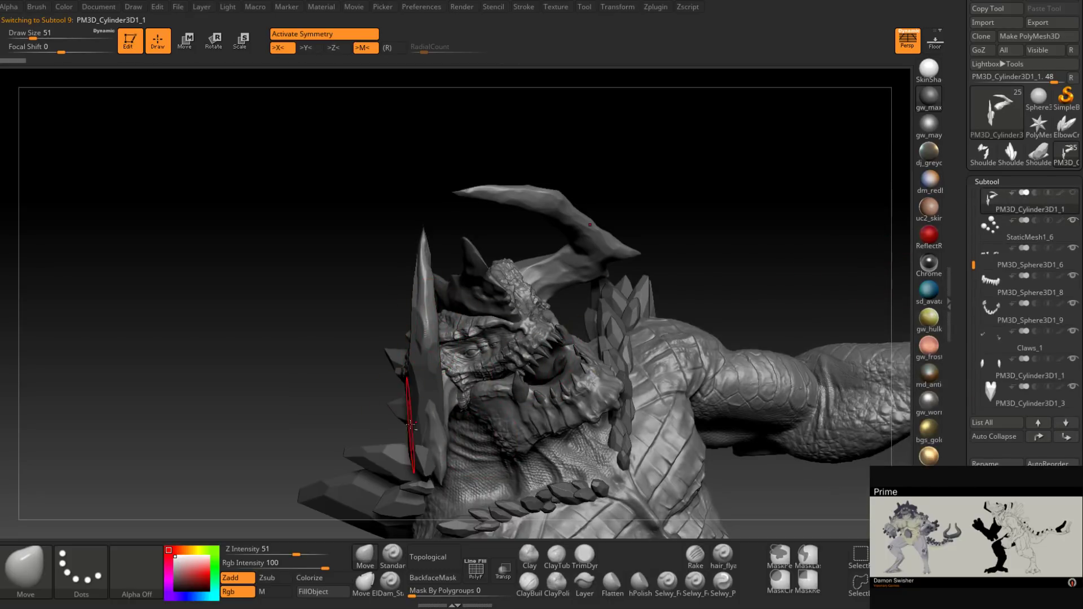
{"action": "left_click", "coordinate": [431, 391], "text": "alt"}
{"action": "mouse_move", "coordinate": [430, 390]}
{"action": "left_mouse_down"}
{"action": "mouse_move", "coordinate": [372, 397]}
{"action": "mouse_move", "coordinate": [387, 411]}
{"action": "mouse_move", "coordinate": [426, 284]}
{"action": "mouse_move", "coordinate": [415, 287]}
{"action": "left_mouse_up"}
{"action": "key", "text": "space"}
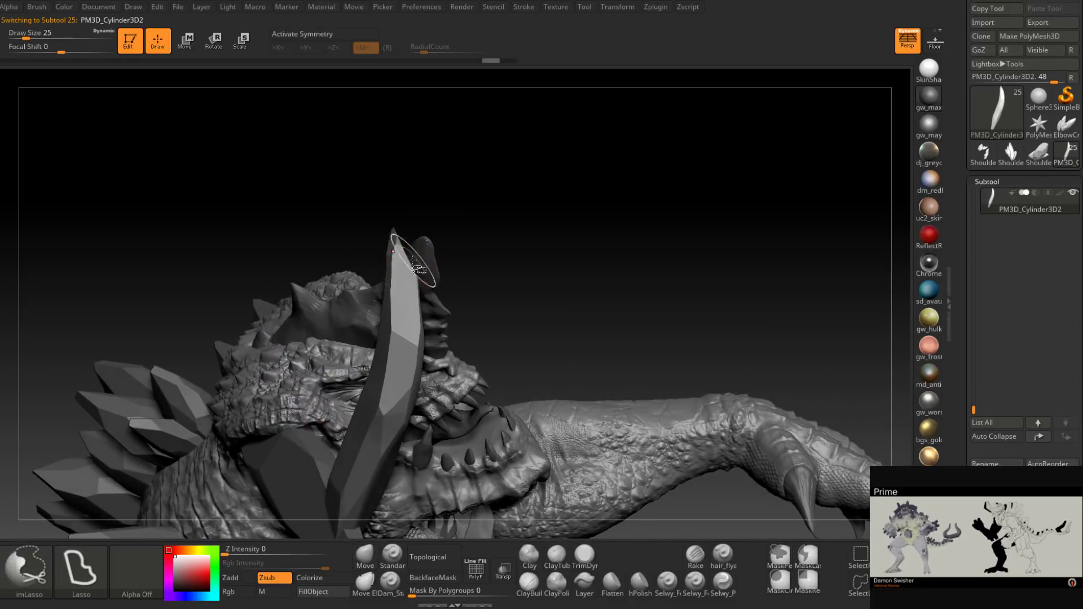
{"action": "left_click_drag", "start_coordinate": [426, 363], "coordinate": [438, 251], "text": "ctrl+shift"}
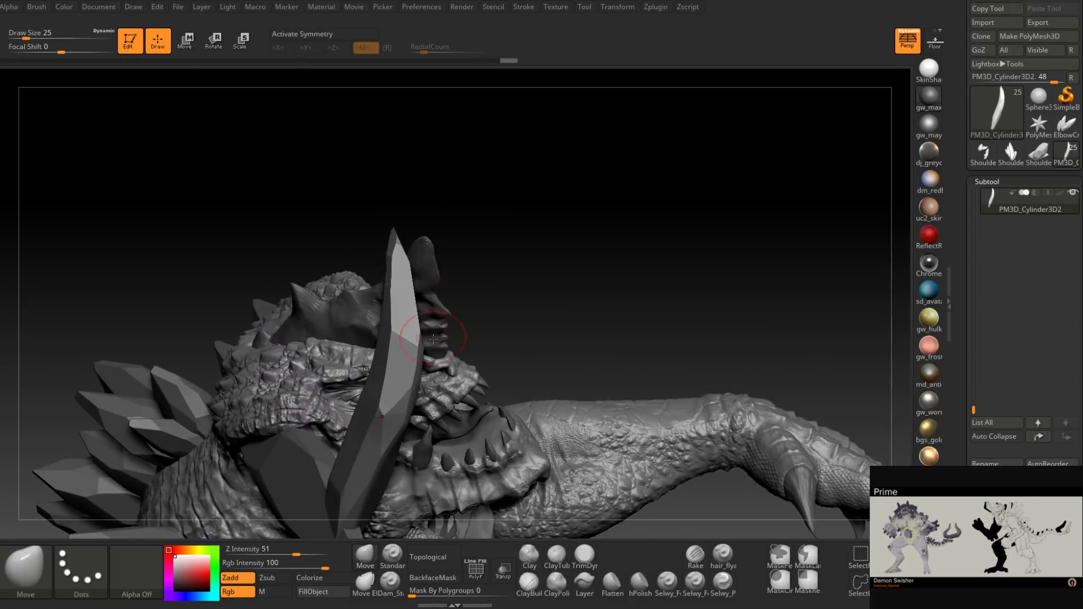
{"action": "left_click_drag", "start_coordinate": [433, 327], "coordinate": [452, 333]}
{"action": "mouse_move", "coordinate": [432, 455]}
{"action": "left_mouse_down", "text": "ctrl+shift"}
{"action": "mouse_move", "coordinate": [497, 308]}
{"action": "mouse_move", "coordinate": [420, 304]}
{"action": "mouse_move", "coordinate": [412, 293]}
{"action": "left_mouse_up", "text": "ctrl+shift"}
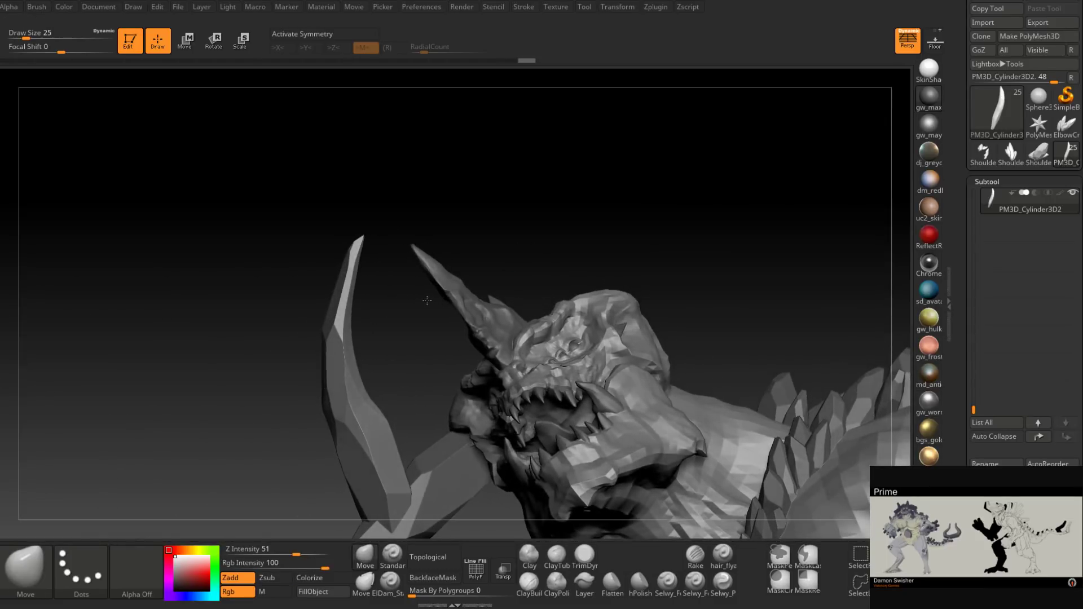
Step: Trim the inner side of the crystal horn's tip diagonally with TrimLasso to narrow the point
{"action": "key", "text": "ctrl+shift"}
{"action": "left_click_drag", "start_coordinate": [396, 243], "coordinate": [399, 295], "text": "ctrl+shift"}
{"action": "key", "text": "ctrl+shift"}
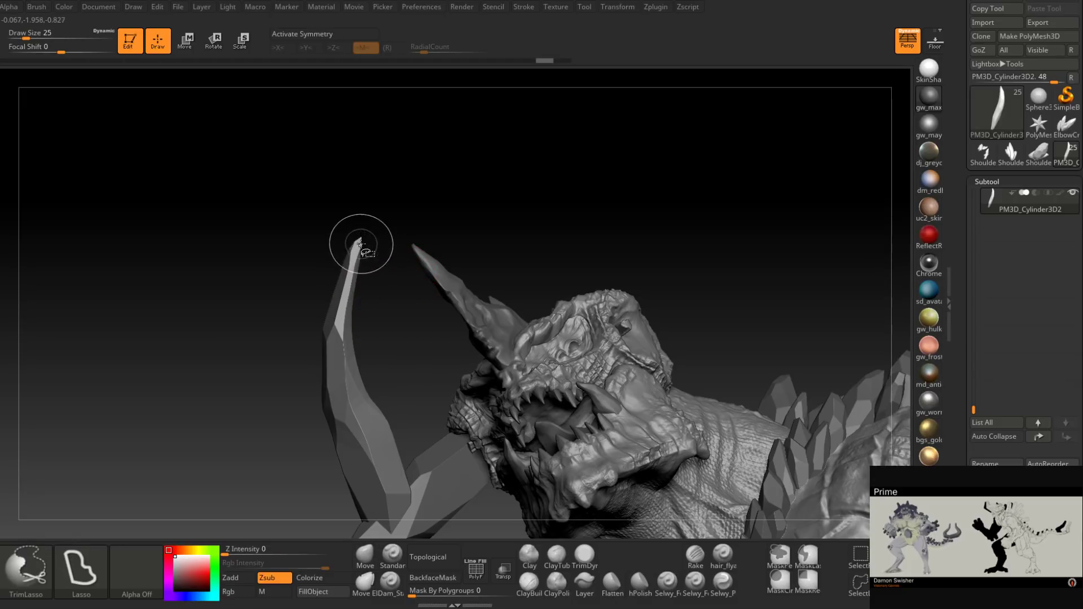
{"action": "left_click_drag", "start_coordinate": [373, 294], "coordinate": [355, 294], "text": "ctrl+shift"}
{"action": "key", "text": "ctrl+shift"}
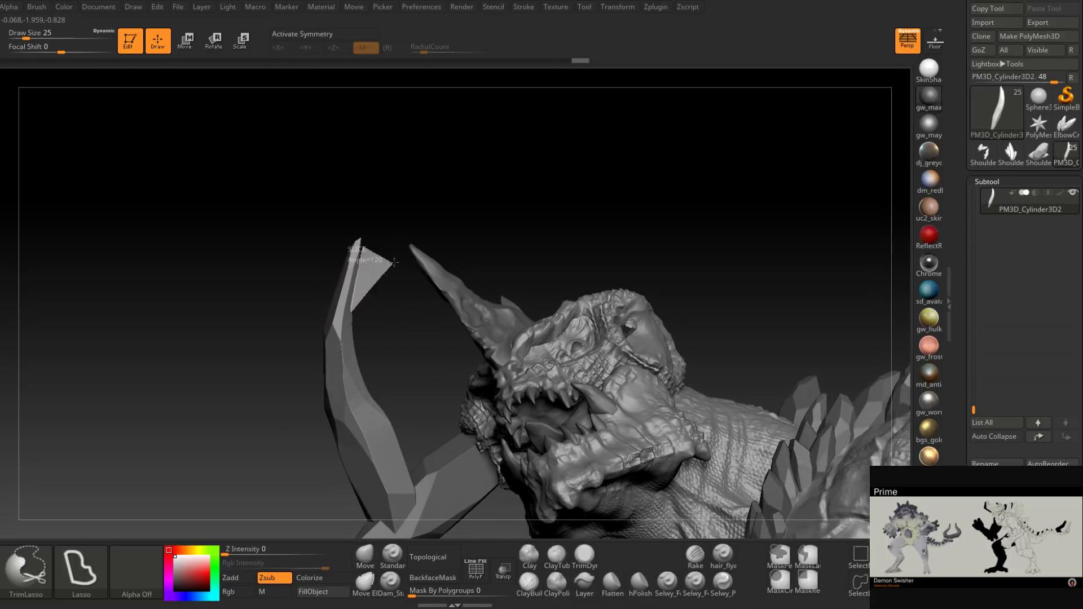
{"action": "left_click_drag", "start_coordinate": [395, 263], "coordinate": [393, 265], "text": "ctrl+shift"}
Step: Trim the crystal horn's side from the profile view, cutting from the tip down its length
{"action": "mouse_move", "coordinate": [384, 294]}
{"action": "left_mouse_down"}
{"action": "mouse_move", "coordinate": [373, 302]}
{"action": "mouse_move", "coordinate": [367, 293]}
{"action": "mouse_move", "coordinate": [384, 294]}
{"action": "mouse_move", "coordinate": [367, 335]}
{"action": "mouse_move", "coordinate": [366, 319]}
{"action": "mouse_move", "coordinate": [297, 382]}
{"action": "mouse_move", "coordinate": [434, 337]}
{"action": "mouse_move", "coordinate": [449, 319]}
{"action": "left_mouse_up"}
{"action": "key", "text": "ctrl+shift"}
{"action": "key", "text": "ctrl+shift"}
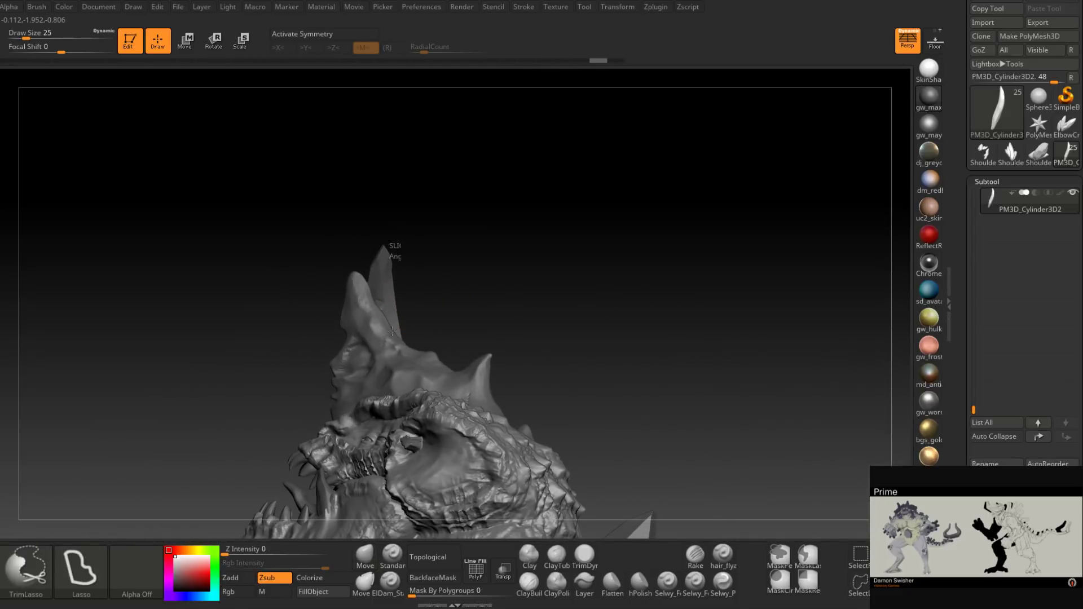
{"action": "mouse_move", "coordinate": [449, 268]}
{"action": "left_mouse_down", "text": "ctrl+shift"}
{"action": "mouse_move", "coordinate": [405, 326]}
{"action": "mouse_move", "coordinate": [416, 249]}
{"action": "mouse_move", "coordinate": [411, 302]}
{"action": "mouse_move", "coordinate": [343, 353]}
{"action": "mouse_move", "coordinate": [383, 304]}
{"action": "mouse_move", "coordinate": [447, 270]}
{"action": "mouse_move", "coordinate": [427, 330]}
{"action": "mouse_move", "coordinate": [431, 298]}
{"action": "mouse_move", "coordinate": [394, 513]}
{"action": "left_mouse_up", "text": "ctrl+shift"}
{"action": "key", "text": "ctrl+shift"}
{"action": "key", "text": "ctrl+shift"}
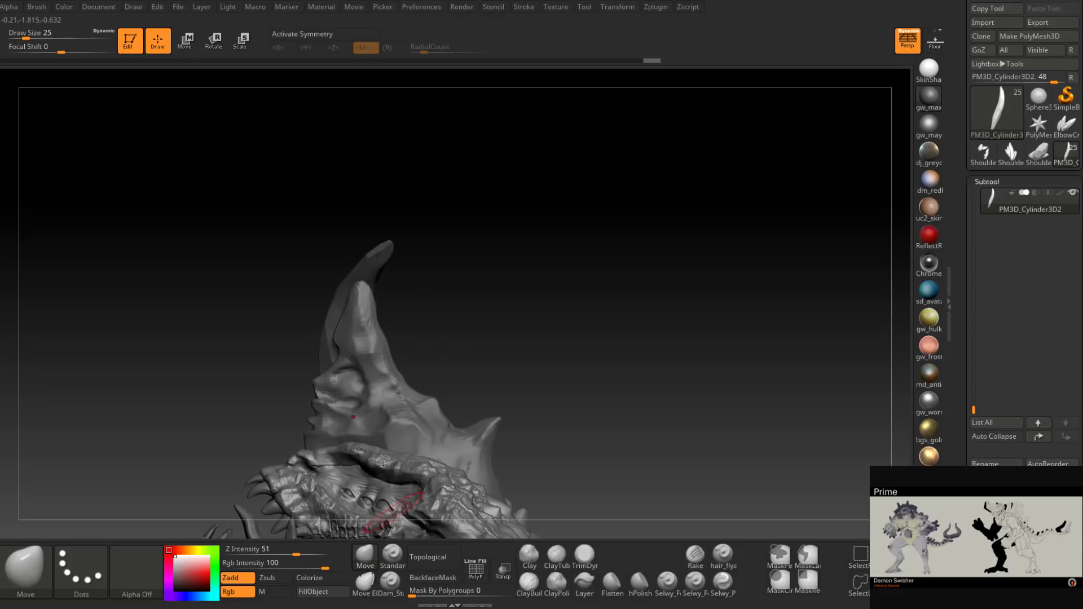
Step: Turn on Transp and trim the part of the crystal horn's tip that projects past the old snout horn, using TrimLasso
{"action": "left_click", "coordinate": [503, 571]}
{"action": "right_click_drag", "start_coordinate": [409, 344], "coordinate": [384, 312], "text": "ctrl"}
{"action": "left_click_drag", "start_coordinate": [384, 311], "coordinate": [387, 282]}
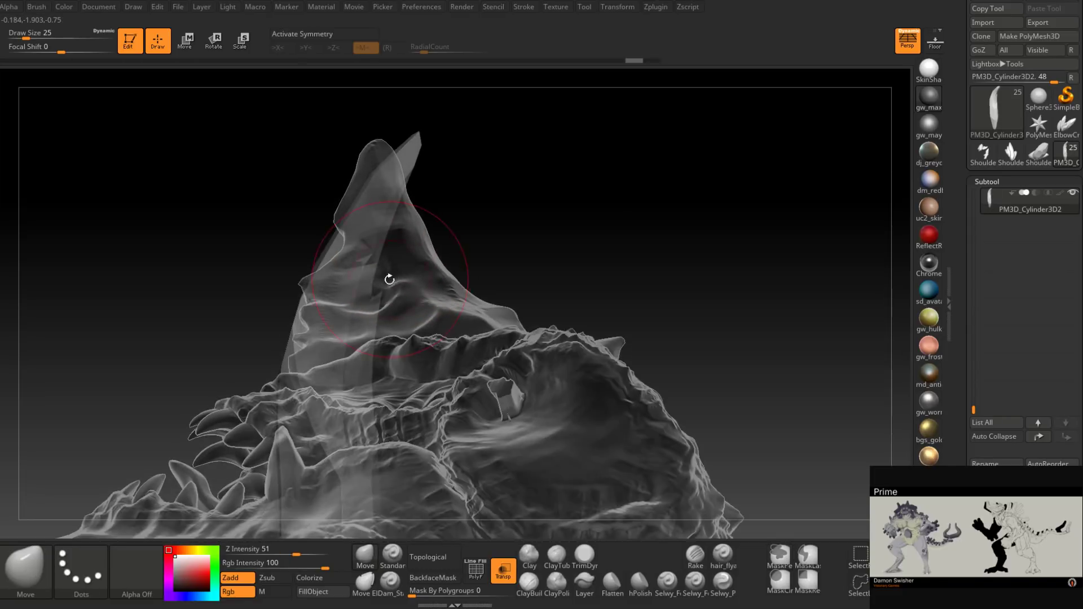
{"action": "key", "text": "ctrl+shift"}
{"action": "left_click_drag", "start_coordinate": [364, 402], "coordinate": [510, 266], "text": "ctrl+shift"}
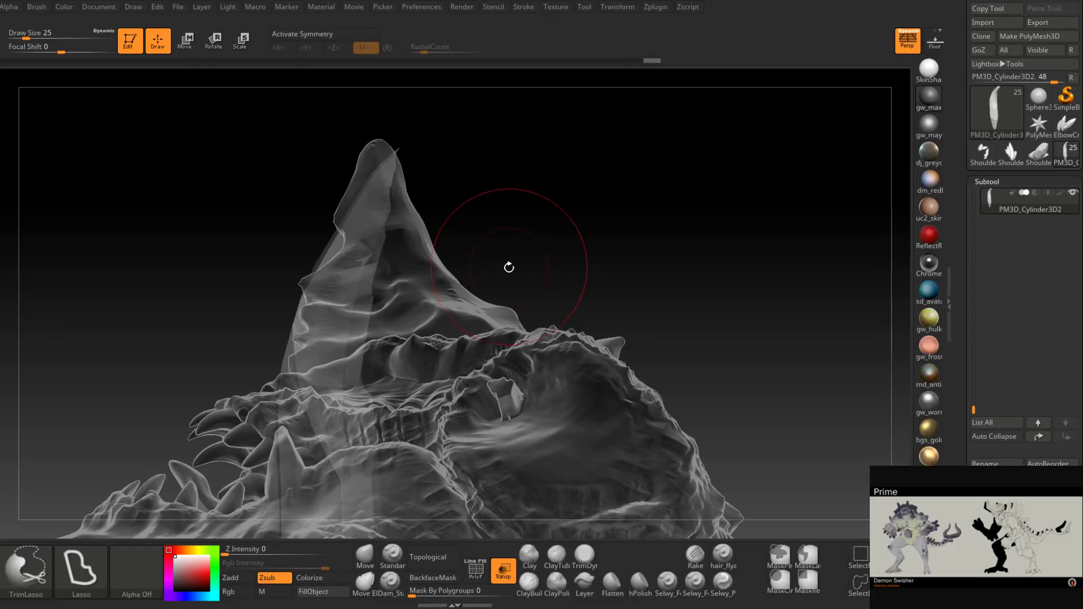
{"action": "mouse_move", "coordinate": [440, 327]}
{"action": "right_mouse_down"}
{"action": "mouse_move", "coordinate": [416, 338]}
{"action": "mouse_move", "coordinate": [351, 330]}
{"action": "right_mouse_up"}
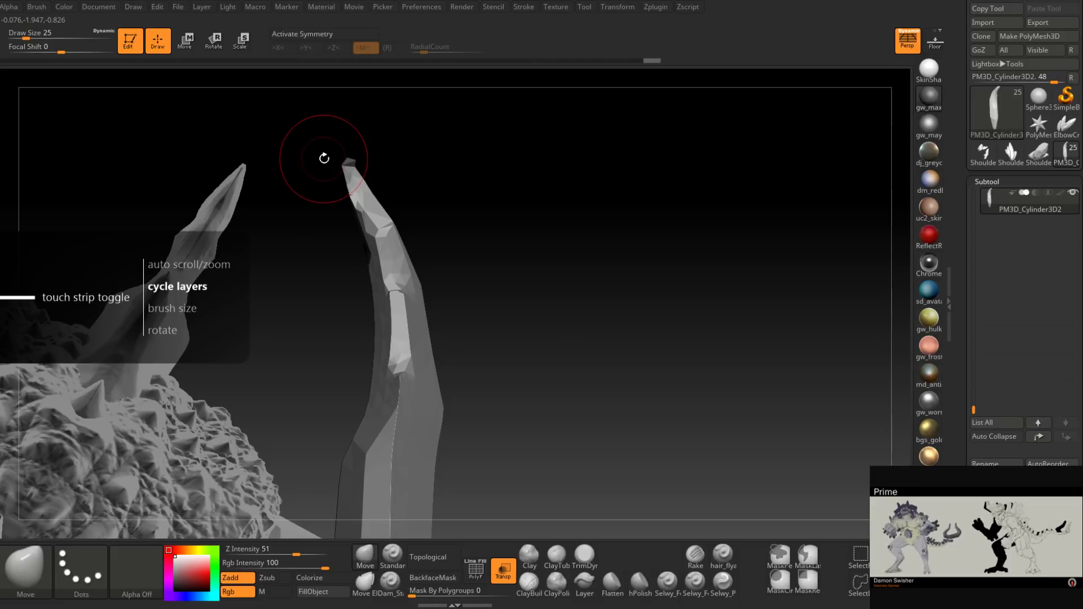
Step: Trim the blunt end of the crystal horn into a sharper point with TrimLasso
{"action": "mouse_move", "coordinate": [301, 153]}
{"action": "left_mouse_down", "text": "ctrl+shift"}
{"action": "mouse_move", "coordinate": [418, 219]}
{"action": "mouse_move", "coordinate": [389, 73]}
{"action": "left_mouse_up", "text": "ctrl+shift"}
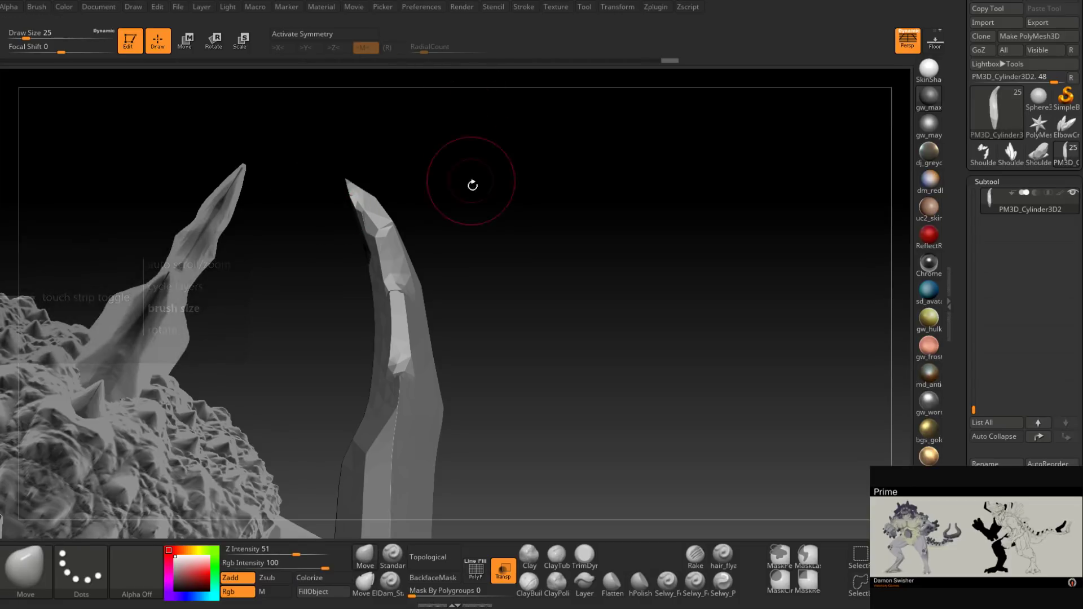
{"action": "right_click_drag", "start_coordinate": [479, 314], "coordinate": [446, 339], "text": "ctrl"}
{"action": "right_click_drag", "start_coordinate": [445, 339], "coordinate": [396, 361]}
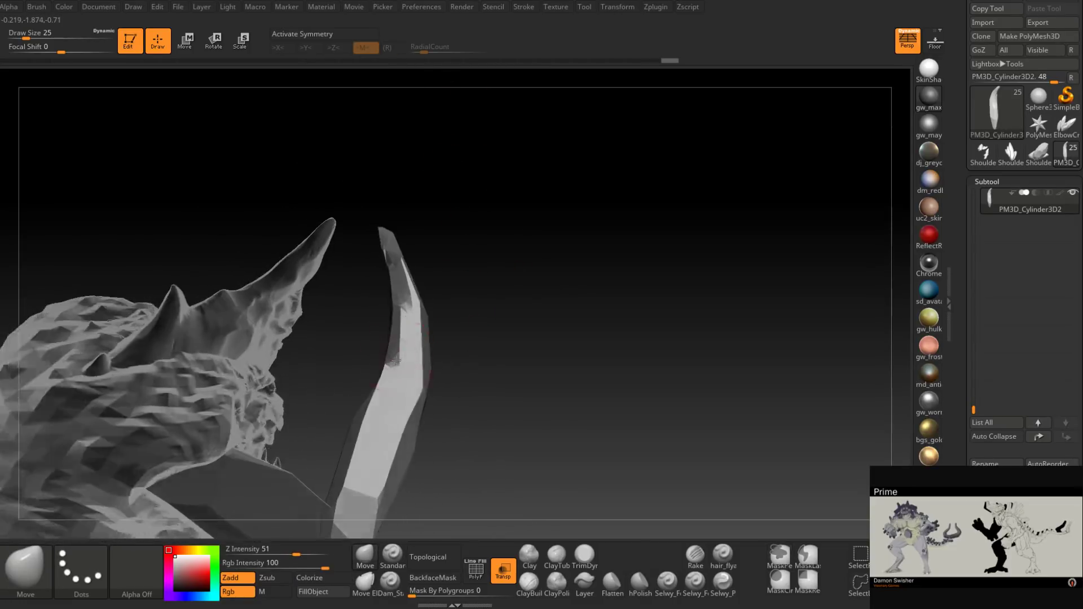
{"action": "mouse_move", "coordinate": [397, 359]}
{"action": "left_mouse_down"}
{"action": "mouse_move", "coordinate": [416, 330]}
{"action": "mouse_move", "coordinate": [398, 313]}
{"action": "mouse_move", "coordinate": [378, 316]}
{"action": "mouse_move", "coordinate": [525, 339]}
{"action": "mouse_move", "coordinate": [366, 385]}
{"action": "mouse_move", "coordinate": [390, 392]}
{"action": "mouse_move", "coordinate": [415, 336]}
{"action": "left_mouse_up"}
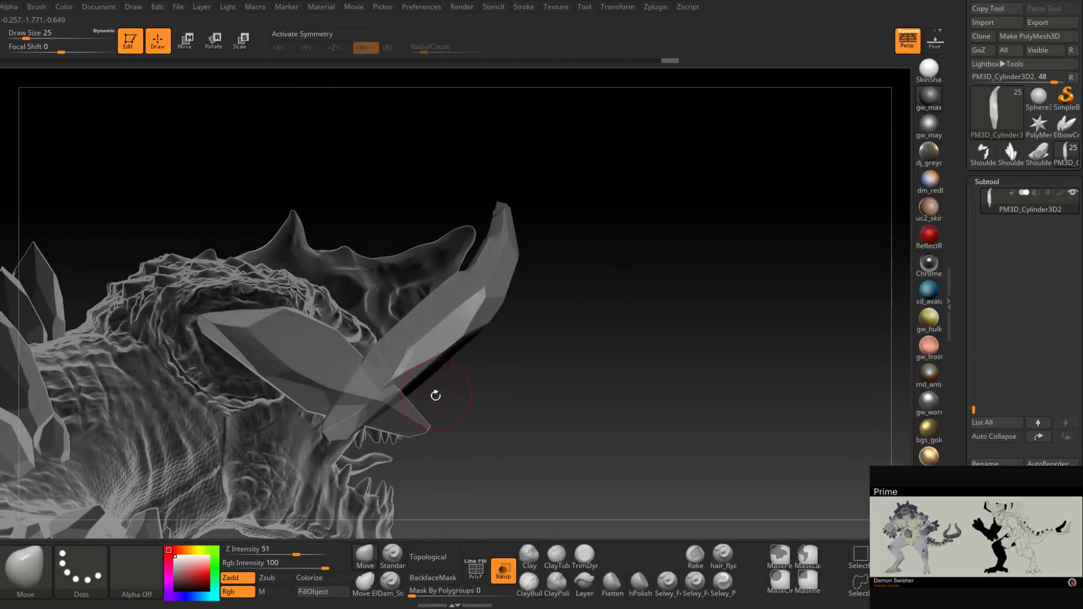
{"action": "left_click_drag", "start_coordinate": [386, 377], "coordinate": [390, 409]}
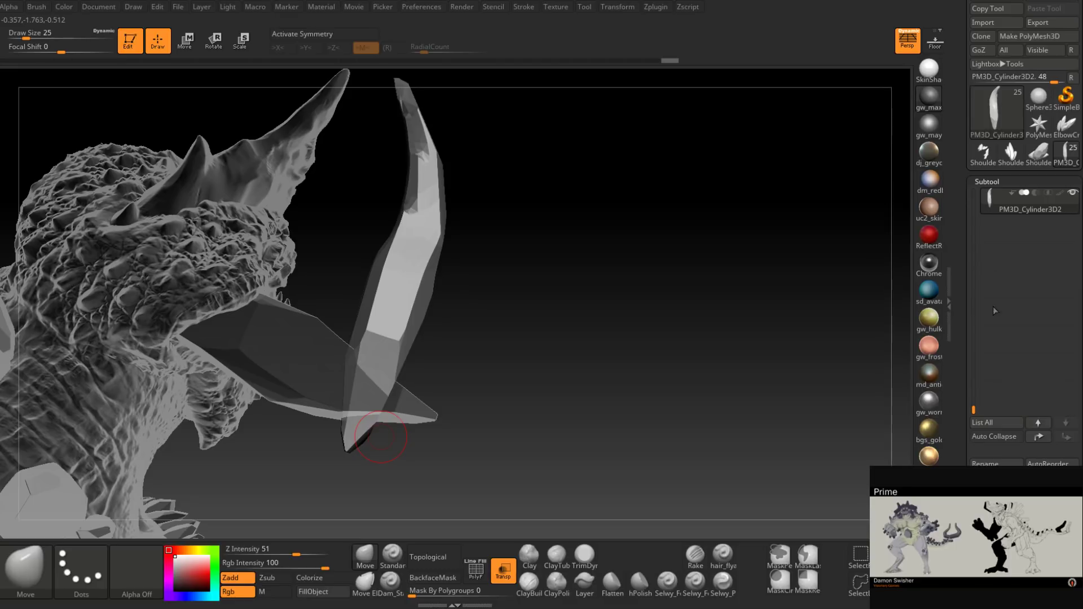
Step: Hide the PM3D_Cylinder3D1 and PM3D_Cylinder3D2 crystals, show the old curved side horns and select them as the active subtool
{"action": "left_click_drag", "start_coordinate": [973, 411], "coordinate": [973, 387]}
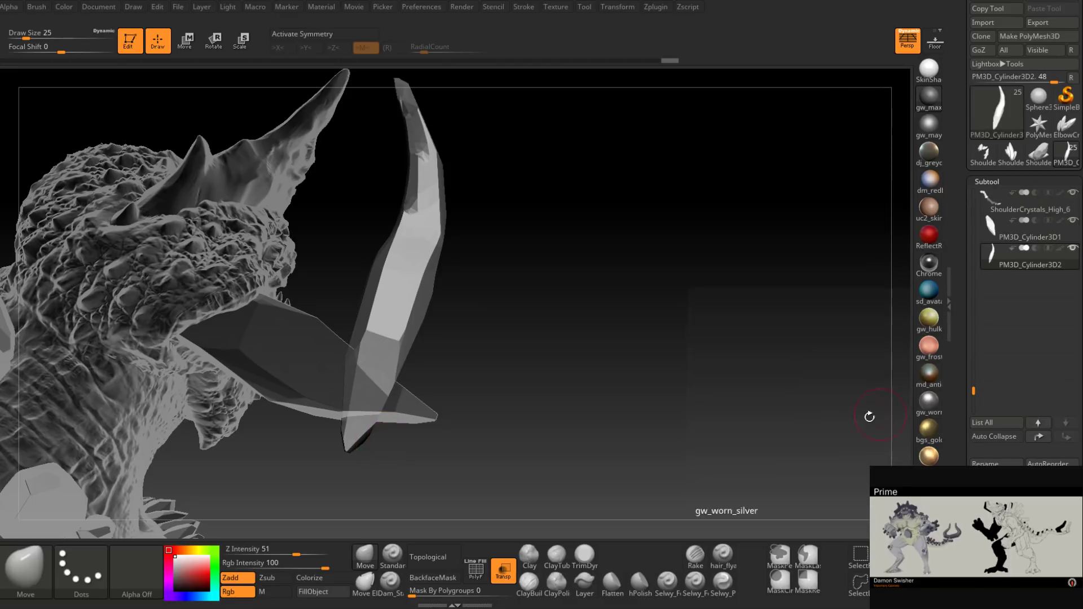
{"action": "left_click", "coordinate": [1006, 236]}
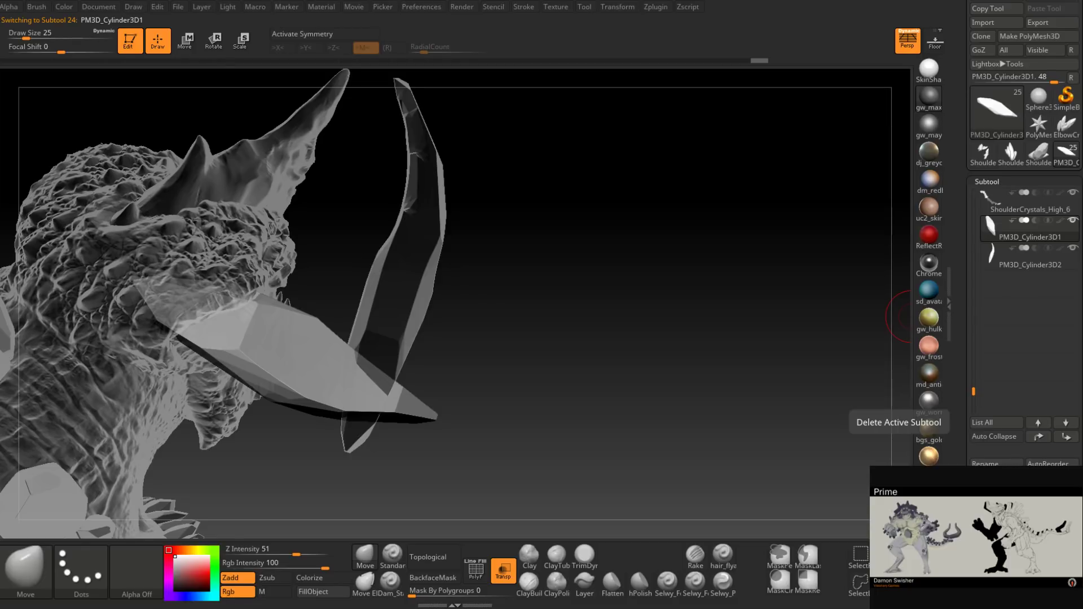
{"action": "left_click", "coordinate": [1073, 248]}
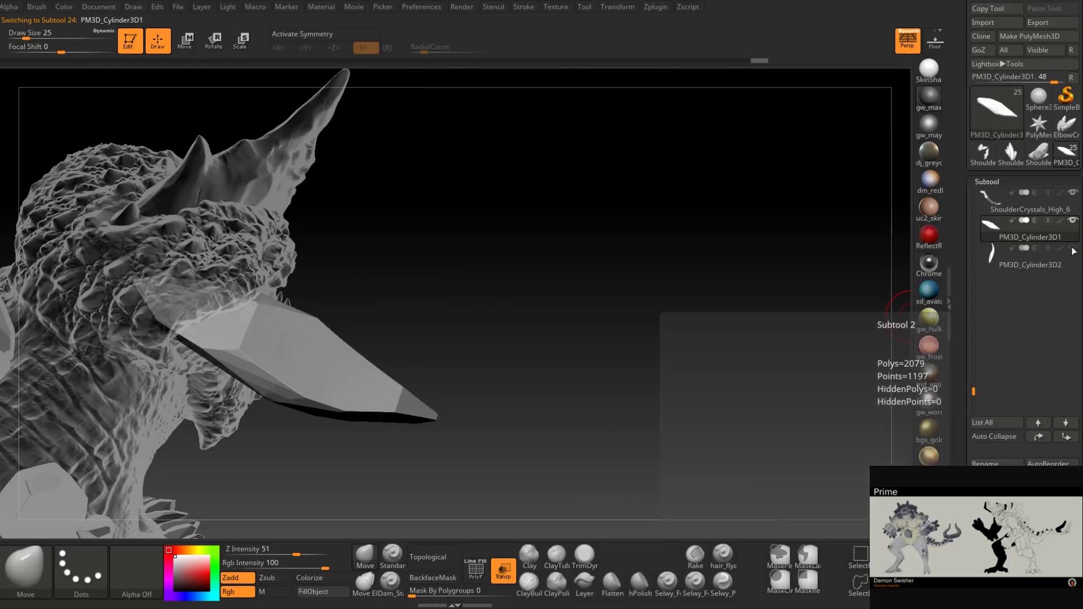
{"action": "left_click", "coordinate": [1073, 221]}
{"action": "left_click_drag", "start_coordinate": [973, 392], "coordinate": [963, 252]}
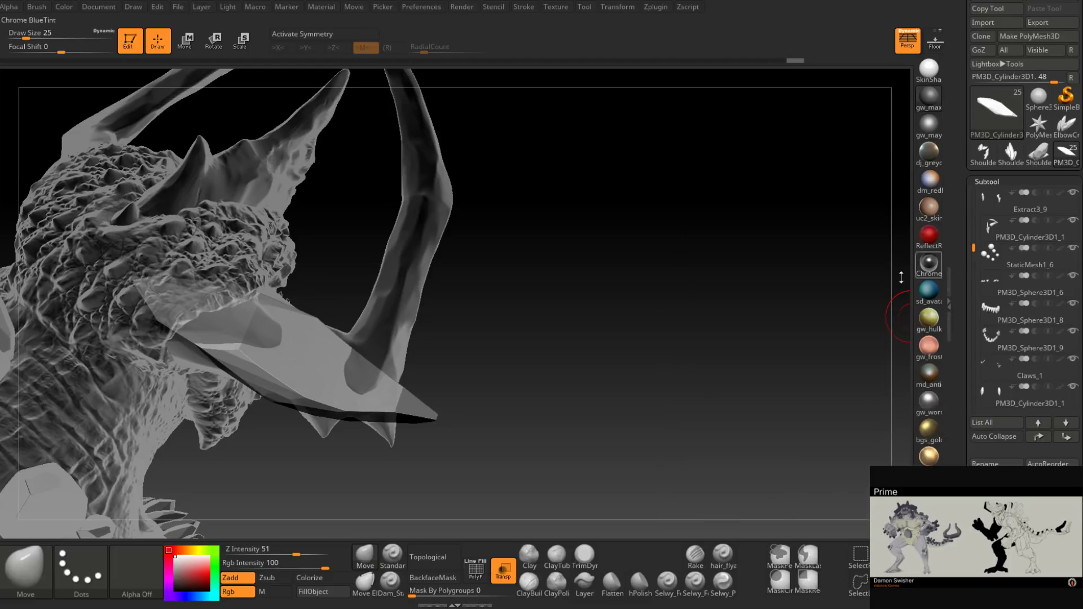
{"action": "left_click", "coordinate": [406, 331], "text": "alt"}
{"action": "left_click_drag", "start_coordinate": [430, 321], "coordinate": [422, 434], "text": "alt"}
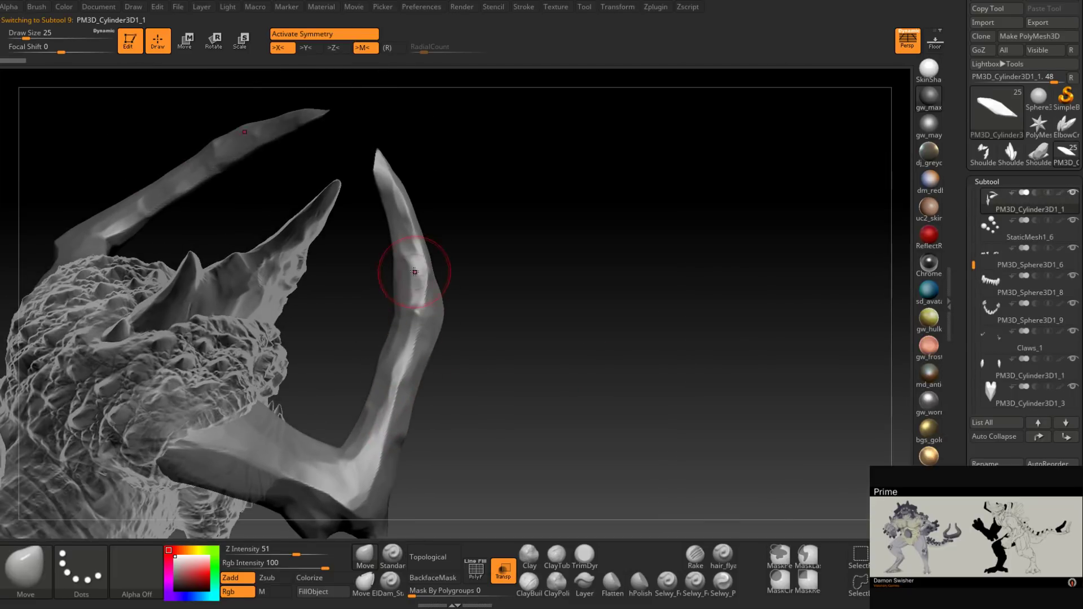
Step: Trim flat facets along the tip of the old side horn with TrimLasso and turn symmetry off
{"action": "right_click_drag", "start_coordinate": [416, 258], "coordinate": [442, 254]}
{"action": "key", "text": "ctrl+shift"}
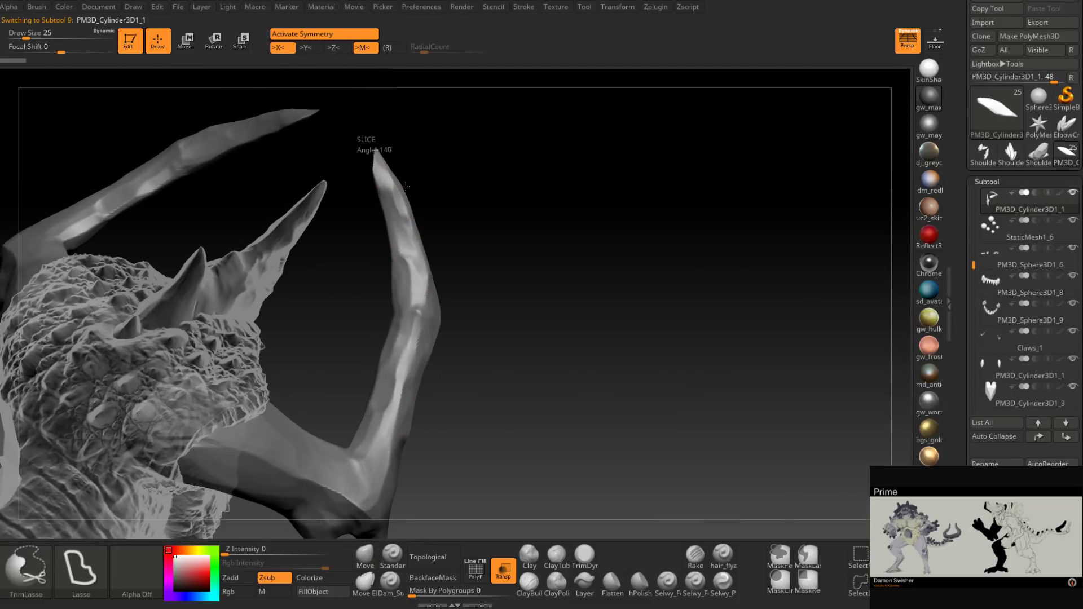
{"action": "mouse_move", "coordinate": [426, 183]}
{"action": "left_mouse_down"}
{"action": "mouse_move", "coordinate": [427, 193]}
{"action": "mouse_move", "coordinate": [407, 191]}
{"action": "mouse_move", "coordinate": [392, 167]}
{"action": "left_mouse_up"}
{"action": "key", "text": "ctrl+shift"}
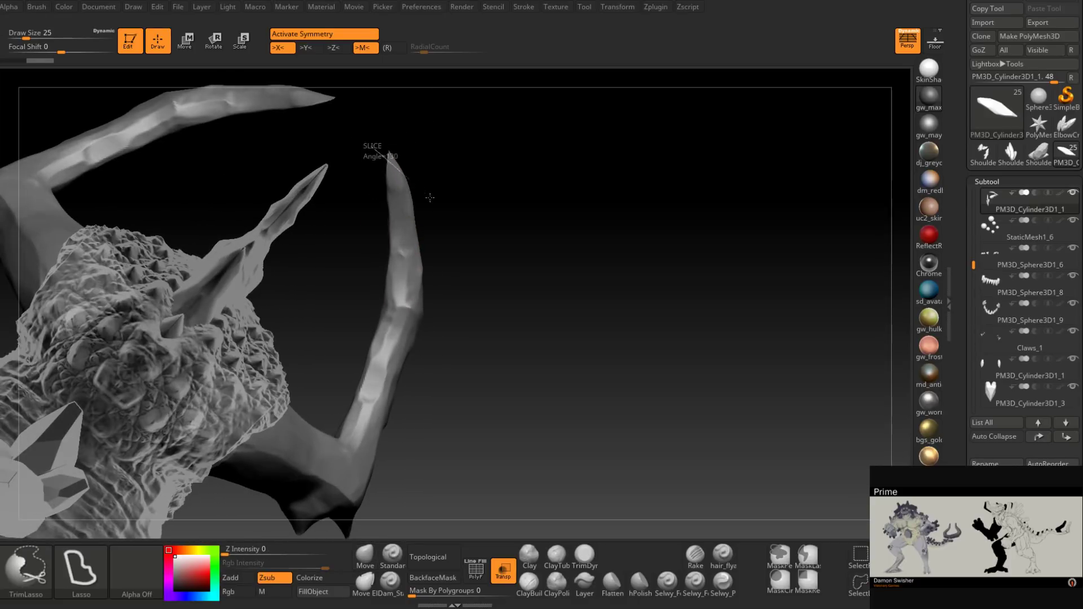
{"action": "mouse_move", "coordinate": [430, 197]}
{"action": "left_mouse_down"}
{"action": "mouse_move", "coordinate": [442, 121]}
{"action": "mouse_move", "coordinate": [448, 130]}
{"action": "left_mouse_up"}
{"action": "left_click_drag", "start_coordinate": [436, 188], "coordinate": [480, 224]}
{"action": "right_click_drag", "start_coordinate": [480, 224], "coordinate": [399, 315], "text": "ctrl"}
{"action": "left_click_drag", "start_coordinate": [400, 315], "coordinate": [405, 333]}
{"action": "key", "text": "ctrl+shift"}
{"action": "mouse_move", "coordinate": [338, 222]}
{"action": "left_mouse_down", "text": "ctrl+shift"}
{"action": "mouse_move", "coordinate": [549, 226]}
{"action": "mouse_move", "coordinate": [647, 109]}
{"action": "left_mouse_up", "text": "ctrl+shift"}
{"action": "mouse_move", "coordinate": [558, 237]}
{"action": "left_mouse_down"}
{"action": "mouse_move", "coordinate": [503, 306]}
{"action": "mouse_move", "coordinate": [506, 353]}
{"action": "mouse_move", "coordinate": [510, 333]}
{"action": "left_mouse_up"}
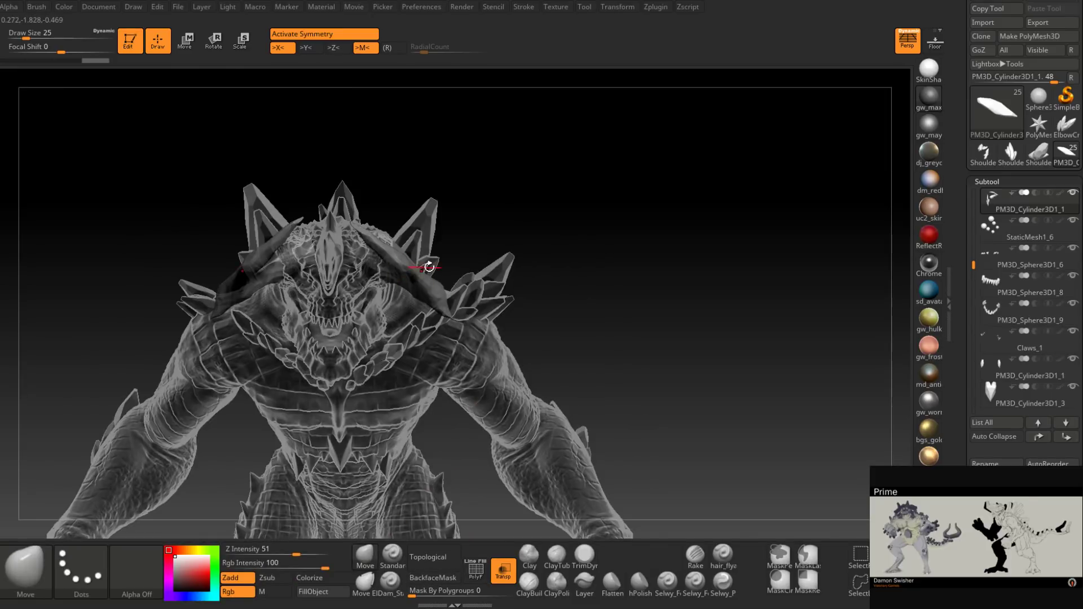
{"action": "key", "text": "ctrl+shift"}
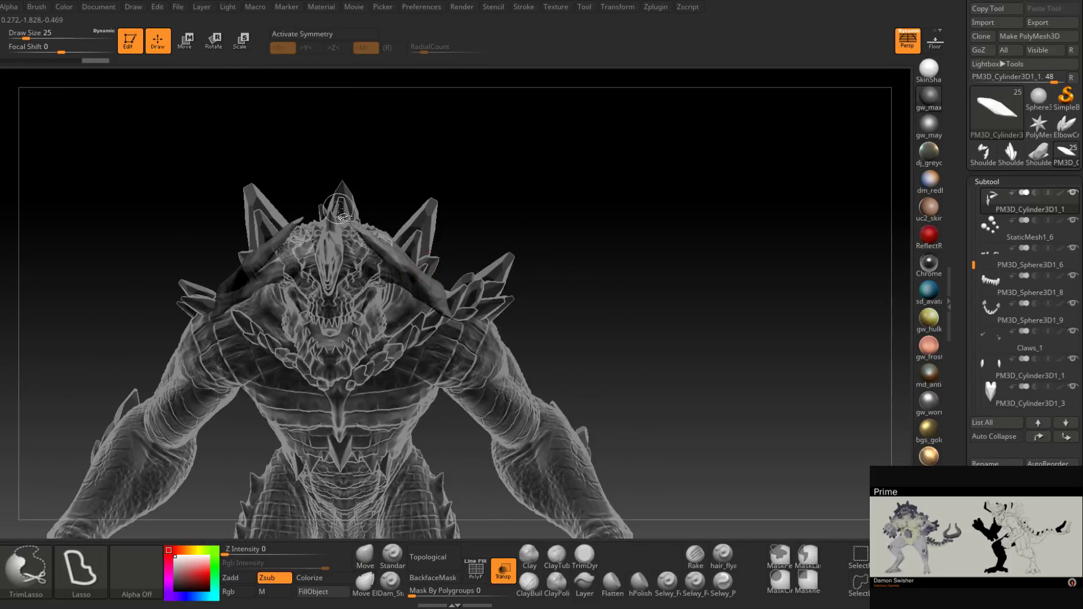
{"action": "mouse_move", "coordinate": [349, 327]}
{"action": "left_mouse_down", "text": "ctrl+shift"}
{"action": "mouse_move", "coordinate": [640, 167]}
{"action": "mouse_move", "coordinate": [674, 129]}
{"action": "left_mouse_up", "text": "ctrl+shift"}
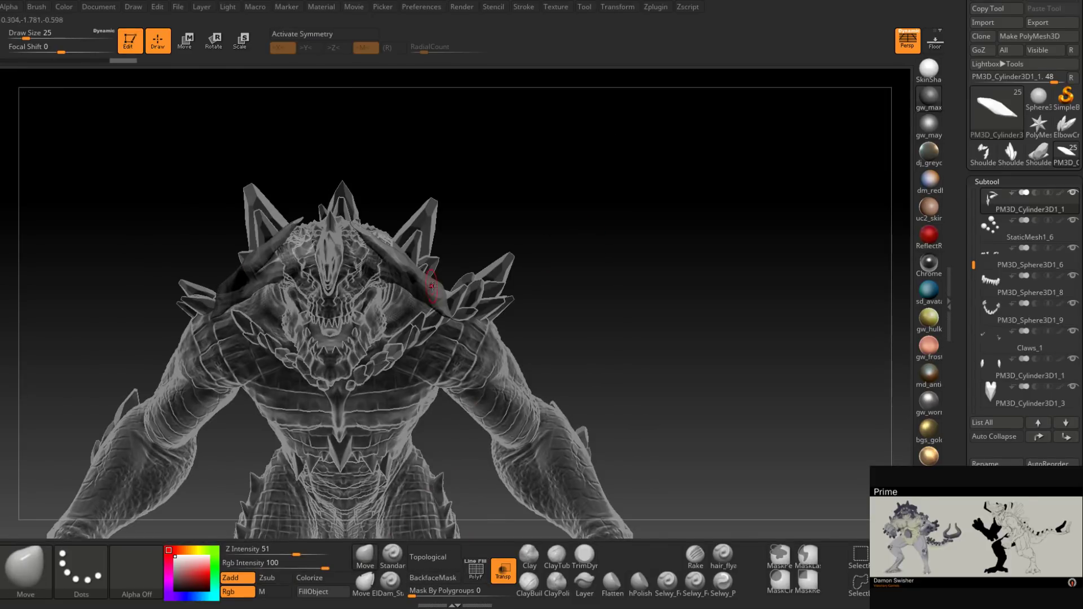
{"action": "mouse_move", "coordinate": [451, 297]}
{"action": "left_mouse_down"}
{"action": "mouse_move", "coordinate": [468, 323]}
{"action": "mouse_move", "coordinate": [467, 314]}
{"action": "mouse_move", "coordinate": [449, 390]}
{"action": "left_mouse_up"}
{"action": "left_click_drag", "start_coordinate": [417, 246], "coordinate": [585, 280], "text": "ctrl+shift"}
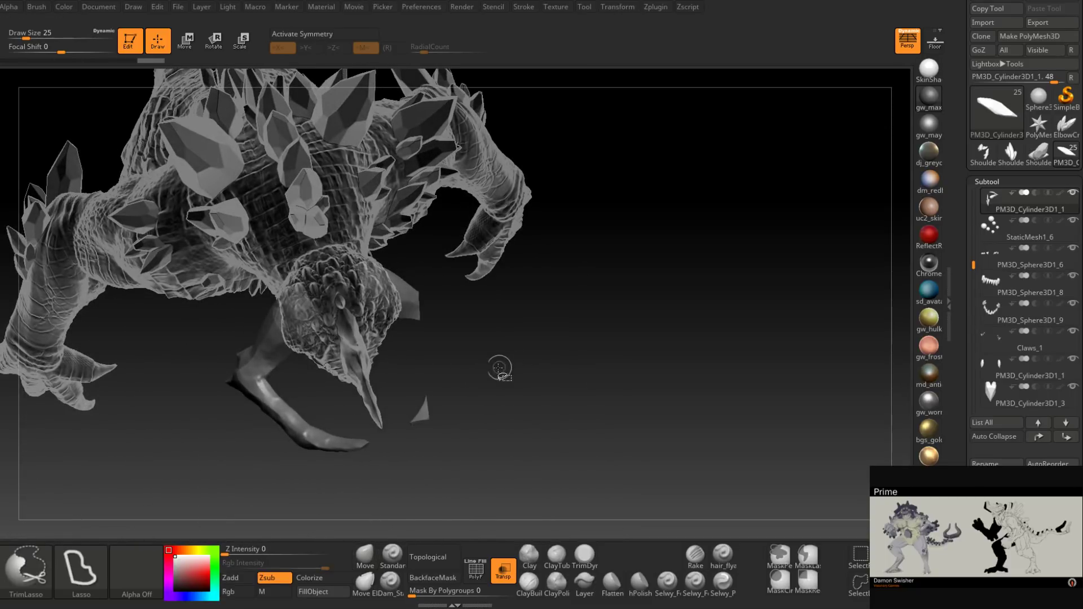
{"action": "mouse_move", "coordinate": [433, 320]}
{"action": "left_mouse_down", "text": "ctrl+shift"}
{"action": "mouse_move", "coordinate": [559, 350]}
{"action": "mouse_move", "coordinate": [547, 345]}
{"action": "left_mouse_up", "text": "ctrl+shift"}
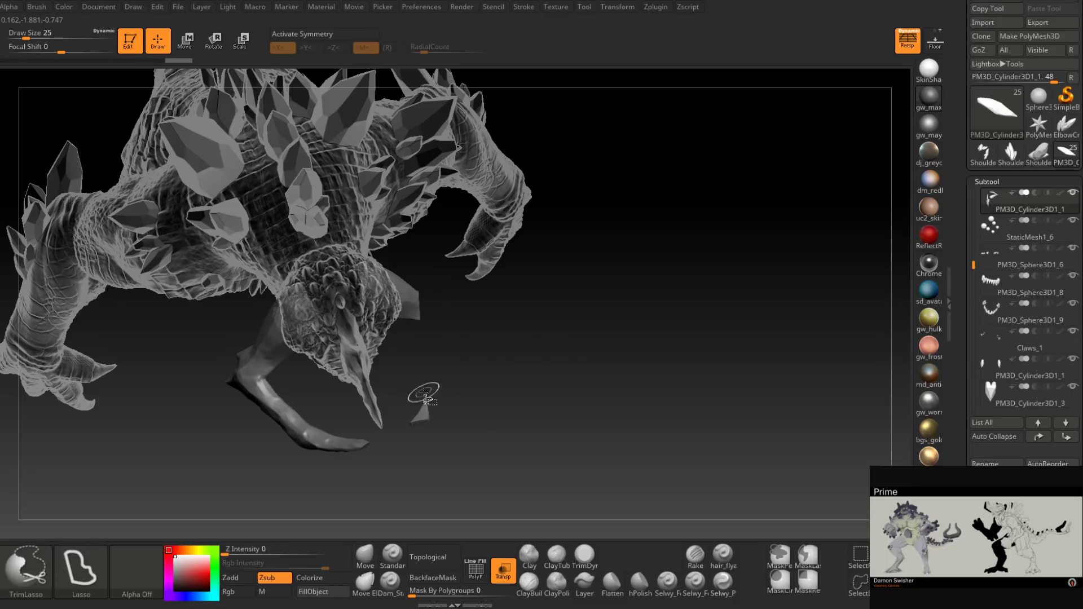
{"action": "left_click_drag", "start_coordinate": [466, 361], "coordinate": [468, 359], "text": "ctrl+shift"}
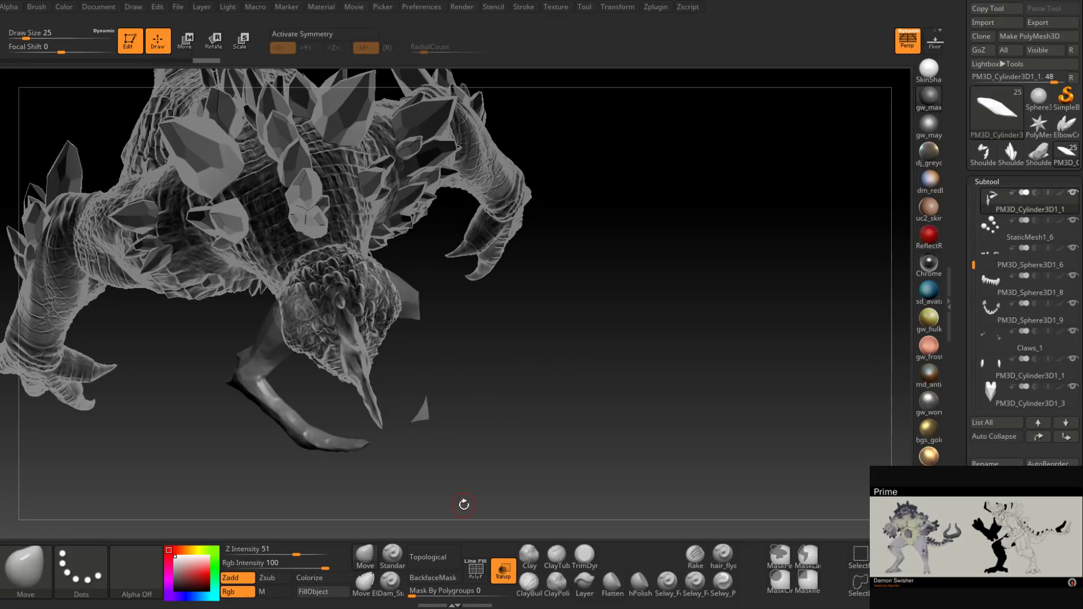
{"action": "key", "text": "ctrl"}
{"action": "key", "text": "ctrl"}
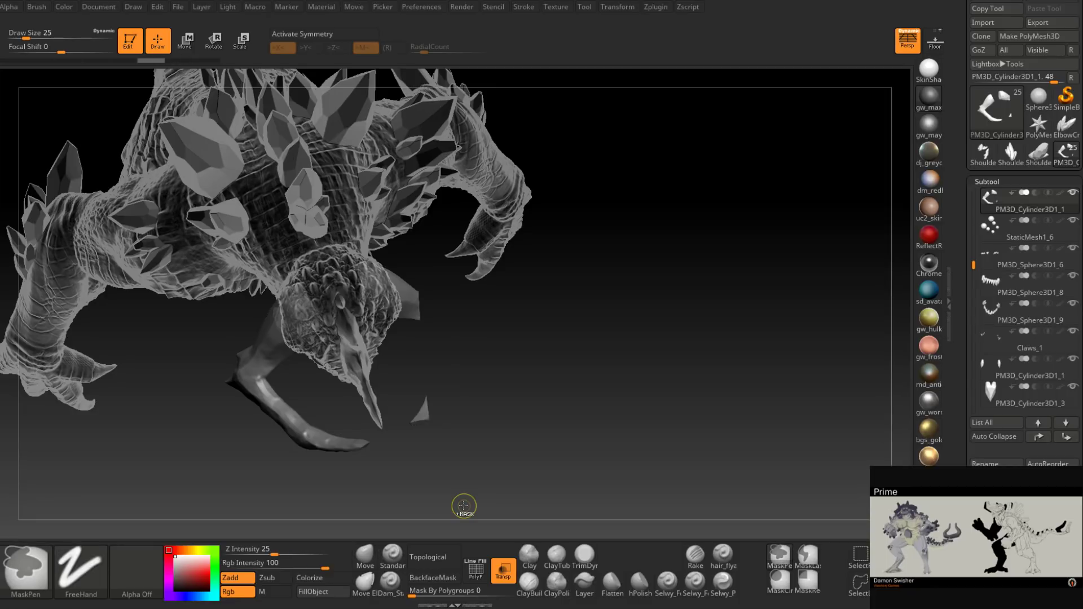
{"action": "left_click", "coordinate": [463, 505], "text": "ctrl+shift"}
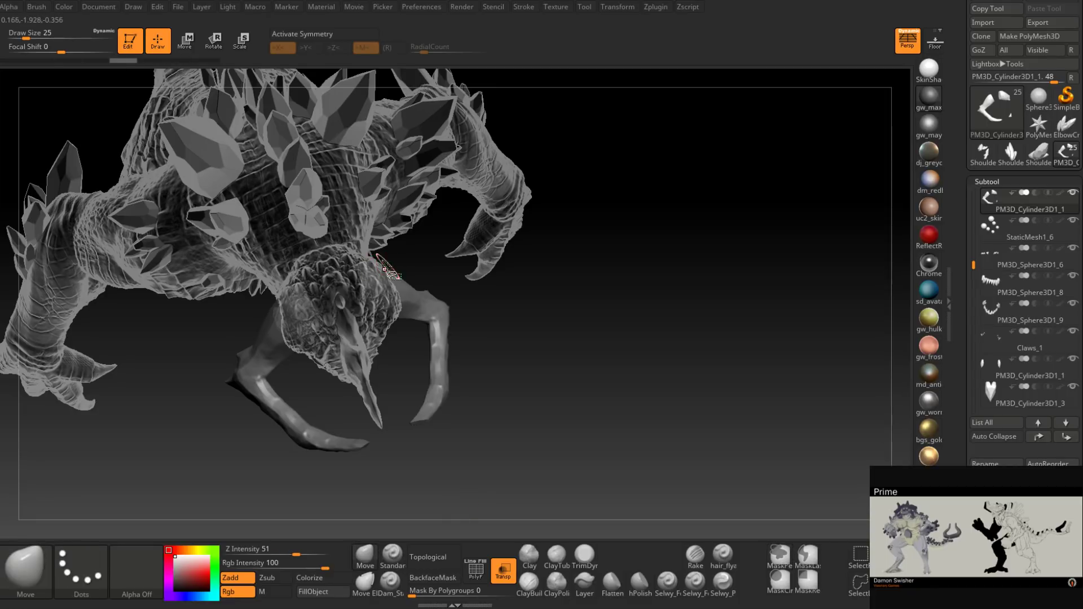
Step: Cut away the entire side horn on the creature's left with TrimLasso from above, keeping only the opposite horn
{"action": "left_click_drag", "start_coordinate": [385, 270], "coordinate": [348, 262]}
{"action": "key", "text": "ctrl+shift"}
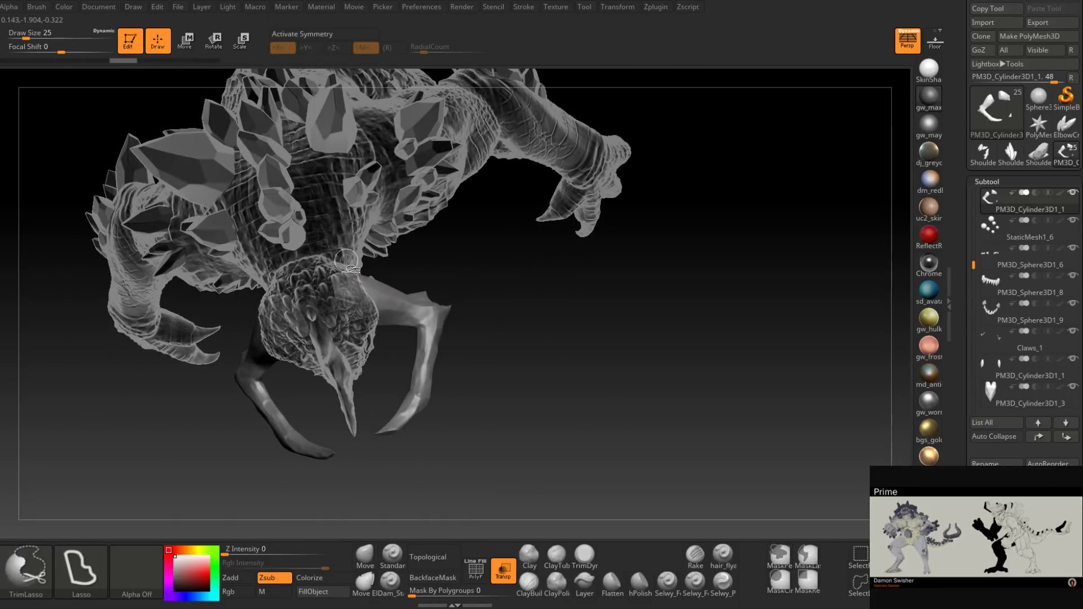
{"action": "mouse_move", "coordinate": [421, 480]}
{"action": "left_mouse_down"}
{"action": "mouse_move", "coordinate": [486, 242]}
{"action": "mouse_move", "coordinate": [534, 281]}
{"action": "left_mouse_up"}
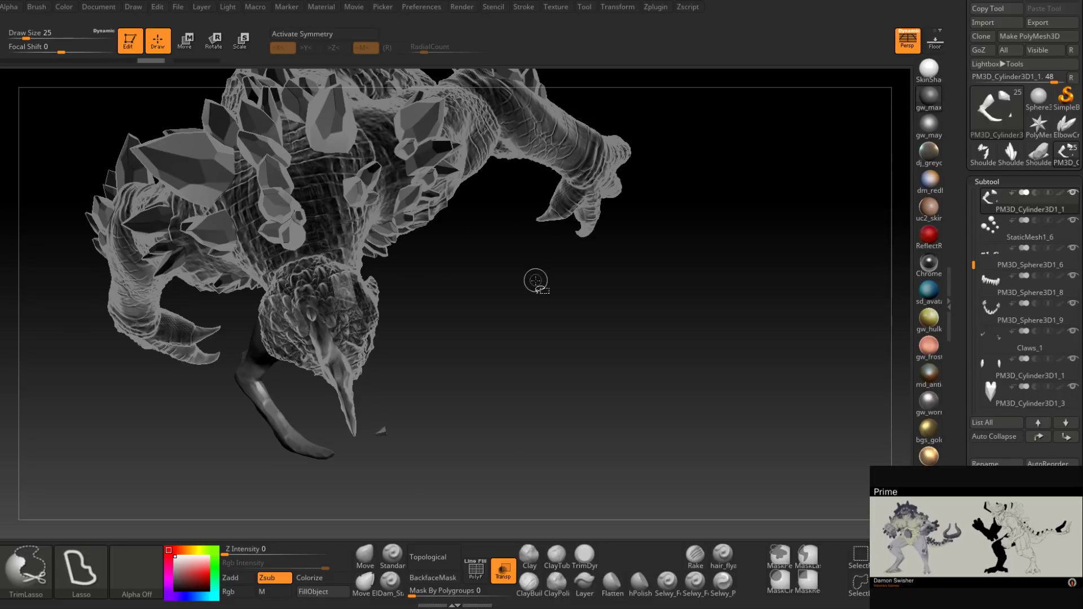
{"action": "key", "text": "ctrl+shift"}
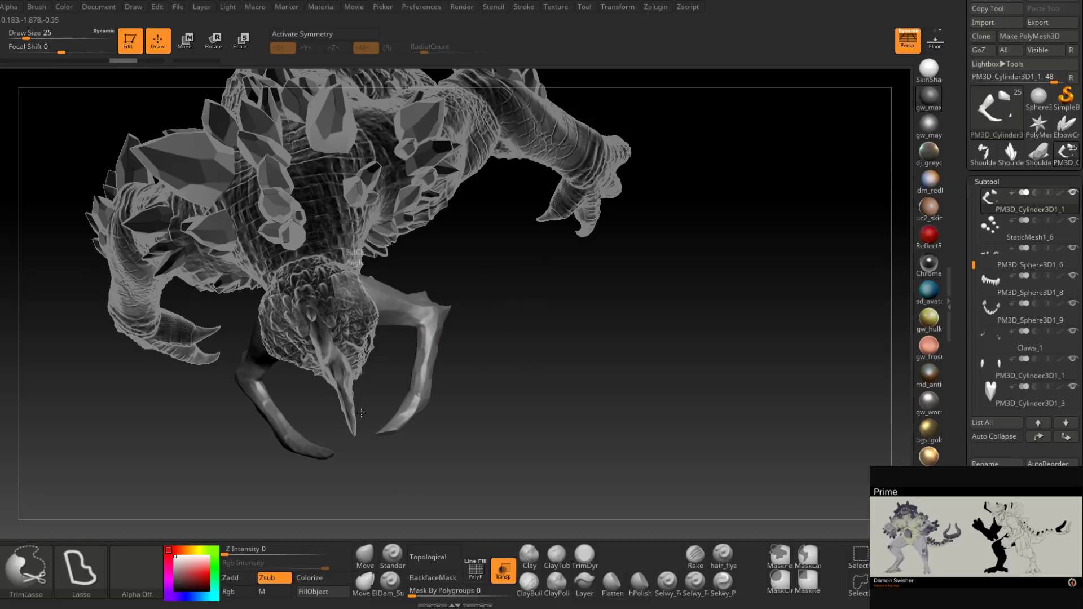
{"action": "mouse_move", "coordinate": [361, 413]}
{"action": "left_mouse_down"}
{"action": "mouse_move", "coordinate": [577, 221]}
{"action": "mouse_move", "coordinate": [584, 201]}
{"action": "left_mouse_up"}
{"action": "left_click_drag", "start_coordinate": [510, 341], "coordinate": [401, 319]}
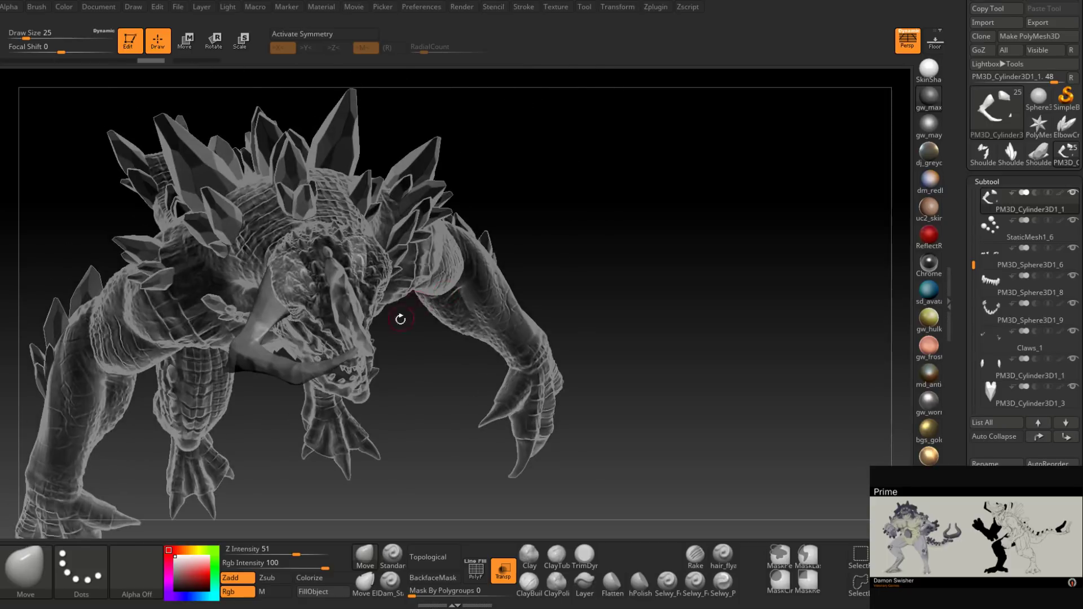
Step: Trim flat facets along the outer edge of the remaining horn's tip from the side and rear views
{"action": "mouse_move", "coordinate": [401, 319]}
{"action": "right_mouse_down"}
{"action": "mouse_move", "coordinate": [455, 314]}
{"action": "mouse_move", "coordinate": [481, 385]}
{"action": "mouse_move", "coordinate": [513, 387]}
{"action": "mouse_move", "coordinate": [443, 454]}
{"action": "right_mouse_up"}
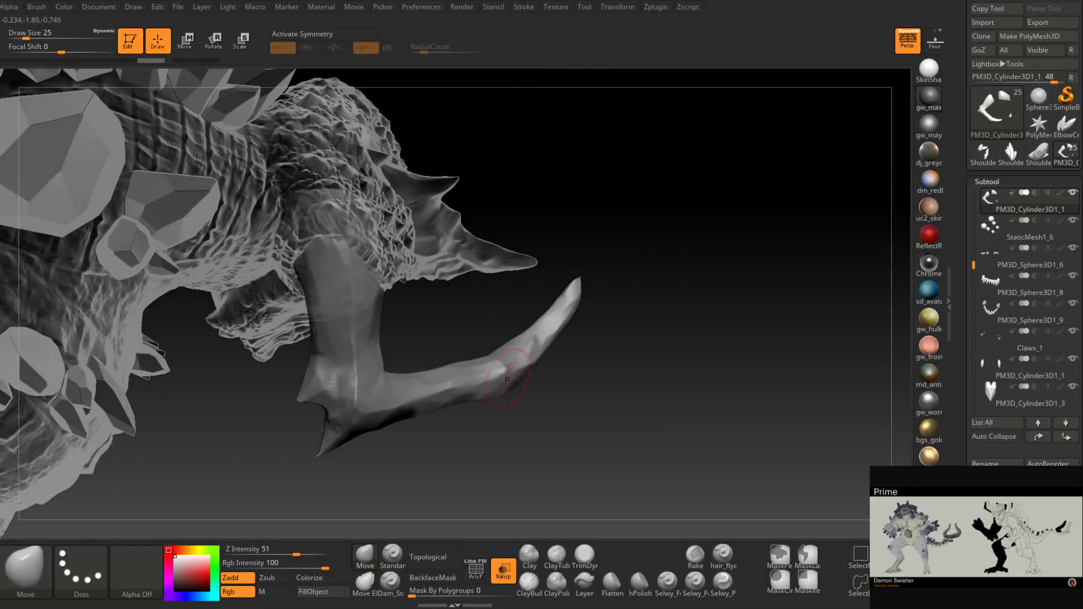
{"action": "mouse_move", "coordinate": [511, 371]}
{"action": "left_mouse_down"}
{"action": "mouse_move", "coordinate": [582, 269]}
{"action": "mouse_move", "coordinate": [632, 257]}
{"action": "left_mouse_up"}
{"action": "key", "text": "ctrl+shift"}
{"action": "right_click_drag", "start_coordinate": [599, 314], "coordinate": [581, 333]}
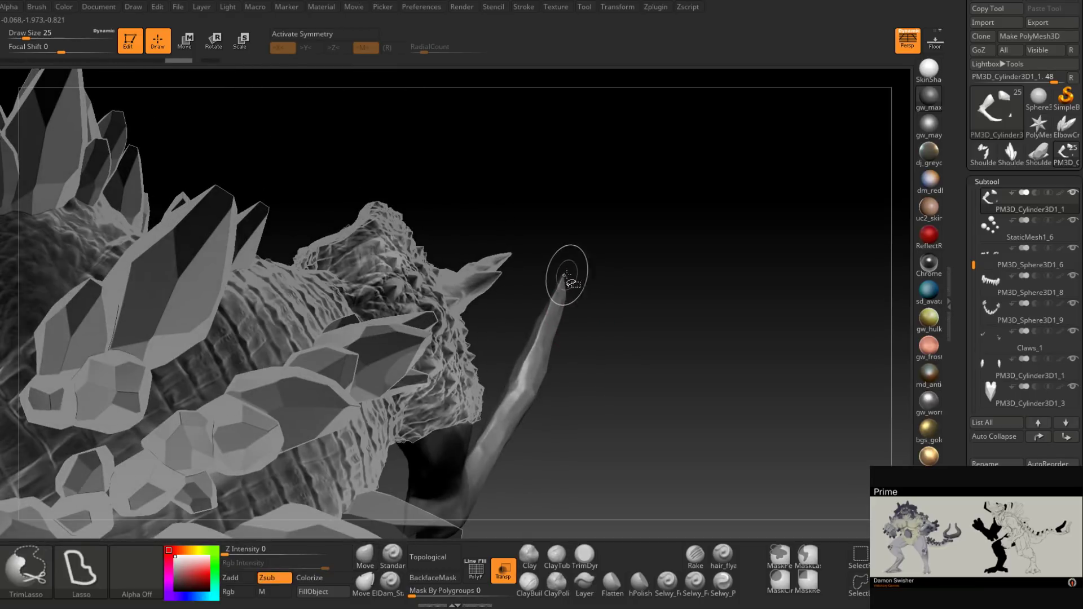
{"action": "left_click_drag", "start_coordinate": [553, 332], "coordinate": [637, 228], "text": "ctrl+shift"}
{"action": "mouse_move", "coordinate": [584, 333]}
{"action": "right_mouse_down"}
{"action": "mouse_move", "coordinate": [567, 368]}
{"action": "mouse_move", "coordinate": [554, 356]}
{"action": "right_mouse_up"}
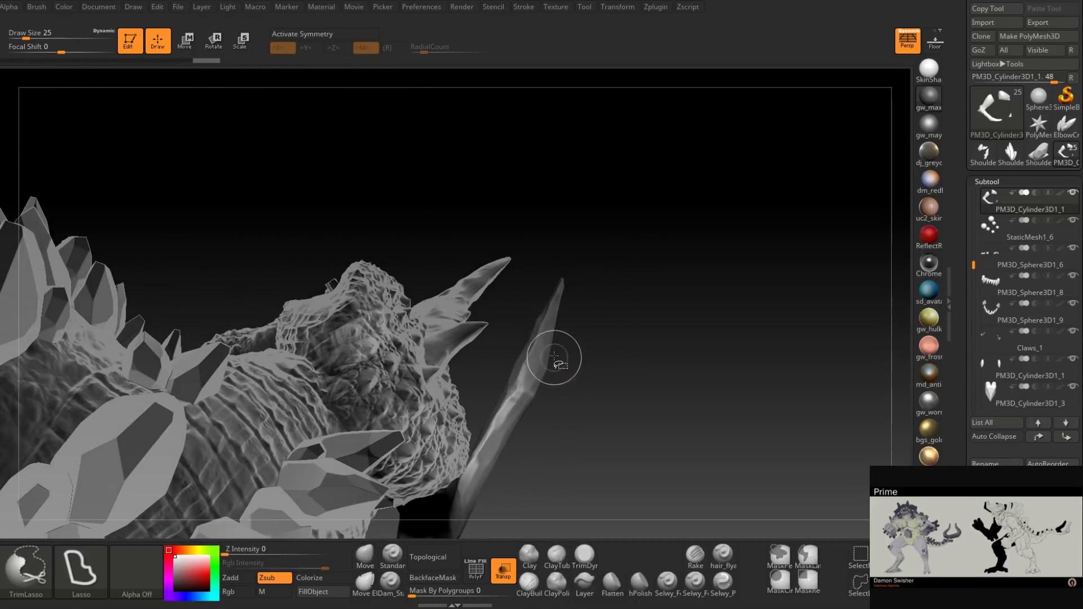
{"action": "left_click_drag", "start_coordinate": [600, 349], "coordinate": [595, 354], "text": "ctrl+shift"}
Step: Trim the remaining horn's upper section from further angles to flatten its outer face below the tip
{"action": "mouse_move", "coordinate": [595, 354]}
{"action": "right_mouse_down"}
{"action": "mouse_move", "coordinate": [568, 352]}
{"action": "mouse_move", "coordinate": [582, 332]}
{"action": "mouse_move", "coordinate": [563, 327]}
{"action": "right_mouse_up"}
{"action": "mouse_move", "coordinate": [564, 326]}
{"action": "left_mouse_down"}
{"action": "mouse_move", "coordinate": [555, 290]}
{"action": "mouse_move", "coordinate": [603, 287]}
{"action": "left_mouse_up"}
{"action": "mouse_move", "coordinate": [614, 330]}
{"action": "left_mouse_down"}
{"action": "mouse_move", "coordinate": [585, 337]}
{"action": "mouse_move", "coordinate": [590, 349]}
{"action": "mouse_move", "coordinate": [566, 365]}
{"action": "left_mouse_up"}
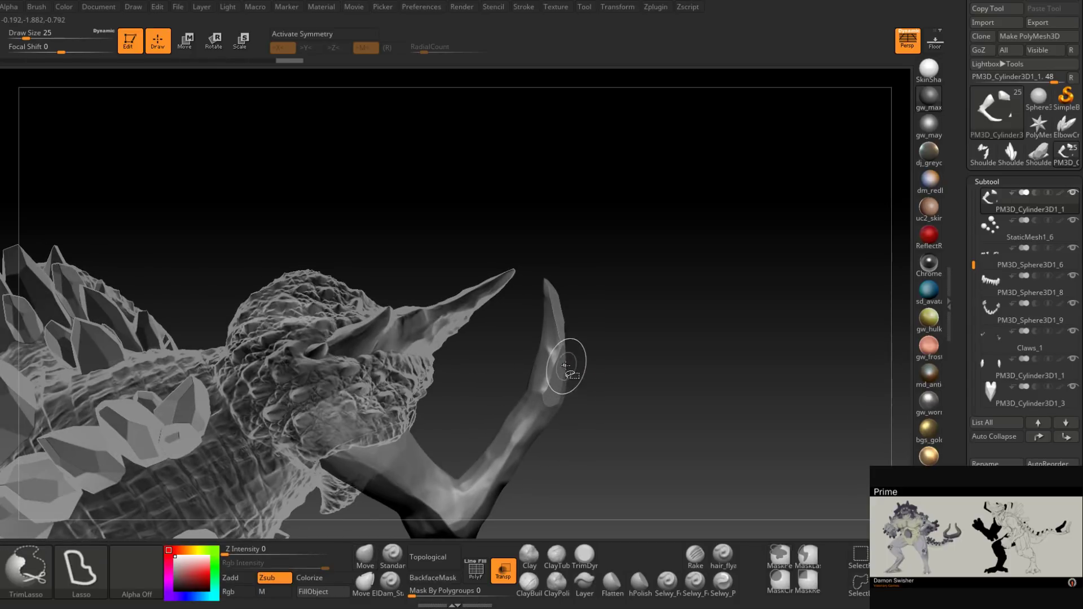
{"action": "mouse_move", "coordinate": [629, 321]}
{"action": "left_mouse_down"}
{"action": "mouse_move", "coordinate": [550, 384]}
{"action": "mouse_move", "coordinate": [565, 296]}
{"action": "mouse_move", "coordinate": [586, 290]}
{"action": "mouse_move", "coordinate": [599, 332]}
{"action": "left_mouse_up"}
{"action": "key", "text": "ctrl+shift"}
{"action": "mouse_move", "coordinate": [622, 268]}
{"action": "left_mouse_down"}
{"action": "mouse_move", "coordinate": [610, 363]}
{"action": "mouse_move", "coordinate": [583, 321]}
{"action": "mouse_move", "coordinate": [520, 335]}
{"action": "mouse_move", "coordinate": [541, 227]}
{"action": "mouse_move", "coordinate": [506, 261]}
{"action": "mouse_move", "coordinate": [572, 352]}
{"action": "mouse_move", "coordinate": [570, 251]}
{"action": "mouse_move", "coordinate": [608, 320]}
{"action": "mouse_move", "coordinate": [626, 307]}
{"action": "mouse_move", "coordinate": [490, 302]}
{"action": "mouse_move", "coordinate": [551, 235]}
{"action": "left_mouse_up"}
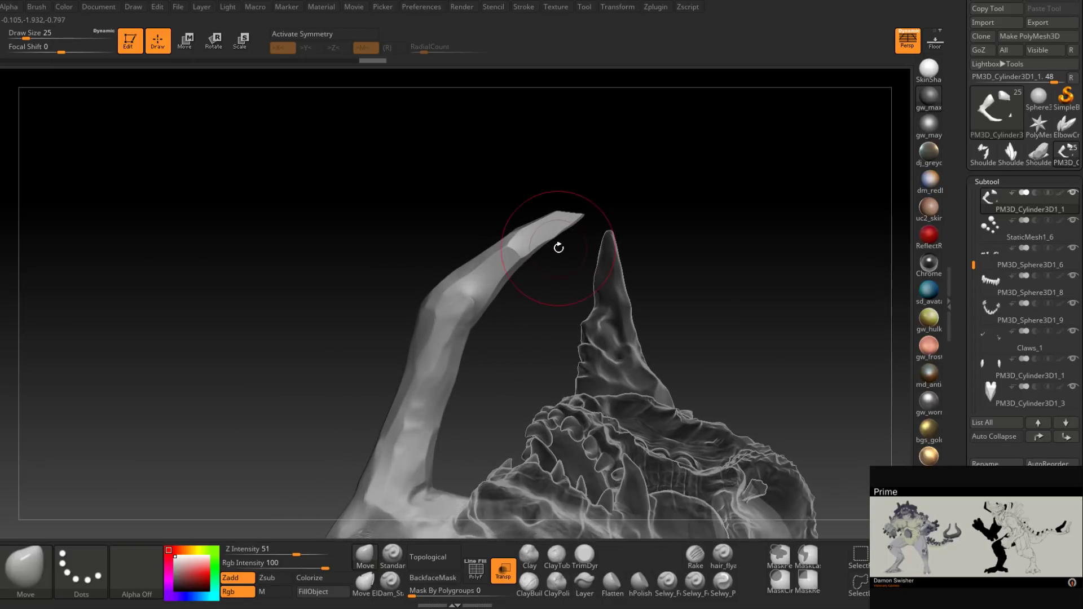
Step: Slice the inner underside of the remaining horn's tip diagonally with TrimLasso to narrow its end
{"action": "key", "text": "ctrl"}
{"action": "key", "text": "ctrl+shift"}
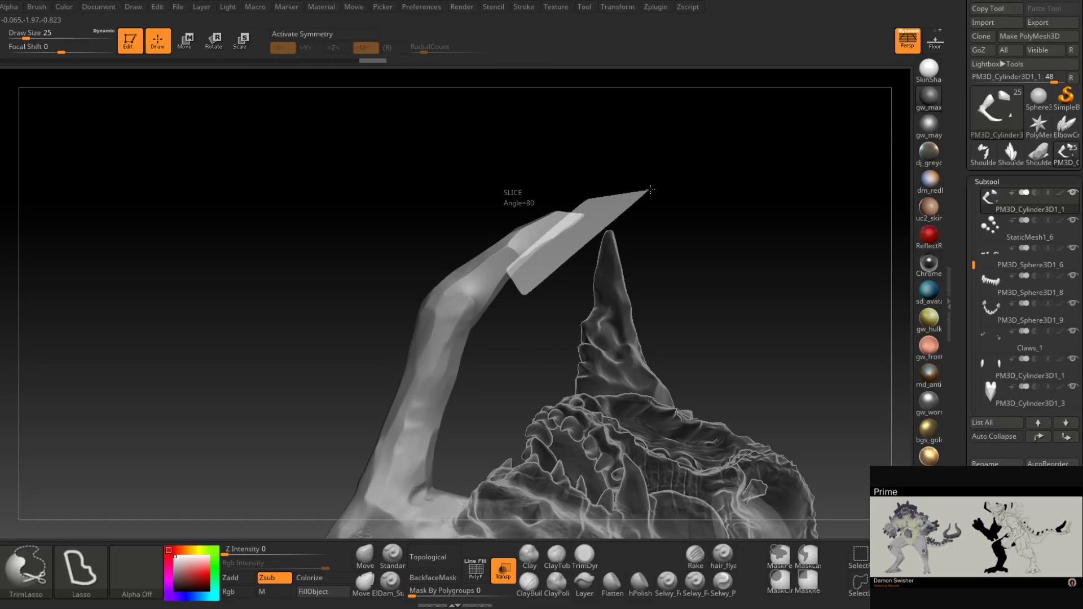
{"action": "left_click_drag", "start_coordinate": [651, 190], "coordinate": [650, 190], "text": "ctrl+shift"}
{"action": "left_click_drag", "start_coordinate": [544, 265], "coordinate": [566, 199]}
{"action": "mouse_move", "coordinate": [557, 264]}
{"action": "left_mouse_down", "text": "ctrl+shift"}
{"action": "mouse_move", "coordinate": [627, 201]}
{"action": "mouse_move", "coordinate": [564, 251]}
{"action": "mouse_move", "coordinate": [491, 271]}
{"action": "mouse_move", "coordinate": [529, 266]}
{"action": "mouse_move", "coordinate": [555, 285]}
{"action": "left_mouse_up", "text": "ctrl+shift"}
{"action": "key", "text": "ctrl+shift"}
{"action": "left_click_drag", "start_coordinate": [604, 254], "coordinate": [443, 299]}
Step: Slice narrow facets down the sides of the remaining horn's upper section with TrimLasso
{"action": "mouse_move", "coordinate": [552, 271]}
{"action": "left_mouse_down"}
{"action": "mouse_move", "coordinate": [592, 261]}
{"action": "mouse_move", "coordinate": [525, 257]}
{"action": "left_mouse_up"}
{"action": "key", "text": "ctrl+shift"}
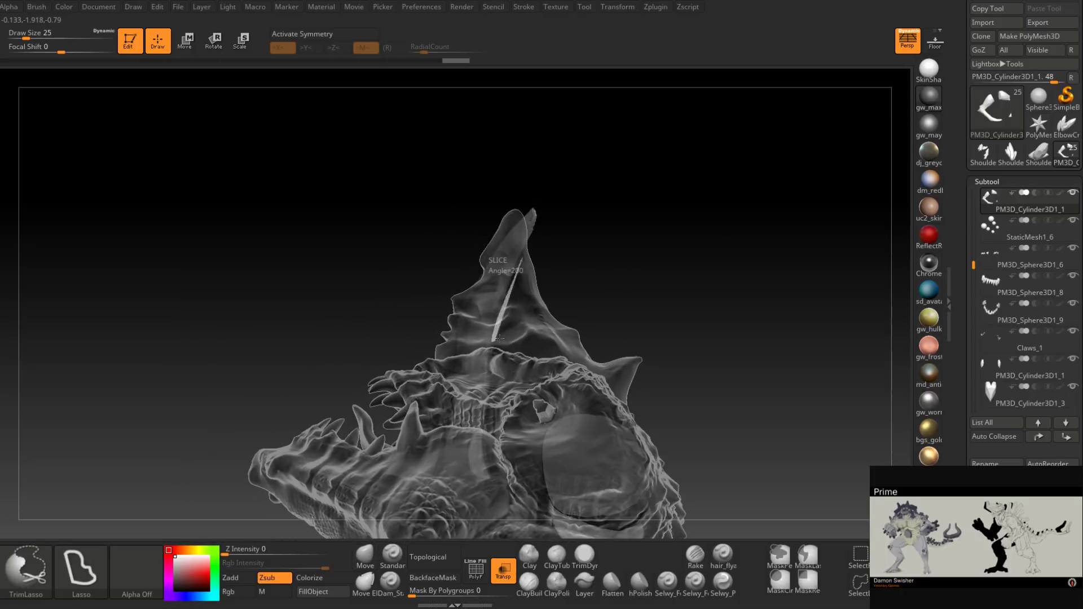
{"action": "left_click_drag", "start_coordinate": [578, 283], "coordinate": [580, 281], "text": "ctrl+shift"}
{"action": "mouse_move", "coordinate": [586, 265]}
{"action": "left_mouse_down"}
{"action": "mouse_move", "coordinate": [489, 278]}
{"action": "mouse_move", "coordinate": [550, 265]}
{"action": "mouse_move", "coordinate": [592, 293]}
{"action": "left_mouse_up"}
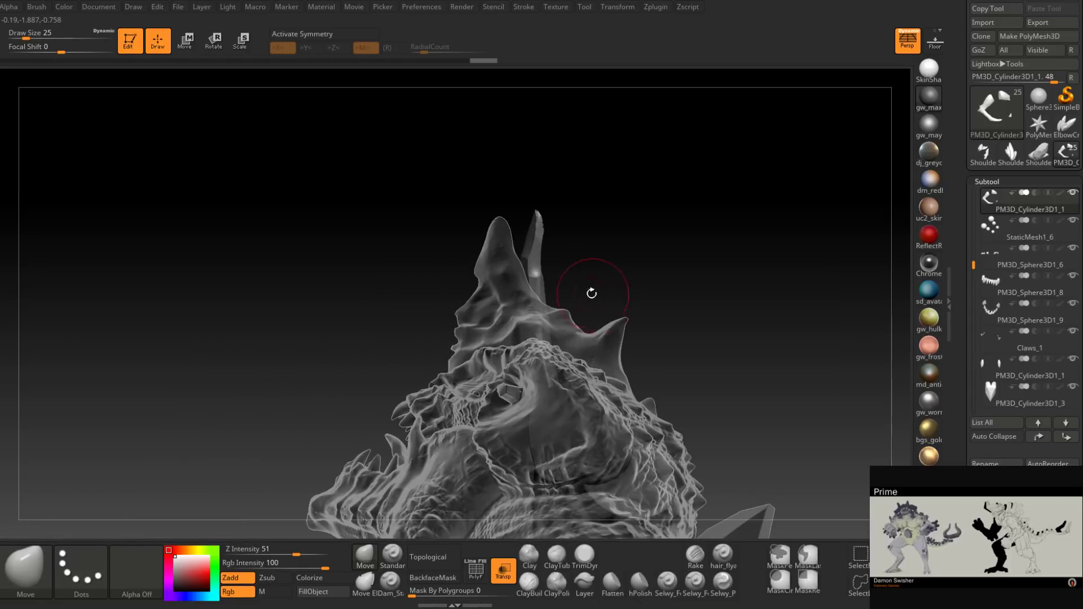
Step: Trim the front-facing edge of the horn from its tip down toward the bend, sharpening it into planes
{"action": "key", "text": "ctrl+shift"}
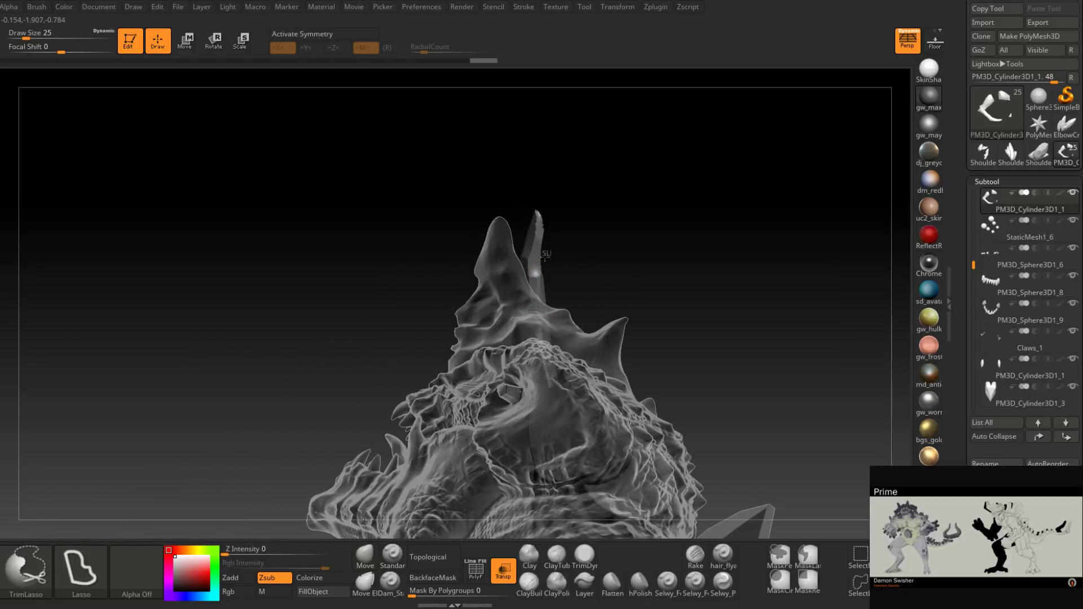
{"action": "mouse_move", "coordinate": [548, 309]}
{"action": "left_mouse_down", "text": "ctrl+shift"}
{"action": "mouse_move", "coordinate": [557, 272]}
{"action": "mouse_move", "coordinate": [523, 296]}
{"action": "mouse_move", "coordinate": [573, 317]}
{"action": "left_mouse_up", "text": "ctrl+shift"}
{"action": "key", "text": "ctrl+shift"}
{"action": "mouse_move", "coordinate": [555, 396]}
{"action": "left_mouse_down", "text": "ctrl+shift"}
{"action": "mouse_move", "coordinate": [616, 345]}
{"action": "mouse_move", "coordinate": [572, 389]}
{"action": "mouse_move", "coordinate": [584, 394]}
{"action": "mouse_move", "coordinate": [586, 316]}
{"action": "mouse_move", "coordinate": [624, 340]}
{"action": "mouse_move", "coordinate": [620, 353]}
{"action": "mouse_move", "coordinate": [547, 325]}
{"action": "mouse_move", "coordinate": [505, 285]}
{"action": "mouse_move", "coordinate": [456, 292]}
{"action": "mouse_move", "coordinate": [556, 295]}
{"action": "mouse_move", "coordinate": [489, 291]}
{"action": "mouse_move", "coordinate": [484, 312]}
{"action": "left_mouse_up", "text": "ctrl+shift"}
{"action": "key", "text": "ctrl+shift"}
{"action": "key", "text": "ctrl+shift"}
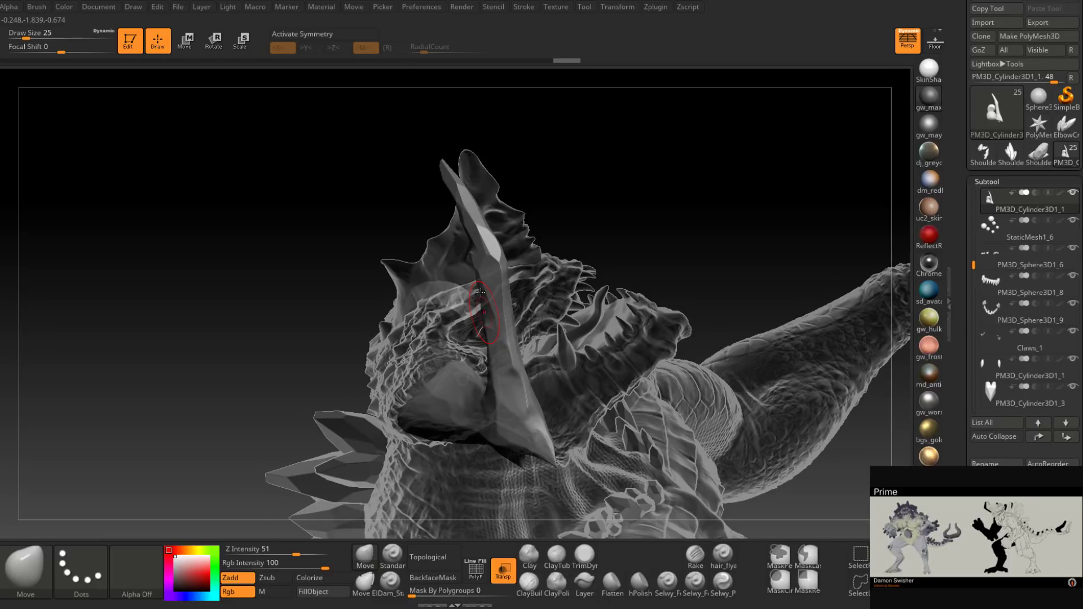
{"action": "mouse_move", "coordinate": [481, 291]}
{"action": "left_mouse_down"}
{"action": "mouse_move", "coordinate": [510, 293]}
{"action": "mouse_move", "coordinate": [542, 324]}
{"action": "mouse_move", "coordinate": [517, 290]}
{"action": "mouse_move", "coordinate": [527, 283]}
{"action": "mouse_move", "coordinate": [518, 295]}
{"action": "mouse_move", "coordinate": [488, 274]}
{"action": "mouse_move", "coordinate": [495, 232]}
{"action": "left_mouse_up"}
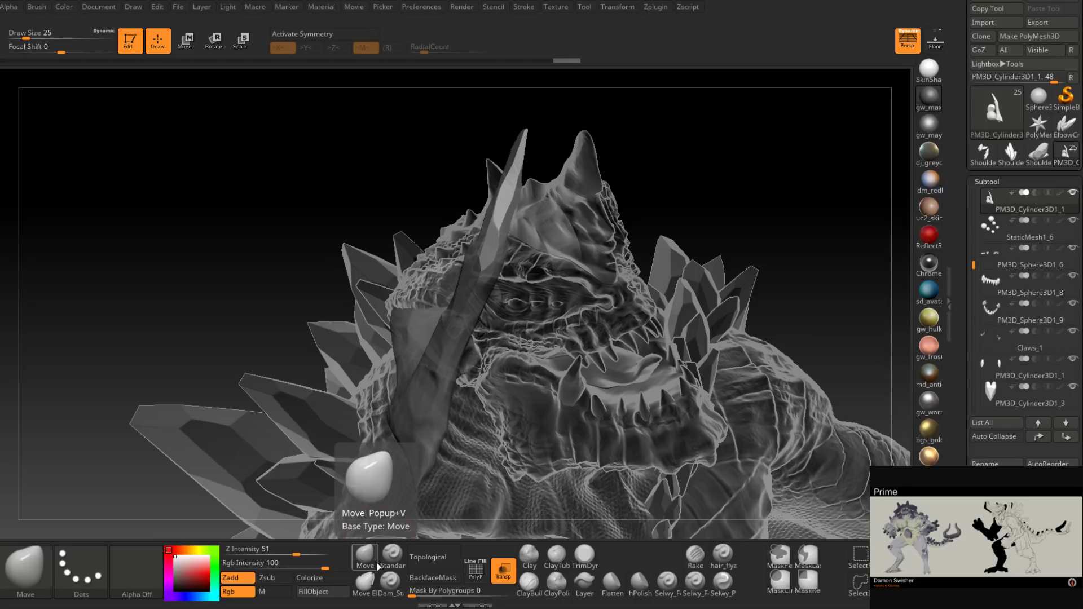
Step: Cut flat facets into the outer edge of the horn just below its tip from the rear view
{"action": "mouse_move", "coordinate": [361, 187]}
{"action": "left_mouse_down"}
{"action": "mouse_move", "coordinate": [703, 208]}
{"action": "mouse_move", "coordinate": [742, 302]}
{"action": "mouse_move", "coordinate": [619, 308]}
{"action": "mouse_move", "coordinate": [638, 302]}
{"action": "mouse_move", "coordinate": [600, 268]}
{"action": "mouse_move", "coordinate": [589, 236]}
{"action": "mouse_move", "coordinate": [658, 235]}
{"action": "mouse_move", "coordinate": [626, 177]}
{"action": "left_mouse_up"}
{"action": "key", "text": "ctrl+shift"}
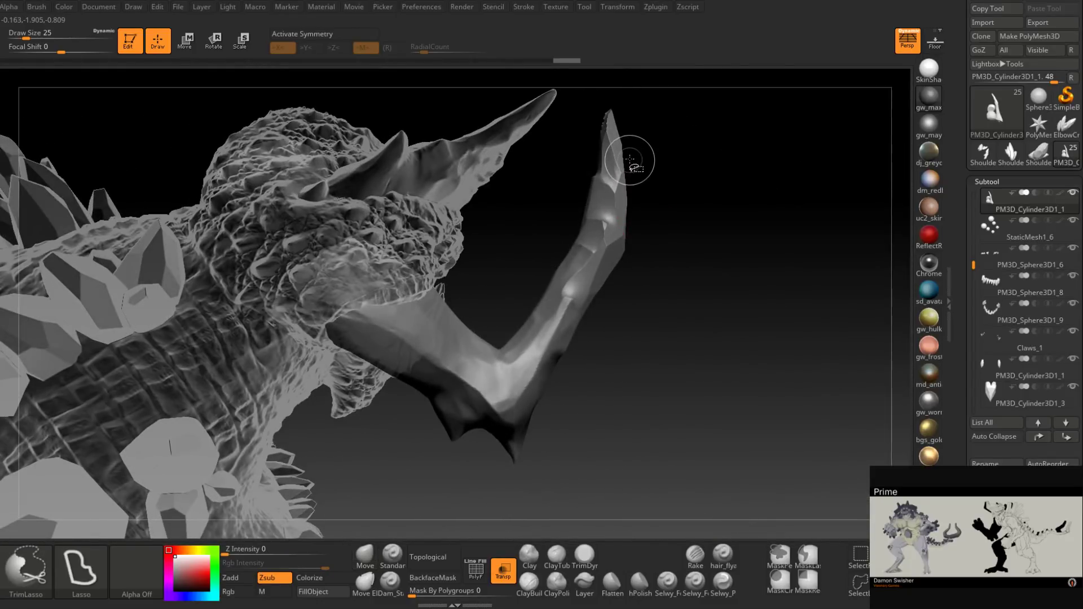
{"action": "left_click_drag", "start_coordinate": [657, 224], "coordinate": [625, 239], "text": "ctrl+shift"}
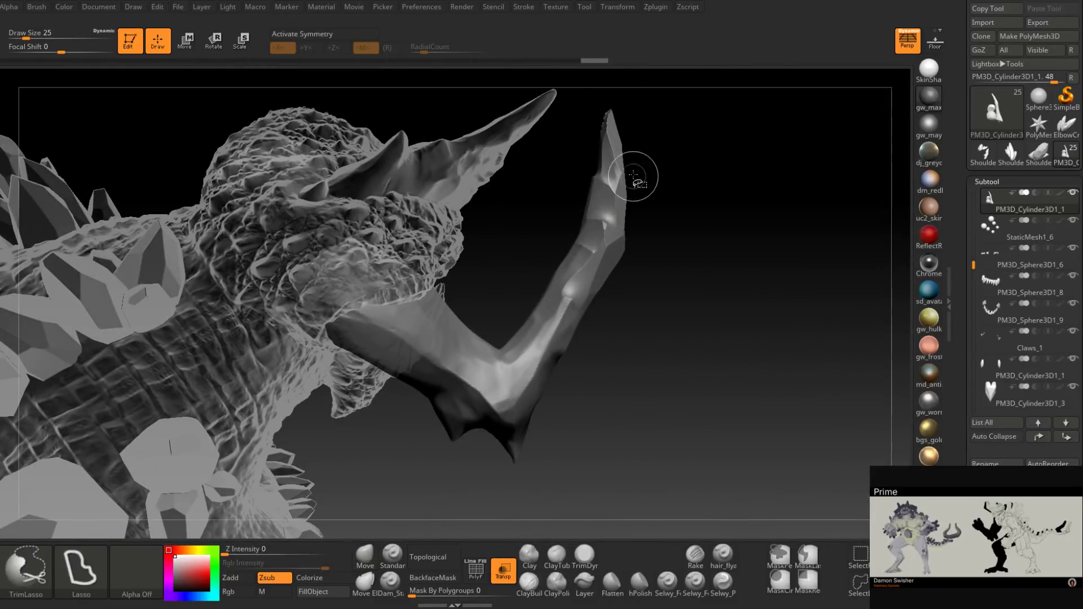
{"action": "mouse_move", "coordinate": [675, 210]}
{"action": "left_mouse_down"}
{"action": "mouse_move", "coordinate": [573, 217]}
{"action": "mouse_move", "coordinate": [664, 210]}
{"action": "mouse_move", "coordinate": [630, 220]}
{"action": "left_mouse_up"}
{"action": "key", "text": "ctrl+shift"}
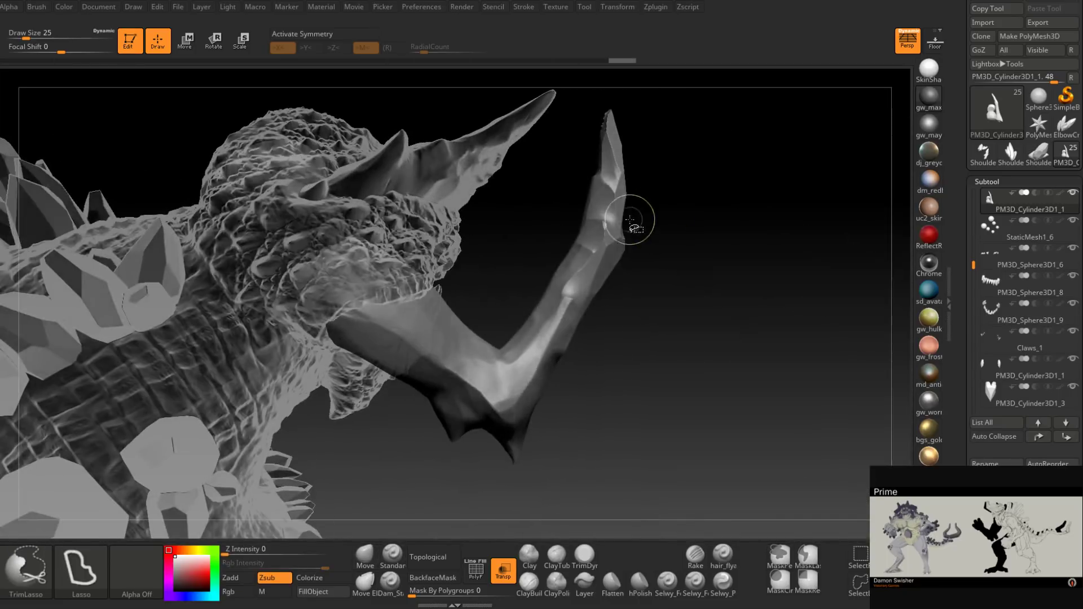
Step: Trim the horn's outer edge between the bend and mid-length into flat facets, quick-saving the project along the way
{"action": "mouse_move", "coordinate": [689, 204]}
{"action": "left_mouse_down"}
{"action": "mouse_move", "coordinate": [549, 239]}
{"action": "mouse_move", "coordinate": [670, 242]}
{"action": "mouse_move", "coordinate": [660, 230]}
{"action": "mouse_move", "coordinate": [627, 321]}
{"action": "mouse_move", "coordinate": [632, 271]}
{"action": "mouse_move", "coordinate": [617, 285]}
{"action": "mouse_move", "coordinate": [643, 309]}
{"action": "mouse_move", "coordinate": [618, 312]}
{"action": "mouse_move", "coordinate": [604, 287]}
{"action": "left_mouse_up"}
{"action": "key", "text": "ctrl+shift"}
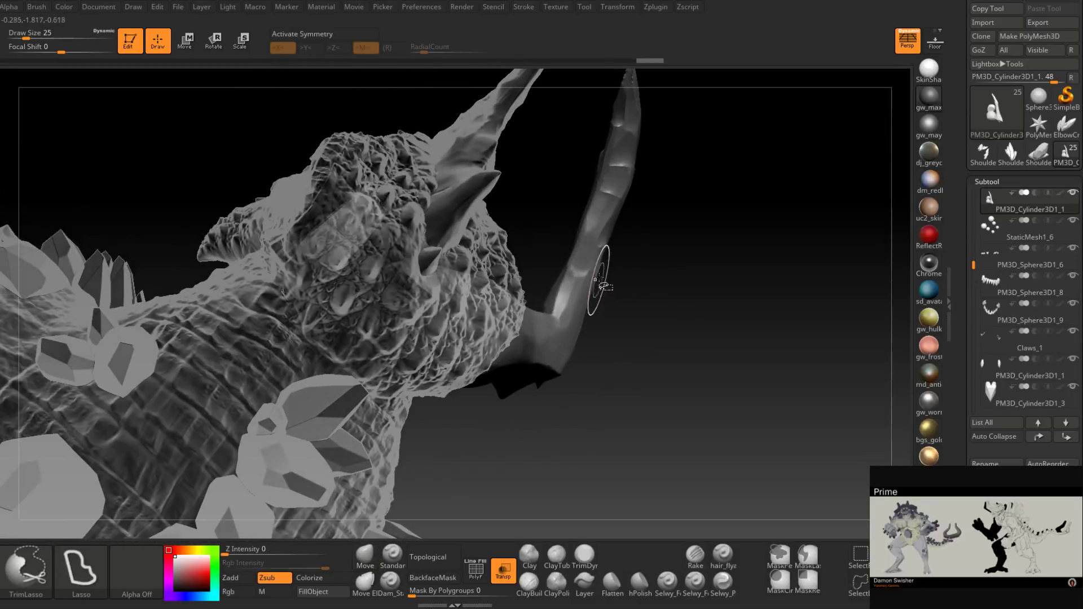
{"action": "mouse_move", "coordinate": [575, 339]}
{"action": "left_mouse_down", "text": "ctrl+shift"}
{"action": "mouse_move", "coordinate": [671, 282]}
{"action": "mouse_move", "coordinate": [621, 289]}
{"action": "mouse_move", "coordinate": [635, 267]}
{"action": "mouse_move", "coordinate": [626, 248]}
{"action": "mouse_move", "coordinate": [664, 260]}
{"action": "mouse_move", "coordinate": [677, 229]}
{"action": "left_mouse_up", "text": "ctrl+shift"}
{"action": "key", "text": "ctrl+shift"}
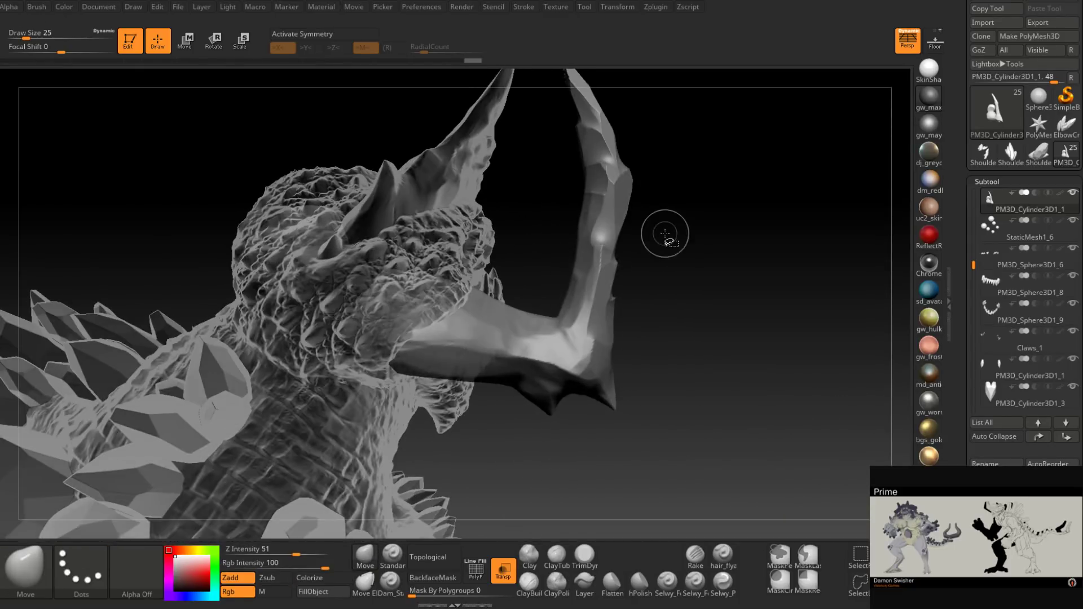
{"action": "key", "text": "ctrl+s"}
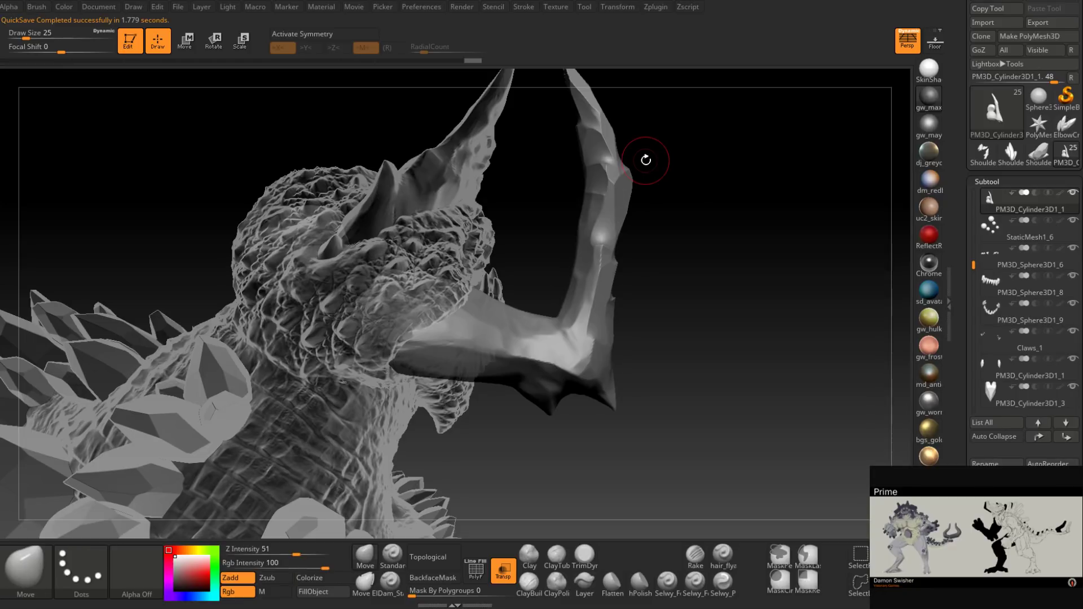
{"action": "left_click_drag", "start_coordinate": [686, 161], "coordinate": [684, 165], "text": "ctrl+shift"}
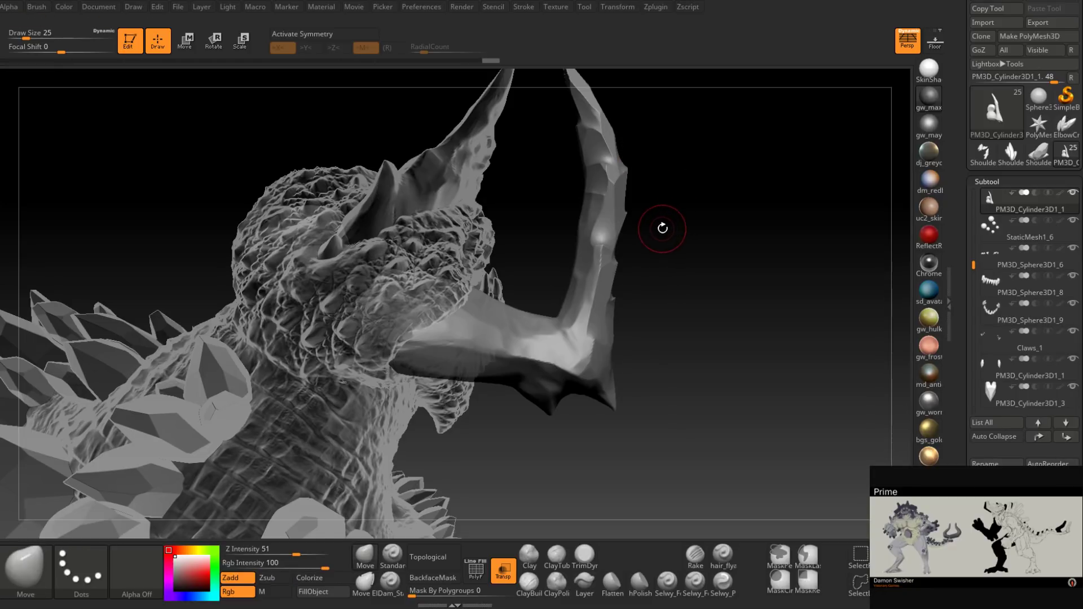
{"action": "mouse_move", "coordinate": [658, 230]}
{"action": "left_mouse_down"}
{"action": "mouse_move", "coordinate": [568, 240]}
{"action": "mouse_move", "coordinate": [641, 228]}
{"action": "left_mouse_up"}
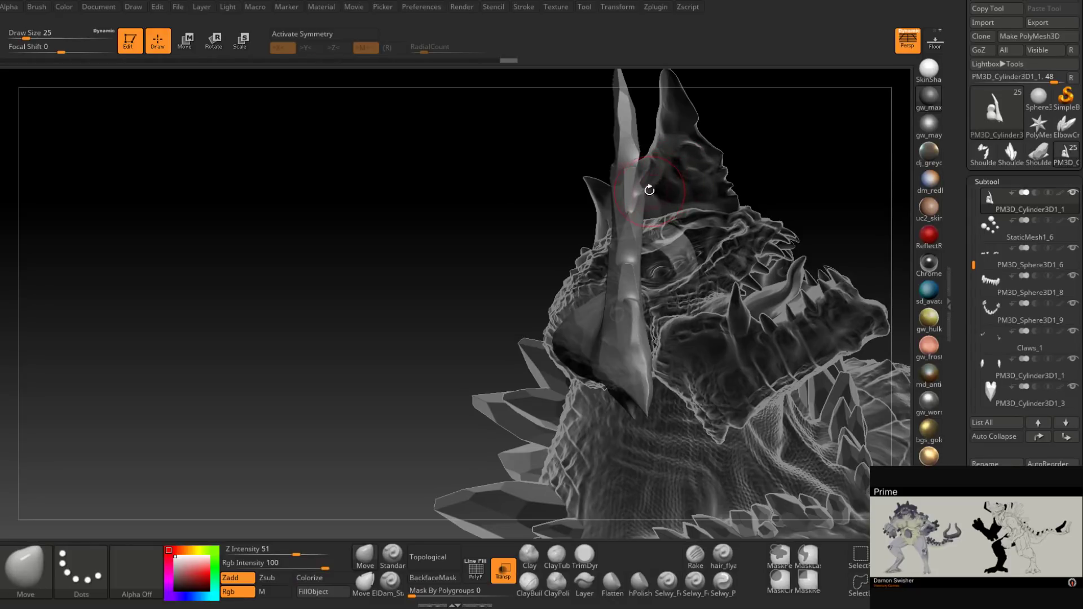
Step: Slice facets with TrimLasso into the middle of the horn's front-facing side, beside the creature's eye
{"action": "mouse_move", "coordinate": [647, 221]}
{"action": "right_mouse_down"}
{"action": "mouse_move", "coordinate": [623, 380]}
{"action": "mouse_move", "coordinate": [655, 172]}
{"action": "mouse_move", "coordinate": [662, 159]}
{"action": "mouse_move", "coordinate": [705, 163]}
{"action": "mouse_move", "coordinate": [700, 175]}
{"action": "mouse_move", "coordinate": [711, 182]}
{"action": "mouse_move", "coordinate": [677, 181]}
{"action": "mouse_move", "coordinate": [660, 200]}
{"action": "mouse_move", "coordinate": [671, 223]}
{"action": "mouse_move", "coordinate": [521, 237]}
{"action": "mouse_move", "coordinate": [625, 238]}
{"action": "mouse_move", "coordinate": [527, 240]}
{"action": "right_mouse_up"}
{"action": "key", "text": "ctrl+shift"}
{"action": "key", "text": "ctrl+shift"}
{"action": "key", "text": "ctrl+shift"}
{"action": "mouse_move", "coordinate": [627, 284]}
{"action": "right_mouse_down", "text": "alt"}
{"action": "mouse_move", "coordinate": [585, 274]}
{"action": "mouse_move", "coordinate": [580, 307]}
{"action": "mouse_move", "coordinate": [623, 273]}
{"action": "mouse_move", "coordinate": [627, 250]}
{"action": "right_mouse_up", "text": "alt"}
{"action": "left_click_drag", "start_coordinate": [596, 231], "coordinate": [602, 190], "text": "ctrl+shift"}
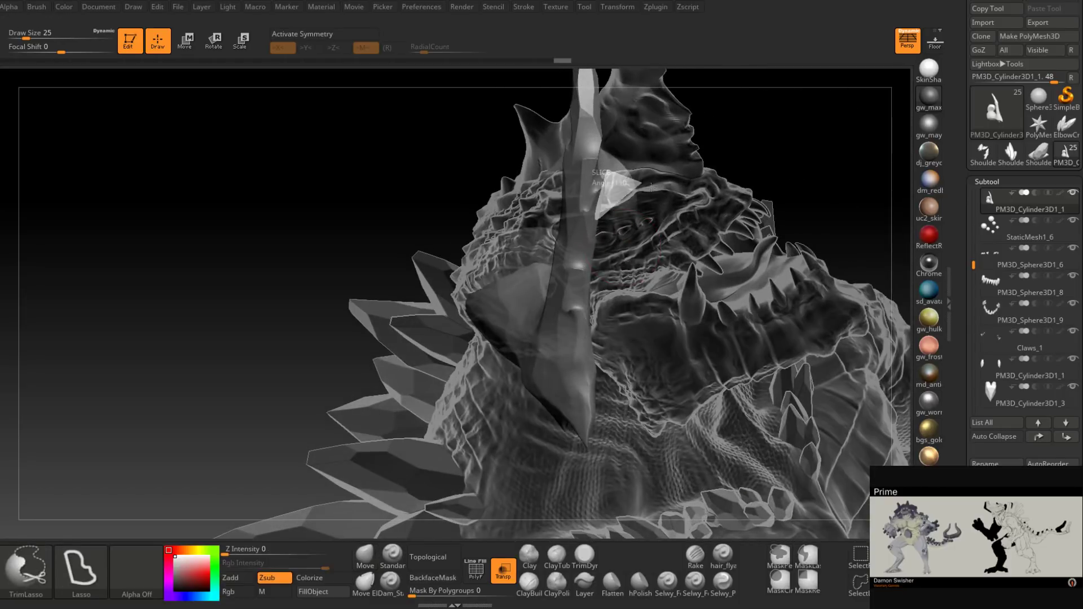
Step: Trim flat facets with TrimLasso into the inner edge of the bent side horn's shaft, just above the elbow
{"action": "mouse_move", "coordinate": [651, 187]}
{"action": "right_mouse_down"}
{"action": "mouse_move", "coordinate": [612, 184]}
{"action": "mouse_move", "coordinate": [556, 226]}
{"action": "mouse_move", "coordinate": [462, 234]}
{"action": "mouse_move", "coordinate": [610, 234]}
{"action": "mouse_move", "coordinate": [488, 224]}
{"action": "mouse_move", "coordinate": [503, 219]}
{"action": "right_mouse_up"}
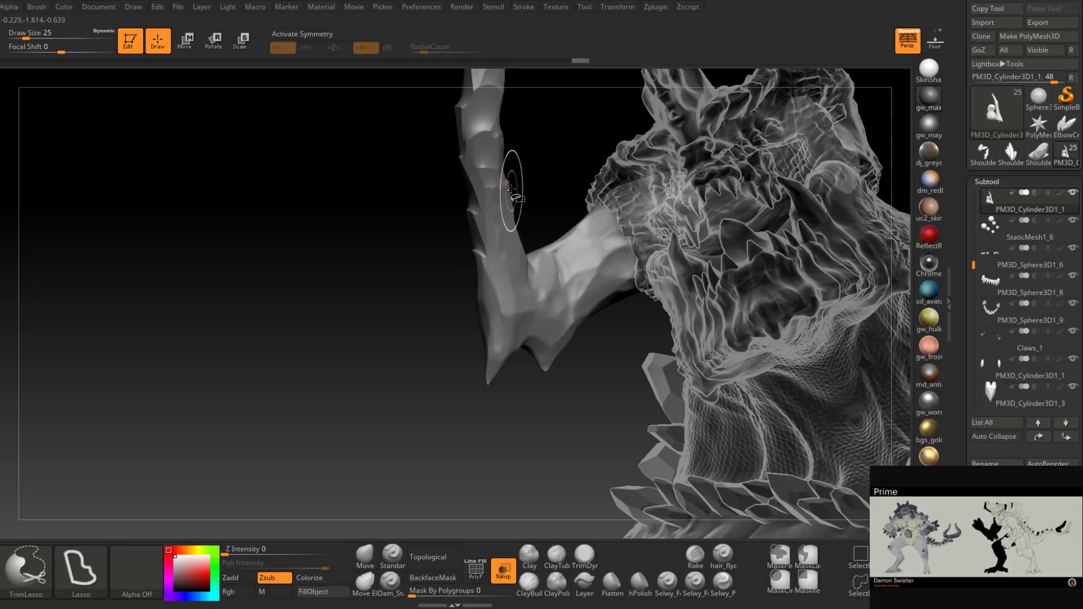
{"action": "mouse_move", "coordinate": [559, 187]}
{"action": "right_mouse_down"}
{"action": "mouse_move", "coordinate": [484, 183]}
{"action": "mouse_move", "coordinate": [497, 178]}
{"action": "right_mouse_up"}
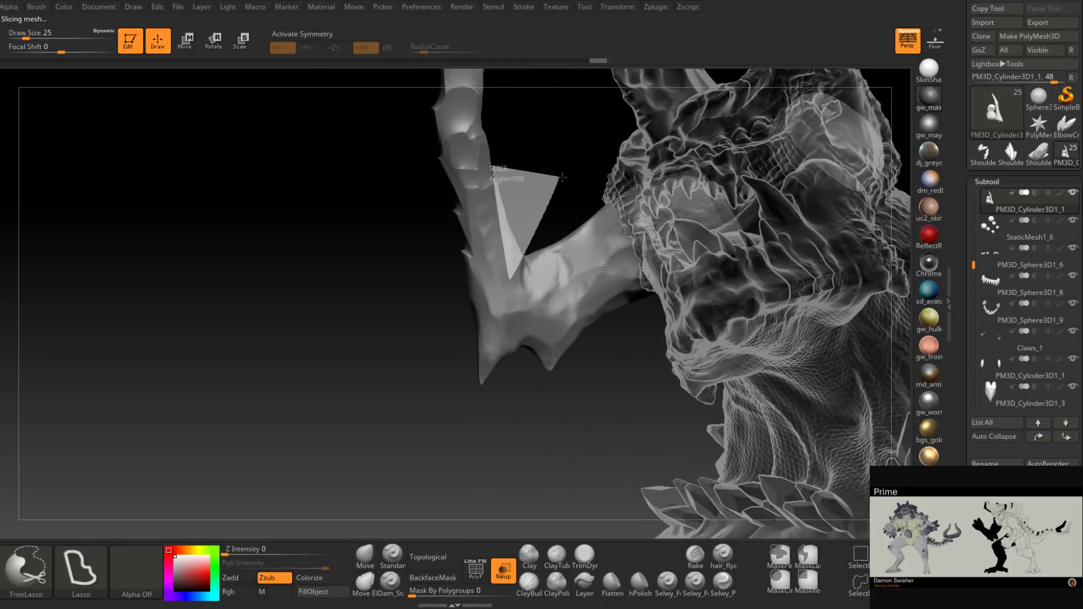
{"action": "mouse_move", "coordinate": [529, 263]}
{"action": "right_mouse_down"}
{"action": "mouse_move", "coordinate": [544, 222]}
{"action": "mouse_move", "coordinate": [531, 154]}
{"action": "mouse_move", "coordinate": [553, 178]}
{"action": "mouse_move", "coordinate": [532, 169]}
{"action": "mouse_move", "coordinate": [552, 146]}
{"action": "mouse_move", "coordinate": [417, 220]}
{"action": "mouse_move", "coordinate": [356, 218]}
{"action": "mouse_move", "coordinate": [435, 235]}
{"action": "mouse_move", "coordinate": [381, 274]}
{"action": "mouse_move", "coordinate": [373, 227]}
{"action": "right_mouse_up"}
{"action": "key", "text": "ctrl+shift"}
{"action": "key", "text": "ctrl+shift"}
{"action": "key", "text": "ctrl+shift"}
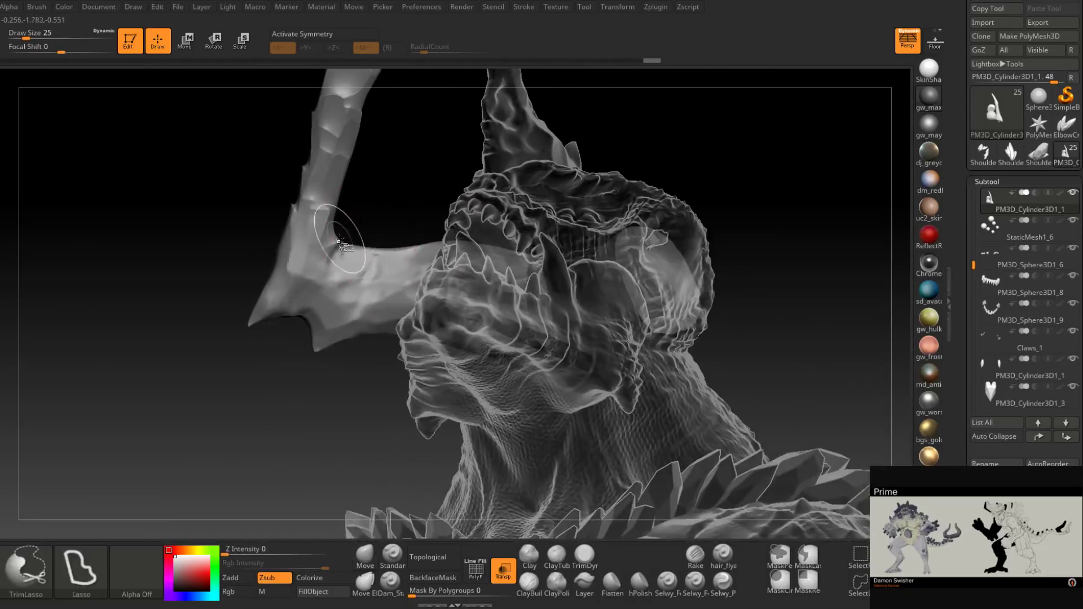
{"action": "left_click_drag", "start_coordinate": [342, 230], "coordinate": [345, 242], "text": "shift"}
Step: Shave the outer edge of the horn's shaft just above the elbow spike with short lasso trims
{"action": "mouse_move", "coordinate": [340, 267]}
{"action": "right_mouse_down"}
{"action": "mouse_move", "coordinate": [331, 249]}
{"action": "mouse_move", "coordinate": [435, 249]}
{"action": "mouse_move", "coordinate": [409, 227]}
{"action": "right_mouse_up"}
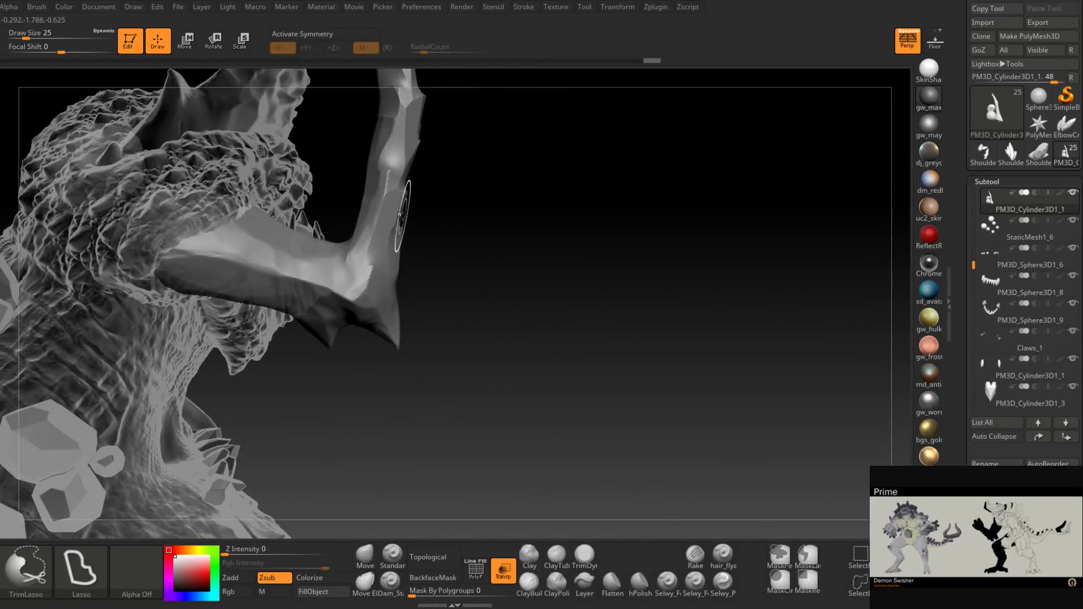
{"action": "left_click_drag", "start_coordinate": [418, 256], "coordinate": [413, 59], "text": "ctrl+shift"}
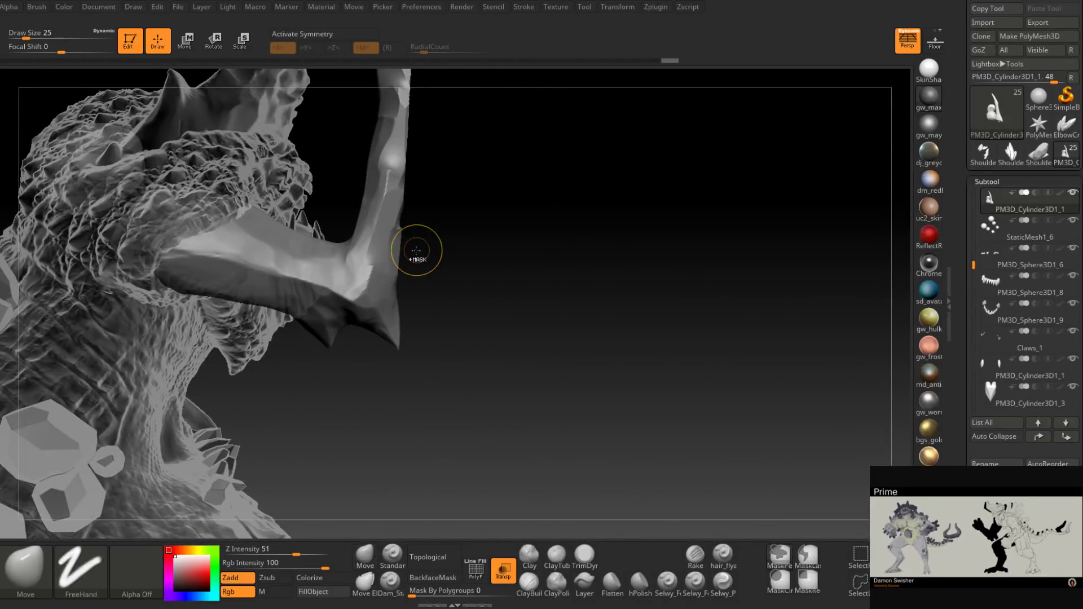
{"action": "right_click_drag", "start_coordinate": [415, 251], "coordinate": [407, 233]}
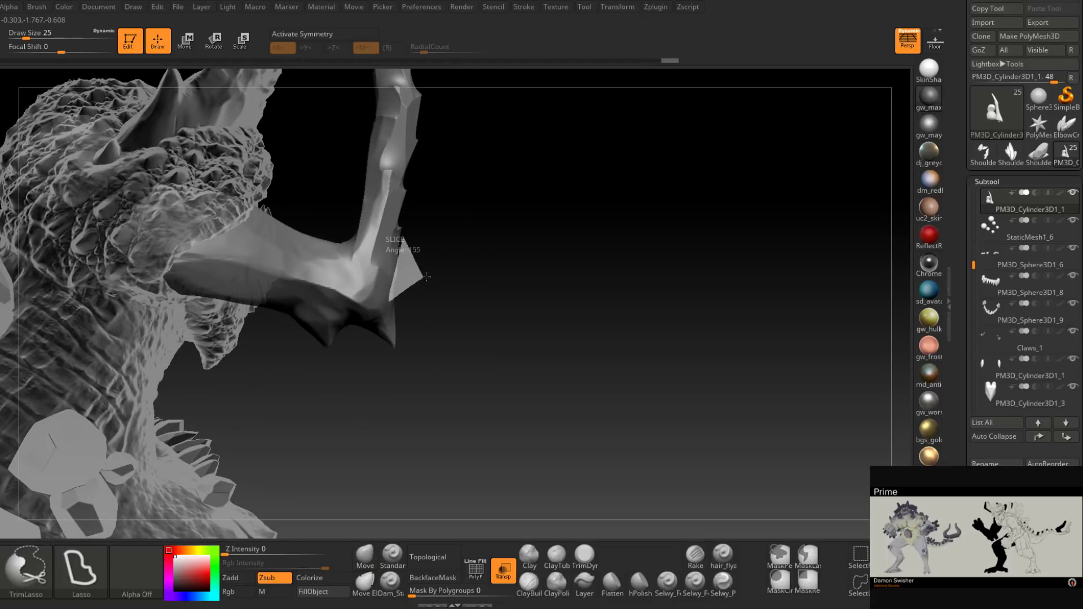
{"action": "left_click_drag", "start_coordinate": [427, 276], "coordinate": [429, 275], "text": "ctrl+shift"}
{"action": "mouse_move", "coordinate": [442, 266]}
{"action": "right_mouse_down"}
{"action": "mouse_move", "coordinate": [411, 297]}
{"action": "mouse_move", "coordinate": [372, 308]}
{"action": "mouse_move", "coordinate": [413, 233]}
{"action": "right_mouse_up"}
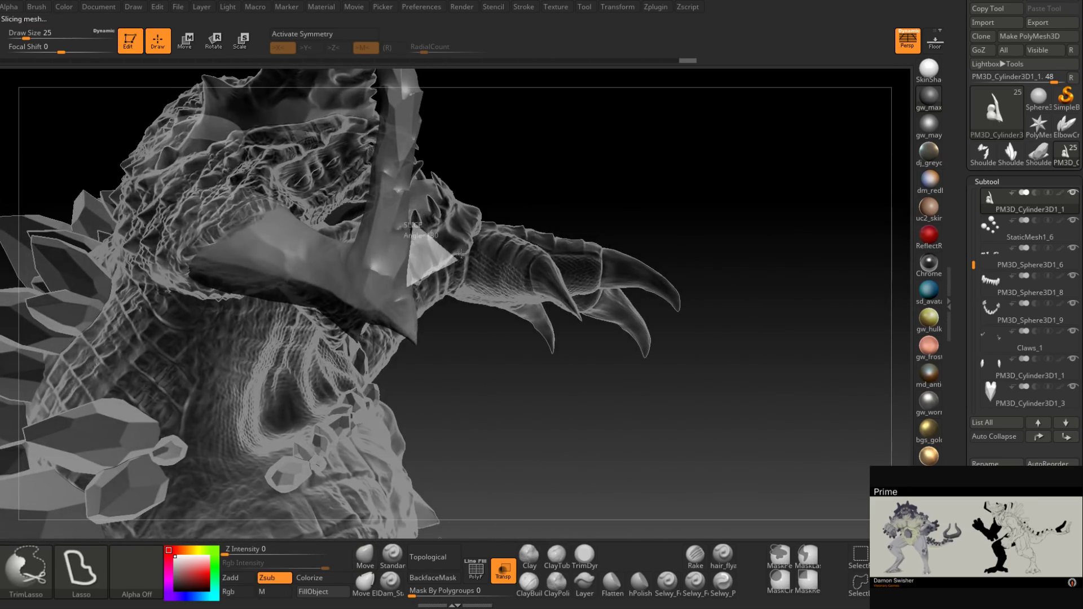
{"action": "mouse_move", "coordinate": [411, 287]}
{"action": "right_mouse_down"}
{"action": "mouse_move", "coordinate": [389, 333]}
{"action": "mouse_move", "coordinate": [415, 288]}
{"action": "right_mouse_up"}
{"action": "key", "text": "ctrl+shift"}
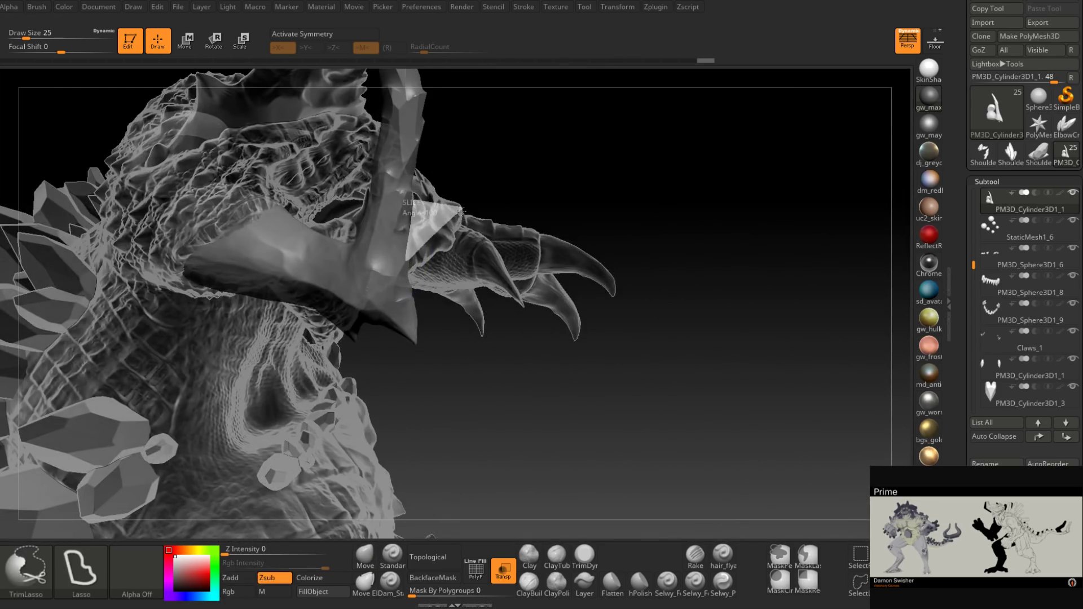
{"action": "mouse_move", "coordinate": [461, 210]}
{"action": "right_mouse_down"}
{"action": "mouse_move", "coordinate": [375, 245]}
{"action": "mouse_move", "coordinate": [370, 271]}
{"action": "mouse_move", "coordinate": [395, 278]}
{"action": "mouse_move", "coordinate": [375, 297]}
{"action": "mouse_move", "coordinate": [438, 259]}
{"action": "mouse_move", "coordinate": [410, 292]}
{"action": "right_mouse_up"}
{"action": "key", "text": "ctrl+shift"}
{"action": "left_click_drag", "start_coordinate": [470, 243], "coordinate": [470, 242], "text": "ctrl+shift"}
{"action": "mouse_move", "coordinate": [469, 251]}
{"action": "right_mouse_down"}
{"action": "mouse_move", "coordinate": [438, 302]}
{"action": "mouse_move", "coordinate": [363, 286]}
{"action": "right_mouse_up"}
Step: Trim the upper edge of the horn's base segment from the head to the inner corner of the bend
{"action": "key", "text": "ctrl+shift"}
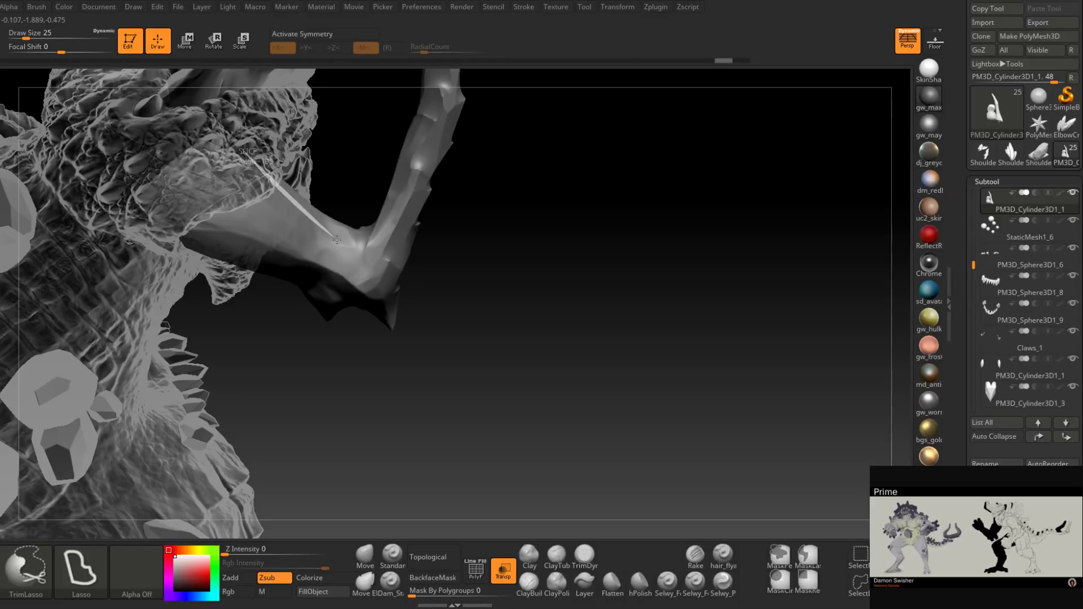
{"action": "left_click_drag", "start_coordinate": [365, 193], "coordinate": [371, 158], "text": "ctrl+shift"}
{"action": "mouse_move", "coordinate": [346, 229]}
{"action": "right_mouse_down"}
{"action": "mouse_move", "coordinate": [346, 169]}
{"action": "mouse_move", "coordinate": [327, 252]}
{"action": "mouse_move", "coordinate": [254, 270]}
{"action": "right_mouse_up"}
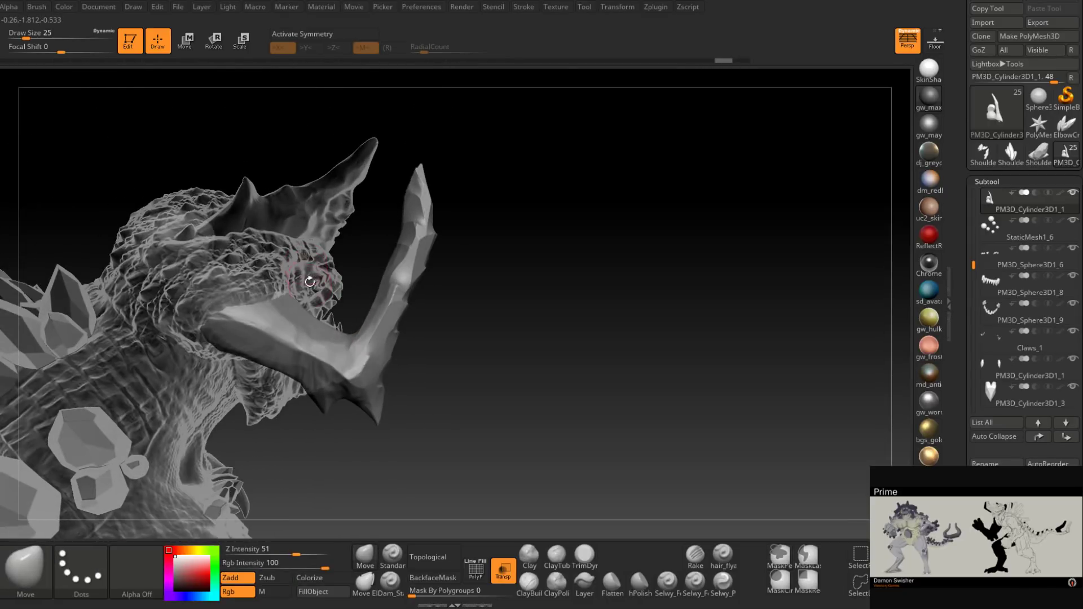
{"action": "key", "text": "ctrl+shift"}
{"action": "left_click_drag", "start_coordinate": [316, 302], "coordinate": [330, 261], "text": "ctrl+shift"}
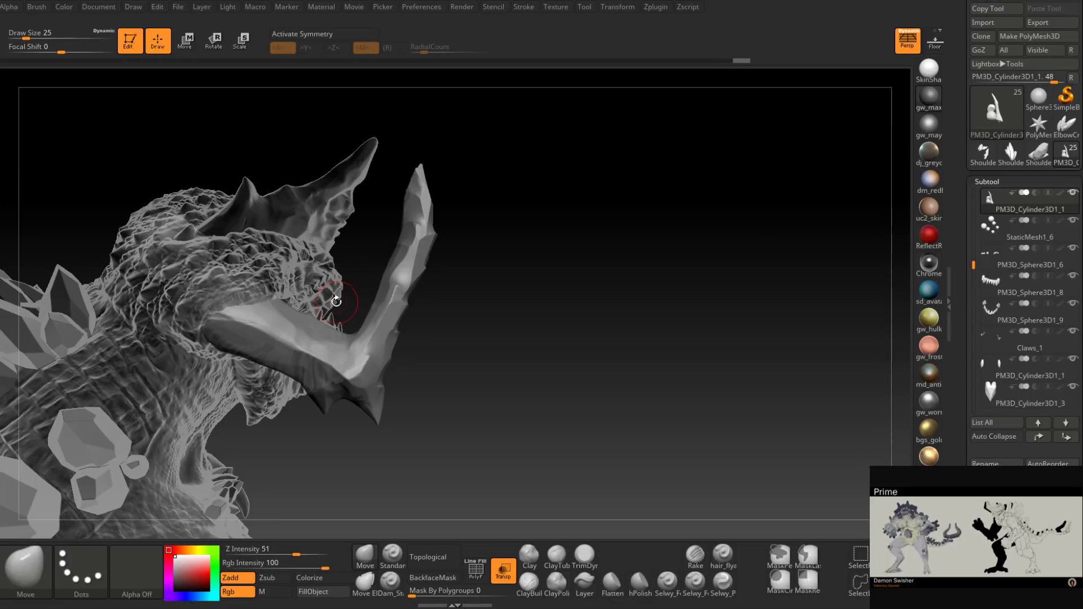
{"action": "right_click_drag", "start_coordinate": [337, 296], "coordinate": [323, 327]}
{"action": "key", "text": "ctrl+shift"}
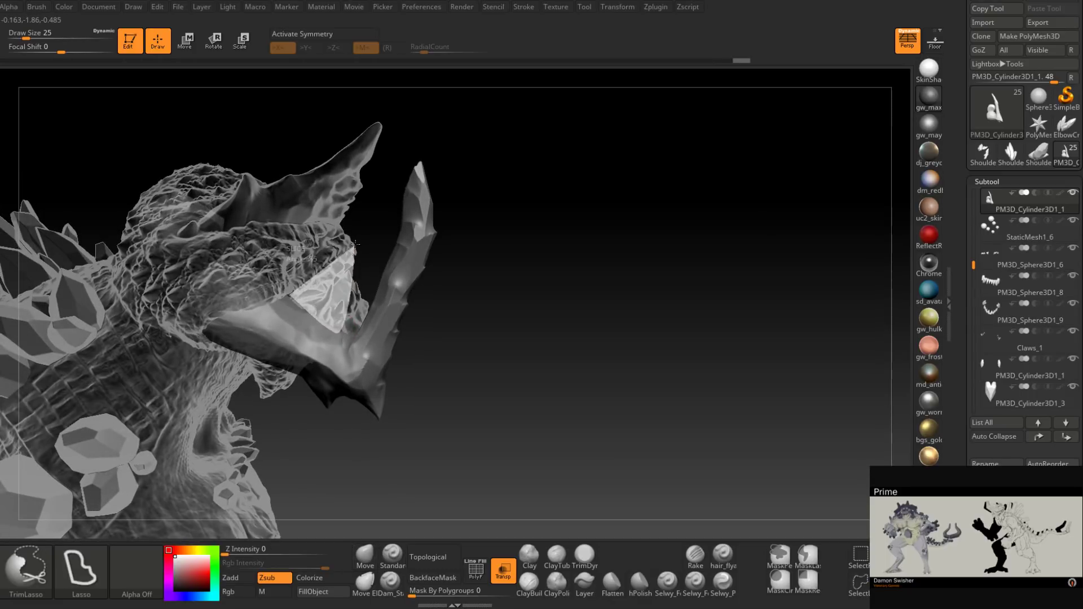
{"action": "left_click_drag", "start_coordinate": [318, 227], "coordinate": [285, 291]}
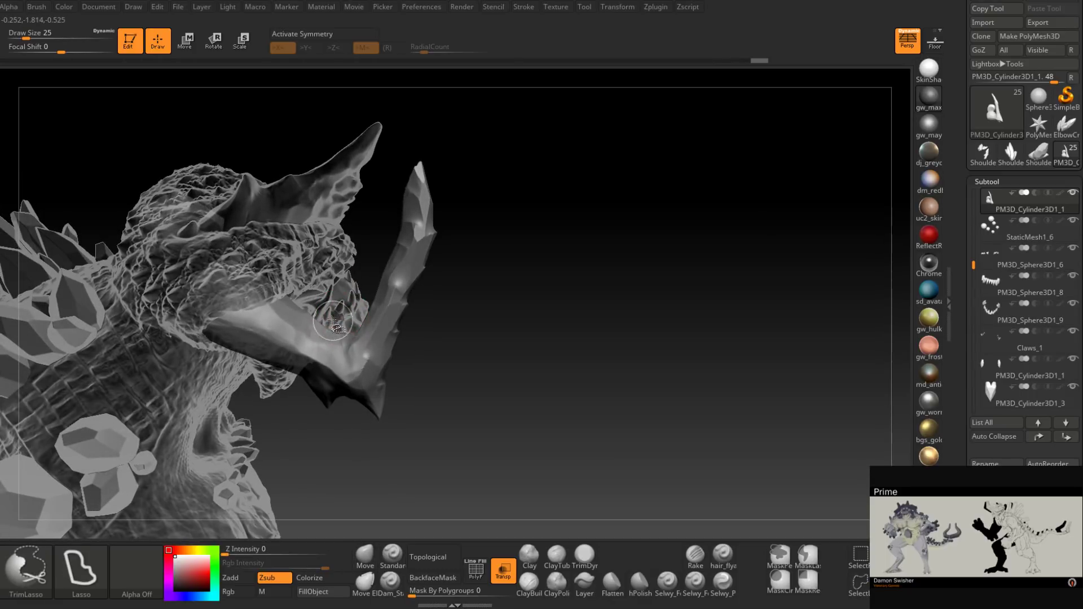
{"action": "left_click_drag", "start_coordinate": [374, 275], "coordinate": [383, 285]}
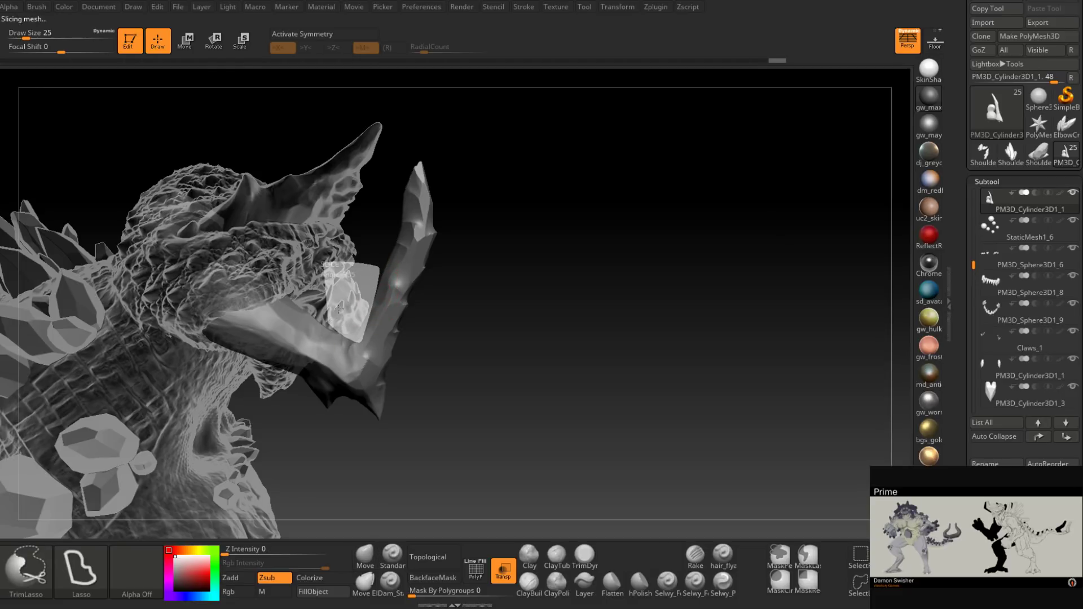
Step: Cut angular planes into the upper side and the underside of the horn's base segment
{"action": "mouse_move", "coordinate": [372, 340]}
{"action": "right_mouse_down"}
{"action": "mouse_move", "coordinate": [435, 361]}
{"action": "mouse_move", "coordinate": [374, 345]}
{"action": "mouse_move", "coordinate": [318, 281]}
{"action": "mouse_move", "coordinate": [273, 326]}
{"action": "mouse_move", "coordinate": [327, 358]}
{"action": "mouse_move", "coordinate": [344, 388]}
{"action": "mouse_move", "coordinate": [358, 280]}
{"action": "mouse_move", "coordinate": [271, 327]}
{"action": "right_mouse_up"}
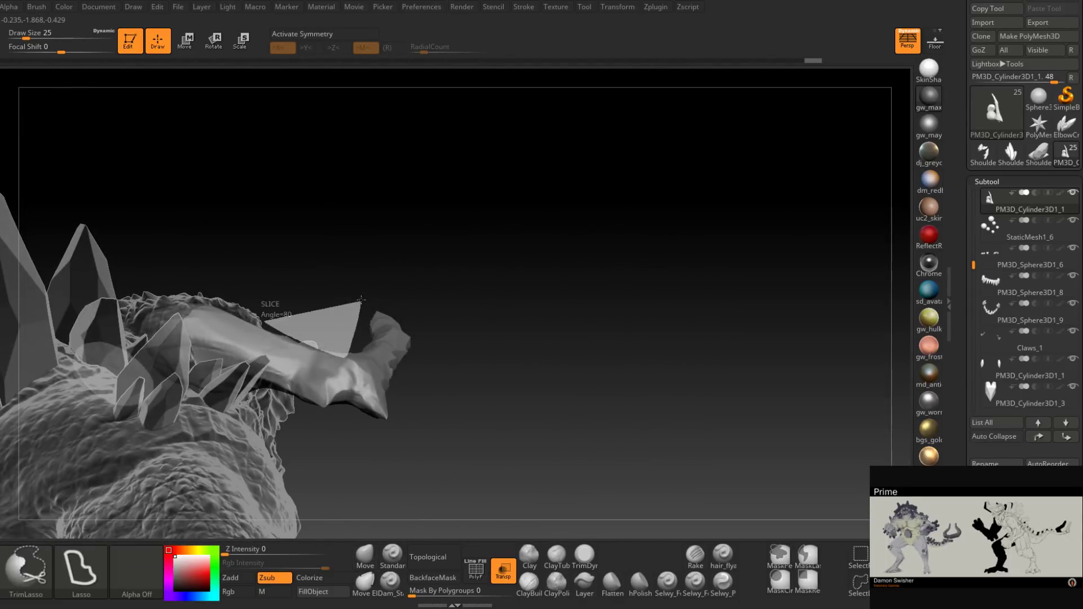
{"action": "left_click_drag", "start_coordinate": [361, 300], "coordinate": [349, 294], "text": "ctrl+shift"}
{"action": "mouse_move", "coordinate": [349, 299]}
{"action": "right_mouse_down"}
{"action": "mouse_move", "coordinate": [351, 316]}
{"action": "mouse_move", "coordinate": [370, 271]}
{"action": "mouse_move", "coordinate": [358, 254]}
{"action": "mouse_move", "coordinate": [350, 340]}
{"action": "mouse_move", "coordinate": [336, 305]}
{"action": "mouse_move", "coordinate": [300, 291]}
{"action": "mouse_move", "coordinate": [333, 279]}
{"action": "mouse_move", "coordinate": [238, 307]}
{"action": "mouse_move", "coordinate": [218, 325]}
{"action": "right_mouse_up"}
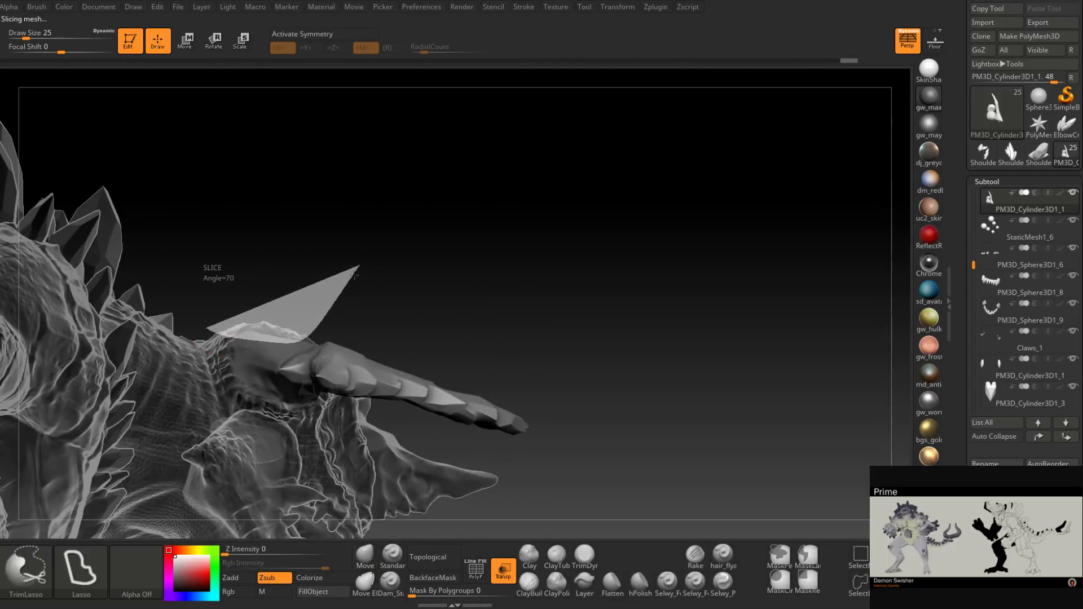
{"action": "mouse_move", "coordinate": [354, 275]}
{"action": "right_mouse_down"}
{"action": "mouse_move", "coordinate": [355, 255]}
{"action": "mouse_move", "coordinate": [311, 294]}
{"action": "right_mouse_up"}
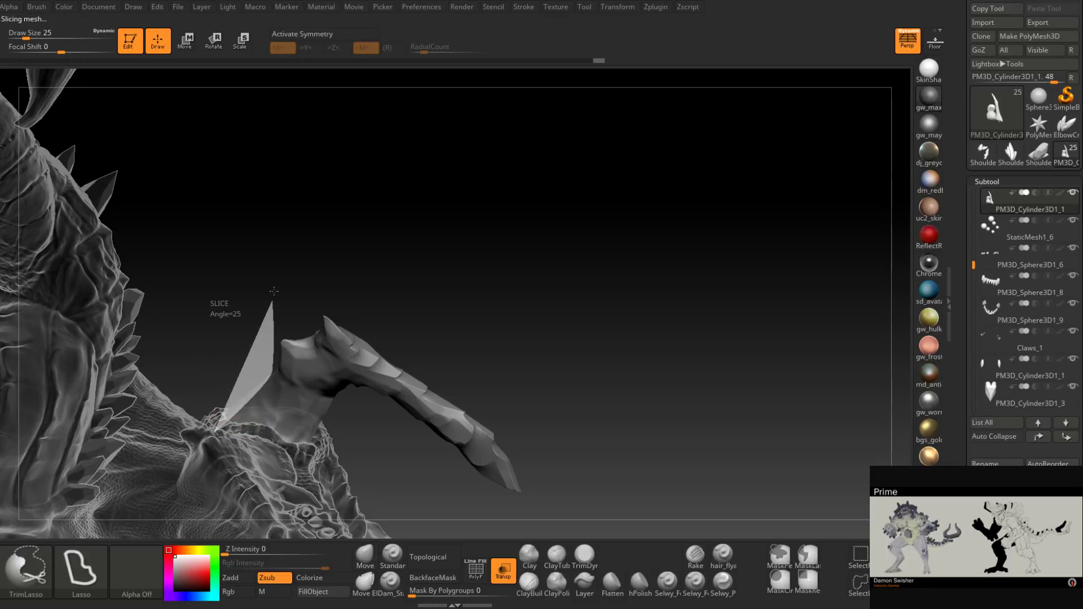
{"action": "right_click_drag", "start_coordinate": [274, 292], "coordinate": [284, 309]}
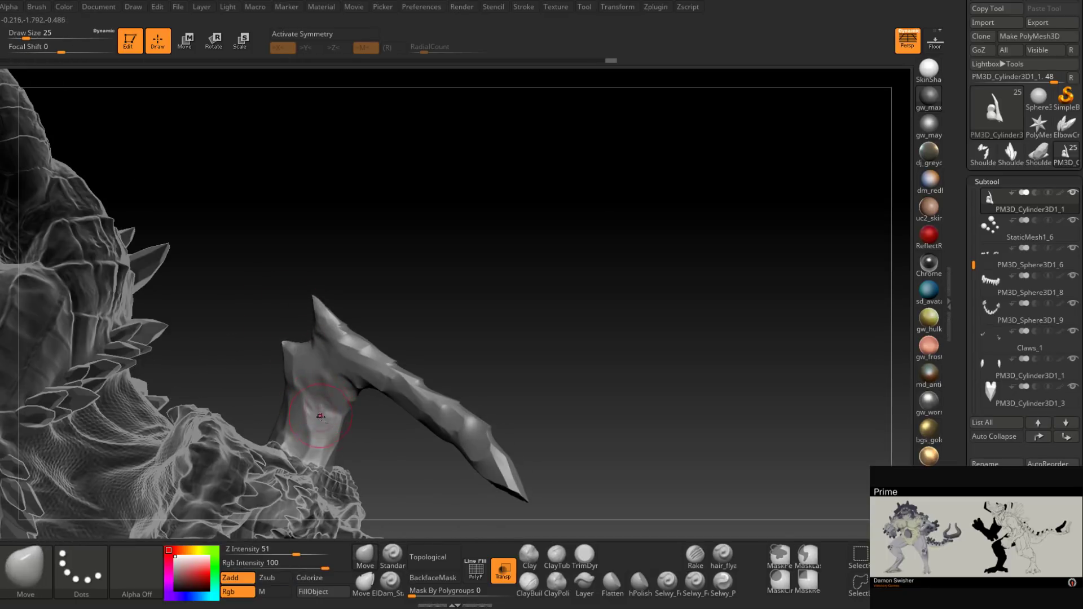
Step: Trim the spiked outer side of the horn's base segment between the head and the elbow spikes
{"action": "mouse_move", "coordinate": [321, 416]}
{"action": "right_mouse_down"}
{"action": "mouse_move", "coordinate": [352, 303]}
{"action": "mouse_move", "coordinate": [392, 290]}
{"action": "mouse_move", "coordinate": [346, 338]}
{"action": "mouse_move", "coordinate": [339, 277]}
{"action": "right_mouse_up"}
{"action": "key", "text": "ctrl+shift"}
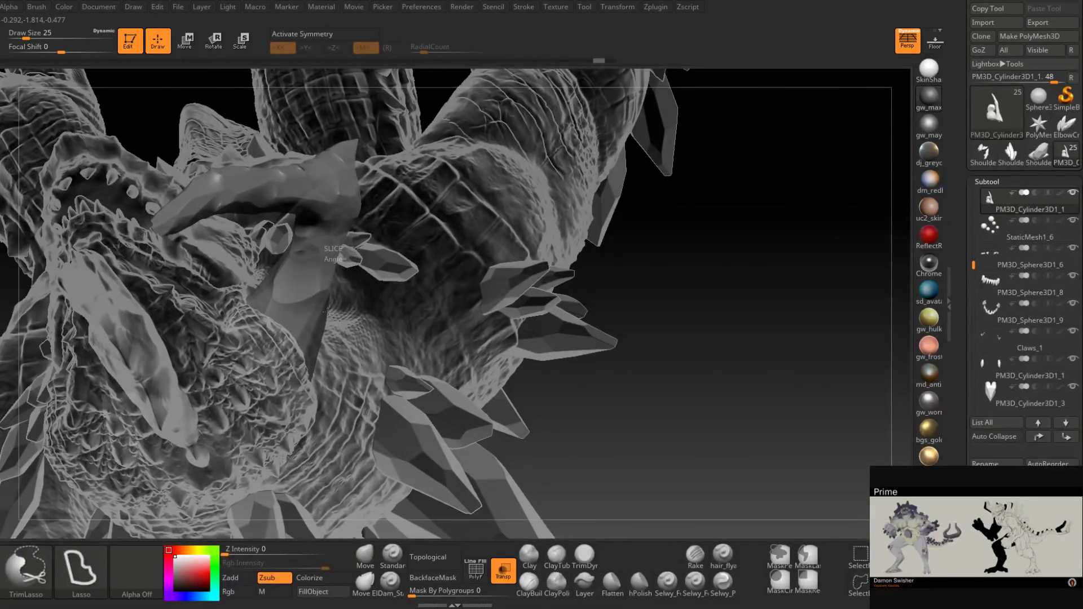
{"action": "right_click_drag", "start_coordinate": [349, 286], "coordinate": [357, 247]}
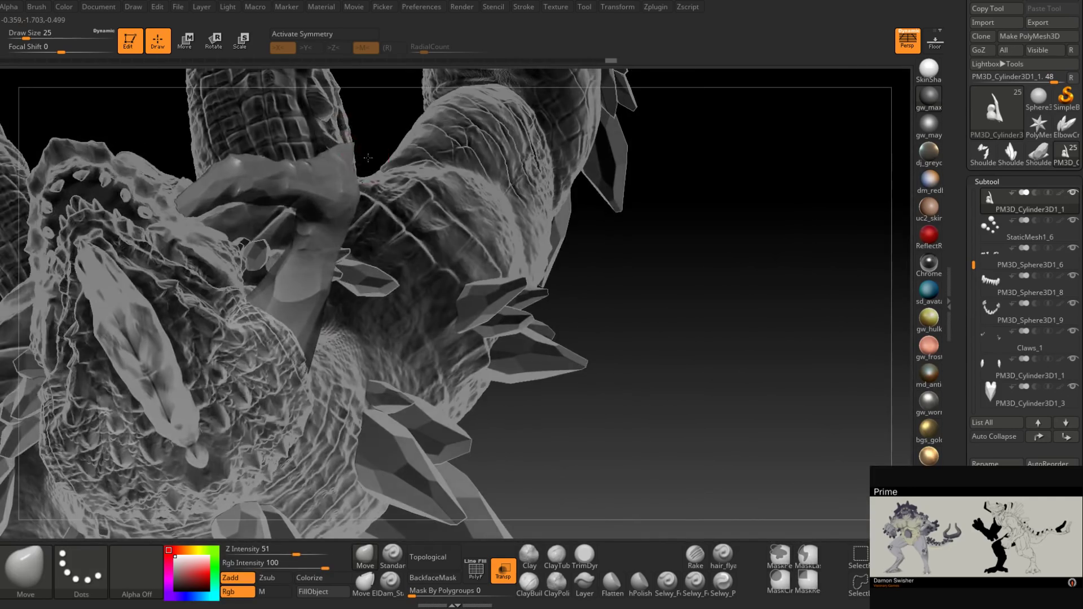
{"action": "key", "text": "ctrl+shift"}
{"action": "mouse_move", "coordinate": [367, 158]}
{"action": "right_mouse_down"}
{"action": "mouse_move", "coordinate": [361, 170]}
{"action": "mouse_move", "coordinate": [409, 174]}
{"action": "mouse_move", "coordinate": [357, 193]}
{"action": "right_mouse_up"}
{"action": "key", "text": "ctrl+shift"}
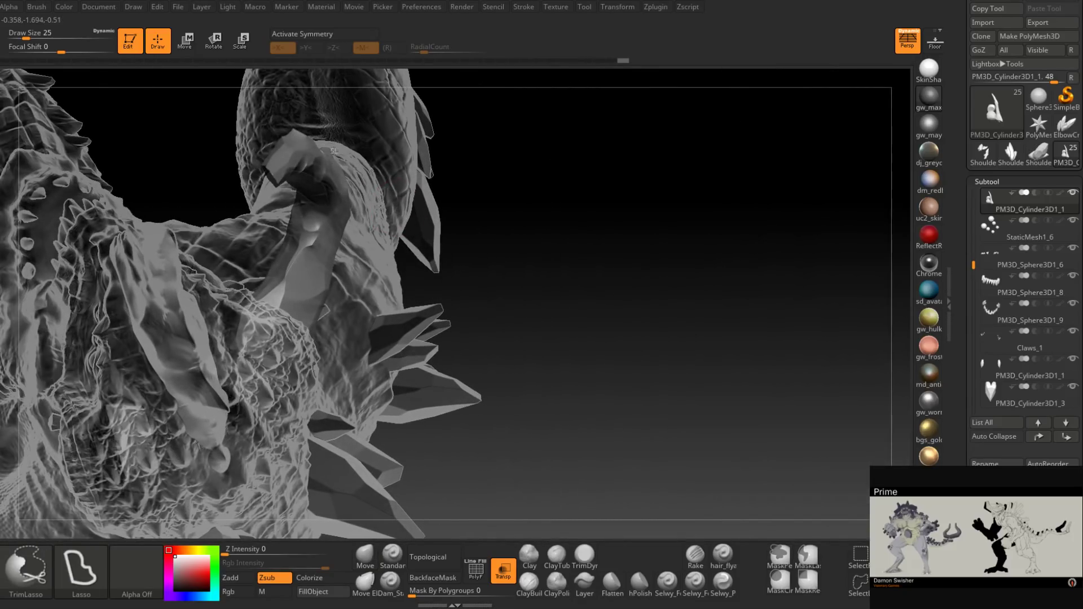
{"action": "mouse_move", "coordinate": [424, 142]}
{"action": "right_mouse_down"}
{"action": "mouse_move", "coordinate": [342, 129]}
{"action": "mouse_move", "coordinate": [365, 138]}
{"action": "mouse_move", "coordinate": [361, 232]}
{"action": "mouse_move", "coordinate": [326, 259]}
{"action": "right_mouse_up"}
{"action": "key", "text": "ctrl+shift"}
{"action": "mouse_move", "coordinate": [415, 231]}
{"action": "right_mouse_down"}
{"action": "mouse_move", "coordinate": [372, 209]}
{"action": "mouse_move", "coordinate": [338, 225]}
{"action": "right_mouse_up"}
{"action": "key", "text": "ctrl+shift"}
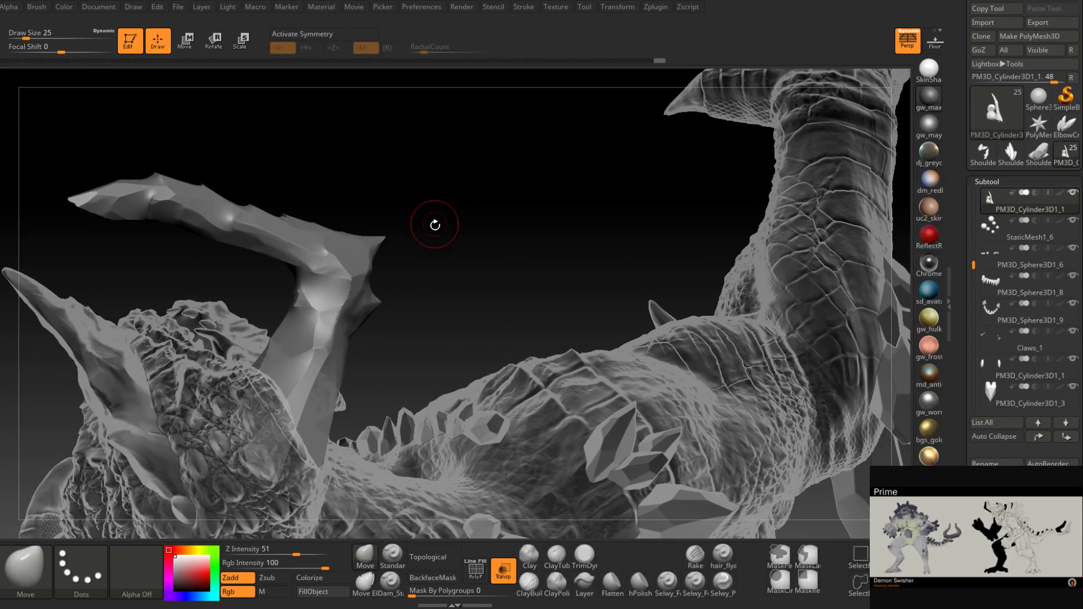
Step: Slice a flat plane along the rear of the horn's base segment where it leads into the elbow
{"action": "mouse_move", "coordinate": [435, 224]}
{"action": "right_mouse_down"}
{"action": "mouse_move", "coordinate": [327, 345]}
{"action": "mouse_move", "coordinate": [388, 247]}
{"action": "mouse_move", "coordinate": [409, 349]}
{"action": "mouse_move", "coordinate": [411, 284]}
{"action": "mouse_move", "coordinate": [339, 296]}
{"action": "right_mouse_up"}
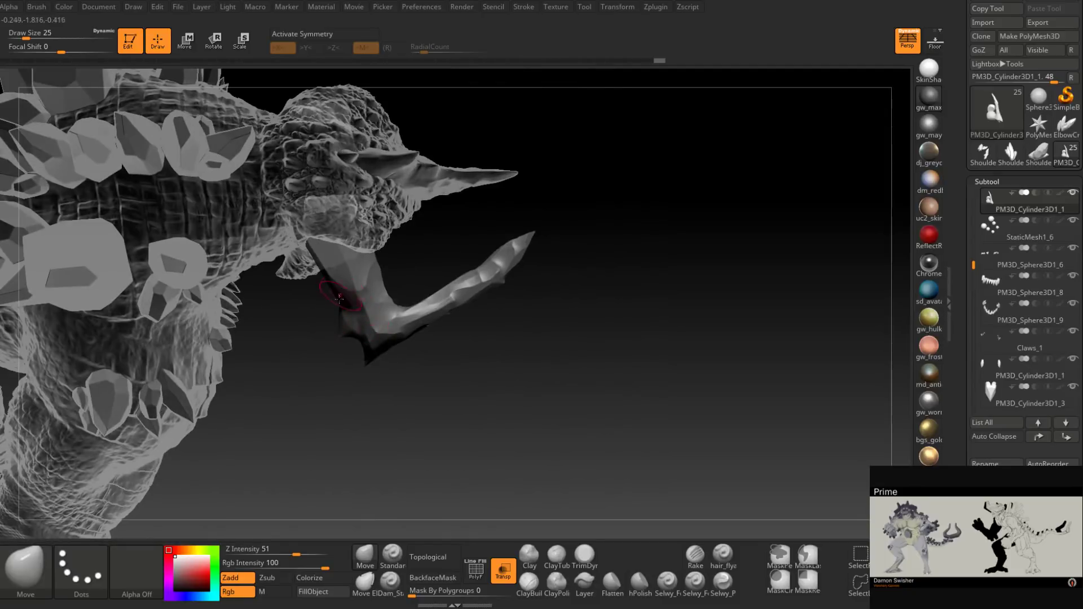
{"action": "mouse_move", "coordinate": [343, 346]}
{"action": "right_mouse_down"}
{"action": "mouse_move", "coordinate": [372, 174]}
{"action": "mouse_move", "coordinate": [380, 282]}
{"action": "mouse_move", "coordinate": [350, 307]}
{"action": "mouse_move", "coordinate": [313, 288]}
{"action": "right_mouse_up"}
{"action": "key", "text": "ctrl+shift"}
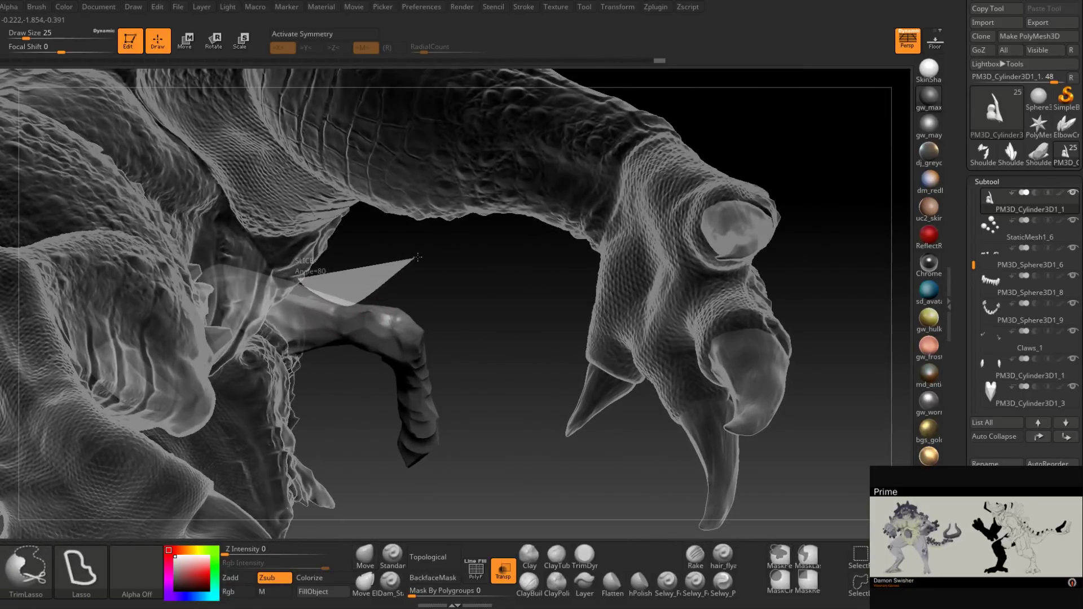
{"action": "left_click_drag", "start_coordinate": [413, 308], "coordinate": [446, 293], "text": "ctrl+shift"}
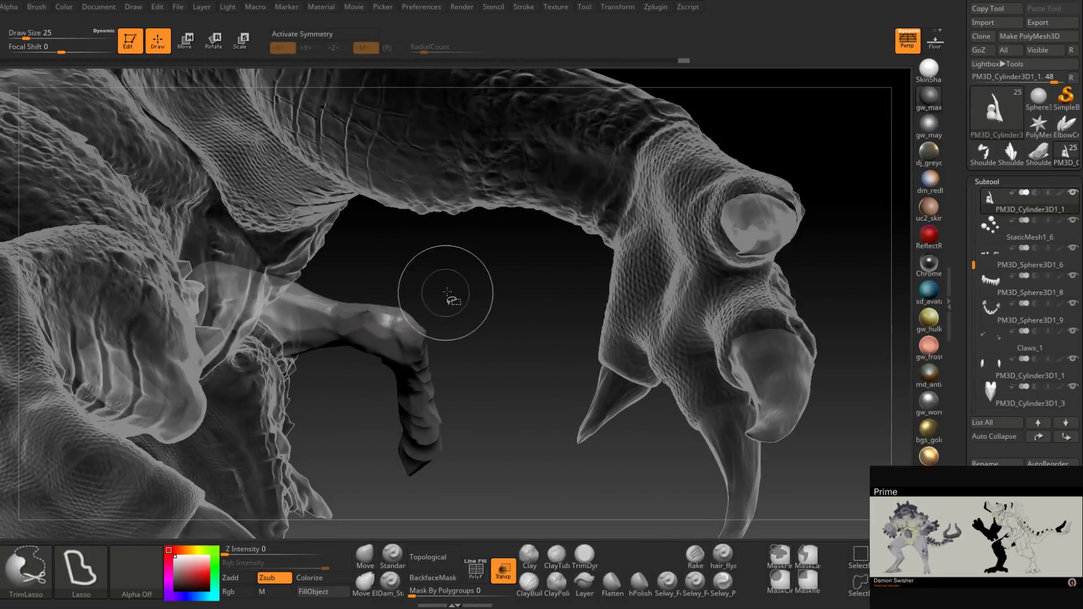
{"action": "mouse_move", "coordinate": [481, 261]}
{"action": "right_mouse_down"}
{"action": "mouse_move", "coordinate": [370, 346]}
{"action": "mouse_move", "coordinate": [380, 351]}
{"action": "right_mouse_up"}
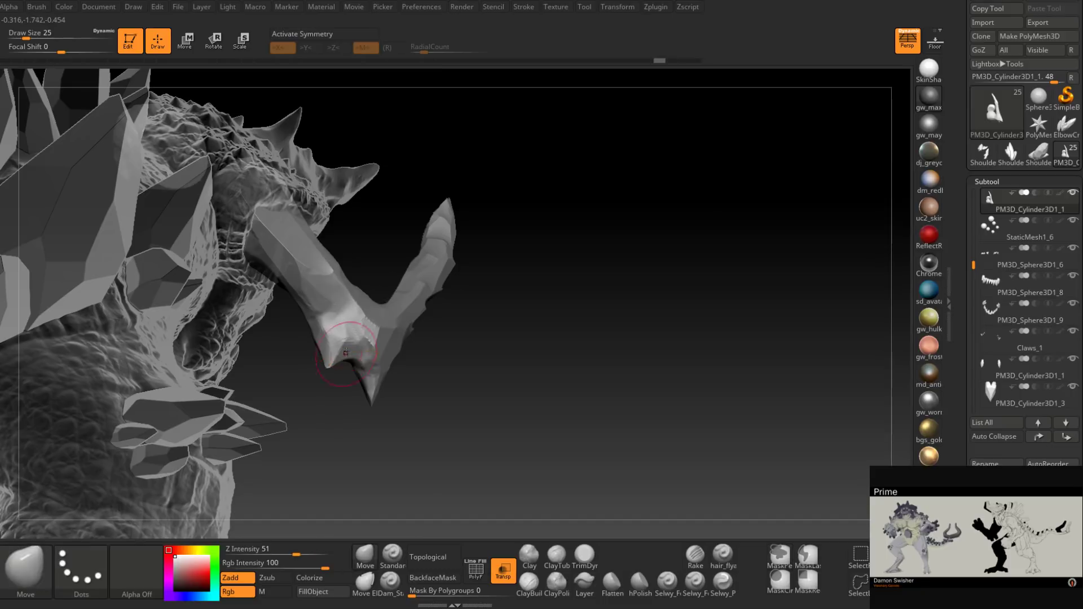
Step: Trim the rounded outer surface of the horn's elbow into a flatter facet
{"action": "right_click_drag", "start_coordinate": [346, 353], "coordinate": [373, 325]}
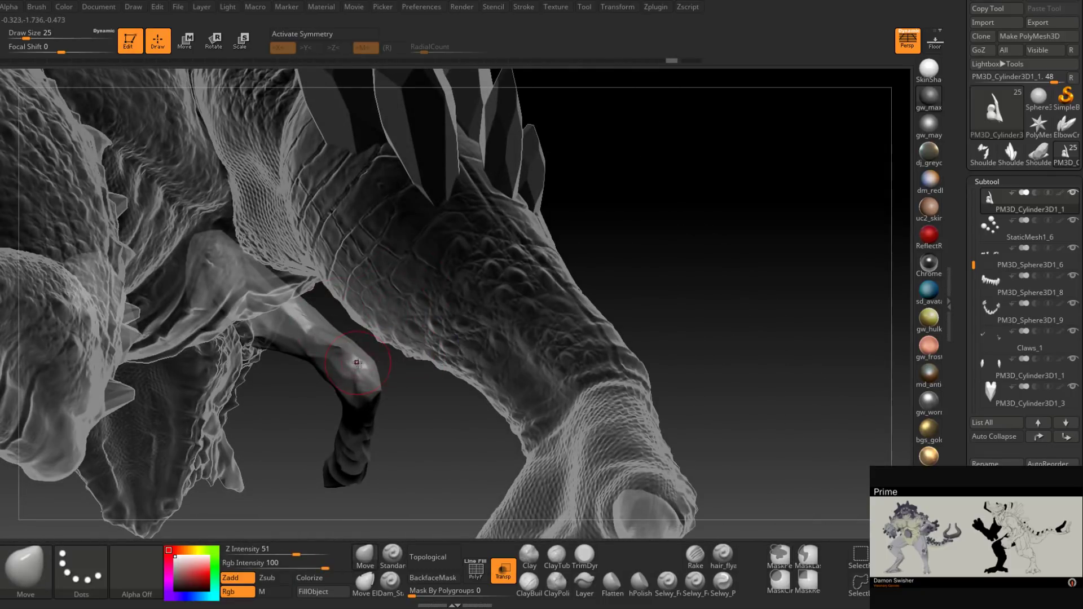
{"action": "key", "text": "ctrl+shift"}
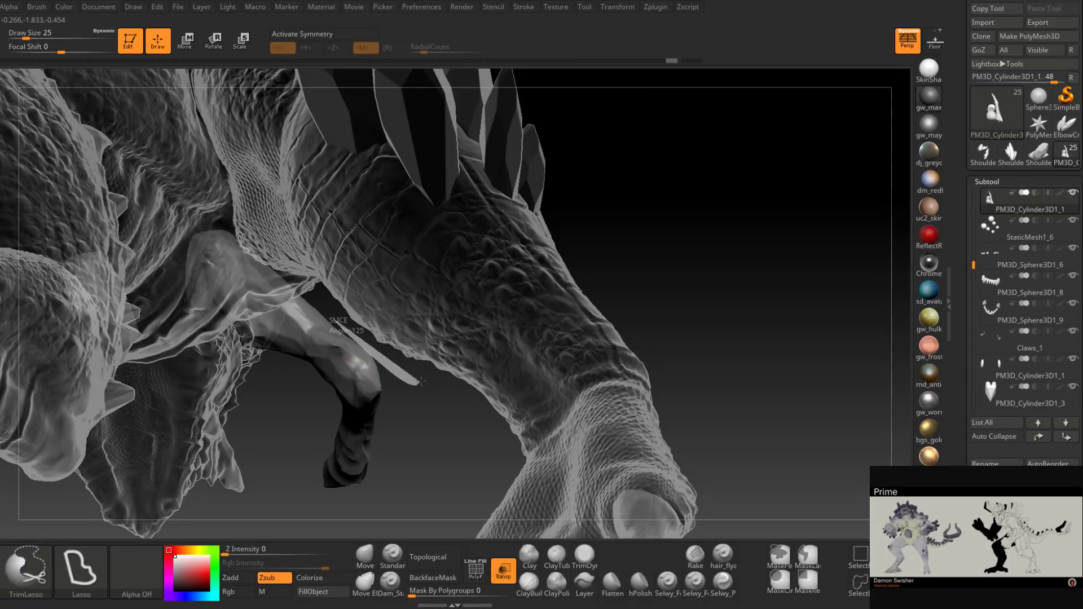
{"action": "left_click_drag", "start_coordinate": [421, 381], "coordinate": [431, 260], "text": "ctrl+shift"}
Step: Trim the underside of the horn's base segment between the head and the elbow into flat planes
{"action": "mouse_move", "coordinate": [387, 343]}
{"action": "right_mouse_down"}
{"action": "mouse_move", "coordinate": [372, 297]}
{"action": "mouse_move", "coordinate": [335, 302]}
{"action": "right_mouse_up"}
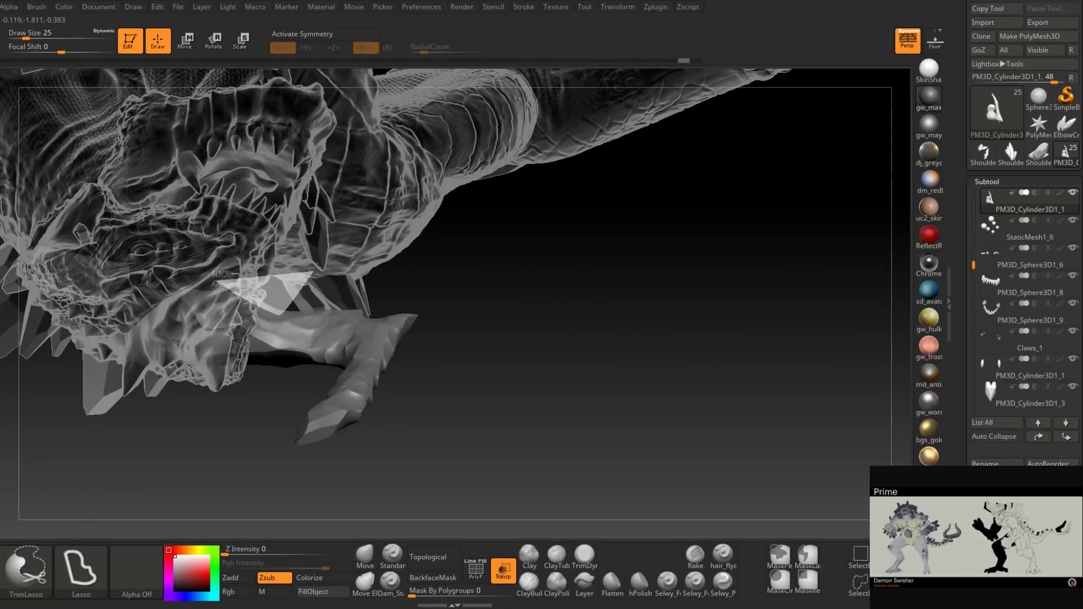
{"action": "right_click_drag", "start_coordinate": [275, 263], "coordinate": [274, 309]}
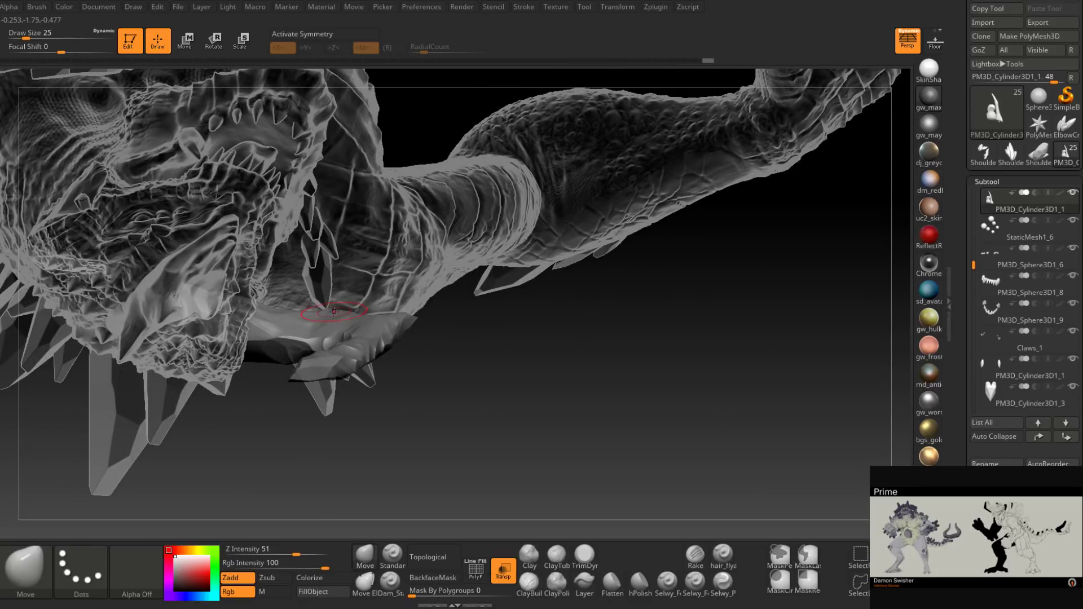
{"action": "key", "text": "ctrl"}
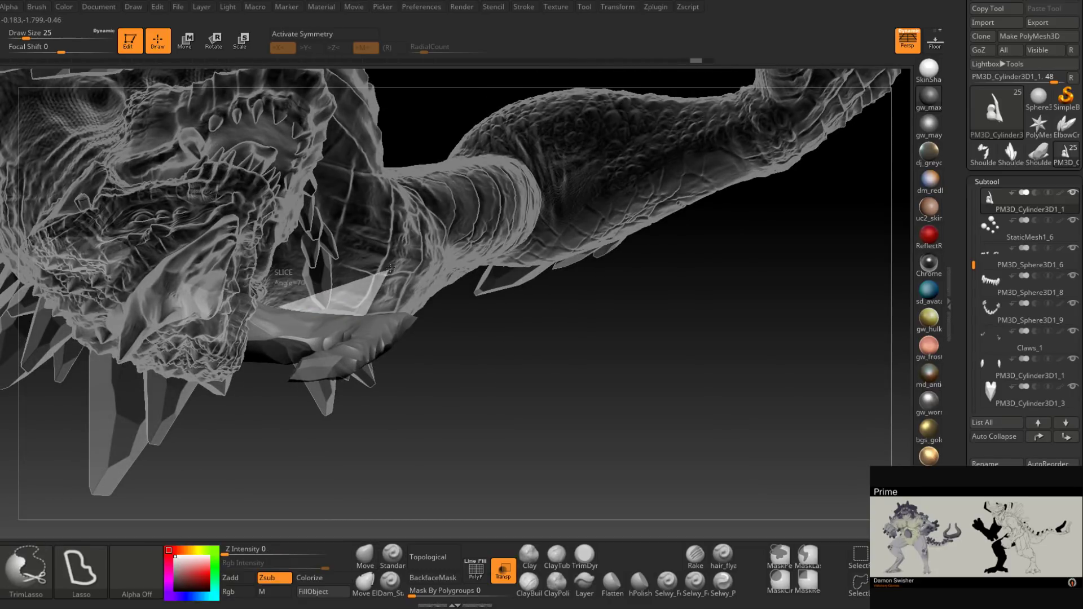
{"action": "left_click_drag", "start_coordinate": [395, 278], "coordinate": [395, 280], "text": "ctrl+shift"}
Step: Slice flat planes into the inner side of the horn's base segment between the head and the bend
{"action": "mouse_move", "coordinate": [394, 281]}
{"action": "right_mouse_down"}
{"action": "mouse_move", "coordinate": [388, 336]}
{"action": "mouse_move", "coordinate": [387, 287]}
{"action": "mouse_move", "coordinate": [241, 300]}
{"action": "right_mouse_up"}
{"action": "key", "text": "ctrl+shift"}
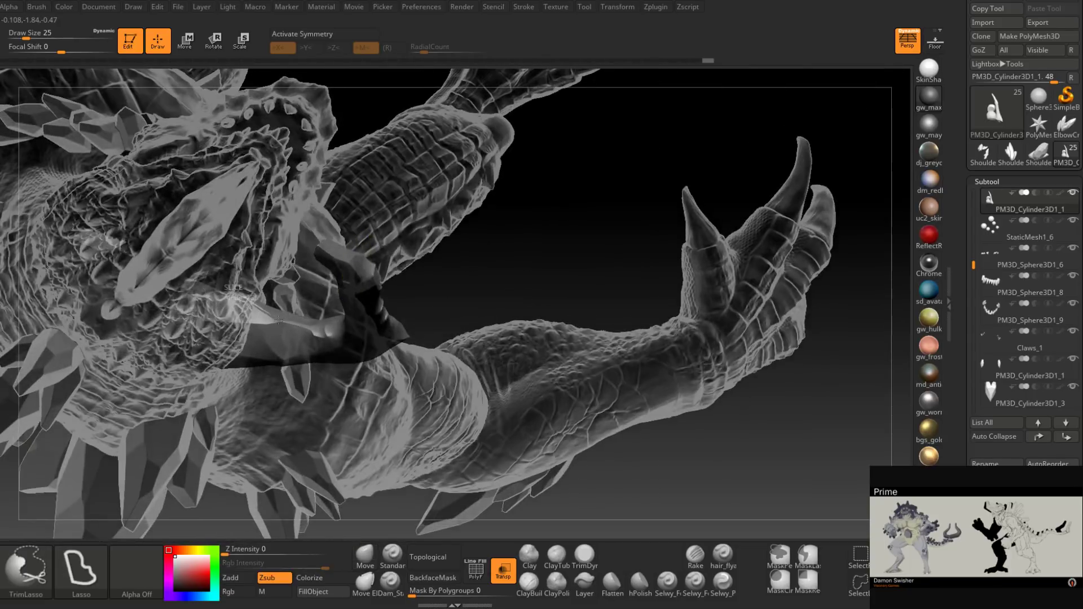
{"action": "right_click_drag", "start_coordinate": [322, 306], "coordinate": [293, 318]}
{"action": "key", "text": "ctrl+shift"}
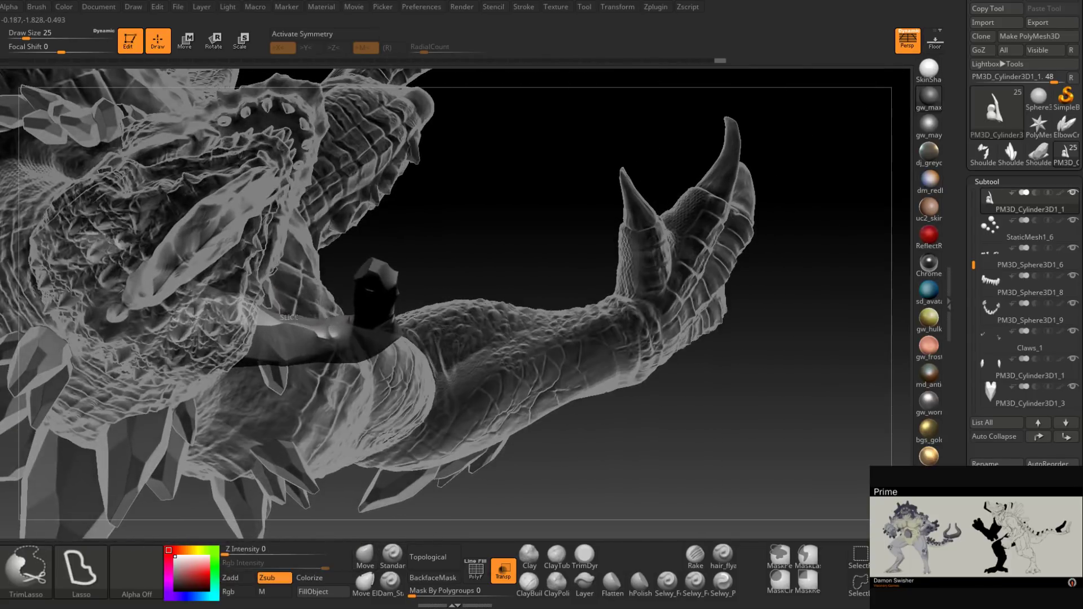
{"action": "left_click_drag", "start_coordinate": [348, 272], "coordinate": [351, 269], "text": "ctrl+shift"}
{"action": "mouse_move", "coordinate": [353, 265]}
{"action": "right_mouse_down"}
{"action": "mouse_move", "coordinate": [359, 344]}
{"action": "mouse_move", "coordinate": [361, 330]}
{"action": "right_mouse_up"}
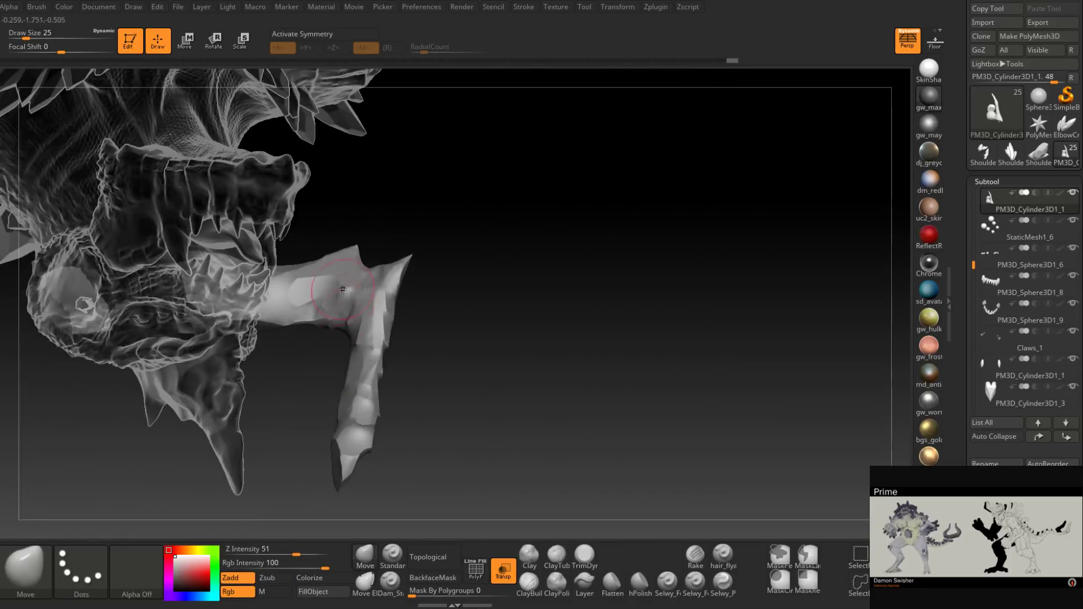
Step: Trim the inner corner of the horn's bend, where the base segment meets the shaft, into another facet
{"action": "mouse_move", "coordinate": [362, 286]}
{"action": "right_mouse_down"}
{"action": "mouse_move", "coordinate": [360, 220]}
{"action": "mouse_move", "coordinate": [318, 277]}
{"action": "right_mouse_up"}
{"action": "key", "text": "ctrl+shift"}
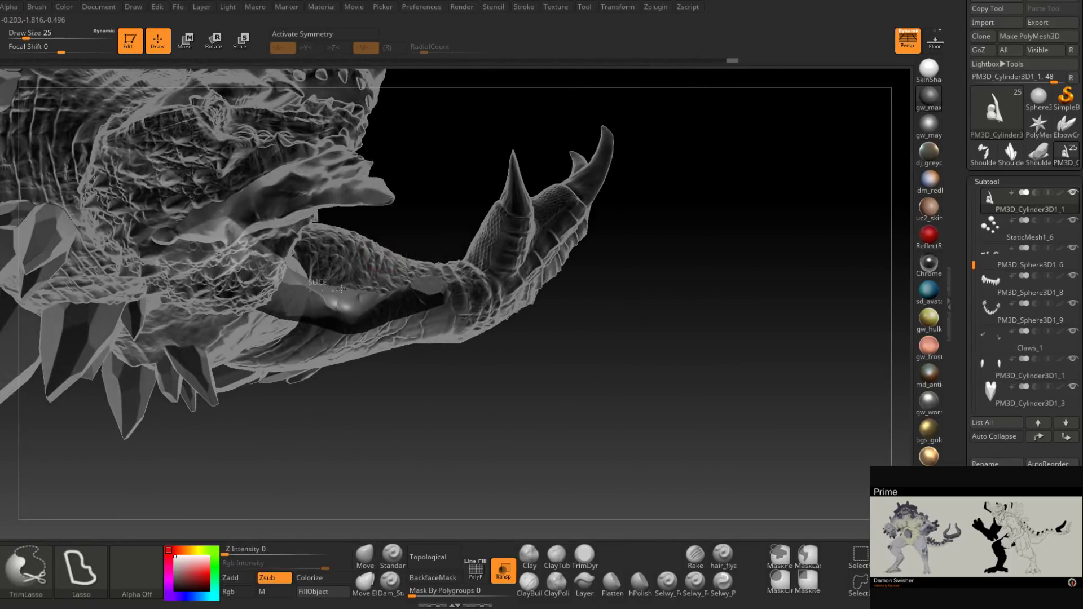
{"action": "left_click_drag", "start_coordinate": [405, 246], "coordinate": [394, 234], "text": "ctrl+shift"}
{"action": "mouse_move", "coordinate": [374, 314]}
{"action": "right_mouse_down"}
{"action": "mouse_move", "coordinate": [308, 277]}
{"action": "mouse_move", "coordinate": [305, 265]}
{"action": "mouse_move", "coordinate": [338, 283]}
{"action": "mouse_move", "coordinate": [293, 242]}
{"action": "mouse_move", "coordinate": [344, 232]}
{"action": "mouse_move", "coordinate": [341, 248]}
{"action": "right_mouse_up"}
{"action": "key", "text": "ctrl+shift"}
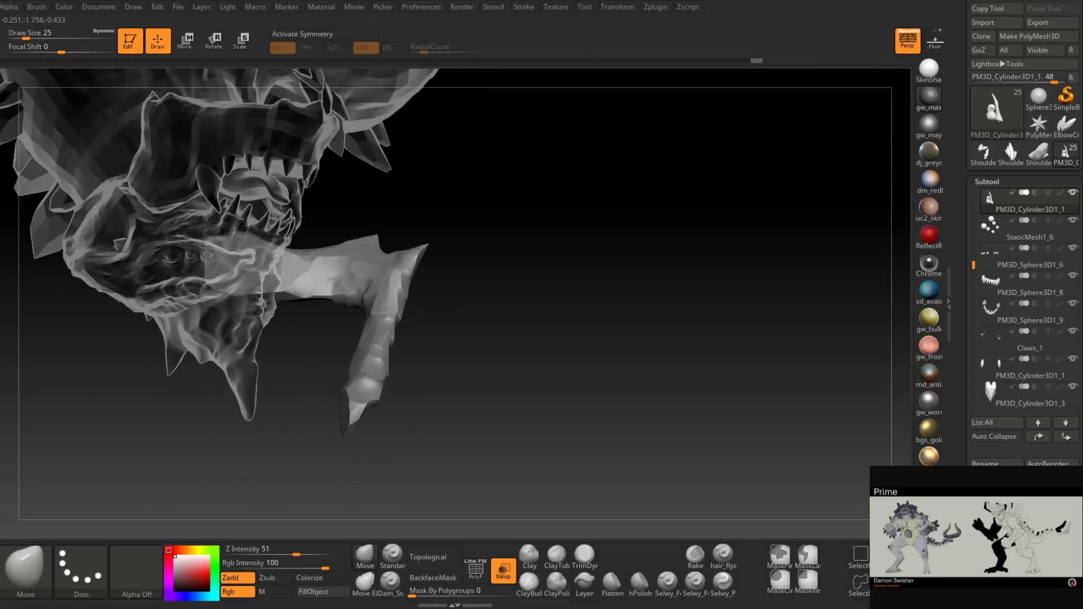
Step: Slice the outer edge of the horn's base segment flatter, from the side of the head towards the elbow spikes
{"action": "key", "text": "ctrl+shift"}
{"action": "left_click_drag", "start_coordinate": [358, 213], "coordinate": [361, 209], "text": "ctrl+shift"}
{"action": "mouse_move", "coordinate": [370, 246]}
{"action": "right_mouse_down"}
{"action": "mouse_move", "coordinate": [374, 352]}
{"action": "mouse_move", "coordinate": [395, 248]}
{"action": "mouse_move", "coordinate": [399, 277]}
{"action": "mouse_move", "coordinate": [380, 360]}
{"action": "mouse_move", "coordinate": [380, 287]}
{"action": "mouse_move", "coordinate": [323, 275]}
{"action": "right_mouse_up"}
{"action": "key", "text": "ctrl+shift"}
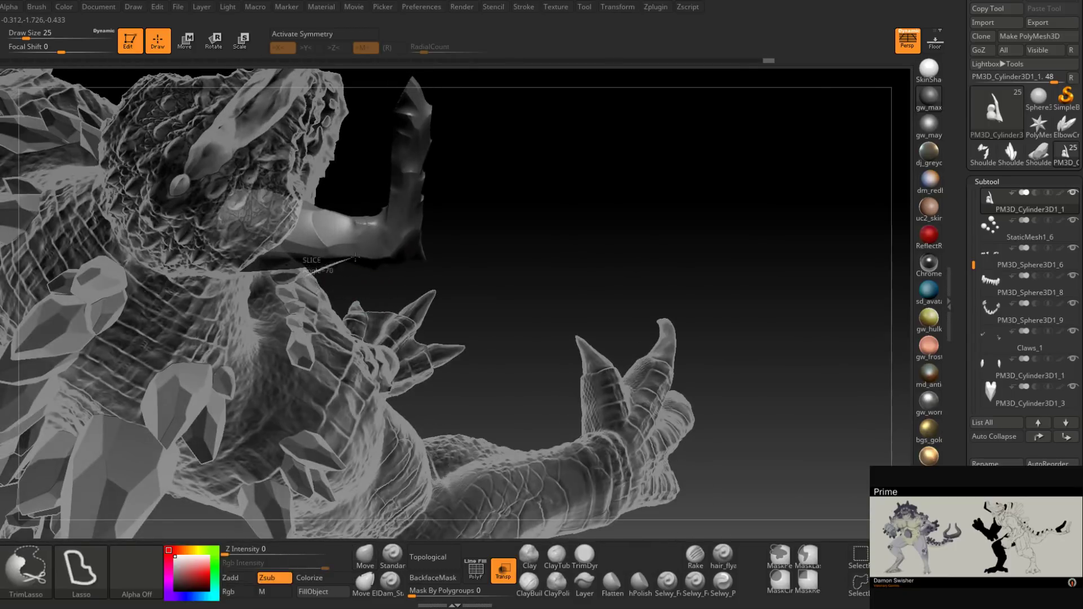
{"action": "left_click_drag", "start_coordinate": [424, 290], "coordinate": [428, 287], "text": "ctrl+shift"}
{"action": "key", "text": "ctrl+z"}
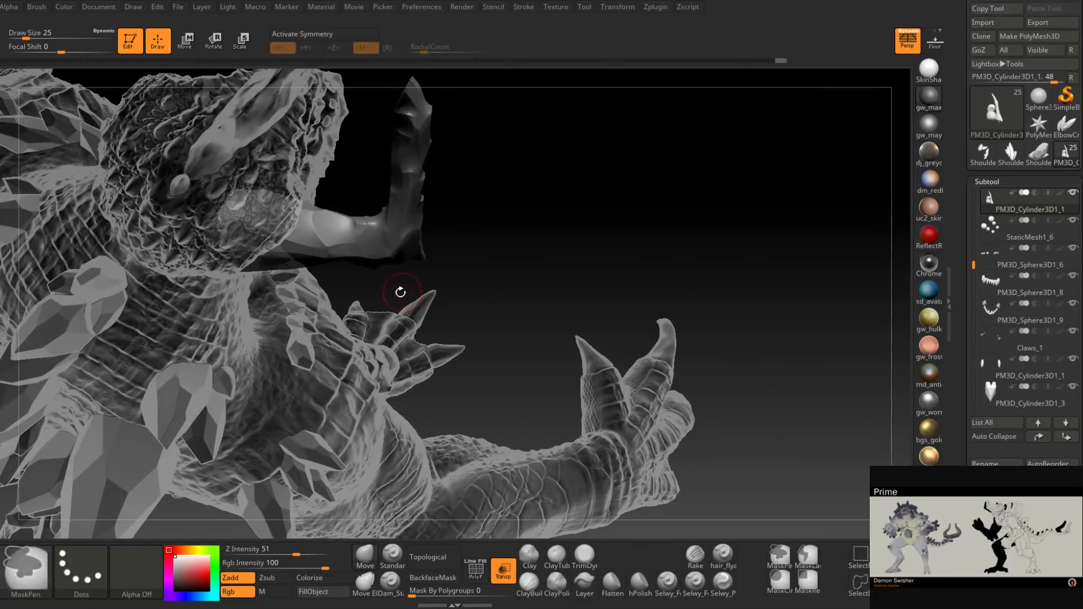
{"action": "left_click_drag", "start_coordinate": [347, 250], "coordinate": [434, 289], "text": "ctrl+shift"}
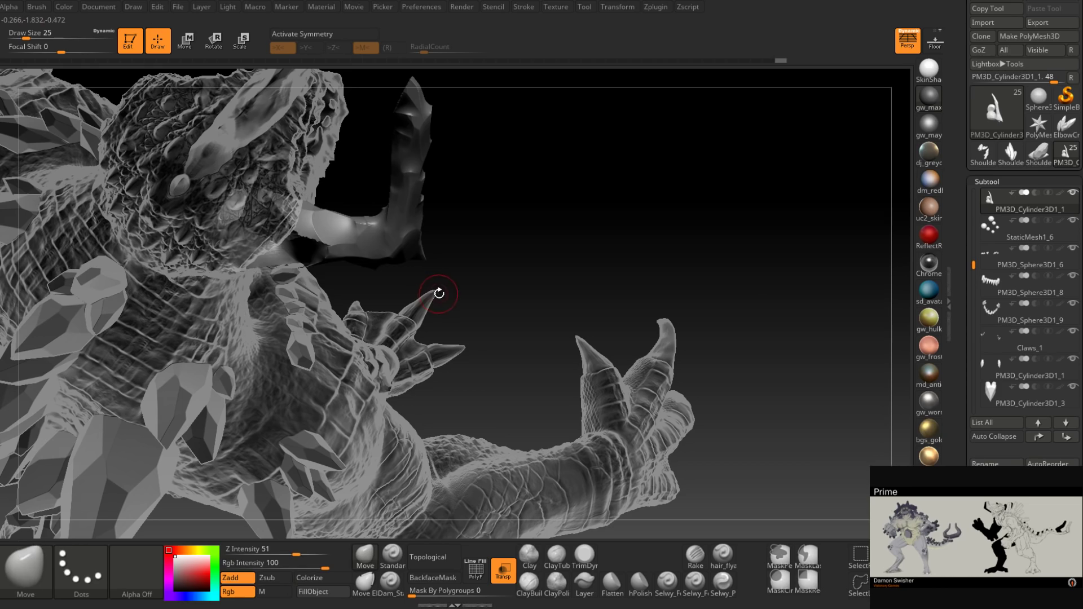
Step: Cut shallow facets along the rear upper edge of the horn's base segment, working from below and behind the head
{"action": "mouse_move", "coordinate": [438, 293]}
{"action": "right_mouse_down"}
{"action": "mouse_move", "coordinate": [407, 219]}
{"action": "mouse_move", "coordinate": [416, 225]}
{"action": "mouse_move", "coordinate": [461, 167]}
{"action": "mouse_move", "coordinate": [452, 74]}
{"action": "mouse_move", "coordinate": [427, 162]}
{"action": "right_mouse_up"}
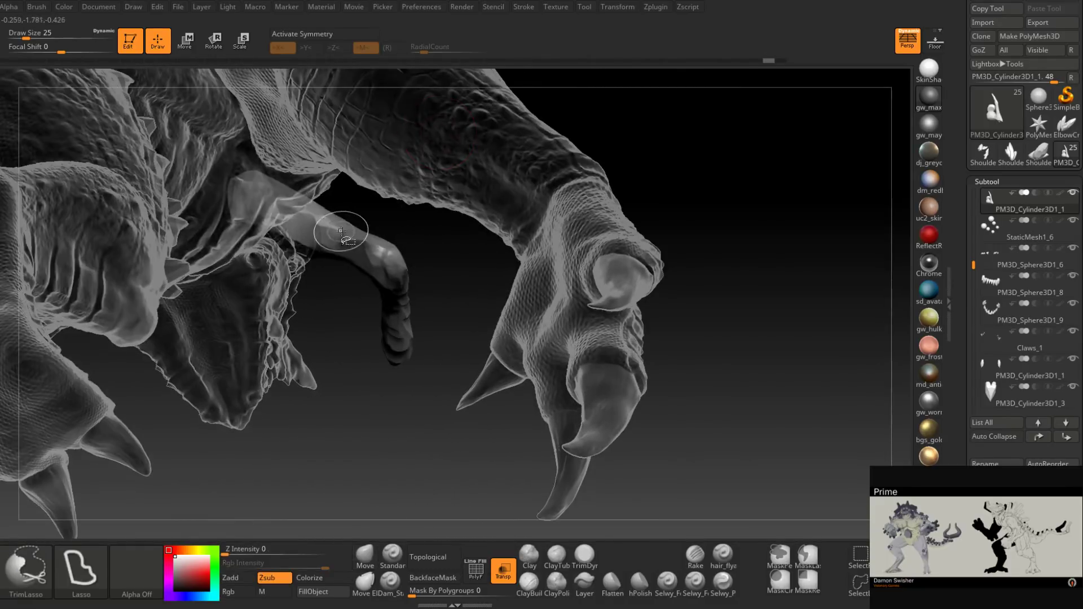
{"action": "left_click_drag", "start_coordinate": [317, 194], "coordinate": [319, 196], "text": "ctrl+shift"}
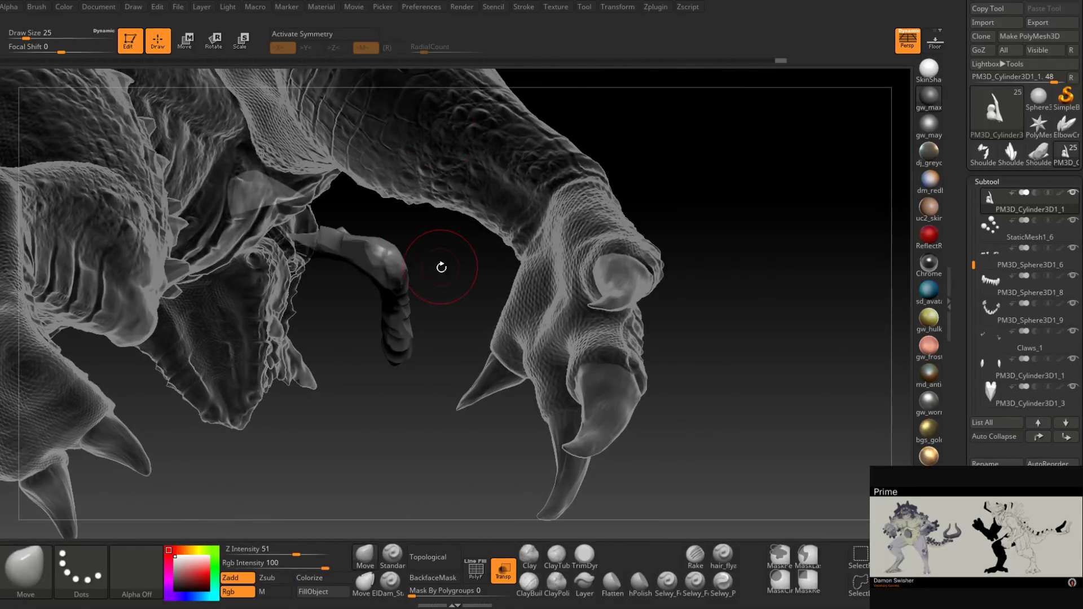
{"action": "key", "text": "ctrl+z"}
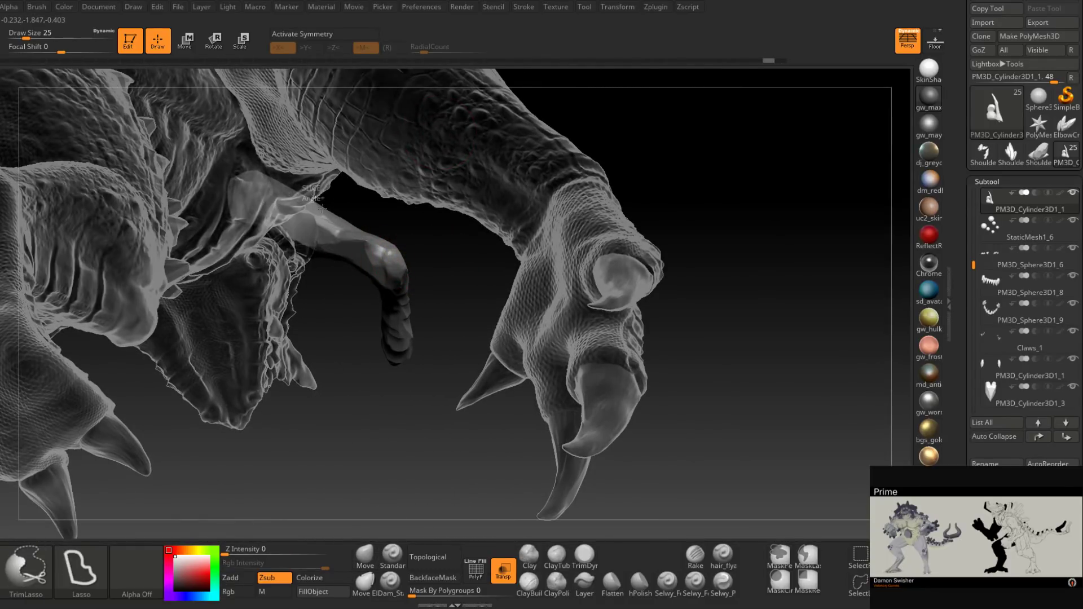
{"action": "mouse_move", "coordinate": [380, 236]}
{"action": "right_mouse_down"}
{"action": "mouse_move", "coordinate": [420, 251]}
{"action": "mouse_move", "coordinate": [409, 221]}
{"action": "right_mouse_up"}
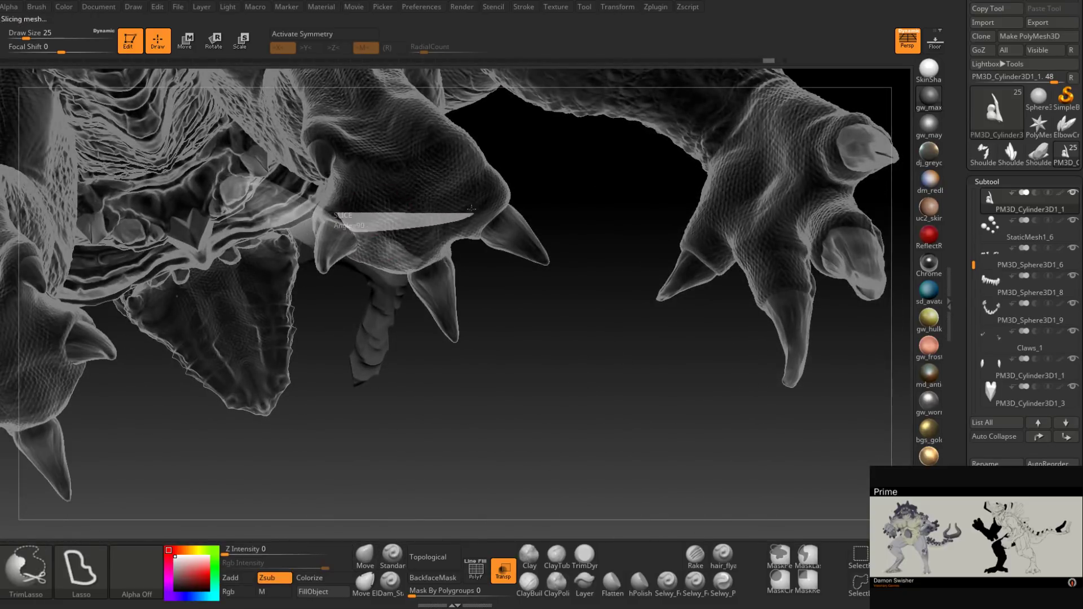
{"action": "mouse_move", "coordinate": [471, 209]}
{"action": "right_mouse_down"}
{"action": "mouse_move", "coordinate": [428, 252]}
{"action": "mouse_move", "coordinate": [418, 308]}
{"action": "mouse_move", "coordinate": [433, 341]}
{"action": "mouse_move", "coordinate": [442, 247]}
{"action": "mouse_move", "coordinate": [430, 405]}
{"action": "mouse_move", "coordinate": [373, 205]}
{"action": "right_mouse_up"}
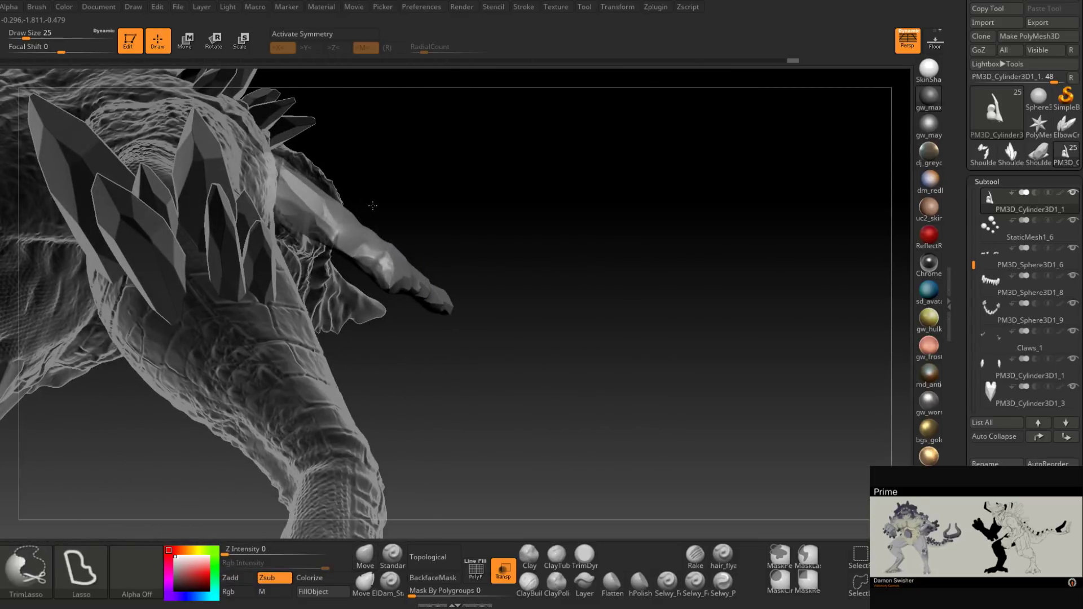
{"action": "mouse_move", "coordinate": [455, 215]}
{"action": "right_mouse_down"}
{"action": "mouse_move", "coordinate": [413, 347]}
{"action": "mouse_move", "coordinate": [423, 312]}
{"action": "mouse_move", "coordinate": [413, 295]}
{"action": "mouse_move", "coordinate": [440, 279]}
{"action": "mouse_move", "coordinate": [449, 212]}
{"action": "mouse_move", "coordinate": [471, 225]}
{"action": "mouse_move", "coordinate": [449, 239]}
{"action": "mouse_move", "coordinate": [443, 361]}
{"action": "mouse_move", "coordinate": [463, 351]}
{"action": "mouse_move", "coordinate": [451, 318]}
{"action": "mouse_move", "coordinate": [513, 303]}
{"action": "mouse_move", "coordinate": [451, 309]}
{"action": "right_mouse_up"}
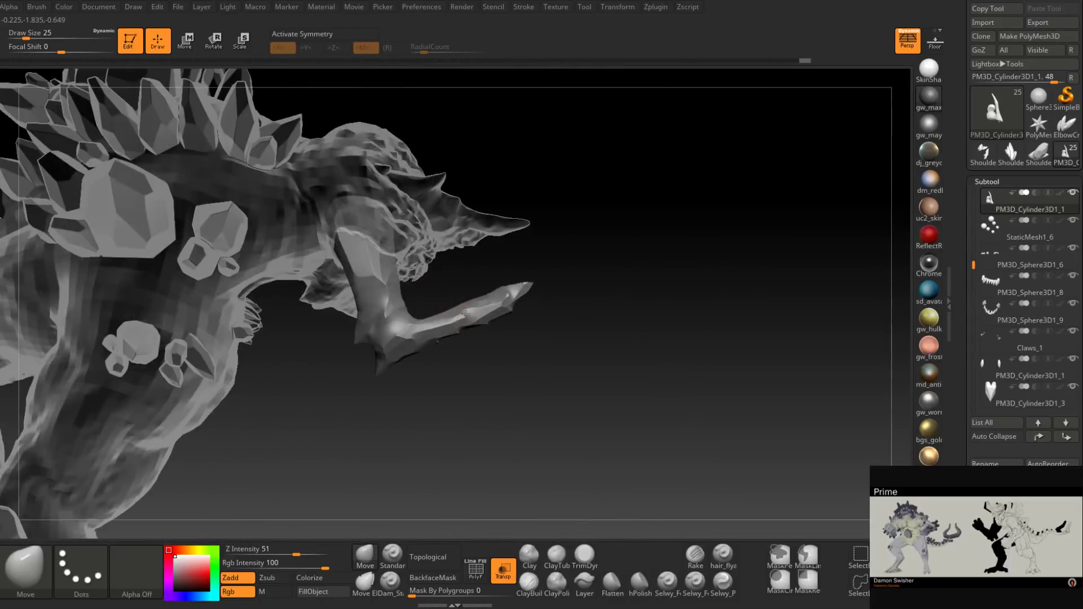
Step: Trim the upper edge of the horn's shaft near the tip into small notched facets, keeping the base segment intact
{"action": "left_click_drag", "start_coordinate": [494, 303], "coordinate": [519, 180], "text": "ctrl+shift"}
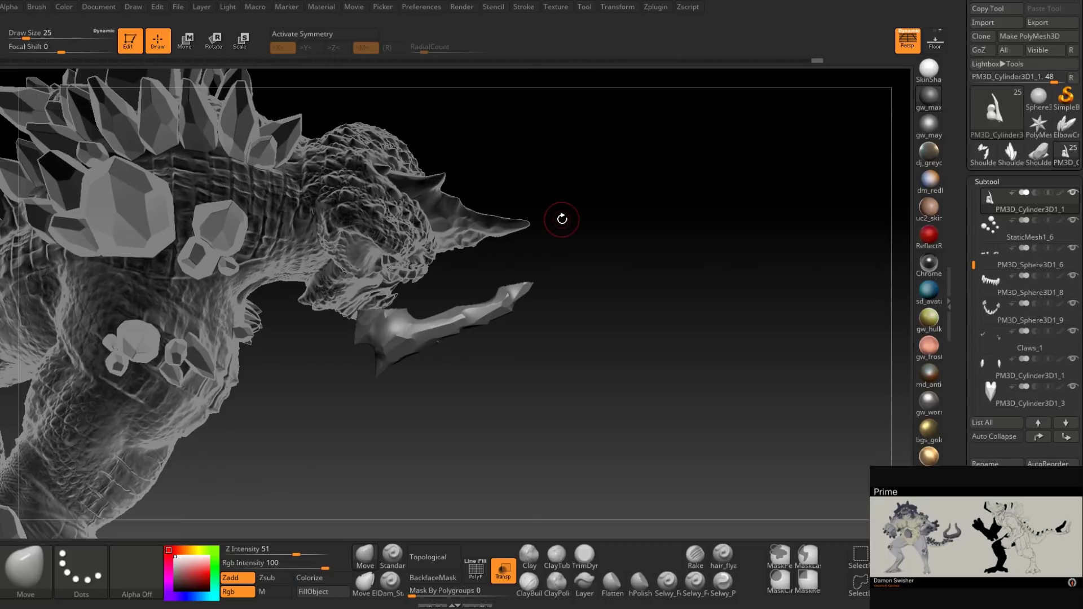
{"action": "key", "text": "ctrl+z"}
{"action": "key", "text": "ctrl+shift"}
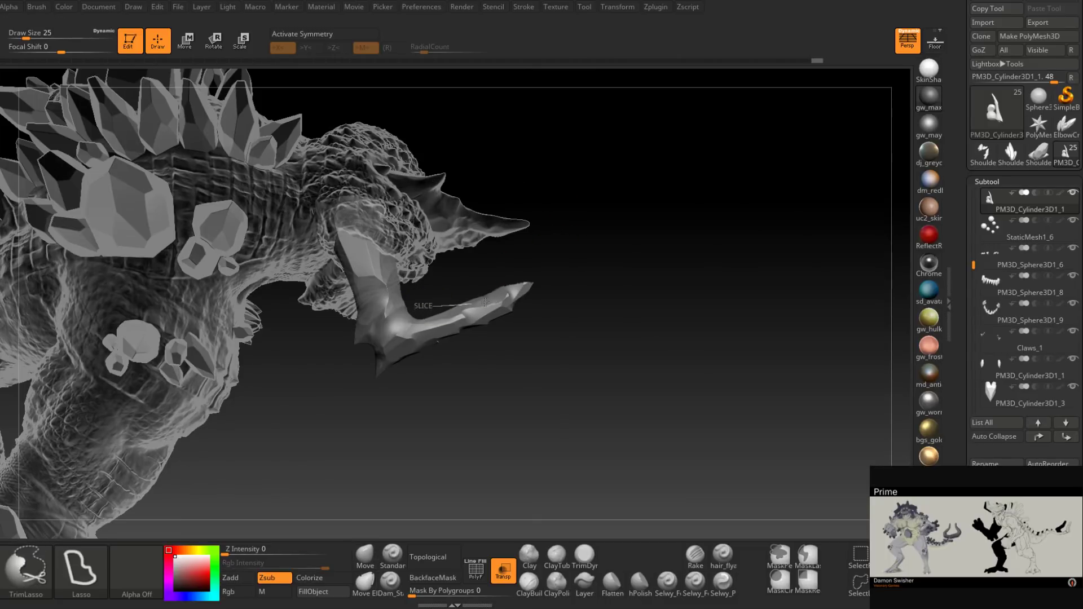
{"action": "left_click_drag", "start_coordinate": [417, 307], "coordinate": [420, 309], "text": "ctrl+shift"}
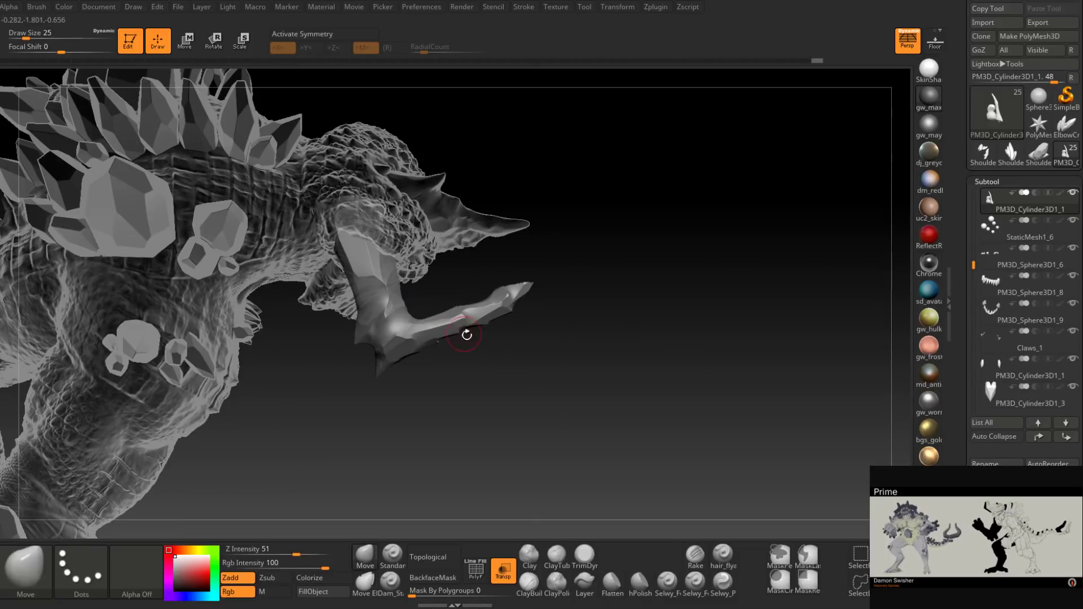
{"action": "key", "text": "ctrl+shift"}
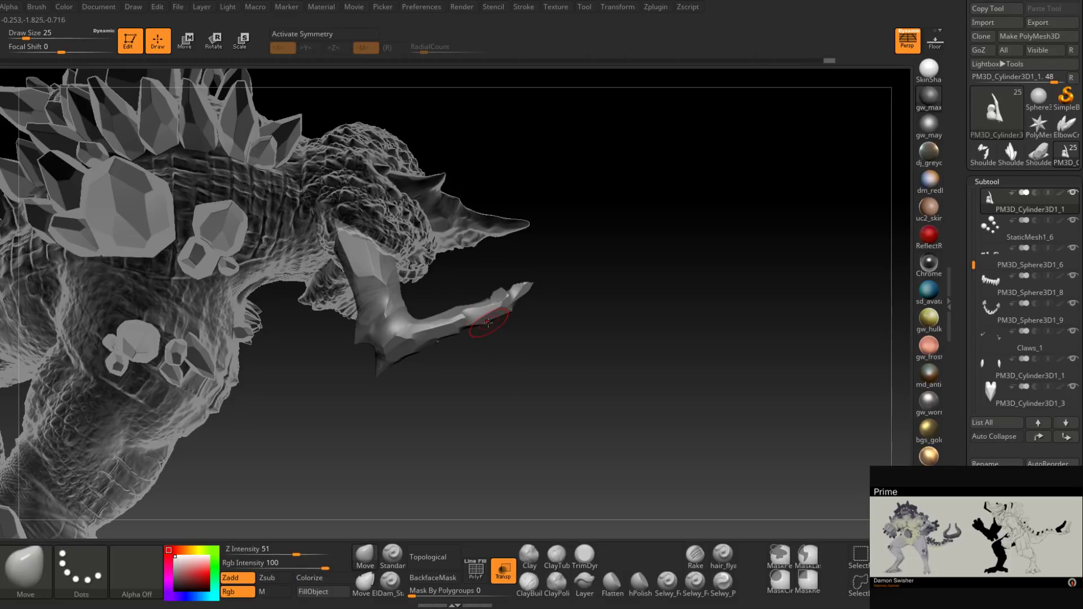
{"action": "left_click_drag", "start_coordinate": [484, 343], "coordinate": [452, 392]}
Step: Mirror the horn across the X axis with SubTool Master, merging both sides into one subtool
{"action": "right_click_drag", "start_coordinate": [489, 314], "coordinate": [445, 307]}
{"action": "mouse_move", "coordinate": [662, 333]}
{"action": "right_mouse_down", "text": "alt"}
{"action": "mouse_move", "coordinate": [551, 327]}
{"action": "mouse_move", "coordinate": [407, 474]}
{"action": "right_mouse_up", "text": "alt"}
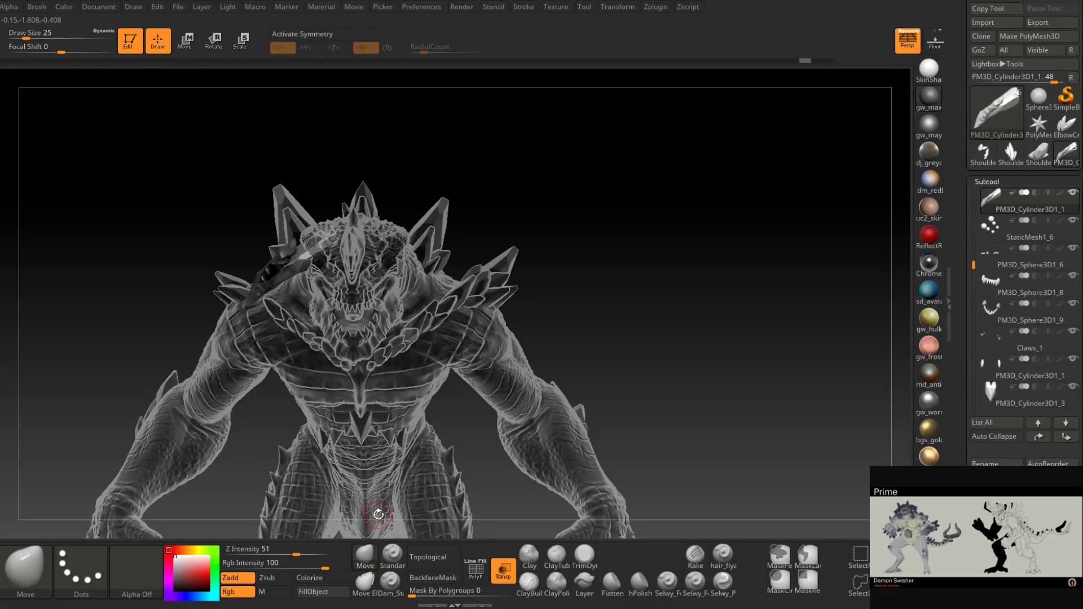
{"action": "left_click", "coordinate": [657, 7]}
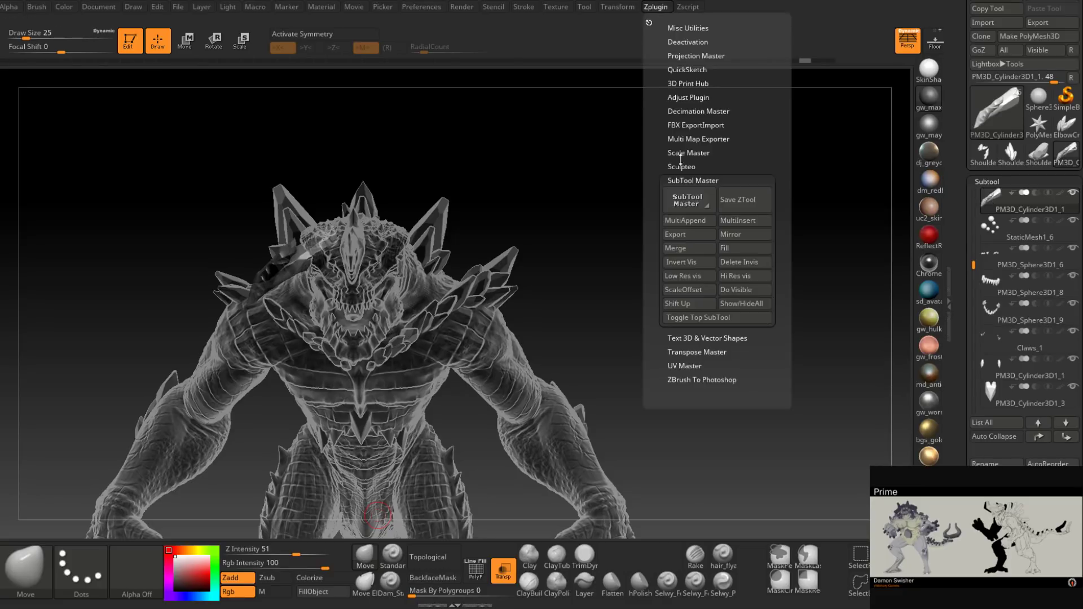
{"action": "left_click", "coordinate": [734, 236]}
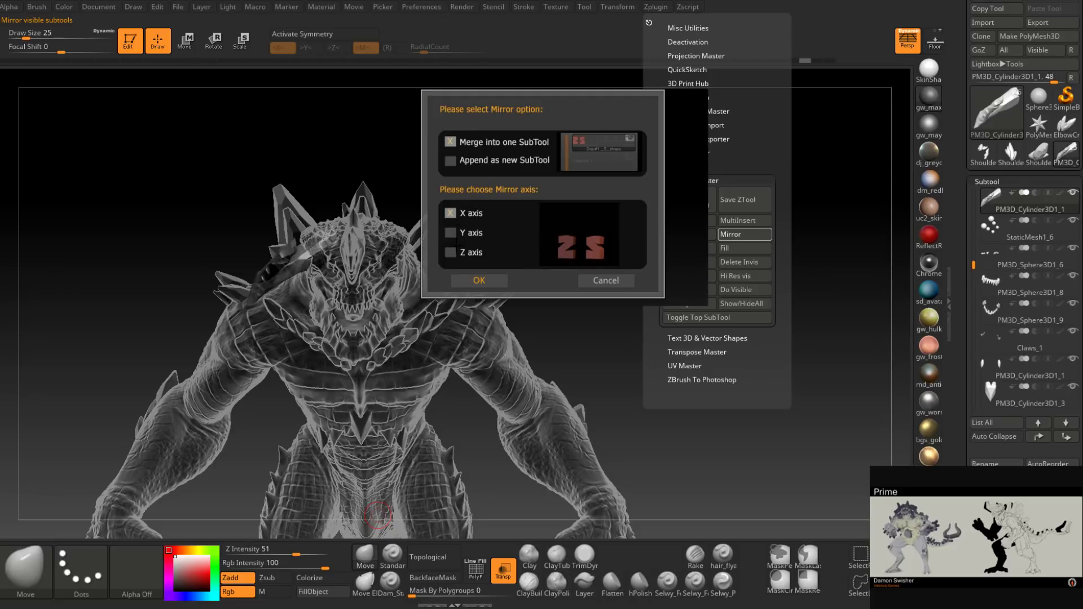
{"action": "left_click", "coordinate": [466, 283]}
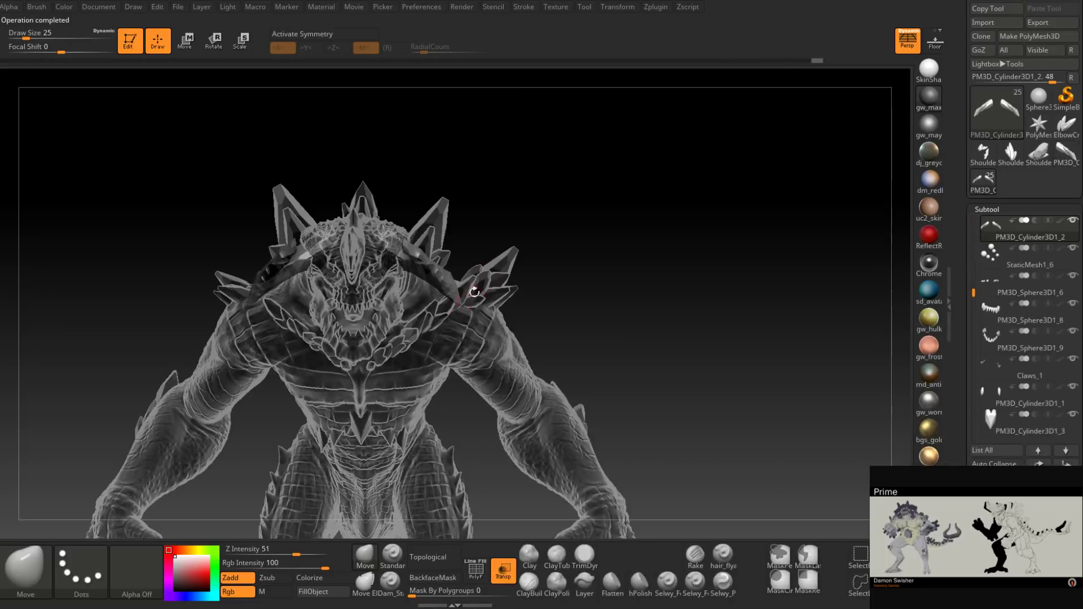
Step: Turn off subtool transparency and examine the mirrored pair of horns from the front and above
{"action": "left_click_drag", "start_coordinate": [509, 221], "coordinate": [499, 300]}
{"action": "right_click_drag", "start_coordinate": [463, 295], "coordinate": [454, 358]}
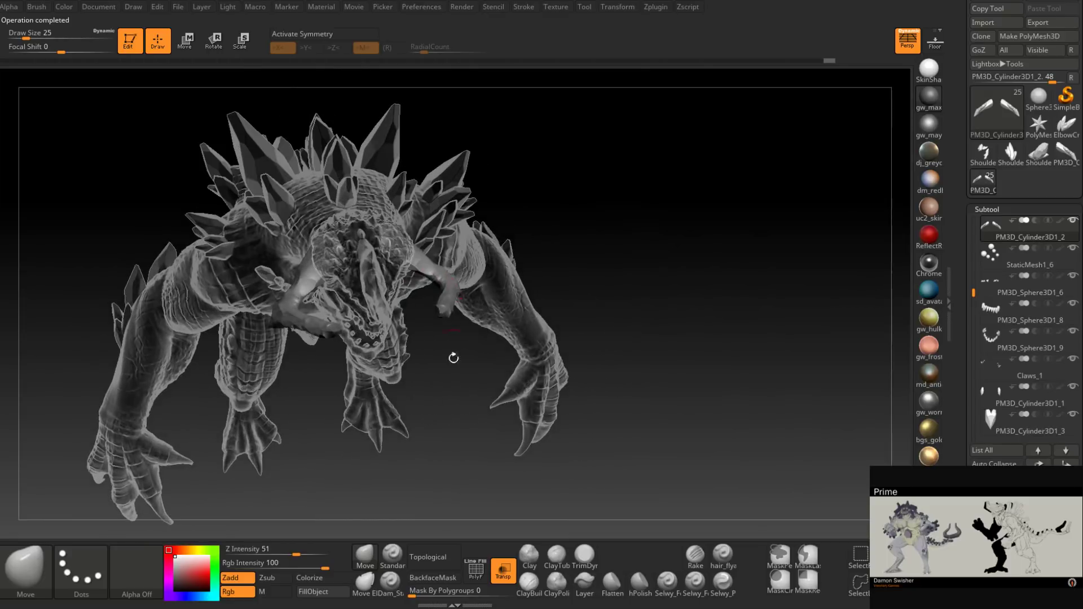
{"action": "left_click", "coordinate": [504, 574]}
{"action": "right_click_drag", "start_coordinate": [412, 299], "coordinate": [328, 346]}
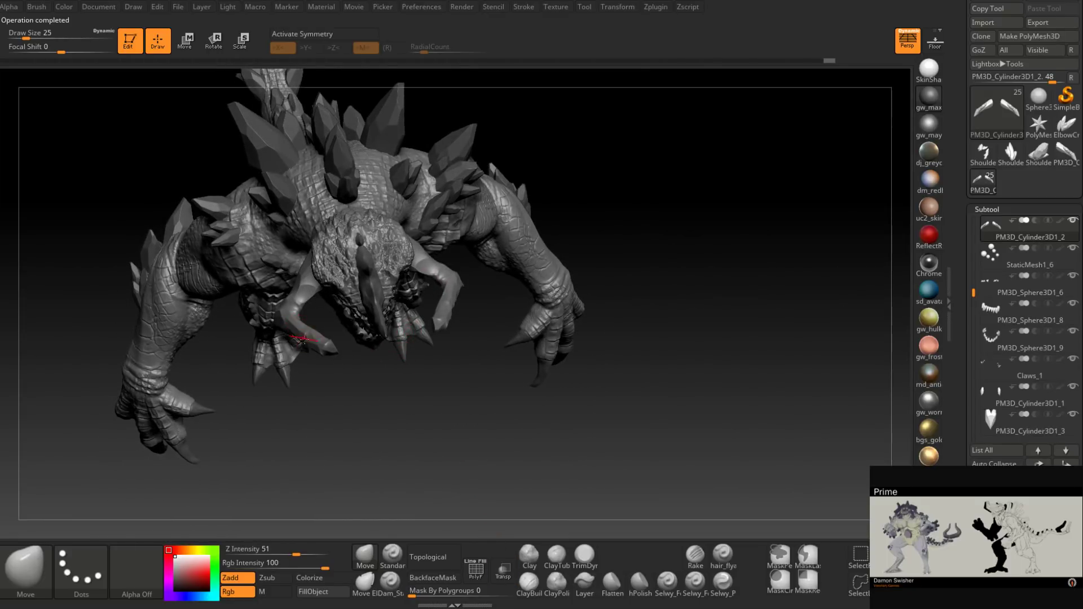
{"action": "right_click_drag", "start_coordinate": [321, 392], "coordinate": [311, 361]}
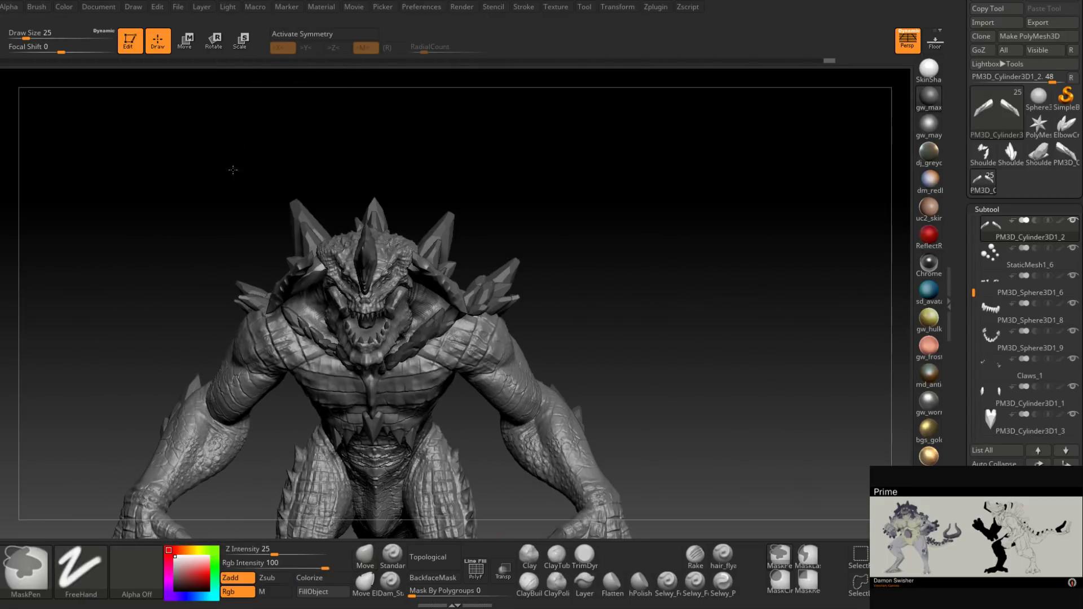
Step: Mask the creature's right side horn and slice a facet into the unmasked left horn's shaft near its tip
{"action": "left_click_drag", "start_coordinate": [233, 163], "coordinate": [367, 401], "text": "ctrl"}
{"action": "mouse_move", "coordinate": [406, 263]}
{"action": "right_mouse_down"}
{"action": "mouse_move", "coordinate": [429, 347]}
{"action": "mouse_move", "coordinate": [433, 307]}
{"action": "mouse_move", "coordinate": [411, 346]}
{"action": "right_mouse_up"}
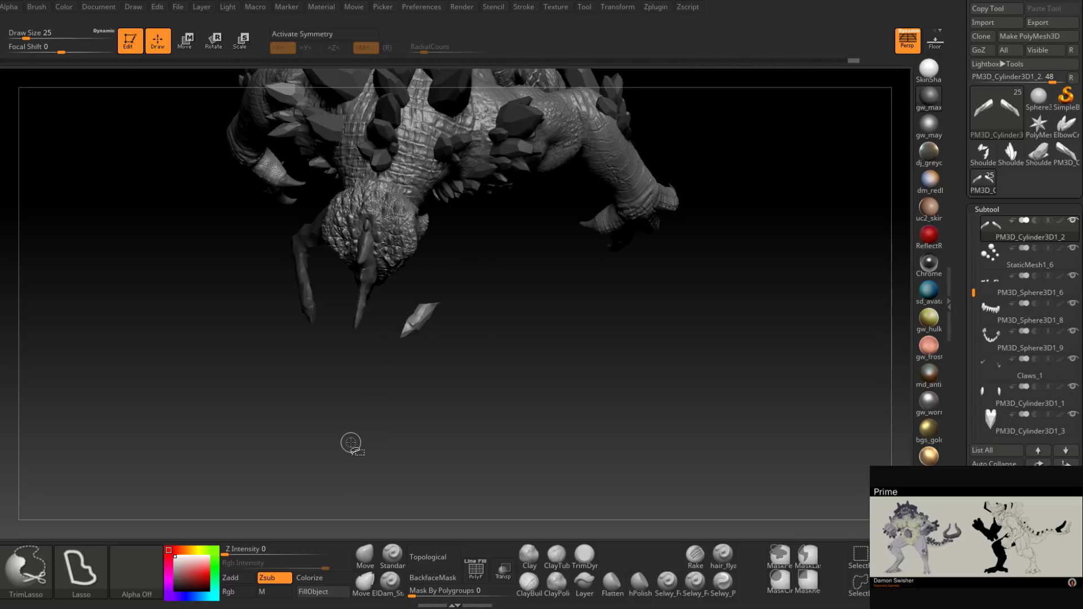
{"action": "key", "text": "ctrl+shift"}
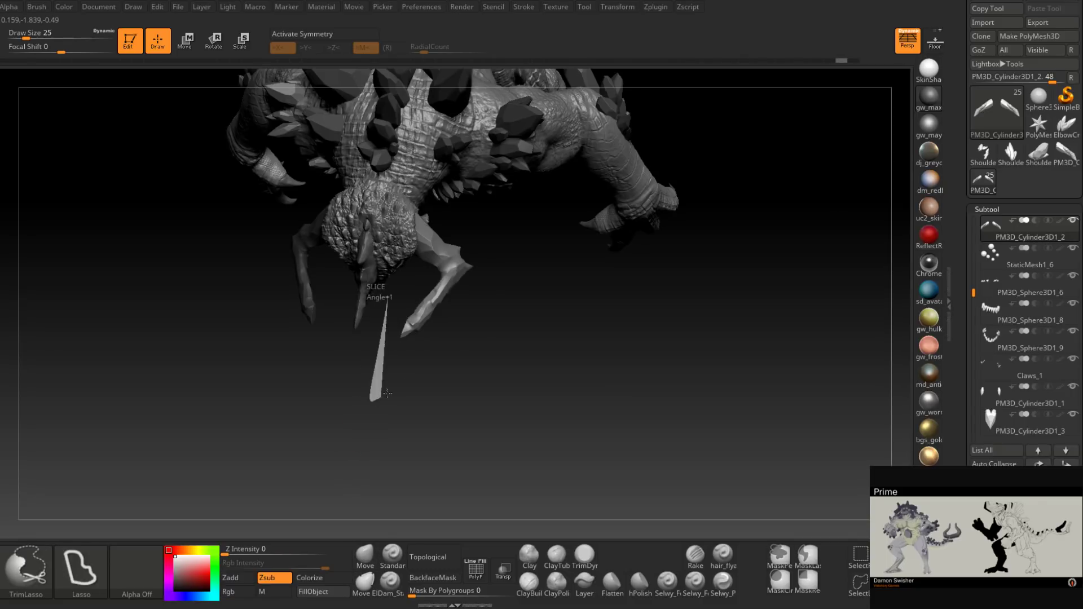
{"action": "left_click_drag", "start_coordinate": [494, 324], "coordinate": [499, 321], "text": "ctrl+shift"}
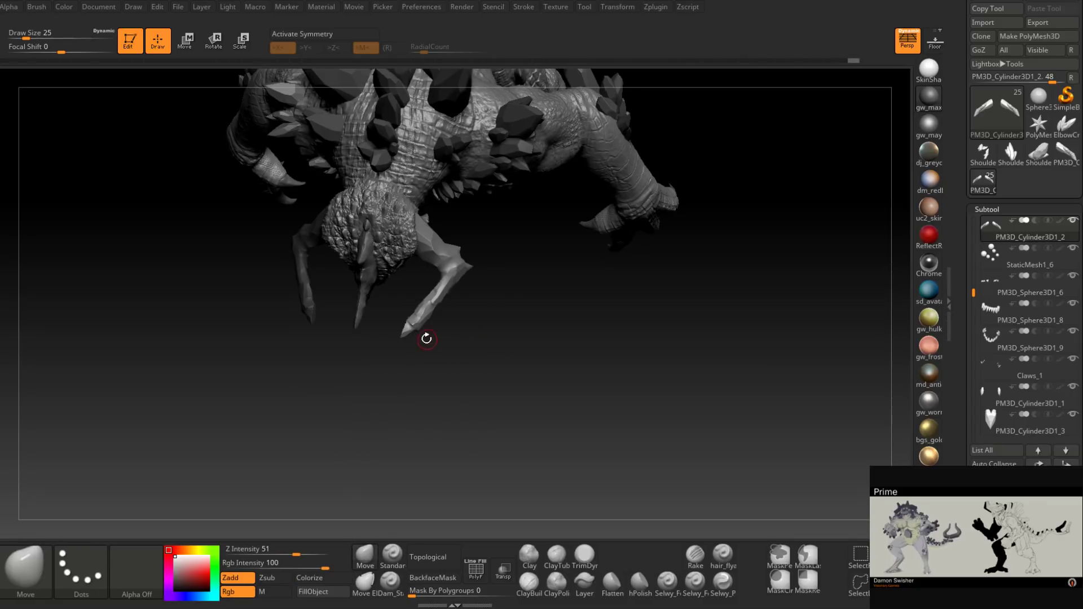
Step: Trim the left horn's shaft and tip from several angles into a thinner, sharper point that differs from the right horn
{"action": "mouse_move", "coordinate": [436, 298]}
{"action": "right_mouse_down"}
{"action": "mouse_move", "coordinate": [457, 278]}
{"action": "mouse_move", "coordinate": [467, 303]}
{"action": "right_mouse_up"}
{"action": "key", "text": "ctrl+shift"}
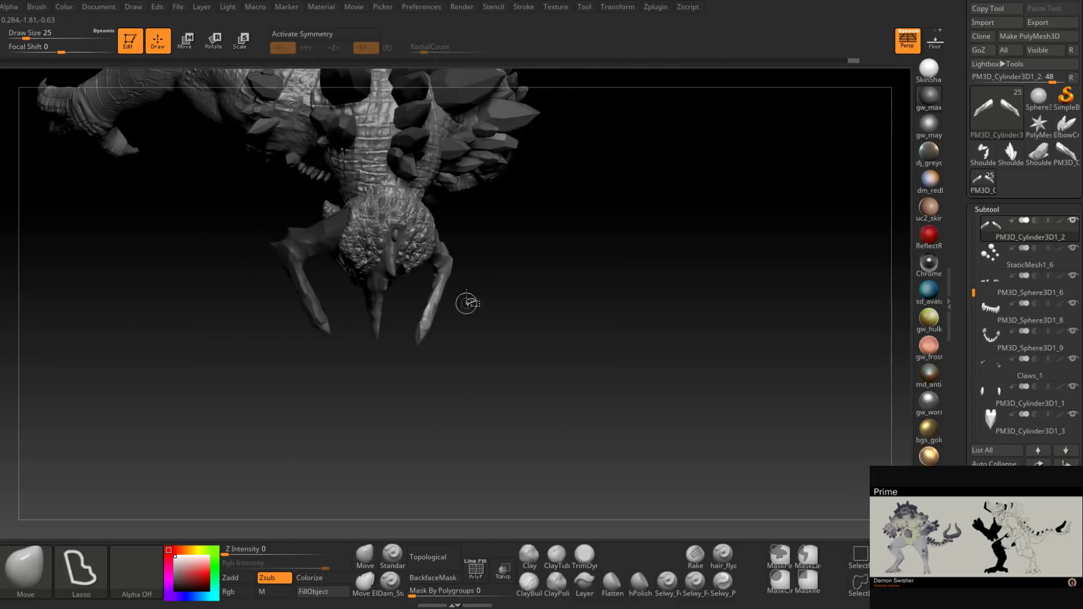
{"action": "left_click_drag", "start_coordinate": [552, 360], "coordinate": [547, 323], "text": "ctrl+shift"}
{"action": "mouse_move", "coordinate": [502, 310]}
{"action": "right_mouse_down"}
{"action": "mouse_move", "coordinate": [474, 326]}
{"action": "mouse_move", "coordinate": [477, 282]}
{"action": "mouse_move", "coordinate": [449, 294]}
{"action": "mouse_move", "coordinate": [450, 314]}
{"action": "right_mouse_up"}
{"action": "key", "text": "ctrl+shift"}
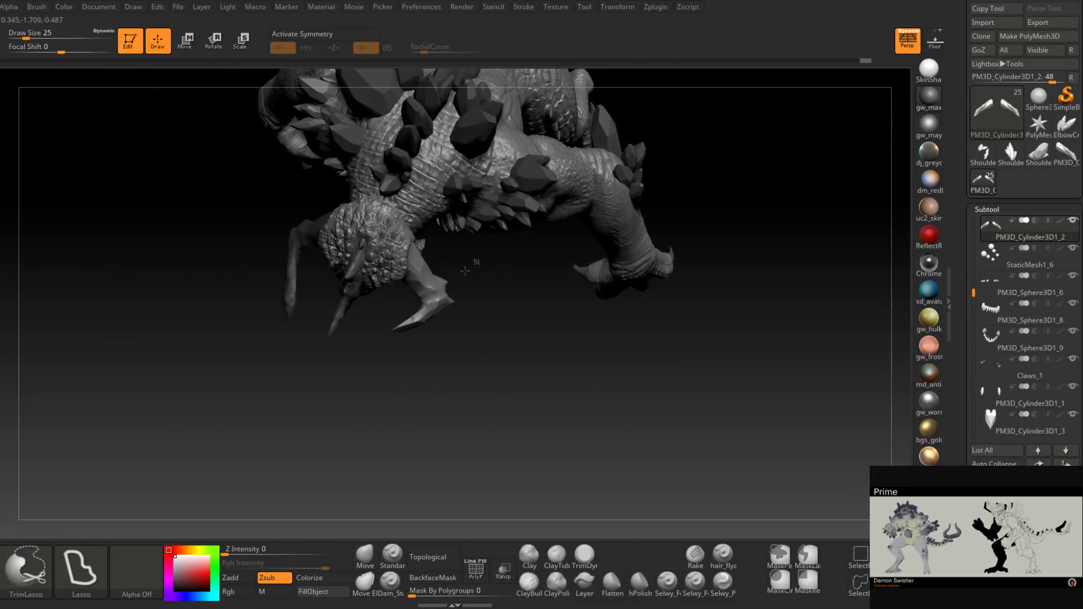
{"action": "mouse_move", "coordinate": [516, 339]}
{"action": "left_mouse_down"}
{"action": "mouse_move", "coordinate": [473, 353]}
{"action": "mouse_move", "coordinate": [456, 333]}
{"action": "left_mouse_up"}
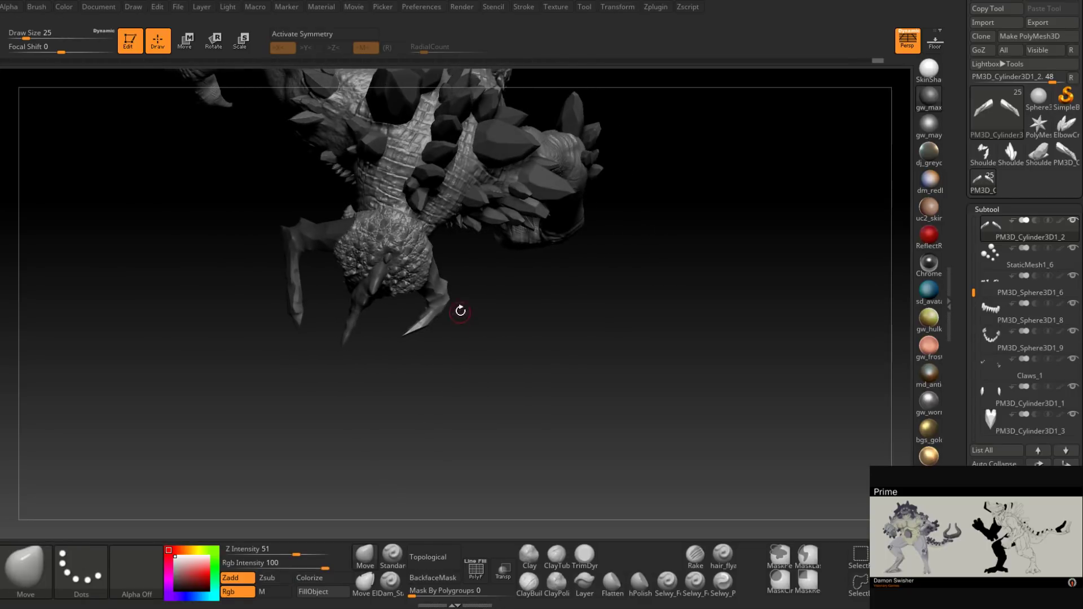
{"action": "key", "text": "ctrl+shift"}
{"action": "mouse_move", "coordinate": [459, 316]}
{"action": "right_mouse_down"}
{"action": "mouse_move", "coordinate": [447, 363]}
{"action": "mouse_move", "coordinate": [456, 310]}
{"action": "mouse_move", "coordinate": [466, 344]}
{"action": "mouse_move", "coordinate": [447, 335]}
{"action": "right_mouse_up"}
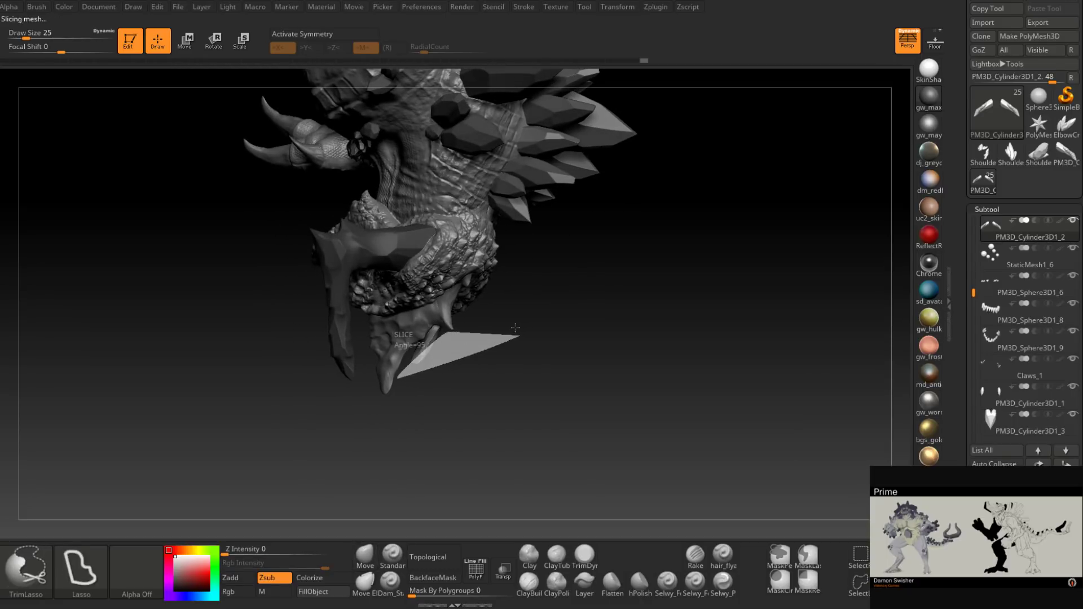
{"action": "mouse_move", "coordinate": [516, 328]}
{"action": "right_mouse_down"}
{"action": "mouse_move", "coordinate": [475, 339]}
{"action": "mouse_move", "coordinate": [460, 315]}
{"action": "mouse_move", "coordinate": [474, 302]}
{"action": "mouse_move", "coordinate": [533, 303]}
{"action": "mouse_move", "coordinate": [553, 339]}
{"action": "mouse_move", "coordinate": [598, 353]}
{"action": "mouse_move", "coordinate": [612, 295]}
{"action": "mouse_move", "coordinate": [721, 332]}
{"action": "mouse_move", "coordinate": [523, 344]}
{"action": "mouse_move", "coordinate": [507, 324]}
{"action": "mouse_move", "coordinate": [544, 324]}
{"action": "mouse_move", "coordinate": [507, 322]}
{"action": "mouse_move", "coordinate": [580, 321]}
{"action": "mouse_move", "coordinate": [508, 316]}
{"action": "right_mouse_up"}
Step: Select the central nose horn subtool, turn on X symmetry and scale the horn up around its own centre
{"action": "left_click", "coordinate": [505, 321], "text": "alt"}
{"action": "key", "text": "x"}
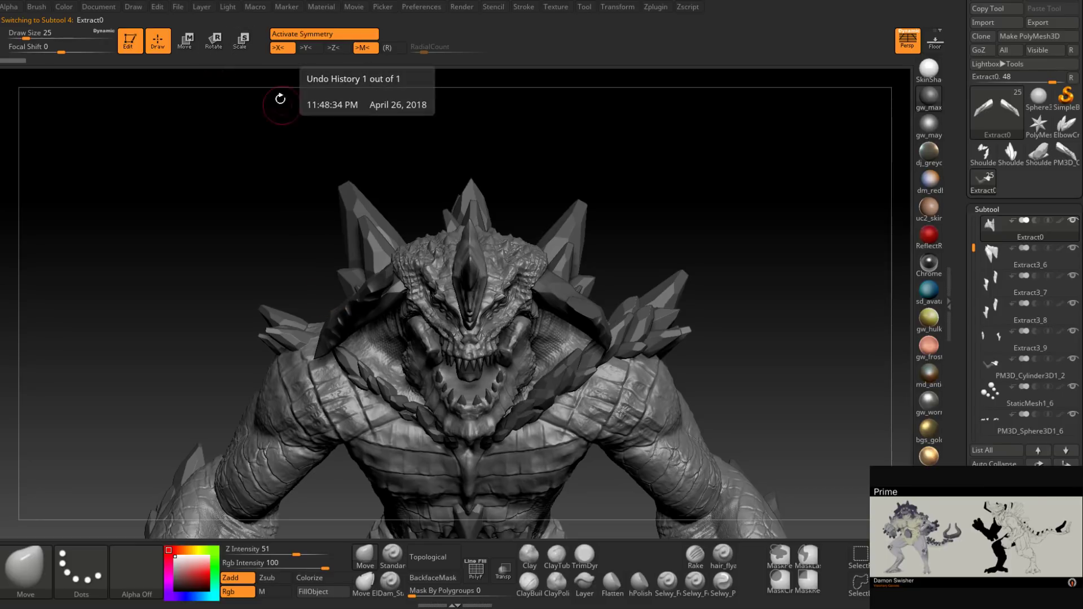
{"action": "key", "text": "e"}
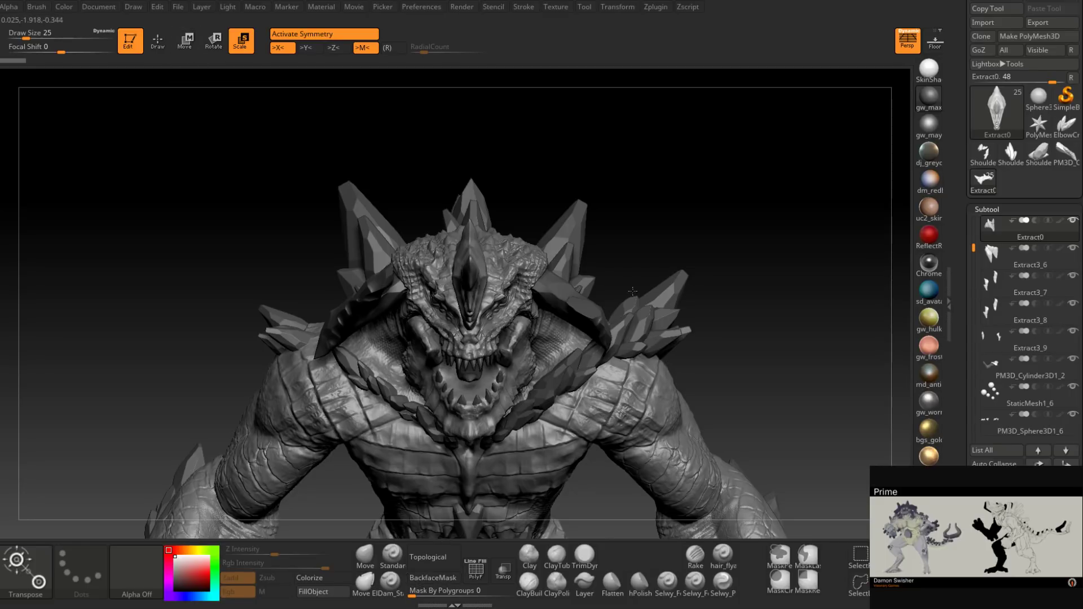
{"action": "left_click_drag", "start_coordinate": [633, 291], "coordinate": [584, 74], "text": "alt"}
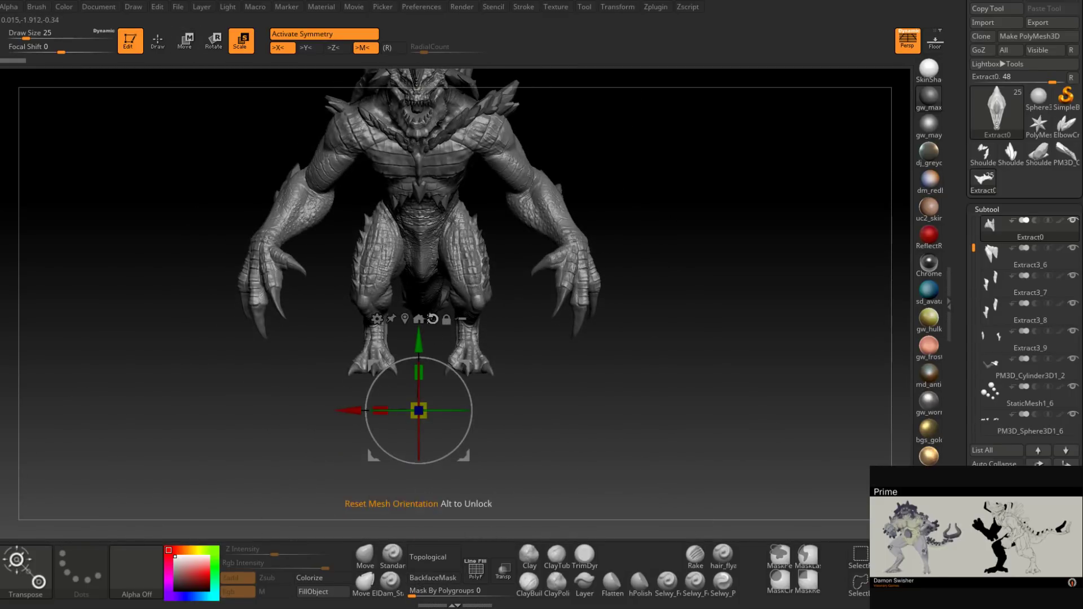
{"action": "left_click", "coordinate": [405, 319]}
{"action": "right_click_drag", "start_coordinate": [451, 90], "coordinate": [443, 373], "text": "alt"}
{"action": "right_click_drag", "start_coordinate": [443, 372], "coordinate": [443, 457], "text": "ctrl"}
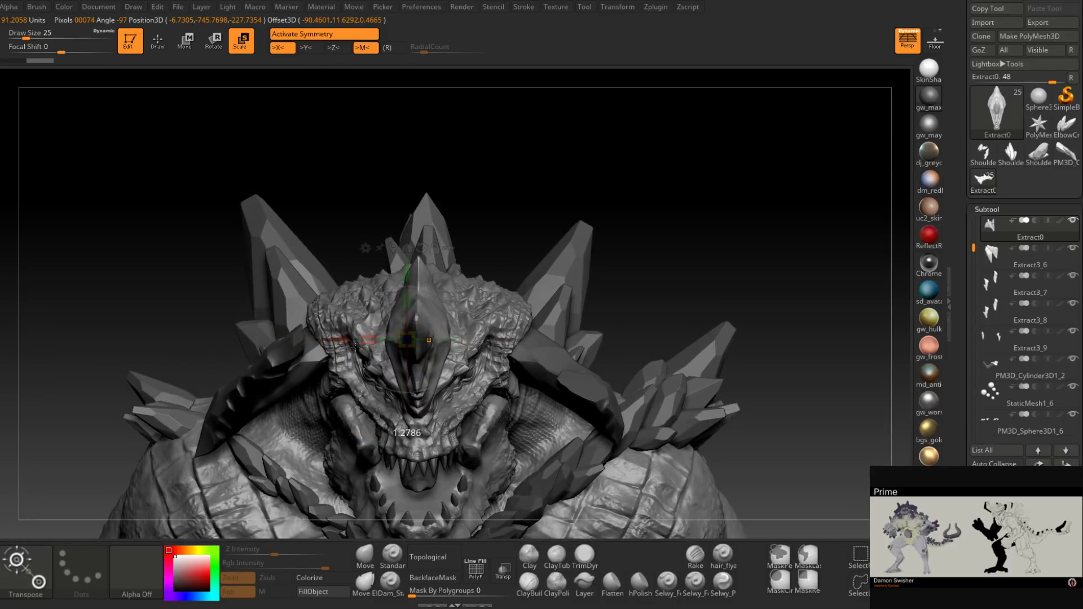
Step: Return to sculpting with the Move brush, symmetry off, and slice facets into the nose horn's tip from below
{"action": "right_click_drag", "start_coordinate": [489, 280], "coordinate": [510, 221]}
{"action": "left_click_drag", "start_coordinate": [510, 222], "coordinate": [511, 287]}
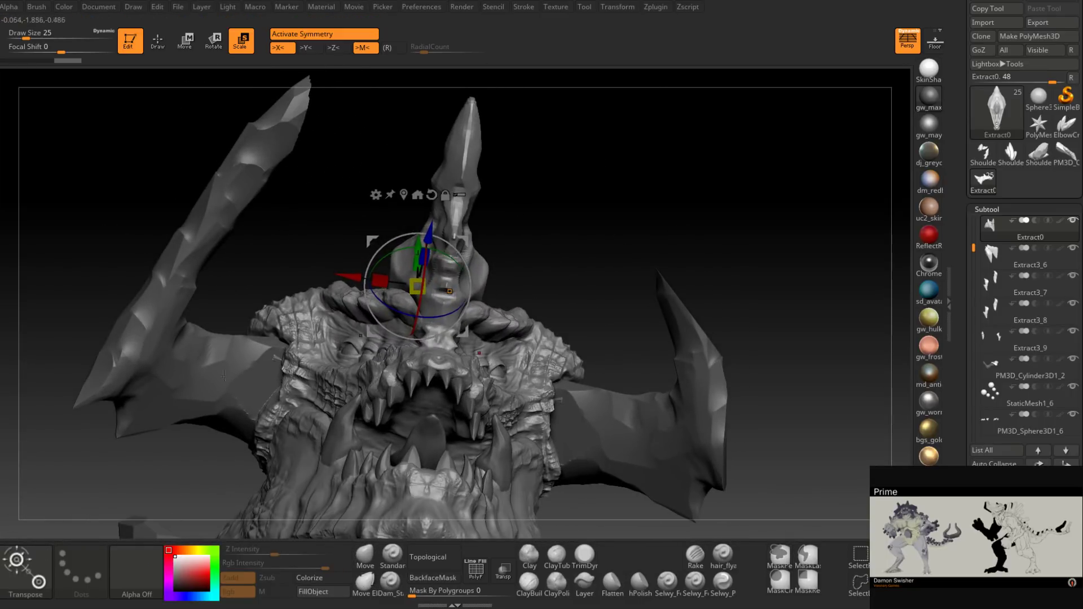
{"action": "left_click", "coordinate": [365, 557]}
{"action": "mouse_move", "coordinate": [478, 243]}
{"action": "right_mouse_down"}
{"action": "mouse_move", "coordinate": [495, 186]}
{"action": "mouse_move", "coordinate": [501, 225]}
{"action": "mouse_move", "coordinate": [486, 240]}
{"action": "right_mouse_up"}
{"action": "mouse_move", "coordinate": [486, 240]}
{"action": "left_mouse_down"}
{"action": "mouse_move", "coordinate": [493, 187]}
{"action": "mouse_move", "coordinate": [458, 152]}
{"action": "left_mouse_up"}
{"action": "key", "text": "ctrl+shift"}
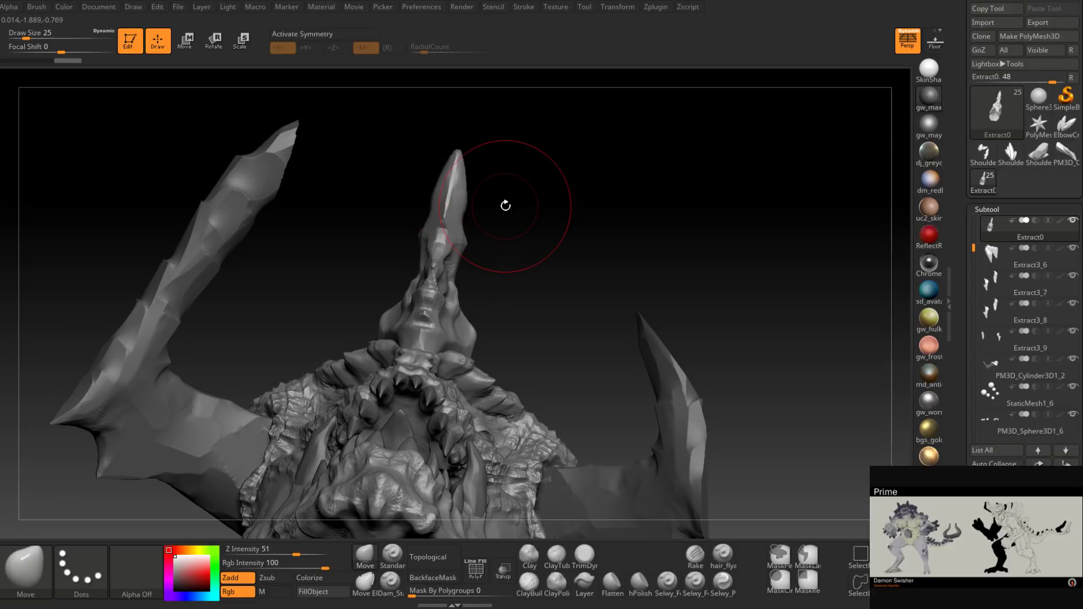
{"action": "mouse_move", "coordinate": [506, 205]}
{"action": "left_mouse_down"}
{"action": "mouse_move", "coordinate": [513, 175]}
{"action": "mouse_move", "coordinate": [482, 175]}
{"action": "left_mouse_up"}
{"action": "key", "text": "ctrl+shift"}
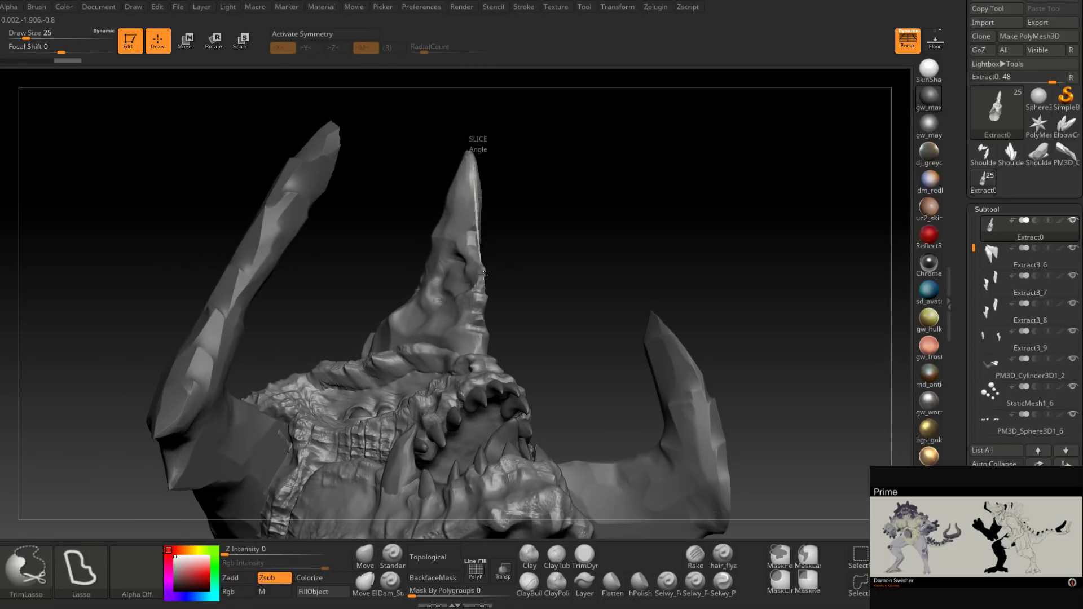
Step: Trim the sides of the nose horn's upper shaft with lasso slices from several angles into a sharper point
{"action": "mouse_move", "coordinate": [538, 212]}
{"action": "left_mouse_down"}
{"action": "mouse_move", "coordinate": [503, 228]}
{"action": "mouse_move", "coordinate": [483, 220]}
{"action": "left_mouse_up"}
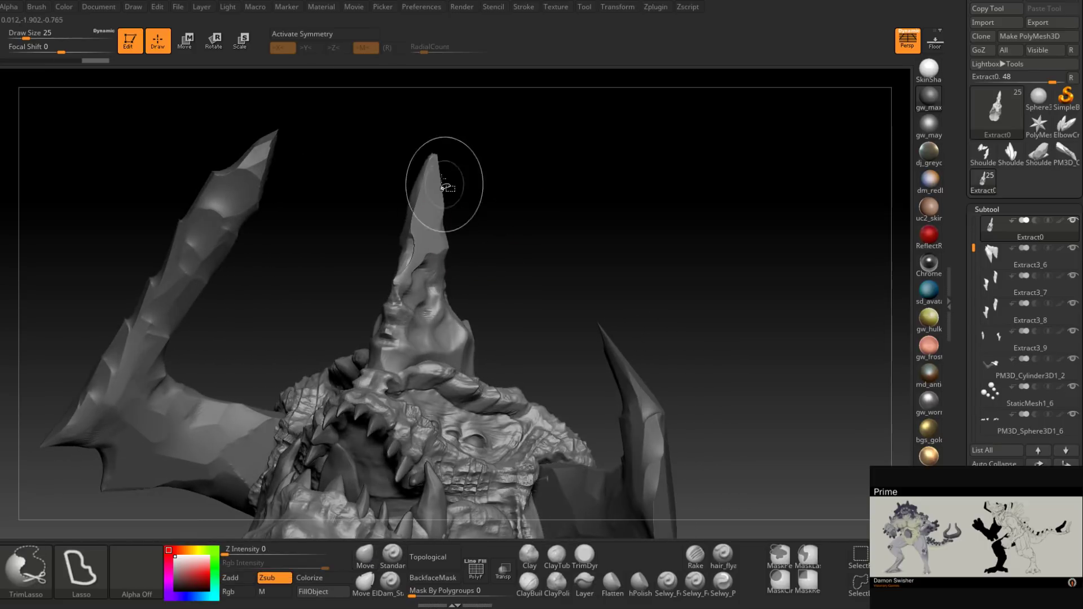
{"action": "mouse_move", "coordinate": [529, 149]}
{"action": "left_mouse_down"}
{"action": "mouse_move", "coordinate": [500, 217]}
{"action": "mouse_move", "coordinate": [483, 237]}
{"action": "mouse_move", "coordinate": [478, 228]}
{"action": "mouse_move", "coordinate": [508, 268]}
{"action": "mouse_move", "coordinate": [489, 284]}
{"action": "mouse_move", "coordinate": [471, 265]}
{"action": "mouse_move", "coordinate": [502, 285]}
{"action": "mouse_move", "coordinate": [480, 282]}
{"action": "mouse_move", "coordinate": [482, 302]}
{"action": "mouse_move", "coordinate": [524, 323]}
{"action": "mouse_move", "coordinate": [505, 277]}
{"action": "mouse_move", "coordinate": [485, 282]}
{"action": "left_mouse_up"}
{"action": "key", "text": "ctrl+shift"}
{"action": "key", "text": "ctrl+shift"}
{"action": "mouse_move", "coordinate": [491, 217]}
{"action": "left_mouse_down", "text": "ctrl+shift"}
{"action": "mouse_move", "coordinate": [503, 239]}
{"action": "mouse_move", "coordinate": [528, 234]}
{"action": "mouse_move", "coordinate": [532, 263]}
{"action": "left_mouse_up", "text": "ctrl+shift"}
{"action": "key", "text": "ctrl+shift"}
{"action": "mouse_move", "coordinate": [556, 251]}
{"action": "left_mouse_down"}
{"action": "mouse_move", "coordinate": [508, 257]}
{"action": "mouse_move", "coordinate": [525, 249]}
{"action": "mouse_move", "coordinate": [554, 244]}
{"action": "mouse_move", "coordinate": [496, 270]}
{"action": "mouse_move", "coordinate": [468, 266]}
{"action": "mouse_move", "coordinate": [504, 276]}
{"action": "mouse_move", "coordinate": [503, 286]}
{"action": "mouse_move", "coordinate": [515, 281]}
{"action": "mouse_move", "coordinate": [507, 265]}
{"action": "mouse_move", "coordinate": [542, 336]}
{"action": "mouse_move", "coordinate": [515, 271]}
{"action": "left_mouse_up"}
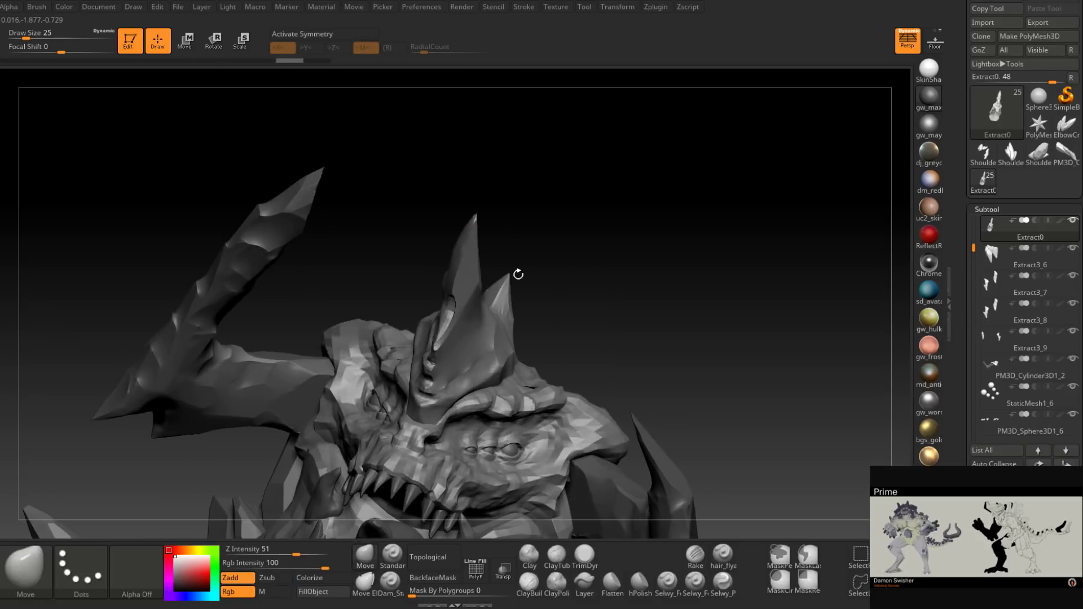
Step: Slice angular facets into the small spike behind the nose horn and the crest leading to it
{"action": "mouse_move", "coordinate": [561, 312]}
{"action": "left_mouse_down"}
{"action": "mouse_move", "coordinate": [524, 358]}
{"action": "mouse_move", "coordinate": [491, 353]}
{"action": "mouse_move", "coordinate": [538, 358]}
{"action": "mouse_move", "coordinate": [515, 345]}
{"action": "mouse_move", "coordinate": [508, 309]}
{"action": "left_mouse_up"}
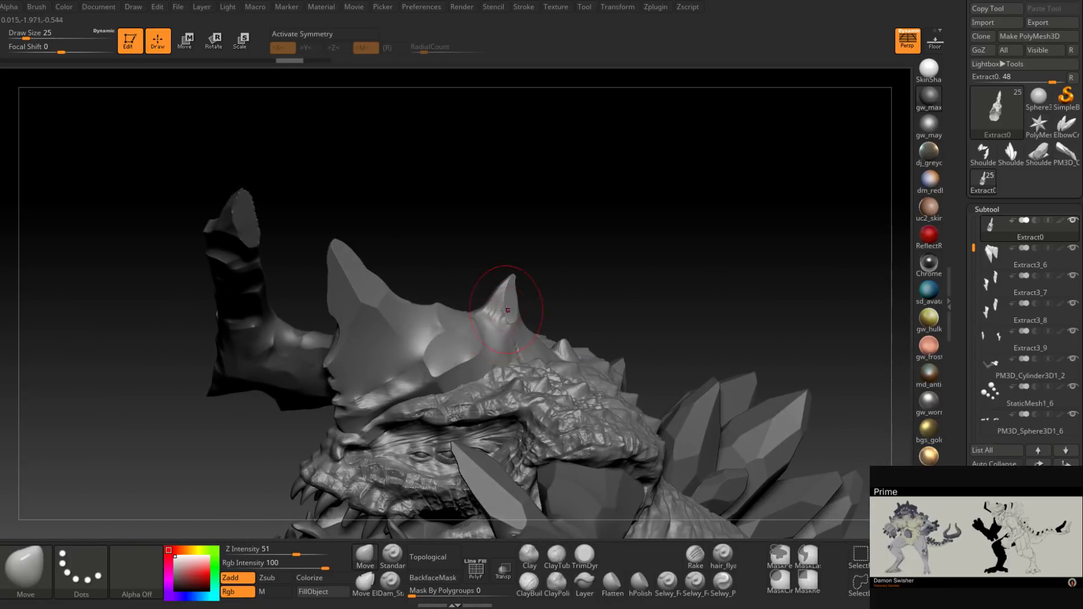
{"action": "left_click_drag", "start_coordinate": [556, 278], "coordinate": [550, 275], "text": "ctrl+shift"}
{"action": "mouse_move", "coordinate": [554, 307]}
{"action": "left_mouse_down"}
{"action": "mouse_move", "coordinate": [581, 317]}
{"action": "mouse_move", "coordinate": [550, 319]}
{"action": "left_mouse_up"}
{"action": "mouse_move", "coordinate": [552, 279]}
{"action": "left_mouse_down"}
{"action": "mouse_move", "coordinate": [572, 247]}
{"action": "mouse_move", "coordinate": [551, 295]}
{"action": "mouse_move", "coordinate": [513, 285]}
{"action": "mouse_move", "coordinate": [509, 239]}
{"action": "mouse_move", "coordinate": [472, 307]}
{"action": "left_mouse_up"}
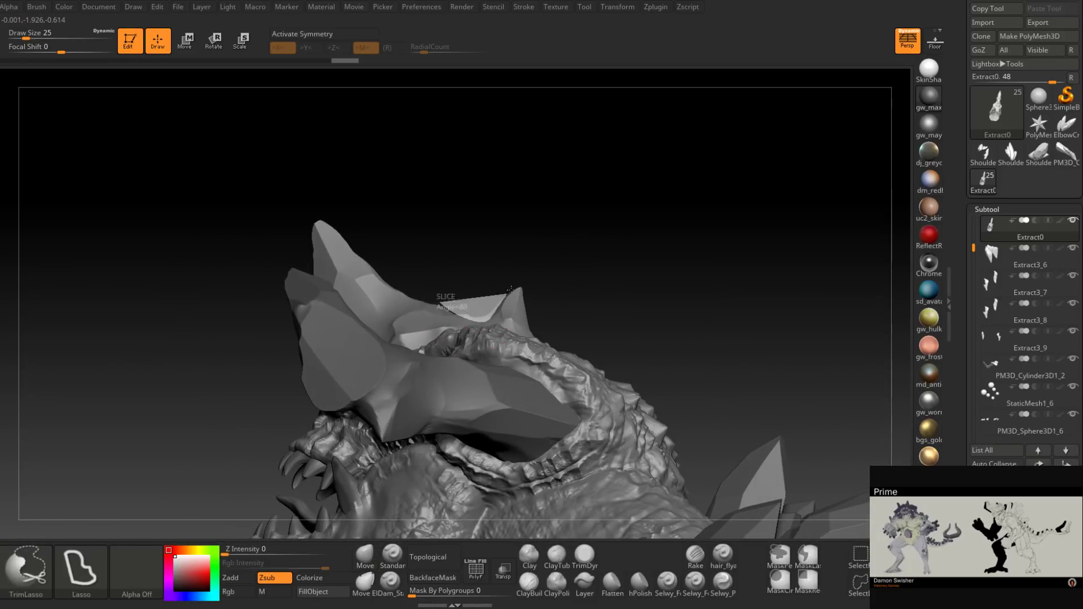
Step: Try another lasso slice across the crest behind the nose horn and undo it
{"action": "left_click_drag", "start_coordinate": [547, 243], "coordinate": [504, 306]}
{"action": "key", "text": "ctrl+shift"}
{"action": "left_click_drag", "start_coordinate": [549, 267], "coordinate": [550, 264]}
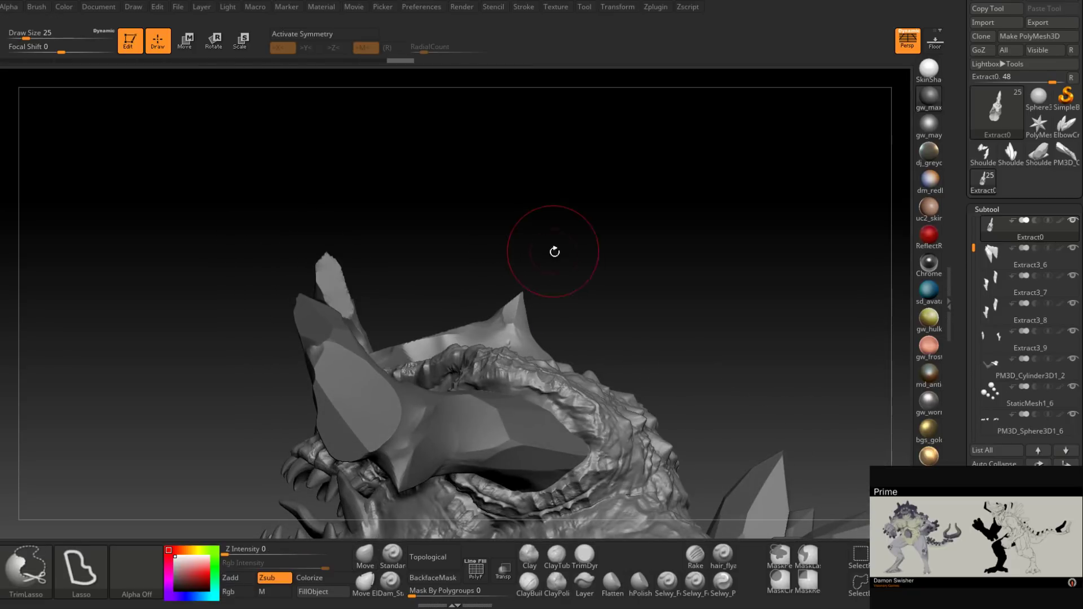
{"action": "key", "text": "ctrl+z"}
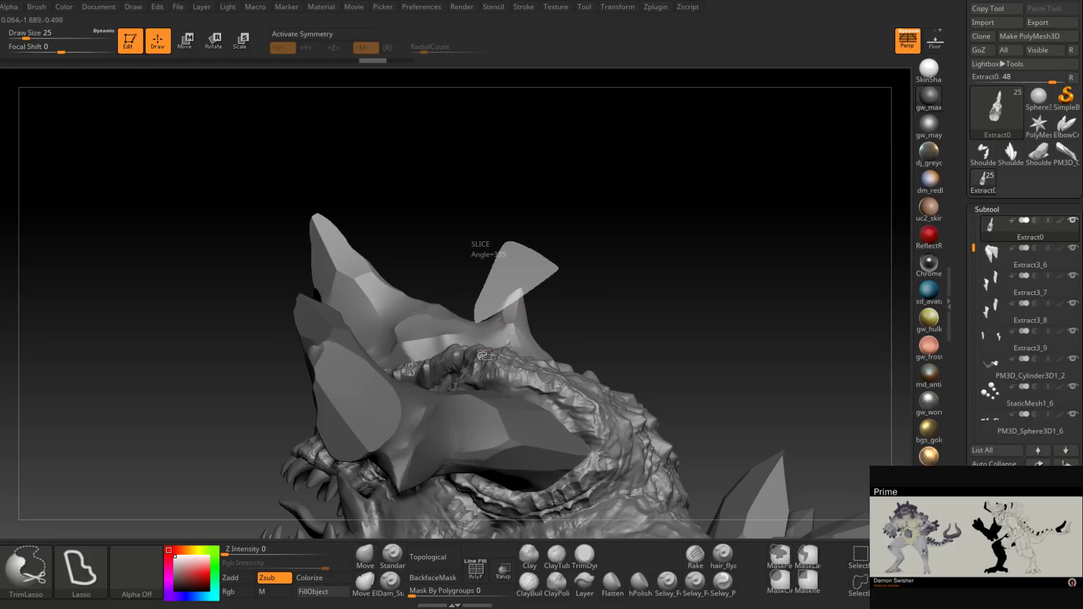
Step: Slice a facet off the small rear spike and cut a long flat plane along the nose horn's side from above
{"action": "mouse_move", "coordinate": [481, 350]}
{"action": "right_mouse_down"}
{"action": "mouse_move", "coordinate": [537, 333]}
{"action": "mouse_move", "coordinate": [570, 338]}
{"action": "mouse_move", "coordinate": [531, 362]}
{"action": "mouse_move", "coordinate": [525, 344]}
{"action": "mouse_move", "coordinate": [556, 322]}
{"action": "mouse_move", "coordinate": [542, 323]}
{"action": "mouse_move", "coordinate": [533, 344]}
{"action": "mouse_move", "coordinate": [566, 361]}
{"action": "mouse_move", "coordinate": [575, 325]}
{"action": "right_mouse_up"}
{"action": "key", "text": "ctrl+shift"}
{"action": "mouse_move", "coordinate": [652, 347]}
{"action": "right_mouse_down"}
{"action": "mouse_move", "coordinate": [475, 335]}
{"action": "mouse_move", "coordinate": [477, 288]}
{"action": "right_mouse_up"}
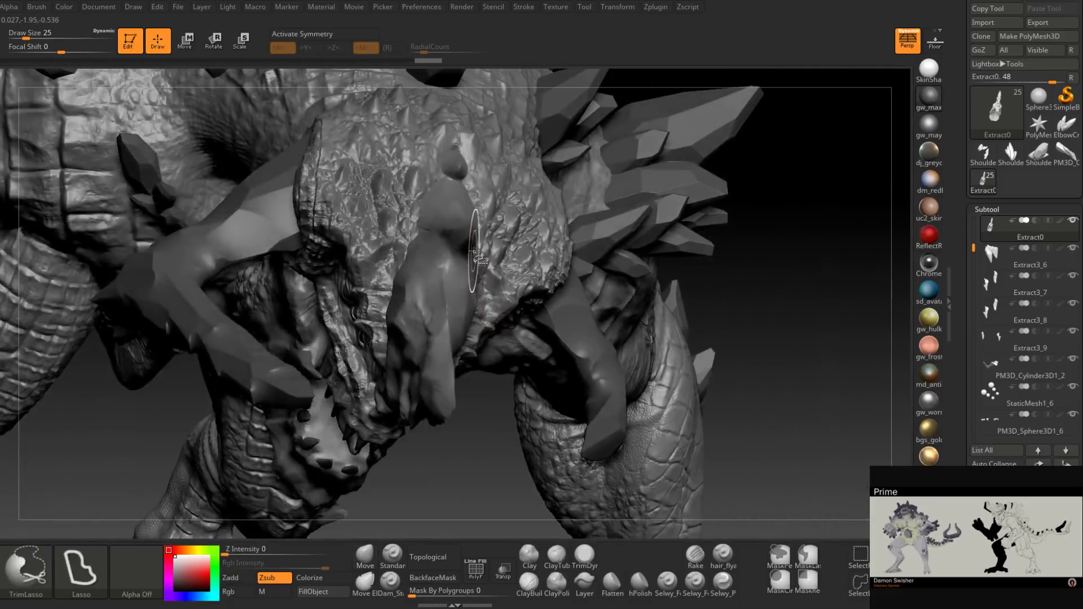
{"action": "right_click_drag", "start_coordinate": [560, 239], "coordinate": [469, 244]}
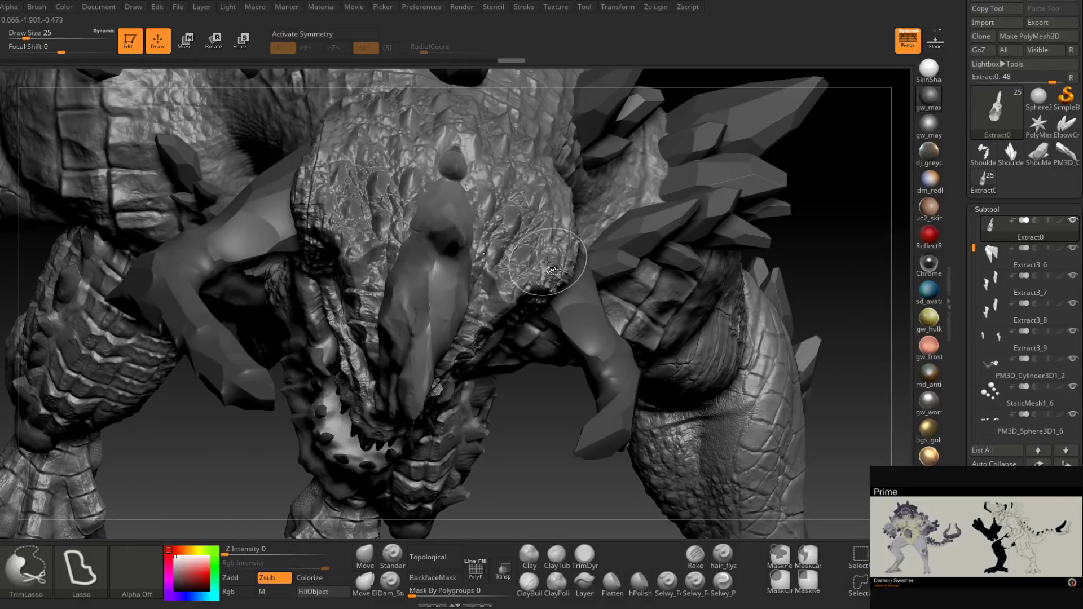
{"action": "right_click_drag", "start_coordinate": [508, 269], "coordinate": [480, 237]}
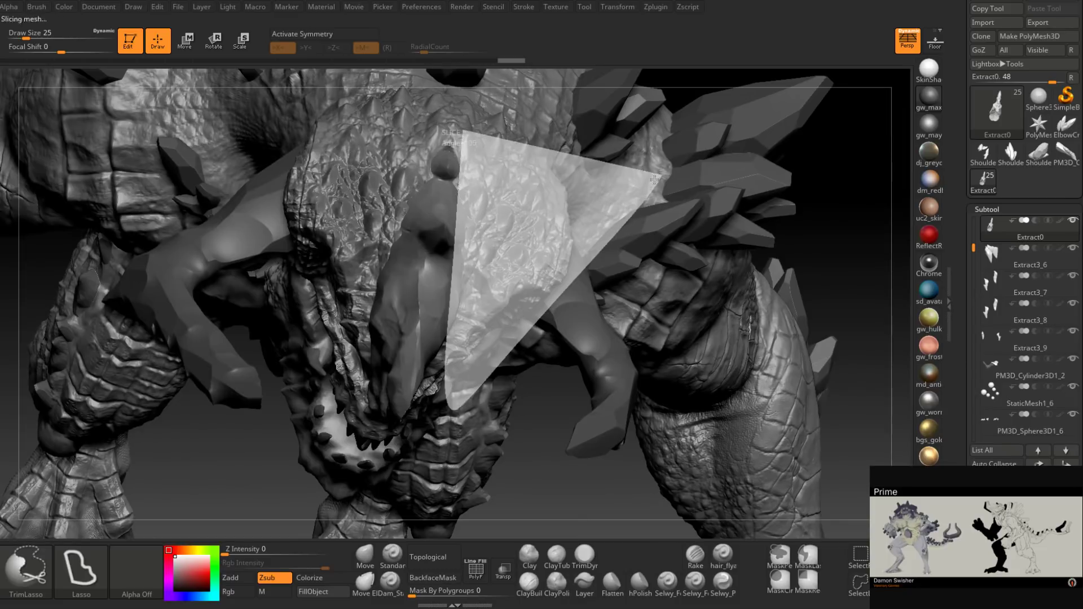
Step: Cut more faceted planes into the nose horn's ridge, base and rear spike from above and from the side
{"action": "mouse_move", "coordinate": [536, 277]}
{"action": "right_mouse_down"}
{"action": "mouse_move", "coordinate": [445, 268]}
{"action": "mouse_move", "coordinate": [474, 288]}
{"action": "mouse_move", "coordinate": [479, 246]}
{"action": "mouse_move", "coordinate": [519, 239]}
{"action": "mouse_move", "coordinate": [462, 214]}
{"action": "mouse_move", "coordinate": [477, 209]}
{"action": "mouse_move", "coordinate": [456, 192]}
{"action": "mouse_move", "coordinate": [485, 224]}
{"action": "mouse_move", "coordinate": [471, 236]}
{"action": "mouse_move", "coordinate": [505, 229]}
{"action": "mouse_move", "coordinate": [484, 241]}
{"action": "mouse_move", "coordinate": [468, 212]}
{"action": "mouse_move", "coordinate": [487, 225]}
{"action": "mouse_move", "coordinate": [439, 224]}
{"action": "mouse_move", "coordinate": [408, 188]}
{"action": "right_mouse_up"}
{"action": "key", "text": "ctrl+shift"}
{"action": "key", "text": "ctrl+shift"}
{"action": "key", "text": "ctrl+shift"}
{"action": "key", "text": "ctrl+shift"}
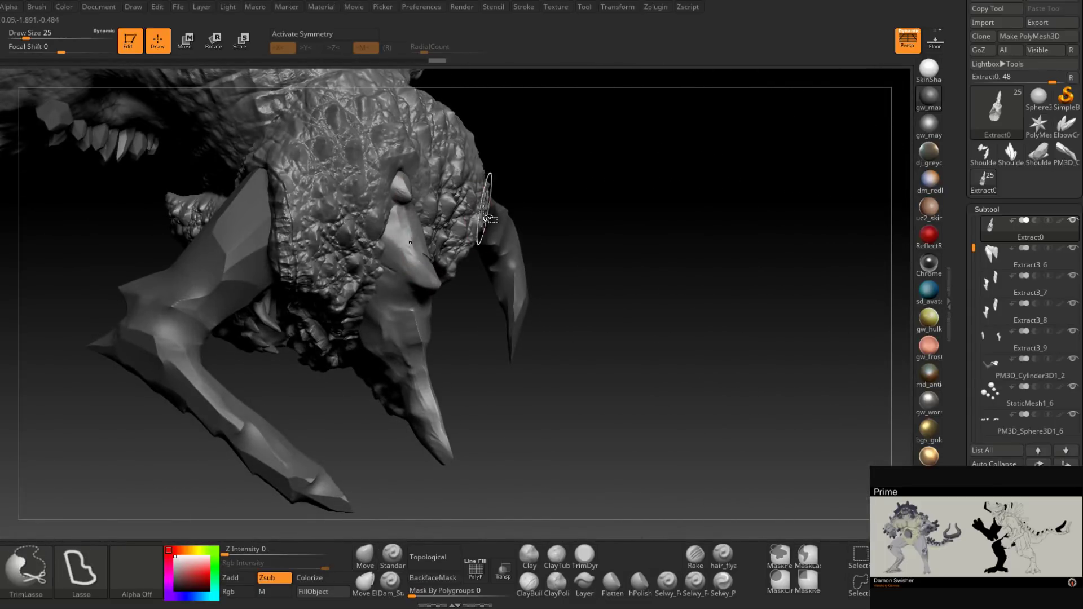
{"action": "mouse_move", "coordinate": [484, 209]}
{"action": "right_mouse_down"}
{"action": "mouse_move", "coordinate": [432, 264]}
{"action": "mouse_move", "coordinate": [436, 229]}
{"action": "mouse_move", "coordinate": [370, 217]}
{"action": "mouse_move", "coordinate": [384, 231]}
{"action": "mouse_move", "coordinate": [394, 221]}
{"action": "mouse_move", "coordinate": [367, 242]}
{"action": "mouse_move", "coordinate": [399, 302]}
{"action": "mouse_move", "coordinate": [416, 271]}
{"action": "mouse_move", "coordinate": [423, 288]}
{"action": "mouse_move", "coordinate": [343, 319]}
{"action": "mouse_move", "coordinate": [316, 313]}
{"action": "mouse_move", "coordinate": [446, 392]}
{"action": "right_mouse_up"}
{"action": "key", "text": "ctrl+shift"}
{"action": "key", "text": "ctrl+shift"}
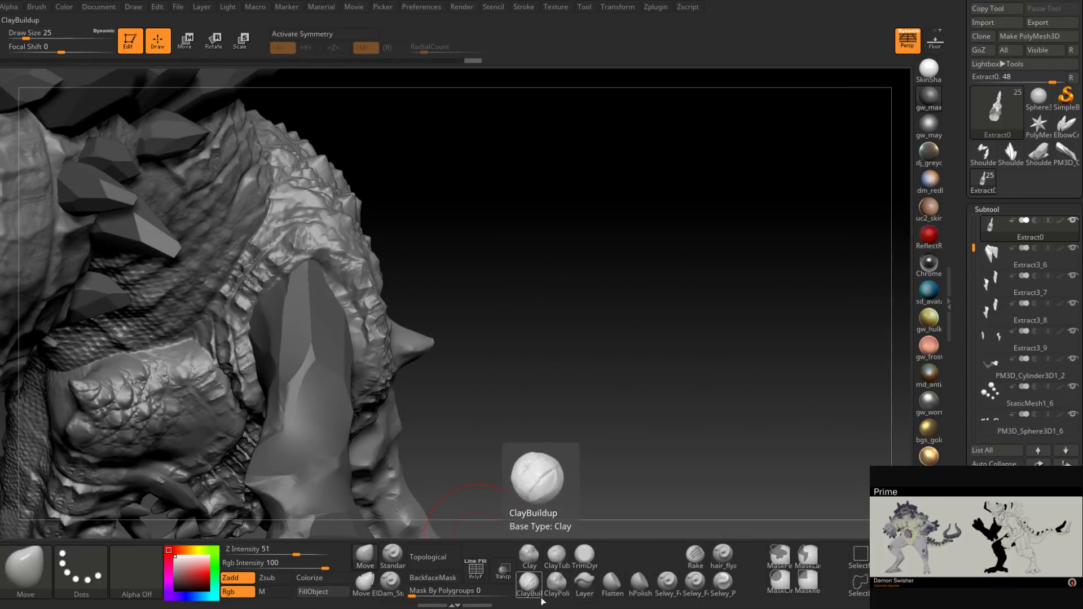
Step: Turn on subtool transparency and trim the nose horn's tip narrower with lasso slices from several views
{"action": "left_click", "coordinate": [504, 572]}
{"action": "mouse_move", "coordinate": [425, 343]}
{"action": "right_mouse_down"}
{"action": "mouse_move", "coordinate": [440, 334]}
{"action": "mouse_move", "coordinate": [449, 379]}
{"action": "mouse_move", "coordinate": [432, 320]}
{"action": "mouse_move", "coordinate": [438, 357]}
{"action": "mouse_move", "coordinate": [357, 384]}
{"action": "mouse_move", "coordinate": [398, 383]}
{"action": "right_mouse_up"}
{"action": "key", "text": "ctrl+shift"}
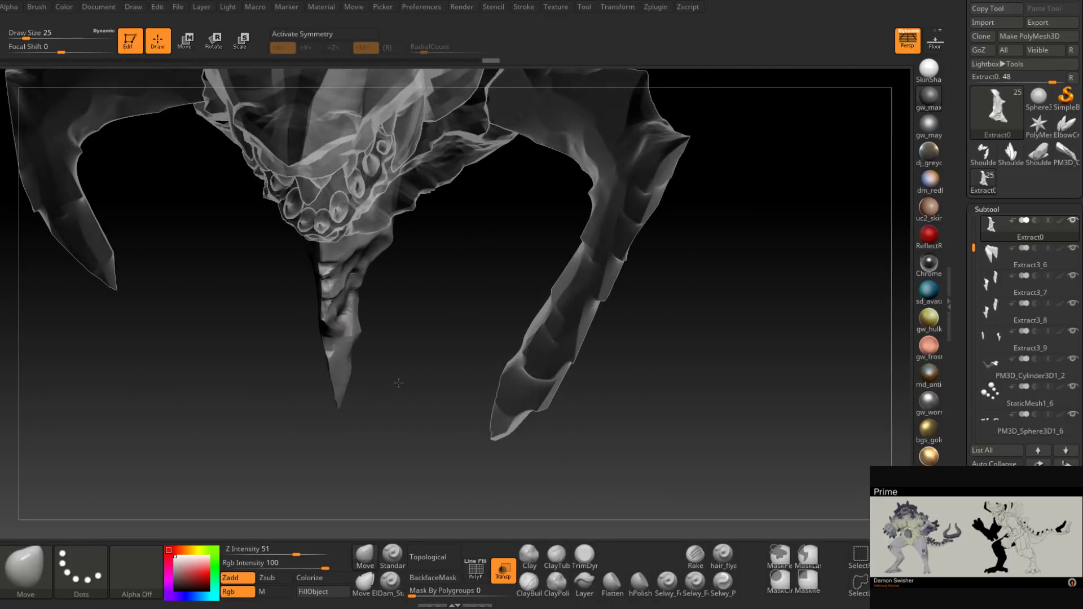
{"action": "right_click_drag", "start_coordinate": [389, 328], "coordinate": [416, 332]}
{"action": "right_click", "coordinate": [415, 333]}
{"action": "mouse_move", "coordinate": [400, 273]}
{"action": "right_mouse_down"}
{"action": "mouse_move", "coordinate": [333, 326]}
{"action": "mouse_move", "coordinate": [401, 245]}
{"action": "mouse_move", "coordinate": [394, 312]}
{"action": "mouse_move", "coordinate": [389, 299]}
{"action": "mouse_move", "coordinate": [421, 248]}
{"action": "mouse_move", "coordinate": [369, 277]}
{"action": "mouse_move", "coordinate": [430, 253]}
{"action": "mouse_move", "coordinate": [456, 280]}
{"action": "mouse_move", "coordinate": [495, 242]}
{"action": "mouse_move", "coordinate": [432, 352]}
{"action": "mouse_move", "coordinate": [512, 337]}
{"action": "mouse_move", "coordinate": [511, 285]}
{"action": "mouse_move", "coordinate": [423, 217]}
{"action": "mouse_move", "coordinate": [433, 210]}
{"action": "right_mouse_up"}
{"action": "key", "text": "ctrl+shift"}
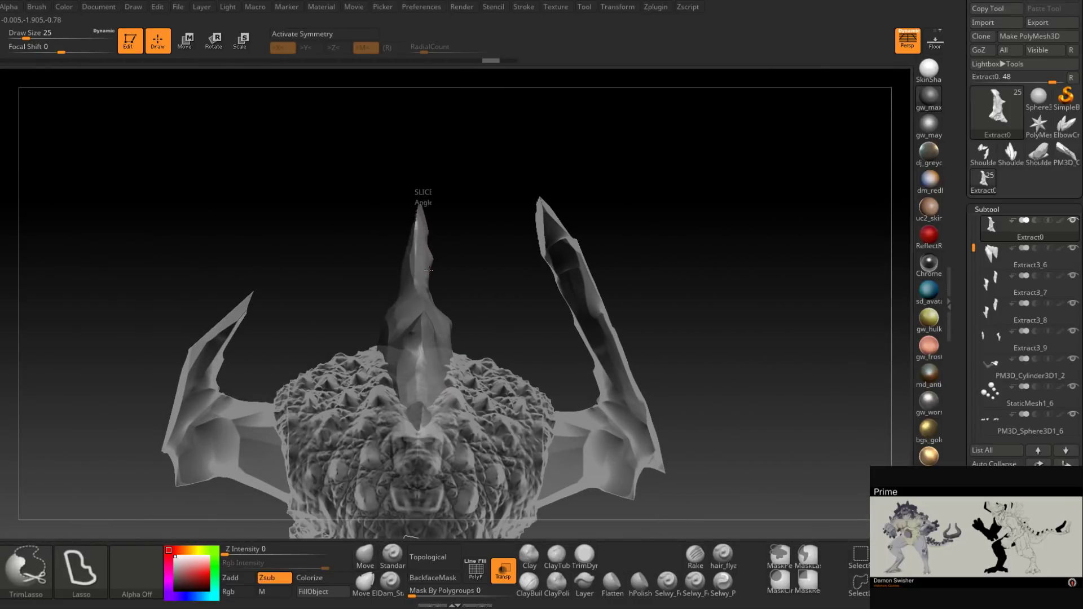
Step: Slice away the uneven bulges along the nose horn's side edge, viewing it from behind and above
{"action": "mouse_move", "coordinate": [461, 247]}
{"action": "right_mouse_down"}
{"action": "mouse_move", "coordinate": [447, 259]}
{"action": "mouse_move", "coordinate": [477, 337]}
{"action": "mouse_move", "coordinate": [462, 367]}
{"action": "right_mouse_up"}
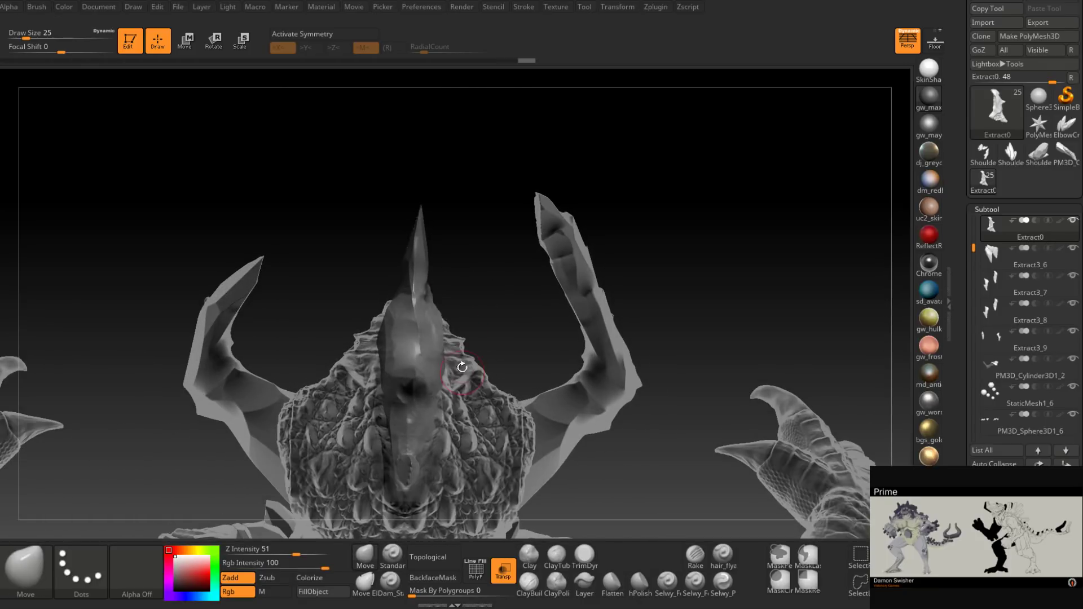
{"action": "left_click_drag", "start_coordinate": [483, 254], "coordinate": [479, 241], "text": "ctrl+shift"}
{"action": "mouse_move", "coordinate": [454, 241]}
{"action": "right_mouse_down"}
{"action": "mouse_move", "coordinate": [424, 219]}
{"action": "mouse_move", "coordinate": [439, 241]}
{"action": "right_mouse_up"}
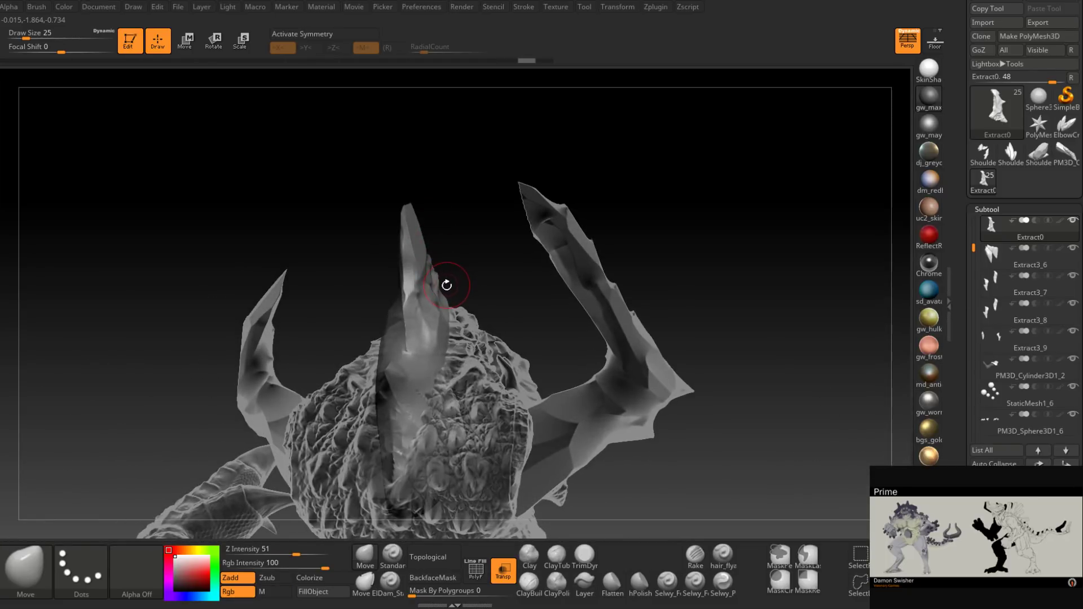
{"action": "right_click_drag", "start_coordinate": [446, 285], "coordinate": [435, 271]}
{"action": "right_click", "coordinate": [426, 254]}
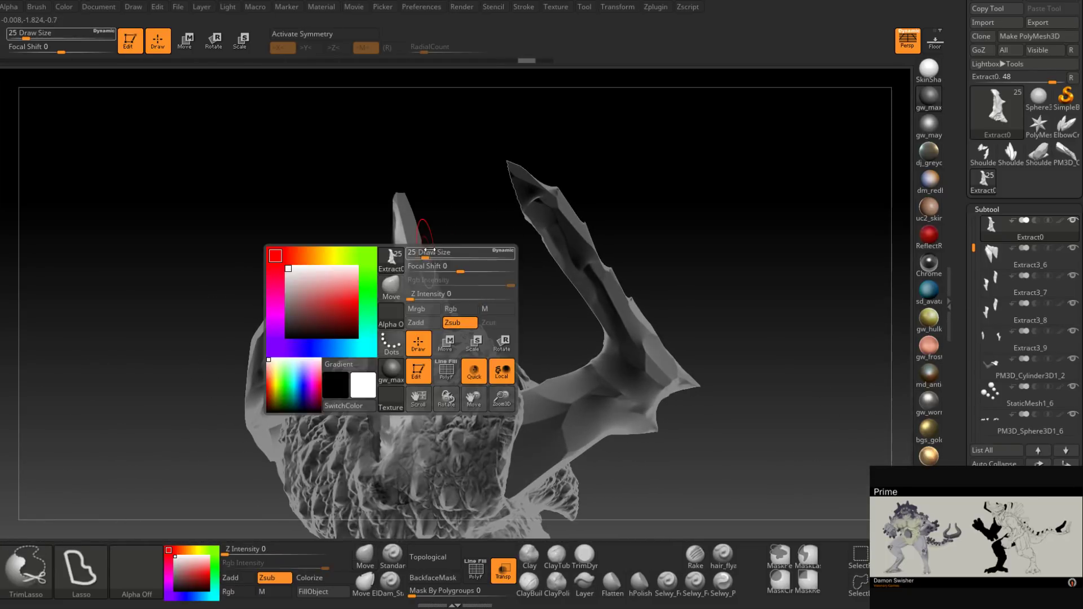
{"action": "mouse_move", "coordinate": [477, 265]}
{"action": "right_mouse_down"}
{"action": "mouse_move", "coordinate": [443, 278]}
{"action": "mouse_move", "coordinate": [451, 280]}
{"action": "right_mouse_up"}
{"action": "right_click_drag", "start_coordinate": [435, 237], "coordinate": [432, 255]}
{"action": "key", "text": "ctrl+shift"}
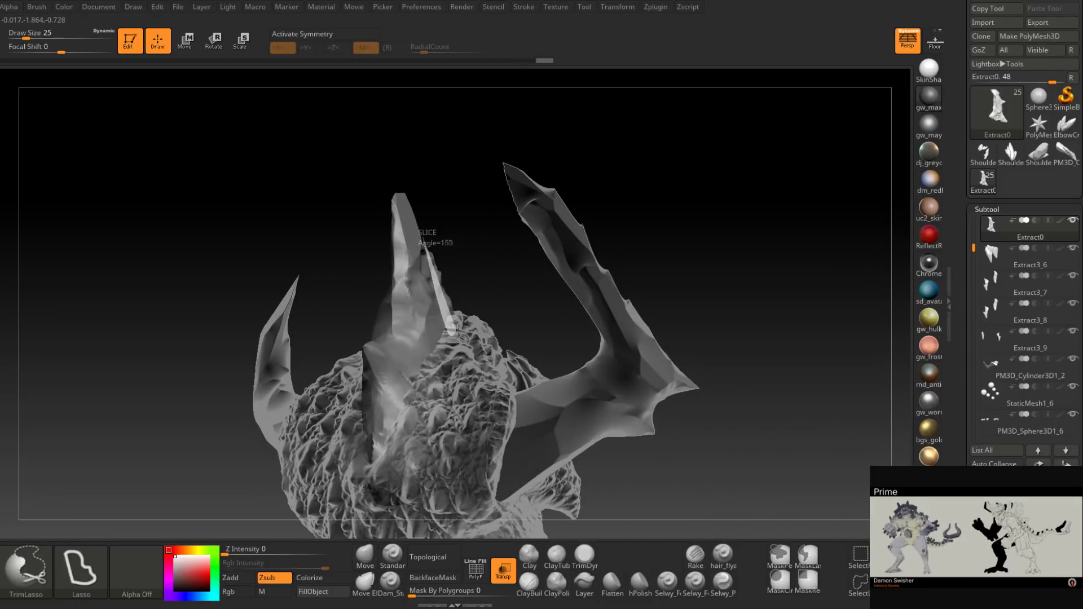
{"action": "mouse_move", "coordinate": [432, 317]}
{"action": "right_mouse_down"}
{"action": "mouse_move", "coordinate": [367, 316]}
{"action": "mouse_move", "coordinate": [475, 310]}
{"action": "mouse_move", "coordinate": [451, 391]}
{"action": "mouse_move", "coordinate": [466, 282]}
{"action": "mouse_move", "coordinate": [497, 292]}
{"action": "mouse_move", "coordinate": [443, 307]}
{"action": "mouse_move", "coordinate": [488, 308]}
{"action": "mouse_move", "coordinate": [481, 322]}
{"action": "mouse_move", "coordinate": [454, 290]}
{"action": "mouse_move", "coordinate": [486, 290]}
{"action": "mouse_move", "coordinate": [439, 314]}
{"action": "mouse_move", "coordinate": [423, 290]}
{"action": "mouse_move", "coordinate": [443, 262]}
{"action": "mouse_move", "coordinate": [442, 225]}
{"action": "mouse_move", "coordinate": [407, 170]}
{"action": "right_mouse_up"}
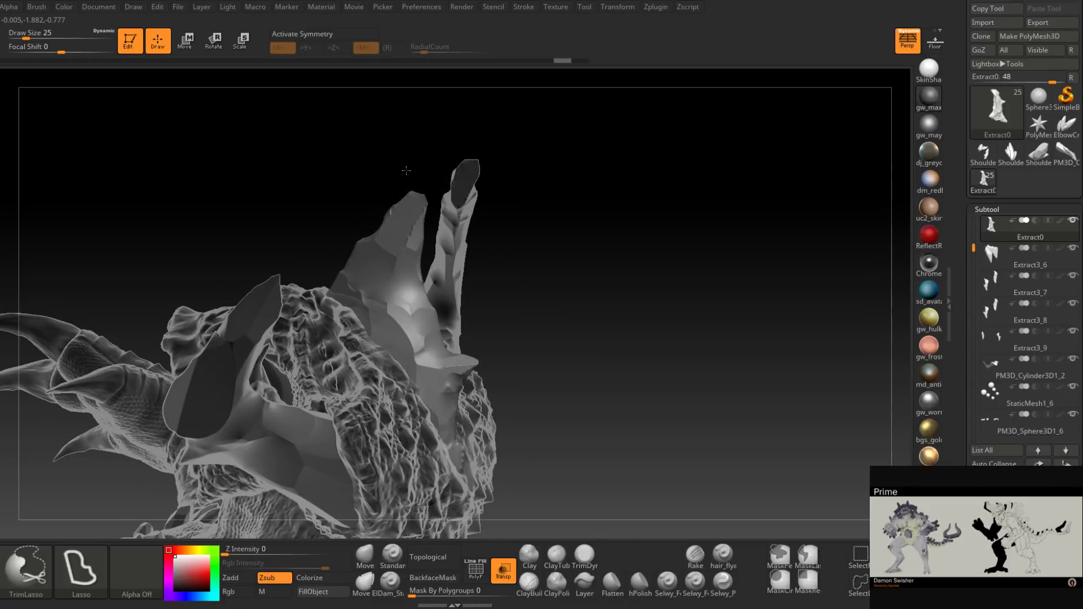
Step: Fill the hollow in the side of the nose horn's shaft with the ClayBuildup brush
{"action": "right_click_drag", "start_coordinate": [416, 259], "coordinate": [521, 266]}
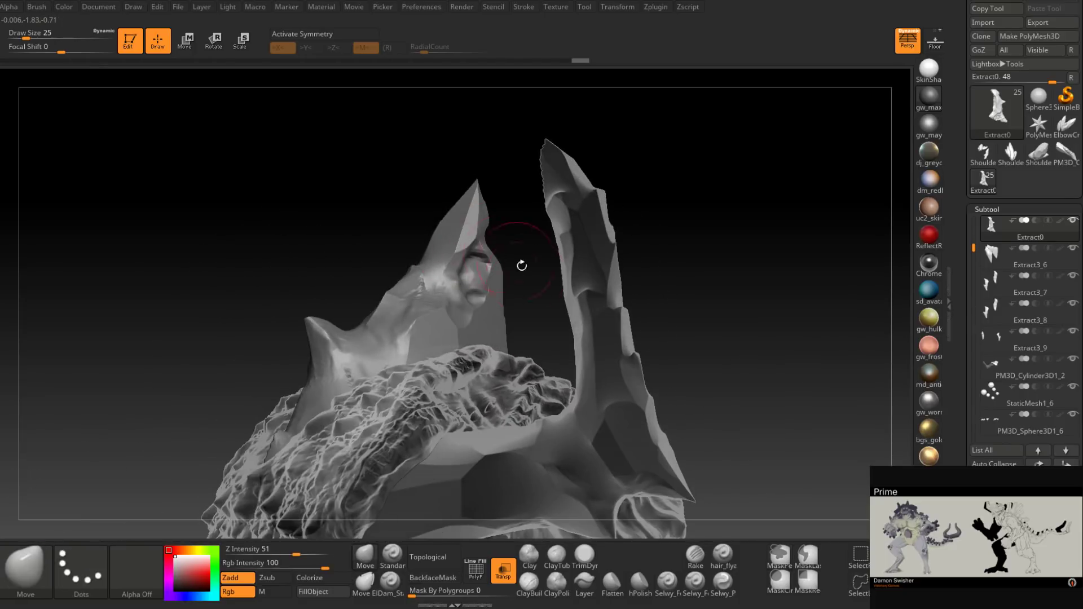
{"action": "left_click", "coordinate": [535, 584]}
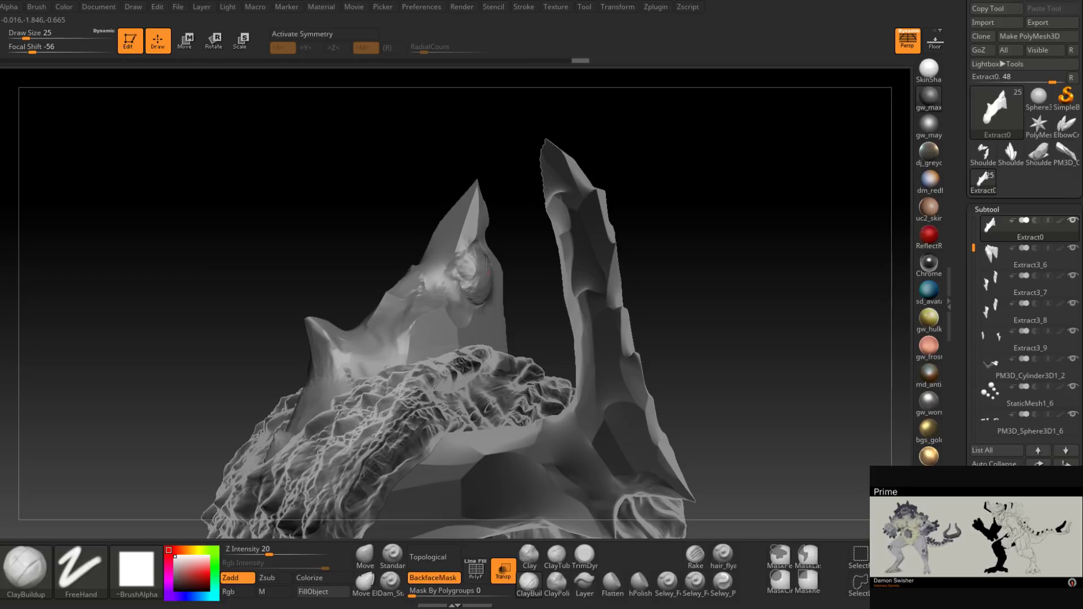
{"action": "mouse_move", "coordinate": [472, 297]}
{"action": "right_mouse_down"}
{"action": "mouse_move", "coordinate": [515, 314]}
{"action": "mouse_move", "coordinate": [453, 482]}
{"action": "right_mouse_up"}
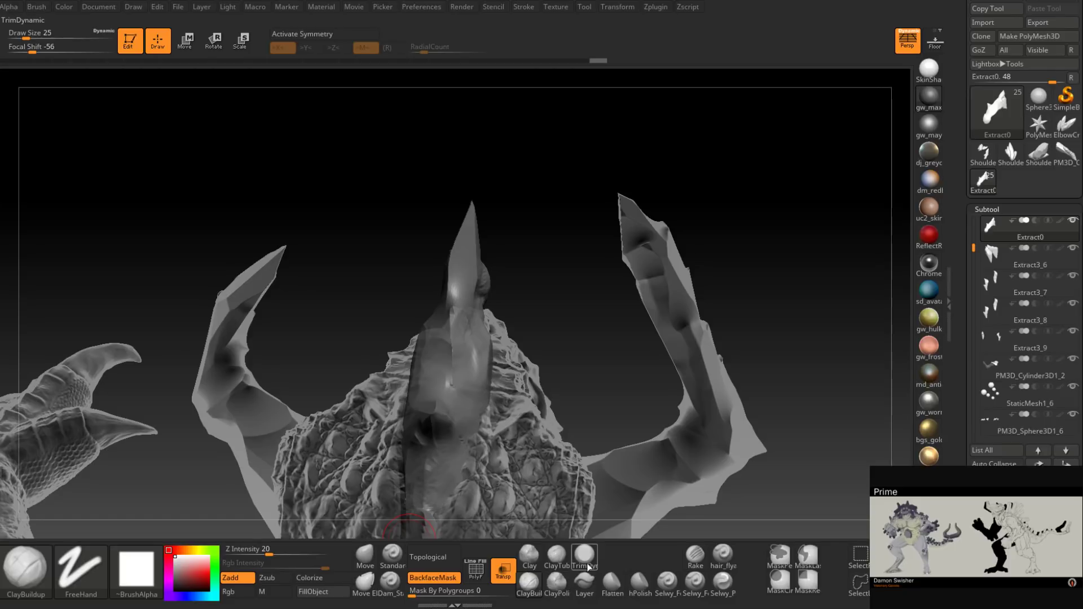
Step: Trim the built-up clay bump on the nose horn's side flush with lasso slices
{"action": "key", "text": "ctrl+shift"}
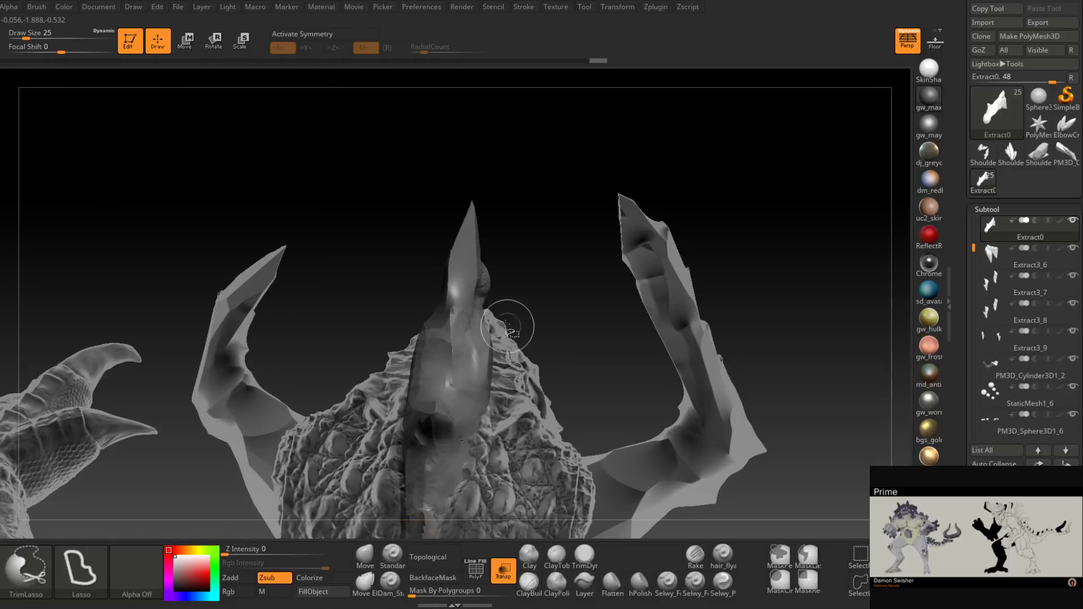
{"action": "mouse_move", "coordinate": [540, 246]}
{"action": "right_mouse_down"}
{"action": "mouse_move", "coordinate": [471, 271]}
{"action": "mouse_move", "coordinate": [520, 285]}
{"action": "mouse_move", "coordinate": [482, 239]}
{"action": "right_mouse_up"}
{"action": "key", "text": "ctrl+shift"}
{"action": "key", "text": "ctrl+shift"}
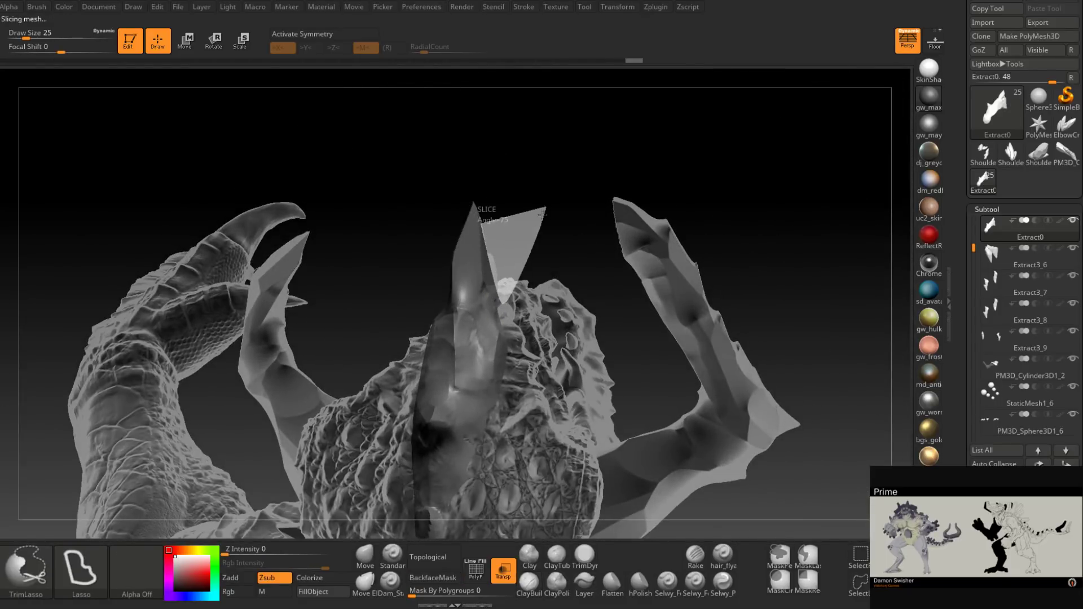
Step: Slice facets just below the nose horn's tip from successively rotated views to sharpen its side edge
{"action": "mouse_move", "coordinate": [540, 219]}
{"action": "right_mouse_down"}
{"action": "mouse_move", "coordinate": [495, 244]}
{"action": "mouse_move", "coordinate": [544, 248]}
{"action": "mouse_move", "coordinate": [510, 265]}
{"action": "mouse_move", "coordinate": [500, 279]}
{"action": "mouse_move", "coordinate": [507, 289]}
{"action": "mouse_move", "coordinate": [460, 184]}
{"action": "right_mouse_up"}
{"action": "key", "text": "ctrl+shift"}
{"action": "key", "text": "ctrl+shift"}
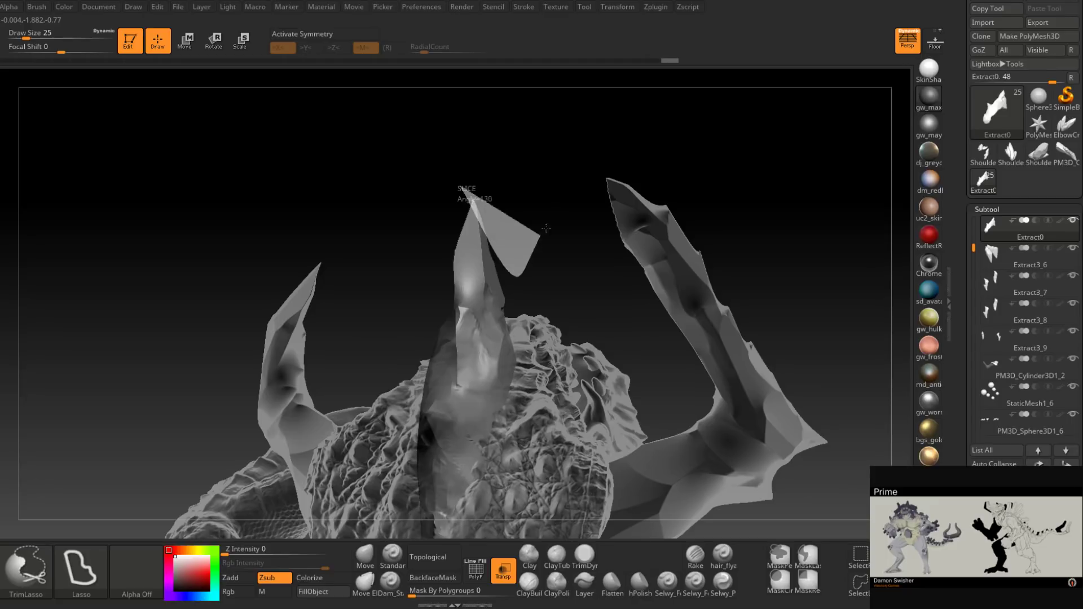
{"action": "right_click_drag", "start_coordinate": [546, 227], "coordinate": [483, 225]}
{"action": "key", "text": "ctrl+shift"}
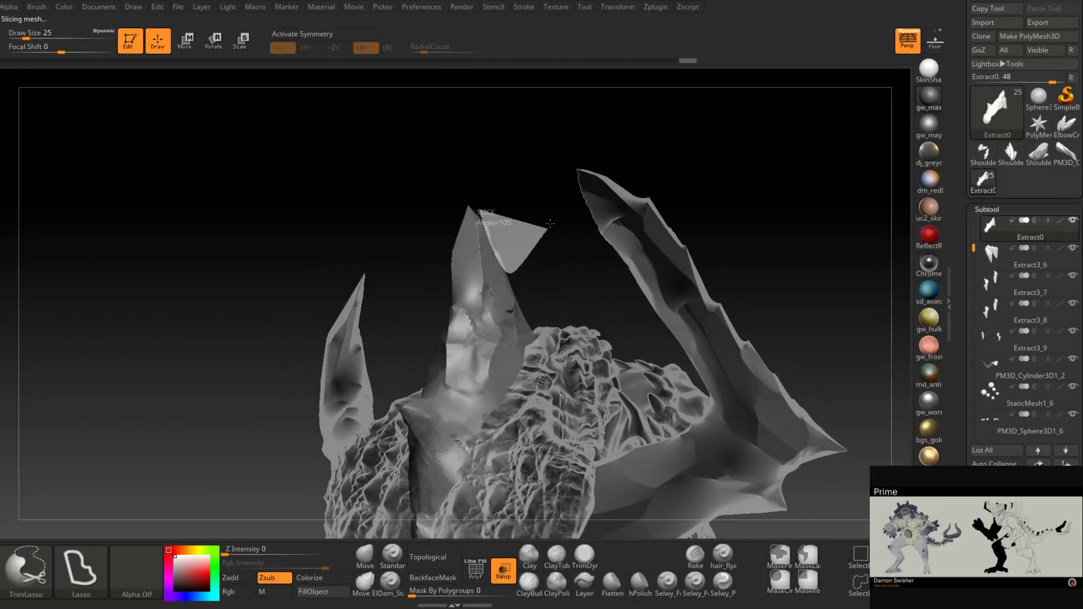
{"action": "mouse_move", "coordinate": [550, 224]}
{"action": "right_mouse_down"}
{"action": "mouse_move", "coordinate": [484, 274]}
{"action": "mouse_move", "coordinate": [524, 233]}
{"action": "right_mouse_up"}
{"action": "left_click", "coordinate": [524, 237], "text": "ctrl+shift"}
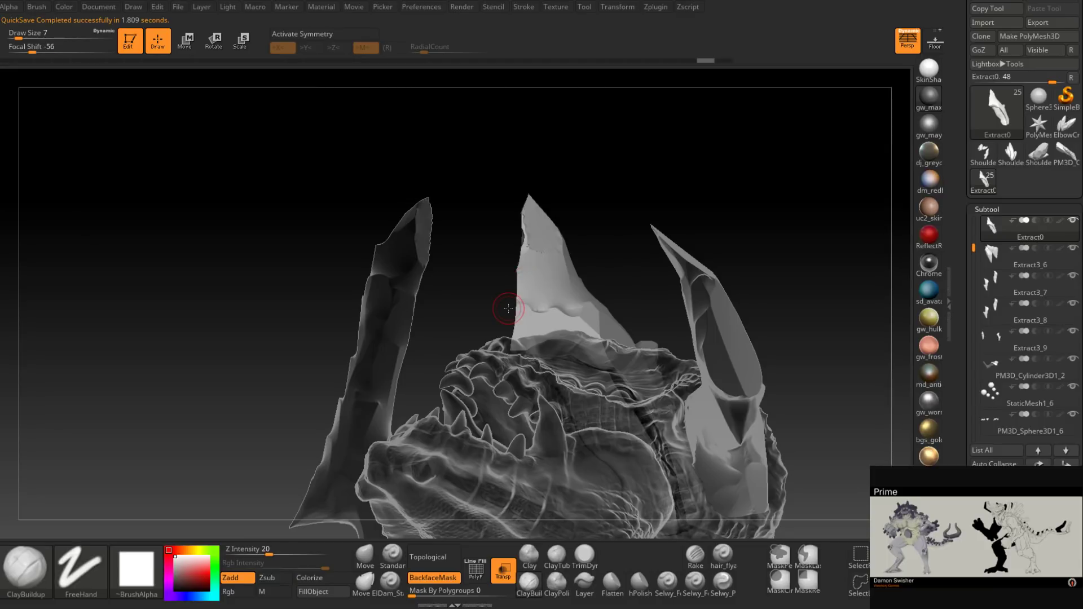
Step: Check the nose horn from the front and slice another facet along its side near the rear spike from above
{"action": "right_click_drag", "start_coordinate": [527, 219], "coordinate": [530, 265]}
{"action": "right_click_drag", "start_coordinate": [530, 244], "coordinate": [557, 245]}
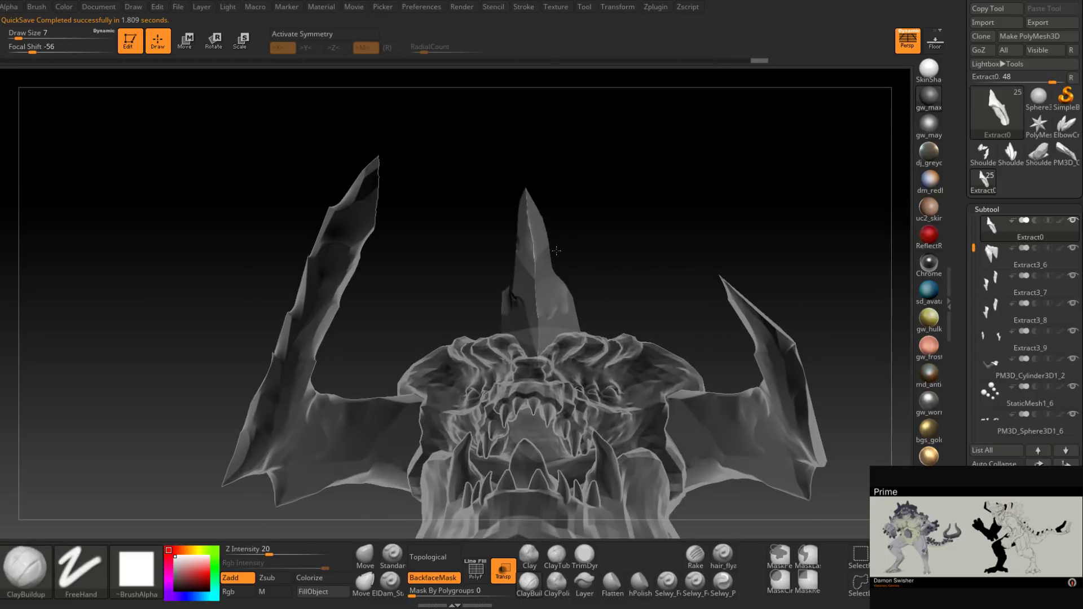
{"action": "left_click_drag", "start_coordinate": [556, 248], "coordinate": [546, 238], "text": "shift"}
{"action": "right_click_drag", "start_coordinate": [546, 238], "coordinate": [534, 246]}
{"action": "left_click_drag", "start_coordinate": [534, 248], "coordinate": [543, 245], "text": "shift"}
{"action": "mouse_move", "coordinate": [543, 244]}
{"action": "right_mouse_down"}
{"action": "mouse_move", "coordinate": [532, 242]}
{"action": "mouse_move", "coordinate": [591, 244]}
{"action": "mouse_move", "coordinate": [531, 248]}
{"action": "mouse_move", "coordinate": [524, 266]}
{"action": "mouse_move", "coordinate": [552, 266]}
{"action": "mouse_move", "coordinate": [515, 286]}
{"action": "mouse_move", "coordinate": [533, 295]}
{"action": "mouse_move", "coordinate": [510, 290]}
{"action": "mouse_move", "coordinate": [523, 280]}
{"action": "mouse_move", "coordinate": [480, 297]}
{"action": "mouse_move", "coordinate": [541, 310]}
{"action": "mouse_move", "coordinate": [537, 283]}
{"action": "right_mouse_up"}
{"action": "left_click_drag", "start_coordinate": [534, 316], "coordinate": [609, 237], "text": "ctrl+shift"}
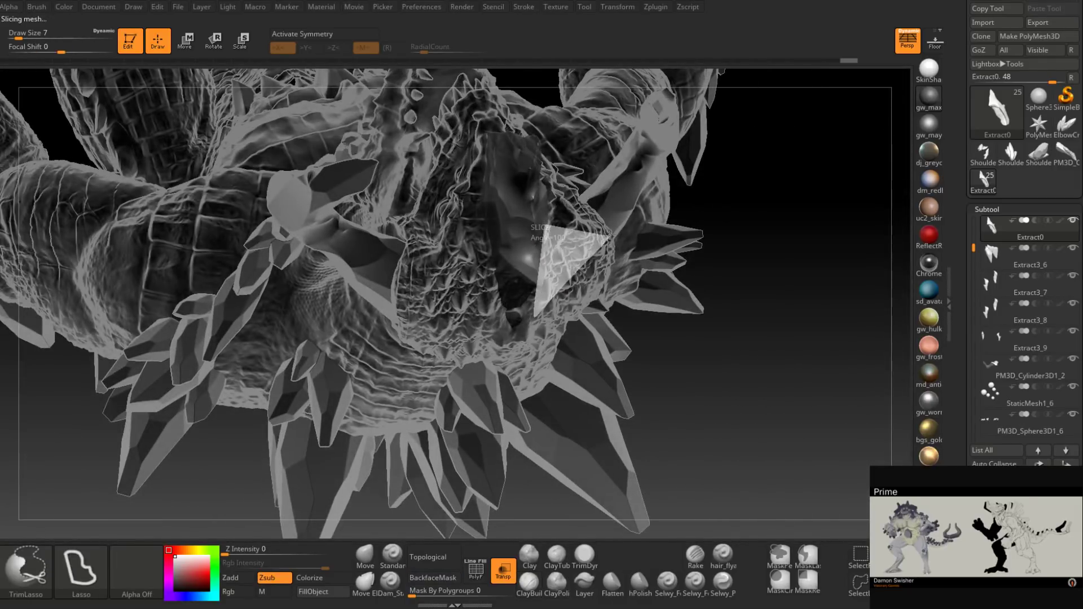
Step: Slice and smooth the side of the nose horn's lower shaft around its spike from rotated views
{"action": "mouse_move", "coordinate": [490, 269]}
{"action": "right_mouse_down"}
{"action": "mouse_move", "coordinate": [533, 257]}
{"action": "mouse_move", "coordinate": [549, 281]}
{"action": "mouse_move", "coordinate": [554, 248]}
{"action": "right_mouse_up"}
{"action": "key", "text": "ctrl+shift"}
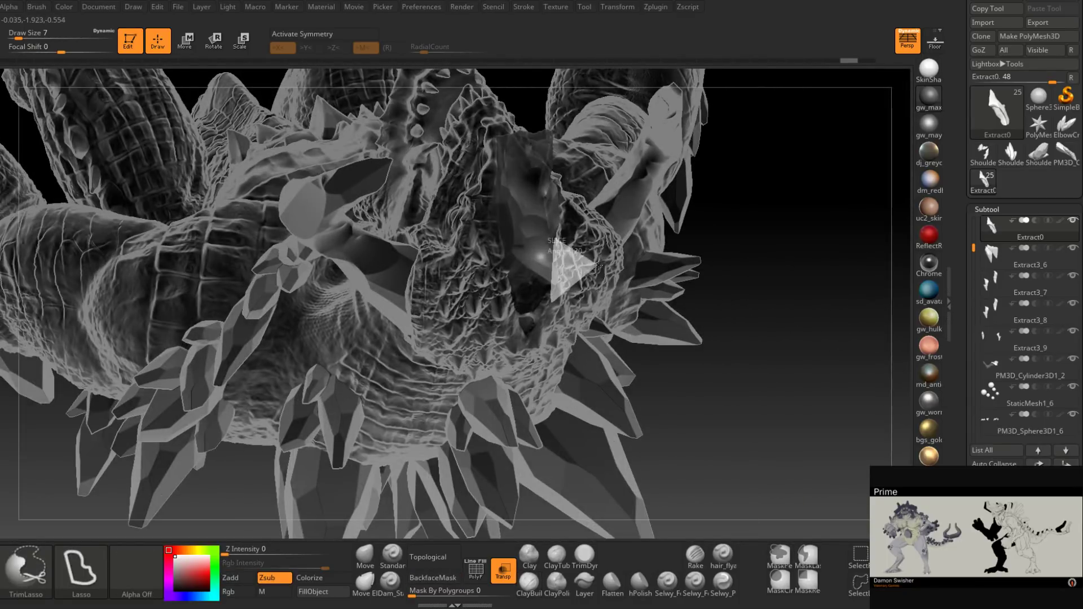
{"action": "left_click_drag", "start_coordinate": [556, 238], "coordinate": [555, 236], "text": "ctrl+shift"}
{"action": "mouse_move", "coordinate": [555, 239]}
{"action": "right_mouse_down"}
{"action": "mouse_move", "coordinate": [603, 272]}
{"action": "mouse_move", "coordinate": [591, 304]}
{"action": "right_mouse_up"}
{"action": "left_click_drag", "start_coordinate": [568, 326], "coordinate": [566, 316], "text": "shift"}
{"action": "right_click_drag", "start_coordinate": [567, 307], "coordinate": [593, 271]}
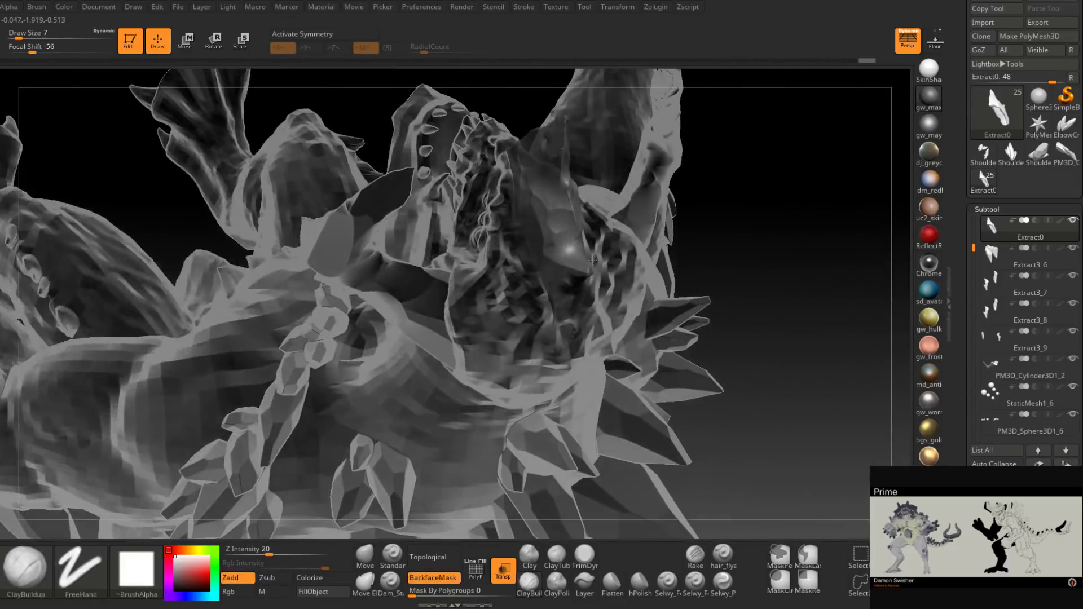
{"action": "left_click_drag", "start_coordinate": [578, 248], "coordinate": [587, 263], "text": "shift"}
{"action": "mouse_move", "coordinate": [589, 268]}
{"action": "right_mouse_down"}
{"action": "mouse_move", "coordinate": [570, 304]}
{"action": "mouse_move", "coordinate": [577, 293]}
{"action": "right_mouse_up"}
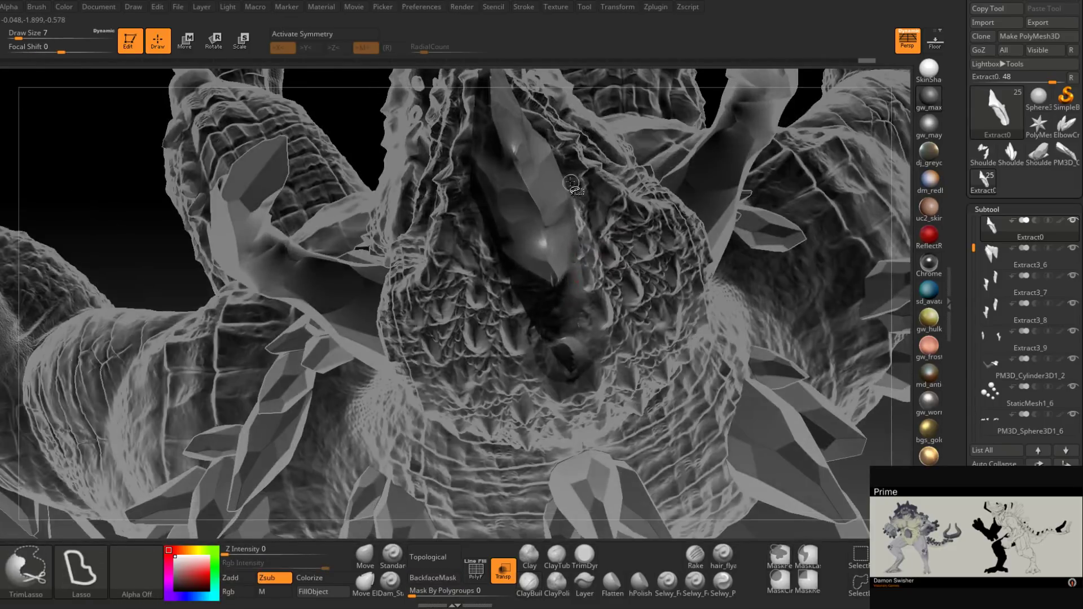
{"action": "mouse_move", "coordinate": [571, 185]}
{"action": "left_mouse_down", "text": "ctrl+shift"}
{"action": "mouse_move", "coordinate": [614, 309]}
{"action": "mouse_move", "coordinate": [599, 211]}
{"action": "mouse_move", "coordinate": [576, 185]}
{"action": "left_mouse_up", "text": "ctrl+shift"}
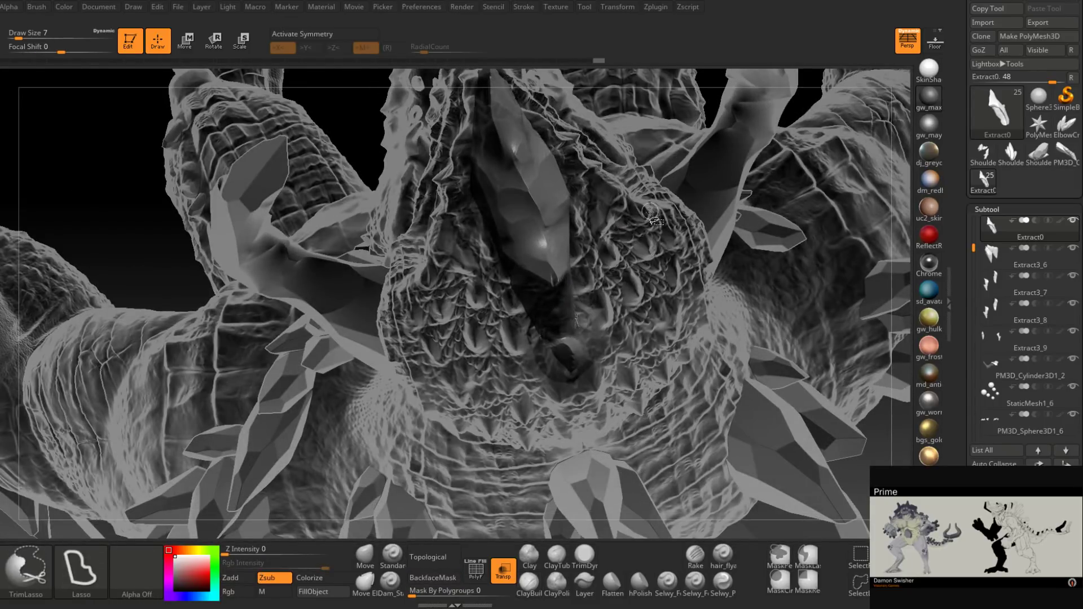
{"action": "mouse_move", "coordinate": [632, 231]}
{"action": "right_mouse_down"}
{"action": "mouse_move", "coordinate": [592, 244]}
{"action": "mouse_move", "coordinate": [591, 228]}
{"action": "mouse_move", "coordinate": [634, 249]}
{"action": "right_mouse_up"}
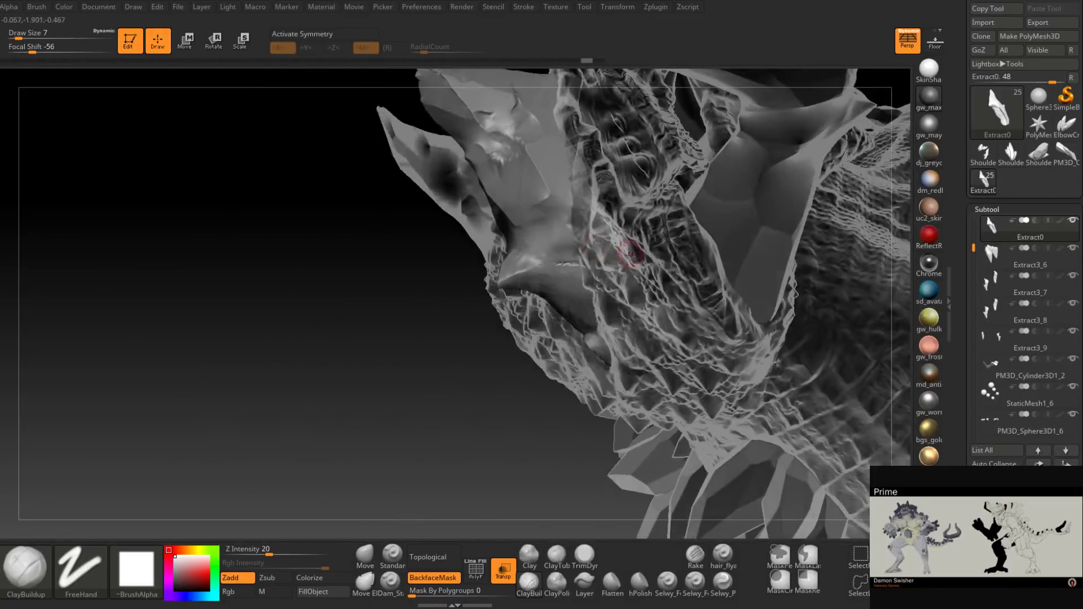
Step: Flatten the bumps along the nose horn's lower shaft using the TrimDynamic brush at draw size 14
{"action": "left_click", "coordinate": [585, 555]}
{"action": "right_click_drag", "start_coordinate": [542, 285], "coordinate": [546, 275]}
{"action": "left_click_drag", "start_coordinate": [546, 272], "coordinate": [554, 266]}
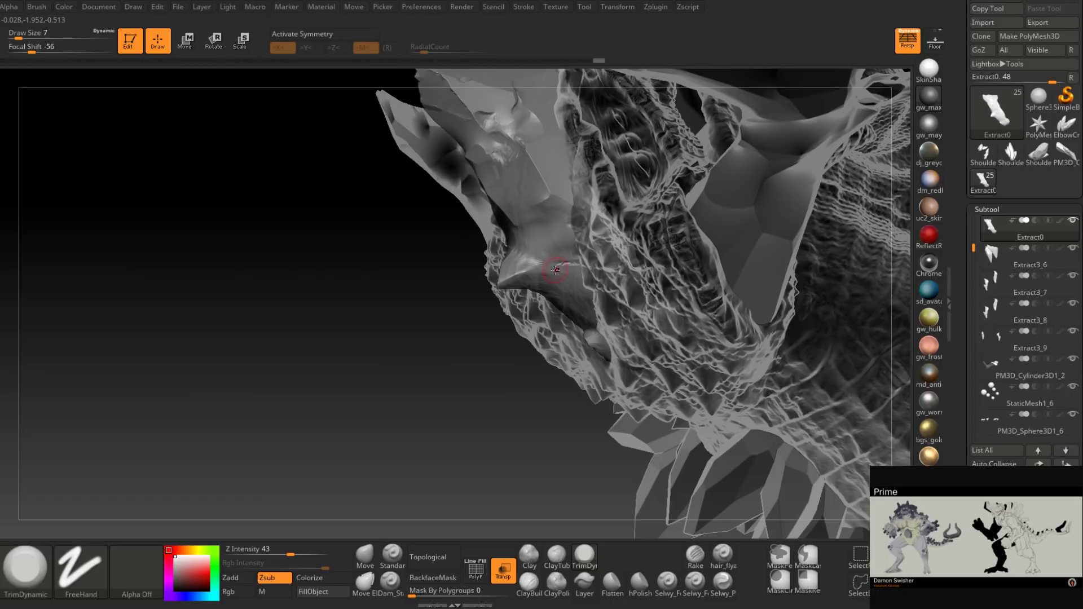
{"action": "right_click_drag", "start_coordinate": [554, 266], "coordinate": [558, 257]}
{"action": "key", "text": "space"}
{"action": "left_click_drag", "start_coordinate": [552, 284], "coordinate": [510, 277]}
{"action": "mouse_move", "coordinate": [523, 274]}
{"action": "right_mouse_down"}
{"action": "mouse_move", "coordinate": [544, 244]}
{"action": "mouse_move", "coordinate": [554, 292]}
{"action": "right_mouse_up"}
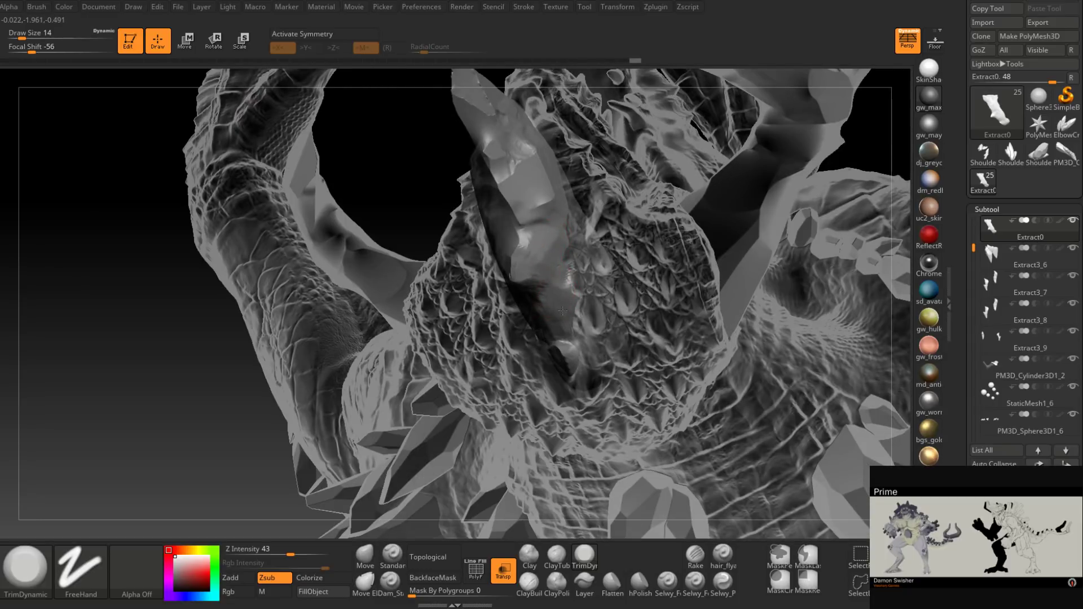
{"action": "left_click_drag", "start_coordinate": [563, 311], "coordinate": [557, 325]}
{"action": "left_click_drag", "start_coordinate": [551, 278], "coordinate": [558, 299]}
{"action": "right_click_drag", "start_coordinate": [559, 299], "coordinate": [558, 247]}
Step: Smooth the rough ridge midway along the nose horn's shaft from front and top views
{"action": "key", "text": "ctrl+shift"}
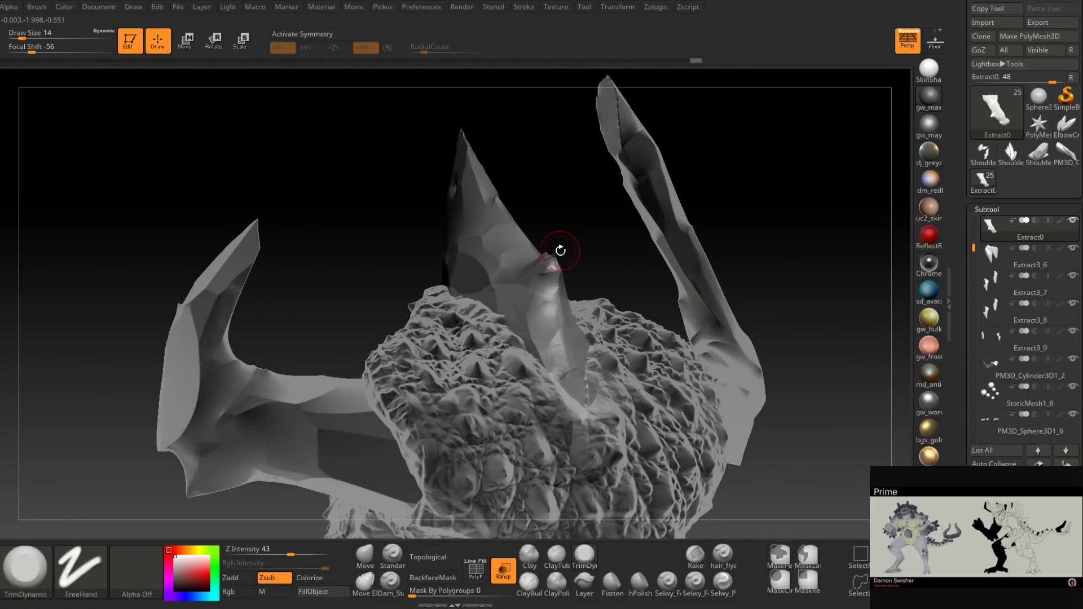
{"action": "key", "text": "shift"}
{"action": "right_click_drag", "start_coordinate": [561, 249], "coordinate": [552, 261]}
{"action": "left_click_drag", "start_coordinate": [549, 255], "coordinate": [547, 246], "text": "shift"}
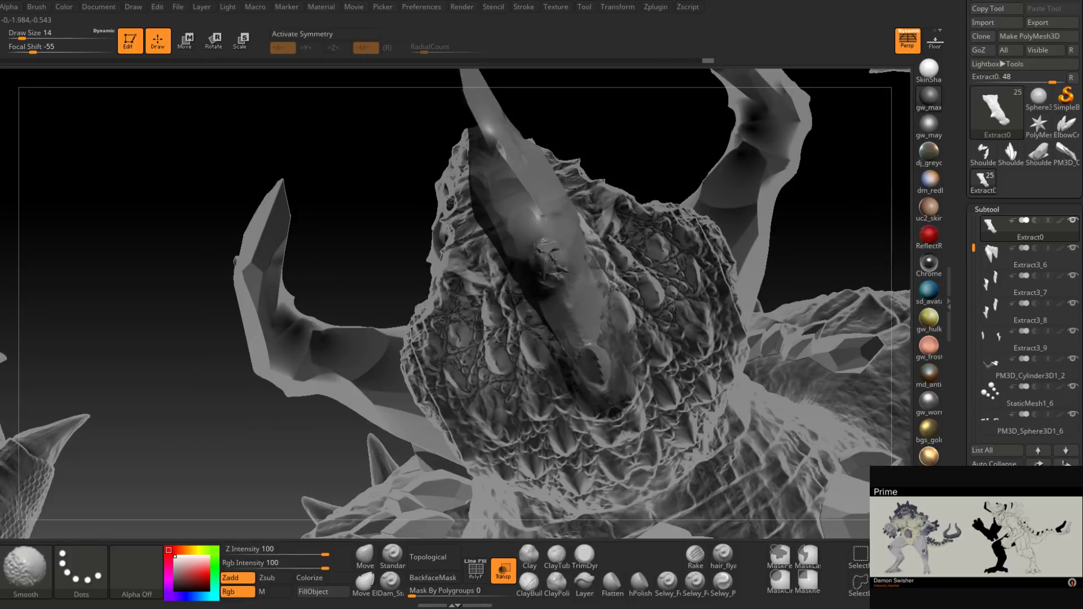
{"action": "right_click_drag", "start_coordinate": [547, 248], "coordinate": [550, 258]}
{"action": "left_click_drag", "start_coordinate": [545, 253], "coordinate": [549, 260], "text": "shift"}
{"action": "mouse_move", "coordinate": [548, 261]}
{"action": "right_mouse_down"}
{"action": "mouse_move", "coordinate": [579, 283]}
{"action": "mouse_move", "coordinate": [566, 256]}
{"action": "right_mouse_up"}
Step: Trim facets along the nose horn's outer edge with lasso slices from both side views
{"action": "mouse_move", "coordinate": [545, 239]}
{"action": "left_mouse_down", "text": "ctrl+shift"}
{"action": "mouse_move", "coordinate": [562, 309]}
{"action": "mouse_move", "coordinate": [623, 244]}
{"action": "left_mouse_up", "text": "ctrl+shift"}
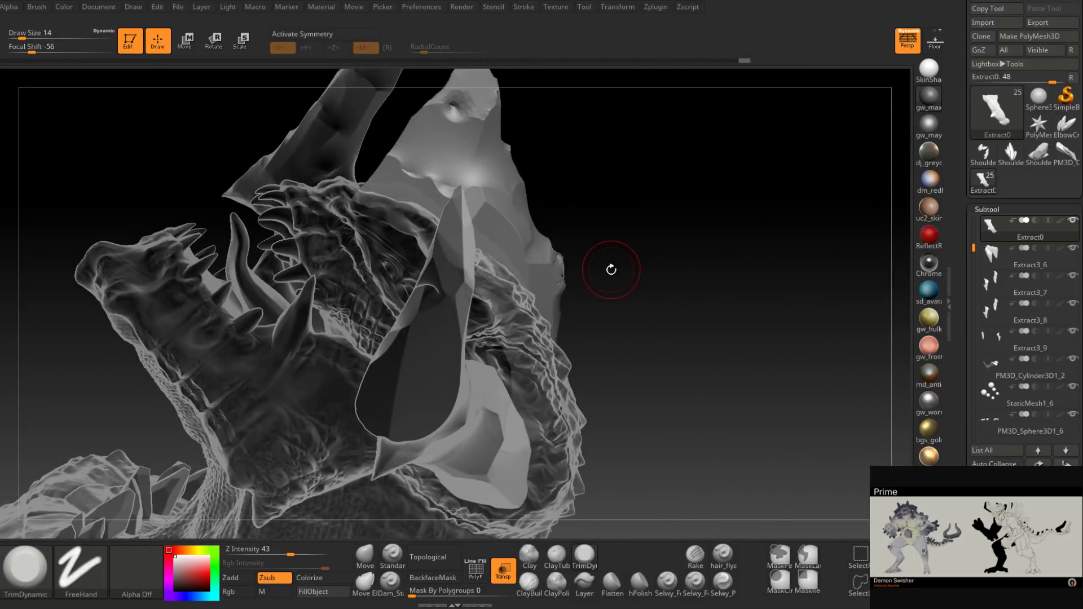
{"action": "mouse_move", "coordinate": [612, 270]}
{"action": "right_mouse_down"}
{"action": "mouse_move", "coordinate": [597, 273]}
{"action": "mouse_move", "coordinate": [631, 277]}
{"action": "right_mouse_up"}
{"action": "left_click_drag", "start_coordinate": [575, 351], "coordinate": [576, 349], "text": "ctrl+shift"}
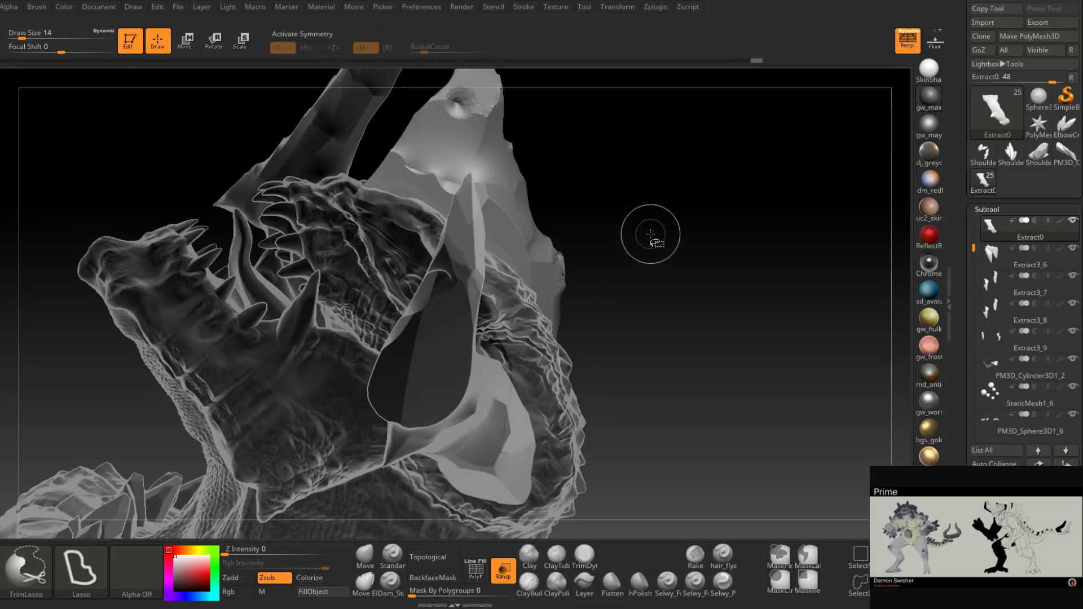
{"action": "mouse_move", "coordinate": [609, 273]}
{"action": "right_mouse_down"}
{"action": "mouse_move", "coordinate": [524, 270]}
{"action": "mouse_move", "coordinate": [516, 333]}
{"action": "right_mouse_up"}
{"action": "key", "text": "ctrl+shift"}
{"action": "left_click_drag", "start_coordinate": [592, 197], "coordinate": [558, 148], "text": "ctrl+shift"}
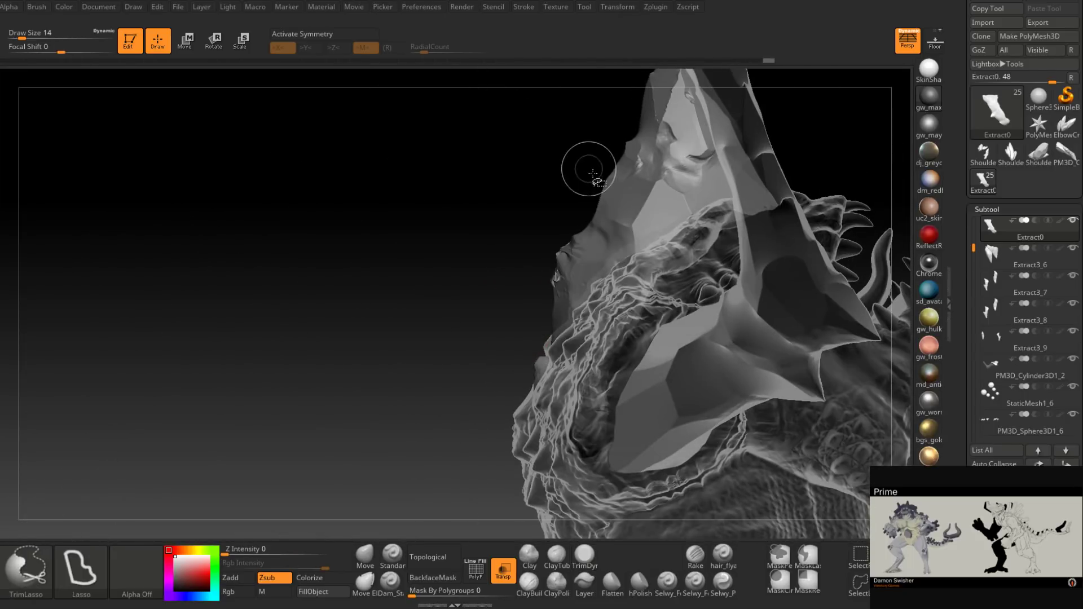
{"action": "mouse_move", "coordinate": [590, 196]}
{"action": "left_mouse_down", "text": "ctrl+shift"}
{"action": "mouse_move", "coordinate": [525, 354]}
{"action": "mouse_move", "coordinate": [397, 318]}
{"action": "left_mouse_up", "text": "ctrl+shift"}
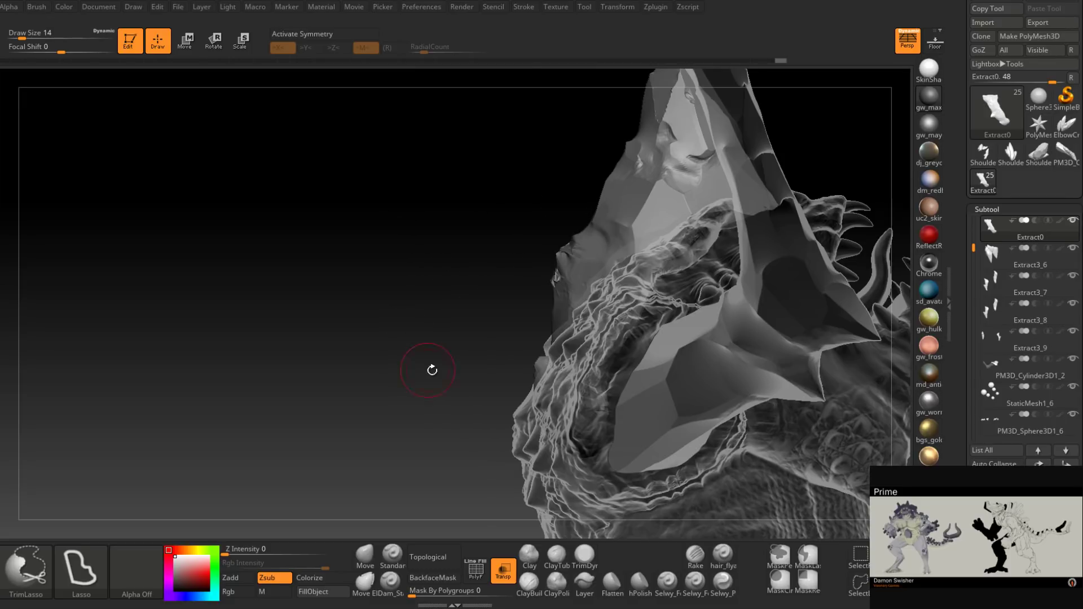
{"action": "right_click_drag", "start_coordinate": [433, 370], "coordinate": [528, 319]}
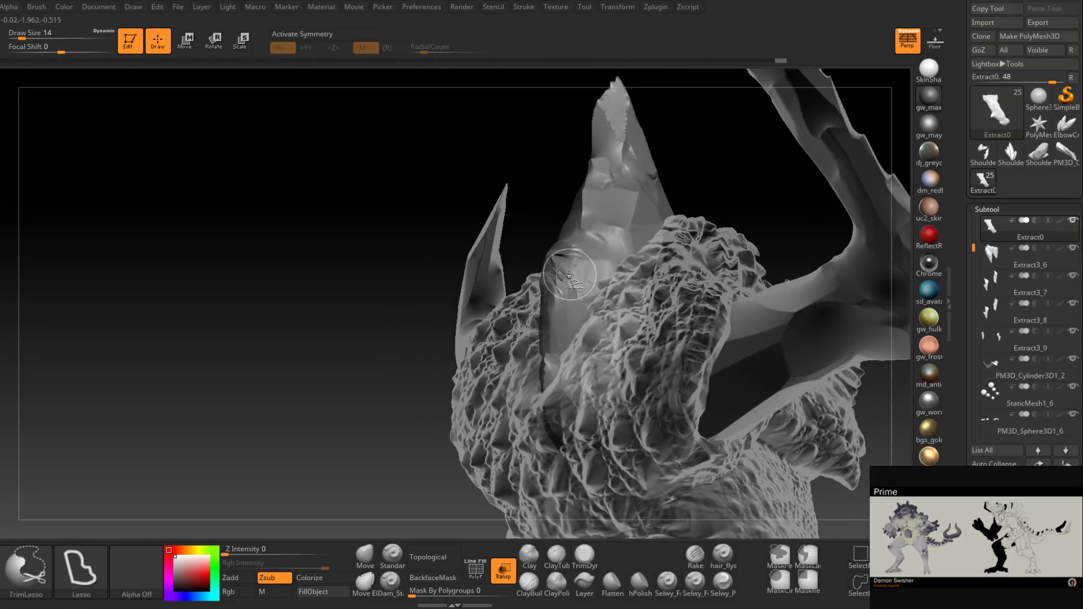
Step: Show the polyframe and even out the fragmented patch on the nose horn's shaft with trimming and smoothing strokes
{"action": "mouse_move", "coordinate": [574, 252]}
{"action": "right_mouse_down", "text": "ctrl"}
{"action": "mouse_move", "coordinate": [556, 243]}
{"action": "mouse_move", "coordinate": [578, 292]}
{"action": "mouse_move", "coordinate": [566, 317]}
{"action": "mouse_move", "coordinate": [598, 333]}
{"action": "mouse_move", "coordinate": [521, 350]}
{"action": "right_mouse_up", "text": "ctrl"}
{"action": "left_click", "coordinate": [475, 570]}
{"action": "key", "text": "space"}
{"action": "left_click_drag", "start_coordinate": [557, 276], "coordinate": [552, 278]}
{"action": "right_click_drag", "start_coordinate": [551, 281], "coordinate": [564, 248]}
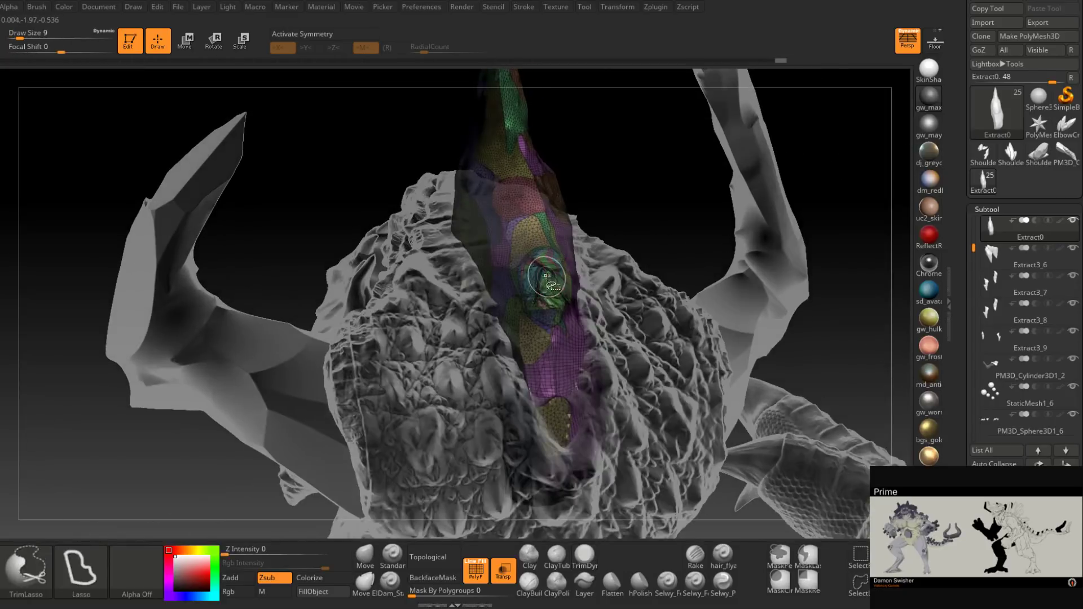
{"action": "left_click_drag", "start_coordinate": [549, 271], "coordinate": [546, 276], "text": "shift"}
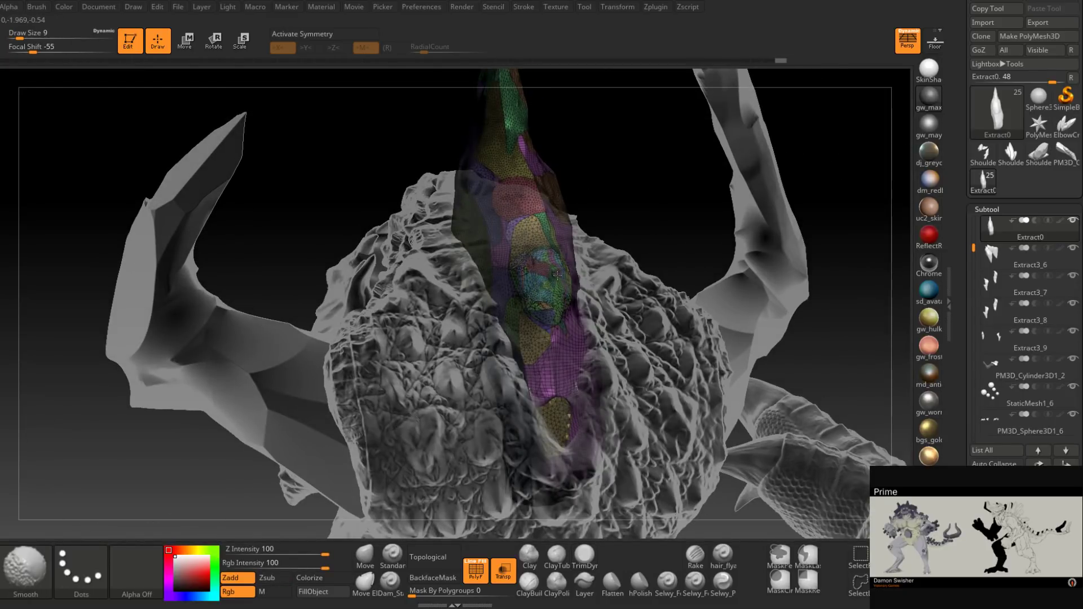
{"action": "mouse_move", "coordinate": [557, 275]}
{"action": "right_mouse_down"}
{"action": "mouse_move", "coordinate": [546, 304]}
{"action": "mouse_move", "coordinate": [552, 272]}
{"action": "right_mouse_up"}
{"action": "key", "text": "bracketright"}
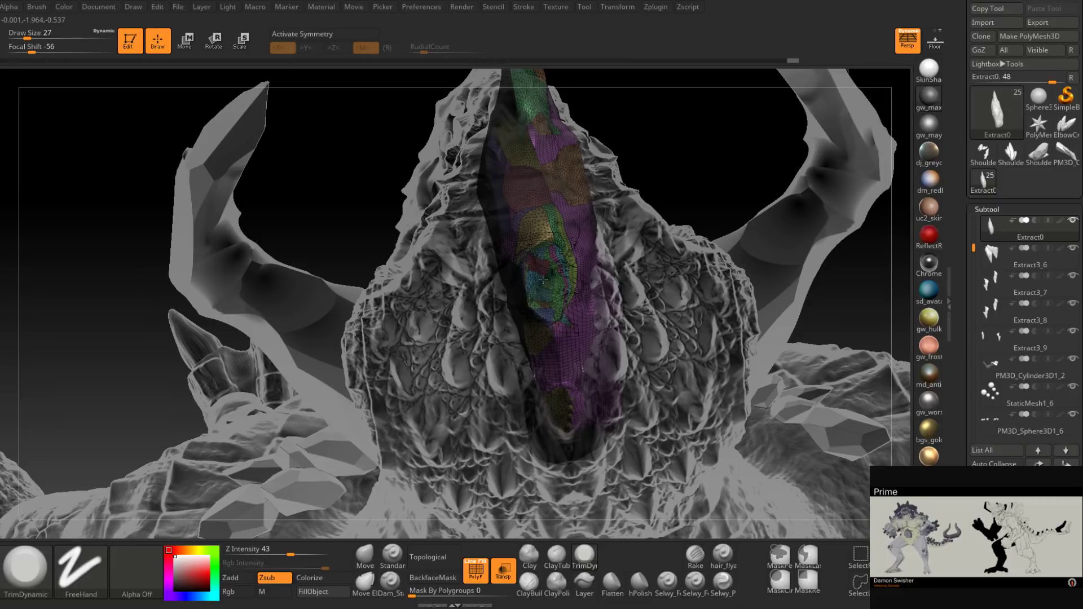
Step: Turn off transparency and the polyframe, frame the whole creature from the front and save the project
{"action": "left_click", "coordinate": [503, 569]}
{"action": "left_click", "coordinate": [477, 571]}
{"action": "right_click_drag", "start_coordinate": [542, 288], "coordinate": [561, 438]}
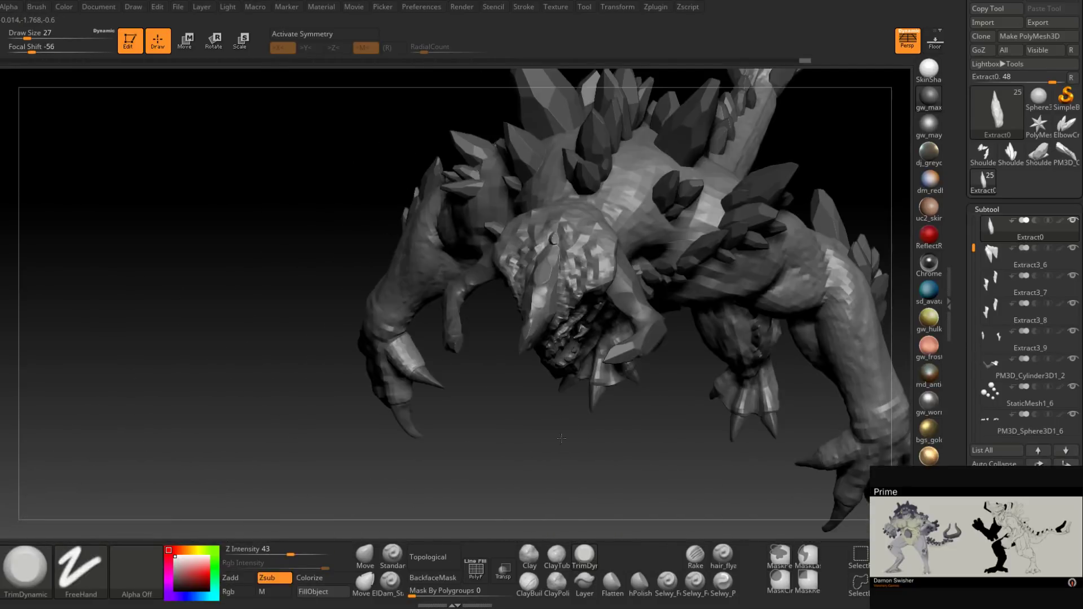
{"action": "mouse_move", "coordinate": [677, 312]}
{"action": "right_mouse_down", "text": "alt"}
{"action": "mouse_move", "coordinate": [570, 346]}
{"action": "mouse_move", "coordinate": [599, 463]}
{"action": "mouse_move", "coordinate": [648, 380]}
{"action": "mouse_move", "coordinate": [636, 290]}
{"action": "mouse_move", "coordinate": [588, 356]}
{"action": "right_mouse_up", "text": "alt"}
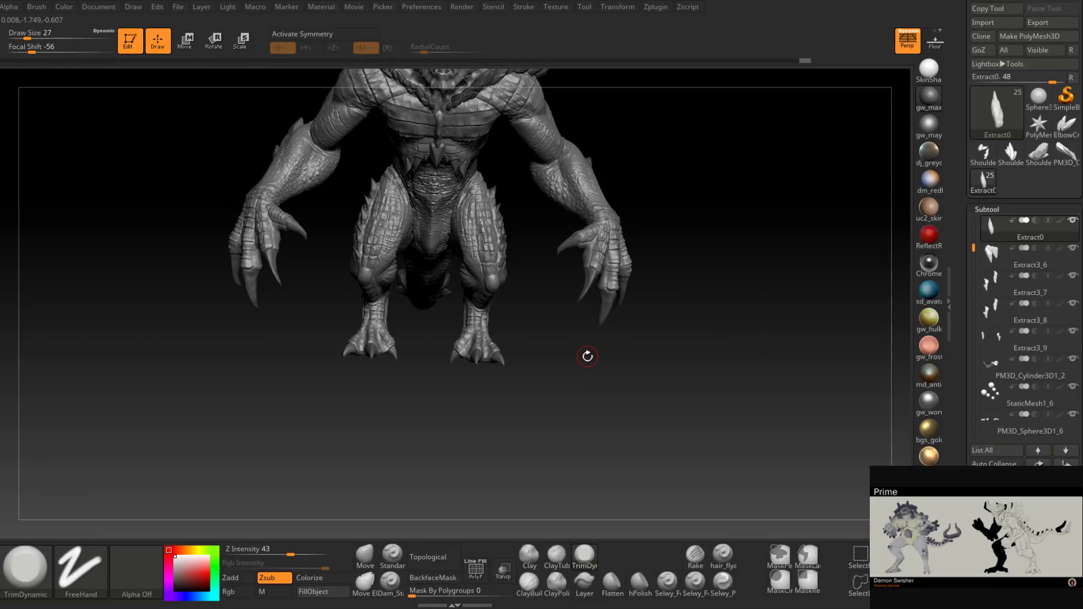
{"action": "mouse_move", "coordinate": [684, 275]}
{"action": "right_mouse_down", "text": "alt"}
{"action": "mouse_move", "coordinate": [705, 401]}
{"action": "mouse_move", "coordinate": [684, 327]}
{"action": "mouse_move", "coordinate": [659, 297]}
{"action": "right_mouse_up", "text": "alt"}
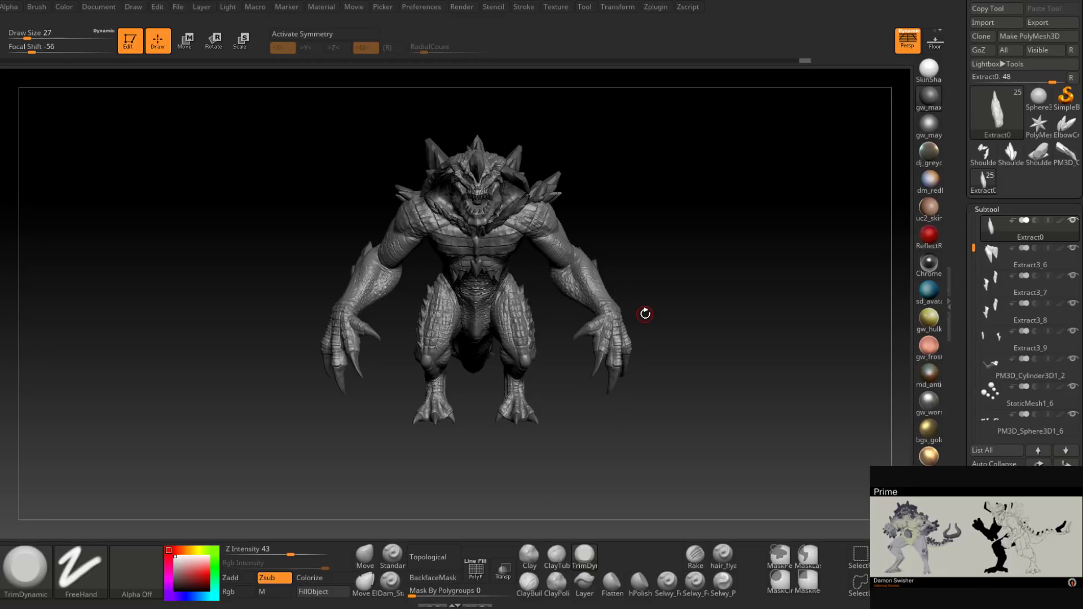
{"action": "key", "text": "ctrl+s"}
Step: Examine the creature's full silhouette, then its face, horns and eyes up close from several angles
{"action": "right_click_drag", "start_coordinate": [641, 259], "coordinate": [672, 241]}
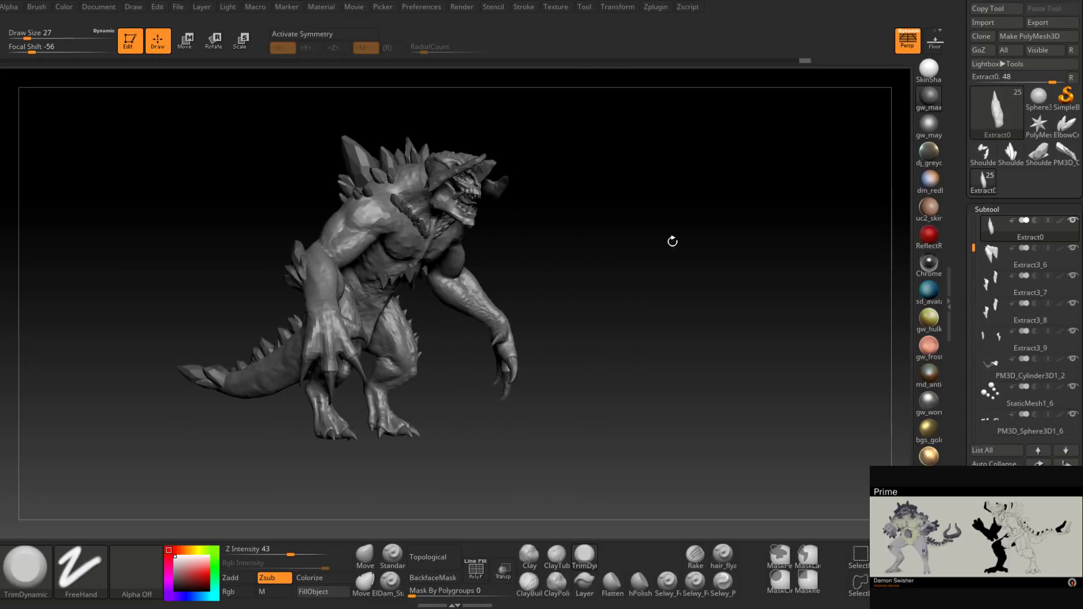
{"action": "right_click_drag", "start_coordinate": [558, 263], "coordinate": [527, 401], "text": "alt"}
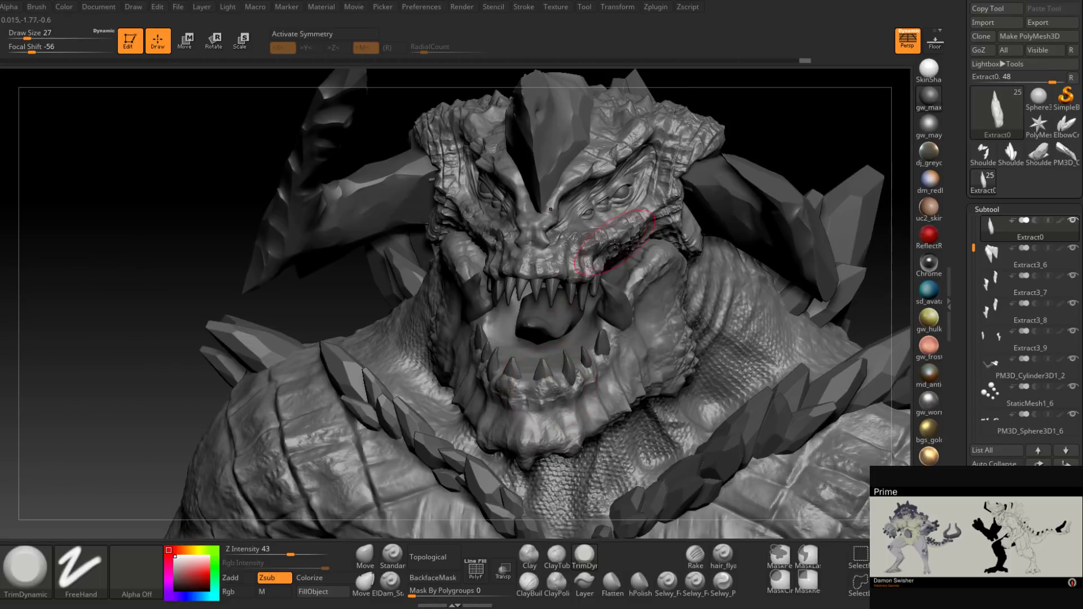
{"action": "right_click_drag", "start_coordinate": [614, 244], "coordinate": [572, 339]}
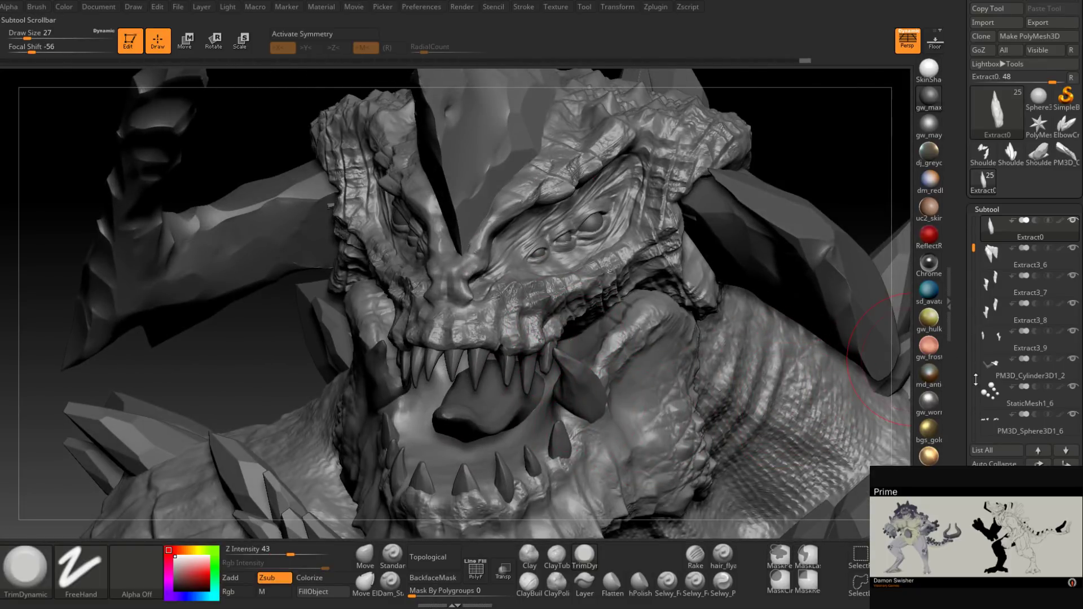
{"action": "left_click_drag", "start_coordinate": [965, 426], "coordinate": [963, 330]}
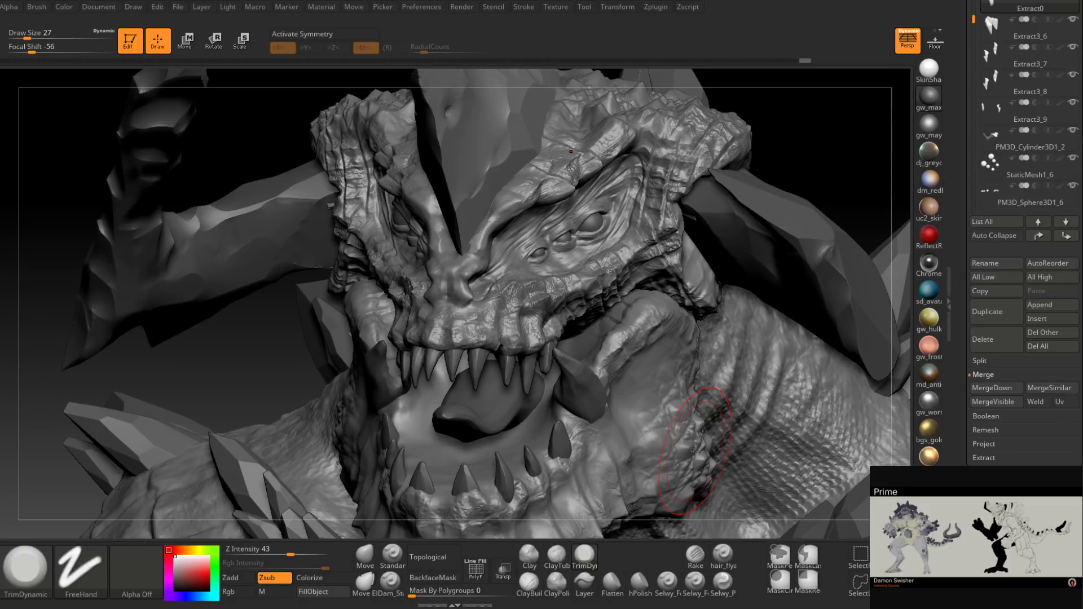
{"action": "mouse_move", "coordinate": [696, 451]}
{"action": "right_mouse_down"}
{"action": "mouse_move", "coordinate": [612, 295]}
{"action": "mouse_move", "coordinate": [563, 307]}
{"action": "mouse_move", "coordinate": [477, 356]}
{"action": "mouse_move", "coordinate": [647, 329]}
{"action": "mouse_move", "coordinate": [624, 327]}
{"action": "mouse_move", "coordinate": [519, 242]}
{"action": "mouse_move", "coordinate": [525, 282]}
{"action": "mouse_move", "coordinate": [510, 301]}
{"action": "mouse_move", "coordinate": [502, 276]}
{"action": "right_mouse_up"}
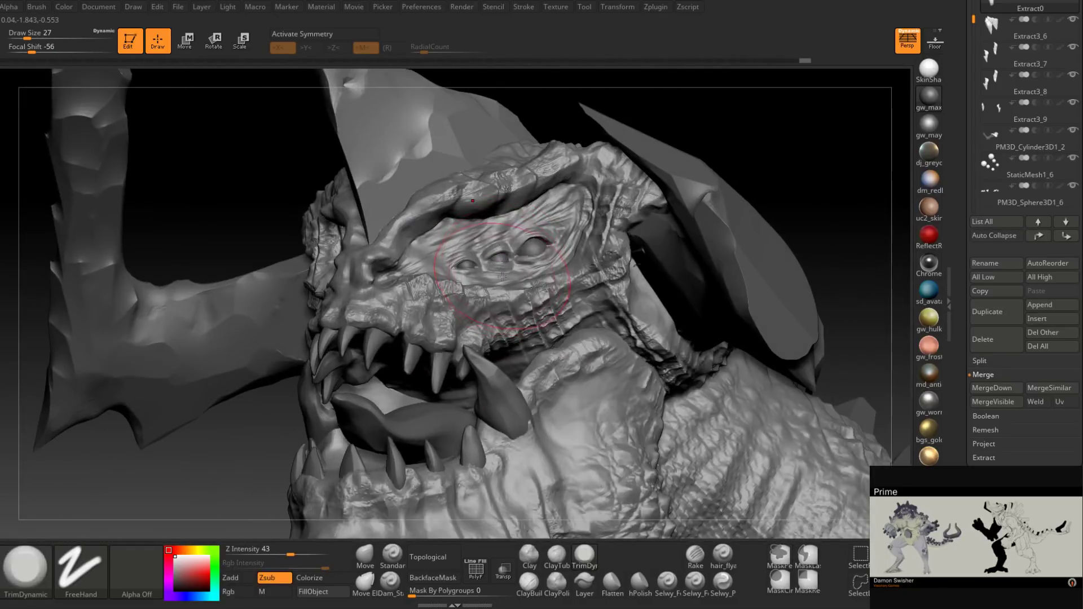
Step: Select the eyeball subtool StaticMesh1_6, show its polyframe and assign polygroups with Auto Groups
{"action": "left_click_drag", "start_coordinate": [968, 444], "coordinate": [982, 326]}
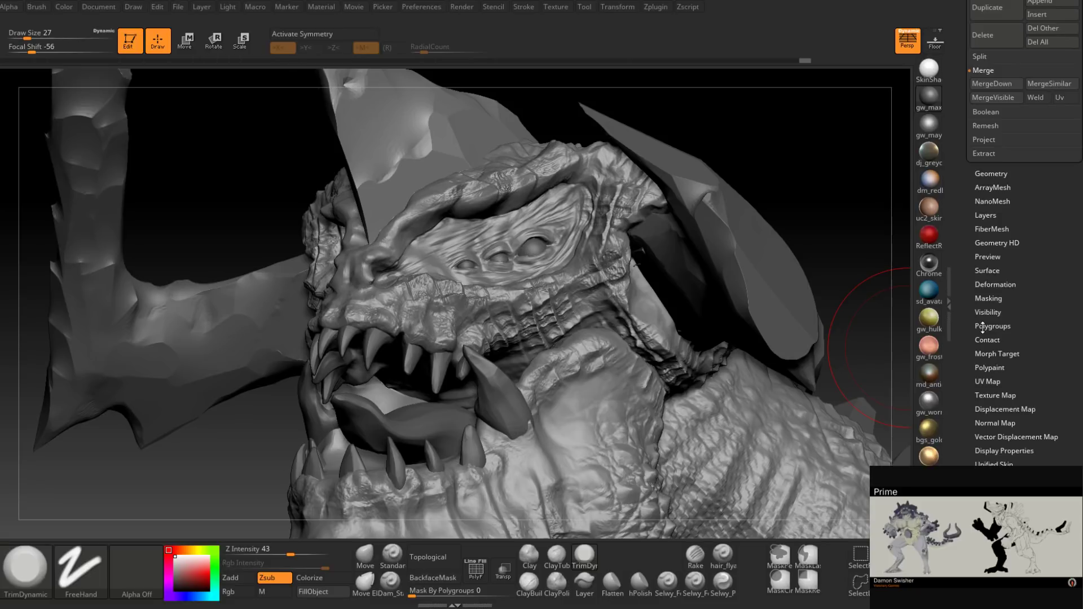
{"action": "left_click", "coordinate": [417, 254], "text": "alt"}
{"action": "right_click_drag", "start_coordinate": [418, 254], "coordinate": [525, 254]}
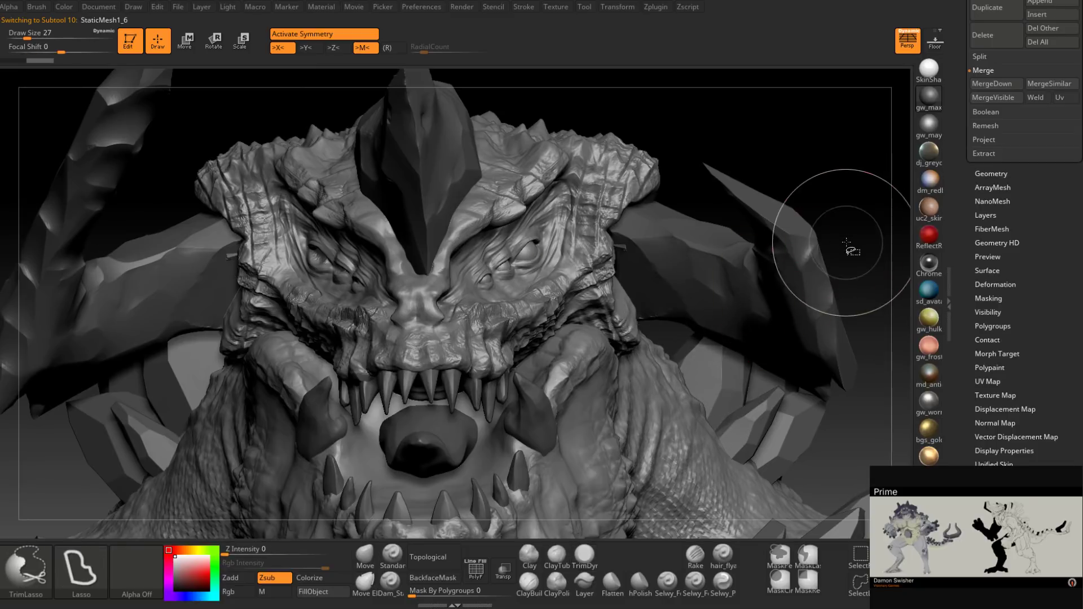
{"action": "key", "text": "ctrl+shift"}
{"action": "left_click", "coordinate": [475, 570]}
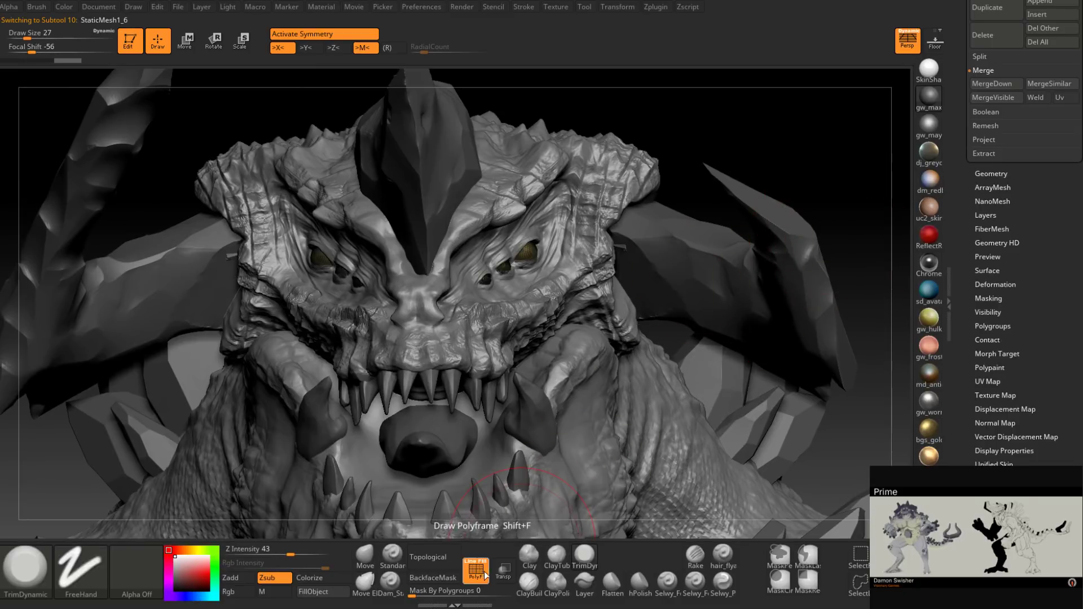
{"action": "left_click", "coordinate": [1006, 326]}
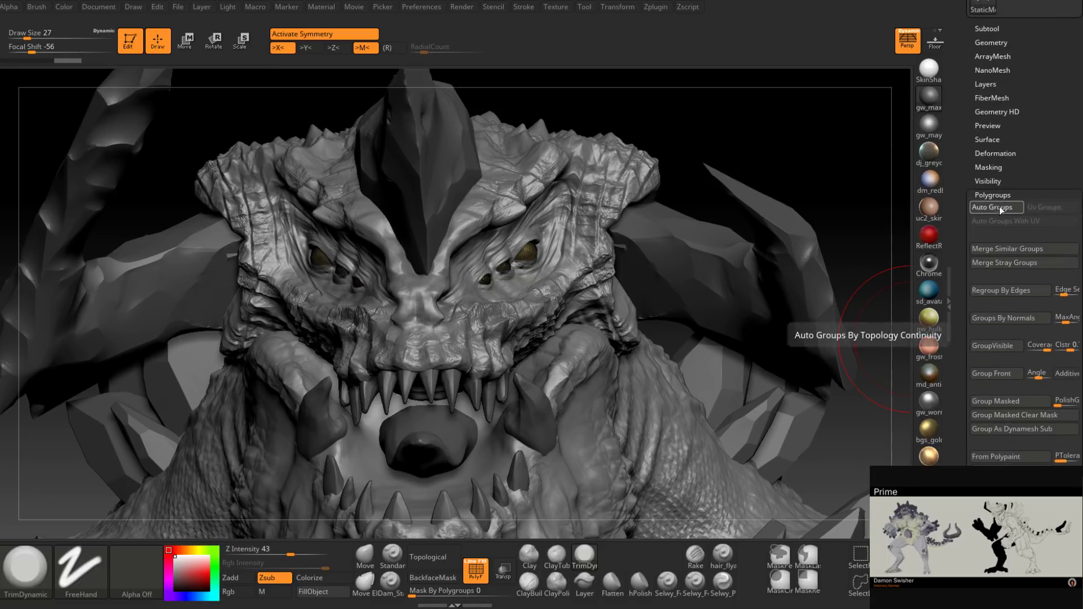
{"action": "left_click", "coordinate": [1003, 209]}
{"action": "right_click_drag", "start_coordinate": [500, 264], "coordinate": [529, 256]}
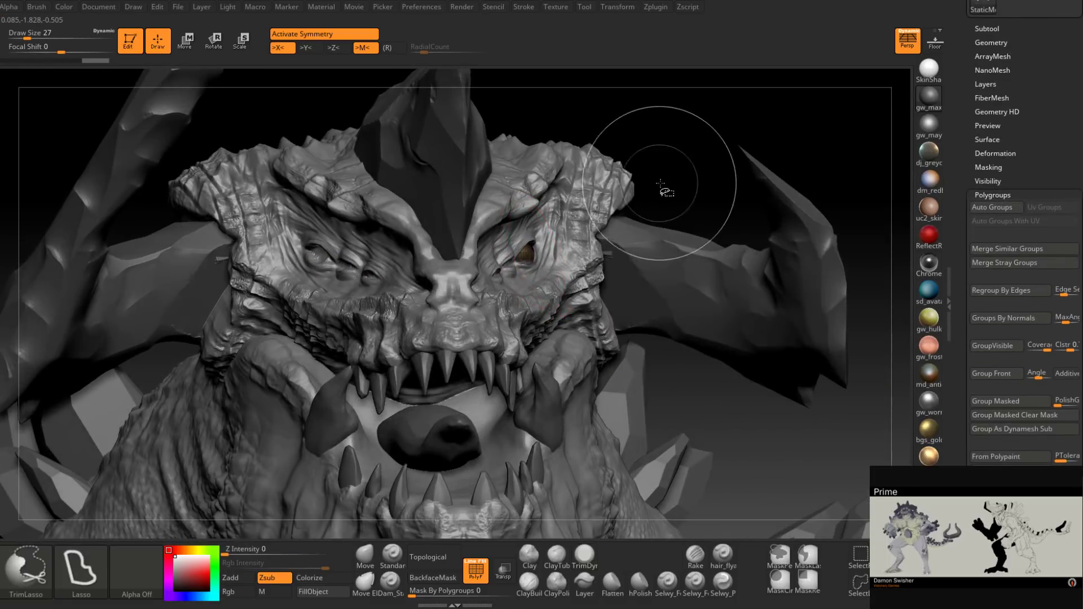
{"action": "key", "text": "ctrl+shift"}
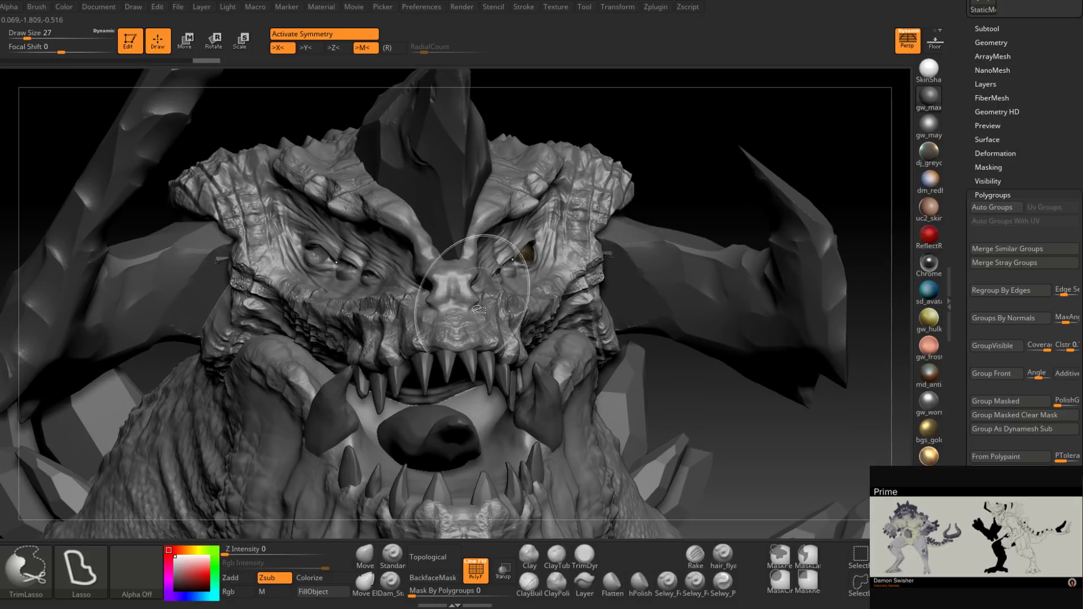
{"action": "key", "text": "b"}
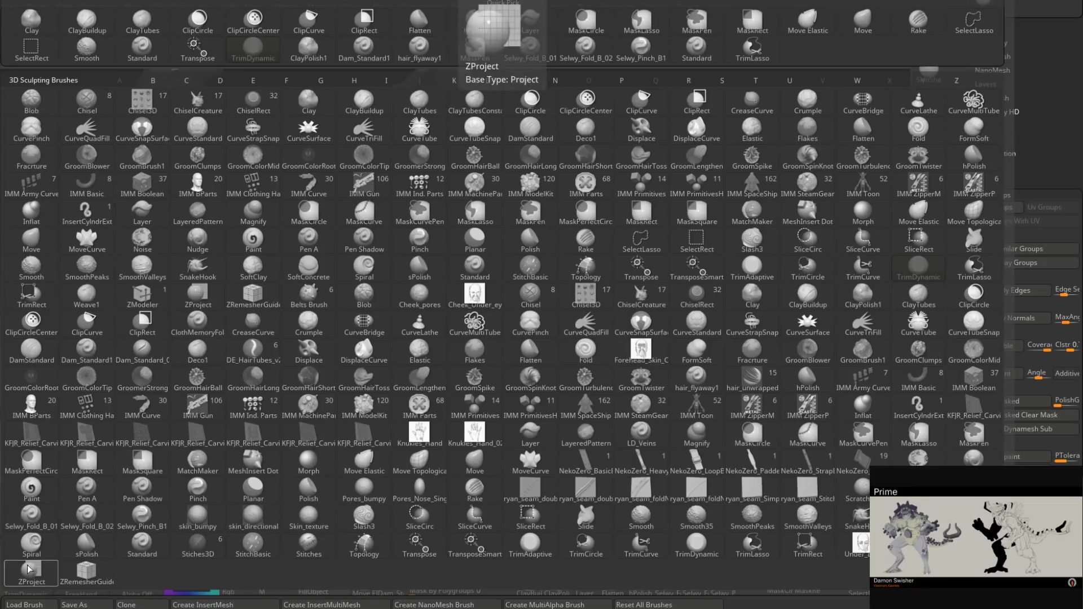
{"action": "left_click", "coordinate": [237, 360]}
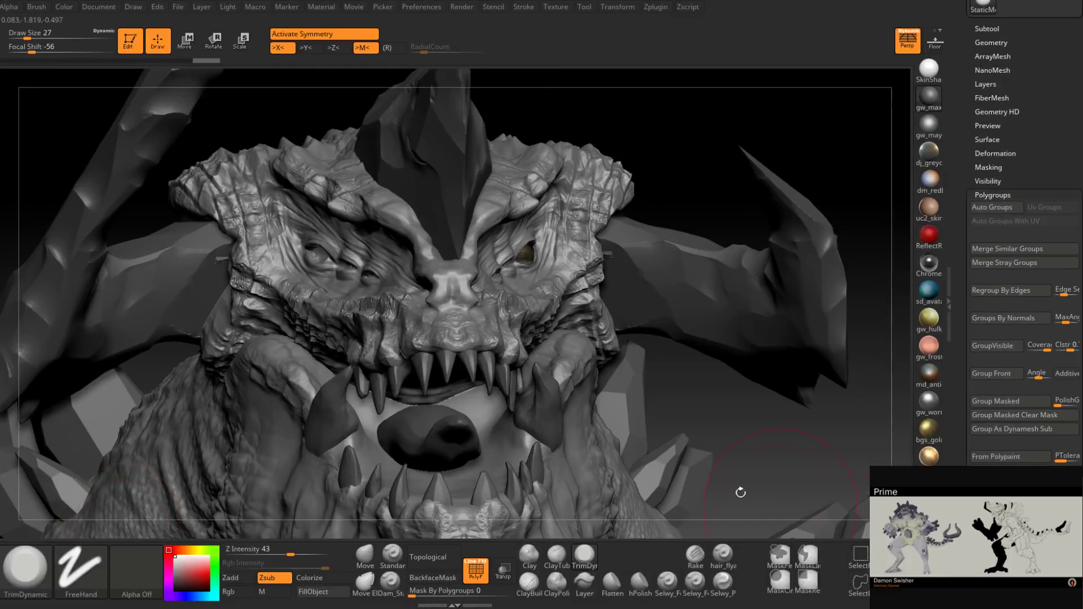
Step: Switch the selection brush from TrimLasso to SelectRect and return to the front view of the eyes
{"action": "key", "text": "ctrl+shift"}
{"action": "left_click", "coordinate": [38, 578], "text": "ctrl+shift"}
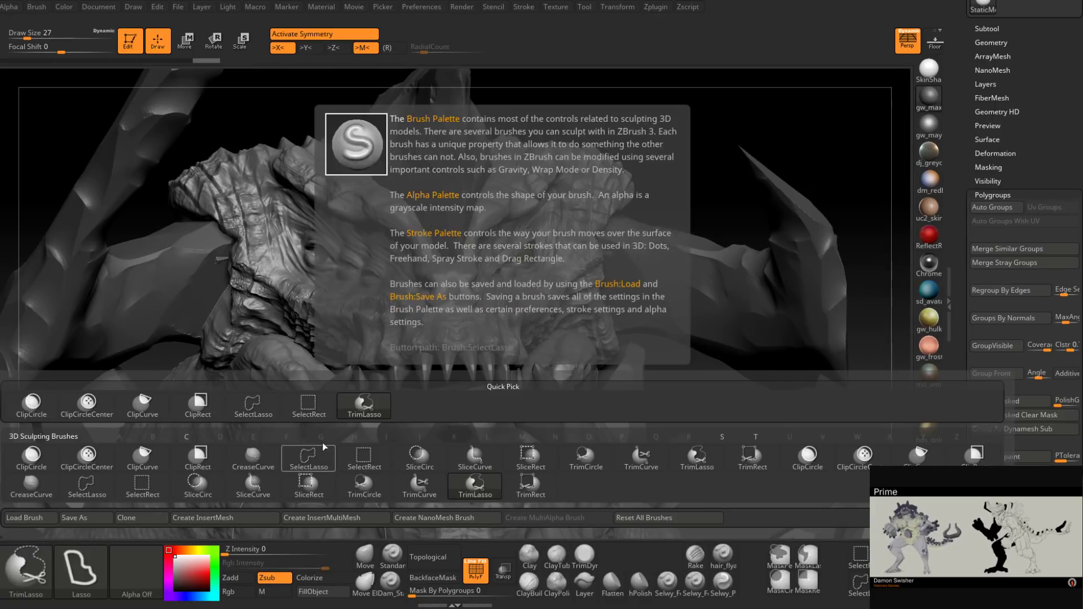
{"action": "left_click", "coordinate": [363, 457]}
{"action": "mouse_move", "coordinate": [671, 189]}
{"action": "left_mouse_down"}
{"action": "mouse_move", "coordinate": [667, 145]}
{"action": "mouse_move", "coordinate": [632, 161]}
{"action": "mouse_move", "coordinate": [654, 179]}
{"action": "left_mouse_up"}
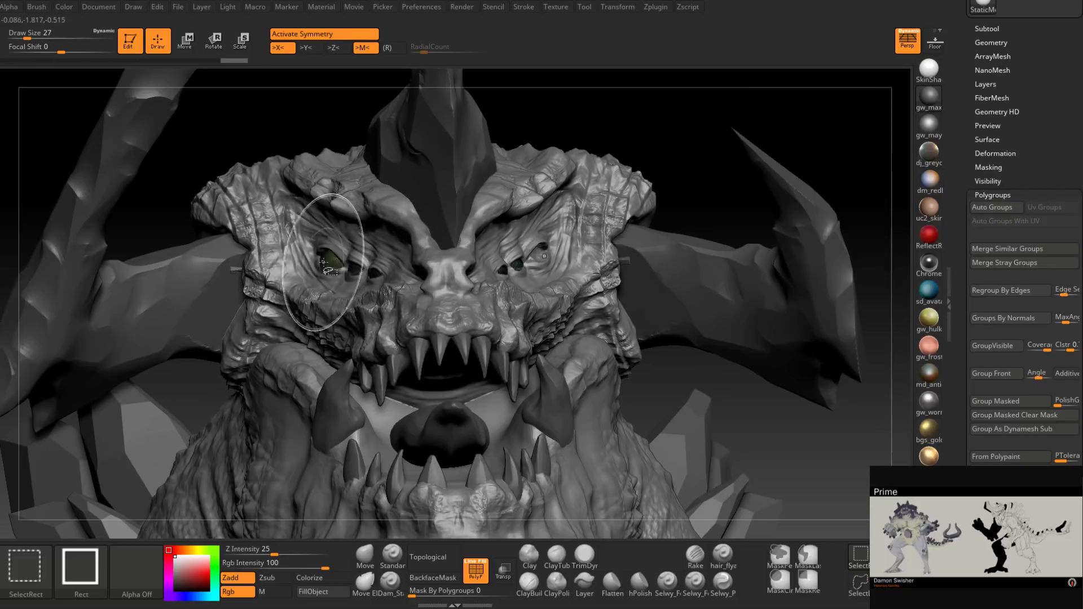
Step: Centre the scale gizmo on the outer pair of eyeballs and shift them forward in their sockets with symmetry on
{"action": "left_click_drag", "start_coordinate": [668, 210], "coordinate": [671, 277]}
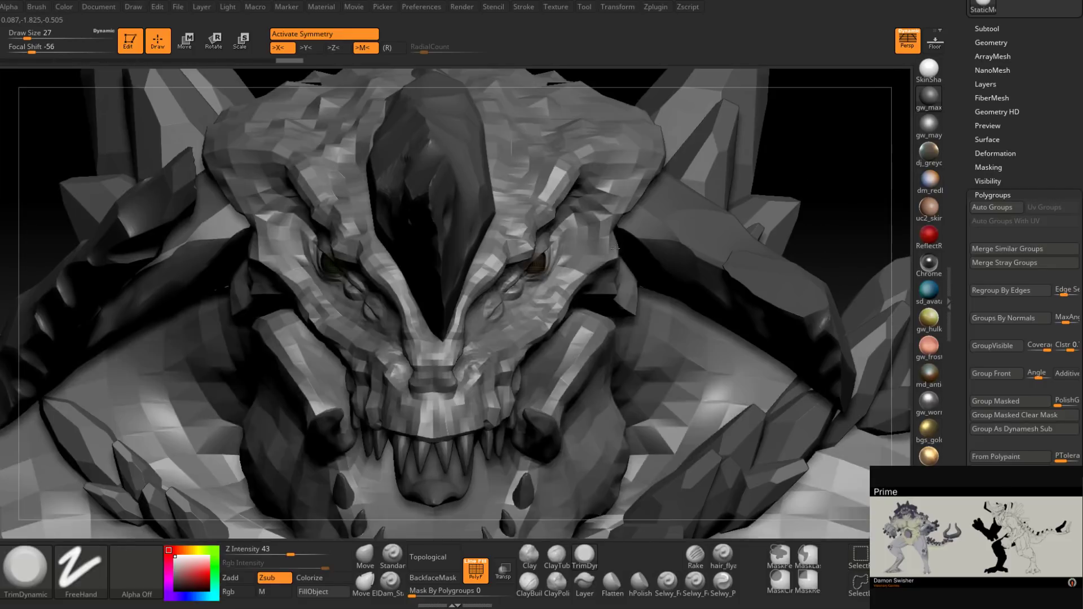
{"action": "right_click_drag", "start_coordinate": [537, 262], "coordinate": [543, 243]}
{"action": "key", "text": "d"}
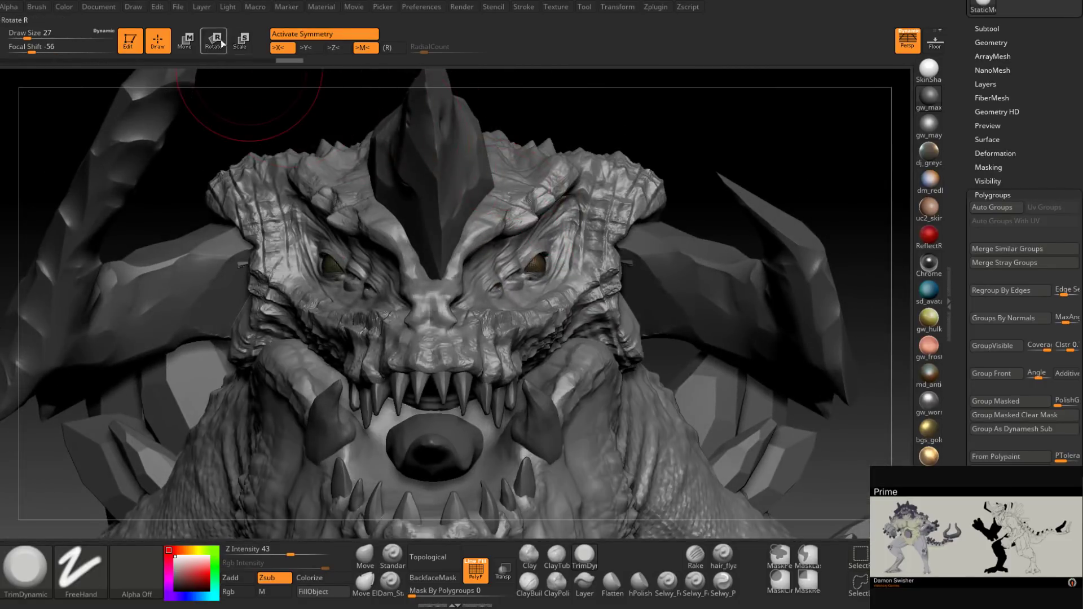
{"action": "left_click", "coordinate": [239, 41]}
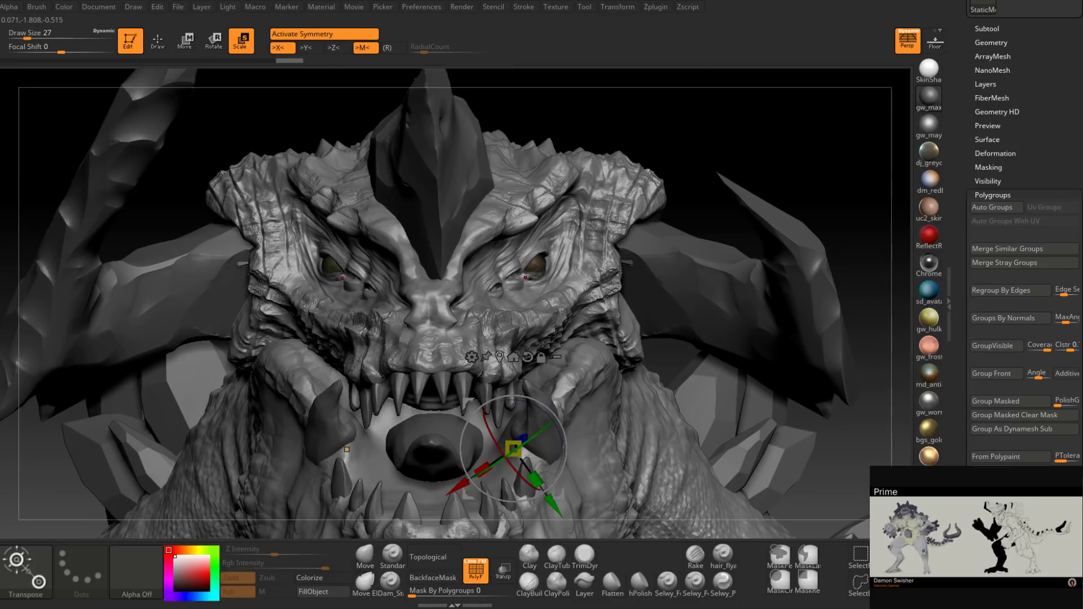
{"action": "left_click", "coordinate": [500, 358]}
{"action": "left_click_drag", "start_coordinate": [338, 267], "coordinate": [347, 288]}
{"action": "right_click_drag", "start_coordinate": [346, 288], "coordinate": [477, 283]}
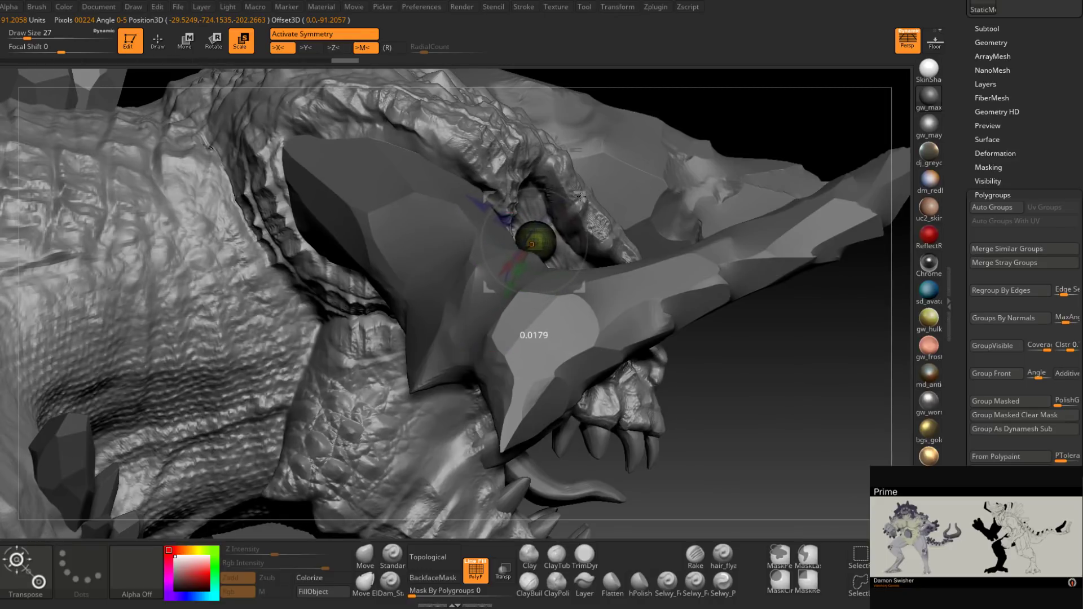
Step: Fine-tune the outer eyeballs' placement against their eye sockets, judging it from the side, front and three-quarter views
{"action": "left_click_drag", "start_coordinate": [581, 196], "coordinate": [581, 196]}
{"action": "right_click_drag", "start_coordinate": [638, 192], "coordinate": [597, 96]}
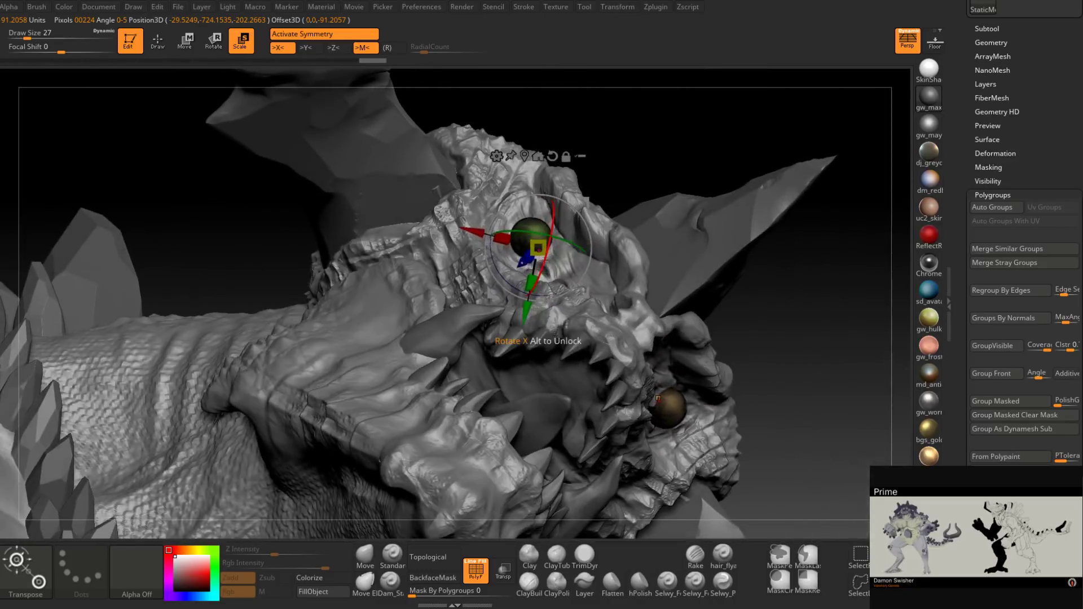
{"action": "left_click_drag", "start_coordinate": [585, 202], "coordinate": [597, 210]}
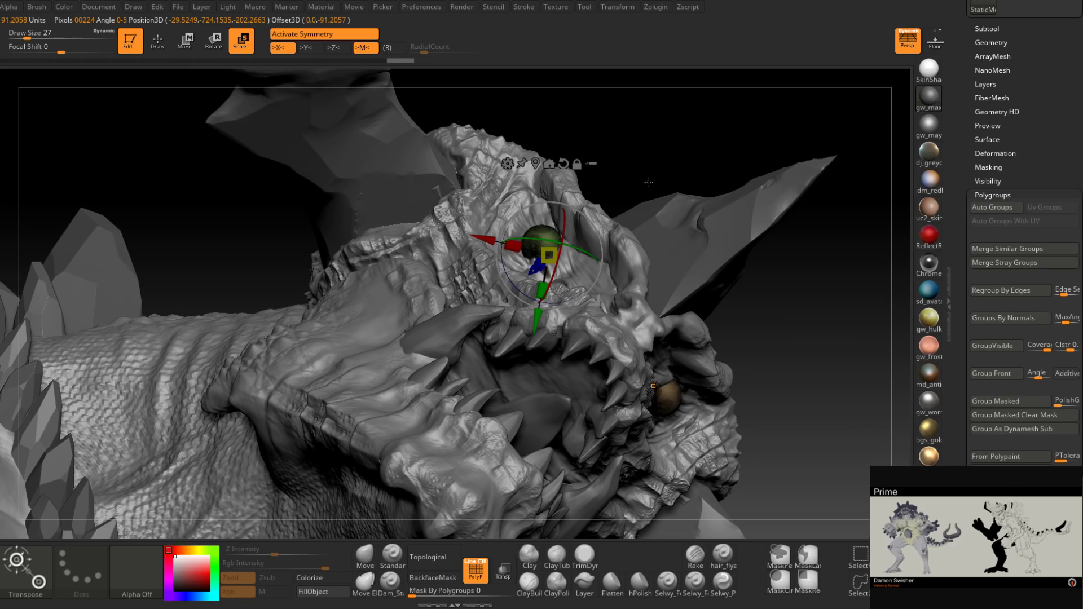
{"action": "right_click_drag", "start_coordinate": [660, 216], "coordinate": [626, 240]}
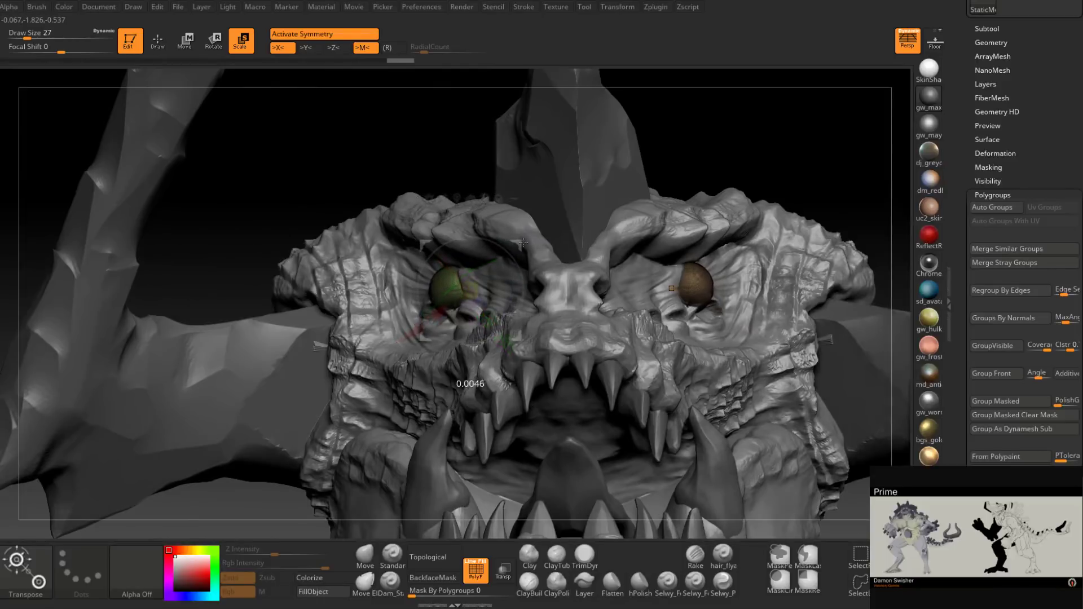
{"action": "left_click_drag", "start_coordinate": [528, 247], "coordinate": [529, 248]}
{"action": "mouse_move", "coordinate": [534, 249]}
{"action": "right_mouse_down"}
{"action": "mouse_move", "coordinate": [640, 245]}
{"action": "mouse_move", "coordinate": [558, 255]}
{"action": "mouse_move", "coordinate": [640, 248]}
{"action": "mouse_move", "coordinate": [521, 242]}
{"action": "mouse_move", "coordinate": [750, 243]}
{"action": "right_mouse_up"}
{"action": "right_click_drag", "start_coordinate": [648, 260], "coordinate": [722, 259]}
{"action": "key", "text": "ctrl+shift"}
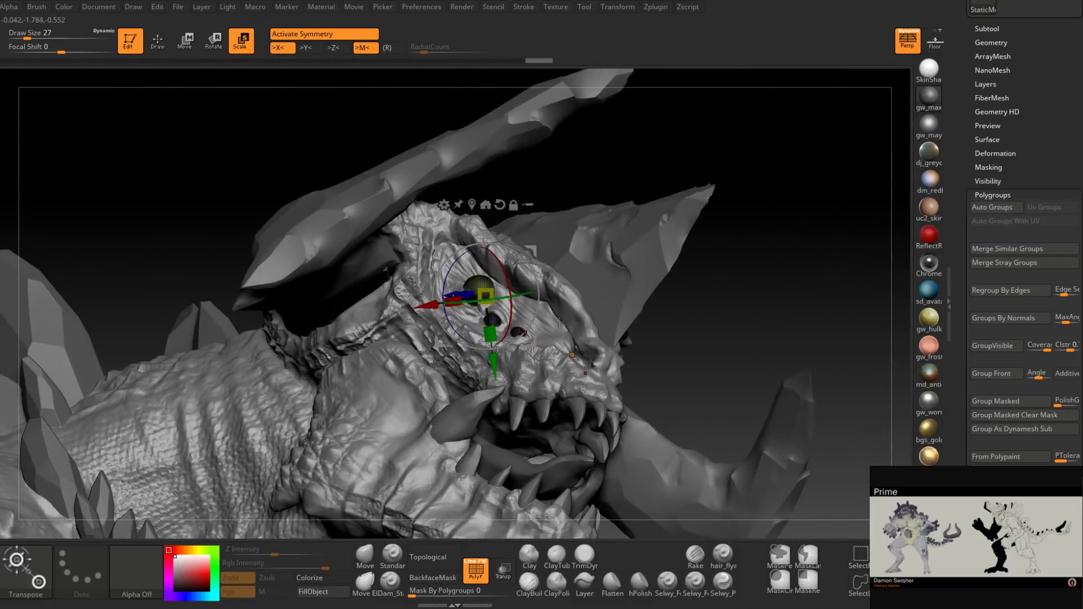
{"action": "right_click_drag", "start_coordinate": [494, 317], "coordinate": [675, 244]}
Step: Return to Draw mode and use the polygroups to single out the middle eyeball on one side of the face
{"action": "left_click", "coordinate": [158, 45]}
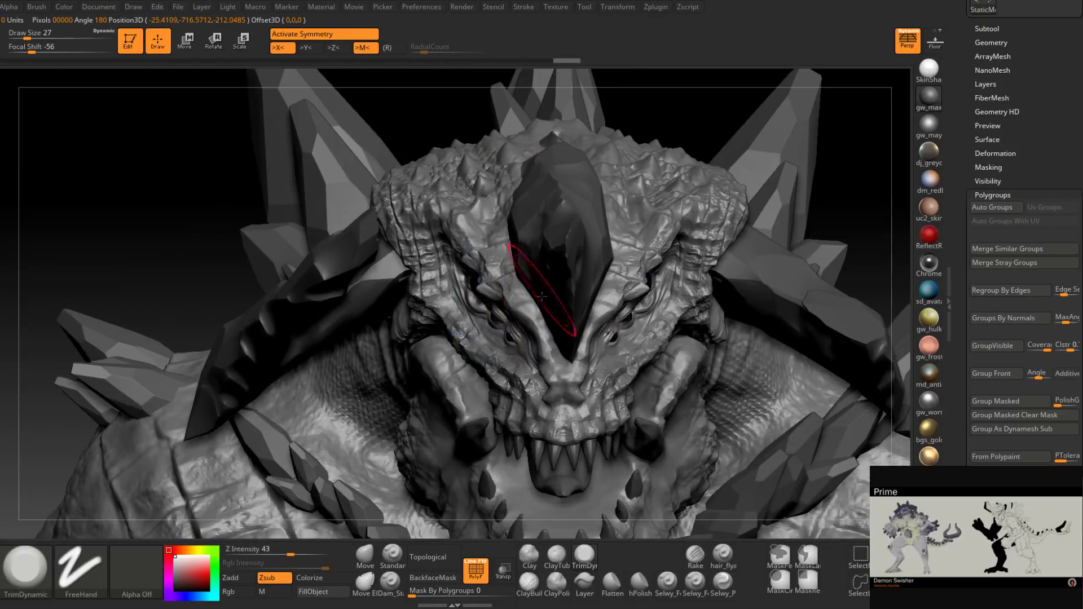
{"action": "mouse_move", "coordinate": [542, 286]}
{"action": "right_mouse_down"}
{"action": "mouse_move", "coordinate": [534, 314]}
{"action": "mouse_move", "coordinate": [476, 330]}
{"action": "right_mouse_up"}
{"action": "key", "text": "ctrl+shift"}
{"action": "key", "text": "alt"}
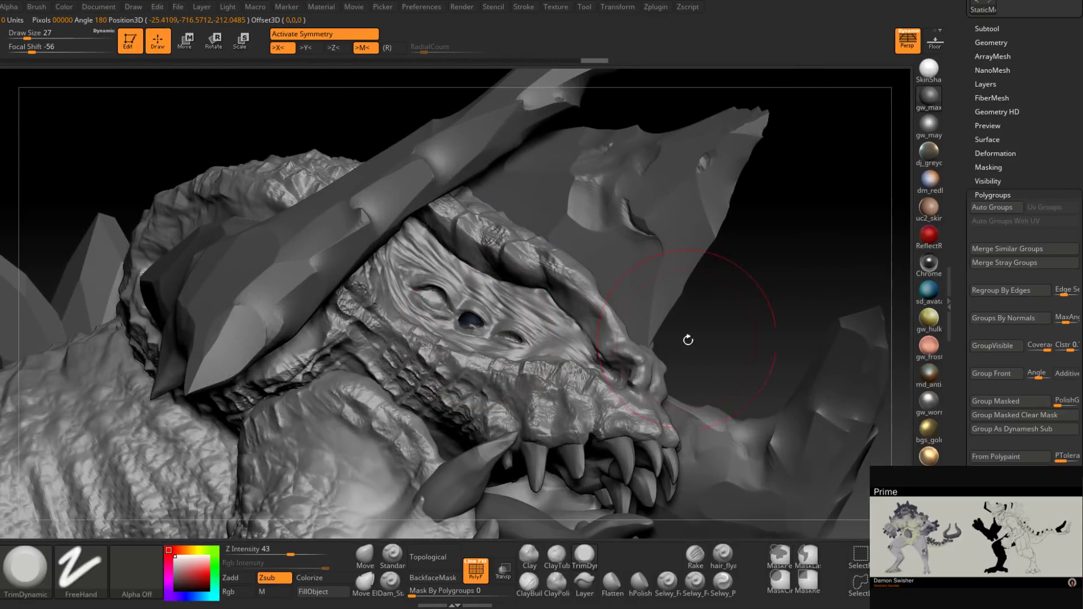
{"action": "mouse_move", "coordinate": [709, 341]}
{"action": "right_mouse_down"}
{"action": "mouse_move", "coordinate": [773, 254]}
{"action": "mouse_move", "coordinate": [791, 249]}
{"action": "right_mouse_up"}
{"action": "key", "text": "ctrl+shift"}
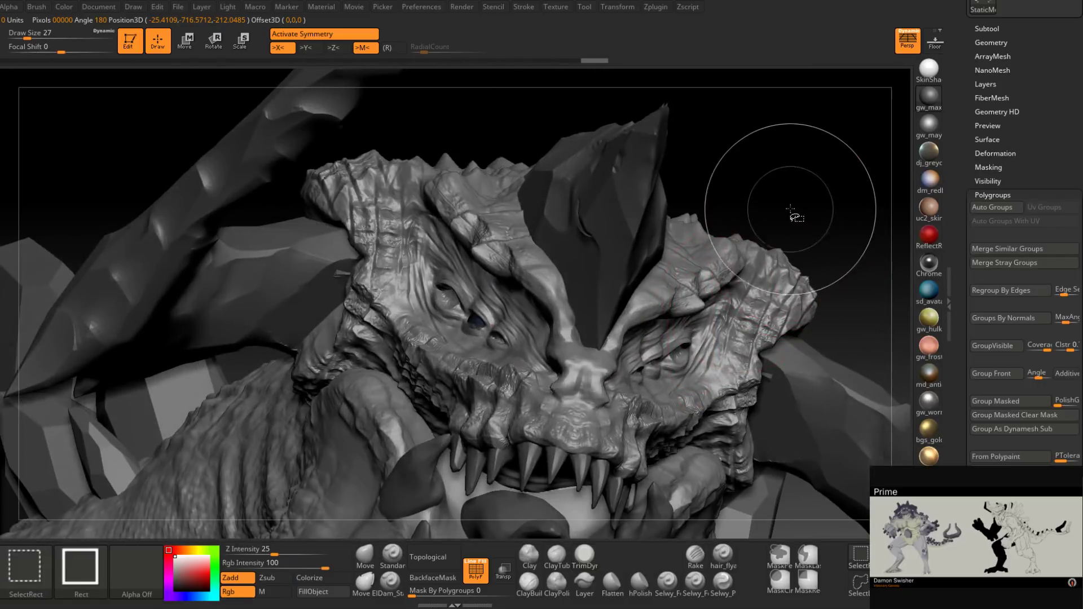
{"action": "left_click_drag", "start_coordinate": [815, 219], "coordinate": [858, 184], "text": "ctrl"}
{"action": "right_click_drag", "start_coordinate": [473, 324], "coordinate": [451, 221]}
{"action": "left_click", "coordinate": [458, 320], "text": "ctrl+shift"}
{"action": "left_click_drag", "start_coordinate": [817, 232], "coordinate": [838, 212], "text": "ctrl+shift"}
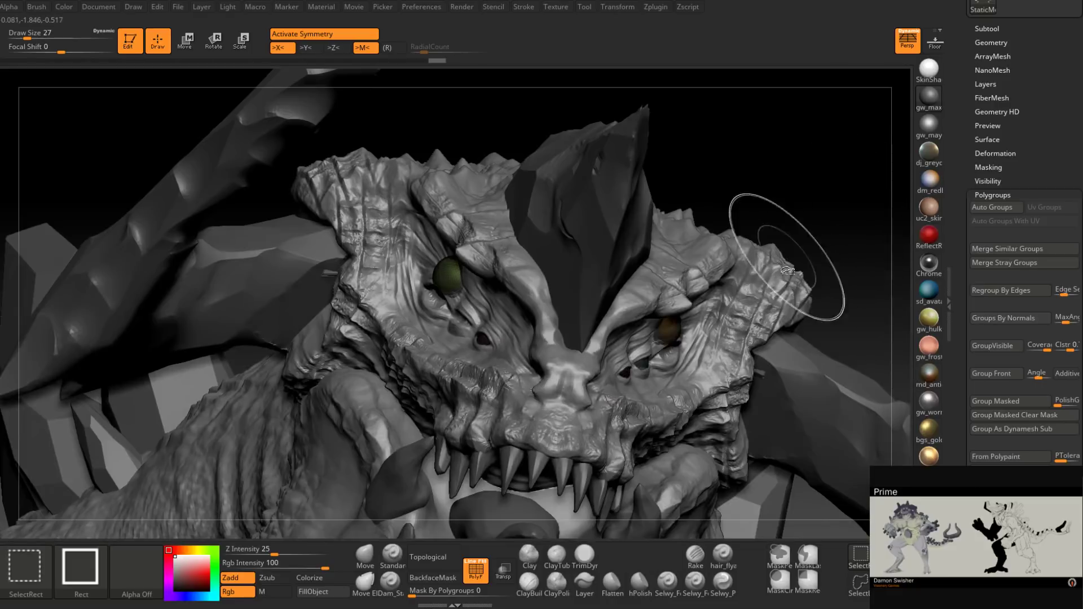
Step: Single out the opposite middle eyeball too and mask every other eyeball, leaving only the middle pair editable
{"action": "left_click", "coordinate": [643, 366], "text": "ctrl+shift"}
{"action": "left_click_drag", "start_coordinate": [762, 217], "coordinate": [794, 188], "text": "ctrl+shift"}
{"action": "left_click", "coordinate": [789, 212], "text": "ctrl"}
{"action": "left_click", "coordinate": [786, 211], "text": "ctrl+shift"}
{"action": "left_click", "coordinate": [782, 211], "text": "ctrl"}
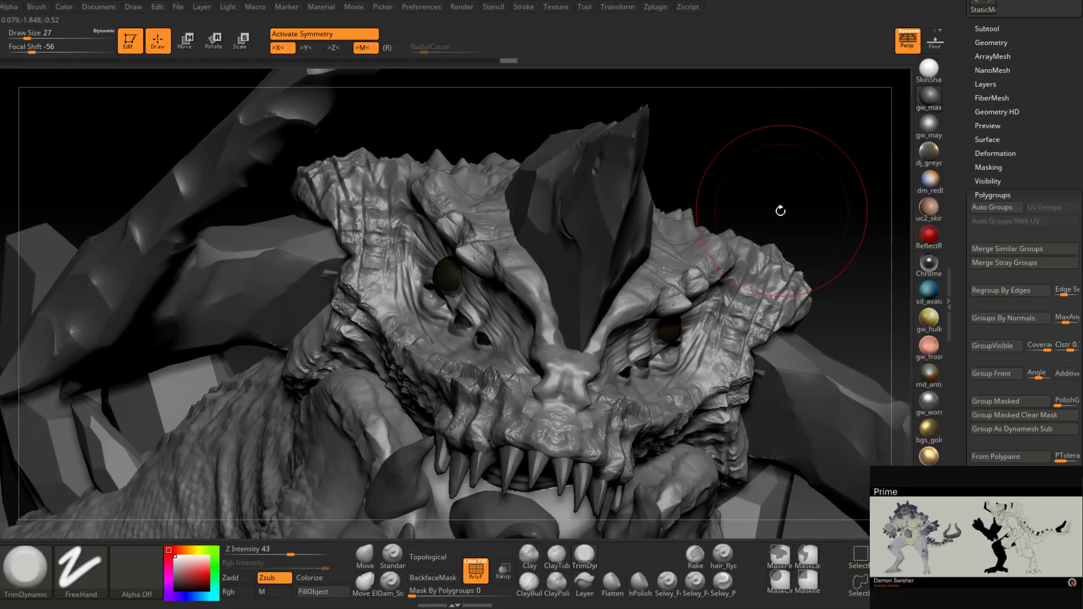
{"action": "mouse_move", "coordinate": [781, 211]}
{"action": "right_mouse_down"}
{"action": "mouse_move", "coordinate": [810, 236]}
{"action": "mouse_move", "coordinate": [784, 274]}
{"action": "right_mouse_up"}
{"action": "mouse_move", "coordinate": [649, 389]}
{"action": "right_mouse_down"}
{"action": "mouse_move", "coordinate": [623, 378]}
{"action": "mouse_move", "coordinate": [610, 272]}
{"action": "right_mouse_up"}
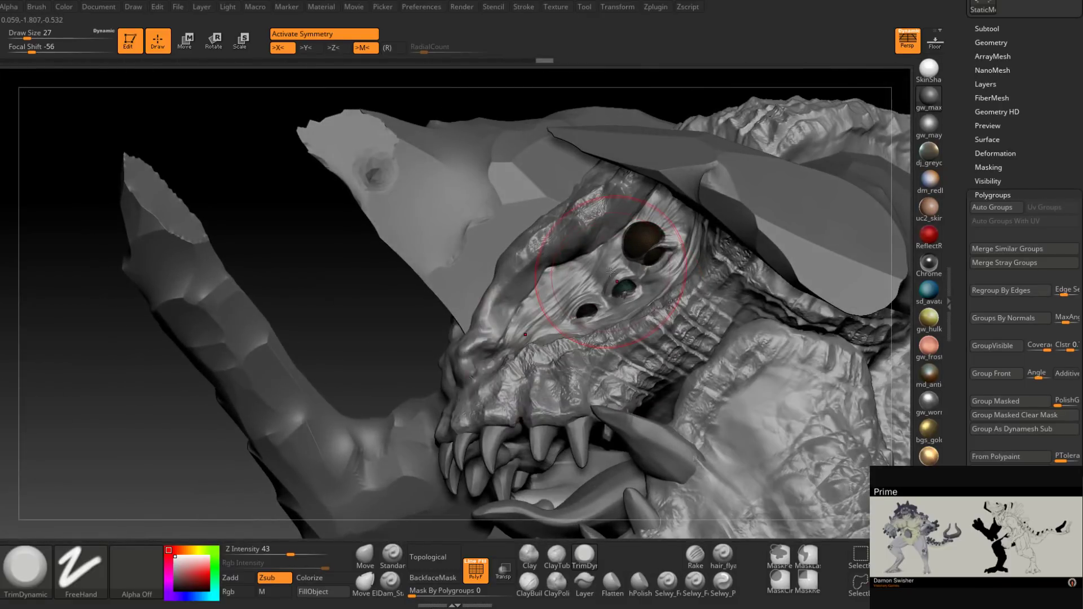
Step: Activate the scale gizmo on the unmasked middle eyeballs, turn off the polyframe and bring the pair forward beside the outer eyeballs
{"action": "left_click", "coordinate": [241, 42]}
{"action": "right_click_drag", "start_coordinate": [564, 175], "coordinate": [629, 295]}
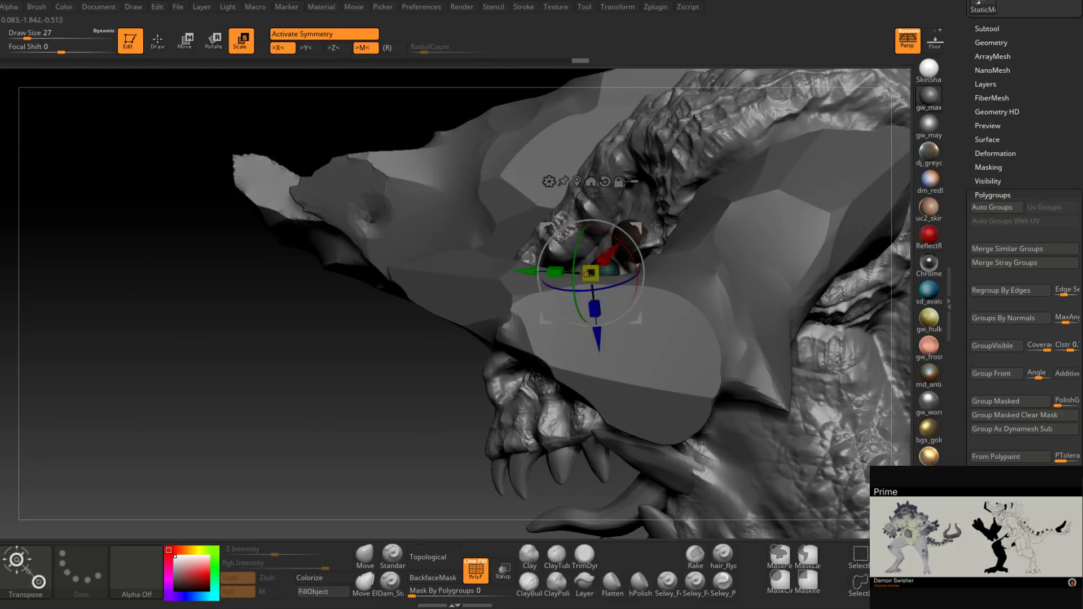
{"action": "right_click_drag", "start_coordinate": [654, 225], "coordinate": [645, 181]}
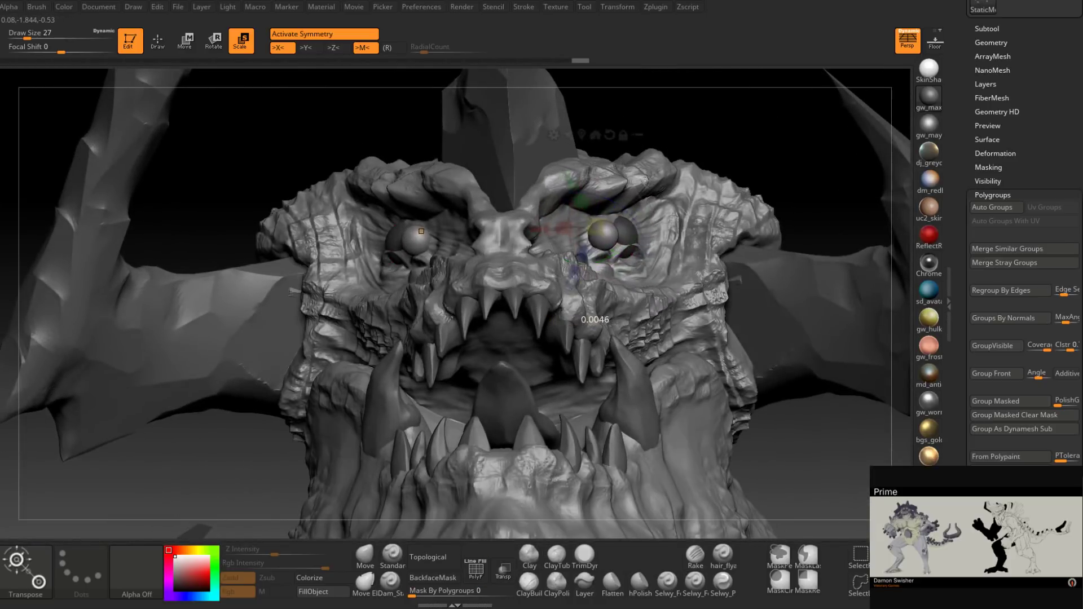
{"action": "left_click_drag", "start_coordinate": [636, 183], "coordinate": [637, 183]}
{"action": "right_click_drag", "start_coordinate": [637, 182], "coordinate": [482, 195]}
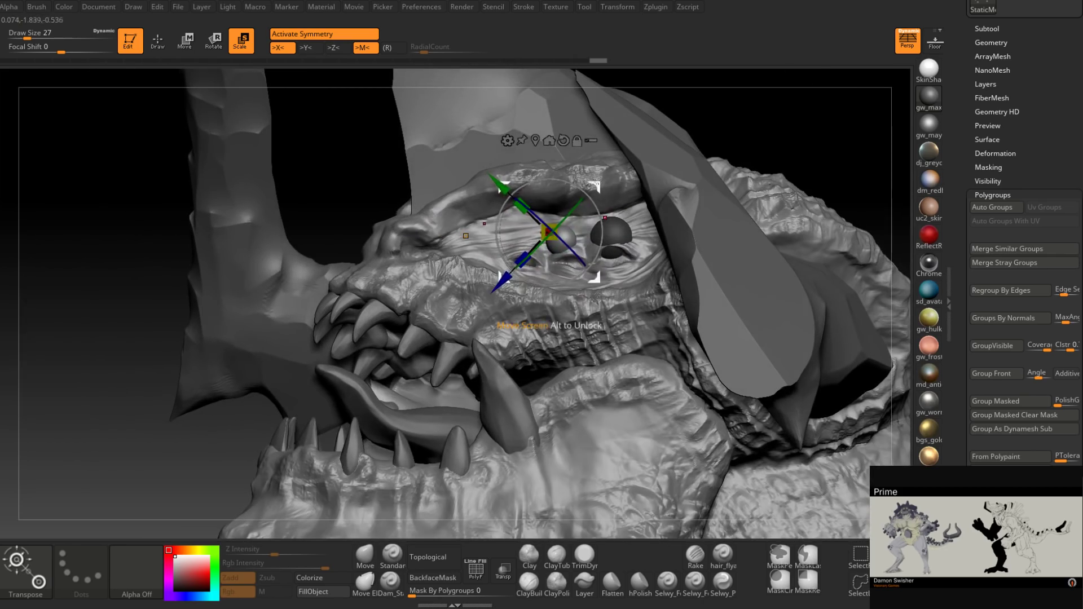
Step: Refine the size and position of the middle eyeballs in front of their sockets, checking both sides of the face
{"action": "right_click_drag", "start_coordinate": [470, 231], "coordinate": [418, 232]}
{"action": "right_click_drag", "start_coordinate": [677, 222], "coordinate": [617, 172]}
{"action": "left_click_drag", "start_coordinate": [616, 172], "coordinate": [624, 187]}
{"action": "right_click_drag", "start_coordinate": [624, 186], "coordinate": [586, 177]}
{"action": "right_click_drag", "start_coordinate": [749, 319], "coordinate": [675, 261]}
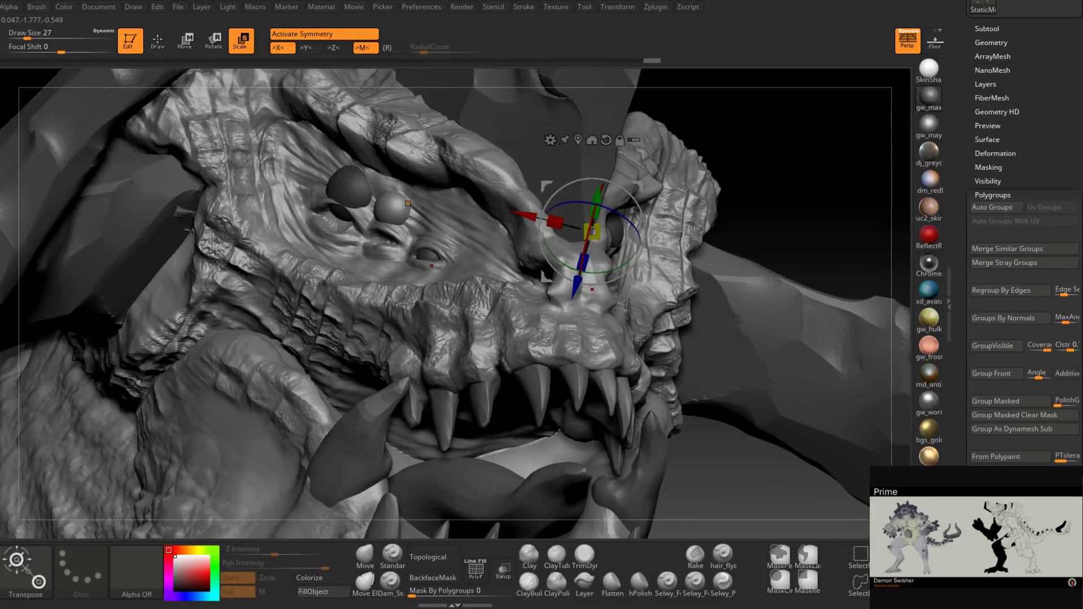
{"action": "right_click_drag", "start_coordinate": [657, 323], "coordinate": [581, 336]}
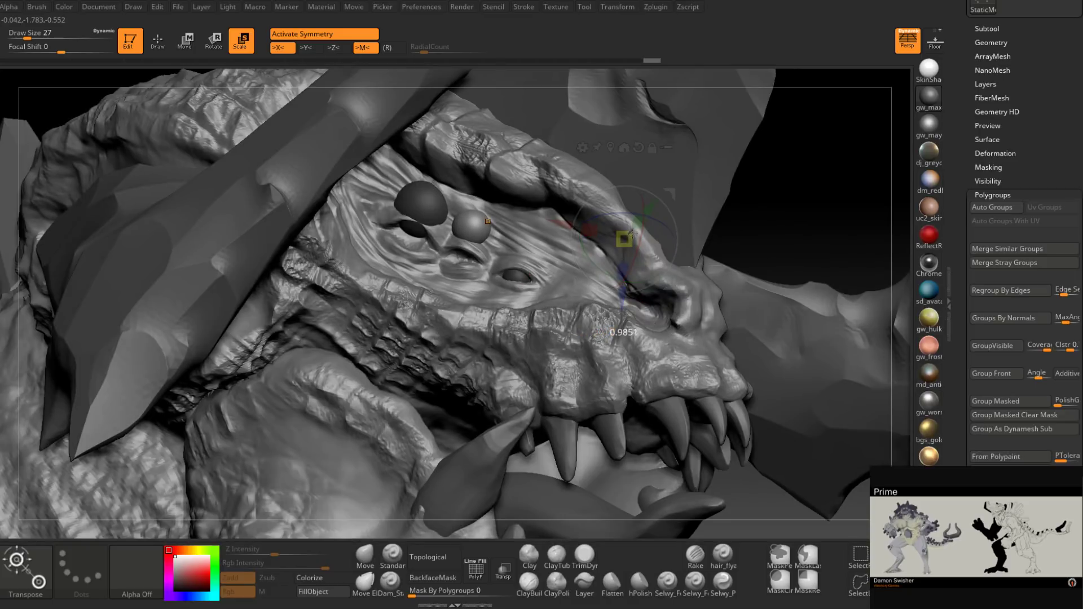
{"action": "mouse_move", "coordinate": [643, 251]}
{"action": "right_mouse_down"}
{"action": "mouse_move", "coordinate": [673, 195]}
{"action": "mouse_move", "coordinate": [534, 145]}
{"action": "mouse_move", "coordinate": [699, 175]}
{"action": "mouse_move", "coordinate": [666, 180]}
{"action": "mouse_move", "coordinate": [668, 230]}
{"action": "right_mouse_up"}
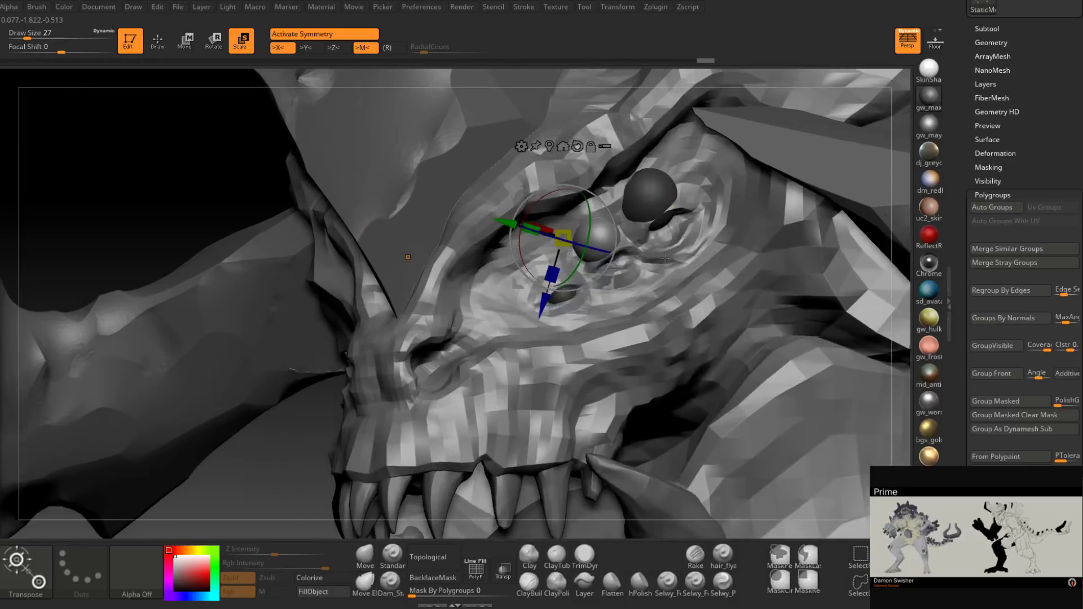
{"action": "right_click_drag", "start_coordinate": [369, 491], "coordinate": [365, 451], "text": "ctrl"}
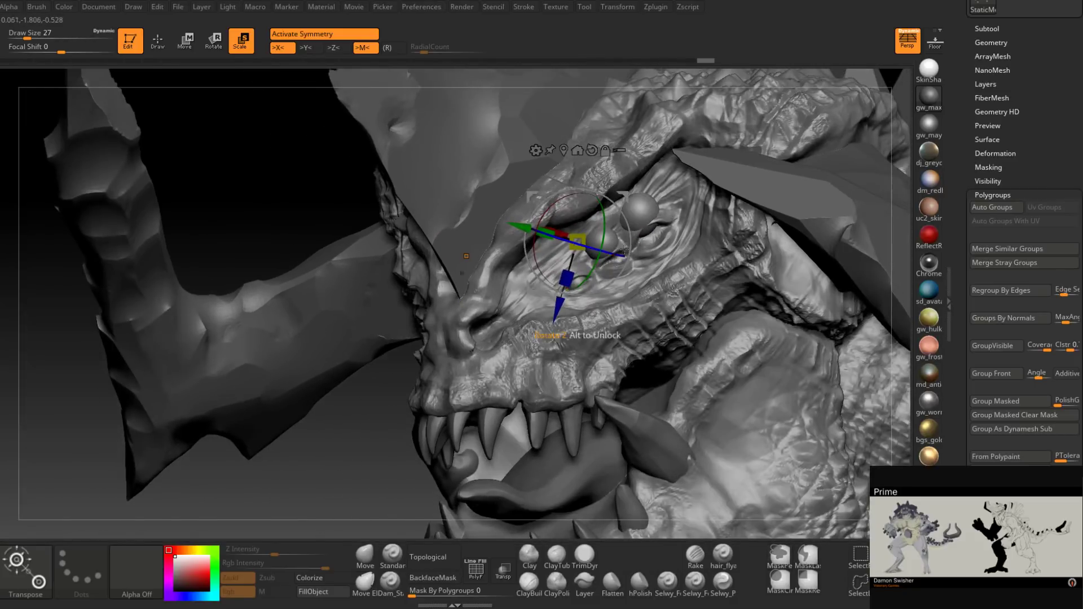
{"action": "right_click_drag", "start_coordinate": [646, 212], "coordinate": [604, 333]}
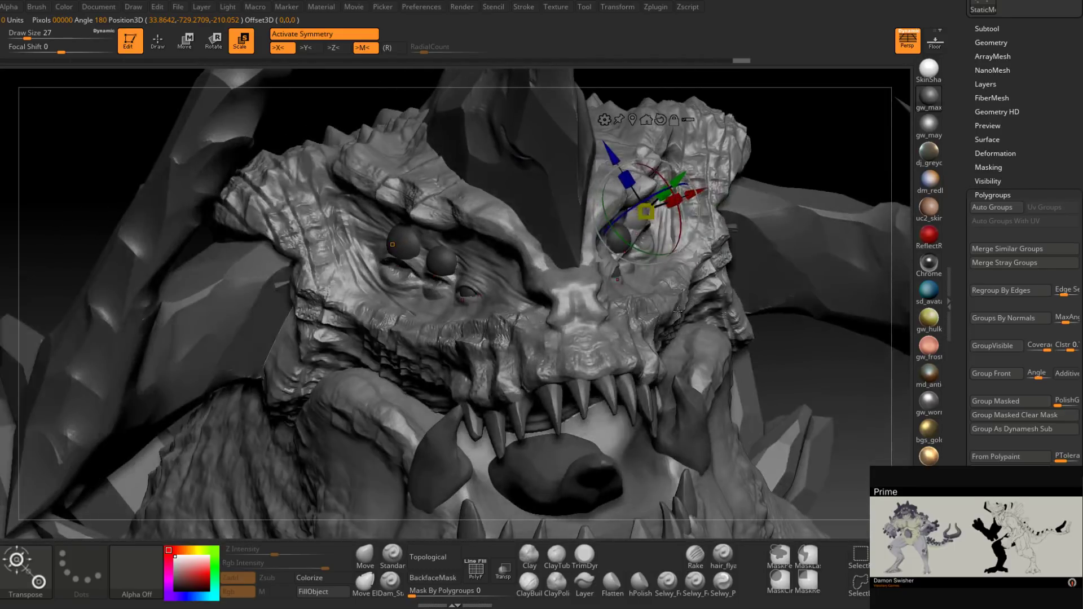
Step: Isolate the eyeballs by polygroup, mask the middle pair and adjust the position of the outer pair
{"action": "key", "text": "q"}
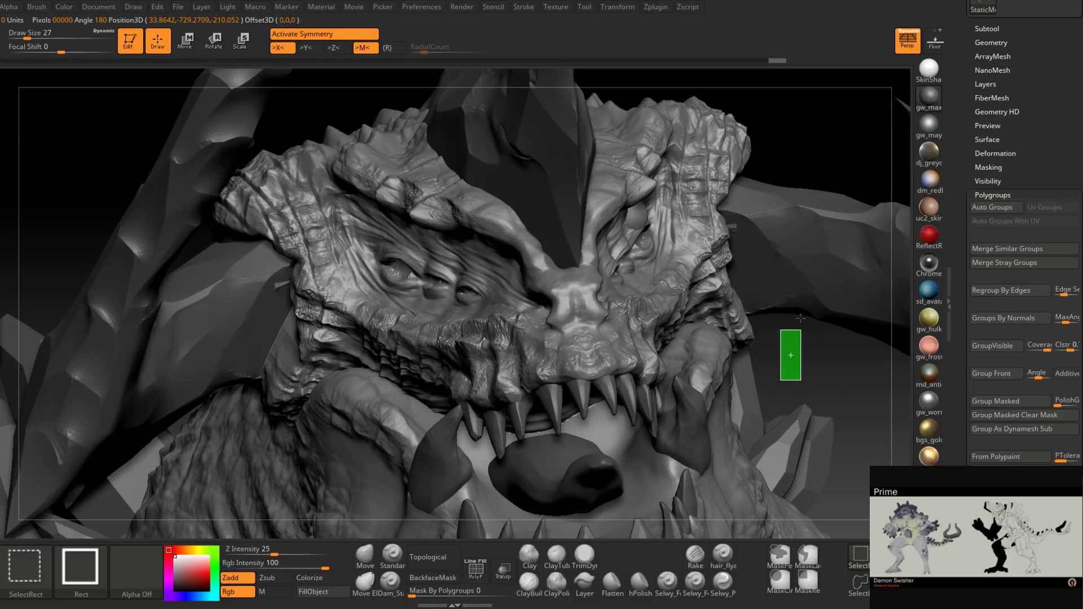
{"action": "left_click", "coordinate": [395, 248], "text": "ctrl+shift"}
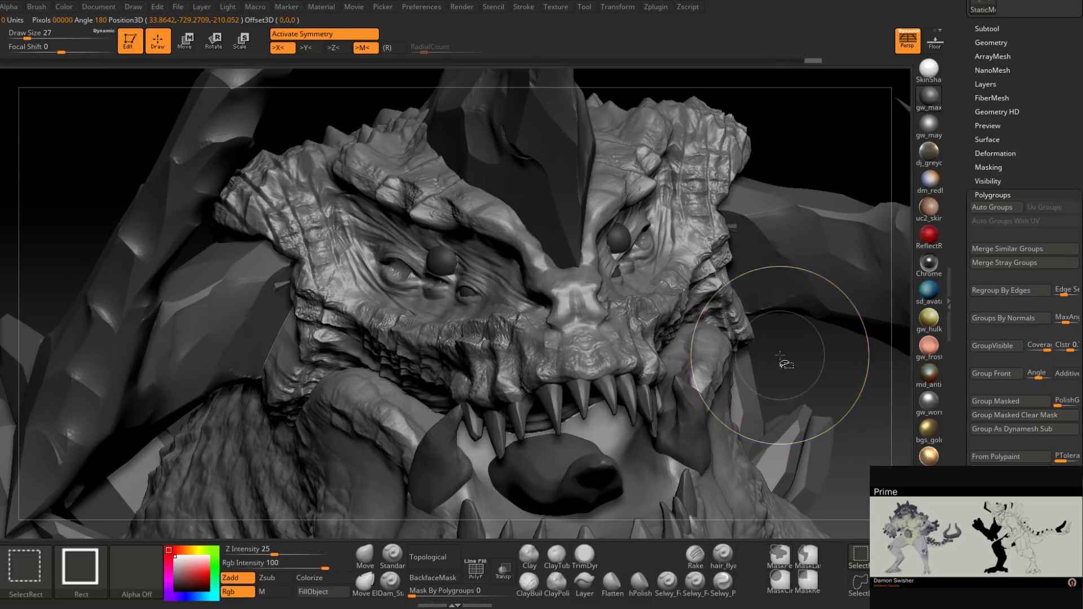
{"action": "left_click_drag", "start_coordinate": [781, 370], "coordinate": [595, 242]}
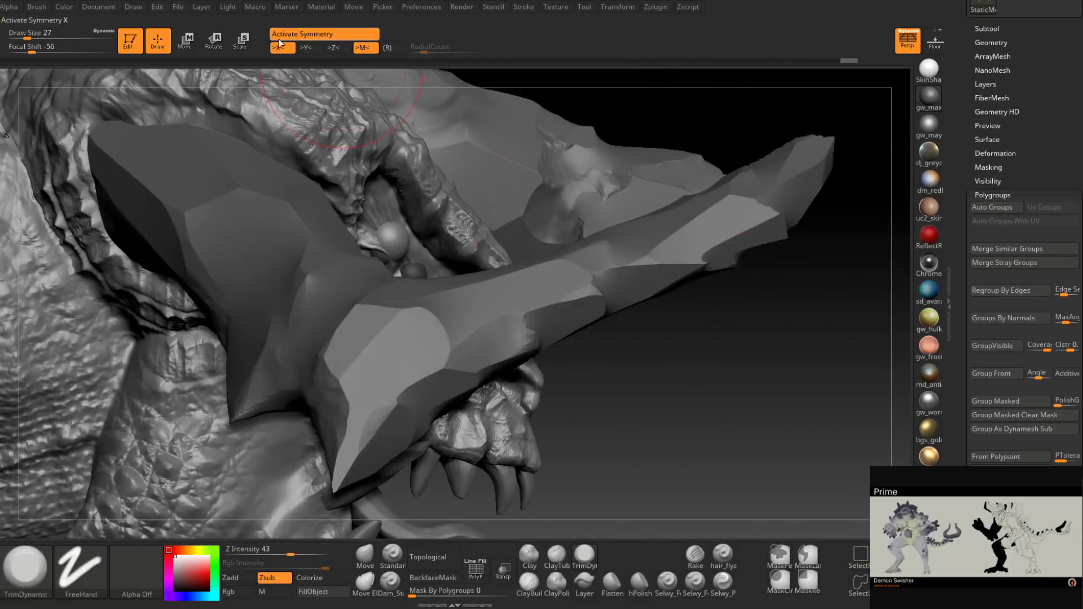
{"action": "key", "text": "w"}
{"action": "left_click_drag", "start_coordinate": [445, 199], "coordinate": [441, 206]}
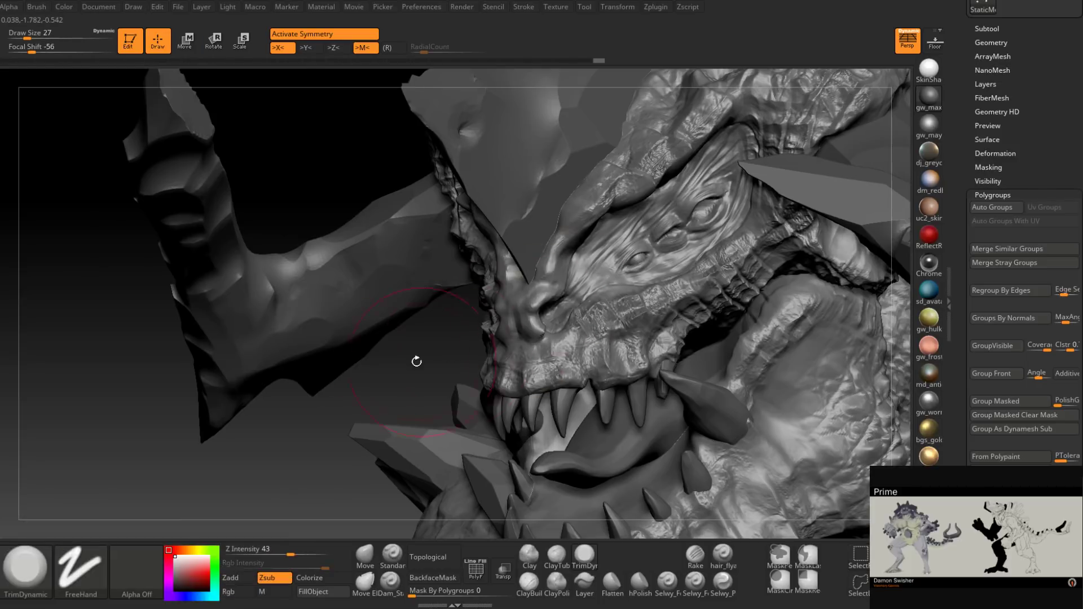
Step: Mask the outer and middle eyeballs and move the inner pair forward out of their sockets
{"action": "left_click_drag", "start_coordinate": [416, 358], "coordinate": [756, 266]}
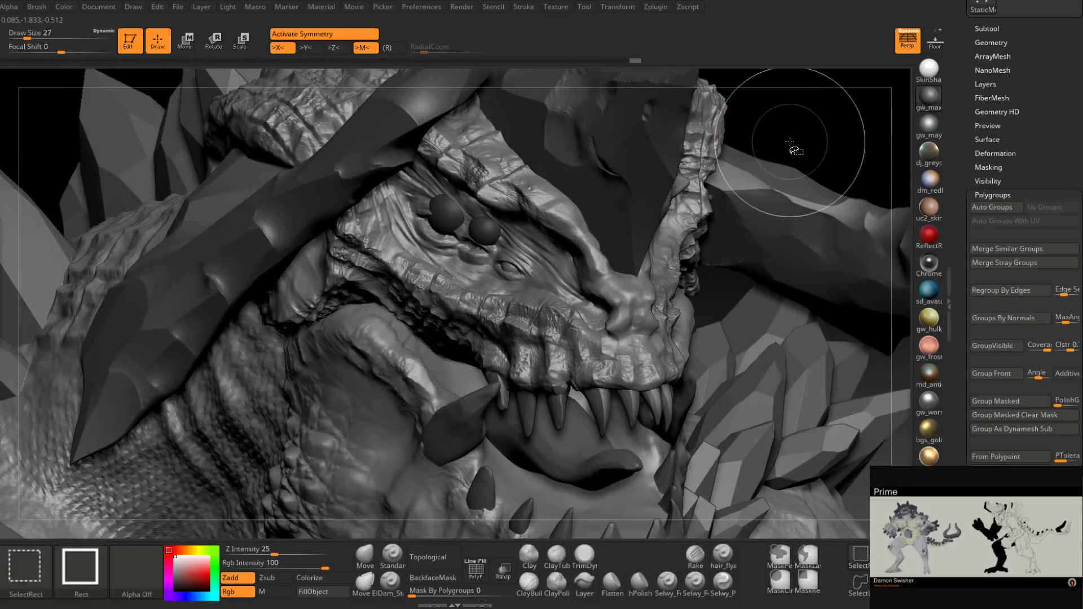
{"action": "left_click_drag", "start_coordinate": [792, 148], "coordinate": [394, 65]}
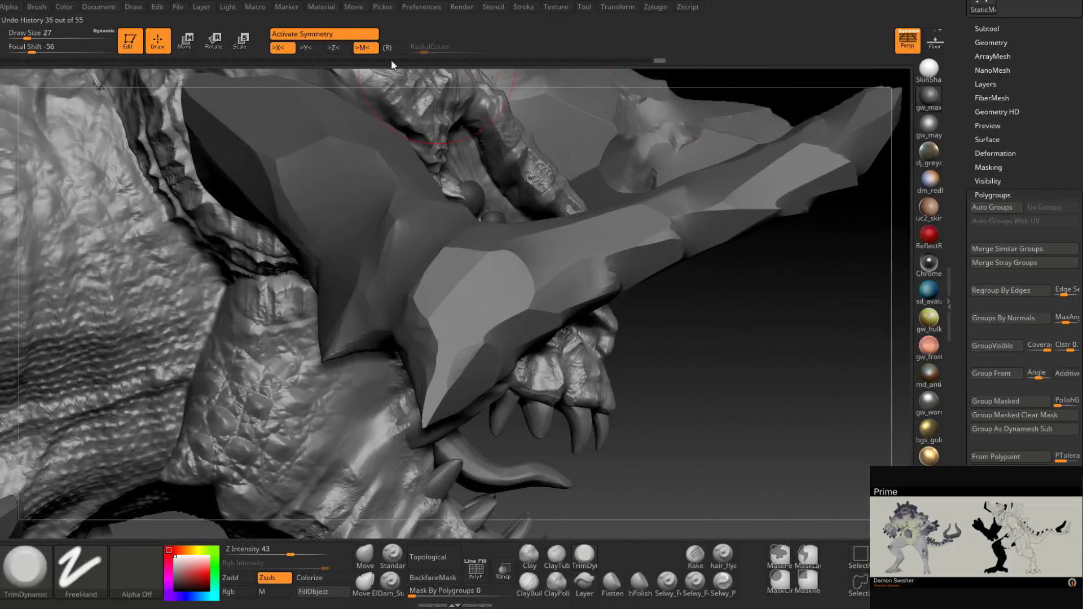
{"action": "left_click", "coordinate": [192, 43]}
{"action": "mouse_move", "coordinate": [677, 333]}
{"action": "left_mouse_down"}
{"action": "mouse_move", "coordinate": [713, 341]}
{"action": "mouse_move", "coordinate": [712, 443]}
{"action": "left_mouse_up"}
{"action": "mouse_move", "coordinate": [713, 444]}
{"action": "left_mouse_down"}
{"action": "mouse_move", "coordinate": [680, 466]}
{"action": "mouse_move", "coordinate": [713, 444]}
{"action": "left_mouse_up"}
{"action": "left_click_drag", "start_coordinate": [509, 235], "coordinate": [559, 287]}
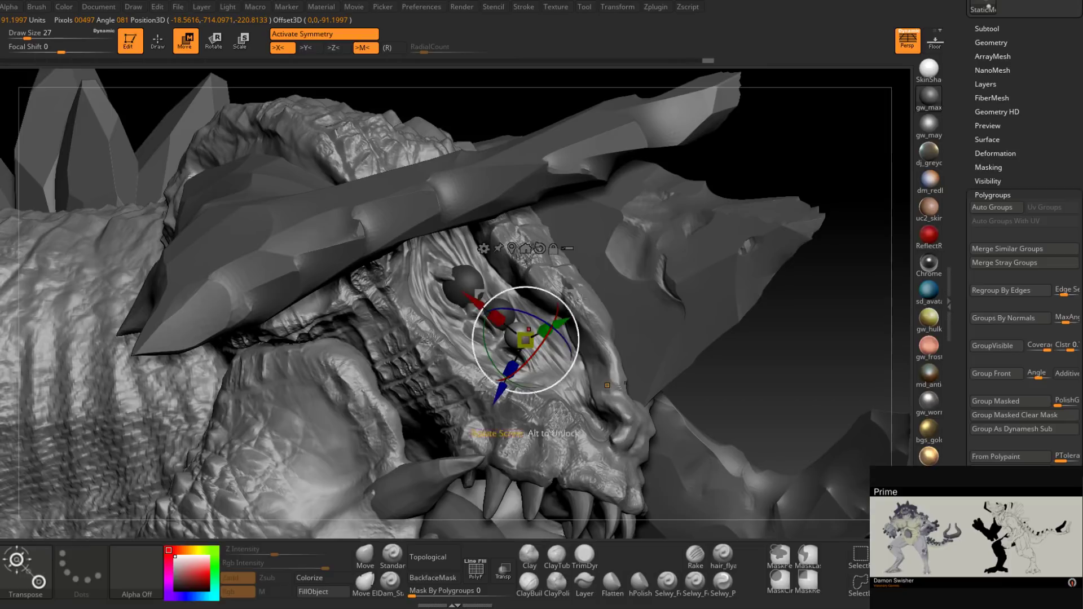
{"action": "mouse_move", "coordinate": [580, 299]}
{"action": "left_mouse_down"}
{"action": "mouse_move", "coordinate": [598, 286]}
{"action": "mouse_move", "coordinate": [581, 300]}
{"action": "mouse_move", "coordinate": [605, 305]}
{"action": "mouse_move", "coordinate": [590, 314]}
{"action": "left_mouse_up"}
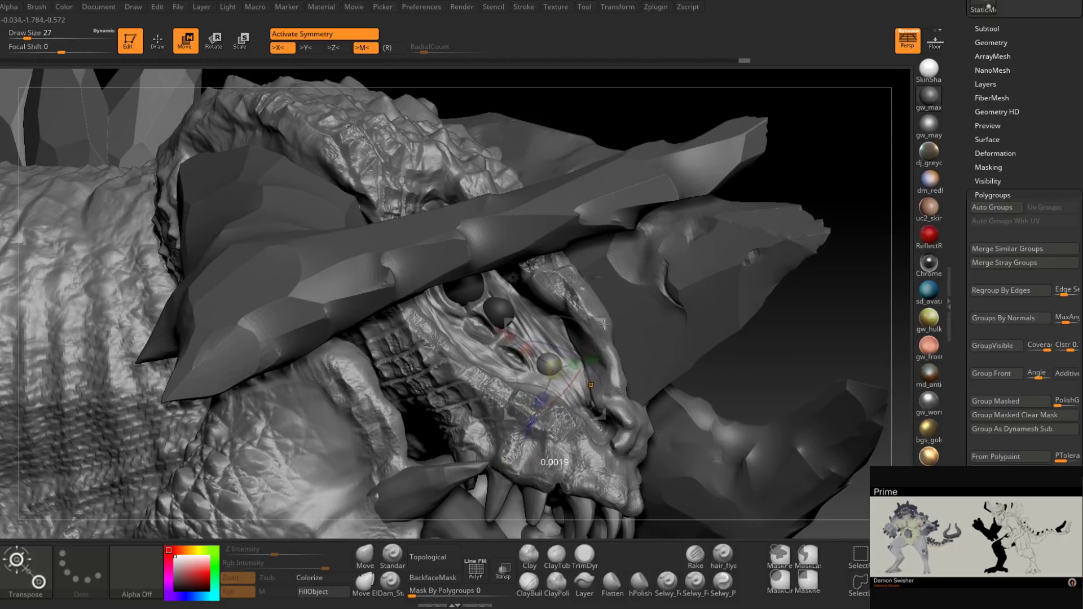
Step: Centre the move gizmo on the middle eyeballs, check the head's side profile and return to Draw mode
{"action": "left_click", "coordinate": [504, 309]}
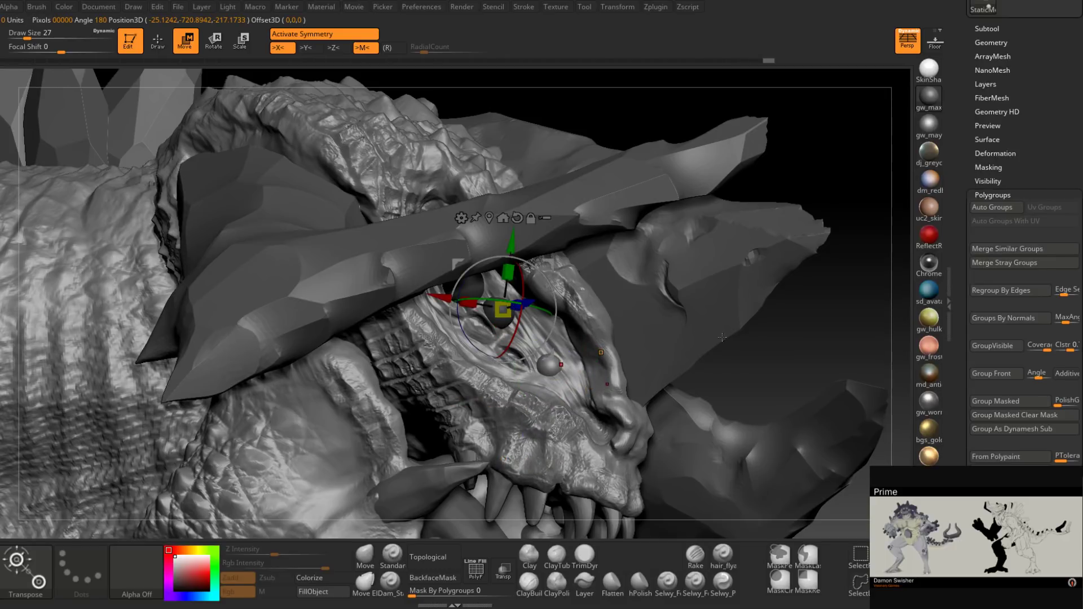
{"action": "left_click_drag", "start_coordinate": [750, 342], "coordinate": [751, 313]}
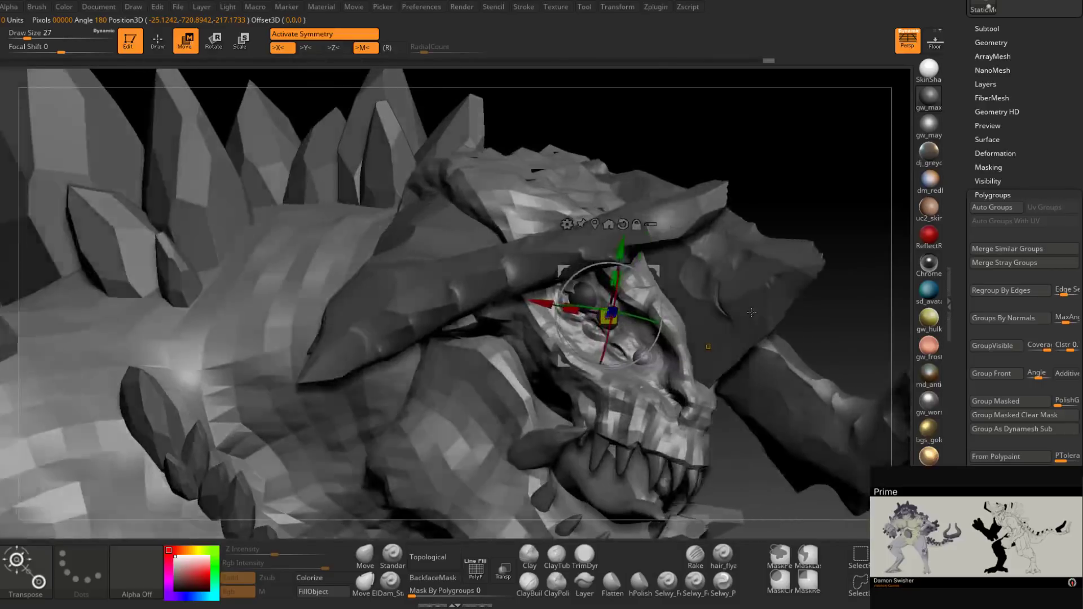
{"action": "right_click_drag", "start_coordinate": [752, 313], "coordinate": [815, 324]}
{"action": "key", "text": "ctrl"}
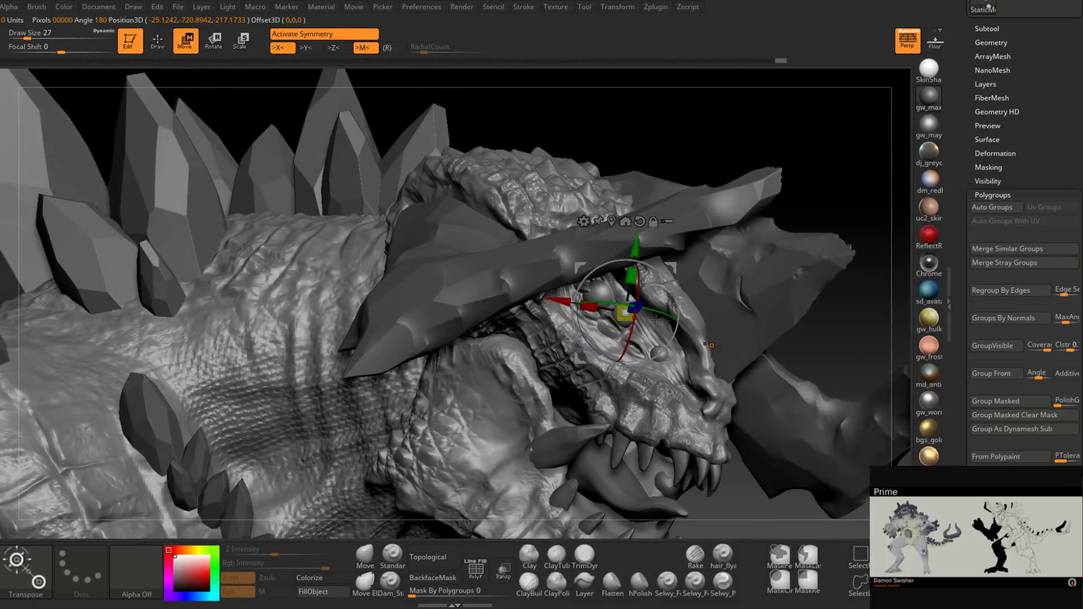
{"action": "left_click", "coordinate": [165, 44]}
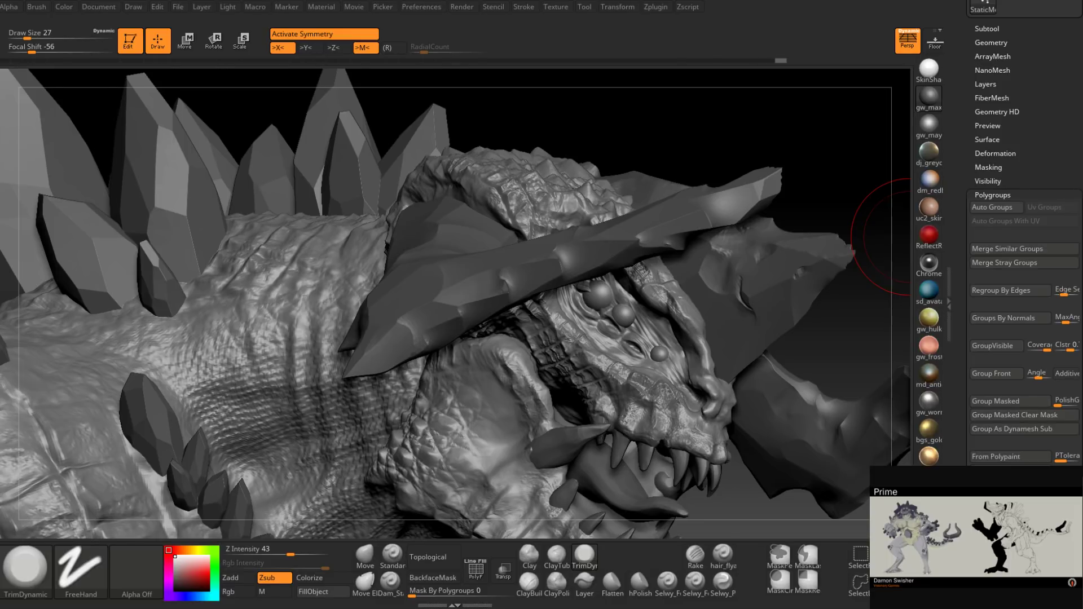
Step: Isolate an eyeball polygroup, invert its mask and show all the eyeballs again
{"action": "mouse_move", "coordinate": [700, 379]}
{"action": "left_mouse_down"}
{"action": "mouse_move", "coordinate": [684, 352]}
{"action": "mouse_move", "coordinate": [753, 353]}
{"action": "mouse_move", "coordinate": [691, 361]}
{"action": "mouse_move", "coordinate": [649, 350]}
{"action": "left_mouse_up"}
{"action": "left_click_drag", "start_coordinate": [847, 223], "coordinate": [765, 245]}
{"action": "left_click_drag", "start_coordinate": [783, 188], "coordinate": [875, 171], "text": "ctrl+shift"}
{"action": "left_click", "coordinate": [694, 293], "text": "ctrl+shift"}
{"action": "left_click", "coordinate": [832, 169], "text": "ctrl"}
{"action": "left_click", "coordinate": [821, 156], "text": "ctrl+shift"}
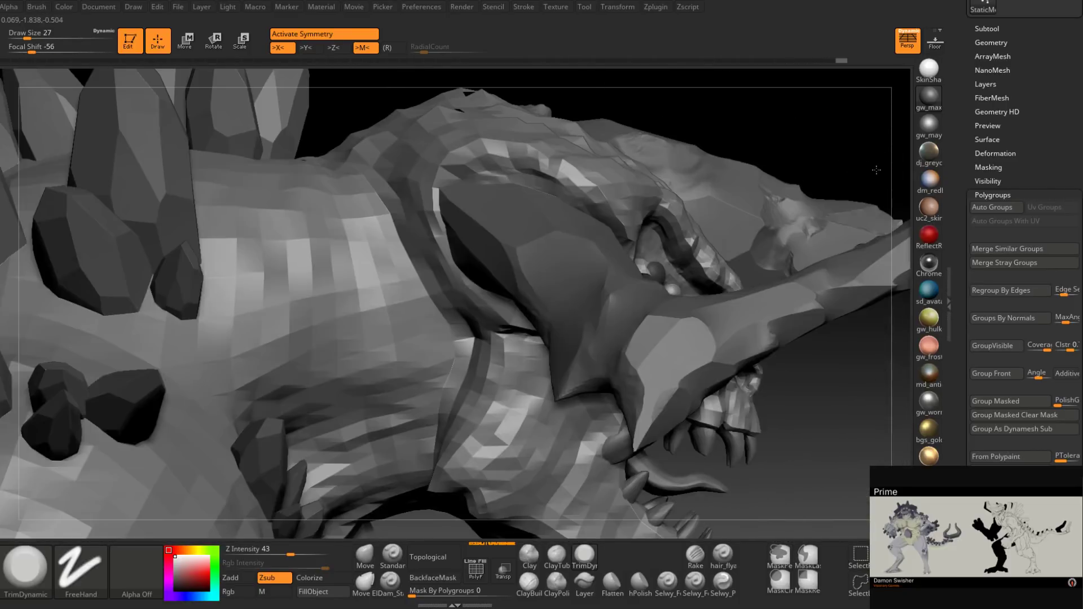
Step: Move the unmasked middle eyeballs to fit in their sockets, adjusting their position from the side and front
{"action": "left_click", "coordinate": [187, 40]}
{"action": "mouse_move", "coordinate": [744, 135]}
{"action": "left_mouse_down", "text": "alt"}
{"action": "mouse_move", "coordinate": [672, 120]}
{"action": "mouse_move", "coordinate": [641, 132]}
{"action": "left_mouse_up", "text": "alt"}
{"action": "left_click_drag", "start_coordinate": [705, 169], "coordinate": [686, 116]}
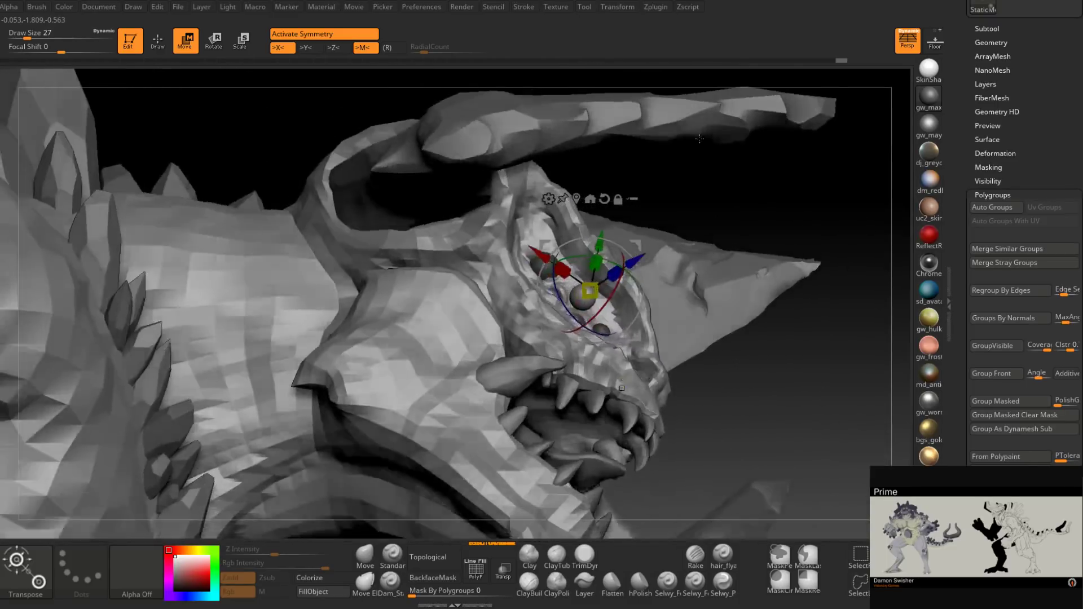
{"action": "left_click_drag", "start_coordinate": [644, 263], "coordinate": [631, 273]}
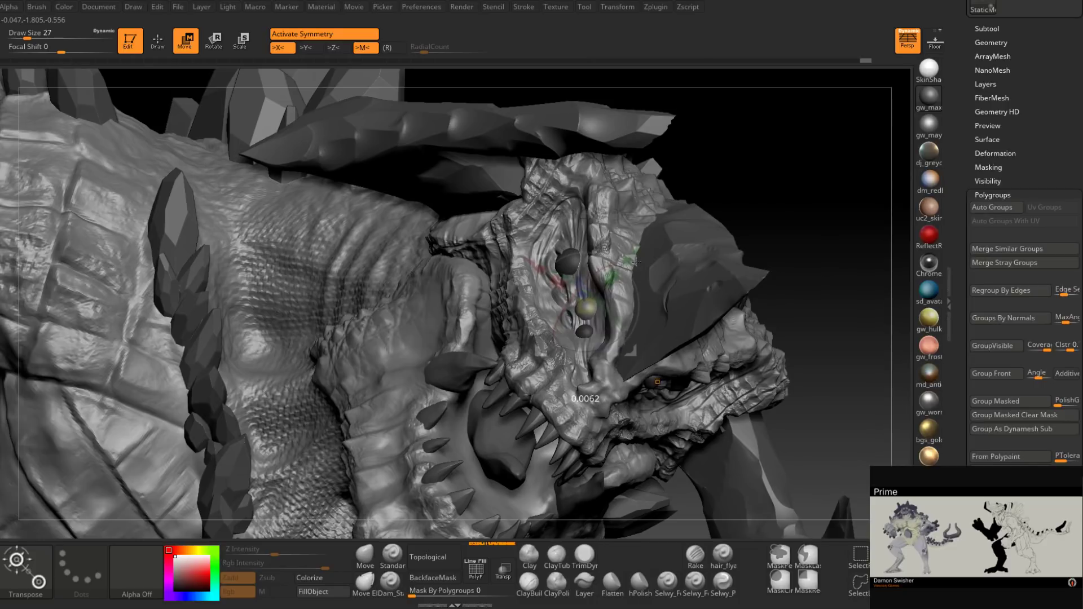
{"action": "left_click_drag", "start_coordinate": [650, 252], "coordinate": [677, 264]}
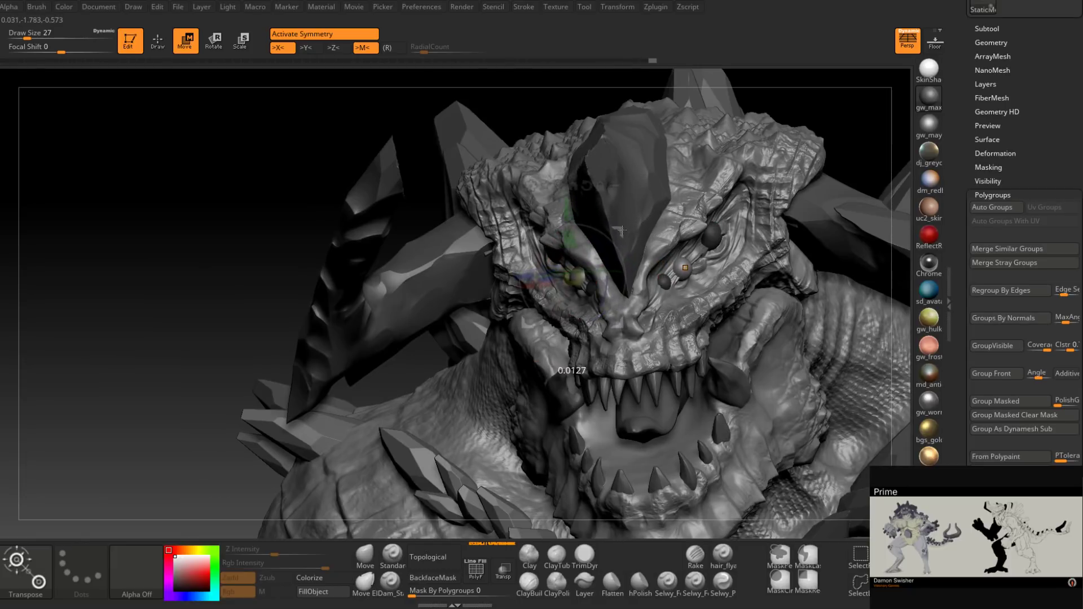
{"action": "left_click_drag", "start_coordinate": [621, 230], "coordinate": [636, 224]}
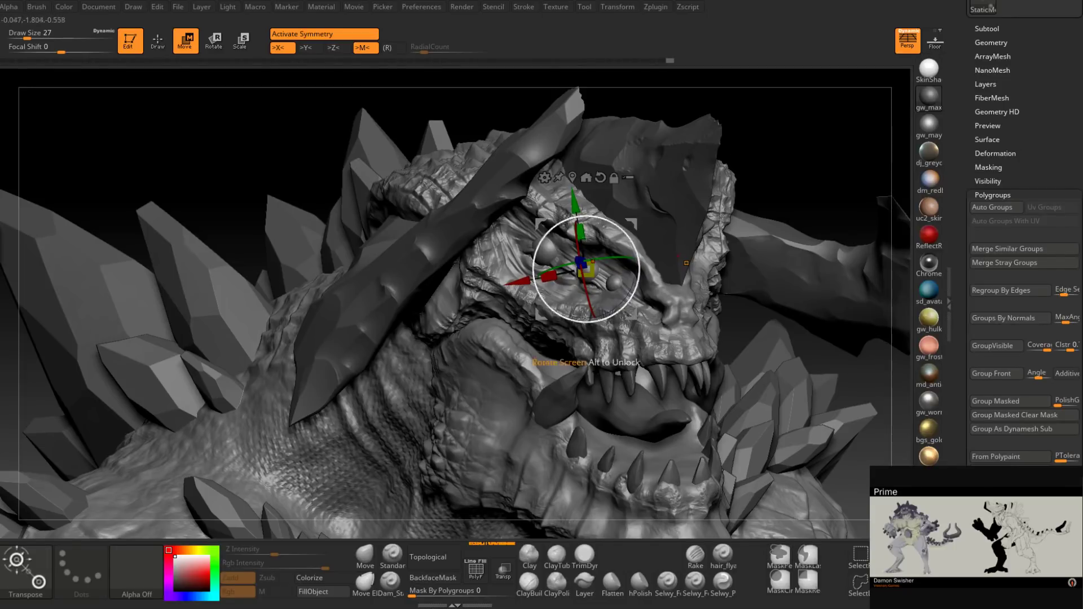
Step: Centre the gizmo on the outer eyeballs and use their polygroup to leave only that pair unmasked
{"action": "left_click", "coordinate": [548, 249], "text": "alt"}
{"action": "left_click_drag", "start_coordinate": [828, 173], "coordinate": [589, 207]}
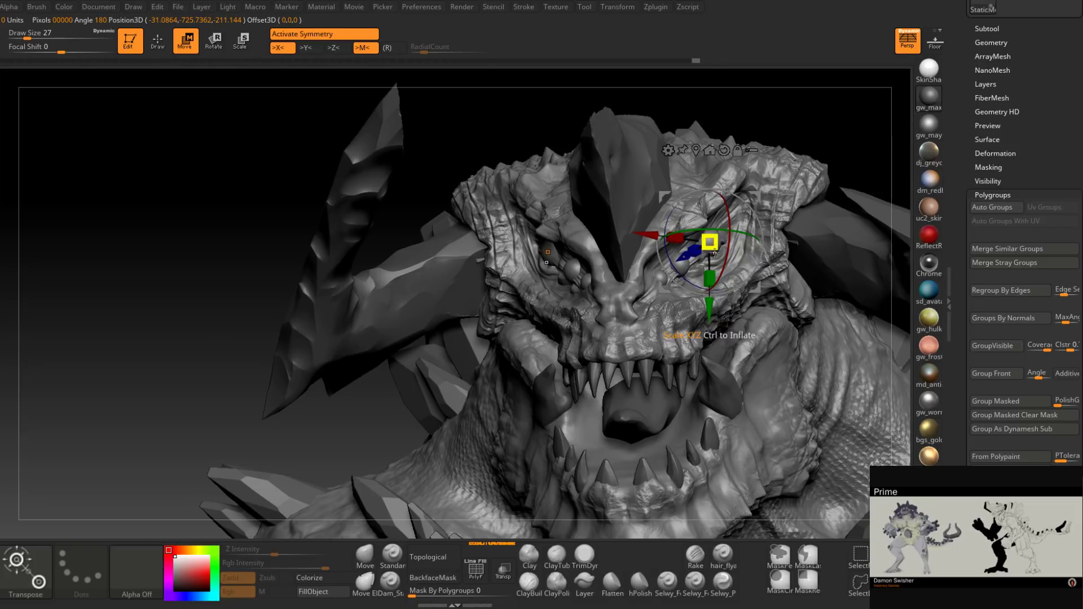
{"action": "key", "text": "q"}
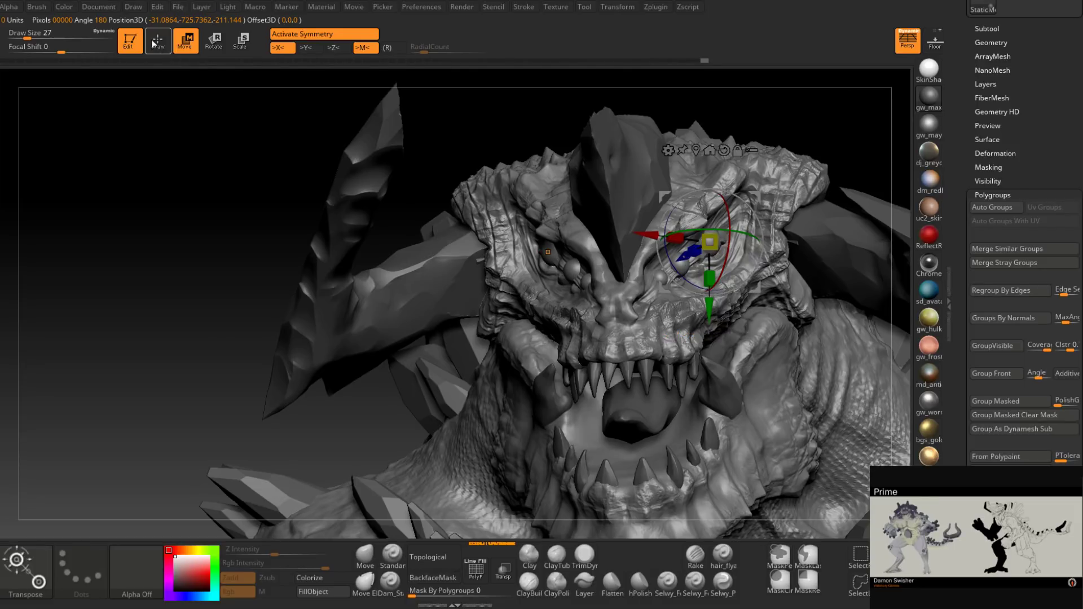
{"action": "left_click", "coordinate": [721, 241], "text": "ctrl+shift"}
{"action": "left_click", "coordinate": [720, 243], "text": "ctrl+shift"}
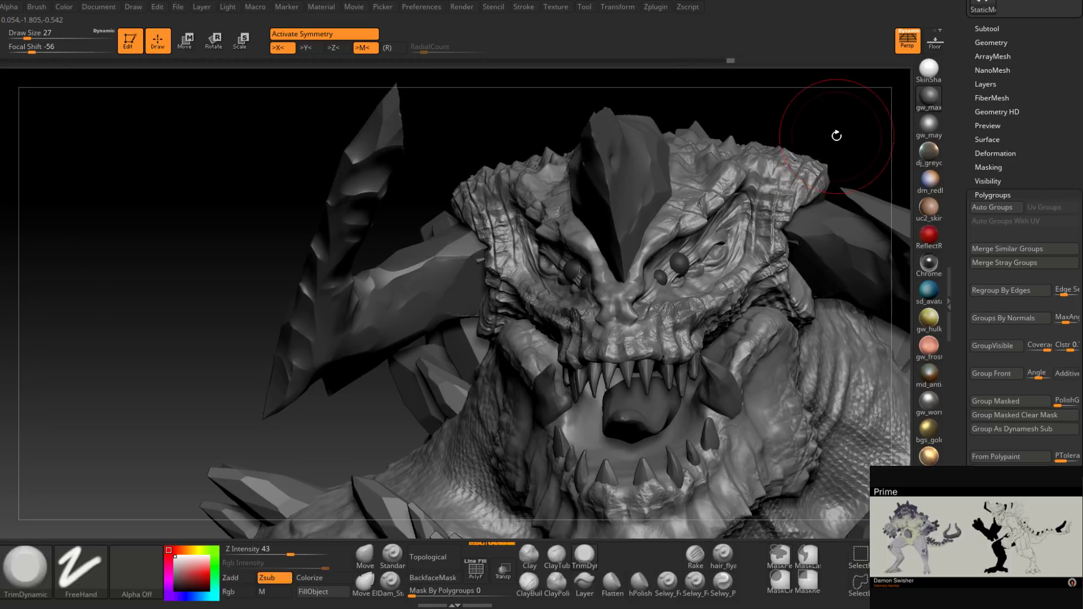
{"action": "key", "text": "ctrl+shift"}
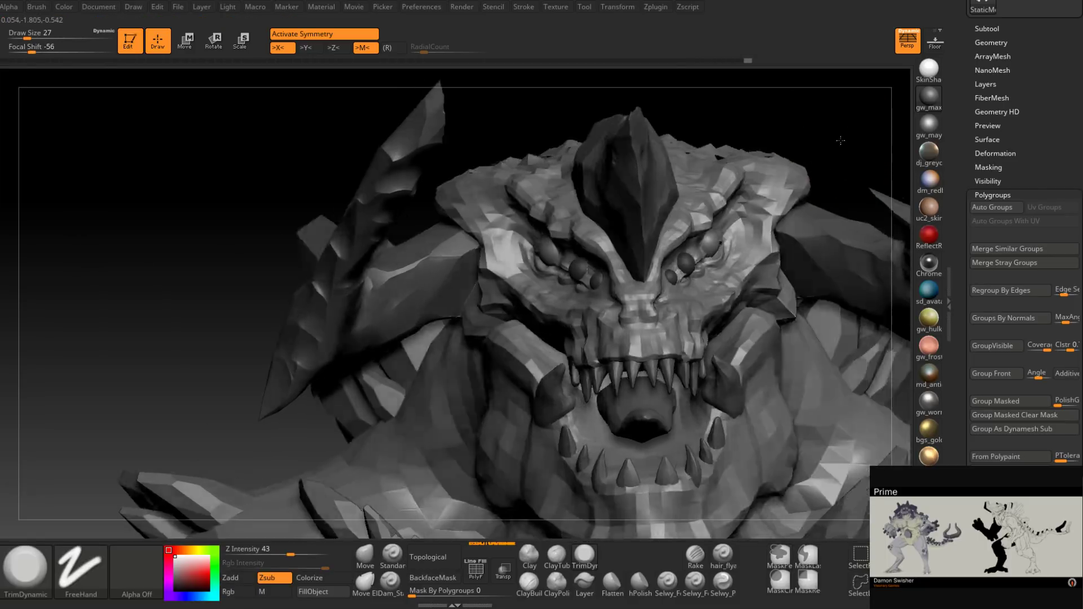
Step: Reposition the outer eyeballs in their sockets from several angles and return to Draw mode
{"action": "left_click_drag", "start_coordinate": [840, 140], "coordinate": [303, 85]}
{"action": "key", "text": "w"}
{"action": "left_click_drag", "start_coordinate": [621, 193], "coordinate": [625, 196]}
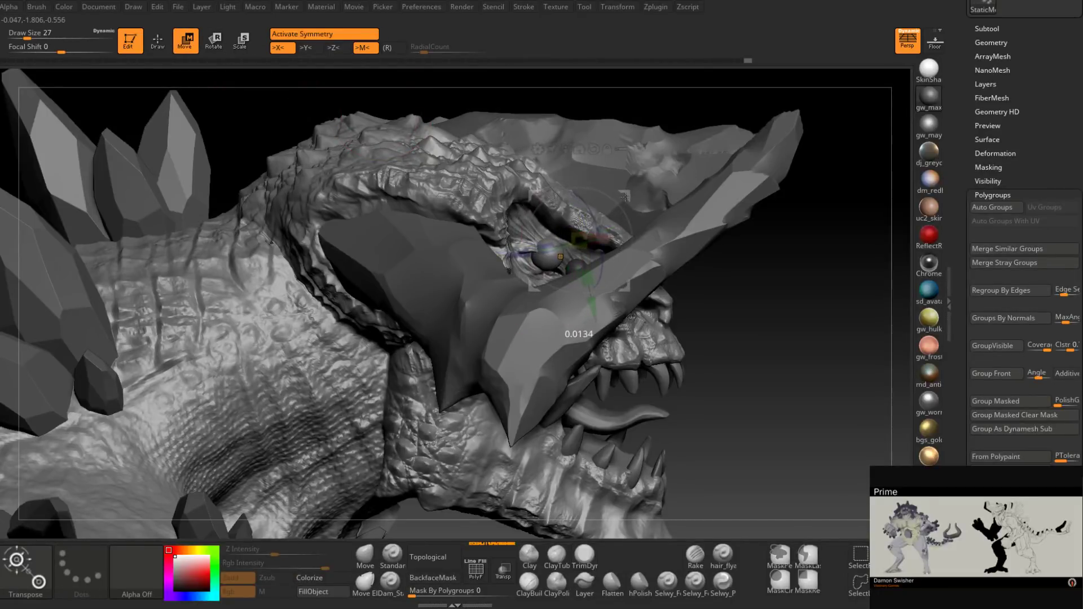
{"action": "left_click_drag", "start_coordinate": [813, 226], "coordinate": [480, 226]}
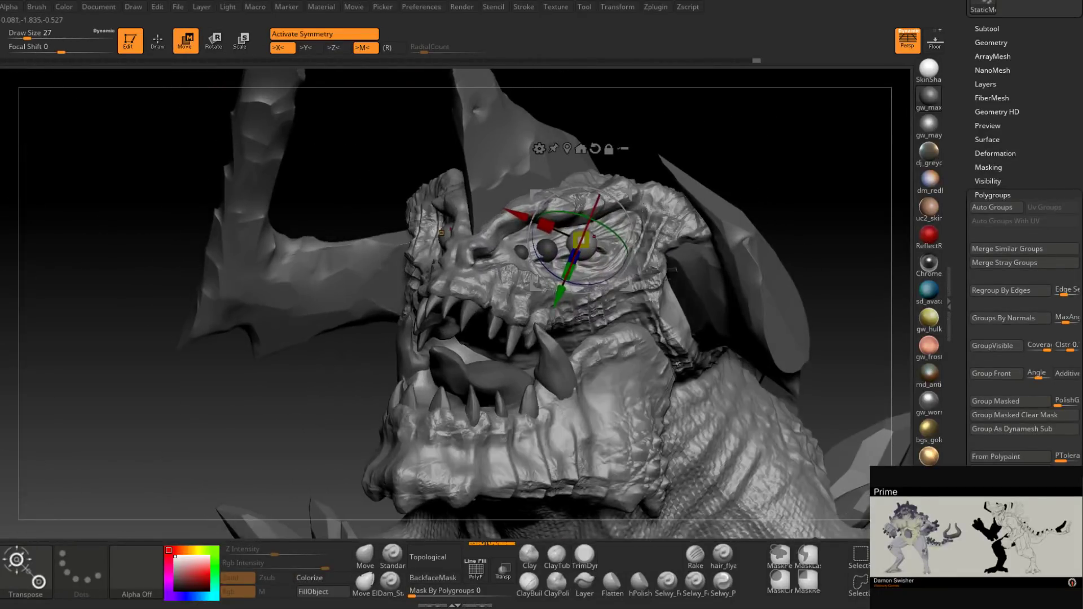
{"action": "left_click_drag", "start_coordinate": [632, 249], "coordinate": [672, 269]}
{"action": "left_click_drag", "start_coordinate": [671, 180], "coordinate": [812, 175]}
{"action": "left_click_drag", "start_coordinate": [634, 196], "coordinate": [633, 239]}
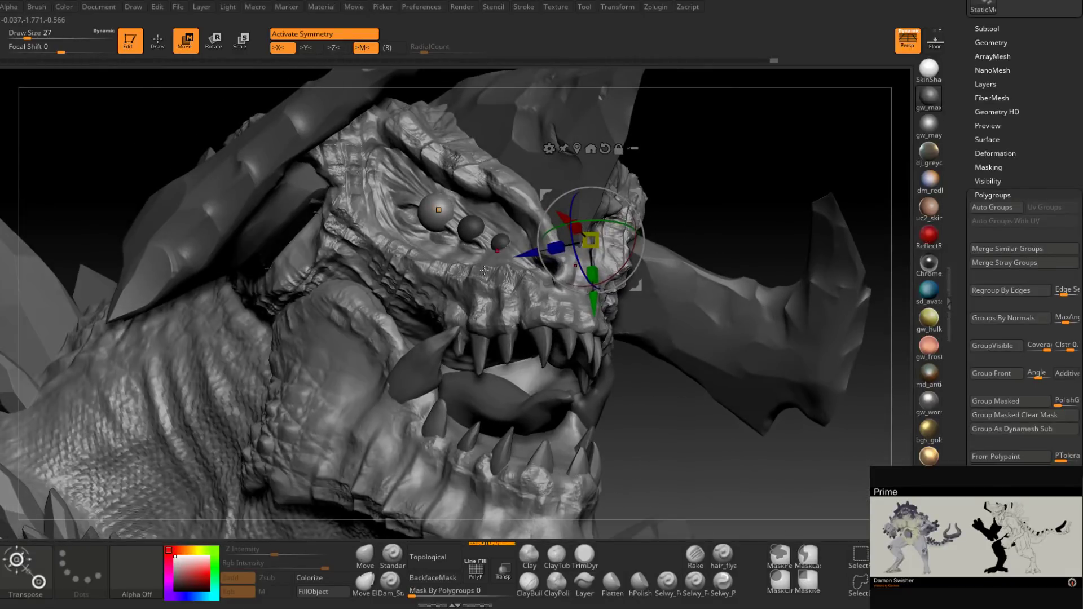
{"action": "mouse_move", "coordinate": [484, 270]}
{"action": "left_mouse_down"}
{"action": "mouse_move", "coordinate": [365, 79]}
{"action": "mouse_move", "coordinate": [514, 270]}
{"action": "left_mouse_up"}
{"action": "left_click", "coordinate": [158, 41]}
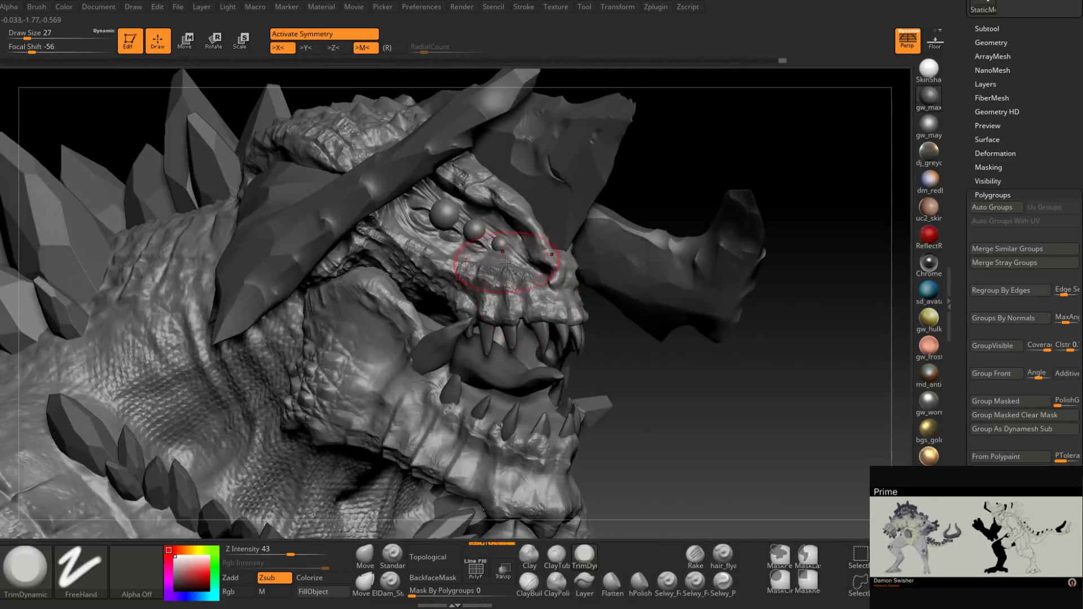
Step: Switch to the Boss_Retopo body subtool and add a new layer alongside the Scales layer
{"action": "left_click", "coordinate": [516, 291], "text": "alt"}
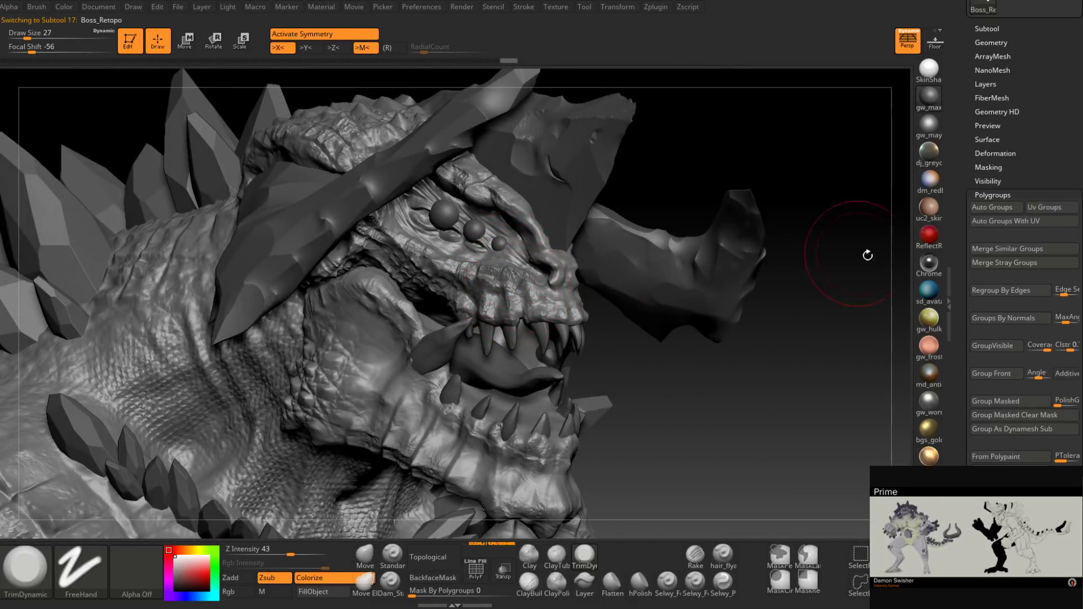
{"action": "scroll", "coordinate": [996, 277], "scroll_direction": "up", "scroll_amount": 5}
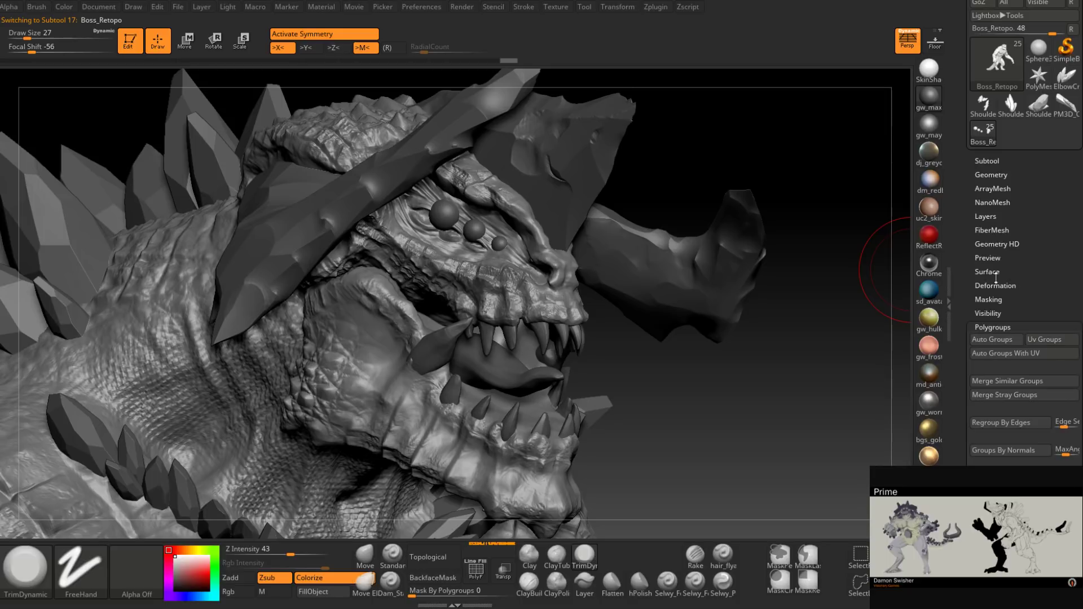
{"action": "left_click", "coordinate": [988, 218]}
{"action": "left_click_drag", "start_coordinate": [965, 277], "coordinate": [968, 299]}
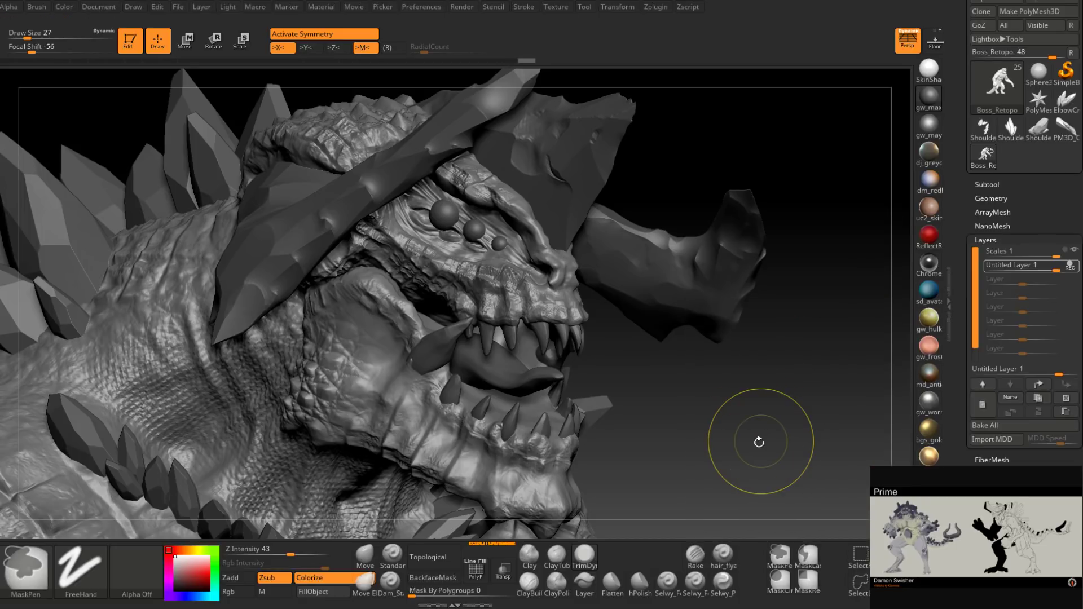
{"action": "key", "text": "ctrl+z"}
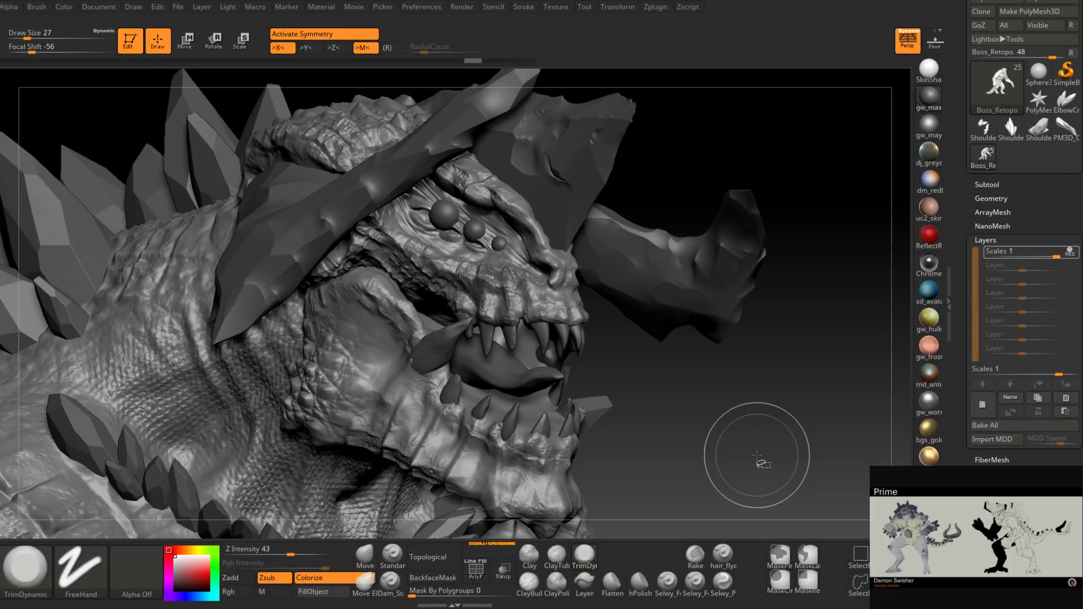
{"action": "key", "text": "ctrl+shift+z"}
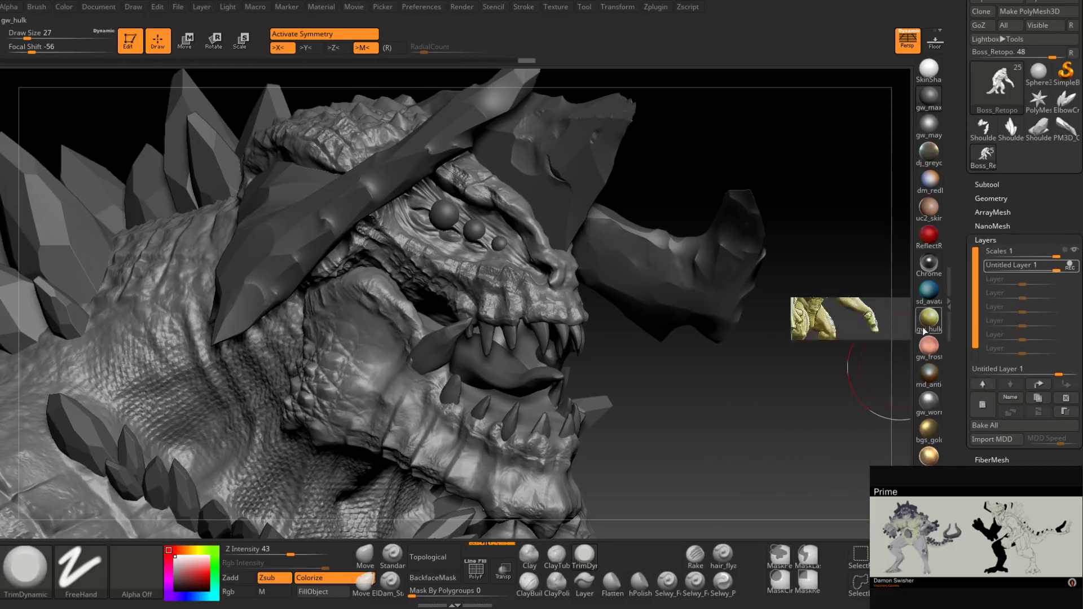
Step: Lower the body's subdivision level and choose the Move brush with a draw size of 17
{"action": "key", "text": "shift+d"}
{"action": "key", "text": "shift+d"}
{"action": "key", "text": "shift+d"}
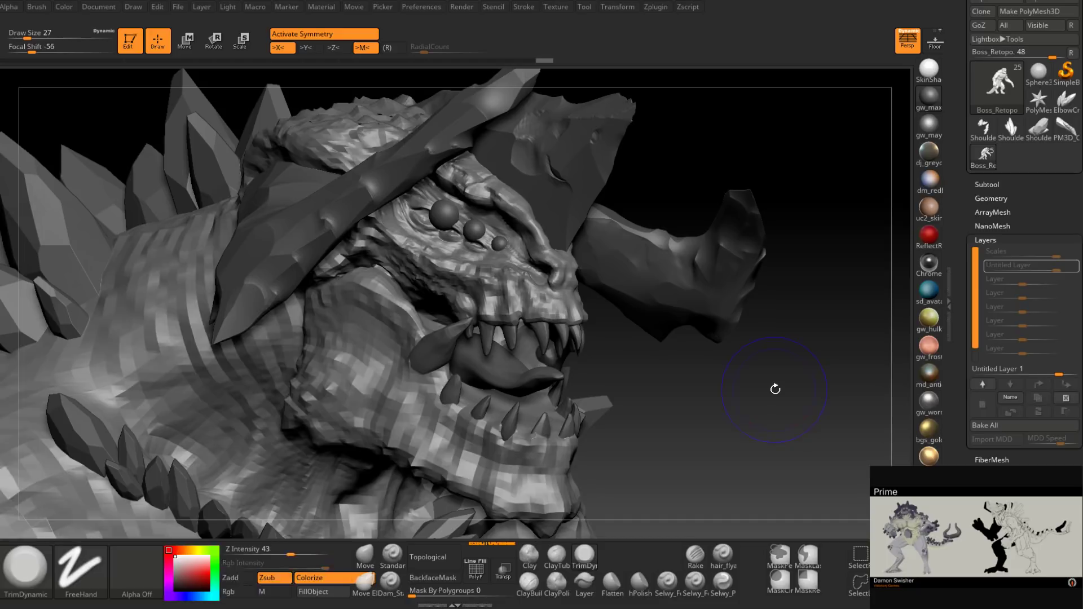
{"action": "right_click_drag", "start_coordinate": [483, 243], "coordinate": [503, 210]}
{"action": "key", "text": "space"}
{"action": "left_click", "coordinate": [502, 207]}
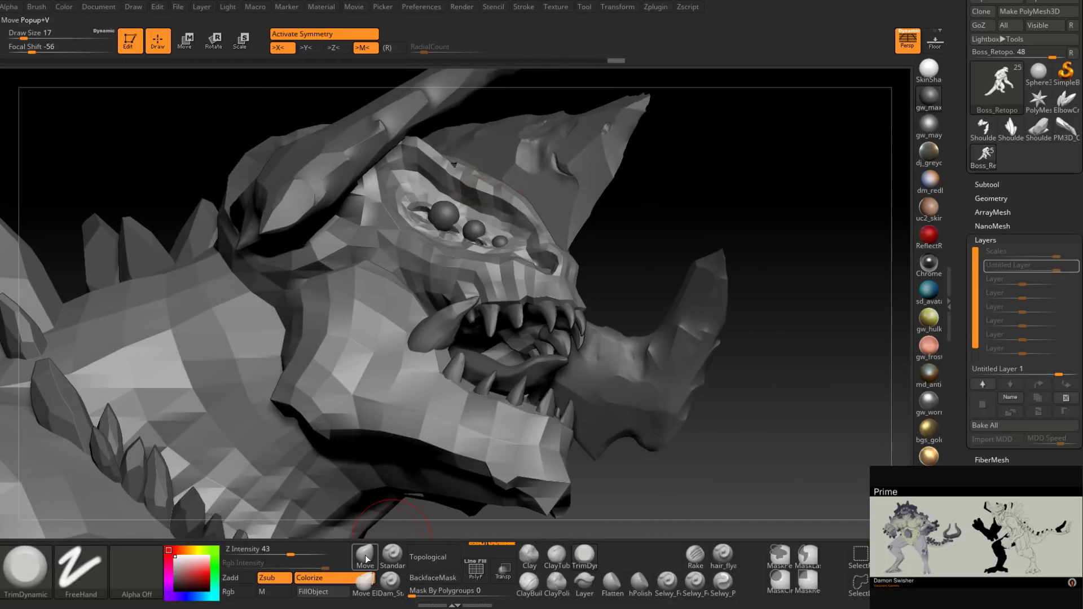
Step: Mask the muzzle, cheeks and brow around the eye sockets, leaving the socket interiors unmasked
{"action": "key", "text": "ctrl"}
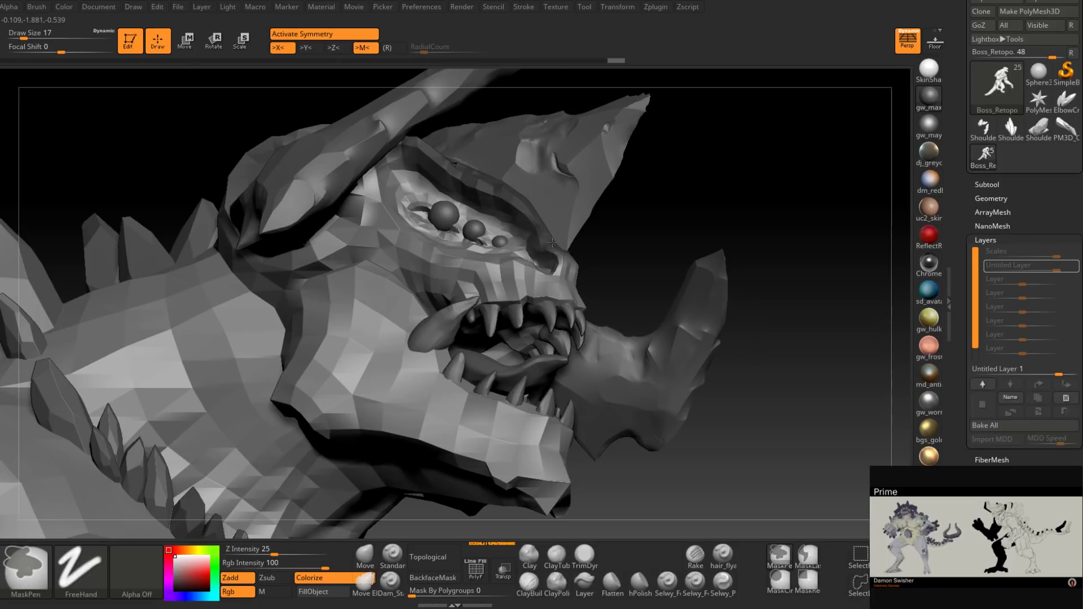
{"action": "right_click_drag", "start_coordinate": [551, 264], "coordinate": [480, 277]}
{"action": "right_click_drag", "start_coordinate": [637, 277], "coordinate": [567, 294]}
{"action": "key", "text": "ctrl"}
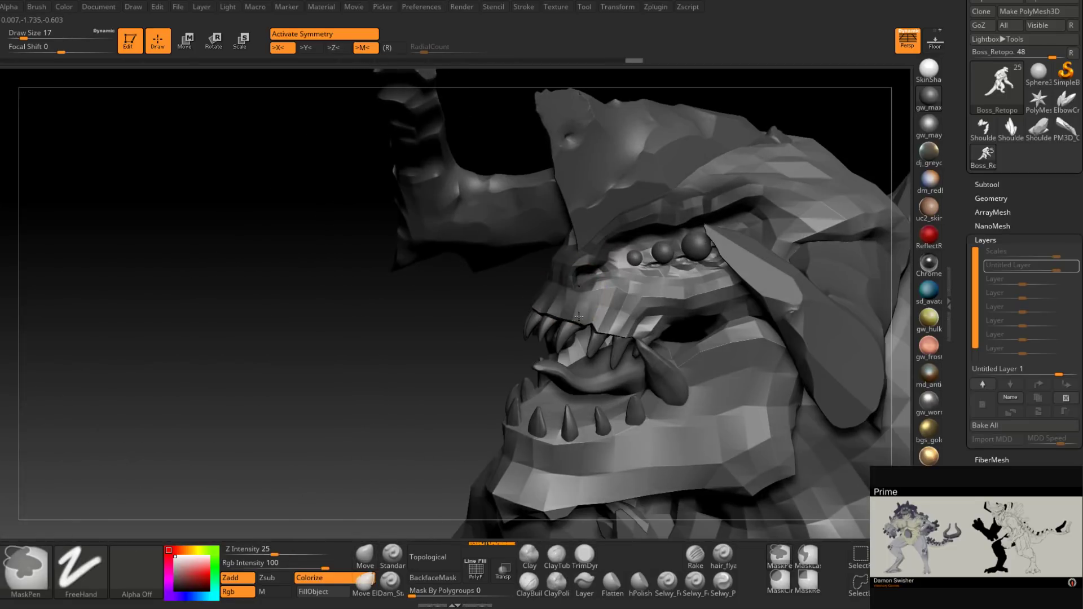
{"action": "mouse_move", "coordinate": [605, 282]}
{"action": "left_mouse_down", "text": "ctrl"}
{"action": "mouse_move", "coordinate": [614, 302]}
{"action": "mouse_move", "coordinate": [654, 308]}
{"action": "left_mouse_up", "text": "ctrl"}
{"action": "right_click_drag", "start_coordinate": [657, 307], "coordinate": [697, 302]}
{"action": "key", "text": "ctrl"}
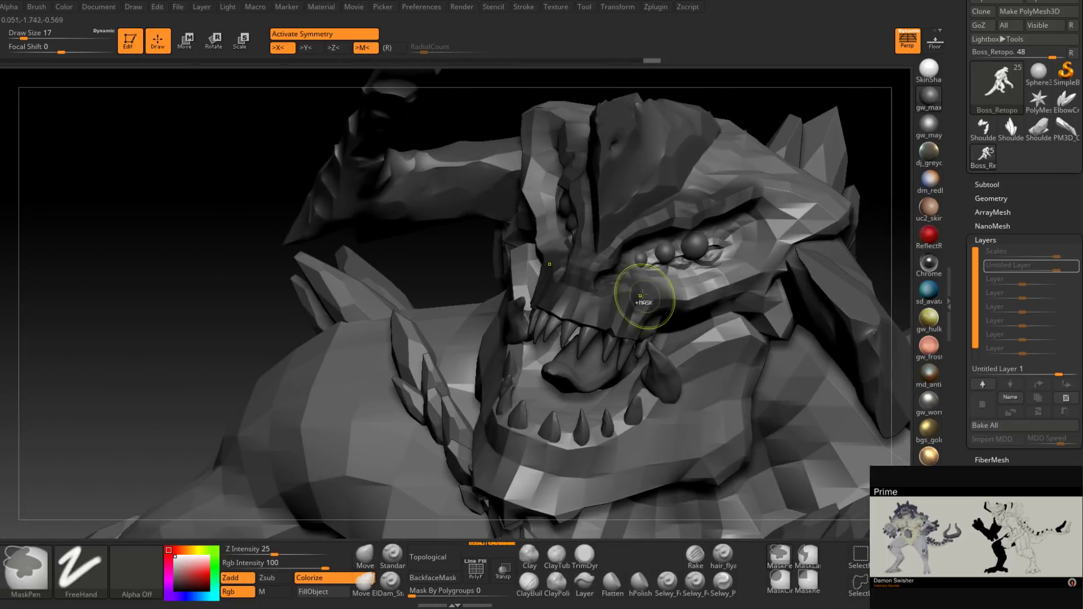
{"action": "mouse_move", "coordinate": [643, 294]}
{"action": "left_mouse_down", "text": "ctrl"}
{"action": "mouse_move", "coordinate": [710, 286]}
{"action": "mouse_move", "coordinate": [803, 210]}
{"action": "mouse_move", "coordinate": [750, 189]}
{"action": "left_mouse_up", "text": "ctrl"}
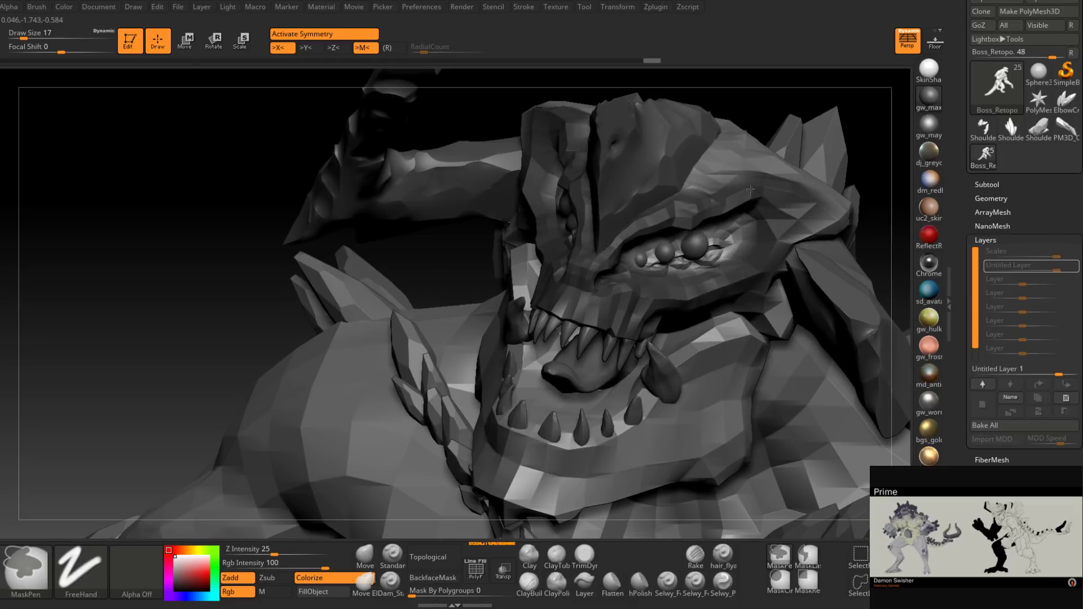
{"action": "right_click_drag", "start_coordinate": [750, 189], "coordinate": [404, 281]}
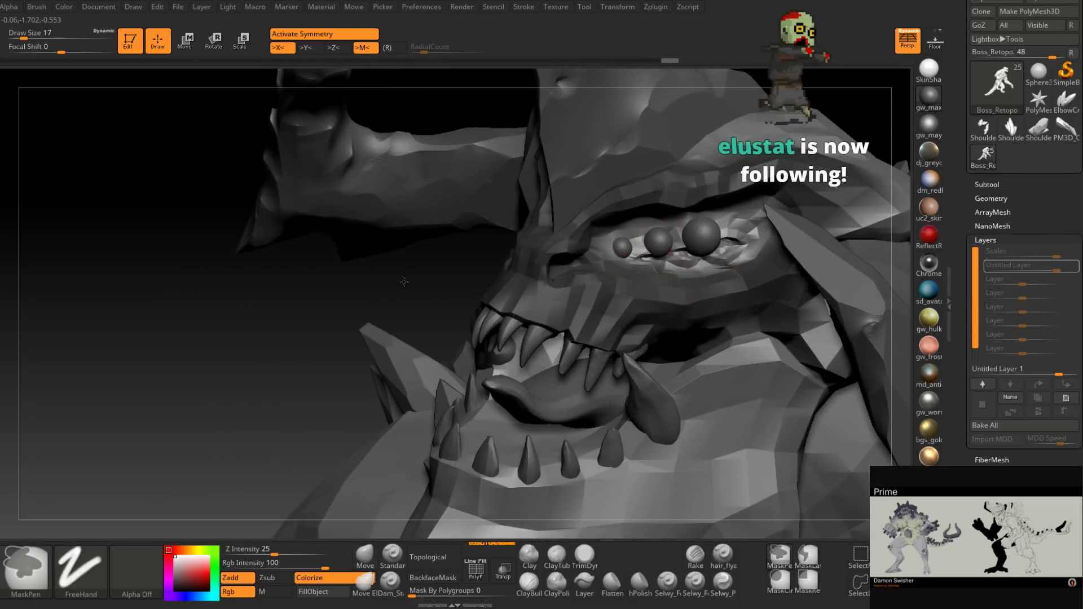
Step: Soften the edges of the face mask around the eye sockets
{"action": "left_click", "coordinate": [404, 282], "text": "ctrl"}
{"action": "left_click", "coordinate": [604, 286], "text": "ctrl"}
{"action": "left_click", "coordinate": [472, 295], "text": "ctrl"}
{"action": "left_click", "coordinate": [609, 305], "text": "ctrl"}
Step: Reshape the unmasked socket surface around the eyeballs with the Move brush at draw sizes 39 and 62
{"action": "right_click_drag", "start_coordinate": [620, 290], "coordinate": [677, 277]}
{"action": "key", "text": "space"}
{"action": "left_click_drag", "start_coordinate": [643, 264], "coordinate": [651, 264]}
{"action": "right_click_drag", "start_coordinate": [691, 246], "coordinate": [636, 257]}
{"action": "key", "text": "space"}
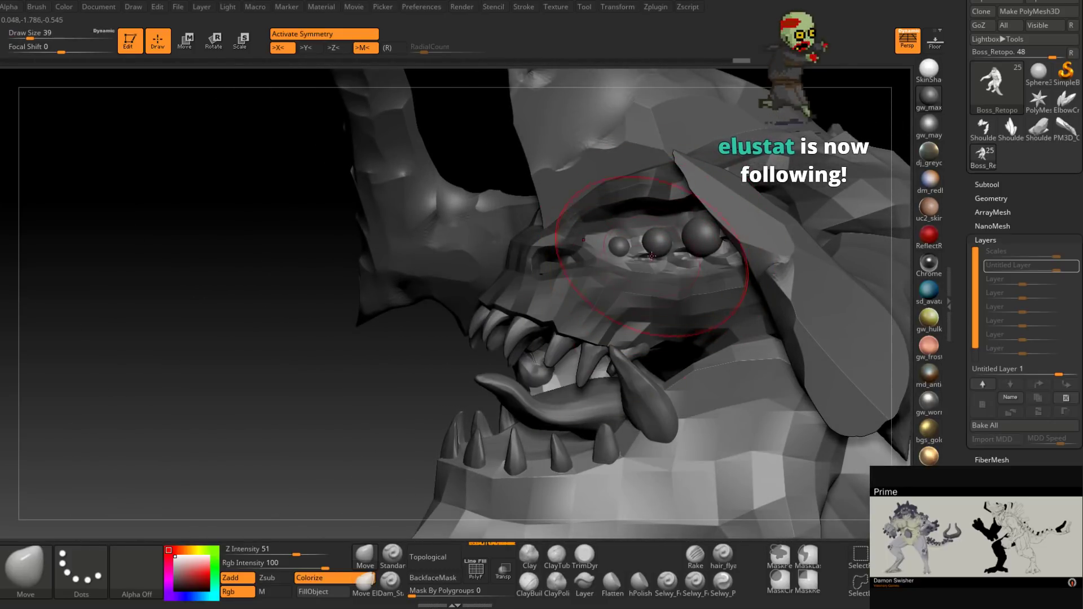
{"action": "key", "text": "space"}
{"action": "left_click_drag", "start_coordinate": [652, 255], "coordinate": [659, 252]}
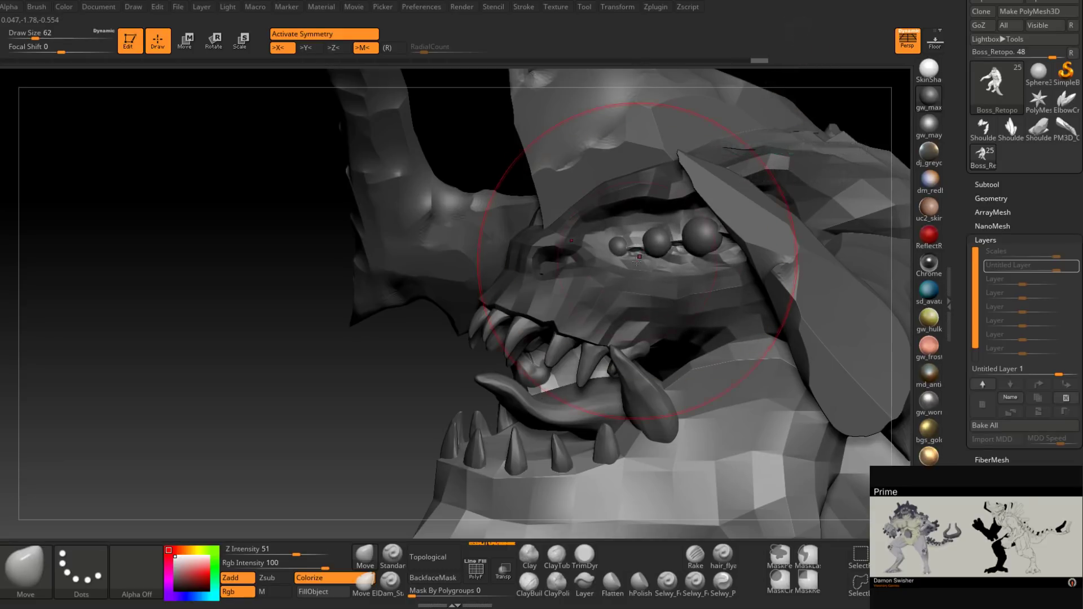
{"action": "right_click_drag", "start_coordinate": [618, 250], "coordinate": [634, 255]}
Step: Pull the socket skin around the inner eyeball with the Move brush, reducing the draw size to 18 and 6
{"action": "key", "text": "space"}
{"action": "left_click_drag", "start_coordinate": [634, 256], "coordinate": [624, 257]}
{"action": "key", "text": "space"}
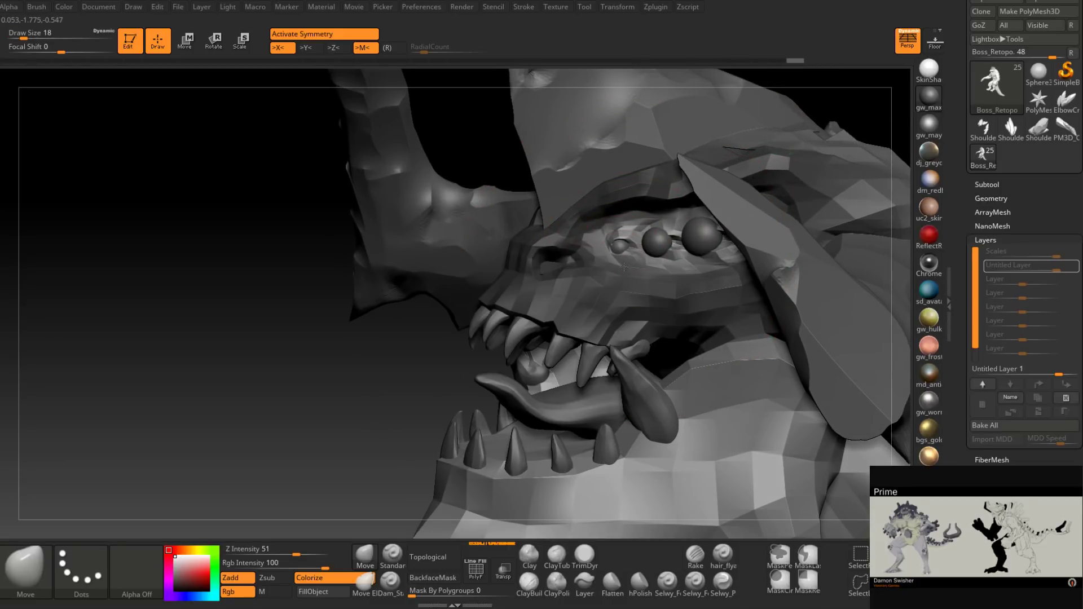
{"action": "mouse_move", "coordinate": [592, 259]}
{"action": "right_mouse_down"}
{"action": "mouse_move", "coordinate": [617, 250]}
{"action": "mouse_move", "coordinate": [613, 242]}
{"action": "right_mouse_up"}
{"action": "key", "text": "space"}
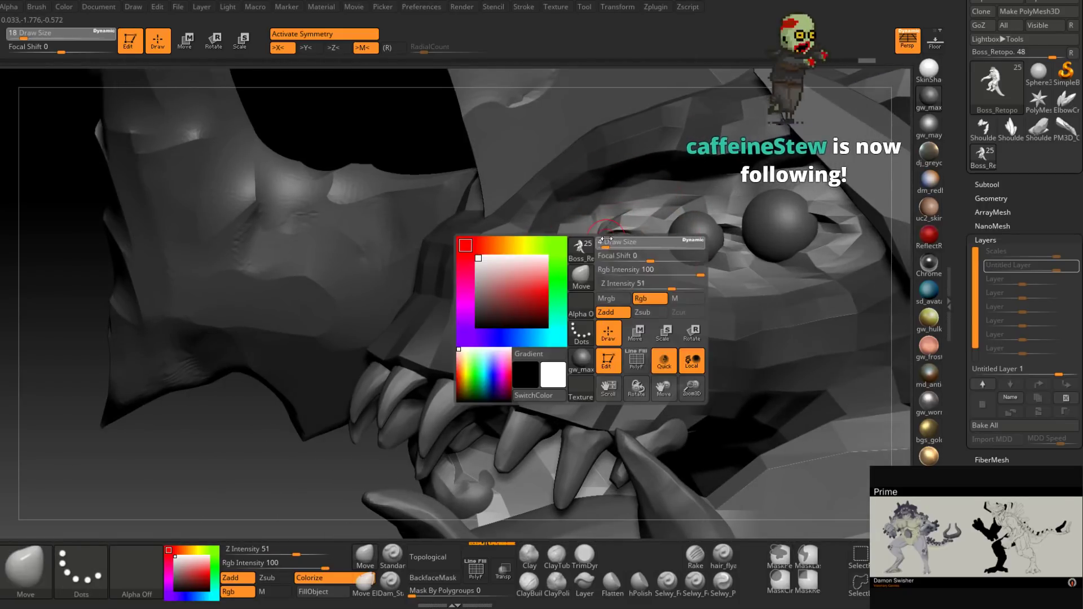
{"action": "left_click_drag", "start_coordinate": [605, 241], "coordinate": [601, 241]}
{"action": "right_click_drag", "start_coordinate": [633, 231], "coordinate": [630, 263]}
{"action": "right_click_drag", "start_coordinate": [625, 258], "coordinate": [501, 258]}
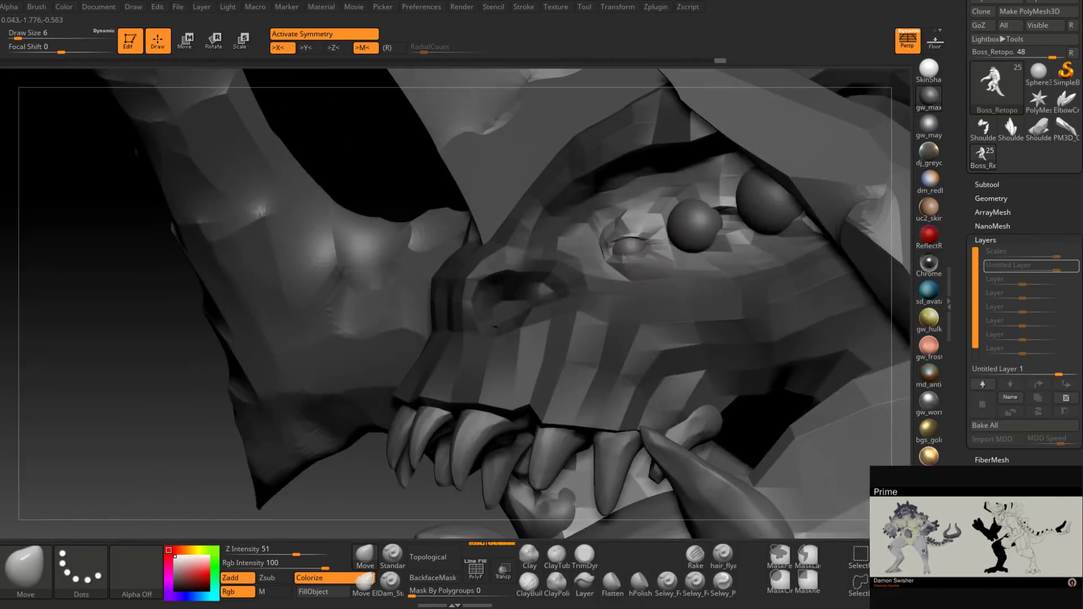
Step: Refine and smooth the eyelid edges around the inner eyeball, reducing the draw size to 4 and 2
{"action": "mouse_move", "coordinate": [610, 273]}
{"action": "right_mouse_down"}
{"action": "mouse_move", "coordinate": [655, 270]}
{"action": "mouse_move", "coordinate": [638, 280]}
{"action": "right_mouse_up"}
{"action": "key", "text": "space"}
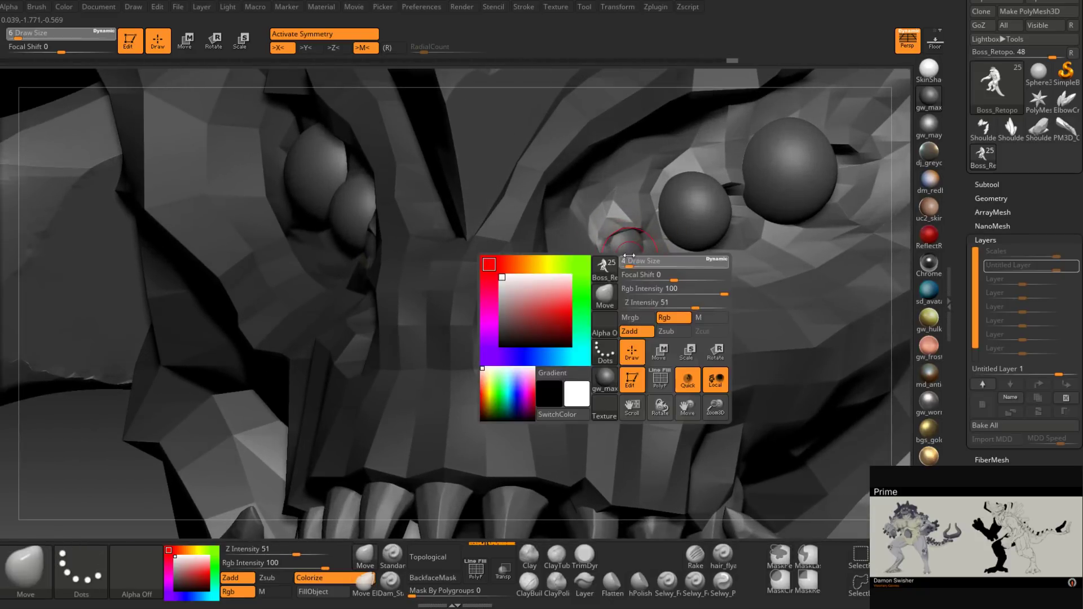
{"action": "left_click_drag", "start_coordinate": [632, 257], "coordinate": [627, 255]}
{"action": "right_click_drag", "start_coordinate": [625, 277], "coordinate": [612, 268]}
{"action": "key", "text": "s"}
{"action": "left_click_drag", "start_coordinate": [612, 268], "coordinate": [615, 267]}
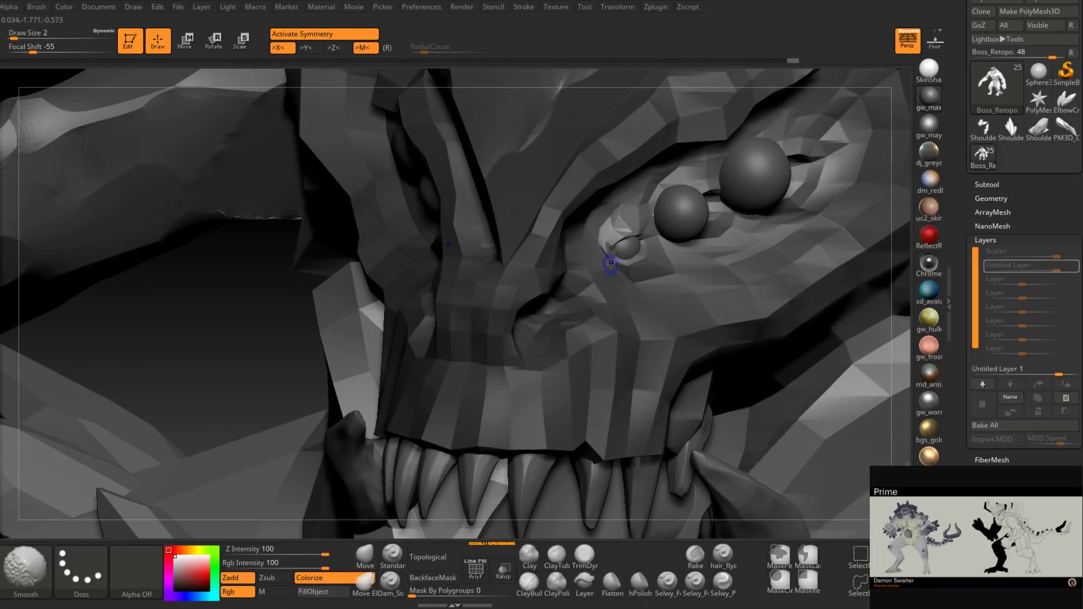
{"action": "right_click_drag", "start_coordinate": [599, 277], "coordinate": [601, 285]}
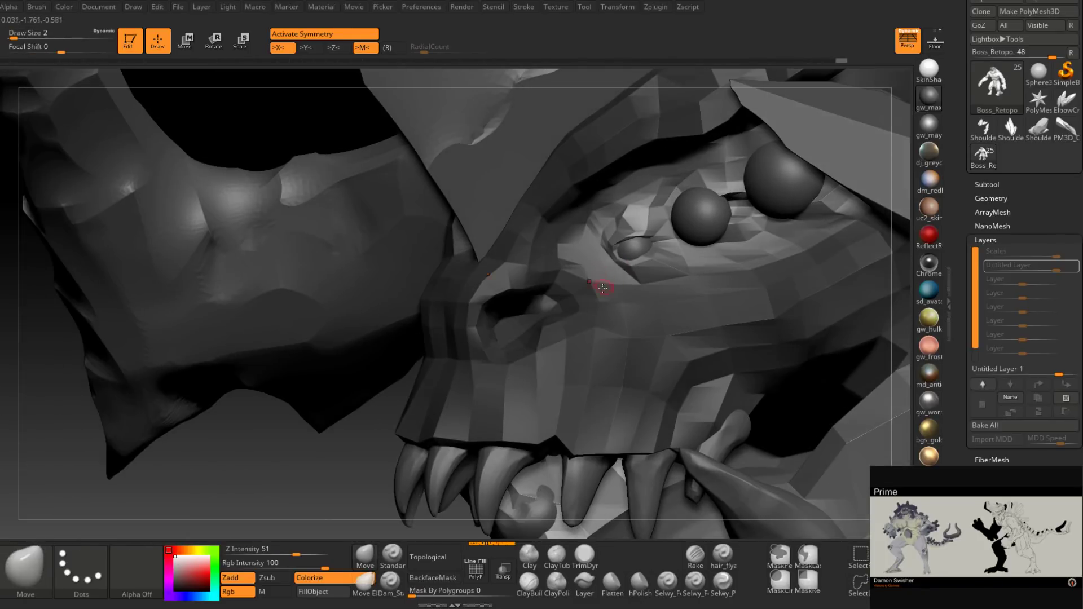
Step: Clear the mask on the face and smooth the skin in front of the inner eyeball at draw size 4
{"action": "left_click_drag", "start_coordinate": [339, 427], "coordinate": [356, 445], "text": "ctrl"}
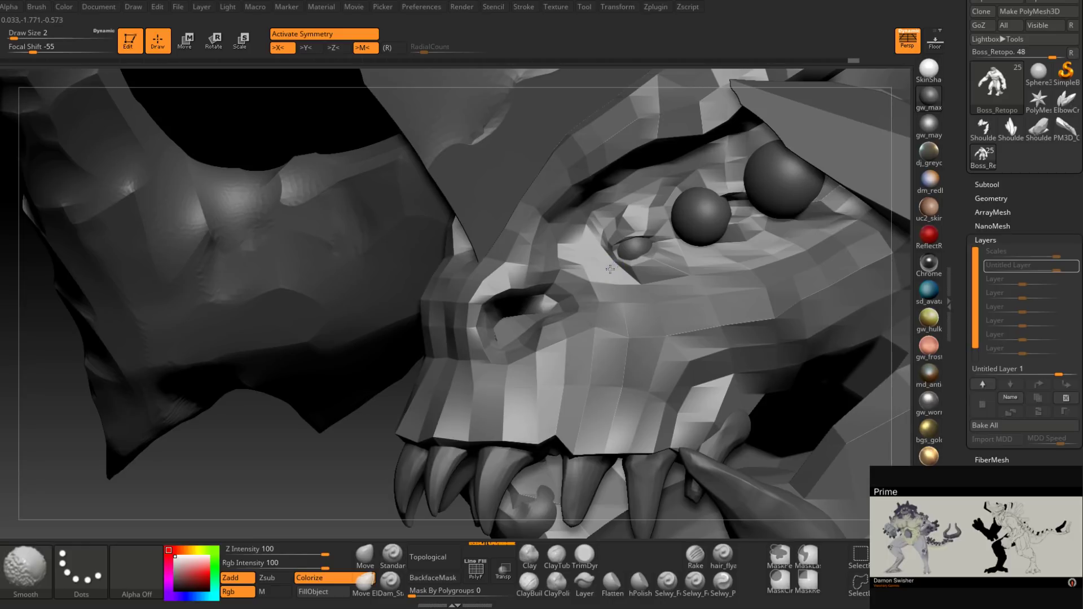
{"action": "right_click_drag", "start_coordinate": [610, 269], "coordinate": [612, 265]}
{"action": "key", "text": "s"}
{"action": "left_click_drag", "start_coordinate": [612, 265], "coordinate": [613, 264]}
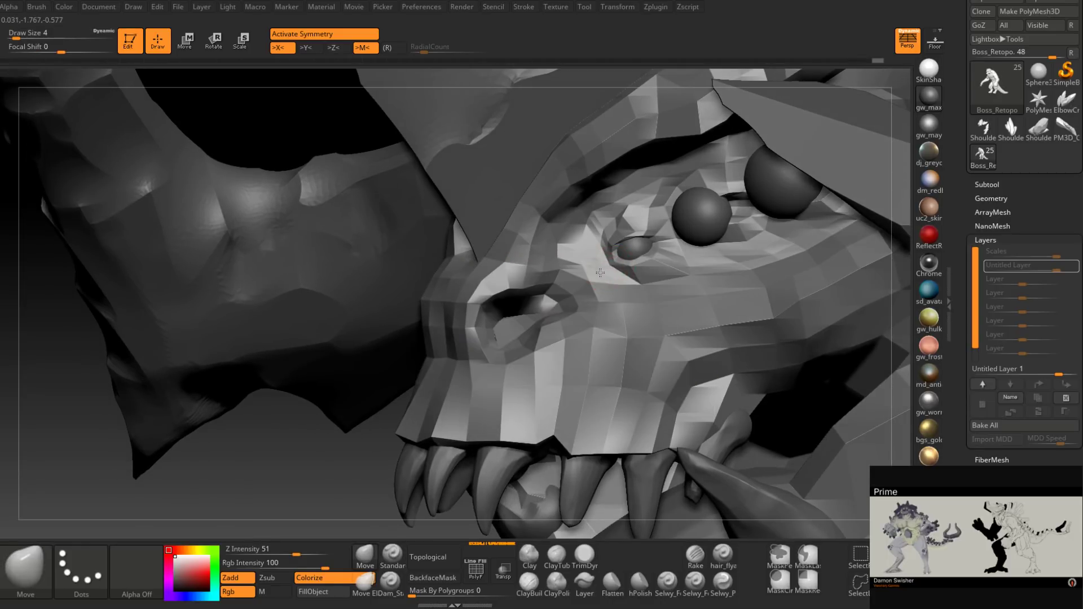
{"action": "key", "text": "shift"}
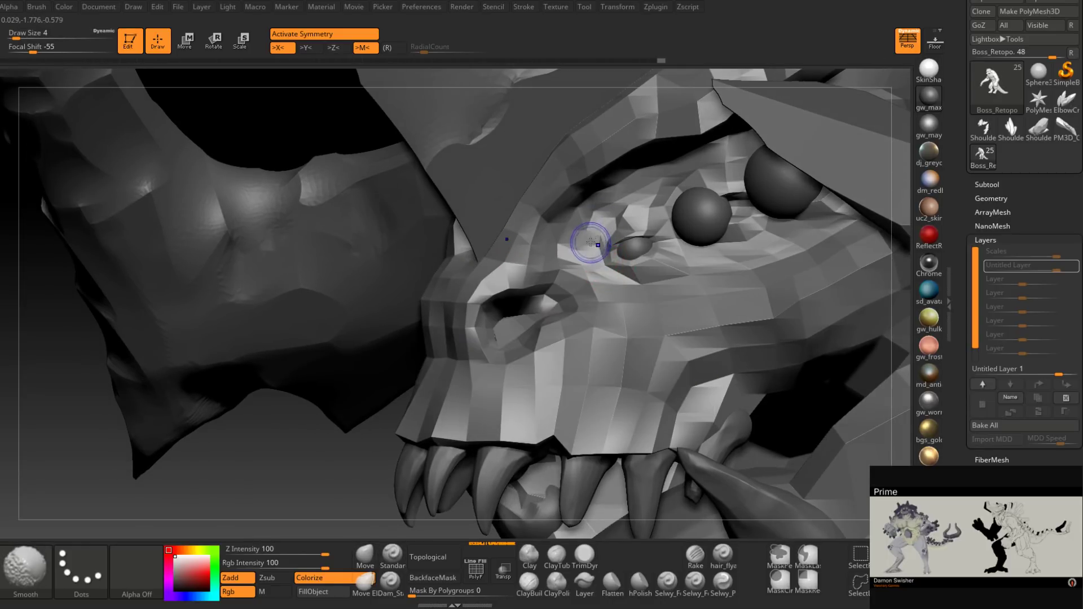
{"action": "left_click_drag", "start_coordinate": [616, 216], "coordinate": [633, 221], "text": "shift"}
Step: Pull the upper eyelid around the inner eyeball with the Move brush, reducing the draw size to 1
{"action": "mouse_move", "coordinate": [633, 221]}
{"action": "right_mouse_down"}
{"action": "mouse_move", "coordinate": [621, 231]}
{"action": "mouse_move", "coordinate": [628, 249]}
{"action": "right_mouse_up"}
{"action": "key", "text": "space"}
{"action": "left_click_drag", "start_coordinate": [623, 248], "coordinate": [629, 243]}
{"action": "mouse_move", "coordinate": [629, 243]}
{"action": "right_mouse_down"}
{"action": "mouse_move", "coordinate": [642, 239]}
{"action": "mouse_move", "coordinate": [630, 256]}
{"action": "mouse_move", "coordinate": [640, 246]}
{"action": "right_mouse_up"}
{"action": "left_click_drag", "start_coordinate": [640, 246], "coordinate": [637, 248]}
{"action": "mouse_move", "coordinate": [636, 248]}
{"action": "right_mouse_down", "text": "ctrl"}
{"action": "mouse_move", "coordinate": [626, 223]}
{"action": "mouse_move", "coordinate": [637, 218]}
{"action": "mouse_move", "coordinate": [652, 234]}
{"action": "mouse_move", "coordinate": [630, 205]}
{"action": "mouse_move", "coordinate": [623, 221]}
{"action": "right_mouse_up", "text": "ctrl"}
{"action": "key", "text": "s"}
{"action": "key", "text": "space"}
{"action": "left_click", "coordinate": [618, 223]}
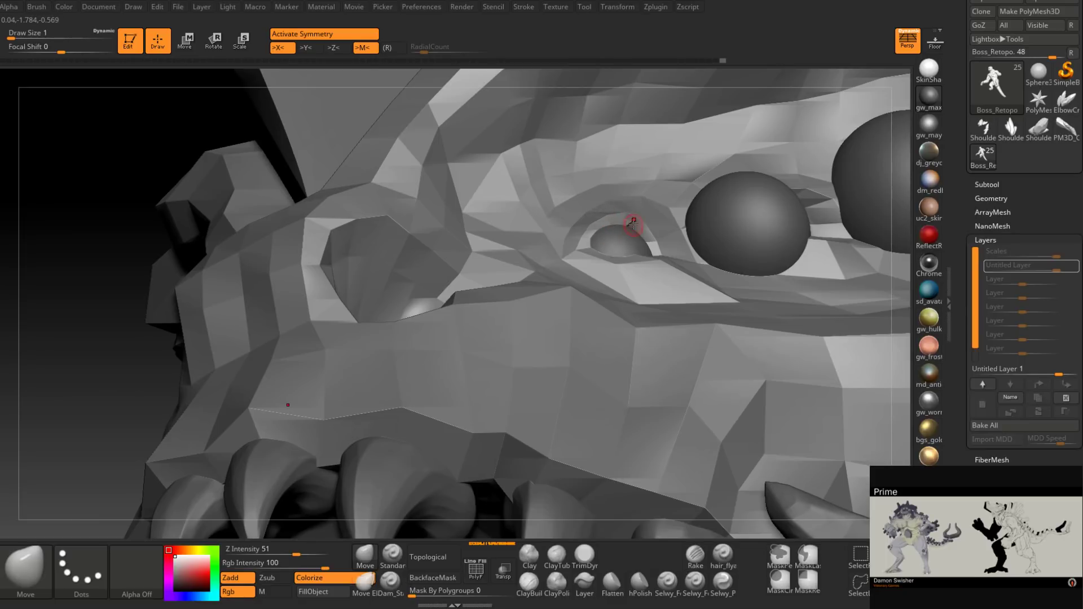
Step: Refine the eyelid edges and corners of the inner eyeball with the Move brush at draw sizes 2 and 4
{"action": "right_click_drag", "start_coordinate": [631, 248], "coordinate": [644, 243]}
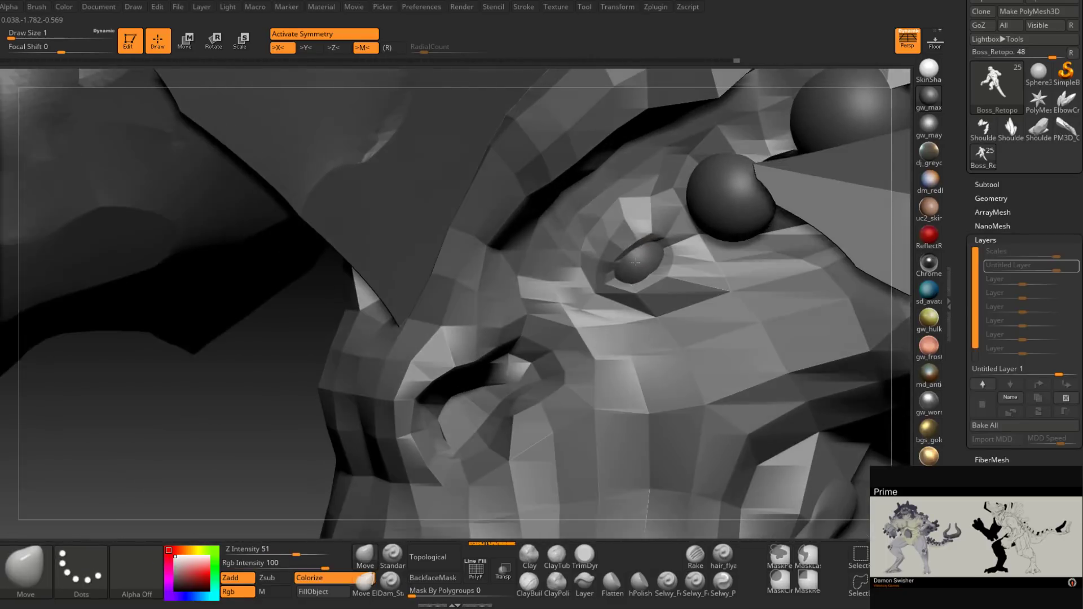
{"action": "key", "text": "space"}
{"action": "left_click_drag", "start_coordinate": [646, 242], "coordinate": [652, 233]}
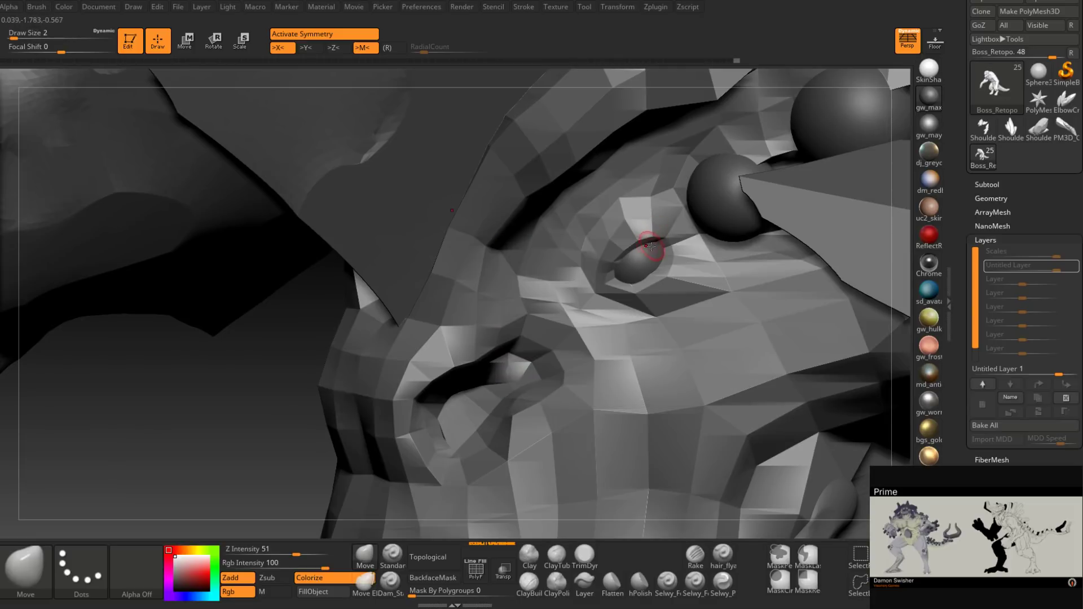
{"action": "right_click_drag", "start_coordinate": [632, 254], "coordinate": [648, 260]}
{"action": "key", "text": "space"}
{"action": "left_click_drag", "start_coordinate": [643, 279], "coordinate": [646, 279]}
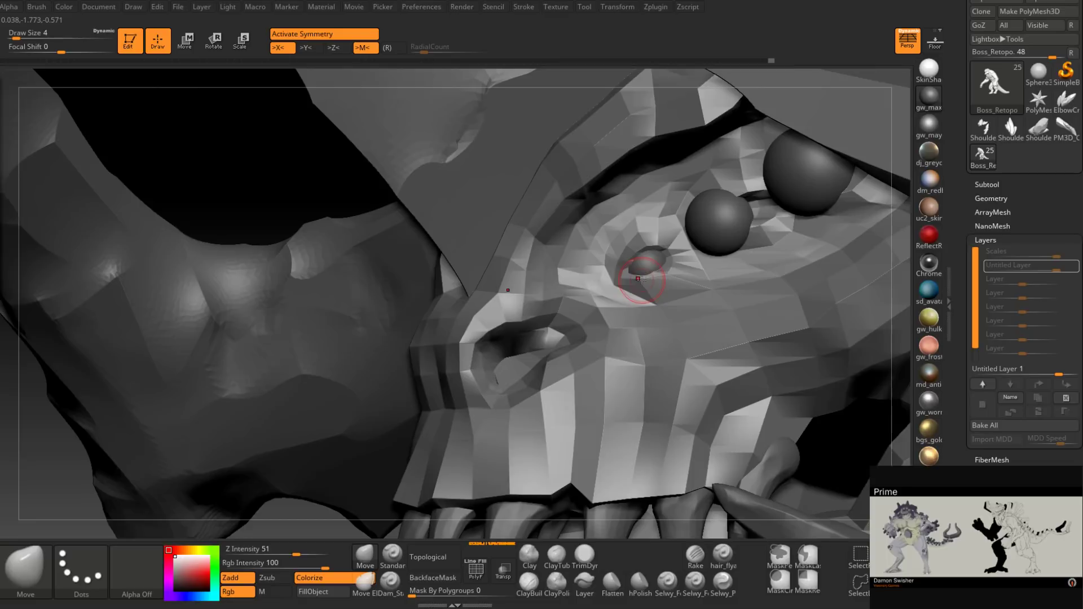
Step: Raise the mesh's subdivision level and adjust the lower lid of the inner eyeball at draw size 6
{"action": "mouse_move", "coordinate": [639, 279]}
{"action": "right_mouse_down"}
{"action": "mouse_move", "coordinate": [665, 285]}
{"action": "mouse_move", "coordinate": [648, 302]}
{"action": "mouse_move", "coordinate": [652, 322]}
{"action": "mouse_move", "coordinate": [662, 293]}
{"action": "mouse_move", "coordinate": [655, 304]}
{"action": "mouse_move", "coordinate": [615, 298]}
{"action": "mouse_move", "coordinate": [640, 299]}
{"action": "mouse_move", "coordinate": [631, 297]}
{"action": "mouse_move", "coordinate": [645, 274]}
{"action": "mouse_move", "coordinate": [666, 278]}
{"action": "mouse_move", "coordinate": [612, 265]}
{"action": "mouse_move", "coordinate": [660, 252]}
{"action": "right_mouse_up"}
{"action": "key", "text": "d"}
{"action": "key", "text": "space"}
{"action": "left_click_drag", "start_coordinate": [671, 273], "coordinate": [676, 273]}
{"action": "mouse_move", "coordinate": [625, 291]}
{"action": "right_mouse_down"}
{"action": "mouse_move", "coordinate": [634, 258]}
{"action": "mouse_move", "coordinate": [623, 289]}
{"action": "right_mouse_up"}
{"action": "key", "text": "space"}
{"action": "left_click_drag", "start_coordinate": [630, 289], "coordinate": [629, 289]}
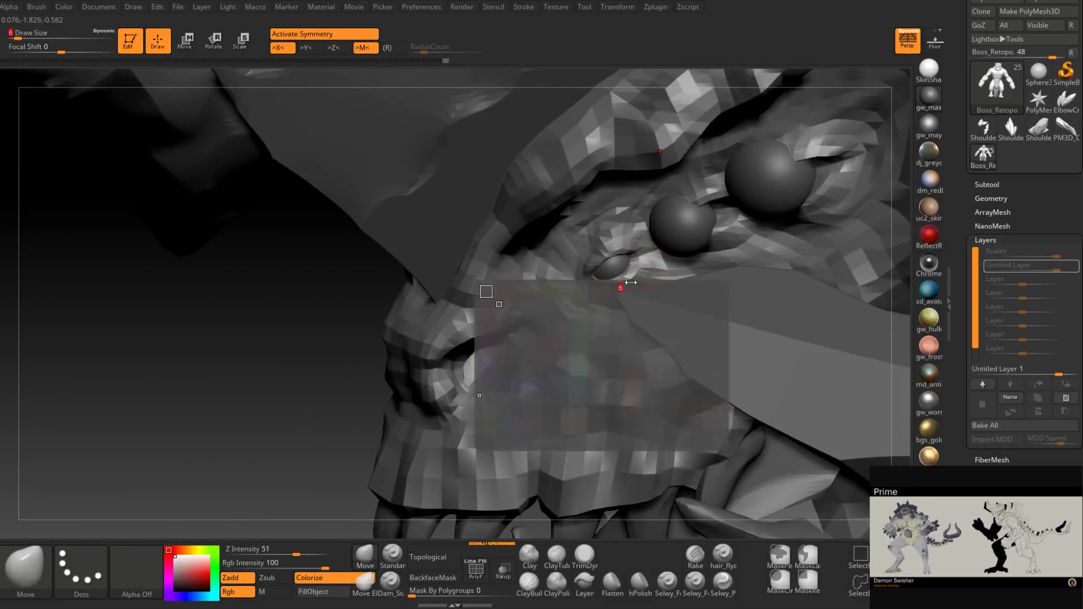
Step: Mask the eyelids and skin around the inner eyeball
{"action": "mouse_move", "coordinate": [621, 286]}
{"action": "right_mouse_down"}
{"action": "mouse_move", "coordinate": [649, 289]}
{"action": "mouse_move", "coordinate": [634, 294]}
{"action": "mouse_move", "coordinate": [627, 264]}
{"action": "right_mouse_up"}
{"action": "key", "text": "ctrl"}
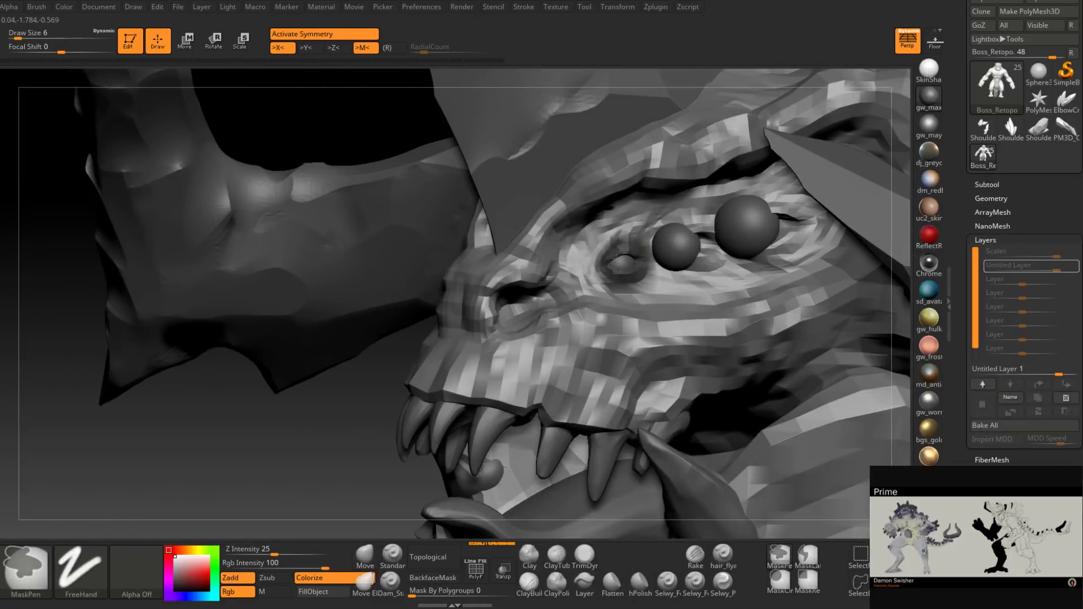
{"action": "key", "text": "ctrl"}
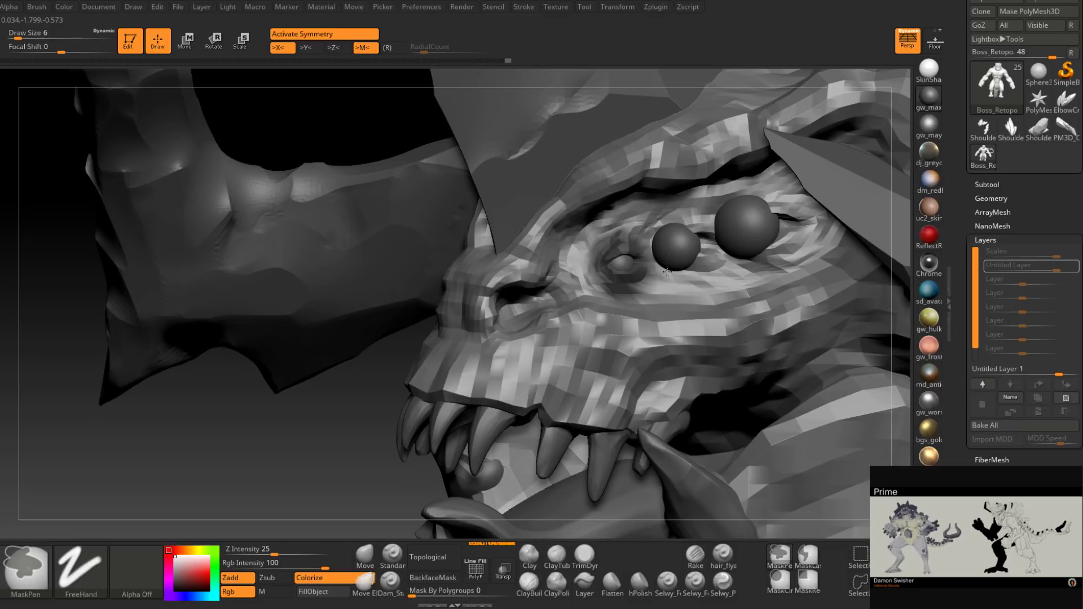
{"action": "left_click_drag", "start_coordinate": [632, 260], "coordinate": [633, 270], "text": "ctrl"}
{"action": "mouse_move", "coordinate": [635, 271]}
{"action": "right_mouse_down"}
{"action": "mouse_move", "coordinate": [672, 282]}
{"action": "mouse_move", "coordinate": [698, 244]}
{"action": "mouse_move", "coordinate": [692, 253]}
{"action": "right_mouse_up"}
{"action": "key", "text": "ctrl"}
Step: Mask the brow, nose and cheek surrounding the eye socket at draw size 13
{"action": "key", "text": "space"}
{"action": "left_click_drag", "start_coordinate": [692, 253], "coordinate": [697, 253]}
{"action": "right_click_drag", "start_coordinate": [670, 222], "coordinate": [698, 204]}
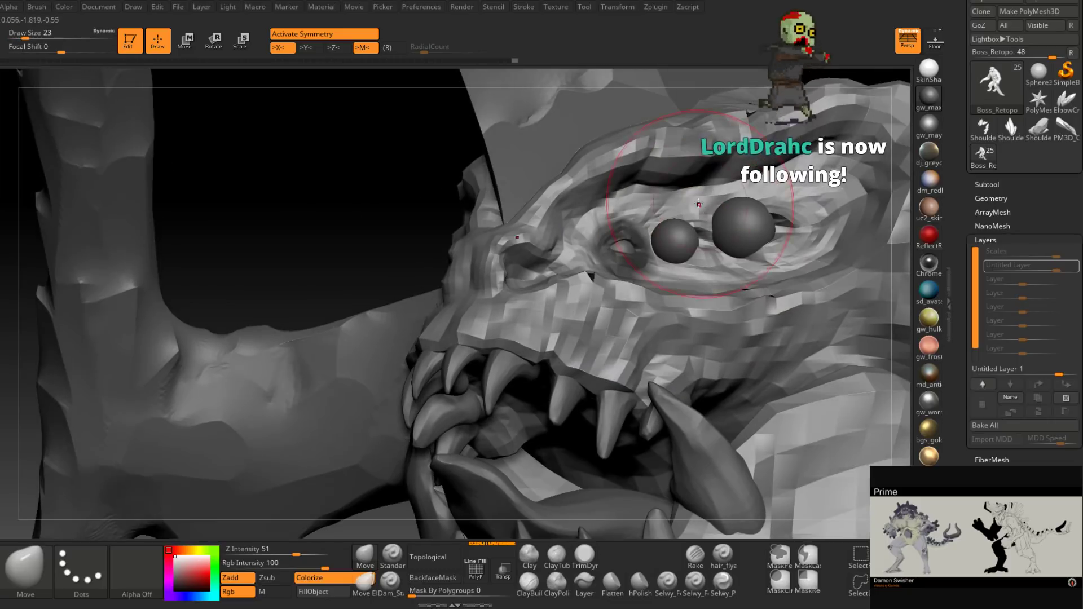
{"action": "key", "text": "space"}
{"action": "key", "text": "ctrl"}
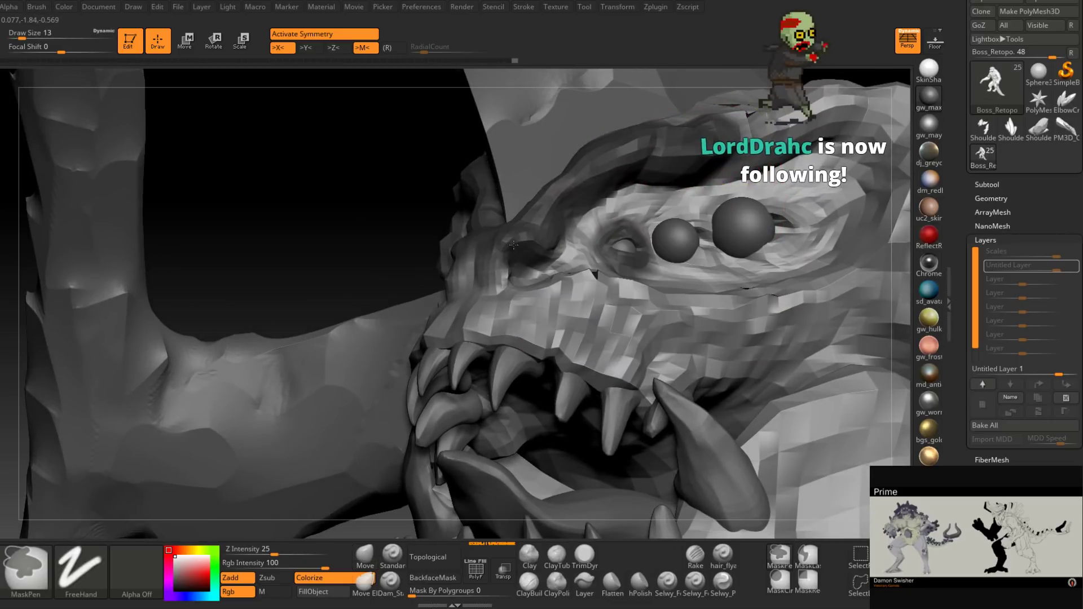
{"action": "left_click", "coordinate": [513, 244], "text": "ctrl"}
{"action": "left_click", "coordinate": [513, 245], "text": "ctrl"}
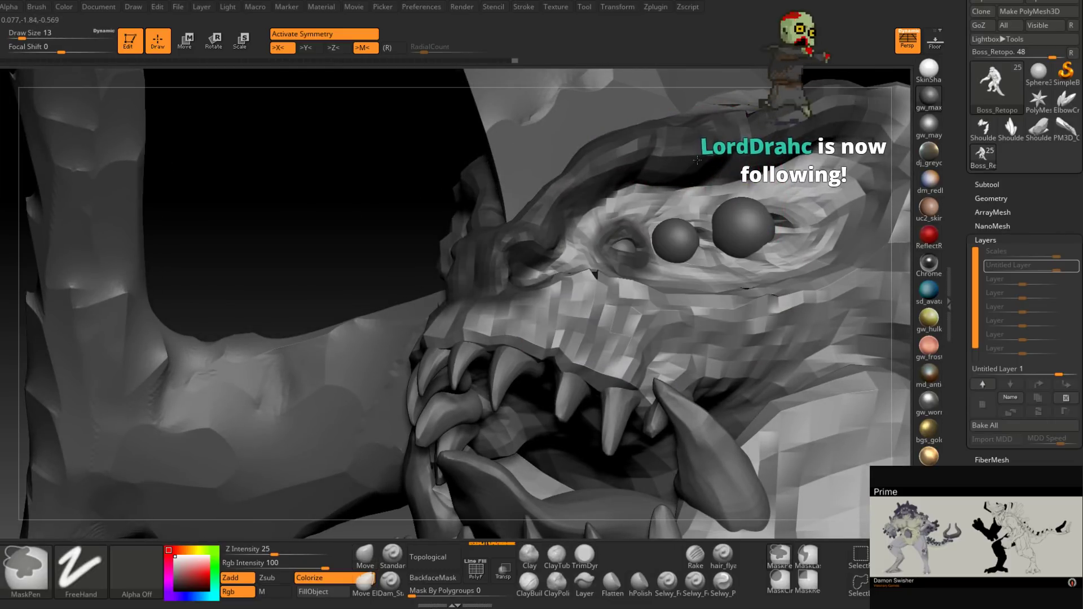
{"action": "mouse_move", "coordinate": [697, 160]}
{"action": "left_mouse_down", "text": "ctrl"}
{"action": "mouse_move", "coordinate": [883, 107]}
{"action": "mouse_move", "coordinate": [891, 198]}
{"action": "mouse_move", "coordinate": [772, 324]}
{"action": "mouse_move", "coordinate": [532, 310]}
{"action": "left_mouse_up", "text": "ctrl"}
{"action": "mouse_move", "coordinate": [532, 309]}
{"action": "right_mouse_down"}
{"action": "mouse_move", "coordinate": [605, 317]}
{"action": "mouse_move", "coordinate": [549, 297]}
{"action": "right_mouse_up"}
{"action": "mouse_move", "coordinate": [549, 296]}
{"action": "left_mouse_down", "text": "ctrl"}
{"action": "mouse_move", "coordinate": [515, 267]}
{"action": "mouse_move", "coordinate": [567, 279]}
{"action": "left_mouse_up", "text": "ctrl"}
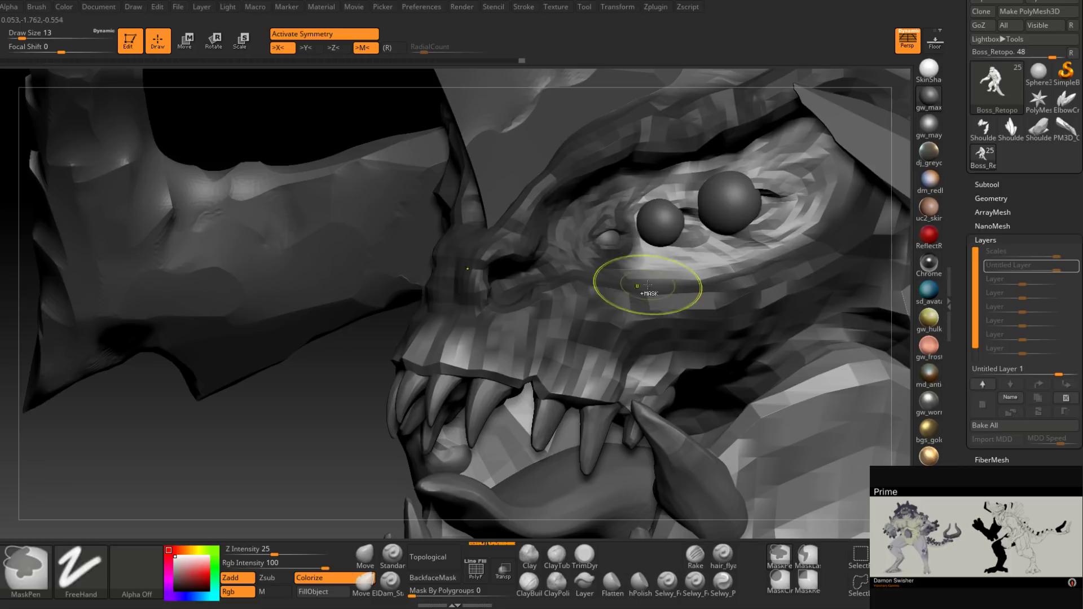
Step: Extend and soften the mask over the muzzle, jaw and side of the head at draw sizes 56 and 35
{"action": "mouse_move", "coordinate": [647, 285]}
{"action": "right_mouse_down"}
{"action": "mouse_move", "coordinate": [634, 237]}
{"action": "mouse_move", "coordinate": [648, 229]}
{"action": "mouse_move", "coordinate": [626, 315]}
{"action": "right_mouse_up"}
{"action": "key", "text": "space"}
{"action": "left_click_drag", "start_coordinate": [654, 239], "coordinate": [669, 239]}
{"action": "right_click_drag", "start_coordinate": [677, 239], "coordinate": [711, 253]}
{"action": "left_click_drag", "start_coordinate": [484, 419], "coordinate": [481, 444], "text": "ctrl"}
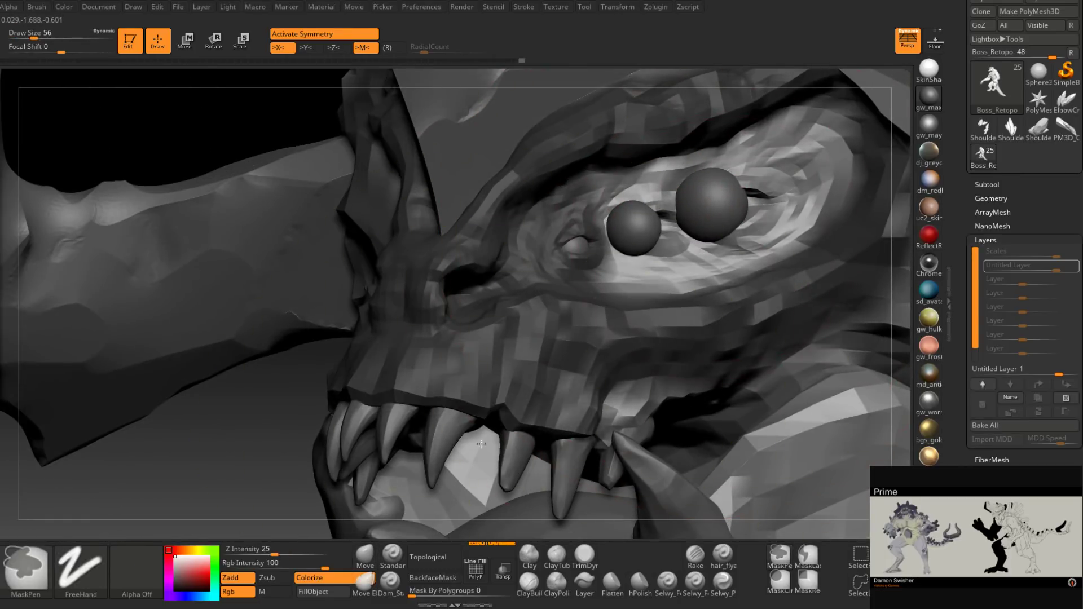
{"action": "left_click", "coordinate": [481, 444], "text": "ctrl"}
{"action": "mouse_move", "coordinate": [794, 433]}
{"action": "right_mouse_down"}
{"action": "mouse_move", "coordinate": [744, 415]}
{"action": "mouse_move", "coordinate": [739, 322]}
{"action": "mouse_move", "coordinate": [765, 319]}
{"action": "right_mouse_up"}
{"action": "mouse_move", "coordinate": [801, 316]}
{"action": "left_mouse_down", "text": "ctrl"}
{"action": "mouse_move", "coordinate": [790, 389]}
{"action": "mouse_move", "coordinate": [716, 390]}
{"action": "left_mouse_up", "text": "ctrl"}
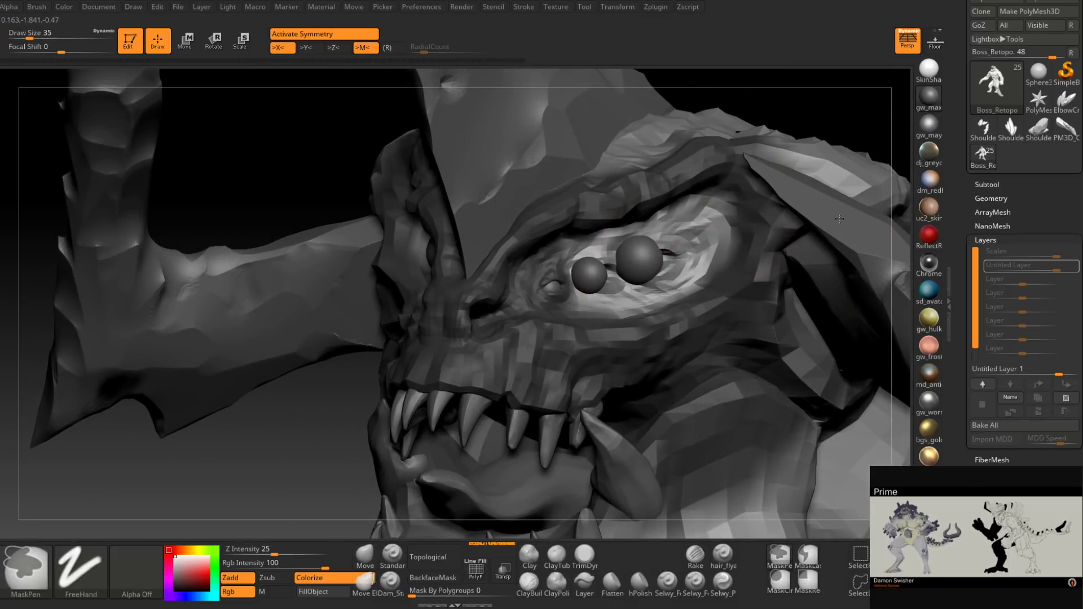
{"action": "left_click_drag", "start_coordinate": [840, 219], "coordinate": [745, 163], "text": "ctrl"}
Step: Reshape the unmasked socket skin below the middle eyeball with the Move brush, reducing the draw size to 7
{"action": "mouse_move", "coordinate": [713, 251]}
{"action": "right_mouse_down"}
{"action": "mouse_move", "coordinate": [649, 240]}
{"action": "mouse_move", "coordinate": [676, 259]}
{"action": "mouse_move", "coordinate": [666, 257]}
{"action": "right_mouse_up"}
{"action": "key", "text": "s"}
{"action": "left_click_drag", "start_coordinate": [636, 253], "coordinate": [643, 252]}
{"action": "right_click_drag", "start_coordinate": [674, 260], "coordinate": [629, 281]}
{"action": "key", "text": "space"}
{"action": "left_click_drag", "start_coordinate": [613, 281], "coordinate": [585, 287]}
{"action": "mouse_move", "coordinate": [585, 289]}
{"action": "right_mouse_down"}
{"action": "mouse_move", "coordinate": [612, 286]}
{"action": "mouse_move", "coordinate": [612, 276]}
{"action": "right_mouse_up"}
{"action": "left_click_drag", "start_coordinate": [612, 286], "coordinate": [619, 285]}
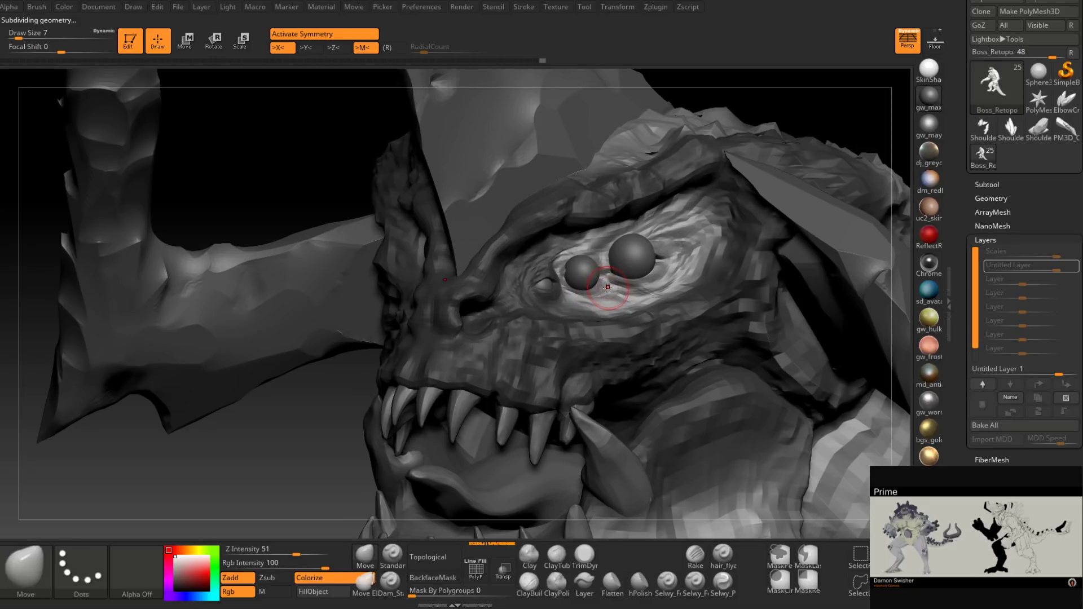
Step: Pull the socket skin over the middle eyeball to form its eyelids with the Move brush
{"action": "mouse_move", "coordinate": [619, 286]}
{"action": "right_mouse_down"}
{"action": "mouse_move", "coordinate": [595, 297]}
{"action": "mouse_move", "coordinate": [577, 277]}
{"action": "right_mouse_up"}
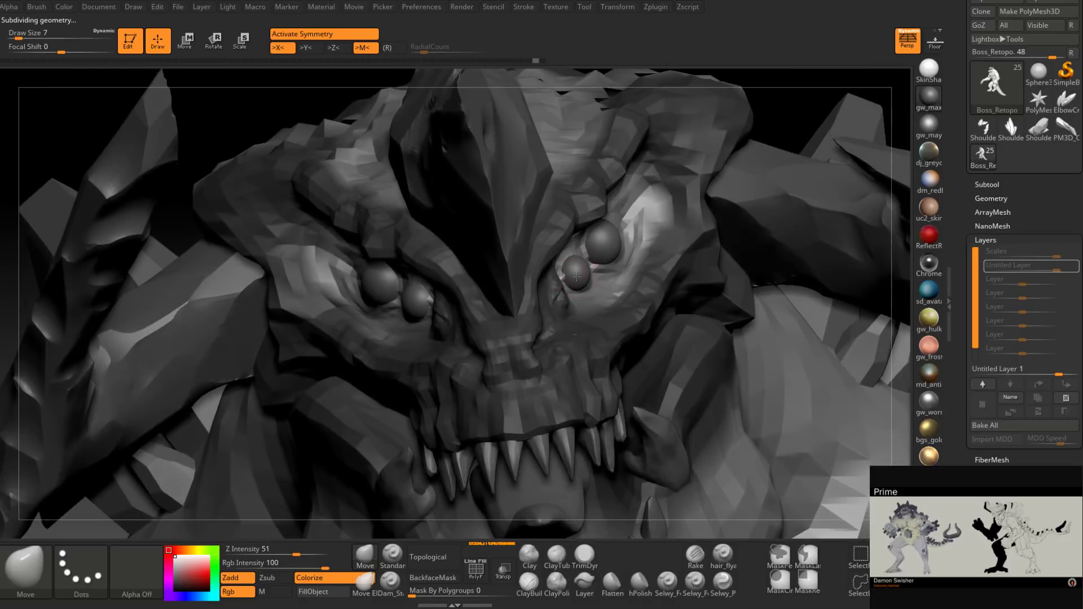
{"action": "key", "text": "space"}
{"action": "left_click_drag", "start_coordinate": [567, 273], "coordinate": [572, 273]}
{"action": "right_click_drag", "start_coordinate": [566, 272], "coordinate": [581, 273]}
{"action": "key", "text": "space"}
{"action": "left_click_drag", "start_coordinate": [581, 274], "coordinate": [578, 274]}
{"action": "mouse_move", "coordinate": [579, 275]}
{"action": "right_mouse_down"}
{"action": "mouse_move", "coordinate": [583, 289]}
{"action": "mouse_move", "coordinate": [574, 280]}
{"action": "right_mouse_up"}
Step: Tighten the eyelid edges against the middle eyeball with the Move brush at draw size 5
{"action": "key", "text": "bracketleft"}
{"action": "key", "text": "space"}
{"action": "left_click_drag", "start_coordinate": [573, 281], "coordinate": [577, 281]}
{"action": "right_click_drag", "start_coordinate": [577, 282], "coordinate": [579, 286]}
{"action": "key", "text": "space"}
{"action": "left_click_drag", "start_coordinate": [578, 286], "coordinate": [575, 286]}
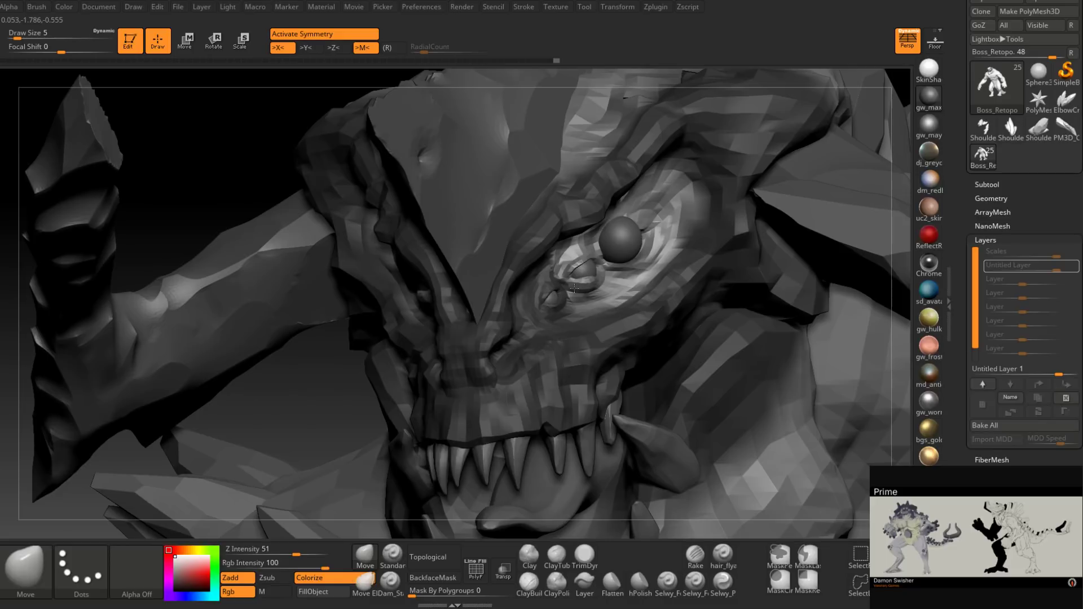
Step: Adjust the middle eyeball's upper lid and the skin beside the outer eyeball at draw sizes 4 and 7
{"action": "mouse_move", "coordinate": [585, 288]}
{"action": "right_mouse_down"}
{"action": "mouse_move", "coordinate": [590, 277]}
{"action": "mouse_move", "coordinate": [608, 291]}
{"action": "mouse_move", "coordinate": [604, 276]}
{"action": "mouse_move", "coordinate": [604, 289]}
{"action": "mouse_move", "coordinate": [586, 291]}
{"action": "mouse_move", "coordinate": [596, 298]}
{"action": "mouse_move", "coordinate": [629, 269]}
{"action": "mouse_move", "coordinate": [621, 251]}
{"action": "mouse_move", "coordinate": [589, 267]}
{"action": "right_mouse_up"}
{"action": "key", "text": "space"}
{"action": "left_click", "coordinate": [606, 265]}
{"action": "key", "text": "space"}
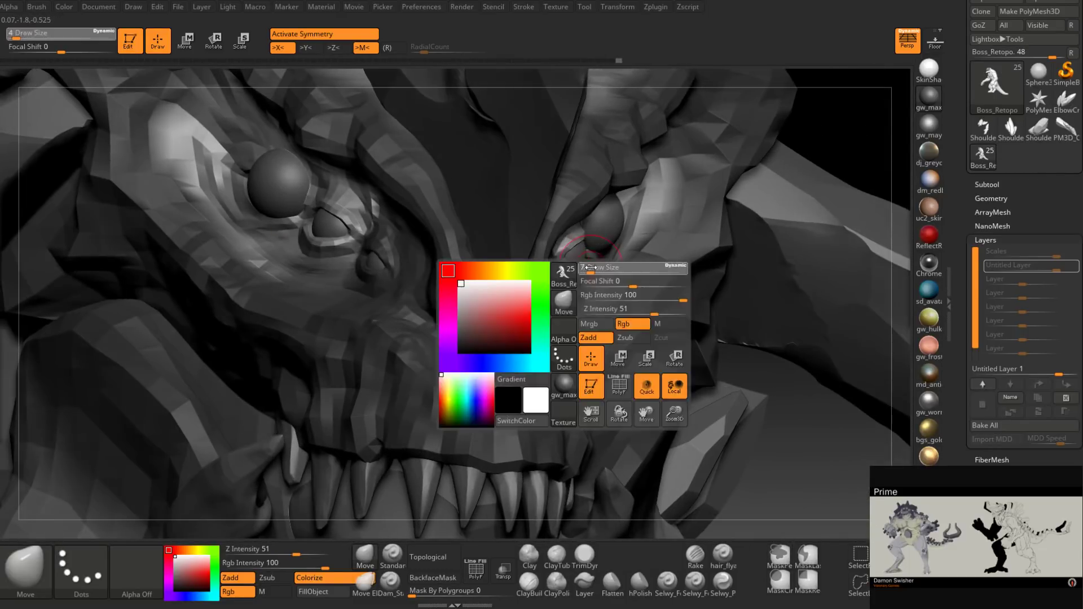
{"action": "left_click_drag", "start_coordinate": [590, 268], "coordinate": [585, 272]}
Step: Smooth the skin between the inner and middle eyeballs at draw size 5
{"action": "mouse_move", "coordinate": [580, 268]}
{"action": "right_mouse_down"}
{"action": "mouse_move", "coordinate": [539, 263]}
{"action": "mouse_move", "coordinate": [581, 261]}
{"action": "mouse_move", "coordinate": [584, 282]}
{"action": "mouse_move", "coordinate": [570, 267]}
{"action": "mouse_move", "coordinate": [568, 293]}
{"action": "mouse_move", "coordinate": [635, 279]}
{"action": "mouse_move", "coordinate": [618, 276]}
{"action": "mouse_move", "coordinate": [627, 227]}
{"action": "mouse_move", "coordinate": [598, 231]}
{"action": "mouse_move", "coordinate": [623, 222]}
{"action": "mouse_move", "coordinate": [614, 240]}
{"action": "mouse_move", "coordinate": [550, 236]}
{"action": "mouse_move", "coordinate": [555, 226]}
{"action": "right_mouse_up"}
{"action": "key", "text": "shift"}
{"action": "key", "text": "]"}
{"action": "right_click", "coordinate": [555, 226]}
{"action": "key", "text": "shift"}
{"action": "left_click_drag", "start_coordinate": [546, 221], "coordinate": [551, 230], "text": "shift"}
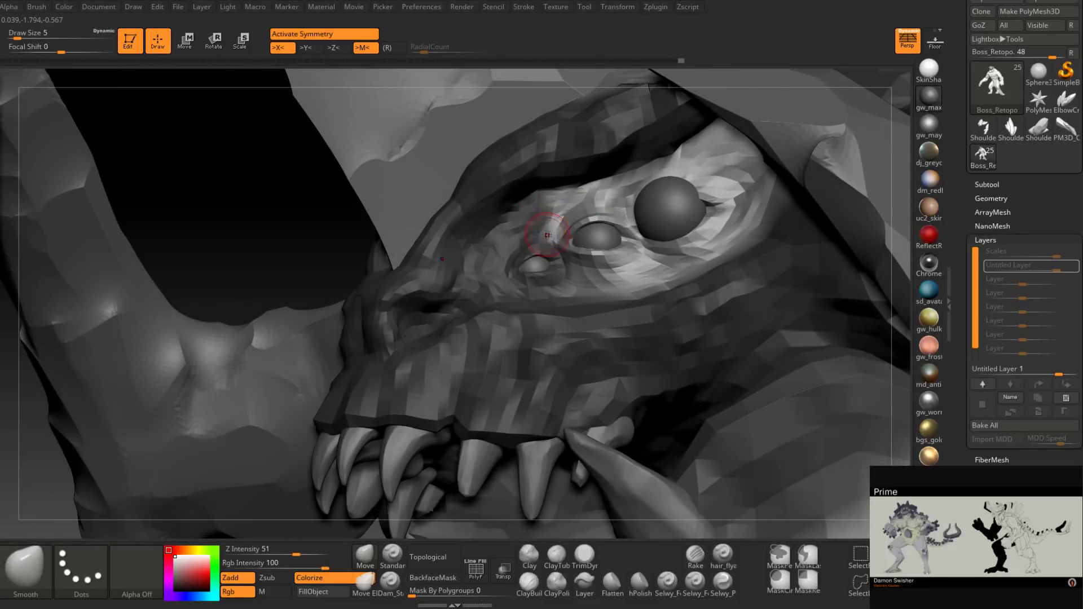
Step: Mask the shaped eyelids around the middle eyeball
{"action": "mouse_move", "coordinate": [551, 231]}
{"action": "right_mouse_down"}
{"action": "mouse_move", "coordinate": [579, 238]}
{"action": "mouse_move", "coordinate": [563, 236]}
{"action": "right_mouse_up"}
{"action": "right_click", "coordinate": [563, 235]}
{"action": "key", "text": "ctrl"}
{"action": "mouse_move", "coordinate": [561, 240]}
{"action": "left_mouse_down", "text": "ctrl"}
{"action": "mouse_move", "coordinate": [581, 248]}
{"action": "mouse_move", "coordinate": [587, 239]}
{"action": "left_mouse_up", "text": "ctrl"}
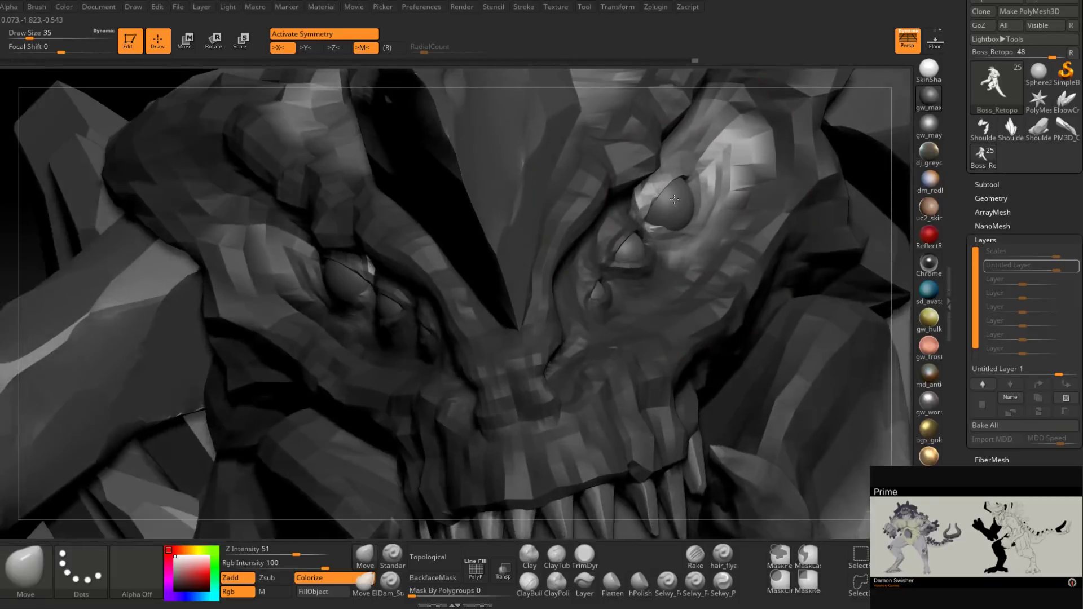
Step: Pull the socket skin around the outer eyeball into eyelids with the Move brush at draw sizes 17 and 13
{"action": "key", "text": "space"}
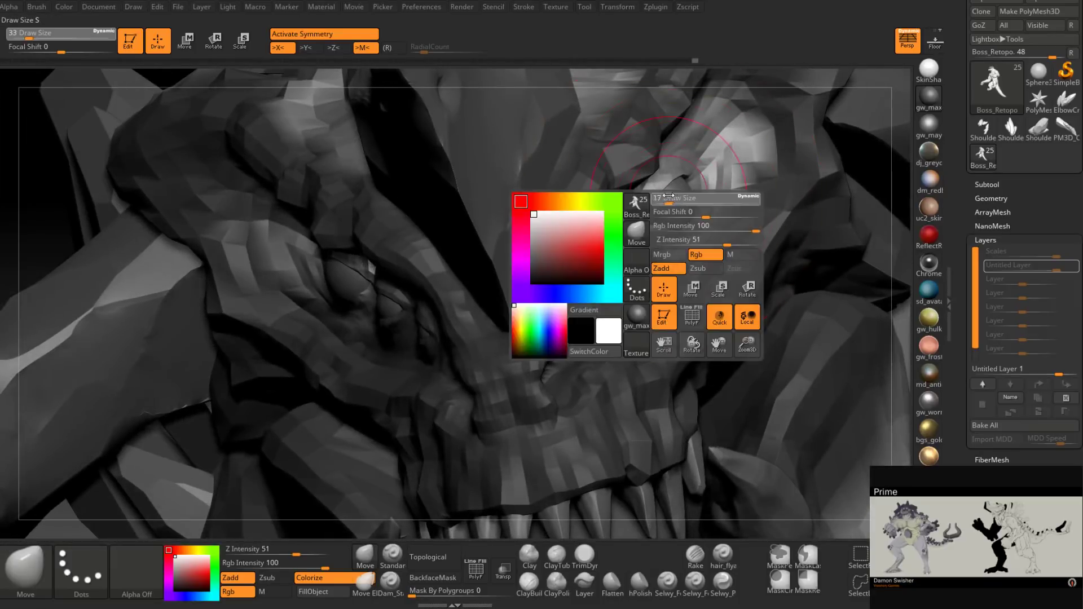
{"action": "right_click_drag", "start_coordinate": [683, 213], "coordinate": [682, 221]}
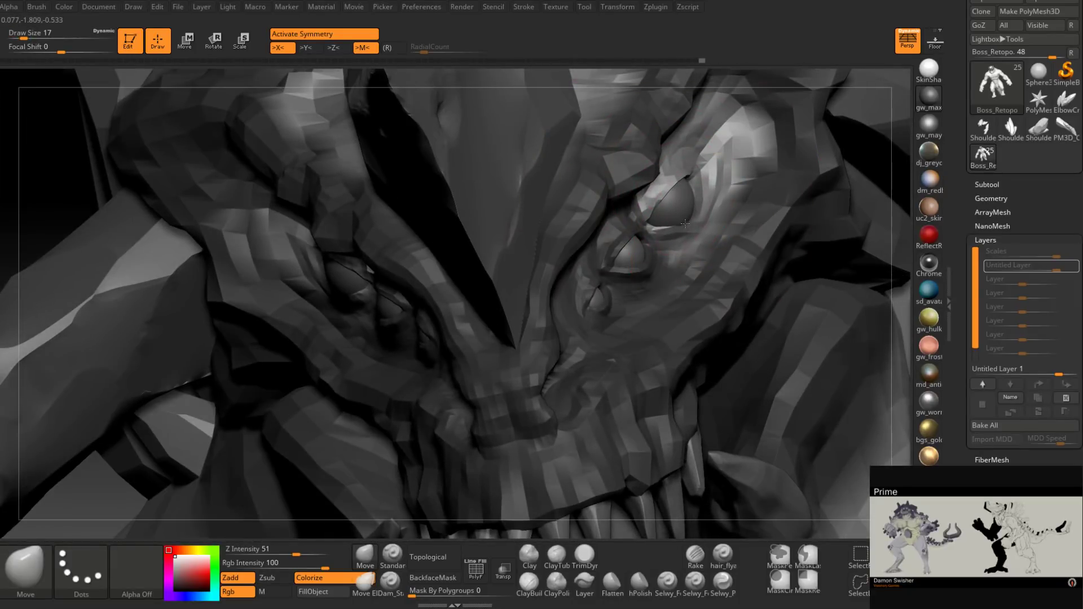
{"action": "key", "text": "space"}
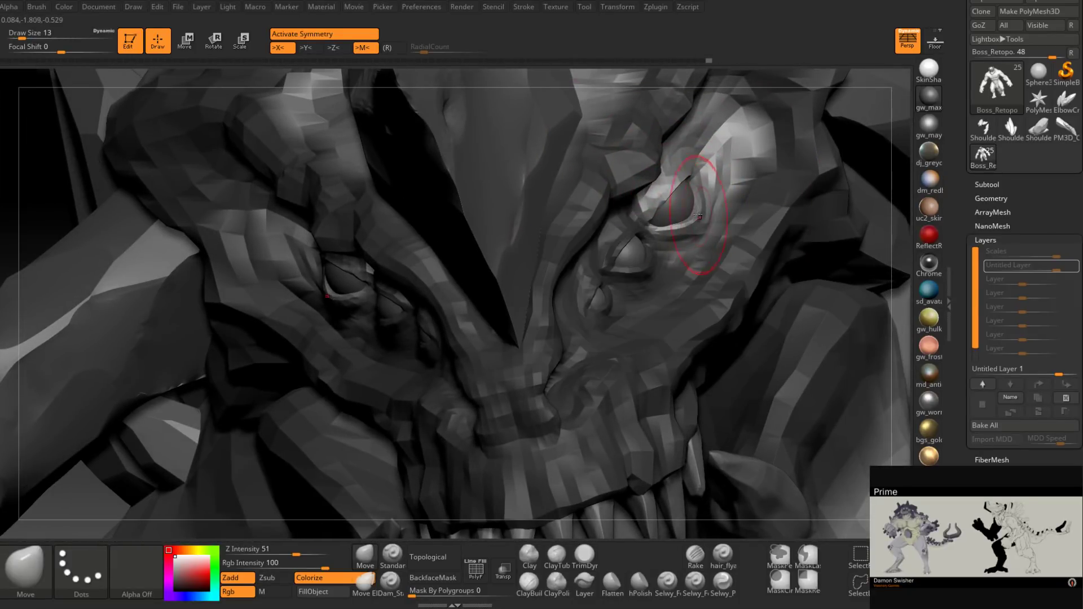
{"action": "mouse_move", "coordinate": [698, 215]}
{"action": "right_mouse_down"}
{"action": "mouse_move", "coordinate": [649, 206]}
{"action": "mouse_move", "coordinate": [701, 215]}
{"action": "mouse_move", "coordinate": [679, 260]}
{"action": "mouse_move", "coordinate": [666, 205]}
{"action": "mouse_move", "coordinate": [643, 271]}
{"action": "right_mouse_up"}
{"action": "key", "text": "space"}
{"action": "left_click", "coordinate": [656, 223]}
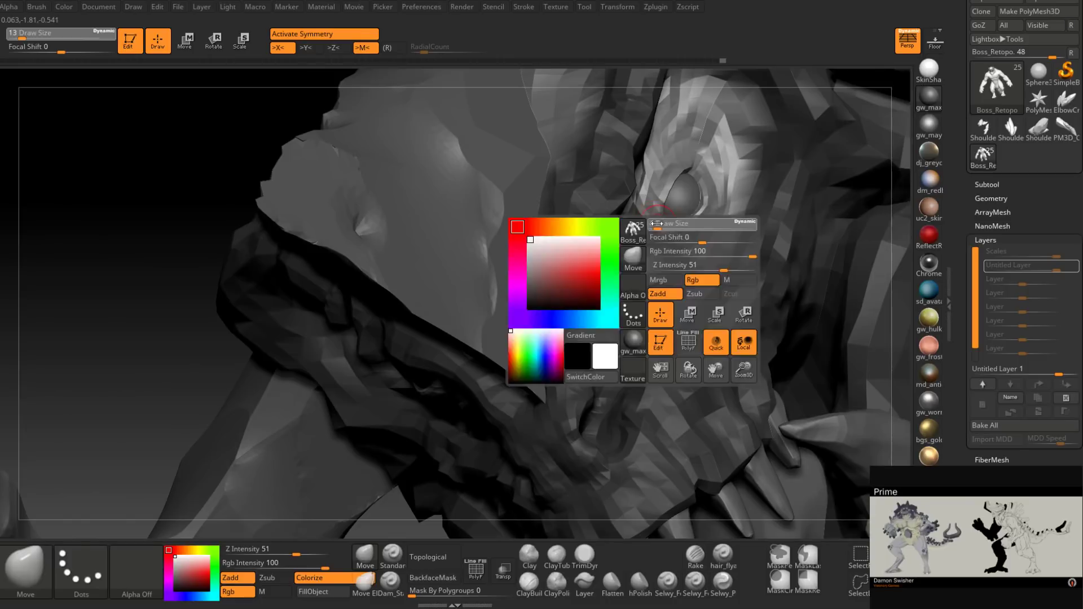
Step: Smooth the skin around the outer eyeball's upper lid at draw size 7
{"action": "mouse_move", "coordinate": [655, 223]}
{"action": "right_mouse_down"}
{"action": "mouse_move", "coordinate": [655, 191]}
{"action": "mouse_move", "coordinate": [636, 204]}
{"action": "right_mouse_up"}
{"action": "key", "text": "shift"}
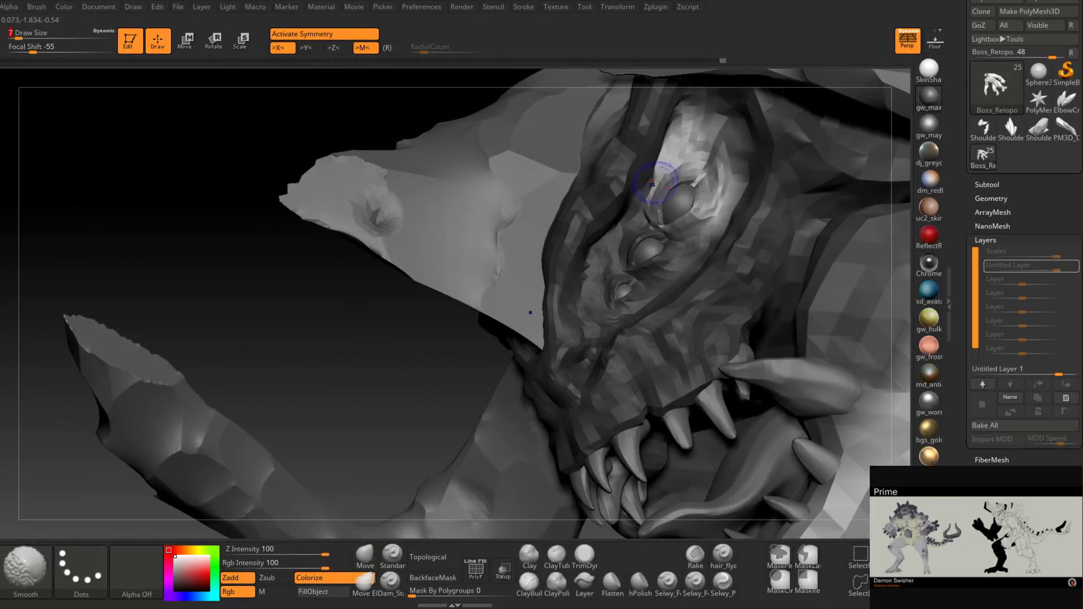
{"action": "mouse_move", "coordinate": [644, 203]}
{"action": "right_mouse_down"}
{"action": "mouse_move", "coordinate": [715, 213]}
{"action": "mouse_move", "coordinate": [659, 220]}
{"action": "mouse_move", "coordinate": [663, 259]}
{"action": "mouse_move", "coordinate": [695, 236]}
{"action": "mouse_move", "coordinate": [682, 219]}
{"action": "mouse_move", "coordinate": [676, 252]}
{"action": "mouse_move", "coordinate": [575, 239]}
{"action": "mouse_move", "coordinate": [634, 232]}
{"action": "mouse_move", "coordinate": [676, 244]}
{"action": "mouse_move", "coordinate": [680, 257]}
{"action": "right_mouse_up"}
{"action": "key", "text": "shift"}
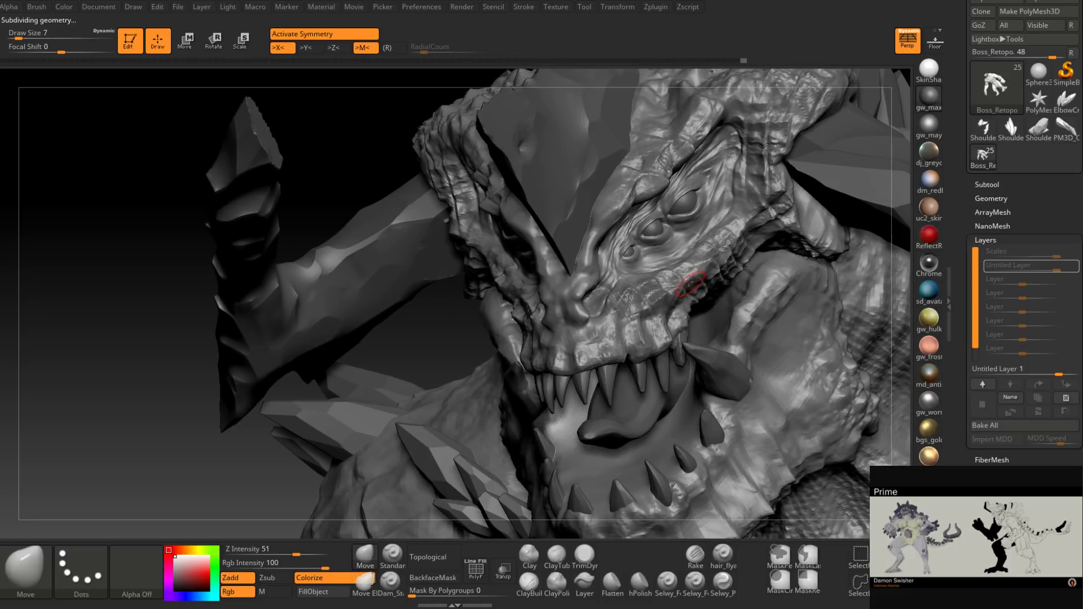
Step: Reshape the brow and outer end of the eye socket with the Move brush at draw sizes 14 and 16
{"action": "right_click_drag", "start_coordinate": [688, 262], "coordinate": [677, 272]}
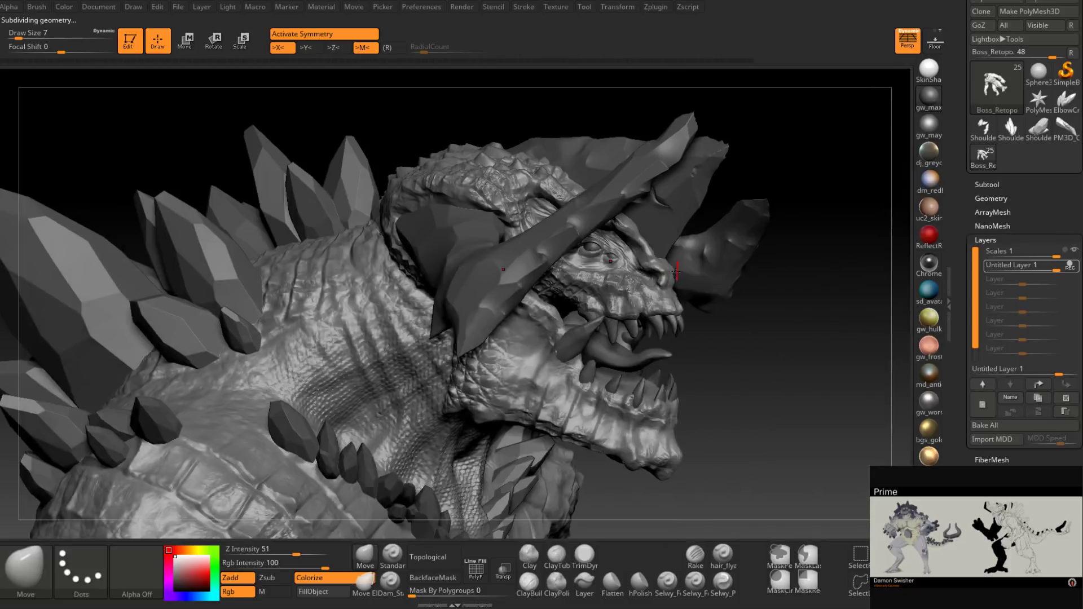
{"action": "right_click_drag", "start_coordinate": [677, 272], "coordinate": [697, 175]}
{"action": "key", "text": "space"}
{"action": "left_click_drag", "start_coordinate": [697, 197], "coordinate": [702, 197]}
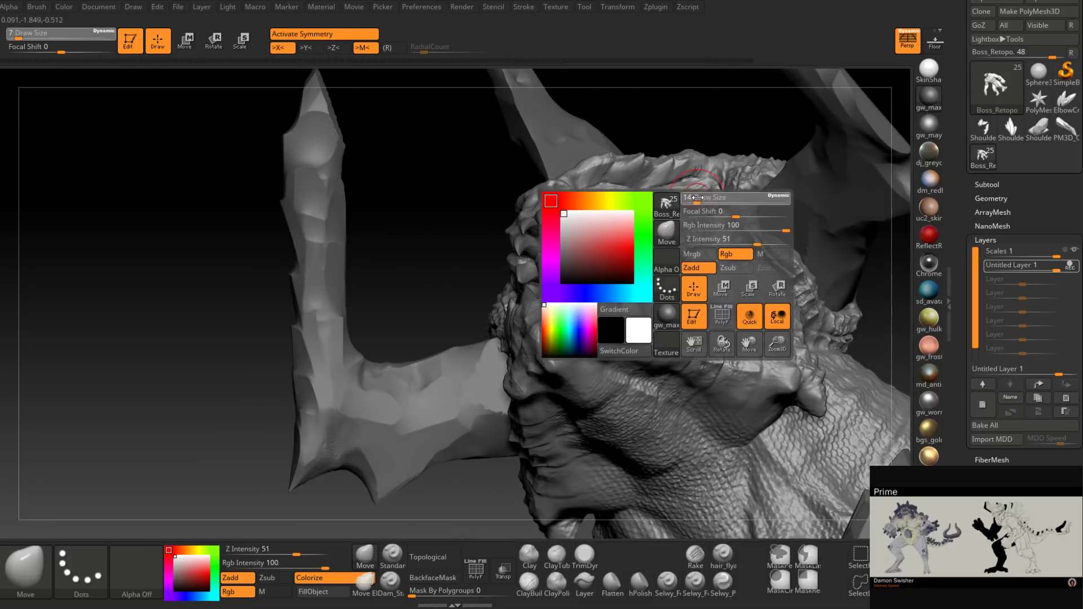
{"action": "mouse_move", "coordinate": [703, 194]}
{"action": "right_mouse_down"}
{"action": "mouse_move", "coordinate": [709, 228]}
{"action": "mouse_move", "coordinate": [708, 202]}
{"action": "mouse_move", "coordinate": [697, 206]}
{"action": "right_mouse_up"}
{"action": "key", "text": "space"}
{"action": "left_click_drag", "start_coordinate": [700, 203], "coordinate": [705, 201]}
{"action": "mouse_move", "coordinate": [706, 200]}
{"action": "right_mouse_down"}
{"action": "mouse_move", "coordinate": [702, 224]}
{"action": "mouse_move", "coordinate": [698, 201]}
{"action": "right_mouse_up"}
{"action": "key", "text": "space"}
{"action": "left_click_drag", "start_coordinate": [698, 201], "coordinate": [694, 200]}
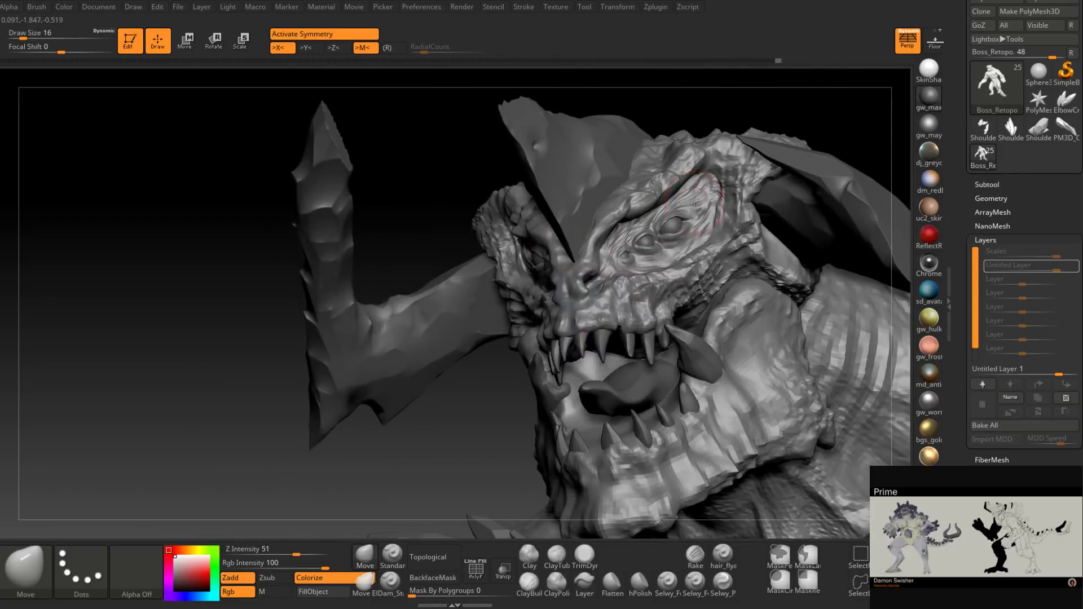
Step: Raise the body mesh to its detailed subdivision level and move the untitled layer above the Scales layer
{"action": "right_click_drag", "start_coordinate": [694, 200], "coordinate": [595, 364]}
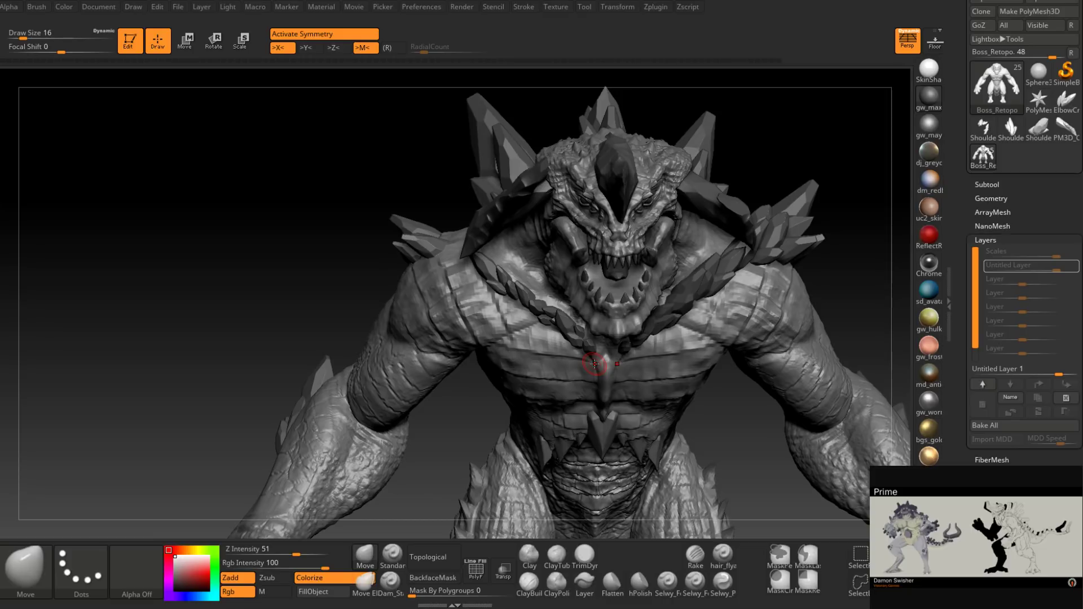
{"action": "left_click_drag", "start_coordinate": [770, 166], "coordinate": [812, 175]}
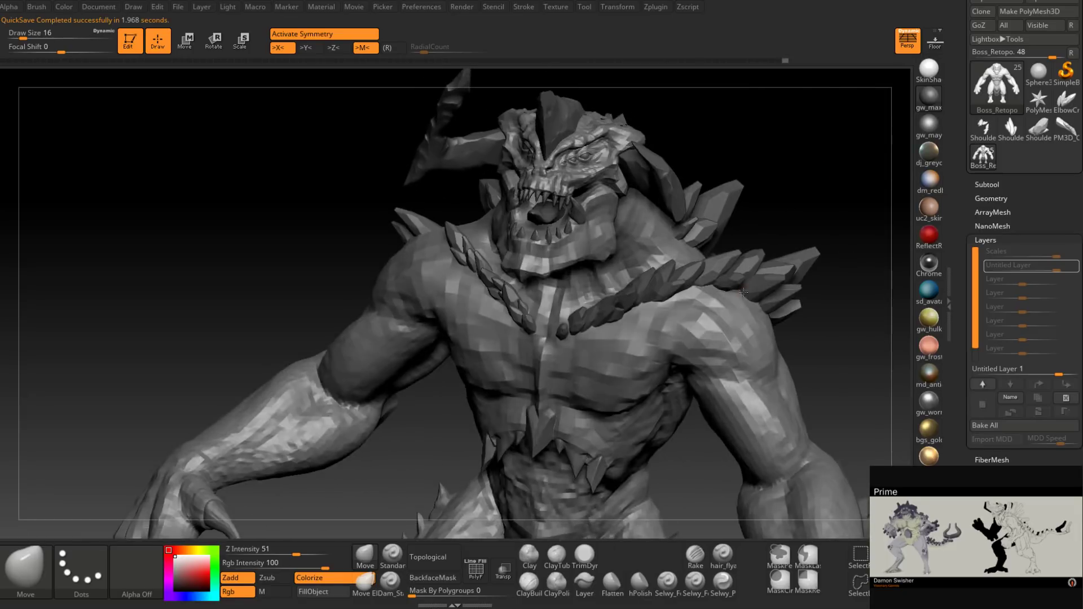
{"action": "key", "text": "d"}
{"action": "key", "text": "d"}
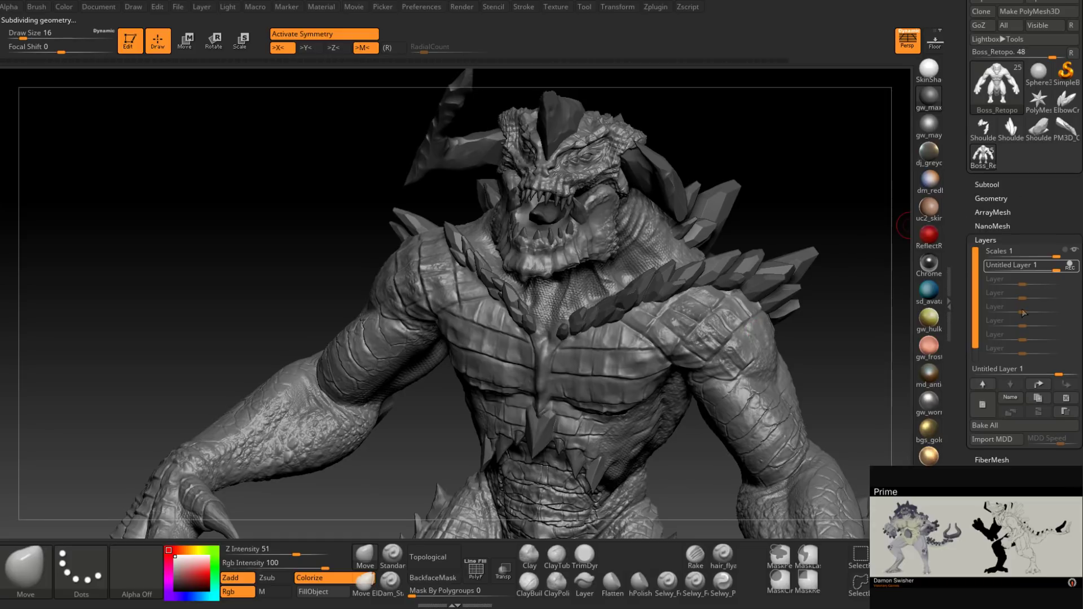
{"action": "left_click", "coordinate": [1040, 383]}
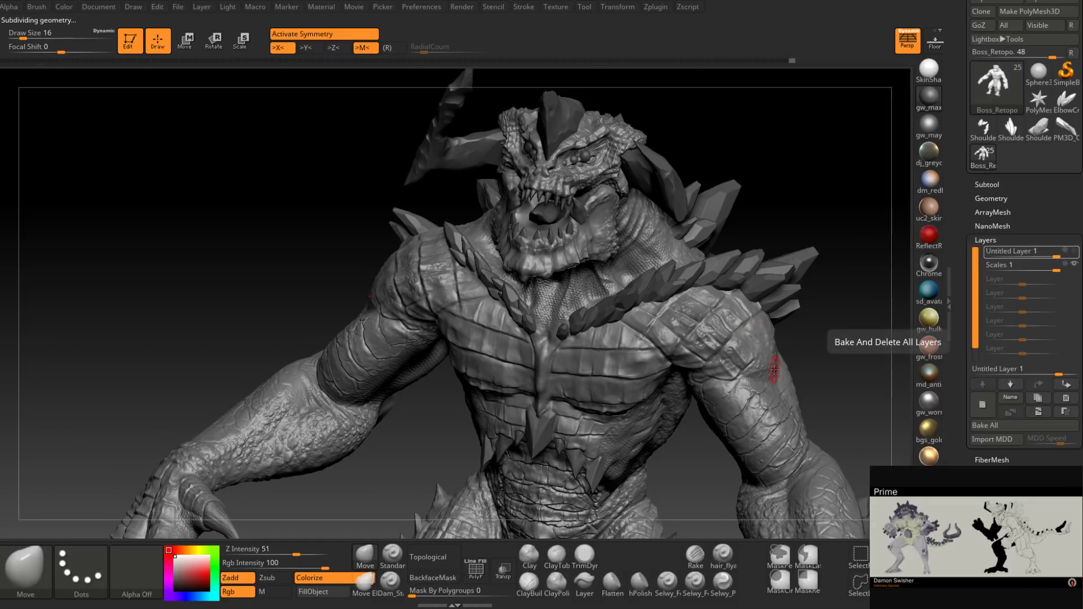
Step: Move the untitled layer back below the Scales layer and turn off its recording, keeping its intensity at 1
{"action": "left_click_drag", "start_coordinate": [860, 349], "coordinate": [863, 376]}
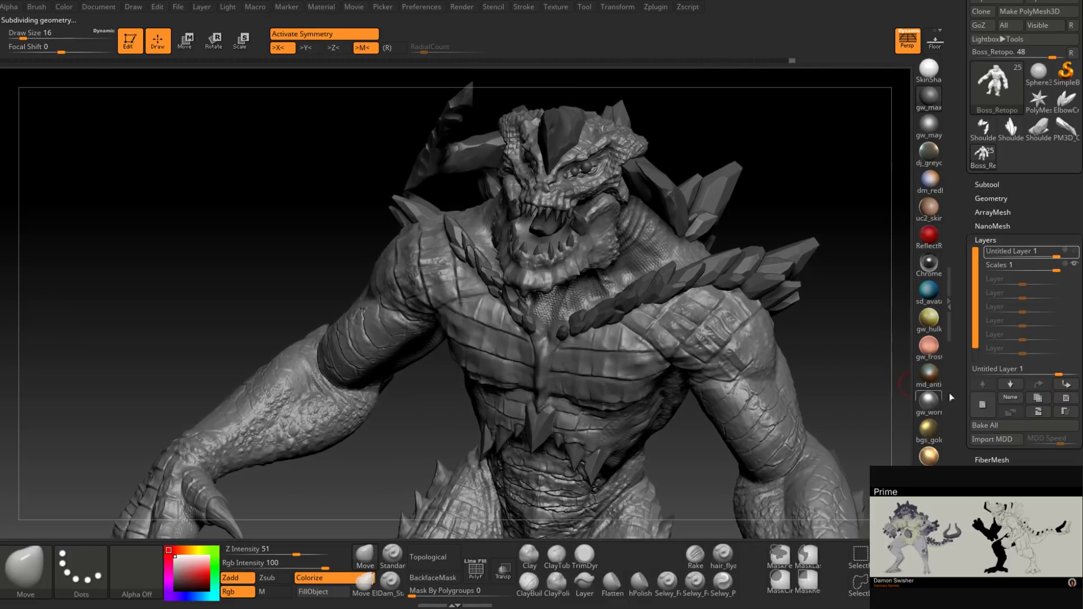
{"action": "left_click", "coordinate": [1066, 384]}
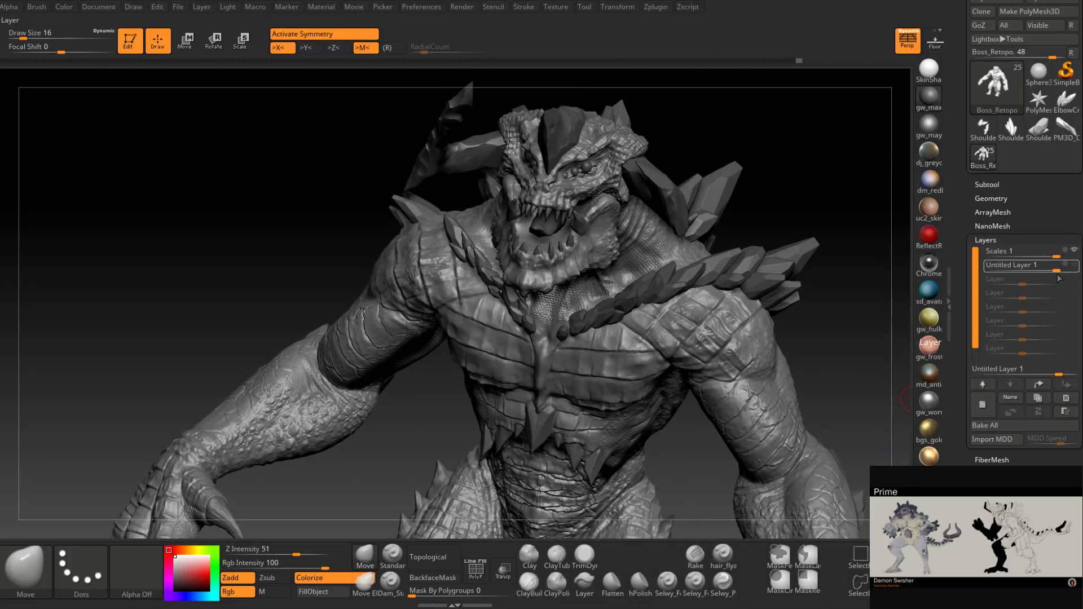
{"action": "left_click_drag", "start_coordinate": [1057, 272], "coordinate": [1047, 273]}
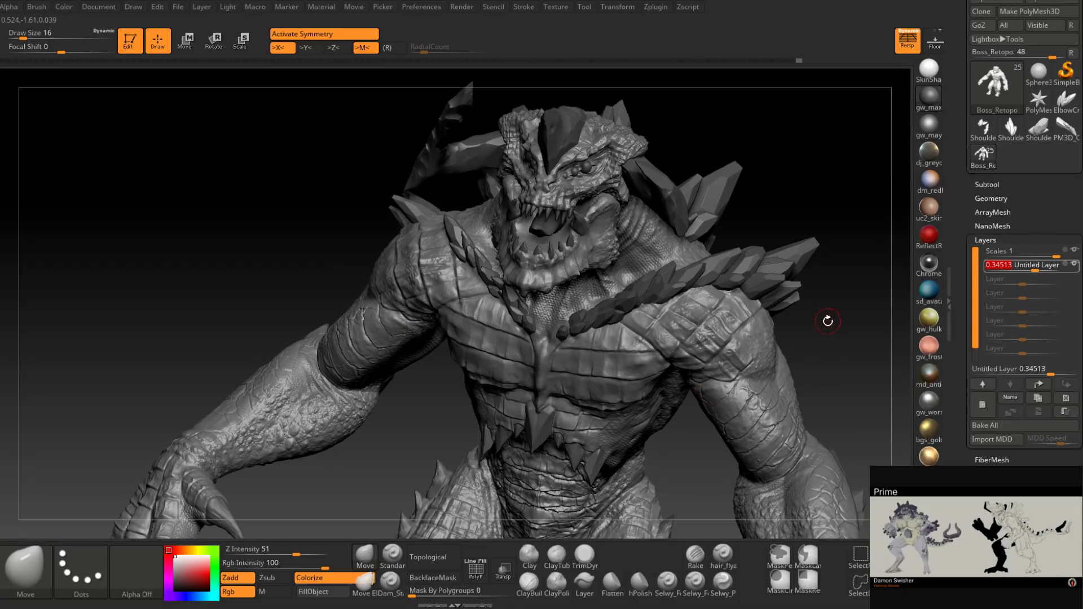
{"action": "key", "text": "ctrl+z"}
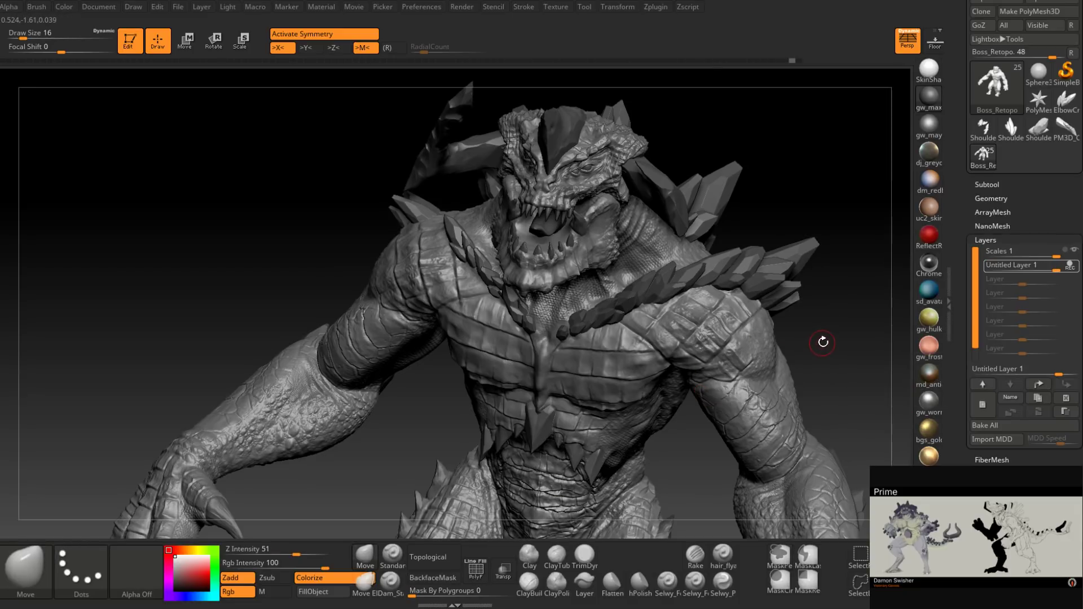
{"action": "left_click_drag", "start_coordinate": [823, 342], "coordinate": [869, 336]}
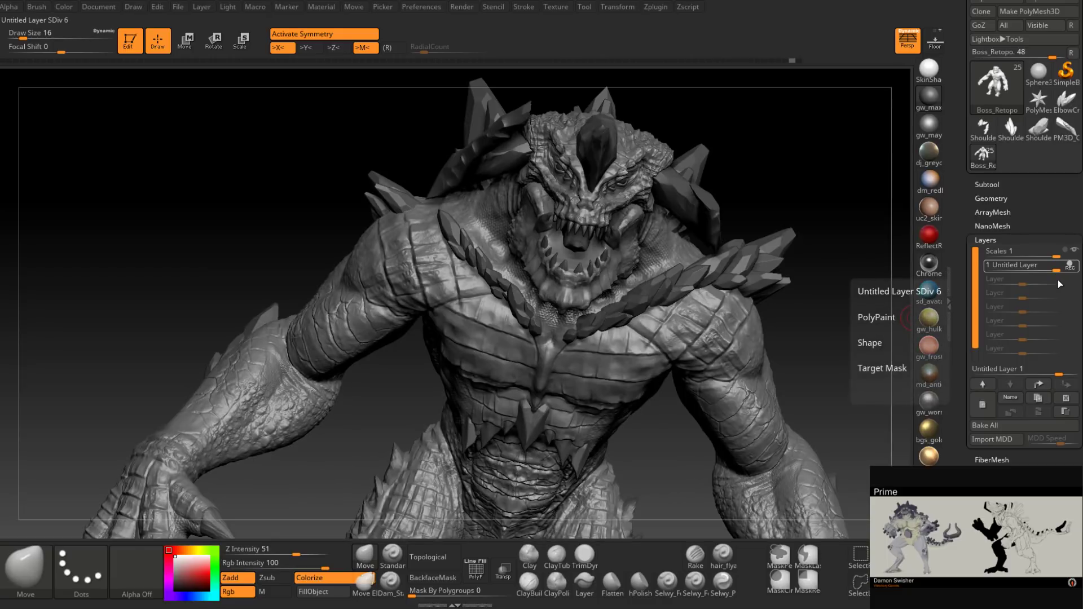
{"action": "left_click", "coordinate": [1070, 265]}
Step: Examine the creature's whole figure, torso, arms and claws from several angles
{"action": "right_click_drag", "start_coordinate": [821, 337], "coordinate": [771, 305]}
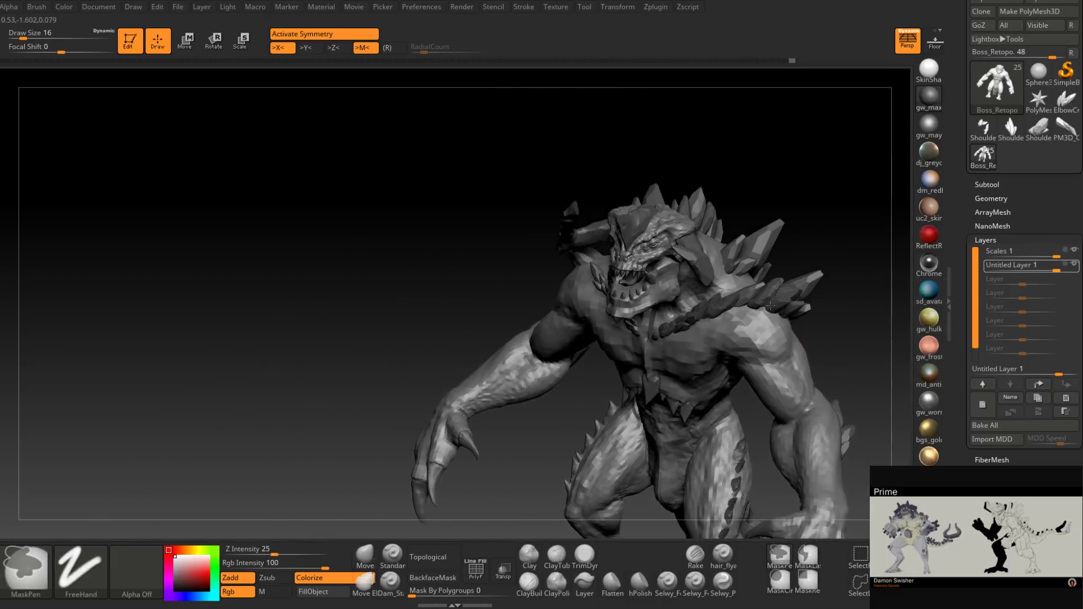
{"action": "mouse_move", "coordinate": [770, 306]}
{"action": "left_mouse_down"}
{"action": "mouse_move", "coordinate": [714, 316]}
{"action": "mouse_move", "coordinate": [687, 349]}
{"action": "mouse_move", "coordinate": [665, 338]}
{"action": "mouse_move", "coordinate": [646, 353]}
{"action": "mouse_move", "coordinate": [720, 342]}
{"action": "mouse_move", "coordinate": [725, 379]}
{"action": "mouse_move", "coordinate": [670, 363]}
{"action": "left_mouse_up"}
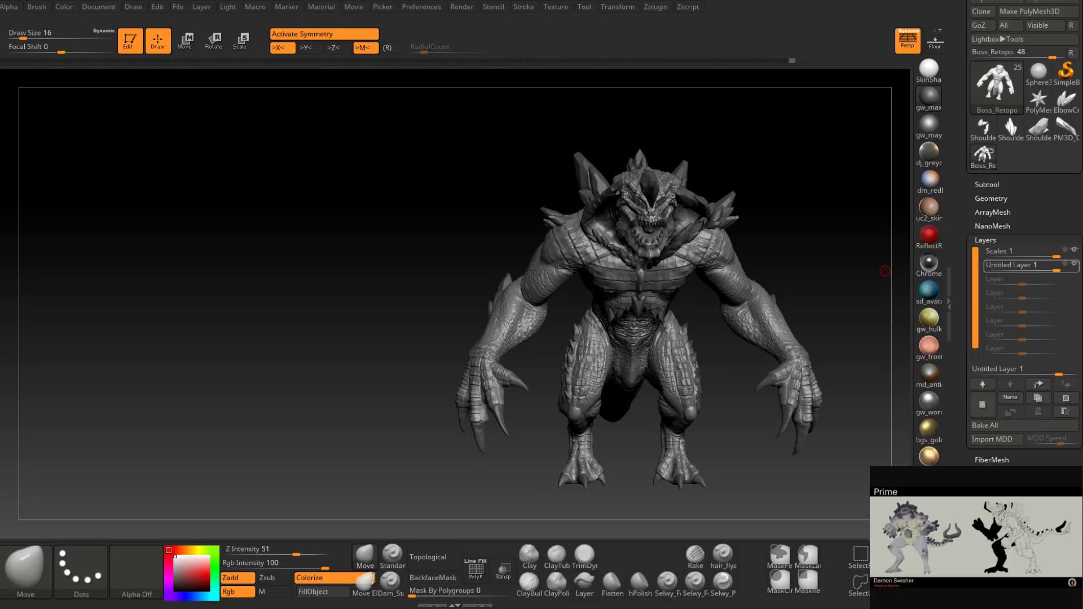
{"action": "mouse_move", "coordinate": [789, 223]}
{"action": "left_mouse_down"}
{"action": "mouse_move", "coordinate": [805, 239]}
{"action": "mouse_move", "coordinate": [643, 301]}
{"action": "mouse_move", "coordinate": [485, 322]}
{"action": "mouse_move", "coordinate": [508, 389]}
{"action": "mouse_move", "coordinate": [635, 341]}
{"action": "left_mouse_up"}
{"action": "right_click_drag", "start_coordinate": [636, 341], "coordinate": [609, 321]}
{"action": "mouse_move", "coordinate": [581, 389]}
{"action": "right_mouse_down", "text": "alt"}
{"action": "mouse_move", "coordinate": [574, 314]}
{"action": "mouse_move", "coordinate": [579, 359]}
{"action": "mouse_move", "coordinate": [660, 335]}
{"action": "right_mouse_up", "text": "alt"}
{"action": "mouse_move", "coordinate": [600, 314]}
{"action": "right_mouse_down"}
{"action": "mouse_move", "coordinate": [571, 366]}
{"action": "mouse_move", "coordinate": [595, 479]}
{"action": "mouse_move", "coordinate": [583, 382]}
{"action": "mouse_move", "coordinate": [616, 363]}
{"action": "mouse_move", "coordinate": [592, 312]}
{"action": "mouse_move", "coordinate": [649, 275]}
{"action": "right_mouse_up"}
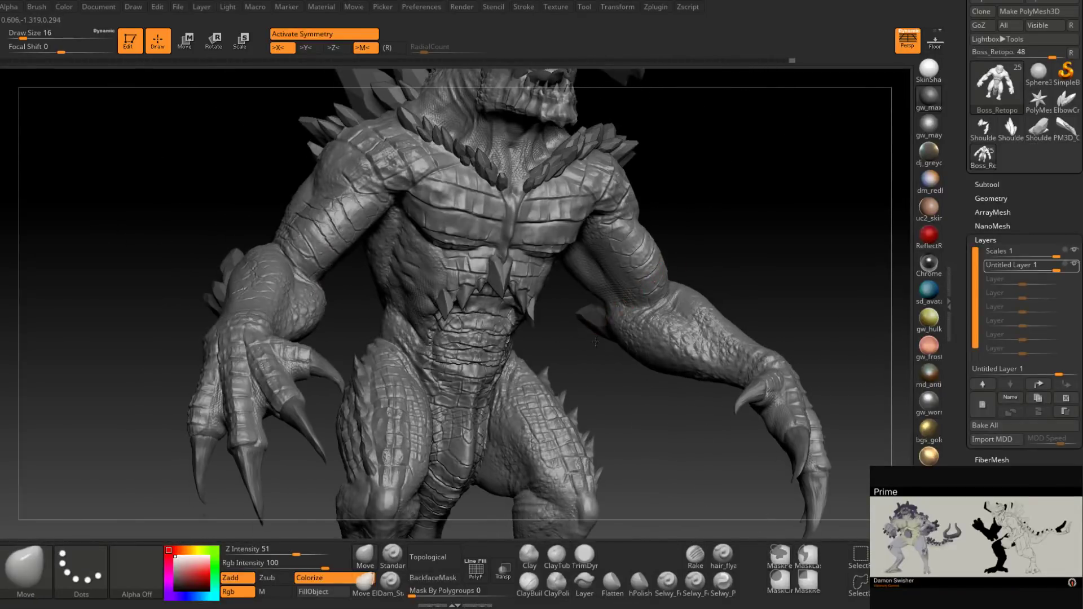
{"action": "mouse_move", "coordinate": [595, 341]}
{"action": "right_mouse_down"}
{"action": "mouse_move", "coordinate": [556, 353]}
{"action": "mouse_move", "coordinate": [542, 376]}
{"action": "mouse_move", "coordinate": [555, 320]}
{"action": "mouse_move", "coordinate": [553, 387]}
{"action": "mouse_move", "coordinate": [573, 377]}
{"action": "mouse_move", "coordinate": [600, 331]}
{"action": "mouse_move", "coordinate": [613, 353]}
{"action": "right_mouse_up"}
Step: Make the lower teeth the active subtool and turn off symmetry
{"action": "left_click", "coordinate": [600, 321], "text": "alt"}
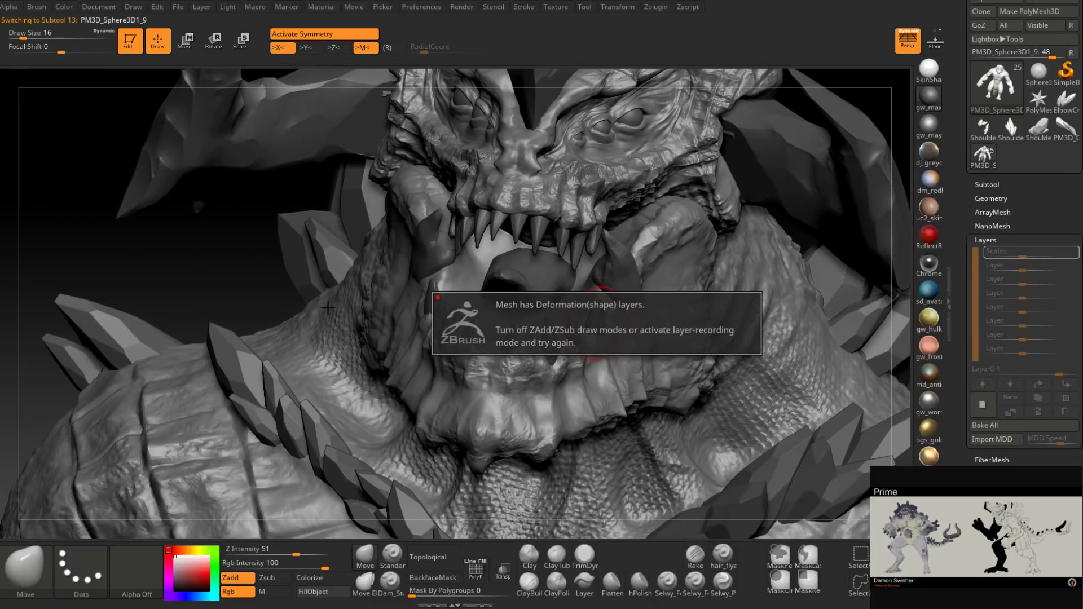
{"action": "right_click_drag", "start_coordinate": [614, 329], "coordinate": [601, 330]}
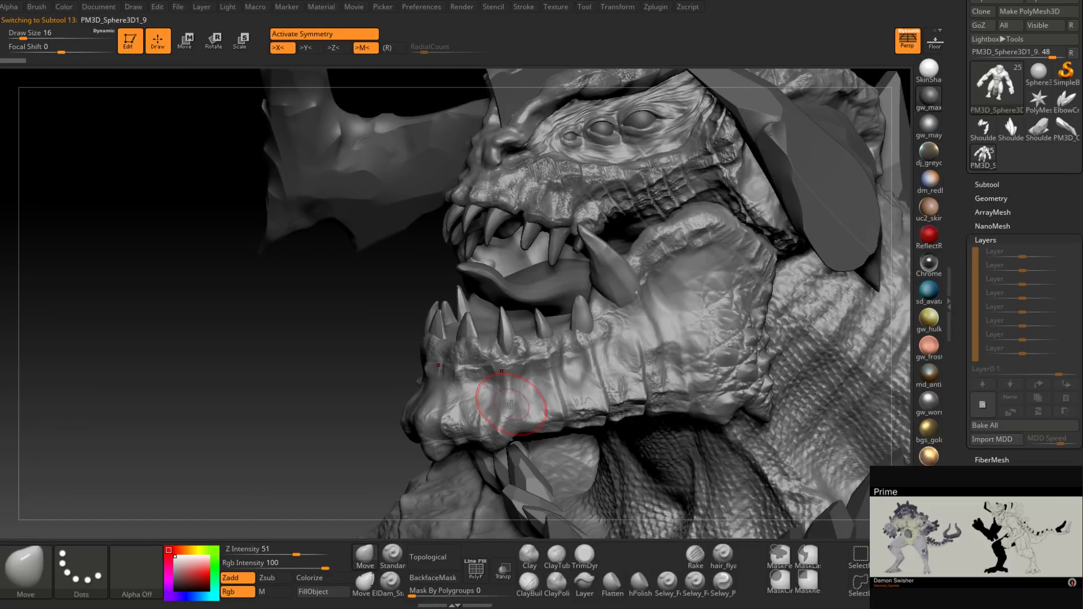
{"action": "right_click_drag", "start_coordinate": [483, 387], "coordinate": [606, 265]}
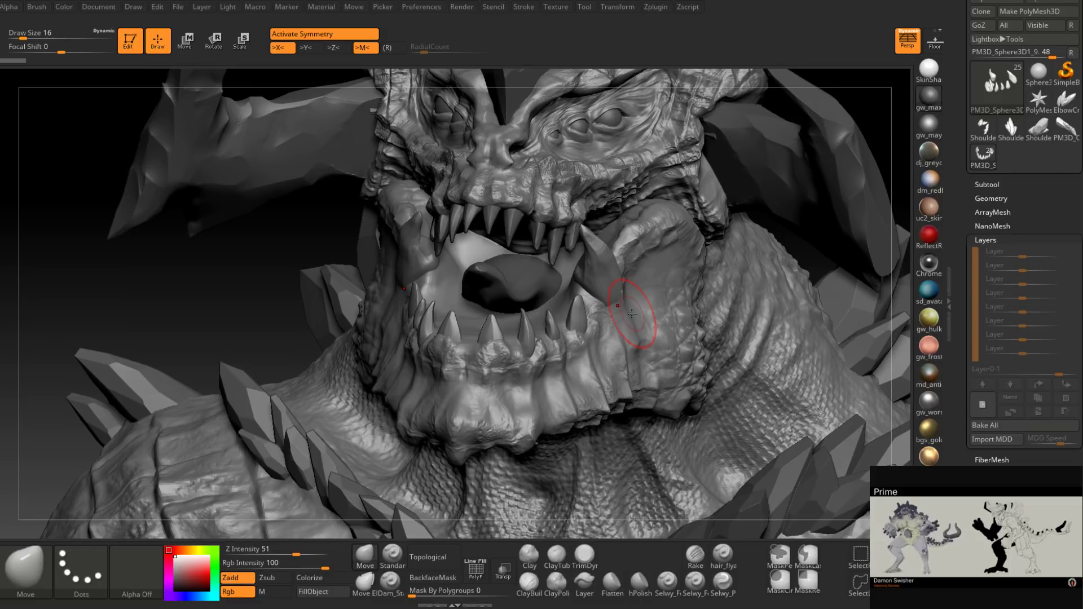
{"action": "key", "text": "x"}
{"action": "mouse_move", "coordinate": [632, 314]}
{"action": "right_mouse_down"}
{"action": "mouse_move", "coordinate": [547, 324]}
{"action": "mouse_move", "coordinate": [598, 285]}
{"action": "mouse_move", "coordinate": [560, 270]}
{"action": "right_mouse_up"}
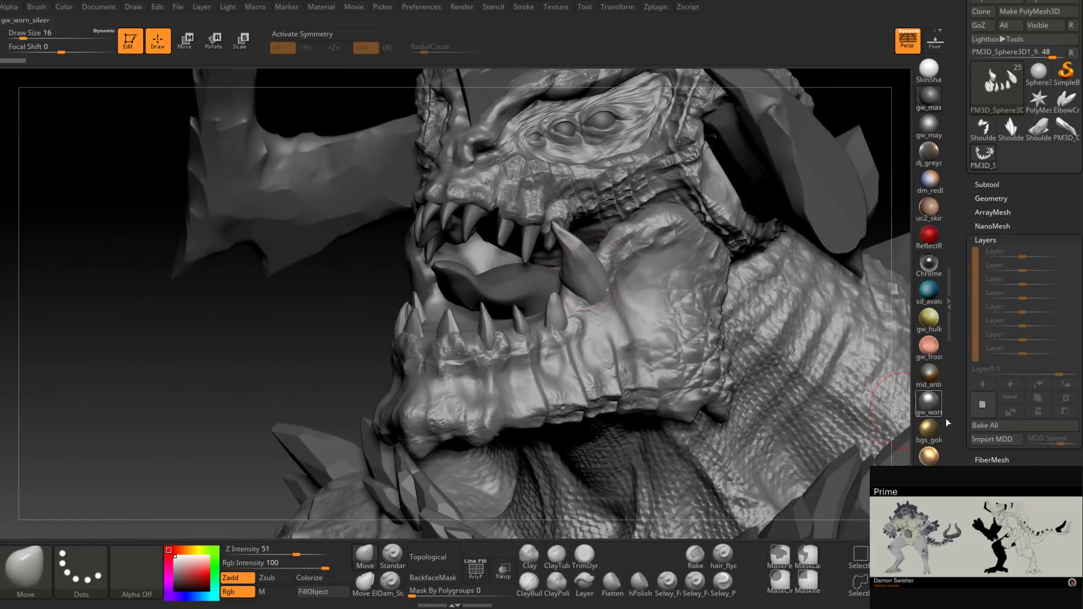
Step: Show the polyframe on the lower teeth and give each tooth its own polygroup with Auto Groups
{"action": "left_click", "coordinate": [481, 581]}
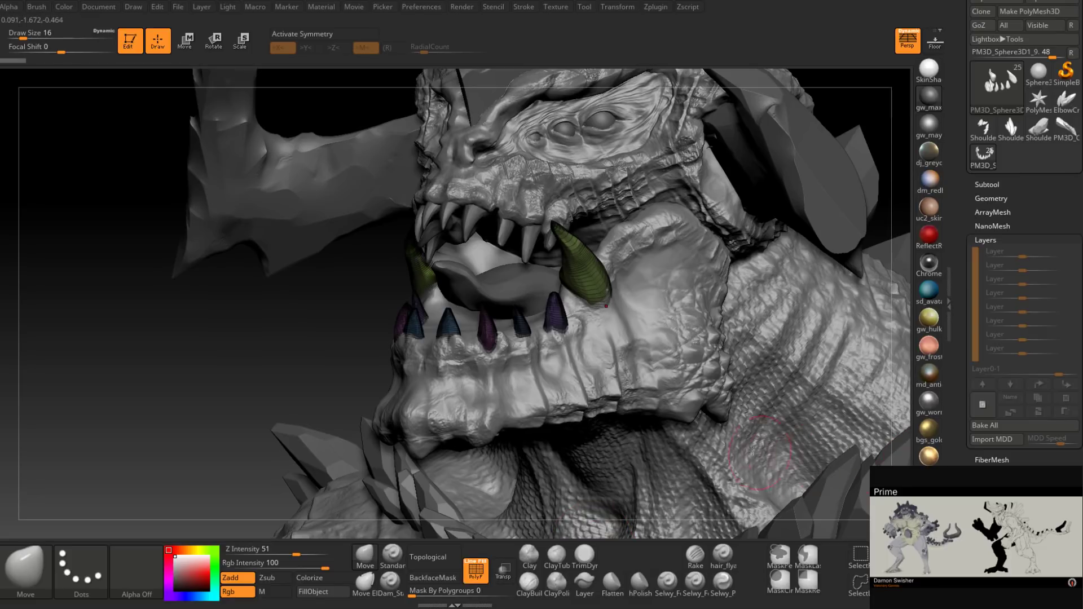
{"action": "left_click_drag", "start_coordinate": [963, 477], "coordinate": [965, 448]}
{"action": "left_click", "coordinate": [993, 409]}
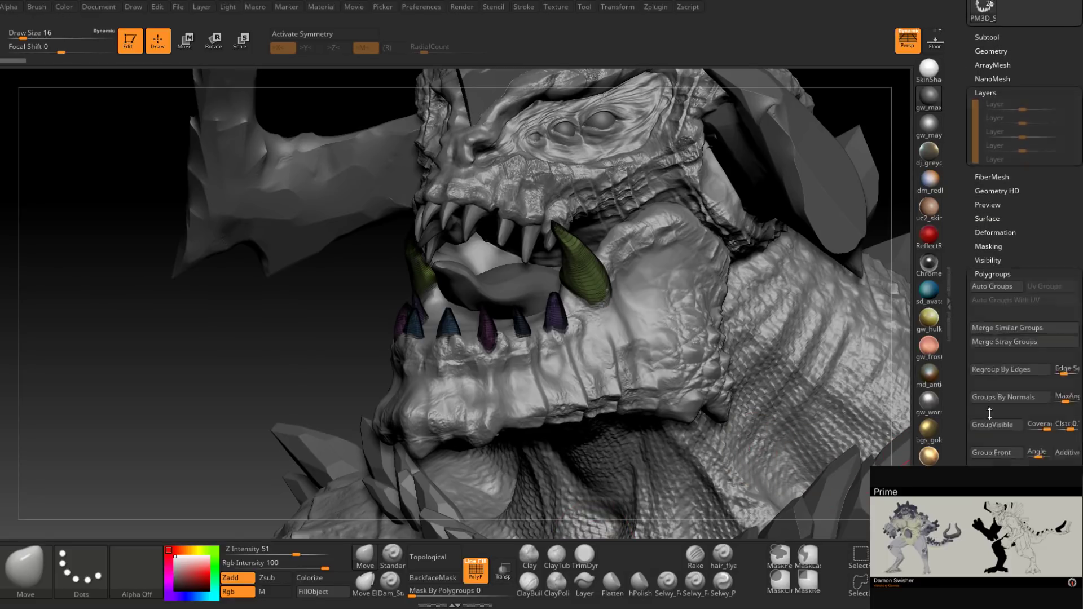
{"action": "scroll", "coordinate": [1024, 282], "scroll_direction": "up", "scroll_amount": 5}
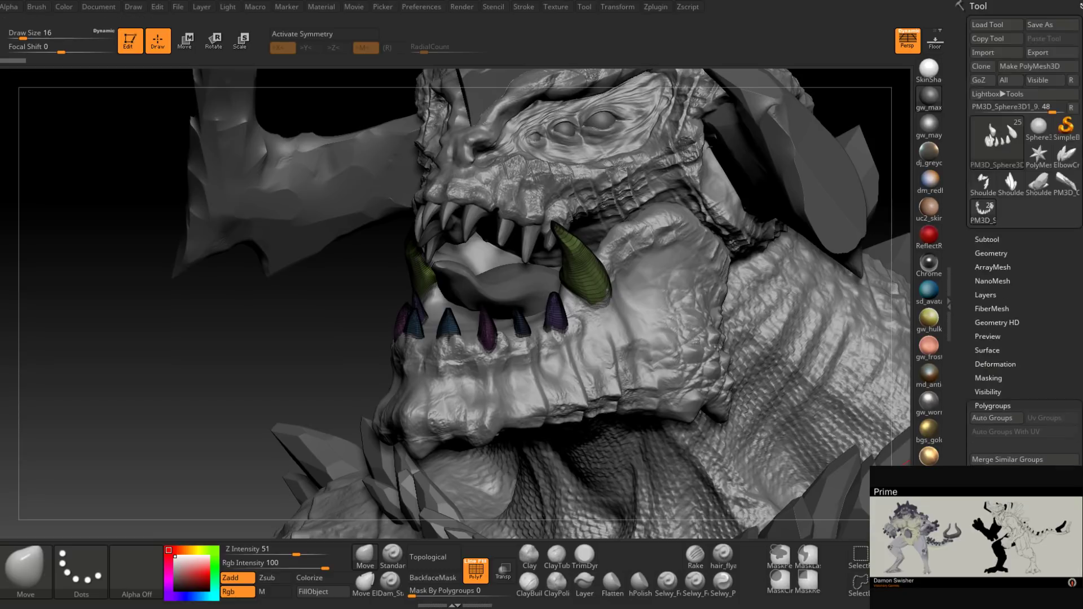
{"action": "left_click", "coordinate": [994, 418]}
Step: Reshape the large lower tusk with the Move brush, working around it at draw size 22 and other brush sizes
{"action": "right_click_drag", "start_coordinate": [663, 324], "coordinate": [615, 304]}
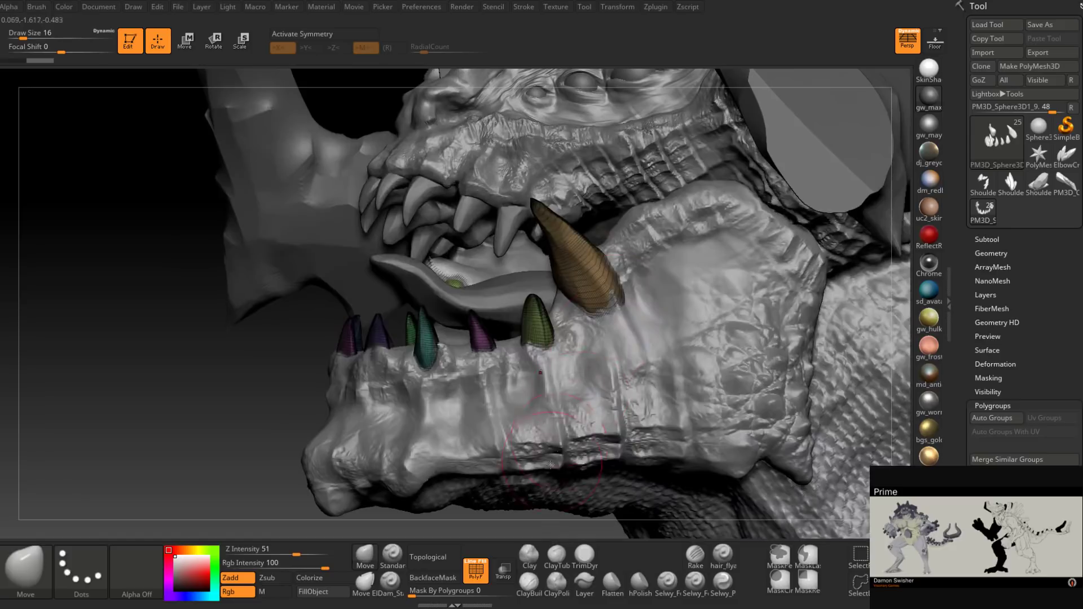
{"action": "key", "text": "shift+d"}
{"action": "key", "text": "space"}
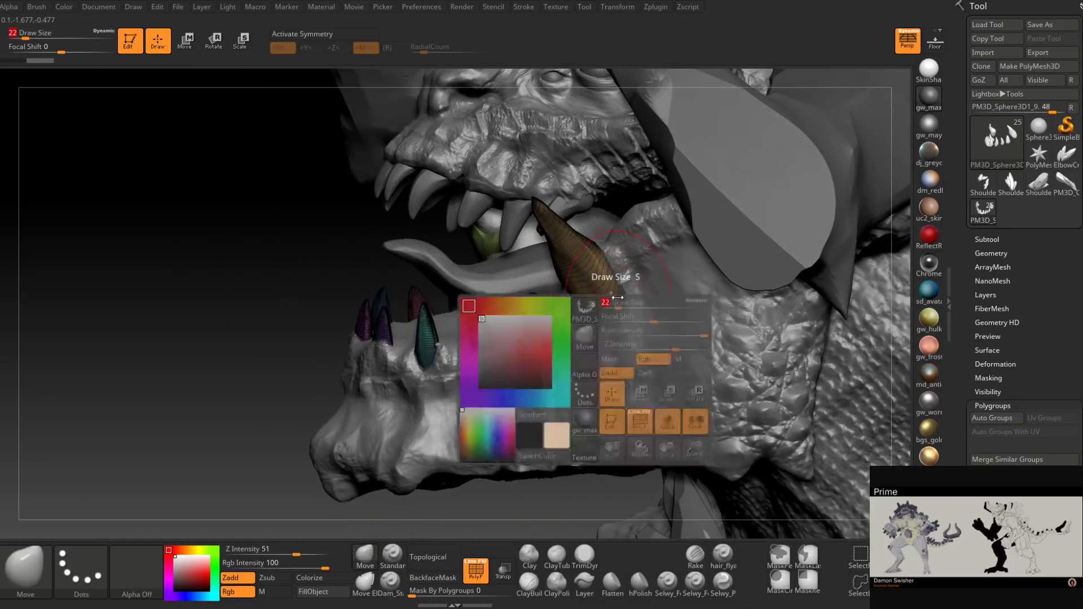
{"action": "left_click_drag", "start_coordinate": [615, 304], "coordinate": [618, 303]}
{"action": "right_click_drag", "start_coordinate": [618, 304], "coordinate": [637, 298]}
{"action": "left_click_drag", "start_coordinate": [615, 292], "coordinate": [625, 309]}
{"action": "right_click_drag", "start_coordinate": [631, 314], "coordinate": [611, 290]}
{"action": "key", "text": "space"}
{"action": "left_click_drag", "start_coordinate": [612, 312], "coordinate": [588, 316]}
{"action": "mouse_move", "coordinate": [610, 337]}
{"action": "right_mouse_down"}
{"action": "mouse_move", "coordinate": [624, 330]}
{"action": "mouse_move", "coordinate": [578, 319]}
{"action": "right_mouse_up"}
{"action": "left_click_drag", "start_coordinate": [585, 310], "coordinate": [578, 316]}
{"action": "mouse_move", "coordinate": [577, 317]}
{"action": "right_mouse_down"}
{"action": "mouse_move", "coordinate": [600, 283]}
{"action": "mouse_move", "coordinate": [705, 274]}
{"action": "mouse_move", "coordinate": [609, 291]}
{"action": "mouse_move", "coordinate": [593, 305]}
{"action": "right_mouse_up"}
Step: Hide the polyframe and add ClayBuildup strokes near the large lower tusk's tip at draw size 7
{"action": "left_click", "coordinate": [540, 588]}
{"action": "key", "text": "space"}
{"action": "left_click_drag", "start_coordinate": [608, 257], "coordinate": [603, 254]}
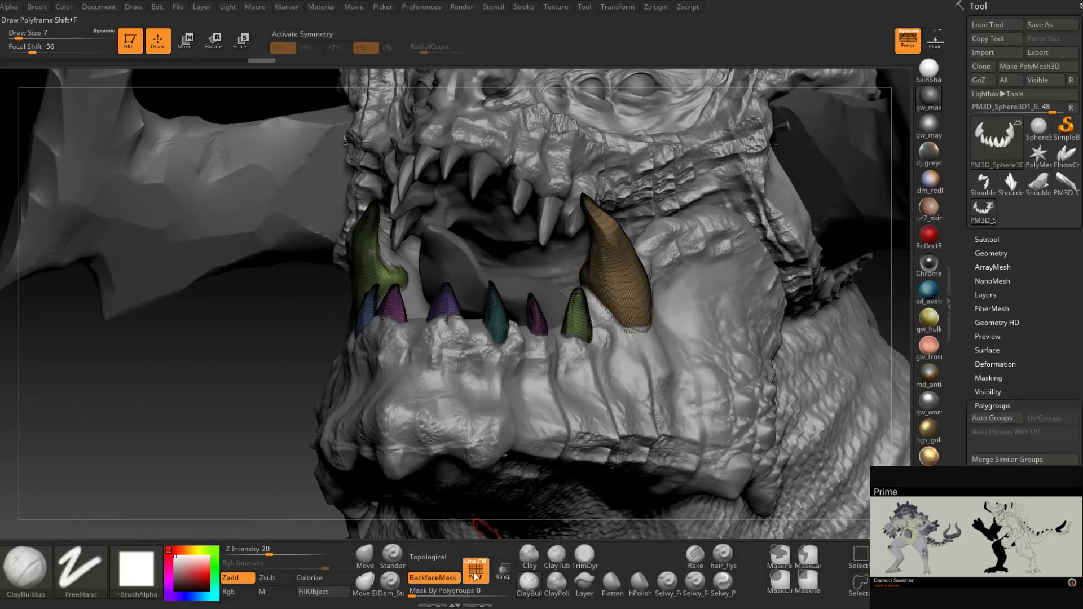
{"action": "key", "text": "shift+f"}
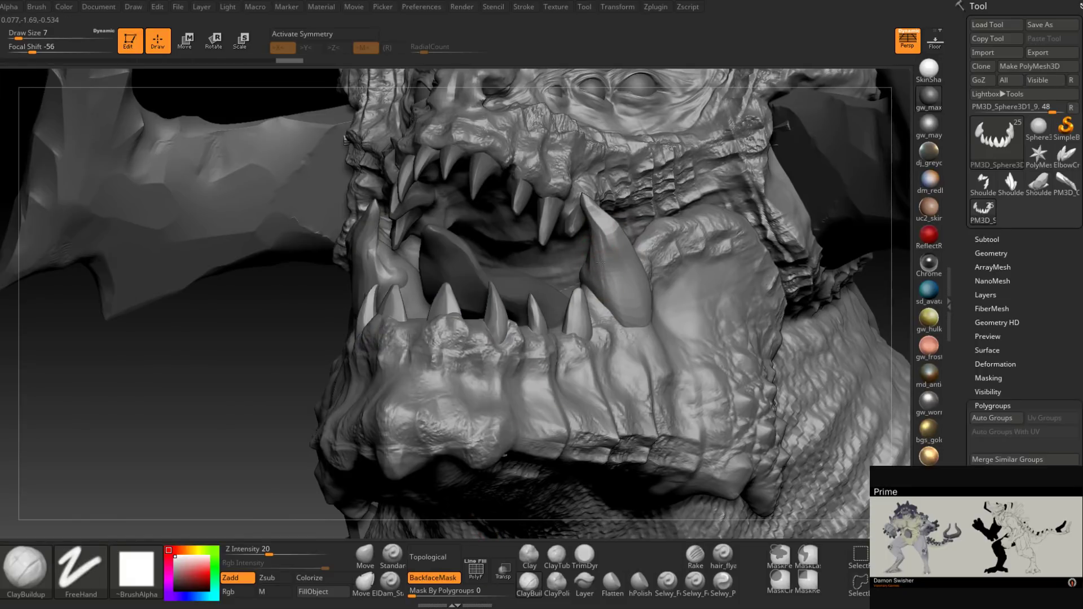
{"action": "left_click_drag", "start_coordinate": [597, 220], "coordinate": [599, 210]}
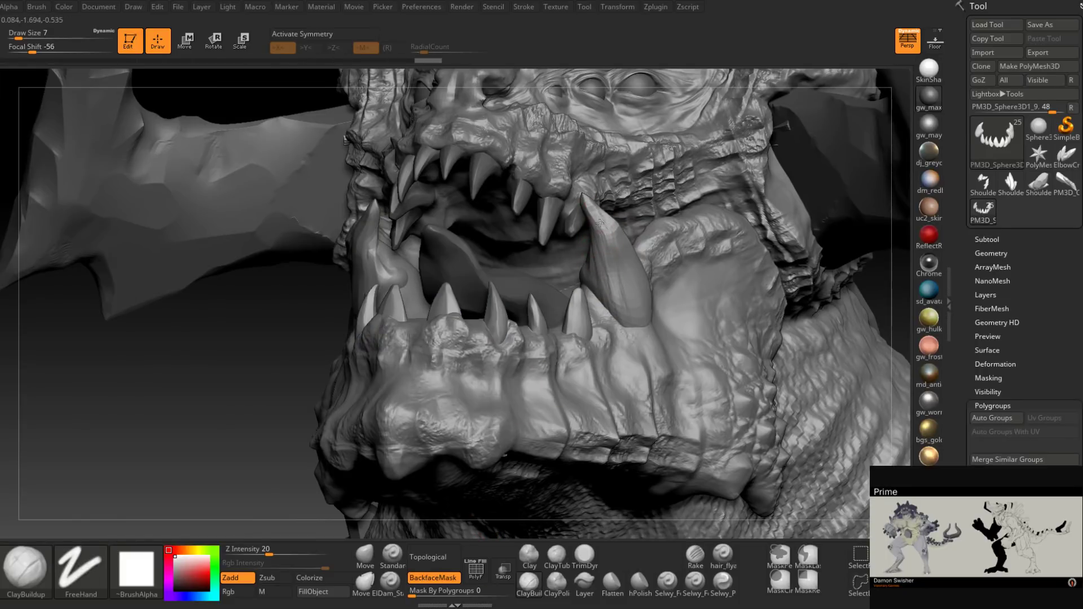
{"action": "right_click_drag", "start_coordinate": [599, 212], "coordinate": [544, 210]}
Step: Build long ridges down the front and outer side of the large lower tusk with ClayBuildup at draw size 5
{"action": "key", "text": "bracketleft"}
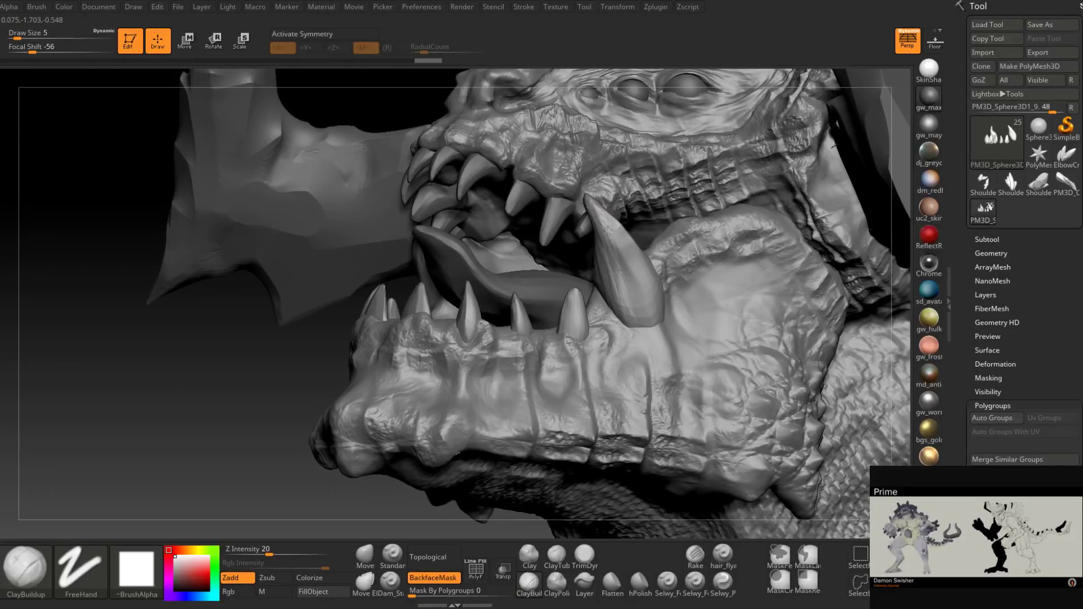
{"action": "left_click_drag", "start_coordinate": [607, 229], "coordinate": [638, 326]}
{"action": "mouse_move", "coordinate": [605, 217]}
{"action": "left_mouse_down"}
{"action": "mouse_move", "coordinate": [642, 324]}
{"action": "mouse_move", "coordinate": [632, 313]}
{"action": "left_mouse_up"}
{"action": "right_click_drag", "start_coordinate": [607, 227], "coordinate": [550, 218]}
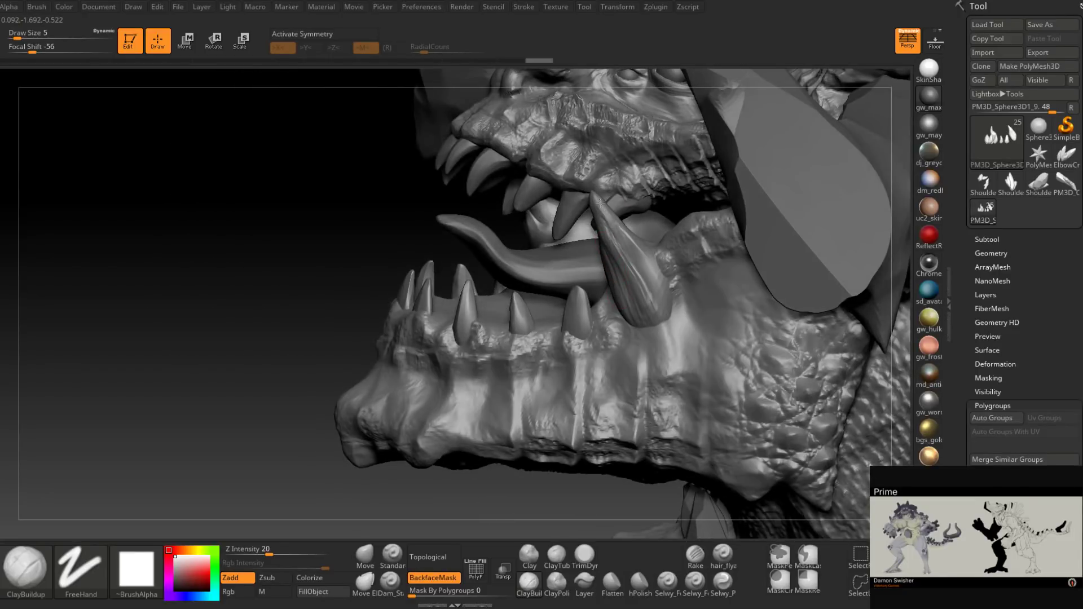
{"action": "mouse_move", "coordinate": [609, 218]}
{"action": "left_mouse_down"}
{"action": "mouse_move", "coordinate": [676, 289]}
{"action": "mouse_move", "coordinate": [659, 279]}
{"action": "left_mouse_up"}
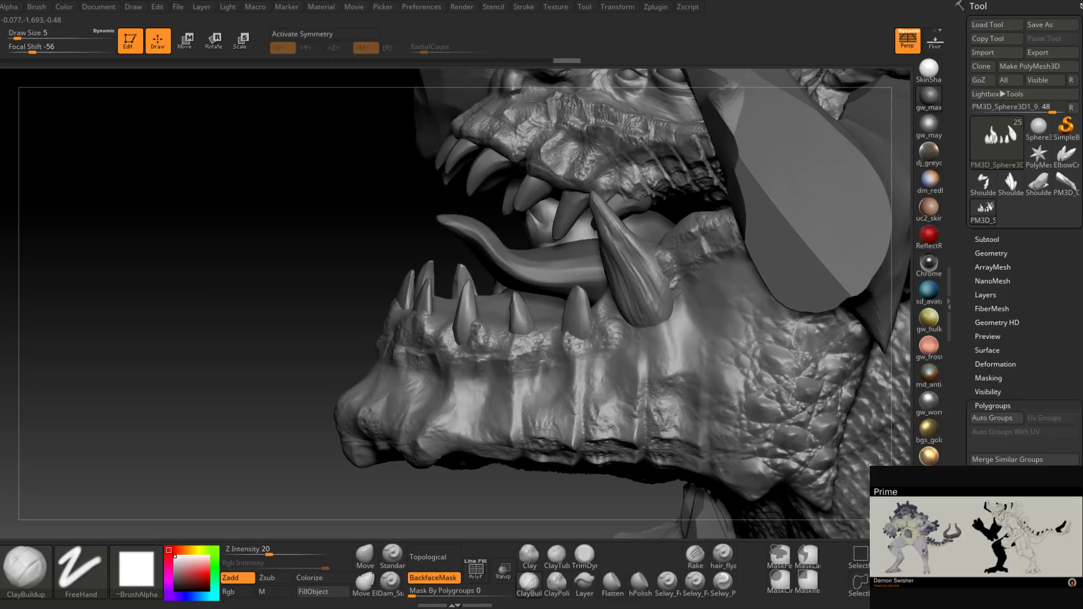
{"action": "left_click_drag", "start_coordinate": [624, 229], "coordinate": [672, 314]}
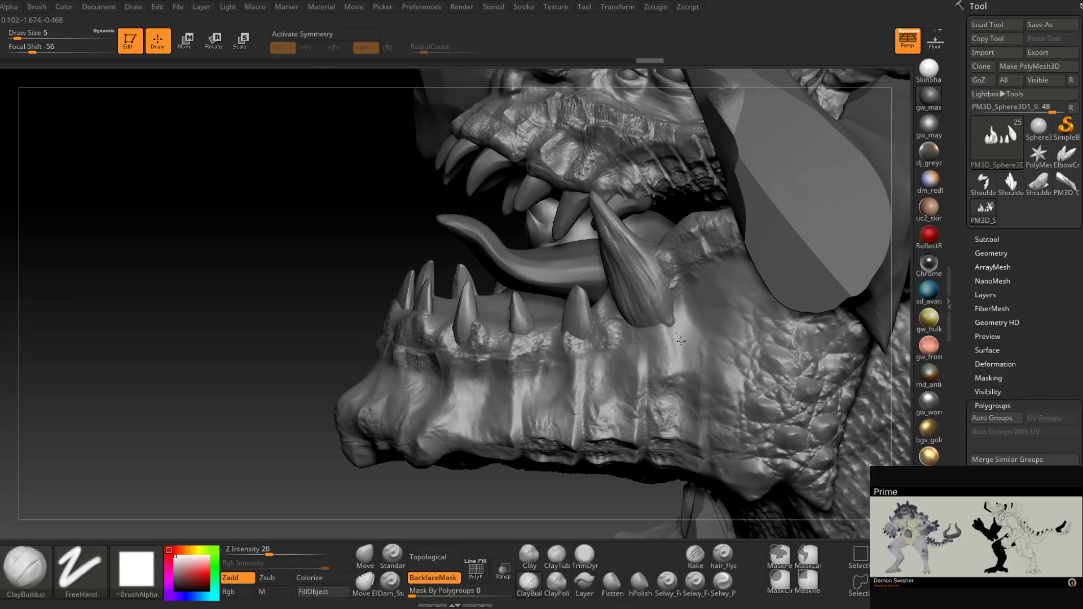
{"action": "key", "text": "ctrl+z"}
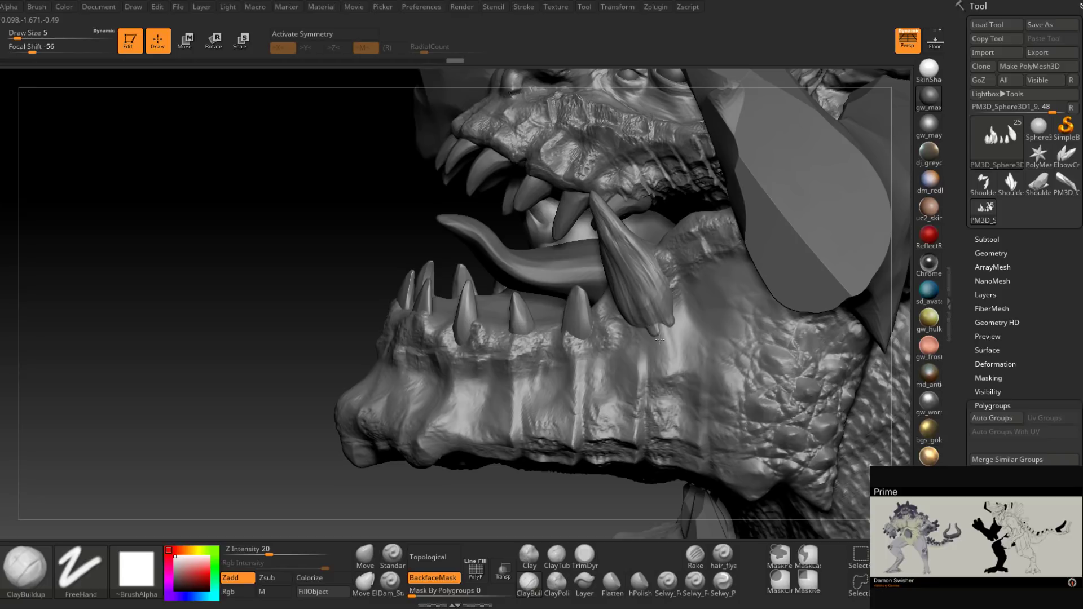
{"action": "left_click_drag", "start_coordinate": [612, 244], "coordinate": [627, 310]}
{"action": "left_click_drag", "start_coordinate": [609, 266], "coordinate": [650, 350]}
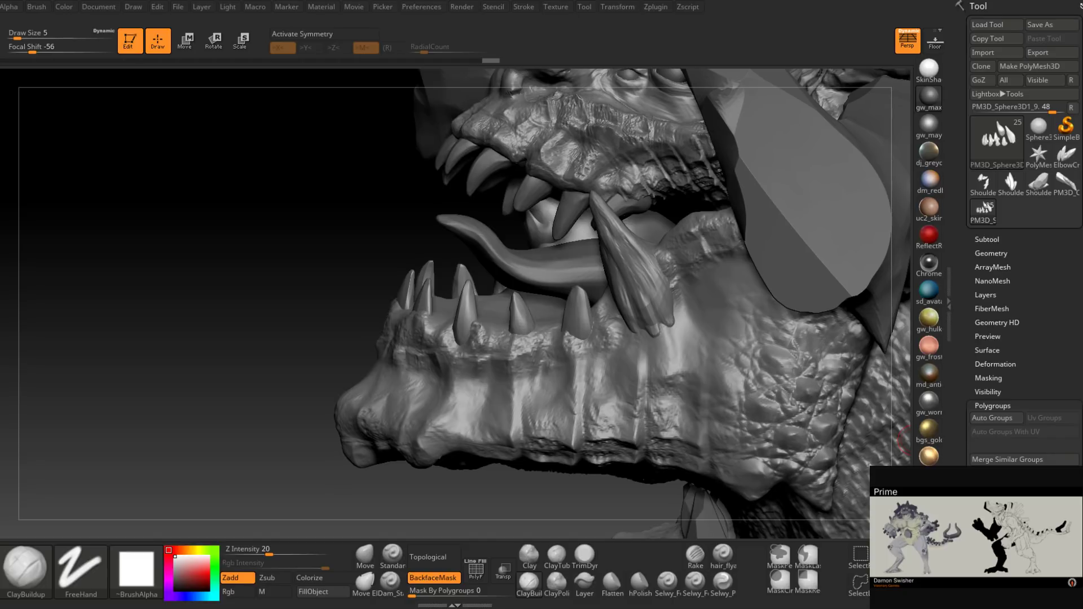
Step: Isolate the large tusk on the opposite side and build ridges along it with ClayBuildup at draw size 7
{"action": "mouse_move", "coordinate": [406, 305]}
{"action": "right_mouse_down"}
{"action": "mouse_move", "coordinate": [623, 254]}
{"action": "mouse_move", "coordinate": [607, 250]}
{"action": "mouse_move", "coordinate": [595, 271]}
{"action": "mouse_move", "coordinate": [618, 266]}
{"action": "mouse_move", "coordinate": [612, 303]}
{"action": "mouse_move", "coordinate": [633, 289]}
{"action": "mouse_move", "coordinate": [602, 265]}
{"action": "mouse_move", "coordinate": [648, 222]}
{"action": "mouse_move", "coordinate": [693, 227]}
{"action": "mouse_move", "coordinate": [658, 242]}
{"action": "mouse_move", "coordinate": [619, 217]}
{"action": "mouse_move", "coordinate": [619, 195]}
{"action": "mouse_move", "coordinate": [639, 286]}
{"action": "right_mouse_up"}
{"action": "mouse_move", "coordinate": [616, 340]}
{"action": "right_mouse_down"}
{"action": "mouse_move", "coordinate": [582, 379]}
{"action": "mouse_move", "coordinate": [617, 350]}
{"action": "mouse_move", "coordinate": [654, 281]}
{"action": "mouse_move", "coordinate": [654, 292]}
{"action": "mouse_move", "coordinate": [651, 273]}
{"action": "mouse_move", "coordinate": [663, 339]}
{"action": "mouse_move", "coordinate": [627, 314]}
{"action": "right_mouse_up"}
{"action": "left_click", "coordinate": [660, 312], "text": "ctrl+shift"}
{"action": "key", "text": "space"}
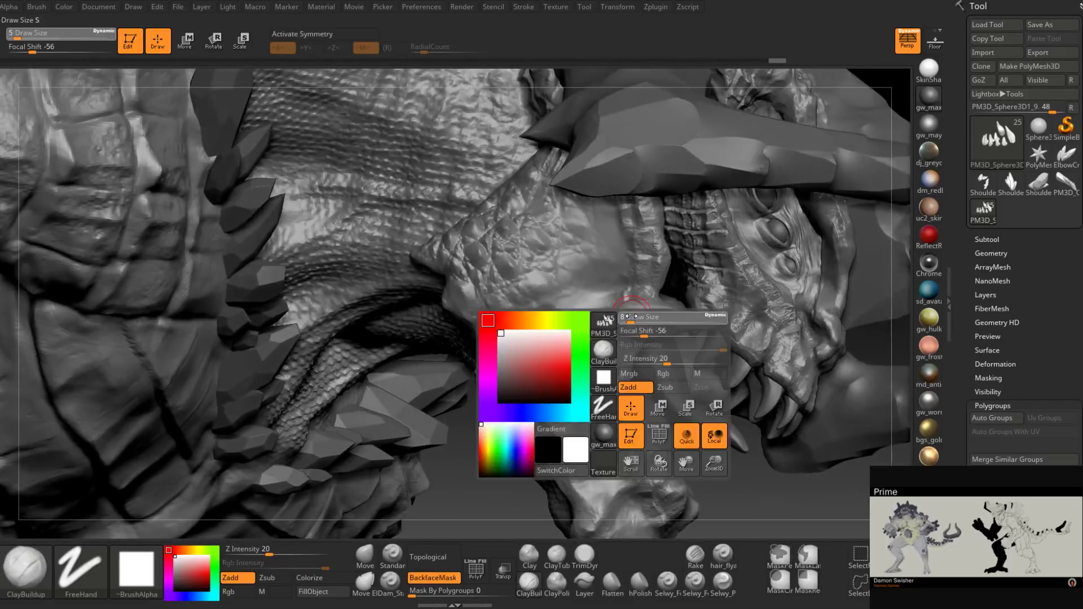
{"action": "mouse_move", "coordinate": [627, 315]}
{"action": "left_mouse_down"}
{"action": "mouse_move", "coordinate": [605, 307]}
{"action": "mouse_move", "coordinate": [672, 309]}
{"action": "left_mouse_up"}
{"action": "right_click_drag", "start_coordinate": [637, 328], "coordinate": [611, 330]}
{"action": "left_click_drag", "start_coordinate": [636, 337], "coordinate": [675, 329]}
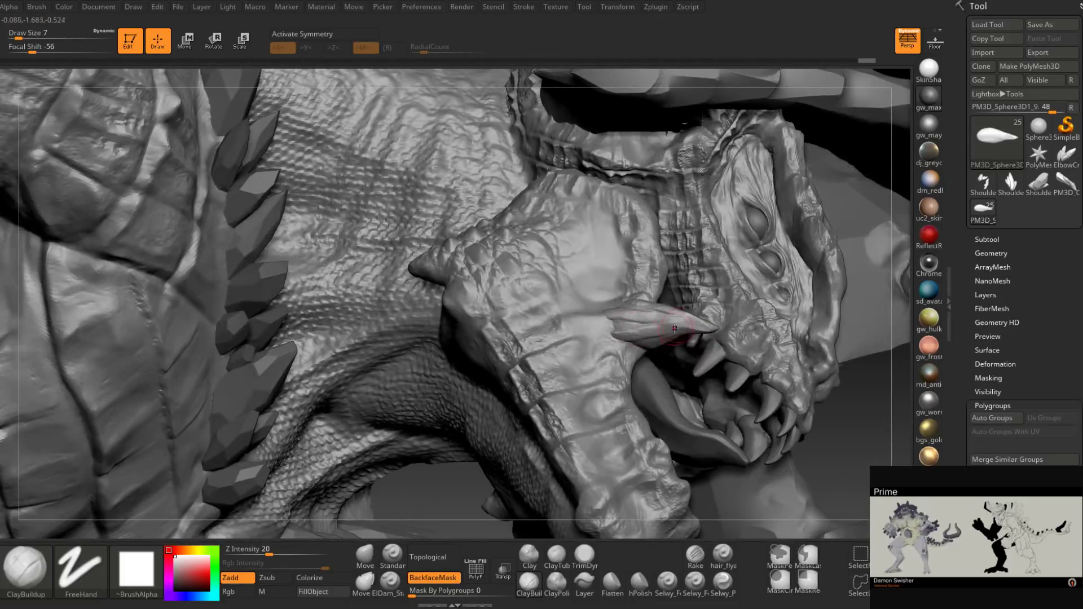
Step: Add more lengthwise ridges around the isolated tusk with ClayBuildup at draw size 6
{"action": "mouse_move", "coordinate": [671, 327]}
{"action": "right_mouse_down"}
{"action": "mouse_move", "coordinate": [610, 322]}
{"action": "mouse_move", "coordinate": [666, 337]}
{"action": "right_mouse_up"}
{"action": "key", "text": "space"}
{"action": "left_click_drag", "start_coordinate": [666, 337], "coordinate": [666, 337]}
{"action": "right_click_drag", "start_coordinate": [665, 337], "coordinate": [660, 359]}
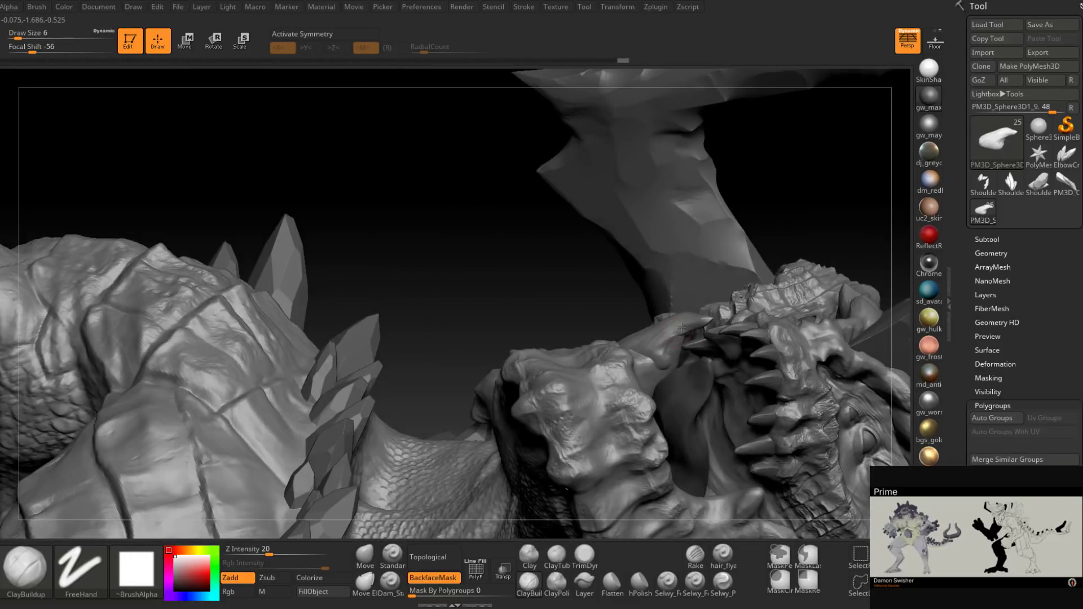
{"action": "mouse_move", "coordinate": [658, 341]}
{"action": "left_mouse_down"}
{"action": "mouse_move", "coordinate": [683, 333]}
{"action": "mouse_move", "coordinate": [667, 364]}
{"action": "left_mouse_up"}
{"action": "right_click_drag", "start_coordinate": [658, 371], "coordinate": [660, 364]}
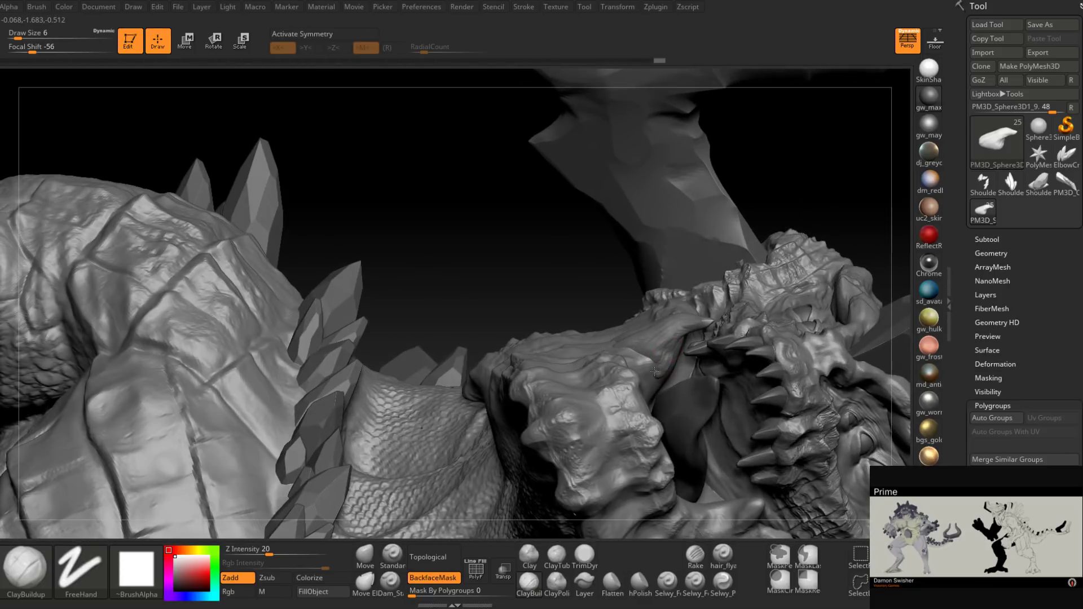
{"action": "left_click_drag", "start_coordinate": [655, 371], "coordinate": [645, 366]}
{"action": "right_click_drag", "start_coordinate": [651, 362], "coordinate": [657, 369]}
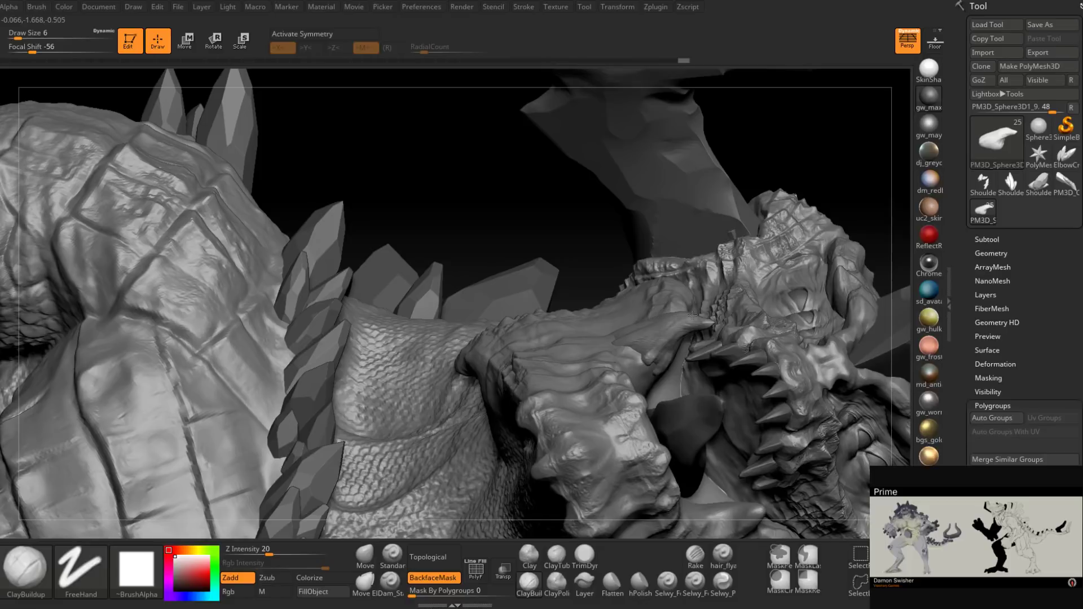
{"action": "left_click_drag", "start_coordinate": [670, 345], "coordinate": [666, 354]}
{"action": "left_click_drag", "start_coordinate": [669, 348], "coordinate": [667, 353]}
{"action": "mouse_move", "coordinate": [668, 349]}
{"action": "right_mouse_down"}
{"action": "mouse_move", "coordinate": [672, 333]}
{"action": "mouse_move", "coordinate": [705, 330]}
{"action": "mouse_move", "coordinate": [678, 329]}
{"action": "mouse_move", "coordinate": [679, 317]}
{"action": "mouse_move", "coordinate": [658, 331]}
{"action": "mouse_move", "coordinate": [669, 314]}
{"action": "mouse_move", "coordinate": [672, 328]}
{"action": "right_mouse_up"}
Step: Flatten the isolated tusk's tip with the TrimDynamic brush at draw sizes 7 and 6
{"action": "left_click", "coordinate": [585, 554]}
{"action": "key", "text": "]"}
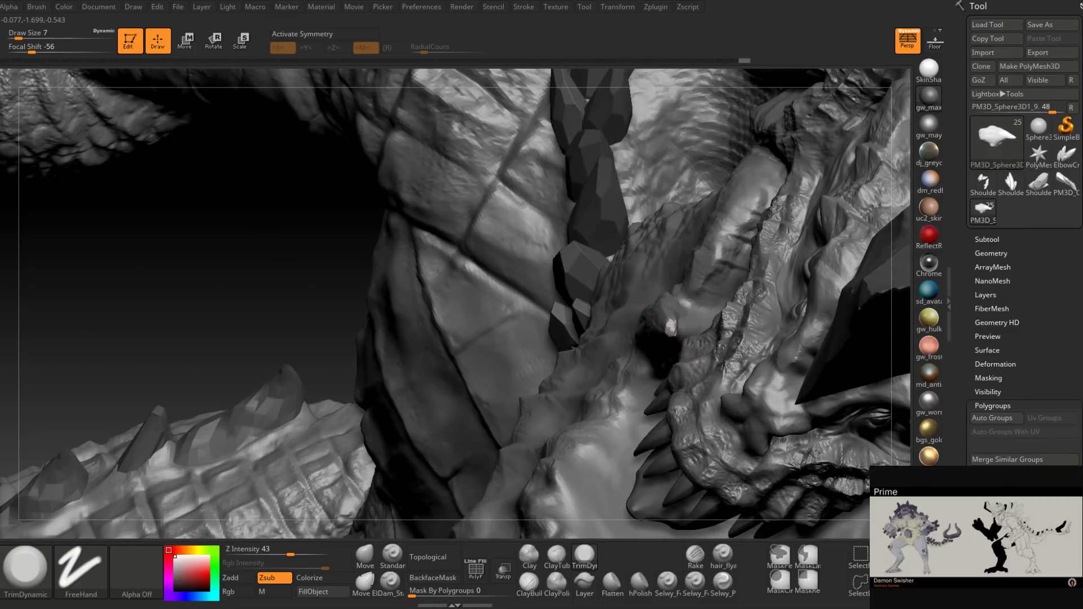
{"action": "right_click_drag", "start_coordinate": [668, 325], "coordinate": [667, 324]}
{"action": "left_click", "coordinate": [667, 324]}
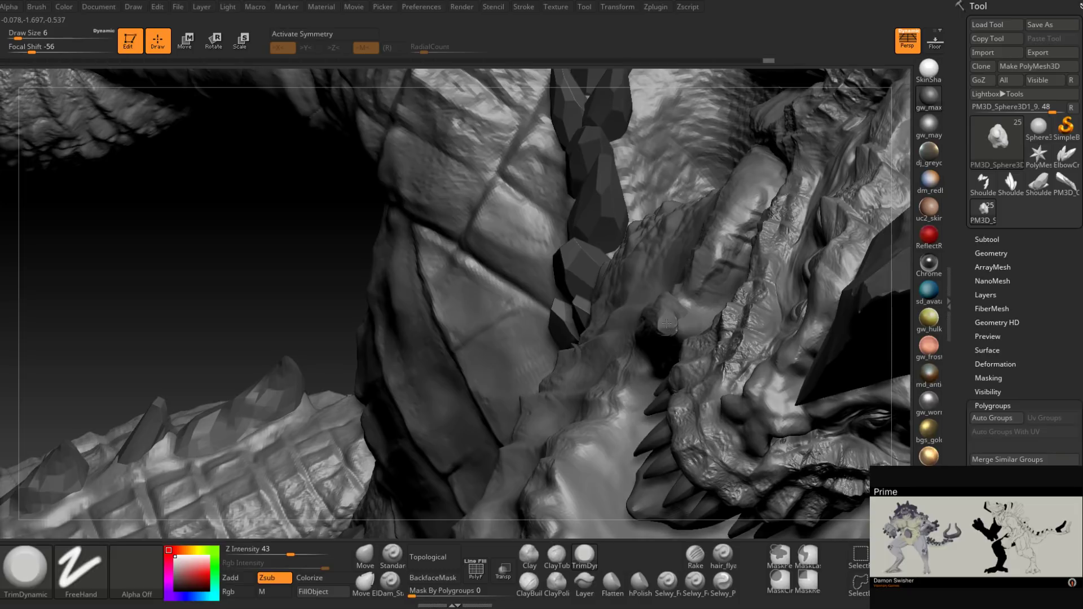
{"action": "mouse_move", "coordinate": [669, 321]}
{"action": "right_mouse_down"}
{"action": "mouse_move", "coordinate": [684, 316]}
{"action": "mouse_move", "coordinate": [678, 324]}
{"action": "right_mouse_up"}
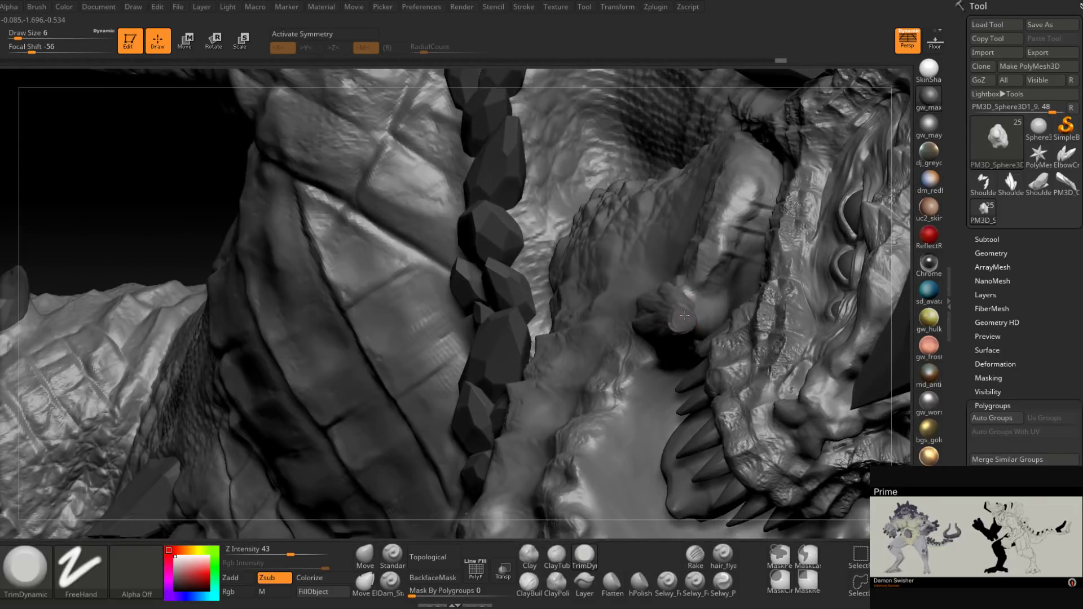
{"action": "mouse_move", "coordinate": [679, 326]}
{"action": "right_mouse_down"}
{"action": "mouse_move", "coordinate": [662, 323]}
{"action": "mouse_move", "coordinate": [698, 314]}
{"action": "right_mouse_up"}
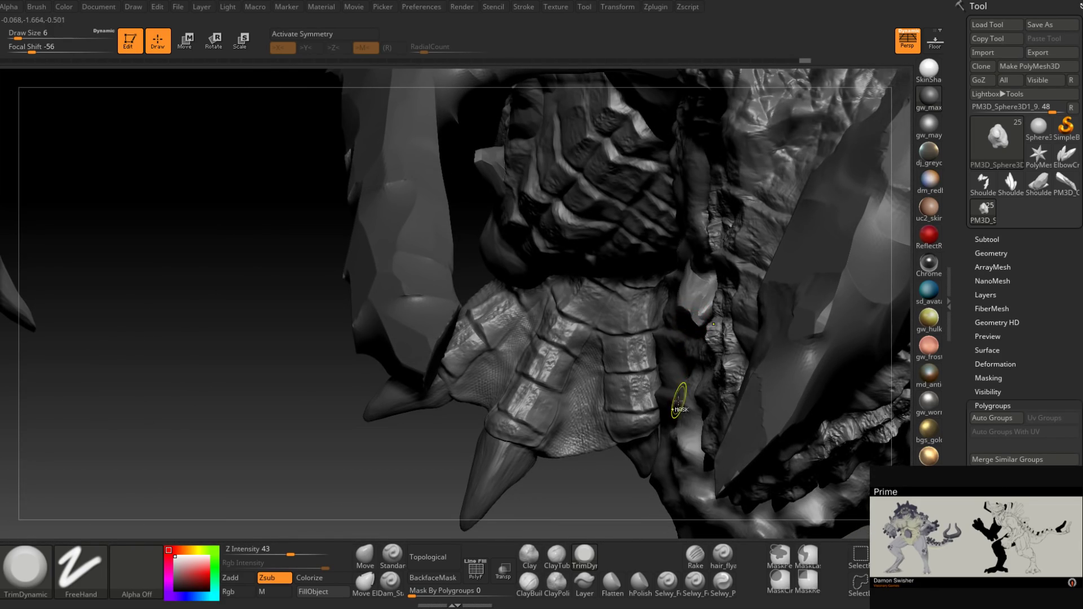
Step: Turn on transparency for the surrounding parts and smooth the end of the isolated tusk at draw size 6
{"action": "left_click", "coordinate": [509, 572]}
{"action": "right_click_drag", "start_coordinate": [707, 336], "coordinate": [692, 324], "text": "ctrl"}
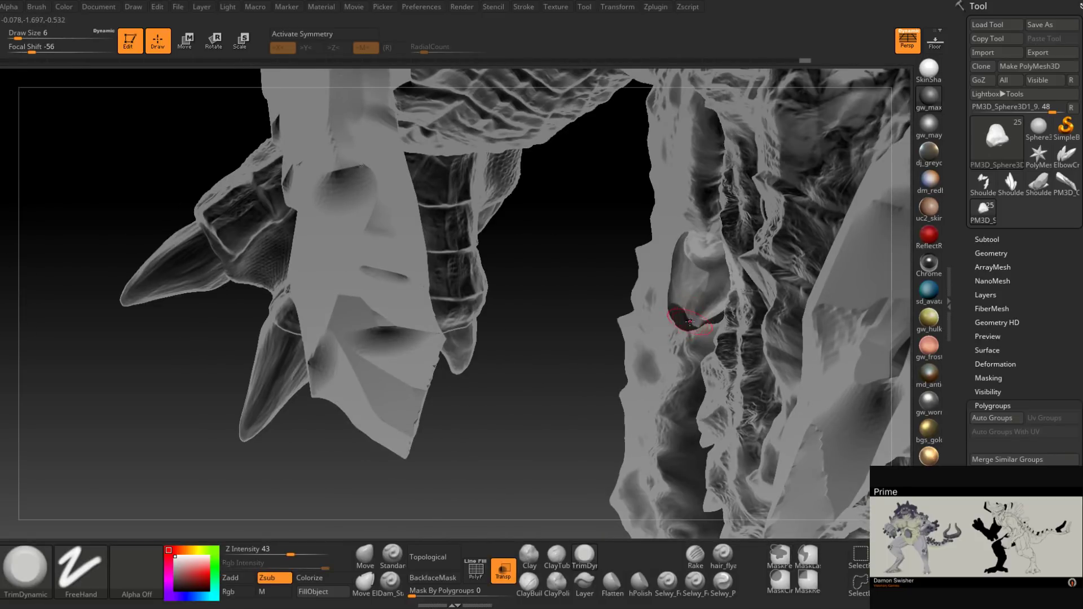
{"action": "left_click", "coordinate": [503, 569]}
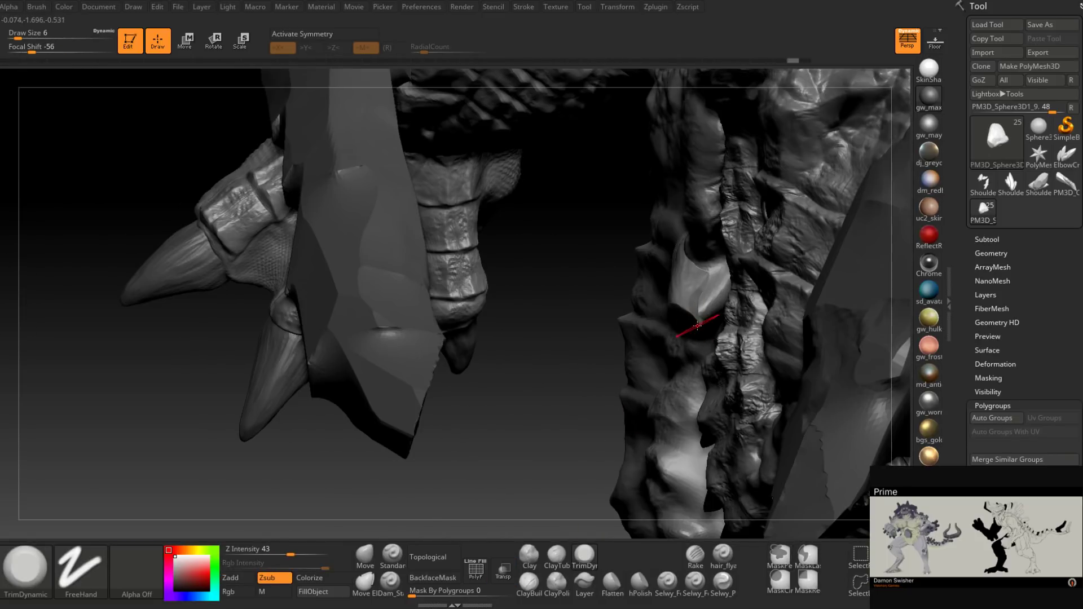
{"action": "left_click", "coordinate": [510, 575]}
{"action": "mouse_move", "coordinate": [673, 343]}
{"action": "right_mouse_down", "text": "ctrl"}
{"action": "mouse_move", "coordinate": [688, 314]}
{"action": "mouse_move", "coordinate": [697, 317]}
{"action": "right_mouse_up", "text": "ctrl"}
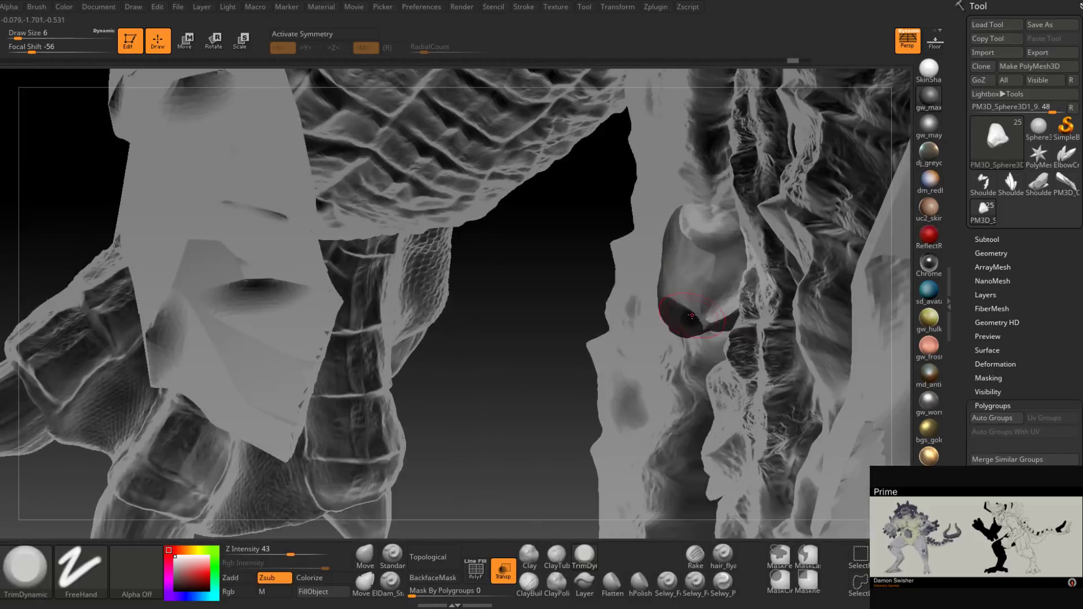
{"action": "left_click_drag", "start_coordinate": [697, 317], "coordinate": [688, 310], "text": "shift"}
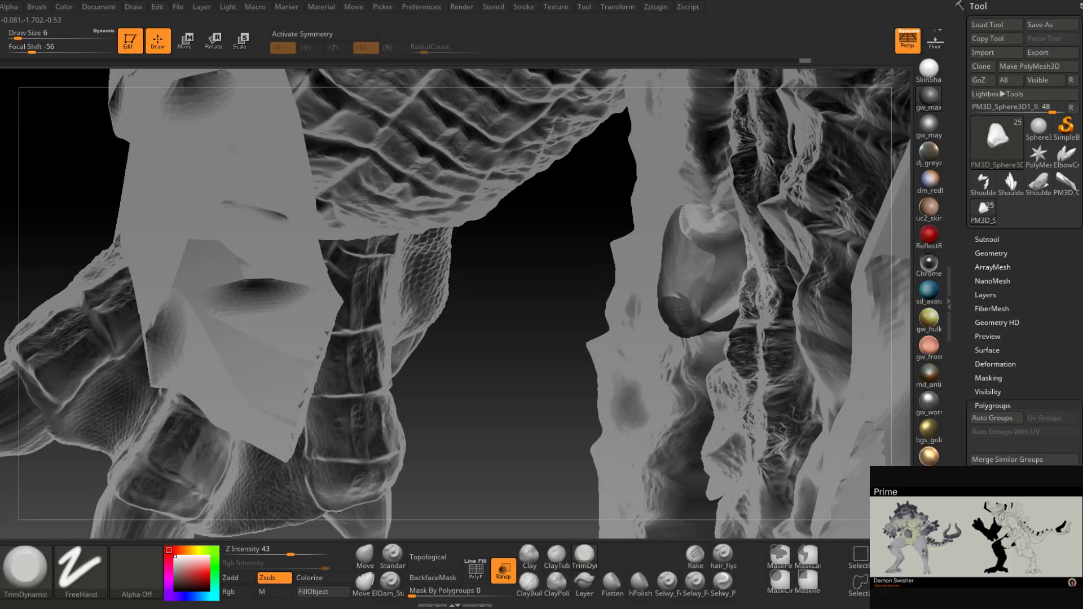
{"action": "right_click_drag", "start_coordinate": [679, 306], "coordinate": [685, 364], "text": "ctrl"}
Step: Build up the surface around the isolated tusk's tip with the ClayBuildup brush at draw size 4
{"action": "left_click", "coordinate": [529, 584]}
{"action": "right_click_drag", "start_coordinate": [624, 396], "coordinate": [654, 409]}
{"action": "key", "text": "space"}
{"action": "left_click_drag", "start_coordinate": [681, 332], "coordinate": [679, 329]}
{"action": "right_click_drag", "start_coordinate": [678, 329], "coordinate": [688, 331]}
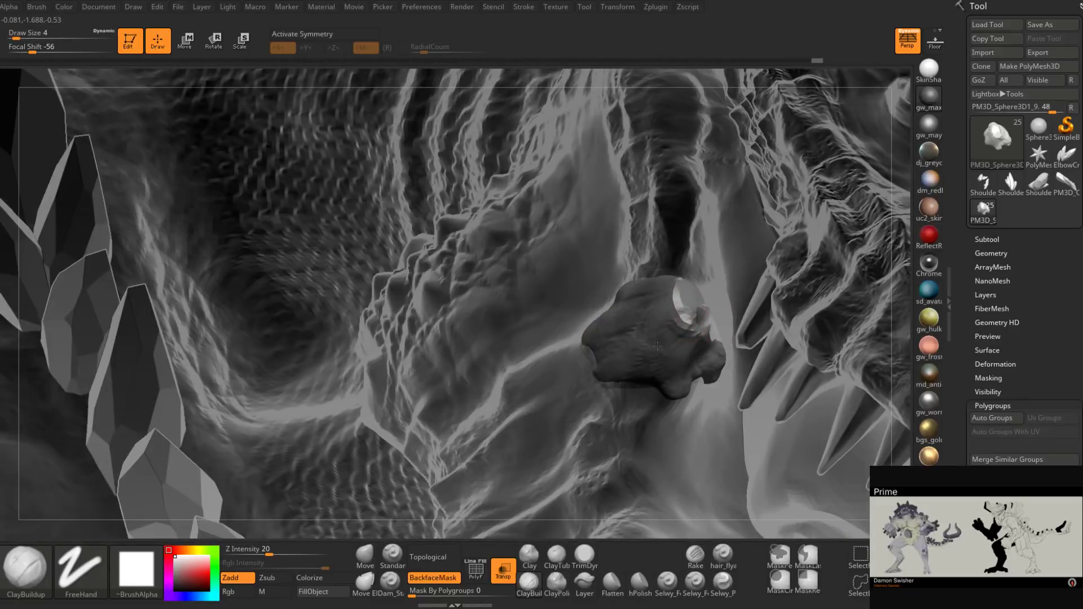
{"action": "left_click_drag", "start_coordinate": [660, 308], "coordinate": [681, 313]}
{"action": "right_click_drag", "start_coordinate": [680, 314], "coordinate": [683, 294]}
{"action": "left_click_drag", "start_coordinate": [681, 289], "coordinate": [694, 283]}
{"action": "right_click_drag", "start_coordinate": [701, 297], "coordinate": [714, 299]}
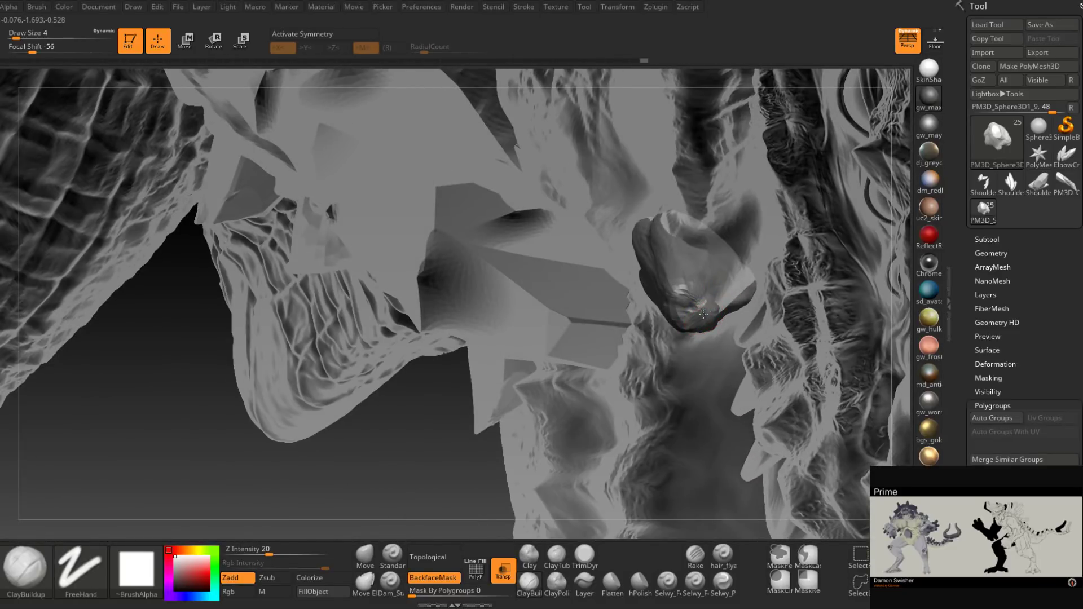
Step: Add a lengthwise ridge down the isolated tusk from its tip with ClayBuildup at draw size 4, and turn off transparency
{"action": "right_click_drag", "start_coordinate": [701, 316], "coordinate": [720, 364]}
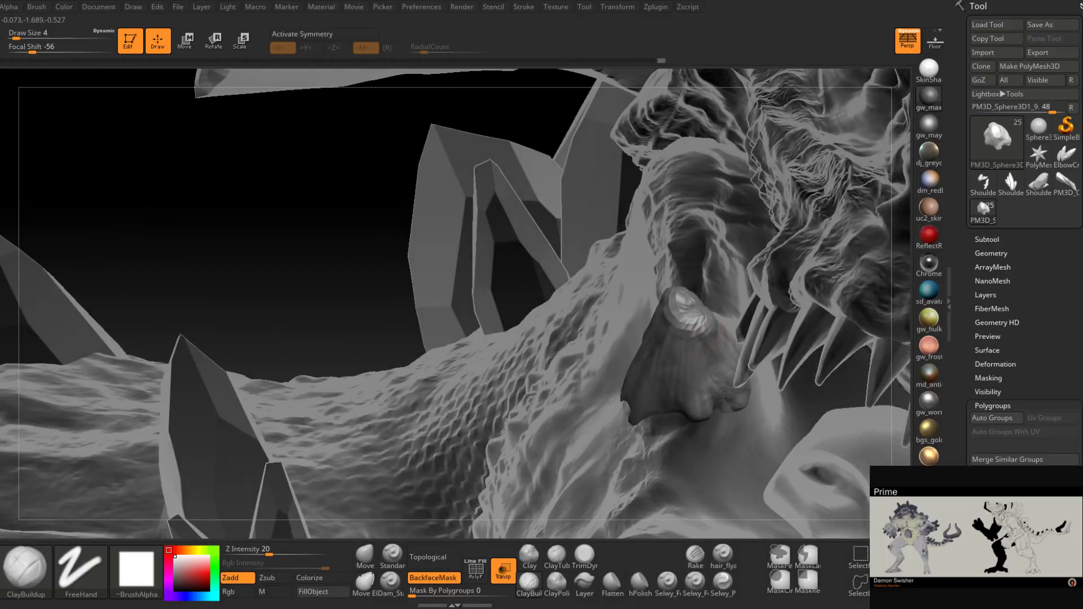
{"action": "right_click_drag", "start_coordinate": [745, 405], "coordinate": [726, 351]}
{"action": "mouse_move", "coordinate": [689, 341]}
{"action": "left_mouse_down"}
{"action": "mouse_move", "coordinate": [691, 412]}
{"action": "mouse_move", "coordinate": [691, 397]}
{"action": "left_mouse_up"}
{"action": "right_click_drag", "start_coordinate": [705, 395], "coordinate": [726, 348]}
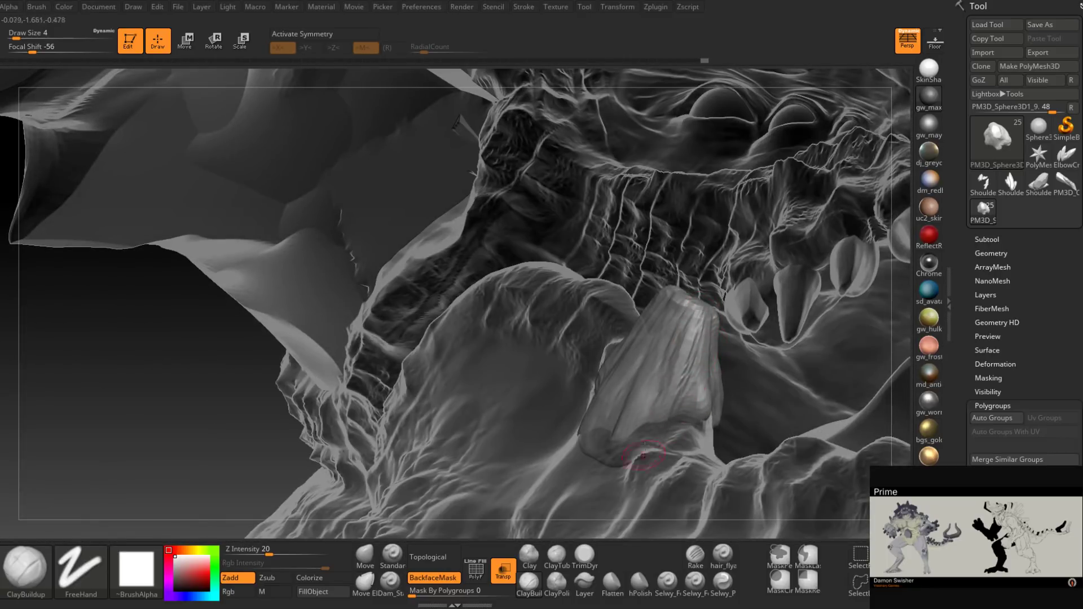
{"action": "right_click_drag", "start_coordinate": [649, 437], "coordinate": [646, 316]}
{"action": "left_click", "coordinate": [508, 575]}
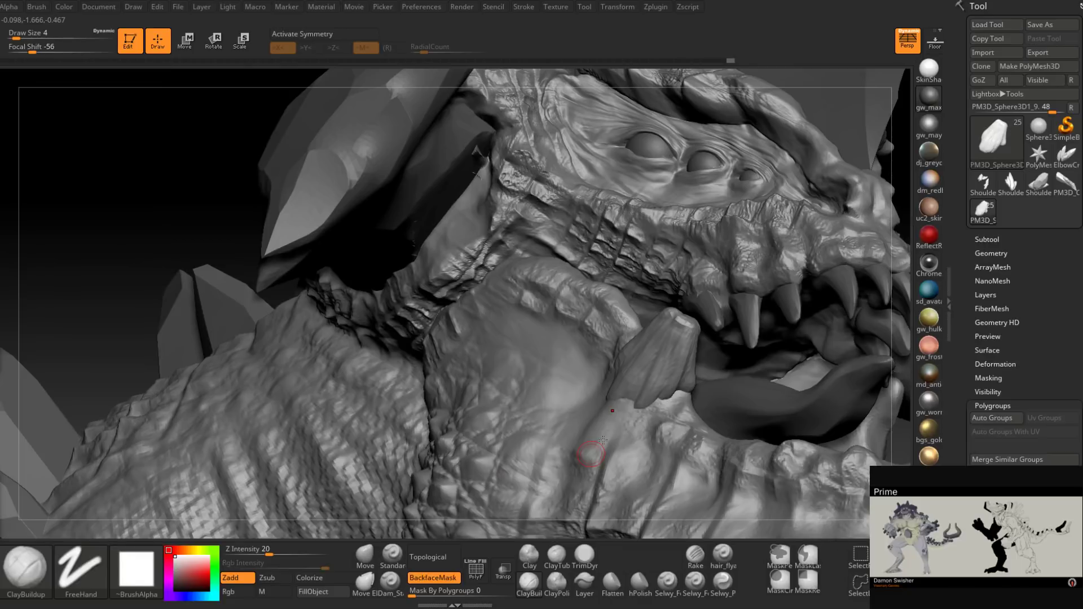
Step: Touch up the base of the large tusk with ClayBuildup at draw size 4, with all the lower teeth shown again
{"action": "right_click_drag", "start_coordinate": [603, 440], "coordinate": [693, 386]}
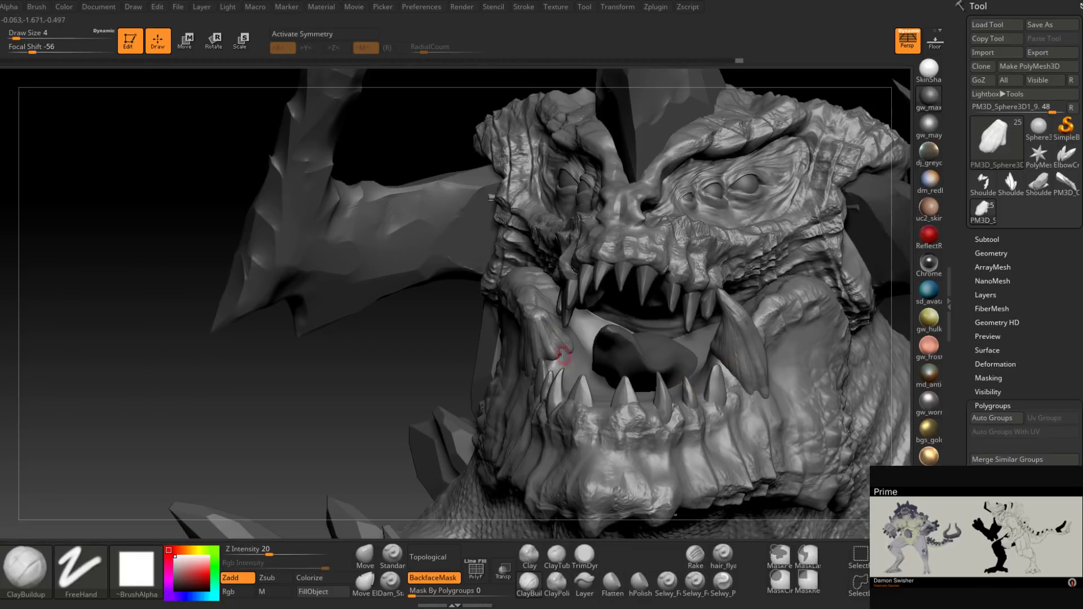
{"action": "left_click_drag", "start_coordinate": [549, 329], "coordinate": [566, 359]}
{"action": "mouse_move", "coordinate": [558, 358]}
{"action": "right_mouse_down"}
{"action": "mouse_move", "coordinate": [497, 367]}
{"action": "mouse_move", "coordinate": [644, 370]}
{"action": "right_mouse_up"}
{"action": "left_click_drag", "start_coordinate": [512, 332], "coordinate": [522, 342]}
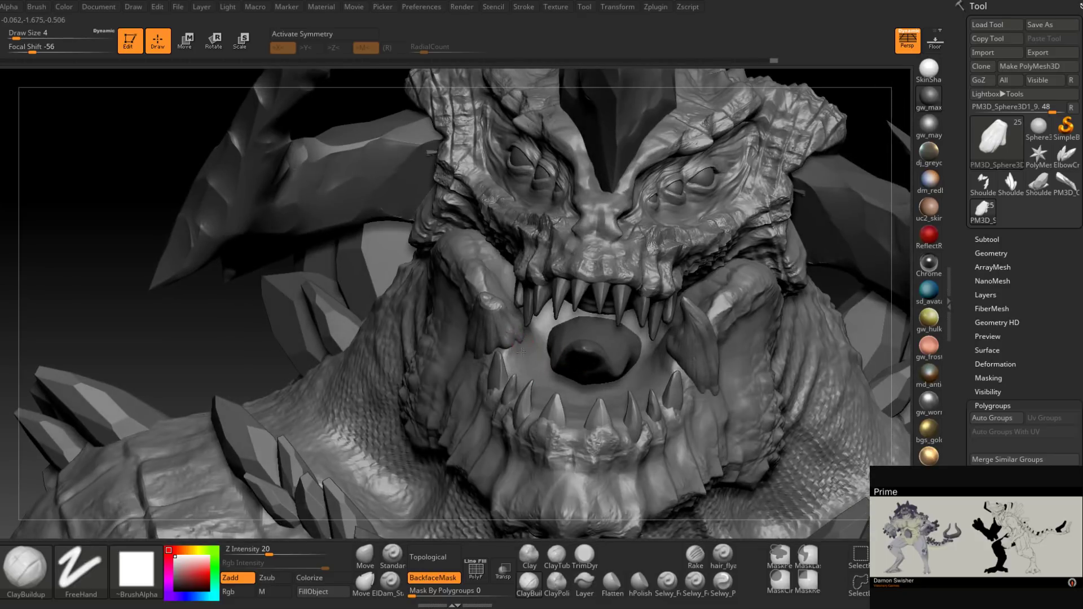
Step: Touch up the large tusk on the opposite side of the mouth with ClayBuildup at draw size 7
{"action": "right_click_drag", "start_coordinate": [499, 342], "coordinate": [654, 361]}
{"action": "left_click_drag", "start_coordinate": [666, 346], "coordinate": [671, 356]}
{"action": "mouse_move", "coordinate": [672, 355]}
{"action": "right_mouse_down"}
{"action": "mouse_move", "coordinate": [641, 375]}
{"action": "mouse_move", "coordinate": [665, 379]}
{"action": "right_mouse_up"}
{"action": "key", "text": "space"}
{"action": "left_click_drag", "start_coordinate": [671, 372], "coordinate": [673, 386]}
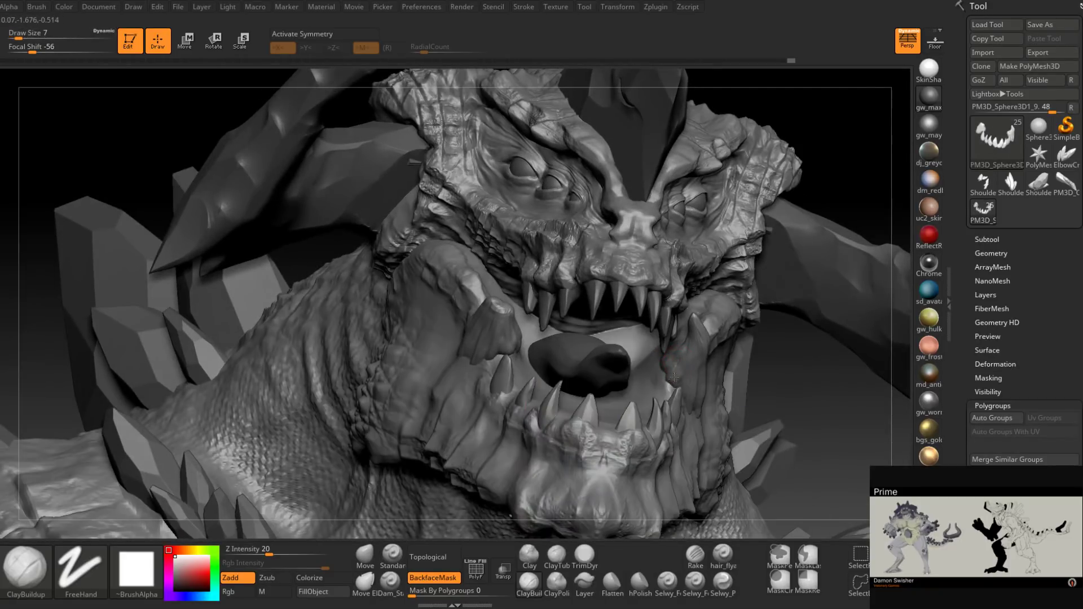
{"action": "right_click_drag", "start_coordinate": [685, 364], "coordinate": [686, 369]}
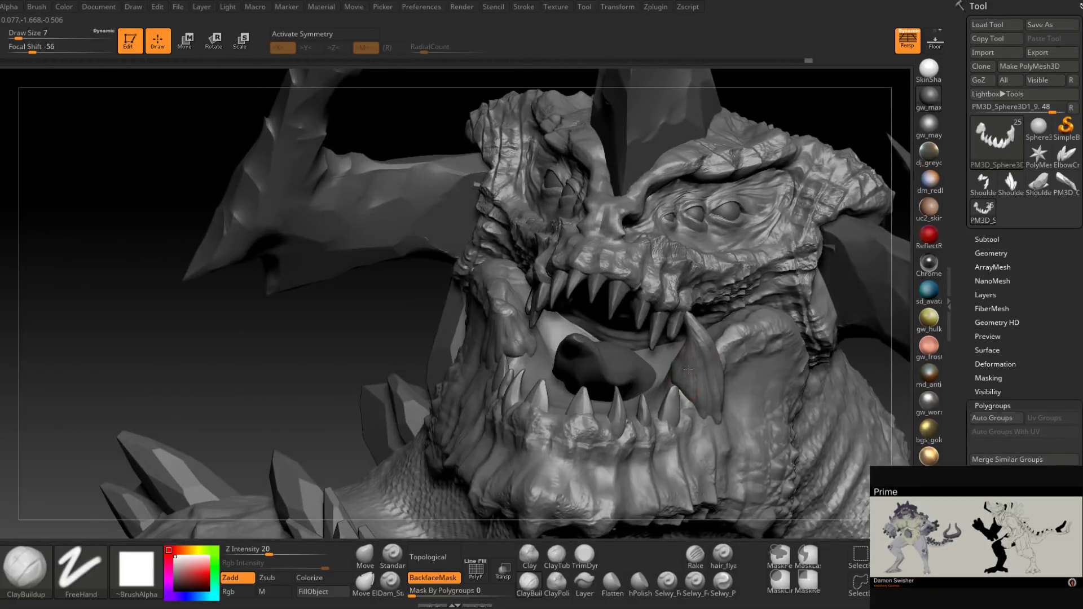
{"action": "left_click_drag", "start_coordinate": [687, 370], "coordinate": [691, 379]}
{"action": "mouse_move", "coordinate": [691, 379]}
{"action": "right_mouse_down"}
{"action": "mouse_move", "coordinate": [626, 367]}
{"action": "mouse_move", "coordinate": [709, 373]}
{"action": "mouse_move", "coordinate": [704, 347]}
{"action": "mouse_move", "coordinate": [742, 378]}
{"action": "mouse_move", "coordinate": [751, 355]}
{"action": "mouse_move", "coordinate": [602, 398]}
{"action": "right_mouse_up"}
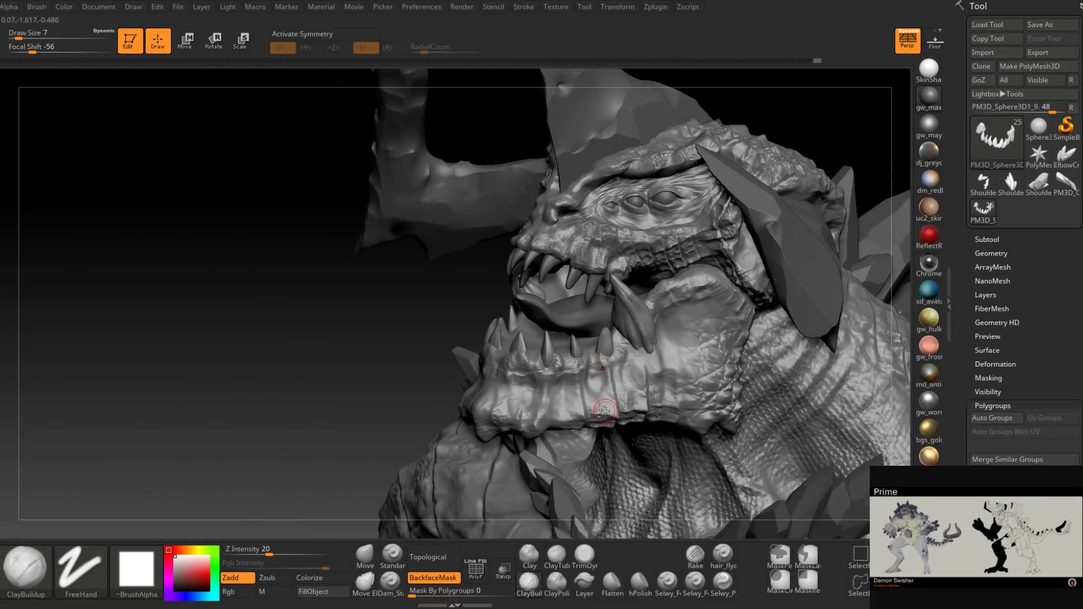
Step: Isolate the rearmost smaller lower tooth beside the large tusk and place the transform gizmo on it
{"action": "mouse_move", "coordinate": [626, 332]}
{"action": "right_mouse_down"}
{"action": "mouse_move", "coordinate": [705, 330]}
{"action": "mouse_move", "coordinate": [708, 358]}
{"action": "mouse_move", "coordinate": [606, 355]}
{"action": "mouse_move", "coordinate": [626, 327]}
{"action": "mouse_move", "coordinate": [599, 344]}
{"action": "right_mouse_up"}
{"action": "left_click", "coordinate": [599, 346], "text": "ctrl+shift"}
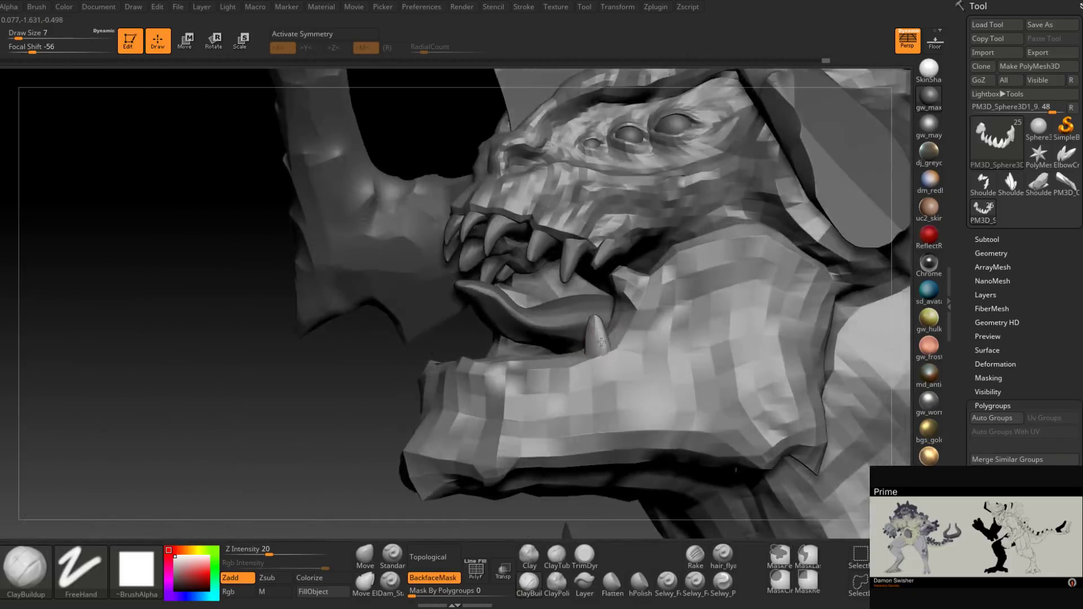
{"action": "key", "text": "e"}
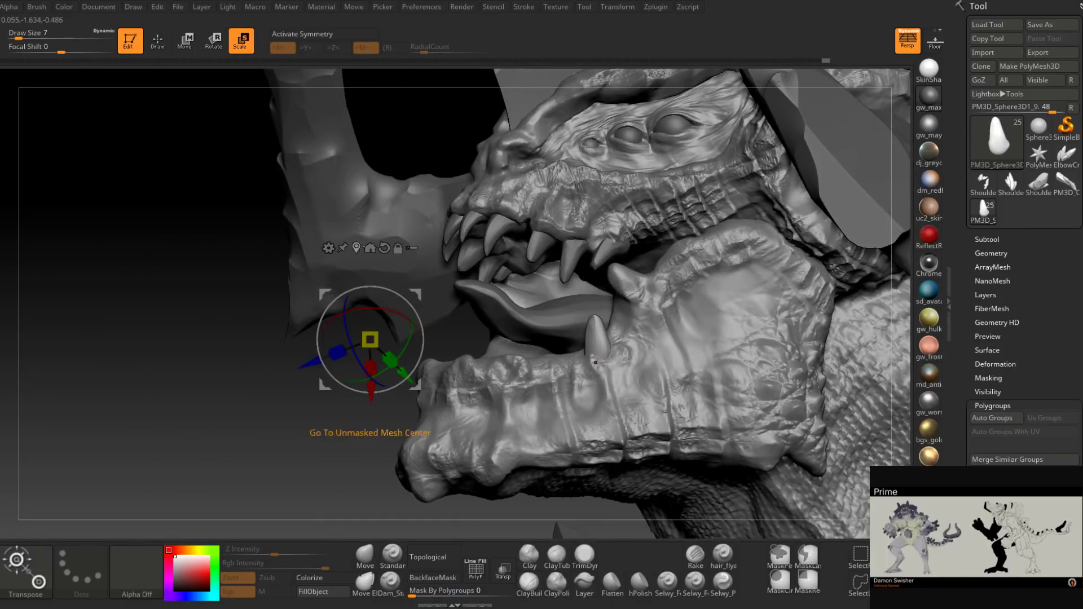
{"action": "left_click", "coordinate": [597, 354]}
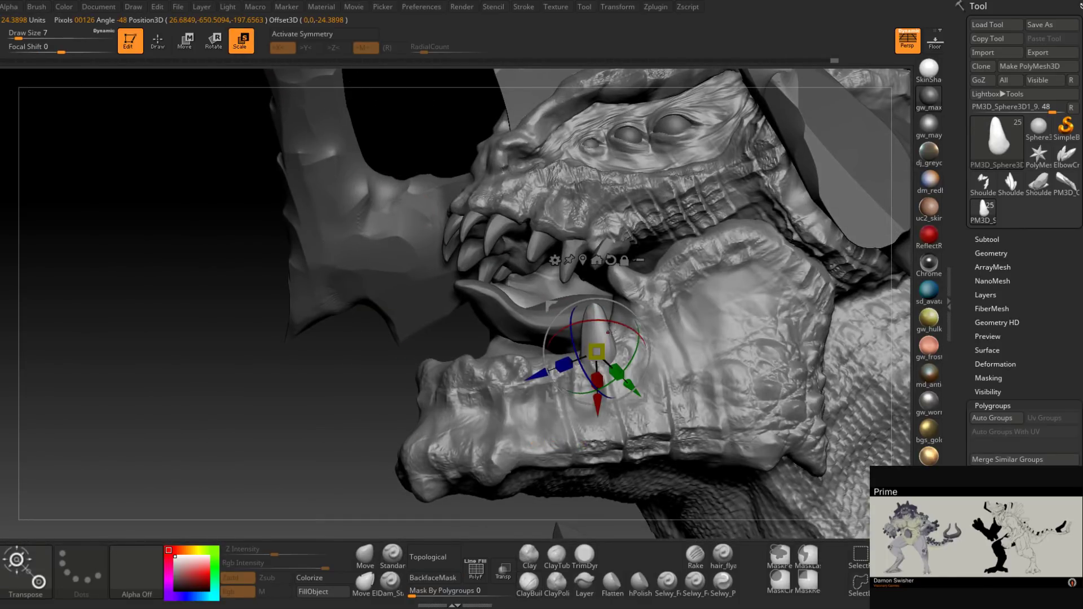
{"action": "key", "text": "q"}
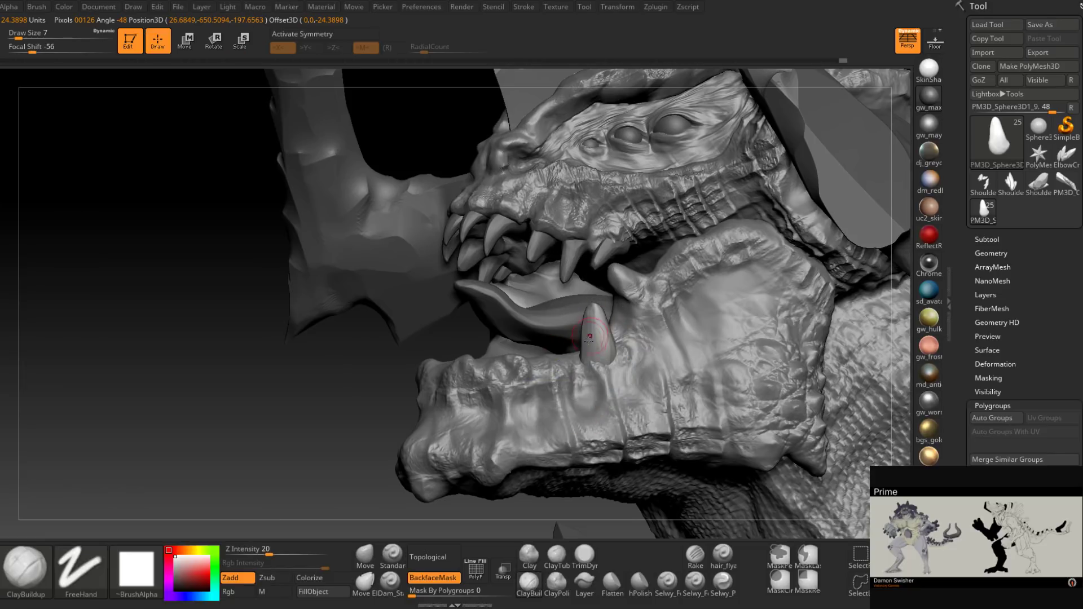
Step: Build lengthwise ridges along the isolated smaller tooth with ClayBuildup at draw sizes 7 and 5, making the surrounding parts transparent
{"action": "key", "text": "space"}
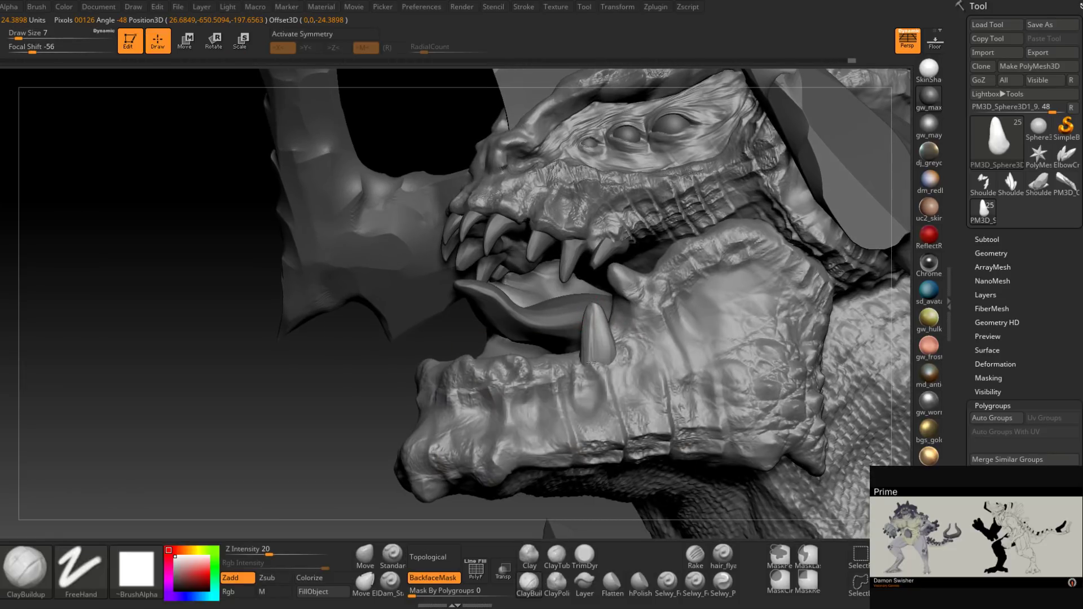
{"action": "left_click_drag", "start_coordinate": [606, 352], "coordinate": [598, 314]}
{"action": "right_click_drag", "start_coordinate": [599, 316], "coordinate": [643, 338]}
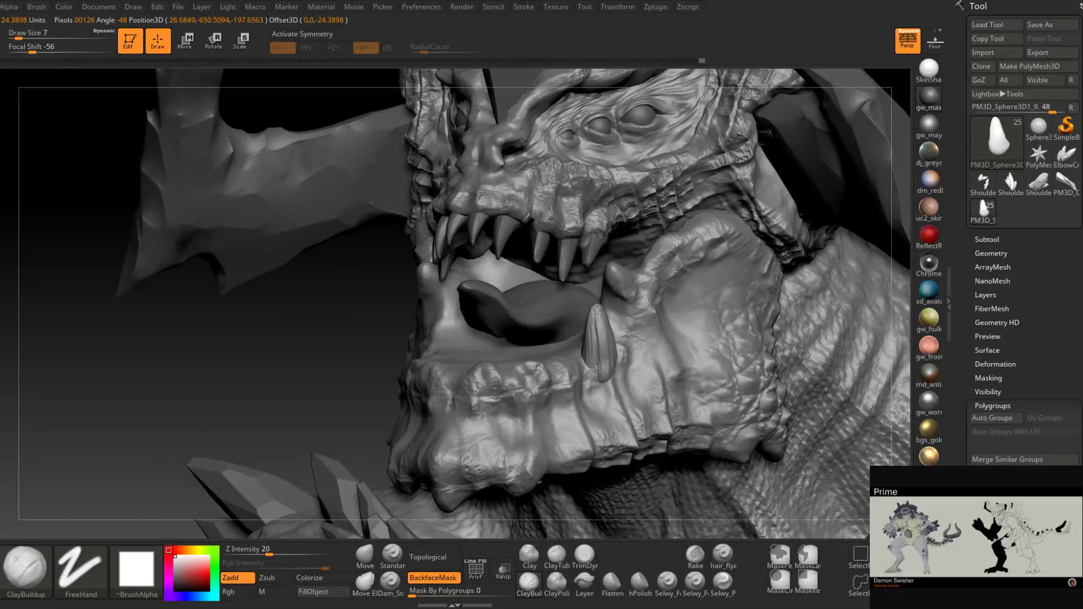
{"action": "key", "text": "Right"}
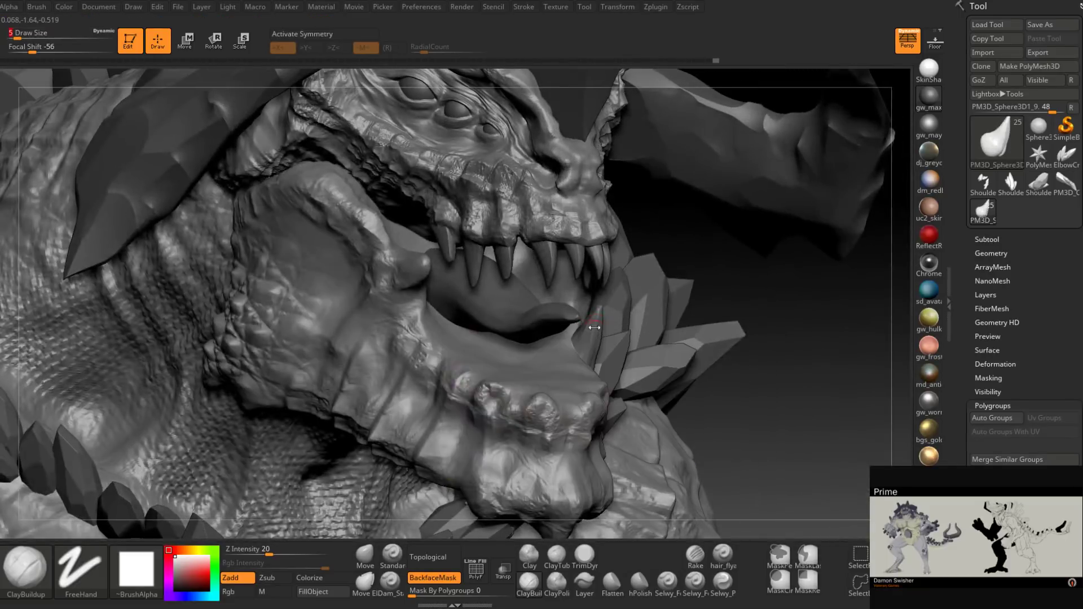
{"action": "key", "text": "Return"}
{"action": "mouse_move", "coordinate": [575, 359]}
{"action": "right_mouse_down"}
{"action": "mouse_move", "coordinate": [609, 346]}
{"action": "mouse_move", "coordinate": [591, 339]}
{"action": "mouse_move", "coordinate": [590, 323]}
{"action": "mouse_move", "coordinate": [525, 339]}
{"action": "mouse_move", "coordinate": [587, 337]}
{"action": "right_mouse_up"}
{"action": "left_click", "coordinate": [503, 570]}
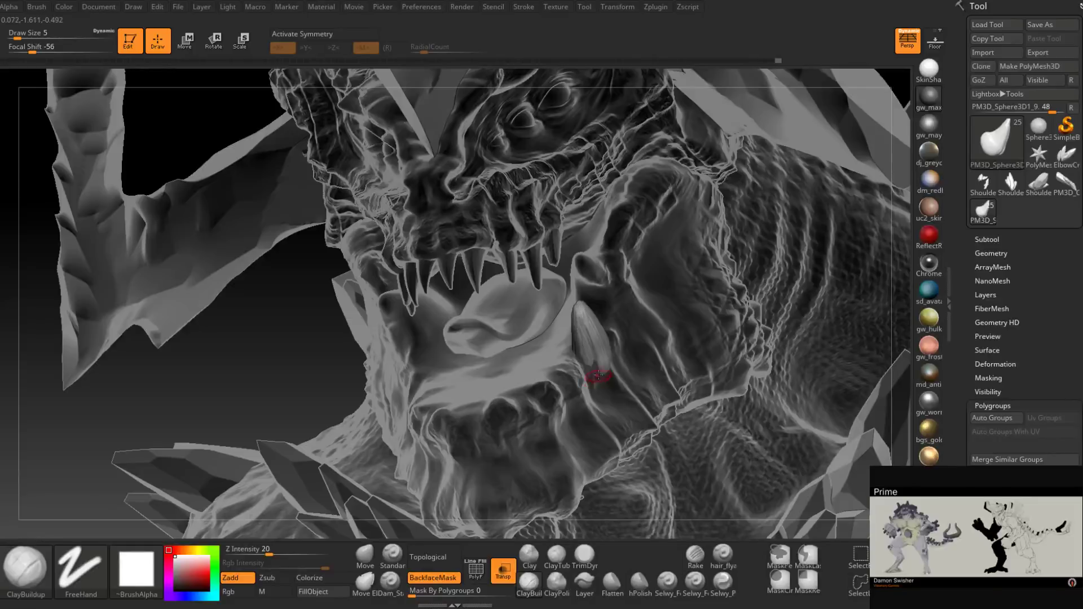
{"action": "right_click_drag", "start_coordinate": [598, 375], "coordinate": [610, 387]}
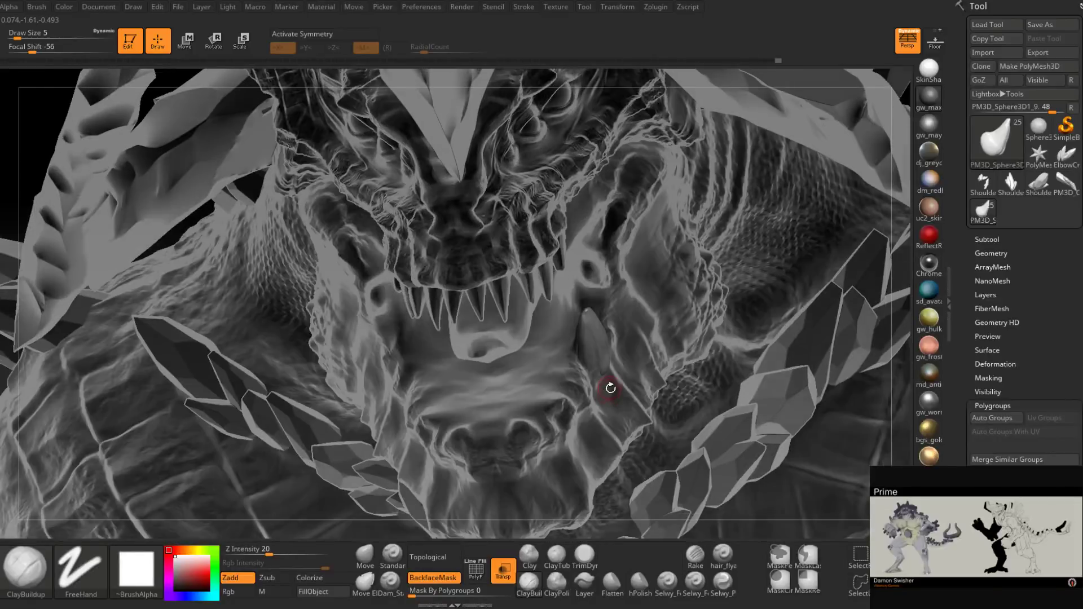
Step: Flatten the ridges near the isolated tooth's tip with the TrimDynamic brush at draw size 5
{"action": "left_click", "coordinate": [585, 555]}
{"action": "left_click_drag", "start_coordinate": [588, 327], "coordinate": [584, 311]}
{"action": "right_click_drag", "start_coordinate": [583, 310], "coordinate": [592, 320]}
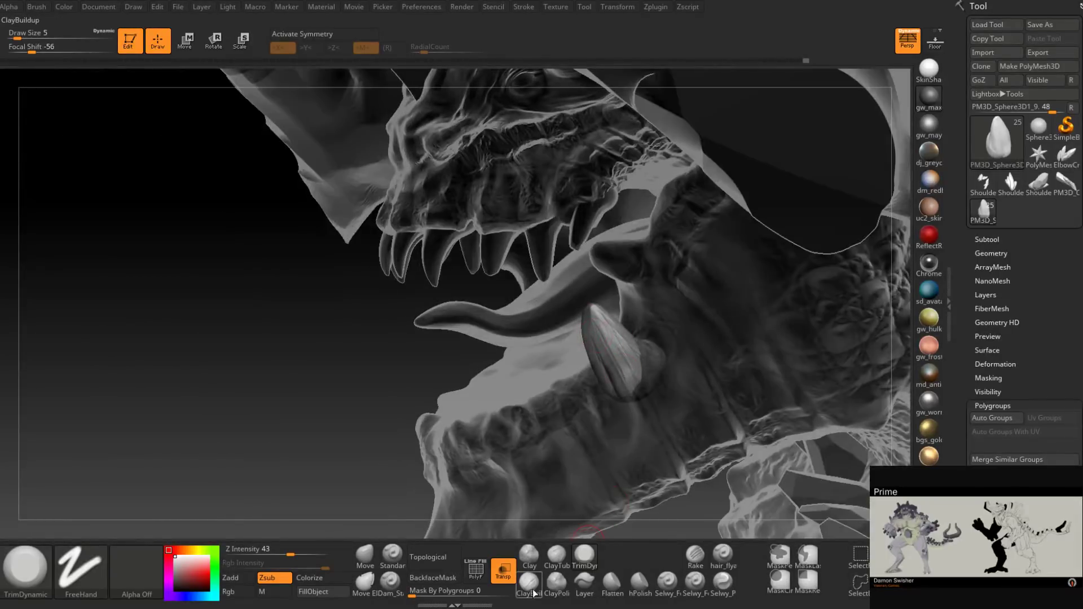
Step: Thicken the isolated tooth's ridges and define the deep groove between them with ClayBuildup at draw size 5
{"action": "left_click", "coordinate": [528, 581]}
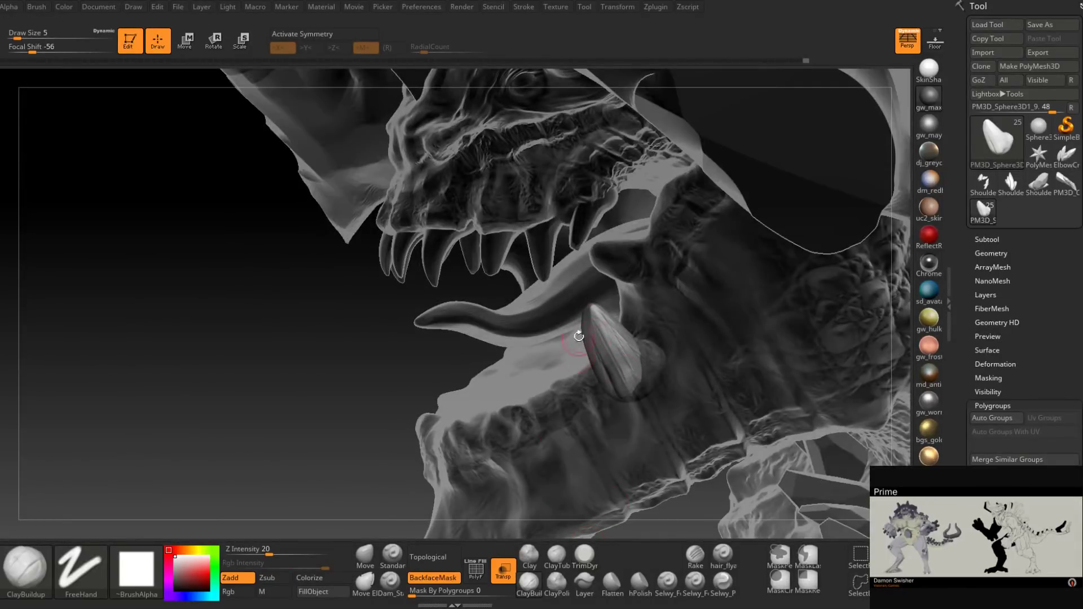
{"action": "right_click_drag", "start_coordinate": [609, 321], "coordinate": [597, 364]}
{"action": "key", "text": "space"}
{"action": "left_click_drag", "start_coordinate": [606, 364], "coordinate": [604, 364]}
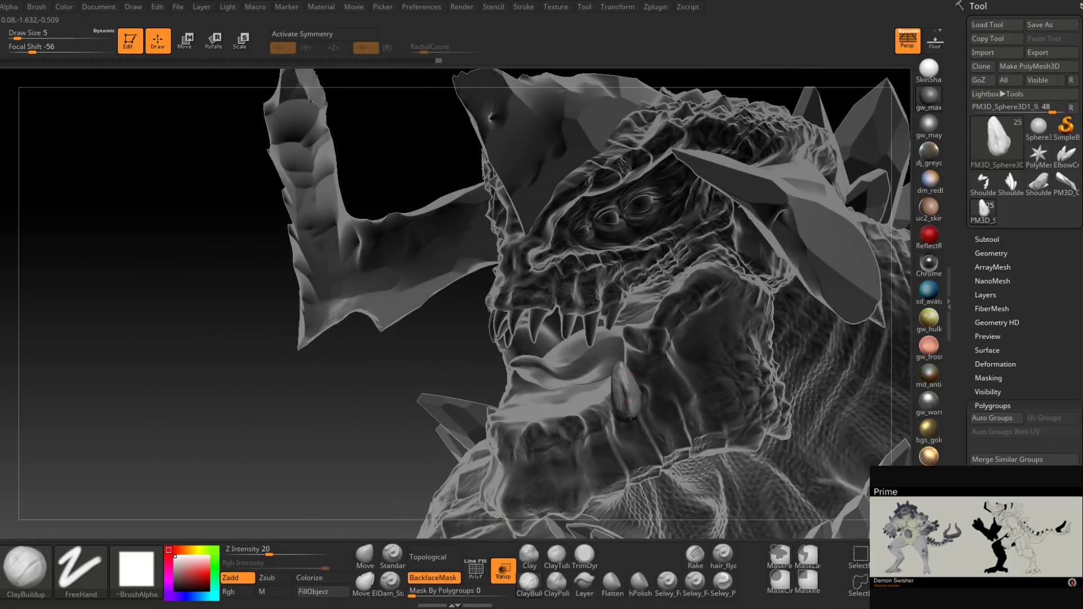
{"action": "mouse_move", "coordinate": [633, 398]}
{"action": "right_mouse_down"}
{"action": "mouse_move", "coordinate": [590, 396]}
{"action": "mouse_move", "coordinate": [625, 436]}
{"action": "right_mouse_up"}
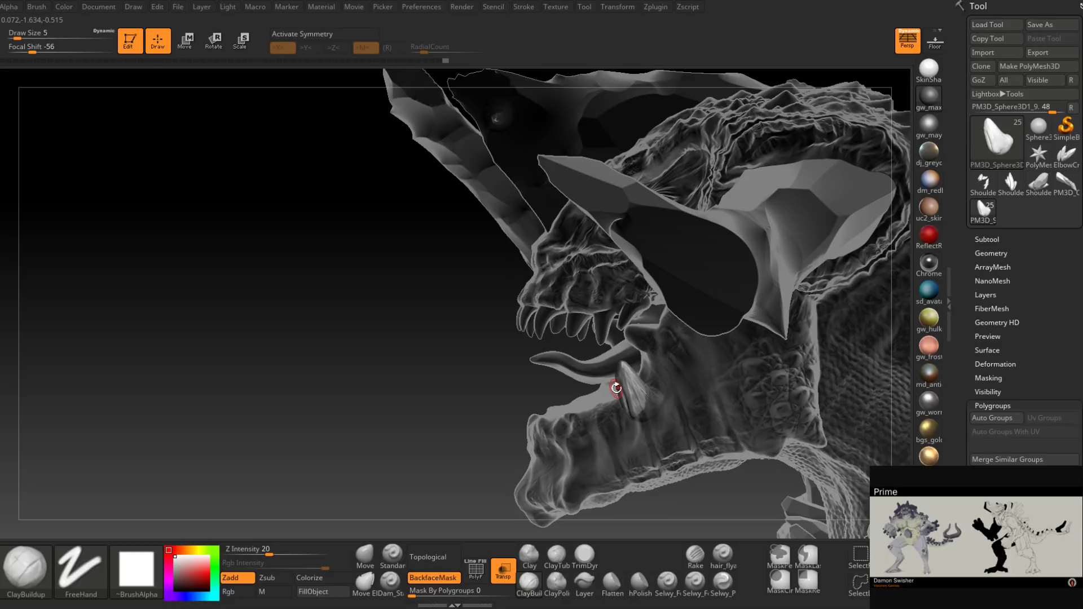
{"action": "mouse_move", "coordinate": [616, 388]}
{"action": "right_mouse_down"}
{"action": "mouse_move", "coordinate": [641, 380]}
{"action": "mouse_move", "coordinate": [636, 406]}
{"action": "mouse_move", "coordinate": [622, 394]}
{"action": "right_mouse_up"}
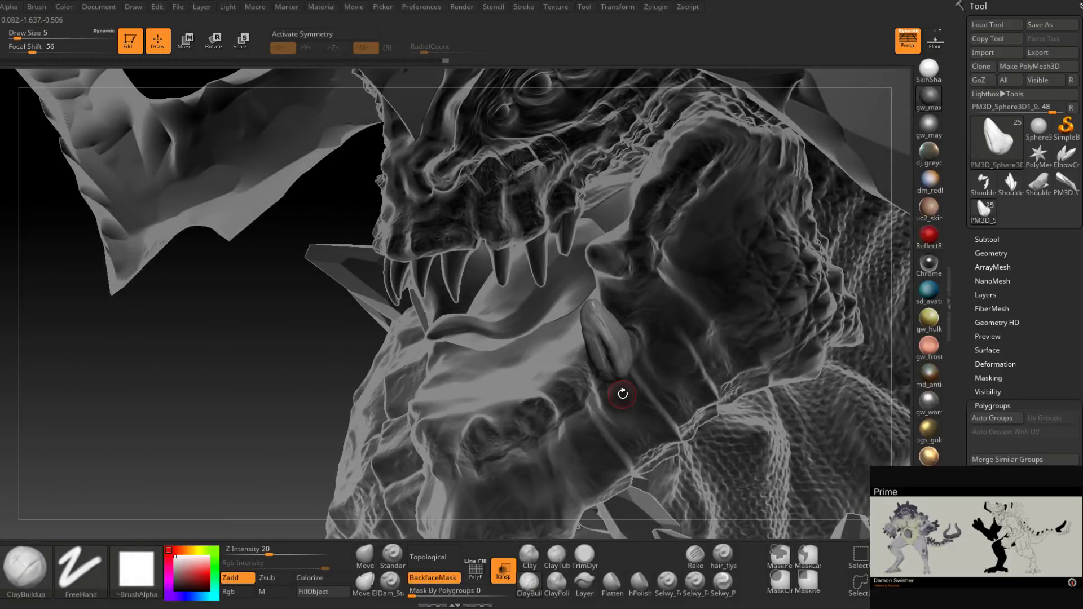
{"action": "right_click_drag", "start_coordinate": [622, 394], "coordinate": [587, 394]}
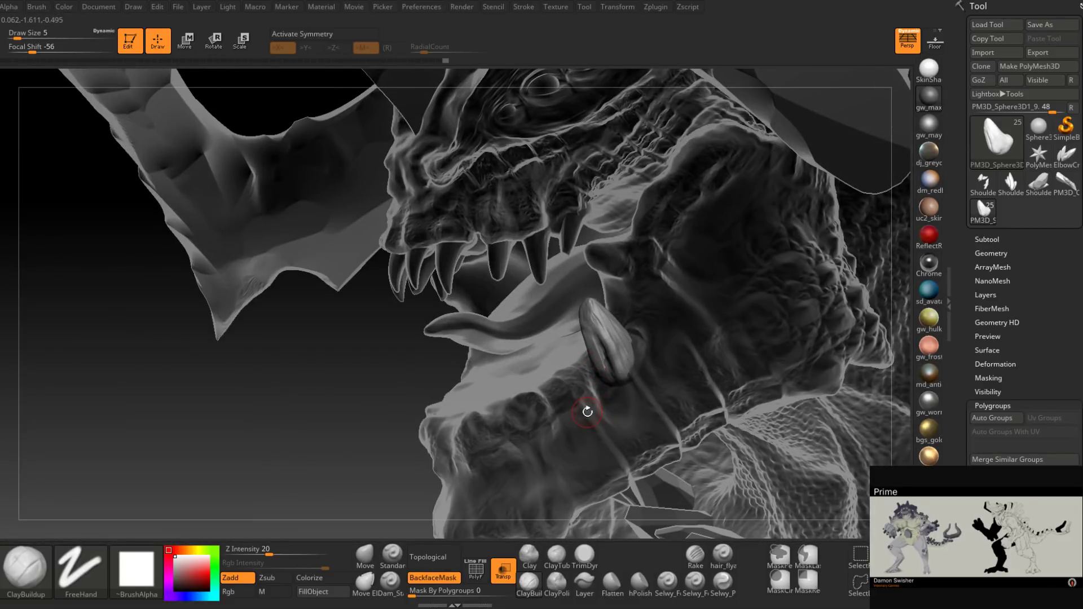
{"action": "right_click_drag", "start_coordinate": [587, 412], "coordinate": [601, 412]}
Step: Show all the lower teeth again and turn off transparency for the surrounding parts
{"action": "right_click", "coordinate": [540, 457]}
{"action": "left_click", "coordinate": [299, 423], "text": "ctrl+shift"}
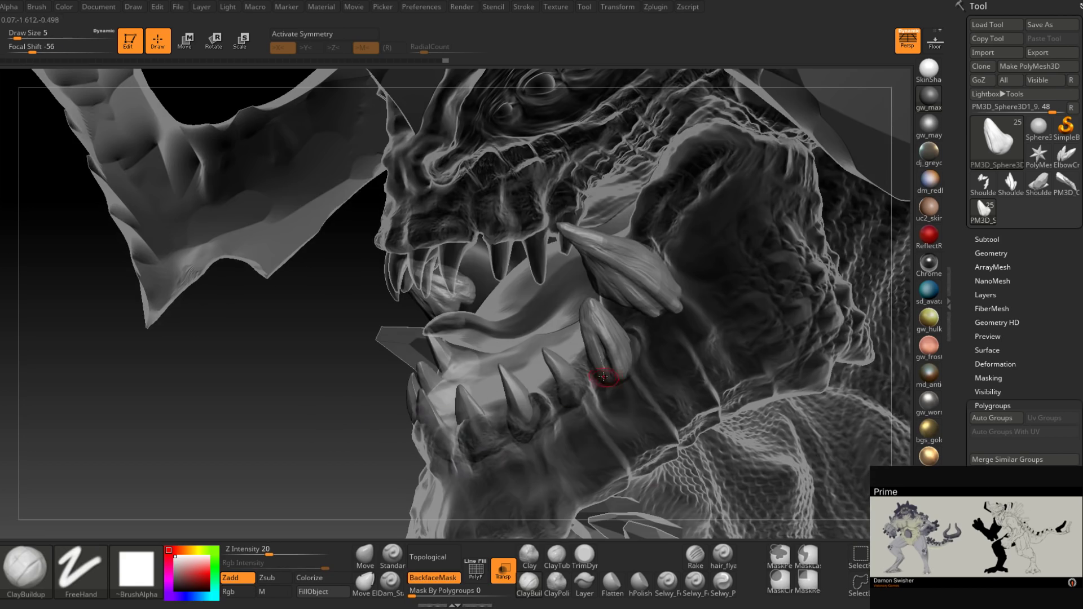
{"action": "right_click_drag", "start_coordinate": [609, 376], "coordinate": [516, 530]}
{"action": "left_click", "coordinate": [512, 574]}
Step: Reshape the small lower tooth in front of the ridged one with the Move brush at draw size 8
{"action": "right_click_drag", "start_coordinate": [551, 392], "coordinate": [550, 489]}
{"action": "left_click", "coordinate": [372, 559]}
{"action": "right_click_drag", "start_coordinate": [558, 376], "coordinate": [582, 385]}
{"action": "key", "text": "s"}
{"action": "left_click_drag", "start_coordinate": [571, 376], "coordinate": [578, 384]}
{"action": "right_click_drag", "start_coordinate": [587, 399], "coordinate": [574, 369], "text": "ctrl"}
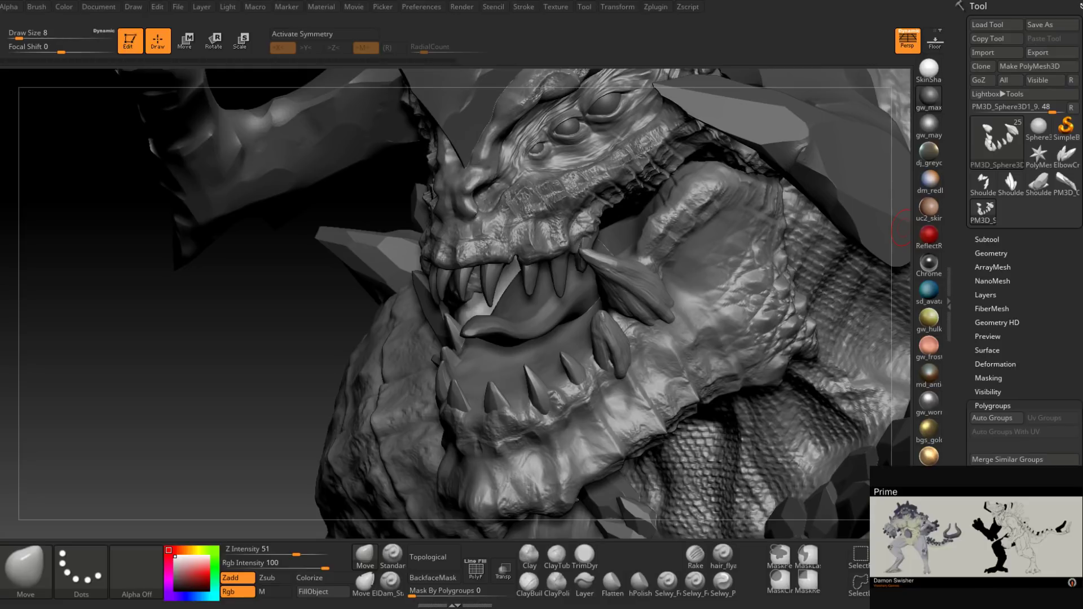
{"action": "key", "text": "alt+Tab"}
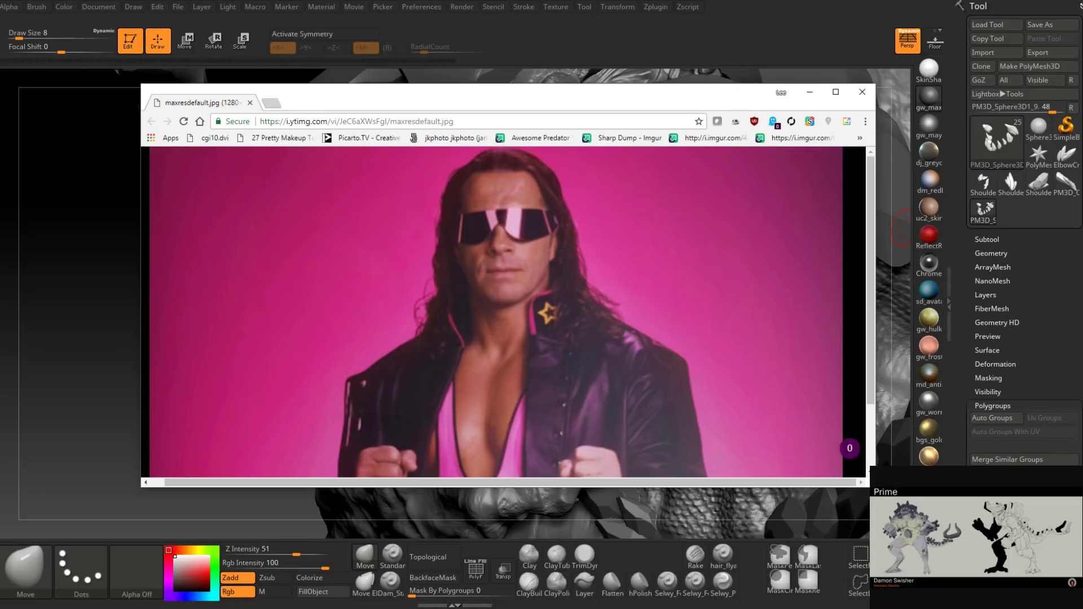
{"action": "left_click", "coordinate": [841, 99]}
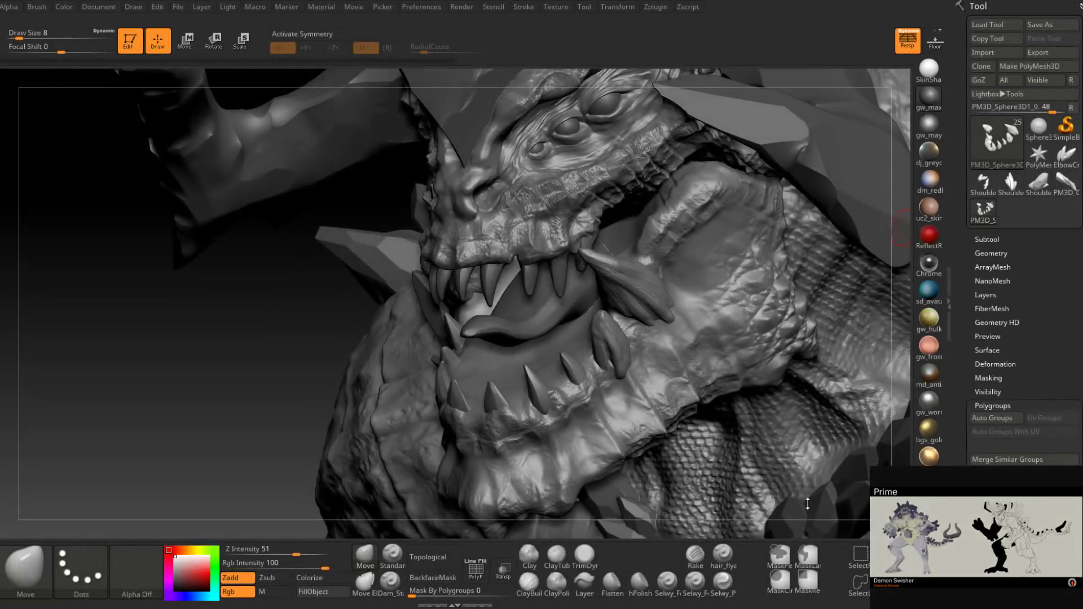
Step: Quick-save the project and isolate the matching smaller rear tooth on the opposite side of the lower jaw
{"action": "key", "text": "ctrl+s"}
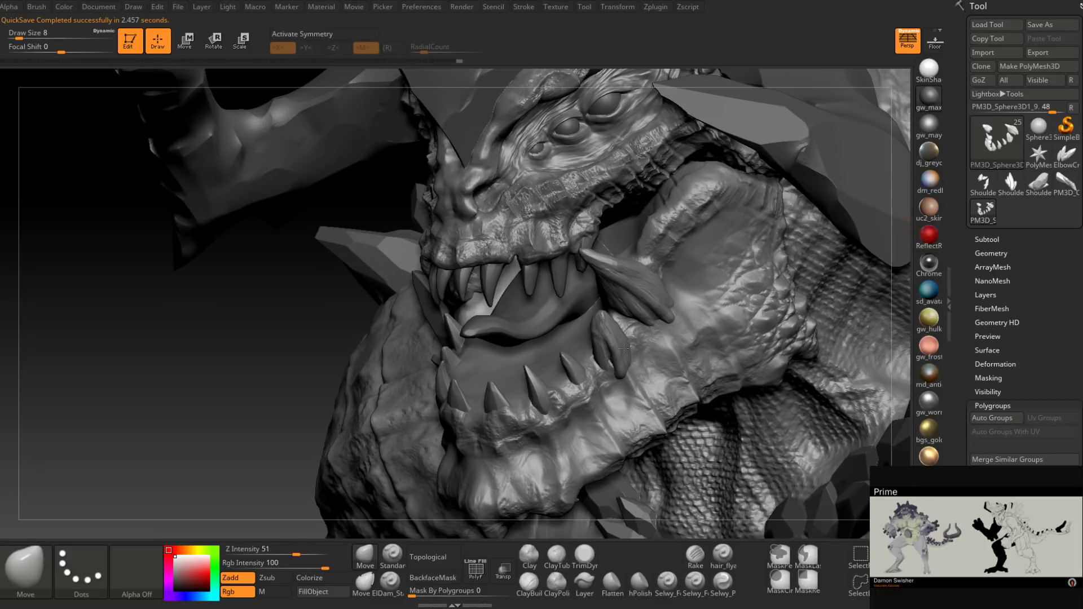
{"action": "mouse_move", "coordinate": [508, 344]}
{"action": "right_mouse_down"}
{"action": "mouse_move", "coordinate": [641, 345]}
{"action": "mouse_move", "coordinate": [604, 341]}
{"action": "mouse_move", "coordinate": [581, 361]}
{"action": "mouse_move", "coordinate": [610, 370]}
{"action": "mouse_move", "coordinate": [626, 404]}
{"action": "mouse_move", "coordinate": [612, 380]}
{"action": "mouse_move", "coordinate": [634, 382]}
{"action": "mouse_move", "coordinate": [627, 361]}
{"action": "mouse_move", "coordinate": [592, 395]}
{"action": "mouse_move", "coordinate": [607, 362]}
{"action": "mouse_move", "coordinate": [604, 325]}
{"action": "mouse_move", "coordinate": [522, 355]}
{"action": "mouse_move", "coordinate": [418, 323]}
{"action": "mouse_move", "coordinate": [508, 314]}
{"action": "mouse_move", "coordinate": [502, 339]}
{"action": "right_mouse_up"}
{"action": "key", "text": "ctrl+shift"}
{"action": "left_click", "coordinate": [502, 339], "text": "ctrl+shift"}
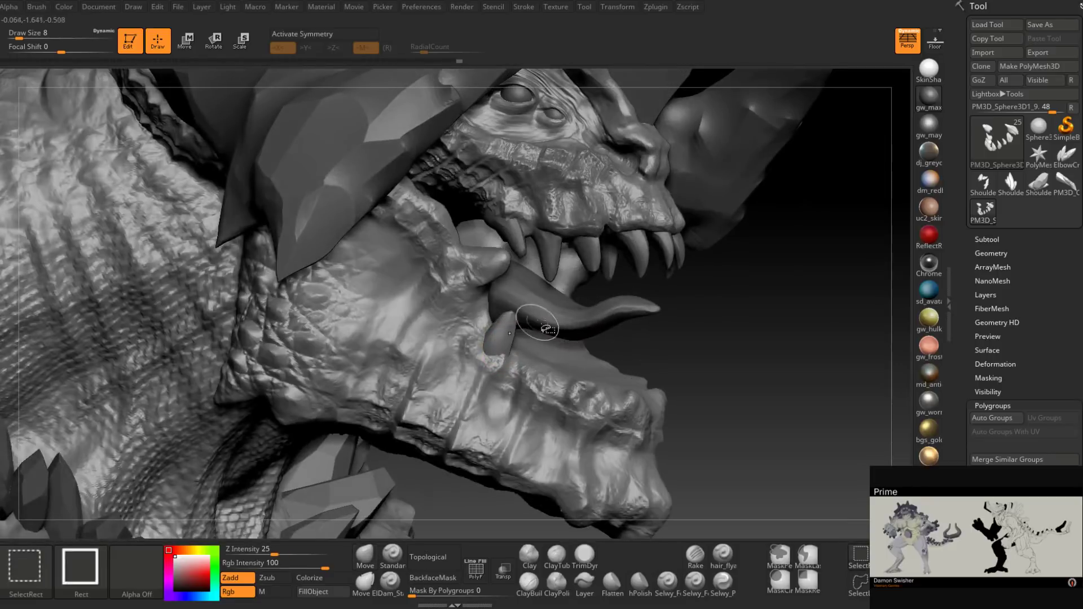
Step: Build up ridges on the isolated small rear tooth of the lower jaw with ClayBuildup at draw size 5
{"action": "right_click_drag", "start_coordinate": [679, 334], "coordinate": [603, 370]}
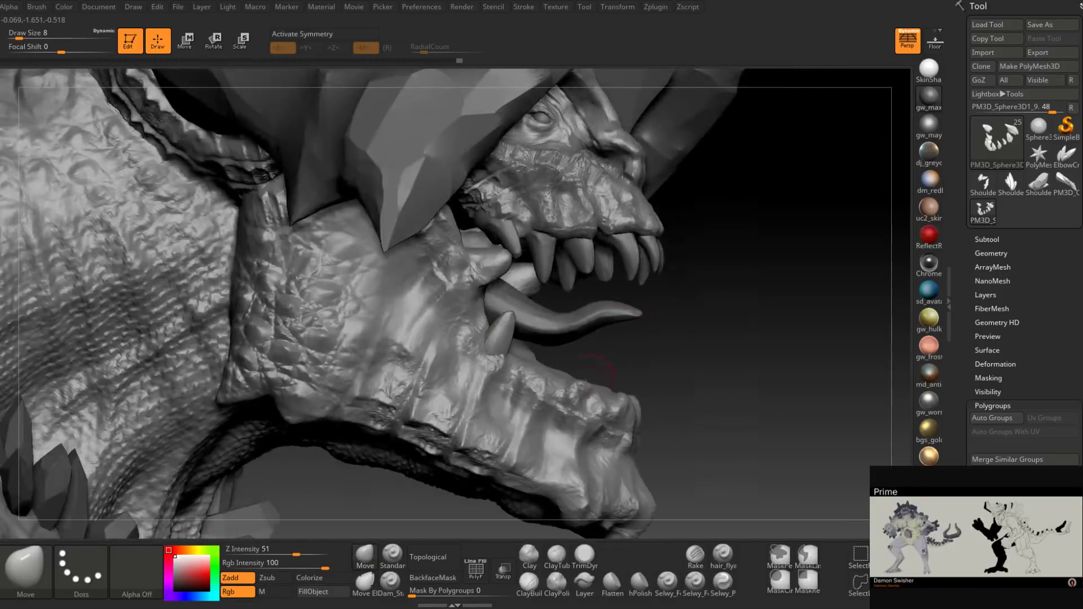
{"action": "left_click", "coordinate": [530, 583]}
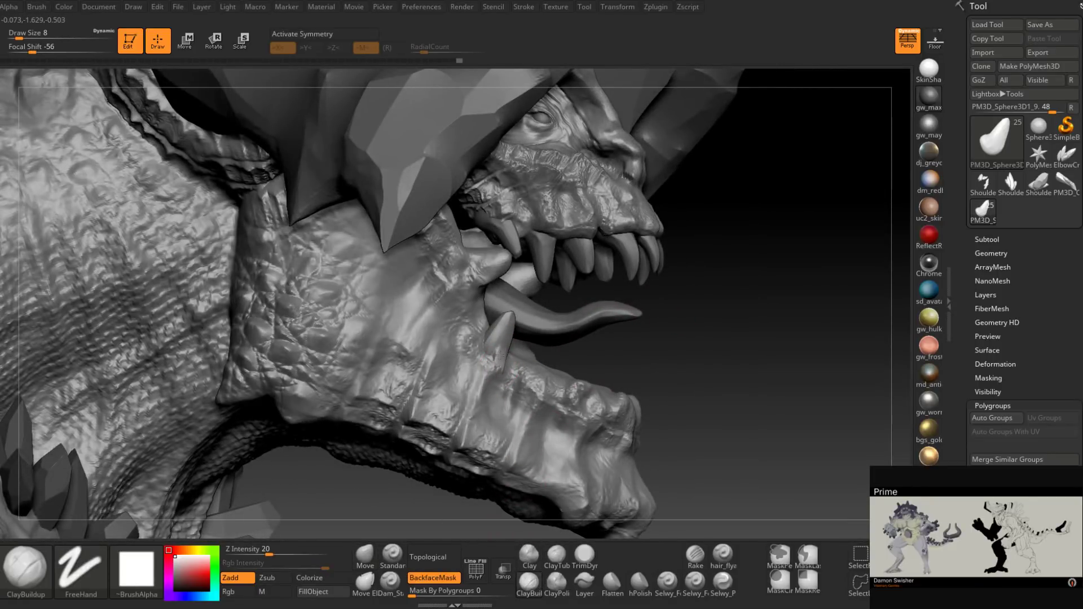
{"action": "right_click_drag", "start_coordinate": [464, 382], "coordinate": [485, 359]}
{"action": "key", "text": "space"}
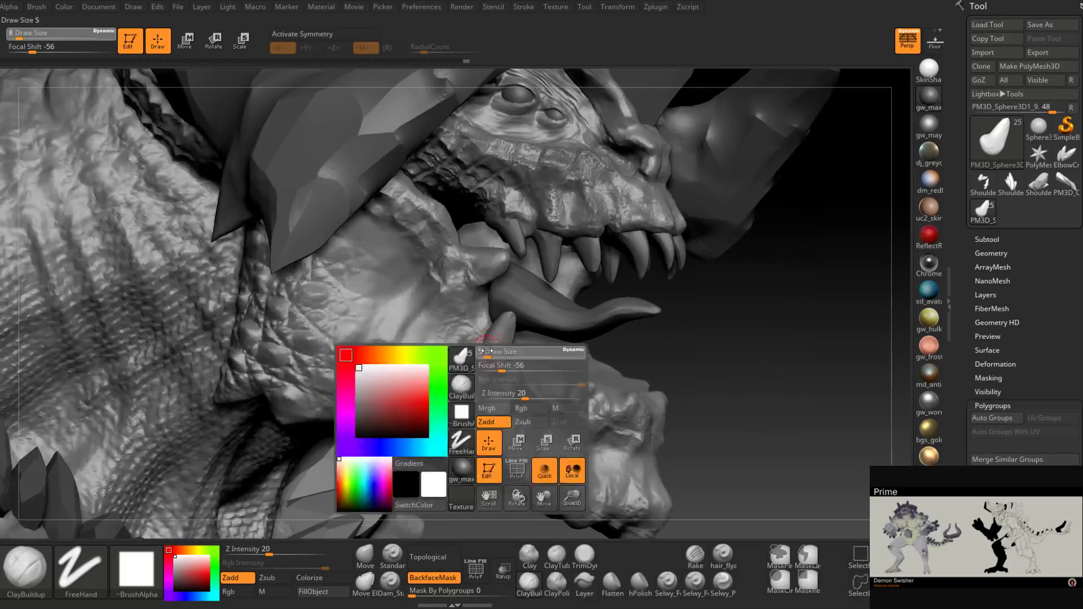
{"action": "left_click_drag", "start_coordinate": [486, 360], "coordinate": [475, 362]}
{"action": "right_click_drag", "start_coordinate": [490, 340], "coordinate": [505, 323]}
{"action": "right_click_drag", "start_coordinate": [502, 382], "coordinate": [511, 340]}
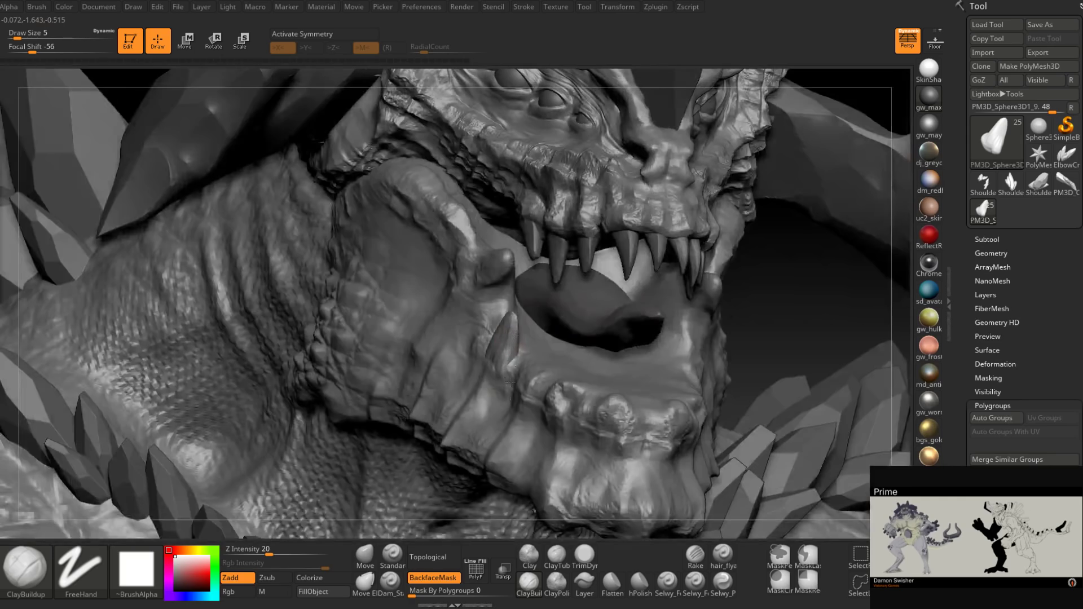
{"action": "mouse_move", "coordinate": [510, 384]}
{"action": "right_mouse_down"}
{"action": "mouse_move", "coordinate": [505, 319]}
{"action": "mouse_move", "coordinate": [598, 338]}
{"action": "mouse_move", "coordinate": [733, 331]}
{"action": "mouse_move", "coordinate": [590, 389]}
{"action": "right_mouse_up"}
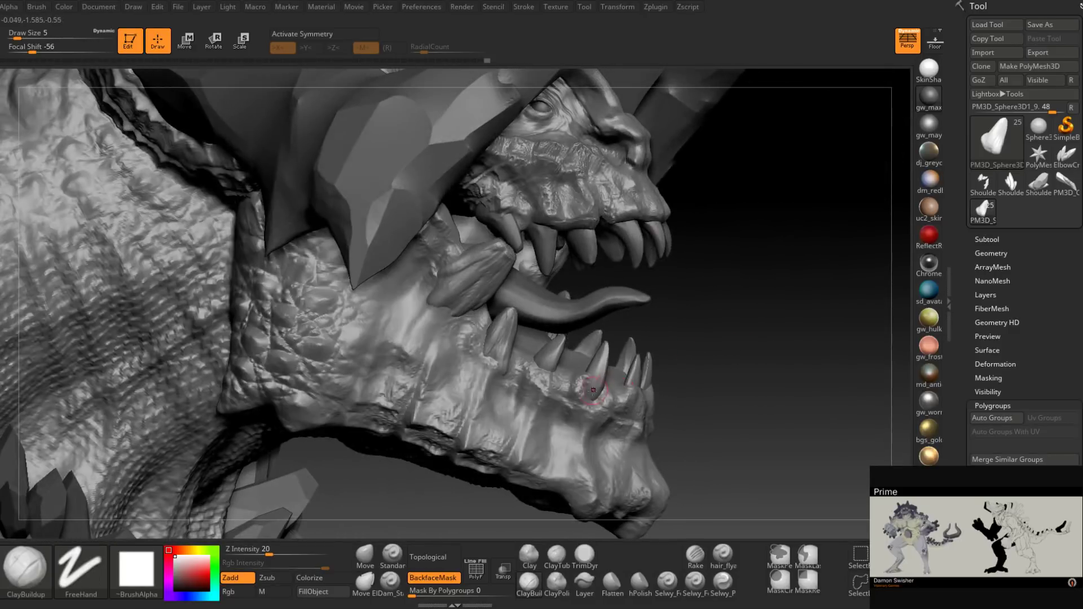
Step: Isolate the next lower tooth towards the front and sculpt ridges along it with ClayBuildup
{"action": "right_click_drag", "start_coordinate": [488, 365], "coordinate": [508, 316]}
{"action": "right_click_drag", "start_coordinate": [494, 357], "coordinate": [532, 345]}
{"action": "left_click", "coordinate": [536, 365], "text": "ctrl+shift"}
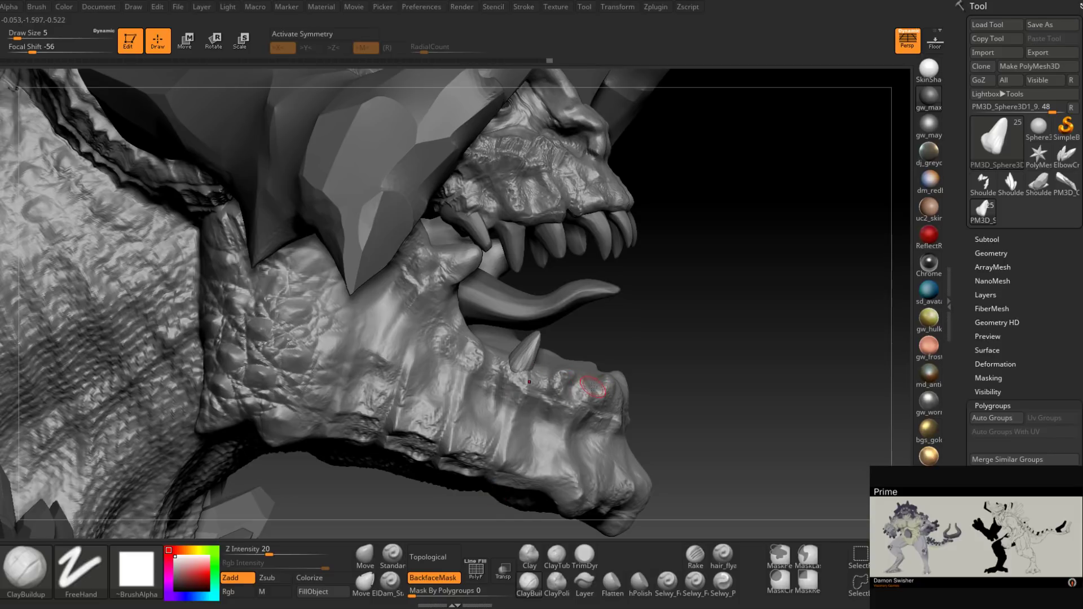
{"action": "mouse_move", "coordinate": [595, 392]}
{"action": "right_mouse_down"}
{"action": "mouse_move", "coordinate": [574, 423]}
{"action": "mouse_move", "coordinate": [568, 375]}
{"action": "mouse_move", "coordinate": [699, 321]}
{"action": "mouse_move", "coordinate": [690, 335]}
{"action": "mouse_move", "coordinate": [702, 332]}
{"action": "mouse_move", "coordinate": [648, 348]}
{"action": "mouse_move", "coordinate": [668, 344]}
{"action": "mouse_move", "coordinate": [666, 372]}
{"action": "mouse_move", "coordinate": [617, 420]}
{"action": "right_mouse_up"}
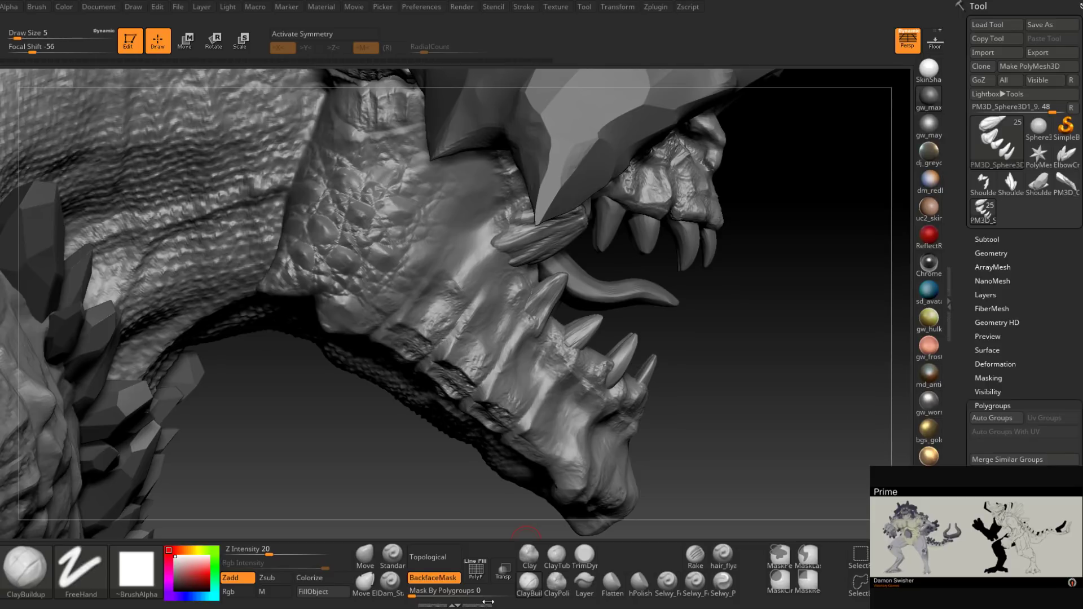
Step: Isolate the second small lower tooth, then enlarge and reposition it on the jaw with the transform gizmo
{"action": "mouse_move", "coordinate": [666, 377]}
{"action": "left_mouse_down"}
{"action": "mouse_move", "coordinate": [508, 377]}
{"action": "mouse_move", "coordinate": [673, 376]}
{"action": "mouse_move", "coordinate": [604, 333]}
{"action": "left_mouse_up"}
{"action": "key", "text": "ctrl+shift"}
{"action": "key", "text": "e"}
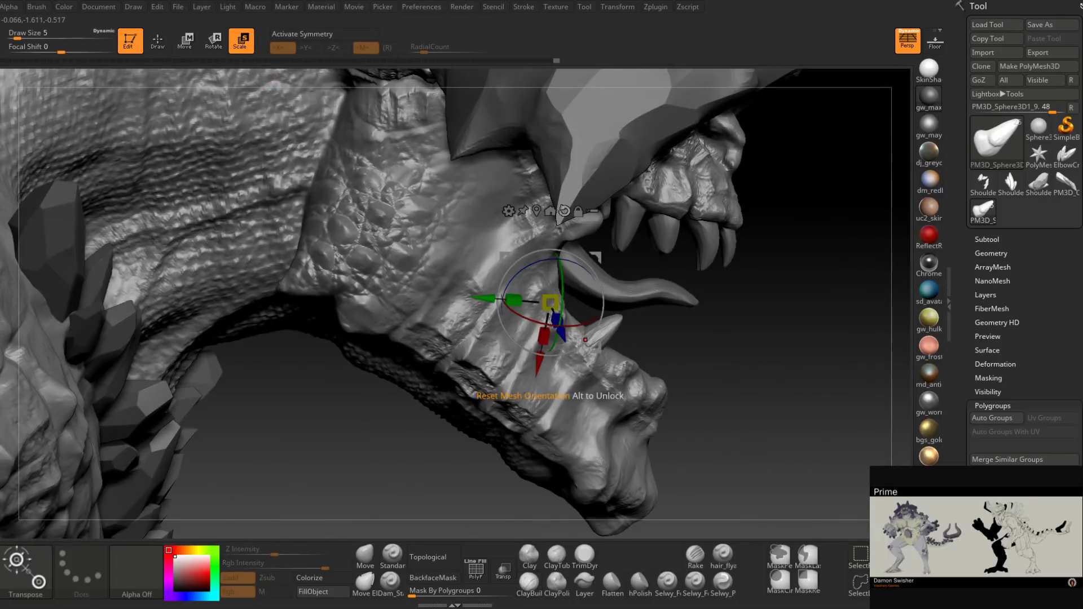
{"action": "left_click", "coordinate": [585, 339]}
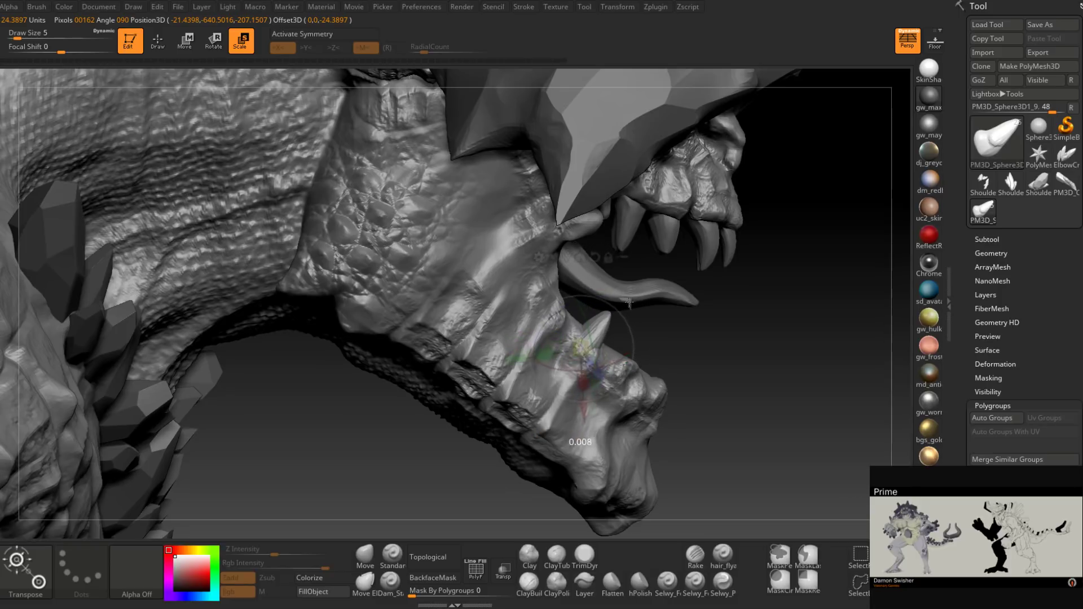
{"action": "left_click_drag", "start_coordinate": [635, 317], "coordinate": [651, 298]}
{"action": "right_click_drag", "start_coordinate": [650, 297], "coordinate": [626, 348]}
{"action": "left_click_drag", "start_coordinate": [656, 327], "coordinate": [650, 322]}
{"action": "left_click_drag", "start_coordinate": [657, 304], "coordinate": [658, 294]}
{"action": "left_click_drag", "start_coordinate": [607, 343], "coordinate": [620, 343]}
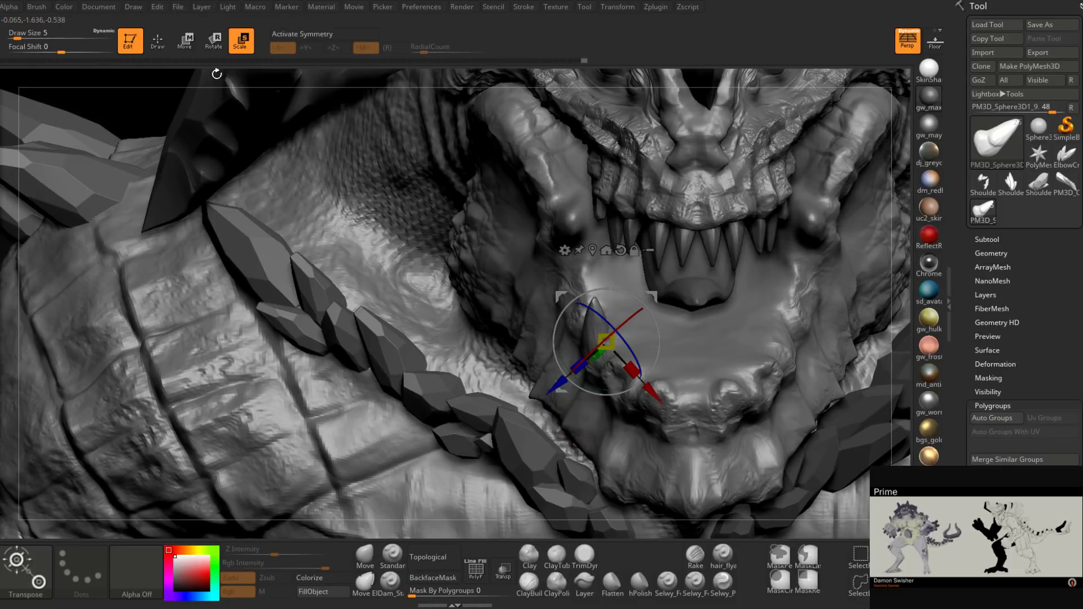
Step: Show all the lower teeth again and reshape the enlarged second tooth with the Move brush at draw size 14
{"action": "left_click", "coordinate": [157, 40]}
{"action": "left_click_drag", "start_coordinate": [432, 73], "coordinate": [740, 305]}
{"action": "left_click", "coordinate": [771, 375], "text": "ctrl+shift"}
{"action": "mouse_move", "coordinate": [756, 373]}
{"action": "left_mouse_down"}
{"action": "mouse_move", "coordinate": [710, 363]}
{"action": "mouse_move", "coordinate": [714, 344]}
{"action": "left_mouse_up"}
{"action": "left_click", "coordinate": [365, 555]}
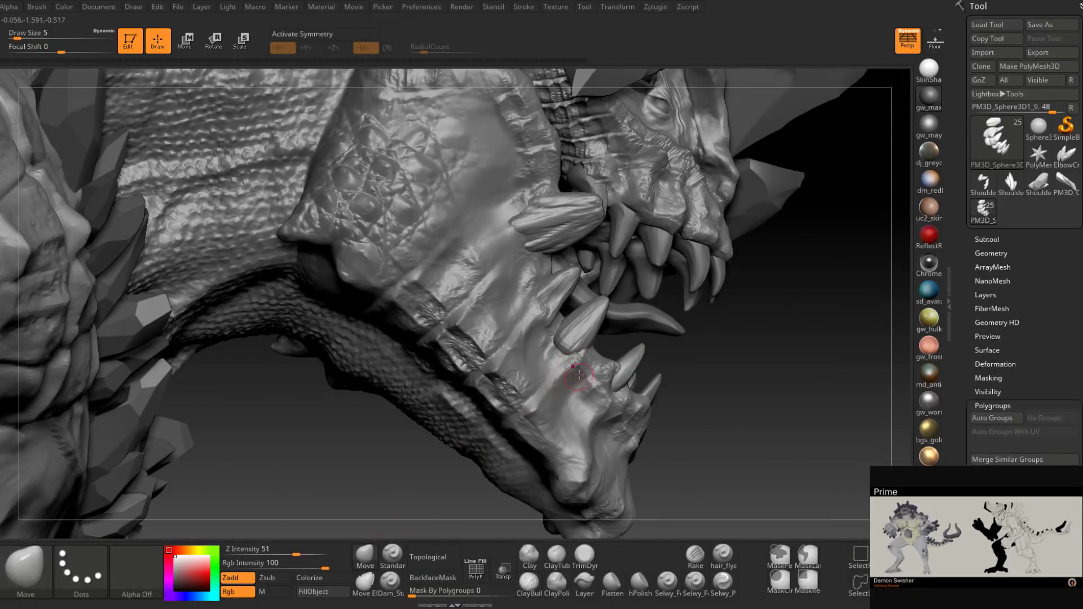
{"action": "right_click_drag", "start_coordinate": [579, 375], "coordinate": [568, 359]}
{"action": "key", "text": "space"}
{"action": "left_click_drag", "start_coordinate": [568, 359], "coordinate": [569, 357]}
{"action": "key", "text": "space"}
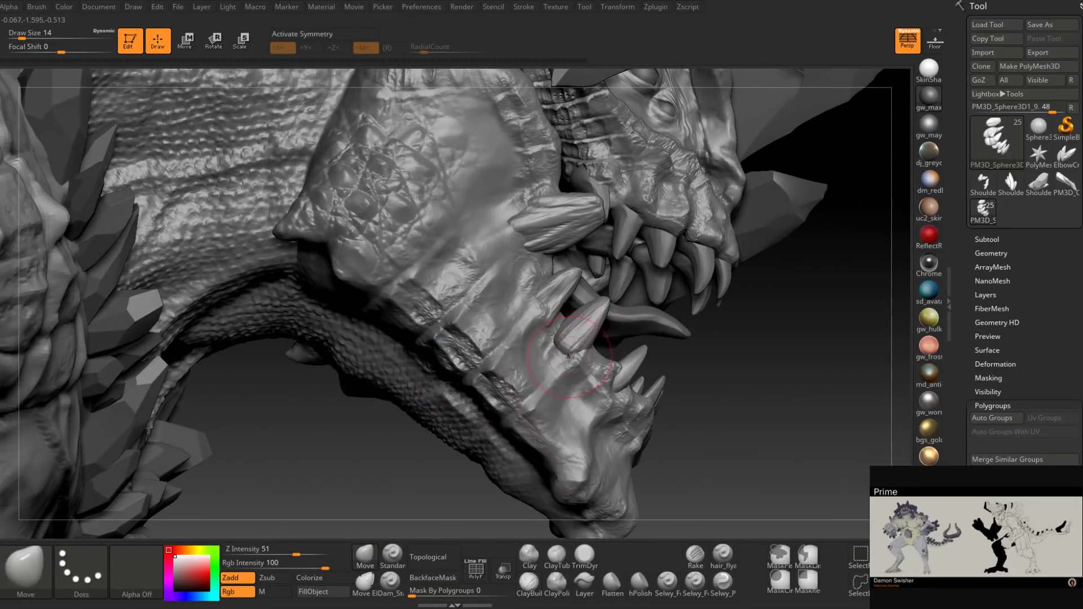
{"action": "mouse_move", "coordinate": [547, 375]}
{"action": "right_mouse_down"}
{"action": "mouse_move", "coordinate": [494, 377]}
{"action": "mouse_move", "coordinate": [559, 352]}
{"action": "mouse_move", "coordinate": [587, 327]}
{"action": "right_mouse_up"}
Step: Isolate the enlarged tooth and flatten its surfaces with TrimDynamic at draw size 7
{"action": "key", "text": "ctrl+shift"}
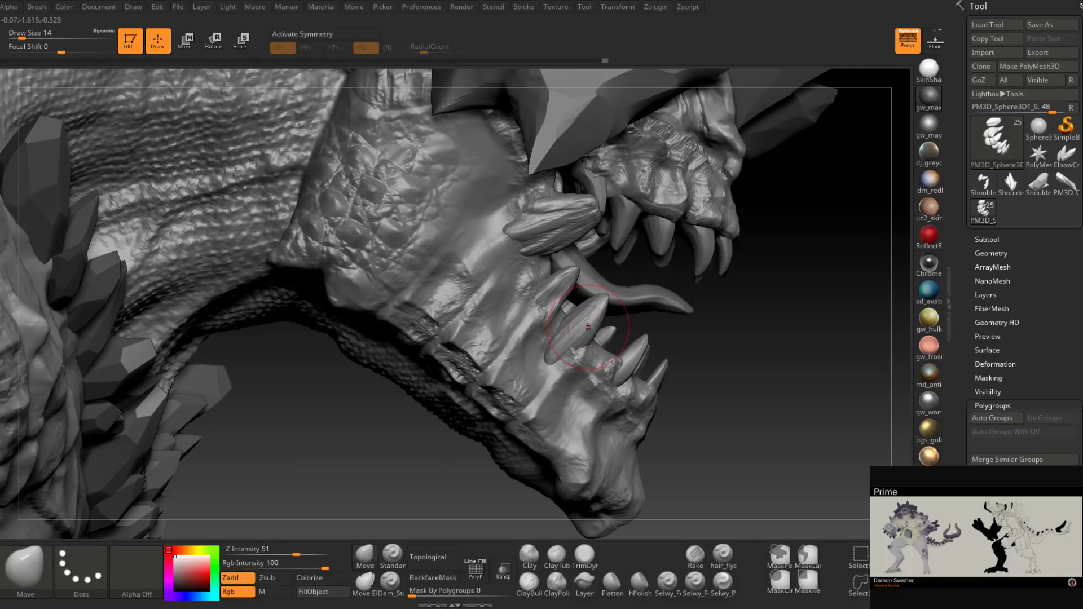
{"action": "left_click", "coordinate": [588, 327], "text": "ctrl+shift"}
{"action": "left_click", "coordinate": [585, 555]}
{"action": "mouse_move", "coordinate": [570, 361]}
{"action": "right_mouse_down"}
{"action": "mouse_move", "coordinate": [586, 369]}
{"action": "mouse_move", "coordinate": [595, 345]}
{"action": "right_mouse_up"}
{"action": "key", "text": "space"}
{"action": "left_click_drag", "start_coordinate": [609, 351], "coordinate": [601, 351]}
{"action": "right_click_drag", "start_coordinate": [597, 329], "coordinate": [613, 307]}
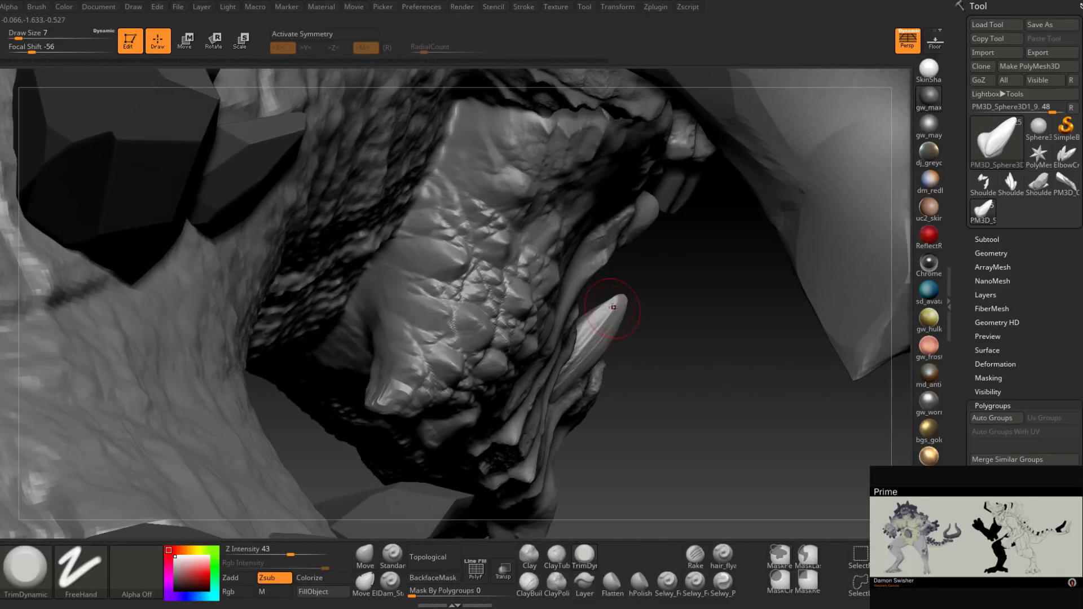
{"action": "left_click_drag", "start_coordinate": [587, 326], "coordinate": [584, 333]}
{"action": "mouse_move", "coordinate": [595, 322]}
{"action": "right_mouse_down"}
{"action": "mouse_move", "coordinate": [602, 351]}
{"action": "mouse_move", "coordinate": [618, 297]}
{"action": "mouse_move", "coordinate": [768, 305]}
{"action": "mouse_move", "coordinate": [623, 364]}
{"action": "mouse_move", "coordinate": [672, 387]}
{"action": "mouse_move", "coordinate": [667, 356]}
{"action": "mouse_move", "coordinate": [668, 401]}
{"action": "mouse_move", "coordinate": [639, 394]}
{"action": "right_mouse_up"}
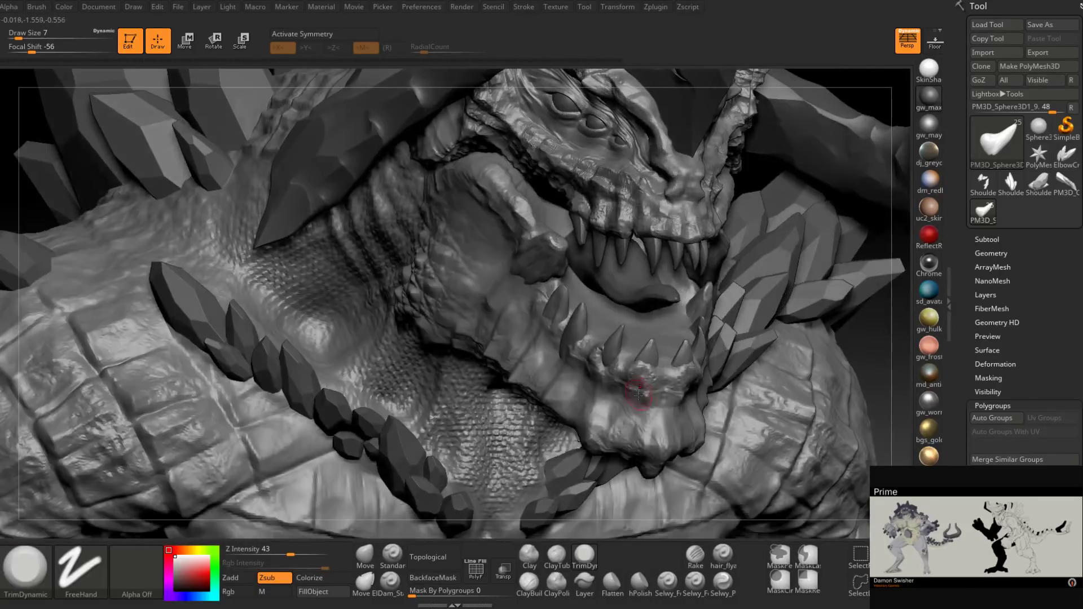
Step: Show the other lower teeth again and sculpt ridges on the front teeth with ClayBuildup at draw size 5
{"action": "left_click", "coordinate": [624, 423], "text": "alt"}
{"action": "mouse_move", "coordinate": [641, 339]}
{"action": "right_mouse_down"}
{"action": "mouse_move", "coordinate": [653, 338]}
{"action": "mouse_move", "coordinate": [646, 349]}
{"action": "mouse_move", "coordinate": [572, 354]}
{"action": "mouse_move", "coordinate": [589, 428]}
{"action": "right_mouse_up"}
{"action": "key", "text": "ctrl+shift"}
{"action": "left_click", "coordinate": [528, 591]}
{"action": "key", "text": "space"}
{"action": "left_click_drag", "start_coordinate": [614, 373], "coordinate": [608, 374]}
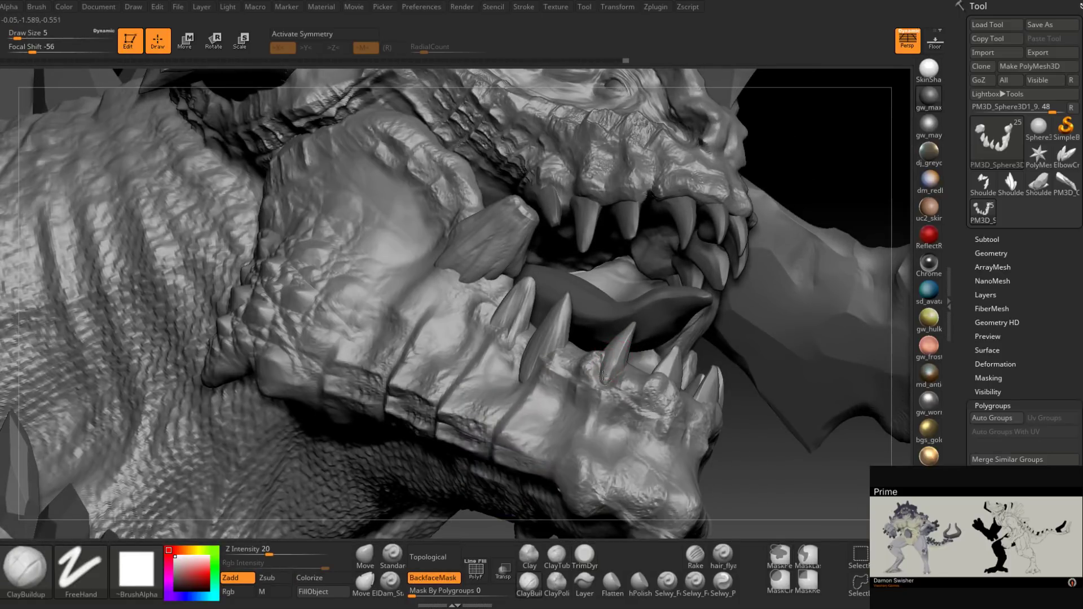
{"action": "right_click_drag", "start_coordinate": [589, 397], "coordinate": [623, 361]}
{"action": "right_click_drag", "start_coordinate": [642, 326], "coordinate": [612, 339]}
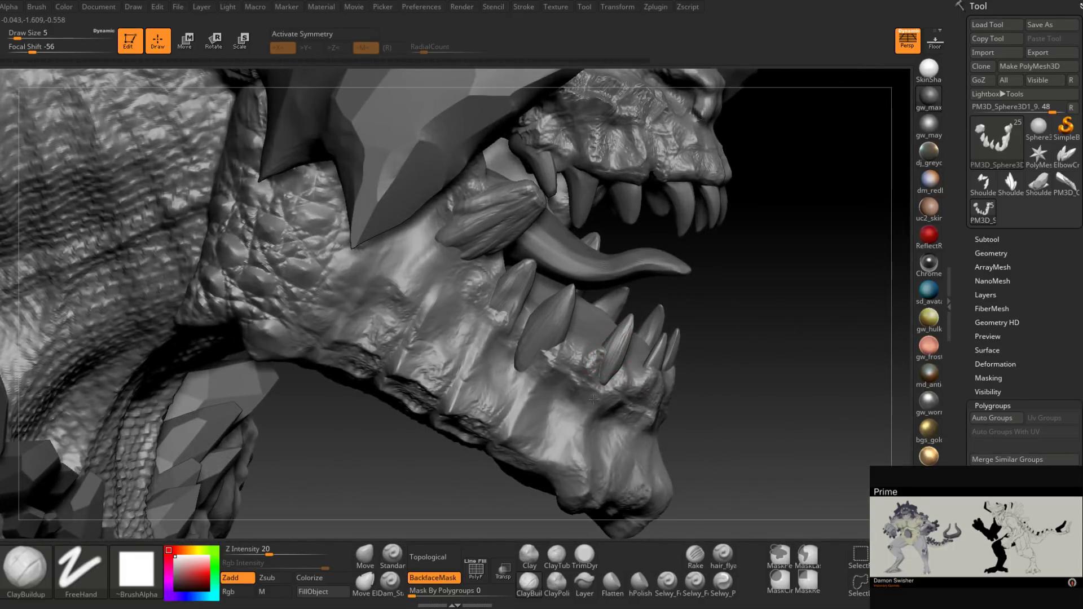
{"action": "mouse_move", "coordinate": [593, 399]}
{"action": "right_mouse_down"}
{"action": "mouse_move", "coordinate": [622, 338]}
{"action": "mouse_move", "coordinate": [610, 347]}
{"action": "mouse_move", "coordinate": [632, 377]}
{"action": "mouse_move", "coordinate": [641, 370]}
{"action": "mouse_move", "coordinate": [610, 404]}
{"action": "mouse_move", "coordinate": [597, 346]}
{"action": "mouse_move", "coordinate": [659, 372]}
{"action": "mouse_move", "coordinate": [657, 399]}
{"action": "mouse_move", "coordinate": [663, 346]}
{"action": "mouse_move", "coordinate": [687, 302]}
{"action": "mouse_move", "coordinate": [677, 291]}
{"action": "mouse_move", "coordinate": [719, 291]}
{"action": "mouse_move", "coordinate": [631, 400]}
{"action": "mouse_move", "coordinate": [648, 387]}
{"action": "mouse_move", "coordinate": [587, 421]}
{"action": "mouse_move", "coordinate": [580, 394]}
{"action": "mouse_move", "coordinate": [580, 412]}
{"action": "right_mouse_up"}
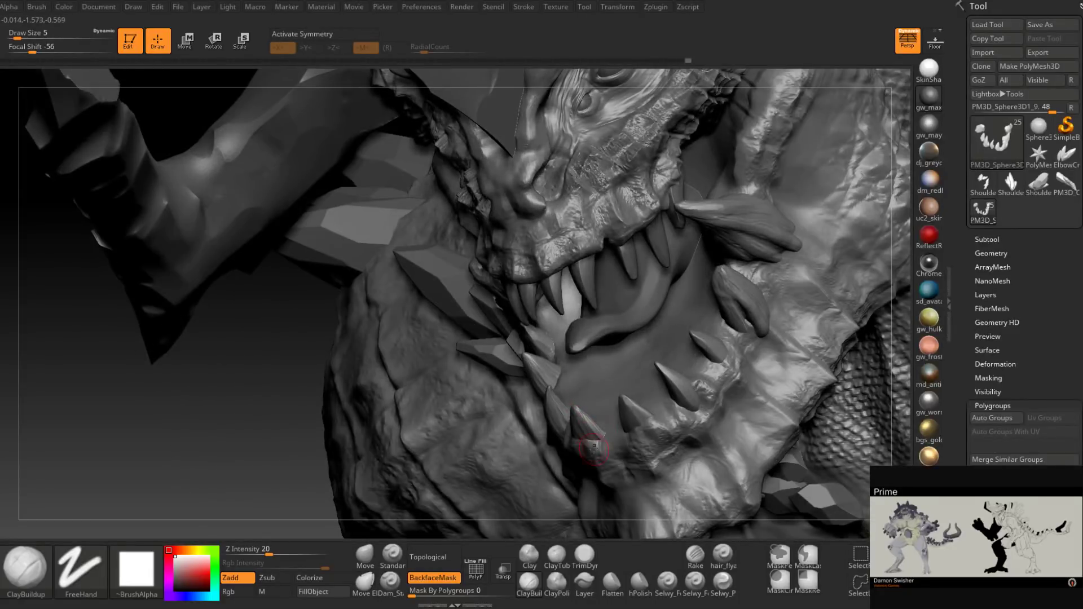
Step: Lengthen and reshape the frontmost lower tooth with the Move brush at draw size 14
{"action": "right_click_drag", "start_coordinate": [594, 448], "coordinate": [479, 491]}
{"action": "left_click", "coordinate": [368, 555]}
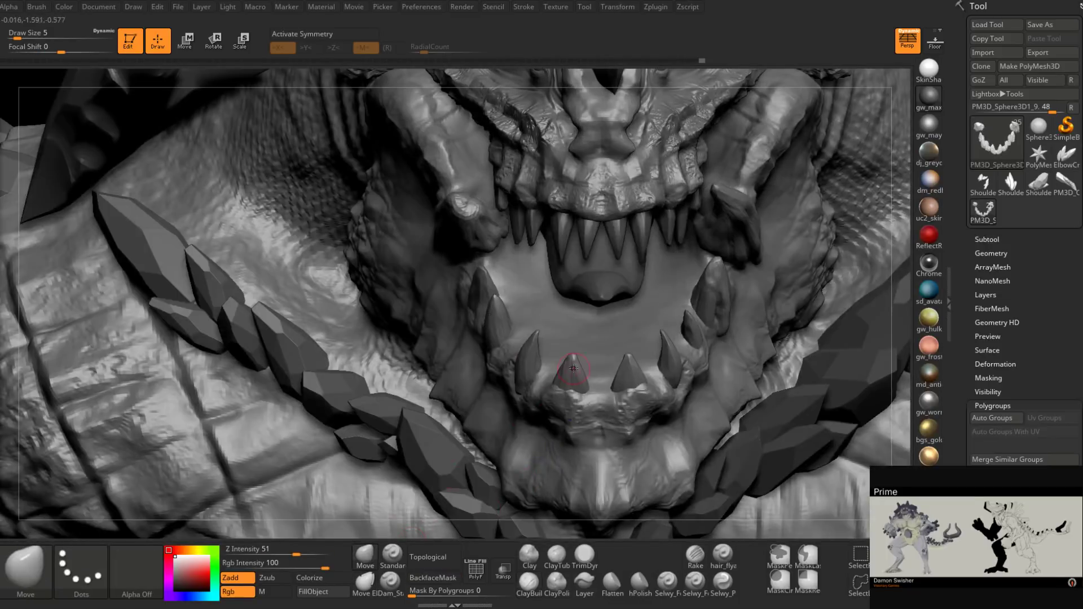
{"action": "right_click_drag", "start_coordinate": [575, 368], "coordinate": [550, 438]}
{"action": "key", "text": "space"}
{"action": "left_click_drag", "start_coordinate": [572, 359], "coordinate": [578, 354]}
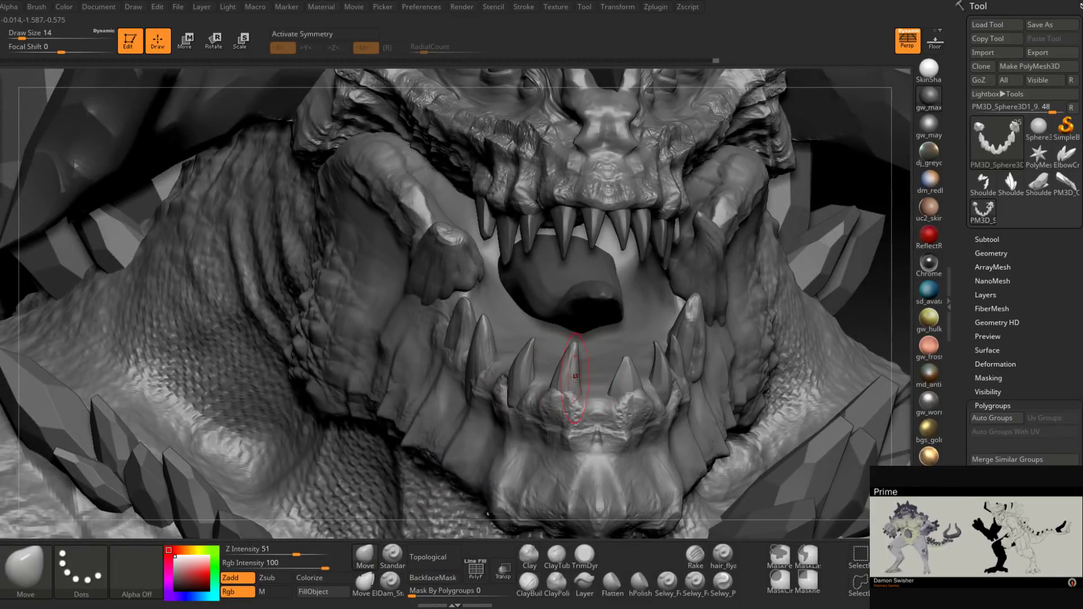
{"action": "mouse_move", "coordinate": [576, 402]}
{"action": "right_mouse_down"}
{"action": "mouse_move", "coordinate": [550, 402]}
{"action": "mouse_move", "coordinate": [566, 405]}
{"action": "mouse_move", "coordinate": [556, 379]}
{"action": "right_mouse_up"}
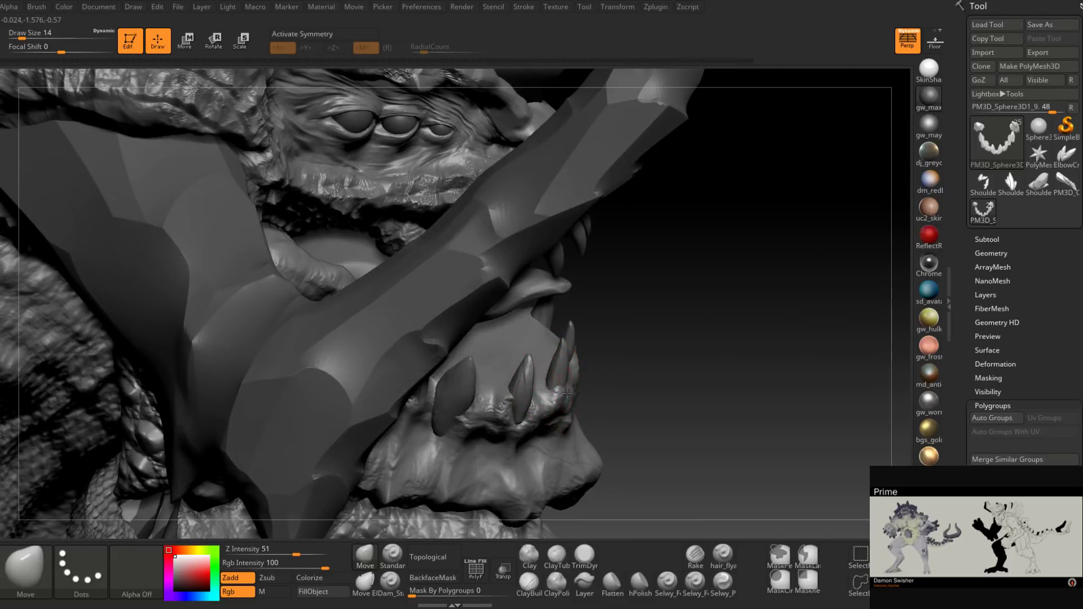
{"action": "mouse_move", "coordinate": [571, 393]}
{"action": "right_mouse_down"}
{"action": "mouse_move", "coordinate": [546, 384]}
{"action": "mouse_move", "coordinate": [532, 398]}
{"action": "mouse_move", "coordinate": [560, 323]}
{"action": "mouse_move", "coordinate": [553, 409]}
{"action": "right_mouse_up"}
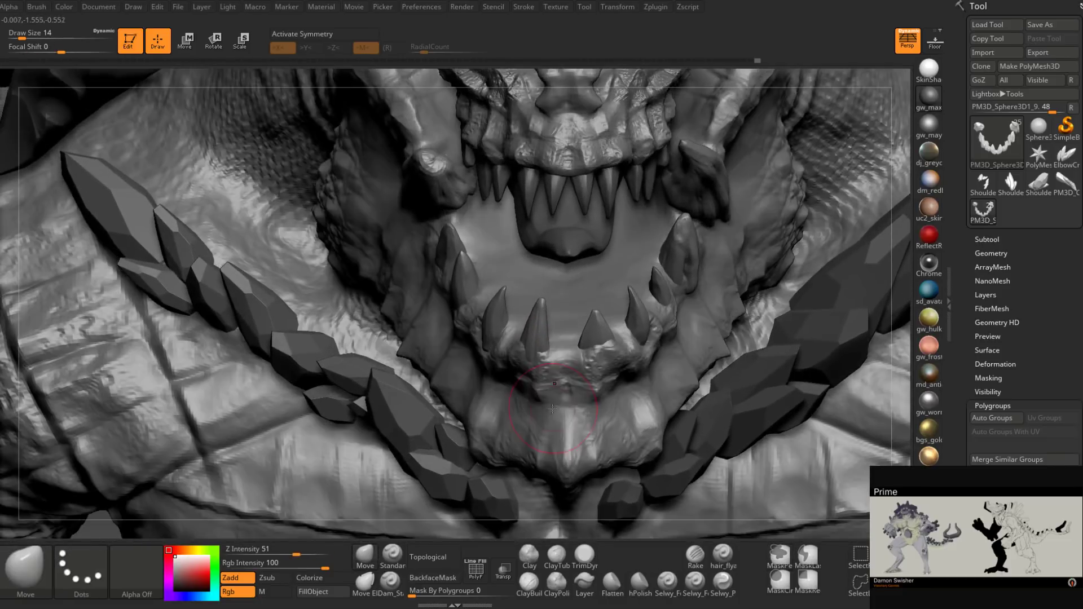
Step: Hide the reworked front teeth on one side and split the hidden part into a separate subtool
{"action": "mouse_move", "coordinate": [643, 398]}
{"action": "right_mouse_down"}
{"action": "mouse_move", "coordinate": [634, 366]}
{"action": "mouse_move", "coordinate": [520, 309]}
{"action": "right_mouse_up"}
{"action": "key", "text": "ctrl+shift"}
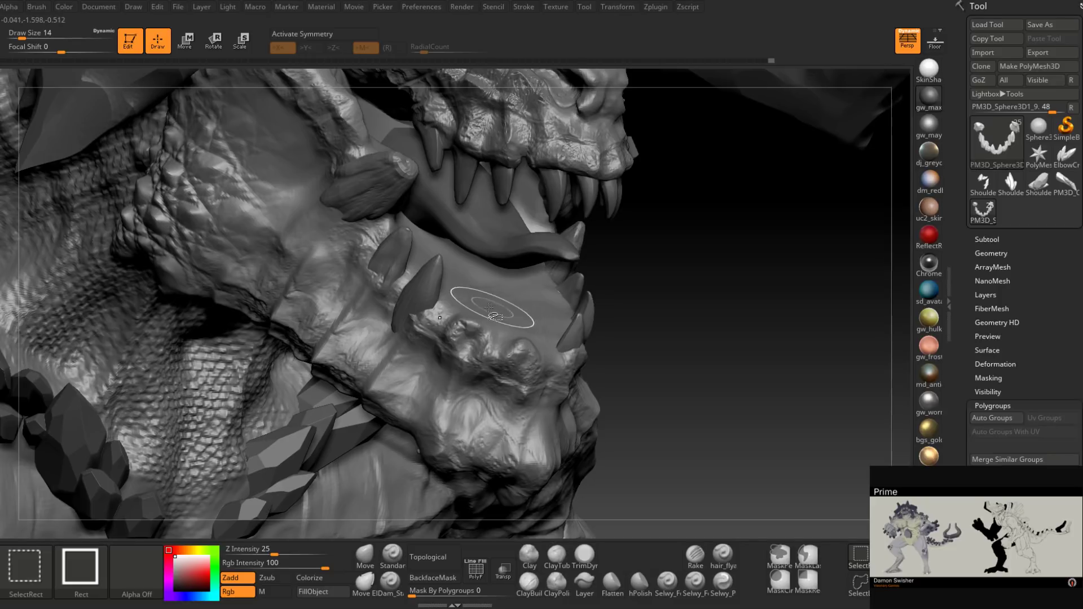
{"action": "right_click_drag", "start_coordinate": [644, 336], "coordinate": [621, 360]}
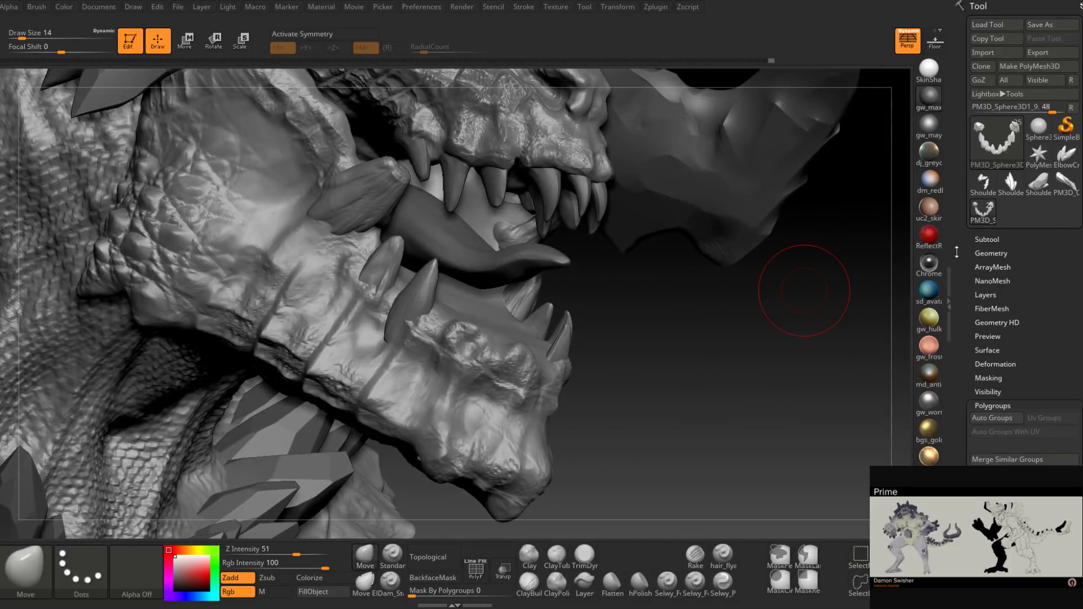
{"action": "left_click", "coordinate": [986, 239]}
{"action": "scroll", "coordinate": [967, 440], "scroll_direction": "down", "scroll_amount": 5}
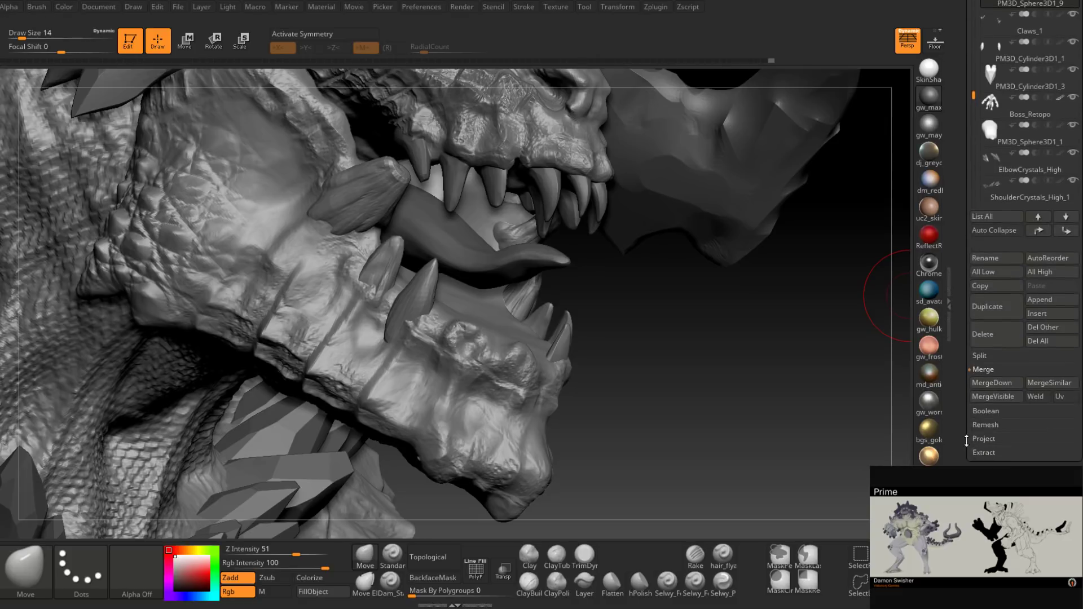
{"action": "left_click", "coordinate": [980, 356]}
{"action": "left_click", "coordinate": [1006, 372]}
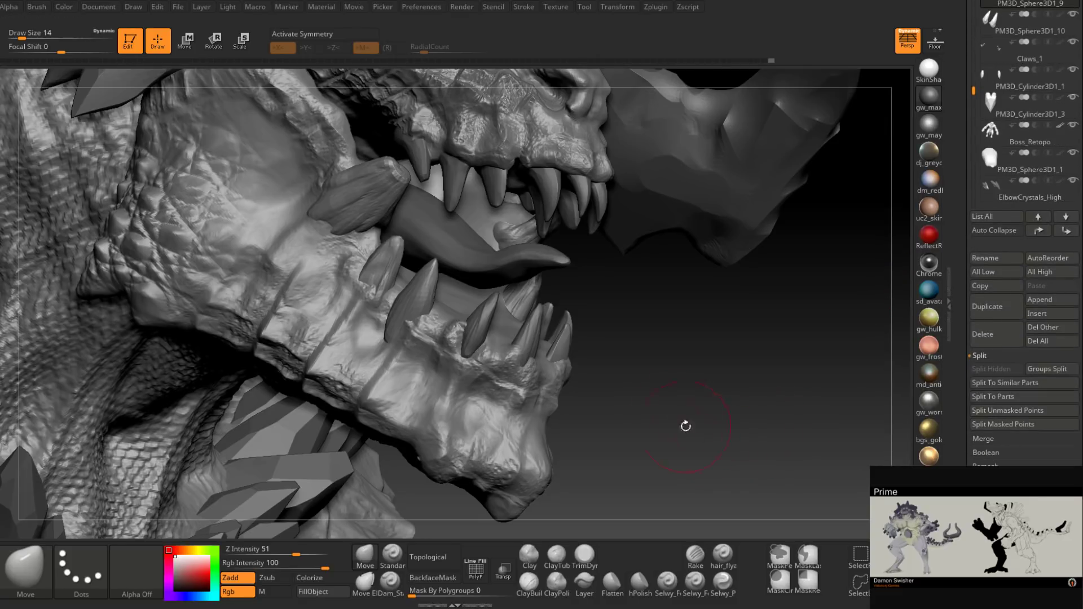
Step: Select the split-off front teeth and duplicate their subtool
{"action": "left_click", "coordinate": [537, 338], "text": "alt"}
{"action": "left_click_drag", "start_coordinate": [598, 339], "coordinate": [614, 403]}
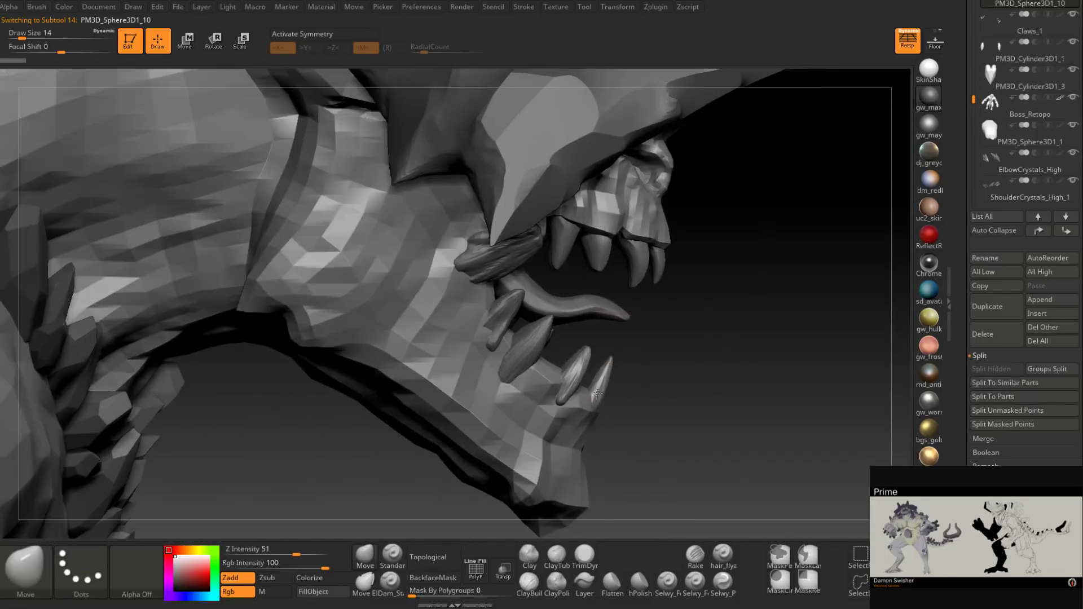
{"action": "left_click", "coordinate": [996, 310]}
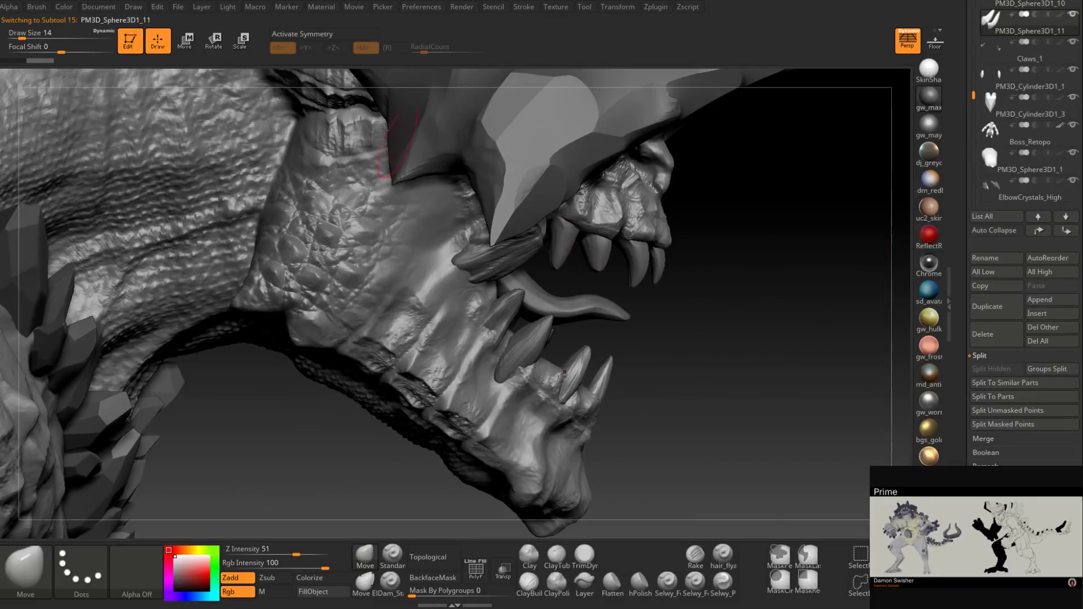
Step: Reposition the duplicated front teeth along the side of the lower jaw with the transform gizmo
{"action": "key", "text": "w"}
{"action": "left_click", "coordinate": [501, 260]}
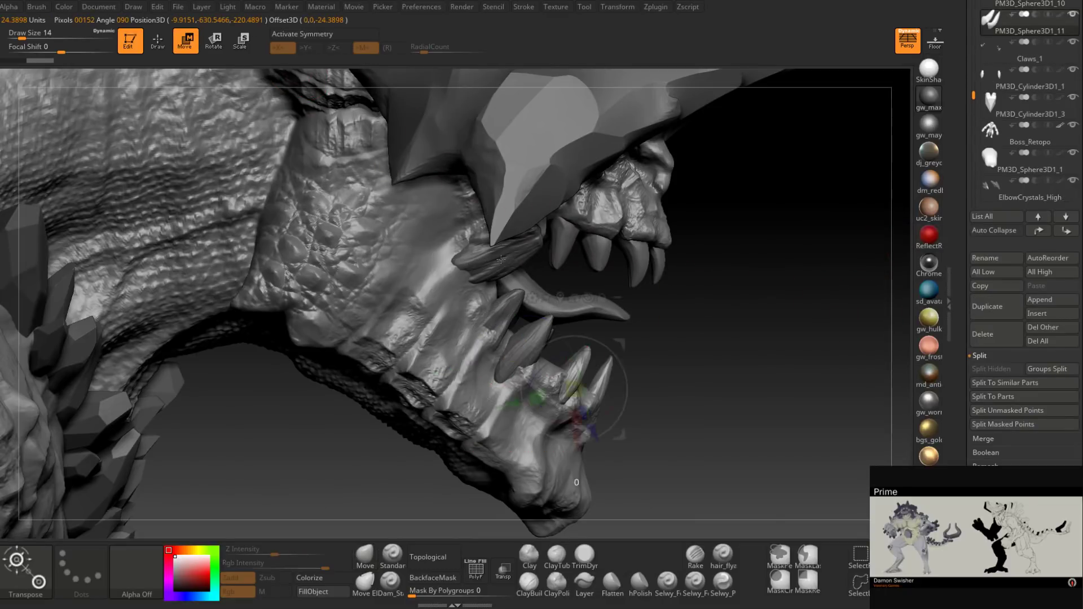
{"action": "right_click", "coordinate": [667, 349]}
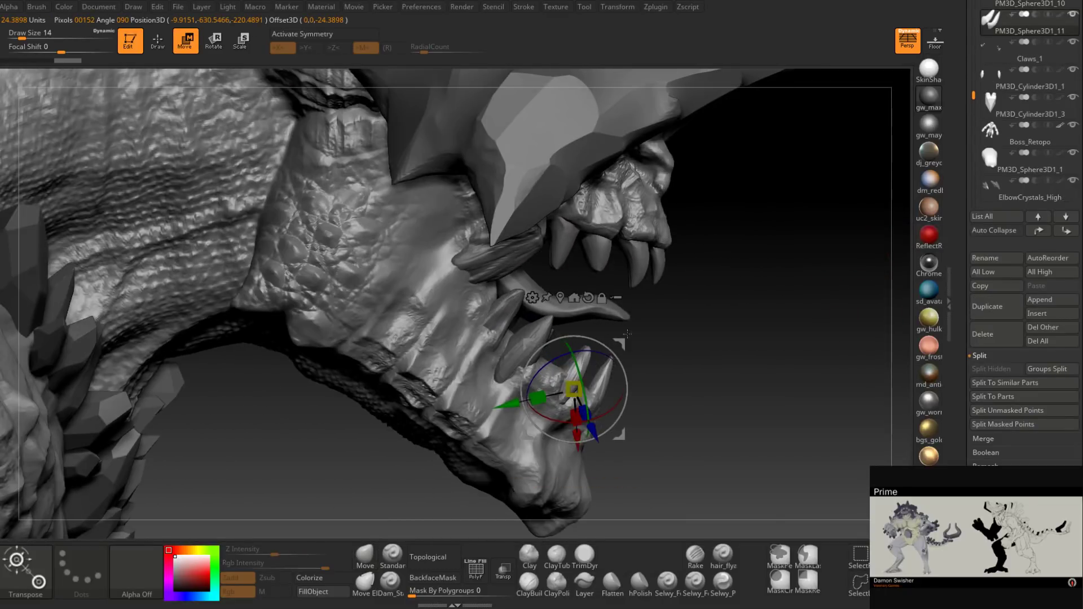
{"action": "mouse_move", "coordinate": [649, 321]}
{"action": "right_mouse_down"}
{"action": "mouse_move", "coordinate": [606, 330]}
{"action": "mouse_move", "coordinate": [690, 311]}
{"action": "mouse_move", "coordinate": [669, 315]}
{"action": "right_mouse_up"}
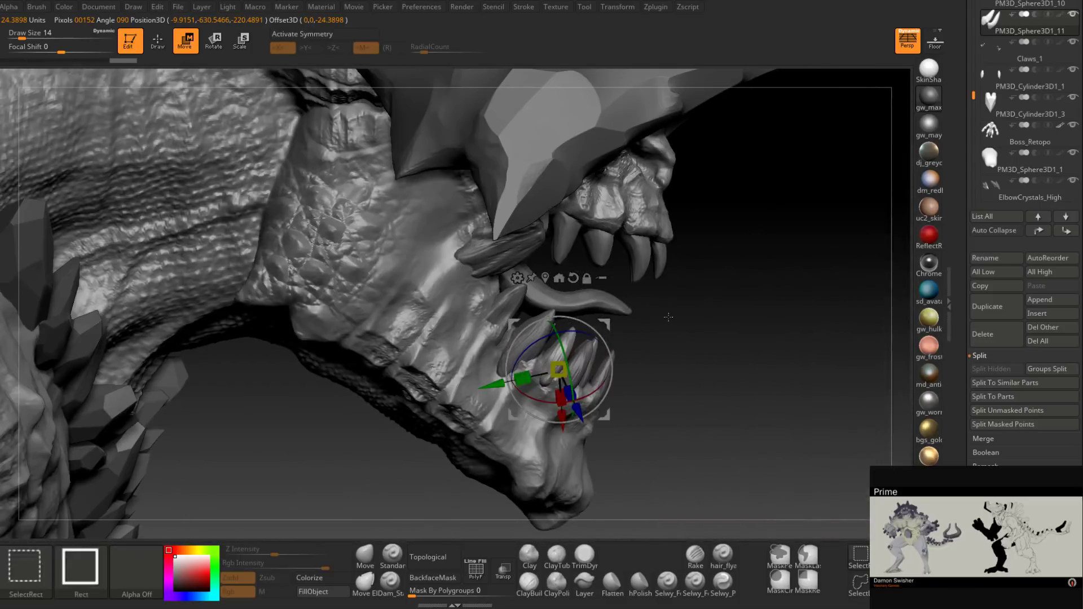
{"action": "left_click", "coordinate": [573, 340]}
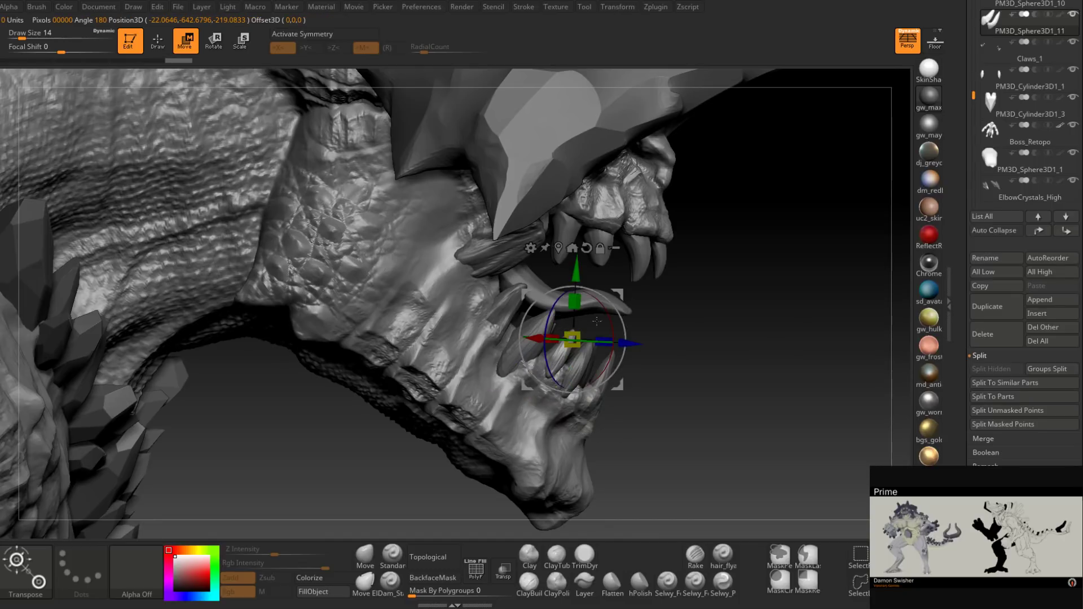
{"action": "left_click_drag", "start_coordinate": [662, 292], "coordinate": [603, 295]}
{"action": "left_click_drag", "start_coordinate": [620, 293], "coordinate": [620, 300]}
{"action": "mouse_move", "coordinate": [716, 296]}
{"action": "left_mouse_down"}
{"action": "mouse_move", "coordinate": [700, 299]}
{"action": "mouse_move", "coordinate": [719, 302]}
{"action": "left_mouse_up"}
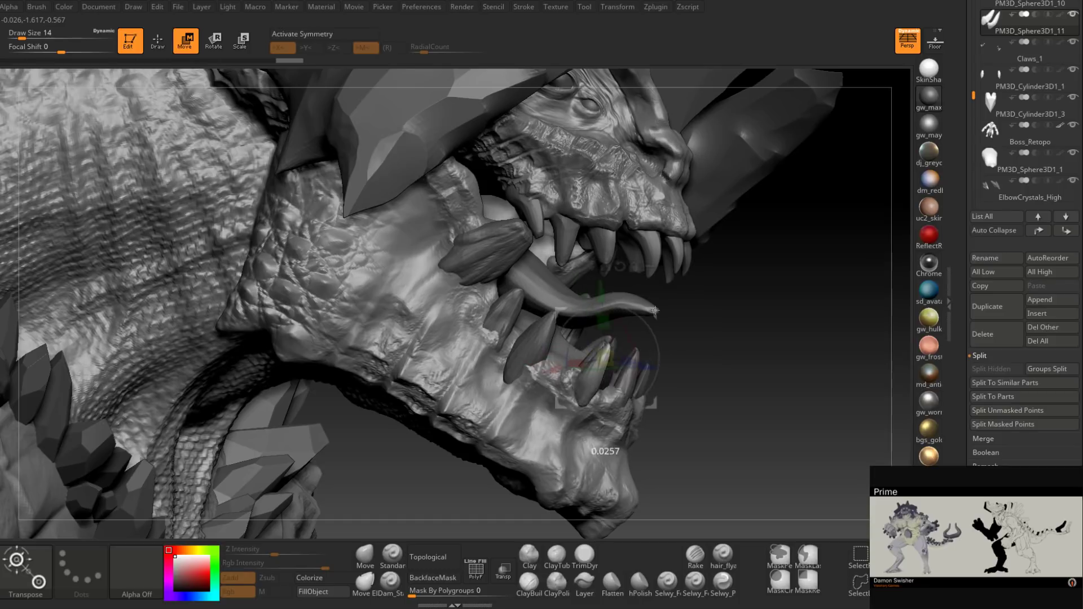
Step: Move and tilt the duplicated teeth from the front so they sit in the gum beside the frontmost lower teeth
{"action": "left_click_drag", "start_coordinate": [620, 299], "coordinate": [573, 386]}
{"action": "left_click_drag", "start_coordinate": [683, 318], "coordinate": [619, 348]}
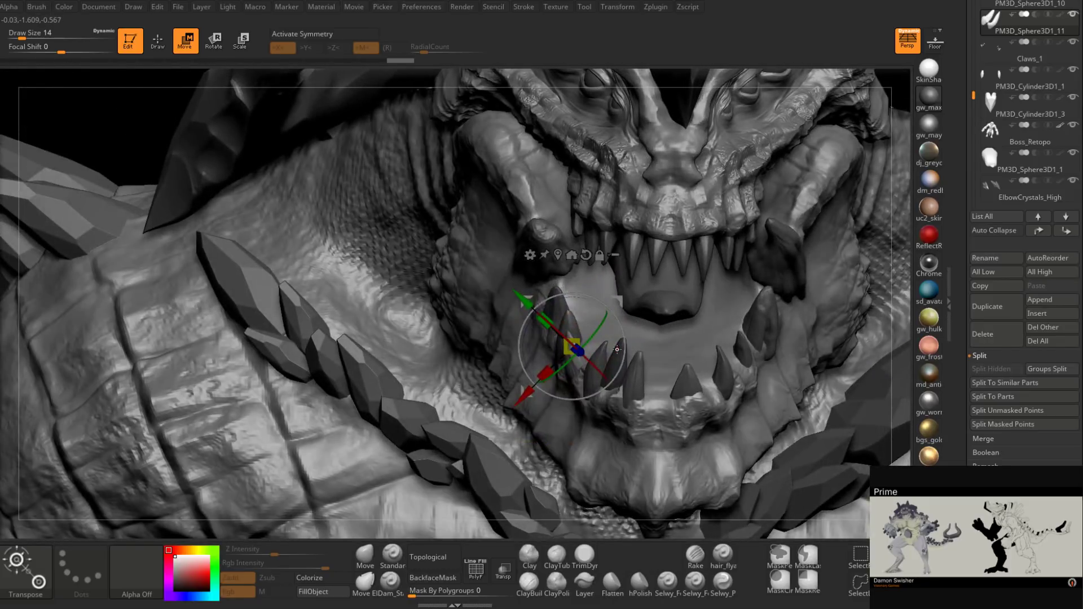
{"action": "left_click", "coordinate": [617, 349]}
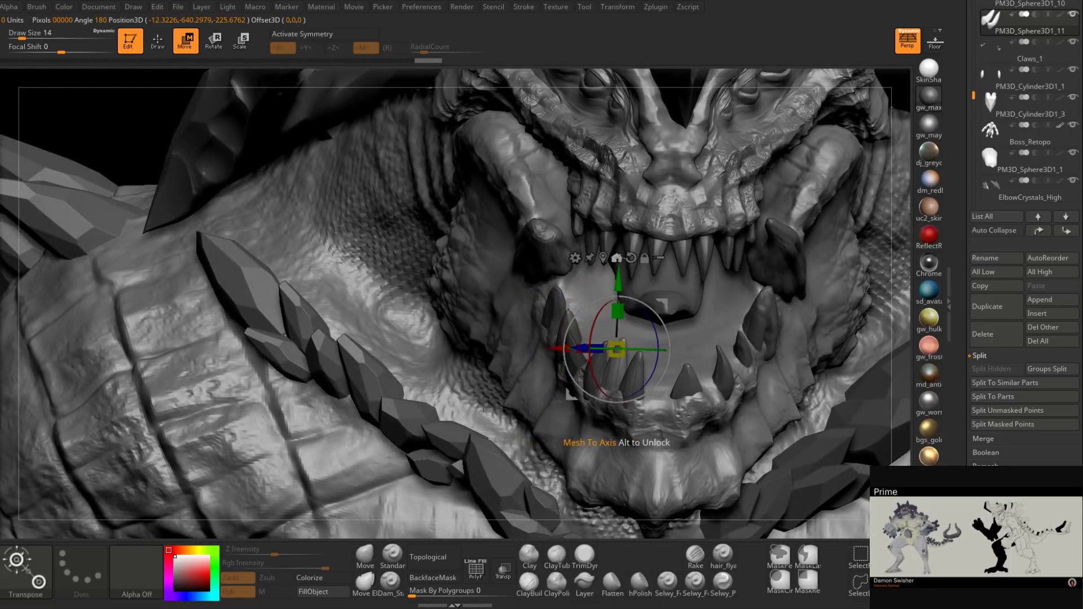
{"action": "left_click_drag", "start_coordinate": [618, 279], "coordinate": [621, 299]}
{"action": "right_click_drag", "start_coordinate": [671, 286], "coordinate": [632, 276]}
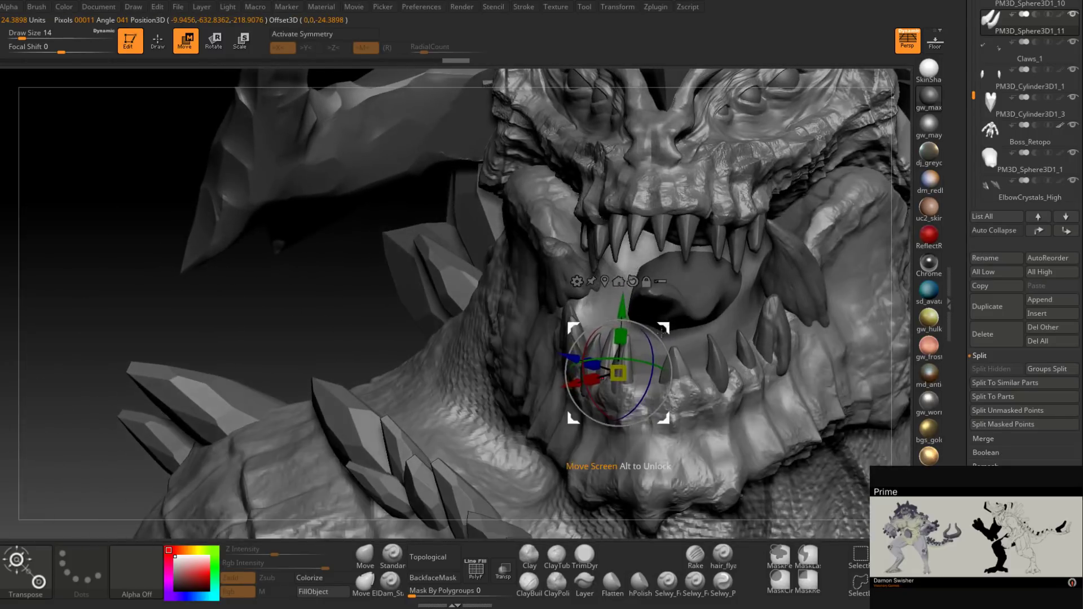
{"action": "left_click_drag", "start_coordinate": [660, 331], "coordinate": [673, 353]}
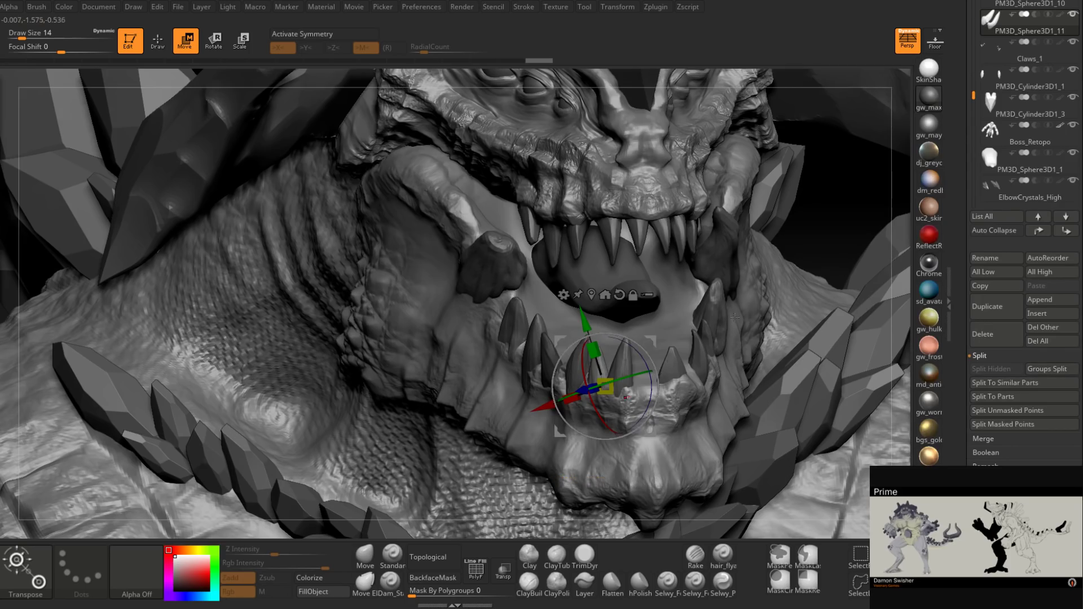
{"action": "mouse_move", "coordinate": [734, 317]}
{"action": "left_mouse_down"}
{"action": "mouse_move", "coordinate": [793, 299]}
{"action": "mouse_move", "coordinate": [724, 337]}
{"action": "mouse_move", "coordinate": [749, 329]}
{"action": "left_mouse_up"}
{"action": "right_click_drag", "start_coordinate": [750, 328], "coordinate": [722, 348], "text": "alt"}
{"action": "left_click_drag", "start_coordinate": [721, 348], "coordinate": [694, 311]}
Step: Duplicate the placed teeth subtool and shift the copy toward the front centre of the lower jaw
{"action": "left_click", "coordinate": [987, 306]}
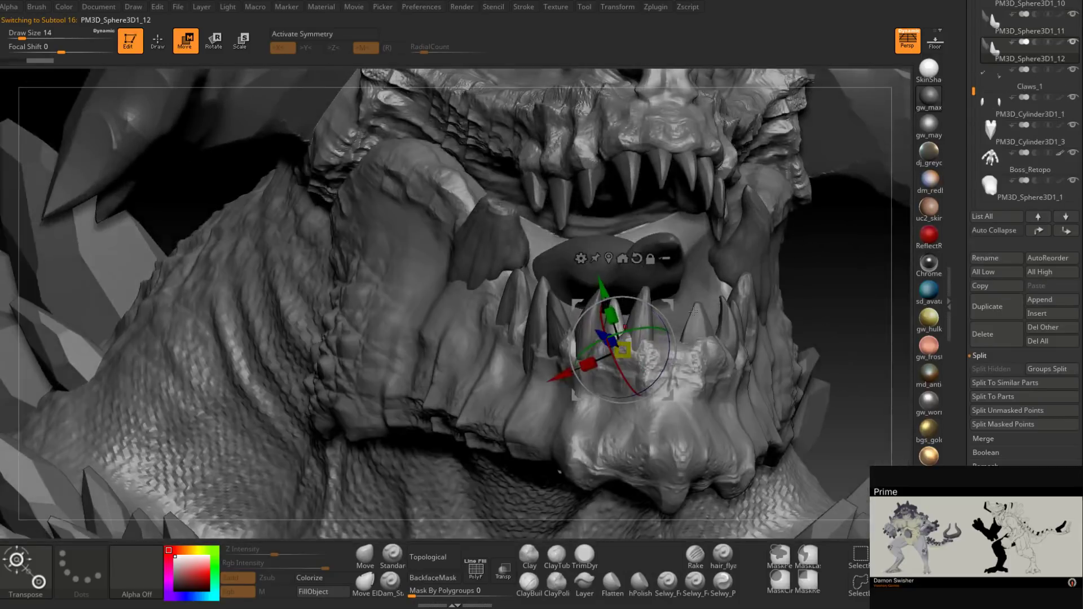
{"action": "right_click_drag", "start_coordinate": [727, 315], "coordinate": [679, 365]}
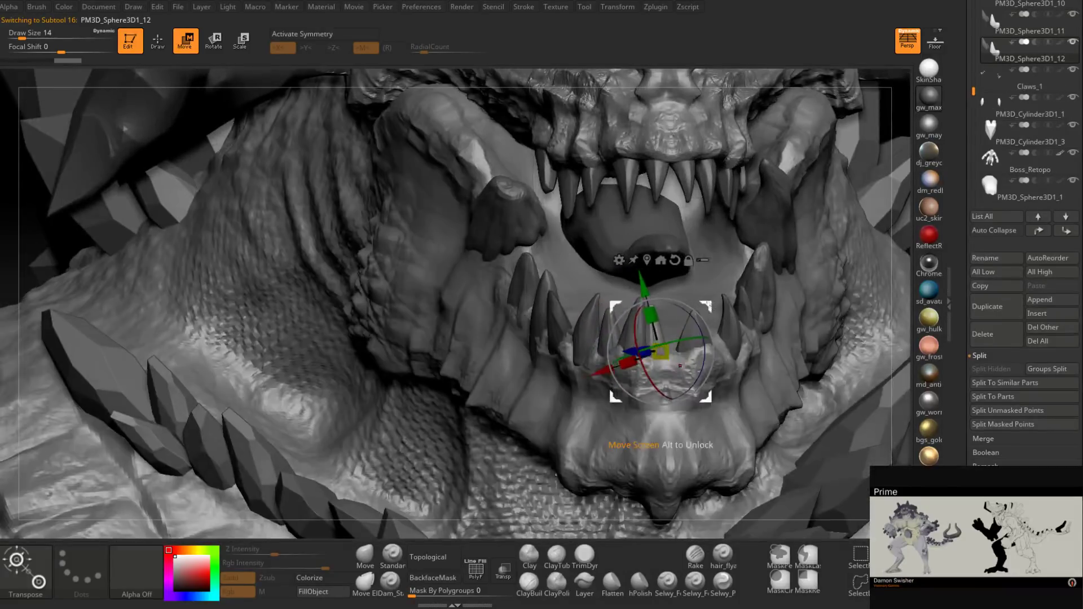
{"action": "mouse_move", "coordinate": [718, 309]}
{"action": "left_mouse_down"}
{"action": "mouse_move", "coordinate": [719, 340]}
{"action": "mouse_move", "coordinate": [641, 354]}
{"action": "left_mouse_up"}
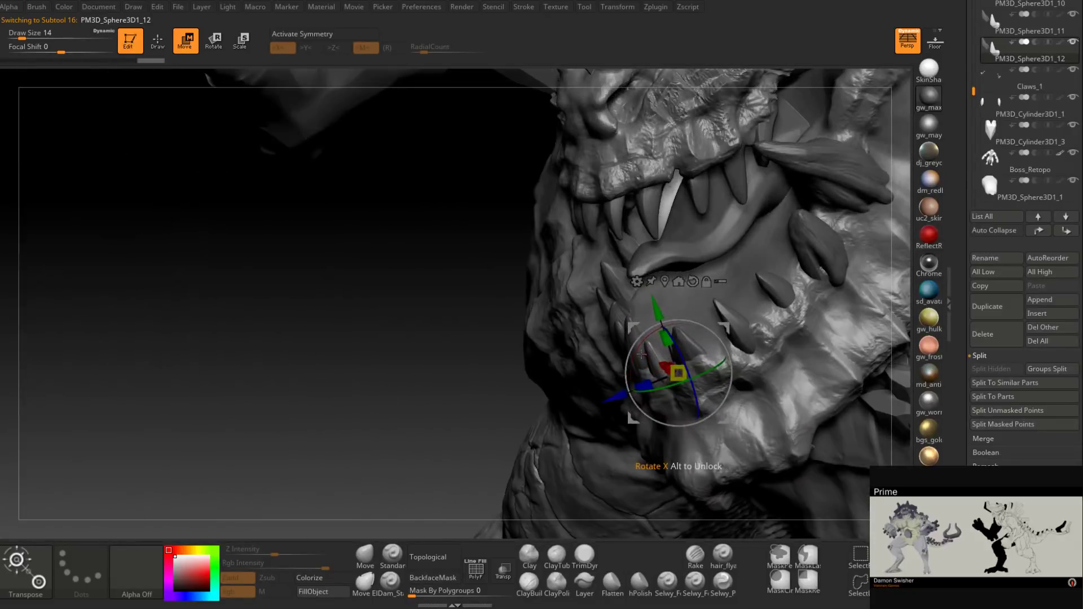
{"action": "right_click_drag", "start_coordinate": [632, 362], "coordinate": [800, 300]}
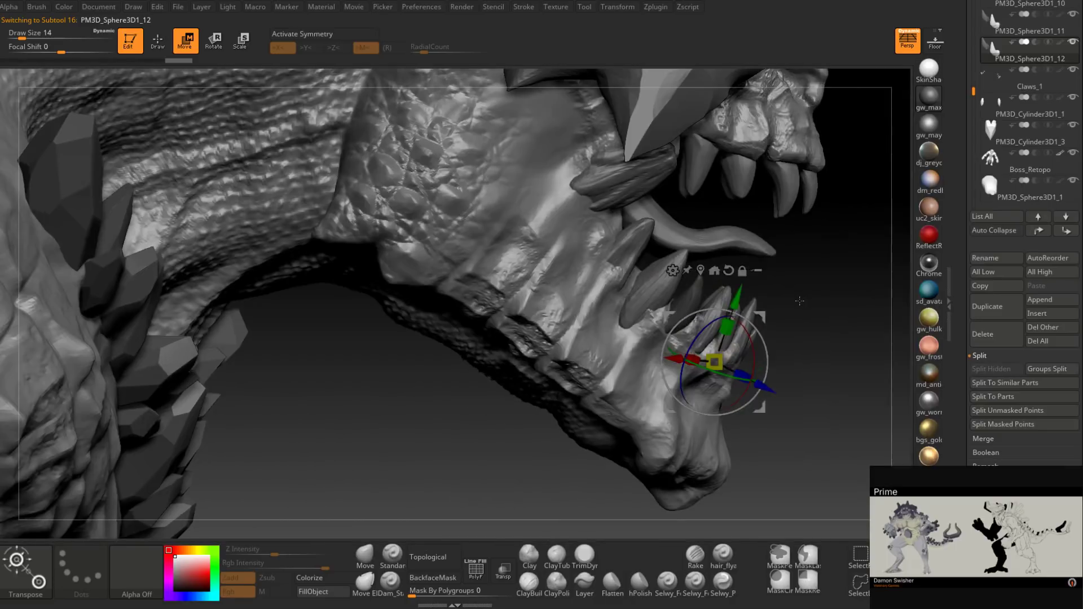
{"action": "left_click", "coordinate": [693, 297], "text": "ctrl"}
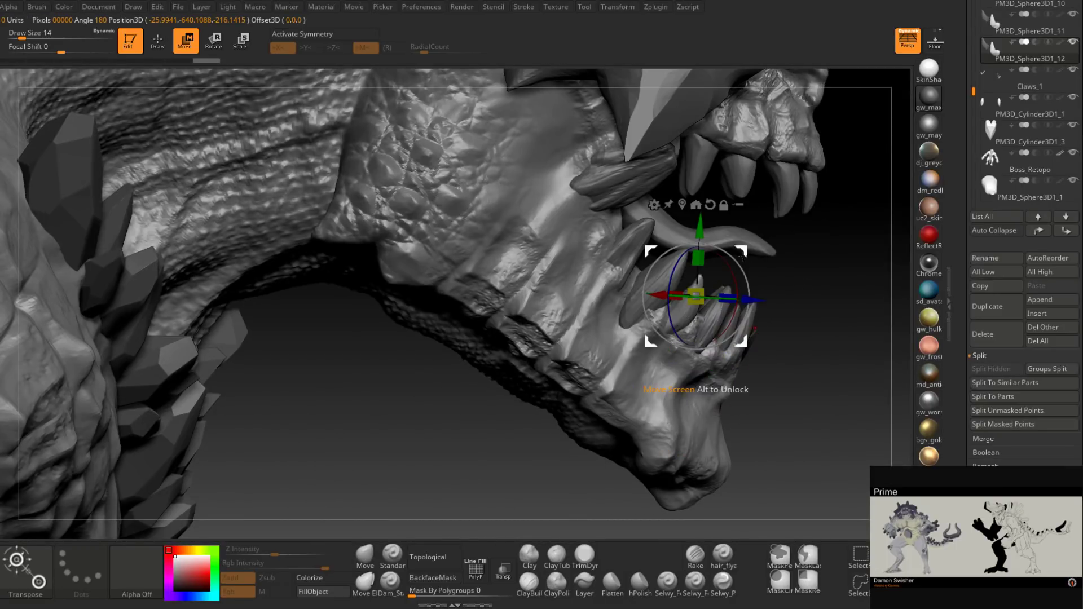
{"action": "left_click_drag", "start_coordinate": [745, 249], "coordinate": [807, 280]}
Step: Rotate and fit the copied teeth into the central gap at the front of the lower jaw
{"action": "right_click_drag", "start_coordinate": [811, 281], "coordinate": [828, 281]}
{"action": "mouse_move", "coordinate": [827, 281]}
{"action": "left_mouse_down"}
{"action": "mouse_move", "coordinate": [846, 284]}
{"action": "mouse_move", "coordinate": [689, 257]}
{"action": "left_mouse_up"}
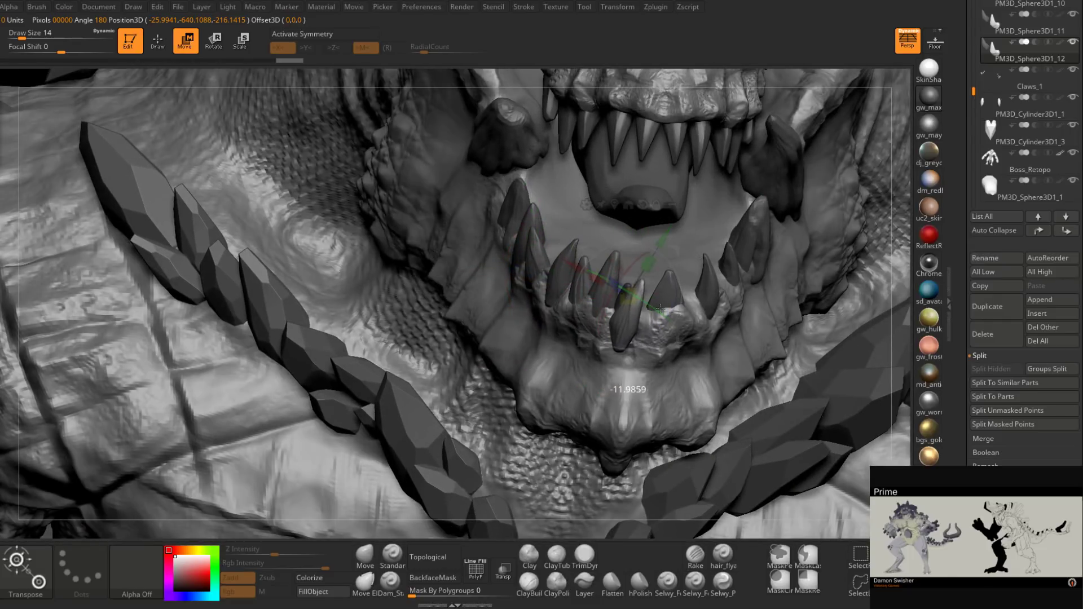
{"action": "left_click_drag", "start_coordinate": [665, 299], "coordinate": [646, 320]}
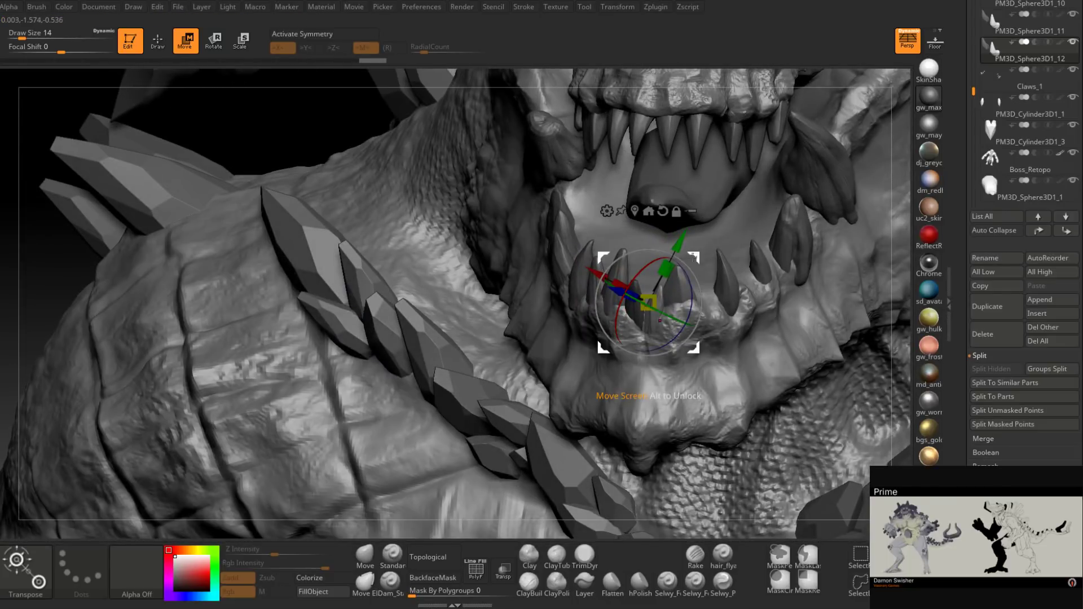
{"action": "left_click_drag", "start_coordinate": [736, 242], "coordinate": [698, 316]}
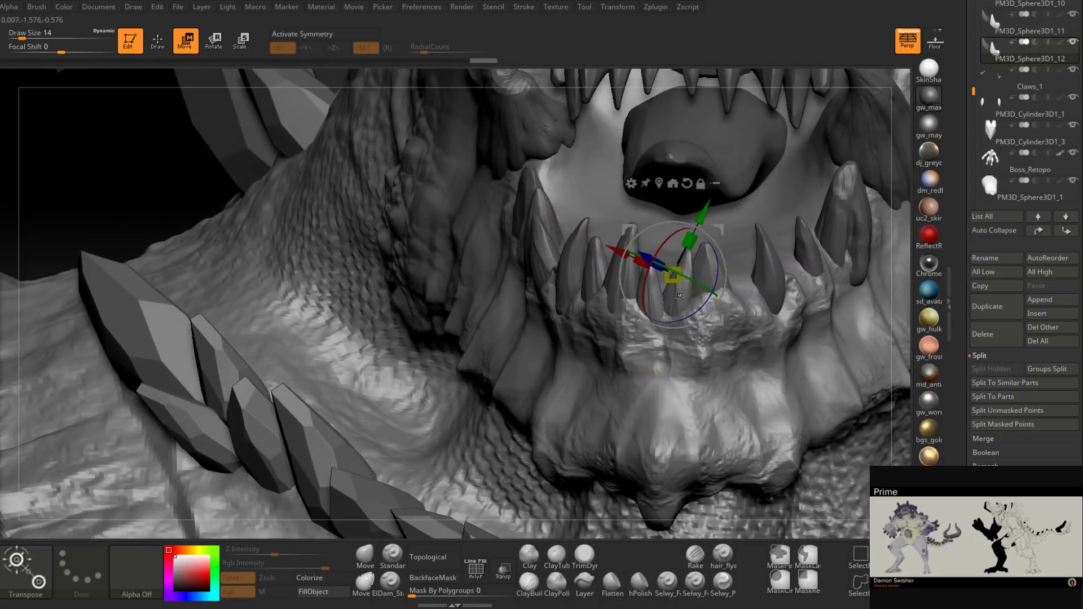
{"action": "left_click", "coordinate": [680, 299], "text": "ctrl"}
{"action": "key", "text": "q"}
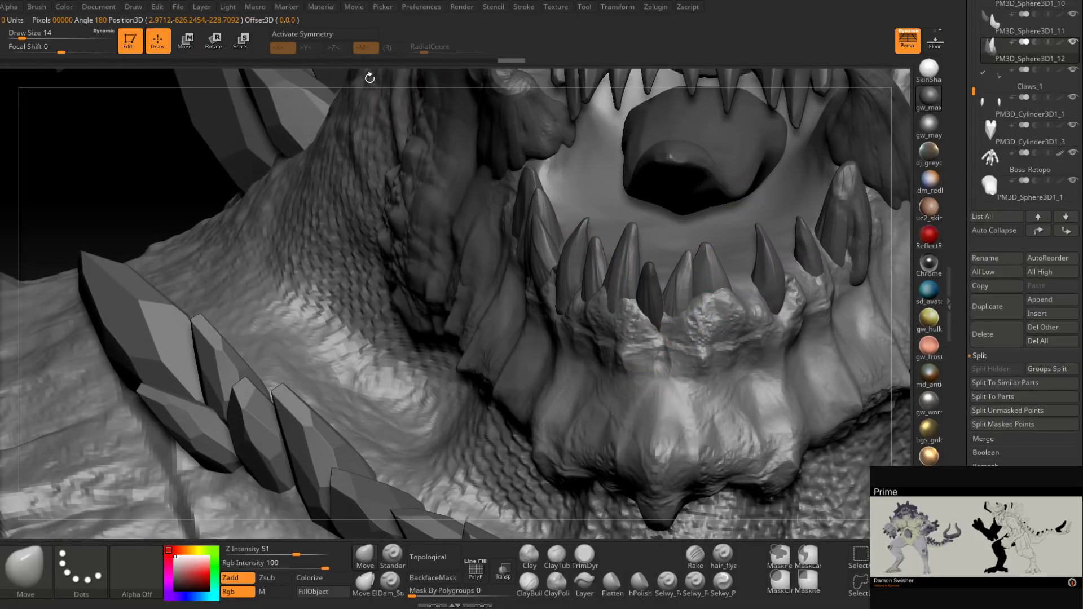
Step: Trim flat facets into one of the small central lower teeth with TrimDynamic at draw size 3
{"action": "left_click", "coordinate": [583, 556]}
{"action": "mouse_move", "coordinate": [733, 277]}
{"action": "right_mouse_down", "text": "ctrl"}
{"action": "mouse_move", "coordinate": [747, 310]}
{"action": "mouse_move", "coordinate": [687, 278]}
{"action": "right_mouse_up", "text": "ctrl"}
{"action": "key", "text": "space"}
{"action": "left_click_drag", "start_coordinate": [686, 276], "coordinate": [680, 276]}
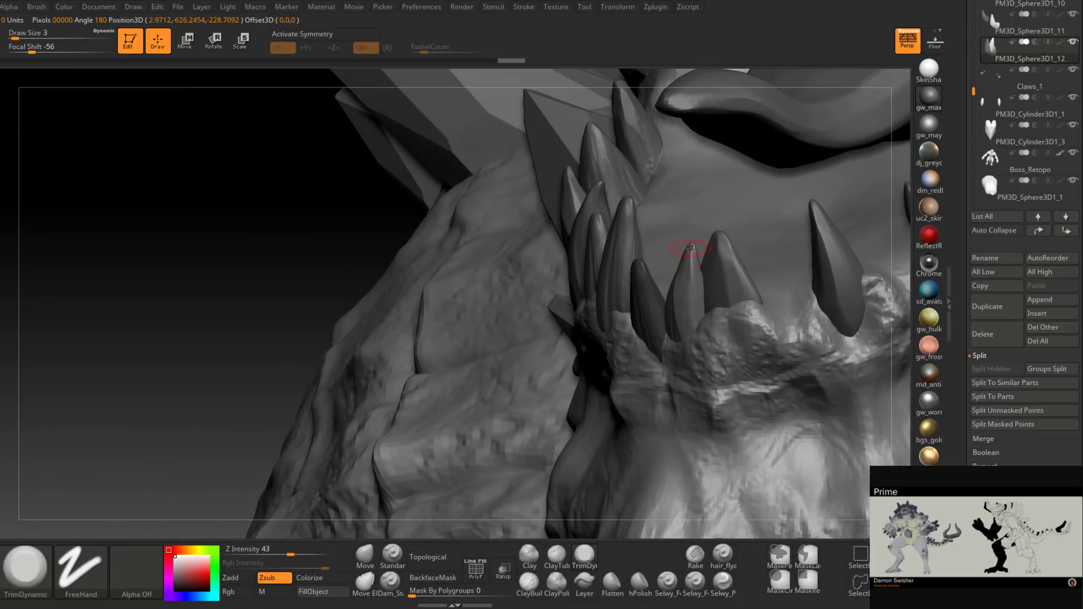
{"action": "right_click_drag", "start_coordinate": [693, 326], "coordinate": [597, 282]}
{"action": "right_click_drag", "start_coordinate": [701, 251], "coordinate": [773, 253]}
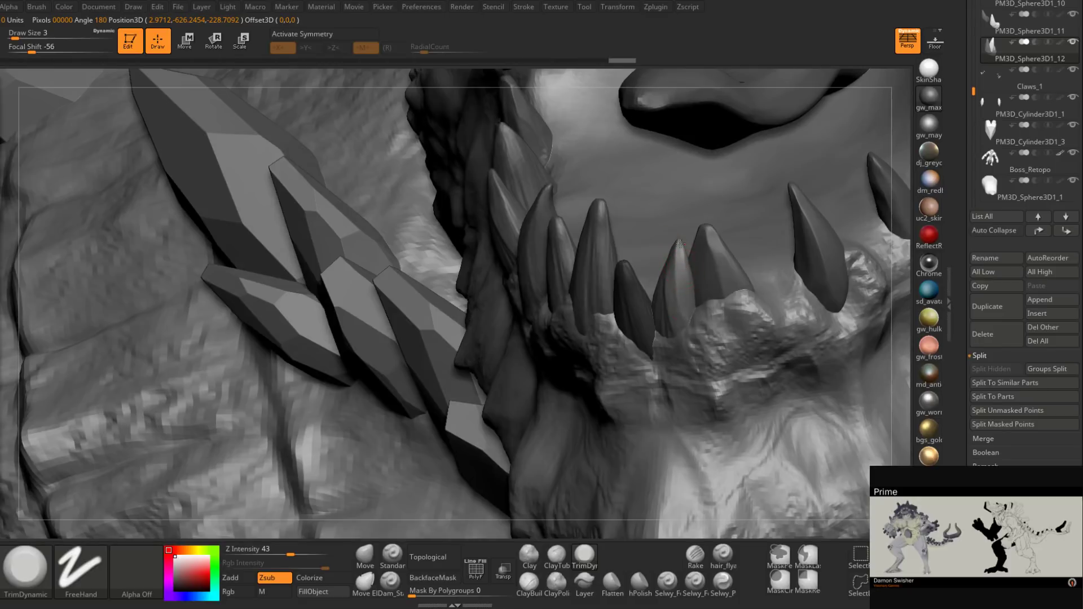
{"action": "right_click_drag", "start_coordinate": [679, 244], "coordinate": [677, 291]}
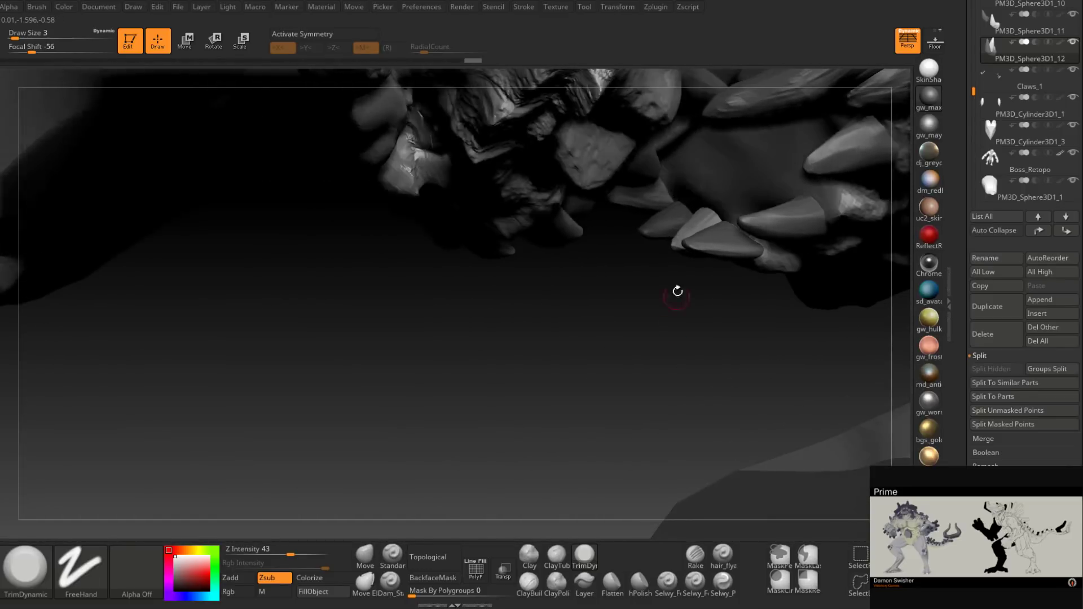
Step: Refine the tip and sides of the small central tooth with TrimDynamic at draw size 2
{"action": "mouse_move", "coordinate": [676, 244]}
{"action": "right_mouse_down"}
{"action": "mouse_move", "coordinate": [693, 230]}
{"action": "mouse_move", "coordinate": [710, 260]}
{"action": "mouse_move", "coordinate": [707, 224]}
{"action": "mouse_move", "coordinate": [702, 246]}
{"action": "right_mouse_up"}
{"action": "key", "text": "space"}
{"action": "left_click", "coordinate": [701, 246]}
{"action": "key", "text": "space"}
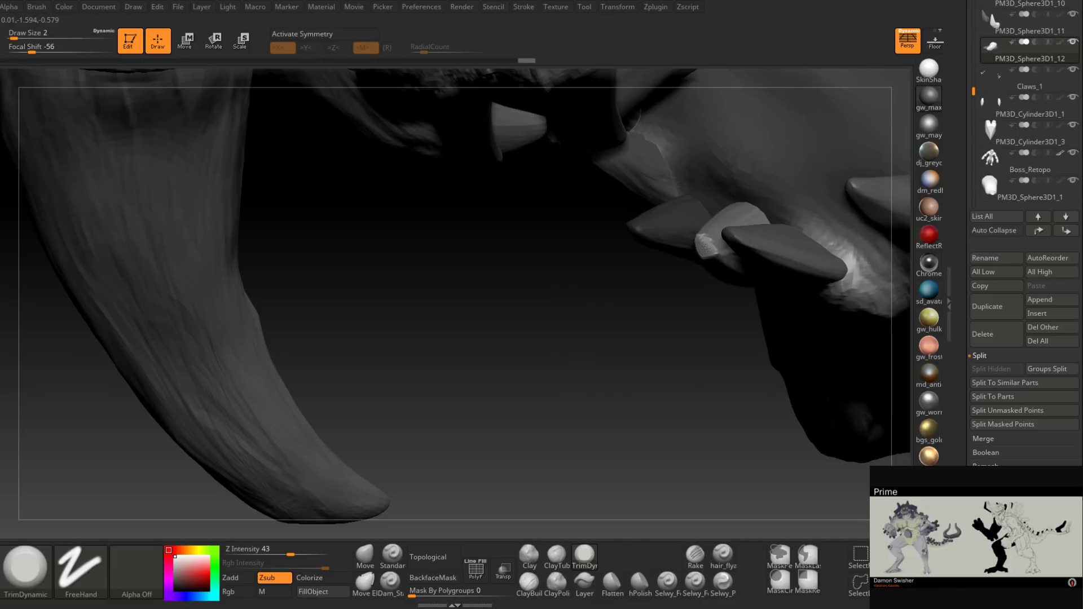
{"action": "right_click_drag", "start_coordinate": [705, 247], "coordinate": [701, 246]}
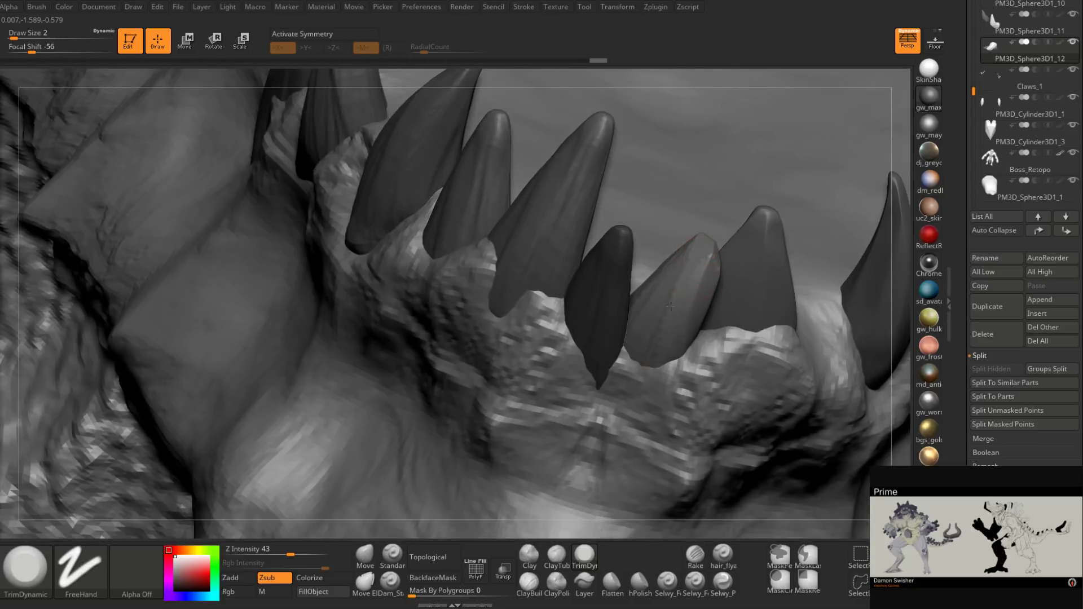
{"action": "right_click_drag", "start_coordinate": [670, 305], "coordinate": [701, 285]}
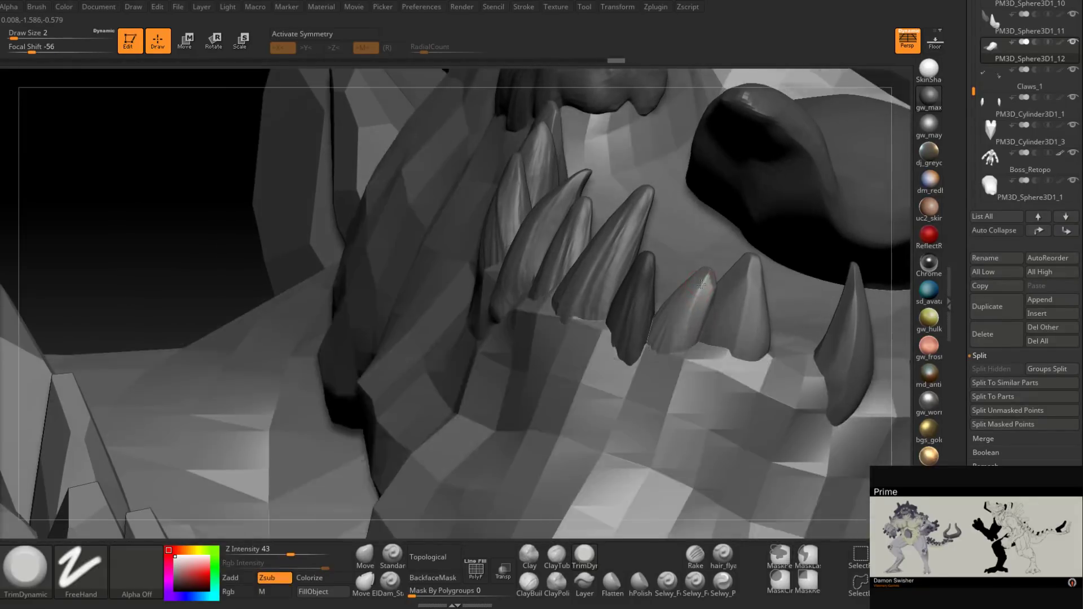
{"action": "right_click_drag", "start_coordinate": [680, 344], "coordinate": [711, 274]}
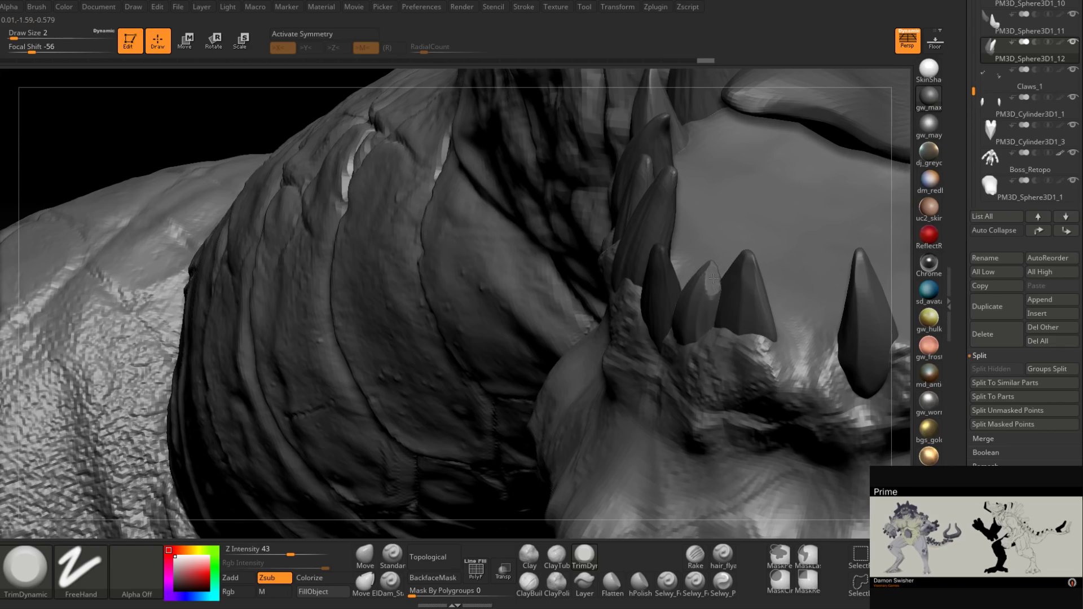
{"action": "right_click_drag", "start_coordinate": [722, 281], "coordinate": [796, 310]}
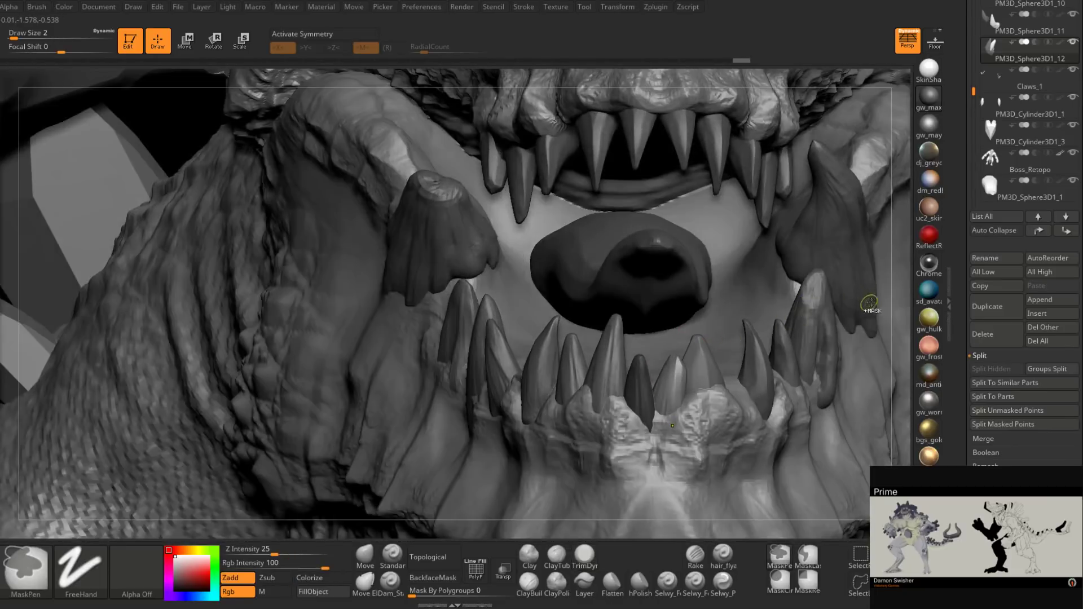
Step: Sculpt lengthwise ridges on the neighbouring small central tooth with ClayBuildup at draw size 2
{"action": "right_click_drag", "start_coordinate": [730, 378], "coordinate": [843, 259]}
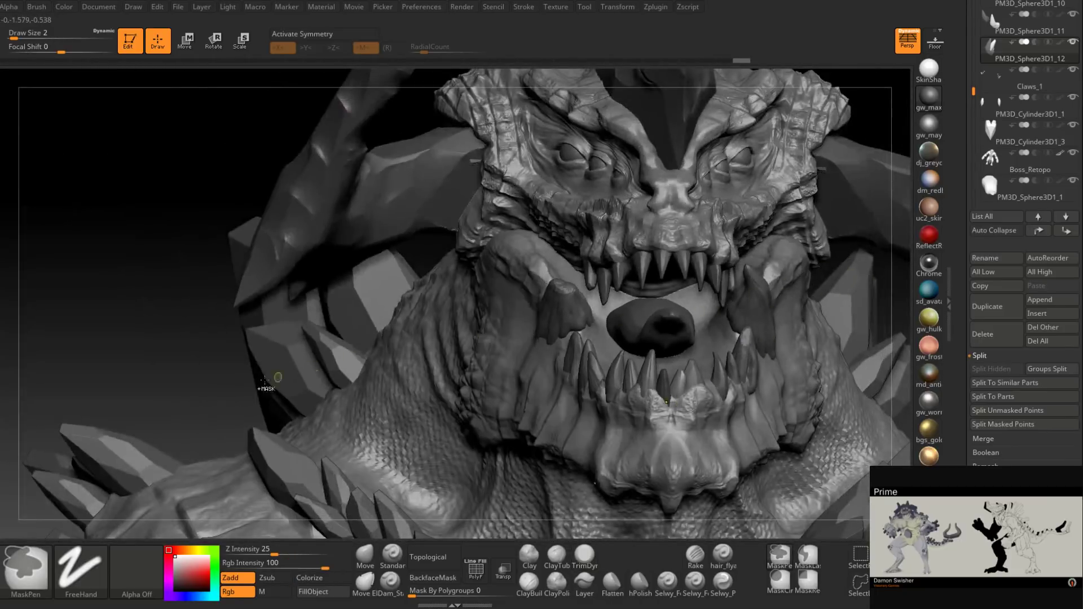
{"action": "right_click_drag", "start_coordinate": [351, 393], "coordinate": [654, 377]}
{"action": "left_click", "coordinate": [533, 586]}
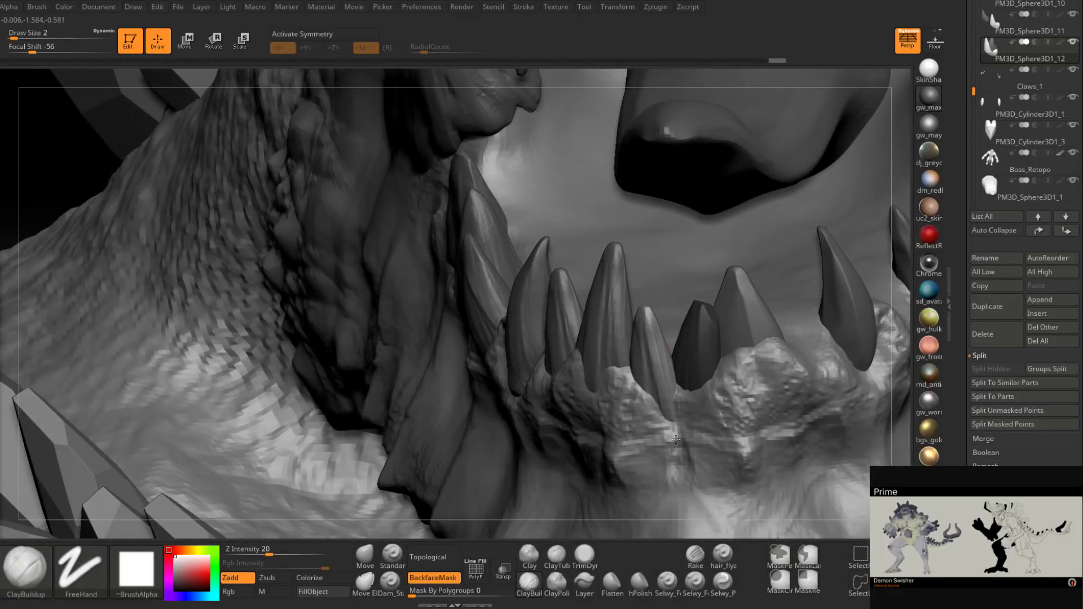
{"action": "right_click_drag", "start_coordinate": [681, 442], "coordinate": [642, 321]}
{"action": "left_click_drag", "start_coordinate": [641, 388], "coordinate": [633, 431]}
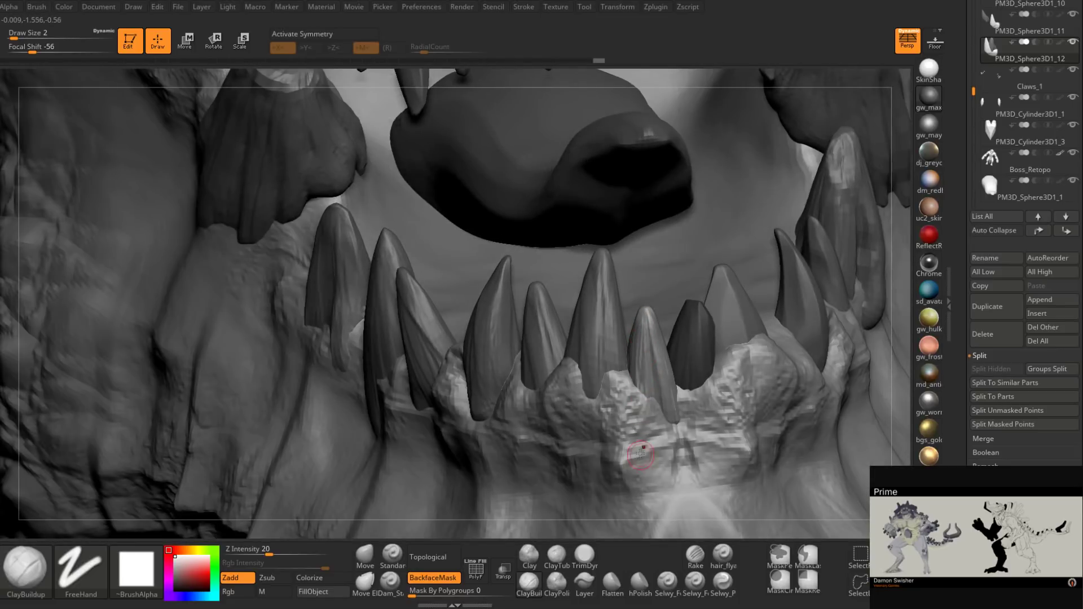
{"action": "right_click_drag", "start_coordinate": [641, 453], "coordinate": [641, 329]}
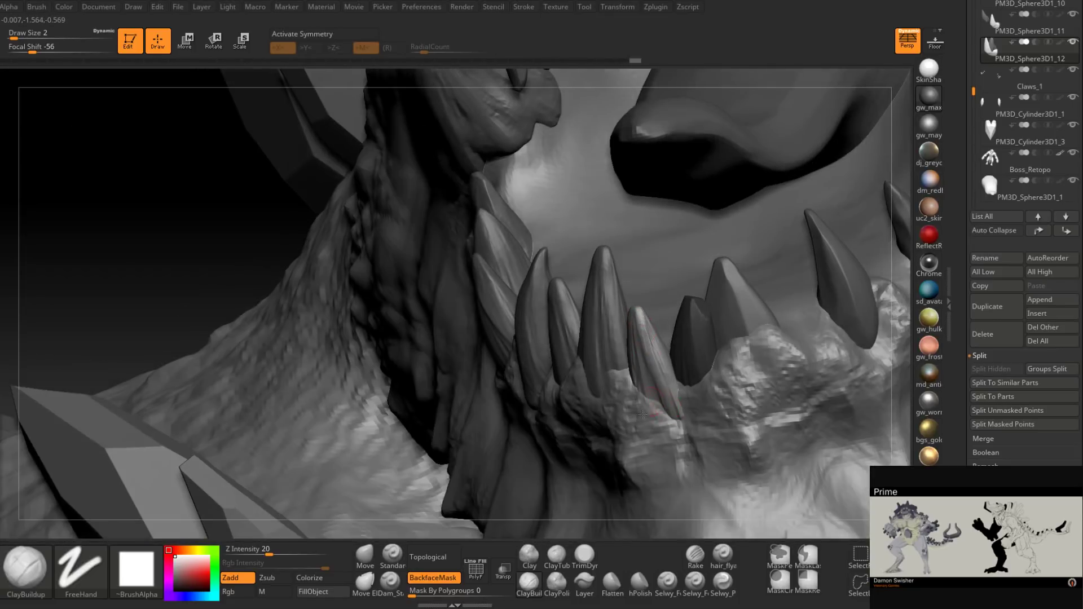
{"action": "right_click_drag", "start_coordinate": [642, 415], "coordinate": [674, 338]}
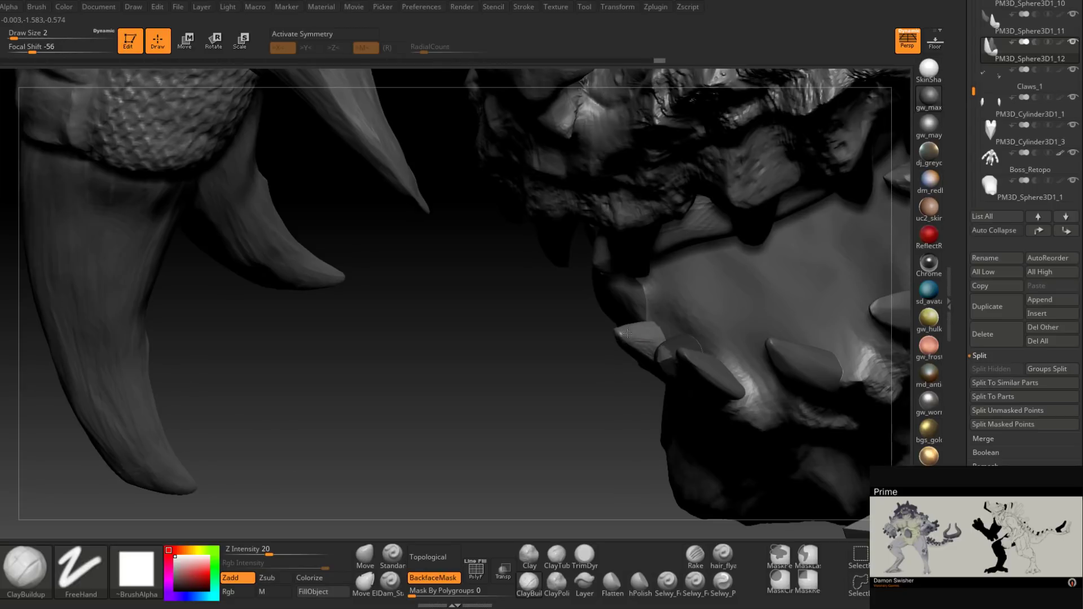
{"action": "left_click_drag", "start_coordinate": [670, 319], "coordinate": [672, 333]}
{"action": "right_click_drag", "start_coordinate": [673, 333], "coordinate": [682, 352]}
{"action": "left_click_drag", "start_coordinate": [679, 355], "coordinate": [683, 345]}
{"action": "mouse_move", "coordinate": [684, 345]}
{"action": "right_mouse_down"}
{"action": "mouse_move", "coordinate": [692, 389]}
{"action": "mouse_move", "coordinate": [676, 329]}
{"action": "mouse_move", "coordinate": [713, 350]}
{"action": "mouse_move", "coordinate": [697, 299]}
{"action": "mouse_move", "coordinate": [630, 307]}
{"action": "right_mouse_up"}
{"action": "right_click_drag", "start_coordinate": [629, 307], "coordinate": [645, 442], "text": "ctrl"}
Step: Flatten the ridges of the small central tooth with TrimDynamic
{"action": "left_click", "coordinate": [587, 555]}
{"action": "mouse_move", "coordinate": [599, 340]}
{"action": "right_mouse_down", "text": "ctrl"}
{"action": "mouse_move", "coordinate": [602, 401]}
{"action": "mouse_move", "coordinate": [626, 361]}
{"action": "right_mouse_up", "text": "ctrl"}
{"action": "mouse_move", "coordinate": [595, 305]}
{"action": "right_mouse_down"}
{"action": "mouse_move", "coordinate": [581, 310]}
{"action": "mouse_move", "coordinate": [609, 311]}
{"action": "mouse_move", "coordinate": [614, 333]}
{"action": "right_mouse_up"}
{"action": "right_click_drag", "start_coordinate": [679, 386], "coordinate": [609, 420]}
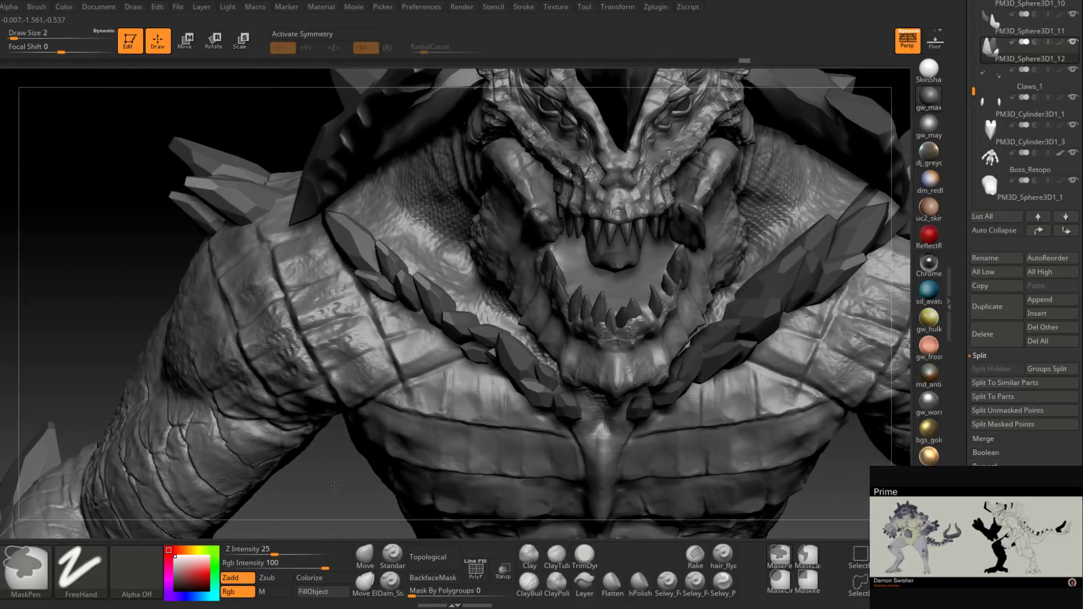
Step: Select the PM3D_Sphere3D1_11 front teeth subtool and mirror it to the other side of the lower jaw with SubTool Master
{"action": "mouse_move", "coordinate": [620, 316]}
{"action": "right_mouse_down"}
{"action": "mouse_move", "coordinate": [699, 310]}
{"action": "mouse_move", "coordinate": [670, 309]}
{"action": "mouse_move", "coordinate": [668, 328]}
{"action": "mouse_move", "coordinate": [595, 305]}
{"action": "mouse_move", "coordinate": [637, 310]}
{"action": "mouse_move", "coordinate": [620, 308]}
{"action": "right_mouse_up"}
{"action": "left_click", "coordinate": [595, 306], "text": "alt"}
{"action": "right_click_drag", "start_coordinate": [809, 315], "coordinate": [731, 309]}
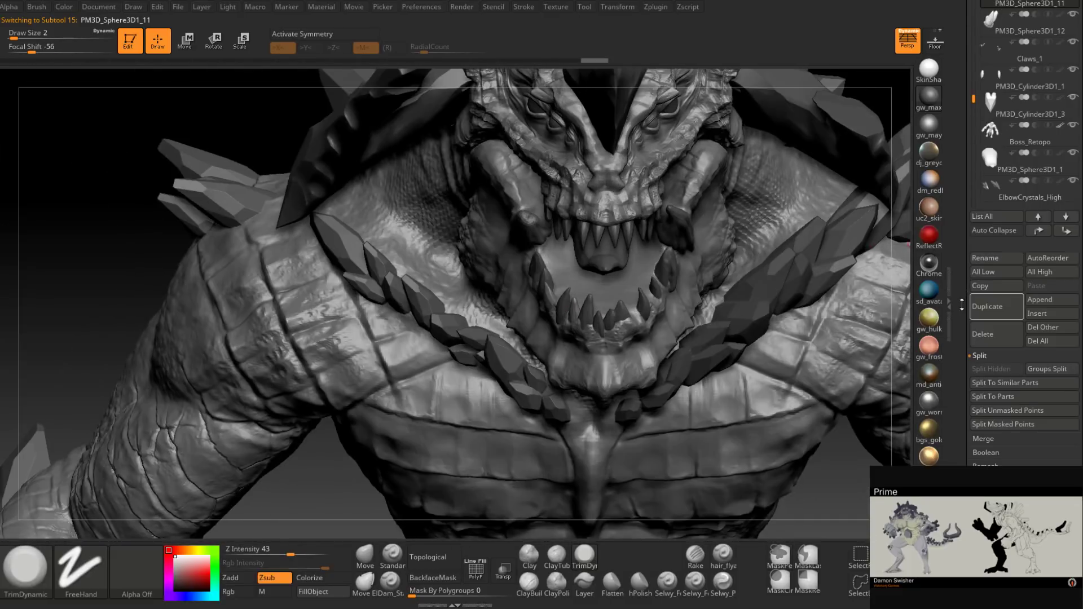
{"action": "left_click_drag", "start_coordinate": [962, 305], "coordinate": [962, 393]}
{"action": "right_click_drag", "start_coordinate": [705, 321], "coordinate": [692, 295]}
{"action": "left_click", "coordinate": [659, 8]}
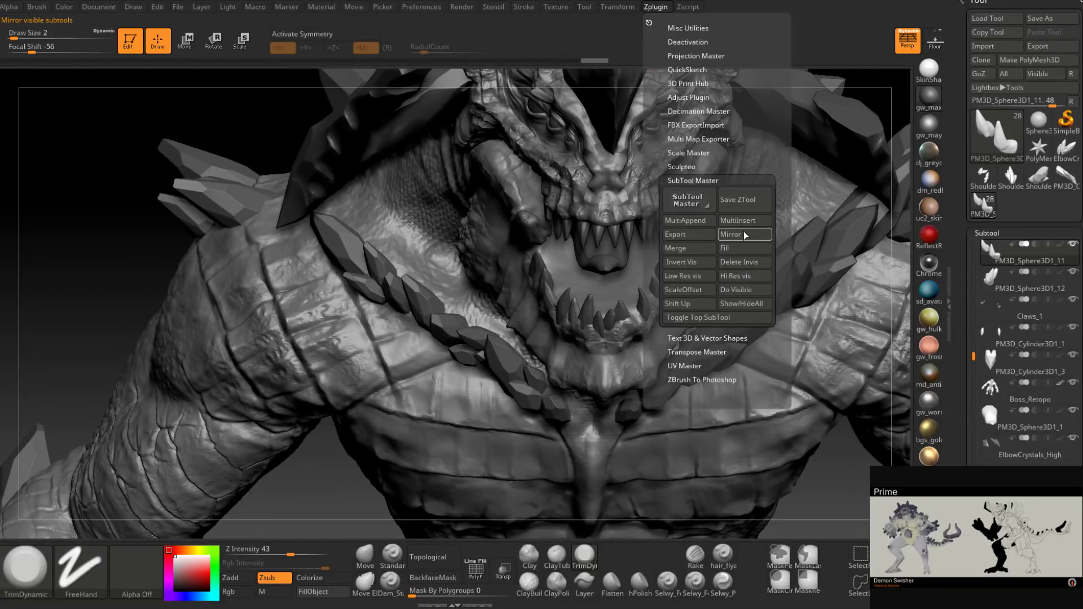
{"action": "left_click", "coordinate": [739, 234]}
{"action": "left_click", "coordinate": [482, 280]}
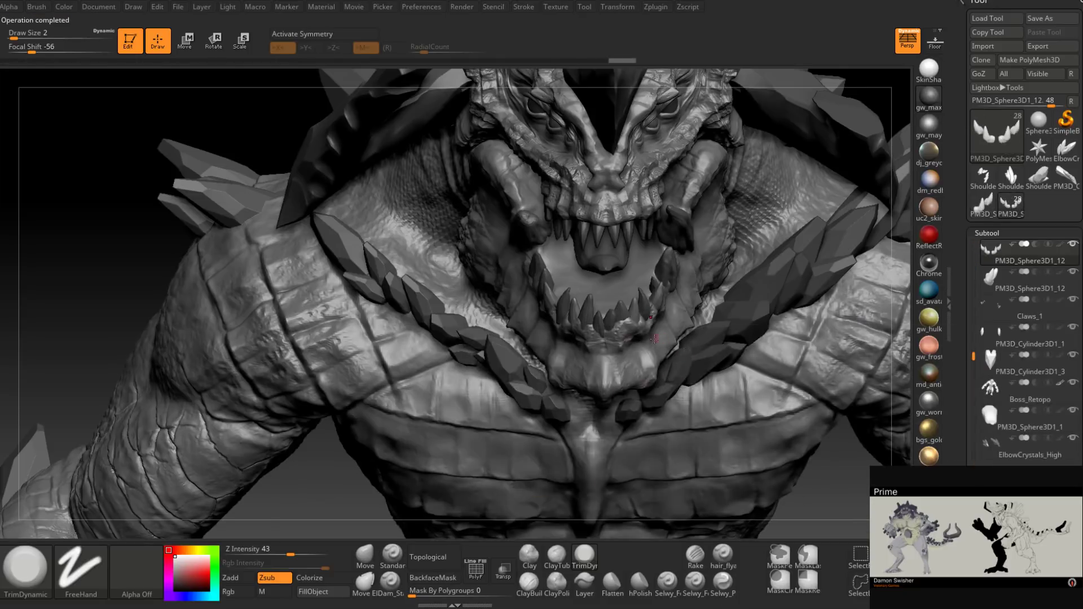
Step: Select the PM3D_Sphere3D1_9 lower-jaw teeth subtool and set the Move brush to draw size 25
{"action": "mouse_move", "coordinate": [655, 339]}
{"action": "right_mouse_down"}
{"action": "mouse_move", "coordinate": [586, 361]}
{"action": "mouse_move", "coordinate": [602, 394]}
{"action": "right_mouse_up"}
{"action": "left_click", "coordinate": [365, 556]}
{"action": "key", "text": "space"}
{"action": "left_click_drag", "start_coordinate": [626, 316], "coordinate": [634, 314]}
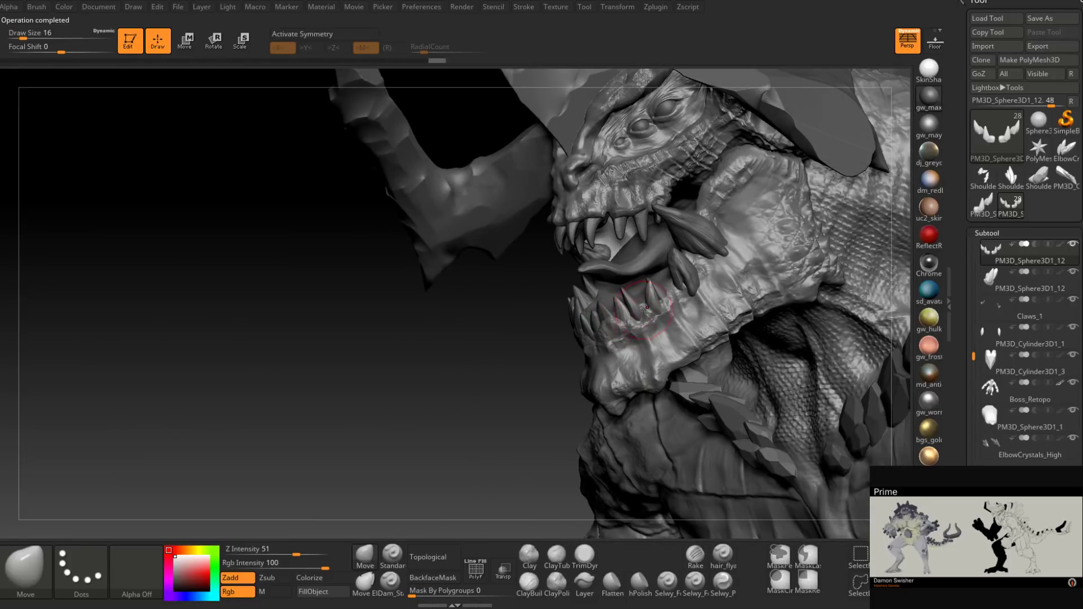
{"action": "mouse_move", "coordinate": [657, 313]}
{"action": "right_mouse_down"}
{"action": "mouse_move", "coordinate": [615, 318]}
{"action": "mouse_move", "coordinate": [690, 293]}
{"action": "mouse_move", "coordinate": [647, 299]}
{"action": "mouse_move", "coordinate": [660, 291]}
{"action": "right_mouse_up"}
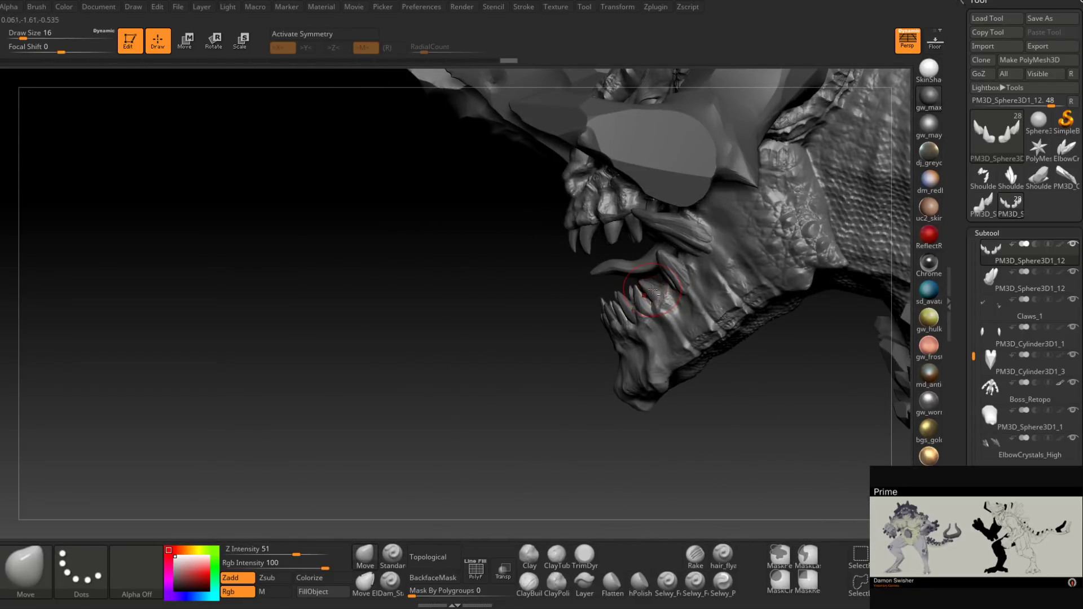
{"action": "left_click", "coordinate": [653, 291], "text": "alt"}
{"action": "mouse_move", "coordinate": [651, 290]}
{"action": "right_mouse_down", "text": "ctrl"}
{"action": "mouse_move", "coordinate": [643, 298]}
{"action": "mouse_move", "coordinate": [670, 291]}
{"action": "mouse_move", "coordinate": [674, 280]}
{"action": "mouse_move", "coordinate": [663, 279]}
{"action": "right_mouse_up", "text": "ctrl"}
{"action": "key", "text": "bracketright"}
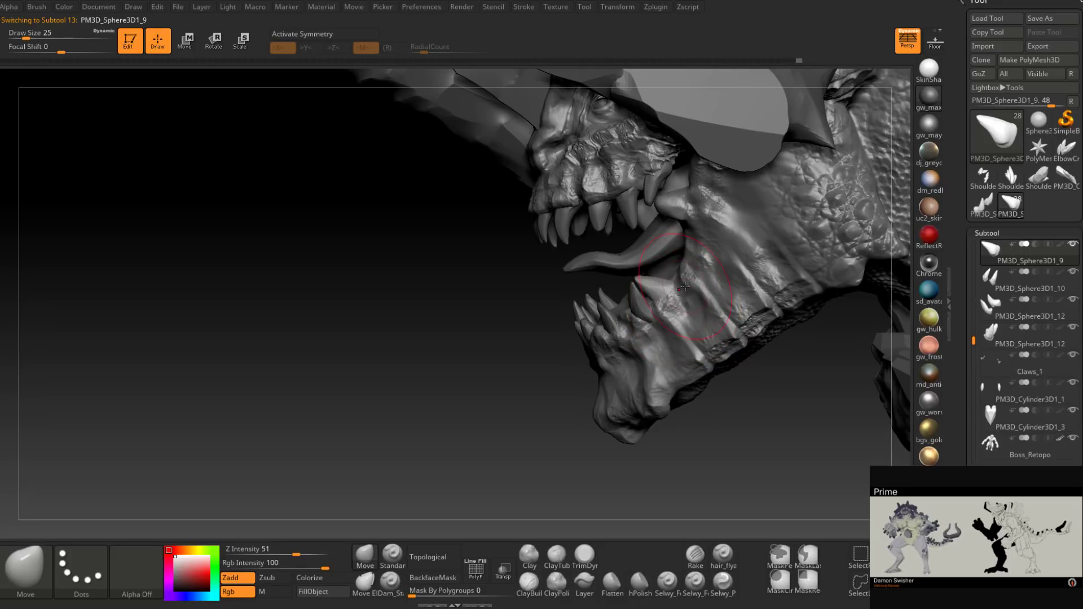
{"action": "left_click", "coordinate": [522, 406], "text": "ctrl+shift"}
{"action": "mouse_move", "coordinate": [529, 407]}
{"action": "right_mouse_down"}
{"action": "mouse_move", "coordinate": [544, 432]}
{"action": "mouse_move", "coordinate": [570, 421]}
{"action": "right_mouse_up"}
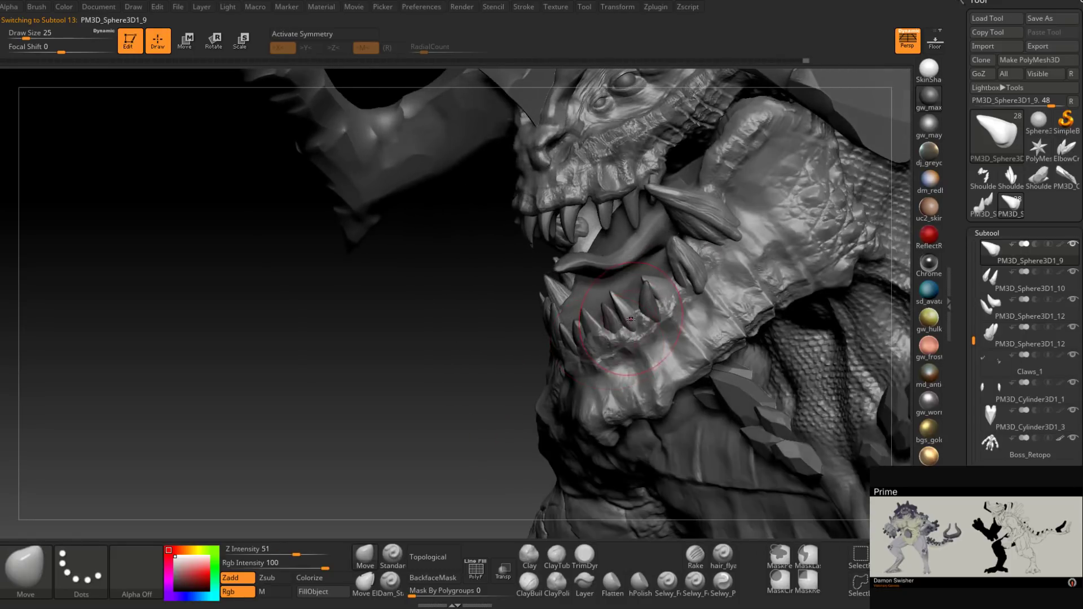
Step: Set ClayBuildup to draw size 3 and inspect the lower-jaw teeth from the front and side for detailing
{"action": "mouse_move", "coordinate": [630, 318]}
{"action": "right_mouse_down"}
{"action": "mouse_move", "coordinate": [660, 339]}
{"action": "mouse_move", "coordinate": [655, 318]}
{"action": "mouse_move", "coordinate": [606, 331]}
{"action": "right_mouse_up"}
{"action": "left_click", "coordinate": [528, 584]}
{"action": "key", "text": "space"}
{"action": "left_click_drag", "start_coordinate": [596, 330], "coordinate": [595, 330]}
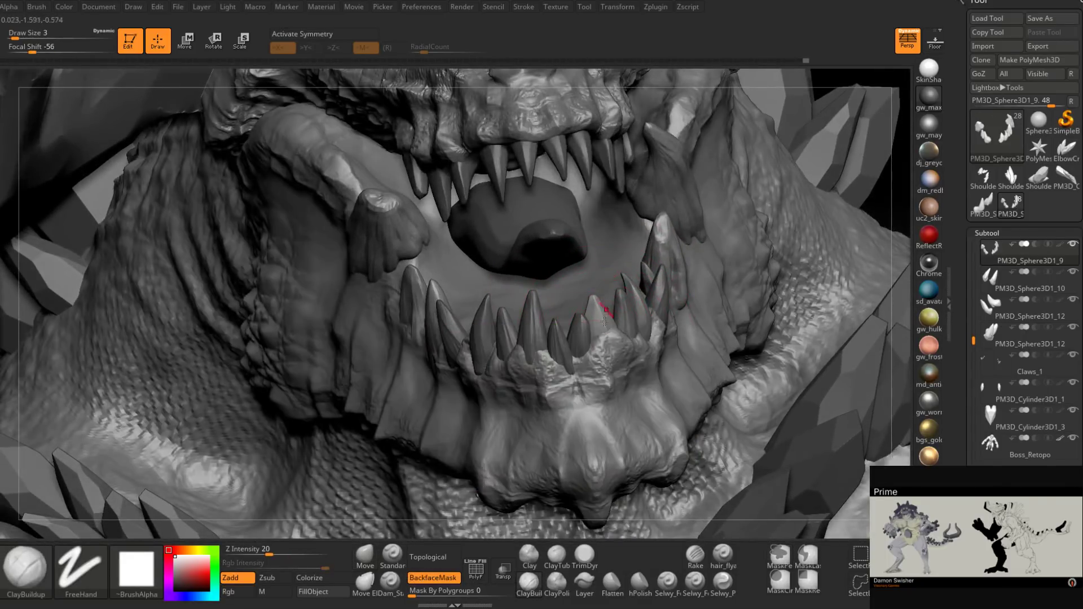
{"action": "mouse_move", "coordinate": [604, 307]}
{"action": "right_mouse_down"}
{"action": "mouse_move", "coordinate": [599, 337]}
{"action": "mouse_move", "coordinate": [612, 316]}
{"action": "mouse_move", "coordinate": [598, 325]}
{"action": "mouse_move", "coordinate": [624, 316]}
{"action": "mouse_move", "coordinate": [547, 364]}
{"action": "mouse_move", "coordinate": [597, 318]}
{"action": "mouse_move", "coordinate": [609, 337]}
{"action": "mouse_move", "coordinate": [596, 304]}
{"action": "right_mouse_up"}
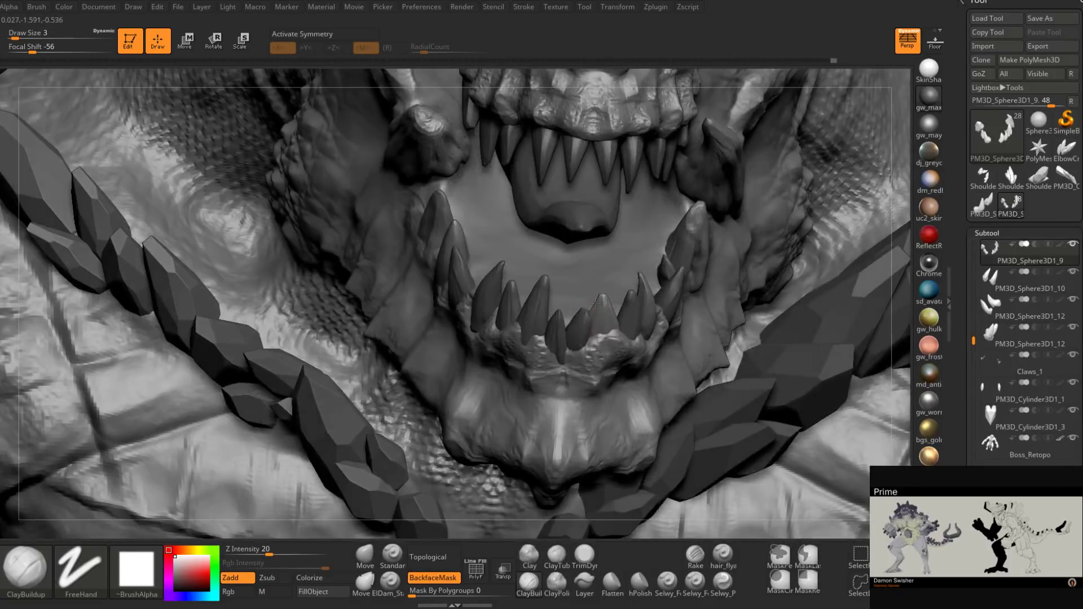
{"action": "right_click_drag", "start_coordinate": [576, 348], "coordinate": [604, 299]}
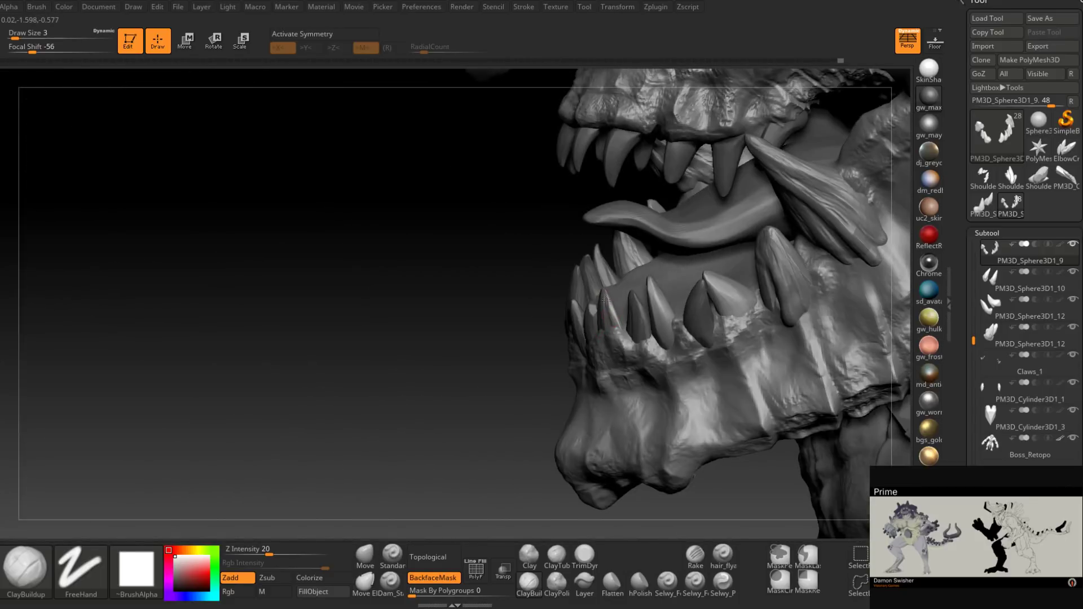
{"action": "right_click_drag", "start_coordinate": [616, 348], "coordinate": [602, 300]}
{"action": "right_click_drag", "start_coordinate": [611, 386], "coordinate": [605, 313]}
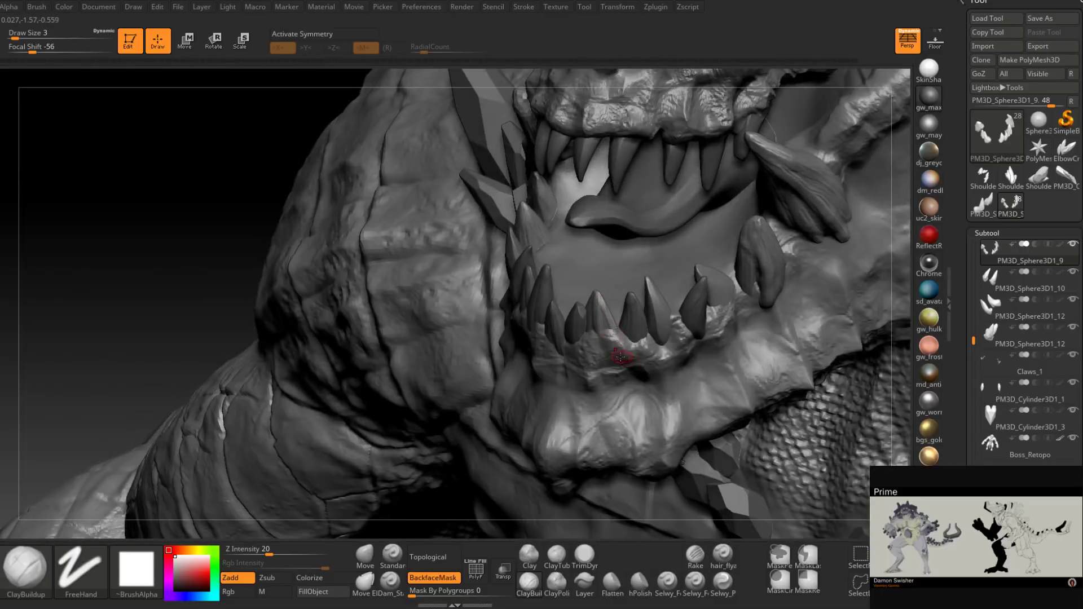
Step: Sculpt fine surface ridges on the front teeth of the lower jaw with the ClayBuildup brush at draw size 3
{"action": "left_click_drag", "start_coordinate": [620, 357], "coordinate": [599, 323]}
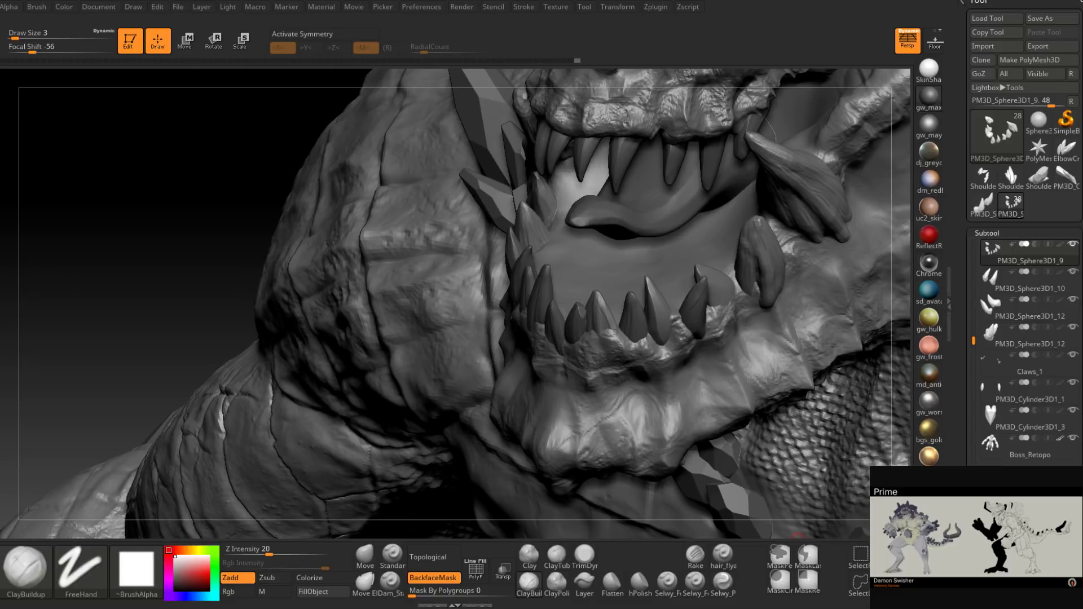
{"action": "mouse_move", "coordinate": [697, 286]}
{"action": "right_mouse_down"}
{"action": "mouse_move", "coordinate": [649, 307]}
{"action": "mouse_move", "coordinate": [657, 326]}
{"action": "mouse_move", "coordinate": [649, 294]}
{"action": "mouse_move", "coordinate": [646, 345]}
{"action": "mouse_move", "coordinate": [676, 340]}
{"action": "mouse_move", "coordinate": [668, 308]}
{"action": "mouse_move", "coordinate": [693, 326]}
{"action": "mouse_move", "coordinate": [694, 290]}
{"action": "mouse_move", "coordinate": [685, 306]}
{"action": "mouse_move", "coordinate": [666, 281]}
{"action": "mouse_move", "coordinate": [736, 318]}
{"action": "mouse_move", "coordinate": [694, 332]}
{"action": "mouse_move", "coordinate": [689, 308]}
{"action": "mouse_move", "coordinate": [706, 309]}
{"action": "mouse_move", "coordinate": [719, 343]}
{"action": "mouse_move", "coordinate": [594, 313]}
{"action": "mouse_move", "coordinate": [555, 338]}
{"action": "mouse_move", "coordinate": [788, 323]}
{"action": "right_mouse_up"}
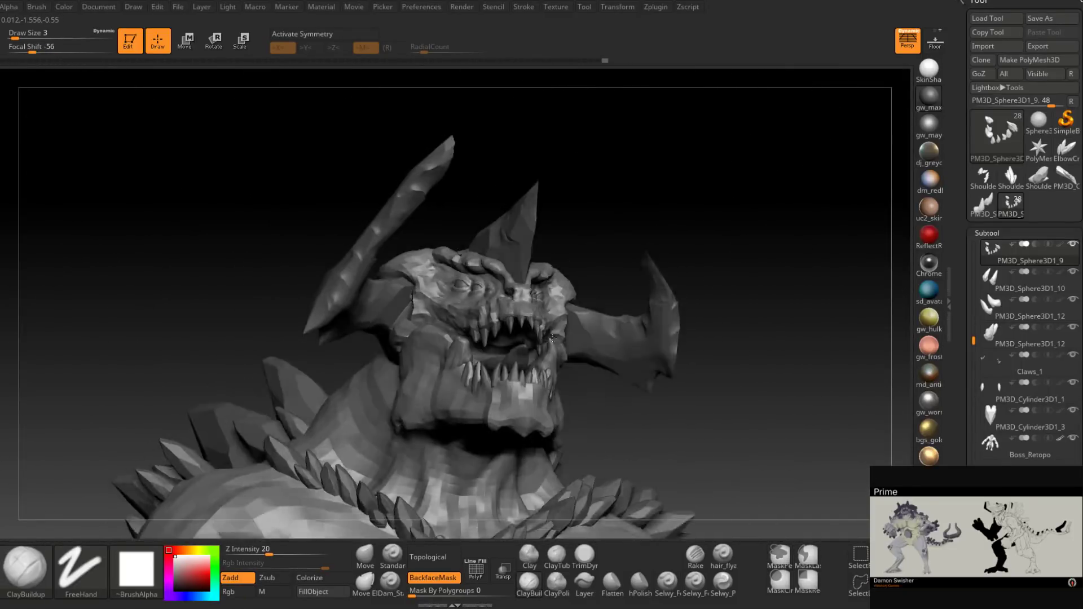
{"action": "mouse_move", "coordinate": [530, 361]}
{"action": "right_mouse_down"}
{"action": "mouse_move", "coordinate": [548, 393]}
{"action": "mouse_move", "coordinate": [555, 258]}
{"action": "mouse_move", "coordinate": [548, 324]}
{"action": "right_mouse_up"}
Step: Merge the tooth subtools PM3D_Sphere3D1_10 and both PM3D_Sphere3D1_12 pieces into the lower teeth subtool PM3D_Sphere3D1_9
{"action": "left_click_drag", "start_coordinate": [973, 340], "coordinate": [973, 305]}
{"action": "mouse_move", "coordinate": [1013, 316]}
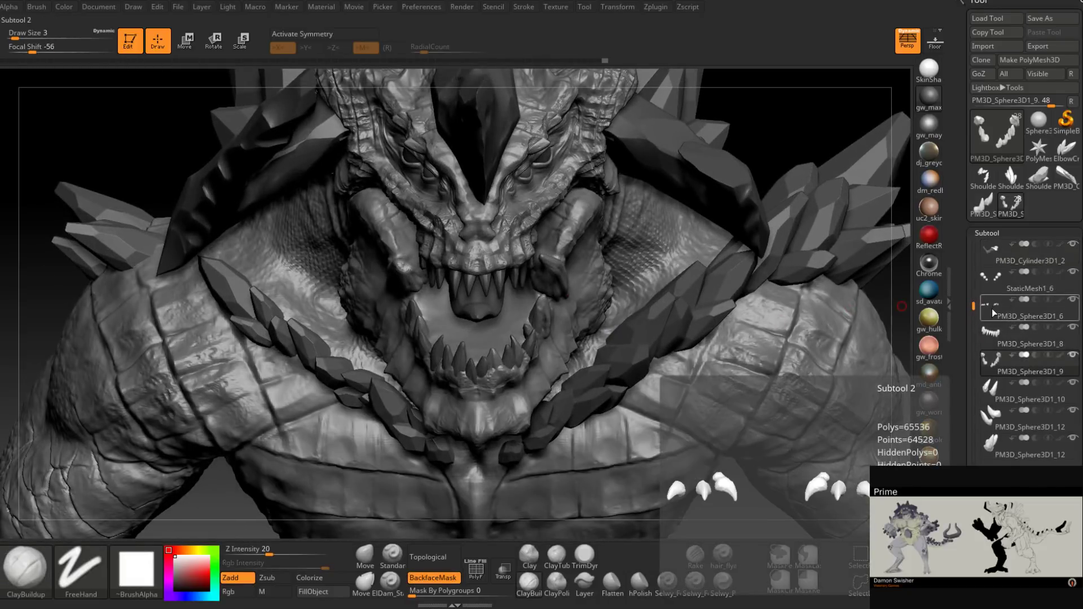
{"action": "mouse_move", "coordinate": [997, 375]}
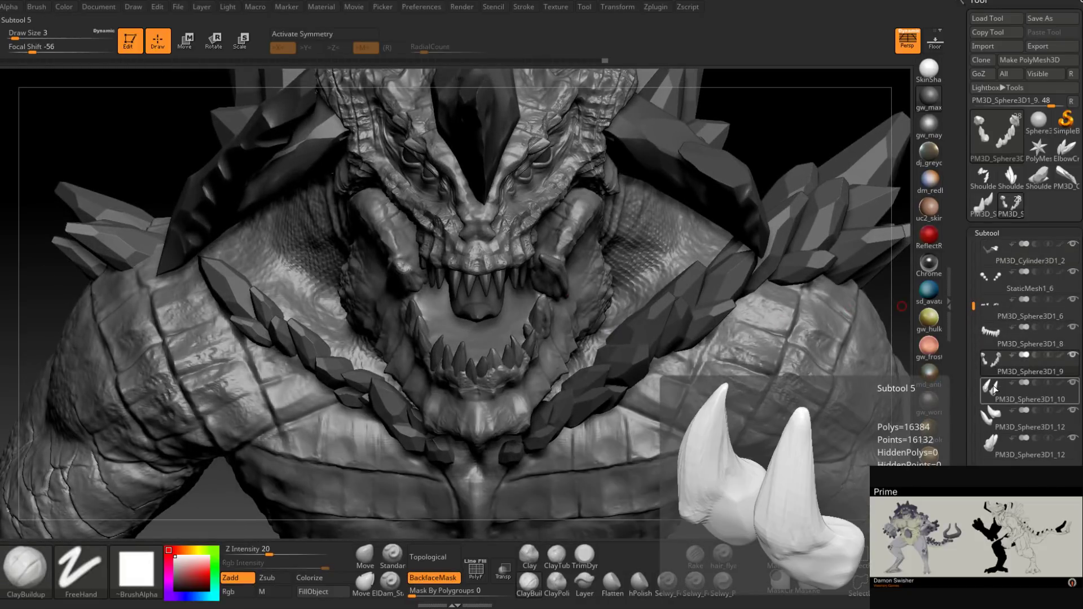
{"action": "mouse_move", "coordinate": [1000, 426]}
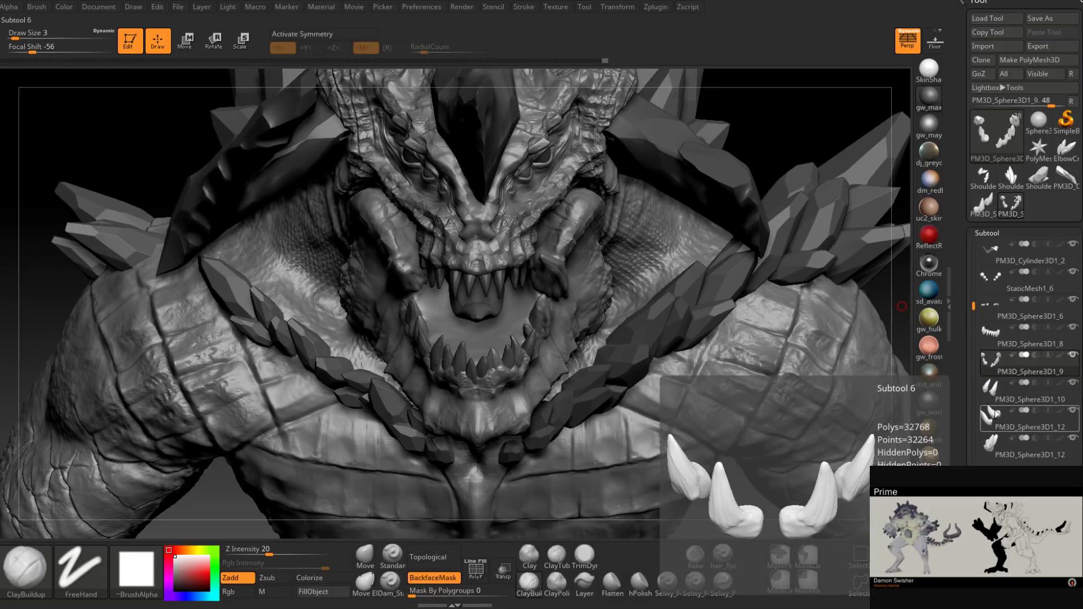
{"action": "left_click", "coordinate": [981, 608]}
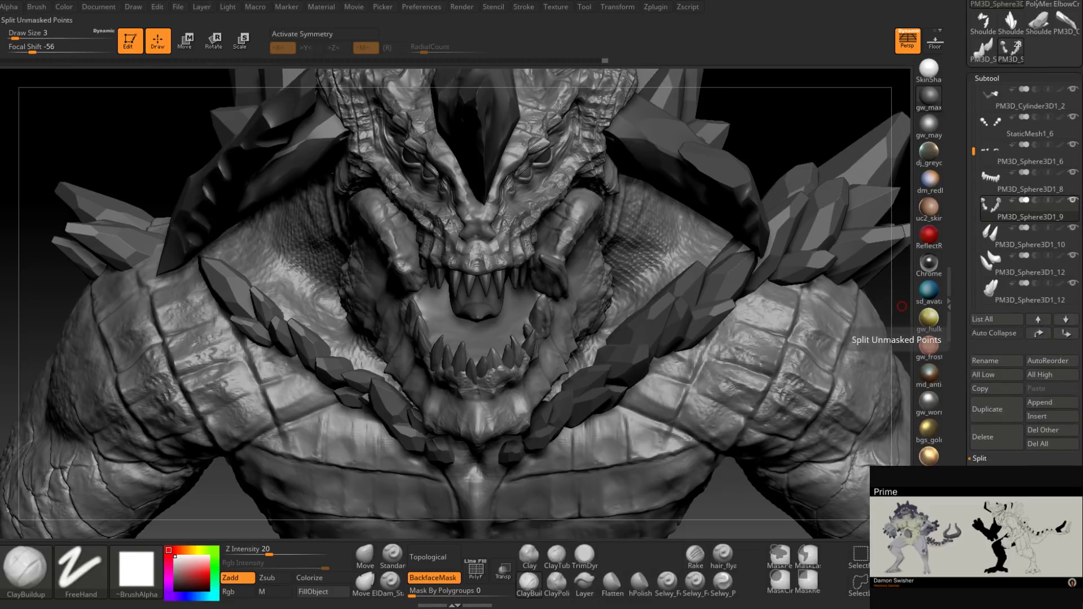
{"action": "key", "text": "ctrl+m"}
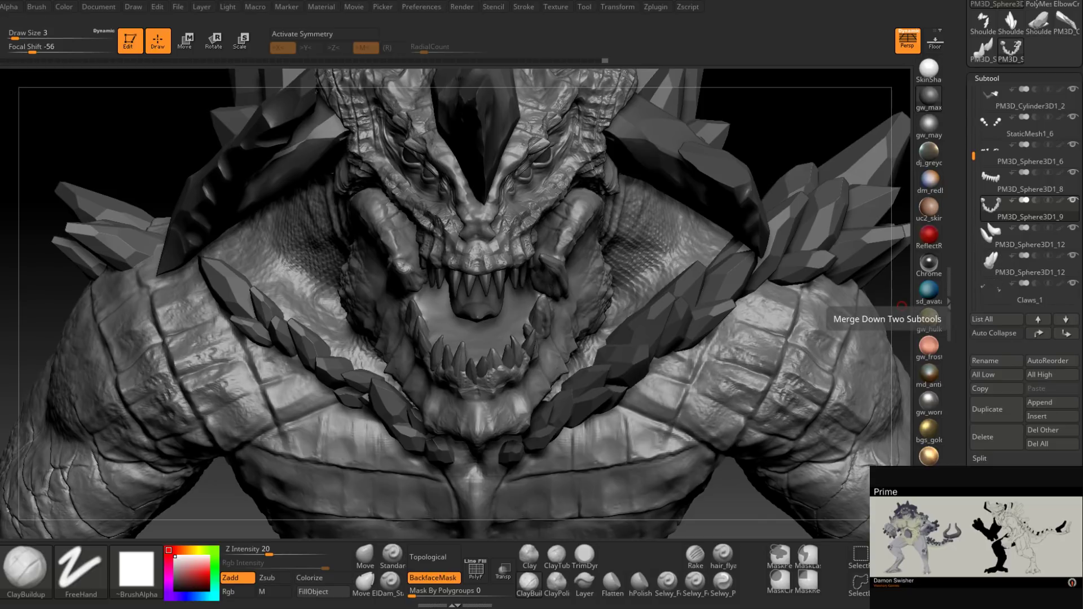
{"action": "mouse_move", "coordinate": [993, 240]}
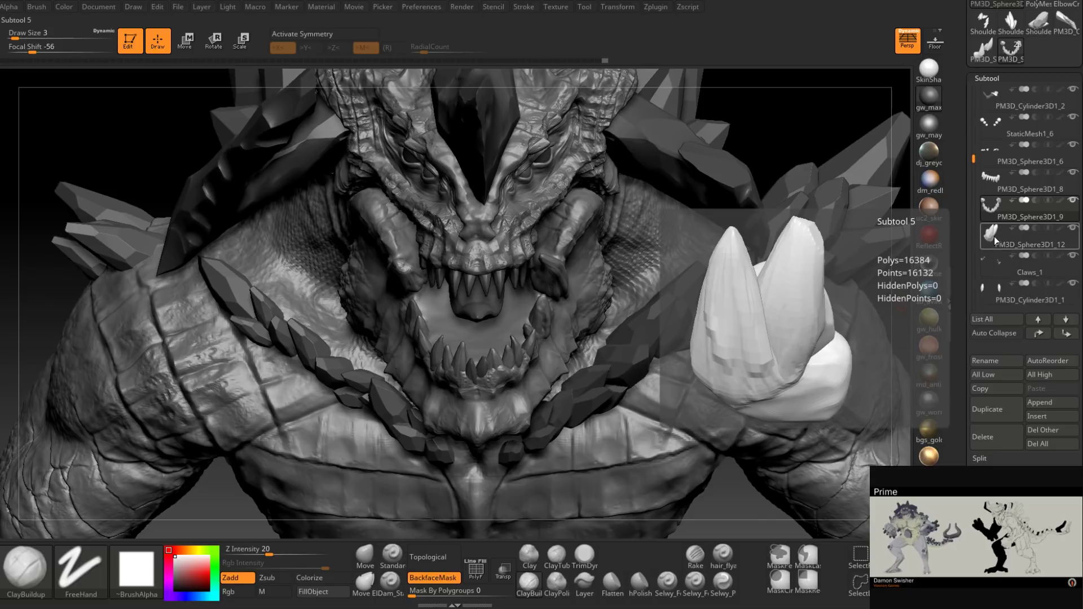
{"action": "right_click_drag", "start_coordinate": [720, 291], "coordinate": [575, 389]}
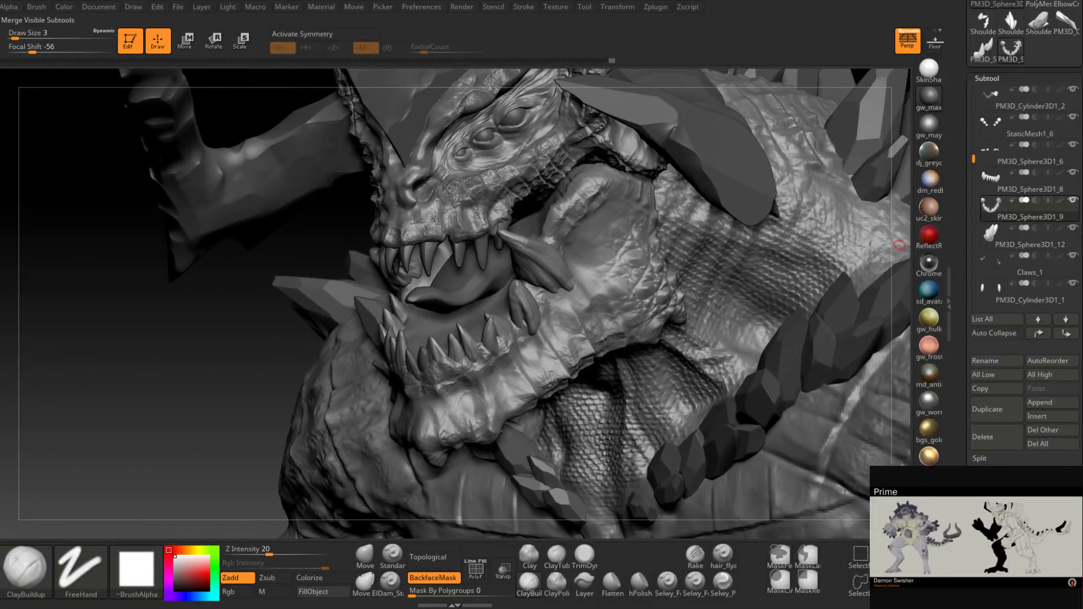
{"action": "left_click", "coordinate": [996, 486]}
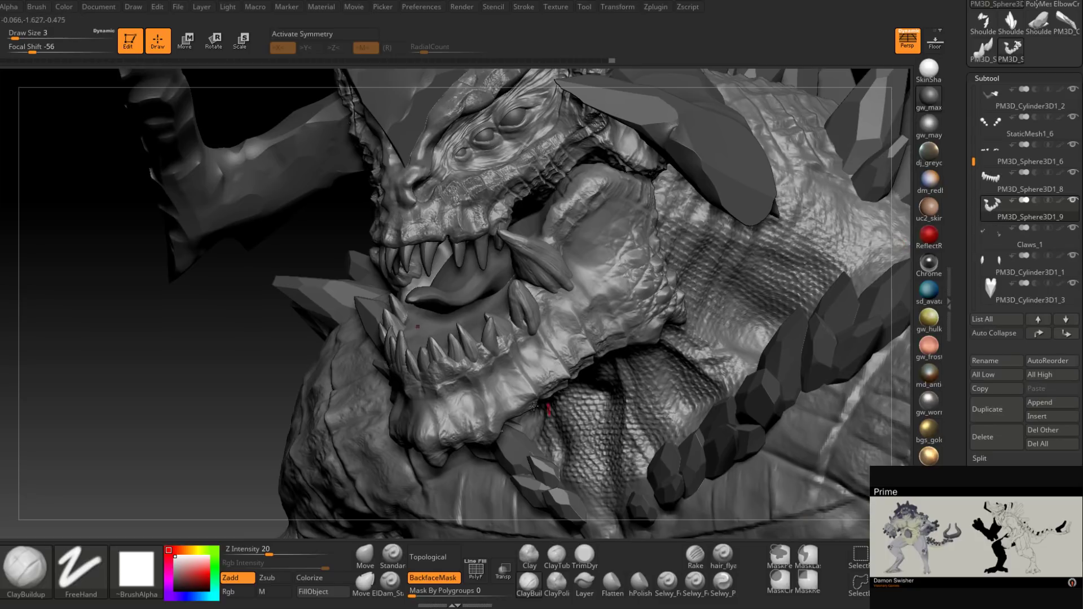
Step: Make the upper teeth subtool PM3D_Sphere3D1_8 active and set the ClayBuildup brush to draw size 4
{"action": "right_click_drag", "start_coordinate": [547, 406], "coordinate": [458, 356]}
{"action": "left_click_drag", "start_coordinate": [459, 354], "coordinate": [476, 341]}
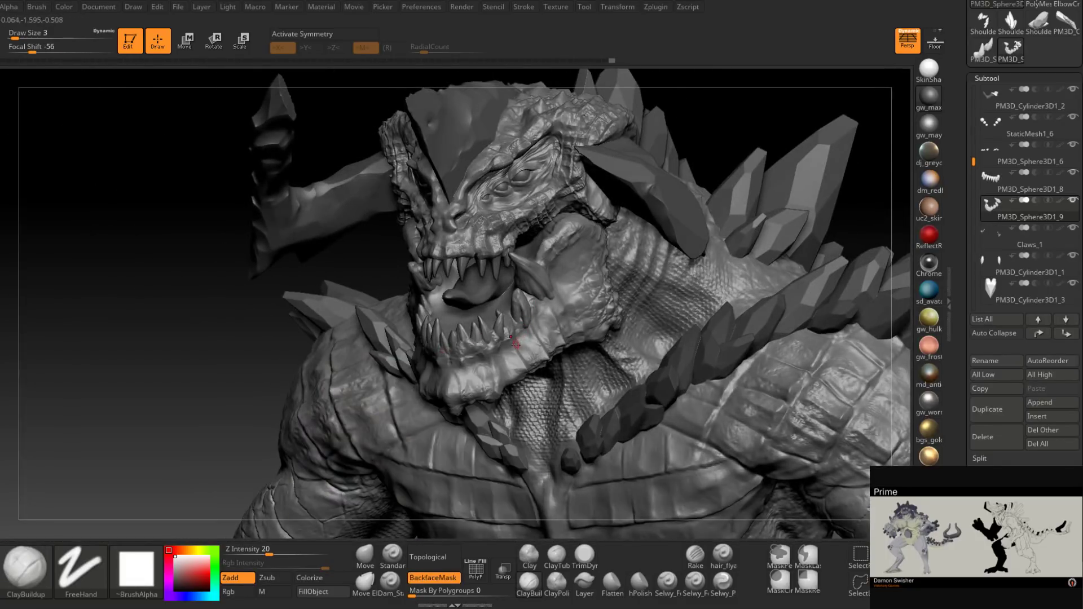
{"action": "right_click_drag", "start_coordinate": [478, 368], "coordinate": [472, 397]}
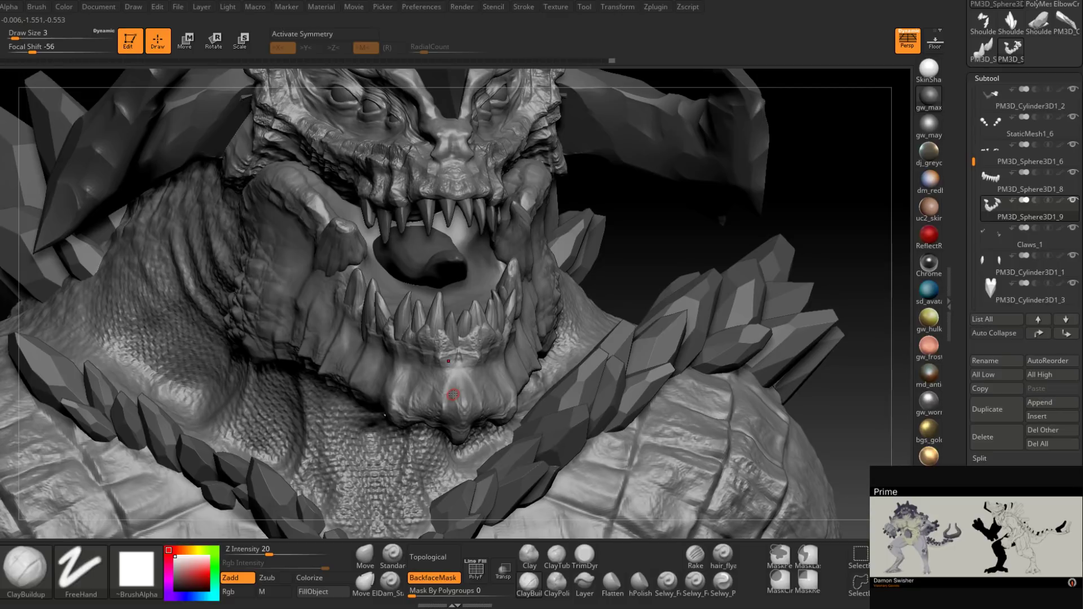
{"action": "right_click_drag", "start_coordinate": [453, 394], "coordinate": [494, 383]}
{"action": "right_click_drag", "start_coordinate": [470, 296], "coordinate": [552, 316], "text": "alt"}
{"action": "mouse_move", "coordinate": [571, 294]}
{"action": "left_mouse_down"}
{"action": "mouse_move", "coordinate": [535, 335]}
{"action": "mouse_move", "coordinate": [641, 219]}
{"action": "mouse_move", "coordinate": [524, 511]}
{"action": "left_mouse_up"}
{"action": "left_click", "coordinate": [607, 266], "text": "alt"}
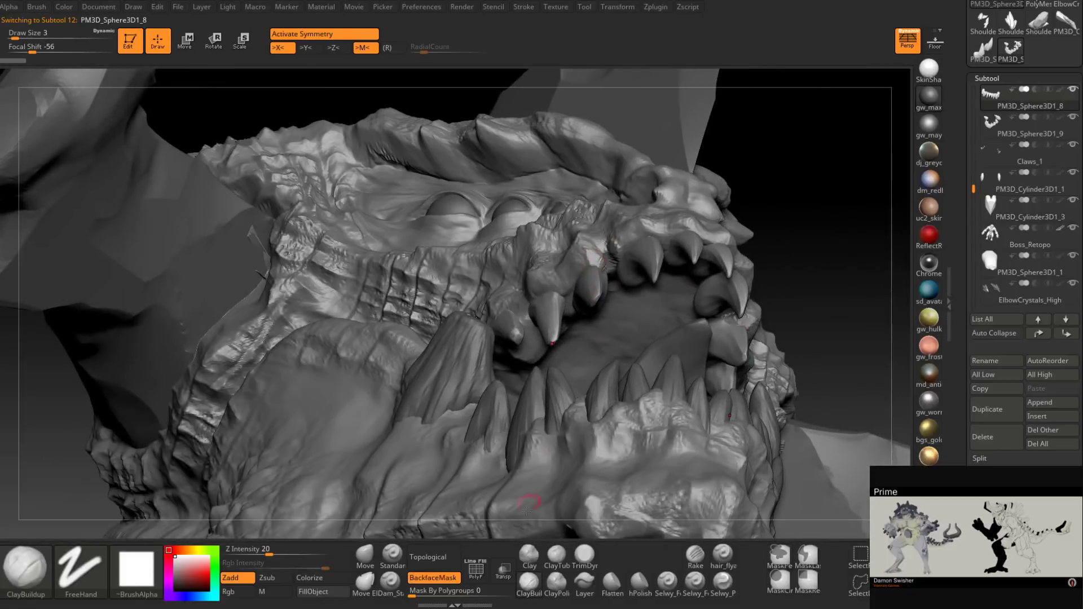
{"action": "left_click", "coordinate": [531, 583]}
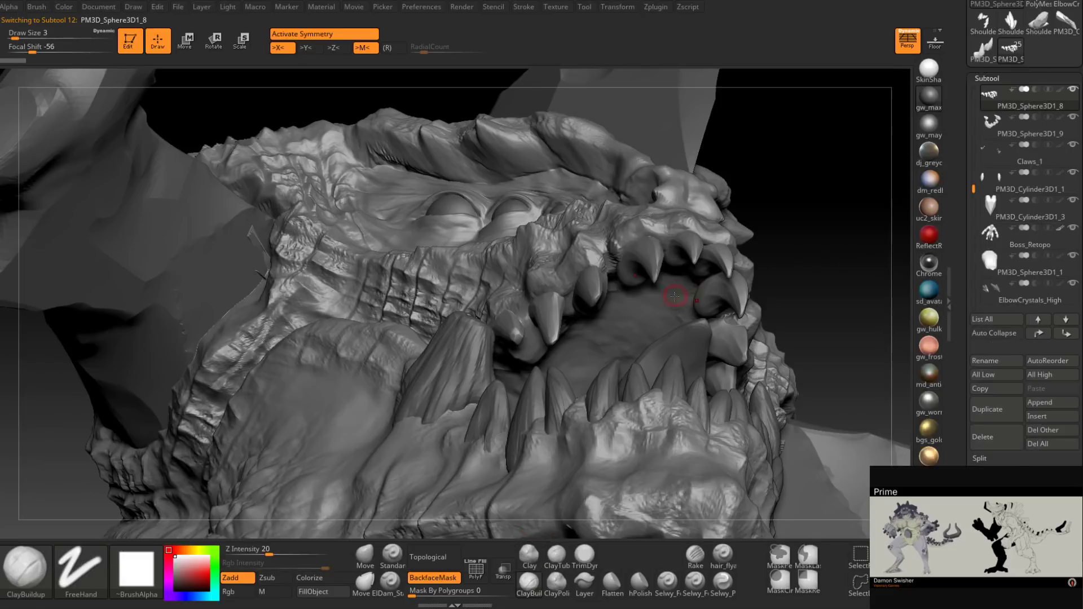
{"action": "mouse_move", "coordinate": [675, 296]}
{"action": "right_mouse_down"}
{"action": "mouse_move", "coordinate": [624, 314]}
{"action": "mouse_move", "coordinate": [609, 339]}
{"action": "mouse_move", "coordinate": [571, 320]}
{"action": "right_mouse_up"}
{"action": "key", "text": "space"}
{"action": "left_click_drag", "start_coordinate": [572, 321], "coordinate": [574, 321]}
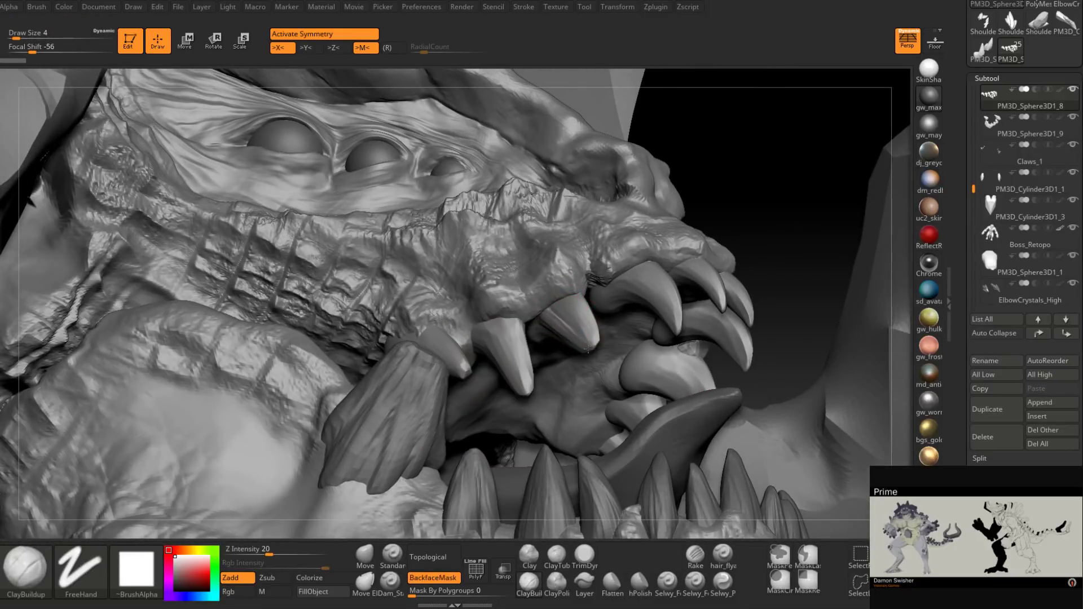
Step: Sculpt lengthwise ridges from root to tip on an upper side tooth, keeping X symmetry active
{"action": "left_click_drag", "start_coordinate": [573, 323], "coordinate": [587, 340]}
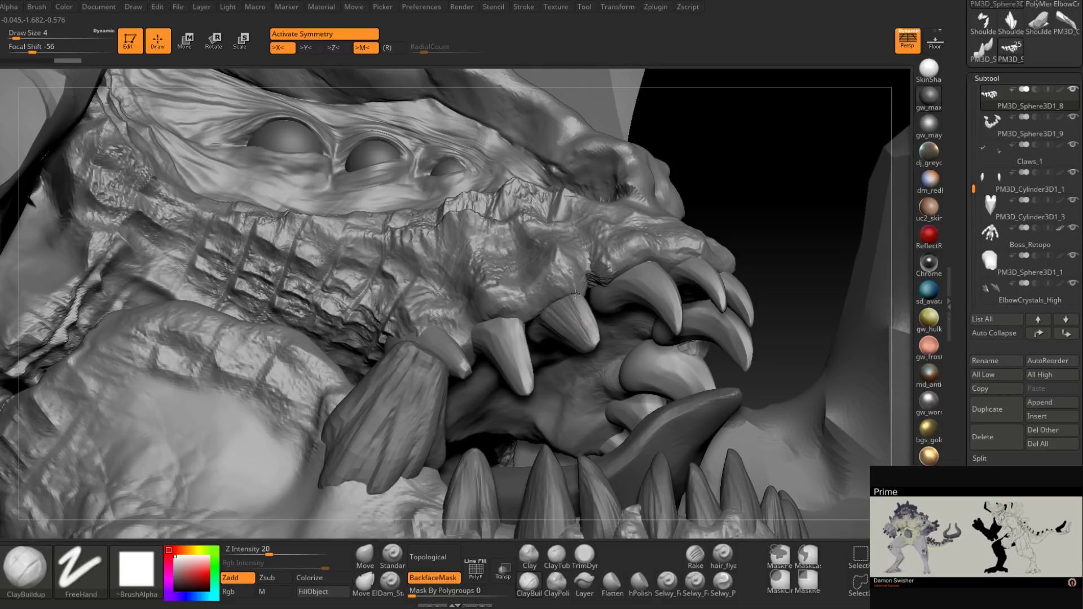
{"action": "left_click_drag", "start_coordinate": [575, 294], "coordinate": [591, 334]}
{"action": "left_click_drag", "start_coordinate": [551, 312], "coordinate": [581, 339]}
{"action": "mouse_move", "coordinate": [559, 338]}
{"action": "right_mouse_down"}
{"action": "mouse_move", "coordinate": [542, 361]}
{"action": "mouse_move", "coordinate": [544, 352]}
{"action": "right_mouse_up"}
{"action": "left_click_drag", "start_coordinate": [555, 316], "coordinate": [580, 338]}
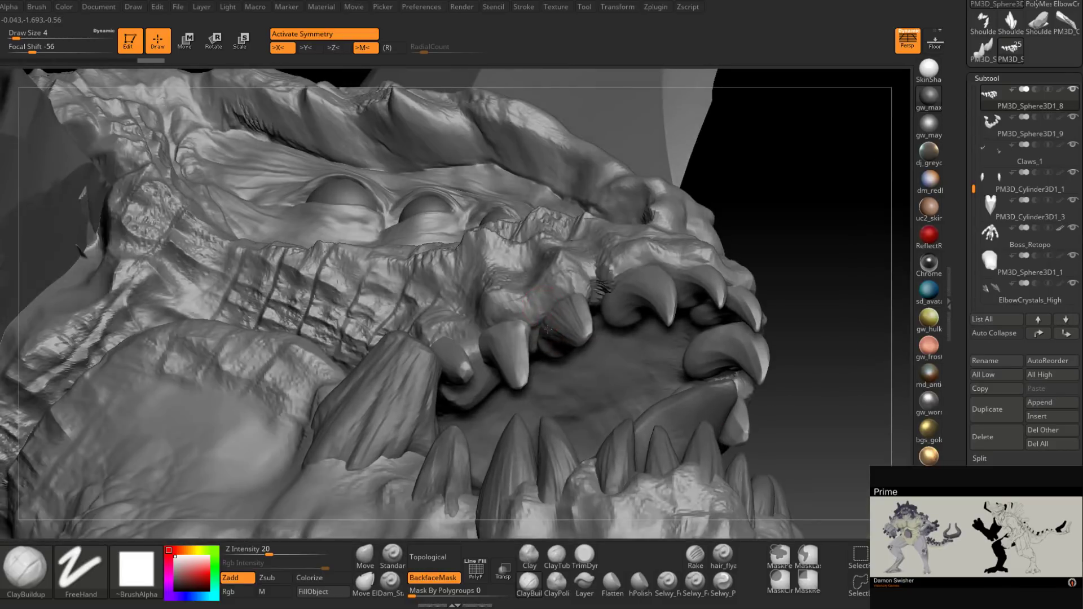
Step: Carry the lengthwise ClayBuildup ridges onto the neighbouring upper side fangs, covering their outer and inner faces
{"action": "mouse_move", "coordinate": [556, 341]}
{"action": "right_mouse_down"}
{"action": "mouse_move", "coordinate": [606, 317]}
{"action": "mouse_move", "coordinate": [576, 331]}
{"action": "mouse_move", "coordinate": [597, 346]}
{"action": "mouse_move", "coordinate": [591, 332]}
{"action": "mouse_move", "coordinate": [564, 362]}
{"action": "mouse_move", "coordinate": [566, 314]}
{"action": "right_mouse_up"}
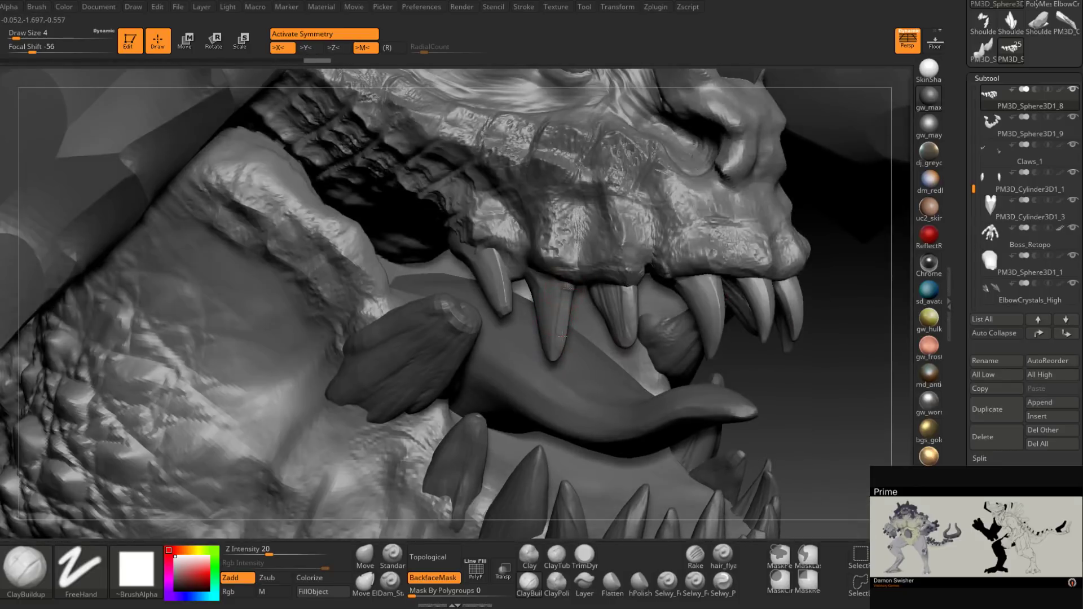
{"action": "left_click_drag", "start_coordinate": [566, 290], "coordinate": [558, 340]}
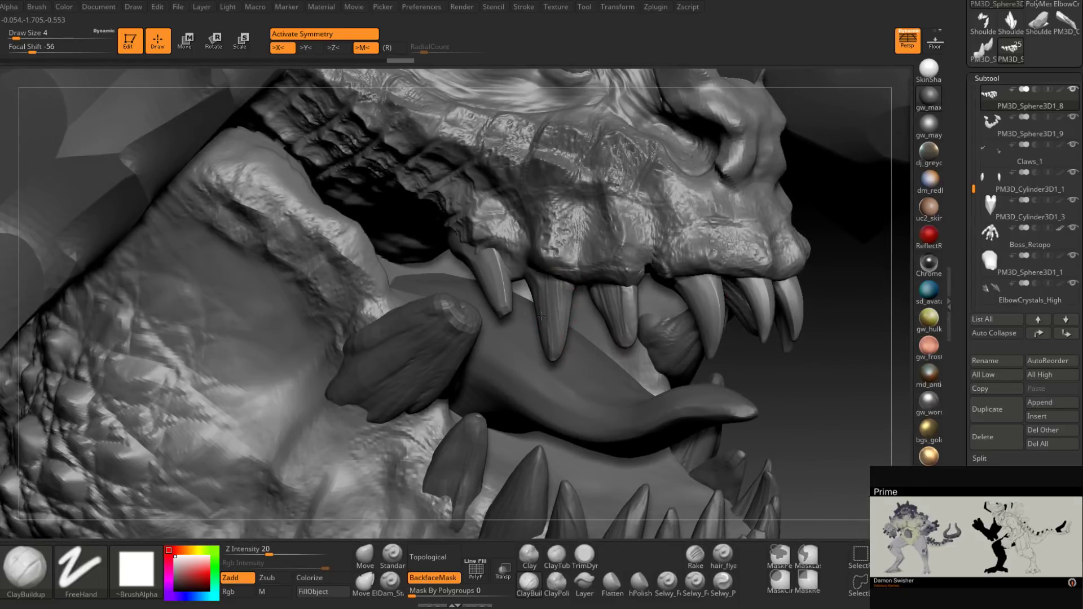
{"action": "mouse_move", "coordinate": [553, 358]}
{"action": "right_mouse_down"}
{"action": "mouse_move", "coordinate": [567, 278]}
{"action": "mouse_move", "coordinate": [576, 306]}
{"action": "mouse_move", "coordinate": [607, 303]}
{"action": "mouse_move", "coordinate": [550, 338]}
{"action": "mouse_move", "coordinate": [554, 349]}
{"action": "right_mouse_up"}
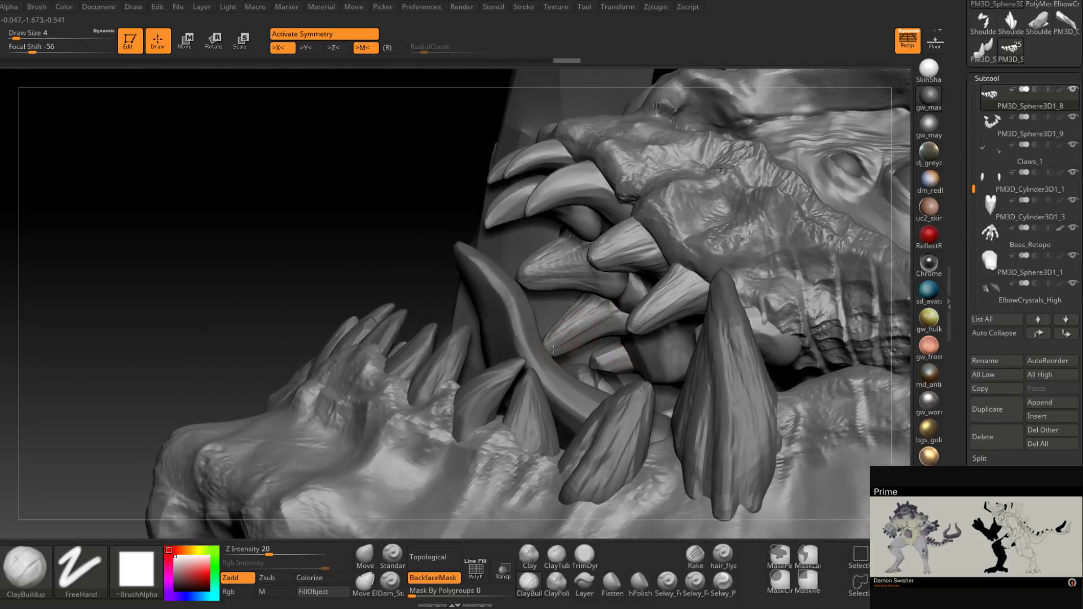
{"action": "left_click_drag", "start_coordinate": [554, 349], "coordinate": [584, 334]}
{"action": "mouse_move", "coordinate": [583, 334]}
{"action": "right_mouse_down"}
{"action": "mouse_move", "coordinate": [569, 344]}
{"action": "mouse_move", "coordinate": [609, 323]}
{"action": "mouse_move", "coordinate": [570, 343]}
{"action": "mouse_move", "coordinate": [551, 331]}
{"action": "mouse_move", "coordinate": [570, 338]}
{"action": "mouse_move", "coordinate": [556, 326]}
{"action": "mouse_move", "coordinate": [625, 302]}
{"action": "mouse_move", "coordinate": [650, 339]}
{"action": "mouse_move", "coordinate": [616, 357]}
{"action": "mouse_move", "coordinate": [666, 359]}
{"action": "right_mouse_up"}
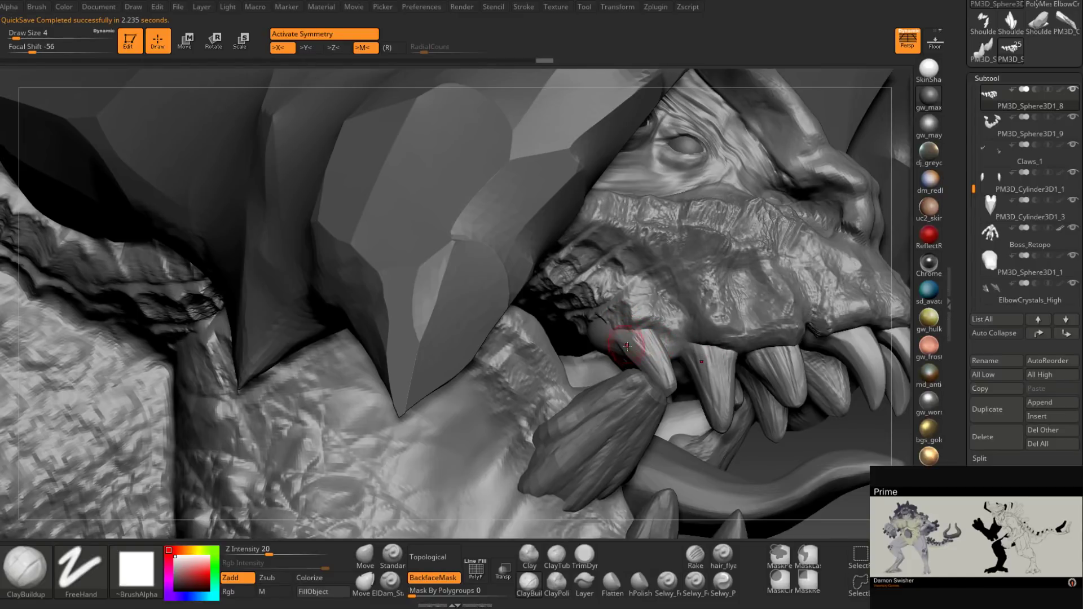
{"action": "right_click_drag", "start_coordinate": [619, 364], "coordinate": [640, 374]}
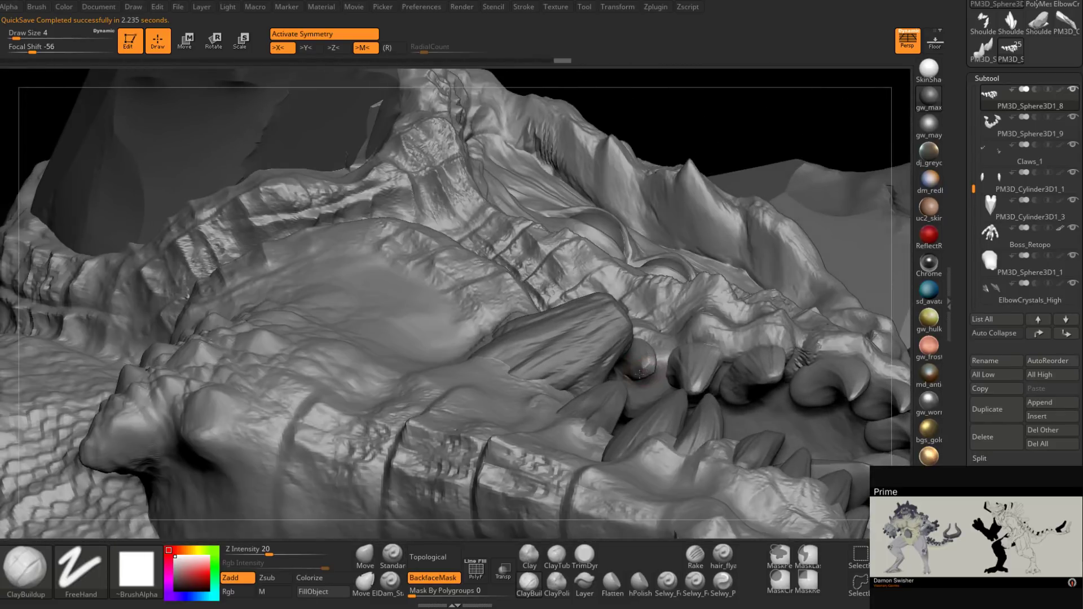
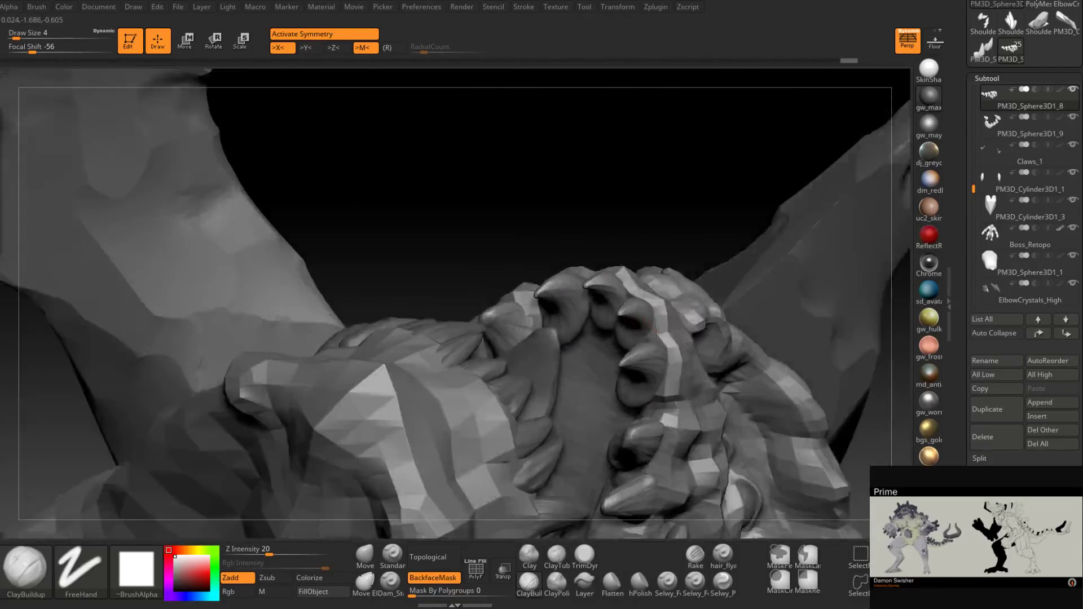
Step: Build up ridges on the curved front upper teeth, adjusting the brush size between strokes
{"action": "left_click_drag", "start_coordinate": [657, 334], "coordinate": [655, 282]}
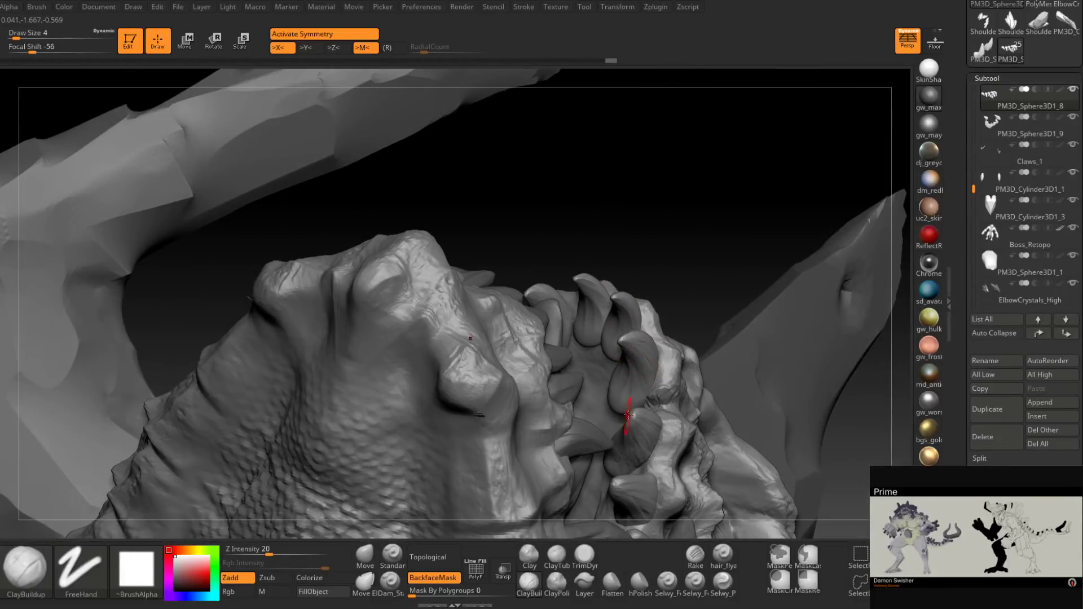
{"action": "key", "text": "space"}
{"action": "left_click_drag", "start_coordinate": [645, 385], "coordinate": [635, 385]}
{"action": "right_click_drag", "start_coordinate": [634, 370], "coordinate": [634, 363]}
{"action": "key", "text": "space"}
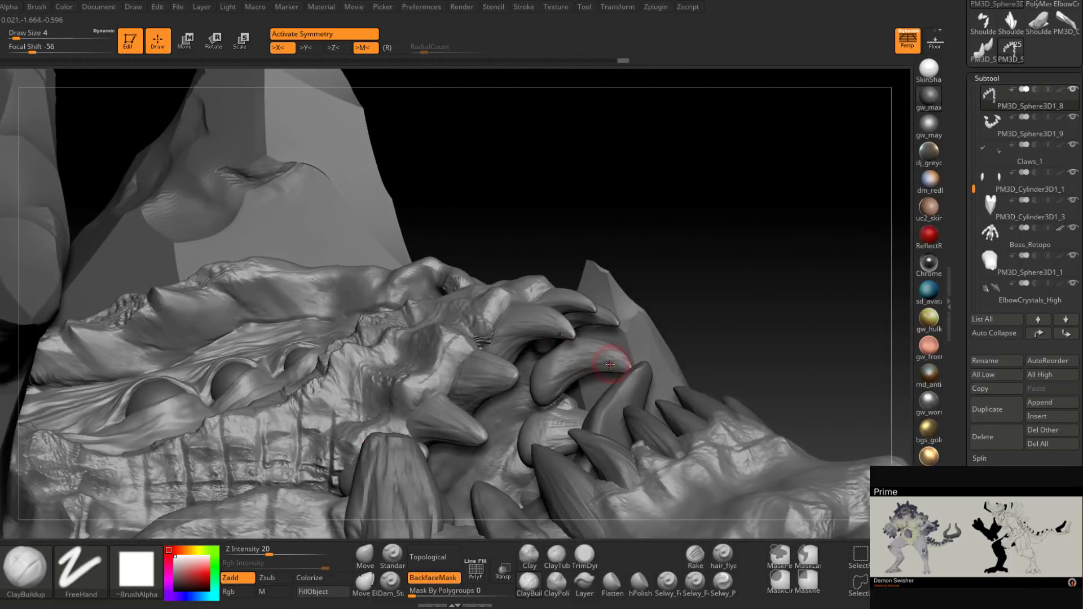
{"action": "left_click_drag", "start_coordinate": [600, 368], "coordinate": [619, 367]}
{"action": "mouse_move", "coordinate": [627, 367]}
{"action": "right_mouse_down"}
{"action": "mouse_move", "coordinate": [570, 336]}
{"action": "mouse_move", "coordinate": [620, 332]}
{"action": "mouse_move", "coordinate": [595, 372]}
{"action": "mouse_move", "coordinate": [587, 323]}
{"action": "mouse_move", "coordinate": [629, 323]}
{"action": "mouse_move", "coordinate": [712, 374]}
{"action": "right_mouse_up"}
Step: Reduce the draw size to 3 and refine the fine ridges on the front upper teeth
{"action": "key", "text": "space"}
{"action": "left_click_drag", "start_coordinate": [631, 309], "coordinate": [621, 310]}
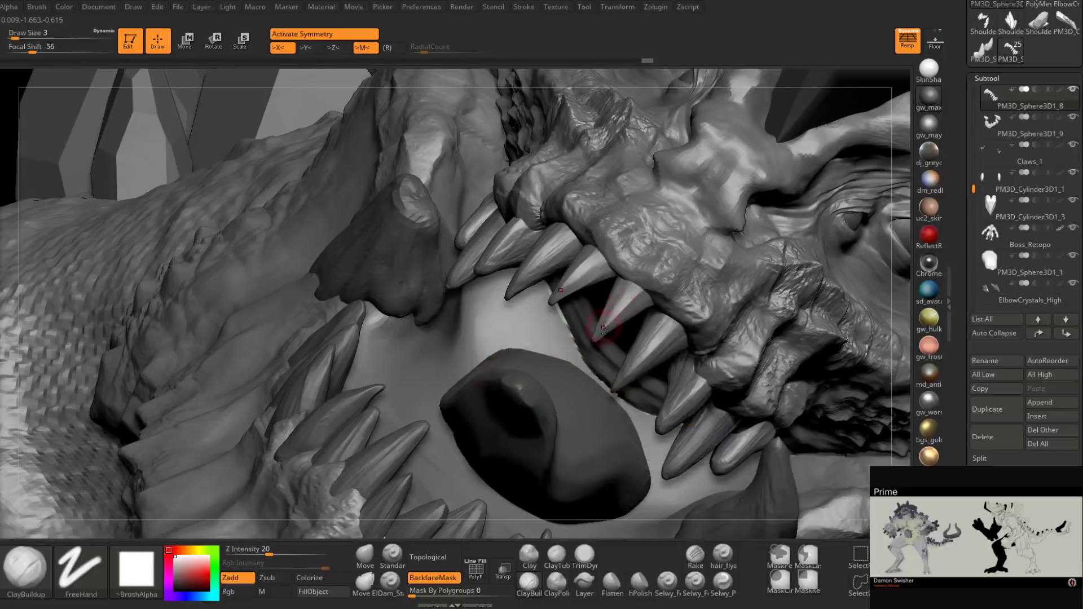
{"action": "right_click_drag", "start_coordinate": [598, 326], "coordinate": [584, 323]}
{"action": "right_click_drag", "start_coordinate": [627, 286], "coordinate": [576, 271]}
{"action": "right_click_drag", "start_coordinate": [490, 194], "coordinate": [561, 291], "text": "alt"}
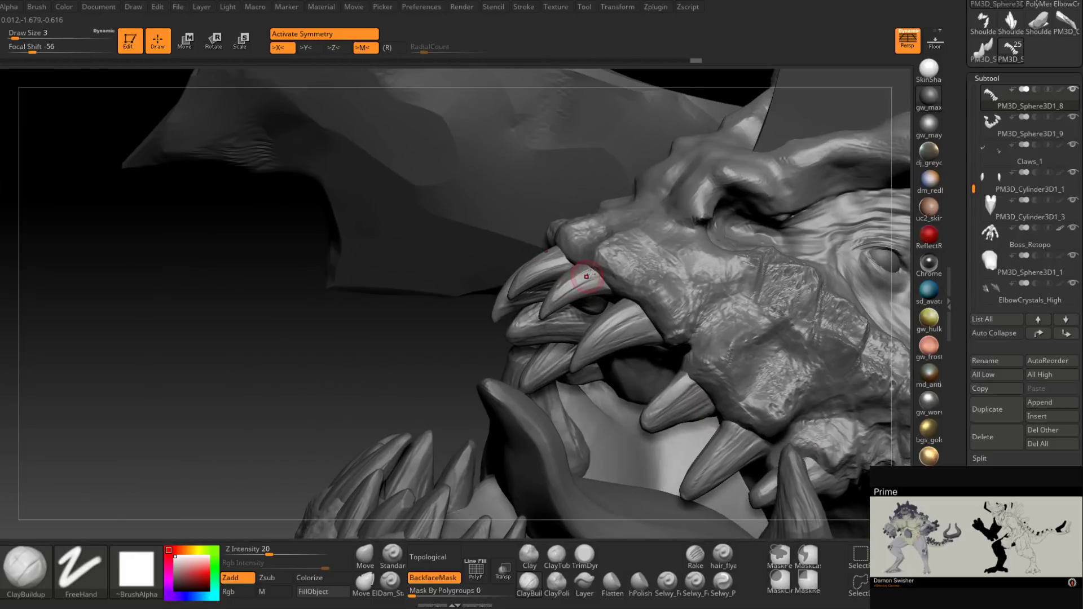
{"action": "mouse_move", "coordinate": [587, 277]}
{"action": "left_mouse_down"}
{"action": "mouse_move", "coordinate": [624, 274]}
{"action": "mouse_move", "coordinate": [587, 285]}
{"action": "left_mouse_up"}
{"action": "mouse_move", "coordinate": [587, 285]}
{"action": "right_mouse_down"}
{"action": "mouse_move", "coordinate": [581, 296]}
{"action": "mouse_move", "coordinate": [577, 286]}
{"action": "mouse_move", "coordinate": [609, 316]}
{"action": "mouse_move", "coordinate": [606, 252]}
{"action": "mouse_move", "coordinate": [579, 305]}
{"action": "mouse_move", "coordinate": [601, 308]}
{"action": "mouse_move", "coordinate": [637, 286]}
{"action": "mouse_move", "coordinate": [640, 339]}
{"action": "mouse_move", "coordinate": [620, 344]}
{"action": "mouse_move", "coordinate": [660, 350]}
{"action": "mouse_move", "coordinate": [628, 378]}
{"action": "mouse_move", "coordinate": [661, 348]}
{"action": "mouse_move", "coordinate": [633, 409]}
{"action": "mouse_move", "coordinate": [659, 382]}
{"action": "mouse_move", "coordinate": [653, 365]}
{"action": "mouse_move", "coordinate": [773, 255]}
{"action": "right_mouse_up"}
Step: Switch to the Boss_Retopo body subtool and add a new sculpting layer to it
{"action": "left_click", "coordinate": [653, 365], "text": "alt"}
{"action": "scroll", "coordinate": [1009, 424], "scroll_direction": "down", "scroll_amount": 5}
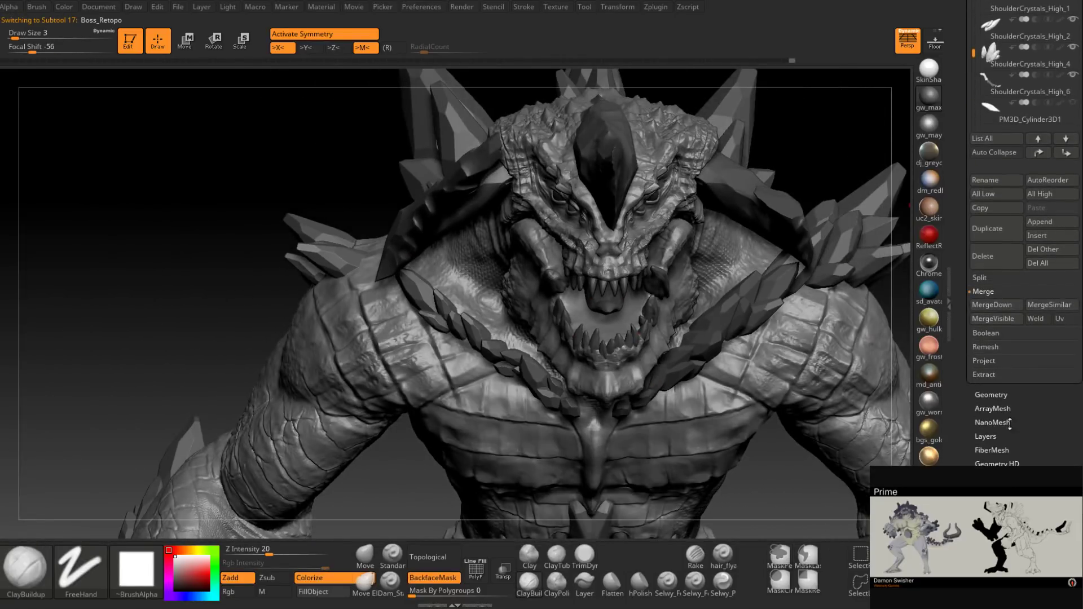
{"action": "left_click", "coordinate": [988, 437]}
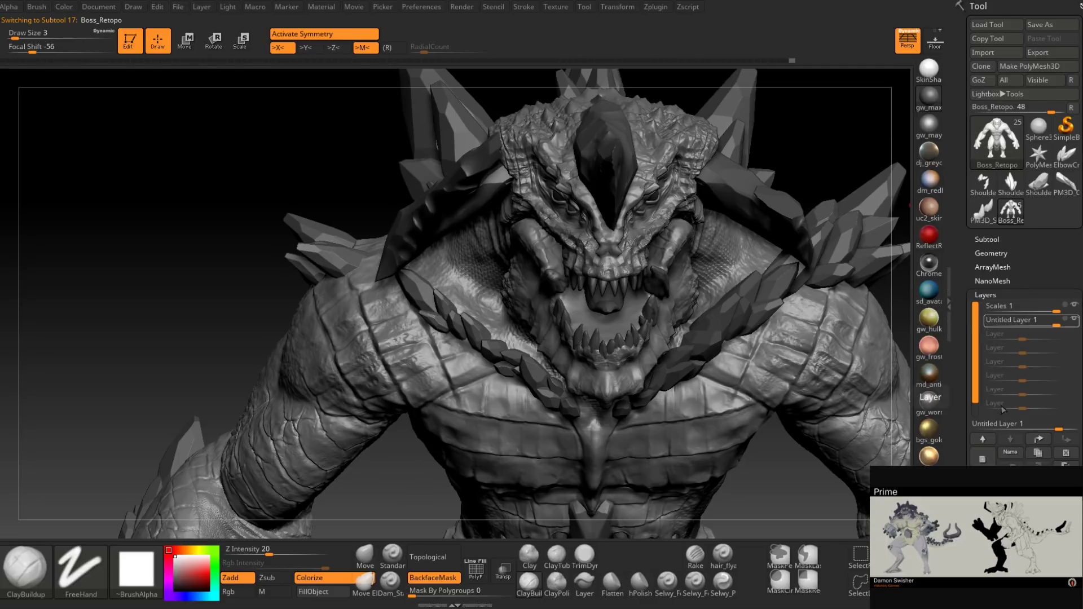
{"action": "mouse_move", "coordinate": [1008, 309]}
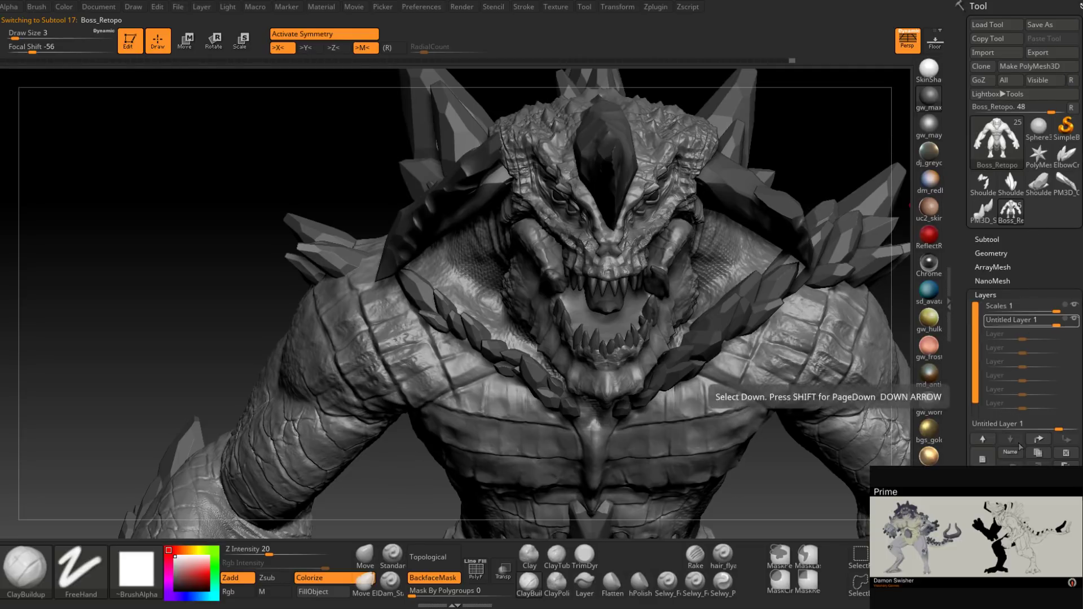
{"action": "left_click", "coordinate": [982, 460]}
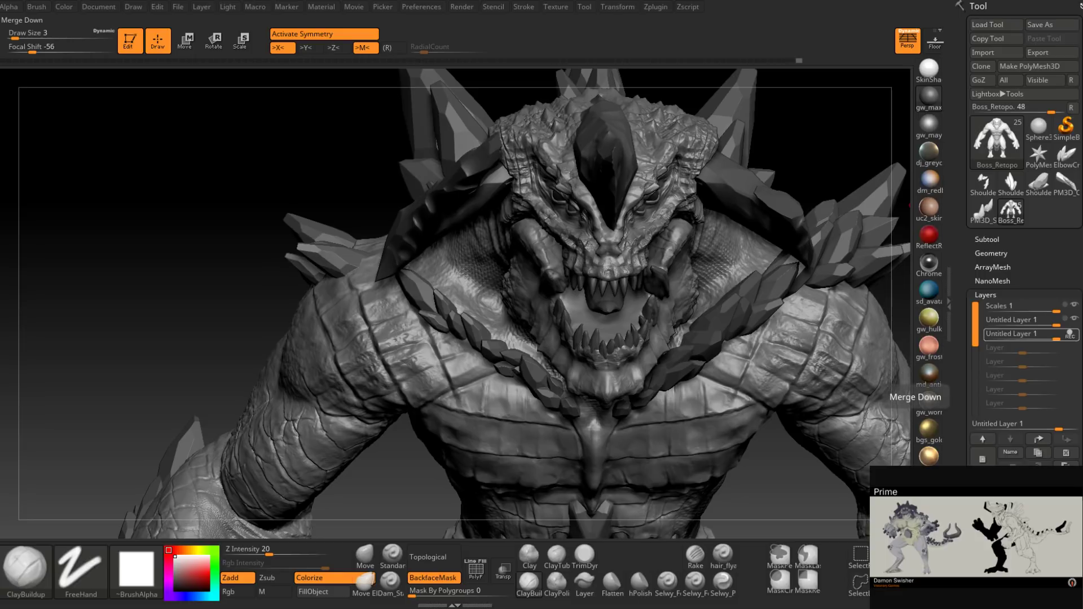
Step: Move the new layer to the head of the layer stack, above Scales, and turn on its recording
{"action": "left_click", "coordinate": [1040, 442]}
{"action": "left_click", "coordinate": [1039, 442]}
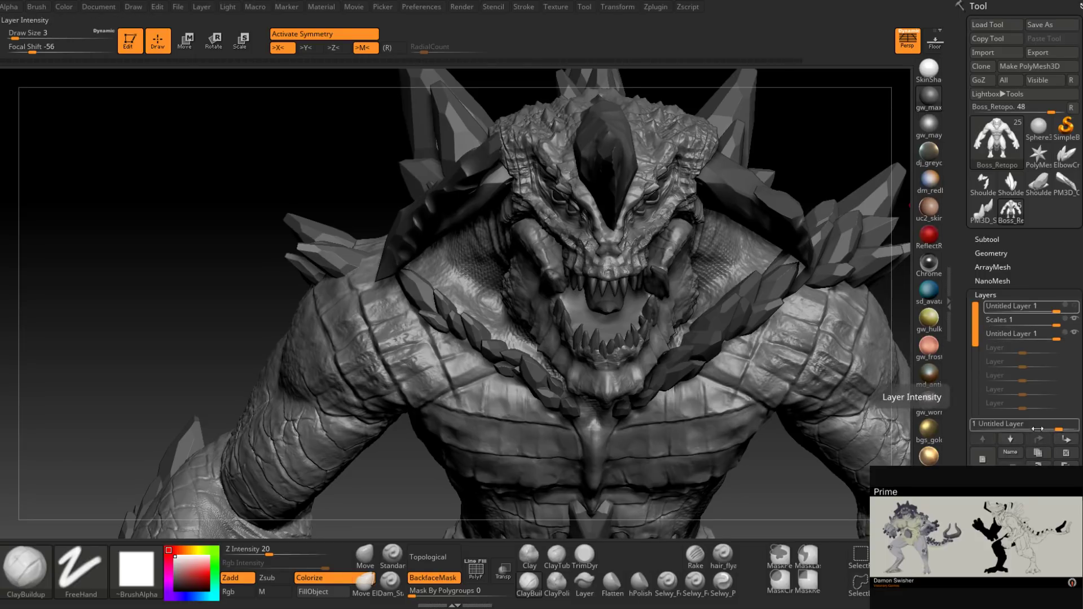
{"action": "left_click", "coordinate": [1071, 310]}
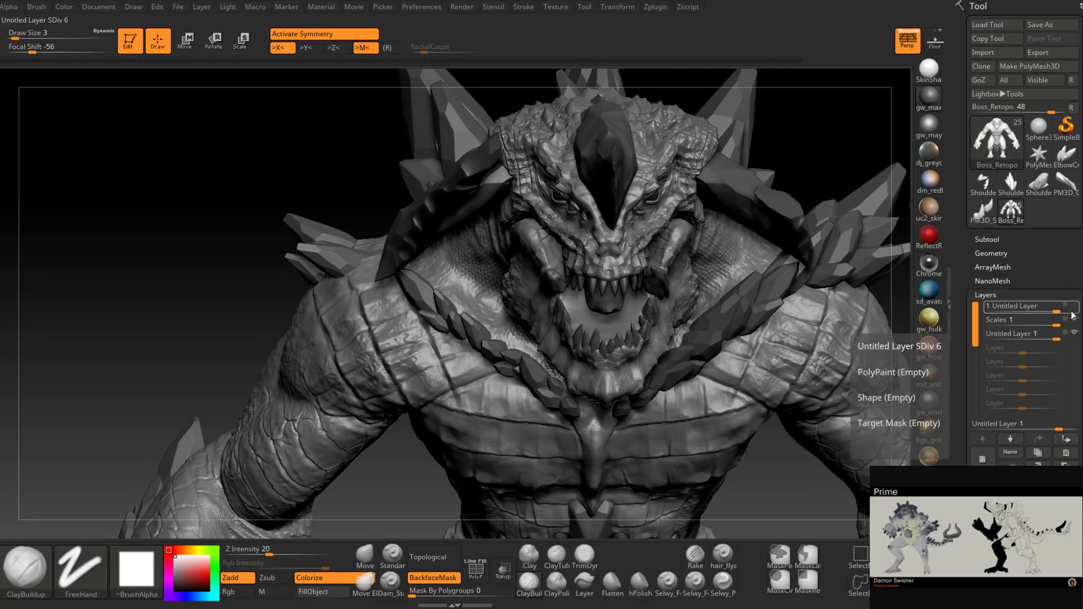
{"action": "right_click_drag", "start_coordinate": [632, 330], "coordinate": [739, 333]}
{"action": "mouse_move", "coordinate": [638, 304]}
{"action": "right_mouse_down", "text": "ctrl"}
{"action": "mouse_move", "coordinate": [627, 364]}
{"action": "mouse_move", "coordinate": [530, 333]}
{"action": "right_mouse_up", "text": "ctrl"}
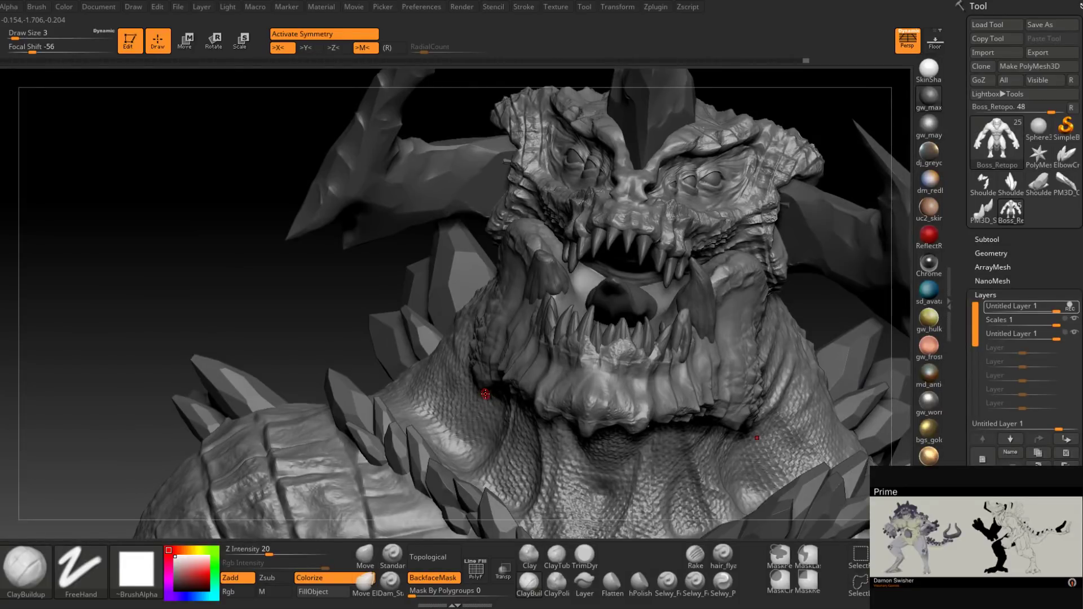
{"action": "mouse_move", "coordinate": [654, 237]}
{"action": "right_mouse_down"}
{"action": "mouse_move", "coordinate": [658, 201]}
{"action": "mouse_move", "coordinate": [655, 262]}
{"action": "mouse_move", "coordinate": [653, 245]}
{"action": "mouse_move", "coordinate": [624, 250]}
{"action": "mouse_move", "coordinate": [609, 234]}
{"action": "right_mouse_up"}
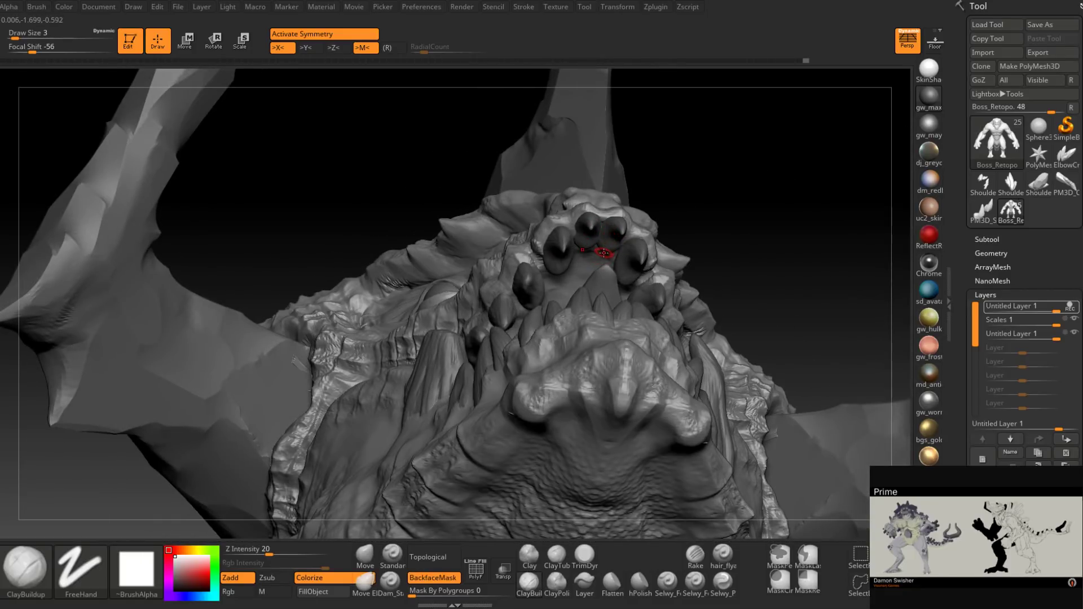
Step: Drop the body to a lower subdivision level and build up clay behind the upper front teeth with draw sizes 8 and 12
{"action": "key", "text": "shift"}
{"action": "key", "text": "shift"}
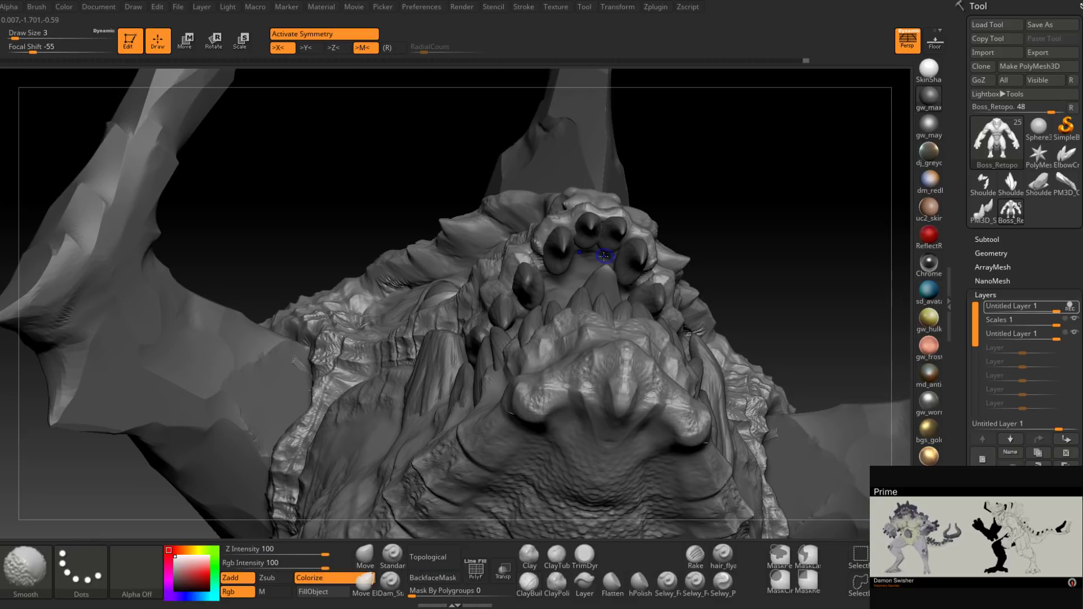
{"action": "key", "text": "b"}
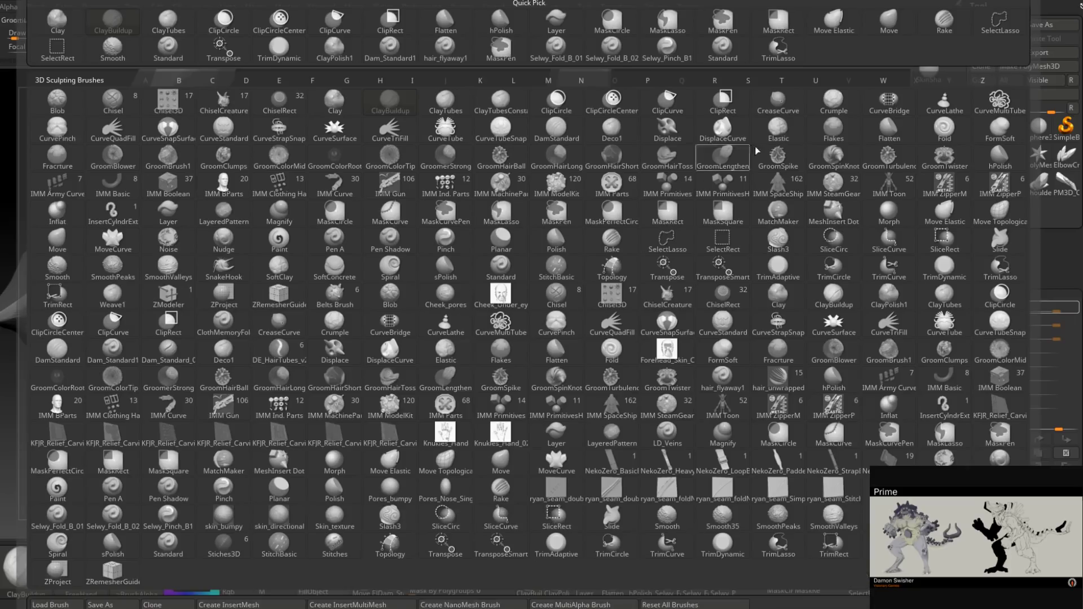
{"action": "right_click_drag", "start_coordinate": [564, 330], "coordinate": [547, 335]}
{"action": "key", "text": "space"}
{"action": "left_click", "coordinate": [572, 263]}
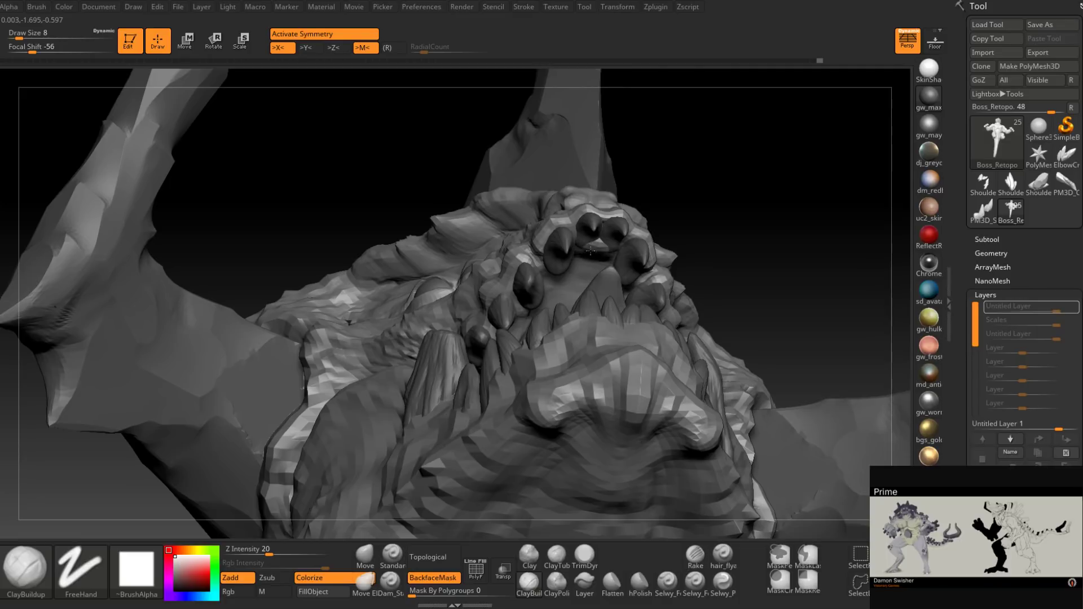
{"action": "right_click_drag", "start_coordinate": [510, 332], "coordinate": [557, 367]}
{"action": "key", "text": "space"}
{"action": "left_click", "coordinate": [584, 294]}
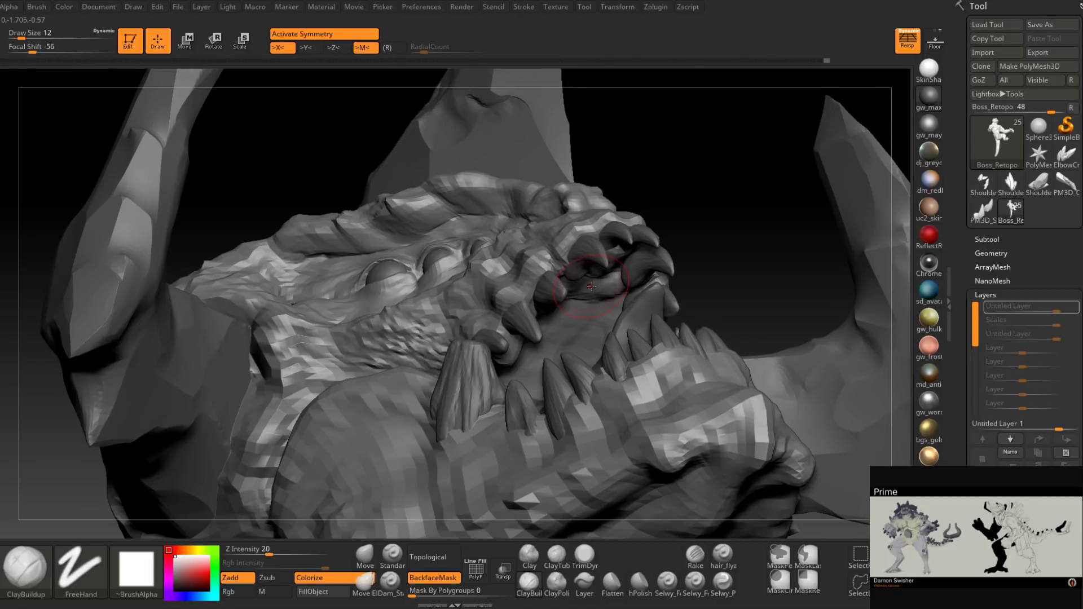
Step: Set the draw size to 7, isolate one part of the body mesh near the teeth, and restore full visibility
{"action": "right_click_drag", "start_coordinate": [614, 285], "coordinate": [567, 299]}
{"action": "key", "text": "space"}
{"action": "left_click", "coordinate": [574, 279]}
{"action": "left_click", "coordinate": [563, 270], "text": "ctrl+shift"}
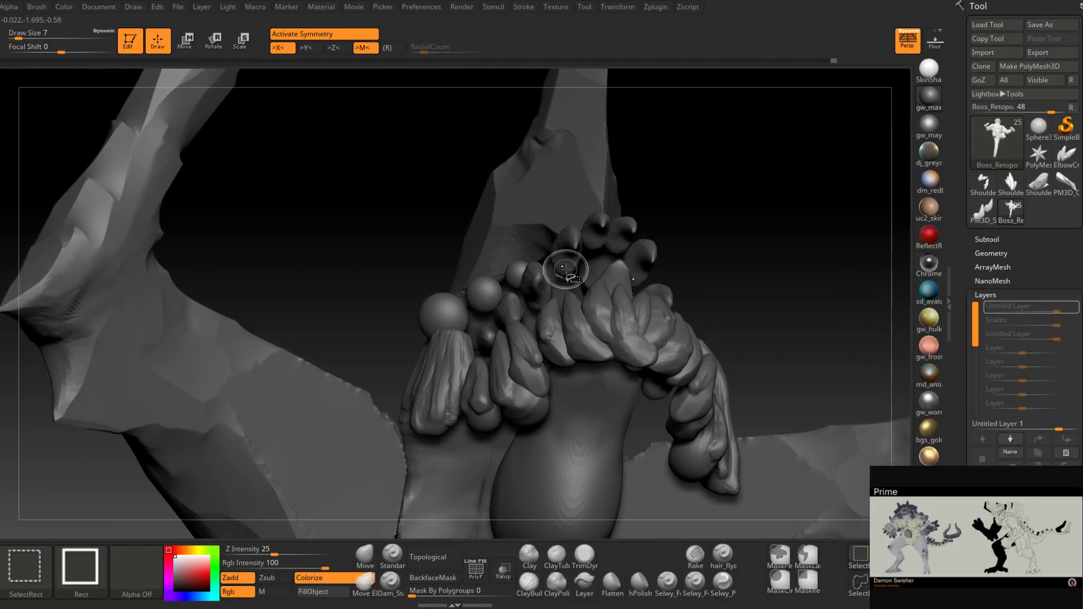
{"action": "left_click", "coordinate": [651, 242], "text": "ctrl+shift"}
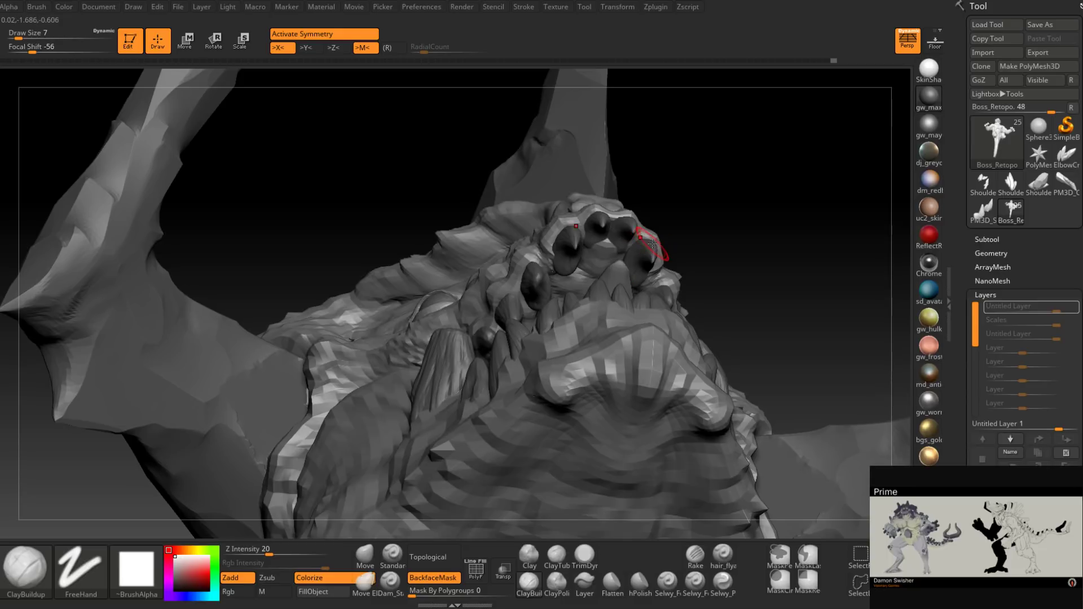
Step: Make the other subtools transparent and build up the palate behind the upper front teeth, enlarging the draw size to 13
{"action": "right_click_drag", "start_coordinate": [570, 267], "coordinate": [585, 277]}
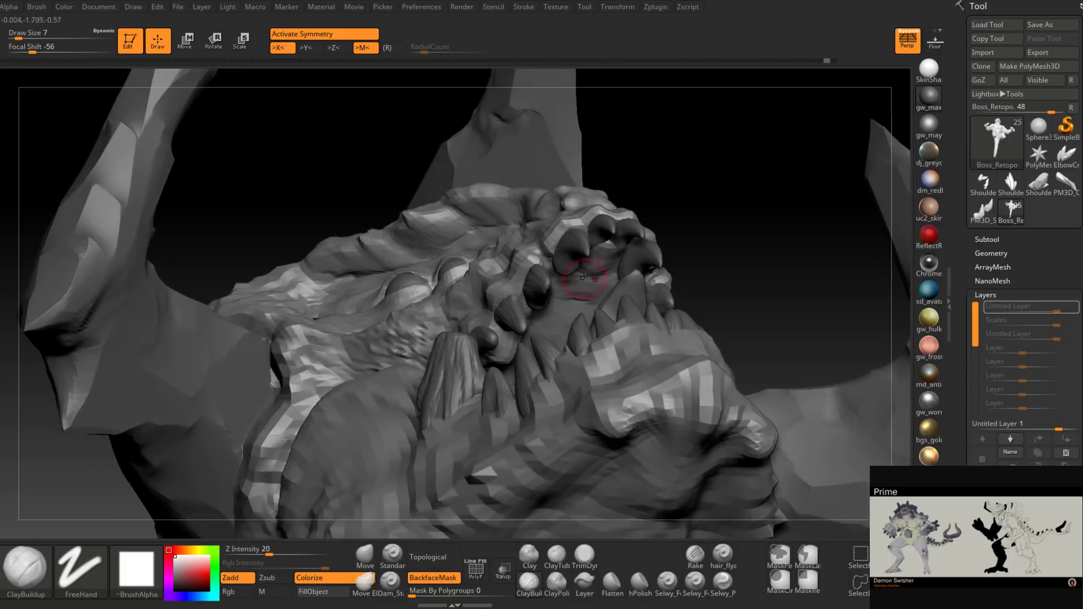
{"action": "left_click", "coordinate": [505, 564]}
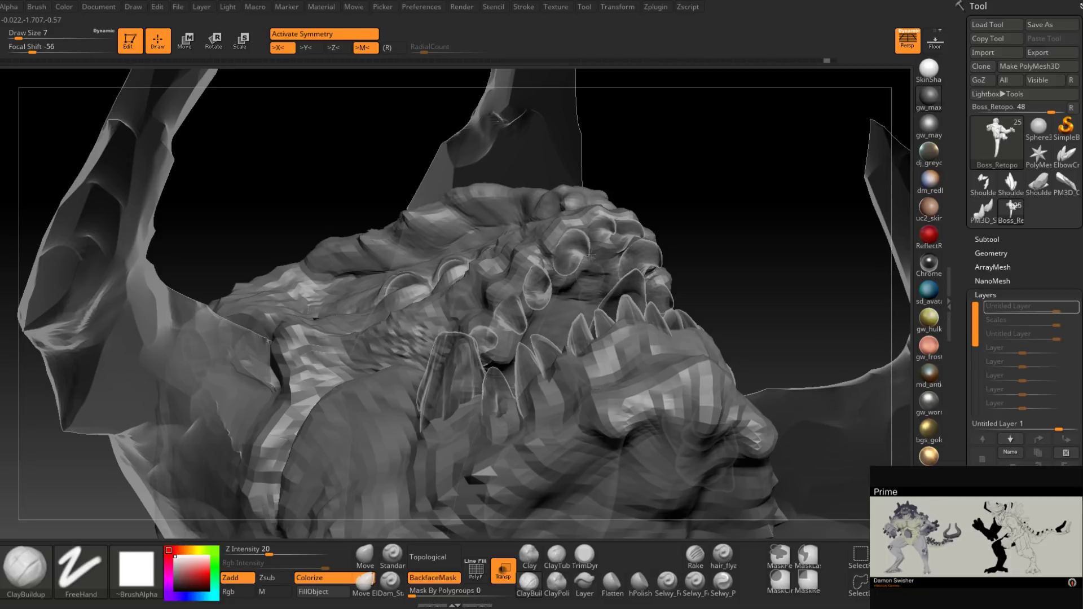
{"action": "left_click_drag", "start_coordinate": [566, 285], "coordinate": [589, 282]}
{"action": "right_click_drag", "start_coordinate": [590, 282], "coordinate": [598, 281]}
{"action": "key", "text": "bracketright"}
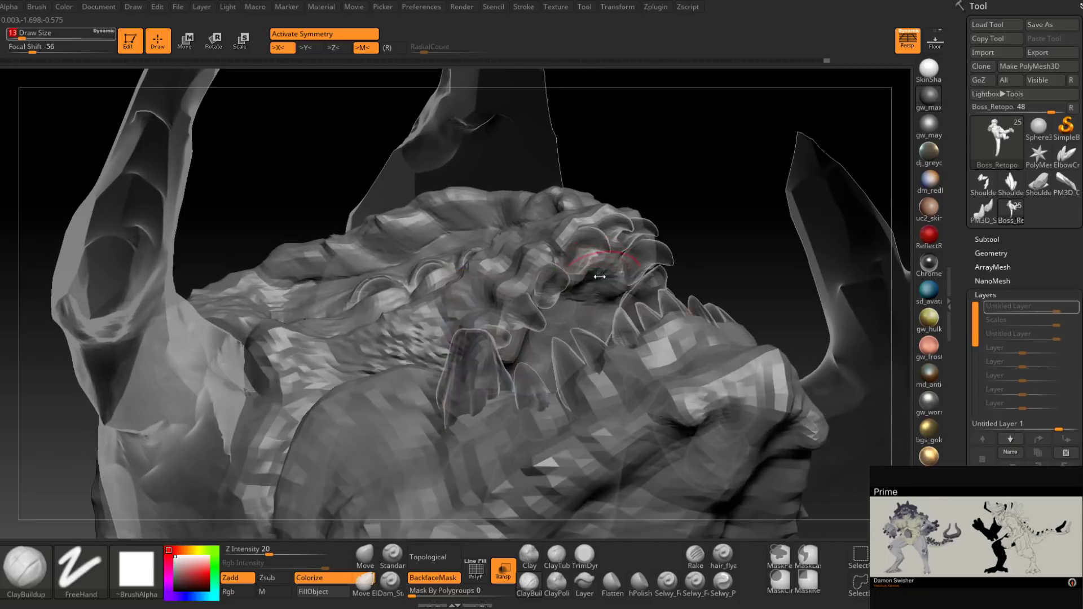
{"action": "left_click_drag", "start_coordinate": [599, 274], "coordinate": [576, 276]}
Step: Smooth the inner gum beside the upper teeth, then refine the upper side gumline with draw size 9
{"action": "right_click_drag", "start_coordinate": [576, 276], "coordinate": [539, 297]}
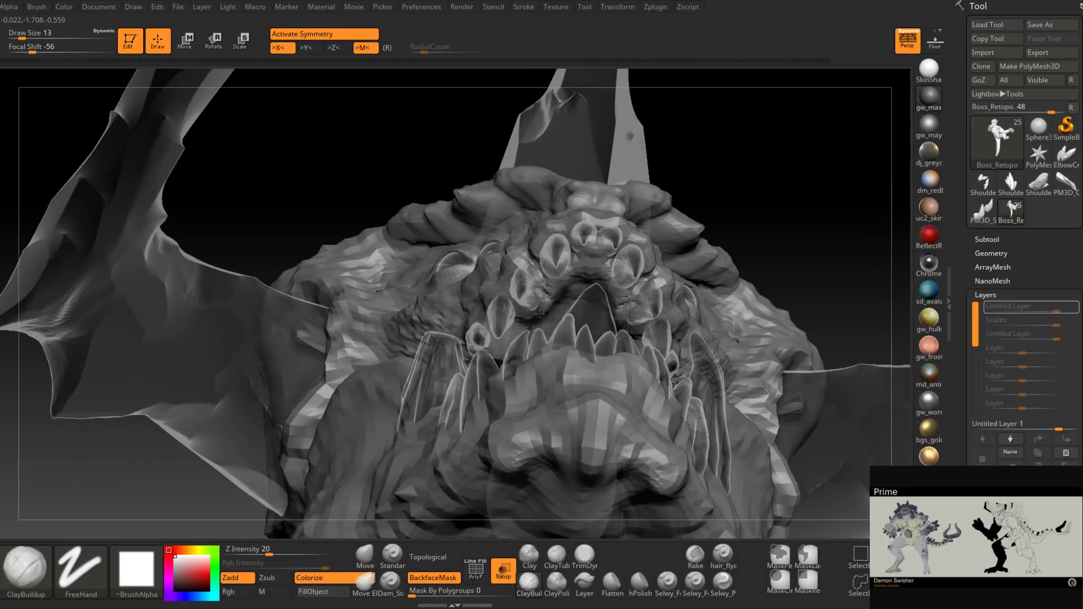
{"action": "left_click_drag", "start_coordinate": [541, 307], "coordinate": [543, 299], "text": "shift"}
{"action": "mouse_move", "coordinate": [543, 305]}
{"action": "right_mouse_down"}
{"action": "mouse_move", "coordinate": [523, 311]}
{"action": "mouse_move", "coordinate": [543, 315]}
{"action": "mouse_move", "coordinate": [520, 317]}
{"action": "mouse_move", "coordinate": [515, 337]}
{"action": "right_mouse_up"}
{"action": "key", "text": "space"}
{"action": "left_click_drag", "start_coordinate": [515, 337], "coordinate": [511, 338]}
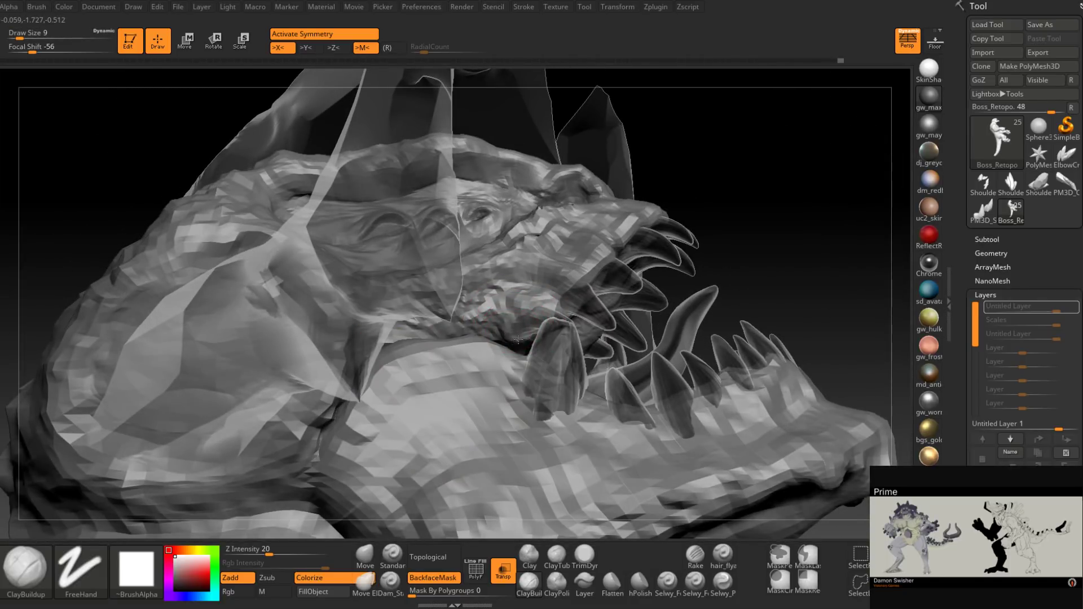
Step: Continue building up the inner gum and palate between the upper side teeth and front teeth
{"action": "mouse_move", "coordinate": [513, 341]}
{"action": "right_mouse_down"}
{"action": "mouse_move", "coordinate": [602, 291]}
{"action": "mouse_move", "coordinate": [569, 311]}
{"action": "right_mouse_up"}
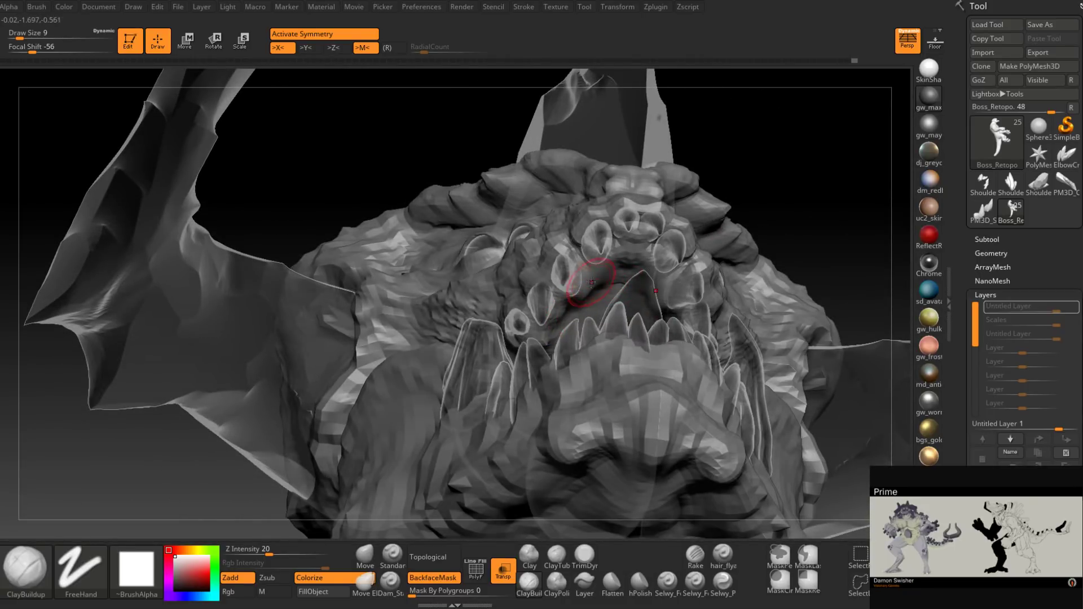
{"action": "right_click_drag", "start_coordinate": [603, 271], "coordinate": [627, 251]}
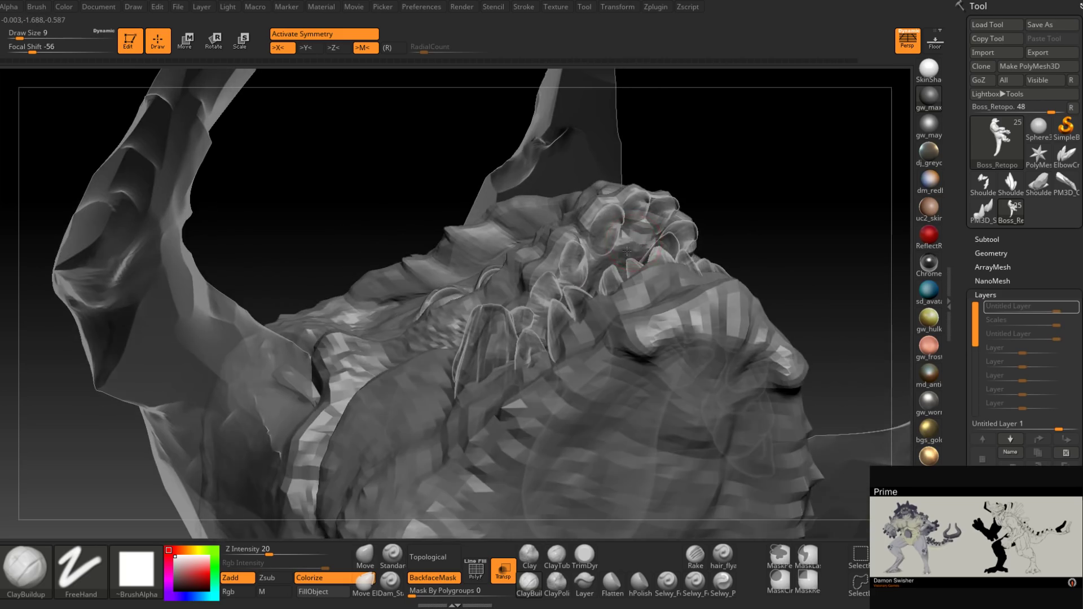
{"action": "left_click_drag", "start_coordinate": [627, 251], "coordinate": [645, 238]}
{"action": "mouse_move", "coordinate": [645, 238]}
{"action": "right_mouse_down"}
{"action": "mouse_move", "coordinate": [598, 360]}
{"action": "mouse_move", "coordinate": [556, 367]}
{"action": "mouse_move", "coordinate": [571, 349]}
{"action": "right_mouse_up"}
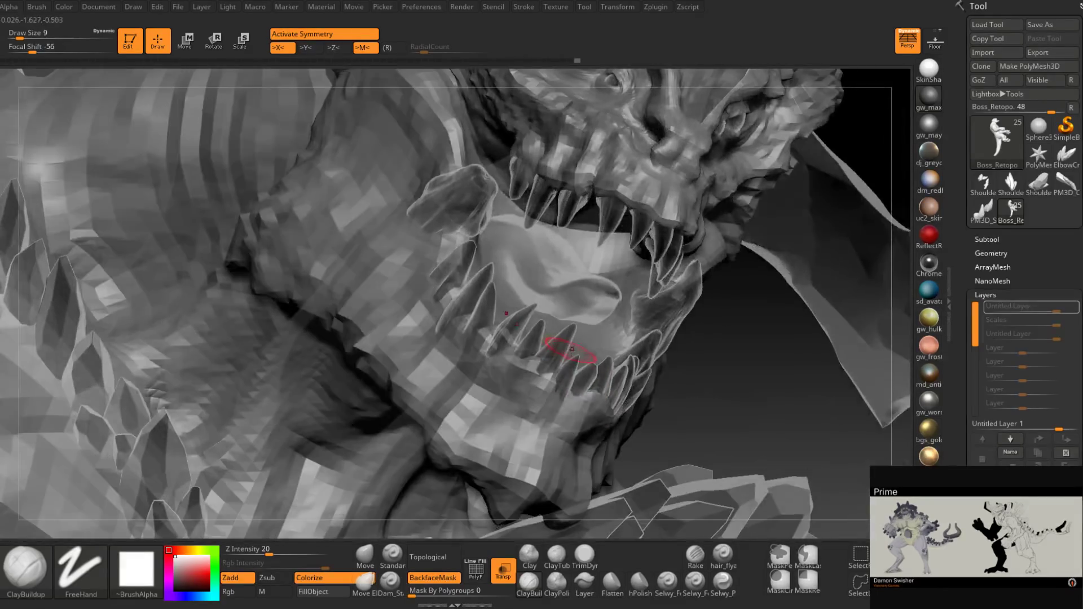
Step: Turn off the transparency of the other subtools and X symmetry for work on the lower front gums
{"action": "left_click", "coordinate": [504, 570]}
{"action": "right_click_drag", "start_coordinate": [530, 454], "coordinate": [556, 390]}
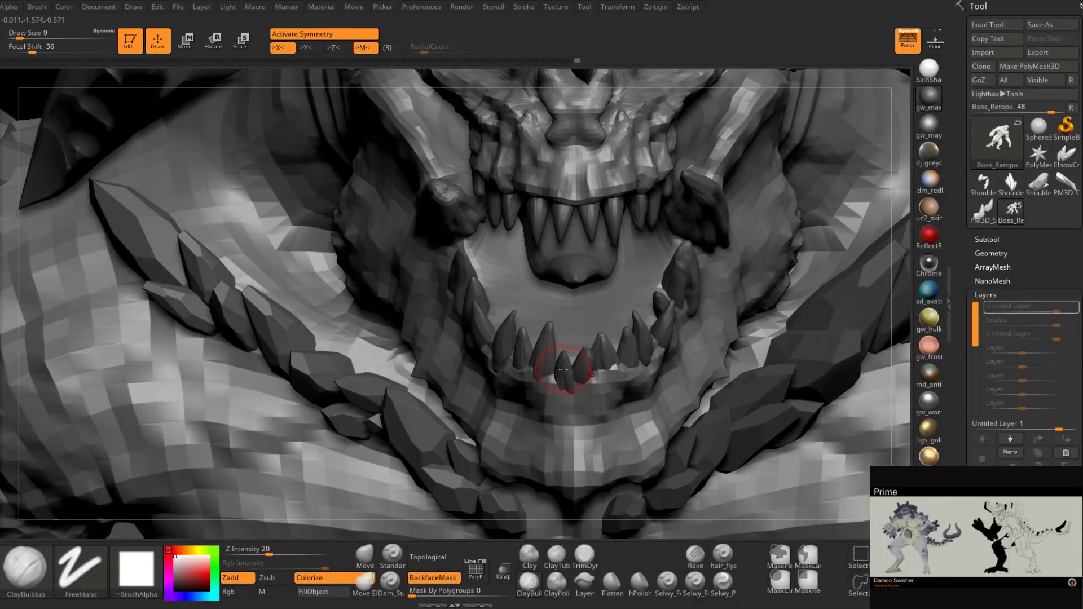
{"action": "key", "text": "x"}
{"action": "right_click_drag", "start_coordinate": [564, 369], "coordinate": [572, 368]}
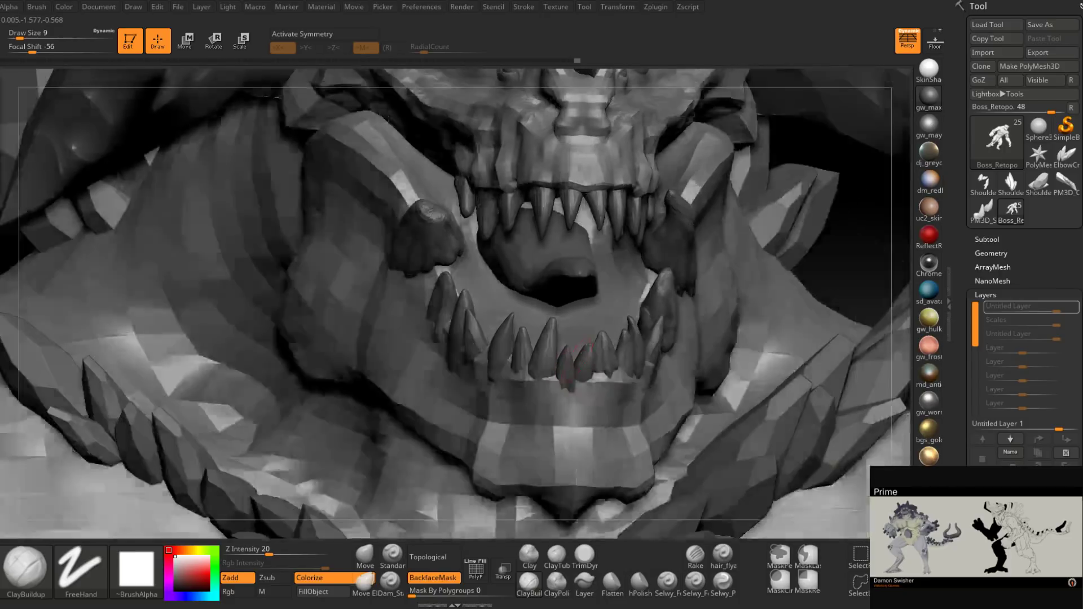
Step: Raise the body's subdivision level and build up the gums around the lower front teeth with draw sizes 7 and 5
{"action": "key", "text": "["}
{"action": "key", "text": "ctrl+d"}
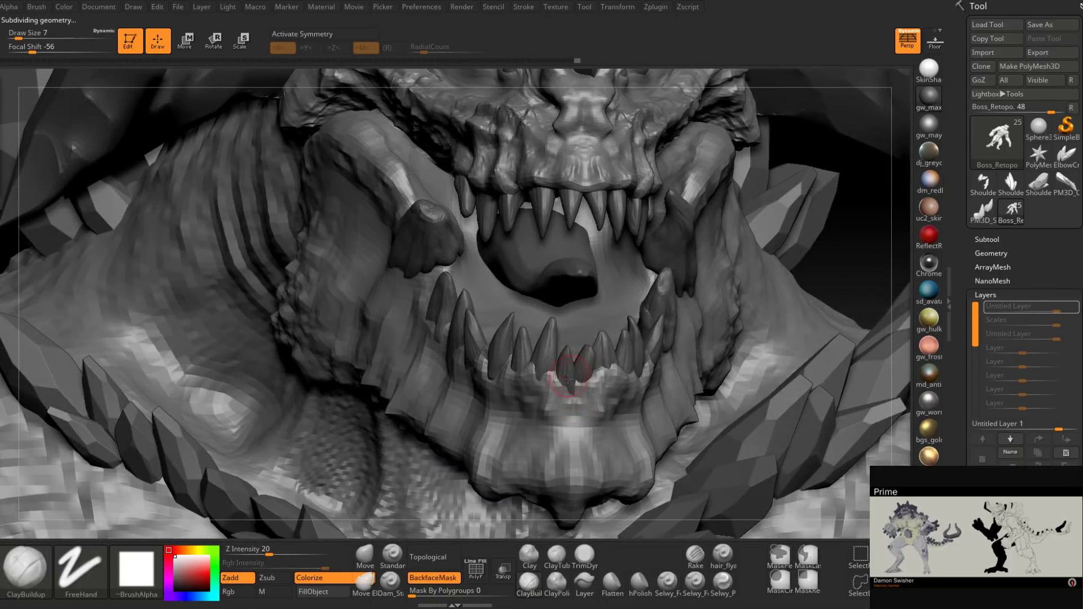
{"action": "mouse_move", "coordinate": [574, 377]}
{"action": "right_mouse_down"}
{"action": "mouse_move", "coordinate": [559, 376]}
{"action": "mouse_move", "coordinate": [633, 387]}
{"action": "mouse_move", "coordinate": [604, 386]}
{"action": "right_mouse_up"}
{"action": "right_click", "coordinate": [560, 377]}
{"action": "key", "text": "["}
{"action": "left_click_drag", "start_coordinate": [641, 379], "coordinate": [633, 386]}
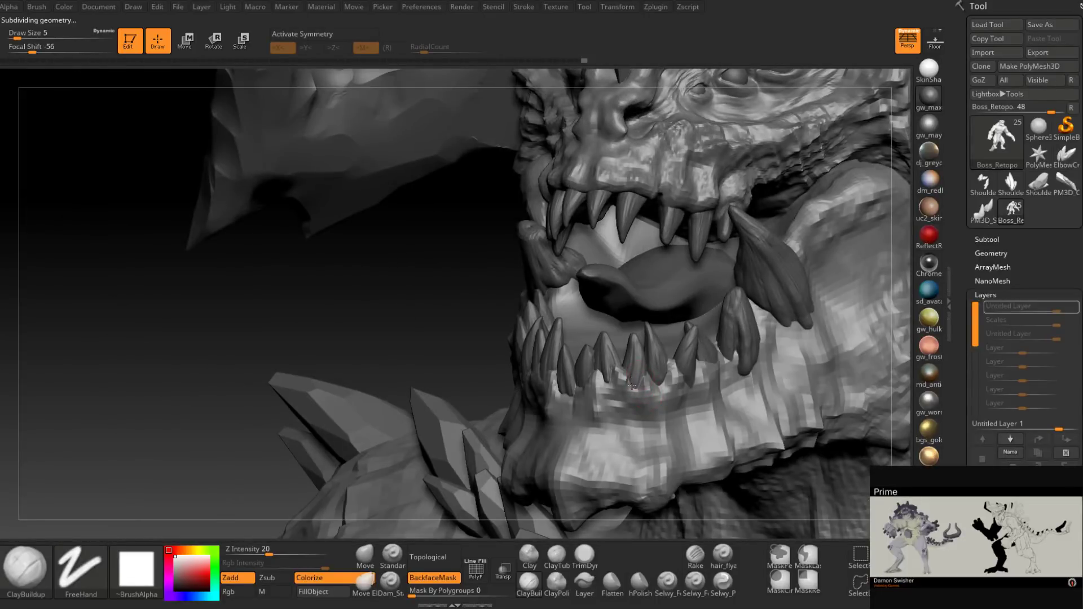
Step: Sculpt the gums at the bases of the lower teeth along both jaw sides, raising the subdivision level
{"action": "mouse_move", "coordinate": [623, 376]}
{"action": "right_mouse_down"}
{"action": "mouse_move", "coordinate": [684, 377]}
{"action": "mouse_move", "coordinate": [724, 354]}
{"action": "mouse_move", "coordinate": [770, 366]}
{"action": "right_mouse_up"}
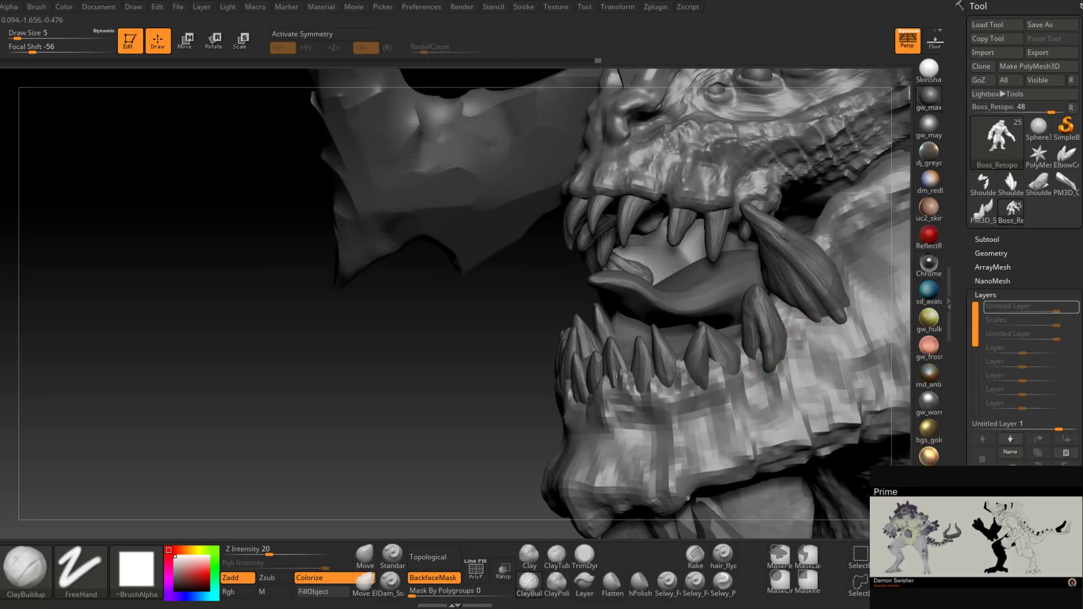
{"action": "mouse_move", "coordinate": [846, 309]}
{"action": "right_mouse_down"}
{"action": "mouse_move", "coordinate": [653, 379]}
{"action": "mouse_move", "coordinate": [702, 389]}
{"action": "right_mouse_up"}
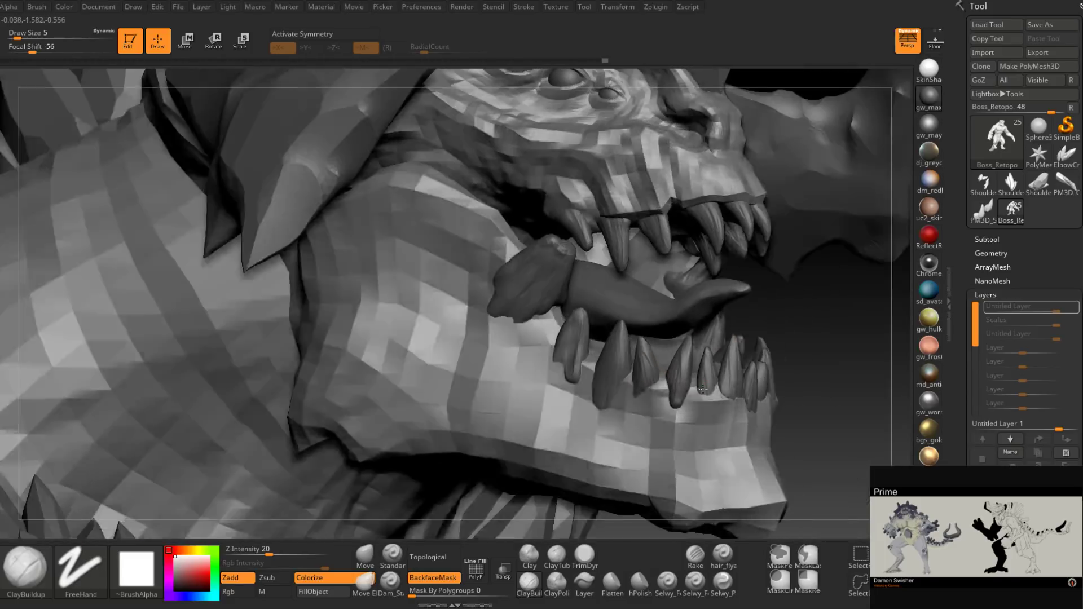
{"action": "key", "text": "d"}
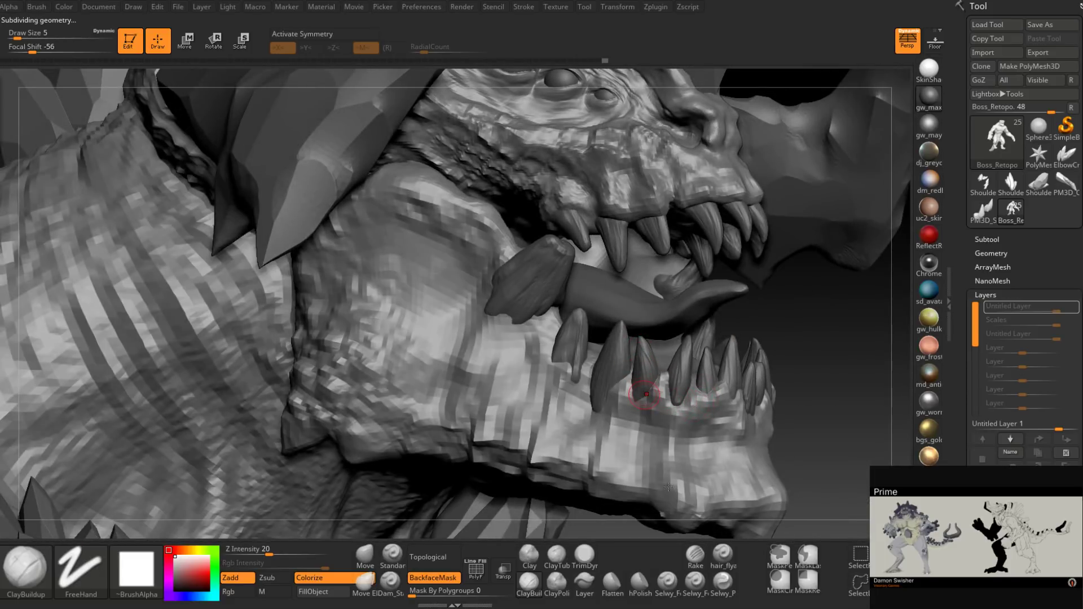
{"action": "mouse_move", "coordinate": [646, 394]}
{"action": "right_mouse_down"}
{"action": "mouse_move", "coordinate": [622, 398]}
{"action": "mouse_move", "coordinate": [681, 402]}
{"action": "right_mouse_up"}
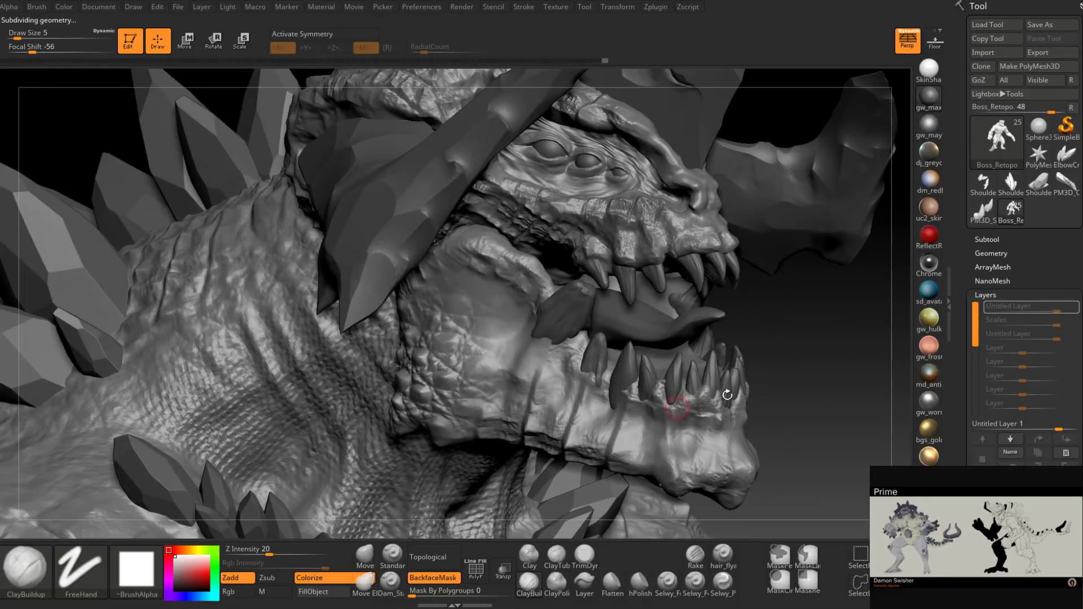
Step: Refine the gum around the lower side teeth with draw size 4, then enlarge the draw size to 6
{"action": "right_click_drag", "start_coordinate": [623, 397], "coordinate": [650, 398]}
{"action": "key", "text": "space"}
{"action": "left_click_drag", "start_coordinate": [627, 396], "coordinate": [623, 399]}
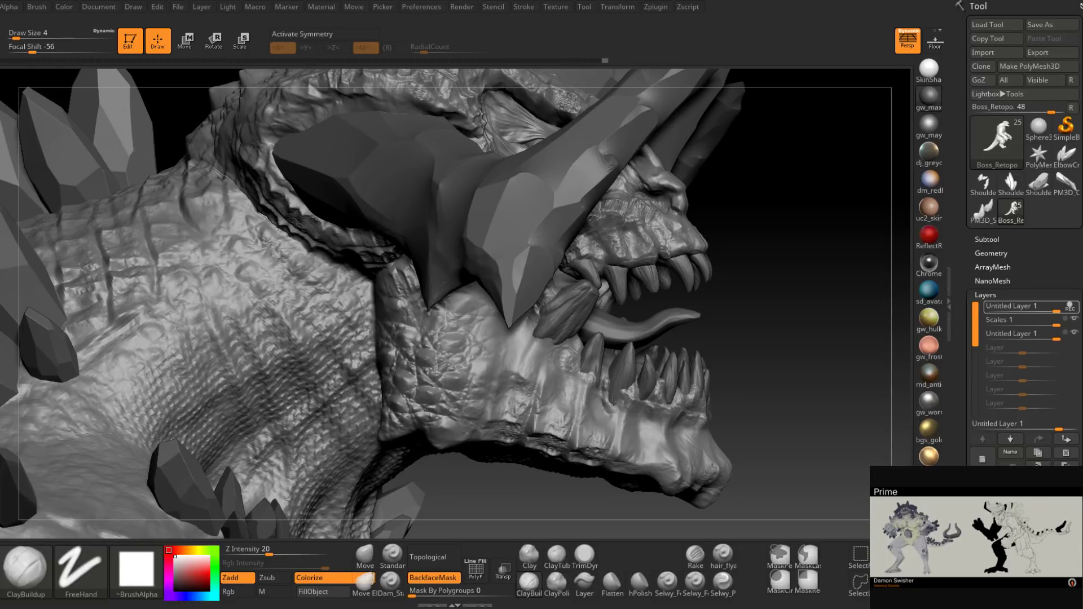
{"action": "right_click_drag", "start_coordinate": [613, 400], "coordinate": [601, 407]}
{"action": "key", "text": "space"}
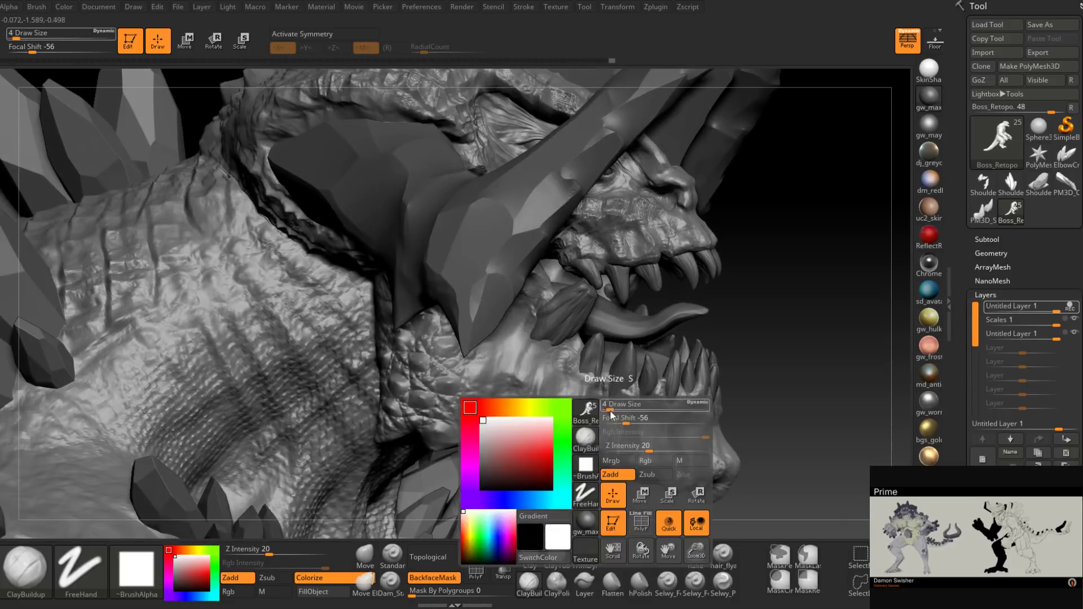
{"action": "left_click_drag", "start_coordinate": [603, 408], "coordinate": [606, 410]}
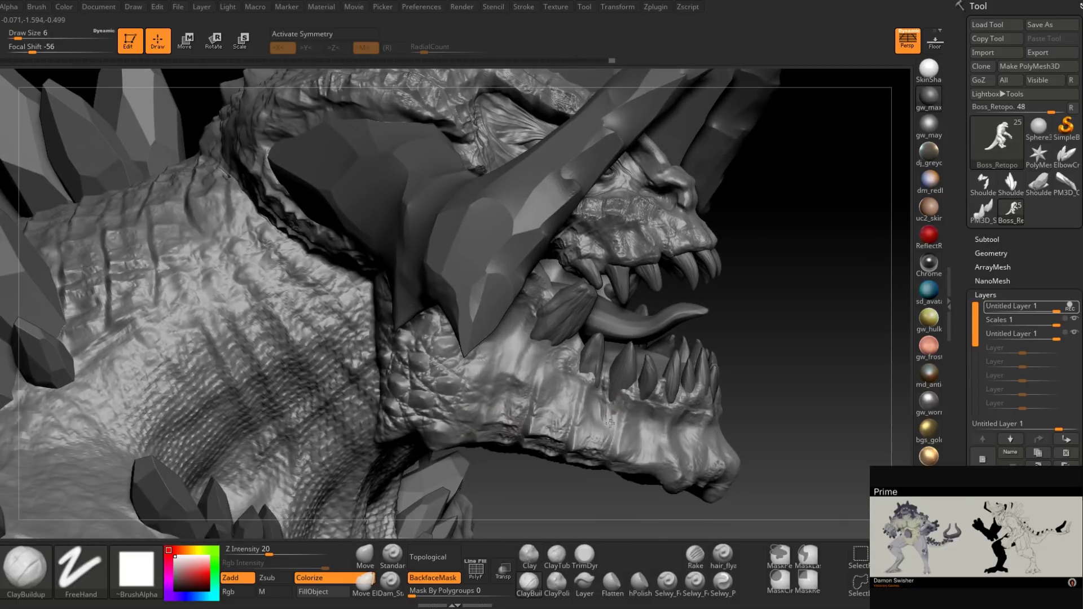
Step: Add gum ridges beneath the lower front teeth, increasing the draw size from 6 to 7
{"action": "mouse_move", "coordinate": [609, 423]}
{"action": "right_mouse_down"}
{"action": "mouse_move", "coordinate": [646, 408]}
{"action": "mouse_move", "coordinate": [641, 425]}
{"action": "mouse_move", "coordinate": [697, 433]}
{"action": "mouse_move", "coordinate": [684, 387]}
{"action": "mouse_move", "coordinate": [666, 388]}
{"action": "mouse_move", "coordinate": [677, 367]}
{"action": "mouse_move", "coordinate": [726, 401]}
{"action": "mouse_move", "coordinate": [694, 375]}
{"action": "right_mouse_up"}
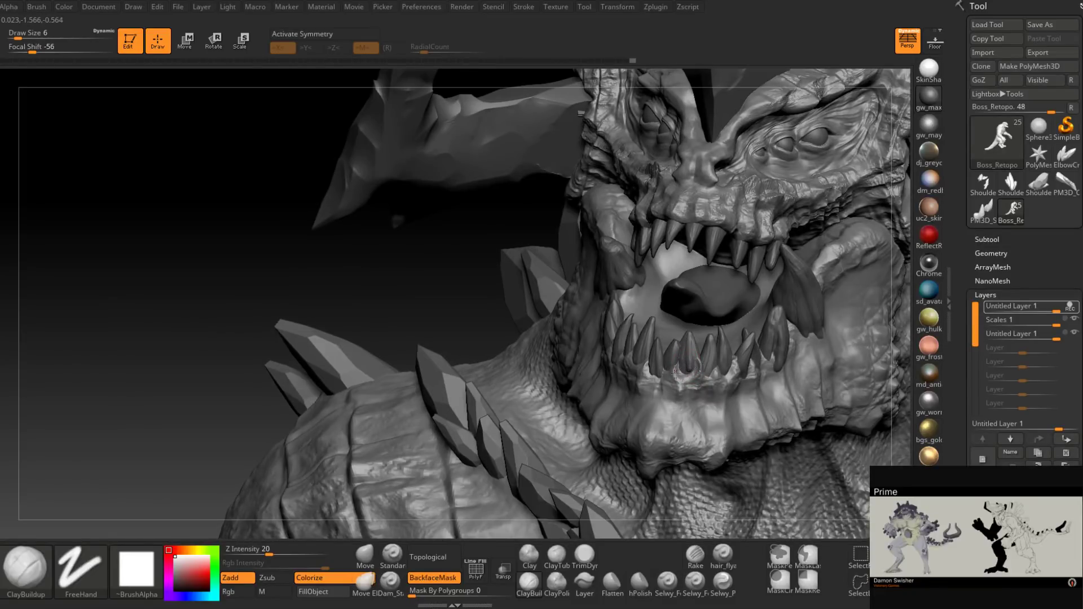
{"action": "mouse_move", "coordinate": [677, 365]}
{"action": "right_mouse_down"}
{"action": "mouse_move", "coordinate": [701, 365]}
{"action": "mouse_move", "coordinate": [682, 369]}
{"action": "right_mouse_up"}
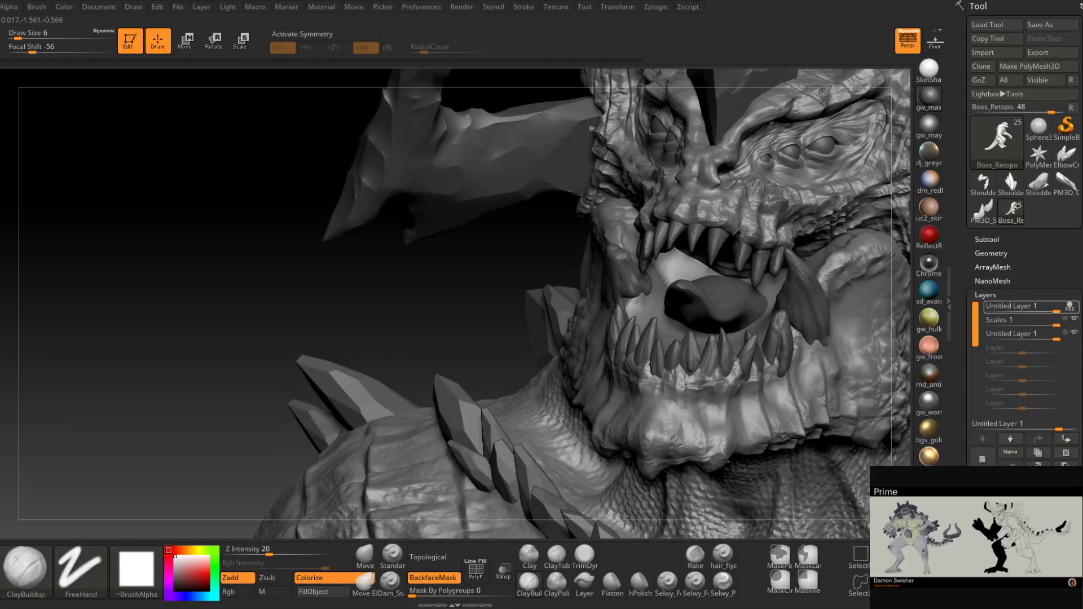
{"action": "mouse_move", "coordinate": [682, 414]}
{"action": "right_mouse_down"}
{"action": "mouse_move", "coordinate": [681, 389]}
{"action": "mouse_move", "coordinate": [671, 397]}
{"action": "mouse_move", "coordinate": [667, 389]}
{"action": "mouse_move", "coordinate": [674, 415]}
{"action": "mouse_move", "coordinate": [725, 404]}
{"action": "right_mouse_up"}
{"action": "left_click_drag", "start_coordinate": [721, 375], "coordinate": [712, 404]}
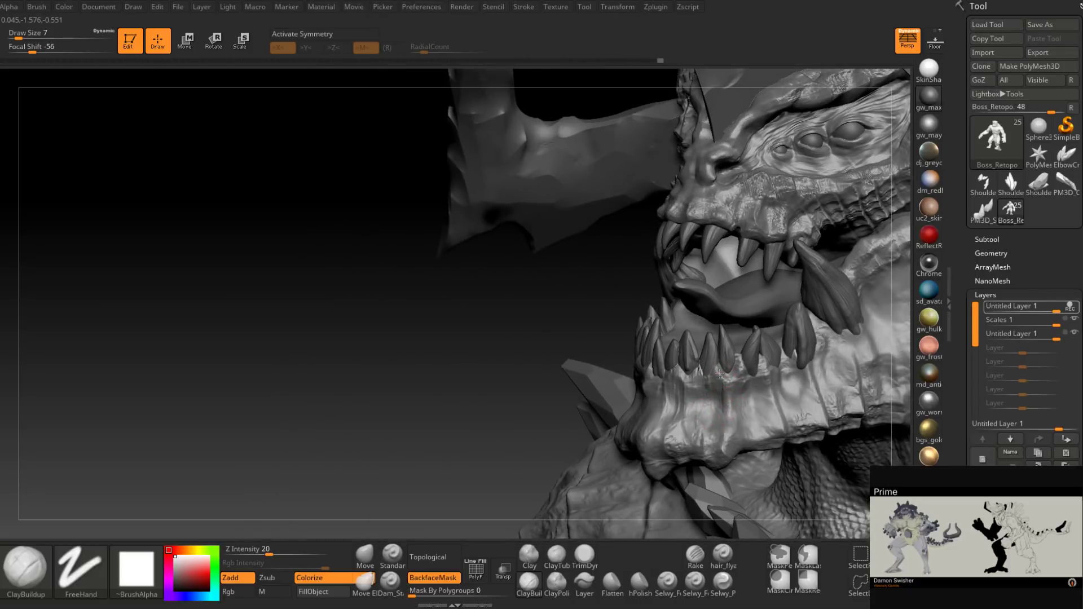
{"action": "right_click_drag", "start_coordinate": [717, 415], "coordinate": [739, 408]}
{"action": "left_click_drag", "start_coordinate": [731, 369], "coordinate": [724, 391]}
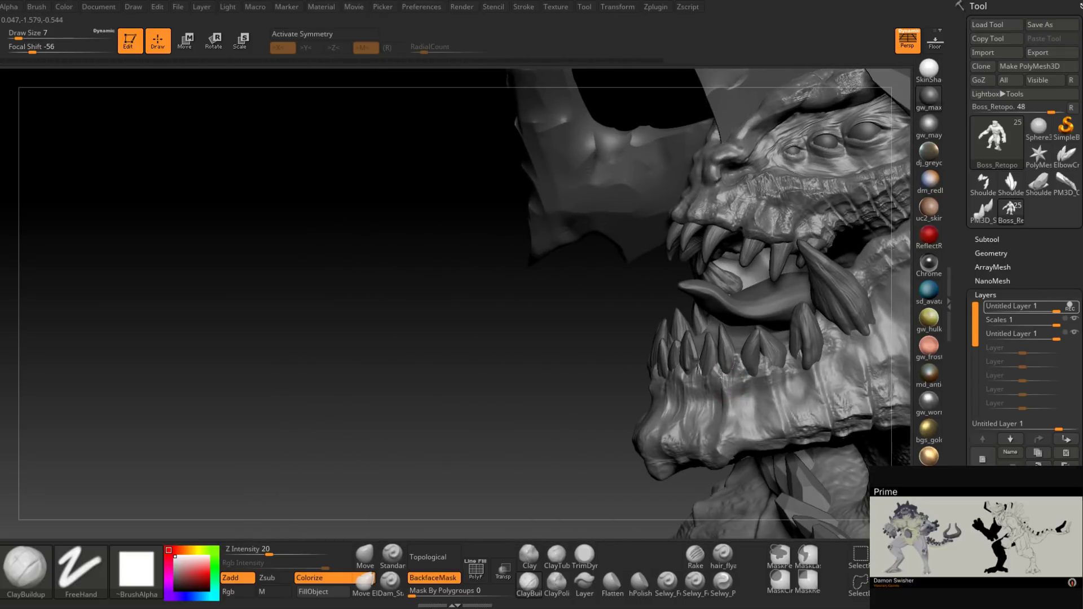
Step: Build up the gum around the base of the large rear lower tooth and the adjoining jaw skin
{"action": "right_click_drag", "start_coordinate": [730, 402], "coordinate": [748, 351]}
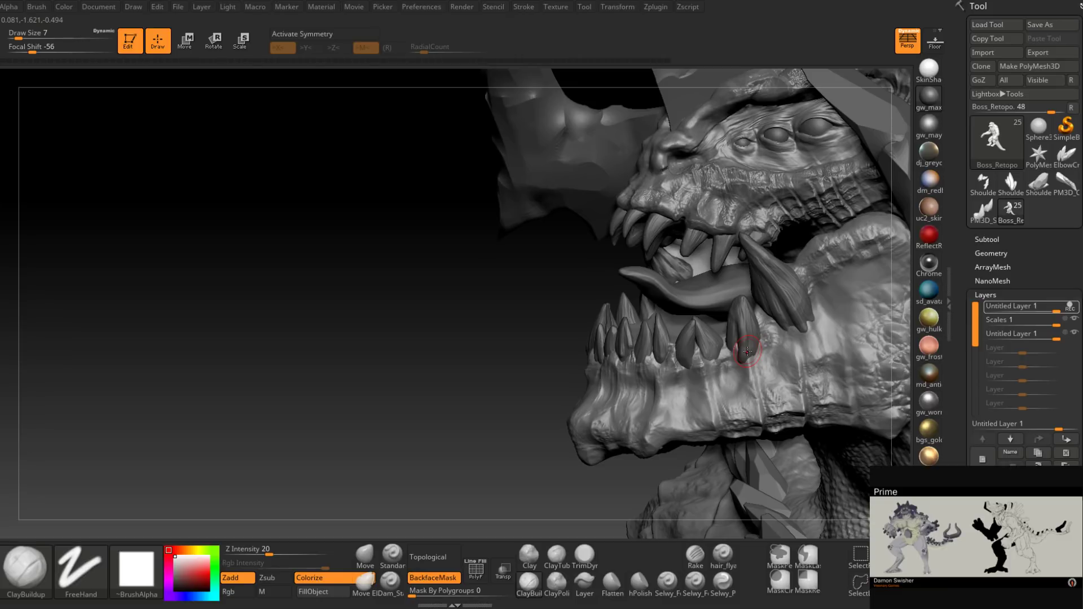
{"action": "right_click_drag", "start_coordinate": [747, 352], "coordinate": [693, 345]}
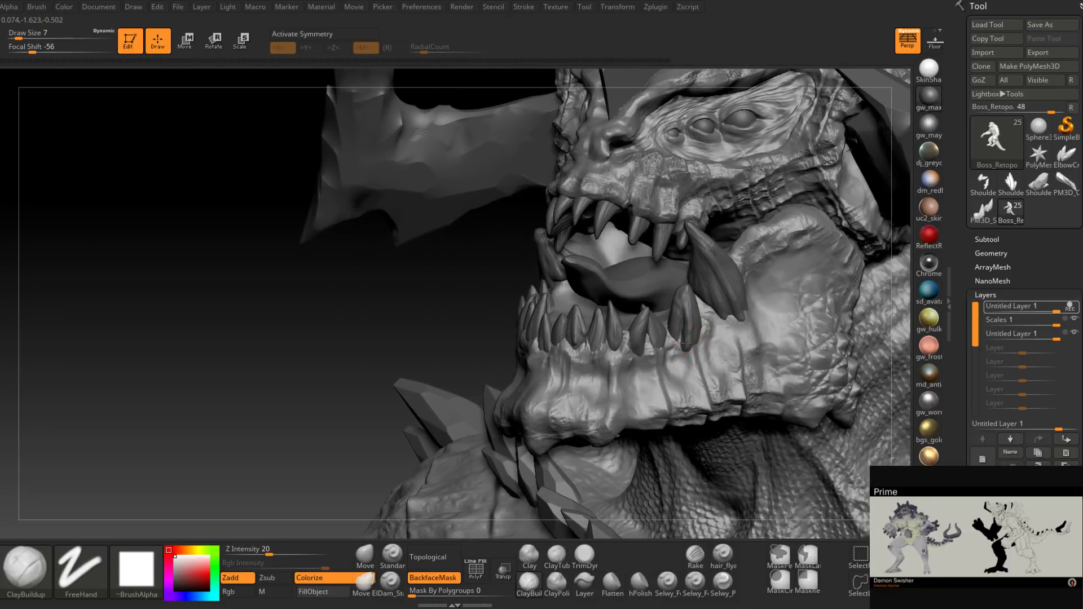
{"action": "left_click_drag", "start_coordinate": [686, 343], "coordinate": [682, 351]}
{"action": "mouse_move", "coordinate": [698, 346]}
{"action": "right_mouse_down"}
{"action": "mouse_move", "coordinate": [686, 341]}
{"action": "mouse_move", "coordinate": [705, 379]}
{"action": "mouse_move", "coordinate": [718, 344]}
{"action": "mouse_move", "coordinate": [702, 328]}
{"action": "right_mouse_up"}
{"action": "right_click_drag", "start_coordinate": [686, 314], "coordinate": [679, 320]}
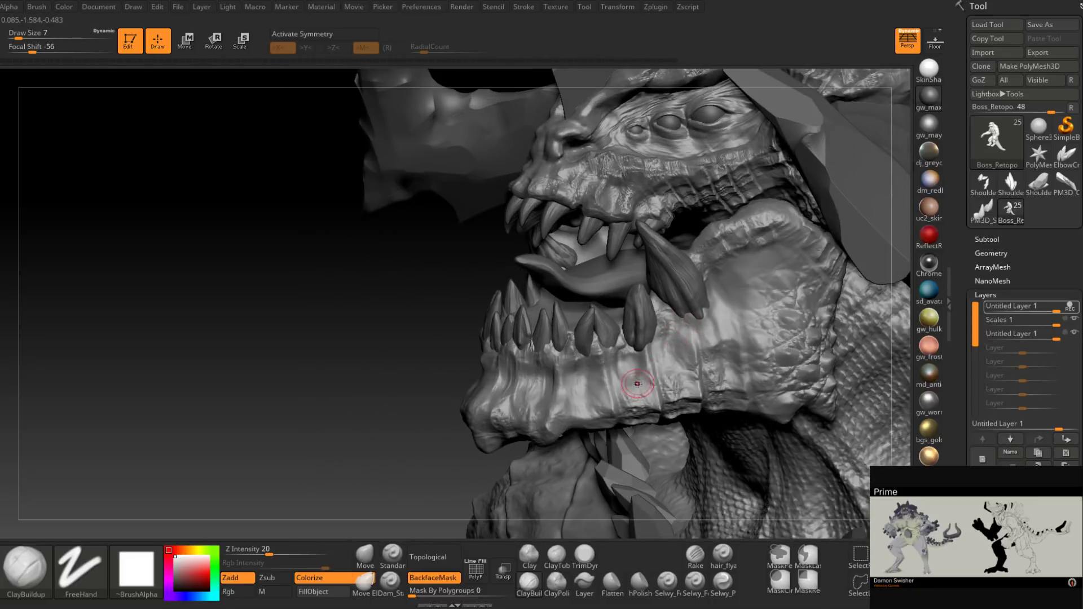
{"action": "mouse_move", "coordinate": [637, 388]}
{"action": "right_mouse_down"}
{"action": "mouse_move", "coordinate": [665, 391]}
{"action": "mouse_move", "coordinate": [685, 351]}
{"action": "right_mouse_up"}
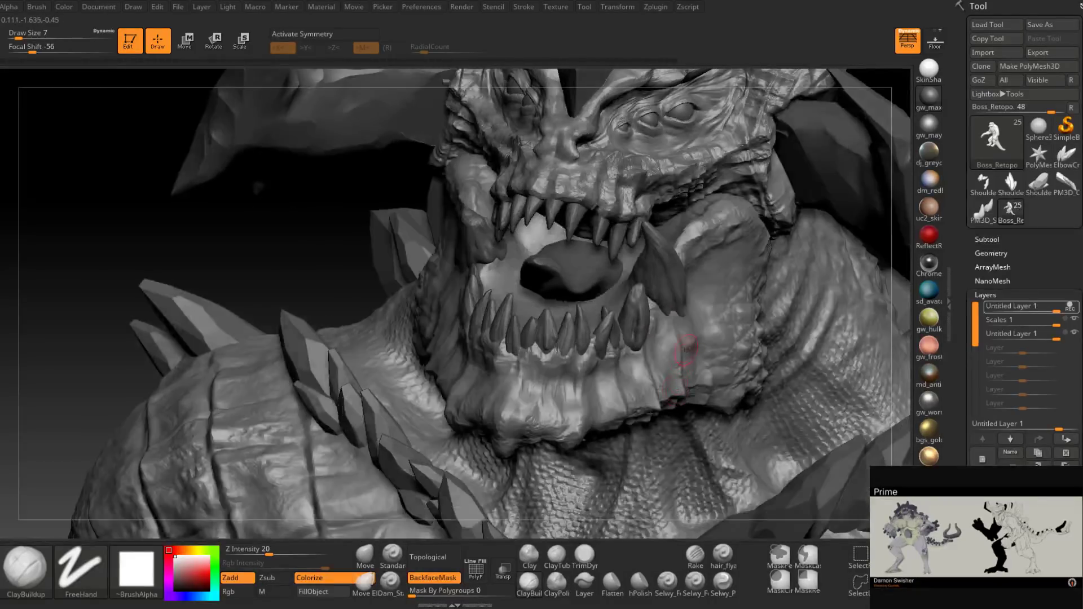
Step: Build up the jaw skin around the big rear tusks on both sides of the mouth at draw size 8
{"action": "right_click_drag", "start_coordinate": [681, 312], "coordinate": [666, 306]}
{"action": "key", "text": "space"}
{"action": "left_click_drag", "start_coordinate": [664, 305], "coordinate": [666, 305]}
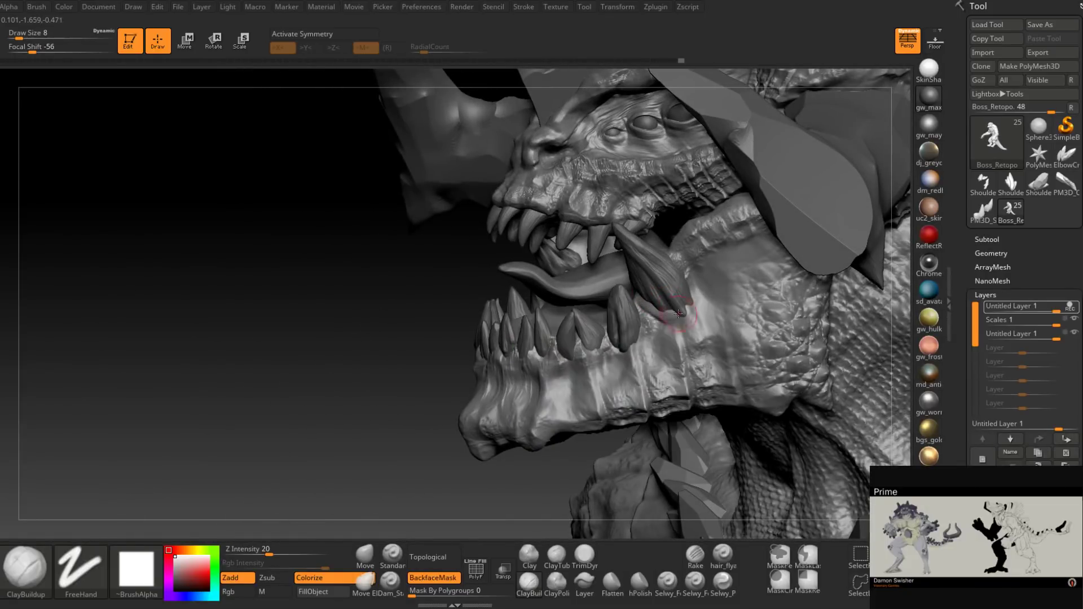
{"action": "right_click_drag", "start_coordinate": [694, 292], "coordinate": [694, 282]}
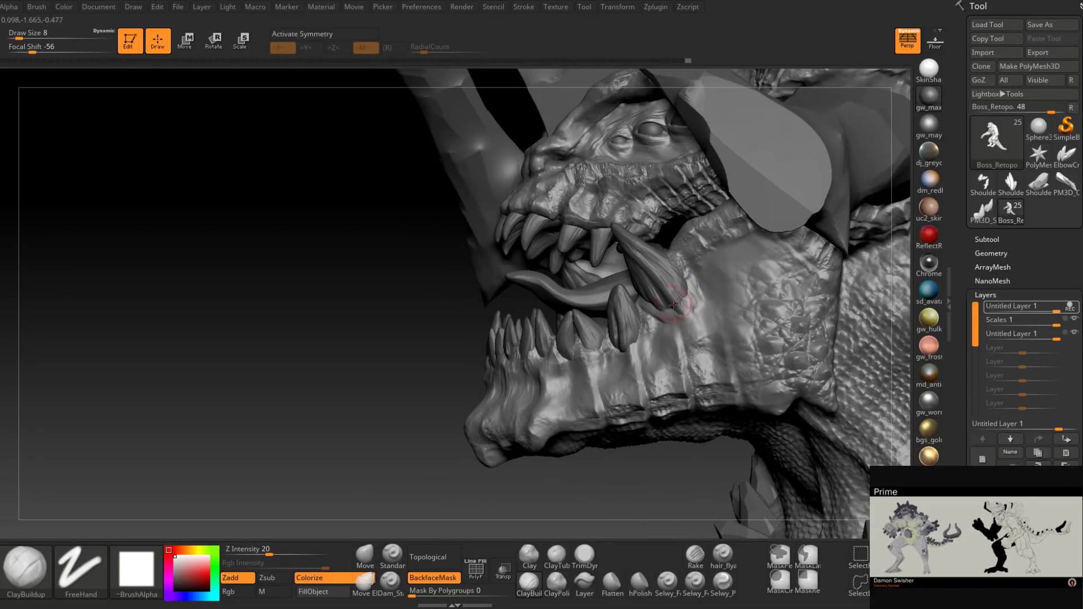
{"action": "right_click_drag", "start_coordinate": [675, 313], "coordinate": [687, 313]}
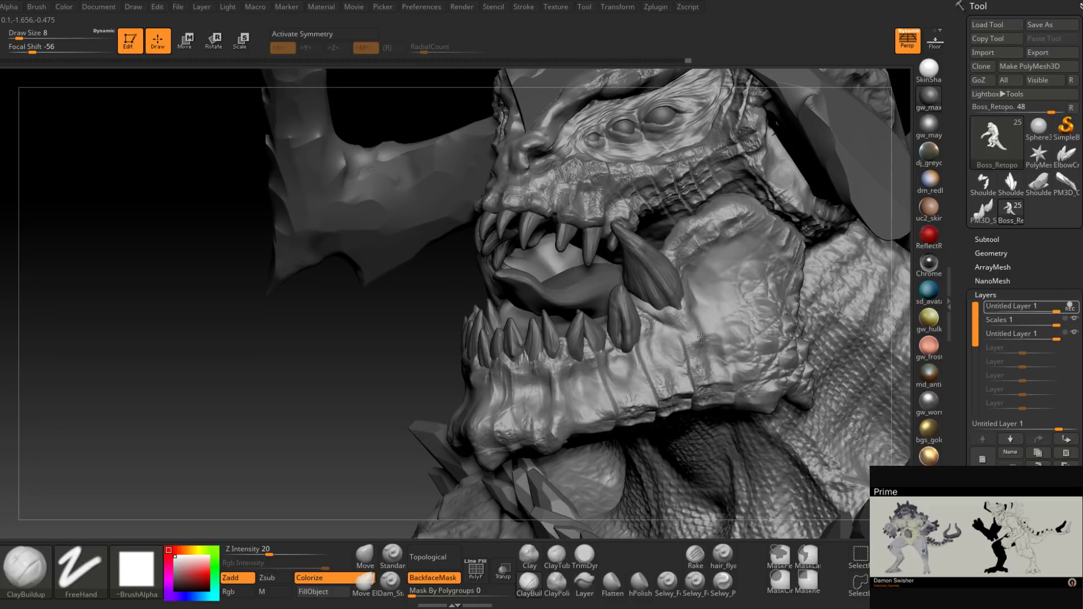
{"action": "right_click_drag", "start_coordinate": [707, 330], "coordinate": [629, 310], "text": "shift"}
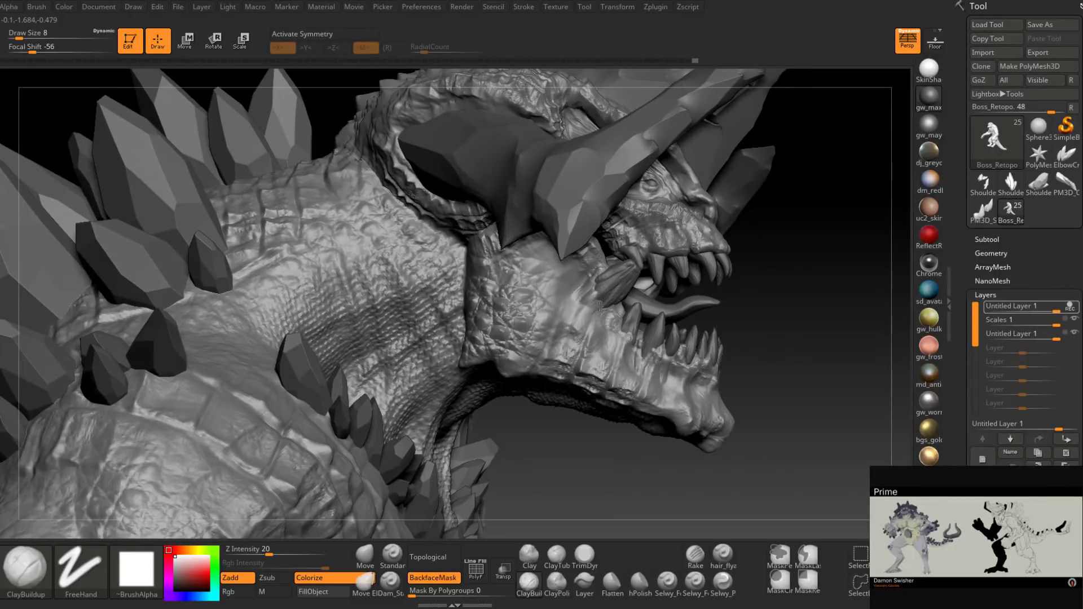
{"action": "mouse_move", "coordinate": [600, 306]}
{"action": "left_mouse_down"}
{"action": "mouse_move", "coordinate": [626, 292]}
{"action": "mouse_move", "coordinate": [577, 294]}
{"action": "mouse_move", "coordinate": [593, 287]}
{"action": "left_mouse_up"}
{"action": "mouse_move", "coordinate": [576, 314]}
{"action": "right_mouse_down"}
{"action": "mouse_move", "coordinate": [681, 346]}
{"action": "mouse_move", "coordinate": [635, 366]}
{"action": "mouse_move", "coordinate": [626, 393]}
{"action": "mouse_move", "coordinate": [592, 335]}
{"action": "mouse_move", "coordinate": [615, 316]}
{"action": "right_mouse_up"}
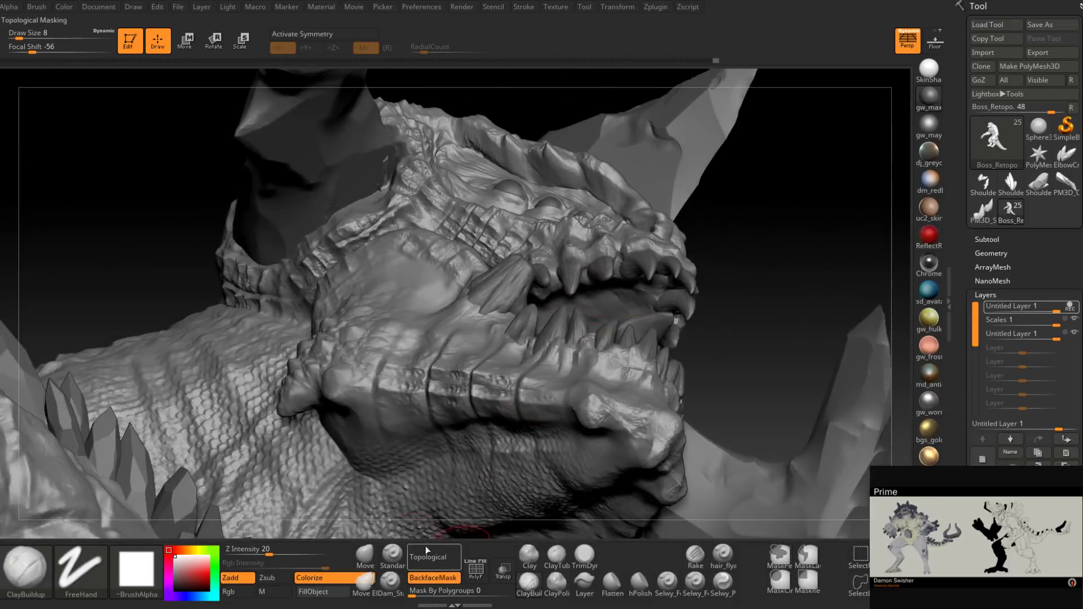
Step: Reshape the forms around the mouth with the Move brush at draw size 16
{"action": "left_click", "coordinate": [365, 555]}
{"action": "right_click_drag", "start_coordinate": [491, 355], "coordinate": [541, 331]}
{"action": "key", "text": "space"}
{"action": "left_click_drag", "start_coordinate": [566, 254], "coordinate": [573, 255]}
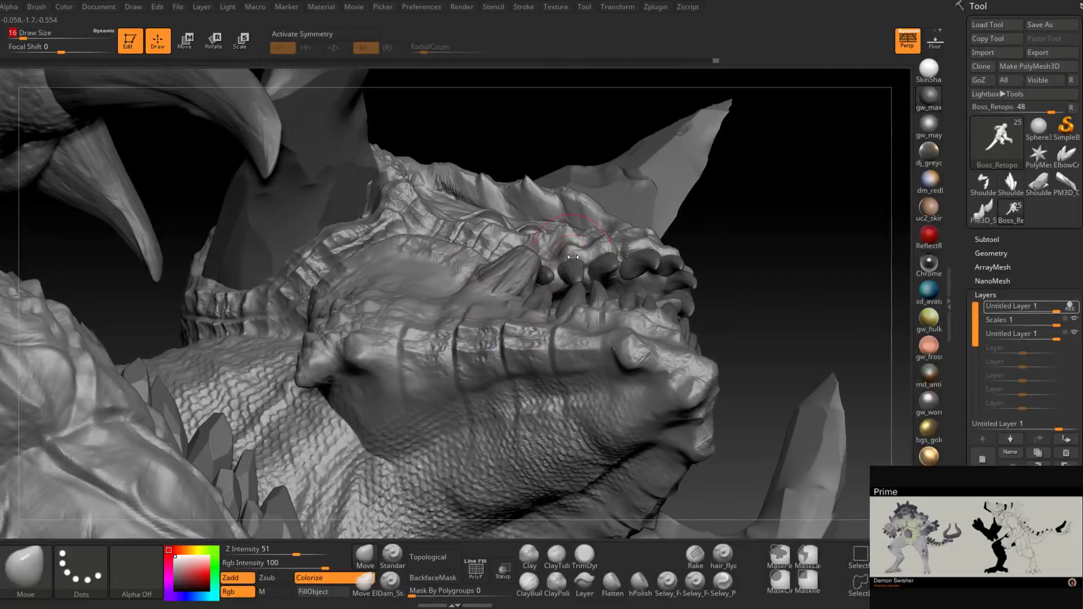
{"action": "mouse_move", "coordinate": [571, 257]}
{"action": "right_mouse_down"}
{"action": "mouse_move", "coordinate": [651, 250]}
{"action": "mouse_move", "coordinate": [697, 266]}
{"action": "mouse_move", "coordinate": [750, 314]}
{"action": "mouse_move", "coordinate": [736, 318]}
{"action": "mouse_move", "coordinate": [709, 289]}
{"action": "mouse_move", "coordinate": [707, 334]}
{"action": "mouse_move", "coordinate": [730, 305]}
{"action": "mouse_move", "coordinate": [673, 323]}
{"action": "mouse_move", "coordinate": [655, 316]}
{"action": "mouse_move", "coordinate": [666, 297]}
{"action": "right_mouse_up"}
{"action": "key", "text": "space"}
{"action": "left_click", "coordinate": [725, 305]}
Step: Sculpt gums around the bases of the upper teeth with the ClayBuildup brush at draw size 5
{"action": "left_click", "coordinate": [530, 583]}
{"action": "key", "text": "space"}
{"action": "left_click_drag", "start_coordinate": [664, 297], "coordinate": [658, 298]}
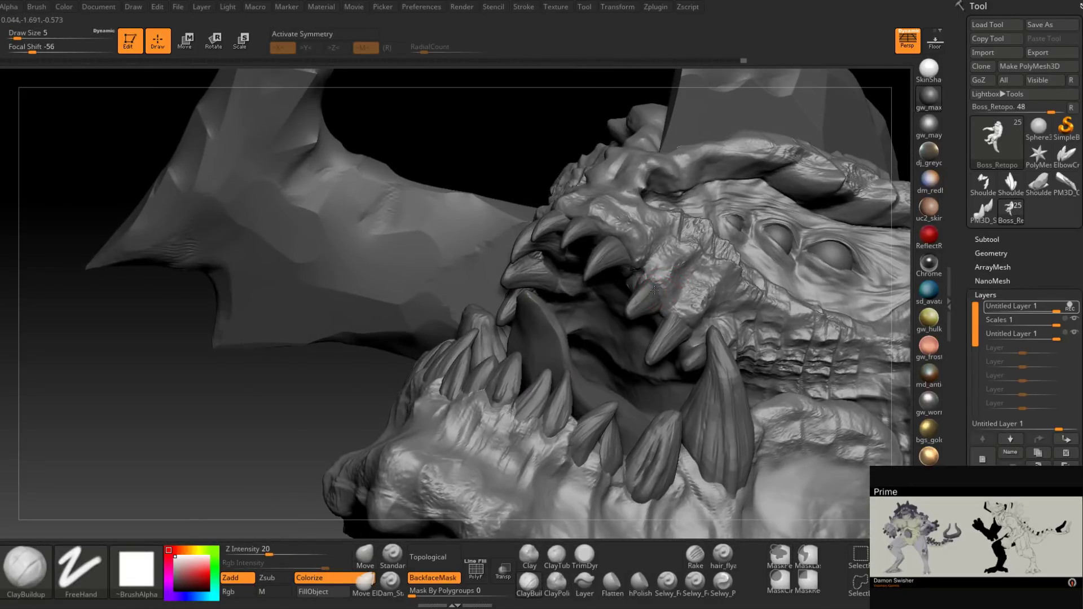
{"action": "right_click_drag", "start_coordinate": [642, 289], "coordinate": [565, 202]}
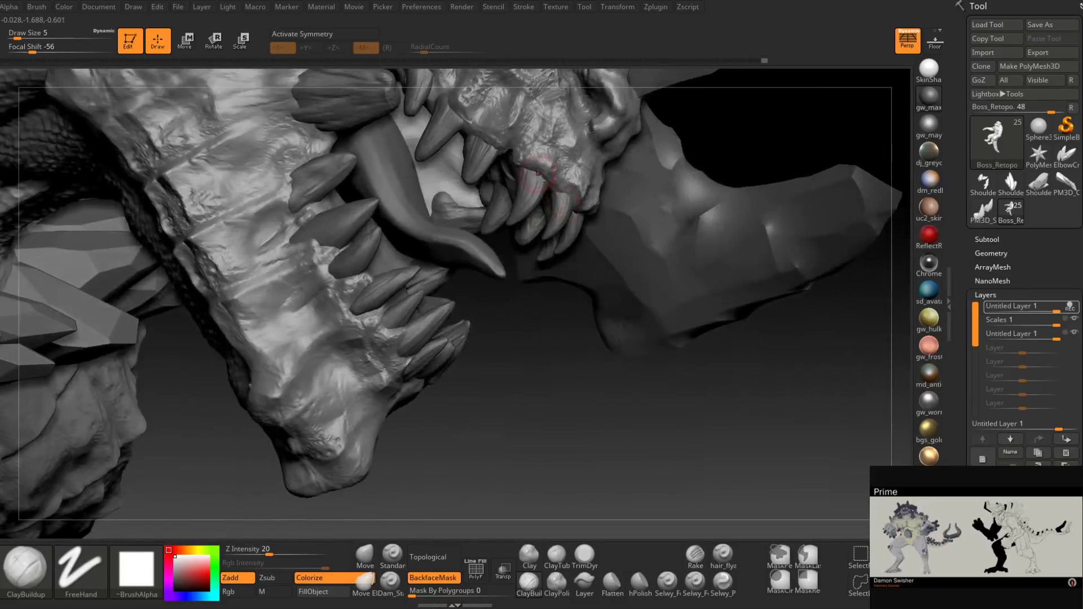
{"action": "right_click_drag", "start_coordinate": [542, 168], "coordinate": [490, 141]}
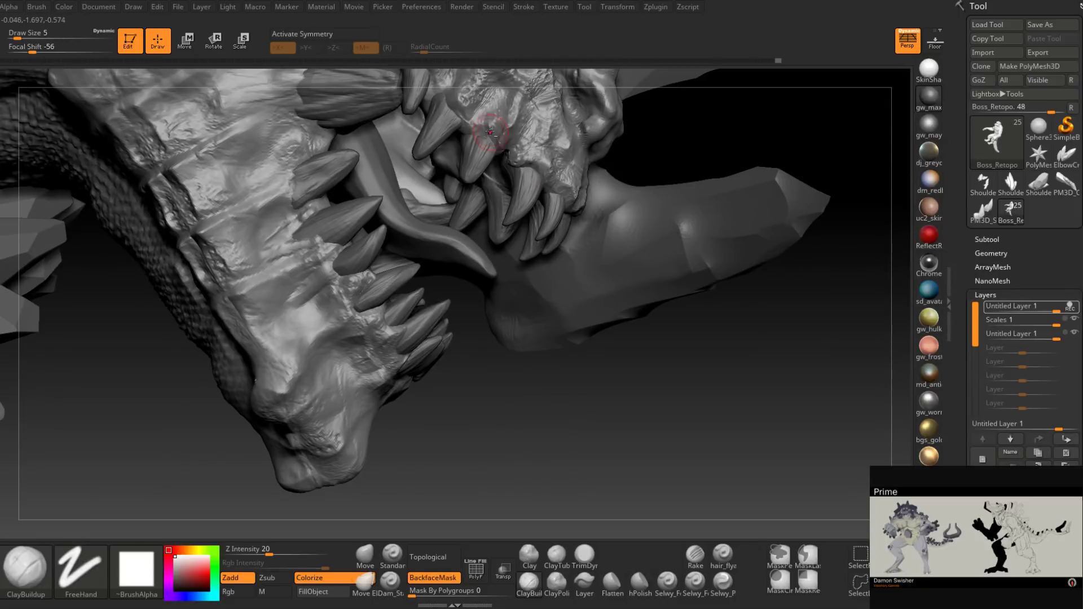
{"action": "left_click_drag", "start_coordinate": [449, 106], "coordinate": [465, 101]}
{"action": "mouse_move", "coordinate": [465, 105]}
{"action": "right_mouse_down", "text": "alt"}
{"action": "mouse_move", "coordinate": [481, 198]}
{"action": "mouse_move", "coordinate": [472, 198]}
{"action": "mouse_move", "coordinate": [472, 219]}
{"action": "mouse_move", "coordinate": [561, 303]}
{"action": "mouse_move", "coordinate": [553, 177]}
{"action": "mouse_move", "coordinate": [593, 221]}
{"action": "right_mouse_up", "text": "alt"}
Step: Refine and smooth the gum skin around the upper teeth, raising the draw size to 7
{"action": "key", "text": "space"}
{"action": "left_click", "coordinate": [594, 225]}
{"action": "left_click_drag", "start_coordinate": [593, 212], "coordinate": [596, 210]}
{"action": "right_click_drag", "start_coordinate": [595, 210], "coordinate": [587, 221]}
{"action": "key", "text": "shift"}
{"action": "left_click_drag", "start_coordinate": [594, 229], "coordinate": [607, 210], "text": "shift"}
{"action": "mouse_move", "coordinate": [608, 208]}
{"action": "right_mouse_down"}
{"action": "mouse_move", "coordinate": [600, 228]}
{"action": "mouse_move", "coordinate": [571, 189]}
{"action": "mouse_move", "coordinate": [609, 150]}
{"action": "right_mouse_up"}
{"action": "key", "text": "space"}
{"action": "left_click", "coordinate": [601, 227]}
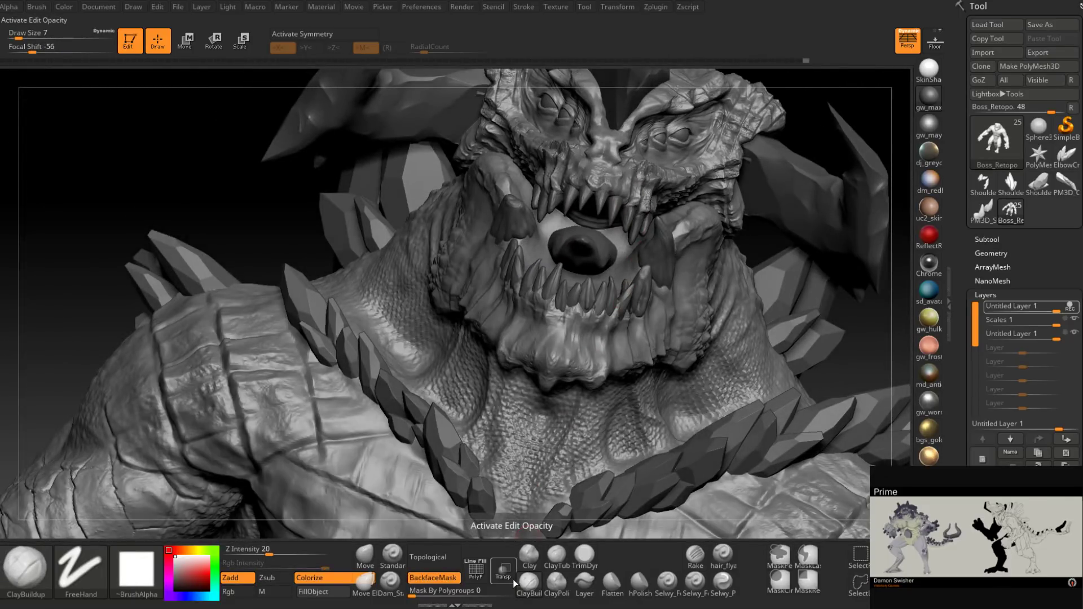
Step: Stop recording on the mouth detail layer and select the lowest untitled layer, keeping its intensity at 1
{"action": "right_click_drag", "start_coordinate": [701, 346], "coordinate": [701, 372], "text": "ctrl"}
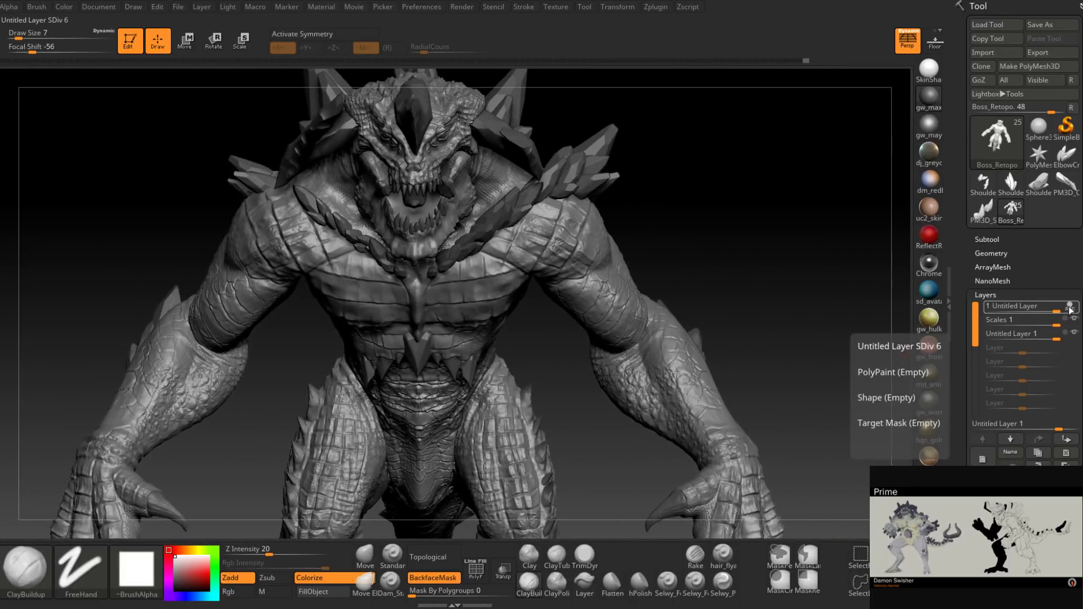
{"action": "left_click", "coordinate": [1069, 306]}
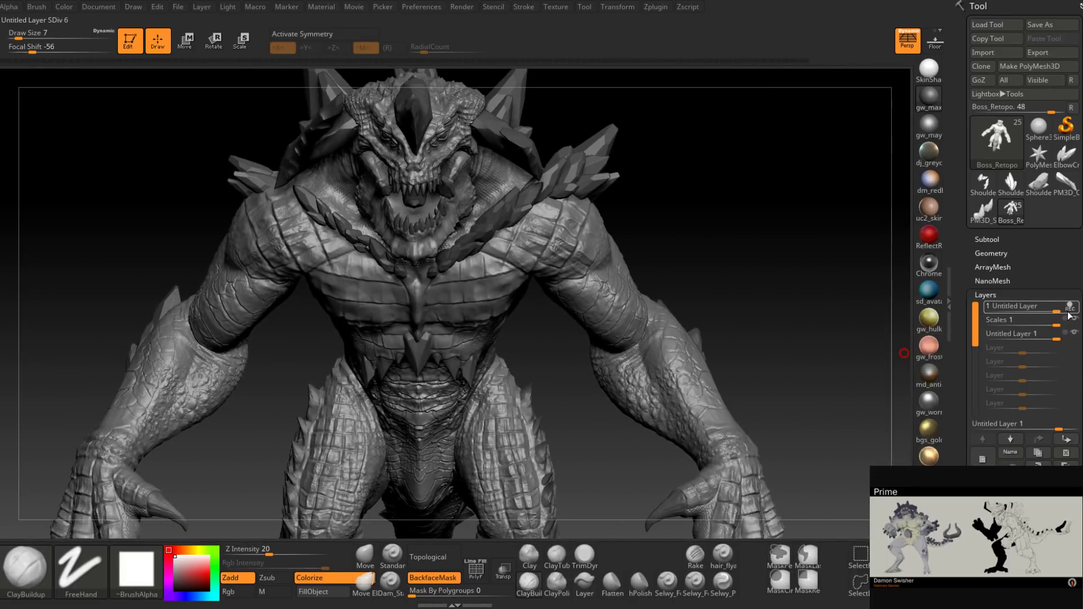
{"action": "left_click", "coordinate": [1020, 337]}
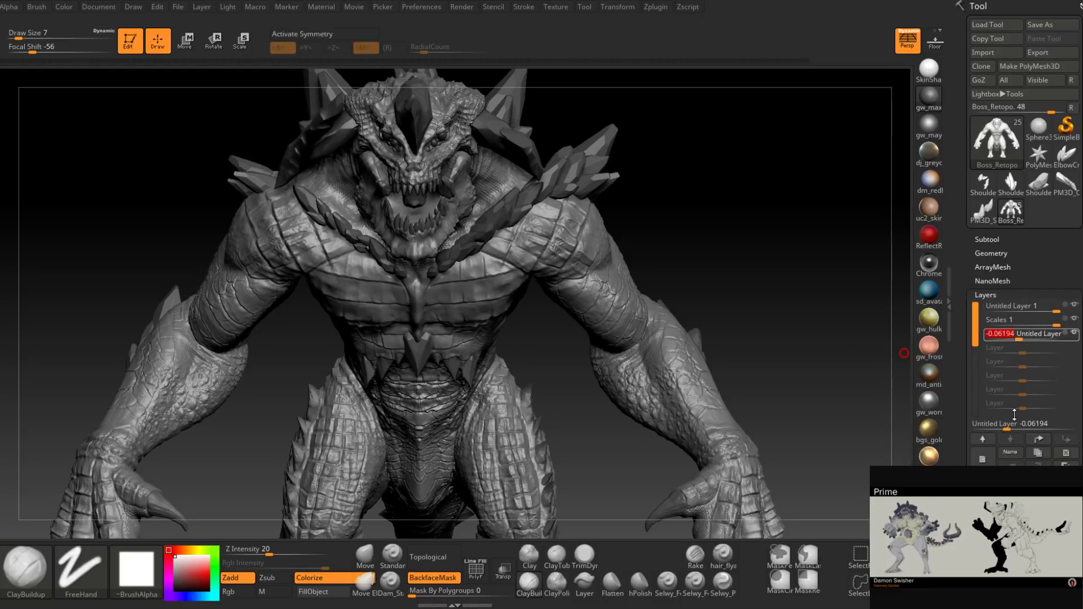
{"action": "left_click_drag", "start_coordinate": [1024, 336], "coordinate": [1060, 335]}
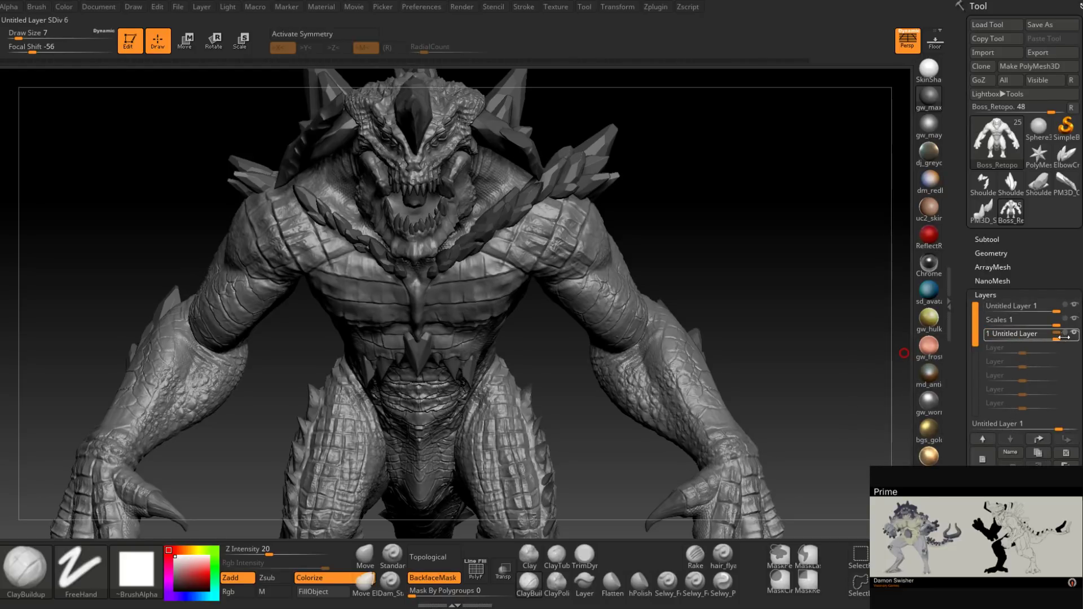
Step: Add a new sculpting layer and name it Scars
{"action": "left_click", "coordinate": [983, 458]}
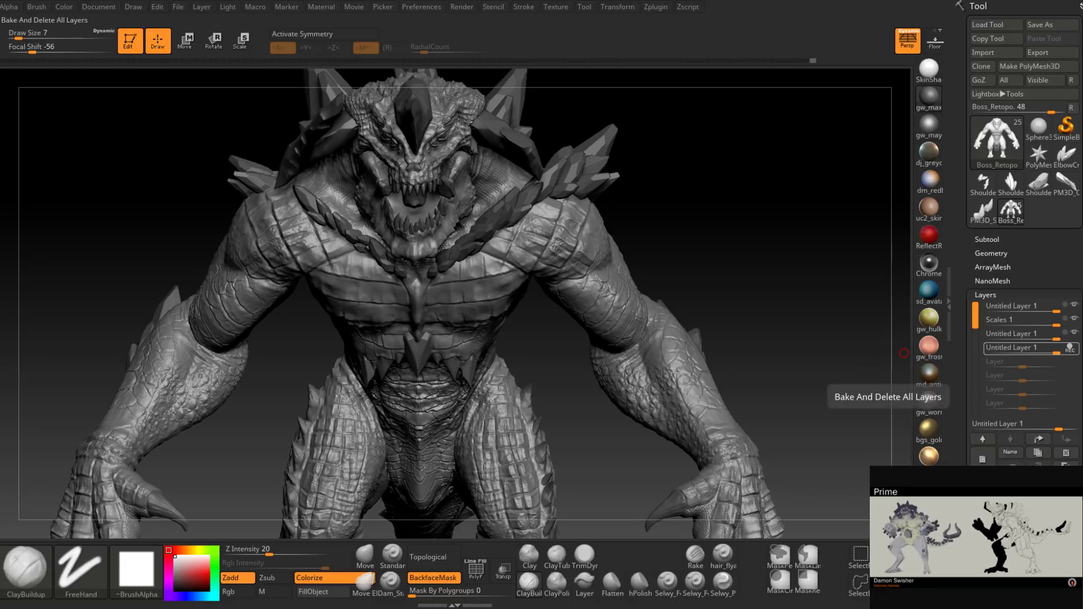
{"action": "left_click", "coordinate": [1011, 452]}
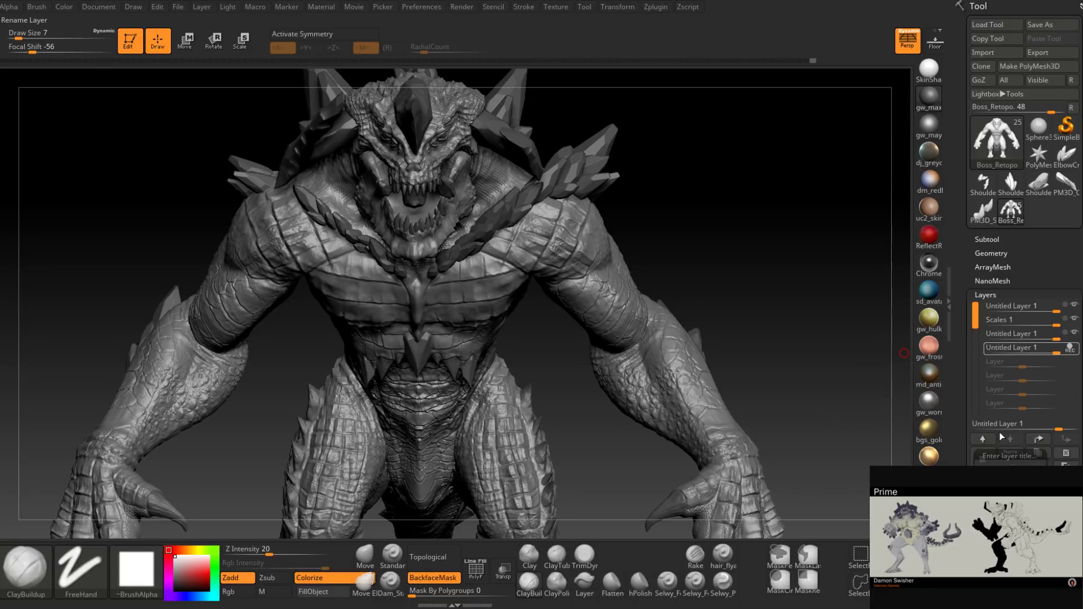
{"action": "type", "text": "Scars"}
{"action": "key", "text": "Return"}
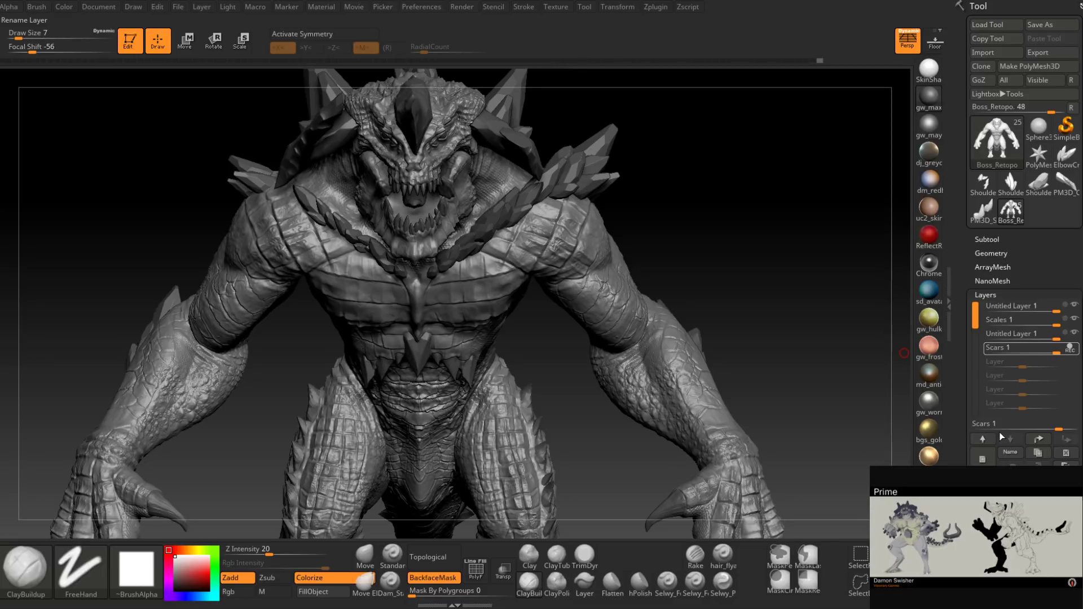
Step: Raise the subdivision level and sculpt diagonal scars across the creature's left chest plates at draw size 12
{"action": "mouse_move", "coordinate": [711, 263]}
{"action": "right_mouse_down"}
{"action": "mouse_move", "coordinate": [713, 225]}
{"action": "mouse_move", "coordinate": [701, 322]}
{"action": "mouse_move", "coordinate": [570, 299]}
{"action": "mouse_move", "coordinate": [554, 343]}
{"action": "mouse_move", "coordinate": [565, 322]}
{"action": "right_mouse_up"}
{"action": "key", "text": "space"}
{"action": "left_click", "coordinate": [548, 335]}
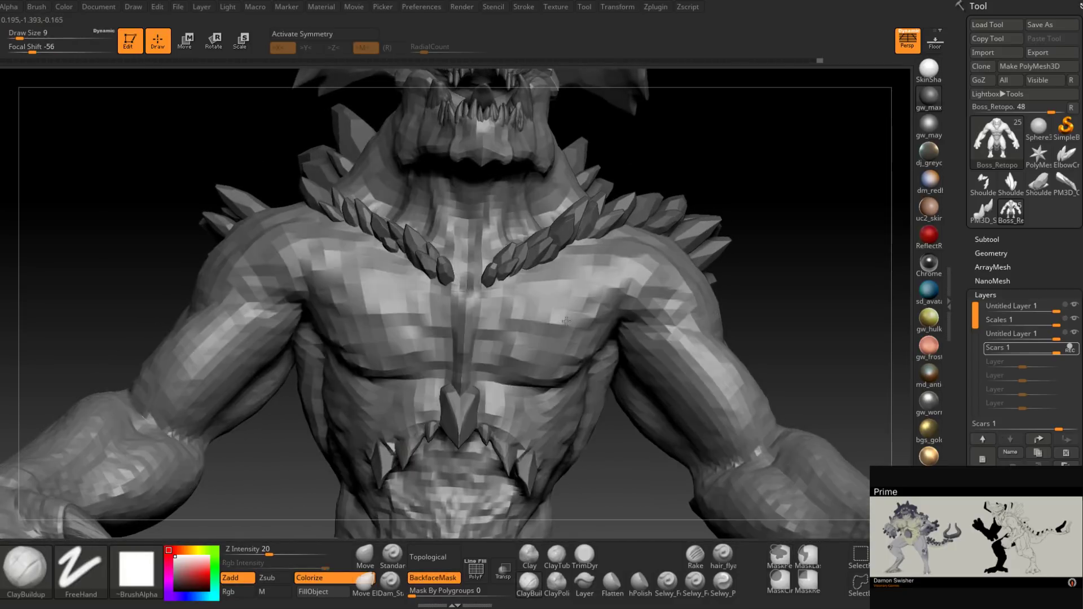
{"action": "key", "text": "d"}
{"action": "key", "text": "space"}
{"action": "left_click_drag", "start_coordinate": [569, 312], "coordinate": [579, 310]}
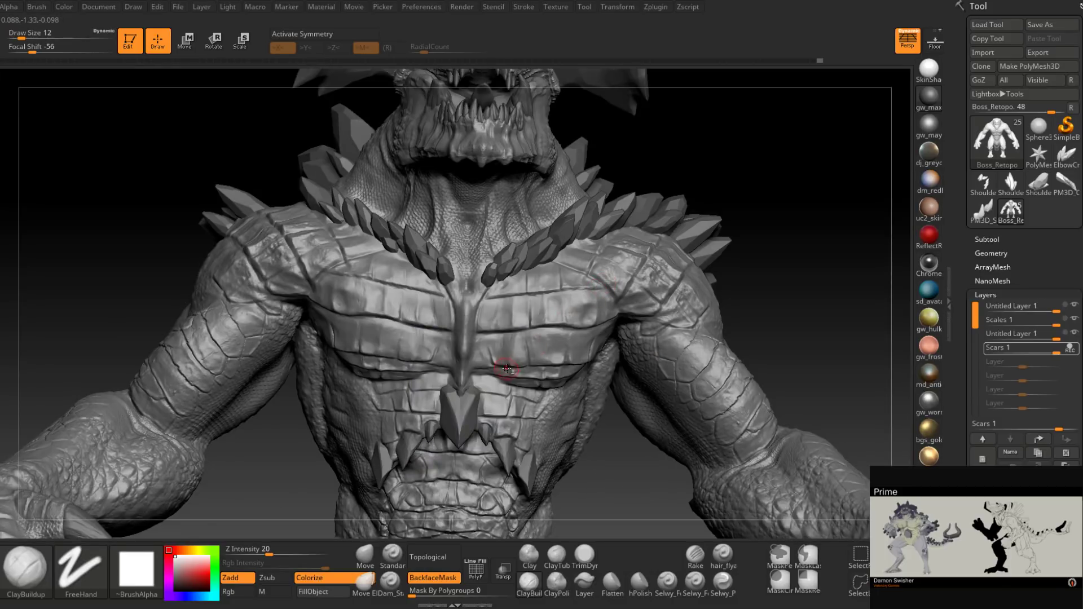
{"action": "mouse_move", "coordinate": [501, 373]}
{"action": "left_mouse_down"}
{"action": "mouse_move", "coordinate": [625, 271]}
{"action": "mouse_move", "coordinate": [490, 383]}
{"action": "left_mouse_up"}
{"action": "right_click_drag", "start_coordinate": [528, 343], "coordinate": [574, 310]}
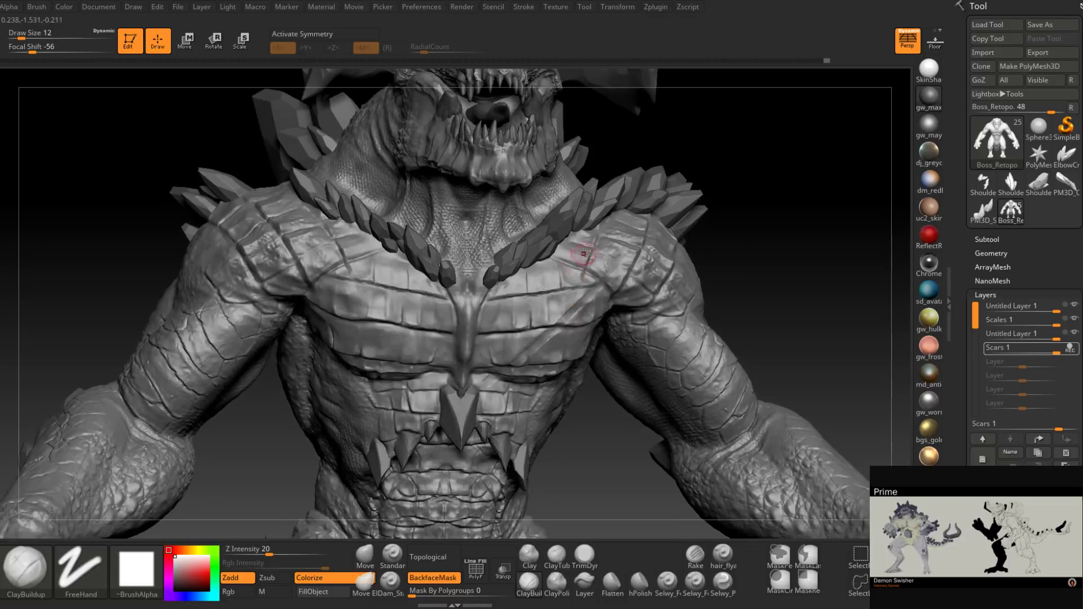
{"action": "left_click_drag", "start_coordinate": [586, 255], "coordinate": [549, 292]}
{"action": "right_click_drag", "start_coordinate": [526, 309], "coordinate": [582, 343]}
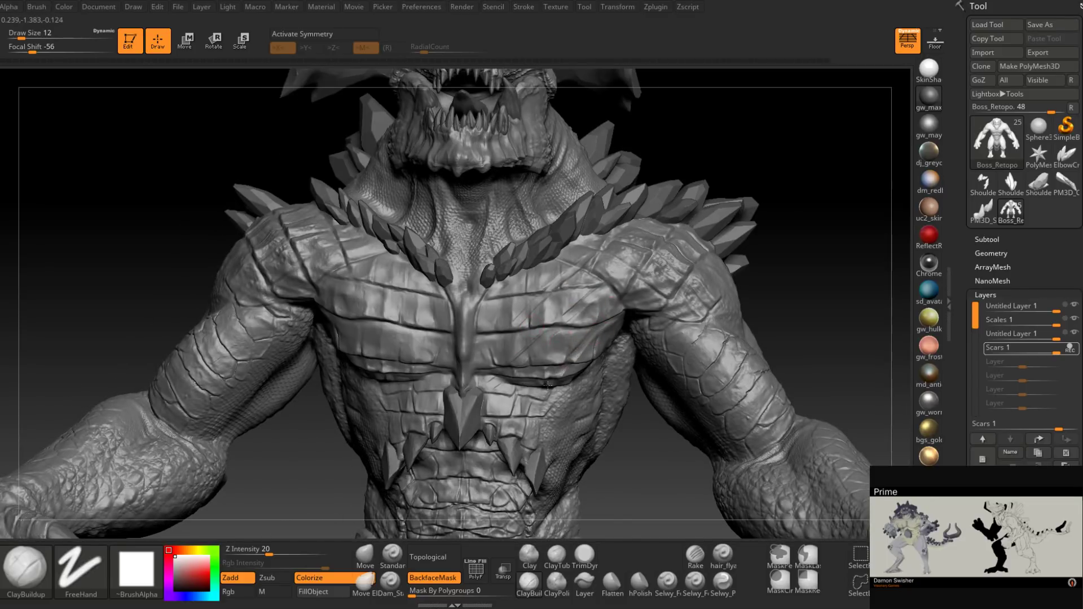
Step: Broaden the diagonal chest scars between the shoulder and the sternum, enlarging the draw size to 17
{"action": "right_click_drag", "start_coordinate": [547, 386], "coordinate": [579, 346]}
{"action": "right_click", "coordinate": [549, 415]}
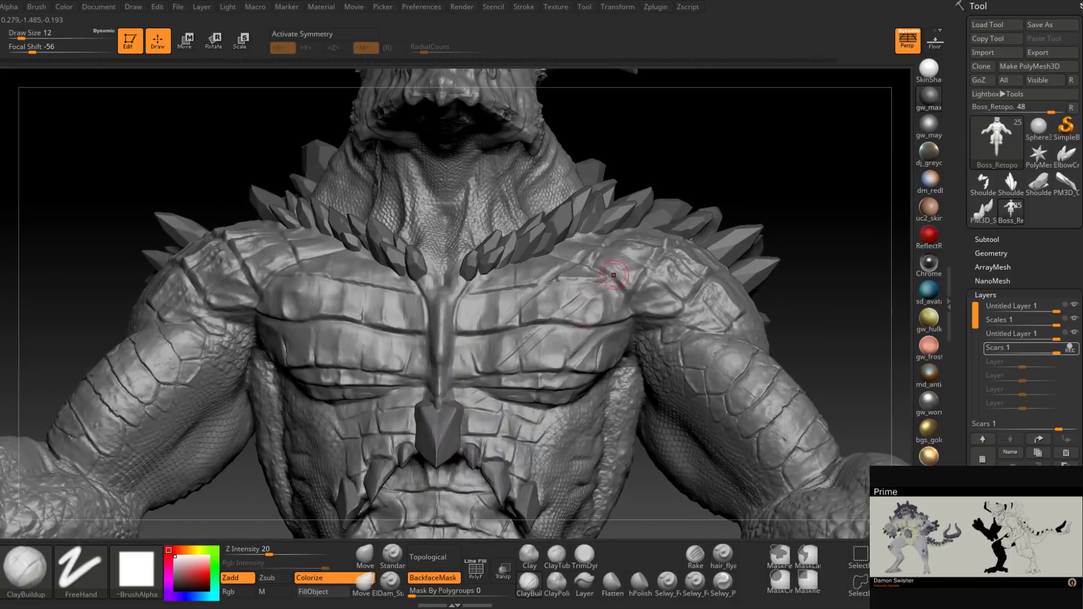
{"action": "mouse_move", "coordinate": [593, 289]}
{"action": "right_mouse_down"}
{"action": "mouse_move", "coordinate": [583, 307]}
{"action": "mouse_move", "coordinate": [586, 298]}
{"action": "right_mouse_up"}
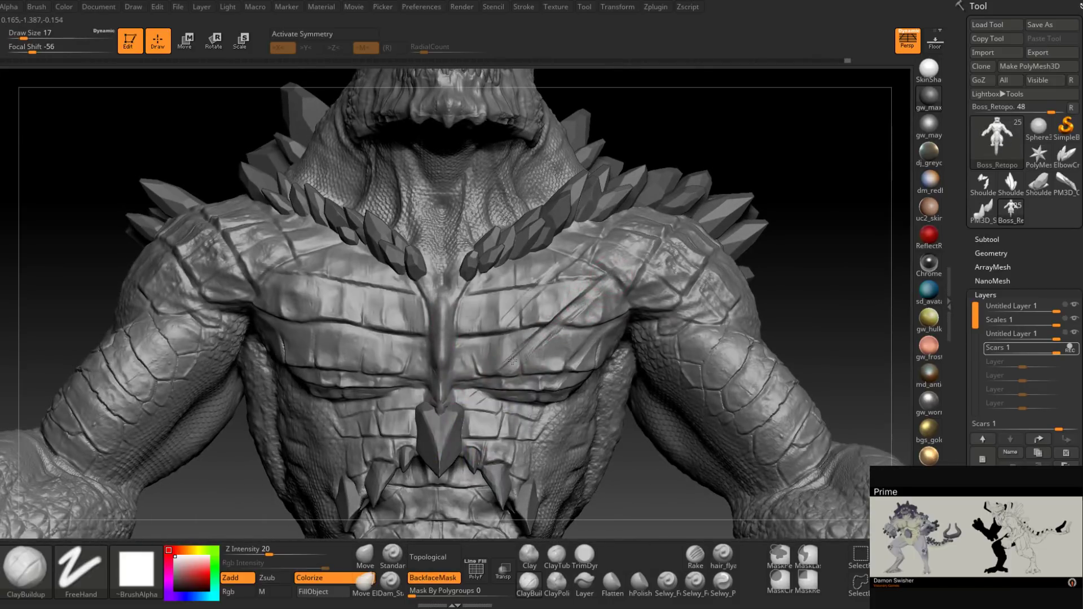
{"action": "right_click_drag", "start_coordinate": [495, 383], "coordinate": [502, 385]}
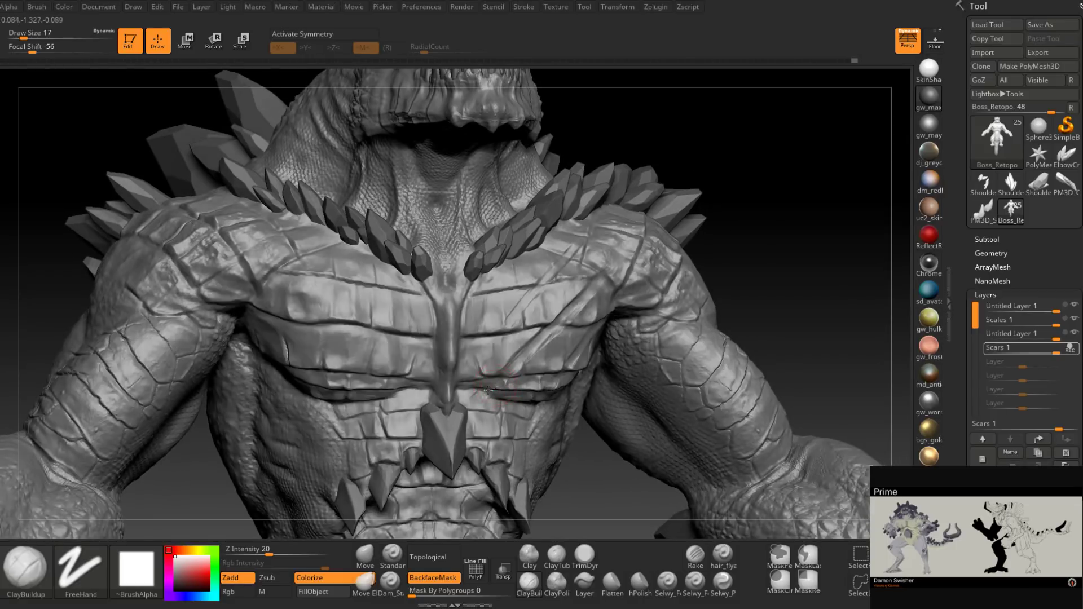
{"action": "right_click_drag", "start_coordinate": [574, 301], "coordinate": [551, 319]}
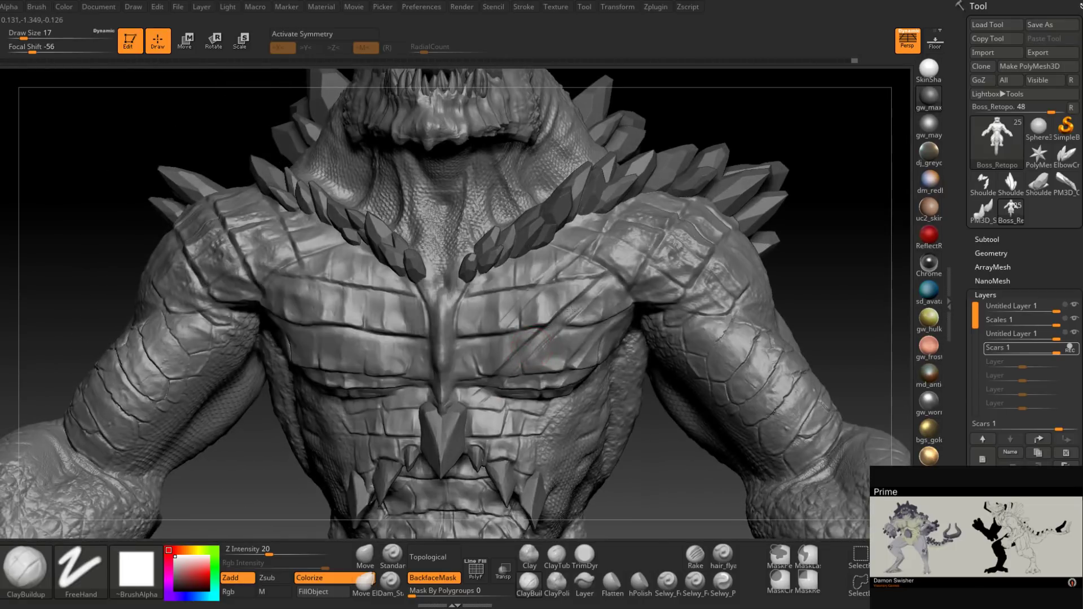
Step: Extend the diagonal scars from the left shoulder across the chest at draw size 13
{"action": "right_click_drag", "start_coordinate": [624, 246], "coordinate": [608, 280]}
{"action": "key", "text": "space"}
{"action": "left_click_drag", "start_coordinate": [608, 280], "coordinate": [602, 278]}
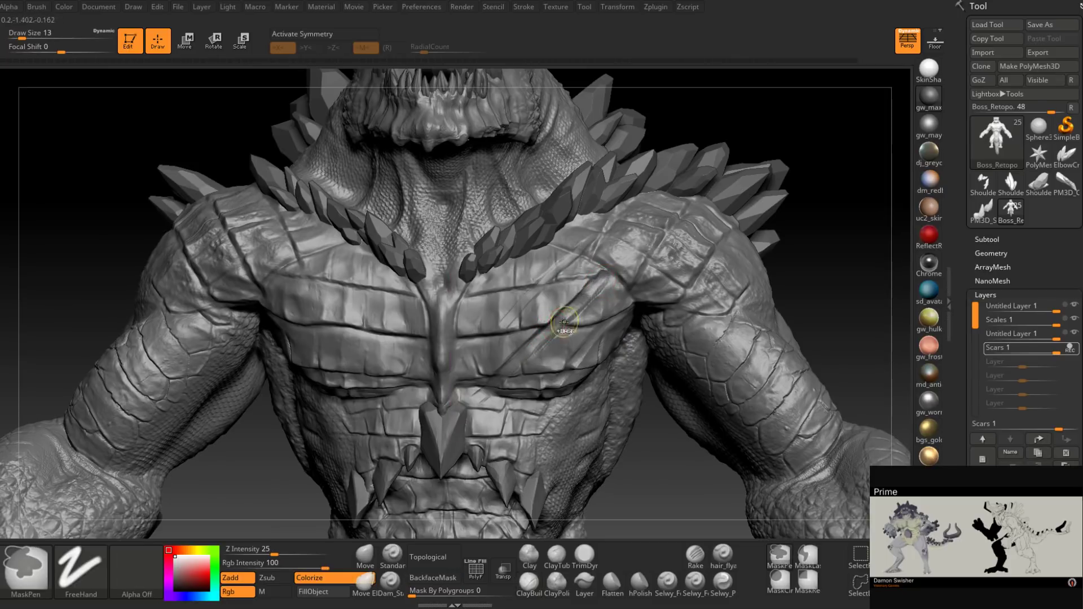
{"action": "mouse_move", "coordinate": [560, 322]}
{"action": "right_mouse_down", "text": "ctrl"}
{"action": "mouse_move", "coordinate": [563, 288]}
{"action": "mouse_move", "coordinate": [558, 349]}
{"action": "right_mouse_up", "text": "ctrl"}
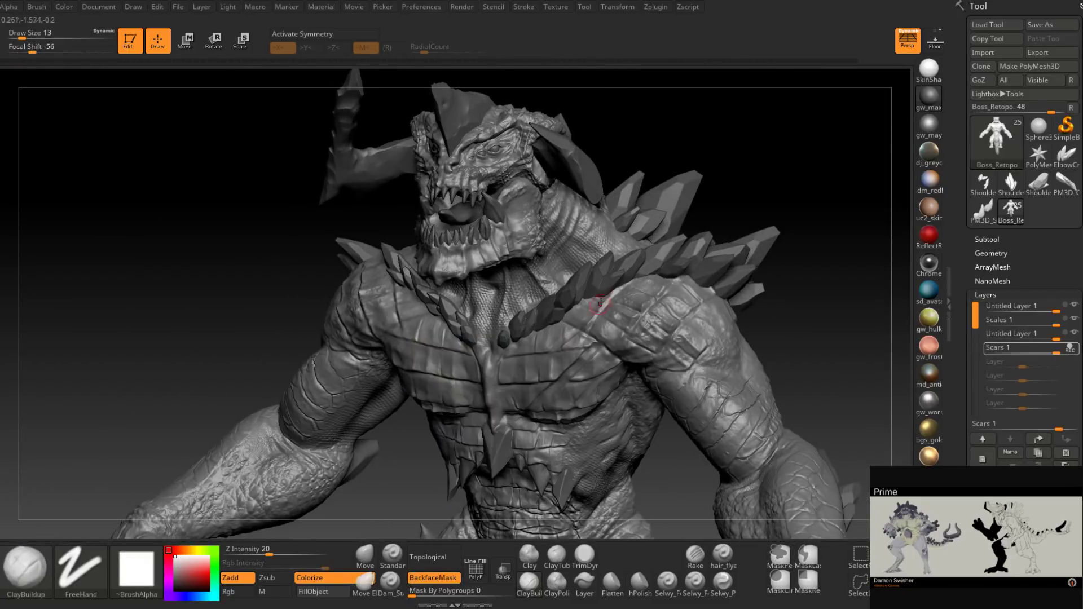
{"action": "mouse_move", "coordinate": [604, 307]}
{"action": "right_mouse_down"}
{"action": "mouse_move", "coordinate": [582, 332]}
{"action": "mouse_move", "coordinate": [604, 377]}
{"action": "mouse_move", "coordinate": [606, 308]}
{"action": "mouse_move", "coordinate": [581, 313]}
{"action": "mouse_move", "coordinate": [585, 275]}
{"action": "right_mouse_up"}
{"action": "left_click_drag", "start_coordinate": [585, 274], "coordinate": [520, 339]}
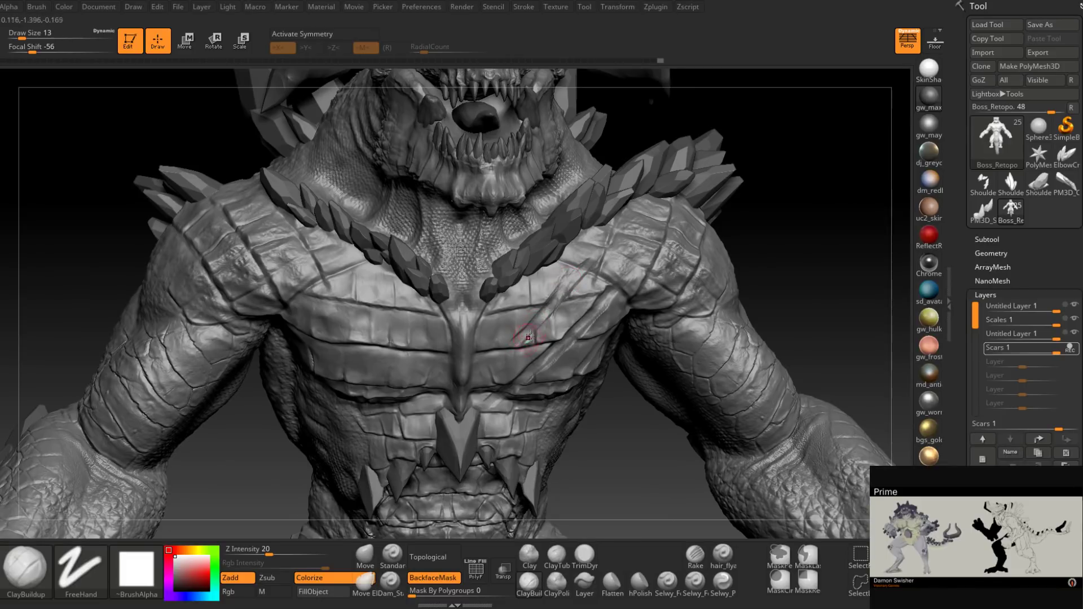
Step: Deepen the upper diagonal chest scar near the collar spikes at draw size 12
{"action": "right_click_drag", "start_coordinate": [529, 338], "coordinate": [578, 272]}
{"action": "right_click", "coordinate": [576, 279]}
{"action": "right_click", "coordinate": [576, 282]}
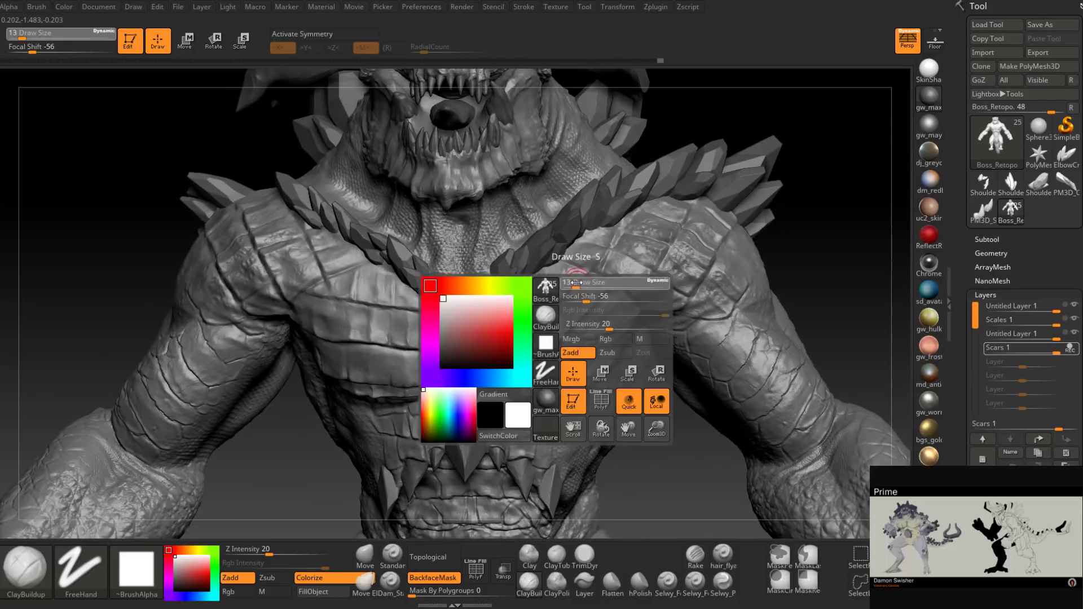
{"action": "left_click_drag", "start_coordinate": [576, 282], "coordinate": [573, 282]}
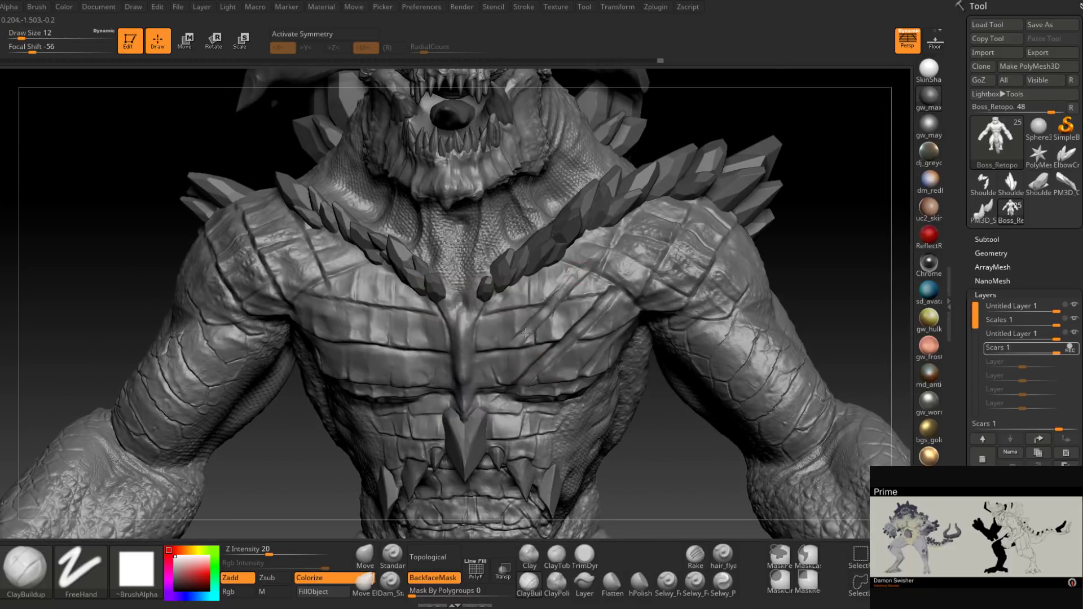
{"action": "right_click_drag", "start_coordinate": [525, 332], "coordinate": [558, 320]}
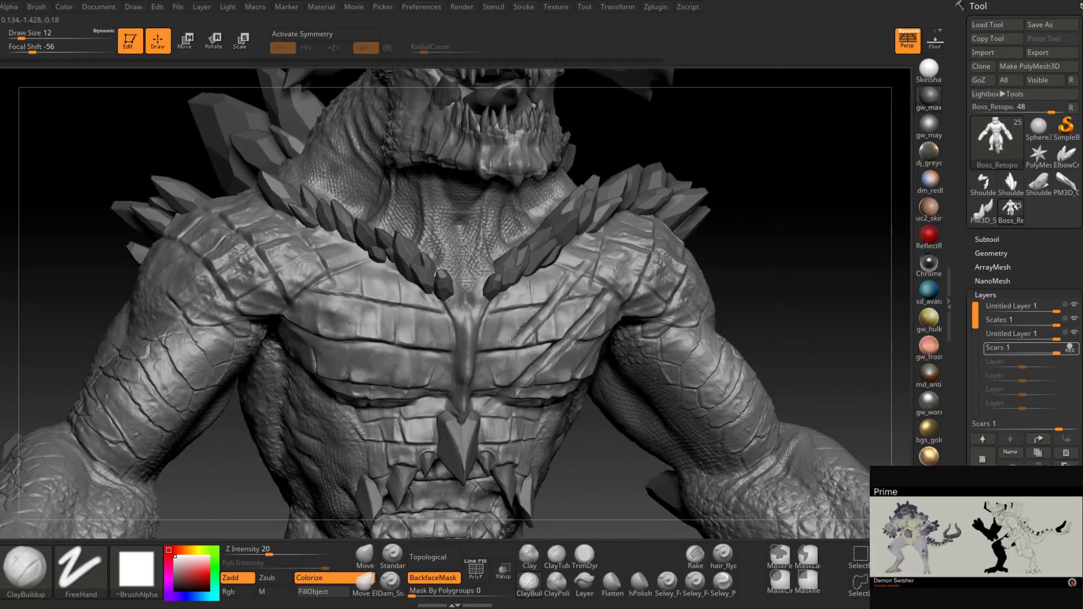
Step: Sharpen the edges and add fine detail to the chest scars at draw size 6, then 8
{"action": "key", "text": "space"}
{"action": "left_click_drag", "start_coordinate": [533, 341], "coordinate": [518, 341]}
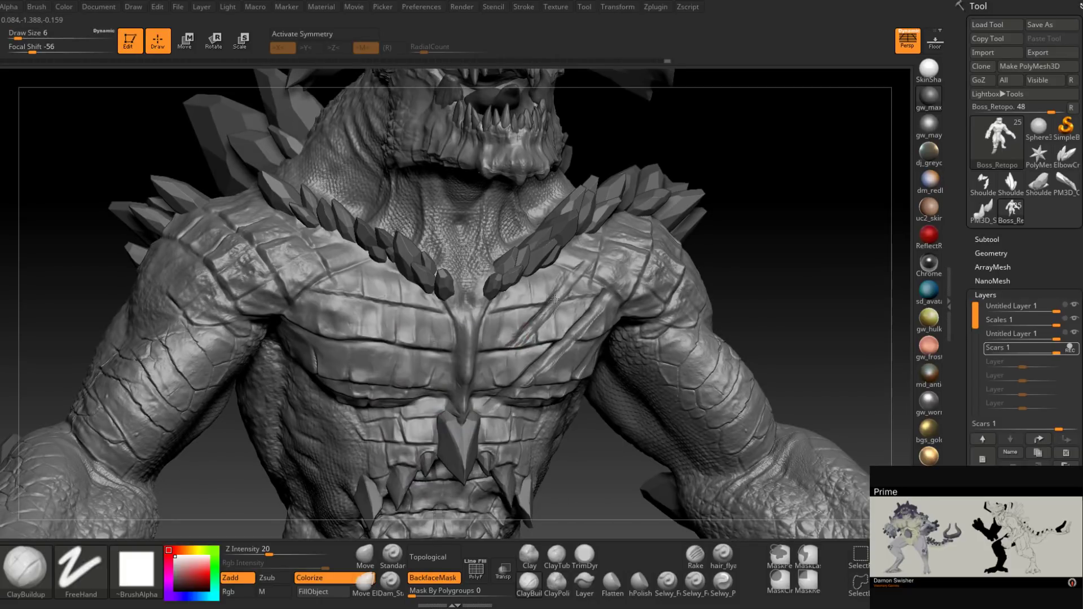
{"action": "mouse_move", "coordinate": [571, 278]}
{"action": "right_mouse_down"}
{"action": "mouse_move", "coordinate": [551, 283]}
{"action": "mouse_move", "coordinate": [561, 283]}
{"action": "right_mouse_up"}
{"action": "key", "text": "space"}
{"action": "left_click_drag", "start_coordinate": [568, 285], "coordinate": [583, 280]}
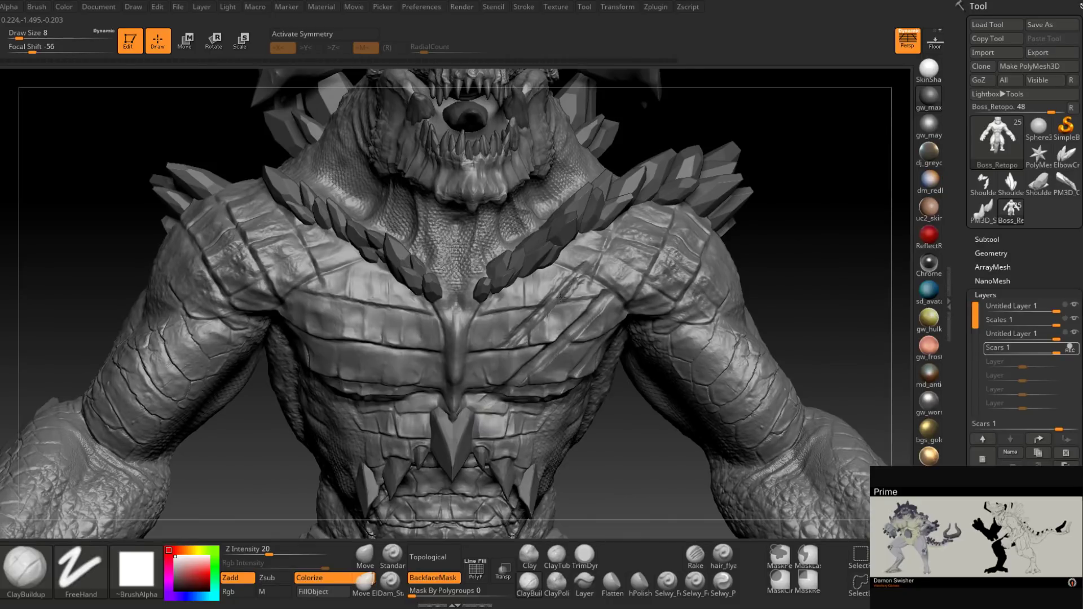
{"action": "right_click_drag", "start_coordinate": [561, 298], "coordinate": [576, 283]}
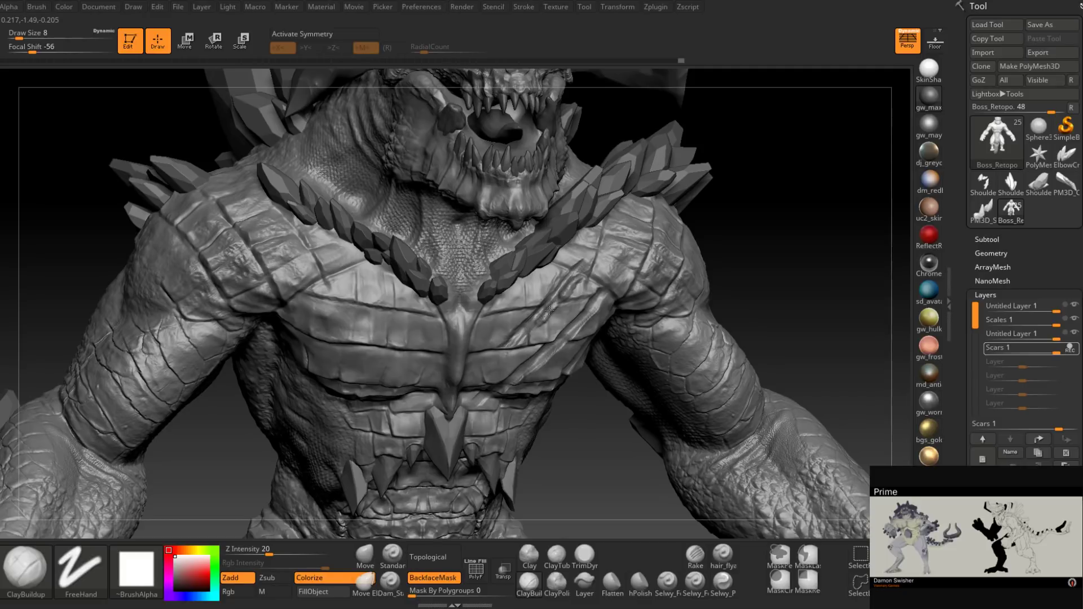
{"action": "right_click_drag", "start_coordinate": [518, 344], "coordinate": [534, 313]}
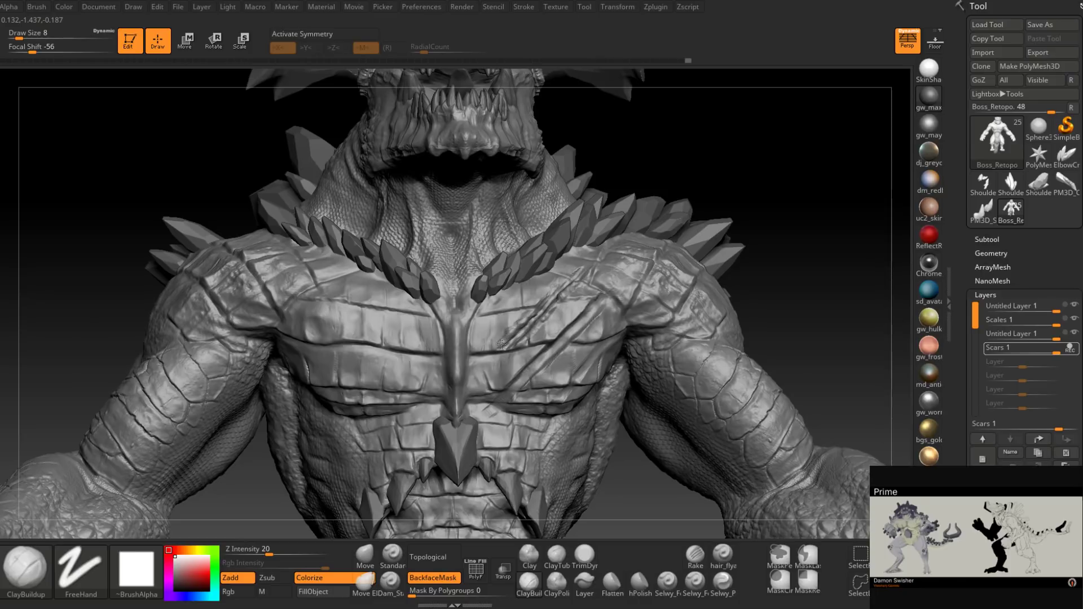
Step: Flatten the edges of the upper diagonal chest scar using TrimDynamic at draw size 8
{"action": "right_click_drag", "start_coordinate": [502, 343], "coordinate": [533, 304]}
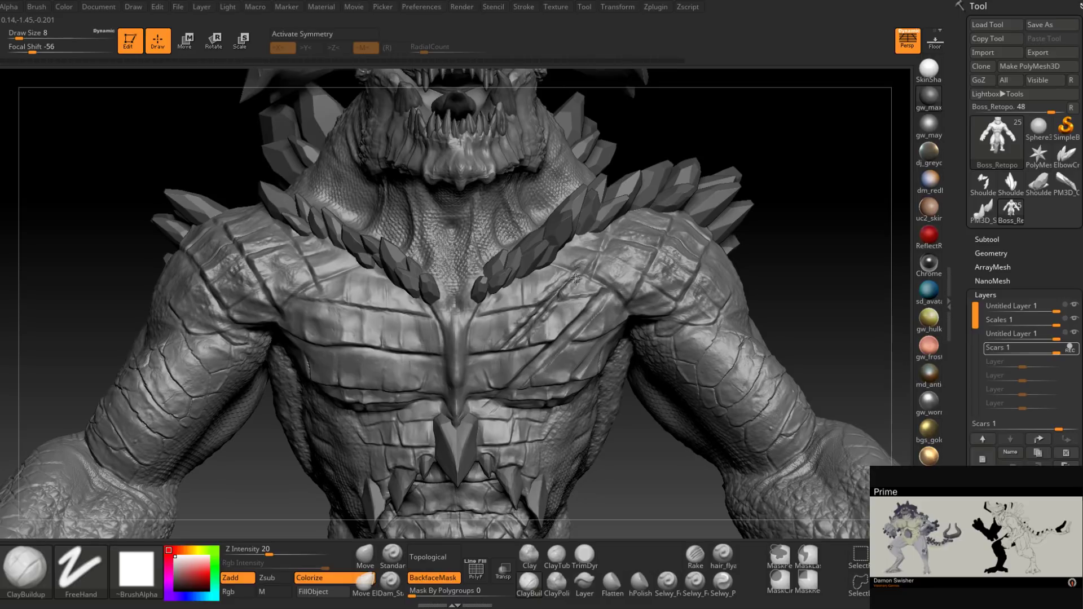
{"action": "right_click_drag", "start_coordinate": [547, 293], "coordinate": [598, 300]}
{"action": "key", "text": "b"}
{"action": "key", "text": "t"}
{"action": "key", "text": "d"}
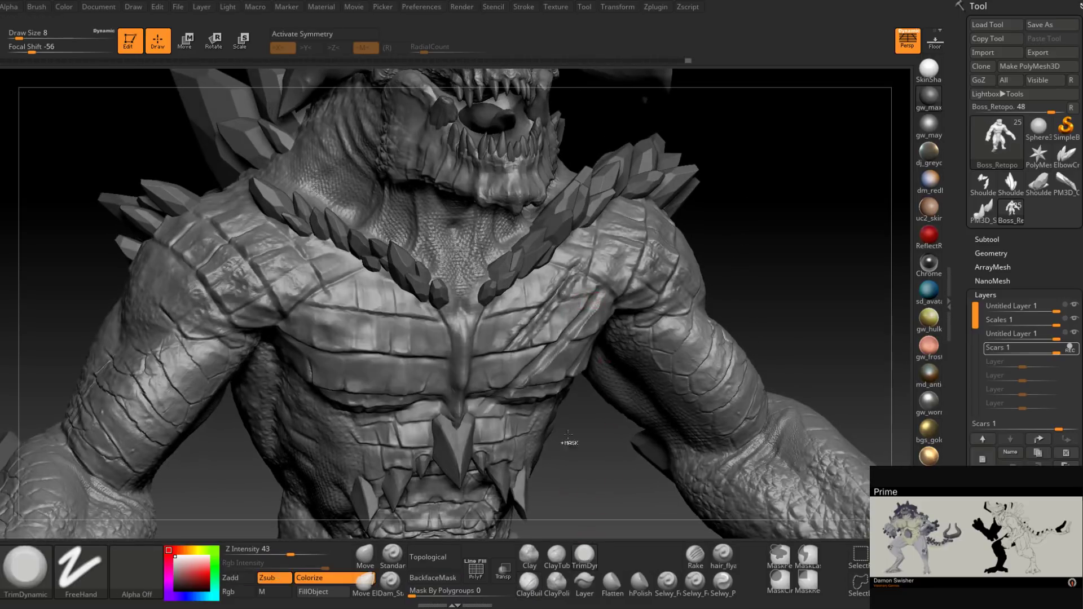
{"action": "right_click_drag", "start_coordinate": [568, 435], "coordinate": [577, 300], "text": "ctrl"}
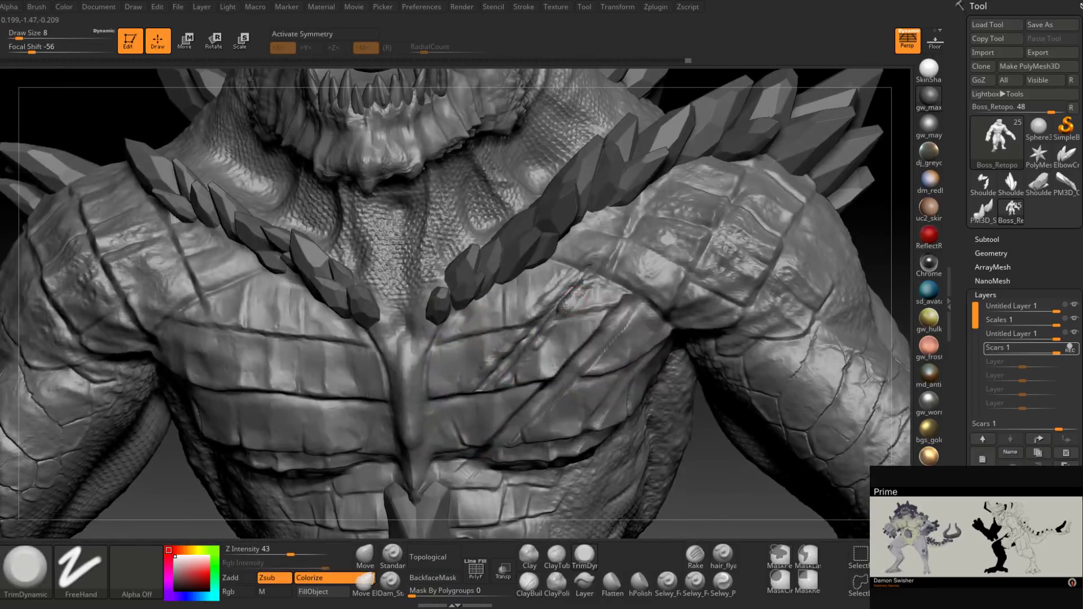
{"action": "left_click_drag", "start_coordinate": [569, 305], "coordinate": [583, 293]}
{"action": "right_click_drag", "start_coordinate": [594, 286], "coordinate": [621, 297]}
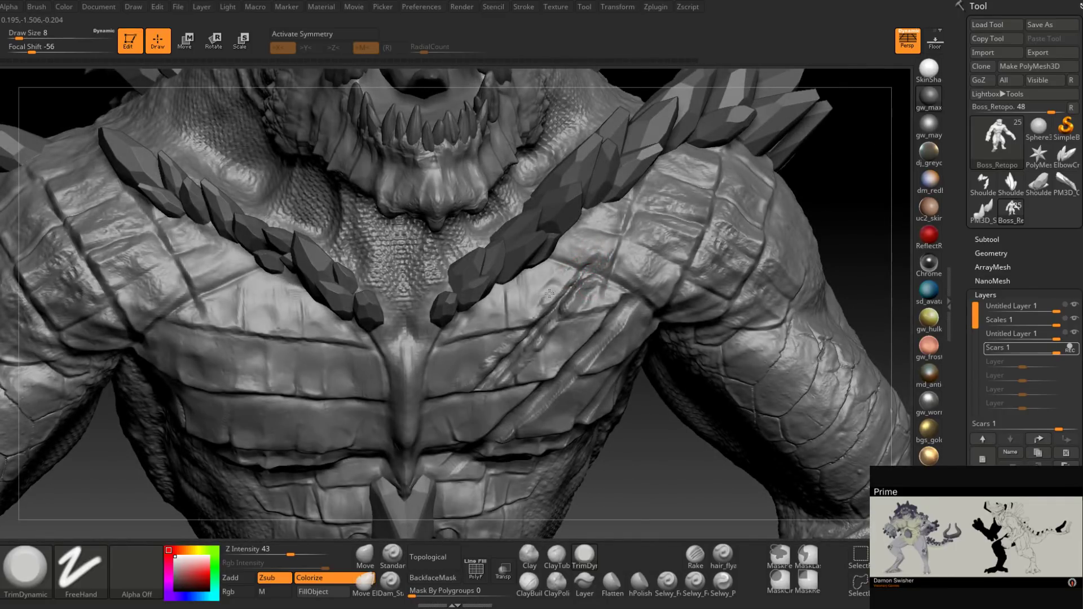
{"action": "mouse_move", "coordinate": [510, 347]}
{"action": "right_mouse_down"}
{"action": "mouse_move", "coordinate": [514, 339]}
{"action": "mouse_move", "coordinate": [492, 364]}
{"action": "mouse_move", "coordinate": [515, 354]}
{"action": "mouse_move", "coordinate": [594, 251]}
{"action": "mouse_move", "coordinate": [624, 282]}
{"action": "mouse_move", "coordinate": [600, 307]}
{"action": "right_mouse_up"}
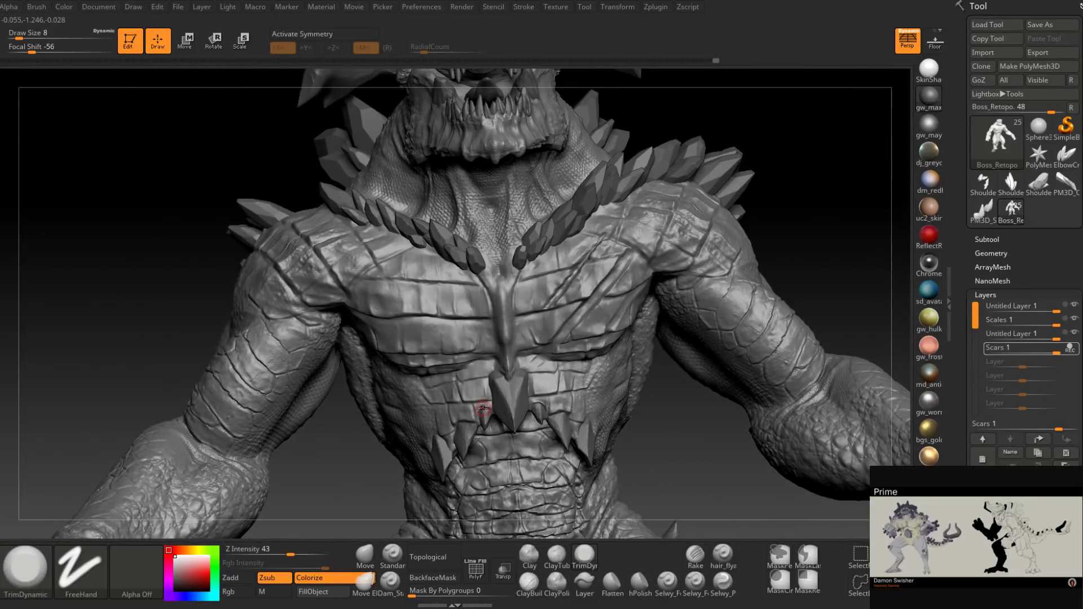
Step: Build up rough ridges along the diagonal scars between the shoulder and pectoral using ClayBuildup at draw size 11
{"action": "mouse_move", "coordinate": [631, 274]}
{"action": "right_mouse_down"}
{"action": "mouse_move", "coordinate": [623, 288]}
{"action": "mouse_move", "coordinate": [621, 262]}
{"action": "right_mouse_up"}
{"action": "left_click", "coordinate": [528, 584]}
{"action": "key", "text": "space"}
{"action": "left_click_drag", "start_coordinate": [628, 268], "coordinate": [632, 268]}
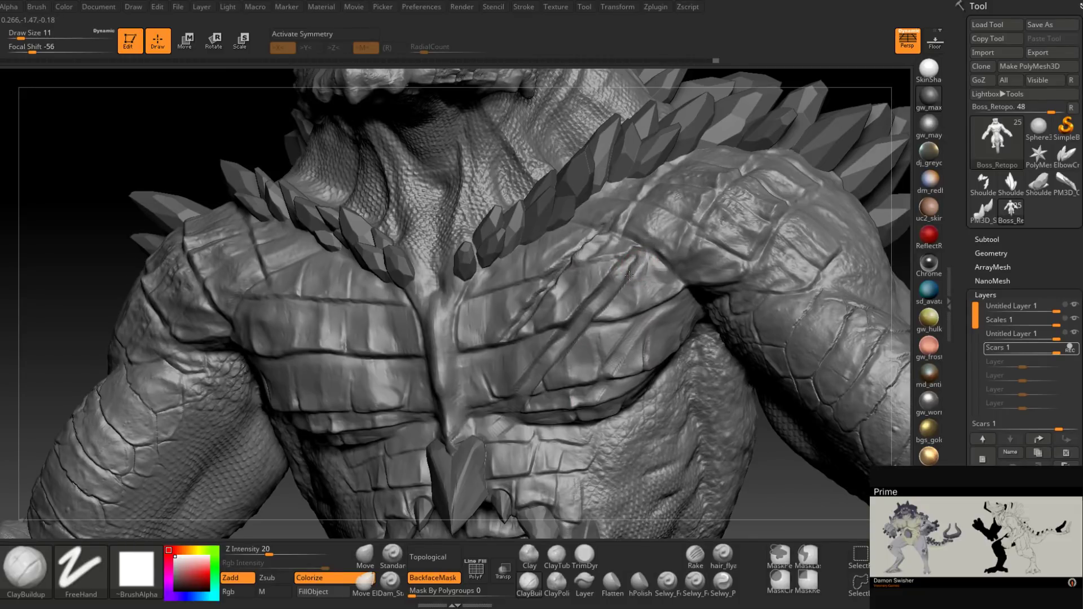
{"action": "mouse_move", "coordinate": [619, 283]}
{"action": "left_mouse_down"}
{"action": "mouse_move", "coordinate": [608, 308]}
{"action": "mouse_move", "coordinate": [566, 320]}
{"action": "mouse_move", "coordinate": [631, 254]}
{"action": "mouse_move", "coordinate": [644, 265]}
{"action": "left_mouse_up"}
{"action": "key", "text": "shift+d"}
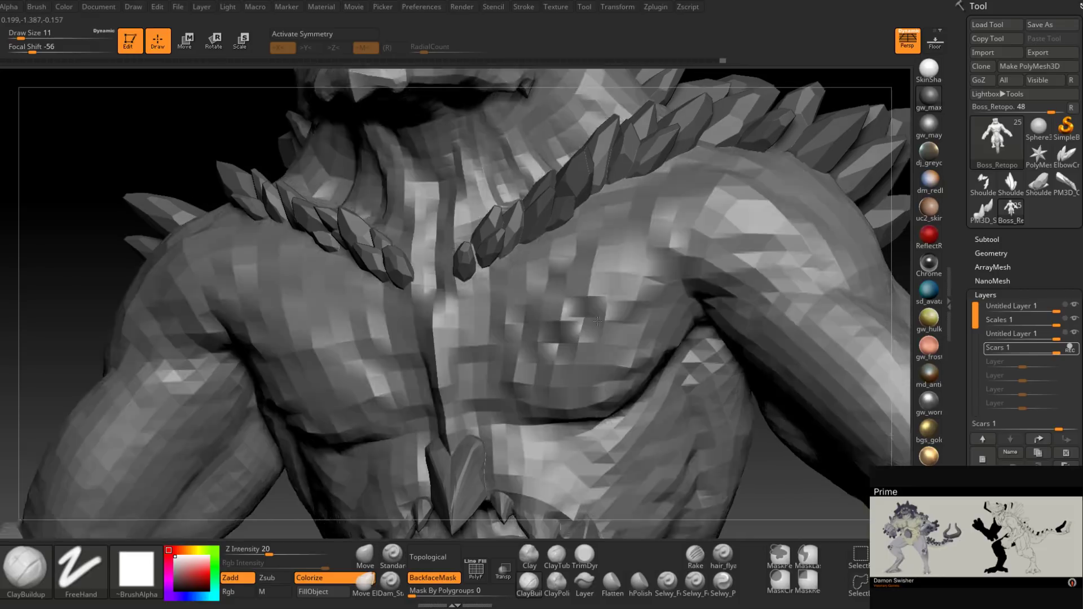
{"action": "key", "text": "d"}
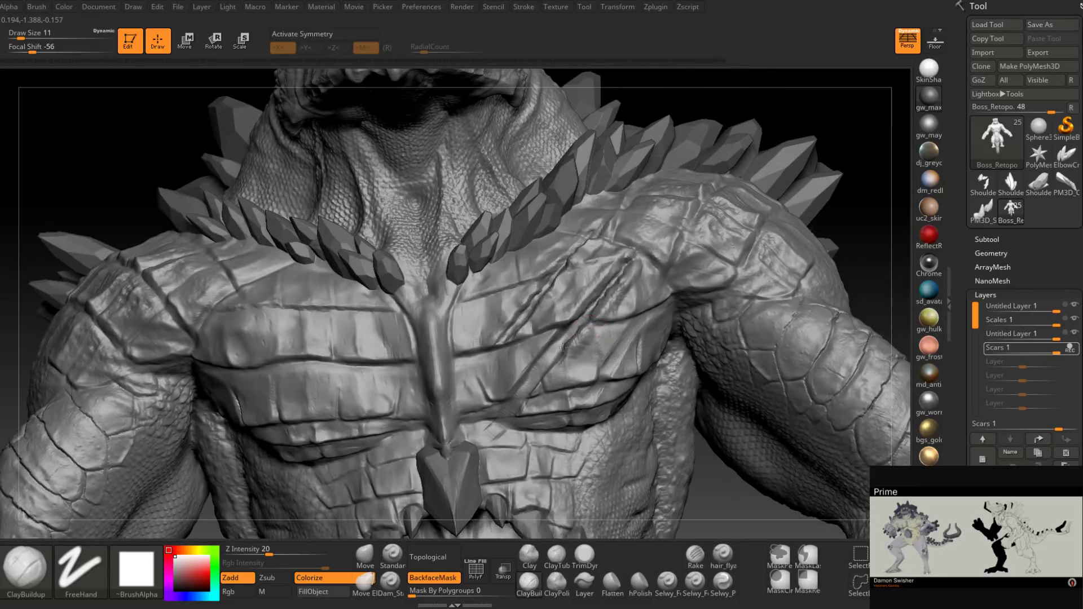
{"action": "mouse_move", "coordinate": [563, 347]}
{"action": "left_mouse_down"}
{"action": "mouse_move", "coordinate": [538, 388]}
{"action": "mouse_move", "coordinate": [516, 390]}
{"action": "mouse_move", "coordinate": [614, 264]}
{"action": "mouse_move", "coordinate": [578, 321]}
{"action": "left_mouse_up"}
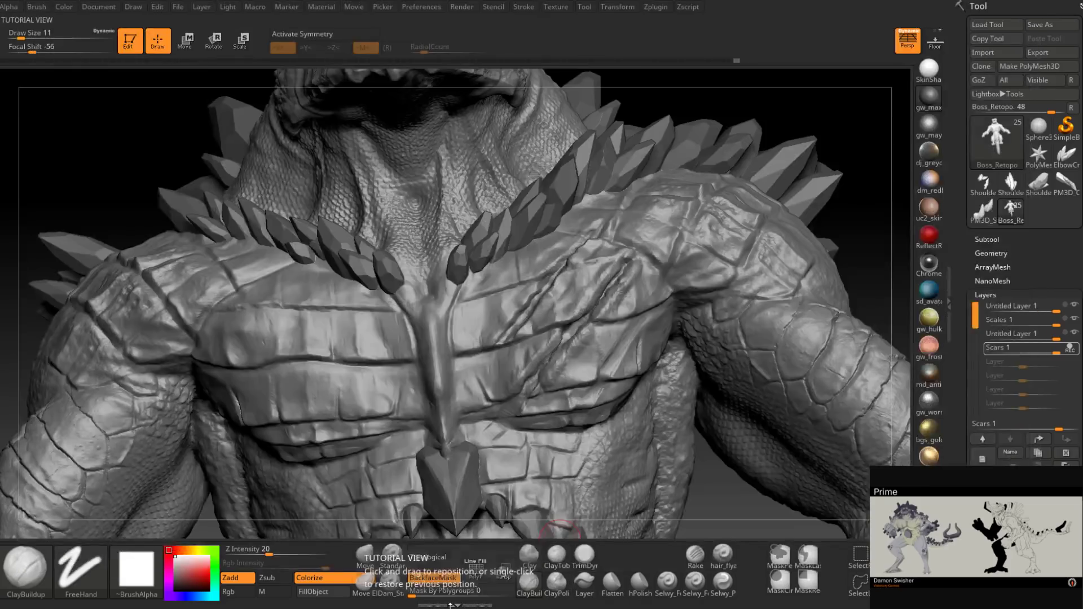
Step: Plane down the ridges along both diagonal chest scars using TrimDynamic at draw size 11
{"action": "left_click", "coordinate": [586, 554]}
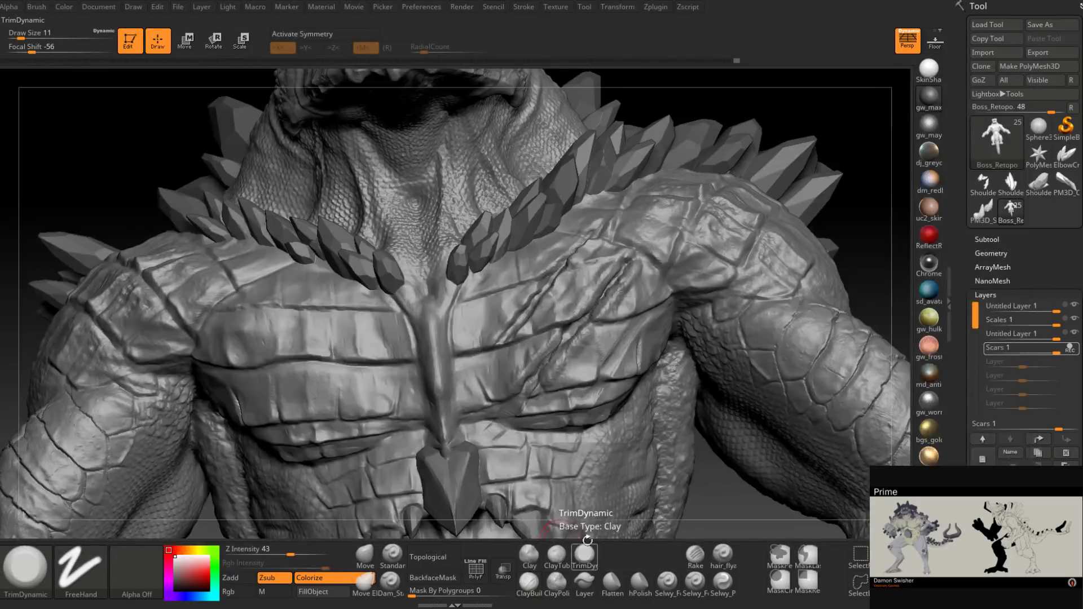
{"action": "right_click_drag", "start_coordinate": [588, 282], "coordinate": [592, 319], "text": "ctrl"}
{"action": "left_click_drag", "start_coordinate": [590, 323], "coordinate": [543, 383]}
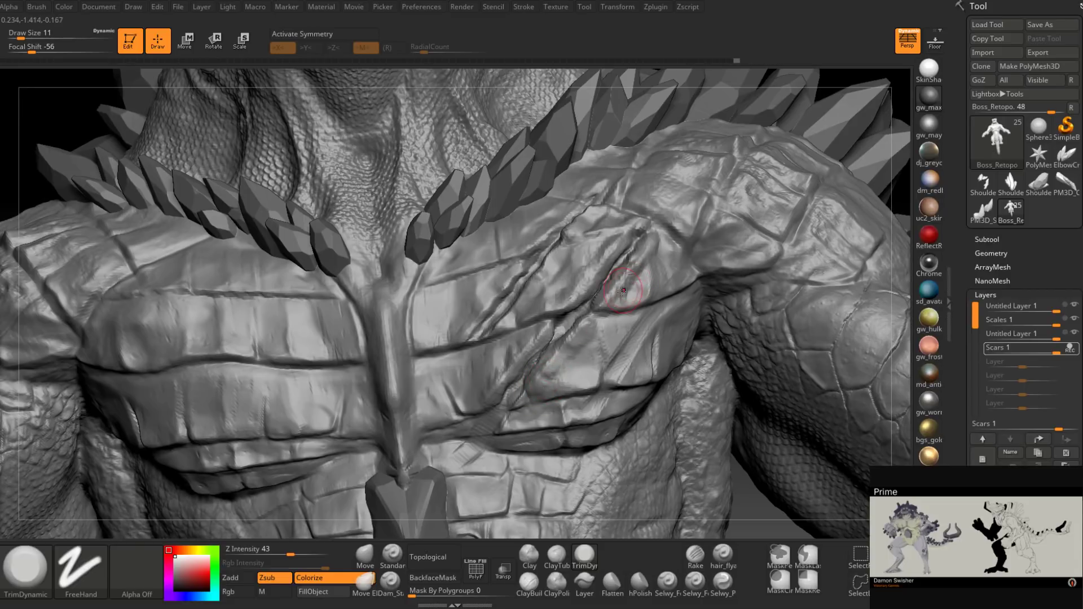
{"action": "left_click_drag", "start_coordinate": [622, 291], "coordinate": [648, 258]}
{"action": "right_click_drag", "start_coordinate": [644, 255], "coordinate": [682, 279]}
{"action": "left_click_drag", "start_coordinate": [608, 247], "coordinate": [567, 305]}
{"action": "right_click_drag", "start_coordinate": [567, 305], "coordinate": [542, 342]}
{"action": "left_click_drag", "start_coordinate": [513, 371], "coordinate": [486, 413]}
{"action": "mouse_move", "coordinate": [484, 417]}
{"action": "right_mouse_down"}
{"action": "mouse_move", "coordinate": [536, 412]}
{"action": "mouse_move", "coordinate": [551, 355]}
{"action": "mouse_move", "coordinate": [567, 382]}
{"action": "mouse_move", "coordinate": [548, 359]}
{"action": "right_mouse_up"}
Step: Refine the lower end of the long scar near the sternum spike using ClayBuildup and TrimDynamic at draw size 7
{"action": "left_click", "coordinate": [528, 584]}
{"action": "key", "text": "space"}
{"action": "left_click_drag", "start_coordinate": [549, 358], "coordinate": [545, 358]}
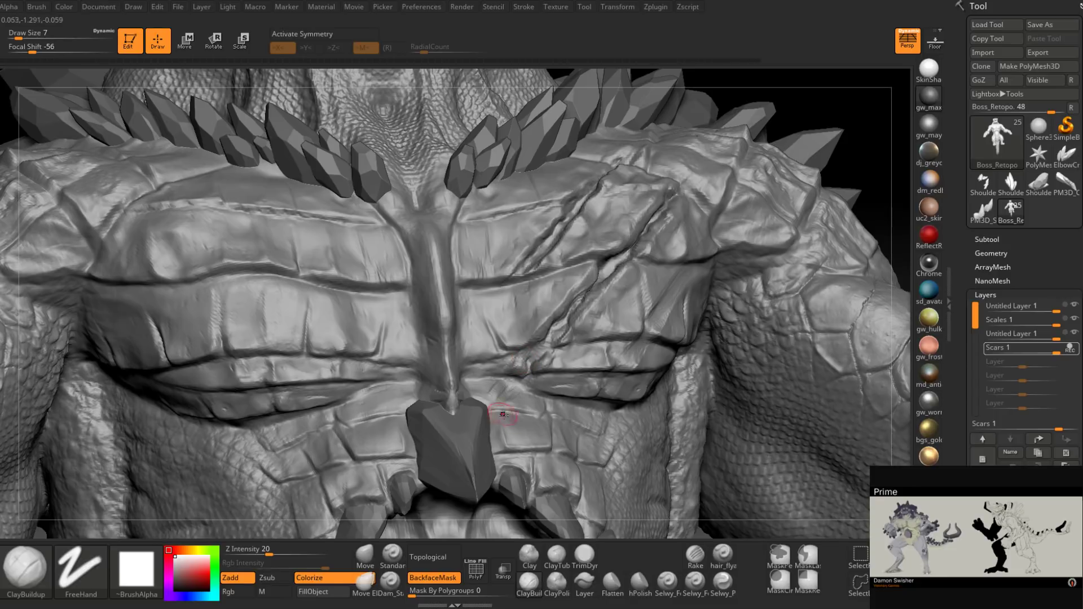
{"action": "left_click", "coordinate": [584, 555]}
{"action": "right_click_drag", "start_coordinate": [521, 387], "coordinate": [499, 390]}
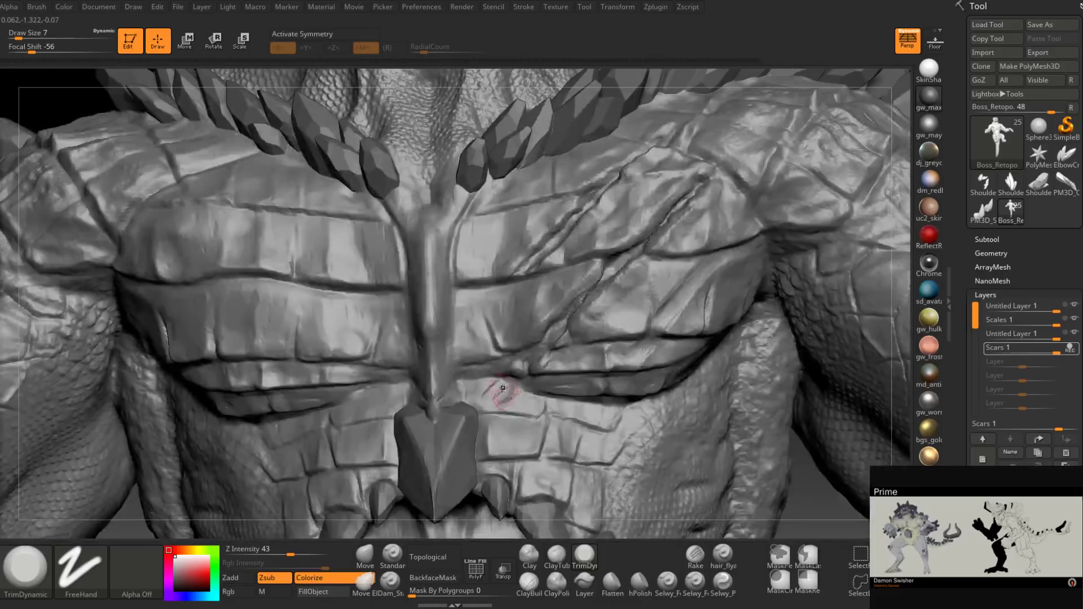
{"action": "left_click_drag", "start_coordinate": [502, 389], "coordinate": [489, 395]}
{"action": "mouse_move", "coordinate": [494, 406]}
{"action": "right_mouse_down"}
{"action": "mouse_move", "coordinate": [541, 367]}
{"action": "mouse_move", "coordinate": [546, 343]}
{"action": "mouse_move", "coordinate": [513, 362]}
{"action": "mouse_move", "coordinate": [558, 354]}
{"action": "right_mouse_up"}
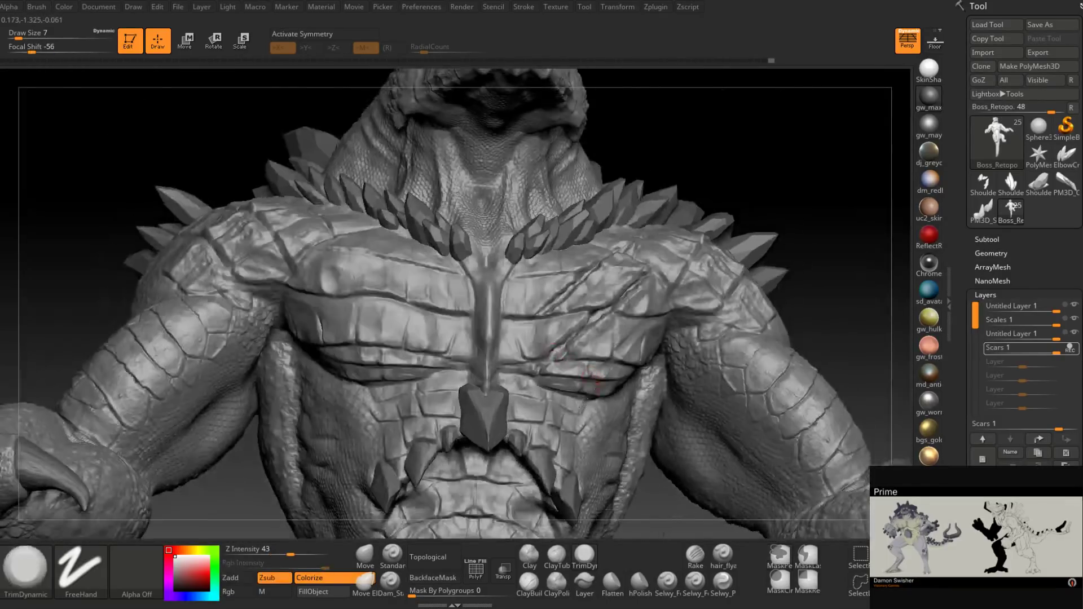
{"action": "right_click_drag", "start_coordinate": [583, 406], "coordinate": [589, 464]}
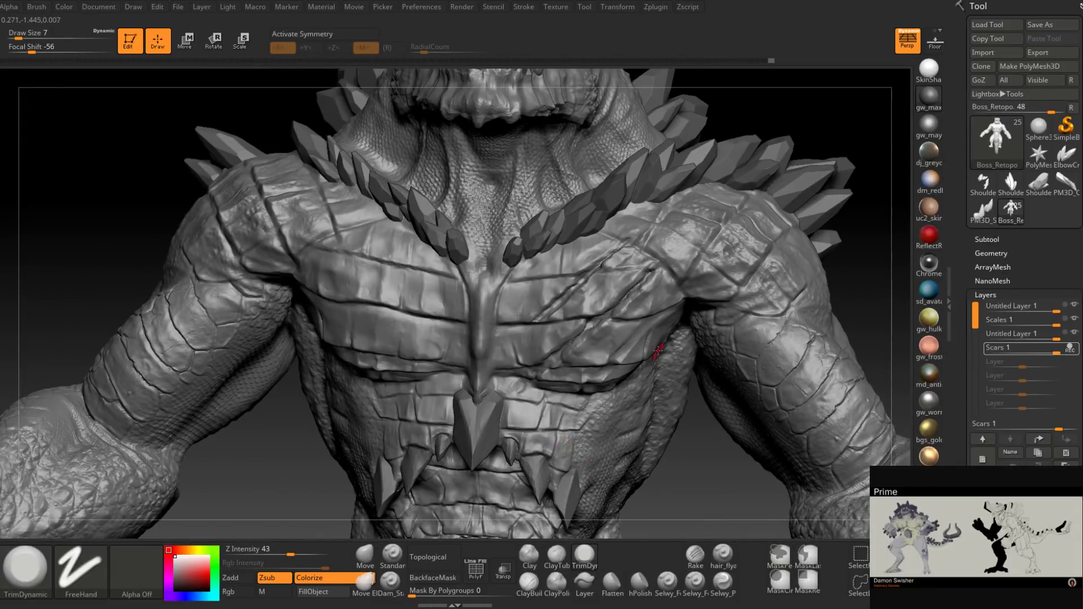
Step: Sculpt another diagonal scar across the lower outer pectoral using ClayBuildup at draw size 7
{"action": "mouse_move", "coordinate": [657, 350]}
{"action": "right_mouse_down"}
{"action": "mouse_move", "coordinate": [627, 284]}
{"action": "mouse_move", "coordinate": [651, 317]}
{"action": "right_mouse_up"}
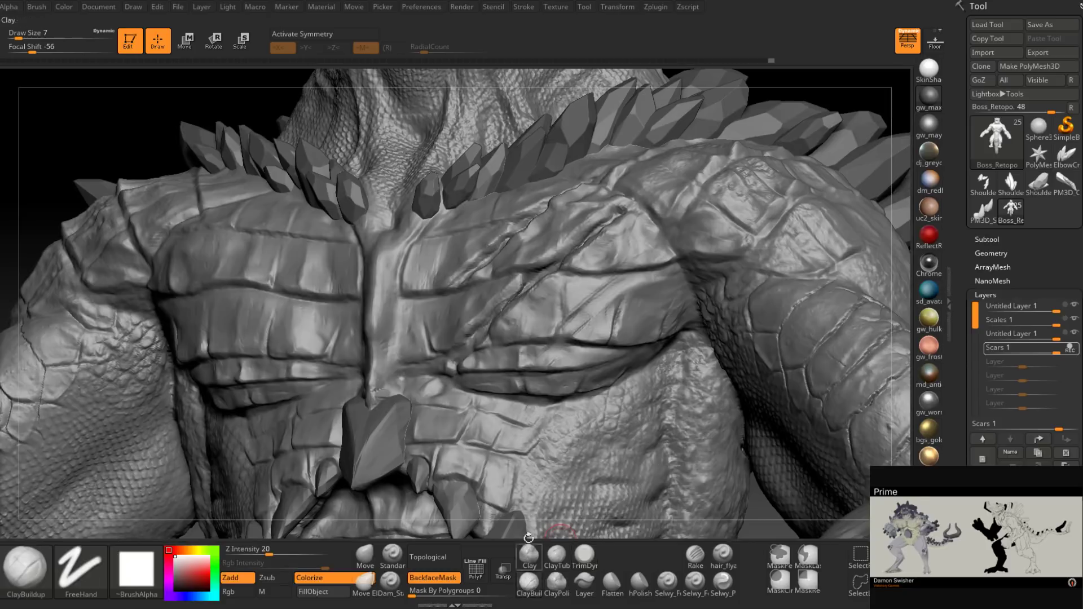
{"action": "key", "text": "b"}
{"action": "key", "text": "c"}
{"action": "key", "text": "b"}
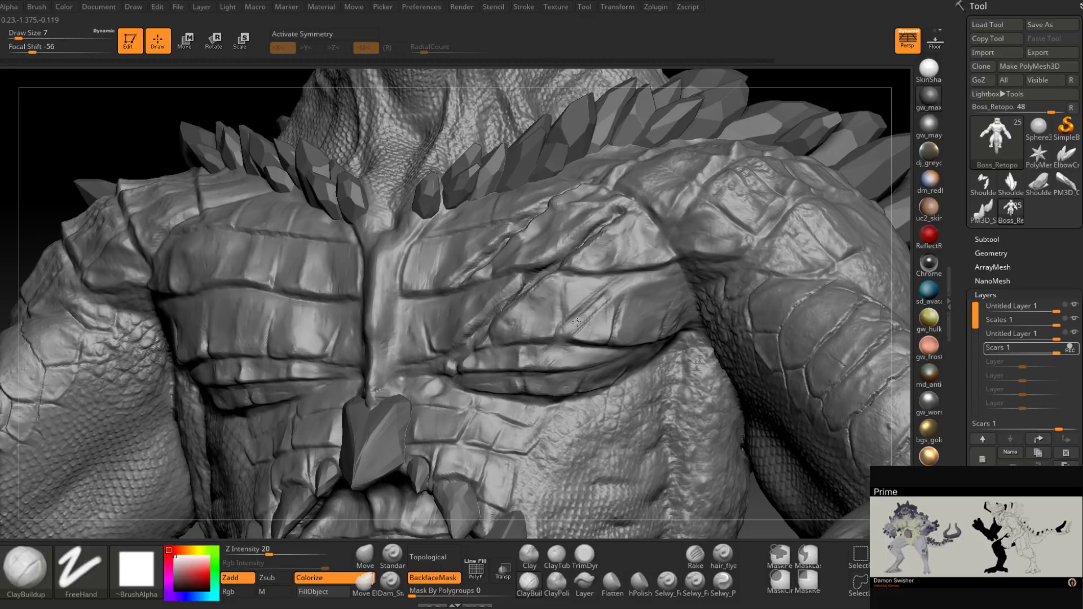
{"action": "left_click_drag", "start_coordinate": [564, 342], "coordinate": [606, 304]}
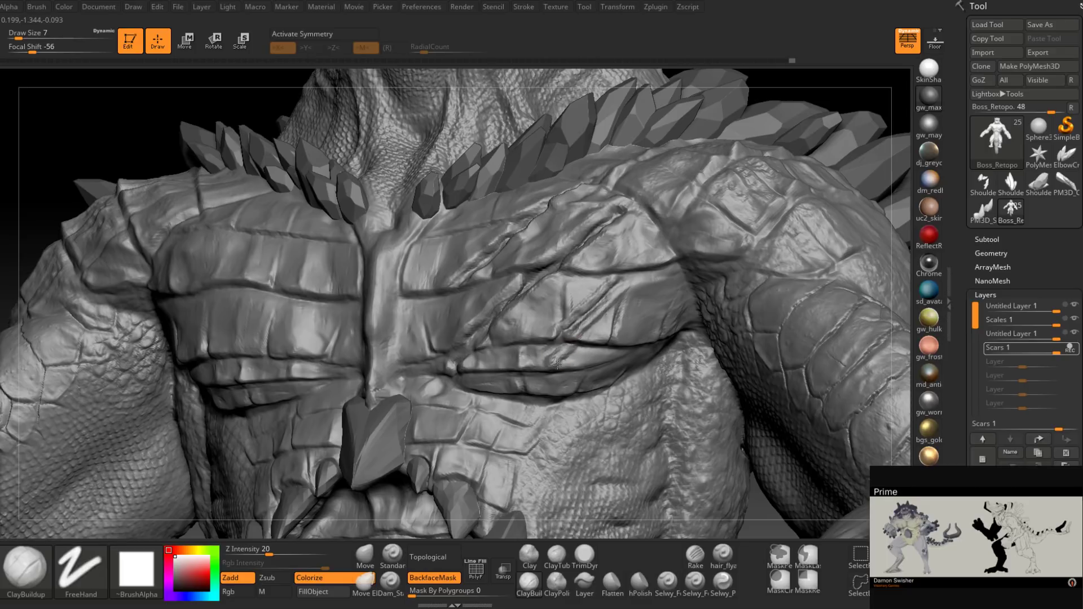
{"action": "mouse_move", "coordinate": [564, 364]}
{"action": "left_mouse_down"}
{"action": "mouse_move", "coordinate": [579, 350]}
{"action": "mouse_move", "coordinate": [534, 360]}
{"action": "mouse_move", "coordinate": [568, 357]}
{"action": "left_mouse_up"}
Step: Flatten the edges of the lower outer pectoral scar using TrimDynamic at draw size 7 and quick-save the project
{"action": "key", "text": "b"}
{"action": "key", "text": "t"}
{"action": "key", "text": "d"}
{"action": "right_click_drag", "start_coordinate": [559, 356], "coordinate": [587, 357]}
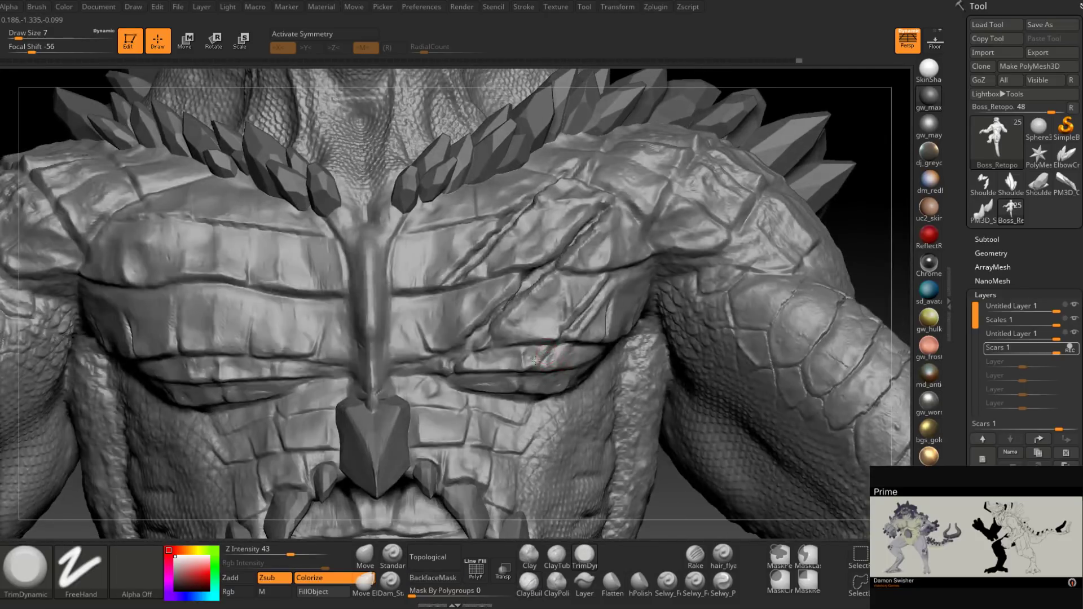
{"action": "left_click_drag", "start_coordinate": [536, 361], "coordinate": [599, 308]}
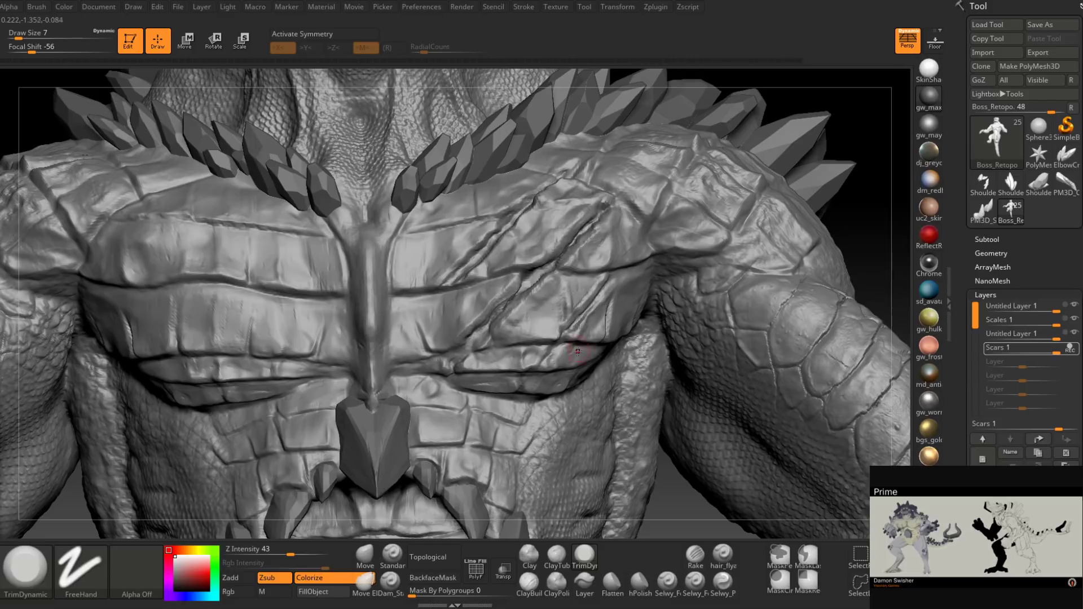
{"action": "right_click_drag", "start_coordinate": [628, 314], "coordinate": [598, 310]}
{"action": "mouse_move", "coordinate": [580, 329]}
{"action": "left_mouse_down"}
{"action": "mouse_move", "coordinate": [600, 285]}
{"action": "mouse_move", "coordinate": [575, 308]}
{"action": "mouse_move", "coordinate": [613, 276]}
{"action": "left_mouse_up"}
{"action": "right_click_drag", "start_coordinate": [550, 335], "coordinate": [594, 422], "text": "ctrl"}
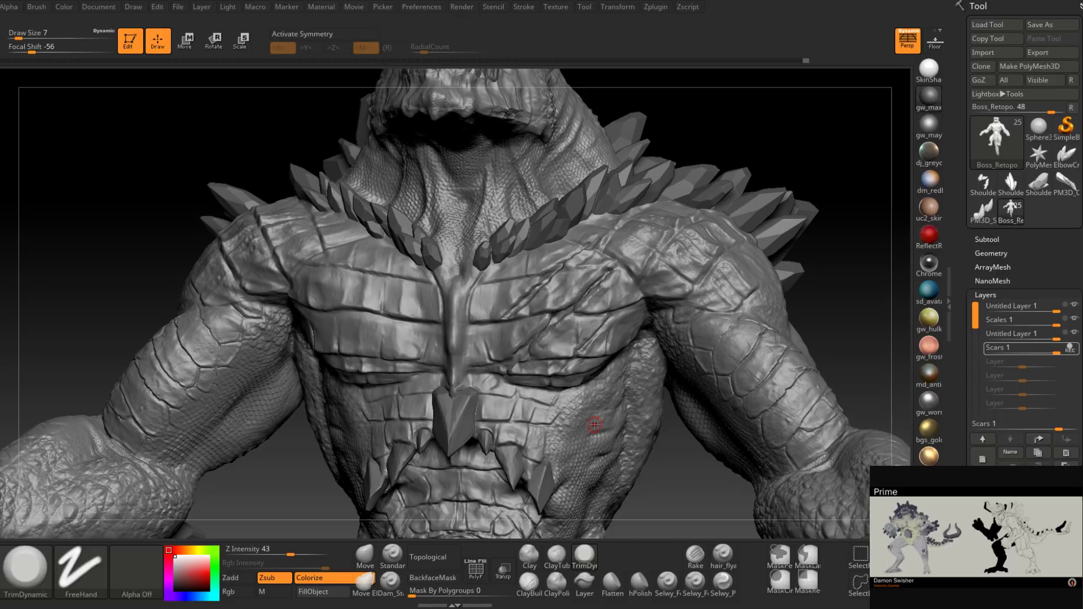
{"action": "right_click_drag", "start_coordinate": [635, 363], "coordinate": [599, 324]}
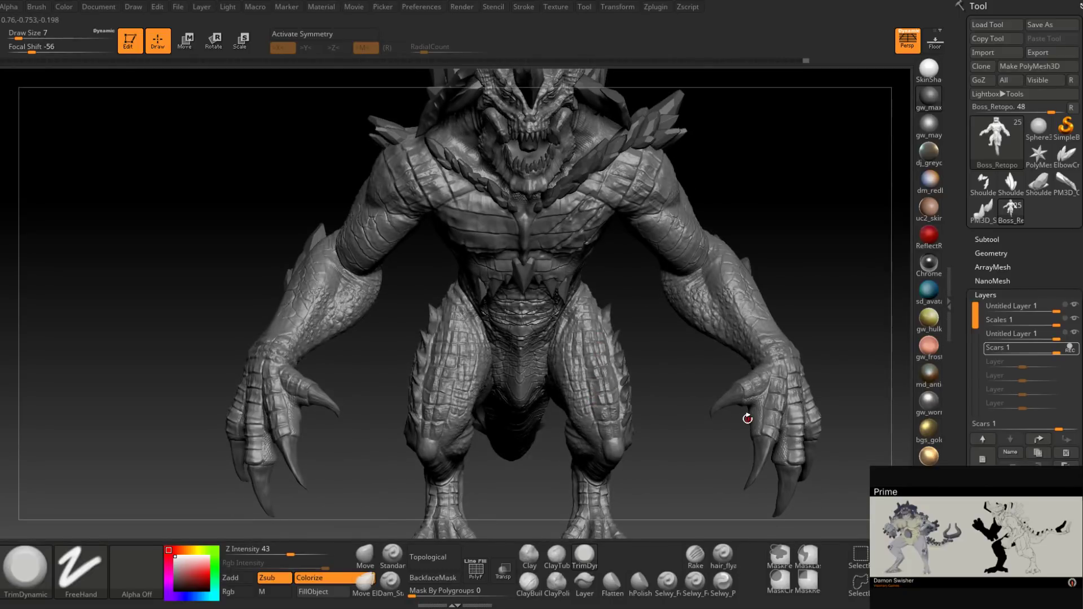
{"action": "key", "text": "ctrl+s"}
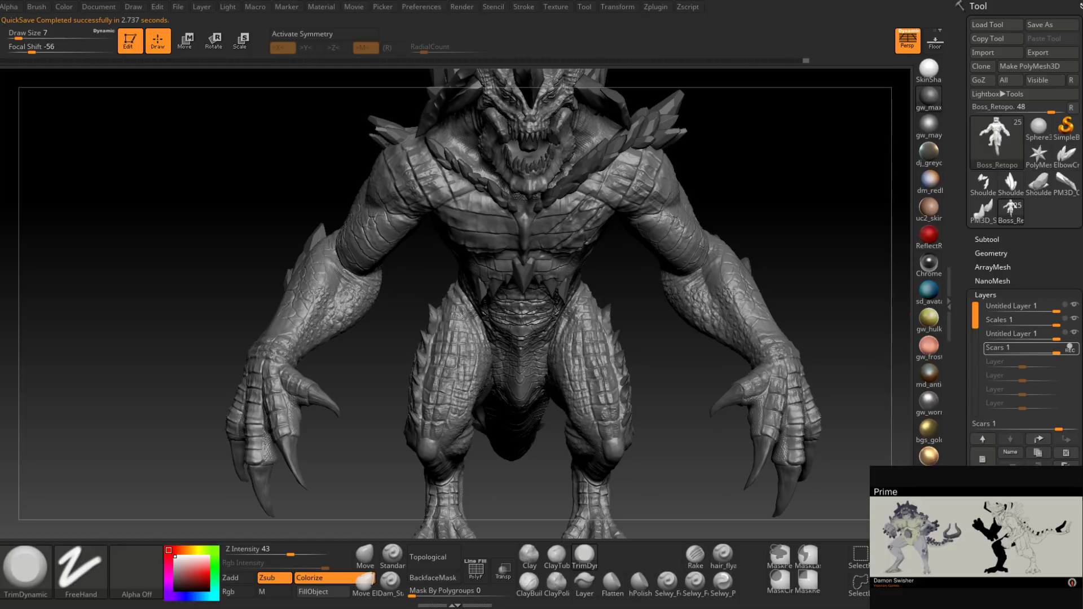
Step: Trim the scale at the base of the index finger's claw on the creature's left hand using TrimDynamic at draw size 7
{"action": "right_click_drag", "start_coordinate": [623, 308], "coordinate": [653, 312]}
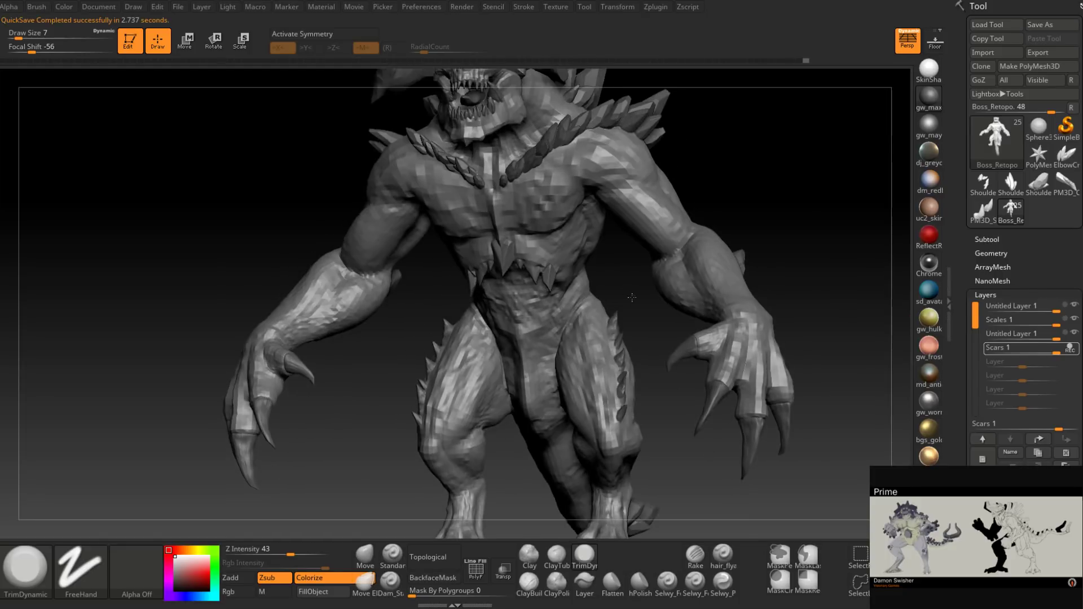
{"action": "mouse_move", "coordinate": [725, 310]}
{"action": "right_mouse_down"}
{"action": "mouse_move", "coordinate": [692, 329]}
{"action": "mouse_move", "coordinate": [678, 319]}
{"action": "right_mouse_up"}
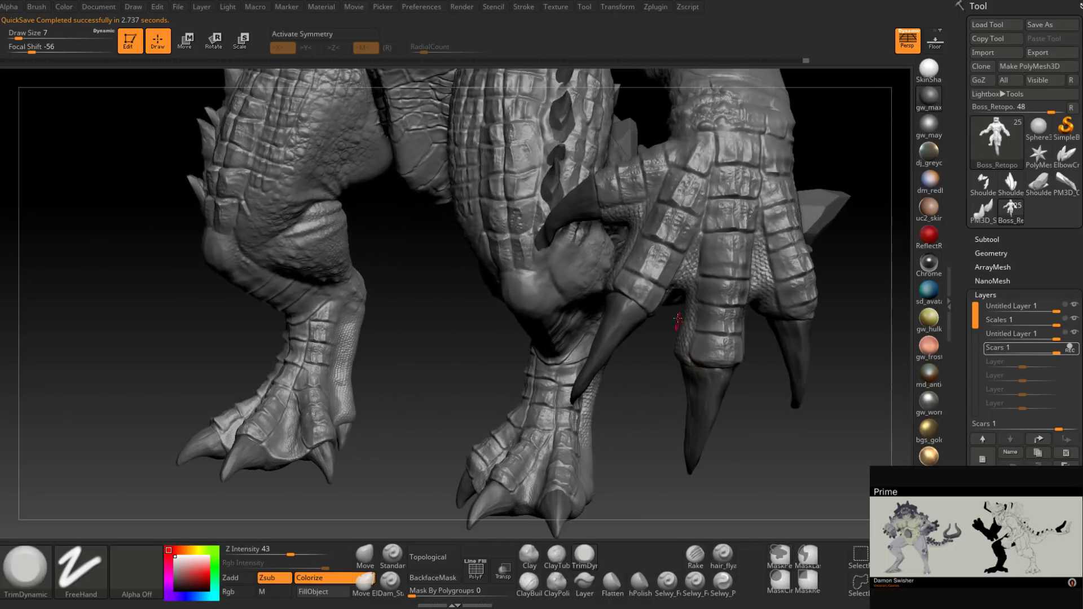
{"action": "left_click_drag", "start_coordinate": [678, 304], "coordinate": [638, 364], "text": "alt"}
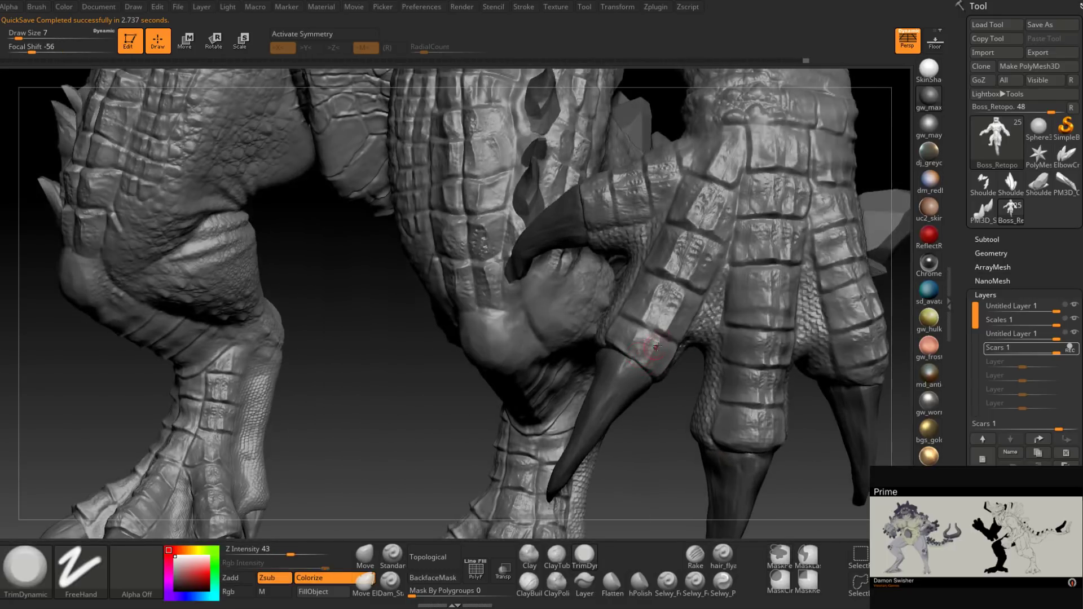
{"action": "right_click_drag", "start_coordinate": [631, 363], "coordinate": [649, 346]}
{"action": "left_click_drag", "start_coordinate": [649, 341], "coordinate": [640, 359]}
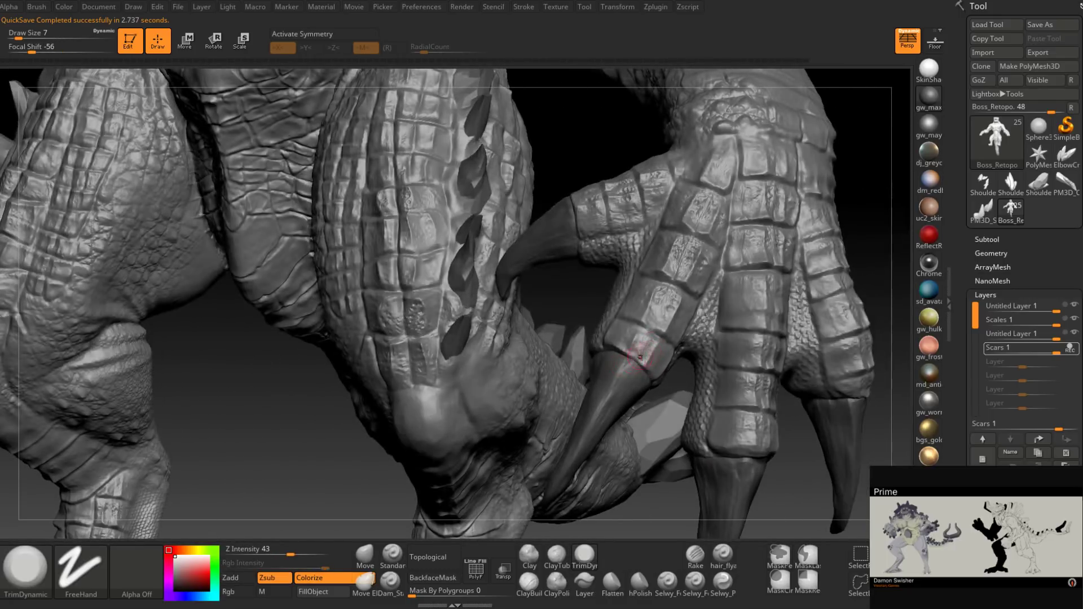
Step: Add fine damage to the fingertip scale beside the claw using ClayBuildup at draw size 4
{"action": "key", "text": "b"}
{"action": "key", "text": "c"}
{"action": "key", "text": "b"}
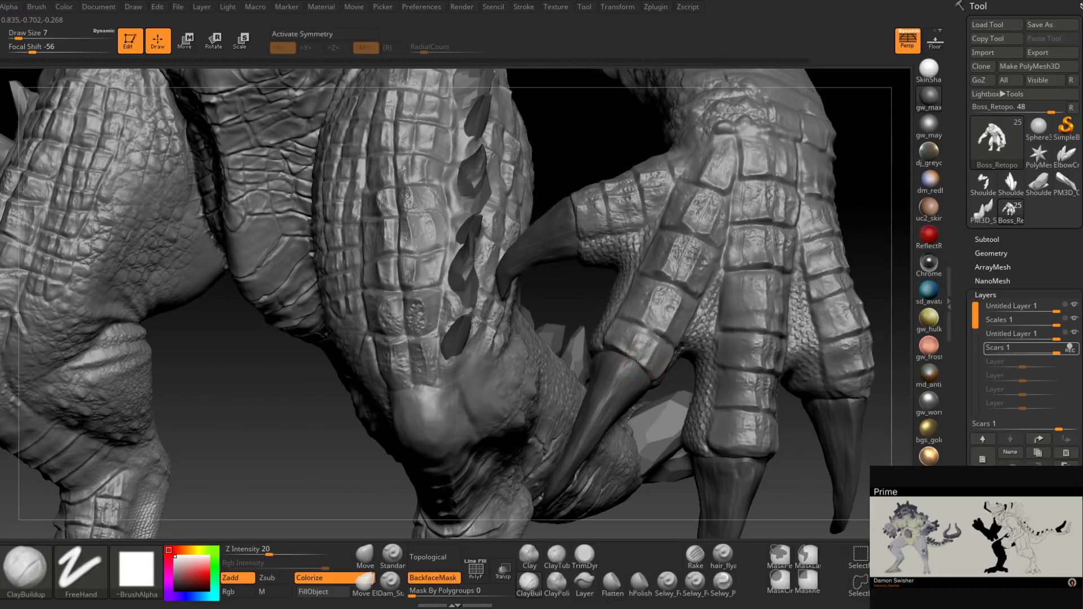
{"action": "right_click_drag", "start_coordinate": [645, 348], "coordinate": [655, 351]}
{"action": "key", "text": "space"}
{"action": "left_click_drag", "start_coordinate": [653, 355], "coordinate": [670, 340]}
{"action": "mouse_move", "coordinate": [654, 350]}
{"action": "right_mouse_down"}
{"action": "mouse_move", "coordinate": [621, 364]}
{"action": "mouse_move", "coordinate": [641, 372]}
{"action": "right_mouse_up"}
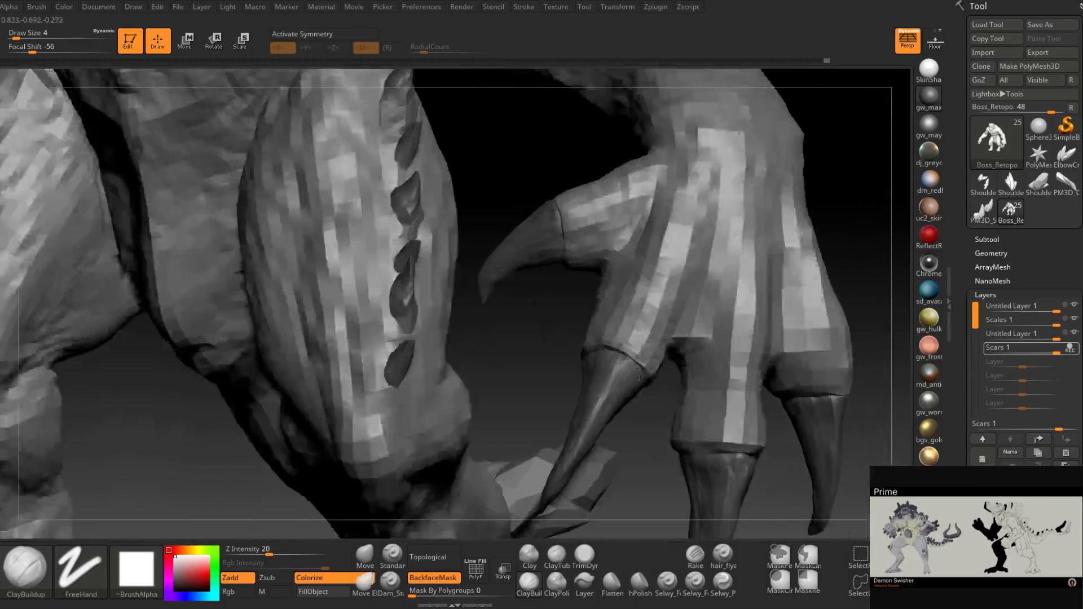
{"action": "left_click_drag", "start_coordinate": [640, 372], "coordinate": [642, 368], "text": "alt"}
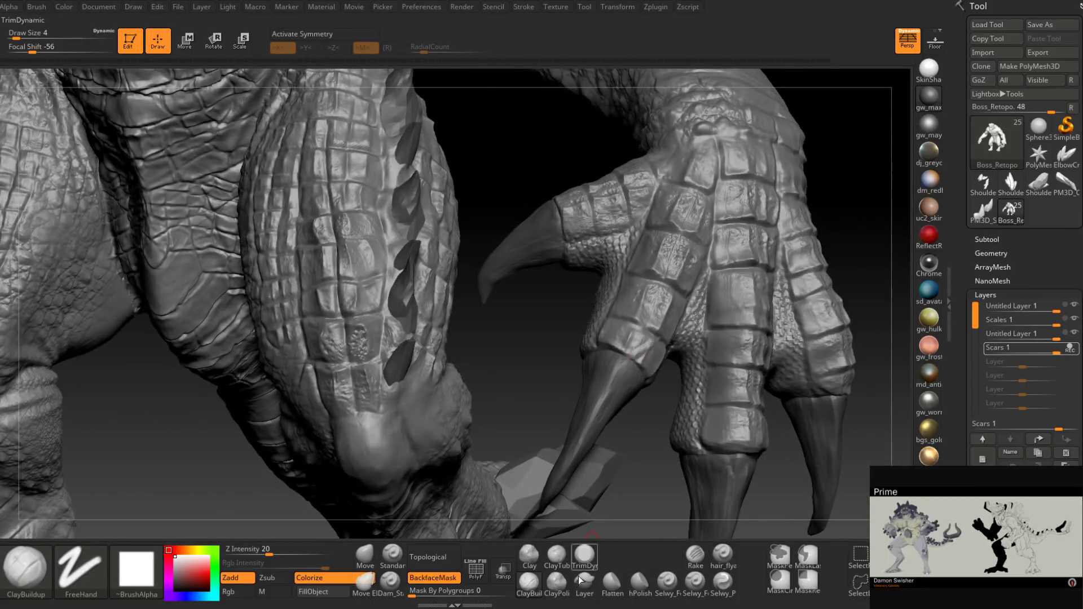
Step: Carve thin cuts into the finger scales above the claw using Dam_Standard at draw size 4, and set the draw size to 7
{"action": "left_click", "coordinate": [389, 581]}
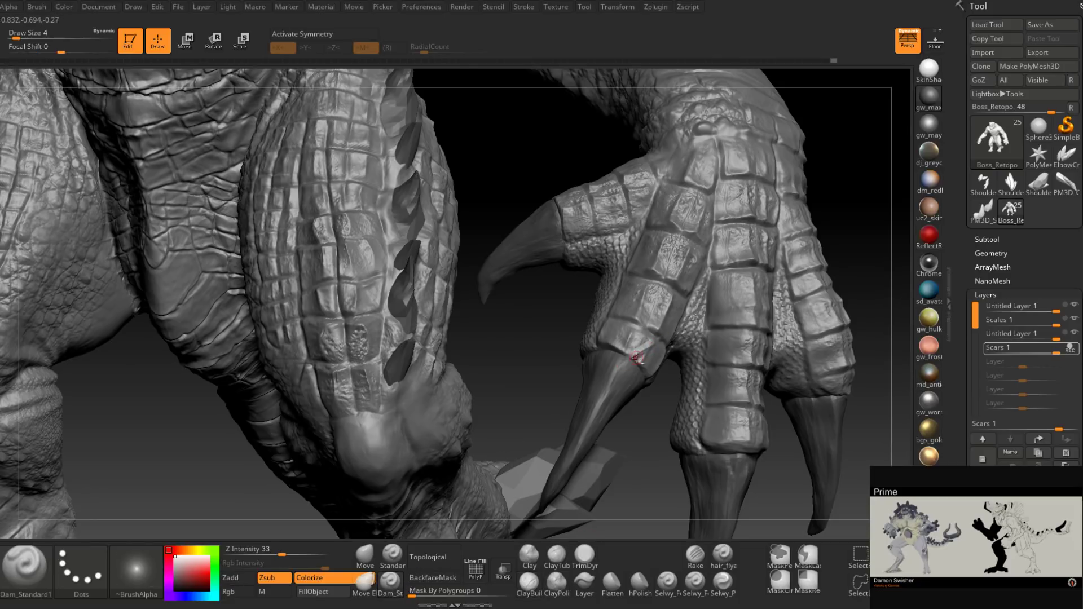
{"action": "left_click_drag", "start_coordinate": [643, 352], "coordinate": [650, 347]}
{"action": "right_click_drag", "start_coordinate": [619, 363], "coordinate": [699, 315]}
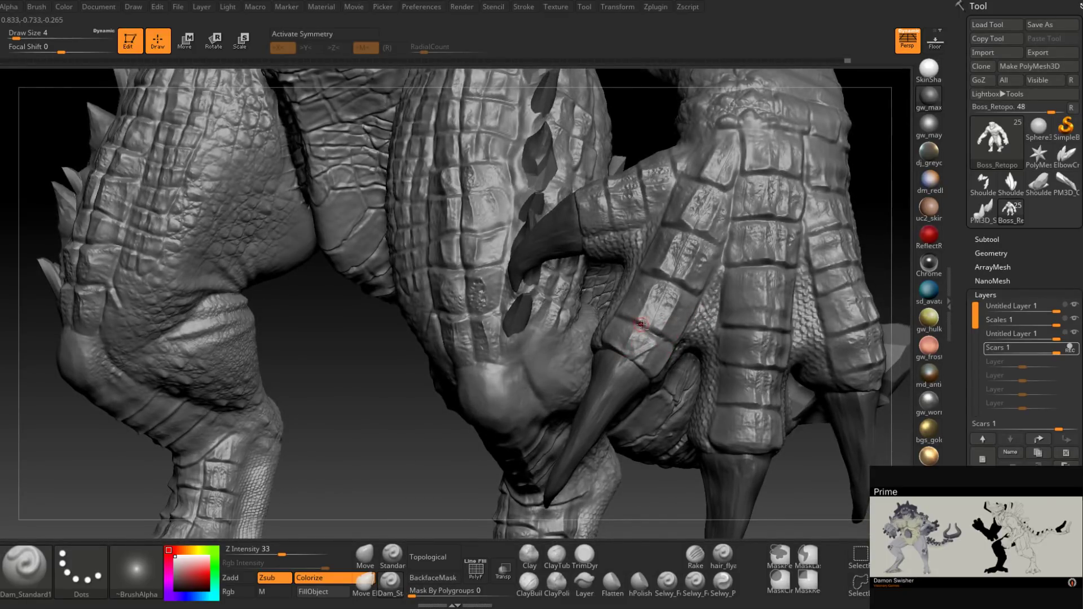
{"action": "left_click_drag", "start_coordinate": [641, 323], "coordinate": [650, 328]}
{"action": "right_click_drag", "start_coordinate": [660, 338], "coordinate": [667, 355]}
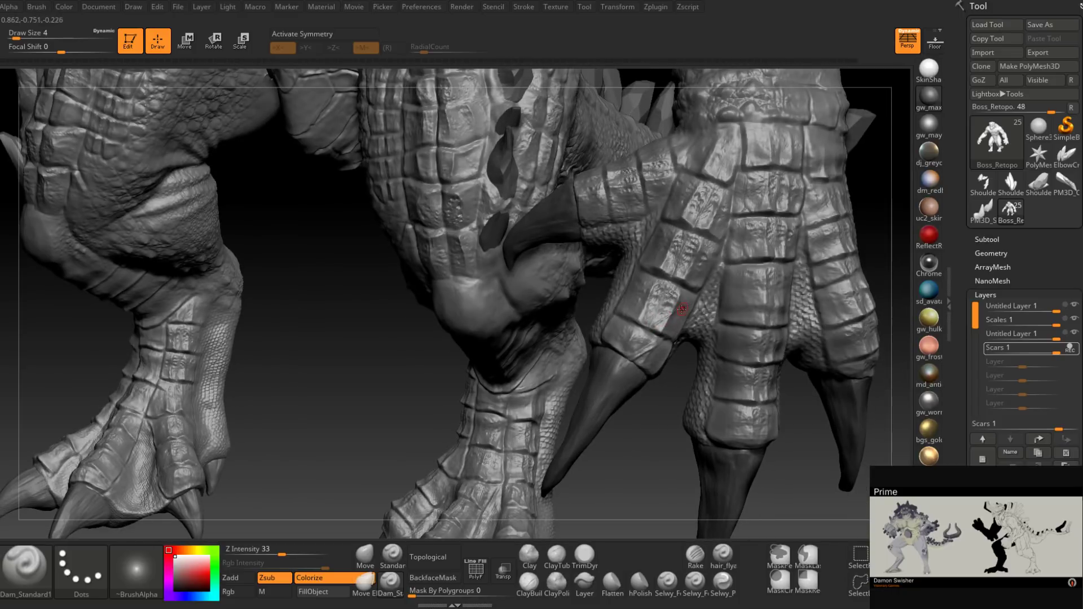
{"action": "right_click_drag", "start_coordinate": [643, 335], "coordinate": [621, 329]}
{"action": "mouse_move", "coordinate": [680, 311]}
{"action": "left_mouse_down"}
{"action": "mouse_move", "coordinate": [654, 325]}
{"action": "mouse_move", "coordinate": [711, 293]}
{"action": "left_mouse_up"}
{"action": "key", "text": "space"}
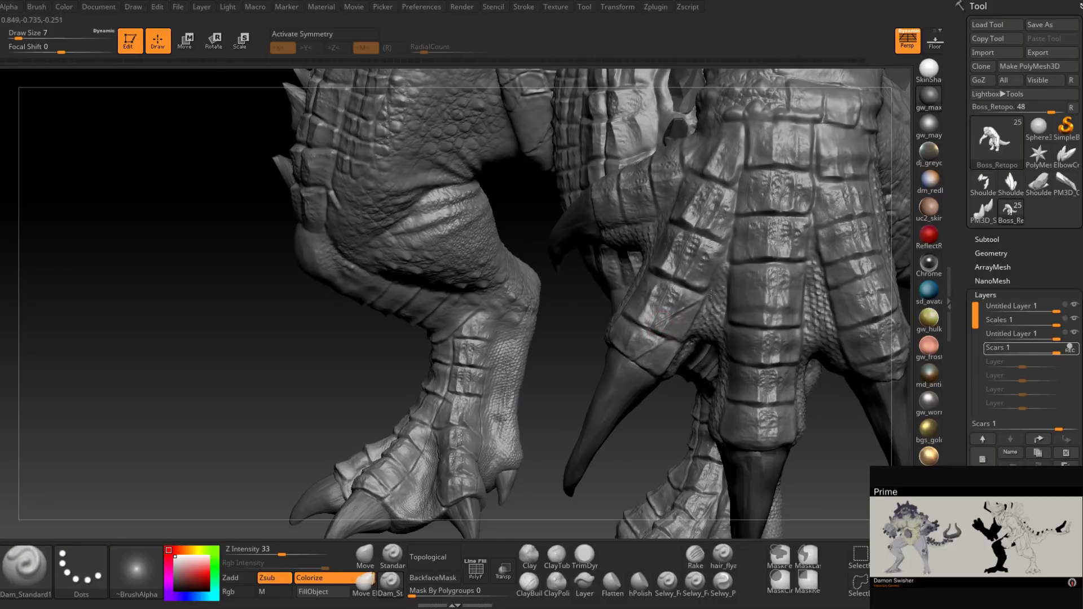
{"action": "mouse_move", "coordinate": [668, 318]}
{"action": "right_mouse_down"}
{"action": "mouse_move", "coordinate": [706, 322]}
{"action": "mouse_move", "coordinate": [664, 322]}
{"action": "mouse_move", "coordinate": [664, 361]}
{"action": "right_mouse_up"}
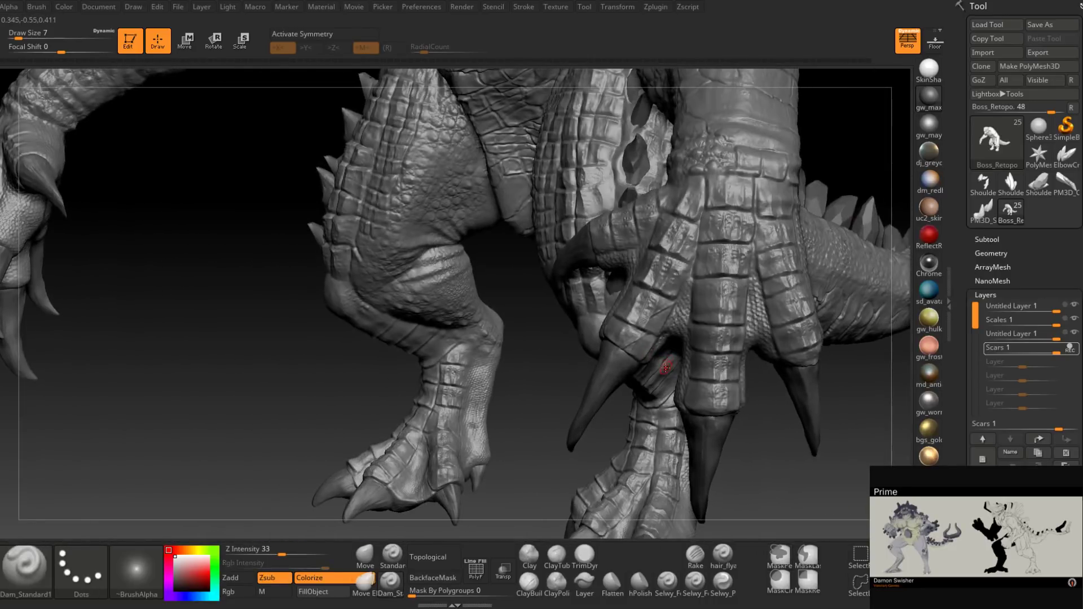
Step: Build up fine damage on the middle finger's scales of the creature's left hand using ClayBuildup at draw size 7
{"action": "mouse_move", "coordinate": [671, 319]}
{"action": "right_mouse_down"}
{"action": "mouse_move", "coordinate": [674, 310]}
{"action": "mouse_move", "coordinate": [694, 345]}
{"action": "mouse_move", "coordinate": [739, 361]}
{"action": "mouse_move", "coordinate": [663, 335]}
{"action": "mouse_move", "coordinate": [693, 334]}
{"action": "right_mouse_up"}
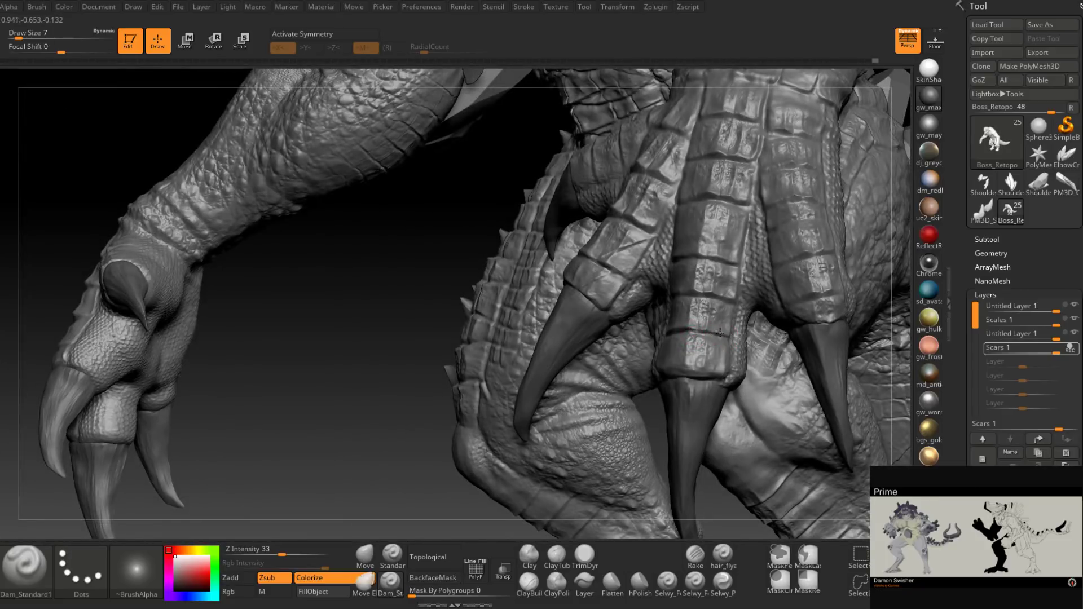
{"action": "mouse_move", "coordinate": [668, 334]}
{"action": "right_mouse_down"}
{"action": "mouse_move", "coordinate": [677, 373]}
{"action": "mouse_move", "coordinate": [704, 370]}
{"action": "mouse_move", "coordinate": [662, 386]}
{"action": "mouse_move", "coordinate": [680, 396]}
{"action": "right_mouse_up"}
{"action": "mouse_move", "coordinate": [657, 358]}
{"action": "right_mouse_down"}
{"action": "mouse_move", "coordinate": [675, 367]}
{"action": "mouse_move", "coordinate": [680, 446]}
{"action": "mouse_move", "coordinate": [659, 383]}
{"action": "mouse_move", "coordinate": [666, 353]}
{"action": "mouse_move", "coordinate": [707, 341]}
{"action": "mouse_move", "coordinate": [700, 401]}
{"action": "right_mouse_up"}
{"action": "left_click", "coordinate": [533, 585]}
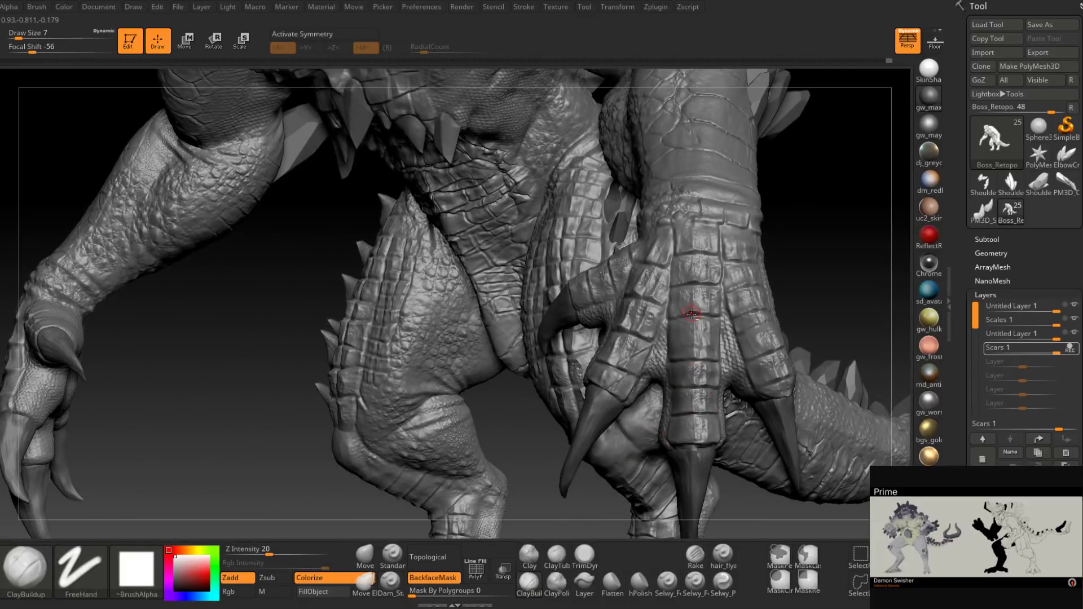
{"action": "right_click_drag", "start_coordinate": [684, 304], "coordinate": [660, 350]}
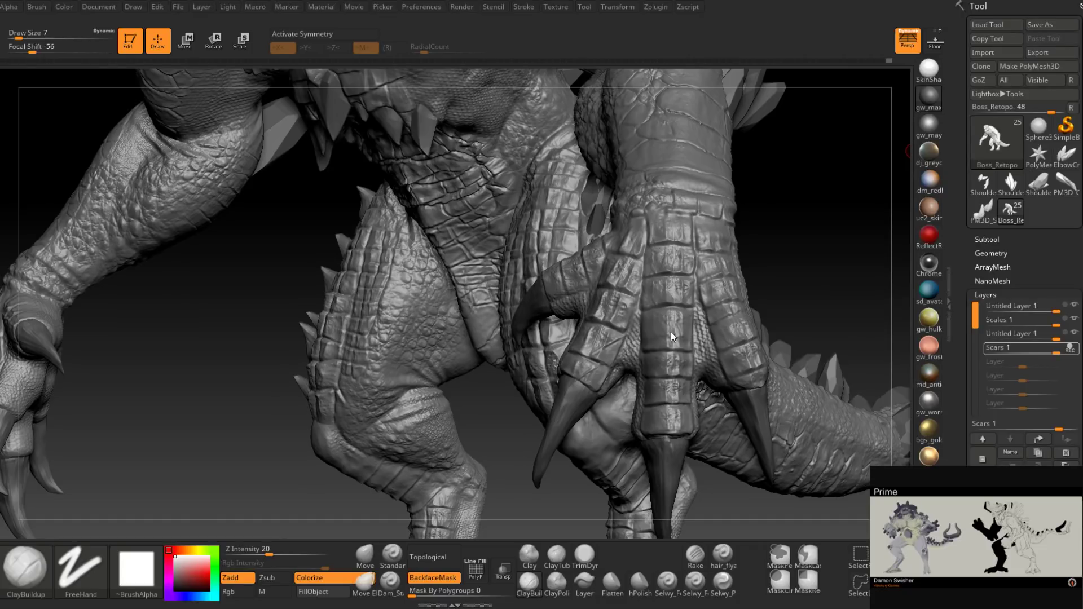
{"action": "mouse_move", "coordinate": [678, 340]}
{"action": "right_mouse_down"}
{"action": "mouse_move", "coordinate": [665, 344]}
{"action": "mouse_move", "coordinate": [671, 333]}
{"action": "right_mouse_up"}
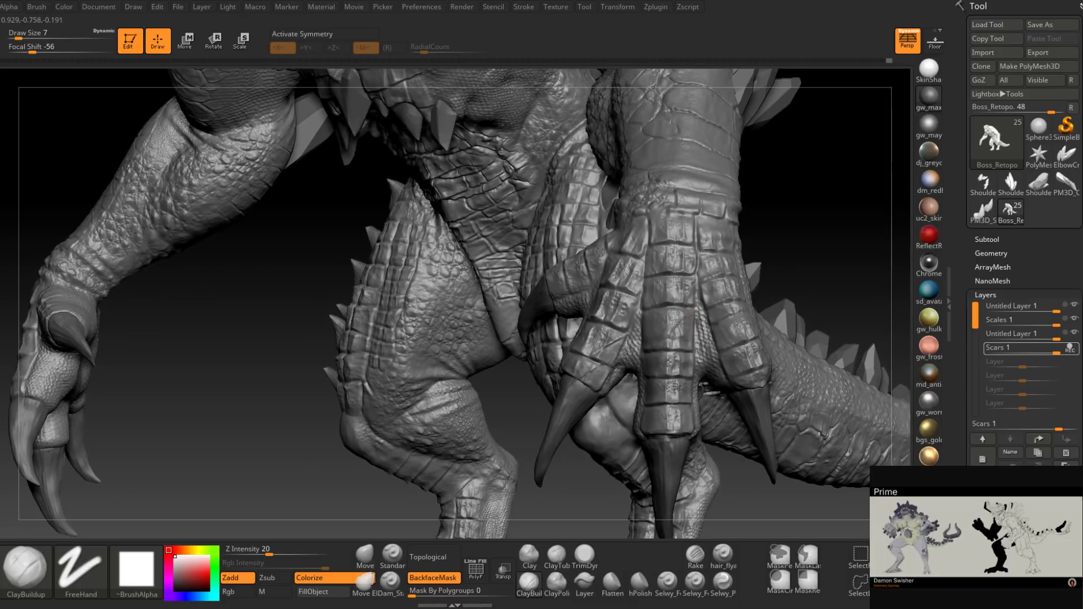
{"action": "right_click_drag", "start_coordinate": [641, 366], "coordinate": [684, 363]}
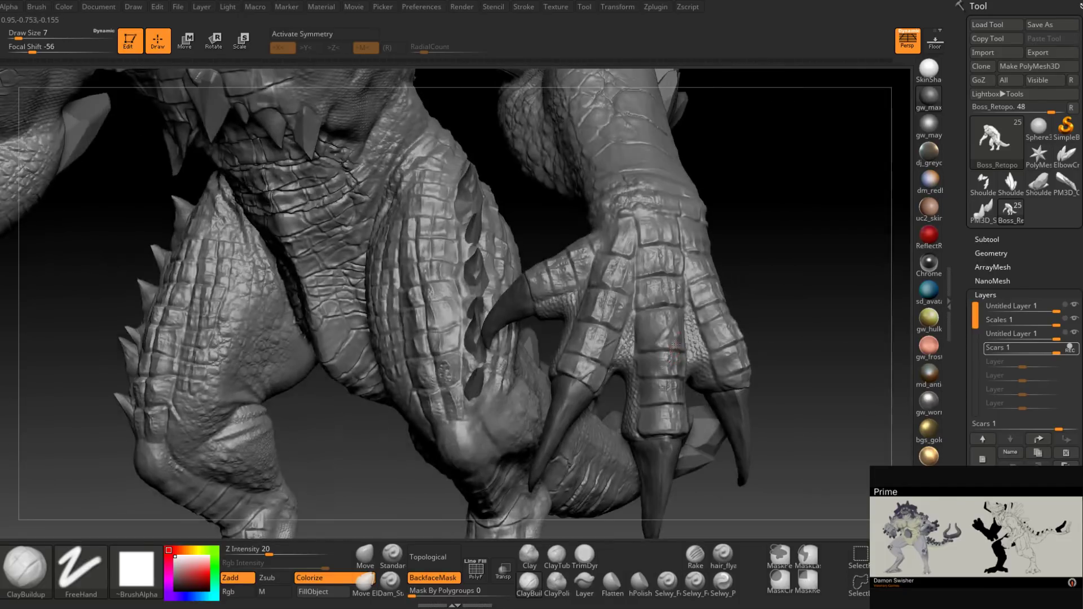
{"action": "mouse_move", "coordinate": [636, 389]}
{"action": "right_mouse_down"}
{"action": "mouse_move", "coordinate": [670, 354]}
{"action": "mouse_move", "coordinate": [657, 321]}
{"action": "right_mouse_up"}
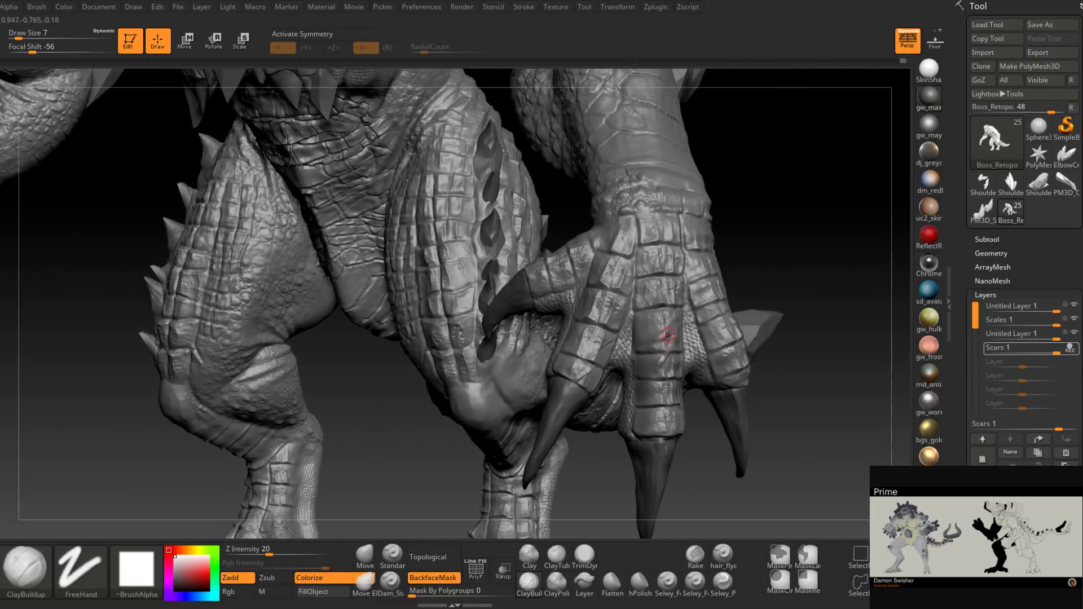
Step: Carve thin cuts across the middle finger's scales using Dam_Standard at draw size 7
{"action": "left_click", "coordinate": [389, 580]}
{"action": "mouse_move", "coordinate": [686, 323]}
{"action": "left_mouse_down"}
{"action": "mouse_move", "coordinate": [641, 342]}
{"action": "mouse_move", "coordinate": [682, 326]}
{"action": "mouse_move", "coordinate": [661, 366]}
{"action": "mouse_move", "coordinate": [671, 355]}
{"action": "left_mouse_up"}
{"action": "mouse_move", "coordinate": [727, 383]}
{"action": "right_mouse_down"}
{"action": "mouse_move", "coordinate": [678, 355]}
{"action": "mouse_move", "coordinate": [654, 360]}
{"action": "mouse_move", "coordinate": [640, 382]}
{"action": "mouse_move", "coordinate": [685, 315]}
{"action": "mouse_move", "coordinate": [680, 331]}
{"action": "mouse_move", "coordinate": [750, 310]}
{"action": "mouse_move", "coordinate": [743, 339]}
{"action": "mouse_move", "coordinate": [684, 380]}
{"action": "mouse_move", "coordinate": [701, 377]}
{"action": "right_mouse_up"}
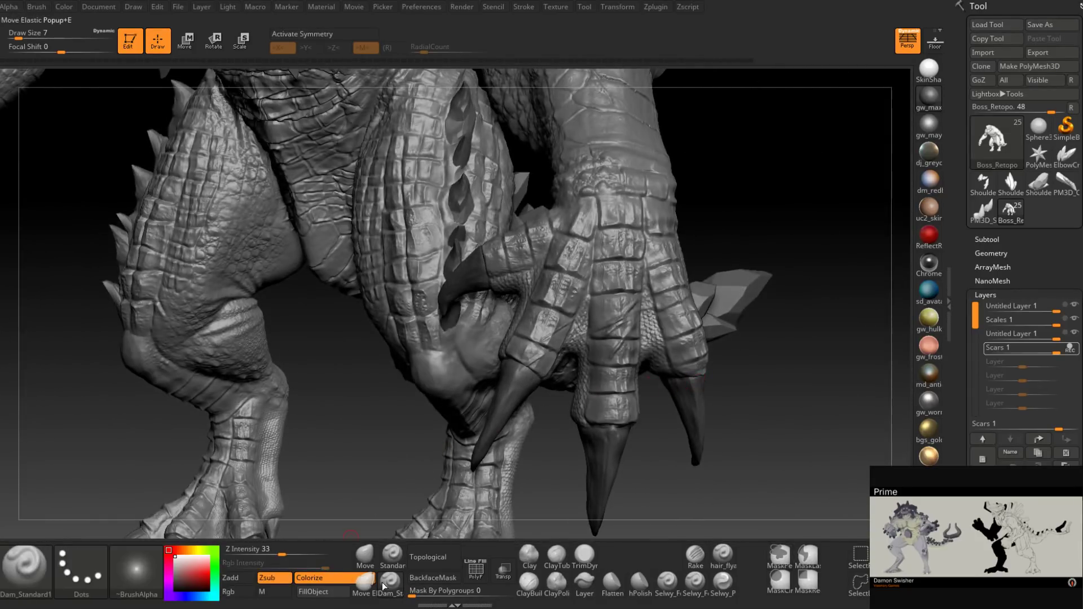
{"action": "left_click", "coordinate": [44, 567]}
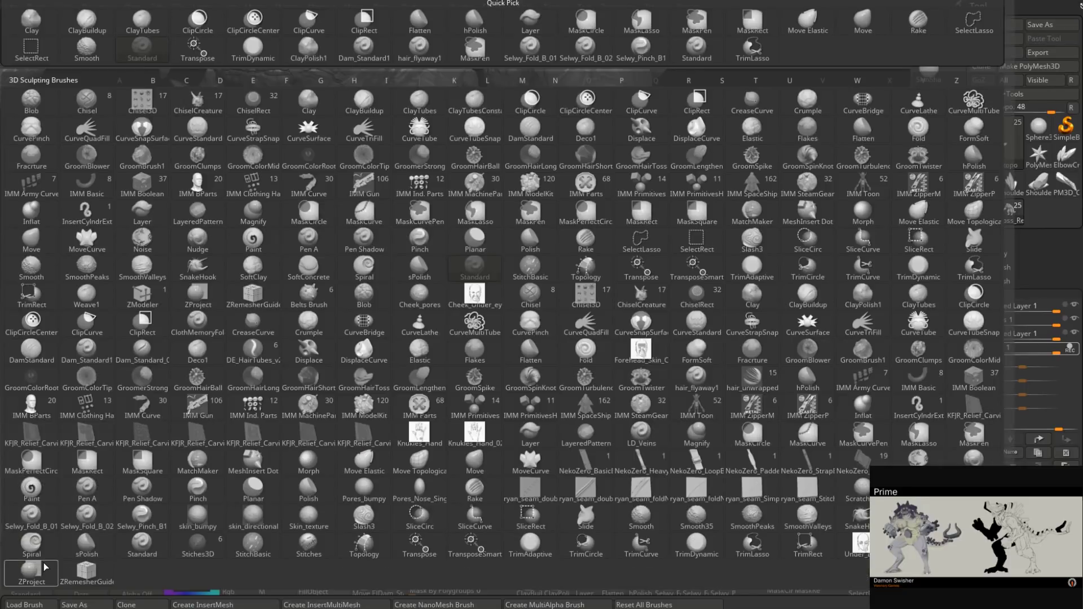
{"action": "mouse_move", "coordinate": [46, 567]}
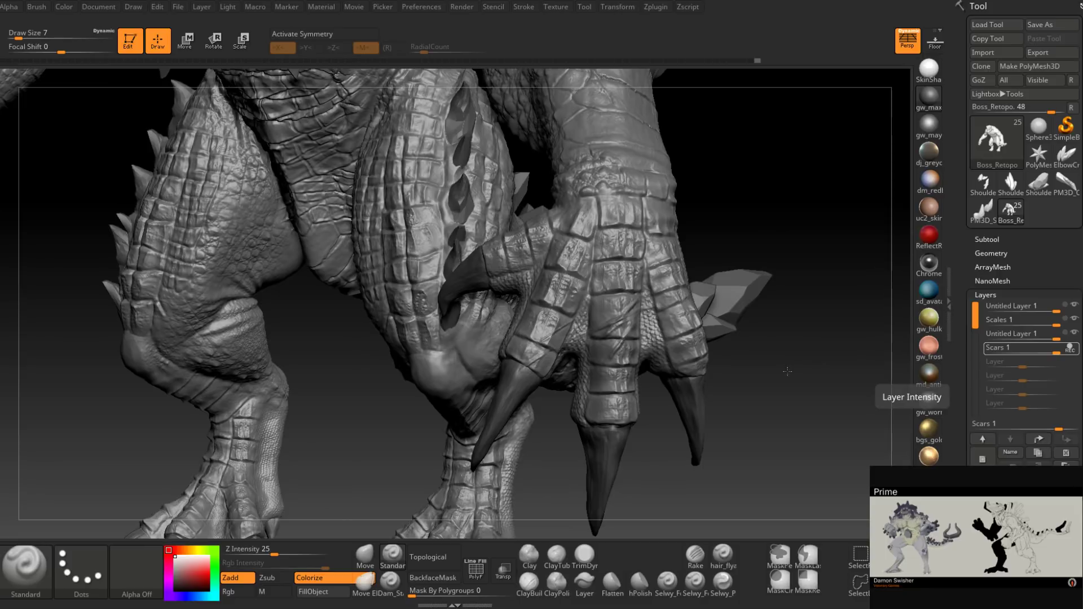
{"action": "mouse_move", "coordinate": [796, 356]}
{"action": "right_mouse_down"}
{"action": "mouse_move", "coordinate": [754, 201]}
{"action": "mouse_move", "coordinate": [641, 242]}
{"action": "mouse_move", "coordinate": [670, 298]}
{"action": "mouse_move", "coordinate": [650, 270]}
{"action": "right_mouse_up"}
{"action": "right_click_drag", "start_coordinate": [649, 270], "coordinate": [690, 290]}
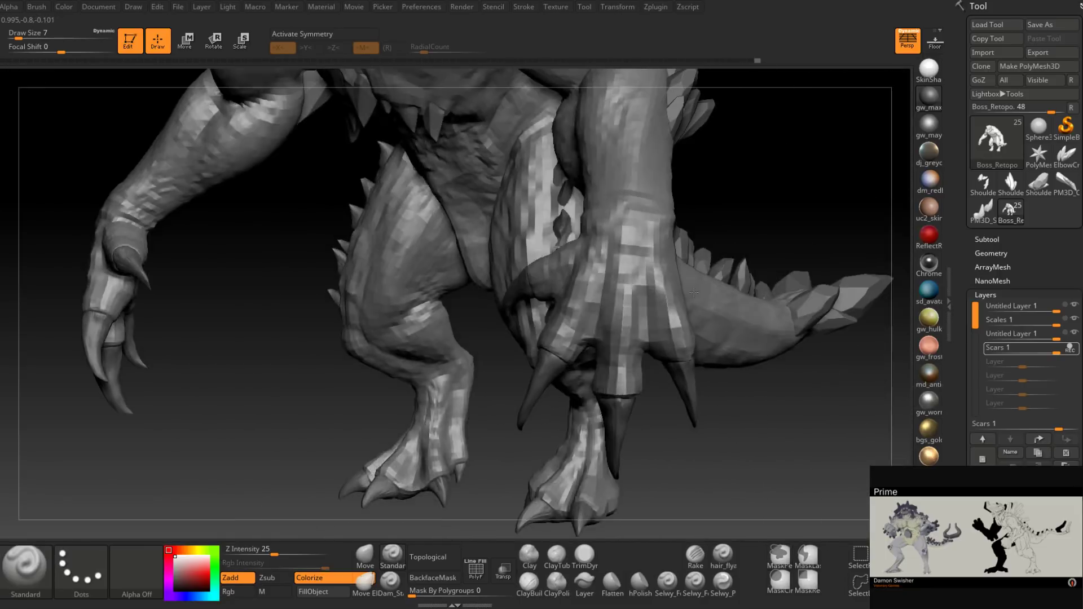
{"action": "right_click_drag", "start_coordinate": [632, 266], "coordinate": [629, 331]}
{"action": "mouse_move", "coordinate": [629, 331]}
{"action": "left_mouse_down"}
{"action": "mouse_move", "coordinate": [653, 193]}
{"action": "mouse_move", "coordinate": [635, 307]}
{"action": "left_mouse_up"}
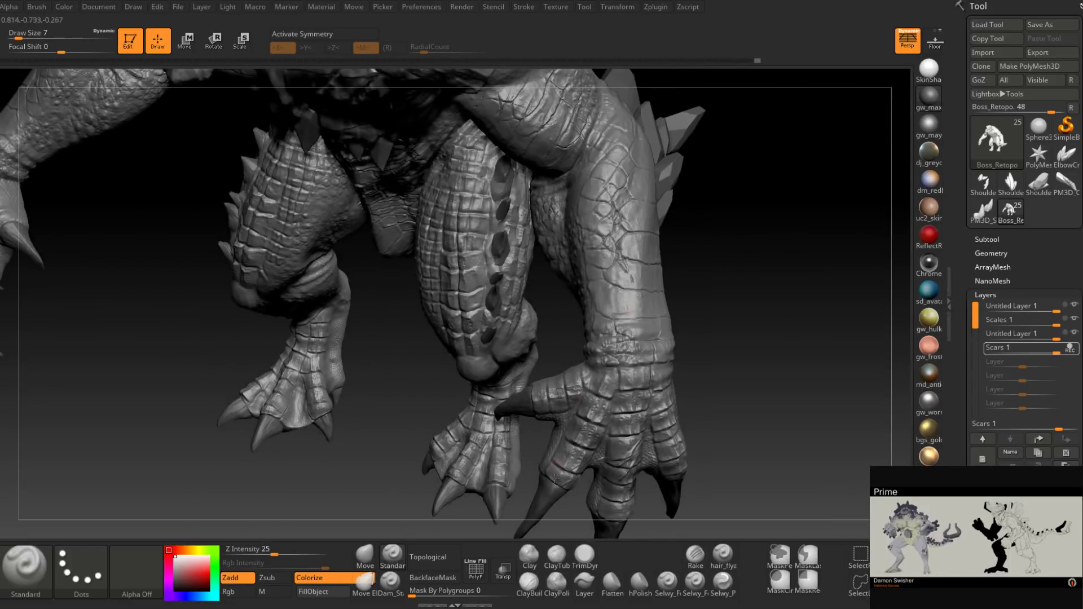
Step: Build up scar strokes across the left forearm just above the wrist using ClayBuildup at draw size 12, and reduce the draw size to 7
{"action": "left_click", "coordinate": [528, 581]}
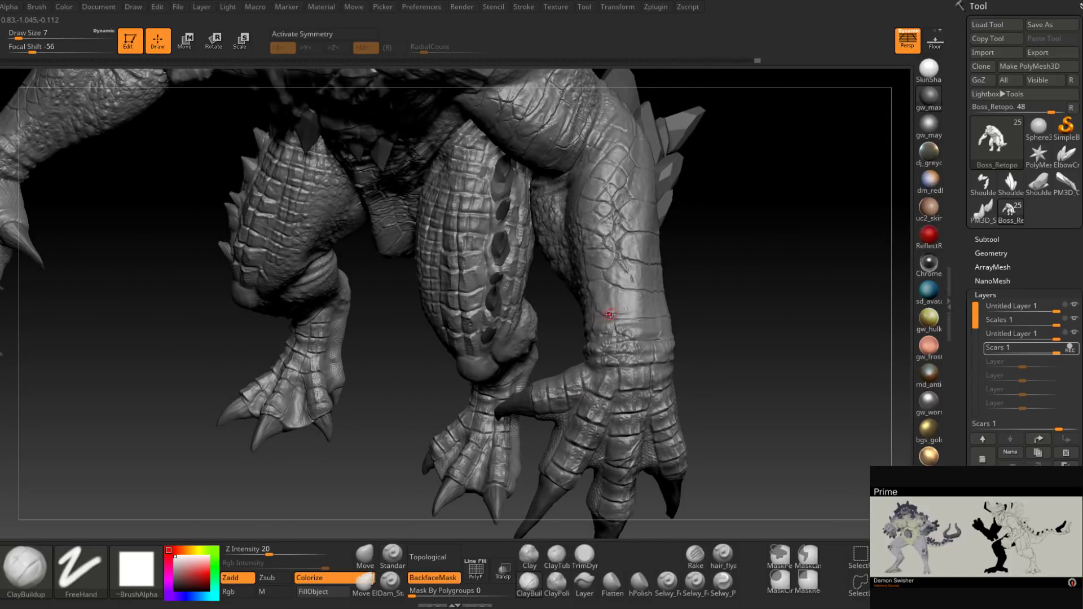
{"action": "right_click_drag", "start_coordinate": [608, 313], "coordinate": [649, 297]}
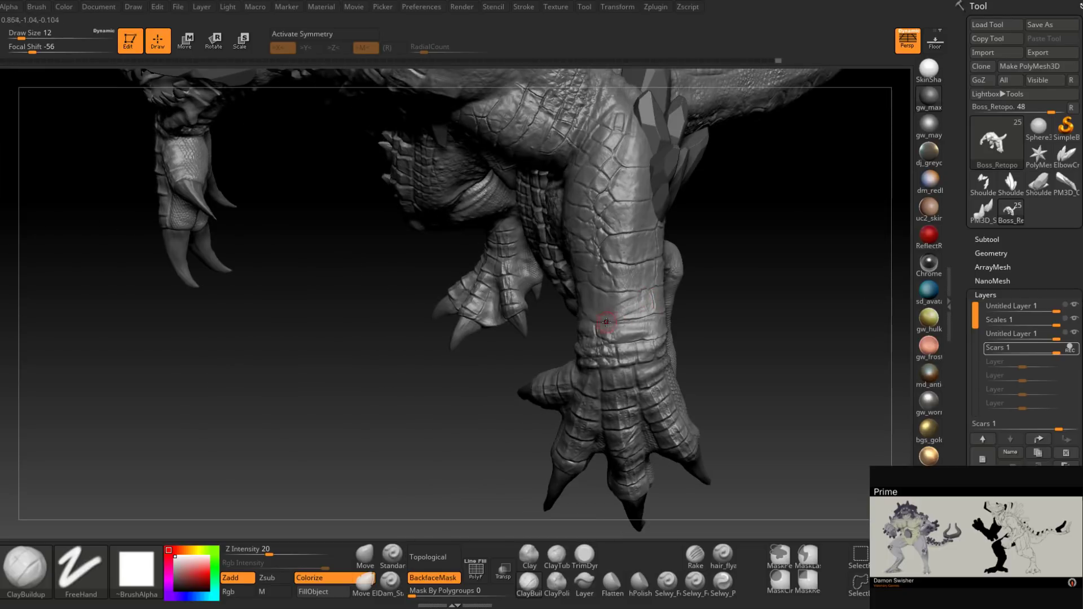
{"action": "right_click_drag", "start_coordinate": [604, 326], "coordinate": [558, 300]}
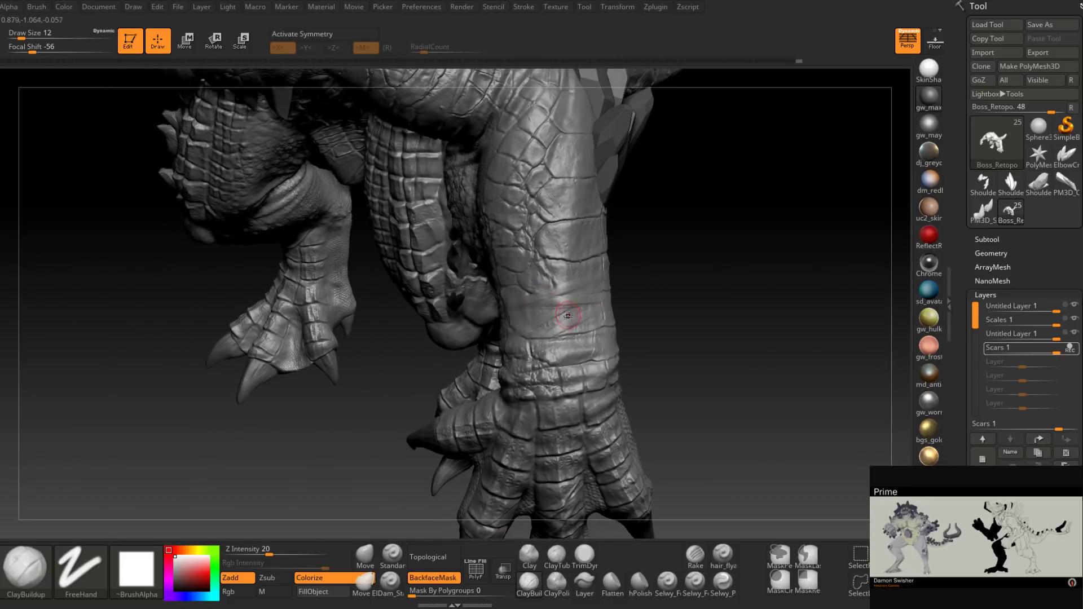
{"action": "right_click_drag", "start_coordinate": [566, 317], "coordinate": [571, 317]}
{"action": "key", "text": "space"}
{"action": "left_click_drag", "start_coordinate": [571, 317], "coordinate": [566, 317]}
{"action": "mouse_move", "coordinate": [524, 317]}
{"action": "right_mouse_down"}
{"action": "mouse_move", "coordinate": [553, 319]}
{"action": "mouse_move", "coordinate": [558, 339]}
{"action": "right_mouse_up"}
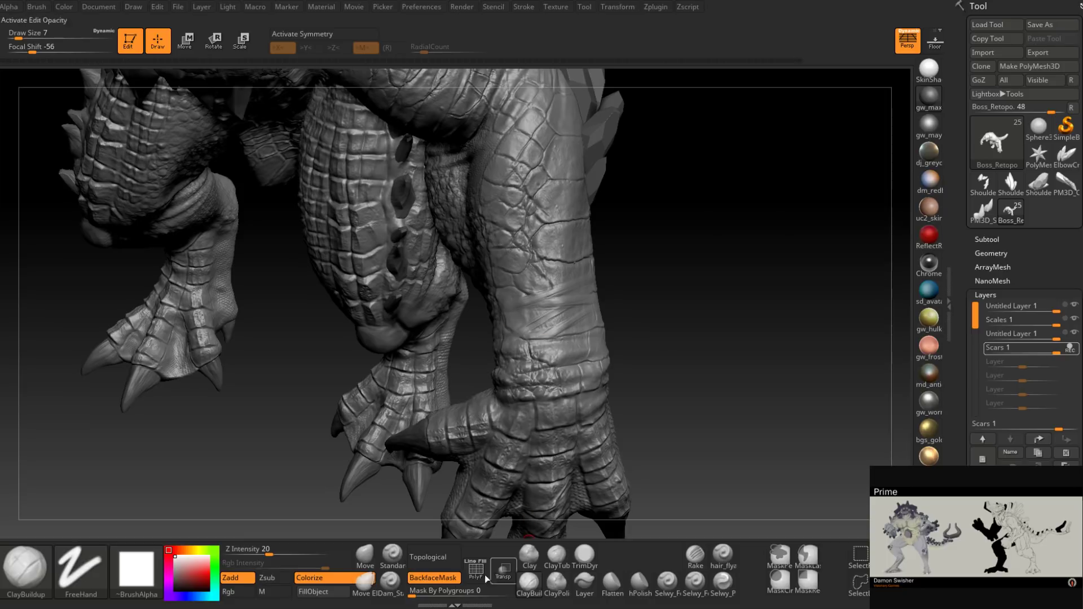
Step: Carve diagonal slashes across the left forearm above the wrist using Dam_Standard at draw size 7
{"action": "left_click", "coordinate": [390, 584]}
{"action": "left_click_drag", "start_coordinate": [502, 311], "coordinate": [601, 272]}
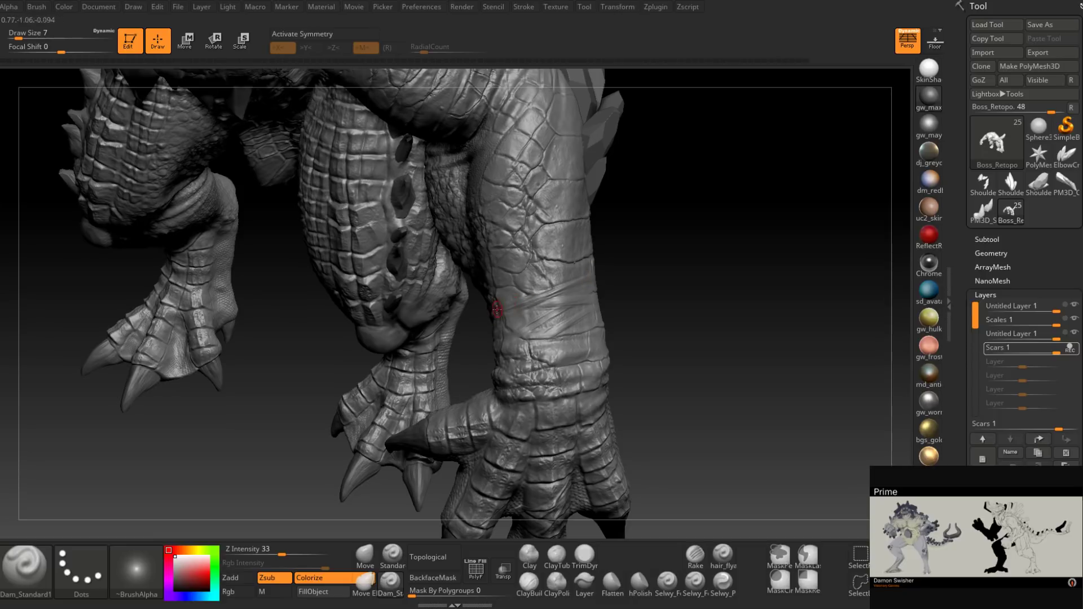
{"action": "left_click_drag", "start_coordinate": [605, 267], "coordinate": [538, 277]}
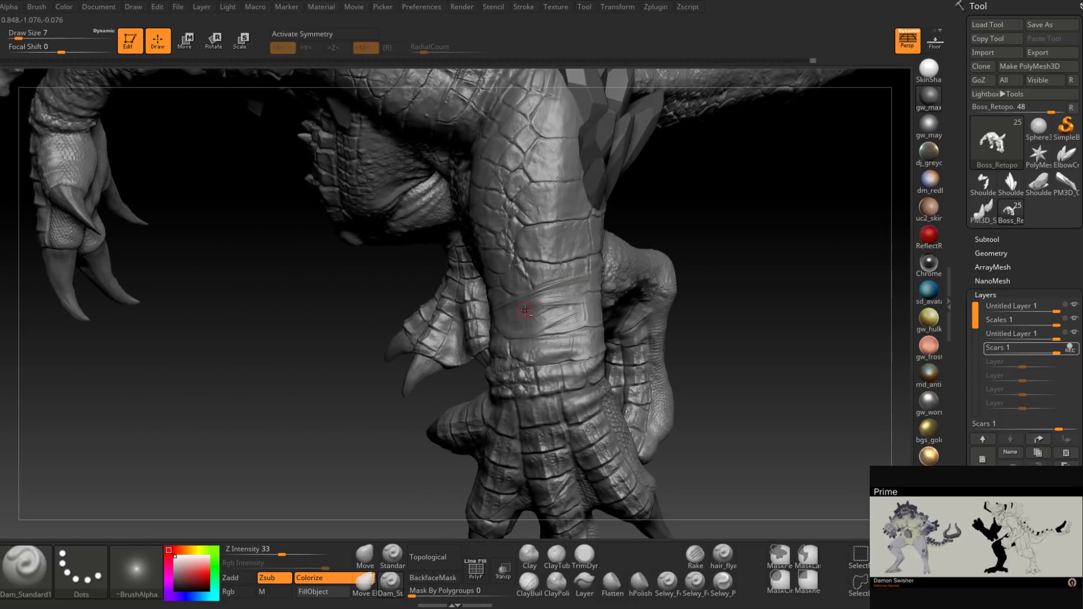
{"action": "left_click_drag", "start_coordinate": [506, 308], "coordinate": [603, 292]}
{"action": "left_click_drag", "start_coordinate": [491, 337], "coordinate": [560, 310]}
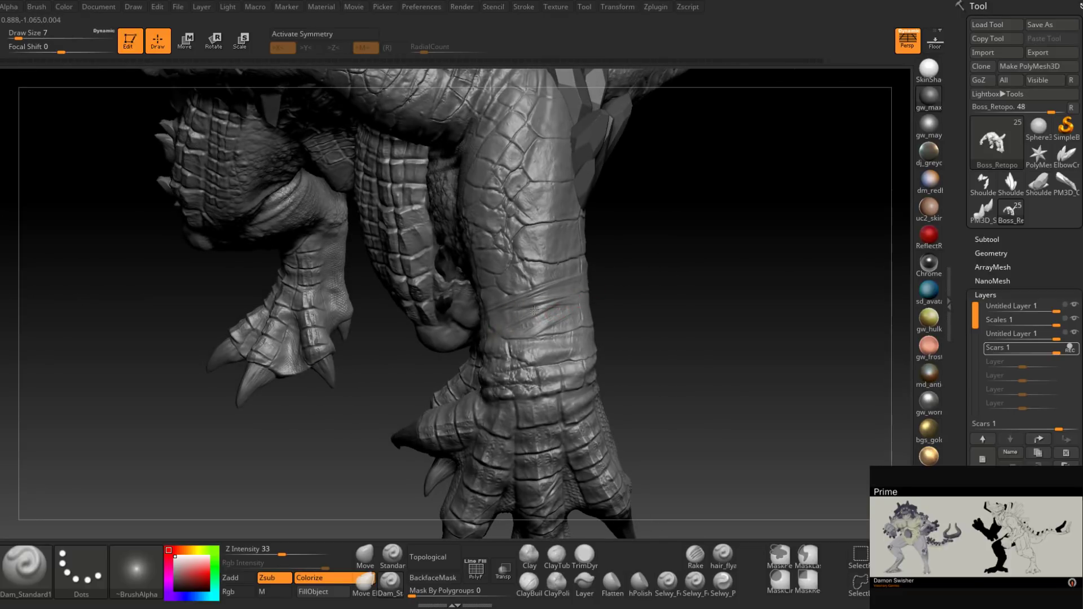
{"action": "mouse_move", "coordinate": [578, 303]}
{"action": "right_mouse_down"}
{"action": "mouse_move", "coordinate": [533, 324]}
{"action": "mouse_move", "coordinate": [568, 334]}
{"action": "mouse_move", "coordinate": [536, 337]}
{"action": "right_mouse_up"}
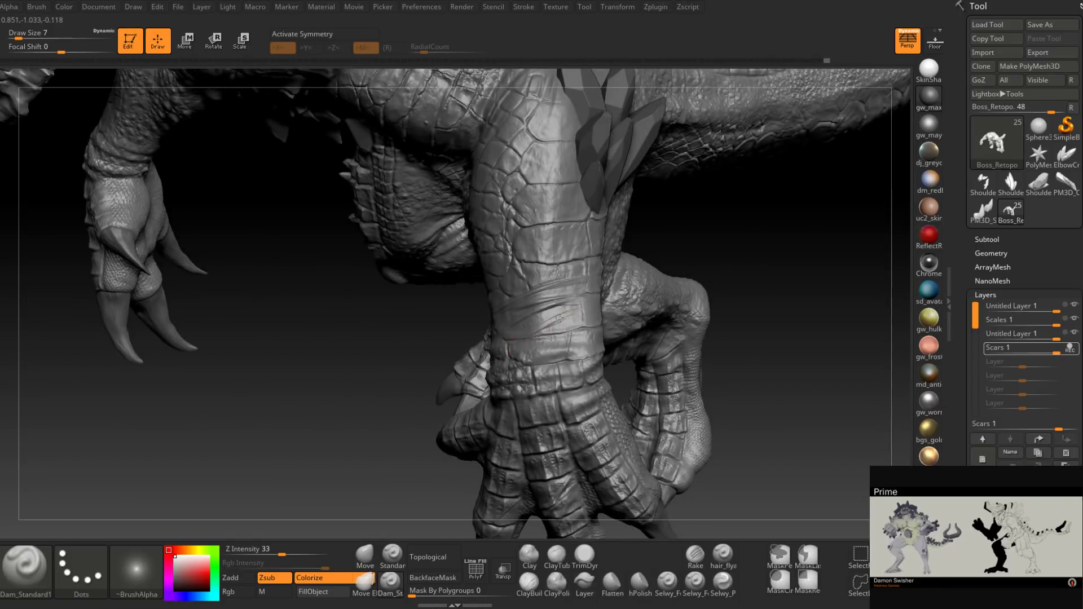
{"action": "mouse_move", "coordinate": [574, 308]}
{"action": "right_mouse_down"}
{"action": "mouse_move", "coordinate": [584, 320]}
{"action": "mouse_move", "coordinate": [552, 335]}
{"action": "mouse_move", "coordinate": [593, 330]}
{"action": "mouse_move", "coordinate": [601, 301]}
{"action": "mouse_move", "coordinate": [593, 294]}
{"action": "mouse_move", "coordinate": [571, 351]}
{"action": "mouse_move", "coordinate": [544, 367]}
{"action": "mouse_move", "coordinate": [563, 321]}
{"action": "right_mouse_up"}
{"action": "left_click_drag", "start_coordinate": [570, 313], "coordinate": [550, 318]}
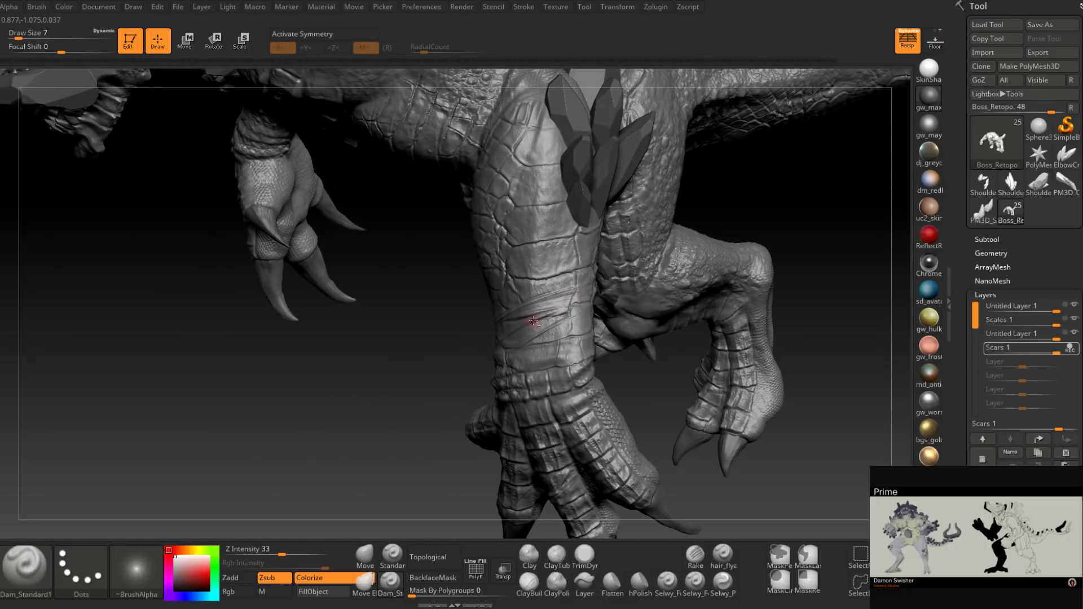
Step: Build up broken skin around the base of the left forearm's crystals using ClayBuildup at draw size 11, and smooth it lightly
{"action": "mouse_move", "coordinate": [535, 321]}
{"action": "right_mouse_down"}
{"action": "mouse_move", "coordinate": [572, 309]}
{"action": "mouse_move", "coordinate": [569, 333]}
{"action": "mouse_move", "coordinate": [542, 345]}
{"action": "mouse_move", "coordinate": [596, 321]}
{"action": "mouse_move", "coordinate": [632, 352]}
{"action": "mouse_move", "coordinate": [626, 328]}
{"action": "mouse_move", "coordinate": [524, 351]}
{"action": "mouse_move", "coordinate": [521, 398]}
{"action": "right_mouse_up"}
{"action": "left_click", "coordinate": [529, 584]}
{"action": "right_click_drag", "start_coordinate": [557, 357], "coordinate": [539, 352]}
{"action": "key", "text": "space"}
{"action": "left_click_drag", "start_coordinate": [548, 344], "coordinate": [553, 336]}
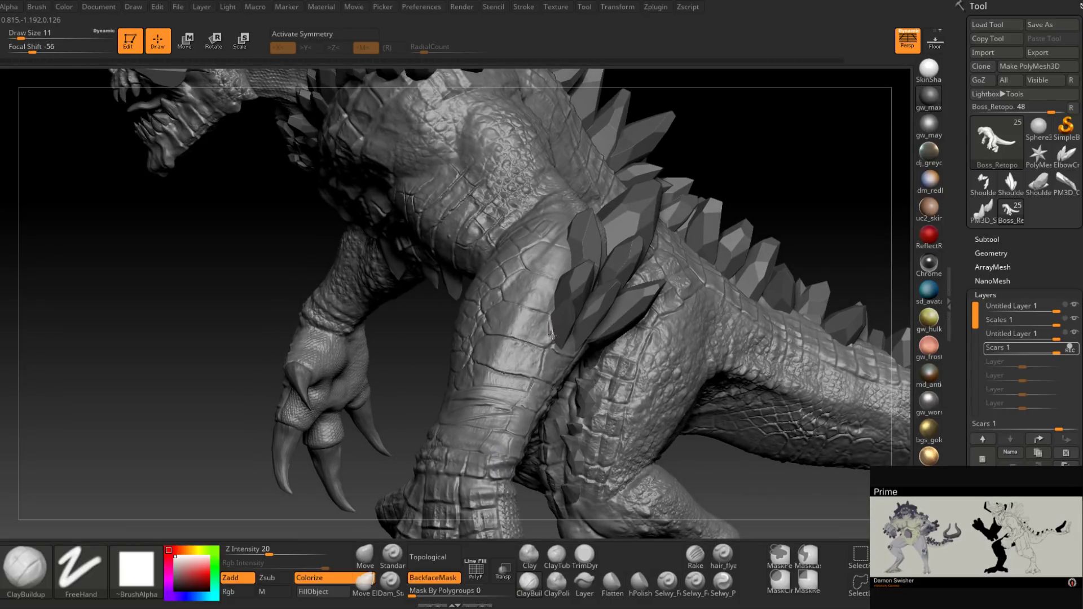
{"action": "mouse_move", "coordinate": [578, 331]}
{"action": "right_mouse_down"}
{"action": "mouse_move", "coordinate": [552, 330]}
{"action": "mouse_move", "coordinate": [555, 338]}
{"action": "right_mouse_up"}
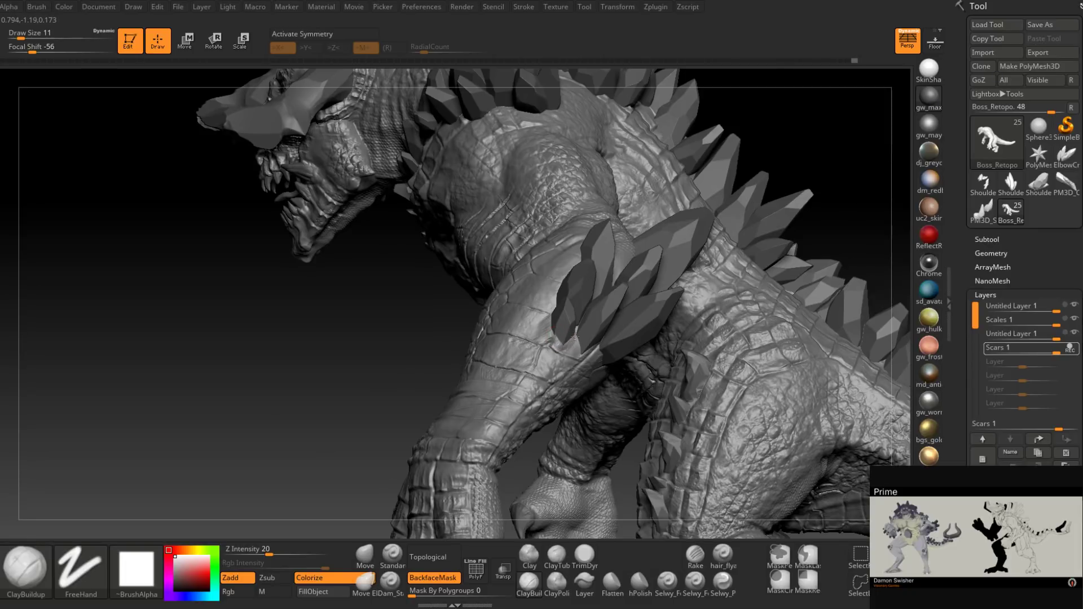
{"action": "right_click_drag", "start_coordinate": [576, 351], "coordinate": [594, 343]}
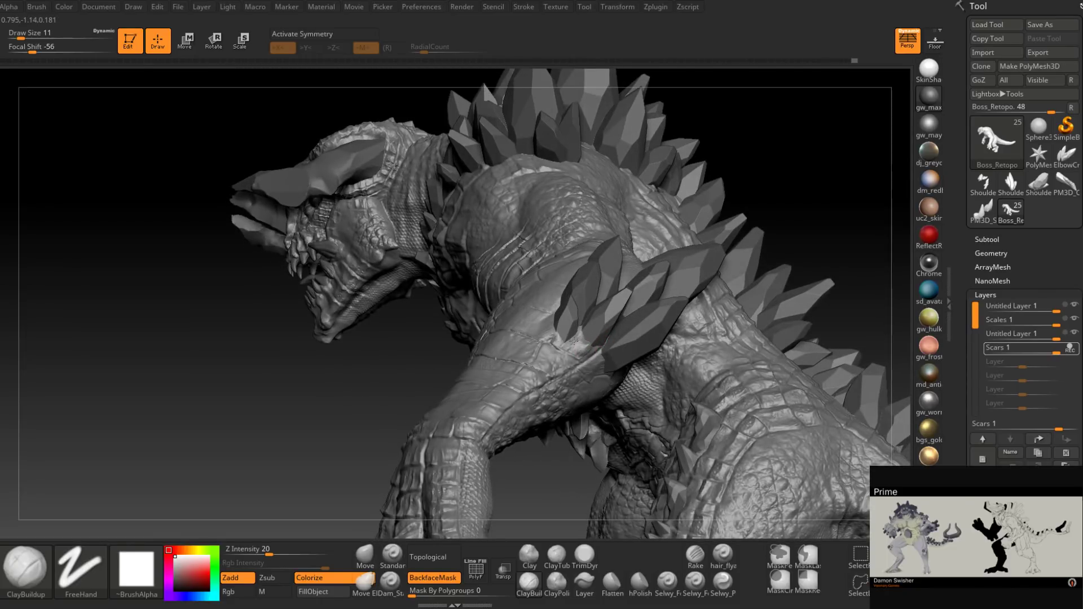
{"action": "right_click_drag", "start_coordinate": [573, 341], "coordinate": [571, 365]}
{"action": "left_click_drag", "start_coordinate": [586, 347], "coordinate": [580, 342], "text": "shift"}
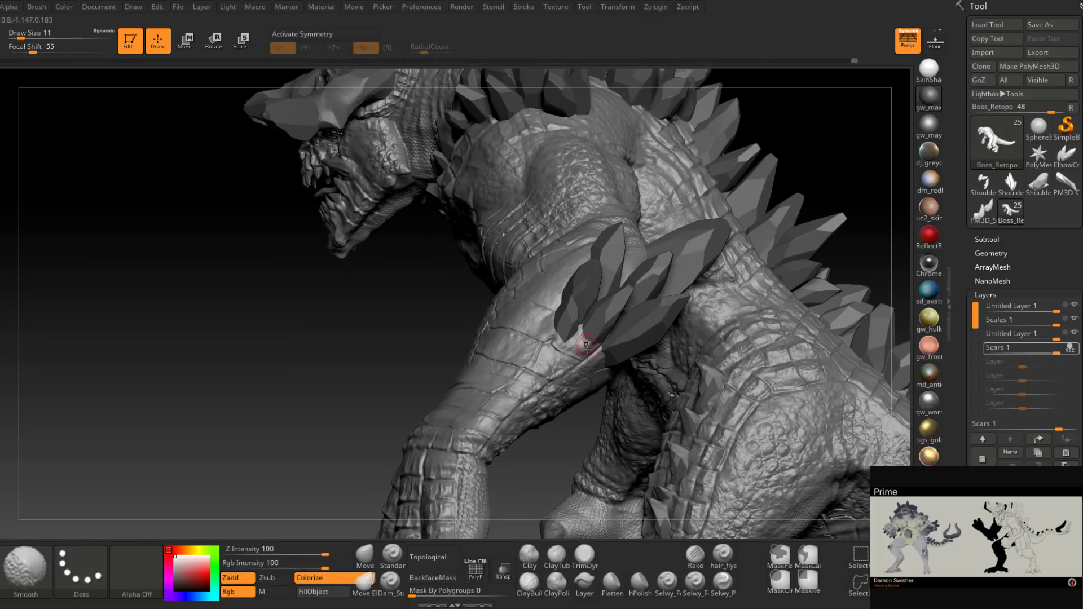
Step: Flatten the built-up skin at the base of the forearm crystals using TrimDynamic at draw size 11
{"action": "left_click", "coordinate": [584, 555]}
{"action": "mouse_move", "coordinate": [583, 323]}
{"action": "right_mouse_down", "text": "ctrl"}
{"action": "mouse_move", "coordinate": [593, 354]}
{"action": "mouse_move", "coordinate": [551, 322]}
{"action": "mouse_move", "coordinate": [579, 350]}
{"action": "right_mouse_up", "text": "ctrl"}
{"action": "mouse_move", "coordinate": [637, 375]}
{"action": "right_mouse_down", "text": "ctrl"}
{"action": "mouse_move", "coordinate": [657, 369]}
{"action": "mouse_move", "coordinate": [666, 389]}
{"action": "mouse_move", "coordinate": [634, 361]}
{"action": "mouse_move", "coordinate": [621, 393]}
{"action": "right_mouse_up", "text": "ctrl"}
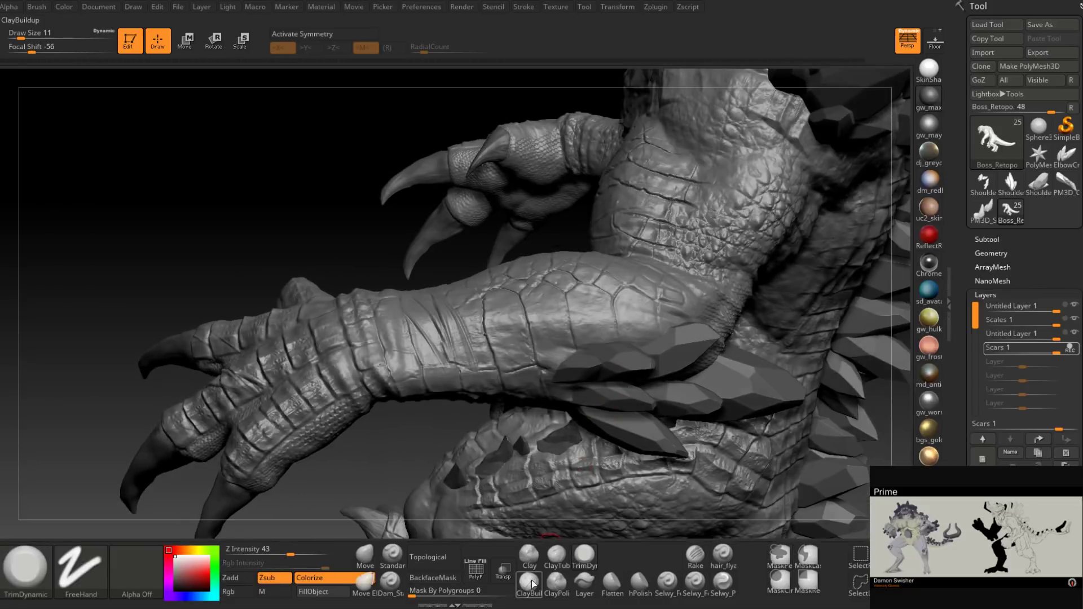
Step: Add raised skin along the upper side of the forearm crystals with ClayBuildup and flatten it with TrimDynamic, both at draw size 11
{"action": "left_click", "coordinate": [531, 584]}
{"action": "right_click_drag", "start_coordinate": [580, 358], "coordinate": [585, 354]}
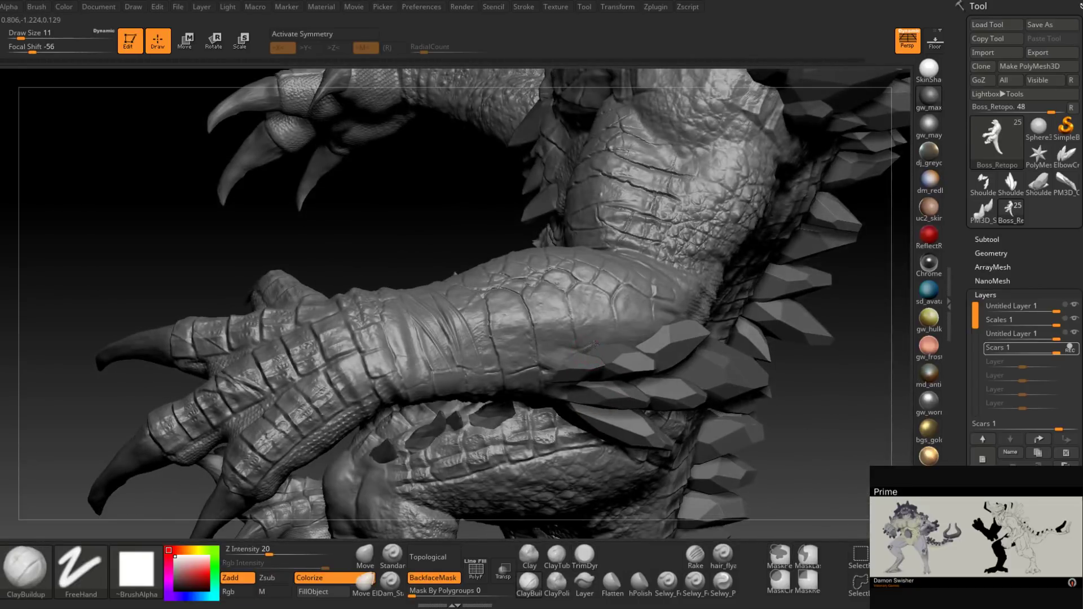
{"action": "right_click_drag", "start_coordinate": [598, 343], "coordinate": [626, 342]}
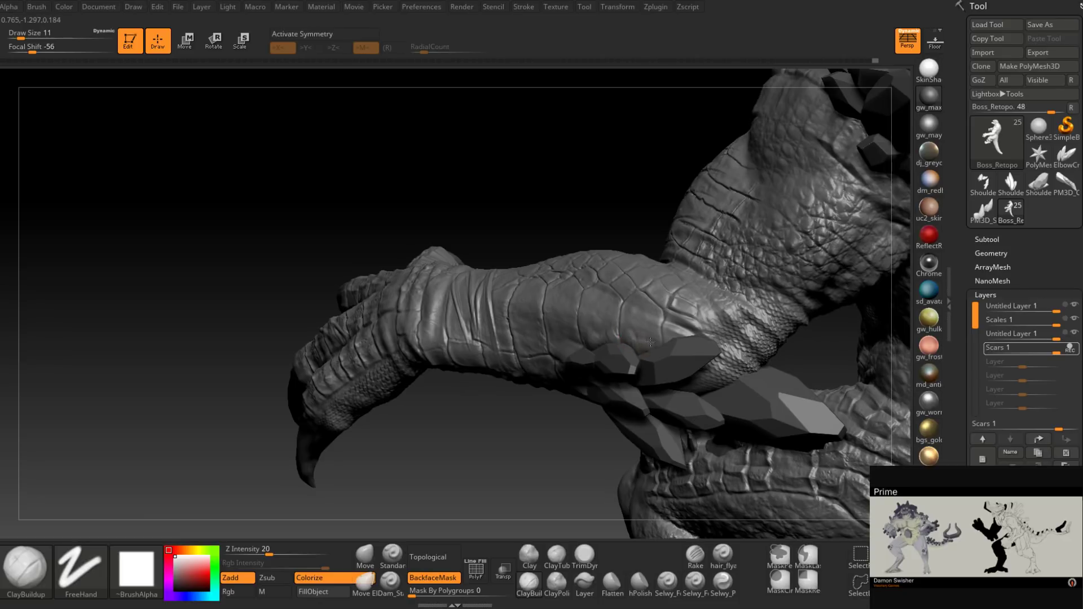
{"action": "left_click_drag", "start_coordinate": [654, 334], "coordinate": [650, 345]}
{"action": "key", "text": "b"}
{"action": "key", "text": "t"}
{"action": "key", "text": "d"}
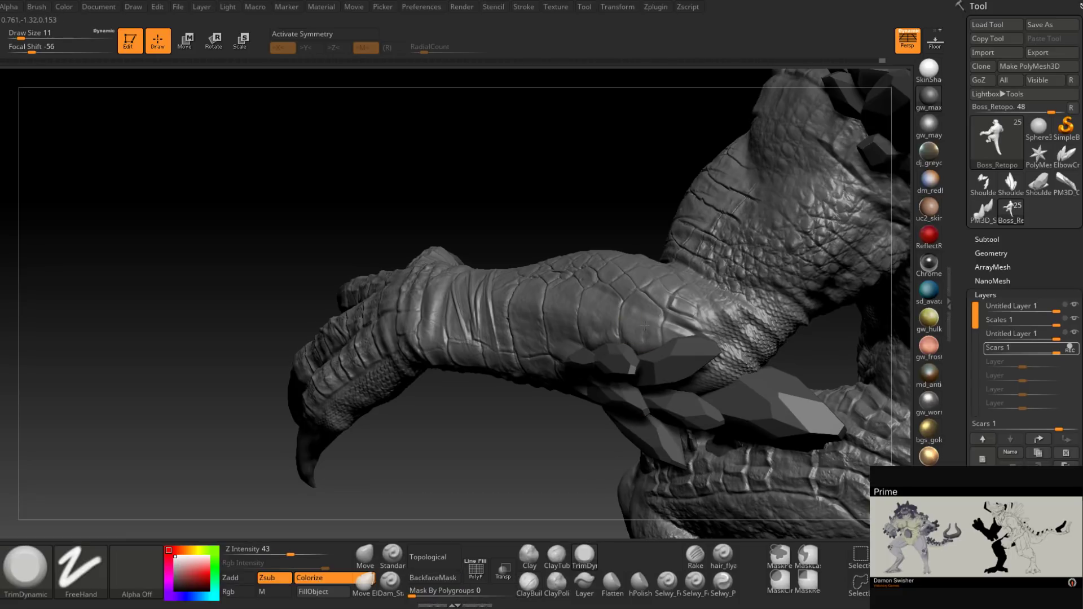
{"action": "mouse_move", "coordinate": [640, 349]}
{"action": "right_mouse_down"}
{"action": "mouse_move", "coordinate": [597, 342]}
{"action": "mouse_move", "coordinate": [606, 344]}
{"action": "mouse_move", "coordinate": [581, 369]}
{"action": "mouse_move", "coordinate": [623, 385]}
{"action": "mouse_move", "coordinate": [621, 410]}
{"action": "right_mouse_up"}
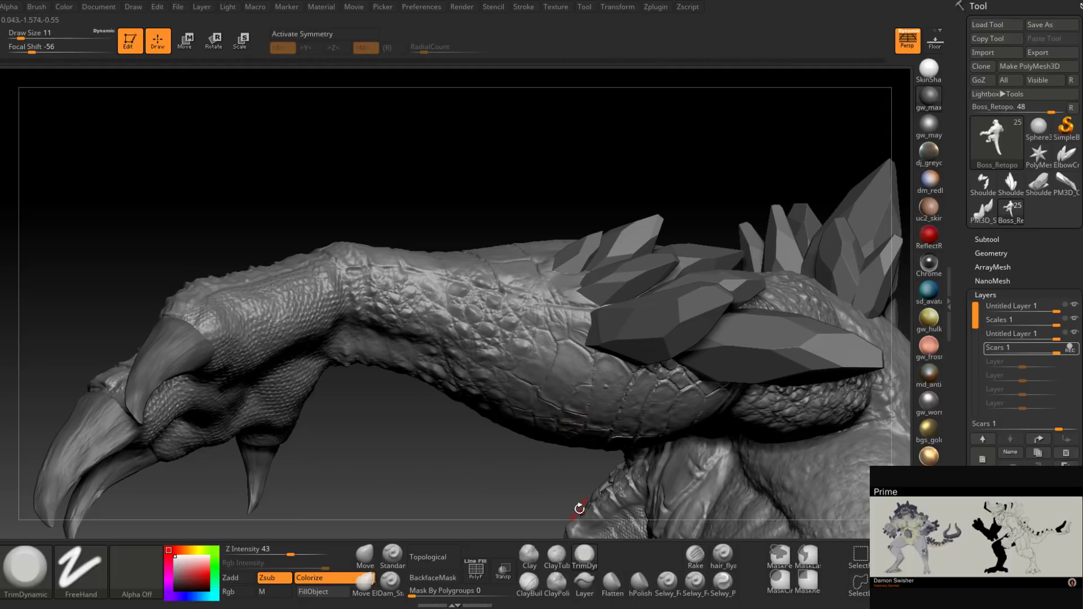
Step: Build up a skin rim around the base of the large lower forearm crystal using ClayBuildup at draw size 7
{"action": "left_click", "coordinate": [531, 582]}
{"action": "right_click_drag", "start_coordinate": [607, 373], "coordinate": [602, 407]}
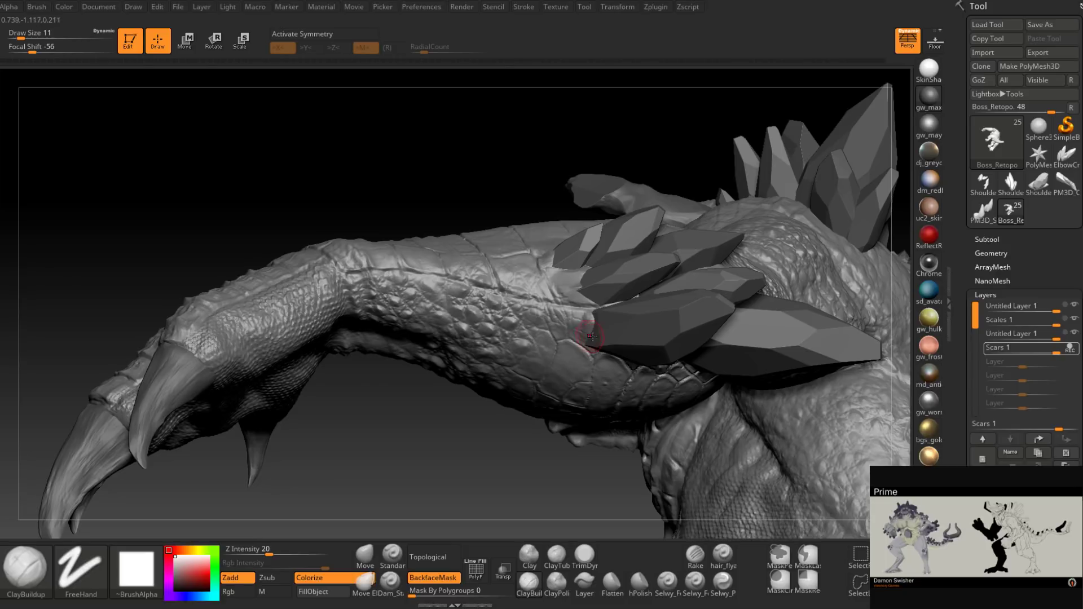
{"action": "mouse_move", "coordinate": [592, 337]}
{"action": "right_mouse_down"}
{"action": "mouse_move", "coordinate": [587, 317]}
{"action": "mouse_move", "coordinate": [590, 340]}
{"action": "right_mouse_up"}
{"action": "key", "text": "space"}
{"action": "left_click_drag", "start_coordinate": [591, 340], "coordinate": [588, 341]}
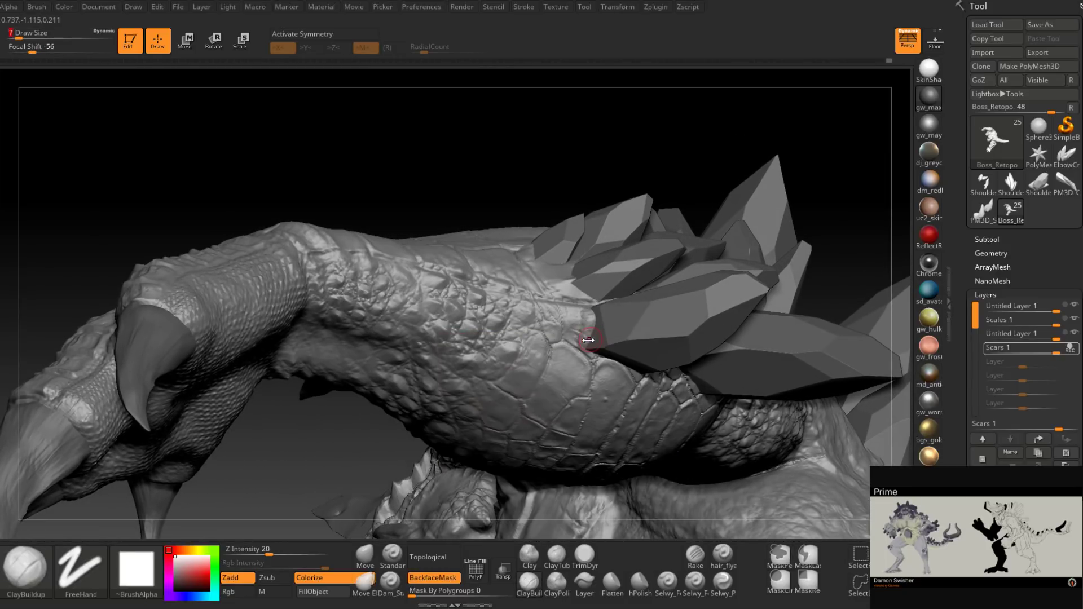
{"action": "right_click_drag", "start_coordinate": [573, 312], "coordinate": [587, 318]}
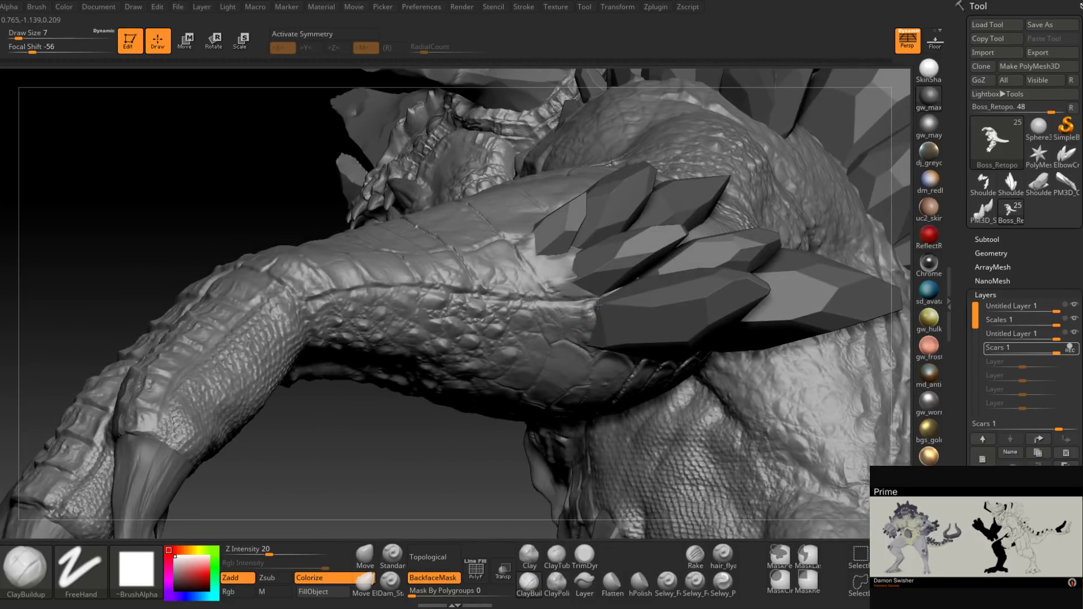
{"action": "right_click_drag", "start_coordinate": [589, 310], "coordinate": [588, 345]}
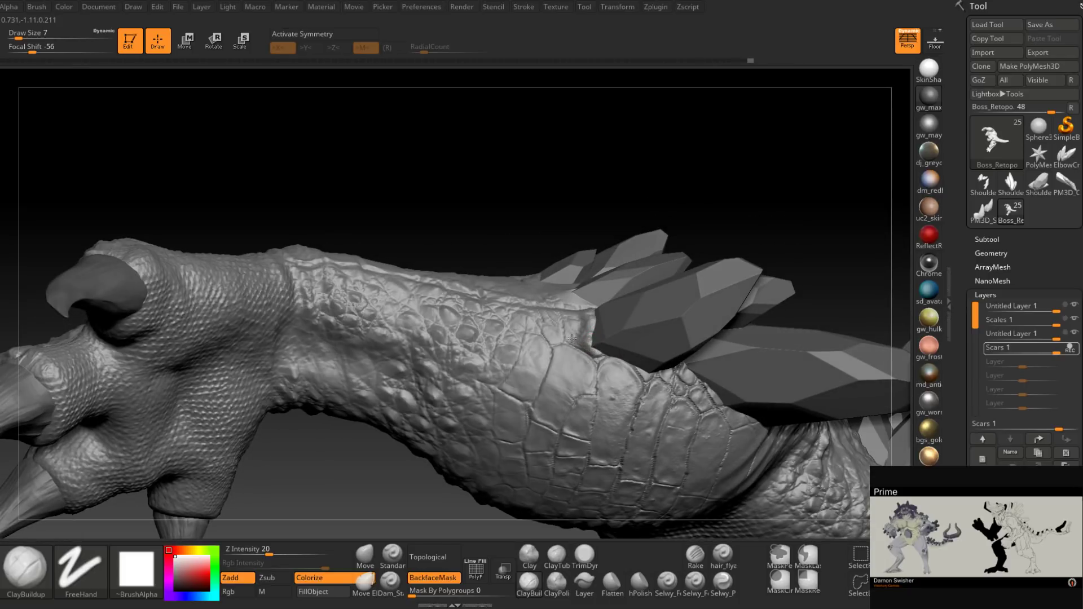
Step: Flatten the skin rim under the large forearm crystal using TrimDynamic at draw size 7, and switch back to ClayBuildup
{"action": "left_click", "coordinate": [585, 553]}
{"action": "mouse_move", "coordinate": [576, 317]}
{"action": "right_mouse_down"}
{"action": "mouse_move", "coordinate": [585, 333]}
{"action": "mouse_move", "coordinate": [576, 297]}
{"action": "mouse_move", "coordinate": [600, 349]}
{"action": "mouse_move", "coordinate": [653, 315]}
{"action": "mouse_move", "coordinate": [630, 357]}
{"action": "right_mouse_up"}
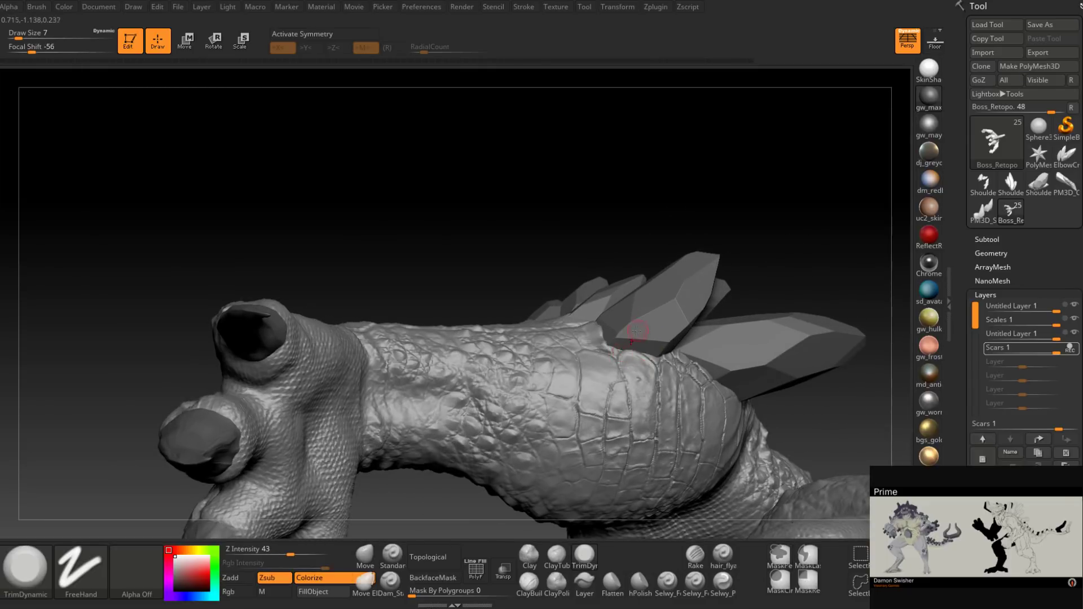
{"action": "left_click", "coordinate": [529, 584]}
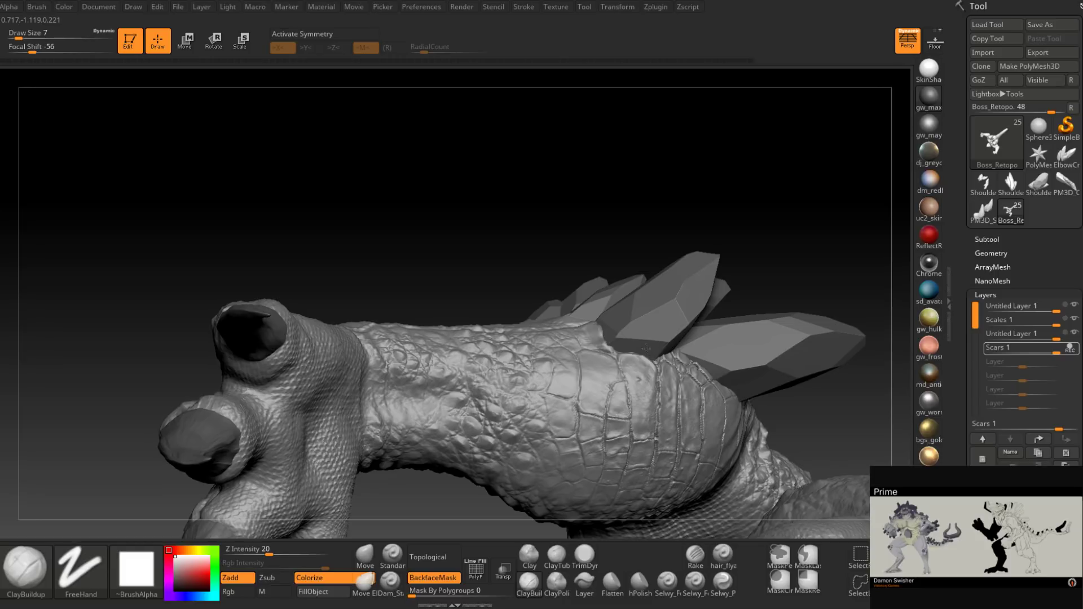
Step: Build up a skin edge beneath the large forearm crystal toward the elbow with ClayBuildup at draw size 7
{"action": "right_click_drag", "start_coordinate": [610, 355], "coordinate": [702, 366]}
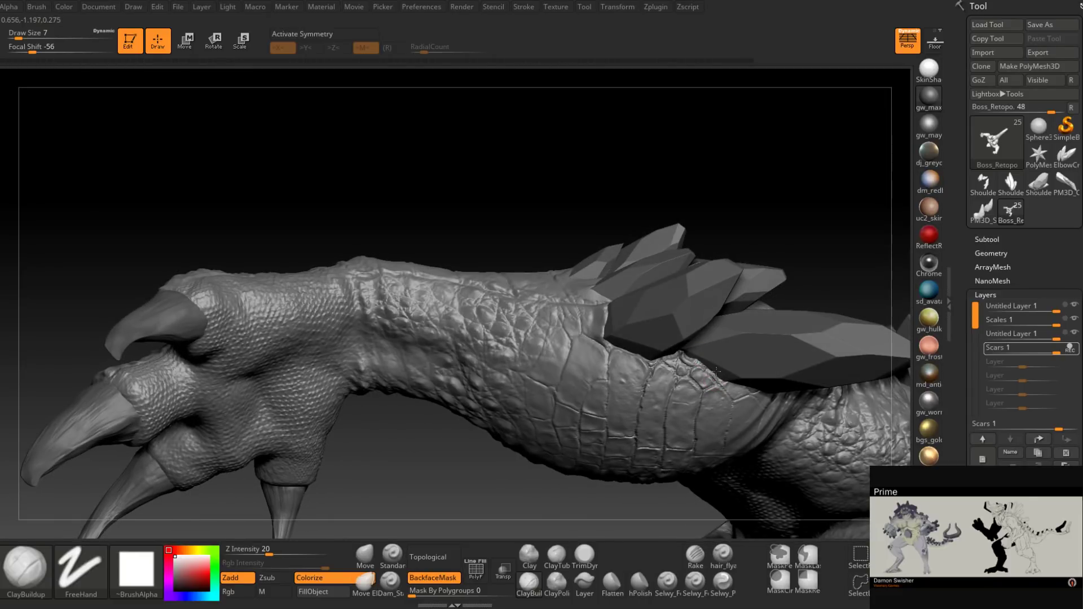
{"action": "right_click_drag", "start_coordinate": [706, 366], "coordinate": [704, 351]}
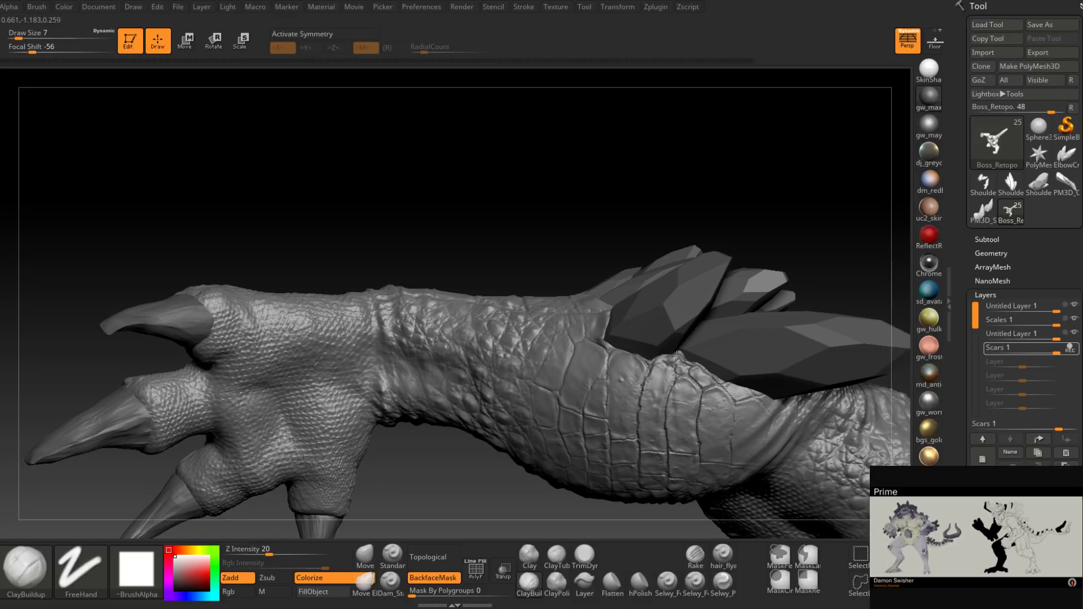
{"action": "right_click_drag", "start_coordinate": [676, 356], "coordinate": [694, 372]}
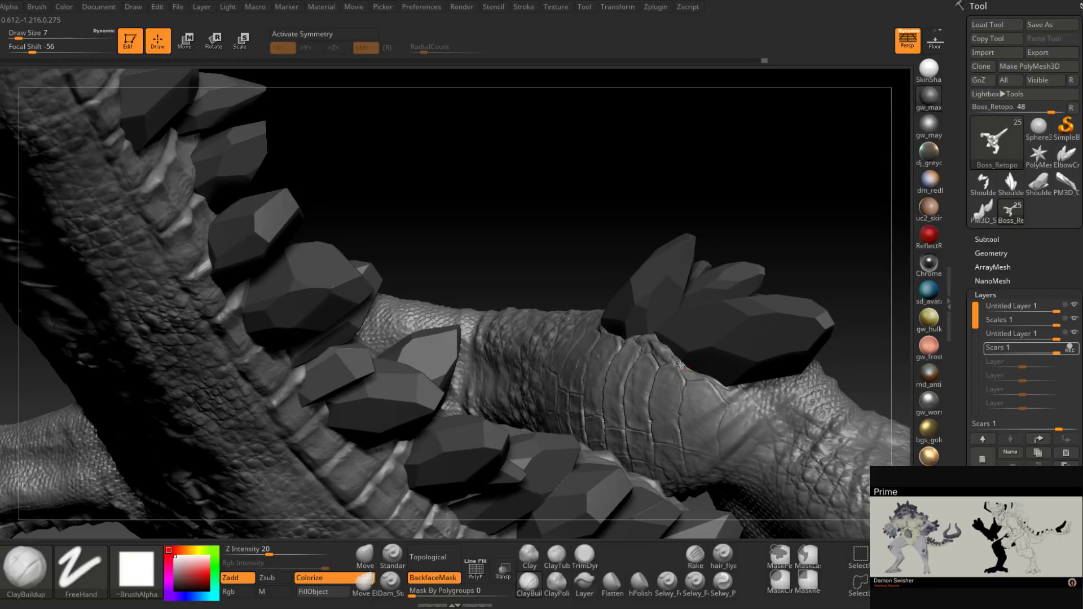
{"action": "mouse_move", "coordinate": [690, 368]}
{"action": "left_mouse_down", "text": "shift"}
{"action": "mouse_move", "coordinate": [675, 365]}
{"action": "mouse_move", "coordinate": [712, 377]}
{"action": "left_mouse_up", "text": "shift"}
{"action": "mouse_move", "coordinate": [712, 378]}
{"action": "right_mouse_down"}
{"action": "mouse_move", "coordinate": [713, 389]}
{"action": "mouse_move", "coordinate": [705, 374]}
{"action": "right_mouse_up"}
{"action": "left_click_drag", "start_coordinate": [704, 374], "coordinate": [737, 391]}
{"action": "mouse_move", "coordinate": [755, 384]}
{"action": "right_mouse_down"}
{"action": "mouse_move", "coordinate": [742, 362]}
{"action": "mouse_move", "coordinate": [756, 383]}
{"action": "mouse_move", "coordinate": [701, 362]}
{"action": "mouse_move", "coordinate": [798, 314]}
{"action": "mouse_move", "coordinate": [797, 293]}
{"action": "mouse_move", "coordinate": [726, 307]}
{"action": "mouse_move", "coordinate": [671, 361]}
{"action": "mouse_move", "coordinate": [704, 393]}
{"action": "right_mouse_up"}
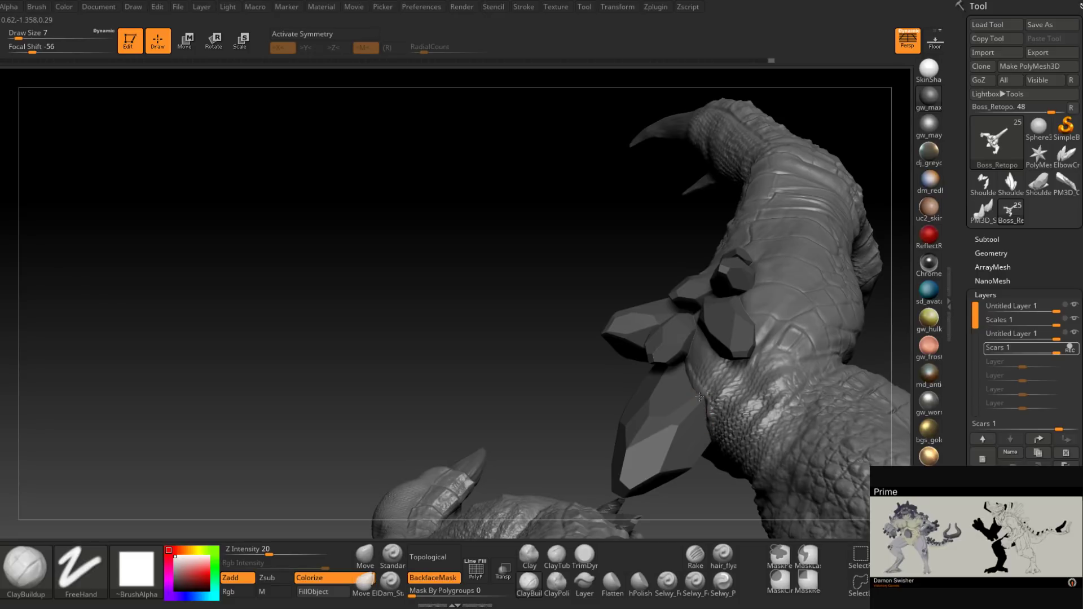
Step: Add raised skin between the elbow and the forearm crystals, and along their outer side, using ClayBuildup at draw size 7
{"action": "right_click_drag", "start_coordinate": [682, 367], "coordinate": [680, 360]}
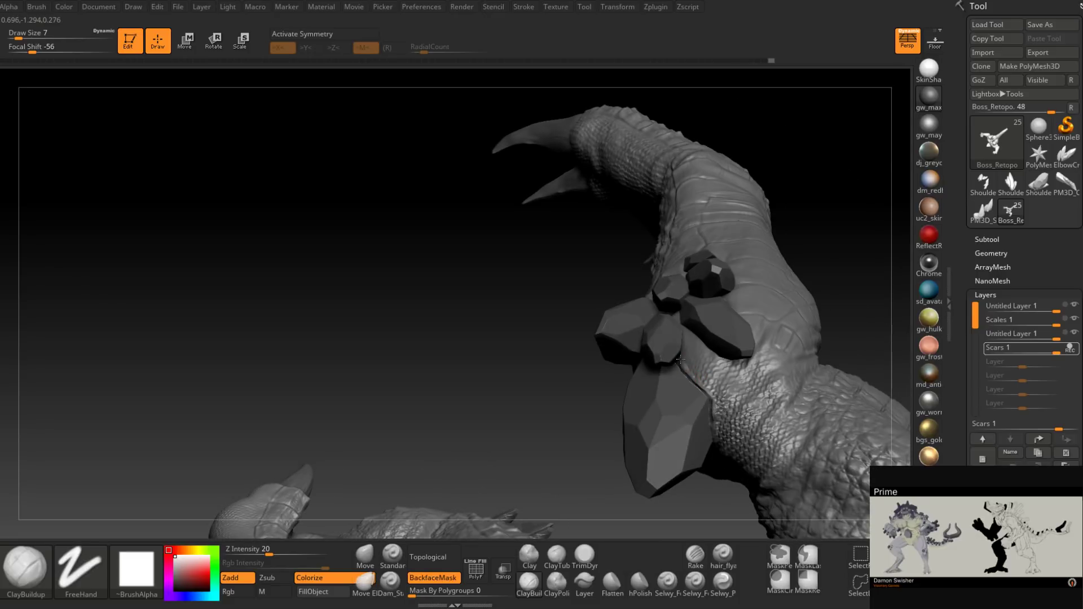
{"action": "right_click_drag", "start_coordinate": [708, 395], "coordinate": [697, 361]}
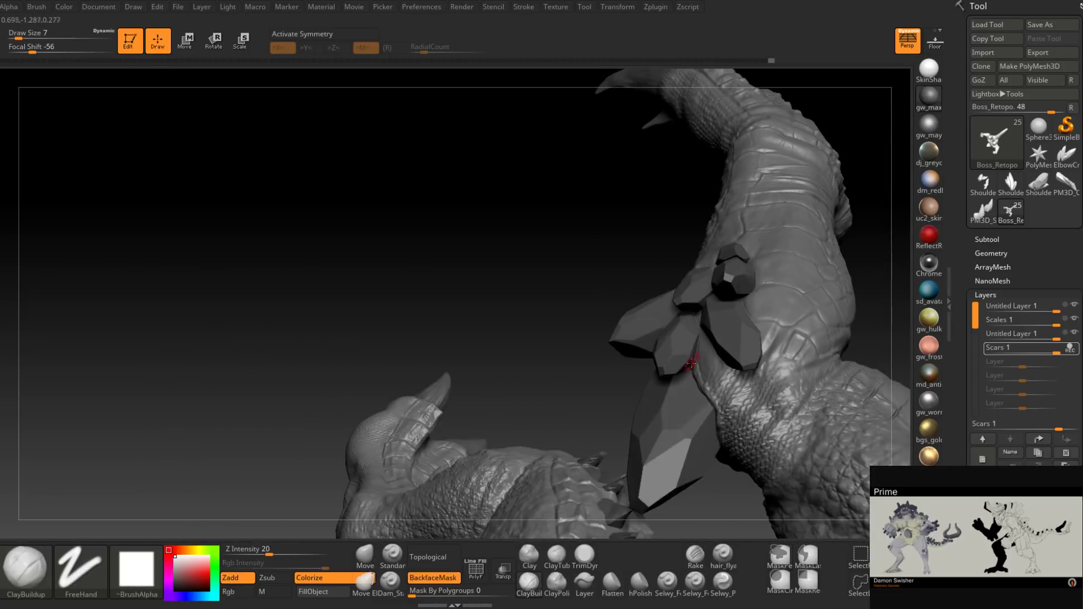
{"action": "left_click_drag", "start_coordinate": [692, 368], "coordinate": [692, 376]}
{"action": "right_click_drag", "start_coordinate": [699, 383], "coordinate": [703, 382]}
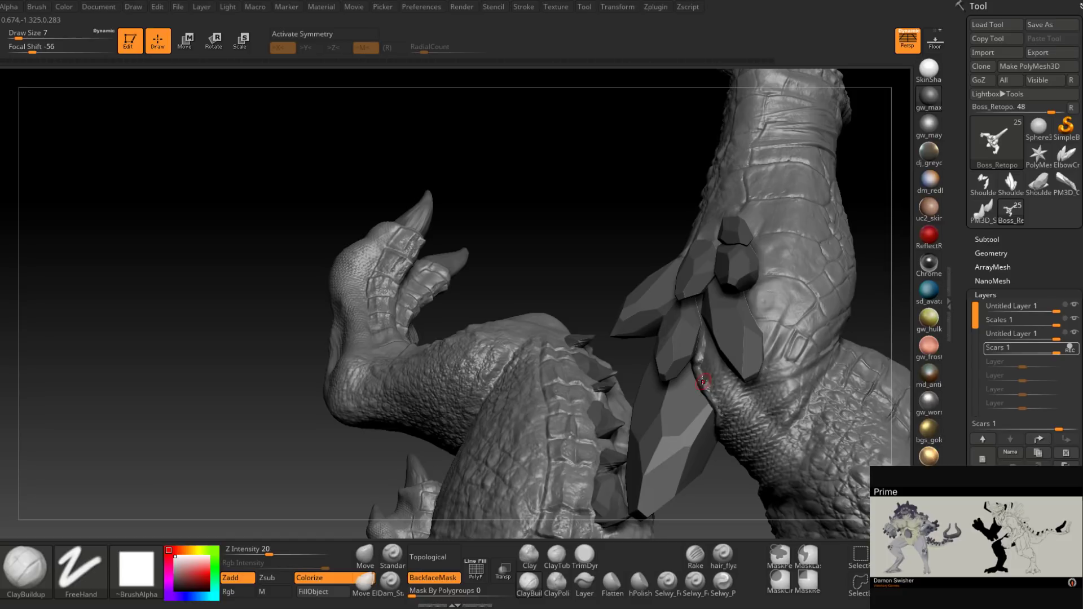
{"action": "right_click_drag", "start_coordinate": [703, 382], "coordinate": [759, 276]}
{"action": "left_click_drag", "start_coordinate": [760, 285], "coordinate": [760, 299]}
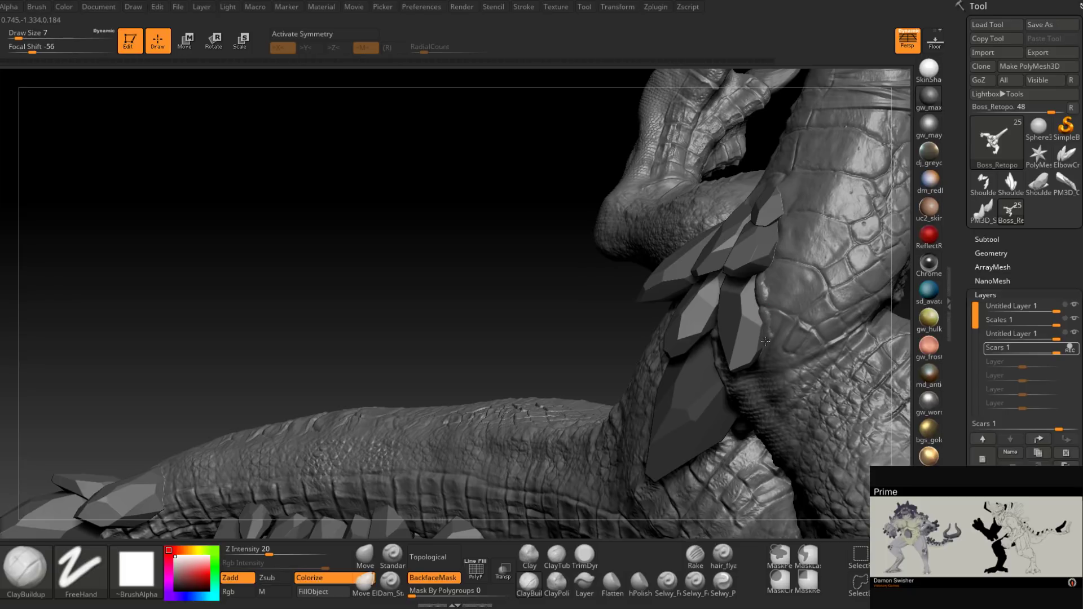
{"action": "right_click_drag", "start_coordinate": [765, 349], "coordinate": [765, 354]}
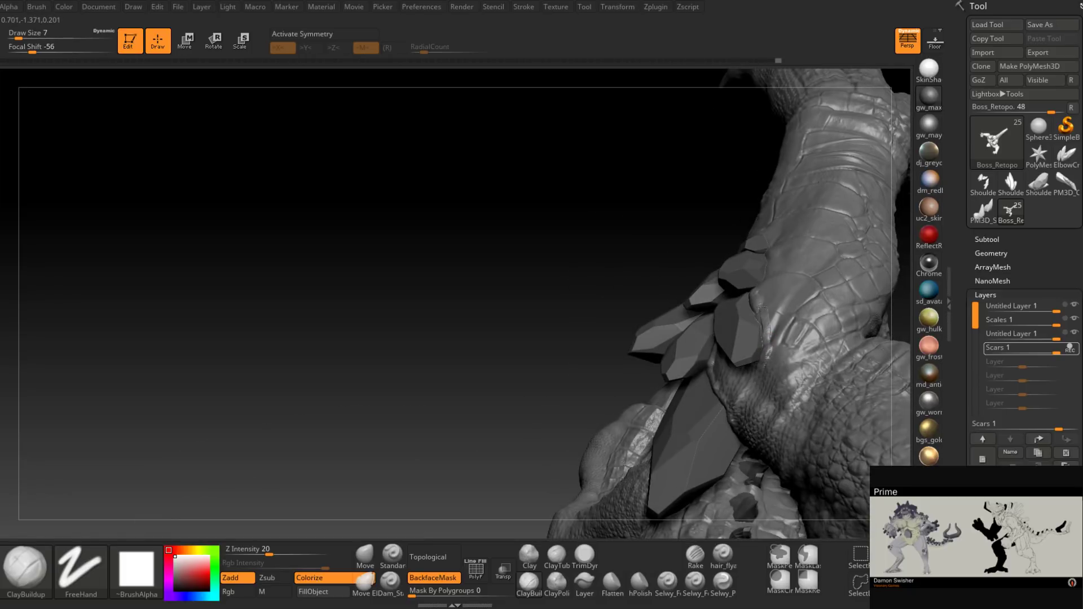
{"action": "right_click_drag", "start_coordinate": [761, 306], "coordinate": [764, 285]}
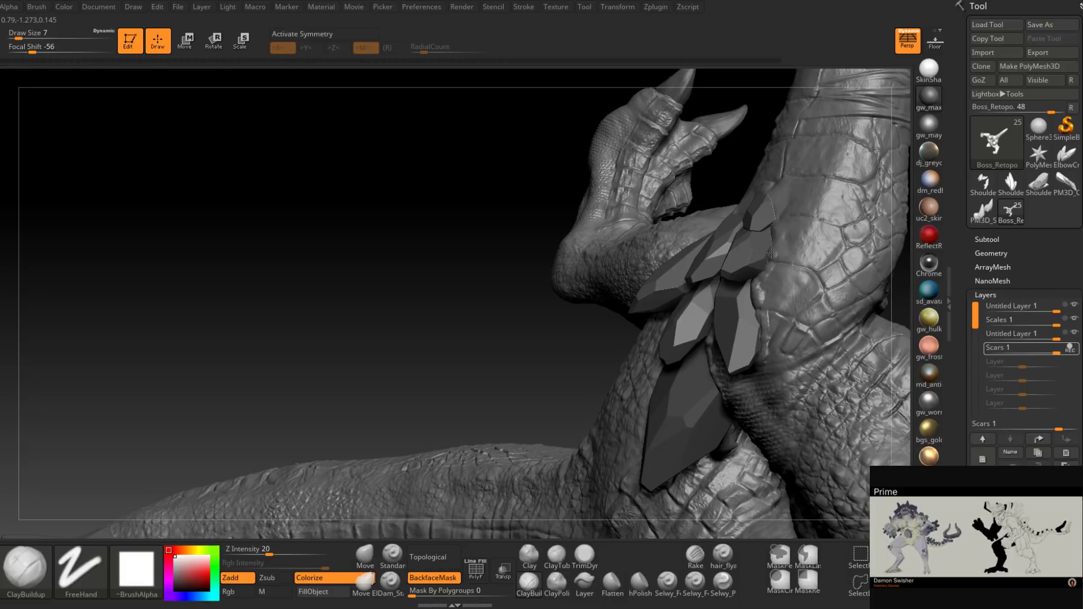
{"action": "right_click_drag", "start_coordinate": [776, 243], "coordinate": [660, 344]}
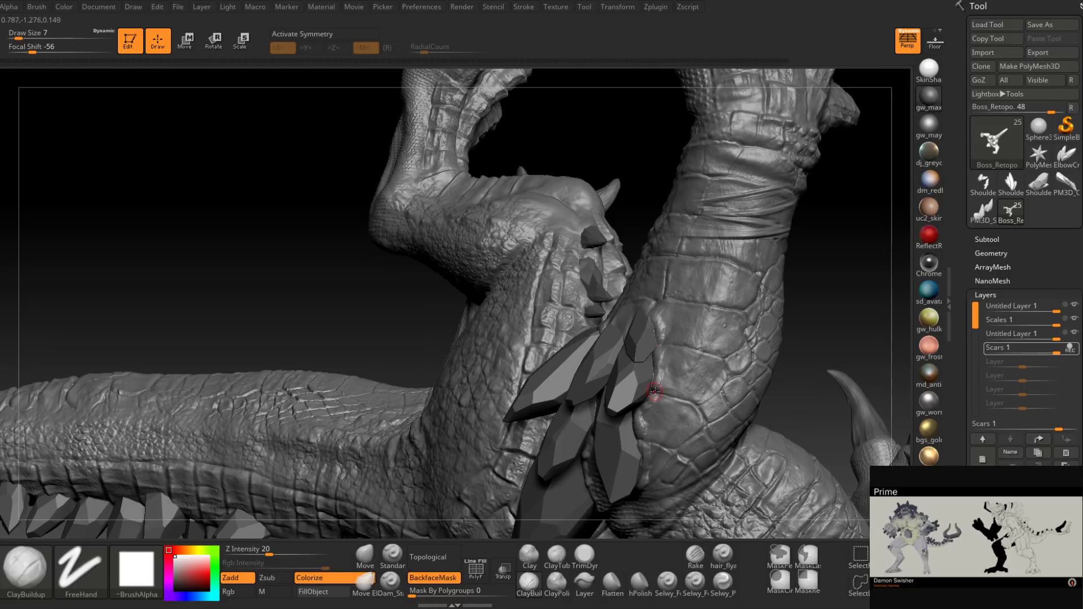
{"action": "mouse_move", "coordinate": [658, 372]}
{"action": "right_mouse_down"}
{"action": "mouse_move", "coordinate": [685, 440]}
{"action": "mouse_move", "coordinate": [678, 333]}
{"action": "mouse_move", "coordinate": [665, 368]}
{"action": "right_mouse_up"}
Step: Flatten the new skin edges around the forearm crystals using TrimDynamic
{"action": "key", "text": "ctrl"}
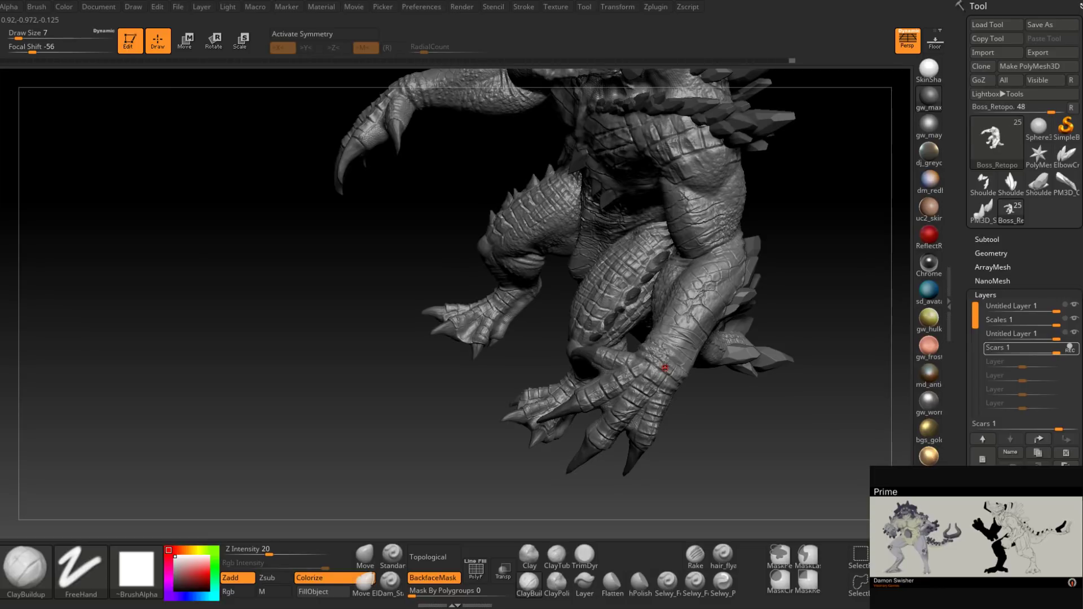
{"action": "mouse_move", "coordinate": [722, 255]}
{"action": "right_mouse_down"}
{"action": "mouse_move", "coordinate": [701, 300]}
{"action": "mouse_move", "coordinate": [653, 312]}
{"action": "mouse_move", "coordinate": [632, 388]}
{"action": "right_mouse_up"}
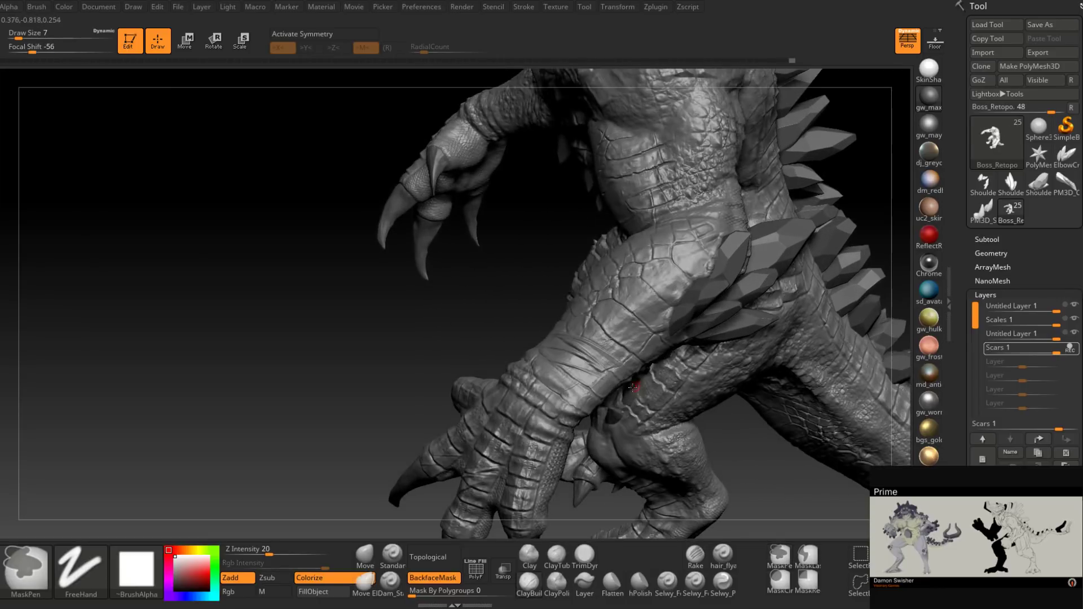
{"action": "mouse_move", "coordinate": [679, 319]}
{"action": "right_mouse_down"}
{"action": "mouse_move", "coordinate": [666, 321]}
{"action": "mouse_move", "coordinate": [667, 358]}
{"action": "mouse_move", "coordinate": [632, 350]}
{"action": "mouse_move", "coordinate": [637, 332]}
{"action": "right_mouse_up"}
{"action": "left_click", "coordinate": [584, 554]}
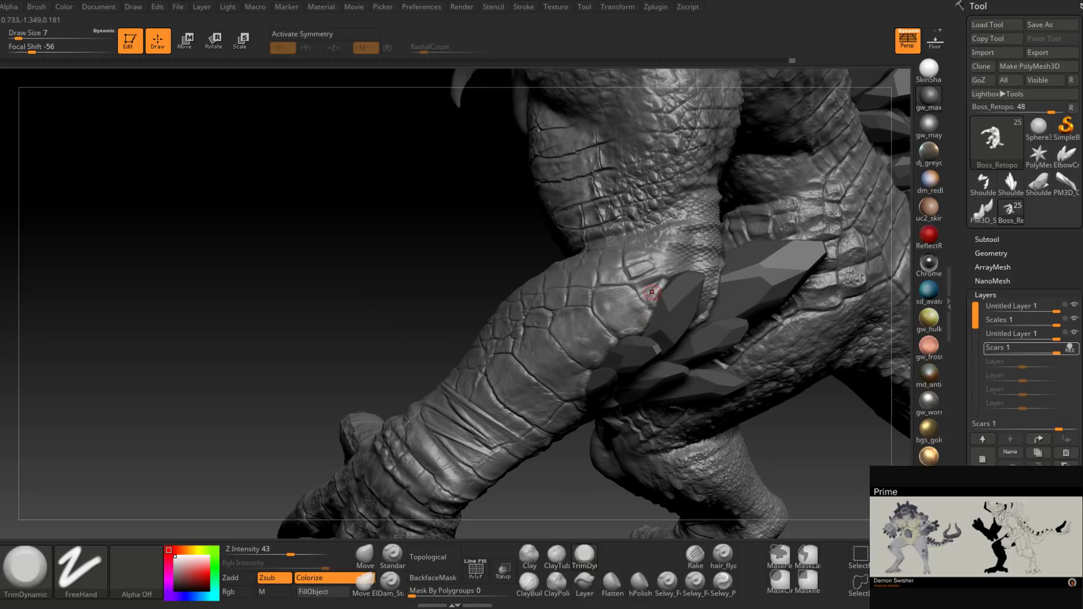
{"action": "mouse_move", "coordinate": [651, 293]}
{"action": "right_mouse_down"}
{"action": "mouse_move", "coordinate": [691, 330]}
{"action": "mouse_move", "coordinate": [714, 314]}
{"action": "mouse_move", "coordinate": [704, 329]}
{"action": "mouse_move", "coordinate": [717, 367]}
{"action": "mouse_move", "coordinate": [729, 262]}
{"action": "right_mouse_up"}
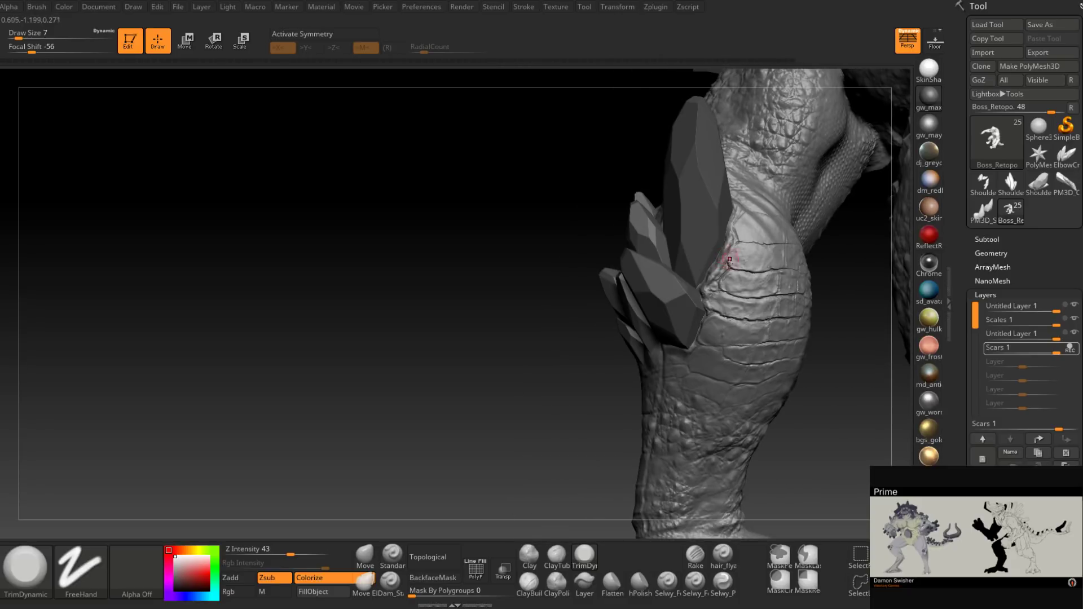
{"action": "mouse_move", "coordinate": [715, 307]}
{"action": "right_mouse_down"}
{"action": "mouse_move", "coordinate": [715, 349]}
{"action": "mouse_move", "coordinate": [674, 305]}
{"action": "mouse_move", "coordinate": [694, 332]}
{"action": "mouse_move", "coordinate": [661, 348]}
{"action": "right_mouse_up"}
Step: Build up the skin rim at the wrist-facing base of the forearm crystals using ClayBuildup at draw size 7
{"action": "left_click", "coordinate": [533, 579]}
{"action": "right_click_drag", "start_coordinate": [624, 302], "coordinate": [651, 311], "text": "alt"}
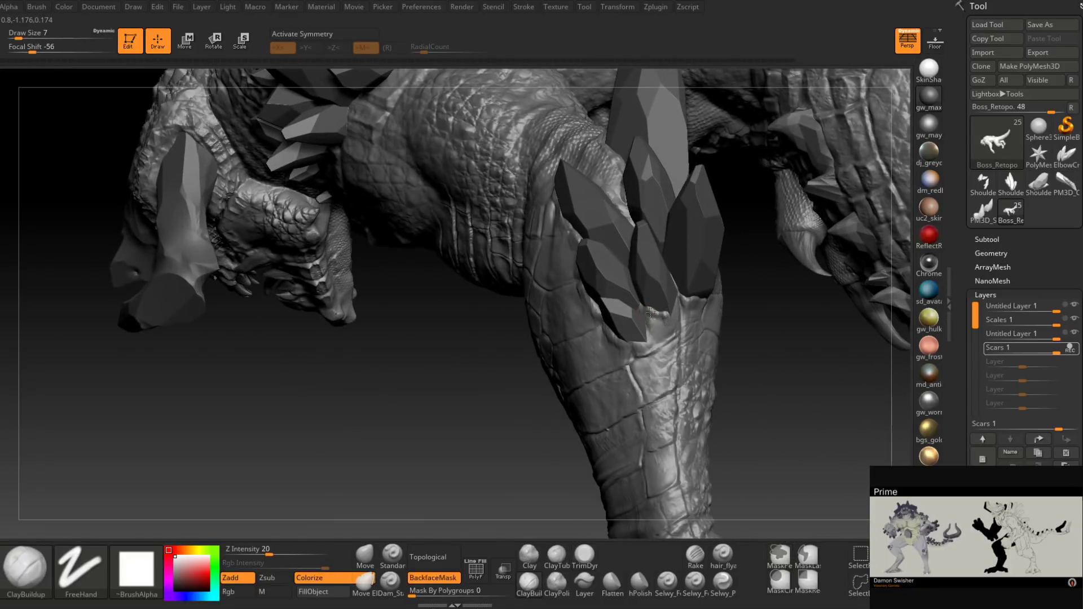
{"action": "mouse_move", "coordinate": [668, 315]}
{"action": "right_mouse_down"}
{"action": "mouse_move", "coordinate": [674, 341]}
{"action": "mouse_move", "coordinate": [702, 262]}
{"action": "mouse_move", "coordinate": [644, 404]}
{"action": "mouse_move", "coordinate": [658, 290]}
{"action": "mouse_move", "coordinate": [694, 329]}
{"action": "mouse_move", "coordinate": [718, 320]}
{"action": "mouse_move", "coordinate": [685, 300]}
{"action": "right_mouse_up"}
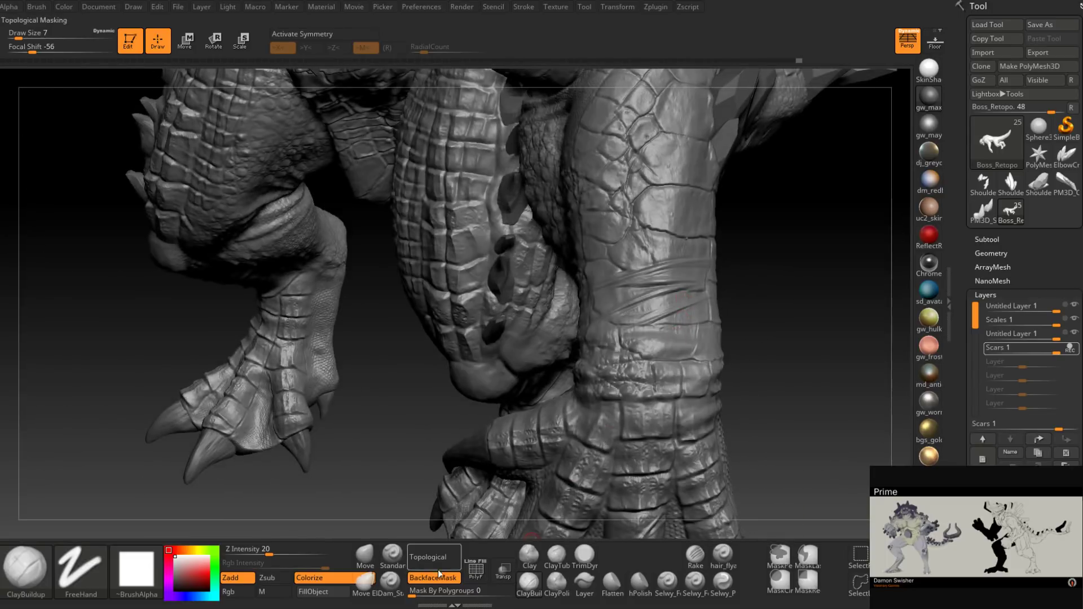
Step: Carve diagonal creases across the forearm just above the wrist with Dam_Standard at draw size 7
{"action": "left_click", "coordinate": [391, 584]}
{"action": "right_click_drag", "start_coordinate": [709, 255], "coordinate": [682, 275]}
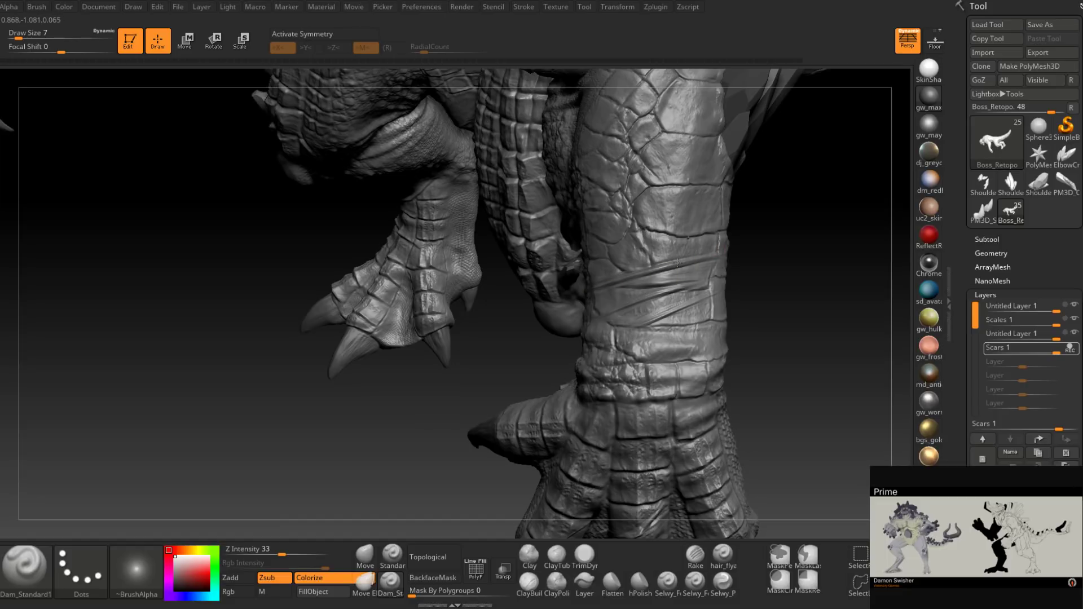
{"action": "left_click_drag", "start_coordinate": [678, 263], "coordinate": [577, 303]}
{"action": "right_click_drag", "start_coordinate": [578, 303], "coordinate": [647, 276]}
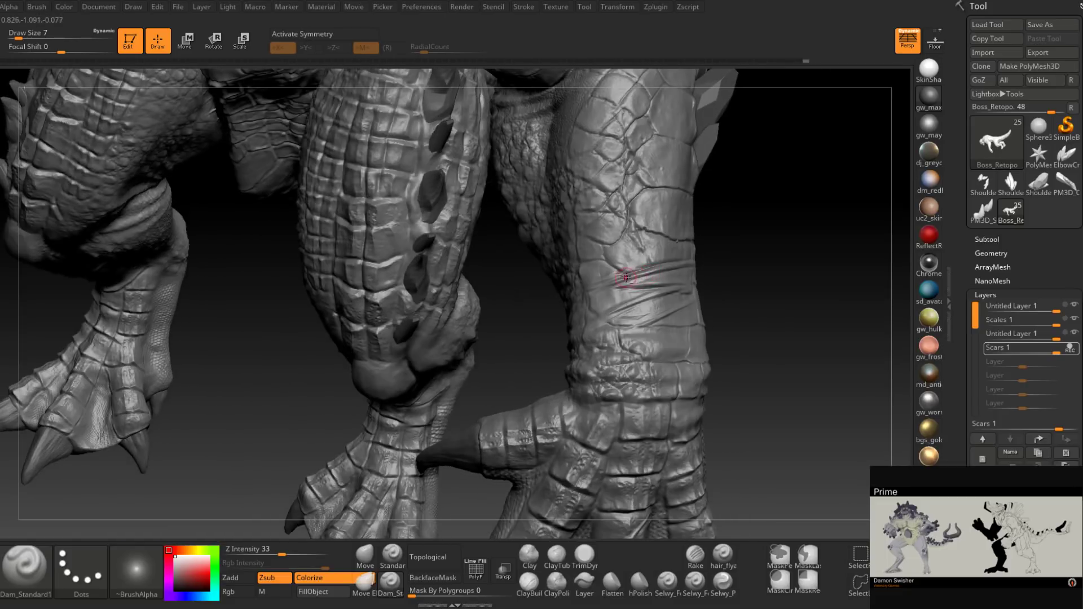
{"action": "right_click_drag", "start_coordinate": [708, 254], "coordinate": [713, 282]}
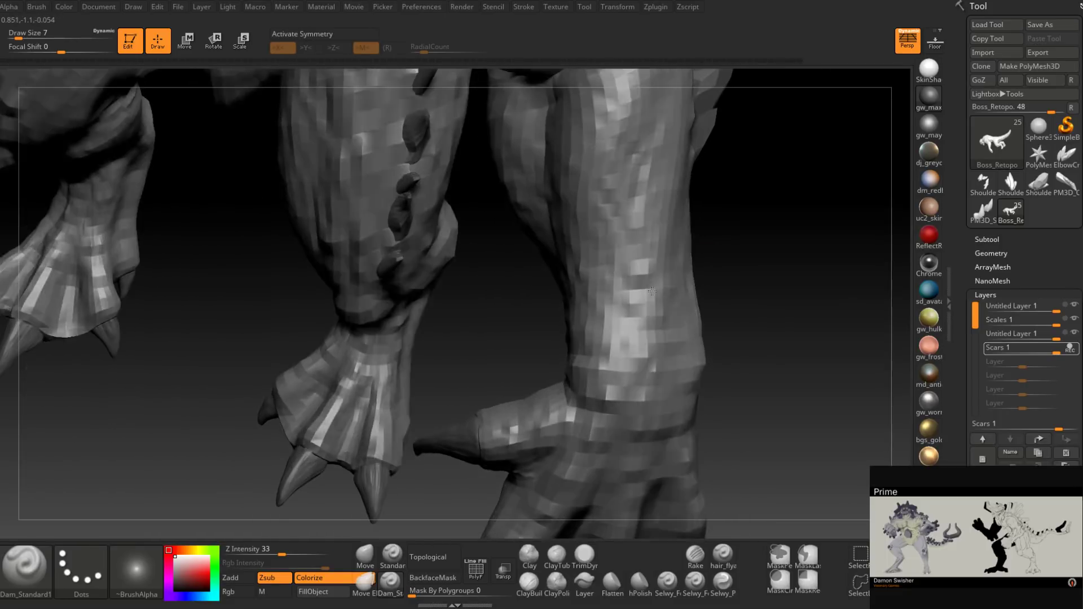
{"action": "left_click_drag", "start_coordinate": [627, 282], "coordinate": [615, 285]}
{"action": "right_click_drag", "start_coordinate": [624, 291], "coordinate": [637, 272]}
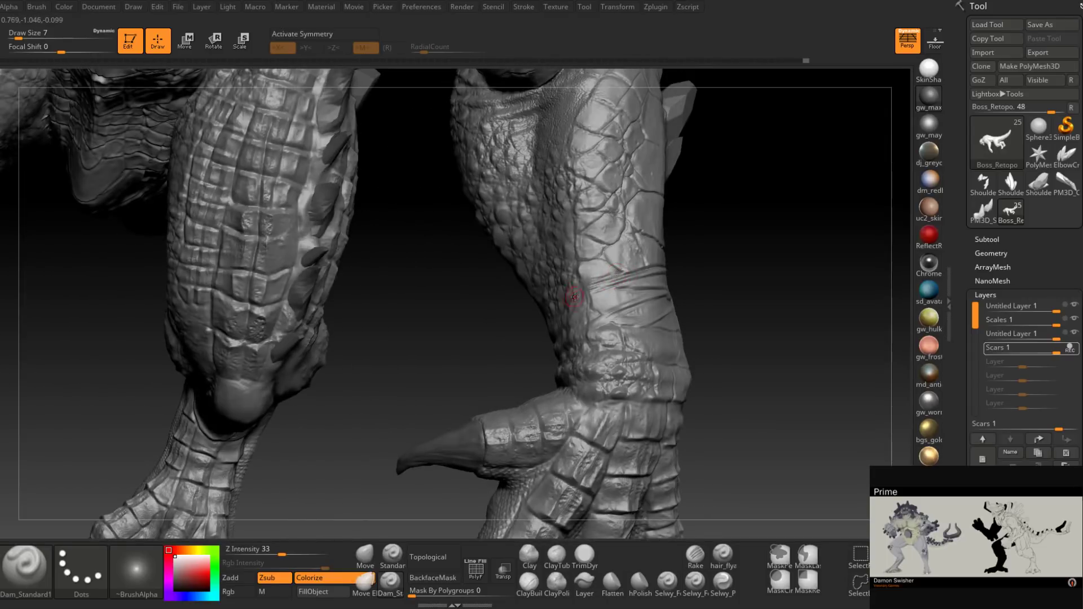
{"action": "mouse_move", "coordinate": [573, 298]}
{"action": "right_mouse_down", "text": "ctrl"}
{"action": "mouse_move", "coordinate": [621, 303]}
{"action": "mouse_move", "coordinate": [648, 282]}
{"action": "mouse_move", "coordinate": [687, 284]}
{"action": "mouse_move", "coordinate": [666, 271]}
{"action": "mouse_move", "coordinate": [702, 254]}
{"action": "mouse_move", "coordinate": [682, 335]}
{"action": "mouse_move", "coordinate": [666, 333]}
{"action": "mouse_move", "coordinate": [548, 452]}
{"action": "mouse_move", "coordinate": [658, 371]}
{"action": "mouse_move", "coordinate": [648, 333]}
{"action": "mouse_move", "coordinate": [627, 354]}
{"action": "right_mouse_up", "text": "ctrl"}
Step: Mask scratch lines on the belly below the spikes using MaskPen with Alpha 58 and the DragRect stroke, and invert the mask
{"action": "mouse_move", "coordinate": [566, 401]}
{"action": "right_mouse_down"}
{"action": "mouse_move", "coordinate": [719, 321]}
{"action": "mouse_move", "coordinate": [678, 359]}
{"action": "mouse_move", "coordinate": [738, 315]}
{"action": "right_mouse_up"}
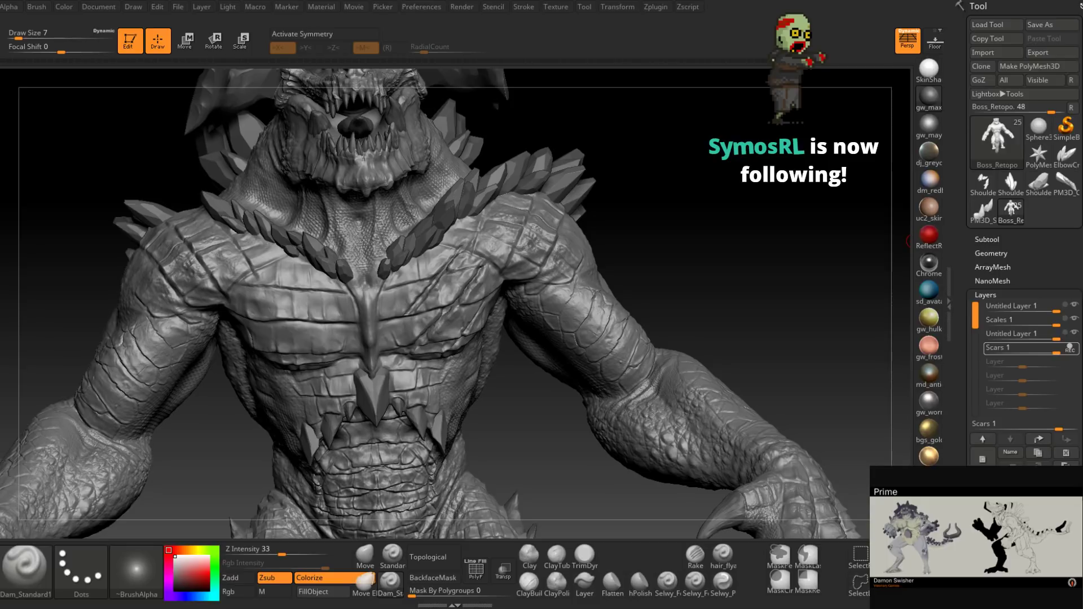
{"action": "mouse_move", "coordinate": [705, 282]}
{"action": "right_mouse_down"}
{"action": "mouse_move", "coordinate": [637, 294]}
{"action": "mouse_move", "coordinate": [564, 327]}
{"action": "mouse_move", "coordinate": [580, 269]}
{"action": "right_mouse_up"}
{"action": "mouse_move", "coordinate": [534, 368]}
{"action": "right_mouse_down", "text": "alt"}
{"action": "mouse_move", "coordinate": [564, 254]}
{"action": "mouse_move", "coordinate": [536, 192]}
{"action": "mouse_move", "coordinate": [548, 362]}
{"action": "mouse_move", "coordinate": [561, 318]}
{"action": "right_mouse_up", "text": "alt"}
{"action": "left_click", "coordinate": [147, 562], "text": "ctrl"}
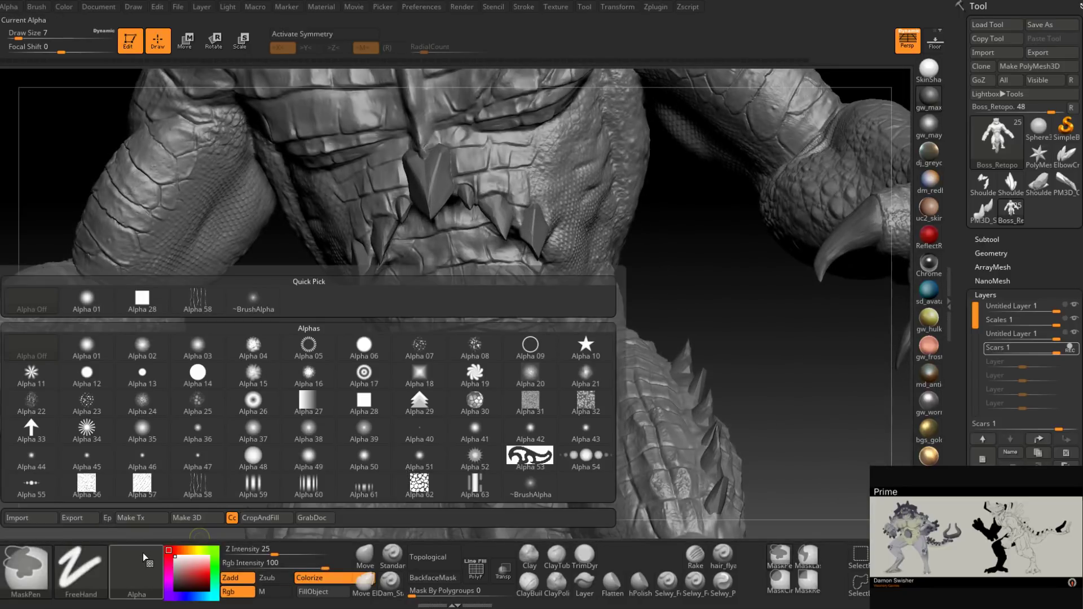
{"action": "left_click", "coordinate": [198, 298]}
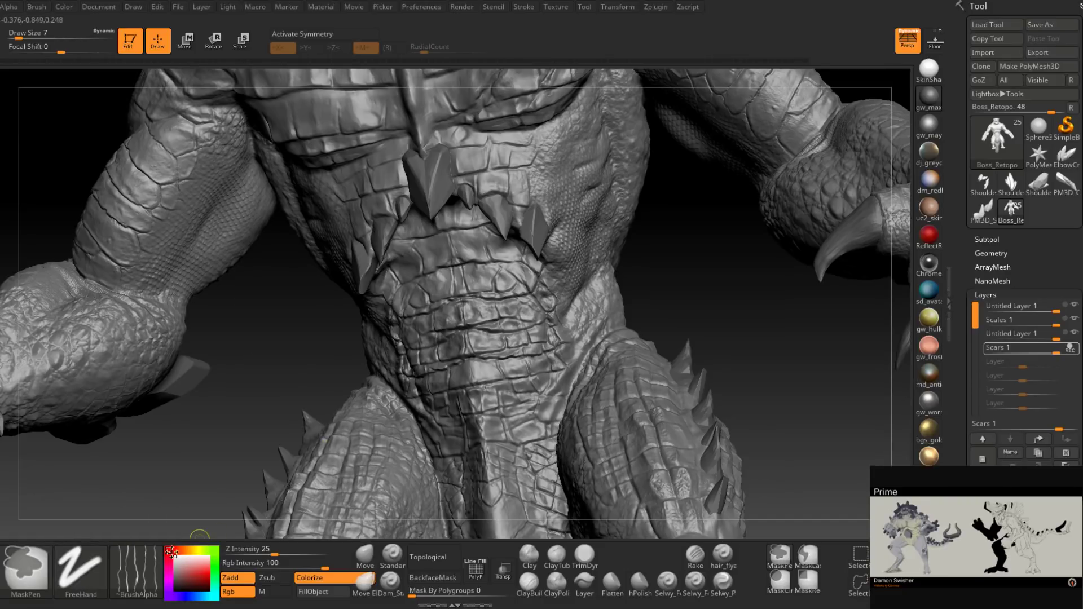
{"action": "left_click", "coordinate": [79, 571]}
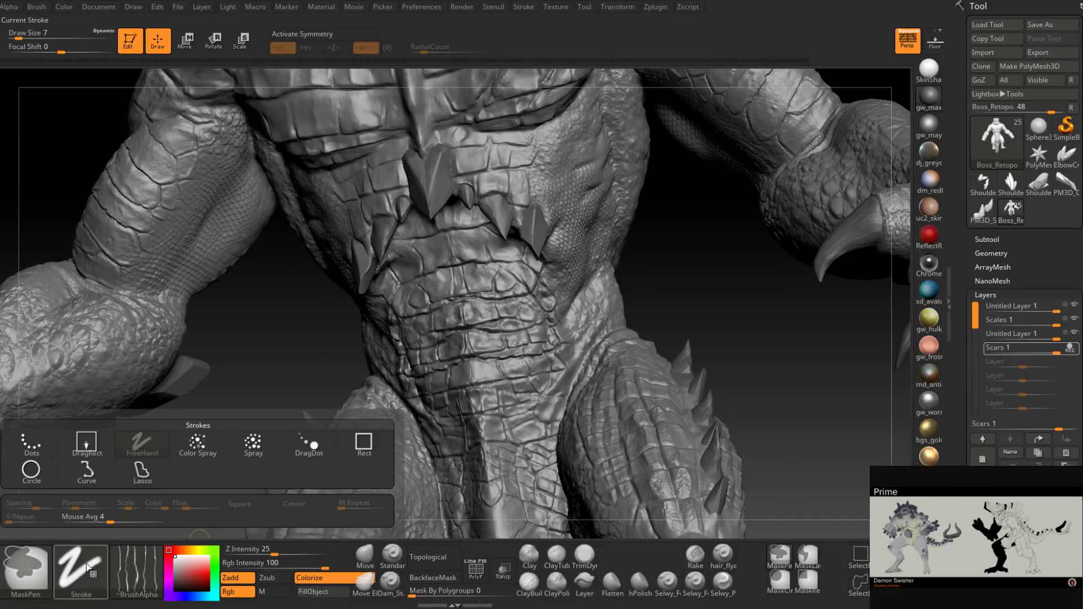
{"action": "left_click", "coordinate": [90, 445]}
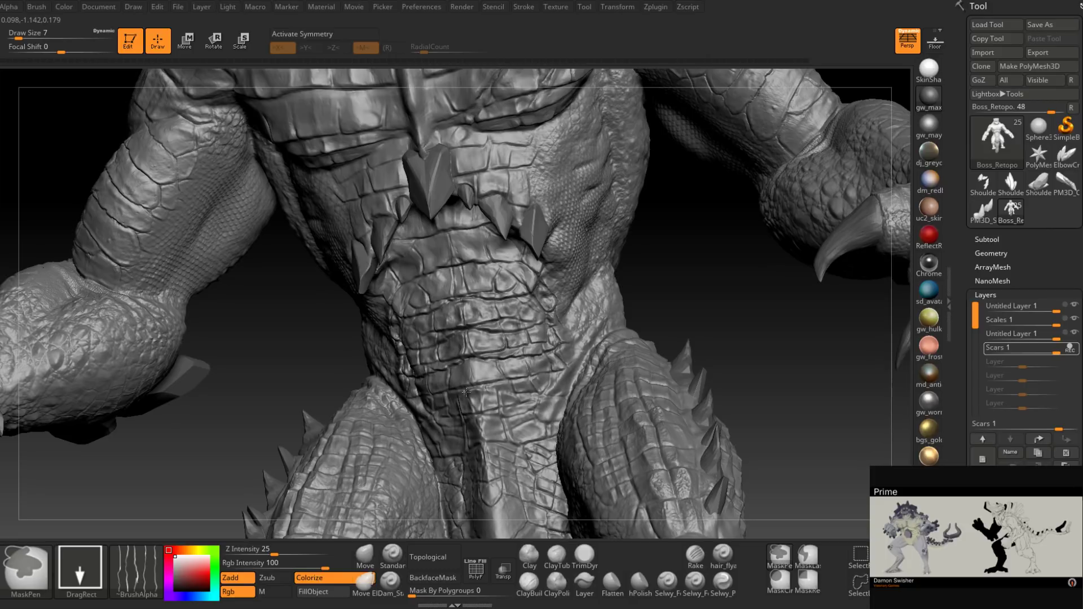
{"action": "key", "text": "ctrl"}
{"action": "mouse_move", "coordinate": [636, 296]}
{"action": "left_mouse_down"}
{"action": "mouse_move", "coordinate": [660, 261]}
{"action": "mouse_move", "coordinate": [645, 297]}
{"action": "left_mouse_up"}
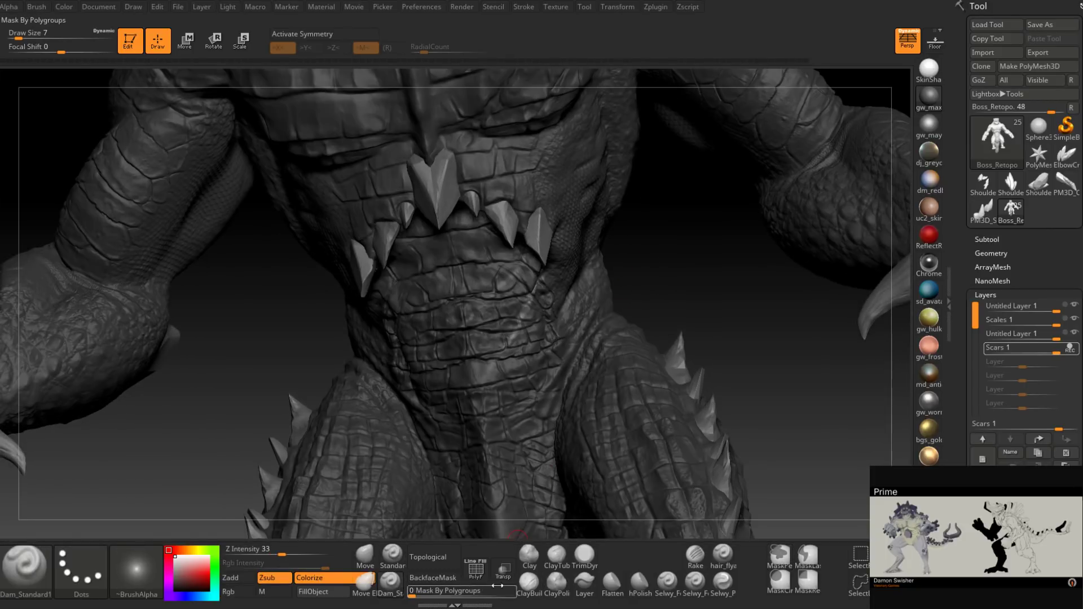
Step: Sculpt the unmasked scratch lines on the belly using the Standard brush at draw size 41, and clear the mask
{"action": "left_click", "coordinate": [395, 556]}
{"action": "key", "text": "space"}
{"action": "left_click_drag", "start_coordinate": [555, 306], "coordinate": [564, 307]}
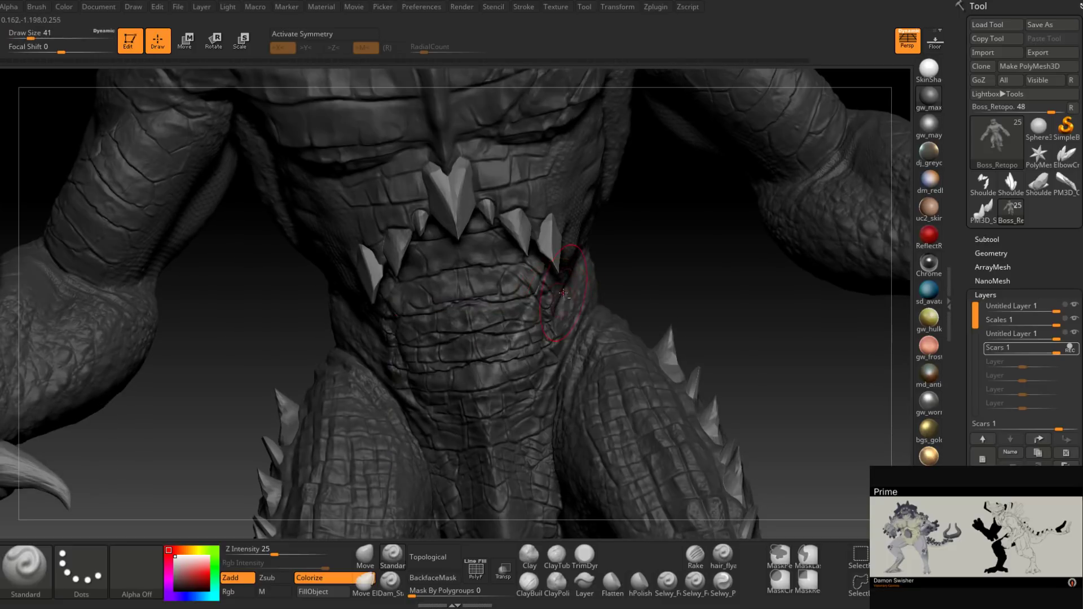
{"action": "left_click_drag", "start_coordinate": [682, 282], "coordinate": [635, 271]}
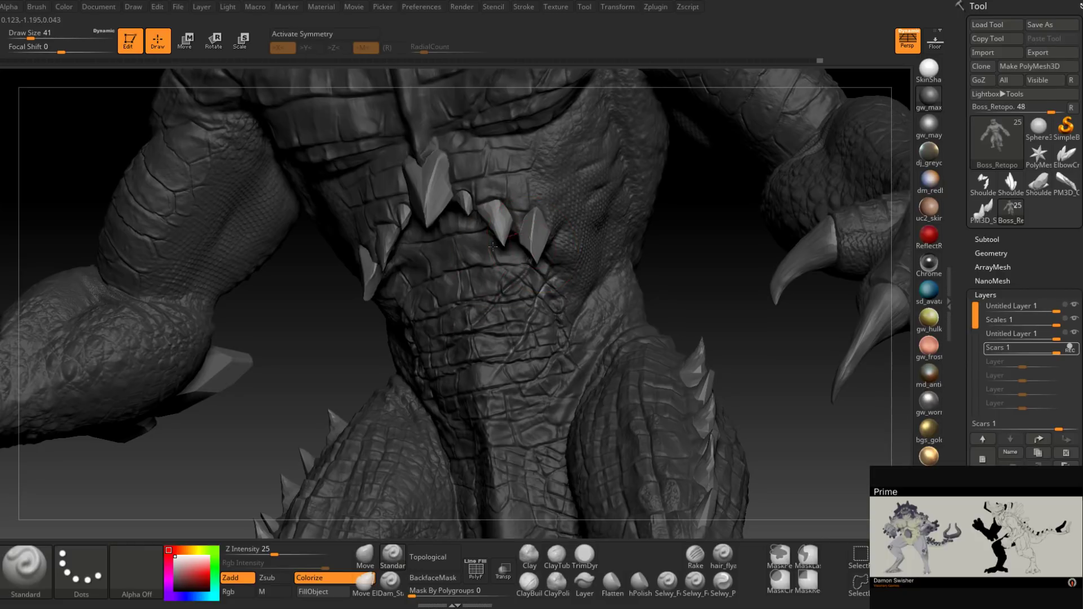
{"action": "left_click_drag", "start_coordinate": [686, 237], "coordinate": [759, 232]}
{"action": "mouse_move", "coordinate": [683, 248]}
{"action": "left_mouse_down"}
{"action": "mouse_move", "coordinate": [629, 268]}
{"action": "mouse_move", "coordinate": [612, 296]}
{"action": "left_mouse_up"}
{"action": "key", "text": "shift+l"}
{"action": "left_click", "coordinate": [681, 221]}
{"action": "left_click_drag", "start_coordinate": [677, 237], "coordinate": [708, 243]}
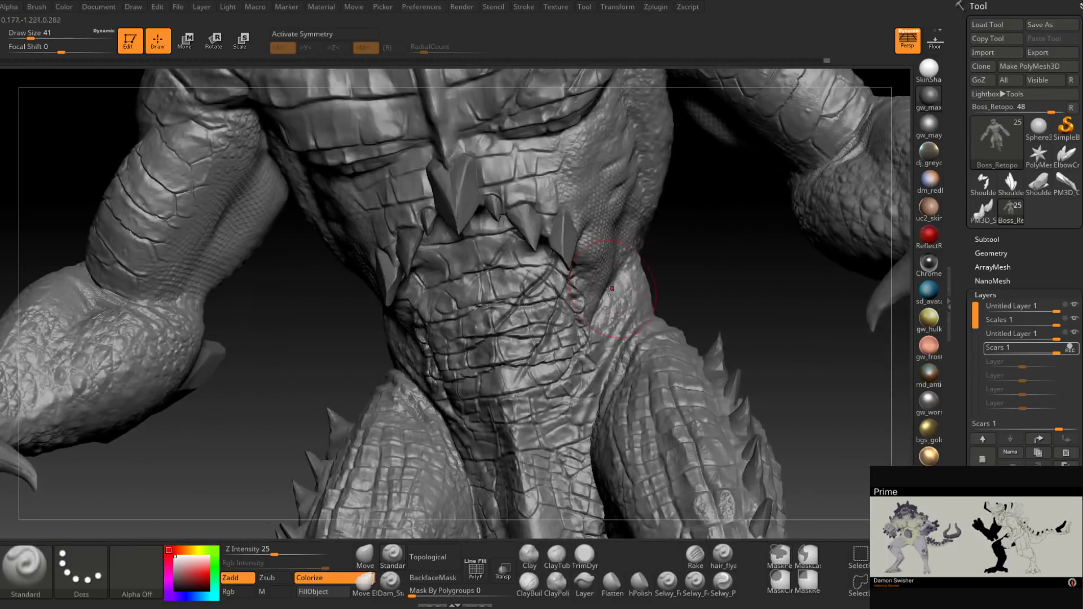
Step: Sculpt raised, torn skin along the diagonal belly scratches using ClayBuildup at draw size 5
{"action": "left_click", "coordinate": [534, 580]}
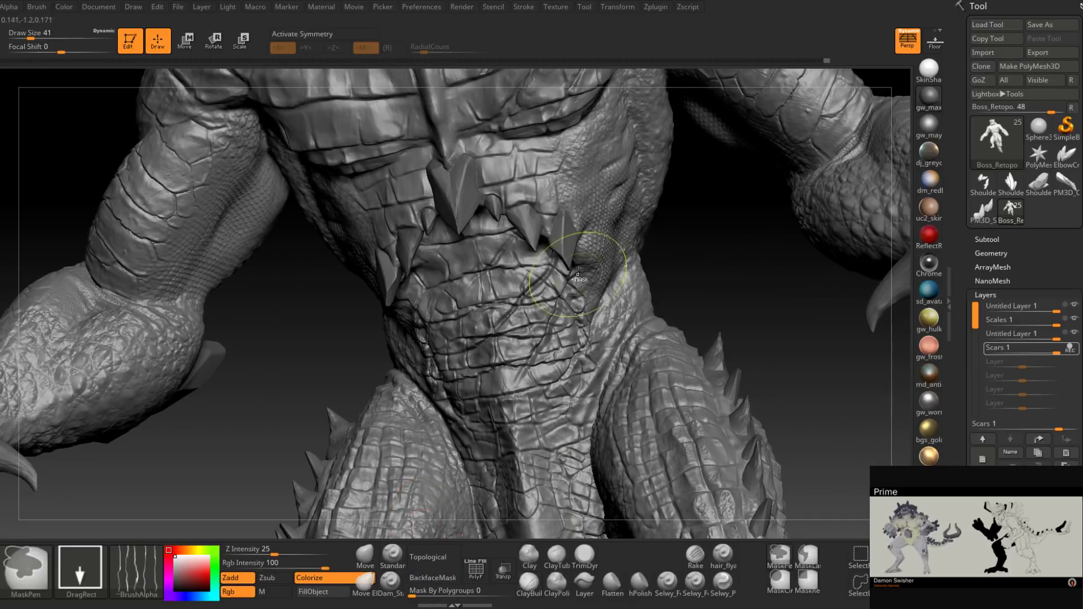
{"action": "right_click_drag", "start_coordinate": [586, 251], "coordinate": [563, 291], "text": "ctrl"}
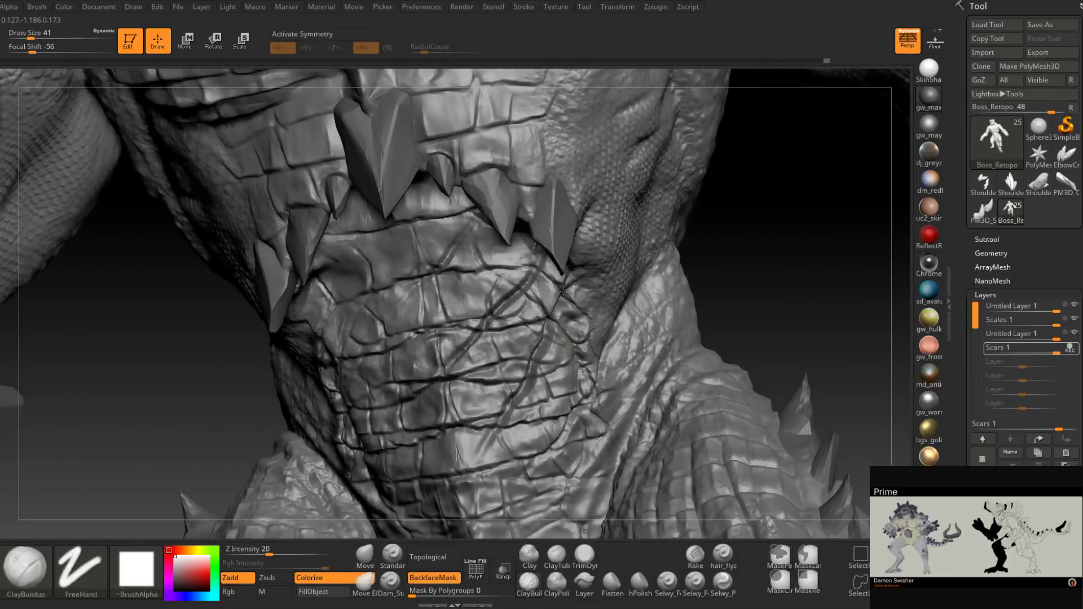
{"action": "right_click_drag", "start_coordinate": [563, 291], "coordinate": [557, 301]}
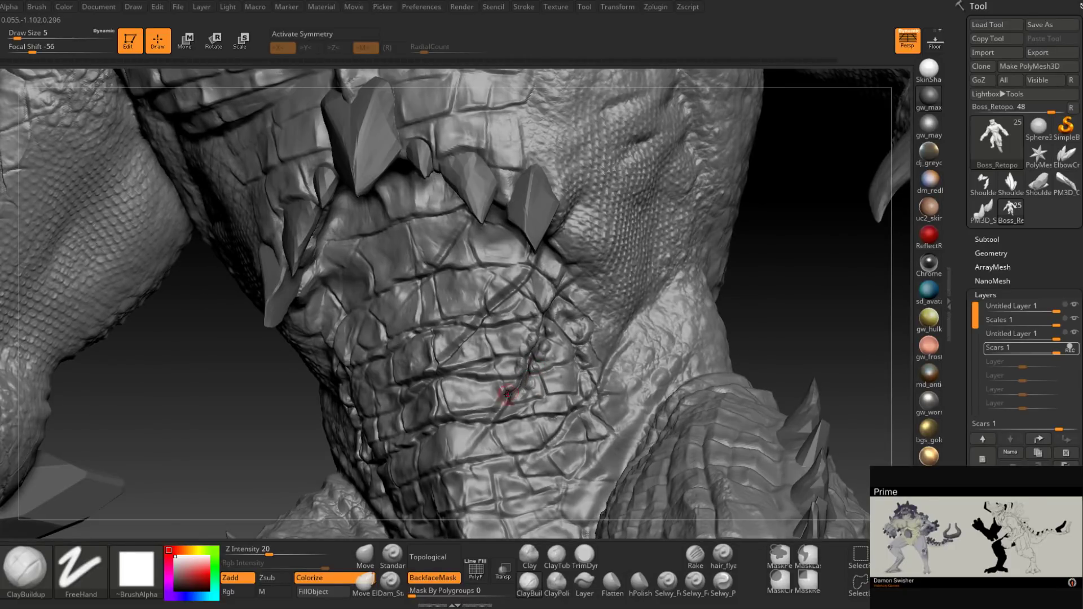
{"action": "mouse_move", "coordinate": [507, 395]}
{"action": "left_mouse_down"}
{"action": "mouse_move", "coordinate": [495, 429]}
{"action": "mouse_move", "coordinate": [472, 447]}
{"action": "mouse_move", "coordinate": [470, 438]}
{"action": "left_mouse_up"}
{"action": "mouse_move", "coordinate": [475, 433]}
{"action": "right_mouse_down"}
{"action": "mouse_move", "coordinate": [502, 421]}
{"action": "mouse_move", "coordinate": [484, 368]}
{"action": "mouse_move", "coordinate": [451, 361]}
{"action": "right_mouse_up"}
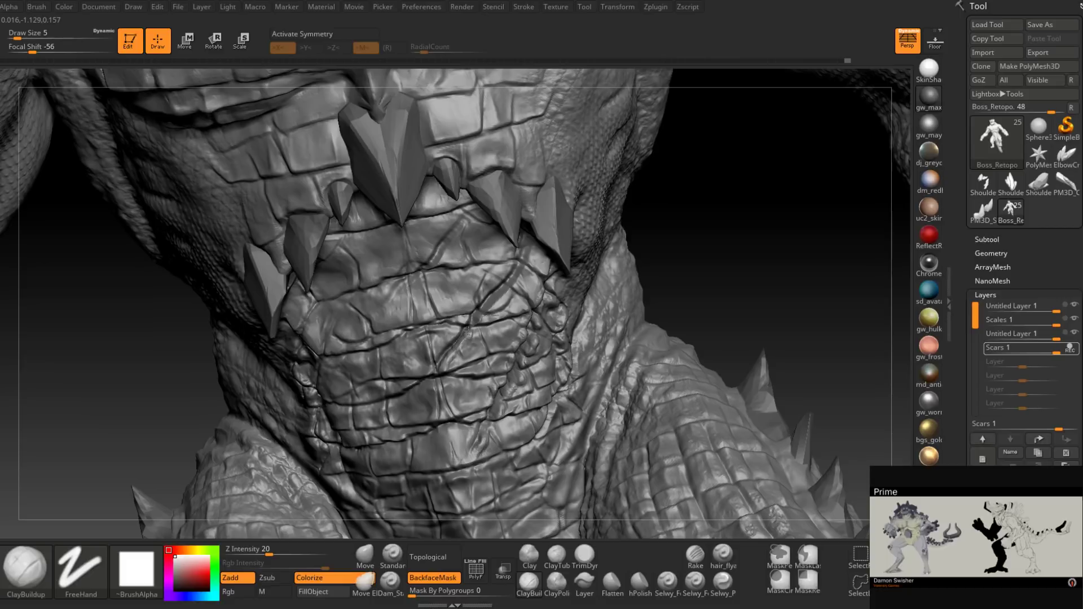
{"action": "right_click_drag", "start_coordinate": [468, 332], "coordinate": [481, 301]}
{"action": "left_click_drag", "start_coordinate": [480, 296], "coordinate": [438, 346]}
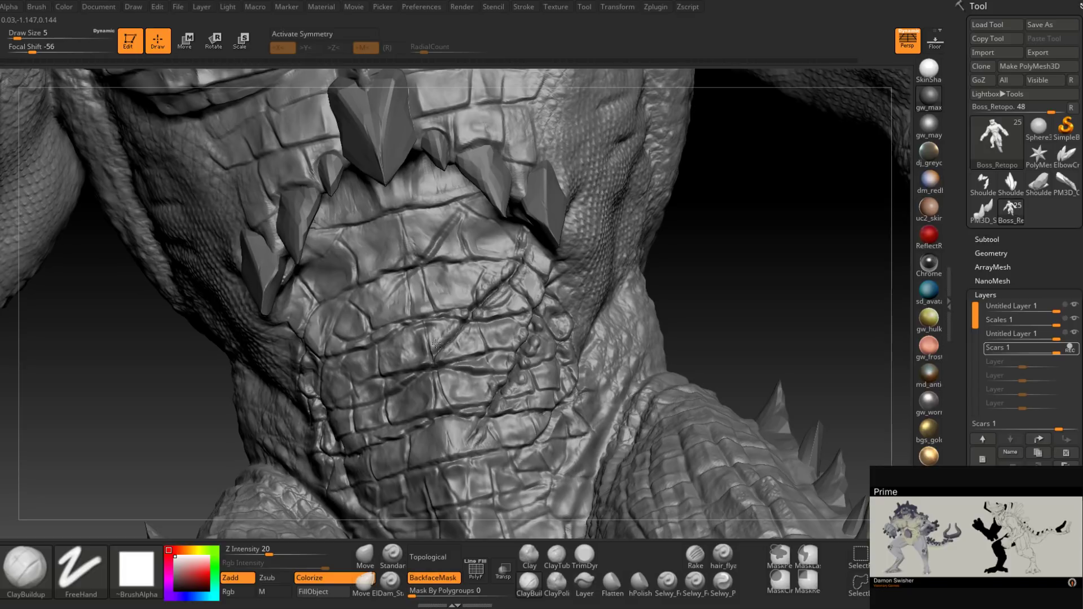
Step: Build up torn skin along the short upper scratch on the belly with ClayBuildup at draw size 5
{"action": "mouse_move", "coordinate": [434, 347]}
{"action": "right_mouse_down"}
{"action": "mouse_move", "coordinate": [461, 335]}
{"action": "mouse_move", "coordinate": [445, 251]}
{"action": "right_mouse_up"}
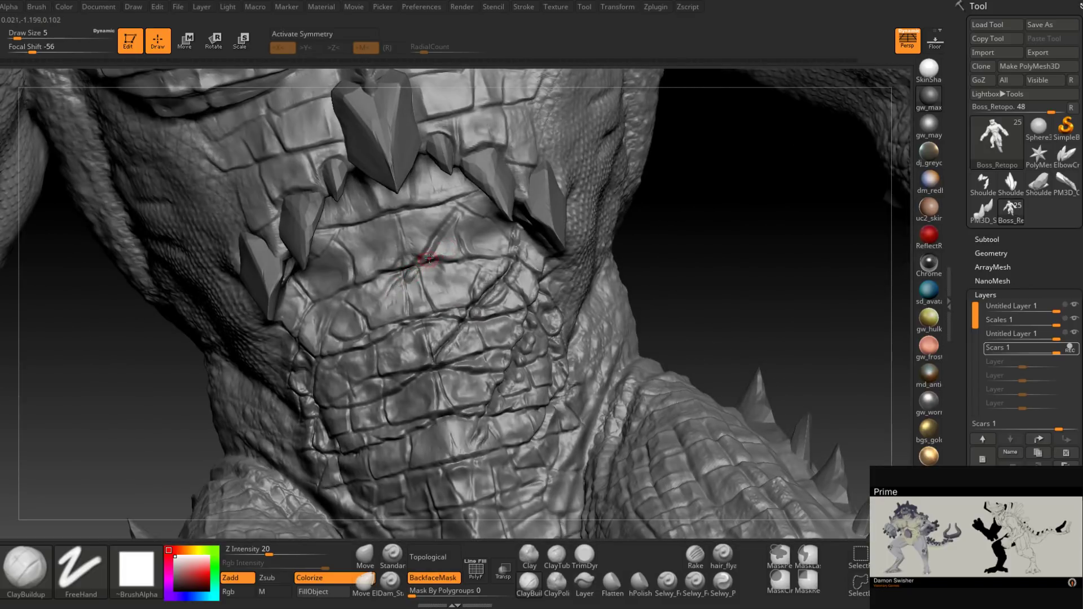
{"action": "mouse_move", "coordinate": [429, 258]}
{"action": "left_mouse_down"}
{"action": "mouse_move", "coordinate": [453, 209]}
{"action": "mouse_move", "coordinate": [408, 286]}
{"action": "left_mouse_up"}
{"action": "right_click_drag", "start_coordinate": [408, 286], "coordinate": [473, 292]}
Step: Flatten the raised edges of the diagonal belly scratches with TrimDynamic at draw size 5, and save the project
{"action": "left_click", "coordinate": [584, 554]}
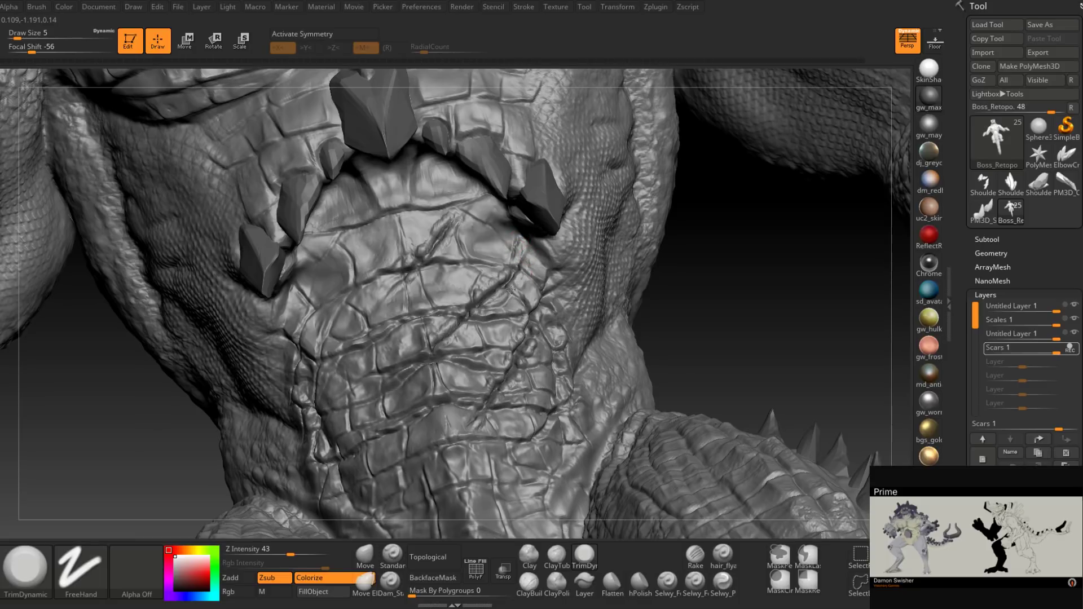
{"action": "key", "text": "shift+d"}
{"action": "key", "text": "d"}
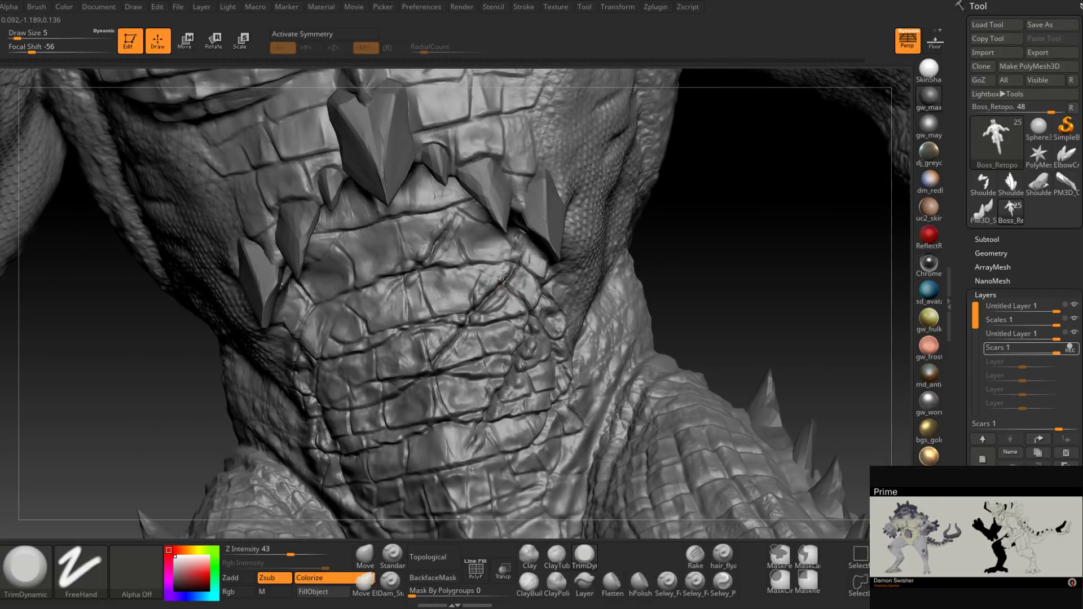
{"action": "right_click_drag", "start_coordinate": [478, 307], "coordinate": [499, 299]}
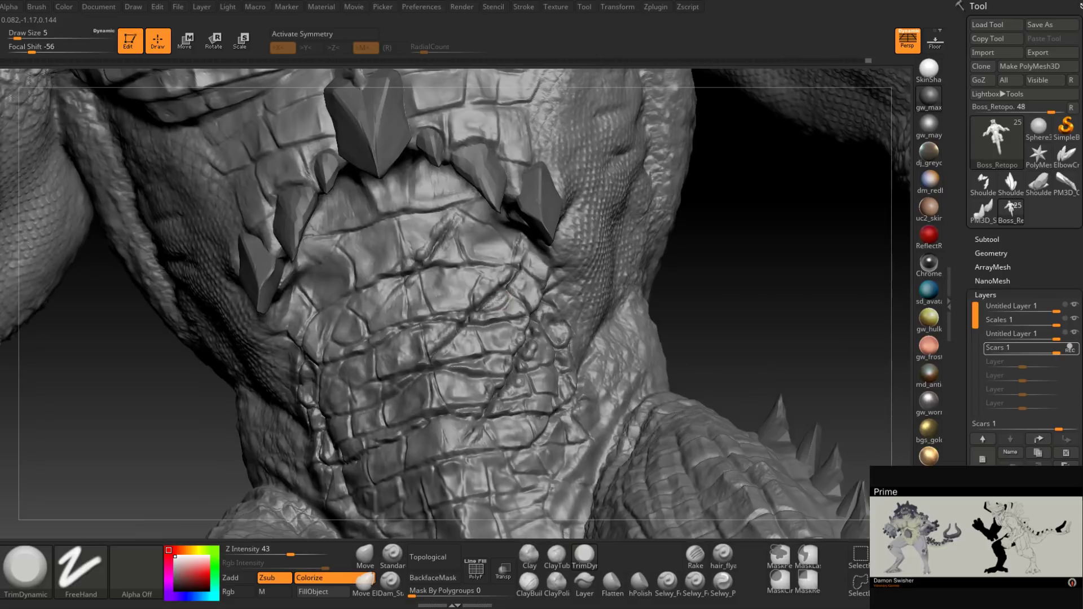
{"action": "key", "text": "shift+d"}
{"action": "key", "text": "d"}
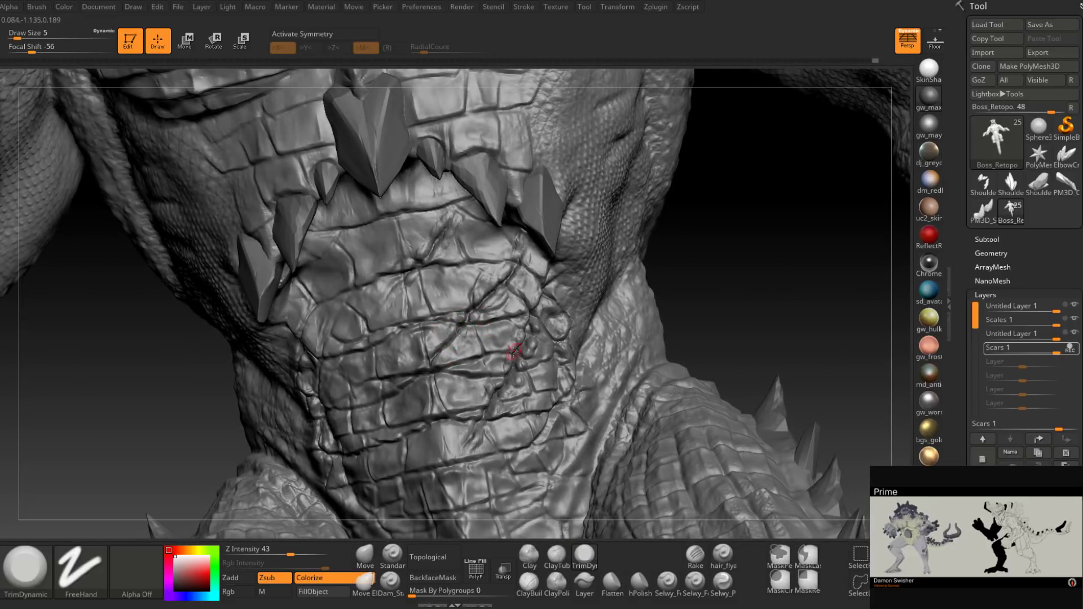
{"action": "mouse_move", "coordinate": [515, 355]}
{"action": "right_mouse_down"}
{"action": "mouse_move", "coordinate": [511, 368]}
{"action": "mouse_move", "coordinate": [528, 339]}
{"action": "mouse_move", "coordinate": [536, 346]}
{"action": "right_mouse_up"}
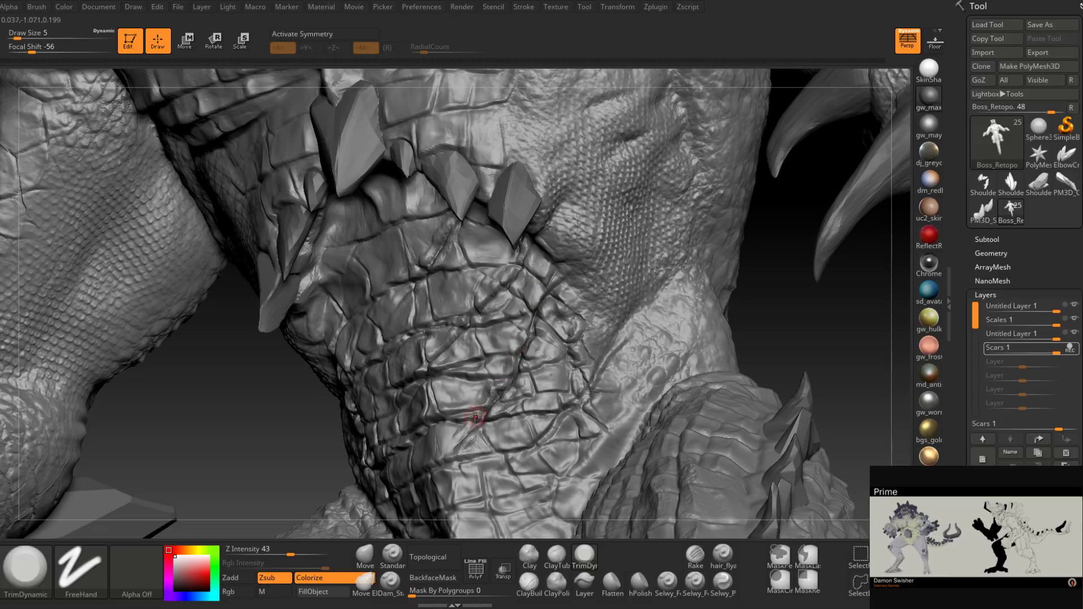
{"action": "right_click_drag", "start_coordinate": [476, 416], "coordinate": [475, 436]}
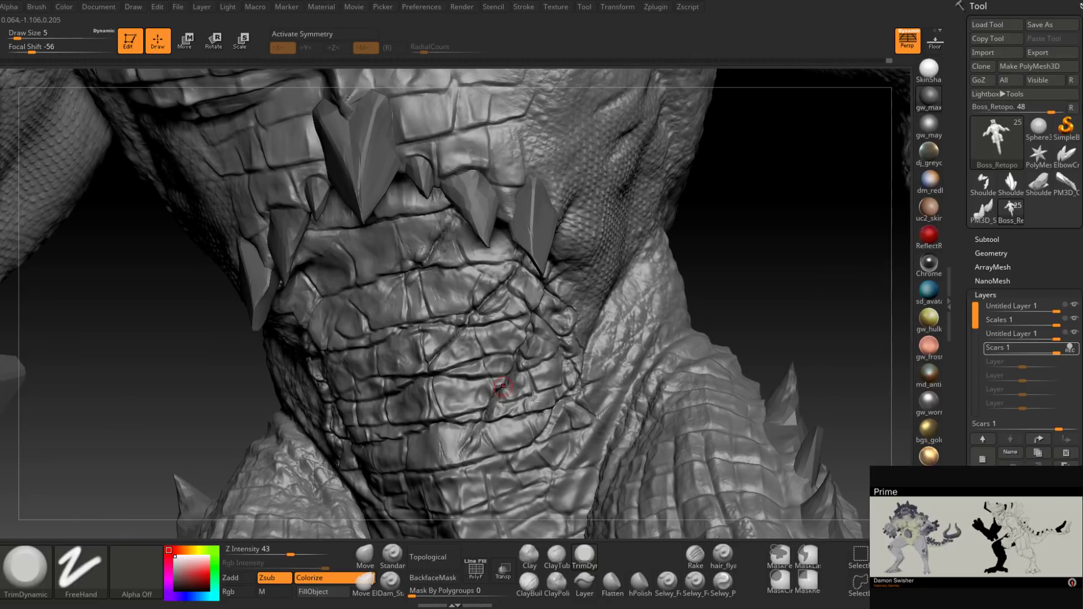
{"action": "mouse_move", "coordinate": [533, 397]}
{"action": "right_mouse_down", "text": "ctrl"}
{"action": "mouse_move", "coordinate": [559, 354]}
{"action": "mouse_move", "coordinate": [518, 426]}
{"action": "mouse_move", "coordinate": [556, 395]}
{"action": "right_mouse_up", "text": "ctrl"}
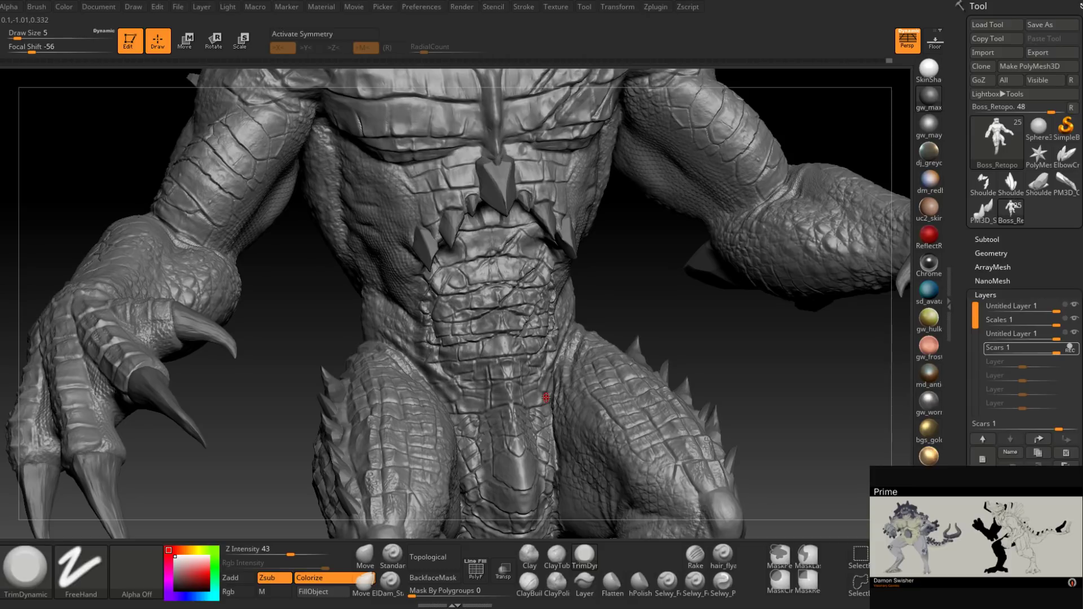
{"action": "left_click_drag", "start_coordinate": [282, 338], "coordinate": [541, 287]}
{"action": "key", "text": "ctrl+s"}
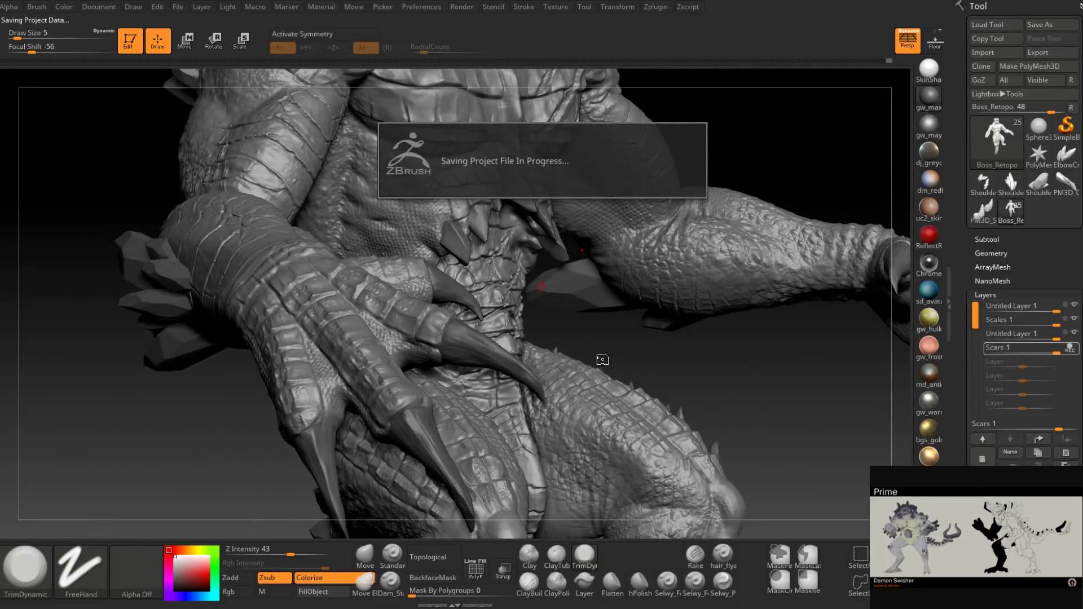
Step: Mask scratch lines on the ribs beside the belly spikes using MaskPen with the DragRect stroke, and invert the mask
{"action": "left_click_drag", "start_coordinate": [603, 363], "coordinate": [601, 363], "text": "alt"}
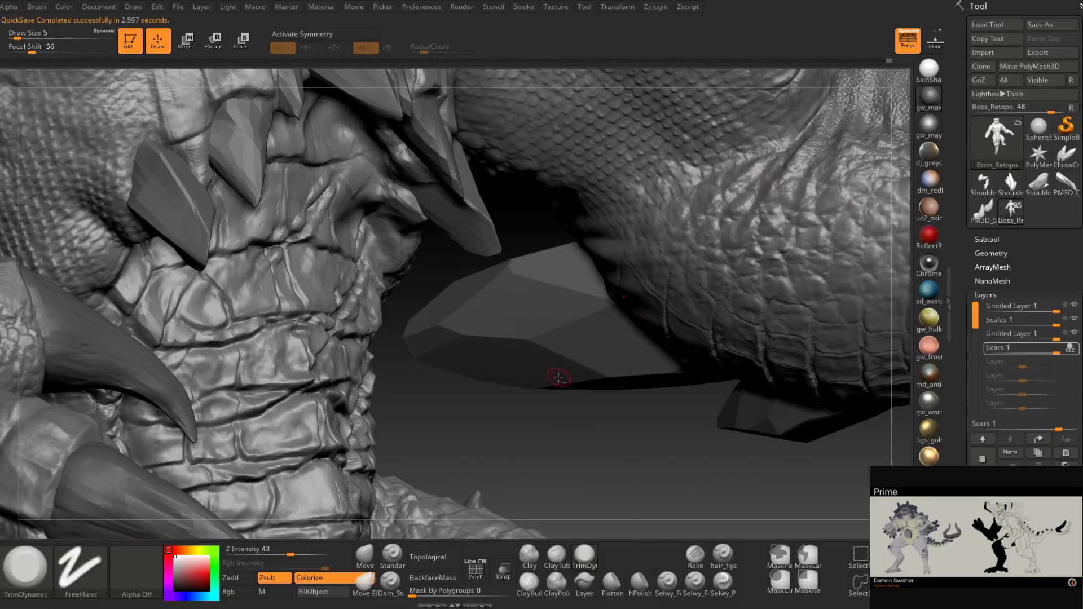
{"action": "right_click_drag", "start_coordinate": [558, 378], "coordinate": [575, 406], "text": "alt"}
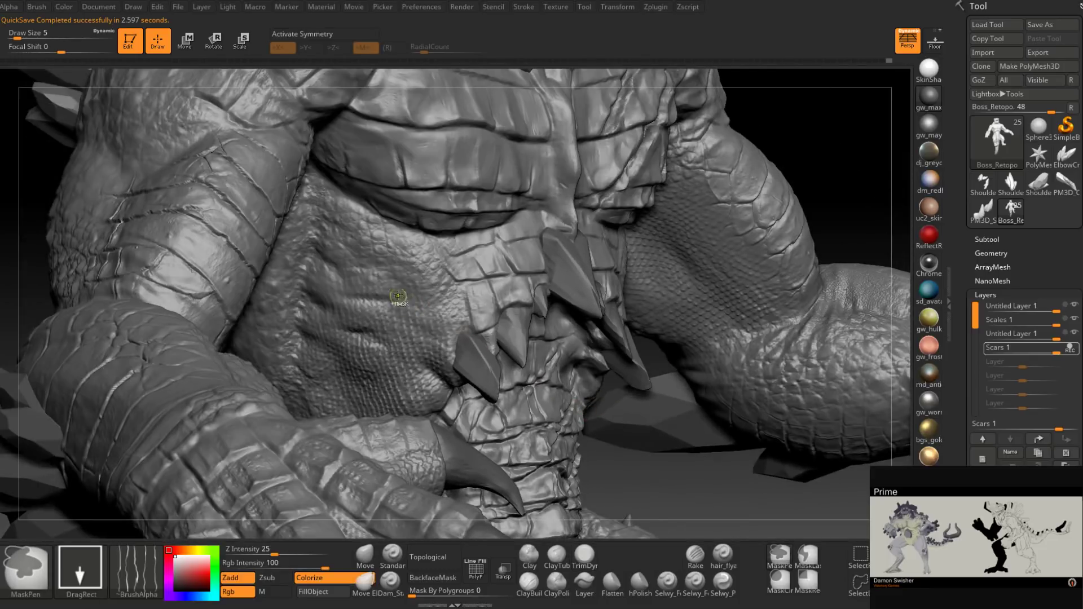
{"action": "mouse_move", "coordinate": [398, 296]}
{"action": "left_mouse_down", "text": "ctrl"}
{"action": "mouse_move", "coordinate": [422, 237]}
{"action": "mouse_move", "coordinate": [417, 251]}
{"action": "left_mouse_up", "text": "ctrl"}
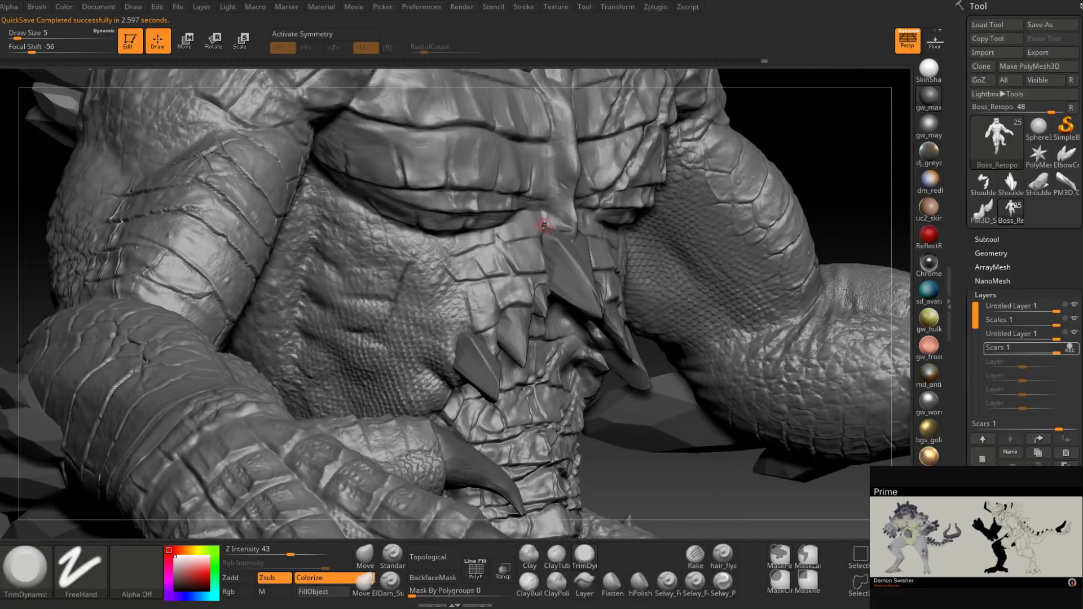
{"action": "left_click", "coordinate": [393, 556]}
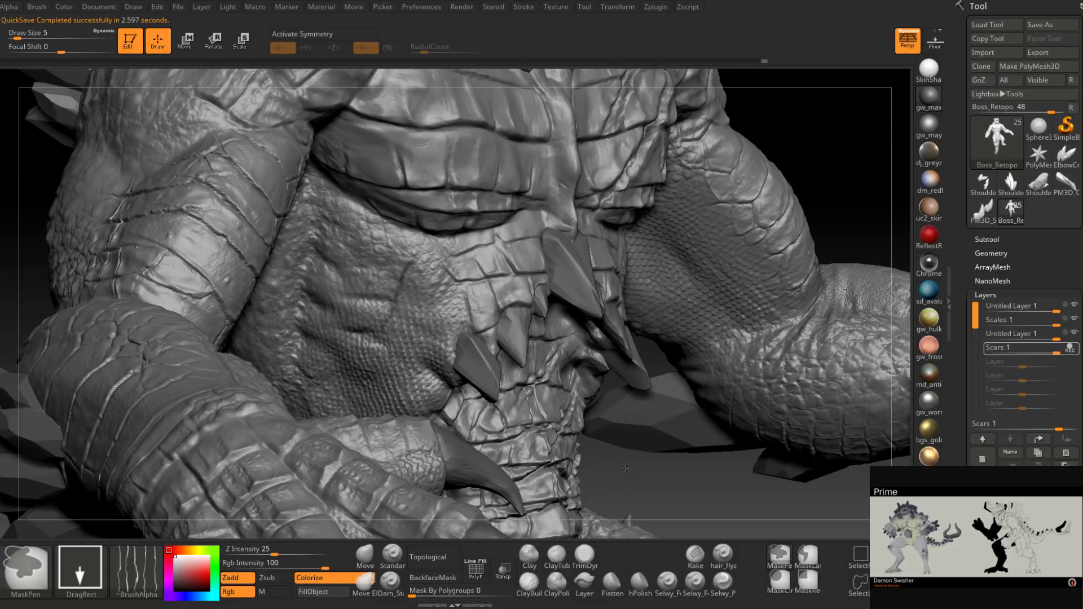
{"action": "left_click_drag", "start_coordinate": [419, 533], "coordinate": [438, 533]}
Step: Sculpt and smooth the unmasked rib scratches using the Standard brush at draw size 54, and clear the mask
{"action": "key", "text": "space"}
{"action": "left_click_drag", "start_coordinate": [459, 308], "coordinate": [434, 308]}
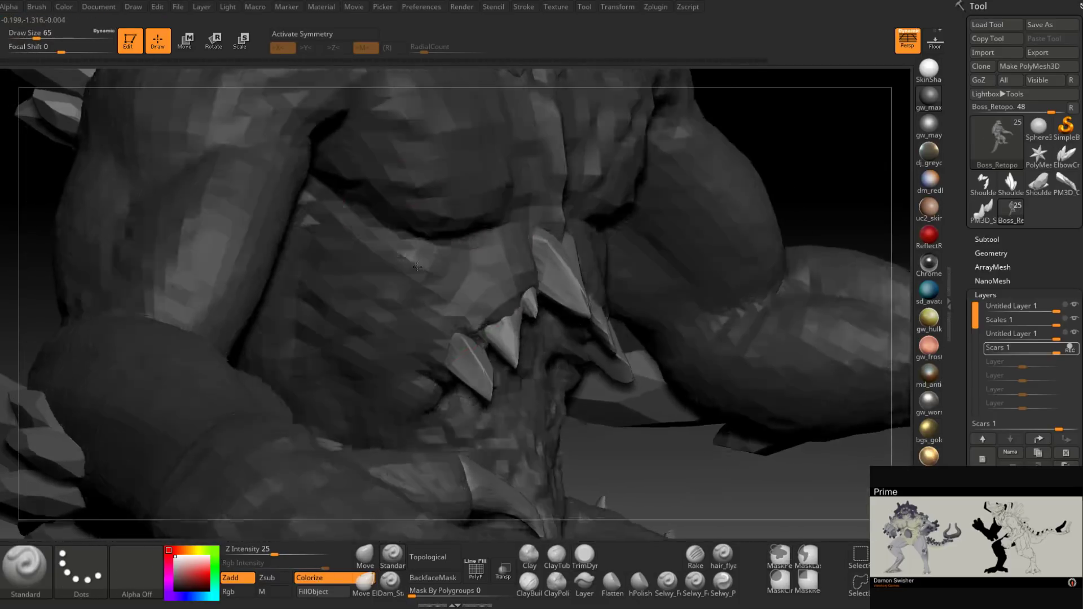
{"action": "key", "text": "space"}
{"action": "left_click_drag", "start_coordinate": [401, 266], "coordinate": [396, 267]}
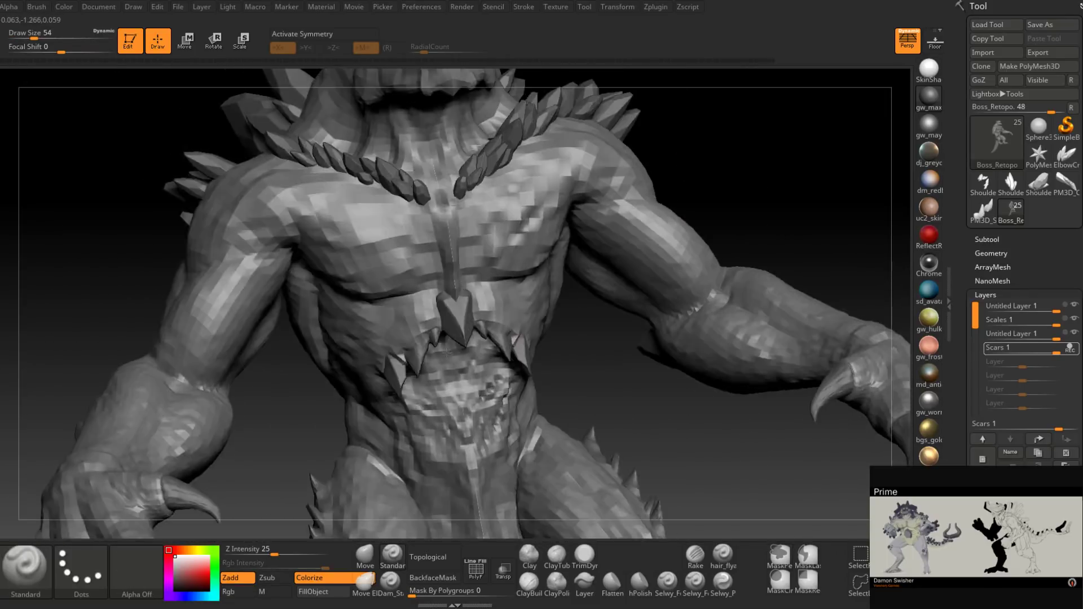
{"action": "right_click_drag", "start_coordinate": [447, 352], "coordinate": [501, 253]}
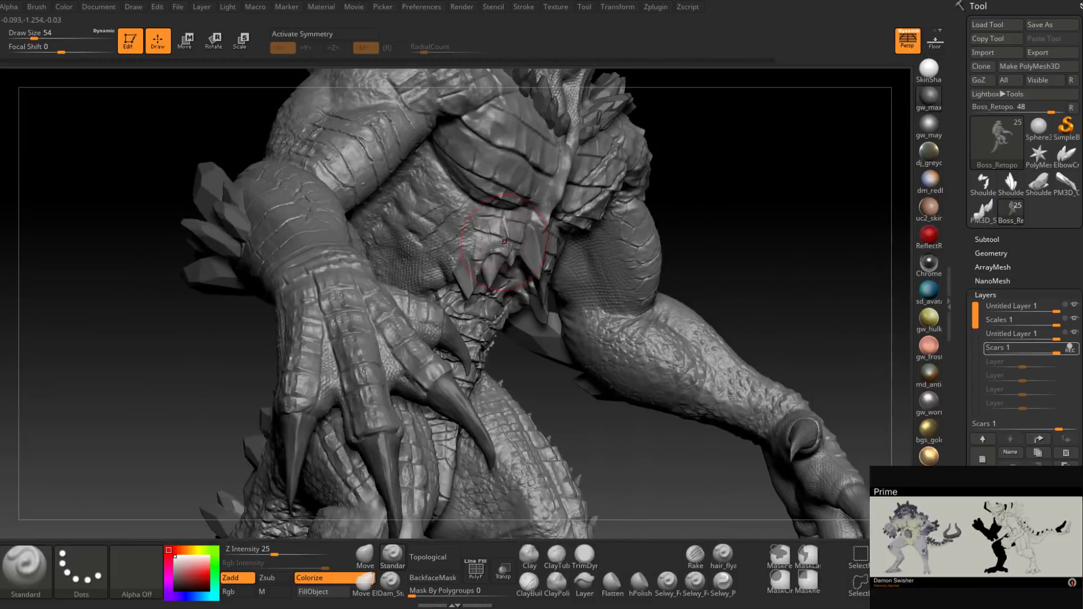
{"action": "key", "text": "ctrl+i"}
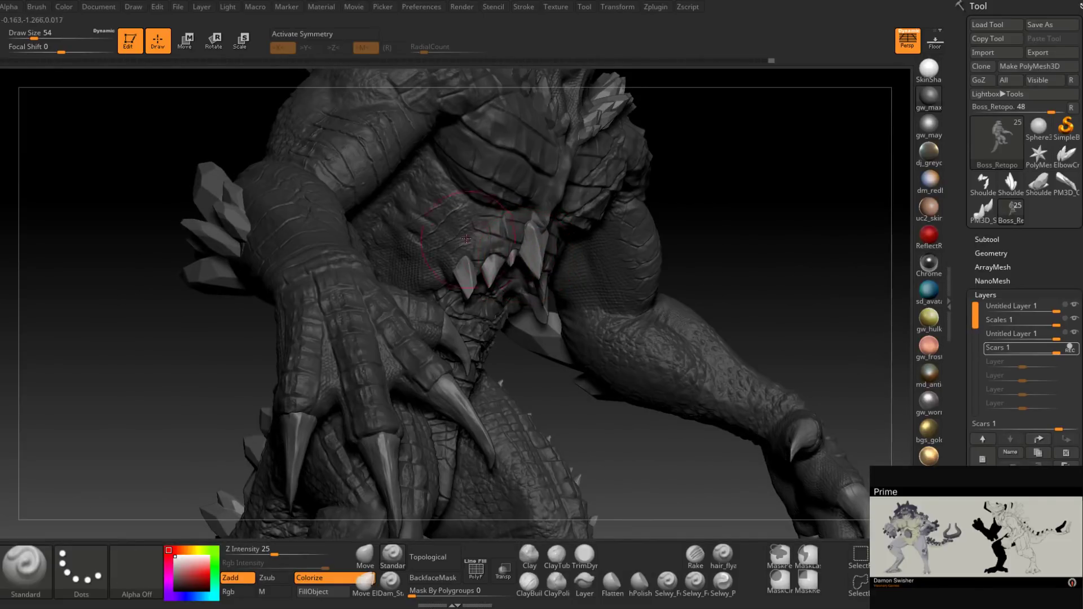
{"action": "key", "text": "shift"}
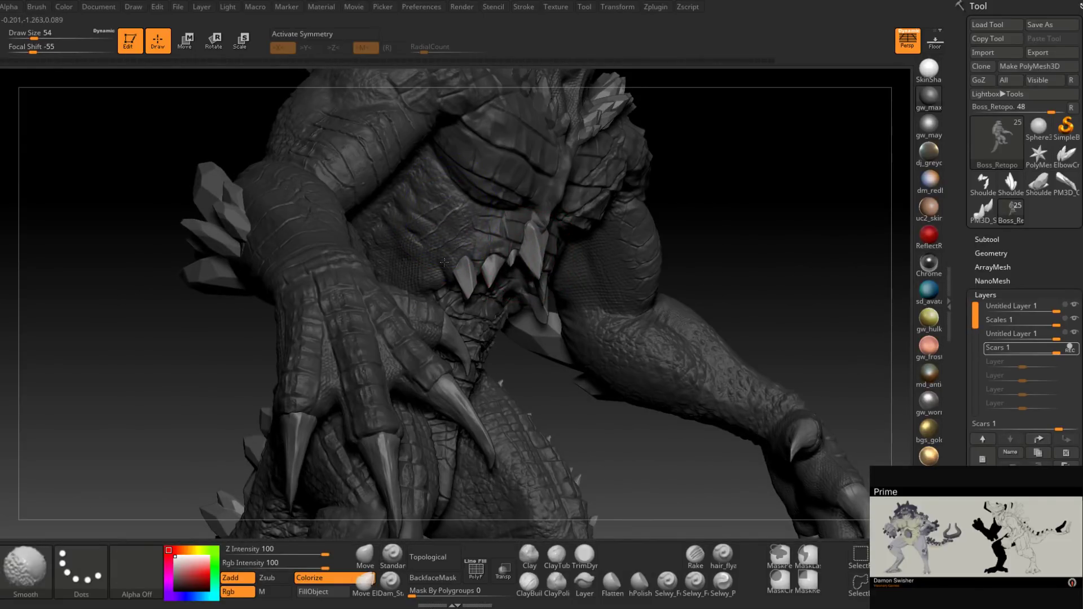
{"action": "key", "text": "shift"}
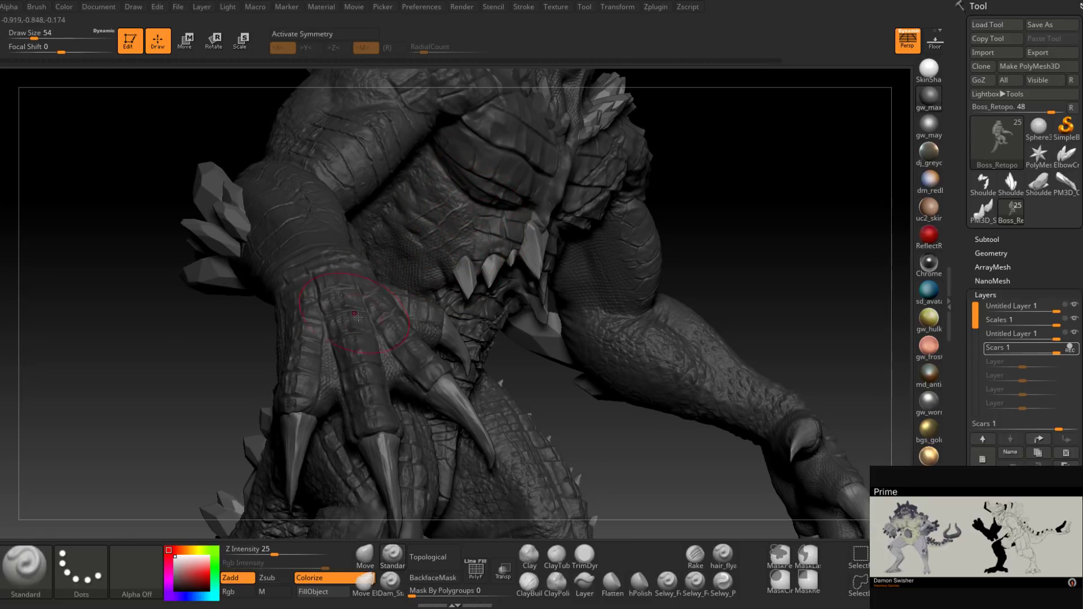
{"action": "mouse_move", "coordinate": [708, 225]}
{"action": "left_mouse_down"}
{"action": "mouse_move", "coordinate": [737, 220]}
{"action": "mouse_move", "coordinate": [696, 237]}
{"action": "mouse_move", "coordinate": [567, 343]}
{"action": "mouse_move", "coordinate": [554, 337]}
{"action": "mouse_move", "coordinate": [570, 368]}
{"action": "left_mouse_up"}
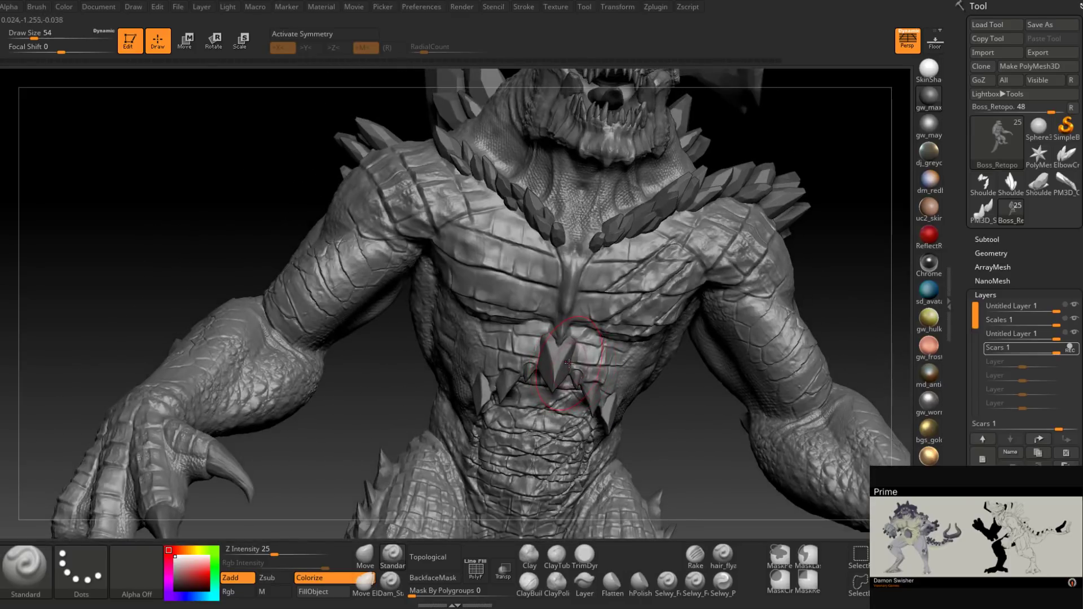
{"action": "right_click_drag", "start_coordinate": [567, 363], "coordinate": [517, 354]}
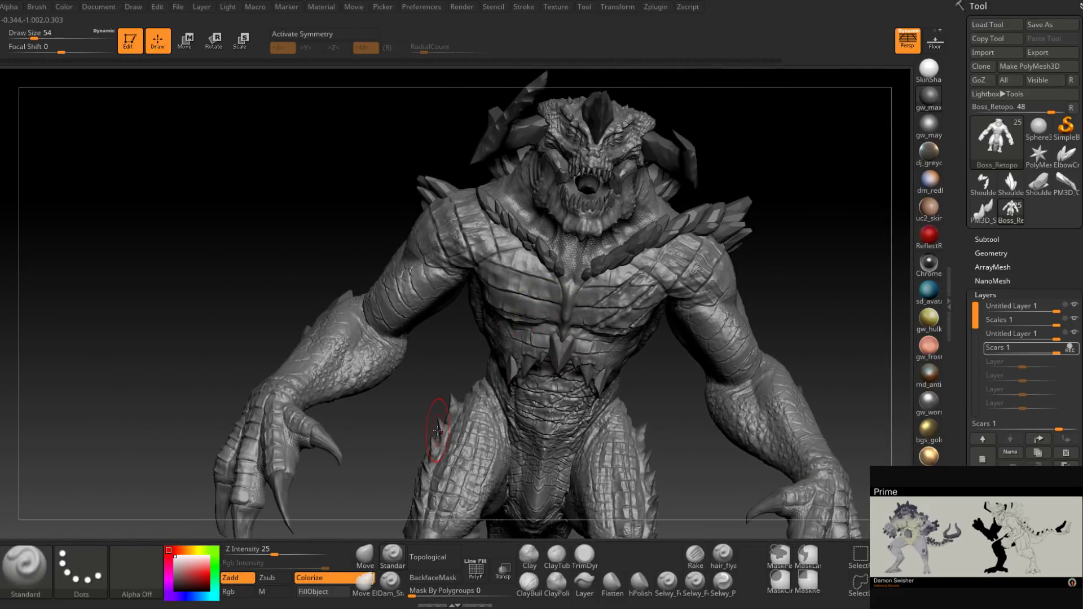
Step: Reshape the side horns on the PM3D_Cylinder3D1_2 subtool using the Move brush with X symmetry at draw size 97
{"action": "left_click_drag", "start_coordinate": [438, 431], "coordinate": [558, 293]}
{"action": "left_click", "coordinate": [558, 293], "text": "alt"}
{"action": "left_click_drag", "start_coordinate": [525, 220], "coordinate": [671, 231]}
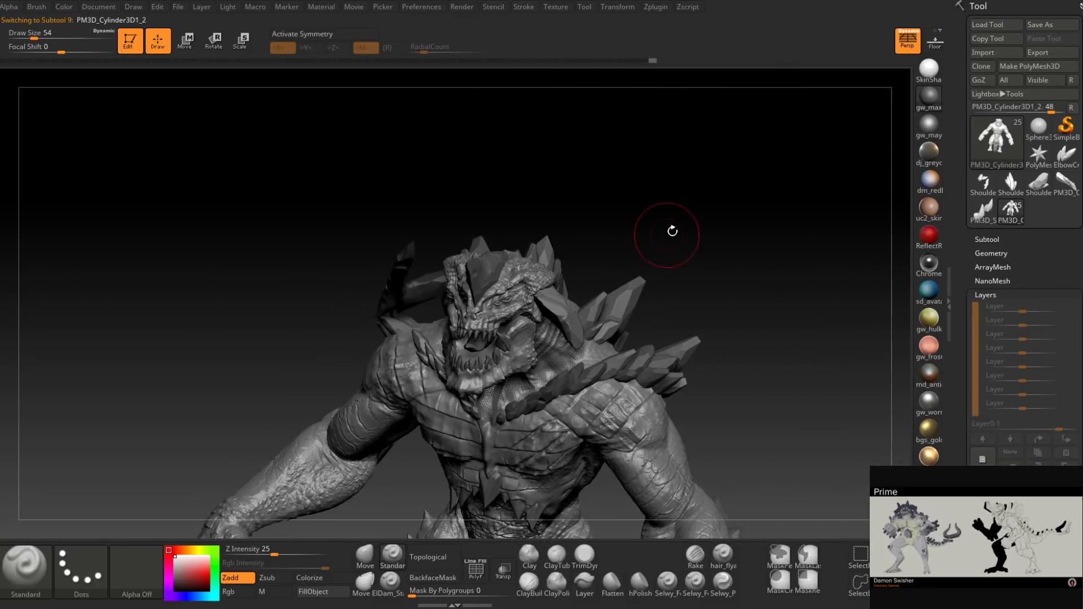
{"action": "left_click", "coordinate": [371, 555]}
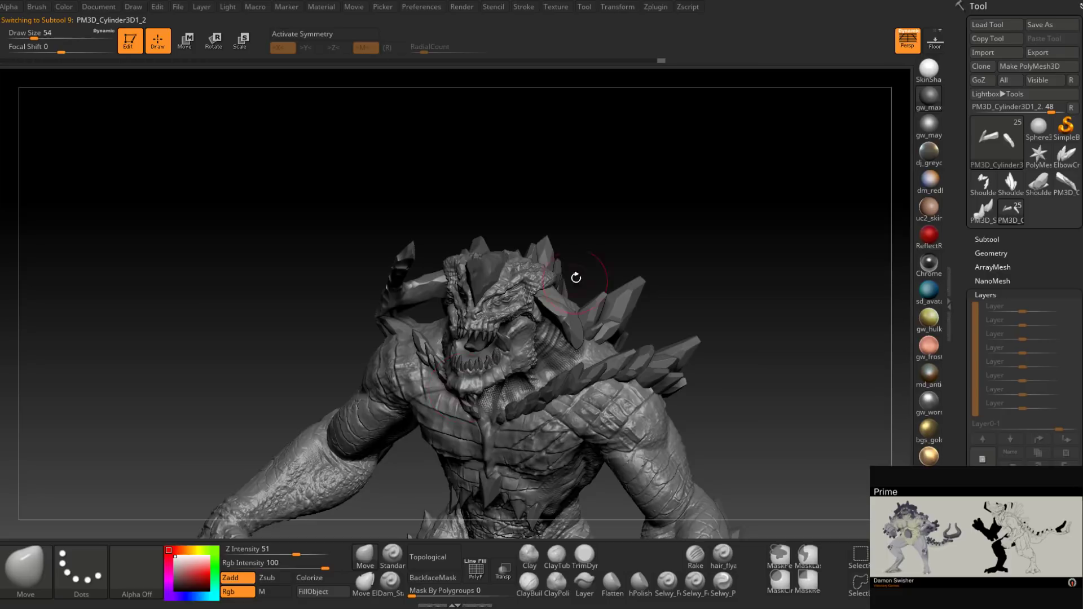
{"action": "left_click_drag", "start_coordinate": [626, 266], "coordinate": [547, 289]}
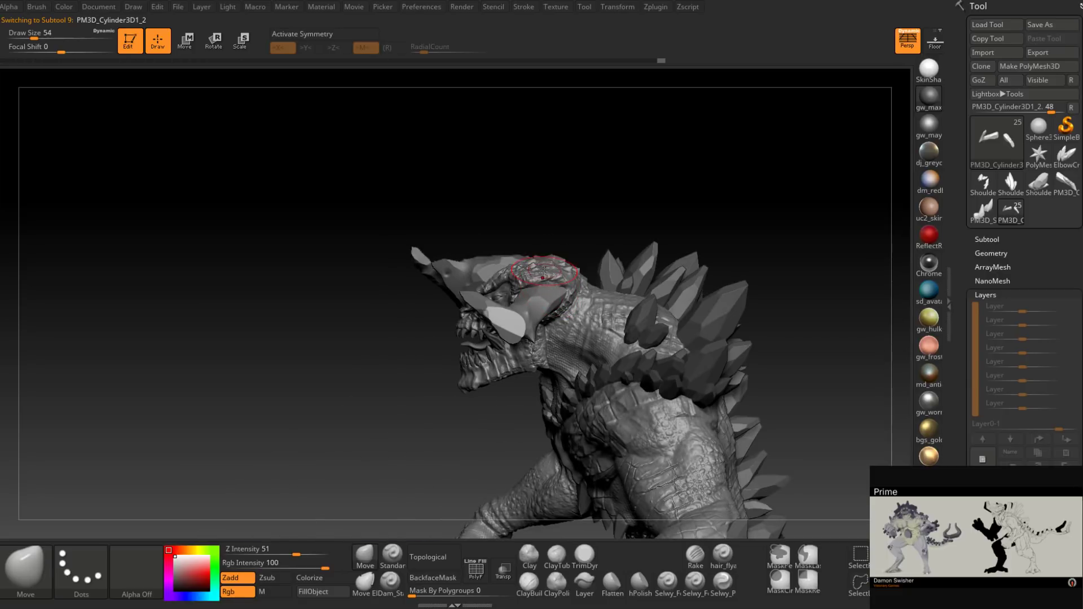
{"action": "key", "text": "x"}
{"action": "right_click_drag", "start_coordinate": [543, 271], "coordinate": [556, 286]}
{"action": "key", "text": "space"}
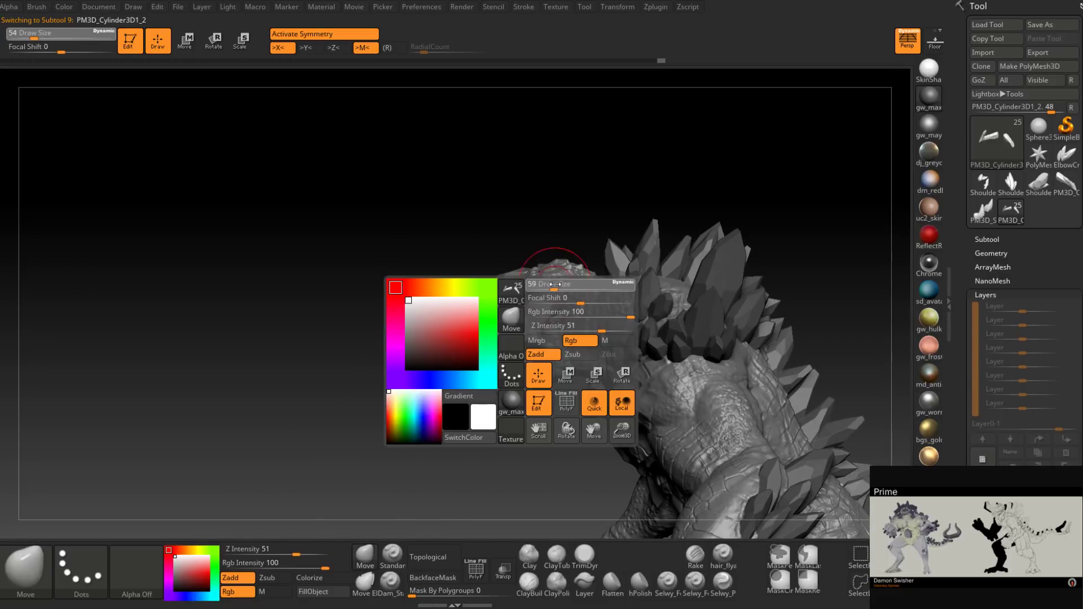
{"action": "left_click_drag", "start_coordinate": [561, 280], "coordinate": [563, 281]}
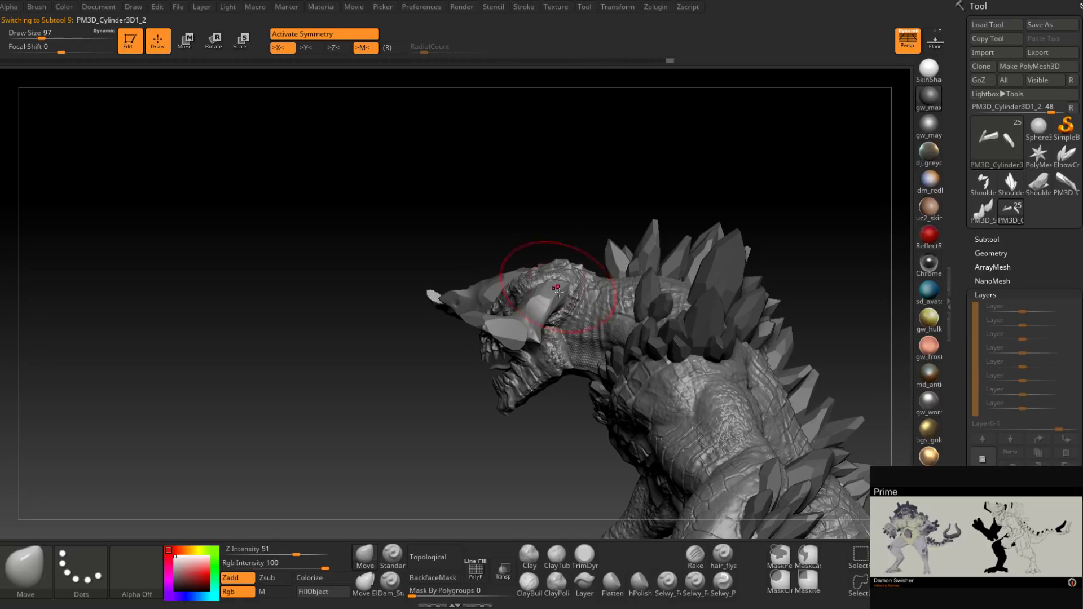
{"action": "mouse_move", "coordinate": [557, 288]}
{"action": "right_mouse_down"}
{"action": "mouse_move", "coordinate": [561, 305]}
{"action": "mouse_move", "coordinate": [571, 285]}
{"action": "mouse_move", "coordinate": [648, 254]}
{"action": "mouse_move", "coordinate": [751, 235]}
{"action": "mouse_move", "coordinate": [761, 249]}
{"action": "mouse_move", "coordinate": [541, 438]}
{"action": "mouse_move", "coordinate": [597, 411]}
{"action": "mouse_move", "coordinate": [608, 343]}
{"action": "mouse_move", "coordinate": [626, 355]}
{"action": "mouse_move", "coordinate": [542, 316]}
{"action": "mouse_move", "coordinate": [565, 296]}
{"action": "mouse_move", "coordinate": [557, 286]}
{"action": "mouse_move", "coordinate": [558, 325]}
{"action": "right_mouse_up"}
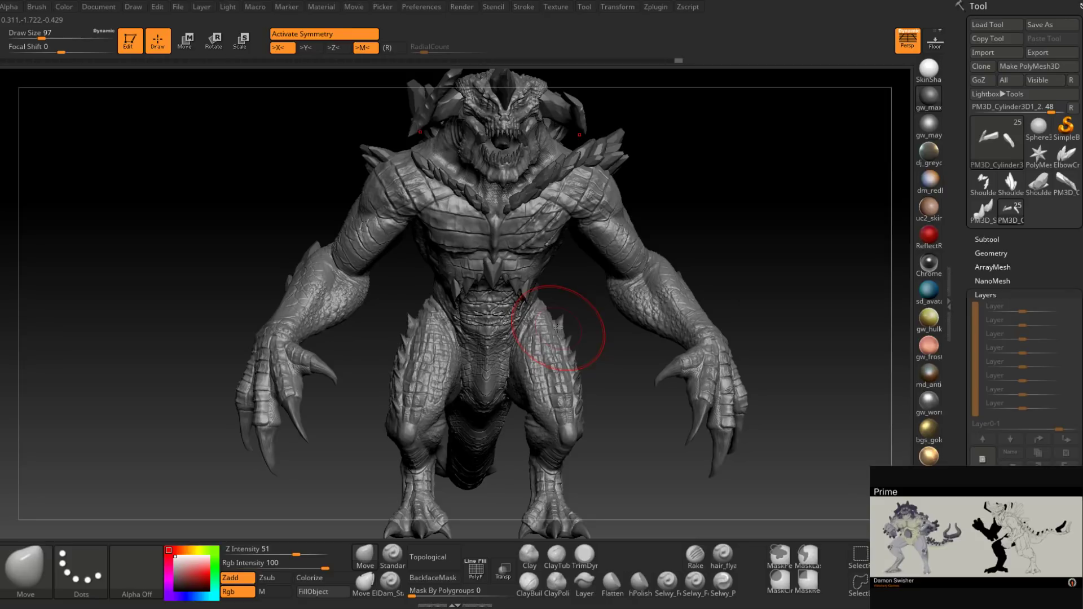
Step: Make the Claws_1 subtool active and turn off symmetry
{"action": "right_click_drag", "start_coordinate": [557, 268], "coordinate": [594, 261], "text": "alt"}
{"action": "right_click_drag", "start_coordinate": [582, 335], "coordinate": [657, 414], "text": "alt"}
{"action": "right_click_drag", "start_coordinate": [430, 363], "coordinate": [489, 369]}
{"action": "right_click_drag", "start_coordinate": [398, 471], "coordinate": [435, 382], "text": "alt"}
{"action": "left_click", "coordinate": [435, 382], "text": "alt"}
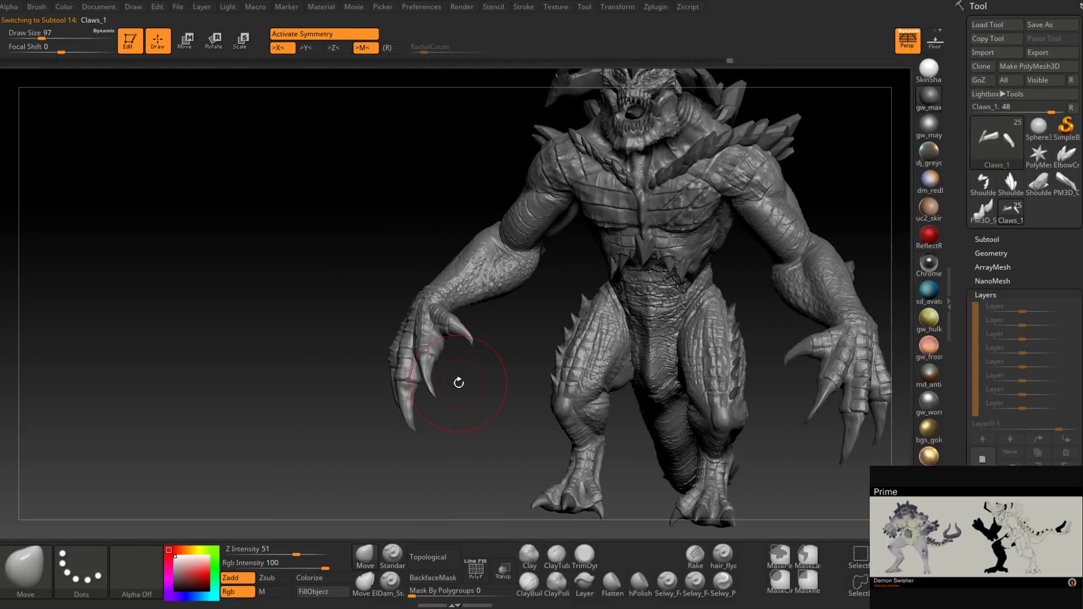
{"action": "key", "text": "x"}
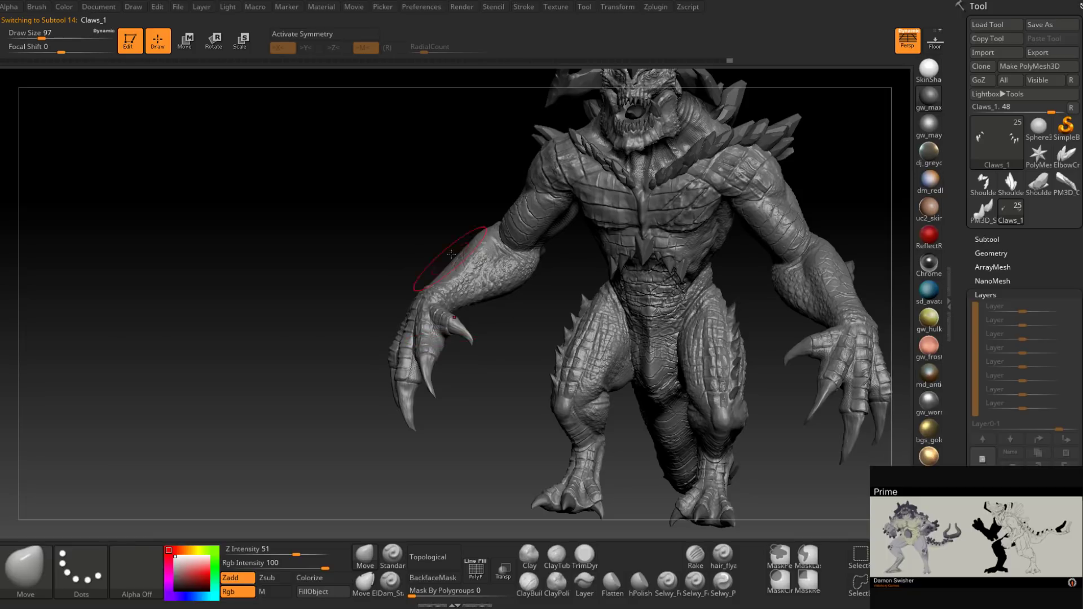
Step: Flatten the tip of the finger claw next to the thumb with TrimDynamic at draw size 22
{"action": "mouse_move", "coordinate": [451, 254]}
{"action": "right_mouse_down", "text": "ctrl"}
{"action": "mouse_move", "coordinate": [440, 361]}
{"action": "mouse_move", "coordinate": [429, 344]}
{"action": "mouse_move", "coordinate": [447, 395]}
{"action": "mouse_move", "coordinate": [426, 422]}
{"action": "mouse_move", "coordinate": [473, 294]}
{"action": "right_mouse_up", "text": "ctrl"}
{"action": "left_click", "coordinate": [585, 557]}
{"action": "right_click_drag", "start_coordinate": [454, 409], "coordinate": [435, 346]}
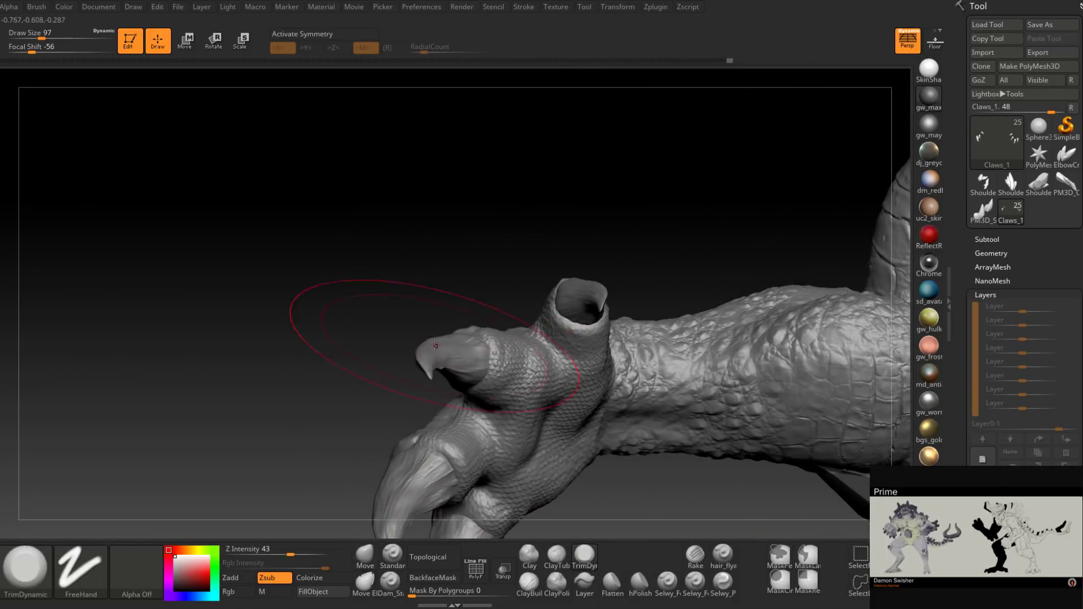
{"action": "mouse_move", "coordinate": [492, 400]}
{"action": "right_mouse_down"}
{"action": "mouse_move", "coordinate": [428, 337]}
{"action": "mouse_move", "coordinate": [385, 449]}
{"action": "right_mouse_up"}
{"action": "key", "text": "space"}
{"action": "left_click_drag", "start_coordinate": [431, 374], "coordinate": [417, 374]}
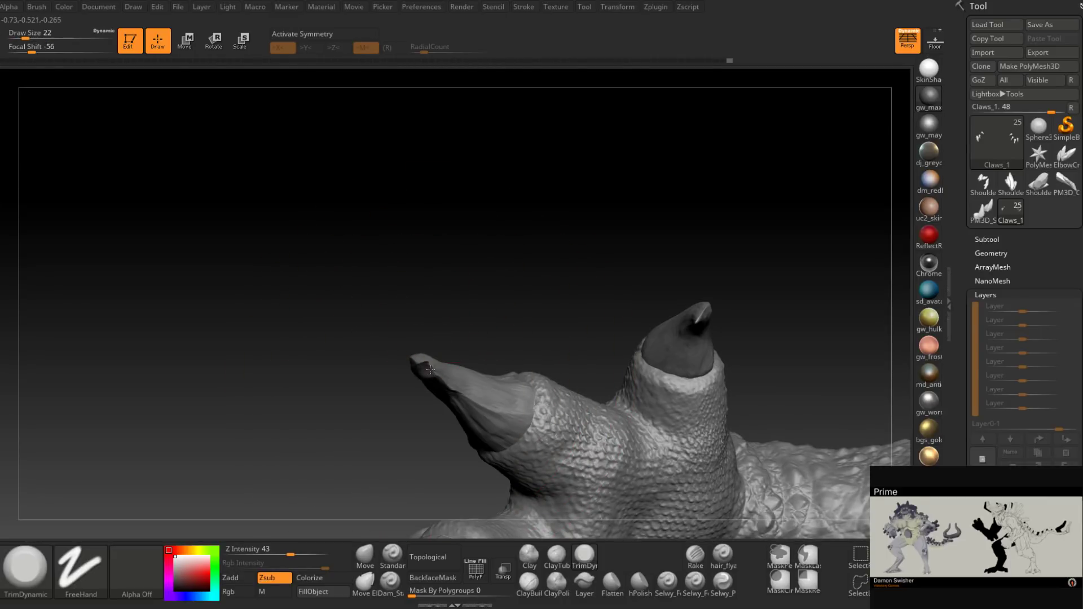
{"action": "right_click_drag", "start_coordinate": [431, 369], "coordinate": [425, 385]}
Step: Chip and refine the edges of the blunted claw tip with TrimDynamic, reducing the draw size to 9 and 4
{"action": "key", "text": "space"}
{"action": "left_click_drag", "start_coordinate": [425, 384], "coordinate": [417, 384]}
{"action": "right_click_drag", "start_coordinate": [417, 384], "coordinate": [426, 384]}
{"action": "key", "text": "space"}
{"action": "left_click_drag", "start_coordinate": [425, 384], "coordinate": [427, 383]}
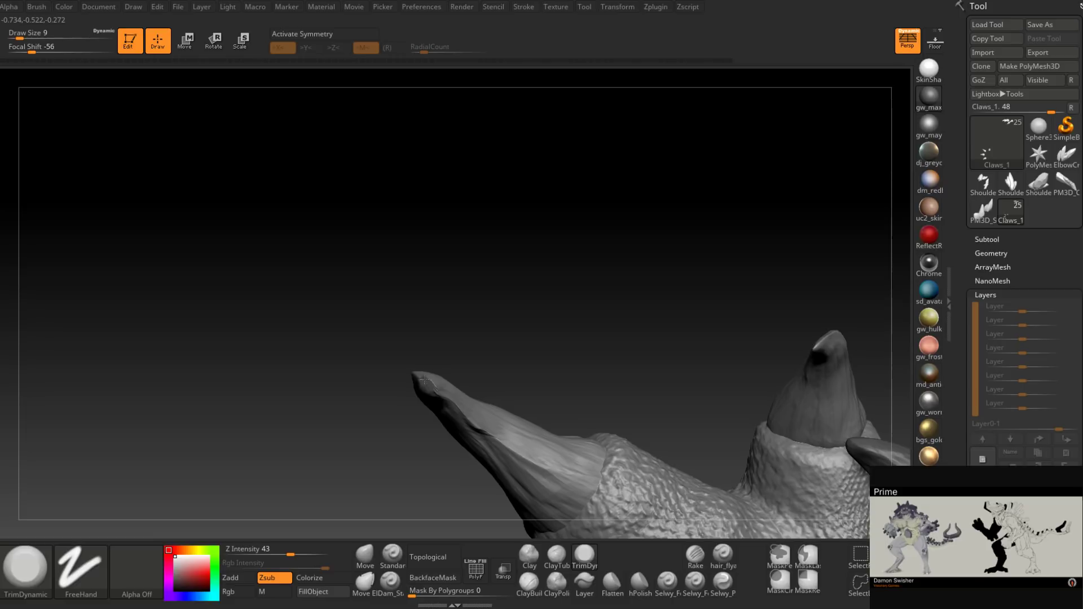
{"action": "right_click_drag", "start_coordinate": [437, 391], "coordinate": [427, 370]}
{"action": "key", "text": "space"}
{"action": "left_click_drag", "start_coordinate": [450, 358], "coordinate": [447, 357]}
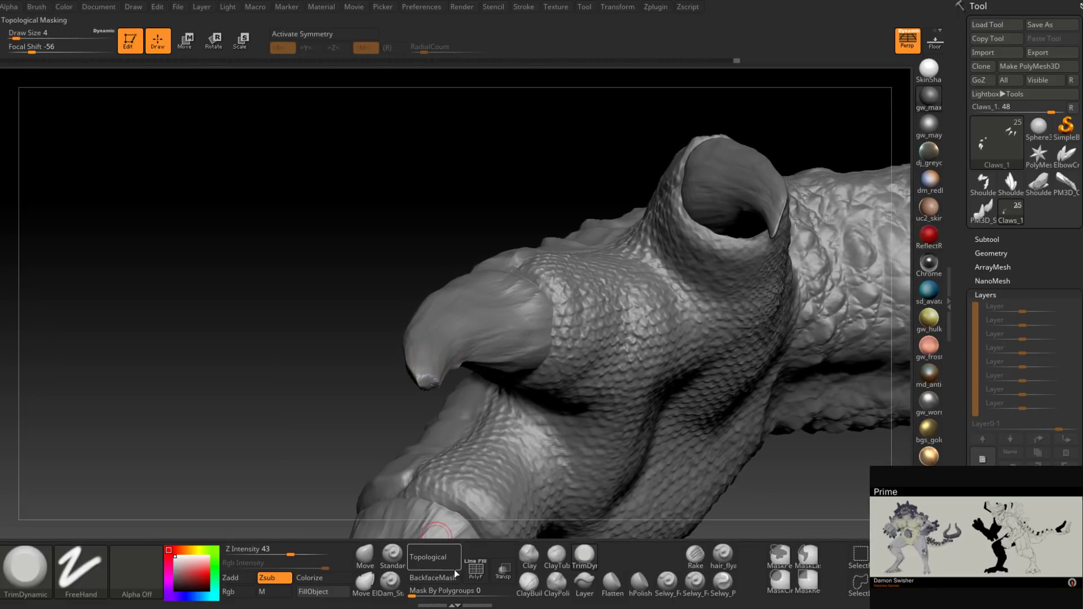
Step: Carve a crack into the blunted claw tip with Dam_Standard at draw size 4
{"action": "left_click", "coordinate": [389, 581]}
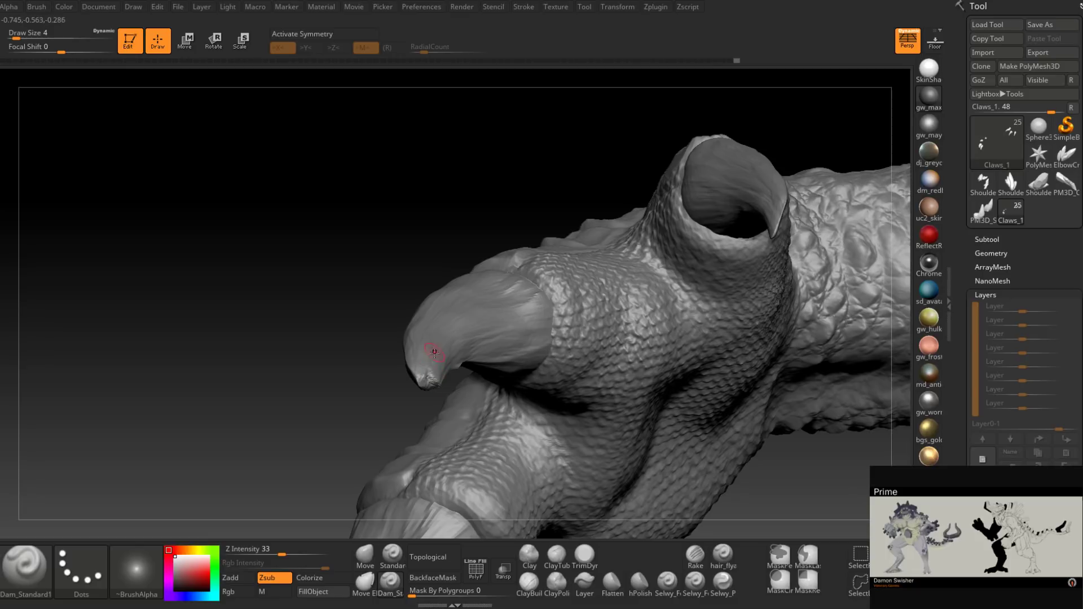
{"action": "right_click_drag", "start_coordinate": [434, 352], "coordinate": [426, 388]}
{"action": "right_click_drag", "start_coordinate": [431, 347], "coordinate": [435, 328]}
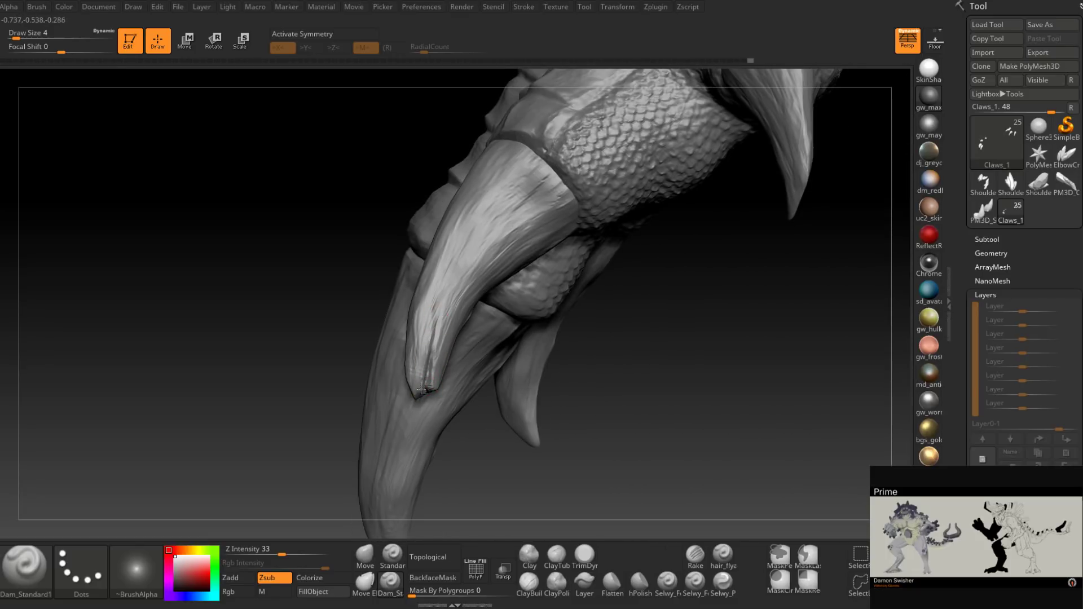
Step: Extend the crack from the blunted tip up along the finger claw with Dam_Standard at draw size 4
{"action": "left_click_drag", "start_coordinate": [423, 389], "coordinate": [444, 333]}
{"action": "right_click_drag", "start_coordinate": [430, 400], "coordinate": [434, 368]}
{"action": "right_click_drag", "start_coordinate": [425, 409], "coordinate": [500, 300]}
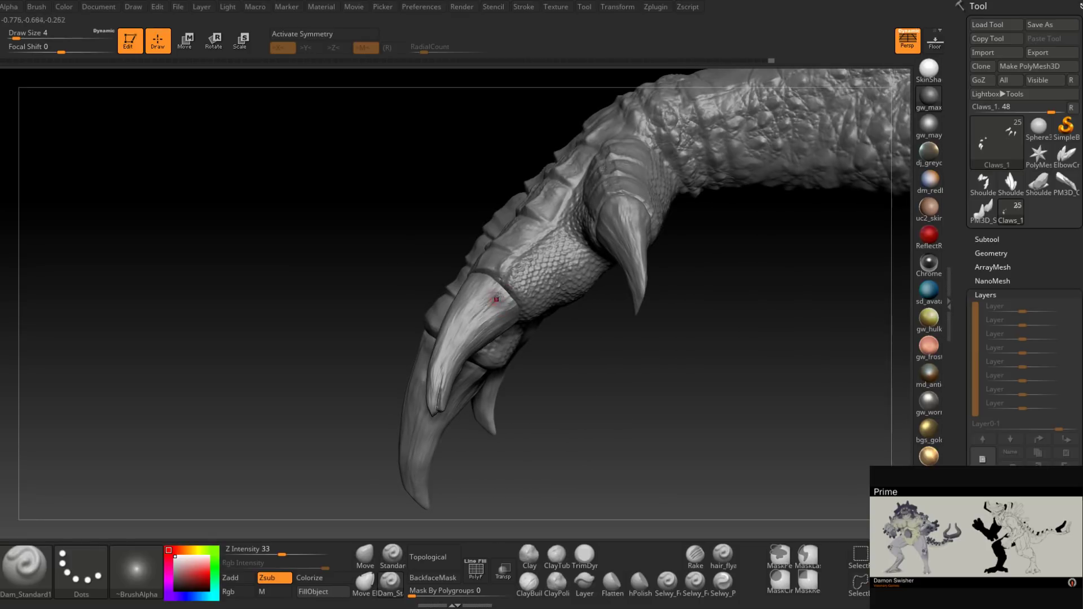
Step: Carve grooves into the thumb claw of the same hand with Dam_Standard at draw size 7
{"action": "right_click_drag", "start_coordinate": [466, 367], "coordinate": [513, 418]}
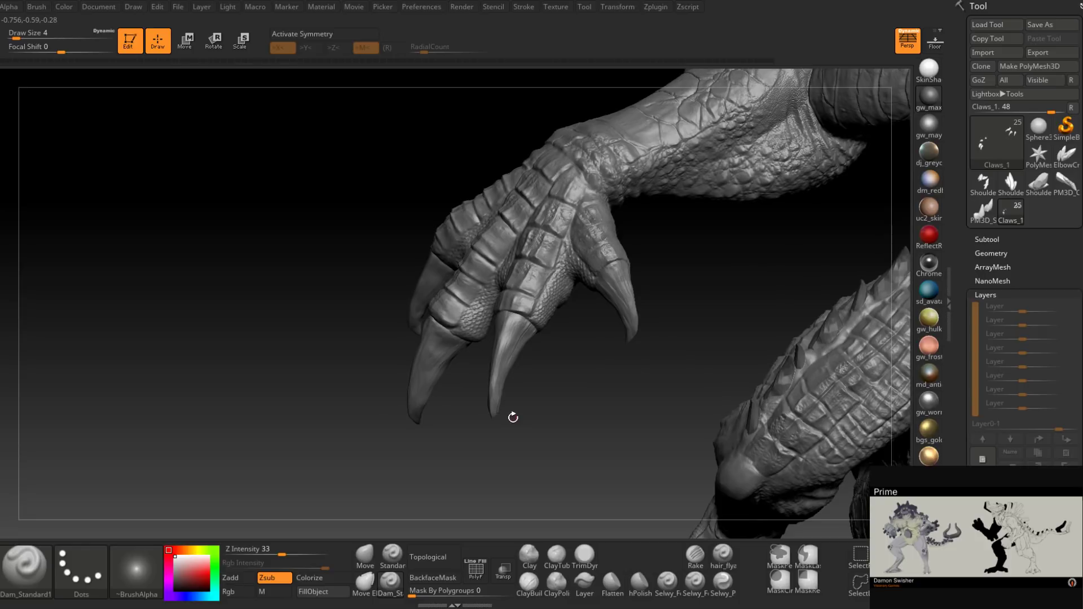
{"action": "mouse_move", "coordinate": [579, 324]}
{"action": "right_mouse_down"}
{"action": "mouse_move", "coordinate": [515, 317]}
{"action": "mouse_move", "coordinate": [483, 362]}
{"action": "mouse_move", "coordinate": [526, 394]}
{"action": "mouse_move", "coordinate": [495, 379]}
{"action": "mouse_move", "coordinate": [387, 412]}
{"action": "mouse_move", "coordinate": [417, 408]}
{"action": "mouse_move", "coordinate": [478, 309]}
{"action": "mouse_move", "coordinate": [515, 381]}
{"action": "mouse_move", "coordinate": [495, 388]}
{"action": "right_mouse_up"}
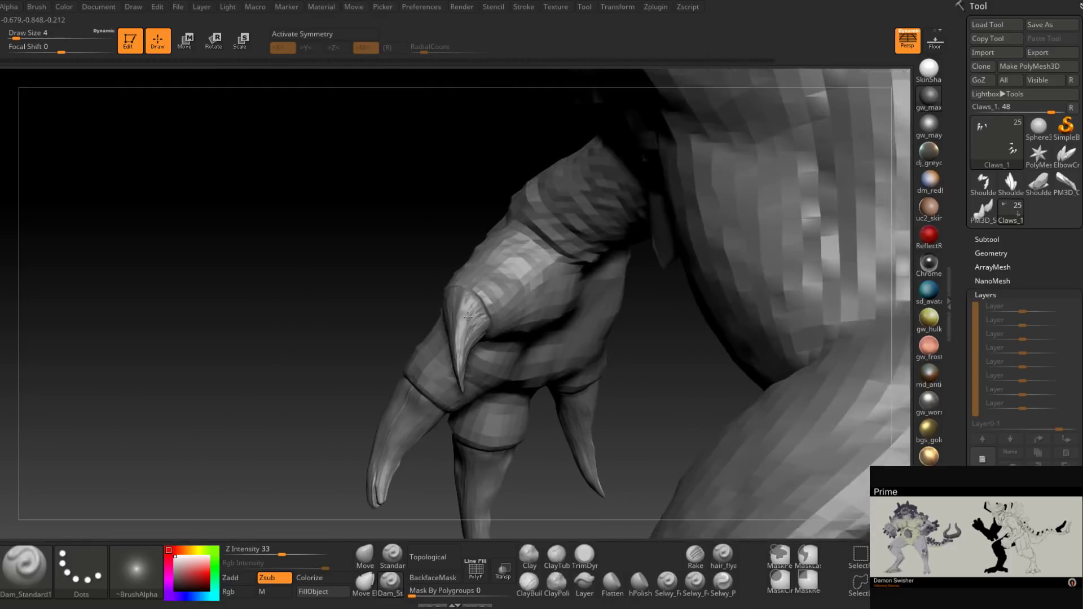
{"action": "key", "text": "space"}
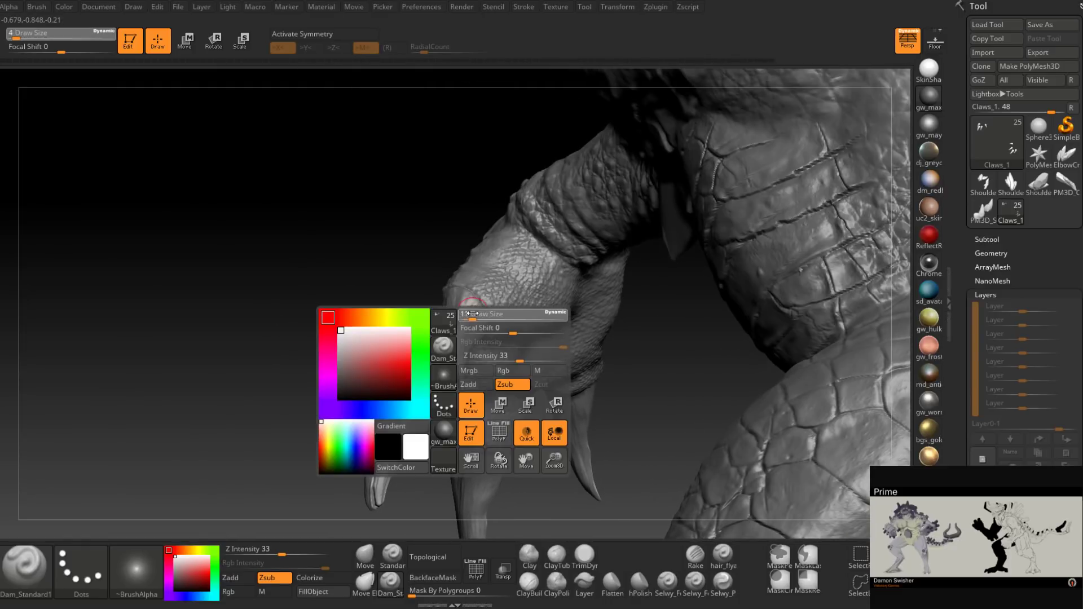
{"action": "left_click_drag", "start_coordinate": [469, 324], "coordinate": [478, 320]}
{"action": "right_click_drag", "start_coordinate": [483, 310], "coordinate": [486, 310]}
{"action": "key", "text": "space"}
{"action": "left_click_drag", "start_coordinate": [477, 317], "coordinate": [472, 321]}
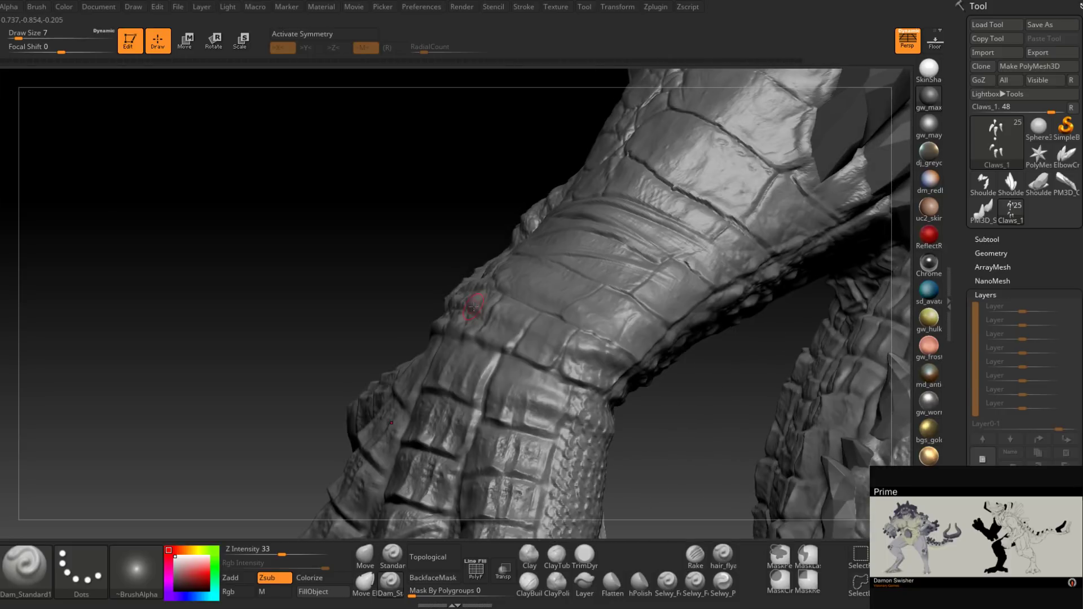
Step: Flatten the tip of the outermost finger's claw on the opposite hand with TrimDynamic at draw sizes 7 and 11
{"action": "right_click_drag", "start_coordinate": [456, 270], "coordinate": [473, 312]}
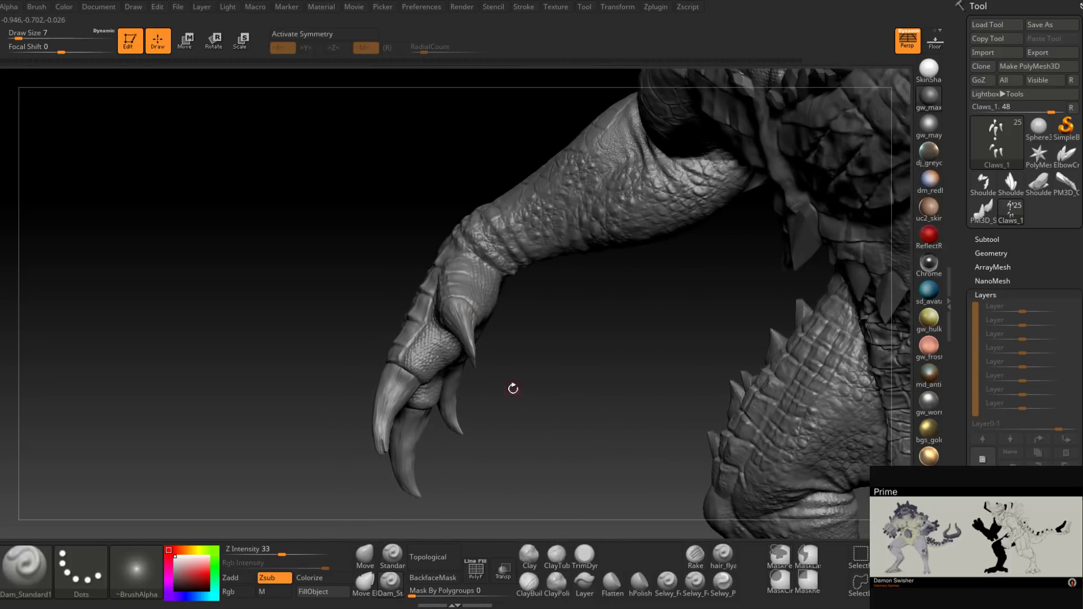
{"action": "left_click_drag", "start_coordinate": [513, 389], "coordinate": [661, 328]}
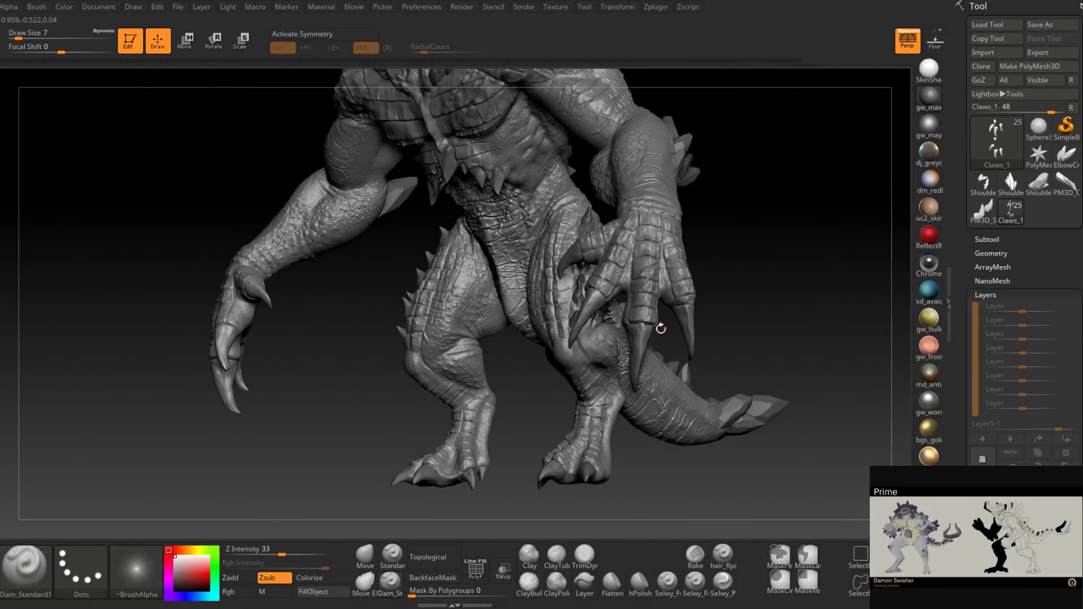
{"action": "right_click_drag", "start_coordinate": [661, 328], "coordinate": [582, 366]}
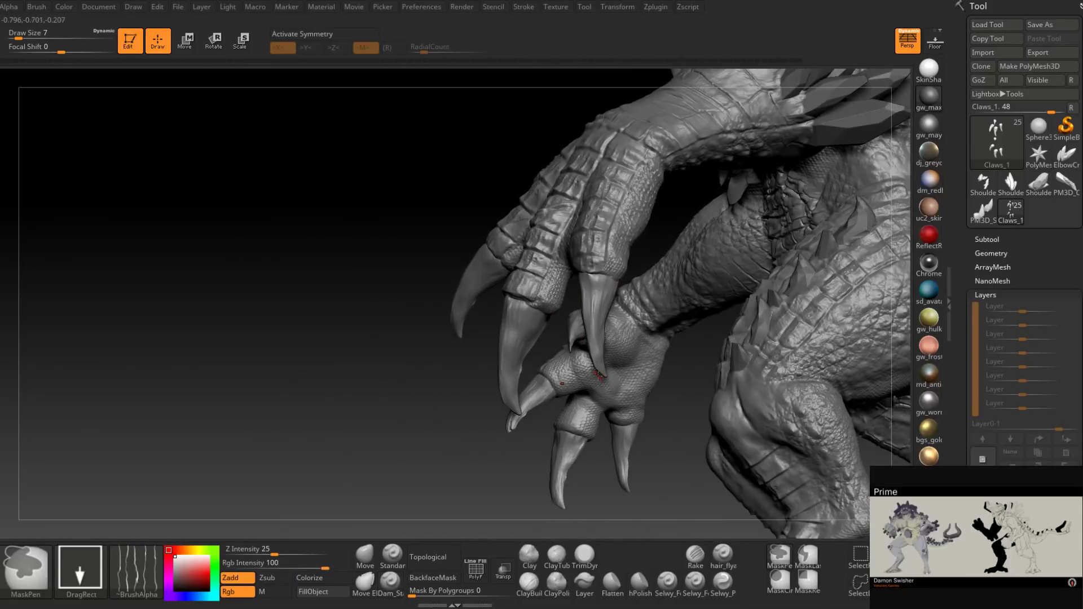
{"action": "left_click", "coordinate": [591, 557]}
{"action": "mouse_move", "coordinate": [585, 442]}
{"action": "right_mouse_down"}
{"action": "mouse_move", "coordinate": [556, 280]}
{"action": "mouse_move", "coordinate": [604, 295]}
{"action": "mouse_move", "coordinate": [596, 366]}
{"action": "right_mouse_up"}
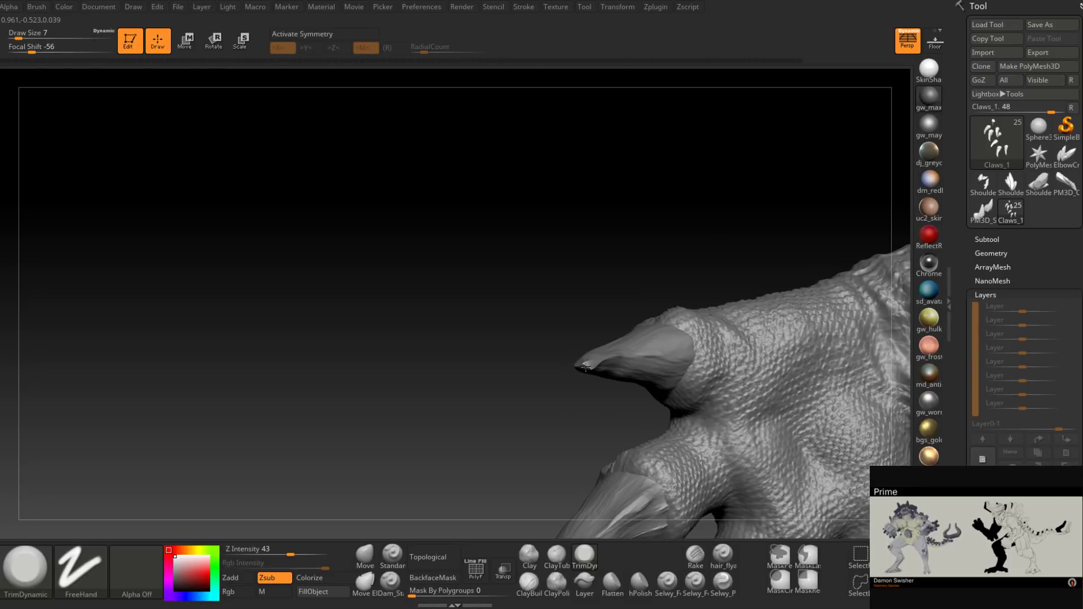
{"action": "left_click_drag", "start_coordinate": [586, 367], "coordinate": [590, 367]}
{"action": "right_click_drag", "start_coordinate": [590, 367], "coordinate": [587, 366]}
{"action": "key", "text": "space"}
{"action": "left_click_drag", "start_coordinate": [588, 365], "coordinate": [593, 363]}
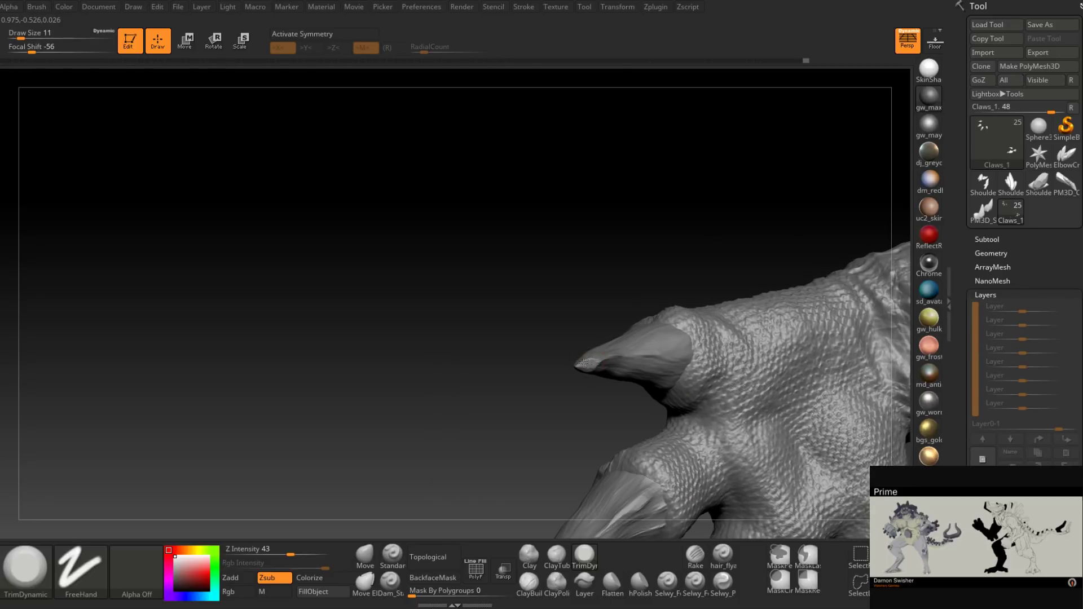
Step: Grind the outermost finger's claw down to a short flat stub with TrimDynamic, raising the draw size to 17
{"action": "right_click_drag", "start_coordinate": [588, 359], "coordinate": [587, 364]}
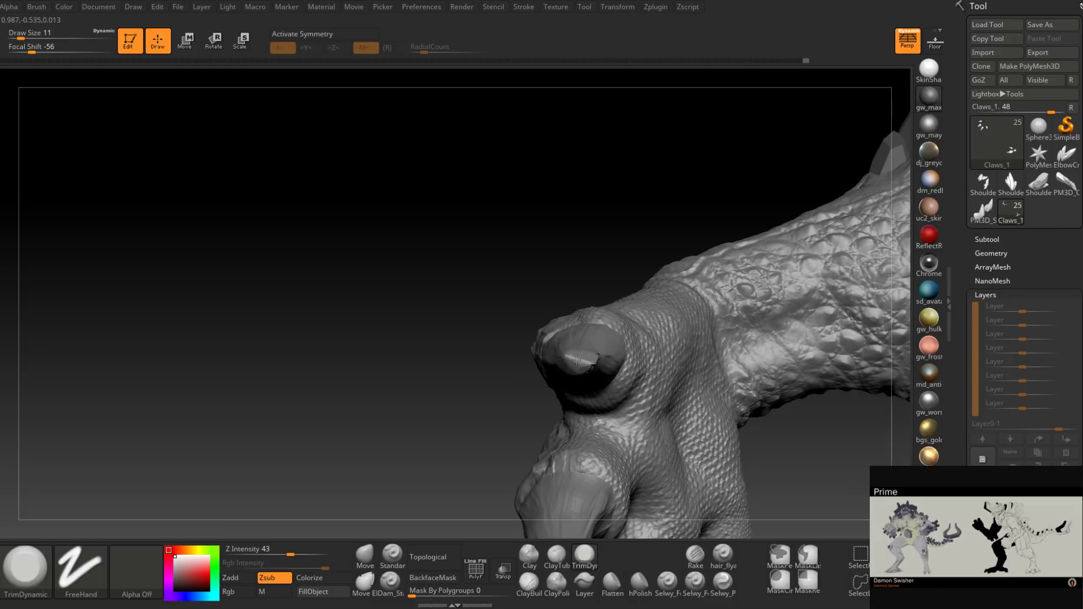
{"action": "right_click_drag", "start_coordinate": [577, 360], "coordinate": [573, 358]}
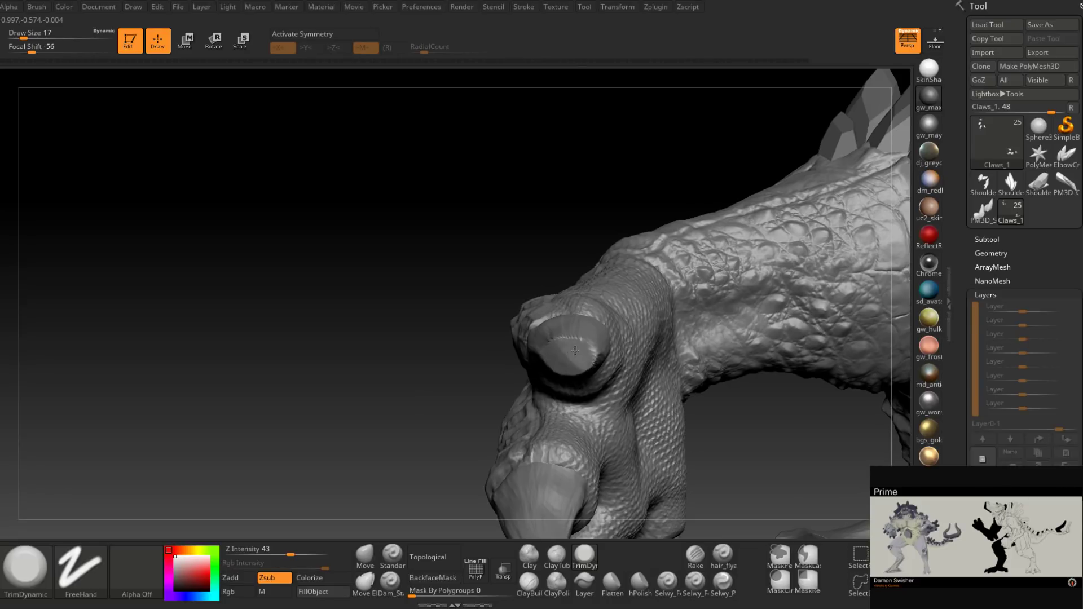
{"action": "mouse_move", "coordinate": [566, 348]}
{"action": "right_mouse_down"}
{"action": "mouse_move", "coordinate": [556, 361]}
{"action": "mouse_move", "coordinate": [588, 291]}
{"action": "mouse_move", "coordinate": [631, 358]}
{"action": "mouse_move", "coordinate": [559, 340]}
{"action": "right_mouse_up"}
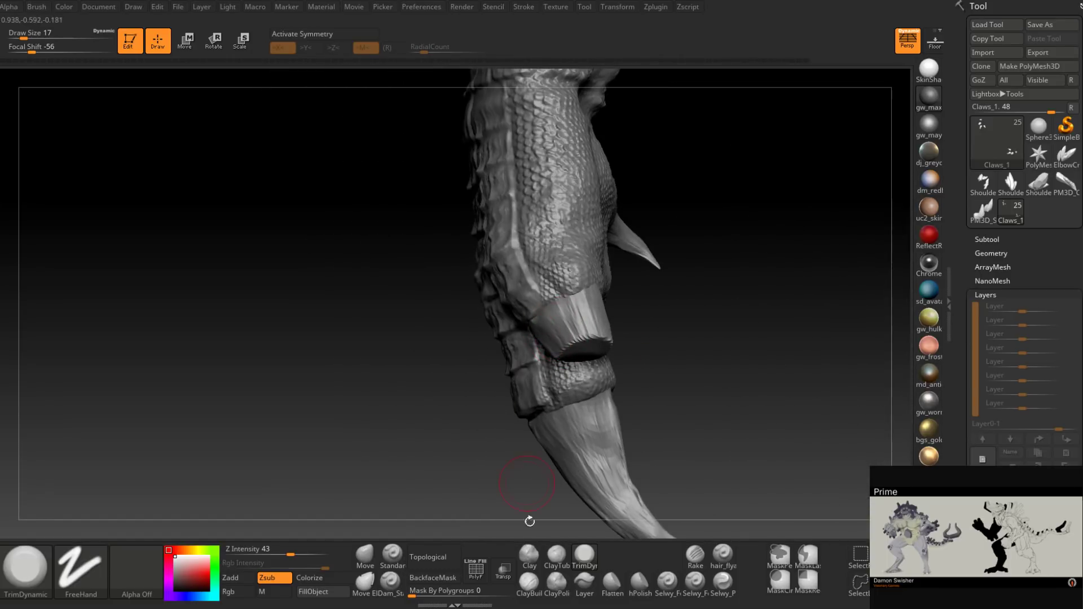
Step: Build up a rough broken core on the stub's flat end with ClayBuildup at draw size 8 and smooth it
{"action": "left_click", "coordinate": [529, 585]}
{"action": "right_click_drag", "start_coordinate": [517, 486], "coordinate": [583, 350]}
{"action": "key", "text": "space"}
{"action": "left_click_drag", "start_coordinate": [584, 349], "coordinate": [573, 348]}
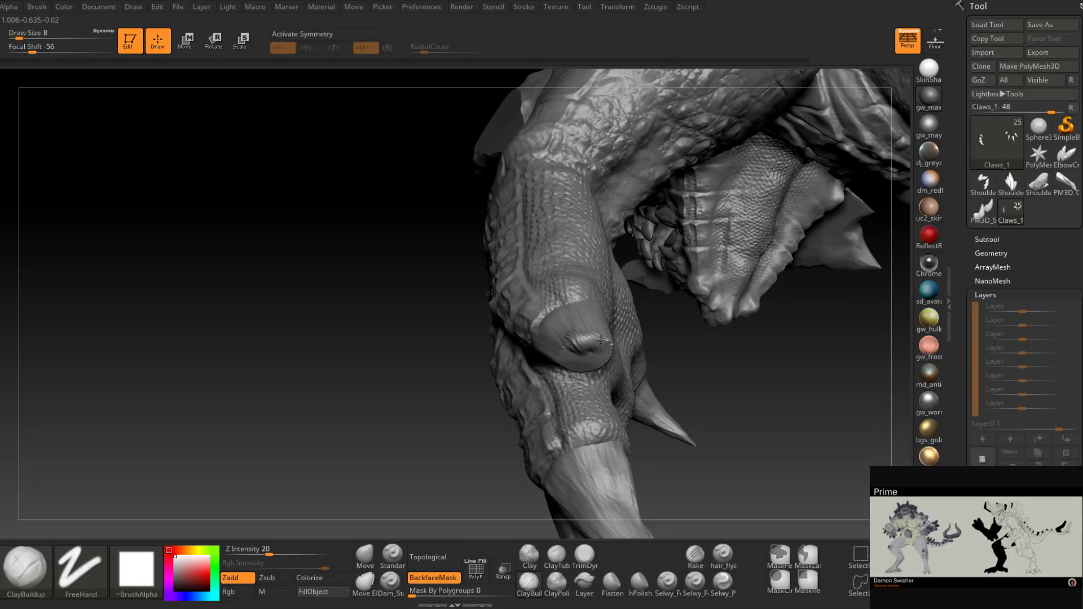
{"action": "right_click_drag", "start_coordinate": [603, 360], "coordinate": [579, 346]}
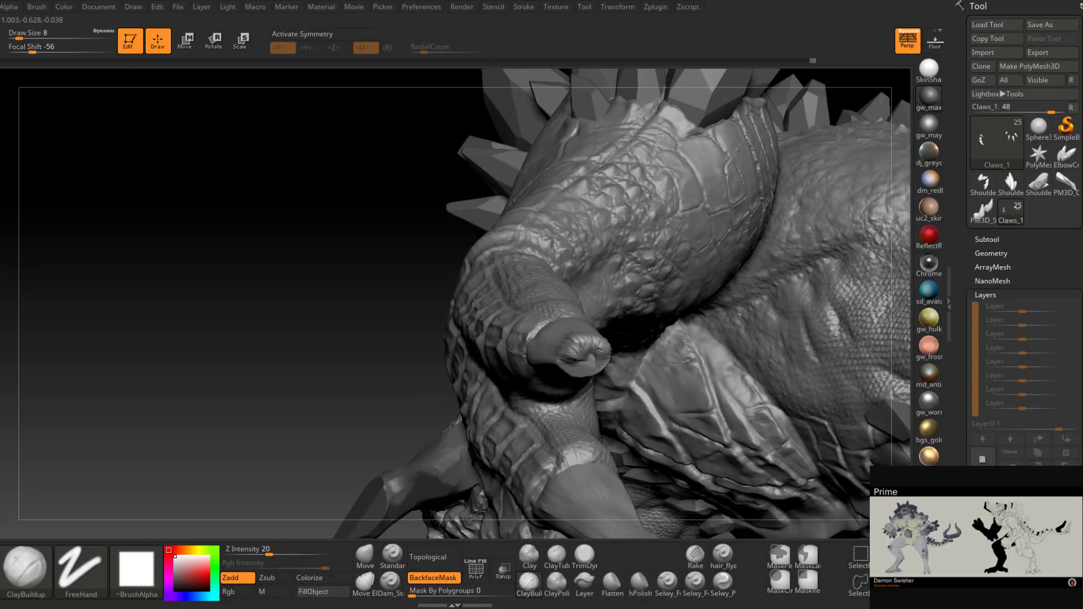
{"action": "key", "text": "shift"}
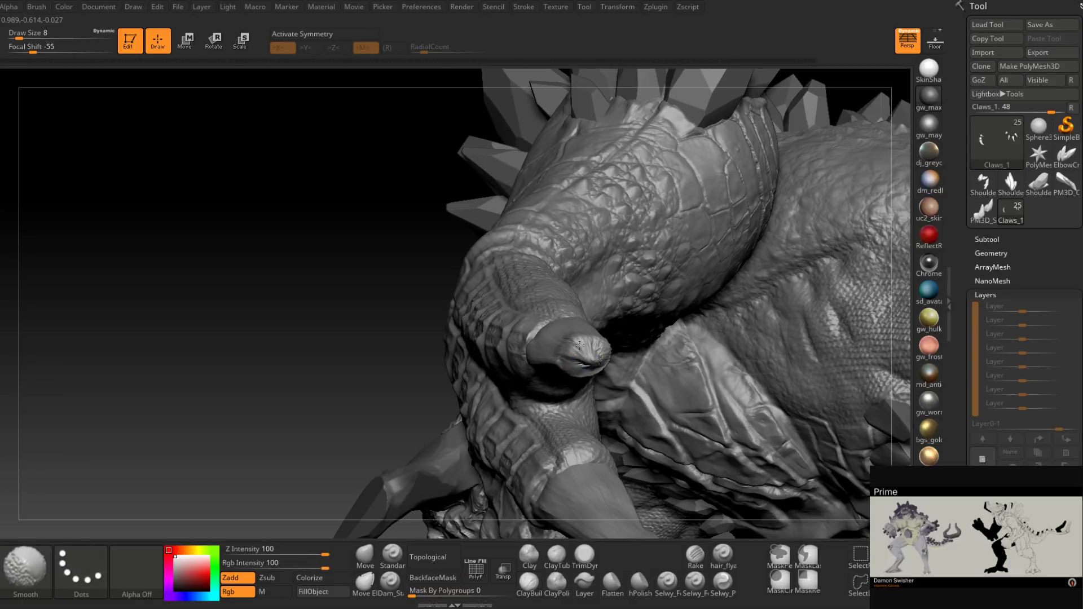
{"action": "mouse_move", "coordinate": [597, 361]}
{"action": "right_mouse_down"}
{"action": "mouse_move", "coordinate": [568, 363]}
{"action": "mouse_move", "coordinate": [603, 364]}
{"action": "right_mouse_up"}
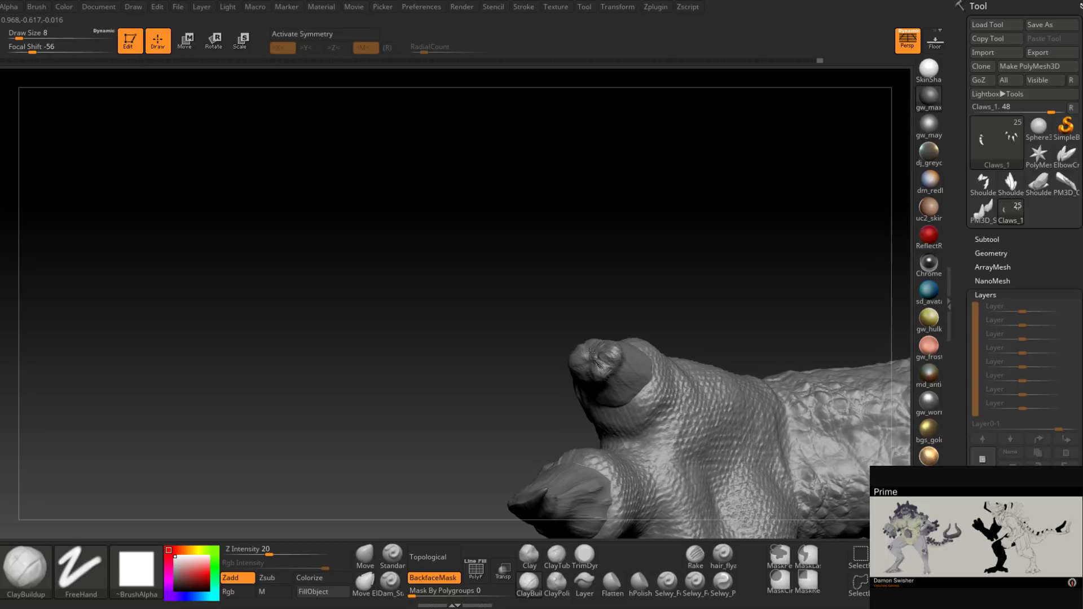
Step: Trim the built-up end and rim of the claw stub into chipped facets with TrimDynamic at draw size 8
{"action": "left_click", "coordinate": [585, 555]}
{"action": "mouse_move", "coordinate": [594, 468]}
{"action": "right_mouse_down"}
{"action": "mouse_move", "coordinate": [609, 366]}
{"action": "mouse_move", "coordinate": [640, 333]}
{"action": "right_mouse_up"}
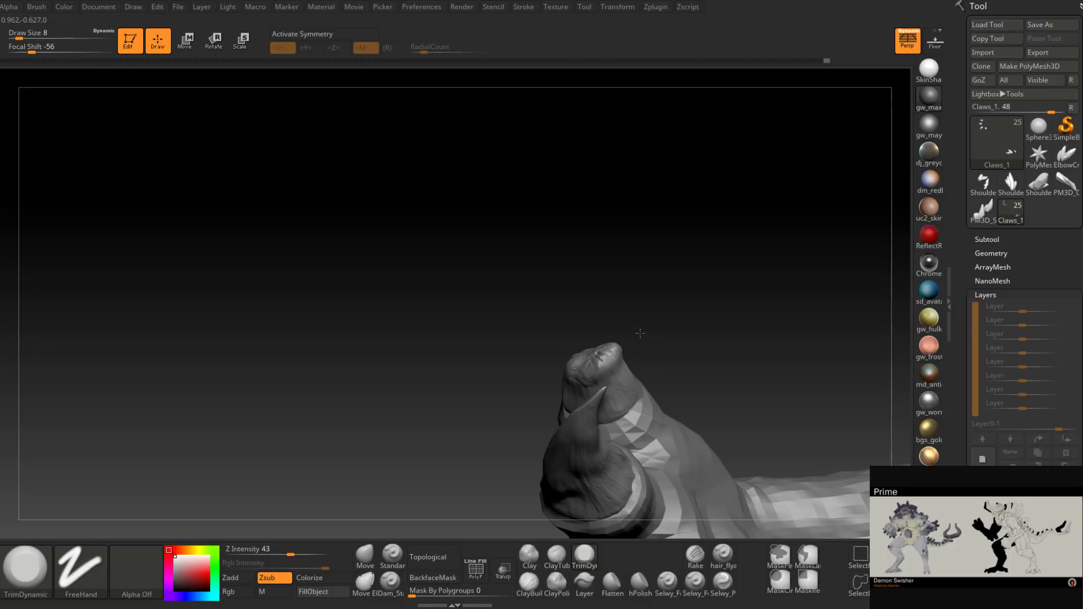
{"action": "mouse_move", "coordinate": [640, 333]}
{"action": "right_mouse_down"}
{"action": "mouse_move", "coordinate": [627, 363]}
{"action": "mouse_move", "coordinate": [658, 342]}
{"action": "mouse_move", "coordinate": [647, 315]}
{"action": "mouse_move", "coordinate": [630, 325]}
{"action": "mouse_move", "coordinate": [641, 332]}
{"action": "right_mouse_up"}
{"action": "key", "text": "space"}
{"action": "left_click_drag", "start_coordinate": [641, 331], "coordinate": [635, 330]}
{"action": "key", "text": "ctrl"}
{"action": "mouse_move", "coordinate": [636, 313]}
{"action": "right_mouse_down"}
{"action": "mouse_move", "coordinate": [700, 268]}
{"action": "mouse_move", "coordinate": [628, 288]}
{"action": "mouse_move", "coordinate": [645, 332]}
{"action": "mouse_move", "coordinate": [637, 327]}
{"action": "right_mouse_up"}
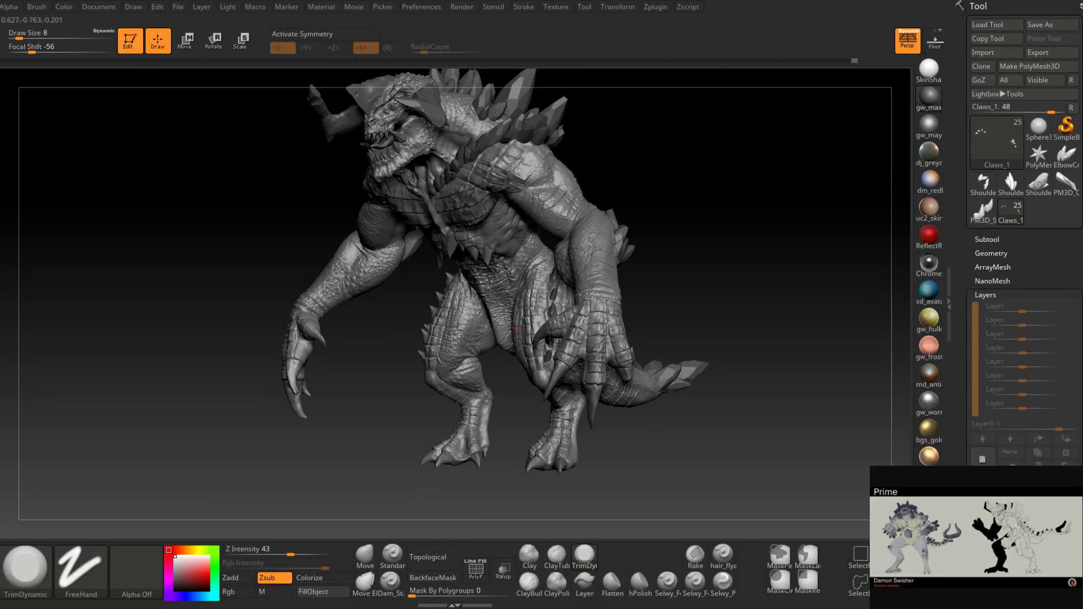
Step: Make the ShoulderCrystals_High_6 subtool active and cut off the tip of the large end crystal on the tail with TrimLasso
{"action": "mouse_move", "coordinate": [440, 260]}
{"action": "right_mouse_down"}
{"action": "mouse_move", "coordinate": [800, 341]}
{"action": "mouse_move", "coordinate": [376, 388]}
{"action": "right_mouse_up"}
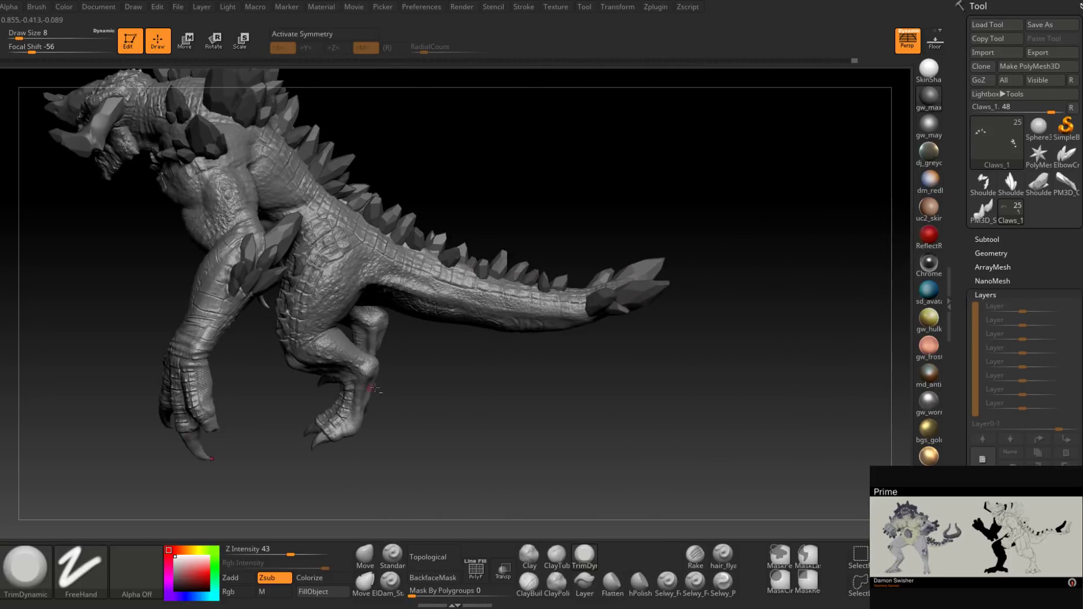
{"action": "left_click", "coordinate": [638, 293], "text": "alt"}
{"action": "right_click_drag", "start_coordinate": [638, 295], "coordinate": [699, 295], "text": "ctrl"}
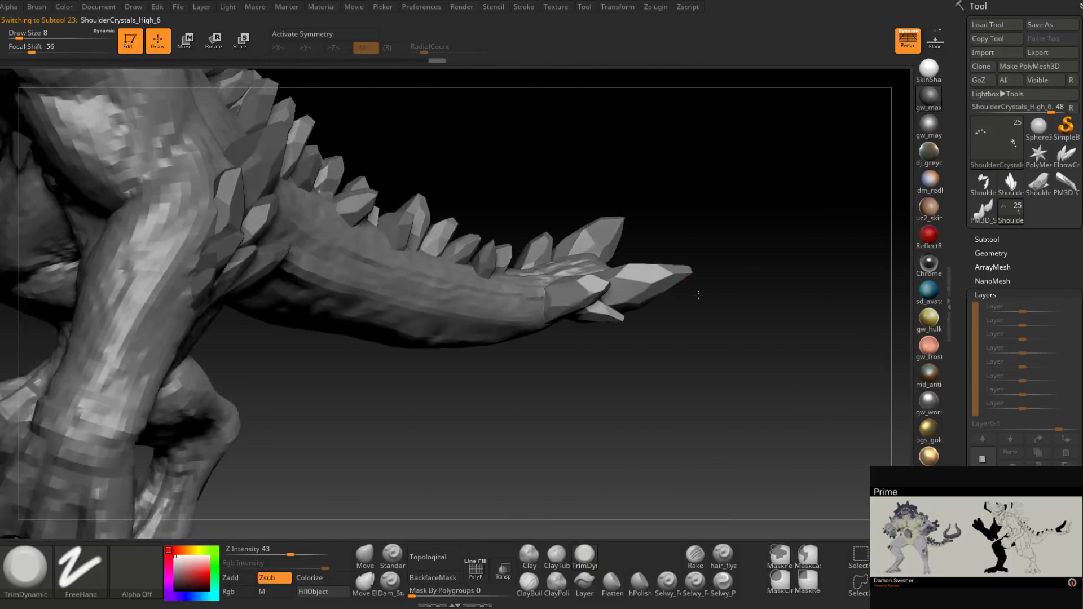
{"action": "left_click", "coordinate": [43, 563], "text": "ctrl+shift"}
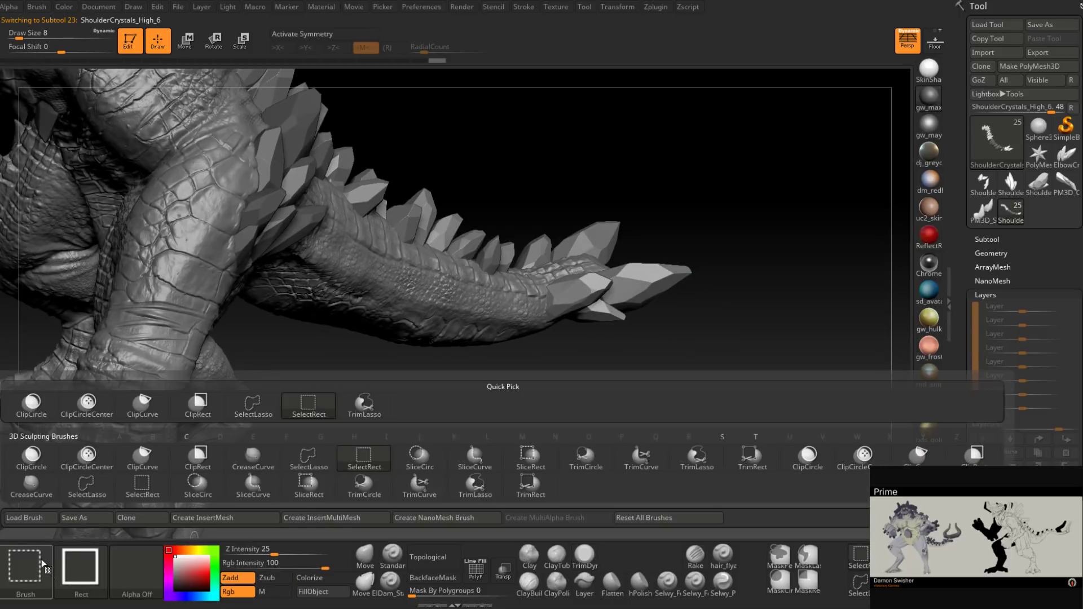
{"action": "left_click", "coordinate": [364, 403]}
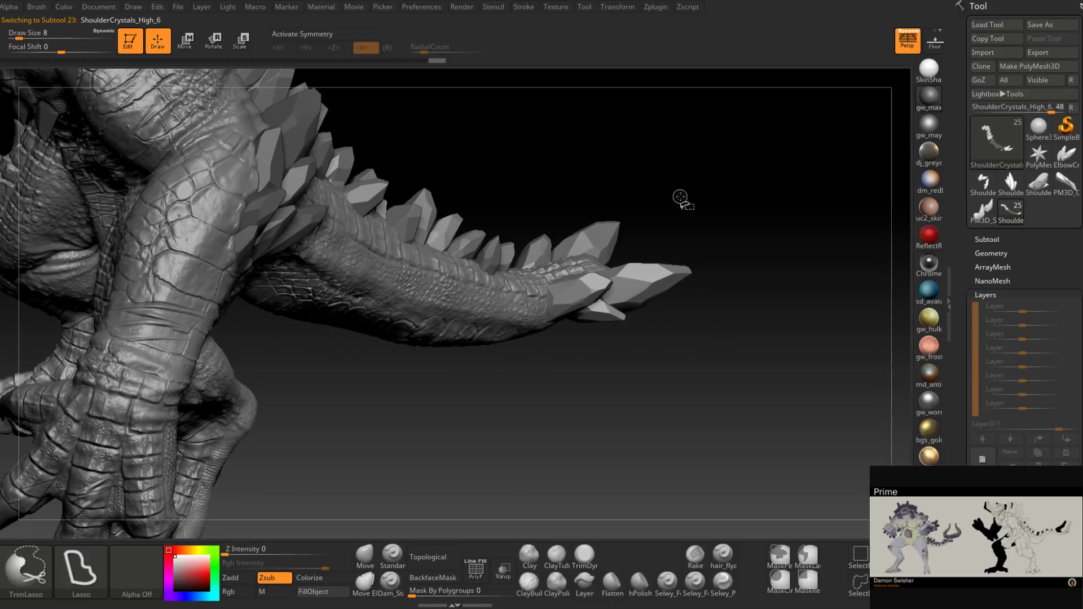
{"action": "mouse_move", "coordinate": [680, 197]}
{"action": "left_mouse_down", "text": "ctrl+shift"}
{"action": "mouse_move", "coordinate": [606, 353]}
{"action": "mouse_move", "coordinate": [838, 266]}
{"action": "mouse_move", "coordinate": [814, 295]}
{"action": "left_mouse_up", "text": "ctrl+shift"}
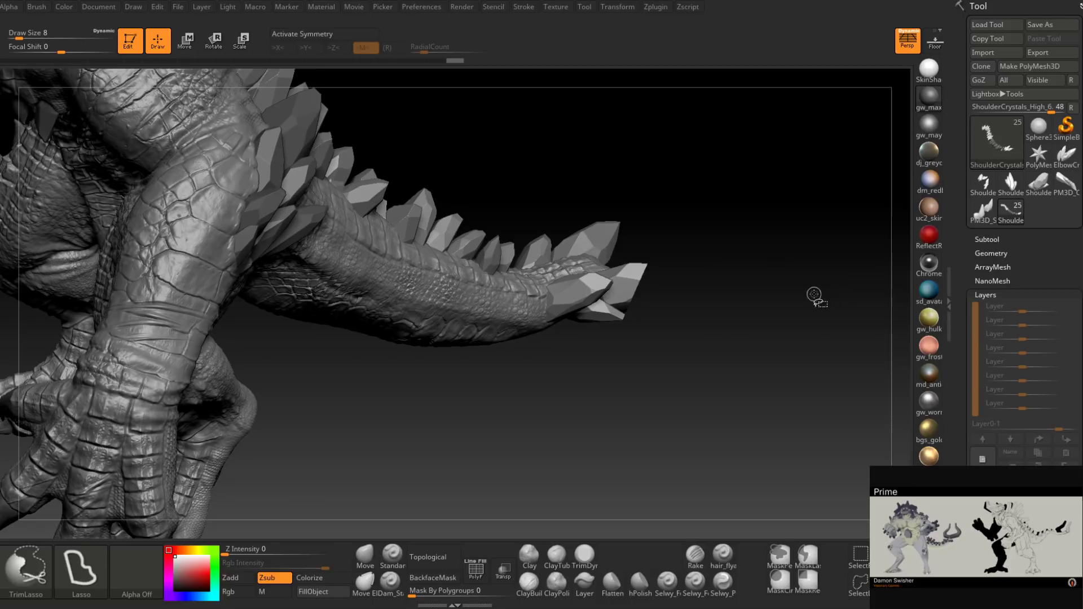
Step: Cut the pointed tips off more of the crystals around the tail's end with TrimLasso
{"action": "mouse_move", "coordinate": [722, 324]}
{"action": "left_mouse_down"}
{"action": "mouse_move", "coordinate": [669, 389]}
{"action": "mouse_move", "coordinate": [721, 372]}
{"action": "mouse_move", "coordinate": [708, 343]}
{"action": "left_mouse_up"}
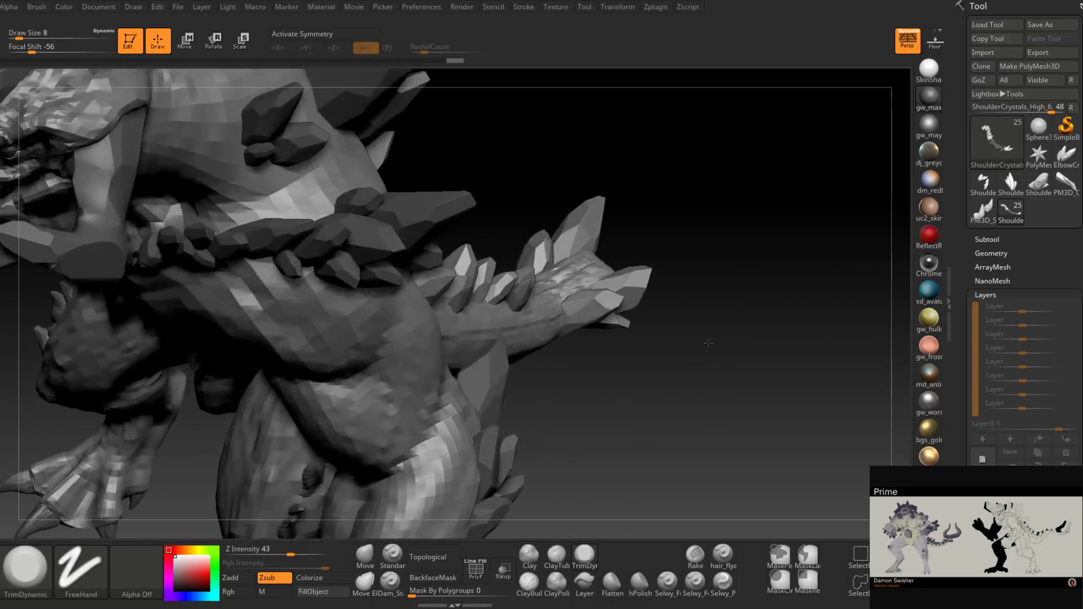
{"action": "left_click", "coordinate": [649, 305], "text": "ctrl+shift"}
{"action": "mouse_move", "coordinate": [648, 305]}
{"action": "left_mouse_down"}
{"action": "mouse_move", "coordinate": [660, 407]}
{"action": "mouse_move", "coordinate": [678, 353]}
{"action": "left_mouse_up"}
{"action": "left_click_drag", "start_coordinate": [640, 397], "coordinate": [811, 243], "text": "ctrl+shift"}
{"action": "mouse_move", "coordinate": [790, 302]}
{"action": "left_mouse_down"}
{"action": "mouse_move", "coordinate": [702, 353]}
{"action": "mouse_move", "coordinate": [652, 334]}
{"action": "mouse_move", "coordinate": [607, 344]}
{"action": "mouse_move", "coordinate": [650, 282]}
{"action": "mouse_move", "coordinate": [694, 252]}
{"action": "mouse_move", "coordinate": [647, 310]}
{"action": "mouse_move", "coordinate": [752, 244]}
{"action": "left_mouse_up"}
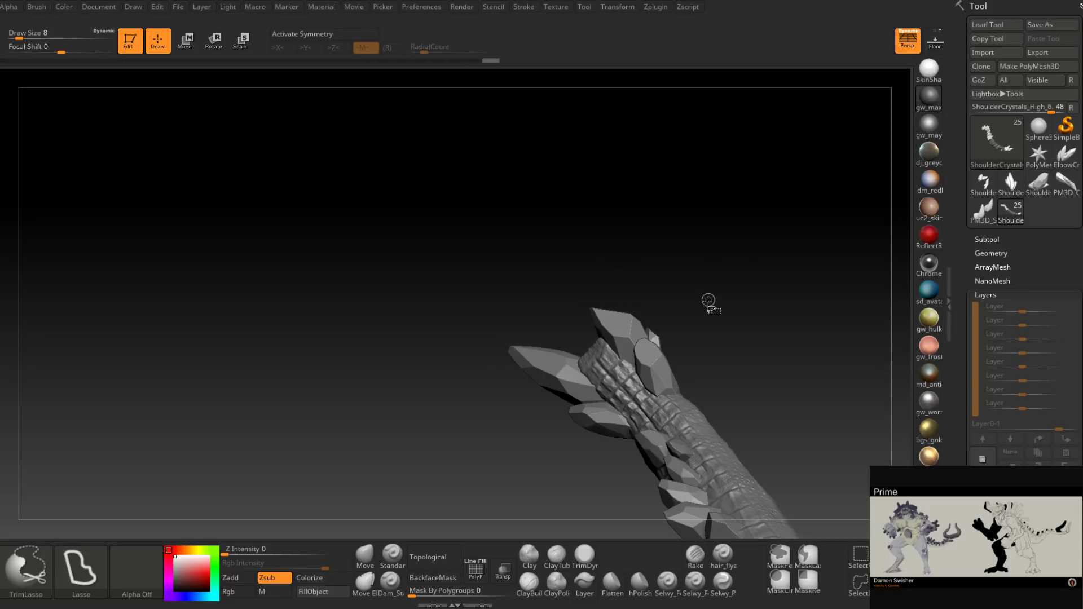
{"action": "mouse_move", "coordinate": [708, 303]}
{"action": "left_mouse_down"}
{"action": "mouse_move", "coordinate": [670, 302]}
{"action": "mouse_move", "coordinate": [691, 254]}
{"action": "left_mouse_up"}
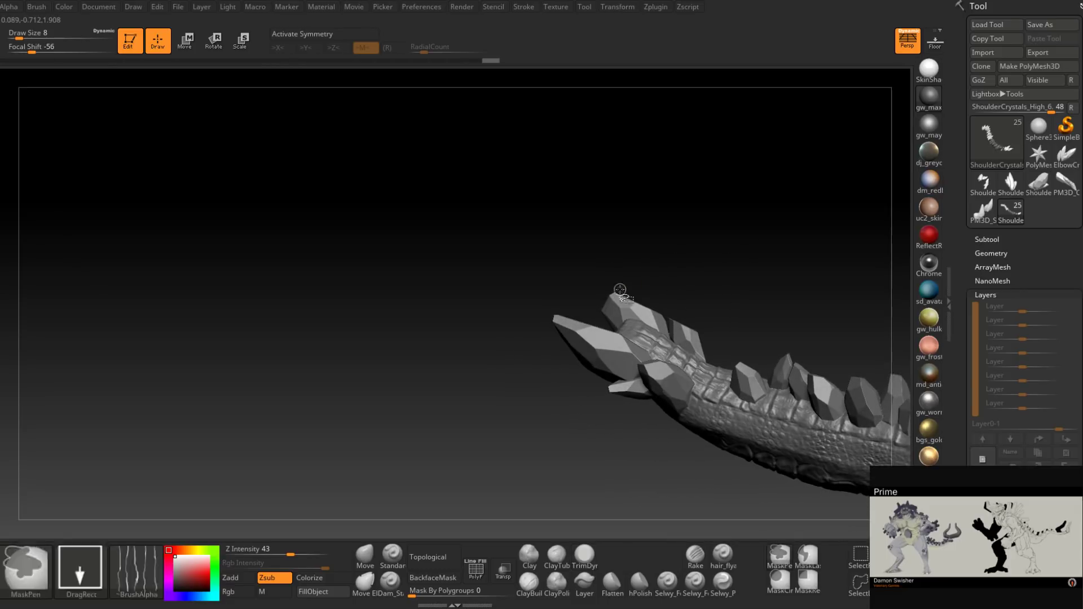
{"action": "mouse_move", "coordinate": [573, 309]}
{"action": "left_mouse_down", "text": "ctrl+shift"}
{"action": "mouse_move", "coordinate": [645, 290]}
{"action": "mouse_move", "coordinate": [670, 166]}
{"action": "left_mouse_up", "text": "ctrl+shift"}
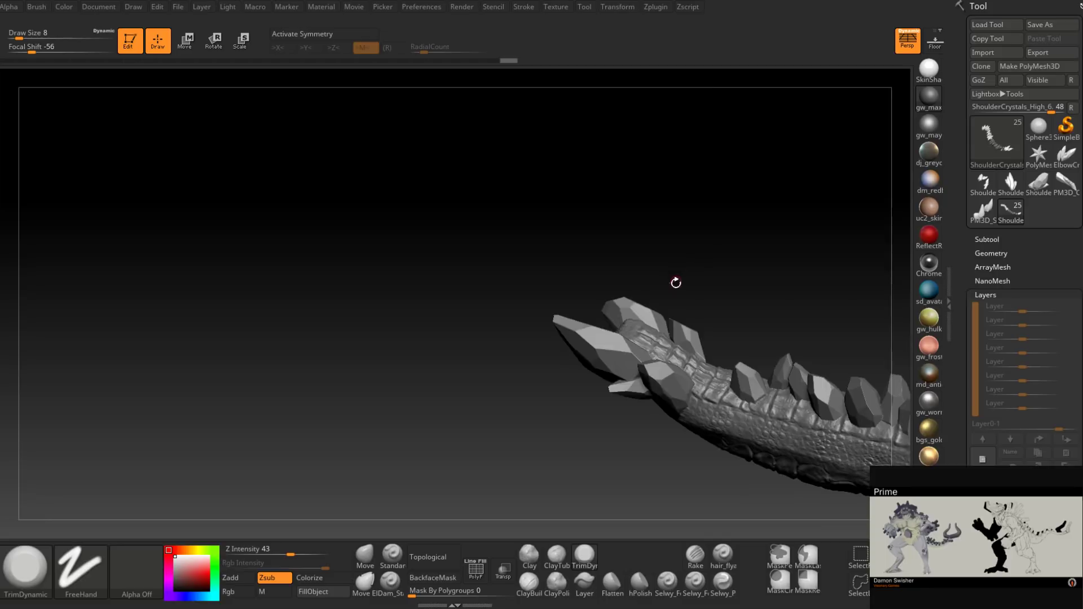
{"action": "left_click_drag", "start_coordinate": [677, 282], "coordinate": [729, 280]}
Step: Make the Boss_Retopo body subtool active and select the TrimDynamic brush for work on the hands
{"action": "right_click_drag", "start_coordinate": [712, 312], "coordinate": [629, 418], "text": "ctrl"}
{"action": "right_click_drag", "start_coordinate": [657, 315], "coordinate": [632, 412], "text": "alt"}
{"action": "left_click_drag", "start_coordinate": [631, 414], "coordinate": [590, 316]}
{"action": "right_click_drag", "start_coordinate": [590, 316], "coordinate": [604, 400], "text": "alt"}
{"action": "right_click_drag", "start_coordinate": [604, 401], "coordinate": [728, 386]}
{"action": "right_click_drag", "start_coordinate": [590, 291], "coordinate": [510, 418], "text": "ctrl"}
{"action": "left_click", "coordinate": [442, 466], "text": "alt"}
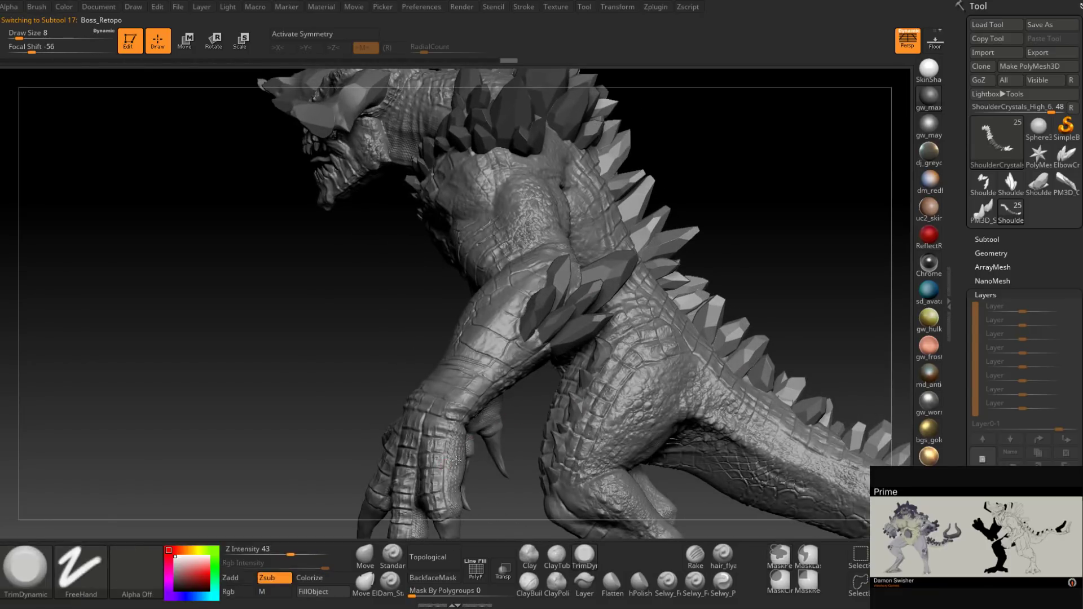
{"action": "right_click_drag", "start_coordinate": [442, 465], "coordinate": [367, 353]}
{"action": "right_click_drag", "start_coordinate": [489, 349], "coordinate": [495, 420], "text": "ctrl"}
{"action": "left_click_drag", "start_coordinate": [496, 421], "coordinate": [426, 340]}
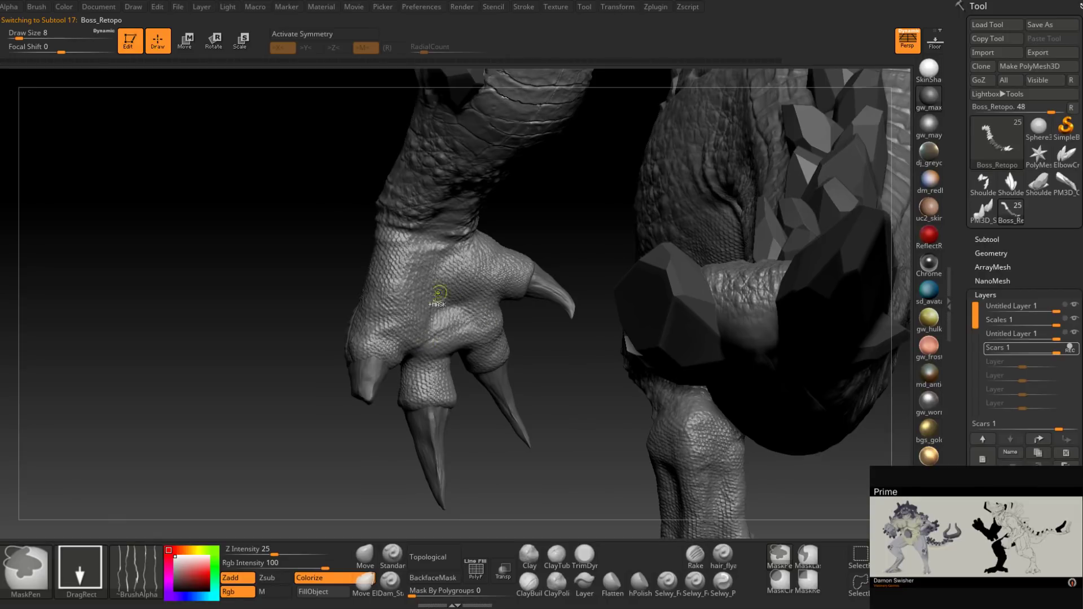
{"action": "key", "text": "b"}
{"action": "key", "text": "t"}
{"action": "key", "text": "d"}
{"action": "right_click_drag", "start_coordinate": [484, 343], "coordinate": [512, 298]}
{"action": "left_click_drag", "start_coordinate": [510, 299], "coordinate": [698, 388]}
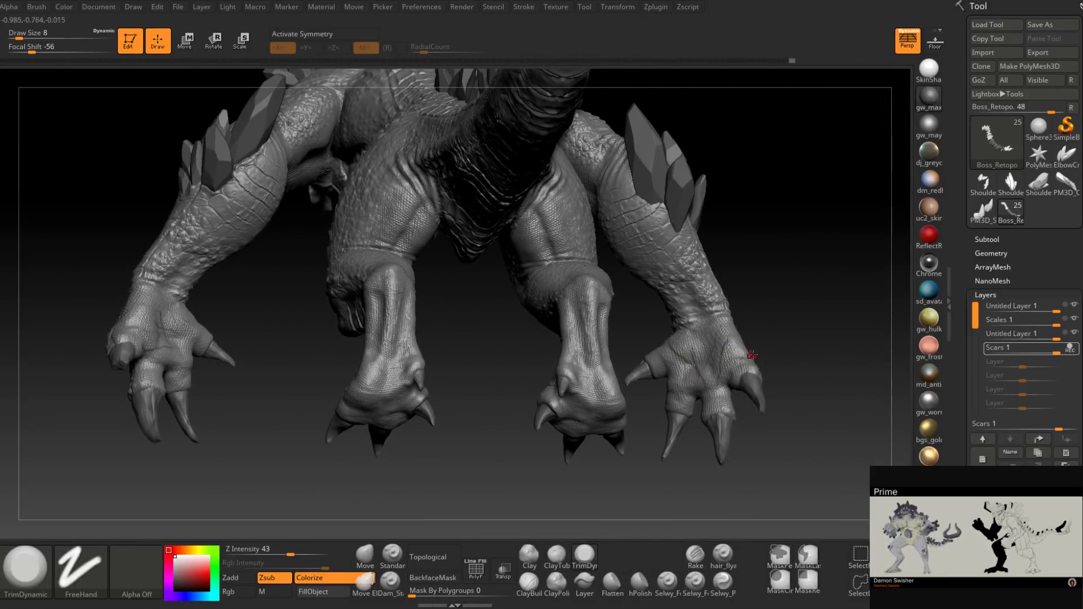
Step: Mask the body except for a branching scar pattern on the palms and select the Standard brush
{"action": "left_click", "coordinate": [768, 343], "text": "ctrl"}
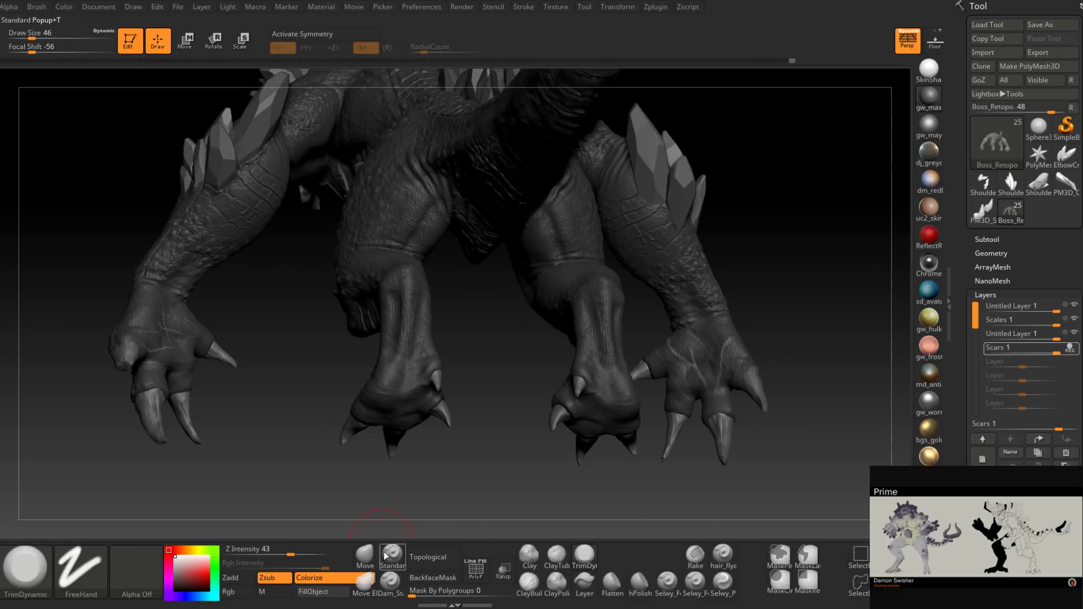
{"action": "left_click", "coordinate": [392, 555]}
{"action": "key", "text": "shift+d"}
{"action": "key", "text": "d"}
{"action": "key", "text": "d"}
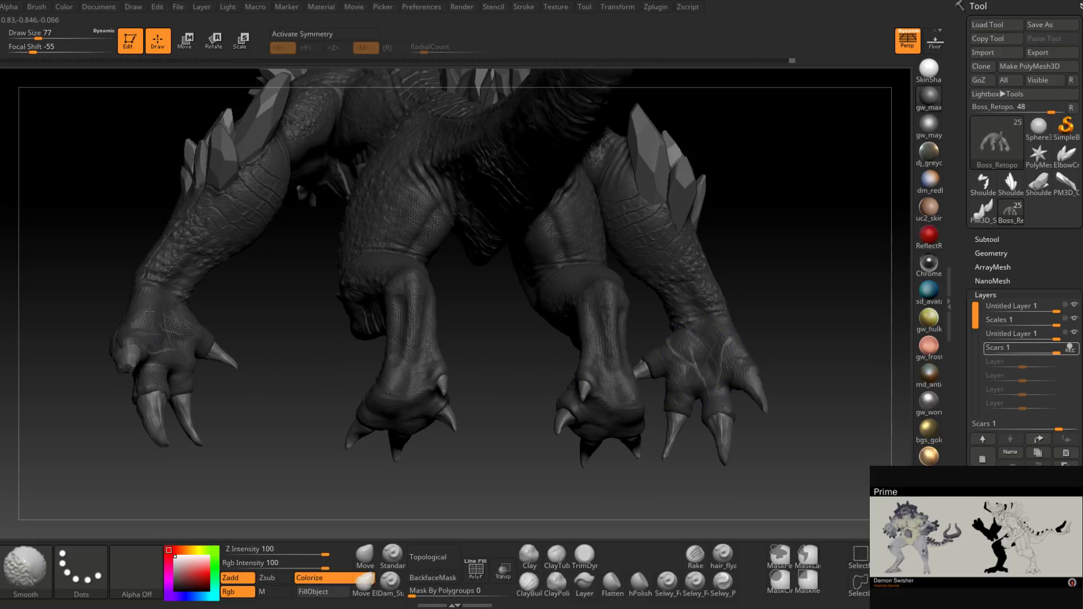
Step: Set the Standard brush's draw size to 101, try a stroke over the unmasked scar pattern on one palm, and undo it
{"action": "mouse_move", "coordinate": [235, 338]}
{"action": "left_mouse_down"}
{"action": "mouse_move", "coordinate": [305, 376]}
{"action": "mouse_move", "coordinate": [369, 359]}
{"action": "left_mouse_up"}
{"action": "left_click_drag", "start_coordinate": [395, 315], "coordinate": [318, 341]}
{"action": "left_click_drag", "start_coordinate": [226, 339], "coordinate": [316, 330]}
{"action": "key", "text": "space"}
{"action": "left_click_drag", "start_coordinate": [324, 334], "coordinate": [331, 333]}
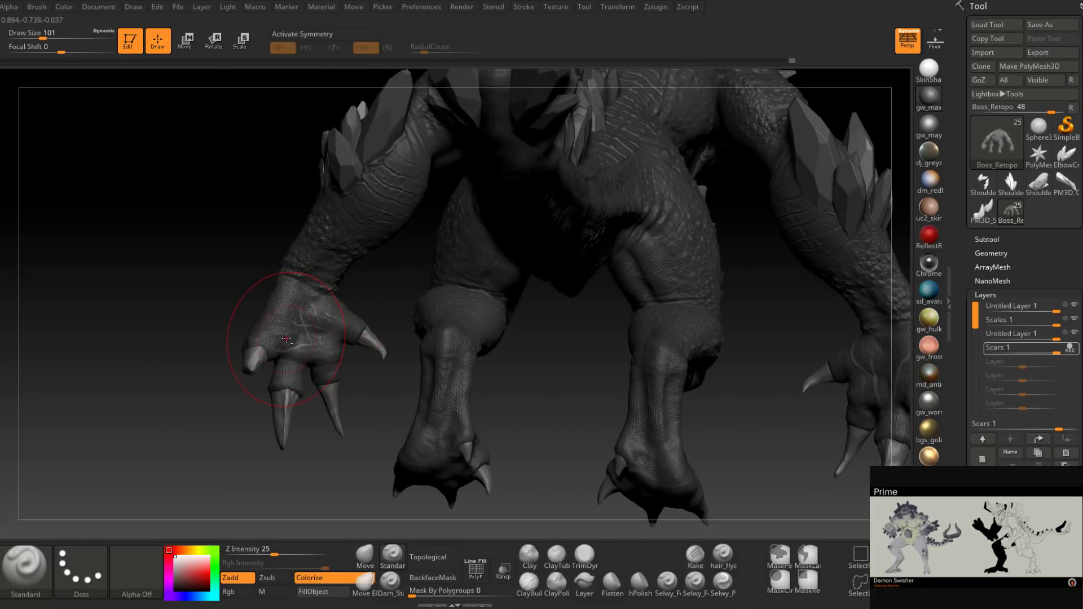
{"action": "key", "text": "ctrl+z"}
Step: Sculpt the unmasked scar lines on both palms with the Standard brush and clear the mask from the body
{"action": "mouse_move", "coordinate": [322, 345]}
{"action": "left_mouse_down"}
{"action": "mouse_move", "coordinate": [314, 351]}
{"action": "mouse_move", "coordinate": [325, 328]}
{"action": "mouse_move", "coordinate": [361, 341]}
{"action": "left_mouse_up"}
{"action": "left_click_drag", "start_coordinate": [739, 366], "coordinate": [809, 352]}
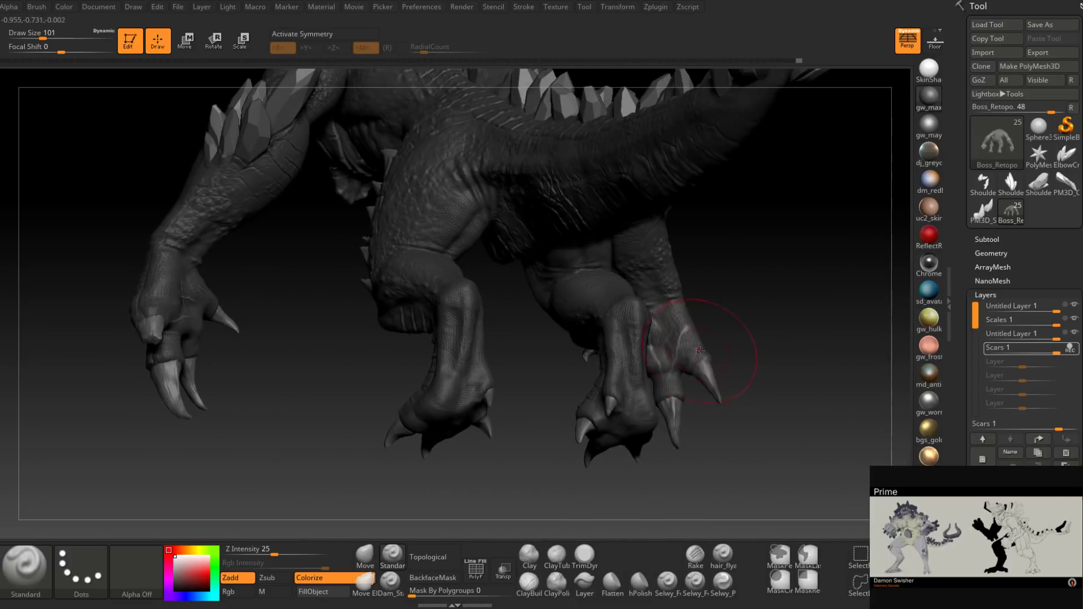
{"action": "right_click_drag", "start_coordinate": [700, 350], "coordinate": [674, 343]}
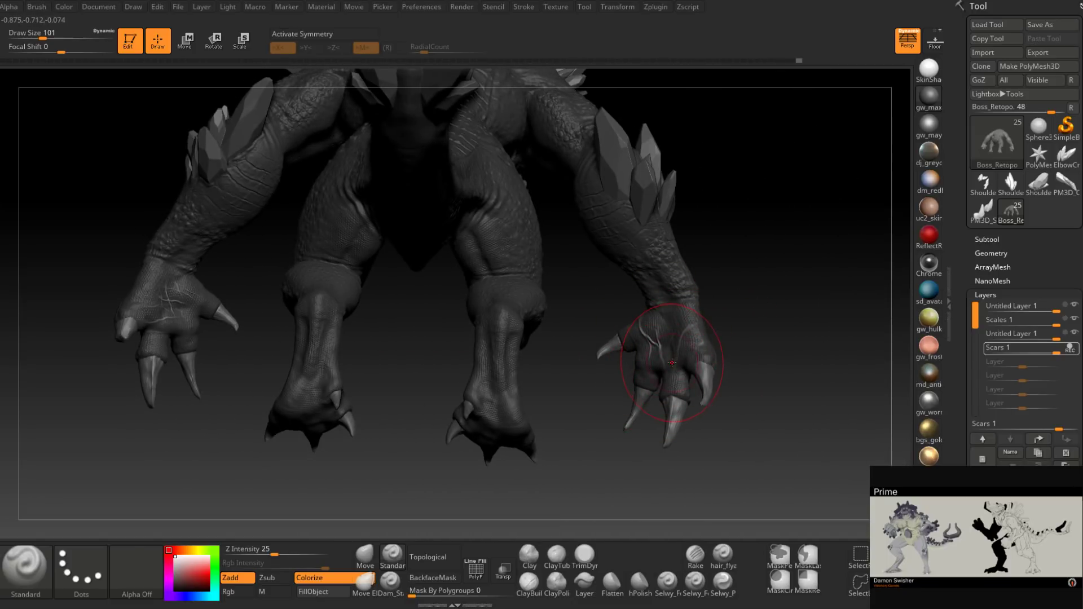
{"action": "key", "text": "ctrl+z"}
{"action": "right_click_drag", "start_coordinate": [690, 378], "coordinate": [677, 336]}
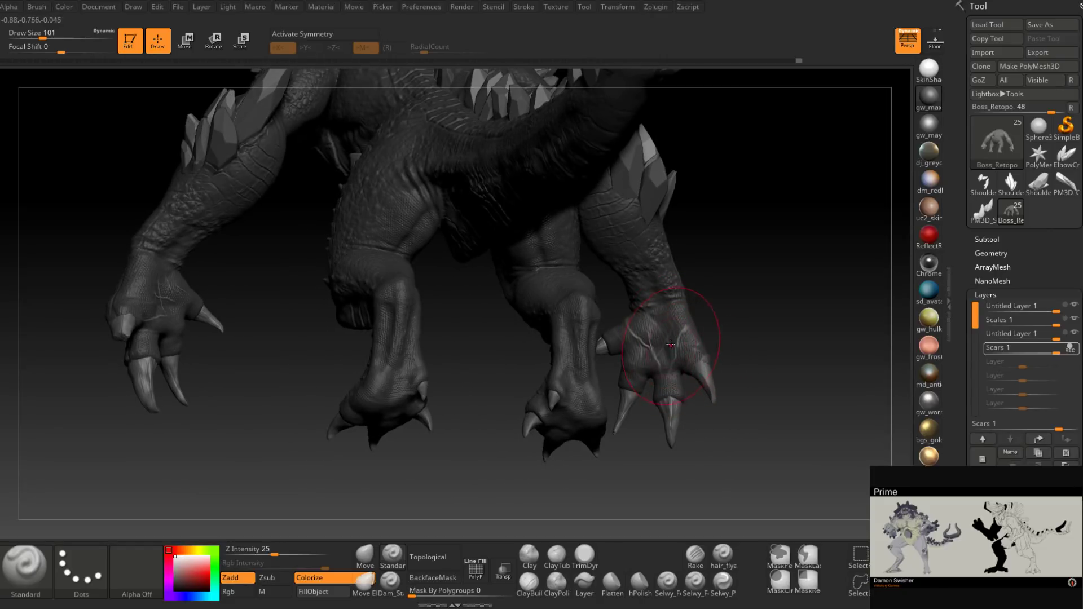
{"action": "mouse_move", "coordinate": [710, 397]}
{"action": "right_mouse_down"}
{"action": "mouse_move", "coordinate": [701, 351]}
{"action": "mouse_move", "coordinate": [697, 374]}
{"action": "mouse_move", "coordinate": [691, 361]}
{"action": "right_mouse_up"}
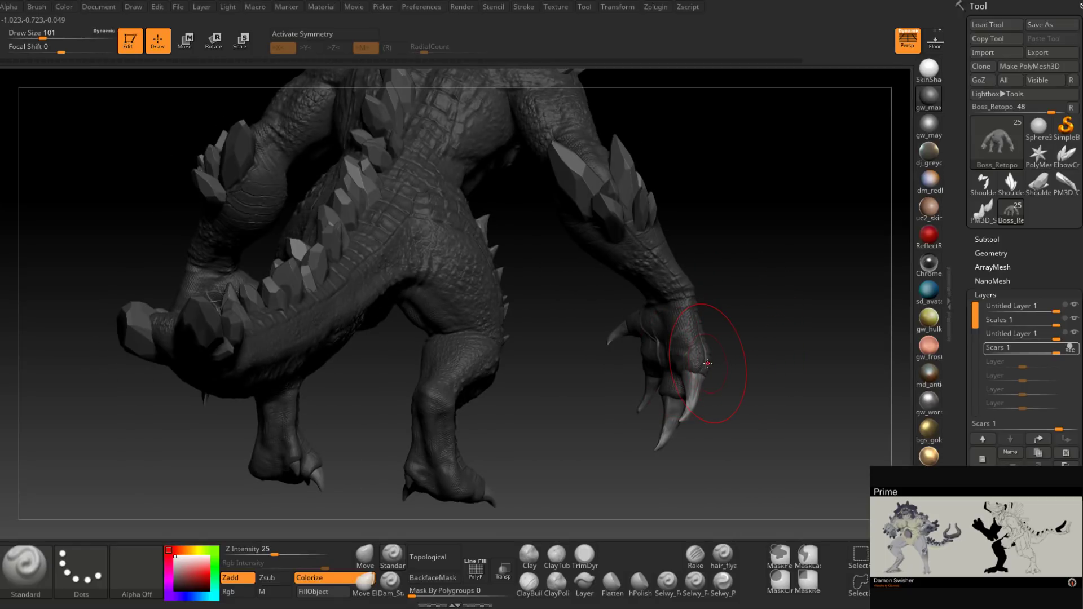
{"action": "mouse_move", "coordinate": [708, 363]}
{"action": "right_mouse_down"}
{"action": "mouse_move", "coordinate": [716, 358]}
{"action": "mouse_move", "coordinate": [689, 398]}
{"action": "mouse_move", "coordinate": [725, 363]}
{"action": "right_mouse_up"}
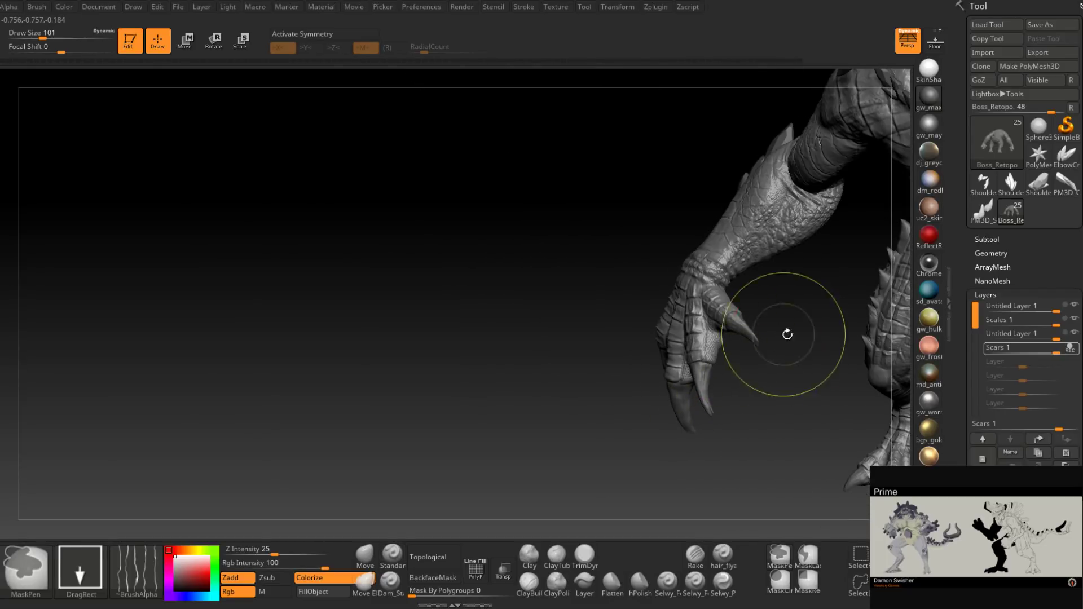
{"action": "mouse_move", "coordinate": [788, 335]}
{"action": "right_mouse_down"}
{"action": "mouse_move", "coordinate": [745, 302]}
{"action": "mouse_move", "coordinate": [517, 476]}
{"action": "right_mouse_up"}
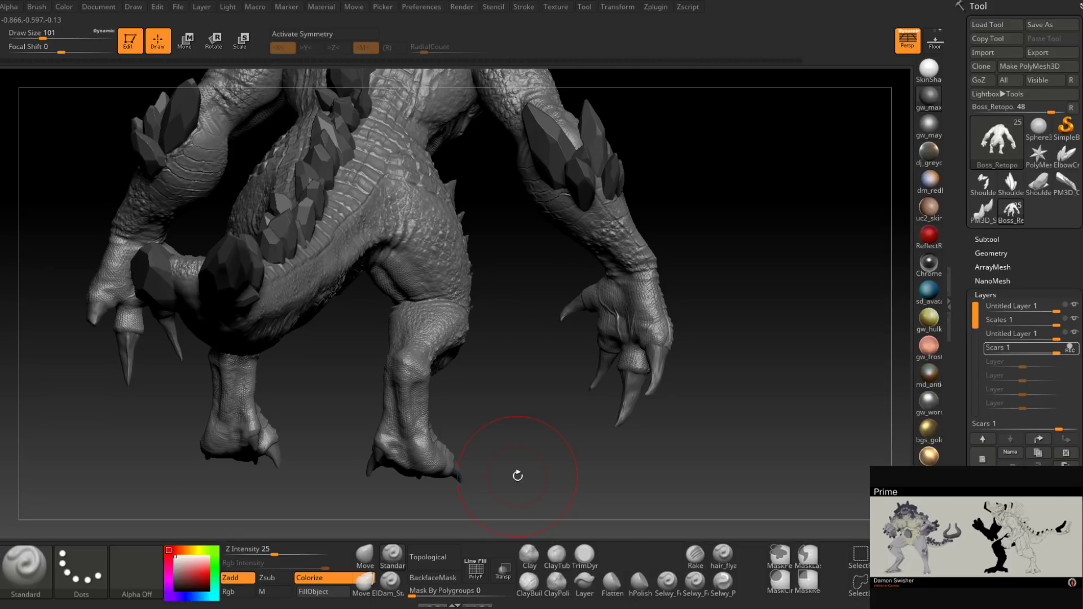
Step: Examine the creature's hands, full body and open mouth from several angles
{"action": "right_click_drag", "start_coordinate": [656, 271], "coordinate": [807, 287]}
{"action": "right_click_drag", "start_coordinate": [656, 356], "coordinate": [656, 314], "text": "ctrl"}
{"action": "mouse_move", "coordinate": [657, 314]}
{"action": "left_mouse_down"}
{"action": "mouse_move", "coordinate": [662, 389]}
{"action": "mouse_move", "coordinate": [608, 398]}
{"action": "mouse_move", "coordinate": [609, 408]}
{"action": "mouse_move", "coordinate": [597, 356]}
{"action": "left_mouse_up"}
{"action": "mouse_move", "coordinate": [596, 357]}
{"action": "right_mouse_down"}
{"action": "mouse_move", "coordinate": [530, 361]}
{"action": "mouse_move", "coordinate": [486, 389]}
{"action": "right_mouse_up"}
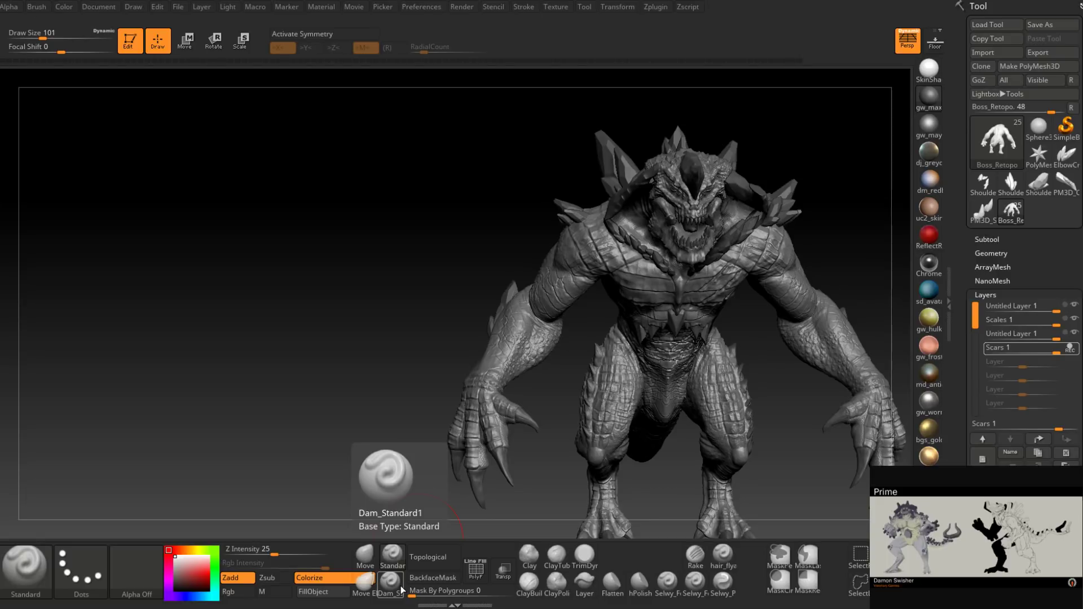
{"action": "left_click_drag", "start_coordinate": [763, 321], "coordinate": [696, 330]}
{"action": "mouse_move", "coordinate": [696, 330]}
{"action": "right_mouse_down"}
{"action": "mouse_move", "coordinate": [748, 332]}
{"action": "mouse_move", "coordinate": [677, 350]}
{"action": "right_mouse_up"}
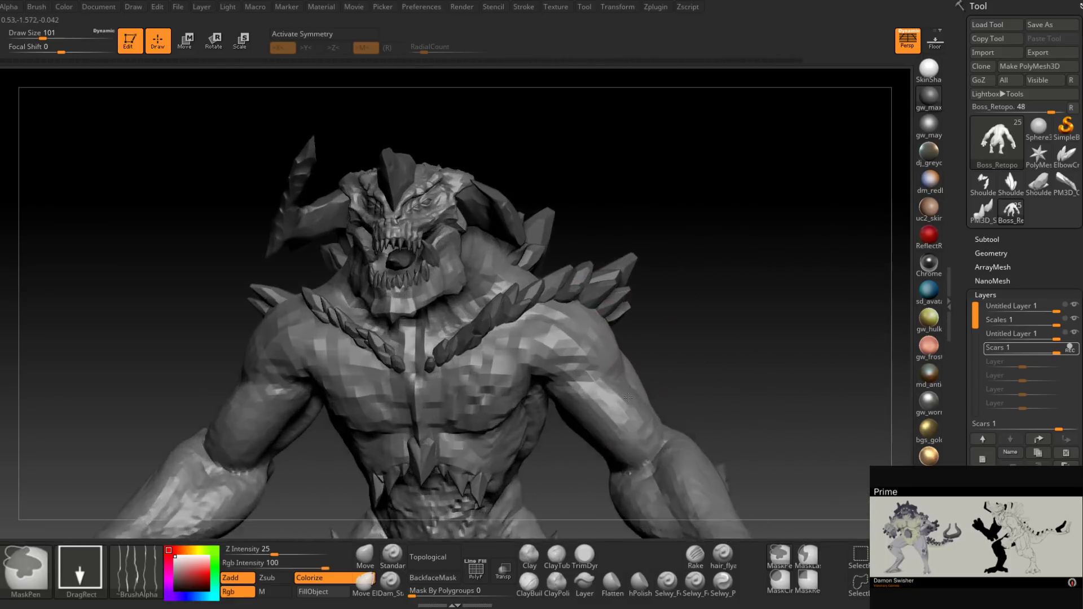
{"action": "mouse_move", "coordinate": [508, 254]}
{"action": "right_mouse_down", "text": "alt"}
{"action": "mouse_move", "coordinate": [637, 299]}
{"action": "mouse_move", "coordinate": [526, 289]}
{"action": "right_mouse_up", "text": "alt"}
{"action": "mouse_move", "coordinate": [626, 344]}
{"action": "right_mouse_down", "text": "ctrl"}
{"action": "mouse_move", "coordinate": [641, 395]}
{"action": "mouse_move", "coordinate": [653, 362]}
{"action": "mouse_move", "coordinate": [630, 280]}
{"action": "mouse_move", "coordinate": [592, 327]}
{"action": "mouse_move", "coordinate": [555, 343]}
{"action": "mouse_move", "coordinate": [555, 390]}
{"action": "right_mouse_up", "text": "ctrl"}
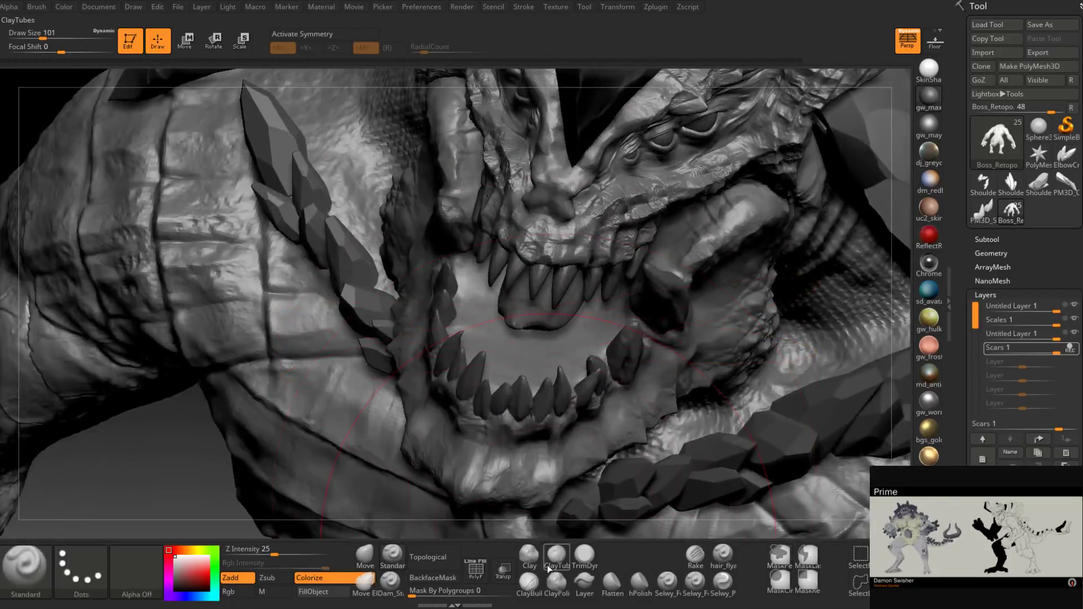
Step: Select the ClayBuildup brush, turn on transparency for the other subtools, and set the draw size to 22 for the mouth interior
{"action": "left_click", "coordinate": [529, 585]}
{"action": "mouse_move", "coordinate": [511, 349]}
{"action": "right_mouse_down"}
{"action": "mouse_move", "coordinate": [525, 395]}
{"action": "mouse_move", "coordinate": [466, 443]}
{"action": "right_mouse_up"}
{"action": "left_click", "coordinate": [511, 572]}
{"action": "key", "text": "space"}
{"action": "left_click_drag", "start_coordinate": [516, 366], "coordinate": [501, 367]}
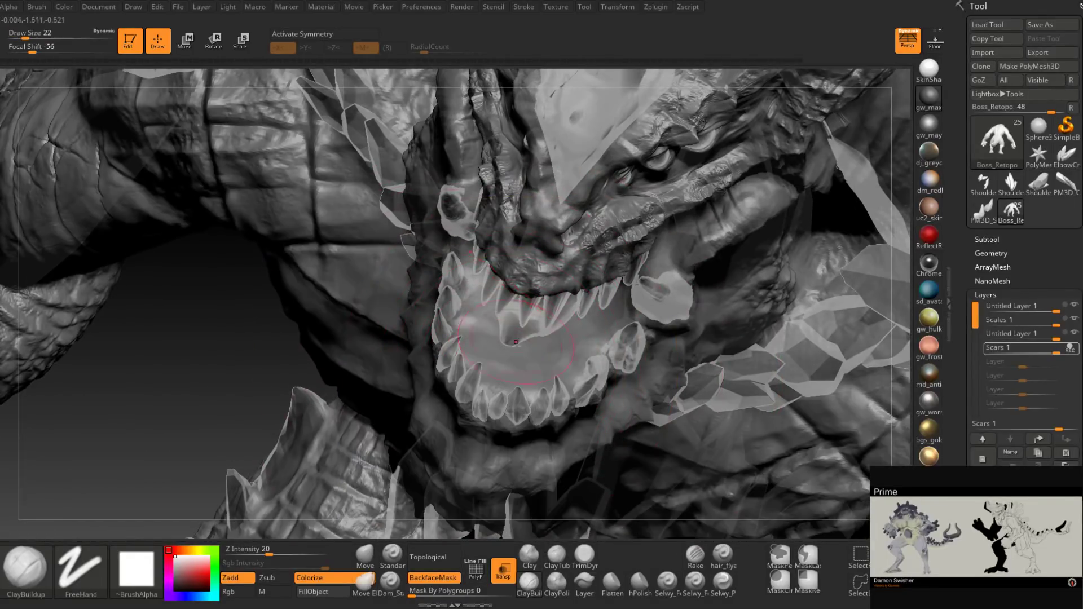
Step: Reduce the ClayBuildup draw size to 9 and sculpt fine fibrous streaks across the floor of the mouth
{"action": "right_click_drag", "start_coordinate": [525, 345], "coordinate": [477, 395]}
{"action": "key", "text": "space"}
{"action": "left_click_drag", "start_coordinate": [501, 367], "coordinate": [490, 367]}
{"action": "right_click_drag", "start_coordinate": [526, 378], "coordinate": [515, 345]}
{"action": "key", "text": "space"}
{"action": "left_click_drag", "start_coordinate": [515, 370], "coordinate": [518, 370]}
{"action": "mouse_move", "coordinate": [479, 333]}
{"action": "right_mouse_down"}
{"action": "mouse_move", "coordinate": [527, 321]}
{"action": "mouse_move", "coordinate": [501, 354]}
{"action": "right_mouse_up"}
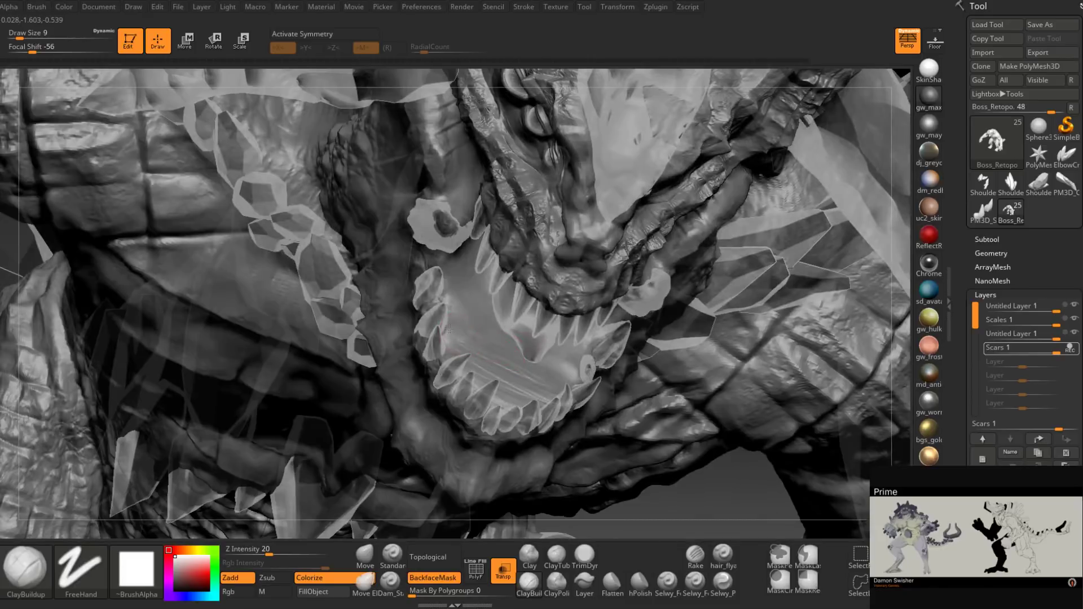
Step: Extend the fibrous streaks up the inner sides of the mouth around the tongue with ClayBuildup at draw size 9
{"action": "right_click_drag", "start_coordinate": [468, 310], "coordinate": [453, 263]}
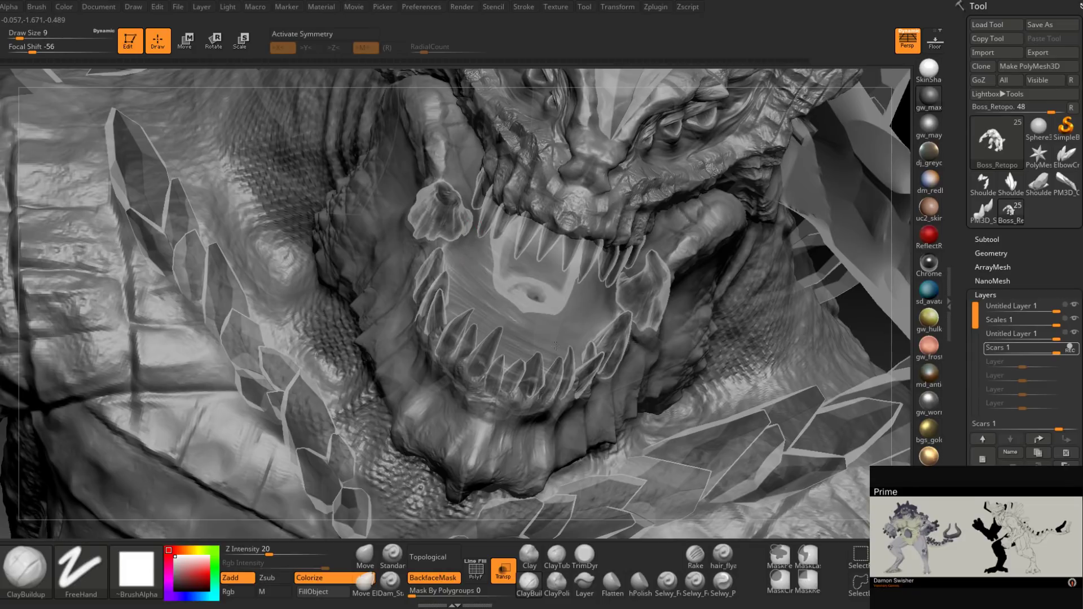
{"action": "right_click_drag", "start_coordinate": [607, 316], "coordinate": [578, 277]}
{"action": "mouse_move", "coordinate": [614, 272]}
{"action": "left_mouse_down"}
{"action": "mouse_move", "coordinate": [587, 226]}
{"action": "mouse_move", "coordinate": [575, 231]}
{"action": "mouse_move", "coordinate": [490, 185]}
{"action": "mouse_move", "coordinate": [476, 217]}
{"action": "left_mouse_up"}
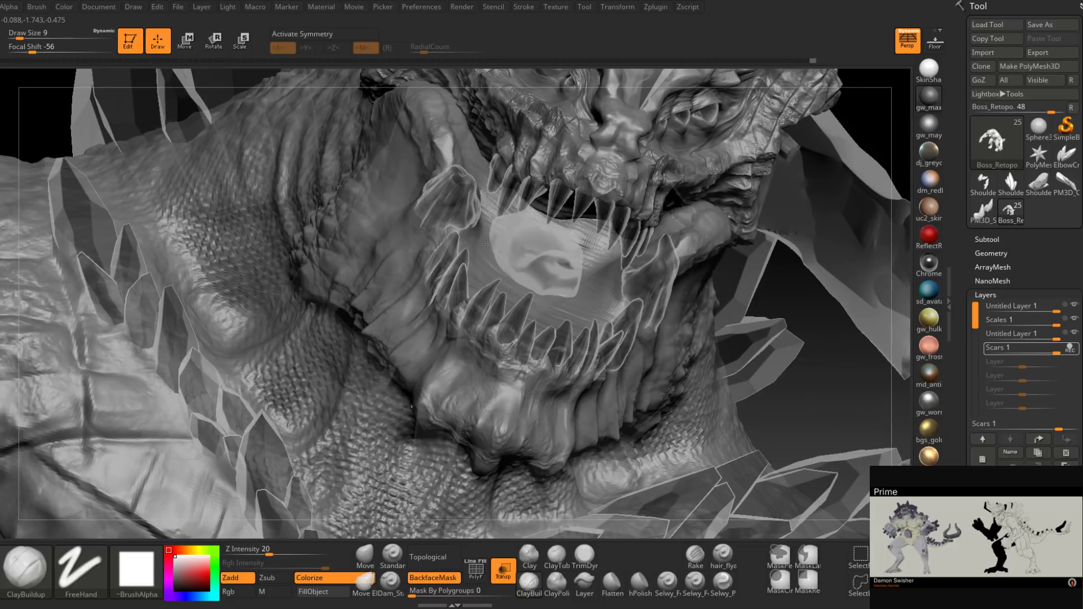
{"action": "mouse_move", "coordinate": [573, 313]}
{"action": "right_mouse_down"}
{"action": "mouse_move", "coordinate": [516, 308]}
{"action": "mouse_move", "coordinate": [502, 293]}
{"action": "right_mouse_up"}
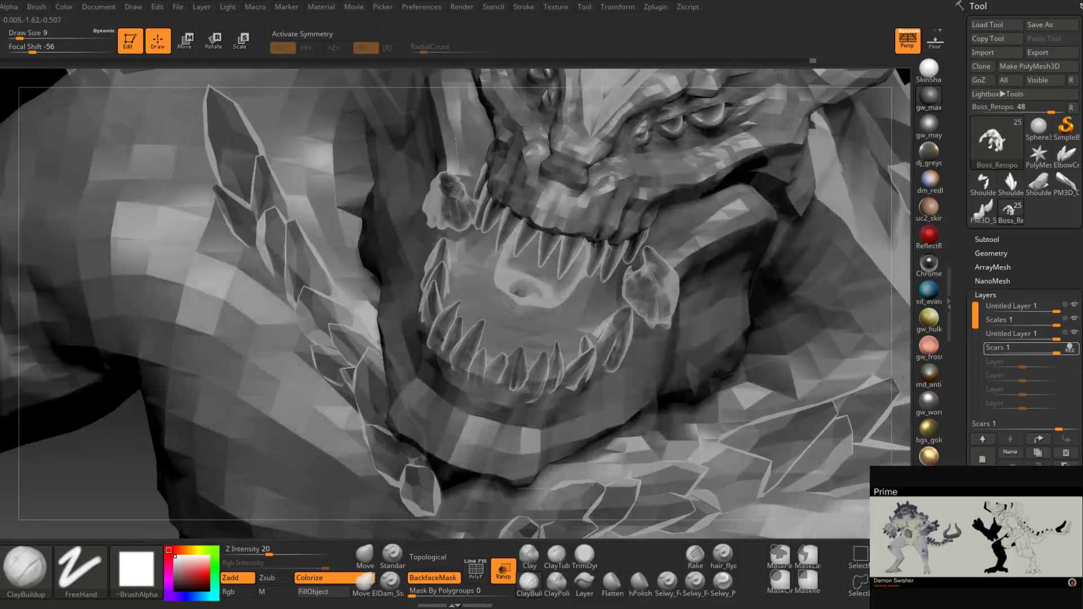
Step: Set the draw size to 16 and build up broader muscle strands inside the mouth behind the lower teeth
{"action": "key", "text": "]"}
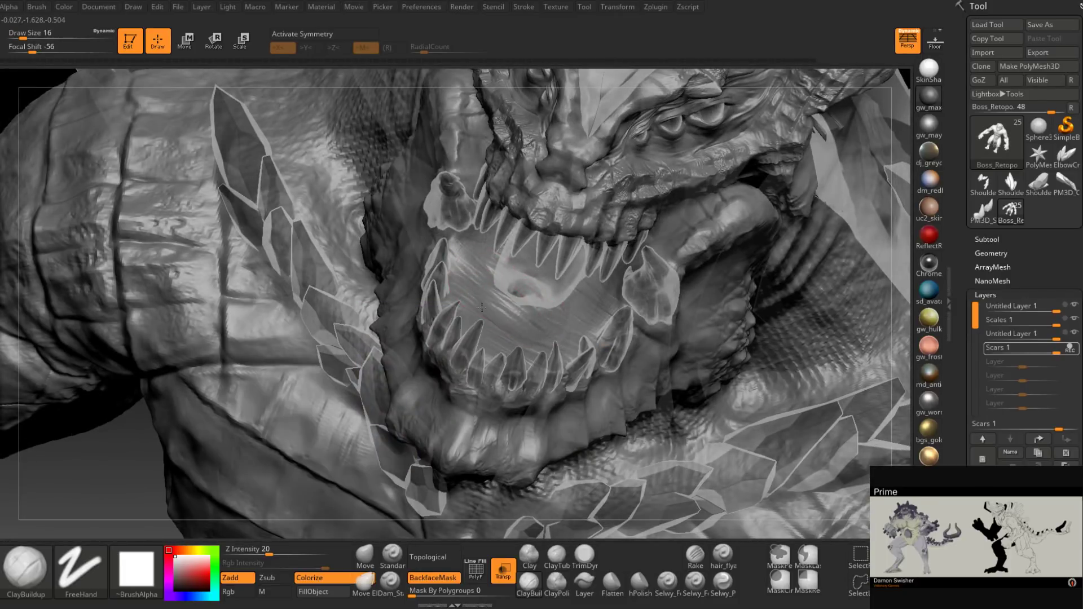
{"action": "right_click_drag", "start_coordinate": [489, 326], "coordinate": [526, 367]}
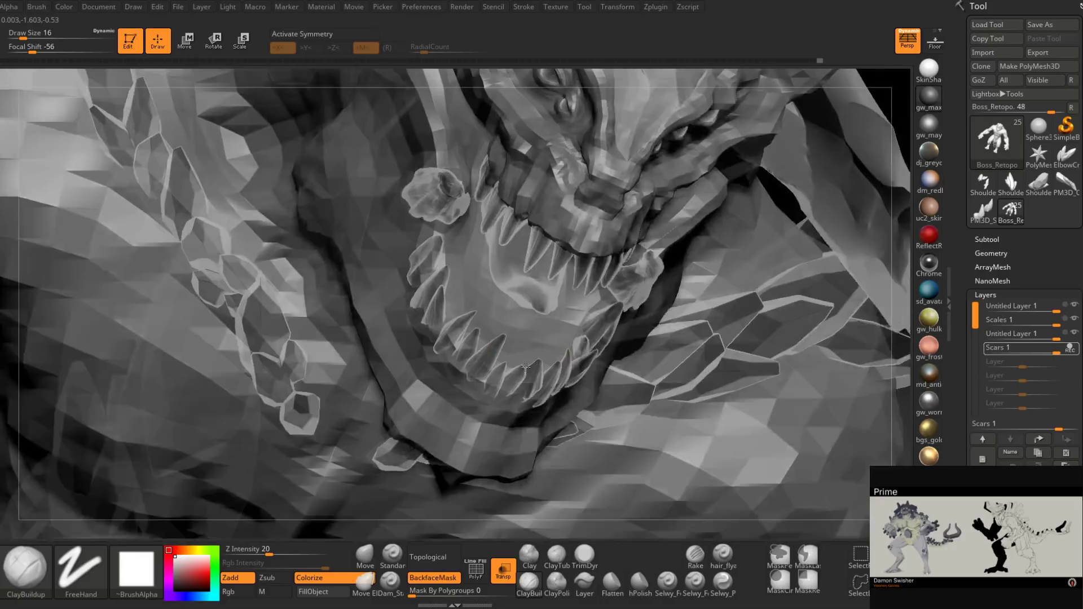
{"action": "right_click_drag", "start_coordinate": [526, 367], "coordinate": [511, 292]}
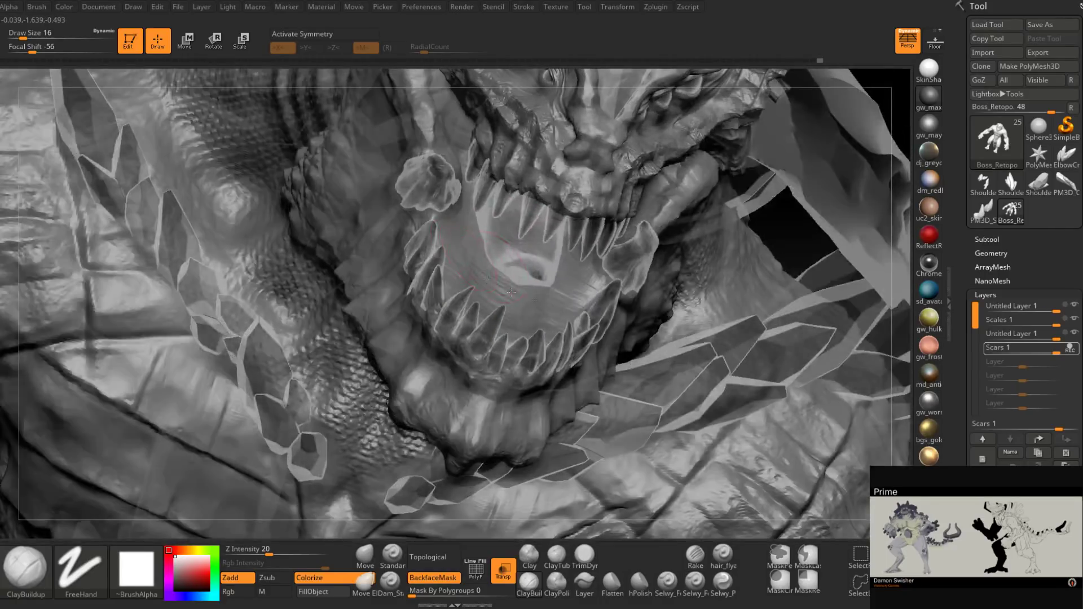
{"action": "mouse_move", "coordinate": [507, 264]}
{"action": "left_mouse_down"}
{"action": "mouse_move", "coordinate": [525, 248]}
{"action": "mouse_move", "coordinate": [489, 244]}
{"action": "left_mouse_up"}
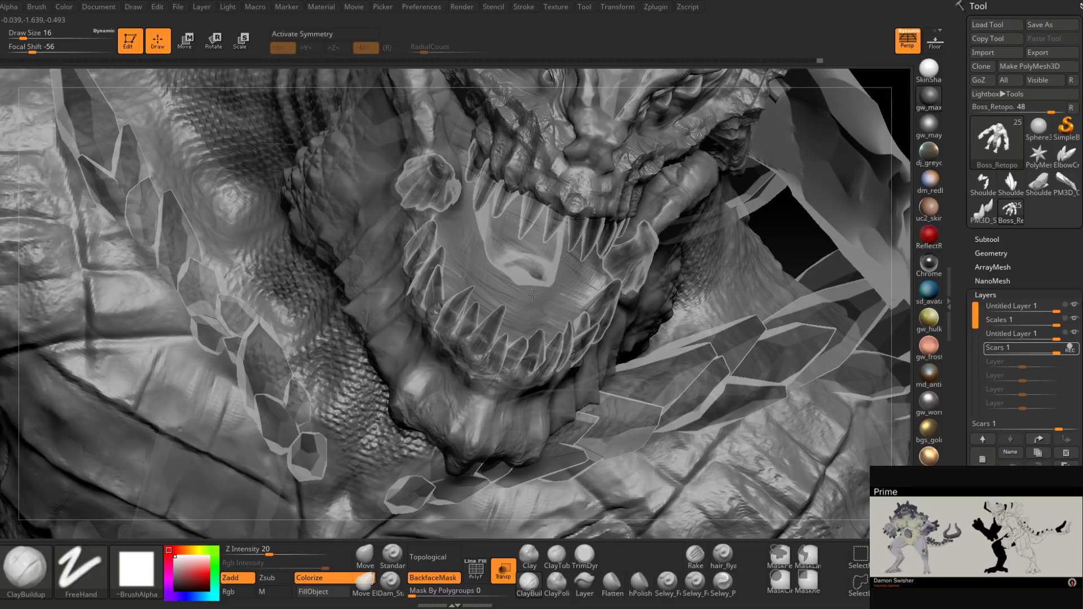
{"action": "mouse_move", "coordinate": [514, 305]}
{"action": "left_mouse_down"}
{"action": "mouse_move", "coordinate": [477, 277]}
{"action": "mouse_move", "coordinate": [502, 224]}
{"action": "mouse_move", "coordinate": [499, 198]}
{"action": "left_mouse_up"}
Step: Sculpt strands on the back of the mouth from below with ClayBuildup at draw size 11 and smooth them
{"action": "mouse_move", "coordinate": [512, 249]}
{"action": "right_mouse_down"}
{"action": "mouse_move", "coordinate": [526, 186]}
{"action": "mouse_move", "coordinate": [514, 187]}
{"action": "mouse_move", "coordinate": [554, 186]}
{"action": "right_mouse_up"}
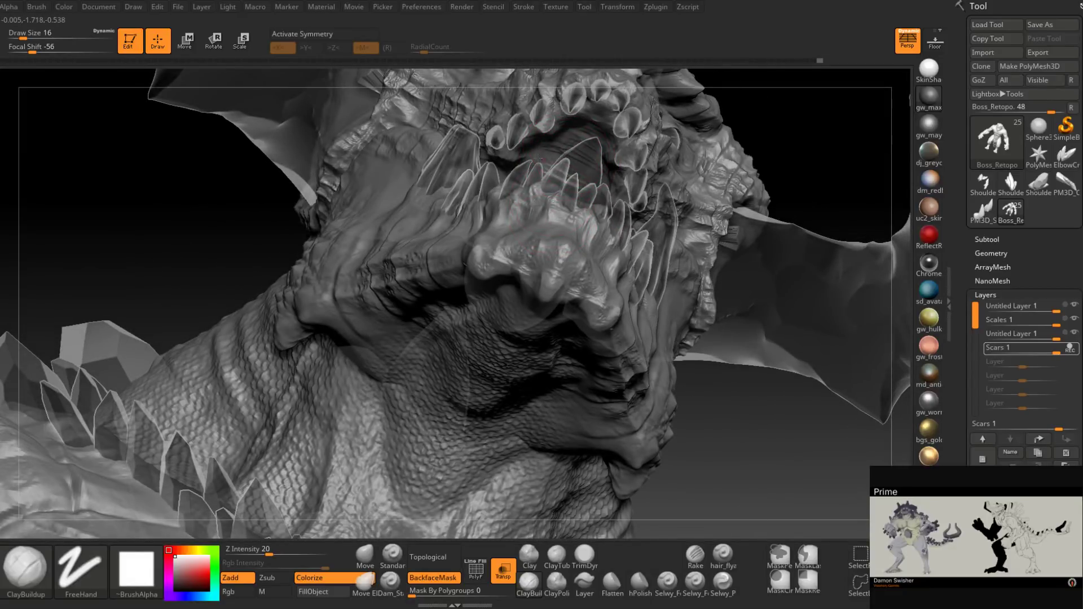
{"action": "mouse_move", "coordinate": [549, 189]}
{"action": "right_mouse_down"}
{"action": "mouse_move", "coordinate": [559, 213]}
{"action": "mouse_move", "coordinate": [545, 262]}
{"action": "mouse_move", "coordinate": [532, 172]}
{"action": "mouse_move", "coordinate": [512, 241]}
{"action": "right_mouse_up"}
{"action": "key", "text": "space"}
{"action": "left_click_drag", "start_coordinate": [520, 221], "coordinate": [516, 221]}
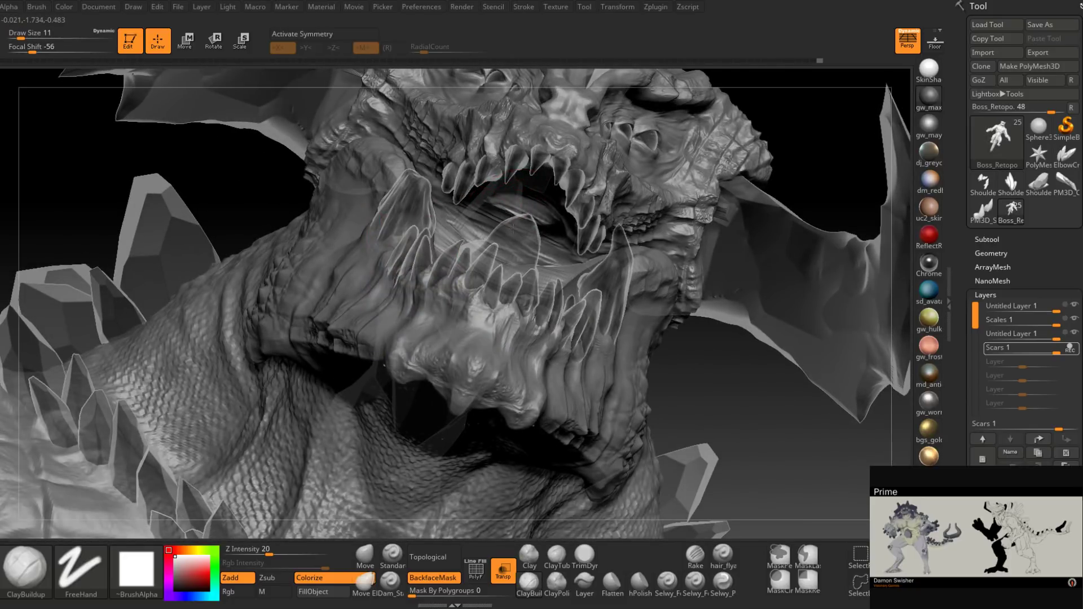
{"action": "key", "text": "shift"}
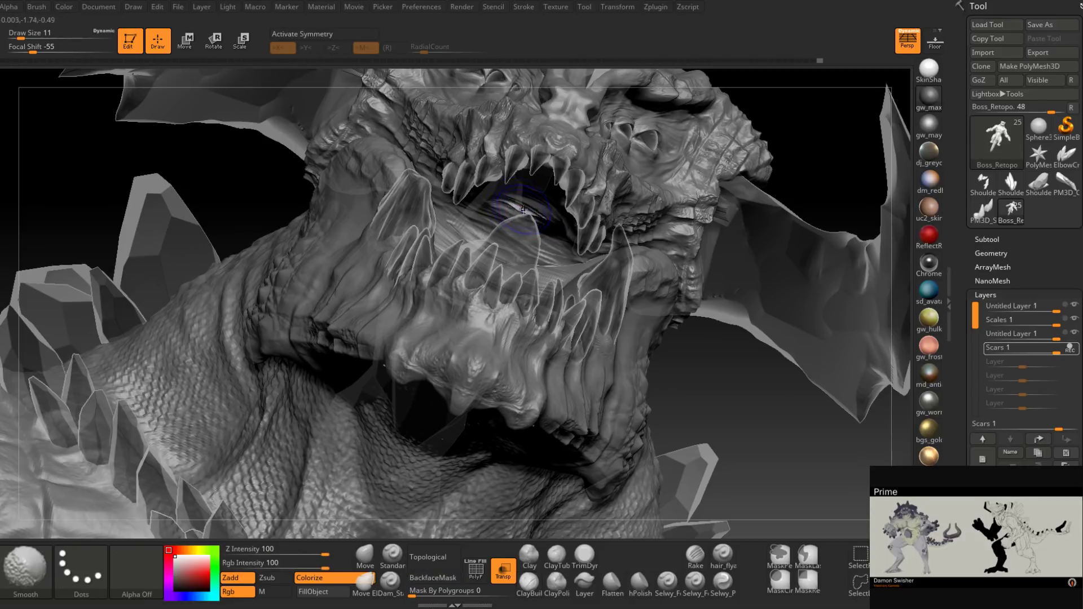
{"action": "mouse_move", "coordinate": [523, 210]}
{"action": "left_mouse_down", "text": "shift"}
{"action": "mouse_move", "coordinate": [520, 221]}
{"action": "mouse_move", "coordinate": [515, 205]}
{"action": "left_mouse_up", "text": "shift"}
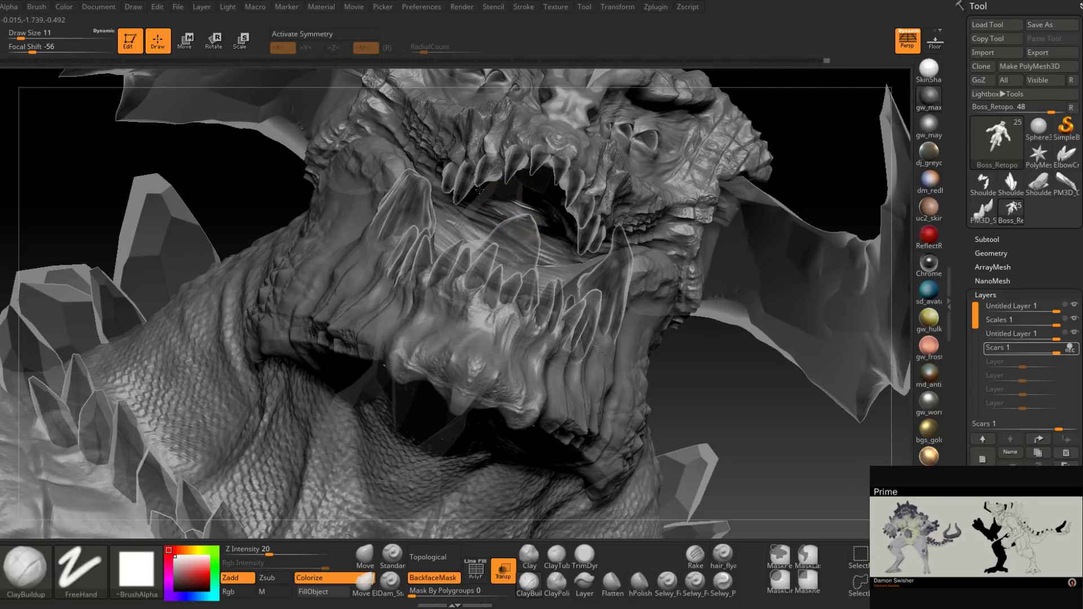
Step: Check the mouth interior from the front with subtool transparency off and on, and leave the transparency off
{"action": "right_click_drag", "start_coordinate": [479, 190], "coordinate": [646, 352]}
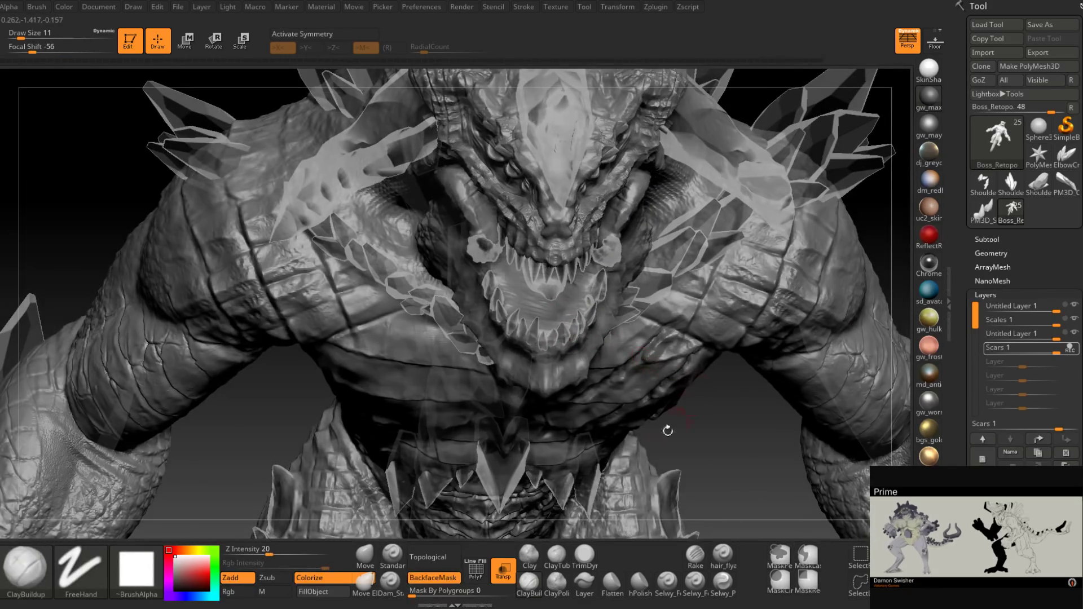
{"action": "left_click", "coordinate": [503, 569]}
{"action": "right_click_drag", "start_coordinate": [556, 406], "coordinate": [554, 353]}
{"action": "left_click", "coordinate": [505, 568]}
{"action": "right_click_drag", "start_coordinate": [555, 420], "coordinate": [551, 323], "text": "ctrl"}
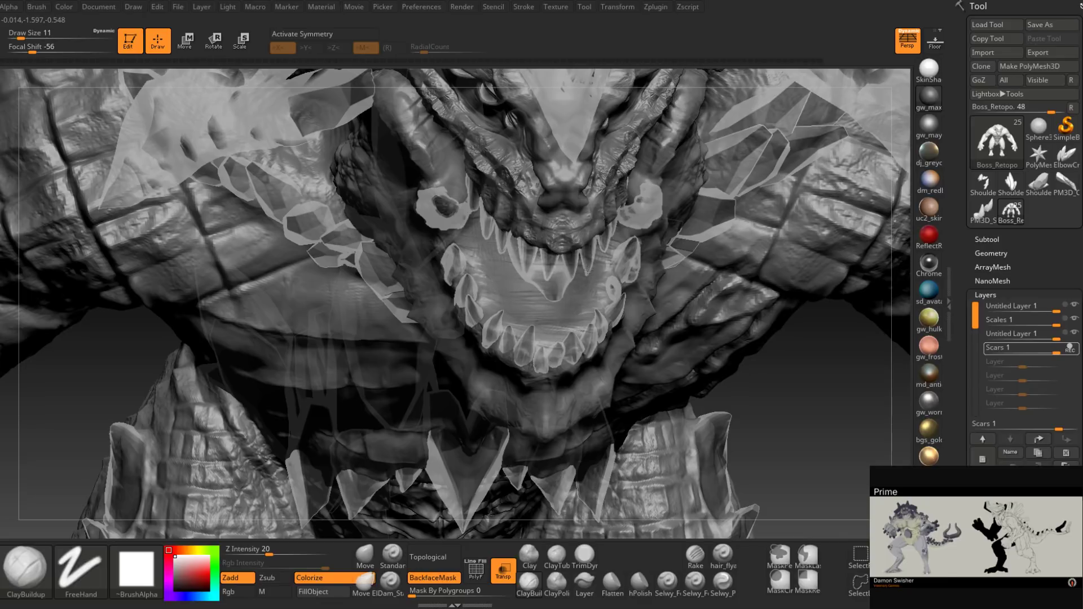
{"action": "right_click_drag", "start_coordinate": [603, 255], "coordinate": [573, 355]}
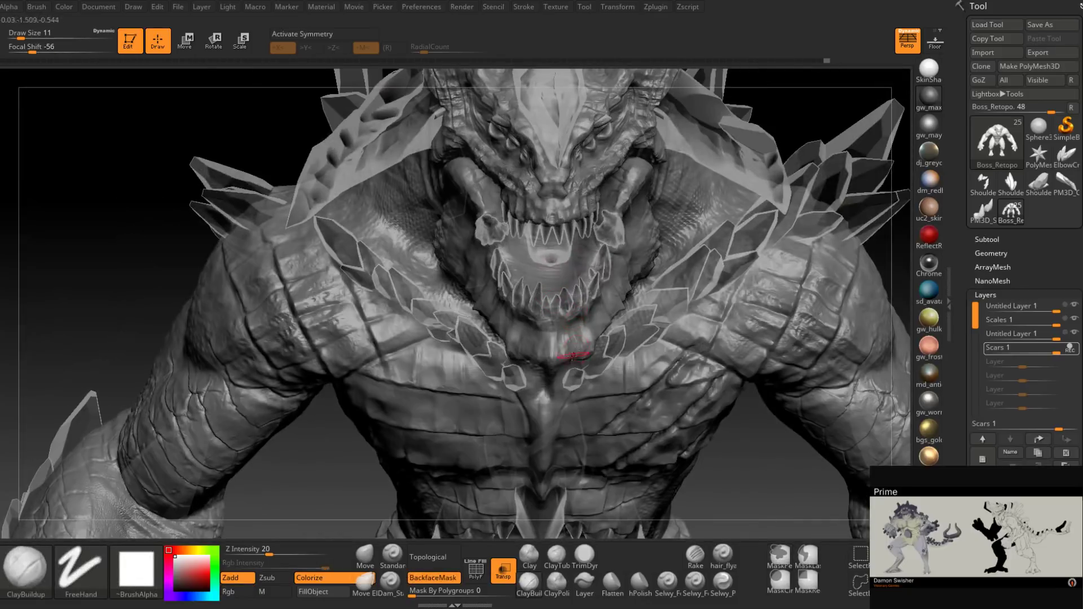
{"action": "left_click", "coordinate": [506, 575]}
Step: Examine the whole creature from the front and sides to judge where more scars are needed
{"action": "right_click_drag", "start_coordinate": [586, 242], "coordinate": [570, 339], "text": "ctrl"}
{"action": "mouse_move", "coordinate": [575, 277]}
{"action": "right_mouse_down", "text": "ctrl"}
{"action": "mouse_move", "coordinate": [653, 290]}
{"action": "mouse_move", "coordinate": [607, 292]}
{"action": "mouse_move", "coordinate": [584, 266]}
{"action": "mouse_move", "coordinate": [625, 305]}
{"action": "mouse_move", "coordinate": [571, 337]}
{"action": "mouse_move", "coordinate": [585, 367]}
{"action": "mouse_move", "coordinate": [643, 357]}
{"action": "mouse_move", "coordinate": [547, 302]}
{"action": "mouse_move", "coordinate": [580, 297]}
{"action": "mouse_move", "coordinate": [491, 358]}
{"action": "right_mouse_up", "text": "ctrl"}
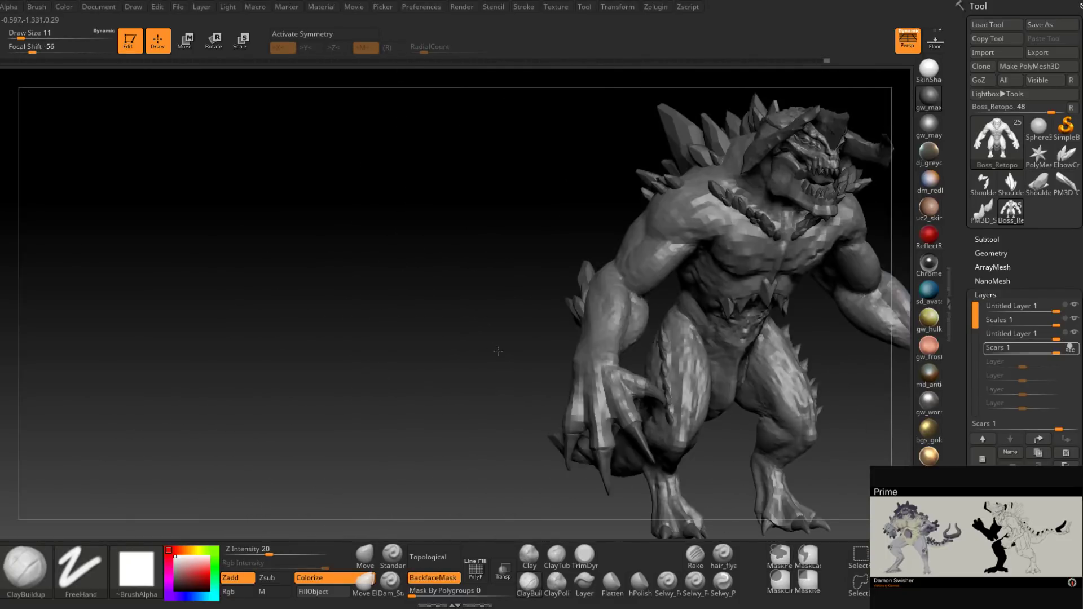
{"action": "left_click_drag", "start_coordinate": [441, 312], "coordinate": [432, 313], "text": "alt"}
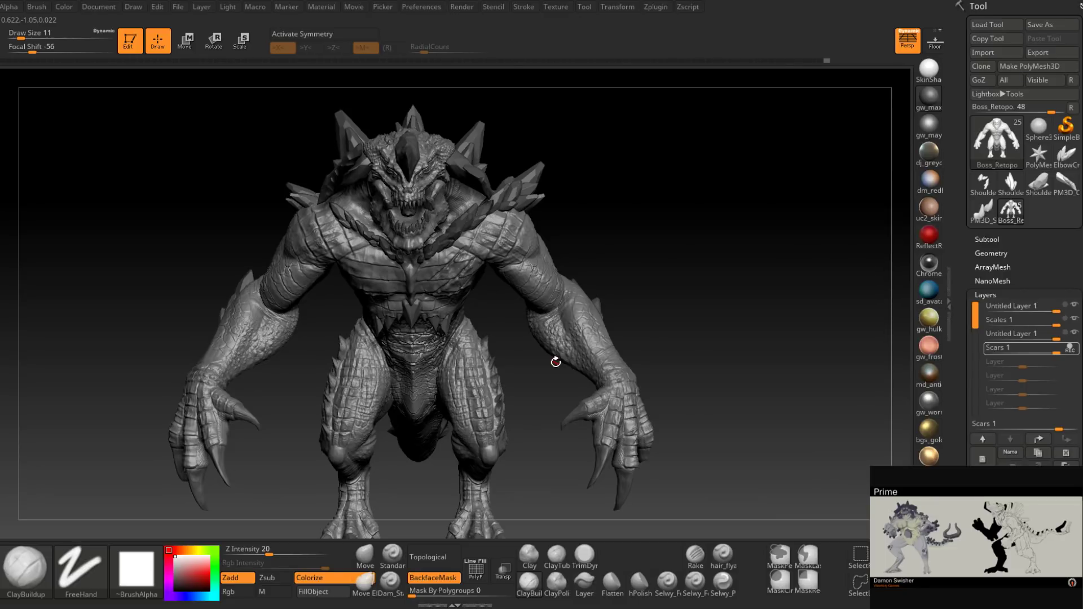
{"action": "mouse_move", "coordinate": [488, 346]}
{"action": "right_mouse_down"}
{"action": "mouse_move", "coordinate": [512, 356]}
{"action": "mouse_move", "coordinate": [607, 338]}
{"action": "mouse_move", "coordinate": [557, 344]}
{"action": "mouse_move", "coordinate": [557, 367]}
{"action": "mouse_move", "coordinate": [587, 384]}
{"action": "mouse_move", "coordinate": [559, 390]}
{"action": "right_mouse_up"}
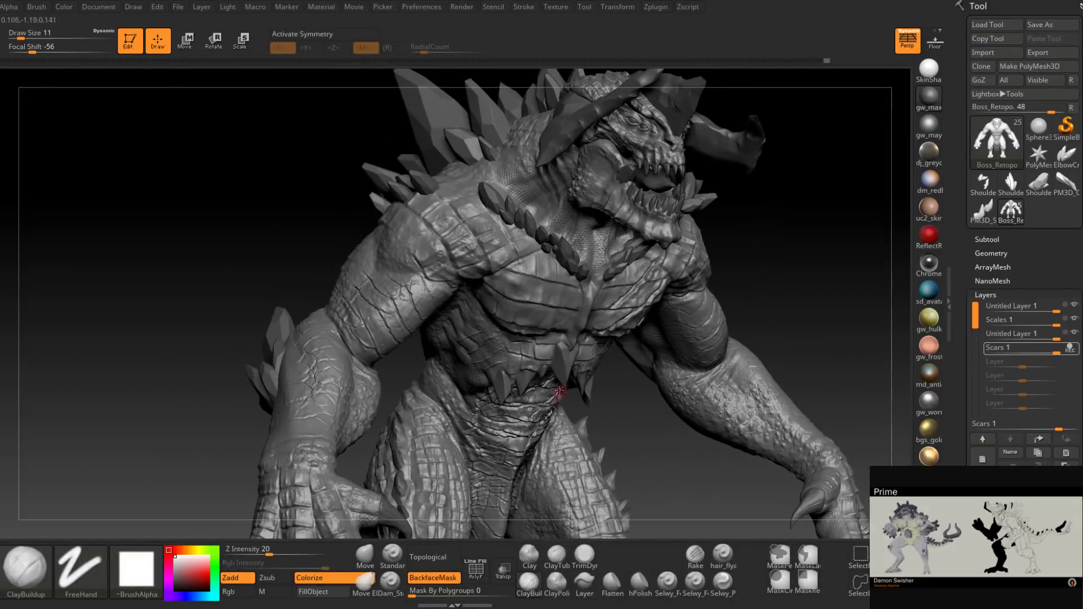
{"action": "right_click_drag", "start_coordinate": [517, 327], "coordinate": [522, 345]}
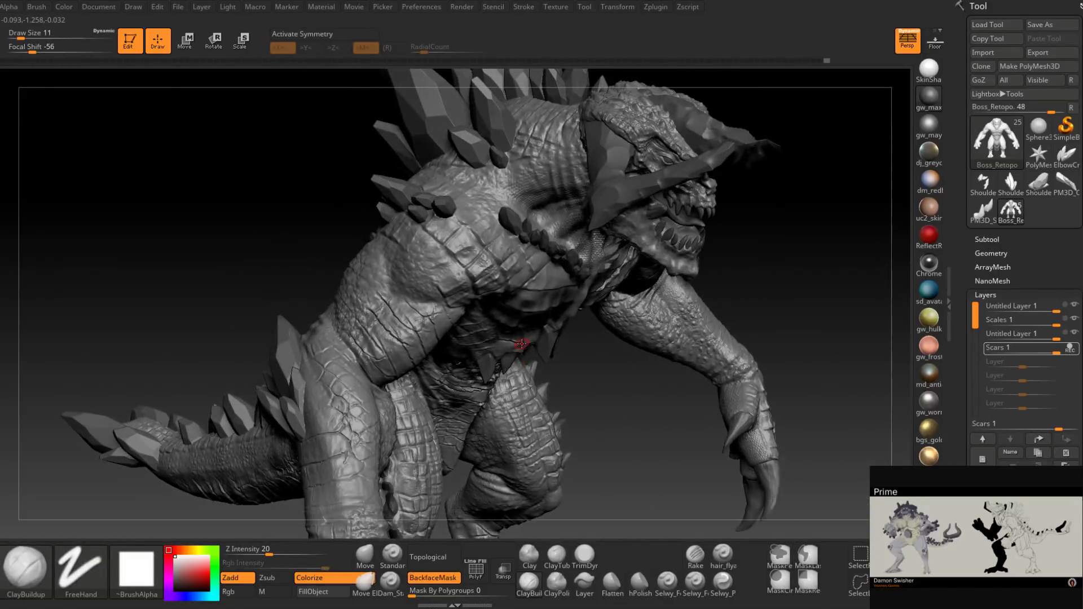
{"action": "mouse_move", "coordinate": [521, 345]}
{"action": "right_mouse_down"}
{"action": "mouse_move", "coordinate": [519, 355]}
{"action": "mouse_move", "coordinate": [523, 310]}
{"action": "mouse_move", "coordinate": [506, 367]}
{"action": "mouse_move", "coordinate": [658, 380]}
{"action": "right_mouse_up"}
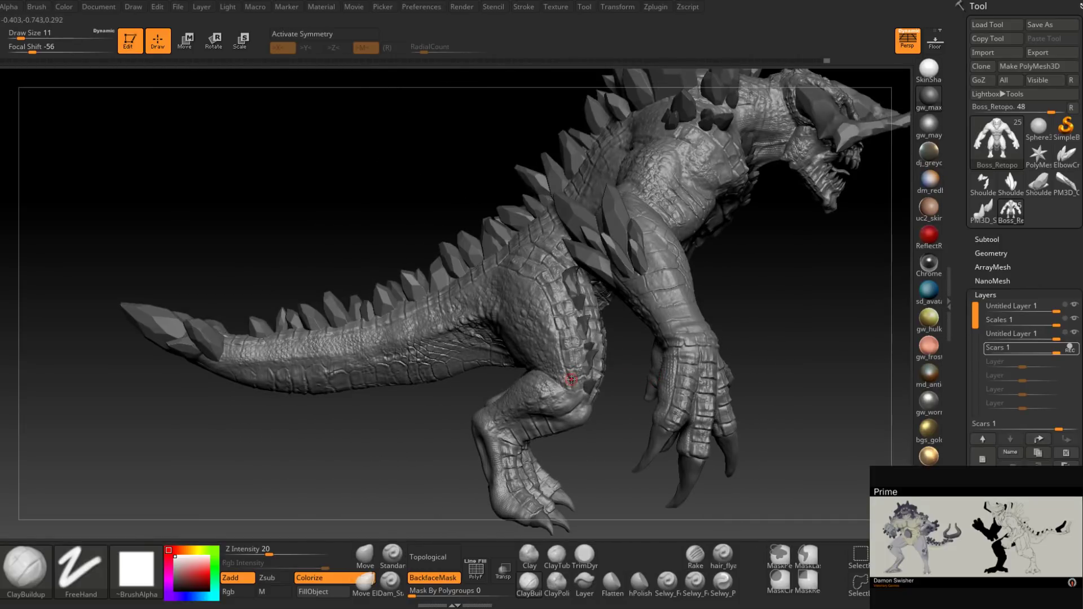
{"action": "mouse_move", "coordinate": [571, 379]}
{"action": "right_mouse_down"}
{"action": "mouse_move", "coordinate": [649, 369]}
{"action": "mouse_move", "coordinate": [539, 350]}
{"action": "mouse_move", "coordinate": [551, 375]}
{"action": "right_mouse_up"}
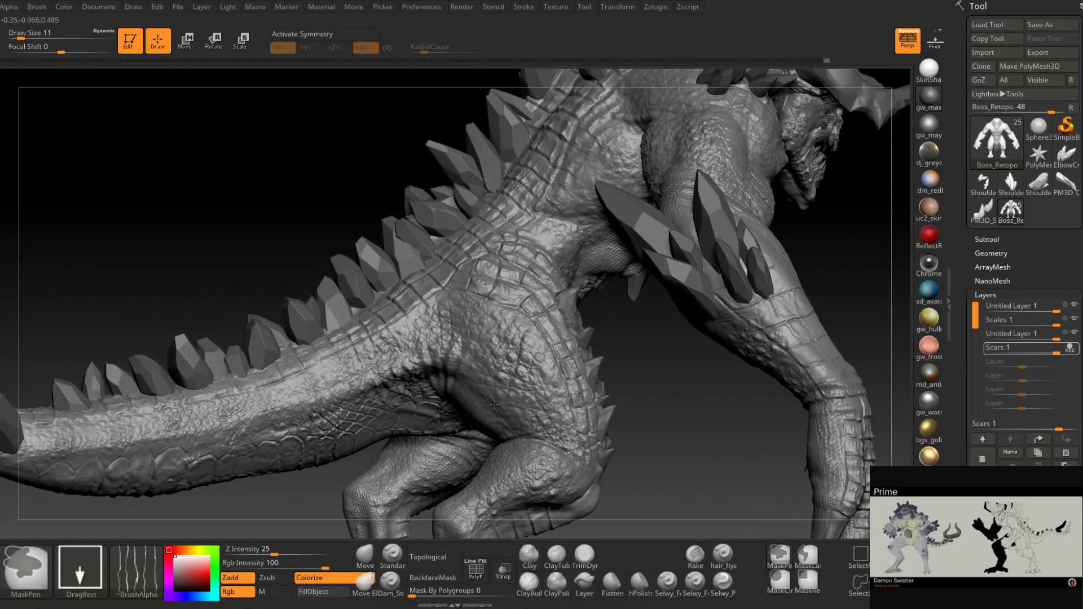
Step: Mask the body except for a scratch pattern on the outer thigh, using MaskPen with the DragRect stroke and the scratch-line alpha
{"action": "right_click_drag", "start_coordinate": [573, 377], "coordinate": [539, 373]}
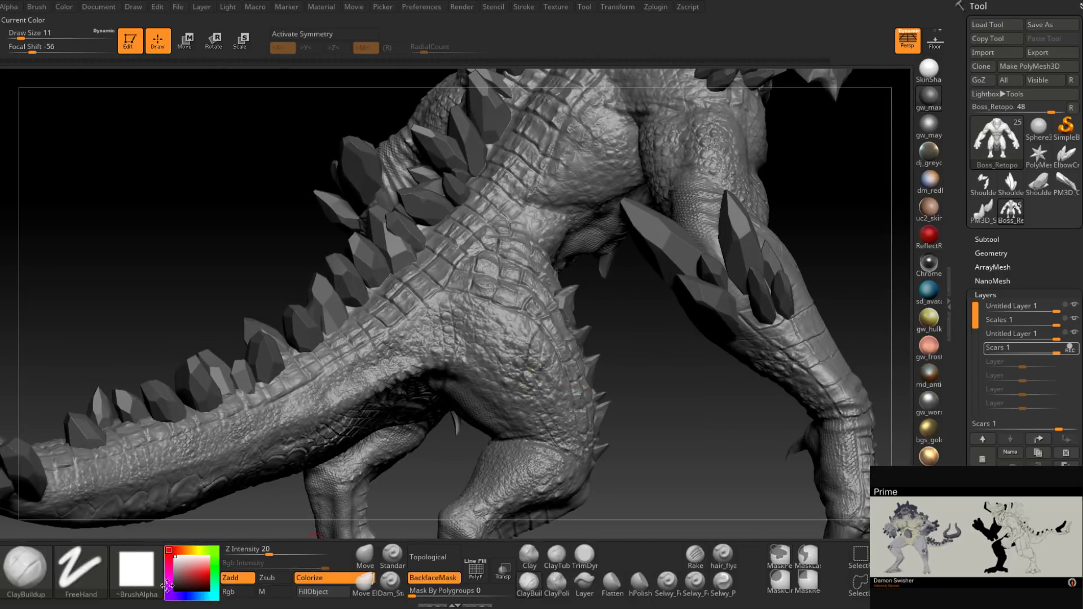
{"action": "left_click", "coordinate": [148, 573]}
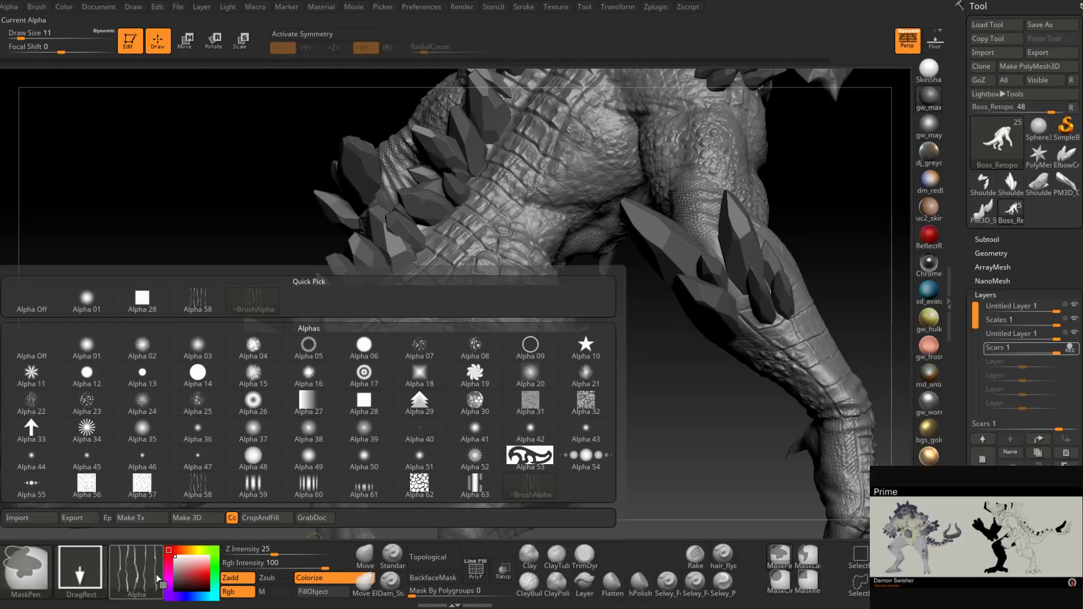
{"action": "left_click", "coordinate": [147, 573]}
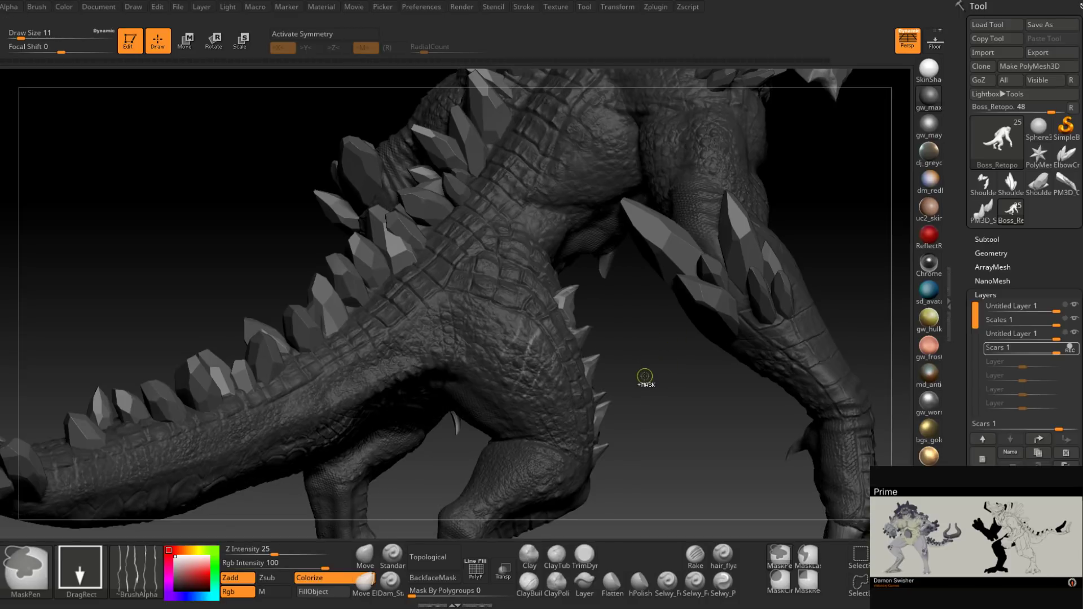
Step: Build up the unmasked scratches on the outer thigh with ClayBuildup and smooth them
{"action": "right_click_drag", "start_coordinate": [624, 368], "coordinate": [566, 366]}
{"action": "key", "text": "space"}
{"action": "left_click_drag", "start_coordinate": [561, 367], "coordinate": [565, 368]}
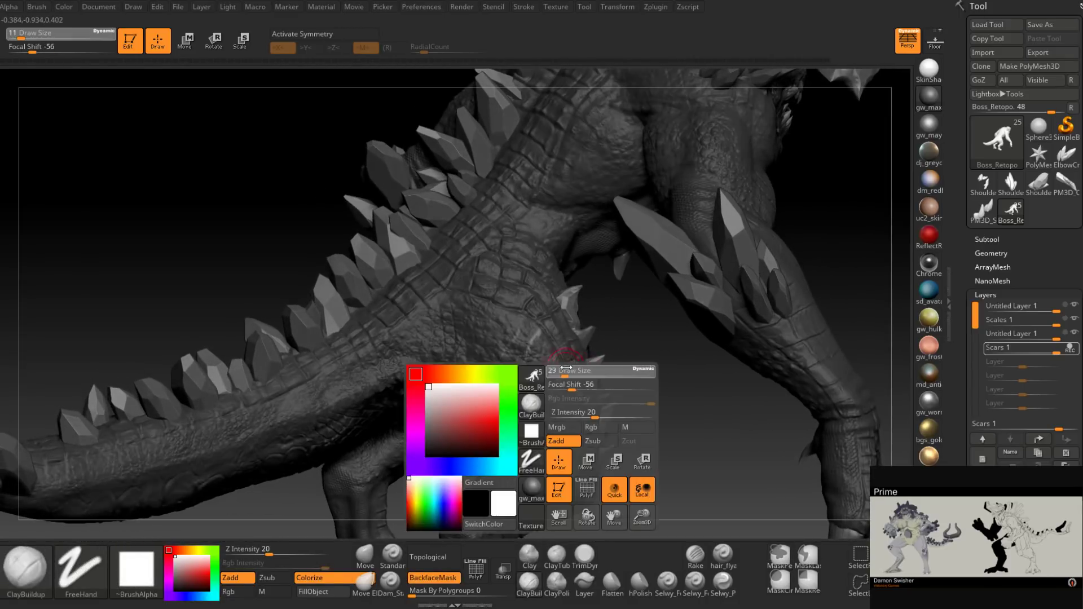
{"action": "key", "text": "ctrl"}
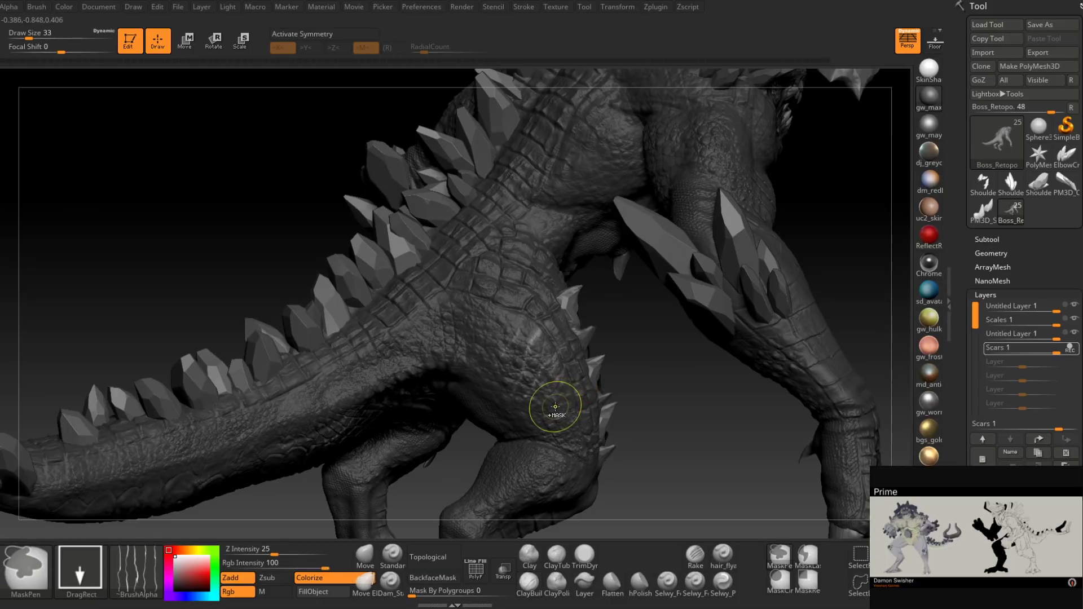
{"action": "left_click_drag", "start_coordinate": [556, 407], "coordinate": [559, 404], "text": "ctrl"}
{"action": "key", "text": "shift"}
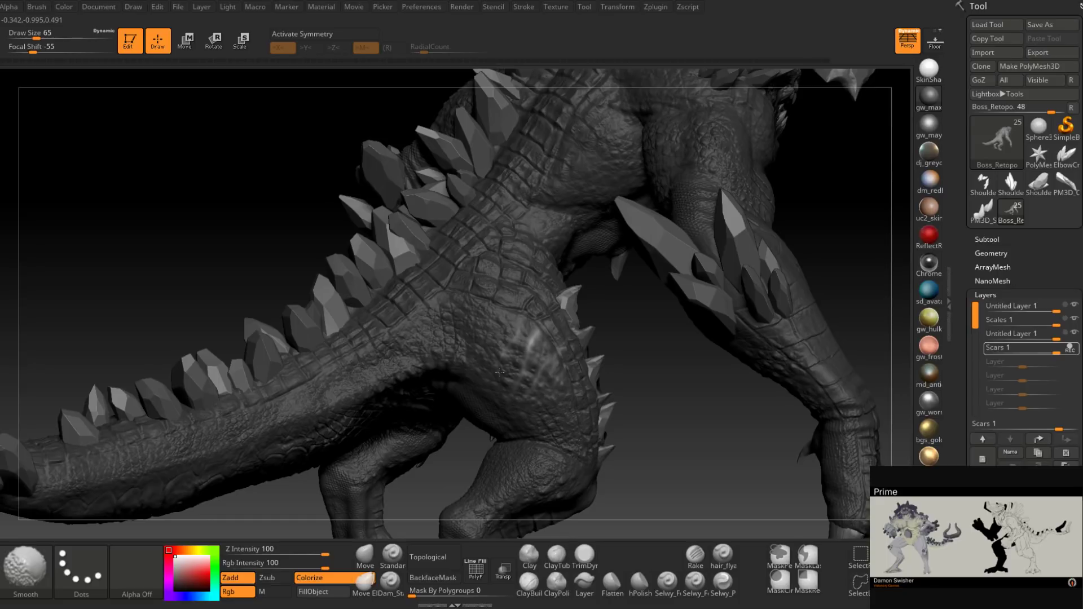
{"action": "mouse_move", "coordinate": [614, 359]}
{"action": "left_mouse_down"}
{"action": "mouse_move", "coordinate": [616, 339]}
{"action": "mouse_move", "coordinate": [612, 367]}
{"action": "left_mouse_up"}
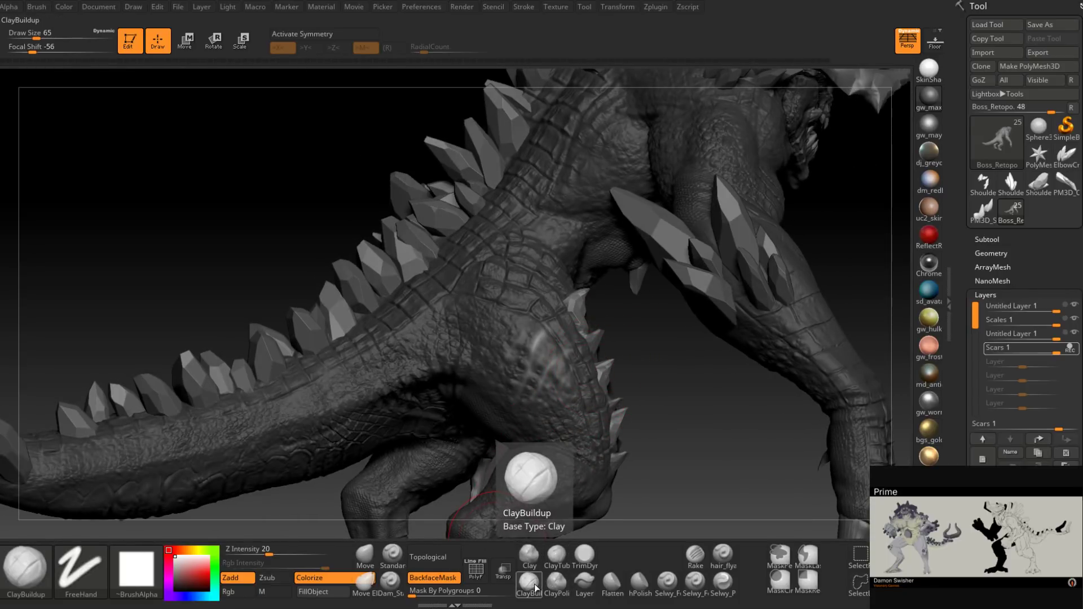
Step: Try to deepen the masked thigh scratches with the Standard brush at draw size 56, after trying Dam_Standard
{"action": "left_click", "coordinate": [390, 580]}
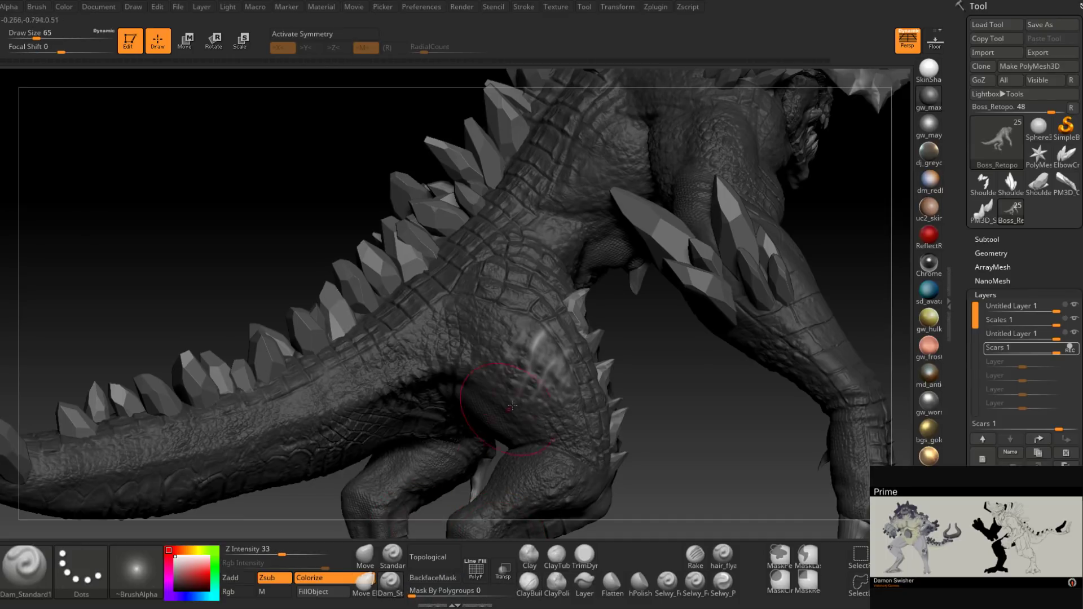
{"action": "left_click", "coordinate": [396, 557]}
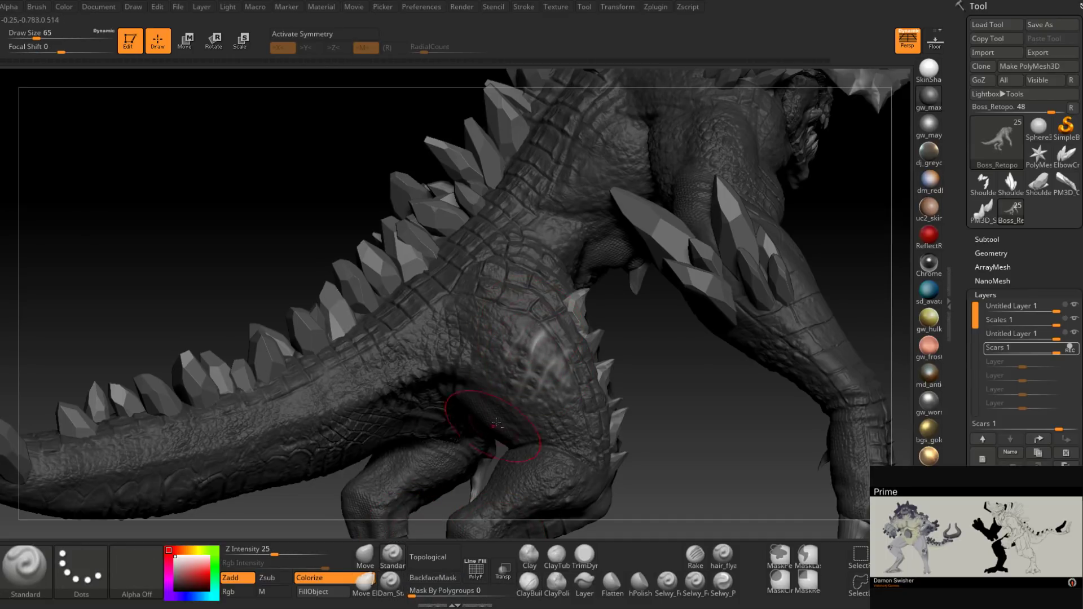
{"action": "key", "text": "ctrl+z"}
{"action": "right_click_drag", "start_coordinate": [510, 483], "coordinate": [542, 434]}
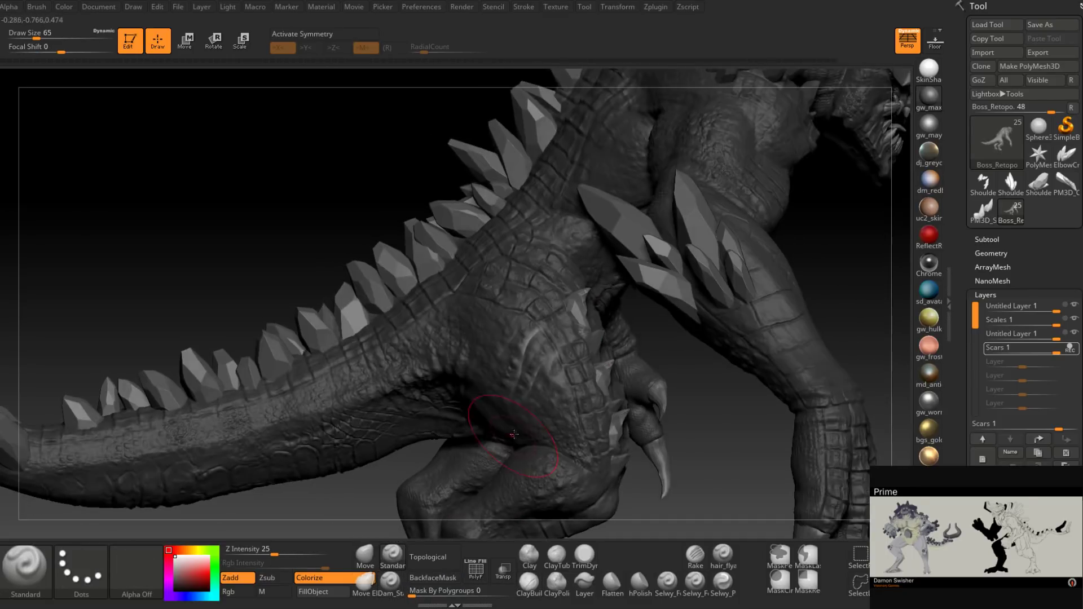
{"action": "left_click_drag", "start_coordinate": [479, 398], "coordinate": [514, 435]}
{"action": "mouse_move", "coordinate": [525, 418]}
{"action": "right_mouse_down"}
{"action": "mouse_move", "coordinate": [555, 361]}
{"action": "mouse_move", "coordinate": [580, 359]}
{"action": "right_mouse_up"}
{"action": "key", "text": "space"}
{"action": "left_click_drag", "start_coordinate": [578, 356], "coordinate": [536, 389]}
{"action": "left_click_drag", "start_coordinate": [543, 330], "coordinate": [501, 428], "text": "alt"}
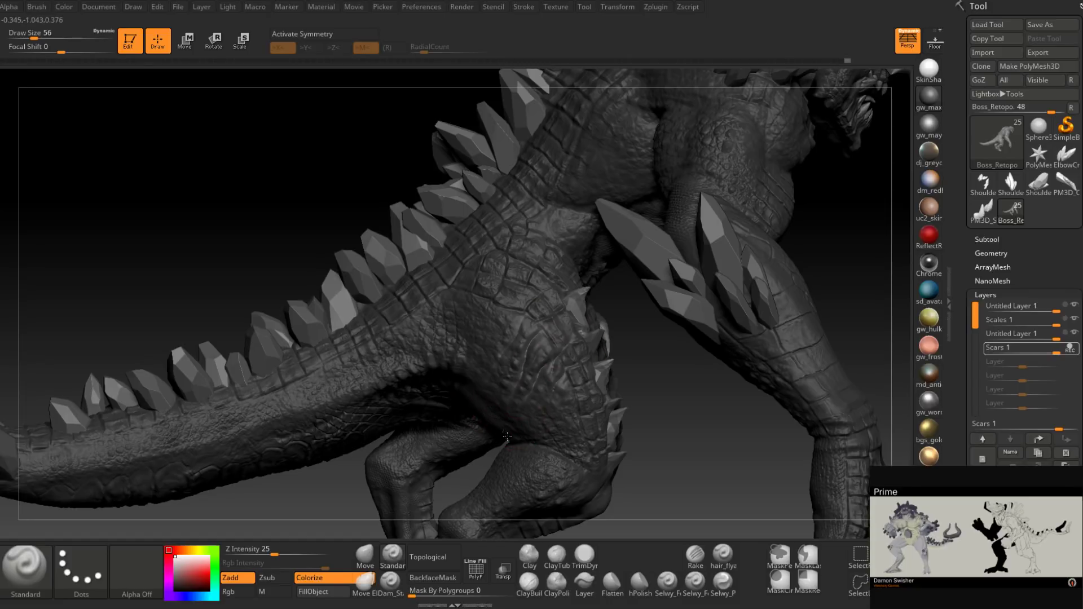
Step: Compare the thigh with the mask cleared and restored, and undo the last Standard brush strokes on the scratches
{"action": "right_click_drag", "start_coordinate": [544, 437], "coordinate": [634, 388]}
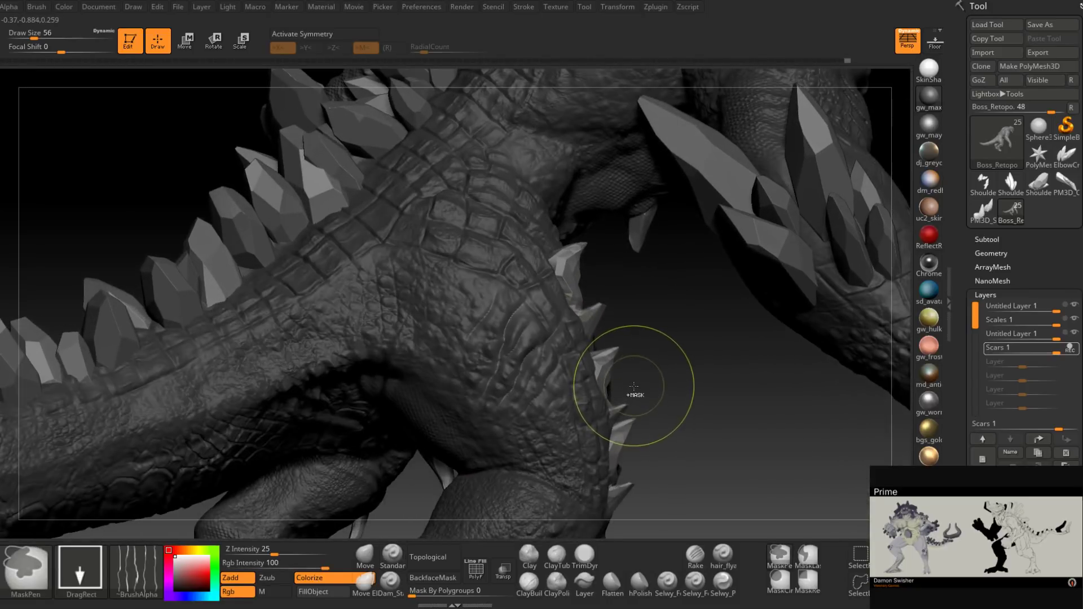
{"action": "left_click_drag", "start_coordinate": [633, 388], "coordinate": [647, 366], "text": "ctrl"}
{"action": "right_click_drag", "start_coordinate": [662, 286], "coordinate": [624, 357]}
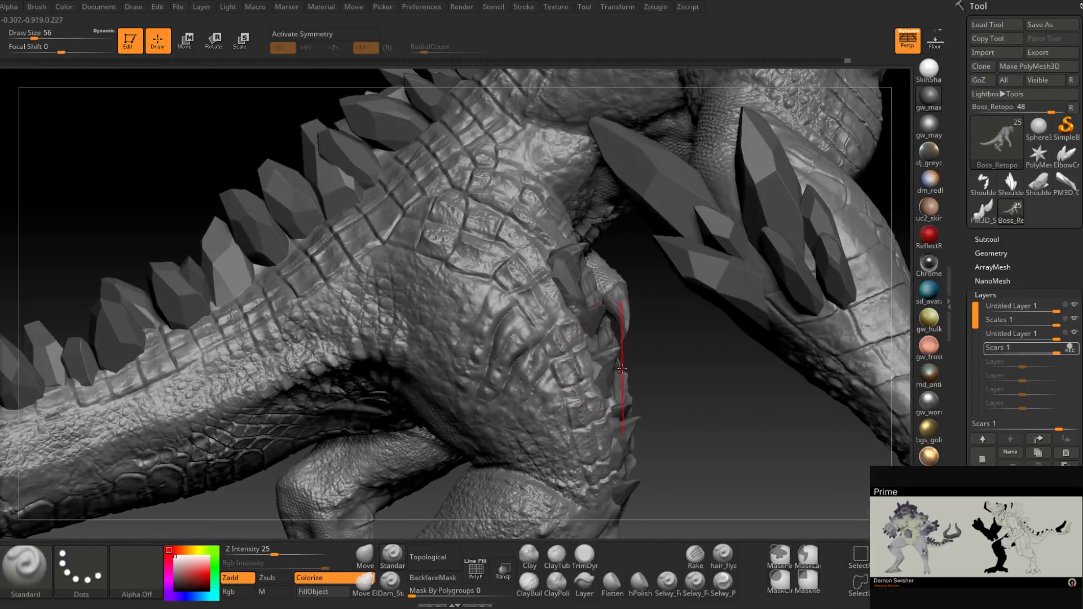
{"action": "key", "text": "ctrl+i"}
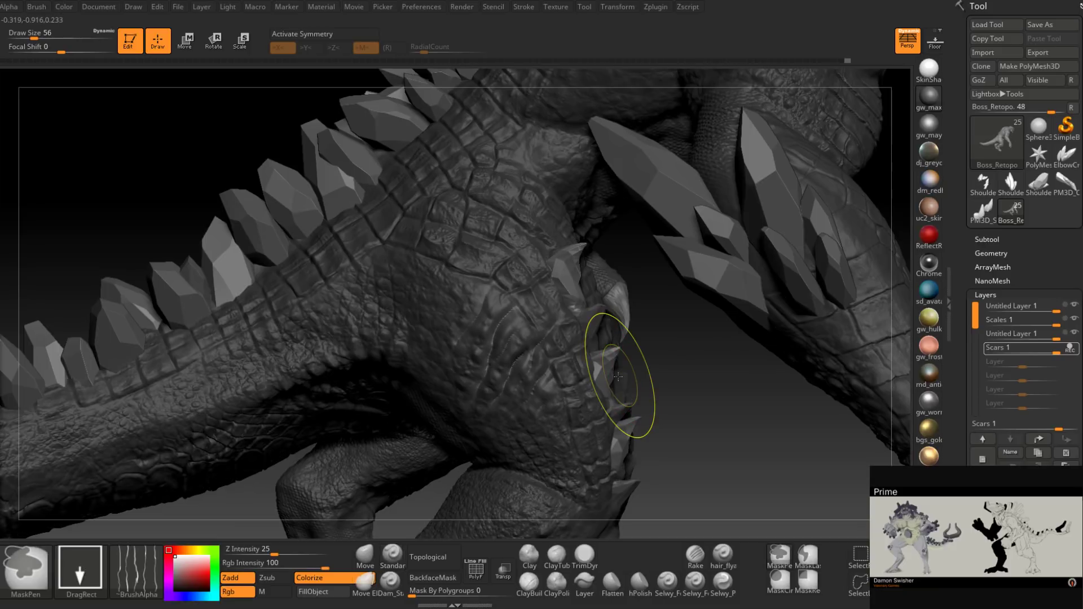
{"action": "key", "text": "ctrl+z"}
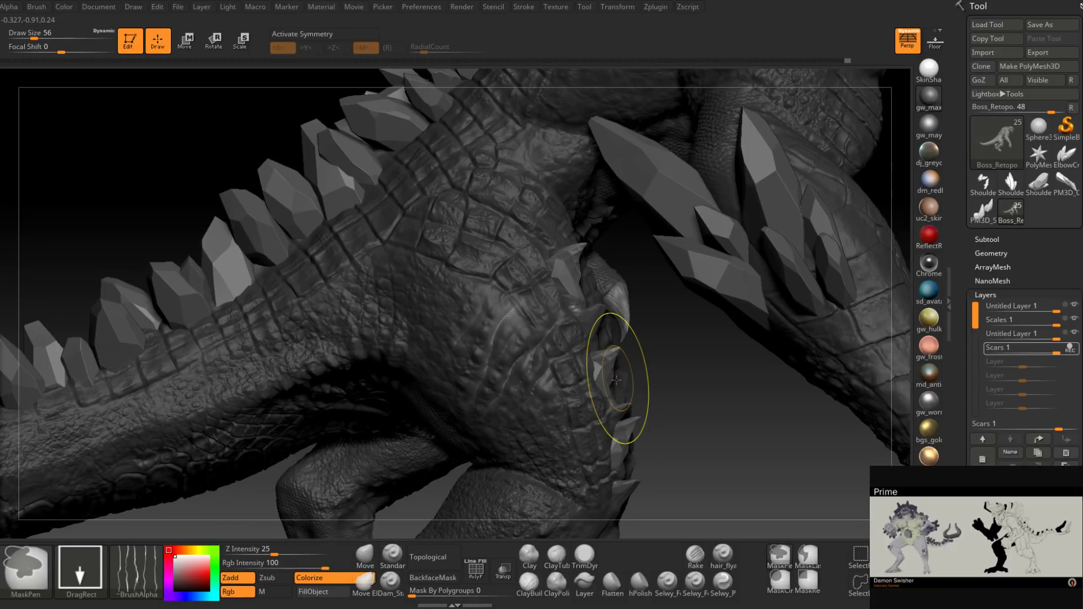
{"action": "key", "text": "ctrl+z"}
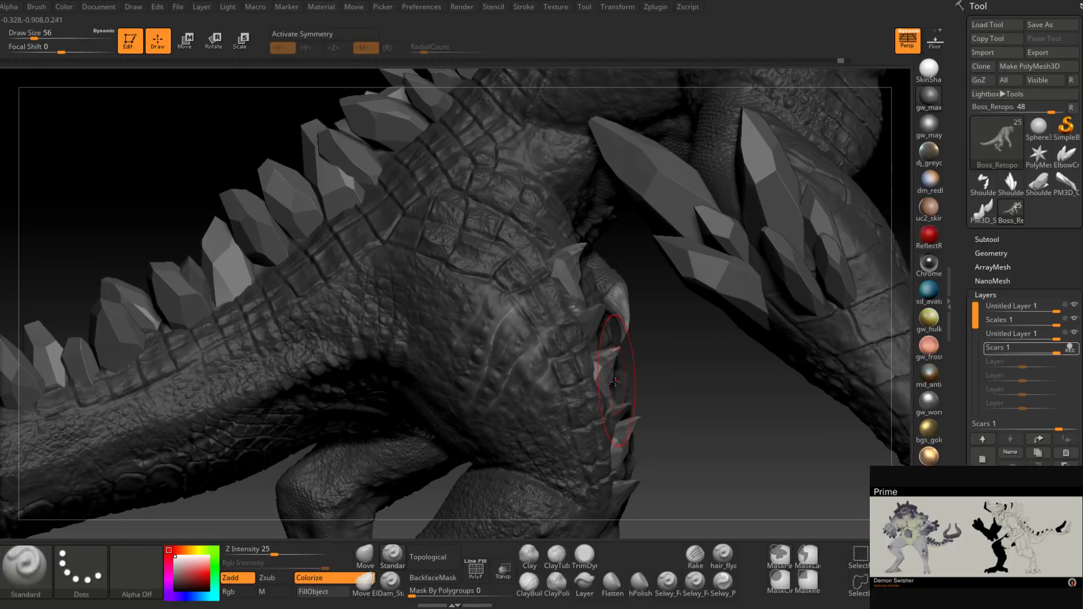
{"action": "key", "text": "ctrl"}
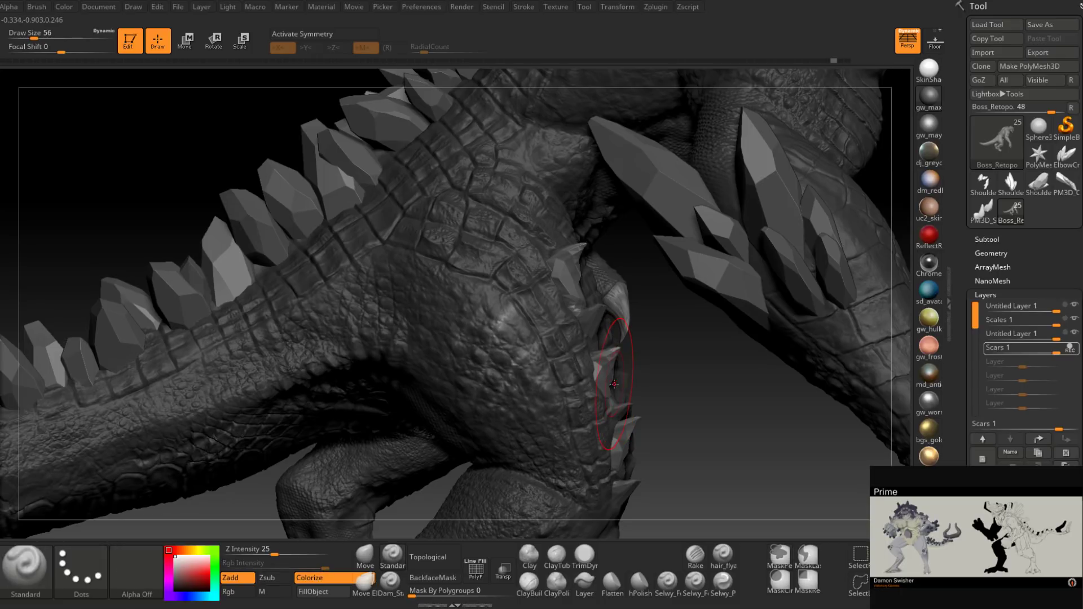
{"action": "key", "text": "ctrl"}
{"action": "key", "text": "ctrl"}
{"action": "key", "text": "ctrl+z"}
{"action": "key", "text": "ctrl+z"}
{"action": "key", "text": "shift"}
{"action": "key", "text": "shift"}
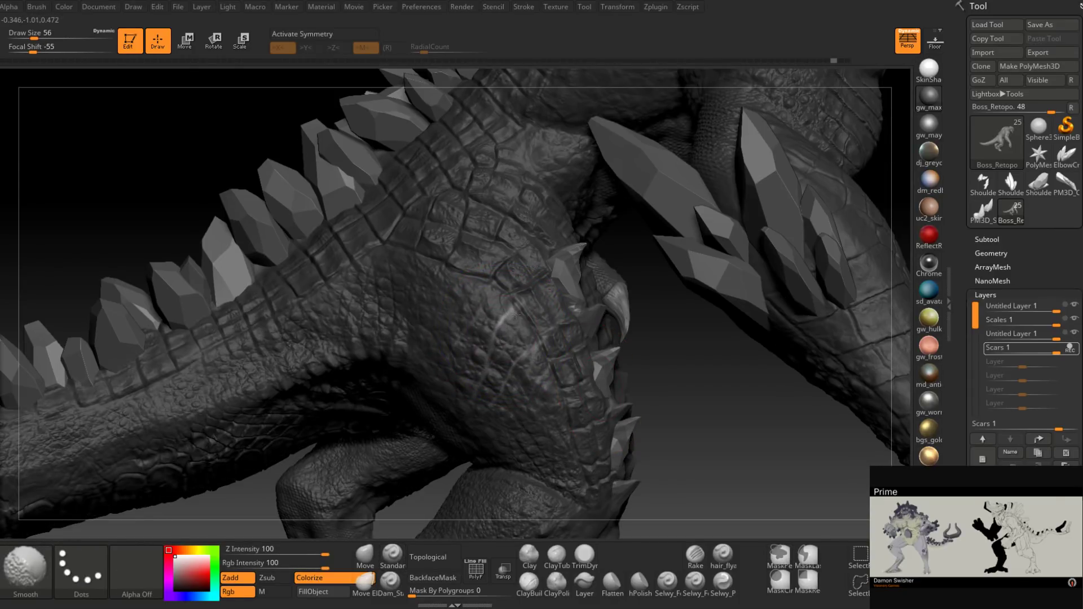
Step: Sculpt the scratch pattern on the outer thigh more softly with the Standard brush at Z Intensity 14 and clear the mask
{"action": "right_click_drag", "start_coordinate": [516, 316], "coordinate": [519, 364]}
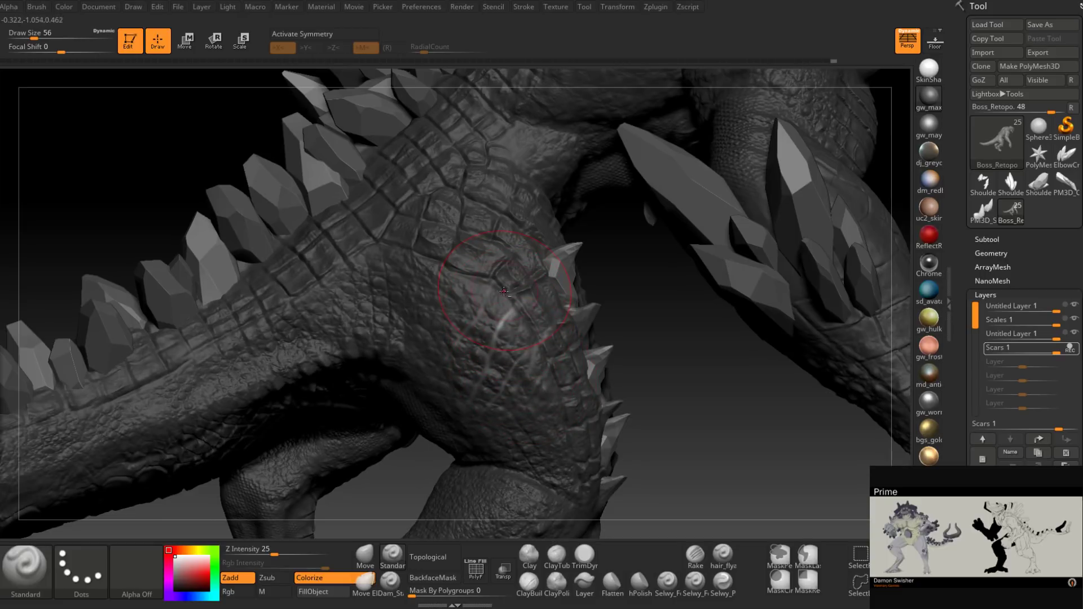
{"action": "left_click_drag", "start_coordinate": [274, 553], "coordinate": [263, 553]}
{"action": "left_click_drag", "start_coordinate": [483, 301], "coordinate": [463, 325]}
{"action": "right_click_drag", "start_coordinate": [464, 417], "coordinate": [471, 344]}
{"action": "right_click_drag", "start_coordinate": [433, 440], "coordinate": [530, 366]}
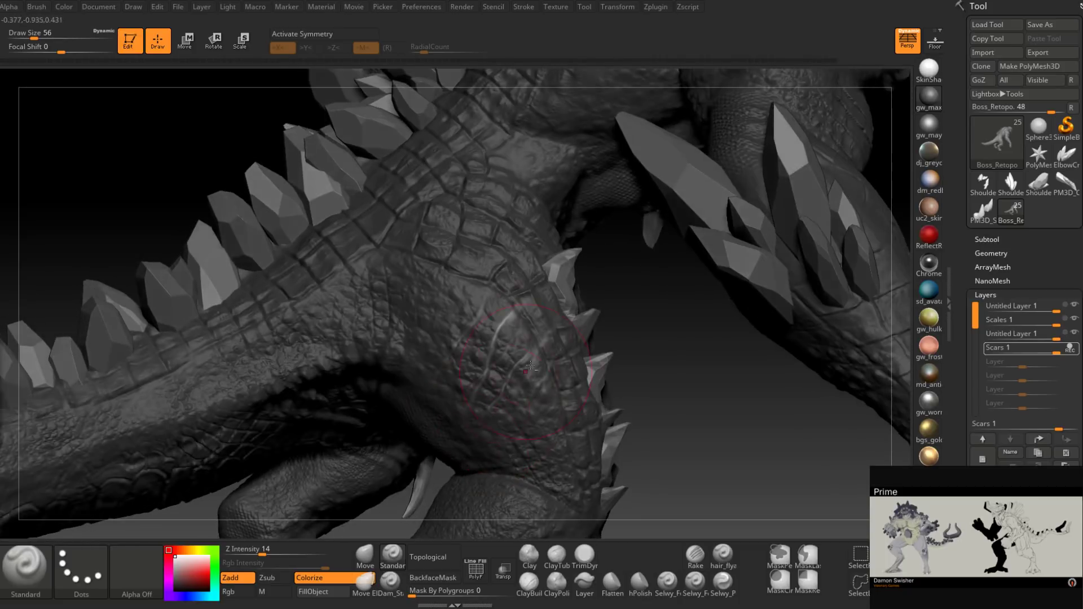
{"action": "right_click_drag", "start_coordinate": [546, 441], "coordinate": [542, 377]}
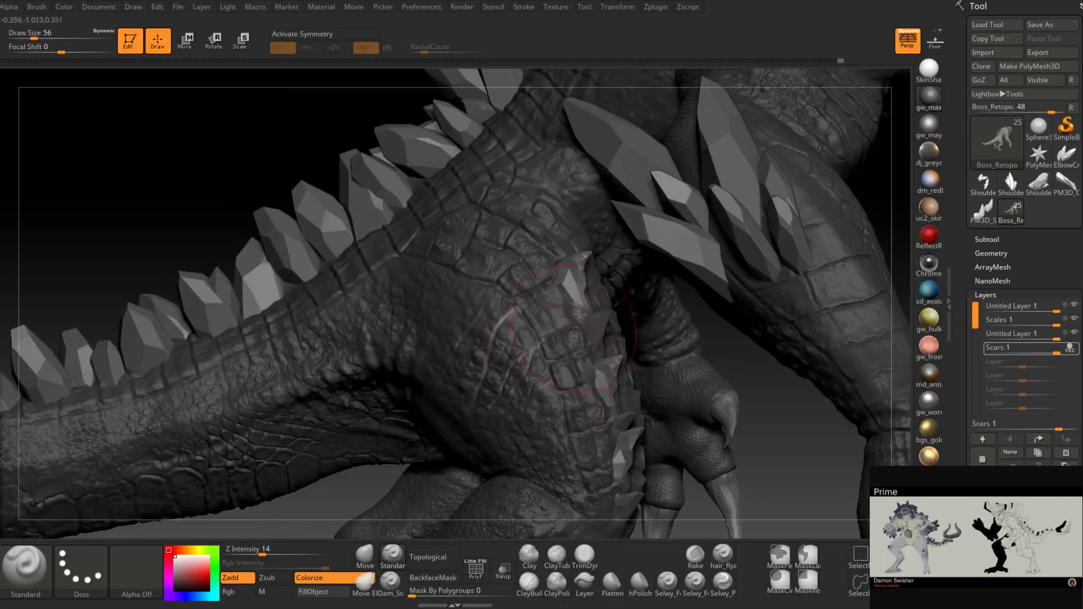
{"action": "mouse_move", "coordinate": [597, 319]}
{"action": "right_mouse_down"}
{"action": "mouse_move", "coordinate": [581, 367]}
{"action": "mouse_move", "coordinate": [564, 338]}
{"action": "mouse_move", "coordinate": [583, 303]}
{"action": "right_mouse_up"}
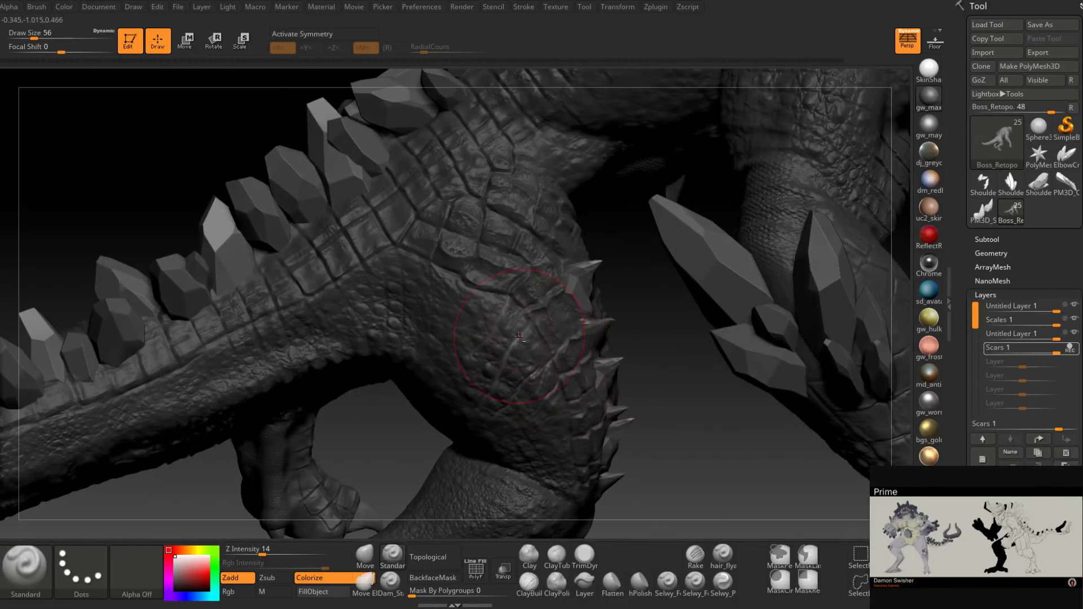
{"action": "mouse_move", "coordinate": [636, 428]}
{"action": "right_mouse_down"}
{"action": "mouse_move", "coordinate": [665, 392]}
{"action": "mouse_move", "coordinate": [635, 354]}
{"action": "right_mouse_up"}
Step: Cut sharp grooves along the outer thigh scratches with Dam_Standard at draw size 11
{"action": "left_click", "coordinate": [390, 582]}
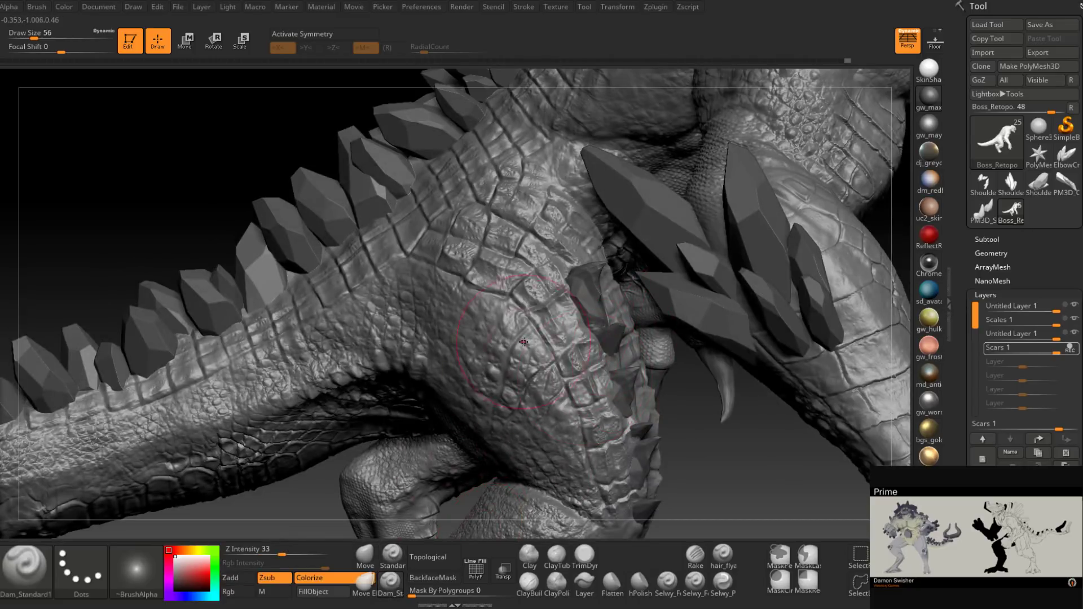
{"action": "key", "text": "space"}
{"action": "mouse_move", "coordinate": [527, 344]}
{"action": "left_mouse_down"}
{"action": "mouse_move", "coordinate": [513, 343]}
{"action": "mouse_move", "coordinate": [524, 305]}
{"action": "left_mouse_up"}
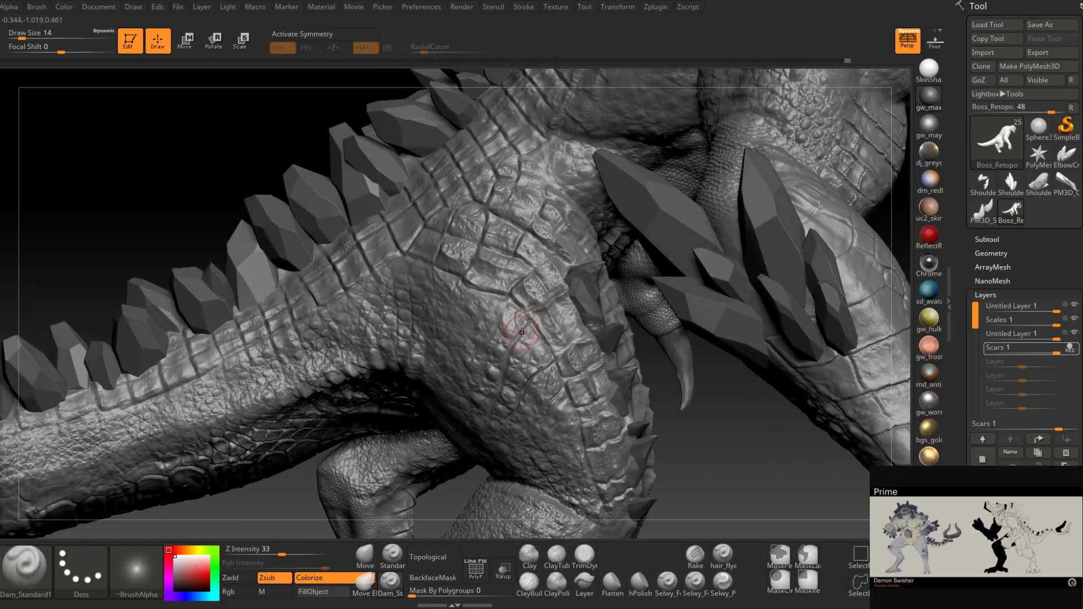
{"action": "right_click_drag", "start_coordinate": [514, 342], "coordinate": [536, 355]}
{"action": "key", "text": "space"}
{"action": "left_click_drag", "start_coordinate": [514, 344], "coordinate": [512, 344]}
{"action": "left_click_drag", "start_coordinate": [527, 325], "coordinate": [511, 343]}
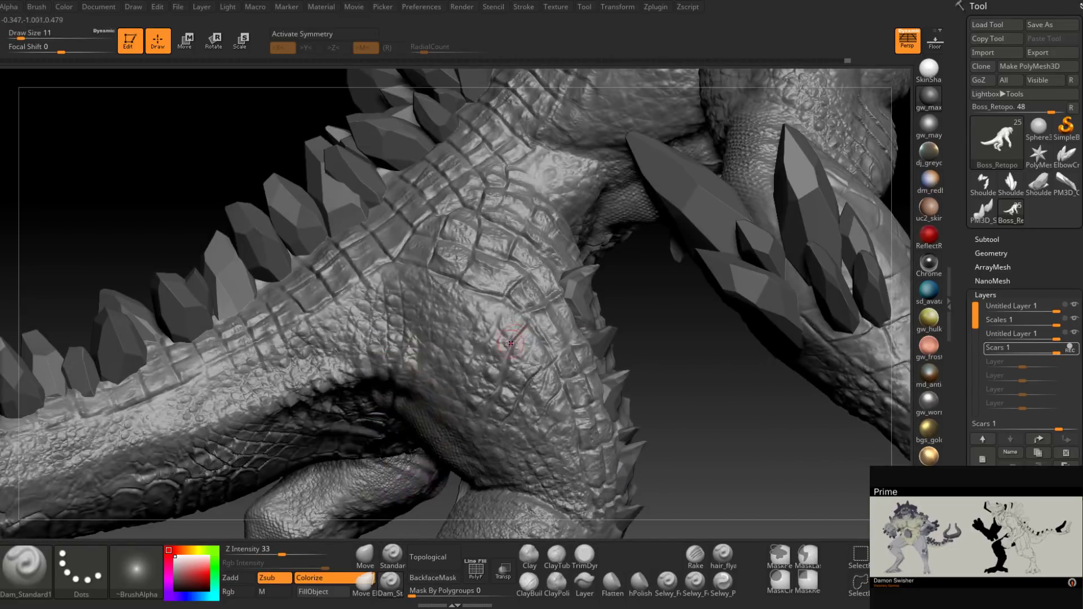
{"action": "right_click_drag", "start_coordinate": [497, 385], "coordinate": [511, 350]}
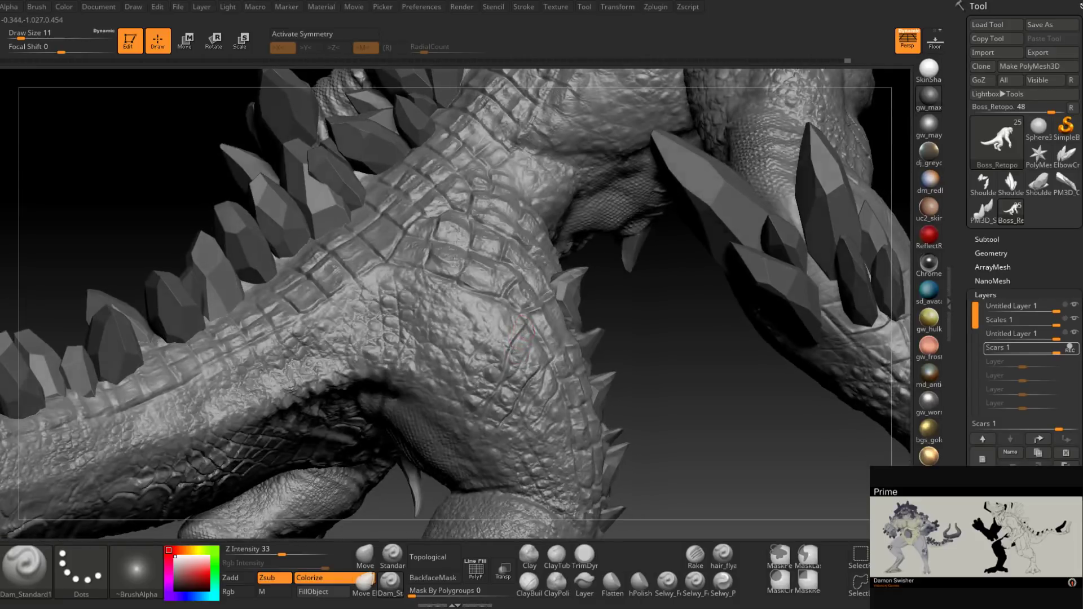
{"action": "left_click_drag", "start_coordinate": [508, 363], "coordinate": [503, 379]}
Step: Refine the thigh scratches with thinner Dam_Standard cuts at draw size 6
{"action": "right_click_drag", "start_coordinate": [507, 352], "coordinate": [514, 344]}
{"action": "key", "text": "space"}
{"action": "left_click_drag", "start_coordinate": [514, 343], "coordinate": [511, 344]}
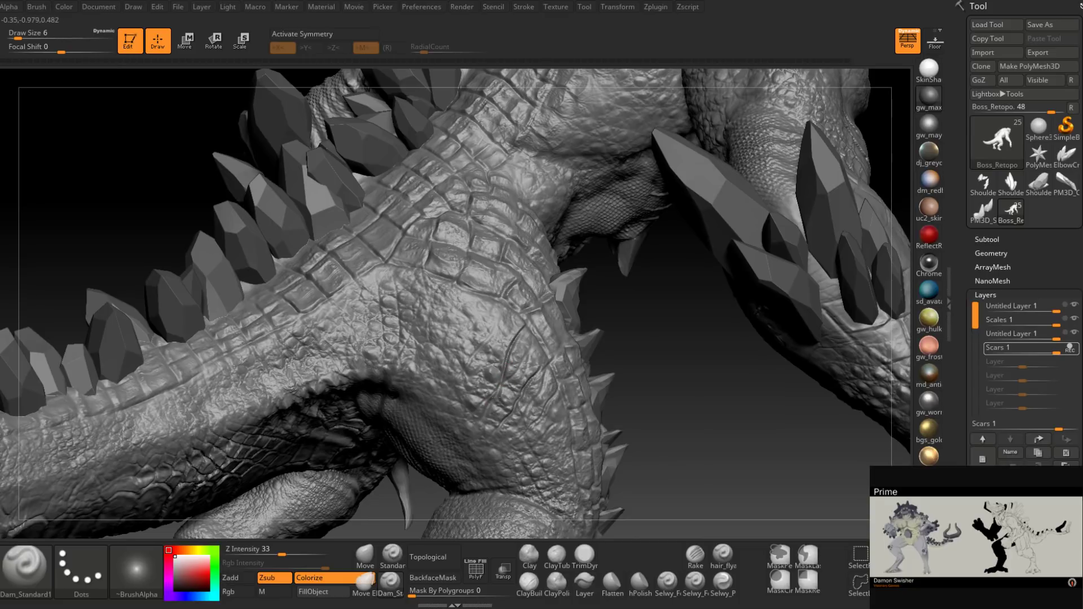
{"action": "right_click_drag", "start_coordinate": [493, 376], "coordinate": [553, 369]}
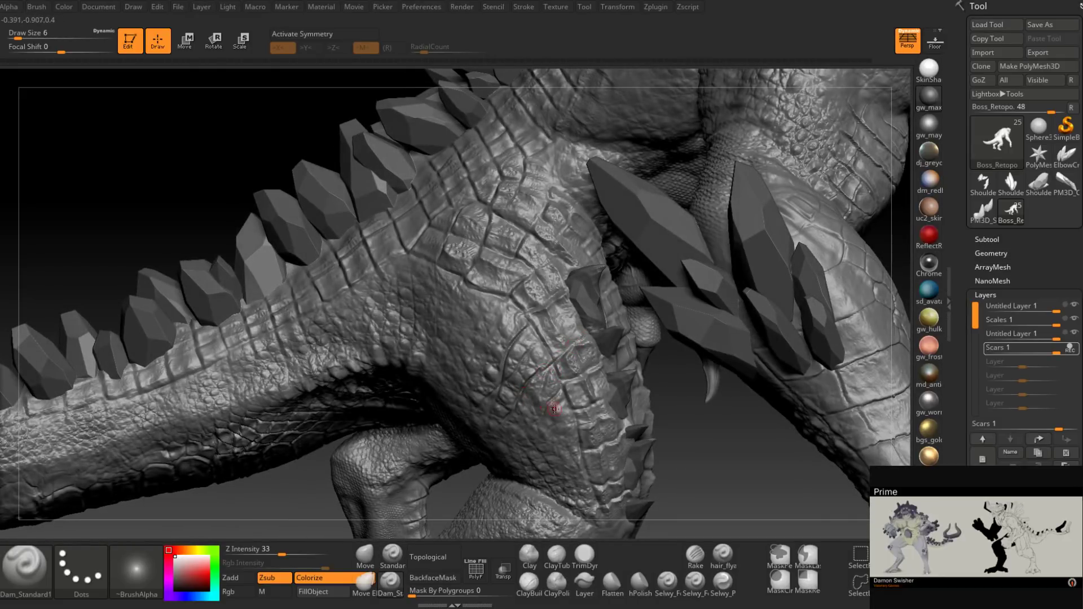
{"action": "mouse_move", "coordinate": [554, 408]}
{"action": "right_mouse_down"}
{"action": "mouse_move", "coordinate": [559, 393]}
{"action": "mouse_move", "coordinate": [542, 403]}
{"action": "mouse_move", "coordinate": [547, 379]}
{"action": "right_mouse_up"}
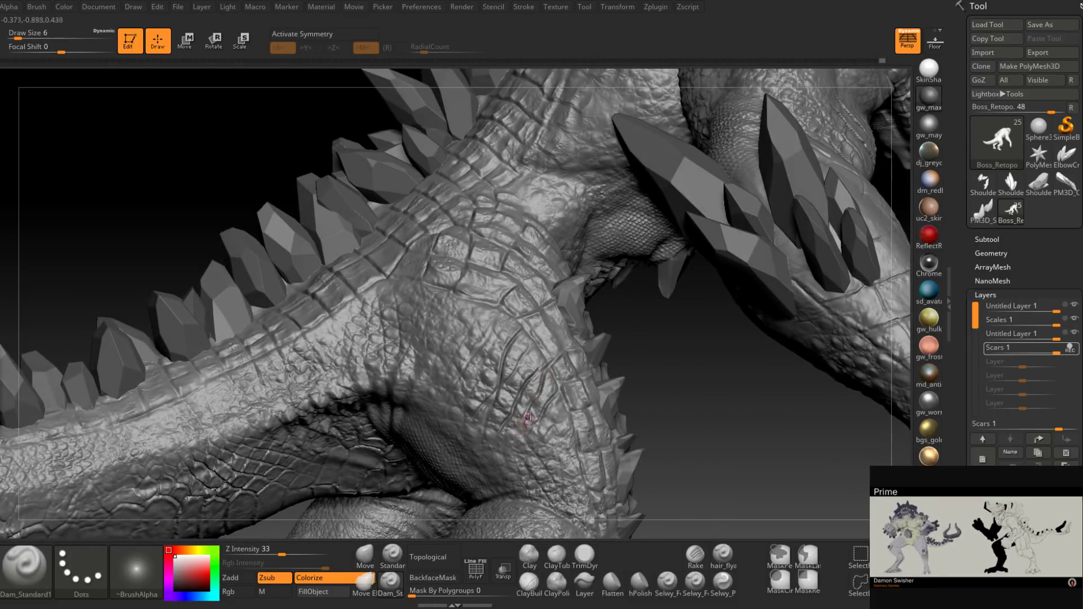
Step: Add further fine Dam_Standard scratches on the upper thigh beside the existing cuts, below the large scales
{"action": "right_click_drag", "start_coordinate": [529, 417], "coordinate": [491, 322]}
{"action": "left_click_drag", "start_coordinate": [495, 326], "coordinate": [472, 358]}
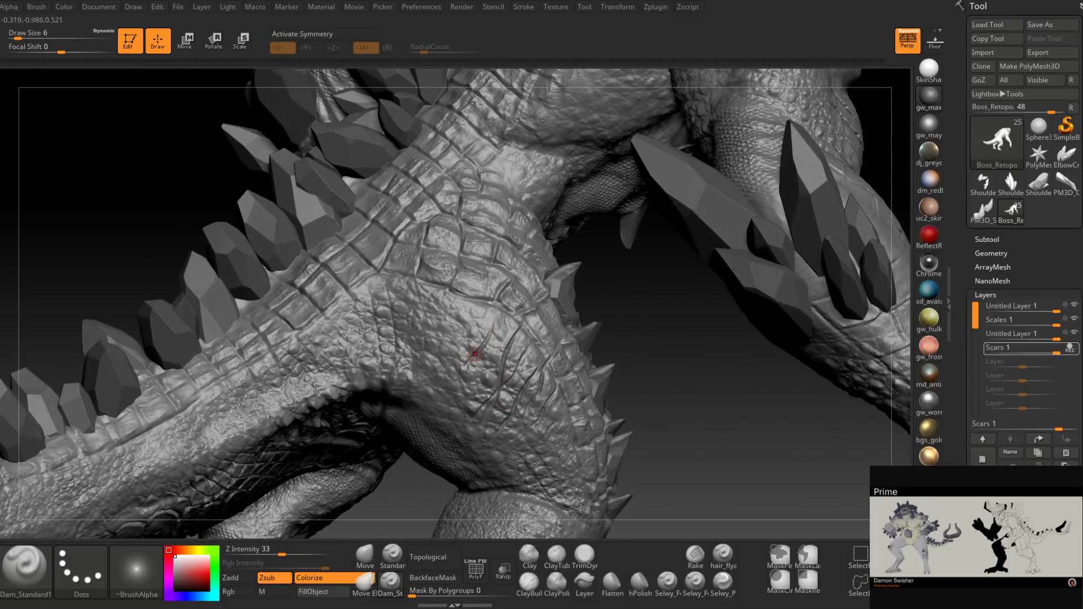
{"action": "right_click_drag", "start_coordinate": [475, 354], "coordinate": [466, 366]}
{"action": "right_click_drag", "start_coordinate": [497, 310], "coordinate": [490, 327]}
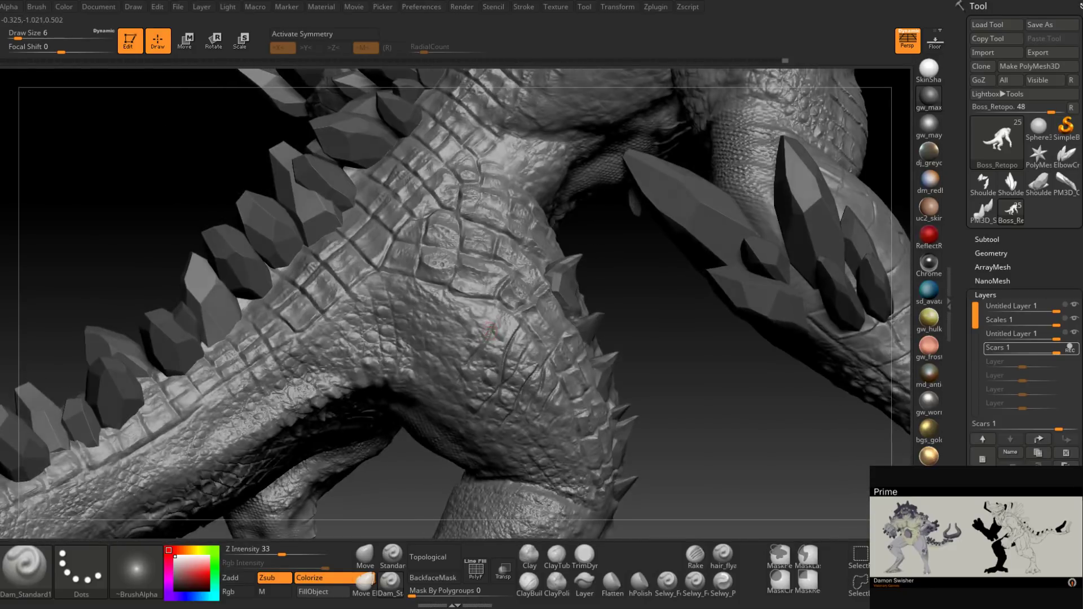
{"action": "right_click_drag", "start_coordinate": [513, 274], "coordinate": [502, 290]}
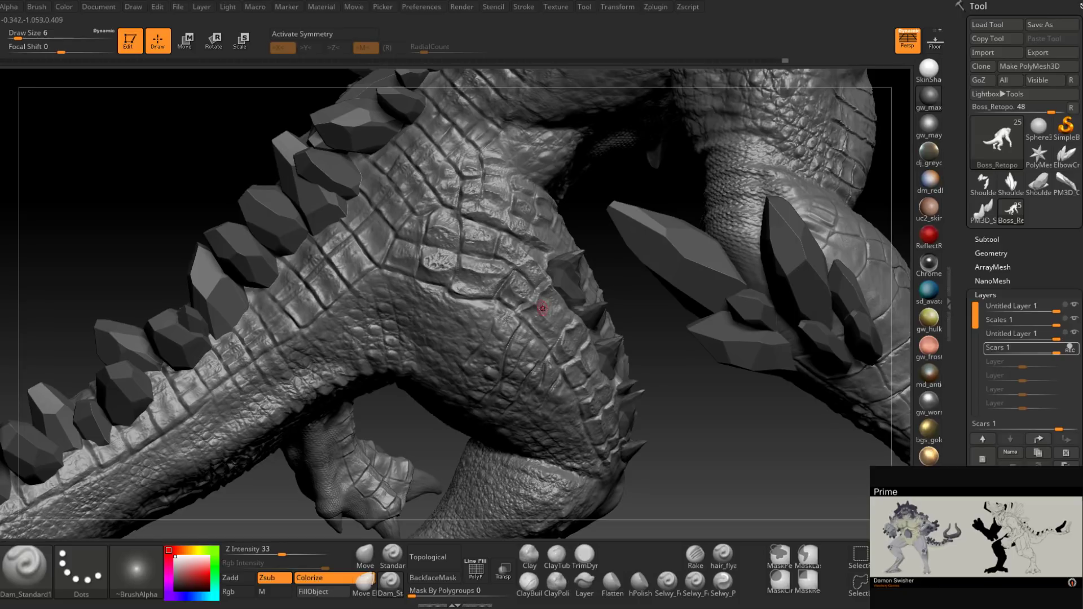
{"action": "mouse_move", "coordinate": [543, 308]}
{"action": "right_mouse_down"}
{"action": "mouse_move", "coordinate": [517, 267]}
{"action": "mouse_move", "coordinate": [527, 251]}
{"action": "mouse_move", "coordinate": [517, 313]}
{"action": "mouse_move", "coordinate": [631, 361]}
{"action": "mouse_move", "coordinate": [643, 377]}
{"action": "right_mouse_up"}
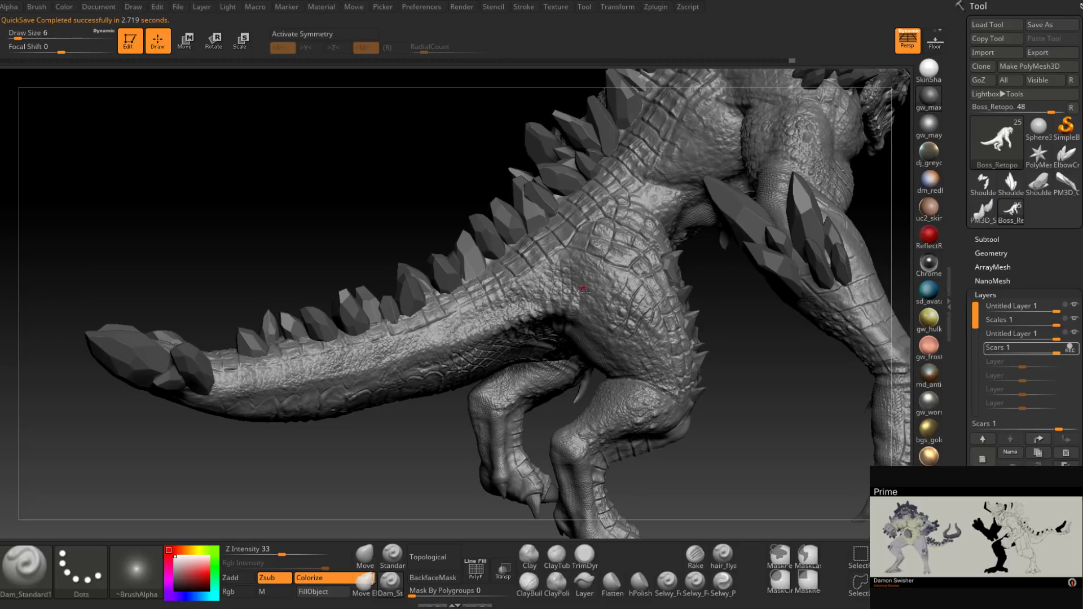
Step: Select the PM3D_Cylinder3D1_2 horns beside the head and adjust their shape with the Move brush at draw size 39
{"action": "mouse_move", "coordinate": [584, 291]}
{"action": "right_mouse_down"}
{"action": "mouse_move", "coordinate": [621, 351]}
{"action": "mouse_move", "coordinate": [594, 390]}
{"action": "mouse_move", "coordinate": [597, 316]}
{"action": "mouse_move", "coordinate": [601, 474]}
{"action": "mouse_move", "coordinate": [536, 412]}
{"action": "mouse_move", "coordinate": [576, 325]}
{"action": "mouse_move", "coordinate": [573, 372]}
{"action": "mouse_move", "coordinate": [598, 363]}
{"action": "mouse_move", "coordinate": [597, 298]}
{"action": "mouse_move", "coordinate": [614, 289]}
{"action": "mouse_move", "coordinate": [596, 342]}
{"action": "right_mouse_up"}
{"action": "left_click", "coordinate": [615, 288], "text": "alt"}
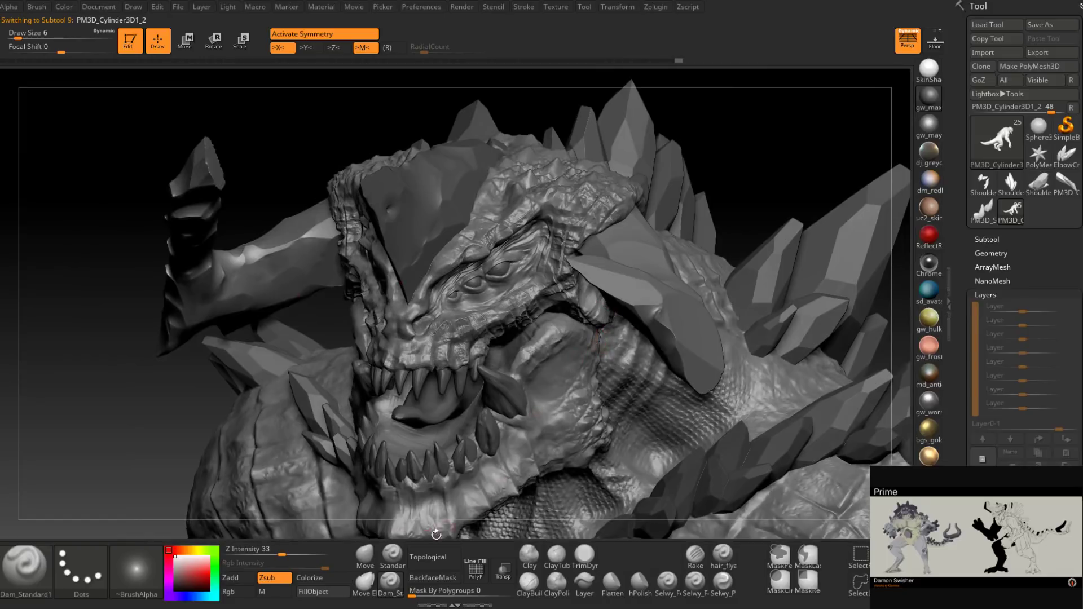
{"action": "left_click", "coordinate": [364, 556]}
{"action": "right_click_drag", "start_coordinate": [485, 366], "coordinate": [592, 290]}
{"action": "key", "text": "space"}
{"action": "left_click_drag", "start_coordinate": [592, 291], "coordinate": [587, 311]}
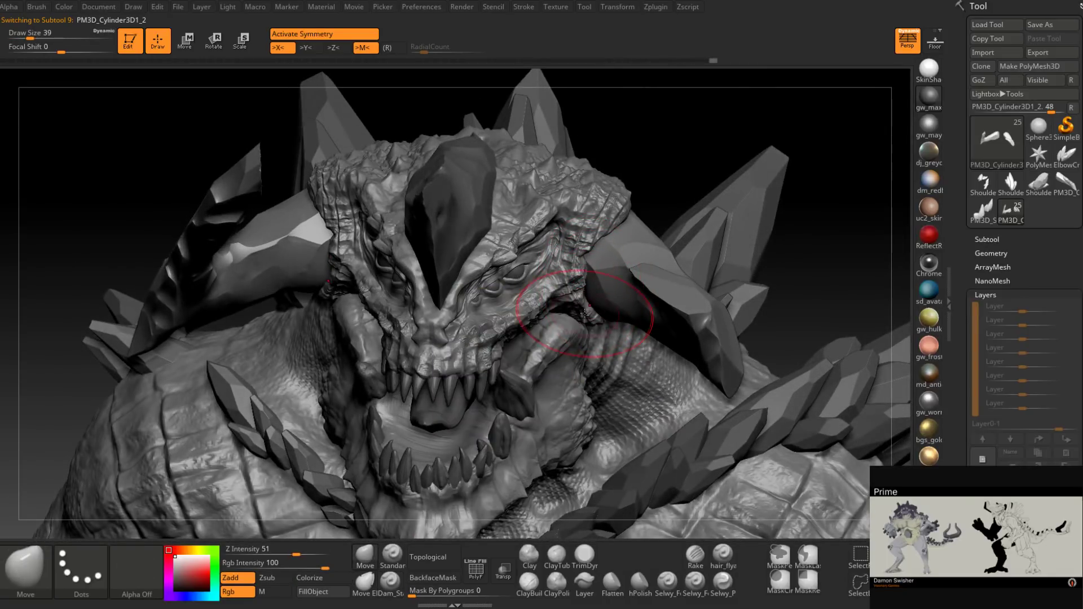
{"action": "mouse_move", "coordinate": [588, 311]}
{"action": "right_mouse_down"}
{"action": "mouse_move", "coordinate": [600, 310]}
{"action": "mouse_move", "coordinate": [584, 306]}
{"action": "mouse_move", "coordinate": [599, 289]}
{"action": "right_mouse_up"}
{"action": "left_click_drag", "start_coordinate": [597, 291], "coordinate": [592, 296]}
{"action": "right_click_drag", "start_coordinate": [597, 348], "coordinate": [597, 337], "text": "ctrl"}
{"action": "mouse_move", "coordinate": [597, 338]}
{"action": "right_mouse_down"}
{"action": "mouse_move", "coordinate": [598, 351]}
{"action": "mouse_move", "coordinate": [558, 254]}
{"action": "mouse_move", "coordinate": [547, 341]}
{"action": "mouse_move", "coordinate": [562, 411]}
{"action": "mouse_move", "coordinate": [575, 394]}
{"action": "mouse_move", "coordinate": [579, 267]}
{"action": "mouse_move", "coordinate": [564, 277]}
{"action": "mouse_move", "coordinate": [602, 326]}
{"action": "mouse_move", "coordinate": [712, 340]}
{"action": "mouse_move", "coordinate": [786, 273]}
{"action": "right_mouse_up"}
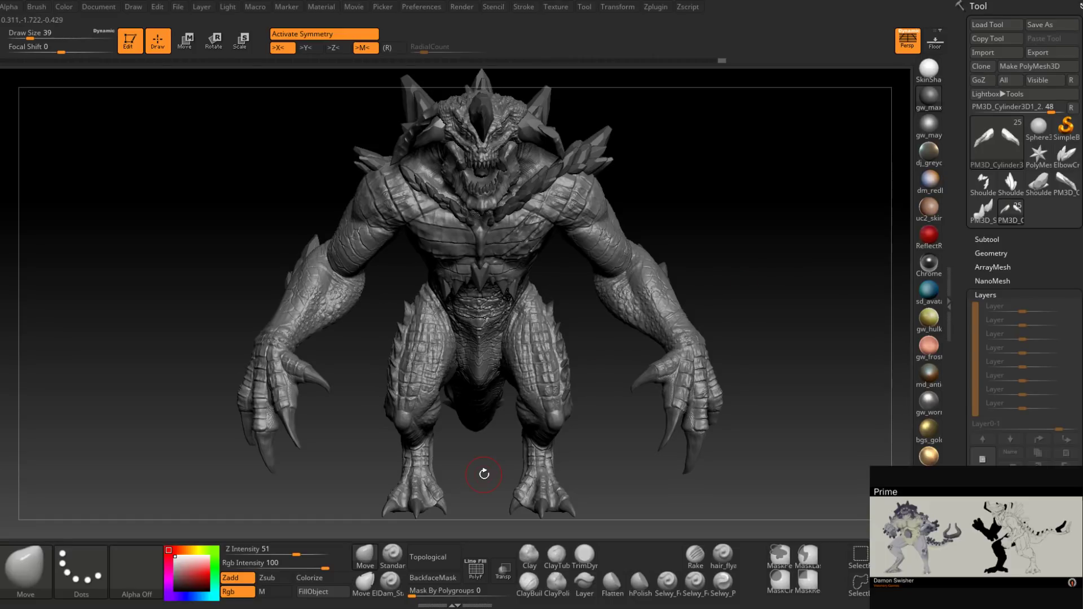
Step: Review the whole creature from several angles and select the StaticMesh1_6 subtool on the side of the head
{"action": "left_click_drag", "start_coordinate": [484, 474], "coordinate": [497, 131]}
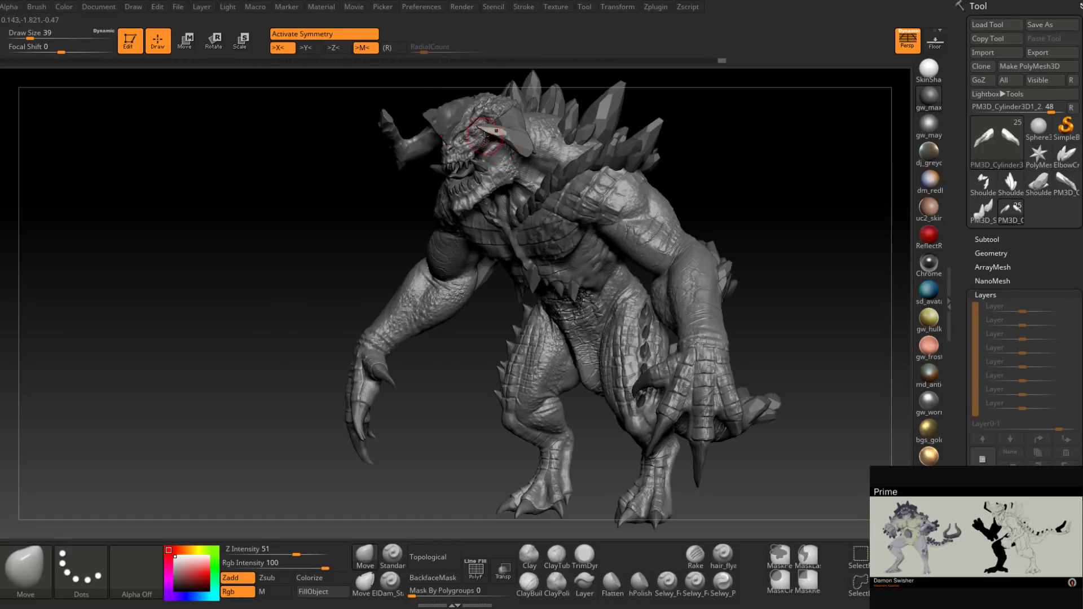
{"action": "left_click", "coordinate": [495, 132], "text": "alt"}
{"action": "mouse_move", "coordinate": [479, 150]}
{"action": "right_mouse_down", "text": "ctrl"}
{"action": "mouse_move", "coordinate": [485, 210]}
{"action": "mouse_move", "coordinate": [522, 207]}
{"action": "mouse_move", "coordinate": [538, 153]}
{"action": "right_mouse_up", "text": "ctrl"}
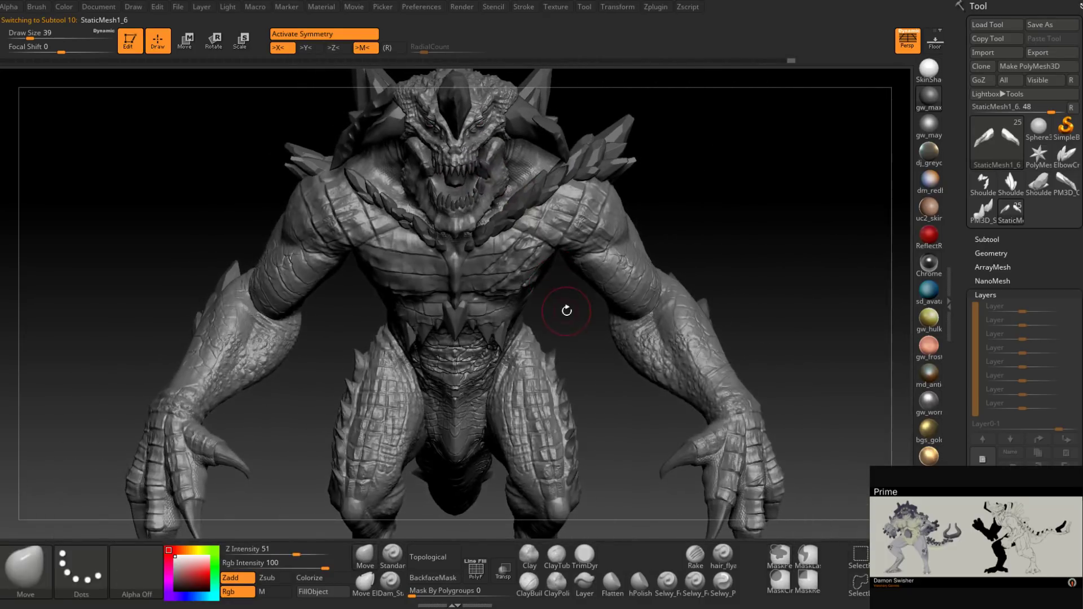
Step: Review the whole creature from the front, show the polygroup wireframe, and select the Boss_Retopo body subtool
{"action": "right_click_drag", "start_coordinate": [566, 309], "coordinate": [572, 273], "text": "ctrl"}
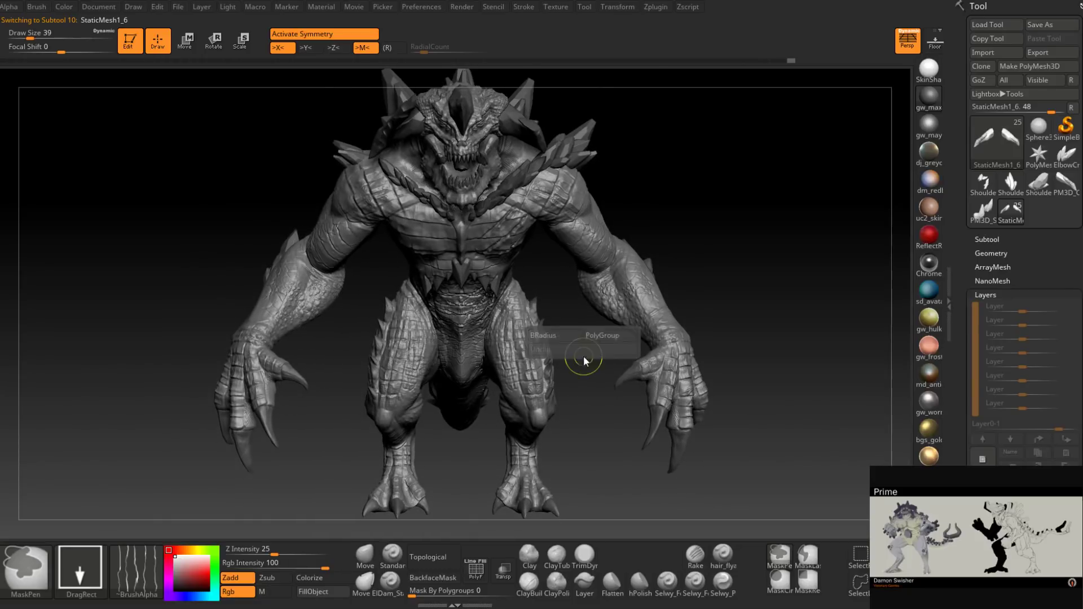
{"action": "key", "text": "shift+d"}
{"action": "left_click_drag", "start_coordinate": [593, 404], "coordinate": [595, 448]}
{"action": "key", "text": "d"}
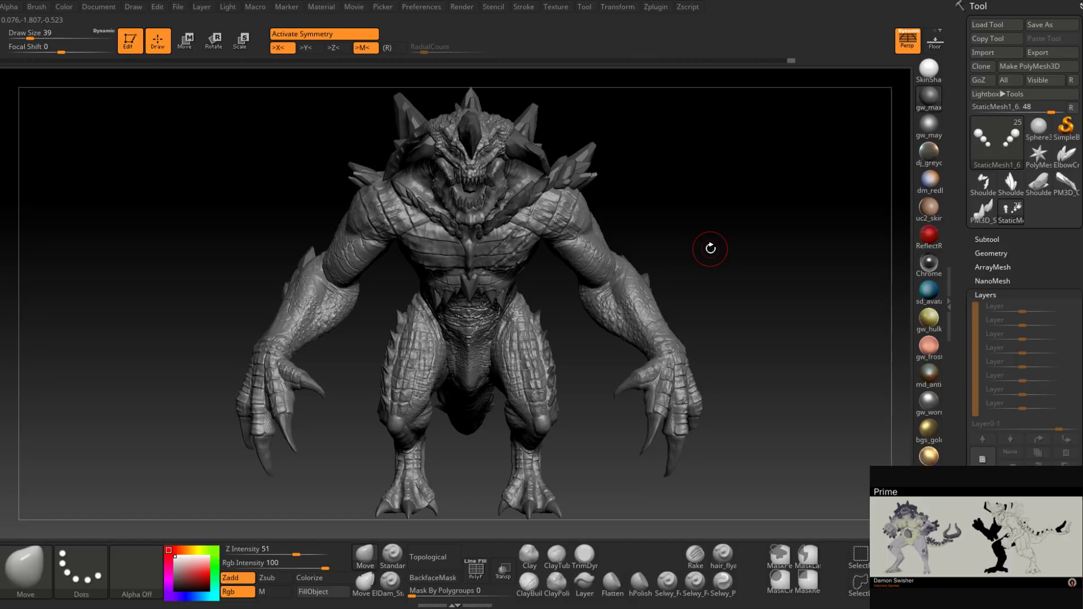
{"action": "left_click_drag", "start_coordinate": [710, 248], "coordinate": [744, 250]}
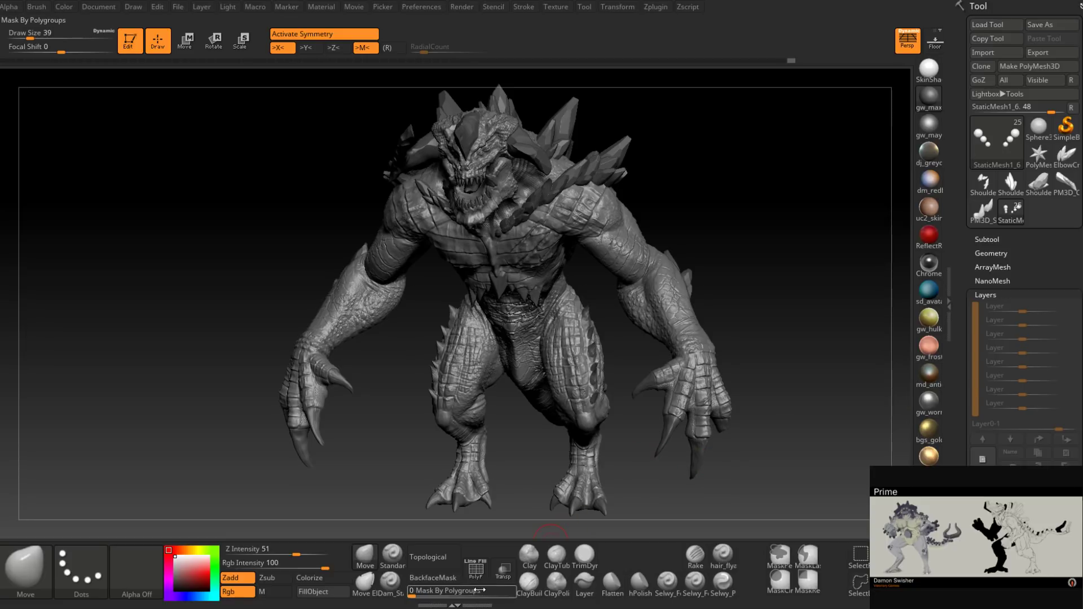
{"action": "left_click", "coordinate": [475, 569]}
{"action": "left_click", "coordinate": [694, 257], "text": "alt"}
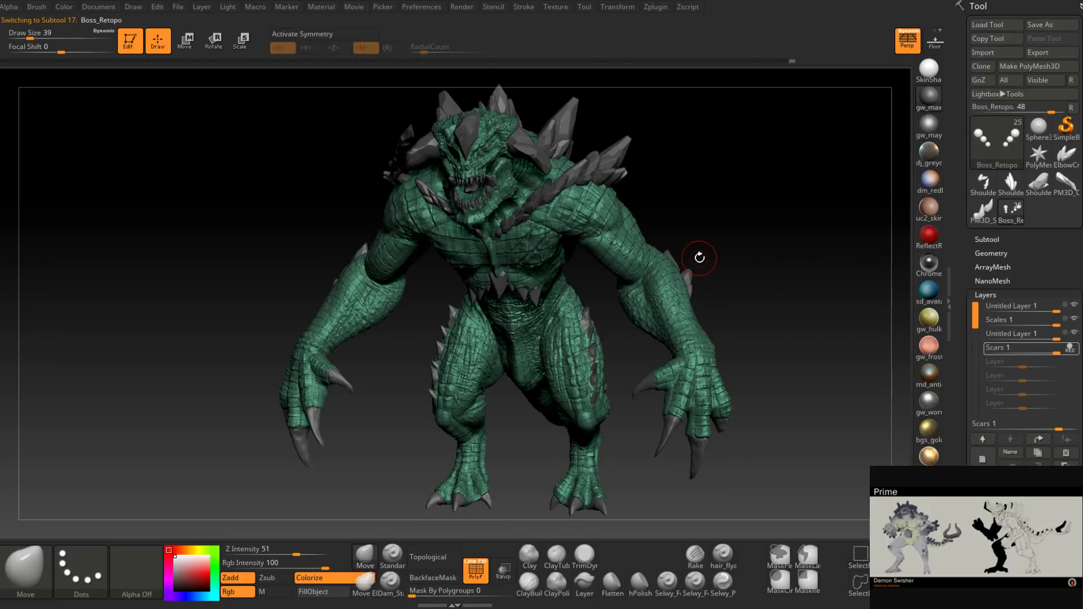
Step: Examine the Boss_Retopo body's topology at a lower subdivision level from the side, restore the high level, and hide the wireframe
{"action": "key", "text": "shift"}
{"action": "key", "text": "shift+d"}
{"action": "key", "text": "shift+d"}
{"action": "key", "text": "shift+d"}
{"action": "key", "text": "shift+d"}
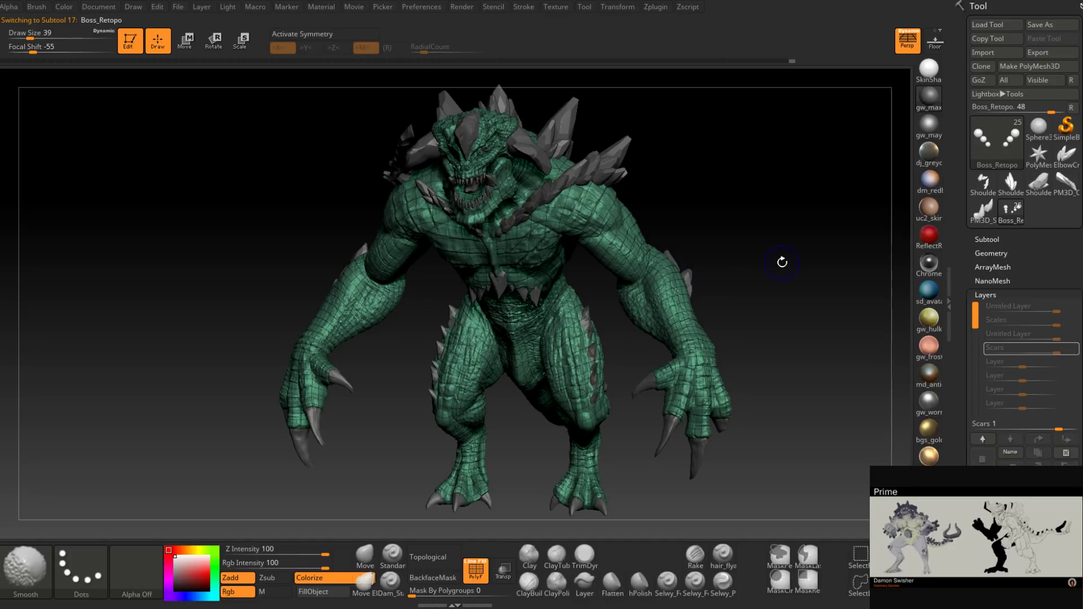
{"action": "left_click_drag", "start_coordinate": [744, 260], "coordinate": [760, 262], "text": "shift"}
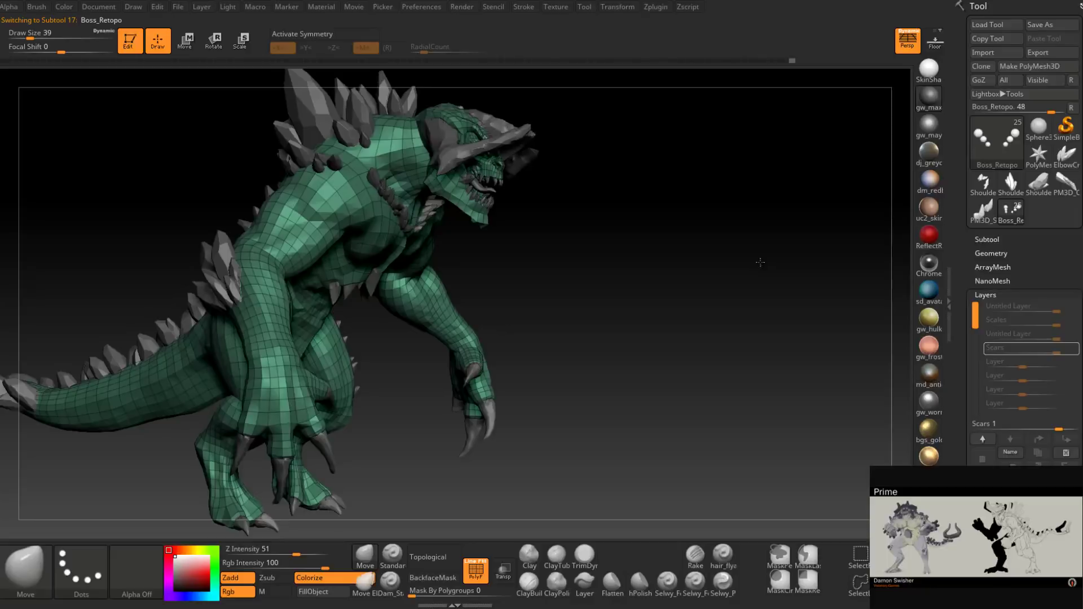
{"action": "left_click_drag", "start_coordinate": [760, 262], "coordinate": [622, 351]}
{"action": "mouse_move", "coordinate": [621, 351]}
{"action": "right_mouse_down", "text": "ctrl"}
{"action": "mouse_move", "coordinate": [655, 399]}
{"action": "mouse_move", "coordinate": [641, 377]}
{"action": "mouse_move", "coordinate": [601, 374]}
{"action": "mouse_move", "coordinate": [592, 458]}
{"action": "mouse_move", "coordinate": [602, 491]}
{"action": "right_mouse_up", "text": "ctrl"}
{"action": "key", "text": "d"}
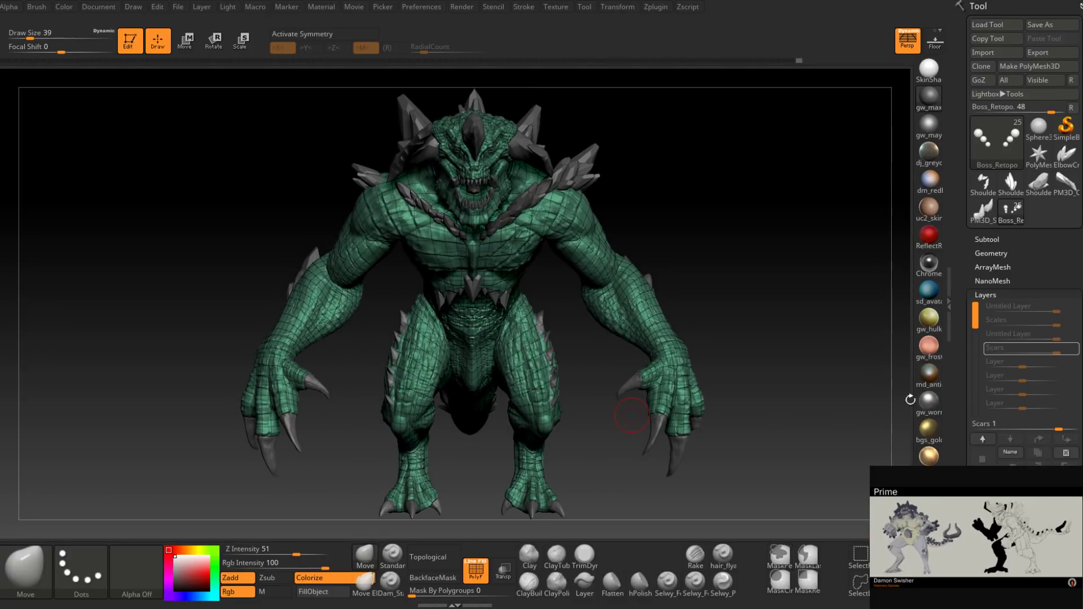
{"action": "key", "text": "shift+f"}
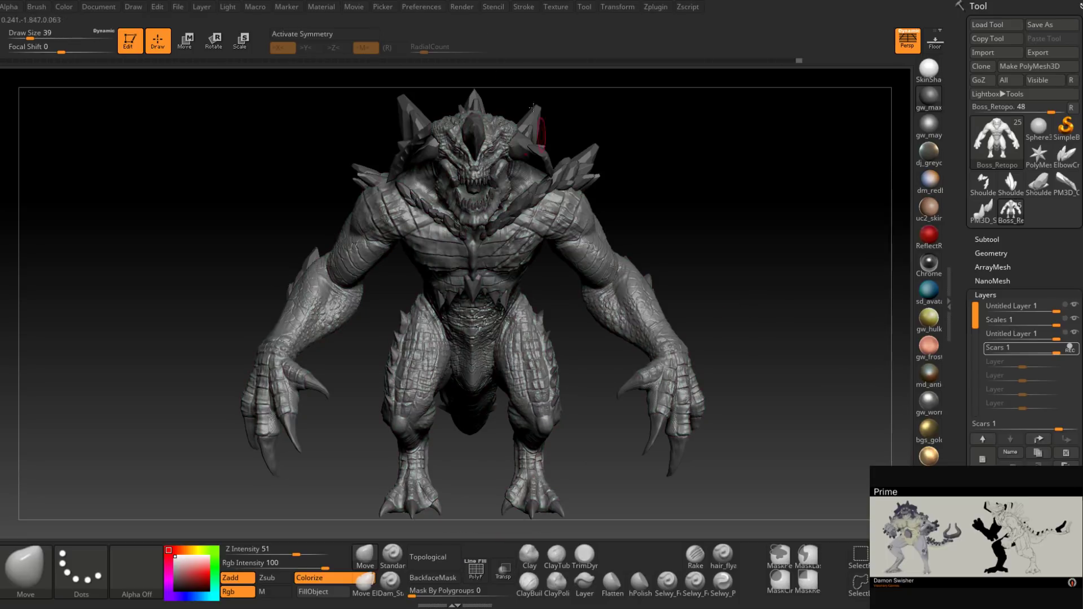
Step: Record a turntable movie of the full creature
{"action": "left_click", "coordinate": [474, 9]}
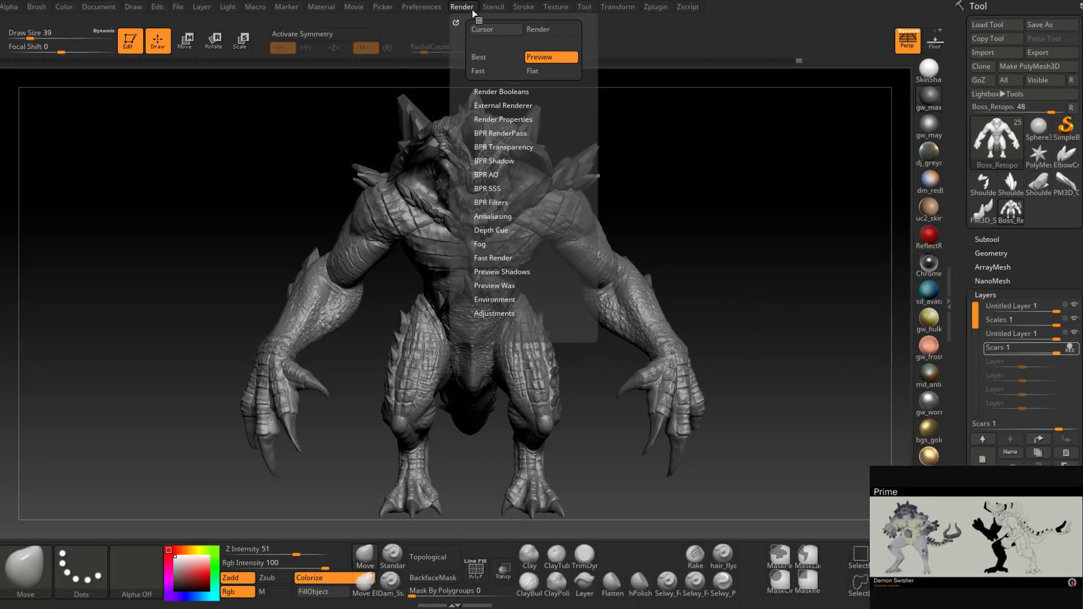
{"action": "mouse_move", "coordinate": [349, 4]}
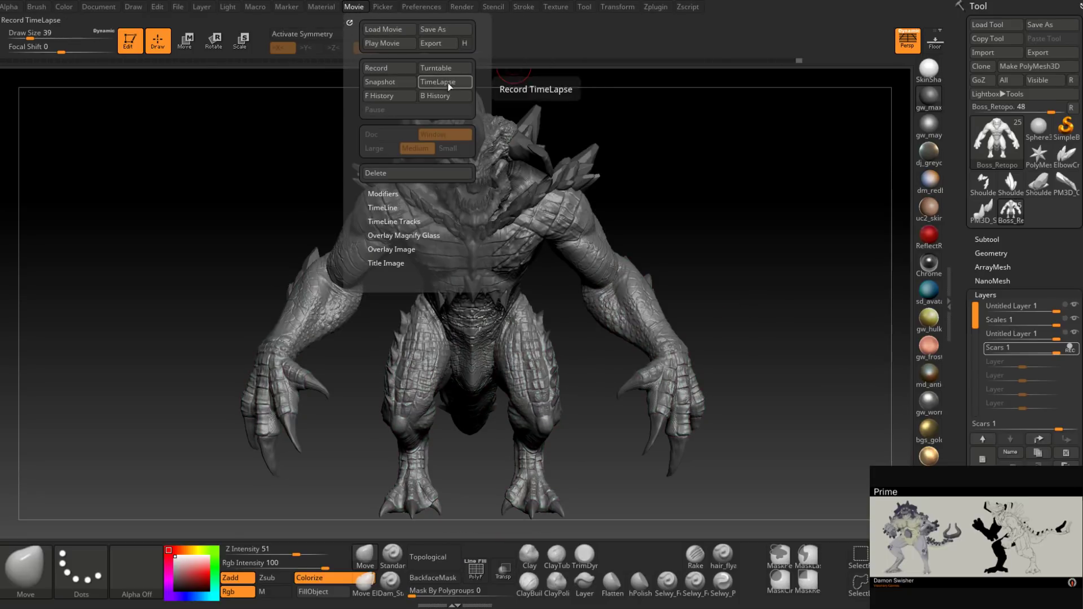
{"action": "left_click", "coordinate": [447, 68]}
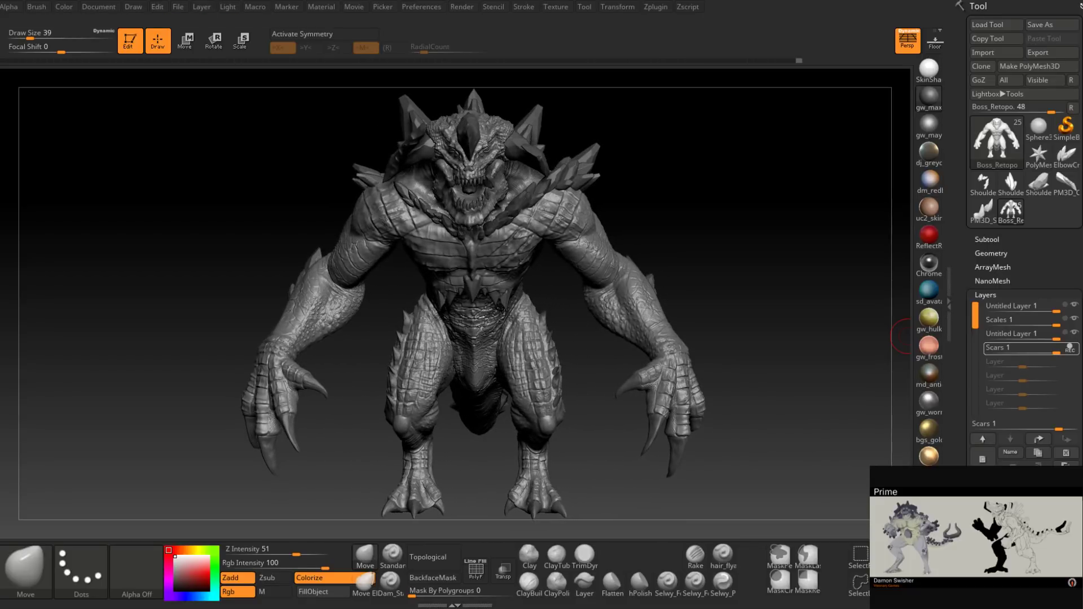
Step: Switch the creature to the md_antique_bronze material and render it in Best quality
{"action": "left_click", "coordinate": [929, 456]}
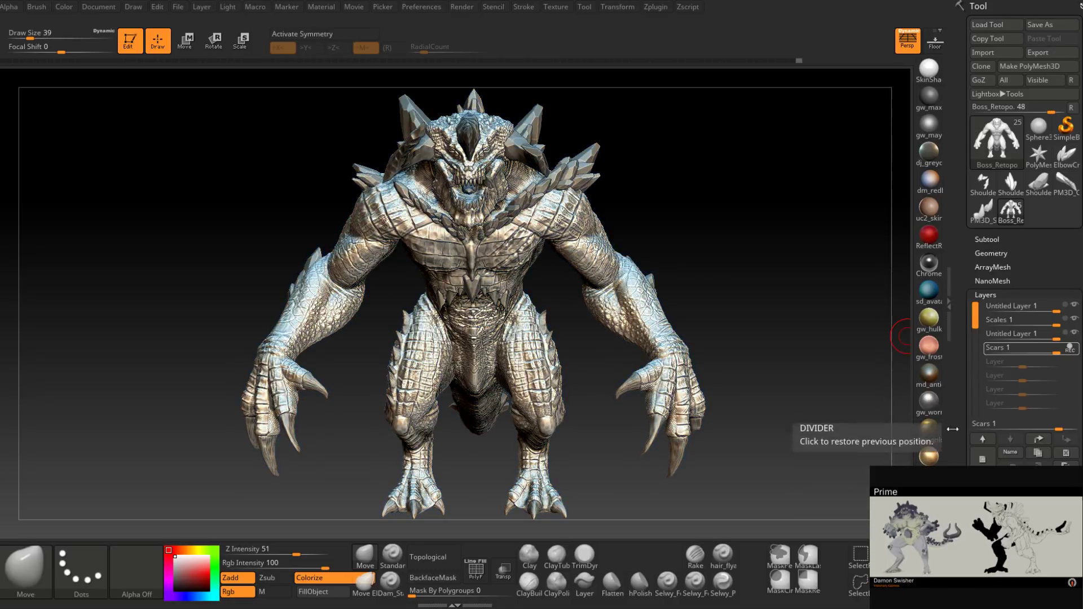
{"action": "left_click", "coordinate": [931, 379]}
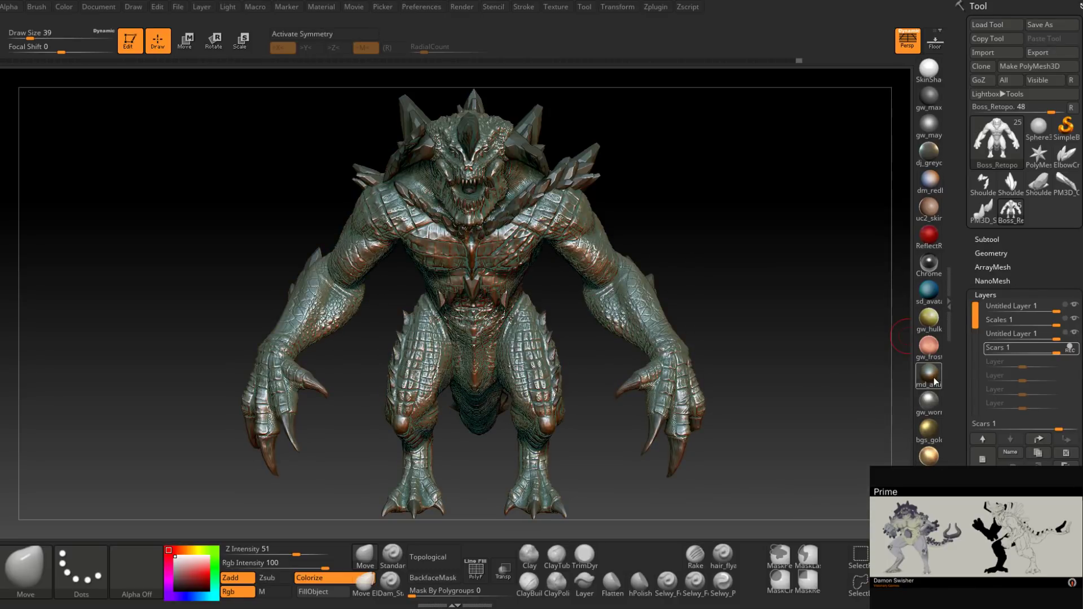
{"action": "left_click", "coordinate": [461, 7]}
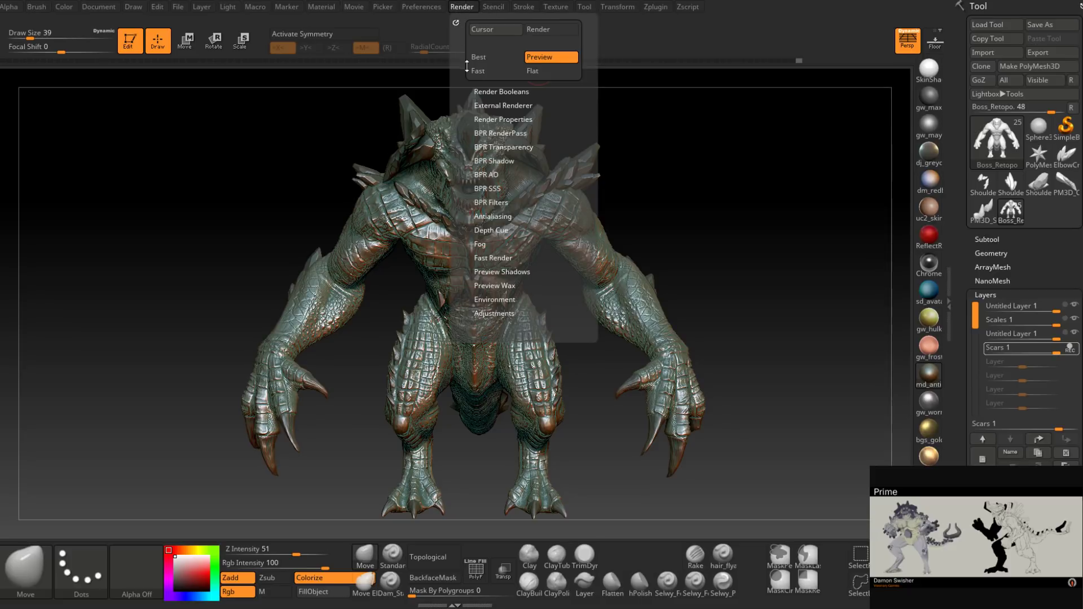
{"action": "left_click", "coordinate": [478, 58]}
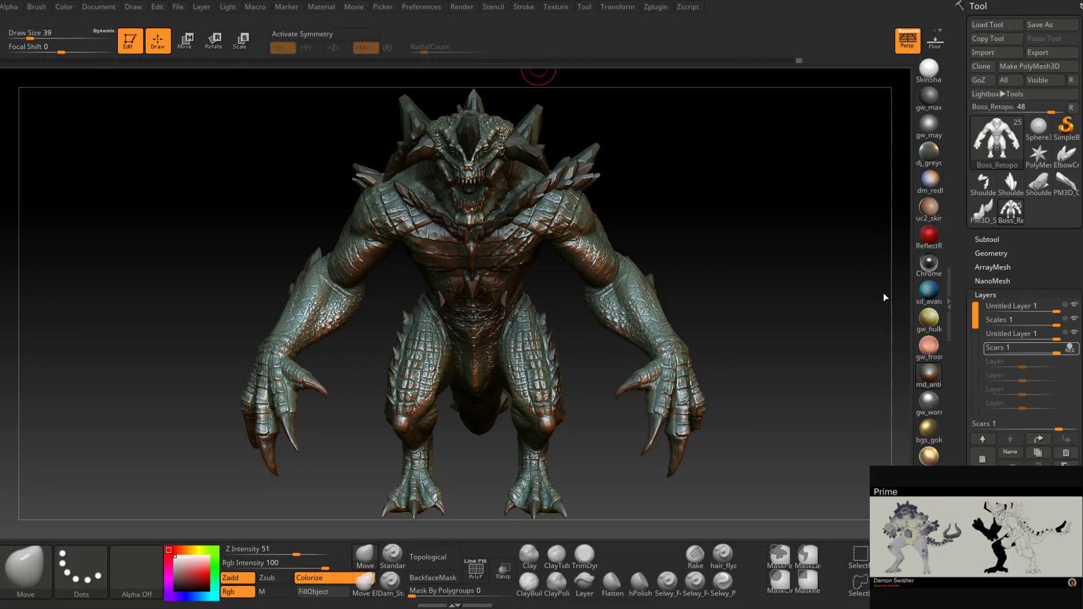
Step: Try Best-quality renders in bgs_golden, gw_hulk, sd_avatar_01, gw_frosty_bronze, dm_redblueclay, dj_greyclay and SkinShade4
{"action": "left_click", "coordinate": [929, 430]}
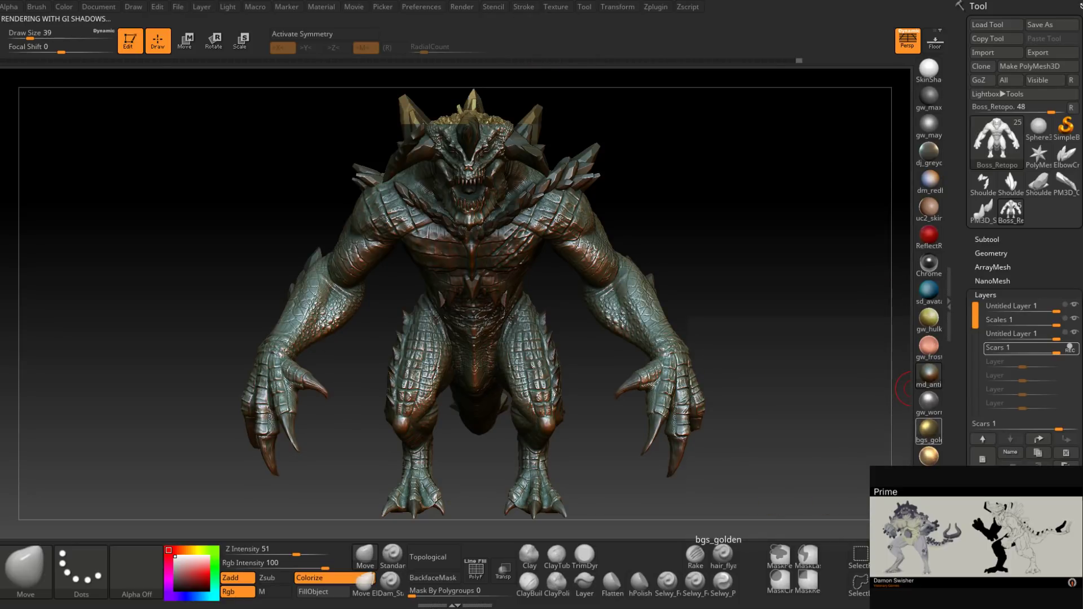
{"action": "left_click", "coordinate": [934, 462]}
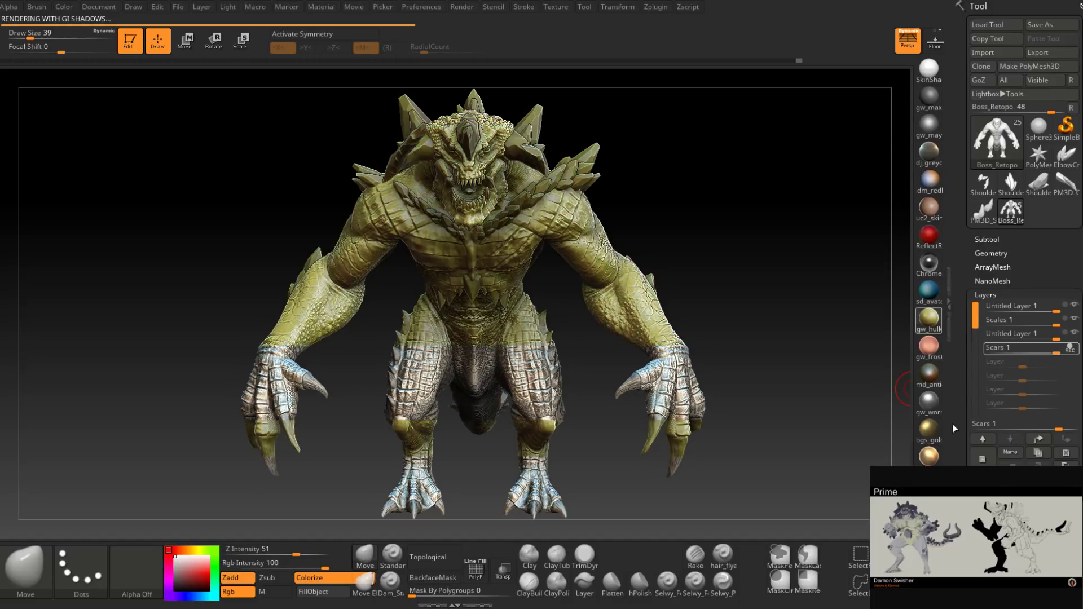
{"action": "left_click", "coordinate": [935, 290]}
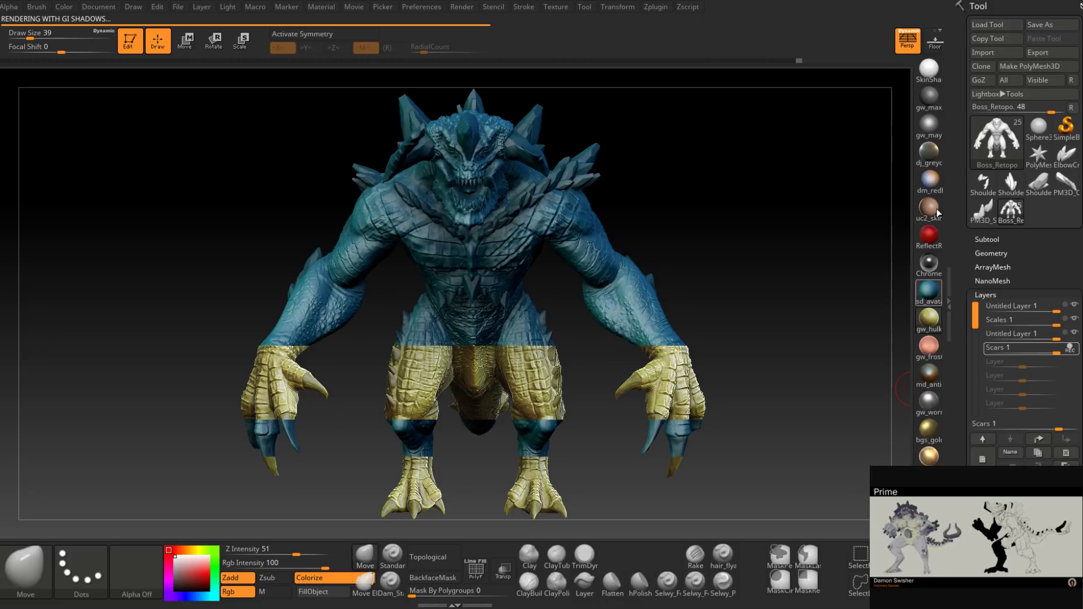
{"action": "left_click", "coordinate": [933, 357]}
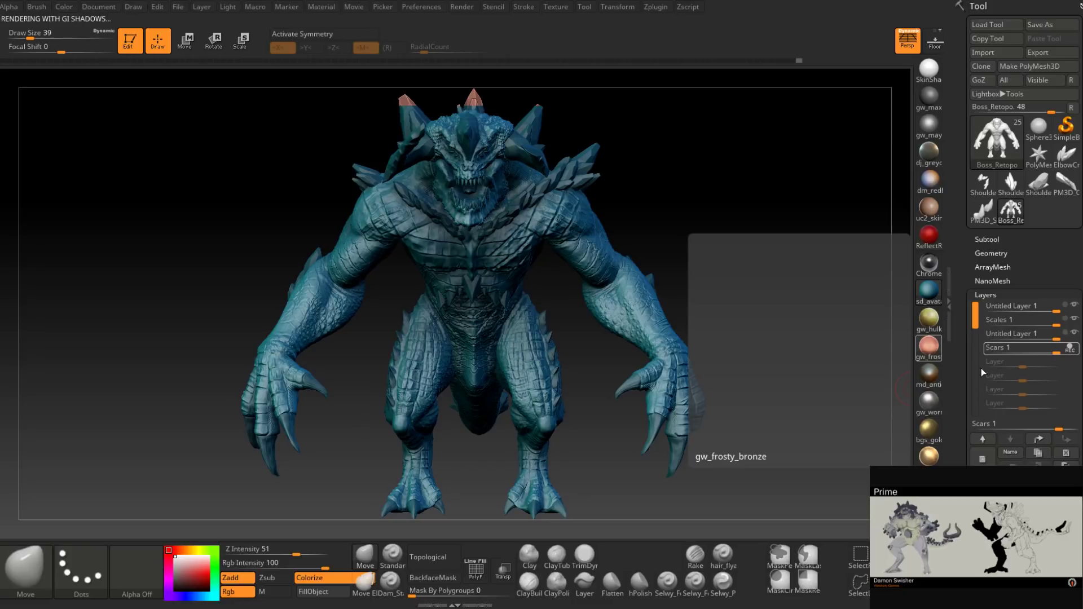
{"action": "left_click", "coordinate": [936, 189]}
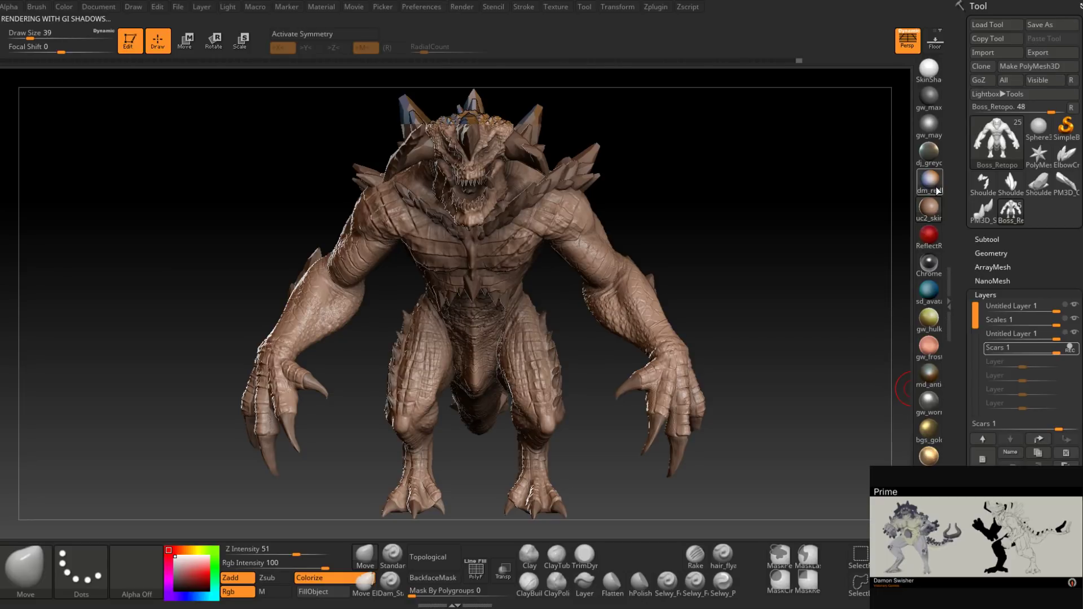
{"action": "left_click", "coordinate": [928, 151]}
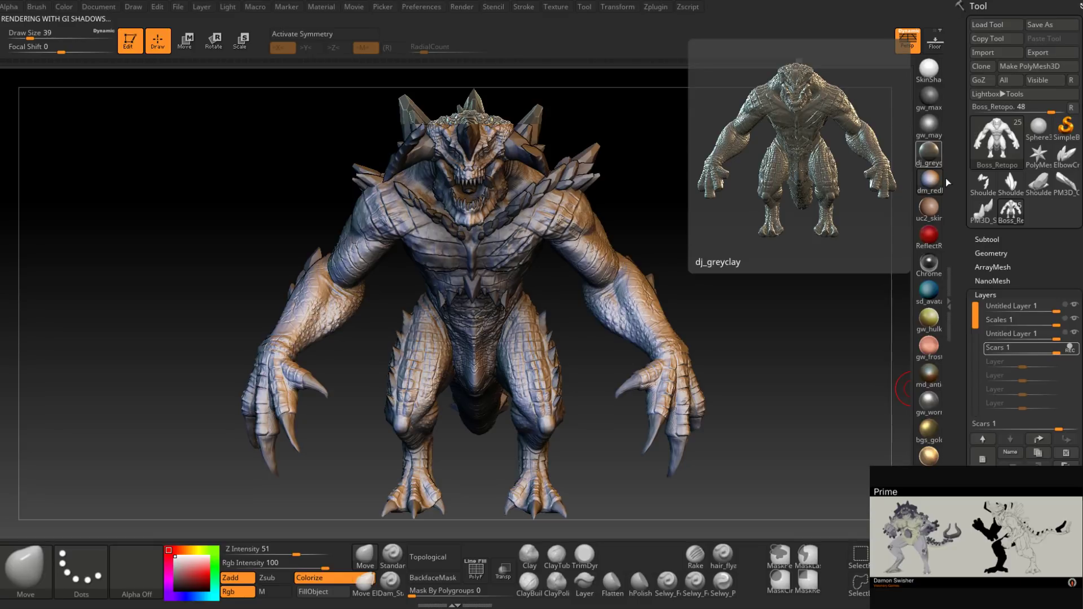
{"action": "left_click", "coordinate": [936, 69]}
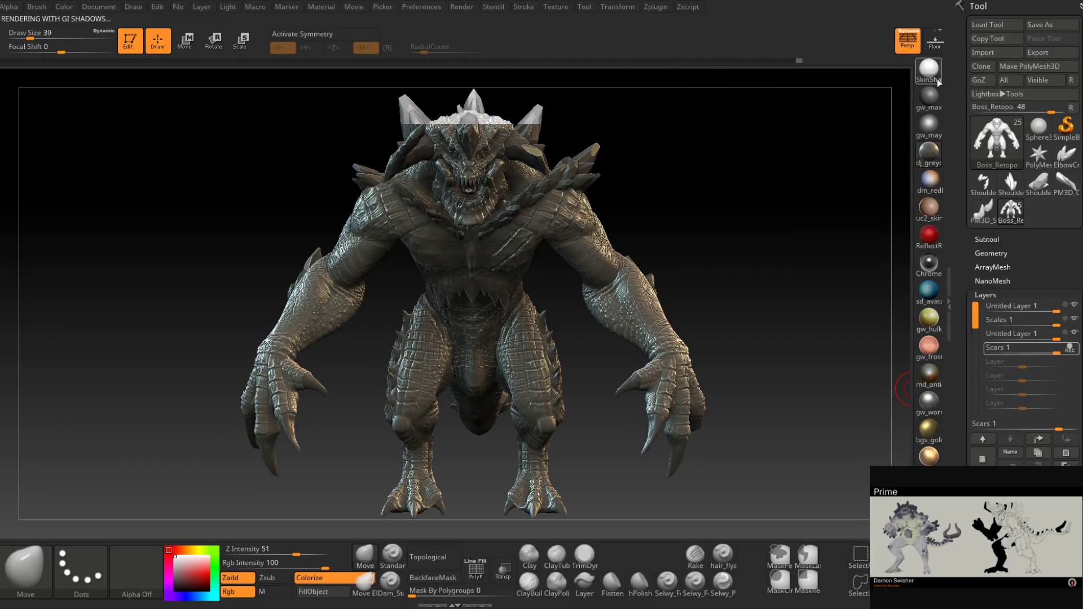
Step: Try the RS_SkyMetal and RS_RedMetallic materials on the creature and settle on RS_RedChavant
{"action": "left_click", "coordinate": [935, 73]}
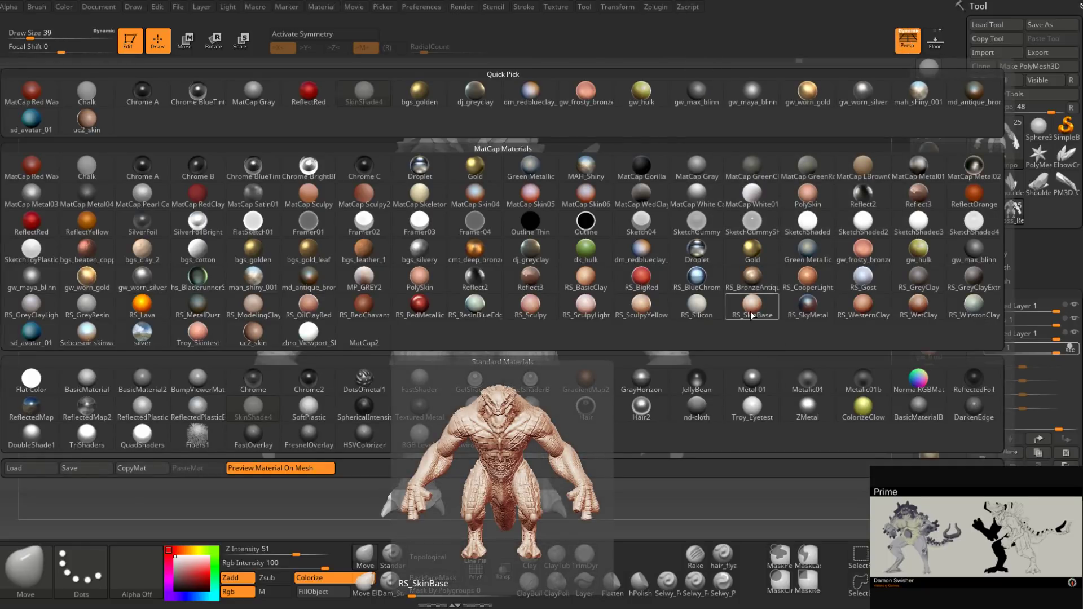
{"action": "left_click", "coordinate": [806, 314]}
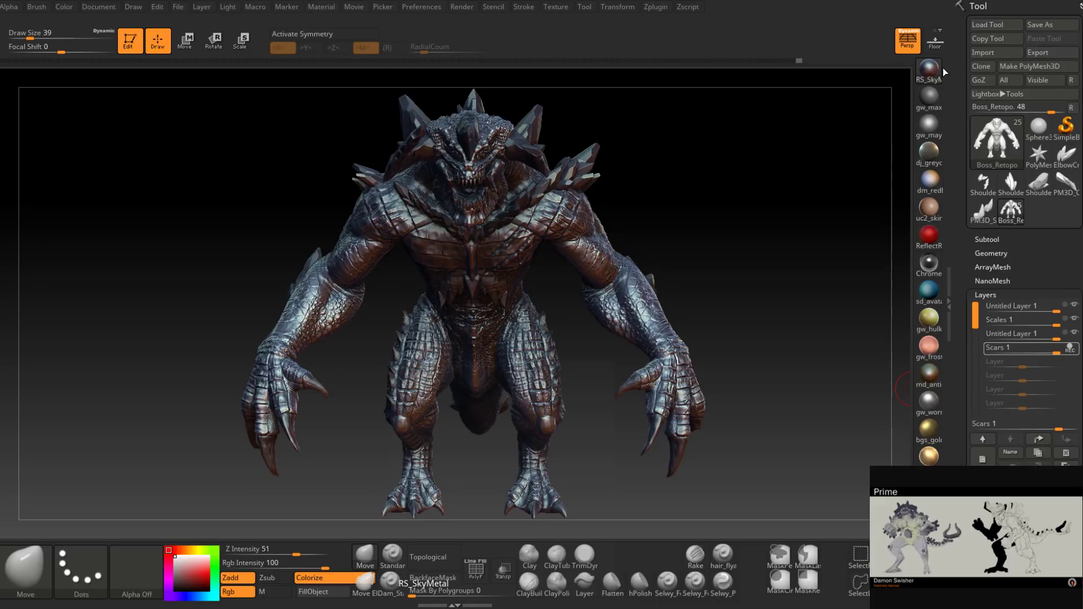
{"action": "left_click", "coordinate": [943, 68]}
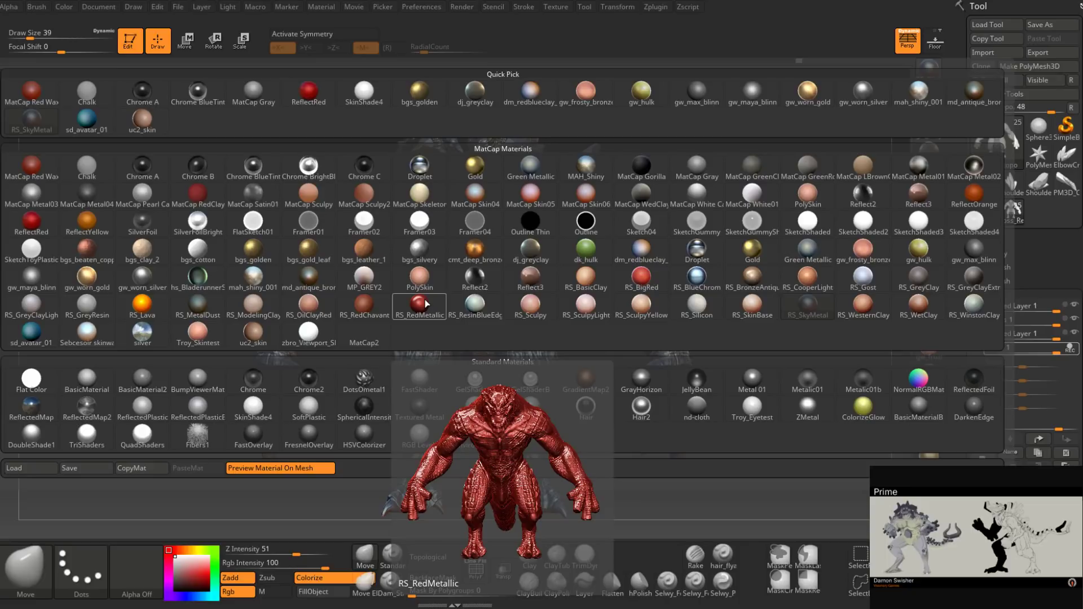
{"action": "left_click", "coordinate": [425, 303]}
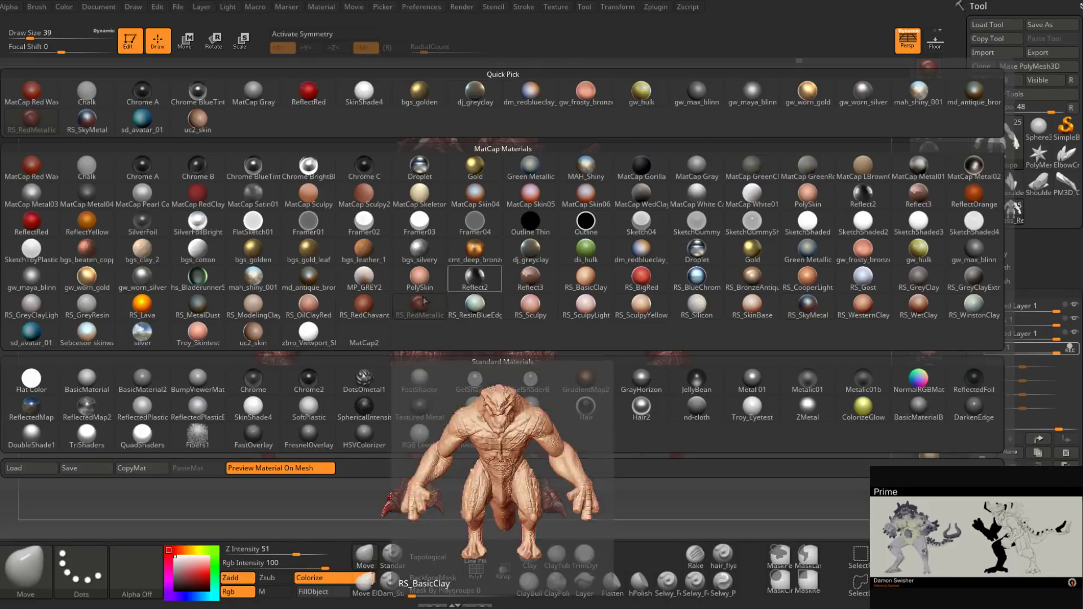
{"action": "left_click", "coordinate": [359, 306]}
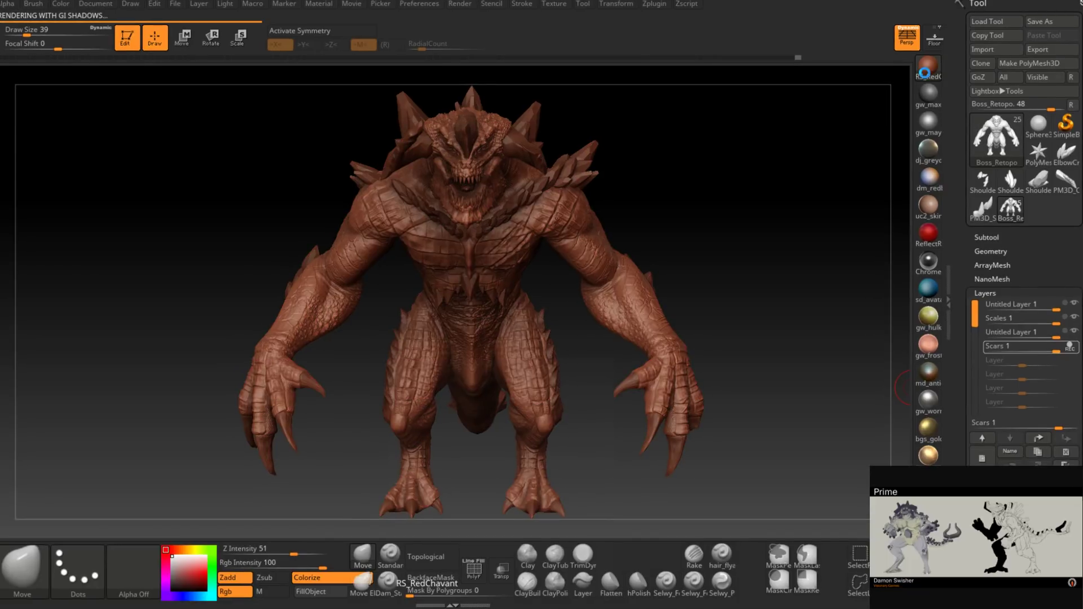
Step: Save the ZBrush project with the finished creature
{"action": "left_click", "coordinate": [928, 74]}
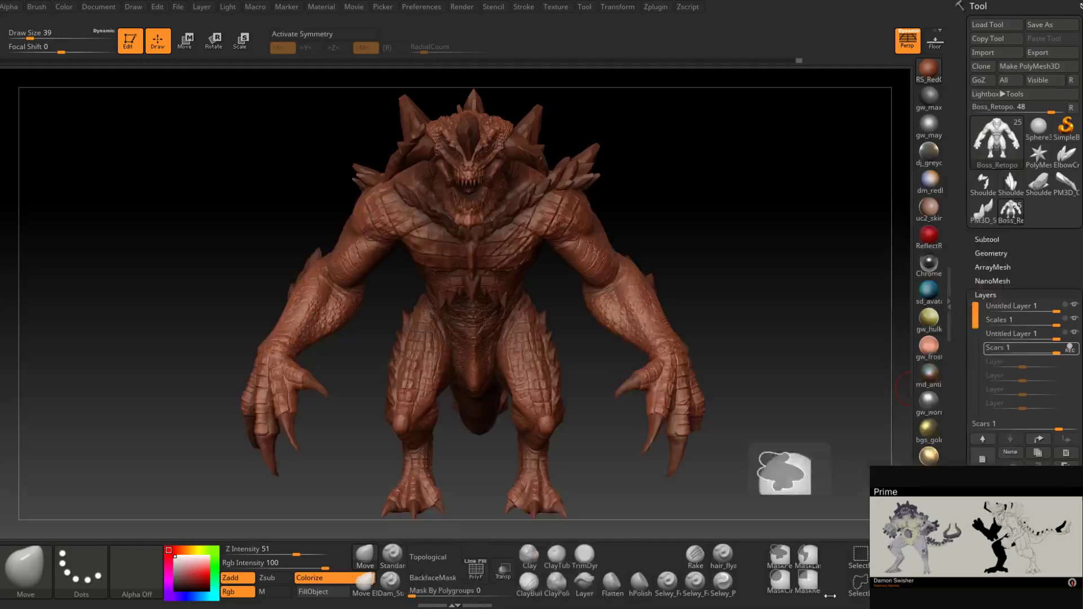
{"action": "left_click", "coordinate": [910, 377]}
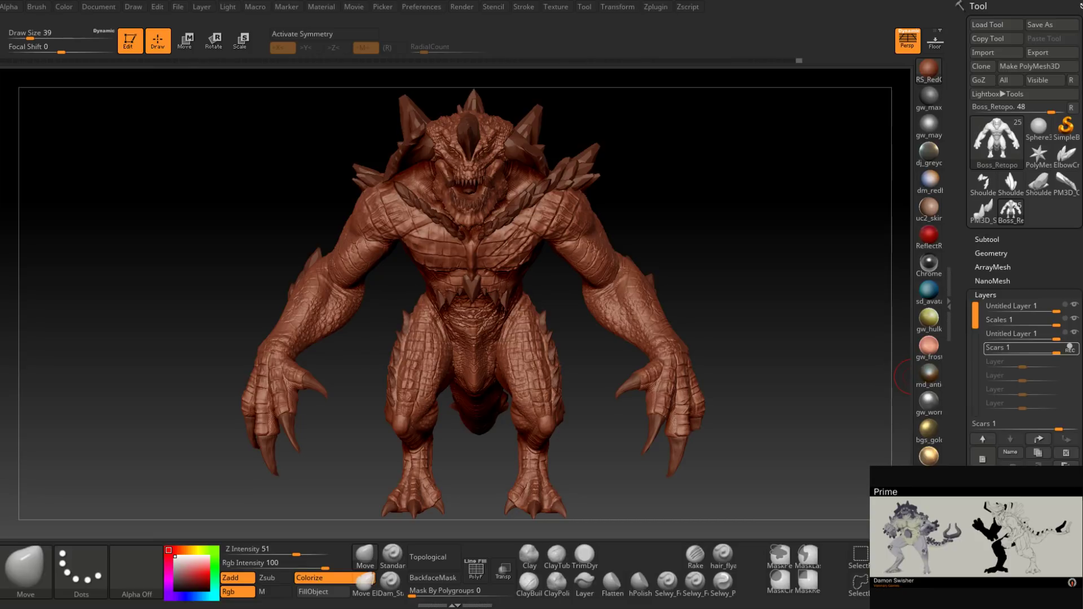
{"action": "key", "text": "ctrl+s"}
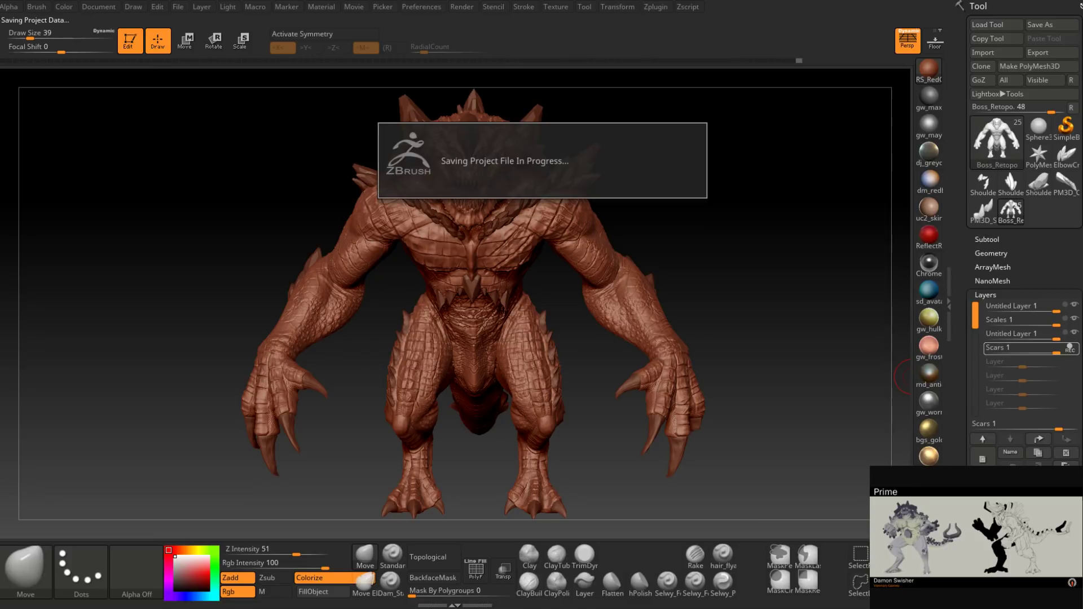